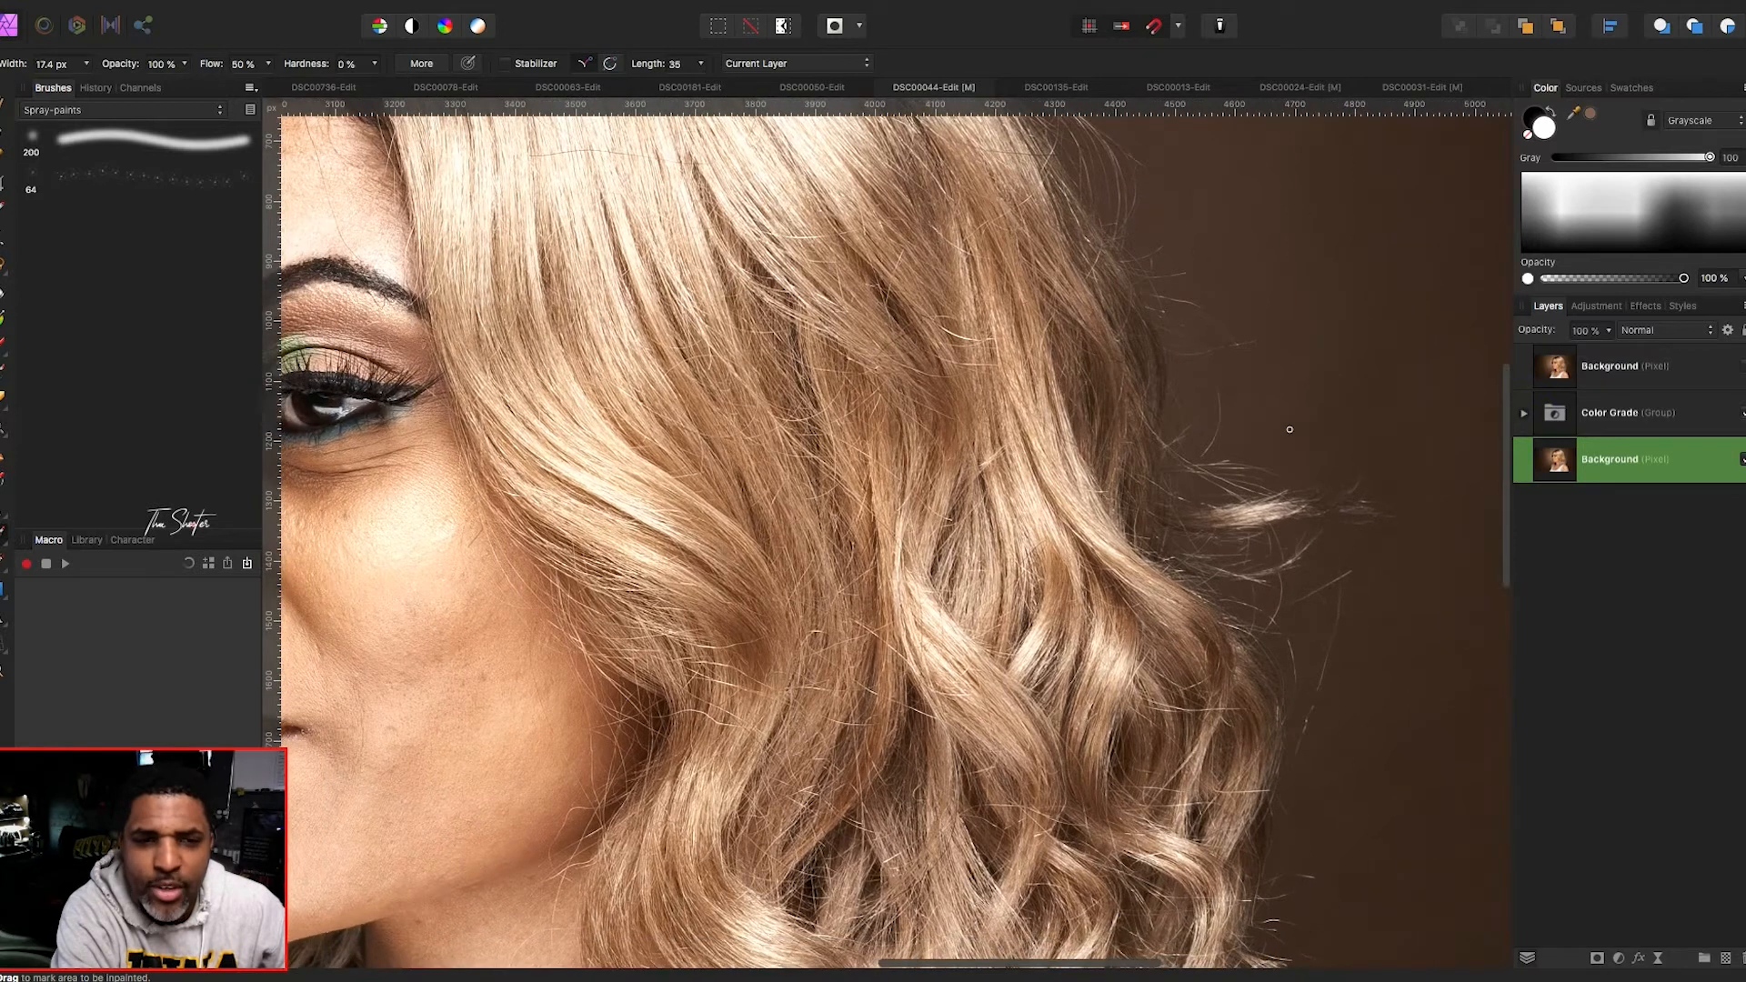
- Show and hide the top Background layer to compare the full portrait with and without it
click(1739, 367)
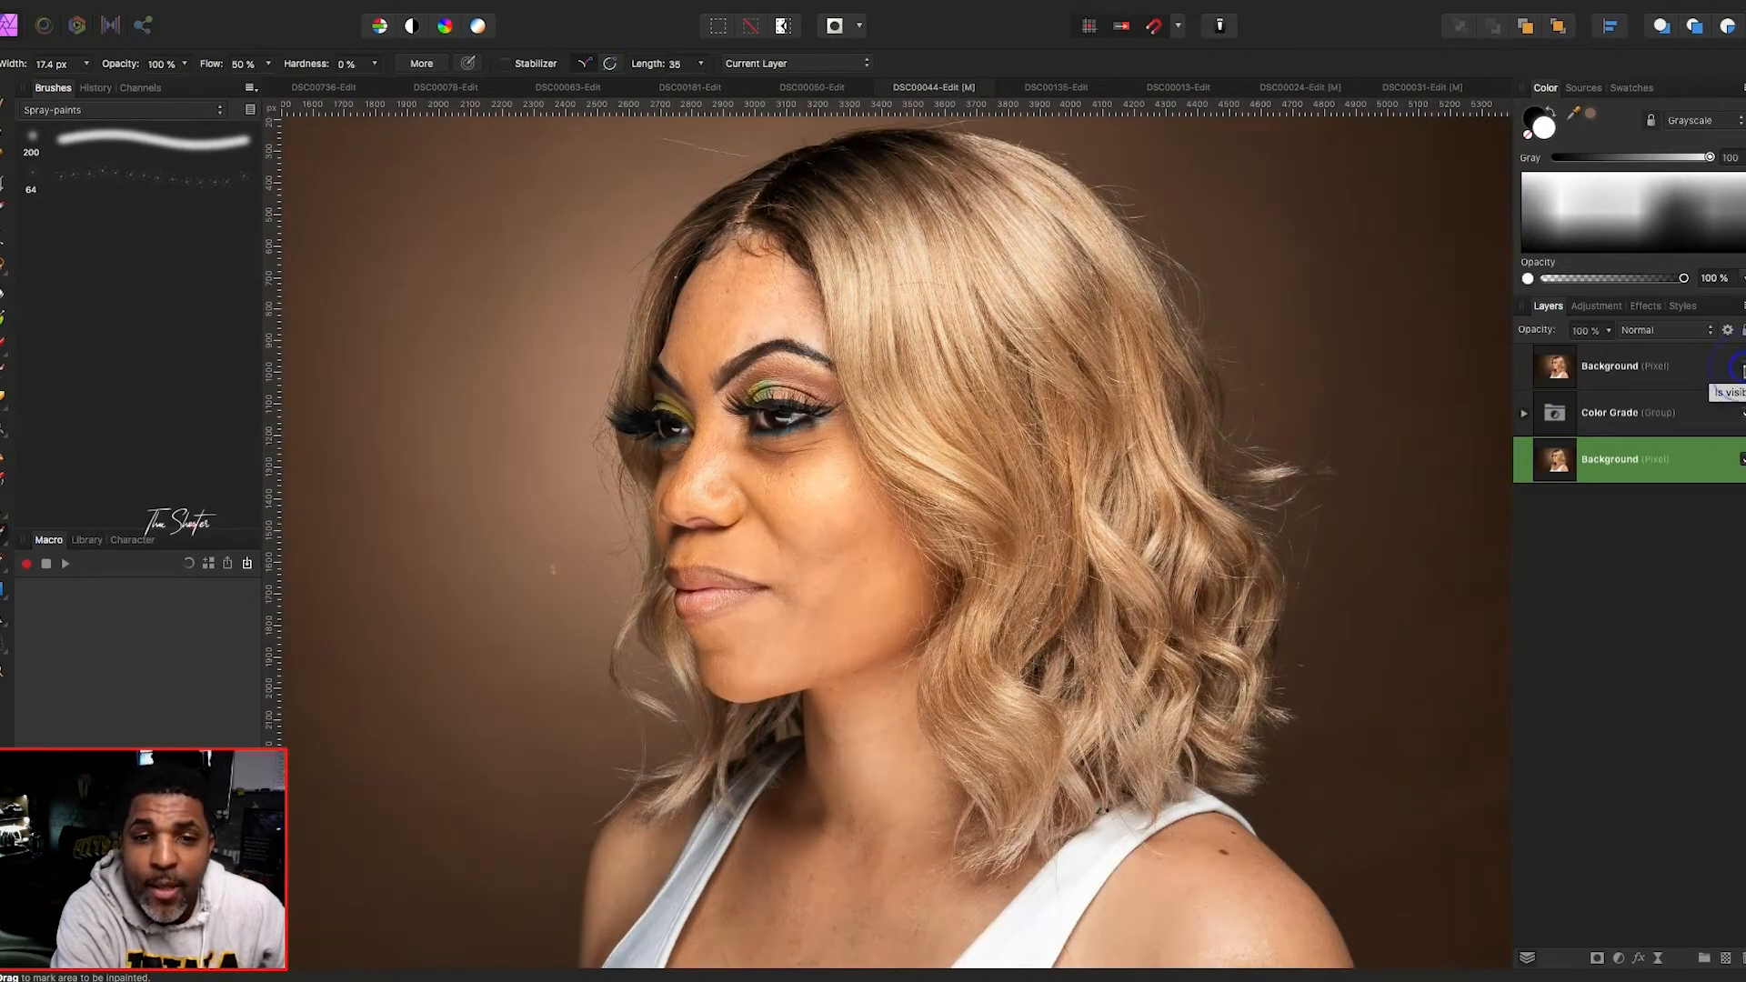
click(1739, 368)
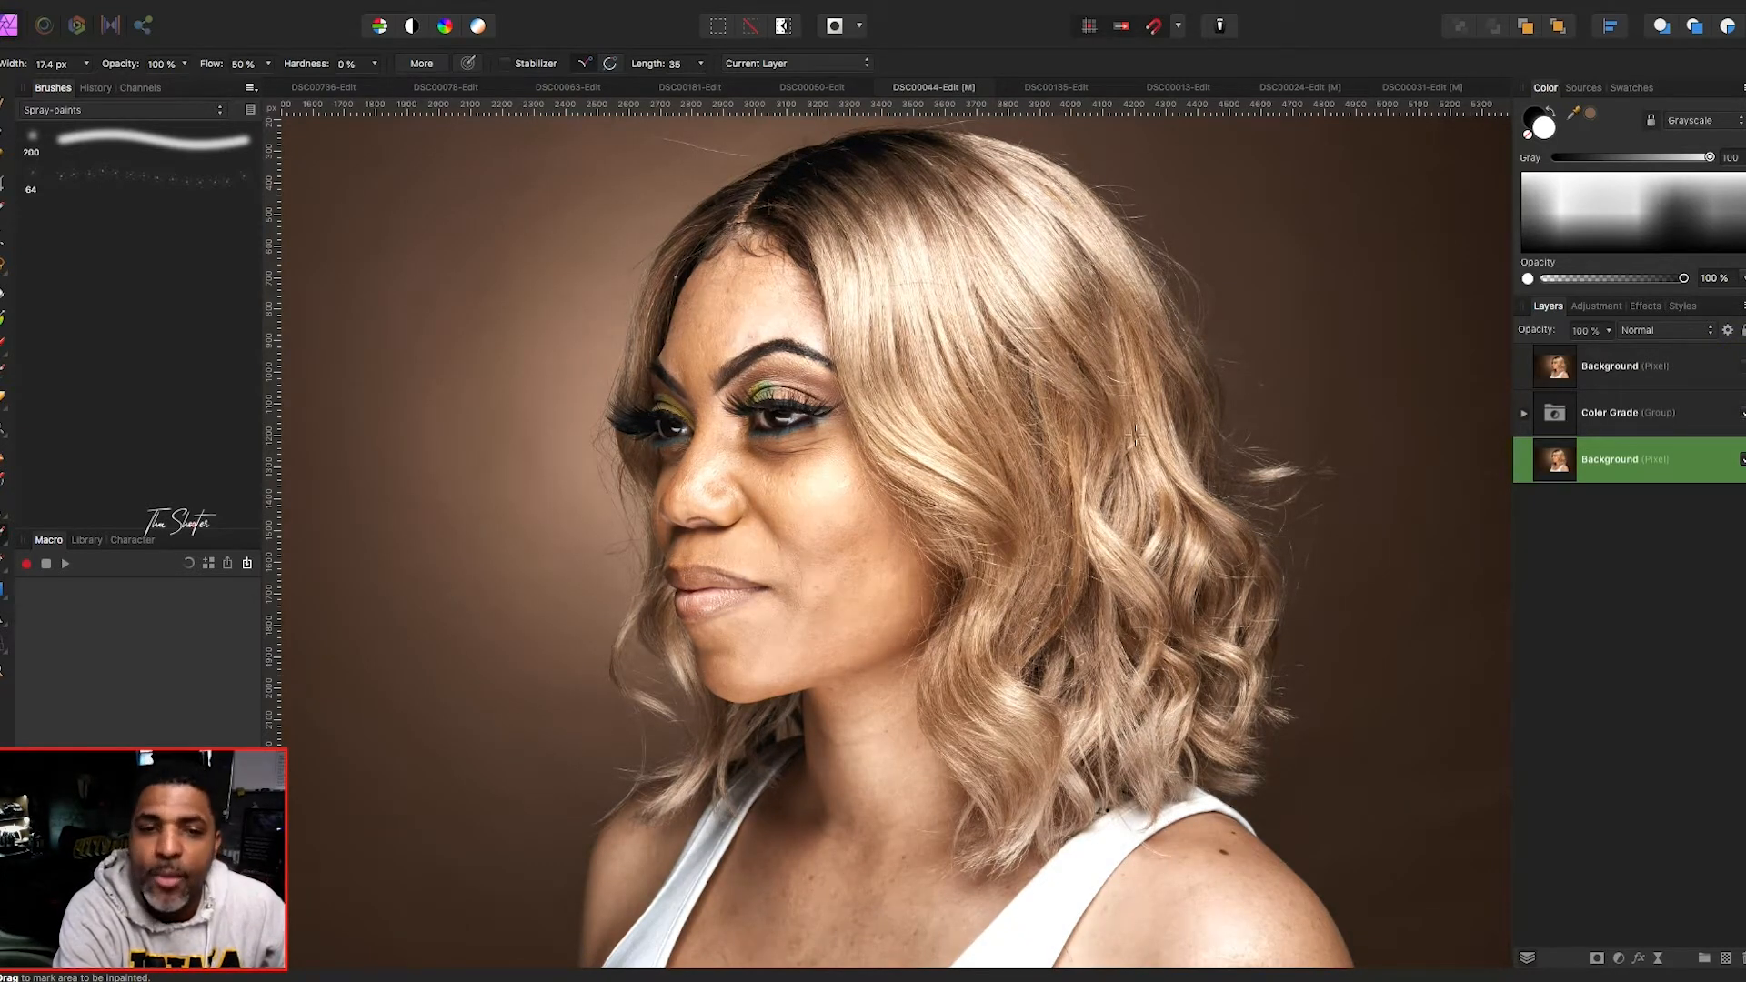
scroll(1135, 435, down, 5)
scroll(1135, 435, right, 2)
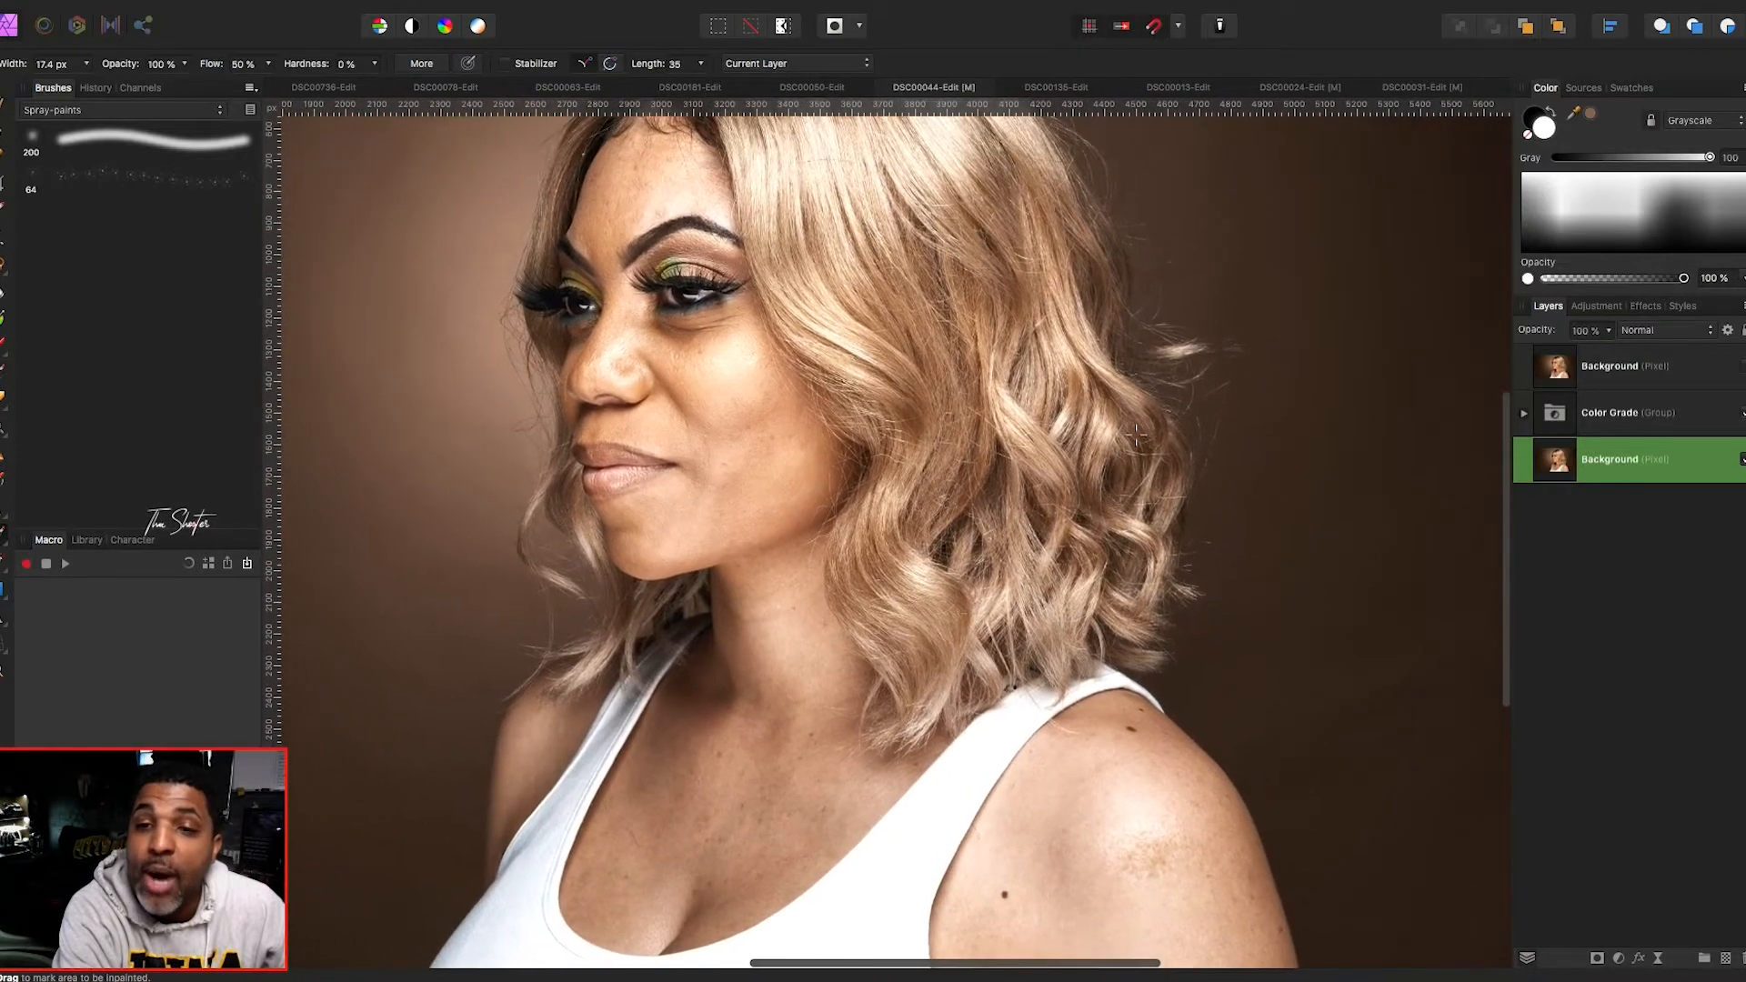
scroll(1167, 440, up, 3)
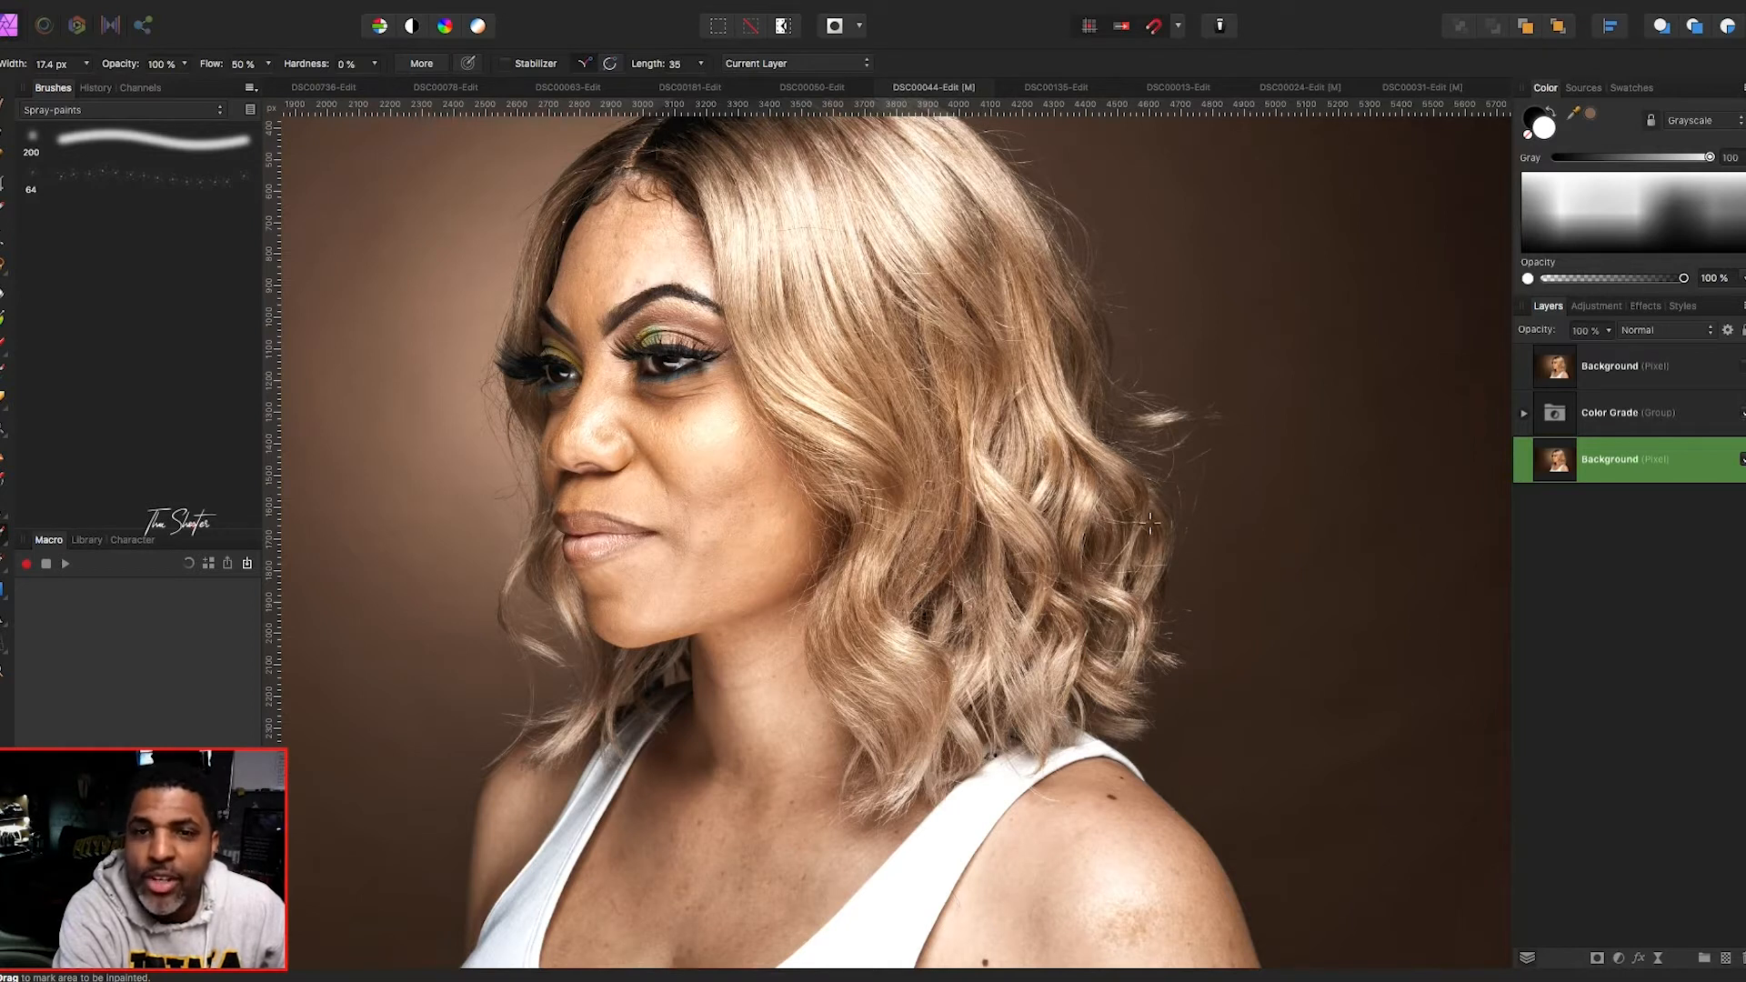
scroll(1173, 494, up, 3)
scroll(1173, 494, left, 3)
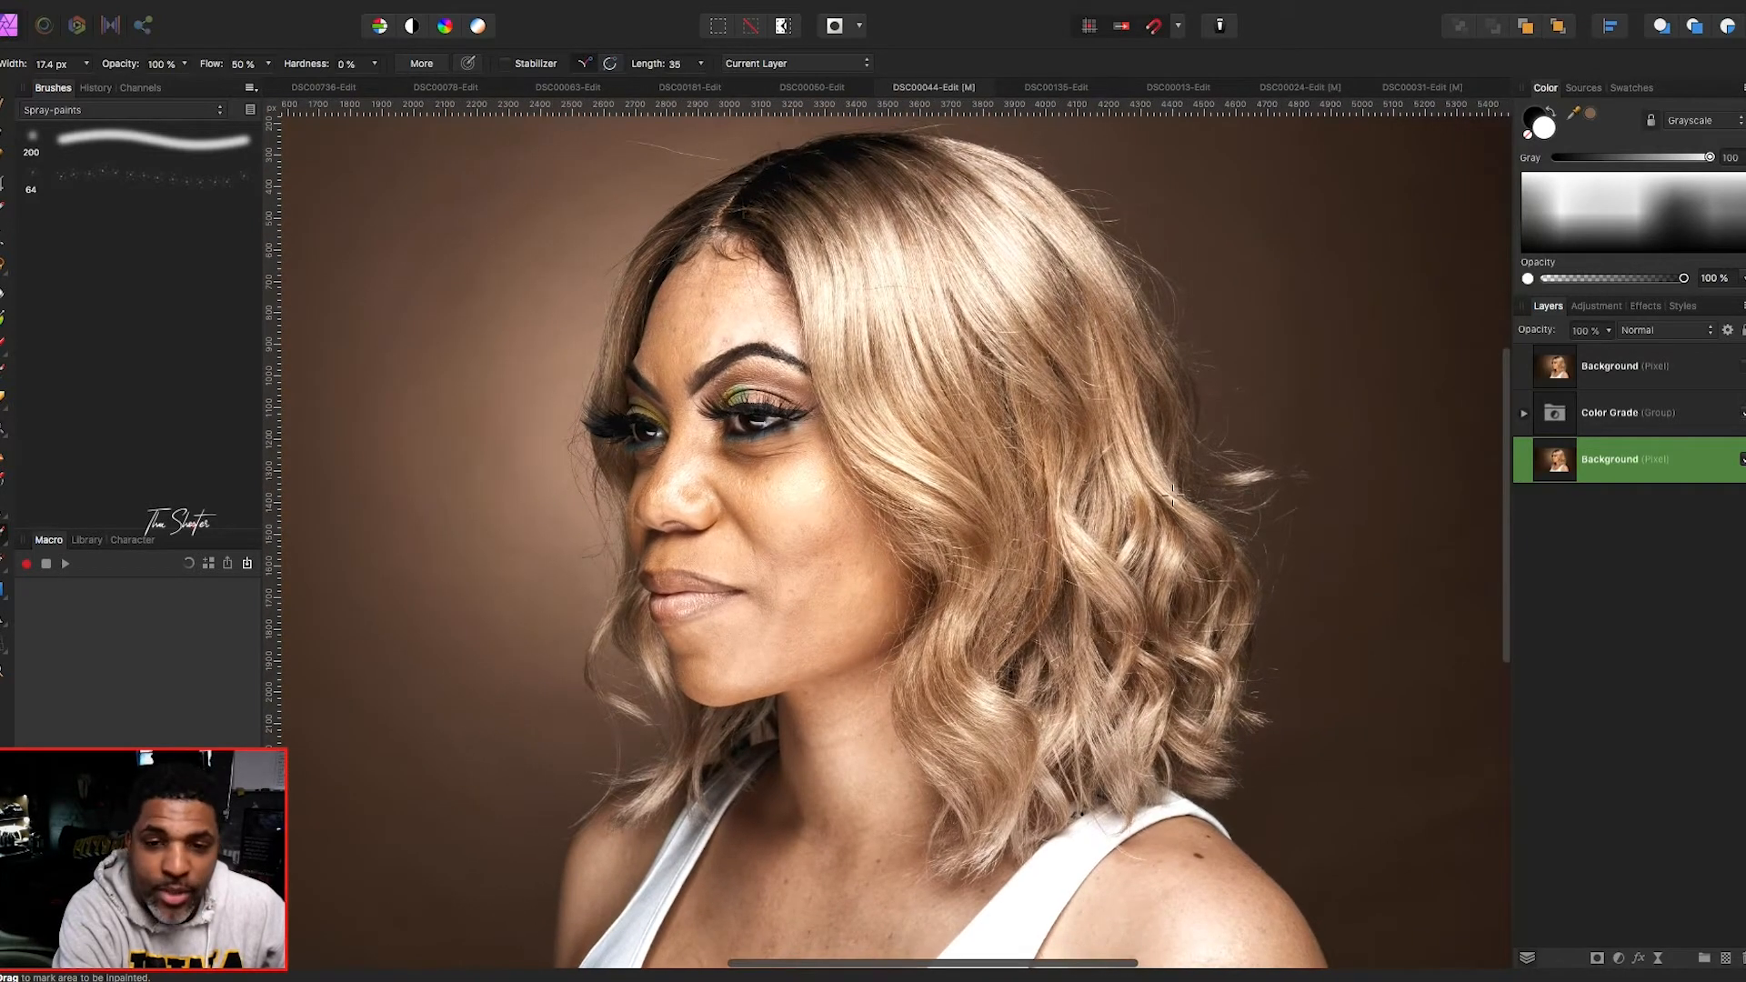
- Examine the skin and stray hairs around the subject's cheeks, lips, chin and jawline up close
scroll(1172, 495, up, 5)
scroll(1172, 495, left, 10)
scroll(1172, 494, down, 3)
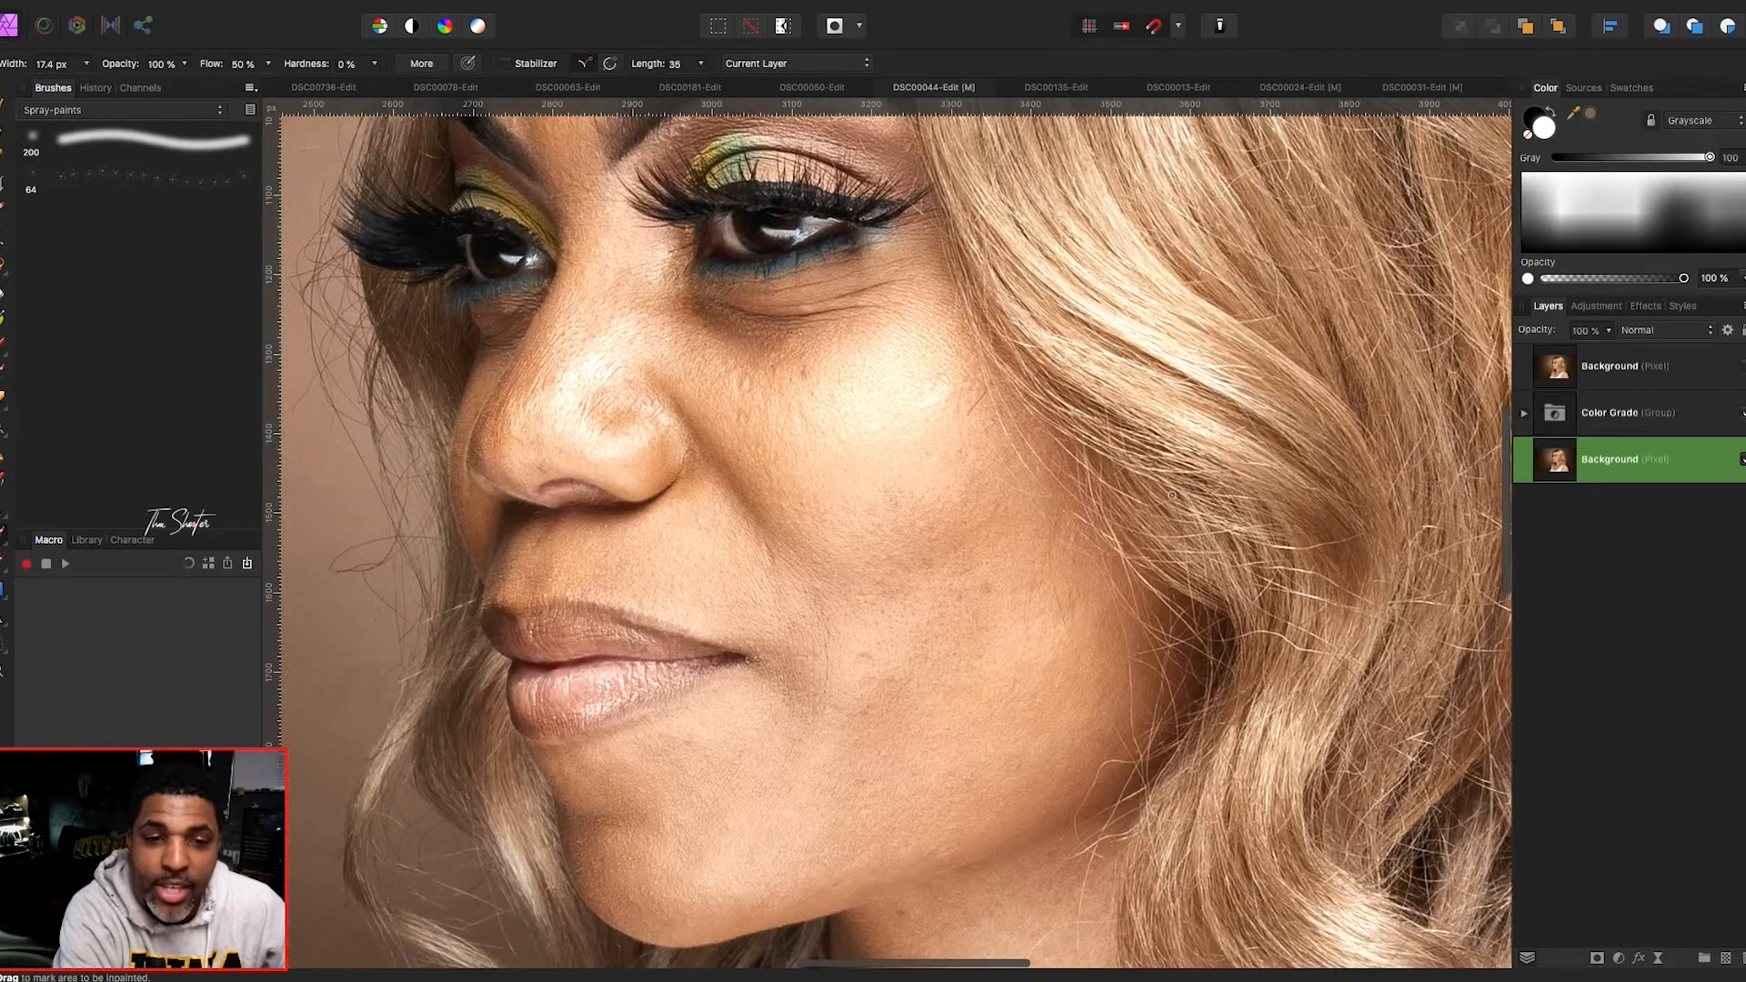
scroll(1172, 495, down, 3)
scroll(1172, 495, left, 3)
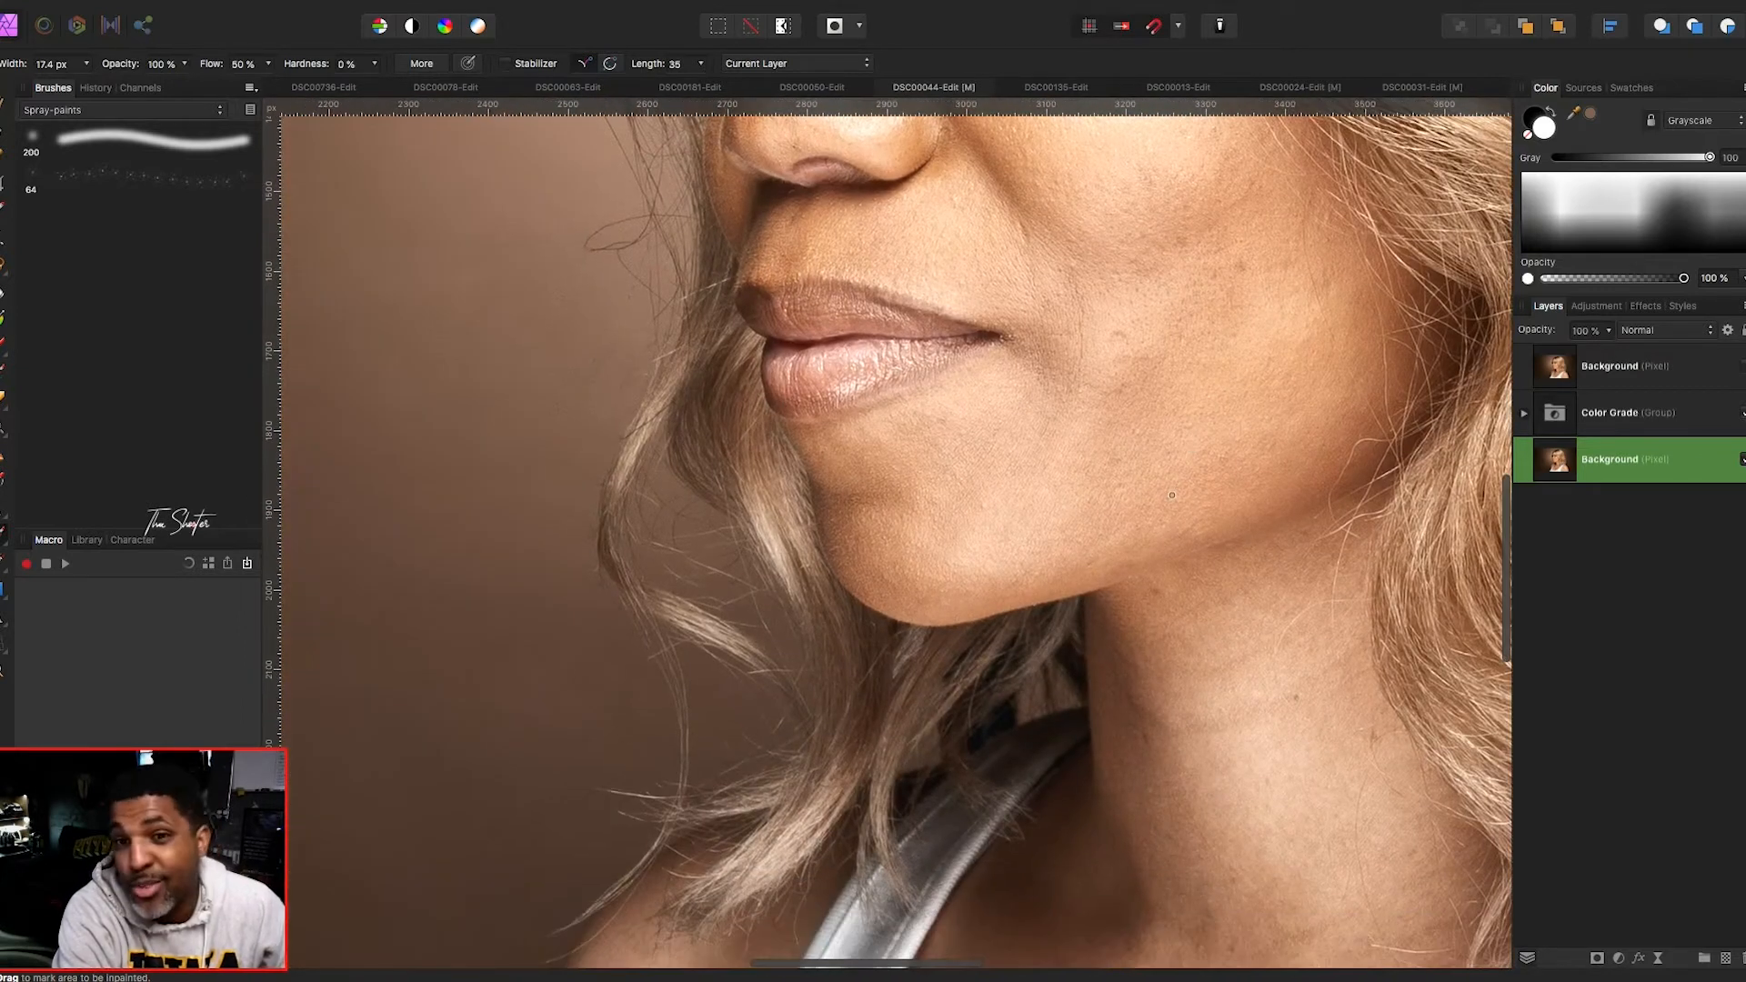
scroll(1172, 494, down, 3)
scroll(1172, 494, left, 2)
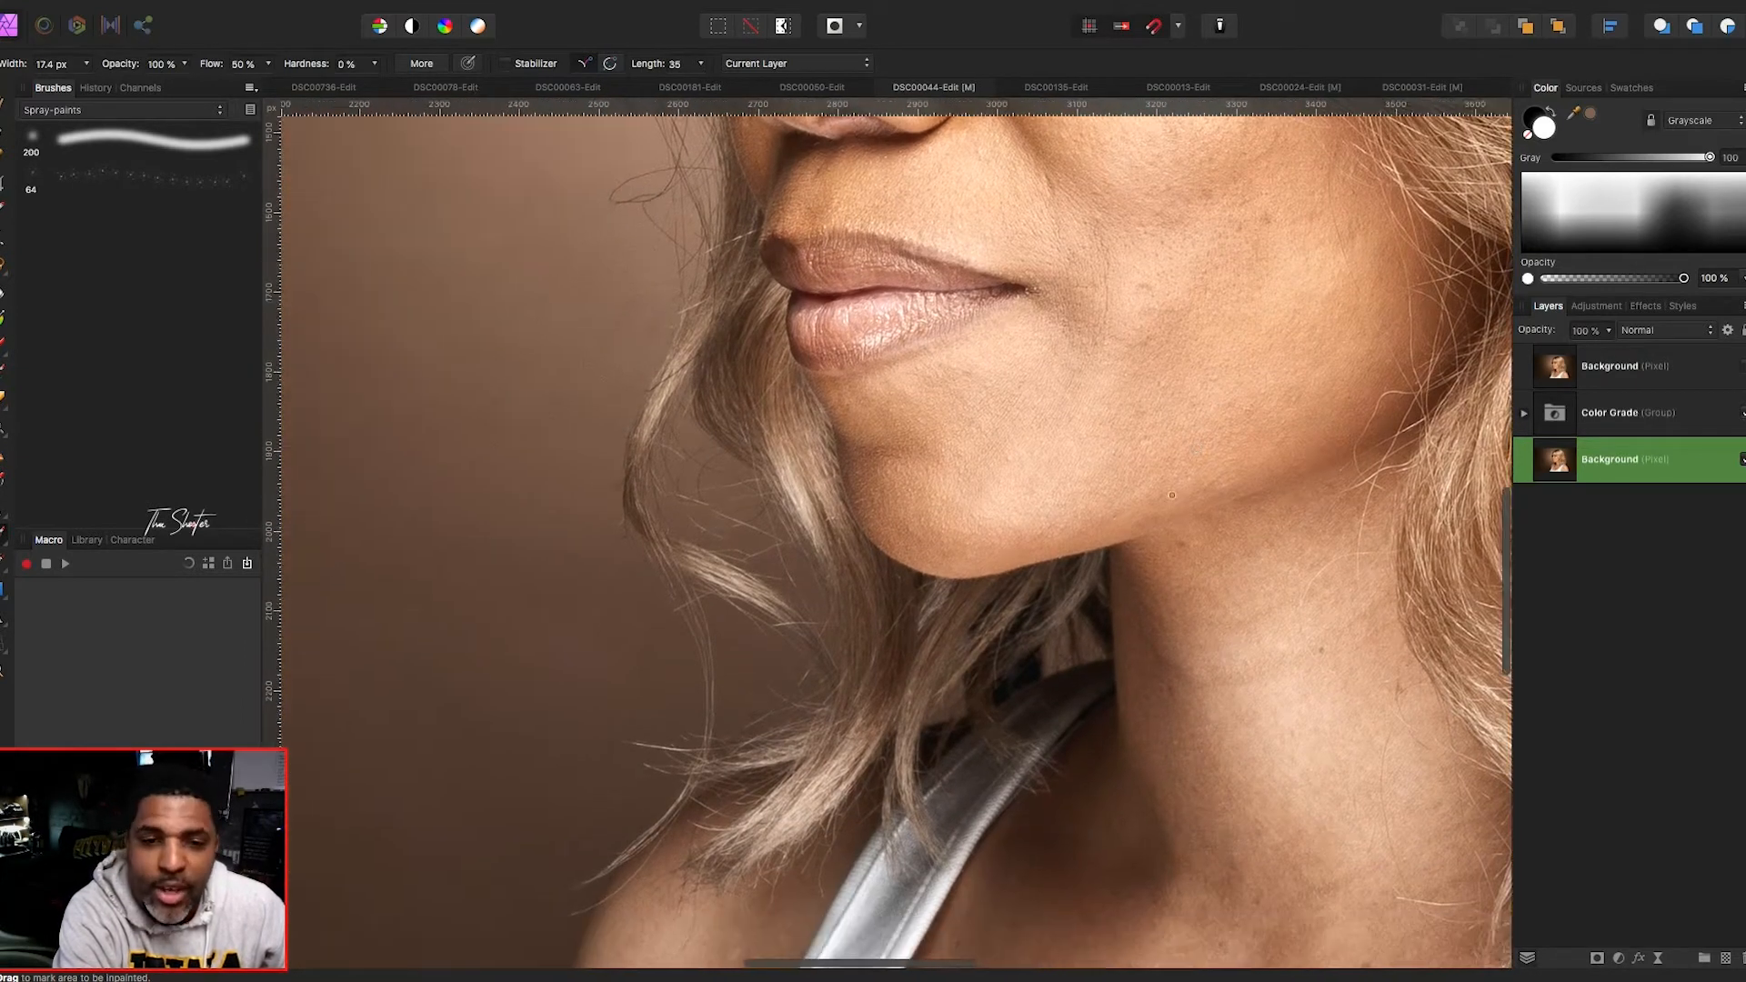
scroll(1172, 495, up, 5)
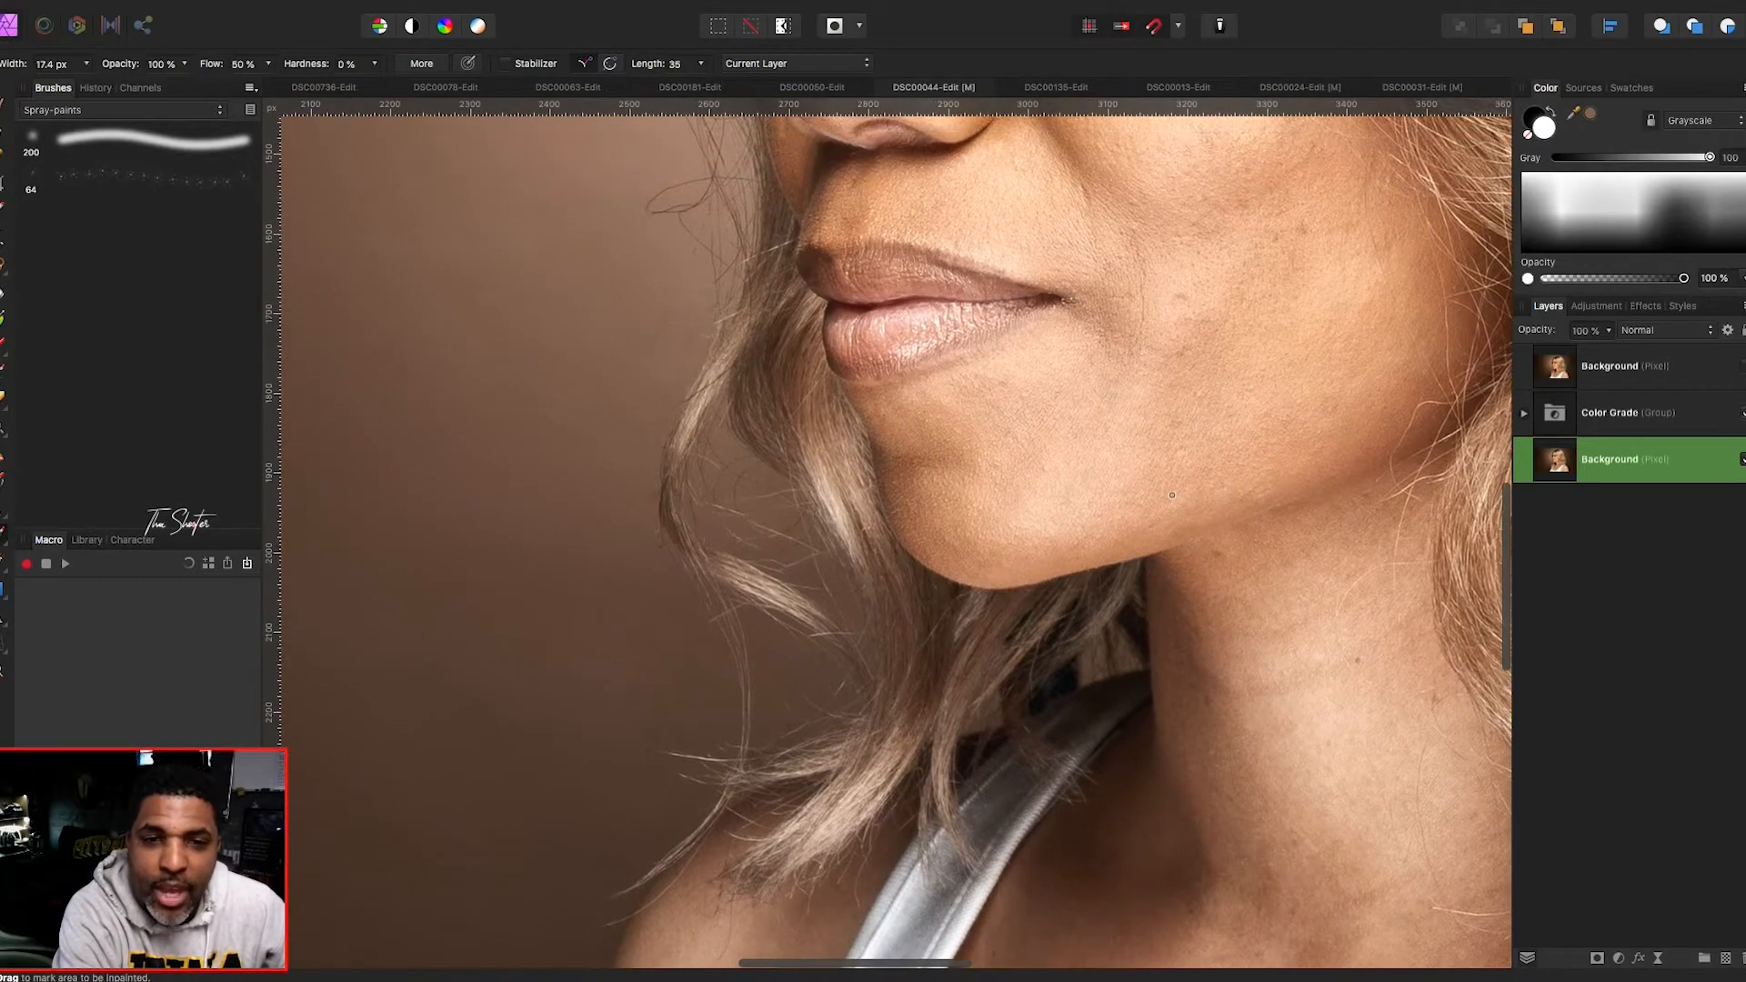
scroll(1172, 495, up, 5)
scroll(1173, 495, left, 1)
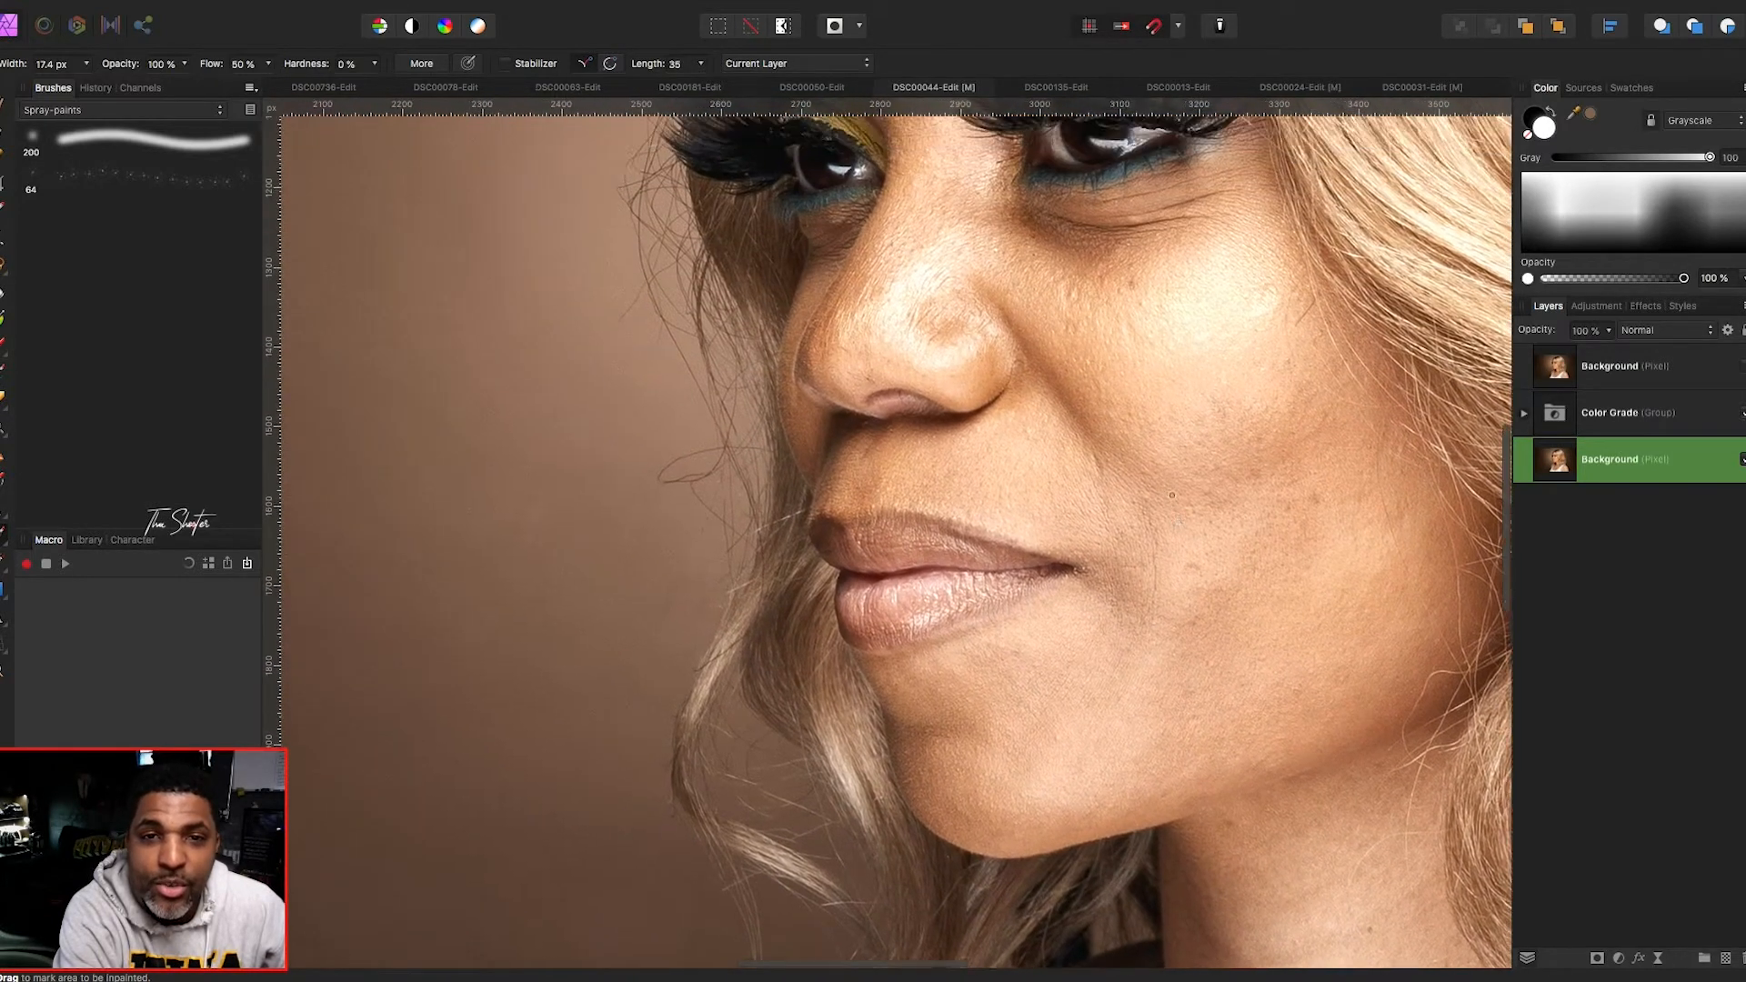
scroll(1172, 495, up, 1)
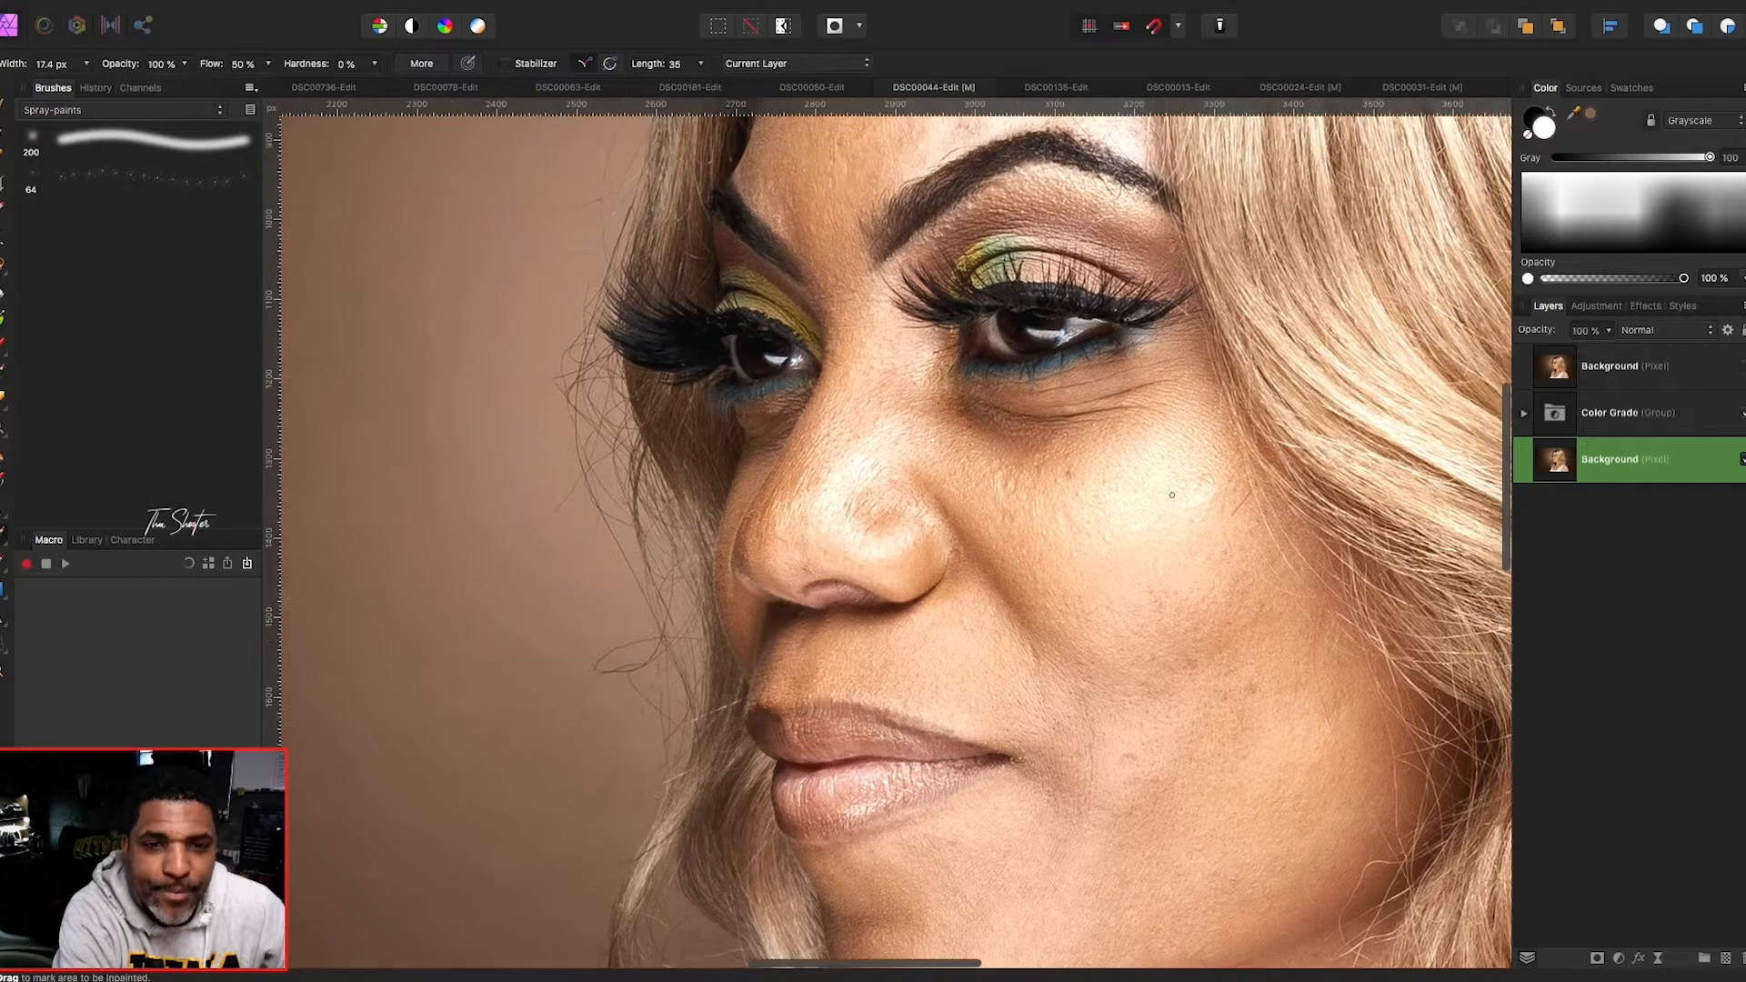
- Inspect the eyes, forehead, hairline and hair parting for blemishes and stray hairs
scroll(1172, 495, up, 10)
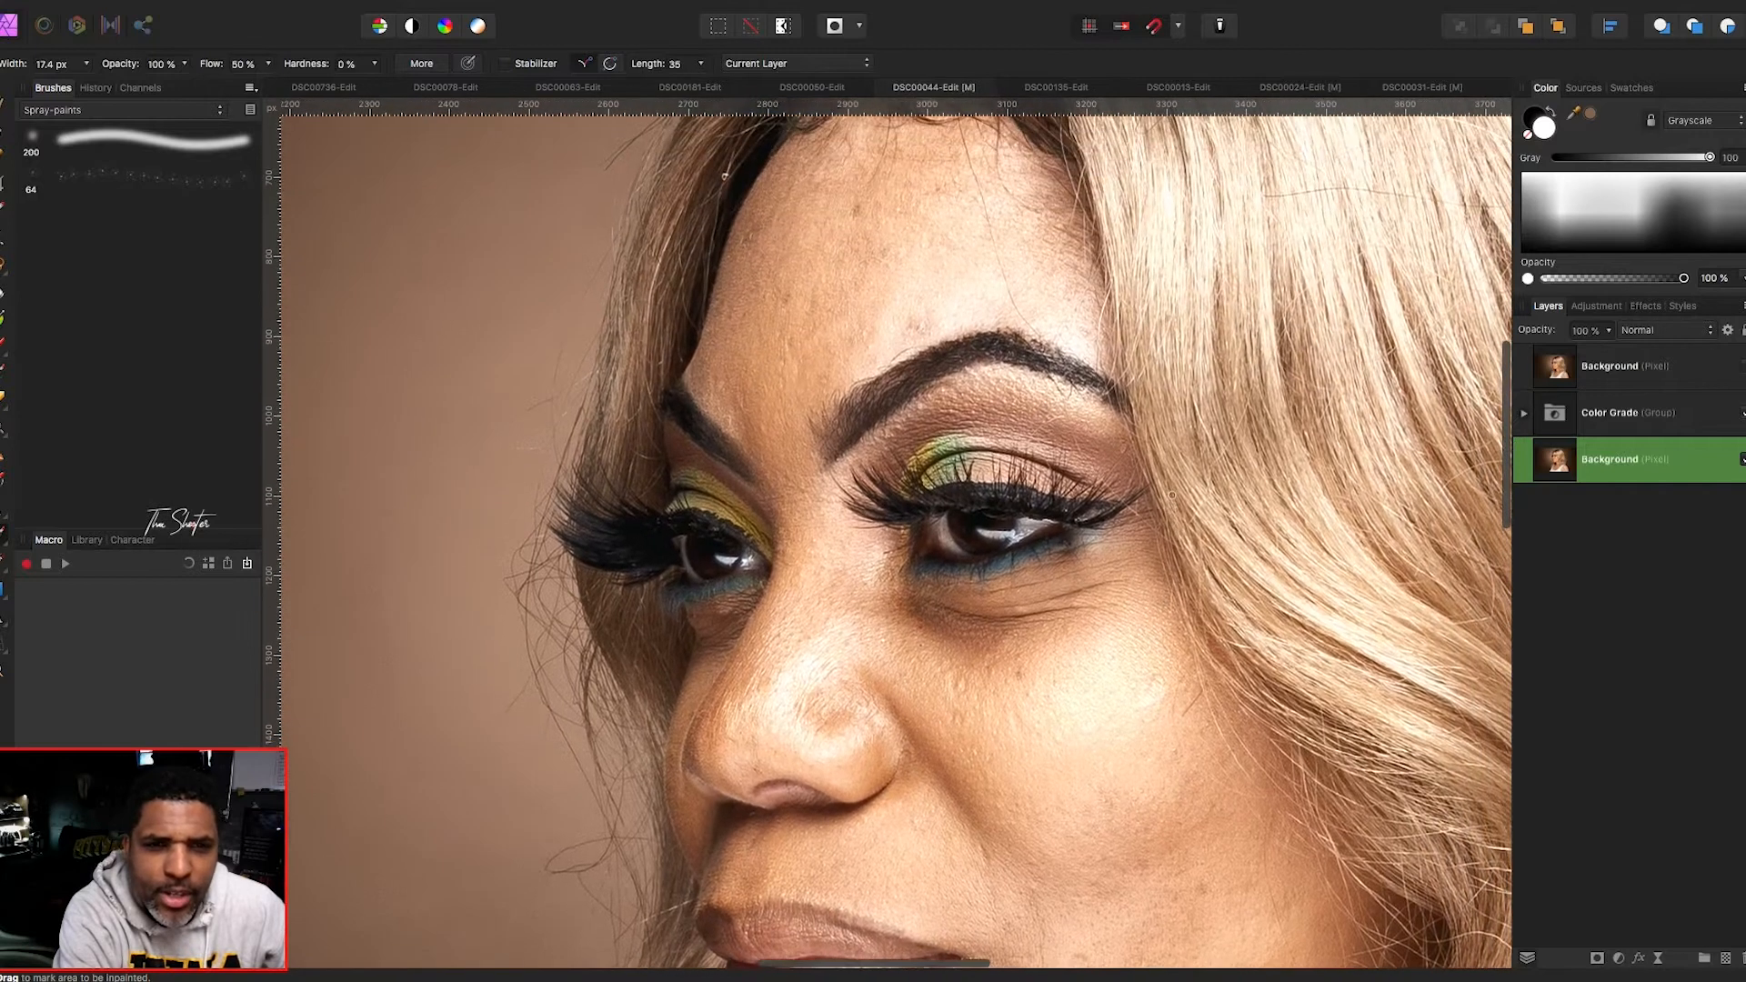
scroll(1173, 495, up, 5)
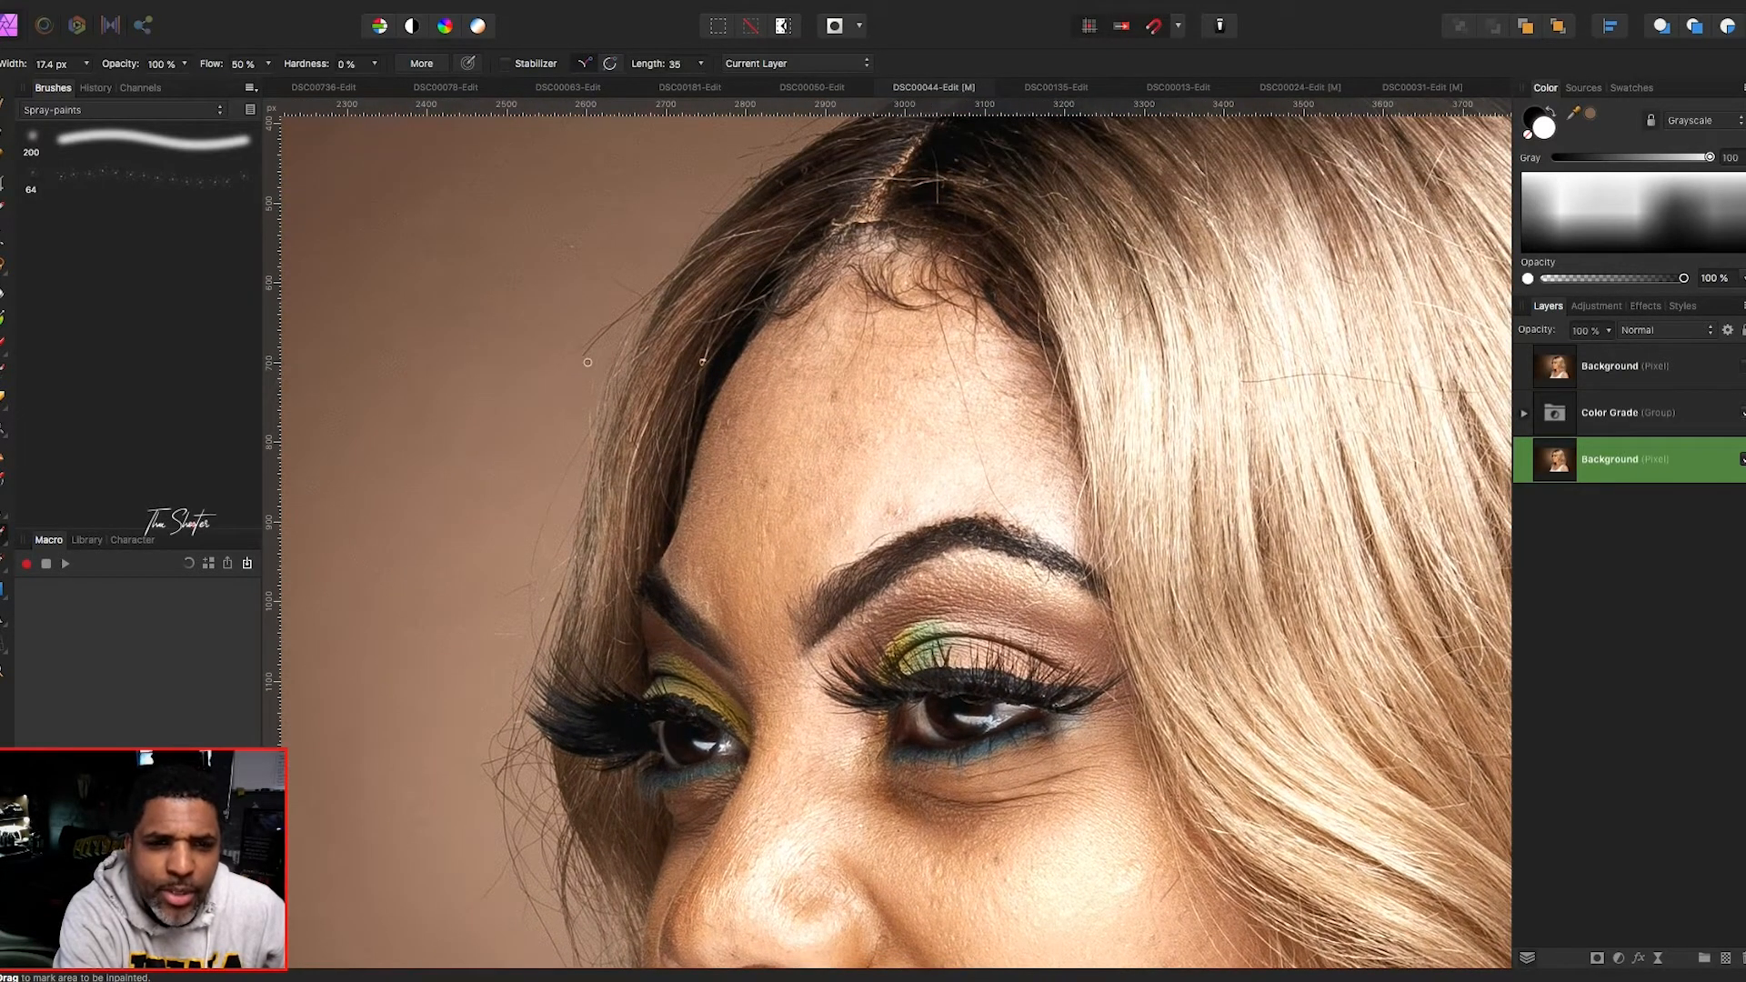
scroll(588, 362, up, 5)
scroll(588, 362, right, 5)
scroll(682, 197, up, 3)
scroll(682, 197, right, 3)
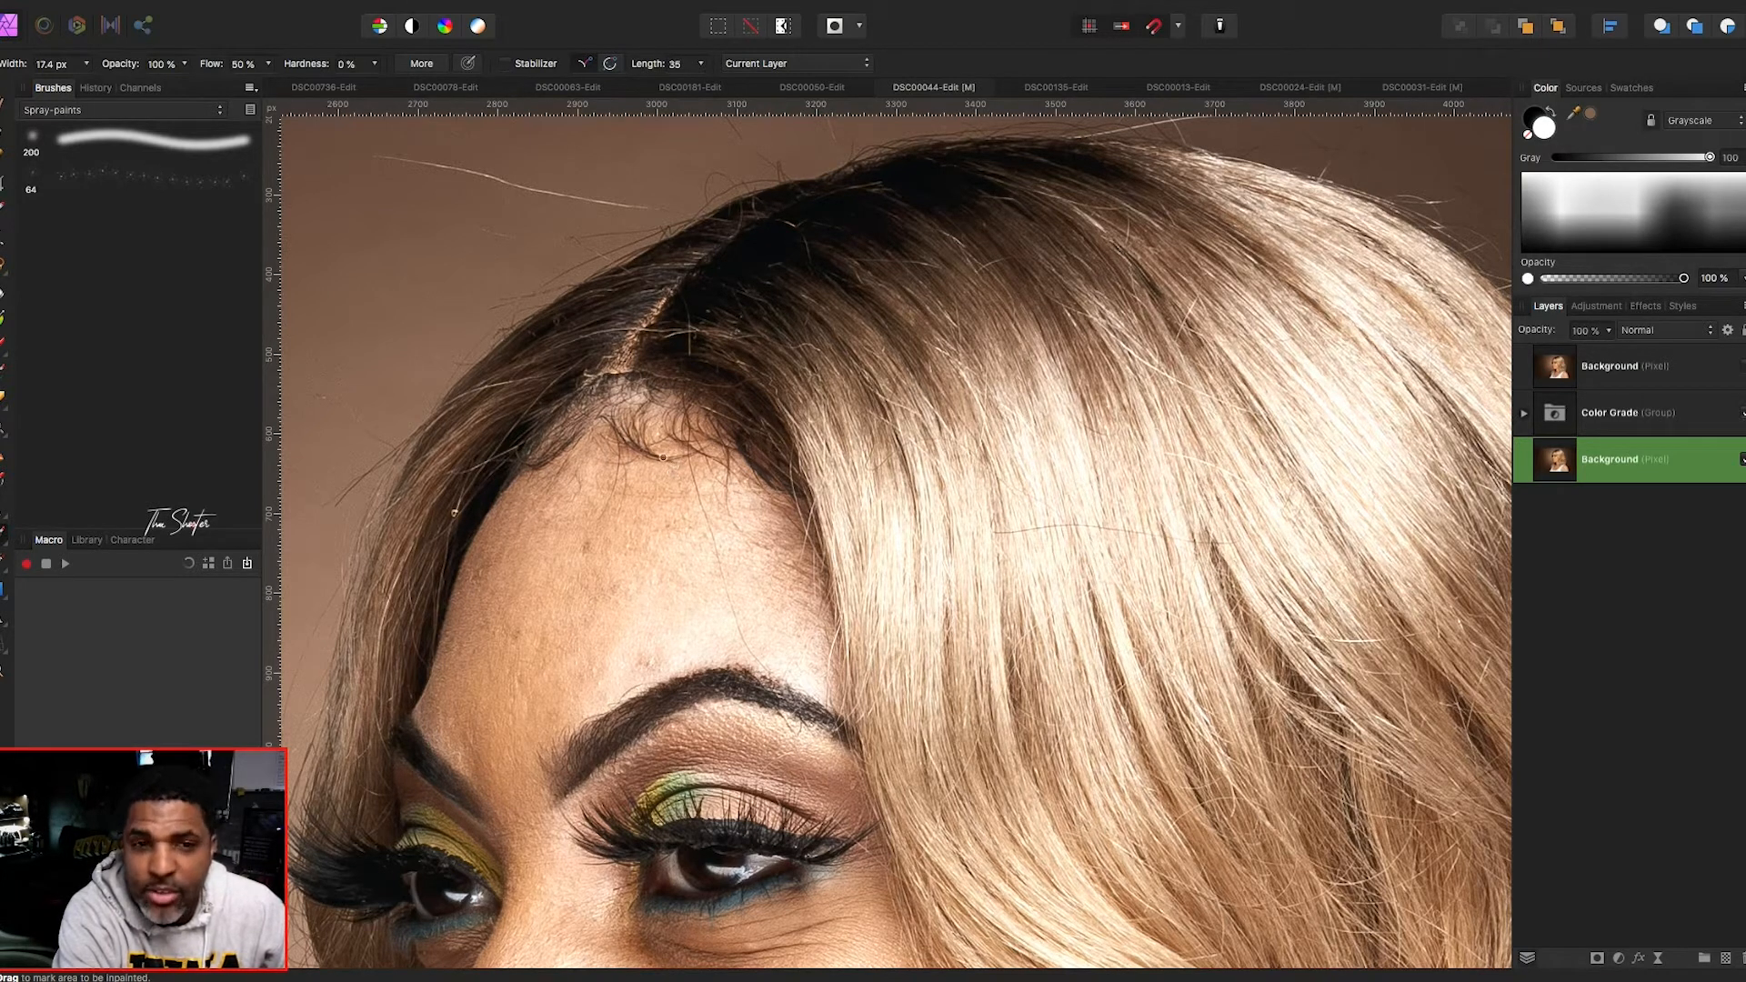
scroll(657, 453, right, 3)
scroll(657, 453, up, 1)
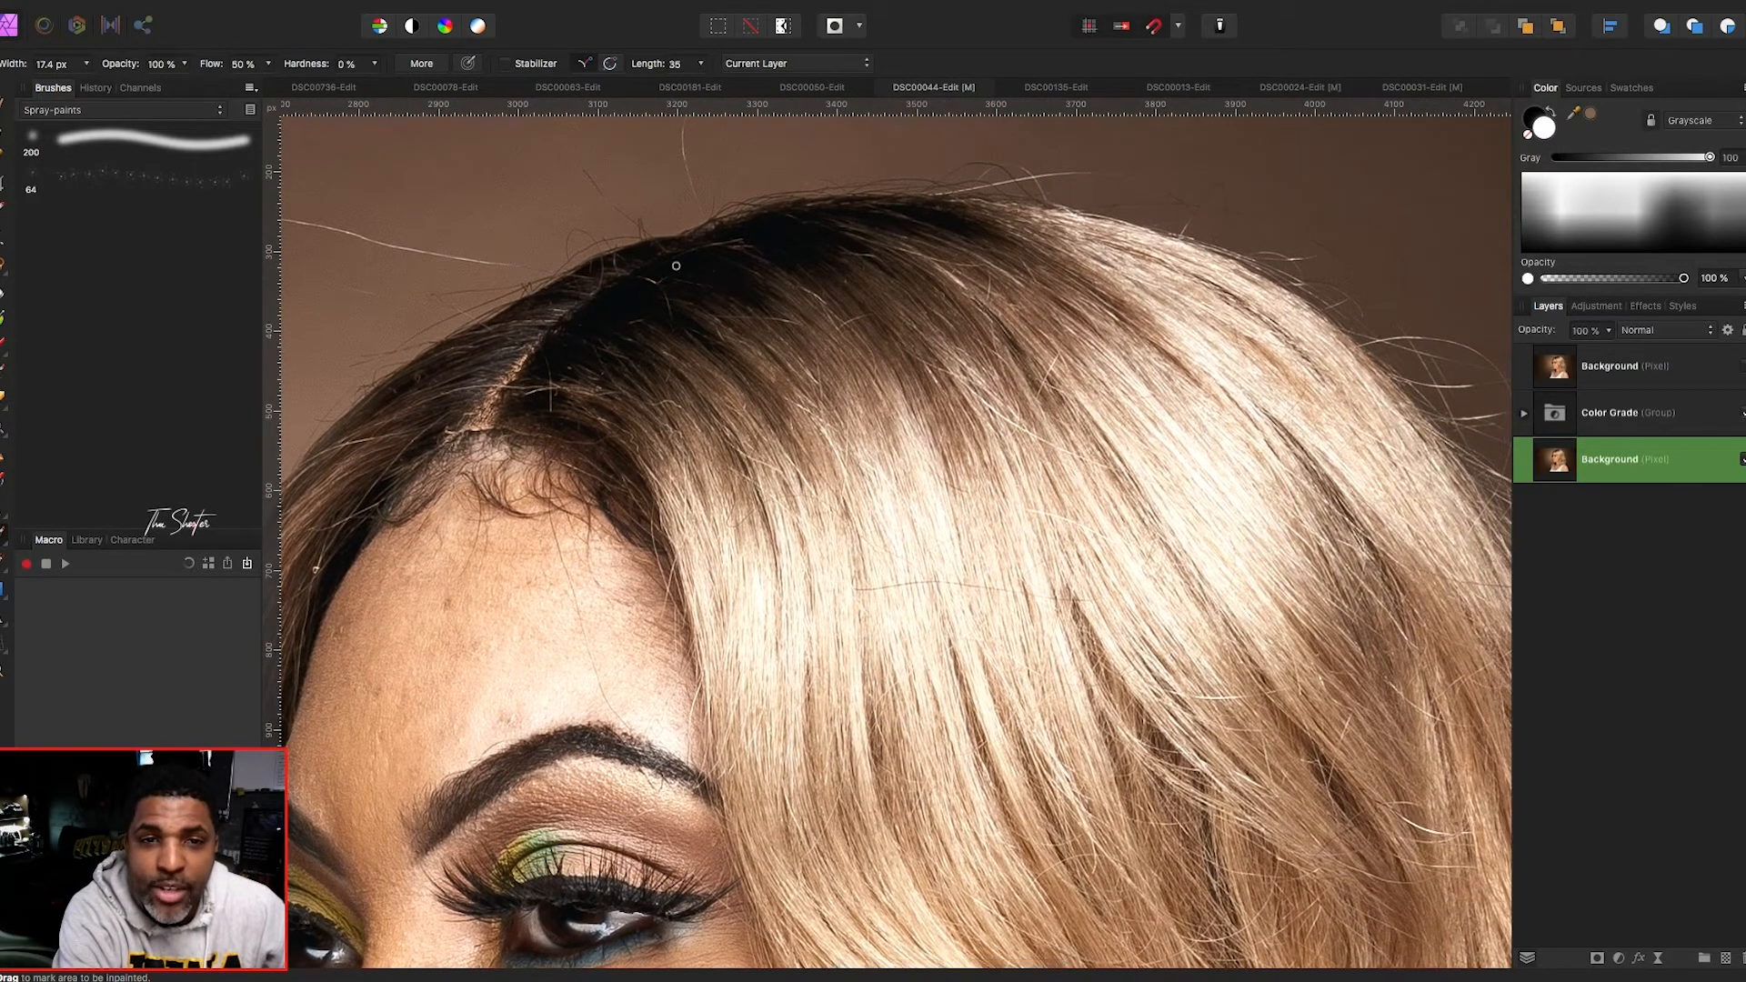
- Examine the stray strands crossing the dark roots and crown of the hair at close range
scroll(672, 268, up, 3)
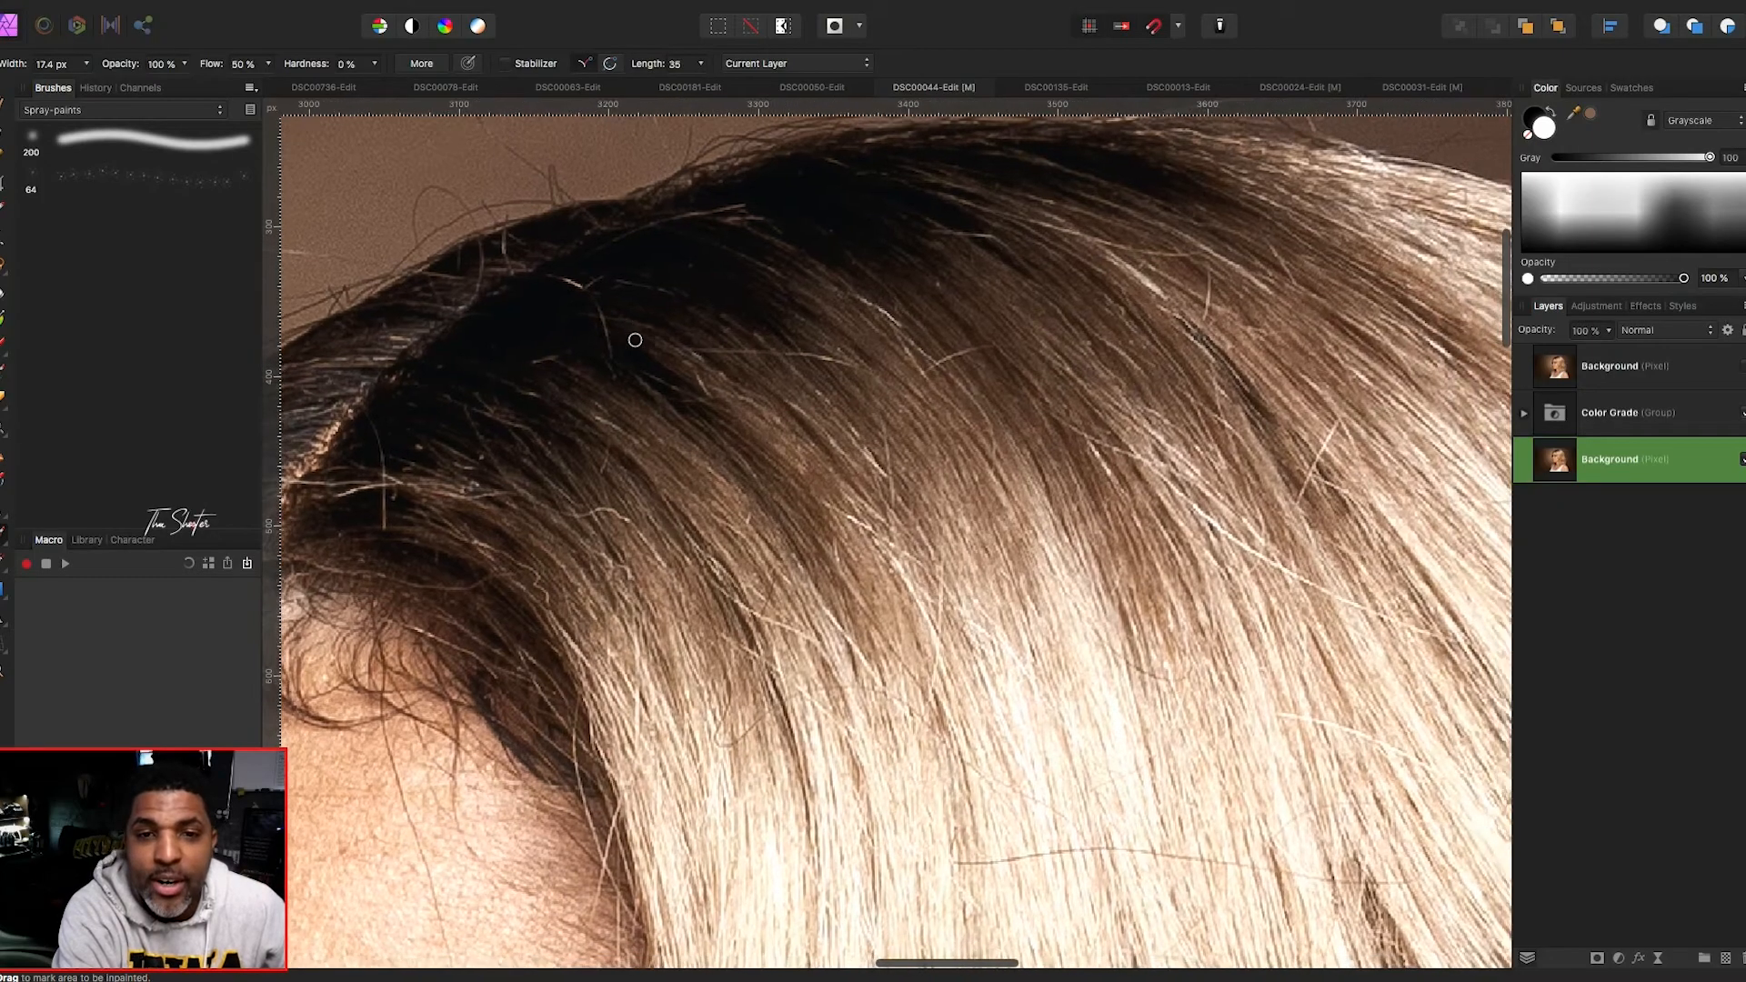
scroll(635, 340, right, 5)
scroll(634, 339, up, 3)
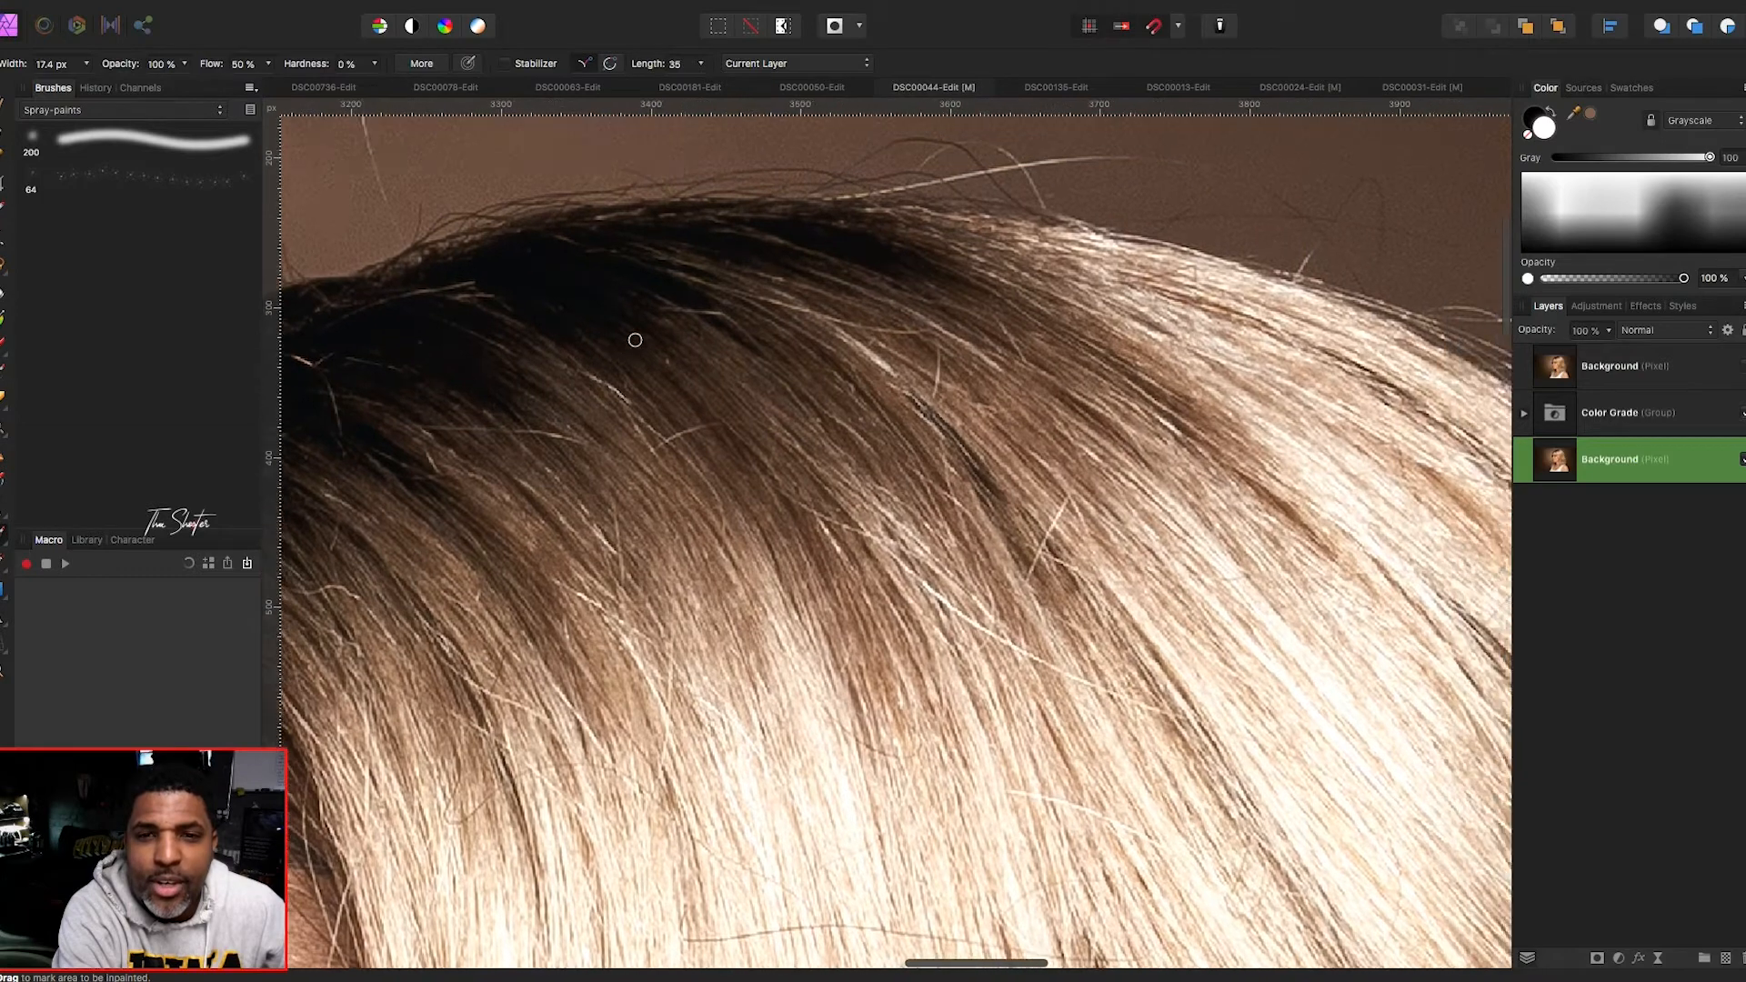
scroll(635, 339, down, 3)
scroll(635, 340, left, 4)
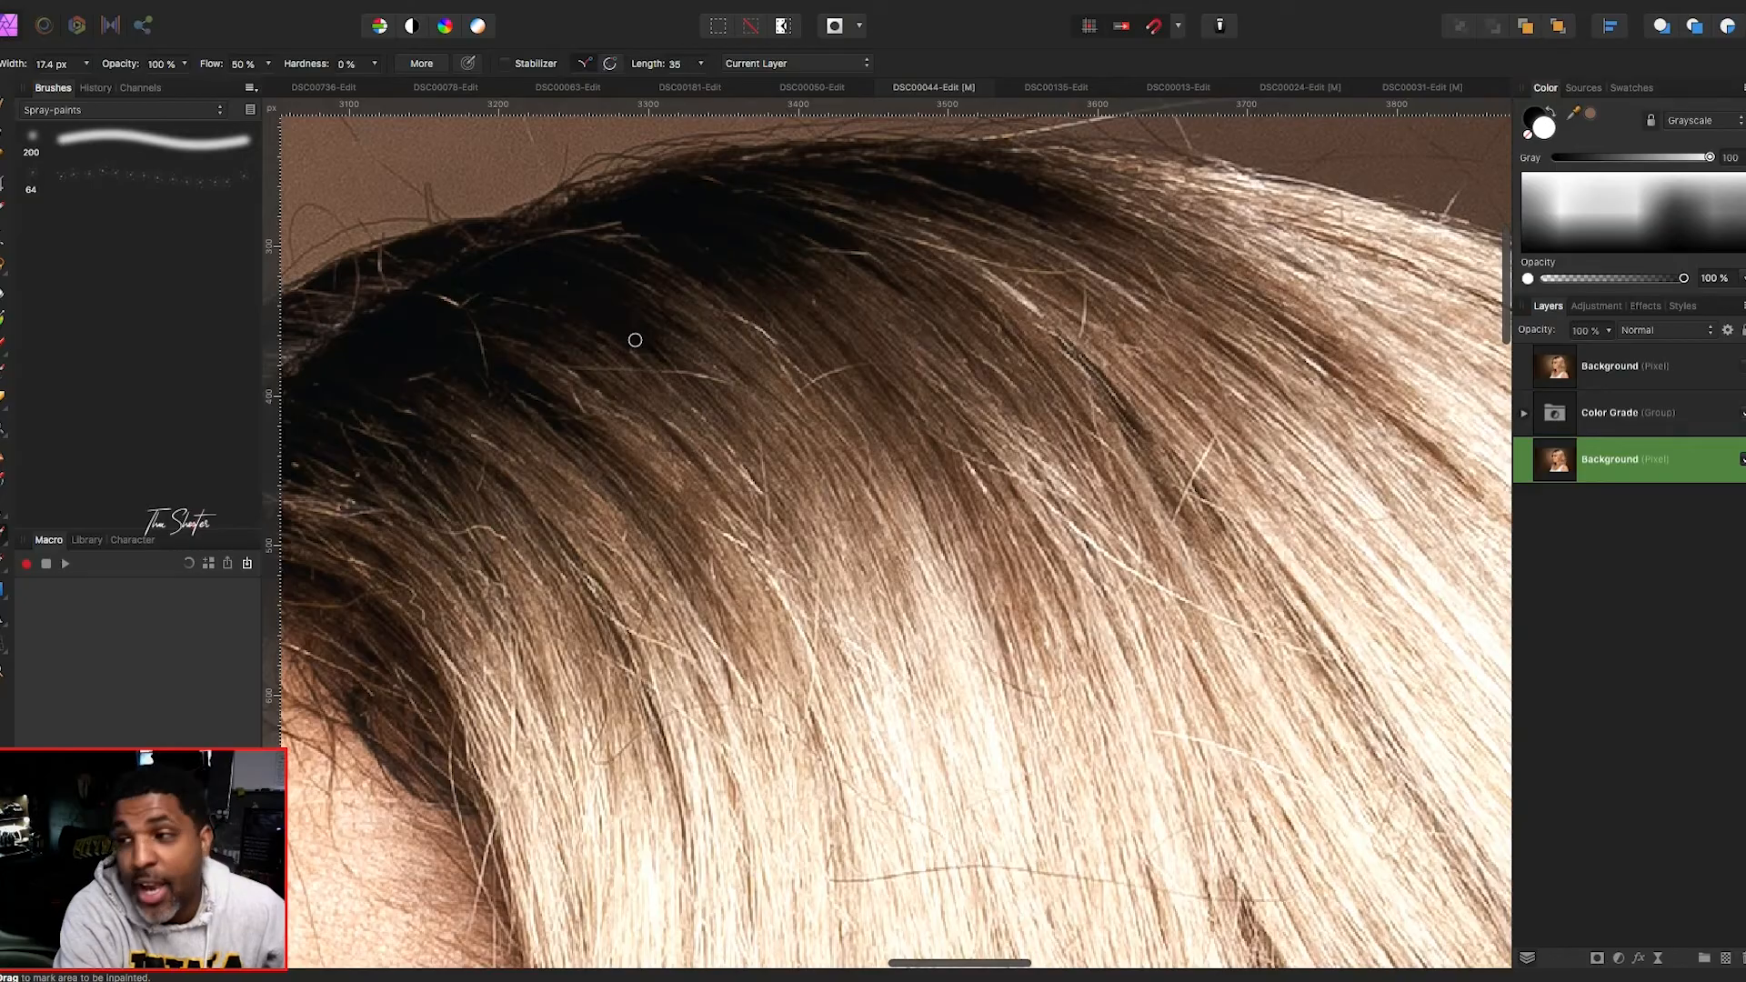
scroll(635, 339, right, 5)
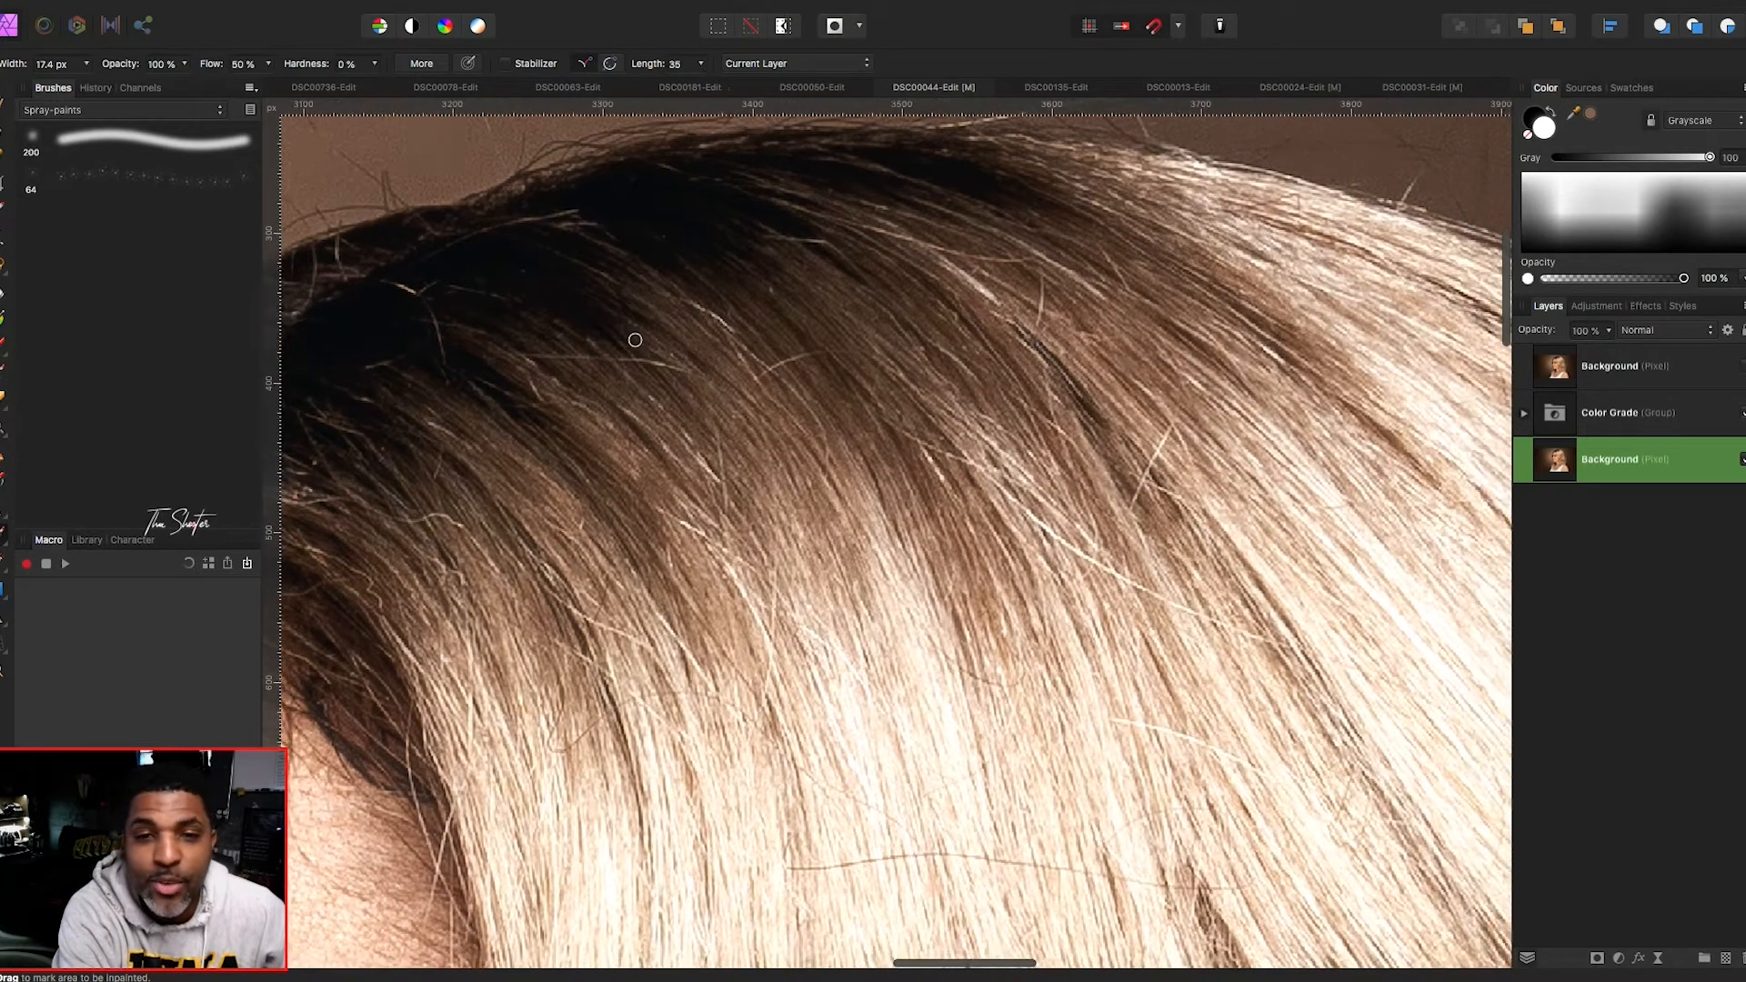
scroll(635, 339, up, 3)
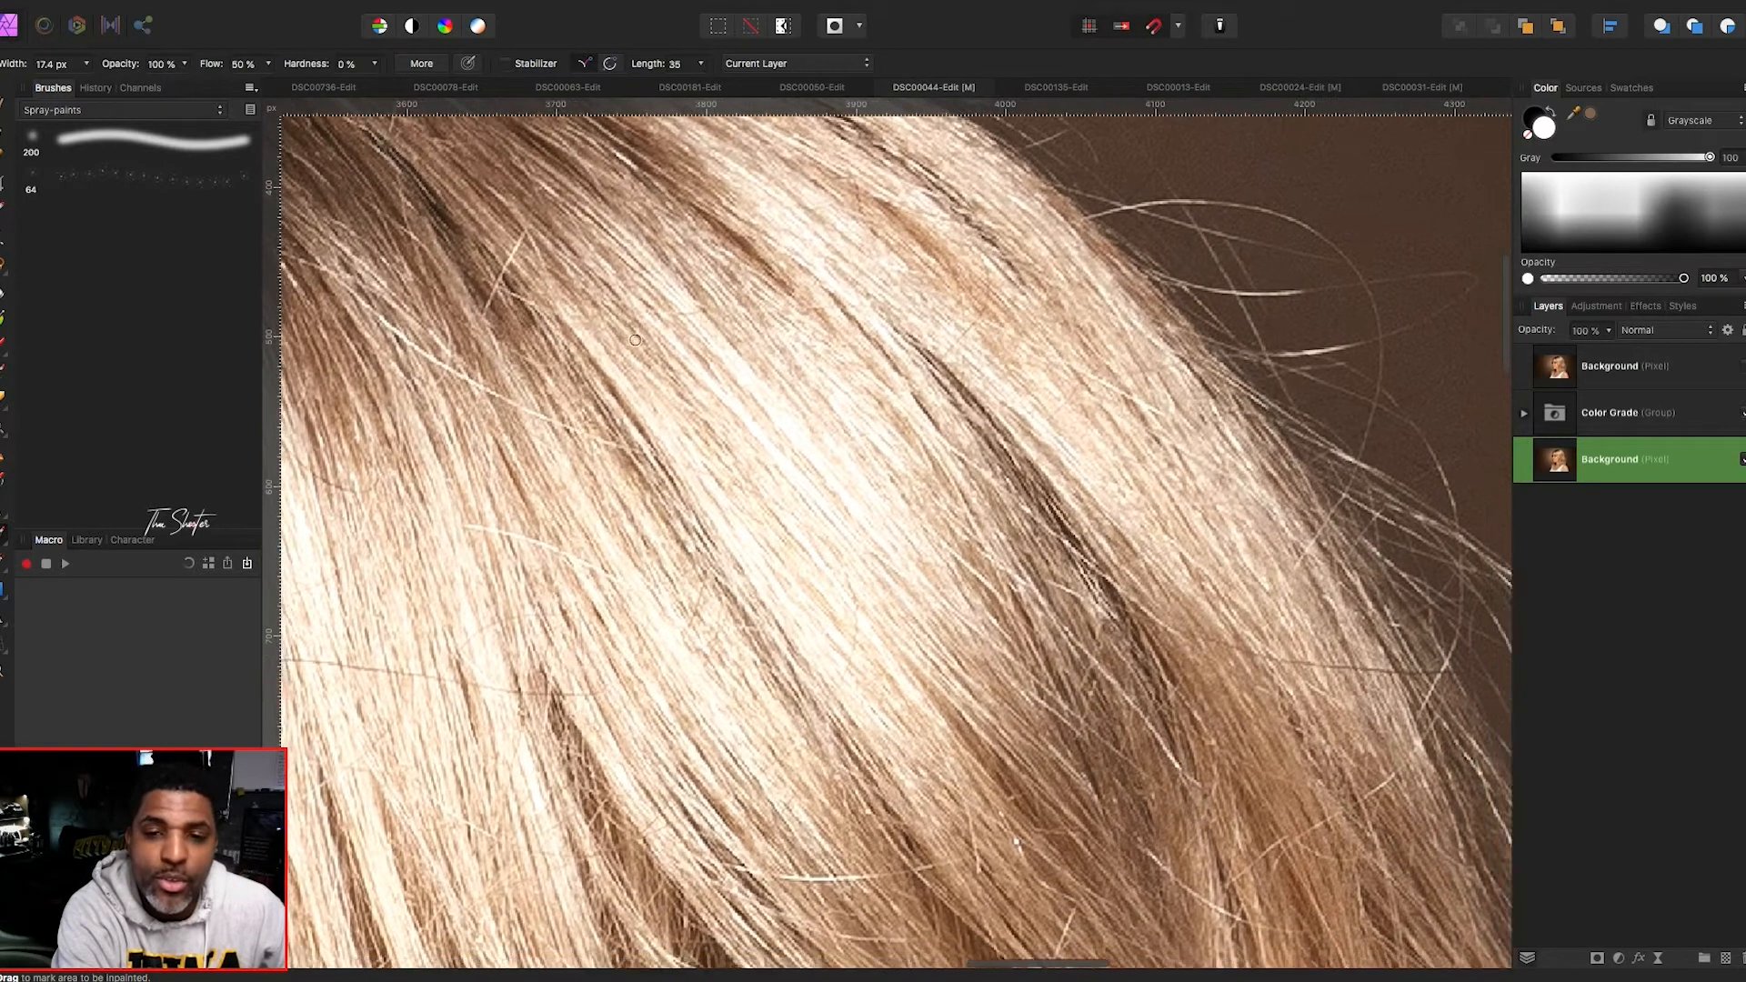
- Inspect the crossing strands through the blonde lengths of hair, from the highlights down beside the cheek and across
scroll(635, 340, left, 5)
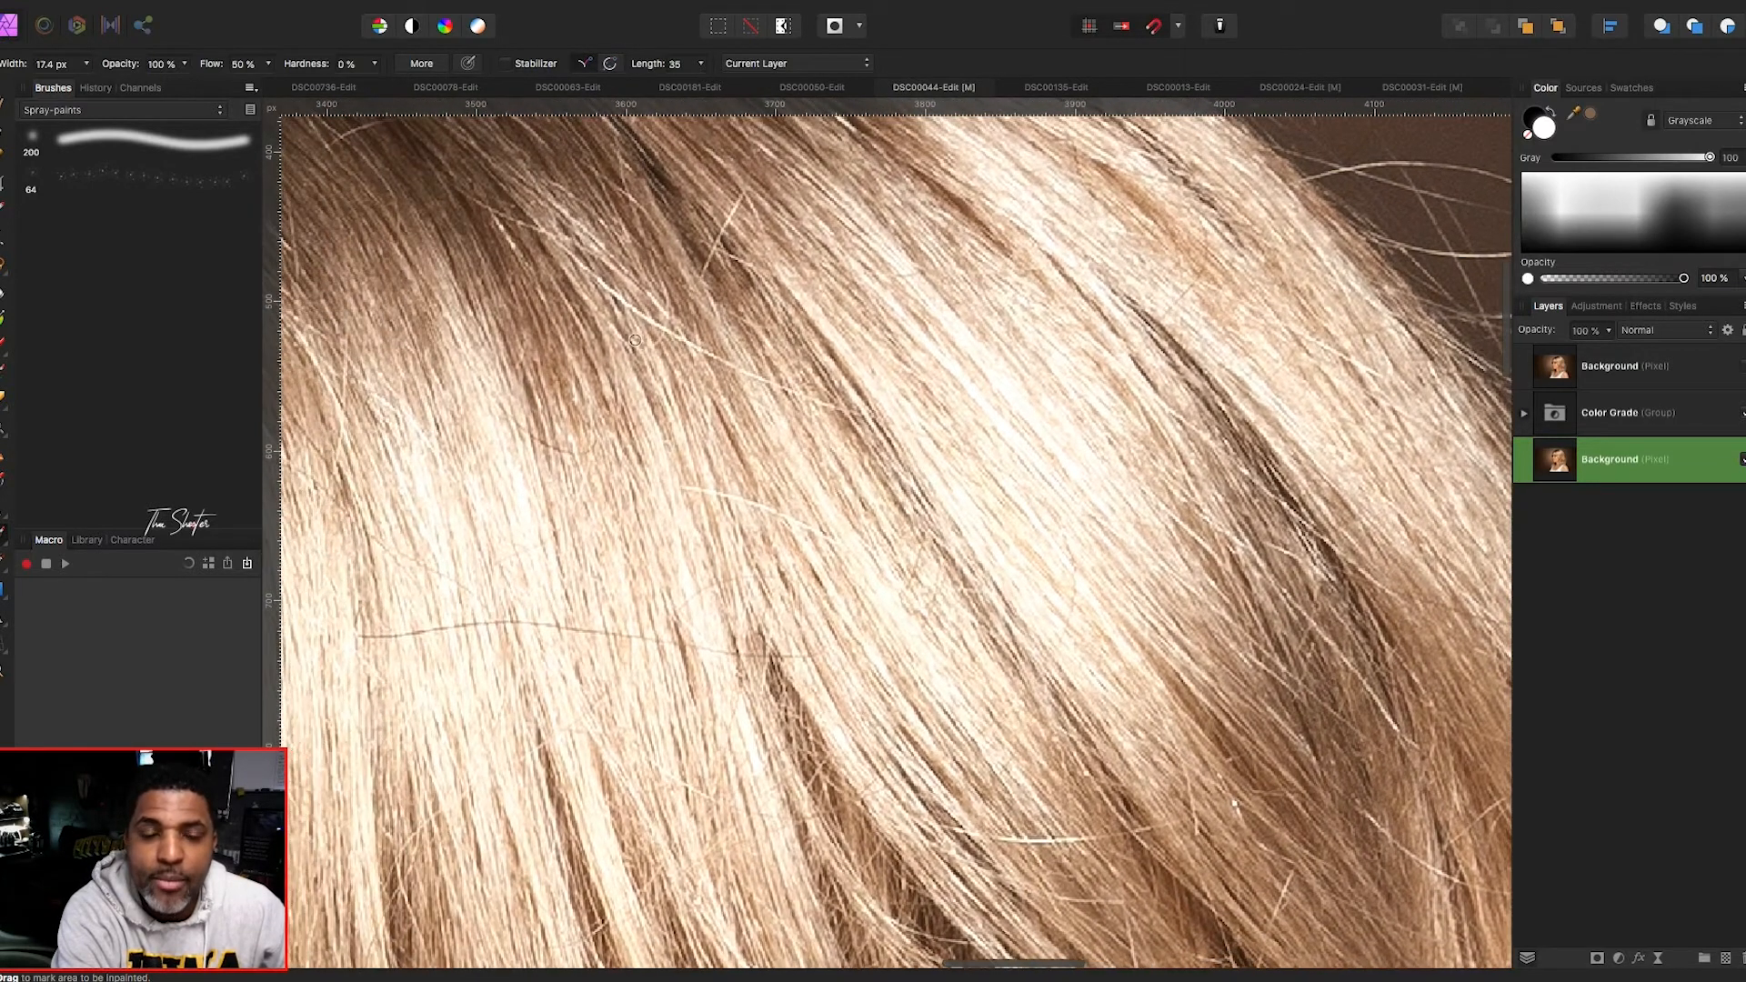
scroll(635, 340, down, 6)
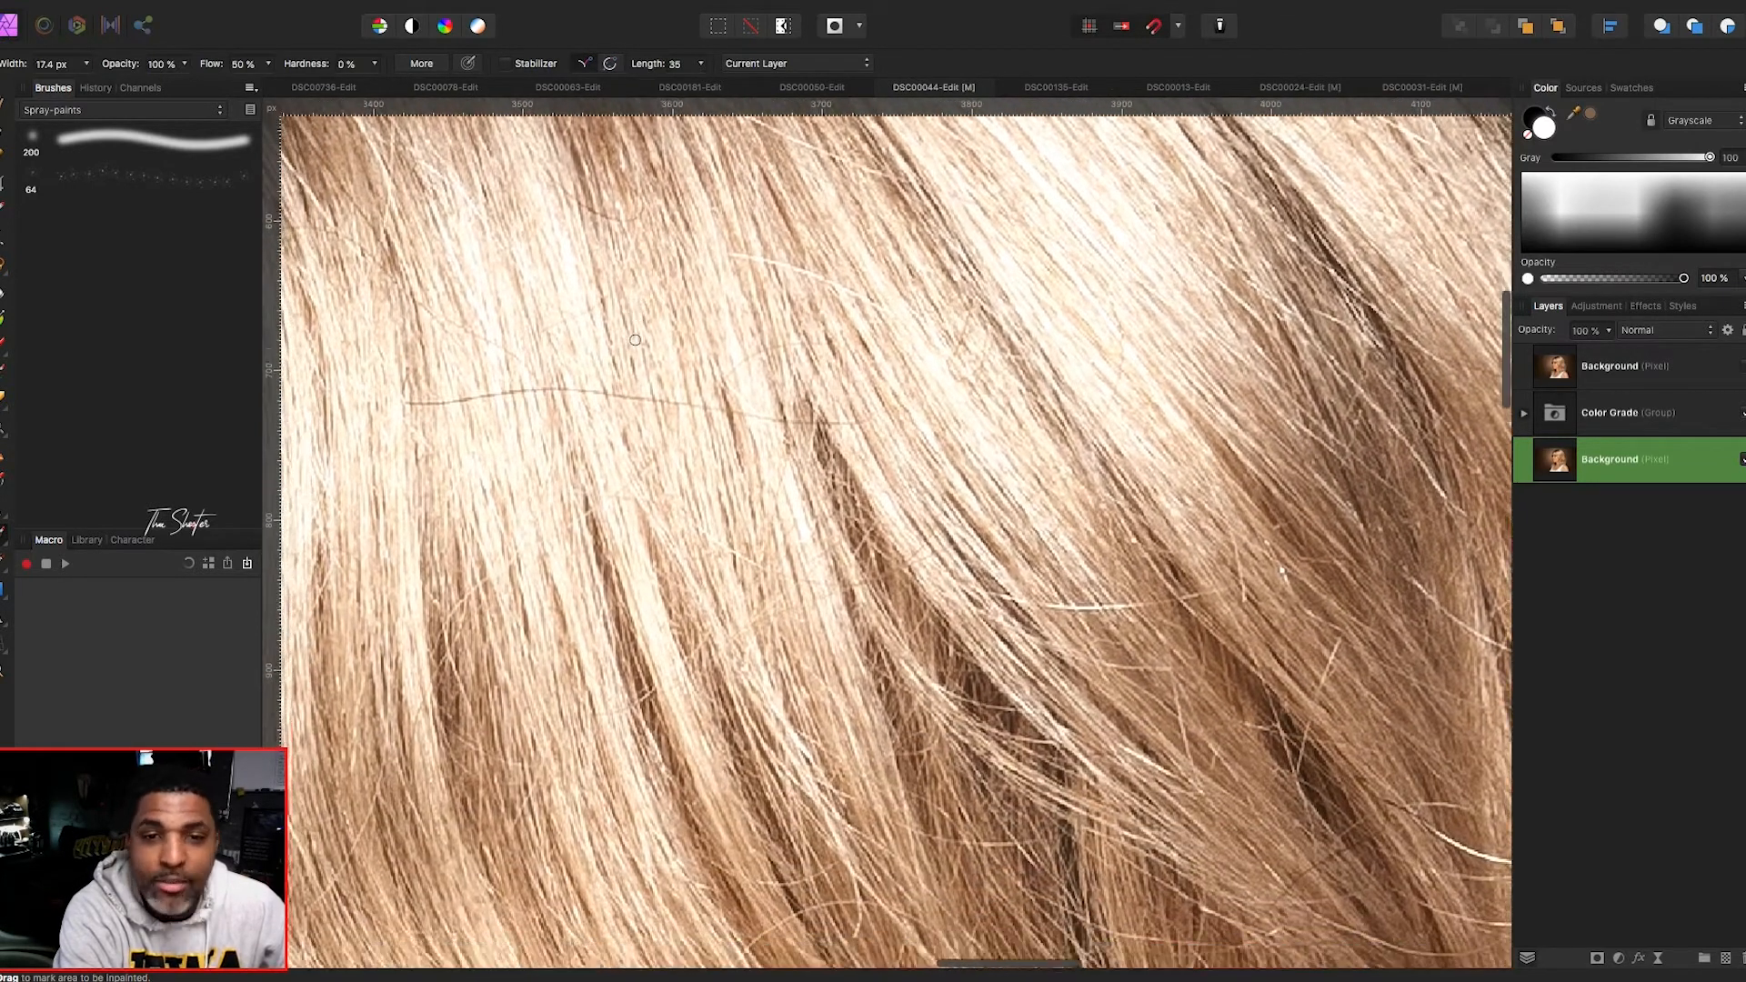
scroll(635, 341, down, 6)
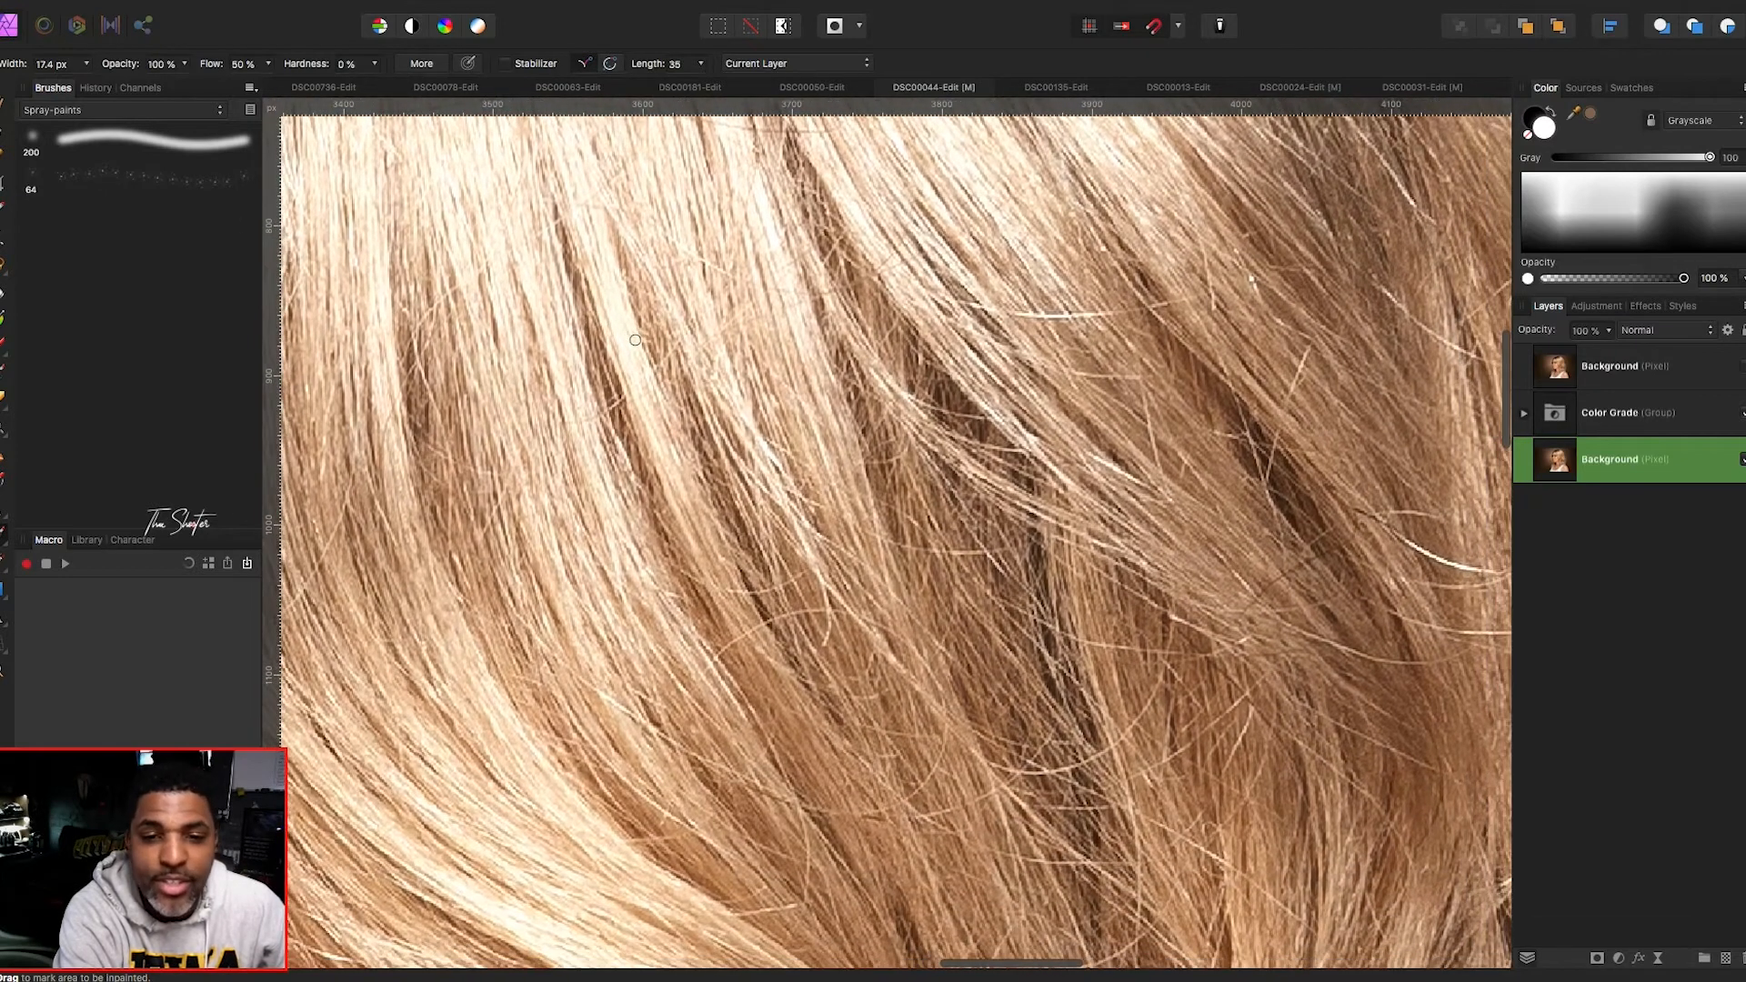
scroll(634, 340, down, 8)
scroll(635, 340, left, 5)
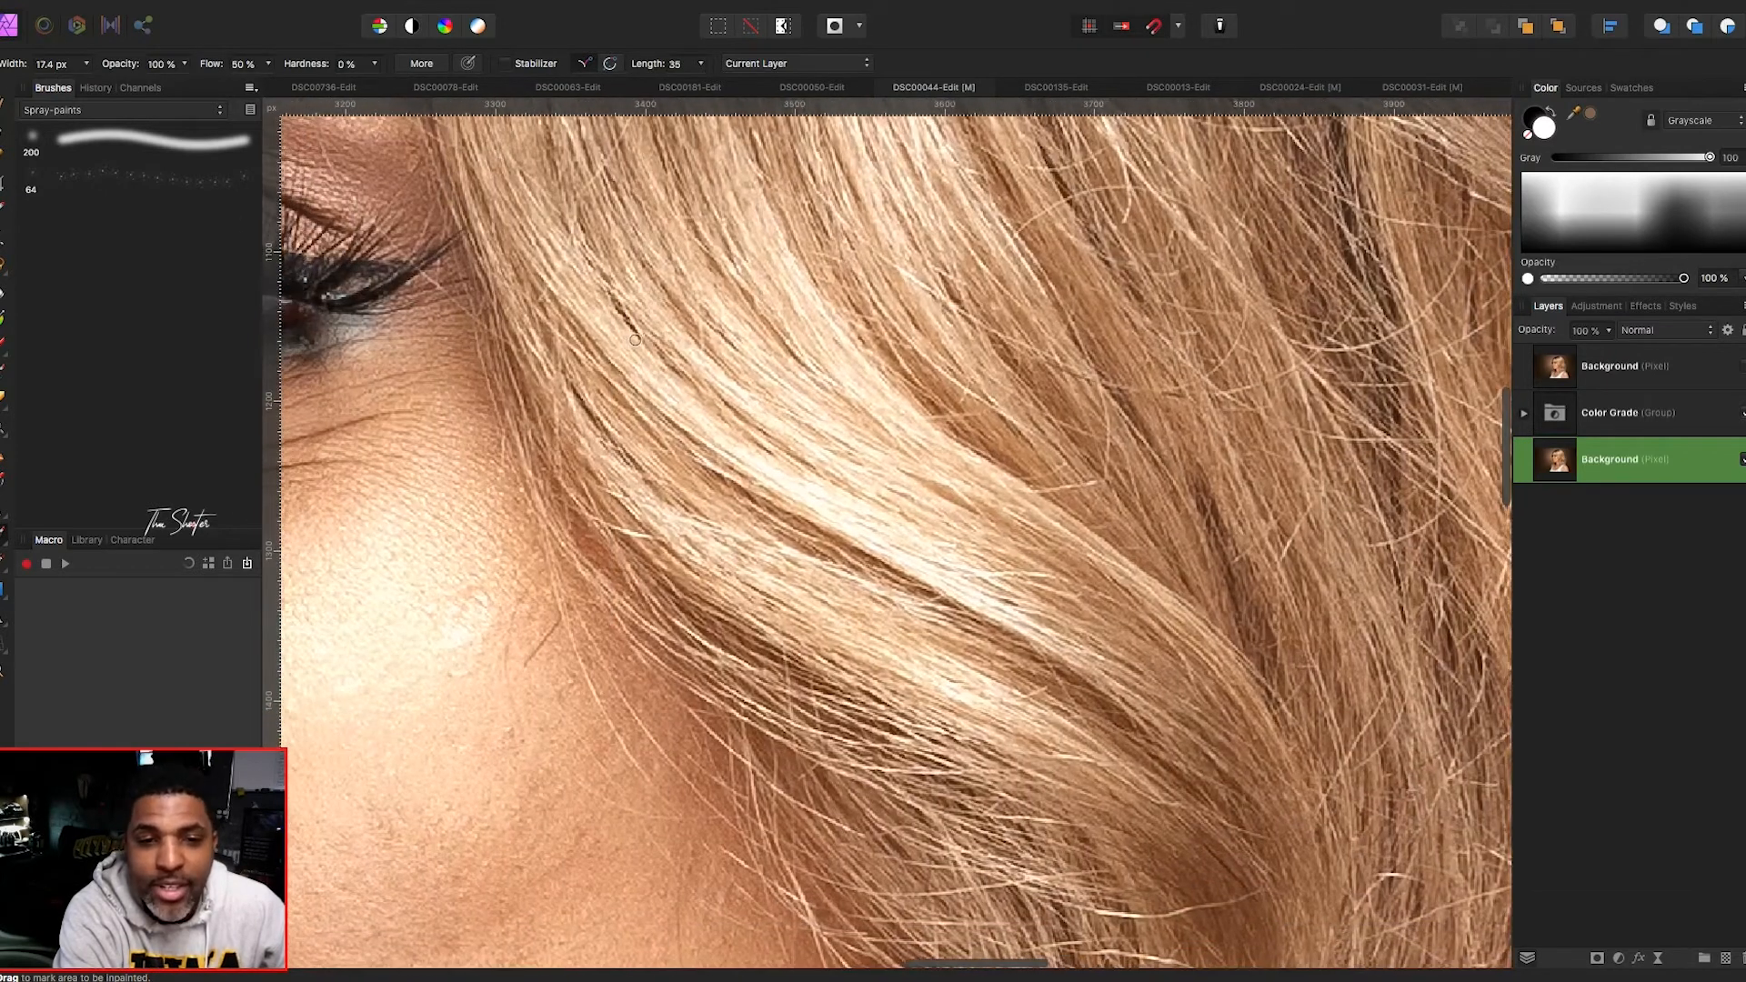
scroll(635, 340, right, 12)
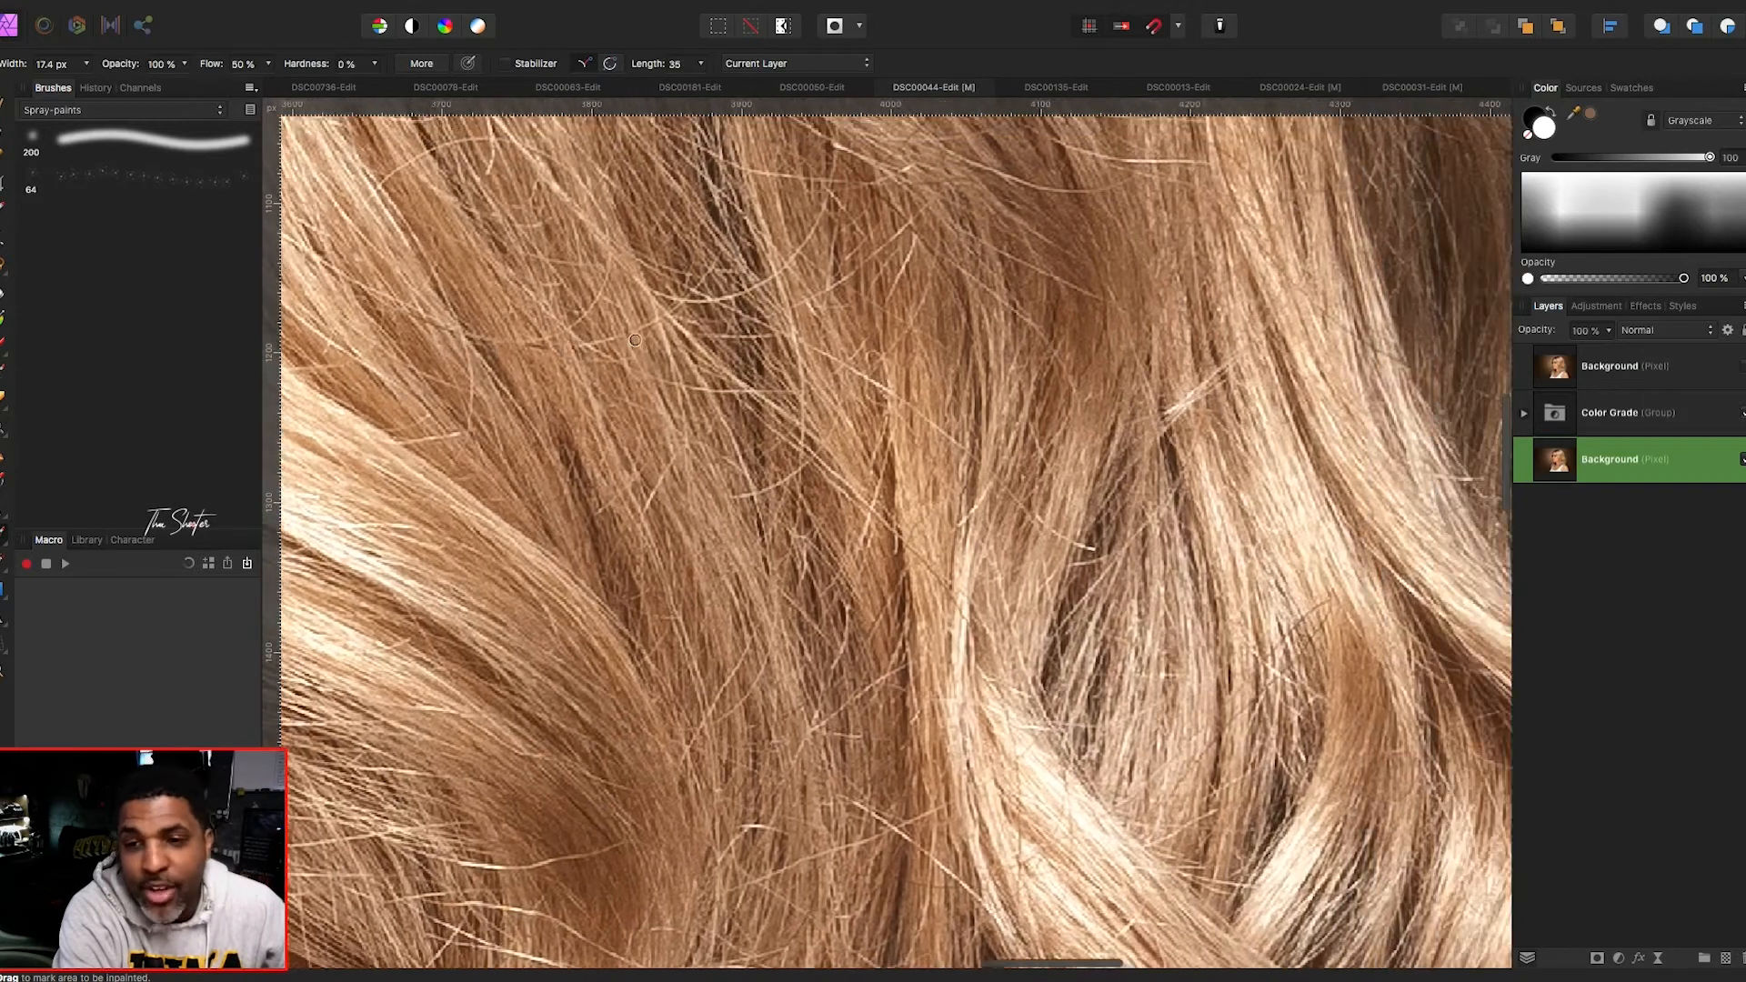
scroll(635, 340, up, 6)
scroll(635, 341, right, 6)
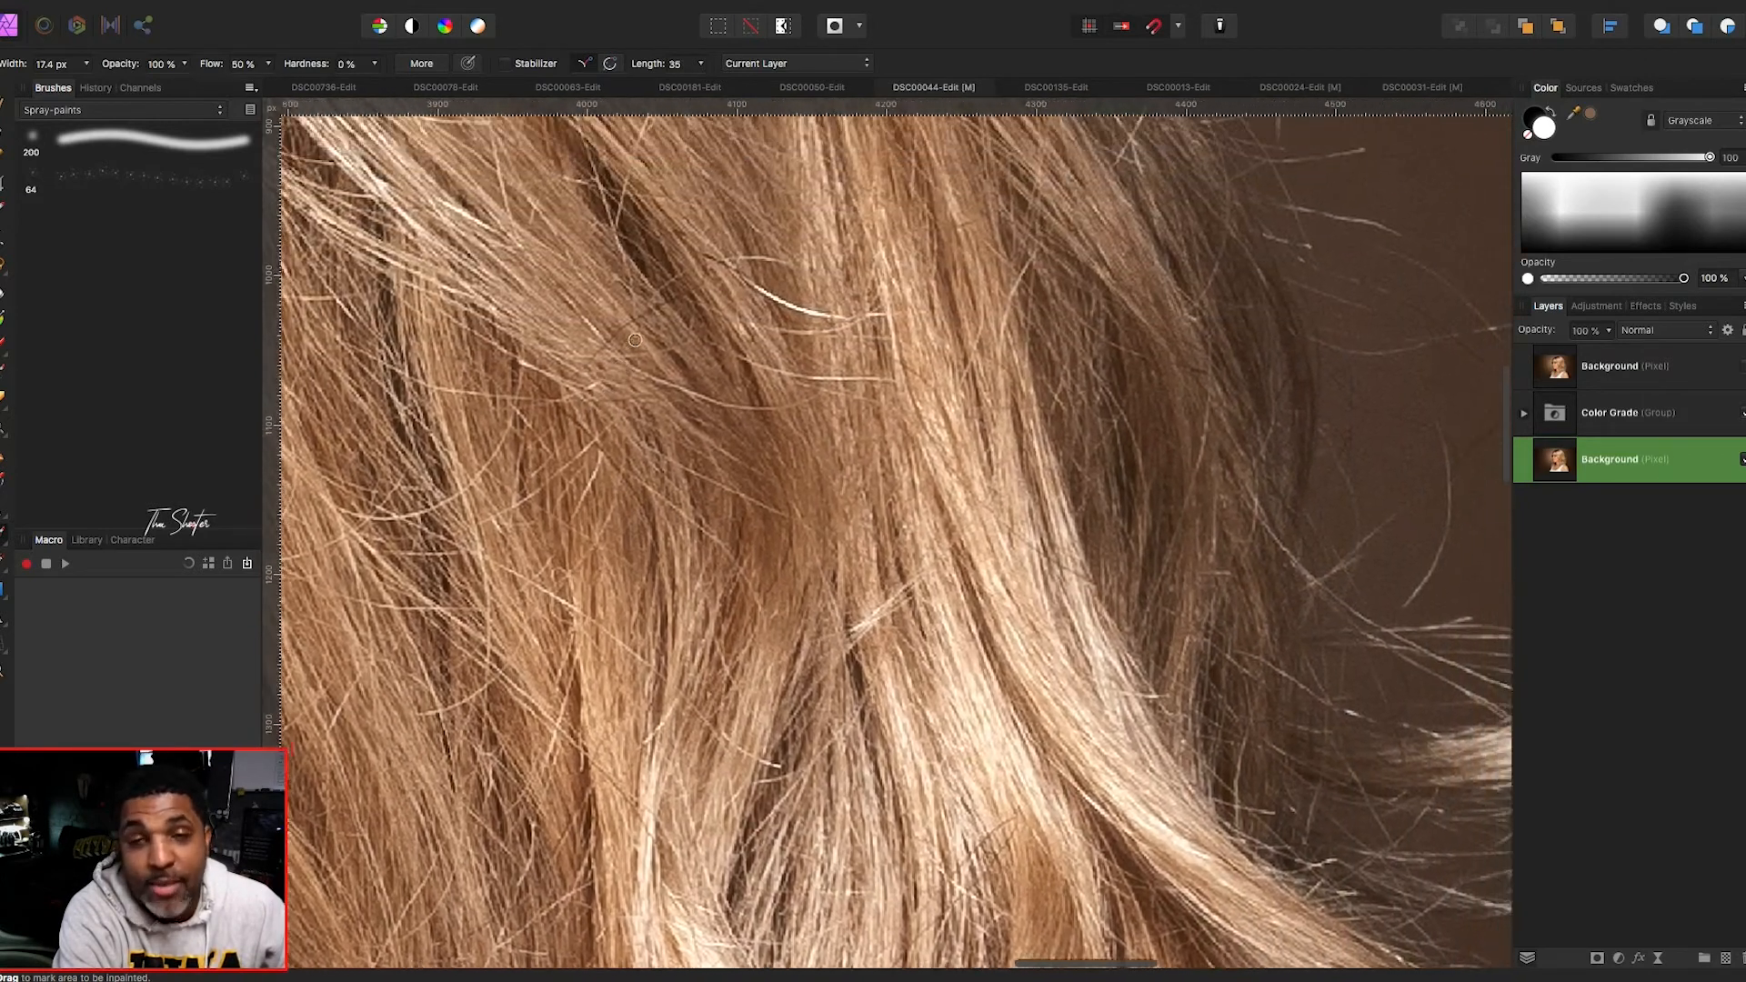
- Examine the flyaway hairs along the outer edge of the hair against the brown backdrop
scroll(635, 341, up, 5)
scroll(634, 340, right, 2)
scroll(634, 340, up, 5)
scroll(635, 340, left, 1)
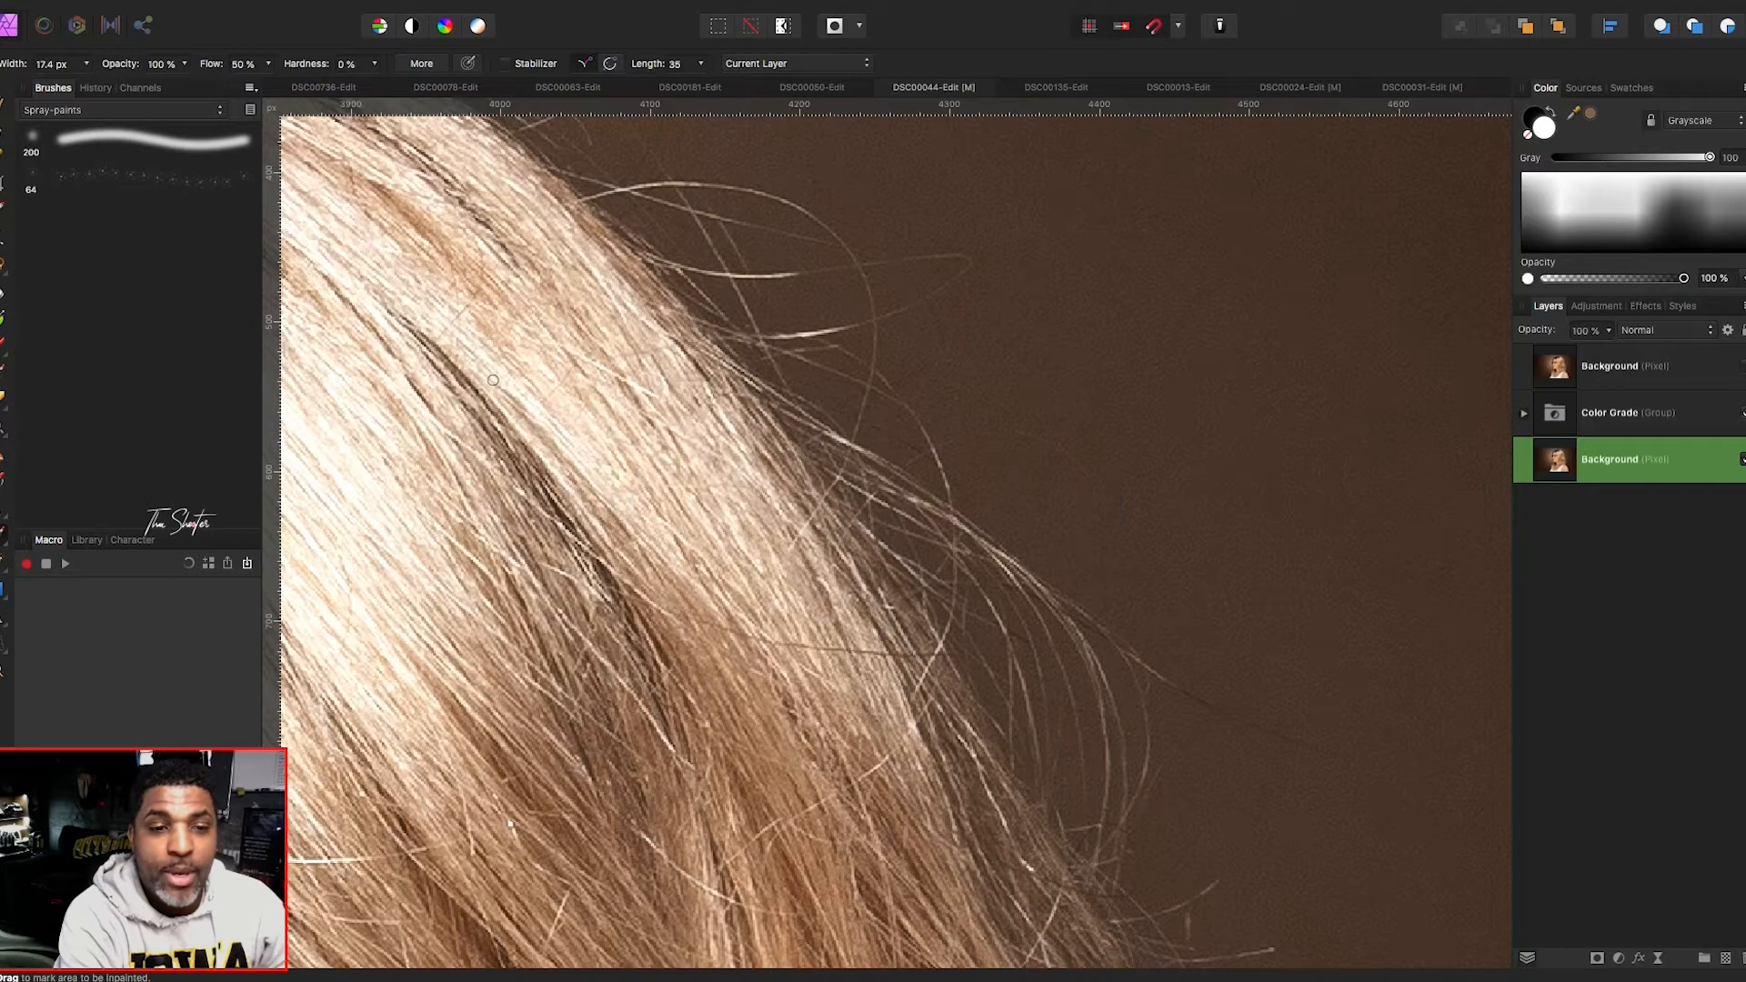
scroll(492, 373, down, 3)
scroll(492, 373, down, 6)
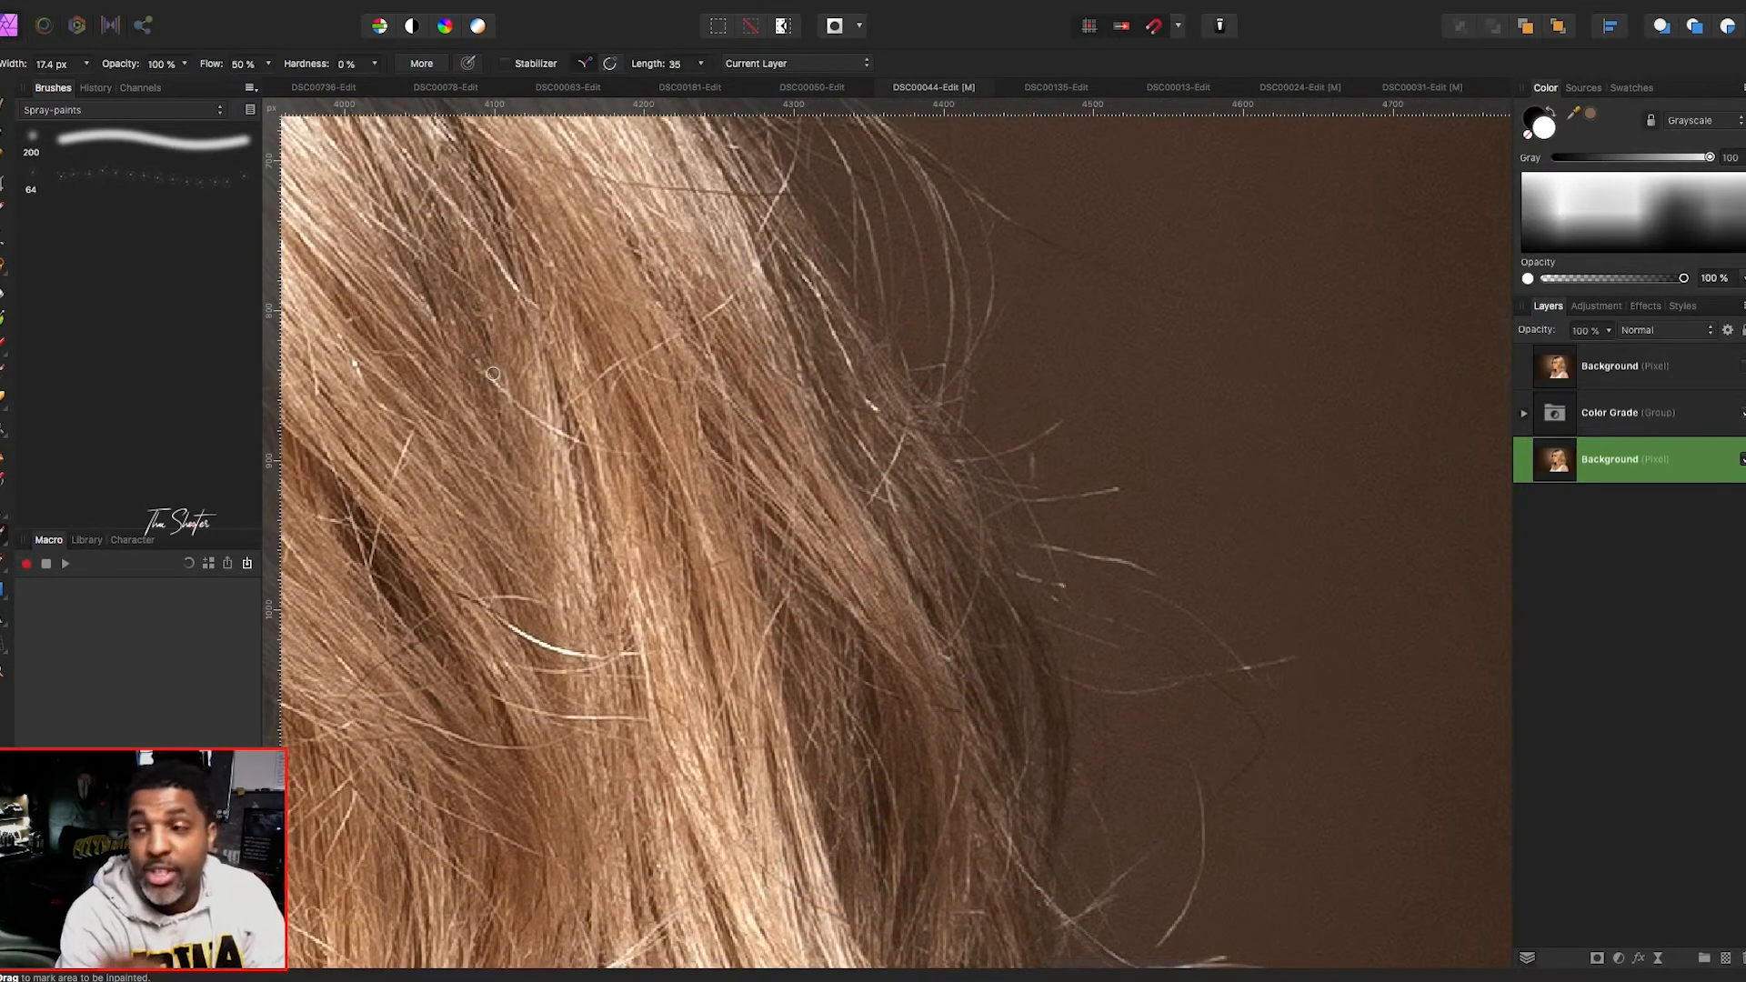
scroll(492, 373, down, 5)
scroll(492, 373, left, 3)
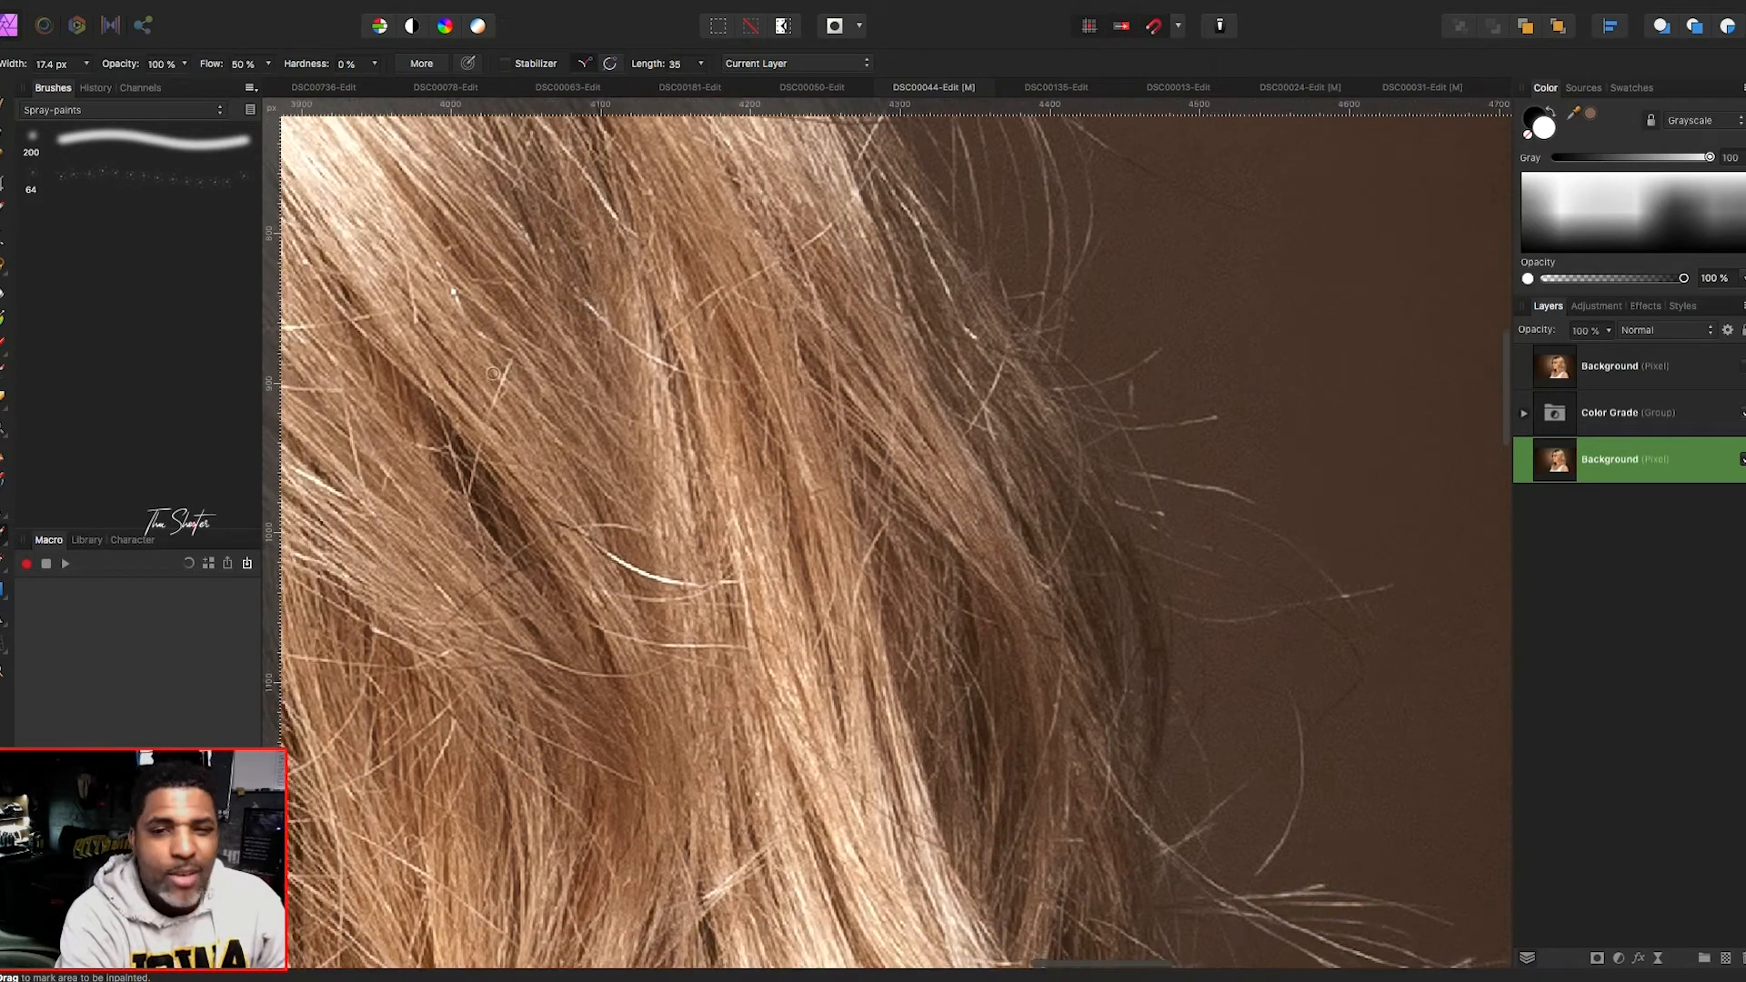
- Inspect the lower curls and hair ends, along with the skin of the cheek, neck and shoulder
scroll(492, 373, down, 10)
scroll(492, 373, right, 4)
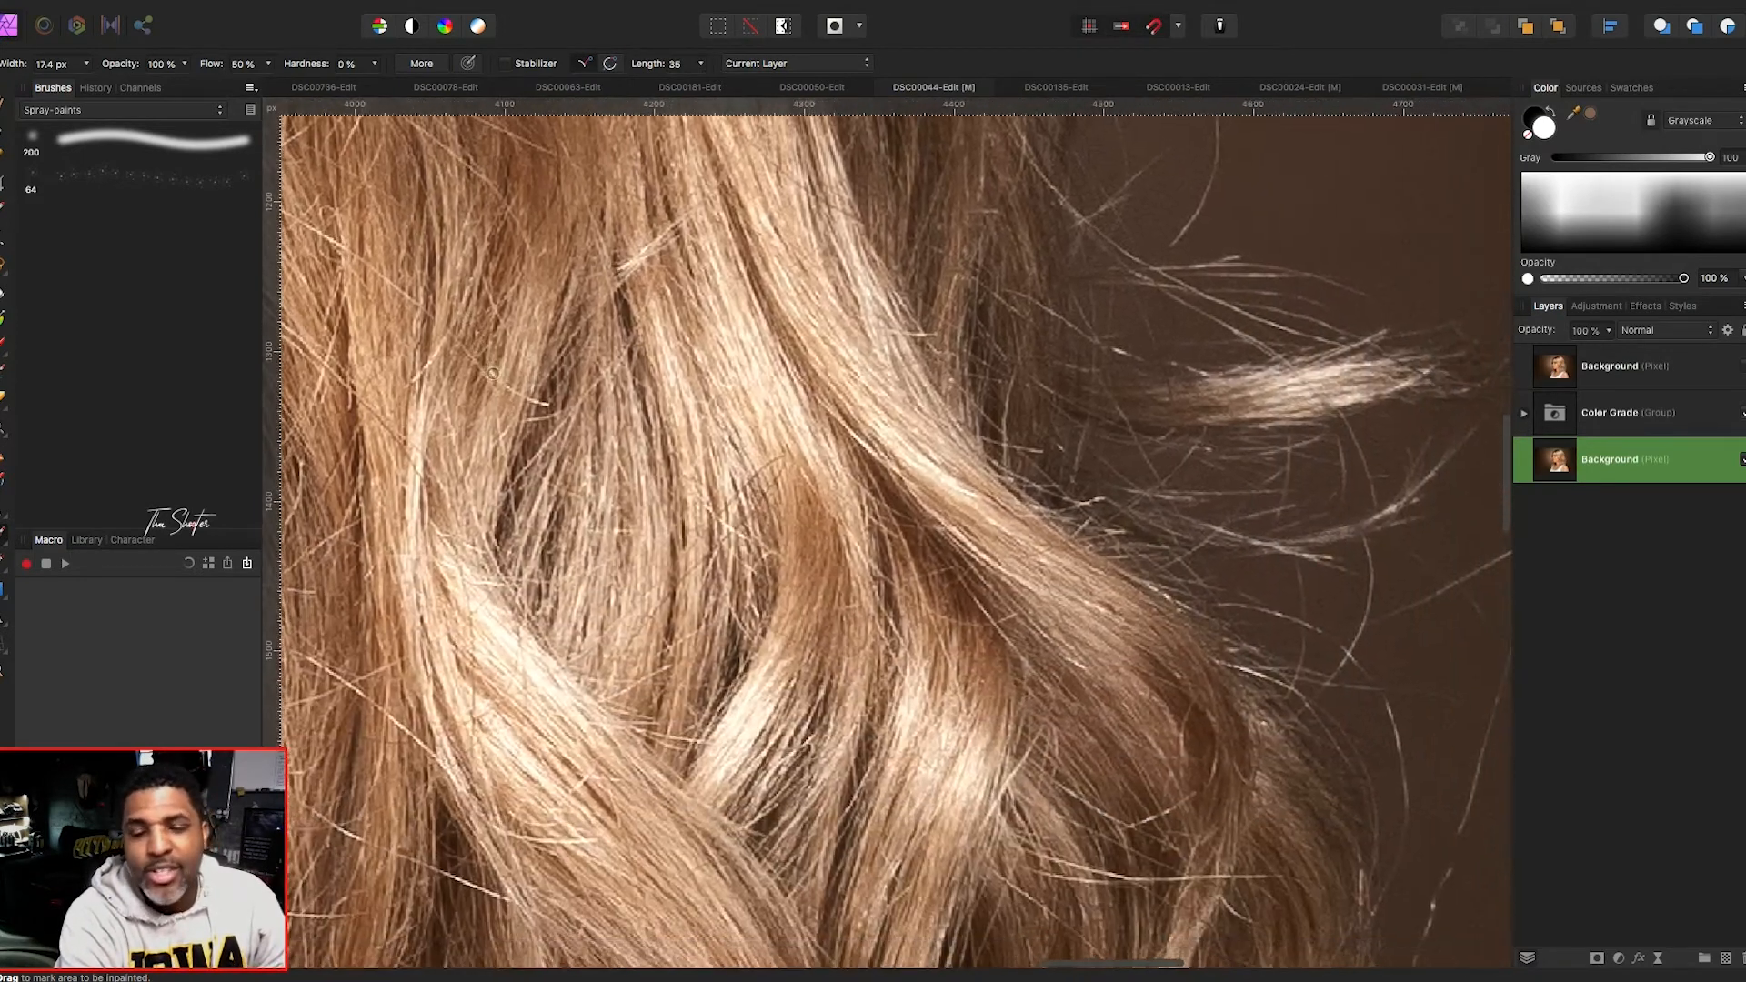
scroll(492, 373, down, 6)
scroll(492, 372, left, 3)
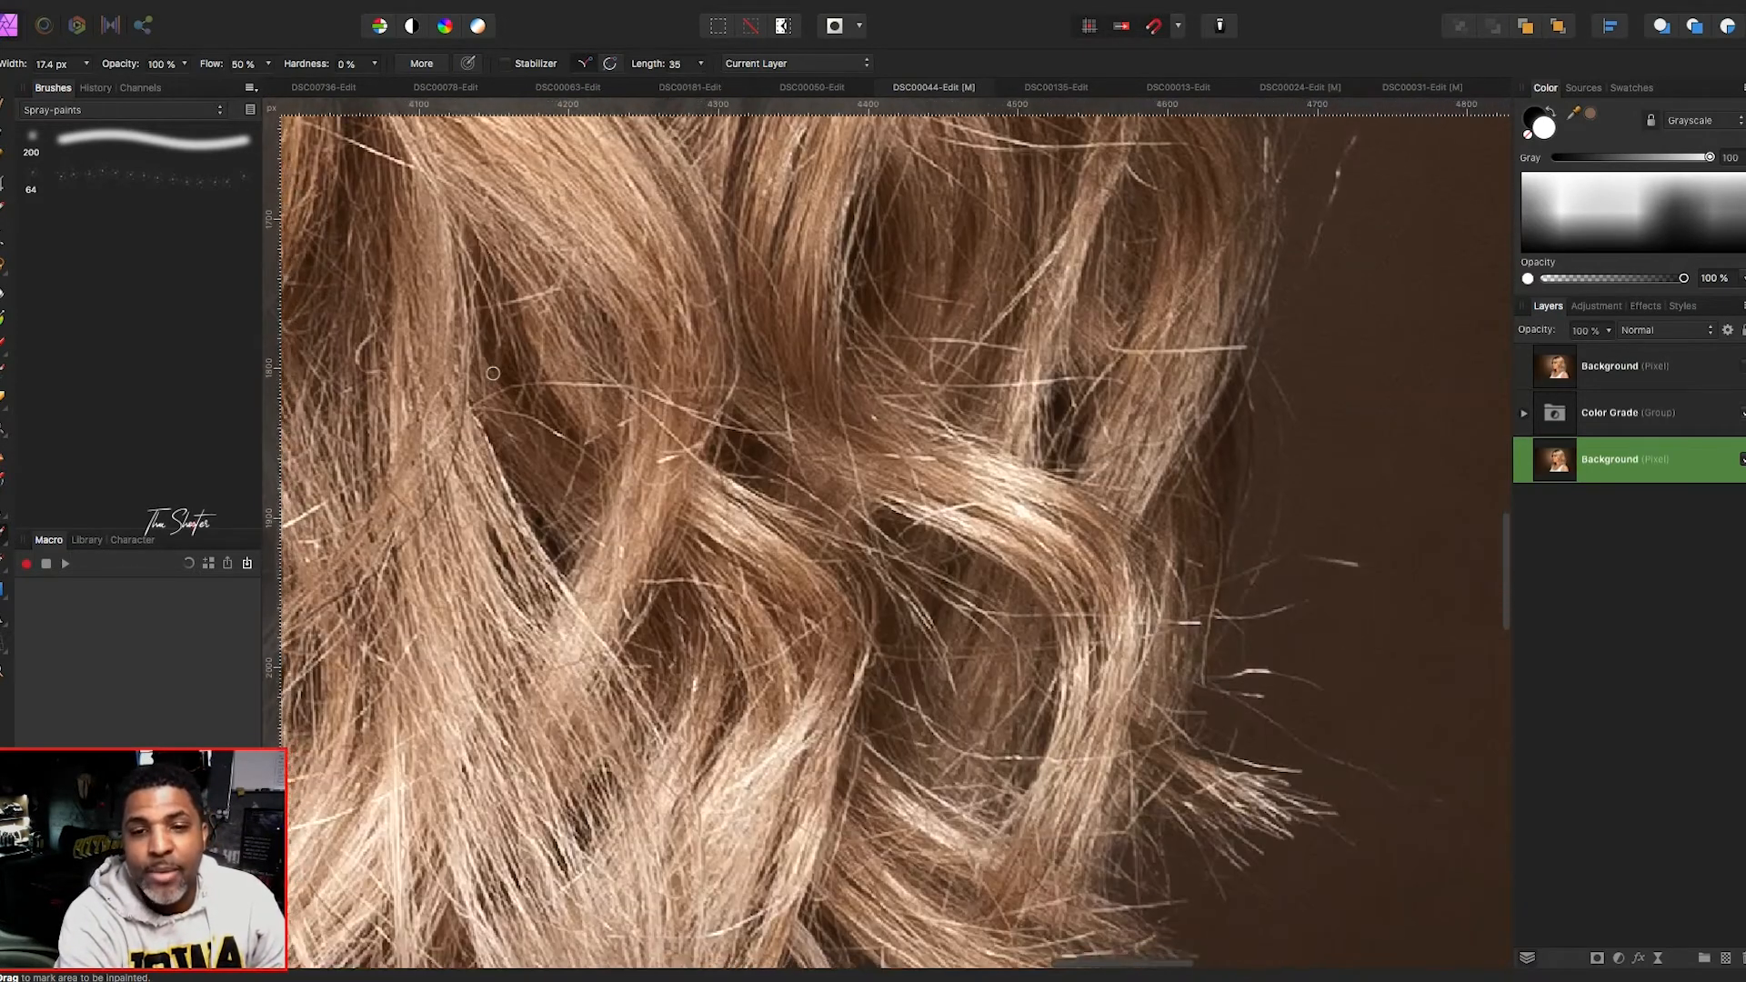
scroll(492, 372, down, 2)
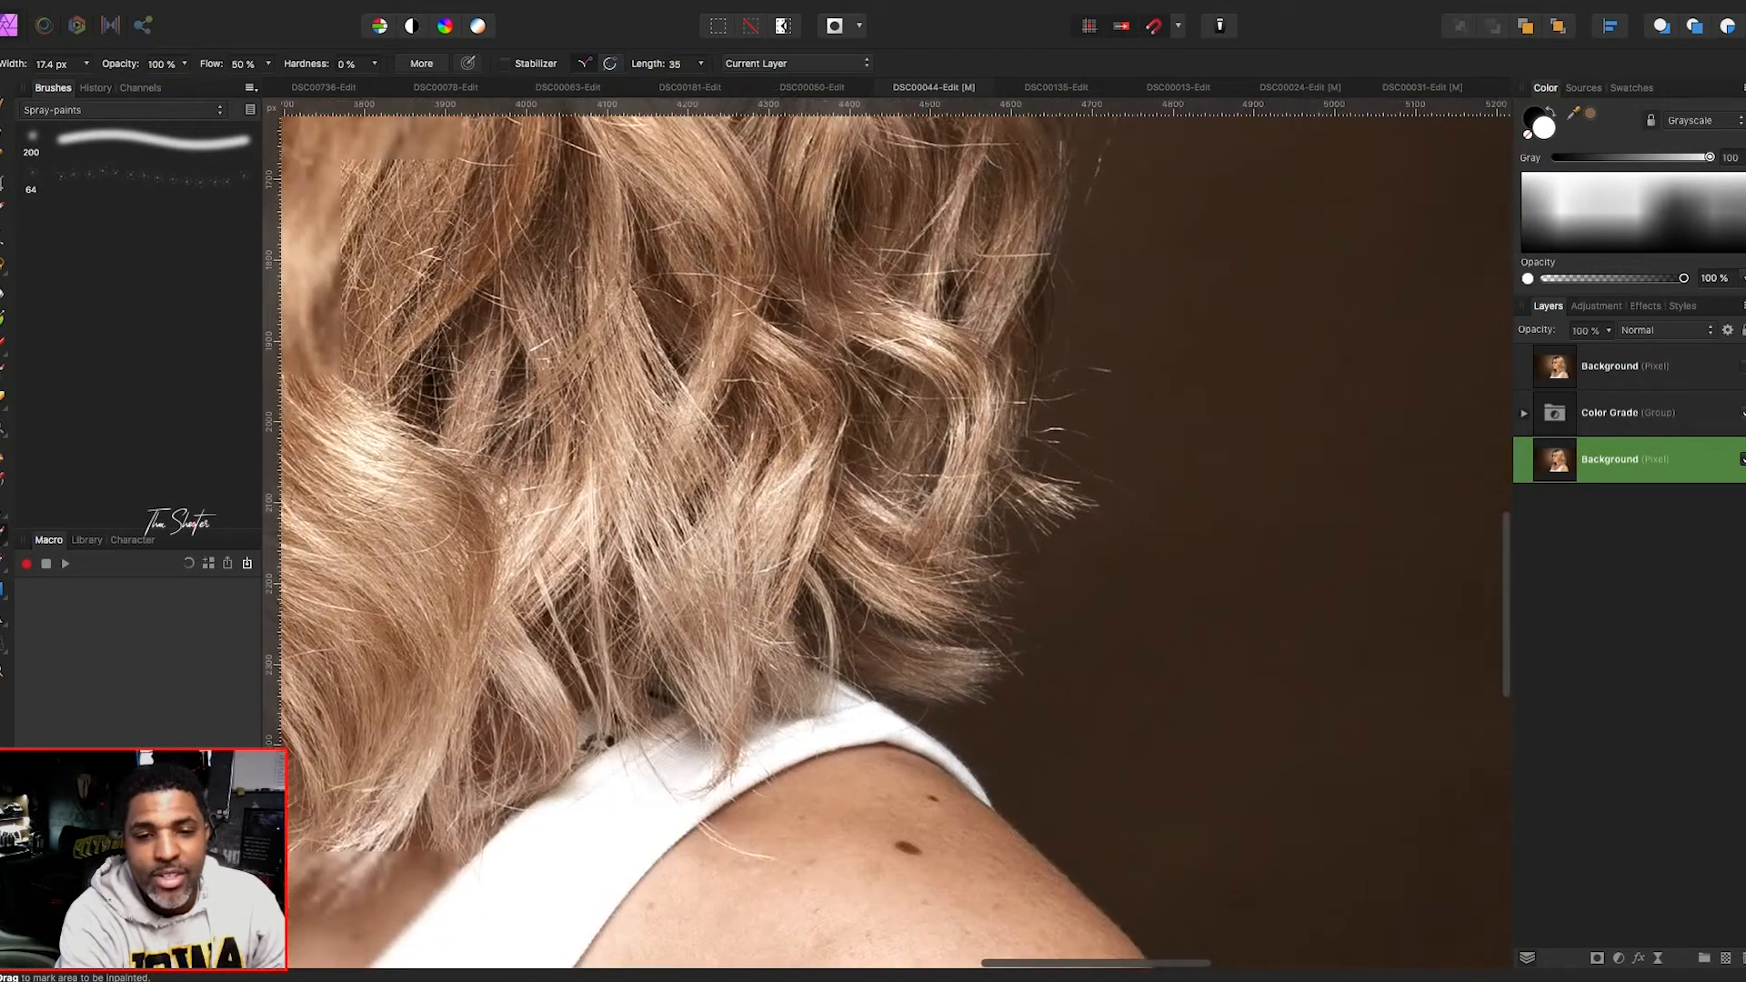
scroll(492, 373, left, 5)
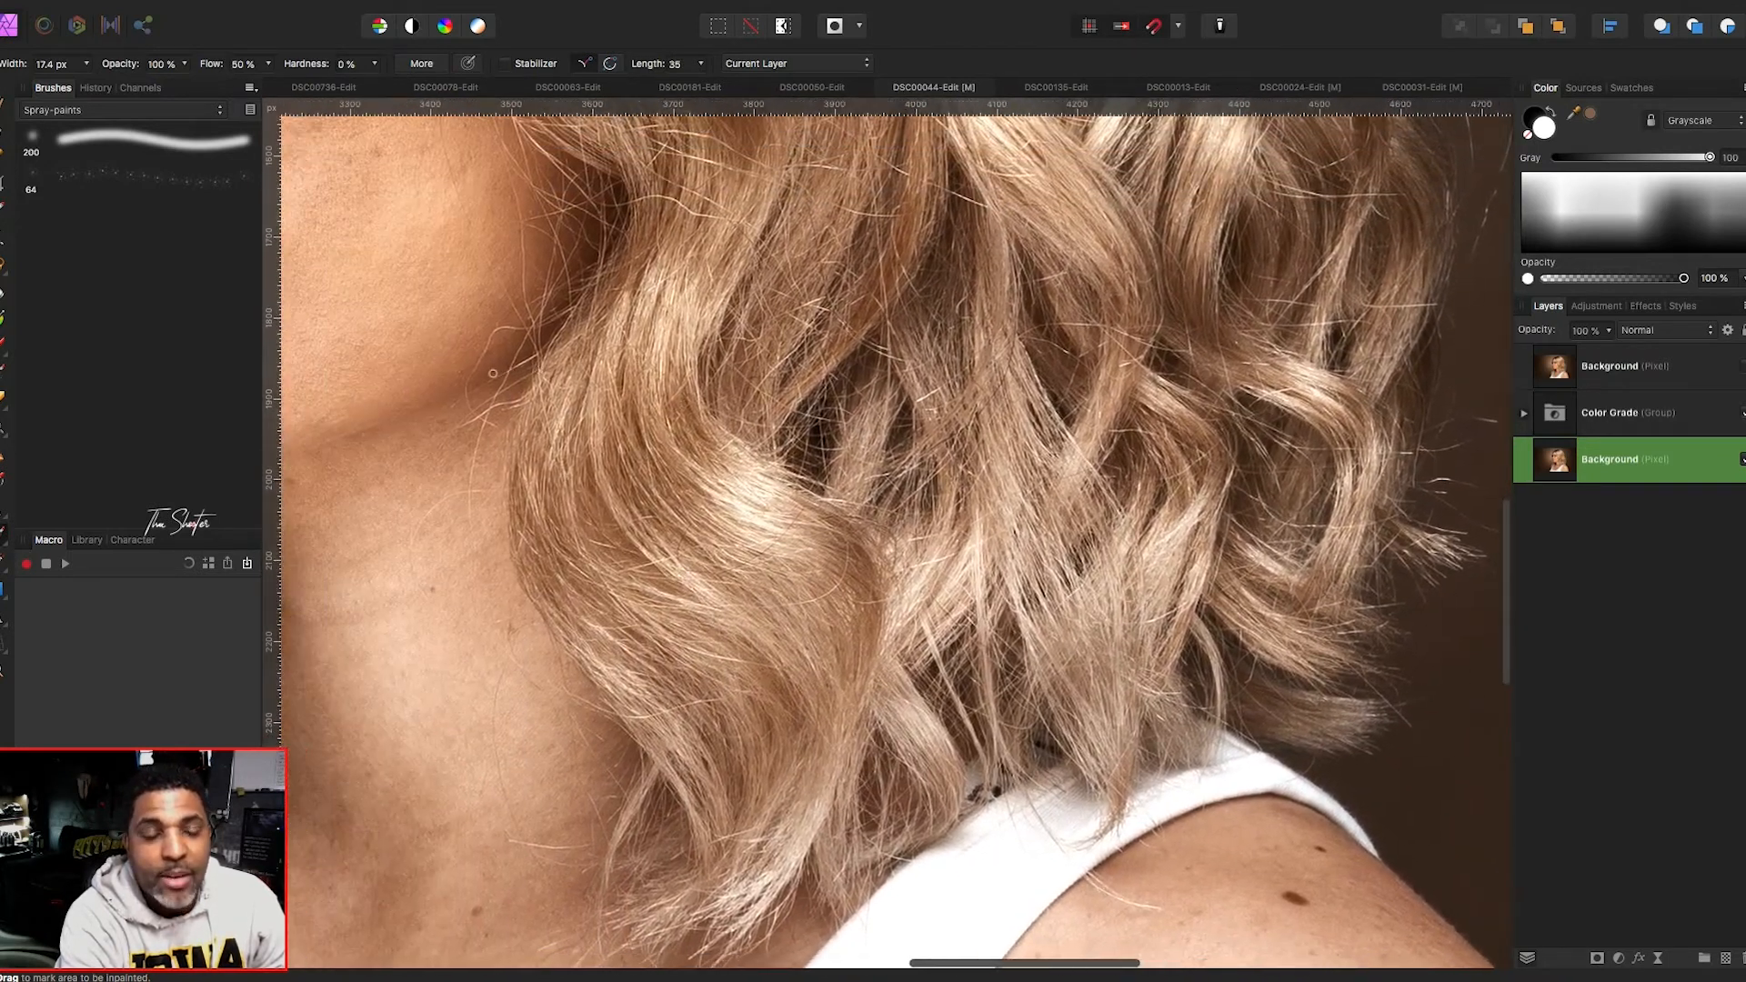
scroll(492, 373, down, 2)
scroll(492, 373, left, 1)
scroll(492, 373, up, 4)
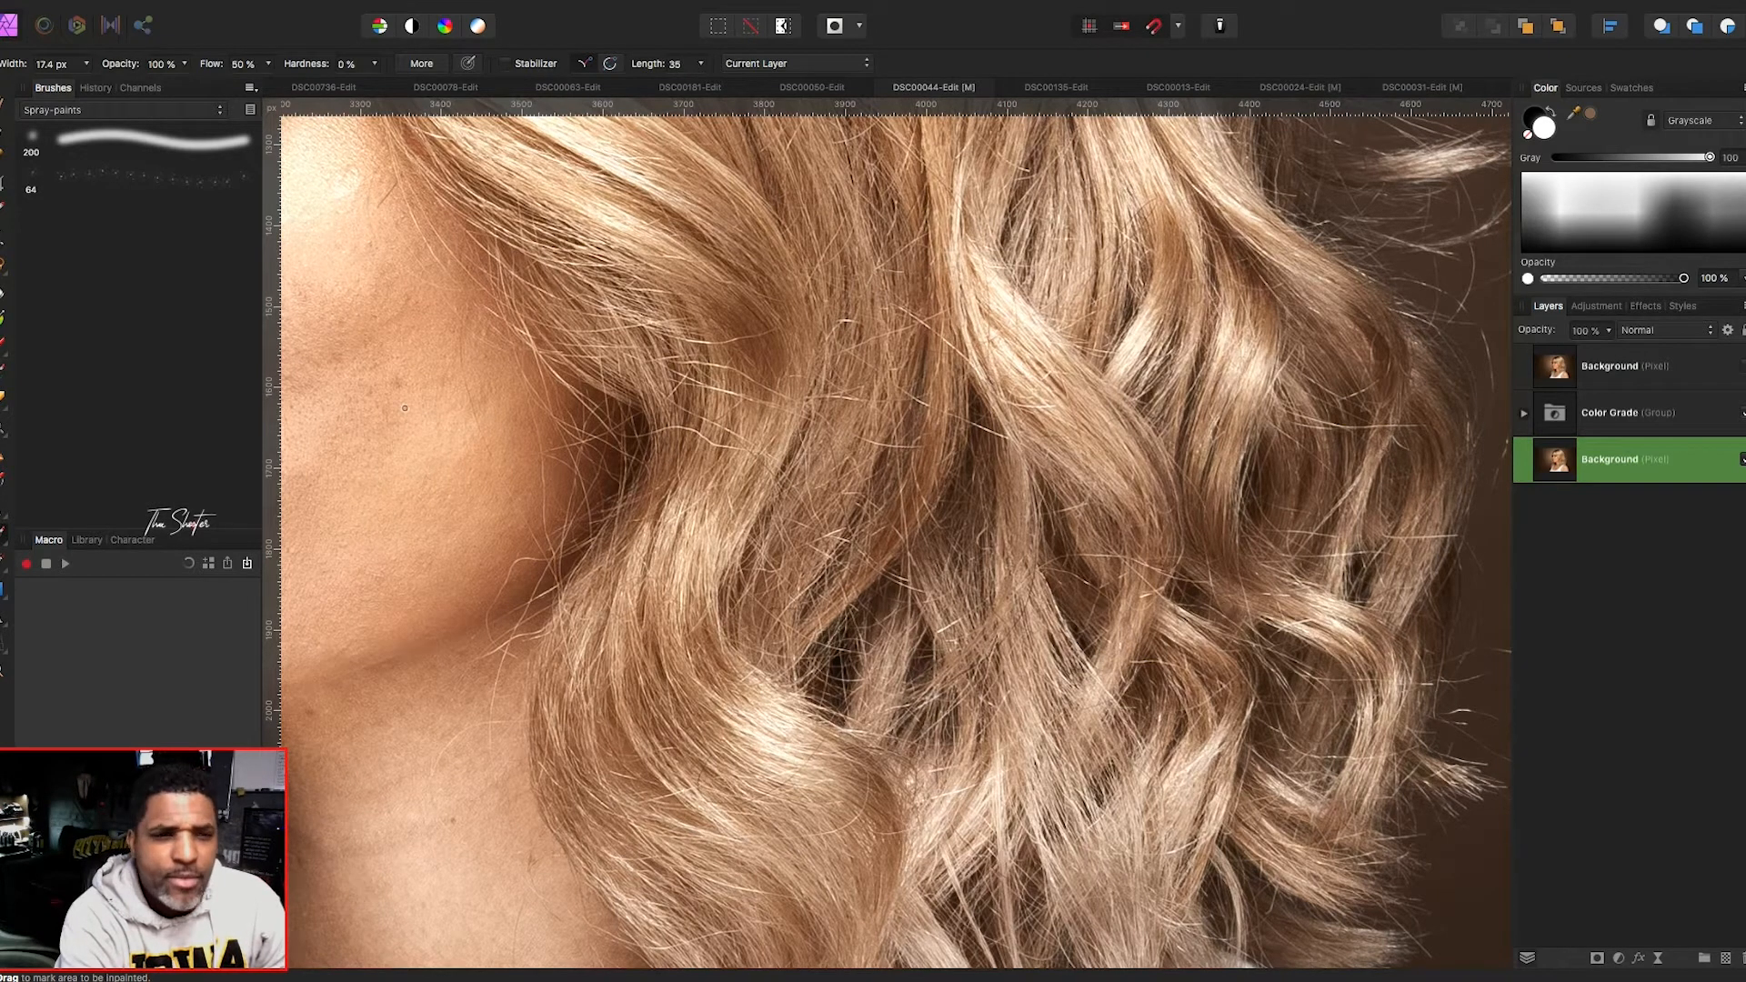
scroll(404, 408, down, 2)
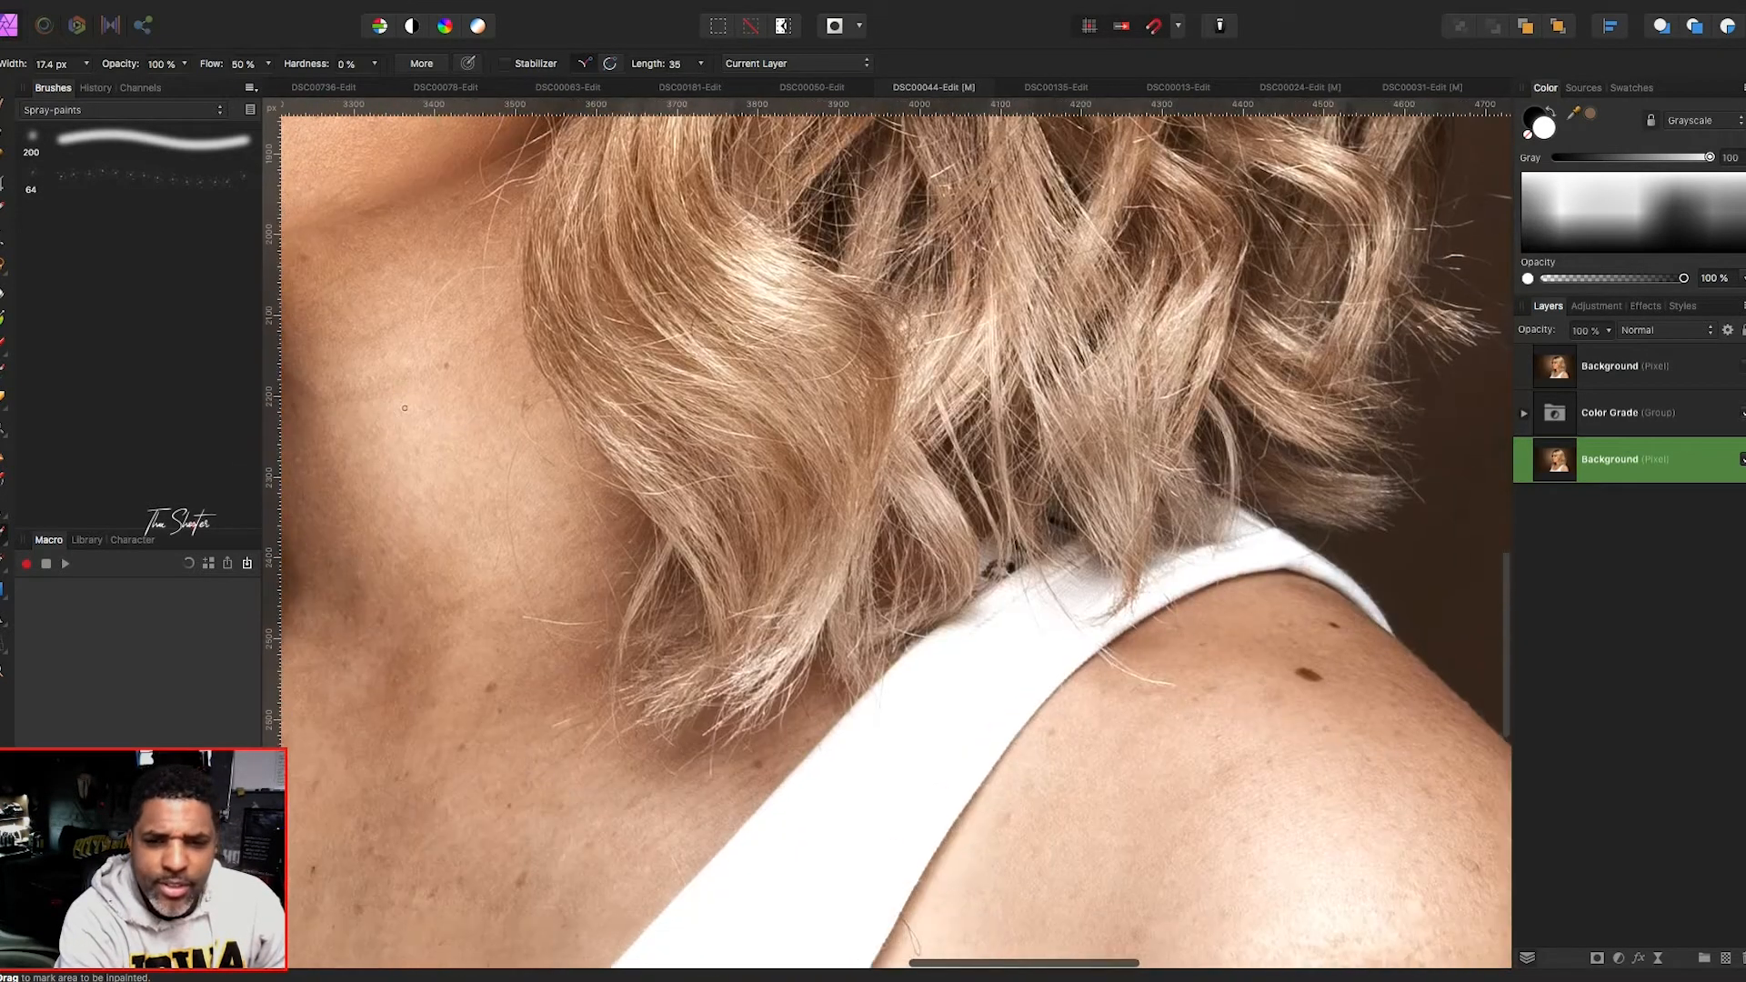
- Examine the skin of the shoulder, chest, cheek and forehead at close range for blemishes and stray hairs
scroll(405, 407, down, 5)
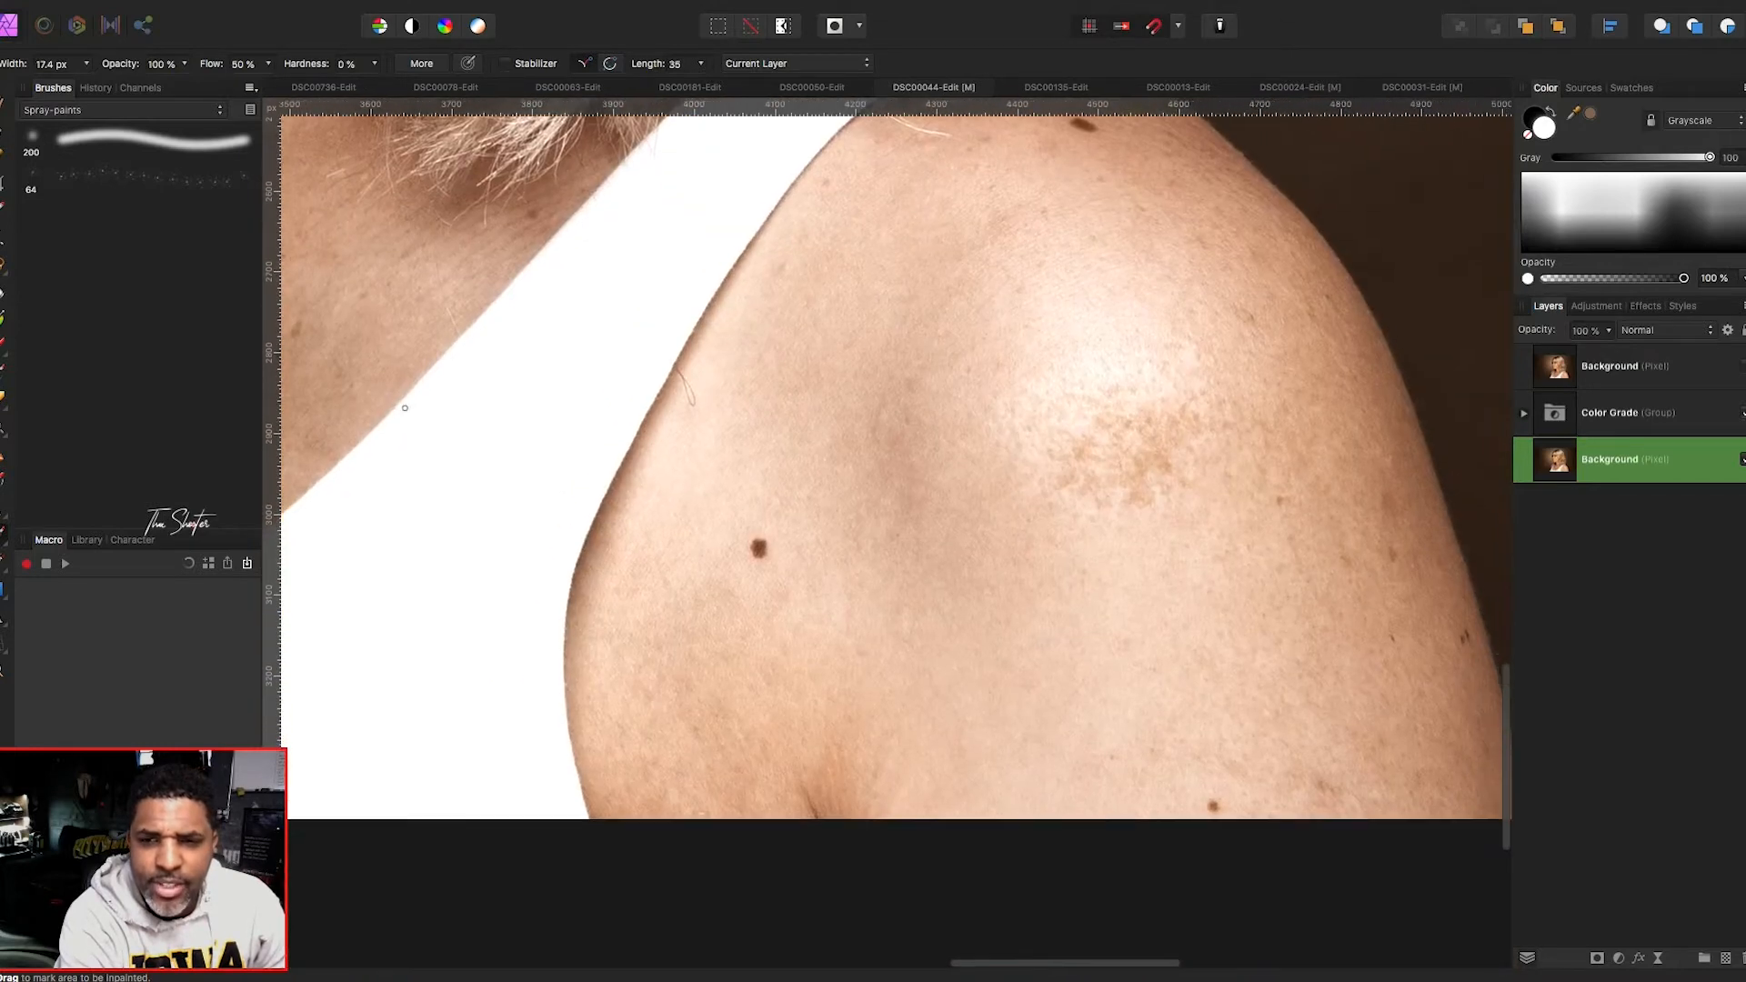
scroll(404, 407, up, 15)
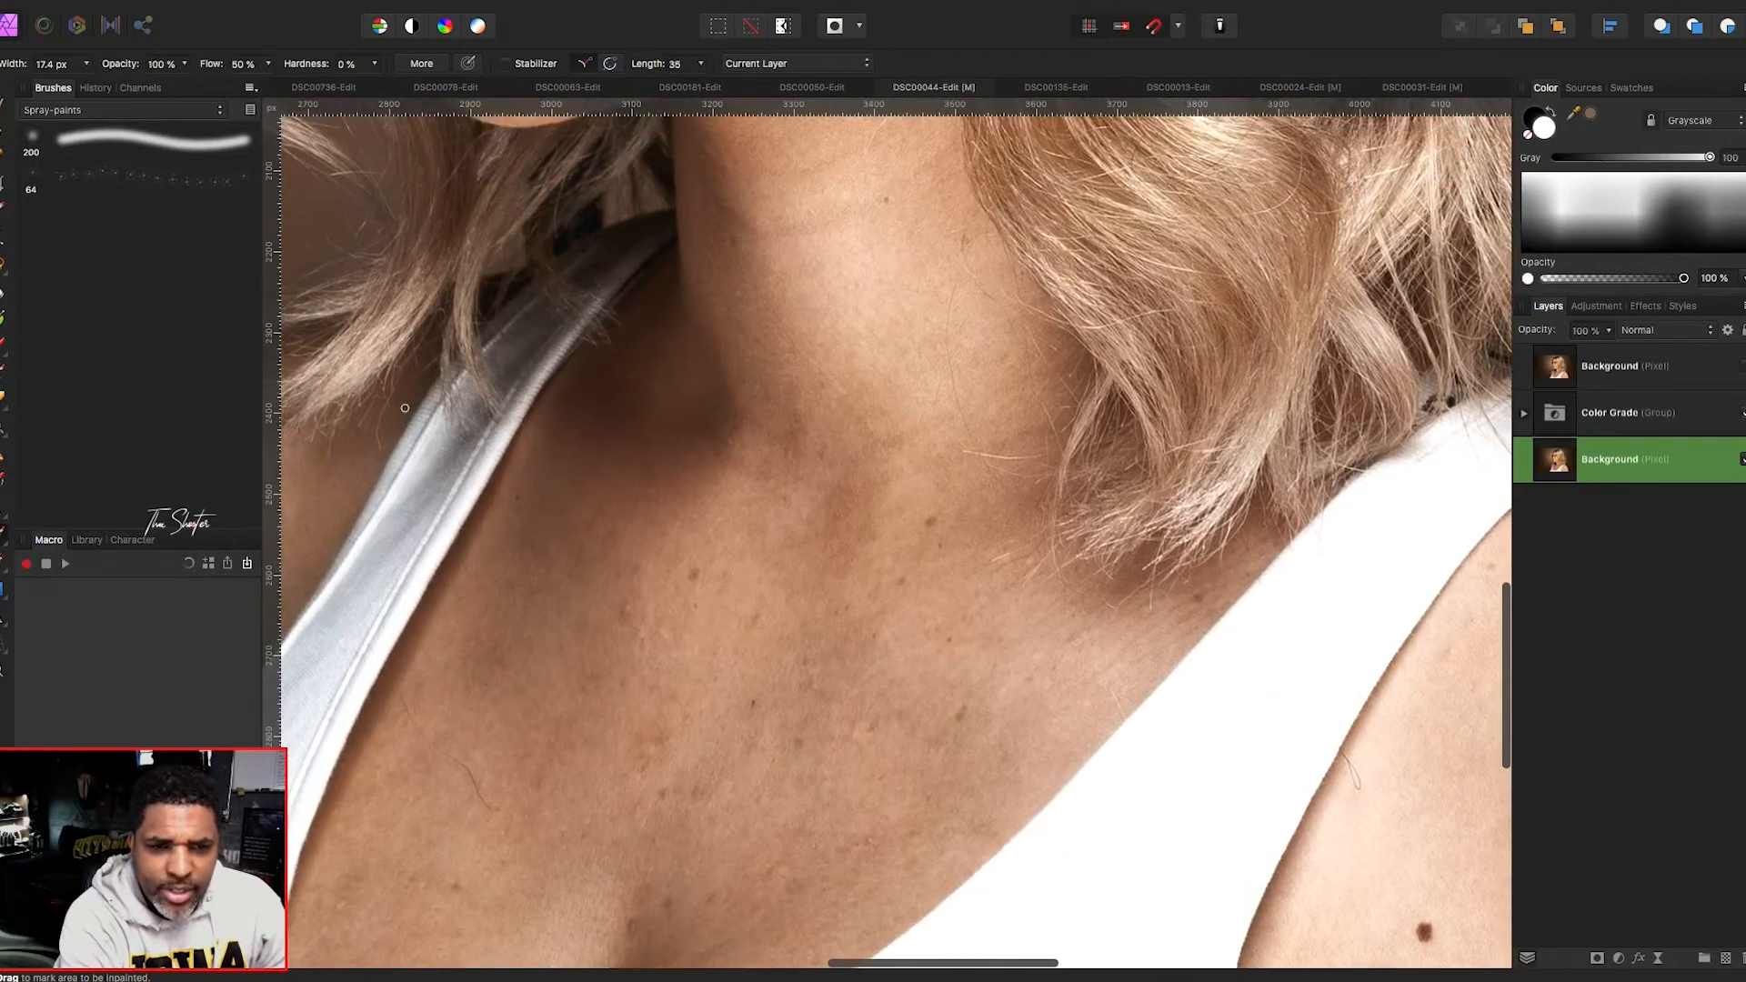
scroll(404, 407, up, 8)
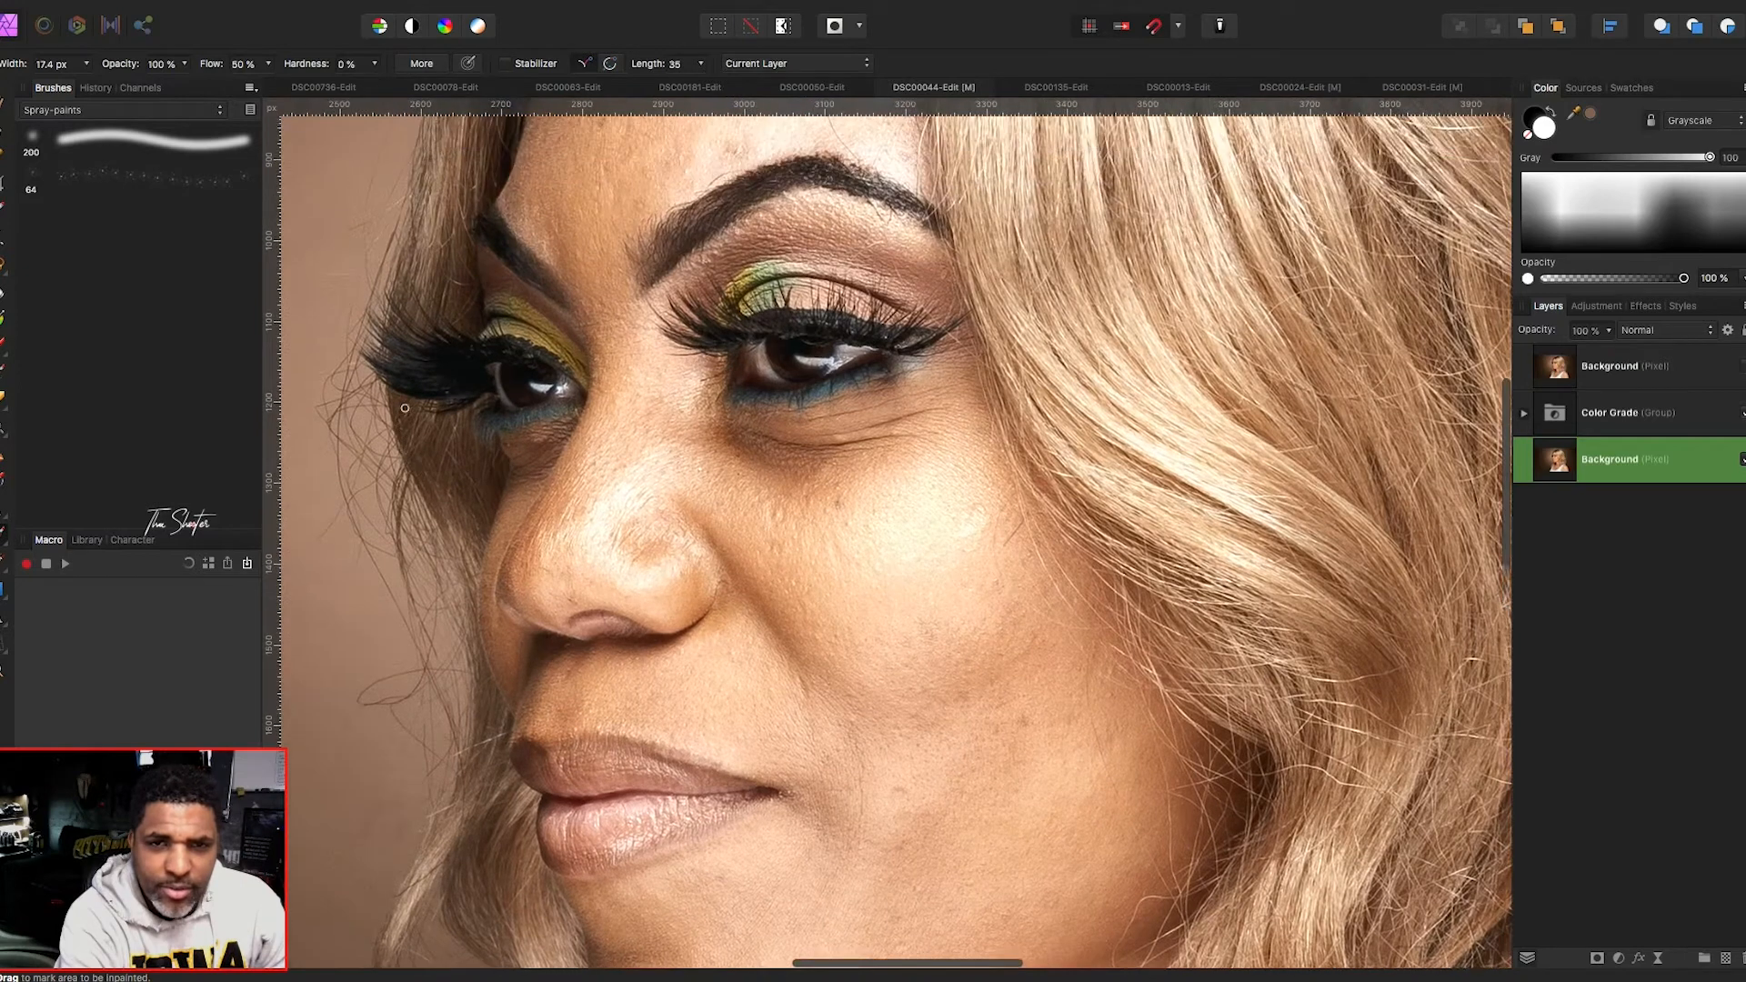
scroll(405, 407, down, 10)
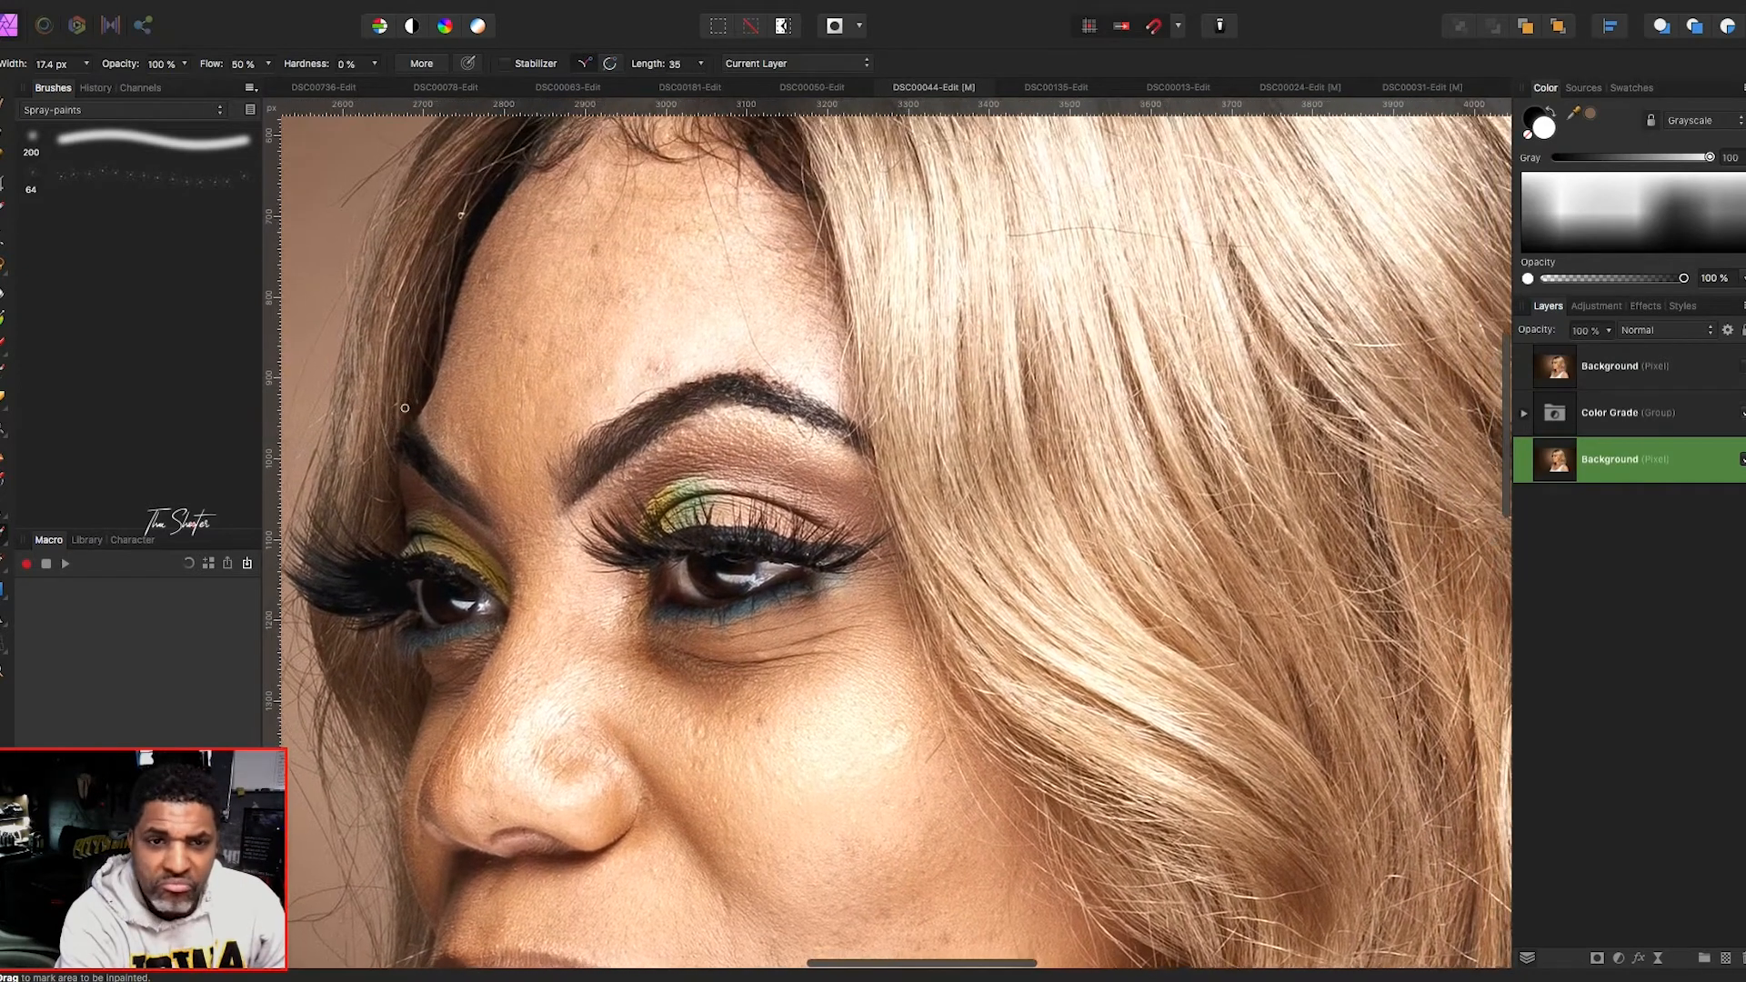
scroll(404, 408, left, 5)
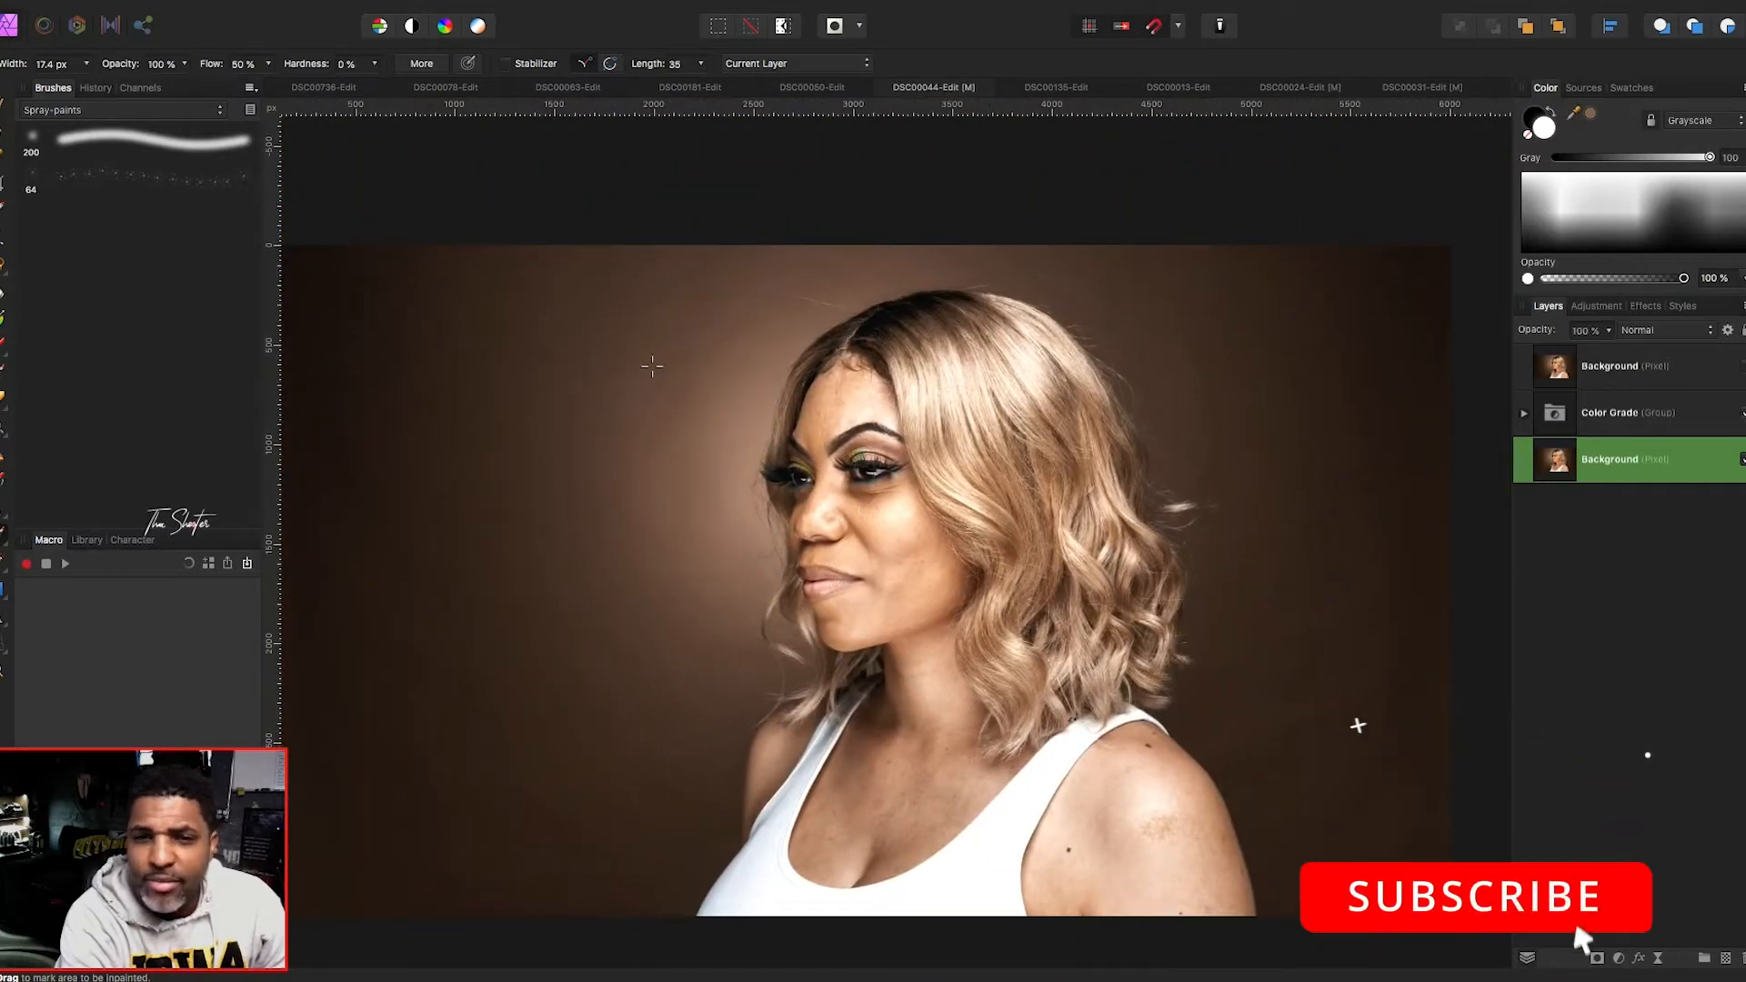
- Review the whole portrait and the outline of the hair, including the outer curls, the face and the cheek
scroll(636, 434, up, 2)
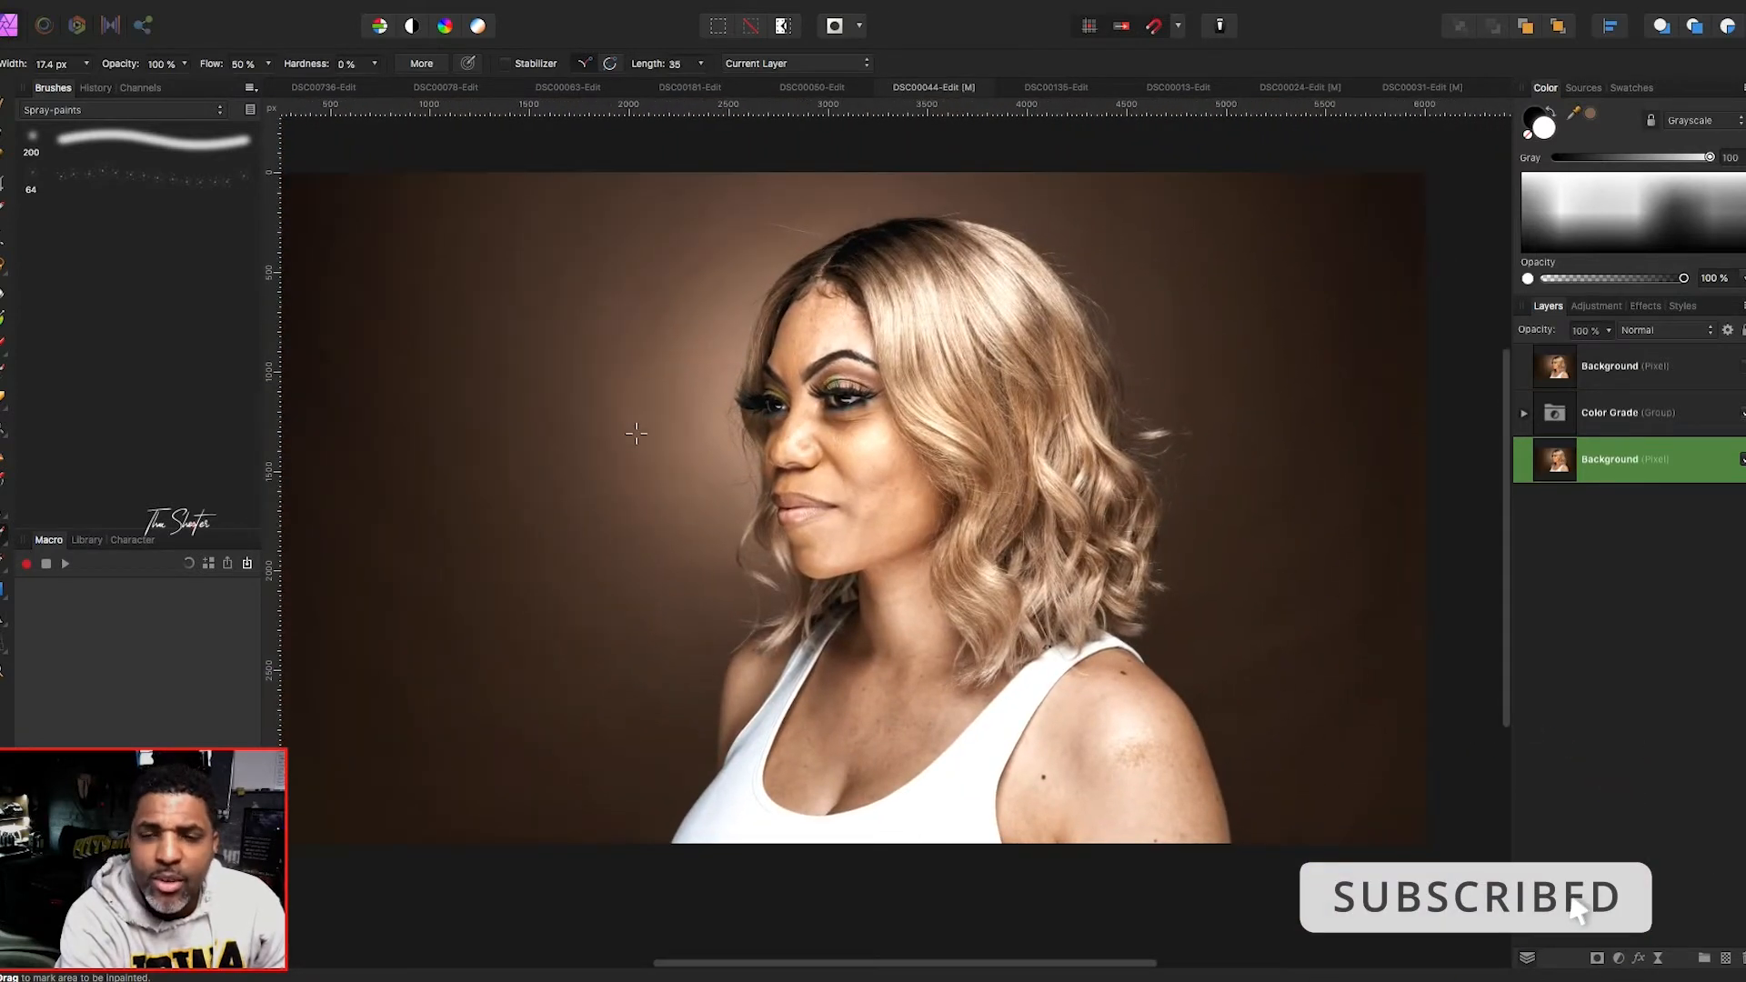
scroll(636, 434, up, 4)
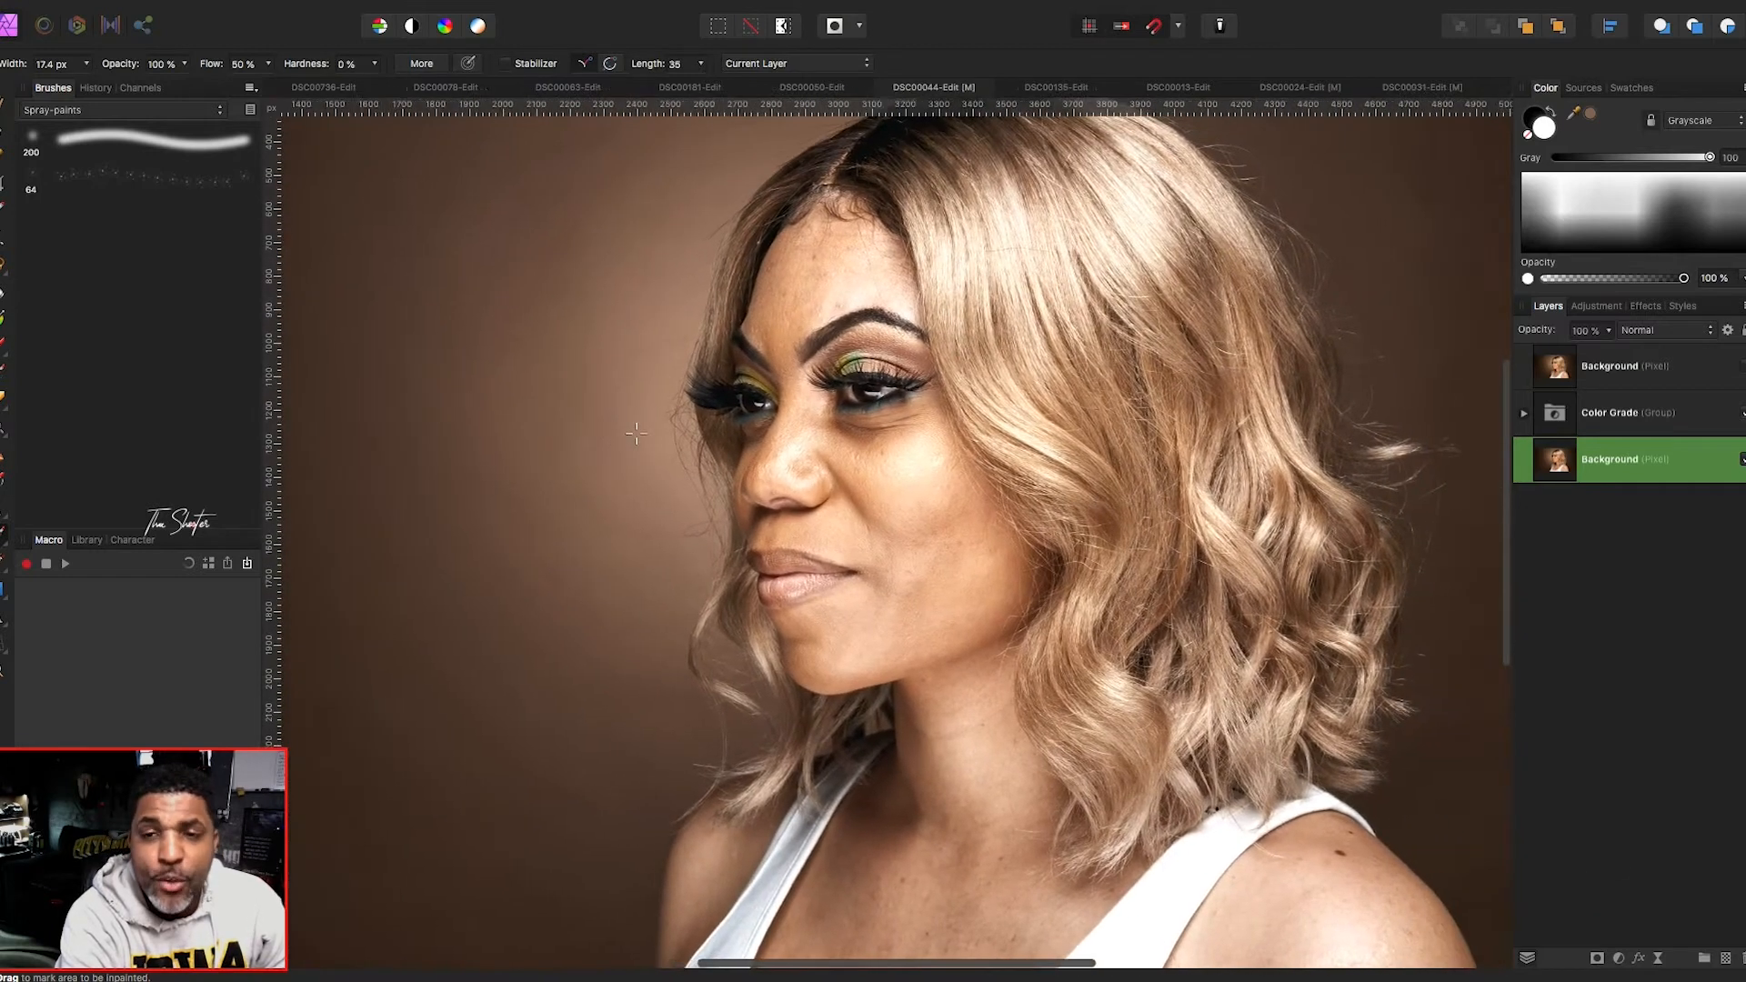
scroll(636, 433, right, 5)
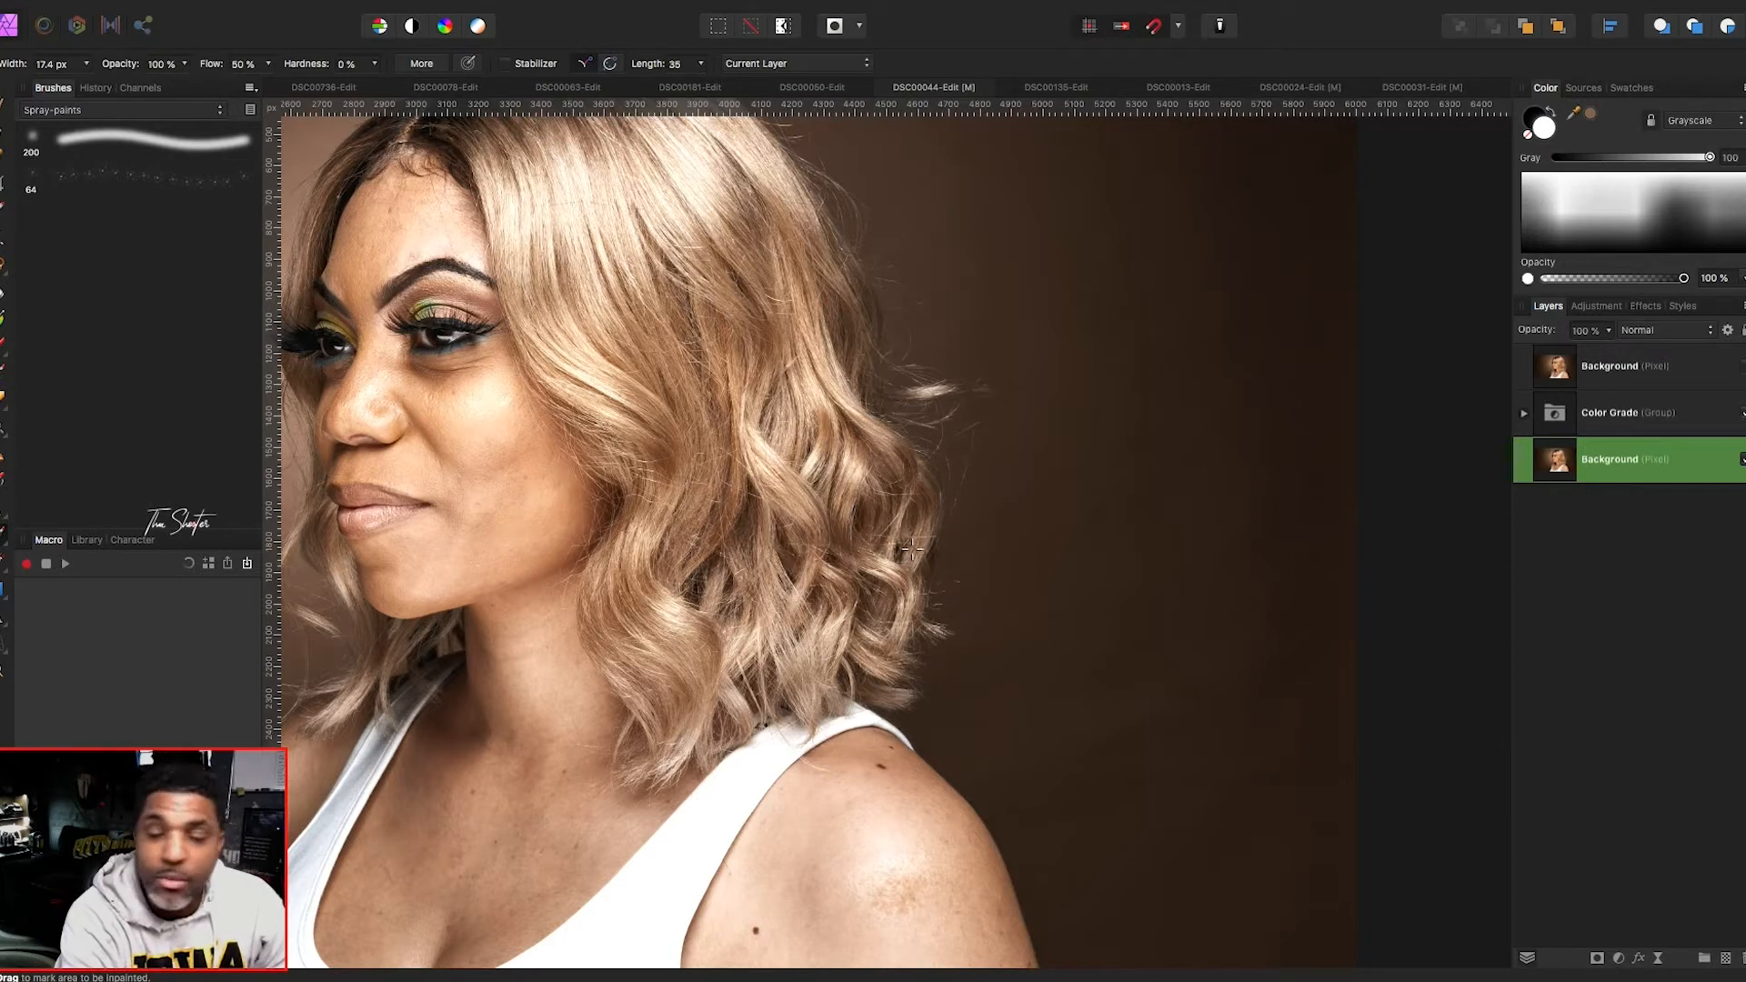
scroll(956, 499, left, 10)
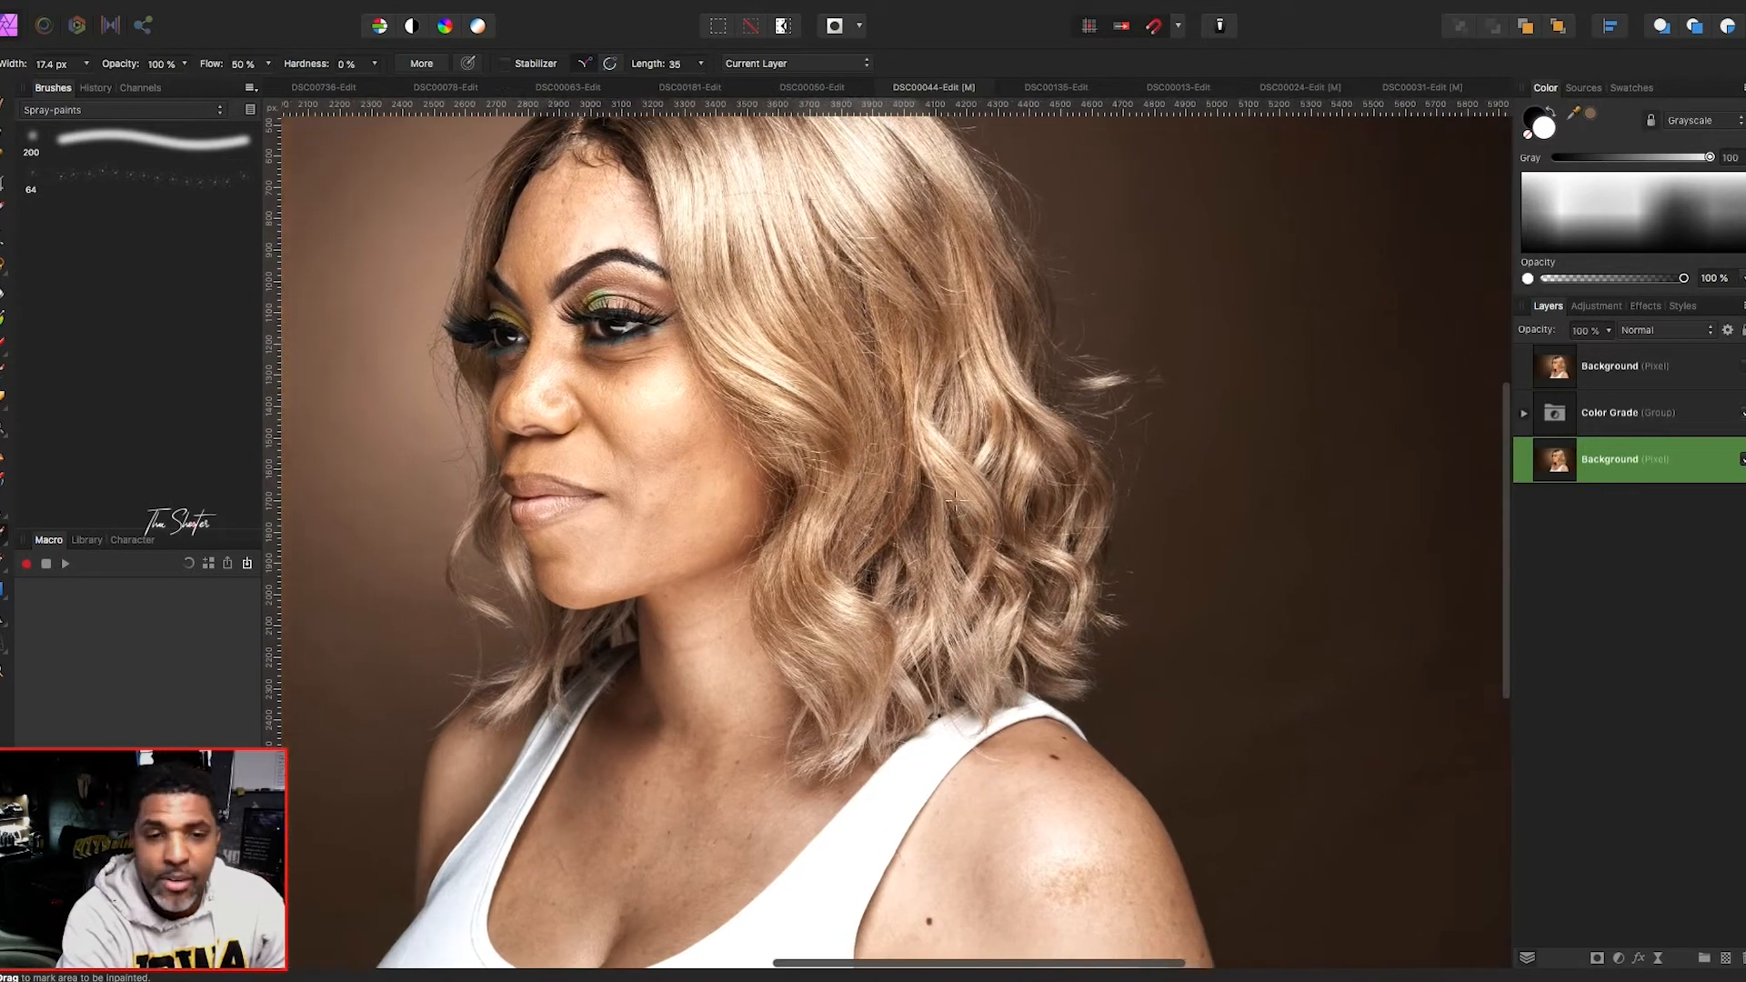
scroll(956, 499, left, 4)
scroll(955, 499, up, 4)
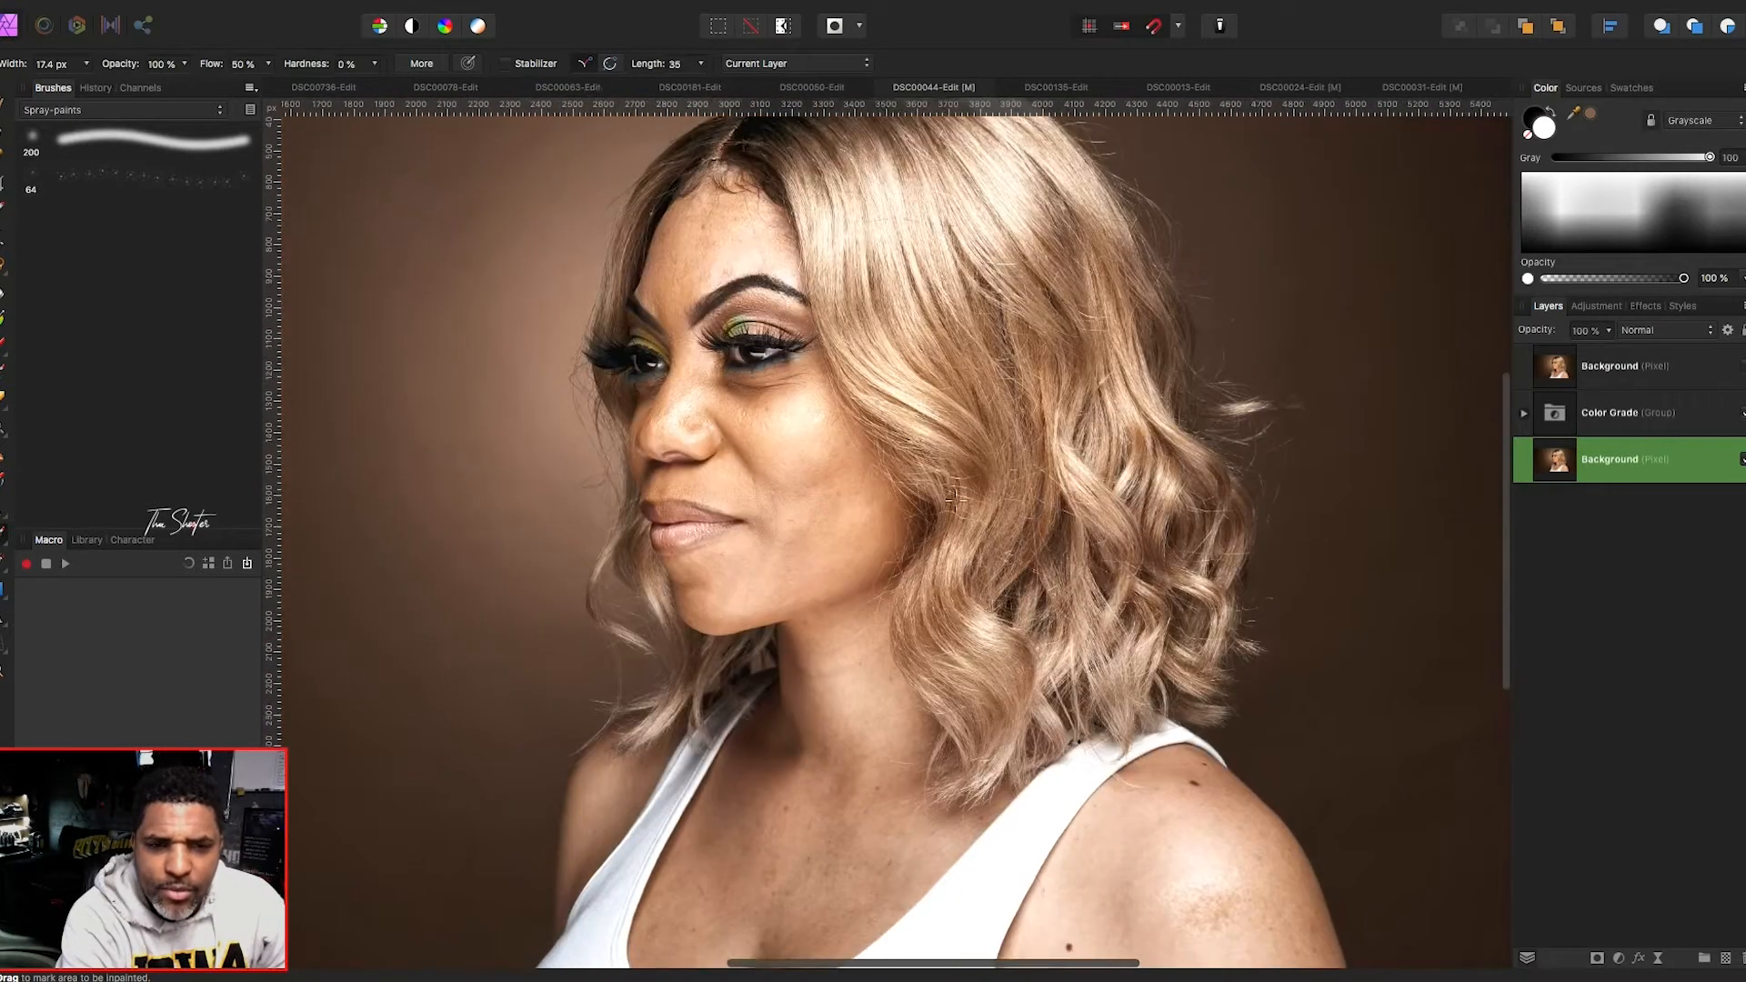
scroll(956, 500, right, 5)
scroll(956, 499, up, 2)
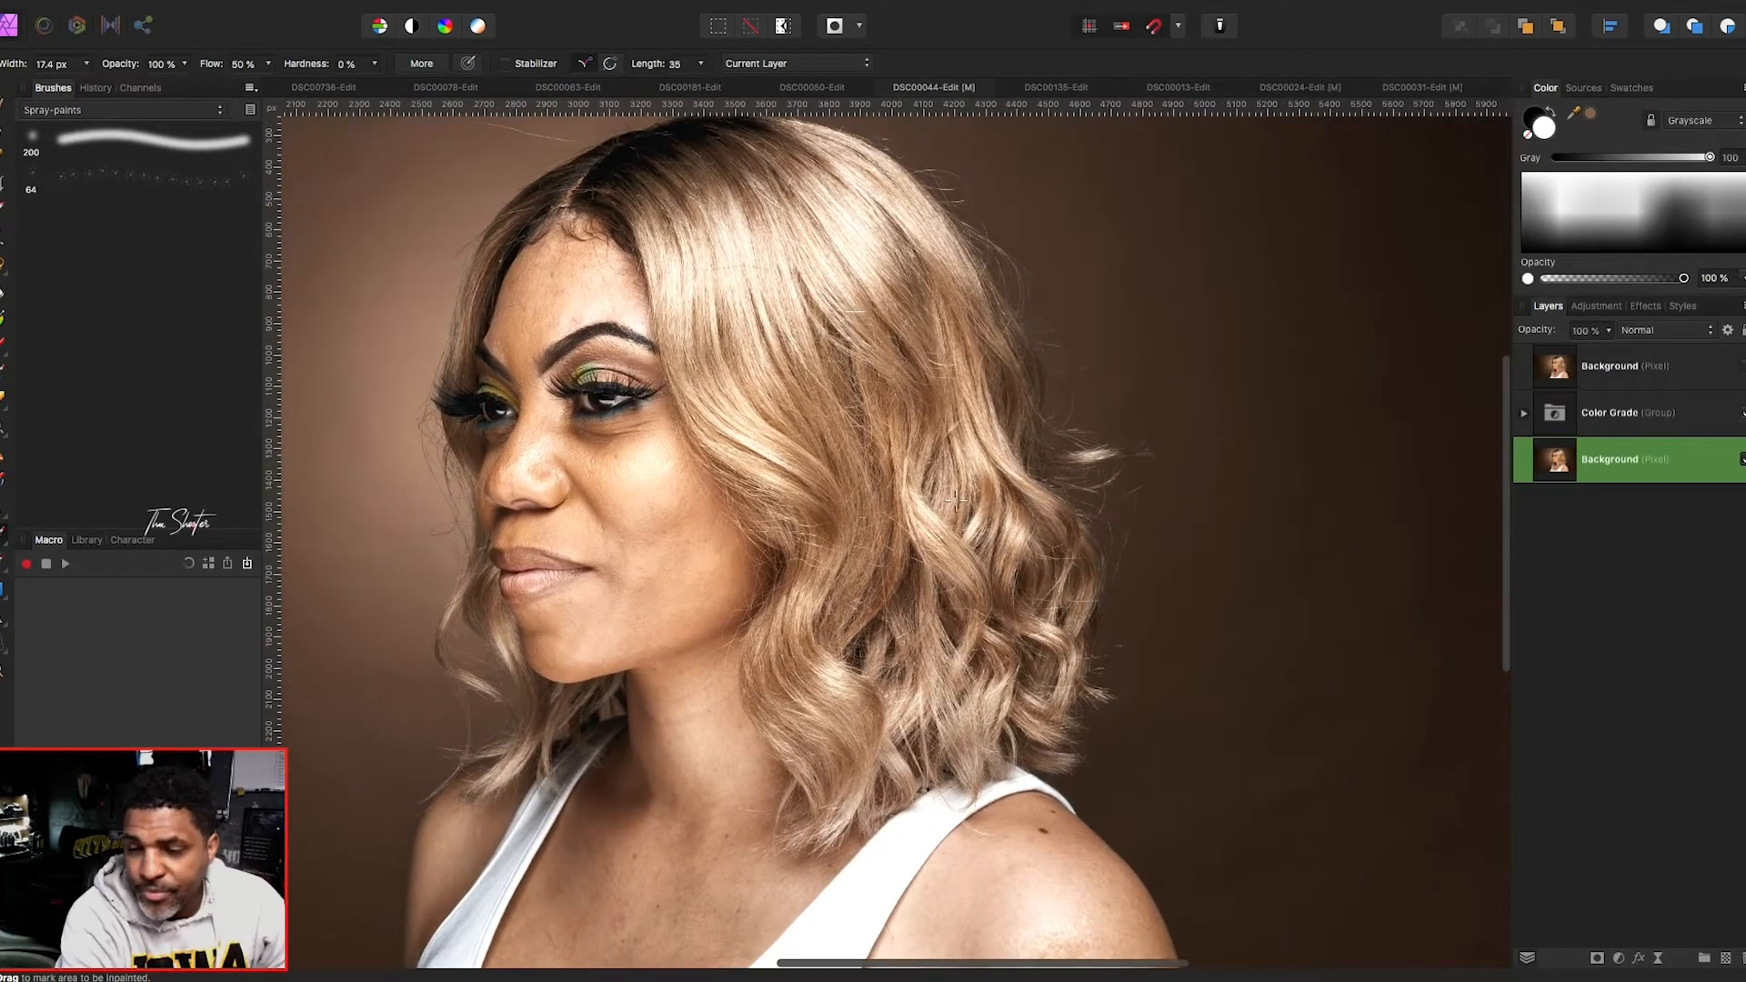
scroll(955, 500, up, 6)
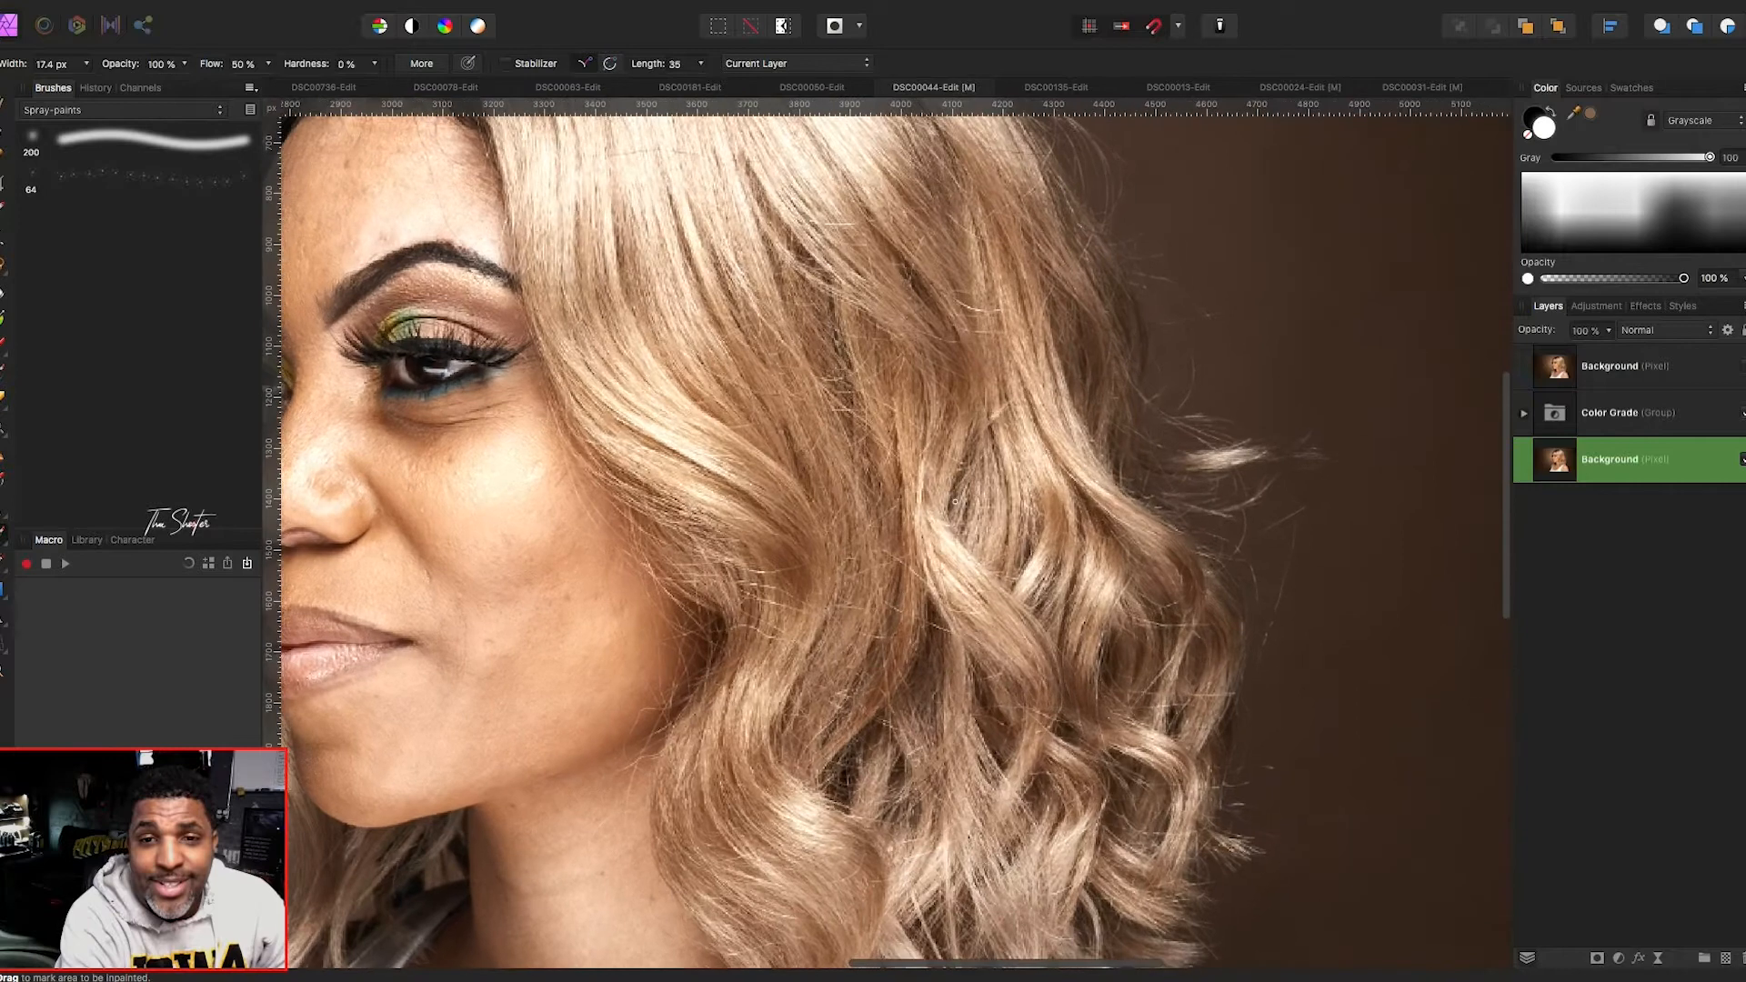
scroll(955, 501, left, 8)
scroll(955, 501, down, 4)
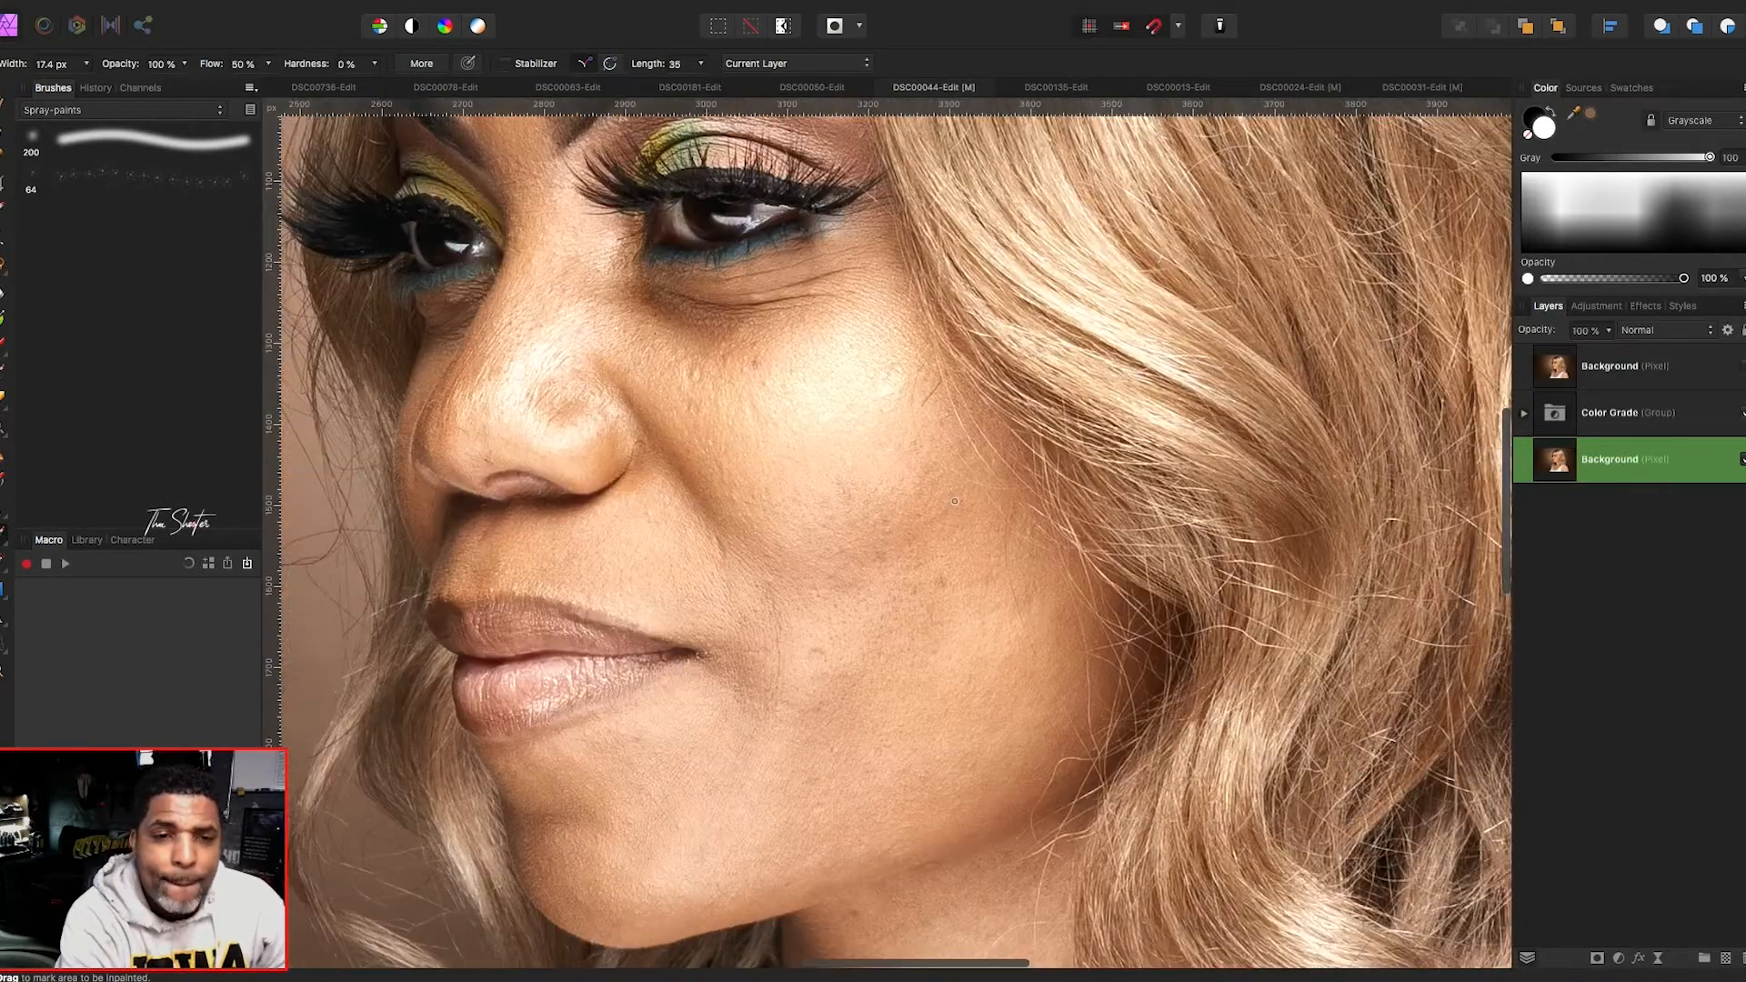
- Inpaint the small blemishes on the far shoulder's skin, below the loose hair ends beside the tank-top strap
scroll(954, 502, down, 5)
scroll(955, 501, up, 4)
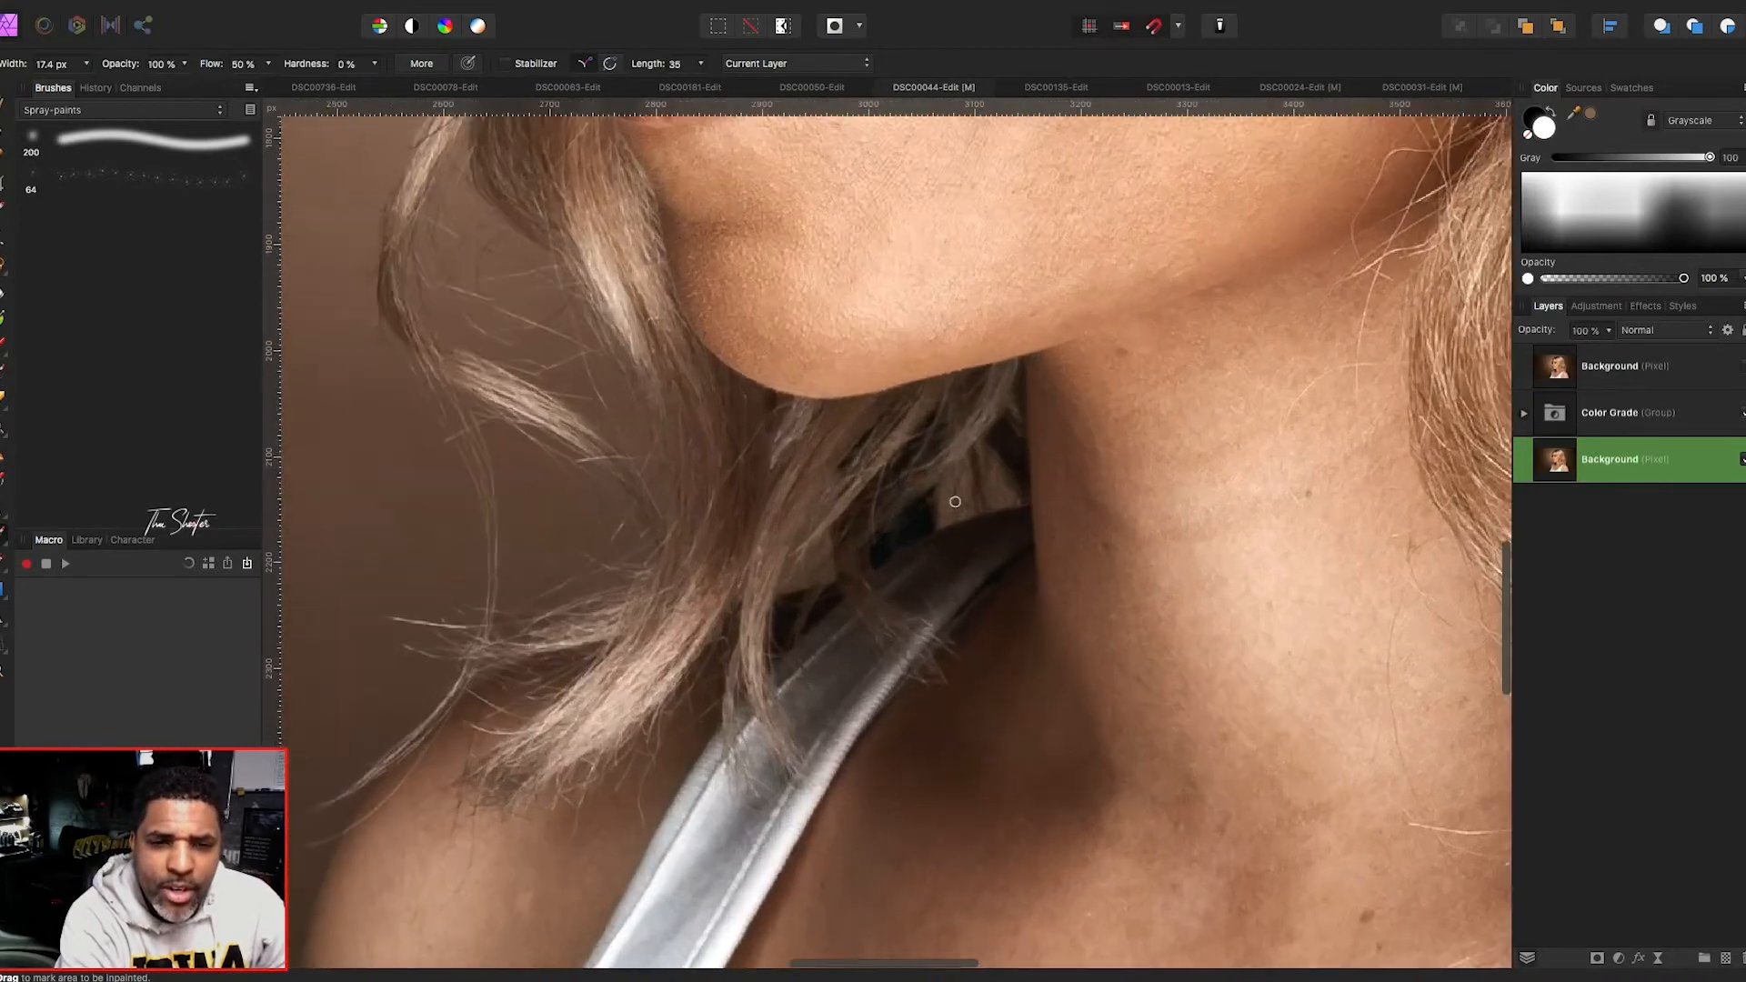
scroll(955, 501, left, 2)
scroll(955, 501, down, 2)
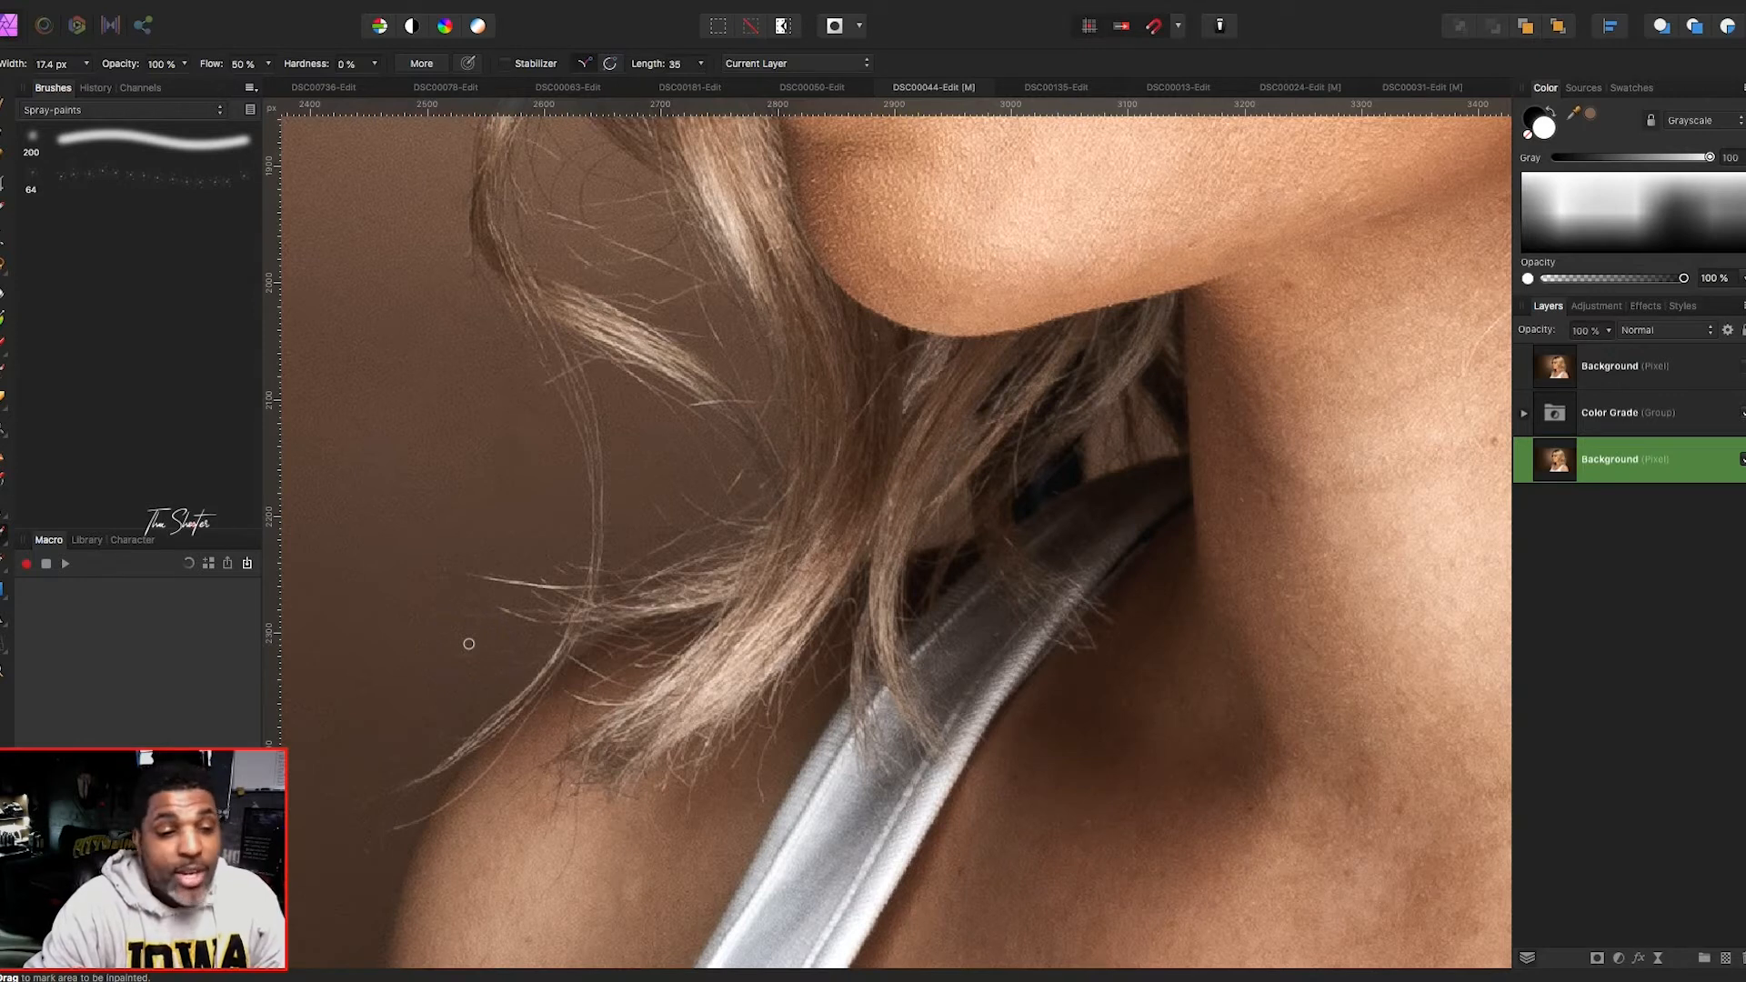
scroll(469, 644, left, 2)
scroll(468, 644, up, 1)
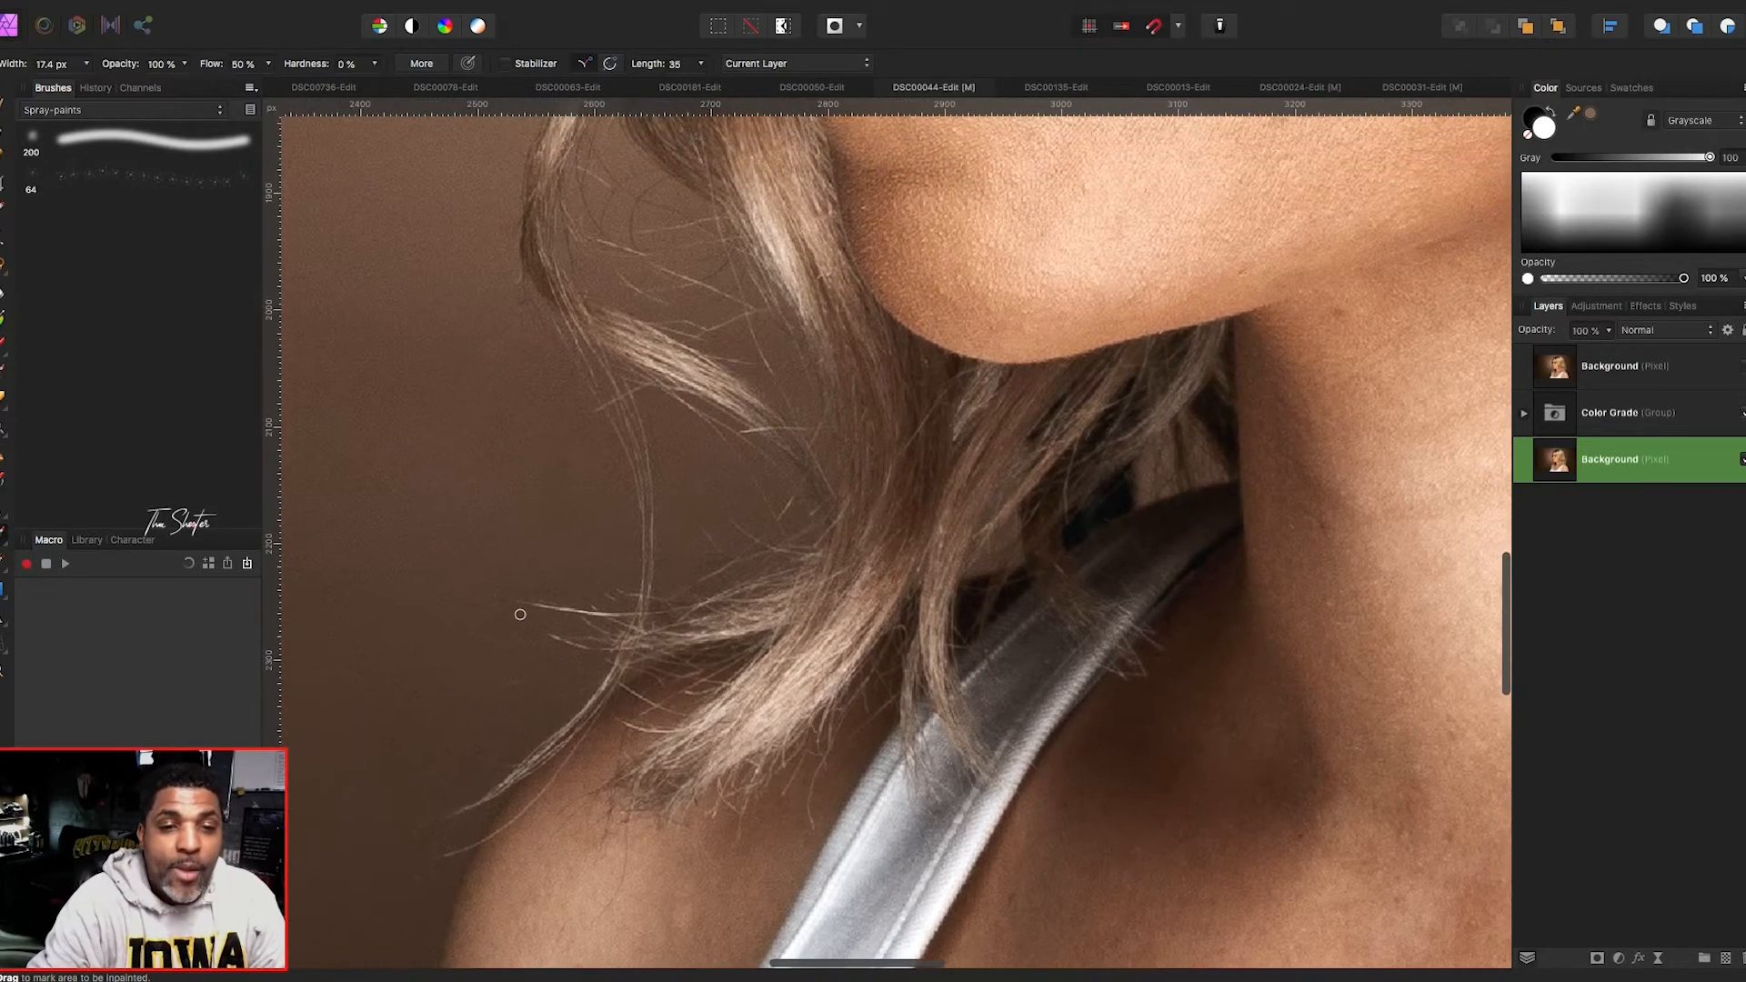
scroll(564, 537, down, 1)
scroll(564, 536, right, 1)
scroll(564, 573, down, 9)
scroll(564, 573, left, 1)
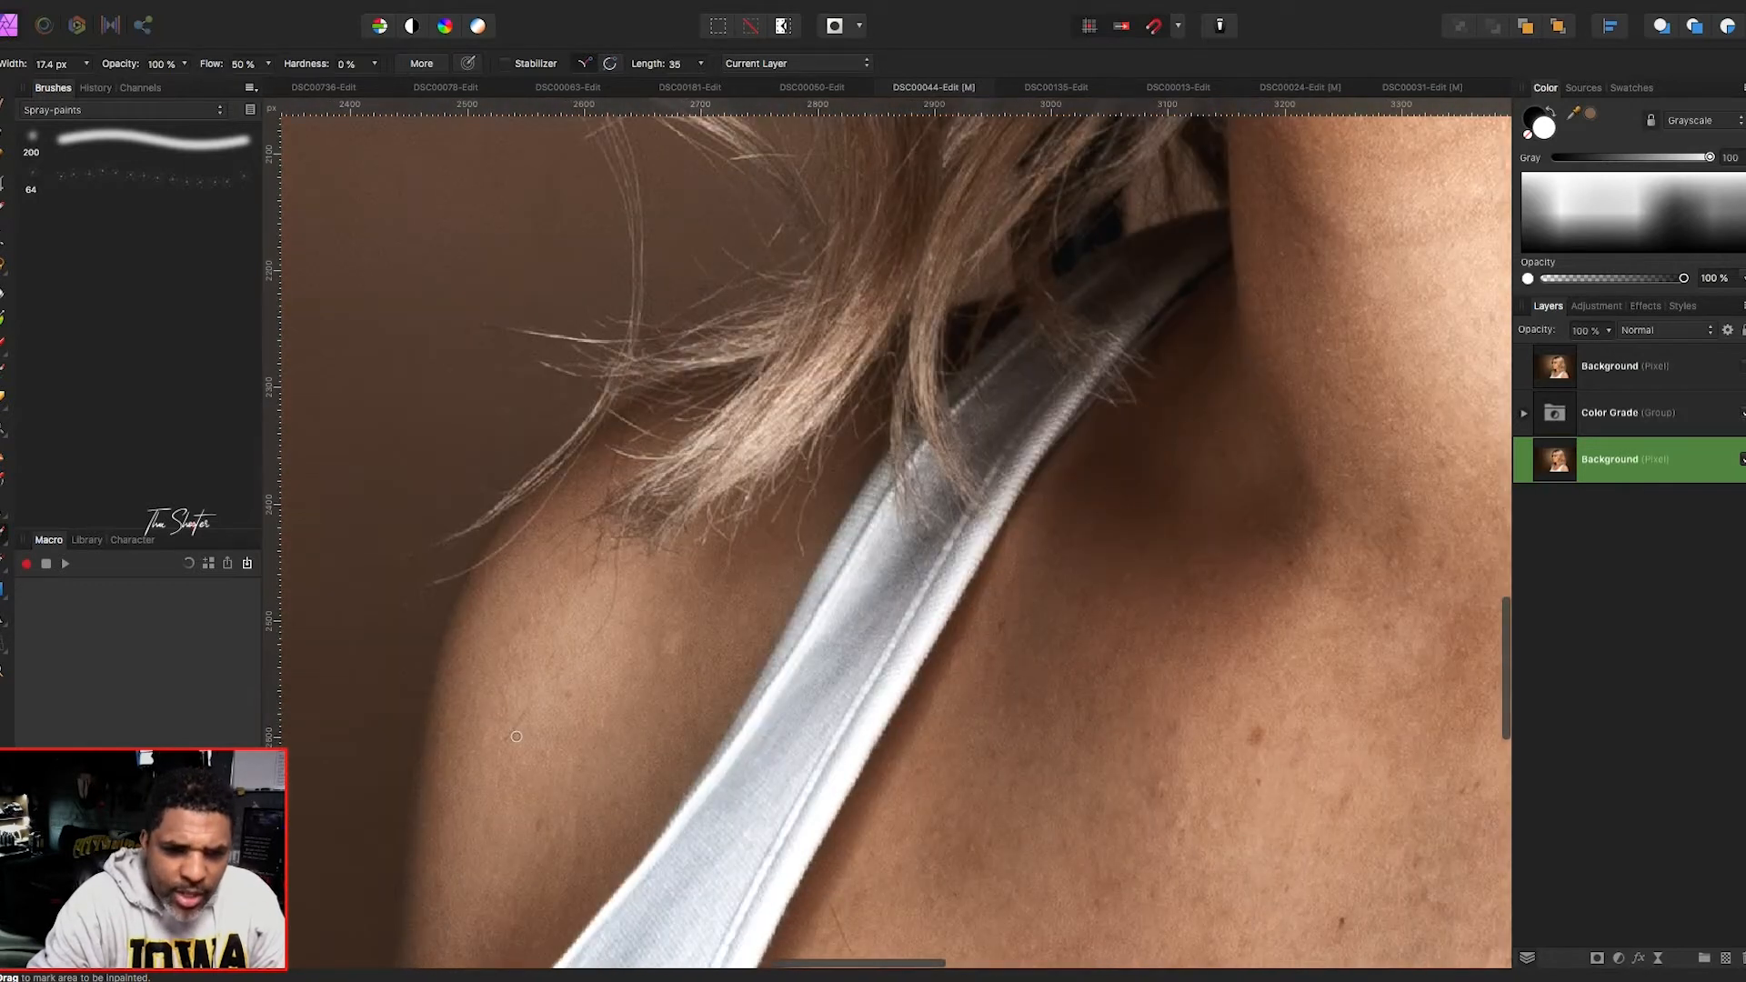
click(502, 738)
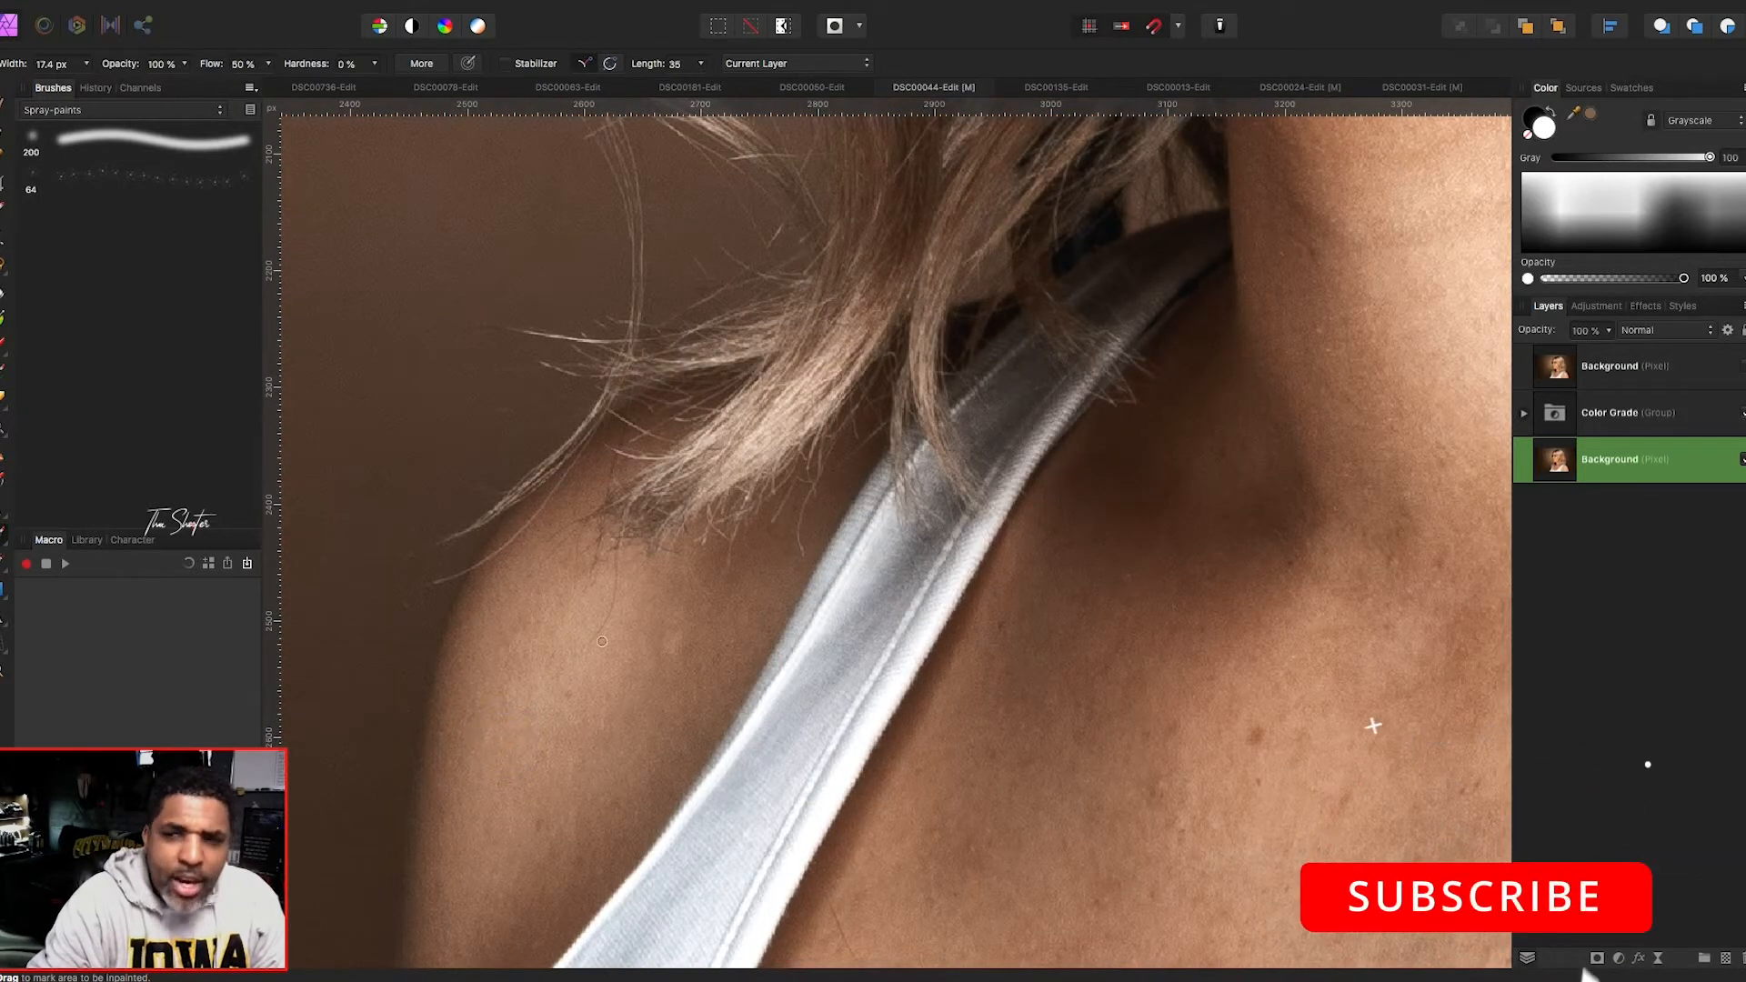
mouse_move(585, 649)
mouse_down()
mouse_move(615, 563)
mouse_move(596, 602)
mouse_move(586, 592)
mouse_move(596, 653)
mouse_up()
- Inpaint the stray strand over the far shoulder and the thin hair tips sticking out into the brown backdrop above it
scroll(599, 618, up, 1)
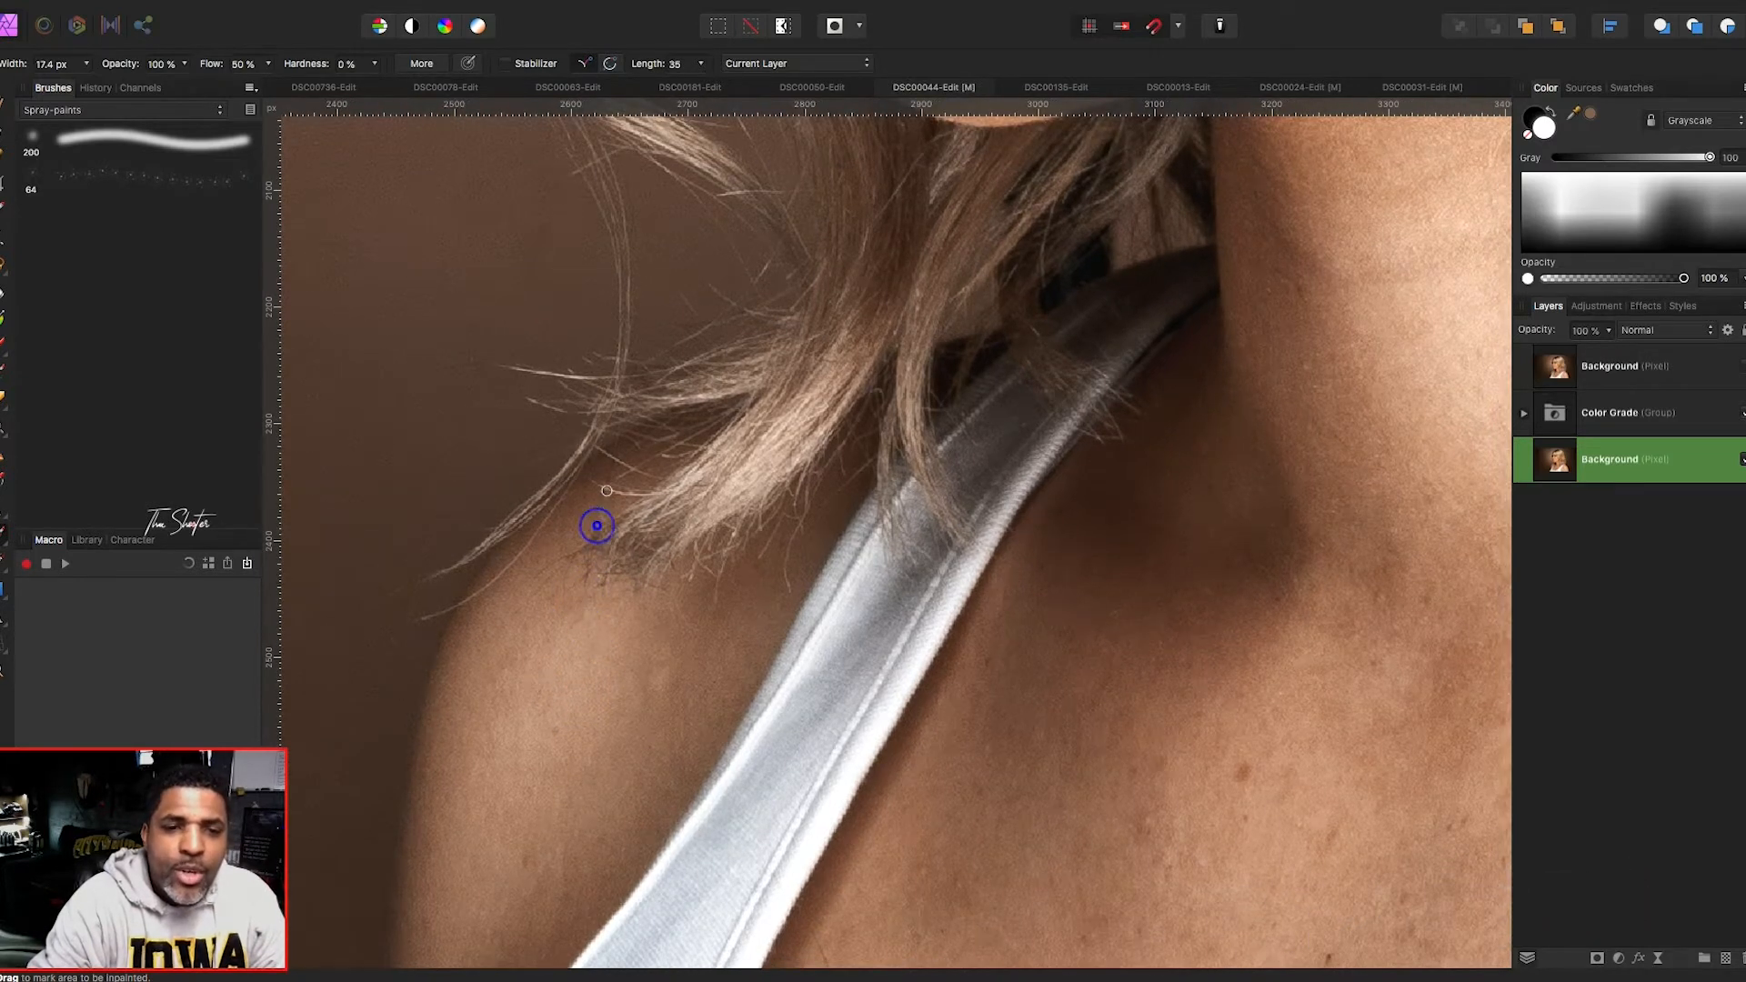
scroll(597, 526, up, 1)
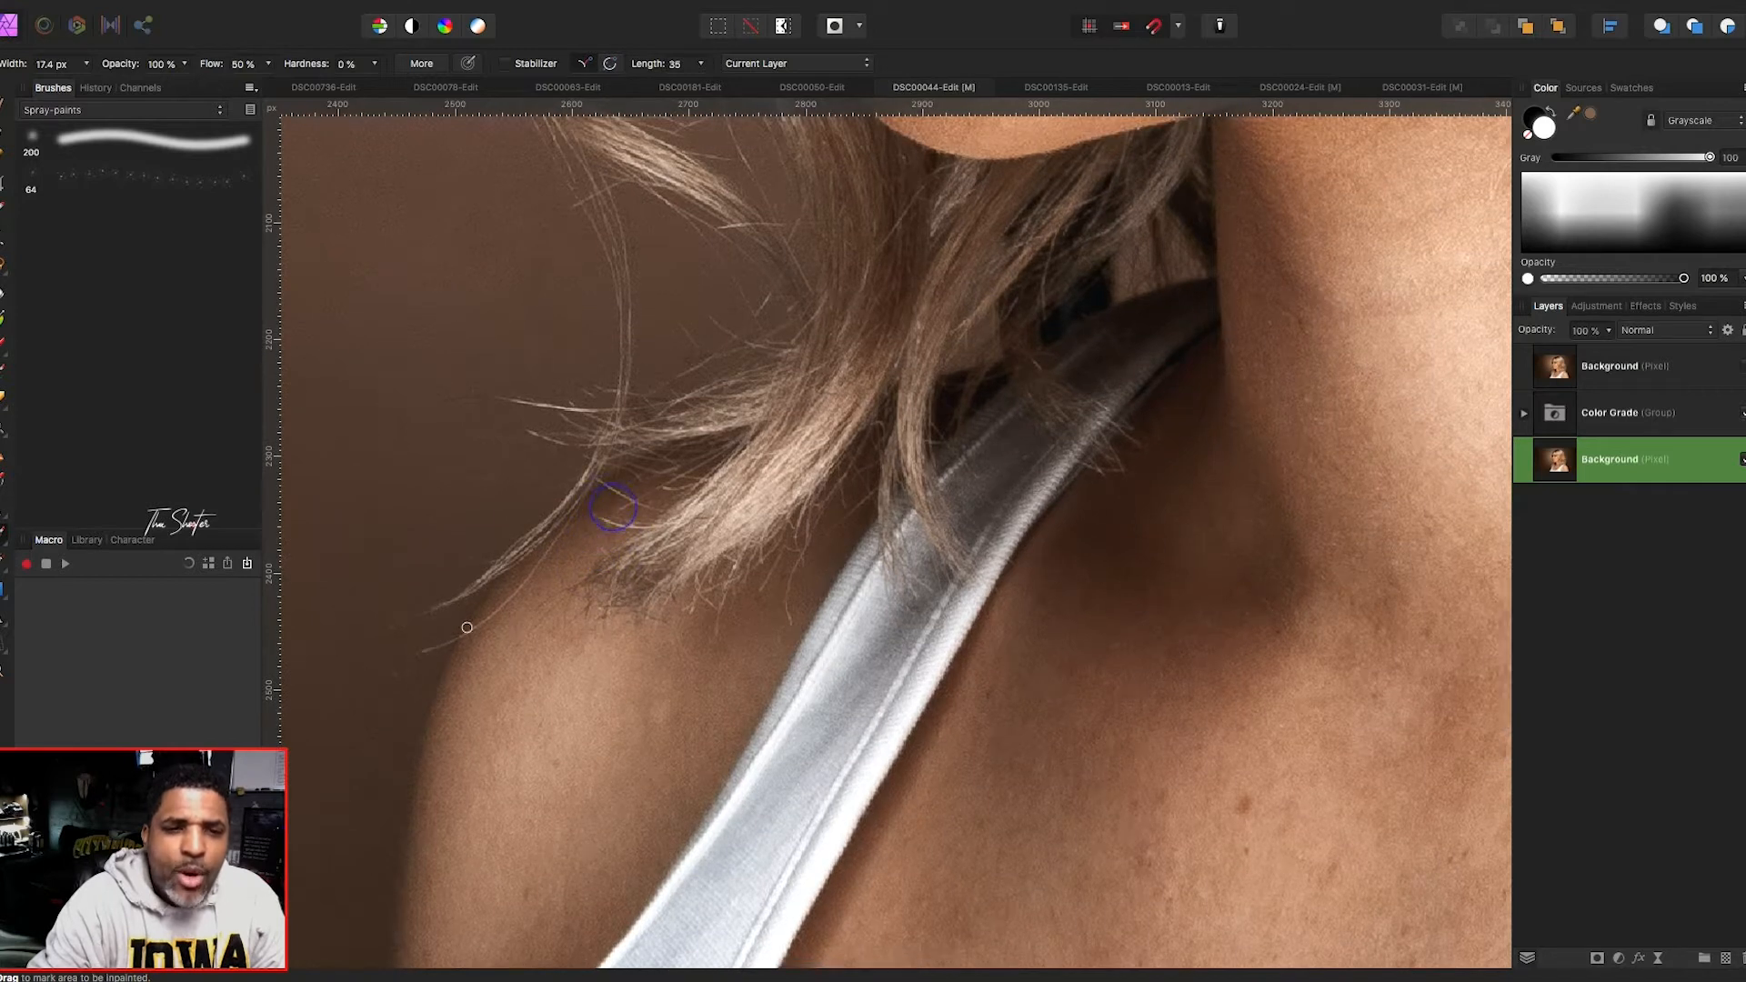
scroll(547, 476, up, 1)
mouse_move(527, 476)
mouse_down()
mouse_move(546, 491)
mouse_move(464, 449)
mouse_move(500, 448)
mouse_up()
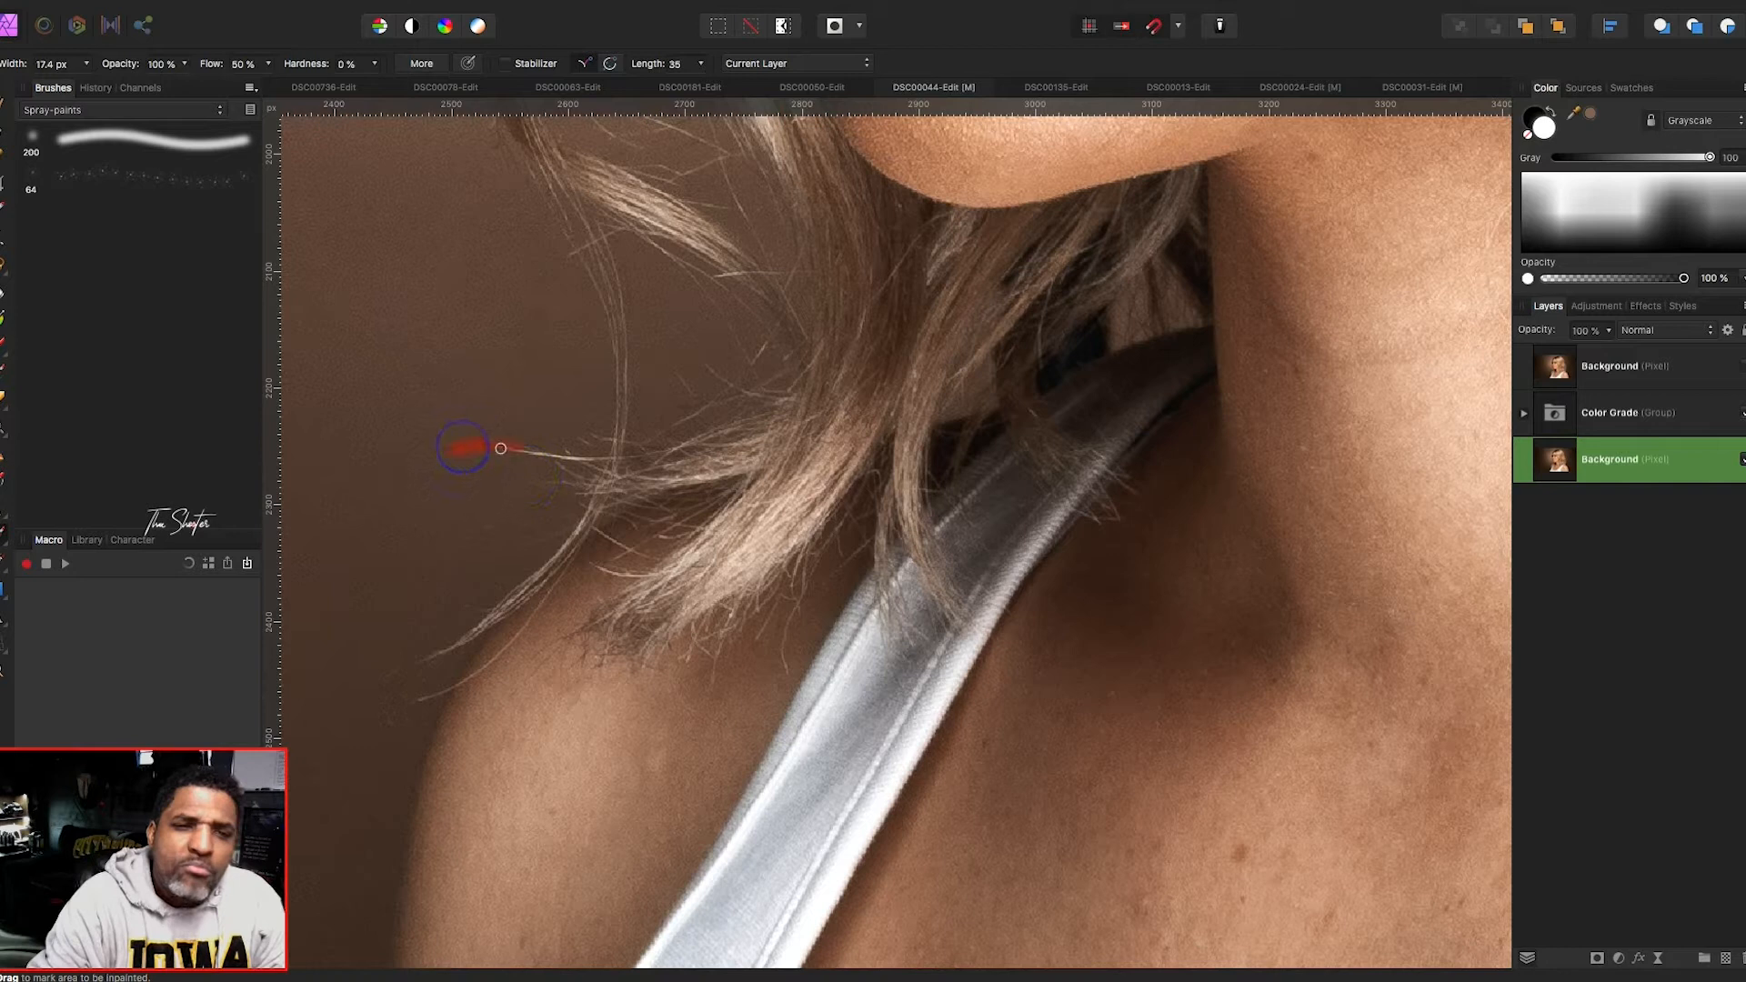
drag(562, 451, 554, 467)
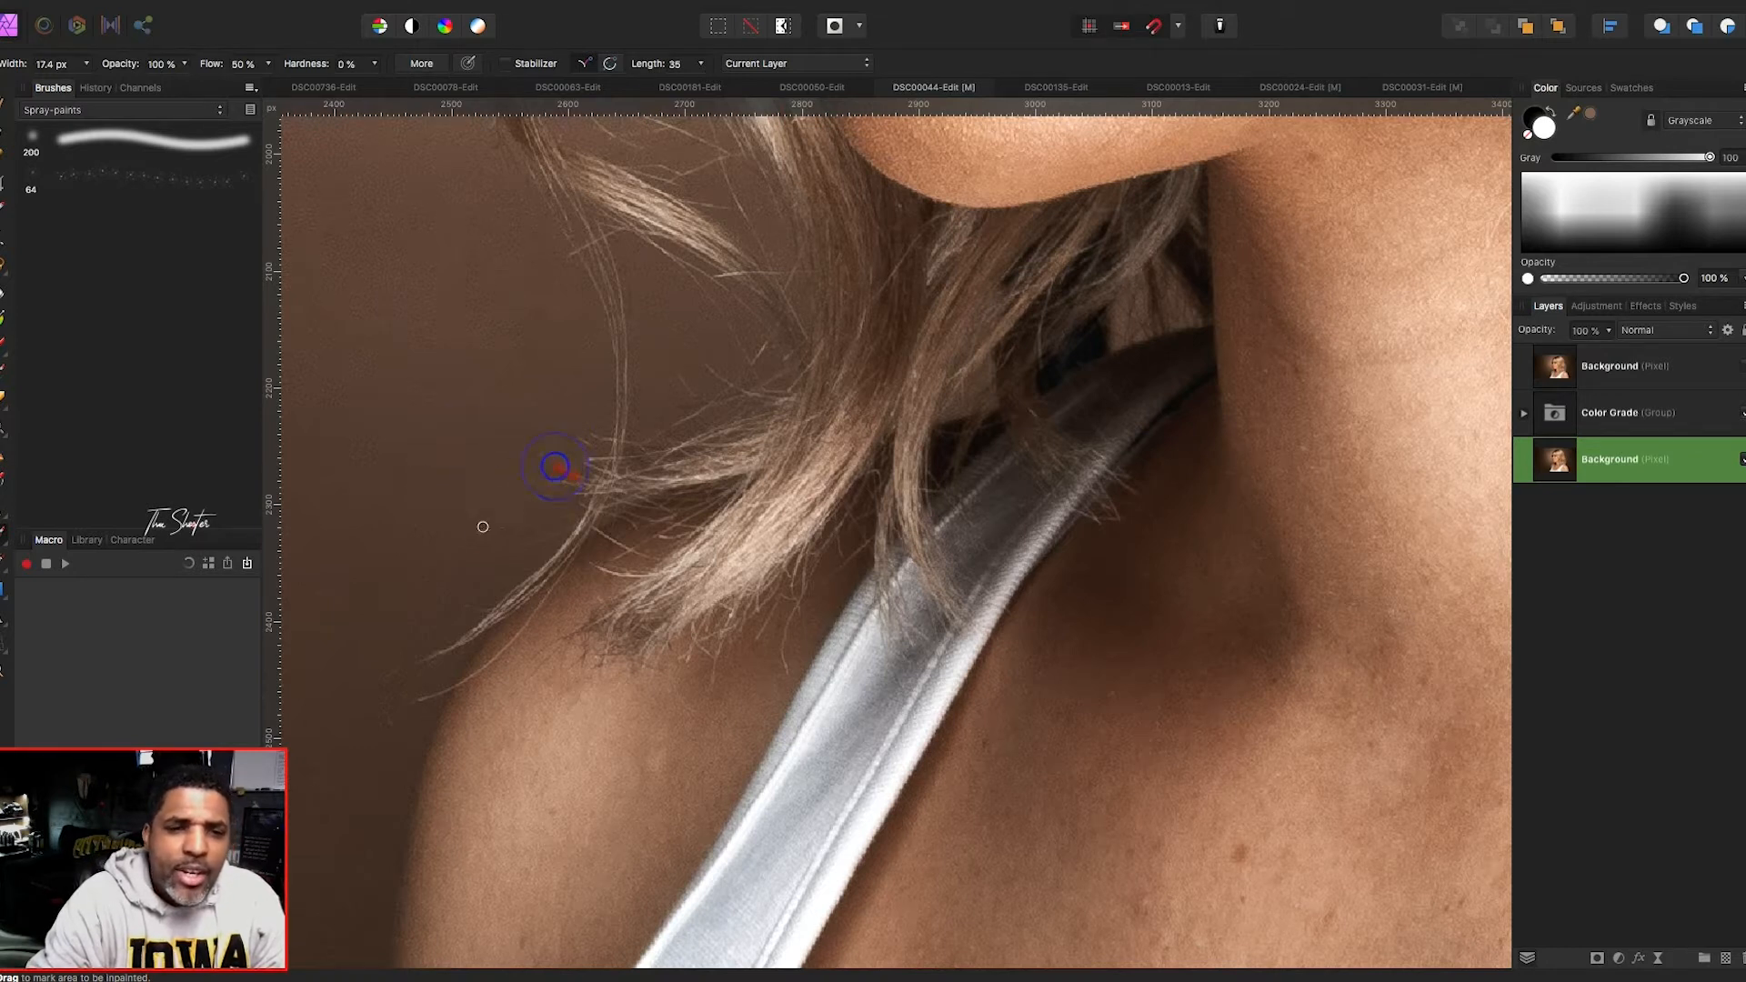
scroll(482, 527, up, 2)
click(555, 506)
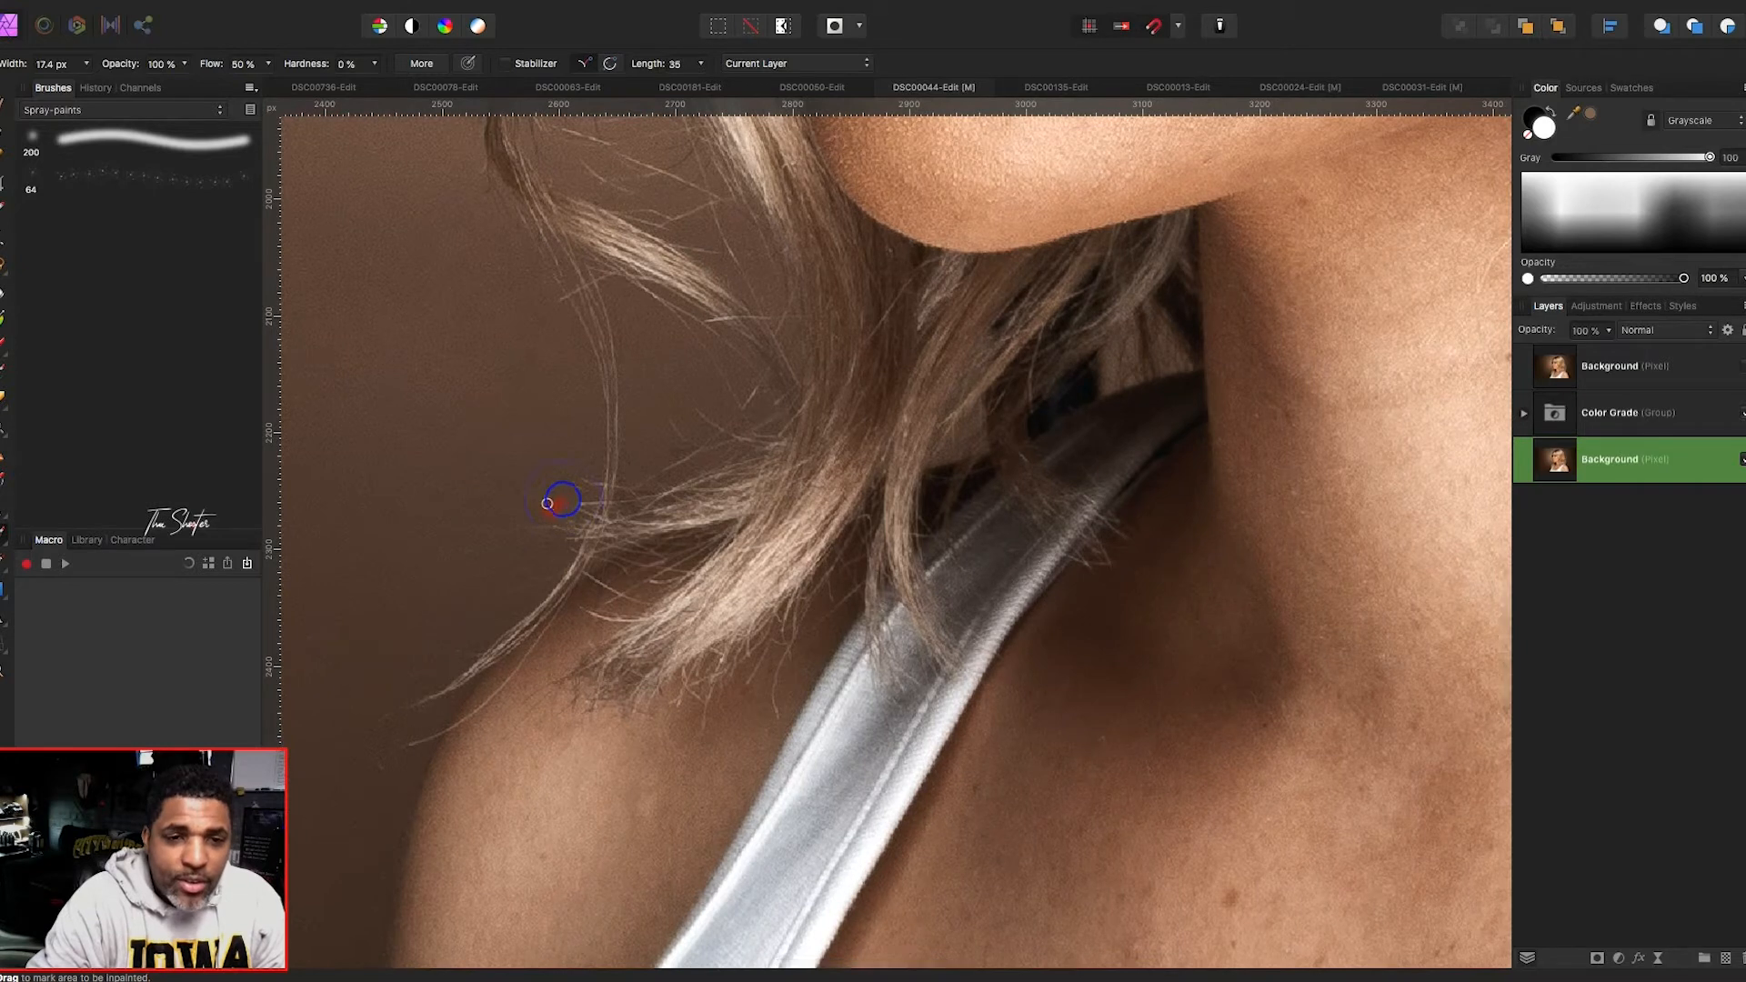
drag(568, 486, 564, 496)
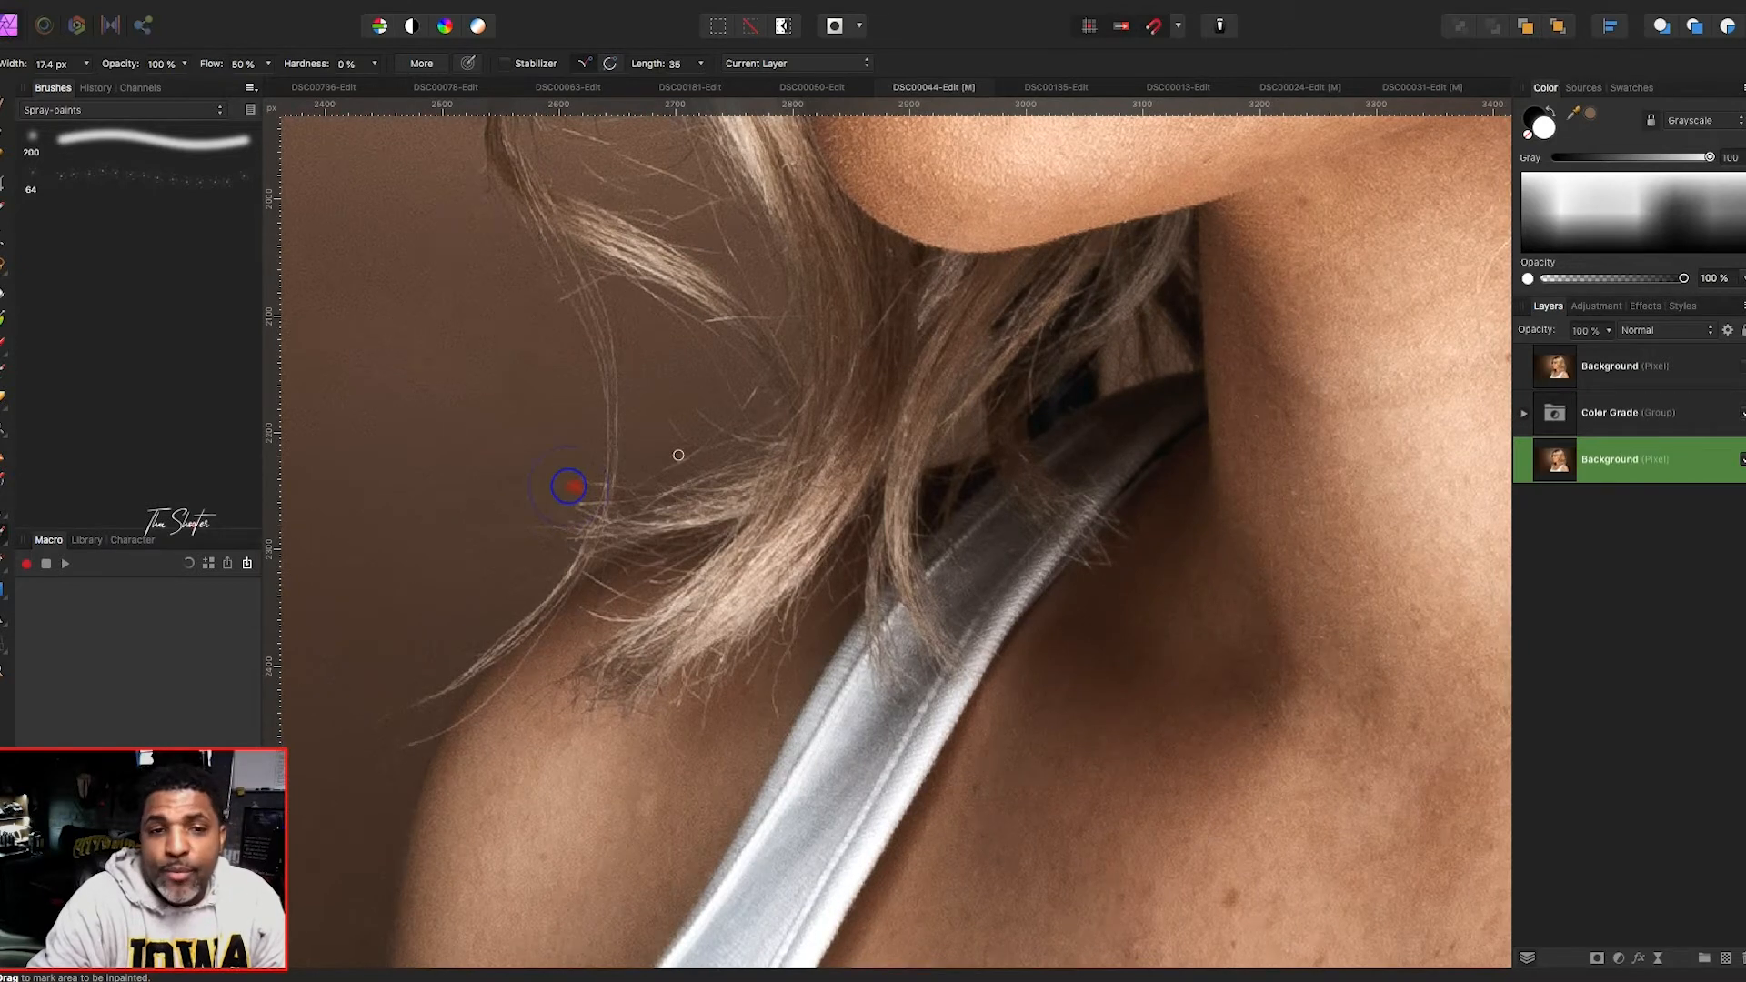
- Inpaint the loose strands crossing the backdrop gap between the outer curl and the hair beside the chin
scroll(591, 500, up, 2)
scroll(684, 462, up, 4)
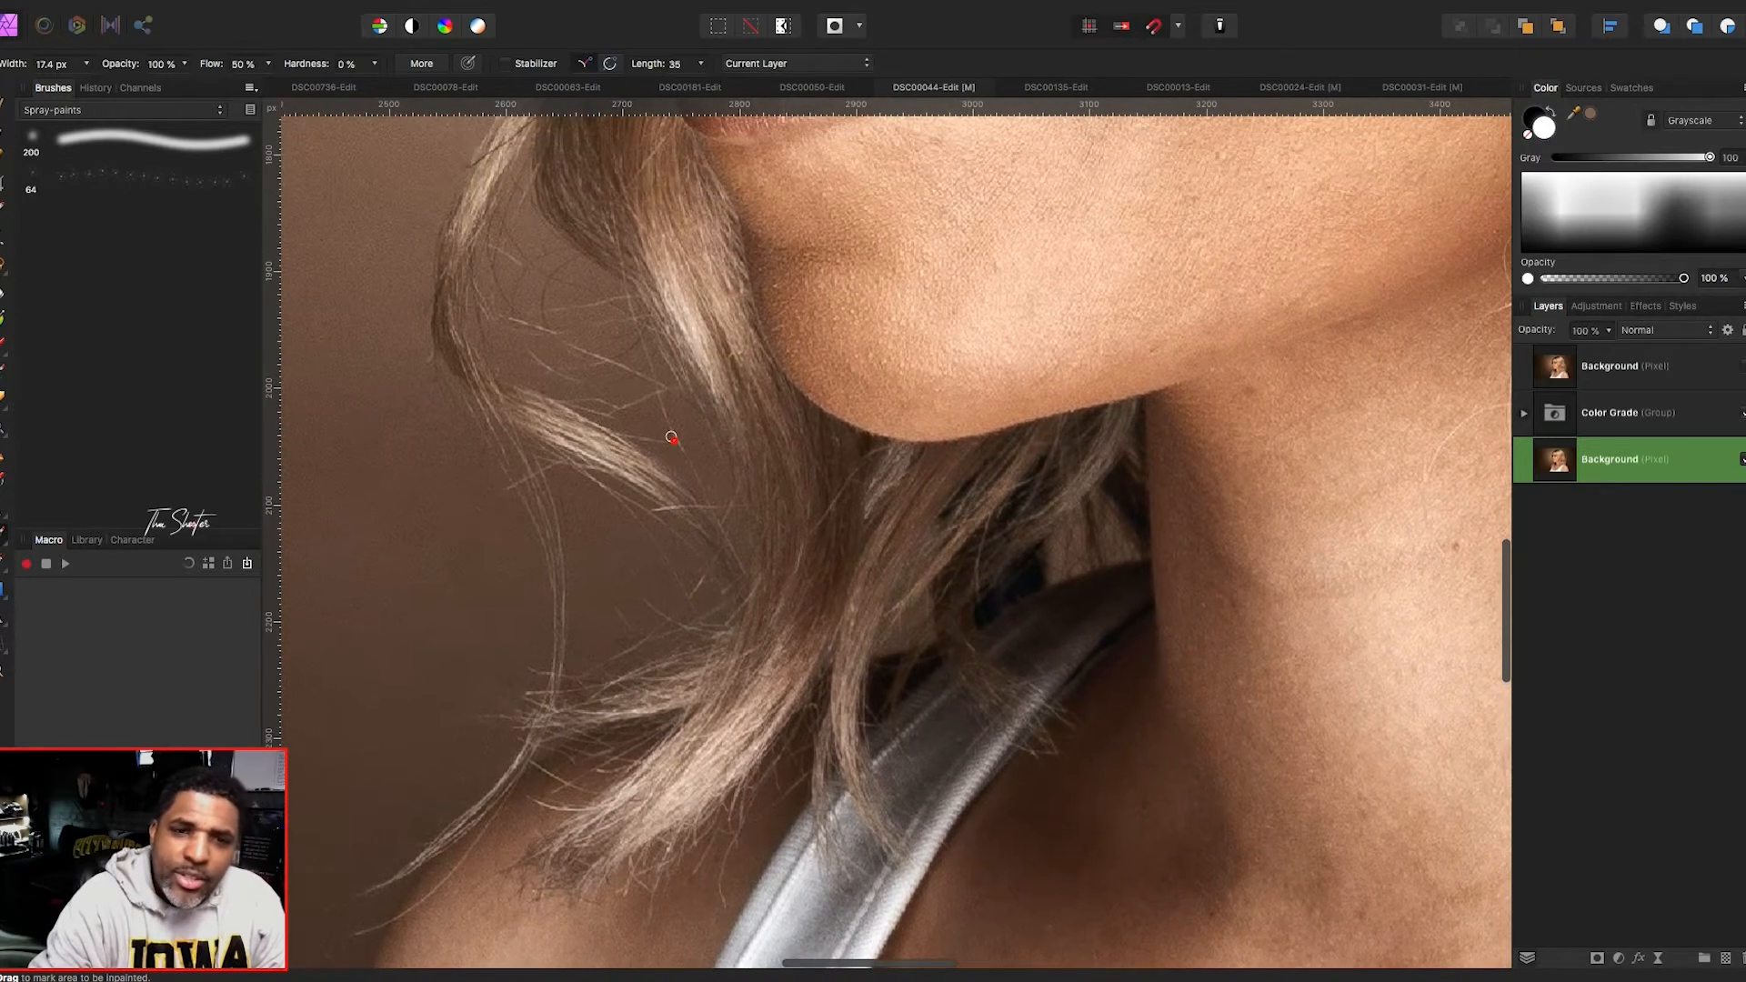
drag(667, 413, 693, 464)
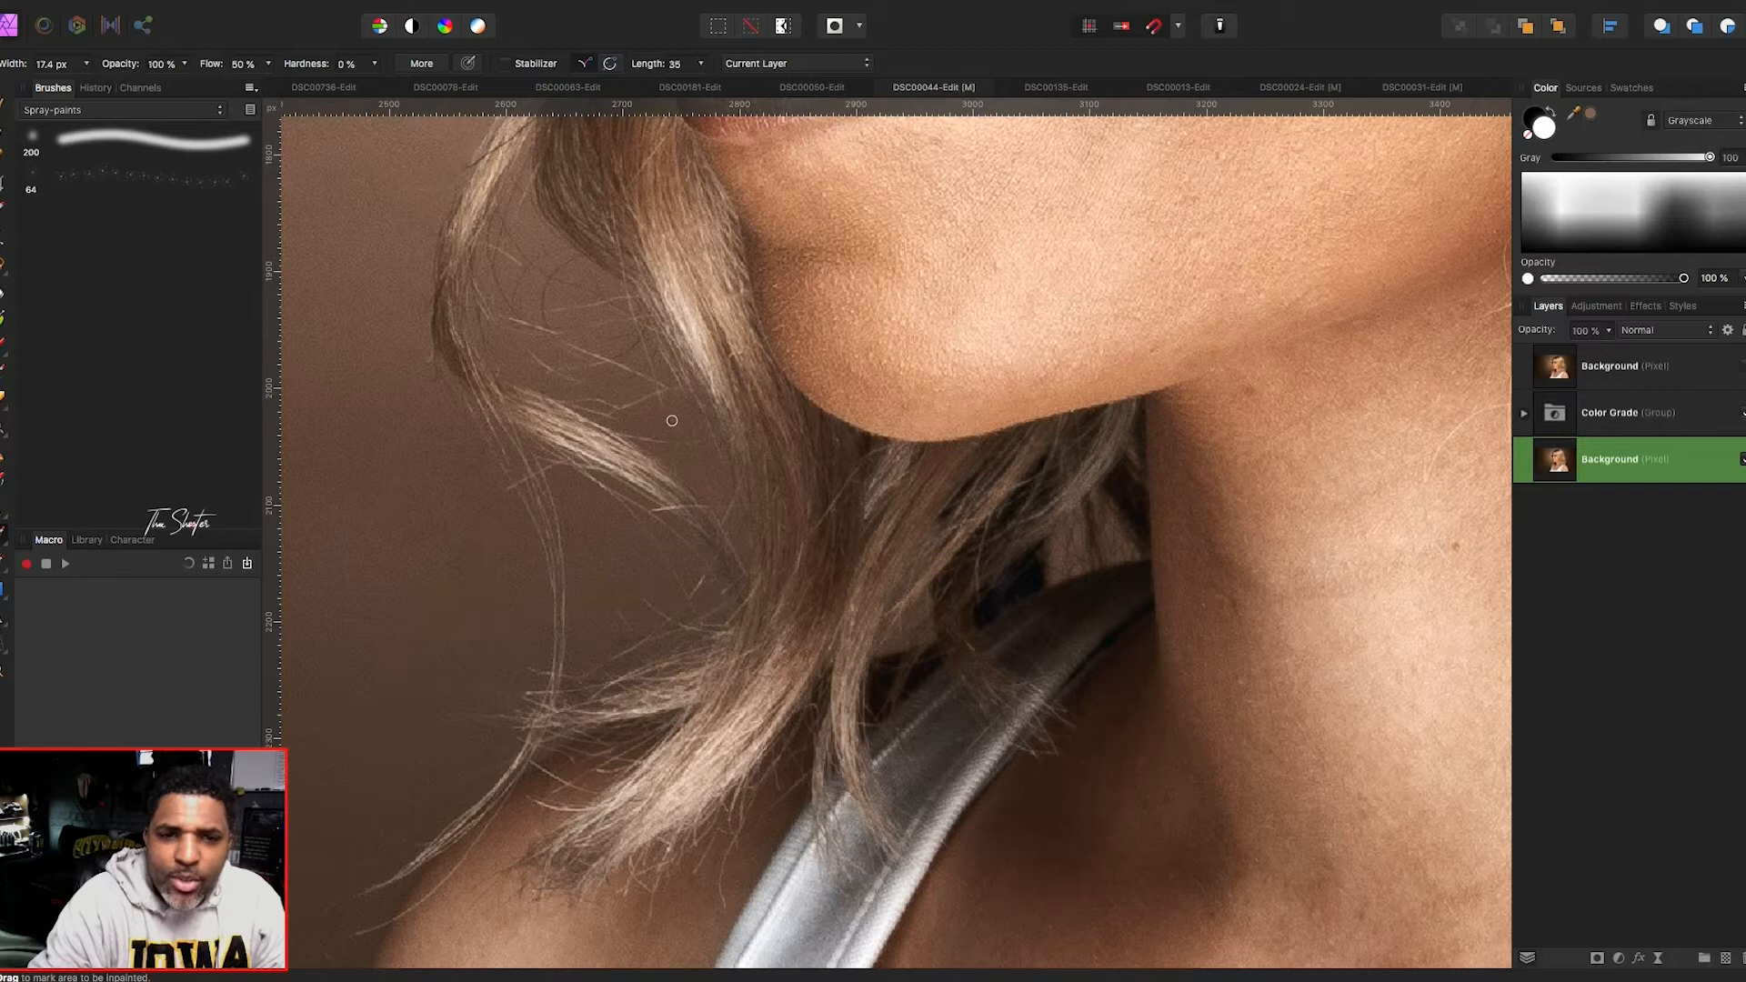
mouse_move(623, 433)
mouse_down()
mouse_move(645, 443)
mouse_move(543, 467)
mouse_up()
drag(696, 513, 655, 507)
scroll(670, 606, down, 2)
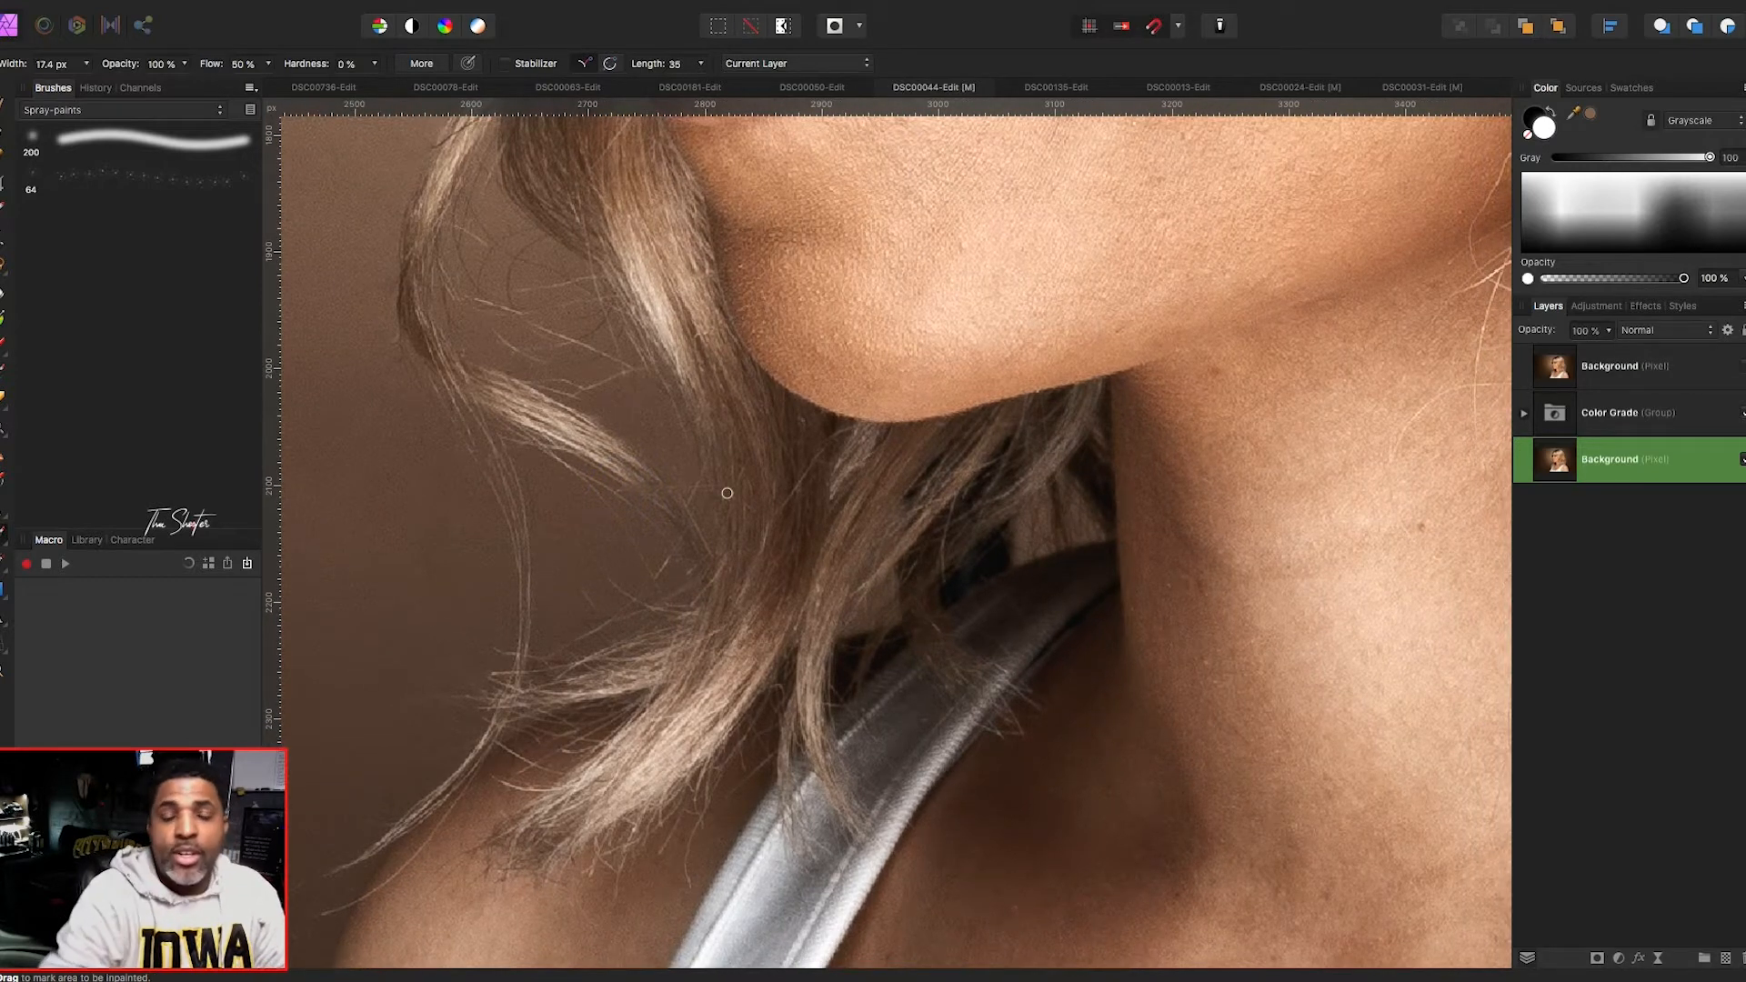
- Reduce the brush width to 10.7 px while inpainting the light strands that cross the dark hair just beneath the chin
scroll(727, 486, up, 2)
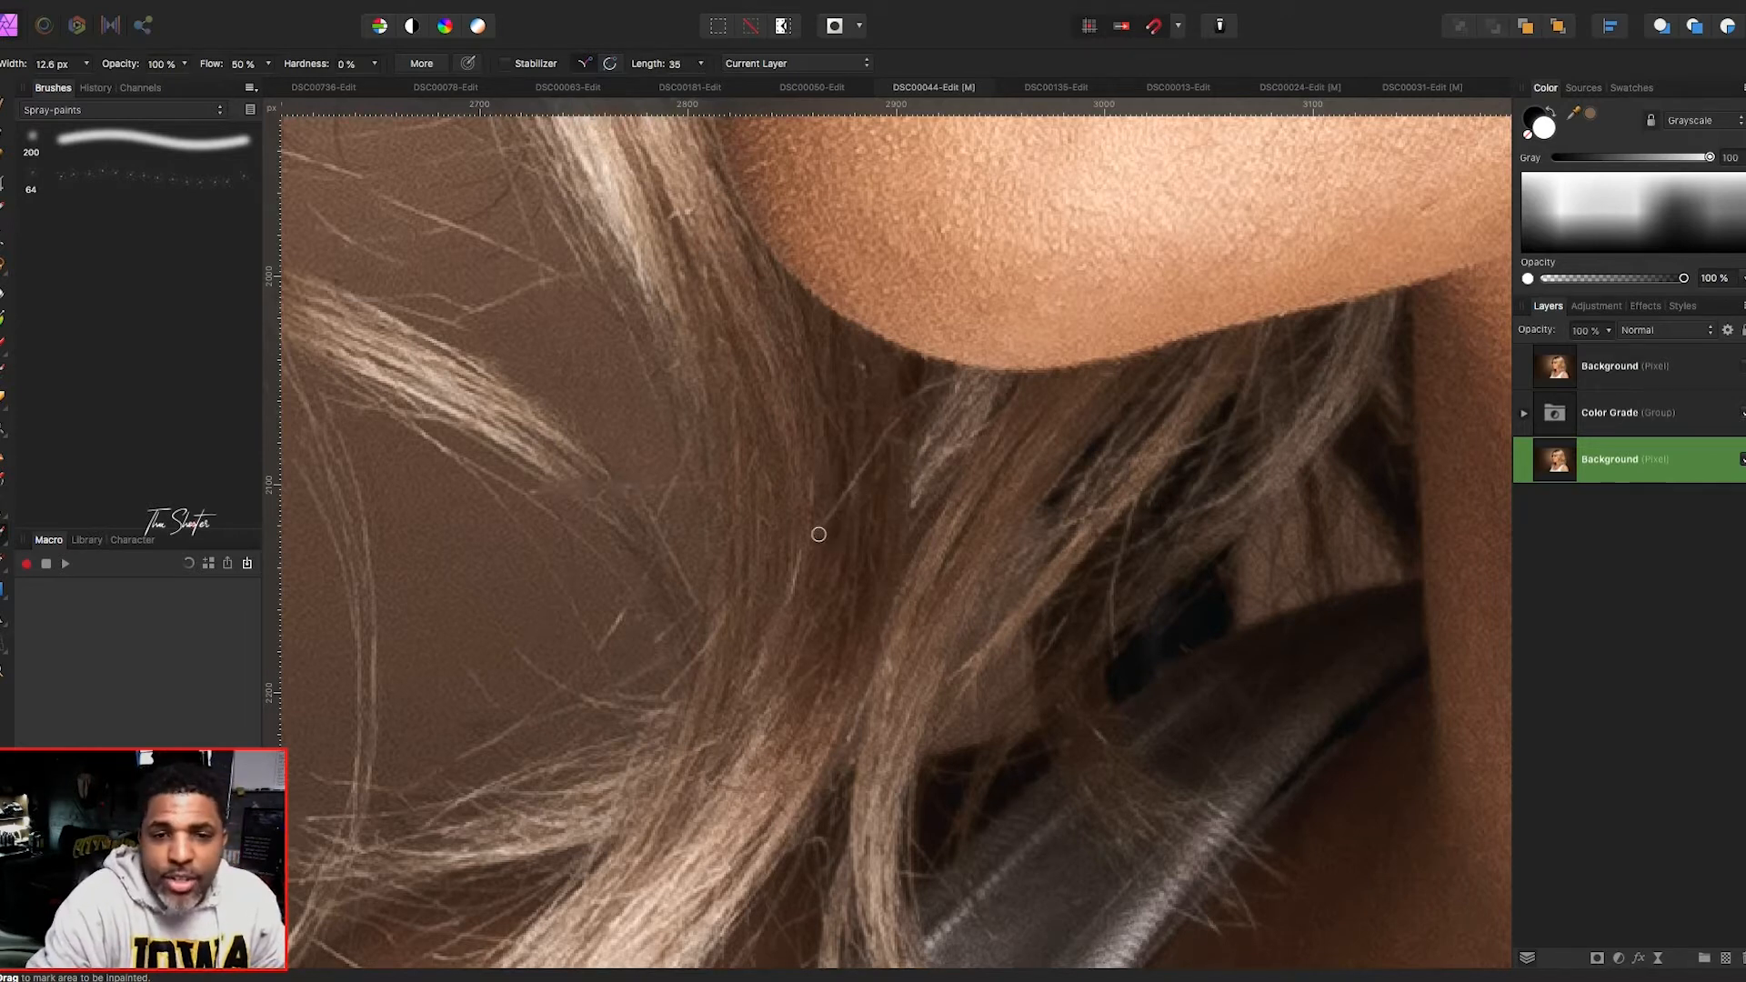
drag(826, 522, 842, 497)
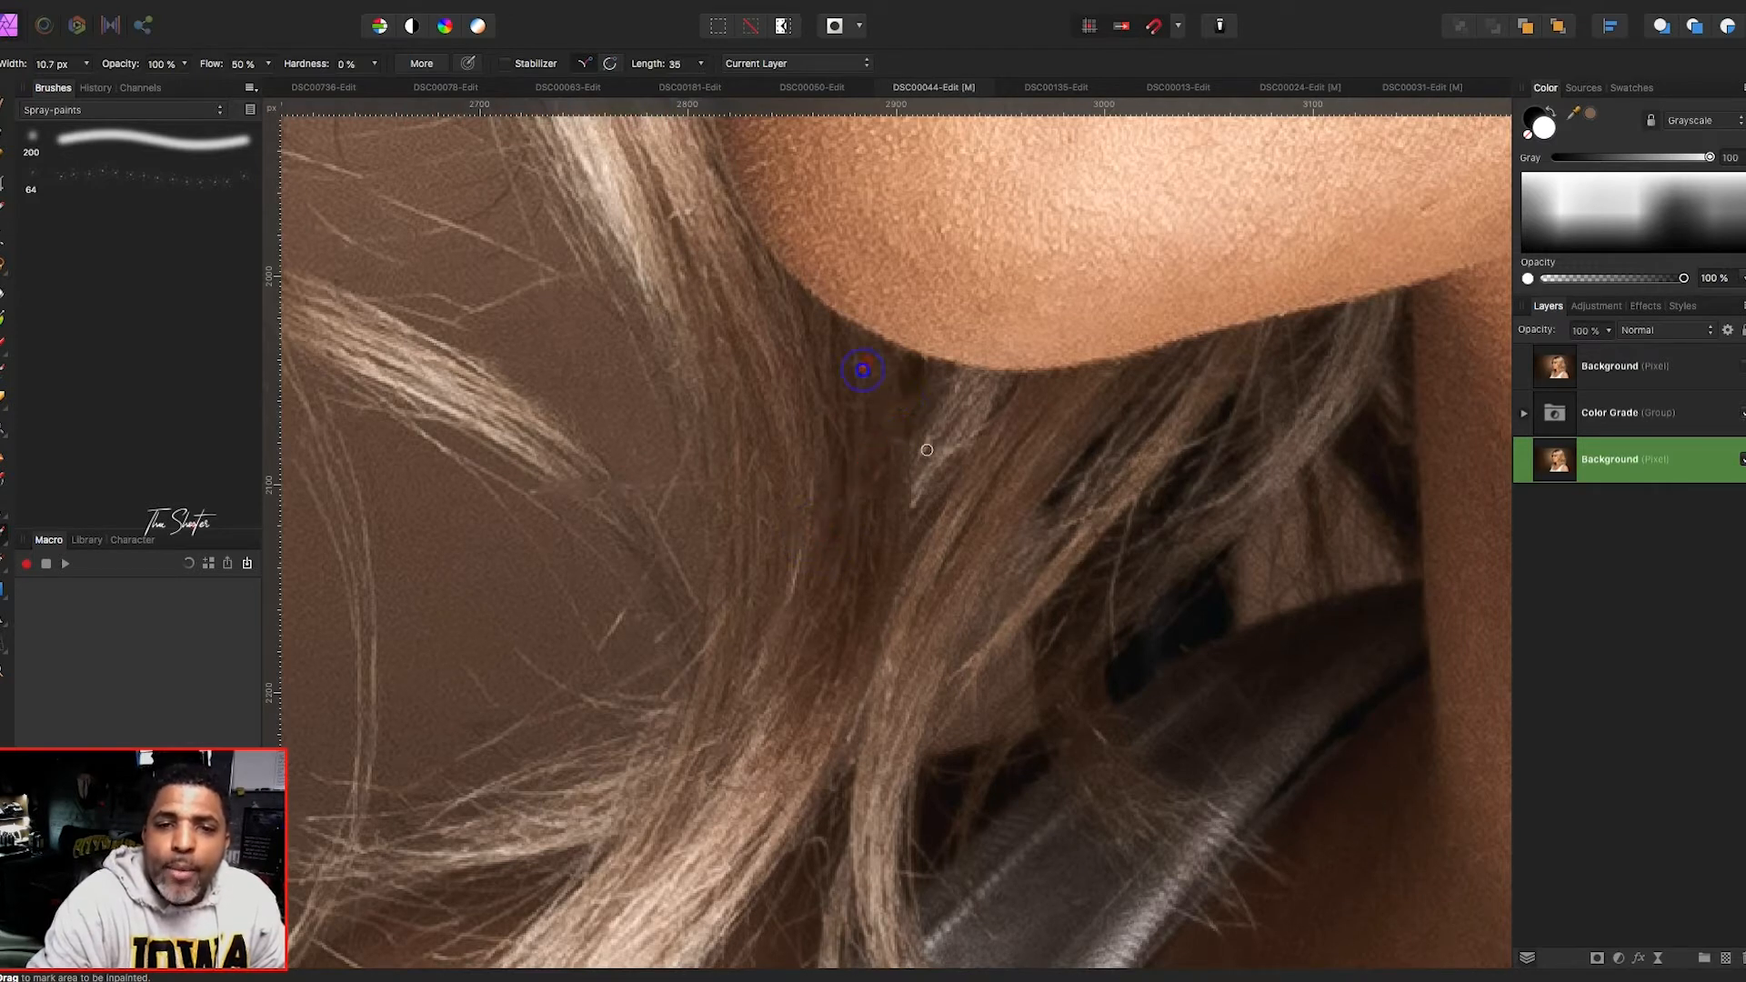
scroll(585, 545, down, 3)
scroll(585, 545, right, 2)
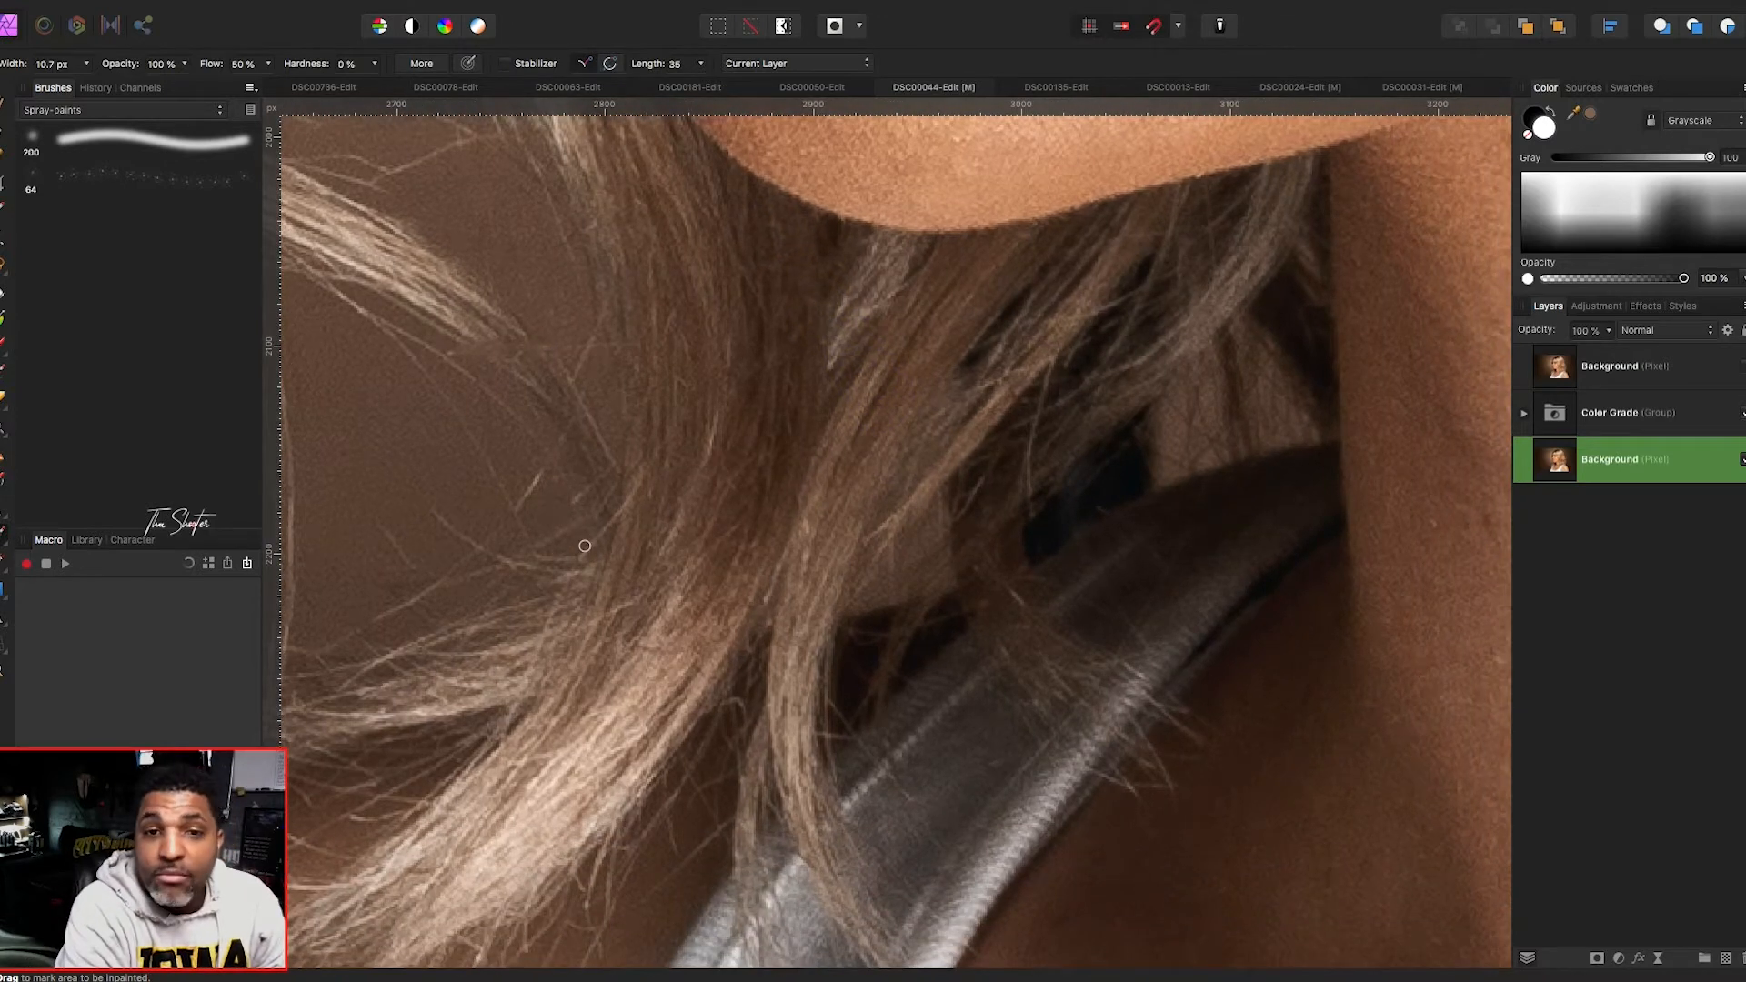
- Compare the retouching with the original by toggling the top Background layer's visibility, and check the hair beneath the chin
scroll(584, 546, up, 1)
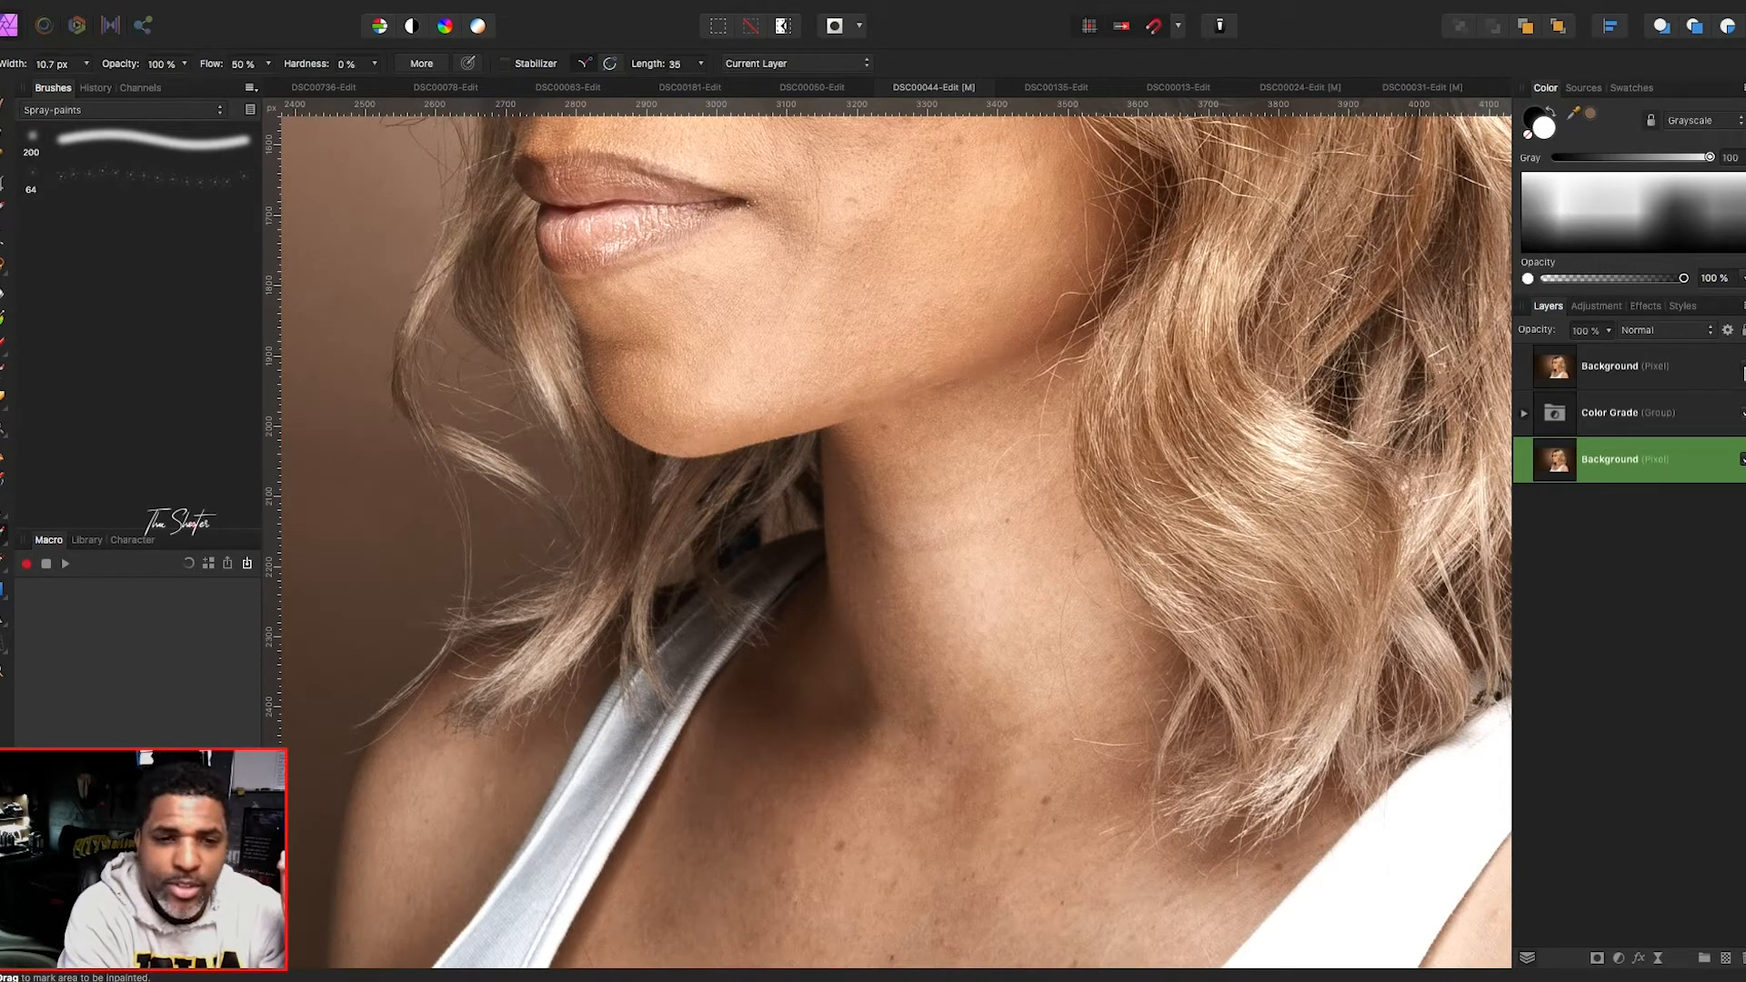
click(1741, 367)
click(1741, 368)
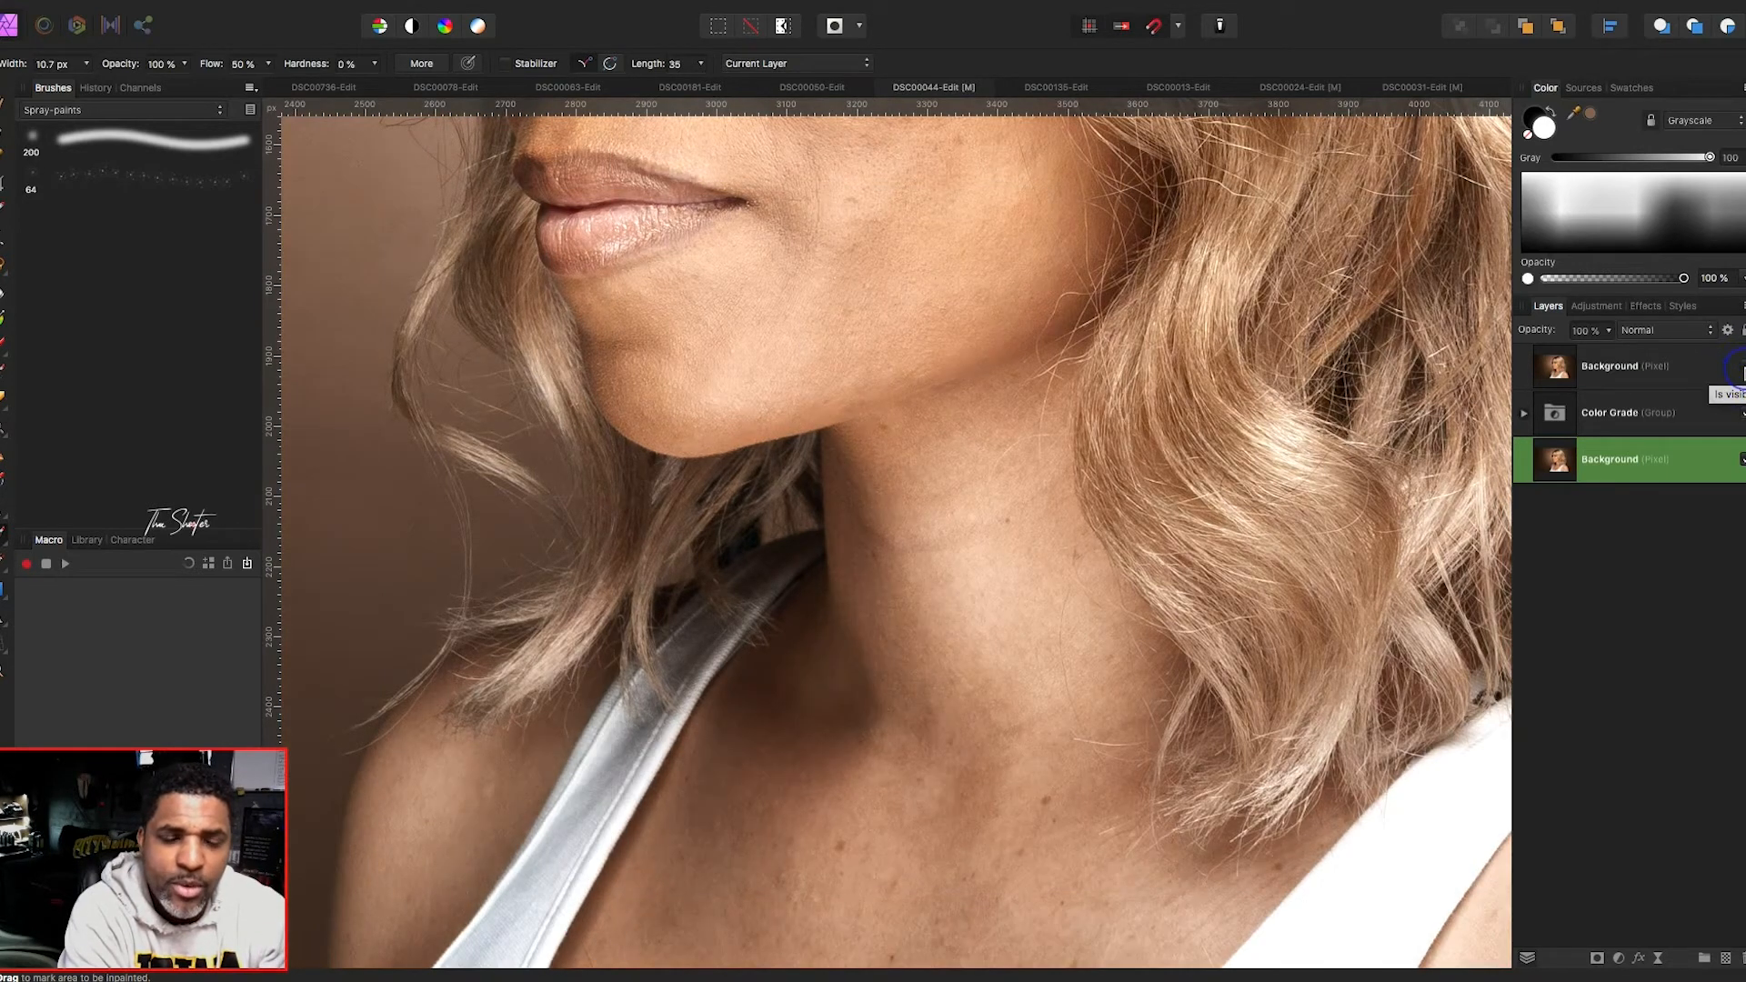
click(1742, 367)
click(1741, 368)
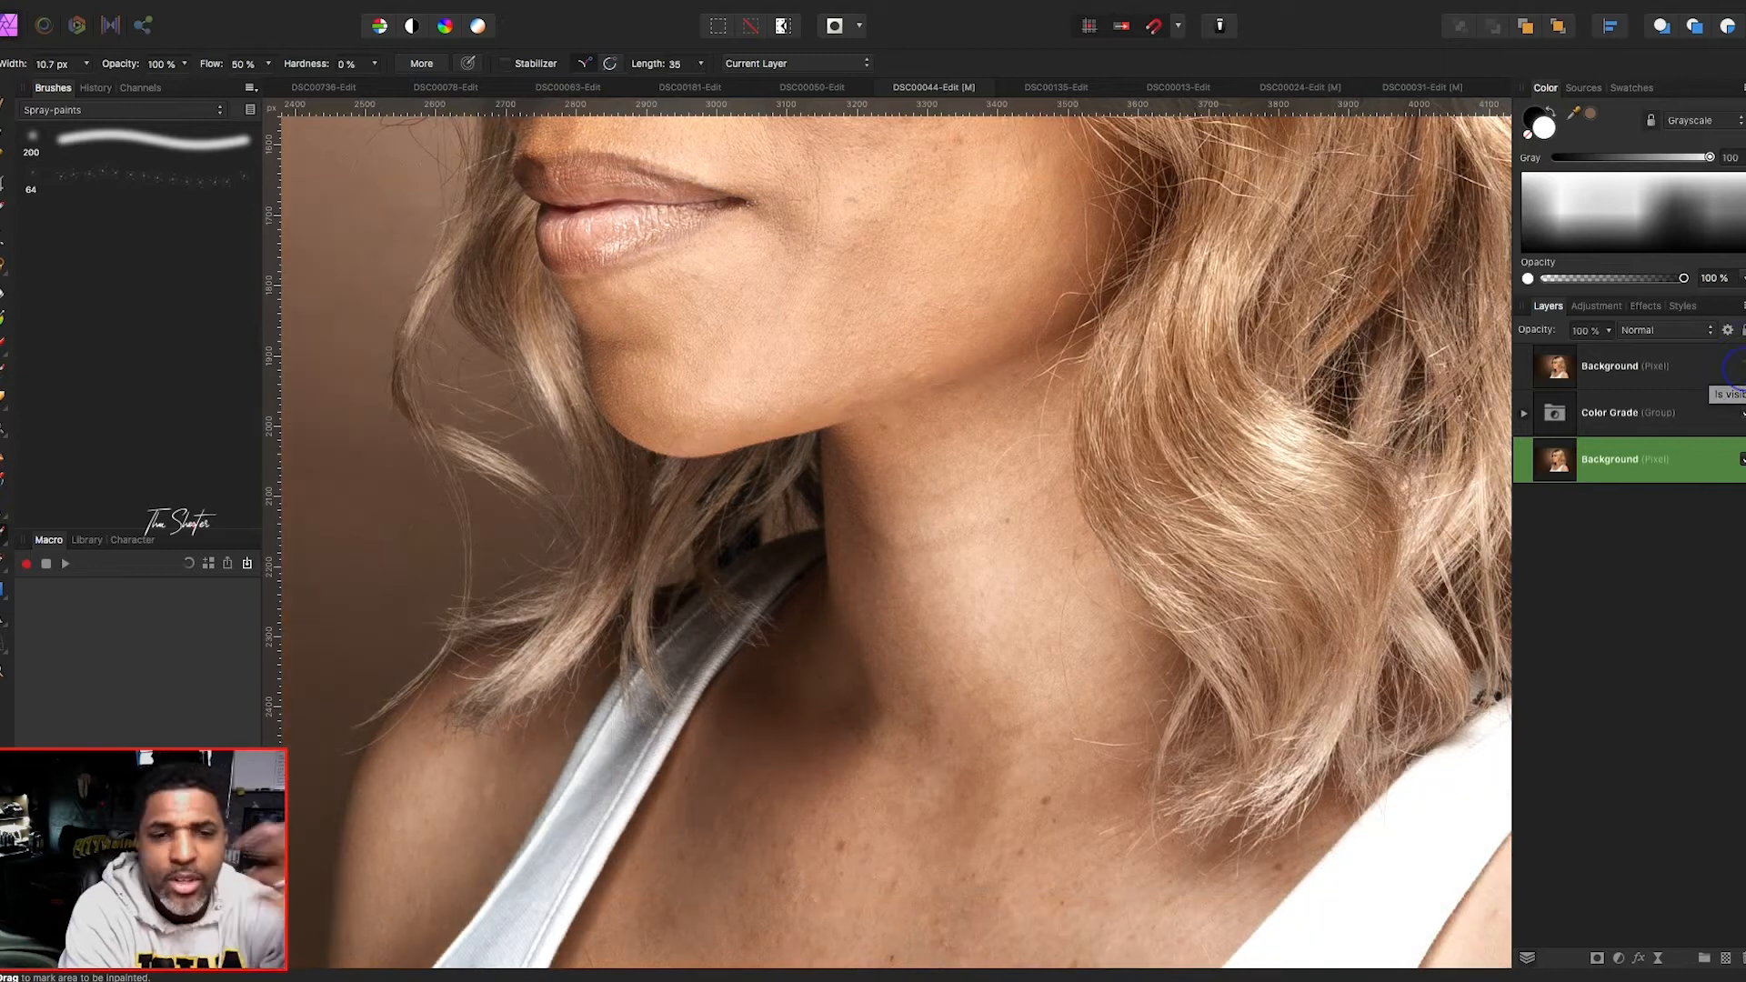
scroll(652, 456, up, 5)
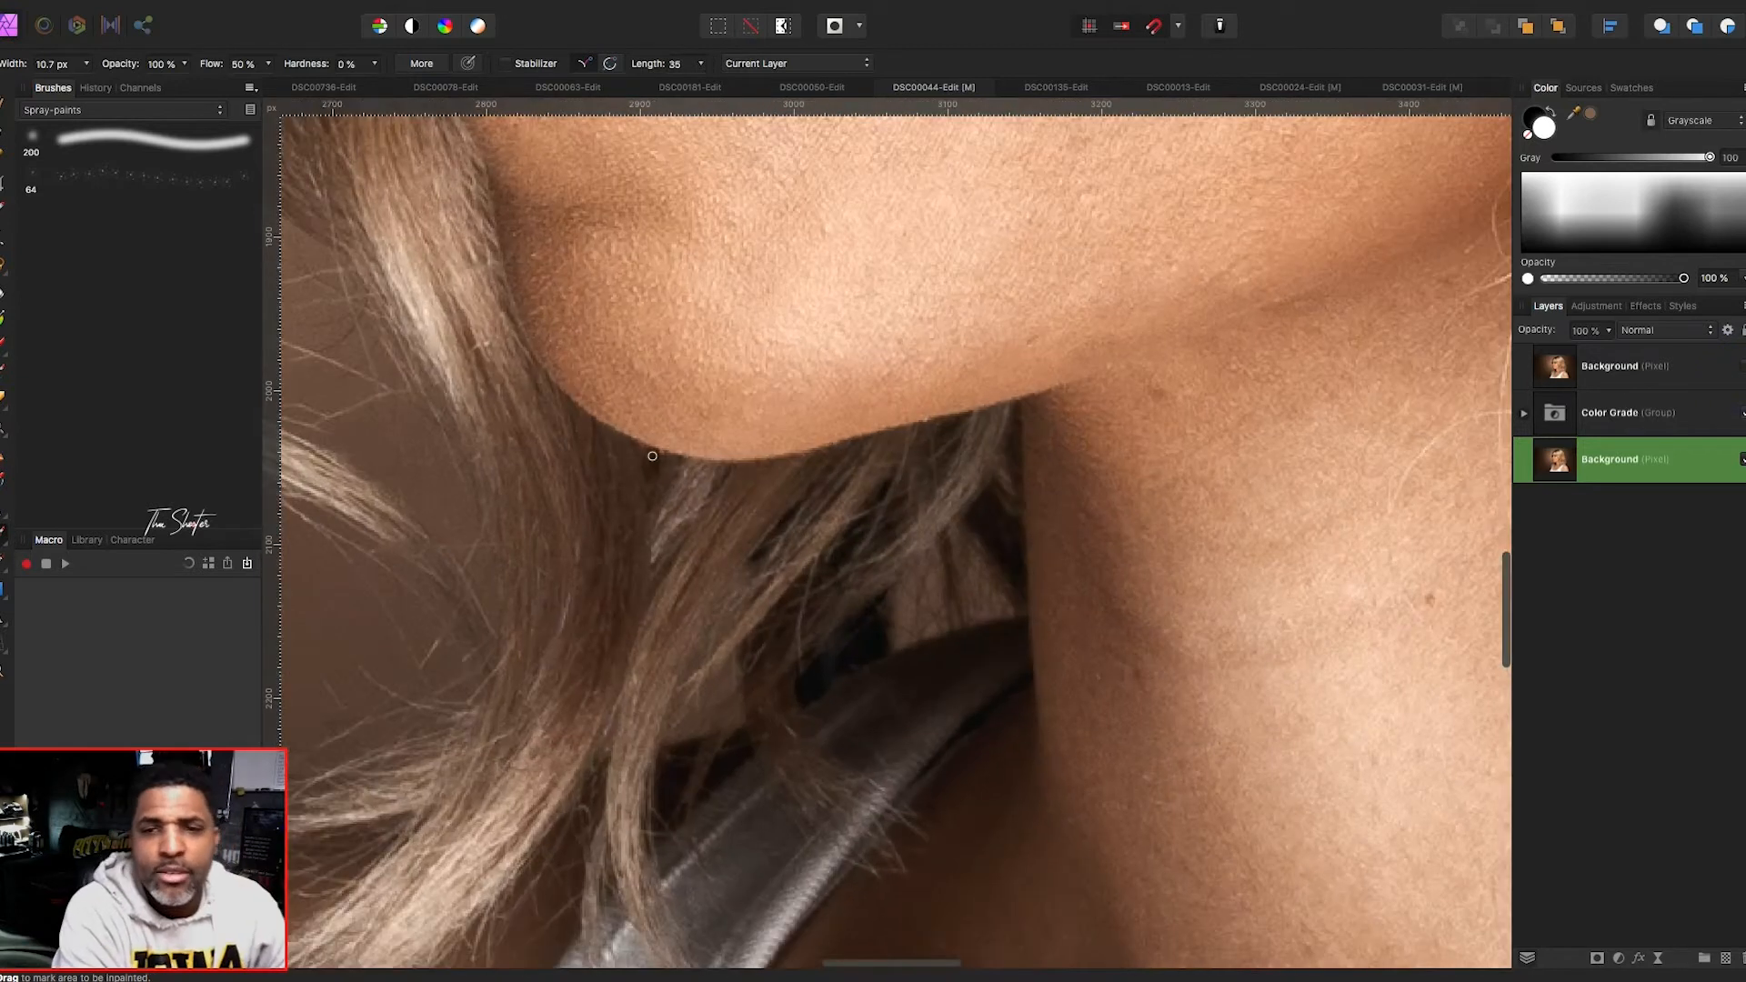
scroll(652, 456, left, 2)
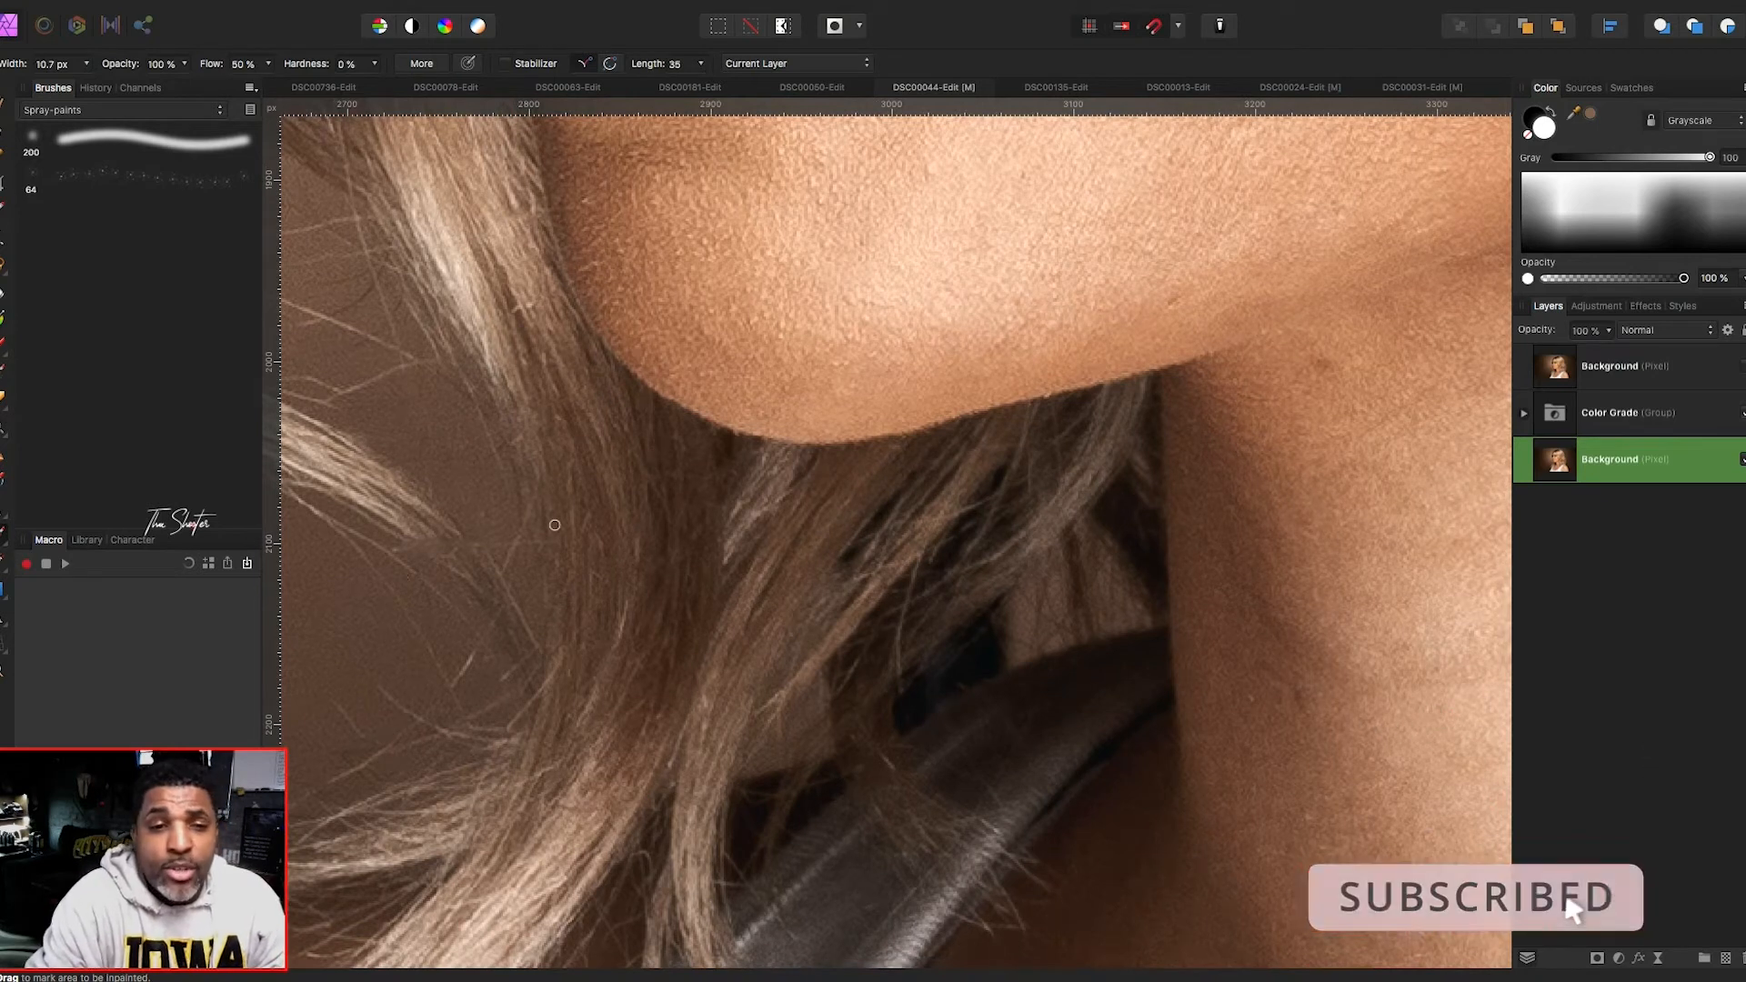
- Inpaint the remaining light strands that cross the backdrop between the outer curl and the hair beside the chin
mouse_move(529, 545)
mouse_down()
mouse_move(507, 545)
mouse_move(546, 550)
mouse_move(515, 552)
mouse_up()
scroll(555, 528, up, 10)
scroll(555, 528, left, 3)
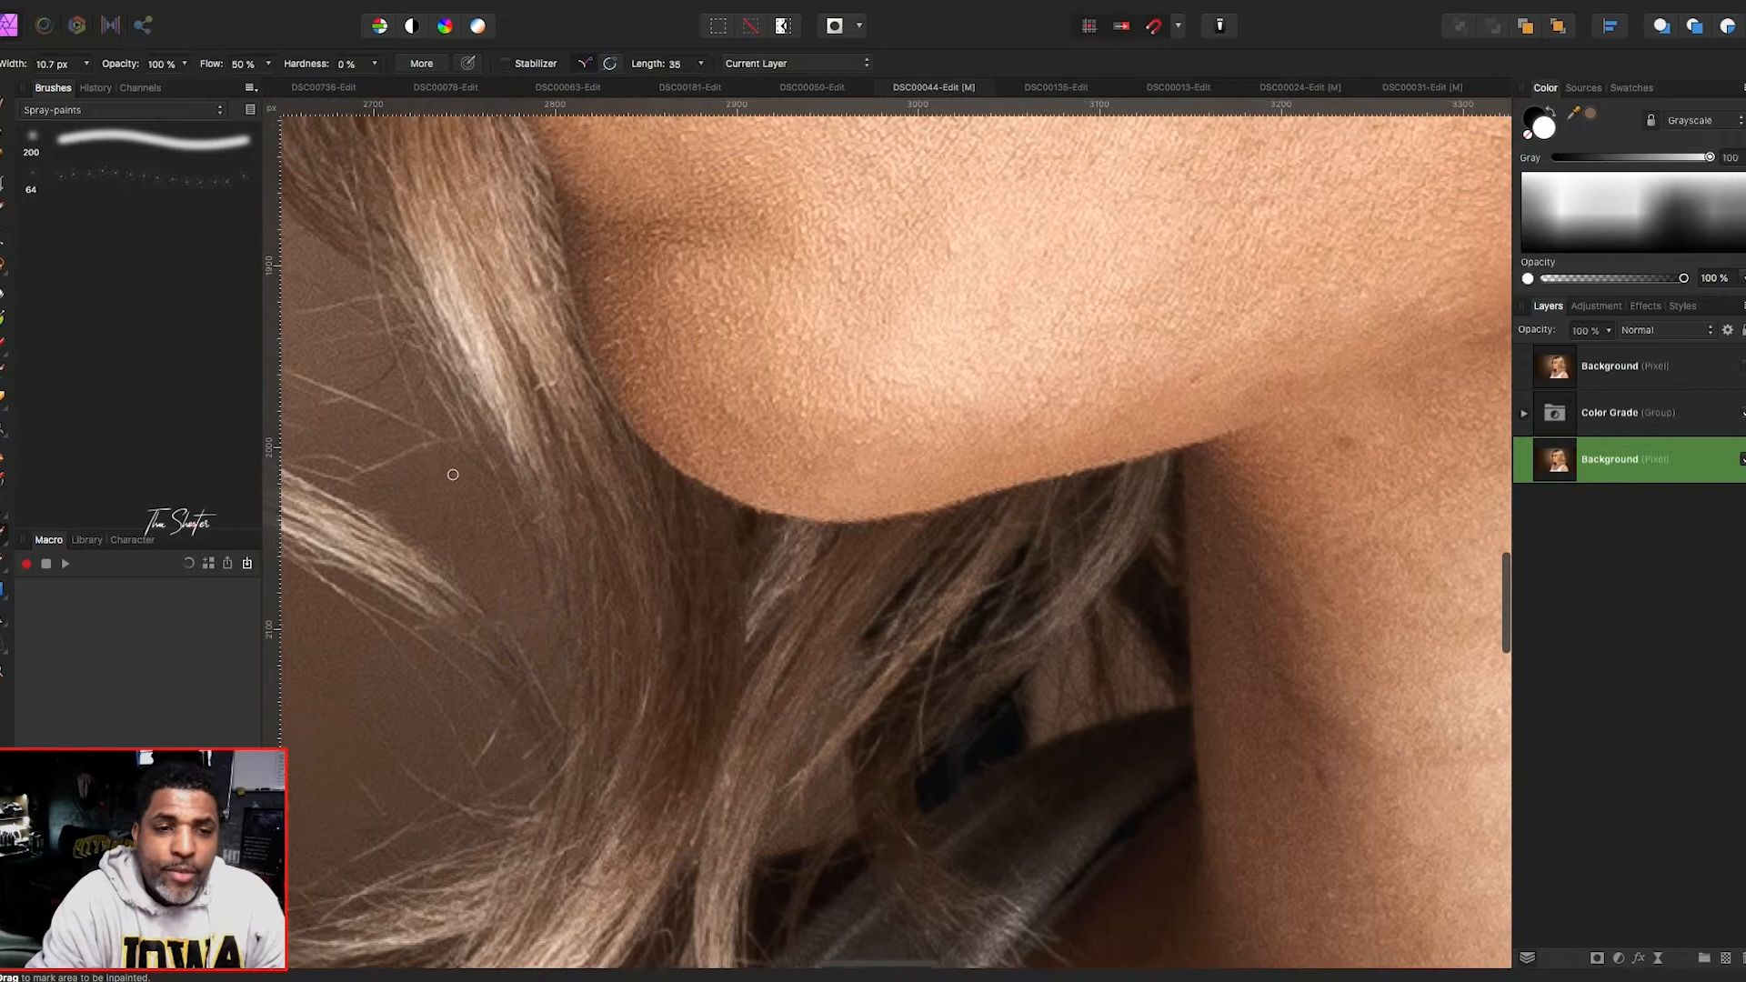
scroll(604, 493, down, 20)
scroll(604, 494, left, 2)
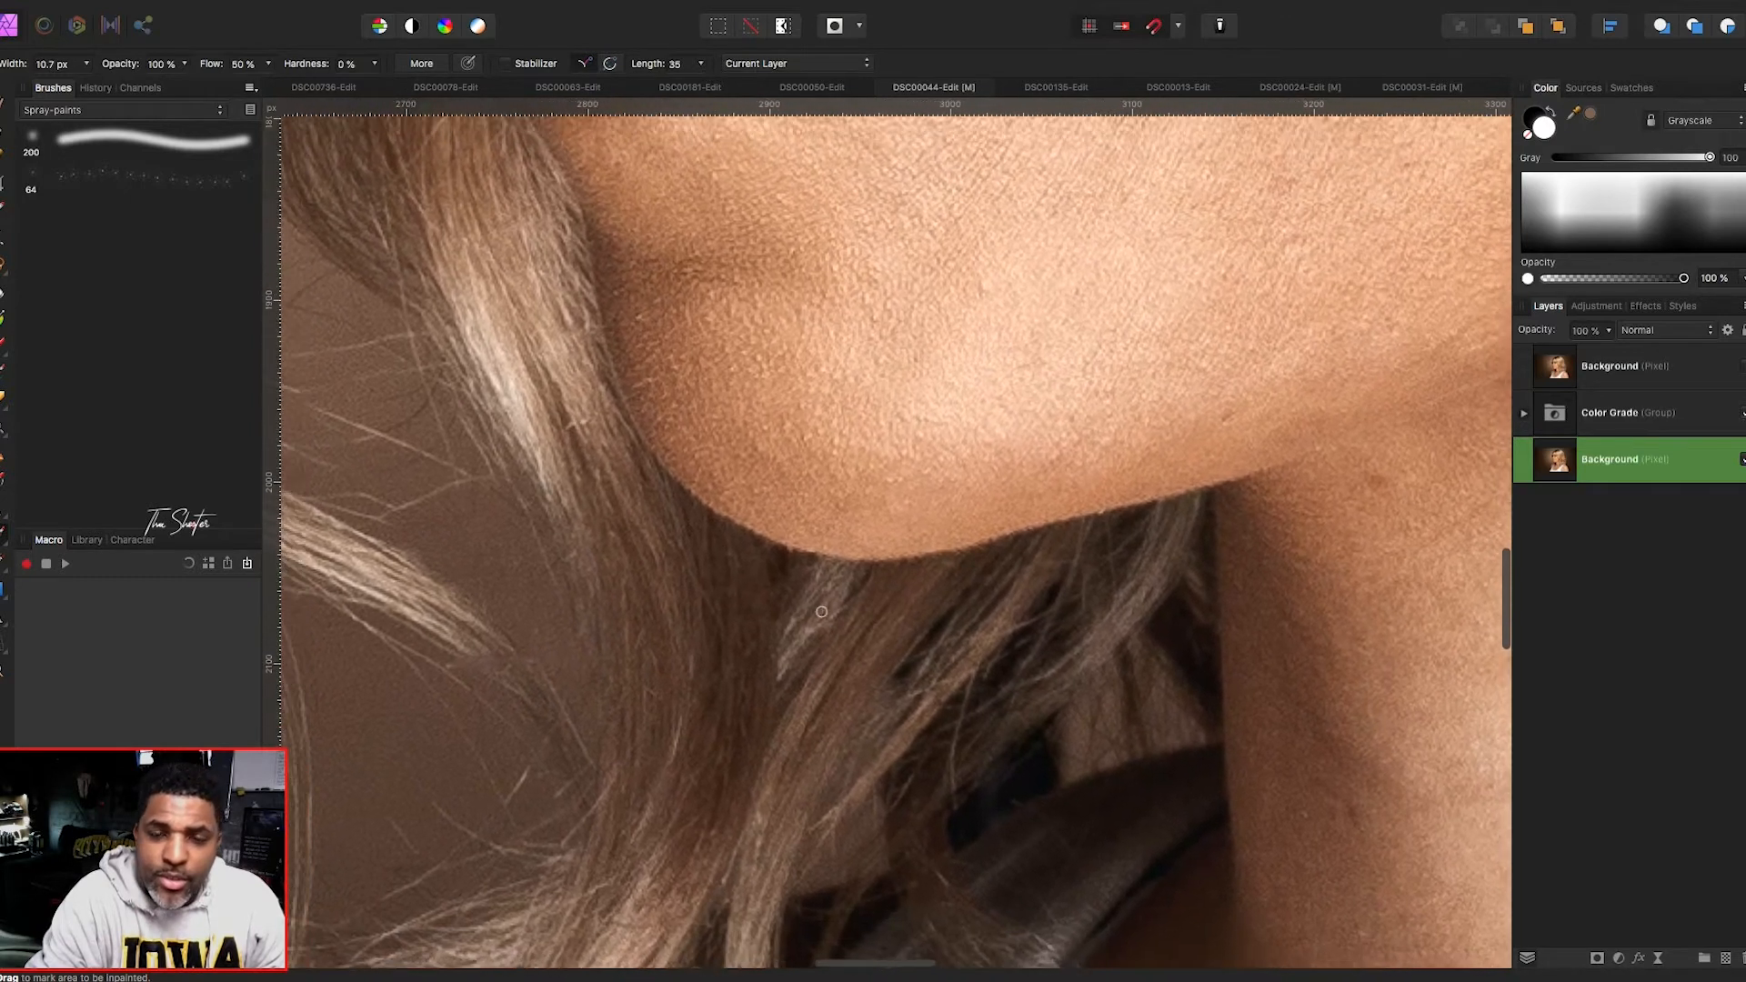
scroll(739, 637, up, 18)
scroll(738, 637, left, 10)
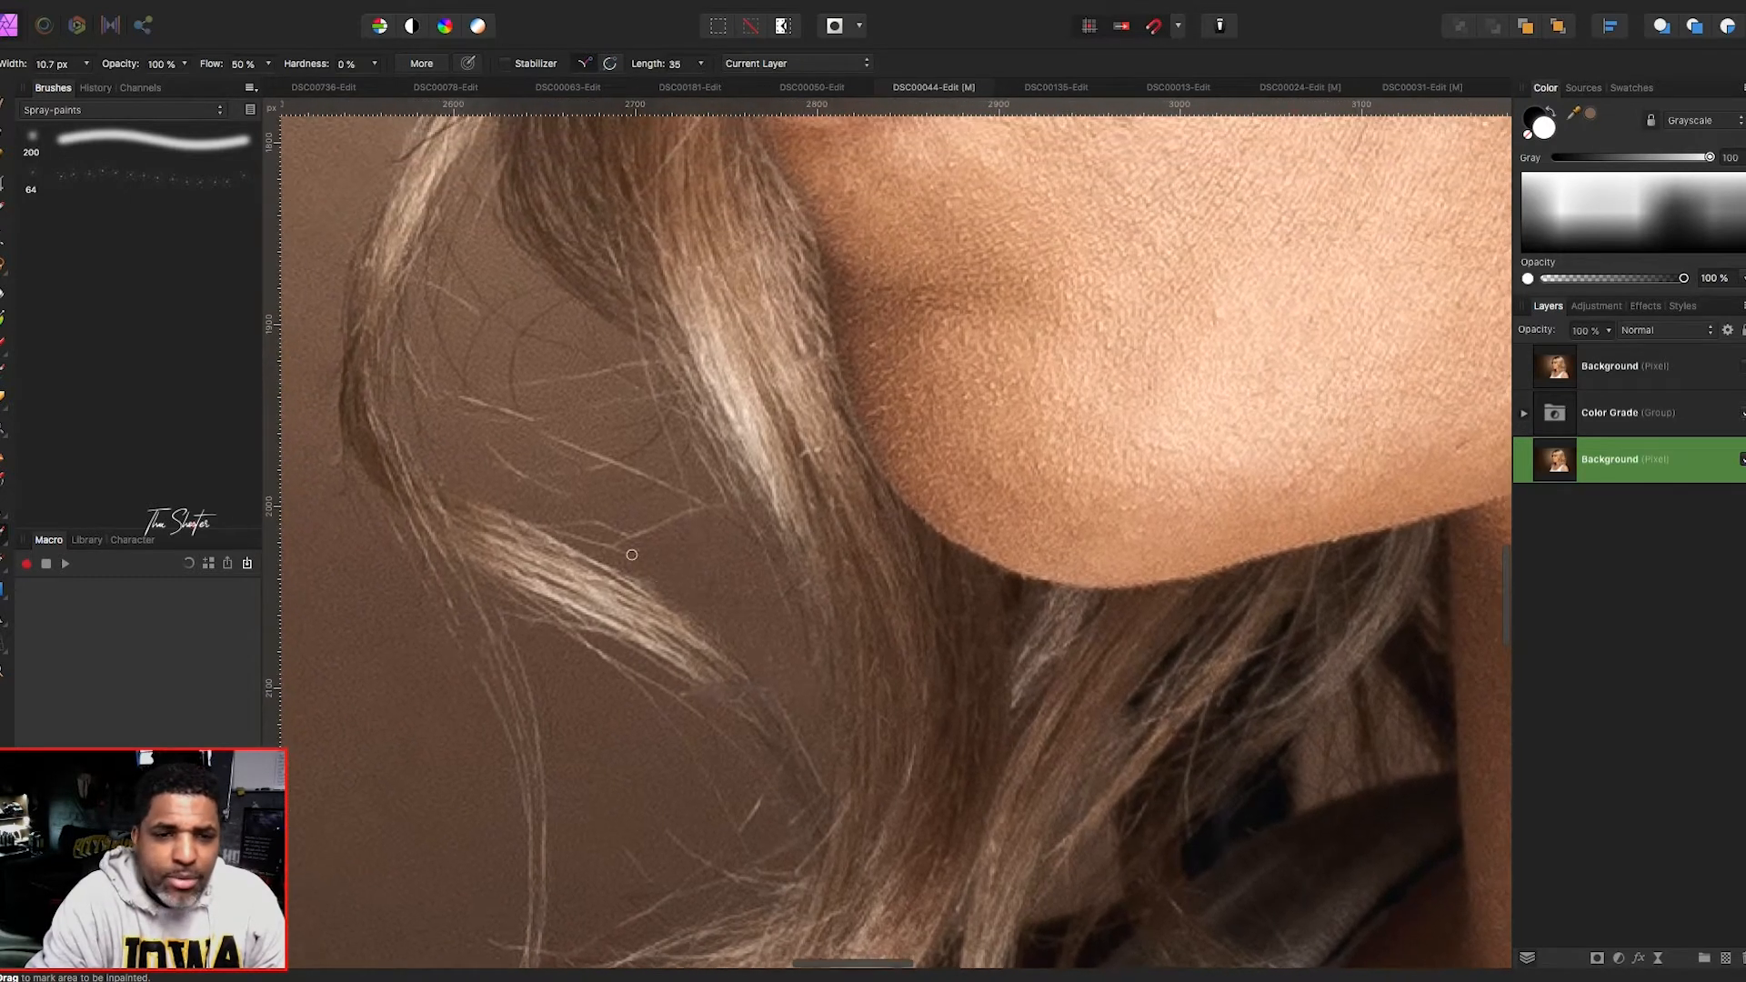
mouse_move(619, 545)
mouse_down()
mouse_move(725, 510)
mouse_move(717, 531)
mouse_move(625, 537)
mouse_move(728, 511)
mouse_move(550, 459)
mouse_up()
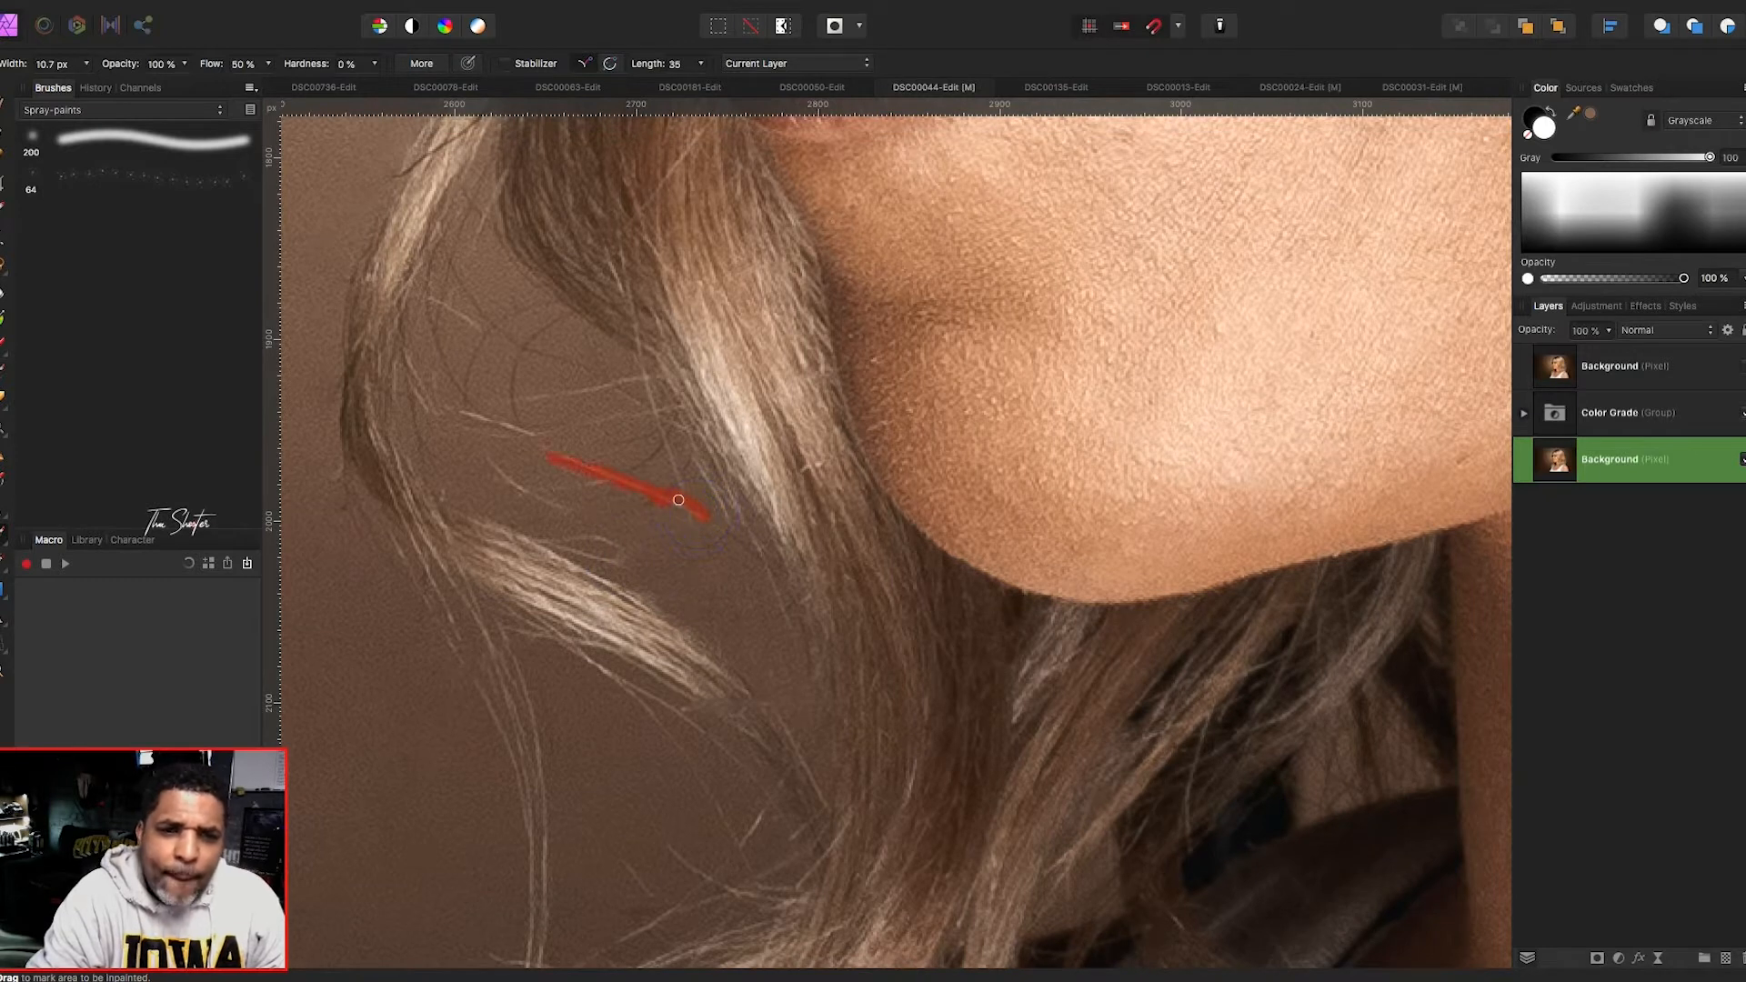
drag(691, 518, 662, 429)
drag(644, 370, 641, 366)
scroll(626, 382, up, 1)
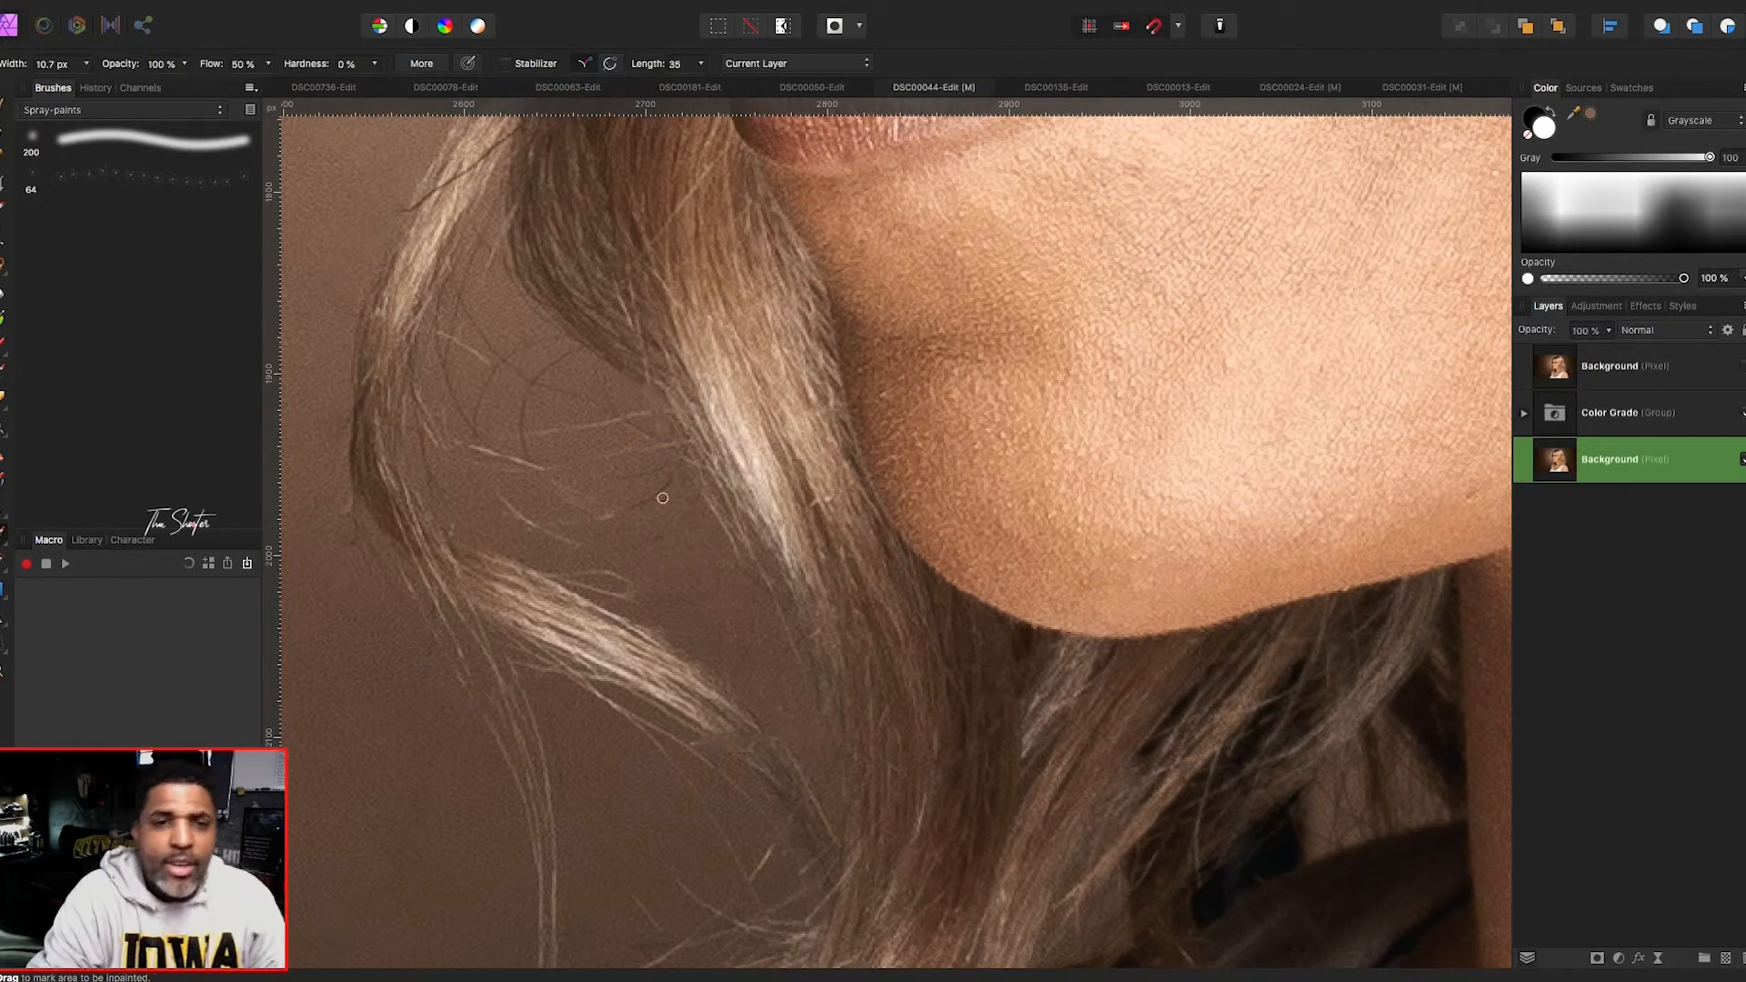
- Examine the outer curl and the fine hairs left in the backdrop gap, both close up and within the wider portrait
scroll(608, 435, left, 5)
scroll(608, 435, up, 1)
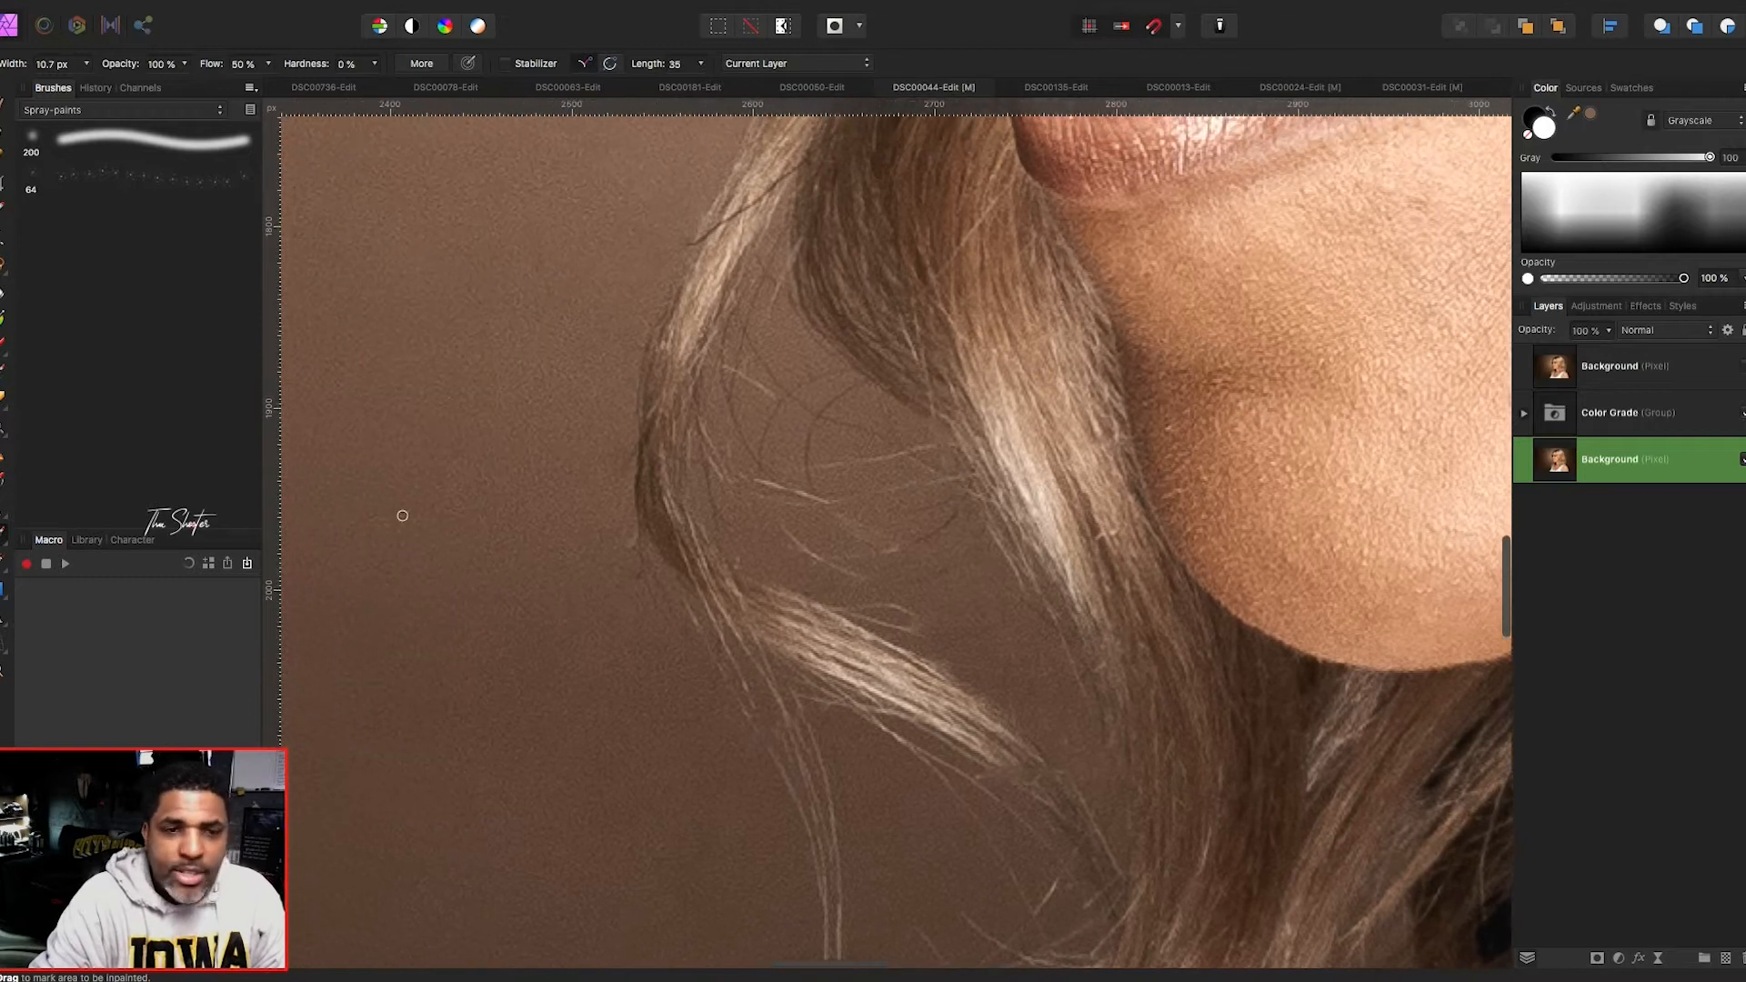
scroll(729, 523, down, 2)
scroll(728, 513, up, 2)
scroll(729, 514, left, 2)
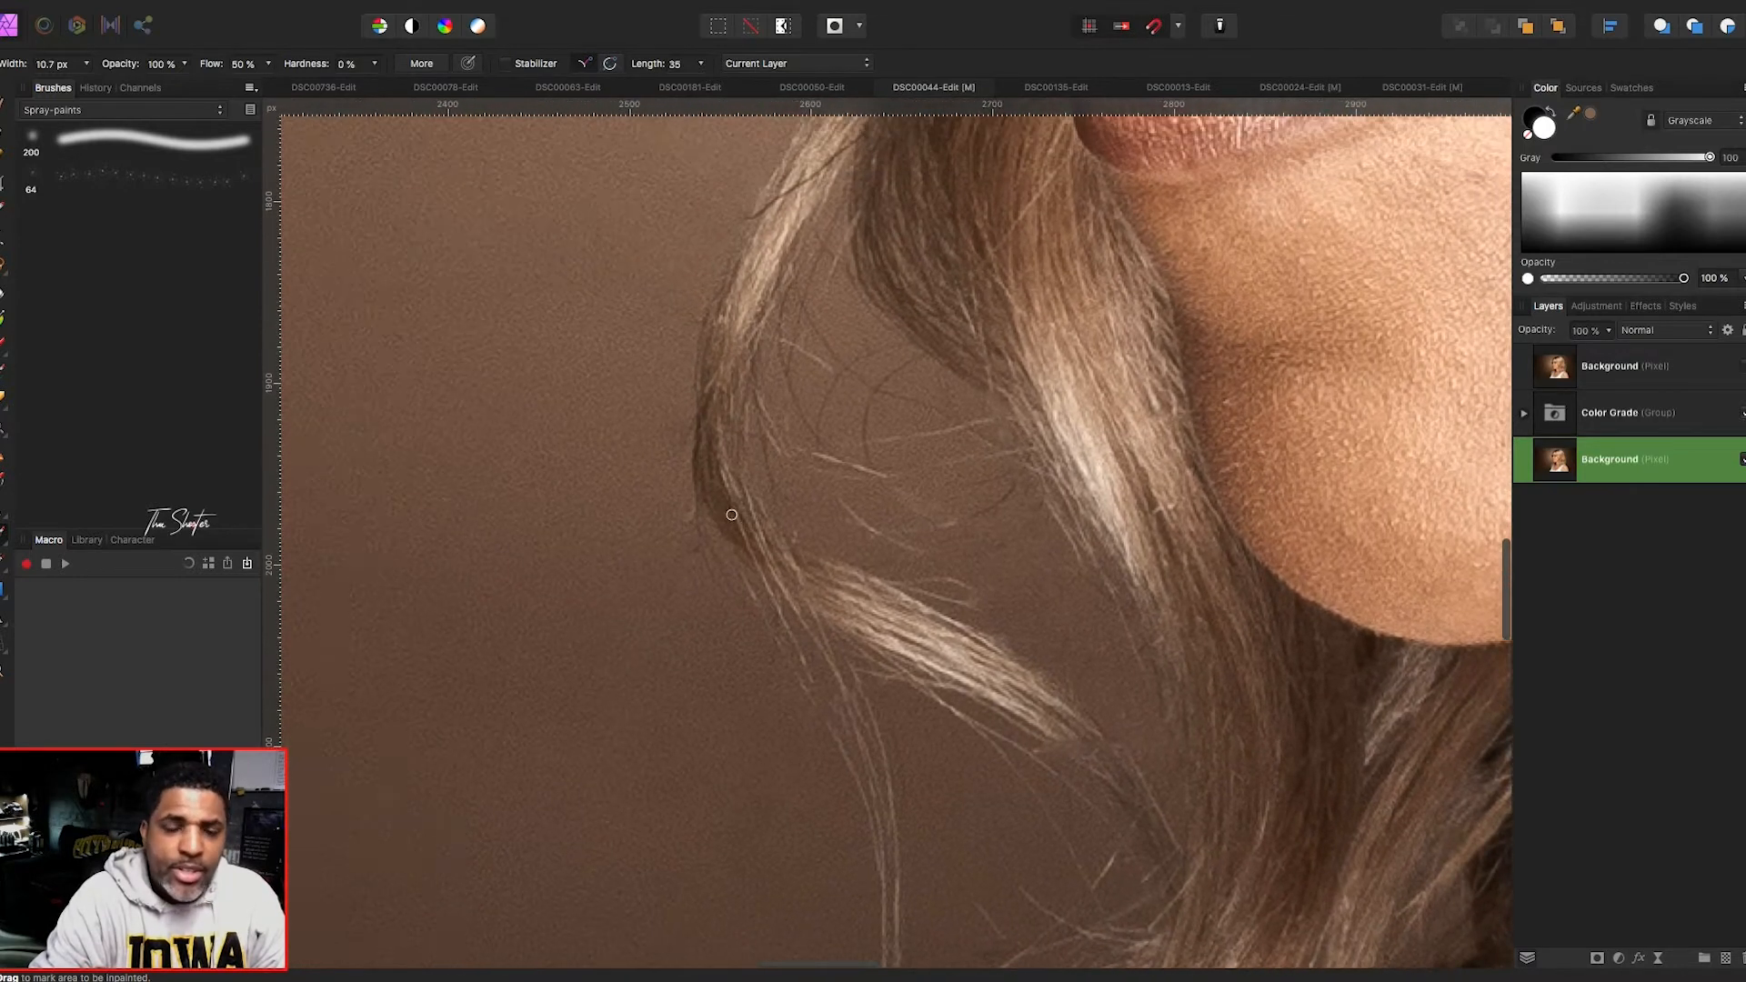
scroll(708, 519, down, 6)
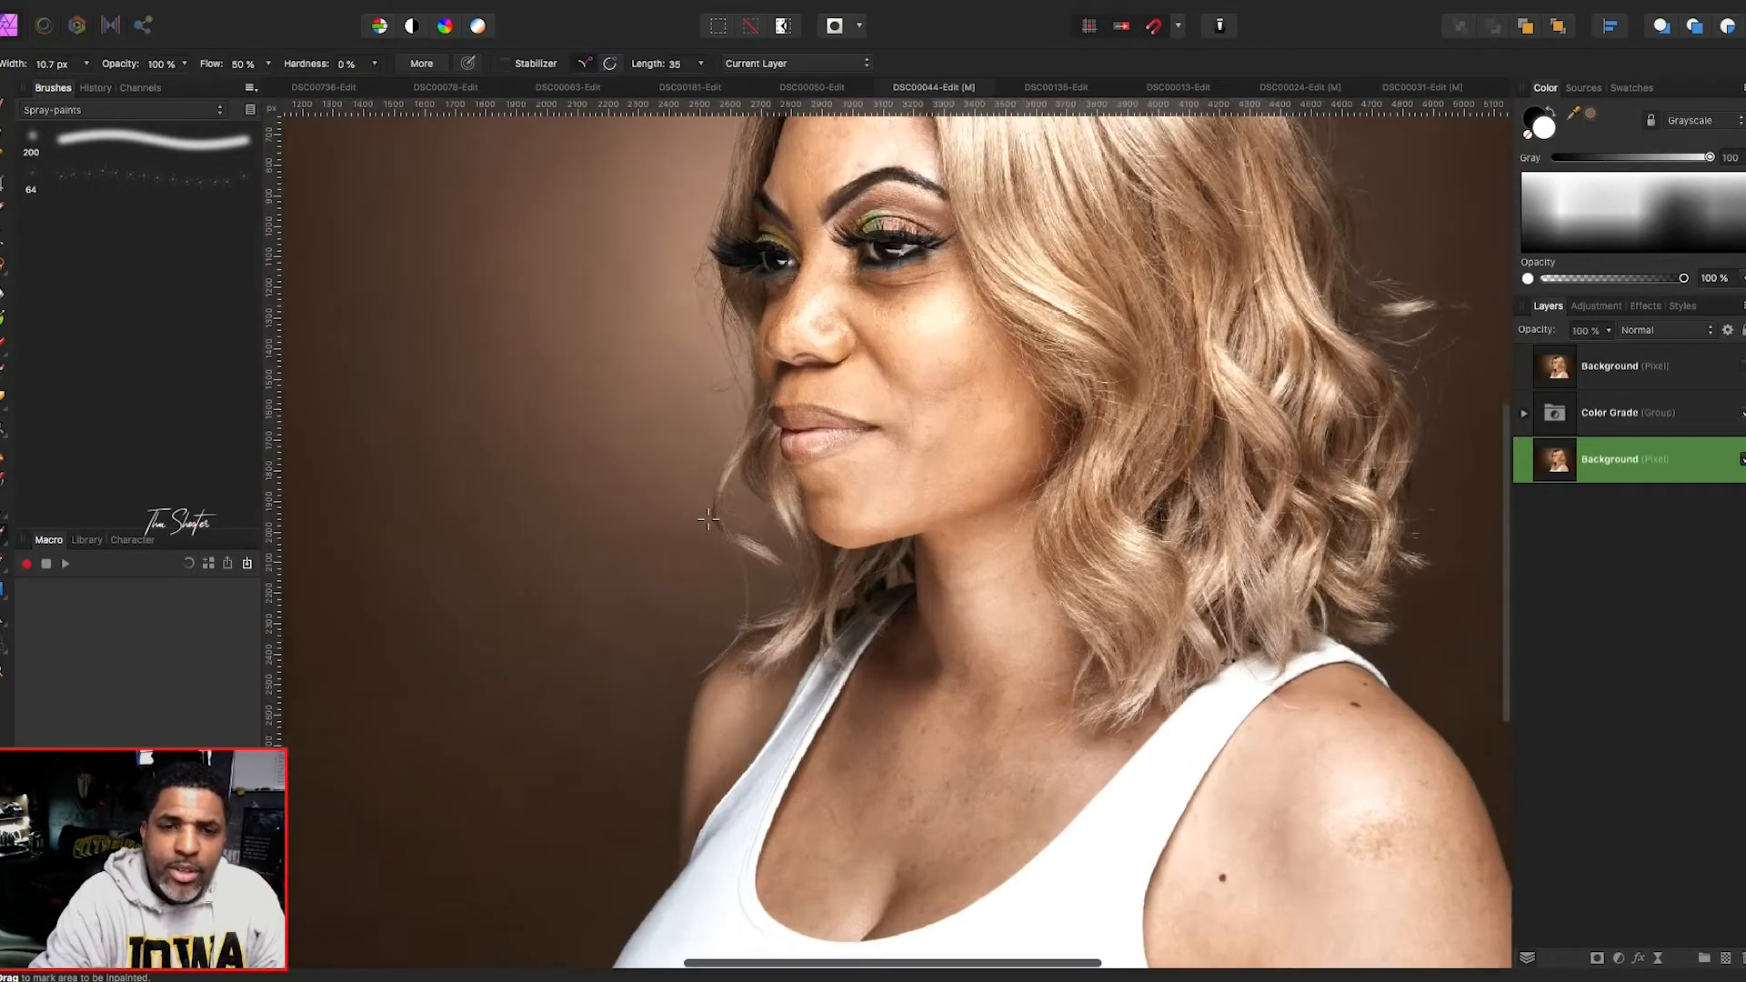
scroll(708, 518, up, 6)
scroll(485, 579, up, 1)
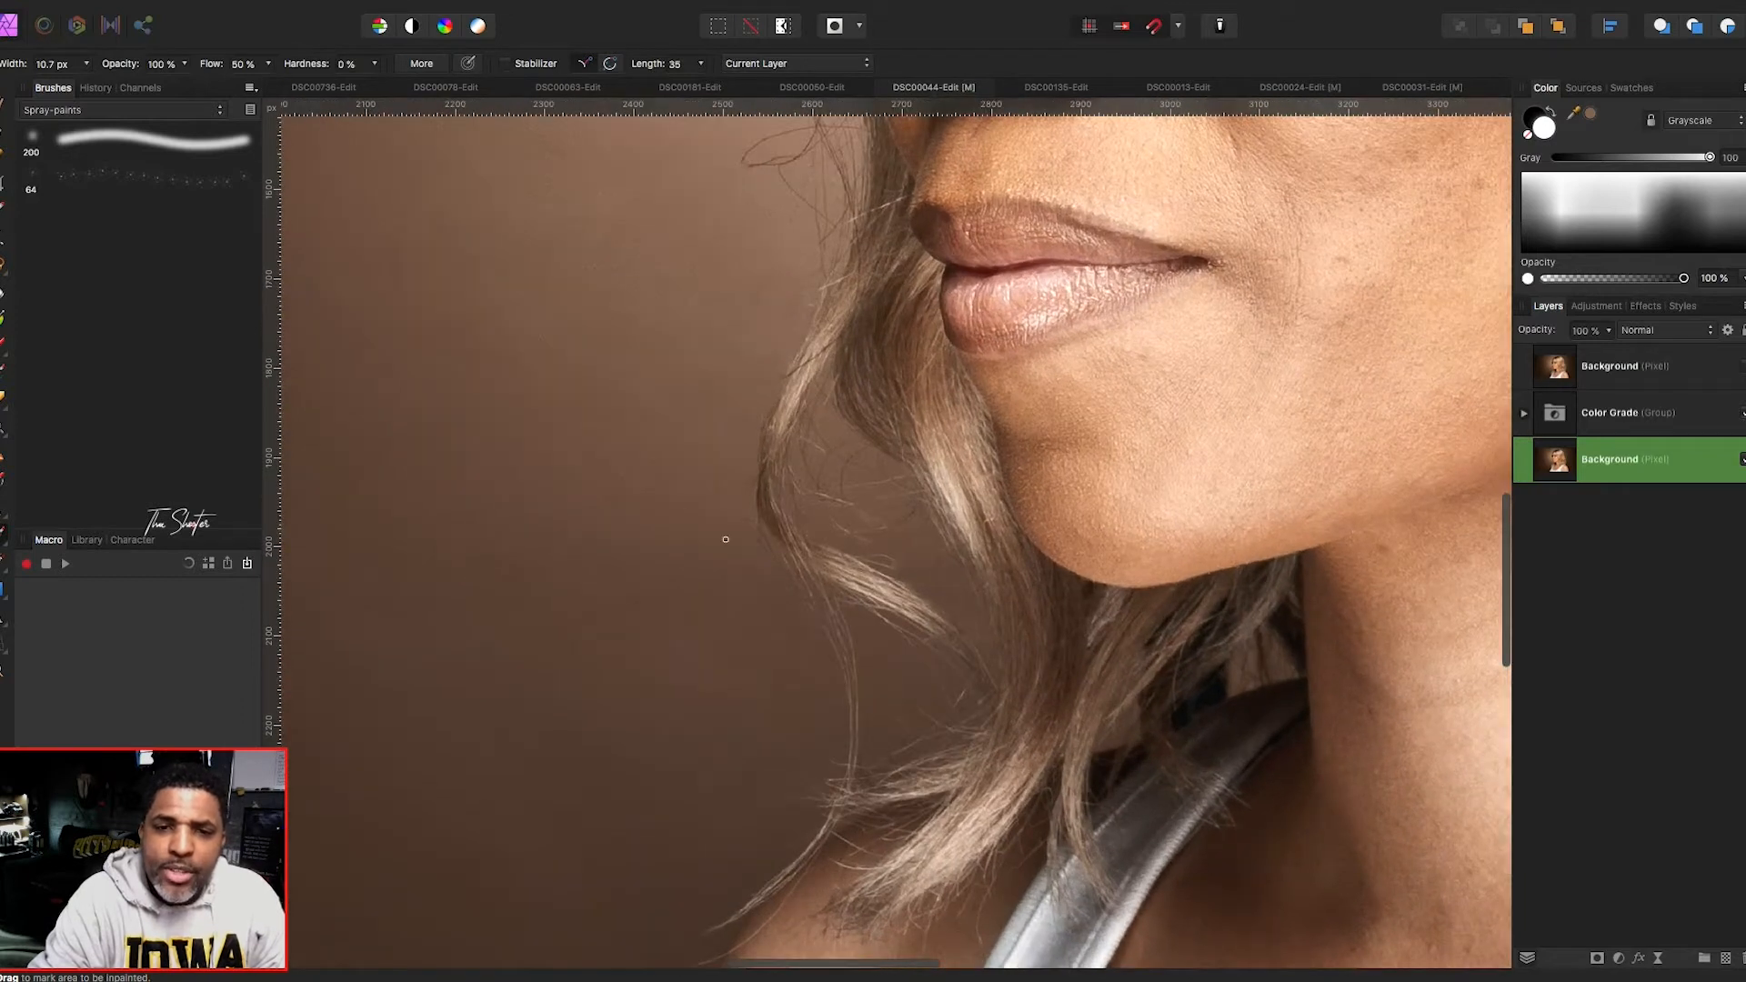
scroll(726, 540, up, 1)
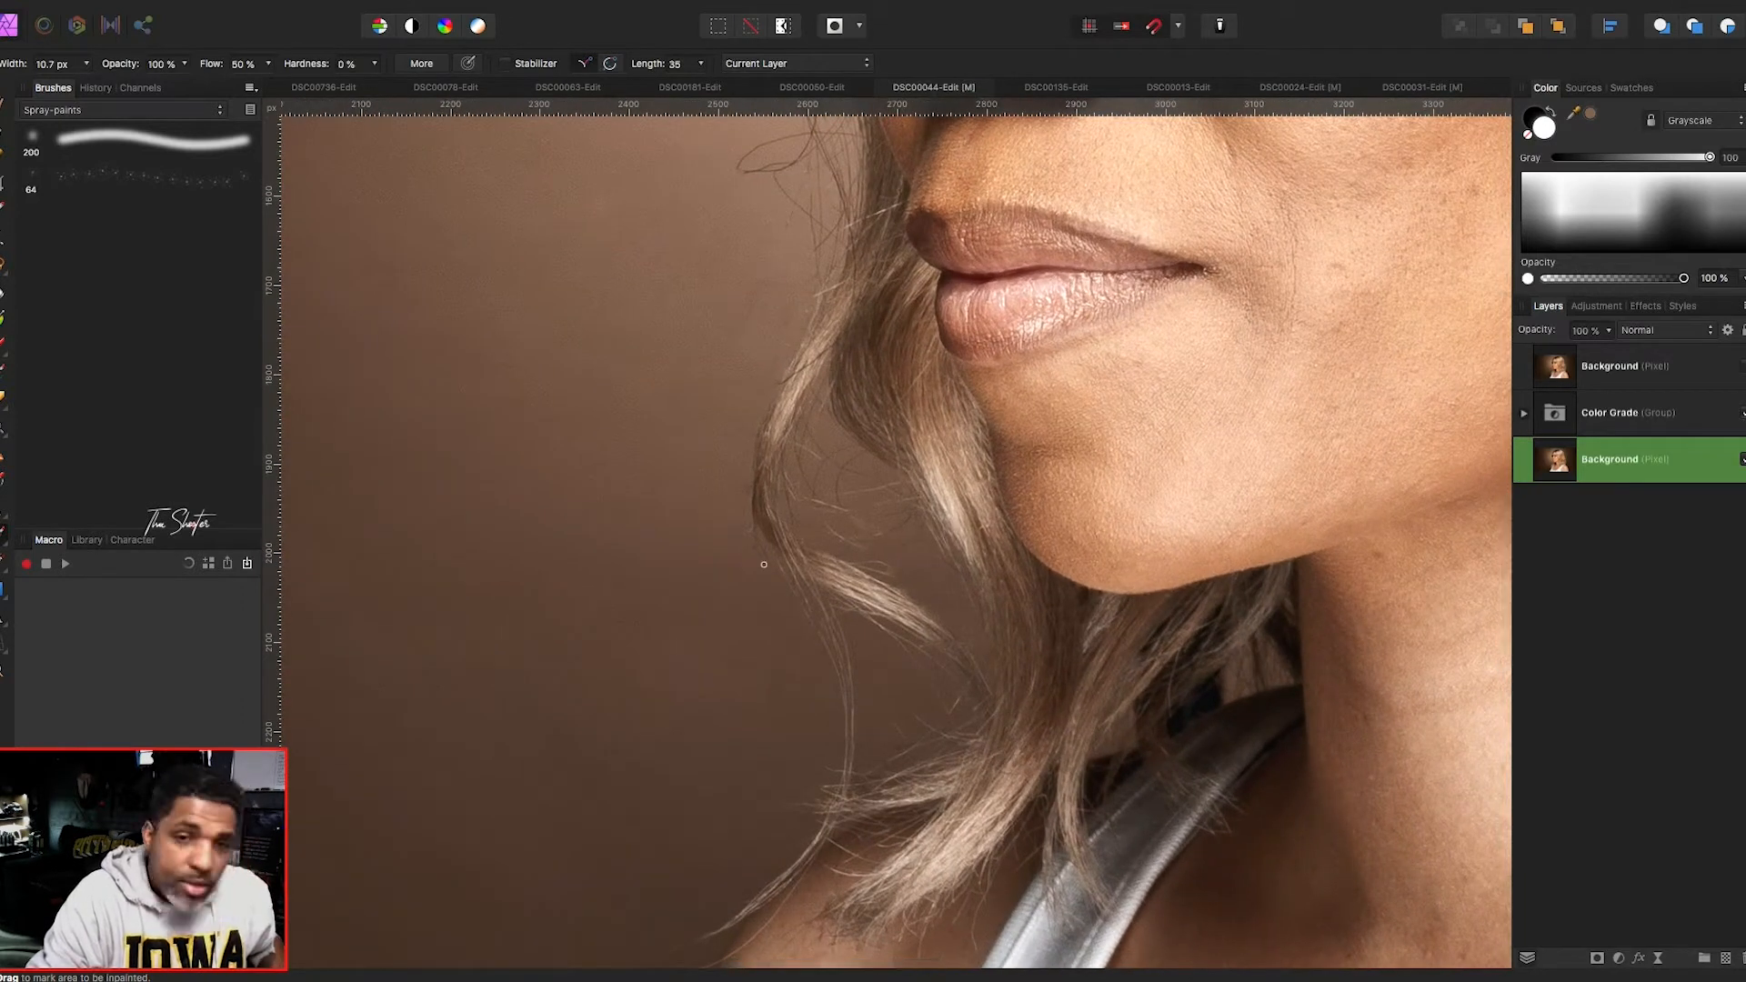
- Clone clean brown backdrop over the fine hairs inside the outer curl beside the chin, using the Clone Brush at 63.5 px
key(s)
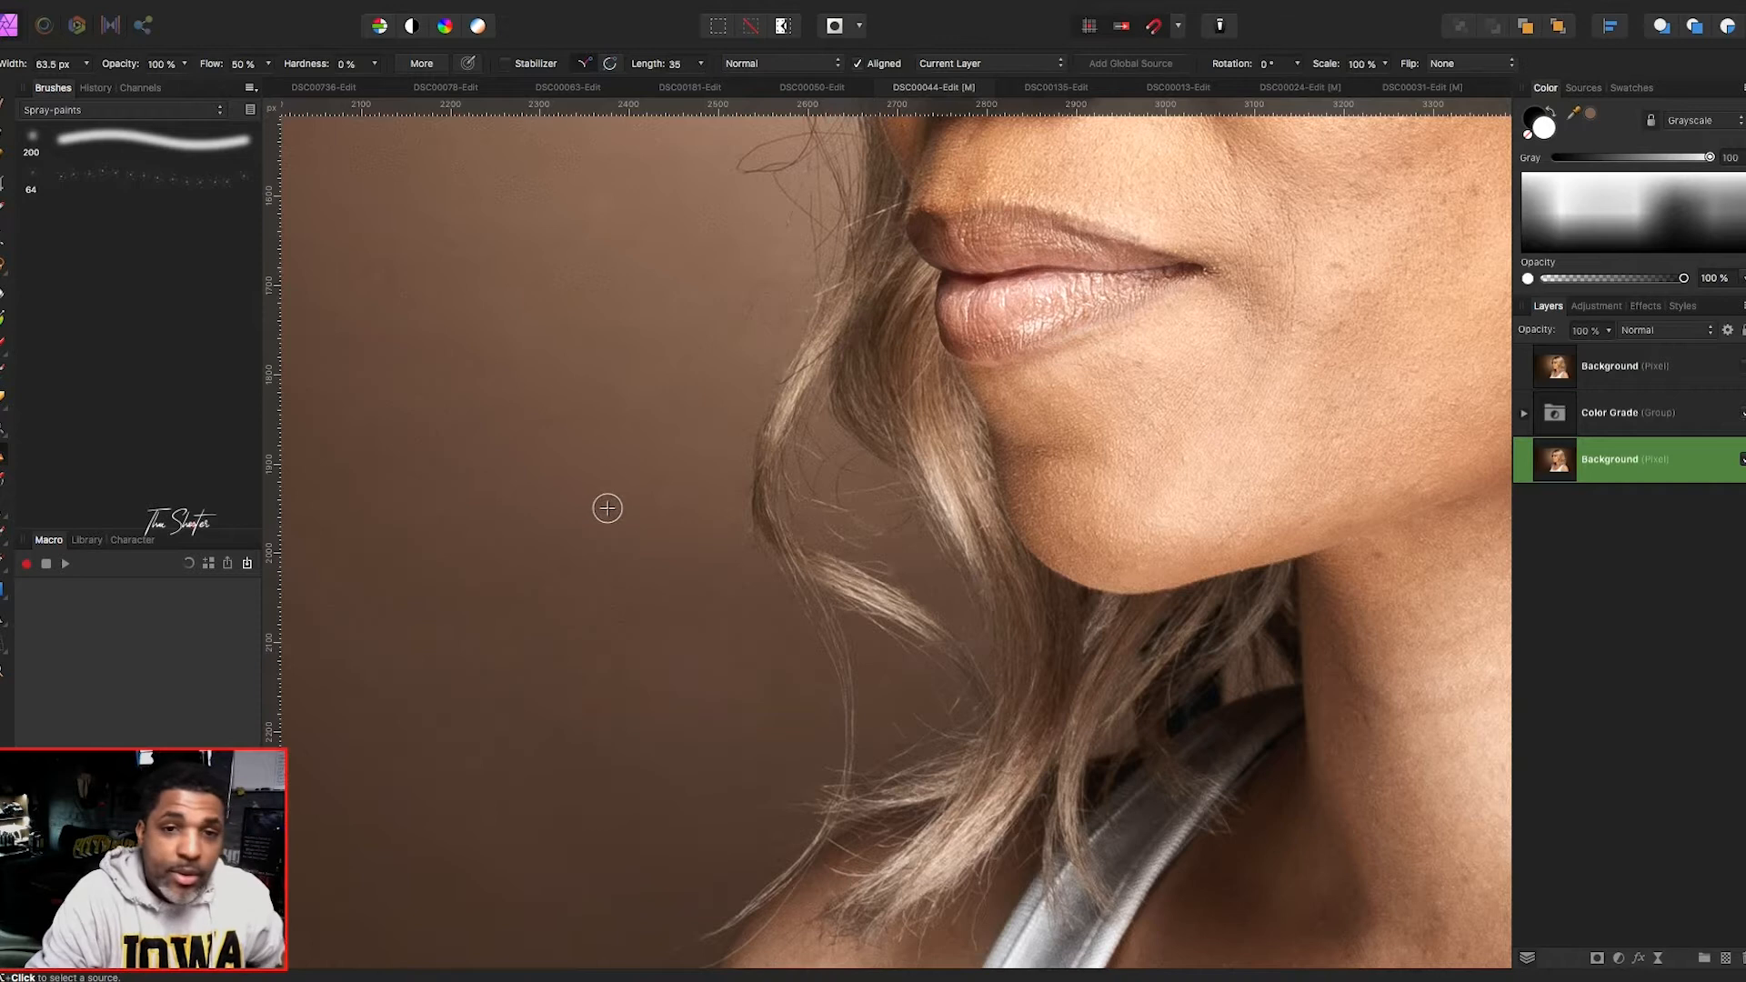
alt+click(648, 527)
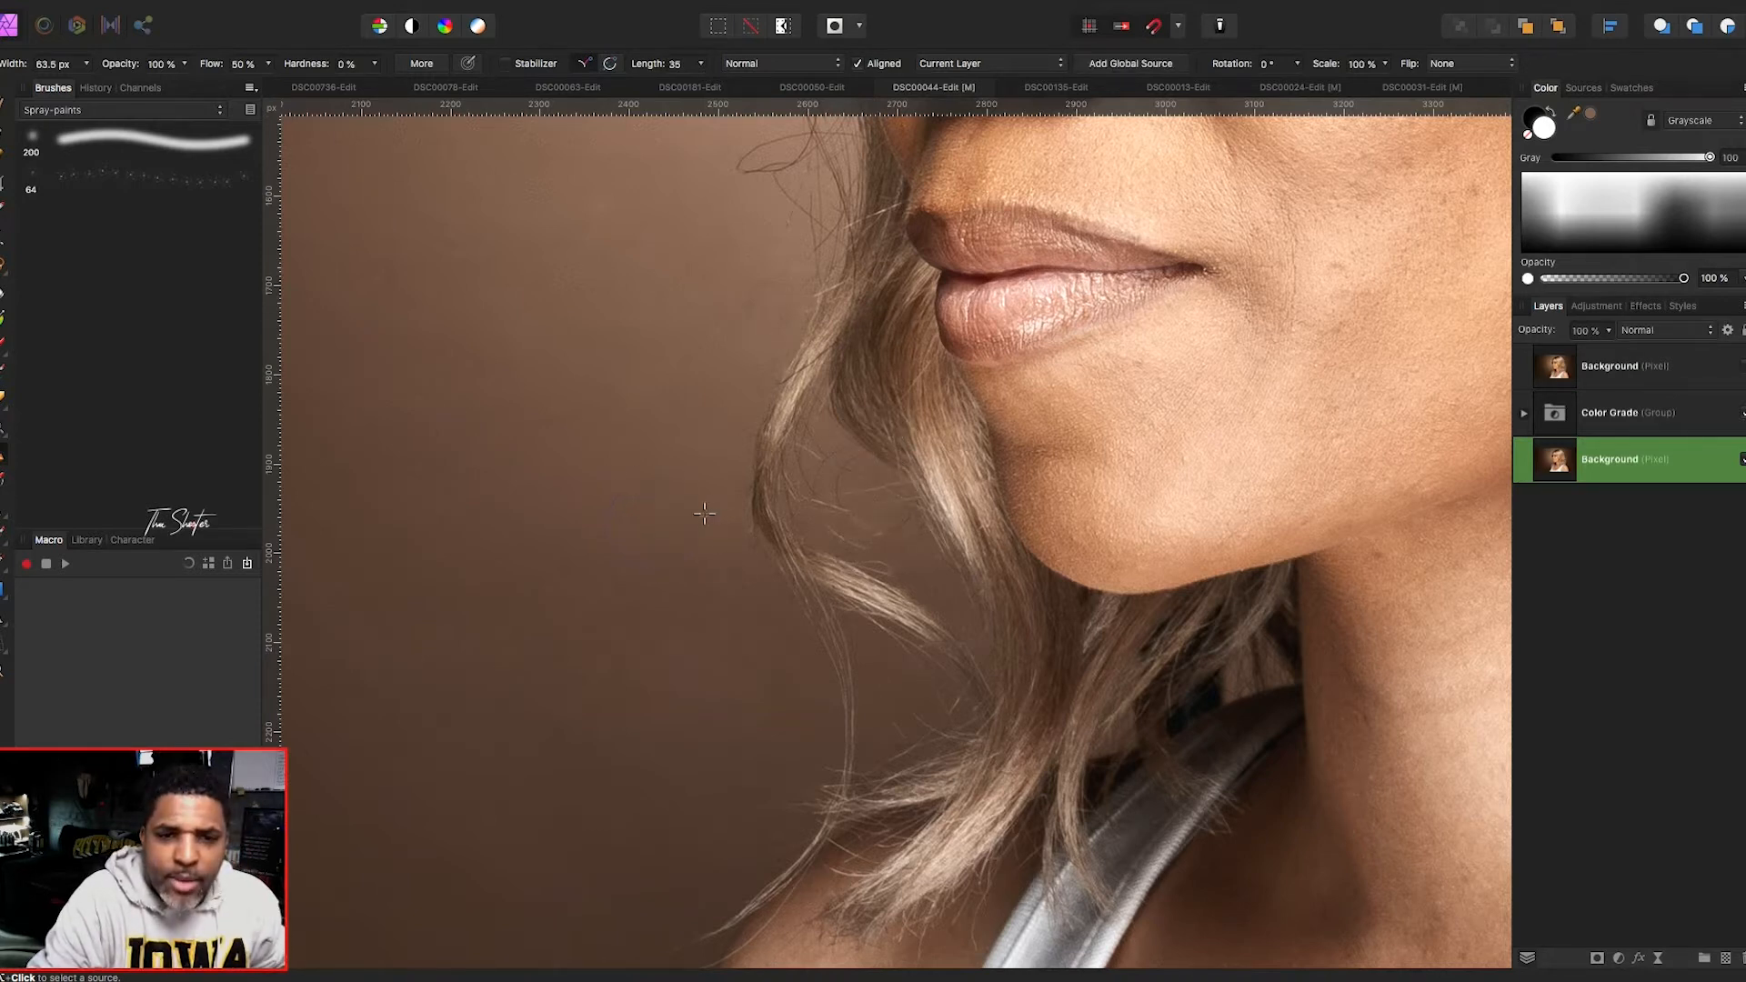
alt+click(705, 513)
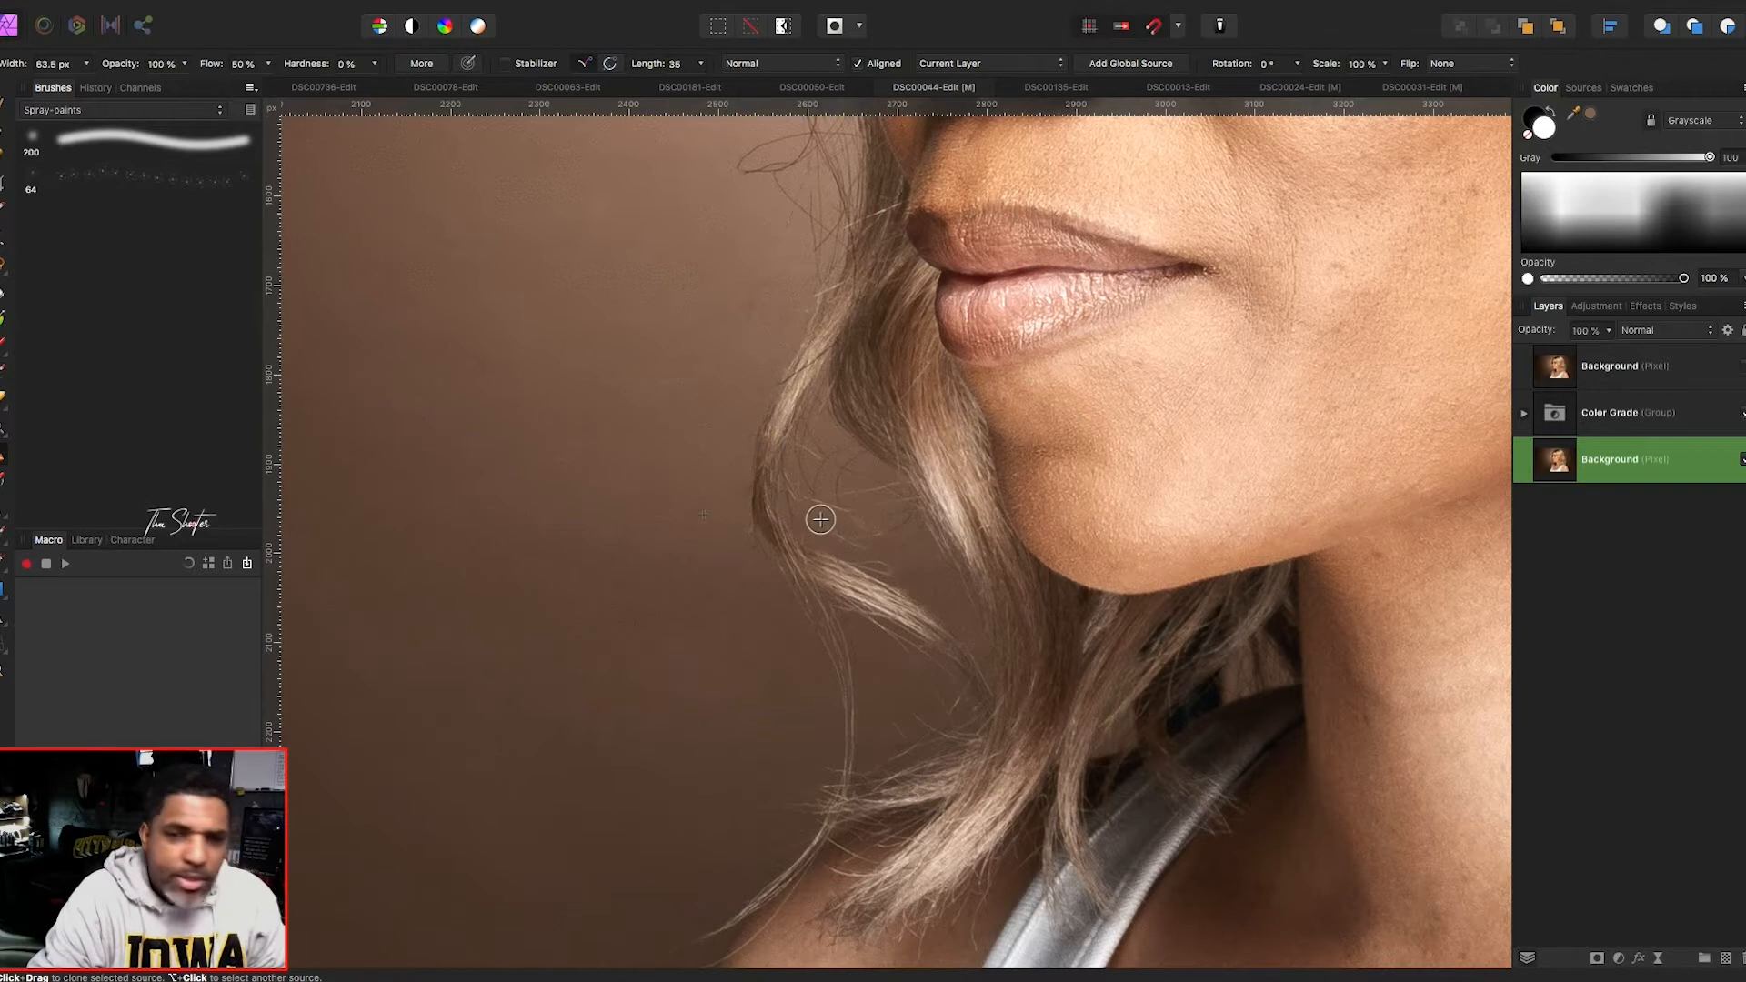
drag(809, 515, 805, 487)
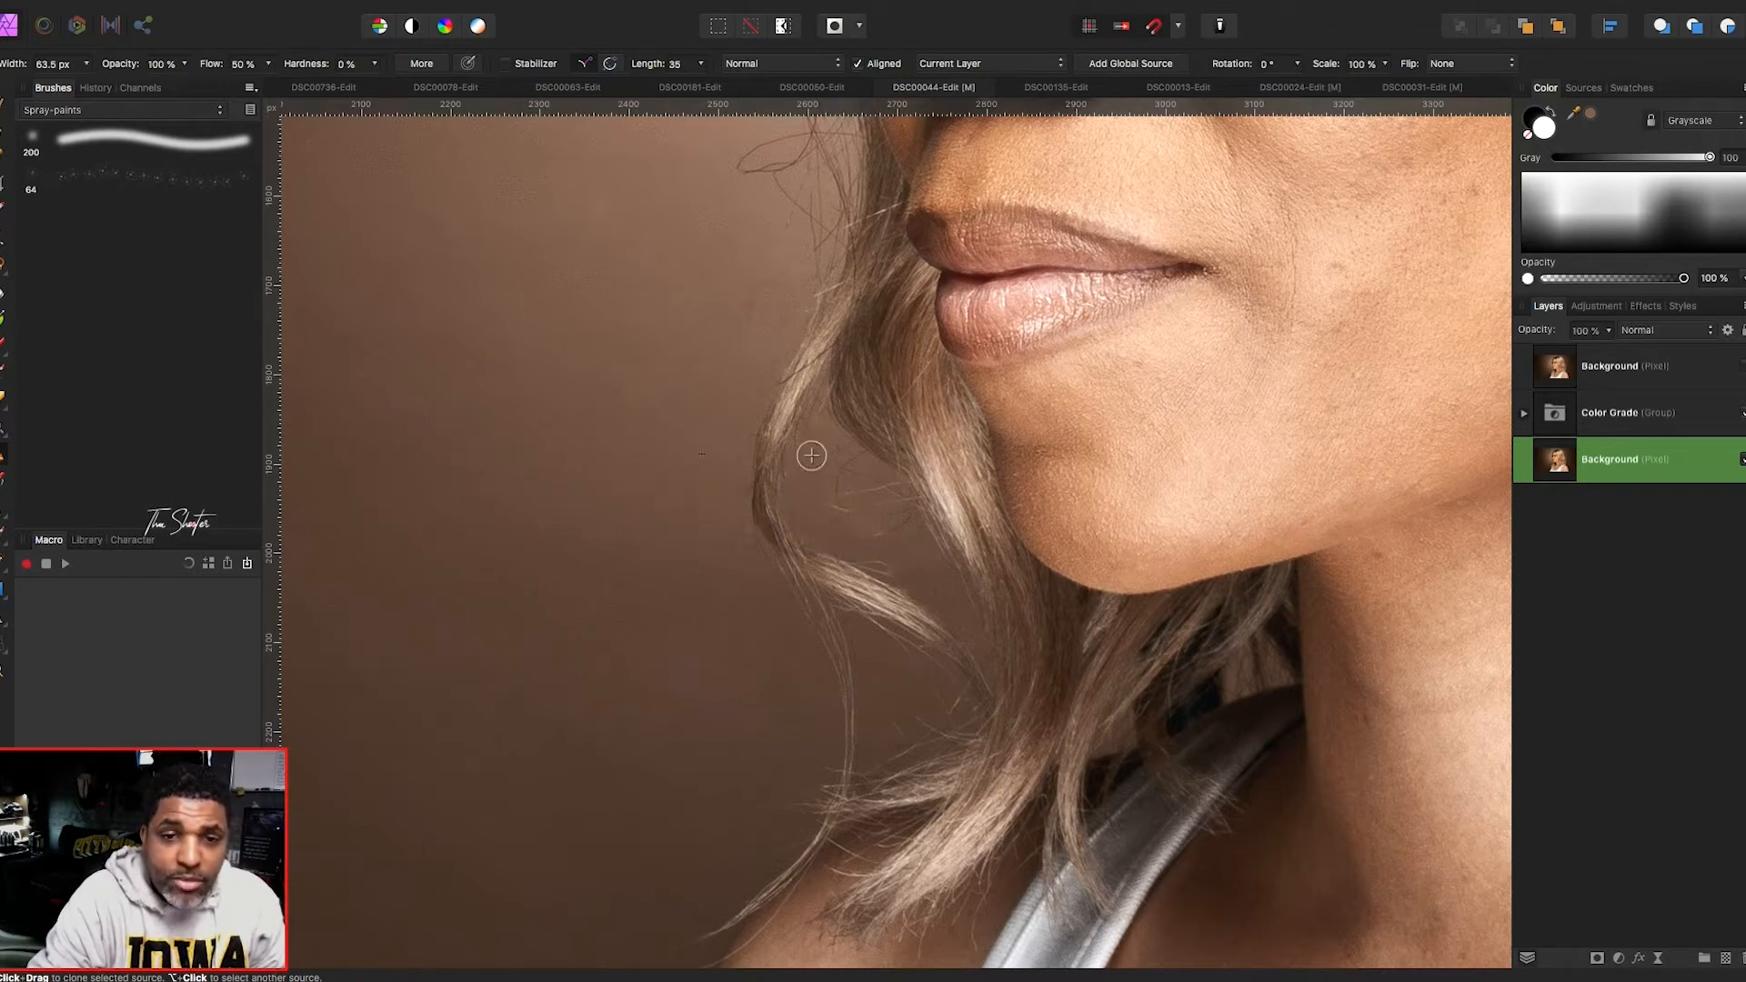
mouse_move(793, 481)
mouse_down()
mouse_move(816, 436)
mouse_move(797, 498)
mouse_up()
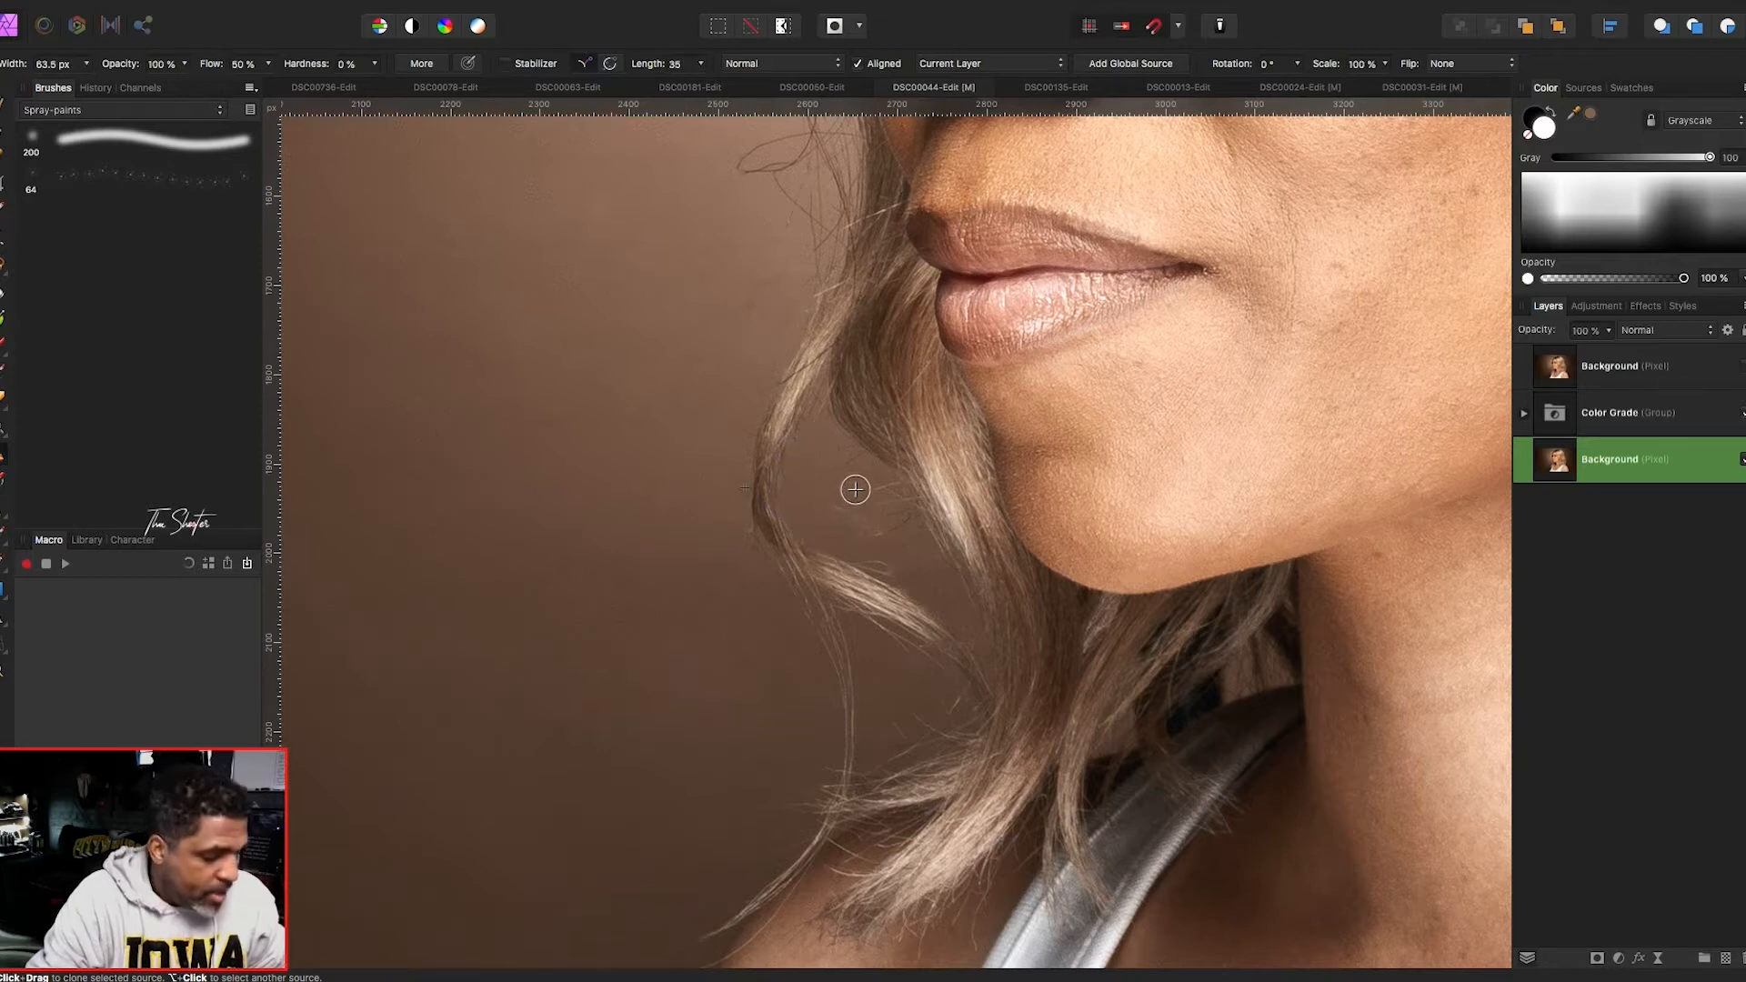
alt+click(802, 492)
drag(831, 498, 842, 520)
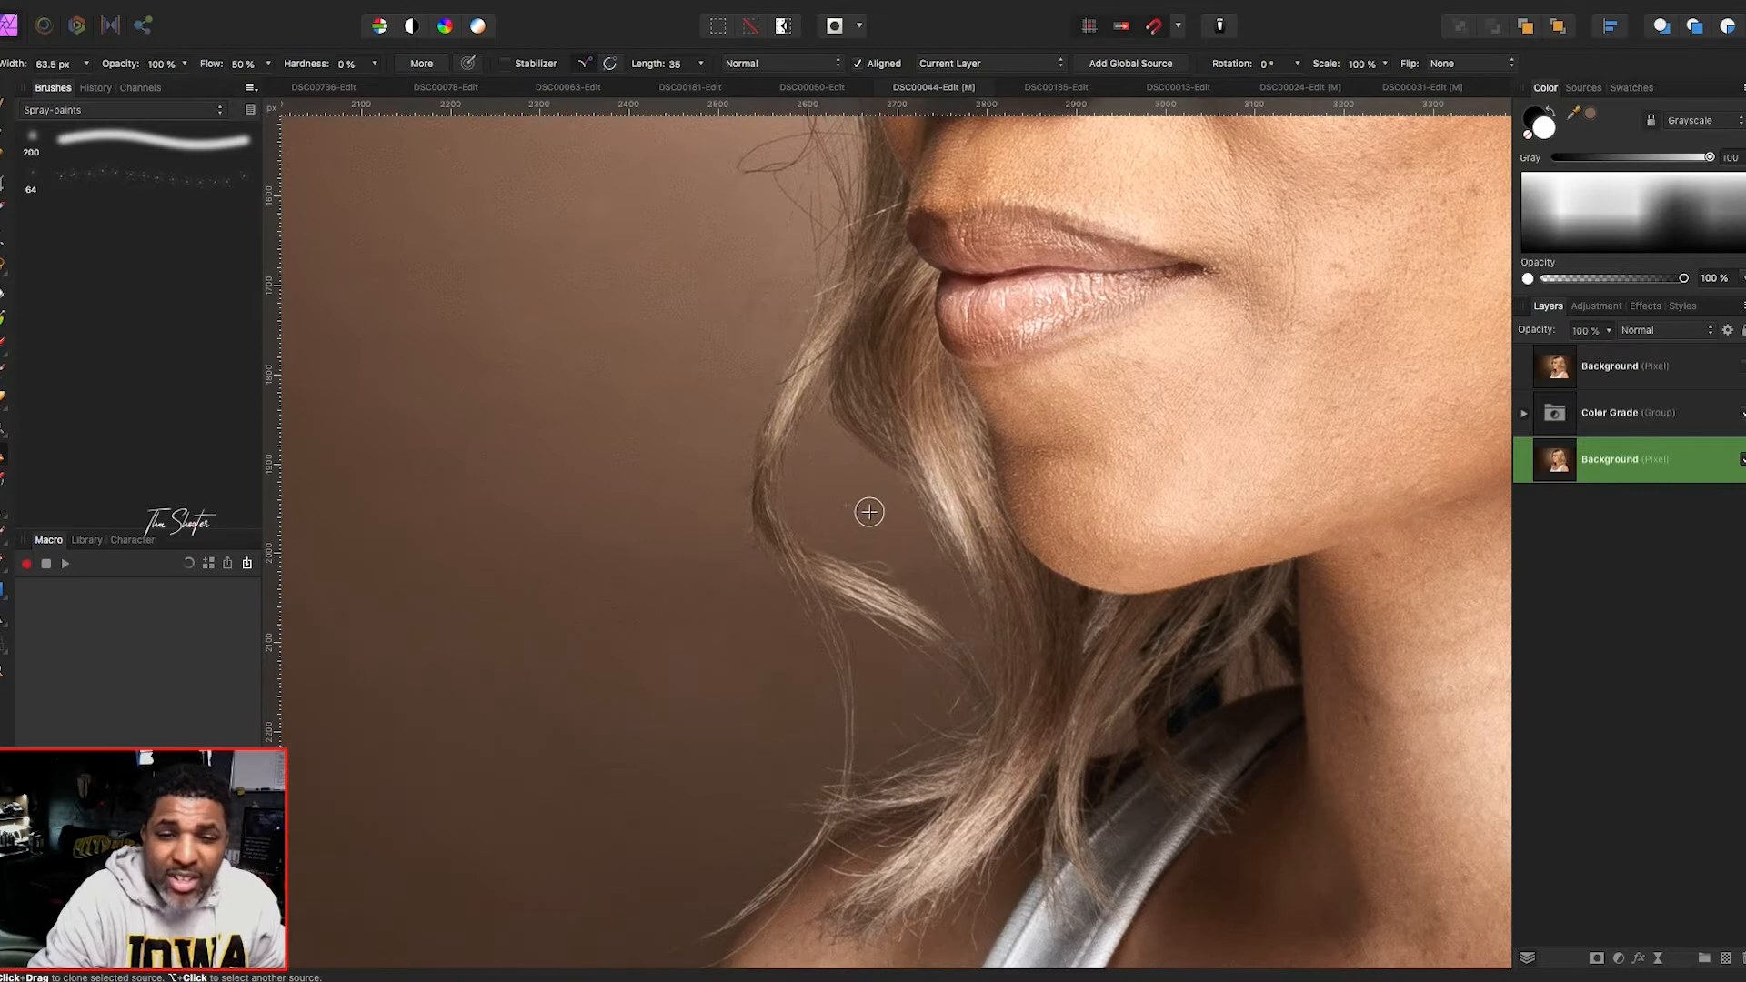
- Switch back to the Inpainting Brush and remove stray hairs along the outer curl and the hair beside the lips
scroll(853, 516, up, 5)
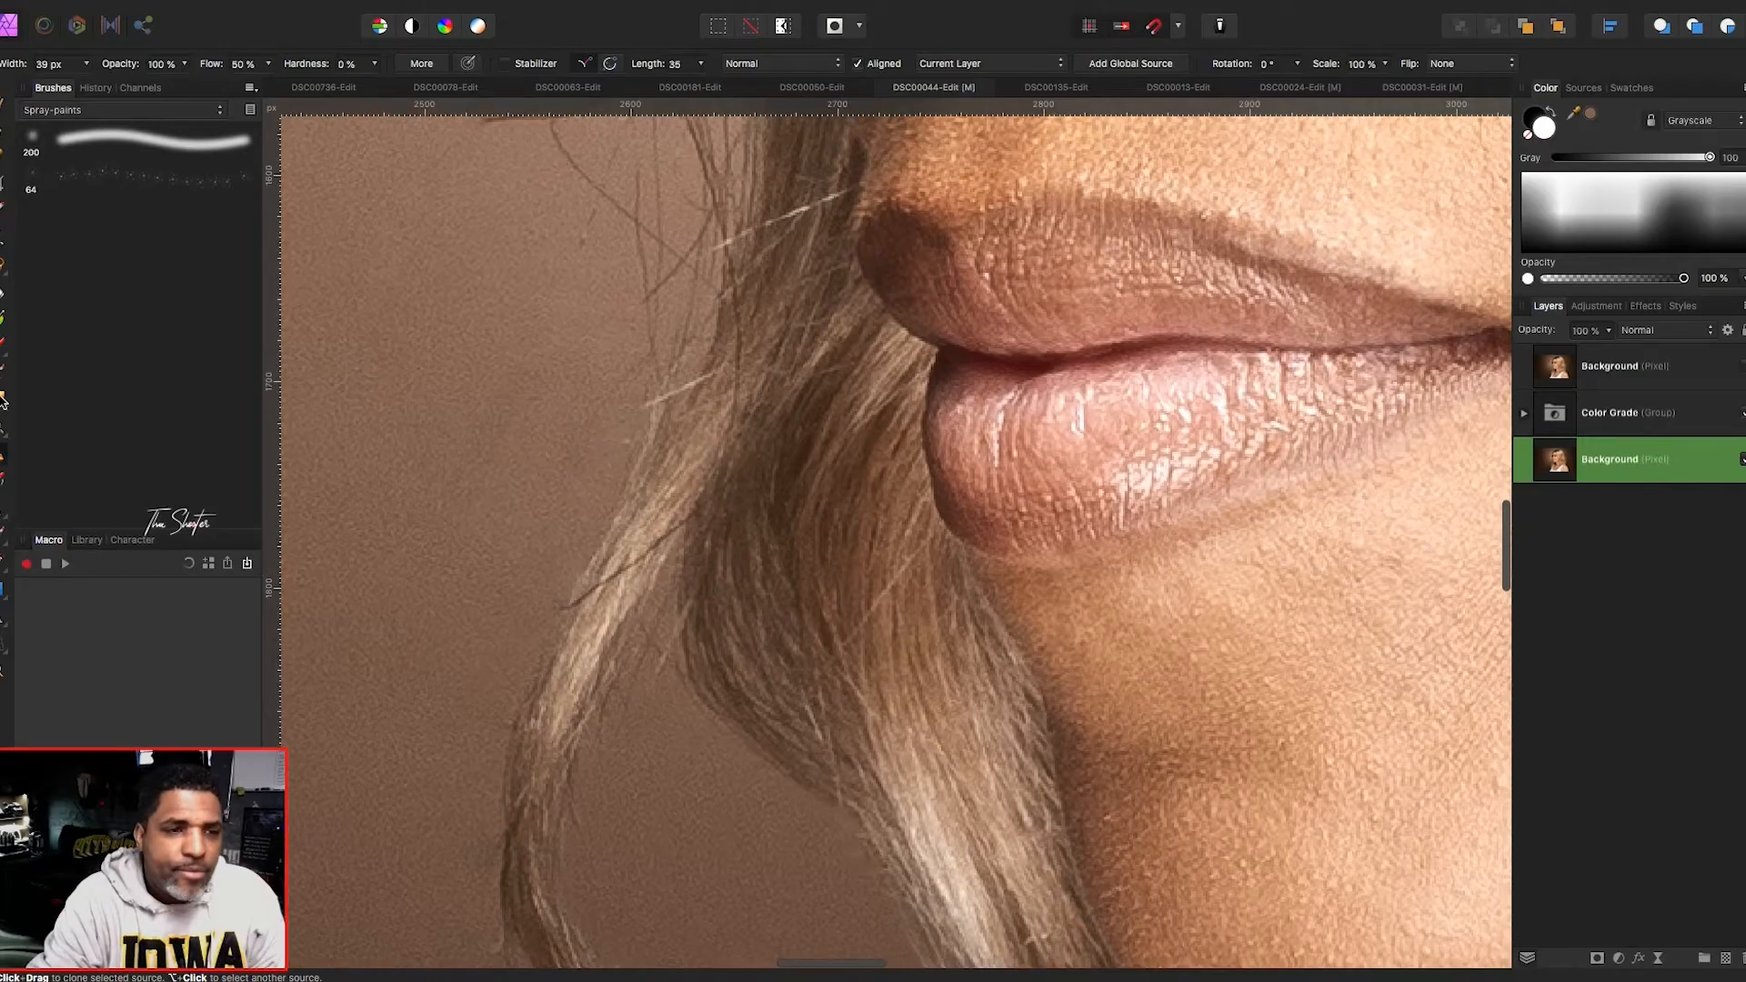
click(11, 536)
drag(826, 671, 905, 573)
scroll(594, 645, up, 2)
mouse_move(542, 669)
mouse_down()
mouse_move(651, 592)
mouse_move(523, 674)
mouse_up()
scroll(681, 503, up, 1)
scroll(682, 503, up, 1)
- Inpaint the light strands crossing the hair beside the upper lip and the far cheek below the nose
mouse_move(602, 515)
mouse_down()
mouse_move(639, 492)
mouse_move(688, 527)
mouse_move(692, 448)
mouse_move(700, 540)
mouse_move(626, 478)
mouse_move(769, 419)
mouse_up()
scroll(715, 449, up, 3)
drag(692, 474, 619, 541)
scroll(709, 560, up, 2)
scroll(718, 583, up, 5)
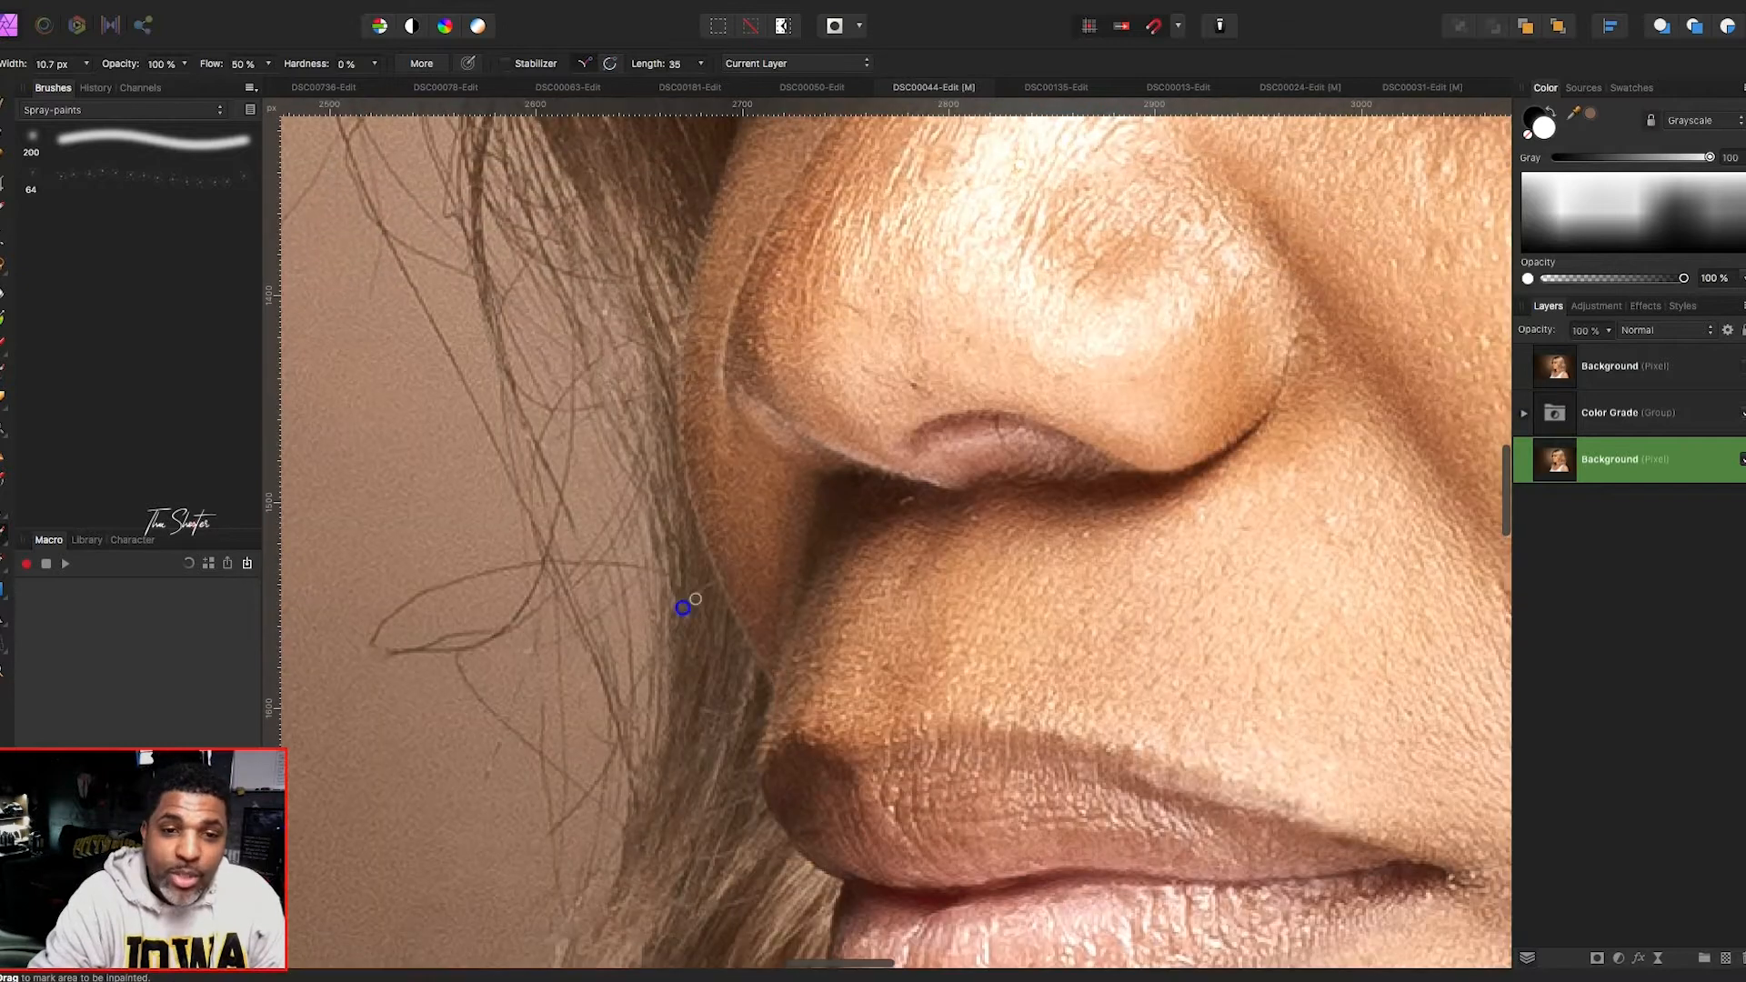
drag(684, 607, 710, 612)
scroll(711, 612, up, 7)
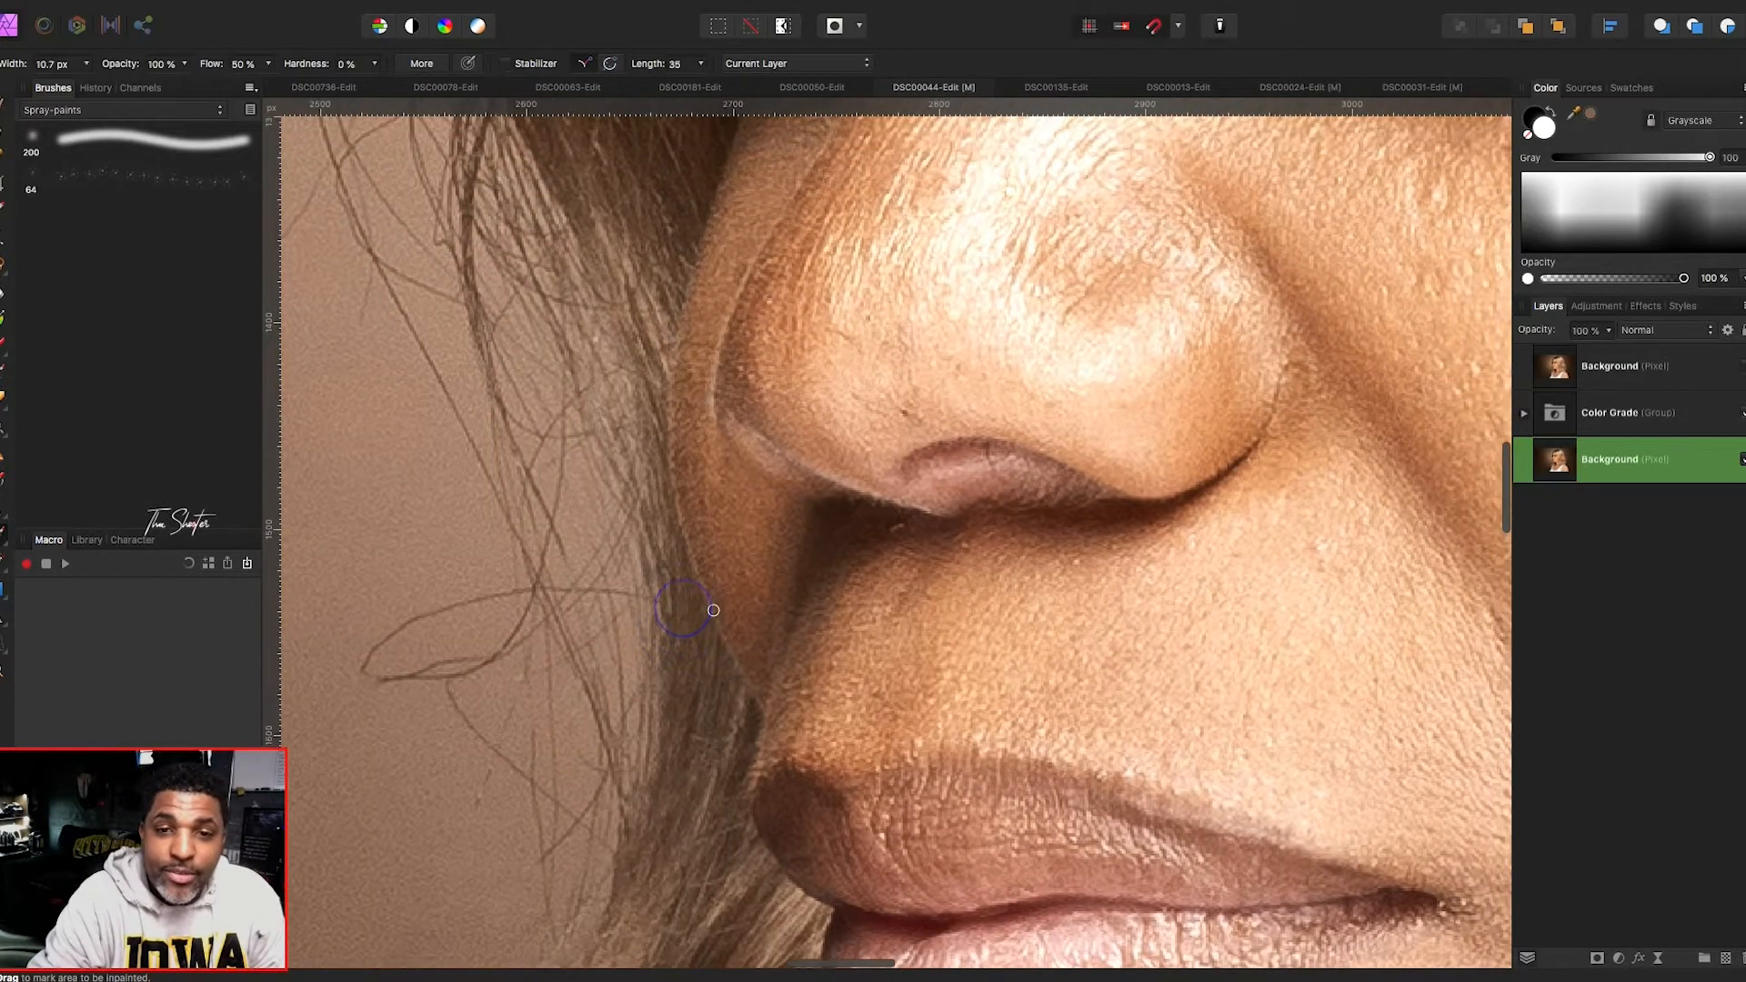
- Inpaint the light stray hairs over the darker hair just beneath the far eye's lashes
scroll(602, 375, up, 4)
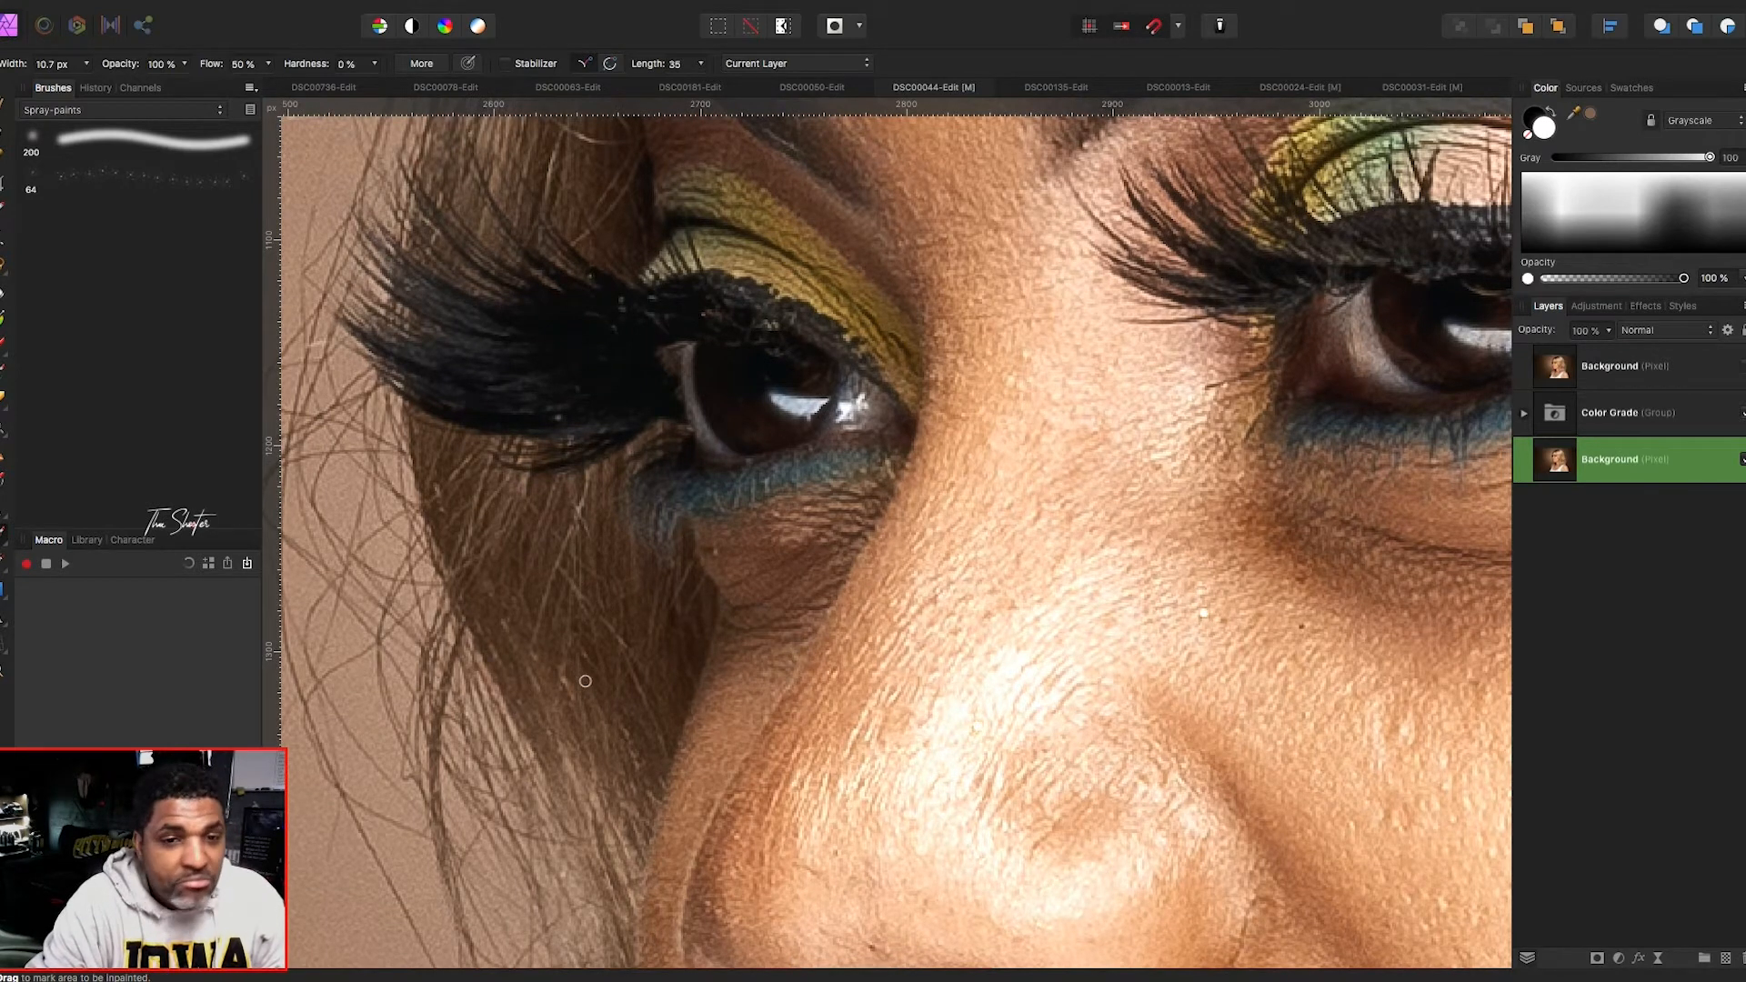
scroll(539, 658, down, 10)
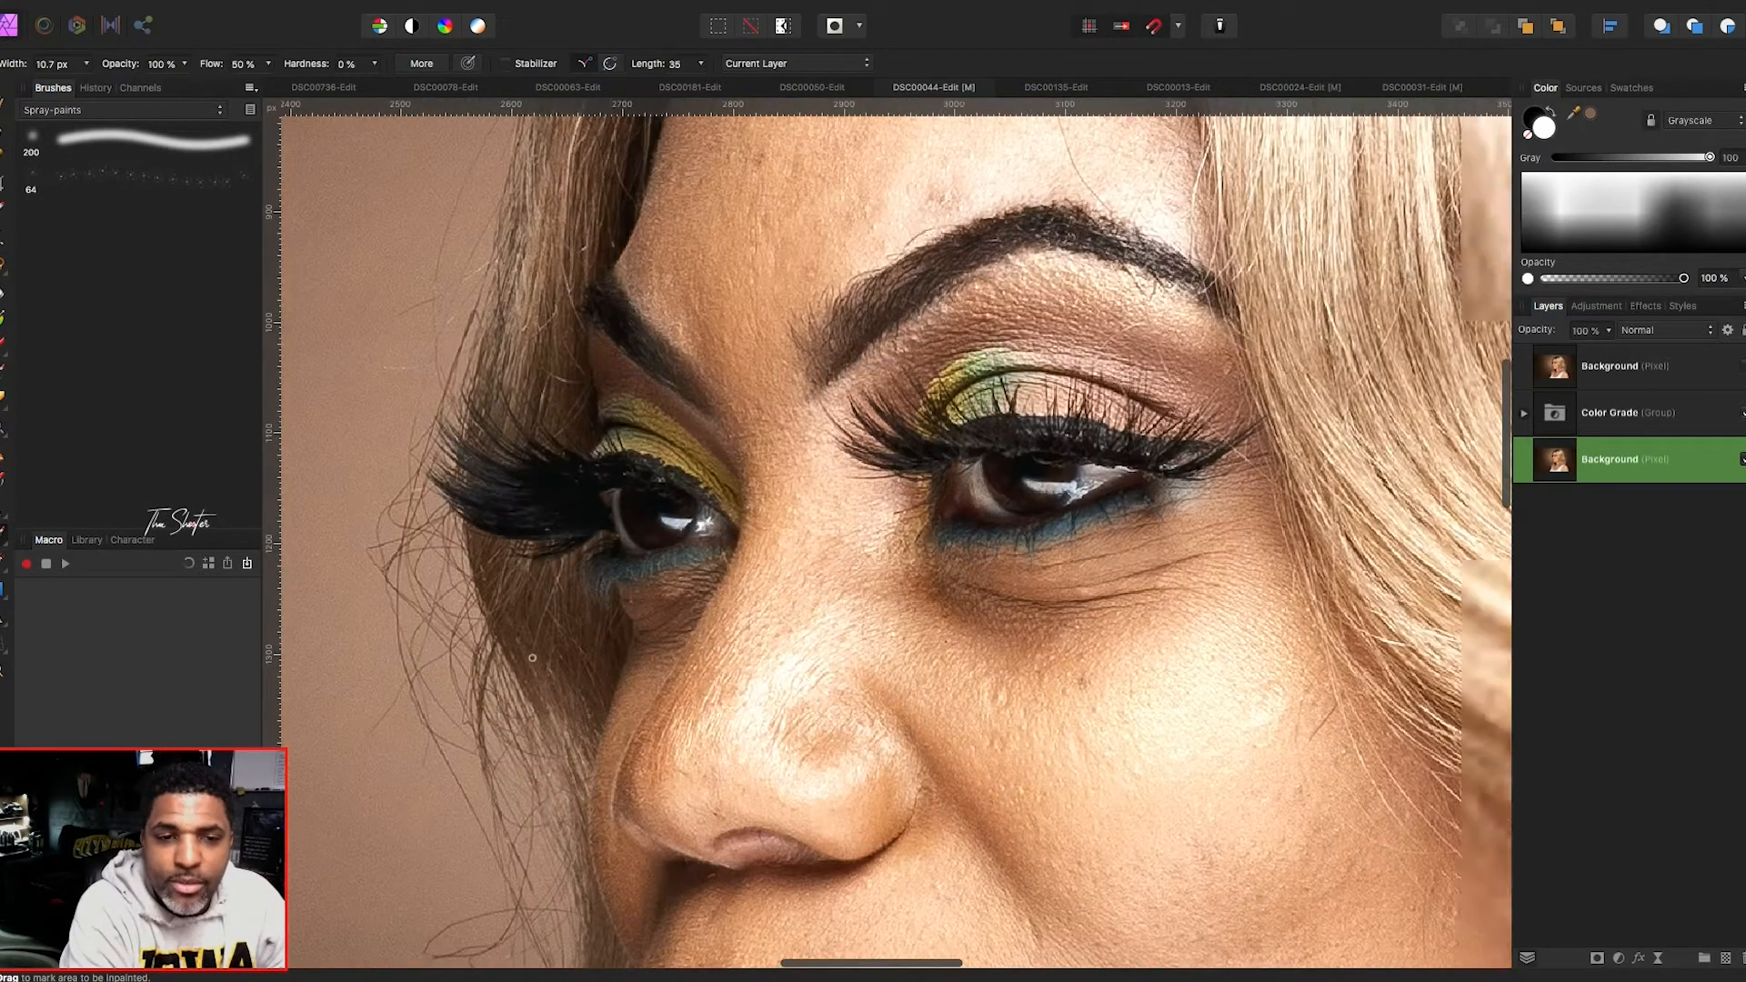
scroll(750, 630, left, 3)
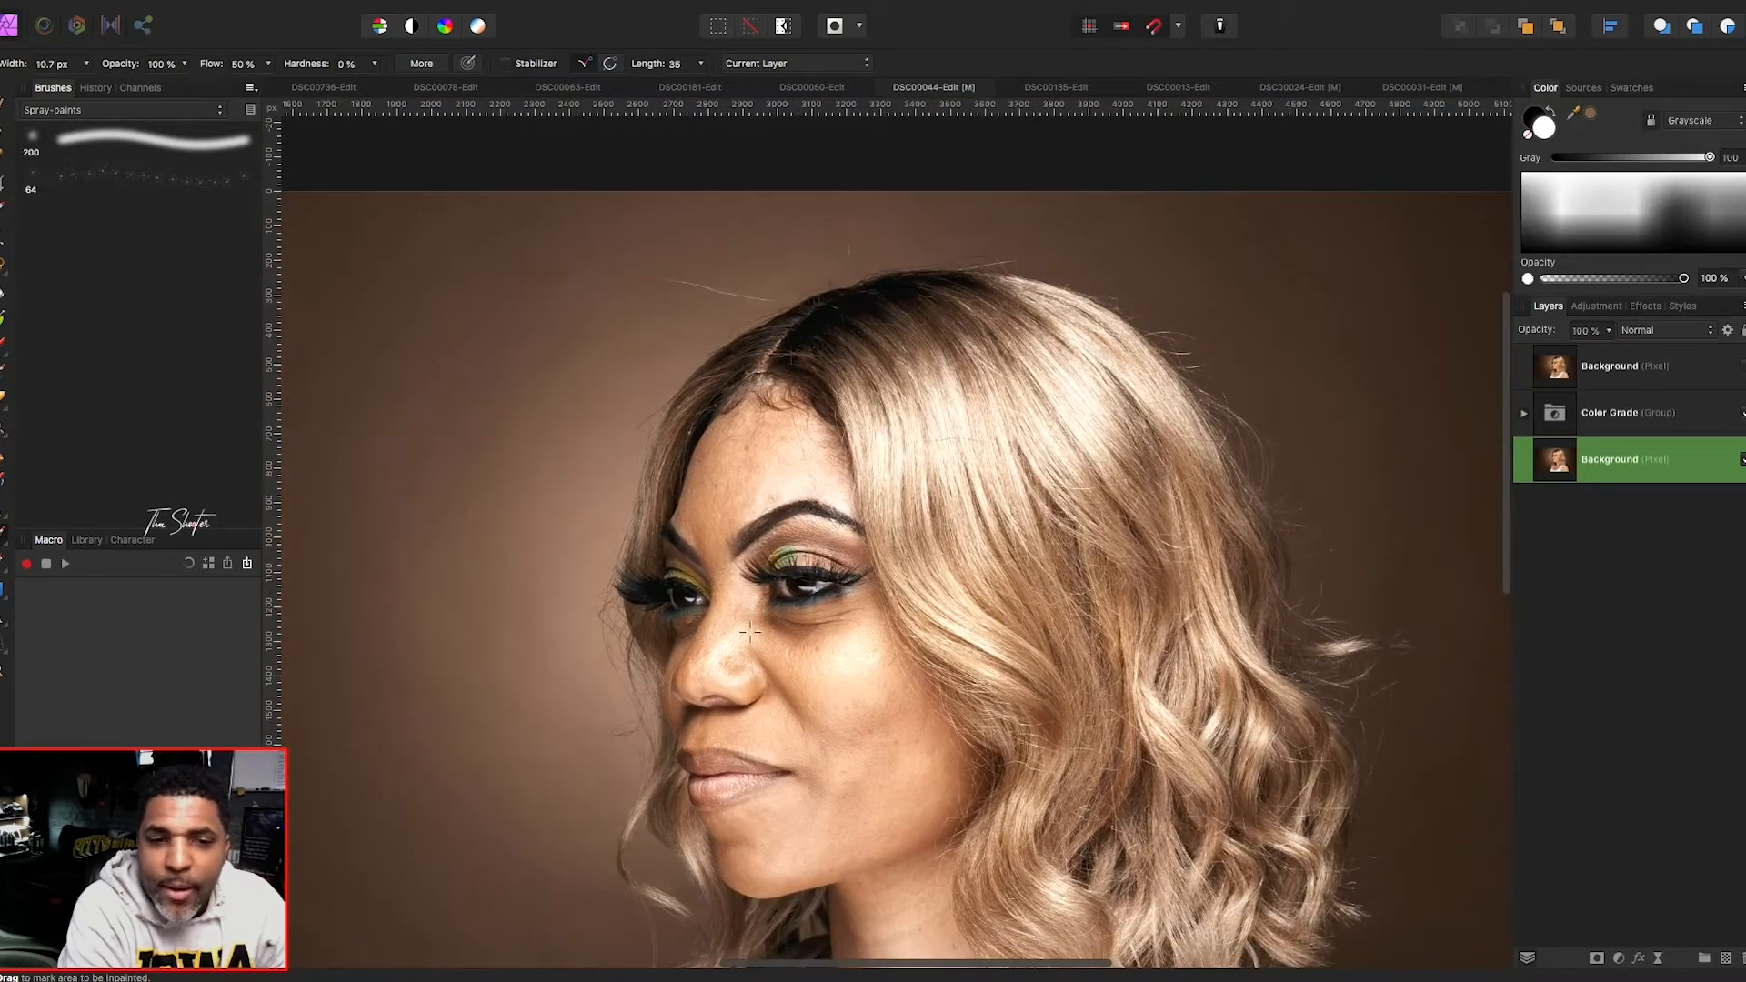
scroll(750, 631, down, 5)
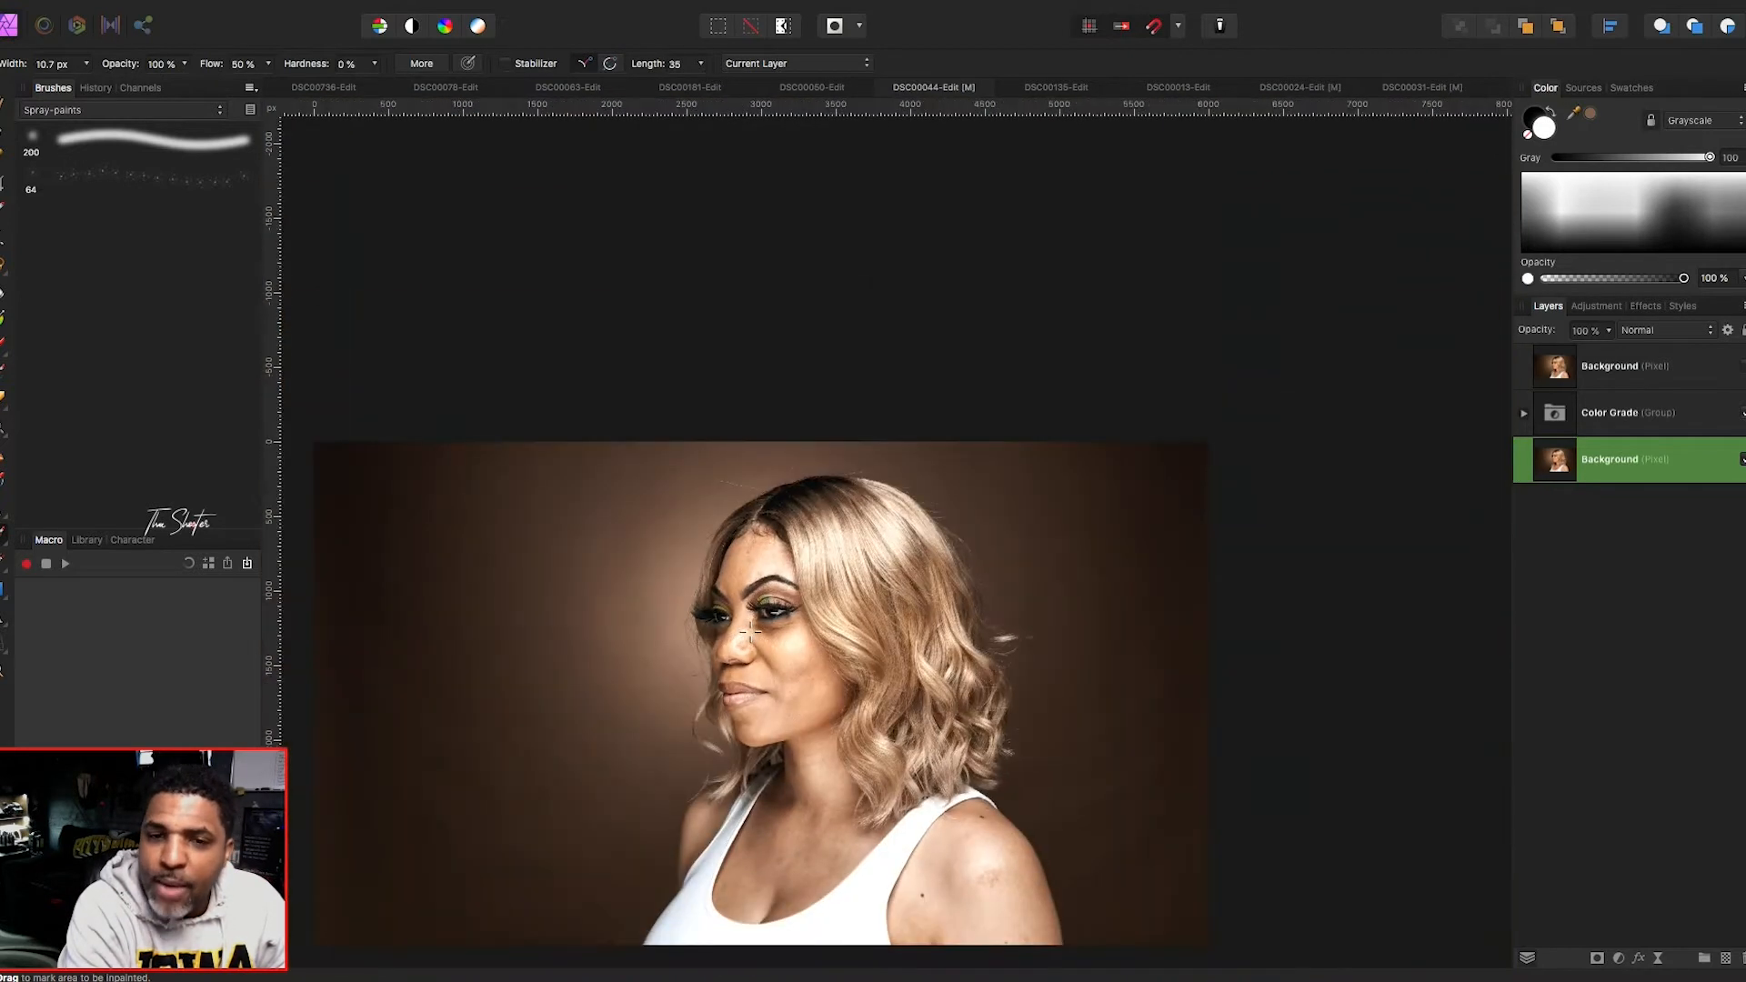
scroll(750, 630, up, 5)
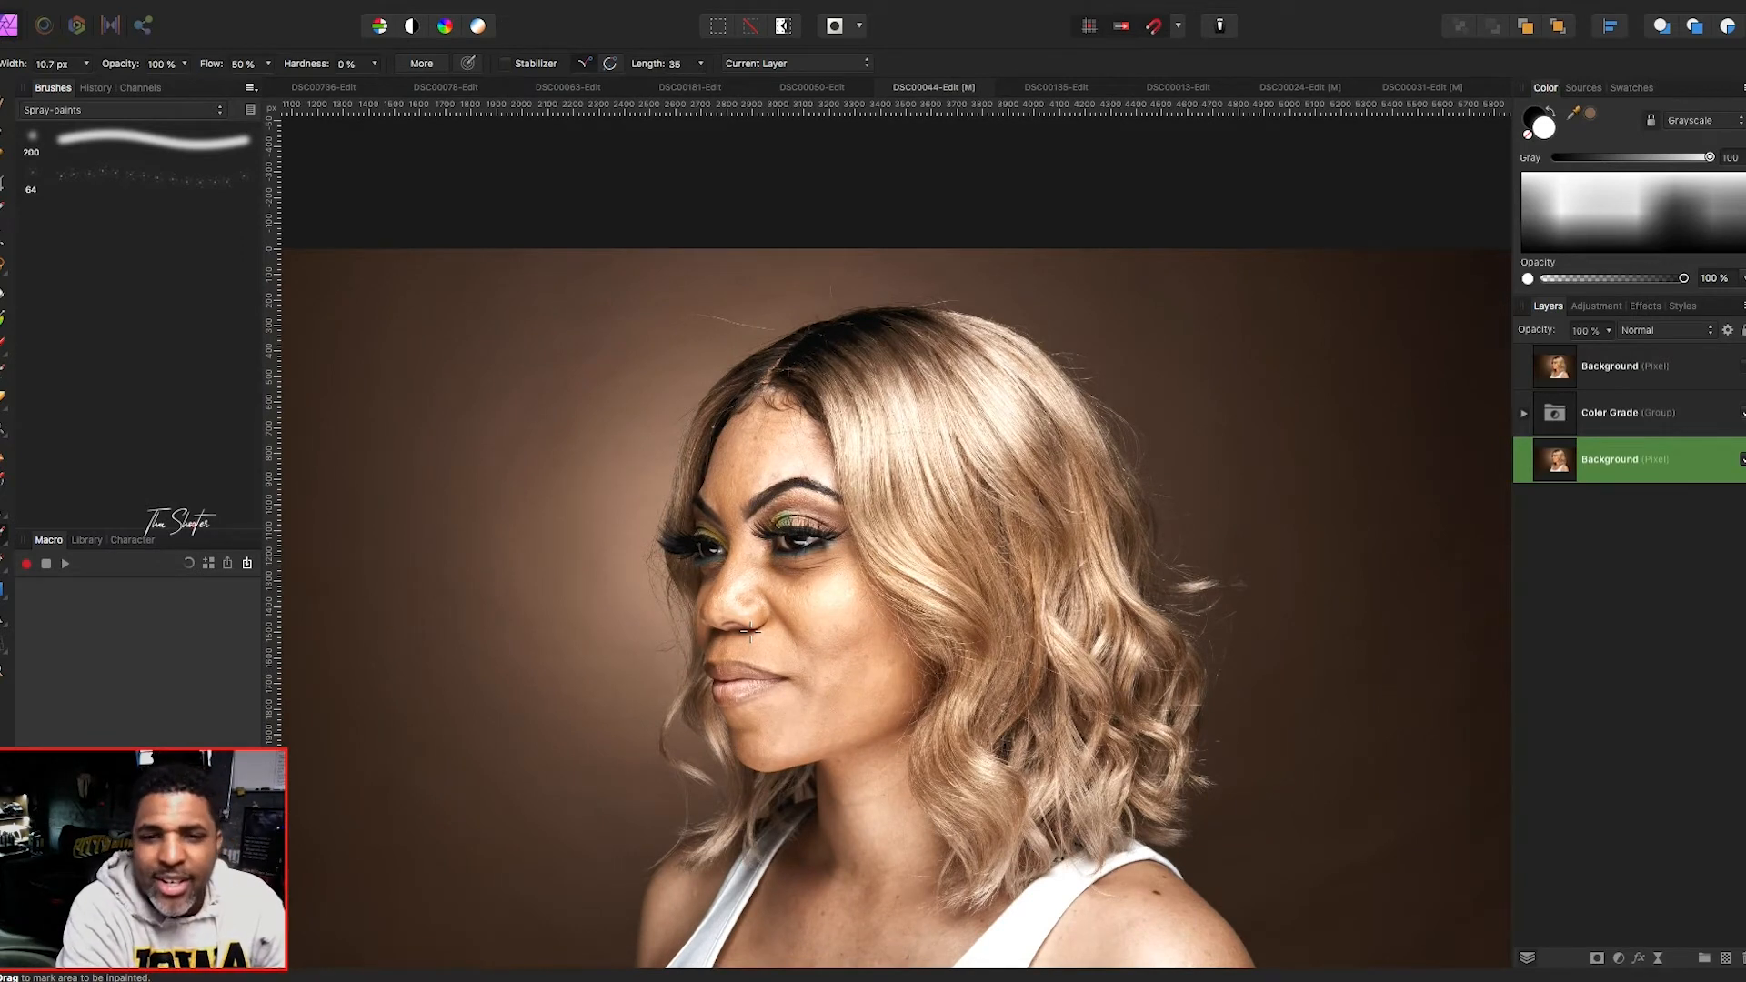
scroll(750, 630, up, 8)
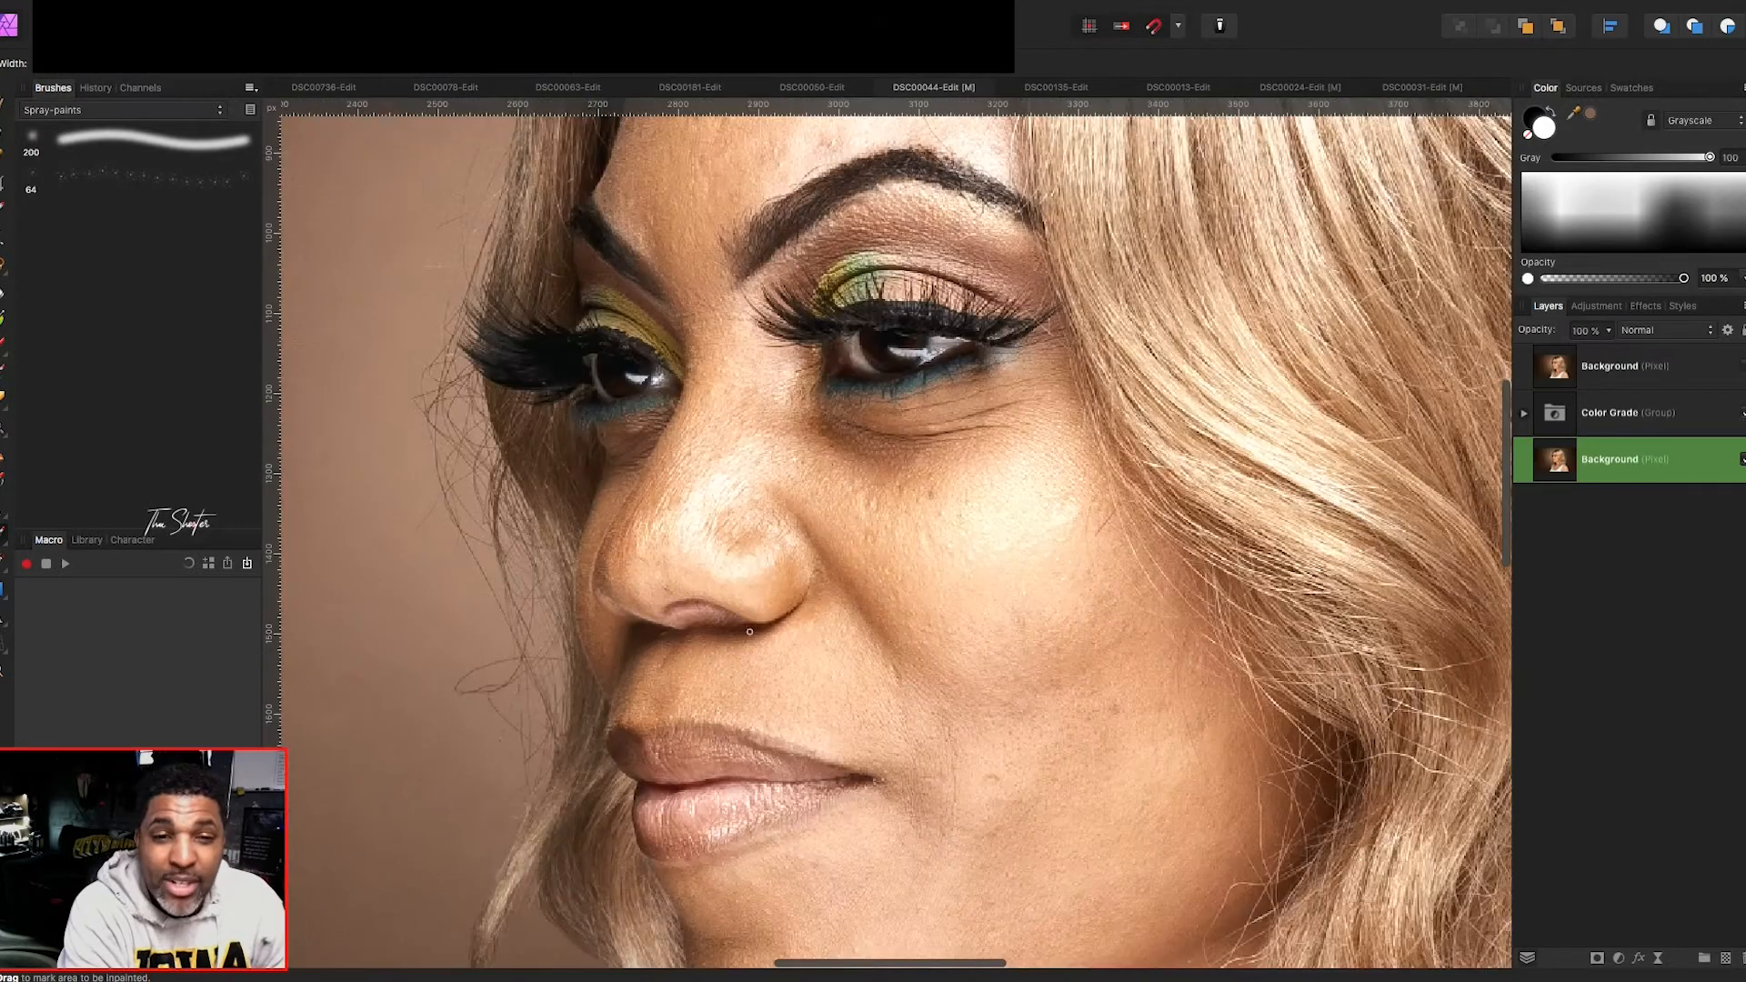
scroll(750, 631, up, 8)
scroll(750, 631, left, 5)
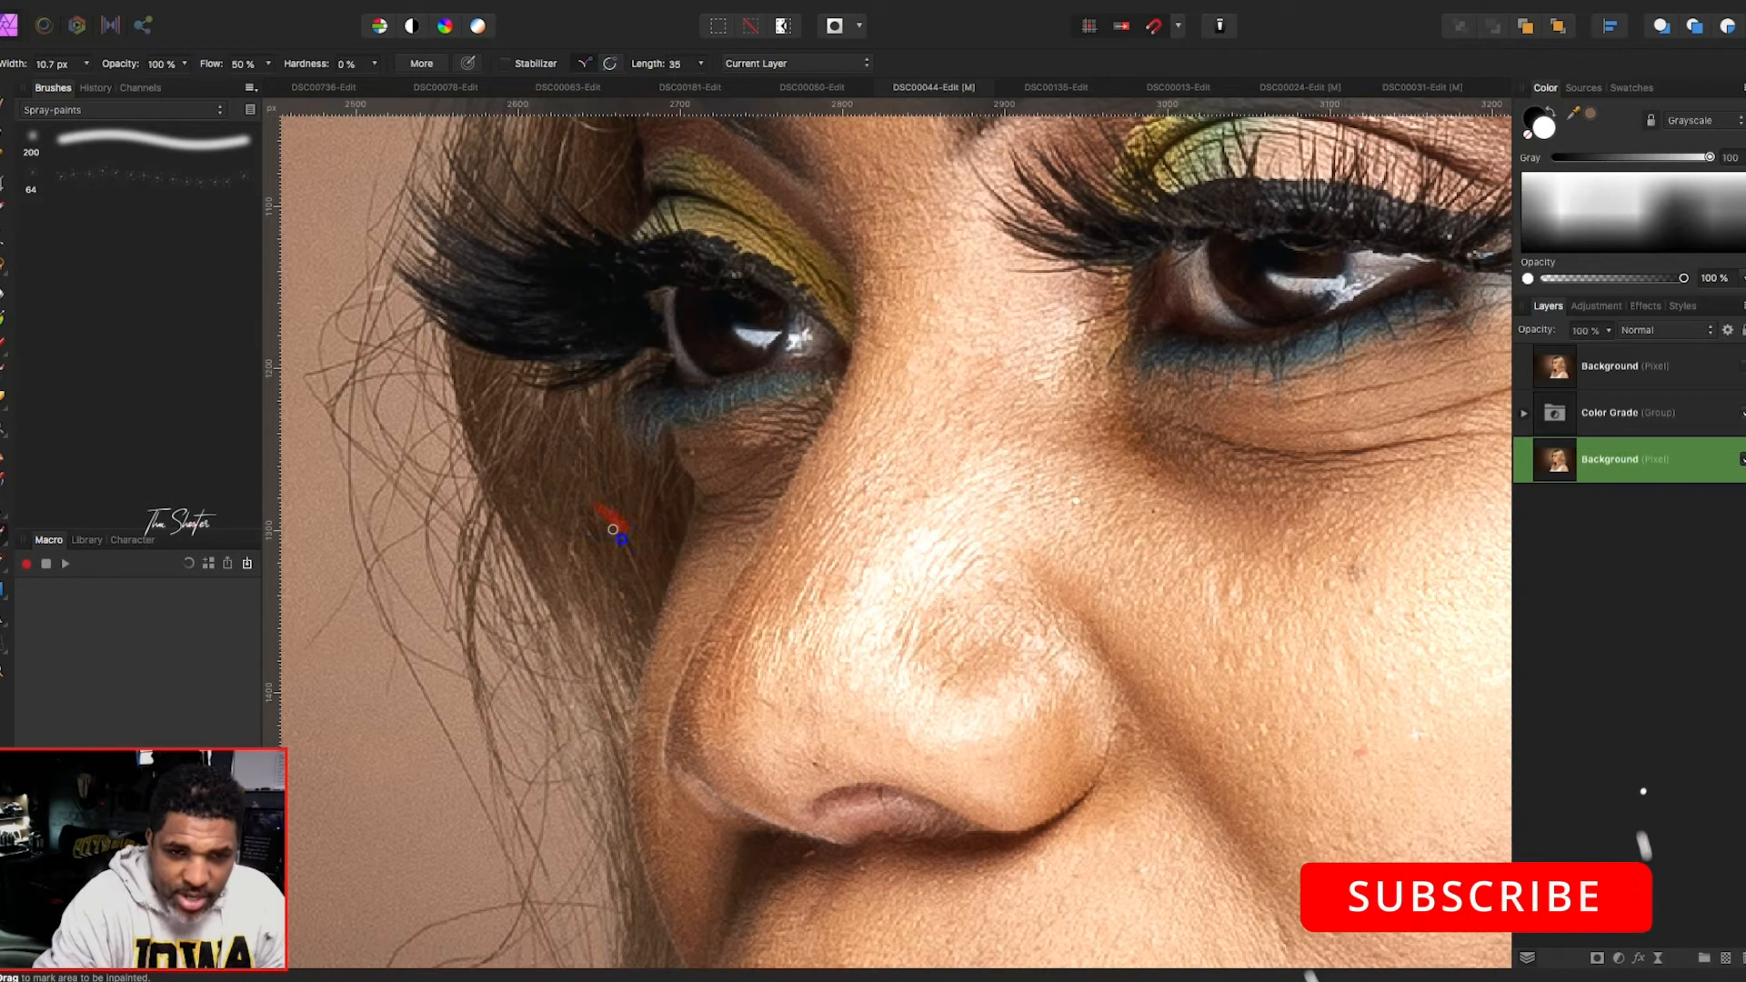
drag(627, 552, 647, 604)
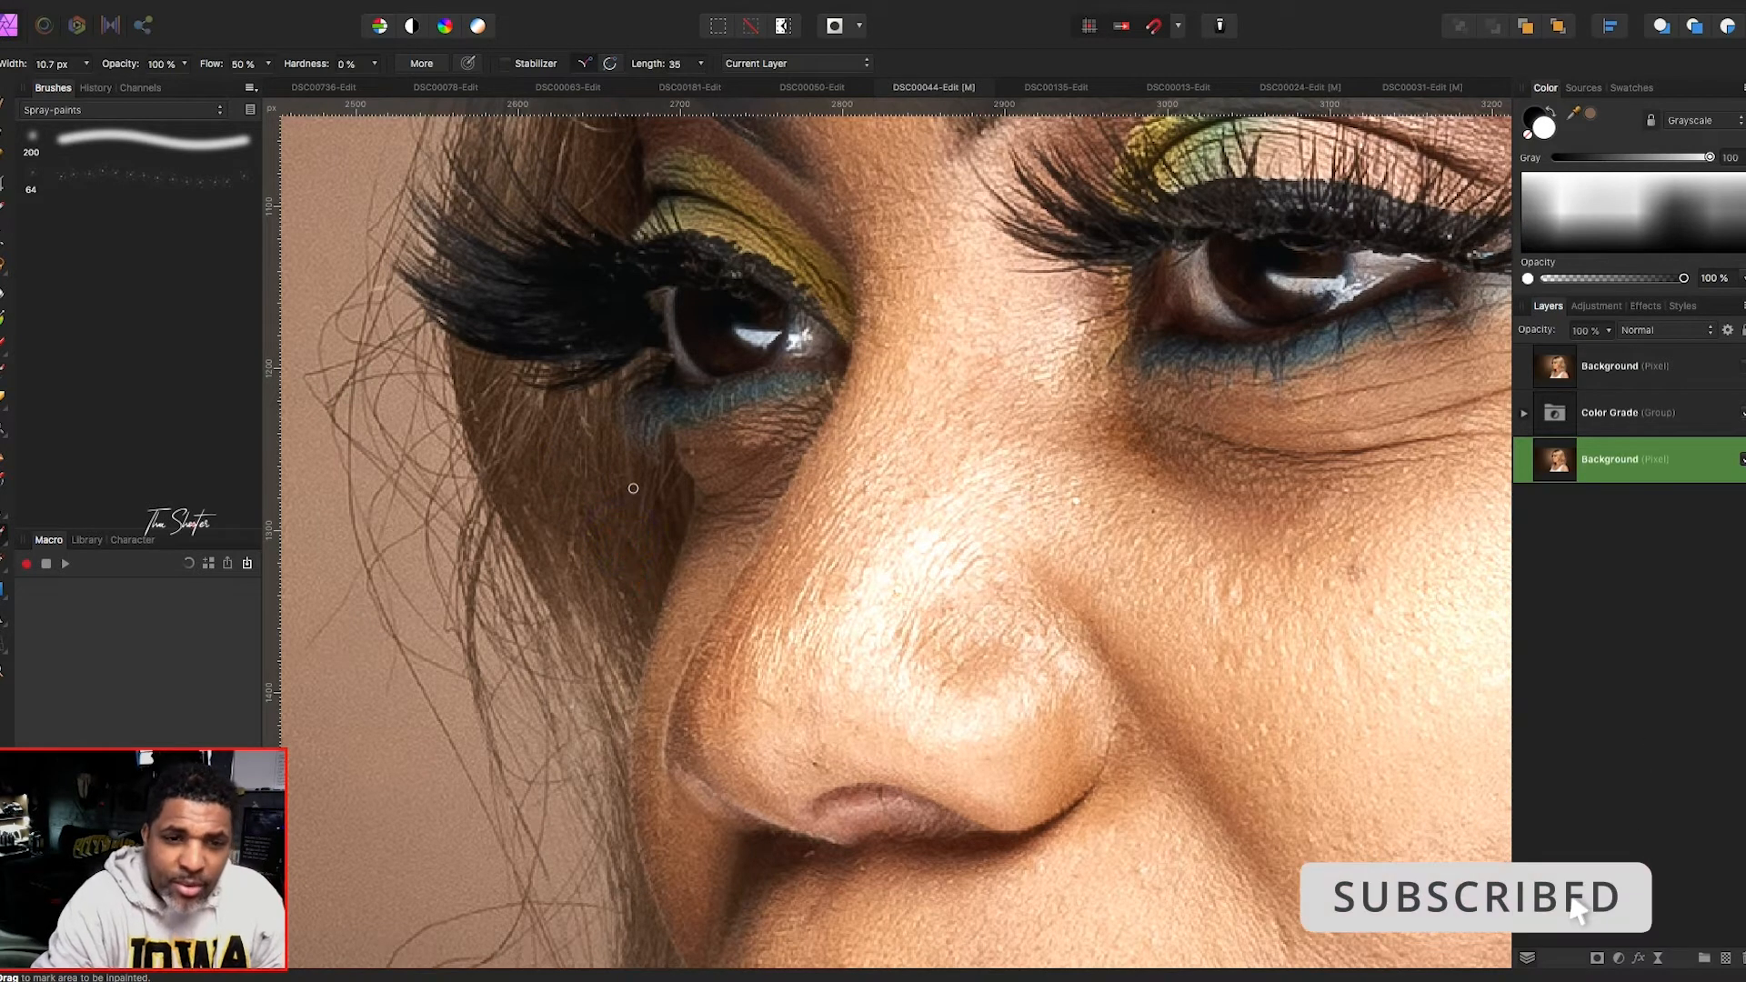
- Inpaint the detached hair fragments on the backdrop just above the far eye's lashes
scroll(565, 613, up, 10)
scroll(565, 612, left, 3)
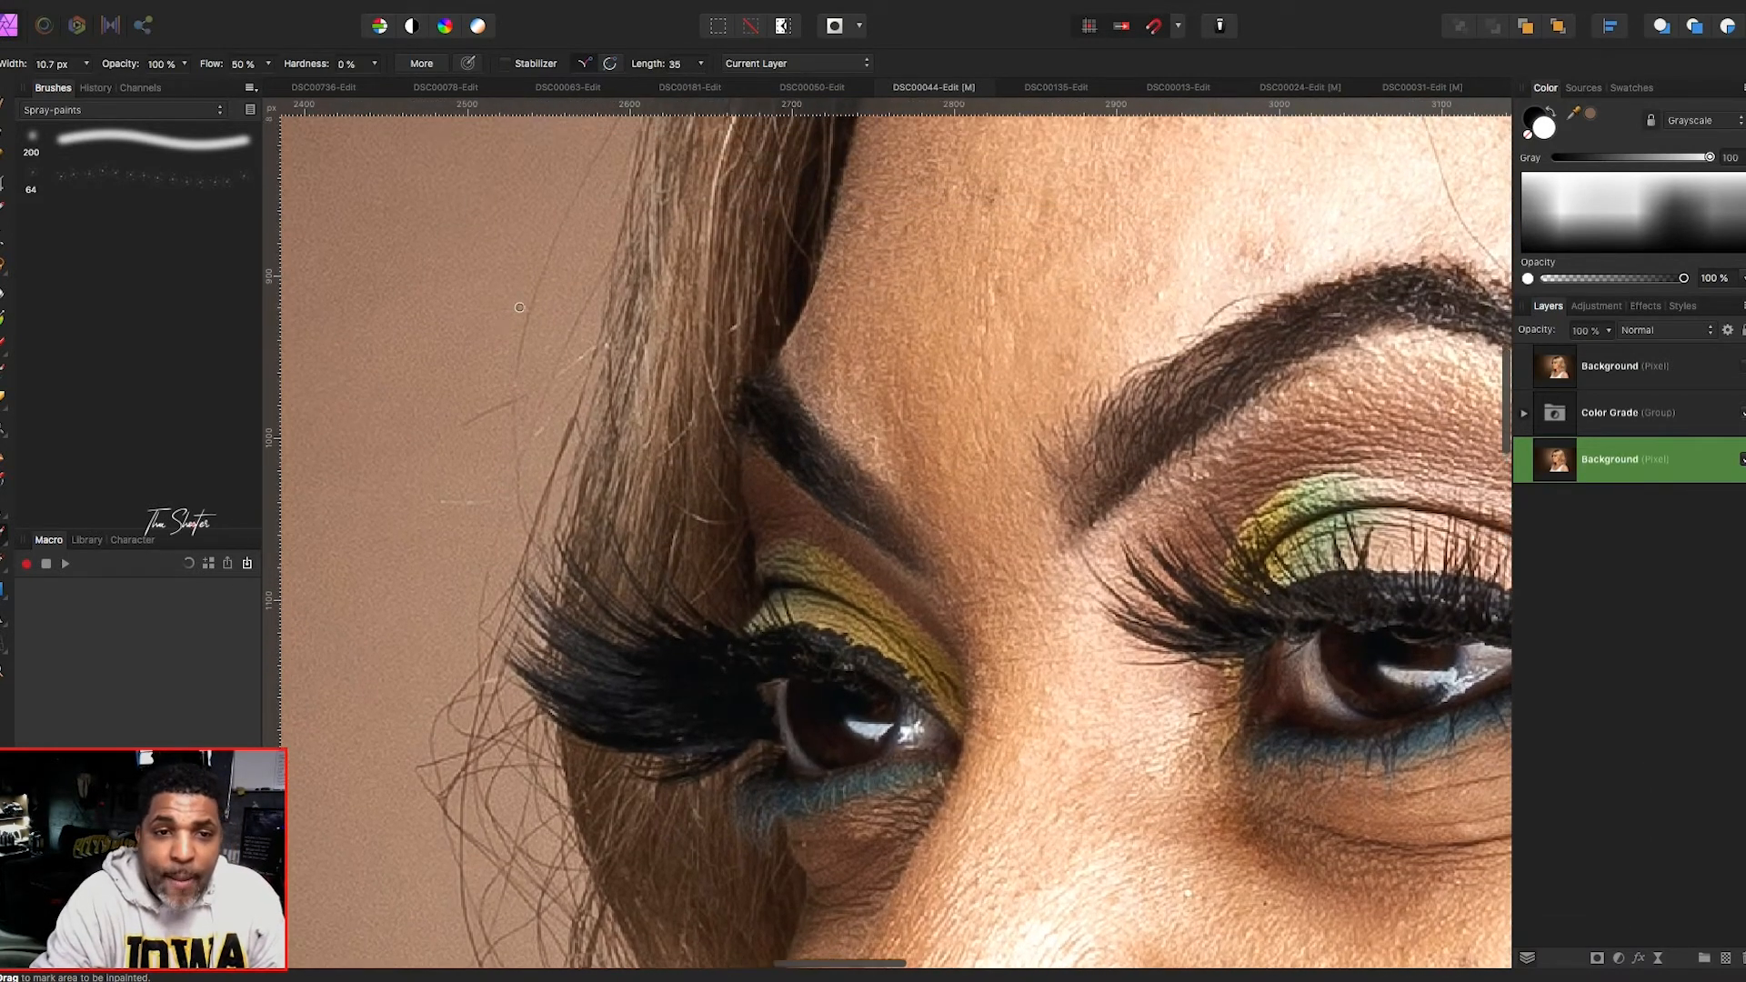
scroll(520, 307, up, 2)
drag(475, 427, 488, 421)
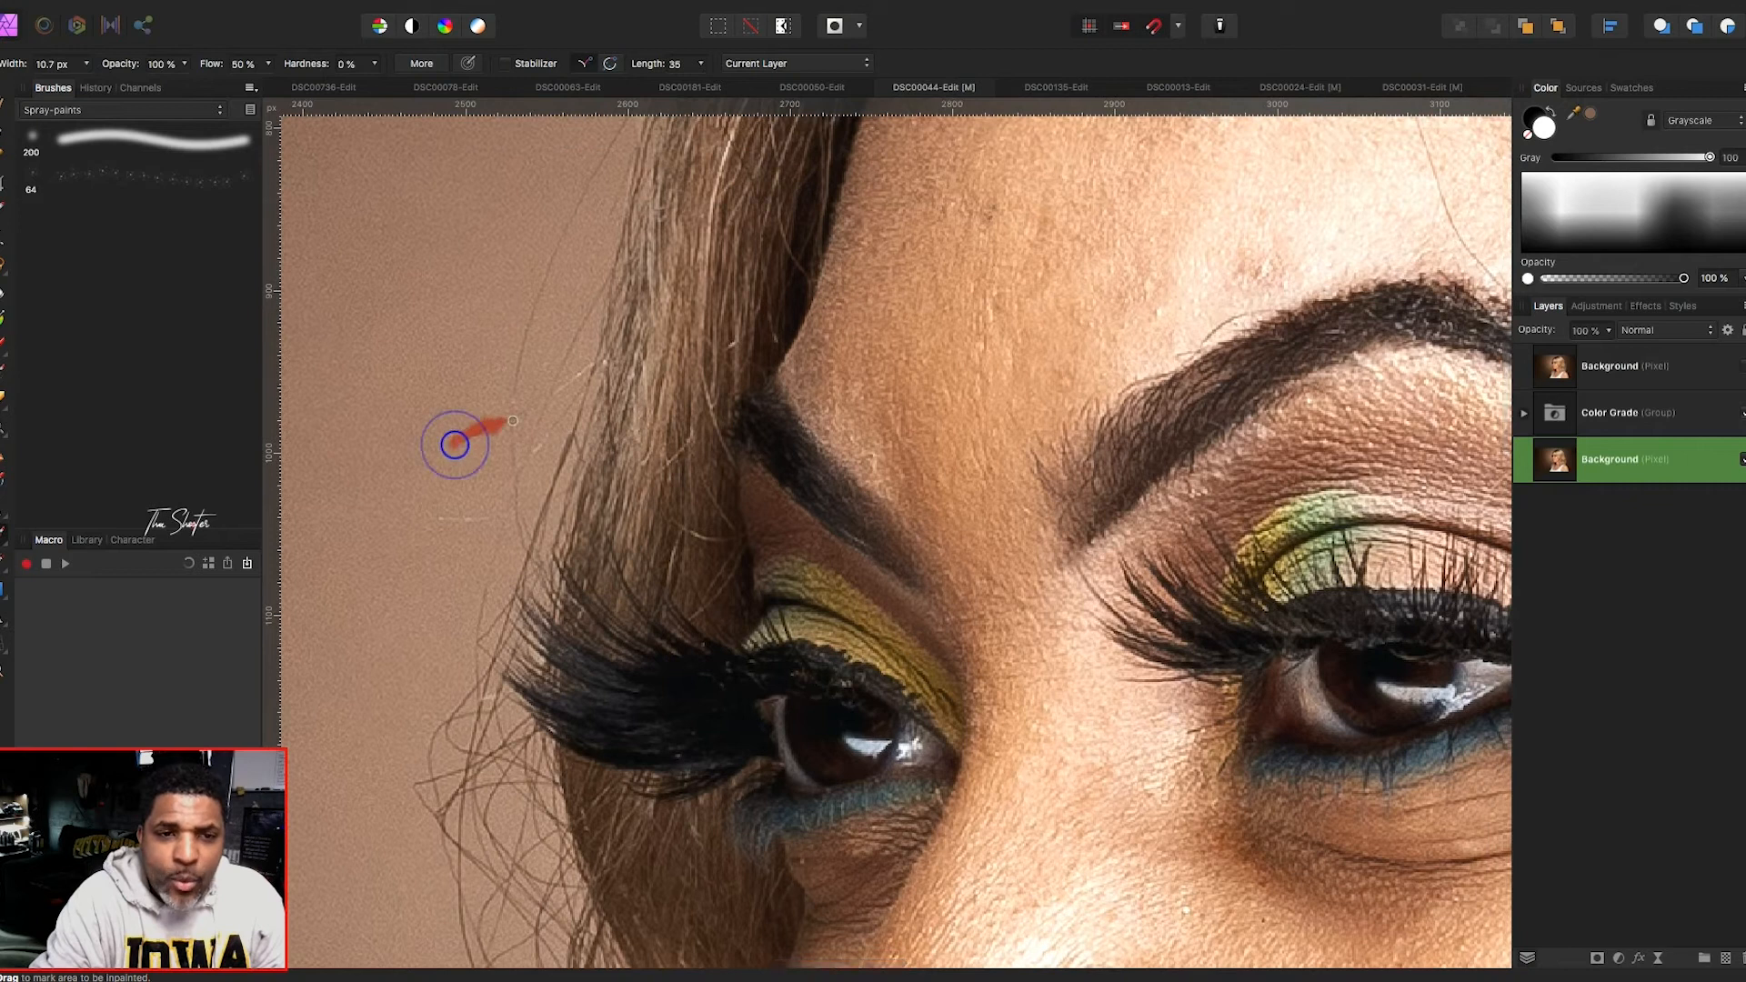
drag(454, 520, 486, 525)
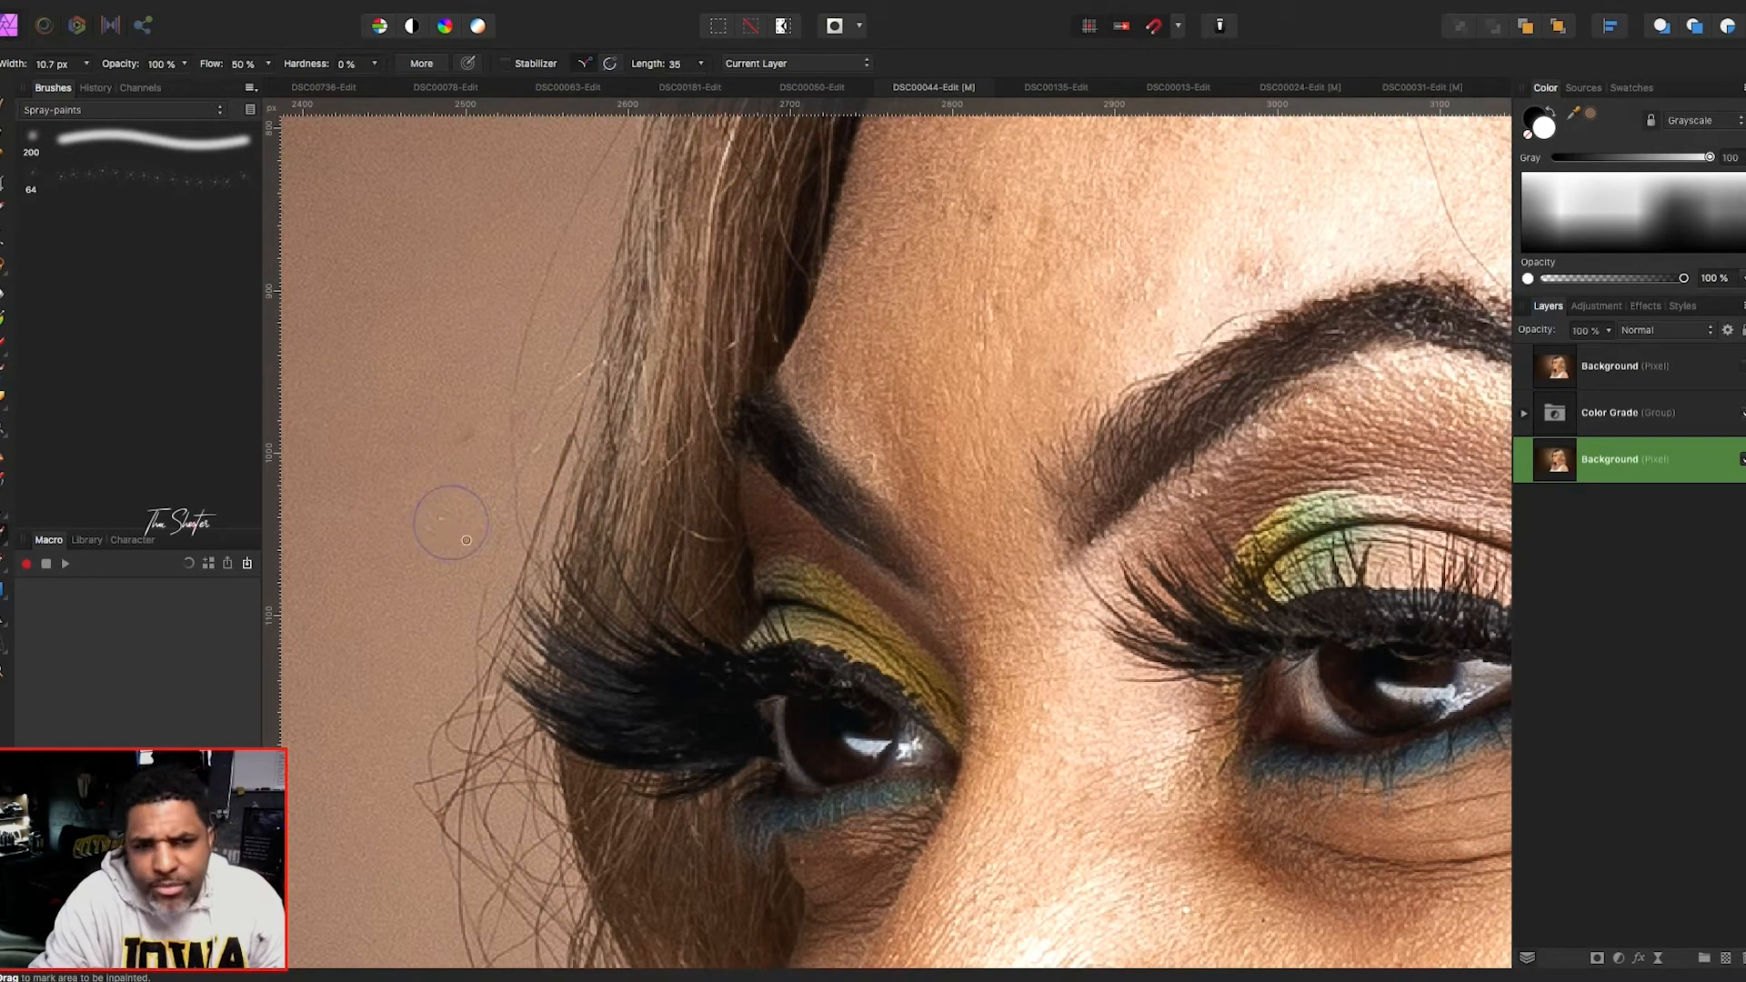
drag(479, 433, 479, 429)
- Inpaint the bright strands in the hair beside the far edge of the forehead, including the small light curl against the dark hair
scroll(480, 428, up, 5)
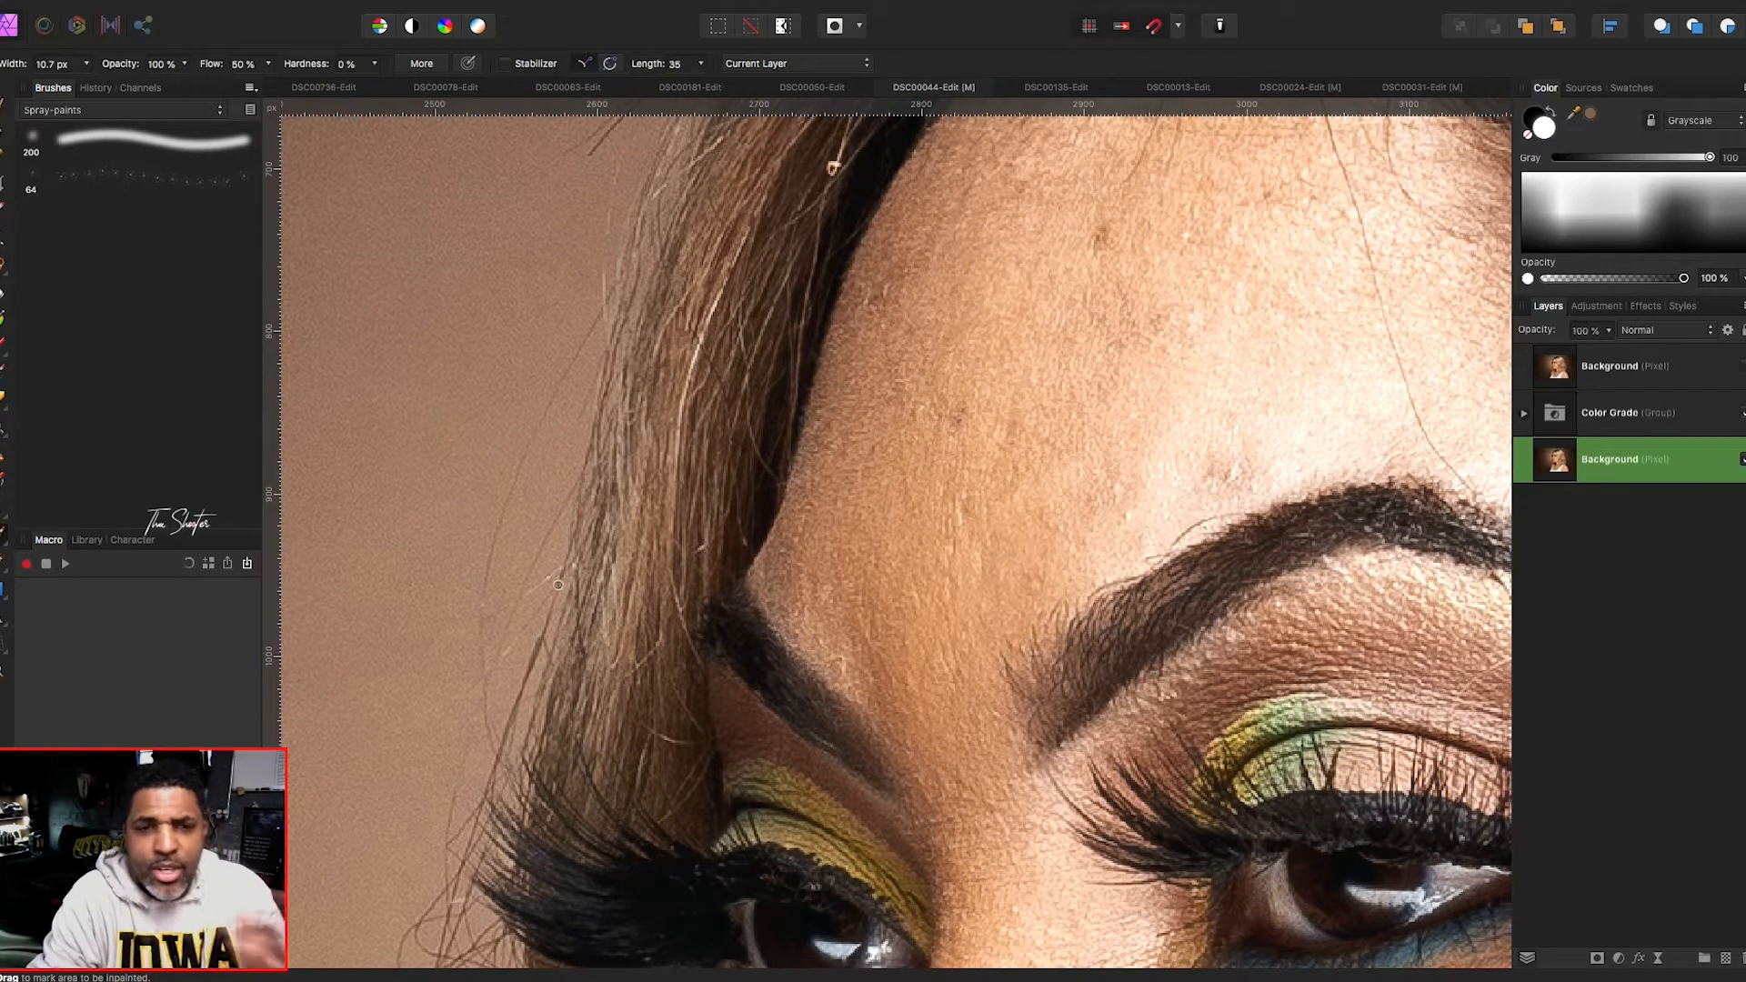
scroll(644, 402, up, 3)
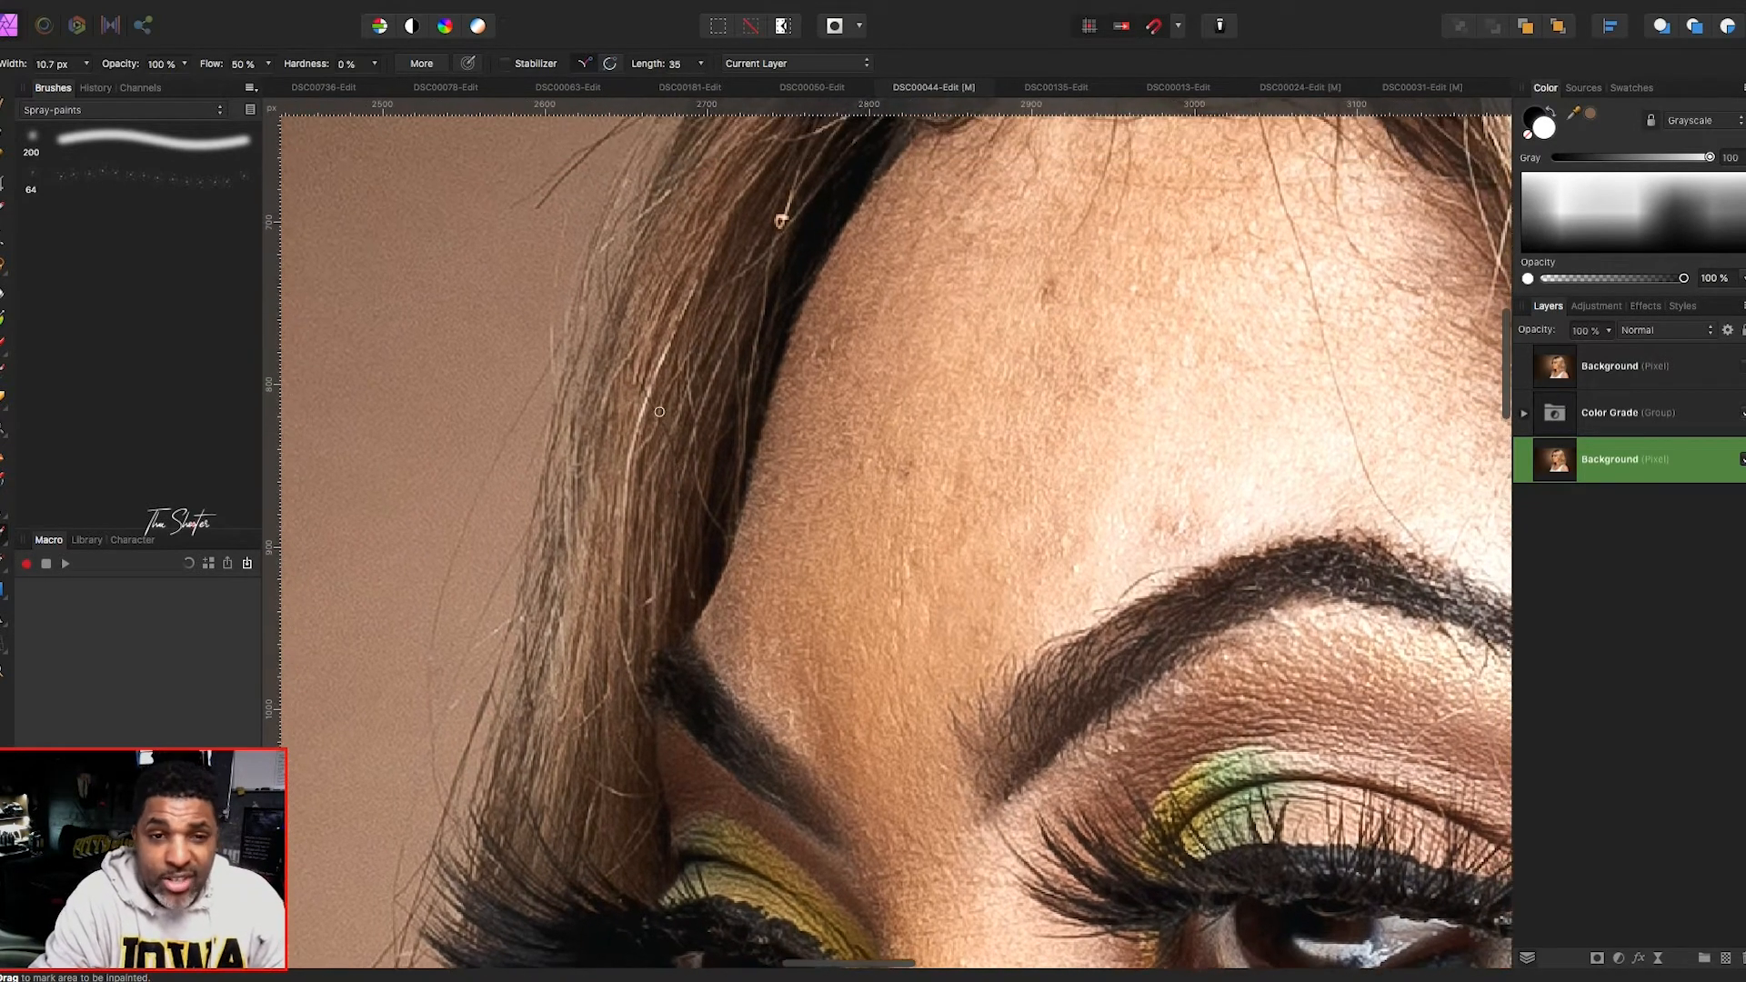
drag(643, 402, 668, 442)
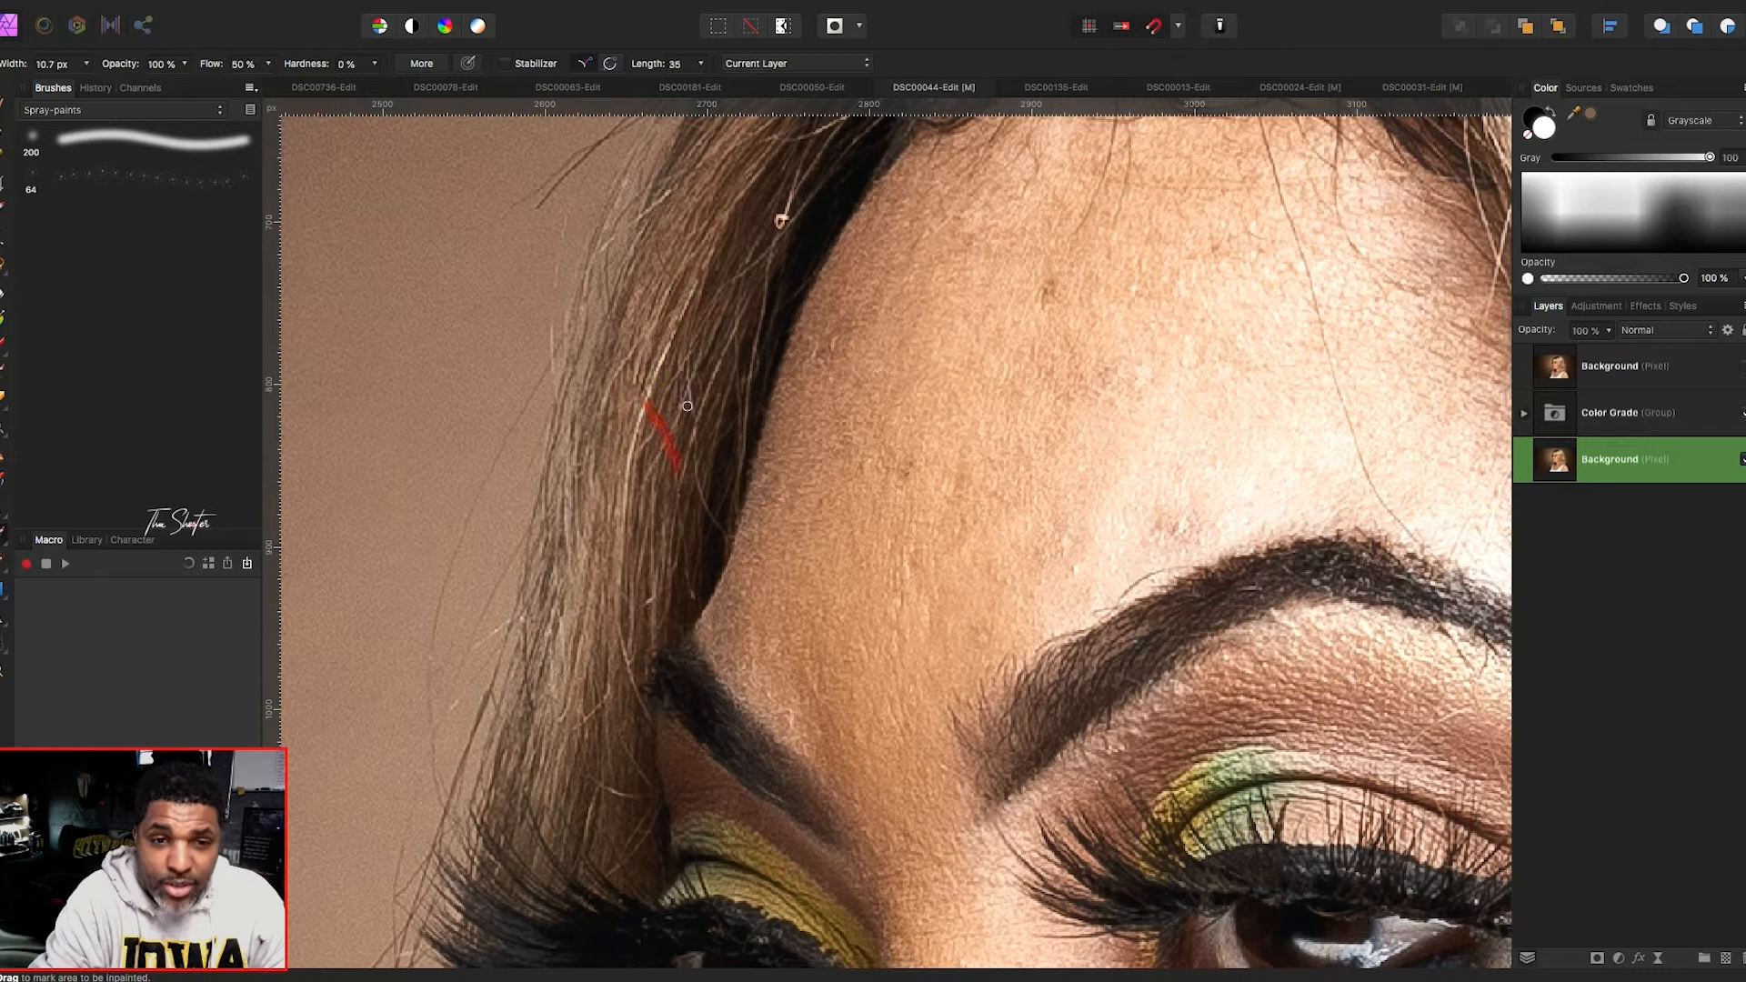
scroll(687, 406, up, 6)
drag(670, 571, 708, 644)
scroll(738, 462, up, 4)
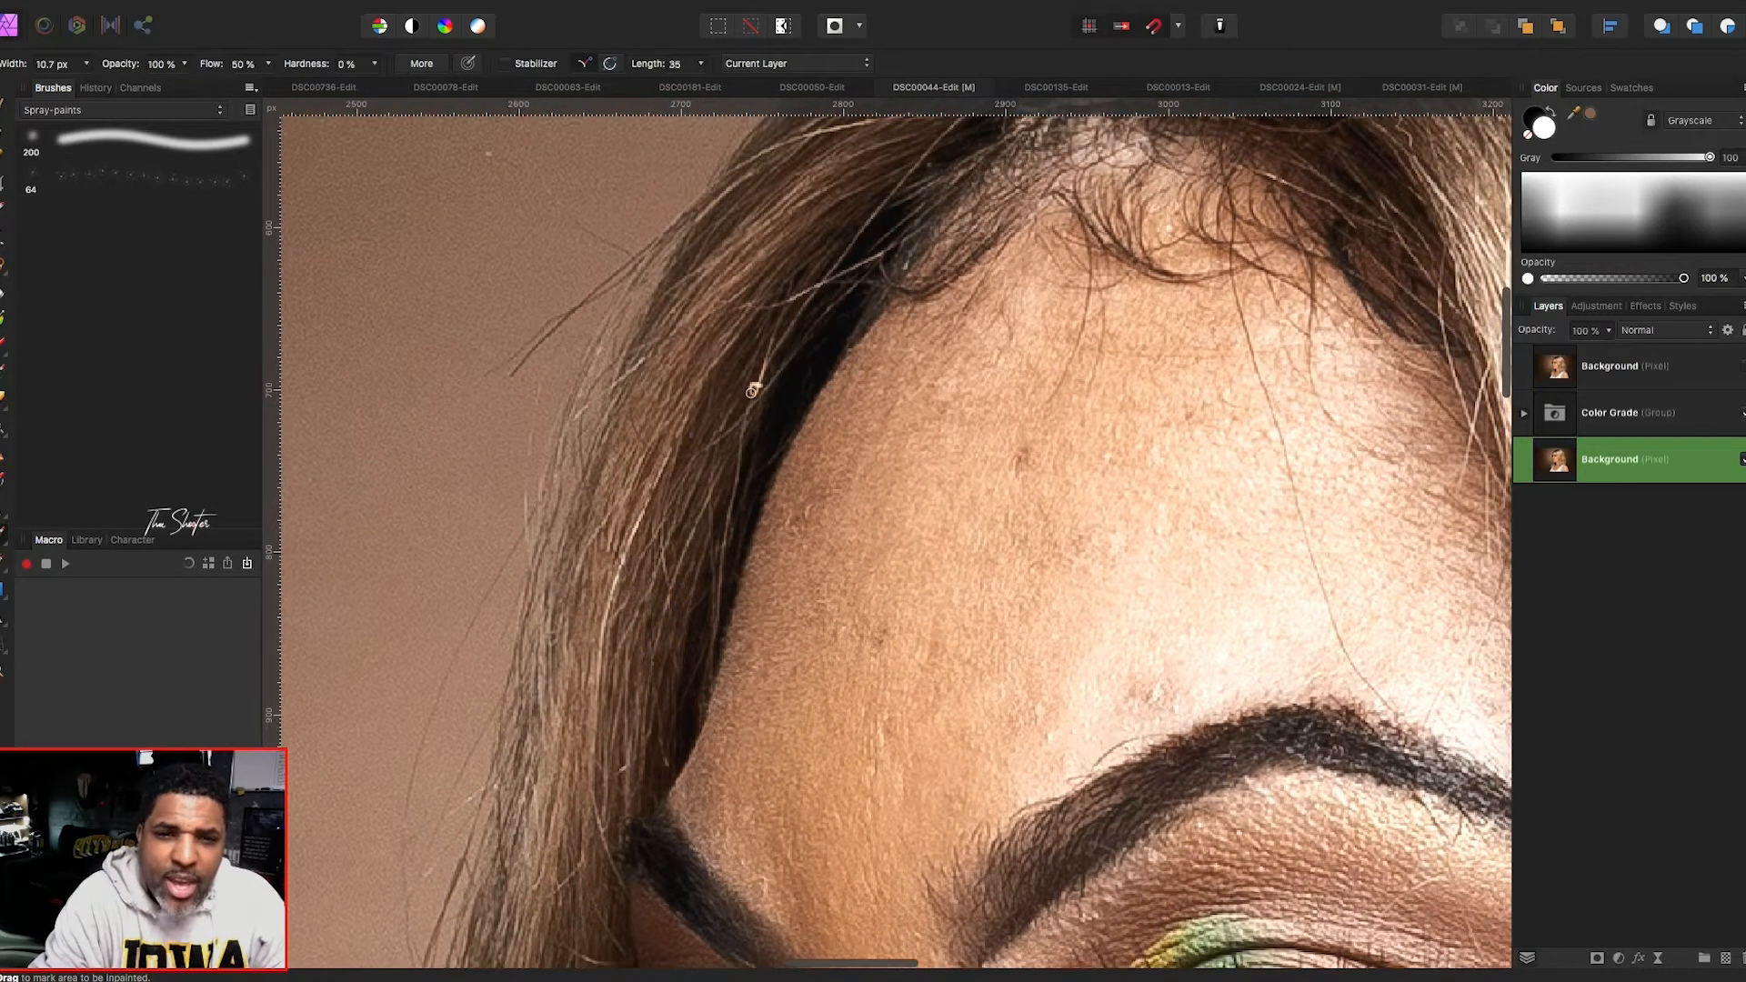
drag(756, 378, 766, 358)
scroll(609, 401, down, 4)
scroll(610, 401, down, 6)
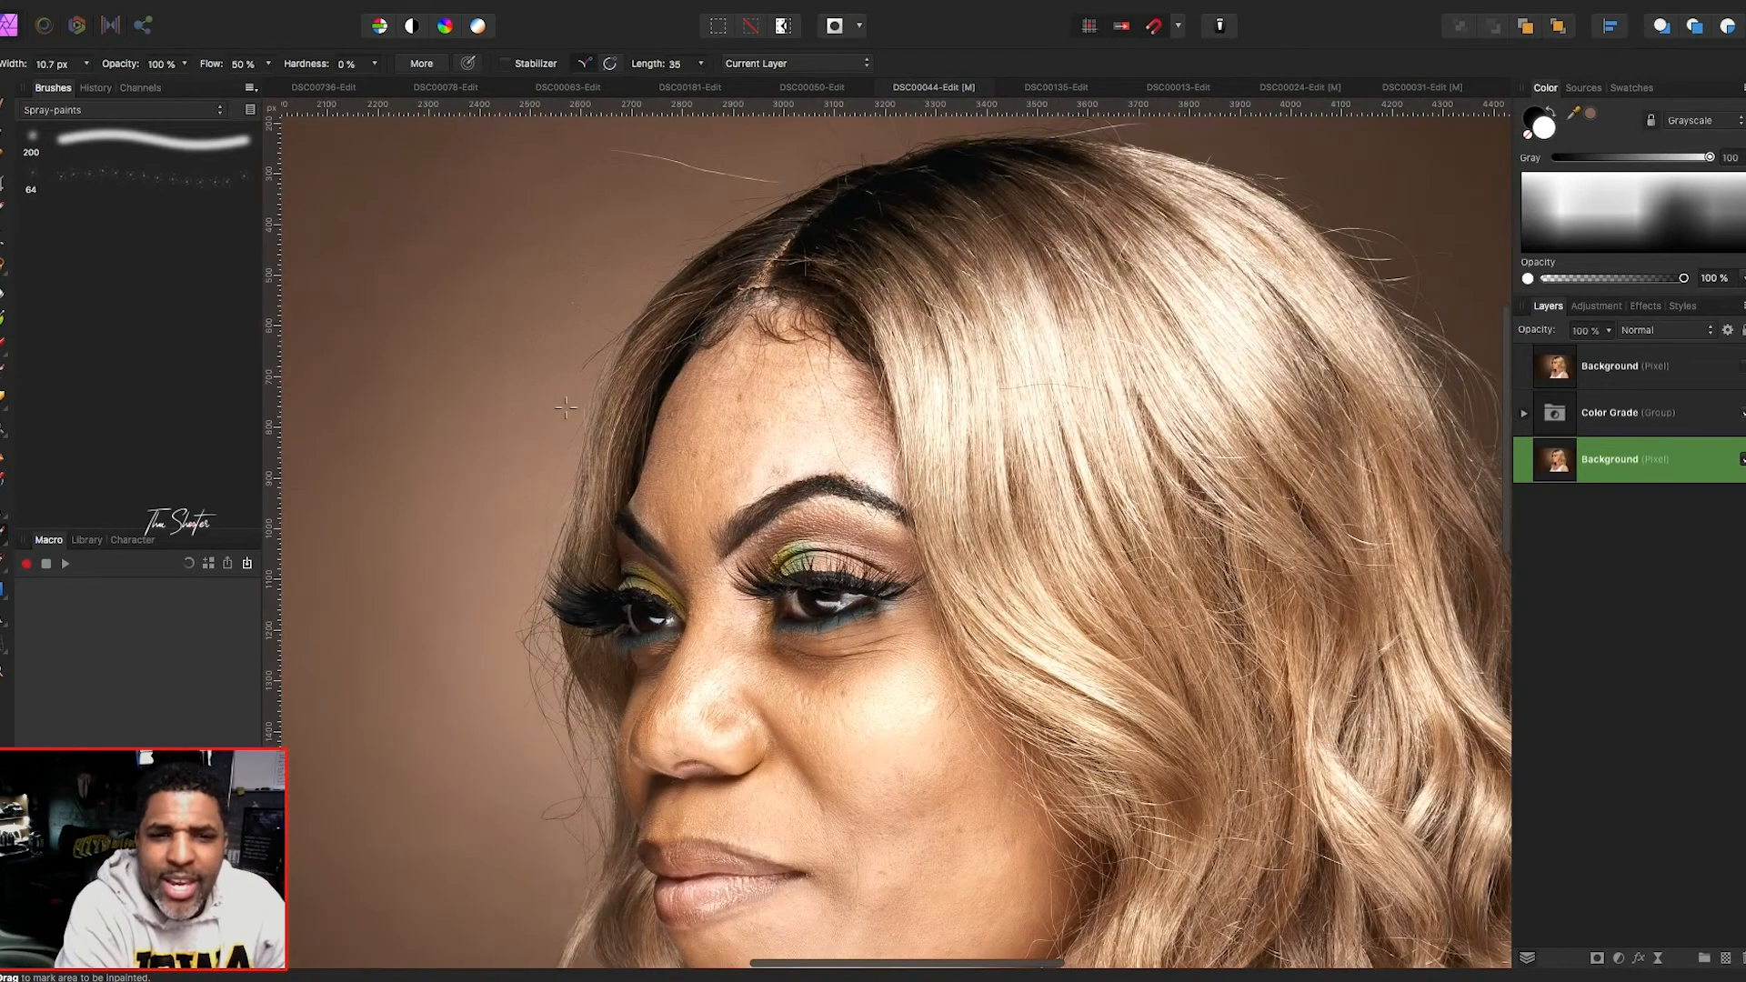
- Inpaint the light strands curving across the hair beside the far eyebrow and just above the far eye's lashes
scroll(564, 407, up, 6)
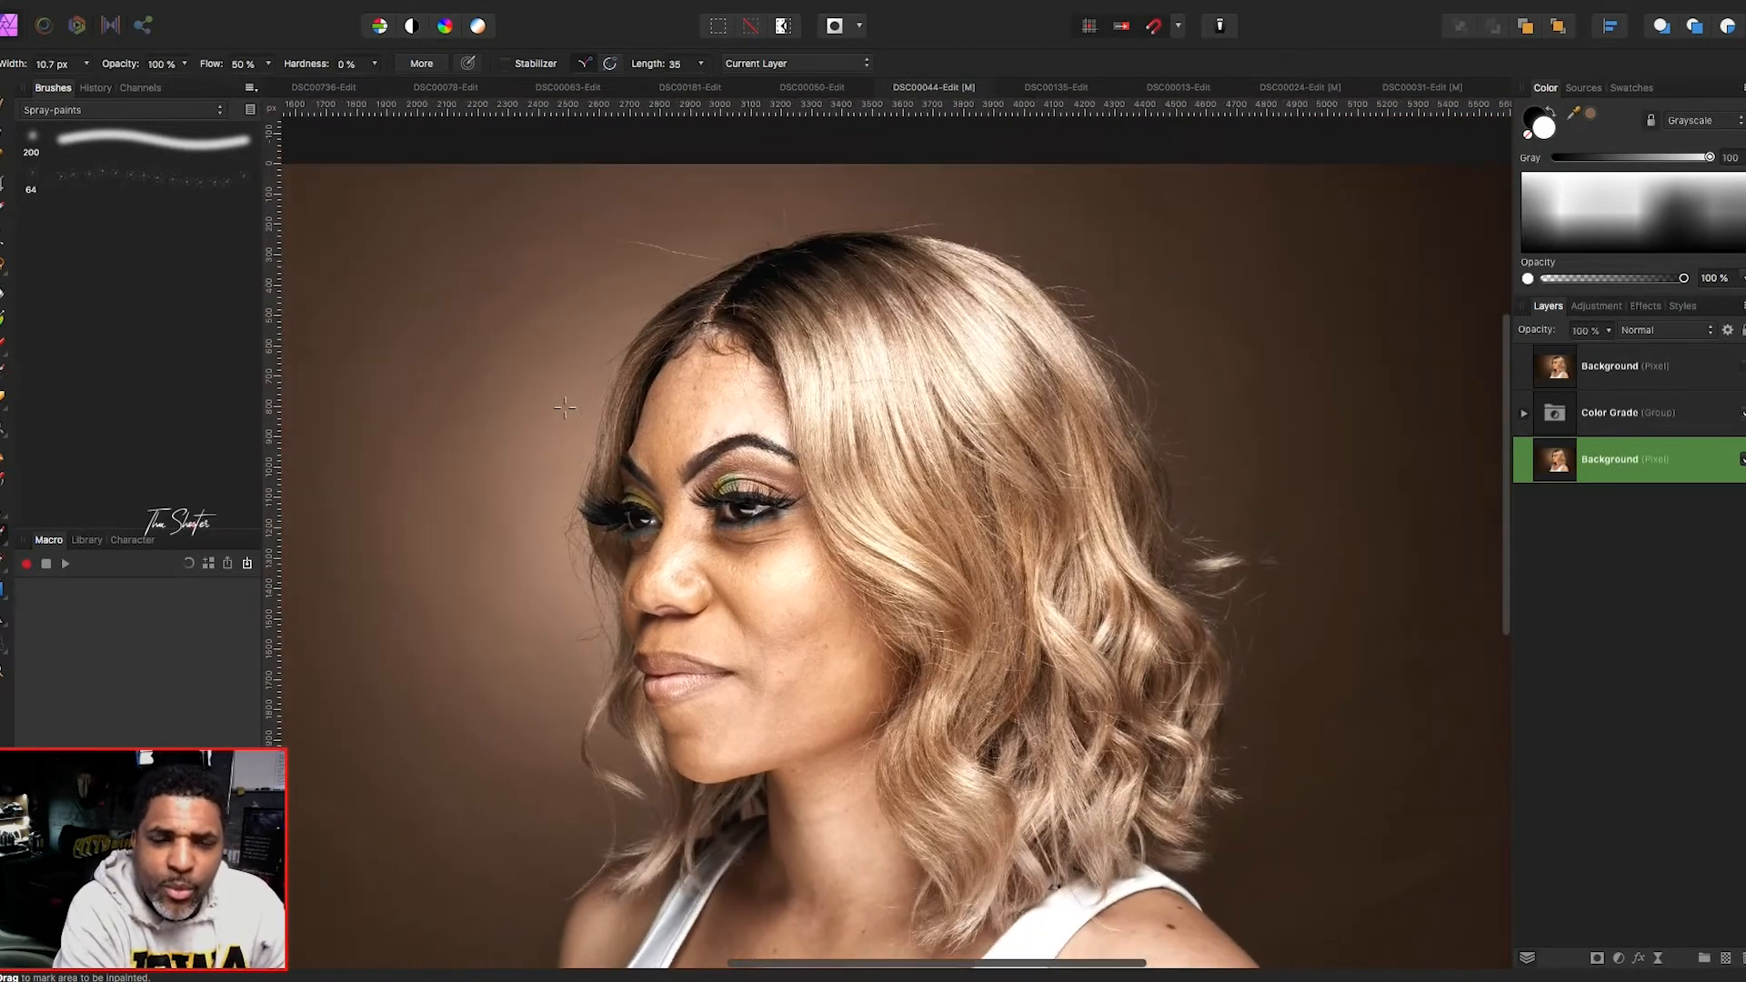
scroll(564, 407, up, 5)
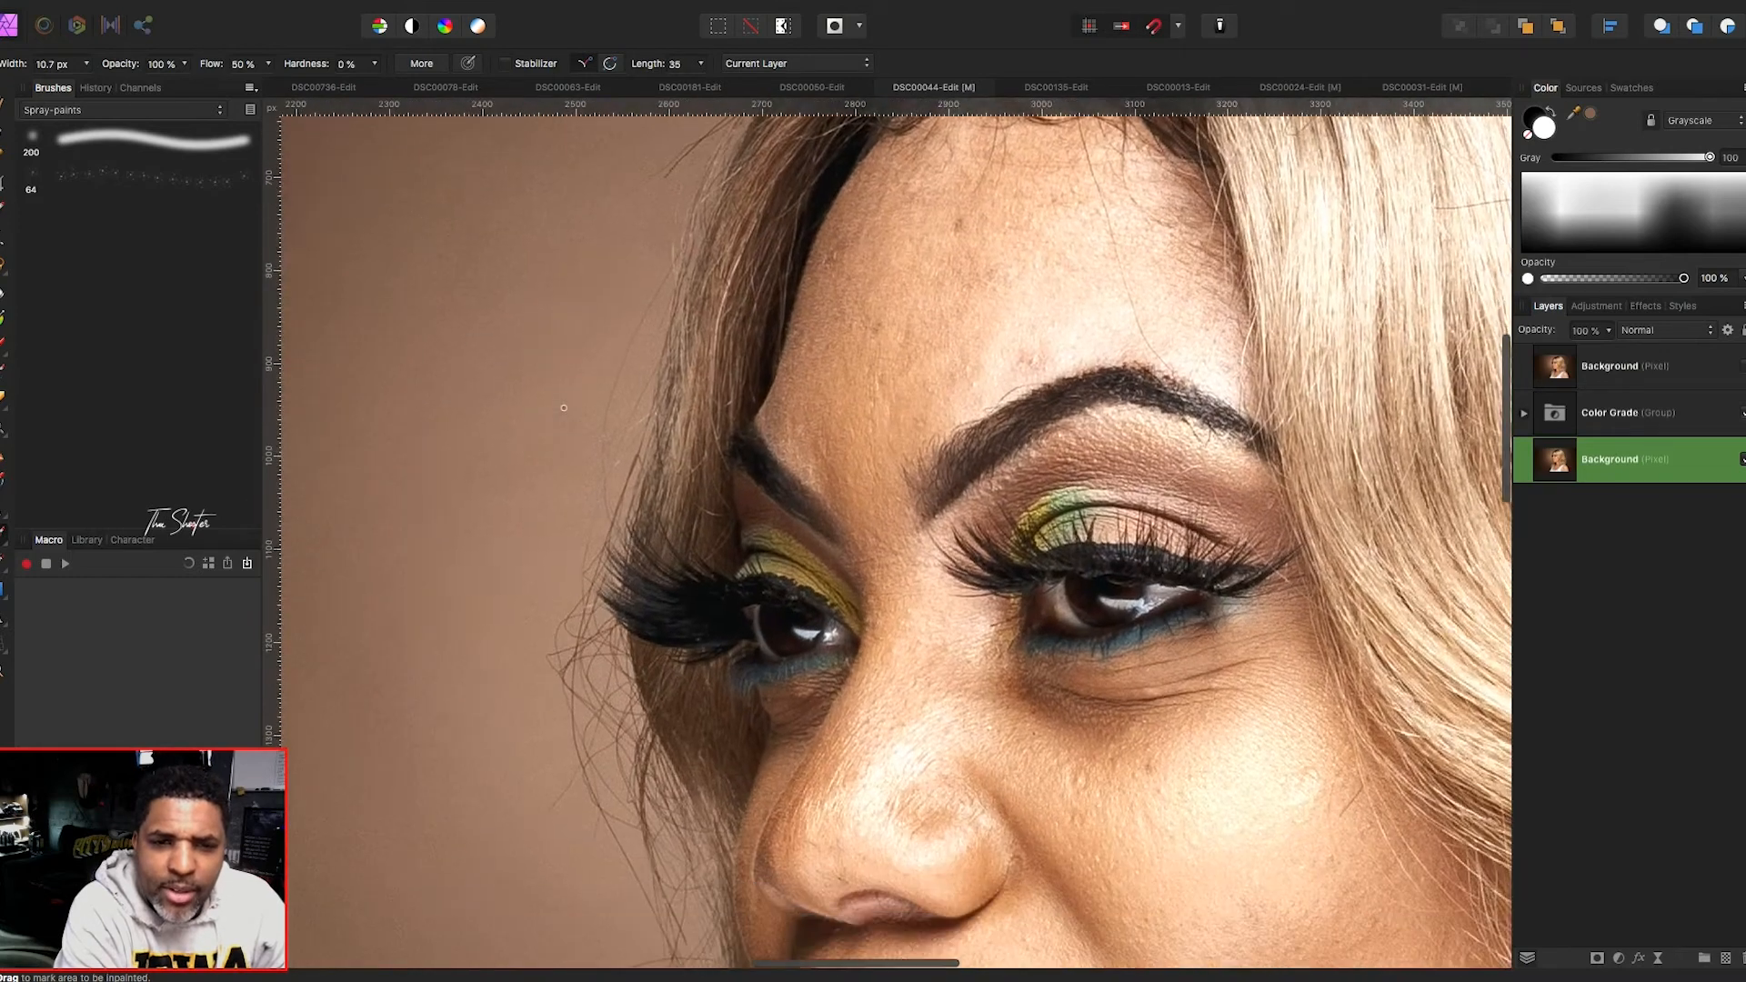
scroll(564, 408, up, 4)
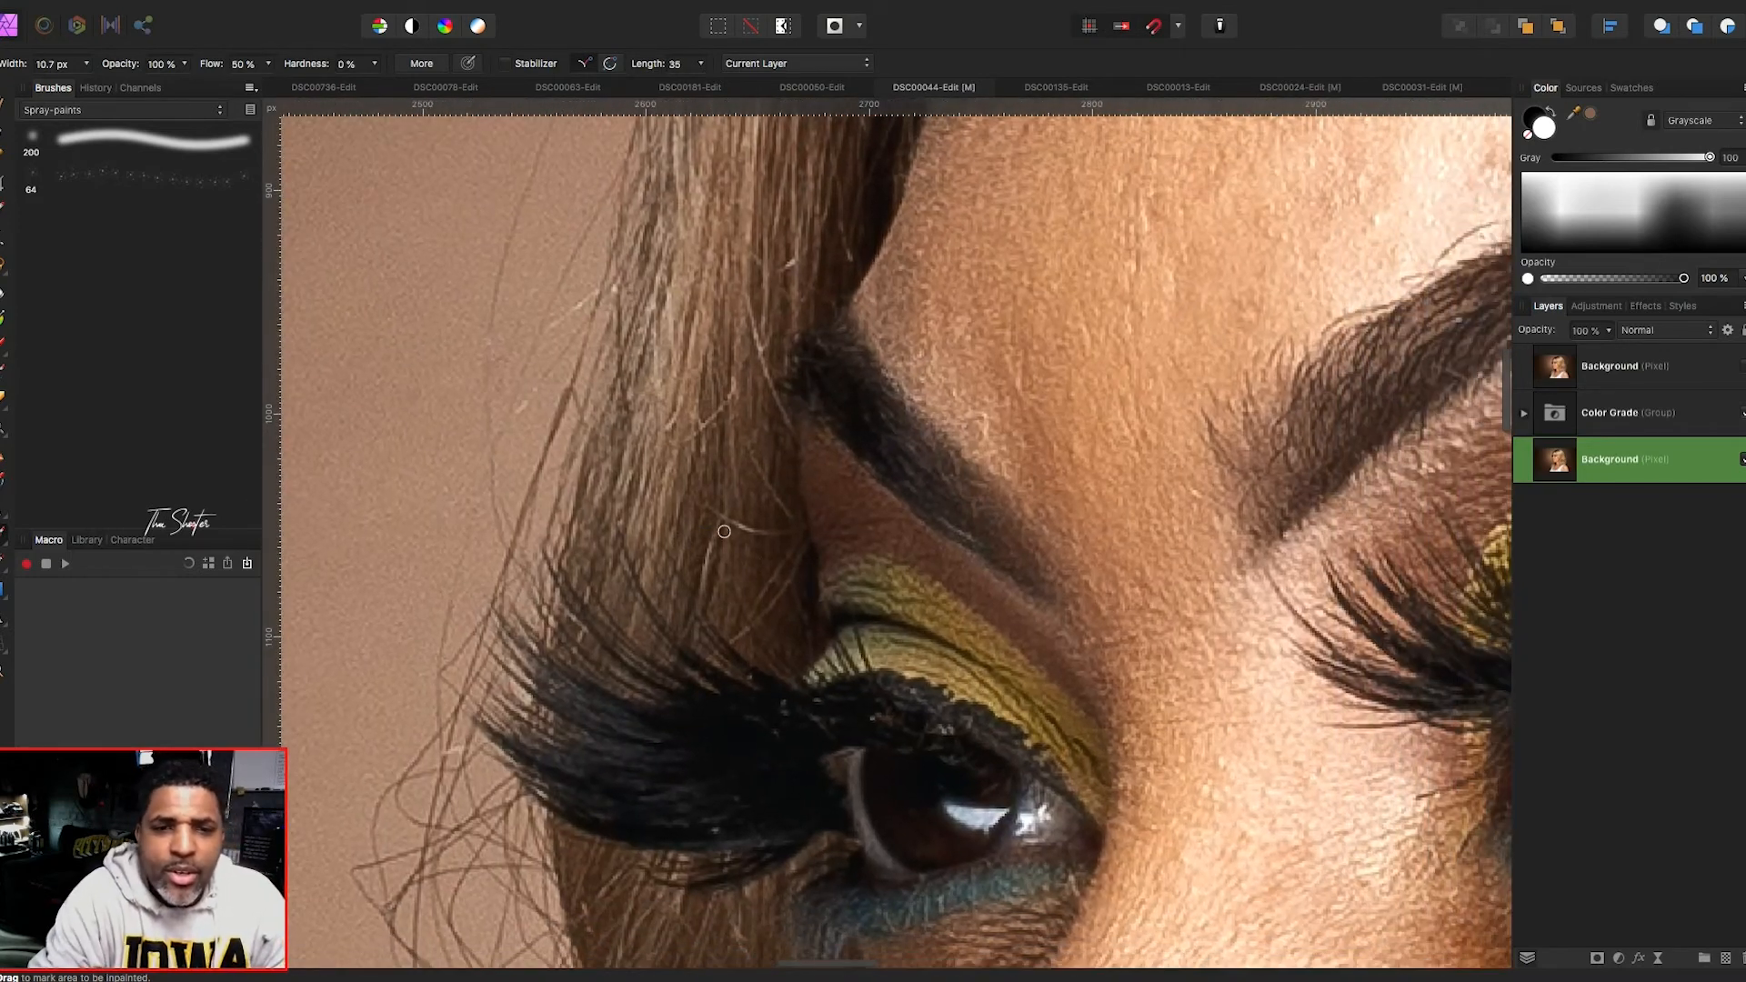
drag(705, 507, 771, 529)
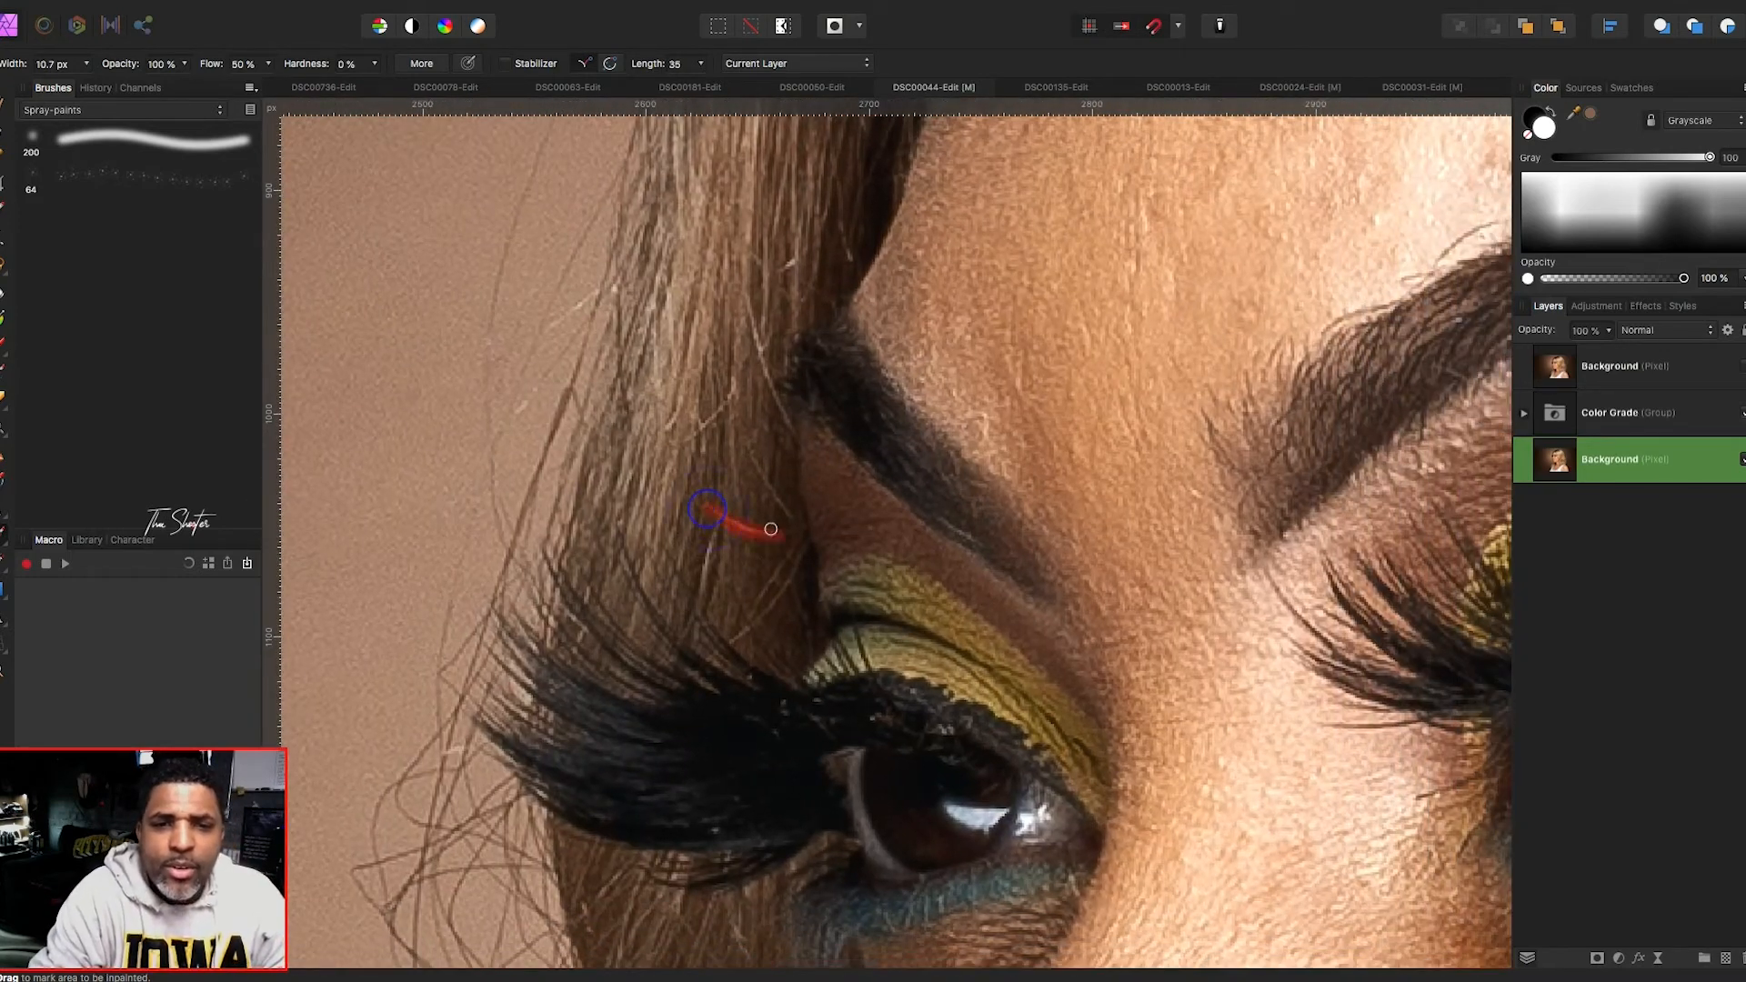
mouse_move(751, 463)
mouse_down()
mouse_move(787, 515)
mouse_move(729, 399)
mouse_move(744, 344)
mouse_move(763, 417)
mouse_up()
- Inpaint the long bright strand running through the brown hair beside the middle of the forehead
scroll(734, 394, up, 1)
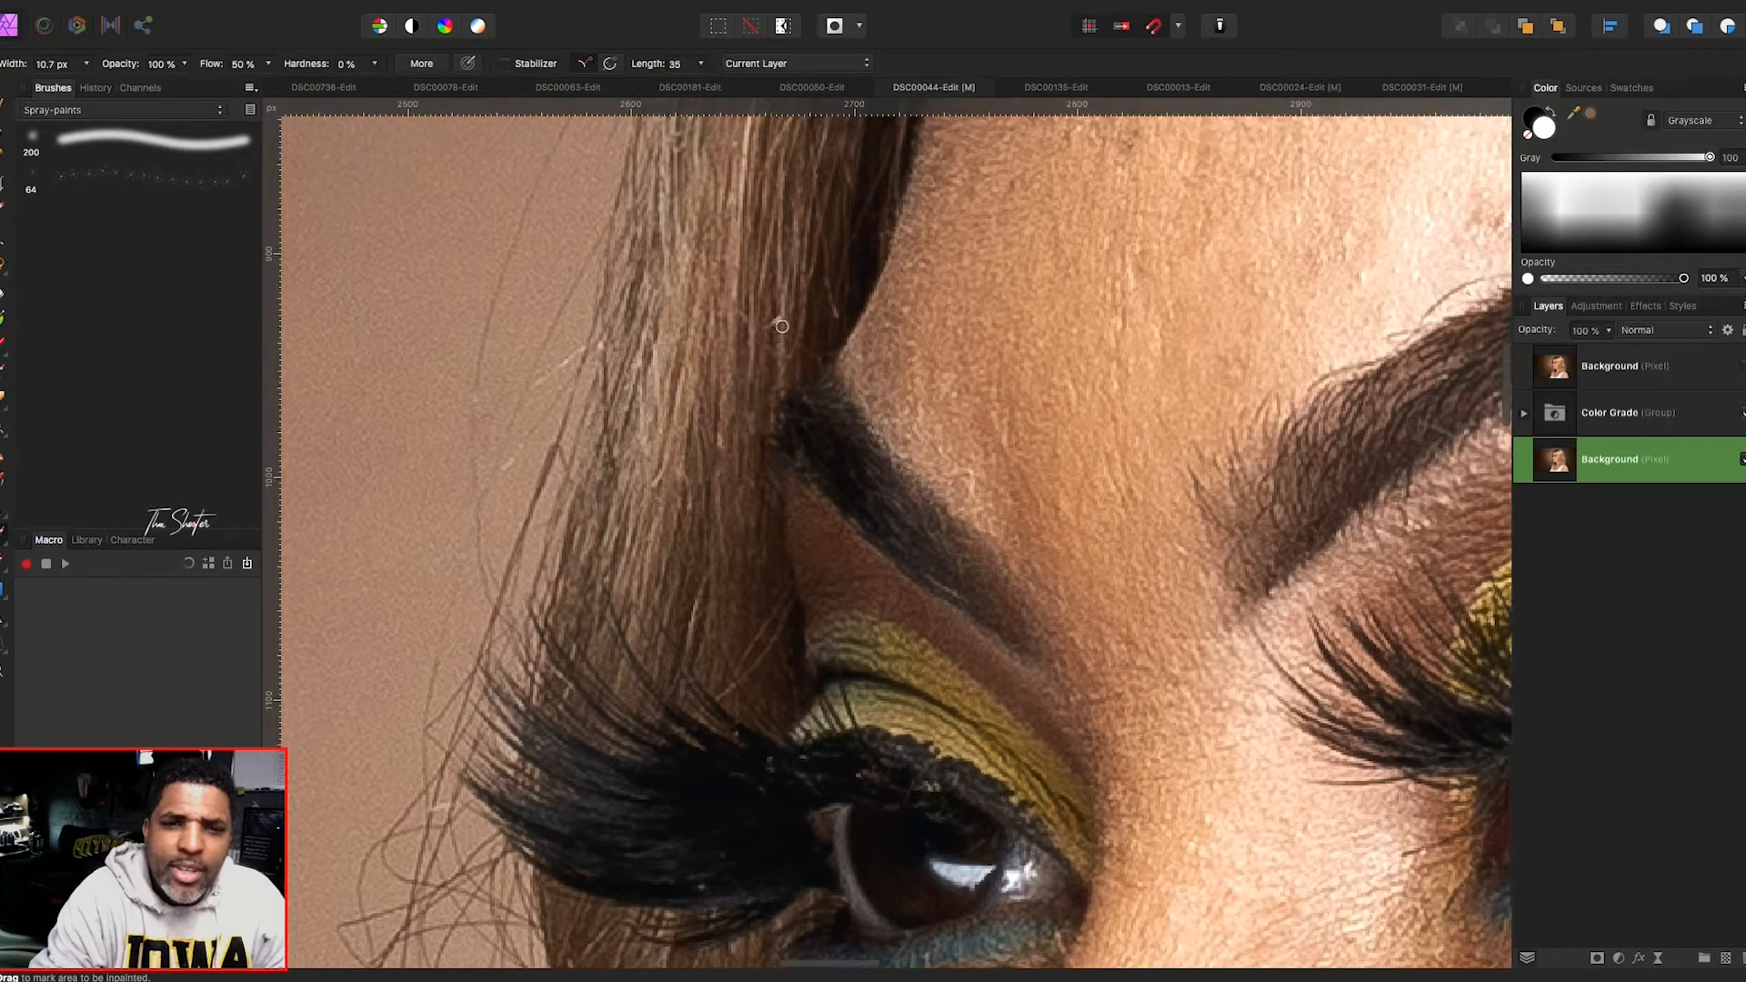
scroll(745, 389, up, 4)
scroll(754, 551, up, 1)
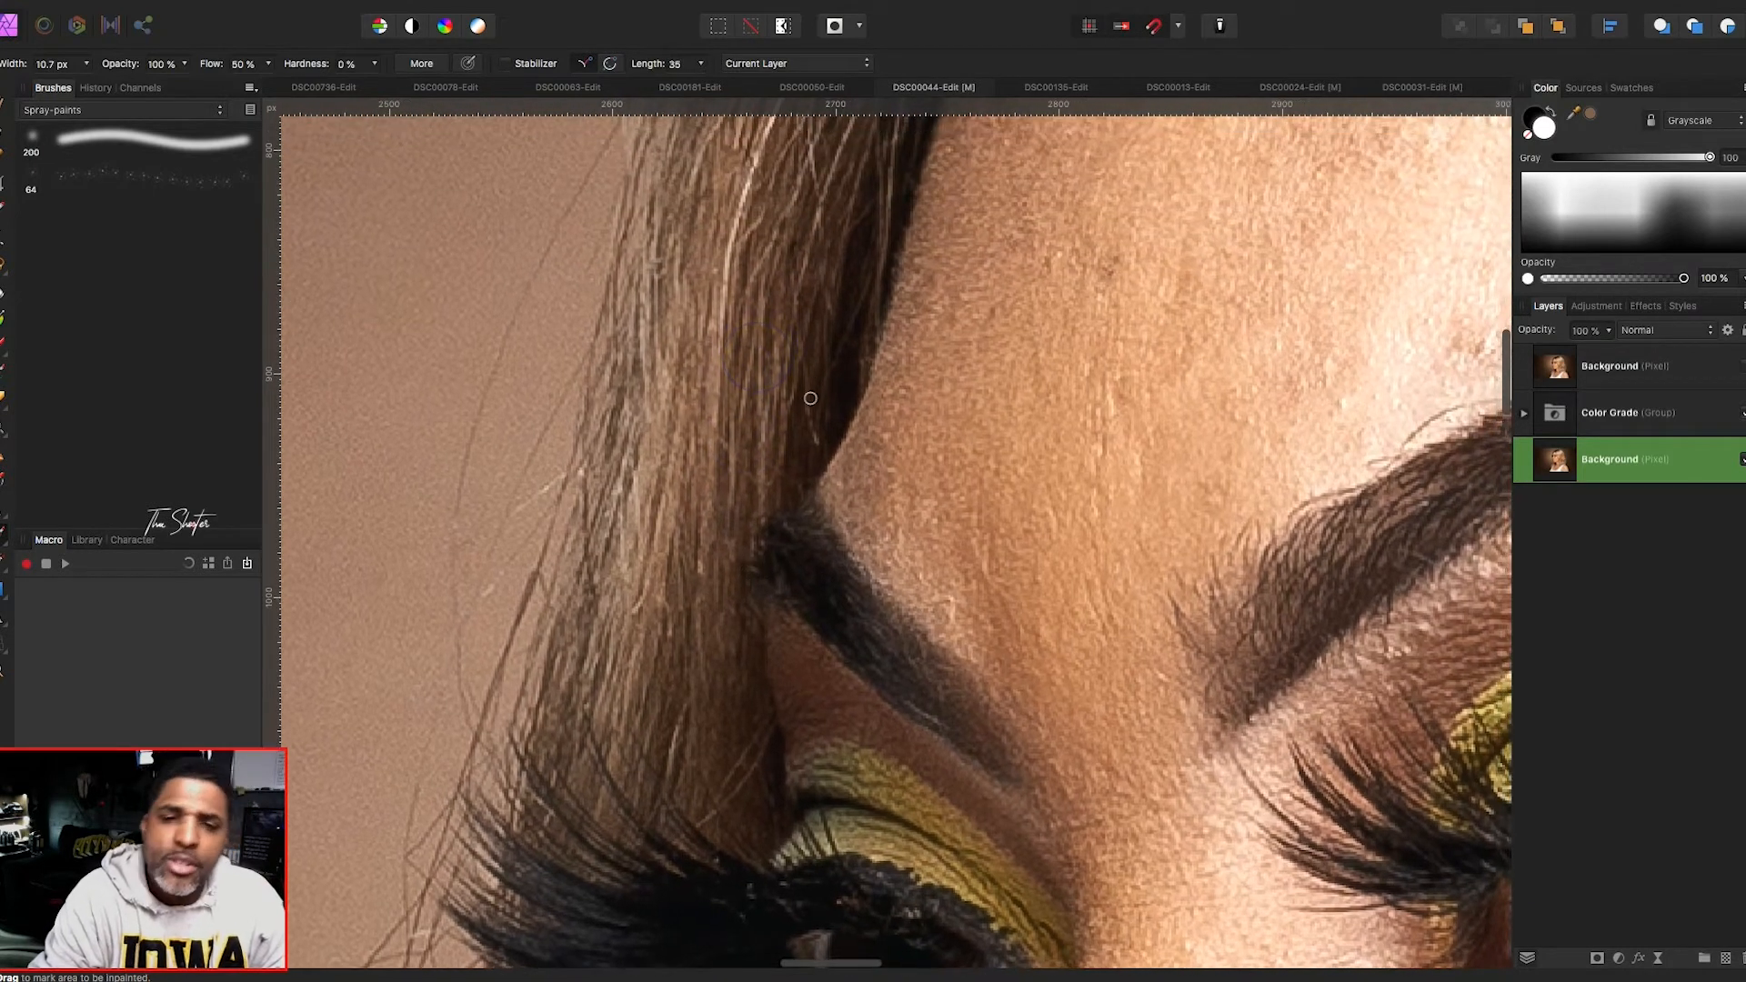
scroll(728, 518, up, 5)
scroll(718, 504, right, 1)
scroll(691, 536, up, 1)
scroll(691, 536, right, 1)
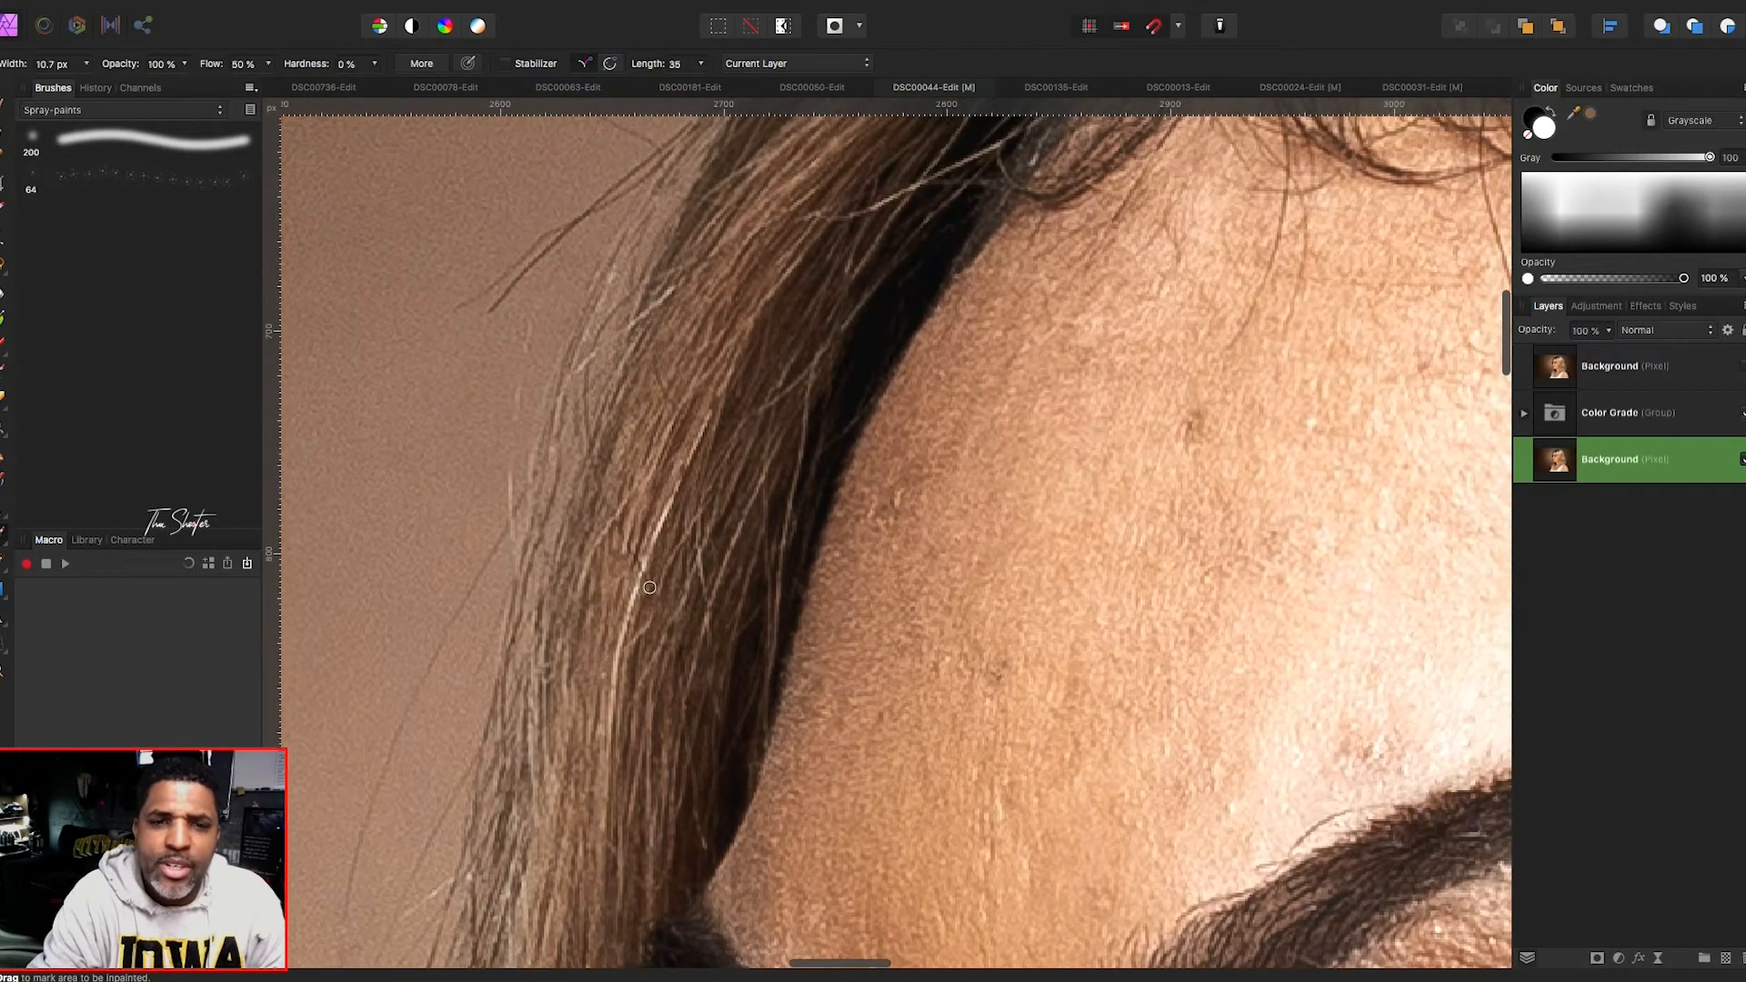
drag(625, 646, 649, 545)
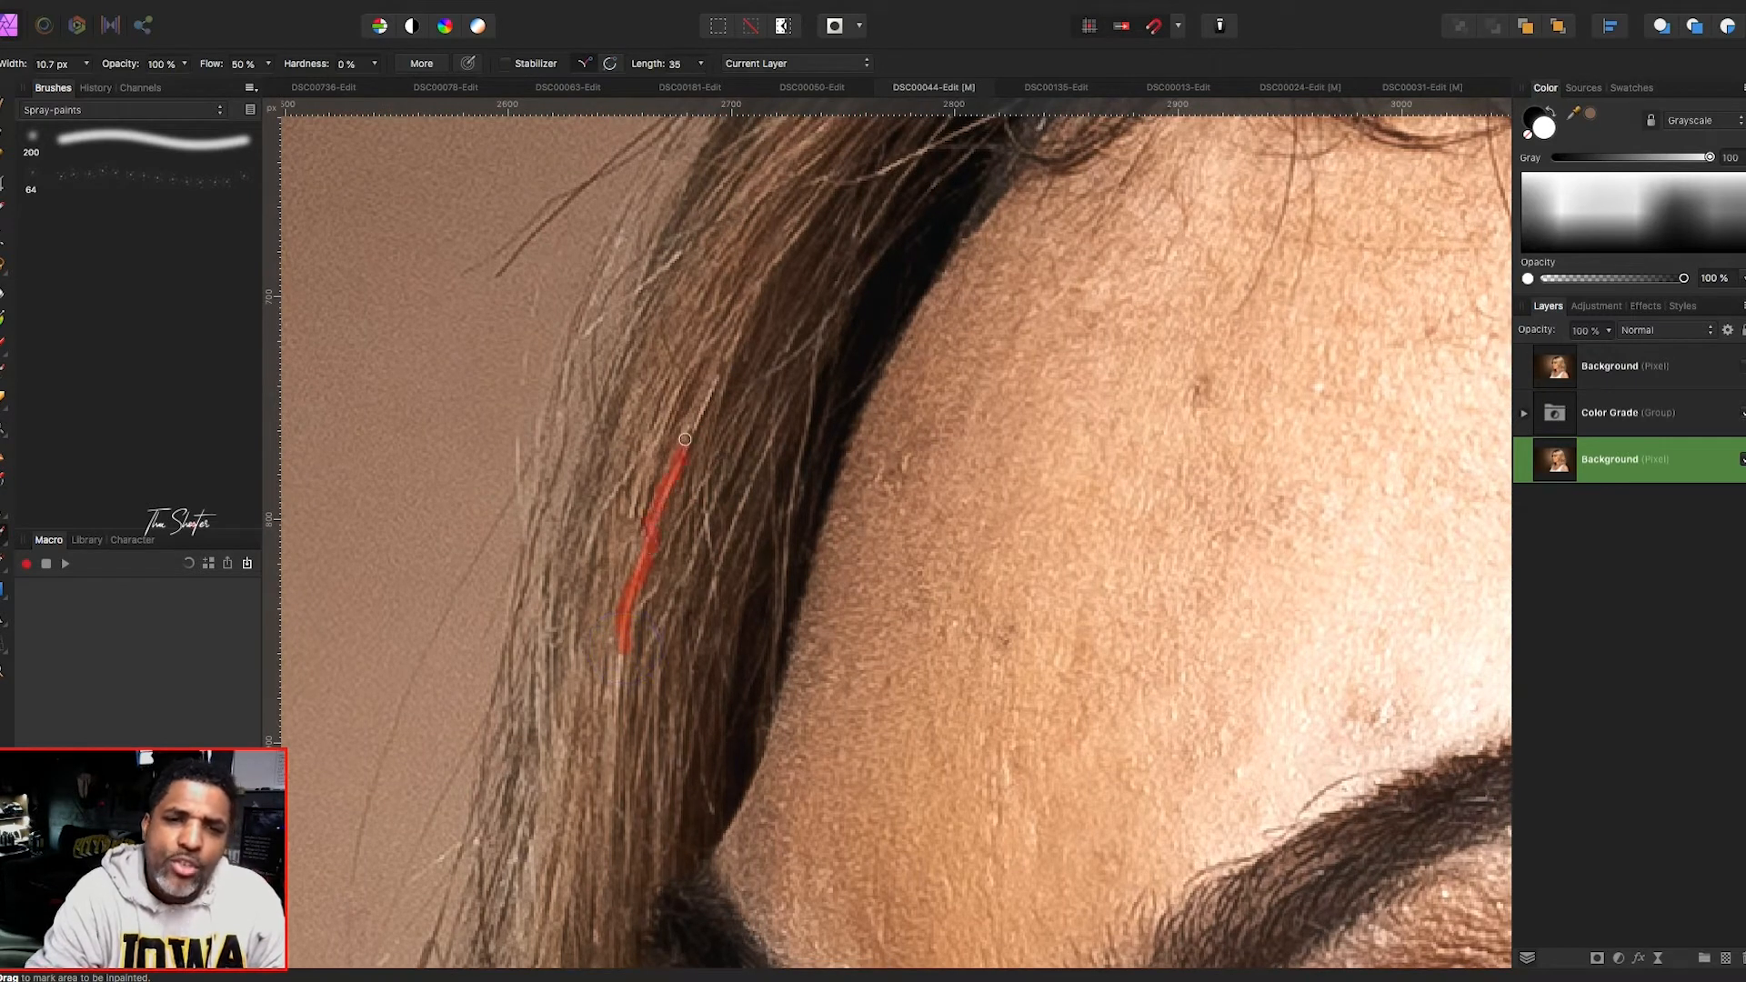
drag(717, 379, 719, 377)
- Inpaint the light strands crossing the brown hair beside the upper forehead, up to the dark gap at the hairline
scroll(615, 603, up, 6)
scroll(615, 603, right, 3)
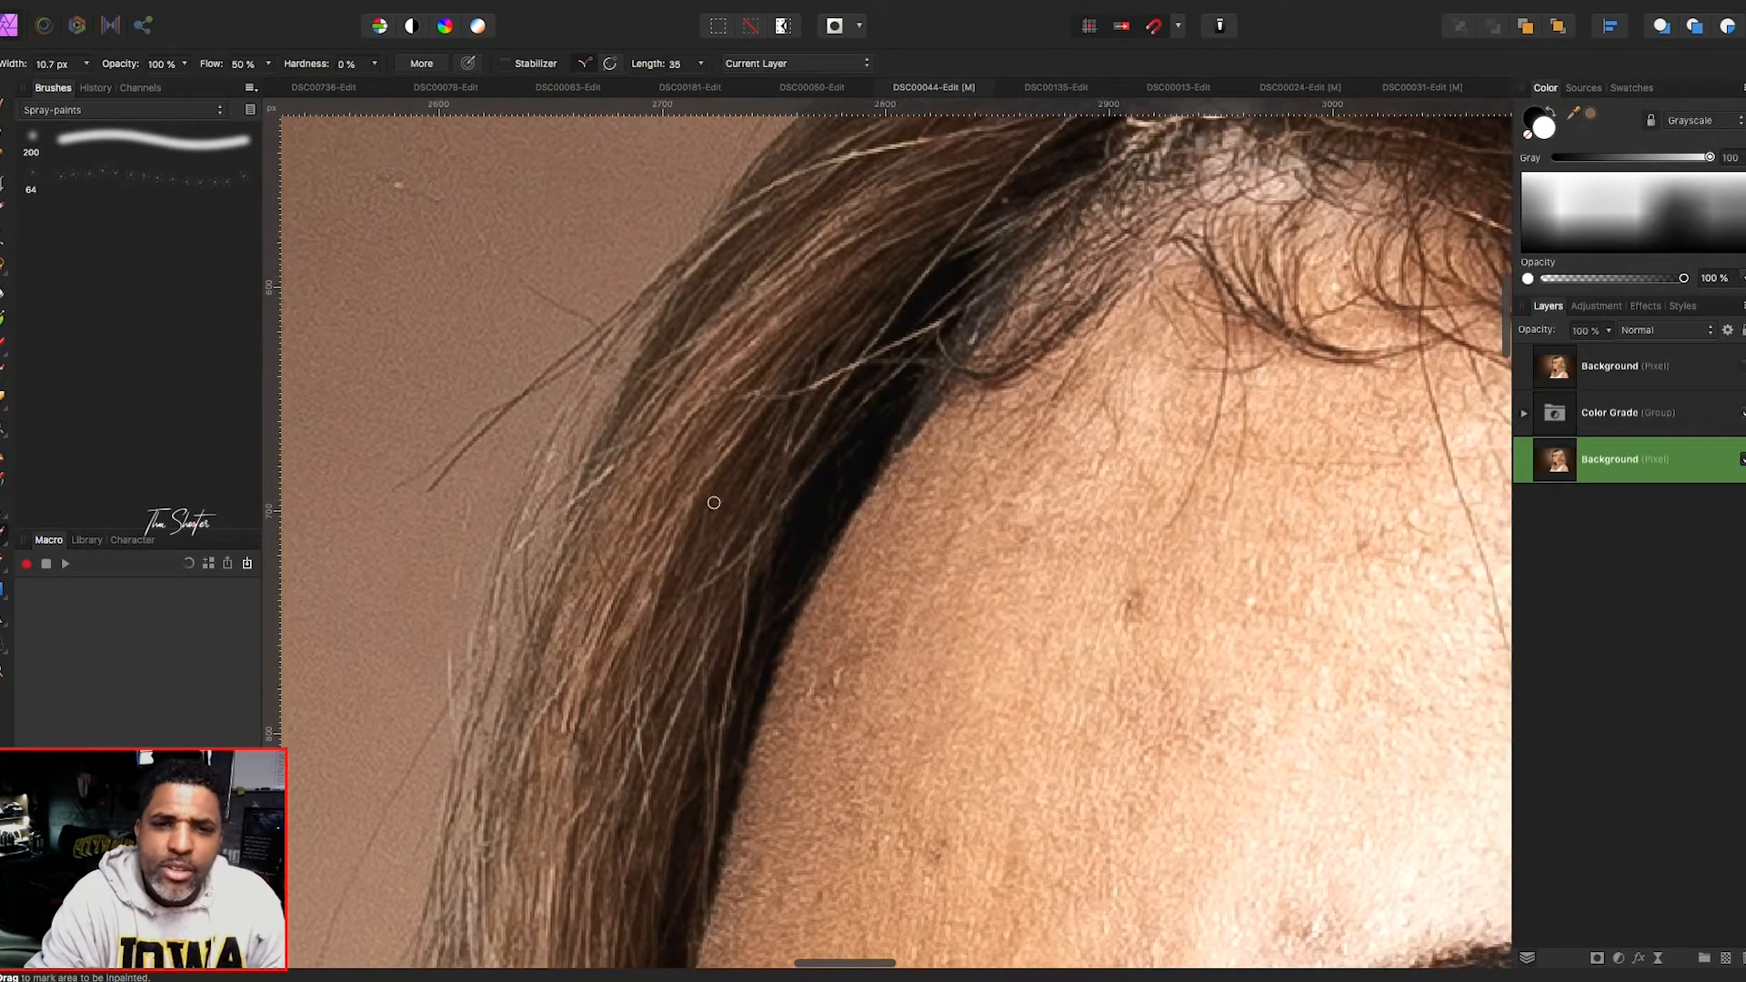
mouse_move(757, 413)
mouse_down()
mouse_move(843, 373)
mouse_move(767, 408)
mouse_up()
drag(631, 450, 484, 566)
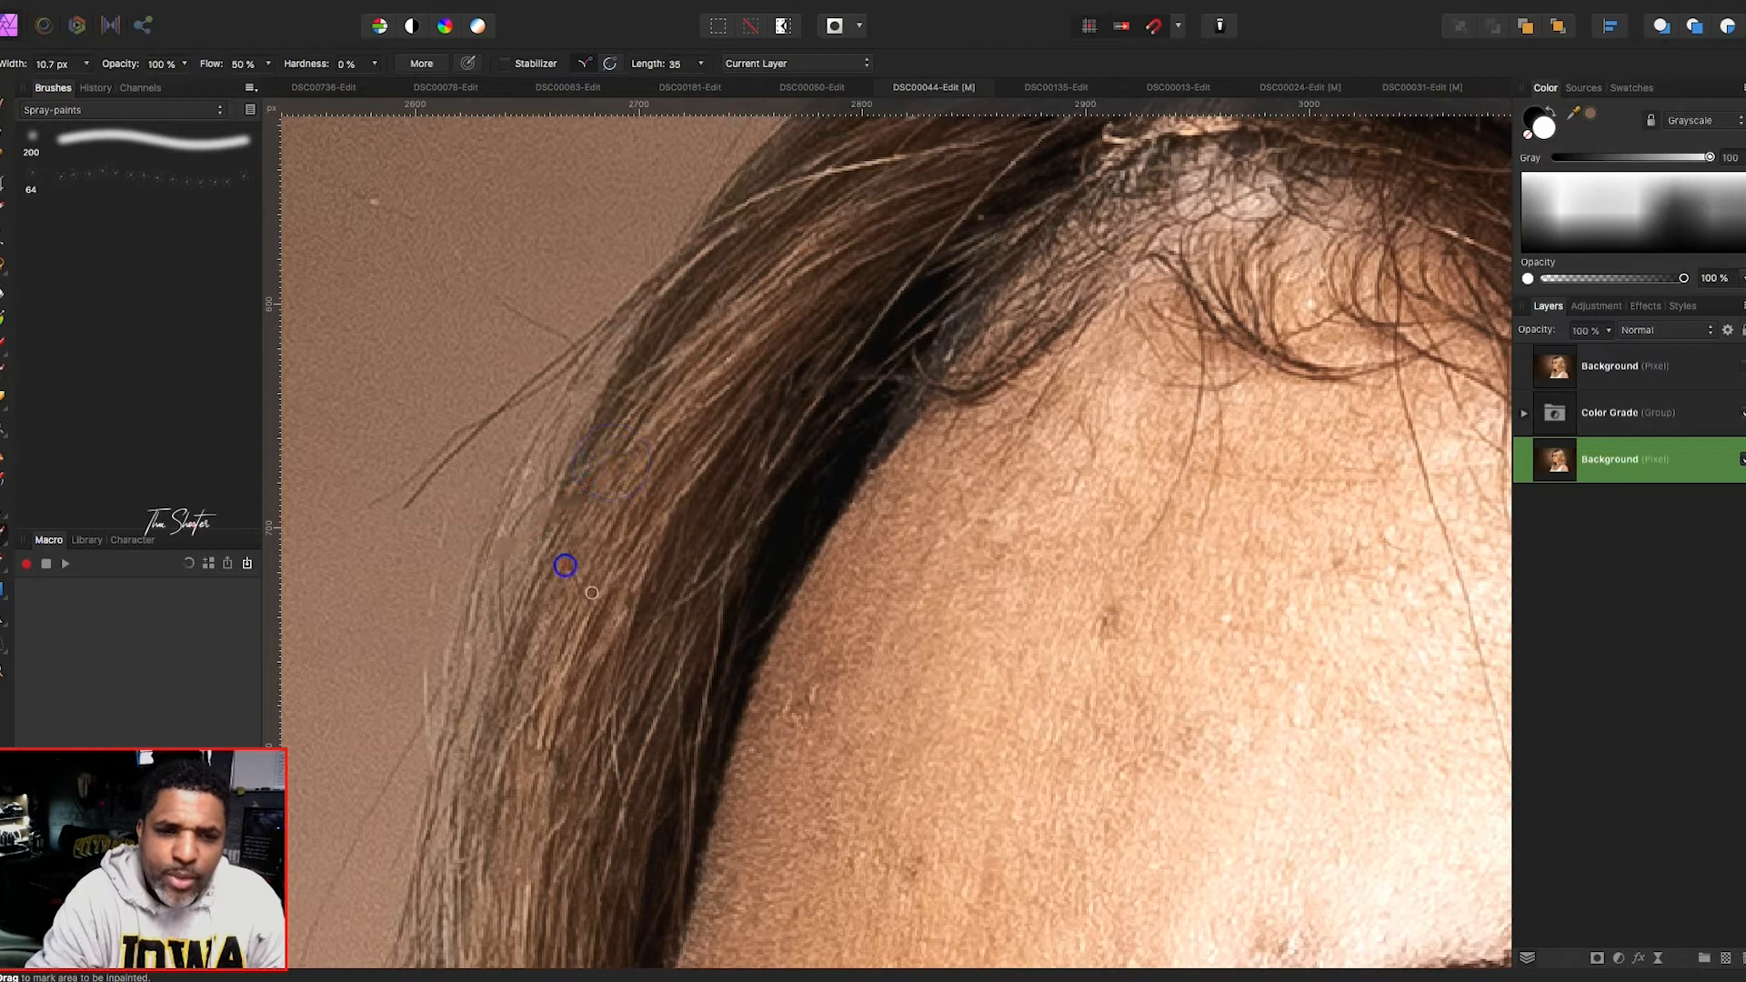
scroll(567, 564, up, 3)
scroll(567, 565, right, 2)
drag(653, 628, 627, 657)
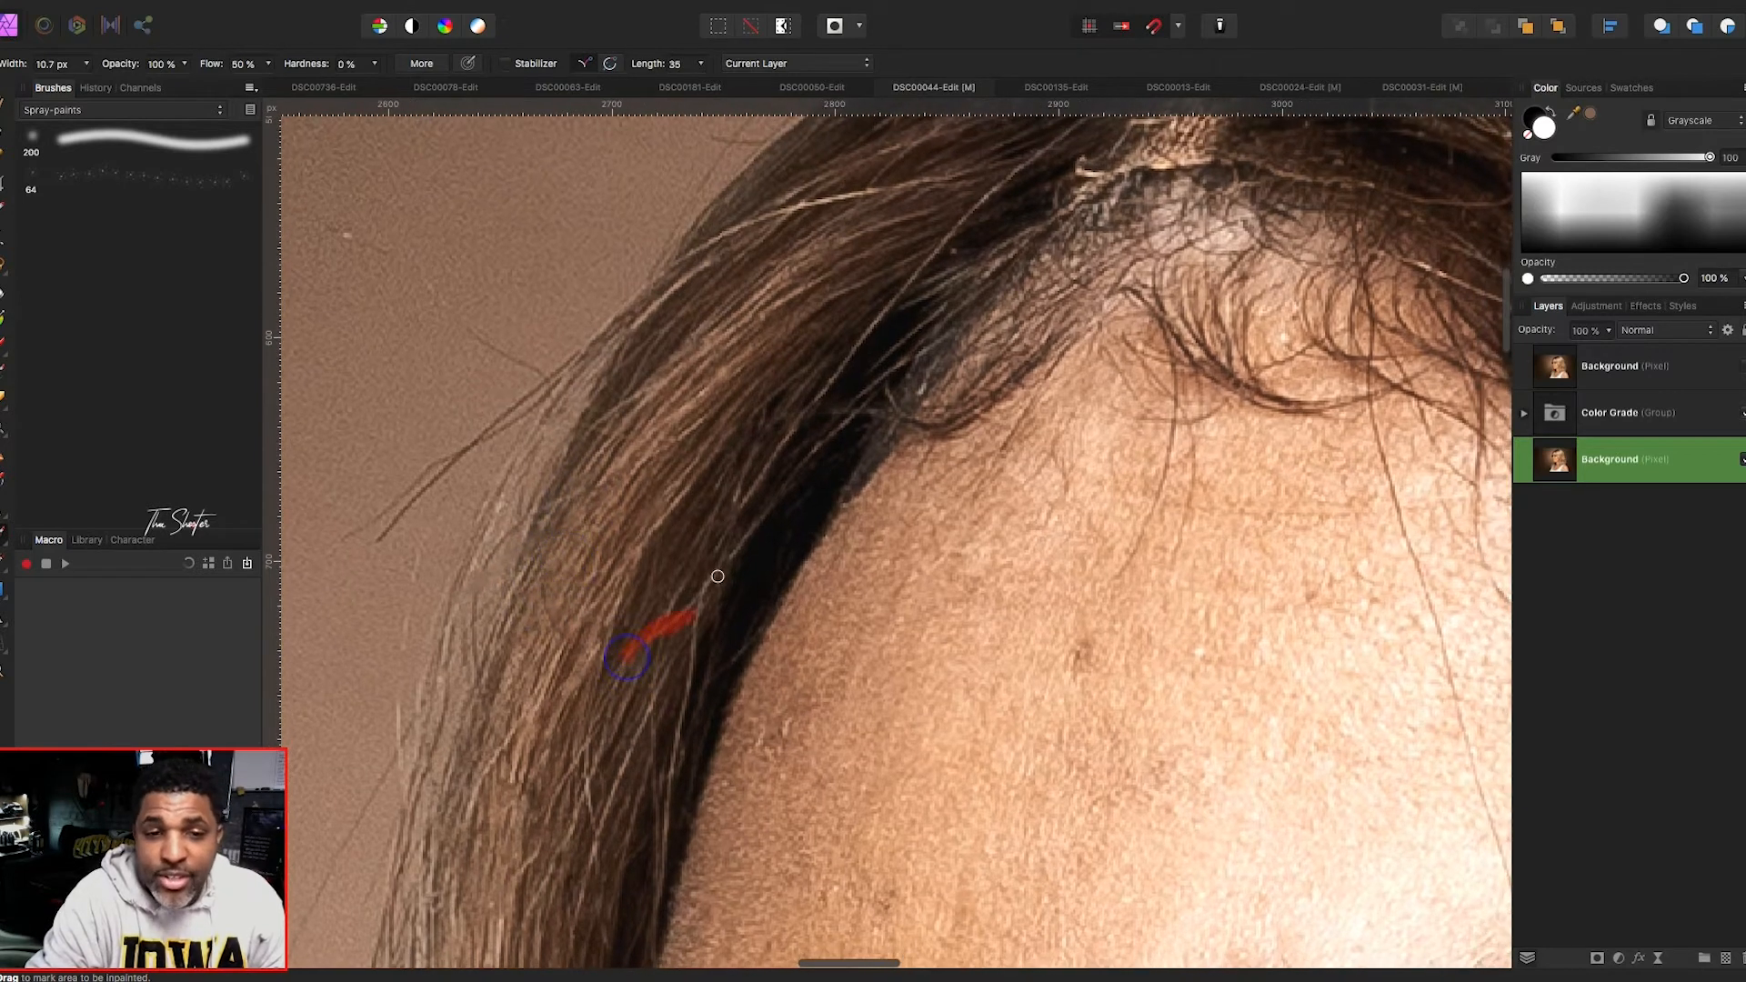
- Inpaint the light strand near the hair's outer edge and the long diagonal strand crossing the dark gap beside the hairline
scroll(725, 409, up, 3)
scroll(725, 409, right, 3)
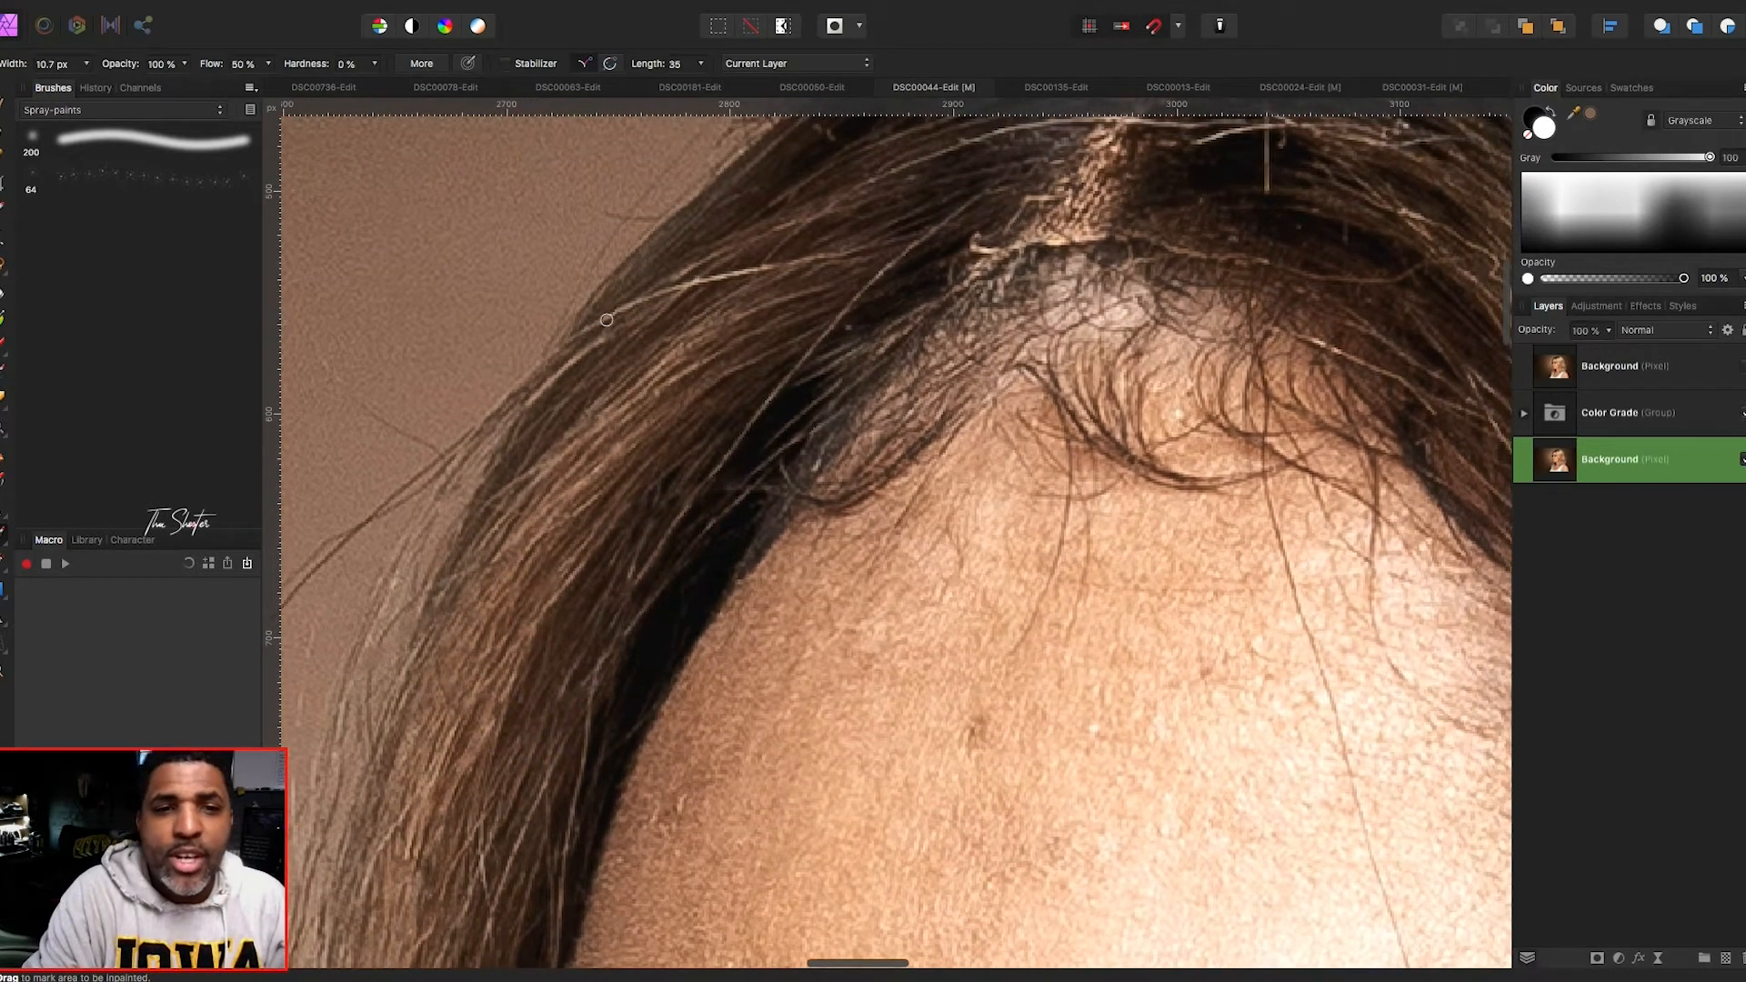
drag(650, 301, 777, 271)
scroll(761, 305, up, 1)
scroll(760, 305, right, 1)
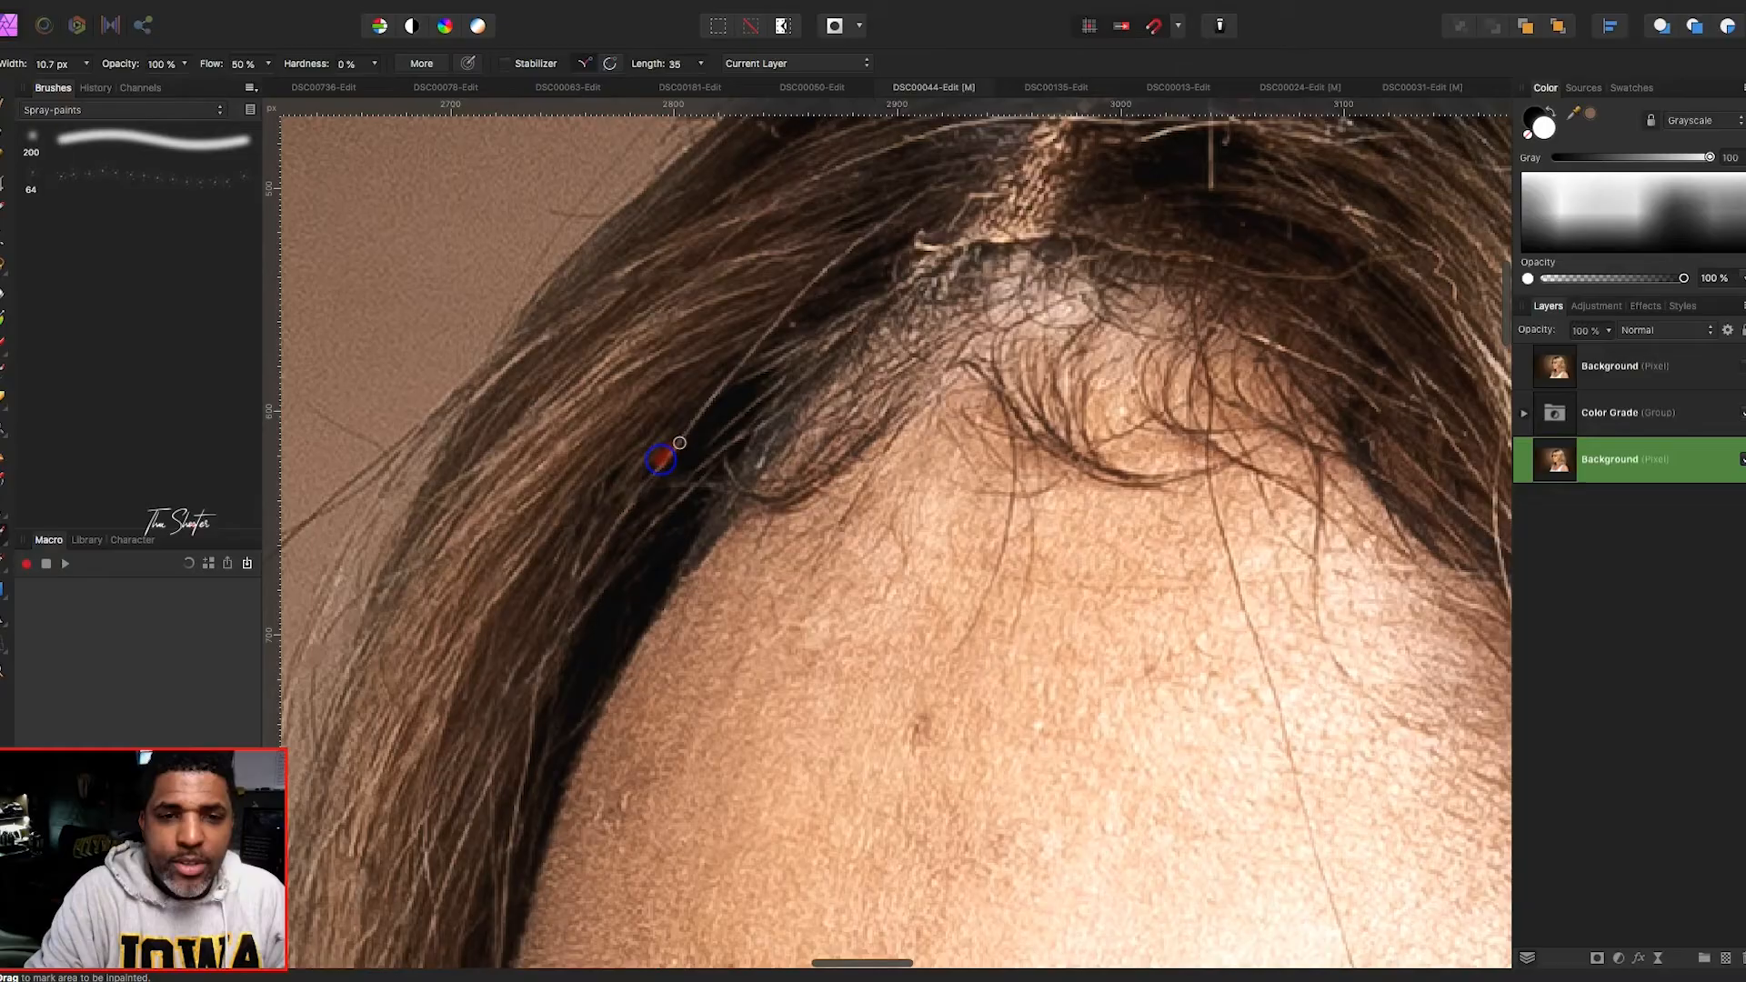
drag(679, 443, 713, 401)
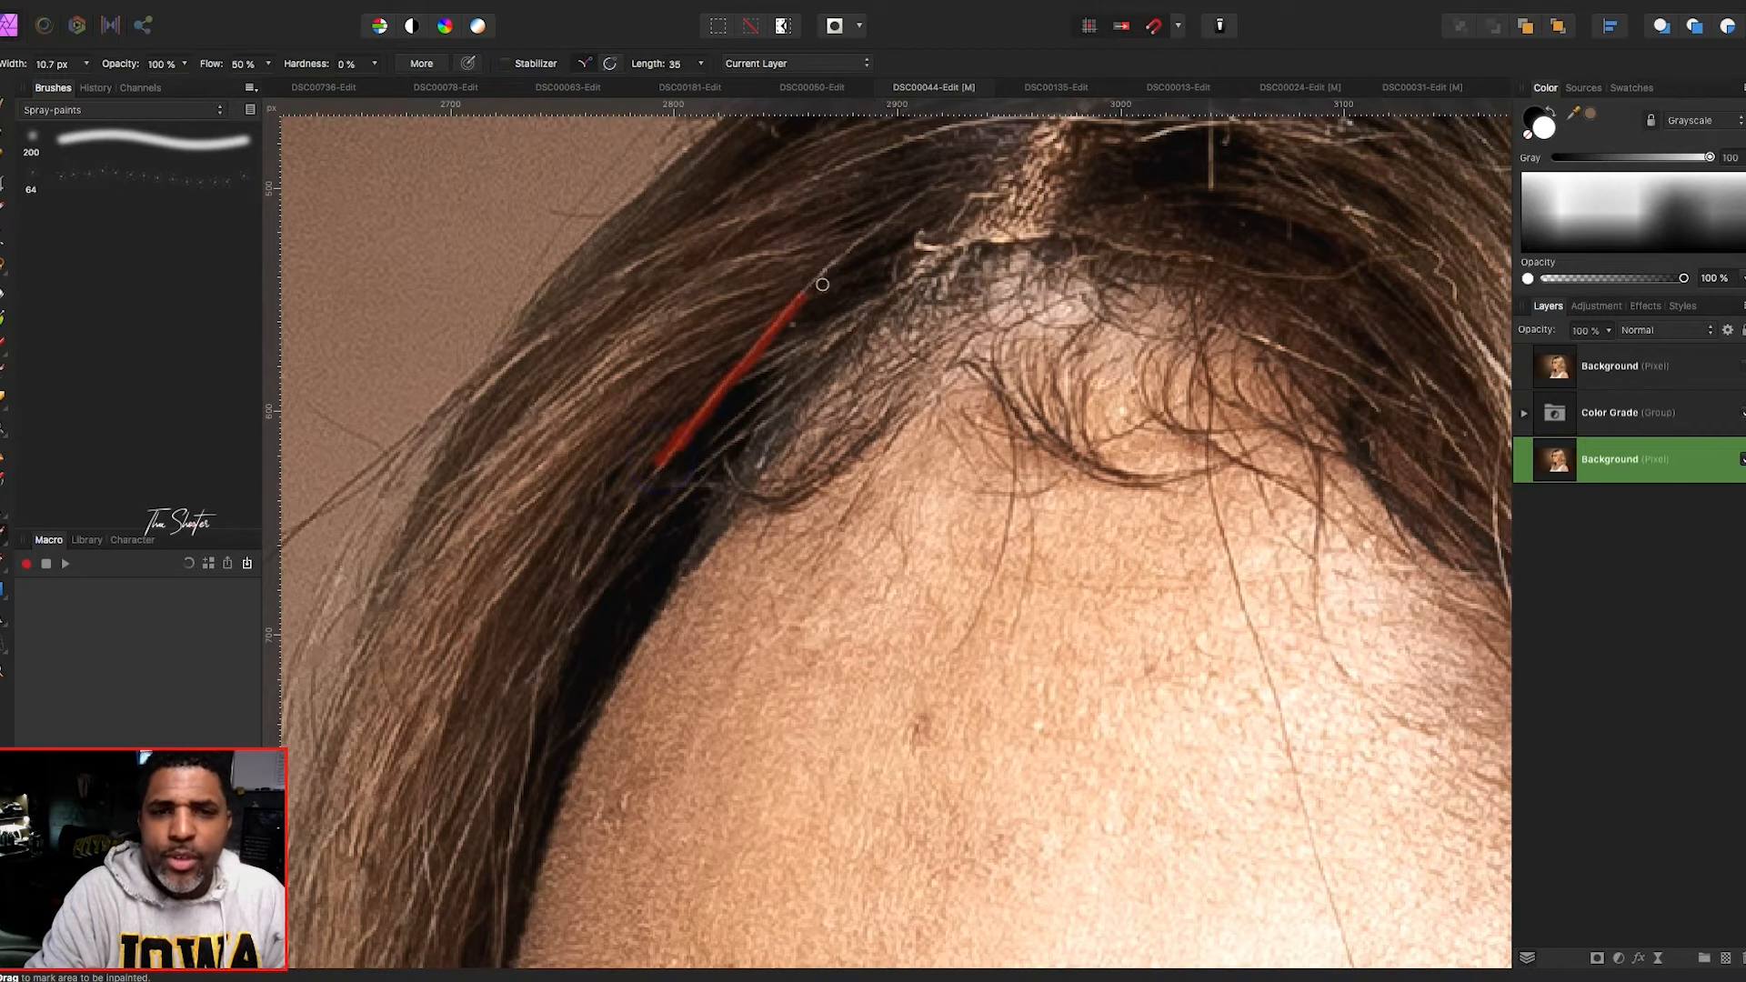
drag(811, 280, 657, 466)
- Inpaint the stray light hairs over the dark hair between the hairline and the front of the part
scroll(576, 600, right, 3)
scroll(576, 600, up, 1)
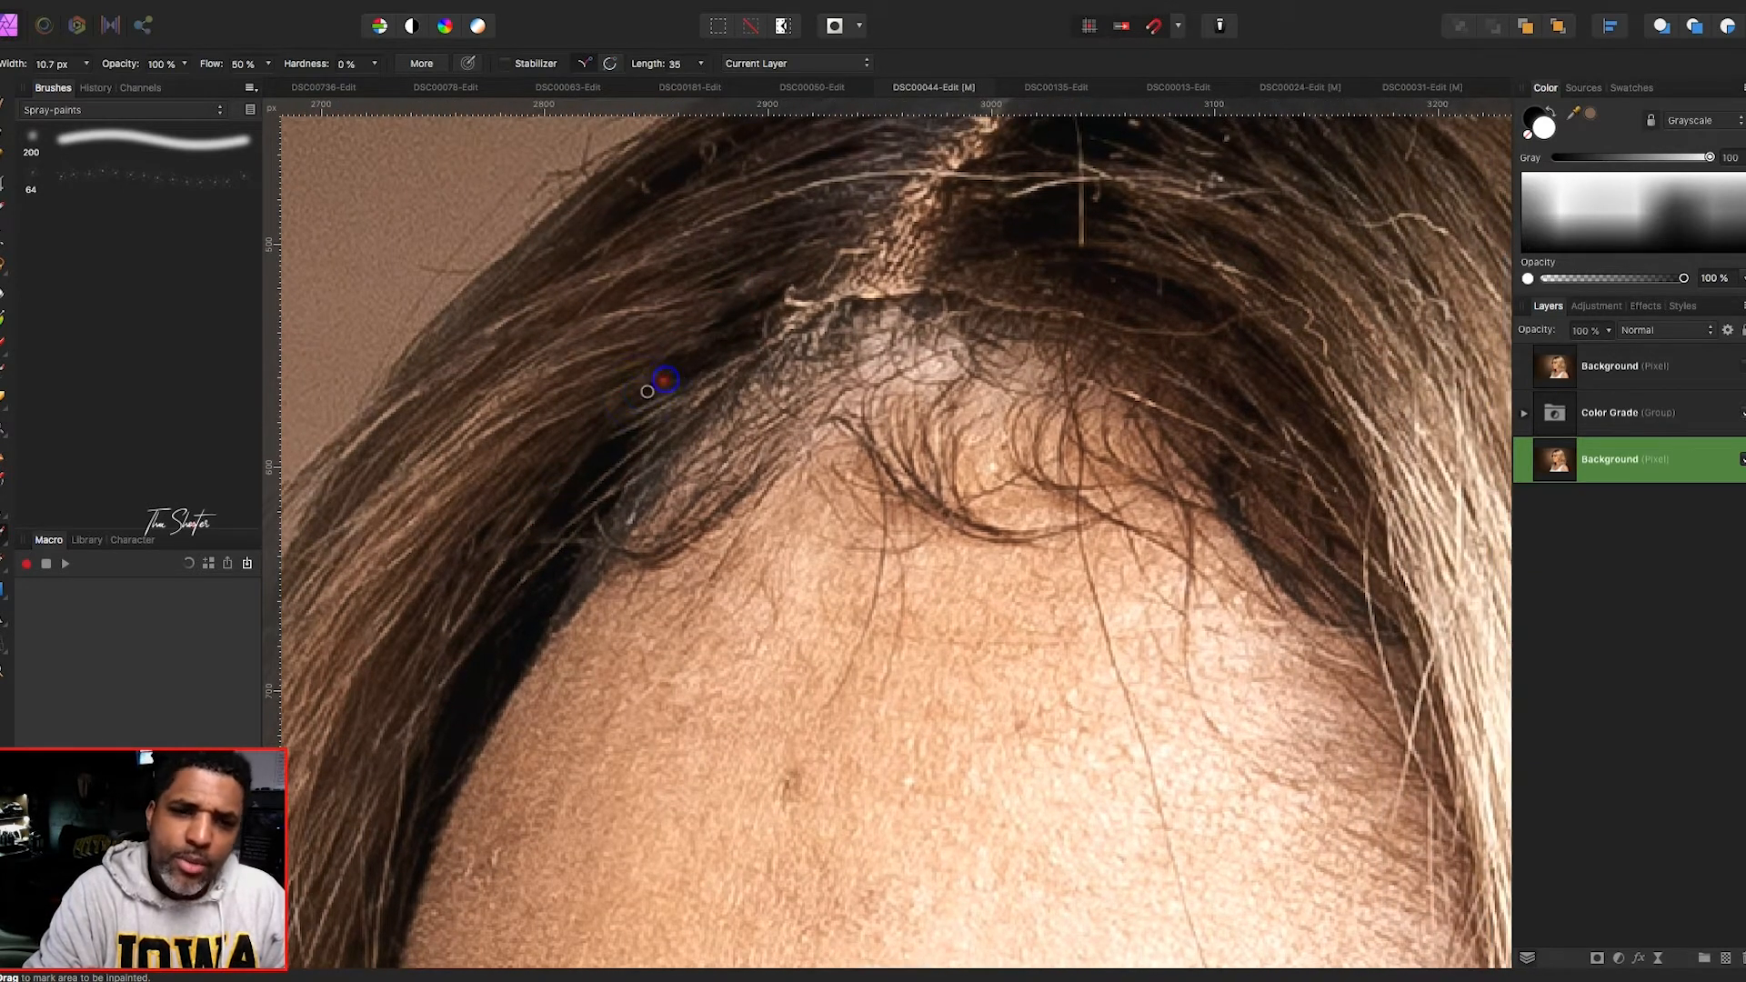
scroll(636, 409, up, 2)
scroll(637, 409, right, 2)
scroll(737, 468, up, 2)
scroll(736, 469, right, 1)
drag(705, 321, 837, 292)
scroll(779, 294, up, 3)
scroll(778, 294, right, 2)
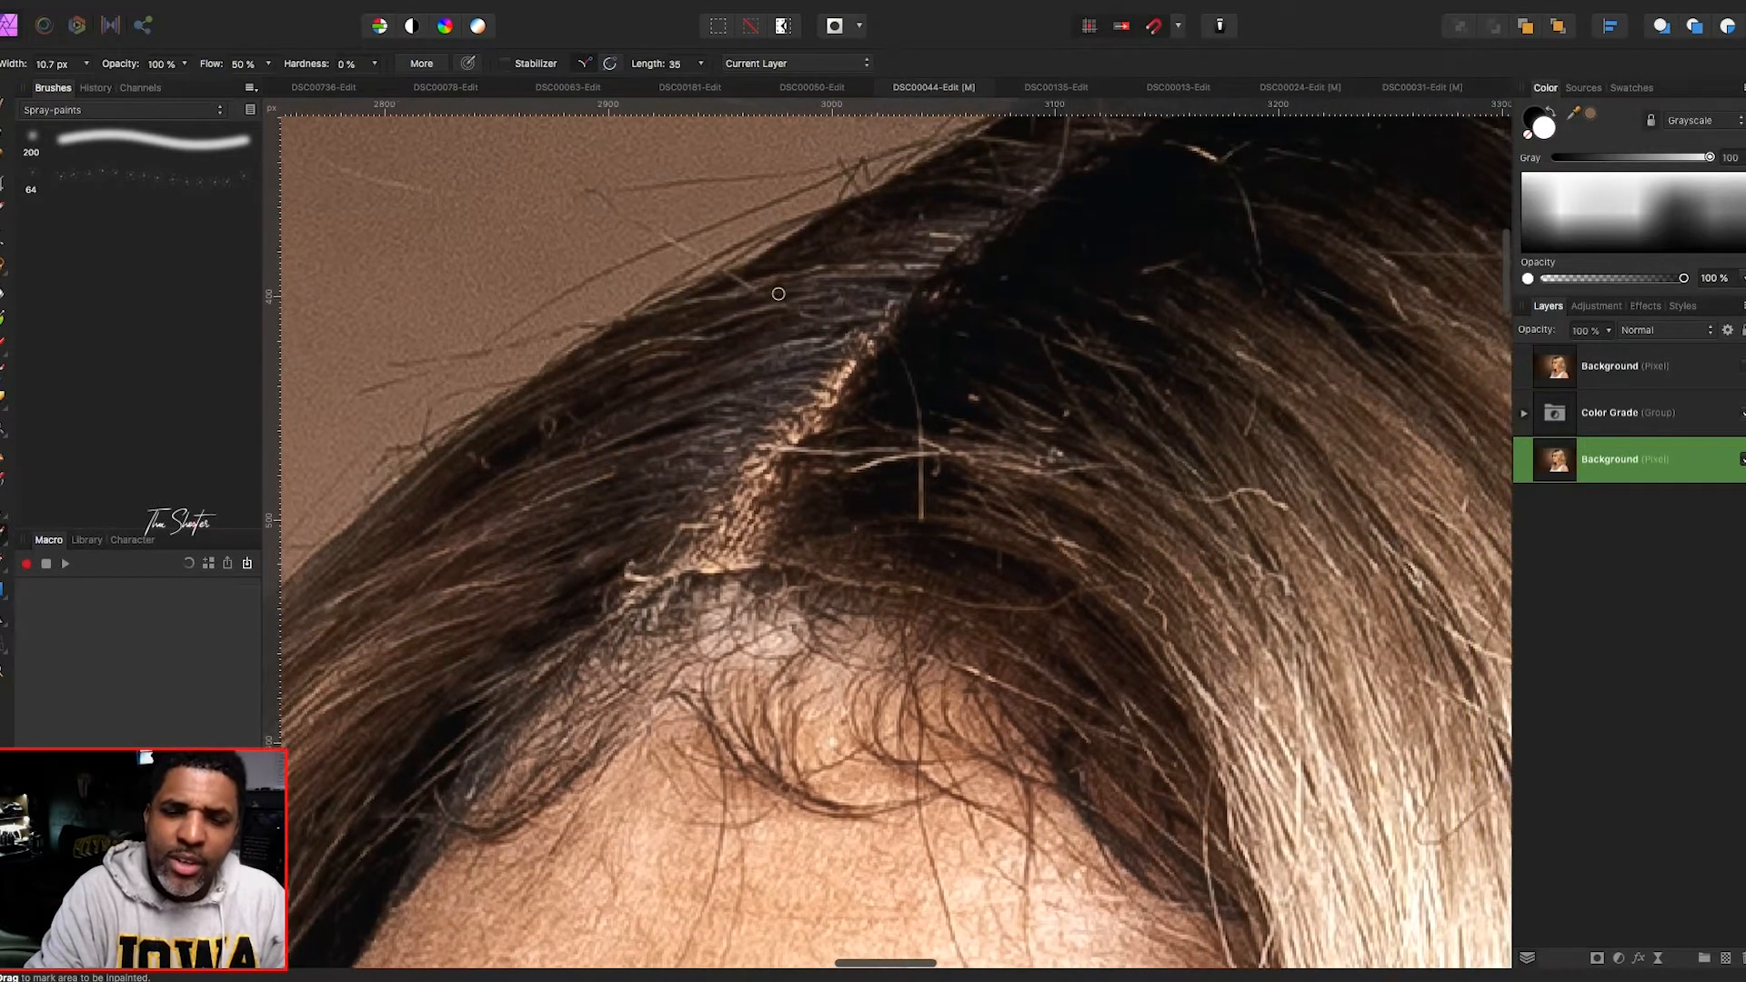
- Inpaint the small light loop of hair at the forehead end of the part
scroll(779, 294, down, 3)
scroll(778, 294, left, 1)
drag(728, 476, 685, 492)
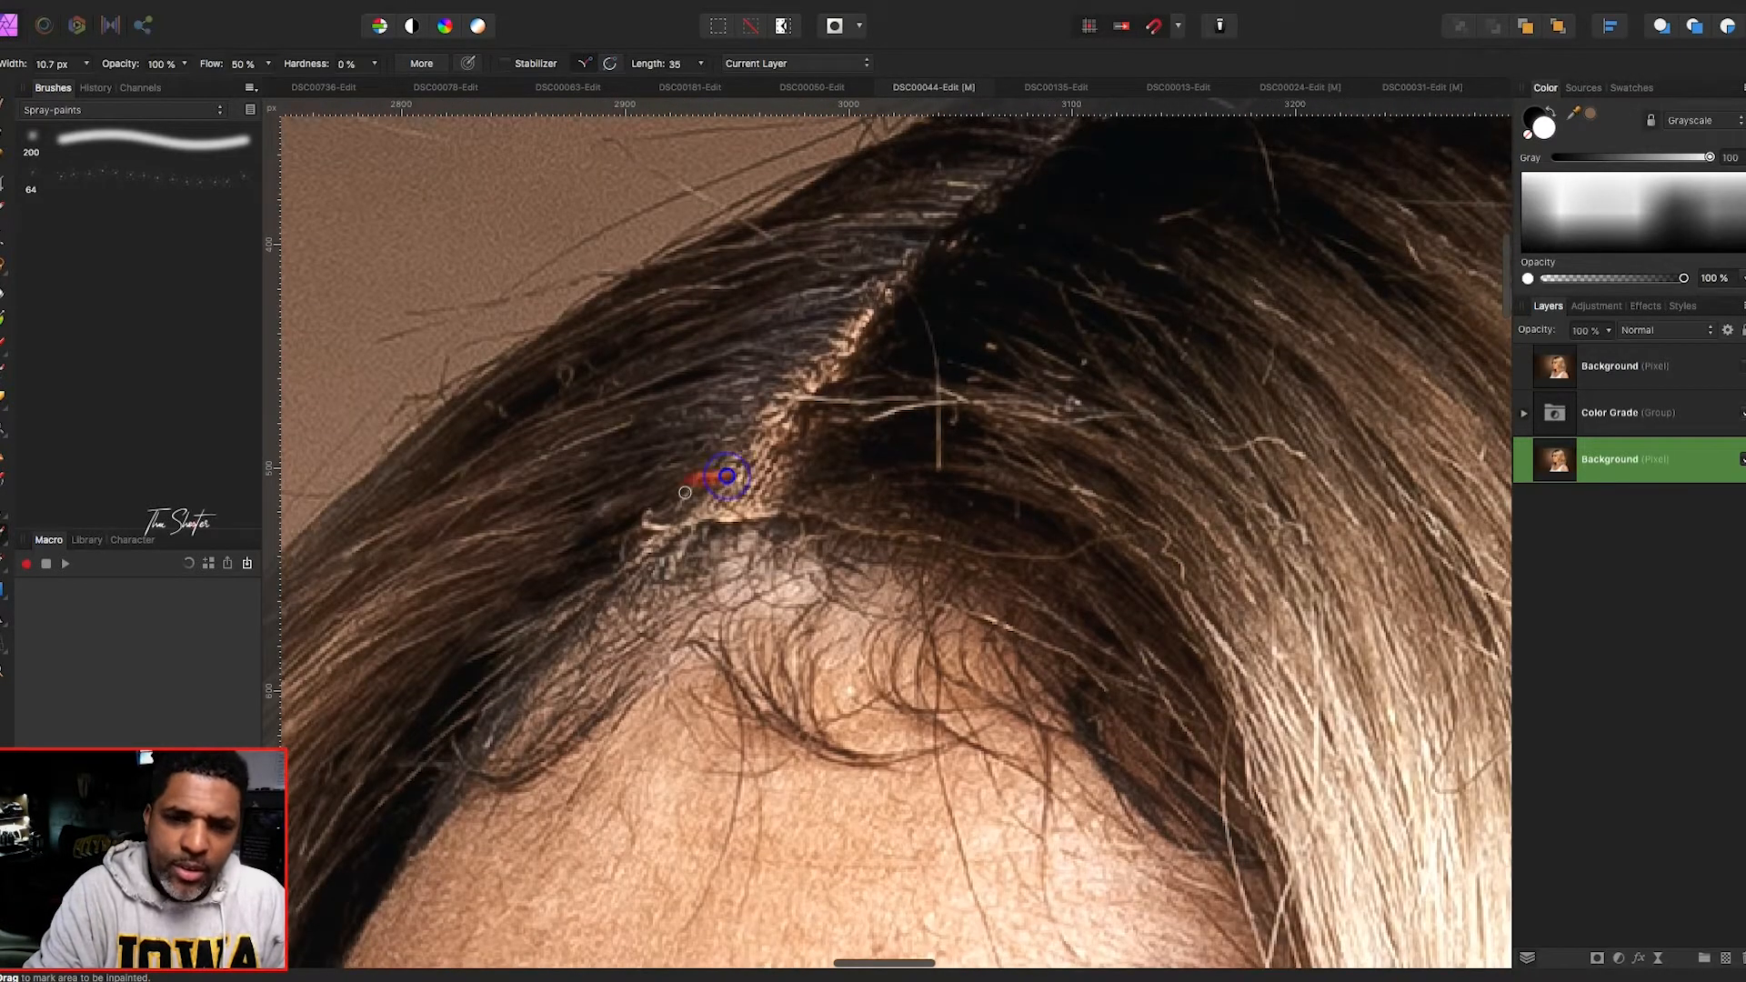
scroll(661, 531, down, 1)
- Inpaint the short light hairs standing across the dark hair along the upper end of the part and the crown
scroll(706, 519, up, 3)
scroll(705, 518, right, 1)
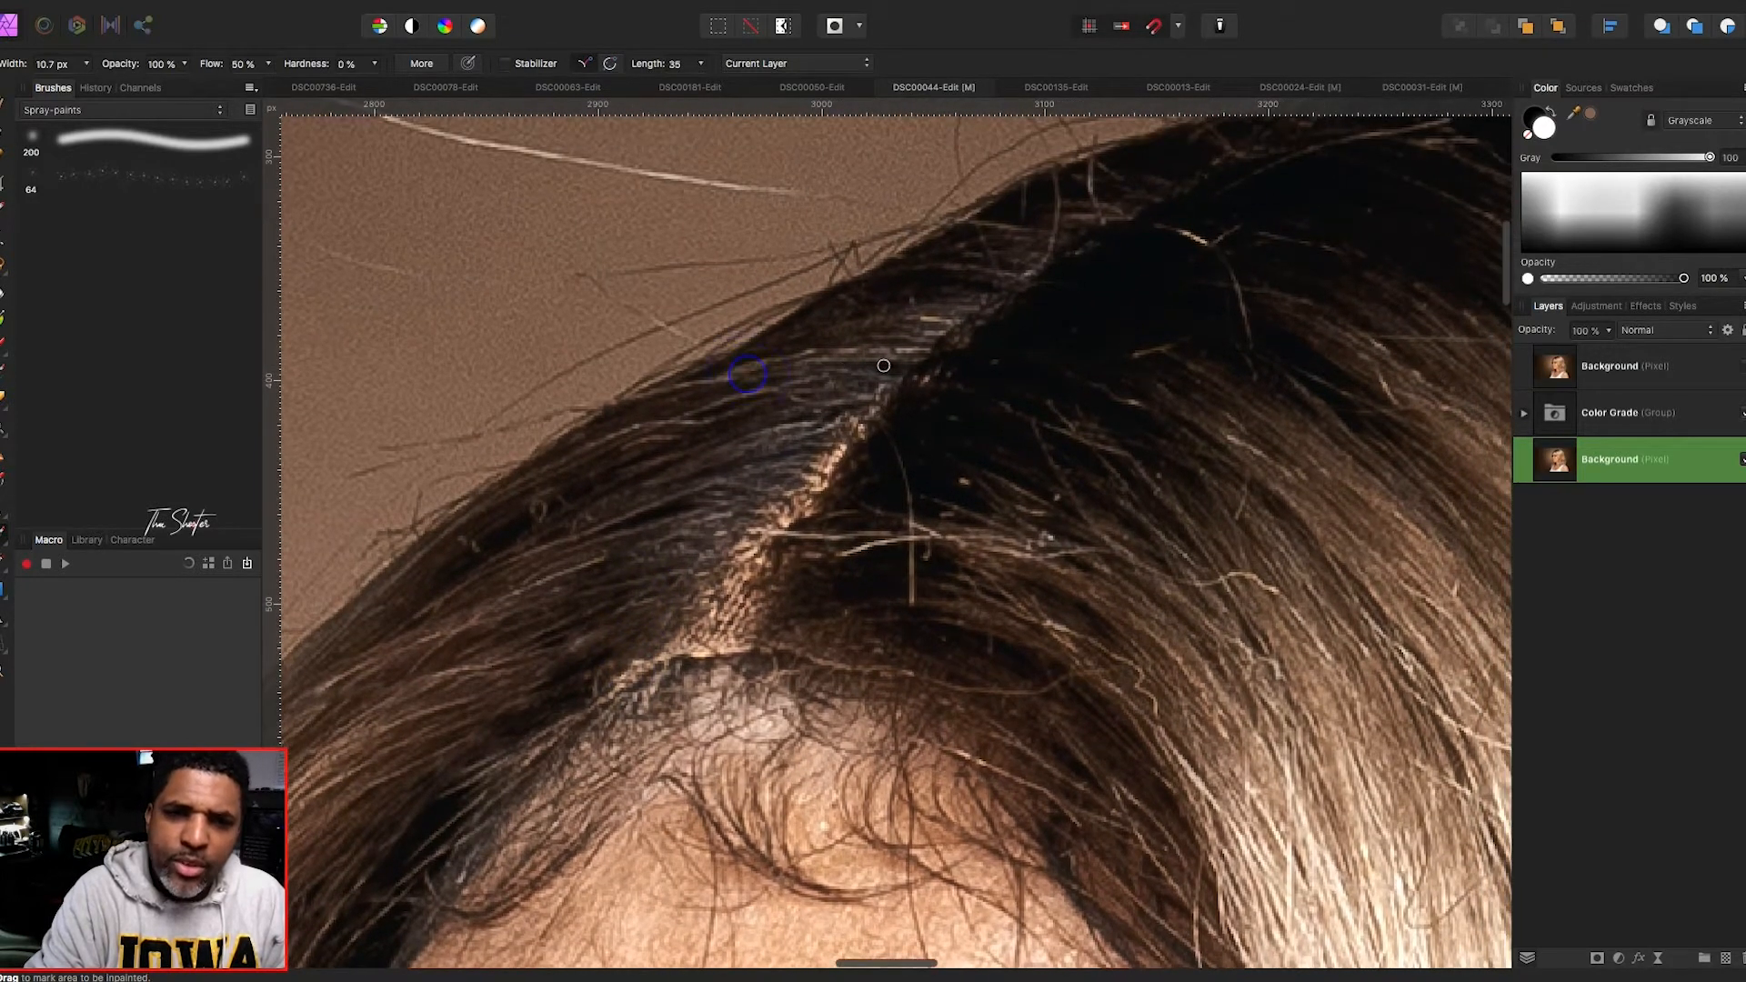
scroll(974, 311, up, 1)
scroll(974, 310, right, 1)
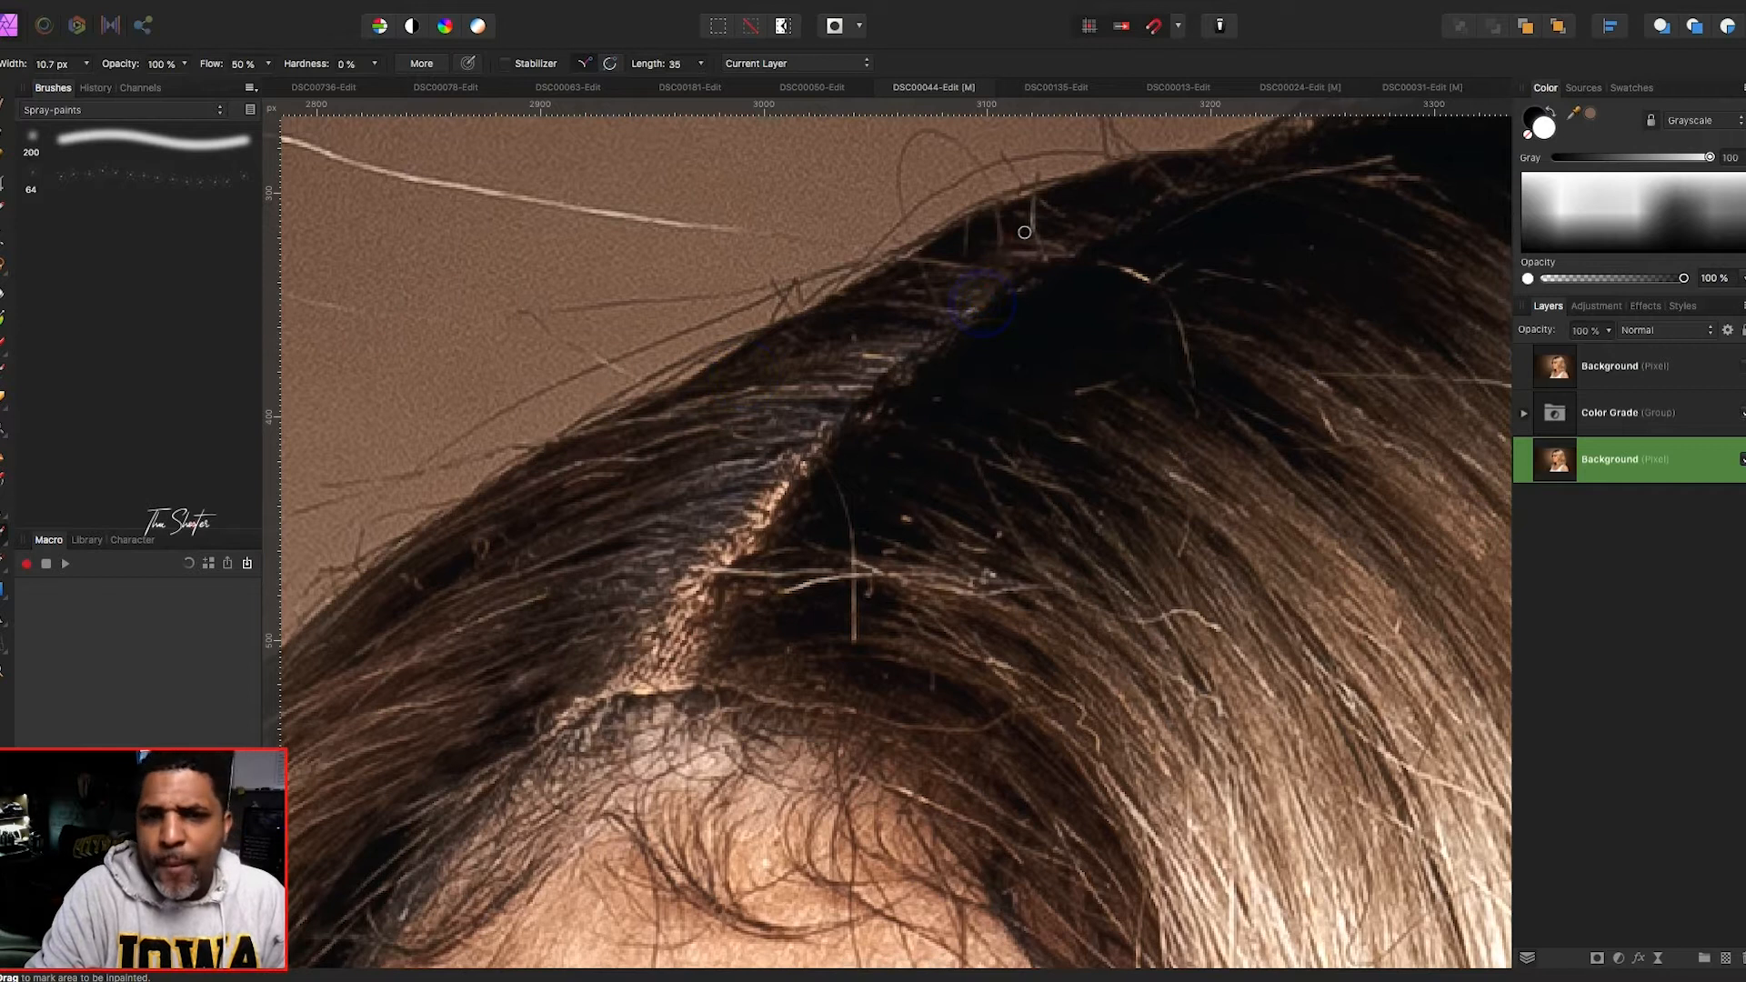
mouse_move(969, 231)
mouse_down()
mouse_move(943, 288)
mouse_move(921, 261)
mouse_up()
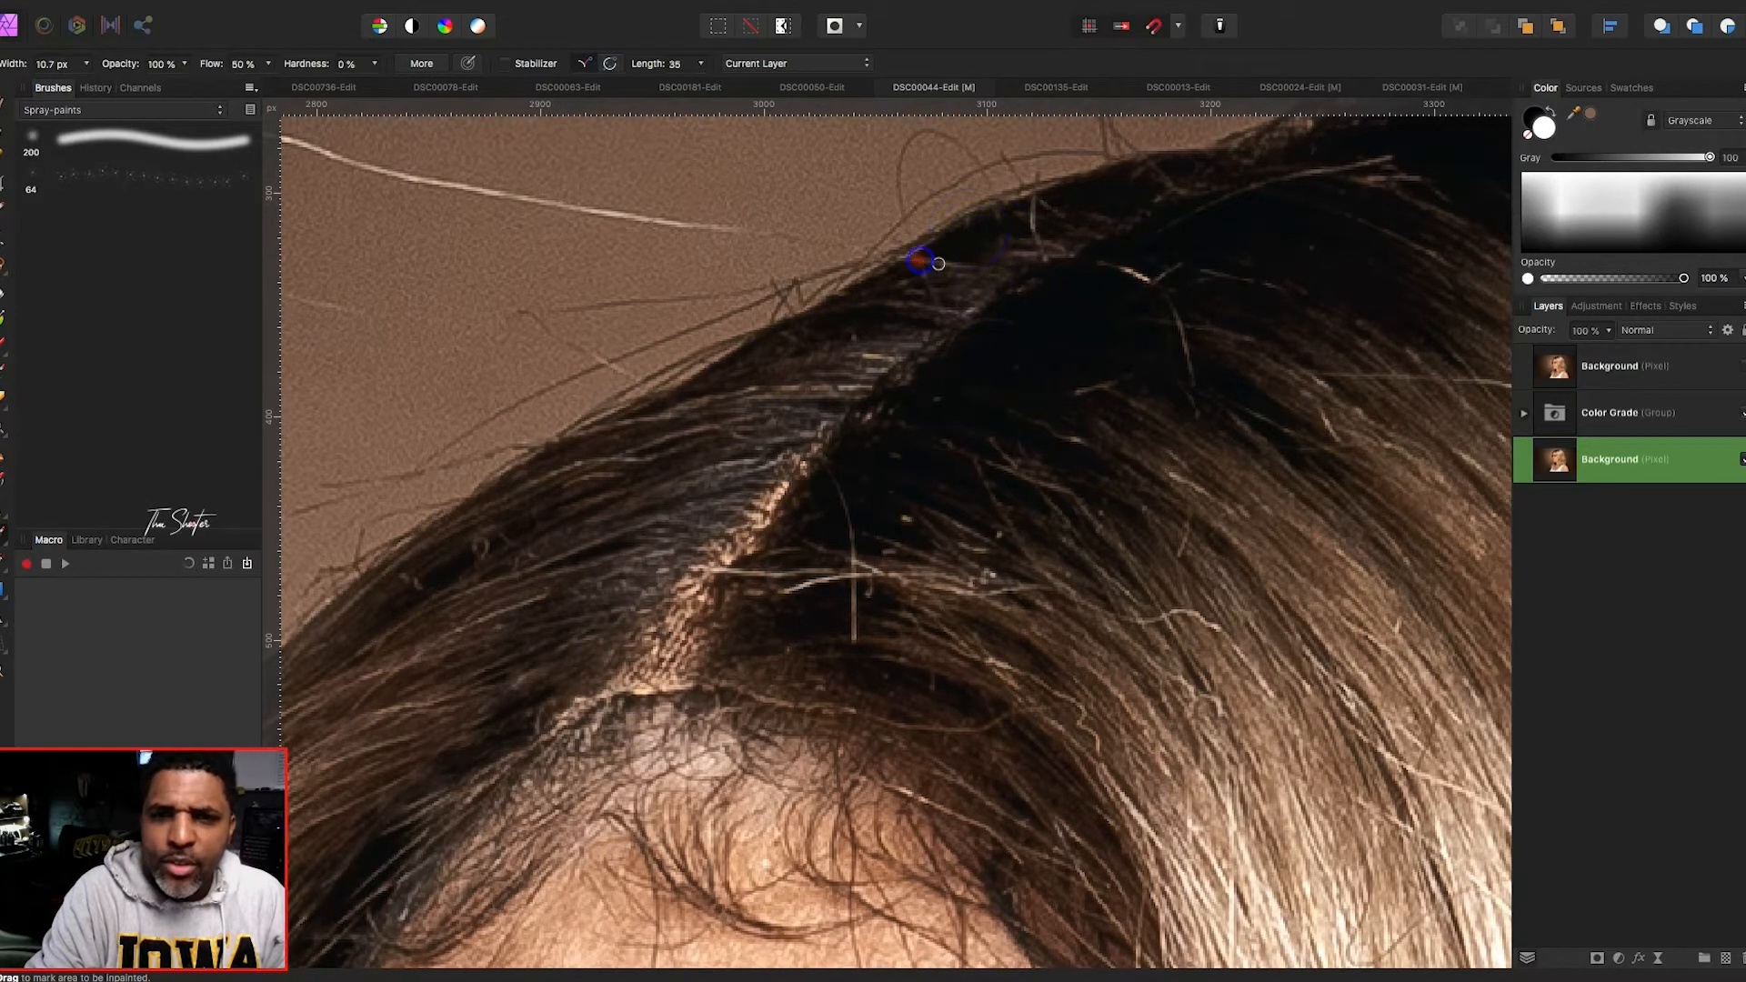
mouse_move(1022, 211)
mouse_down()
mouse_move(1040, 255)
mouse_move(1027, 193)
mouse_up()
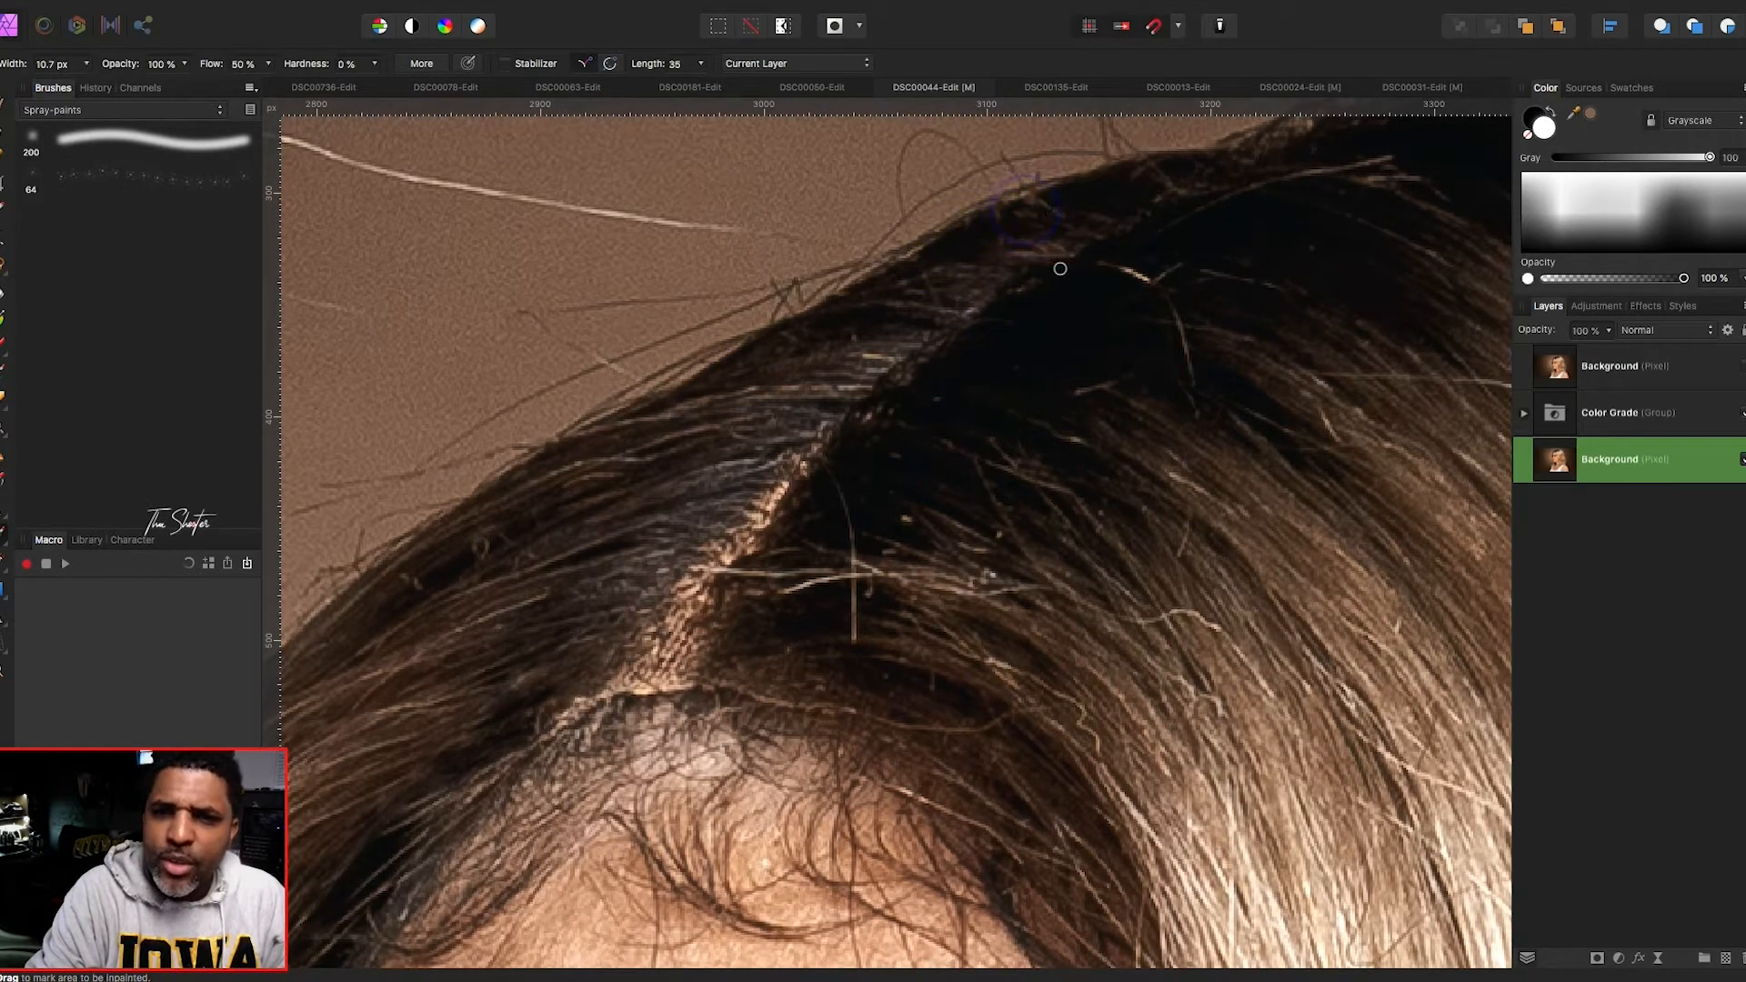
scroll(1060, 266, up, 2)
drag(1006, 294, 983, 288)
drag(1098, 244, 1121, 260)
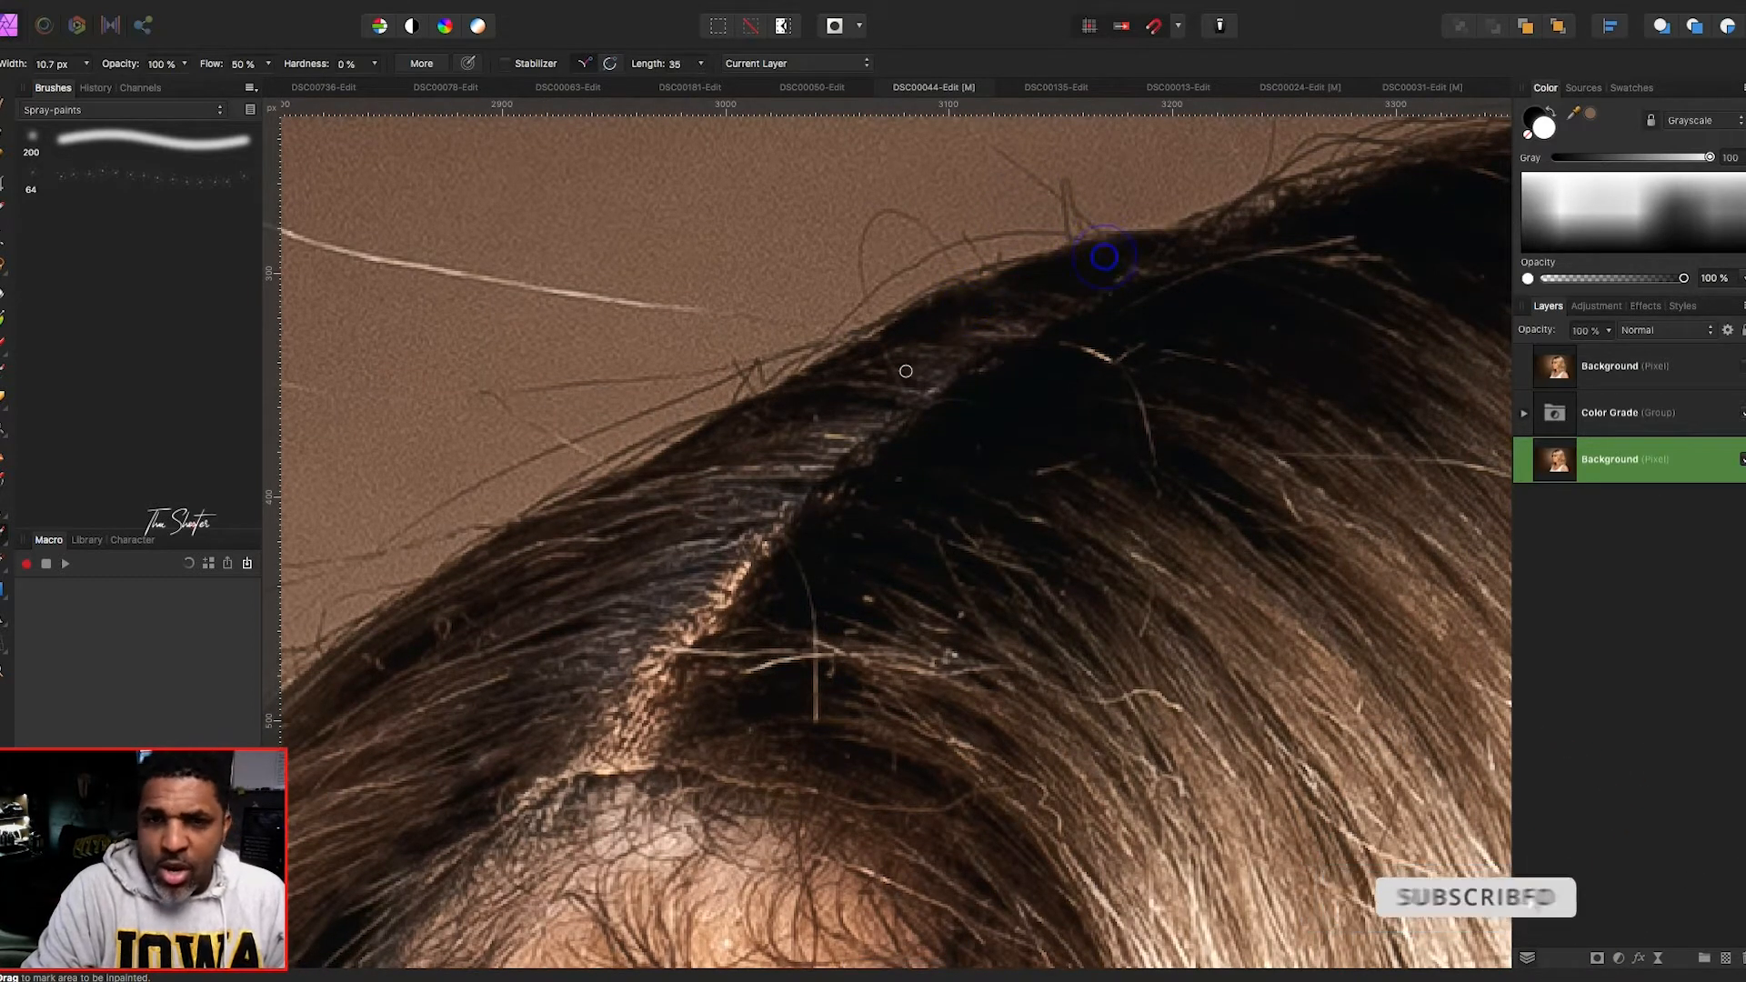
drag(896, 348, 894, 364)
- Inpaint the stray hairs beside the middle of the part and the small curls near the dark hair's outer edge
scroll(722, 497, down, 2)
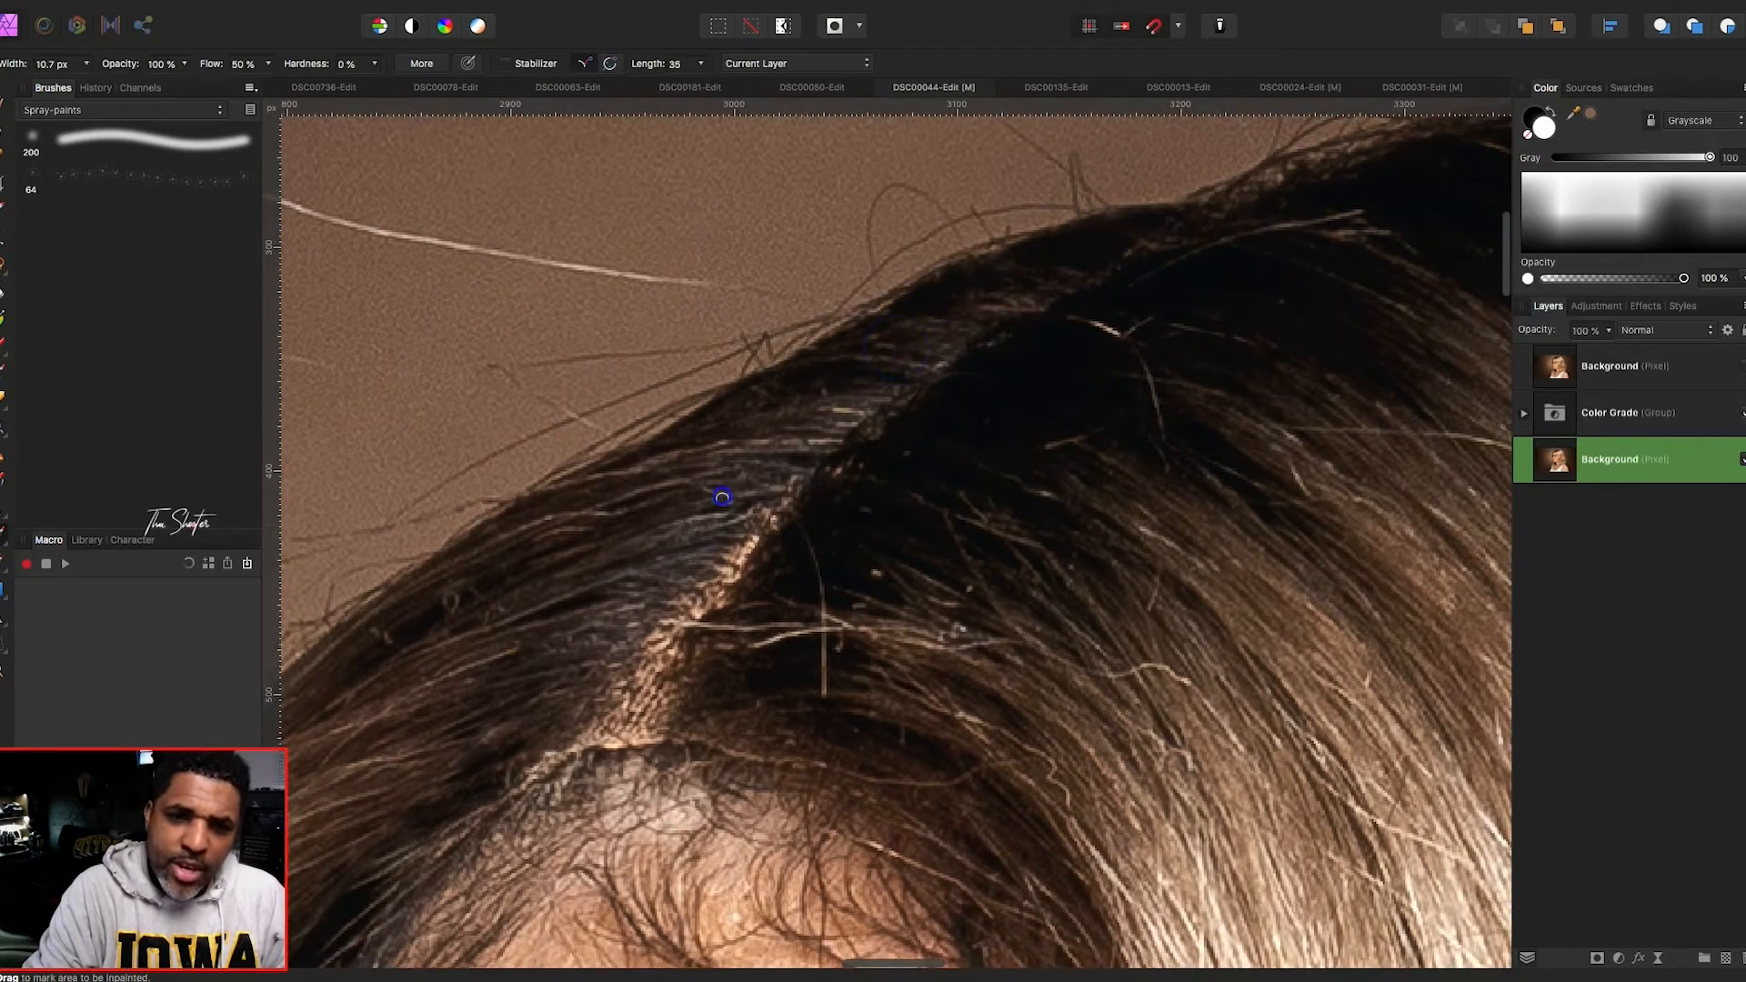
drag(685, 474, 636, 461)
scroll(464, 604, left, 2)
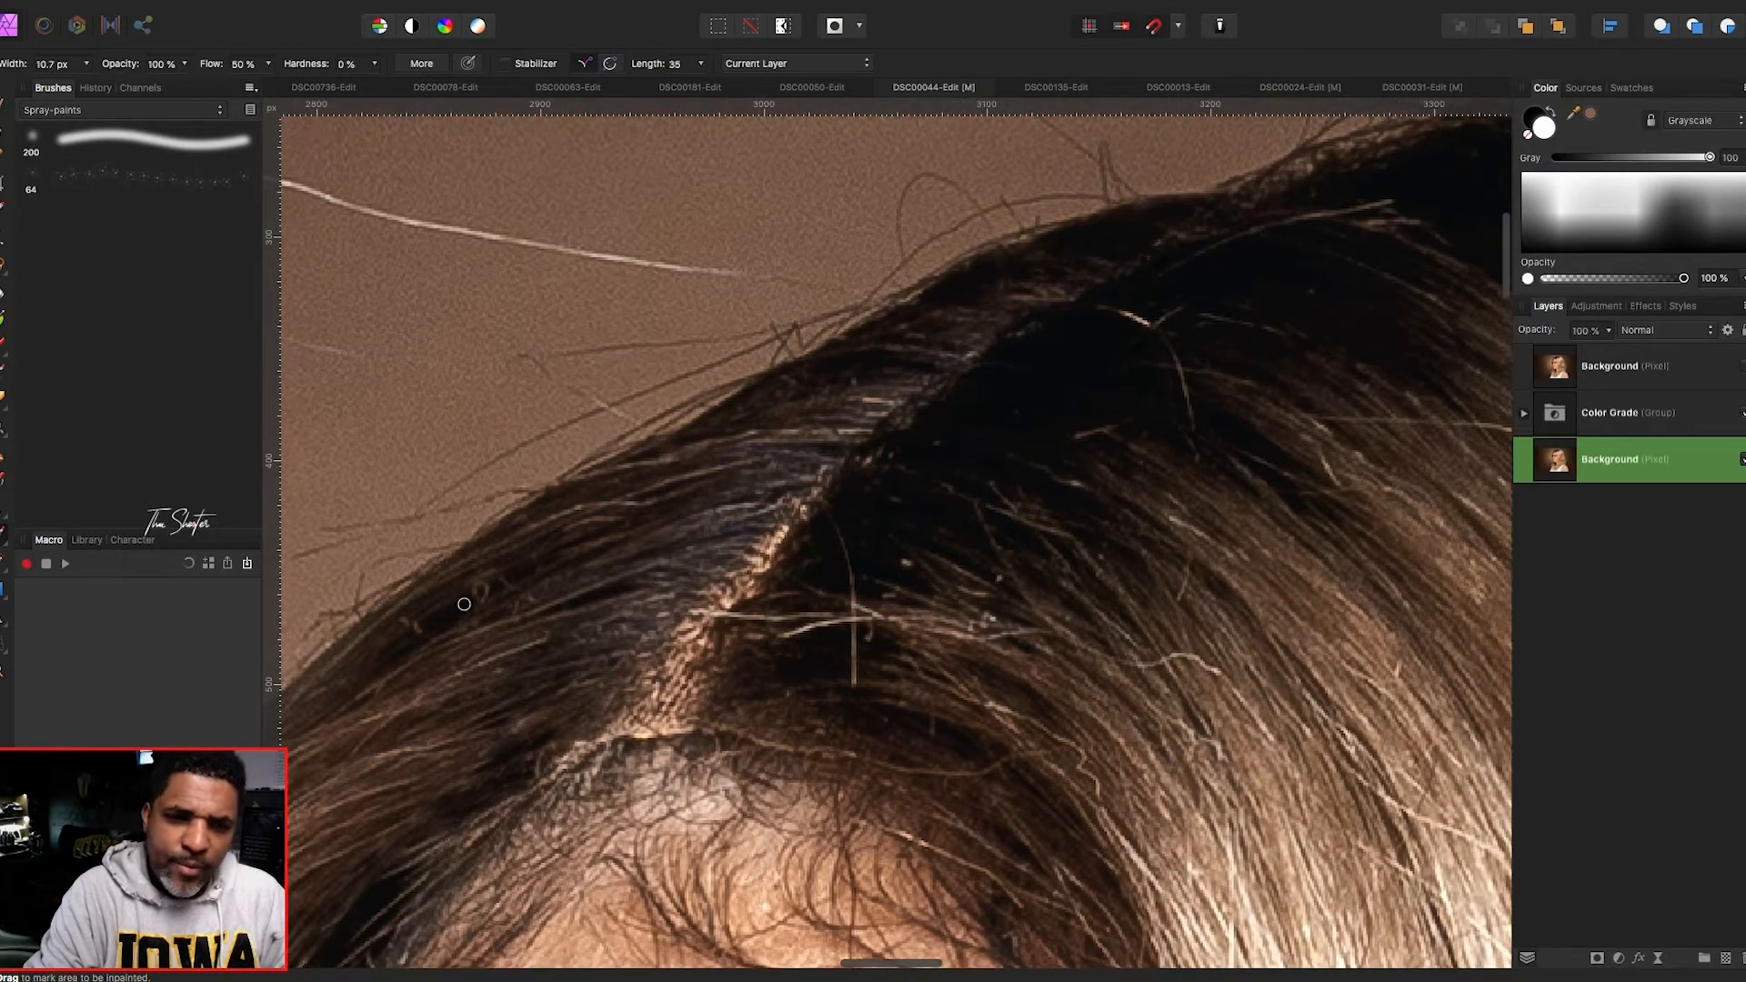
click(508, 582)
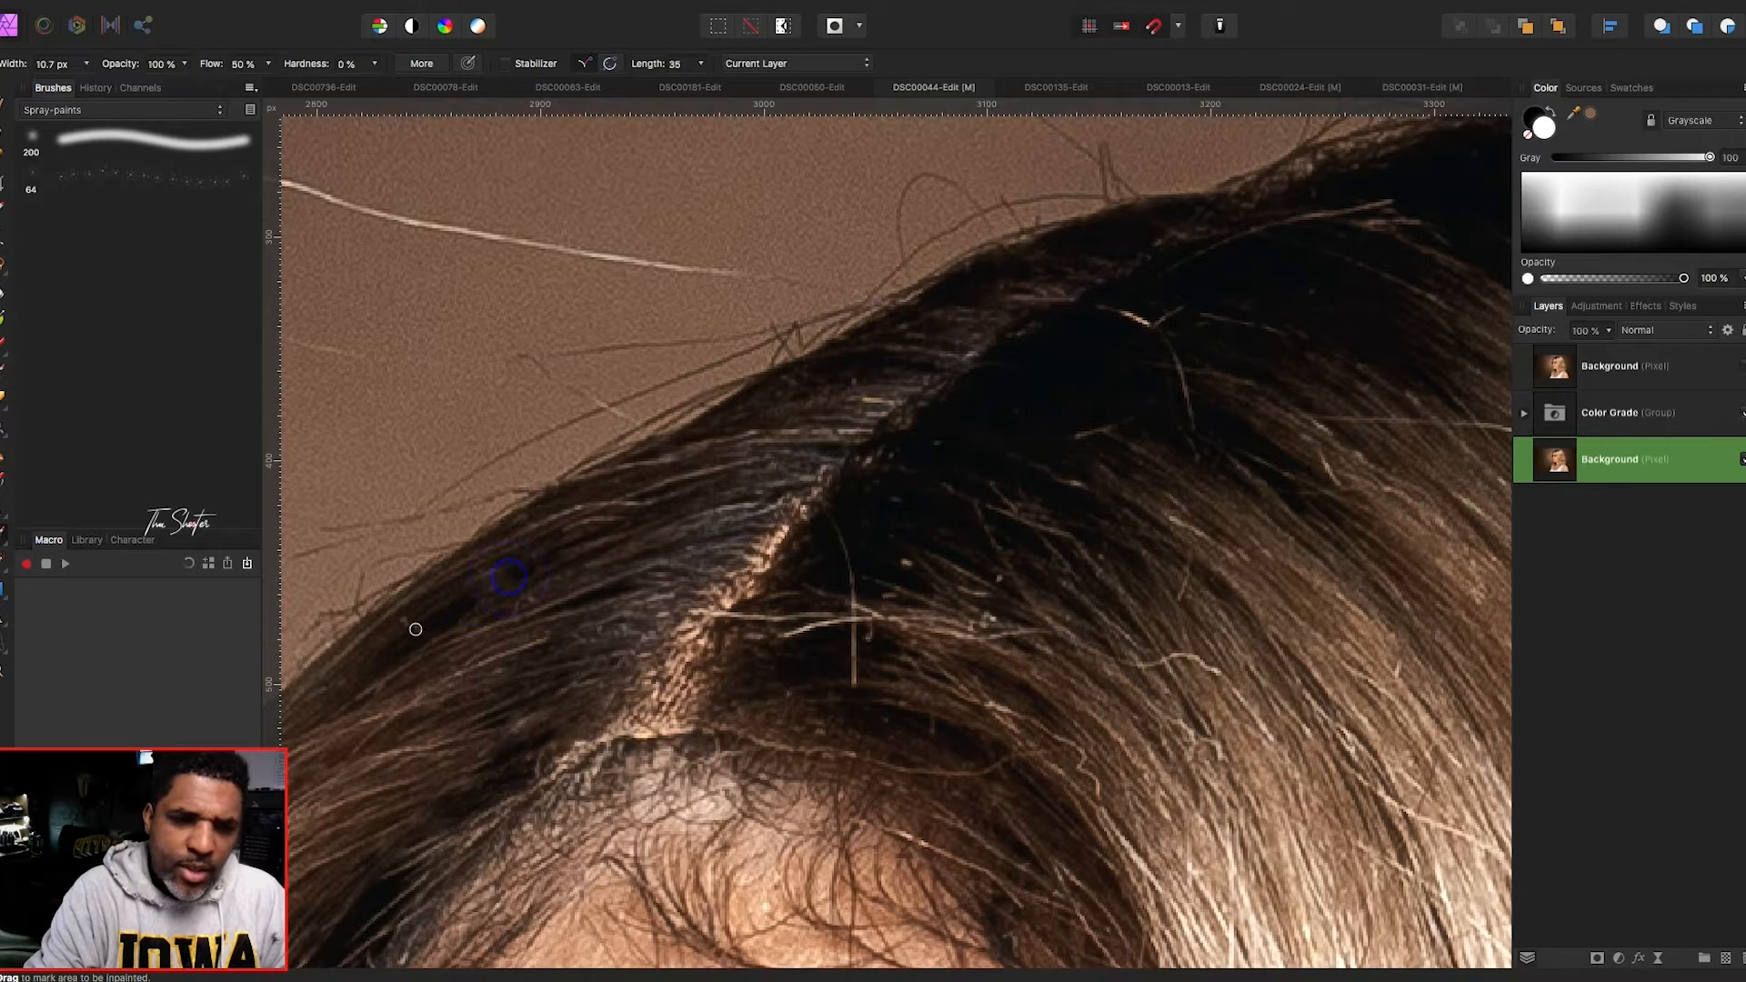
scroll(456, 591, down, 2)
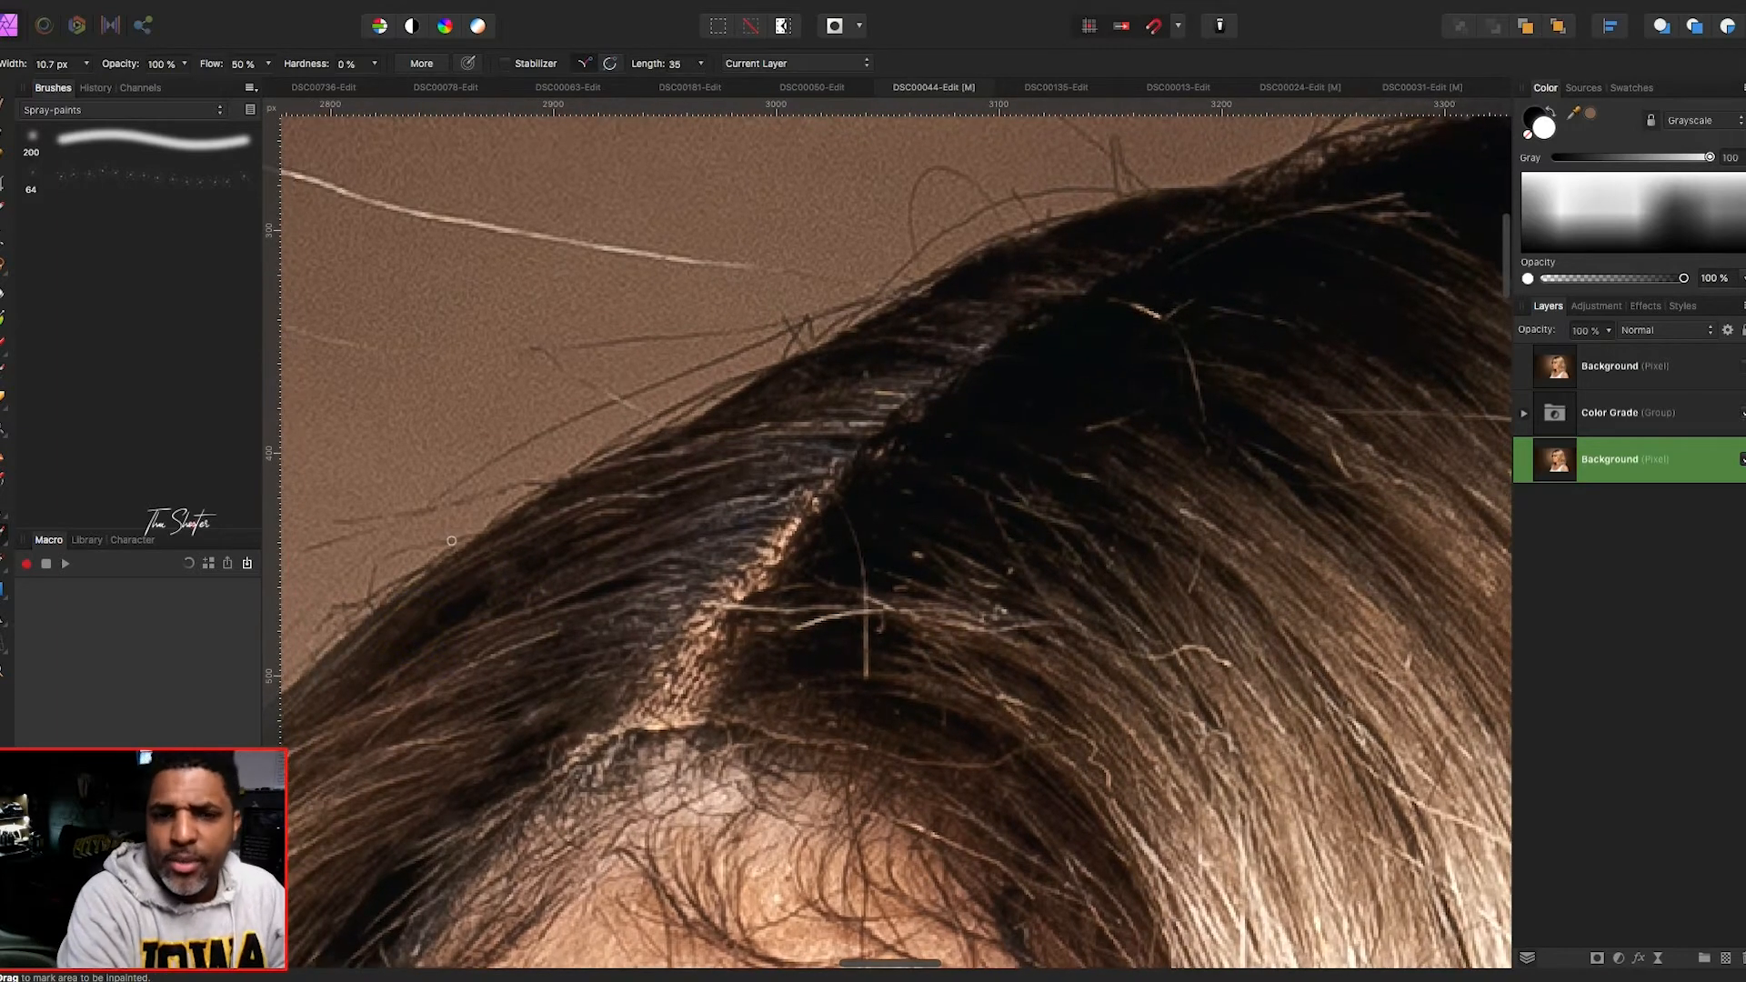
- Examine the whole face and hair for remaining stray strands
scroll(451, 541, down, 5)
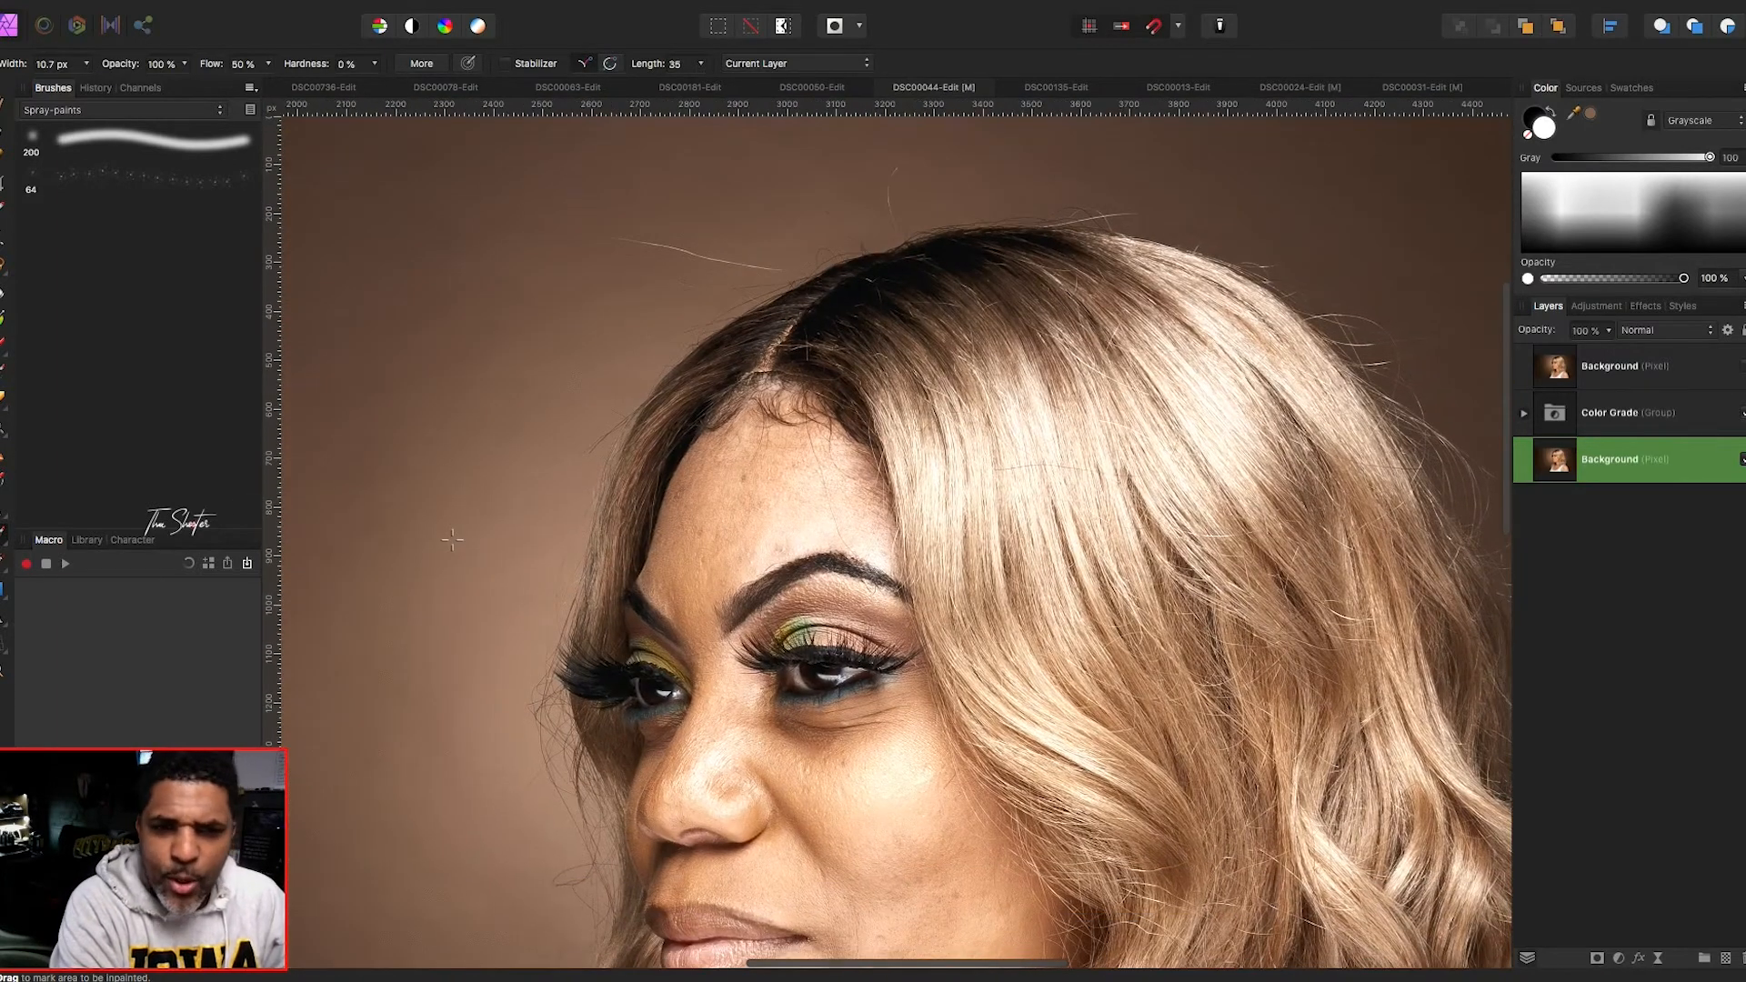
scroll(452, 540, down, 2)
scroll(452, 540, down, 4)
scroll(452, 541, left, 2)
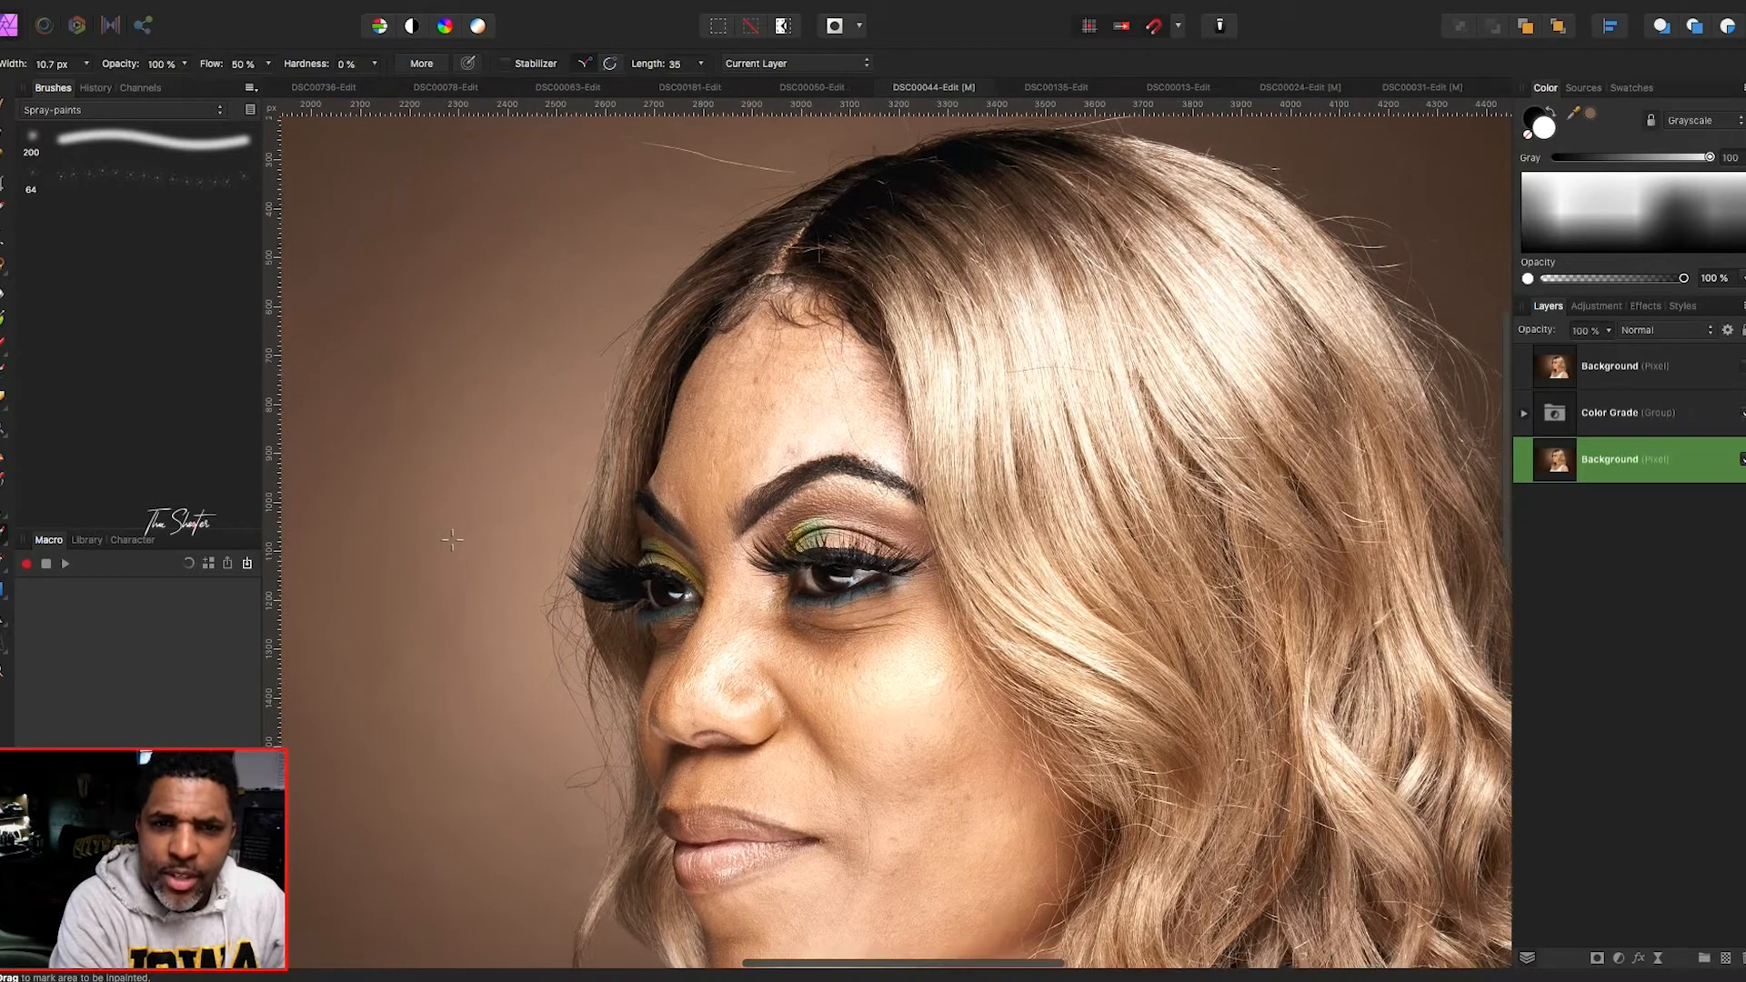
scroll(452, 540, down, 4)
scroll(452, 540, left, 1)
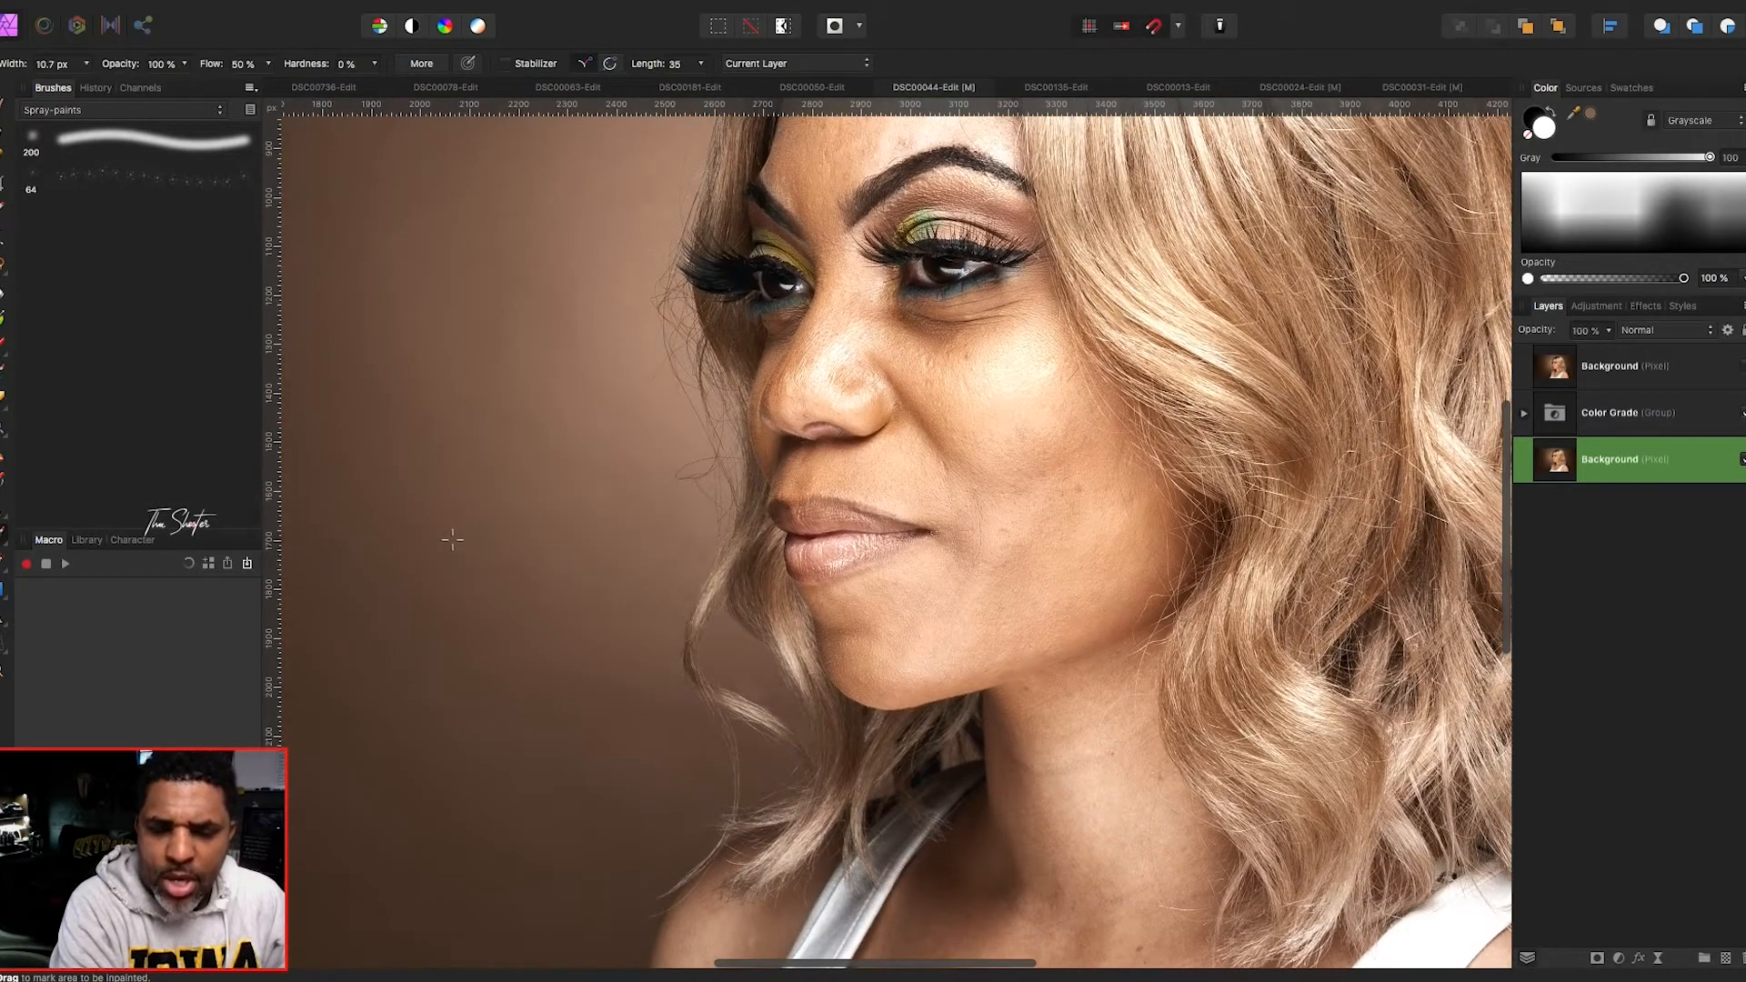
scroll(452, 540, up, 10)
scroll(452, 540, right, 5)
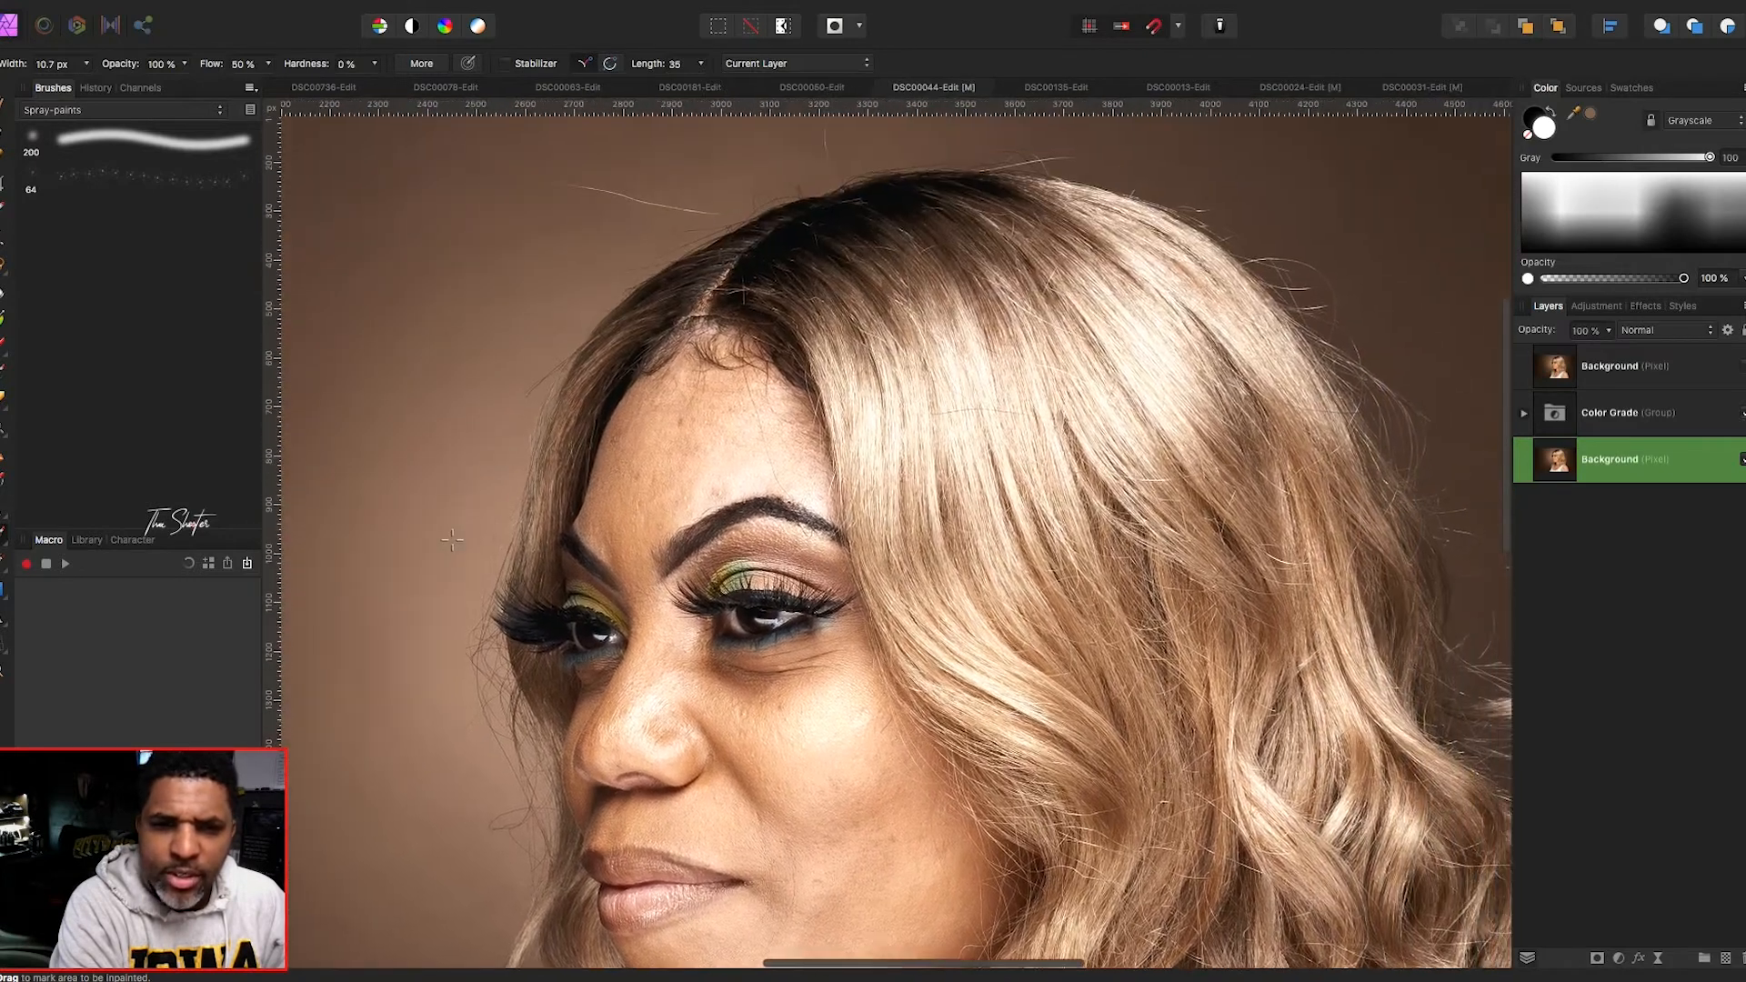
scroll(452, 540, up, 2)
scroll(452, 541, up, 5)
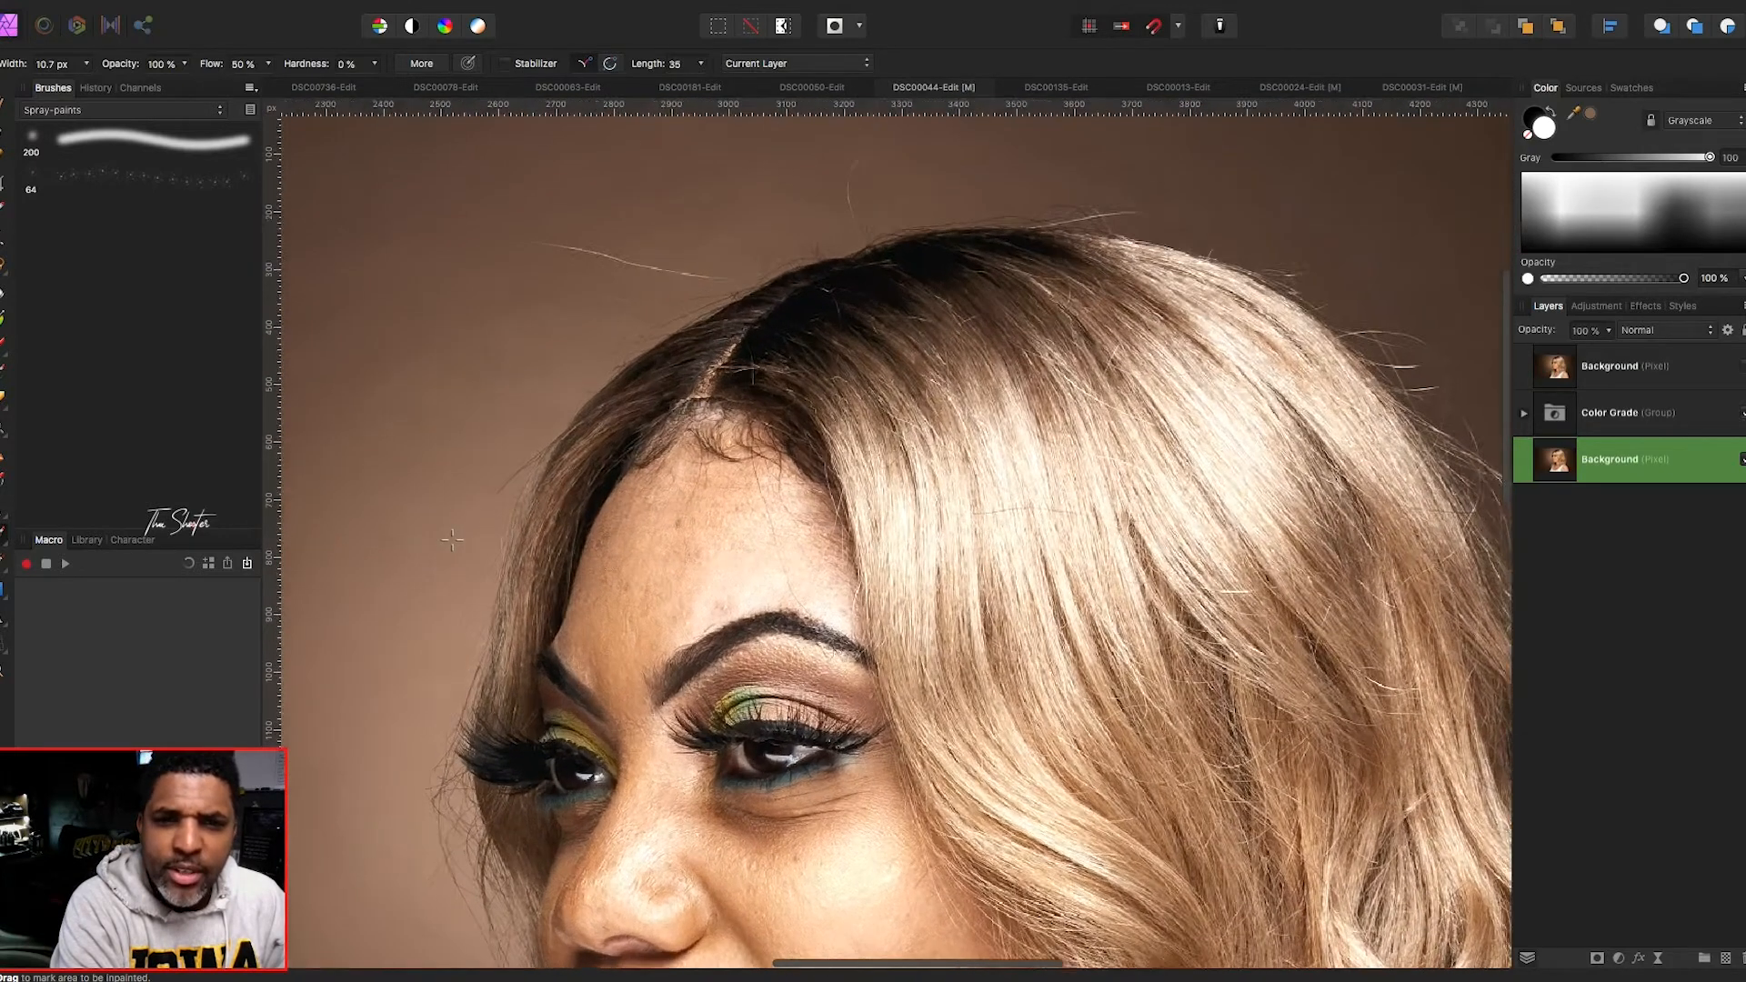
- Widen the Inpainting Brush to 75.6 px and inpaint the long light flyaway hair and its remnant on the backdrop above the forehead
scroll(451, 541, up, 5)
scroll(436, 546, down, 3)
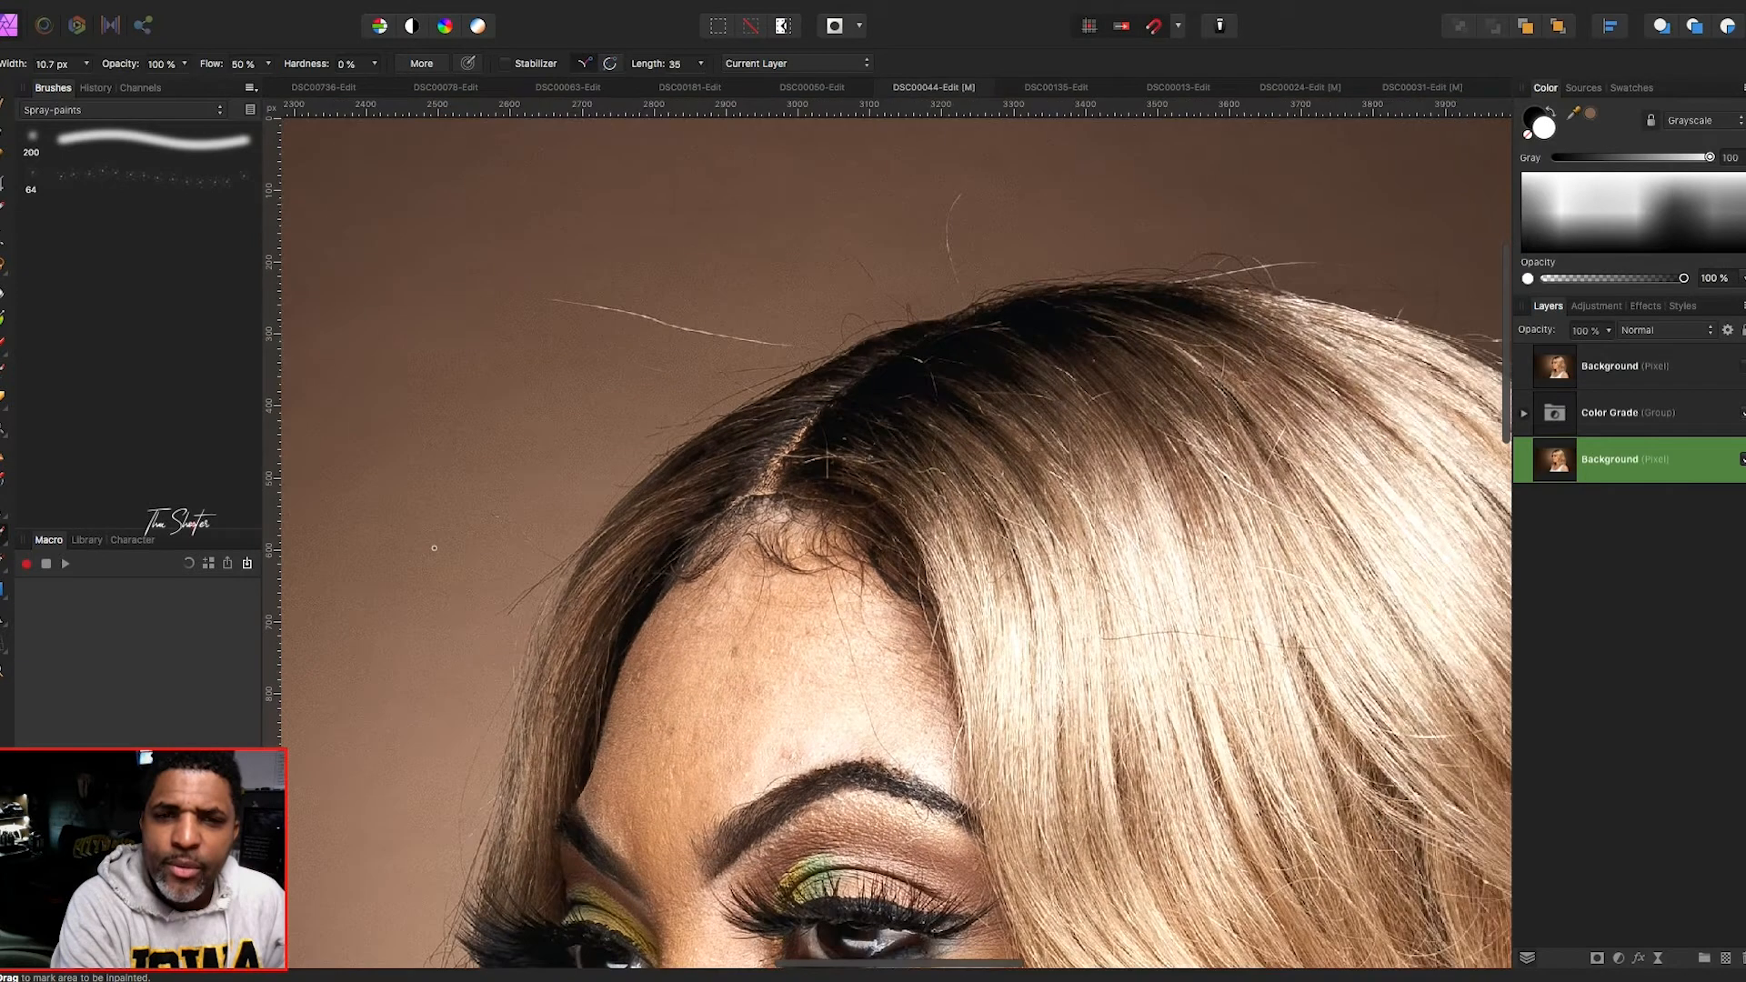
scroll(434, 548, up, 1)
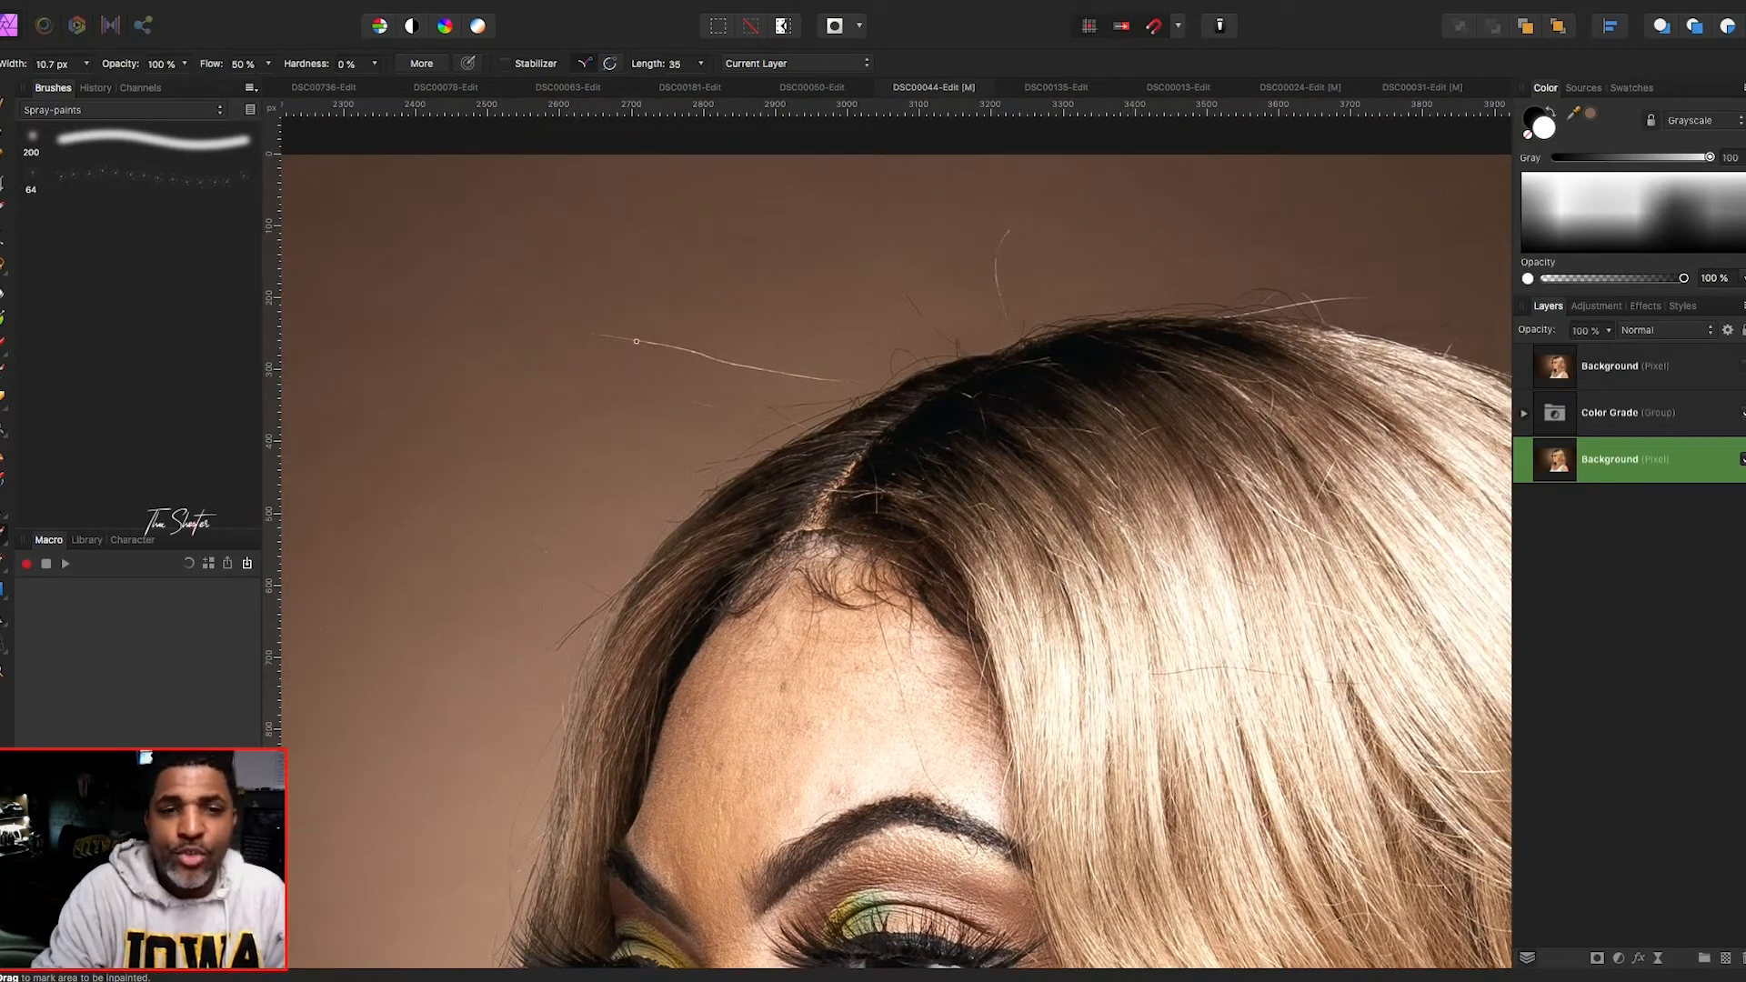
key(bracketright)
key(bracketright)
drag(593, 324, 823, 373)
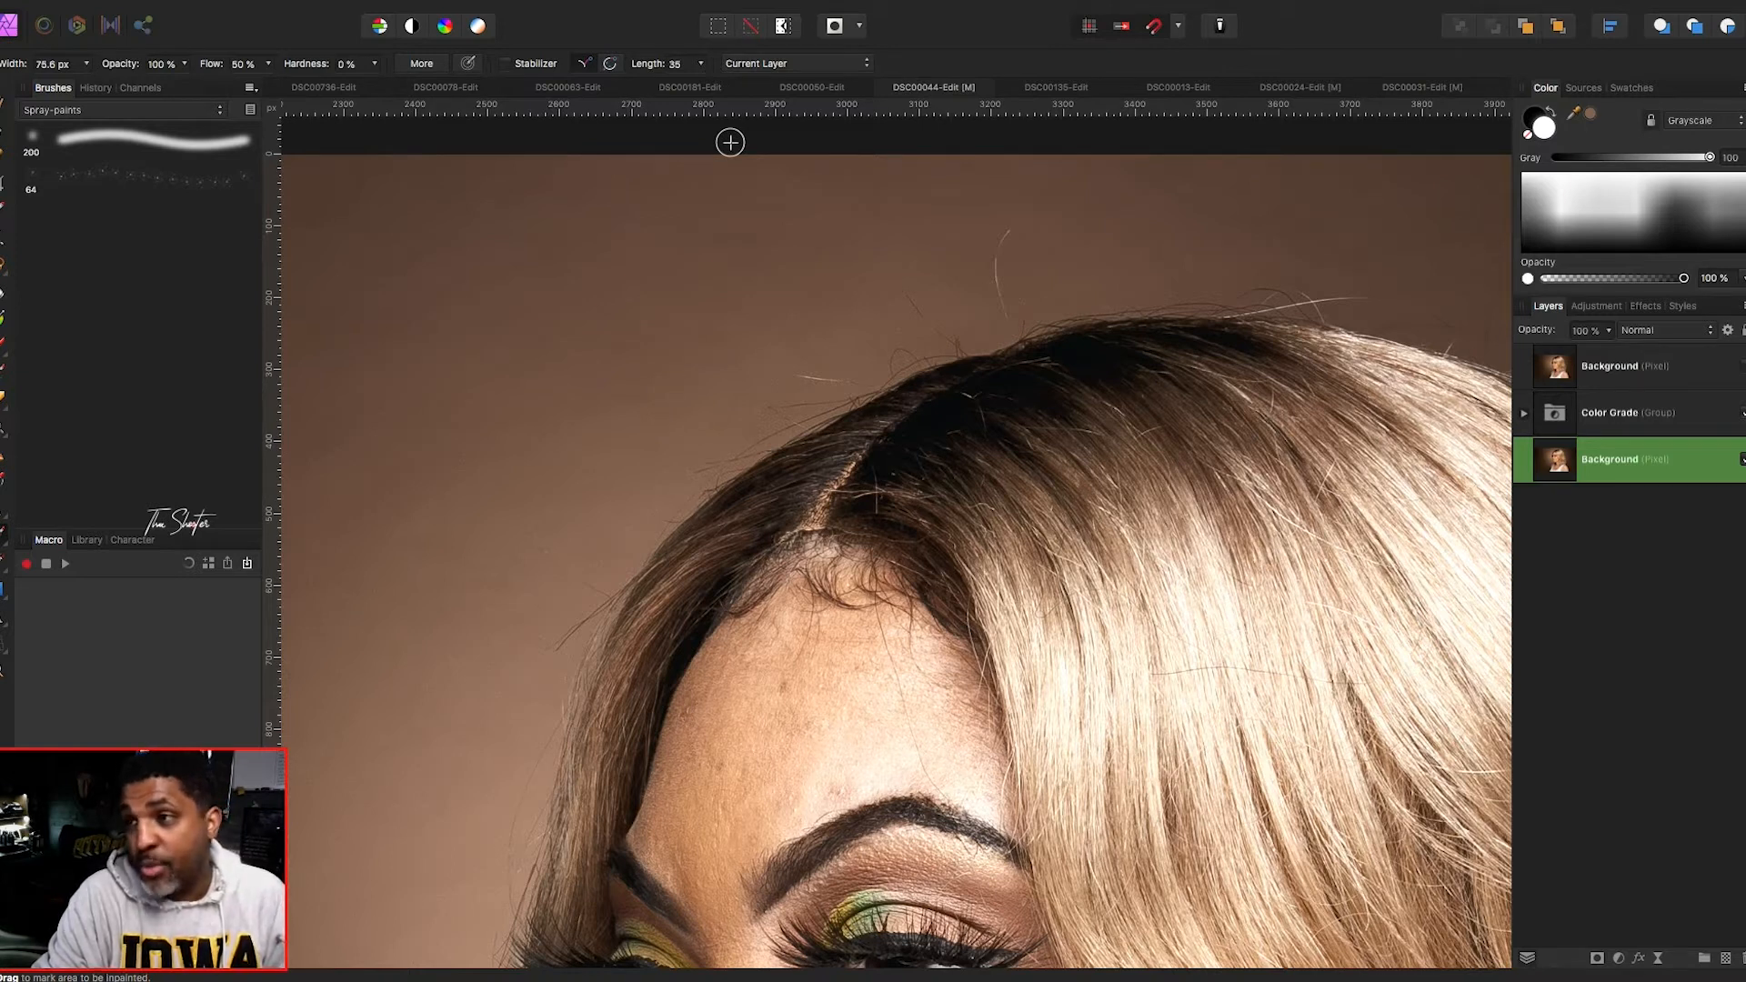
mouse_move(783, 389)
mouse_down()
mouse_move(855, 371)
mouse_move(902, 311)
mouse_move(936, 321)
mouse_up()
- Inpaint the thin curved stray hair standing up on the backdrop above the crown
scroll(896, 250, right, 2)
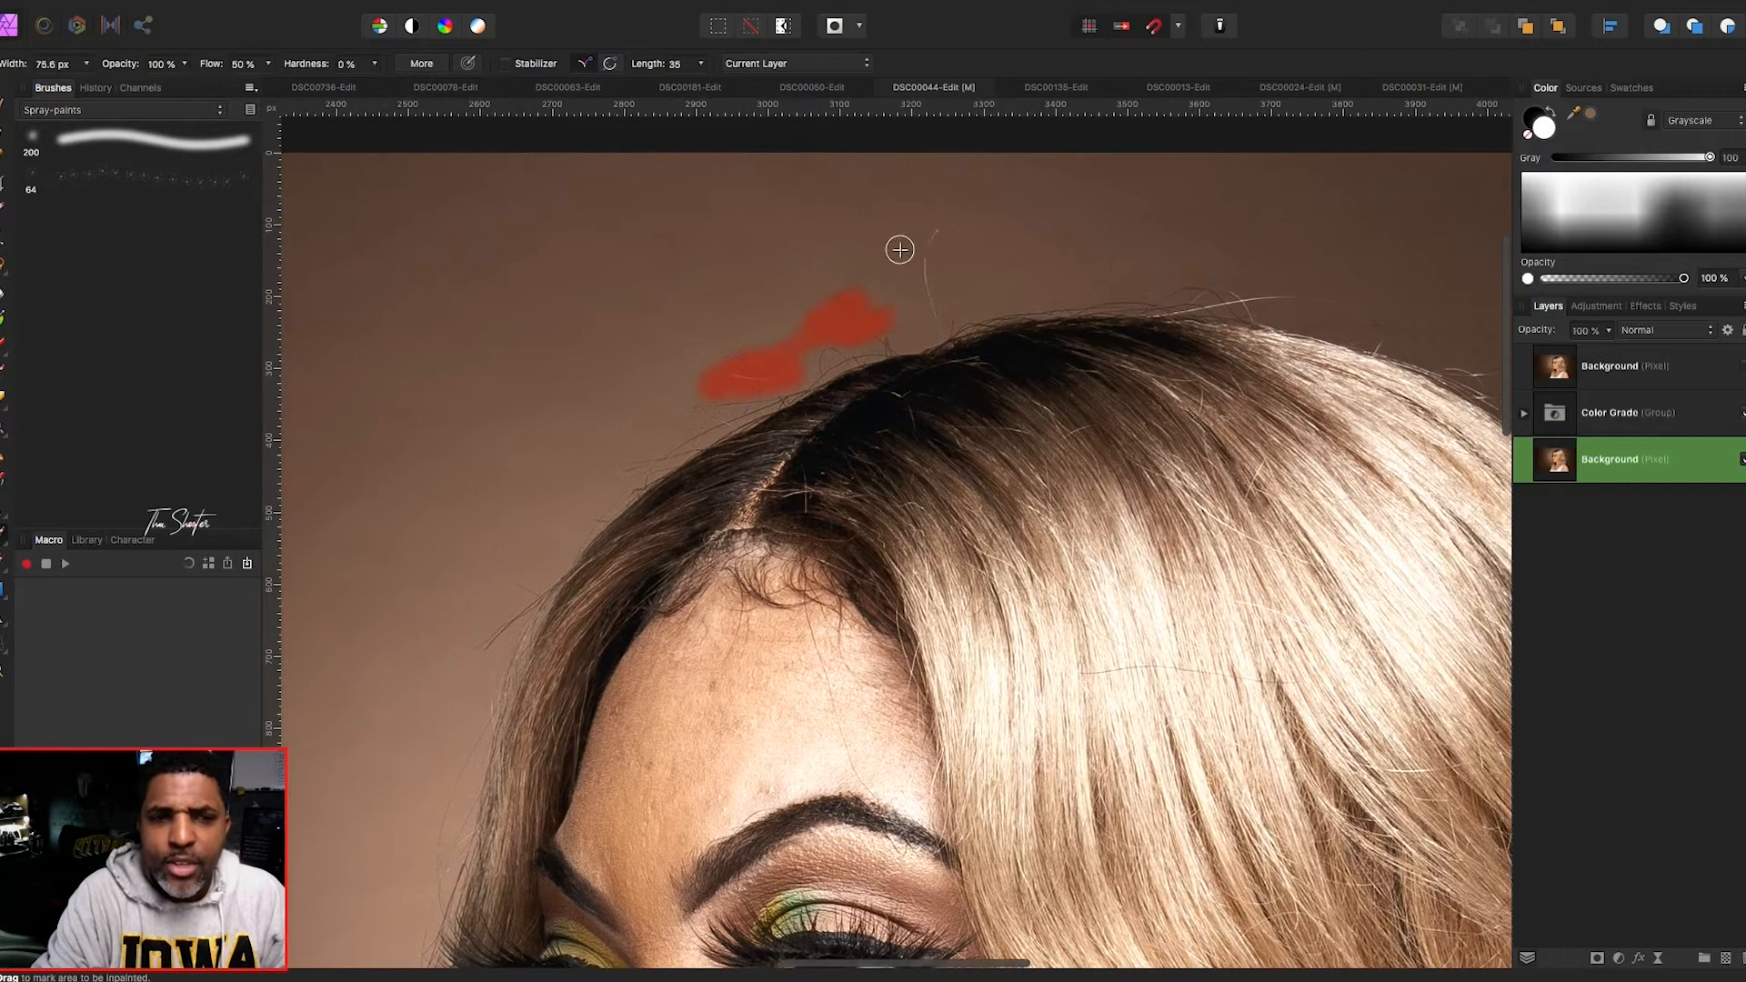
click(904, 249)
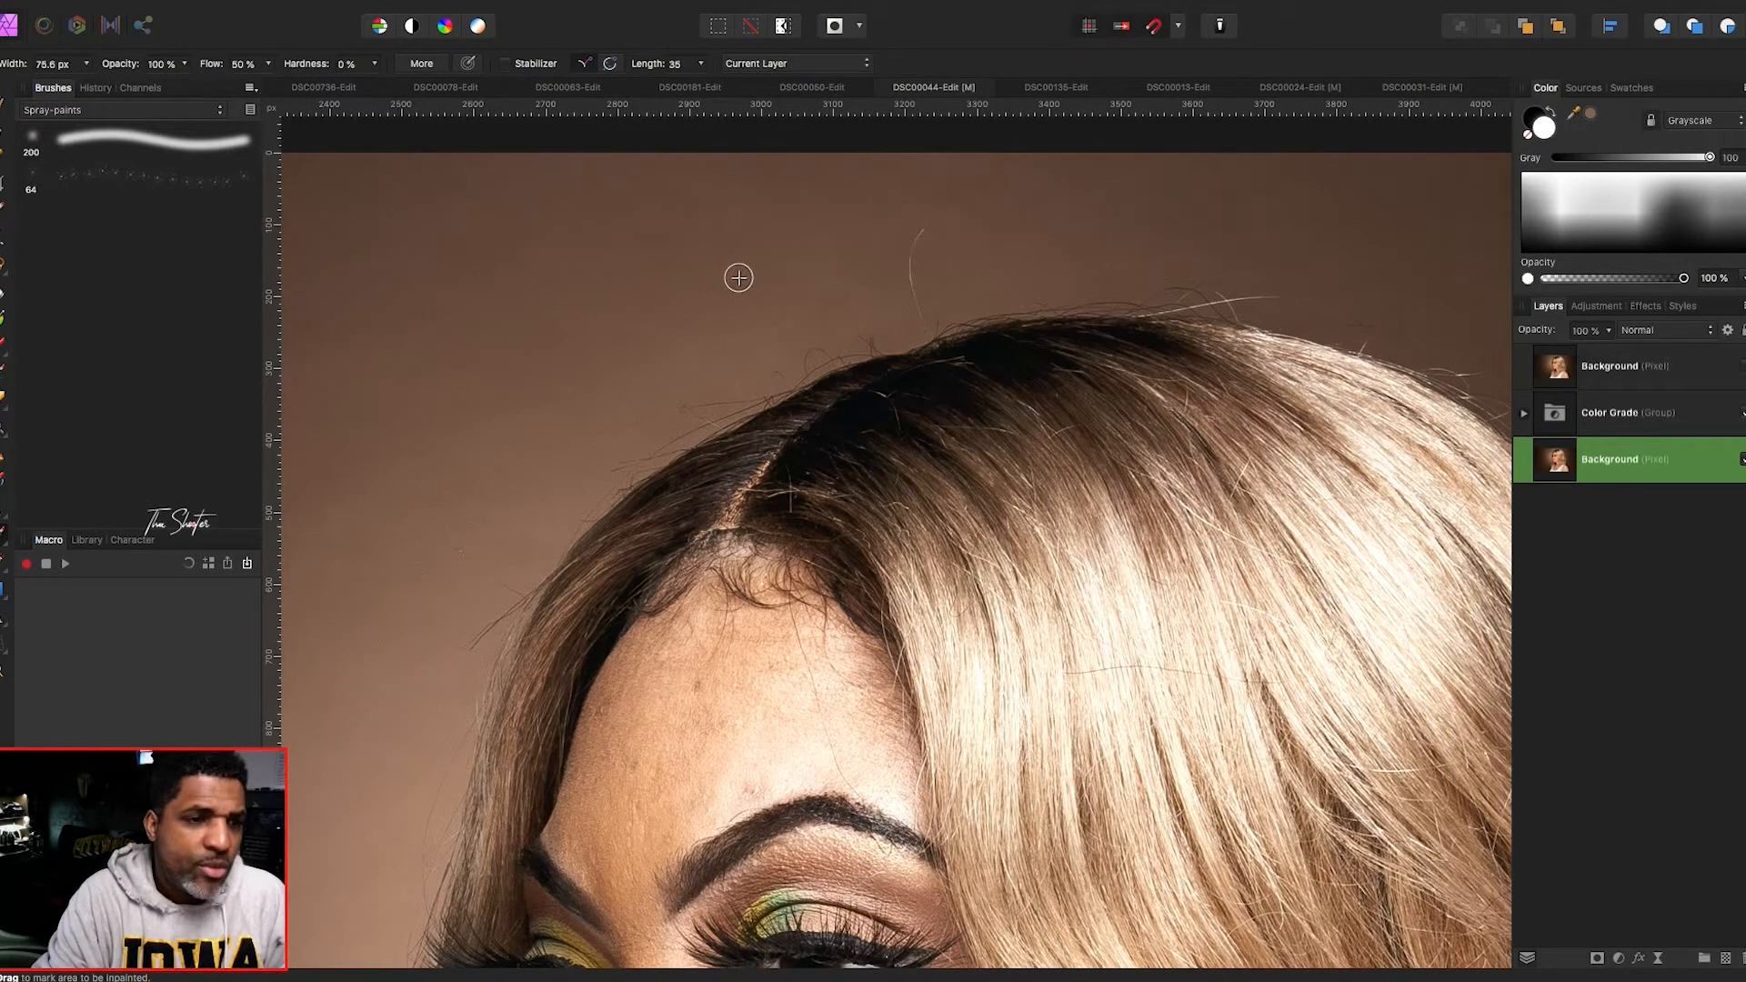
mouse_move(881, 236)
mouse_down()
mouse_move(928, 260)
mouse_move(933, 240)
mouse_move(911, 248)
mouse_move(923, 299)
mouse_up()
scroll(795, 303, down, 1)
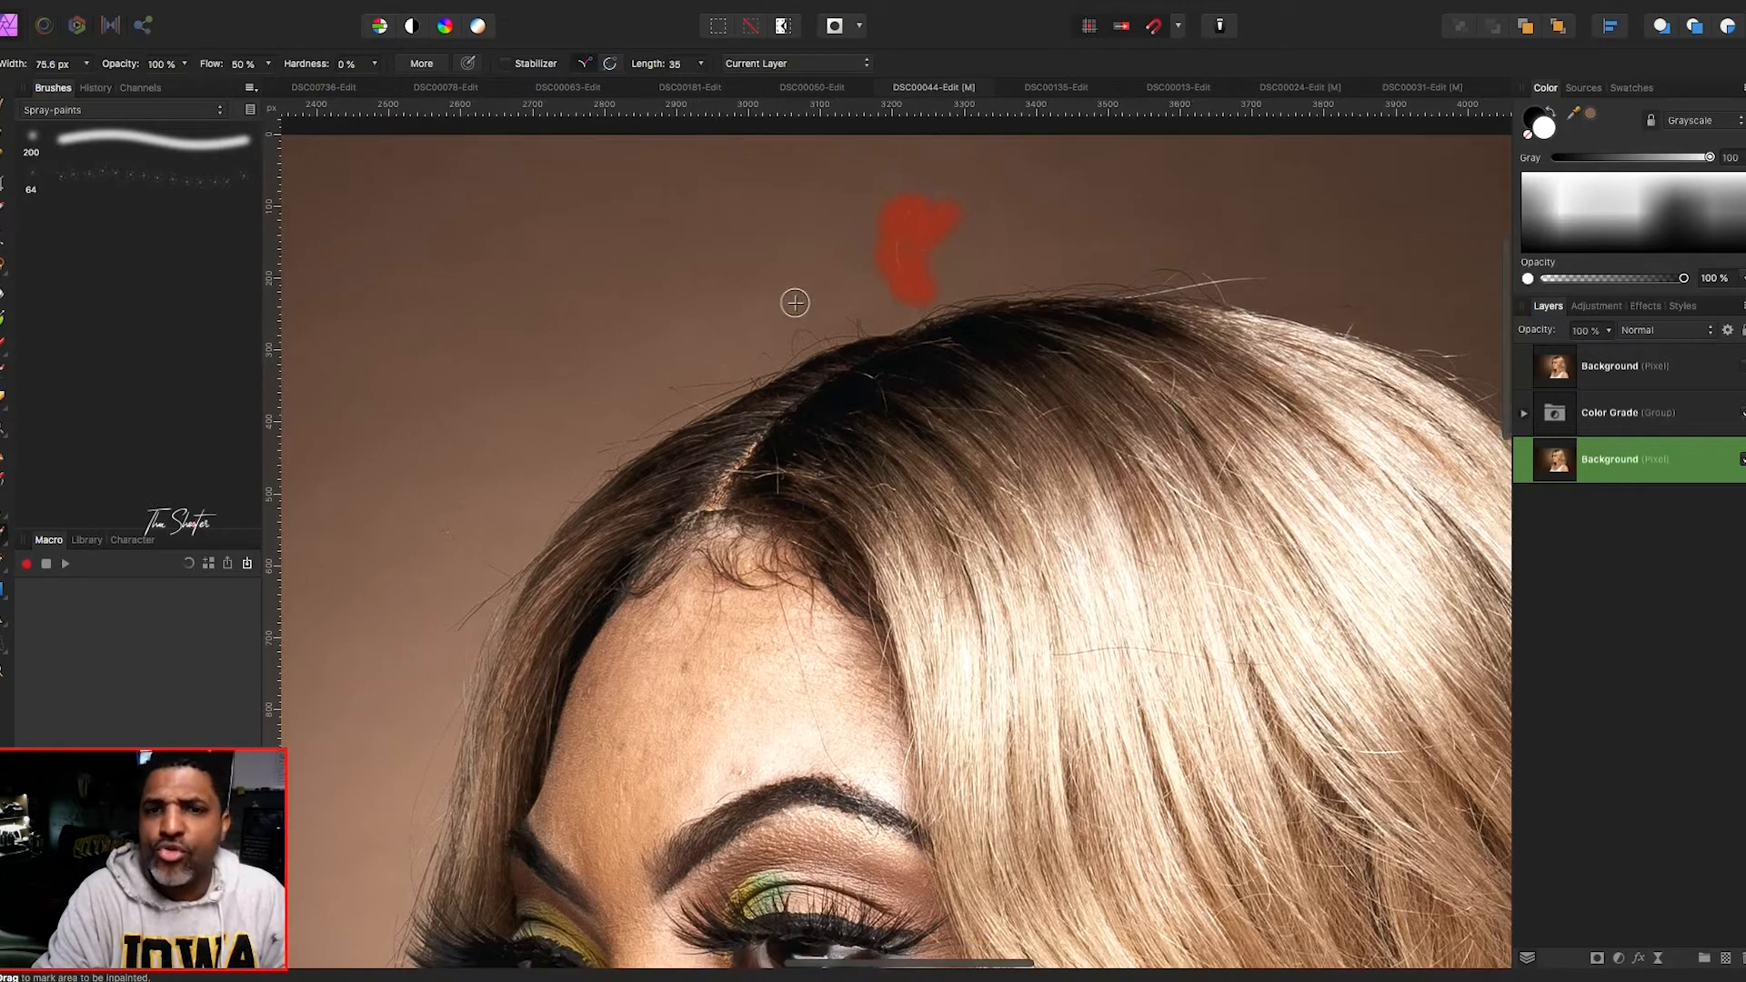
- Inpaint the stray hairs sticking out onto the backdrop along the hair's outer edge beside the forehead
scroll(737, 400, left, 3)
scroll(737, 413, down, 2)
click(676, 482)
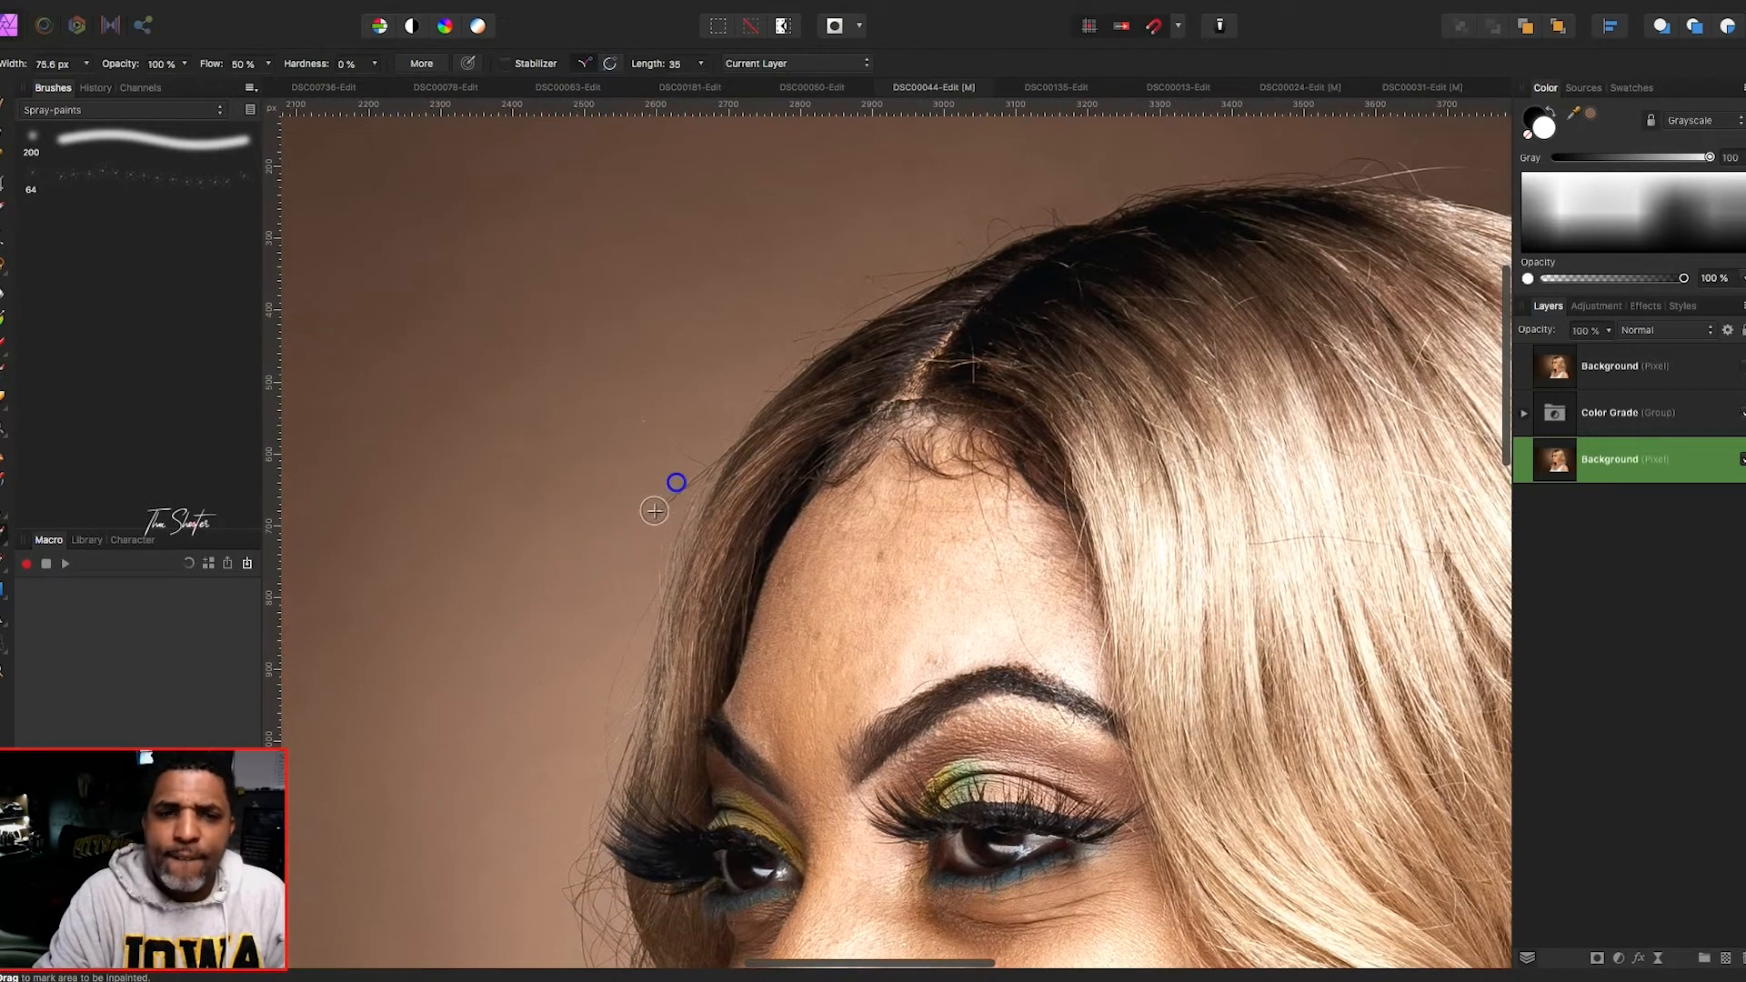
drag(676, 482, 657, 455)
scroll(655, 421, down, 4)
scroll(655, 421, left, 2)
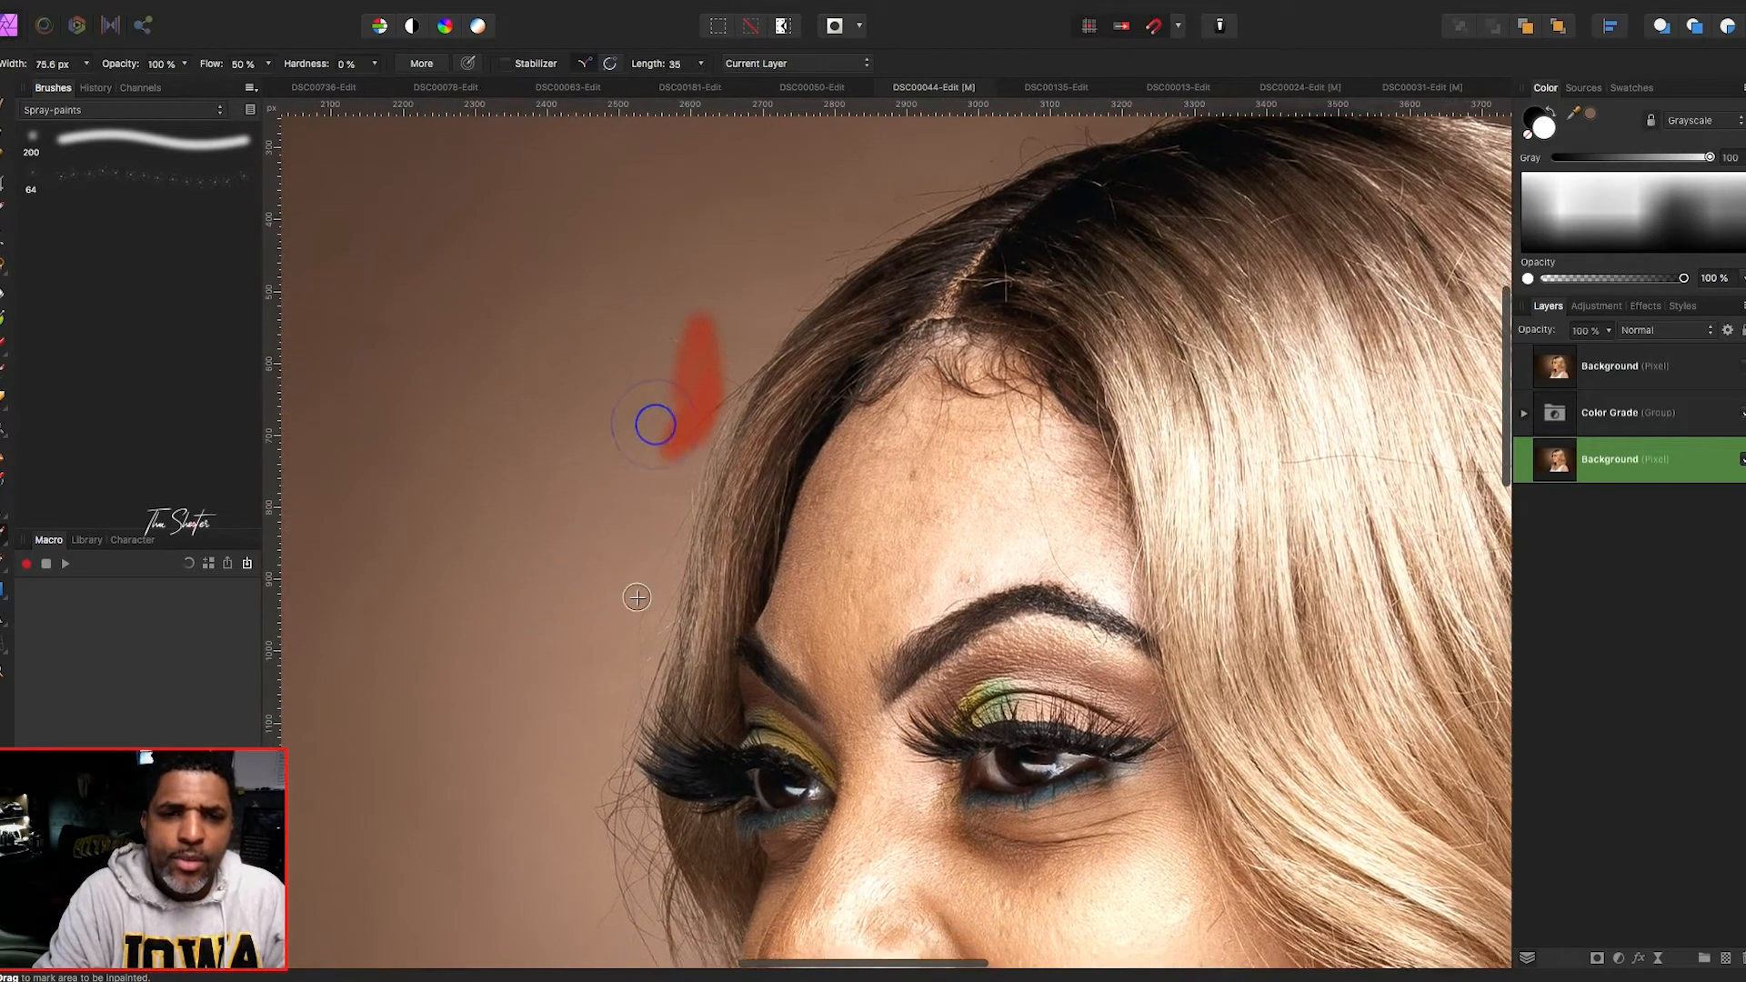
drag(656, 509, 643, 596)
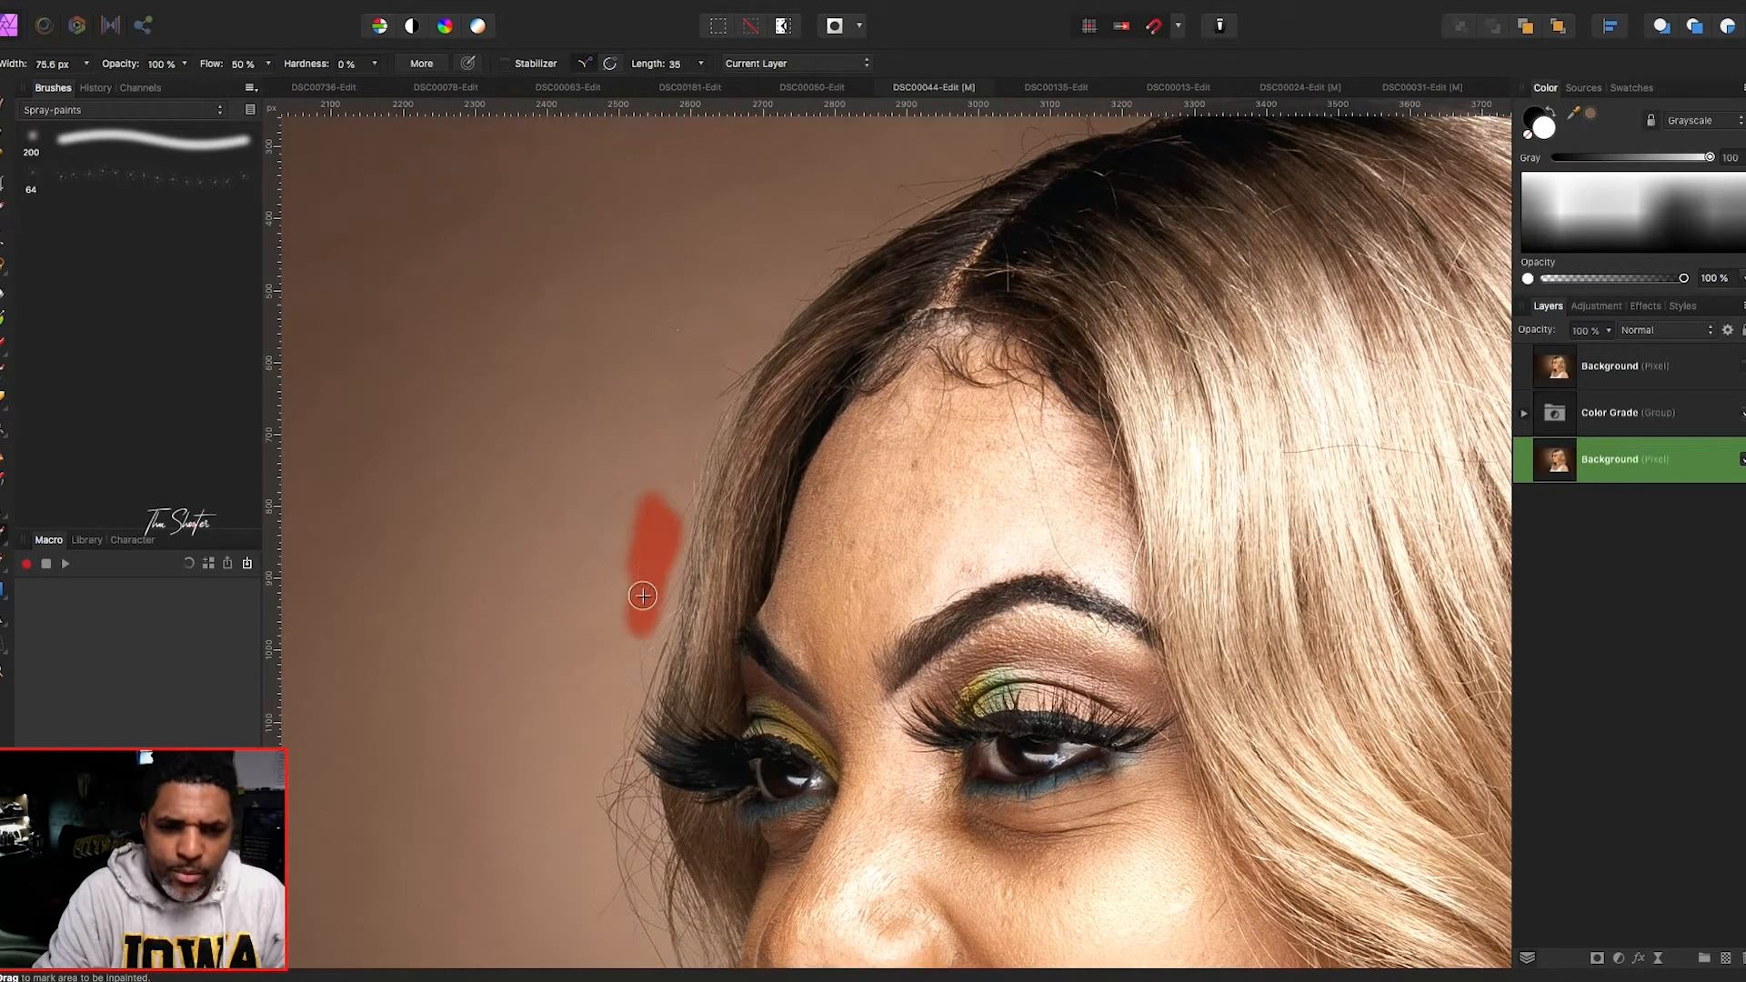
- Inpaint the loose curly hairs on the backdrop beside the outer lashes, the nose and the mouth
scroll(510, 363, down, 6)
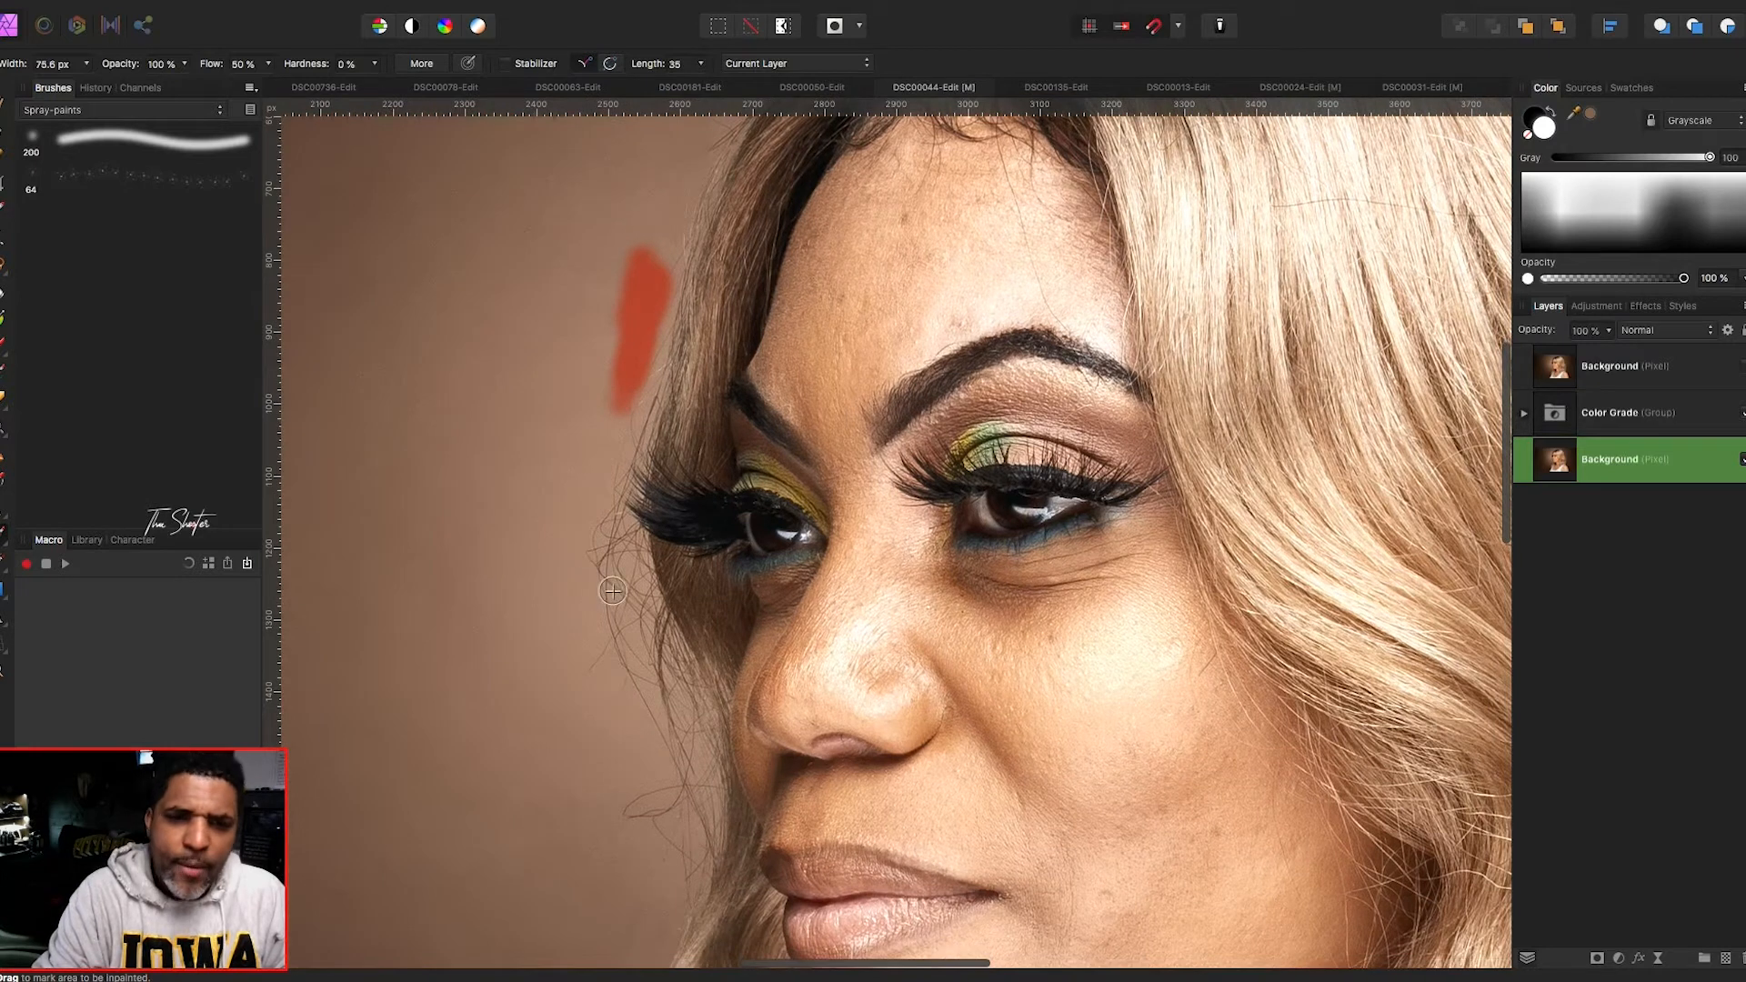
mouse_move(591, 545)
mouse_down()
mouse_move(608, 673)
mouse_move(610, 602)
mouse_up()
scroll(599, 516, down, 2)
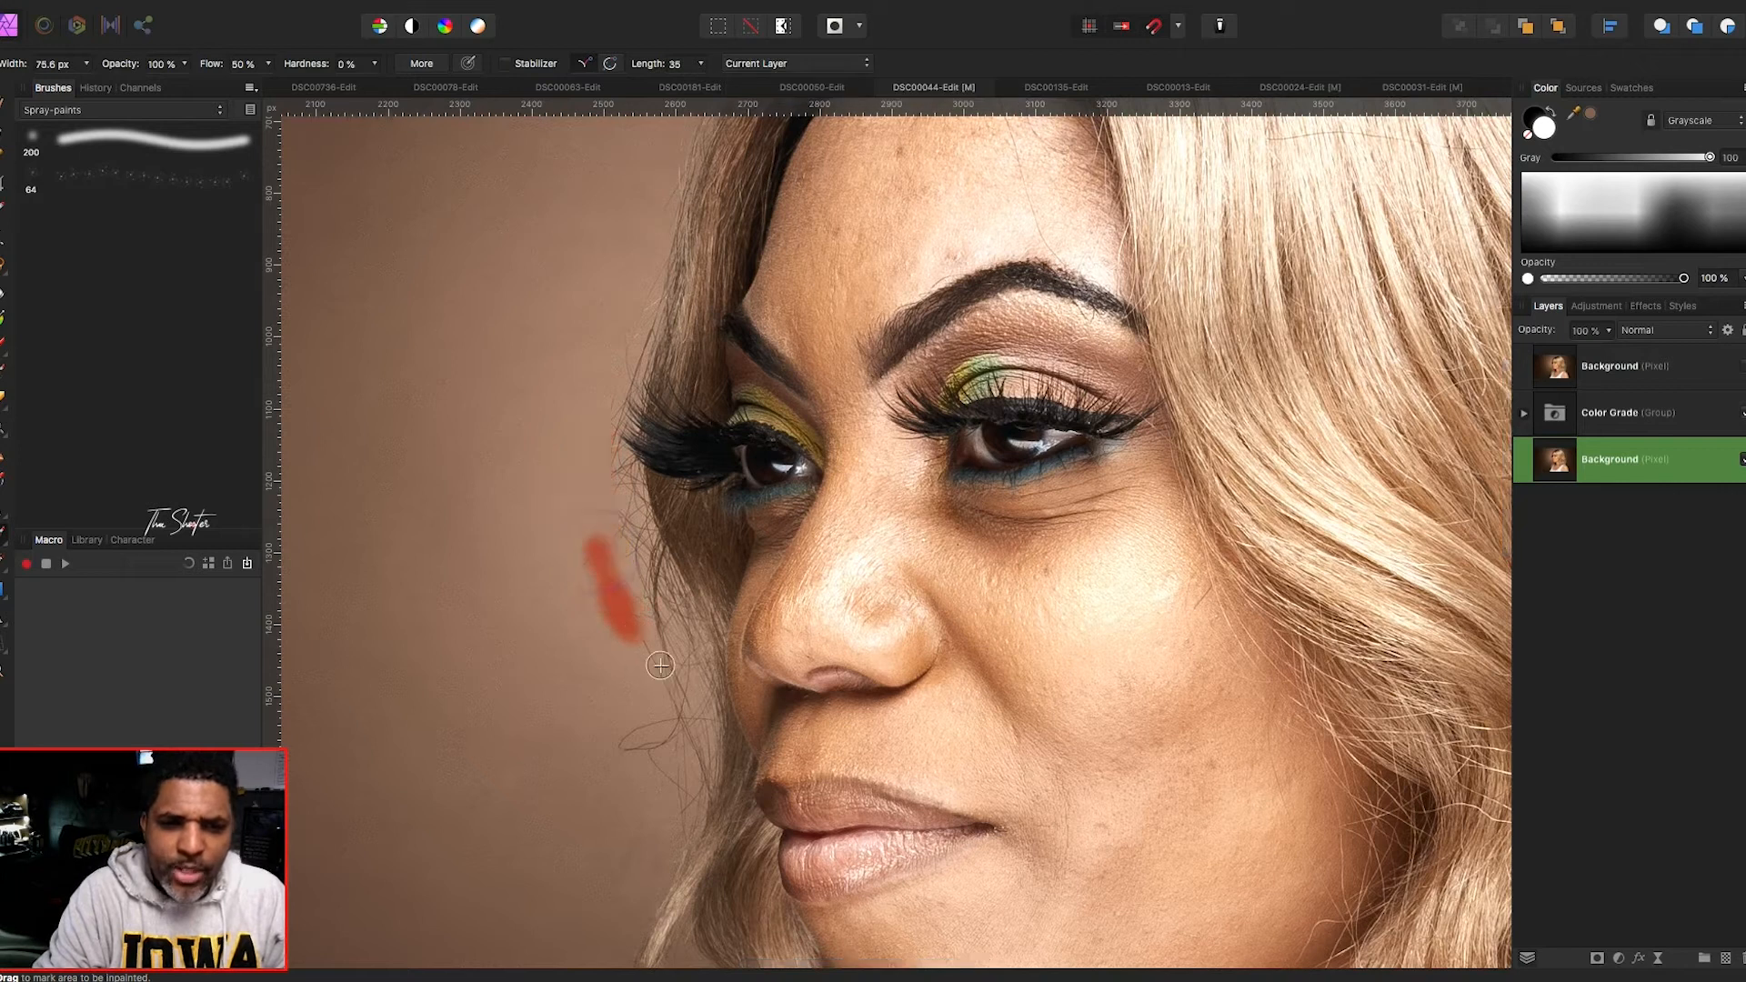
mouse_move(595, 539)
mouse_down()
mouse_move(659, 655)
mouse_move(673, 714)
mouse_move(641, 759)
mouse_move(680, 782)
mouse_move(647, 719)
mouse_move(658, 804)
mouse_up()
scroll(586, 708, up, 2)
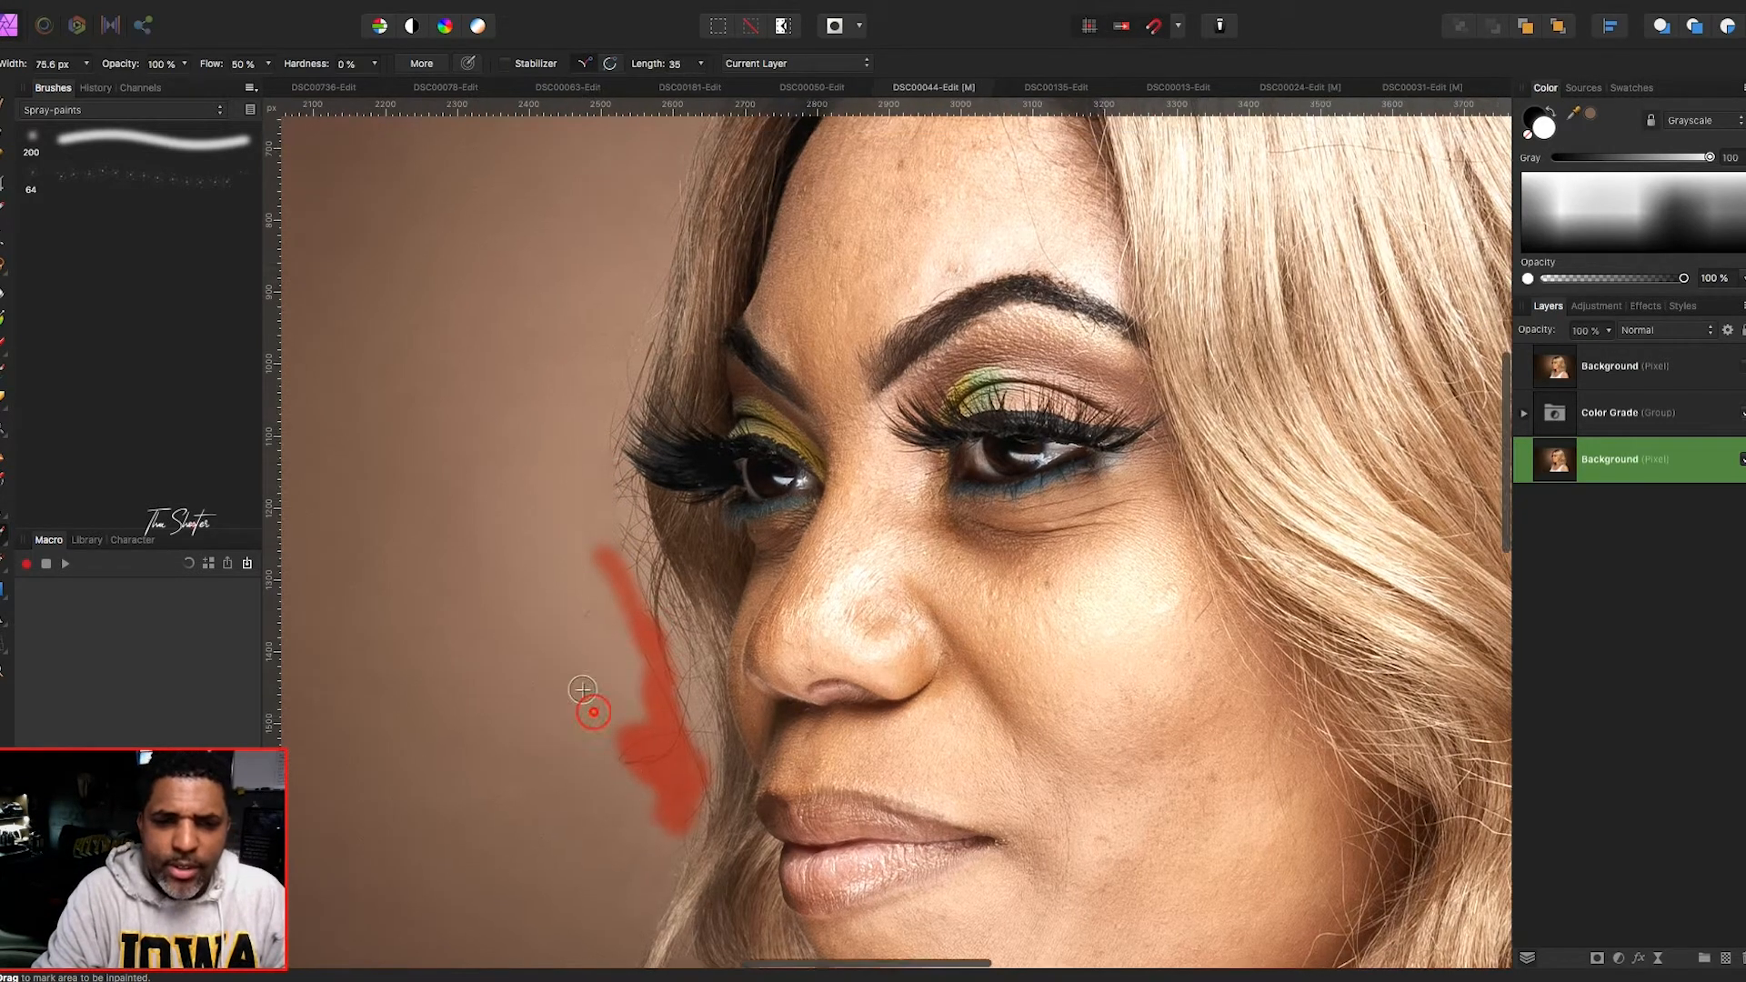
scroll(589, 709, right, 2)
scroll(588, 709, down, 1)
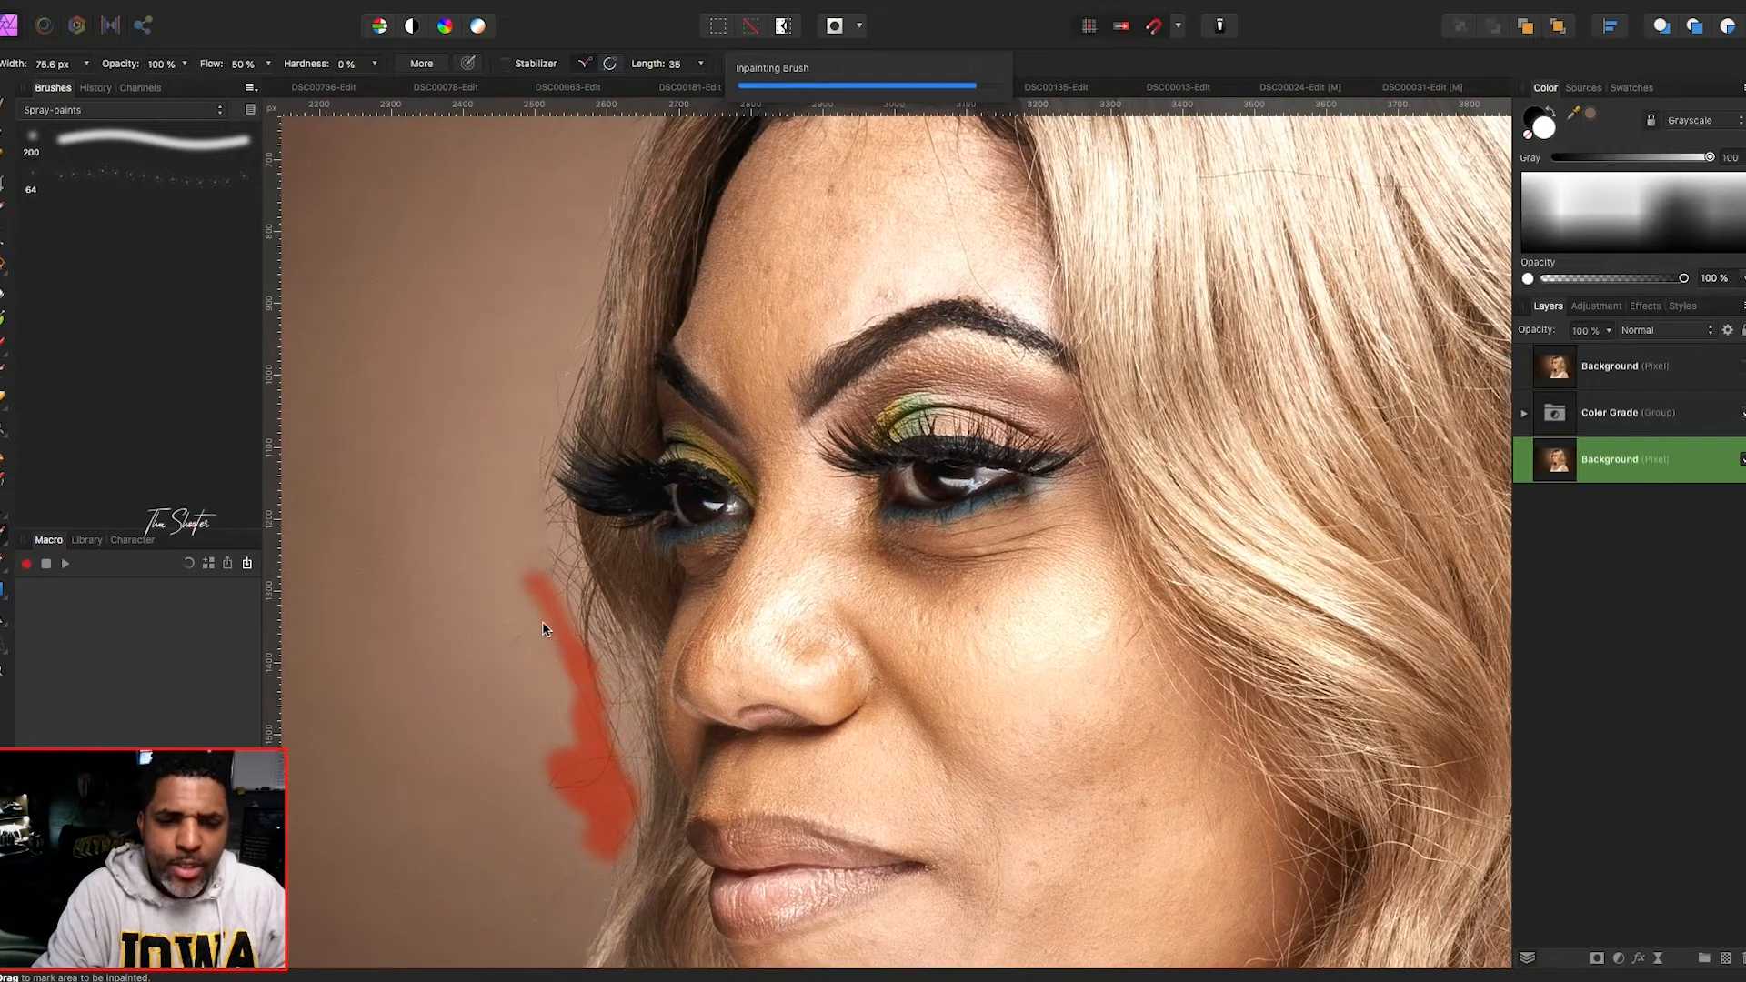
scroll(495, 626, down, 6)
scroll(522, 649, up, 3)
mouse_move(557, 546)
mouse_down()
mouse_move(607, 658)
mouse_move(566, 610)
mouse_move(547, 628)
mouse_move(542, 572)
mouse_move(530, 607)
mouse_up()
scroll(558, 545, up, 3)
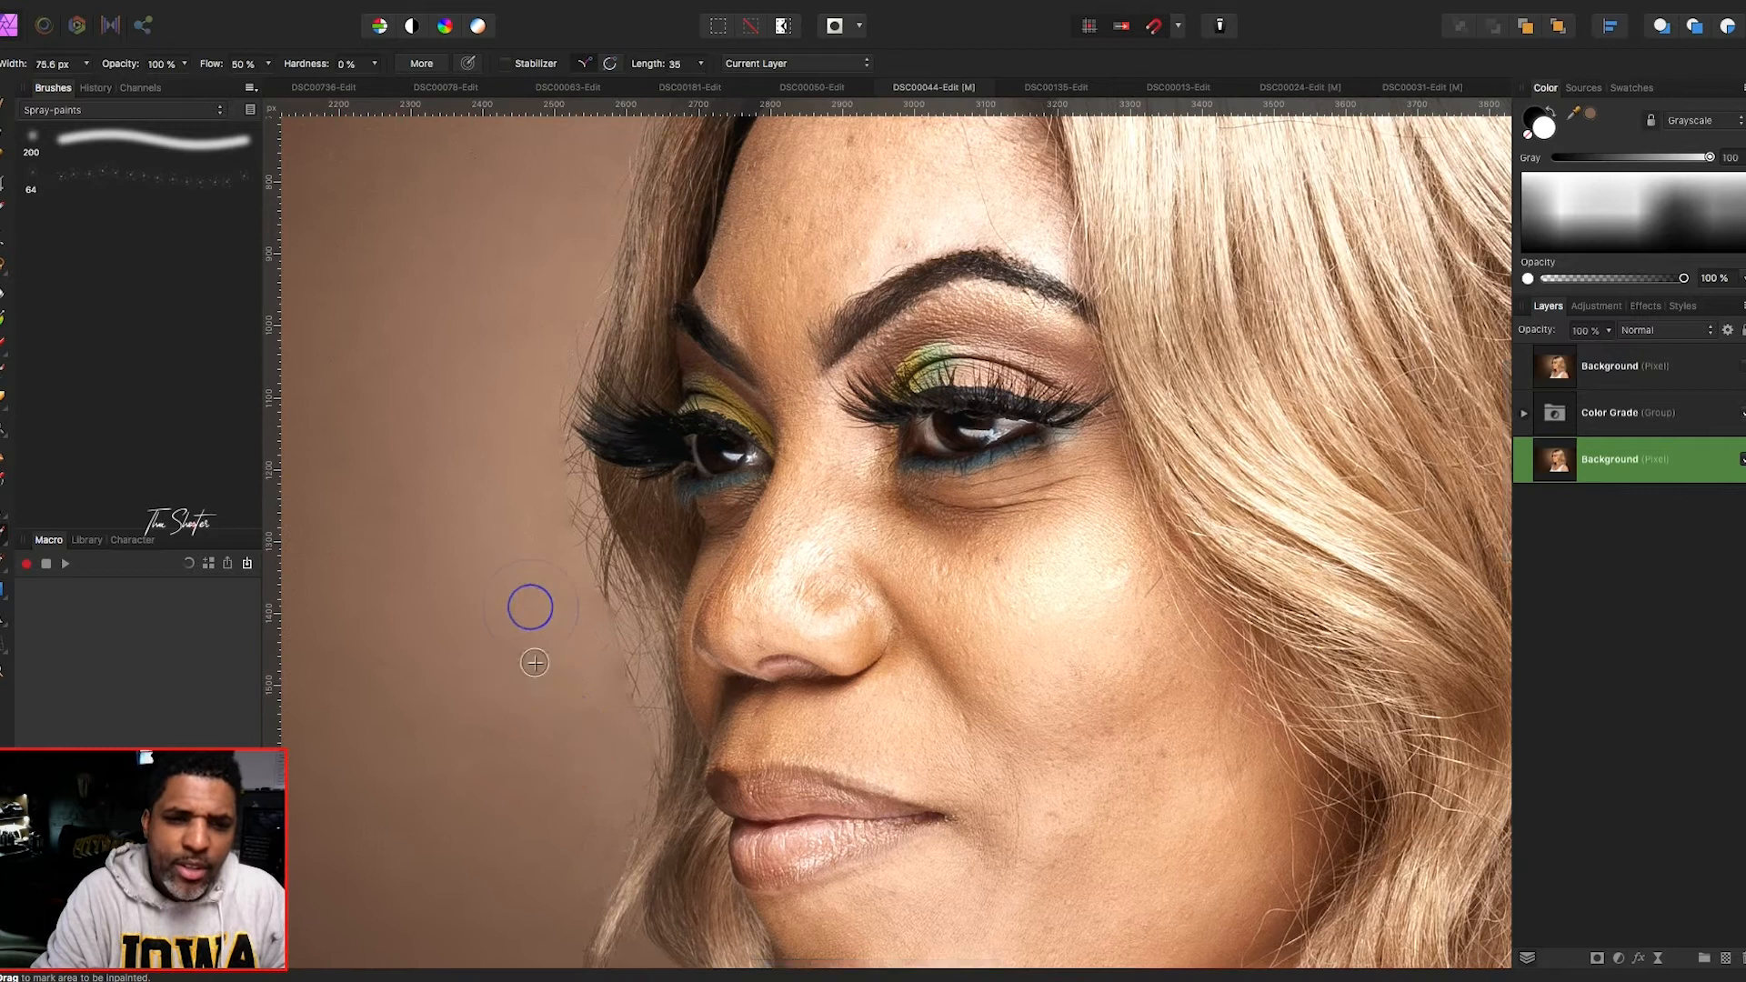
- Trace the hair's outer edge with a Pen tool curve from the crown down to the outer lashes
scroll(531, 662, up, 5)
scroll(426, 547, up, 3)
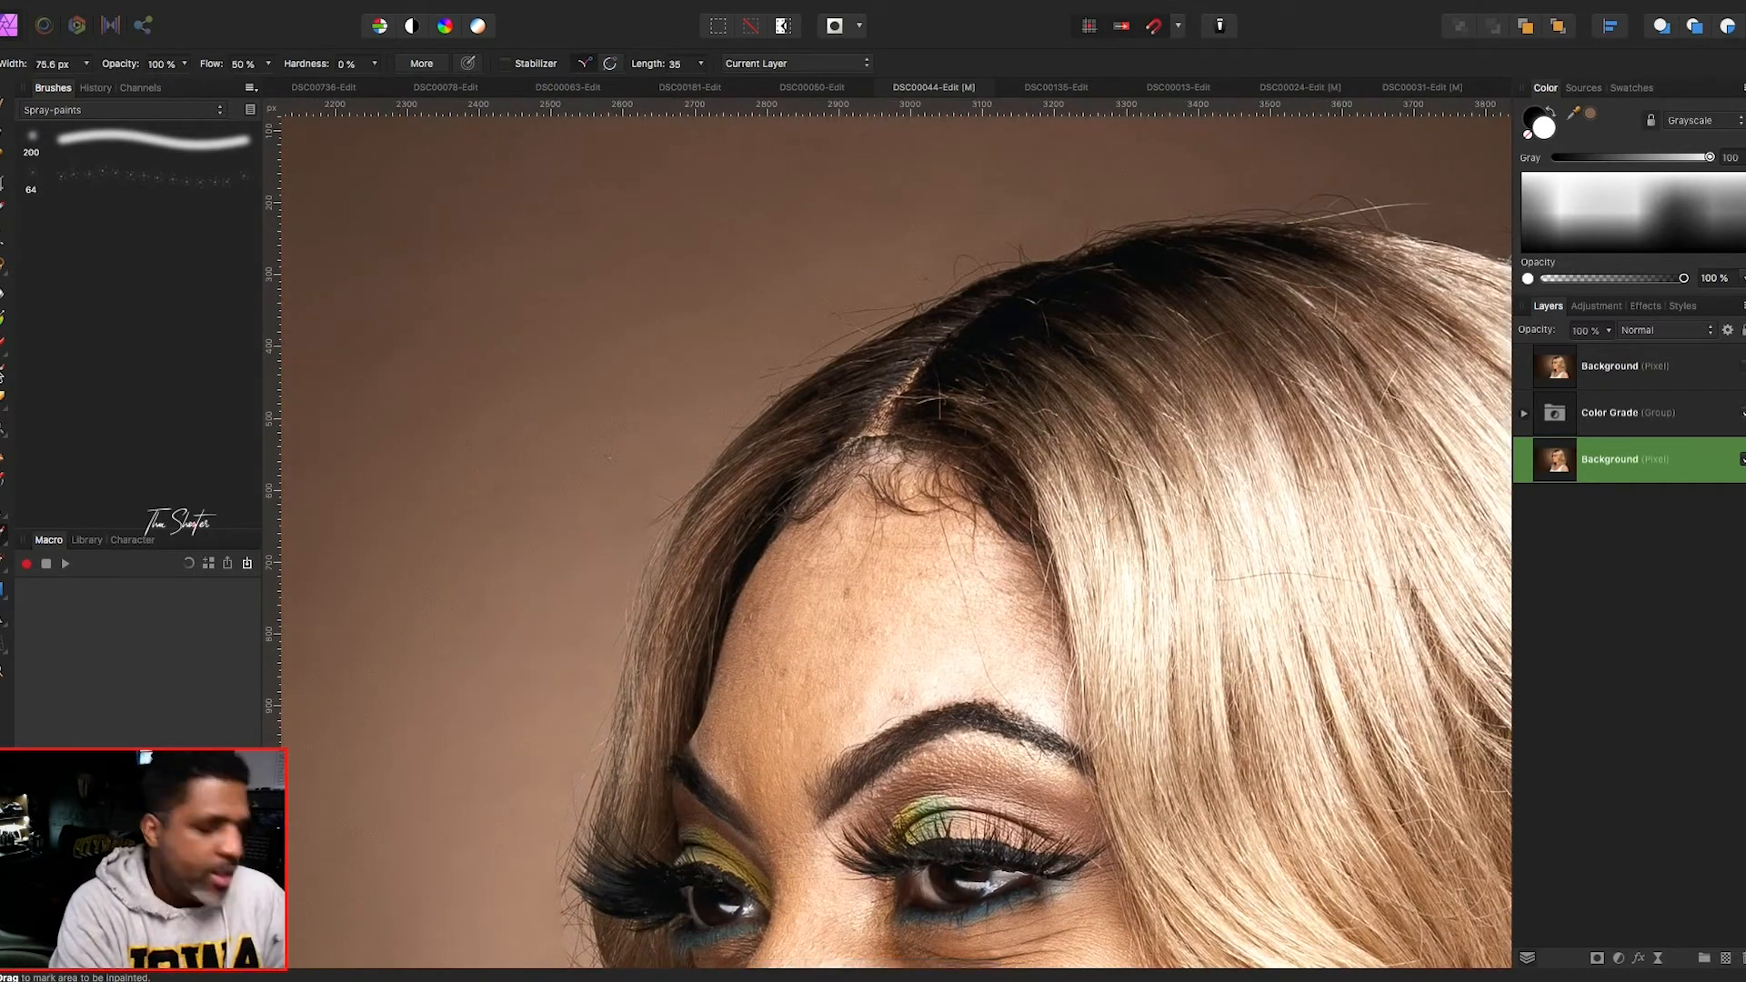
key(p)
scroll(637, 427, right, 3)
scroll(637, 428, up, 1)
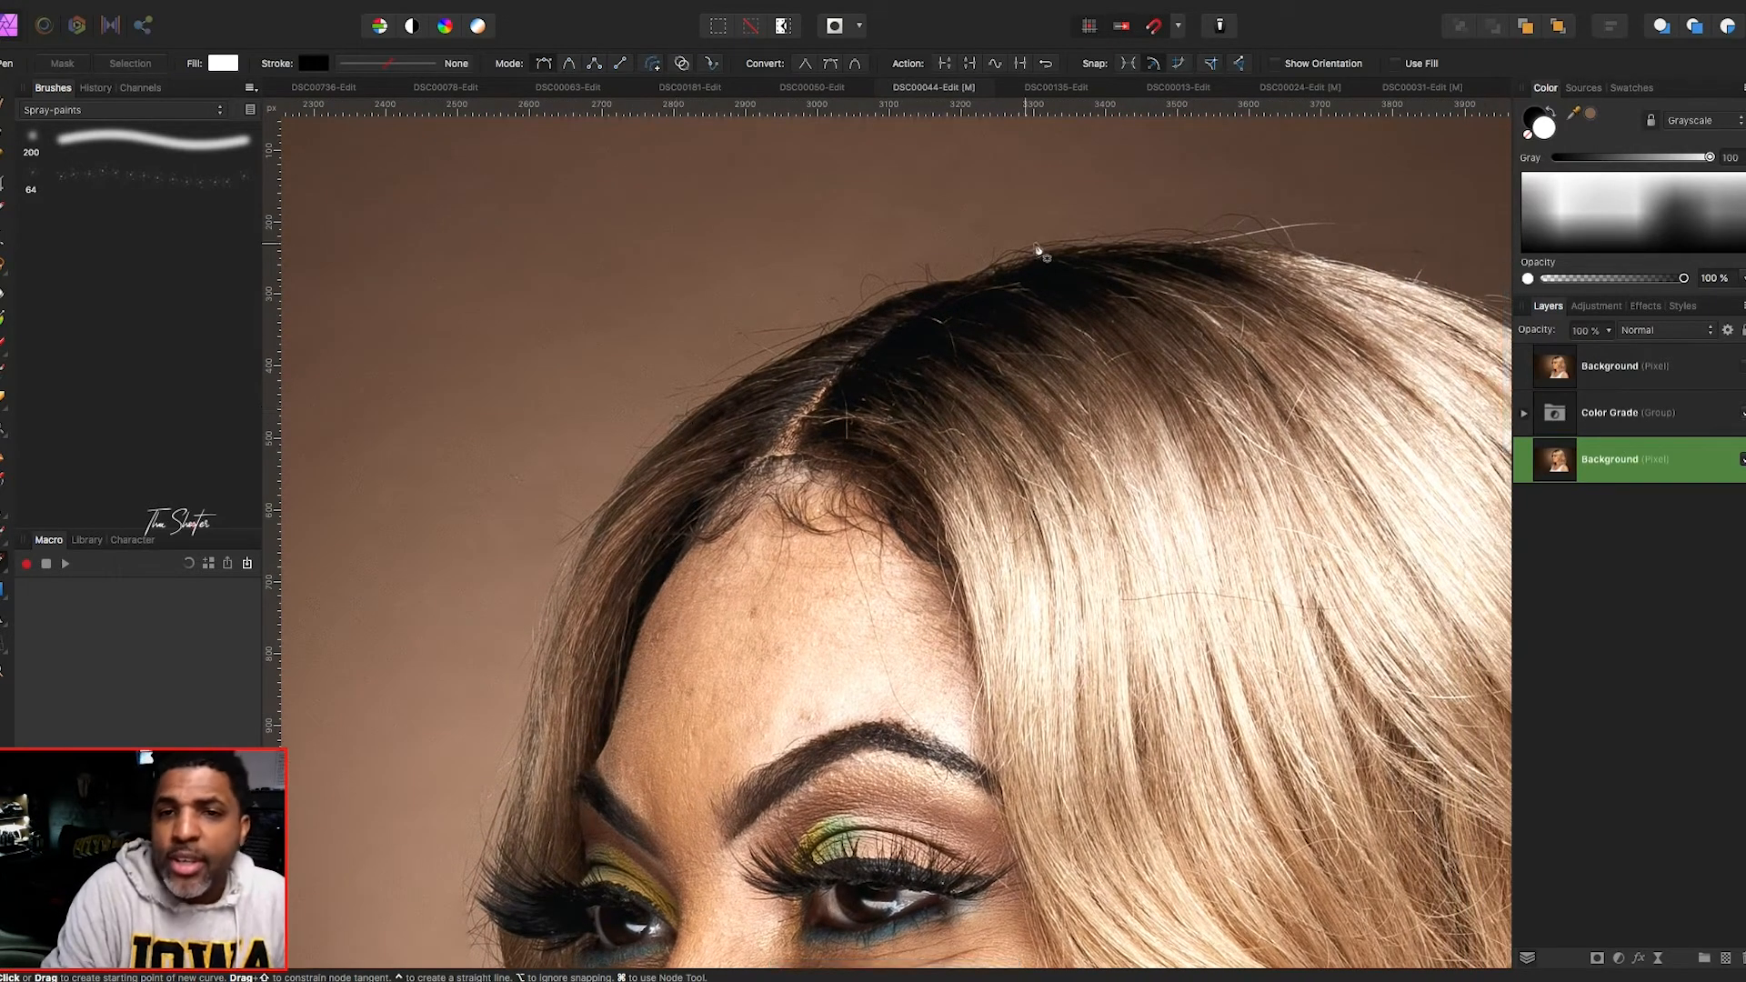
drag(1079, 246, 878, 304)
scroll(637, 513, down, 2)
scroll(636, 514, left, 2)
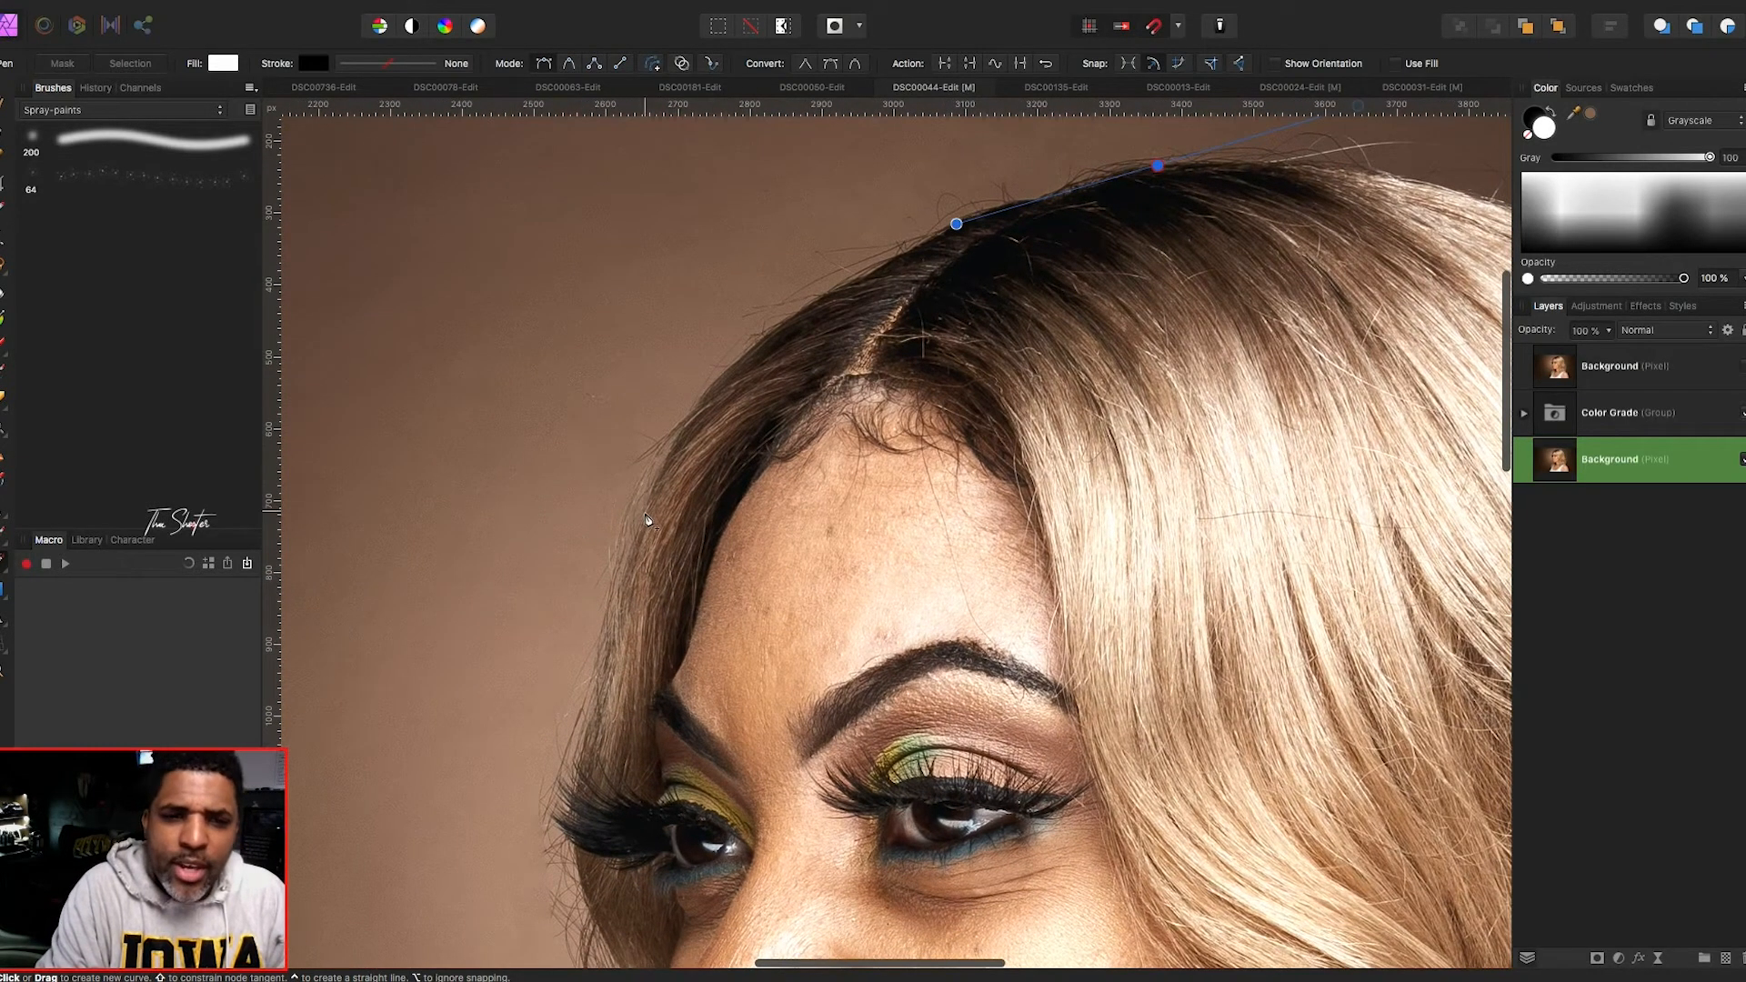
drag(645, 510, 549, 742)
scroll(573, 673, down, 4)
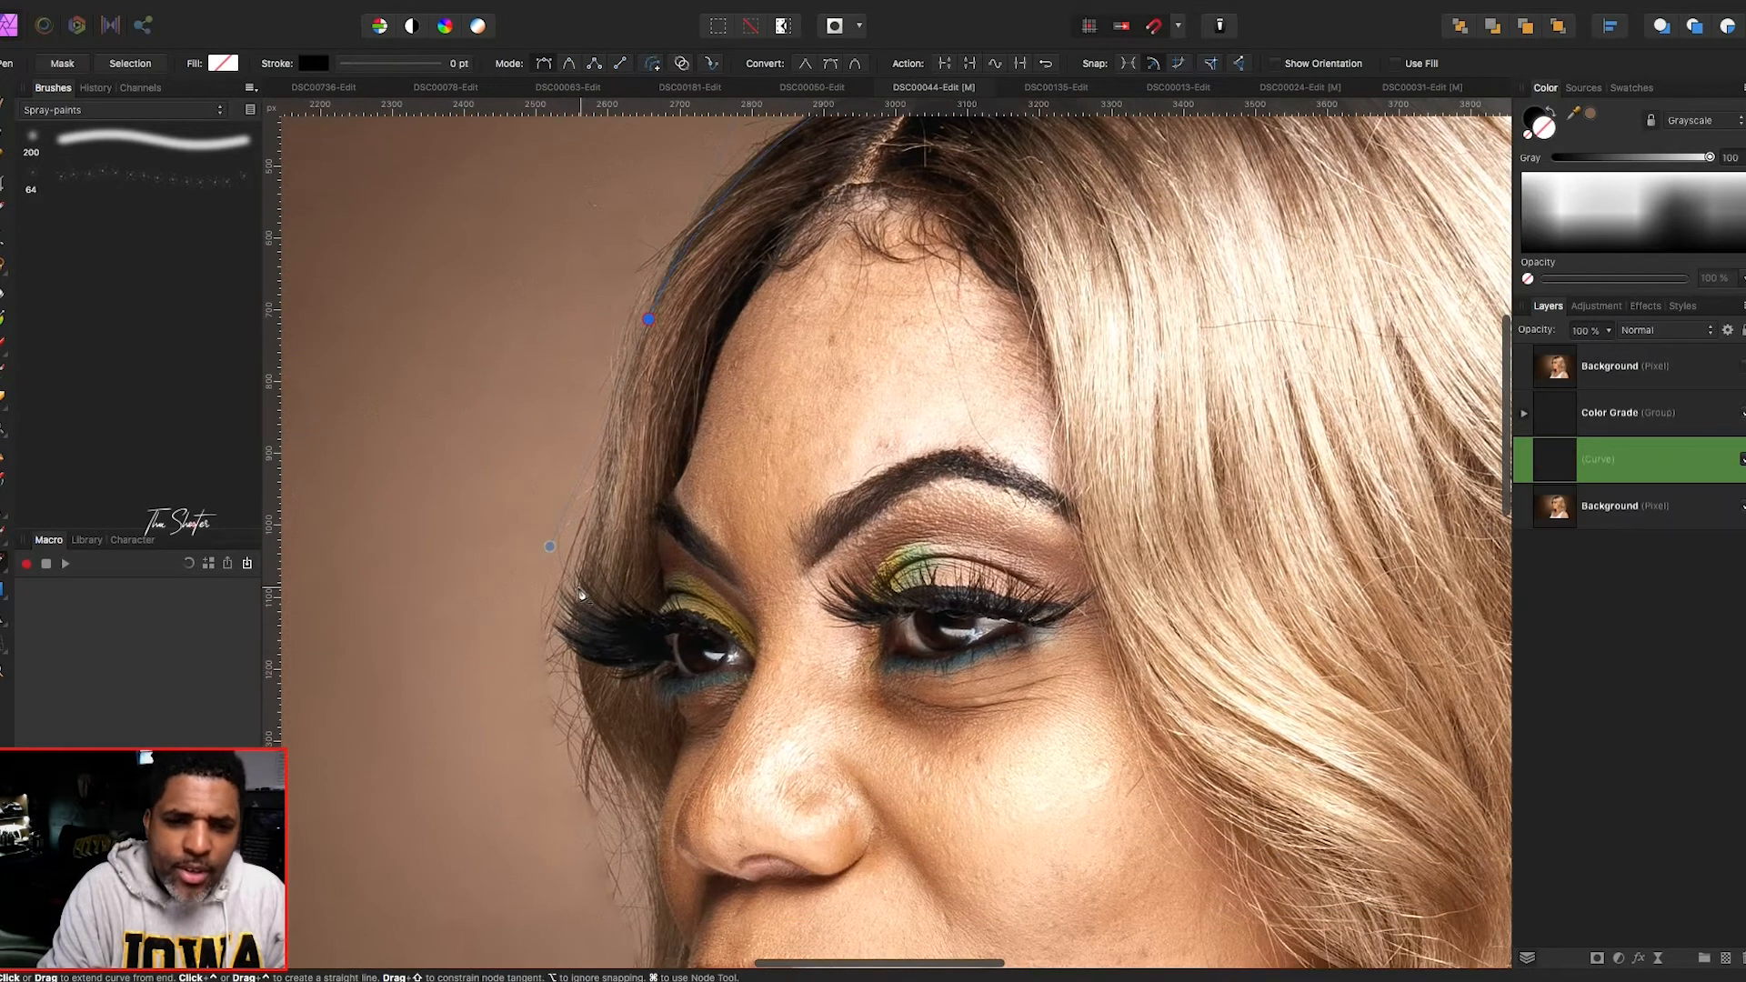
drag(579, 584, 583, 634)
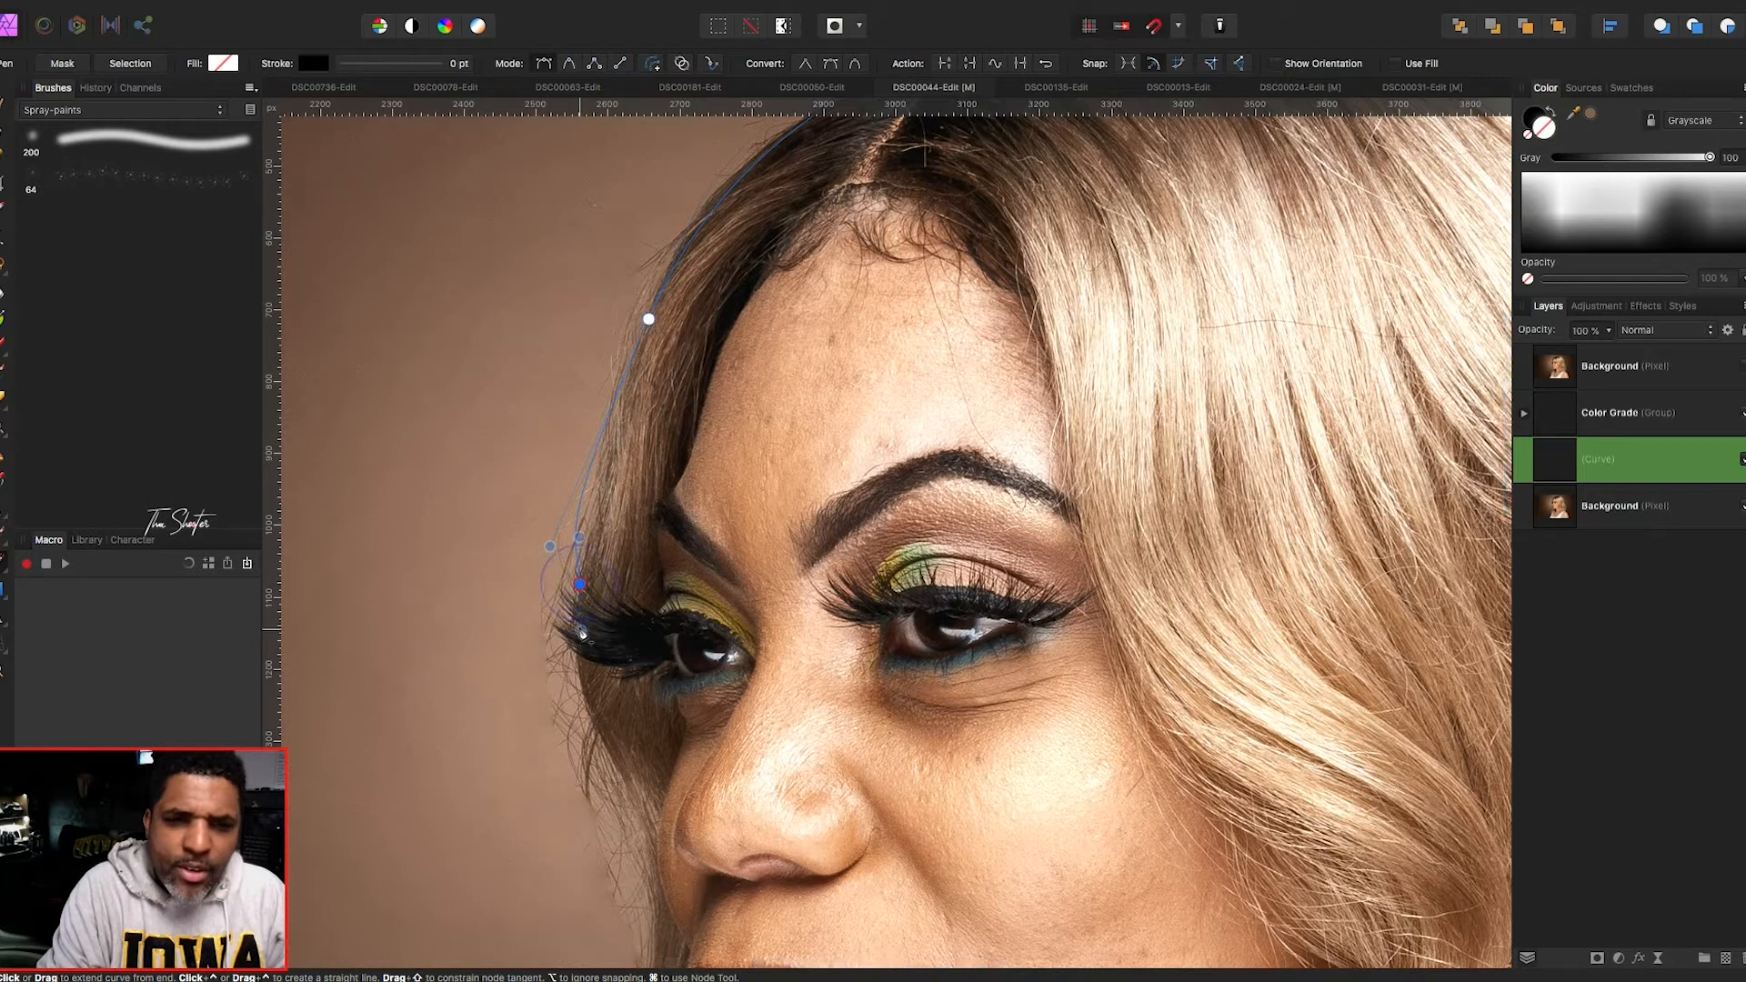
- Extend the curve along the hair's outer edge from the lashes down to beside the mouth
scroll(571, 652, down, 1)
scroll(570, 651, down, 2)
drag(627, 704, 653, 743)
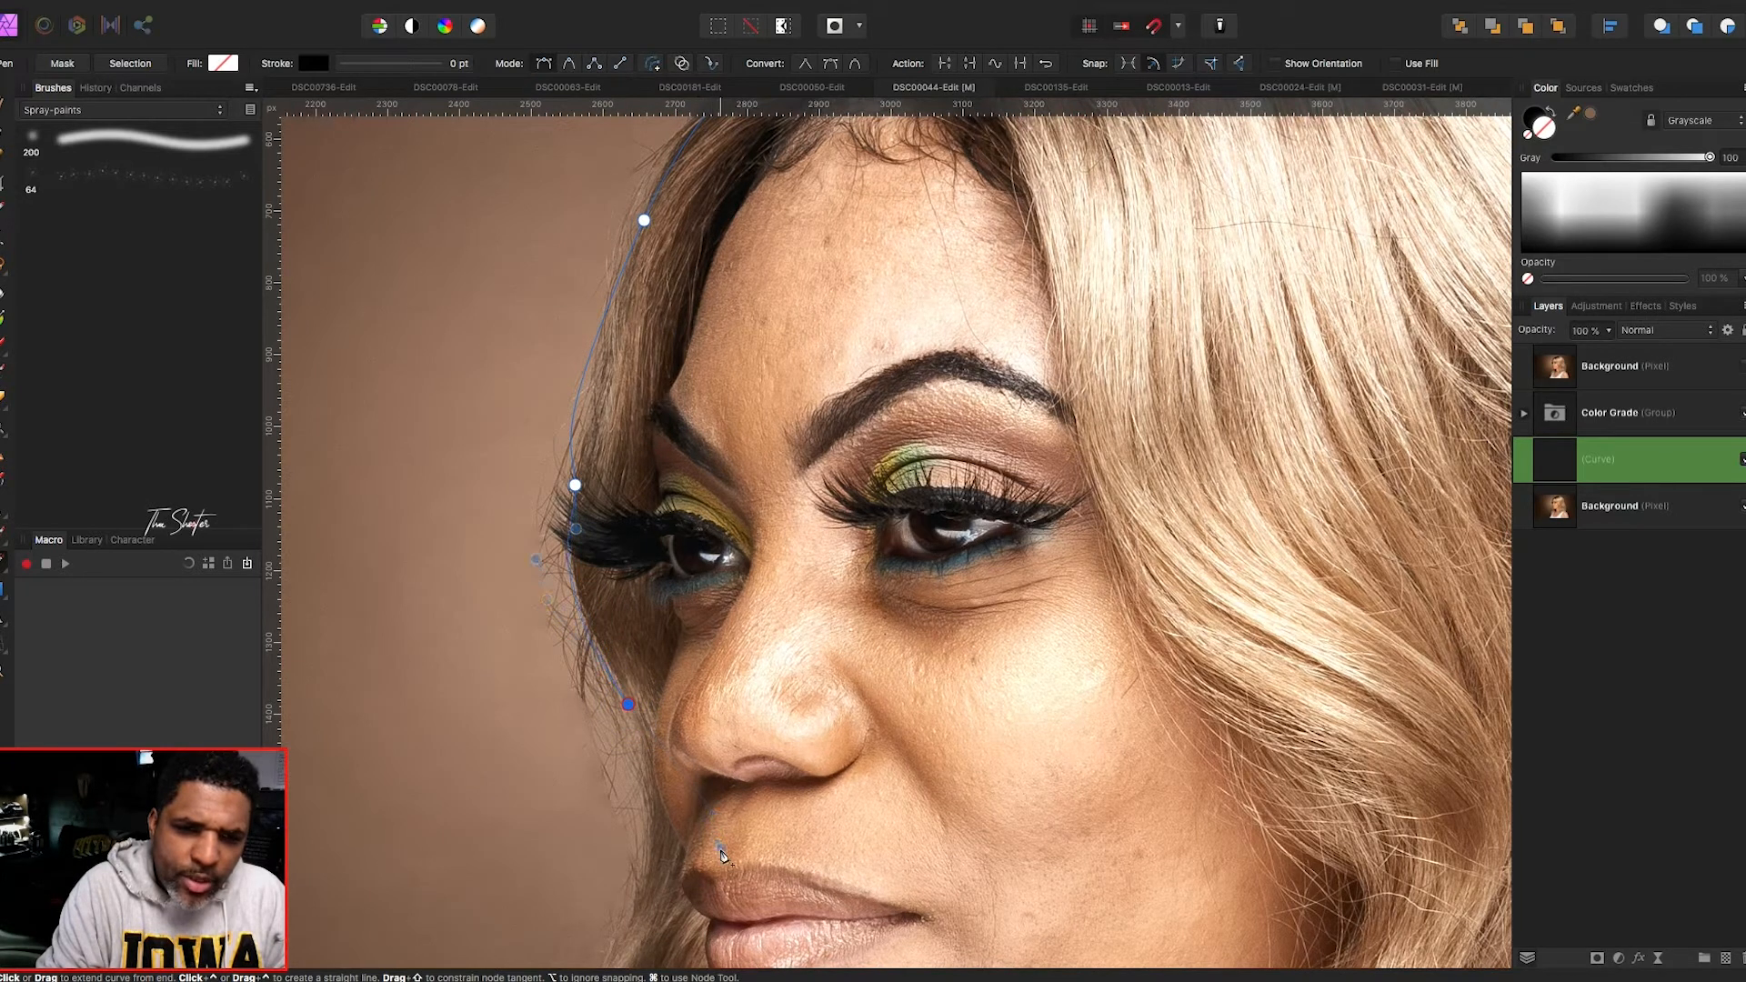
scroll(716, 832, down, 6)
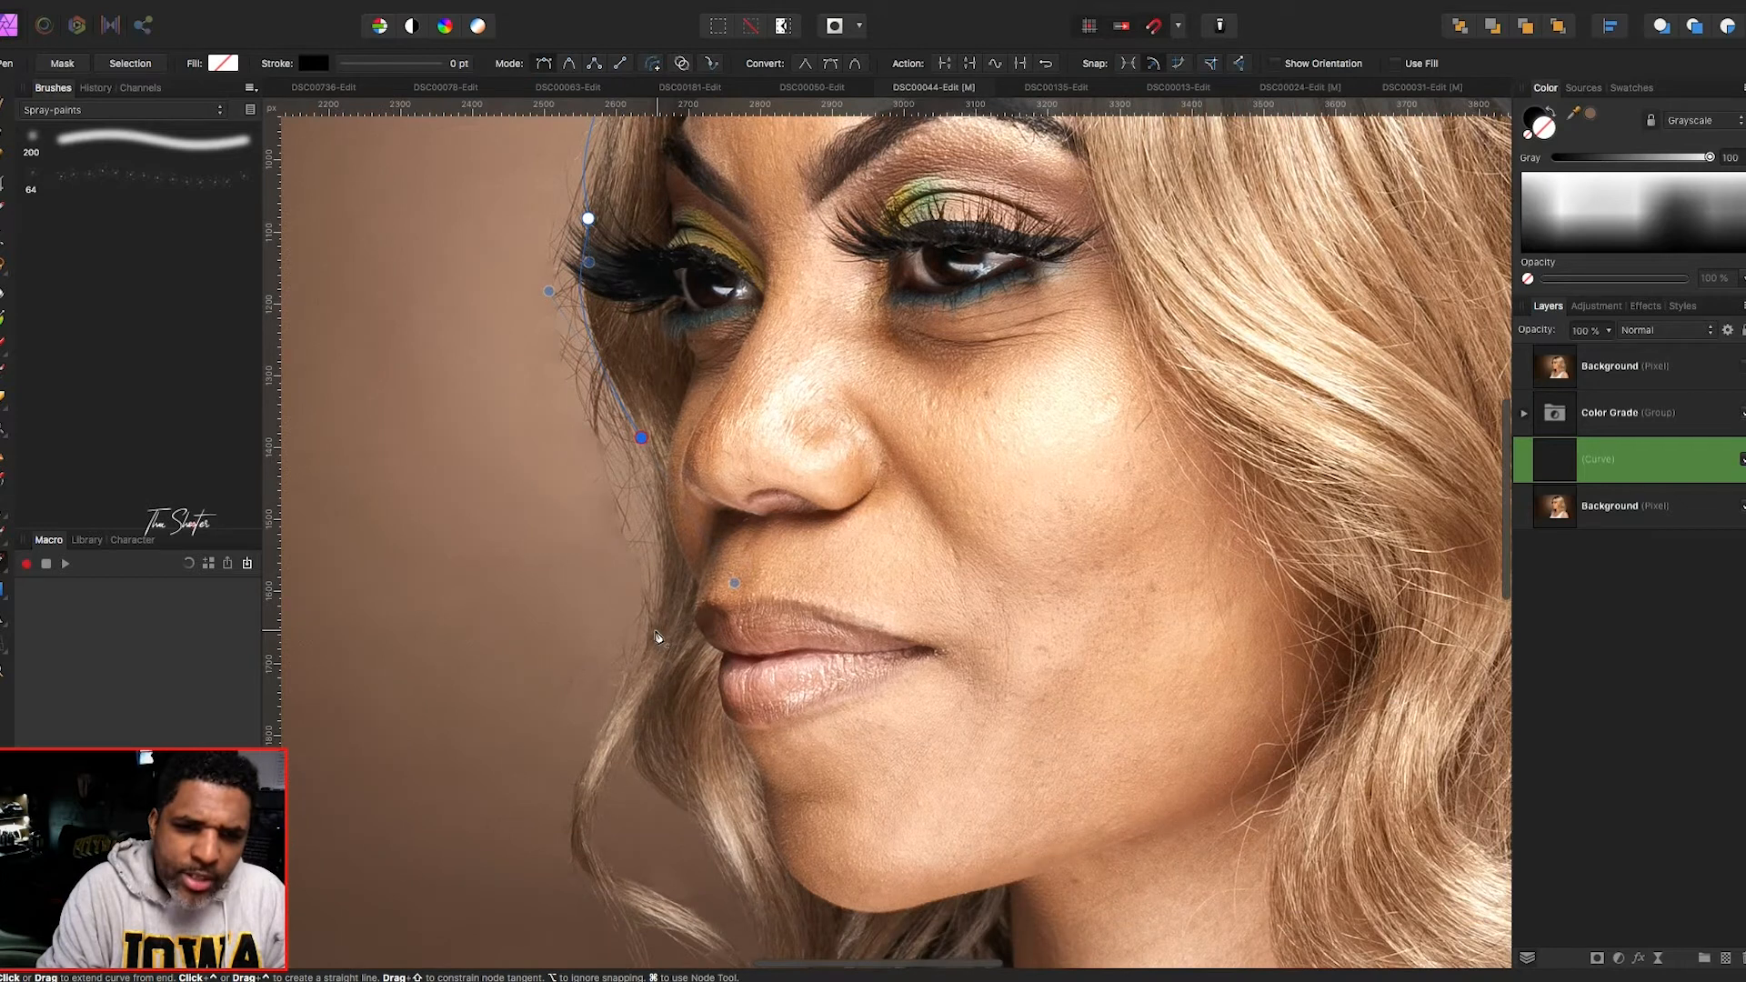
drag(651, 652, 648, 691)
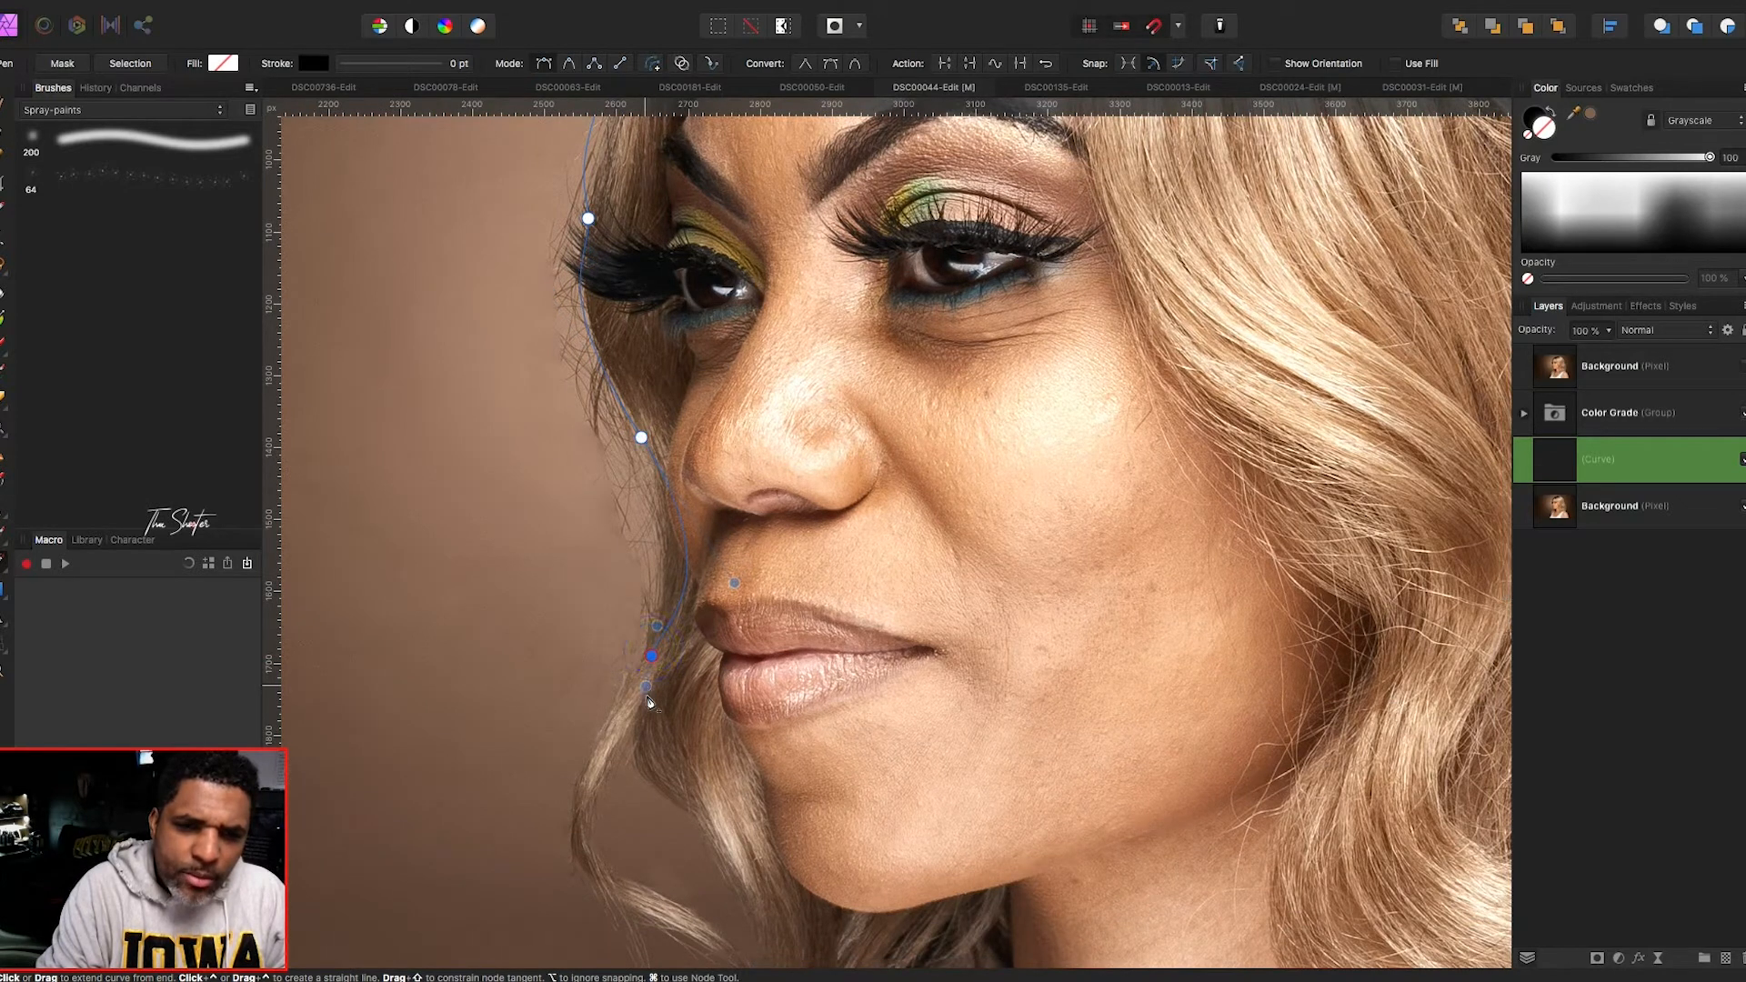
- Close the curve with straight segments across the nose, cheek and hair back to its starting point at the crown
click(789, 471)
click(1052, 383)
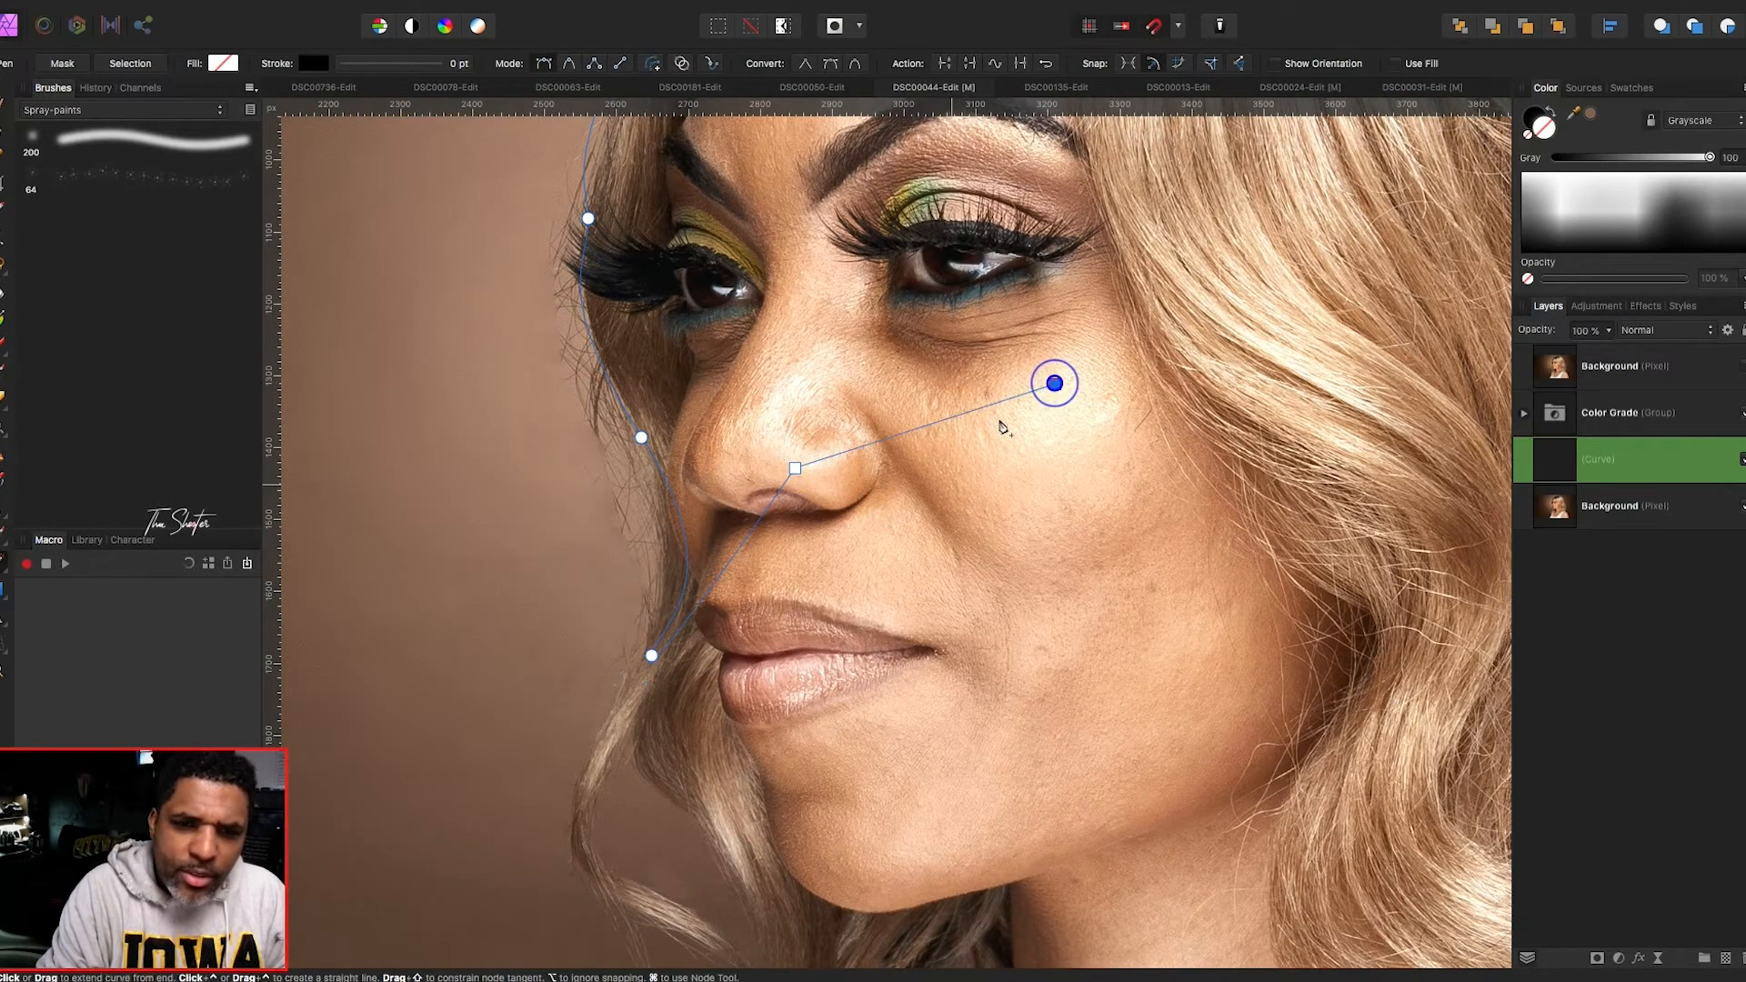
scroll(1071, 363, up, 6)
scroll(1027, 329, up, 5)
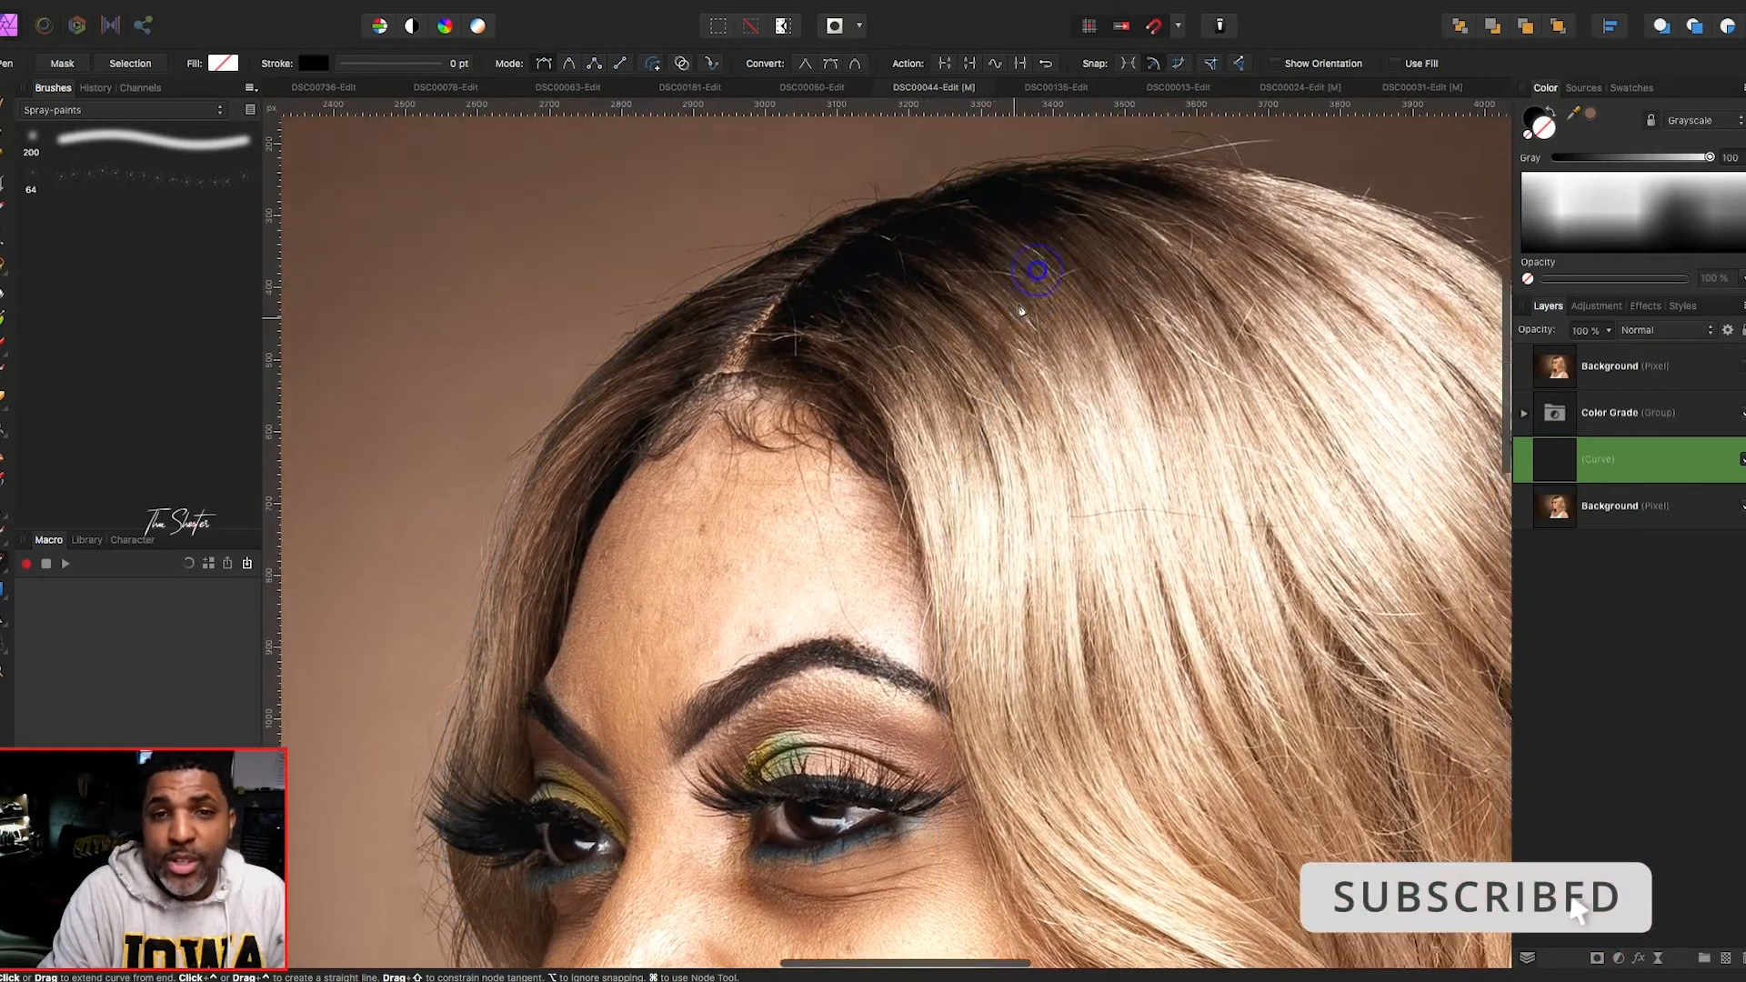
scroll(1019, 309, up, 1)
click(1010, 217)
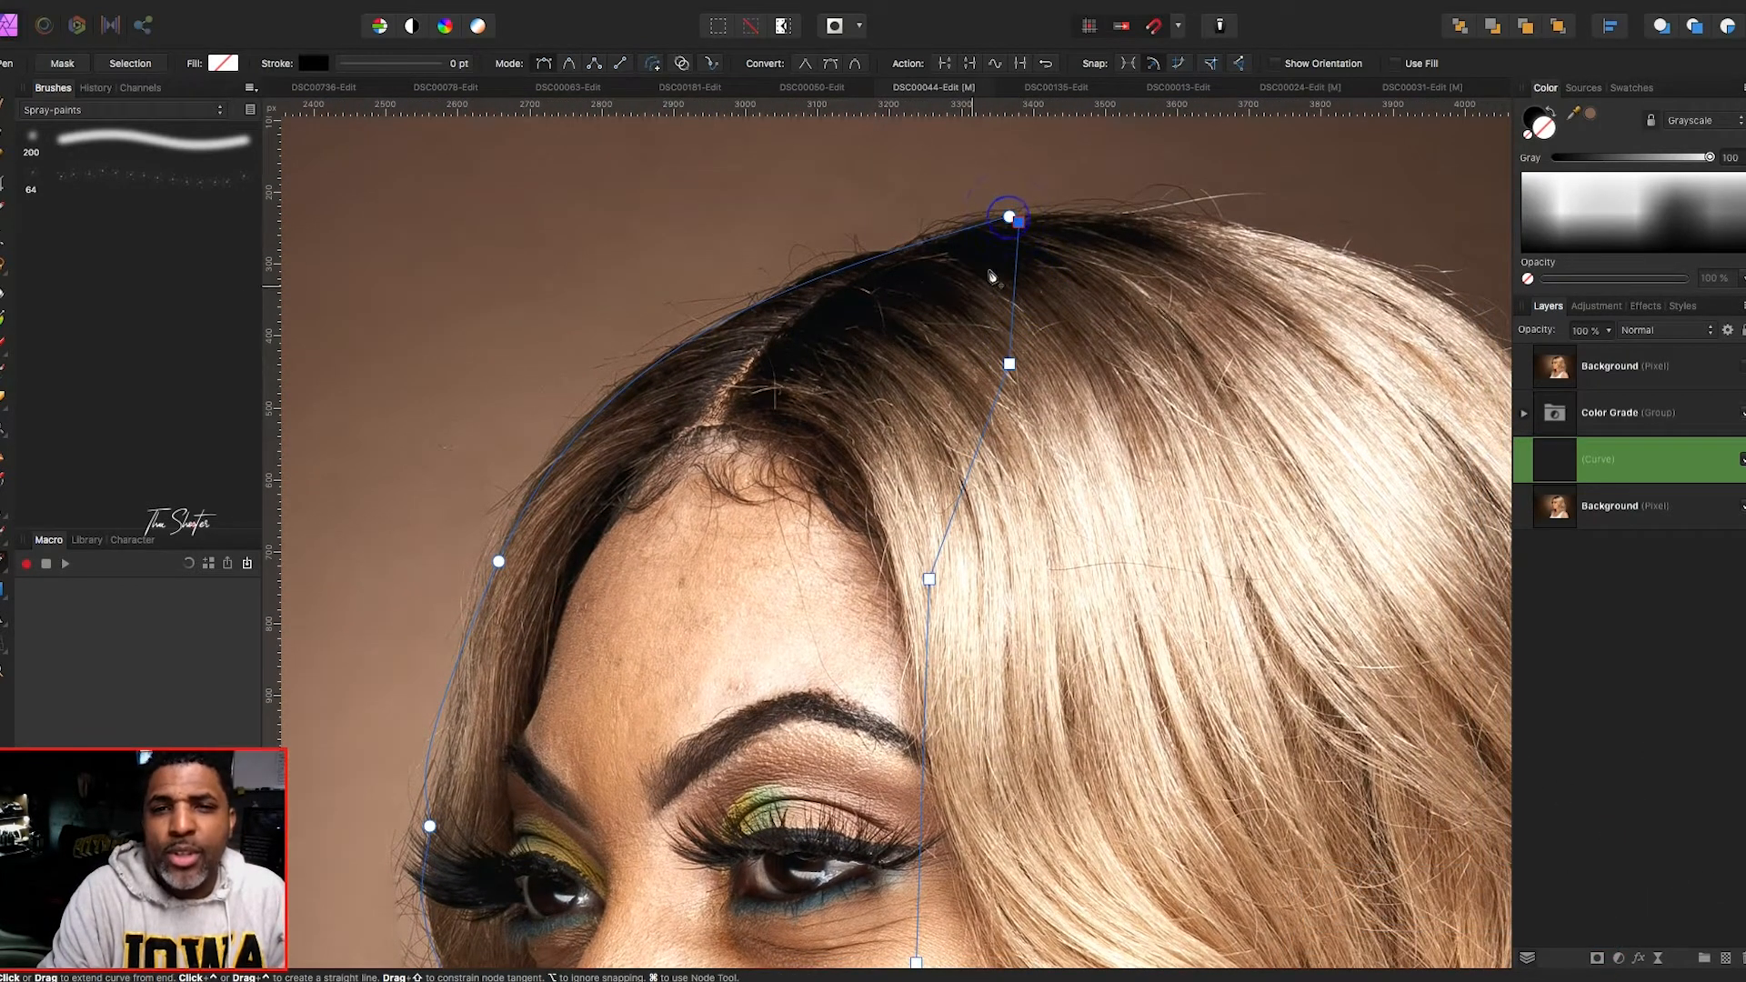
click(1008, 215)
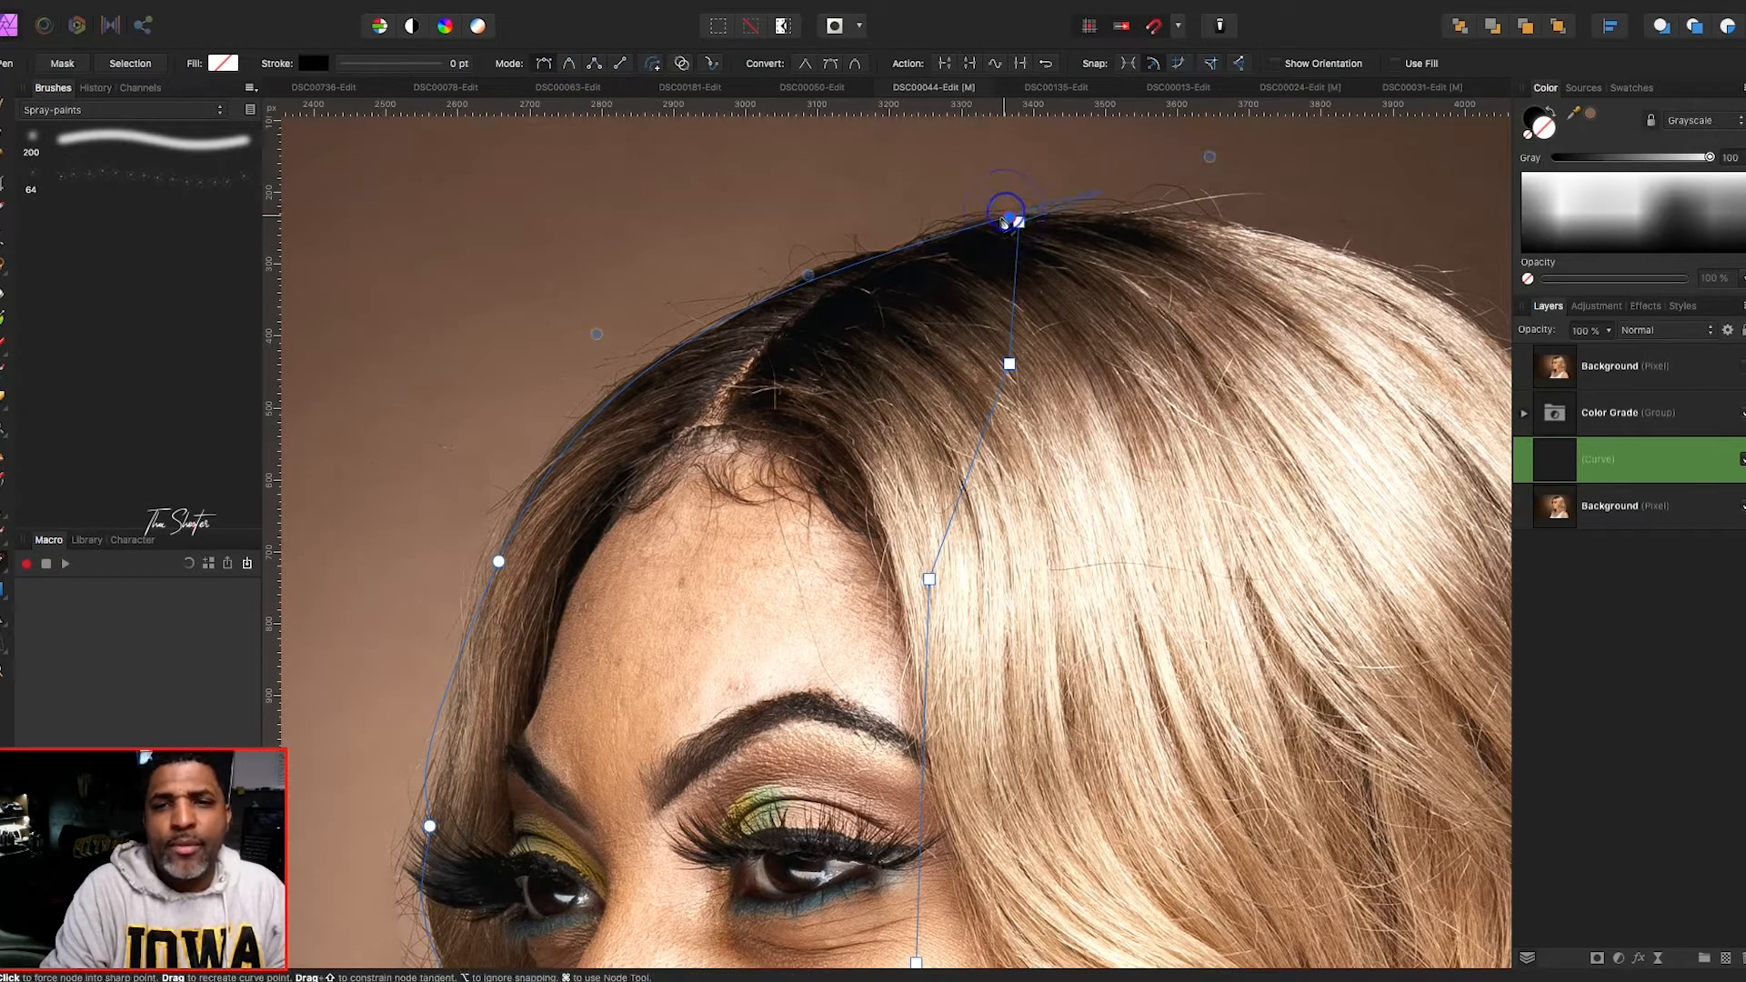
- Convert the closed curve into a selection and invert it so the backdrop outside the hair edge is selected
scroll(916, 232, down, 5)
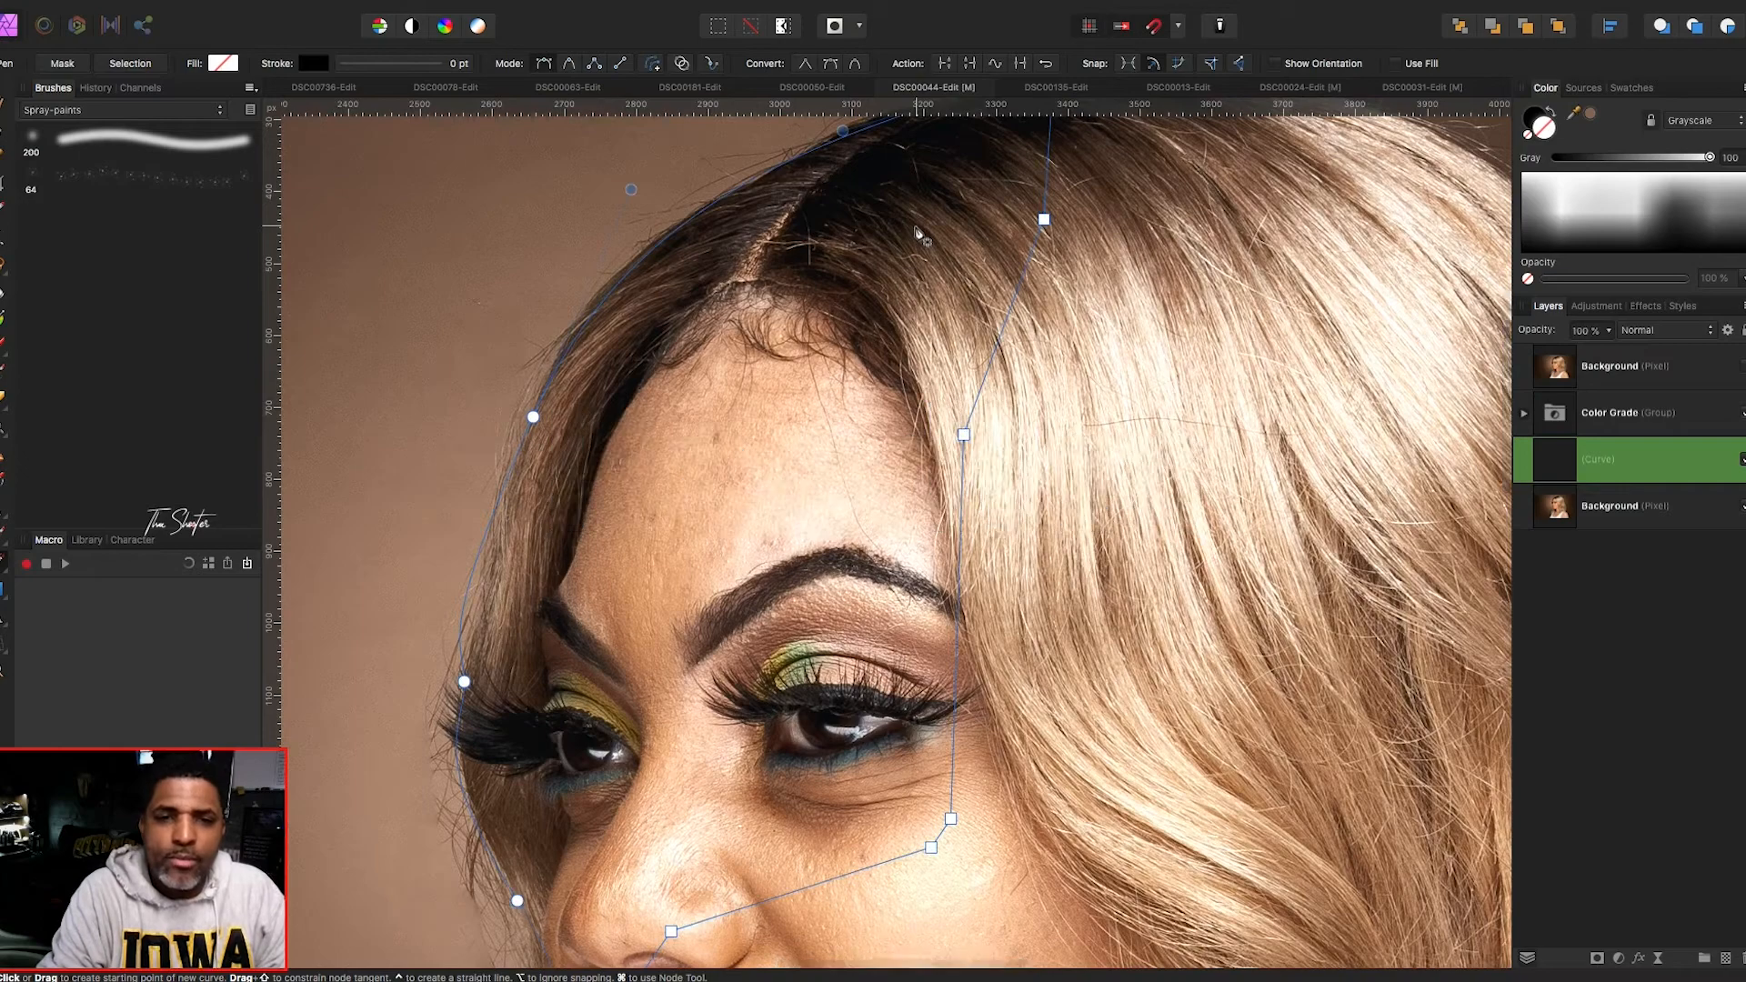
scroll(917, 232, up, 2)
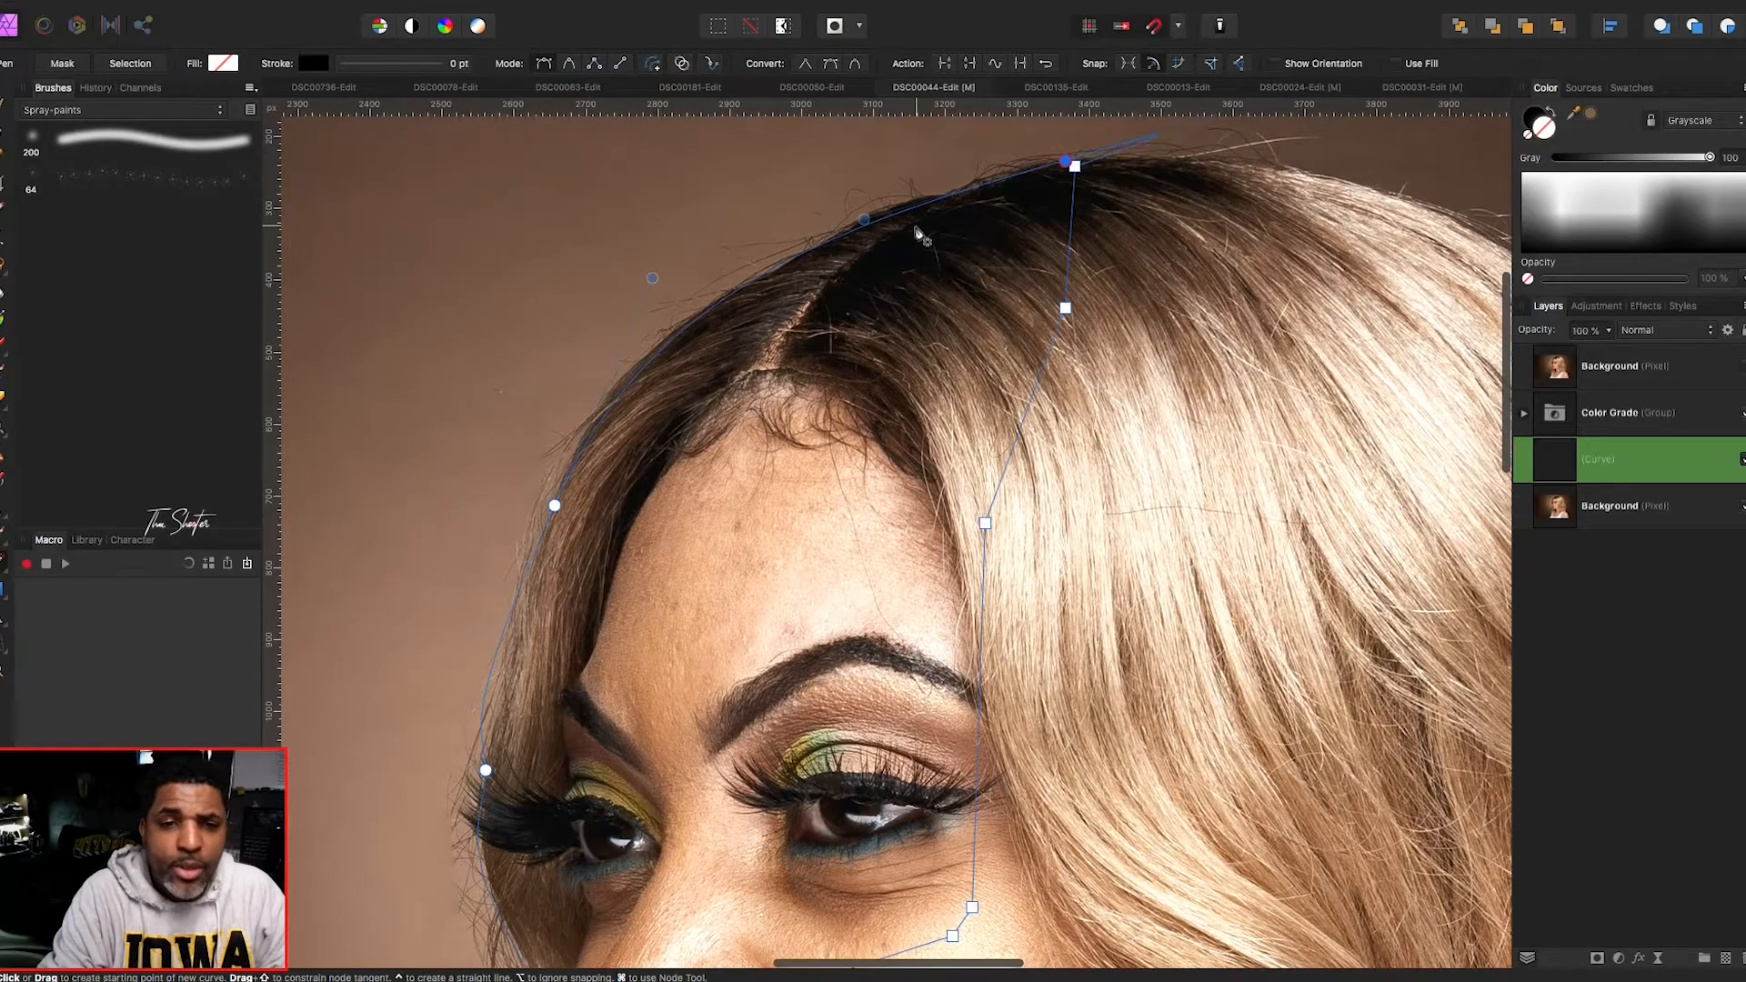
scroll(919, 232, down, 2)
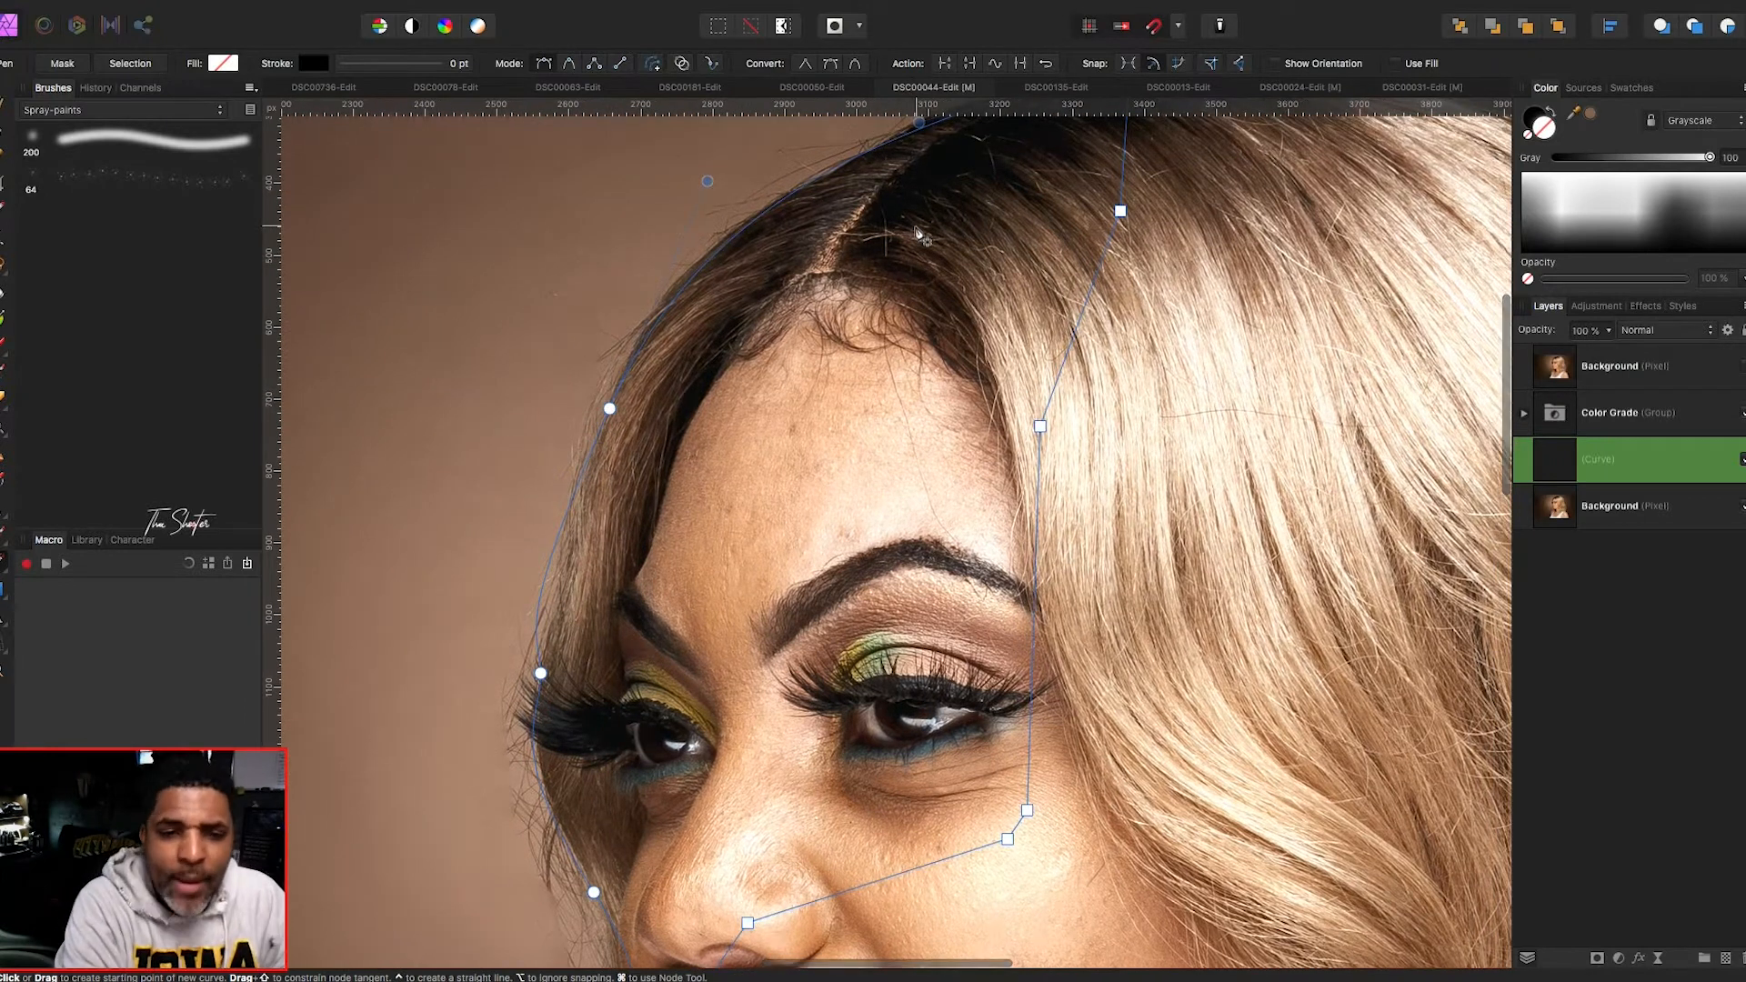
scroll(919, 232, down, 2)
scroll(917, 232, down, 3)
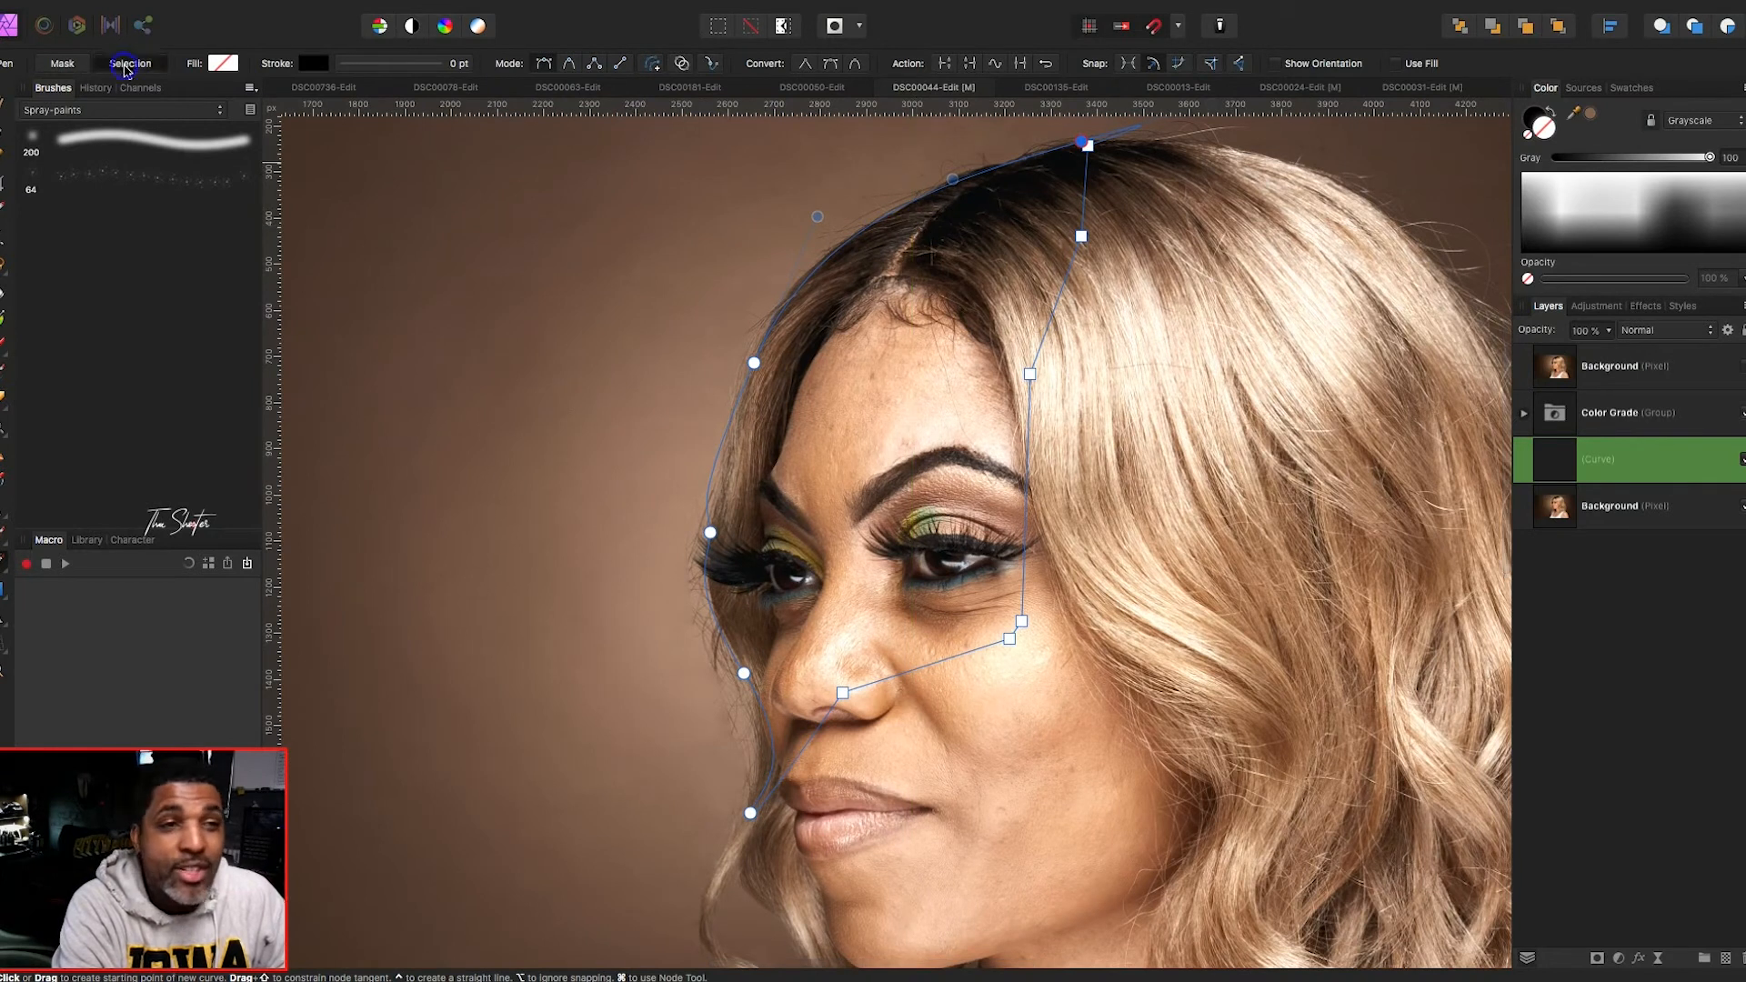
click(125, 65)
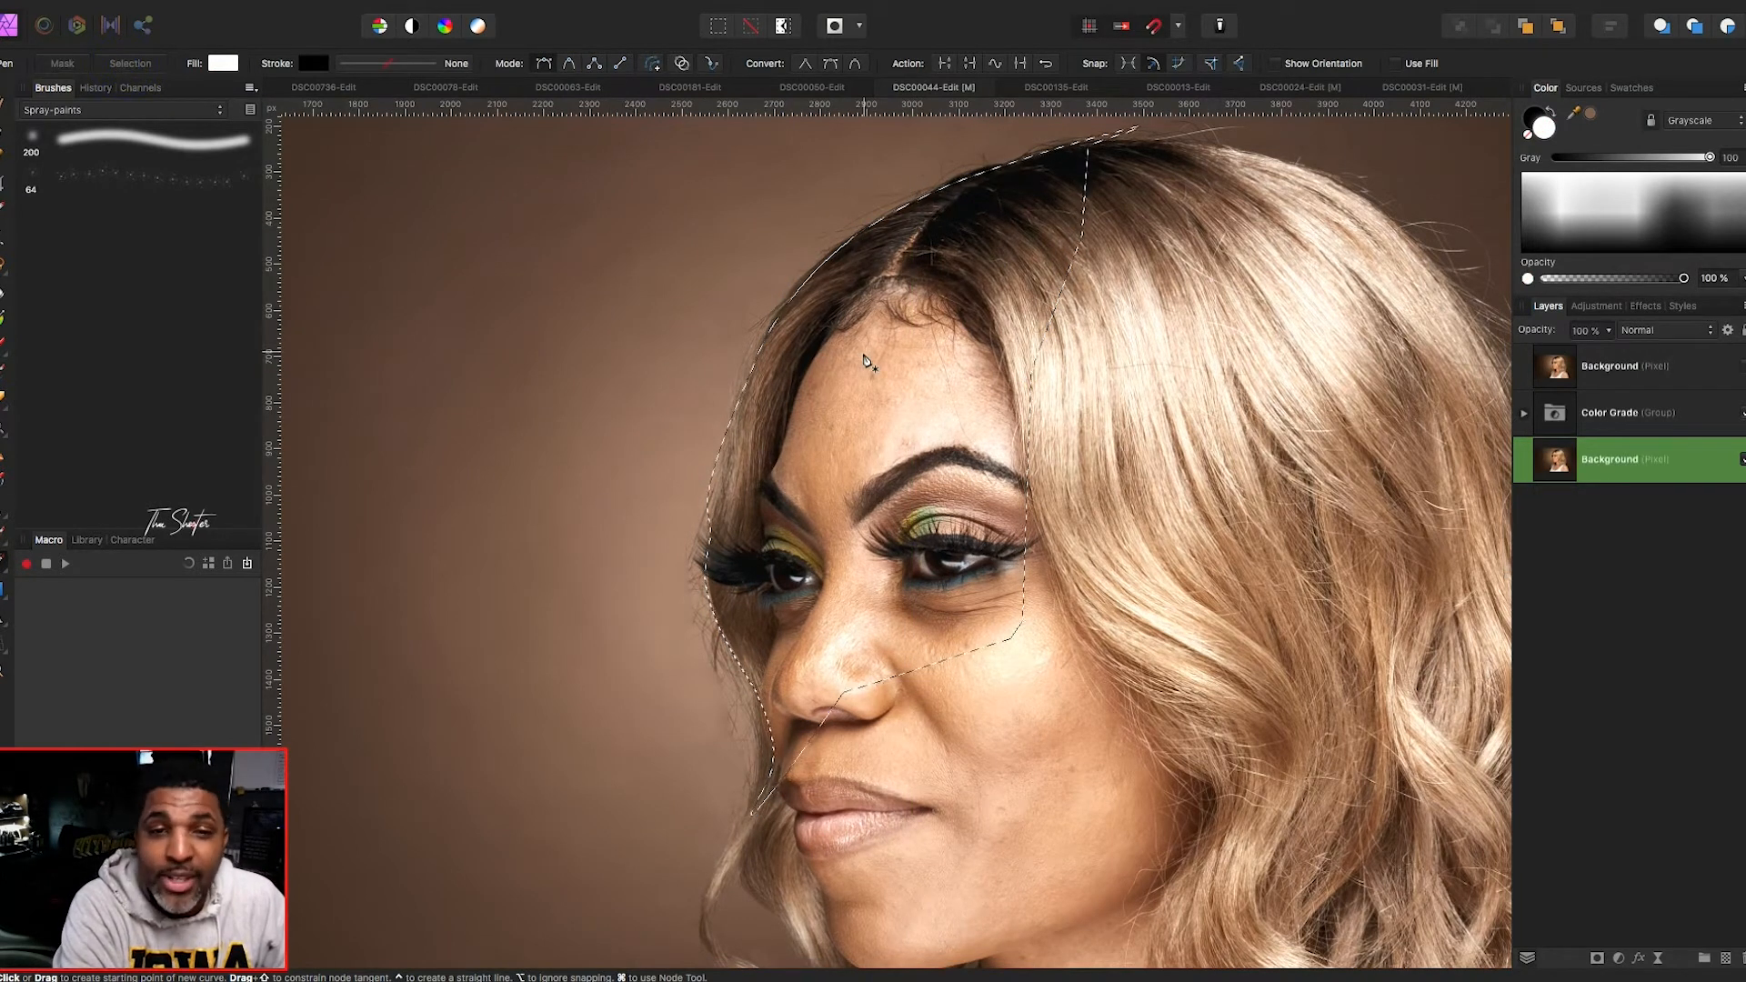
key(super+shift+i)
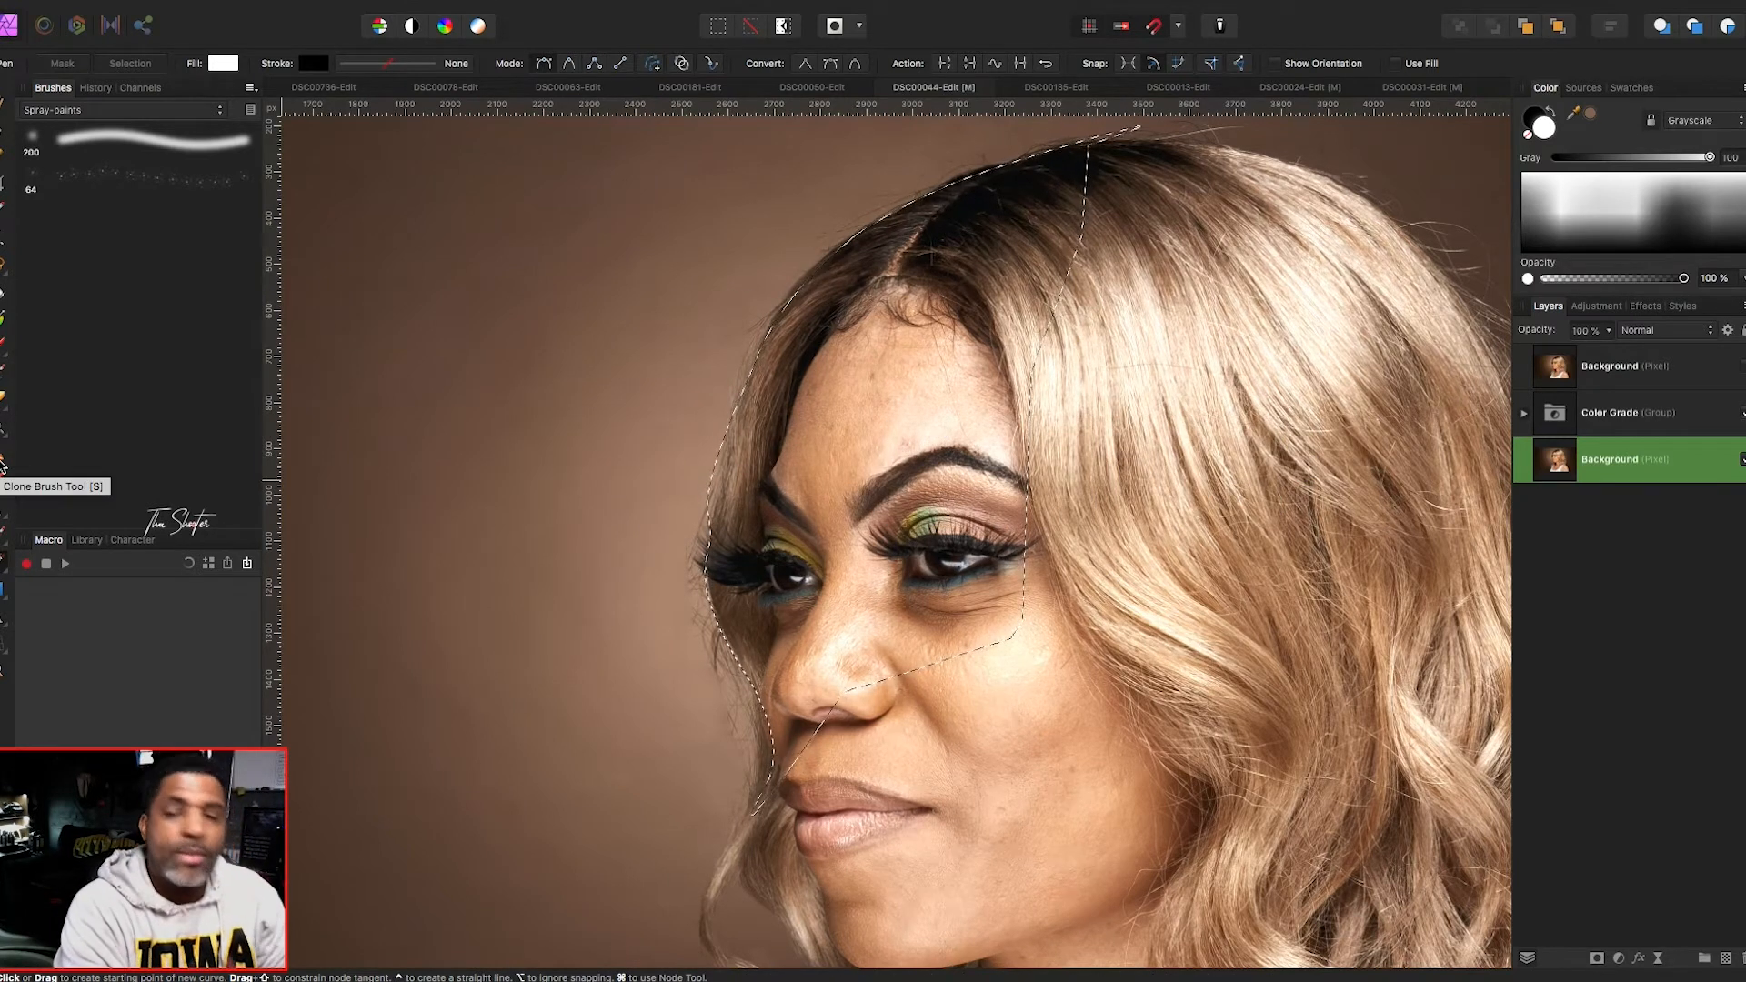
- Clone clean backdrop over the stray hairs outside the selected hair edge beside the forehead with the 39 px Clone Brush
click(2, 464)
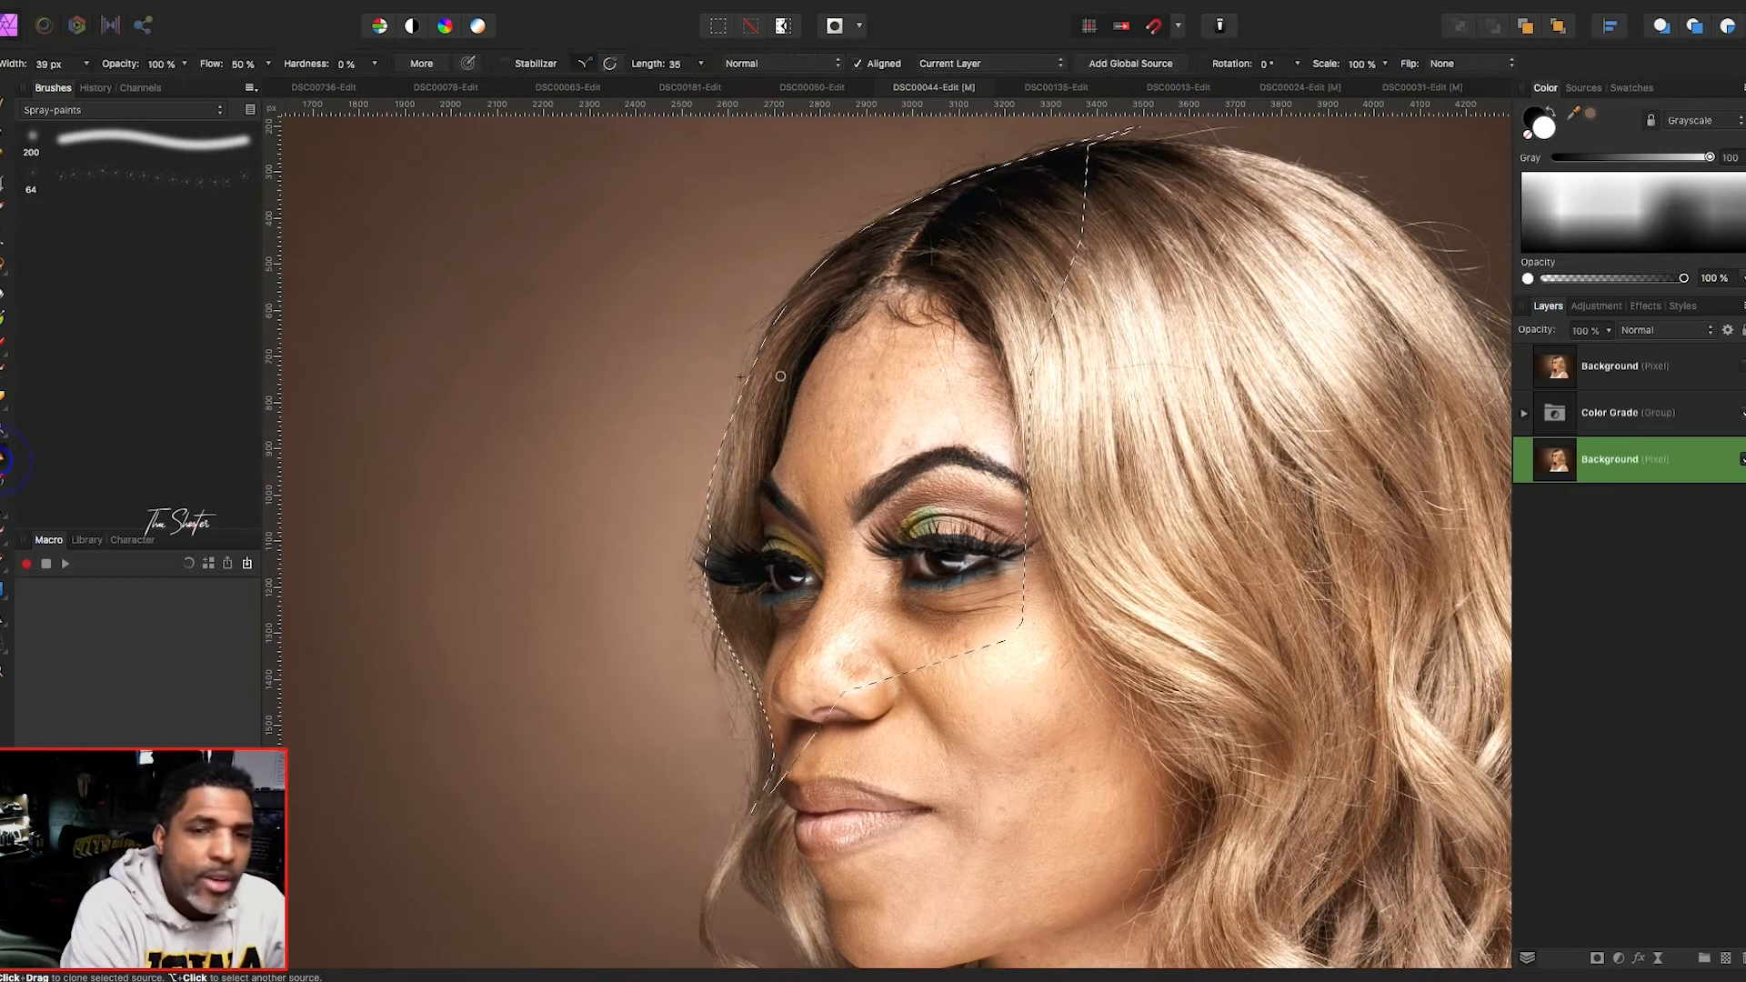
scroll(726, 325, up, 5)
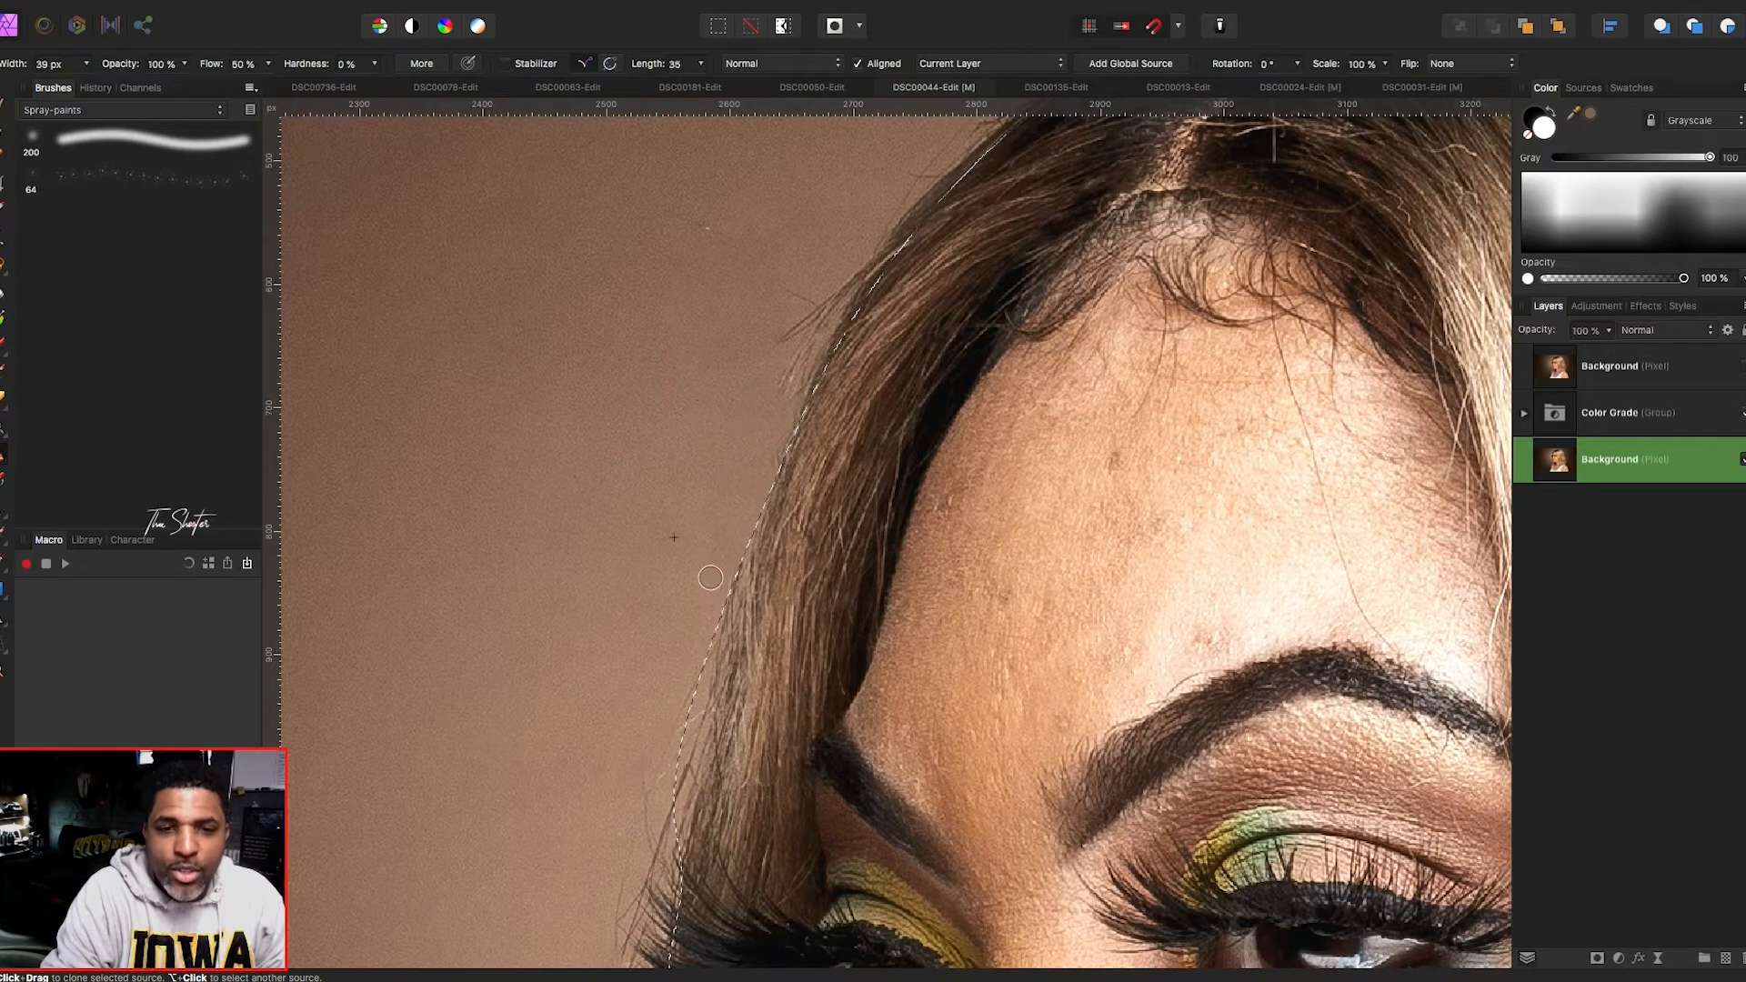
mouse_move(761, 258)
mouse_down()
mouse_move(803, 343)
mouse_move(770, 438)
mouse_up()
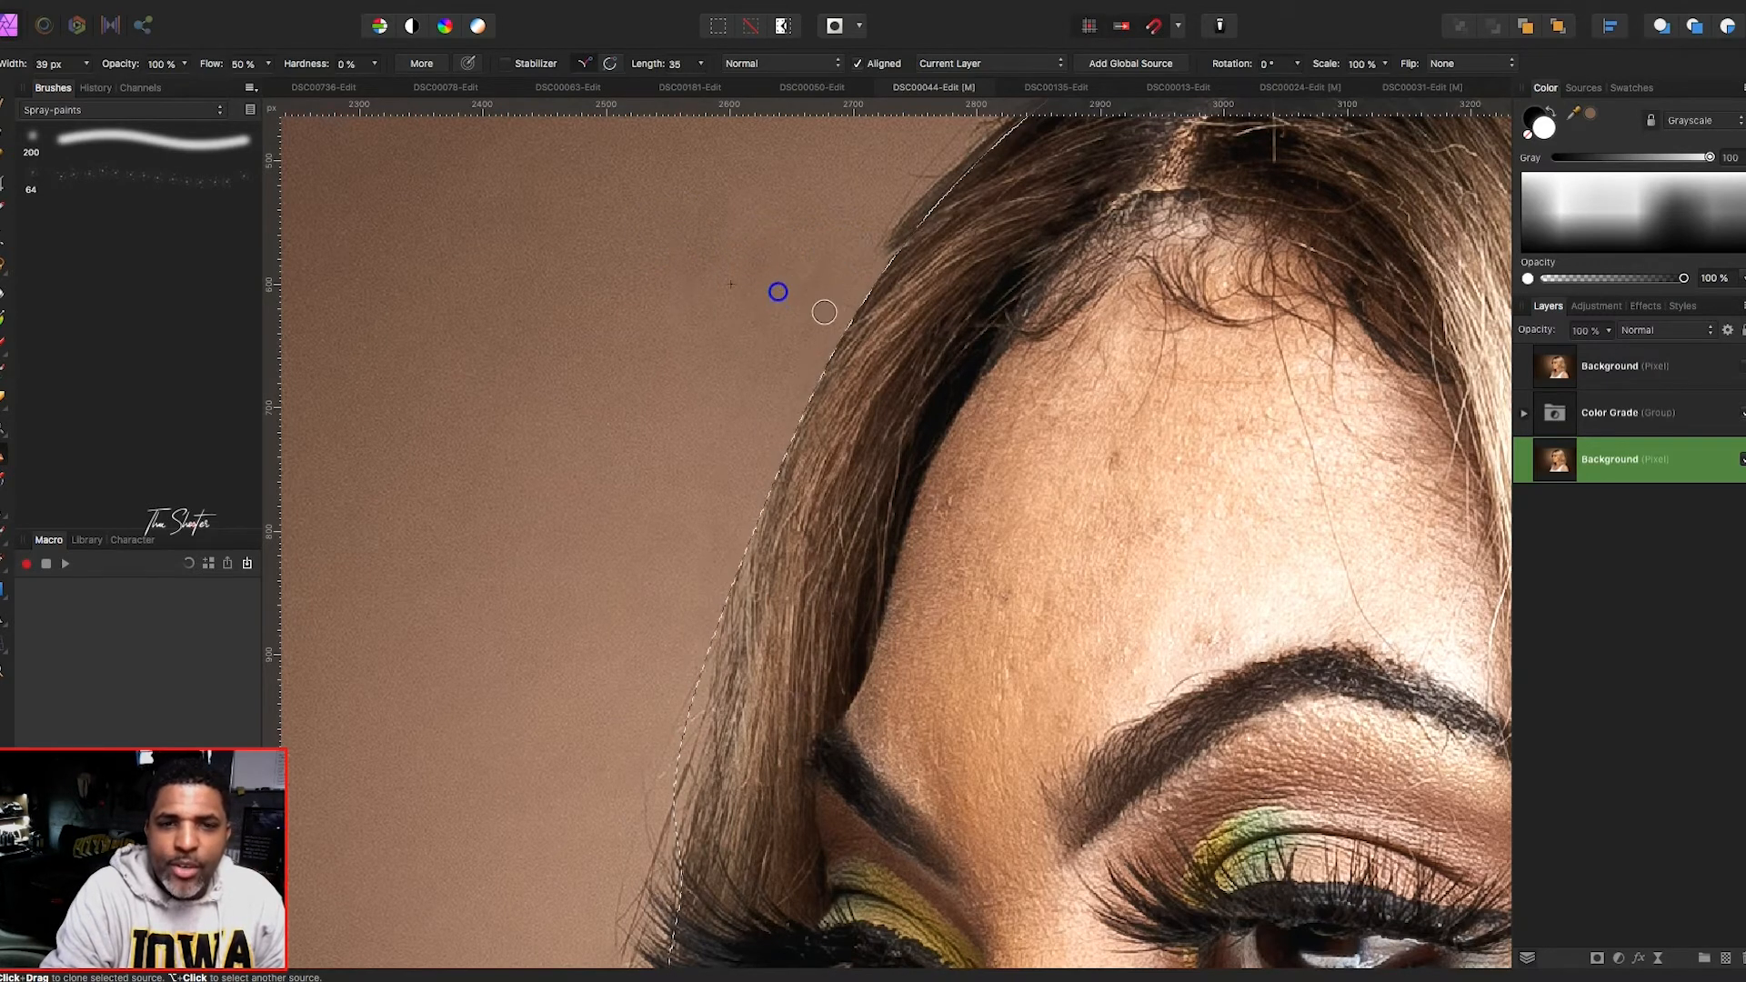
- Clone clean backdrop over the stray hairs outside the hair edge above the forehead with the 39 px Clone Brush
scroll(784, 350, up, 2)
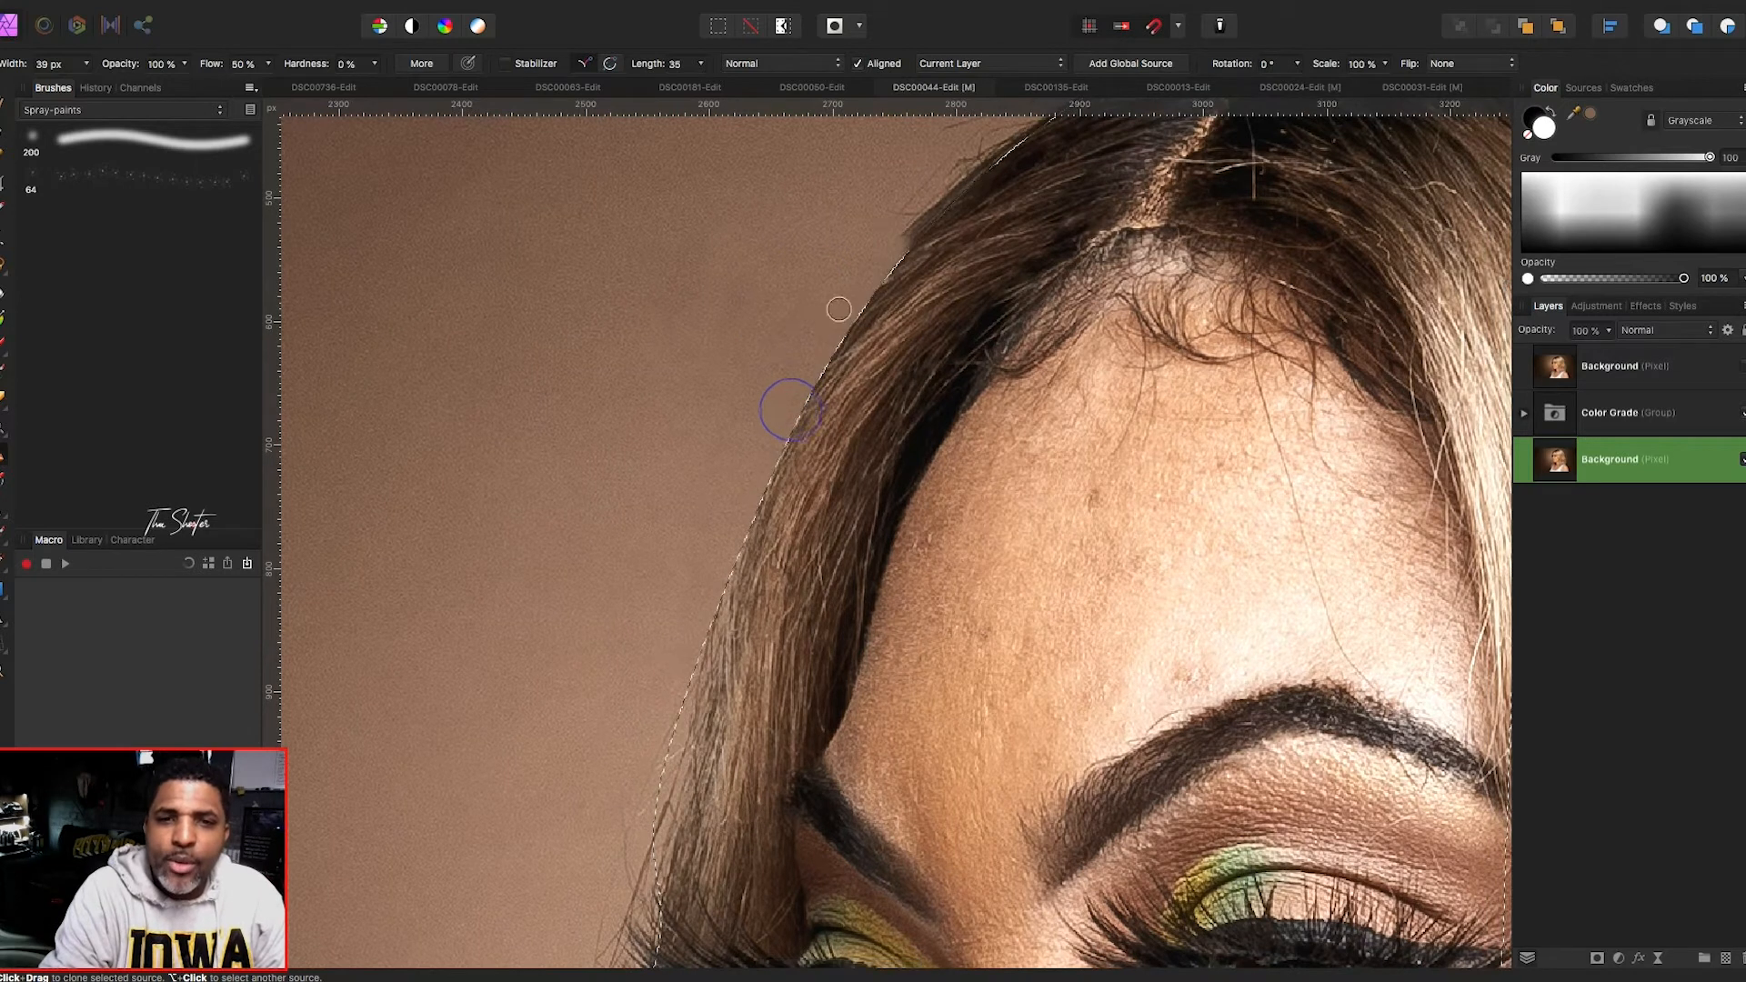
scroll(783, 401, up, 3)
scroll(797, 361, up, 4)
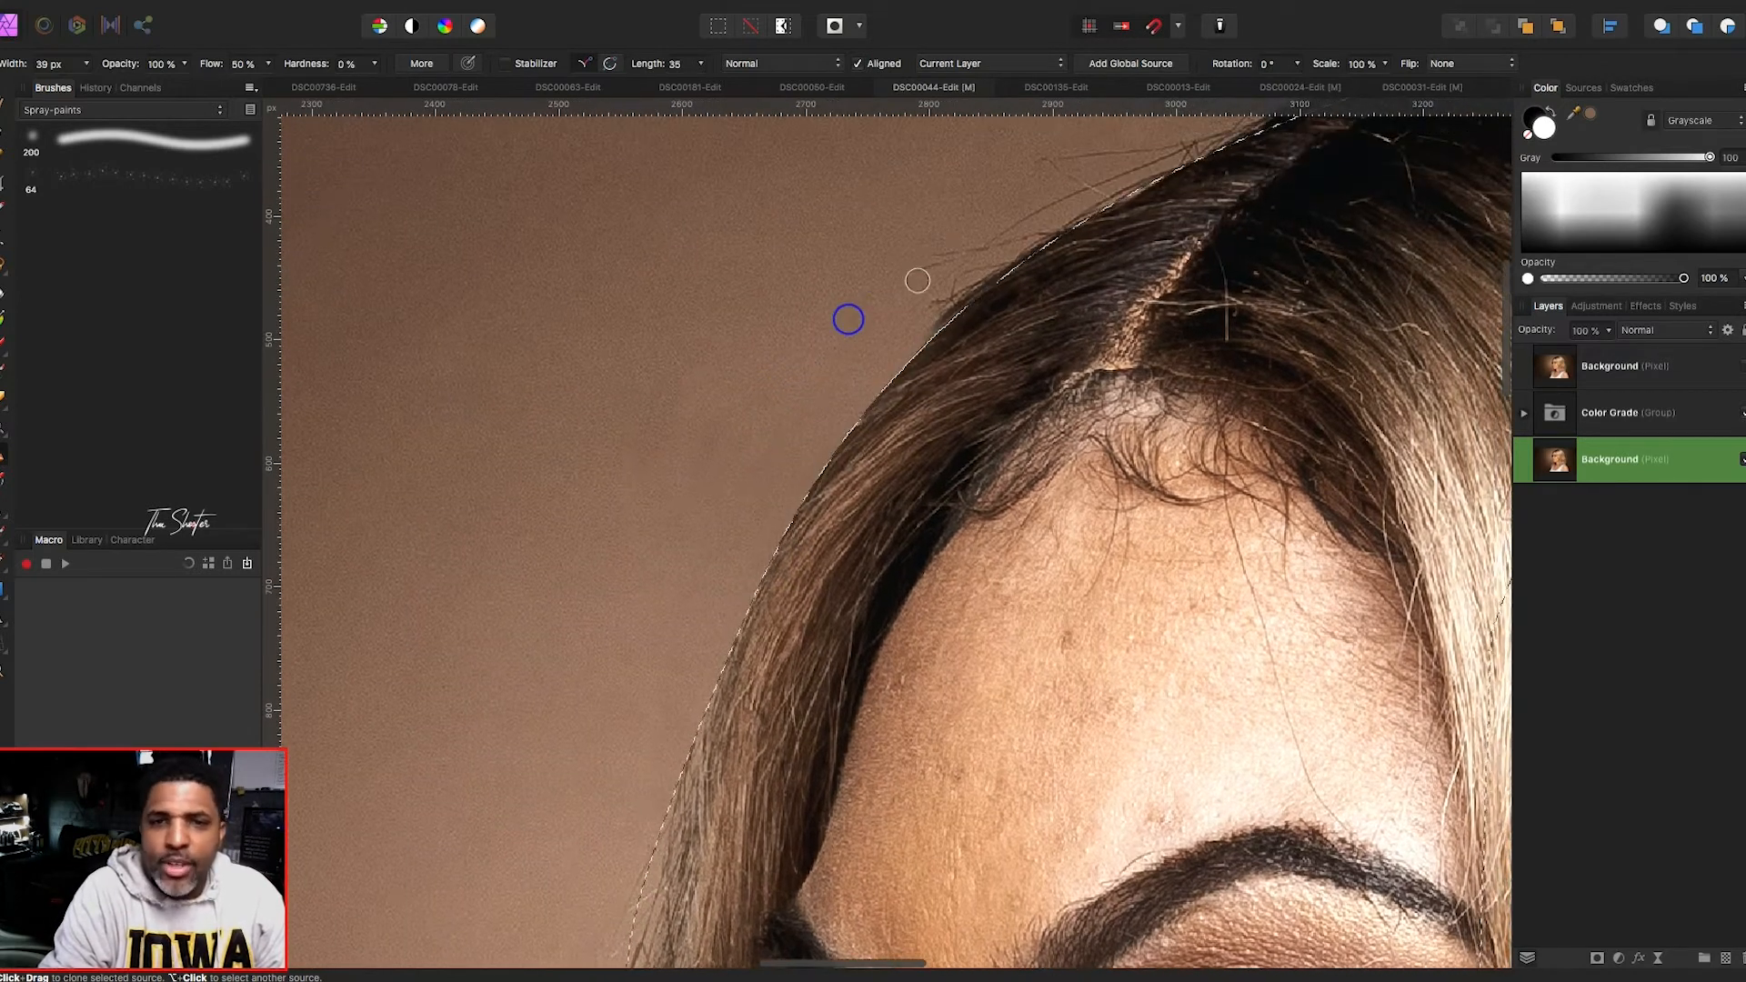
scroll(928, 329, up, 3)
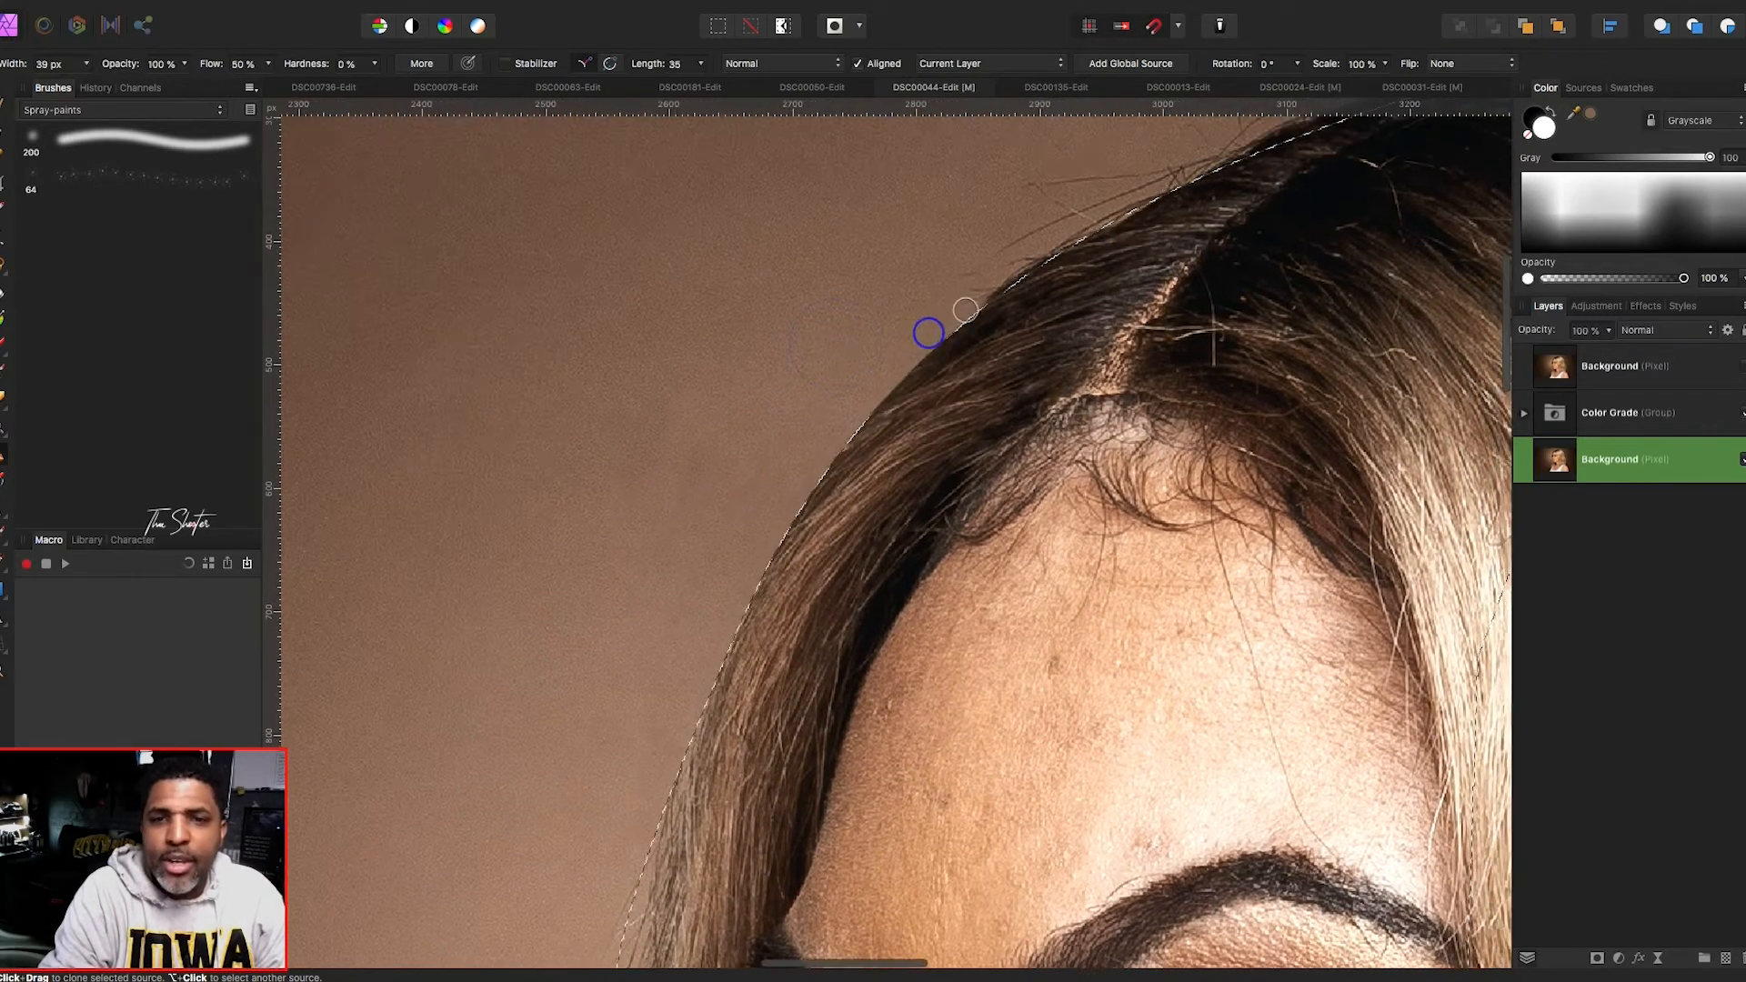
mouse_move(1050, 212)
mouse_down()
mouse_move(993, 226)
mouse_move(1065, 224)
mouse_move(1022, 220)
mouse_move(1097, 202)
mouse_move(1048, 251)
mouse_move(1137, 180)
mouse_up()
scroll(1136, 180, up, 2)
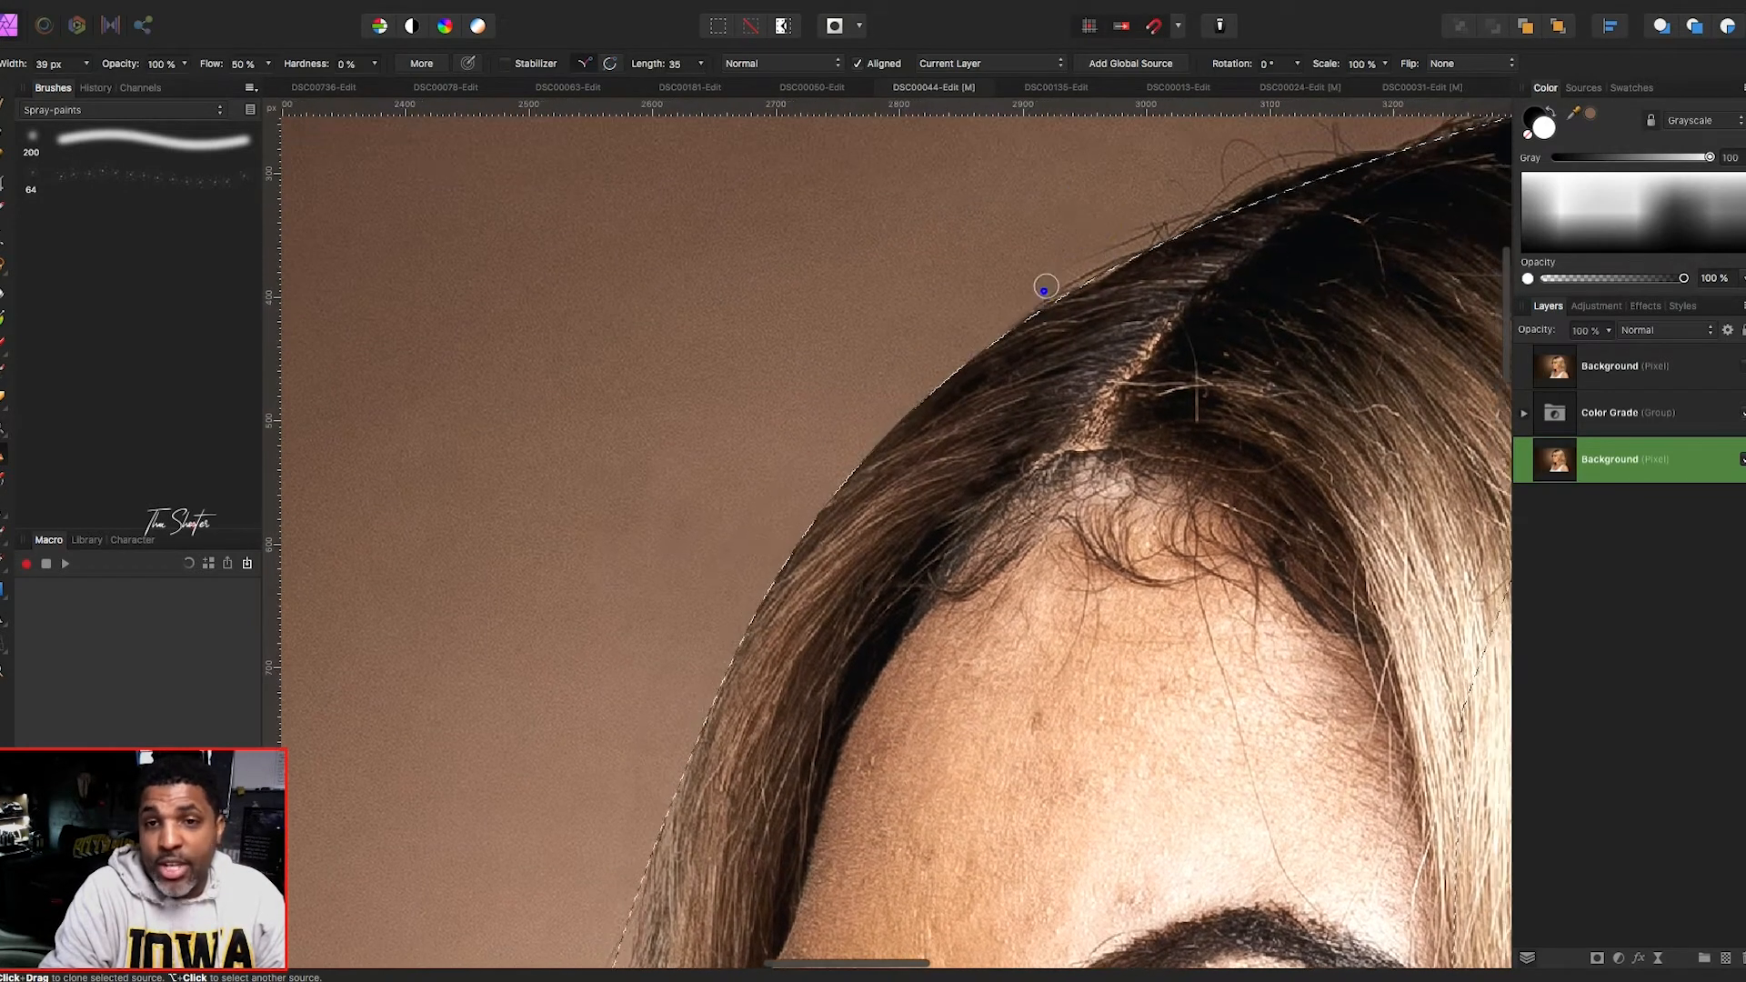
- Resample clean backdrop and clone it over the flyaway hairs along the crown up to the selection's upper end
scroll(1044, 291, right, 2)
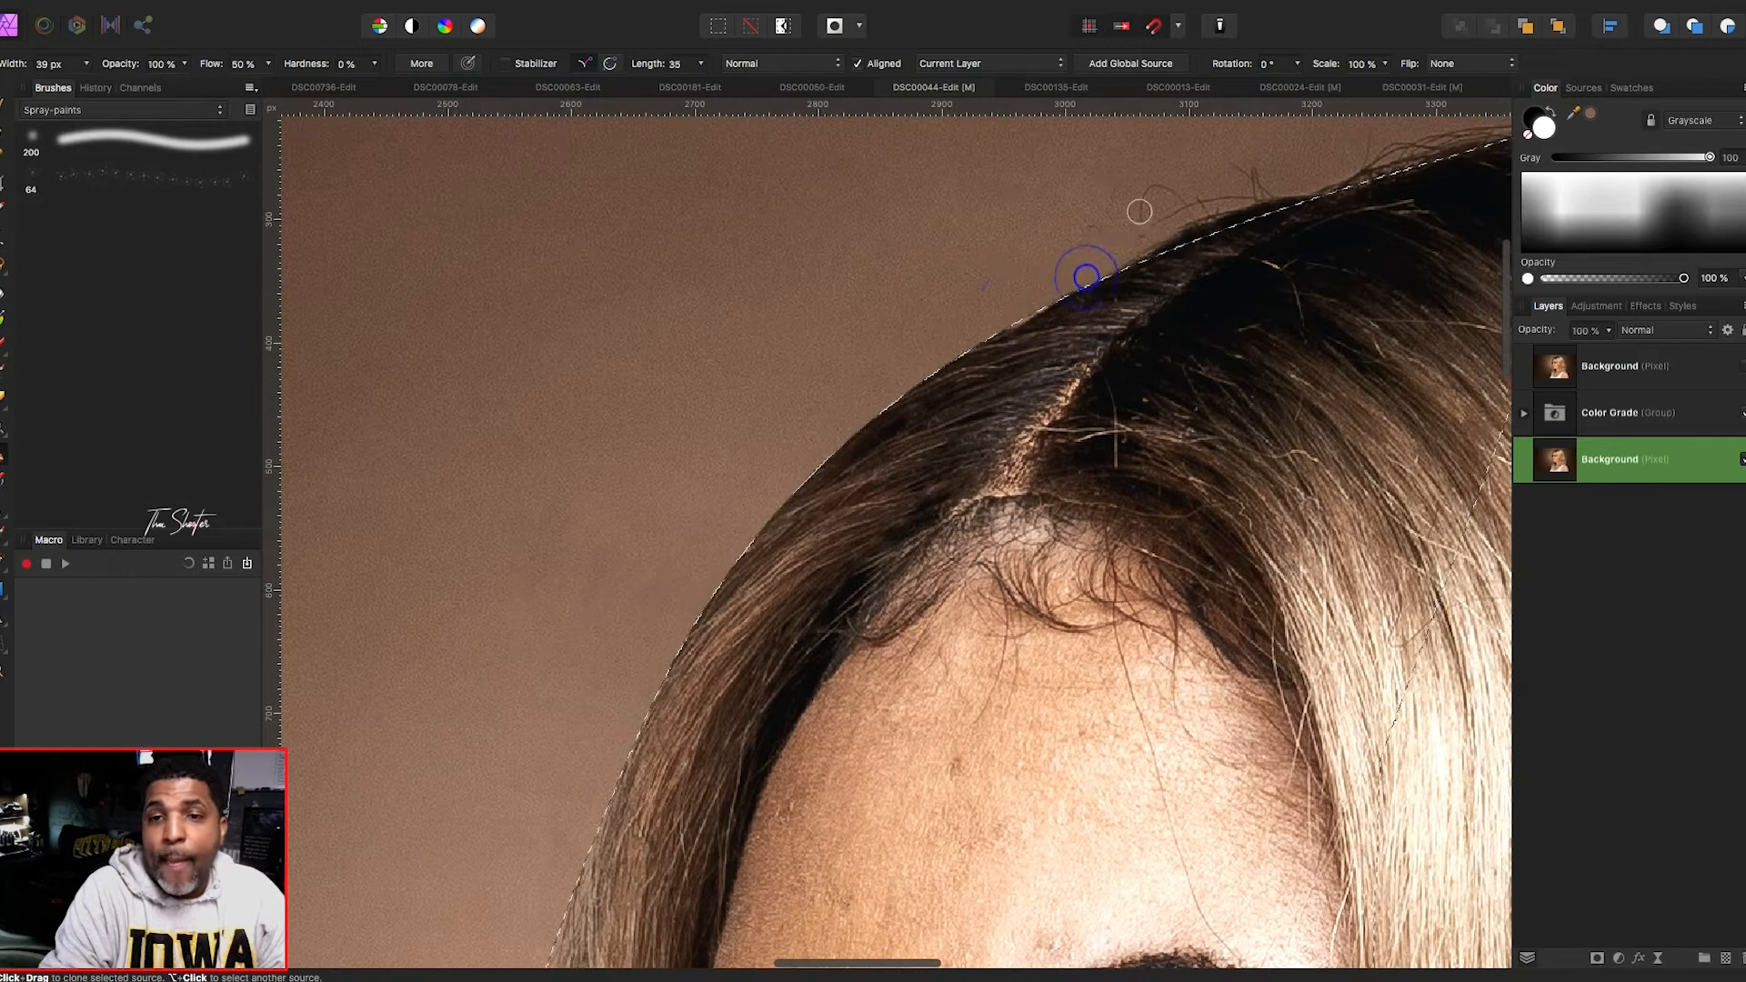
scroll(1083, 281, right, 3)
alt+click(964, 204)
scroll(1050, 227, up, 2)
scroll(1051, 228, right, 1)
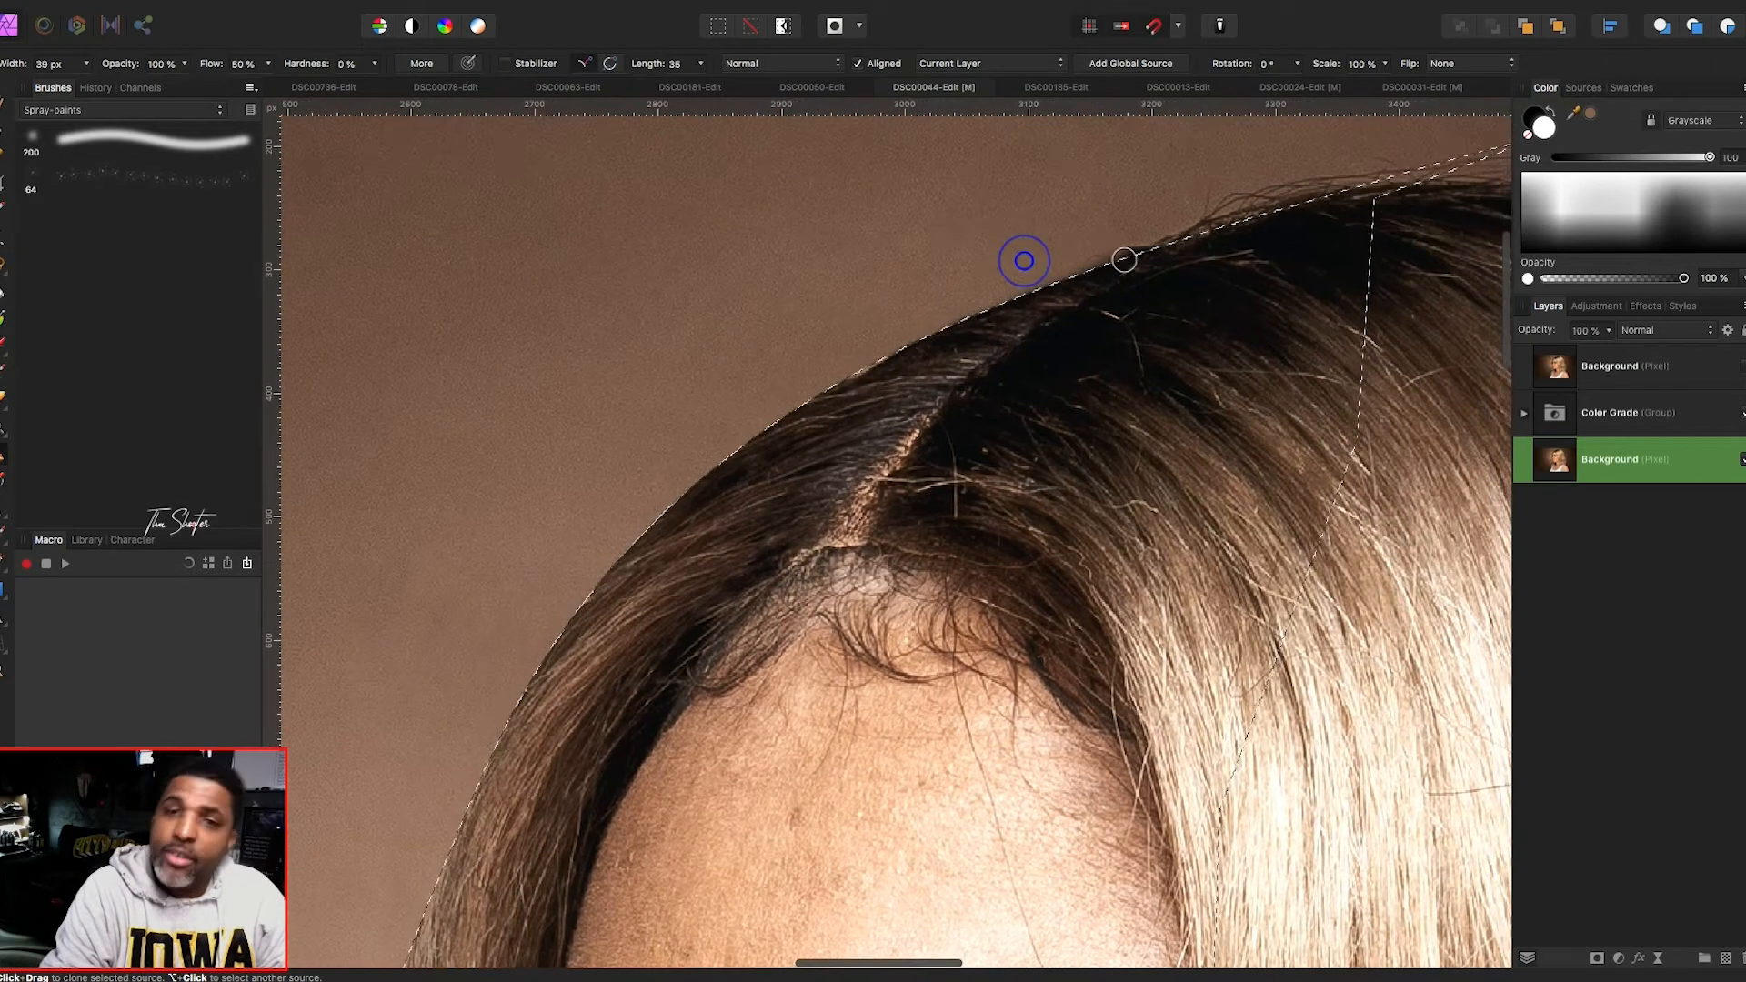
scroll(963, 341, up, 2)
scroll(963, 341, right, 2)
scroll(1033, 310, up, 1)
scroll(1033, 310, right, 2)
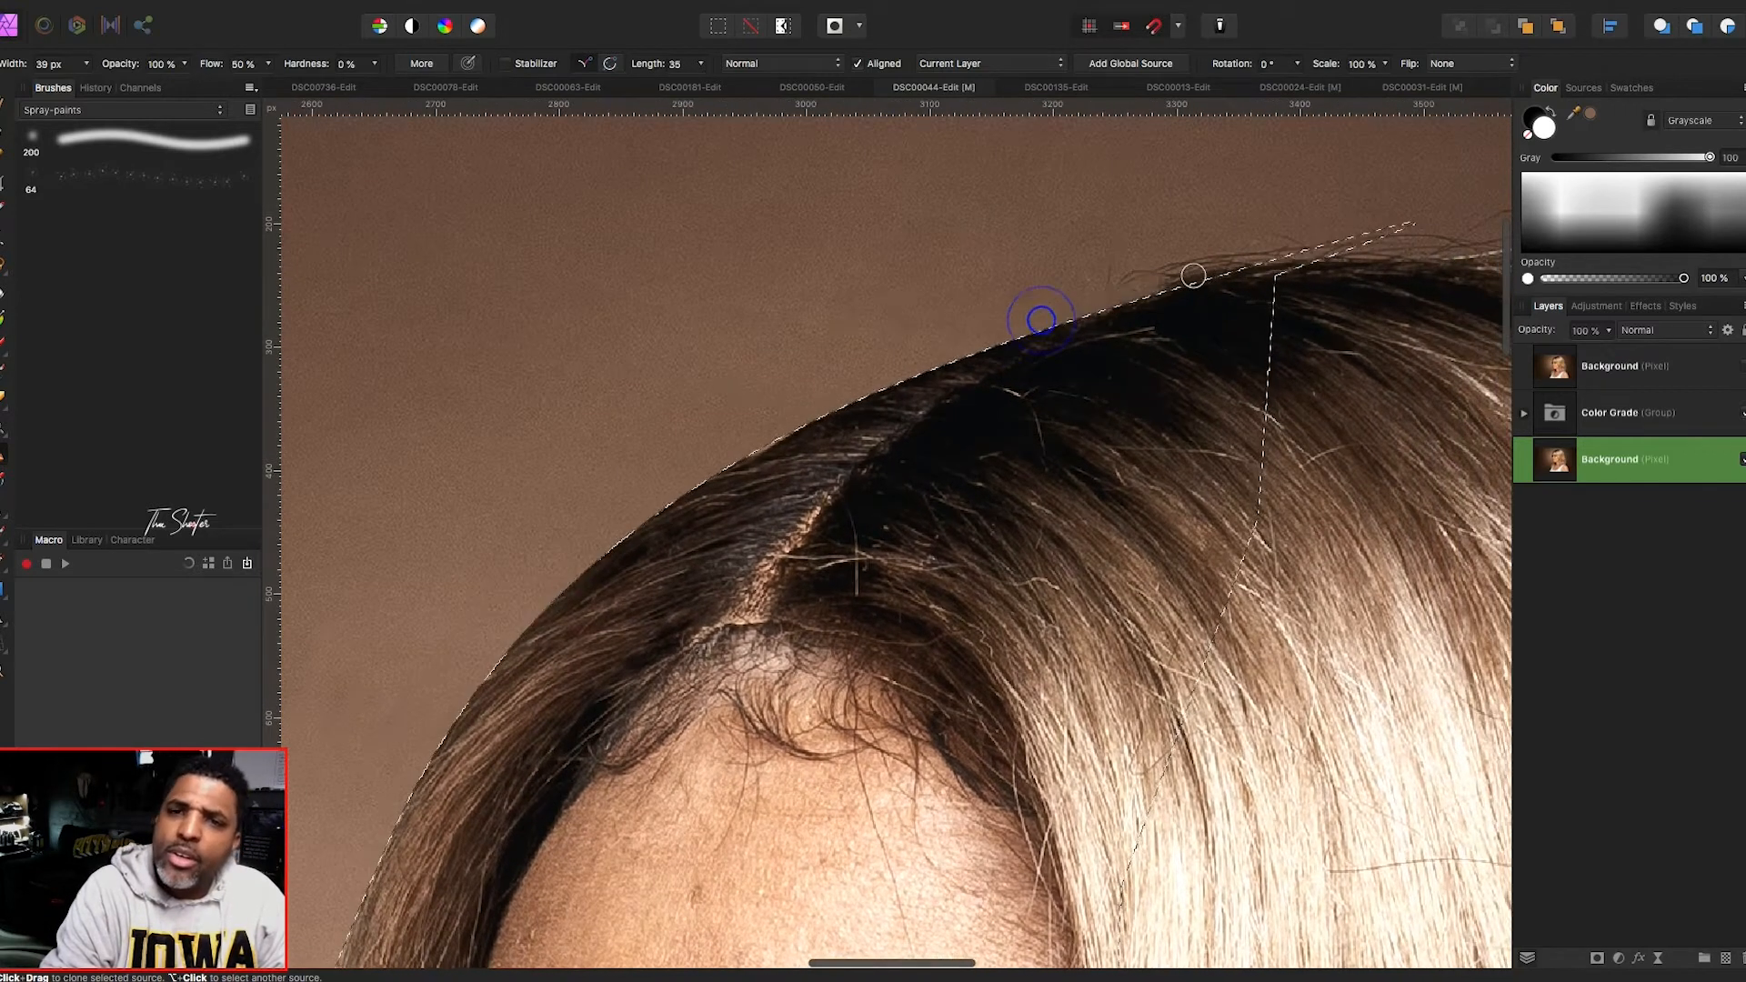
drag(1212, 260, 1234, 253)
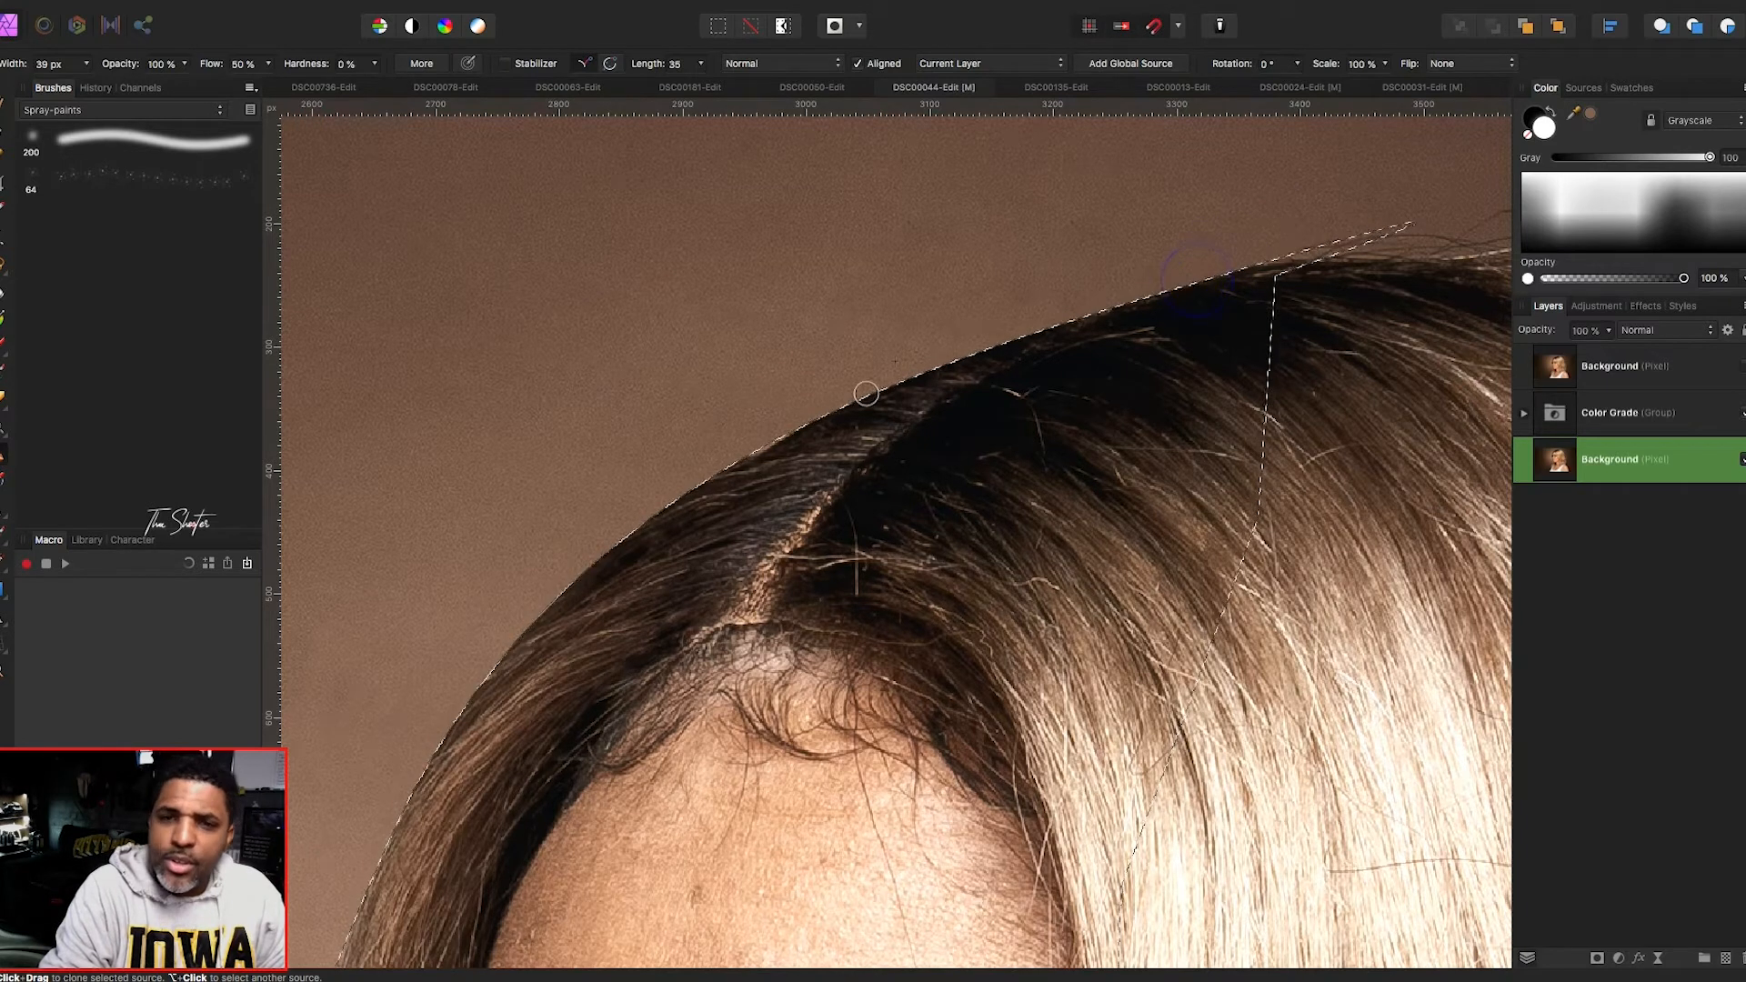
- Clone away the stray hairs from the temple down to the lashes, narrowing the brush to 10.6 px for the lash area
scroll(592, 516, down, 3)
scroll(593, 516, left, 1)
scroll(458, 561, down, 3)
scroll(459, 561, left, 1)
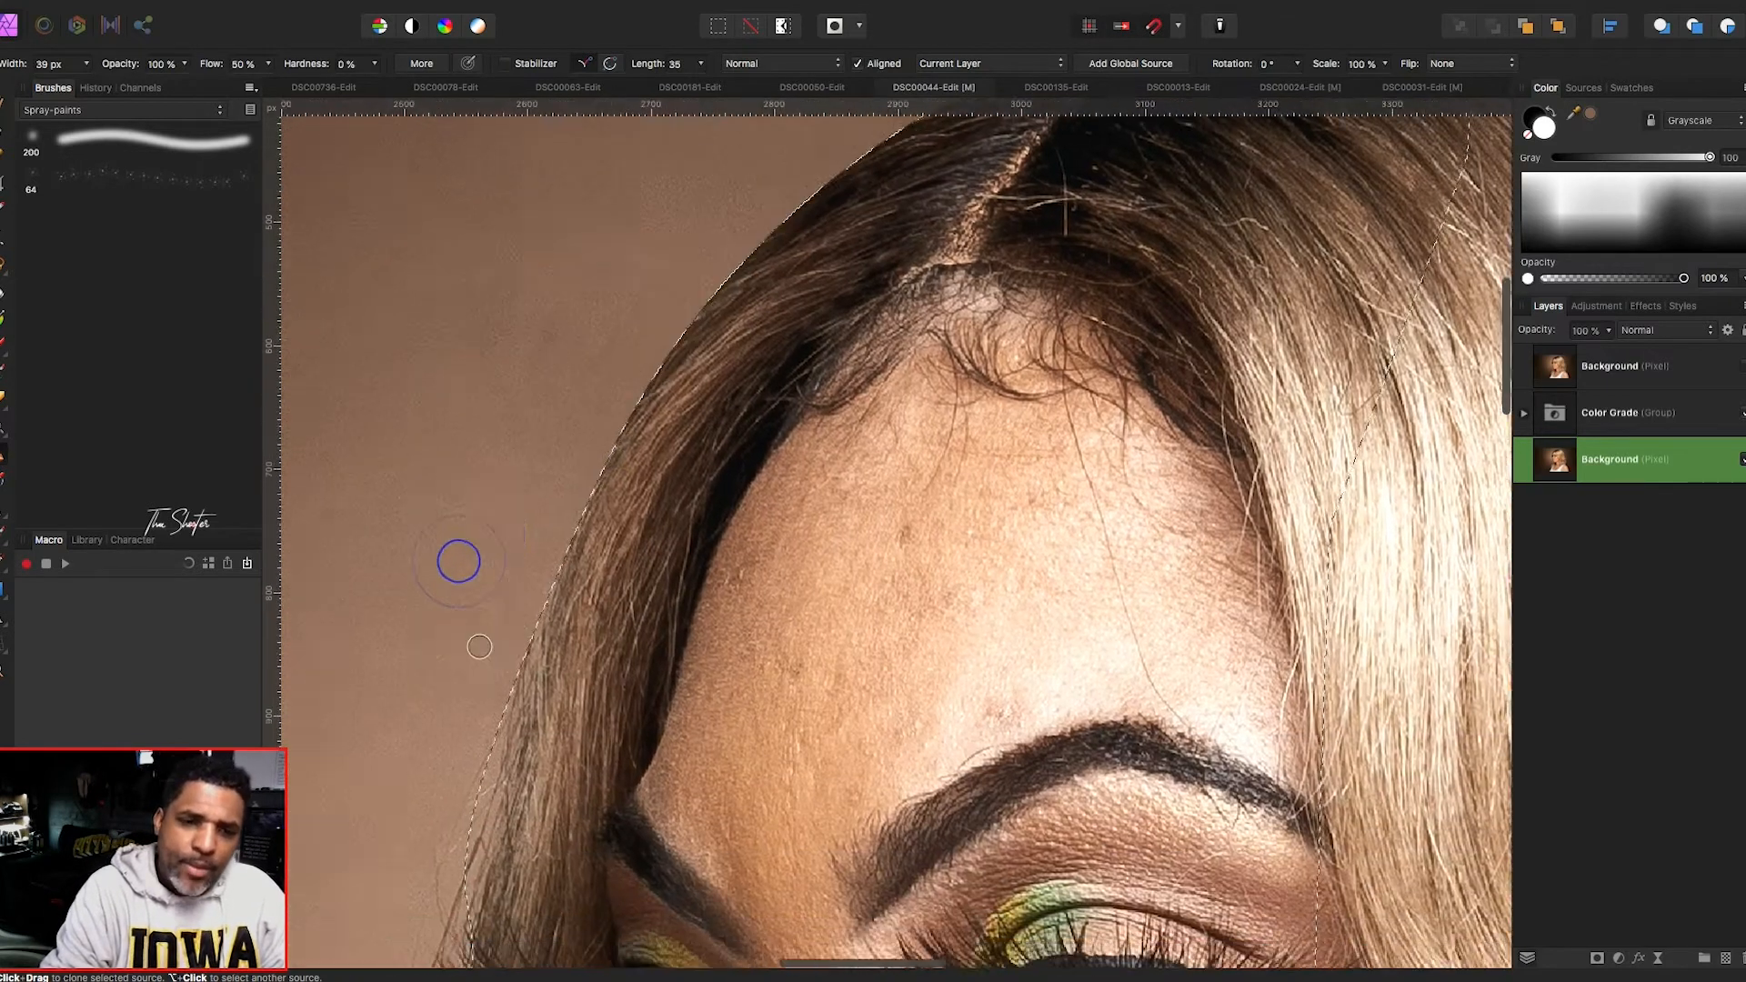
scroll(458, 561, down, 2)
scroll(458, 561, left, 1)
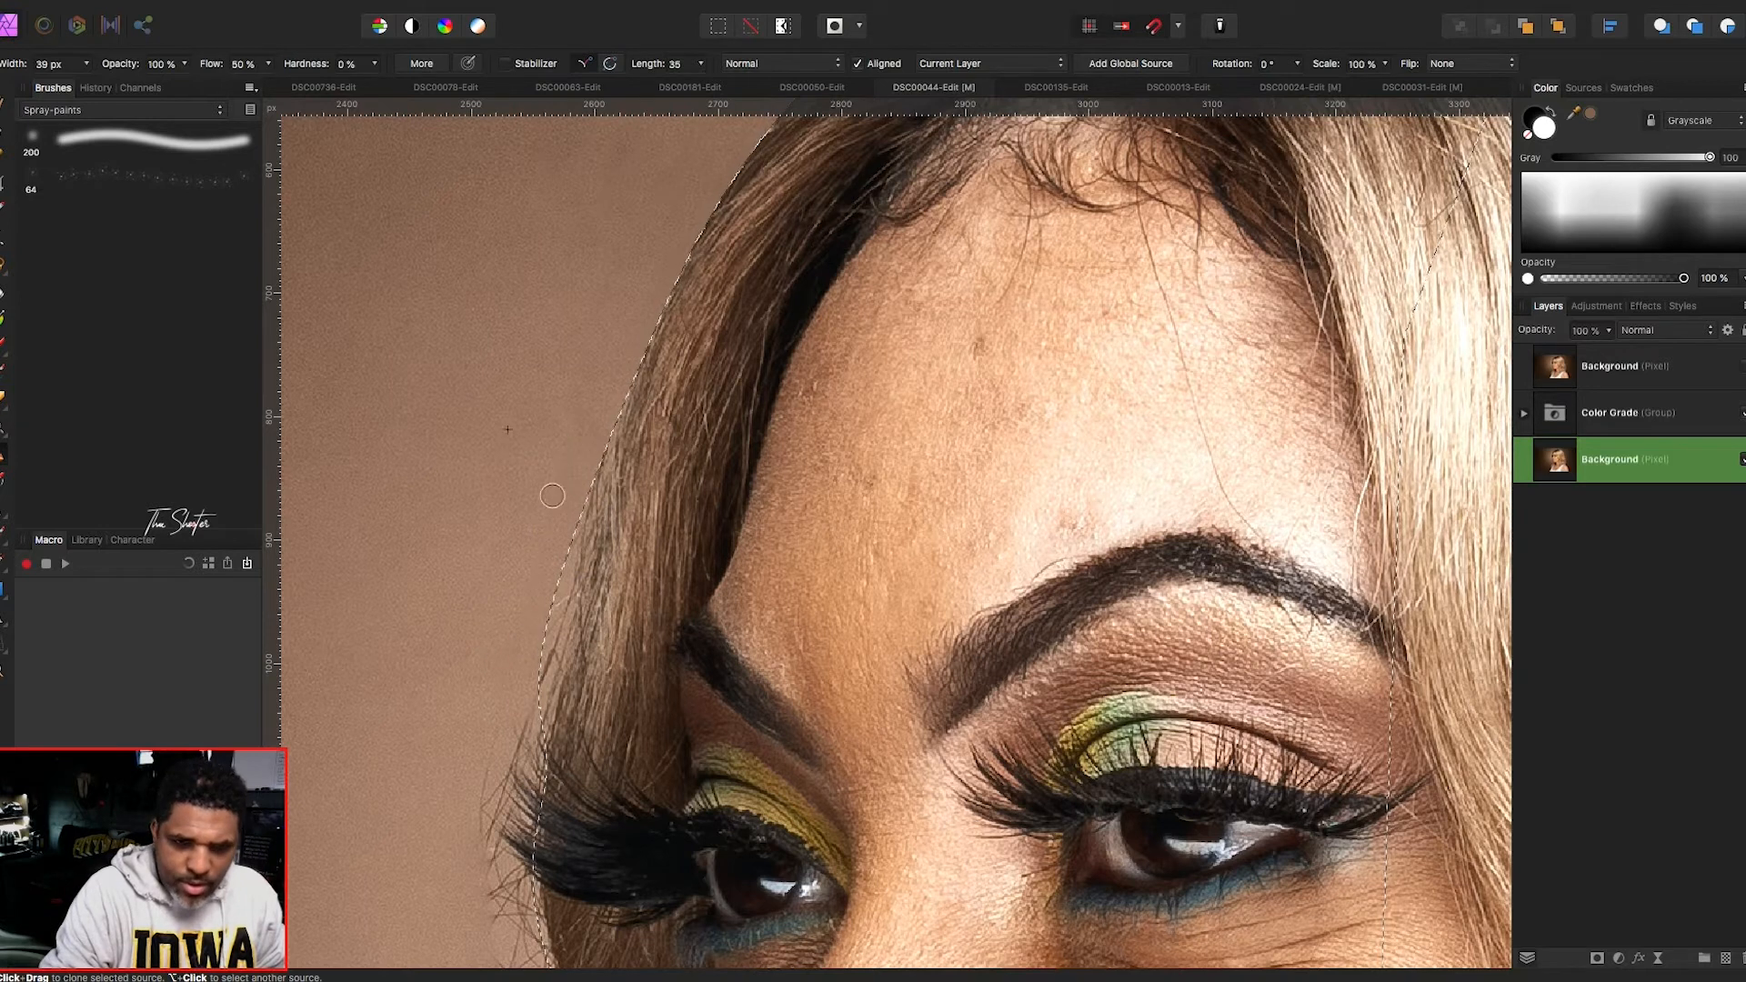
scroll(552, 496, down, 1)
scroll(552, 496, left, 1)
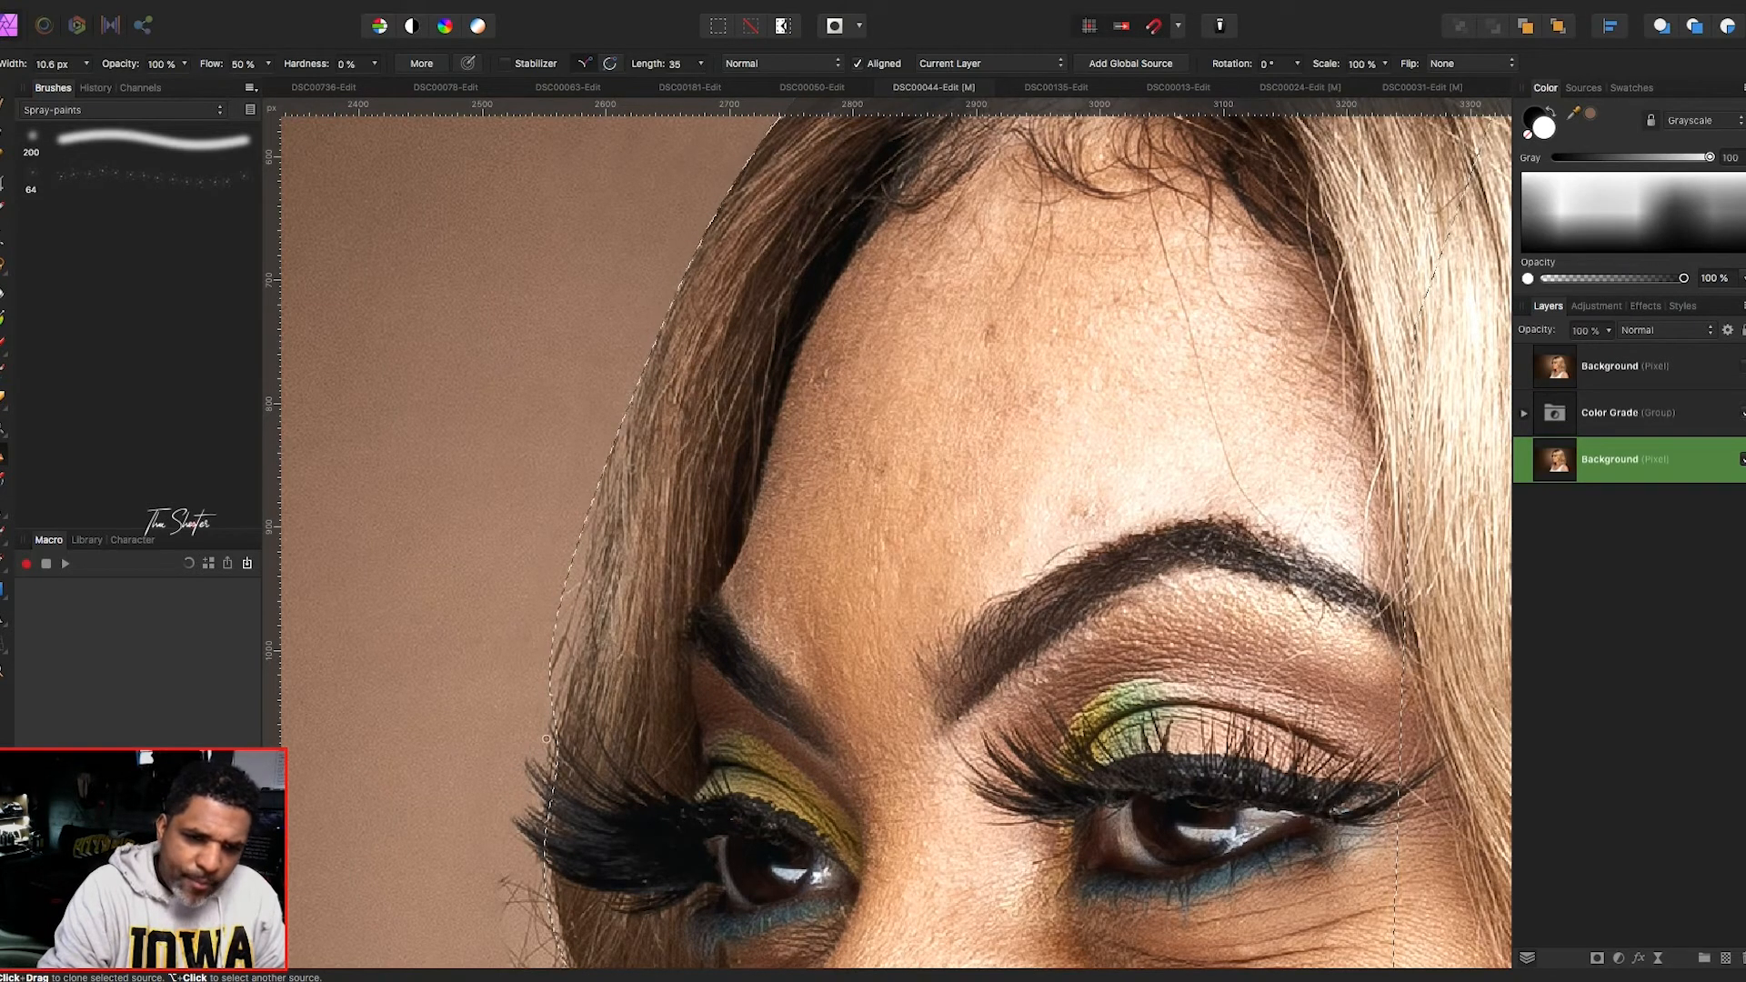
- Clone backdrop over the loose hairs outside the hair edge just below the lashes with a 56.8 px brush
scroll(459, 683, down, 6)
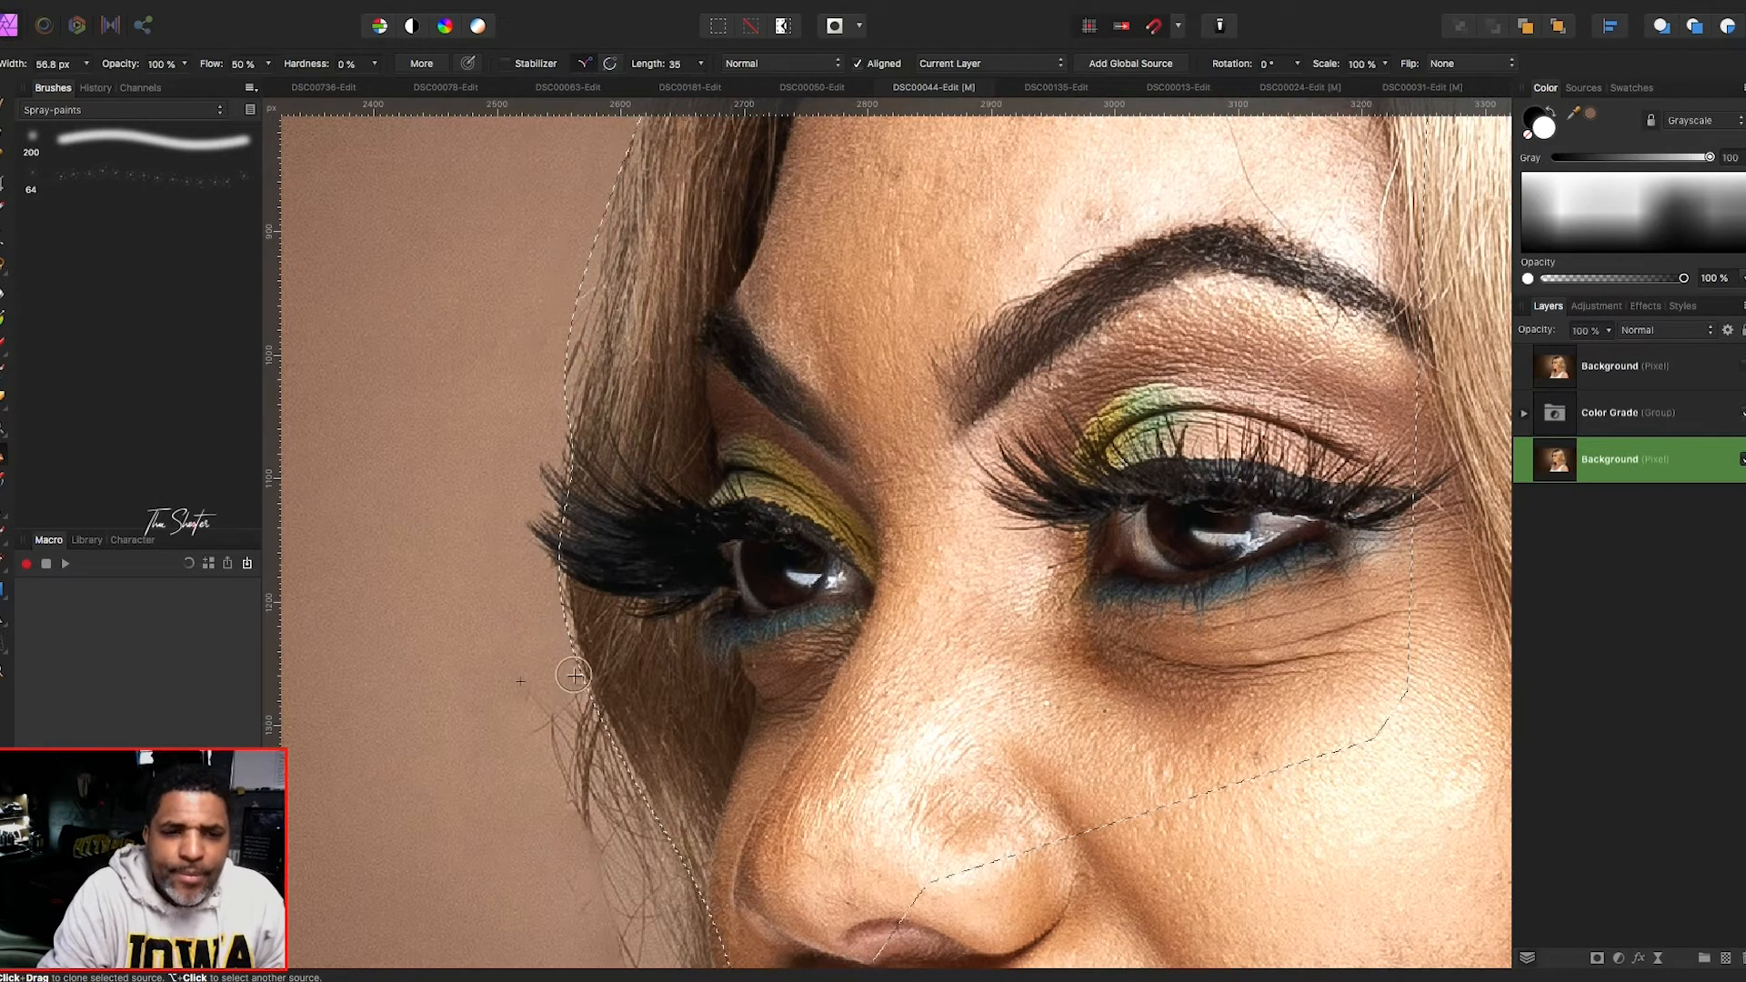
drag(513, 670, 591, 832)
drag(539, 687, 601, 807)
mouse_move(534, 640)
mouse_down()
mouse_move(591, 757)
mouse_move(564, 782)
mouse_up()
scroll(576, 752, down, 1)
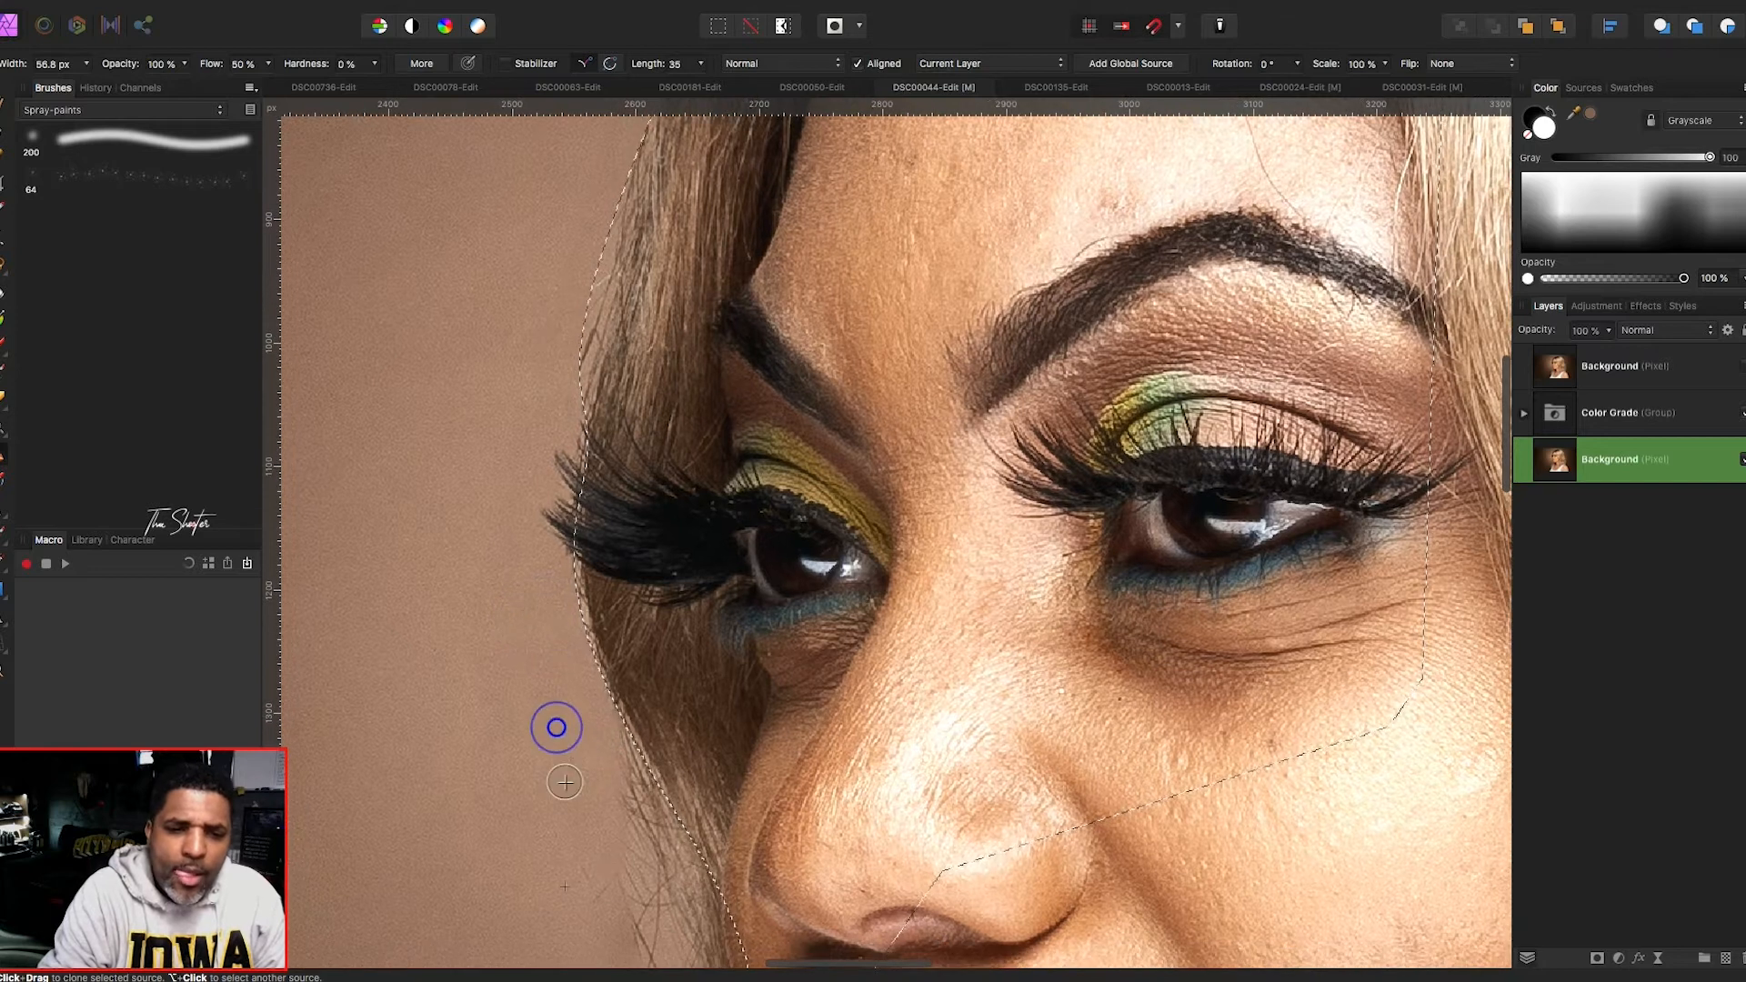
scroll(564, 782, down, 3)
alt+click(518, 719)
drag(611, 687, 637, 773)
mouse_move(553, 570)
mouse_down()
mouse_move(656, 732)
mouse_move(589, 514)
mouse_move(670, 713)
mouse_up()
- Clone backdrop over the remaining stray hairs beside the nose and mouth, and clear the selection
scroll(638, 670, down, 1)
scroll(636, 615, down, 3)
mouse_move(646, 587)
mouse_down()
mouse_move(653, 503)
mouse_move(608, 401)
mouse_up()
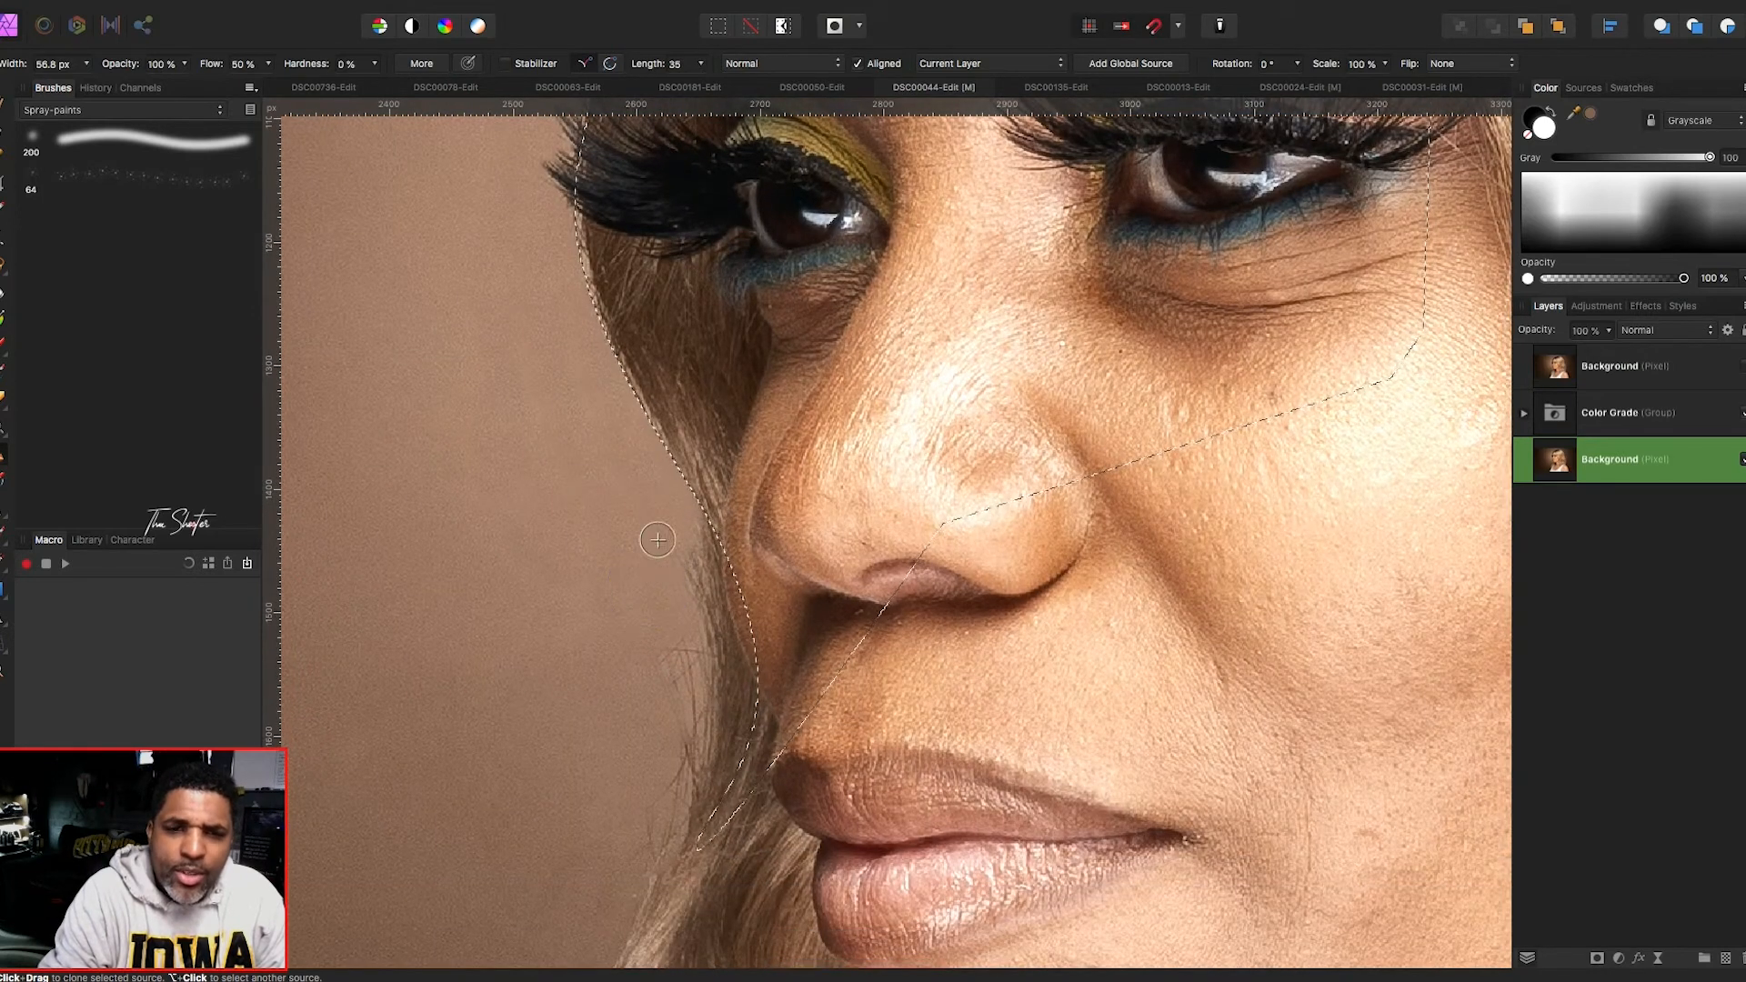
click(654, 580)
alt+click(654, 581)
mouse_move(705, 636)
mouse_down()
mouse_move(664, 669)
mouse_move(687, 694)
mouse_move(683, 741)
mouse_up()
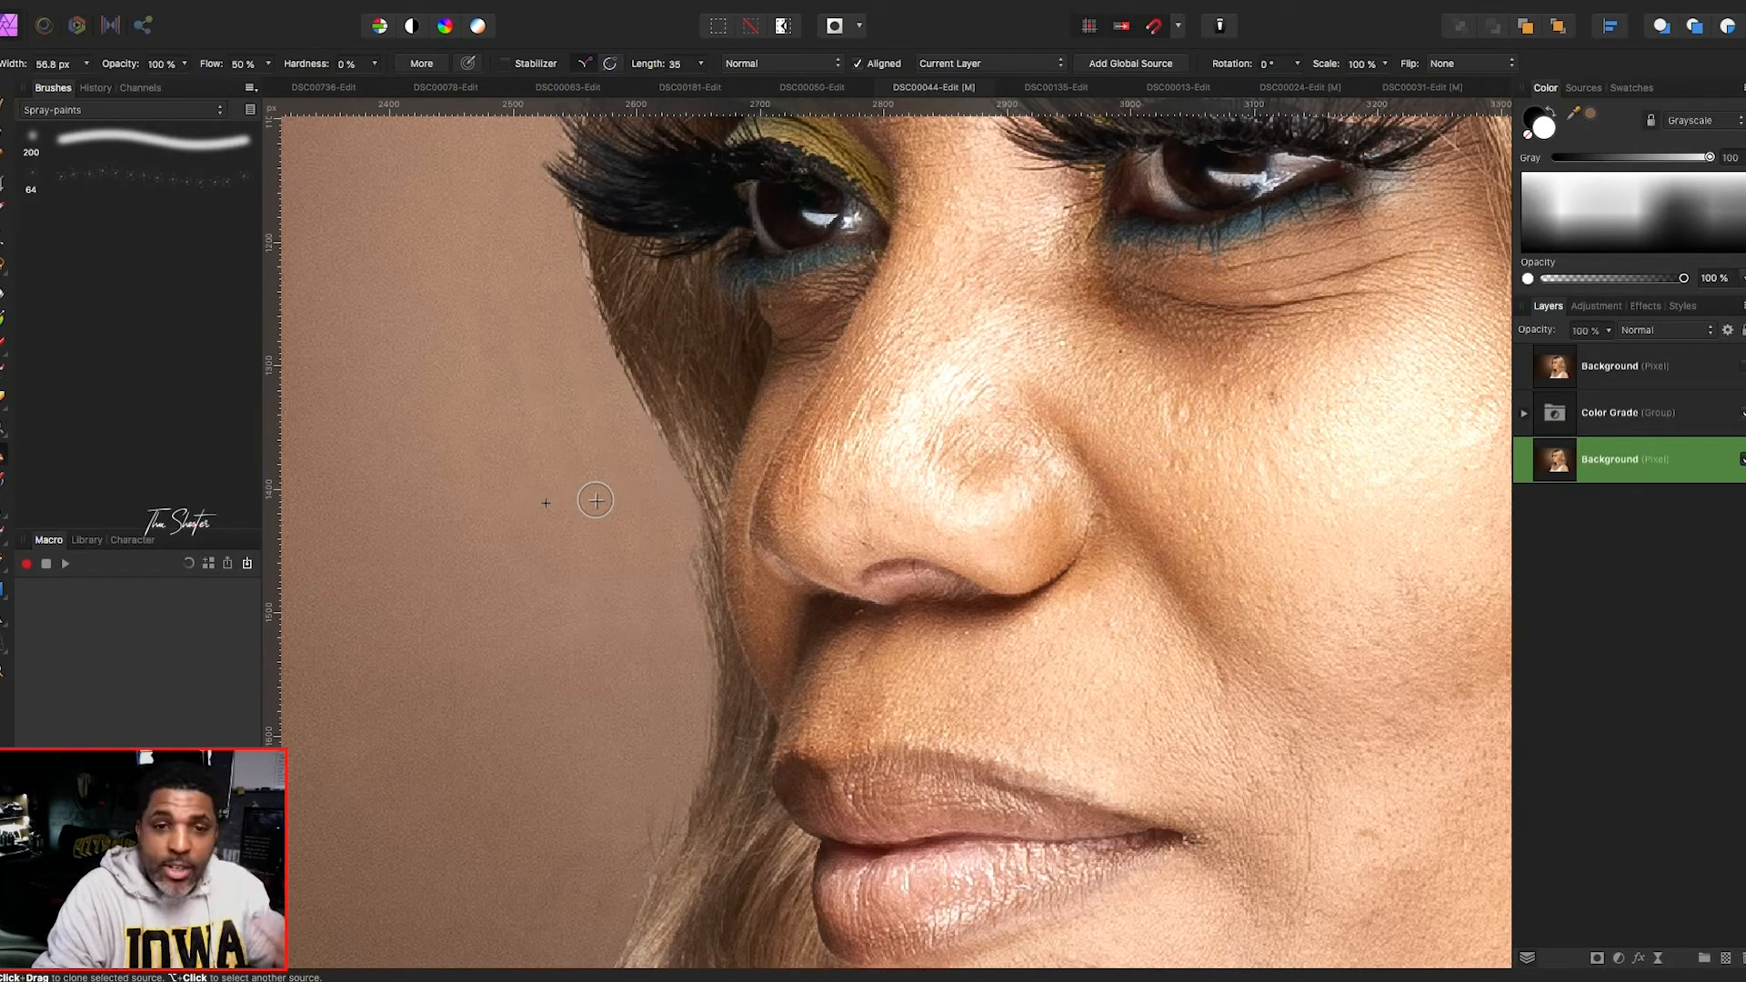
- Compare the portrait before and after retouching by toggling the top Background layer's visibility, in full view and close up
key(super+0)
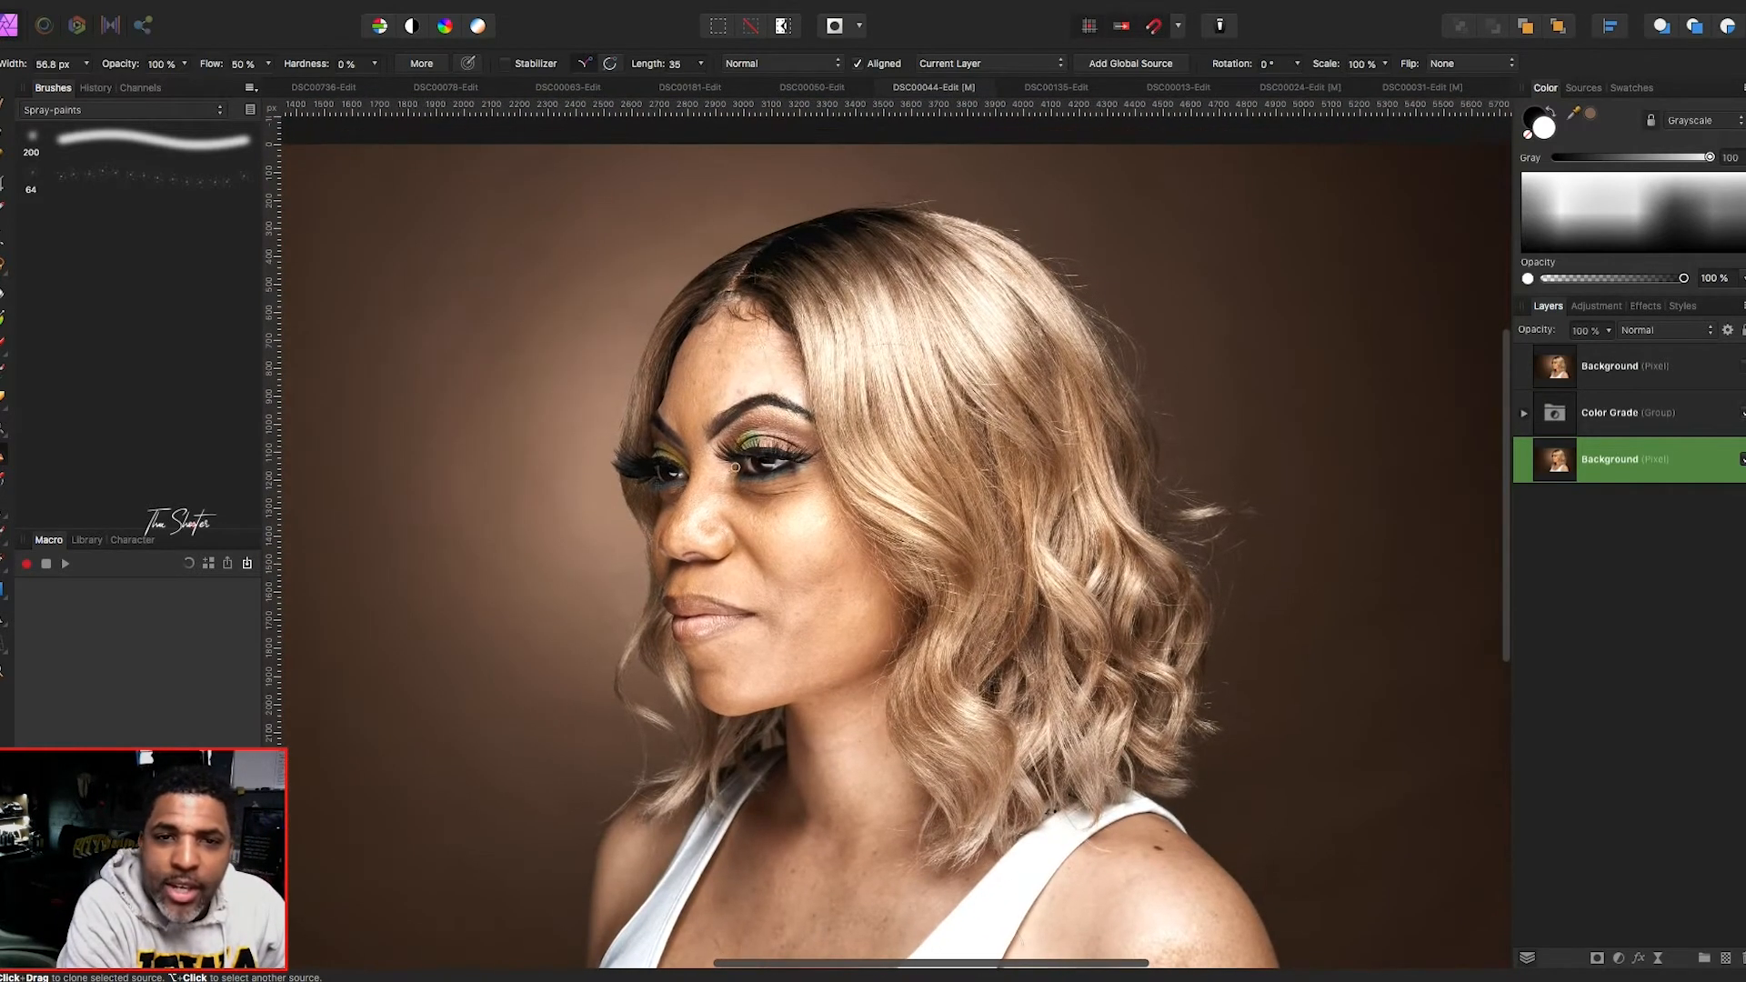
scroll(753, 462, left, 3)
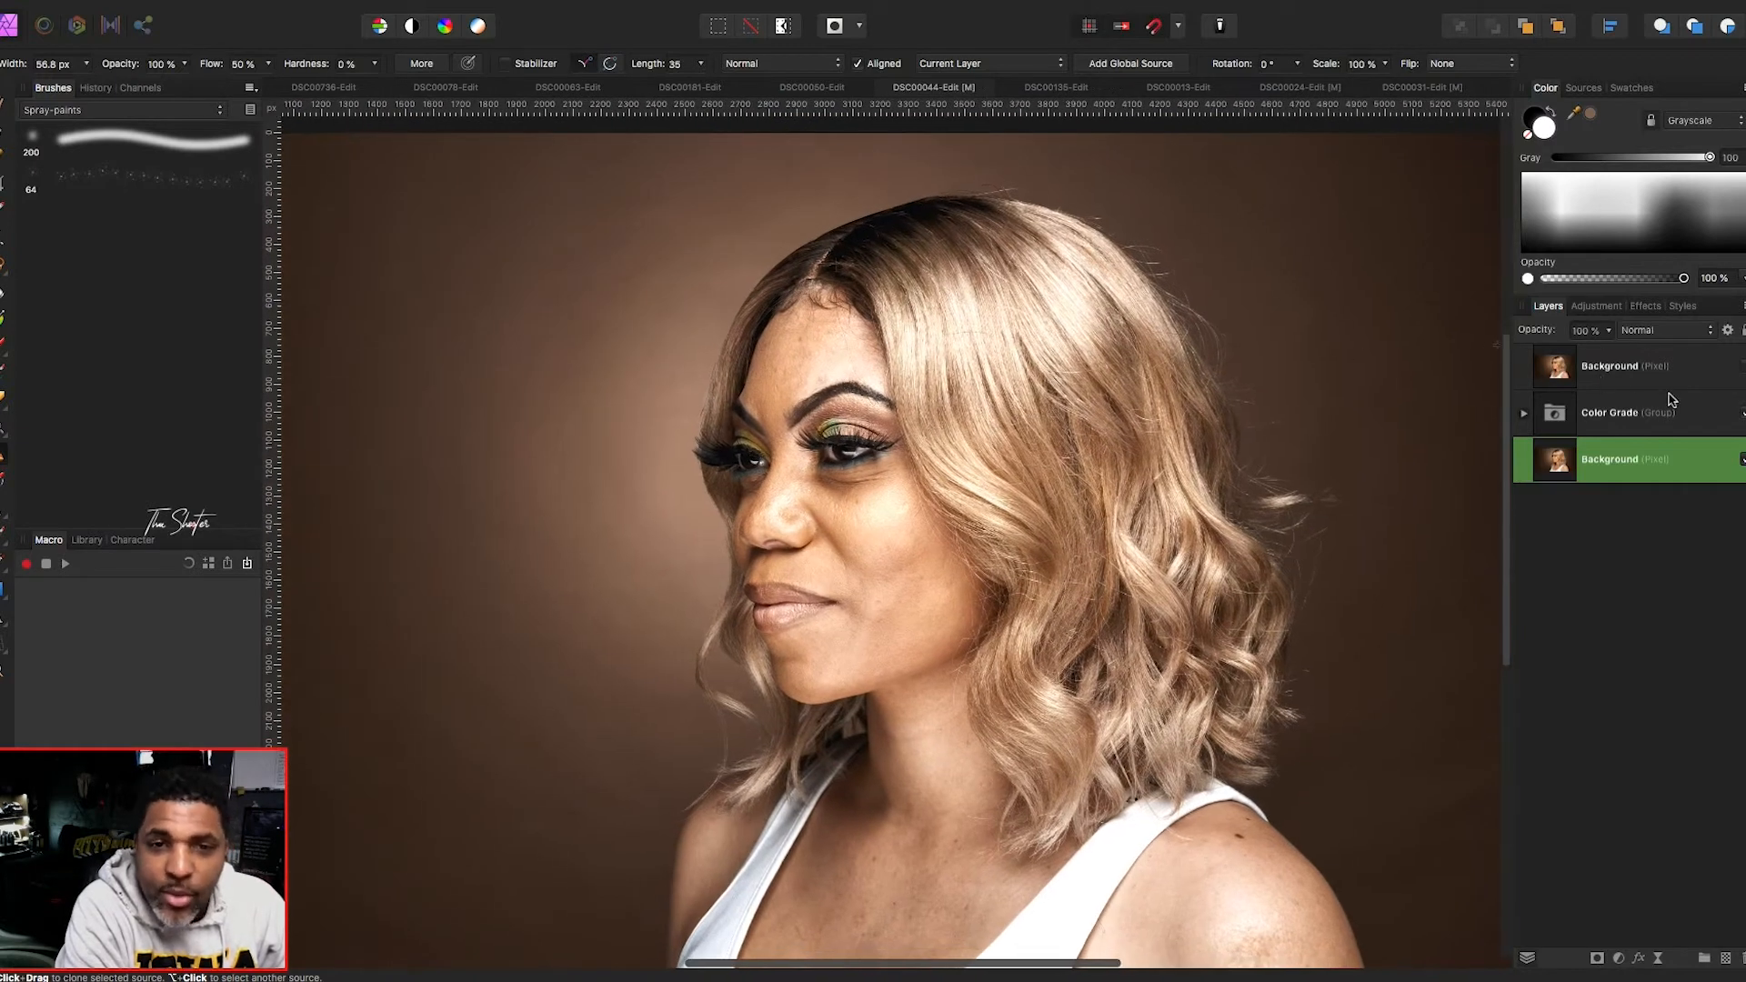
click(1739, 368)
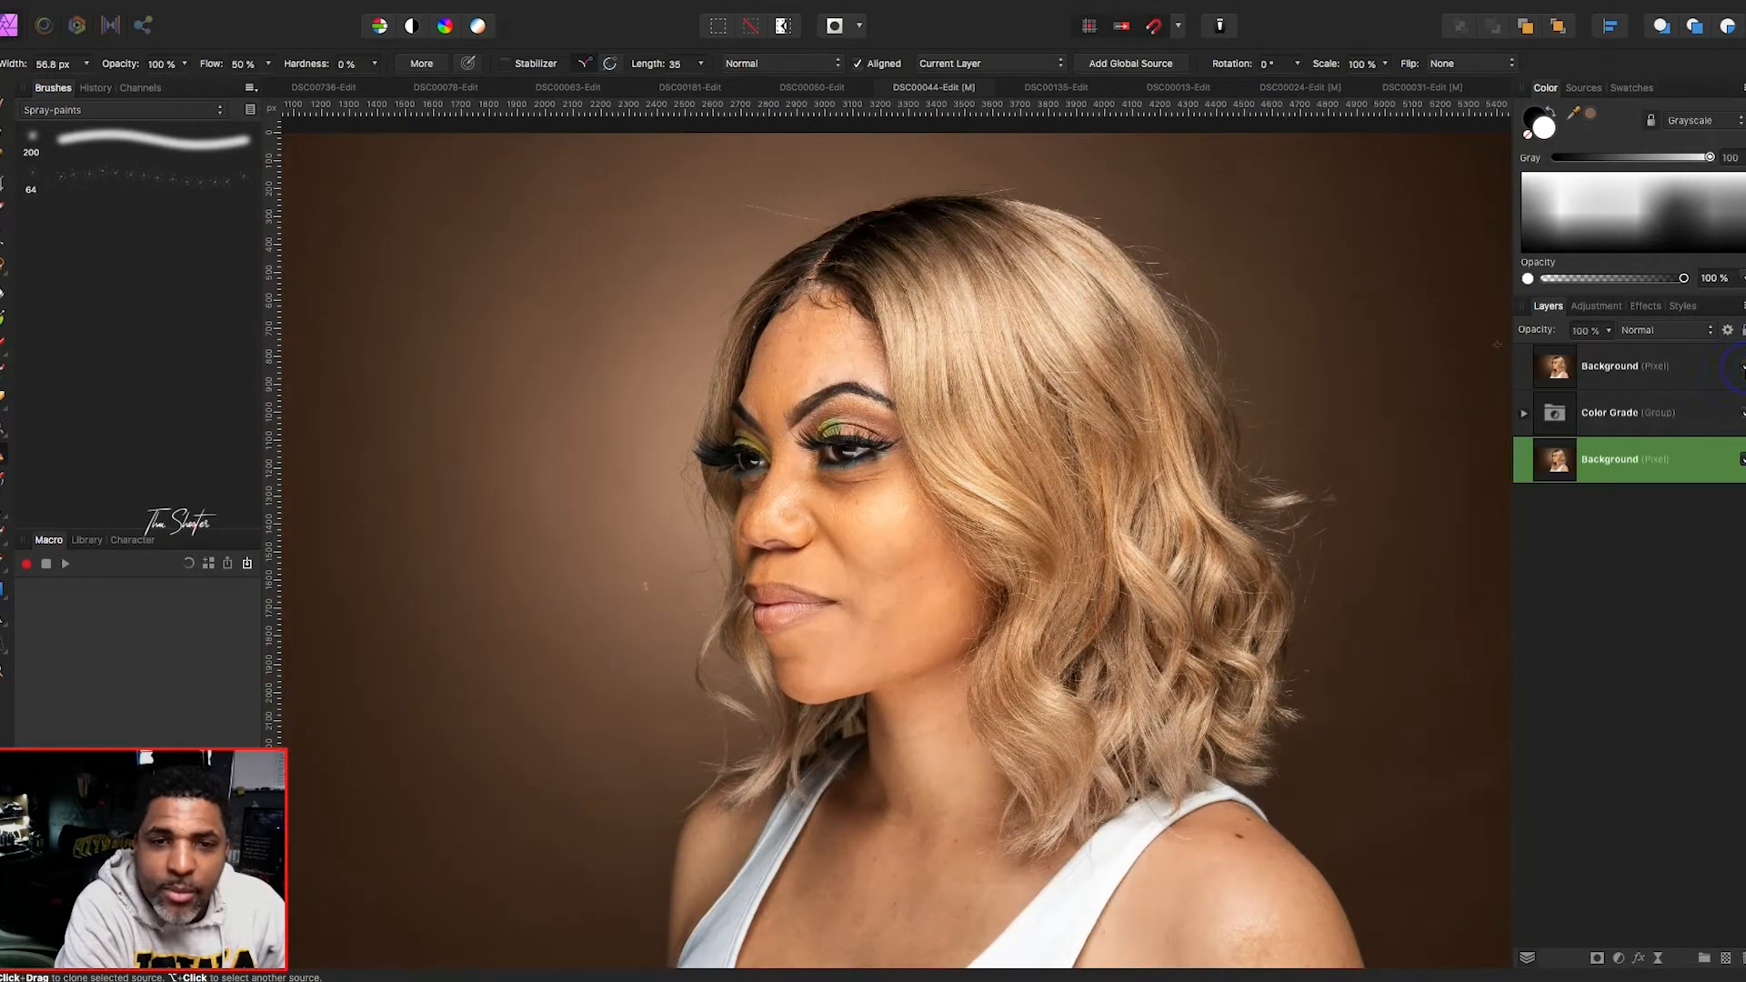
click(1739, 368)
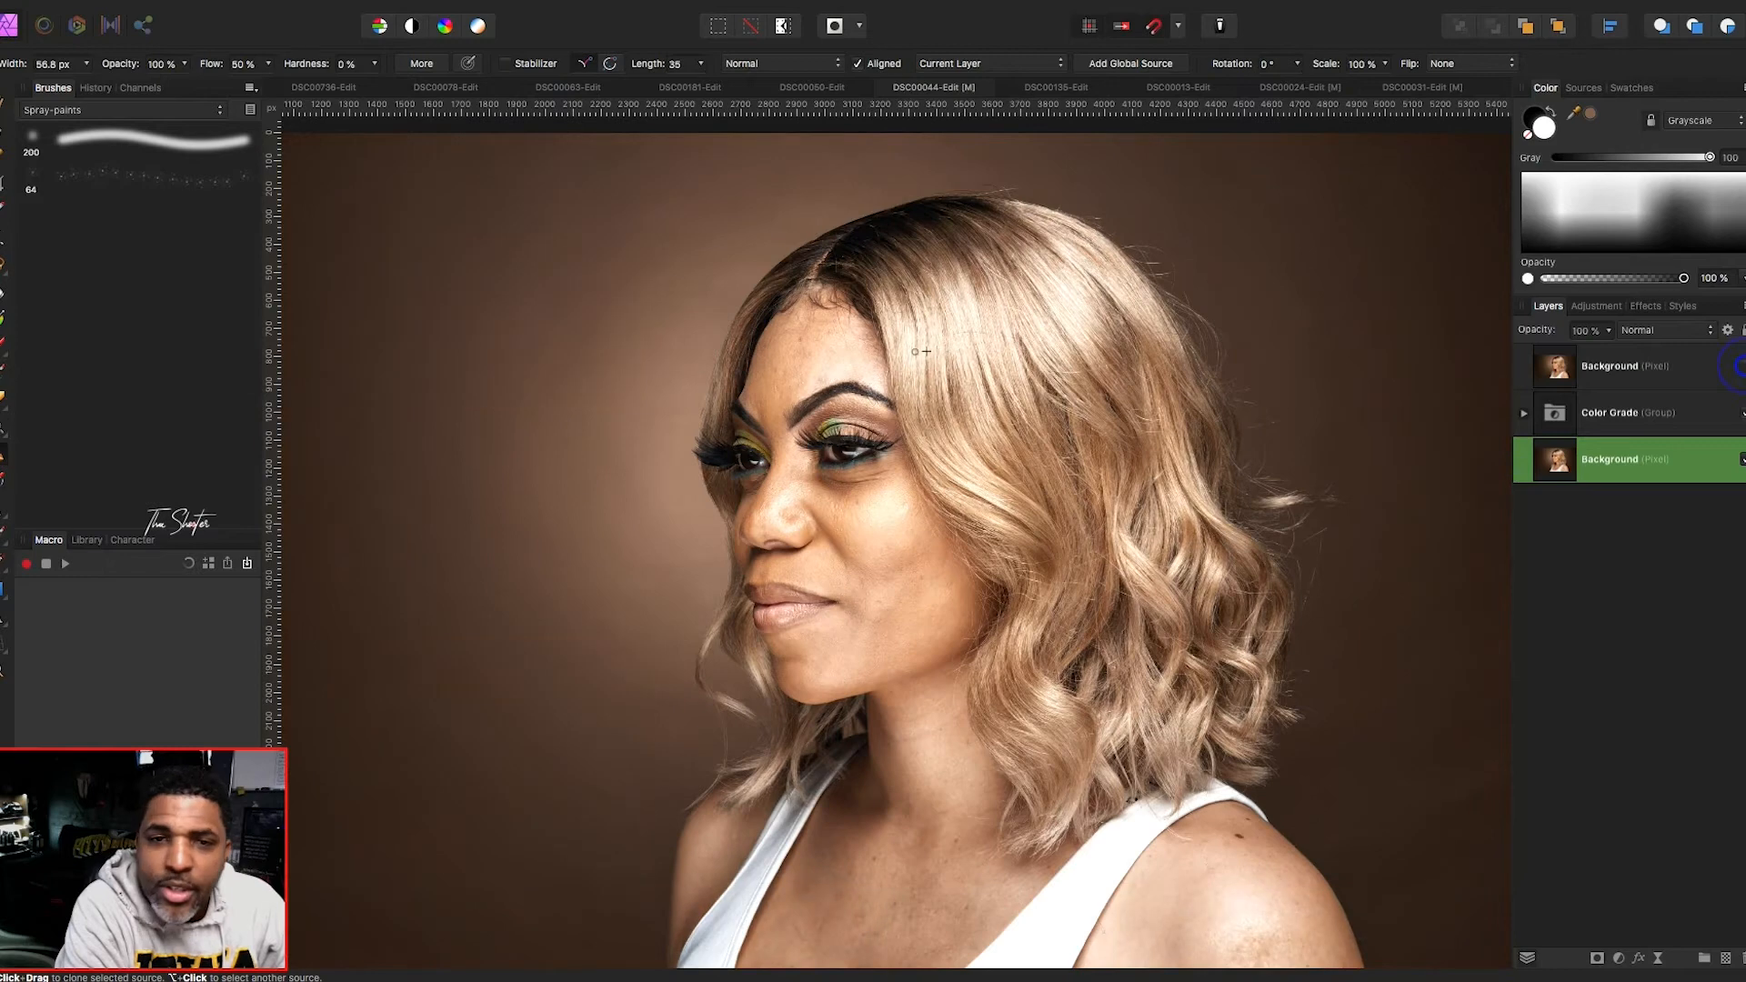
scroll(840, 348, up, 4)
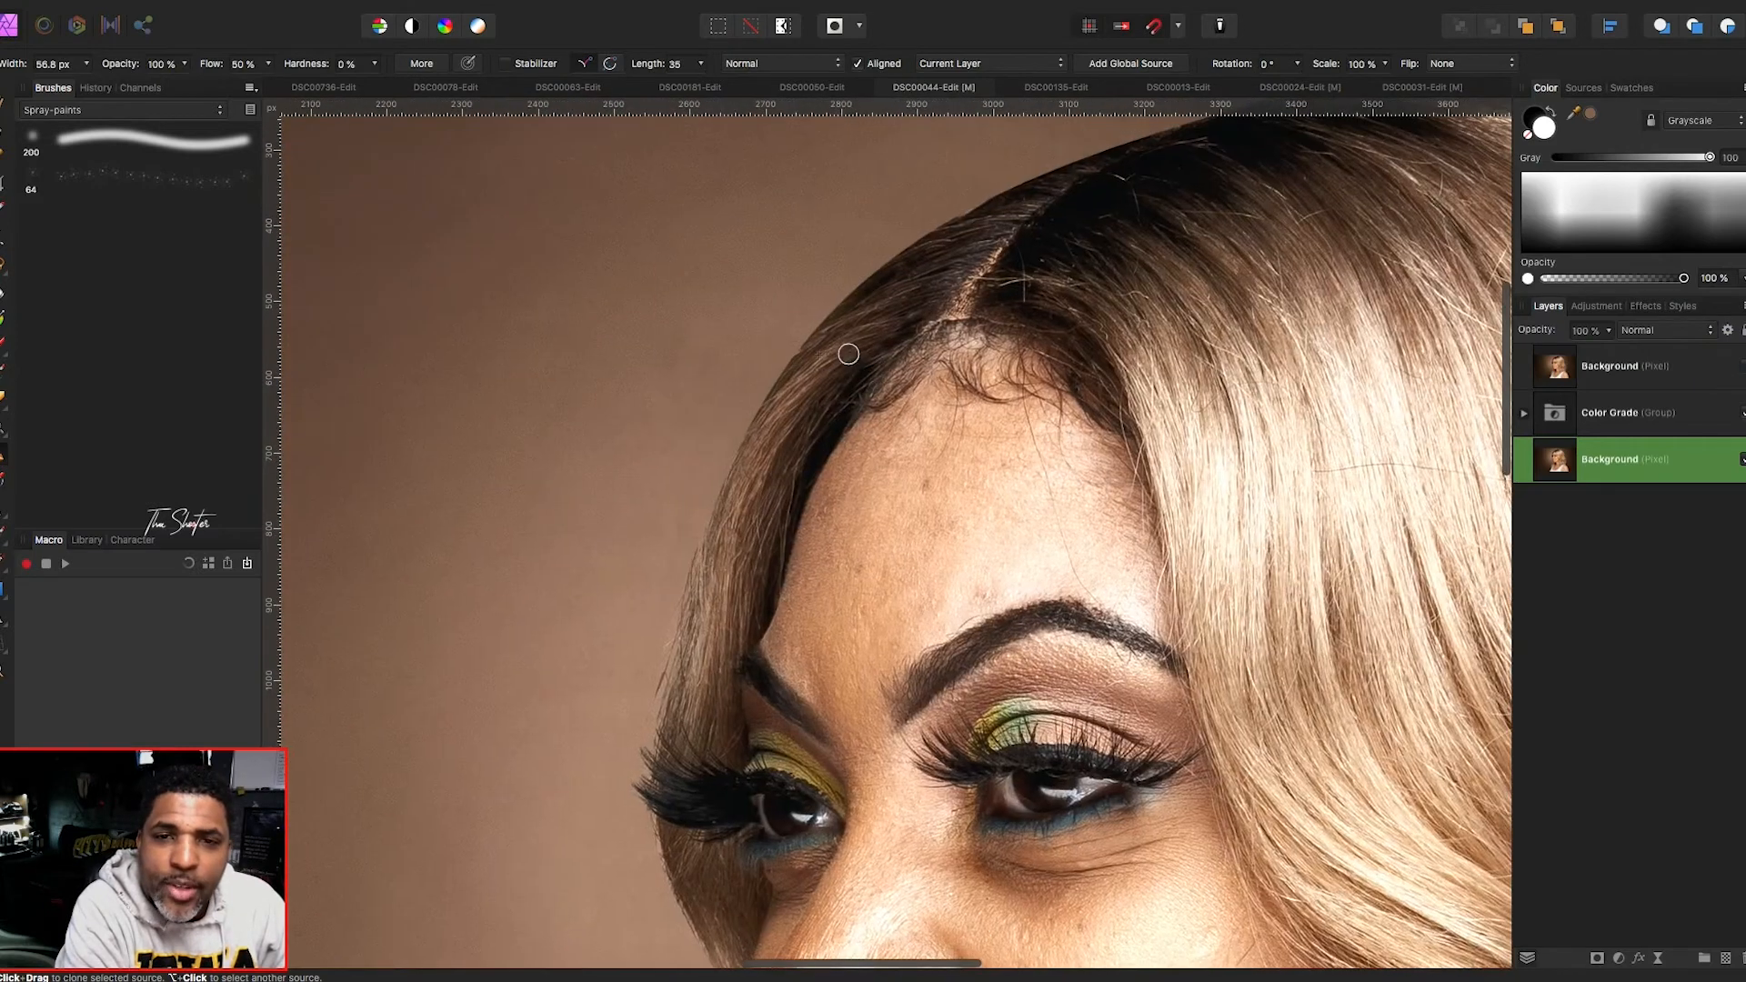
scroll(1027, 318, left, 2)
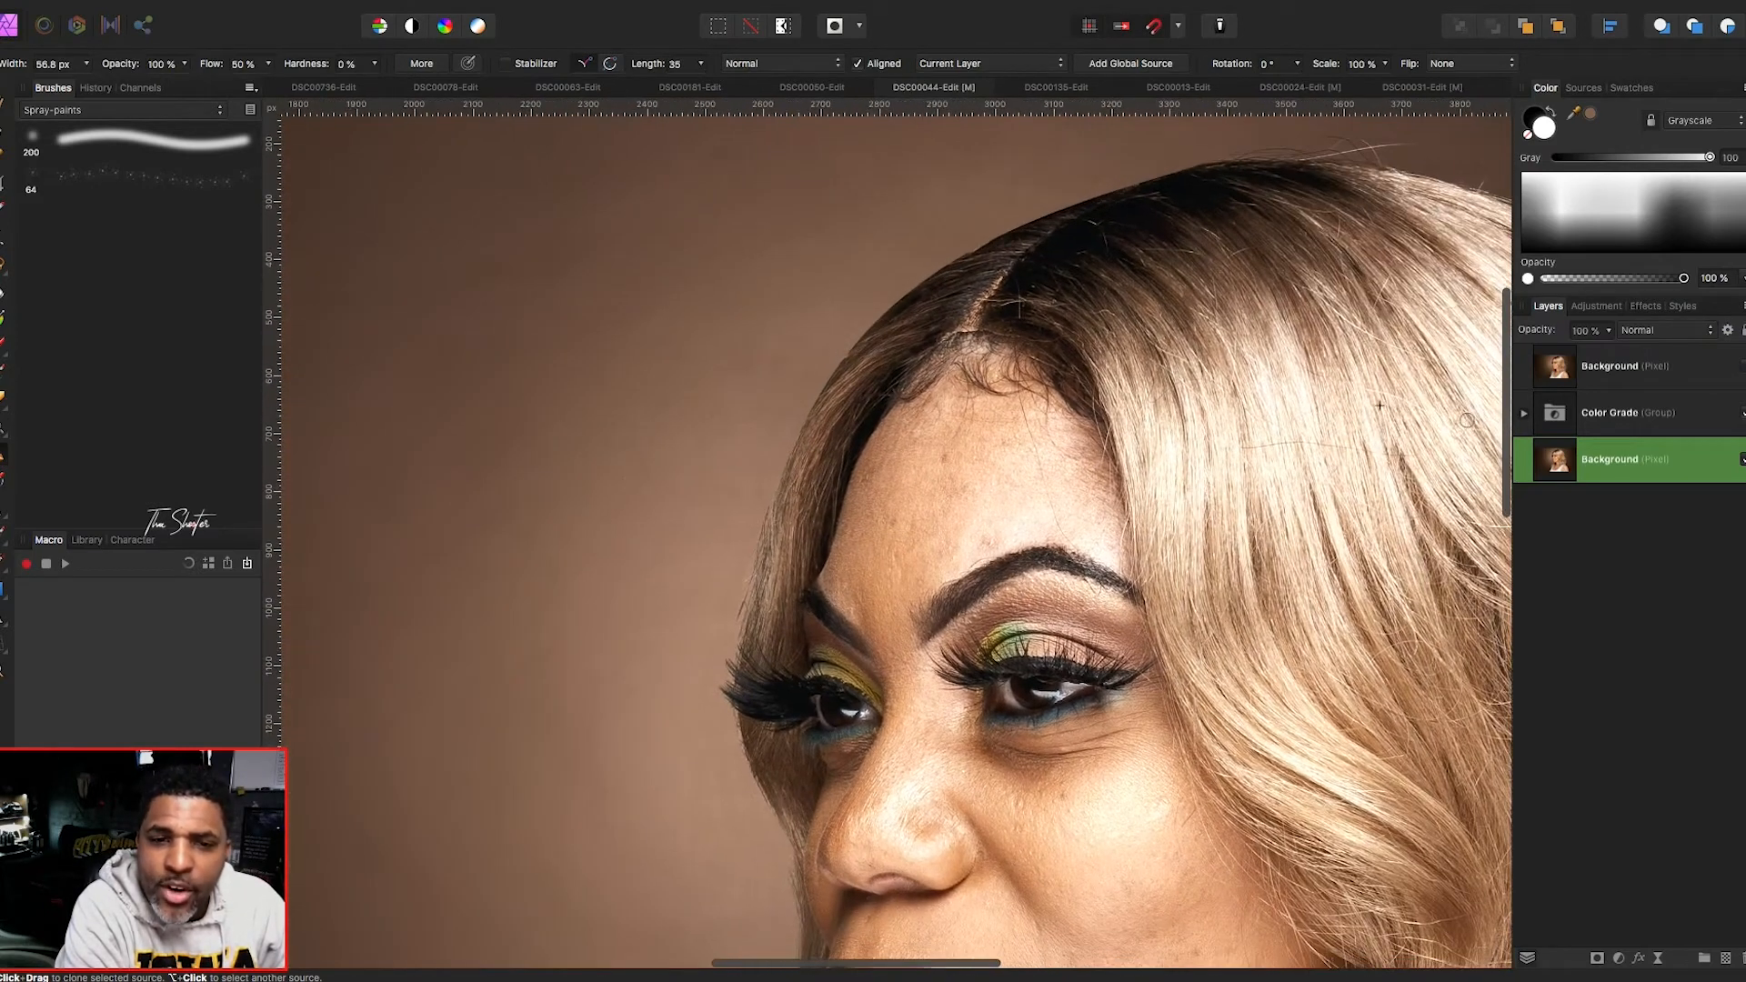
click(1737, 366)
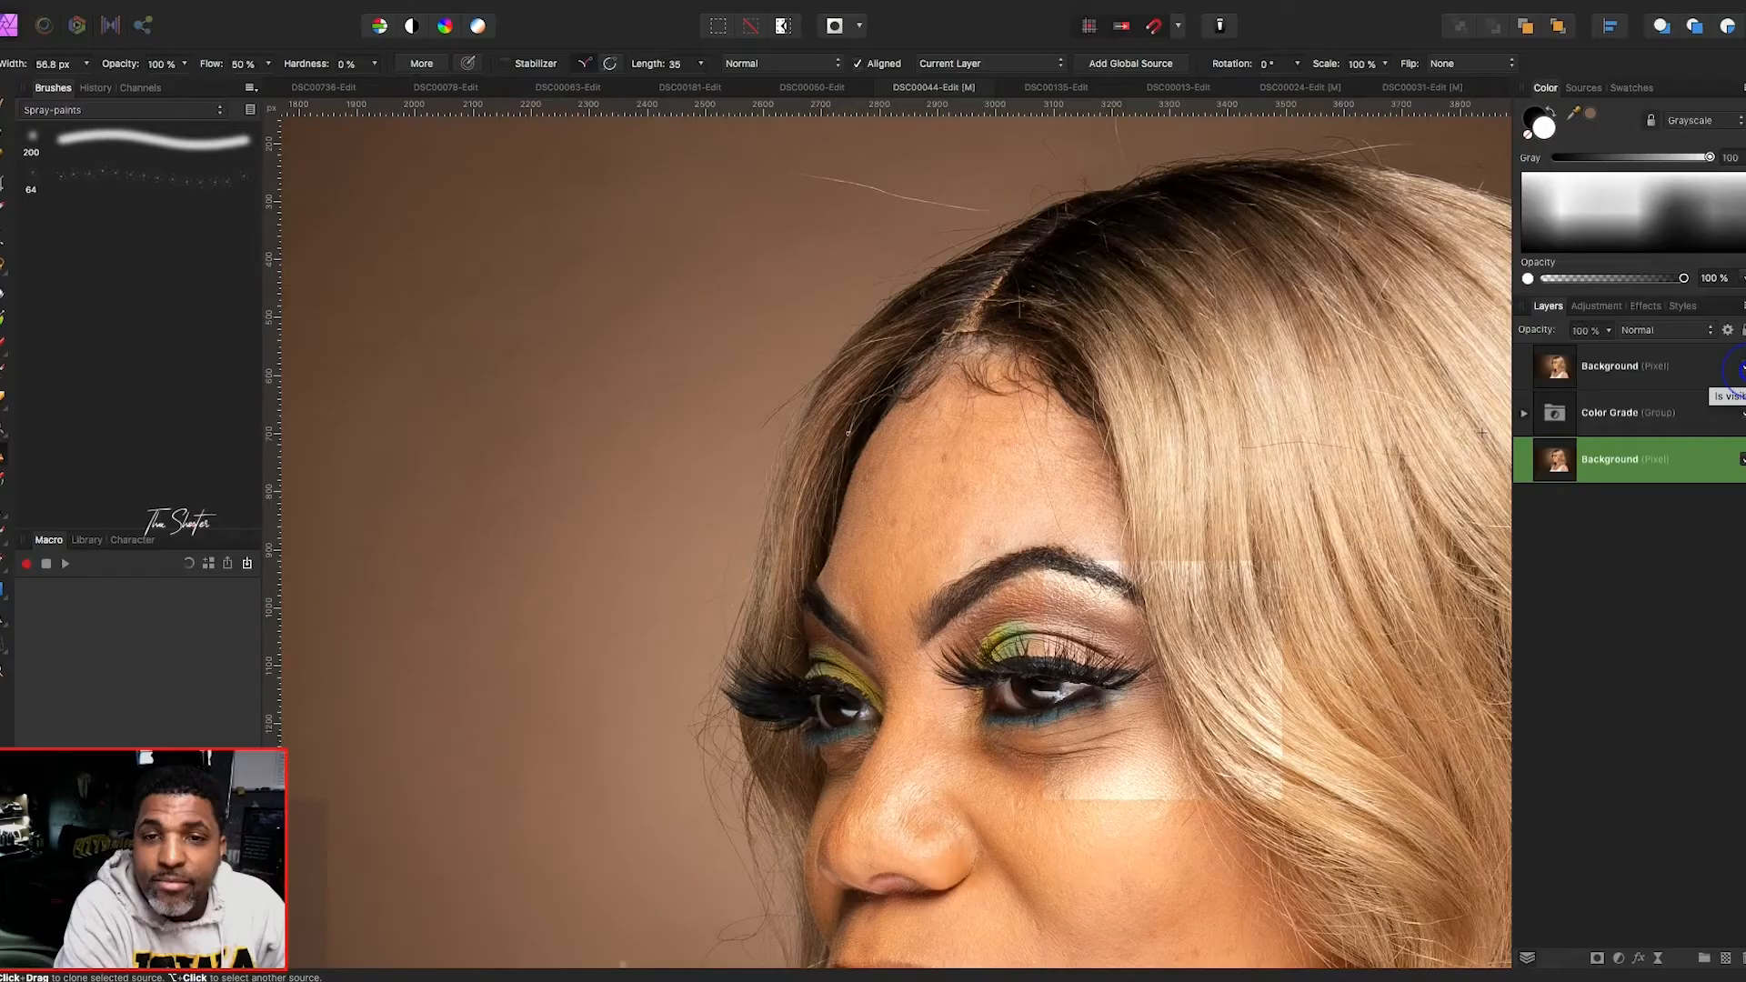
click(1738, 368)
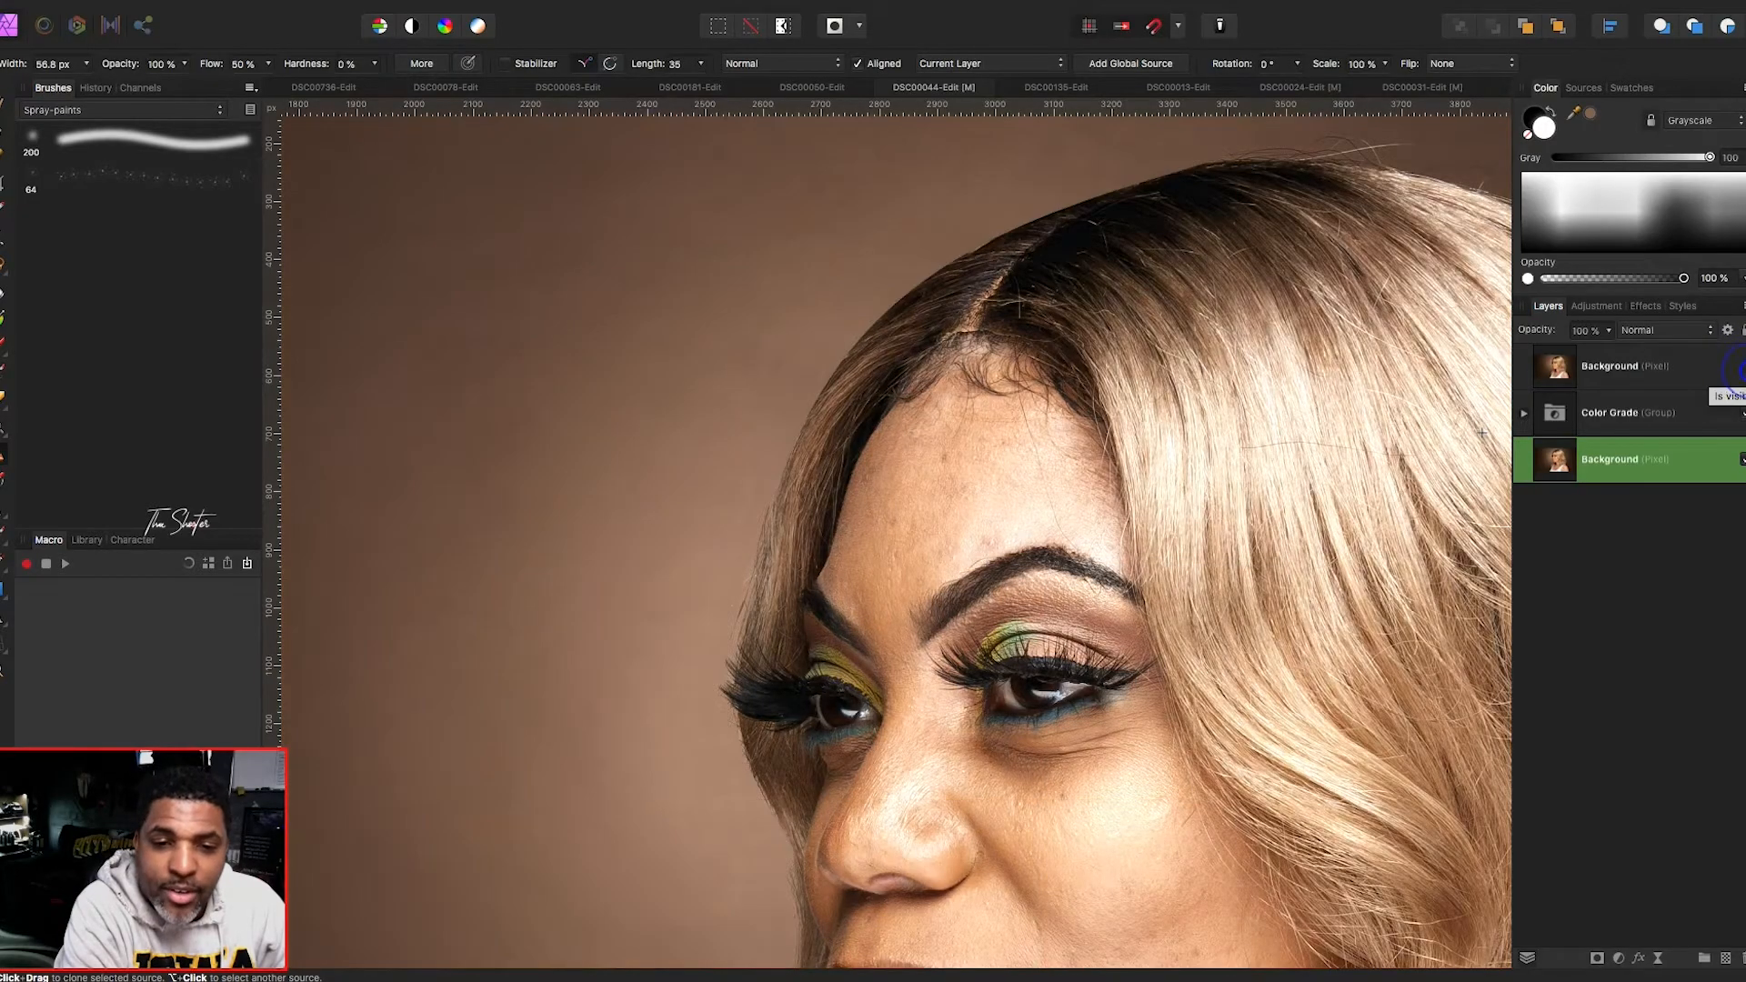
click(1739, 367)
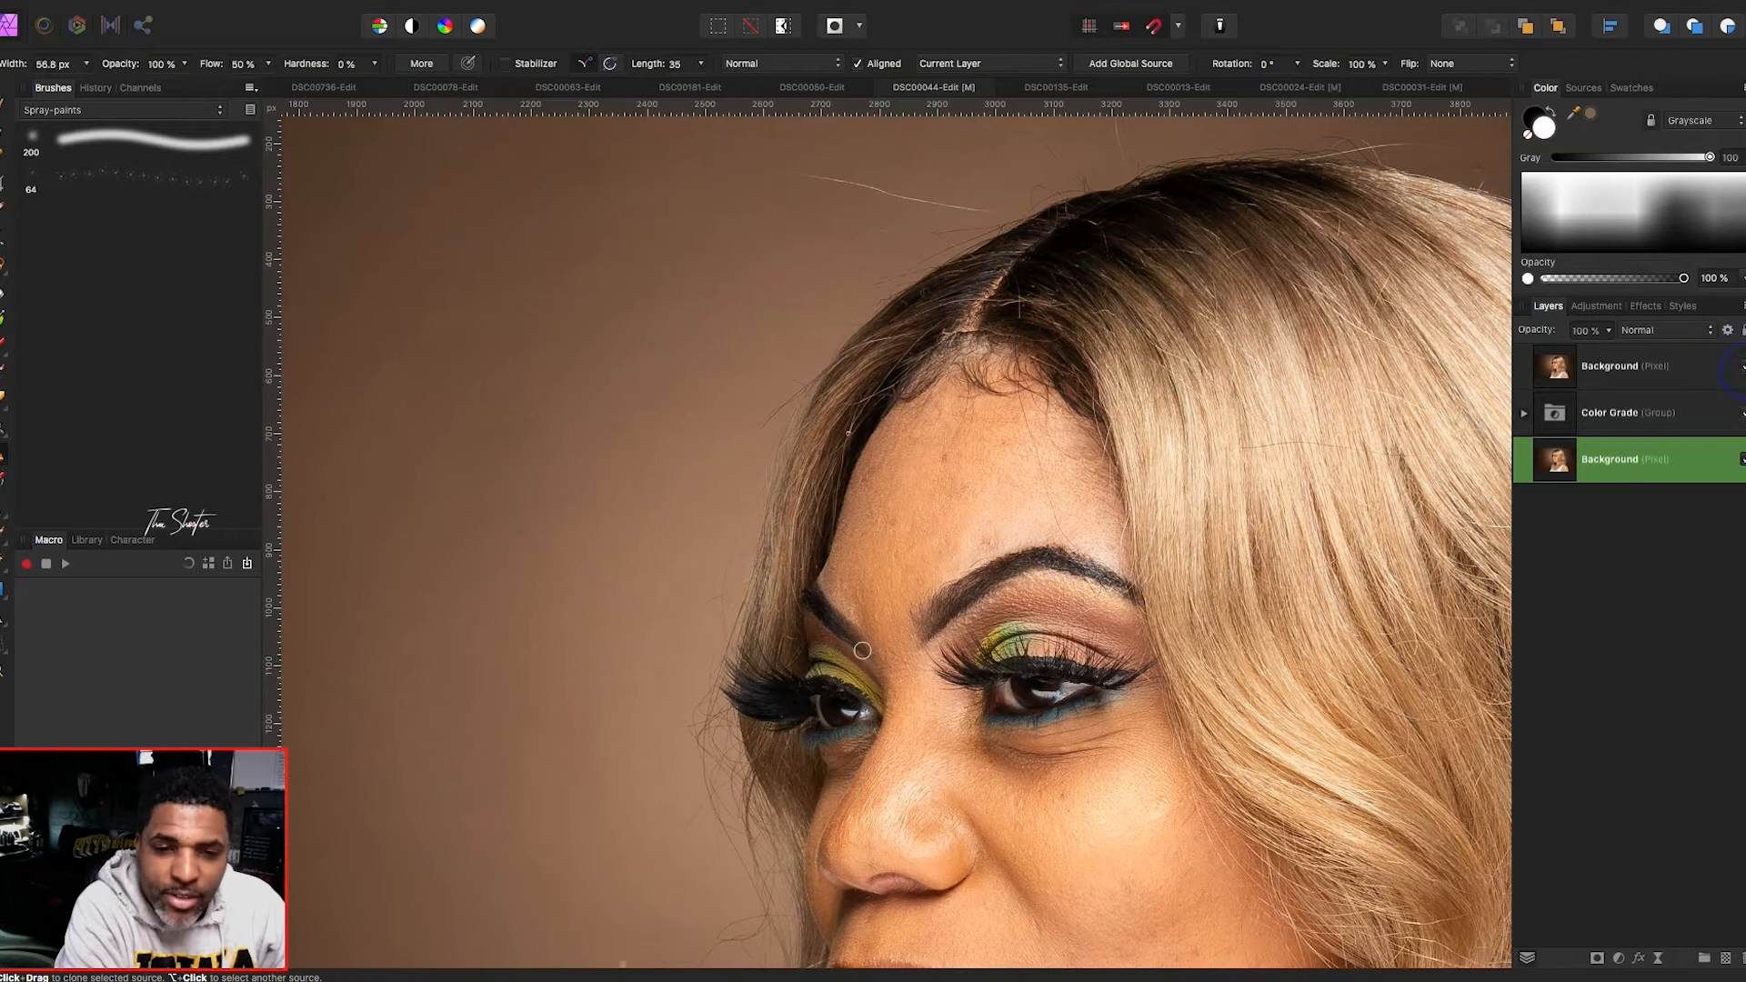
scroll(864, 759, down, 3)
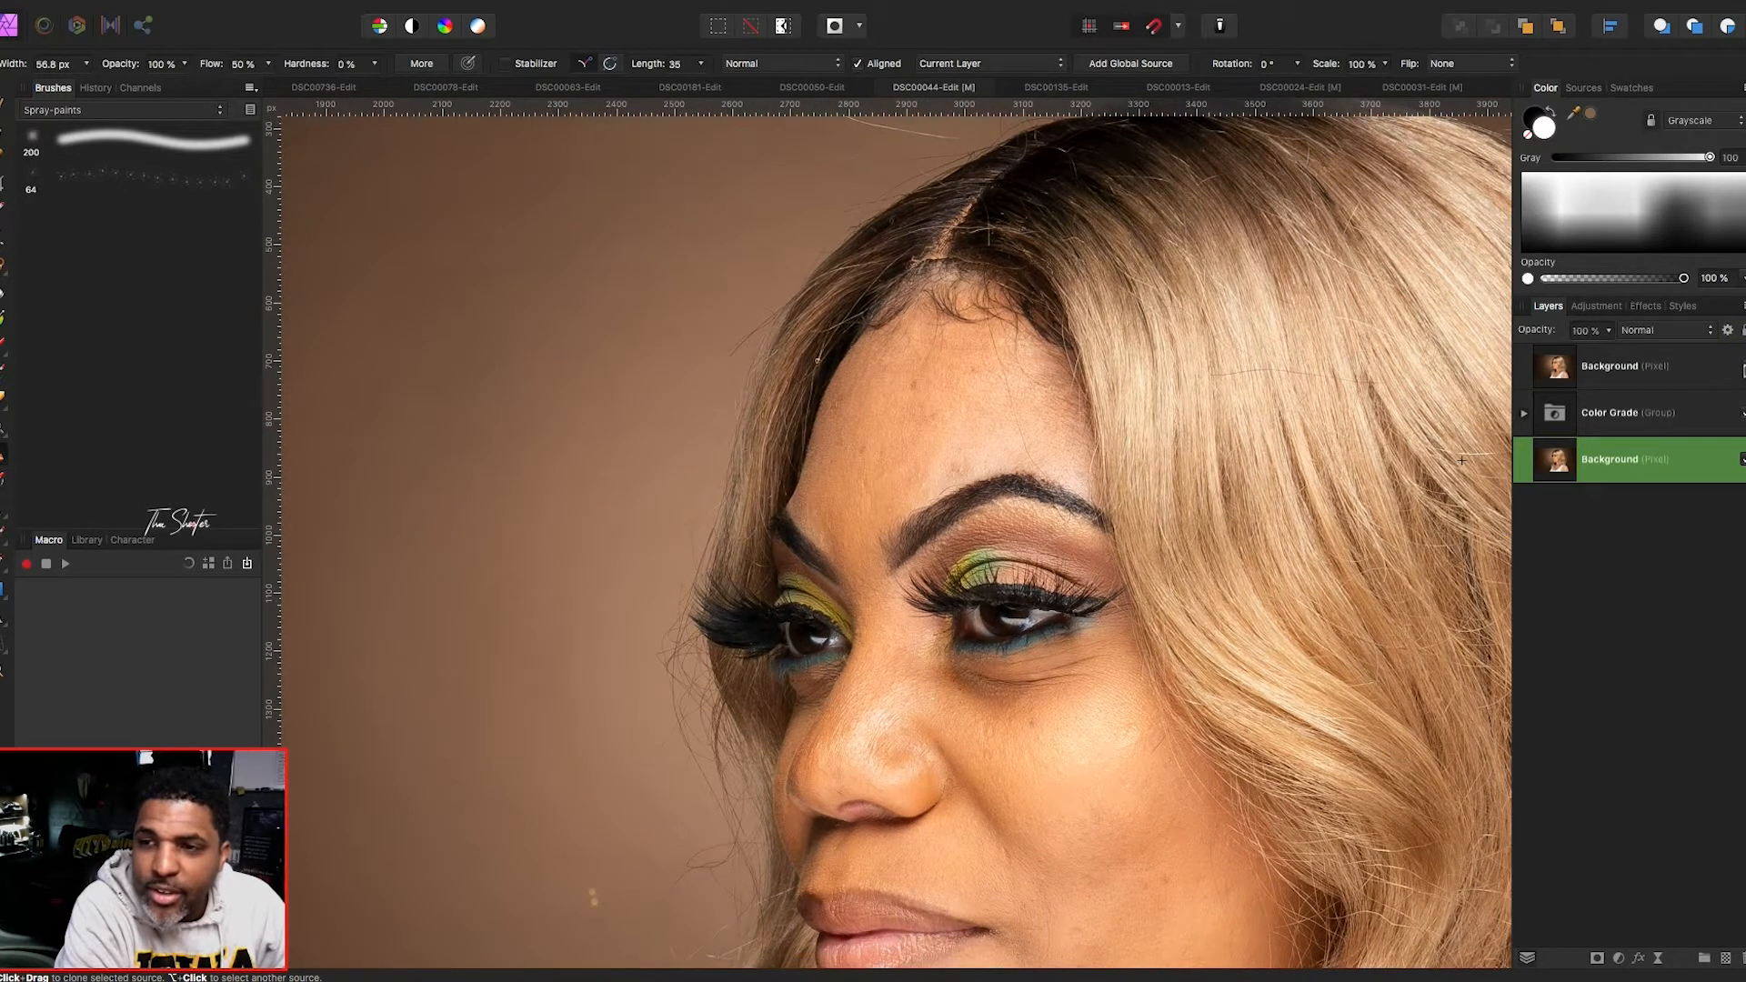
scroll(661, 599, down, 3)
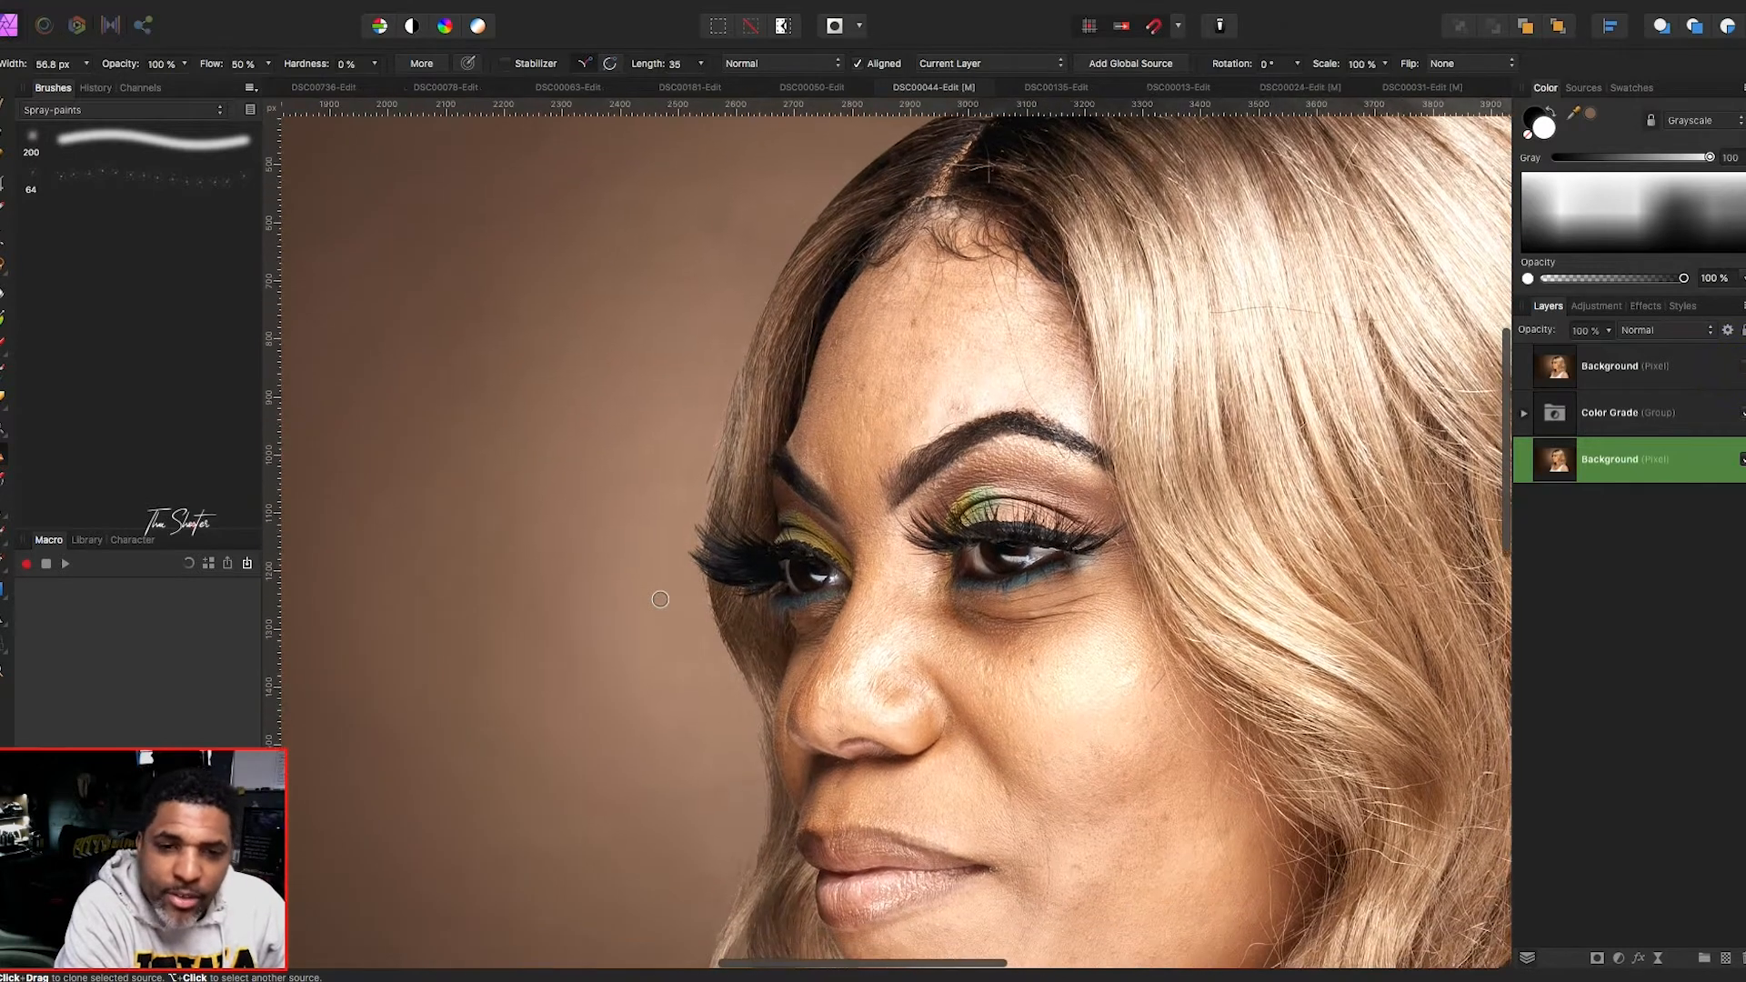
scroll(661, 599, down, 5)
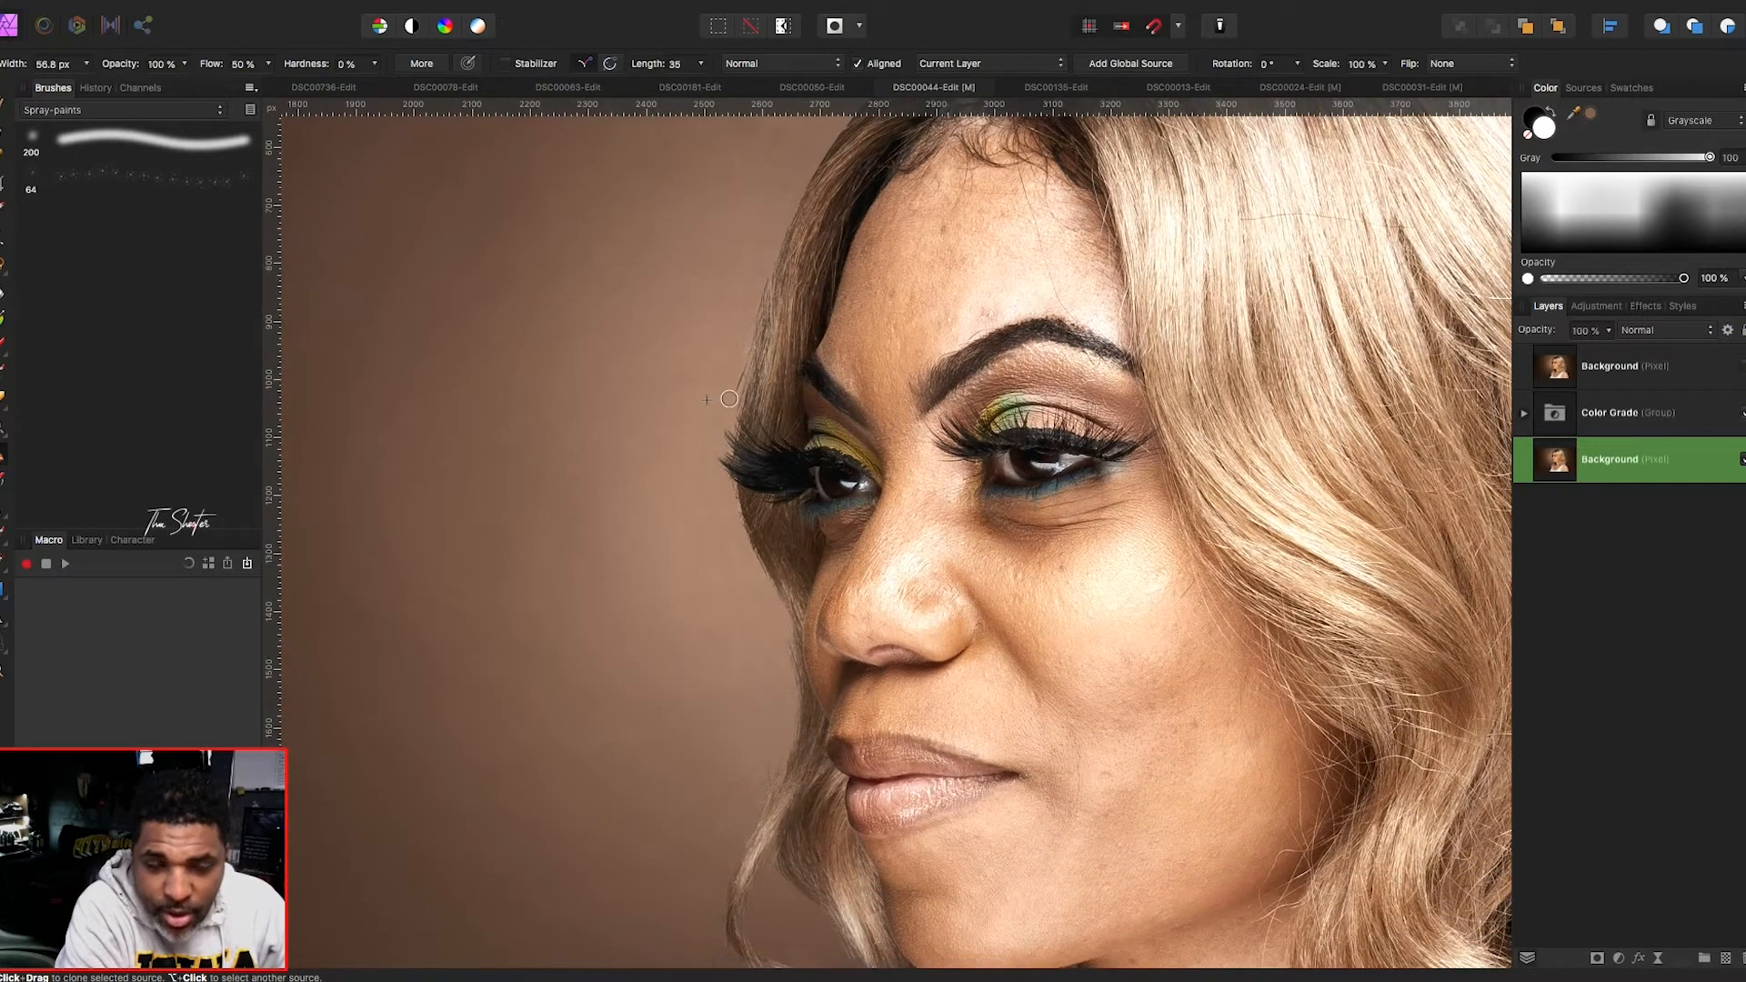
- Reduce the Clone Brush width to 25.2 px and clone over the leftover hairs beside the hair edge above the lashes
scroll(727, 400, up, 5)
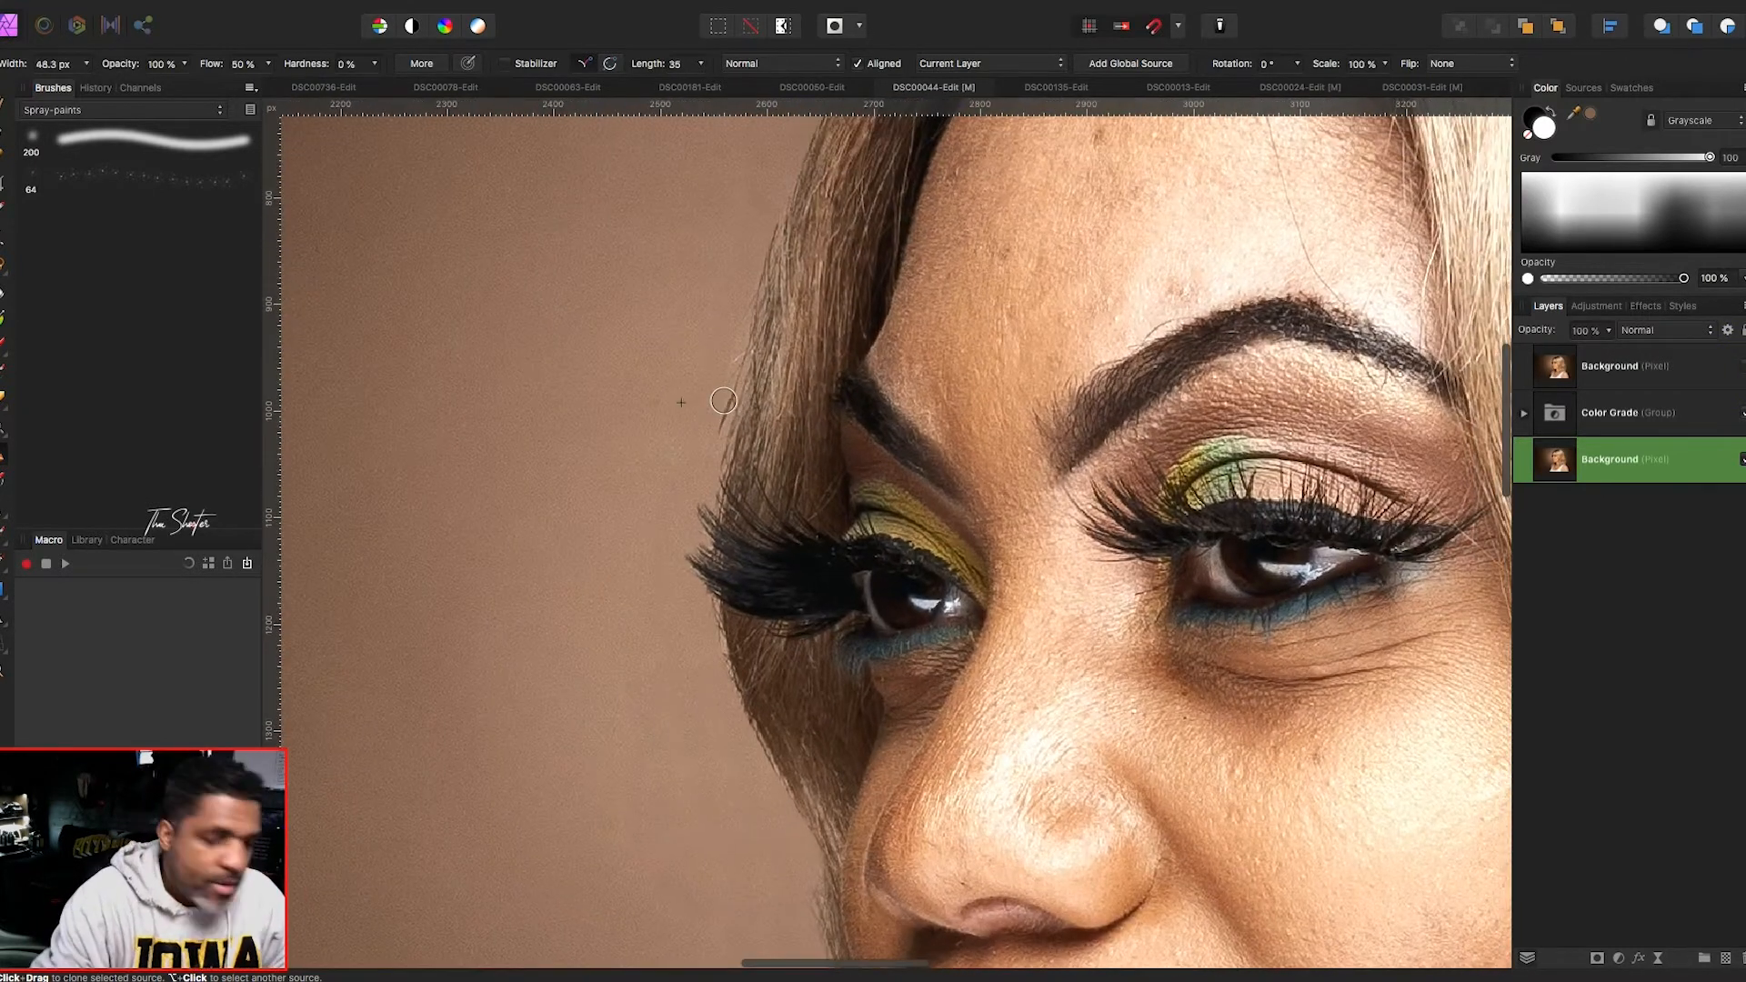
key(bracketleft)
key(bracketleft)
click(716, 409)
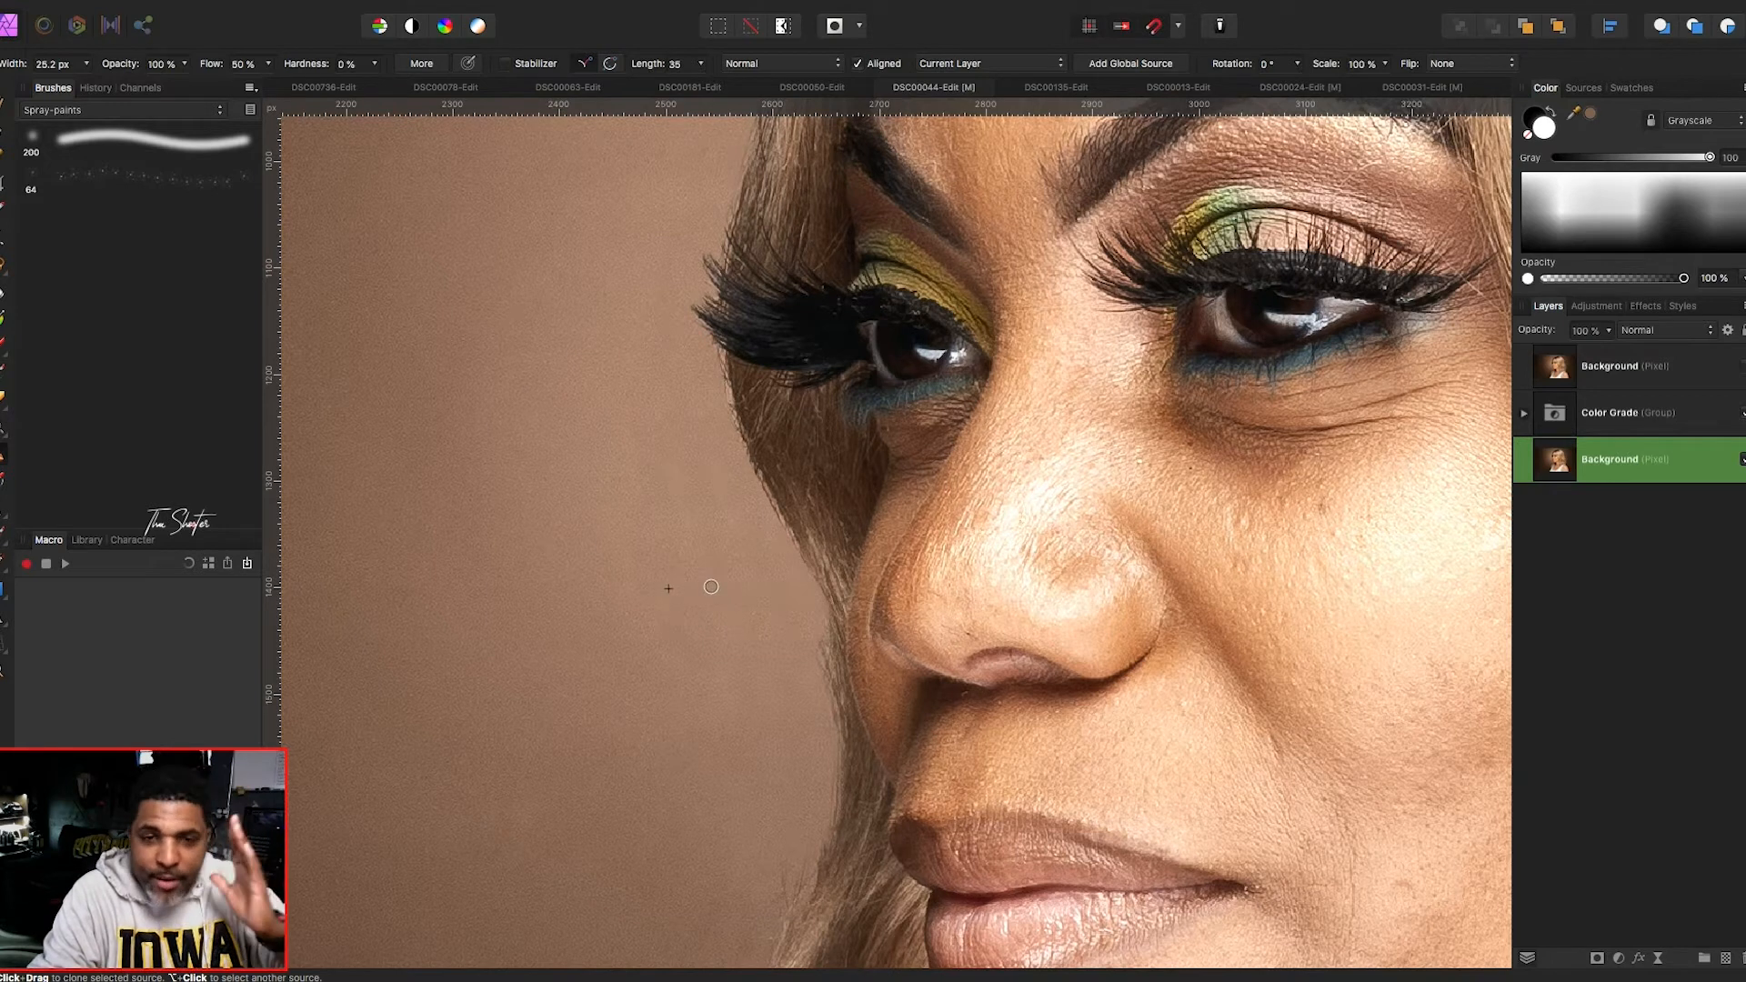
- Draw a Pen tool curve along the hair's outer edge from beside the nose down to the lock beside the mouth
scroll(703, 600, down, 2)
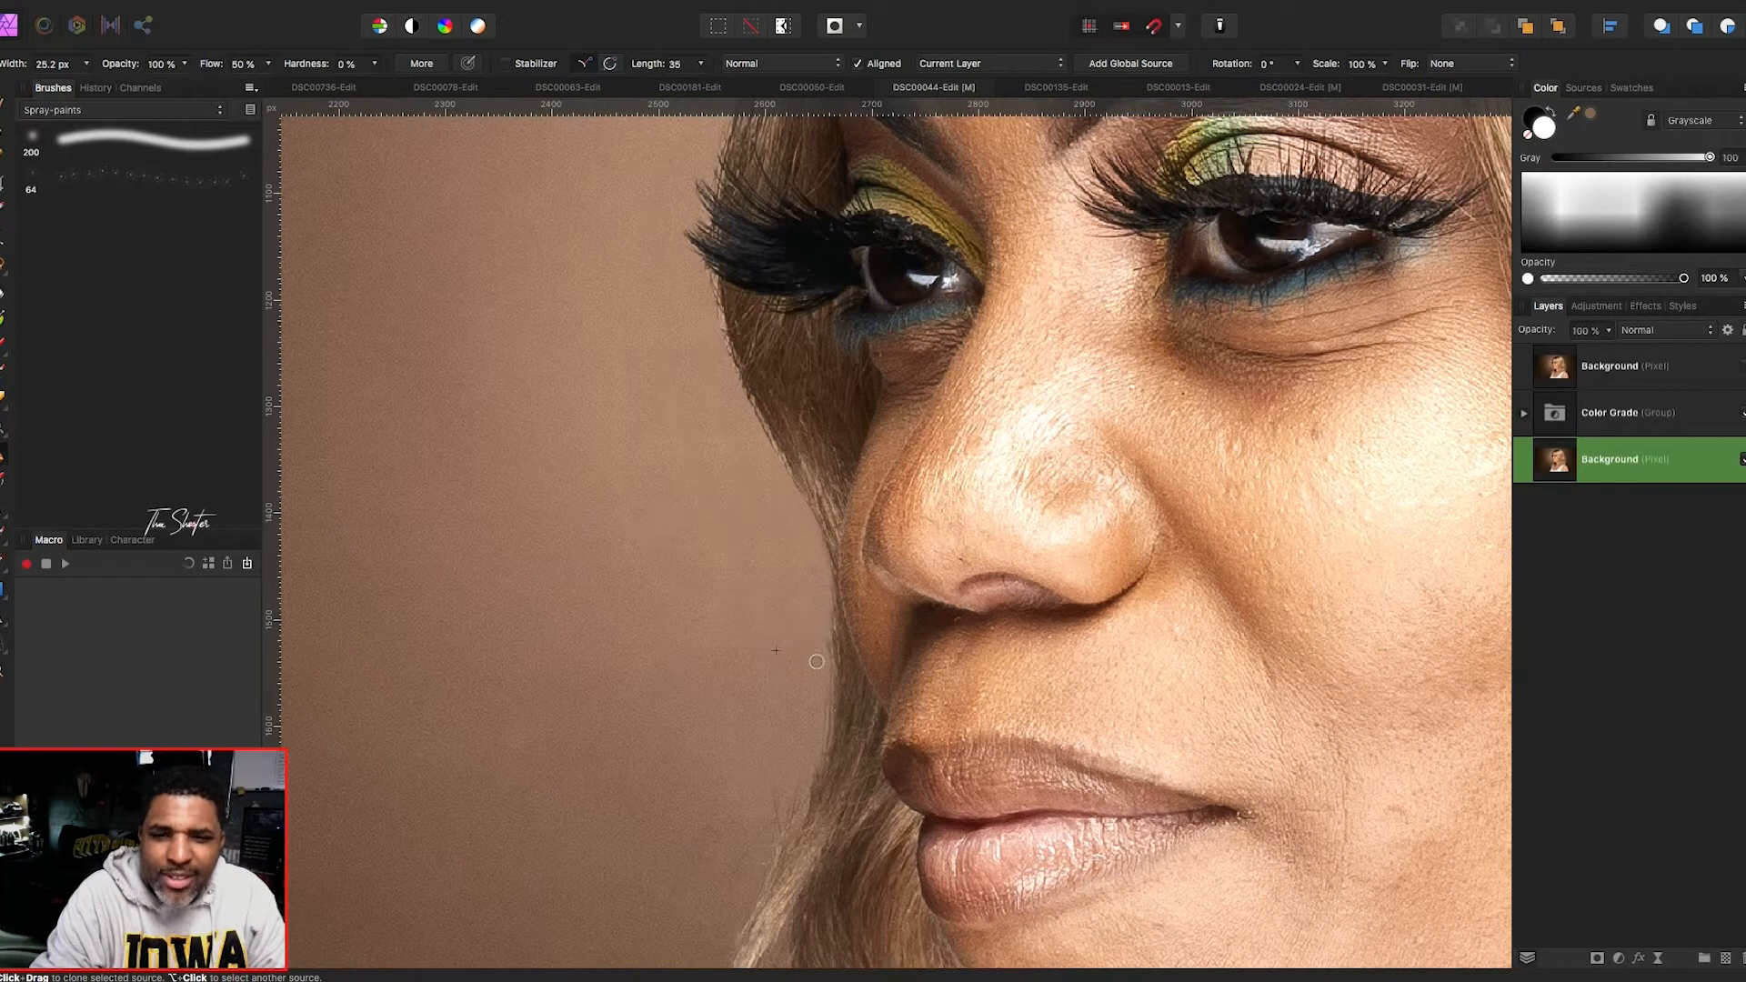
scroll(780, 619, down, 2)
key(p)
click(835, 482)
scroll(805, 688, left, 1)
scroll(806, 688, down, 3)
scroll(806, 688, left, 1)
drag(844, 619, 758, 780)
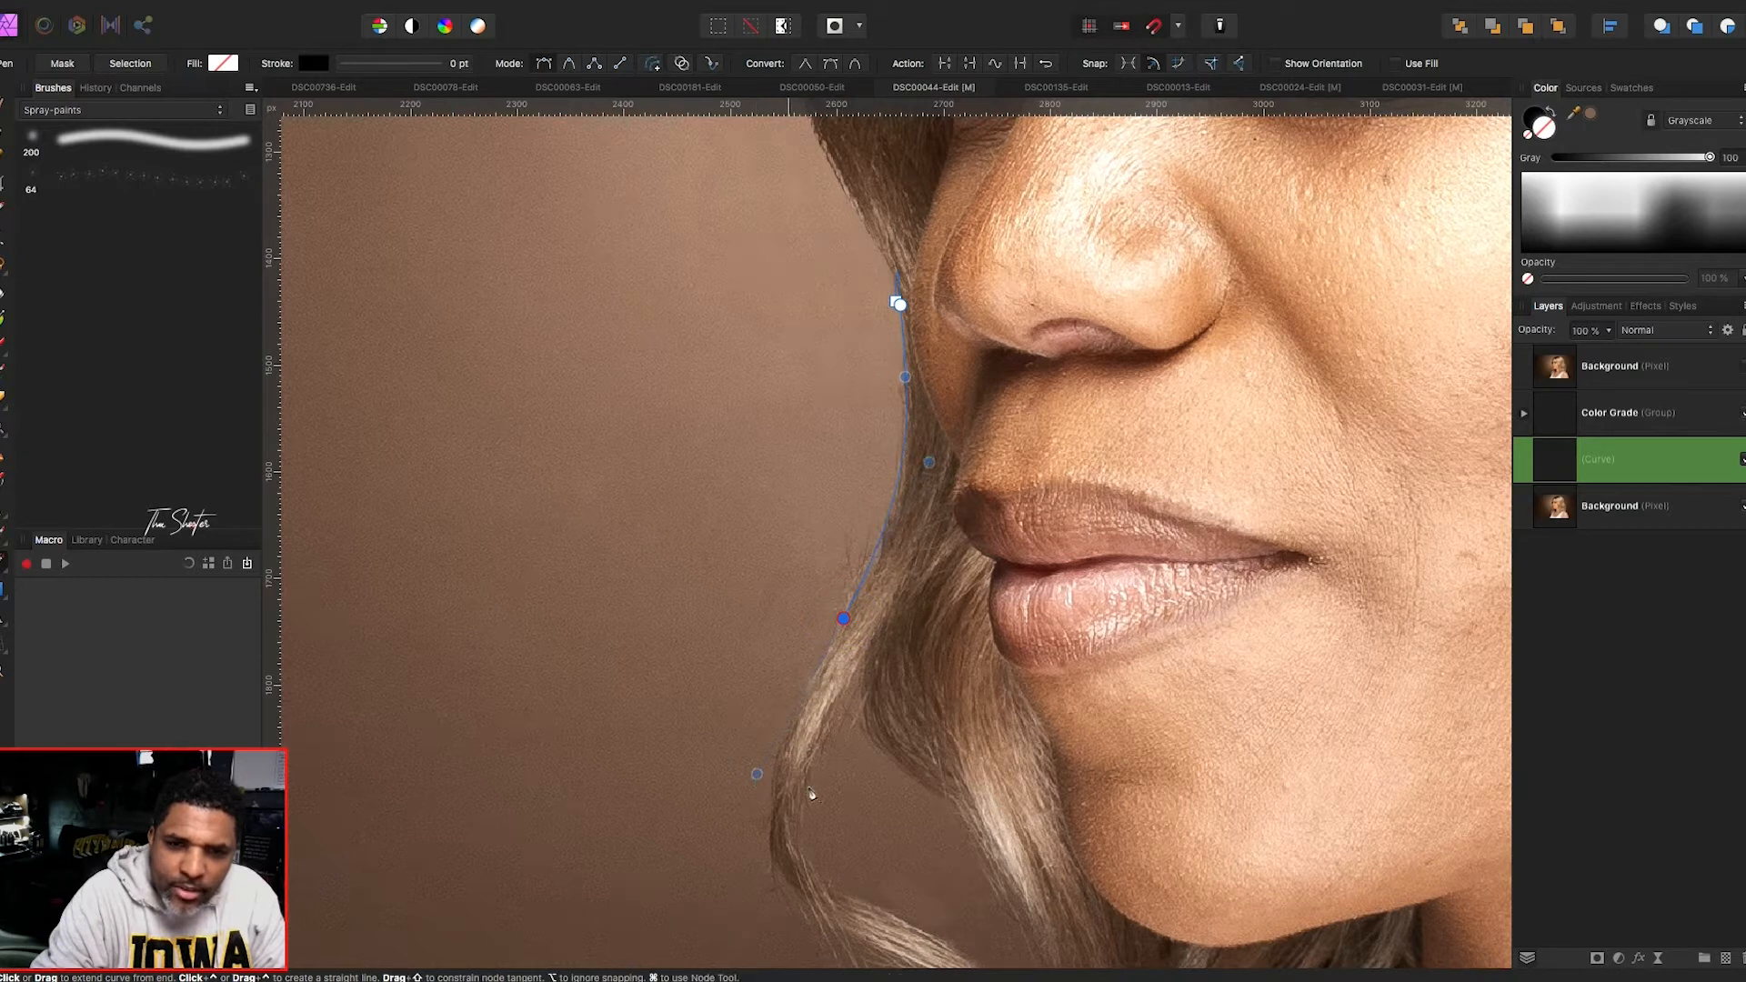
- Close the curve through the hair, lips and nose back to its starting point on the hair edge
click(928, 707)
click(1046, 565)
click(1111, 451)
click(1024, 262)
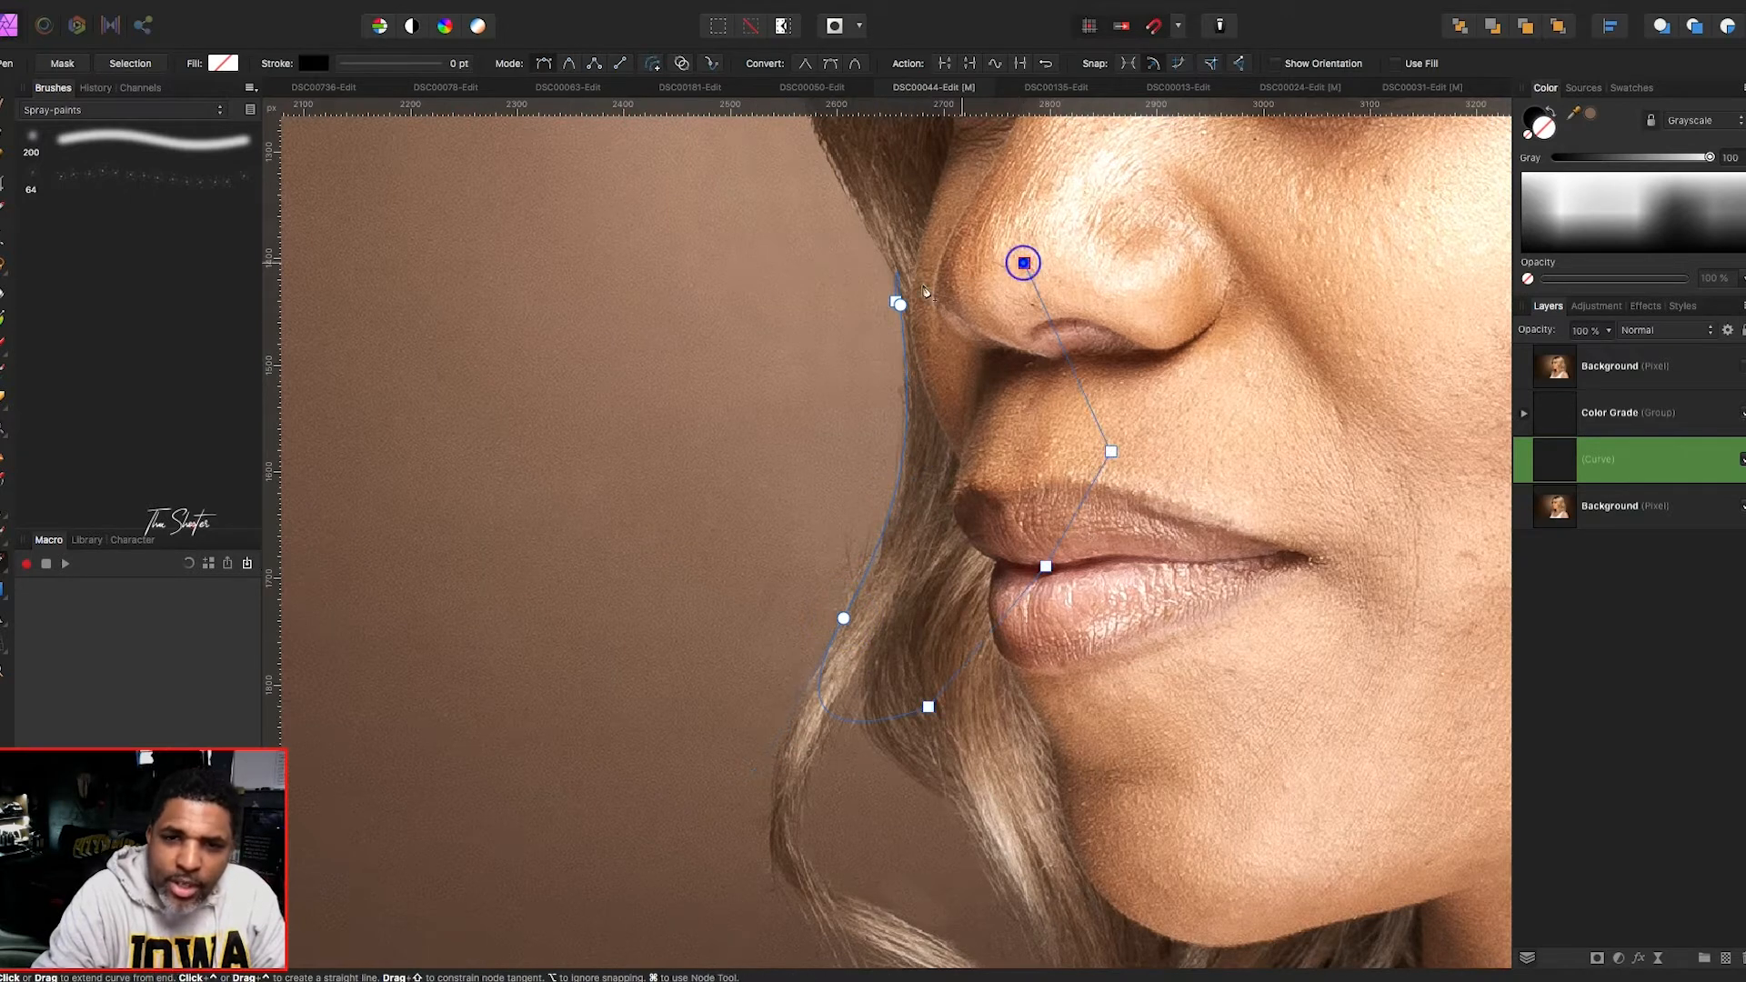
click(899, 303)
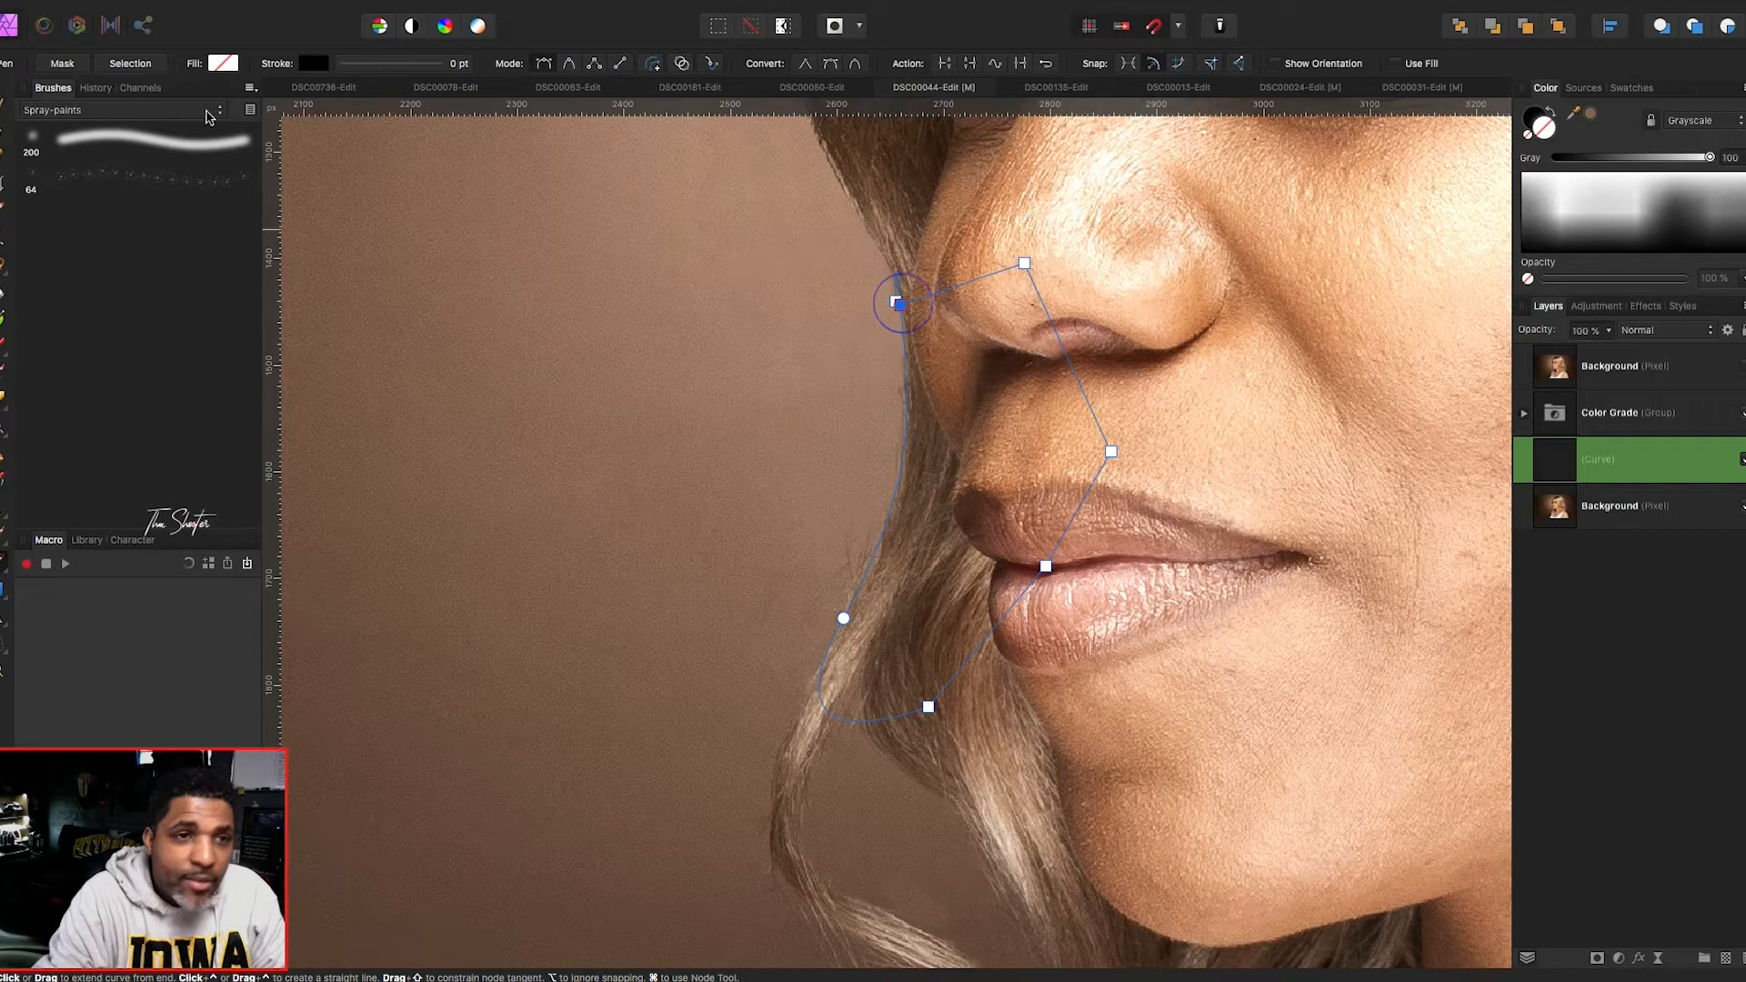
- Convert the closed curve beside the mouth into a selection and invert it
click(125, 62)
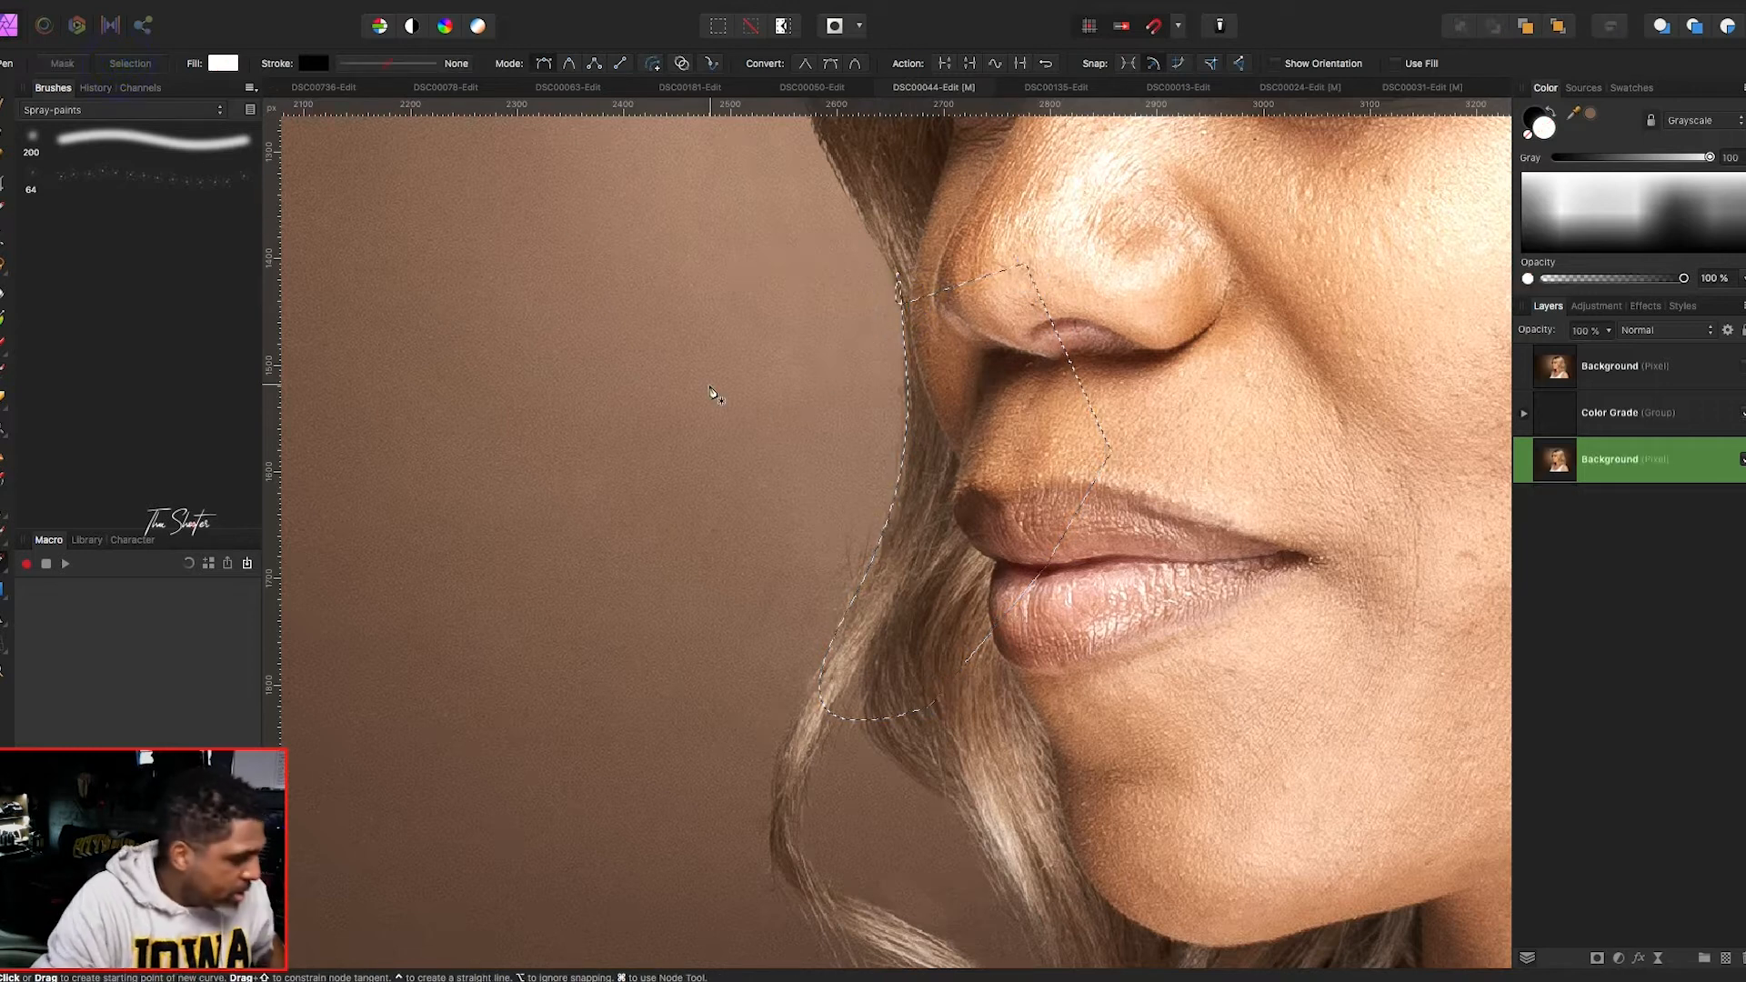
key(a)
key(super+shift+i)
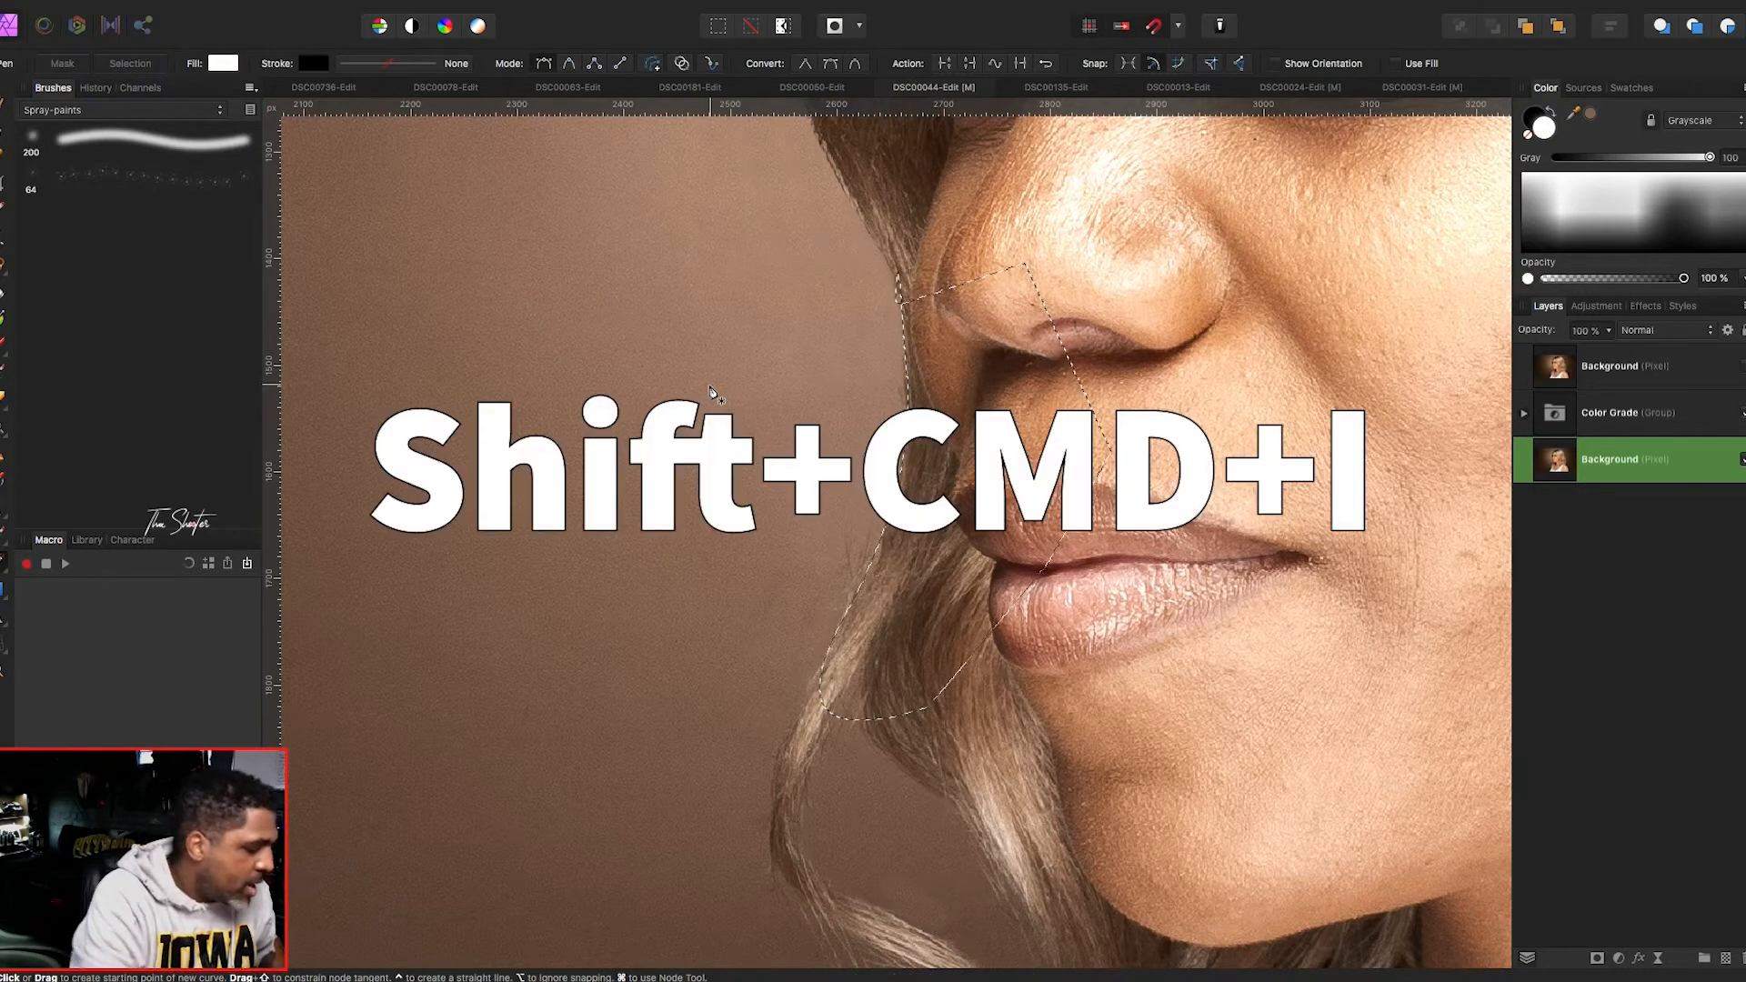
- Clone clean background over the stray hairs outside the selected hair edge beside the mouth and clear the selection
key(c)
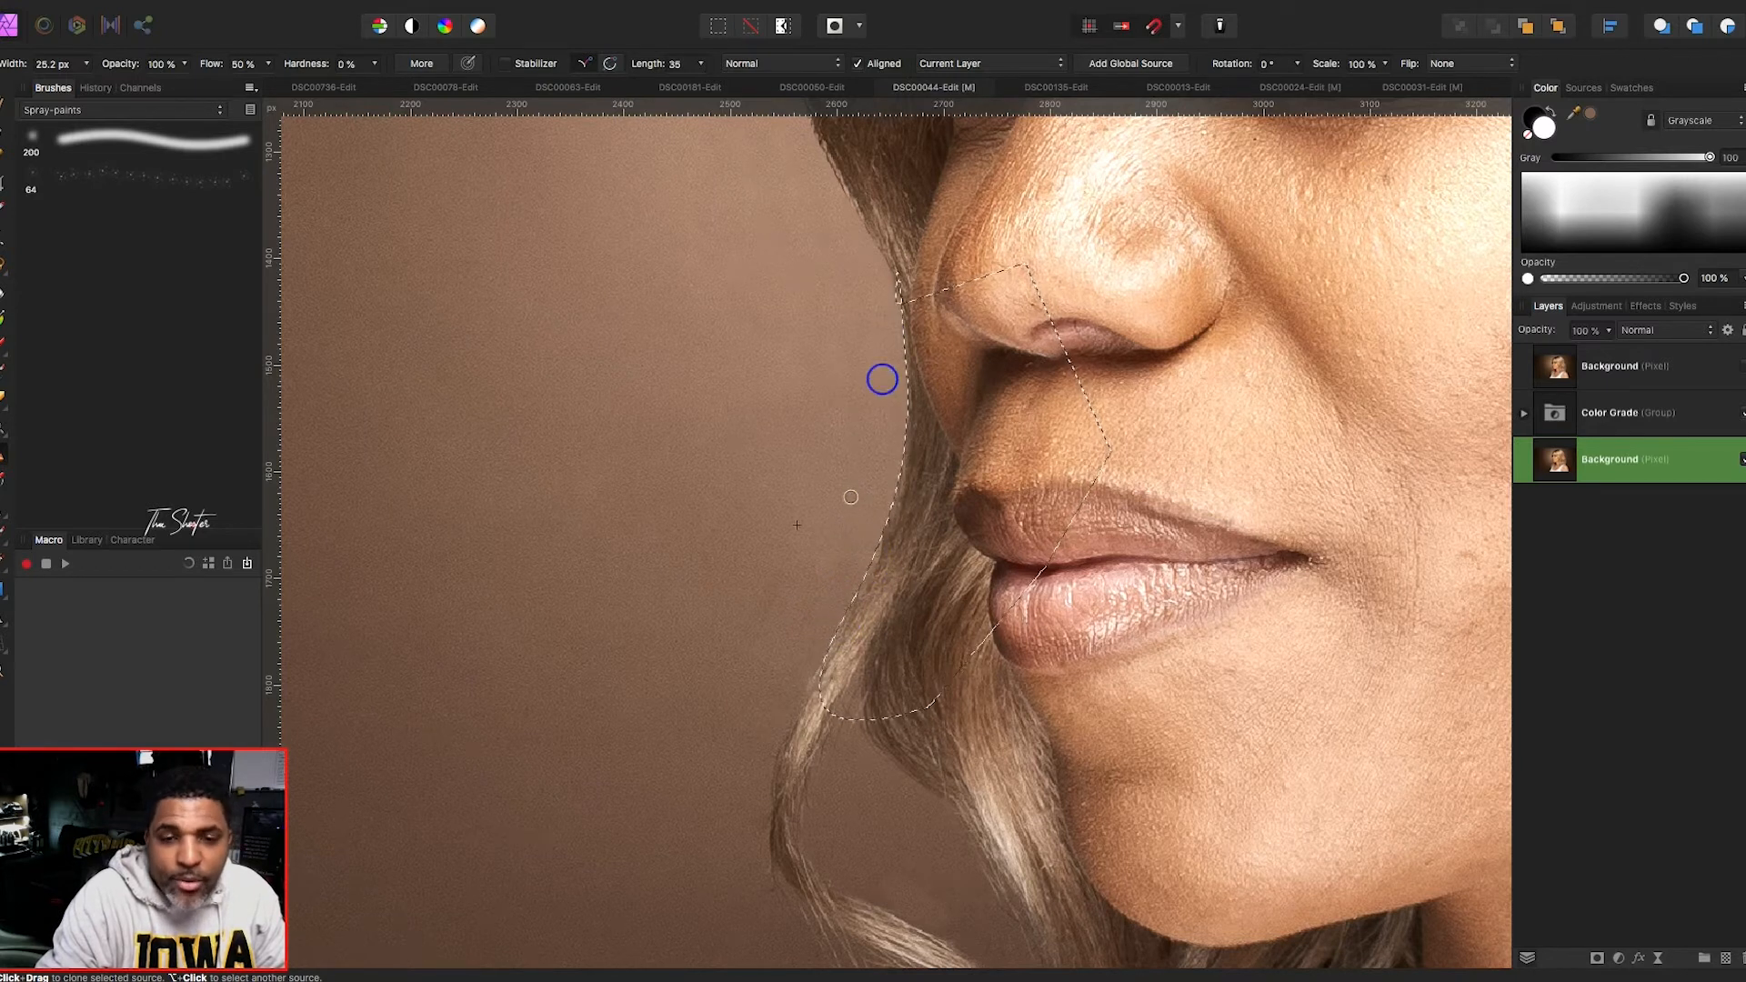
scroll(817, 564, down, 10)
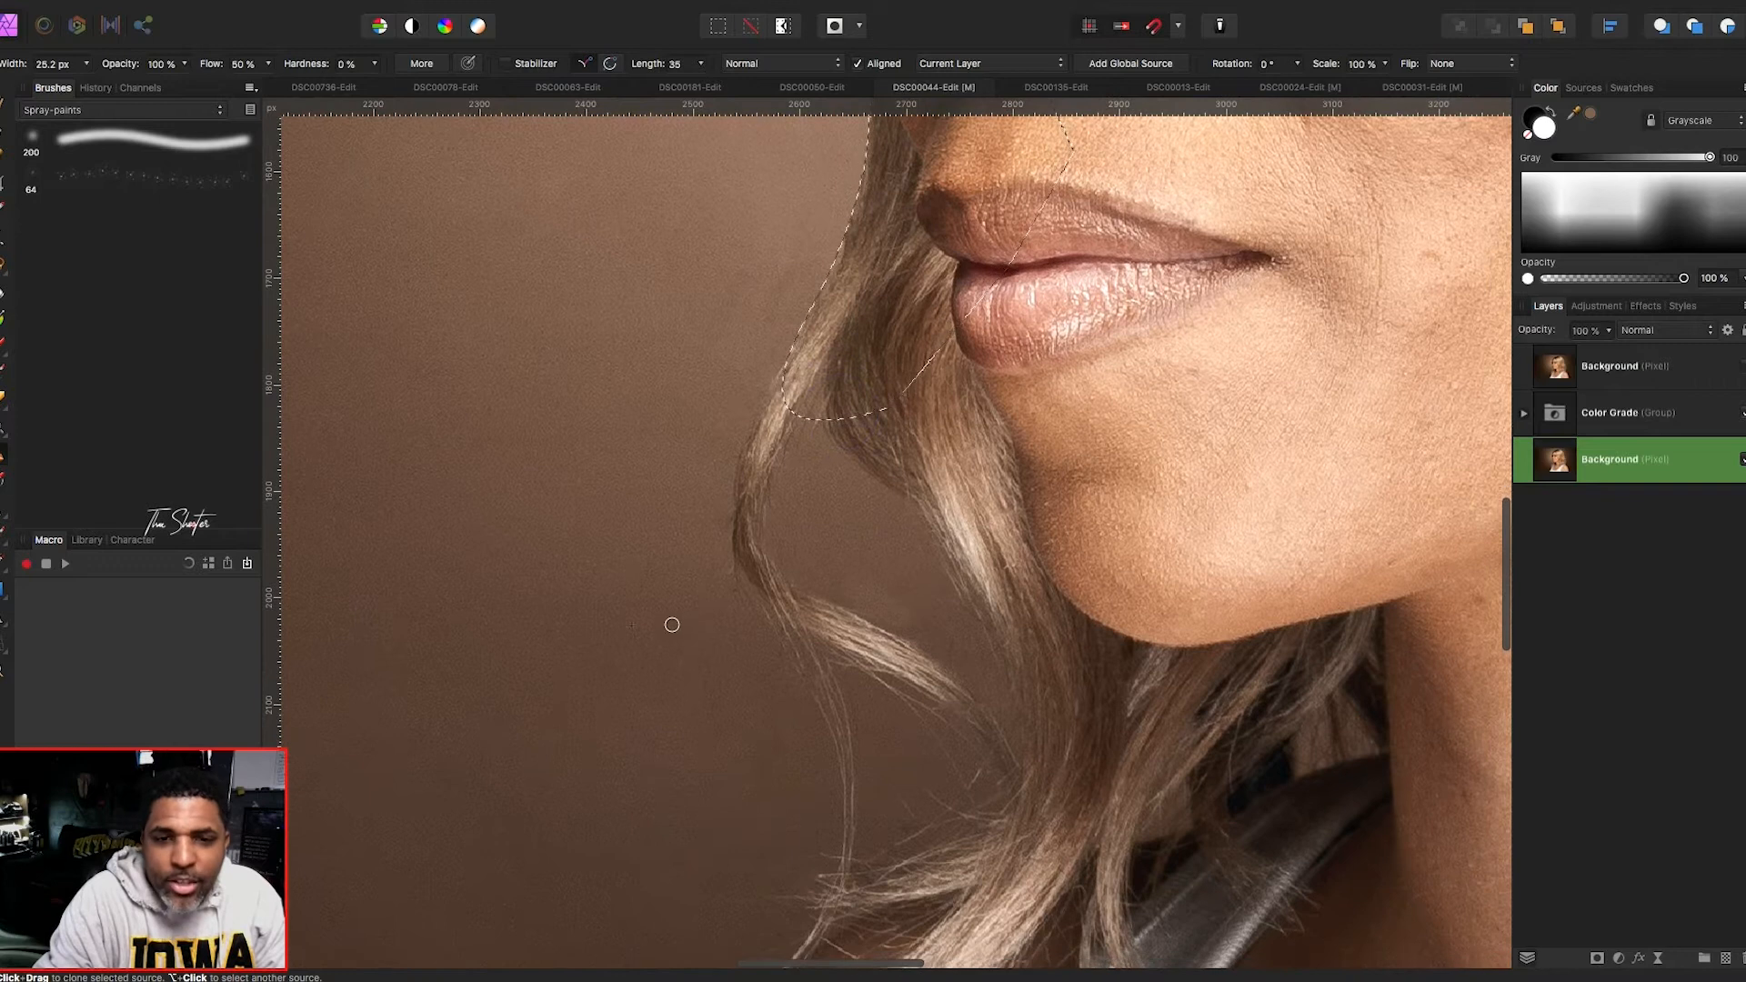
scroll(756, 713, up, 5)
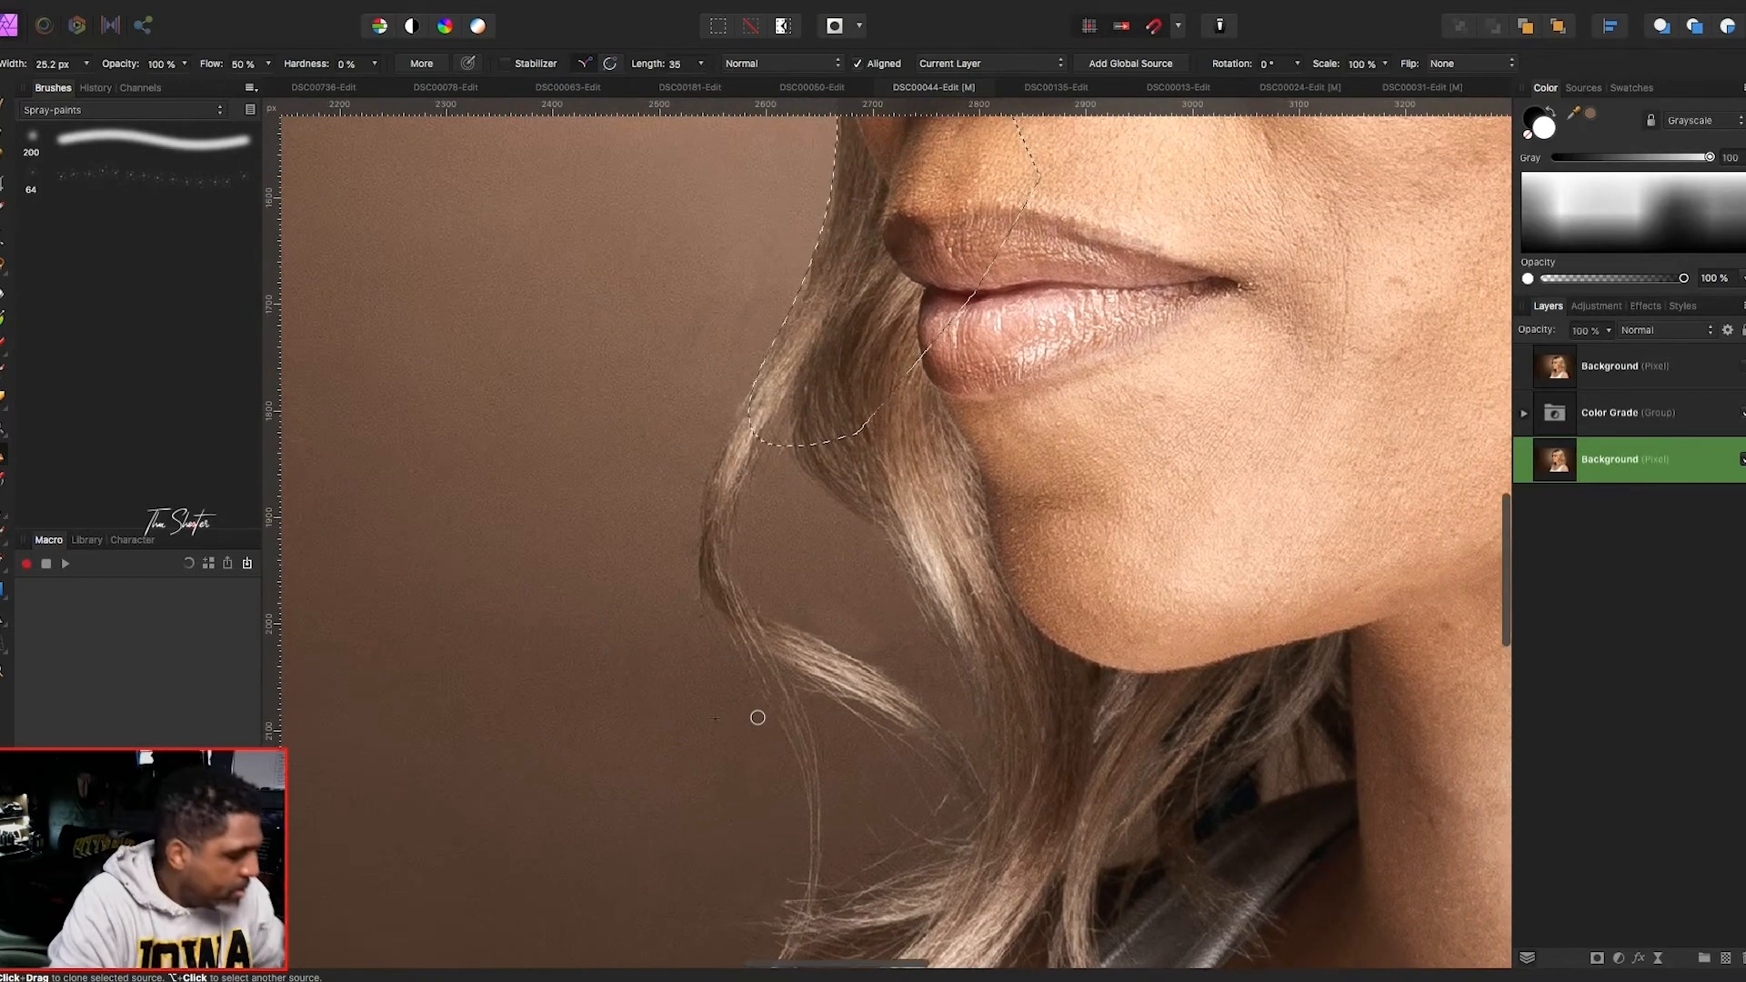
scroll(757, 717, up, 8)
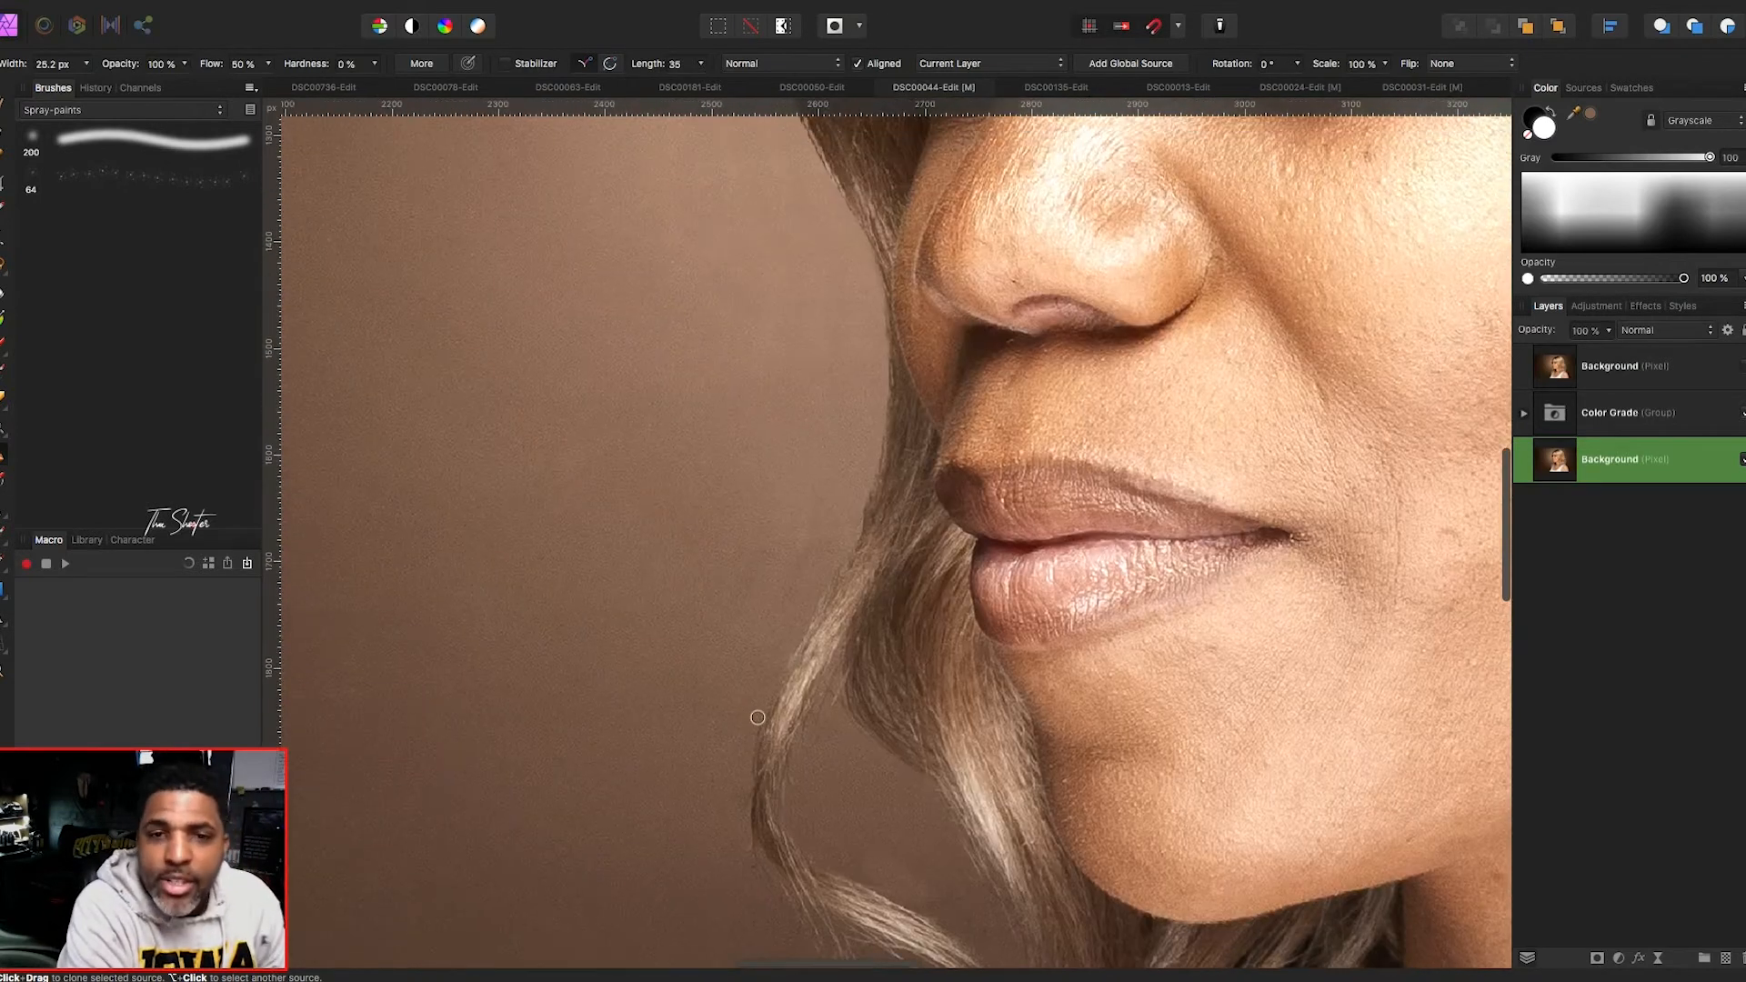
scroll(757, 718, down, 5)
scroll(757, 717, up, 5)
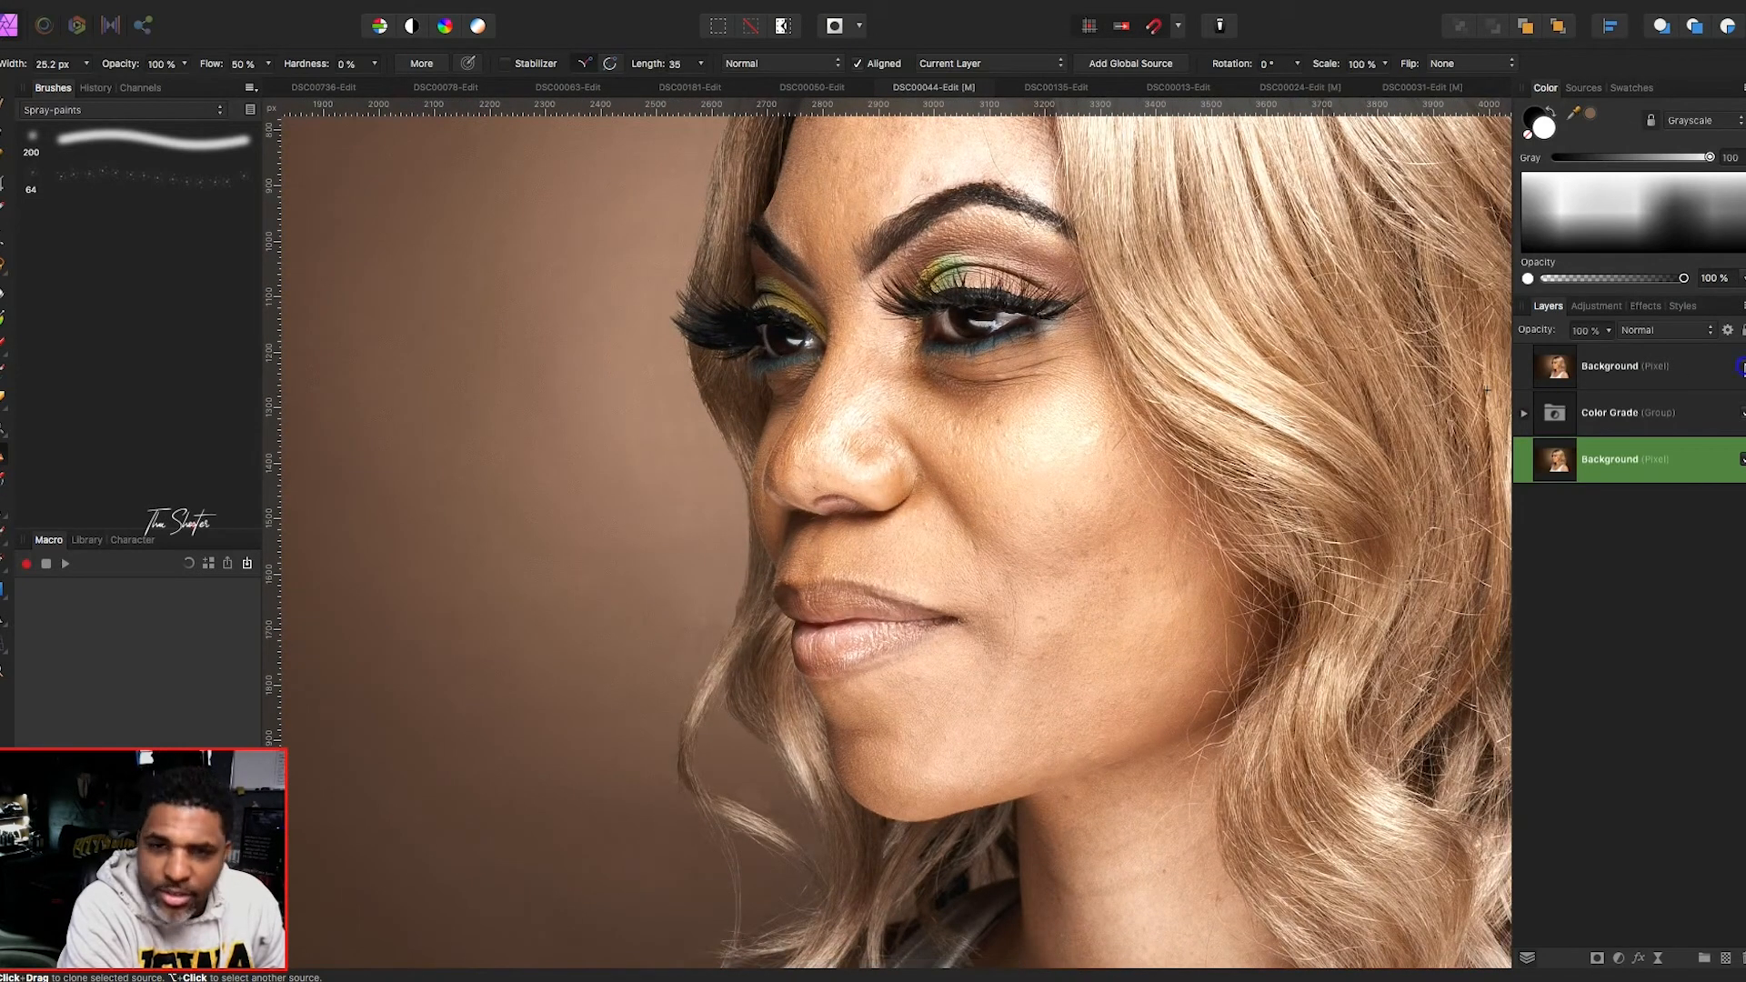
- Toggle the top Background layer's visibility to compare before and after, and examine the remaining flyaways on the crown
click(1739, 366)
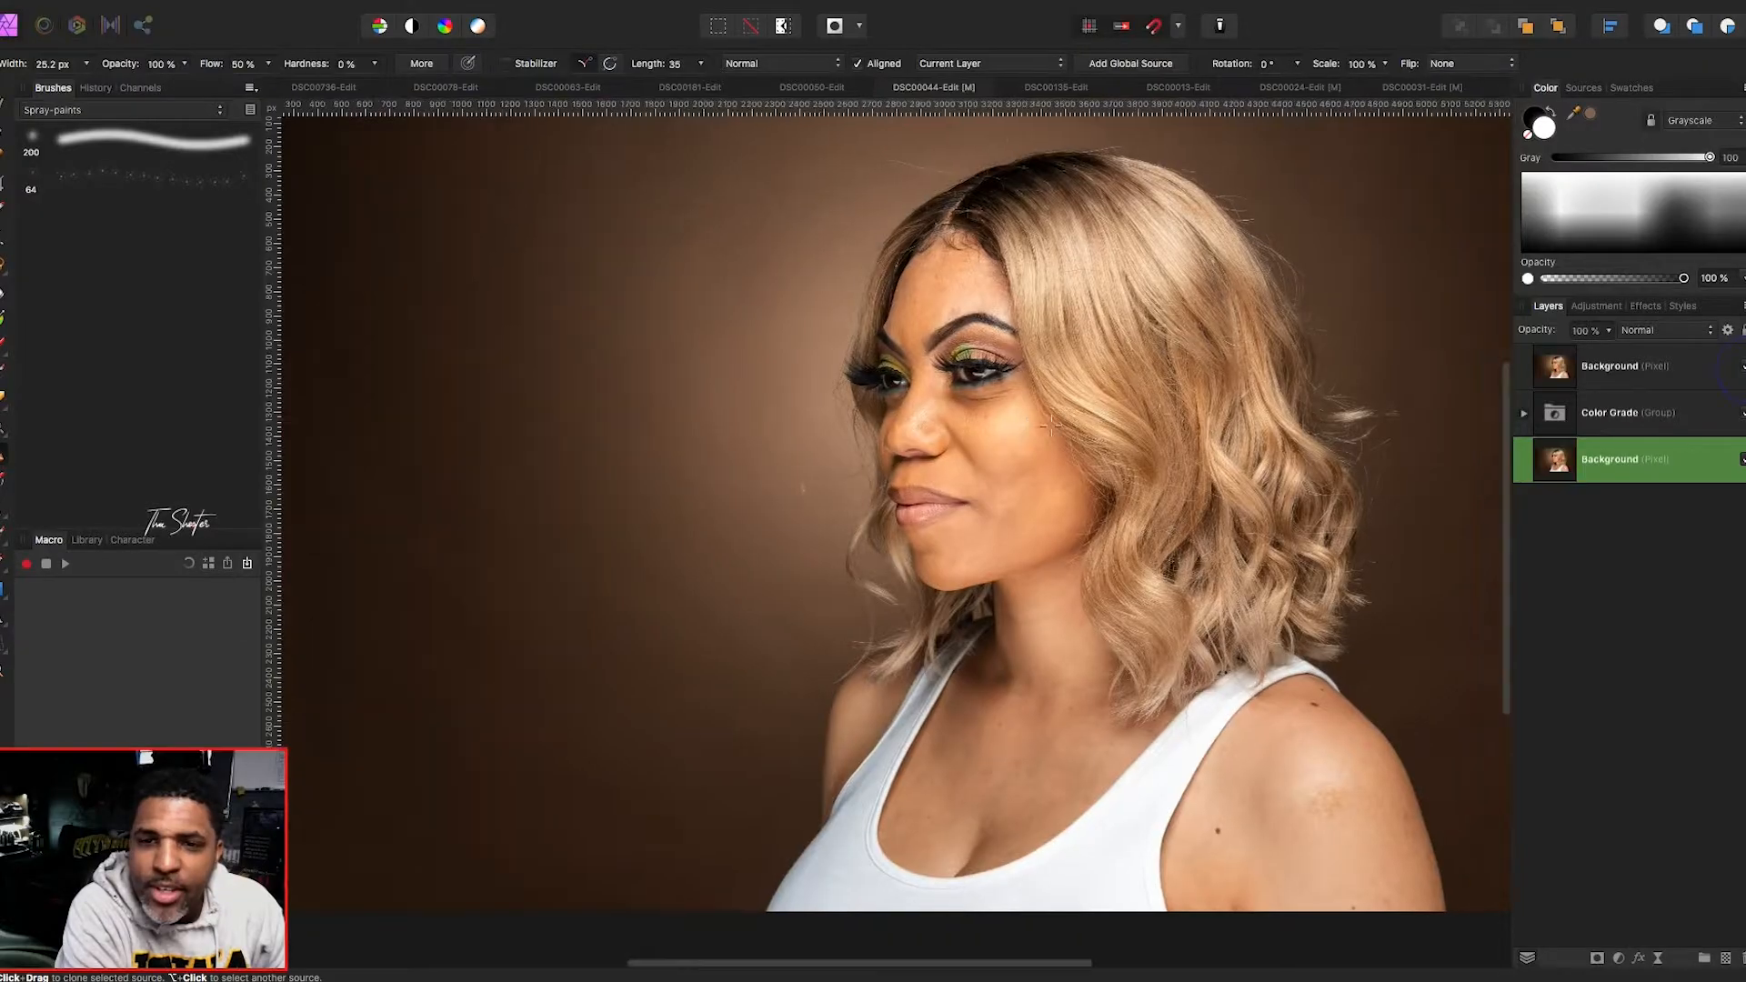
scroll(1050, 425, up, 5)
scroll(1050, 426, up, 2)
scroll(1051, 426, right, 2)
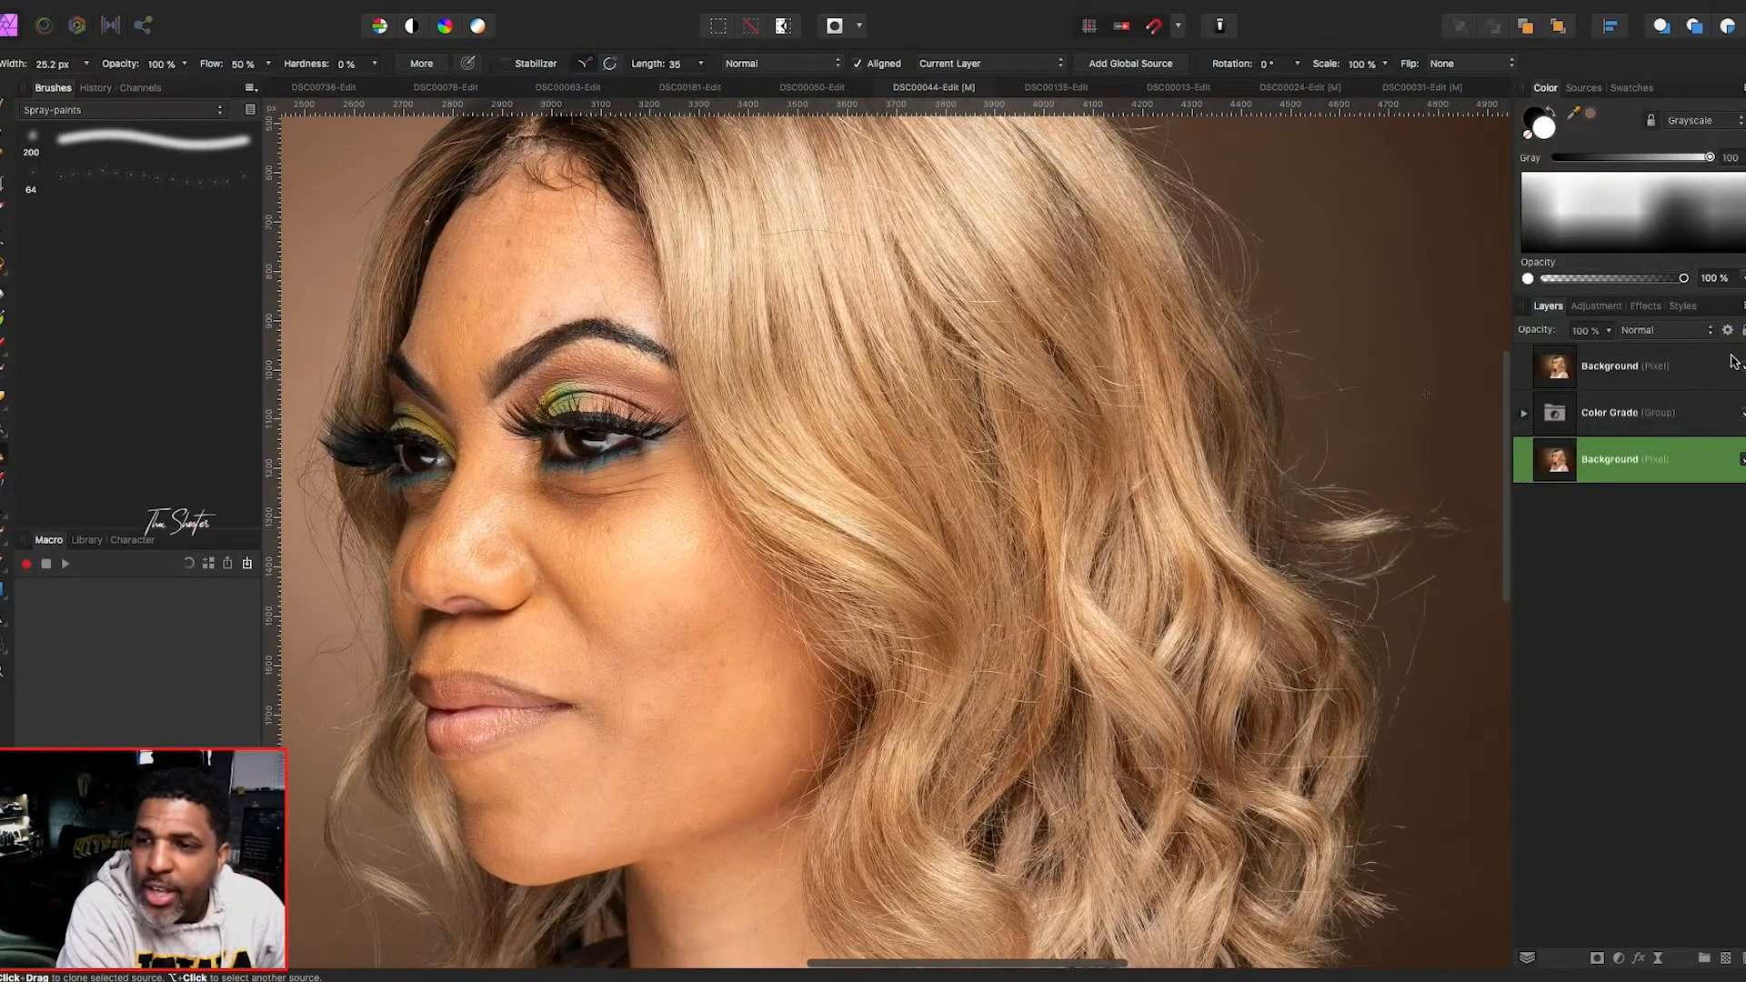
scroll(910, 383, up, 4)
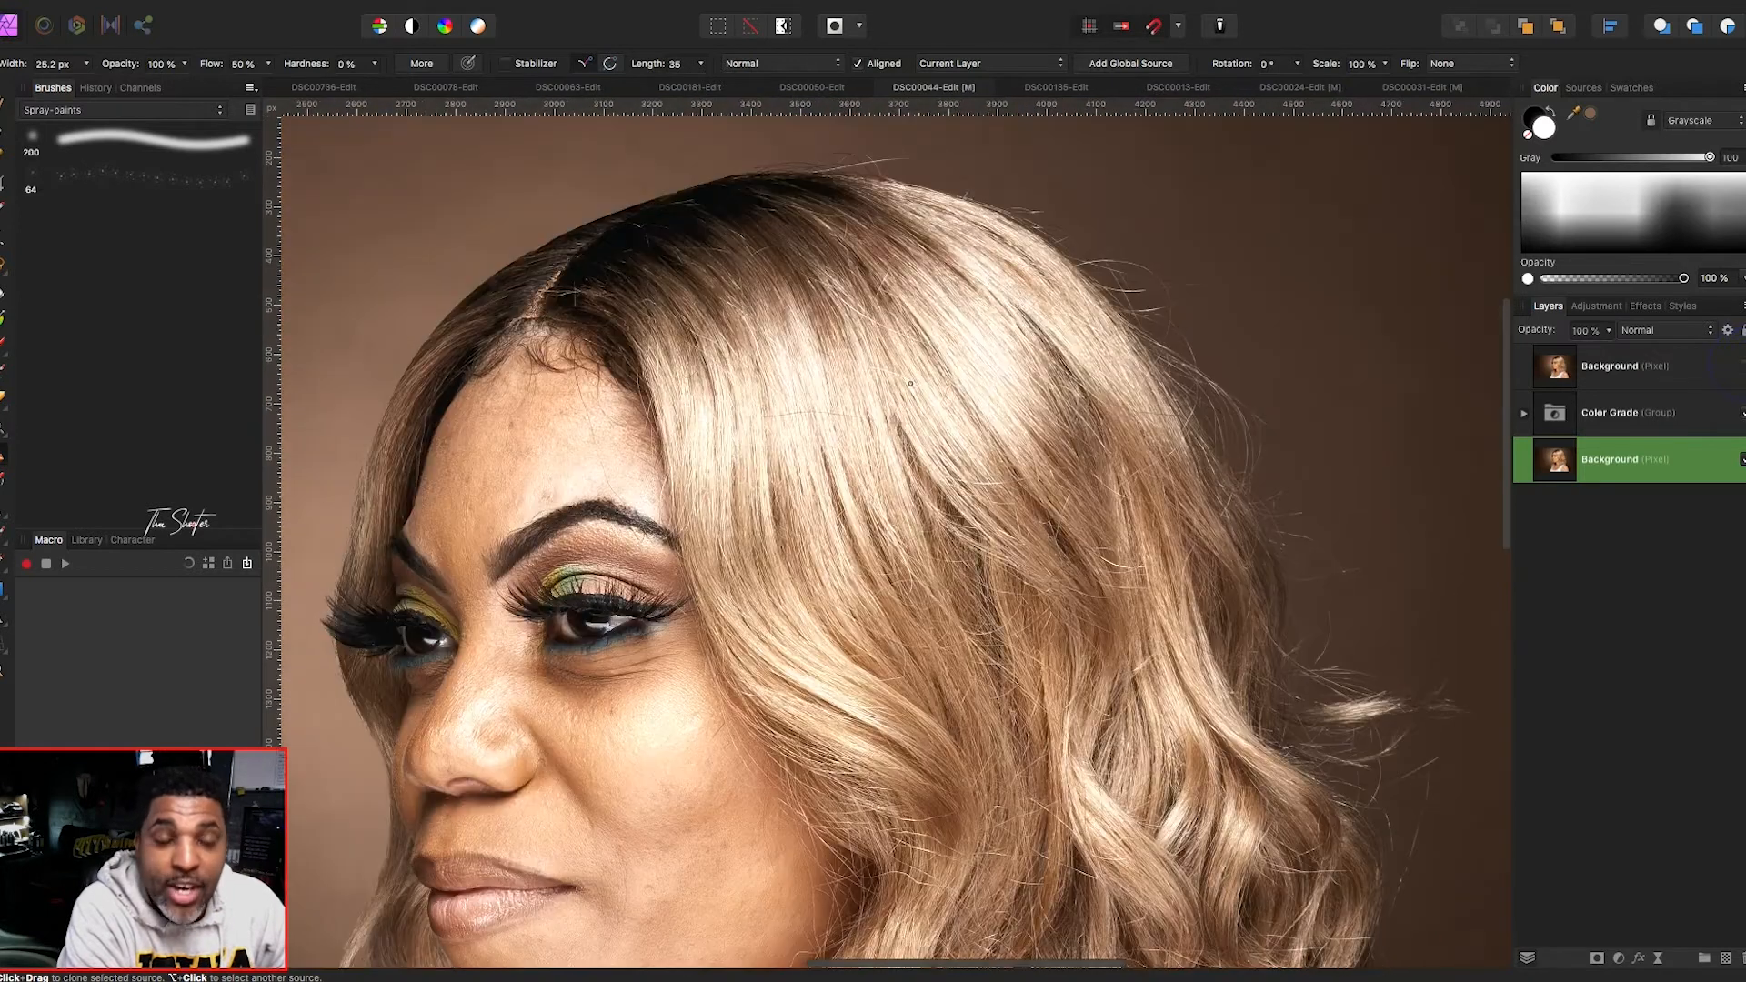
scroll(911, 383, up, 2)
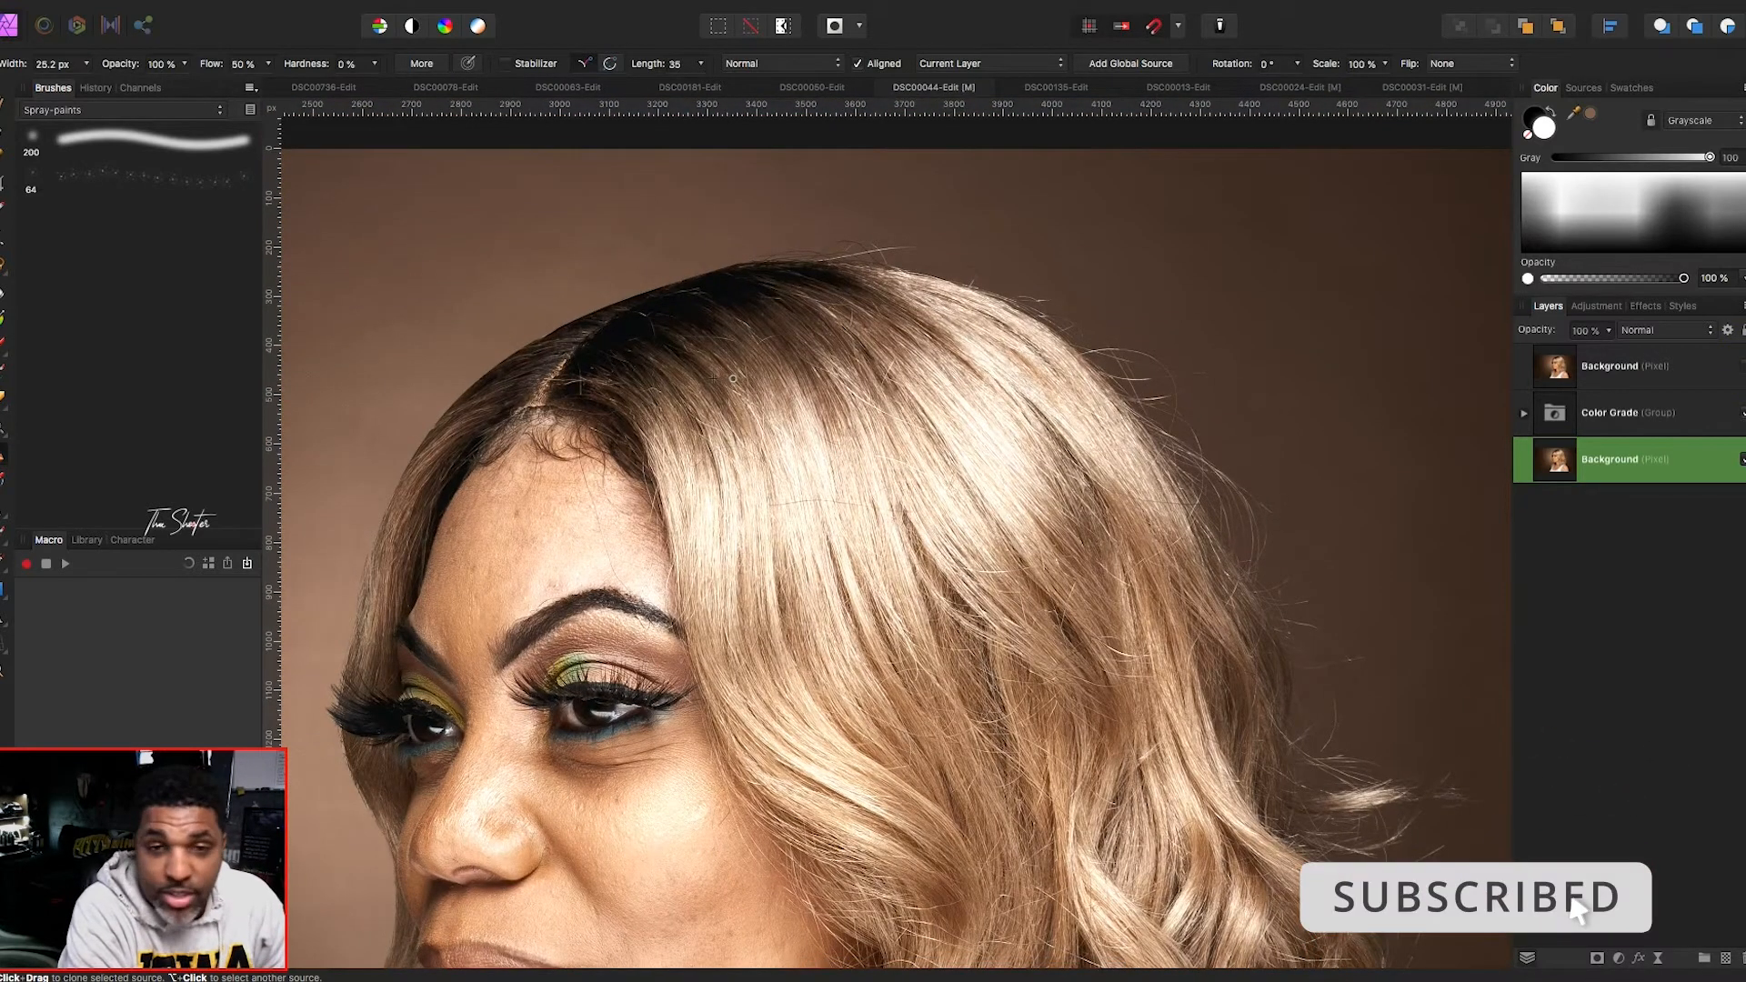
scroll(733, 378, up, 5)
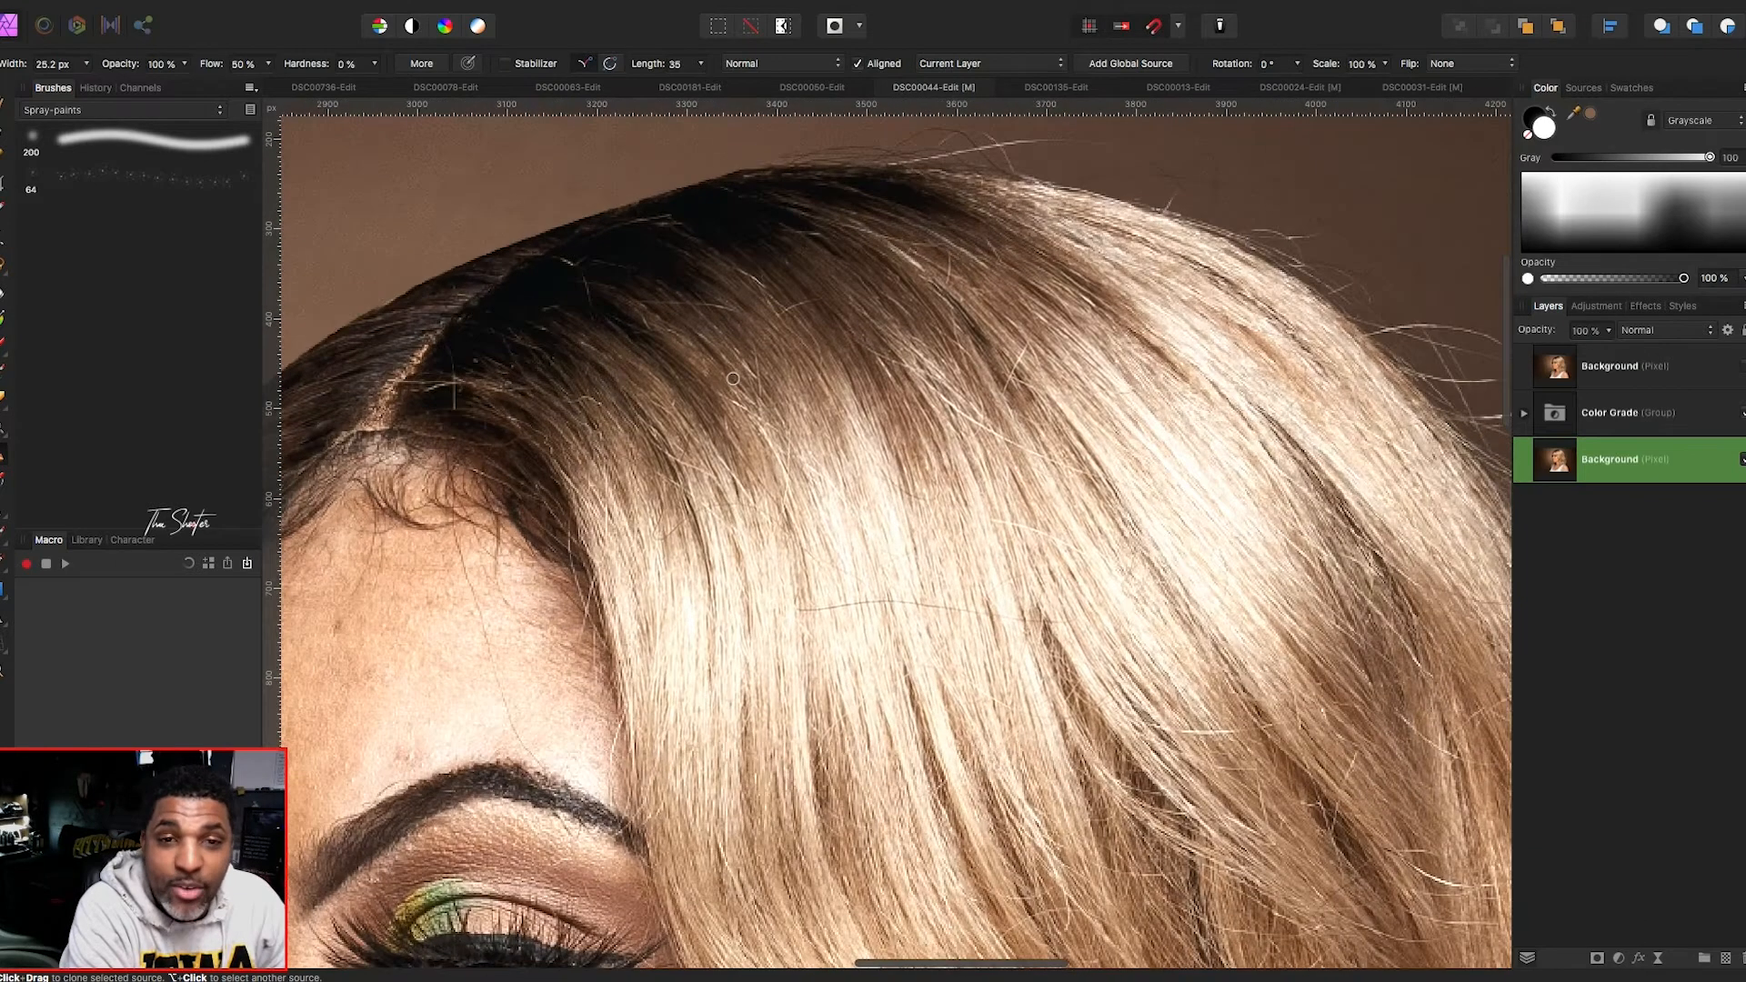
scroll(733, 379, up, 3)
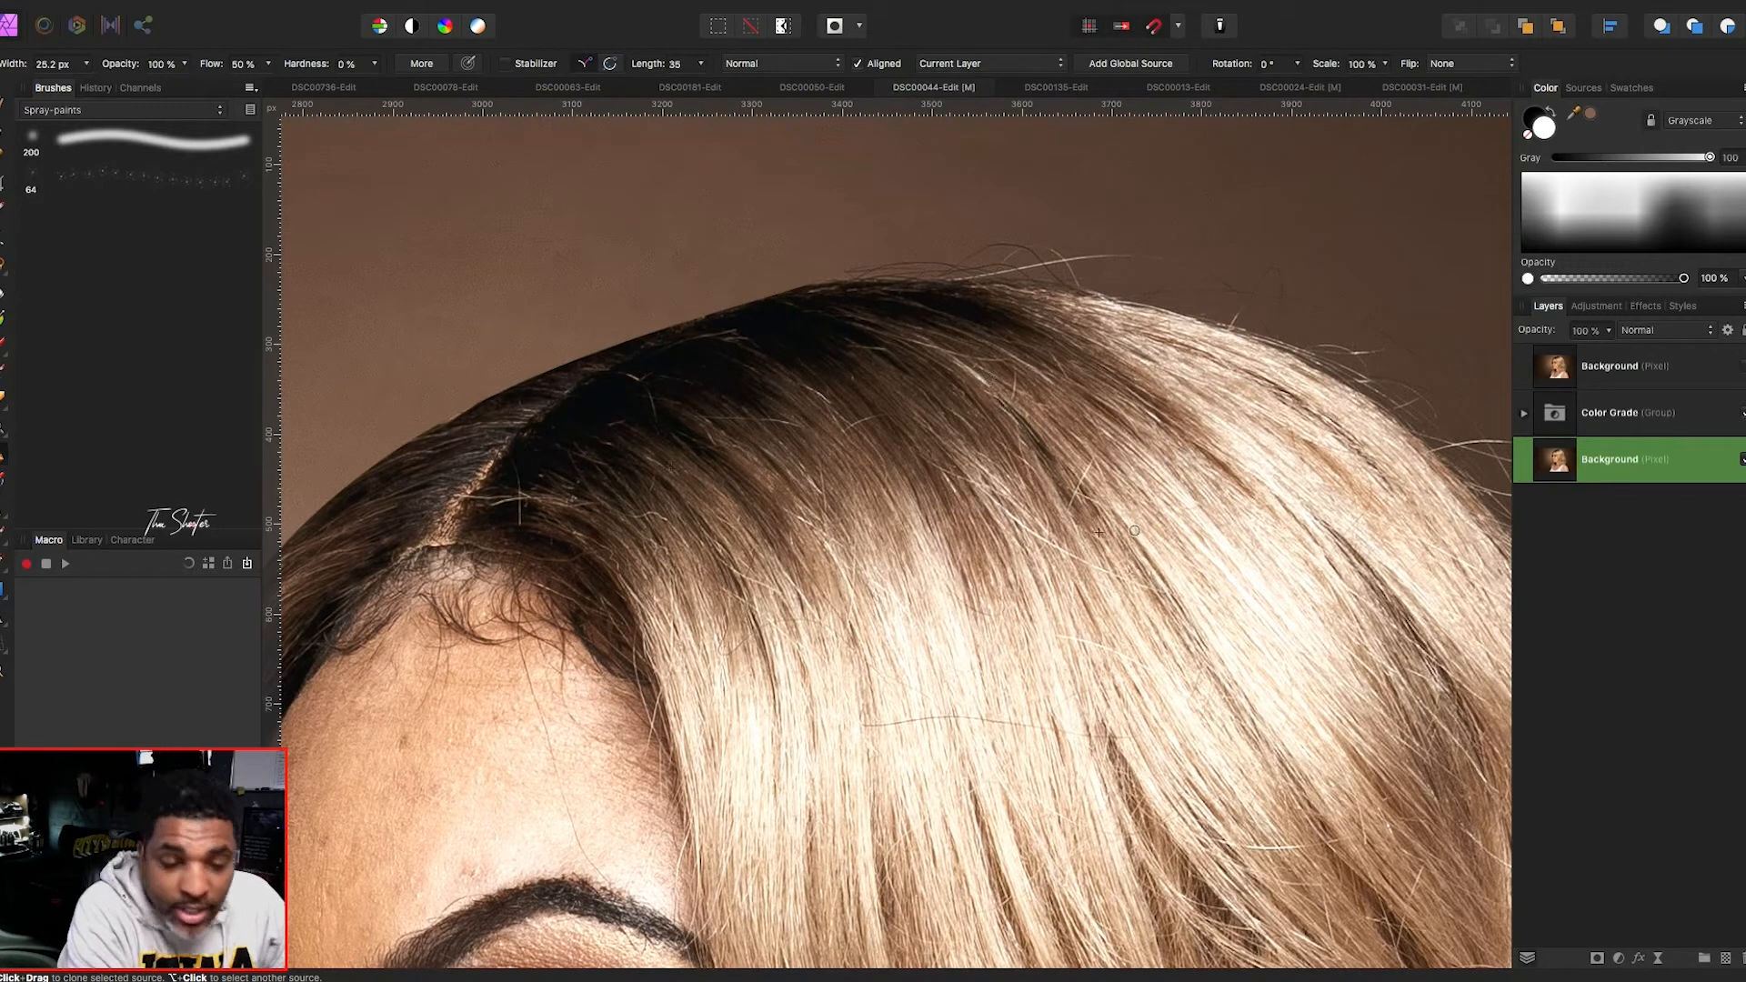
- Set the Inpainting Brush width to 24.2 px and paint out the stray hairs crossing the lower end of the parting
click(3, 544)
key(bracketleft)
key(bracketleft)
key(bracketleft)
key(bracketleft)
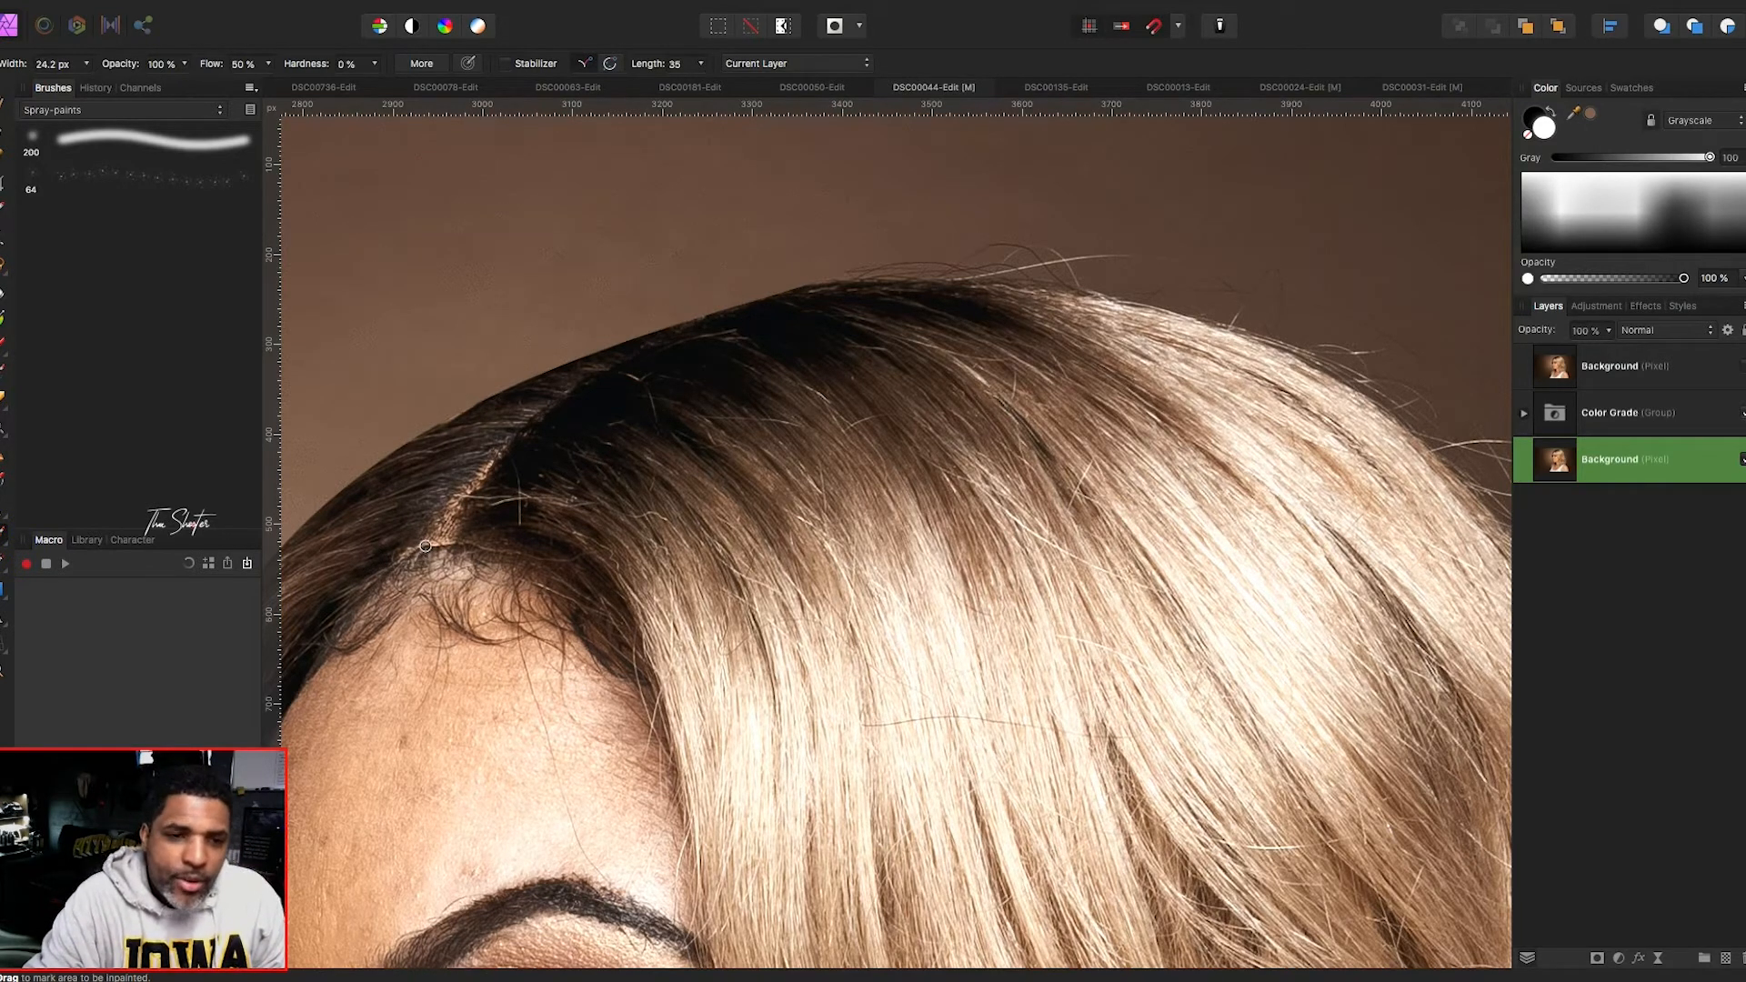
drag(421, 542, 446, 545)
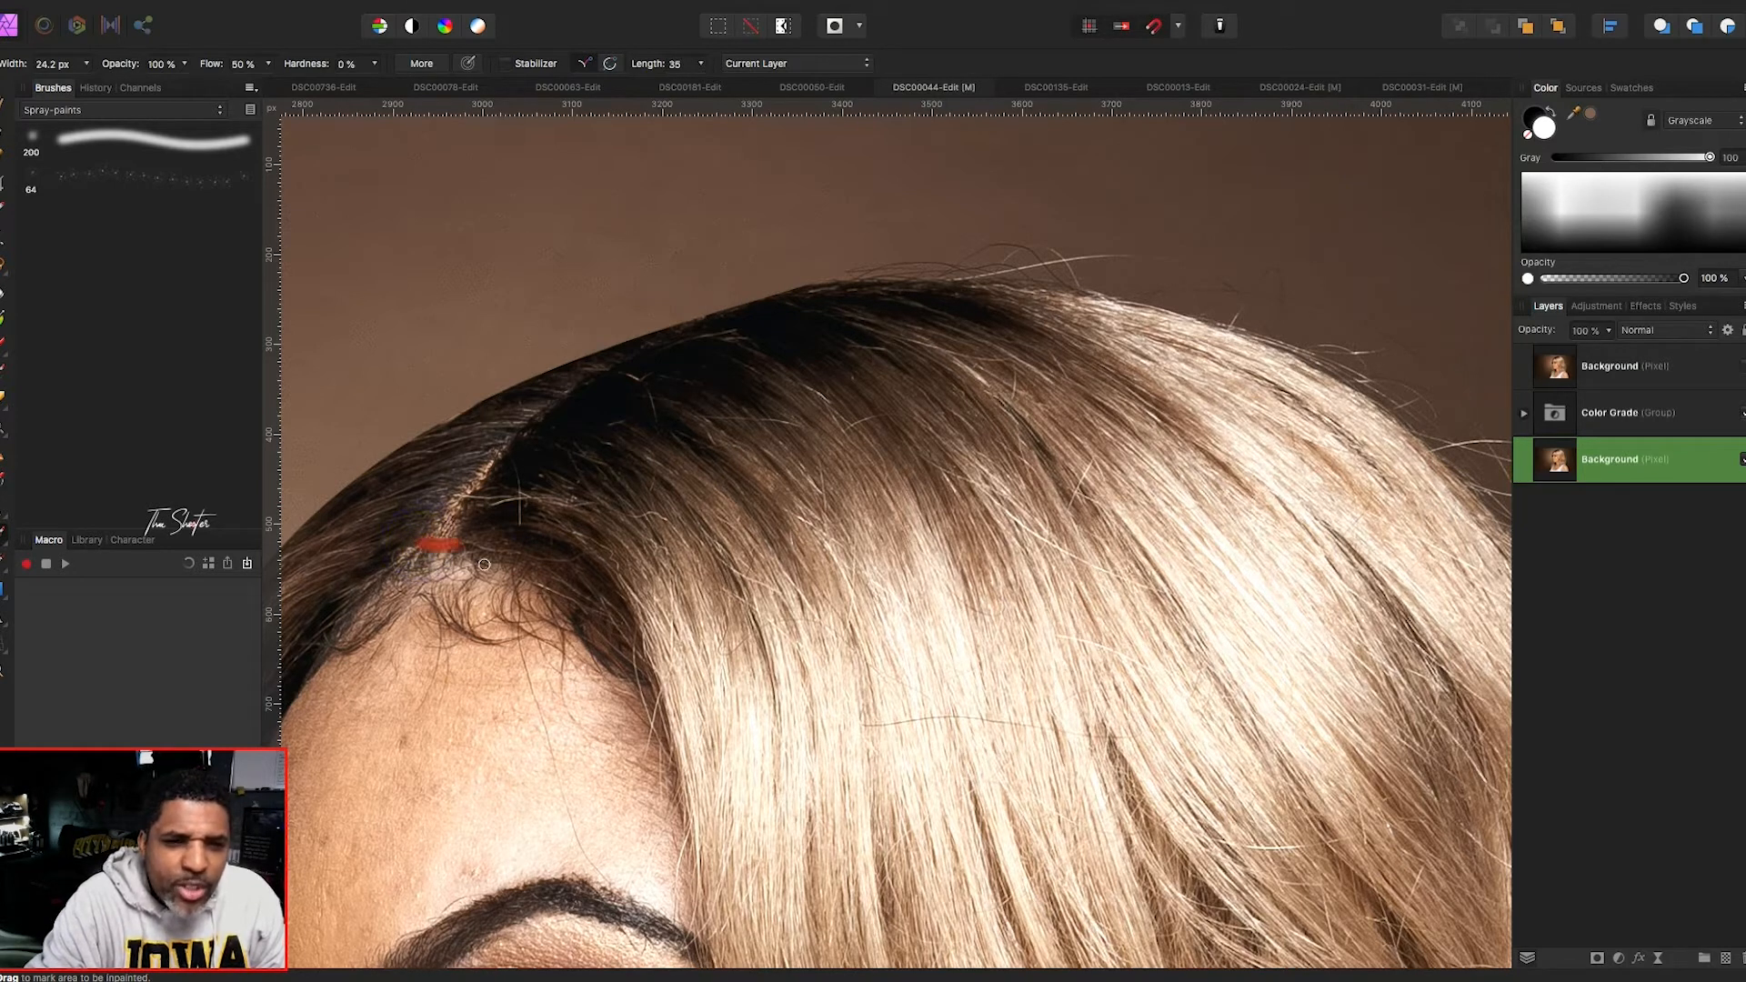
drag(428, 555, 484, 548)
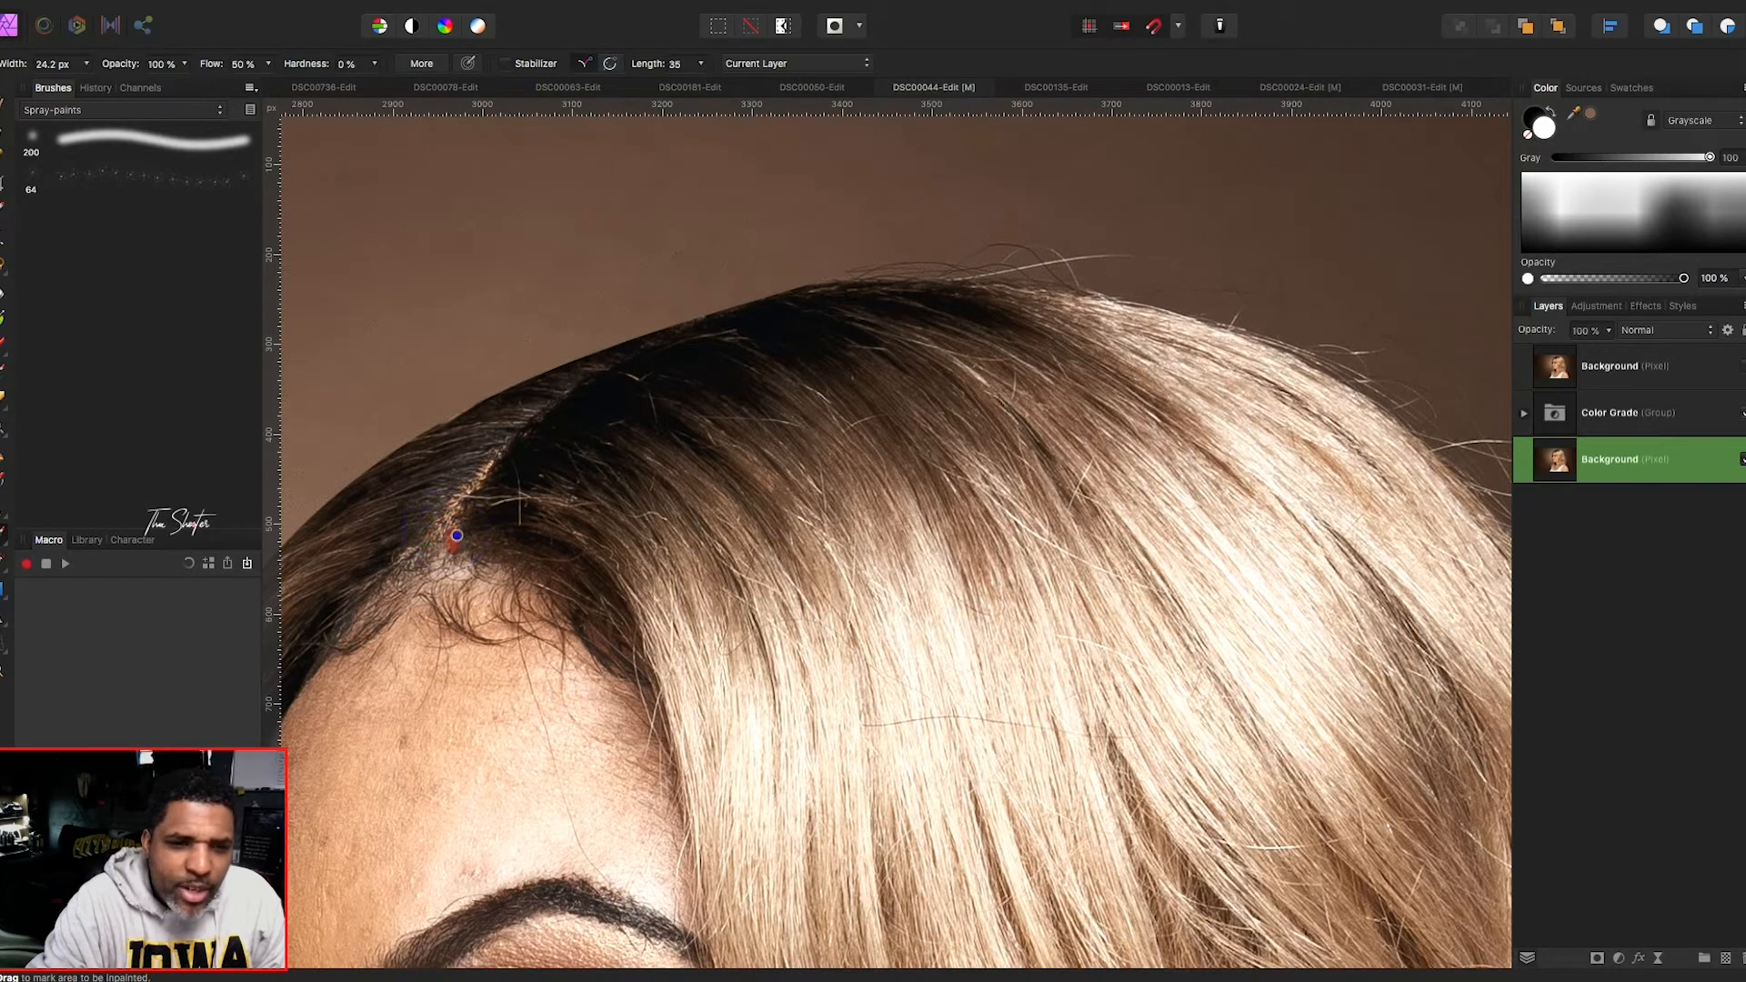
drag(457, 537, 580, 557)
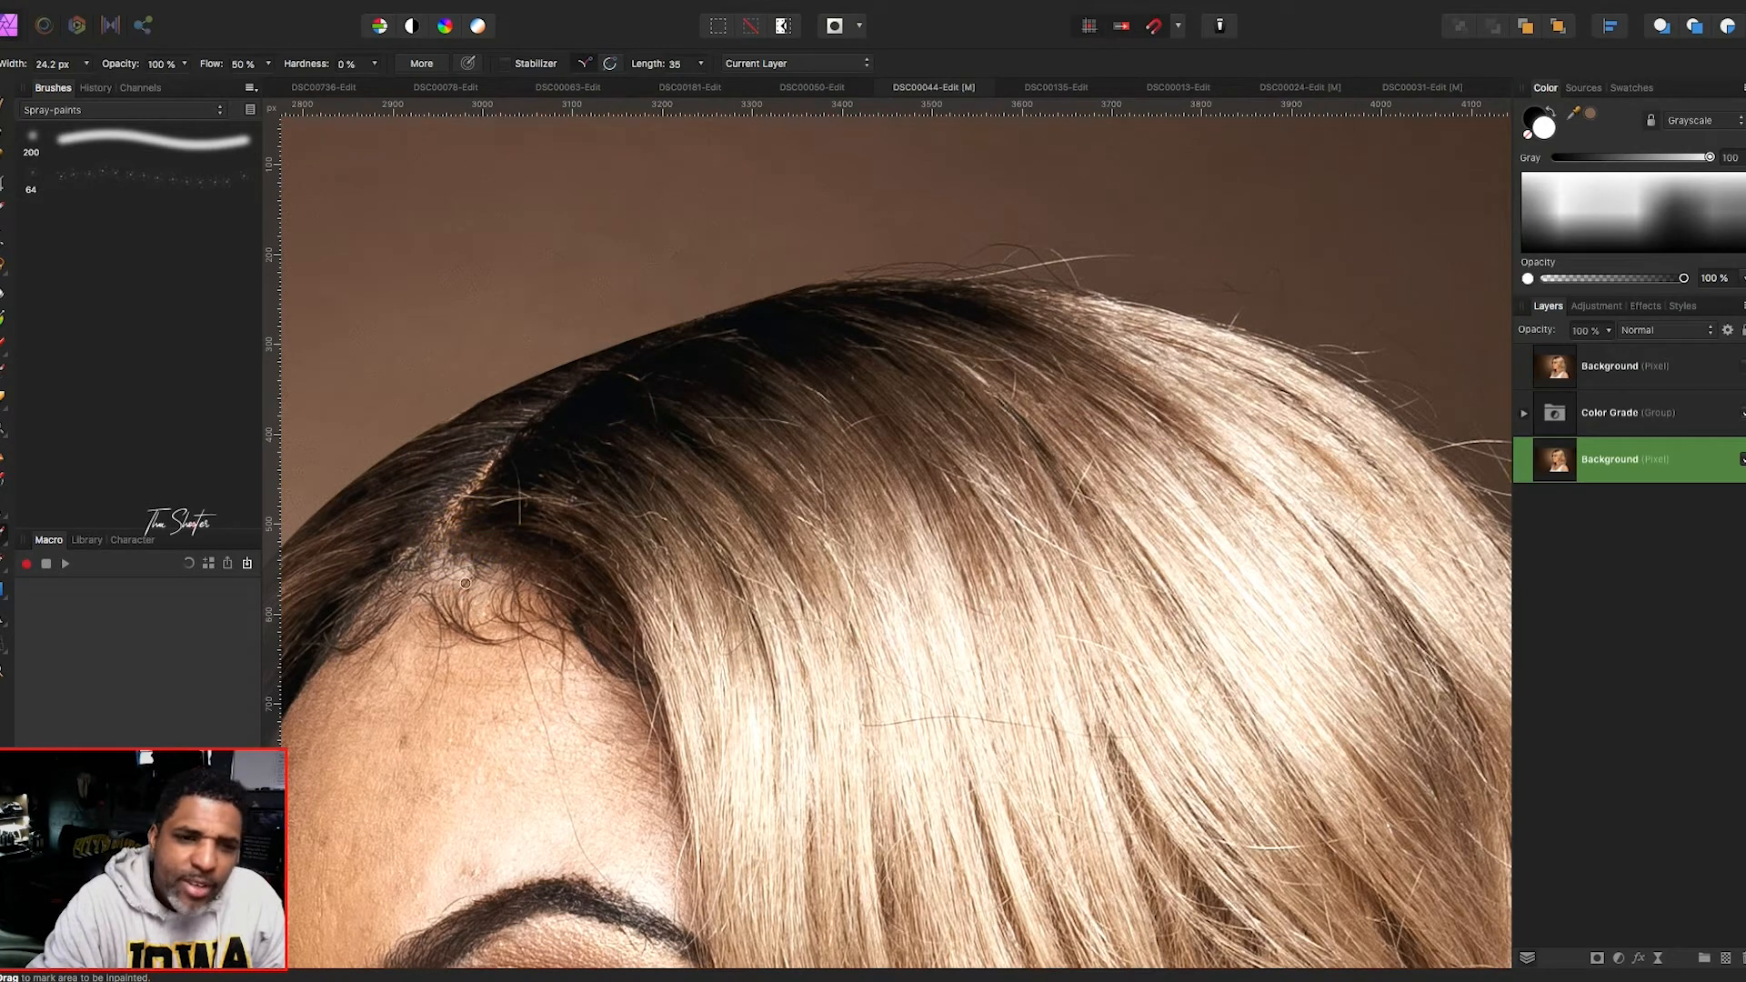
- Inpaint the leftover flyaways where the parting meets the baby hairs above the forehead
mouse_move(462, 555)
mouse_down()
mouse_move(477, 571)
mouse_move(463, 586)
mouse_up()
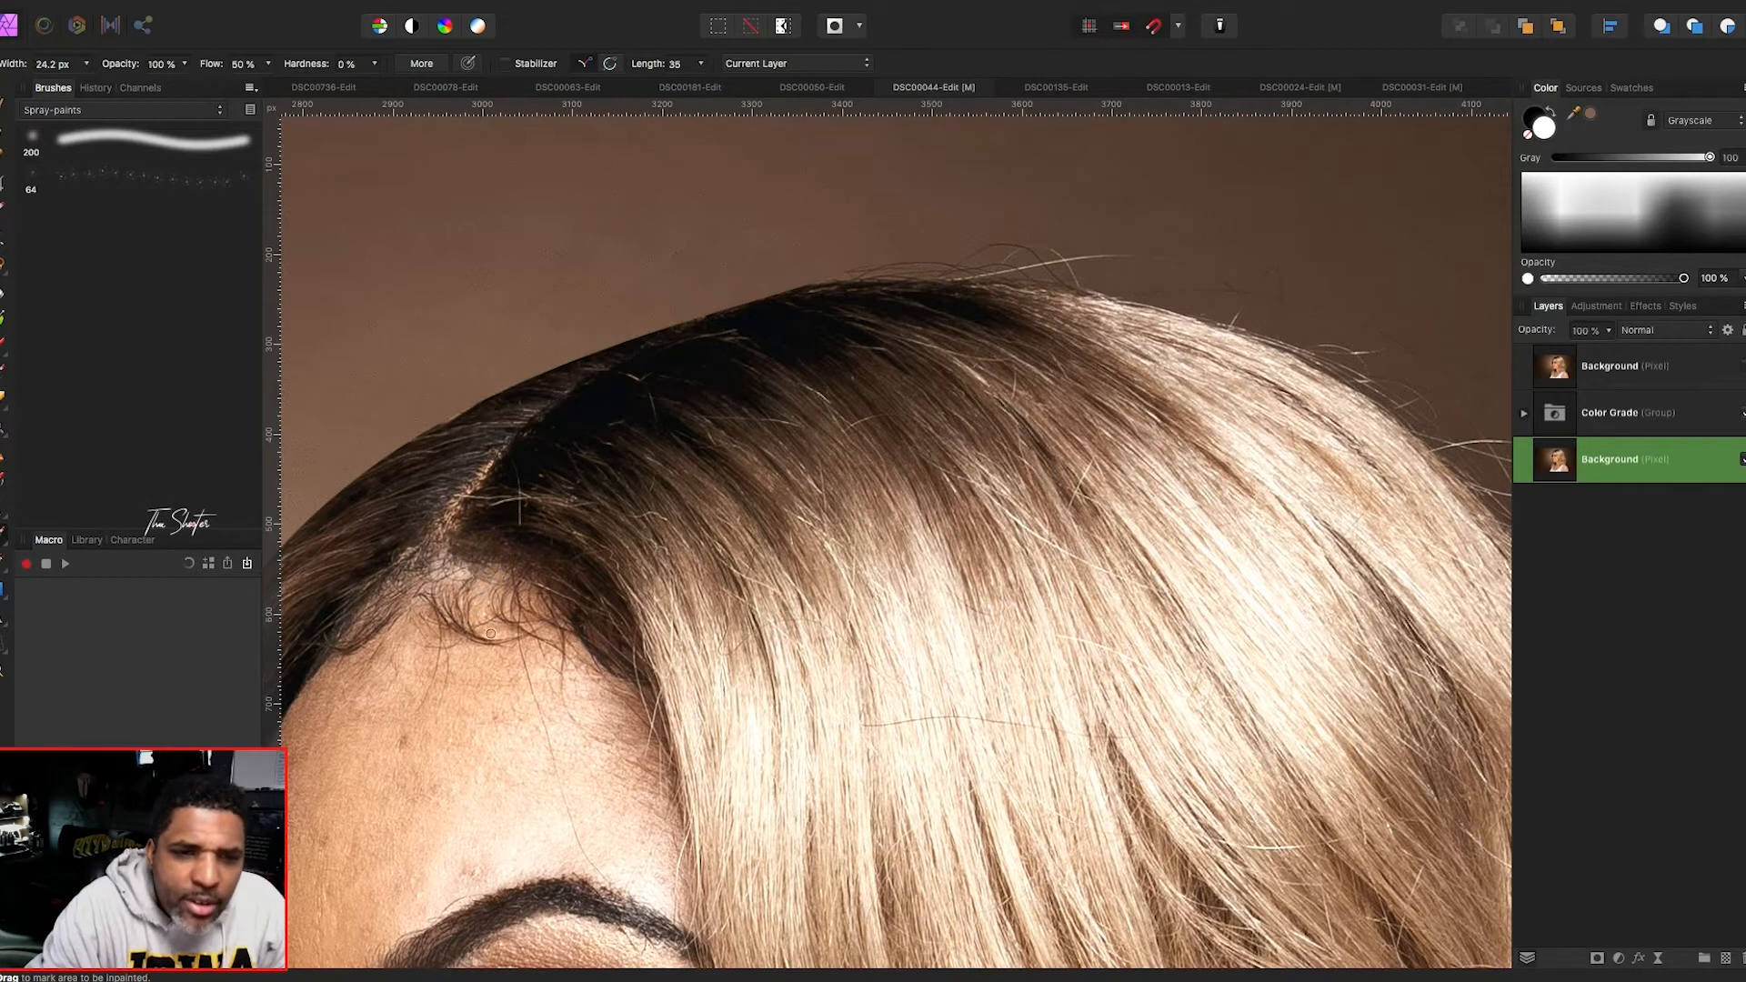
scroll(508, 543, down, 1)
click(495, 546)
mouse_move(469, 538)
mouse_down()
mouse_move(491, 553)
mouse_move(418, 568)
mouse_up()
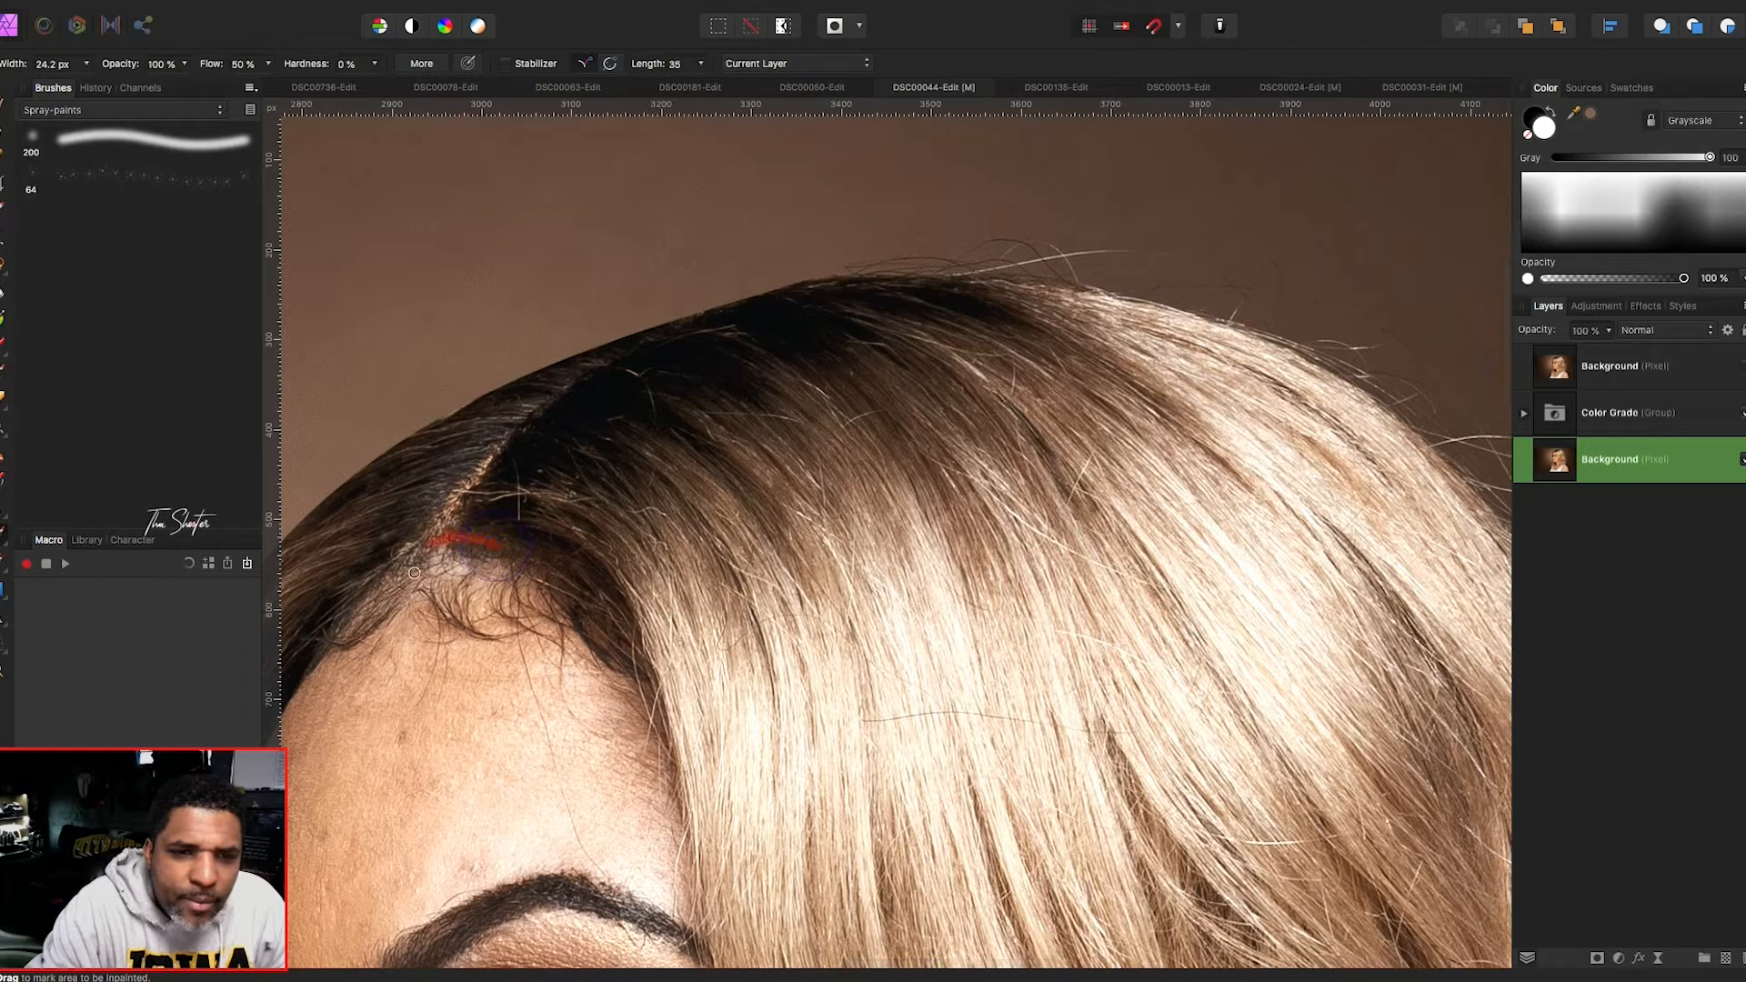
drag(444, 537, 451, 530)
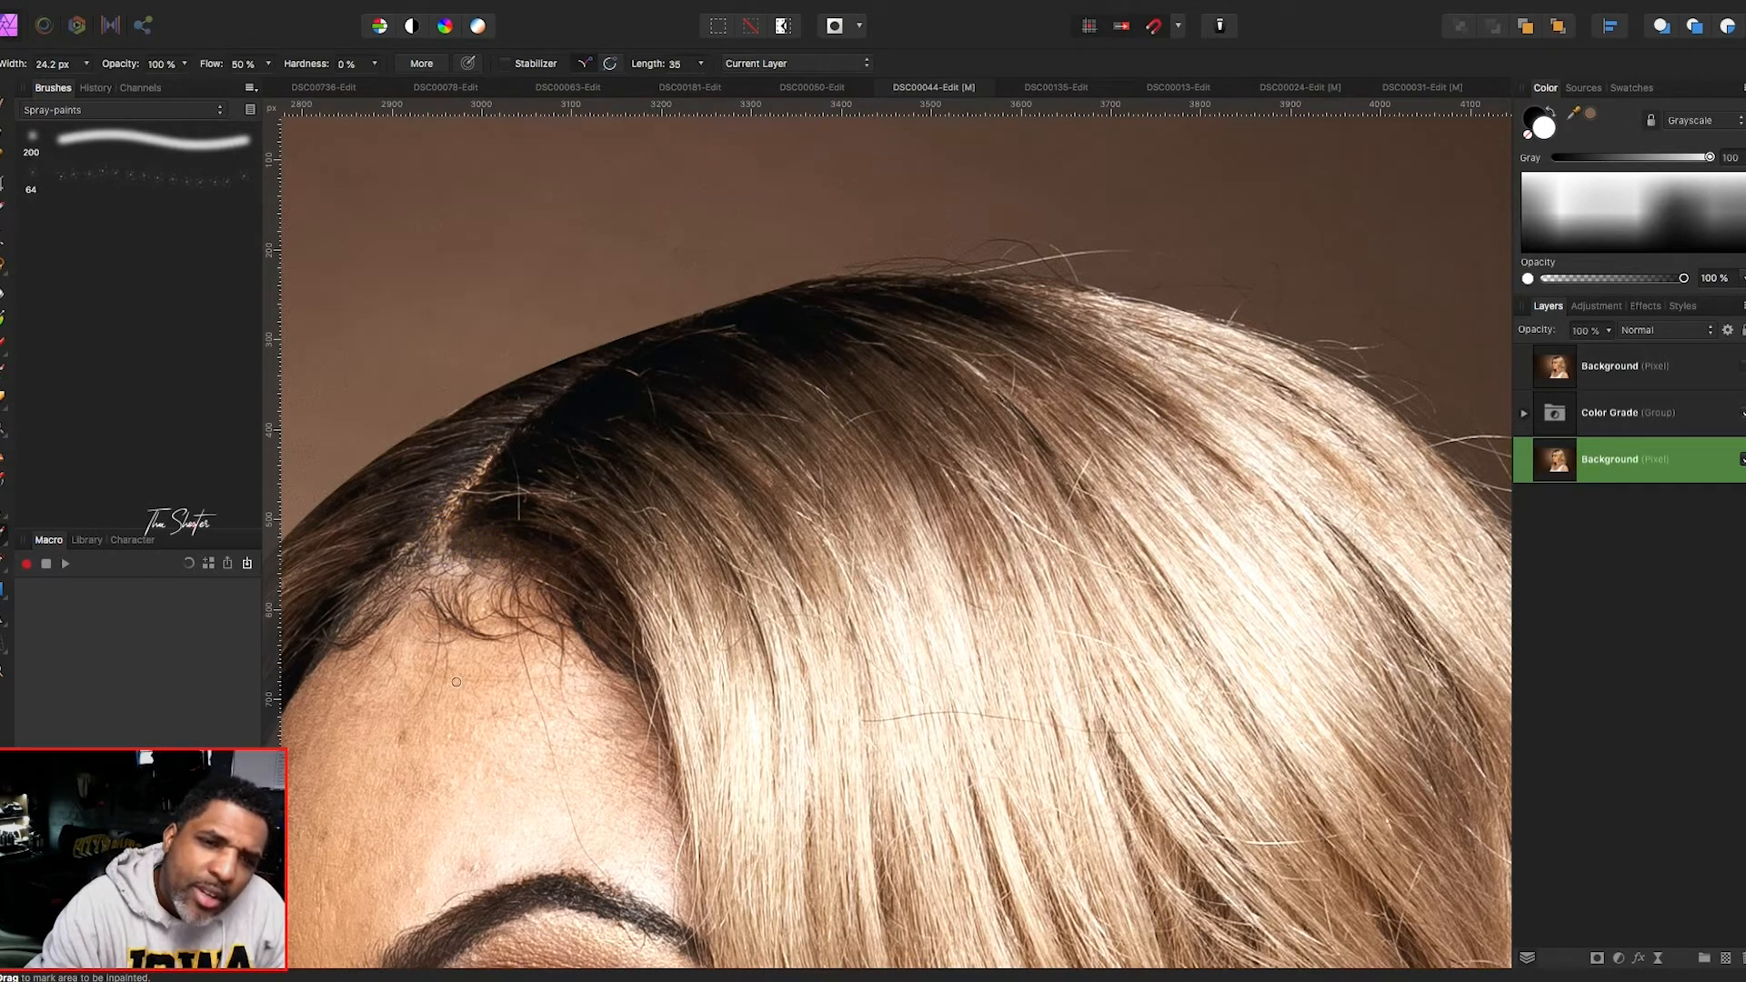
- Reduce the Inpainting Brush width to 19.7 px and remove the loose baby hairs hanging below the hairline at mid-forehead
mouse_move(436, 604)
mouse_down()
mouse_move(417, 704)
mouse_move(446, 671)
mouse_up()
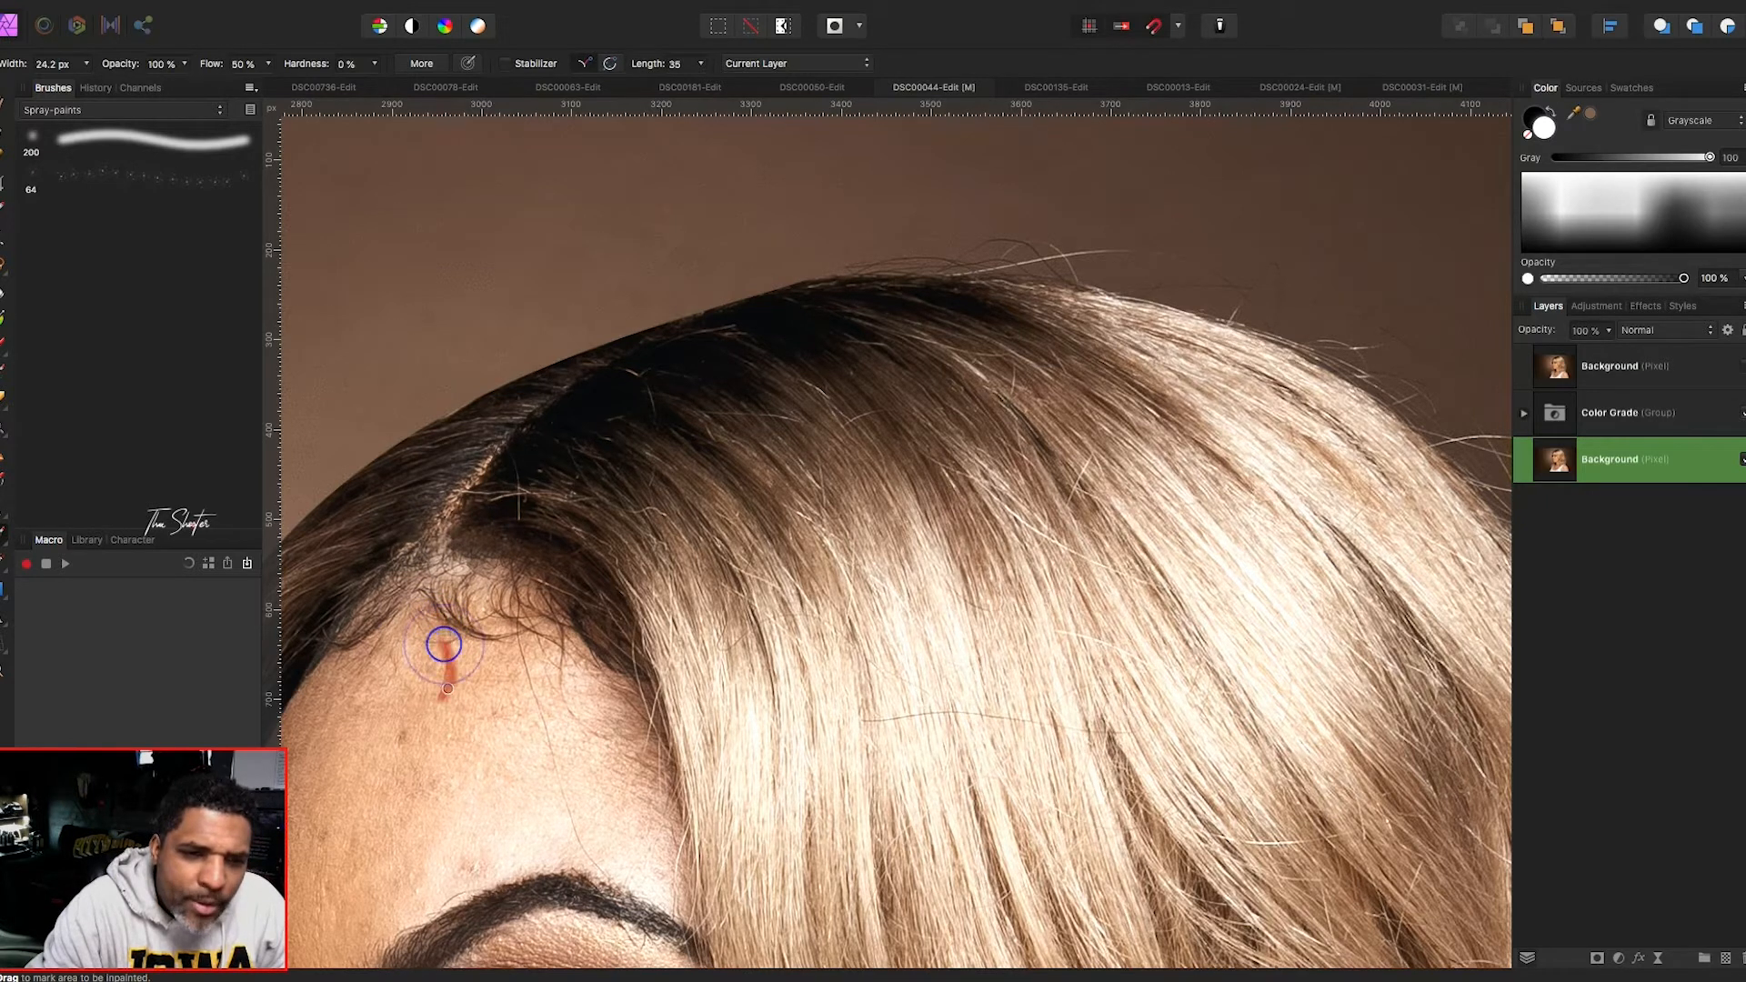
key(])
mouse_move(460, 639)
mouse_down()
mouse_move(421, 641)
mouse_move(406, 616)
mouse_up()
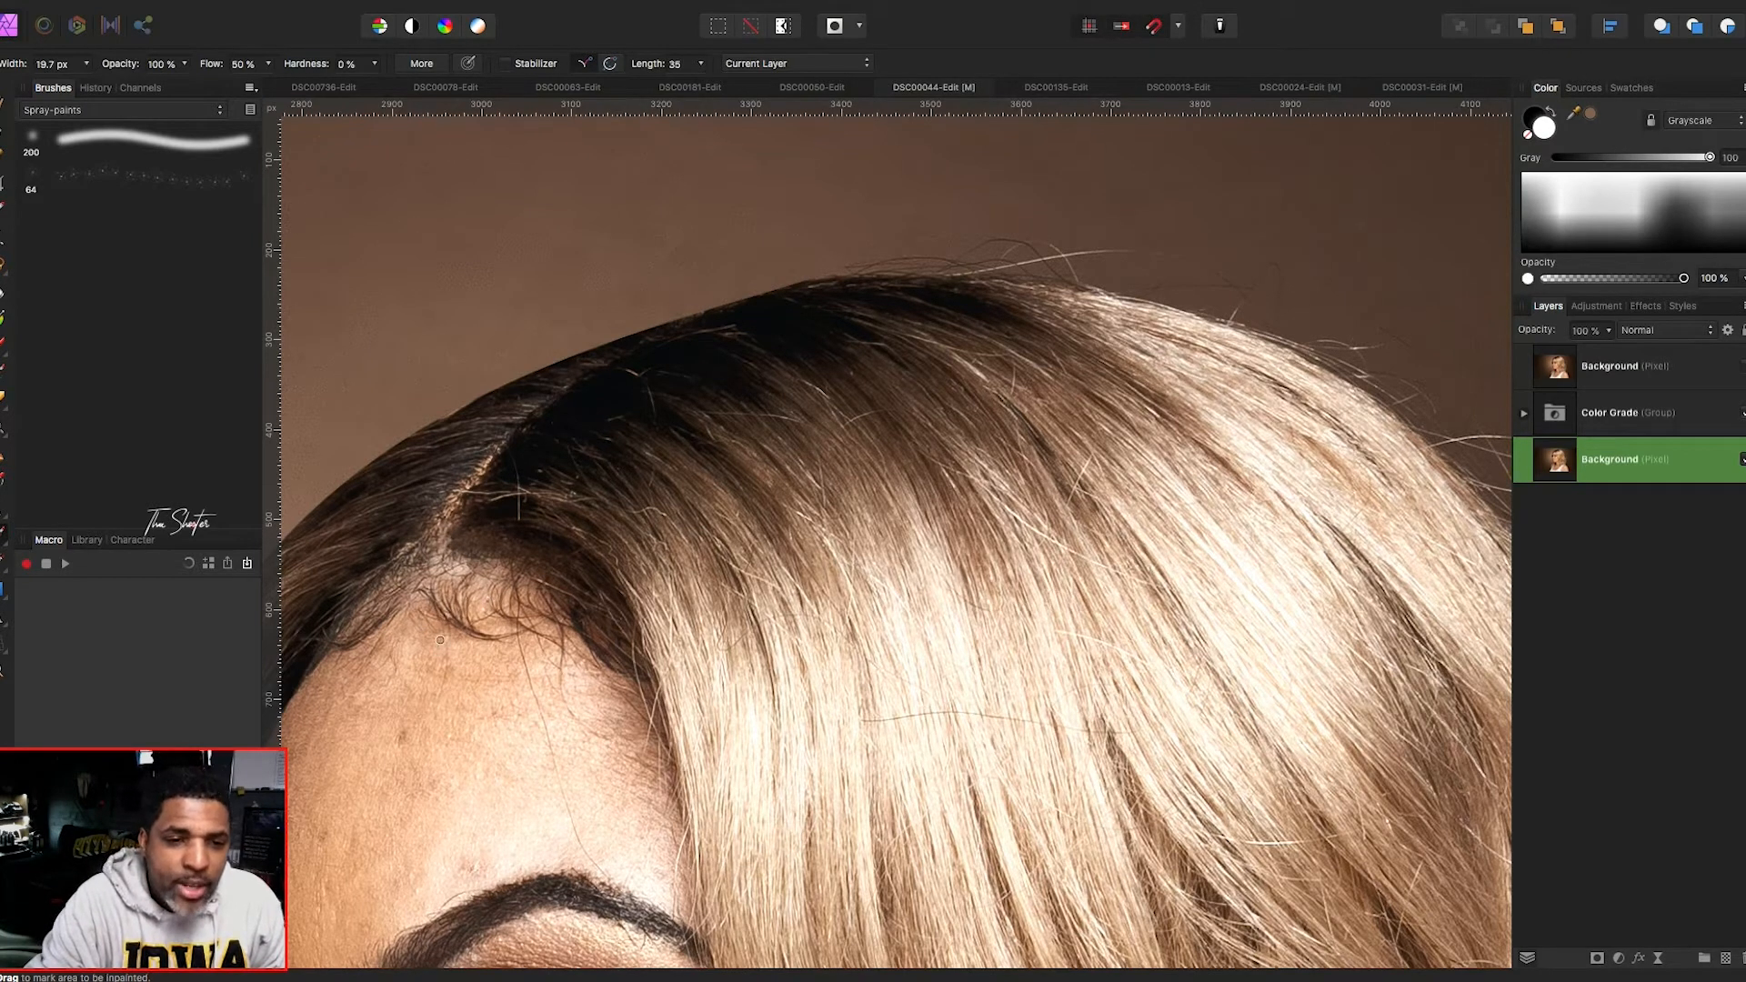
drag(450, 635, 455, 628)
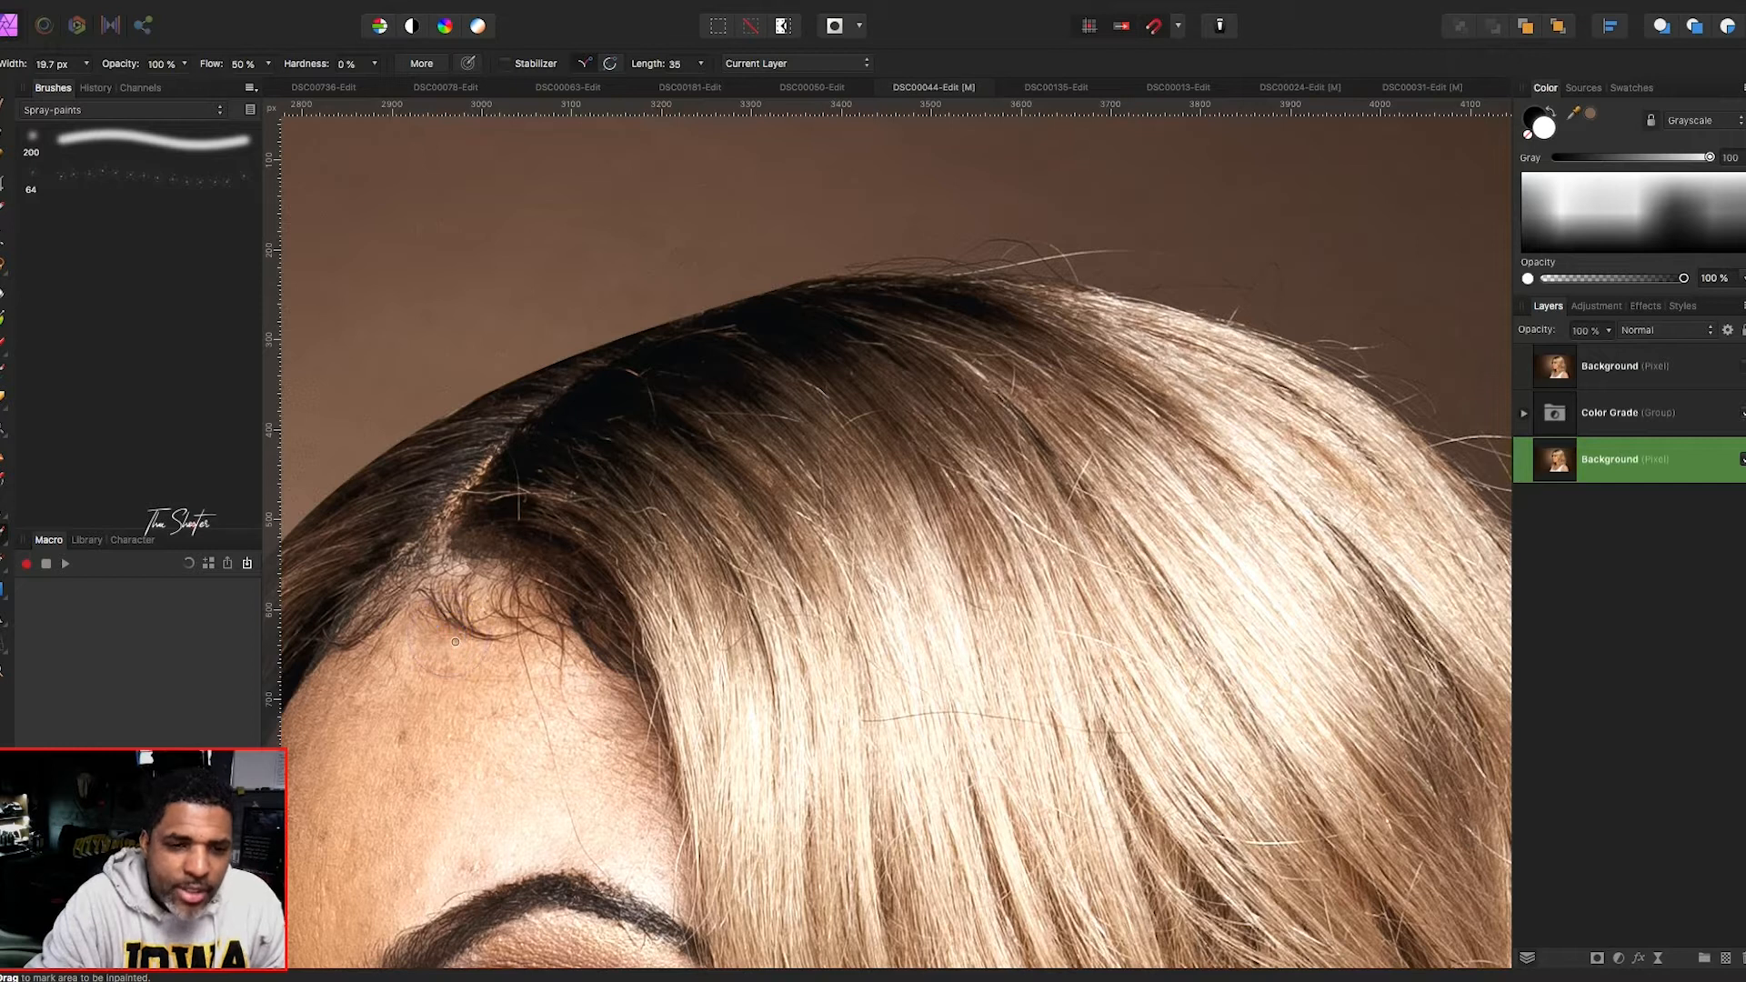
click(415, 616)
click(417, 614)
click(417, 610)
- Inpaint the short stray hairs along the forehead's outer hairline and the long strand running down the forehead to the eyebrow
click(389, 647)
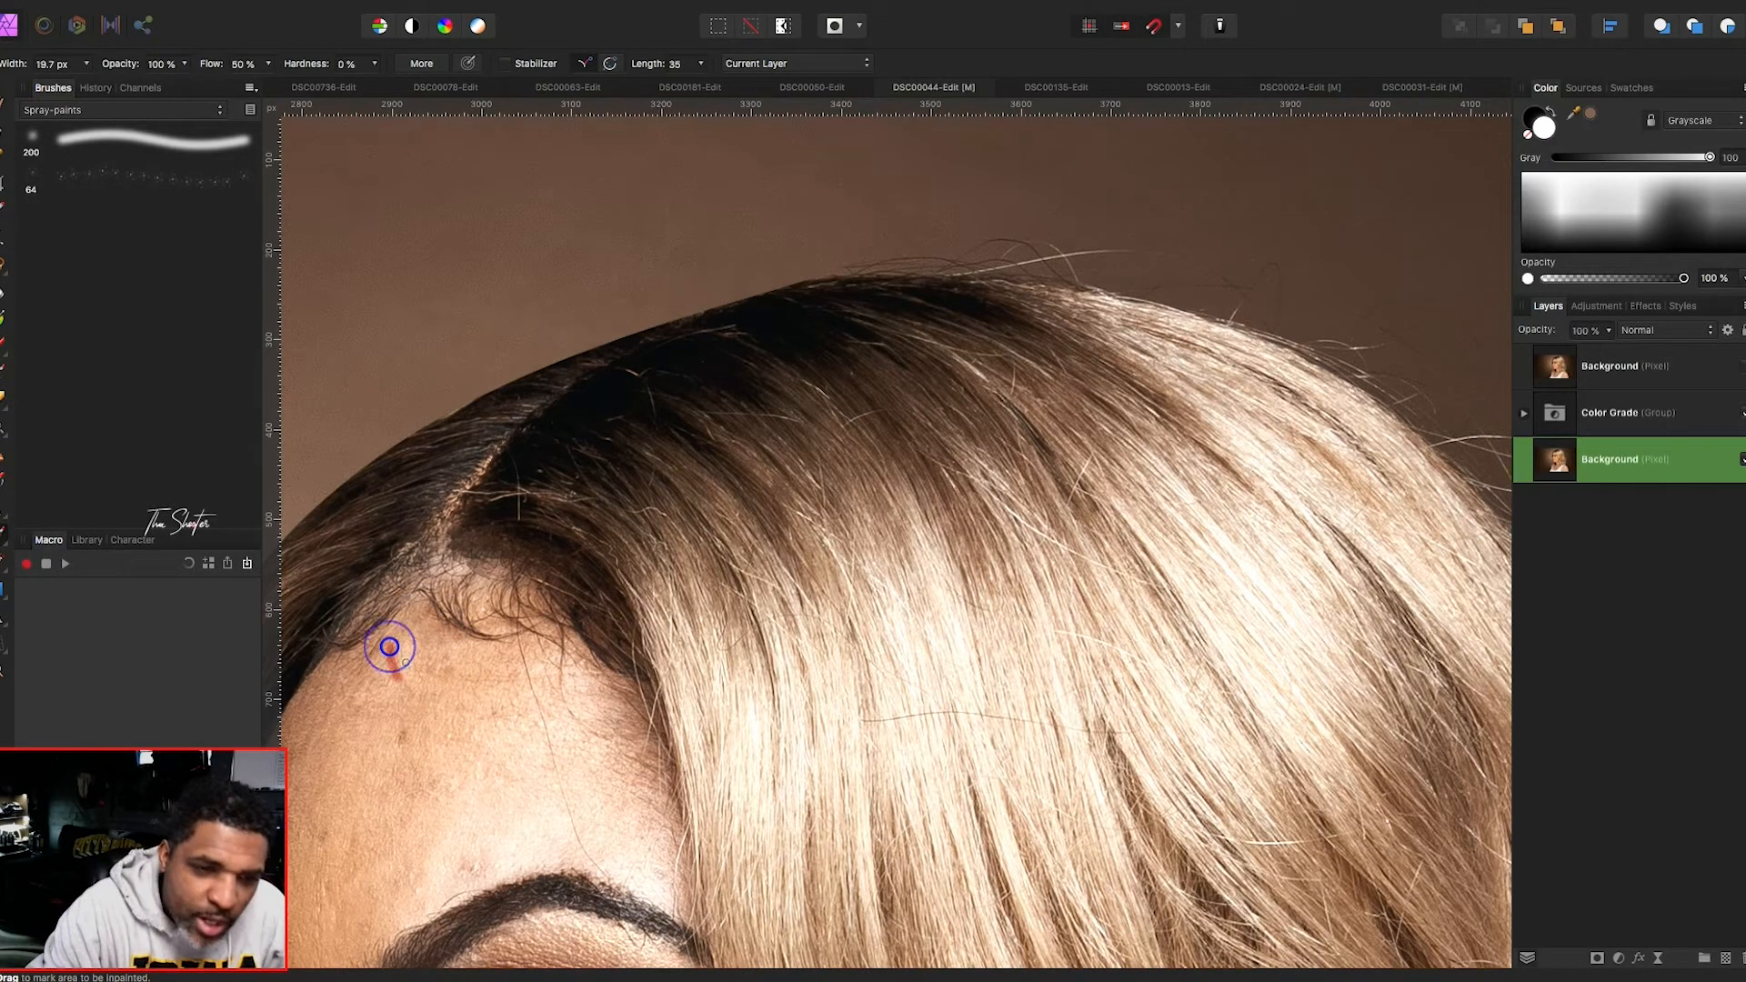
drag(388, 634, 373, 657)
click(376, 647)
click(378, 649)
drag(397, 613, 391, 622)
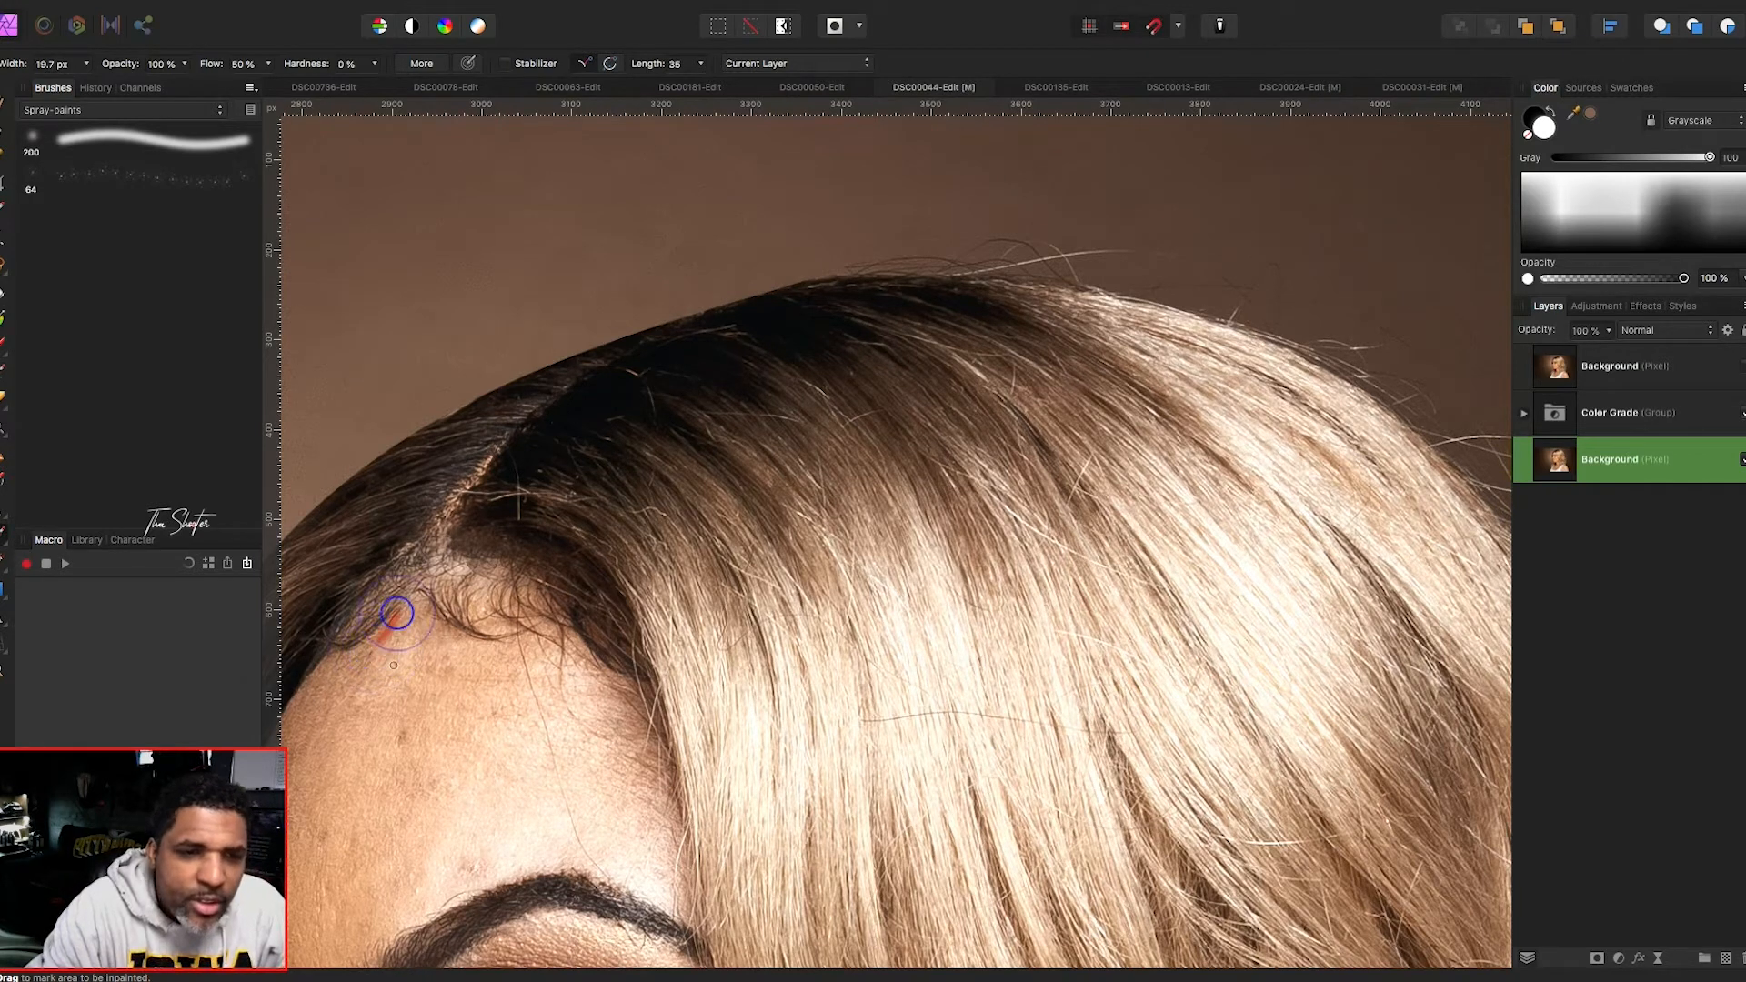
click(365, 648)
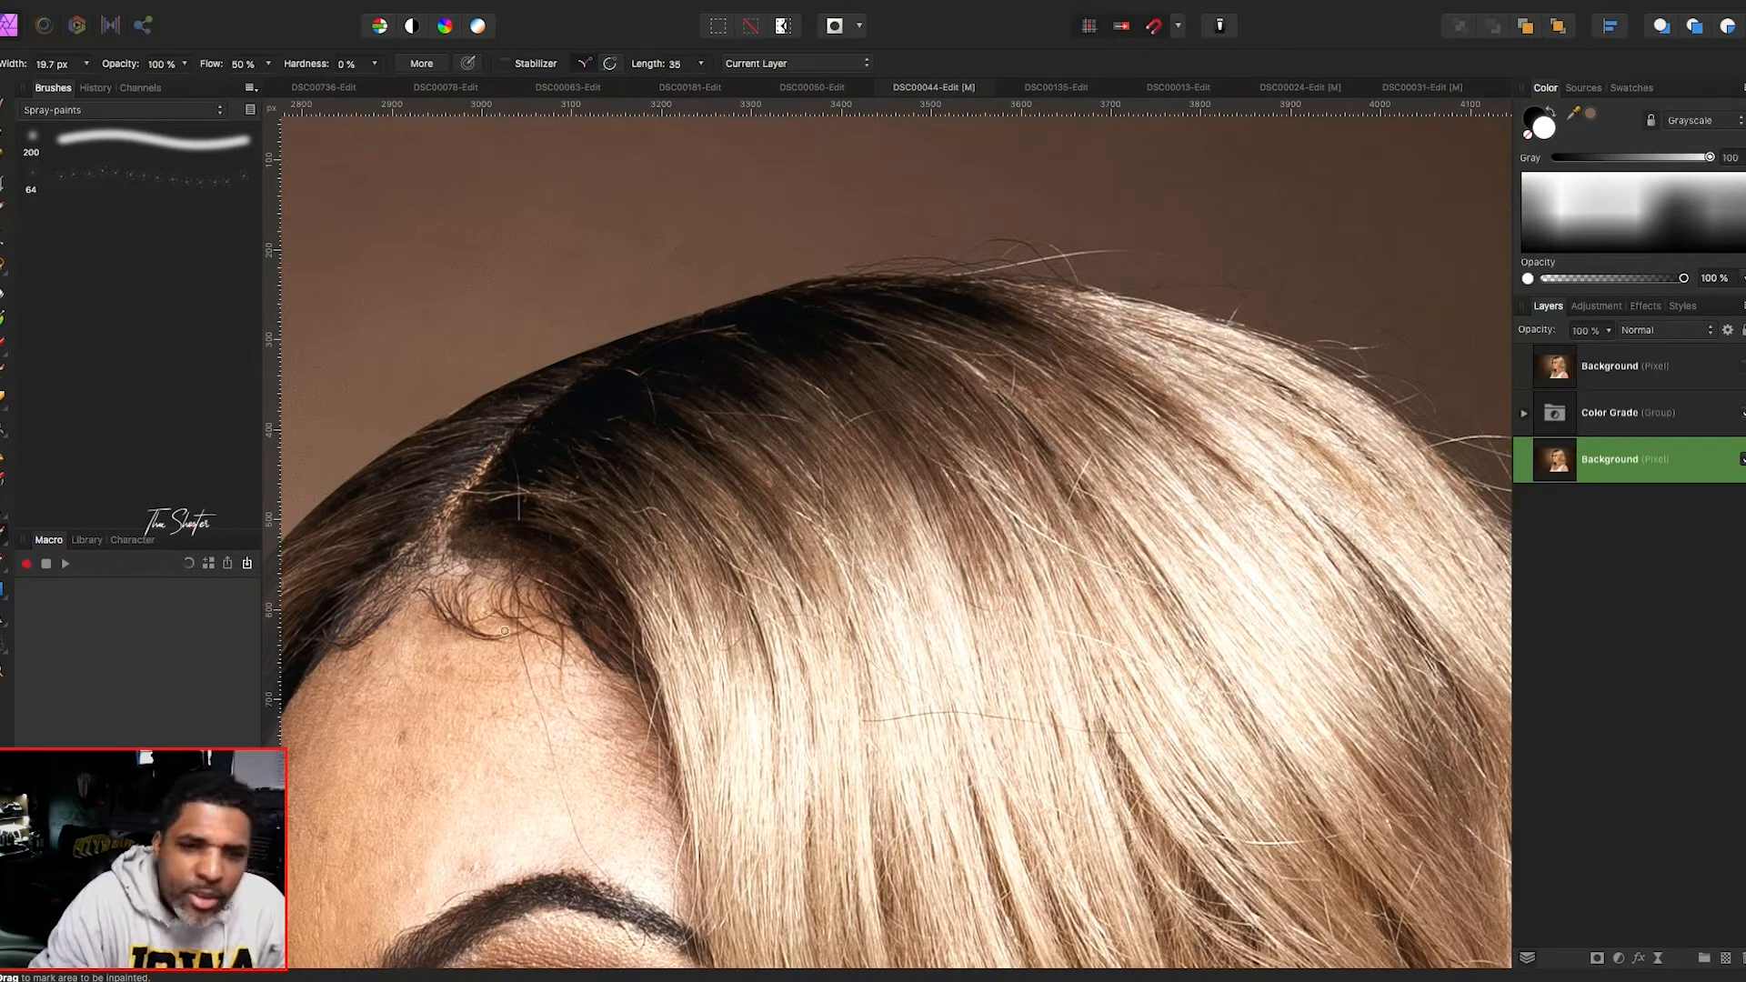
drag(518, 644, 542, 708)
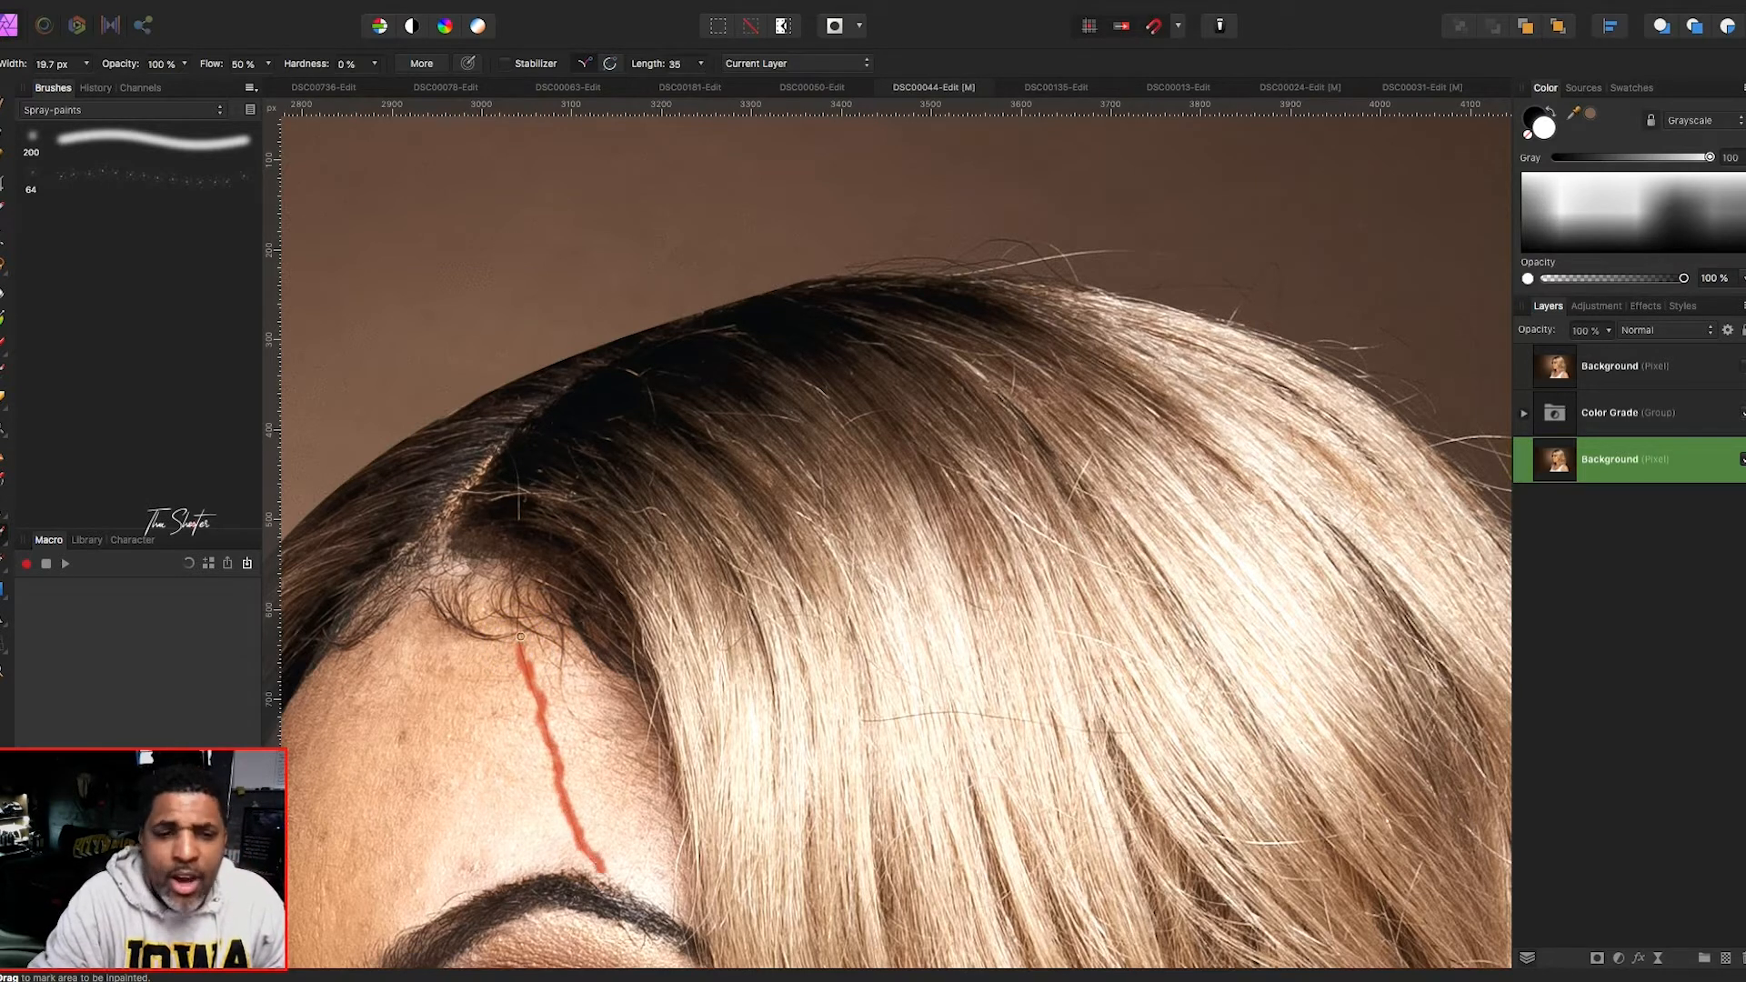
mouse_move(508, 637)
mouse_down()
mouse_move(542, 711)
mouse_move(556, 661)
mouse_move(536, 638)
mouse_move(571, 718)
mouse_up()
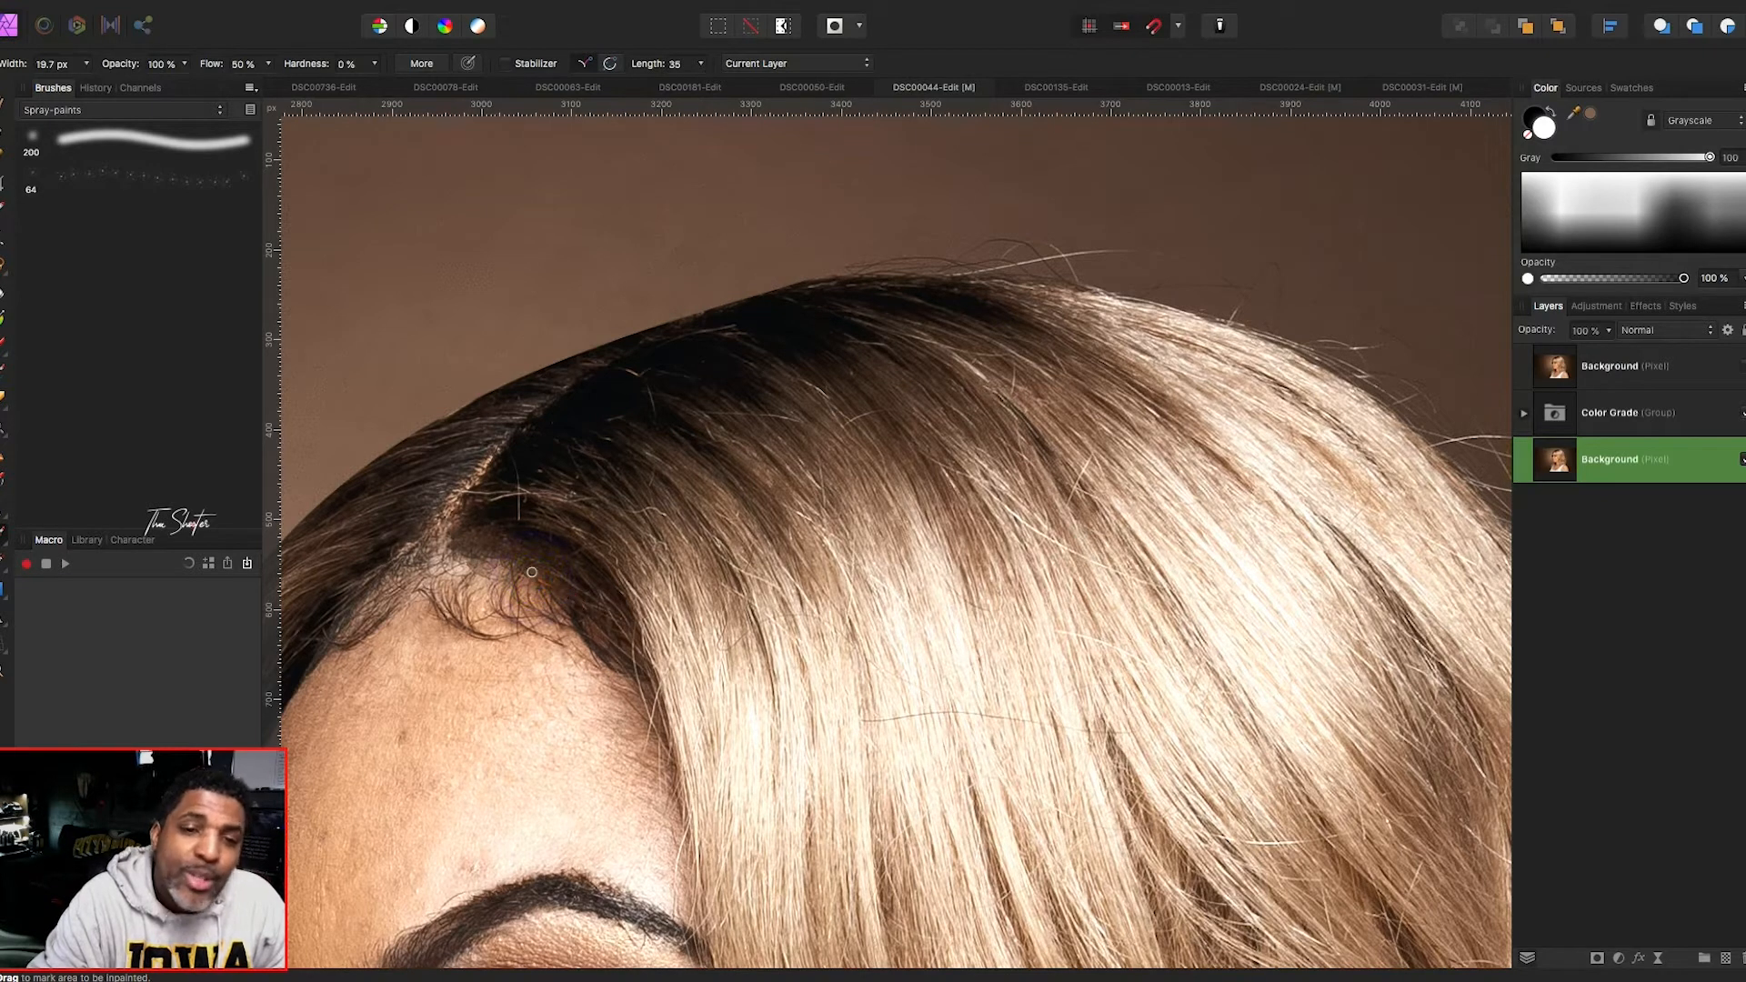
- Inpaint the light flyaways crossing the dark roots beside the parting and up toward the crown
drag(460, 492, 495, 496)
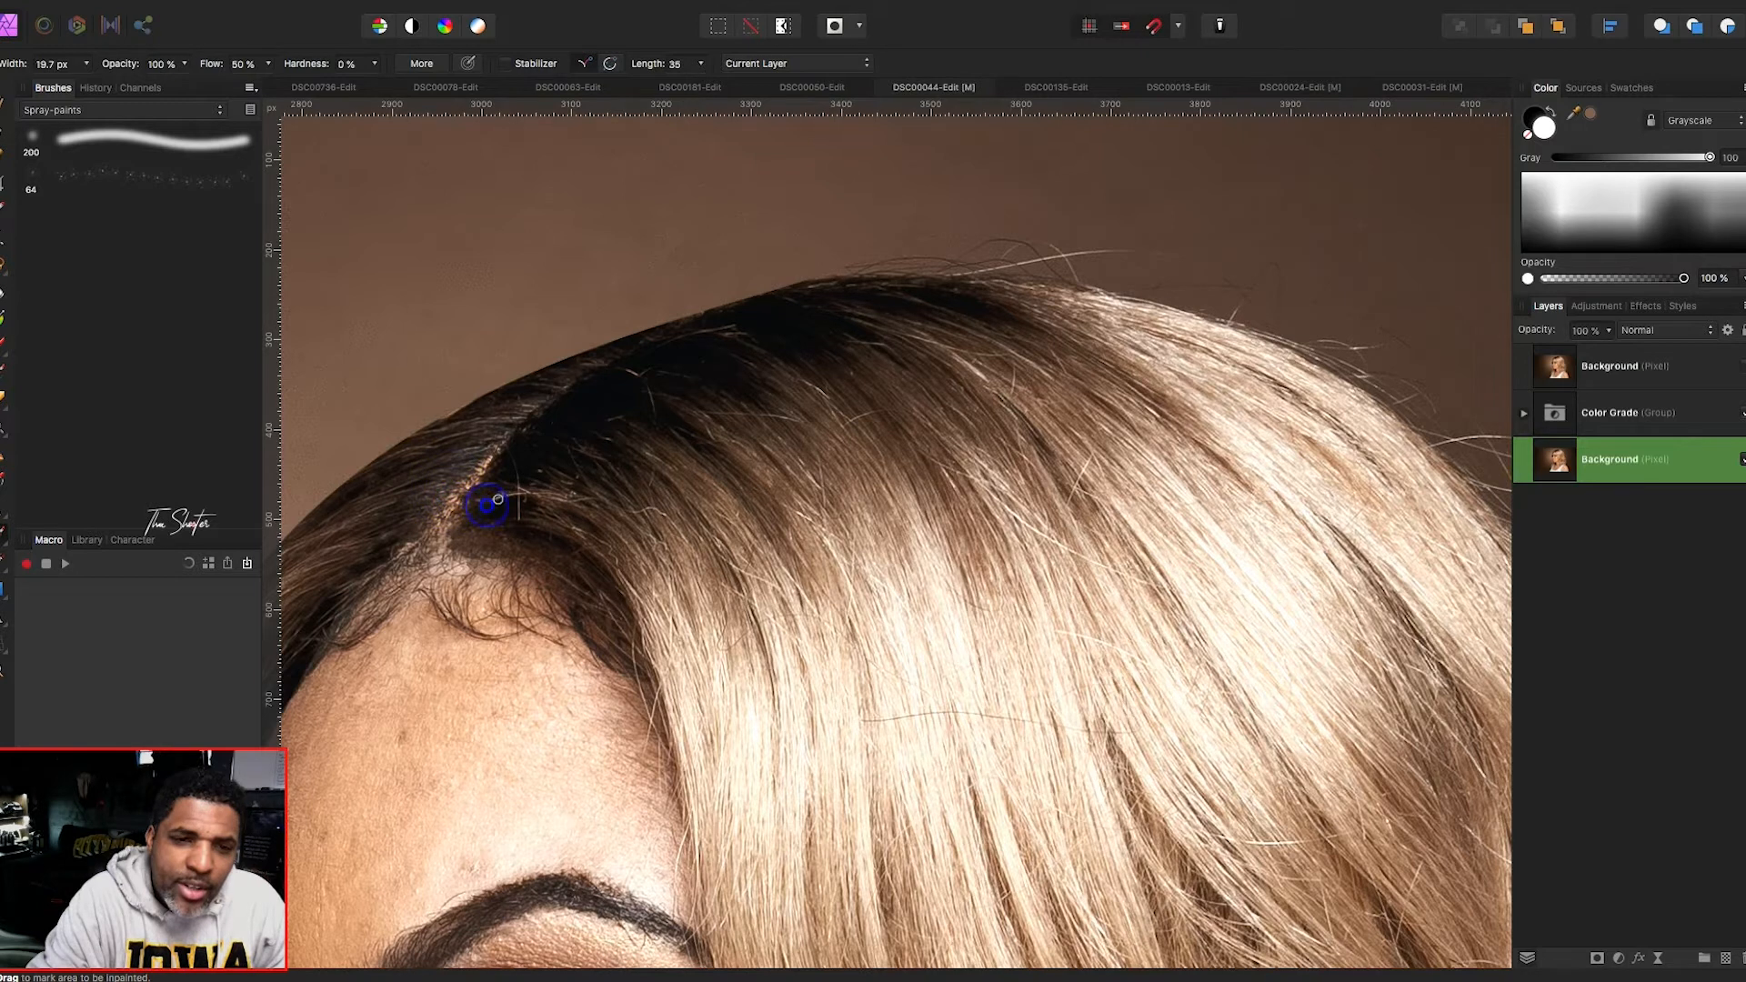
click(480, 504)
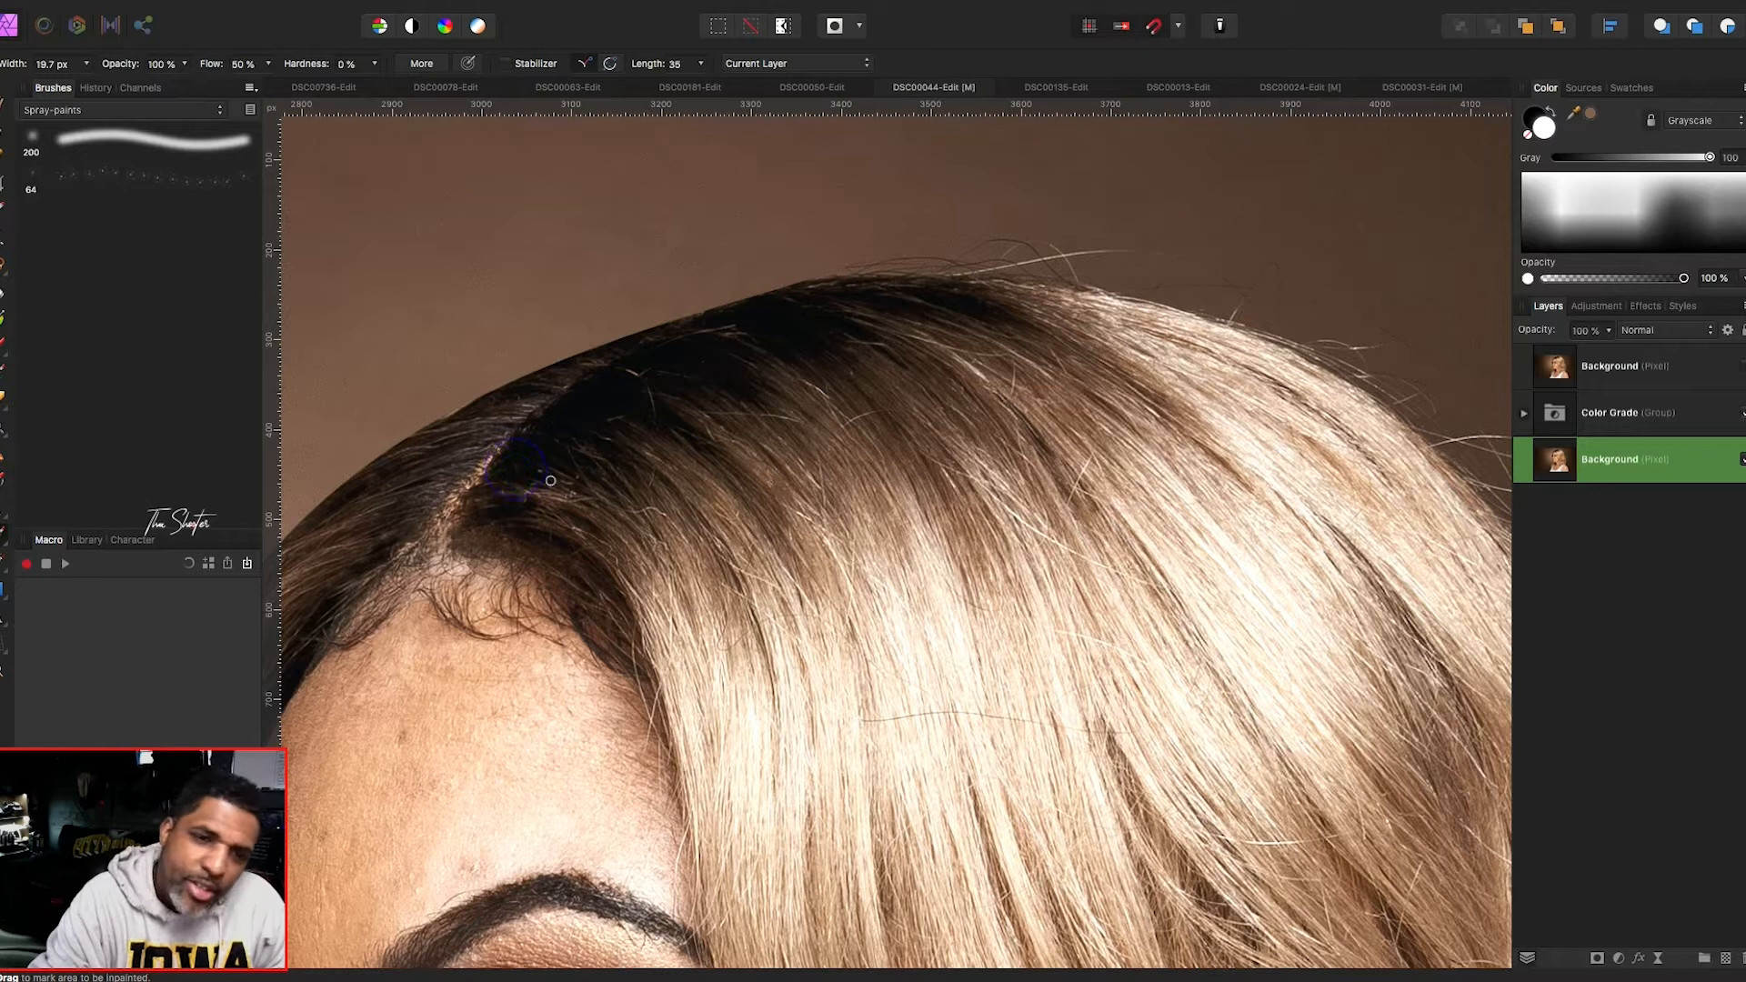
click(512, 487)
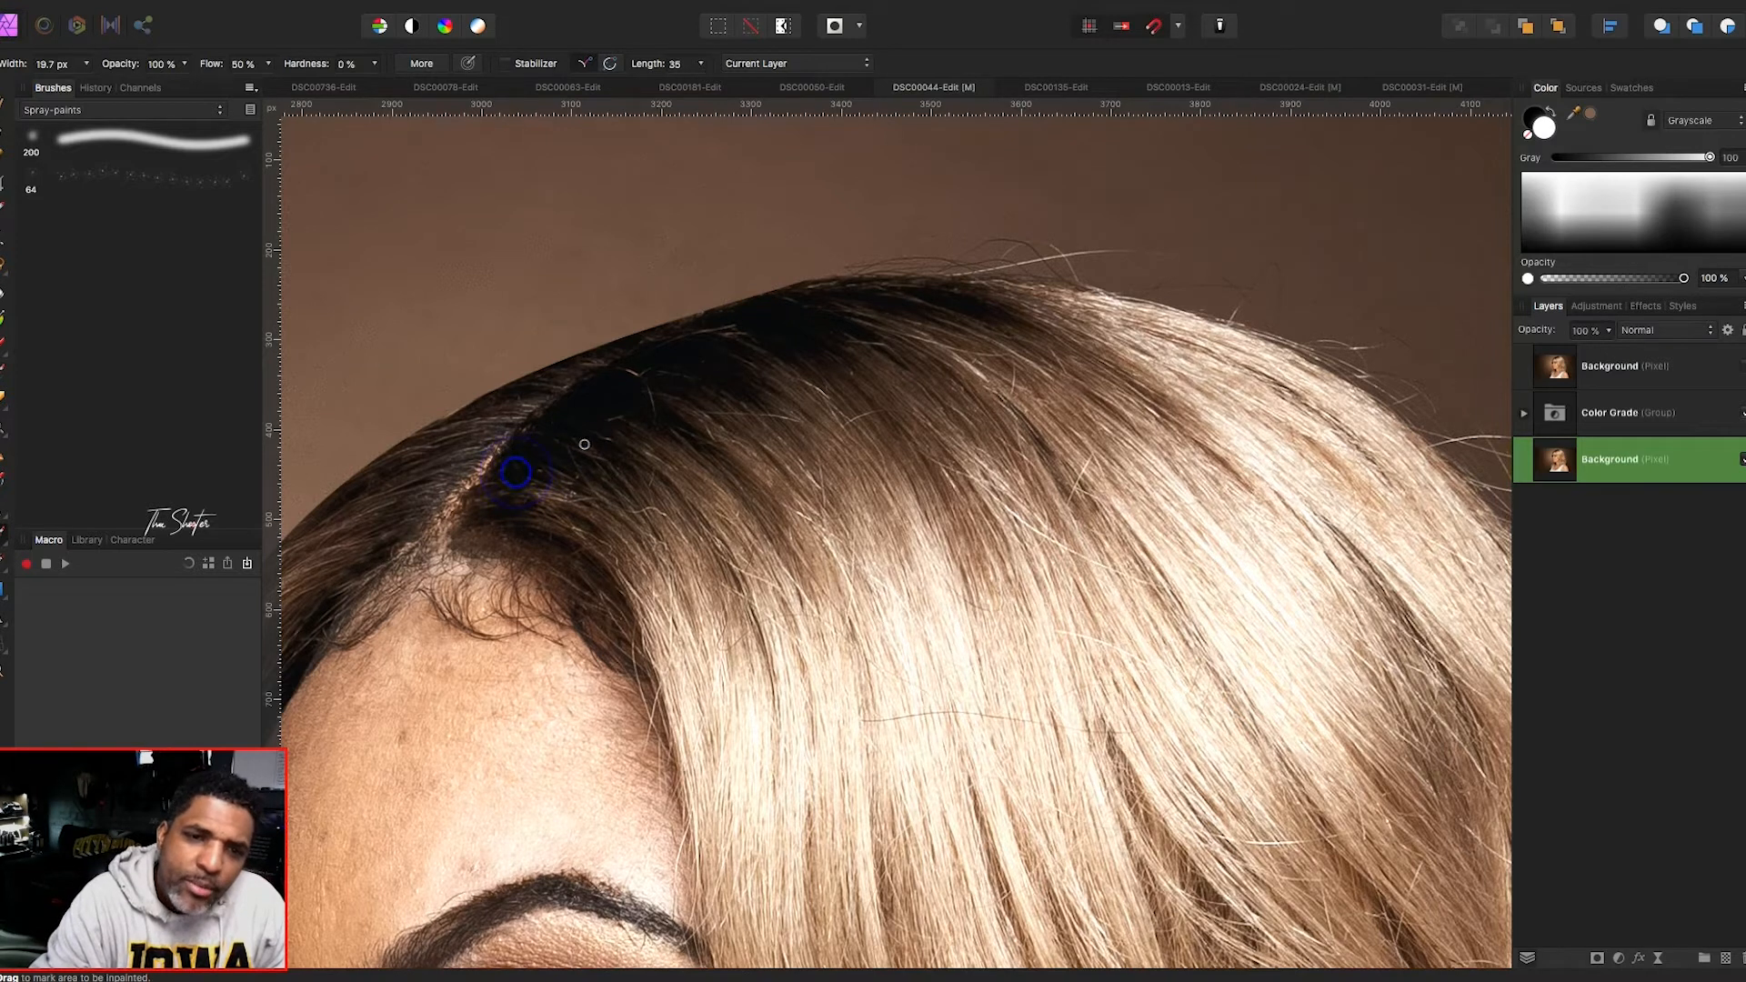
click(534, 473)
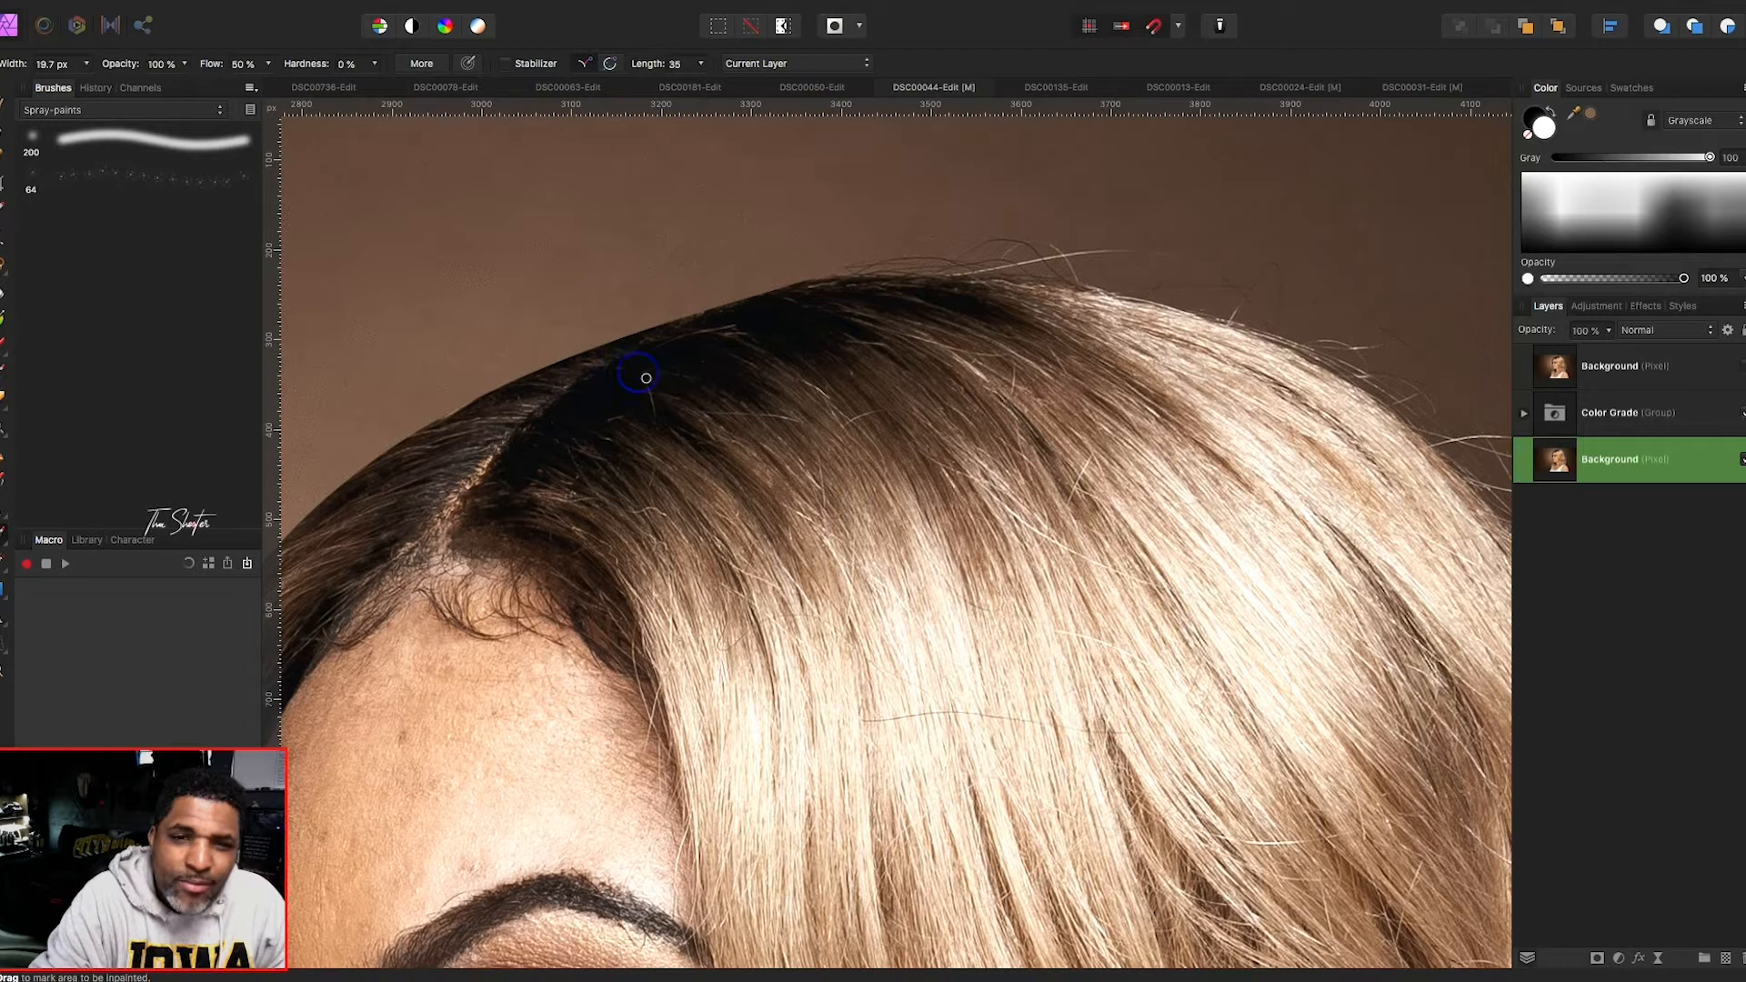
click(648, 389)
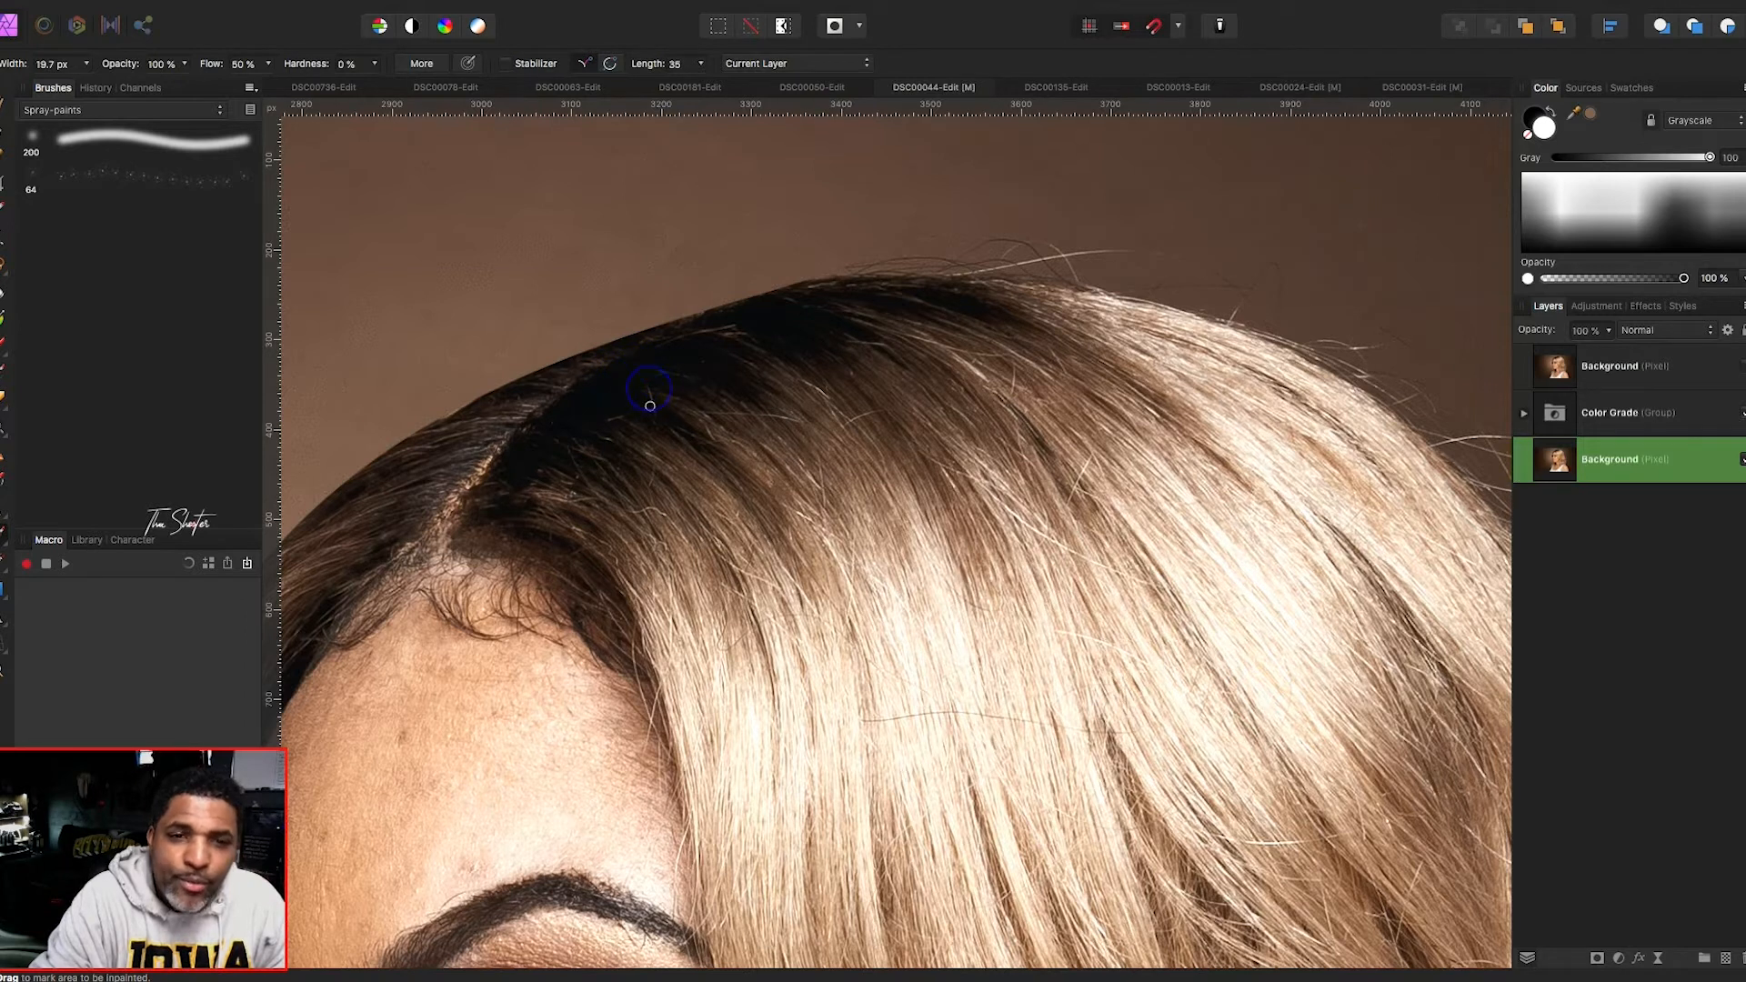
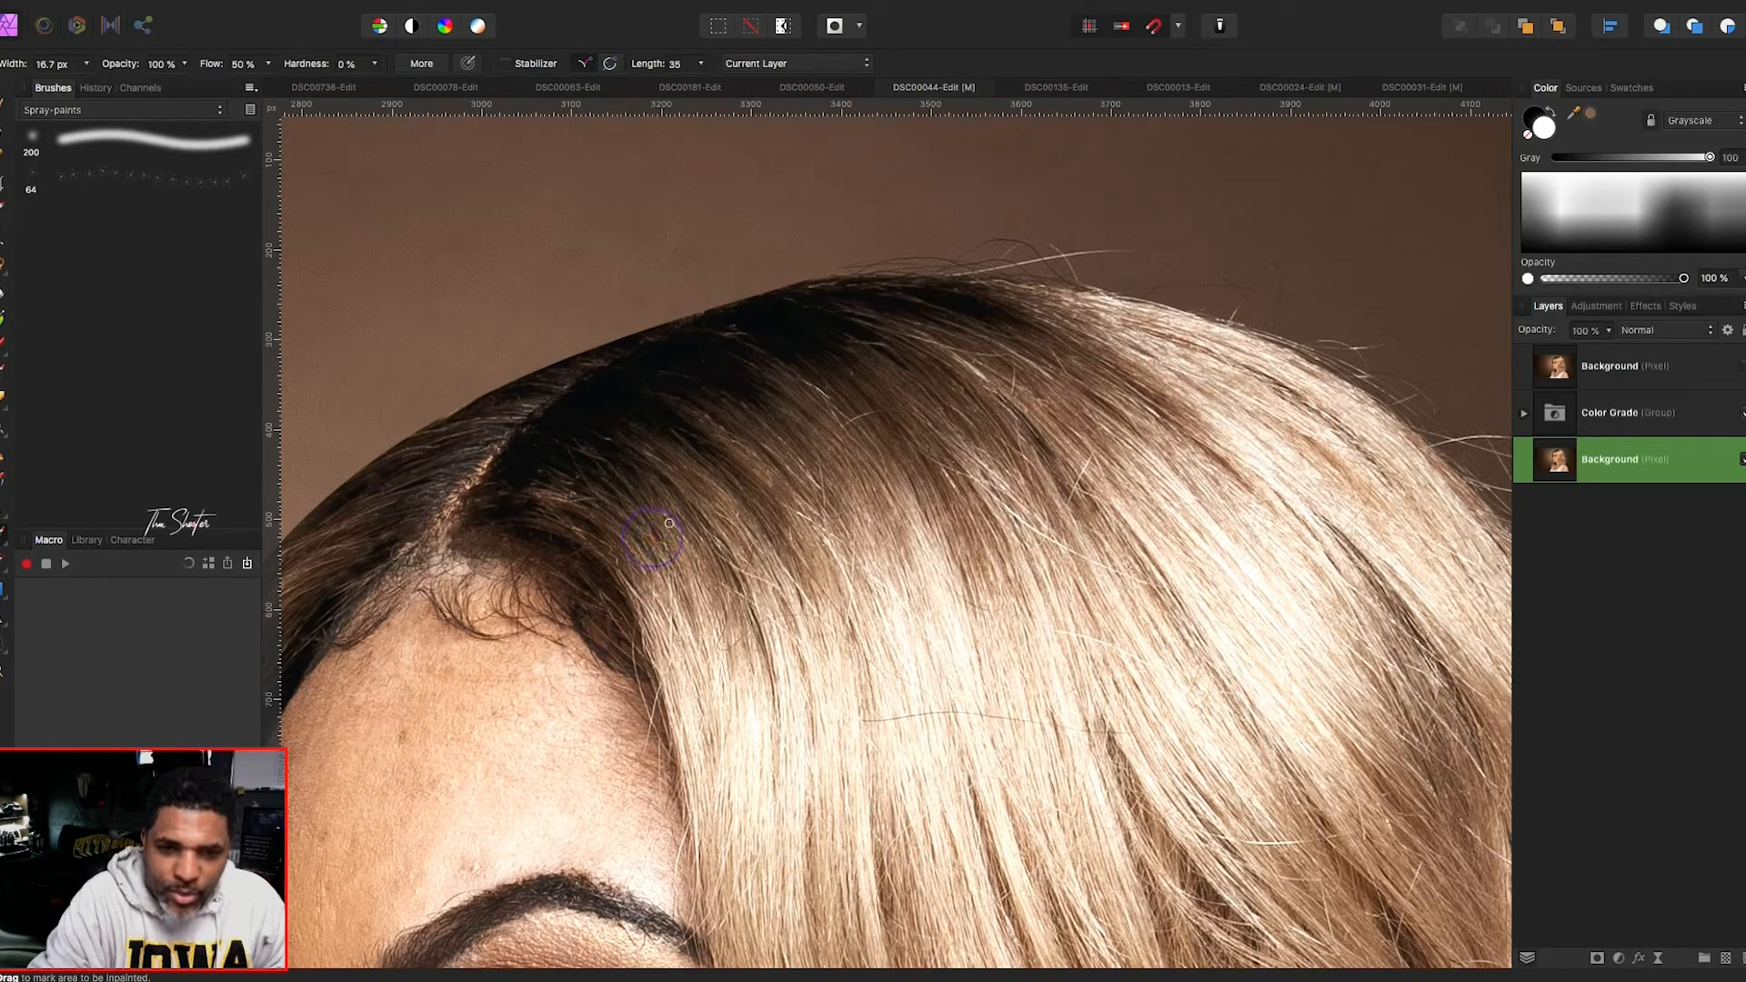
- Inpaint the light flyaways across the brown roots, from above the outer hairline up to just below the crown
drag(662, 557, 671, 662)
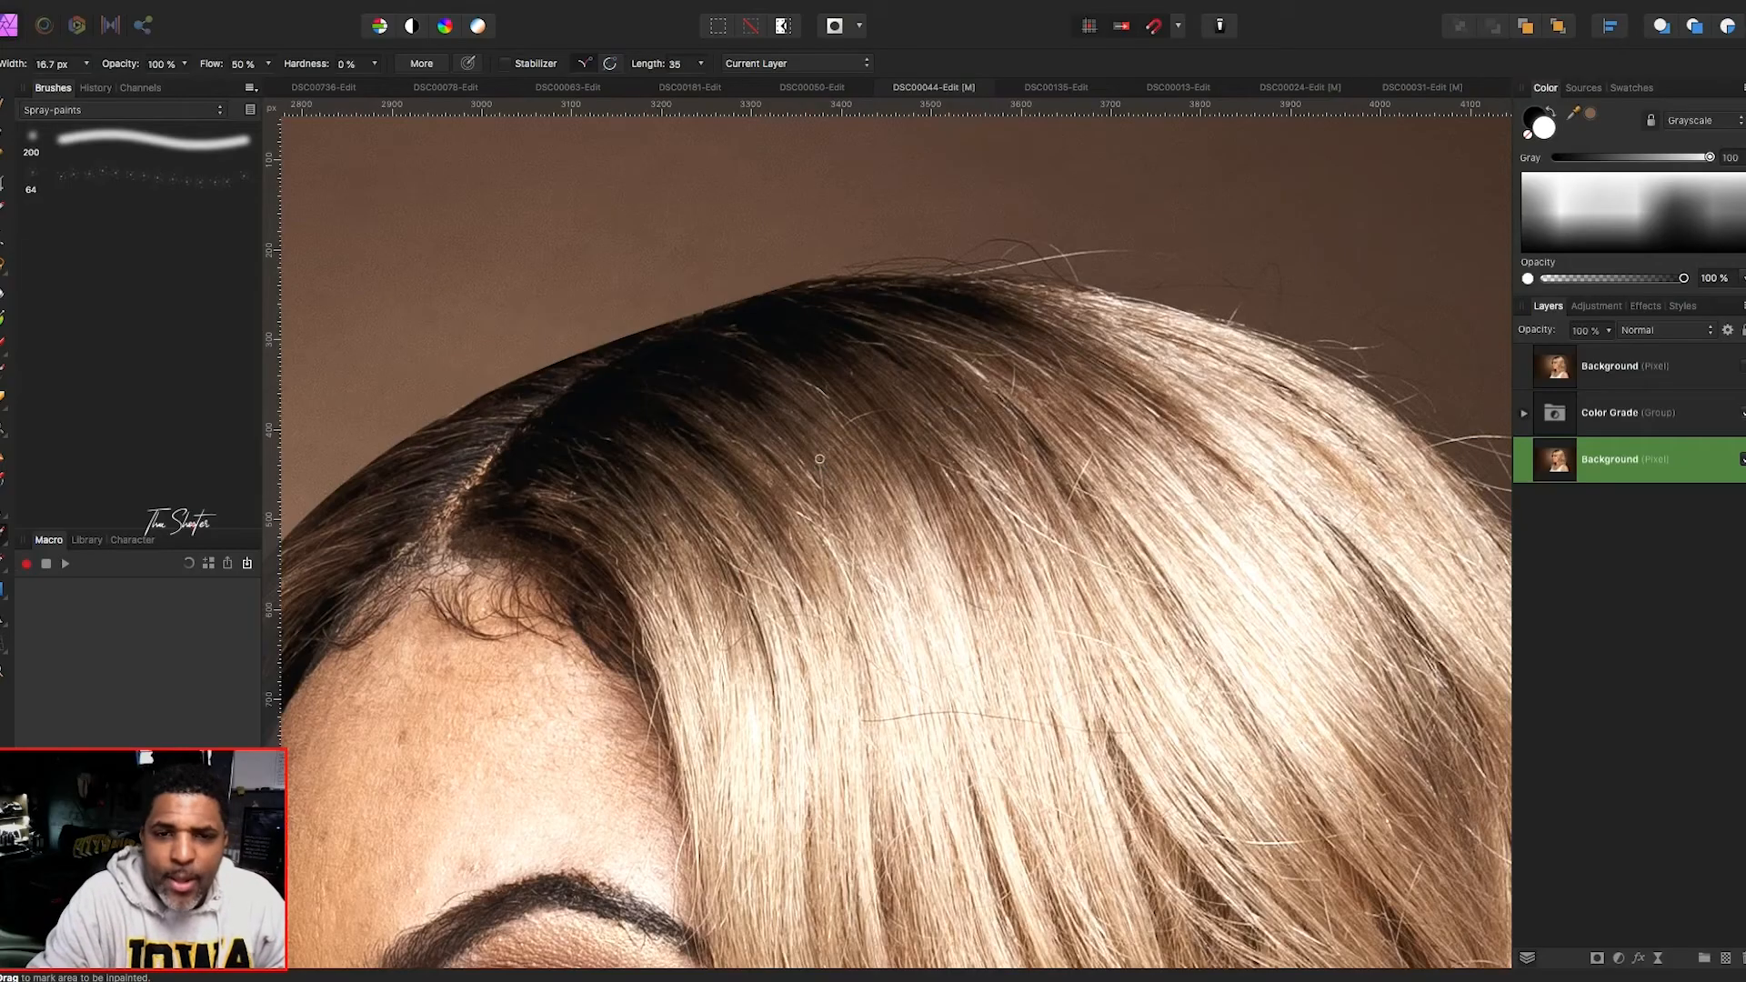
drag(820, 460, 823, 508)
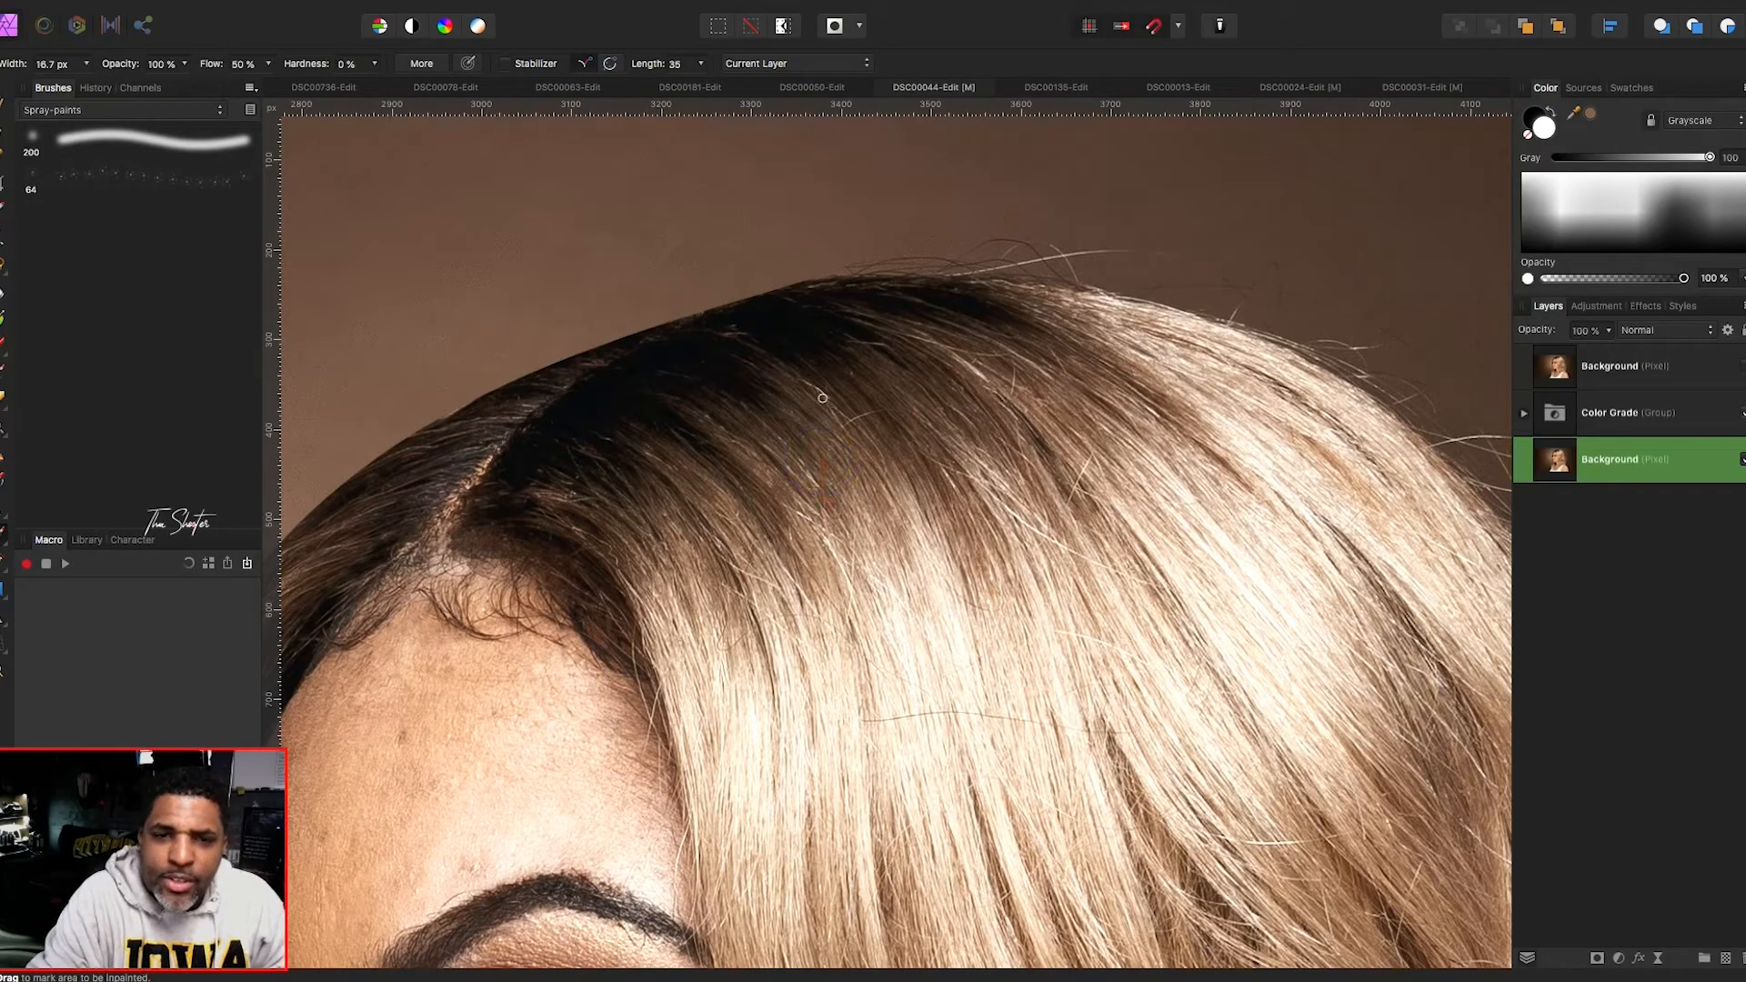
mouse_move(819, 392)
mouse_down()
mouse_move(883, 475)
mouse_move(843, 421)
mouse_move(879, 413)
mouse_move(826, 414)
mouse_move(860, 449)
mouse_up()
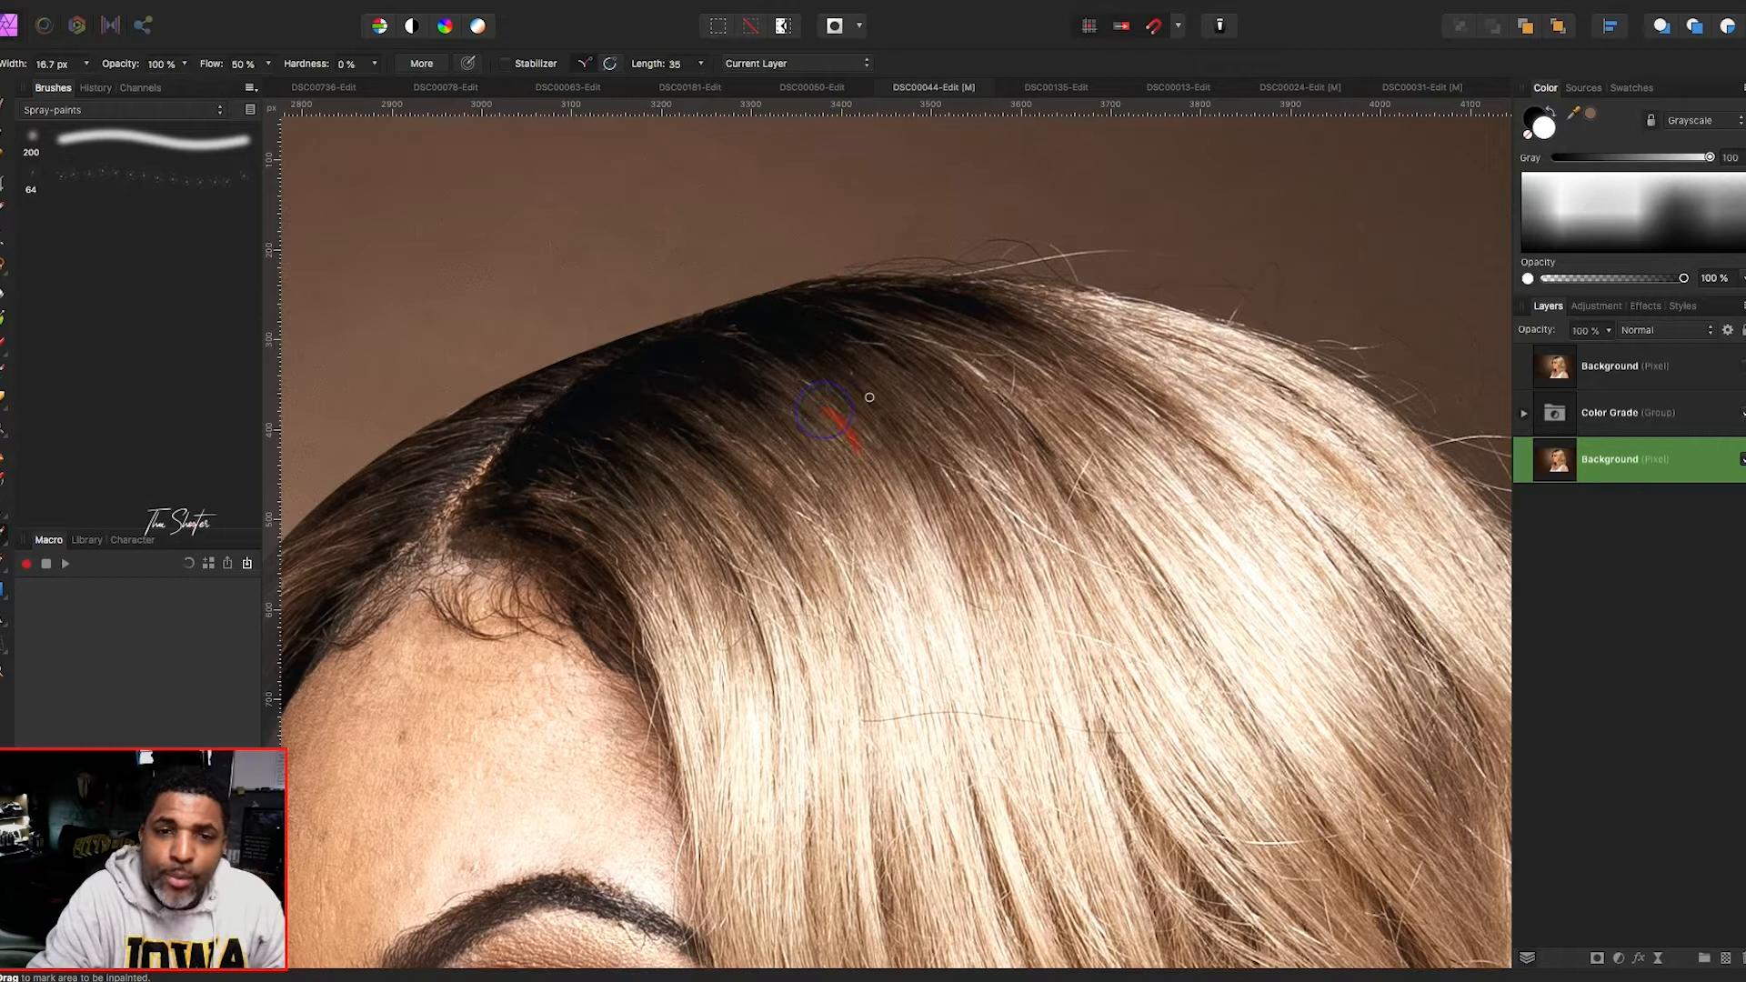
drag(869, 353, 864, 356)
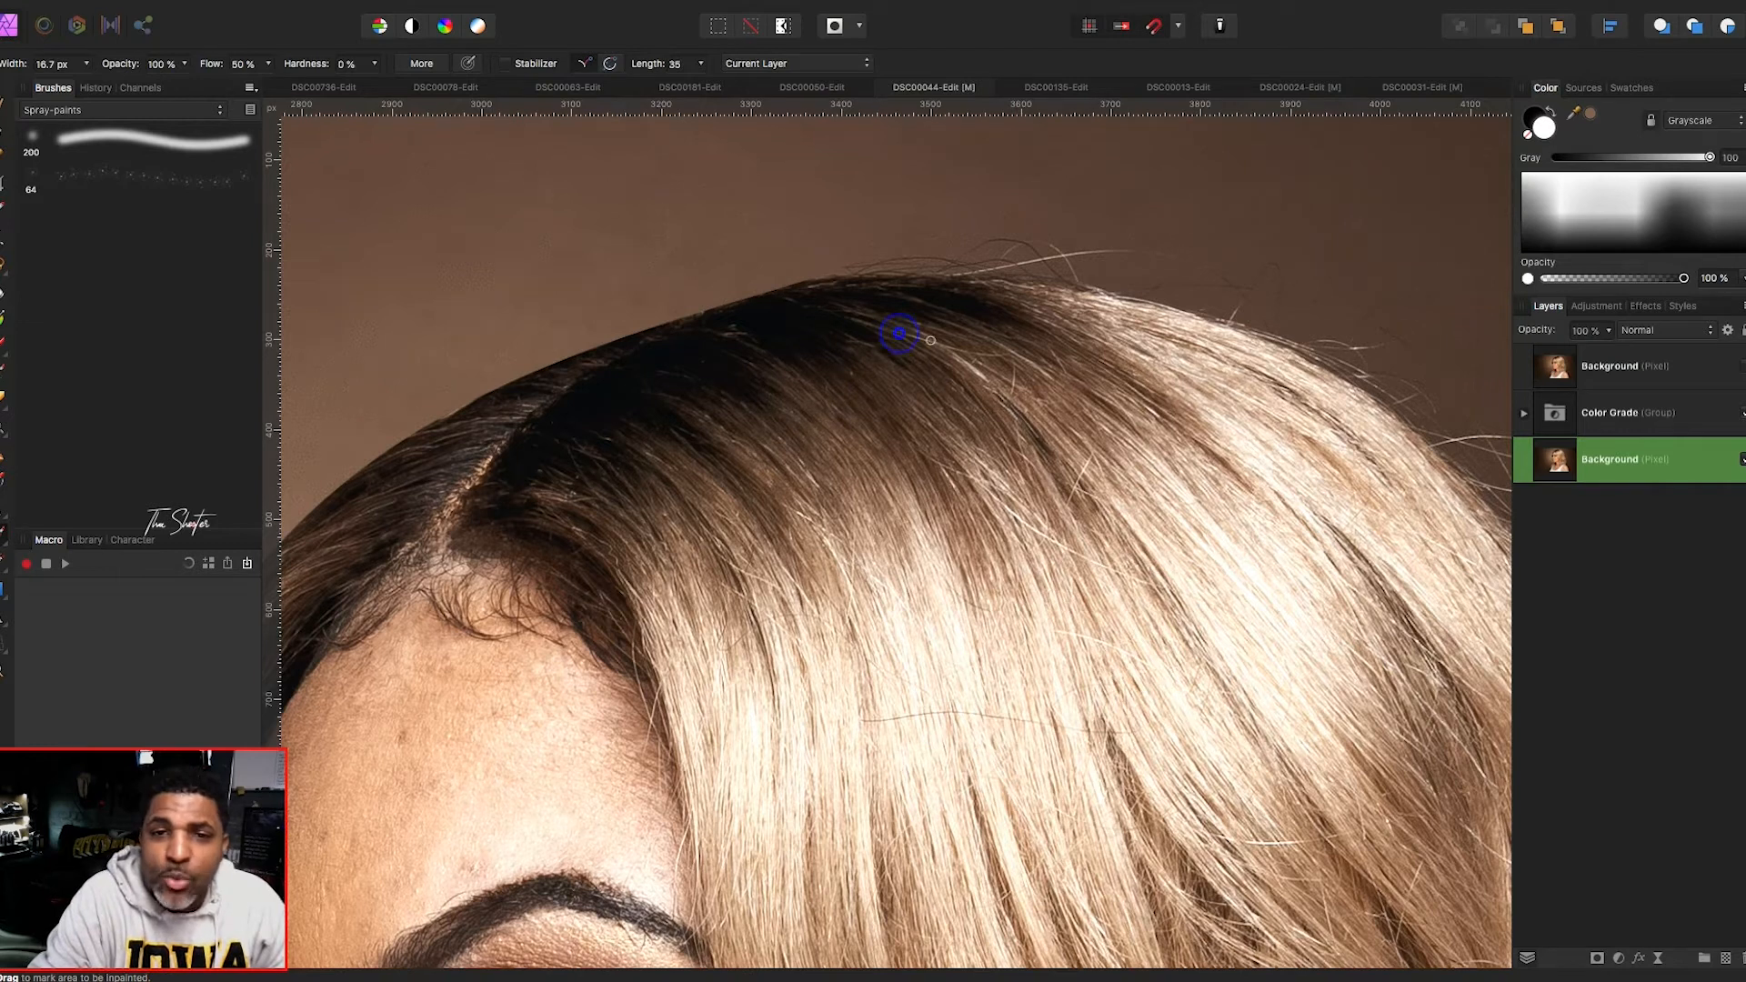
drag(1009, 358, 1010, 360)
click(1018, 388)
drag(1054, 351, 1061, 363)
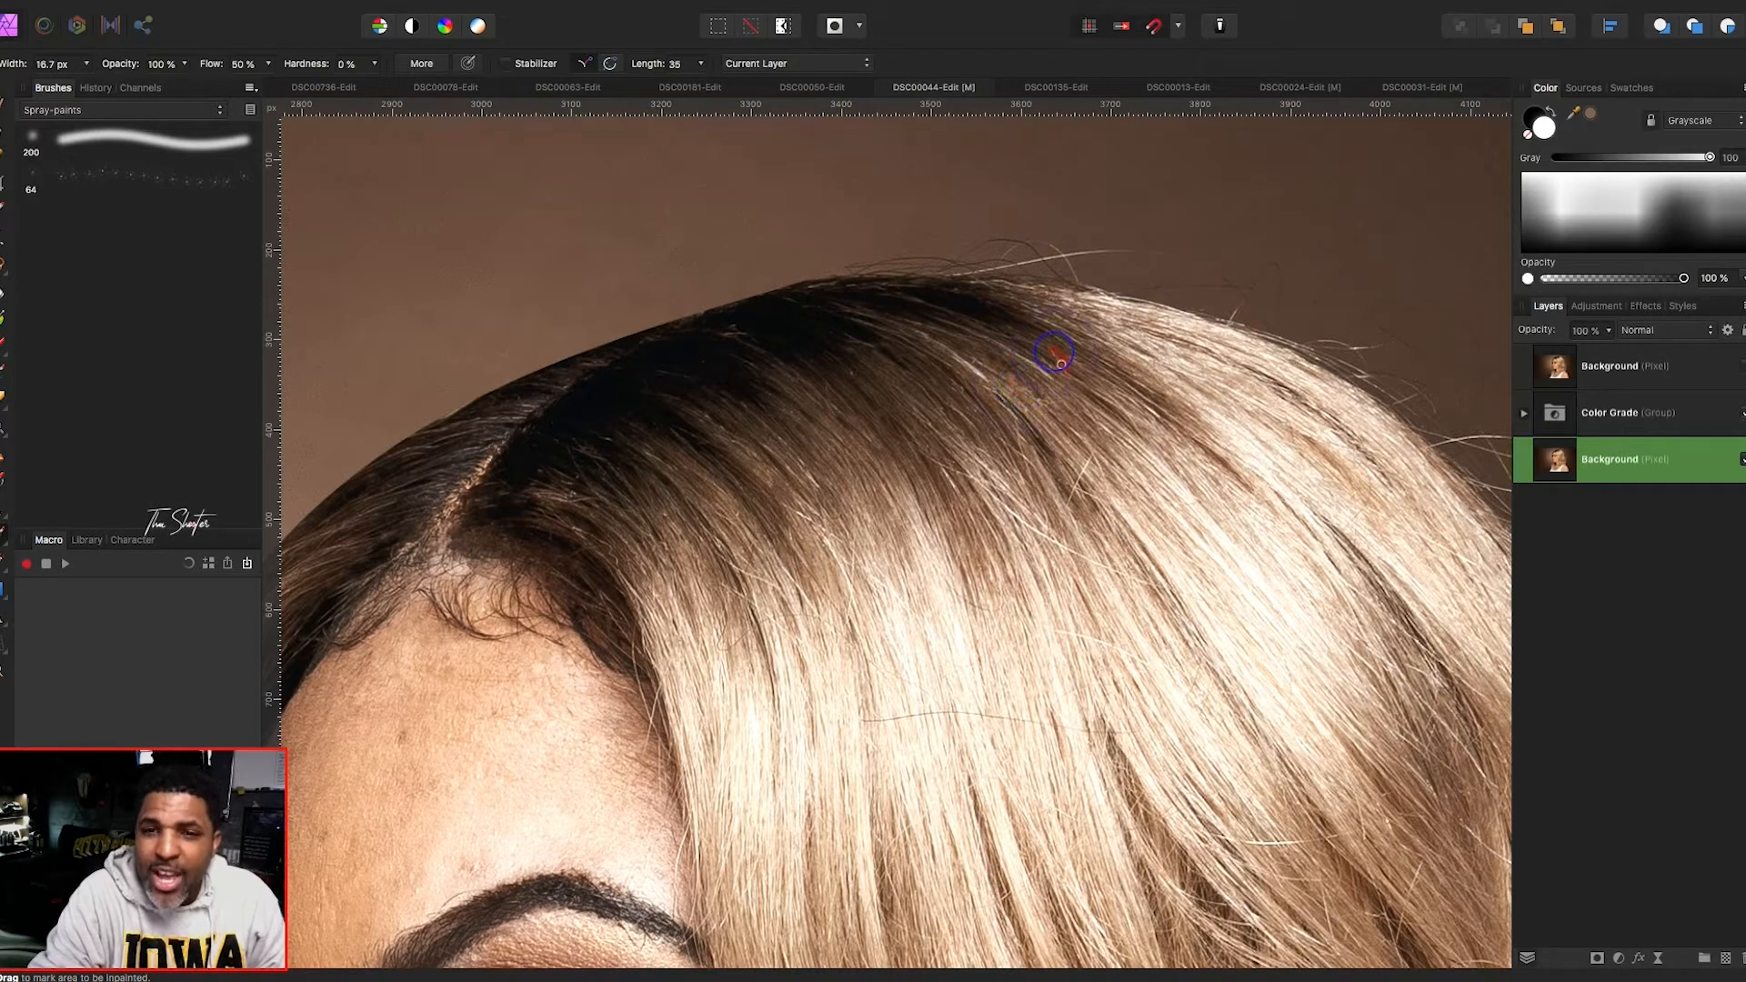
- Inpaint the short stray hairs where the brown roots turn blonde and in the blonde lengths beside the forehead
drag(791, 510, 841, 530)
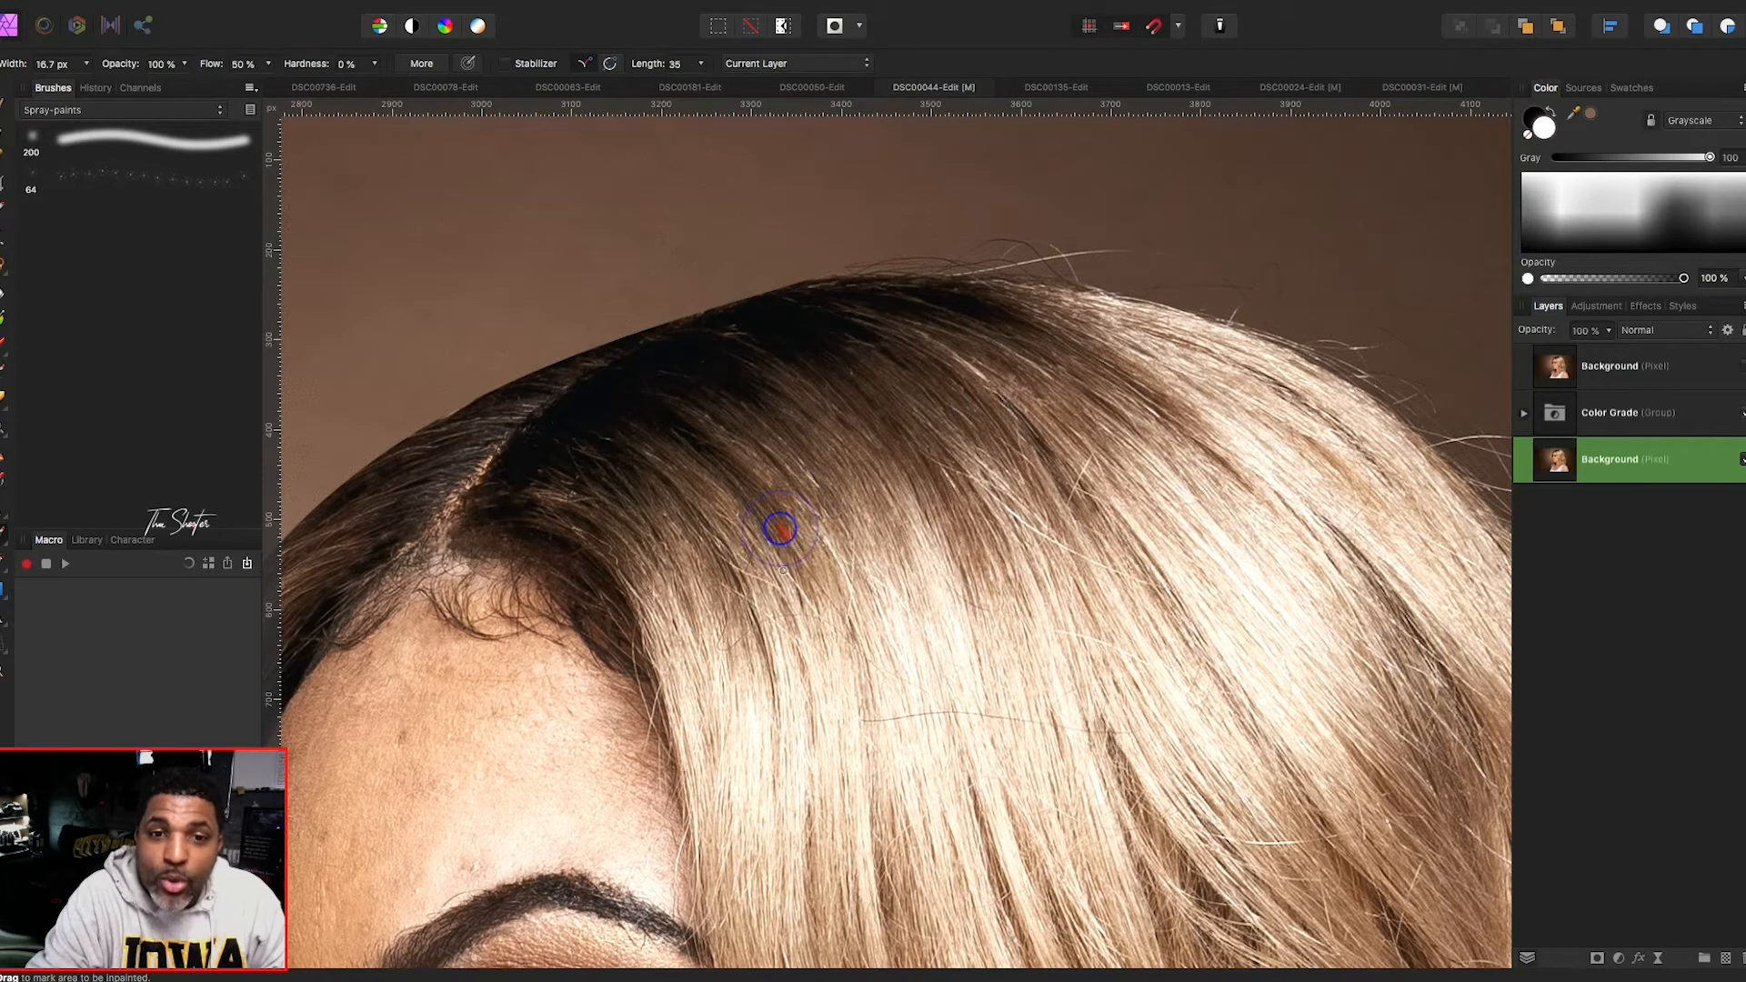
drag(733, 564, 768, 579)
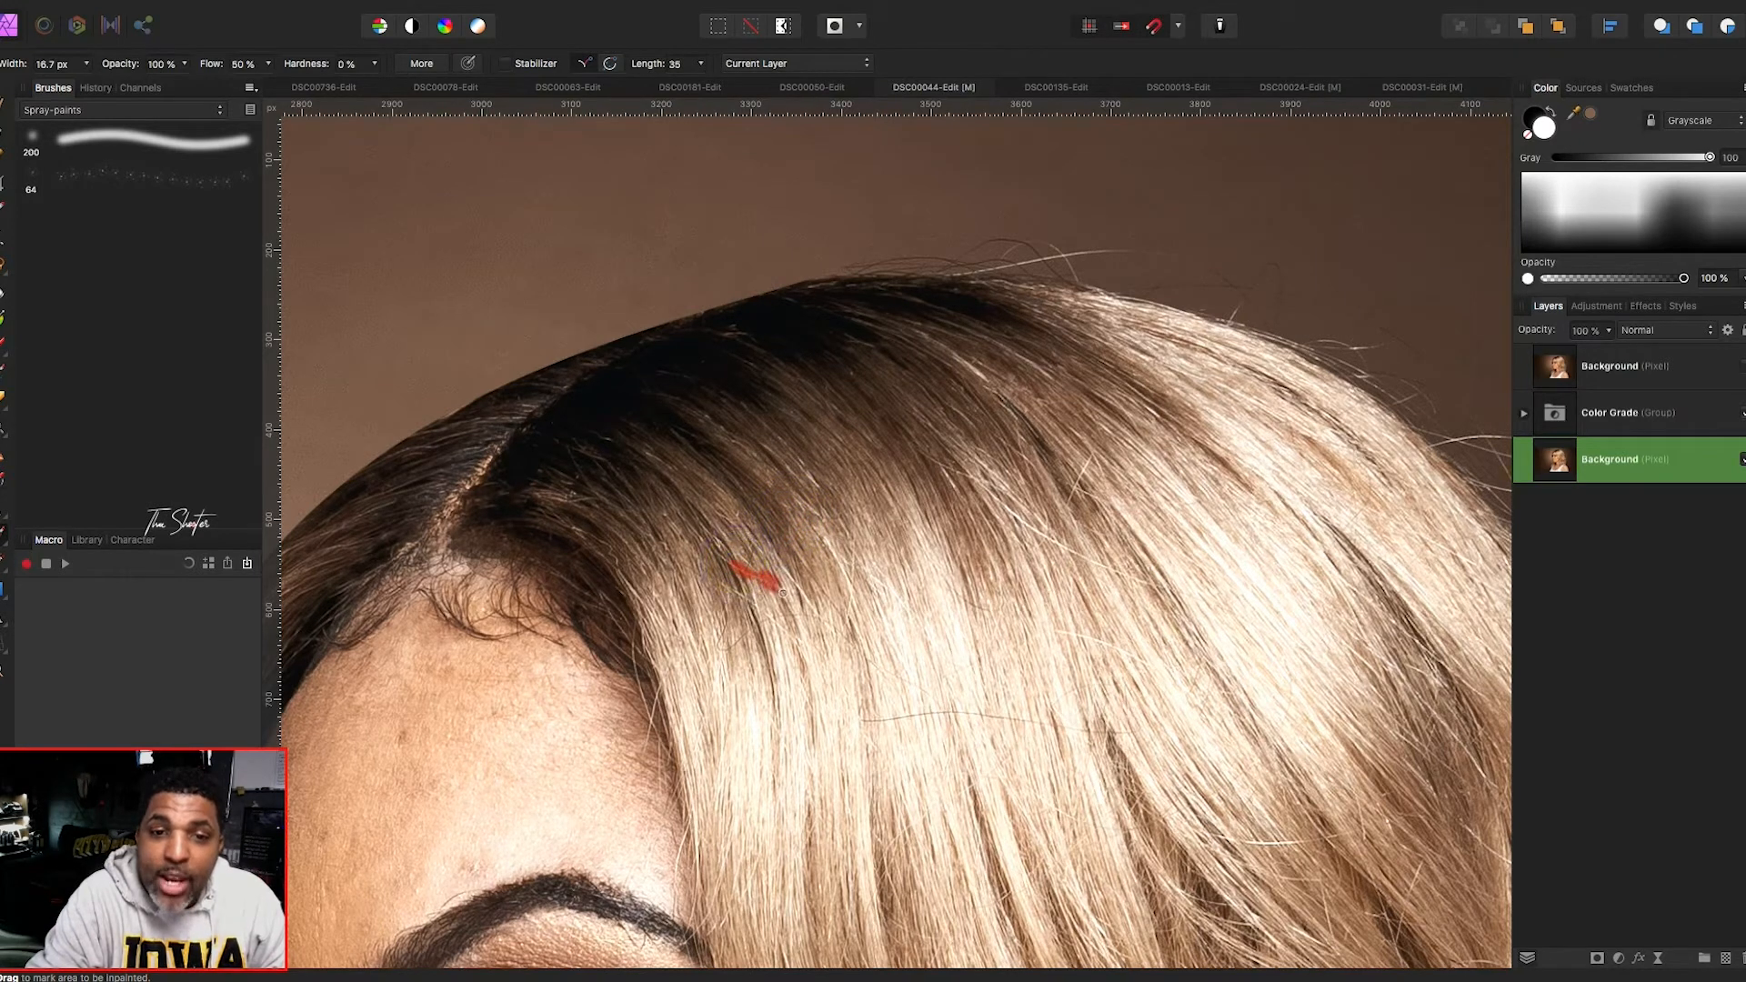
mouse_move(709, 577)
mouse_down()
mouse_move(811, 648)
mouse_move(758, 554)
mouse_move(733, 643)
mouse_up()
click(738, 584)
click(734, 606)
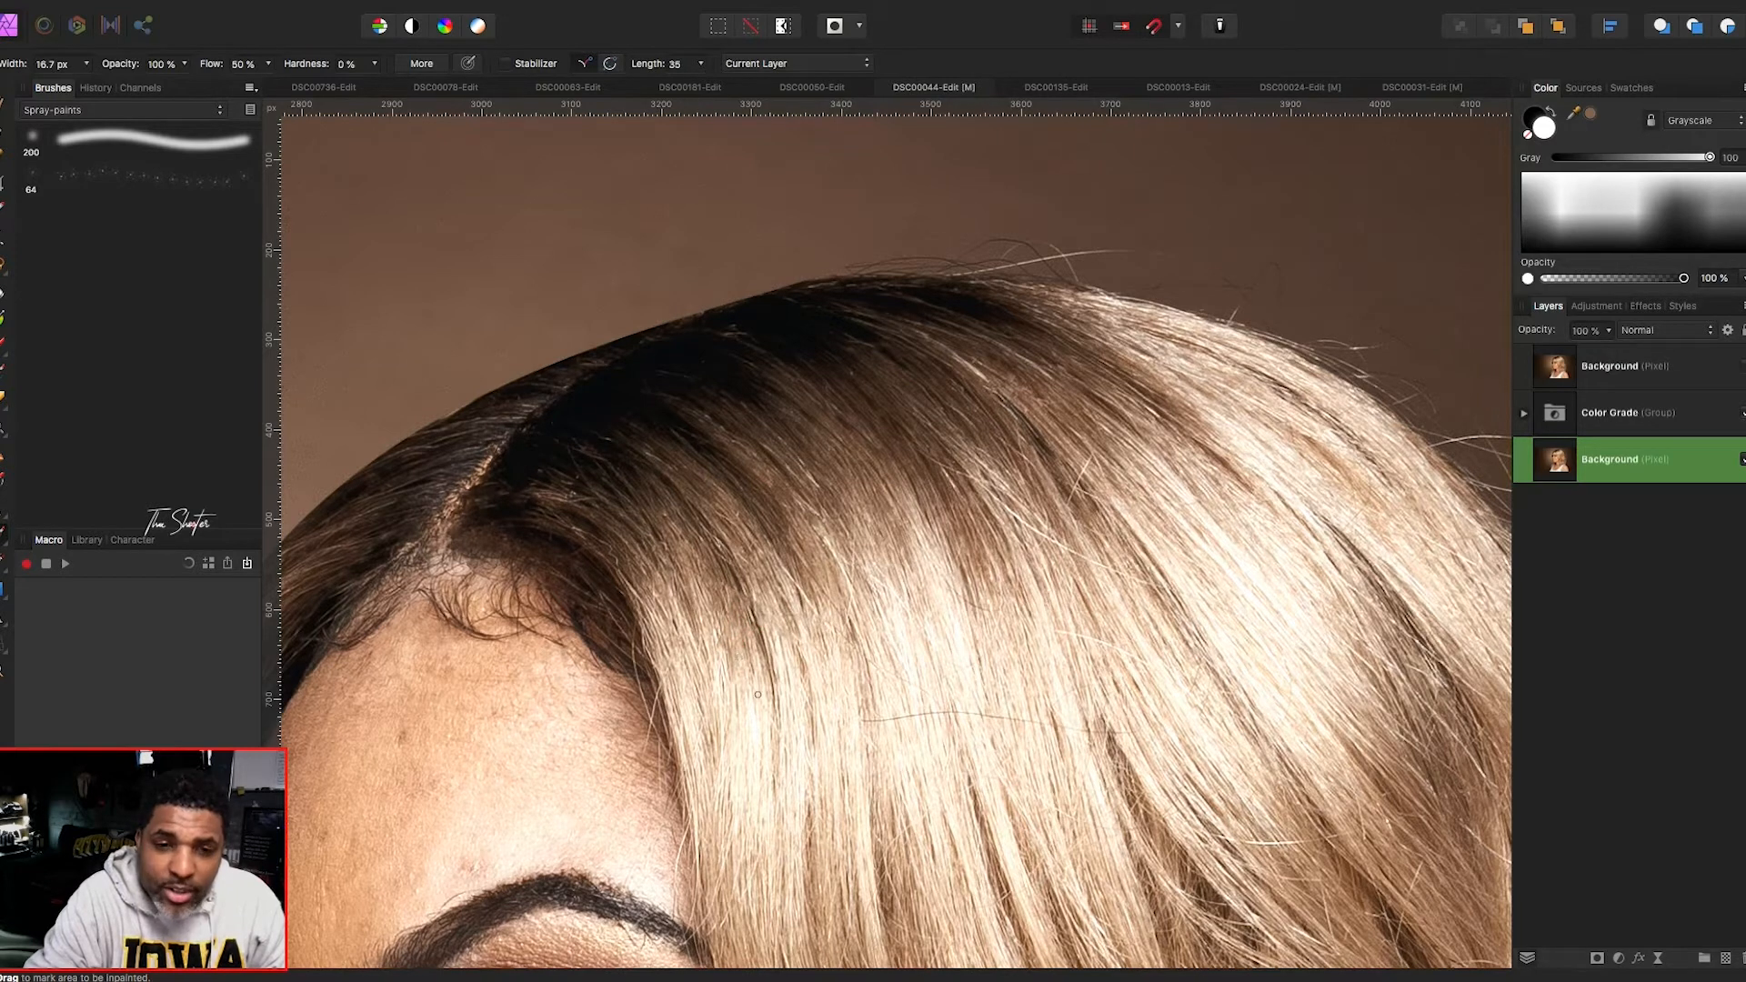
click(760, 703)
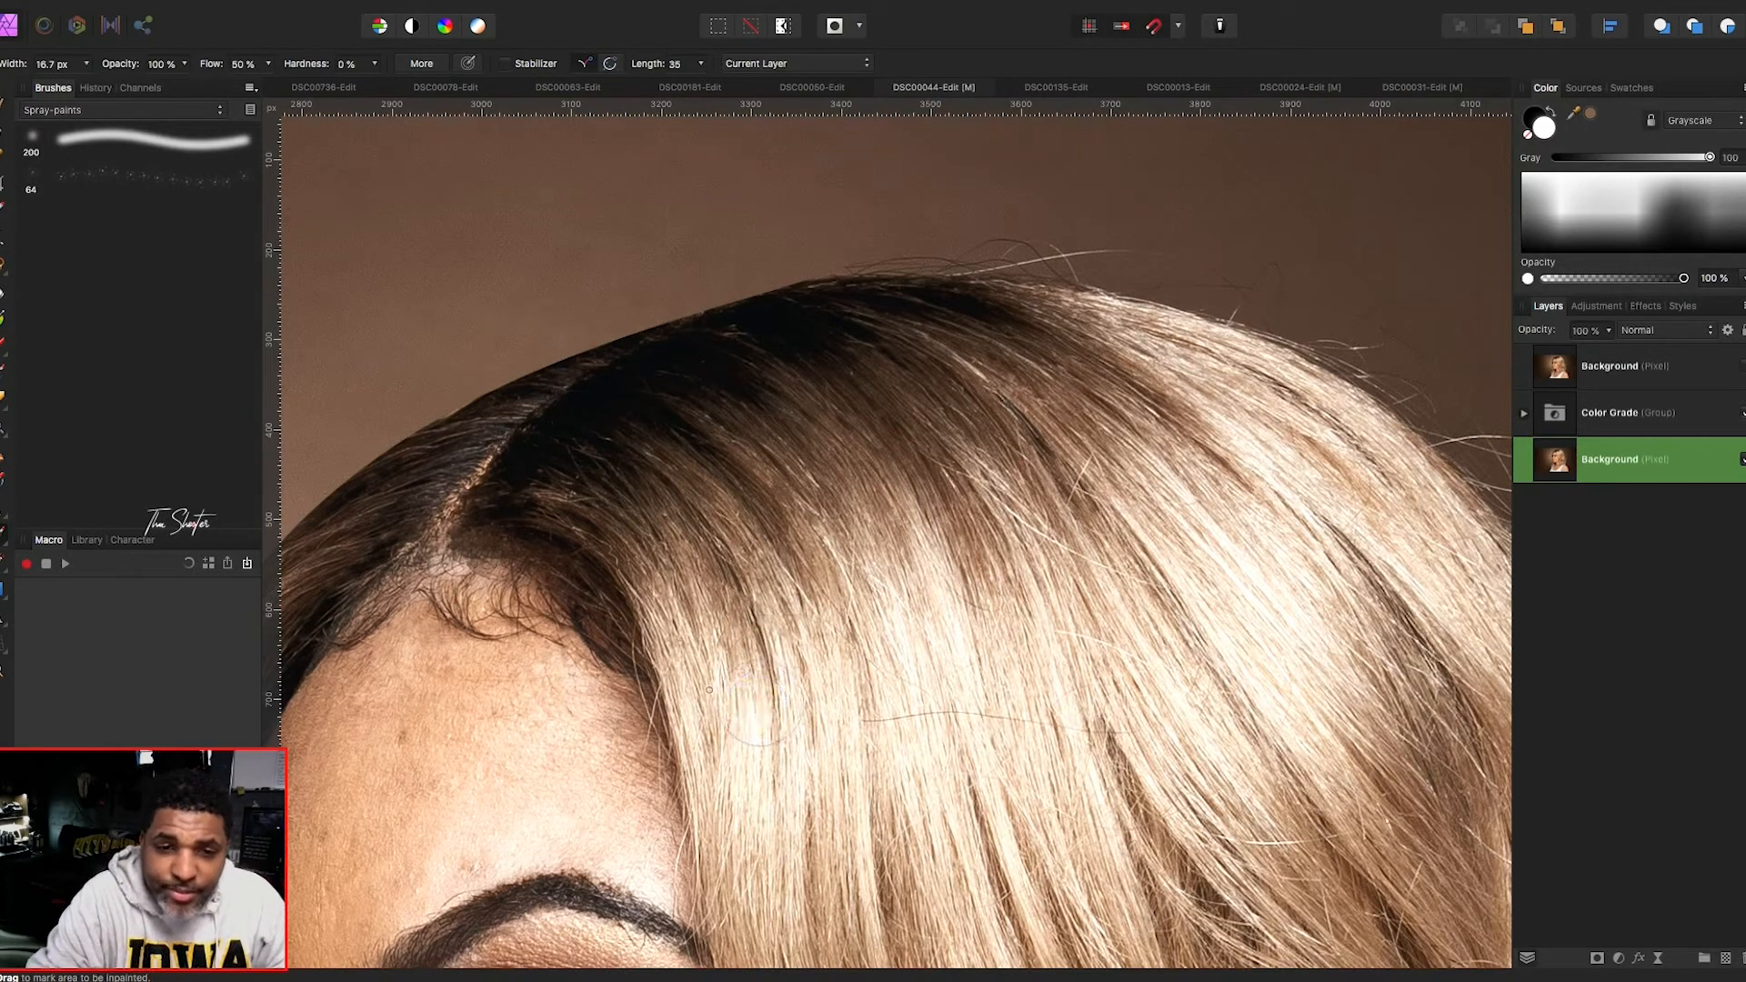
click(690, 744)
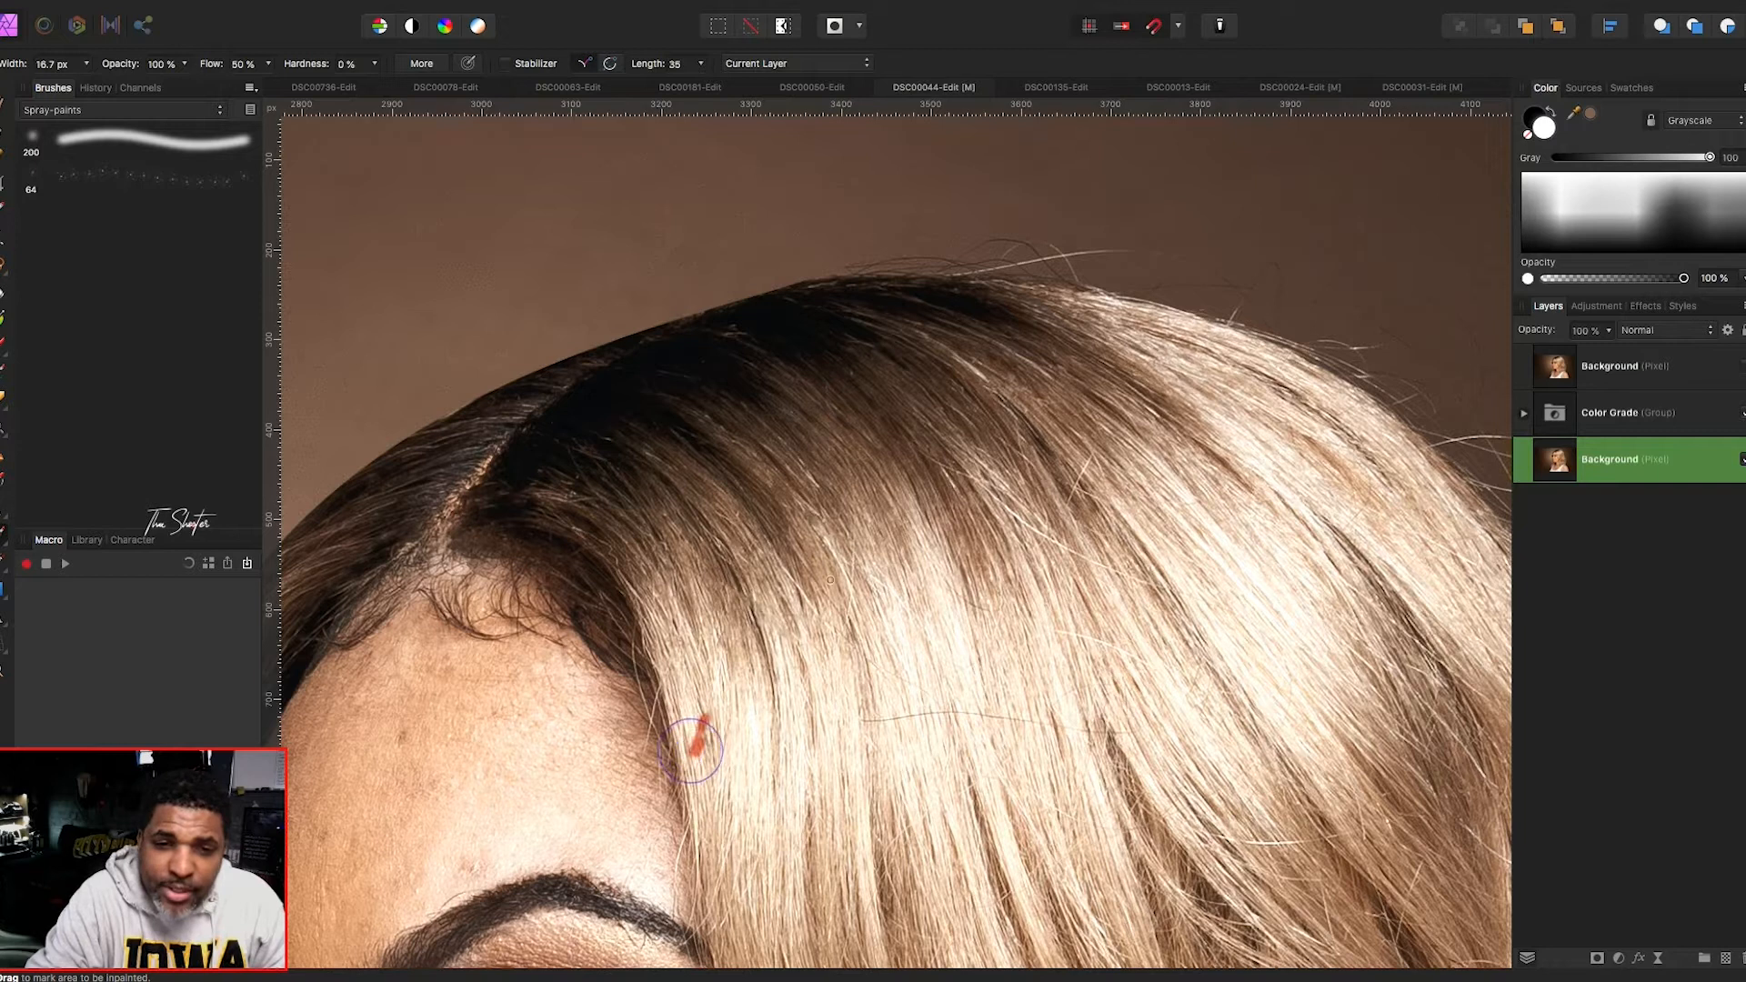
click(782, 568)
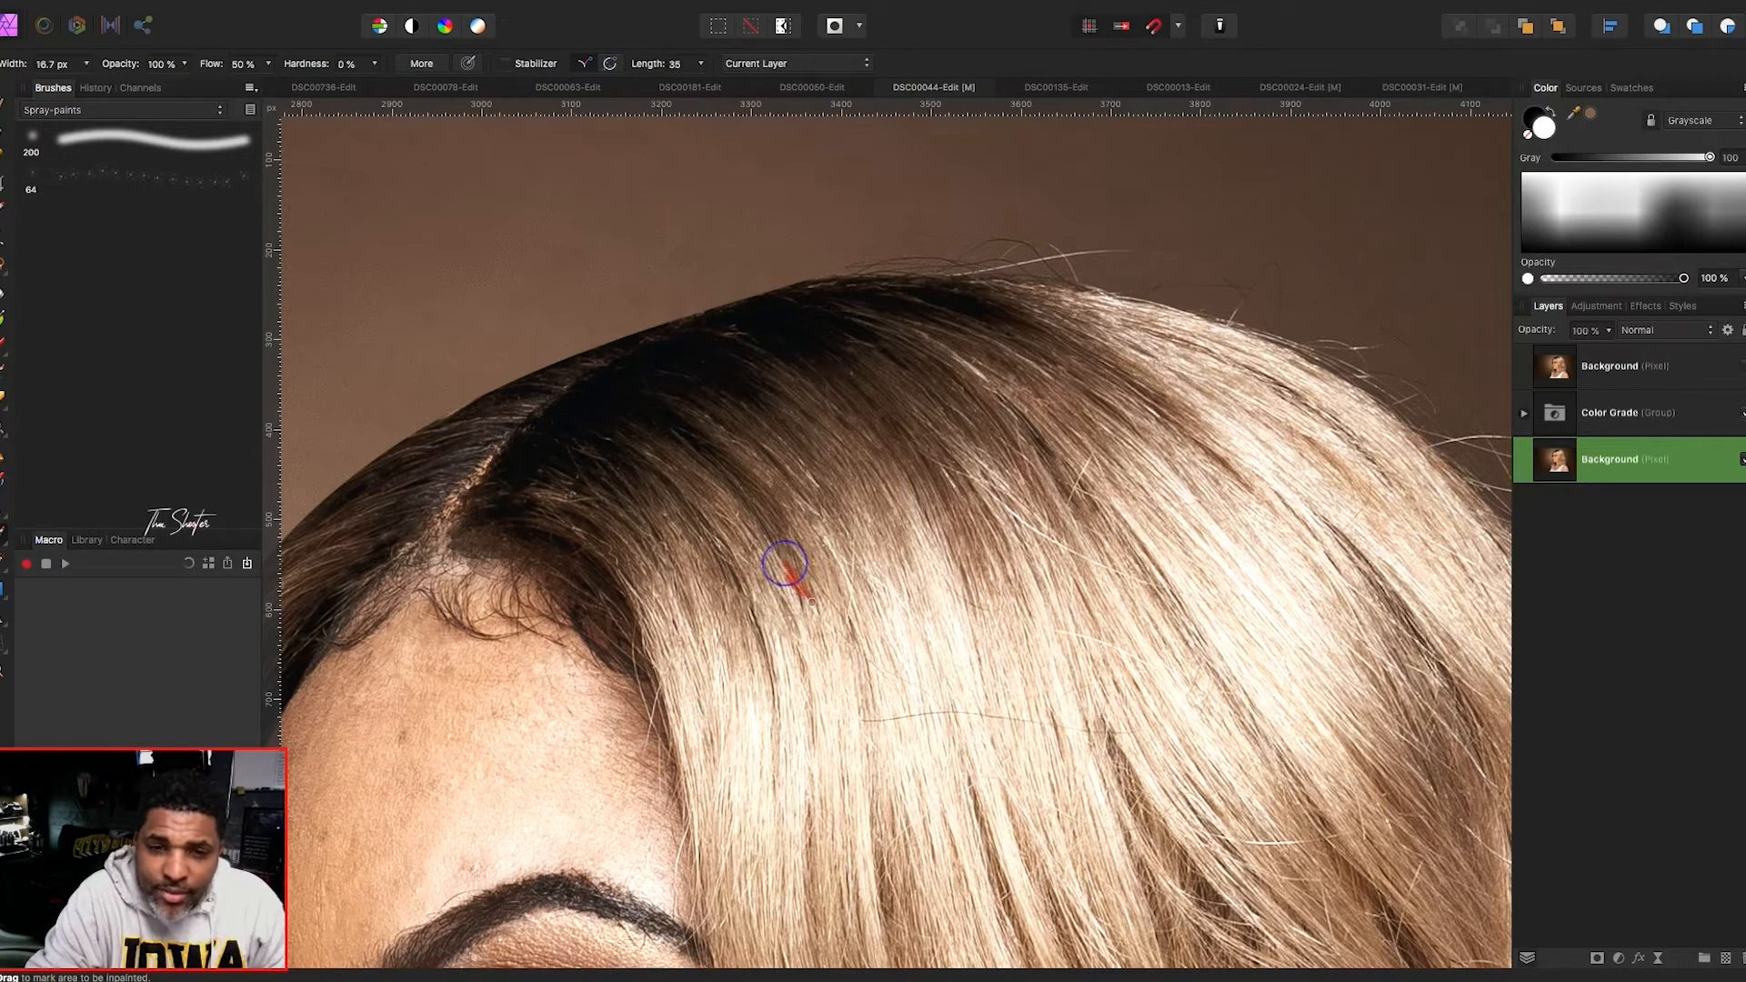
drag(843, 618, 859, 528)
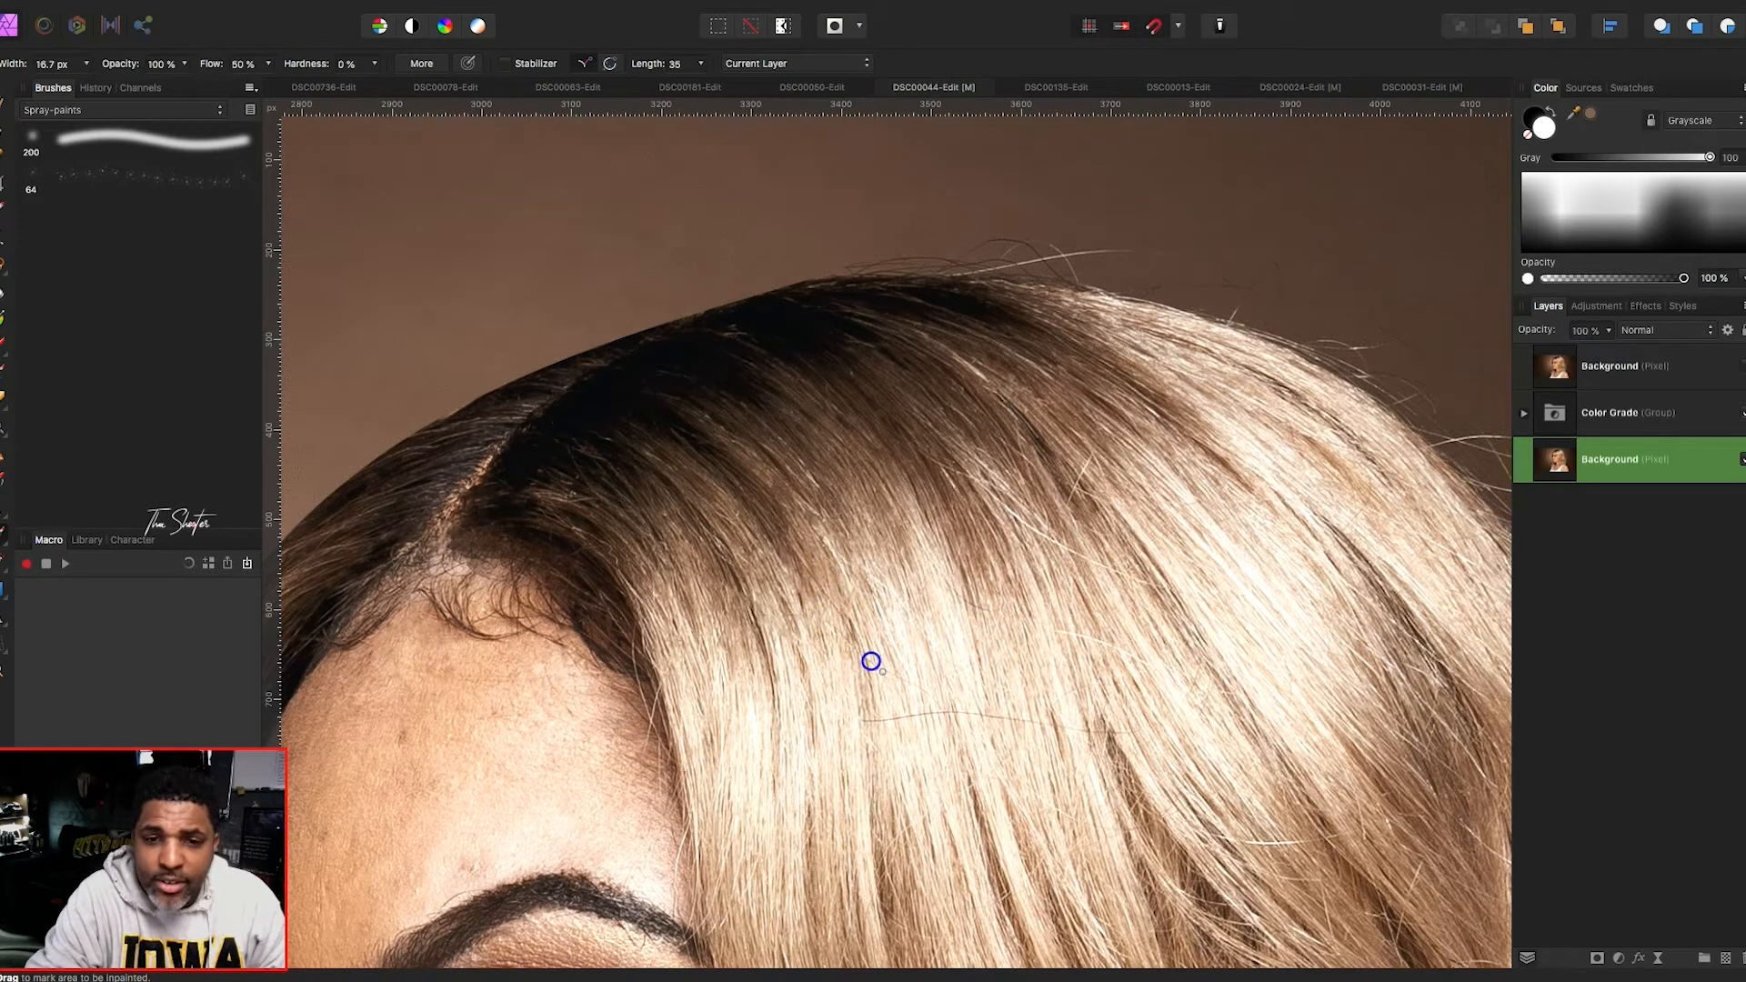
- Inpaint the long dark strand lying across the blonde front section and the small strays just above it
mouse_move(872, 663)
mouse_down()
mouse_move(933, 694)
mouse_move(878, 720)
mouse_move(1056, 727)
mouse_up()
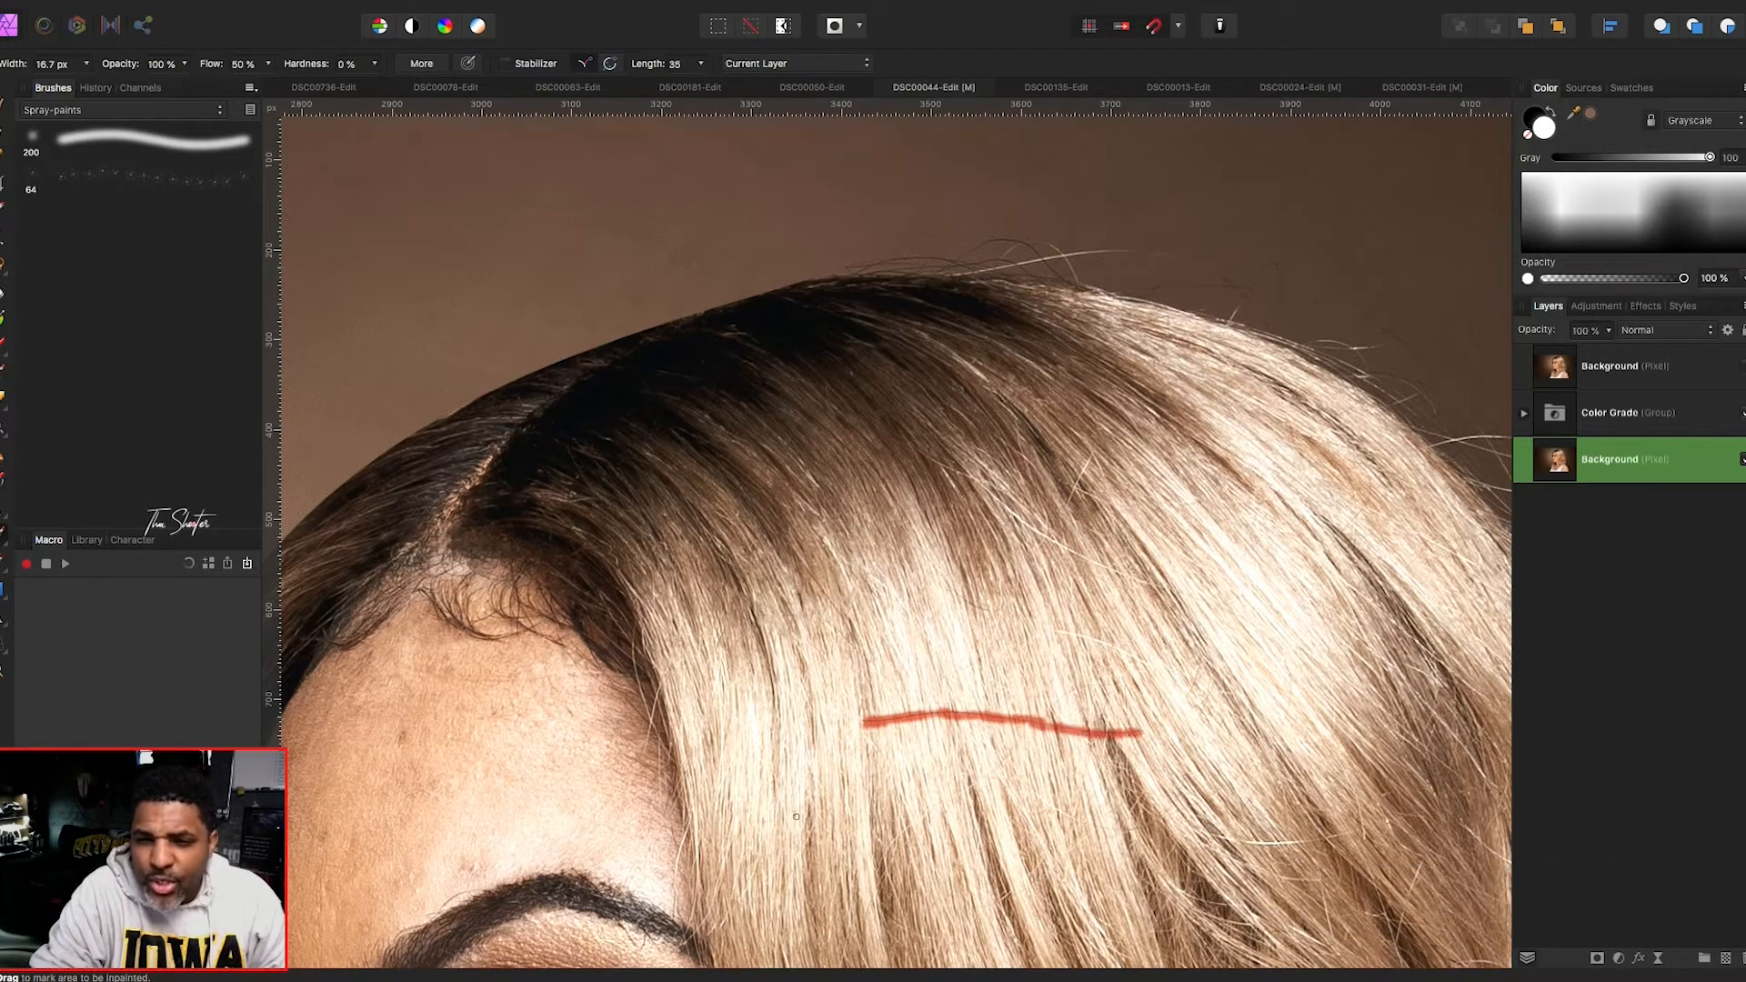
click(965, 663)
click(996, 638)
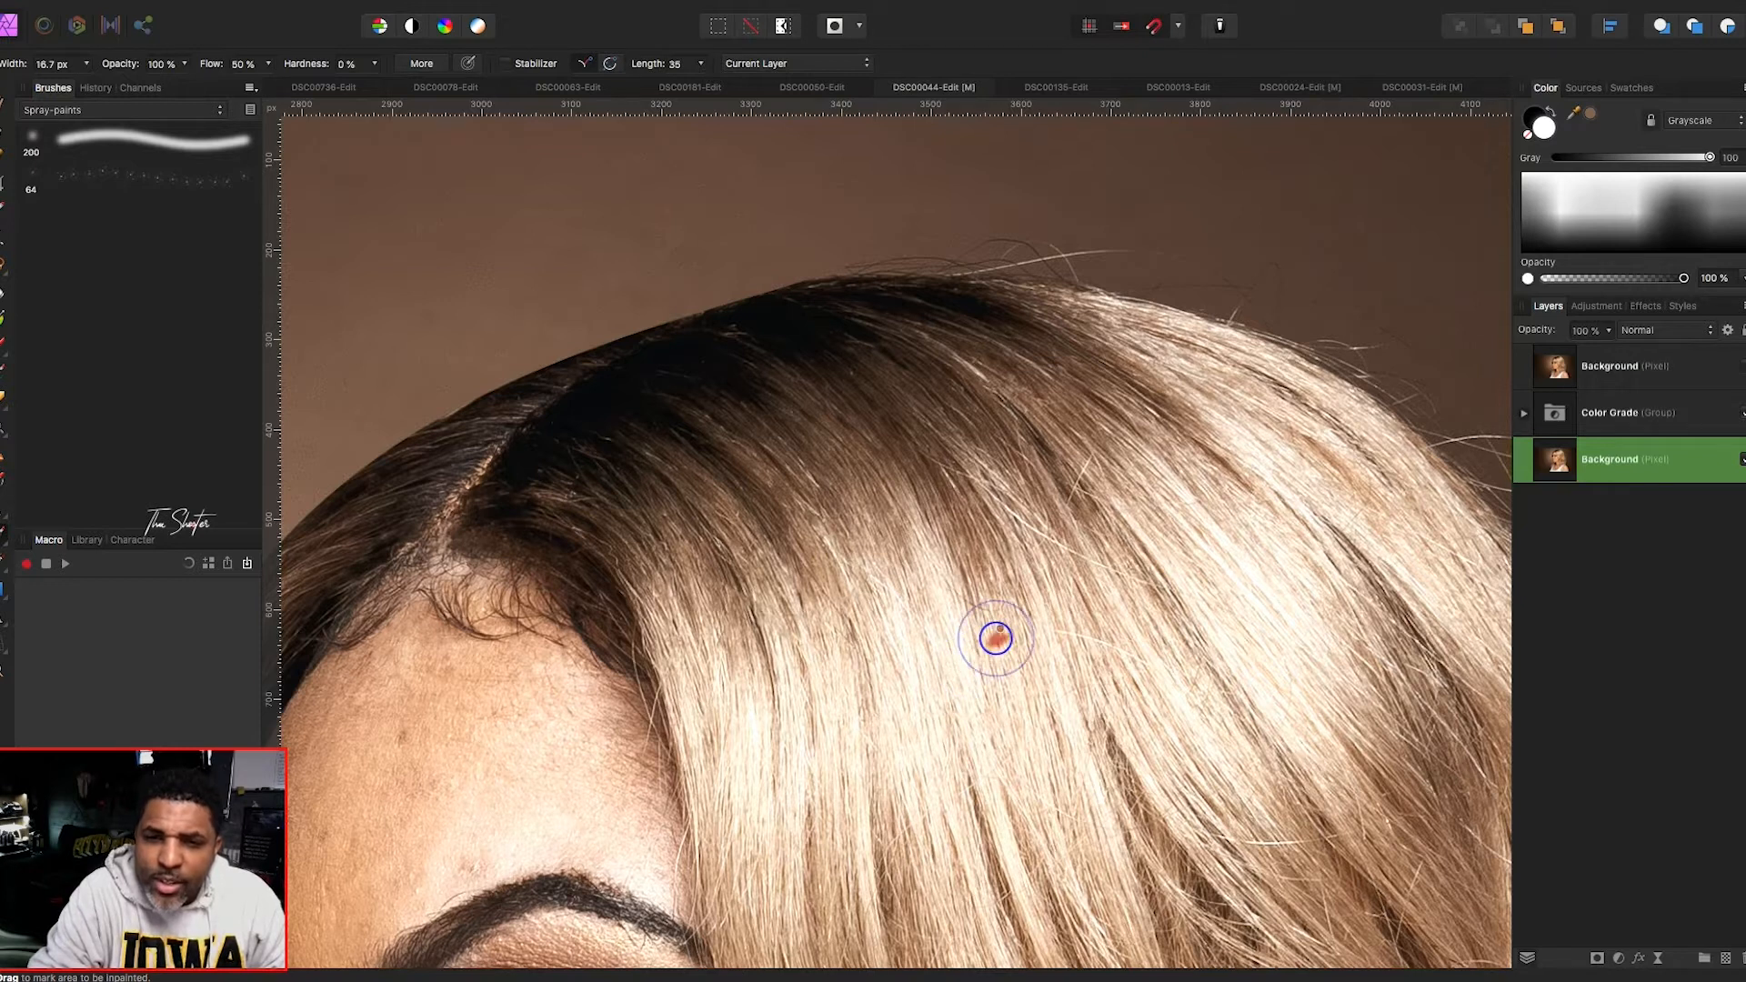
drag(952, 594, 1000, 604)
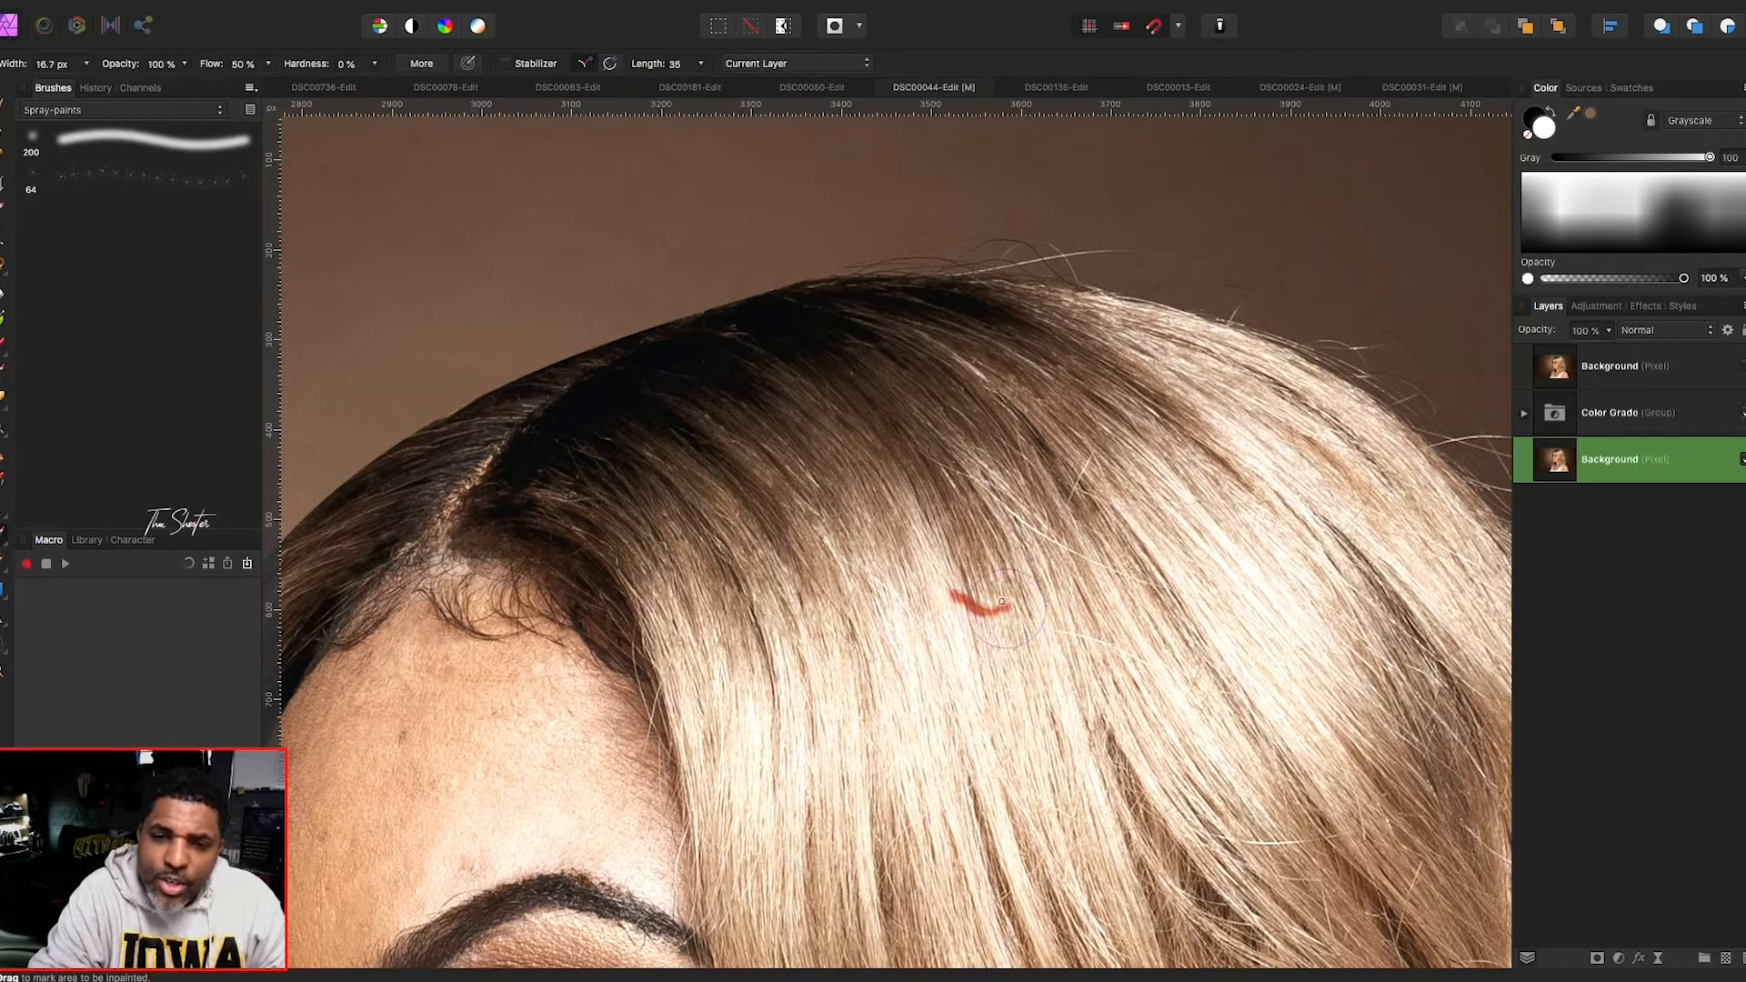
click(1001, 604)
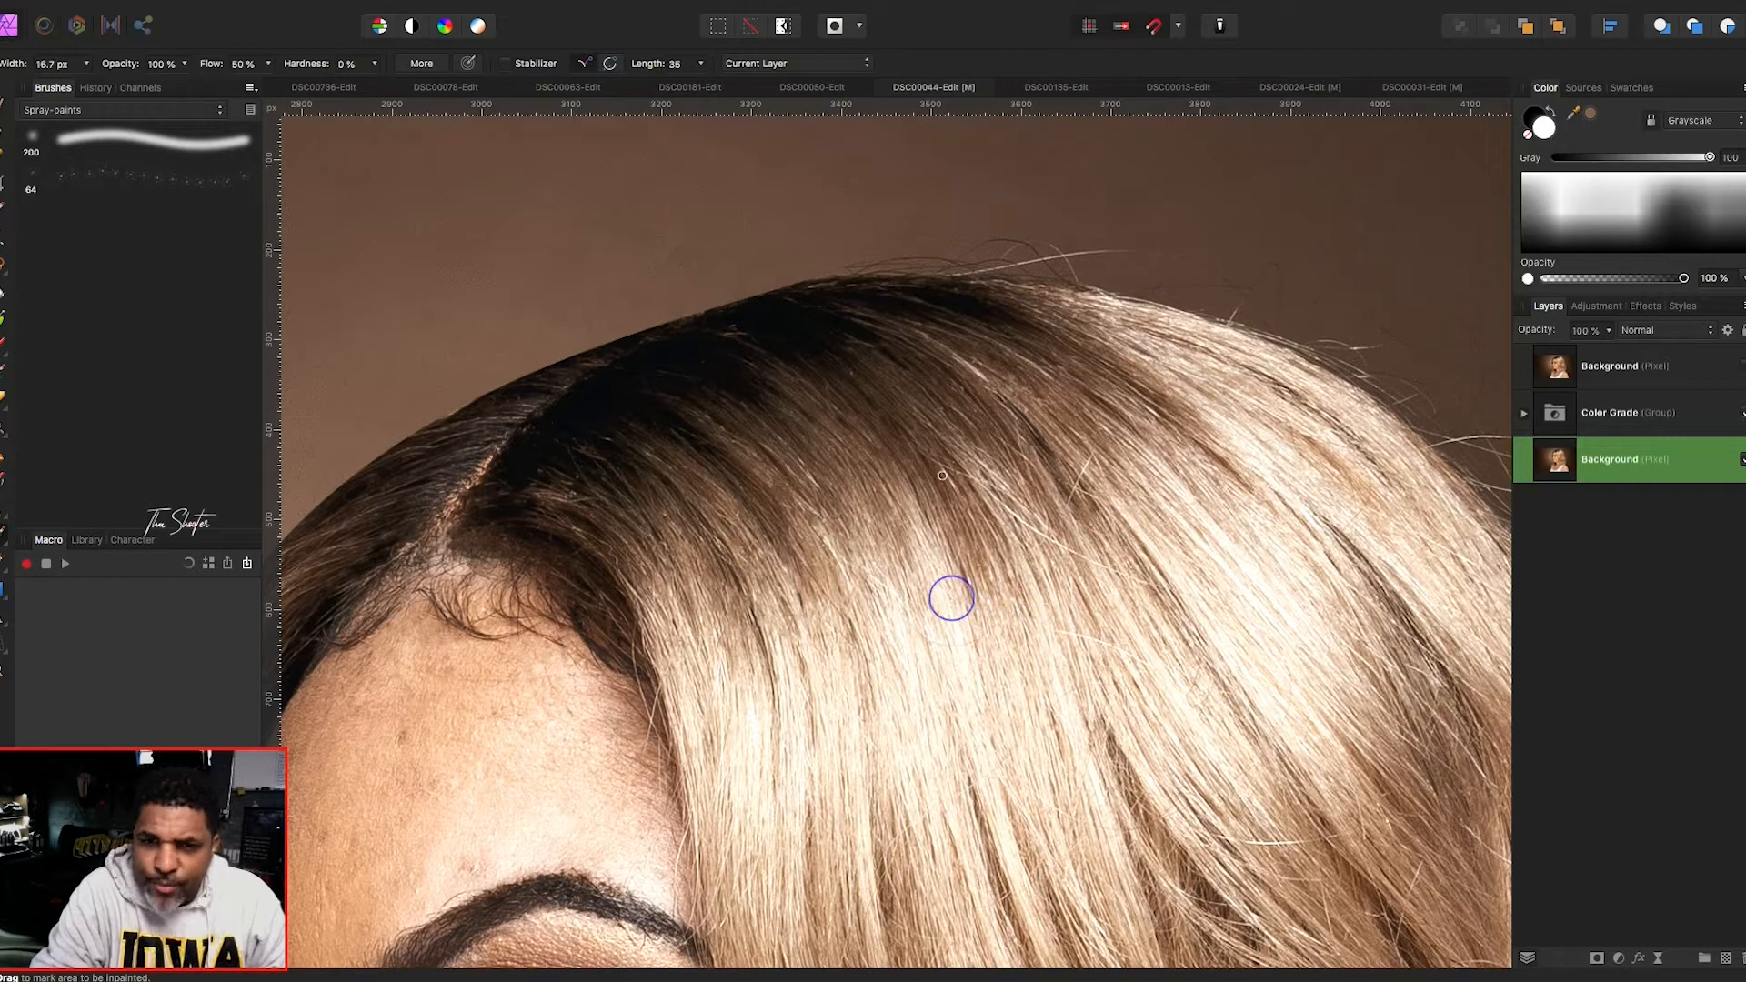
- Inpaint the bright crossing flyaways in the middle of the hair below the crown and the curved strand beneath them
mouse_move(924, 459)
mouse_down()
mouse_move(1000, 487)
mouse_move(987, 500)
mouse_move(1054, 543)
mouse_up()
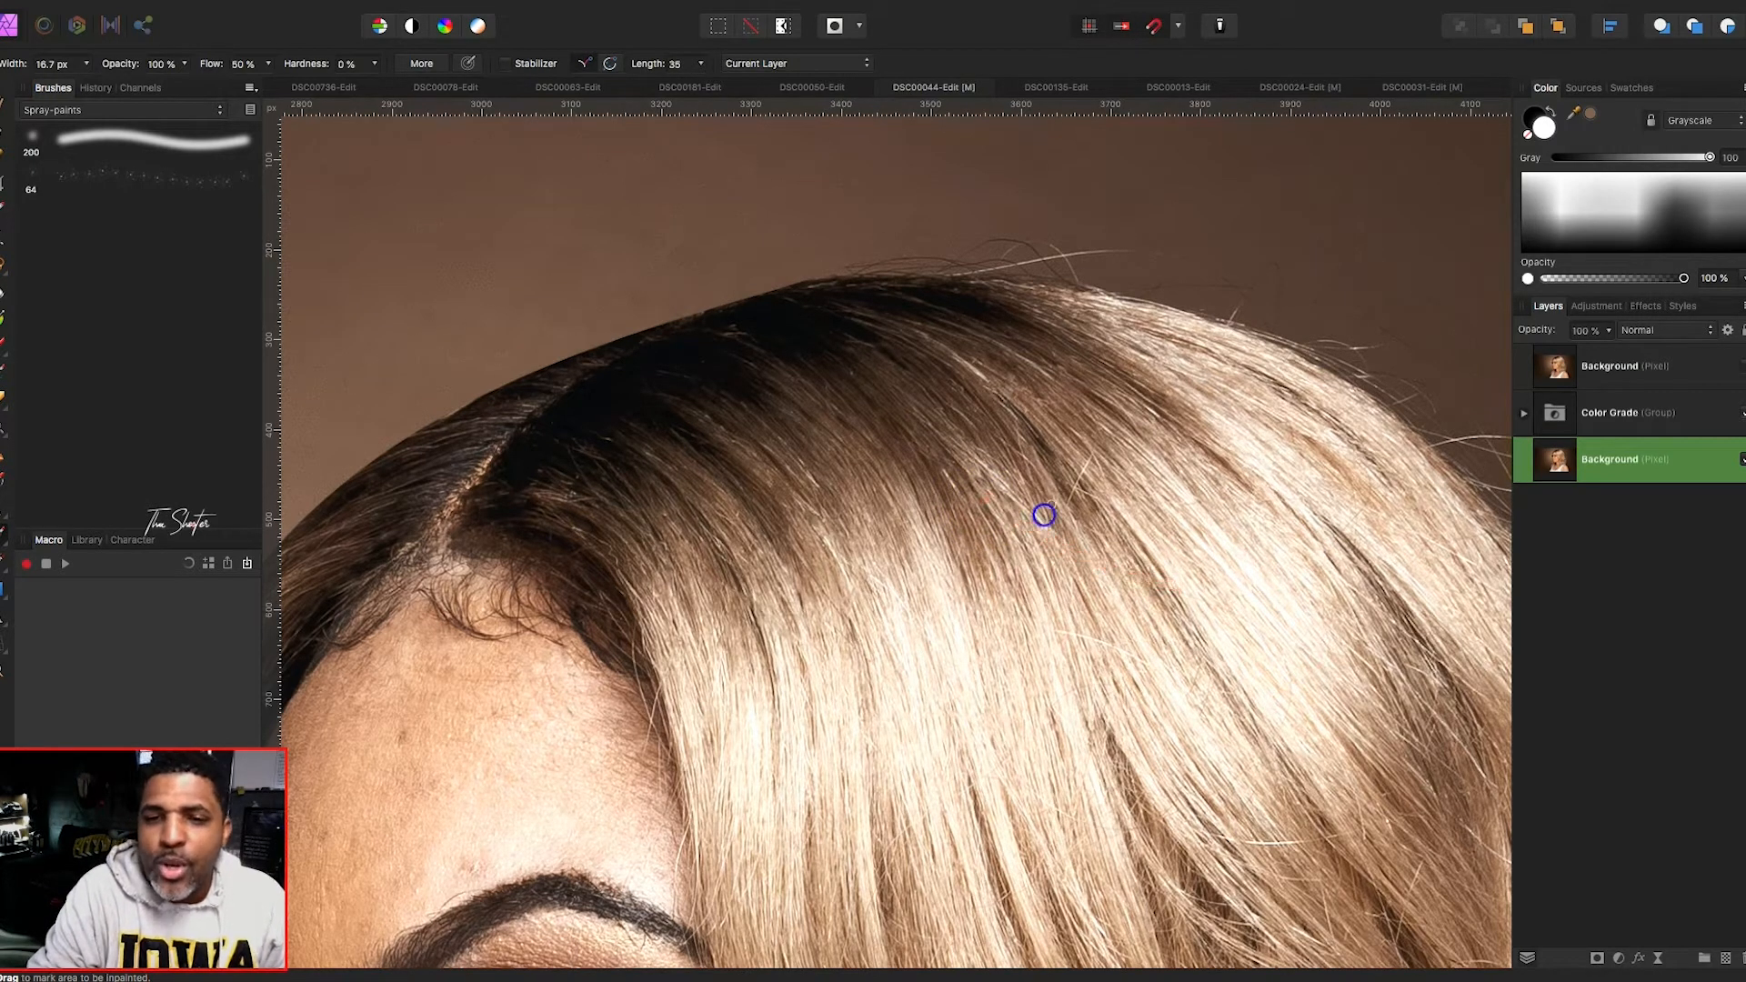
drag(1046, 502, 1046, 523)
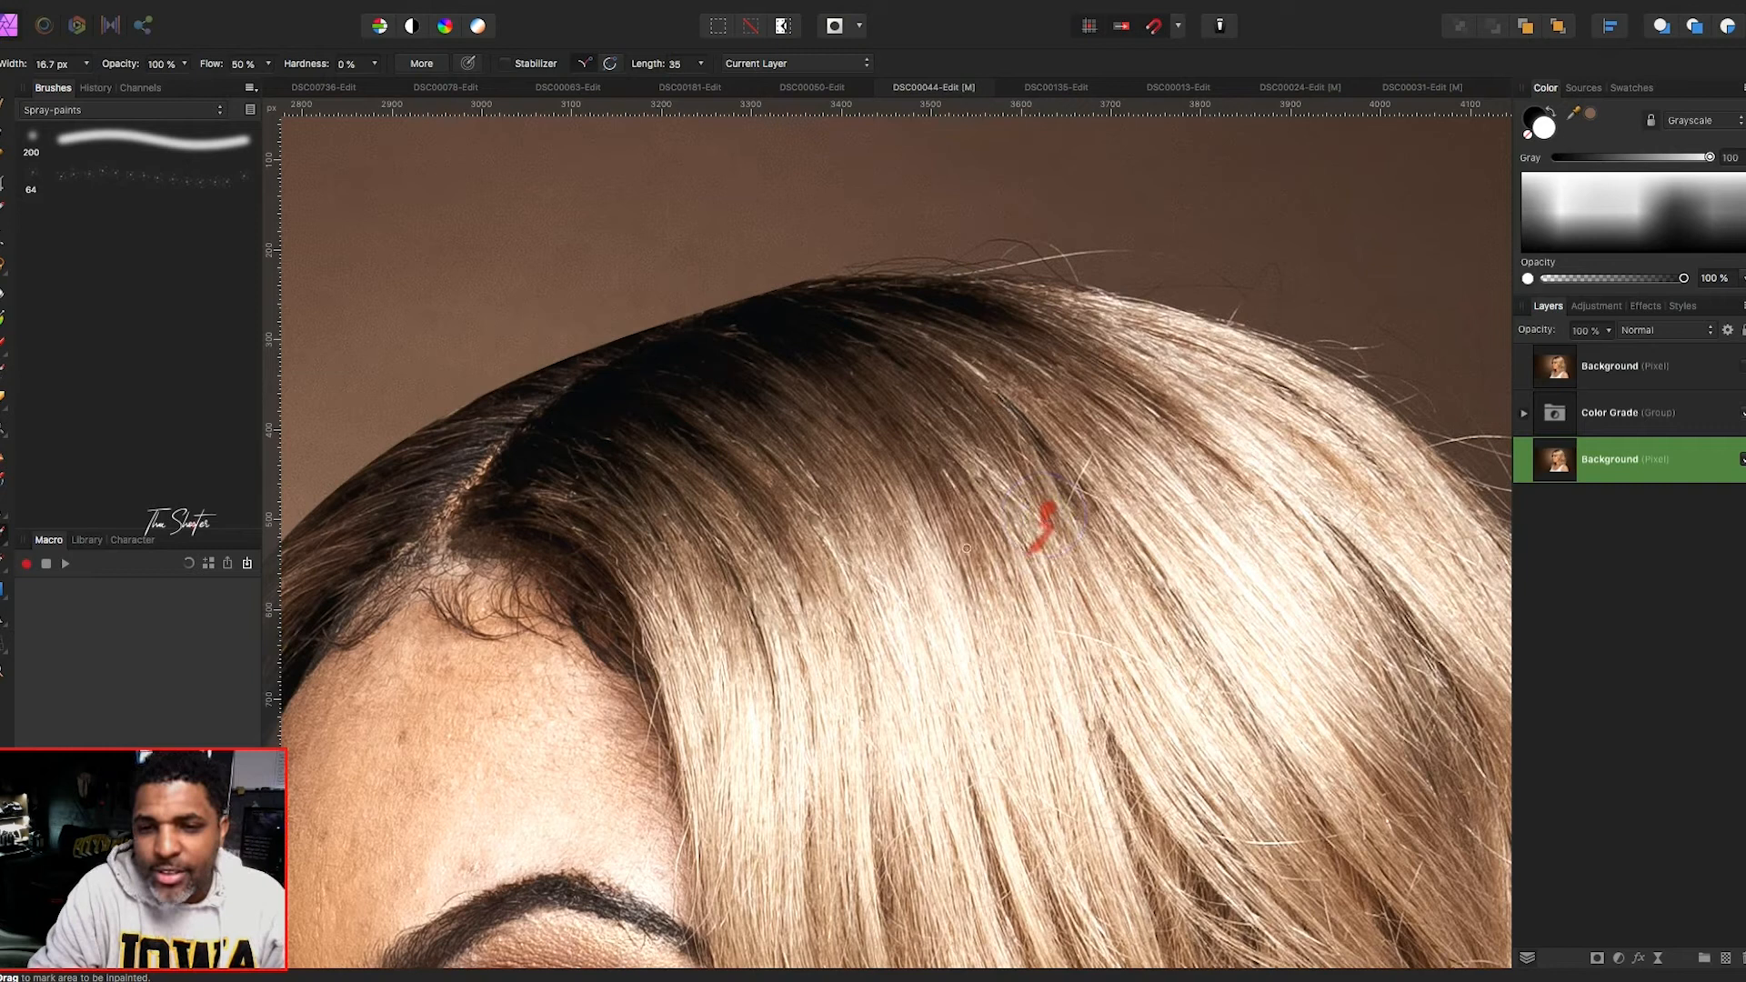
mouse_move(1069, 496)
mouse_down()
mouse_move(1091, 469)
mouse_move(1076, 485)
mouse_move(1099, 501)
mouse_move(1033, 468)
mouse_move(1042, 478)
mouse_up()
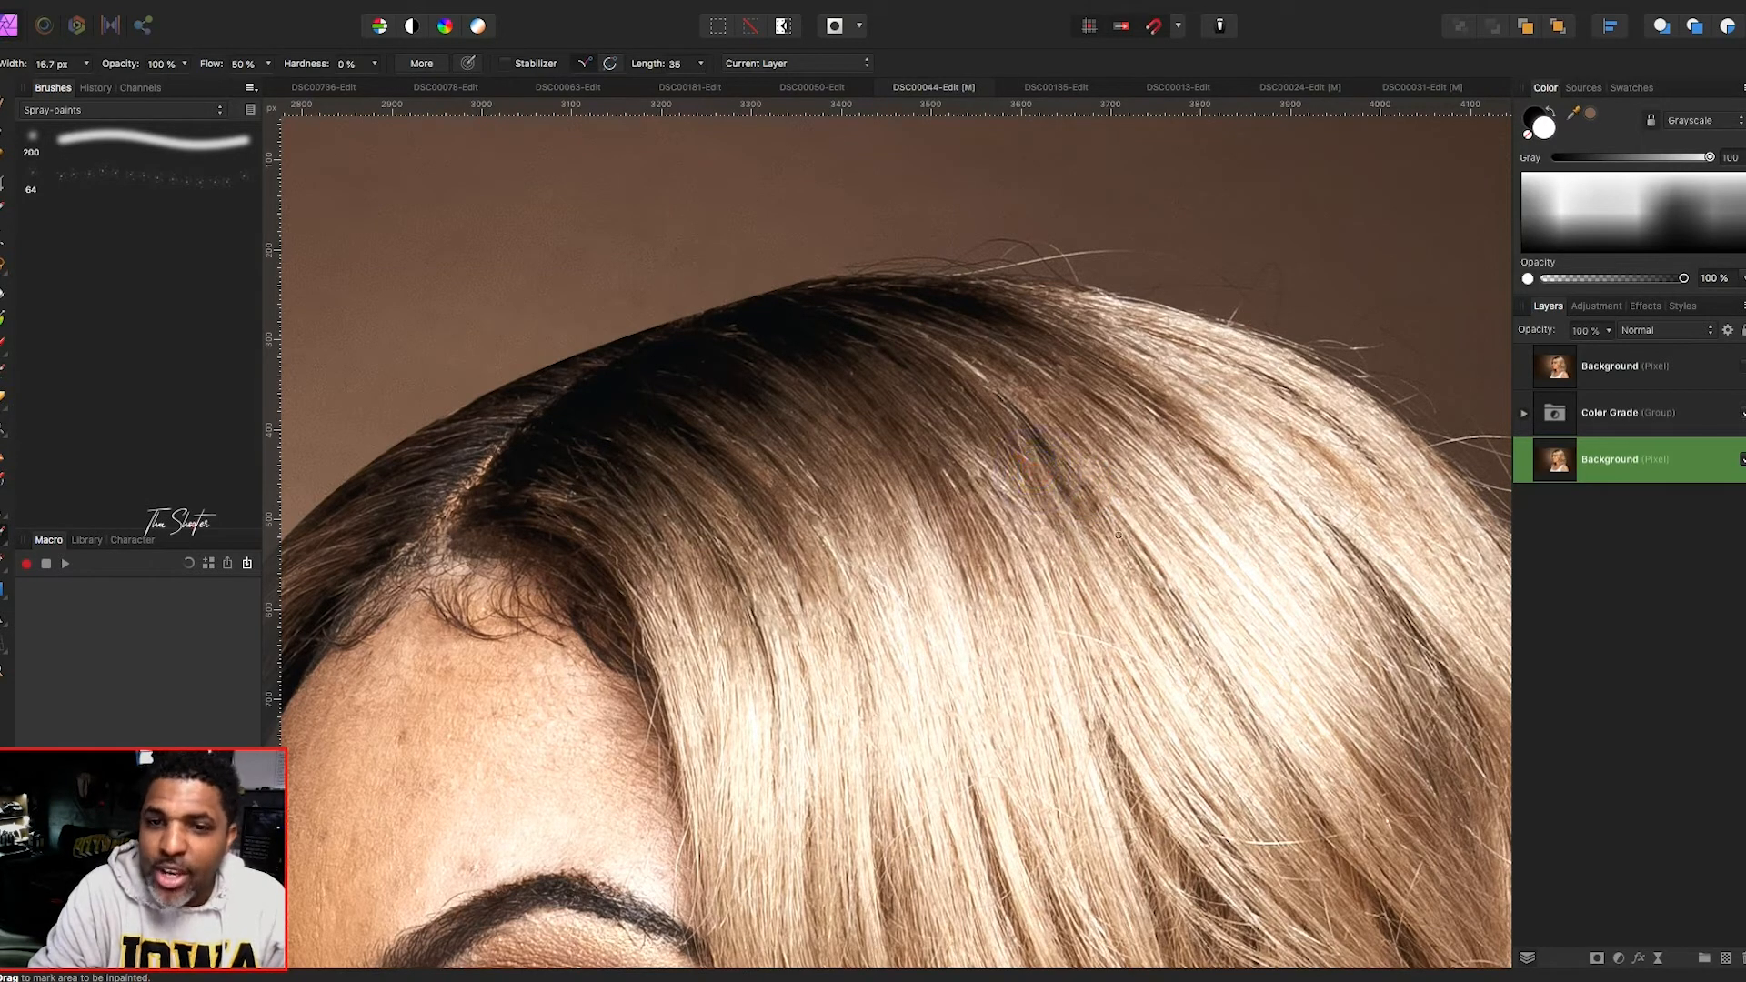
click(1101, 468)
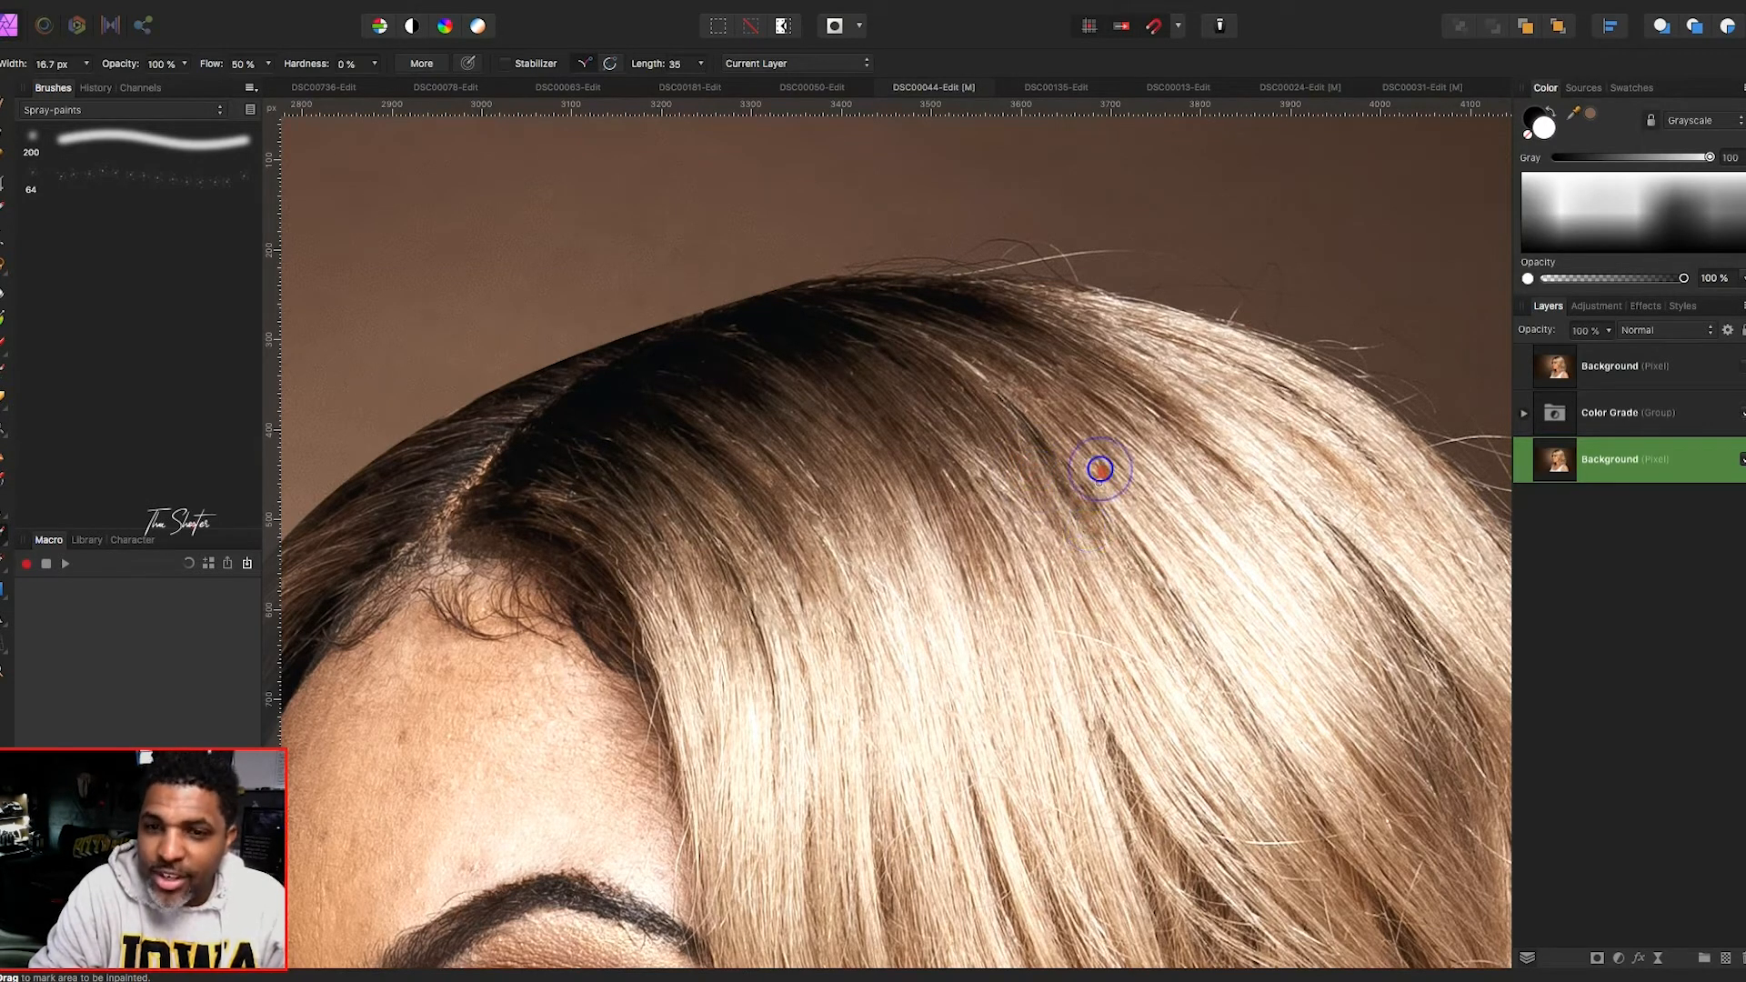
drag(1061, 631, 1132, 656)
click(1083, 631)
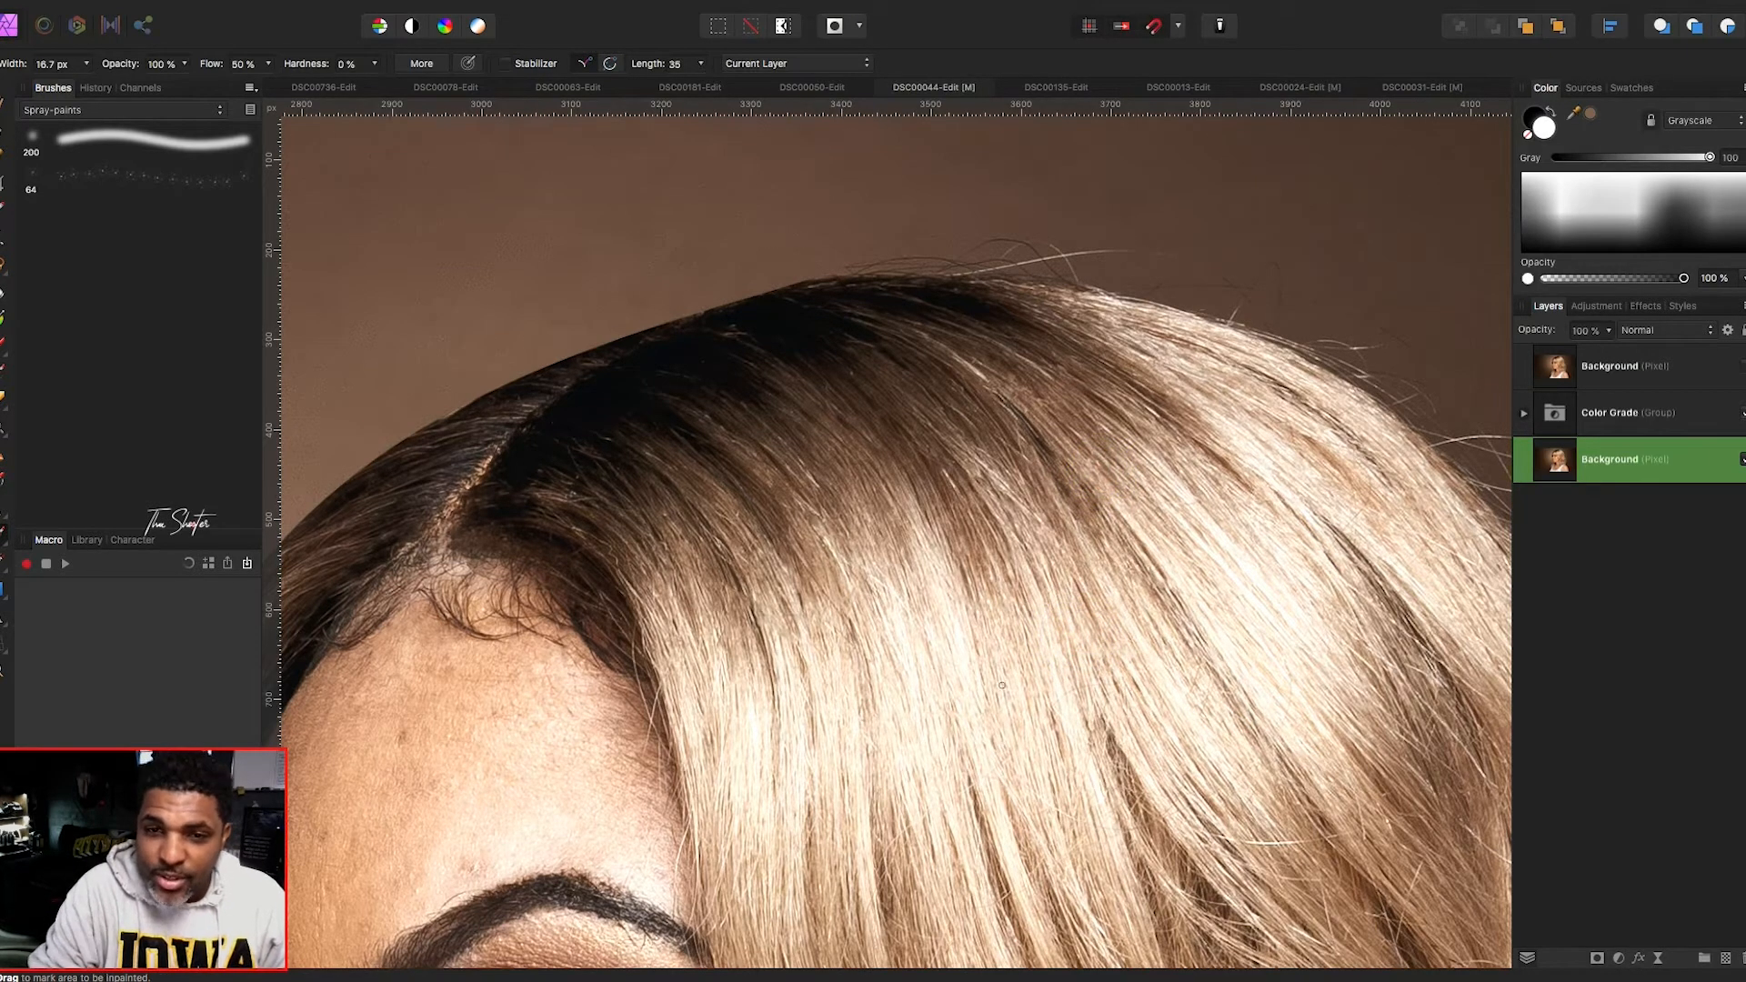
- Inpaint the stray hairs crossing the lower blonde lengths at about eyebrow height, including the long diagonal strand
mouse_move(900, 835)
mouse_down()
mouse_move(932, 812)
mouse_move(892, 879)
mouse_up()
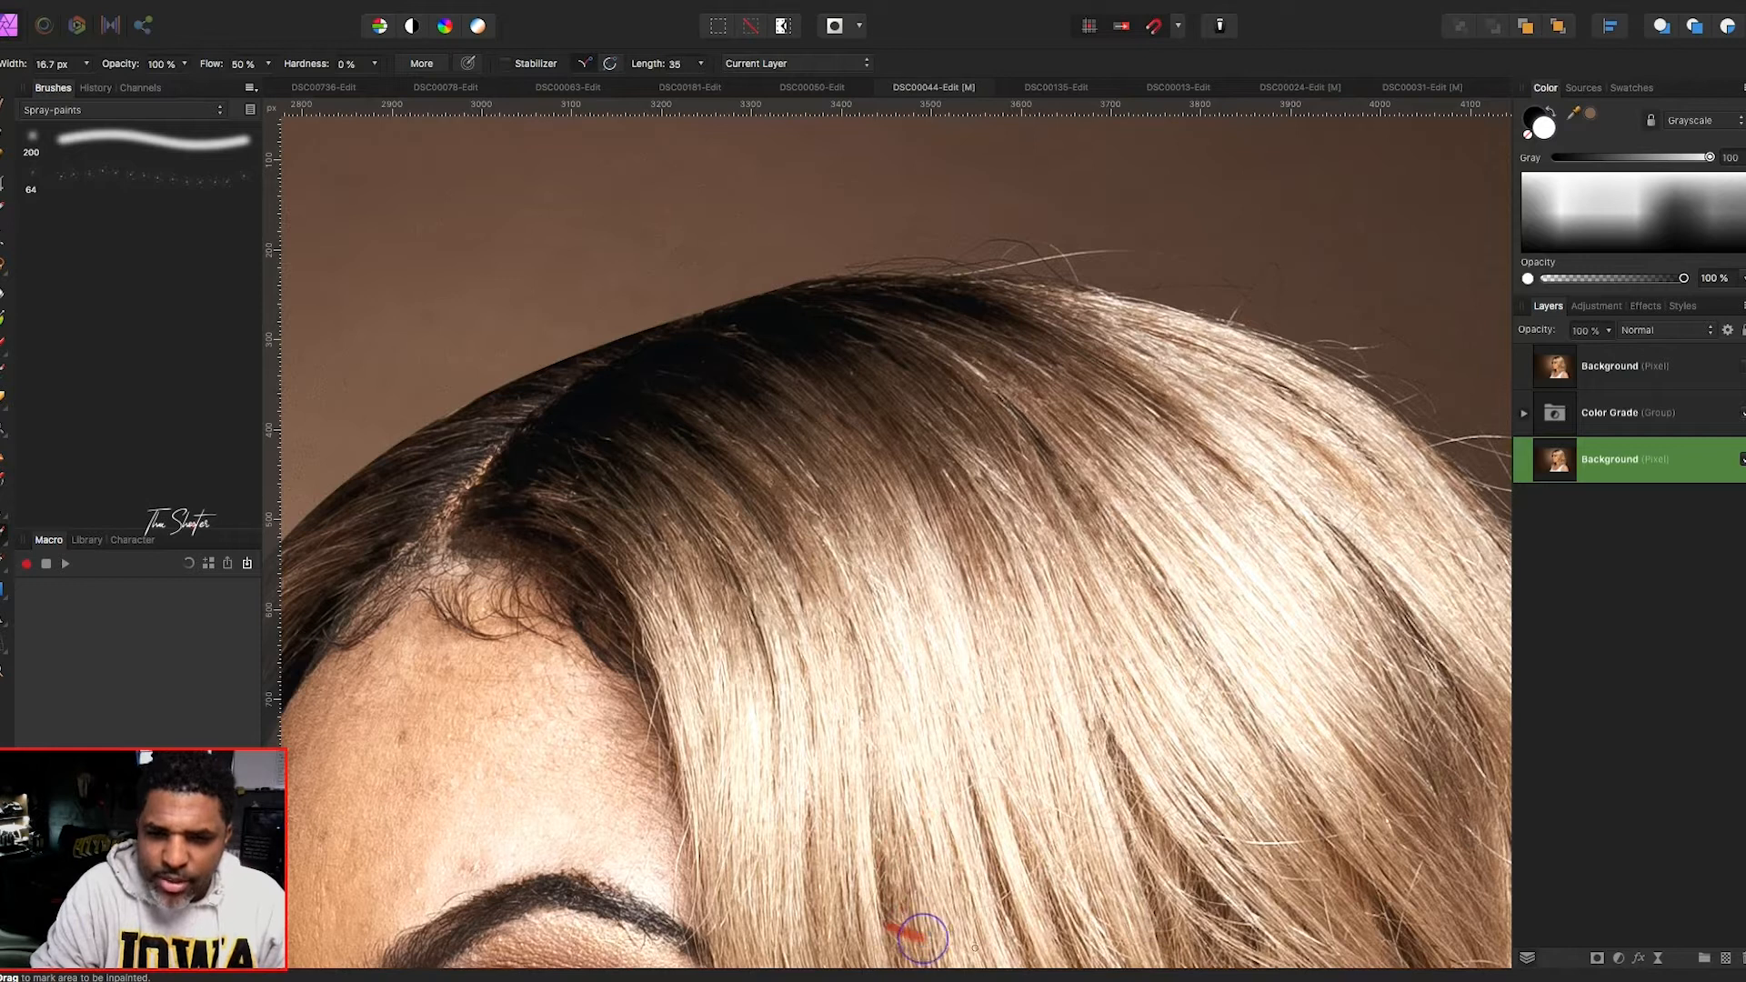
click(934, 937)
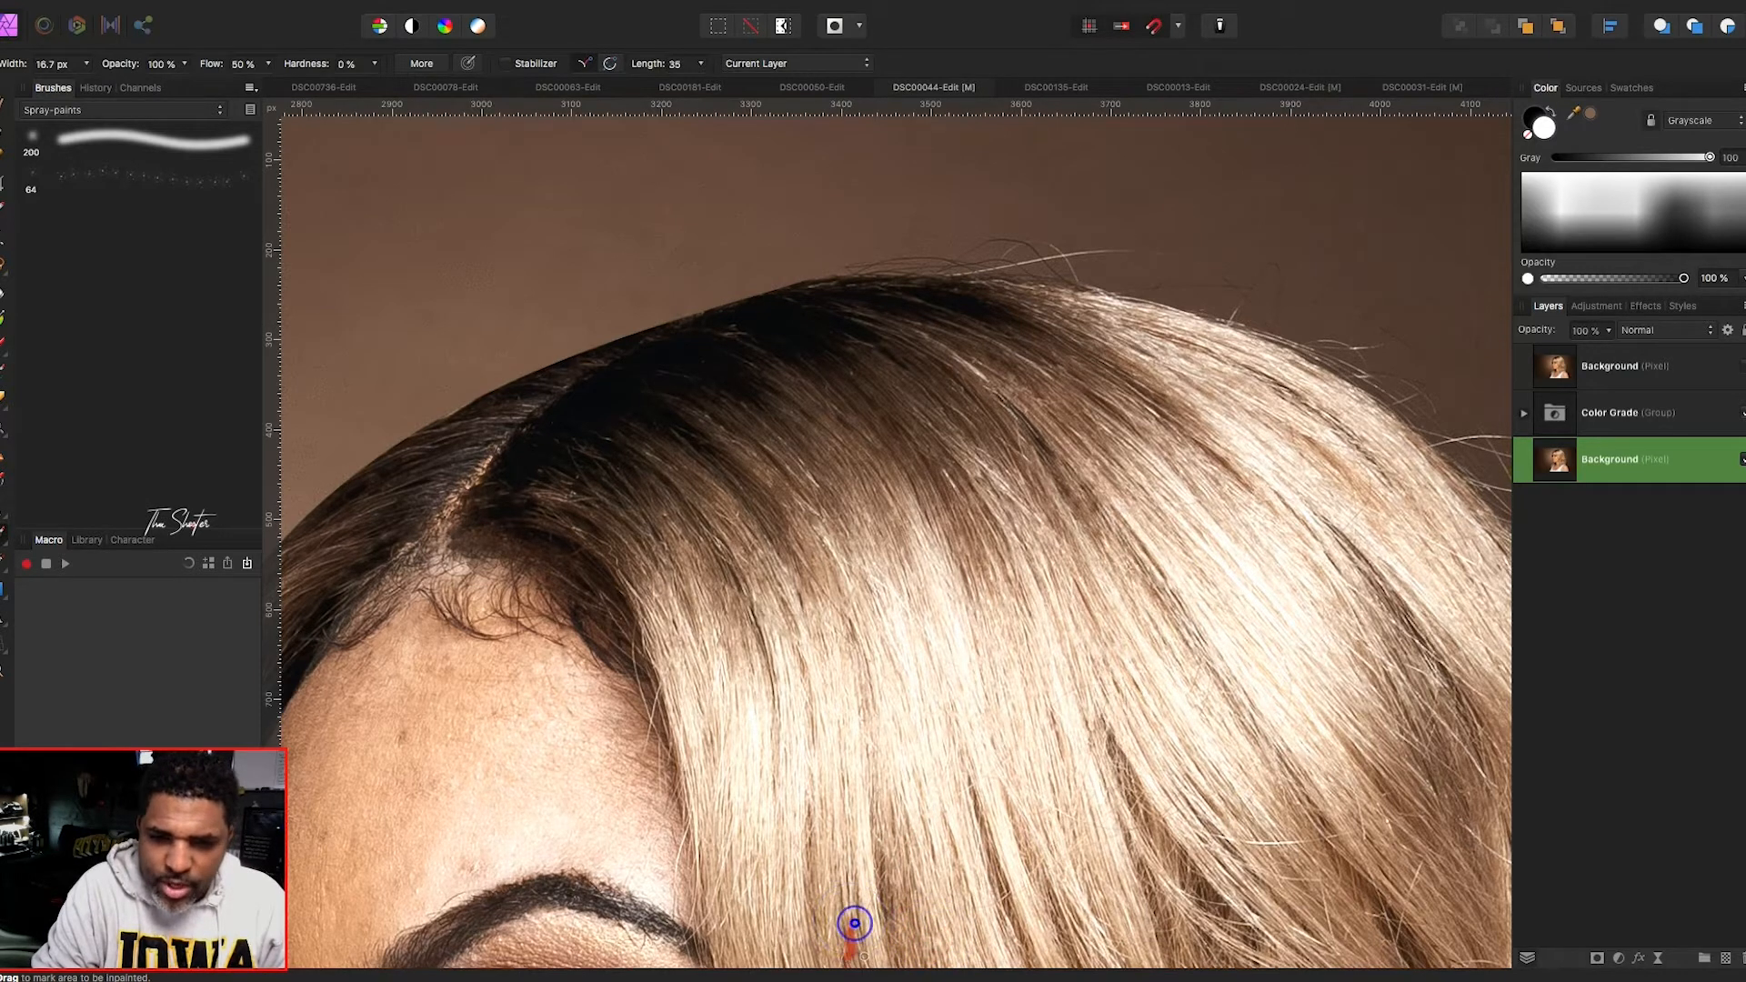
click(870, 904)
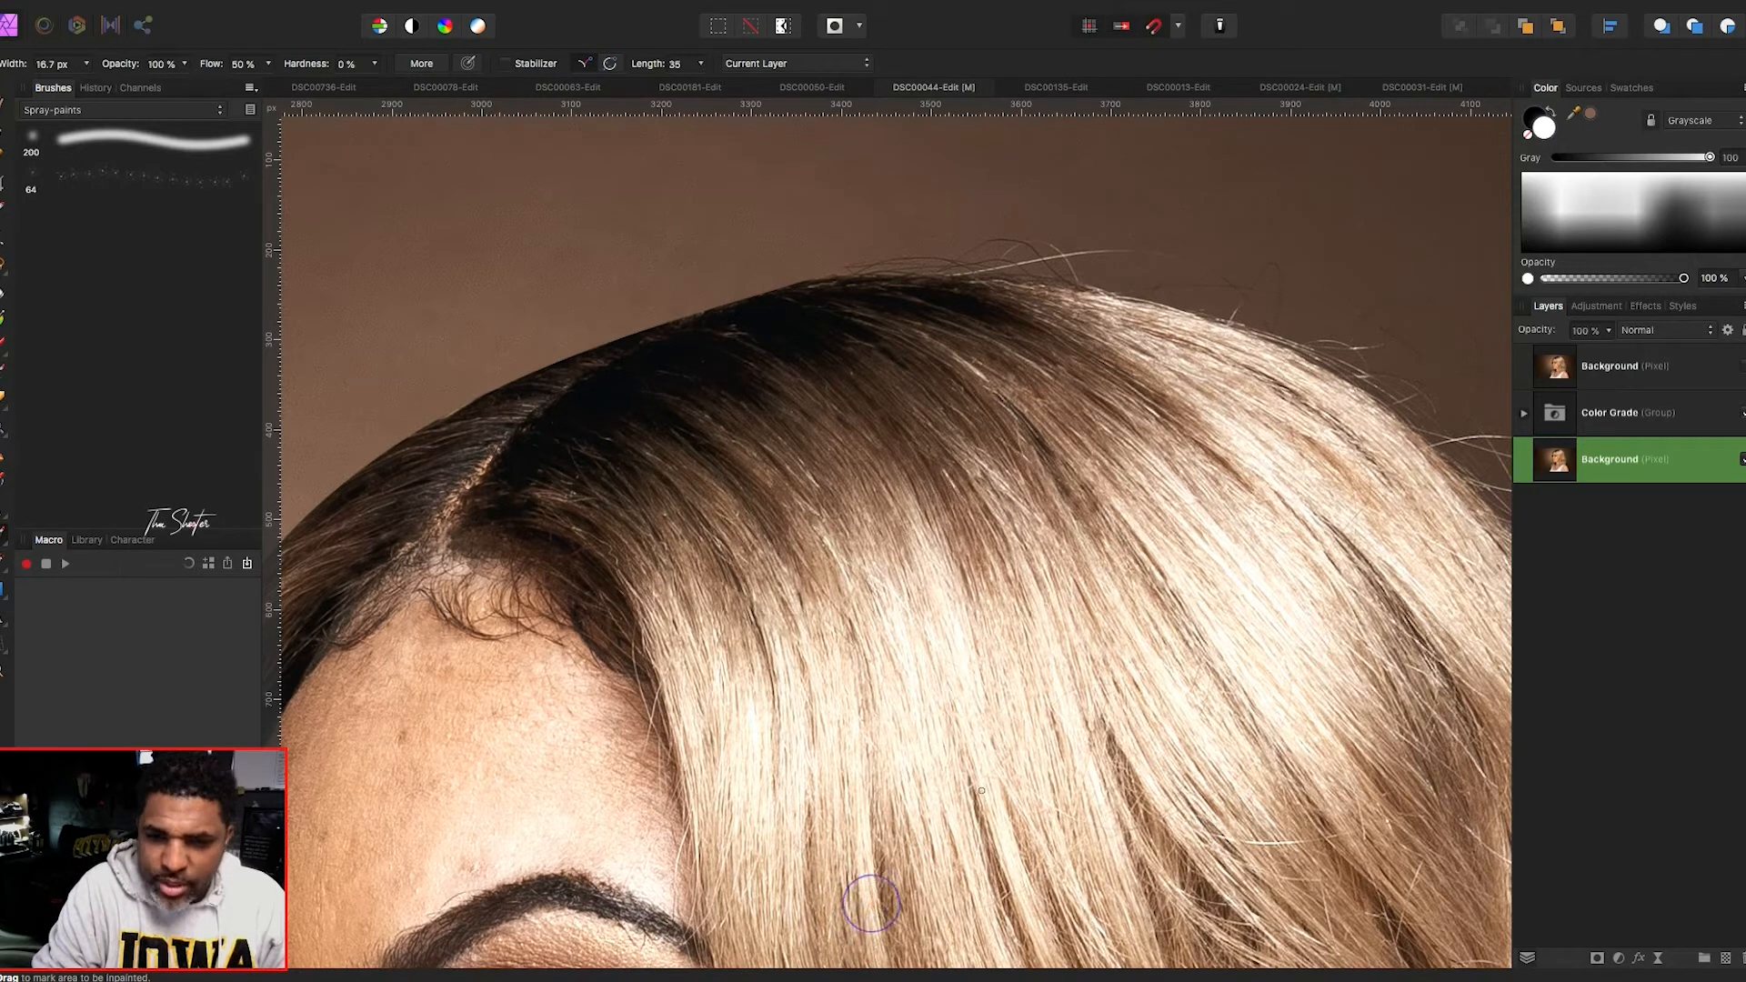
mouse_move(965, 792)
mouse_down()
mouse_move(1004, 759)
mouse_move(993, 779)
mouse_move(1054, 792)
mouse_move(1096, 823)
mouse_up()
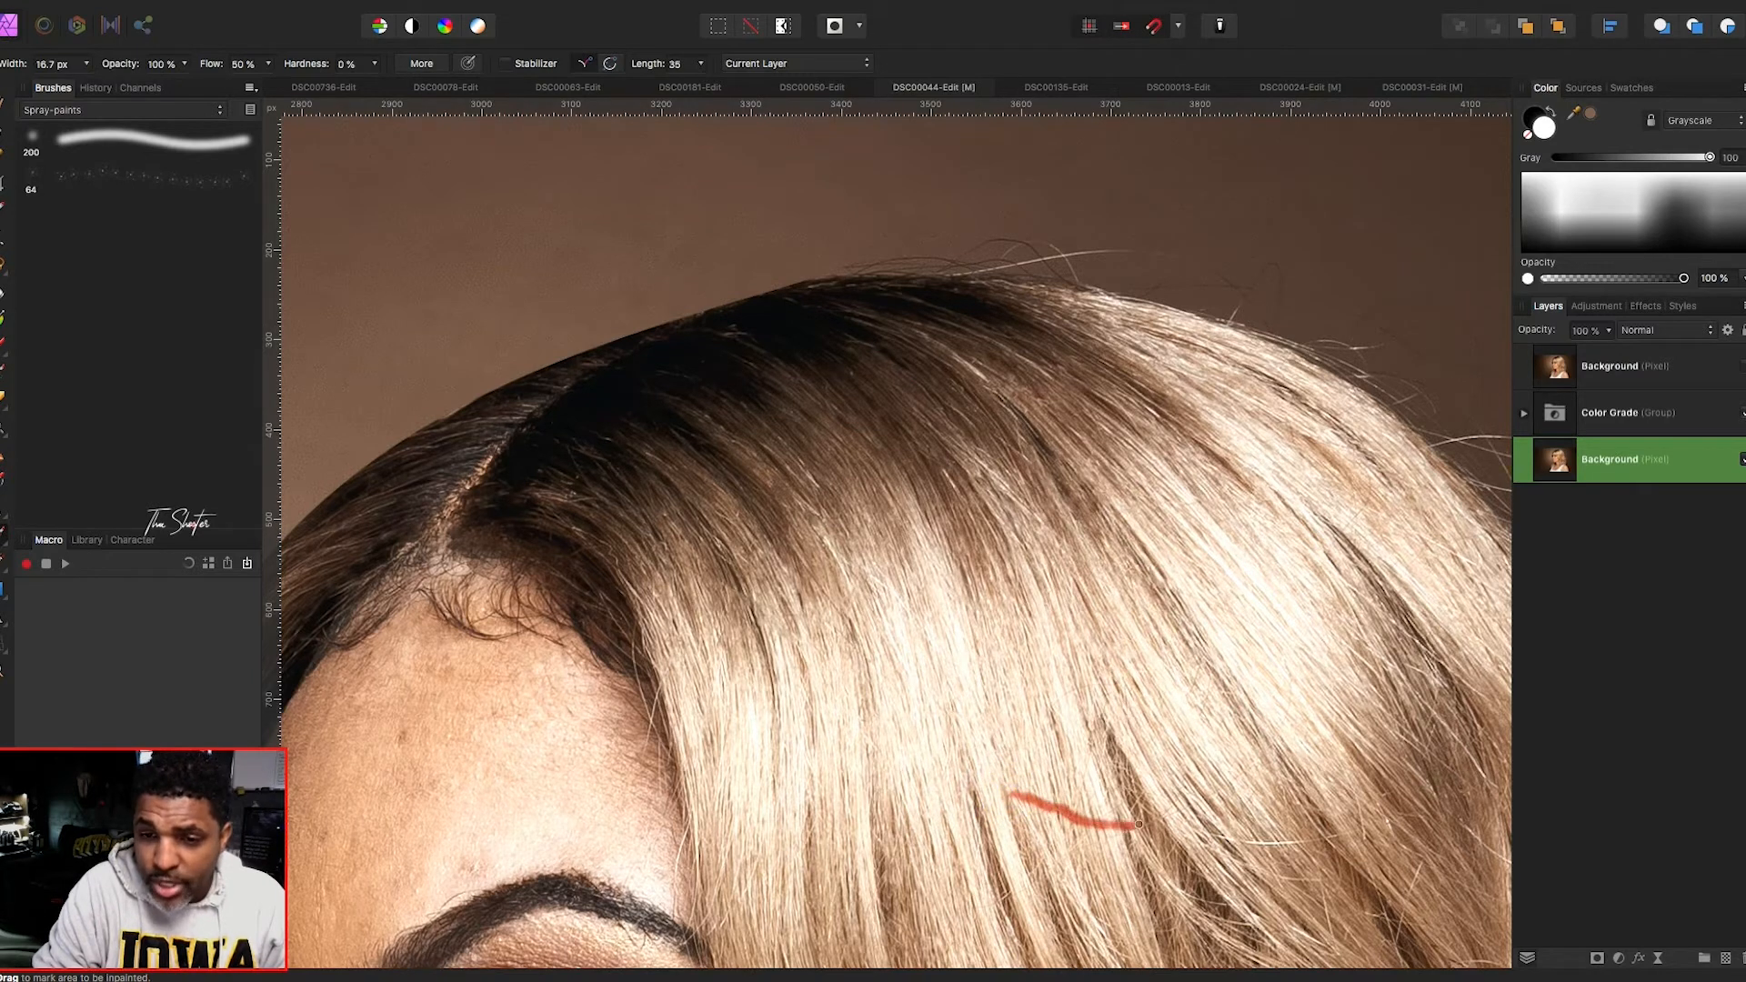
click(1071, 839)
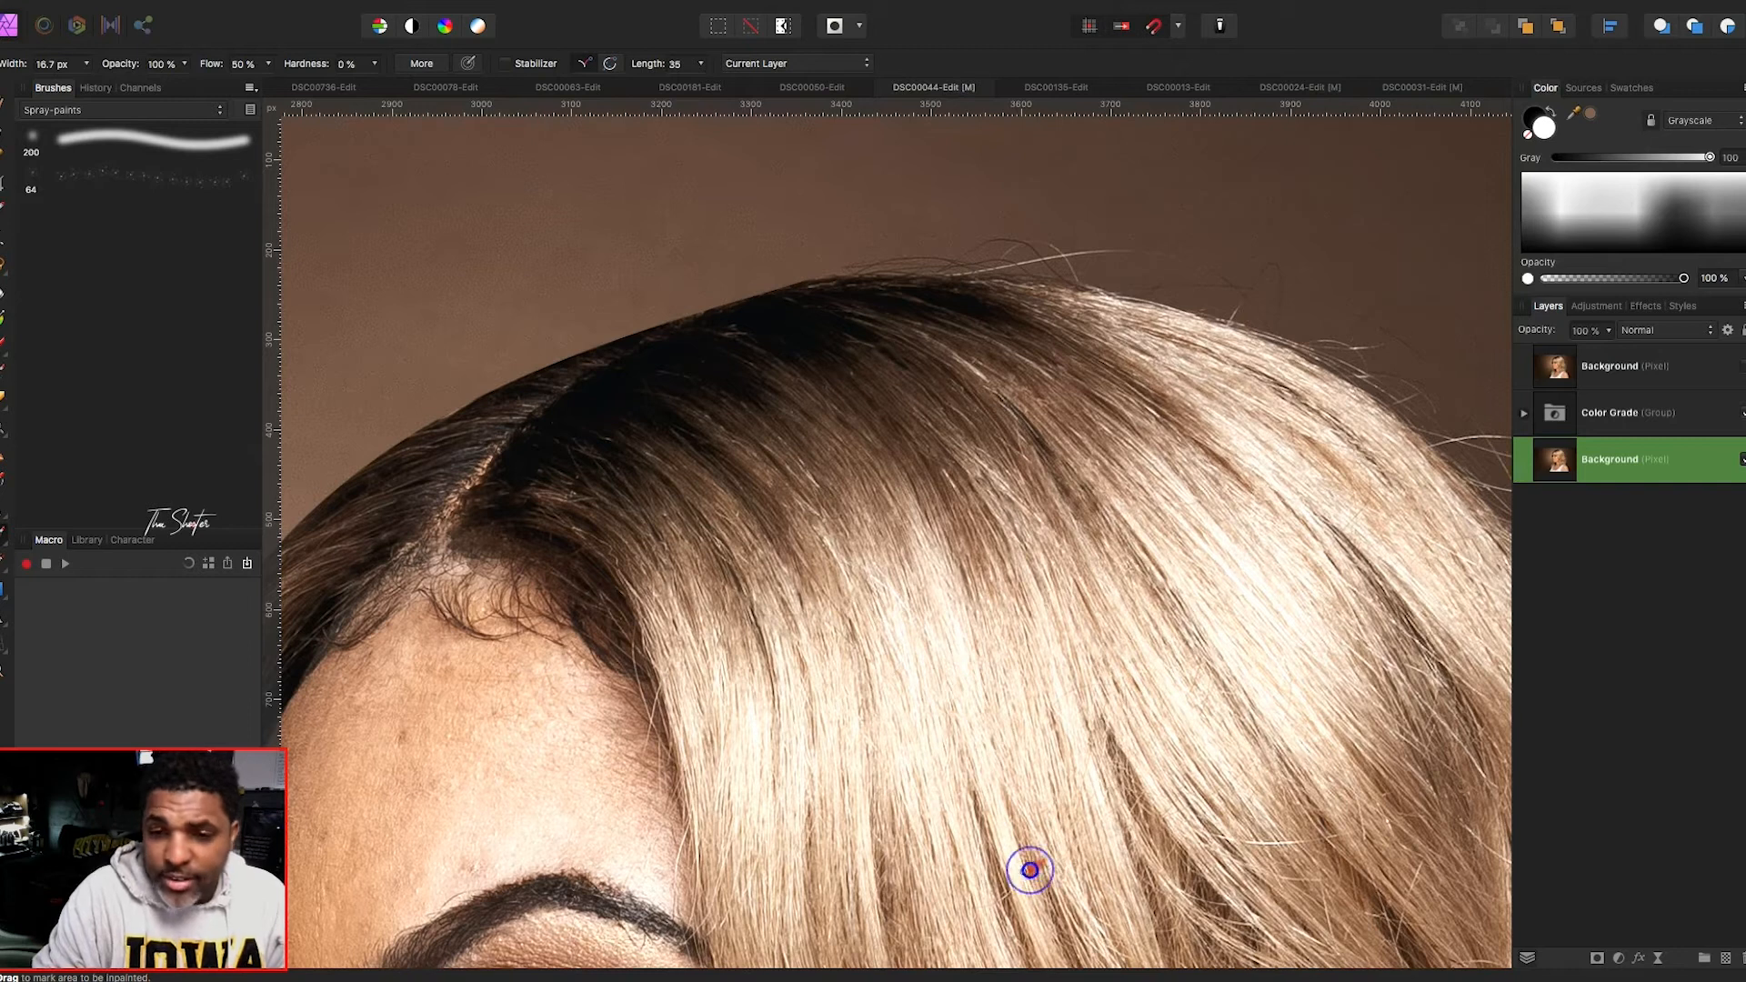
click(1010, 893)
click(975, 853)
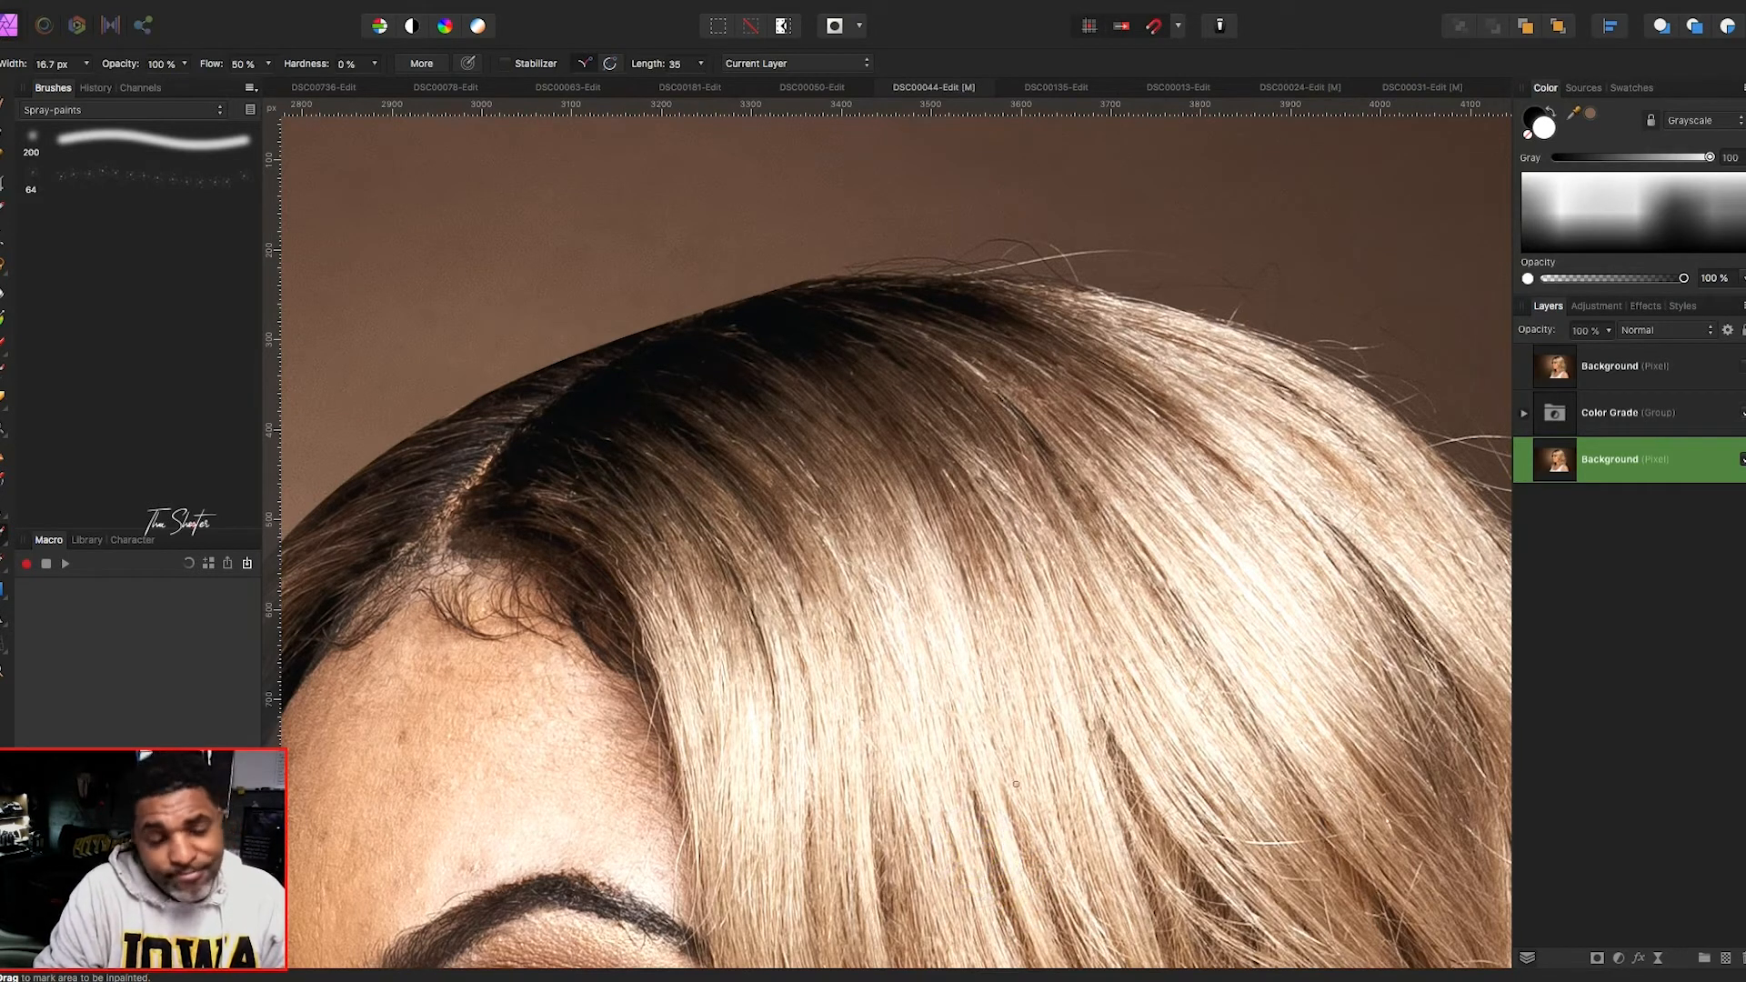
- Inpaint the strays on the outer blonde highlights, including the bright horizontal strand above the dark lower gap
click(1182, 689)
drag(1203, 713, 1223, 689)
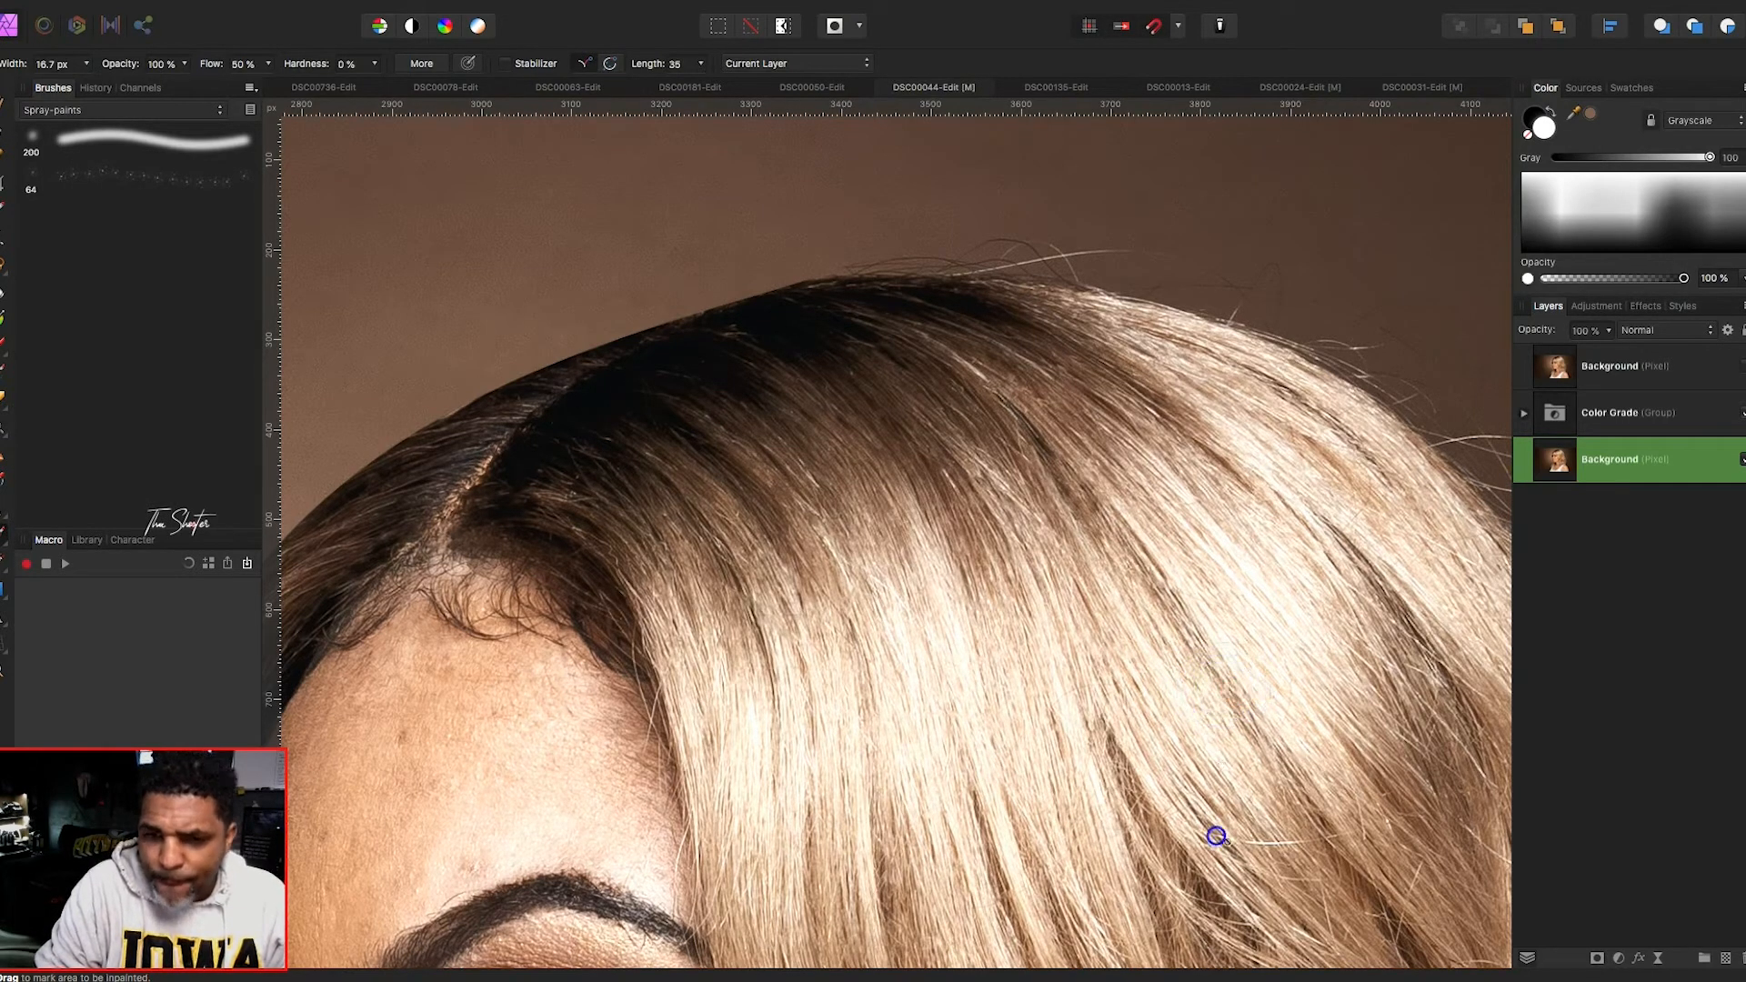
mouse_move(1217, 837)
mouse_down()
mouse_move(1273, 838)
mouse_move(1215, 836)
mouse_up()
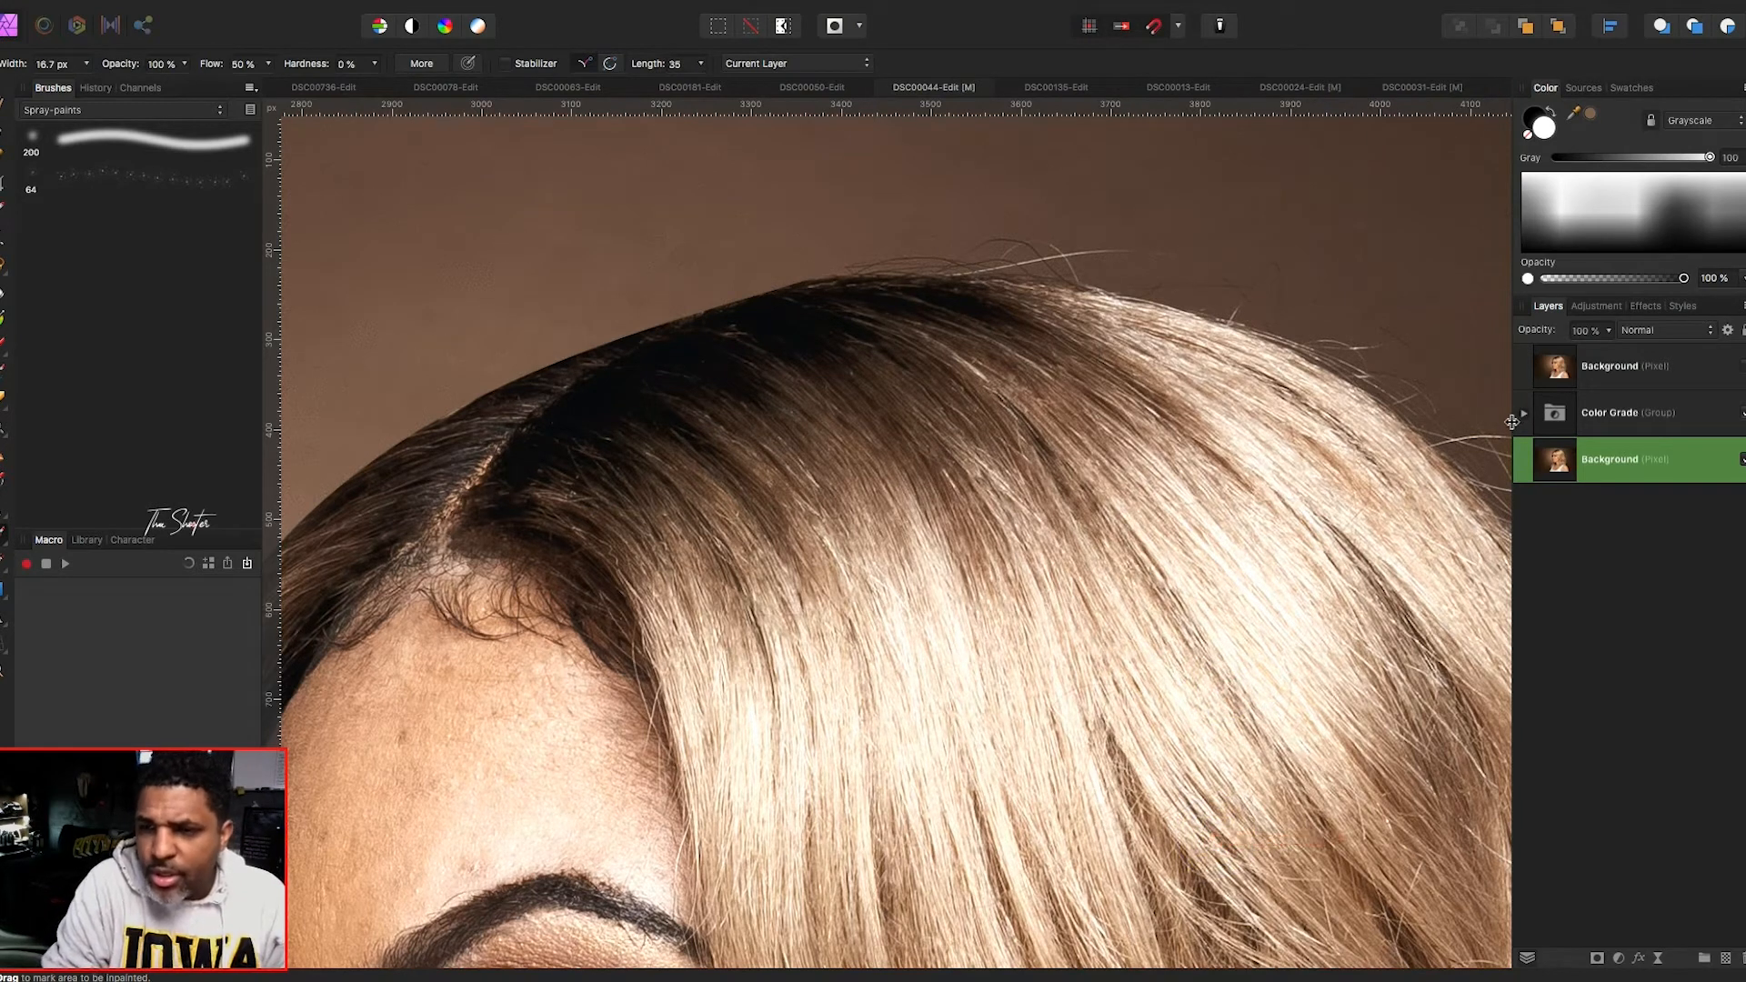
drag(1347, 522, 1348, 525)
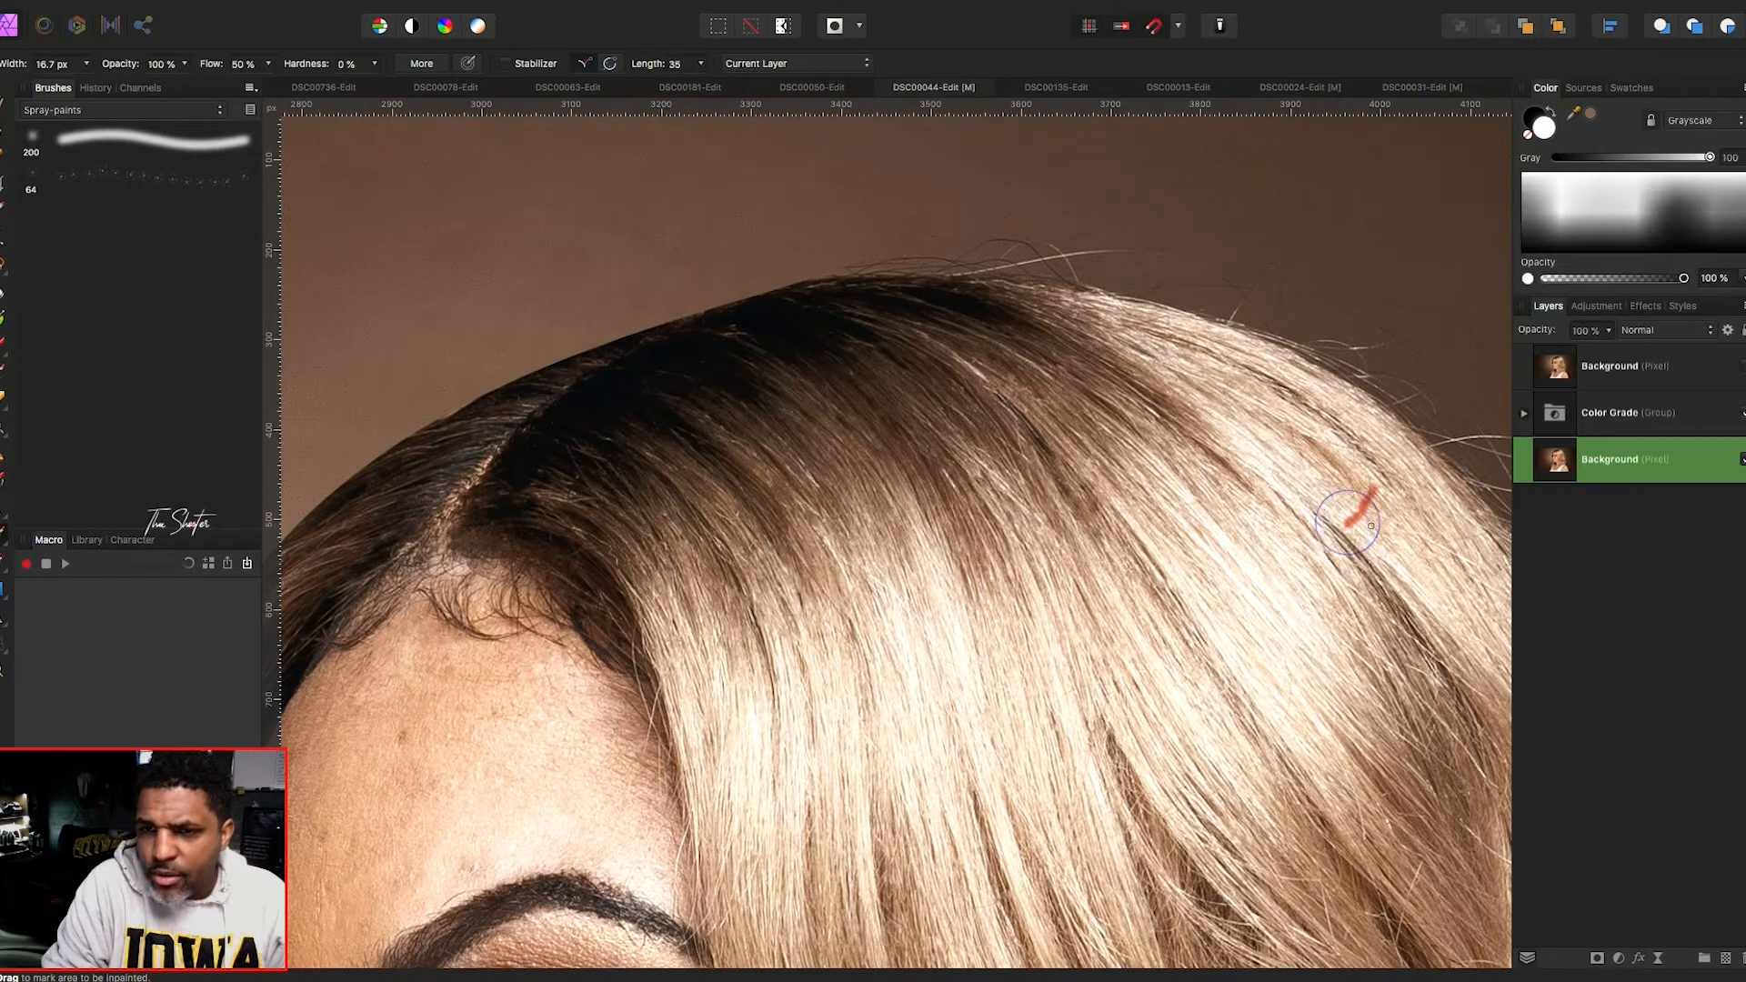
- Inpaint the crossing flyaways along the dark shadow line and outer edge on the far side of the hair
click(1406, 670)
drag(1403, 673, 1423, 674)
click(1407, 663)
click(1423, 700)
drag(1438, 713, 1448, 729)
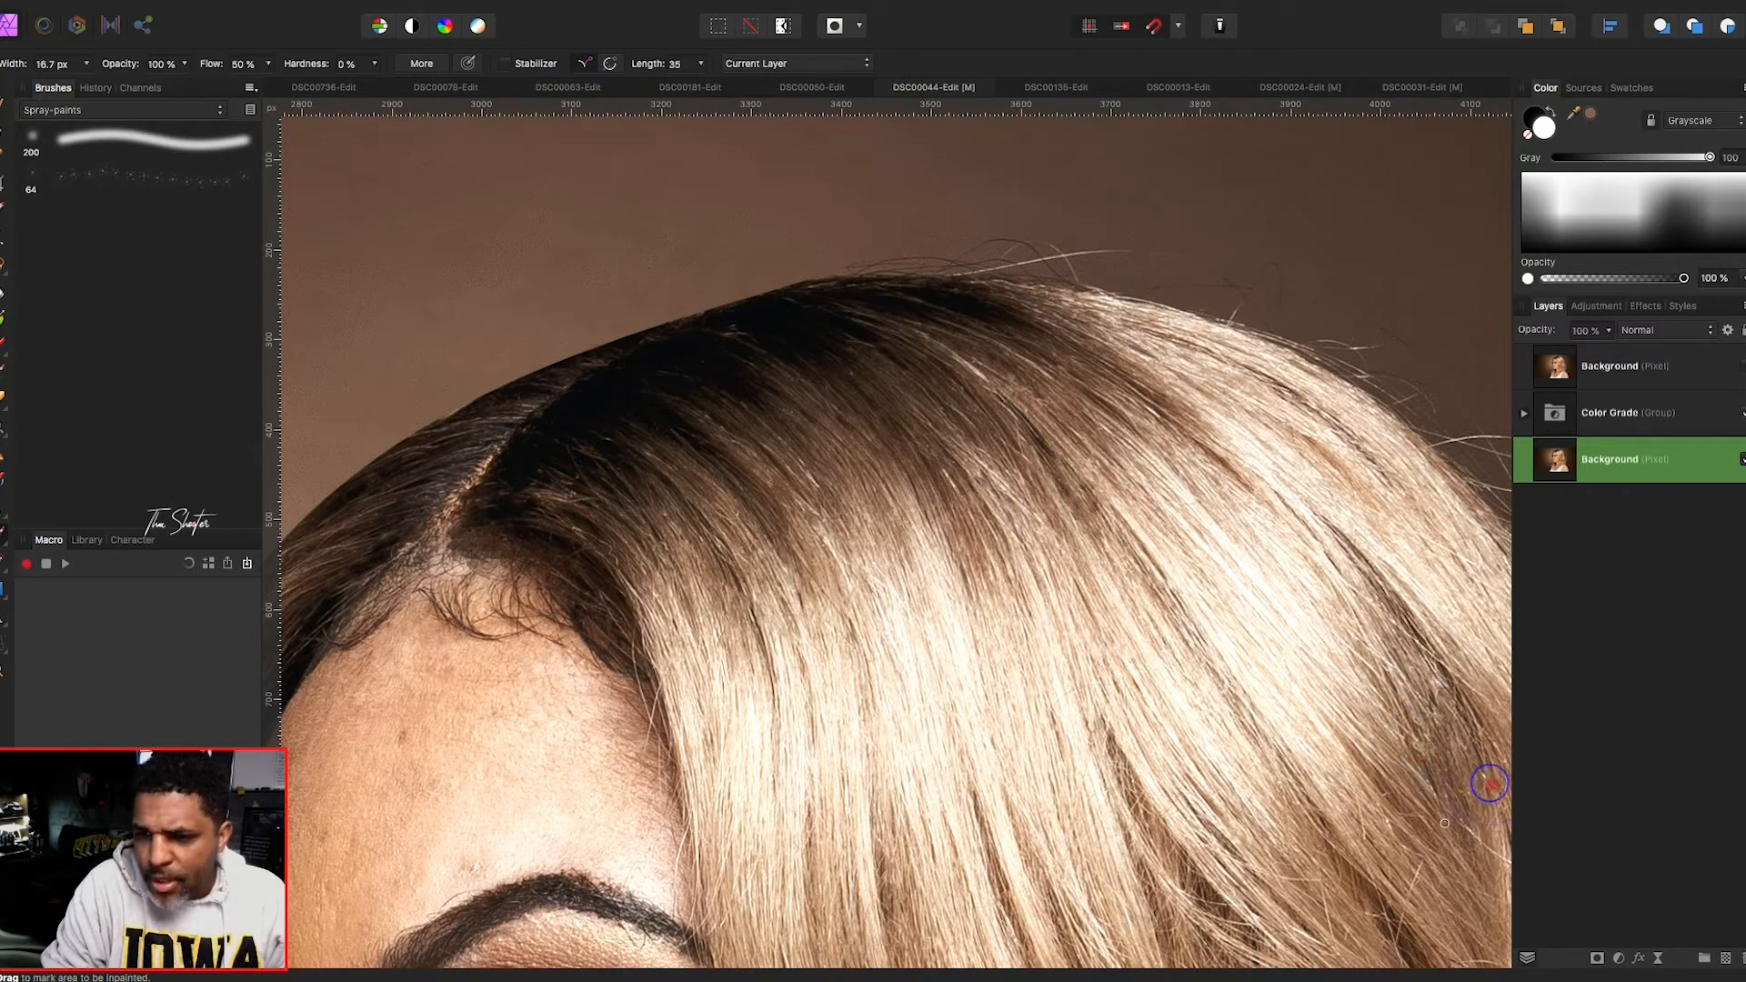
drag(1468, 833, 1481, 844)
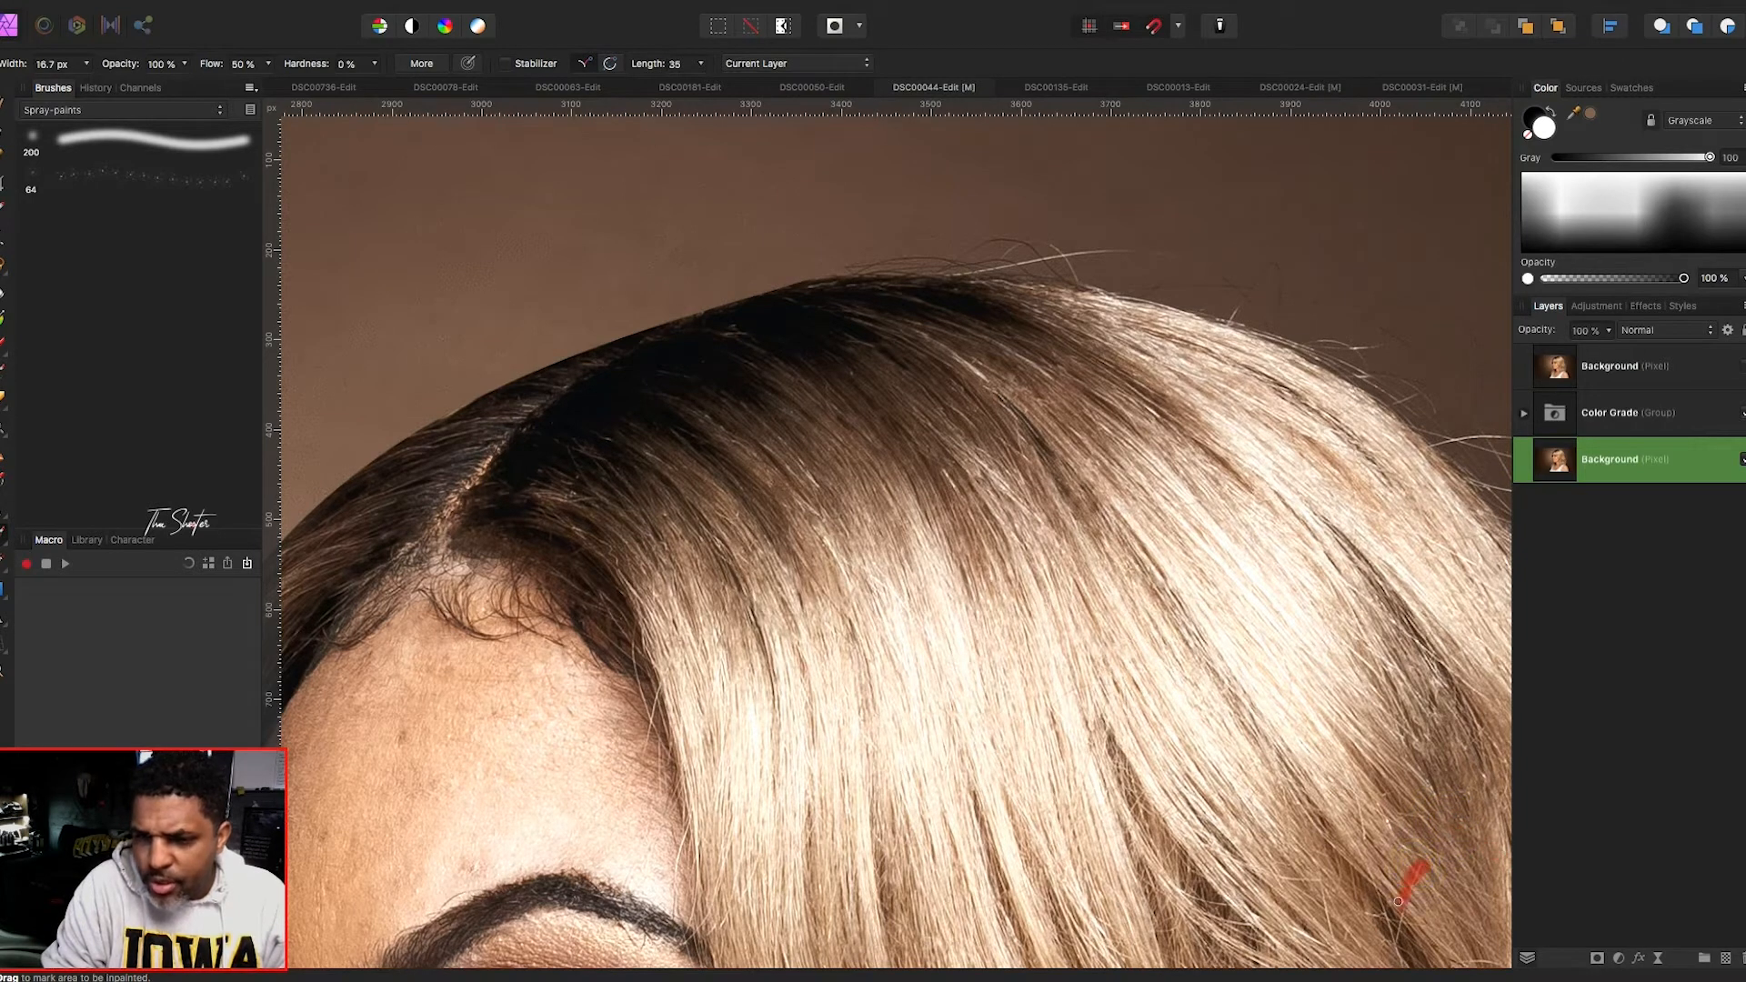
- Inpaint the remaining loose strands in the darker lower lengths on the far side of the hair
click(1386, 826)
click(1349, 801)
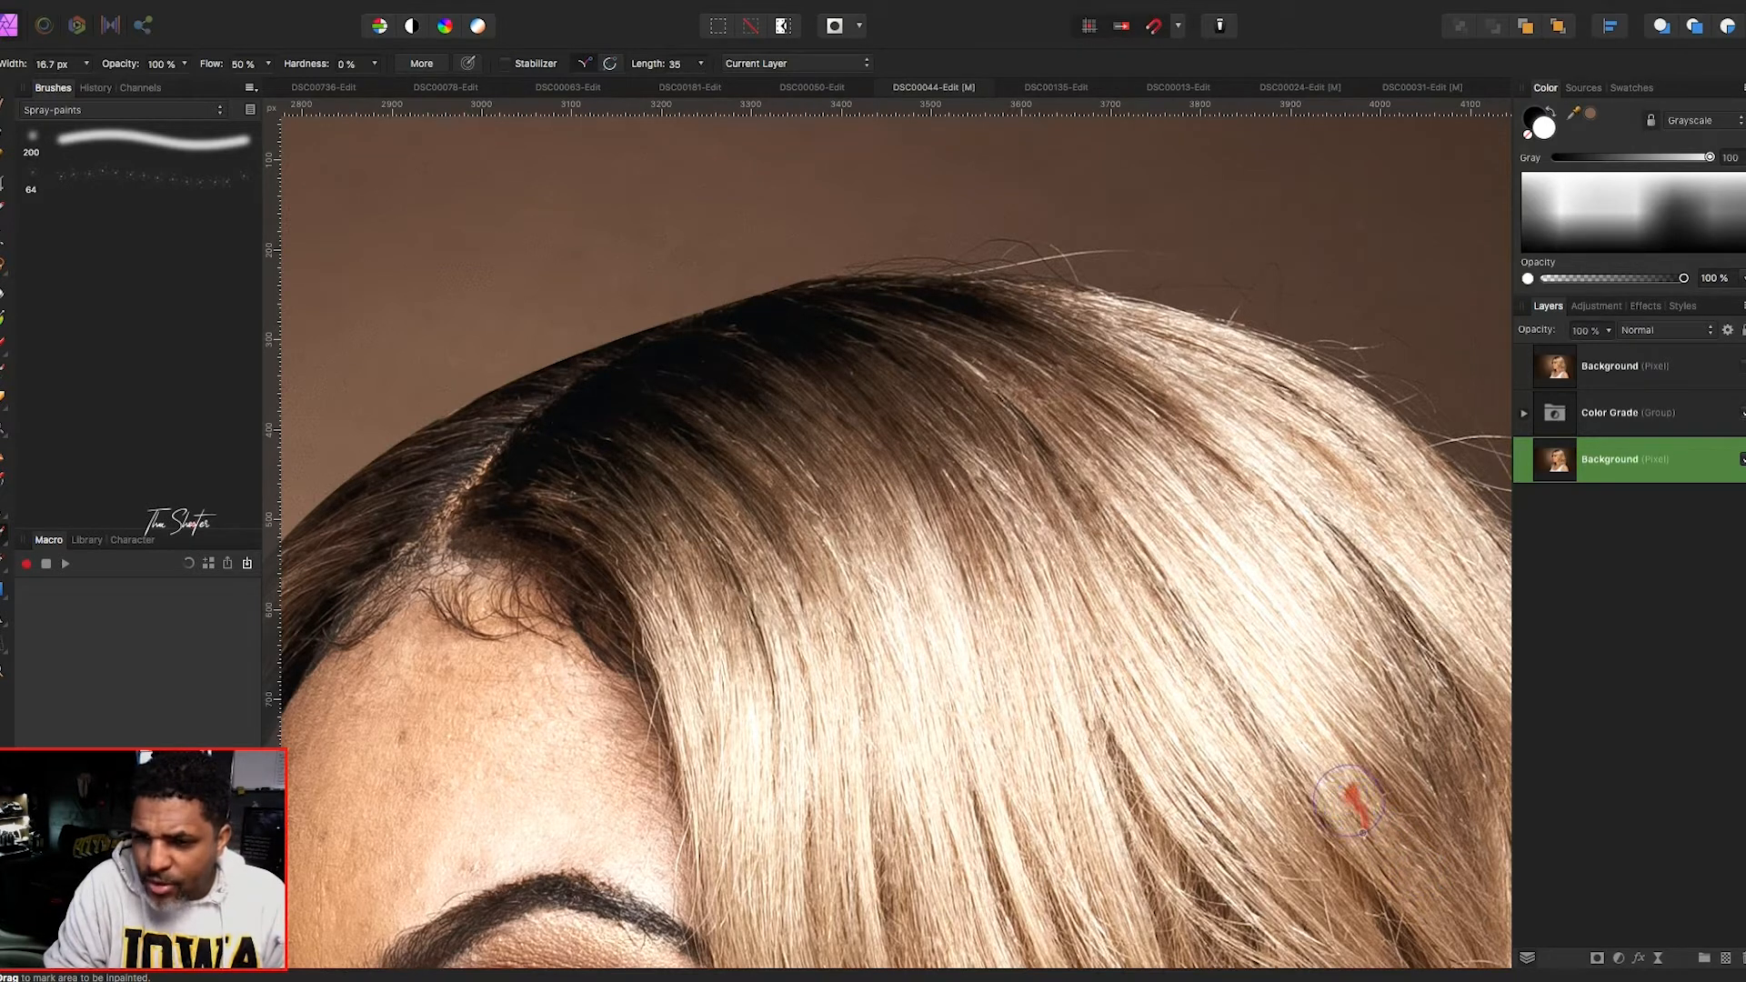
drag(1375, 894, 1391, 936)
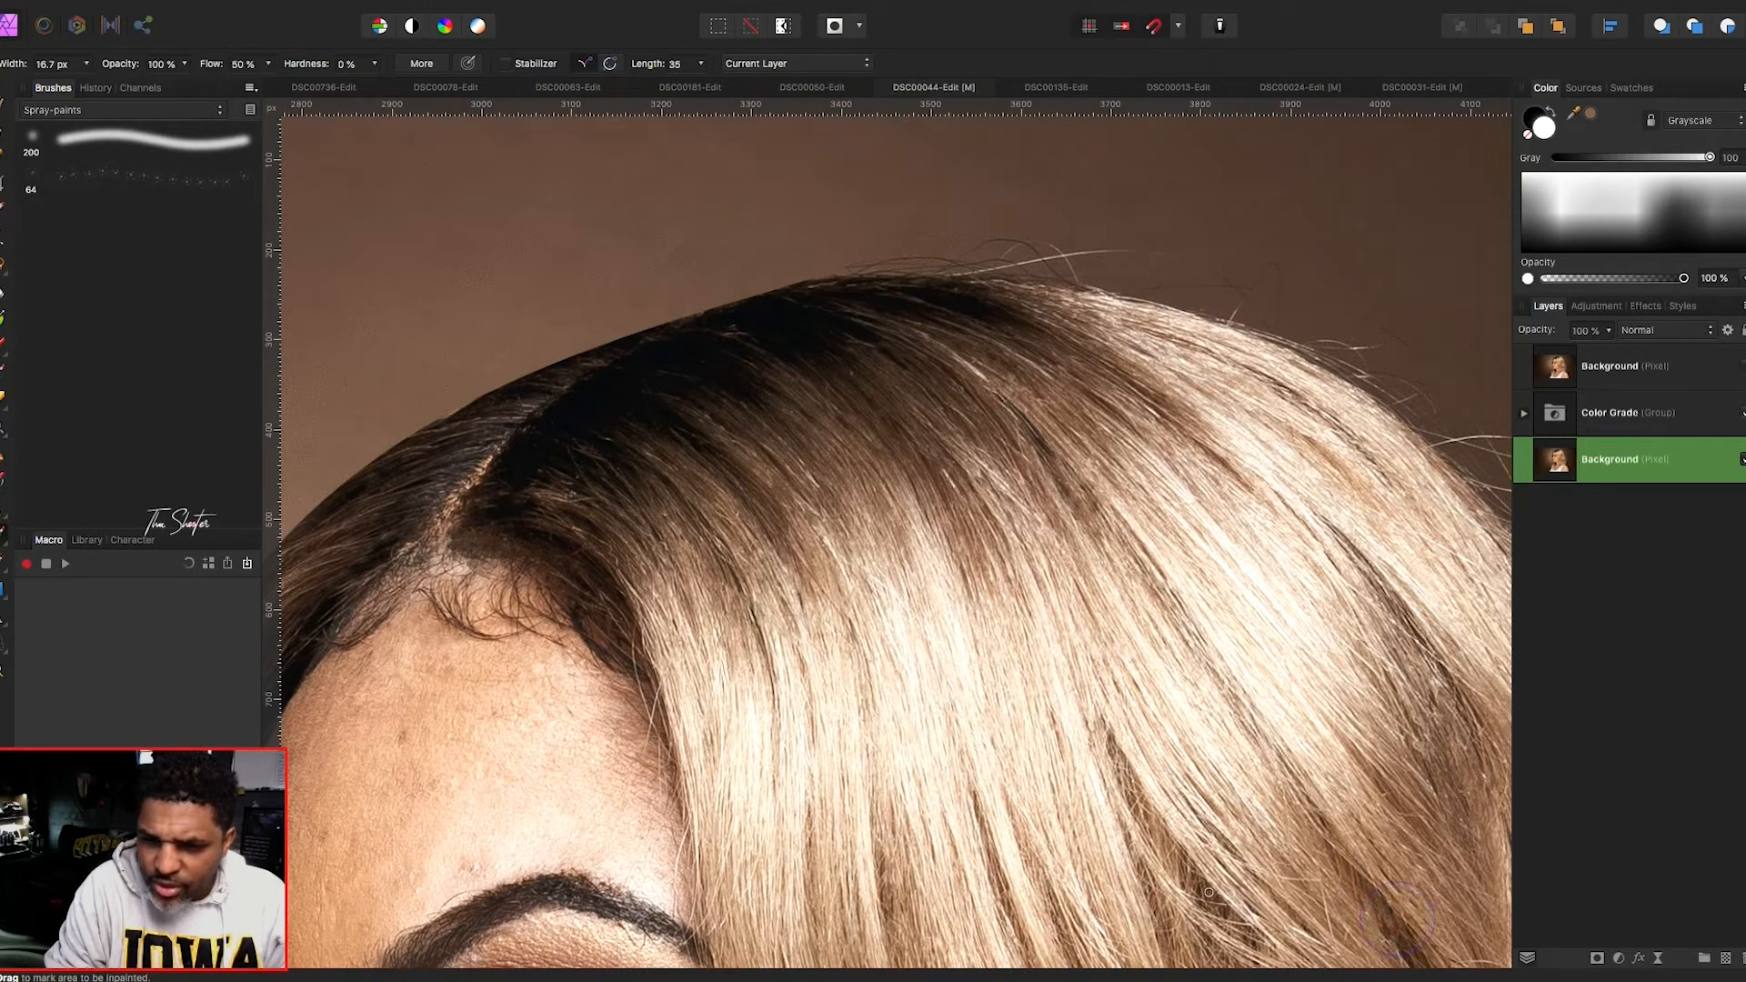
mouse_move(1260, 877)
mouse_down()
mouse_move(1322, 882)
mouse_move(1291, 881)
mouse_move(1338, 897)
mouse_move(1318, 886)
mouse_move(1328, 930)
mouse_up()
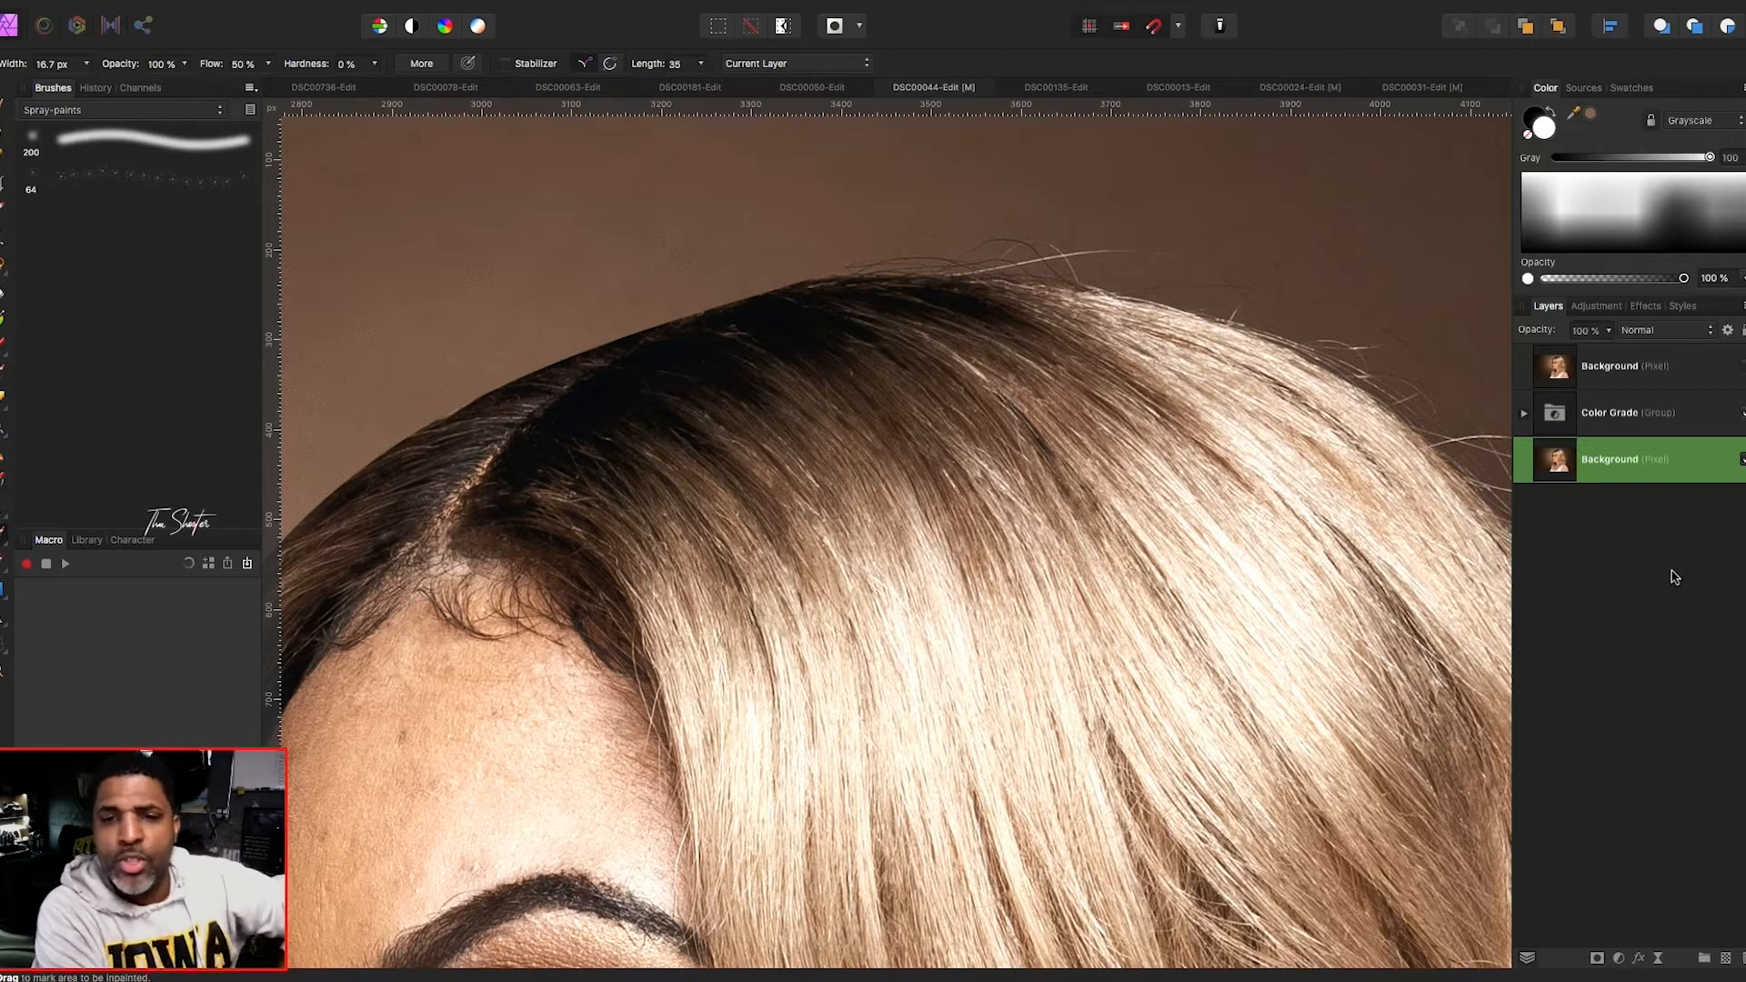
- Compare the original Background copy with the retouched hair, and move that copy below the Color Grade group
click(1742, 369)
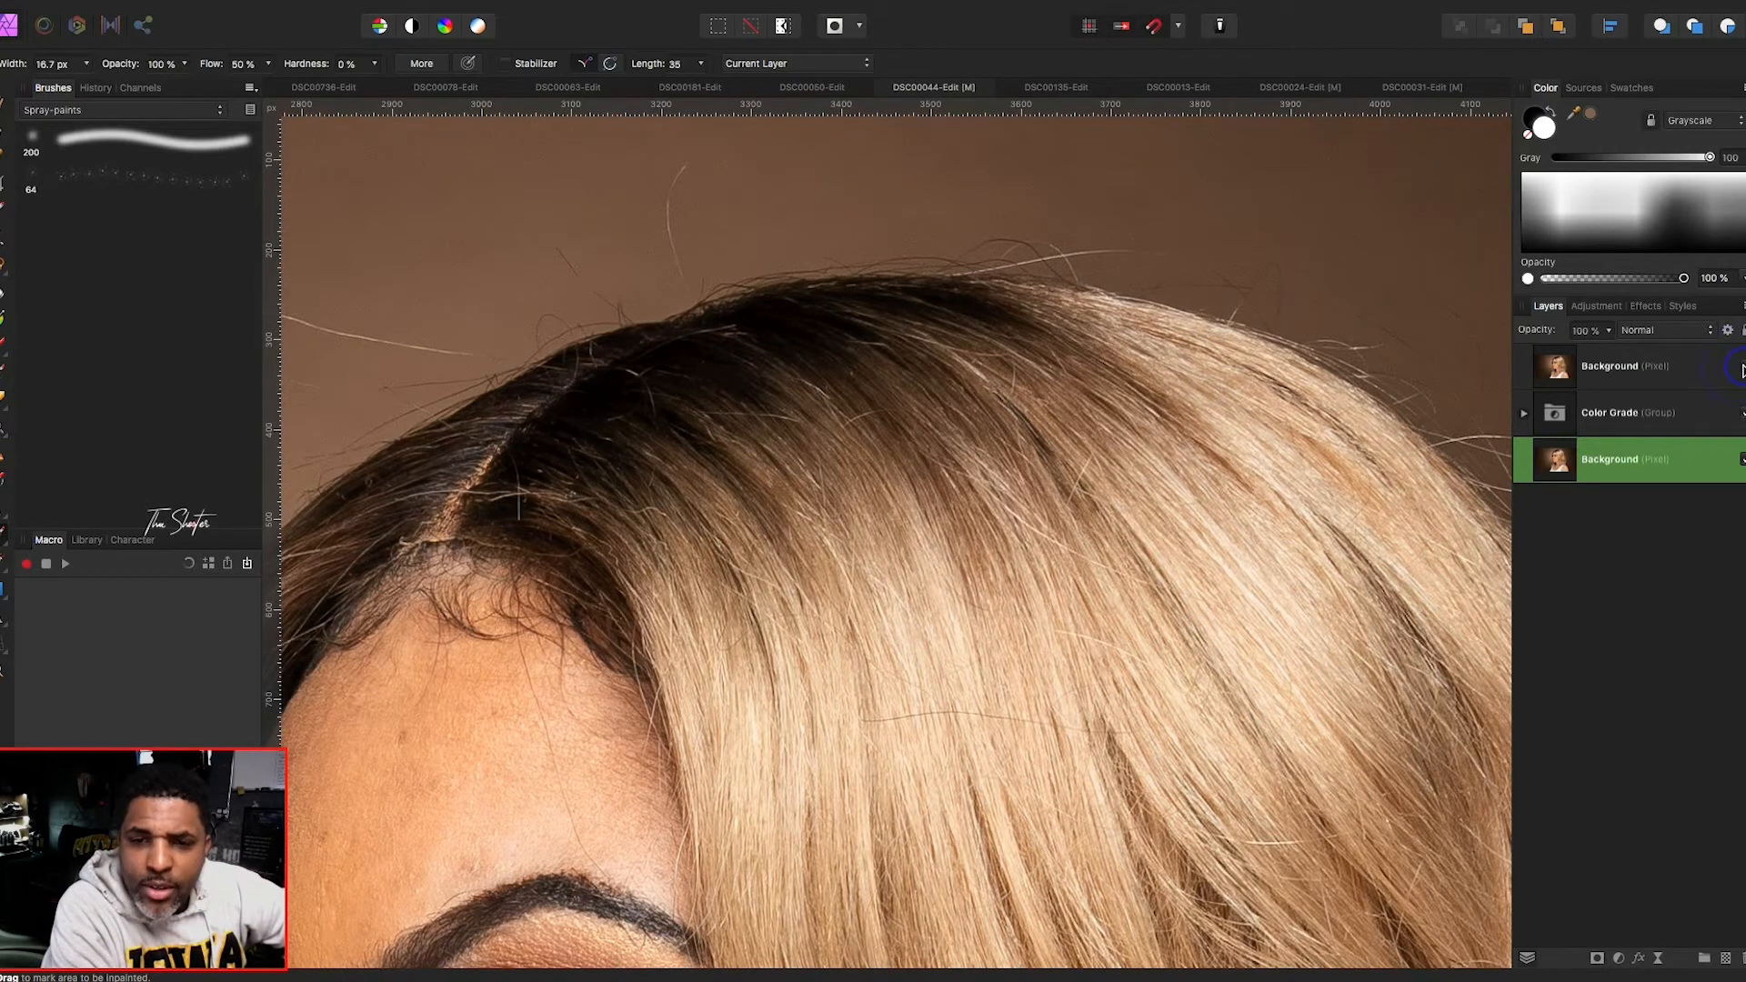
click(1741, 368)
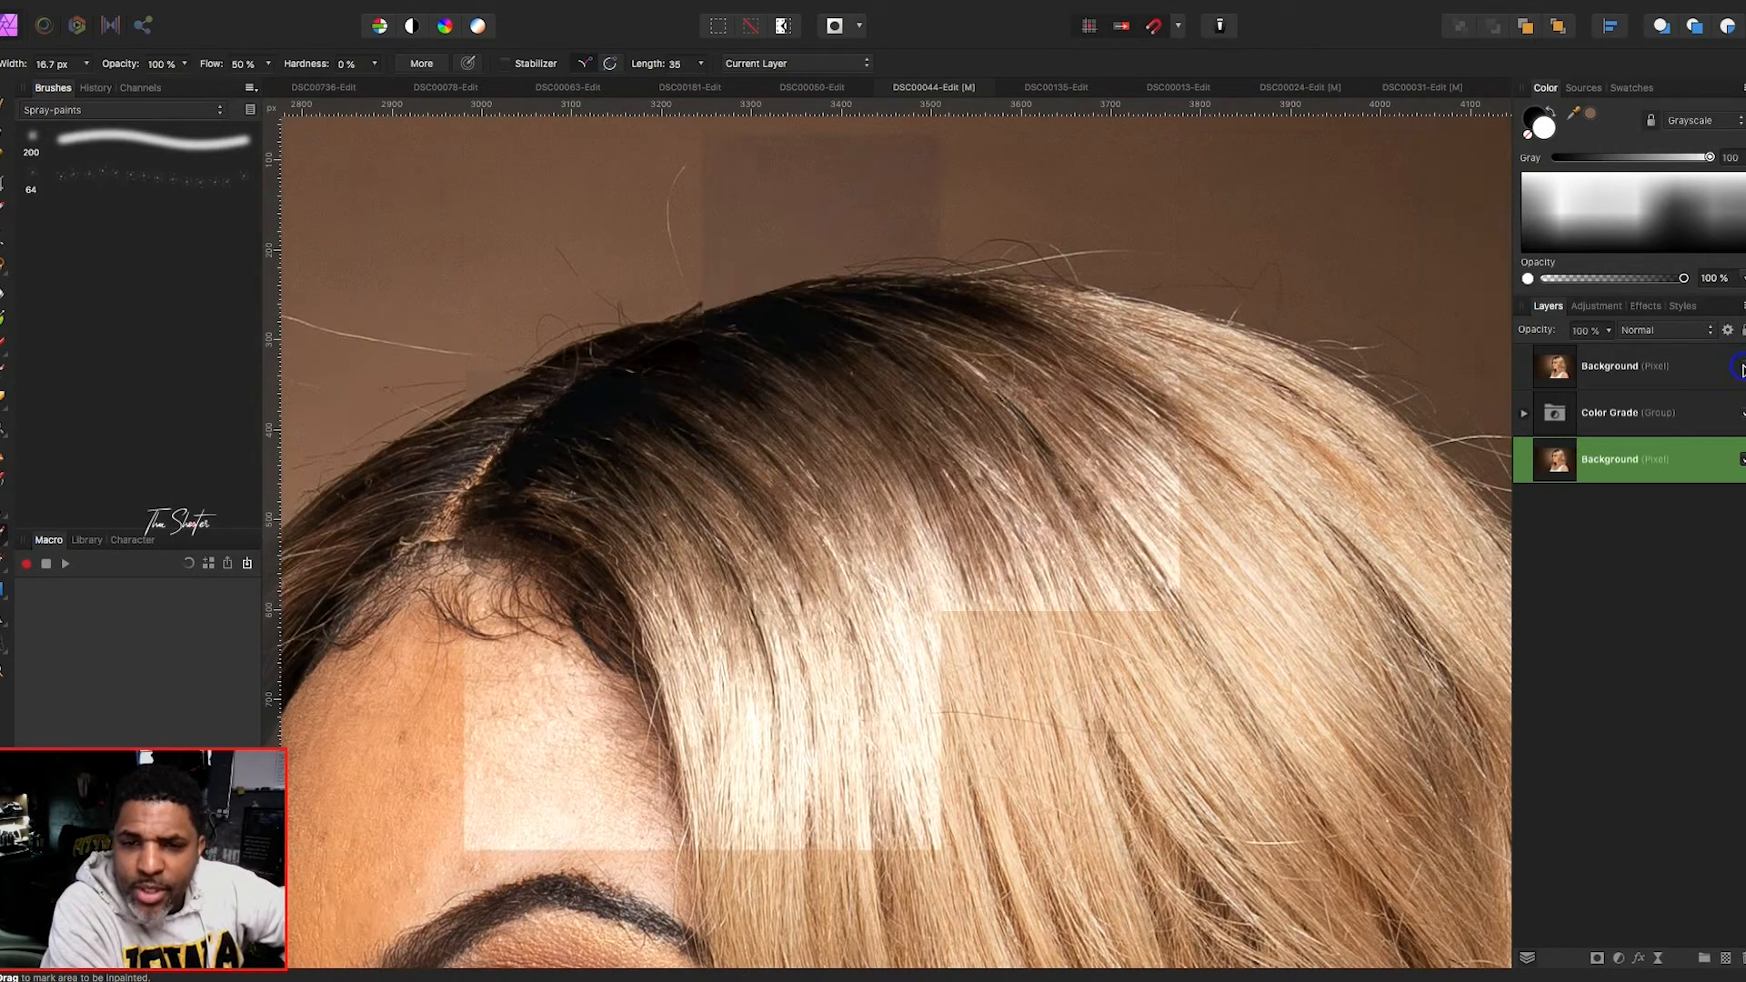
click(1742, 368)
click(1741, 369)
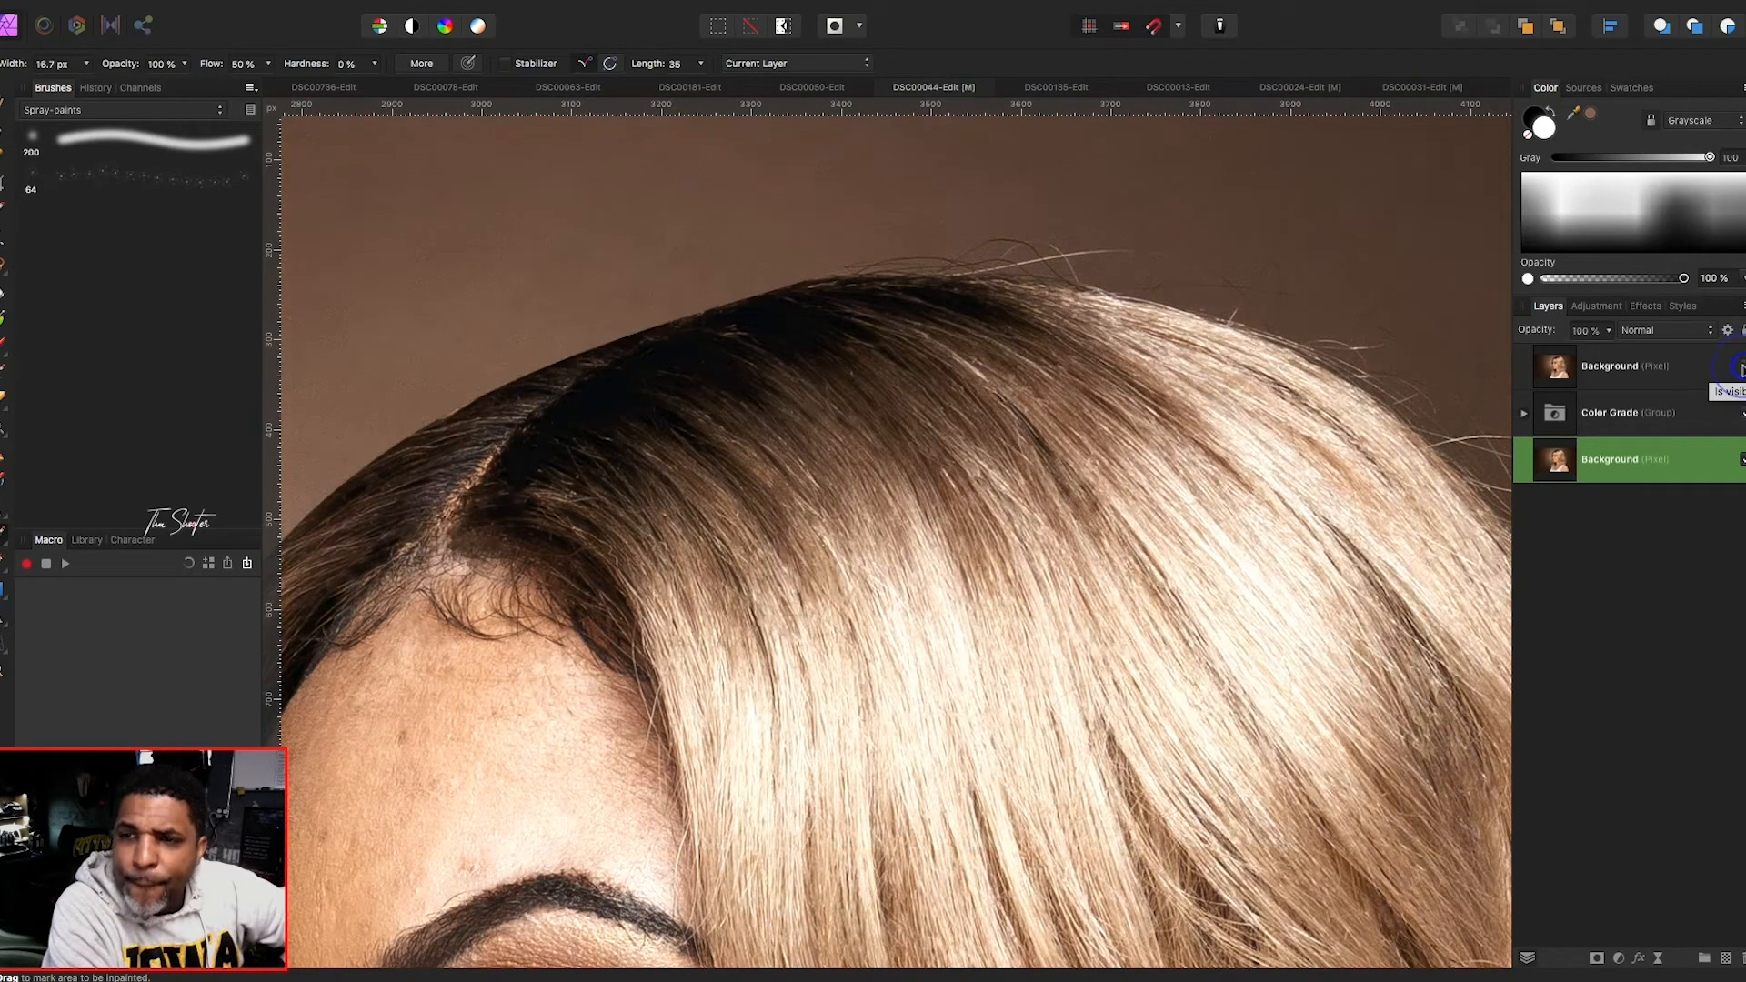
drag(1669, 373, 1568, 439)
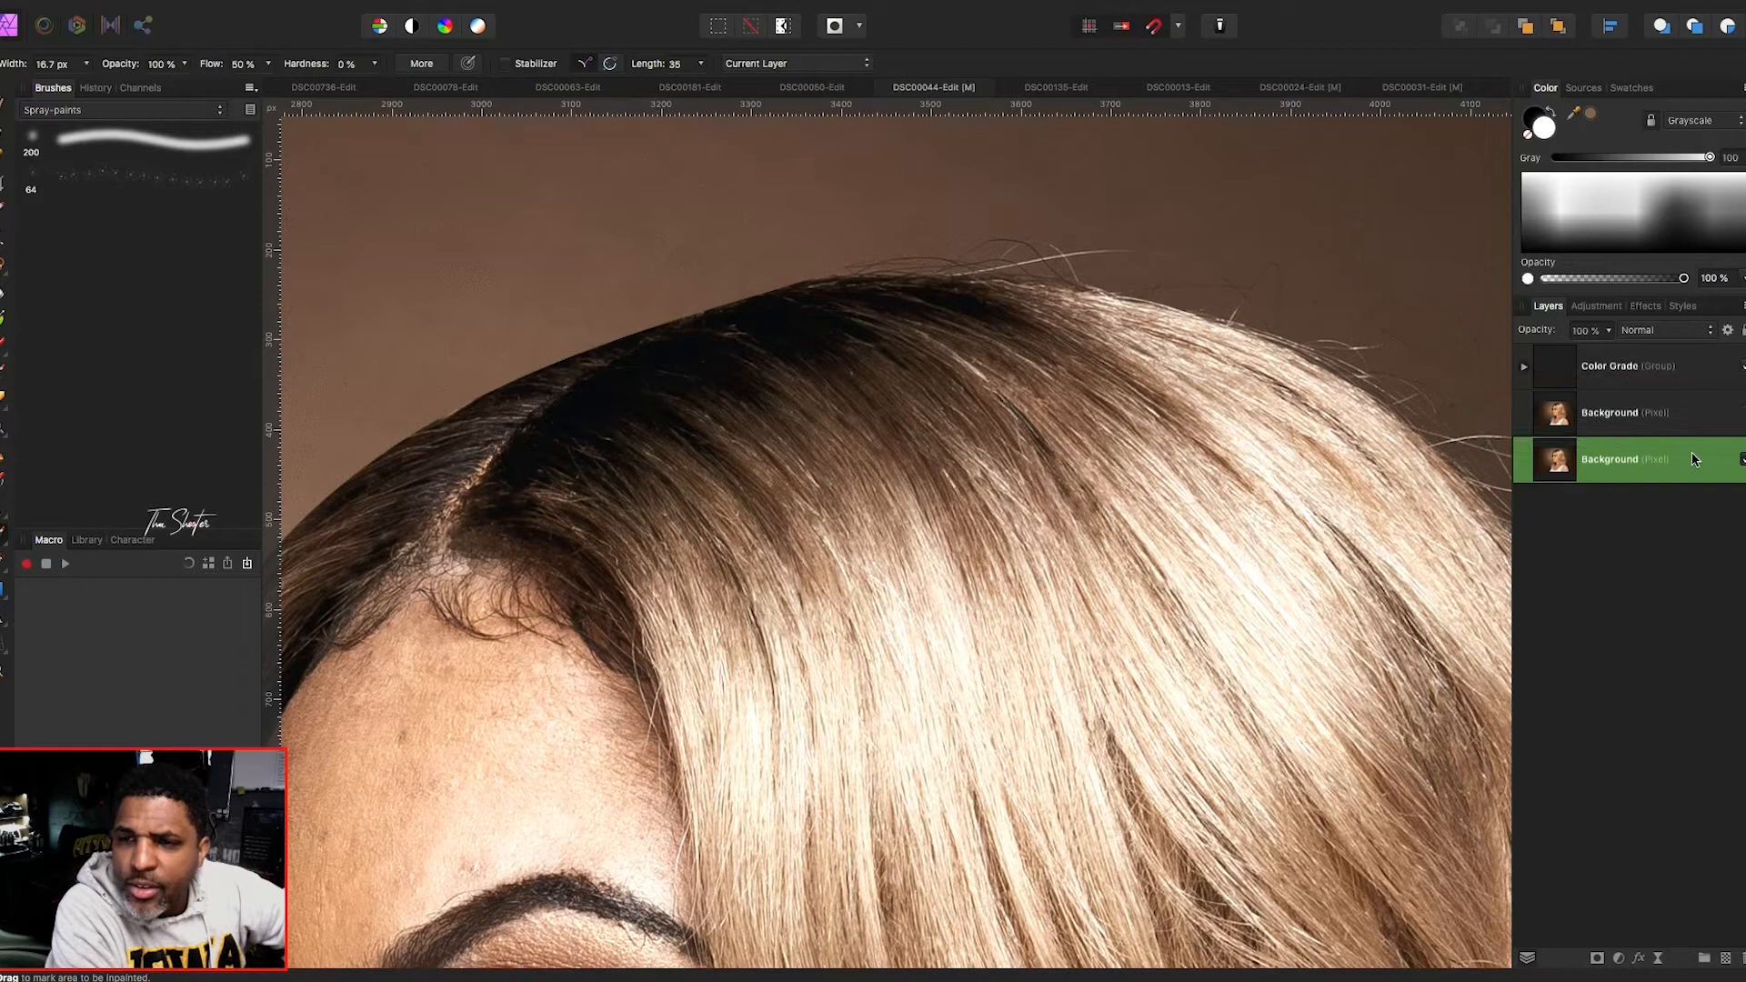
- Toggle the visibility of the Background copy directly below the Color Grade group to compare the hair before and after retouching
click(1741, 414)
click(1741, 415)
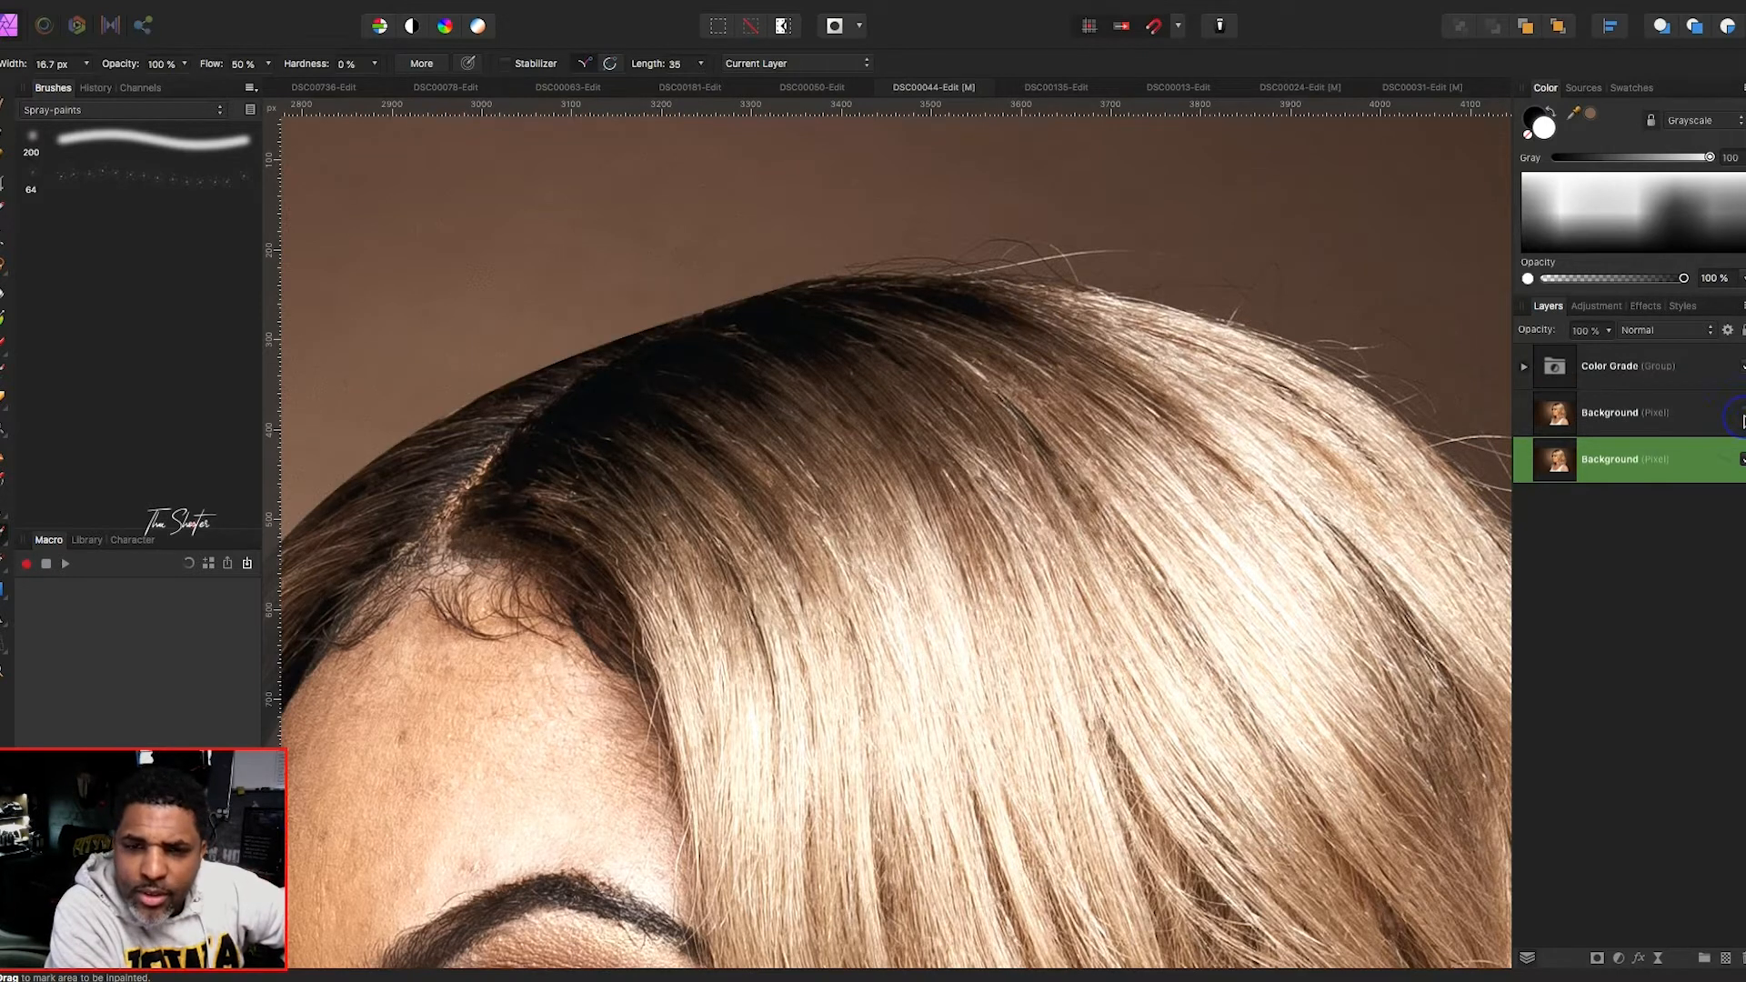
click(1742, 416)
click(1742, 417)
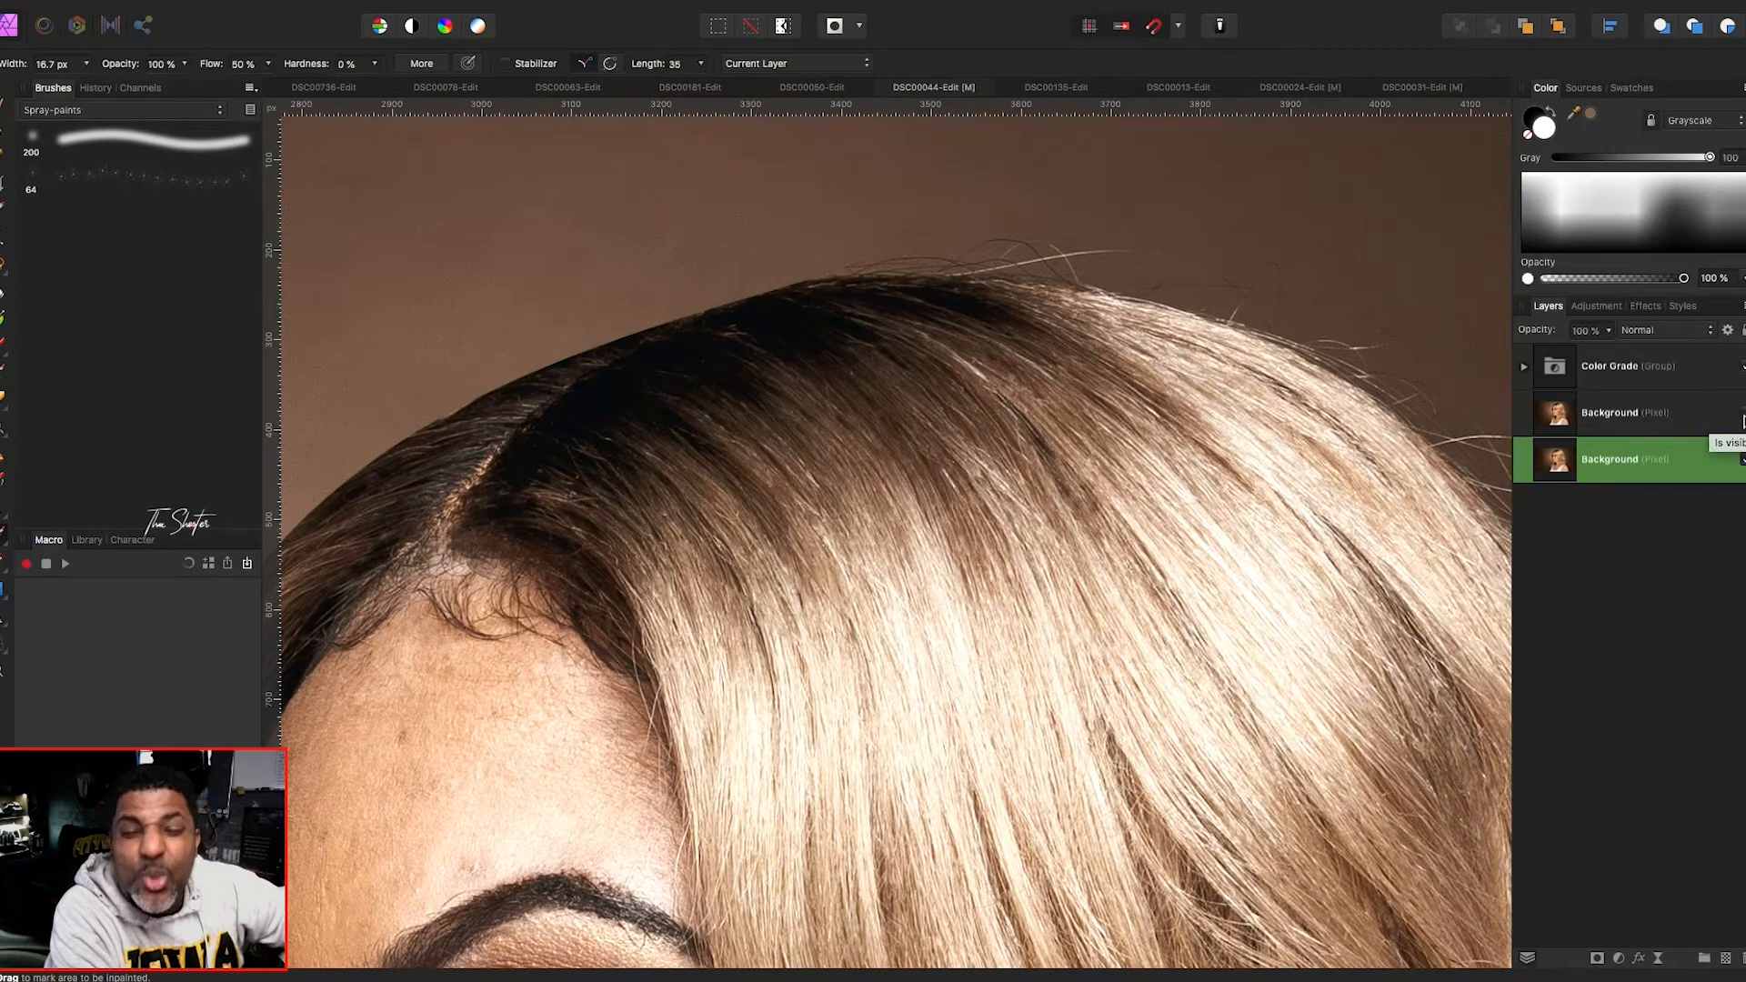
click(1742, 417)
click(1742, 416)
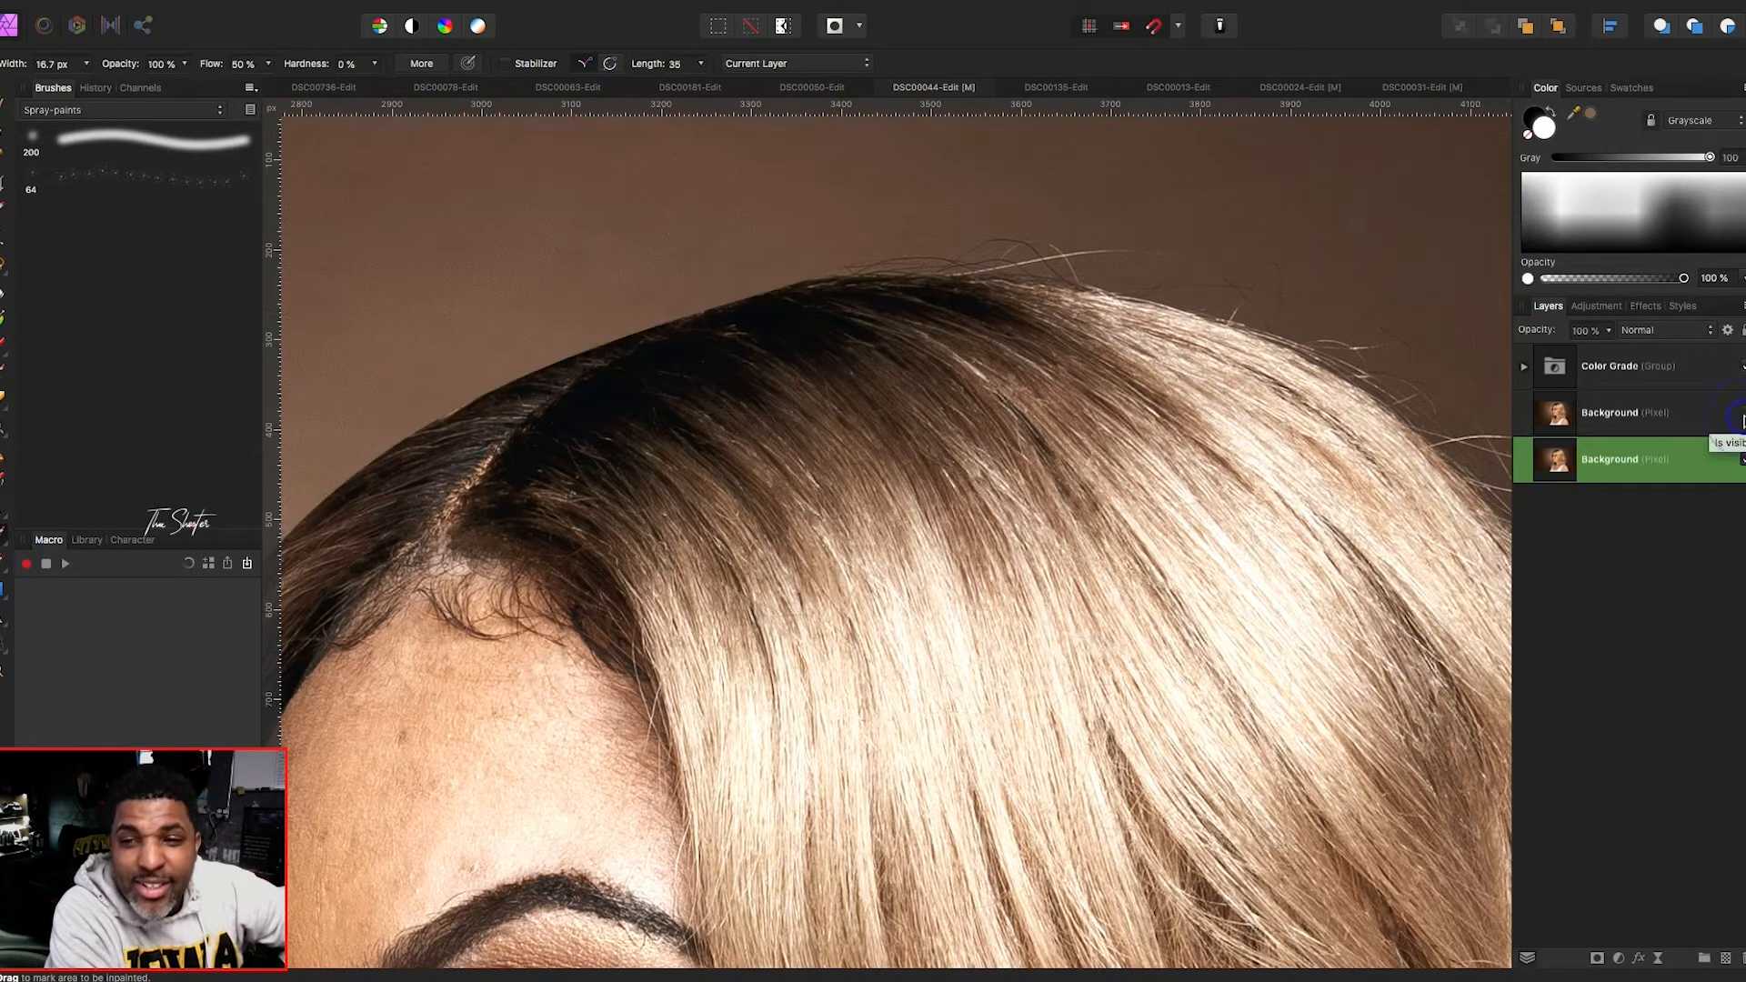
click(1742, 416)
click(1741, 416)
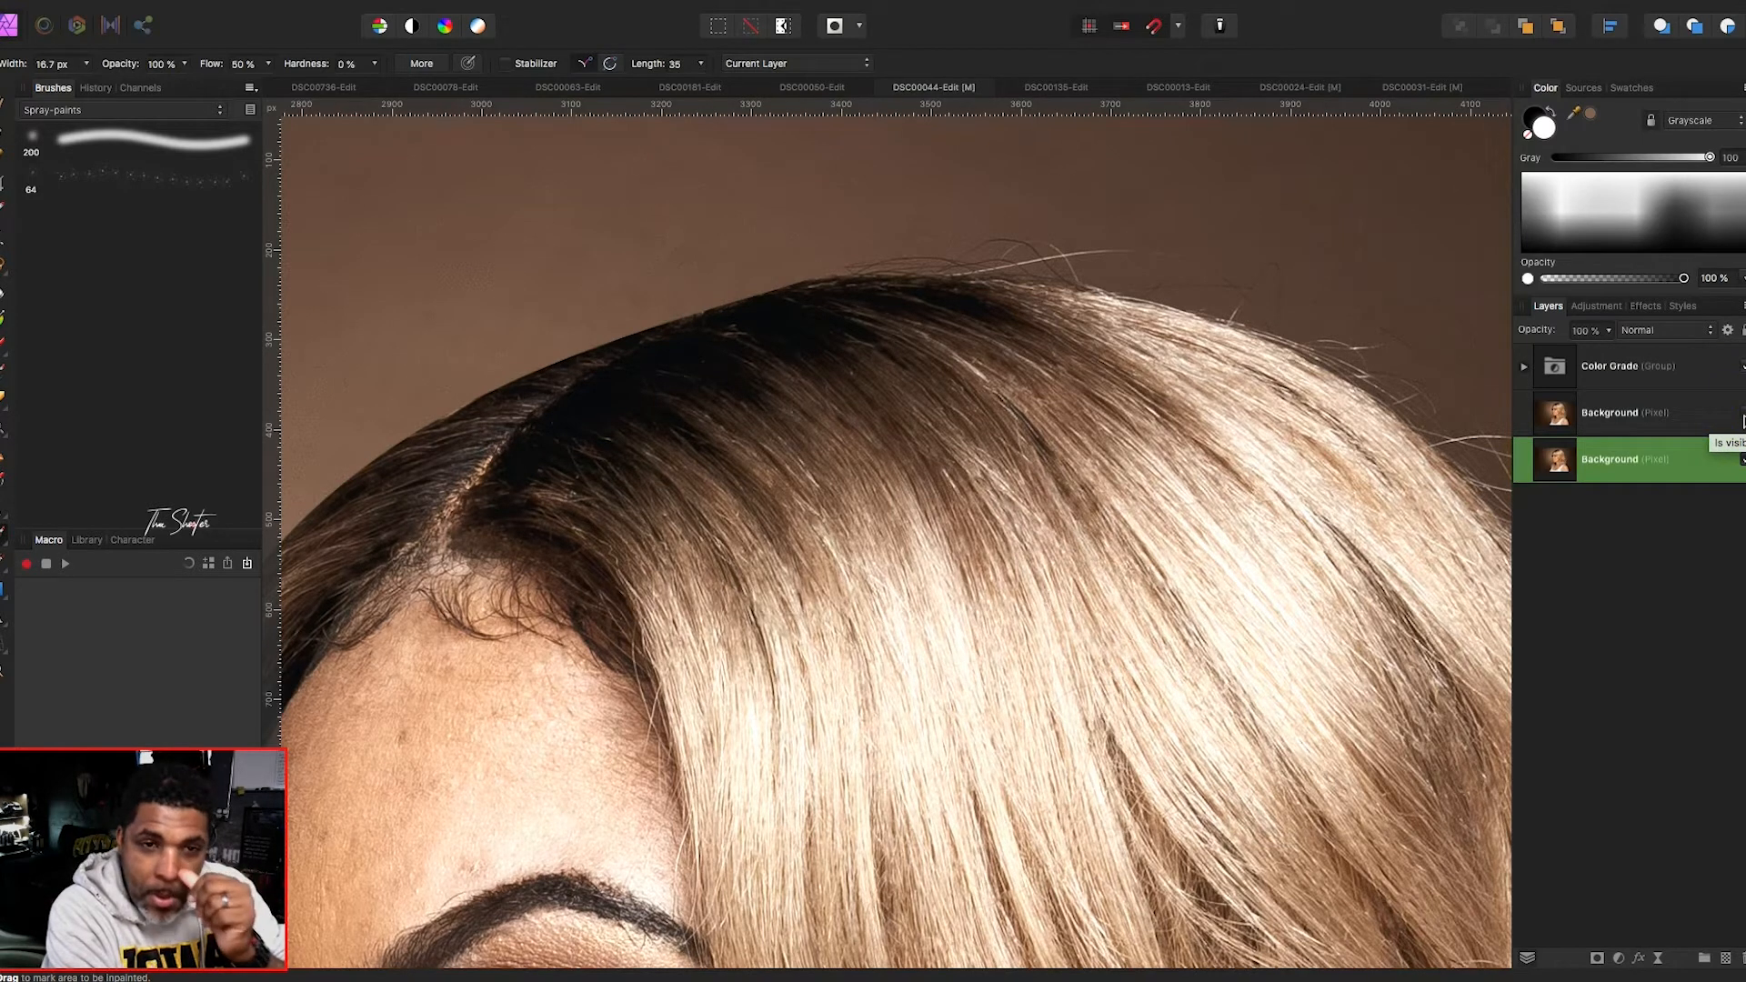
click(1741, 417)
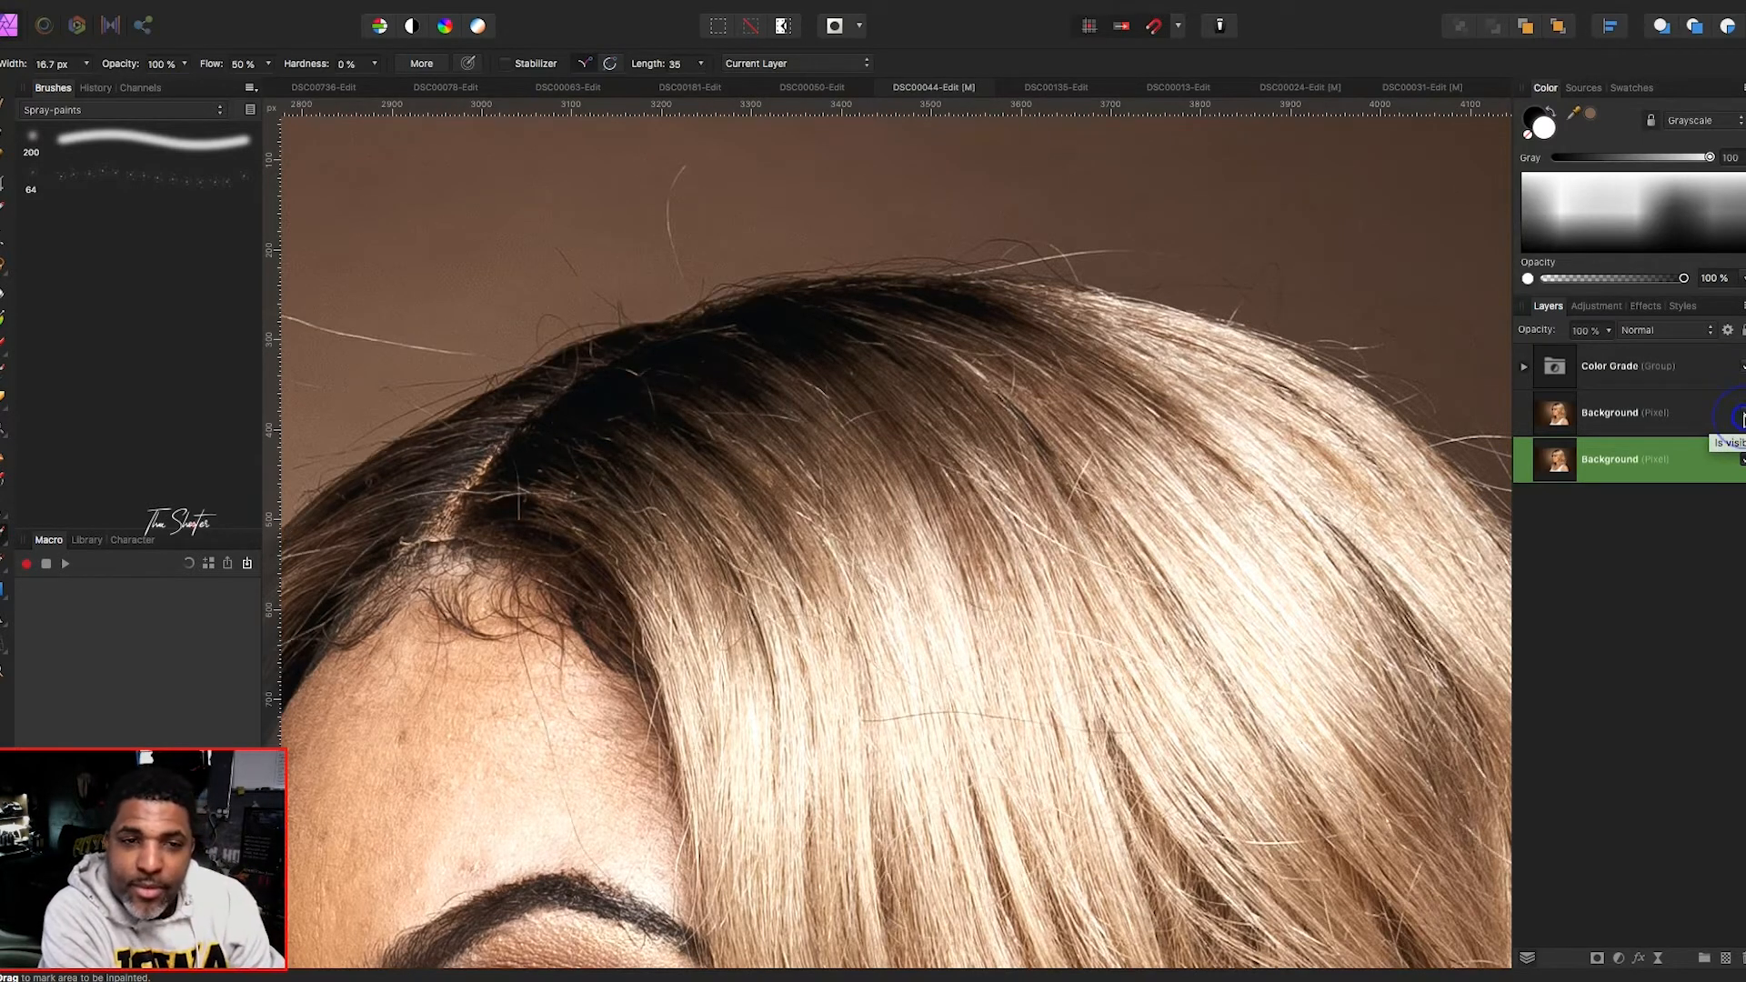
click(1742, 417)
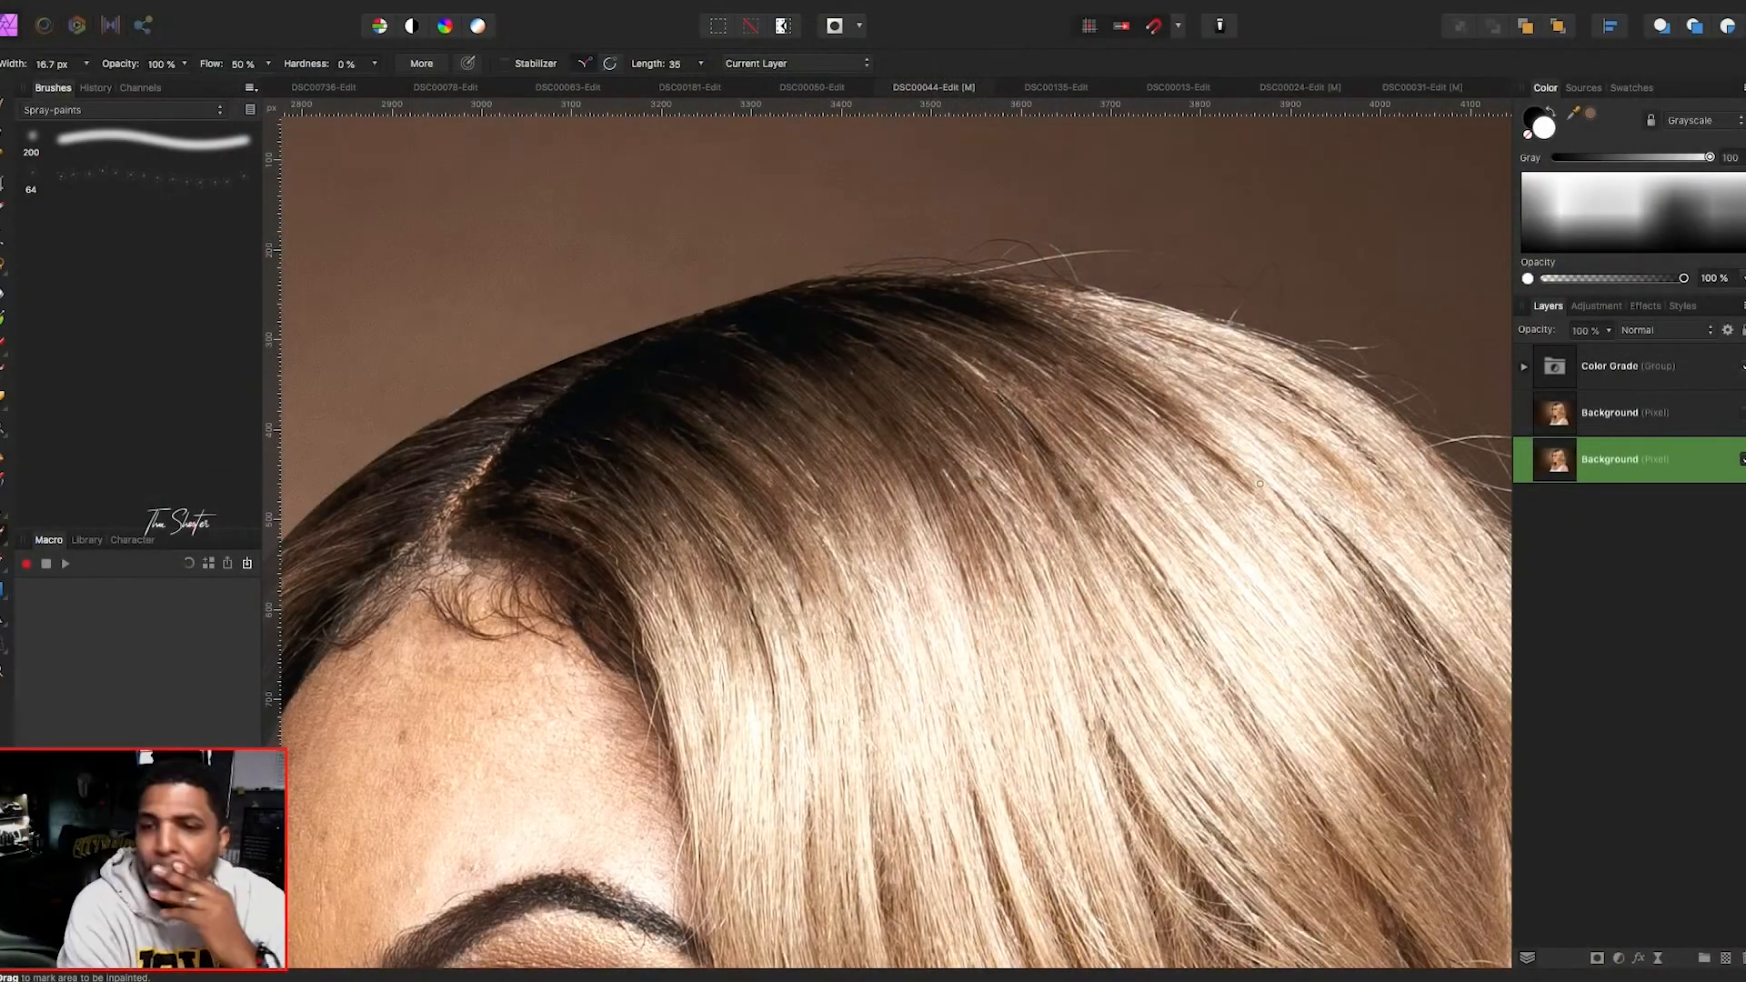
- Inpaint the stray hairs where the blonde lengths meet the forehead near the outer eyebrow
scroll(1267, 475, right, 4)
scroll(1268, 475, down, 3)
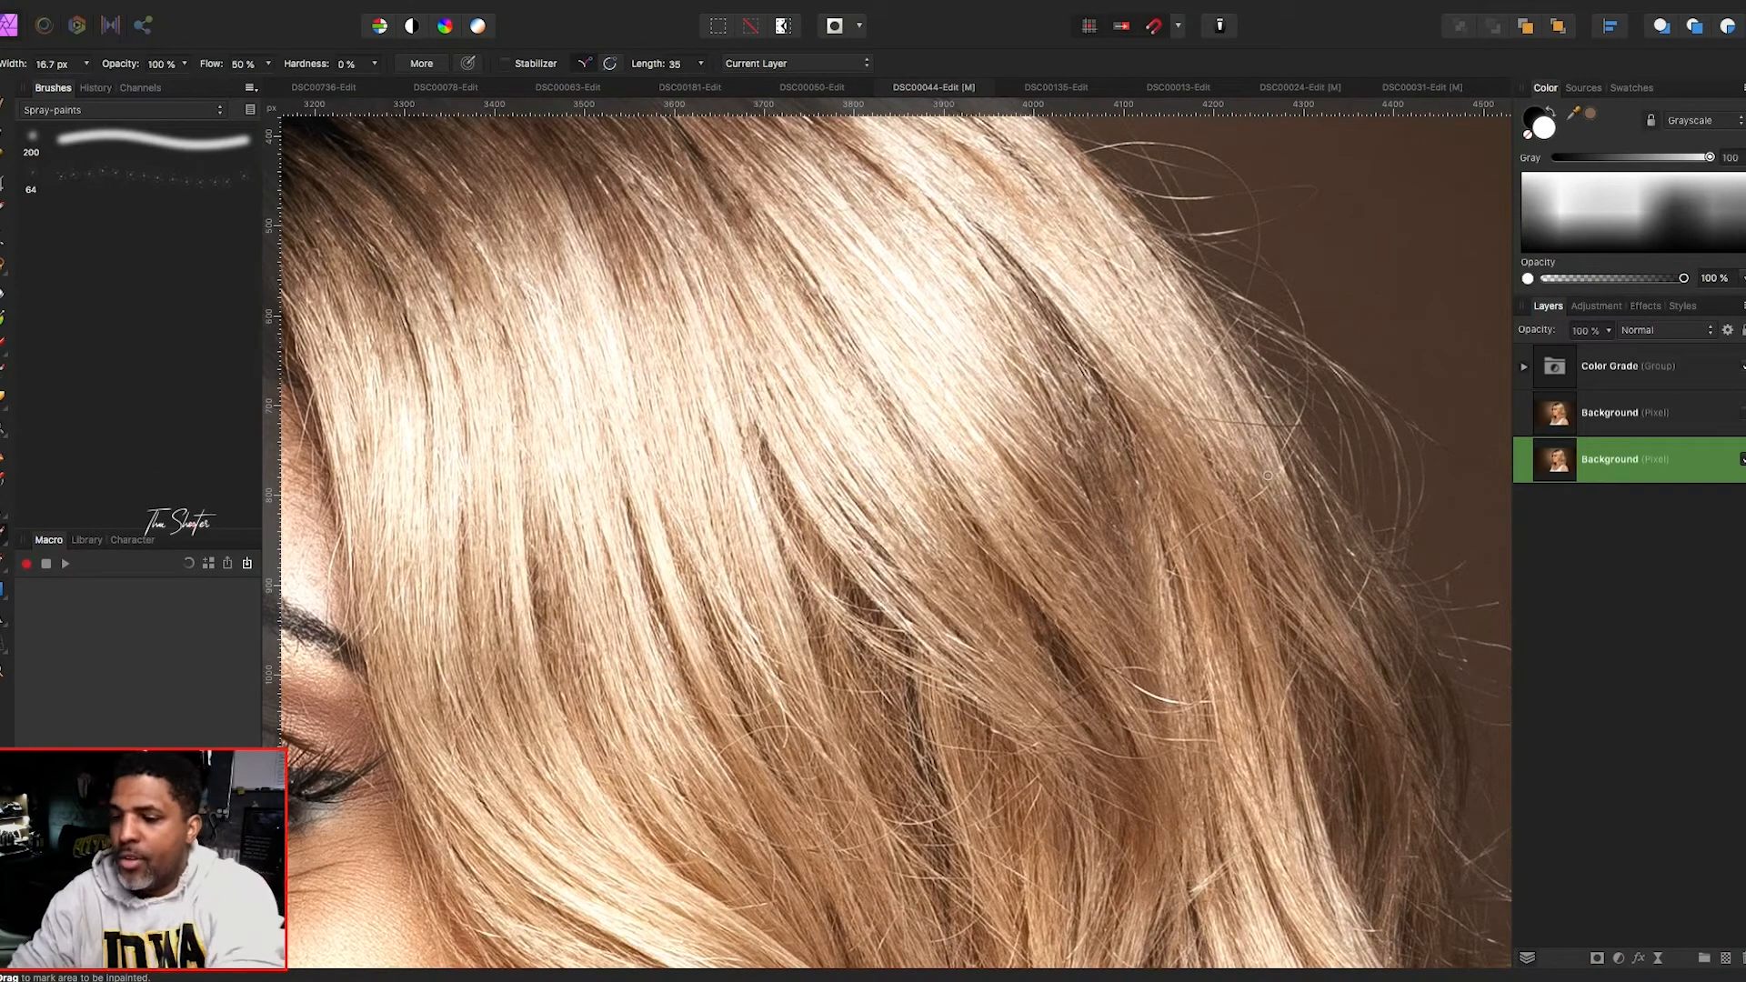
scroll(1268, 476, up, 2)
scroll(1268, 476, right, 1)
drag(459, 747, 455, 753)
scroll(459, 747, left, 5)
scroll(459, 747, up, 2)
mouse_move(510, 472)
mouse_down()
mouse_move(519, 483)
mouse_move(433, 533)
mouse_up()
scroll(483, 751, down, 2)
scroll(483, 751, right, 2)
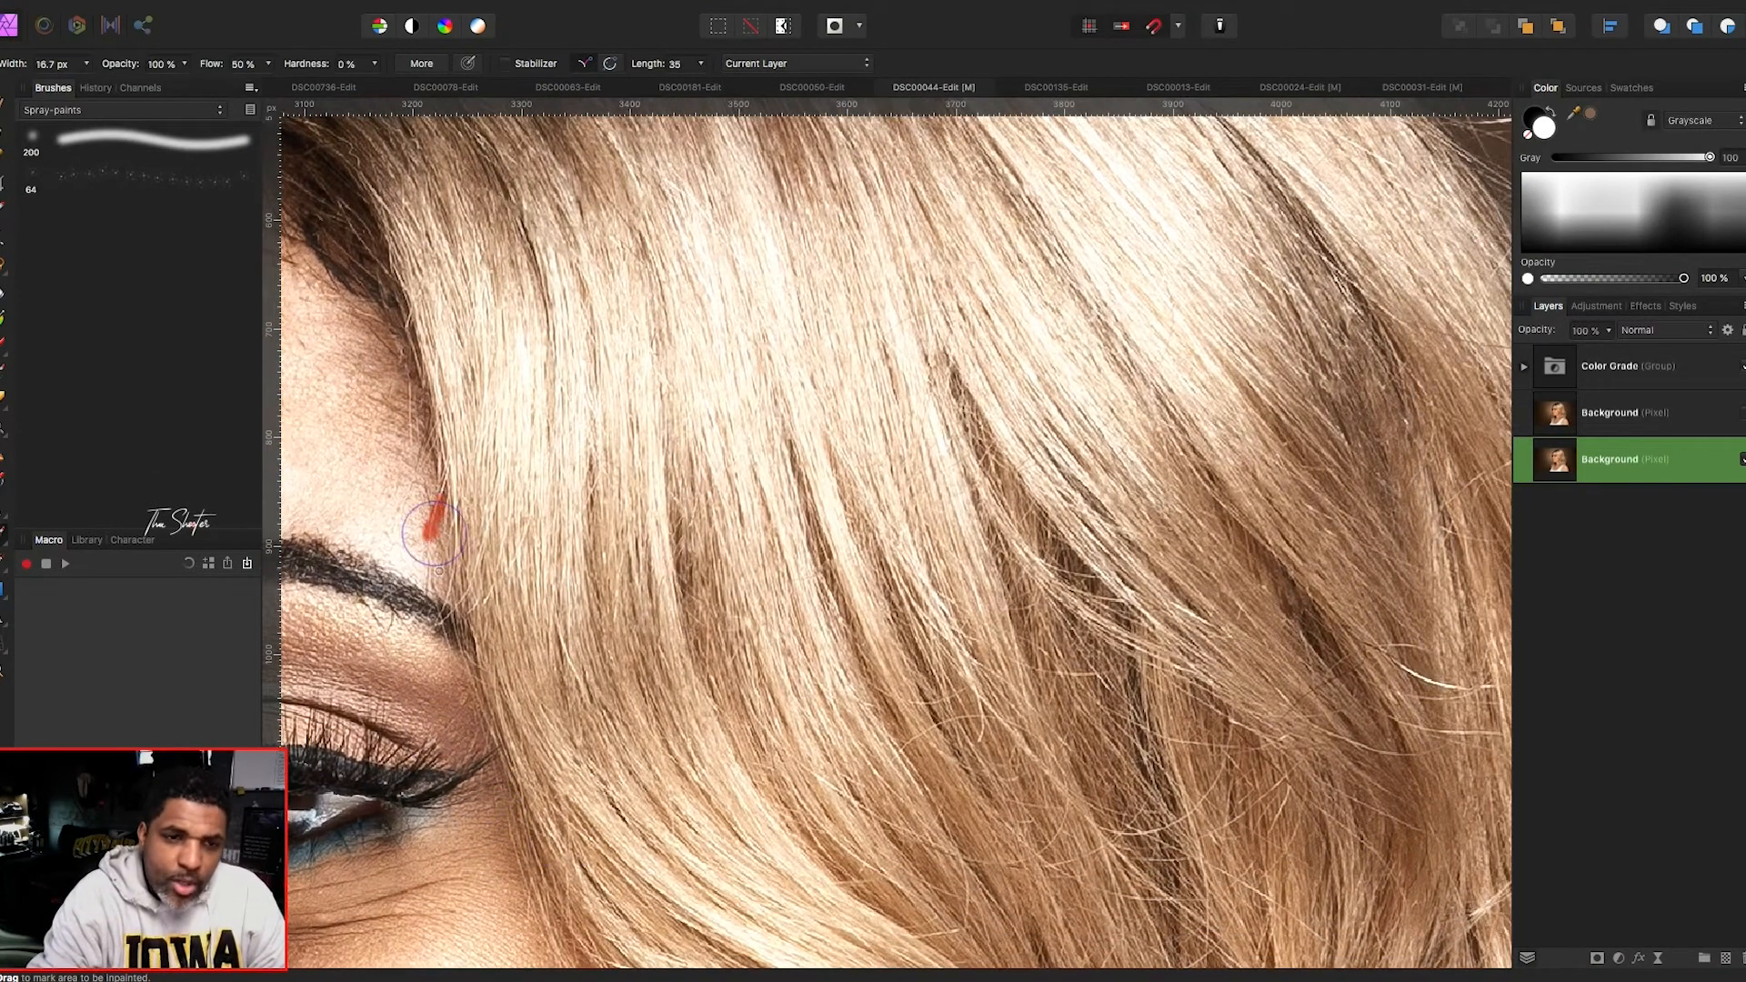
- Inpaint the small strays scattered across the bright blonde lengths between the brow and the dark gap
scroll(503, 604, right, 2)
scroll(503, 603, down, 1)
click(706, 507)
scroll(709, 418, right, 1)
click(711, 417)
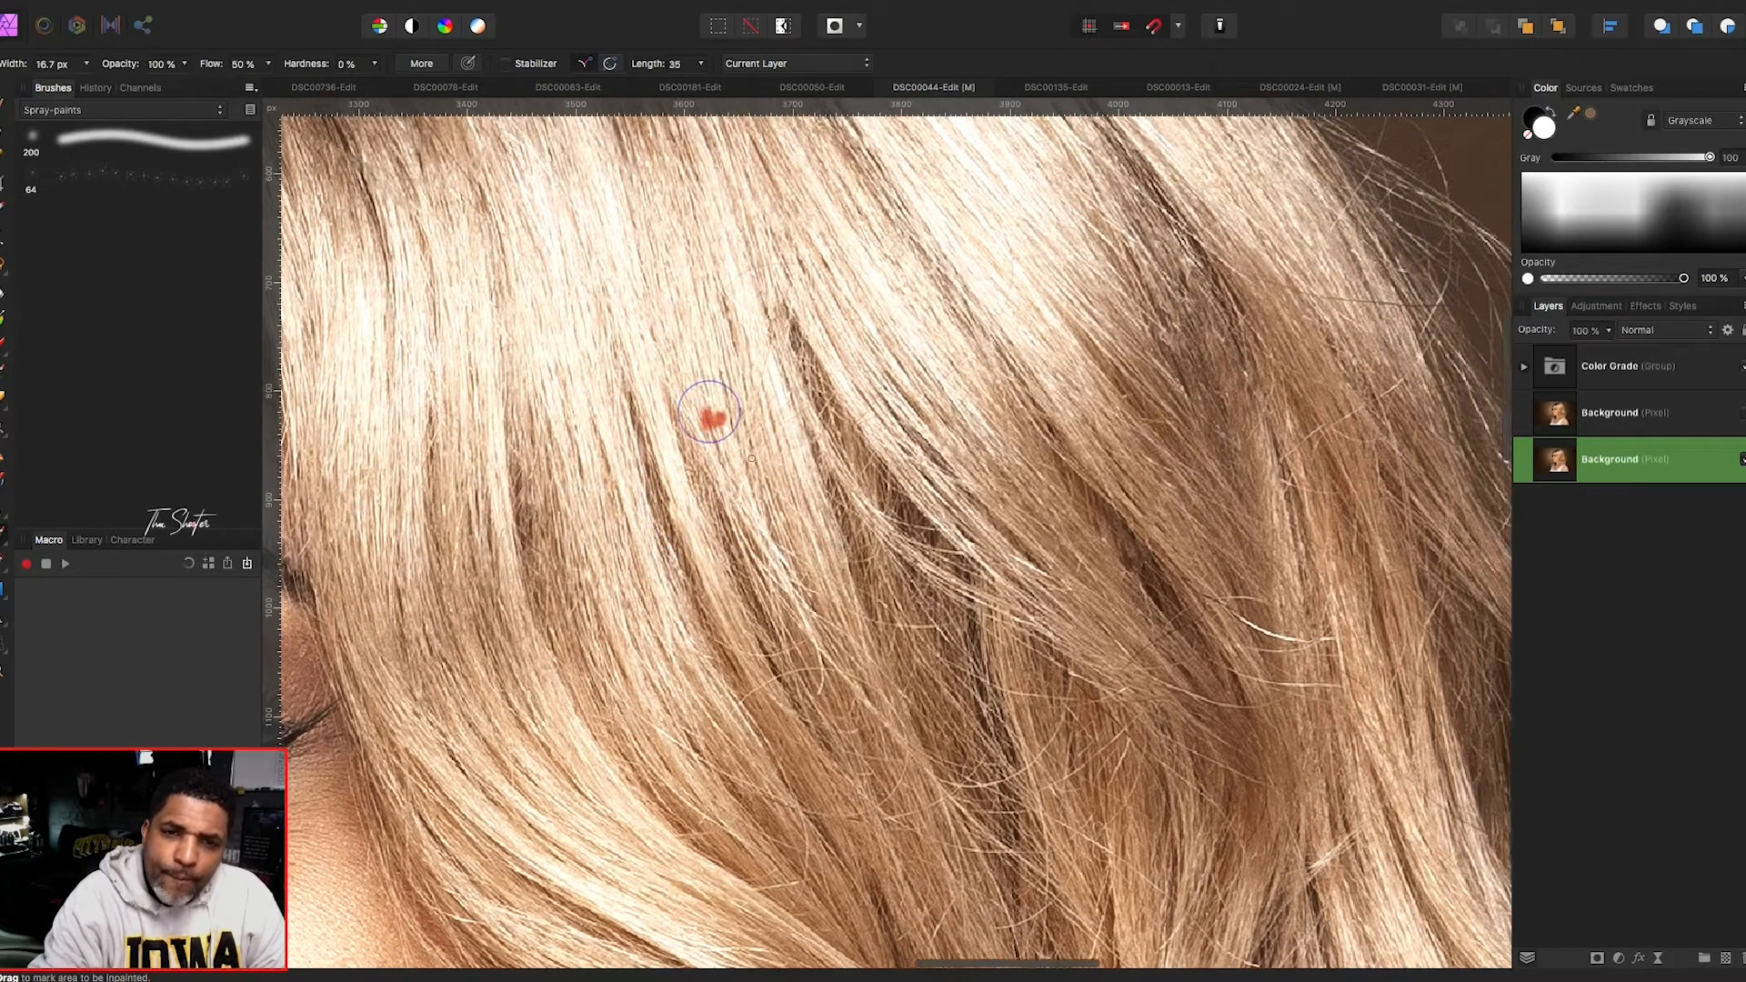
scroll(711, 417, right, 1)
click(784, 426)
scroll(842, 452, up, 2)
drag(881, 347, 898, 302)
- Inpaint the long dark strand crossing the outer highlights and the strays just below it
scroll(898, 309, right, 2)
drag(1045, 343, 1244, 376)
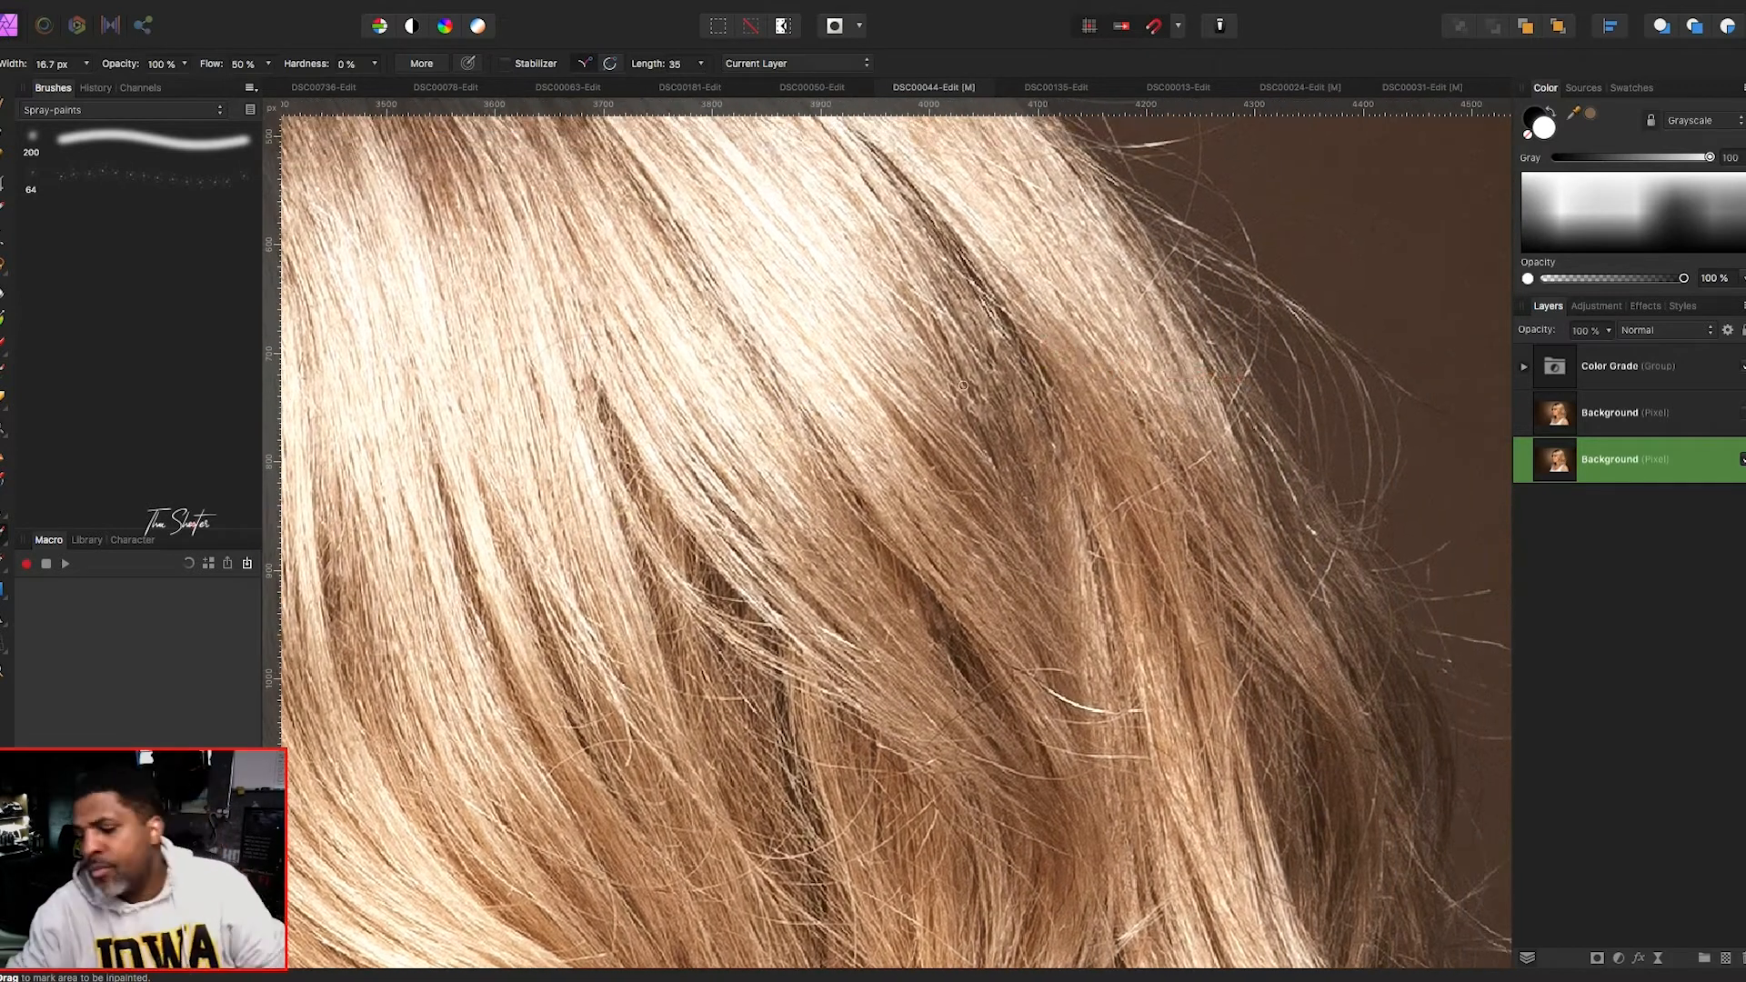
drag(1161, 485, 1091, 526)
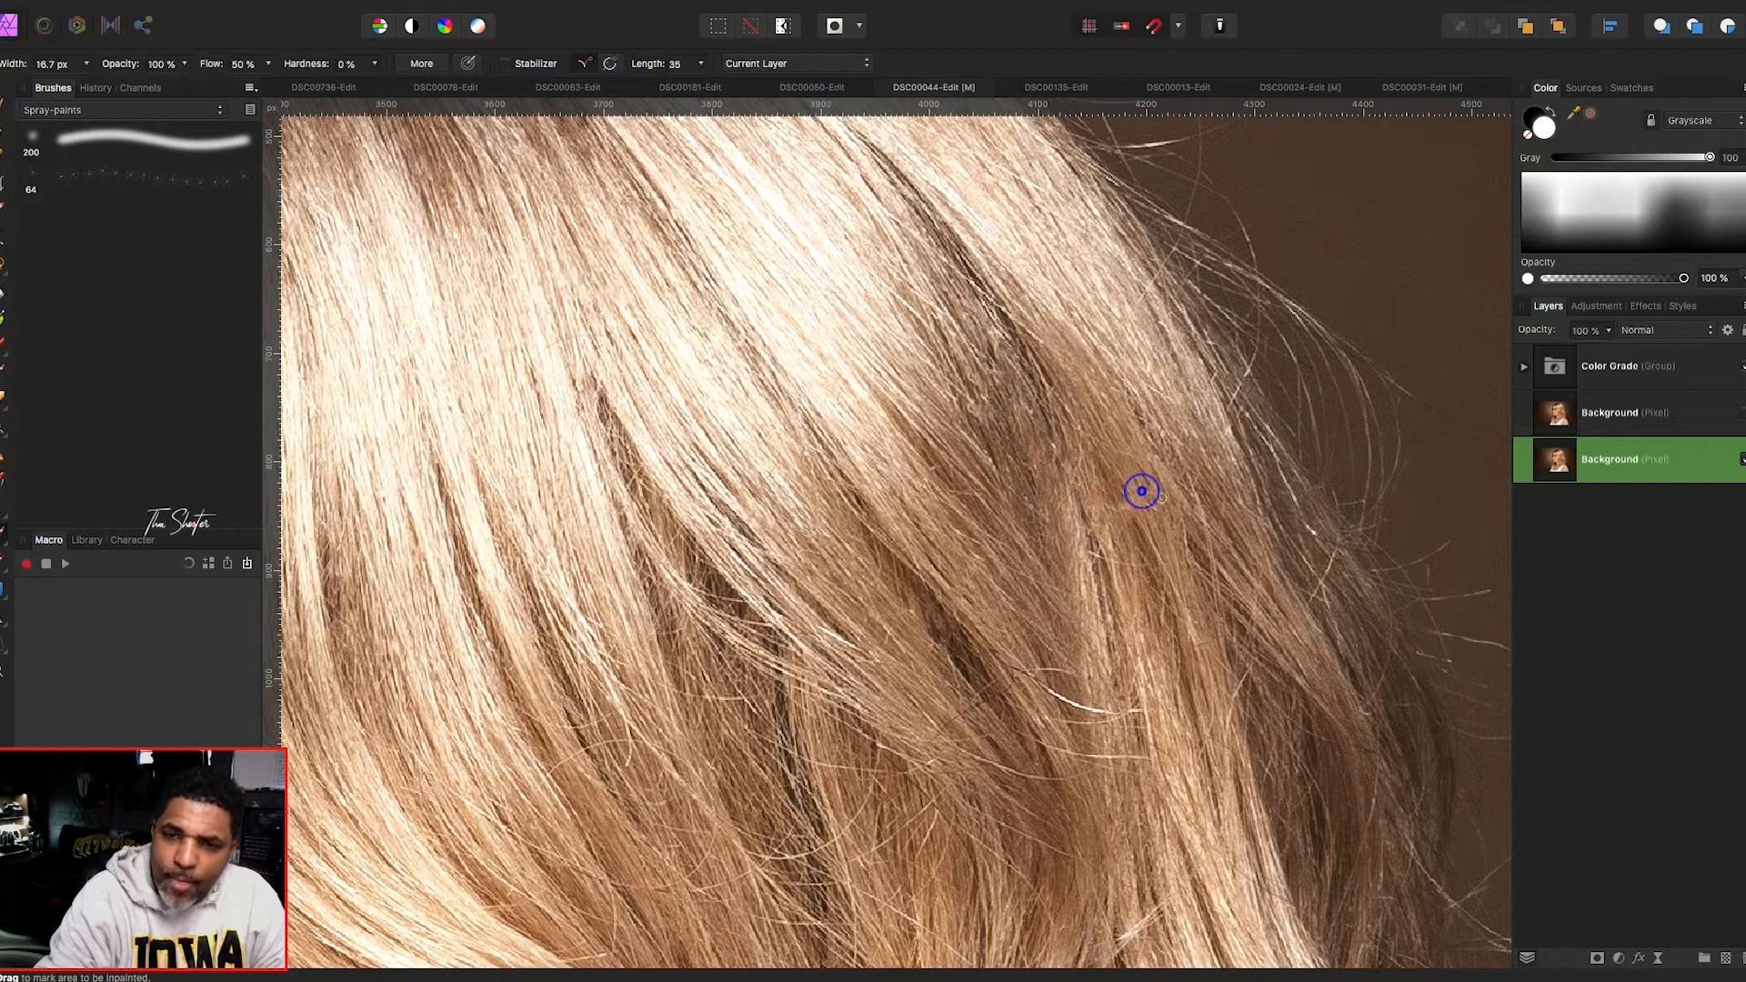
scroll(728, 618, left, 1)
scroll(728, 618, down, 1)
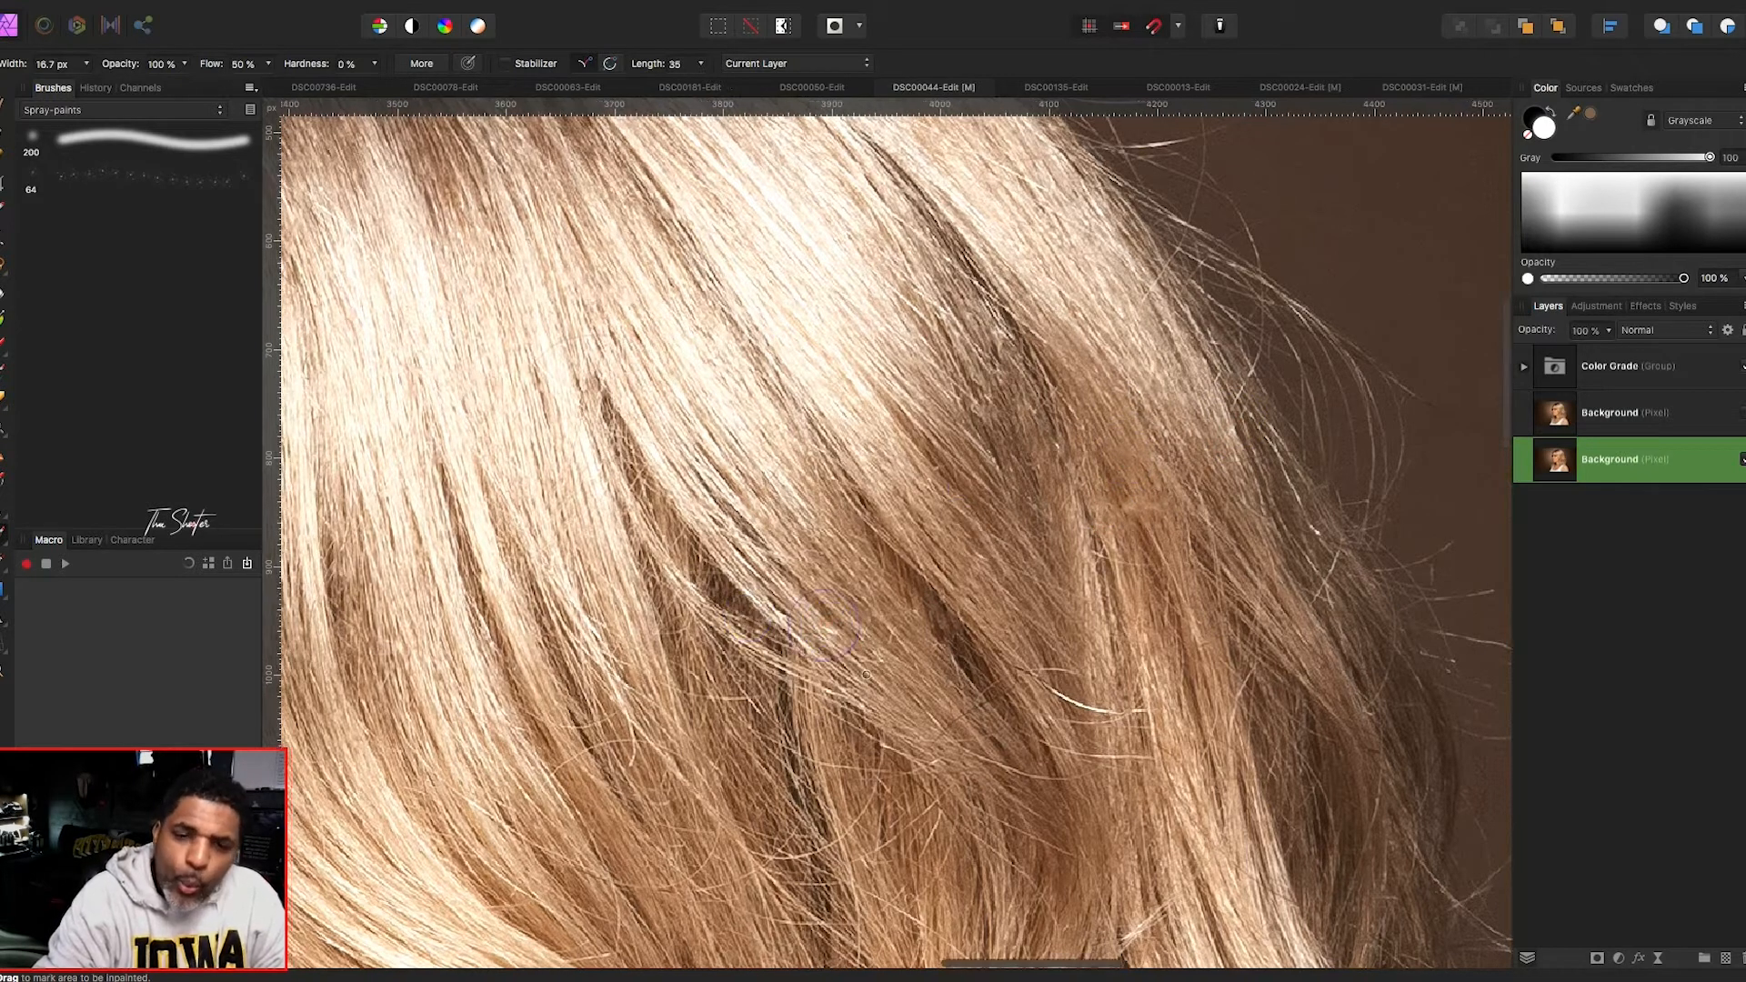
- Inpaint the crossing strands beside the dark gap in the blonde mid-lengths
drag(744, 636, 778, 682)
scroll(778, 682, left, 1)
drag(604, 752, 693, 719)
mouse_move(771, 815)
mouse_down()
mouse_move(757, 858)
mouse_move(635, 858)
mouse_up()
click(705, 885)
drag(554, 811, 627, 851)
- Inpaint the fine strays on the golden lengths between the dark gap and the face at eye level
scroll(636, 842, down, 1)
scroll(636, 842, right, 1)
drag(506, 794, 591, 855)
drag(635, 844, 646, 859)
scroll(641, 855, right, 1)
click(576, 882)
scroll(576, 882, down, 3)
scroll(576, 883, left, 3)
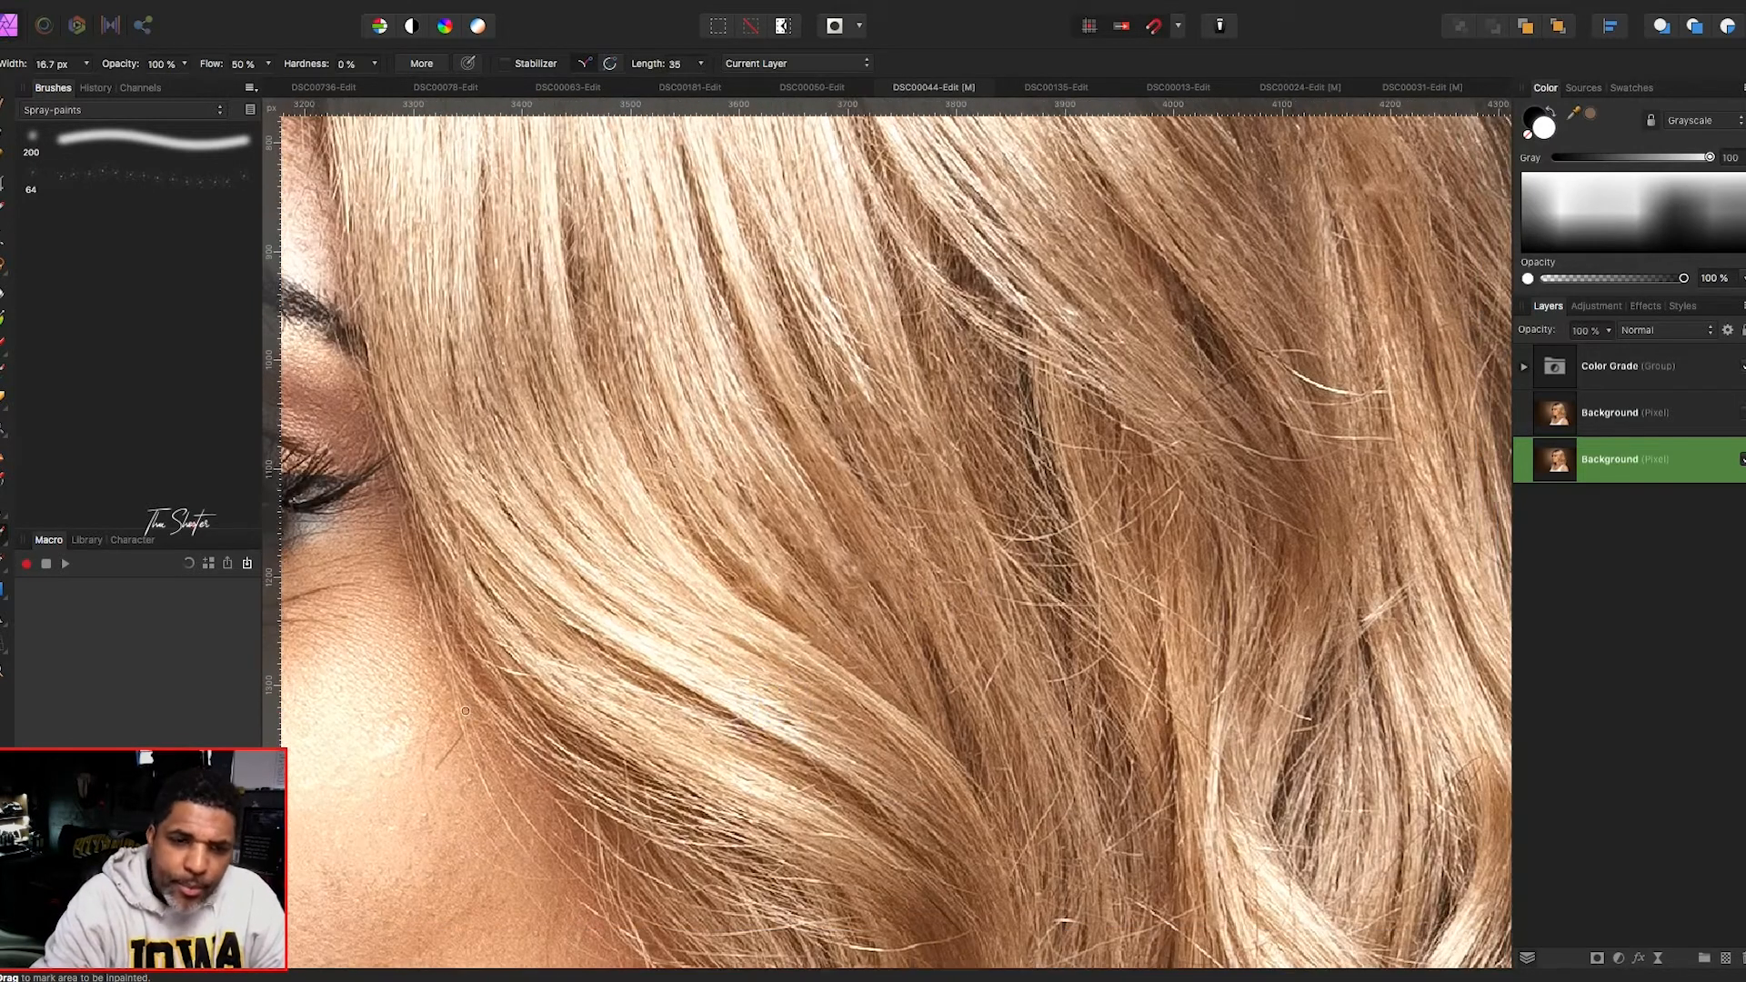
- Inpaint the flyaways along the hair's inner edge over the cheek, below the outer corner of the eye
scroll(451, 697, down, 1)
click(451, 696)
drag(443, 641, 442, 650)
drag(480, 799, 588, 824)
drag(476, 670, 505, 712)
click(472, 739)
drag(538, 839, 558, 861)
click(566, 784)
click(602, 886)
- Inpaint the loose strands farther down the hair's inner edge, enlarging the brush for the final stroke
scroll(573, 851, down, 2)
drag(535, 756, 555, 933)
scroll(555, 932, down, 2)
scroll(589, 929, down, 2)
mouse_move(577, 791)
mouse_down()
mouse_move(584, 907)
mouse_move(595, 788)
mouse_move(509, 836)
mouse_move(542, 903)
mouse_move(540, 871)
mouse_move(572, 826)
mouse_move(516, 909)
mouse_up()
scroll(600, 855, down, 1)
scroll(587, 825, down, 1)
scroll(555, 856, up, 1)
drag(583, 590, 606, 640)
drag(604, 571, 592, 553)
key(bracketright)
key(bracketright)
mouse_move(578, 734)
mouse_down()
mouse_move(592, 585)
mouse_move(608, 667)
mouse_move(644, 658)
mouse_up()
- Reduce the Inpainting Brush width to 14.3 px and remove crossing strands in the central blonde lengths
scroll(571, 732, up, 6)
mouse_move(810, 536)
mouse_down()
mouse_move(881, 553)
mouse_move(791, 635)
mouse_move(819, 635)
mouse_up()
key(bracketleft)
key(bracketleft)
key(bracketleft)
mouse_move(812, 641)
mouse_down()
mouse_move(939, 702)
mouse_move(1032, 780)
mouse_up()
mouse_move(887, 568)
mouse_down()
mouse_move(926, 600)
mouse_move(964, 584)
mouse_move(944, 545)
mouse_up()
scroll(916, 615, down, 2)
scroll(915, 615, up, 1)
- Inpaint the sideways flyaways crossing the central and outer blonde lengths
drag(955, 450, 902, 487)
drag(1112, 459, 978, 420)
drag(1124, 457, 1004, 464)
drag(1124, 500, 1027, 493)
drag(921, 482, 1008, 515)
scroll(1007, 515, right, 2)
mouse_move(753, 511)
mouse_down()
mouse_move(957, 520)
mouse_move(780, 522)
mouse_move(750, 500)
mouse_move(871, 638)
mouse_up()
scroll(794, 541, right, 1)
scroll(872, 638, up, 1)
drag(996, 485, 1025, 446)
- Inpaint the bright curved strand and nearby strays in the lengths above the lower waves
scroll(967, 660, right, 2)
scroll(966, 660, up, 1)
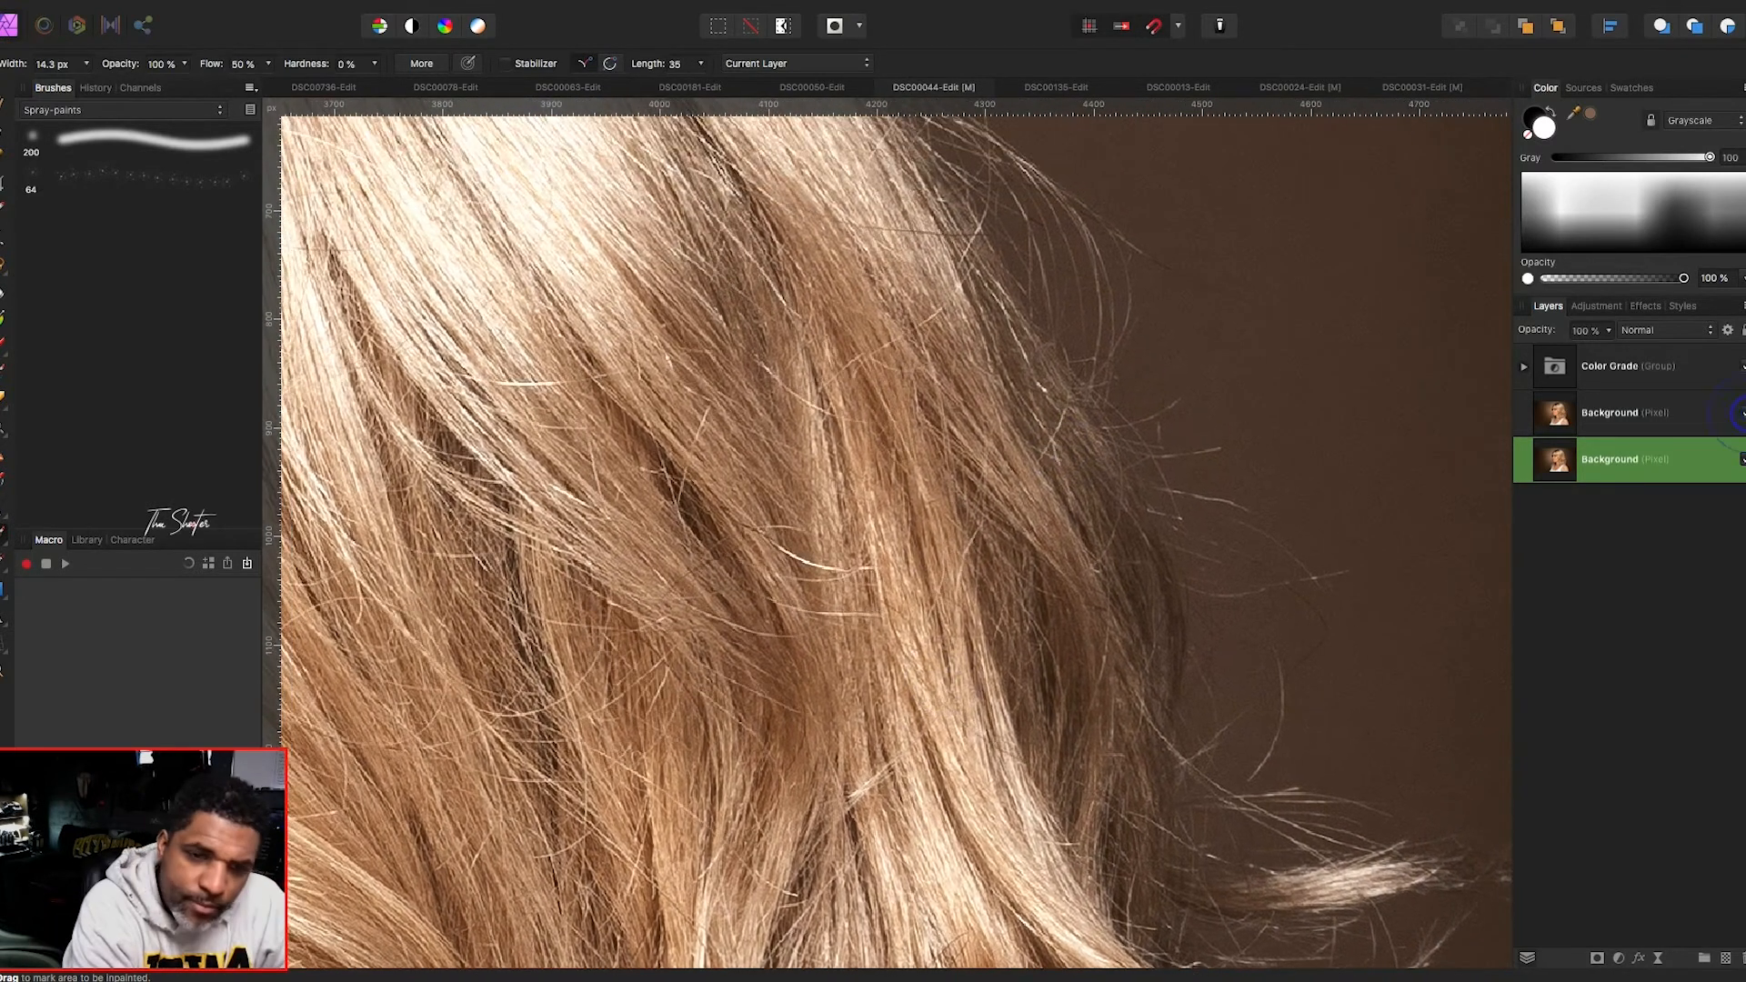
scroll(967, 660, down, 2)
drag(755, 588, 715, 596)
drag(639, 532, 670, 608)
drag(673, 641, 623, 675)
click(534, 605)
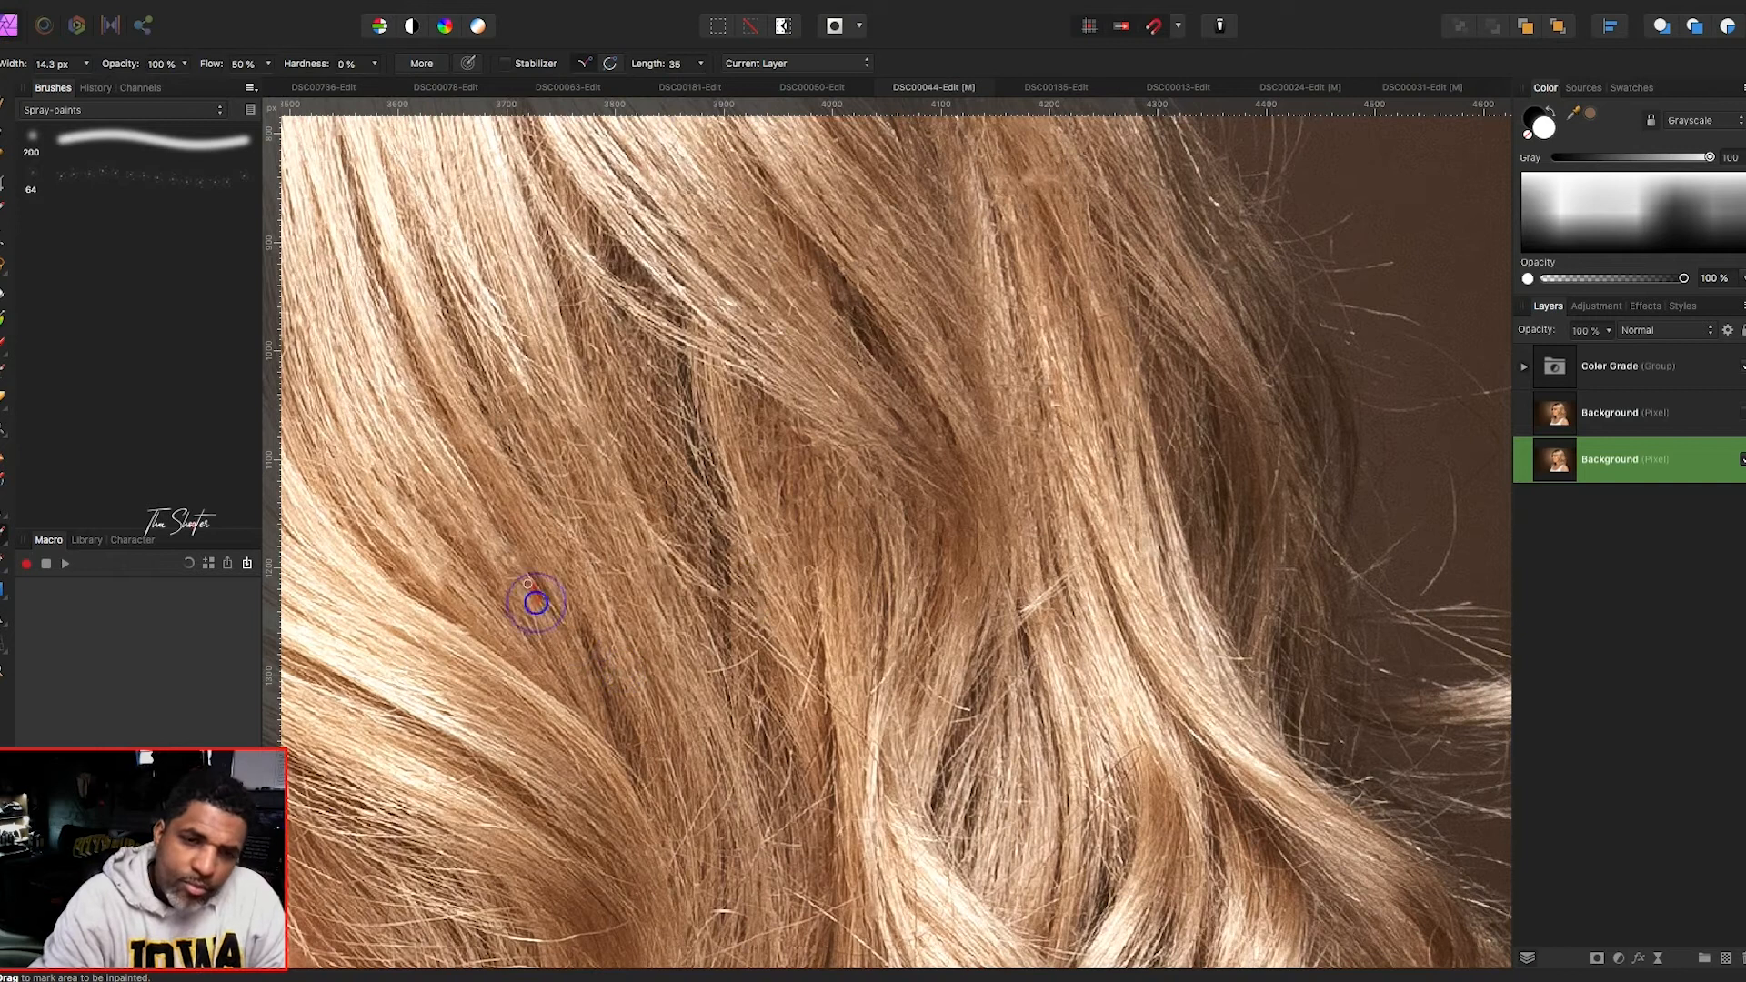
drag(689, 623, 726, 662)
click(718, 601)
- Inpaint the strays at the top of the lower waves, including the short bright diagonal strand
scroll(719, 600, up, 1)
scroll(754, 619, down, 3)
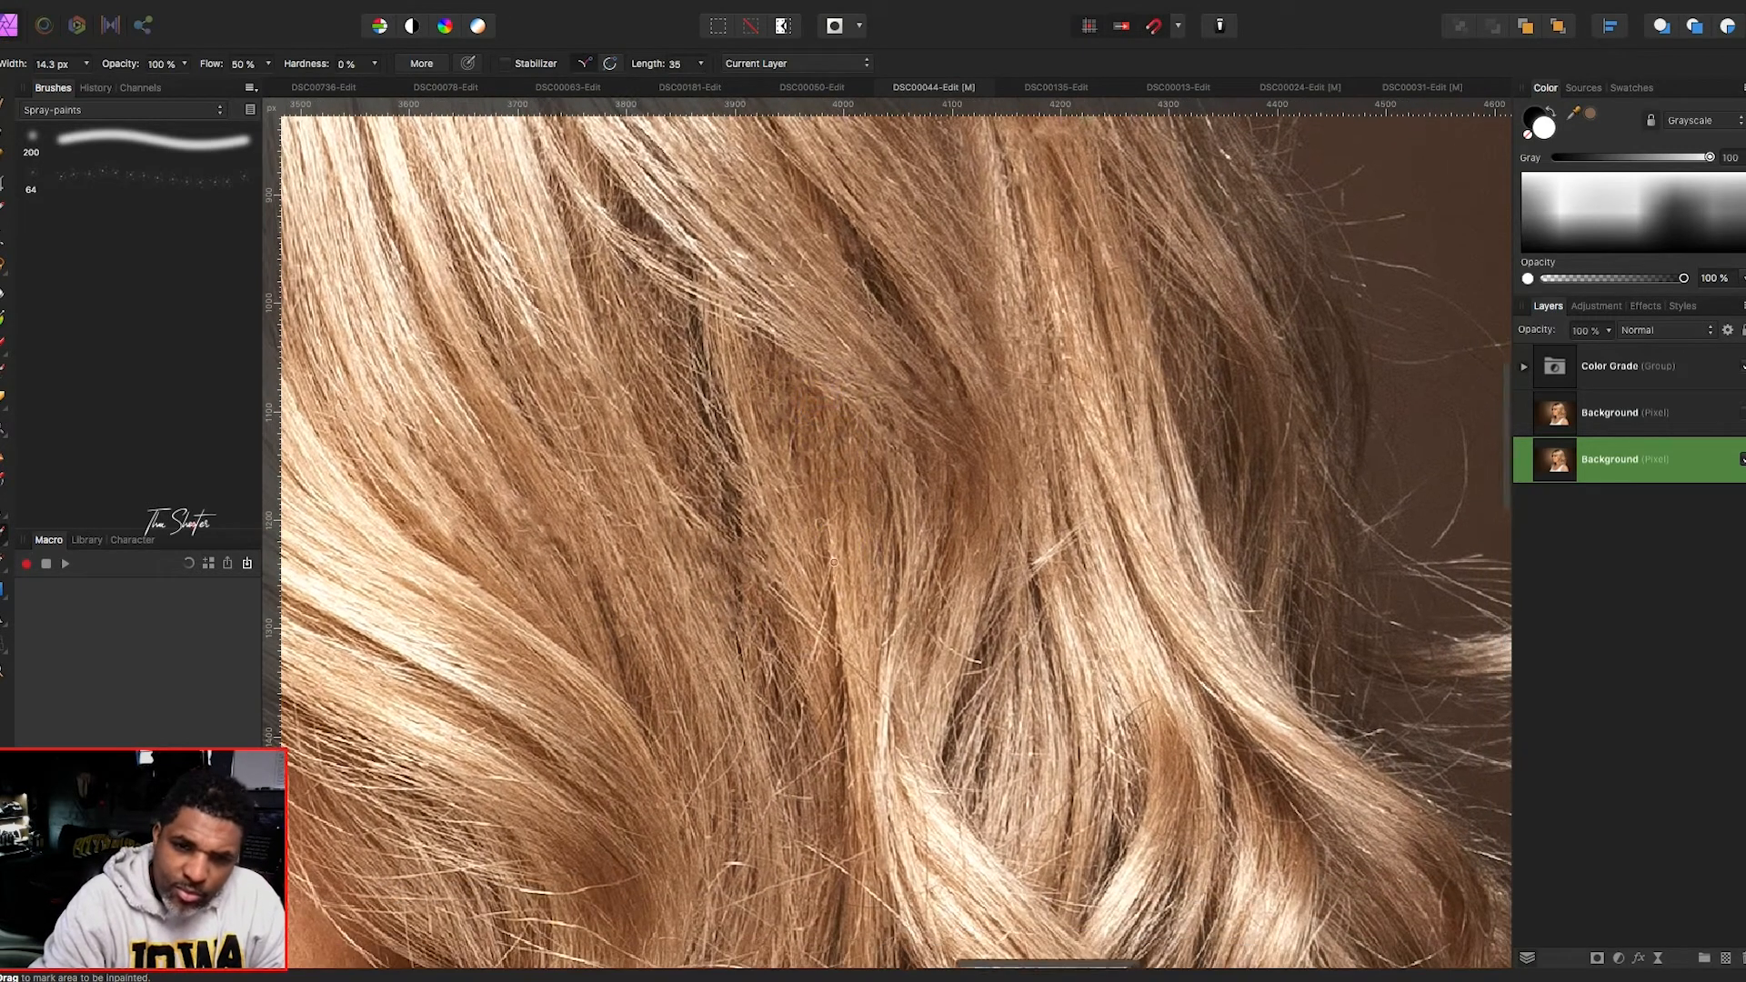
drag(779, 603, 796, 548)
scroll(796, 548, down, 1)
drag(871, 514, 854, 525)
scroll(855, 534, right, 2)
drag(950, 482, 1000, 444)
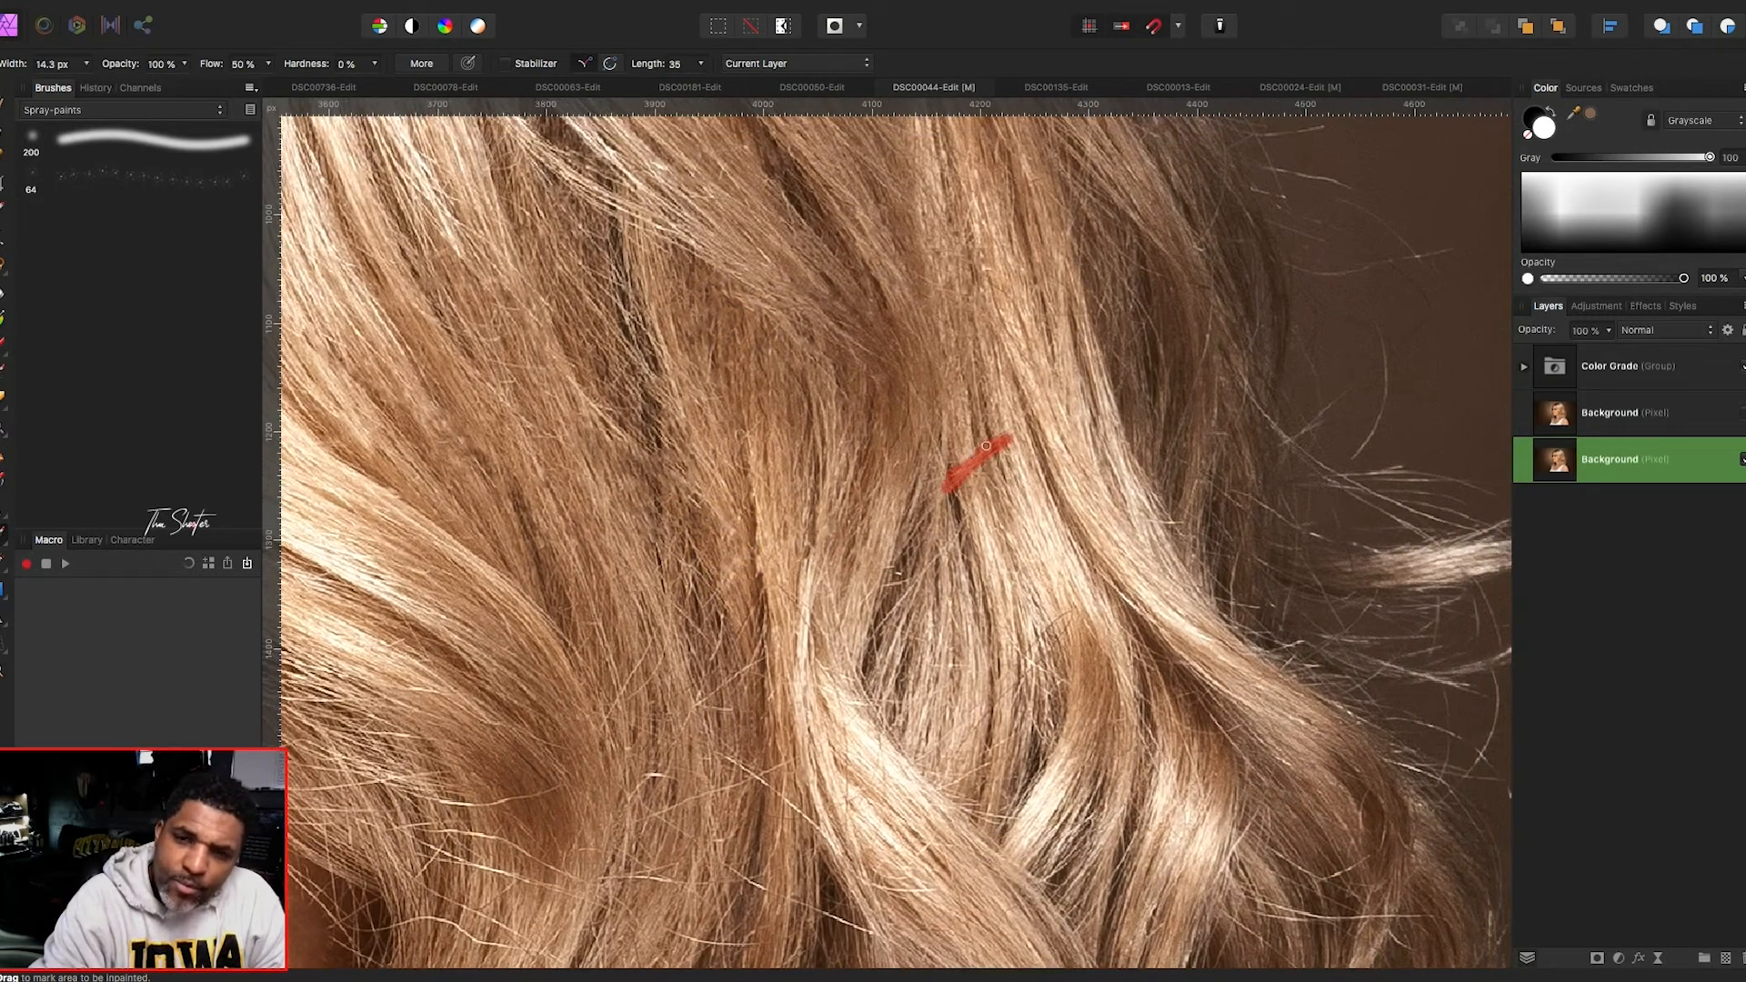
- Inpaint the crossing strays on the shadowed waves between the central lengths and the outer curl
scroll(1017, 448, left, 5)
scroll(1017, 449, down, 2)
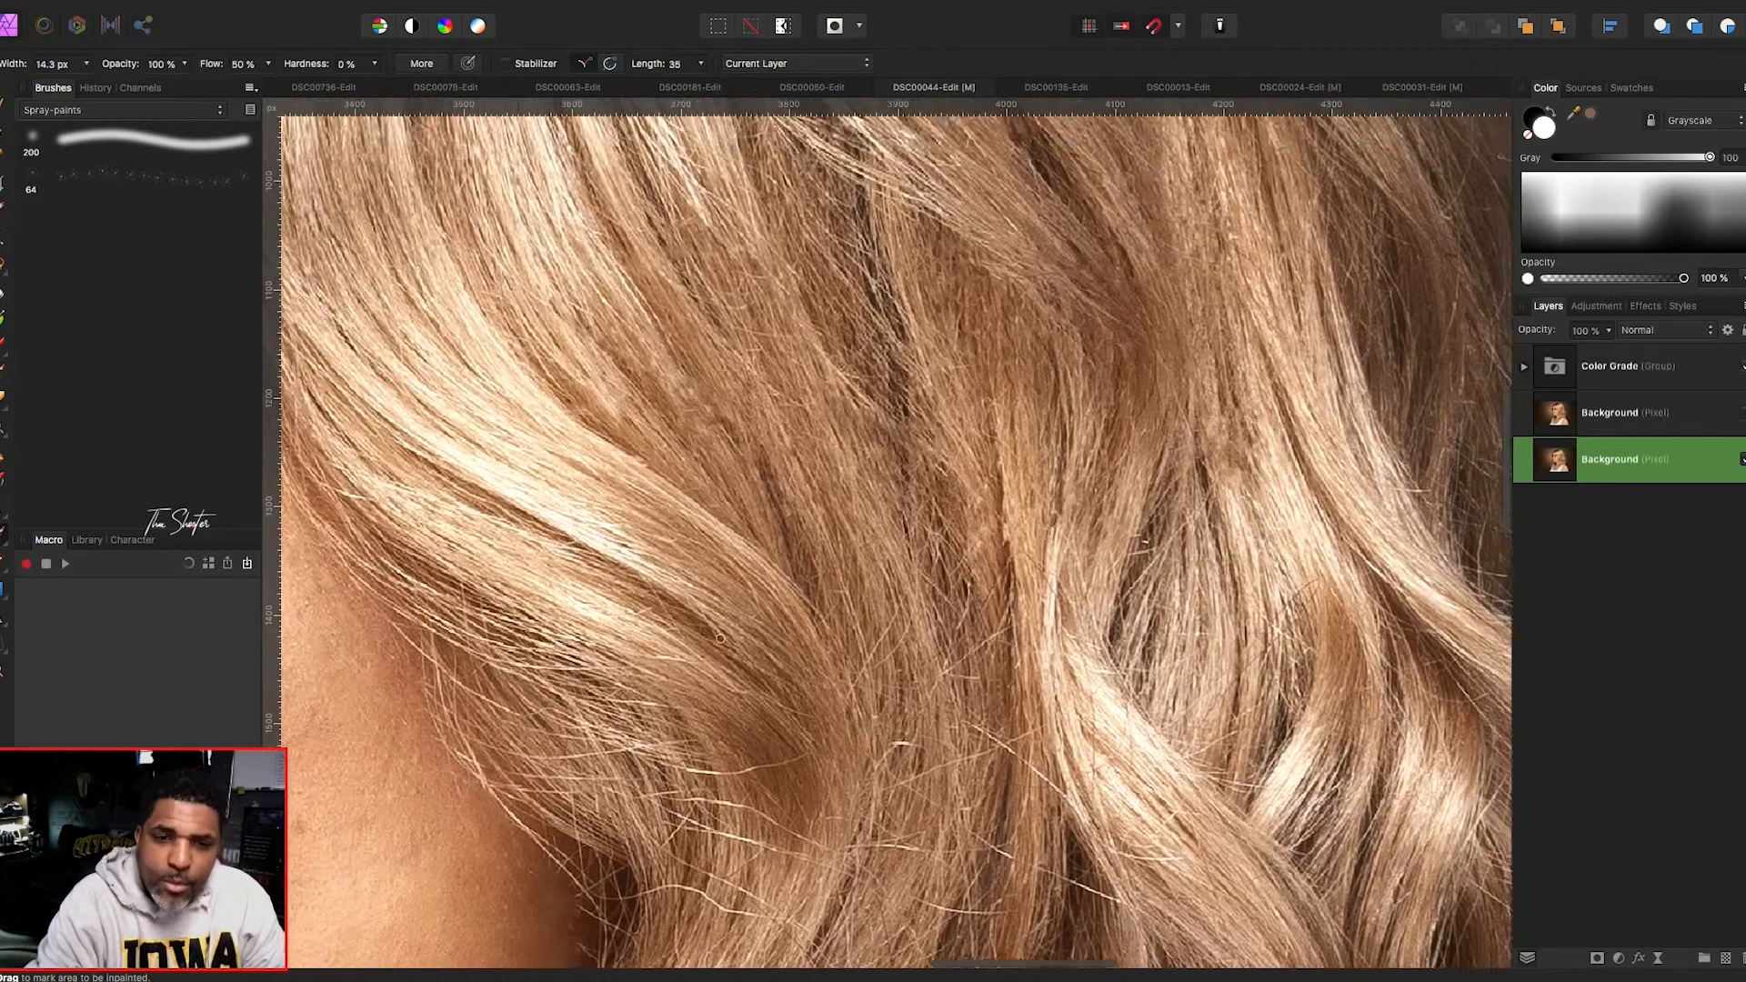
scroll(1161, 494, right, 5)
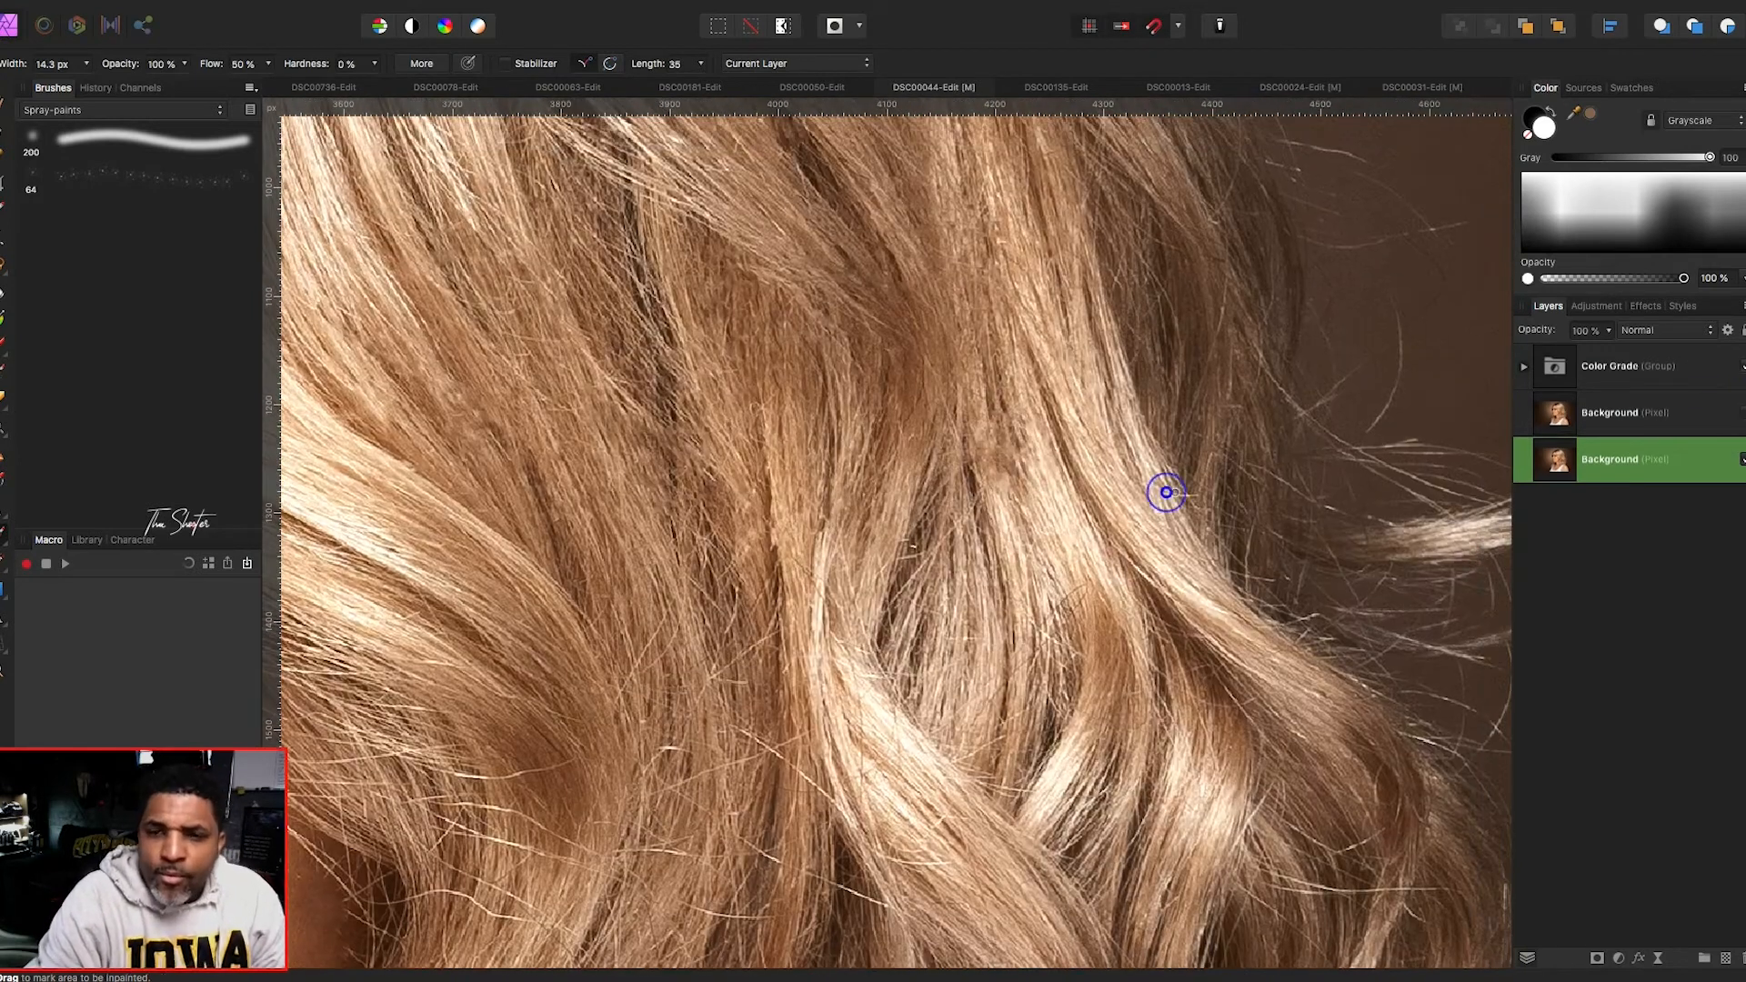
drag(1018, 582, 1059, 552)
drag(868, 524, 873, 521)
drag(858, 643, 815, 604)
drag(1008, 617, 935, 671)
- Inpaint the stray hairs crossing the shadowed waves just inside the outer curl
scroll(1028, 612, right, 3)
scroll(1029, 612, down, 2)
mouse_move(891, 596)
mouse_down()
mouse_move(869, 608)
mouse_move(902, 646)
mouse_up()
scroll(870, 608, right, 3)
scroll(870, 608, up, 1)
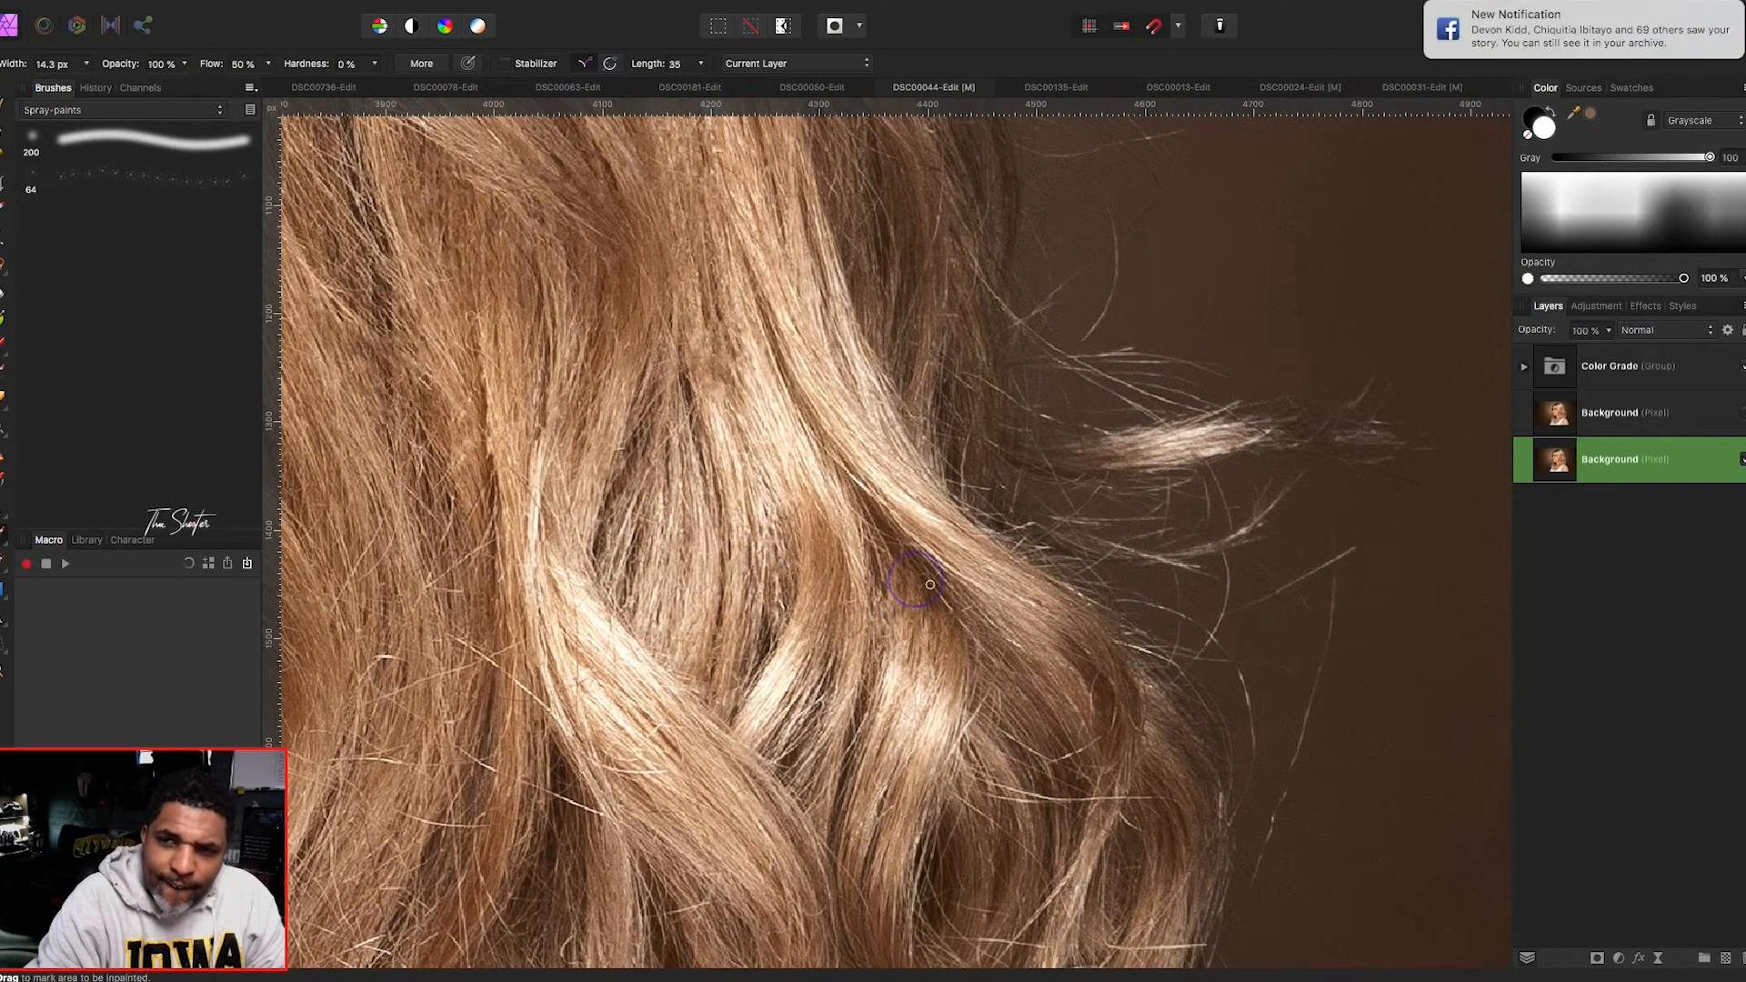
scroll(930, 584, down, 4)
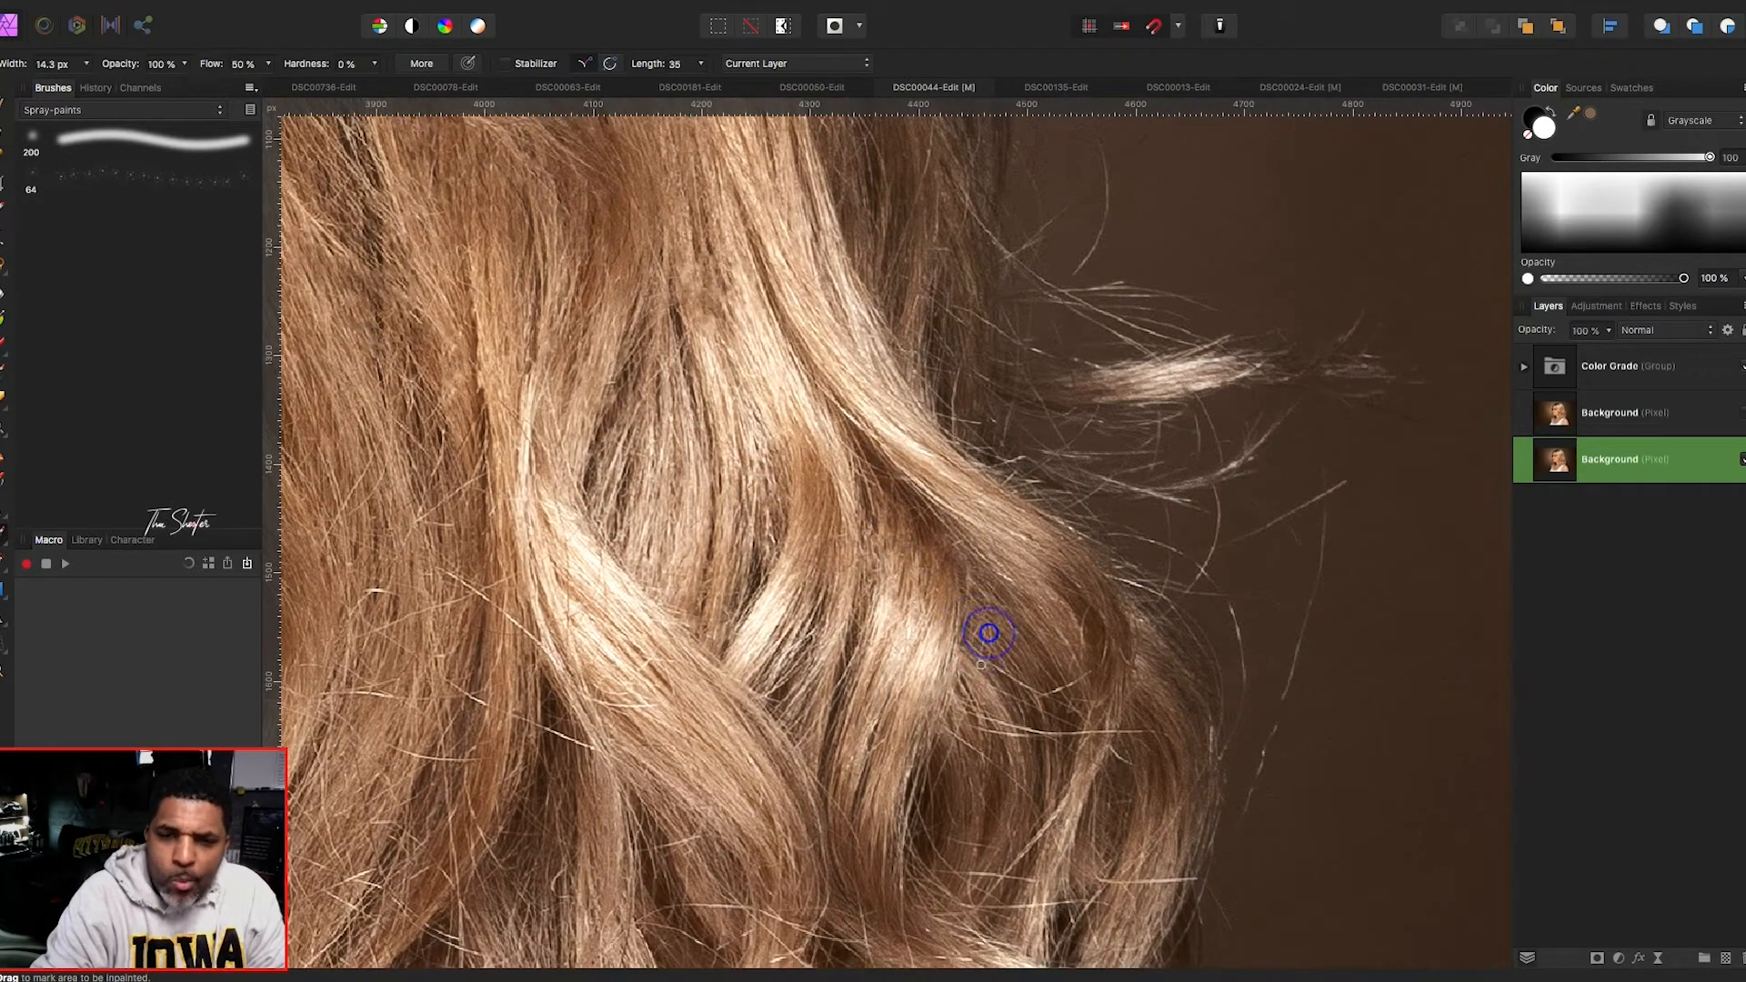
scroll(985, 636, left, 2)
drag(894, 683, 921, 728)
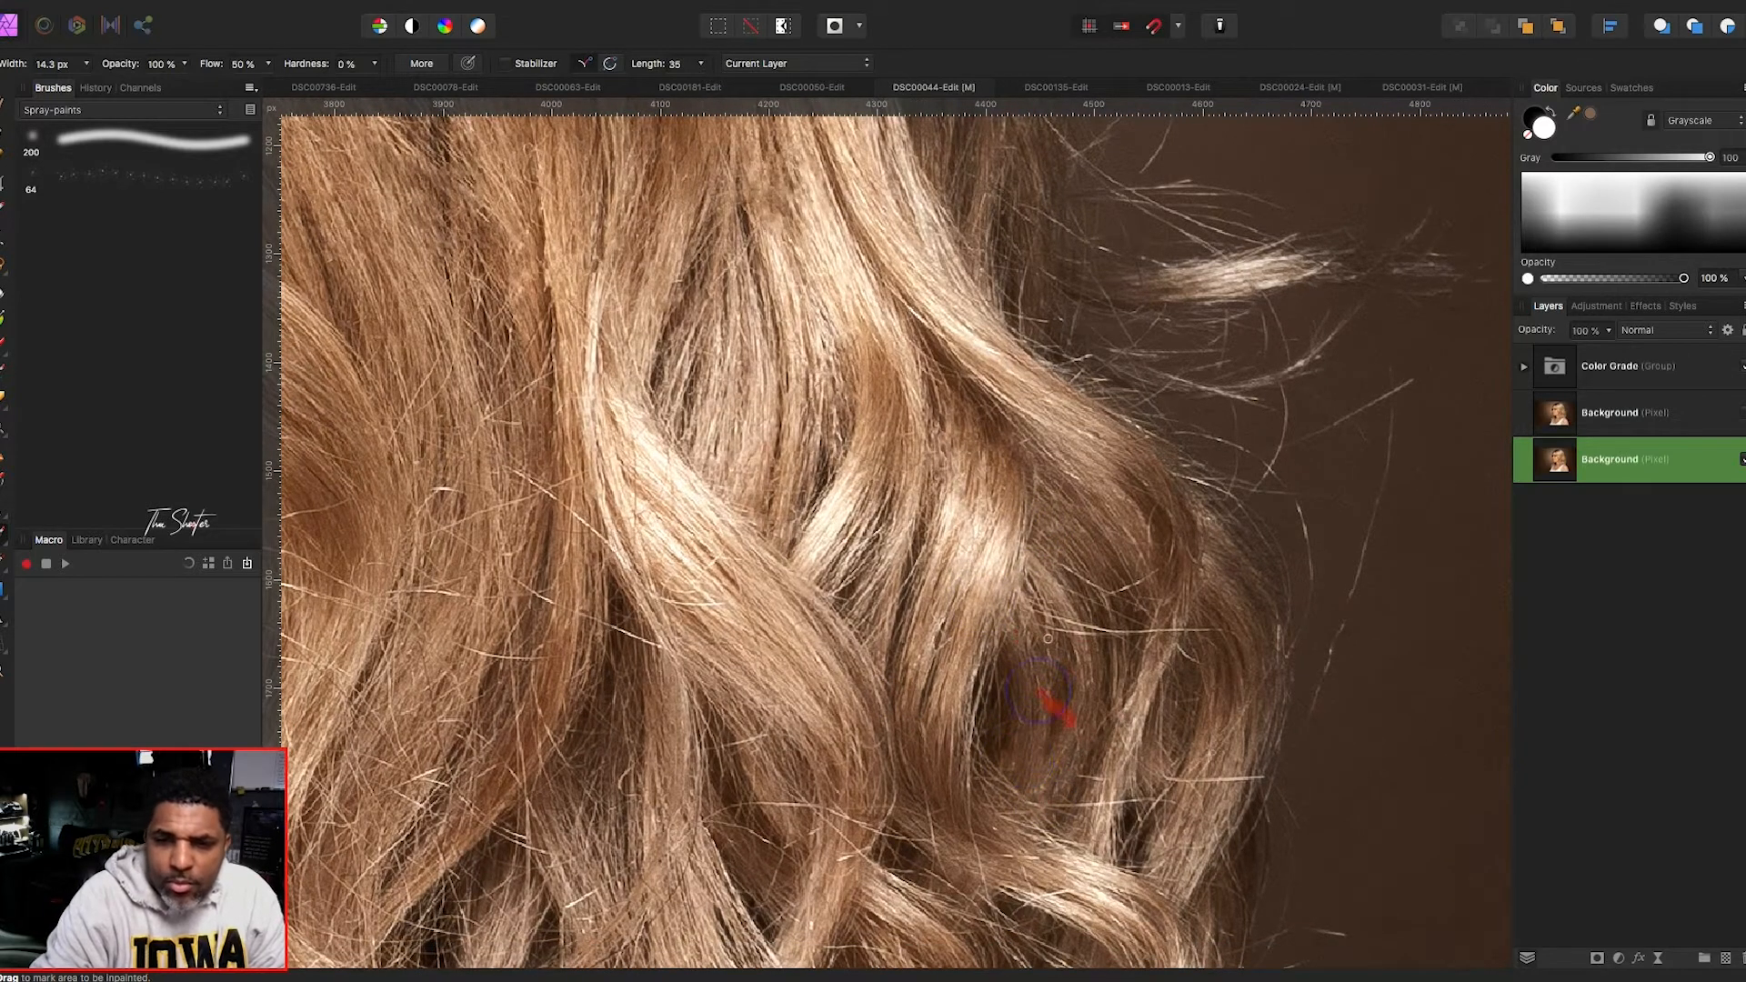
scroll(1048, 639, right, 2)
scroll(1048, 638, up, 1)
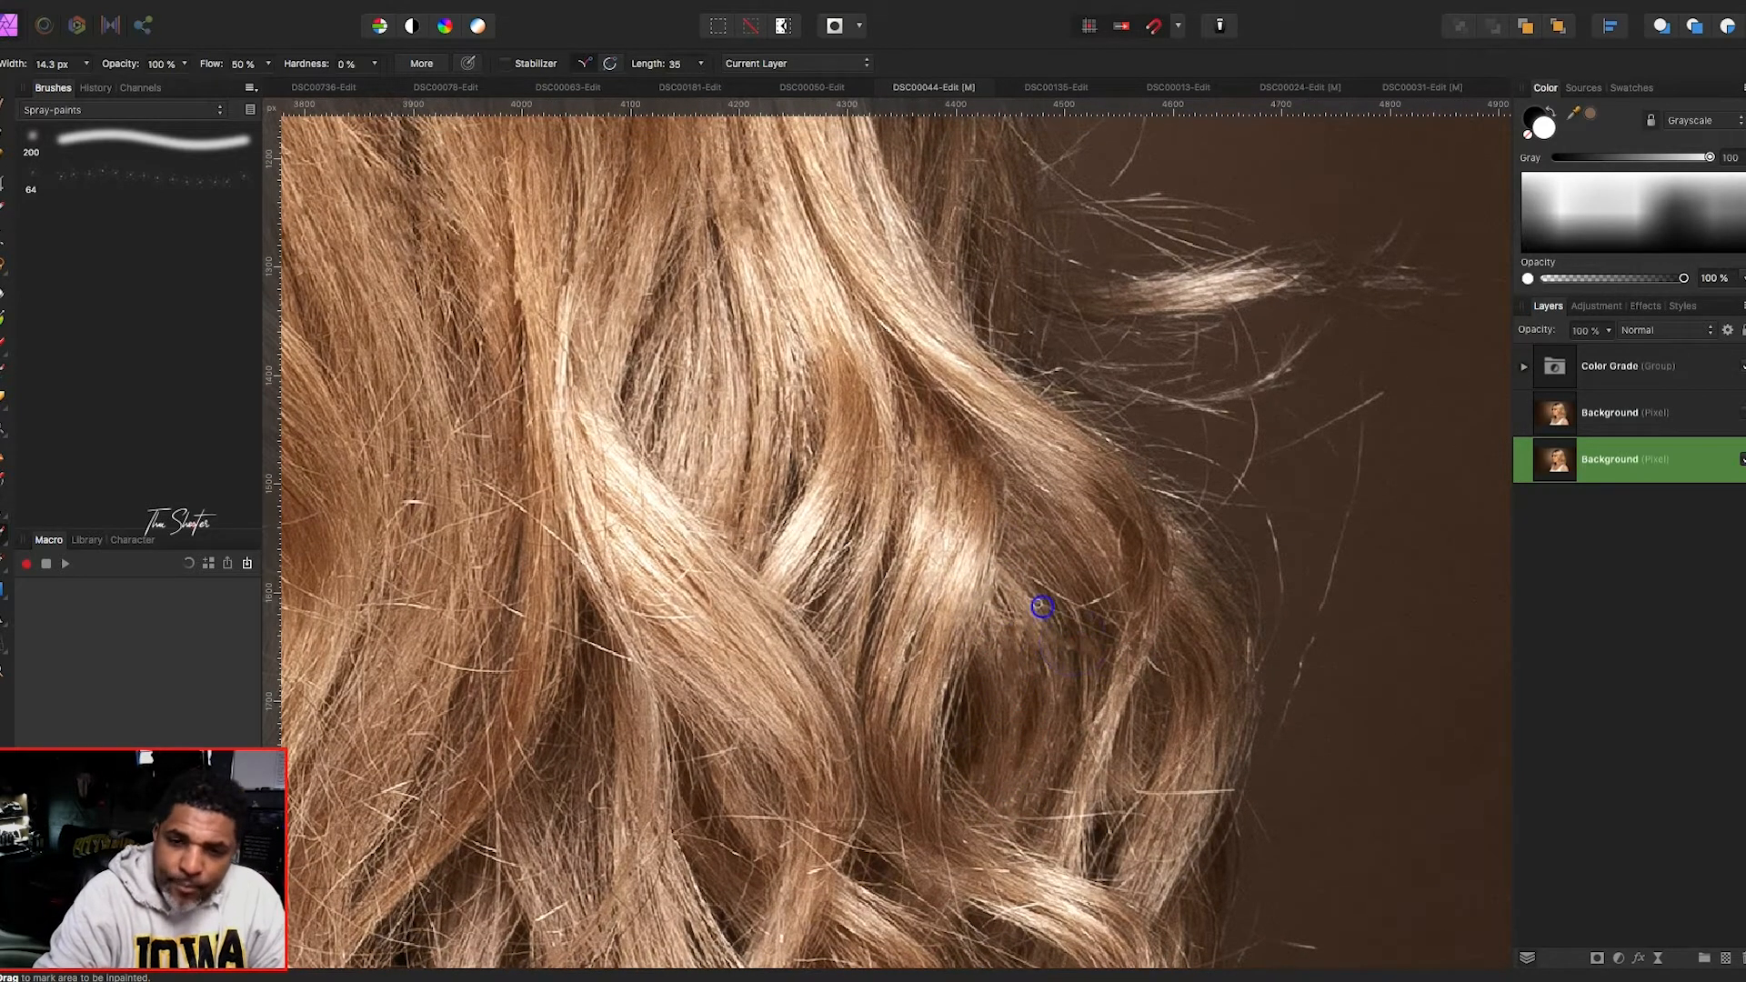
- Inpaint the sideways strays across the outer curl, including its bright horizontal strand, and those on the wave beneath
drag(1096, 603, 1111, 598)
scroll(1104, 602, down, 3)
scroll(1104, 602, right, 2)
drag(1030, 671, 1125, 664)
scroll(978, 670, down, 1)
drag(797, 702, 914, 755)
- Inpaint the short bright strays across the central lower waves
scroll(855, 732, up, 1)
scroll(855, 732, left, 1)
click(797, 722)
mouse_move(799, 750)
mouse_down()
mouse_move(818, 770)
mouse_move(708, 739)
mouse_move(615, 768)
mouse_up()
scroll(783, 757, up, 1)
scroll(710, 727, up, 1)
scroll(709, 728, left, 1)
click(663, 671)
scroll(663, 670, up, 1)
drag(596, 604, 625, 607)
click(636, 561)
- Inpaint the long crossing strands on the inner blonde lengths beside the central wave
scroll(628, 573, up, 1)
drag(523, 651, 578, 677)
scroll(578, 677, up, 1)
drag(454, 529, 544, 590)
mouse_move(471, 620)
mouse_down()
mouse_move(491, 629)
mouse_move(565, 551)
mouse_move(555, 437)
mouse_up()
scroll(496, 627, up, 1)
mouse_move(536, 583)
mouse_down()
mouse_move(596, 561)
mouse_move(621, 517)
mouse_move(573, 519)
mouse_move(606, 414)
mouse_up()
- Inpaint the flyaways higher up on the inner lengths toward the neck
scroll(600, 536, up, 2)
scroll(600, 536, left, 2)
mouse_move(562, 491)
mouse_down()
mouse_move(523, 542)
mouse_move(507, 511)
mouse_up()
drag(558, 509, 500, 536)
drag(483, 448, 487, 421)
mouse_move(454, 503)
mouse_down()
mouse_move(427, 544)
mouse_move(537, 602)
mouse_move(467, 526)
mouse_up()
- Inpaint the short horizontal strays on the inner lengths above the dark gap in the lower waves
scroll(455, 605, down, 1)
scroll(518, 592, down, 2)
scroll(509, 559, down, 1)
scroll(509, 532, down, 2)
scroll(509, 532, left, 1)
drag(564, 503, 602, 518)
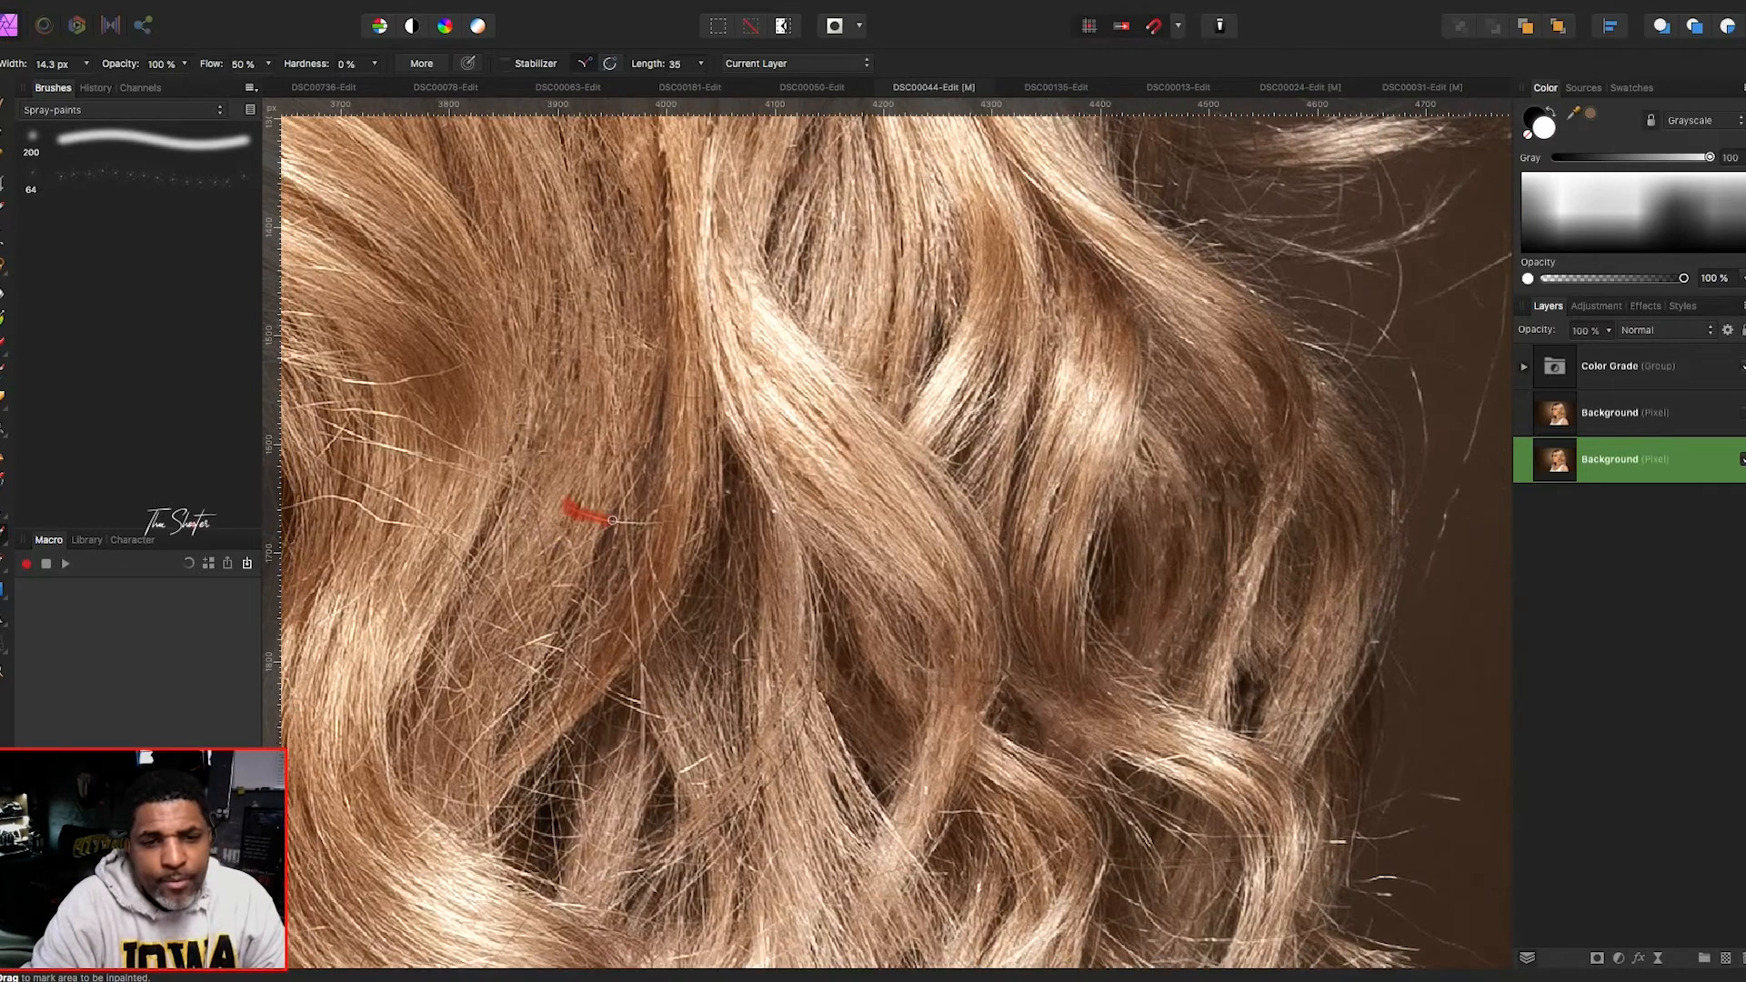
scroll(549, 526, left, 1)
mouse_move(574, 583)
mouse_down()
mouse_move(589, 537)
mouse_move(441, 533)
mouse_move(507, 561)
mouse_move(498, 547)
mouse_up()
- Inpaint the strays where the inner lengths bend beside the shadowed neck
scroll(583, 582, up, 1)
scroll(596, 564, up, 1)
scroll(595, 564, left, 1)
scroll(510, 550, up, 1)
scroll(500, 555, left, 1)
scroll(494, 552, up, 1)
scroll(494, 550, left, 1)
mouse_move(590, 532)
mouse_down()
mouse_move(625, 517)
mouse_move(636, 565)
mouse_move(605, 585)
mouse_up()
scroll(591, 514, down, 2)
scroll(637, 565, left, 1)
scroll(592, 604, up, 2)
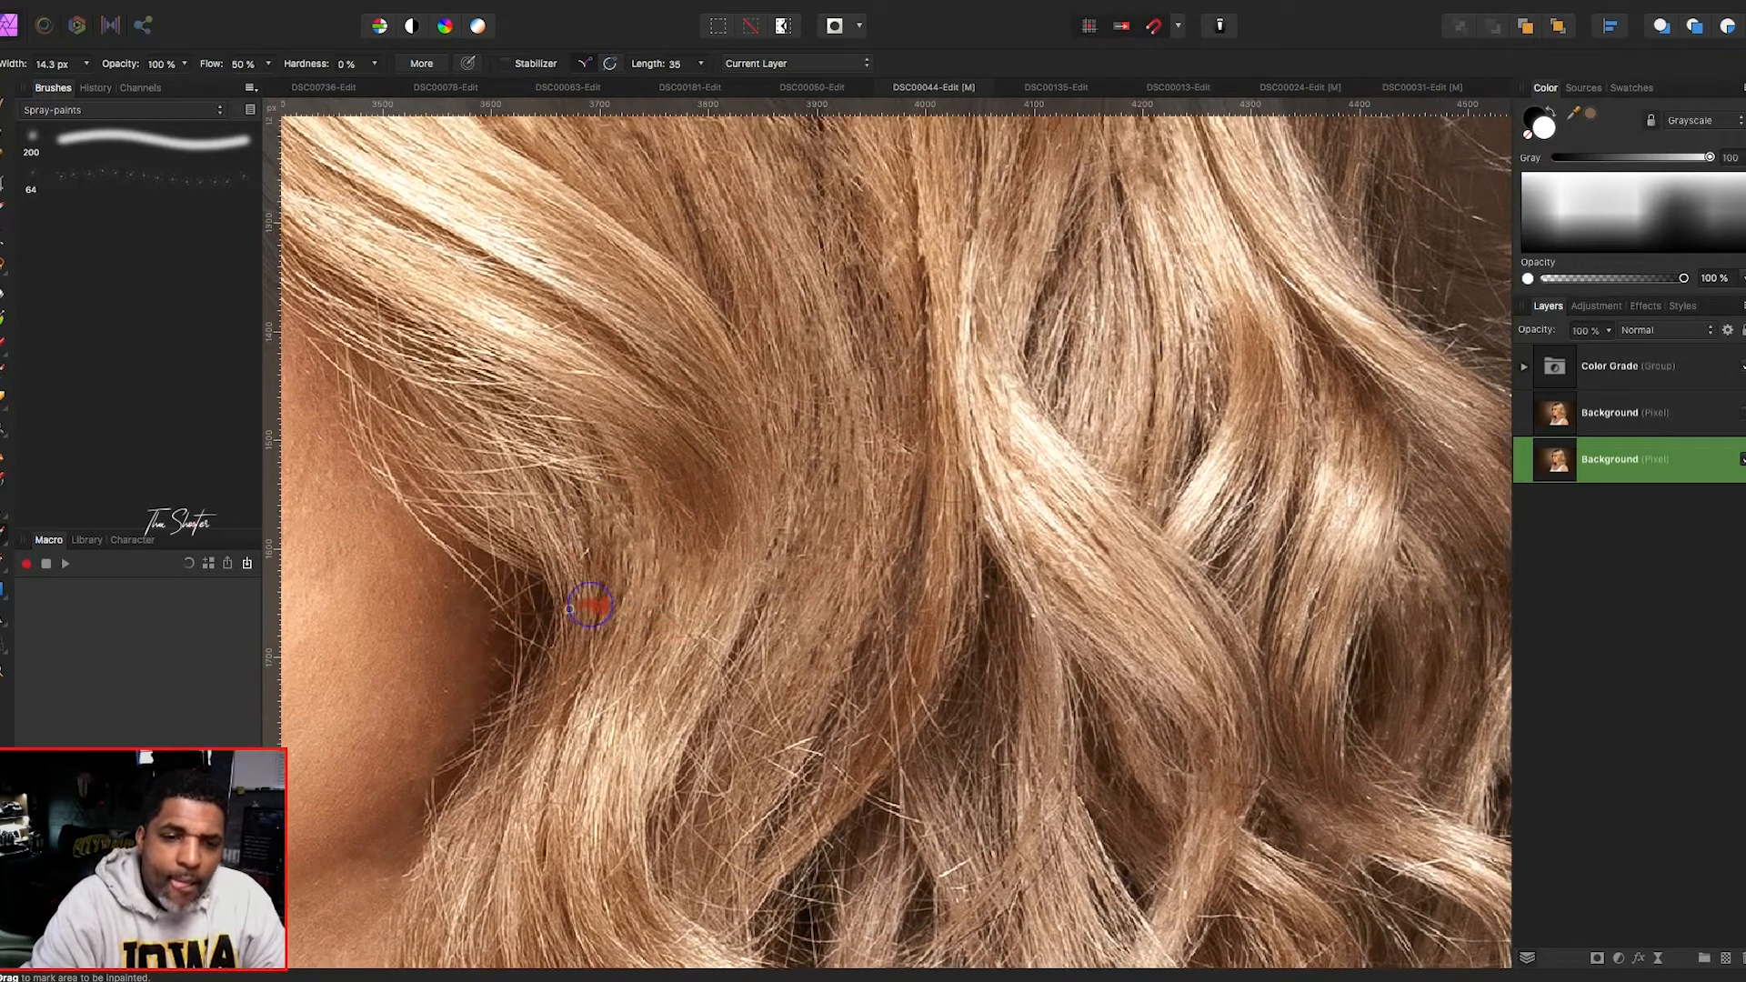
- Inpaint the flyaways crossing the hair edge along the cheek and neck
scroll(635, 590, up, 2)
drag(636, 593, 506, 590)
mouse_move(555, 647)
mouse_down()
mouse_move(509, 639)
mouse_move(502, 568)
mouse_move(377, 530)
mouse_up()
scroll(487, 621, up, 1)
scroll(545, 537, up, 1)
drag(626, 545, 619, 526)
- Inpaint the cluster of bright crossing strays just above the dark gap between the lower waves
scroll(618, 526, down, 5)
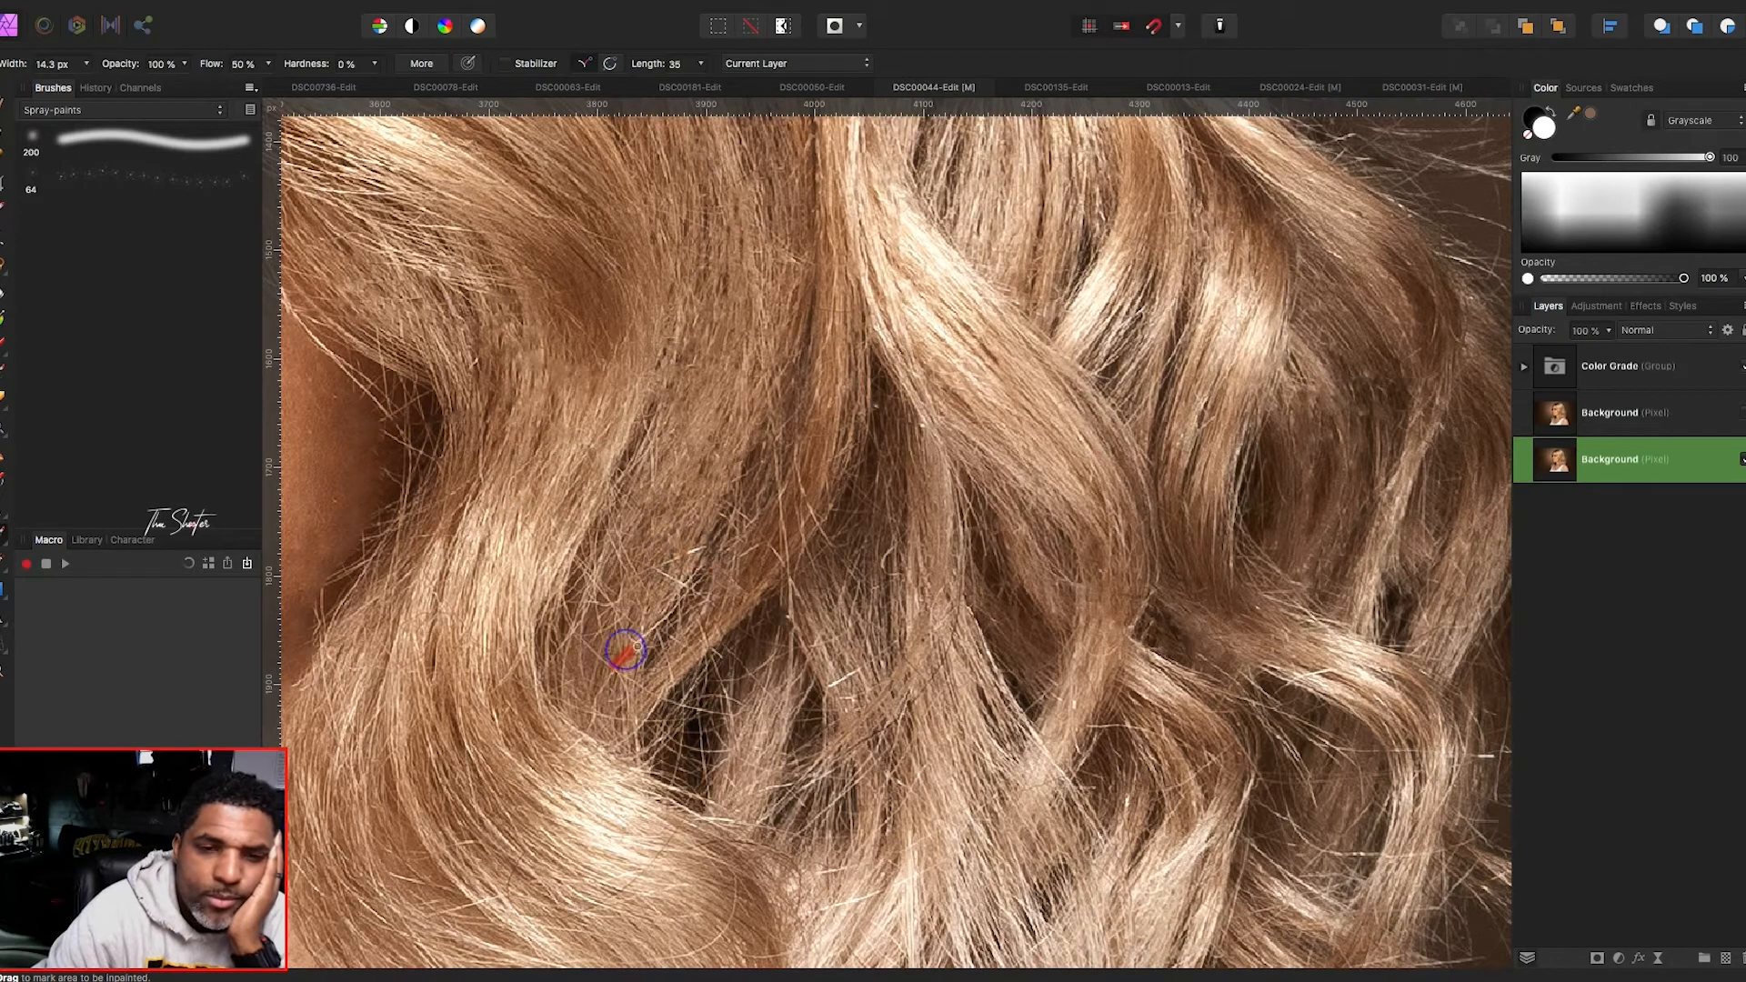
drag(773, 546, 783, 548)
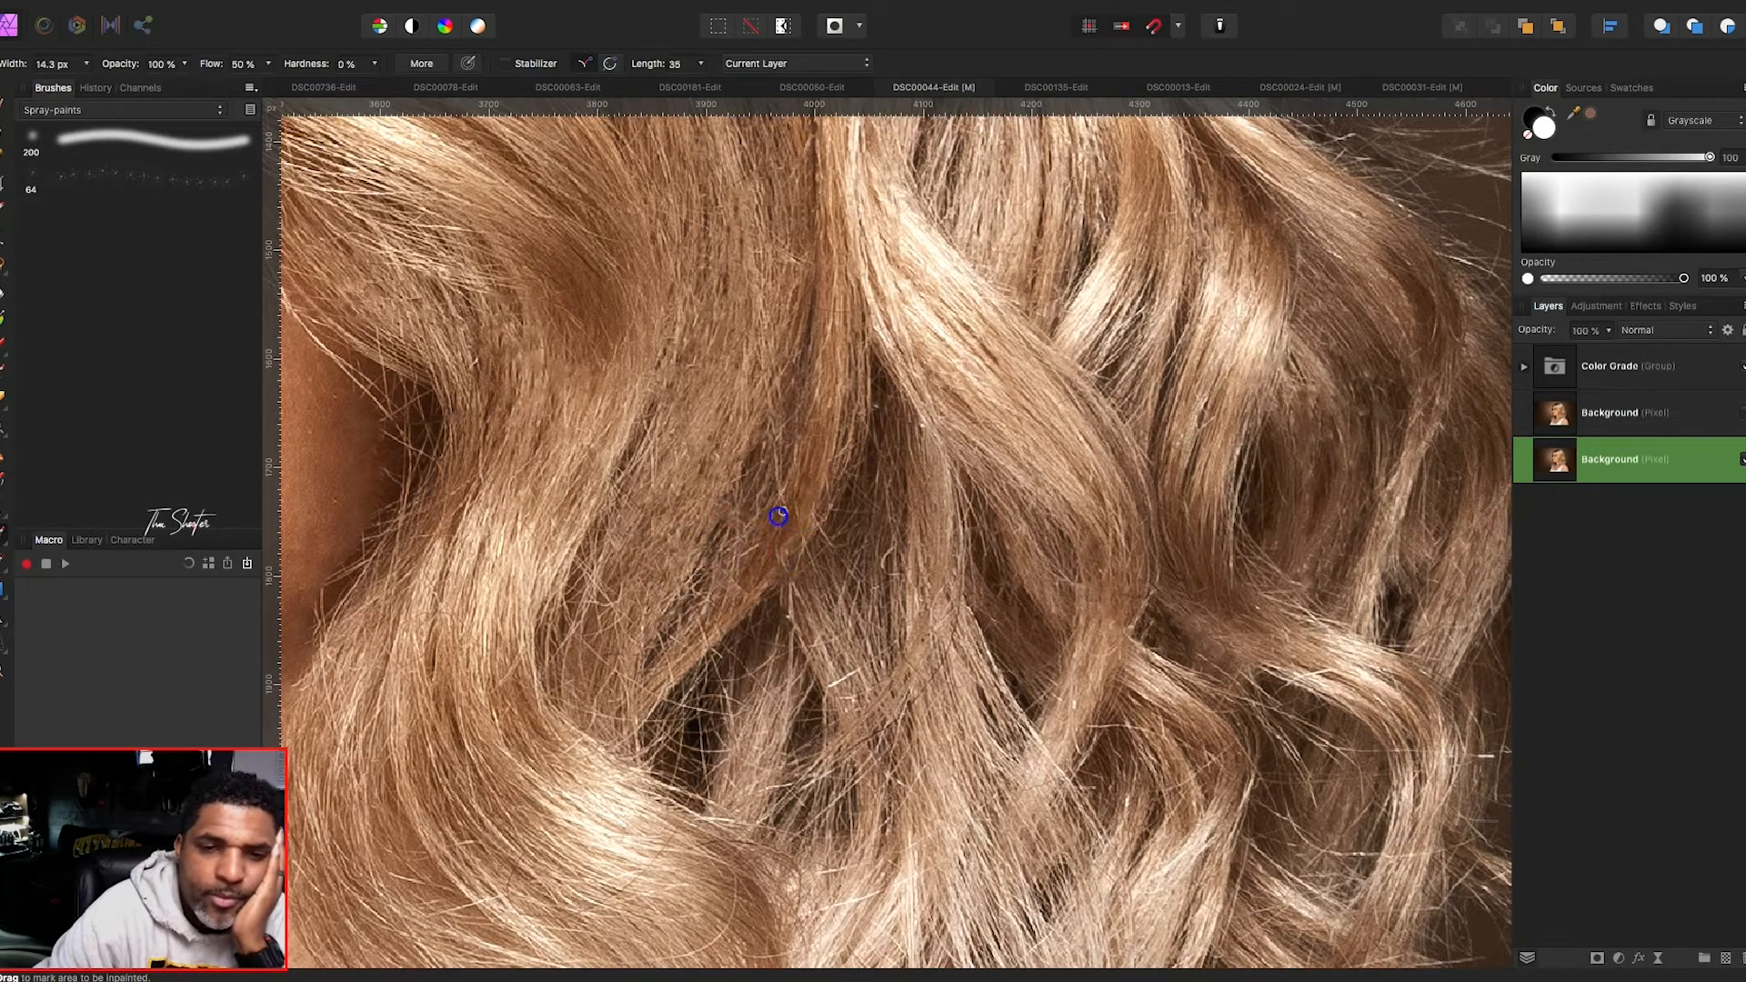
click(564, 537)
drag(567, 619, 598, 680)
click(590, 670)
- Inpaint the strays on the upper part of the large curl beside the neck
scroll(600, 744, left, 5)
scroll(600, 744, down, 3)
drag(391, 627, 434, 596)
mouse_move(531, 745)
mouse_down()
mouse_move(540, 824)
mouse_move(647, 889)
mouse_up()
drag(423, 756, 567, 771)
- Inpaint the bright crossing strays on the highlight and lower body of the large neck-side curl
scroll(688, 555, down, 3)
scroll(687, 555, right, 1)
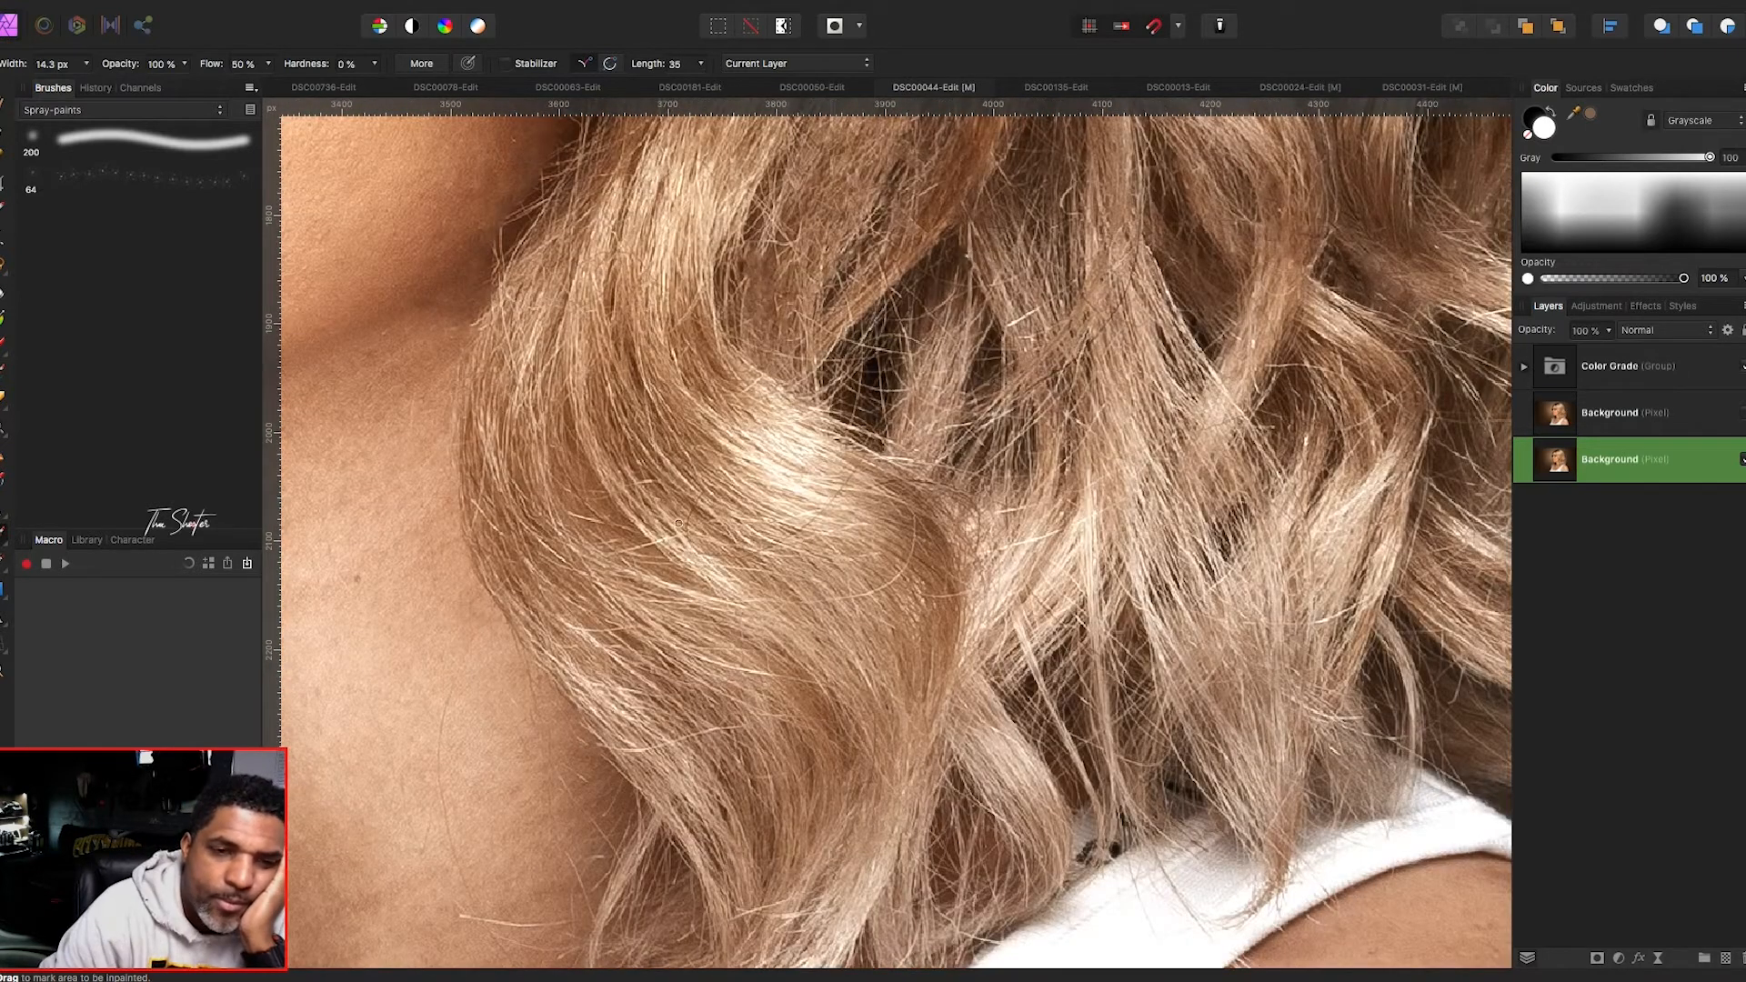
drag(720, 558, 820, 535)
drag(825, 601, 916, 552)
click(750, 670)
mouse_move(754, 592)
mouse_down()
mouse_move(865, 589)
mouse_move(800, 580)
mouse_move(889, 546)
mouse_up()
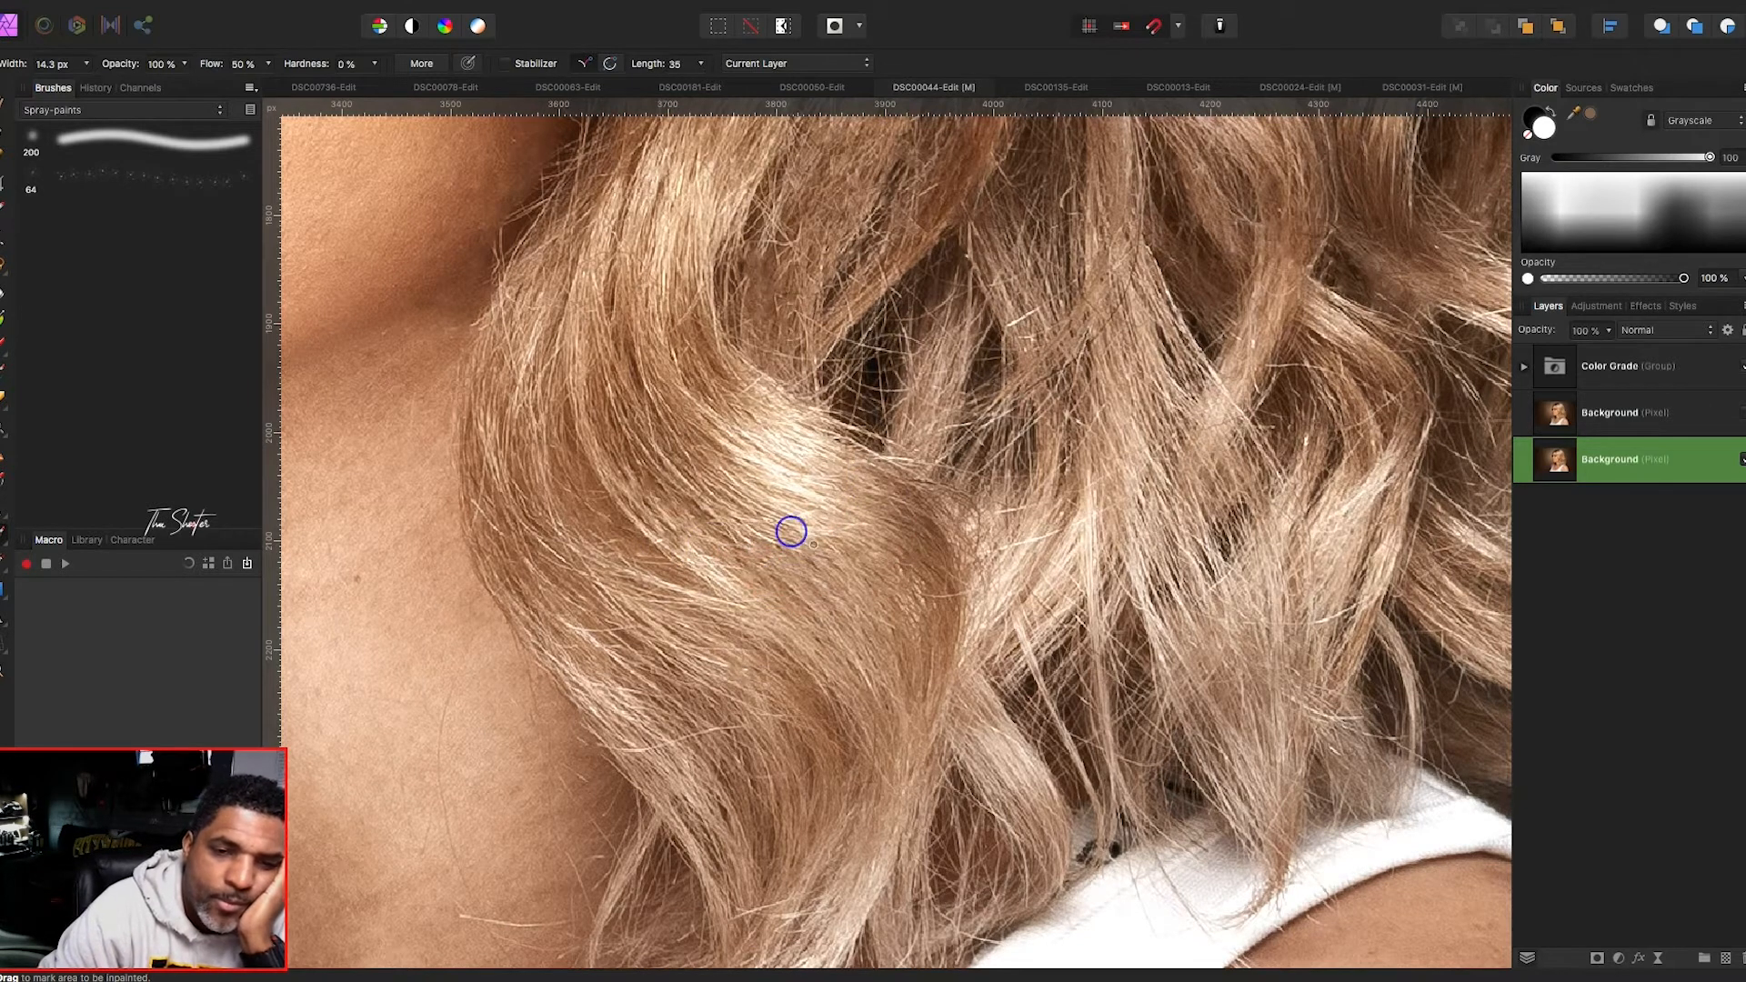
drag(618, 739, 764, 721)
- Inpaint the strays along the neck-side edge and around the tips of the lowest curls
scroll(764, 720, down, 3)
scroll(764, 720, right, 1)
mouse_move(350, 502)
mouse_down()
mouse_move(375, 730)
mouse_move(468, 761)
mouse_up()
scroll(467, 760, right, 2)
scroll(468, 761, up, 1)
click(685, 748)
drag(685, 748, 798, 625)
mouse_move(738, 400)
mouse_down()
mouse_move(859, 371)
mouse_move(838, 273)
mouse_up()
- Inpaint the remaining short strays on the lower waves above the hair tips
scroll(874, 320, up, 3)
scroll(874, 320, right, 1)
mouse_move(438, 522)
mouse_down()
mouse_move(461, 491)
mouse_move(391, 500)
mouse_up()
mouse_move(483, 472)
mouse_down()
mouse_move(502, 435)
mouse_move(427, 402)
mouse_move(535, 396)
mouse_move(405, 421)
mouse_up()
drag(446, 491, 414, 428)
drag(648, 465, 681, 453)
- Reduce the Inpainting Brush width to 10.3 px and inpaint the fine strays in the lower waves
key(bracketleft)
key(bracketleft)
drag(650, 580, 696, 539)
scroll(694, 545, right, 4)
drag(656, 368, 732, 386)
drag(621, 580, 637, 582)
drag(626, 762, 737, 782)
- Inpaint the fine crossing strays on the lower curls toward the outer side of the hair
drag(702, 518, 780, 535)
drag(859, 624, 979, 641)
mouse_move(881, 578)
mouse_down()
mouse_move(990, 569)
mouse_move(960, 533)
mouse_move(896, 537)
mouse_up()
drag(993, 537, 1046, 548)
drag(882, 462, 1010, 575)
click(1088, 549)
drag(1012, 644, 1004, 704)
drag(846, 750, 866, 773)
- Toggle the upper Background layer's visibility to compare the hair retouching
scroll(1178, 372, down, 5)
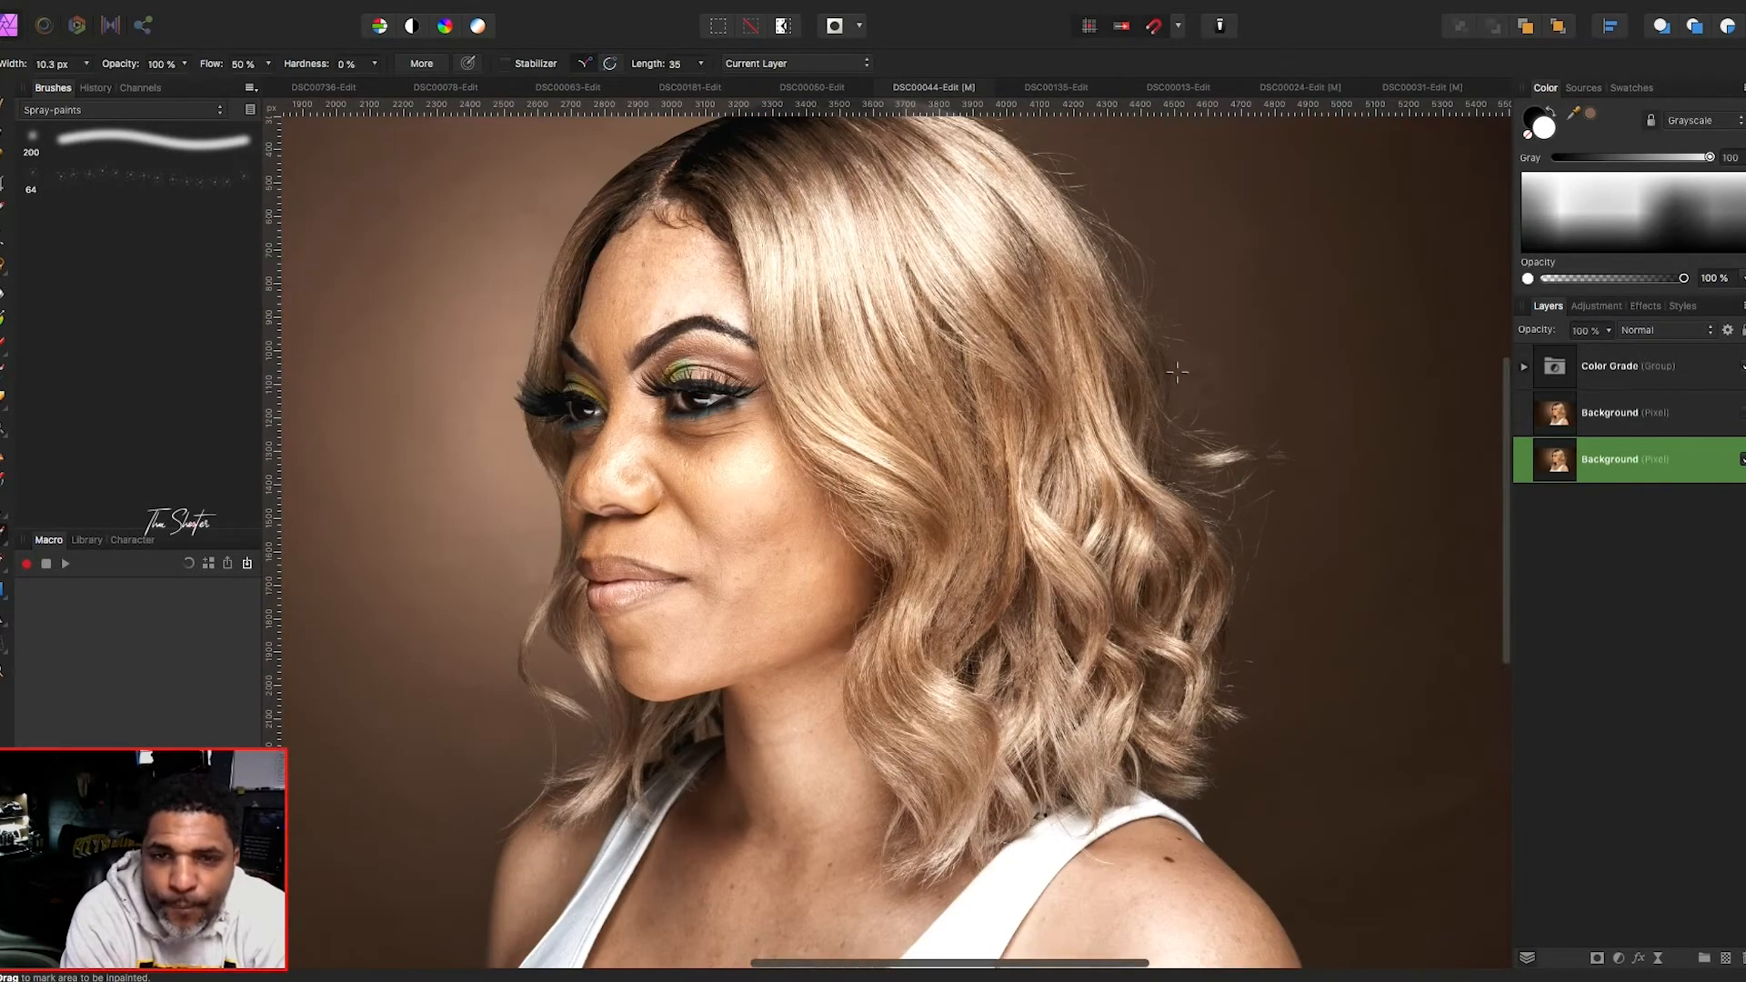
scroll(1388, 409, up, 5)
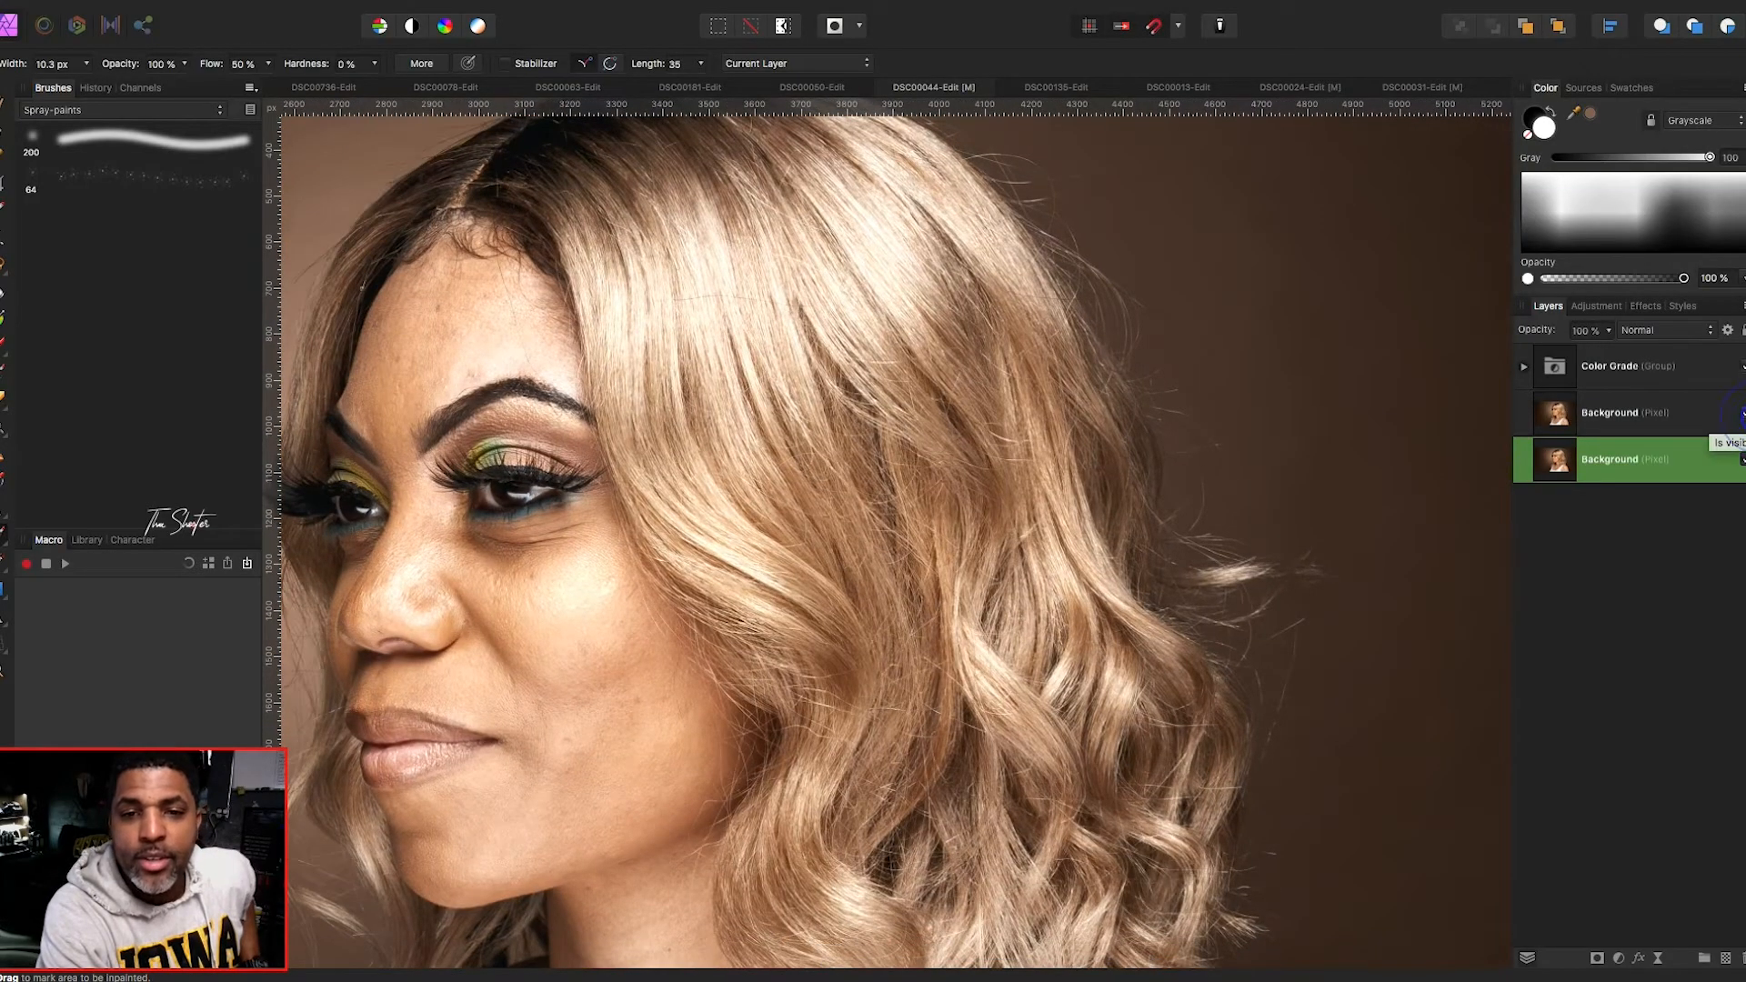
click(1744, 413)
scroll(1222, 469, up, 3)
- Clone clean backdrop over the flyaways above the crown with the Clone Brush
scroll(1223, 469, right, 2)
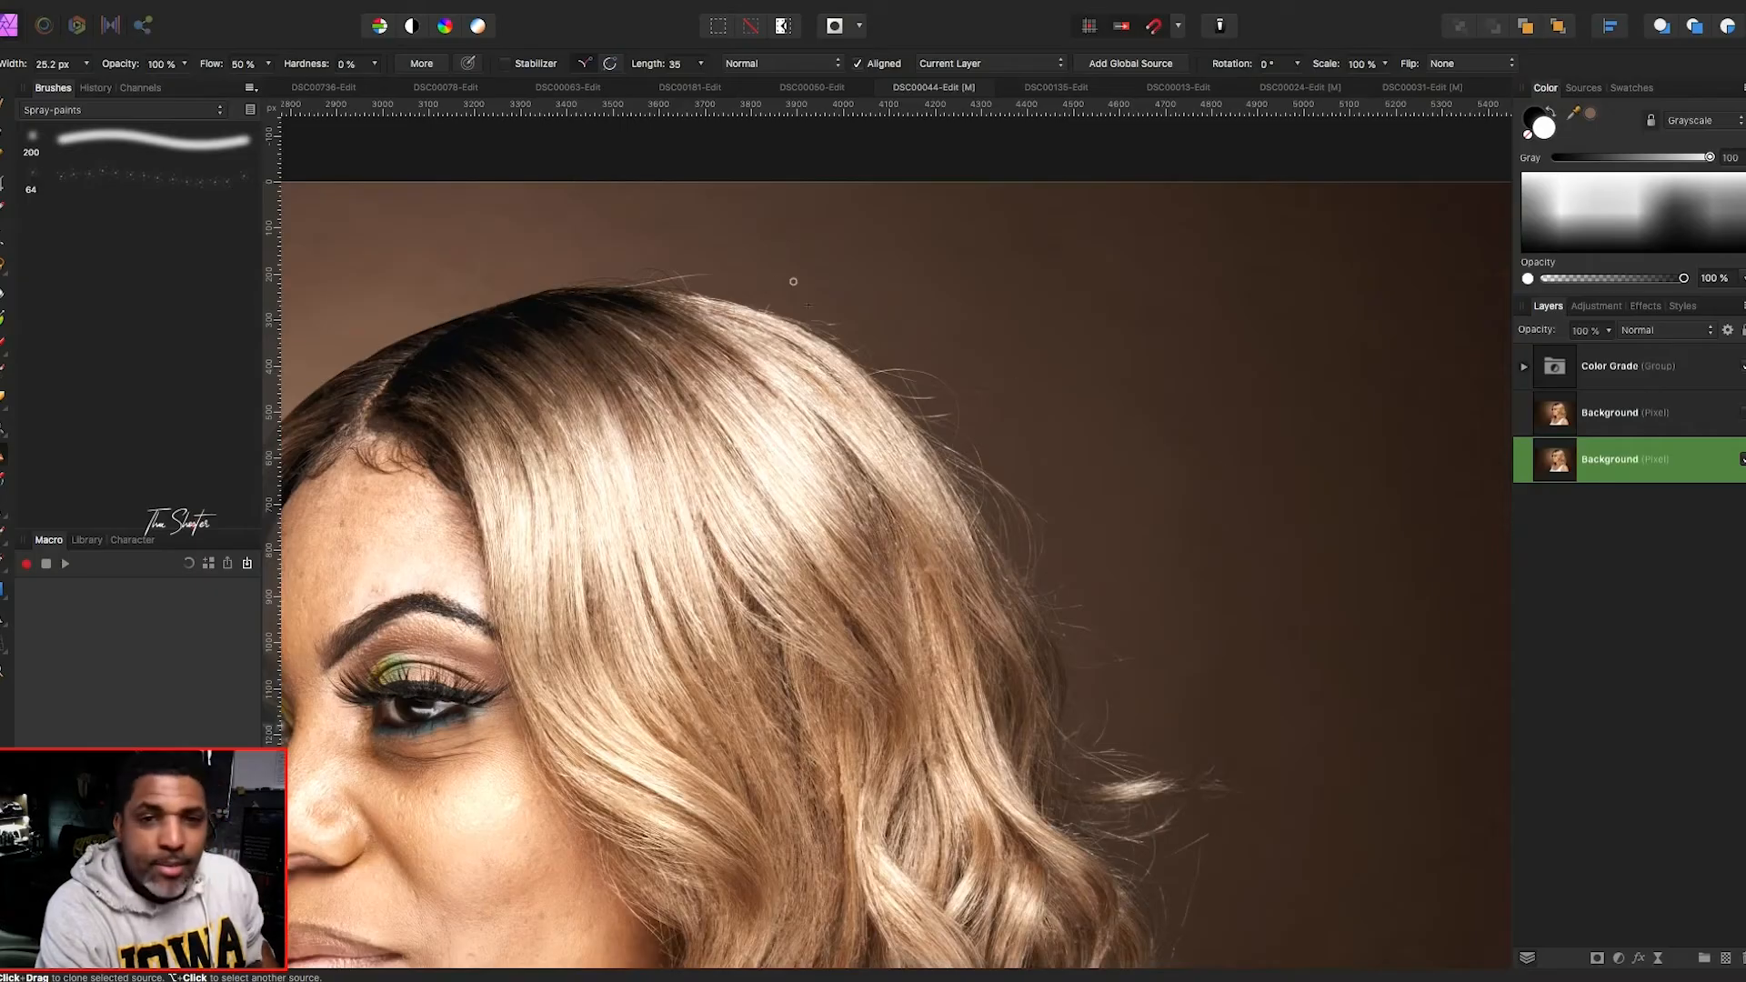
scroll(759, 262, up, 2)
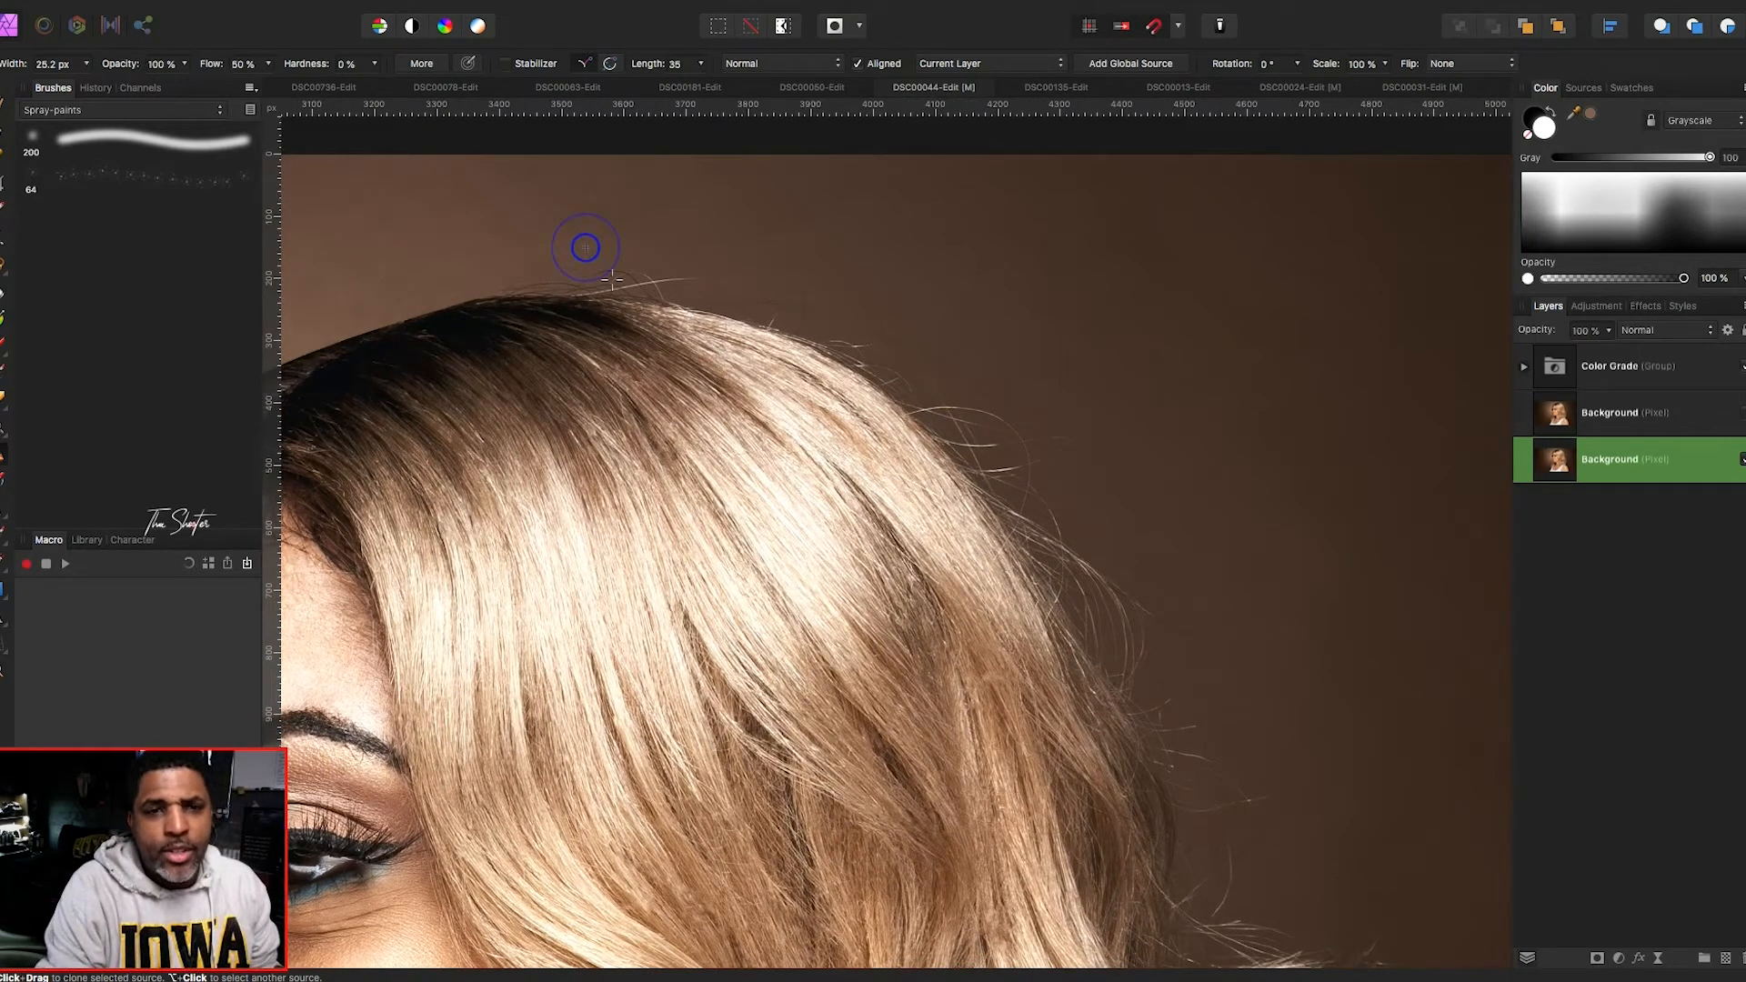
drag(571, 278, 595, 271)
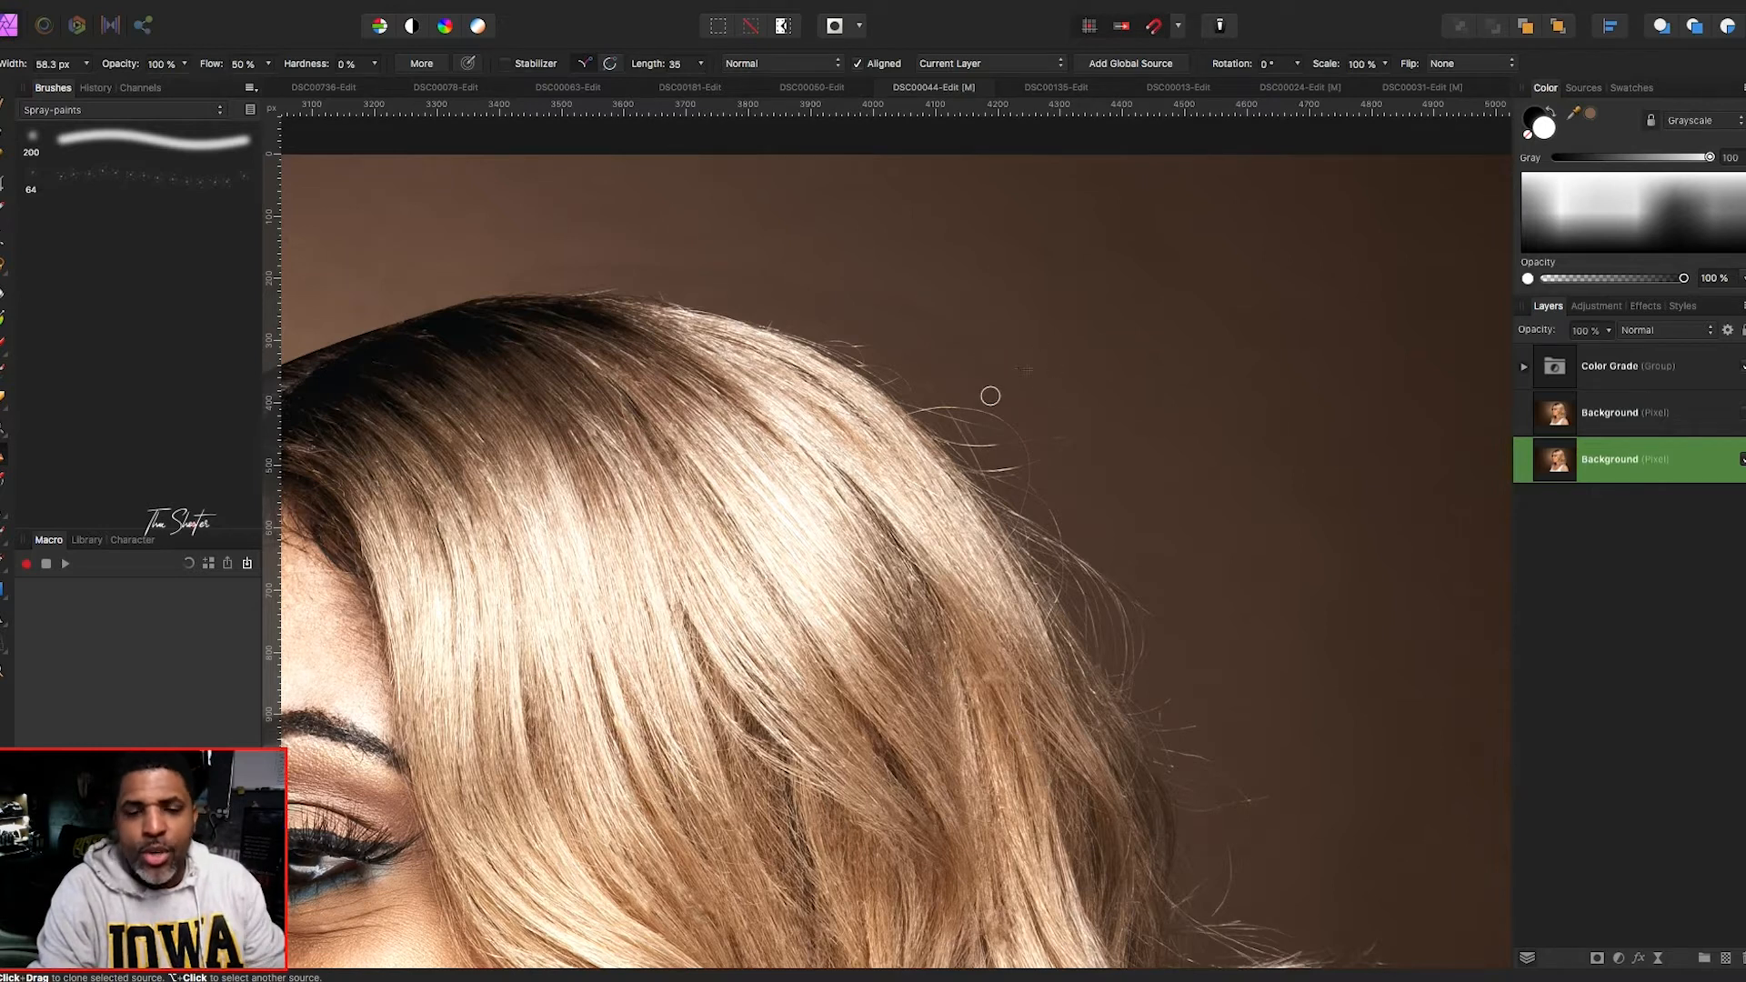
- Enlarge the Clone Brush to 102 px and clone backdrop over the flyaways along the upper back of the head
scroll(990, 396, right, 2)
scroll(991, 396, down, 1)
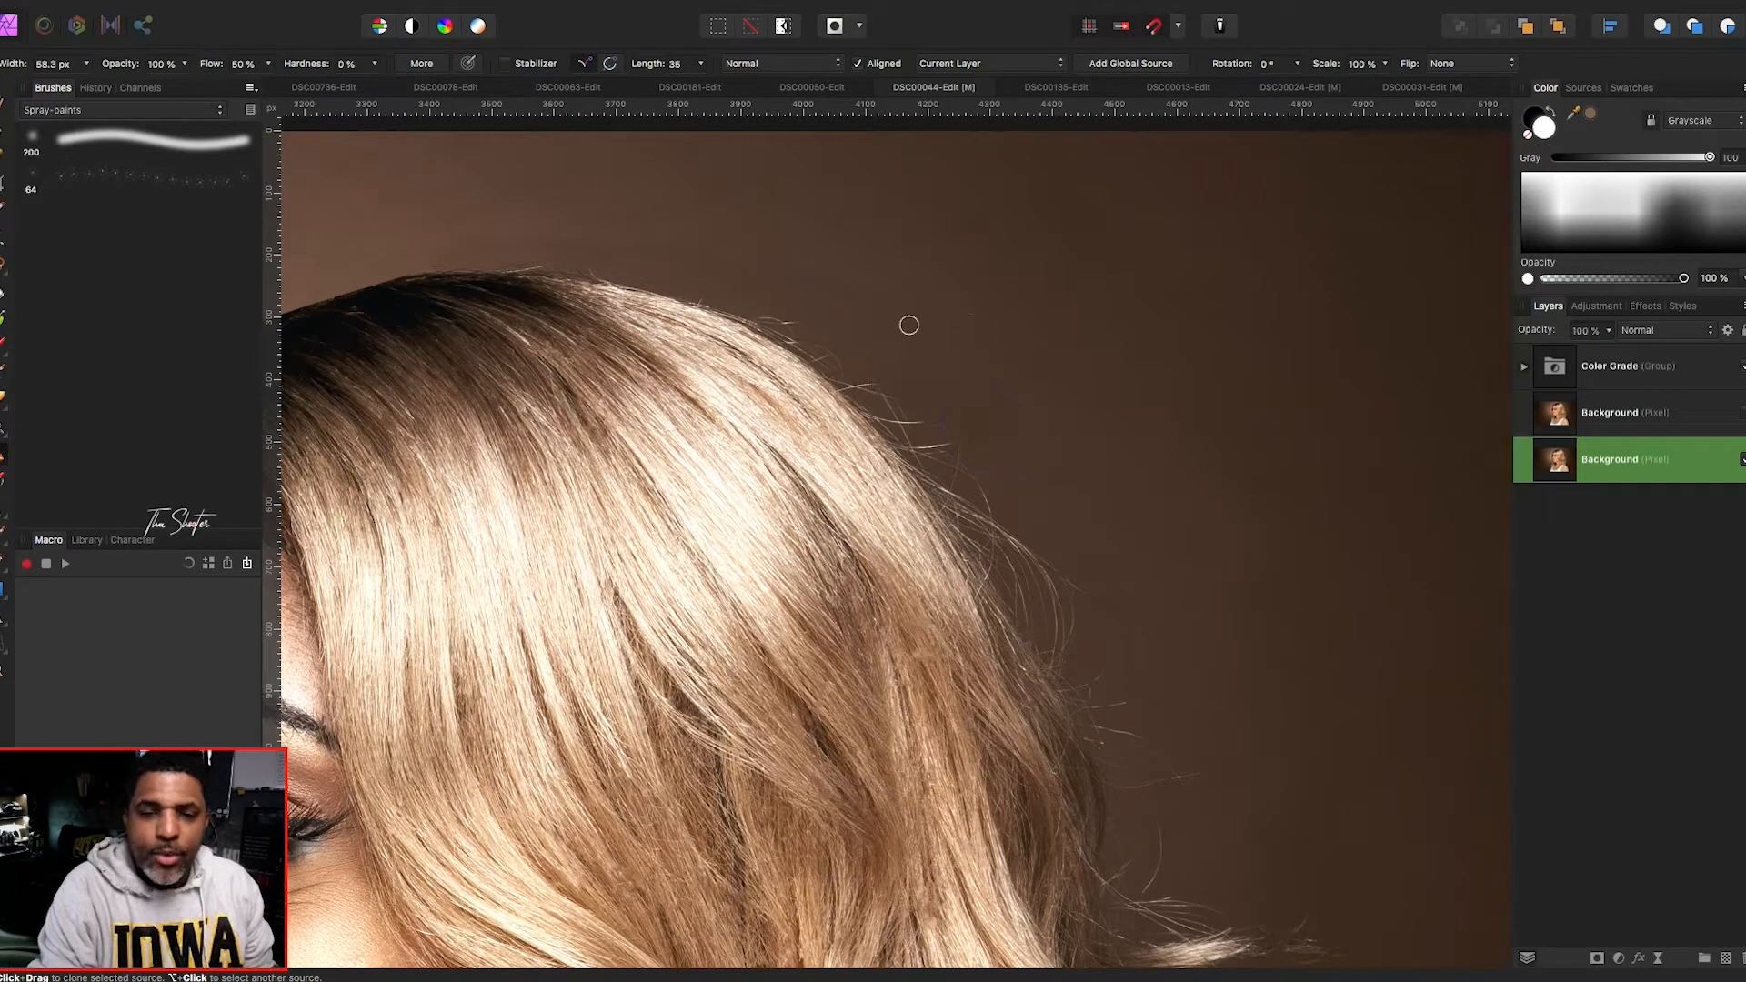
key(bracketright)
key(bracketright)
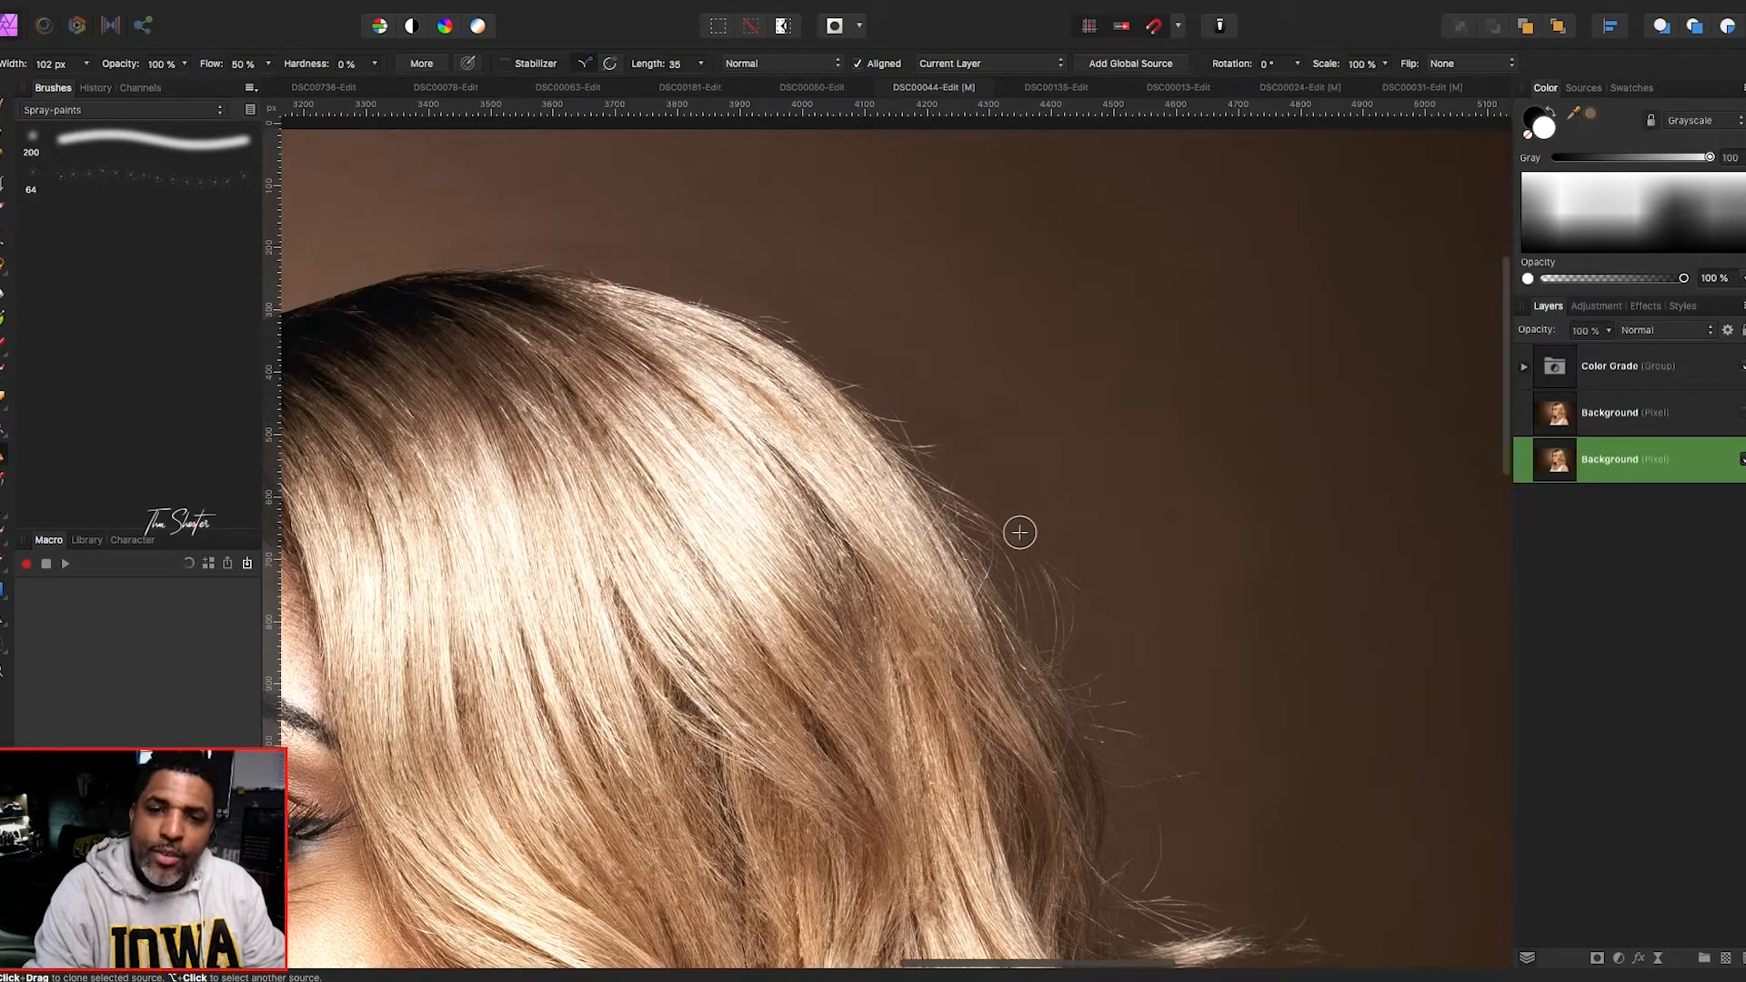
scroll(1023, 546, down, 1)
scroll(1023, 545, right, 1)
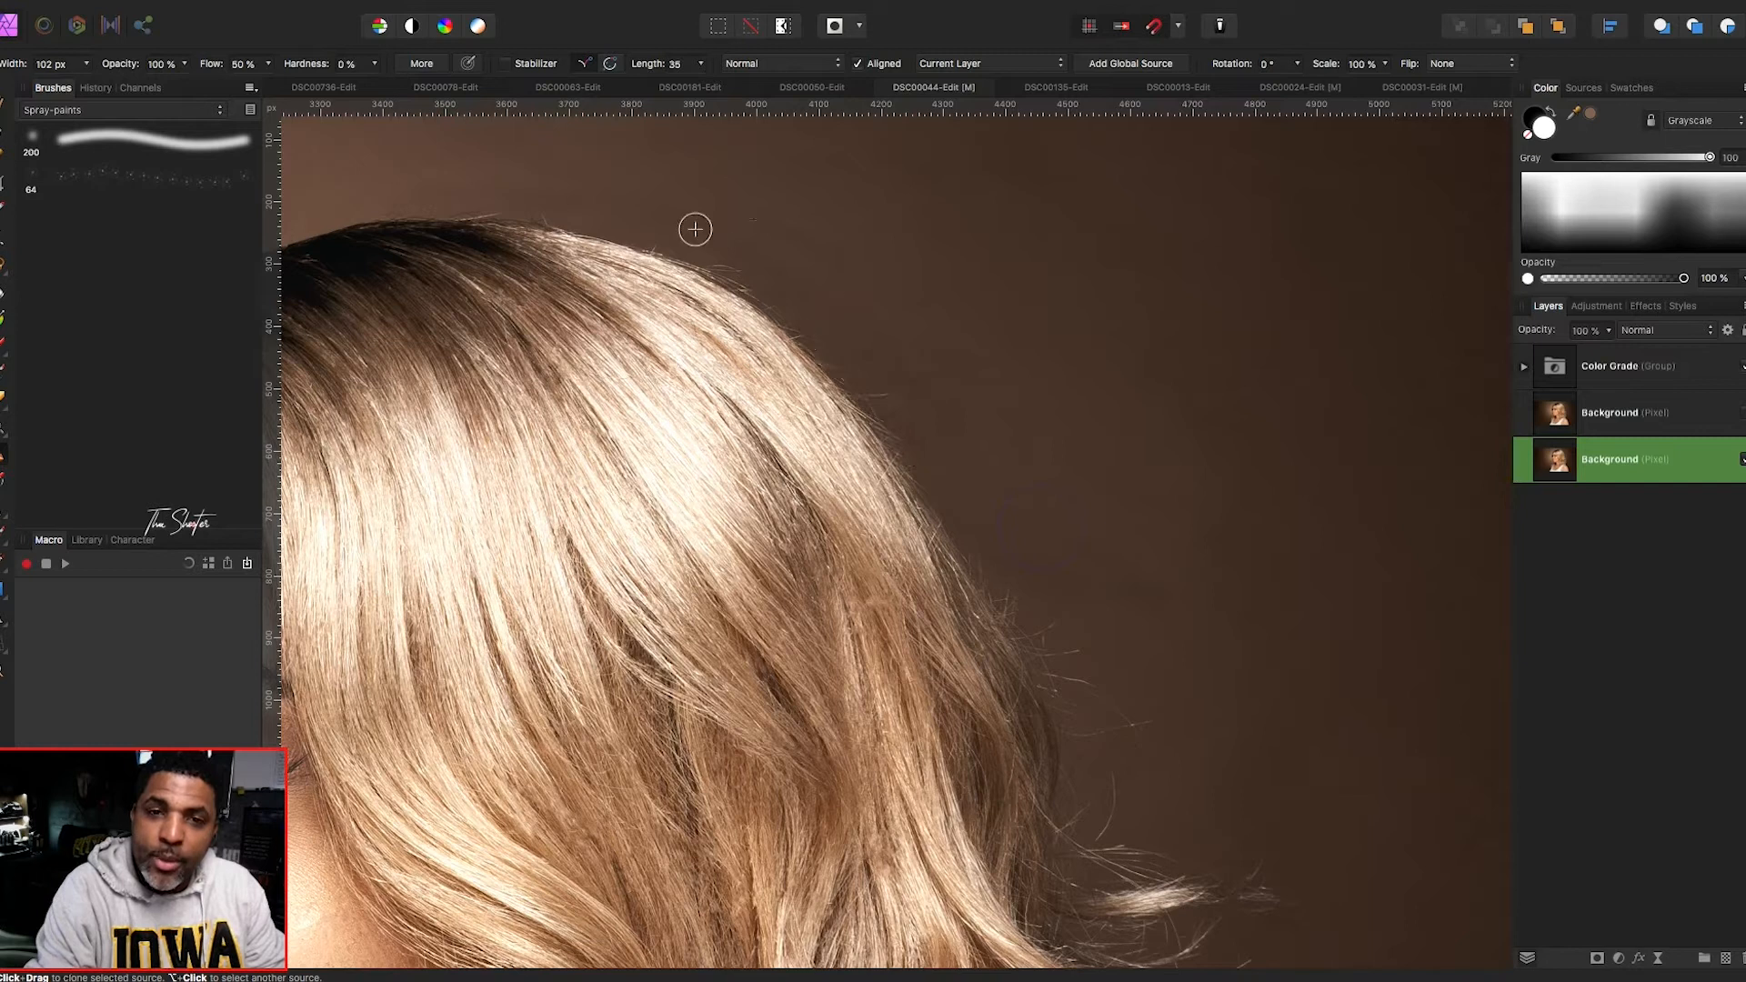
- Clone backdrop over the flyaways behind the head, down to the loose lock that sticks out
scroll(1000, 491, down, 5)
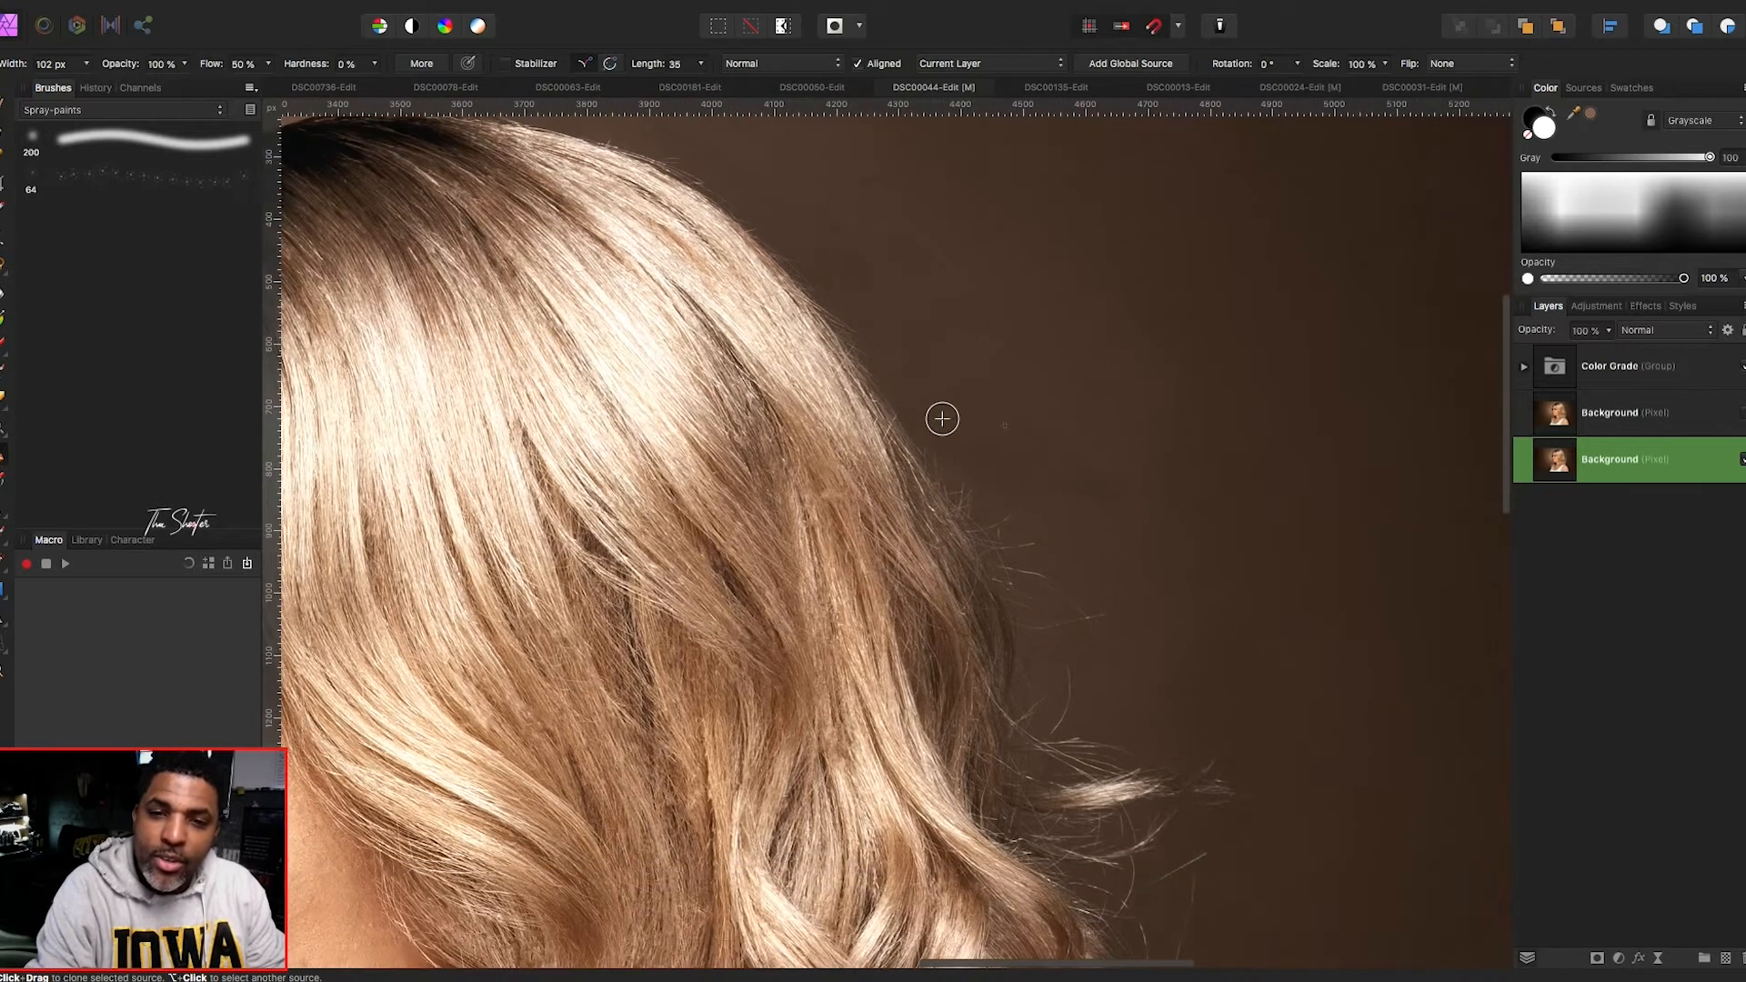
mouse_move(1004, 517)
mouse_down()
mouse_move(1063, 628)
mouse_move(1038, 587)
mouse_move(1097, 597)
mouse_move(1127, 651)
mouse_move(1098, 647)
mouse_move(1044, 572)
mouse_move(1077, 640)
mouse_move(1027, 570)
mouse_move(1042, 643)
mouse_move(932, 438)
mouse_move(1024, 540)
mouse_move(1082, 566)
mouse_move(1029, 569)
mouse_move(1083, 658)
mouse_move(1028, 641)
mouse_move(1072, 620)
mouse_move(1015, 656)
mouse_move(1121, 641)
mouse_move(990, 612)
mouse_move(1057, 638)
mouse_up()
scroll(1026, 538, down, 2)
scroll(1119, 639, down, 1)
scroll(1169, 682, down, 4)
- Clone backdrop over the long loose strands below the protruding lock, beside the outer curl
click(1107, 657)
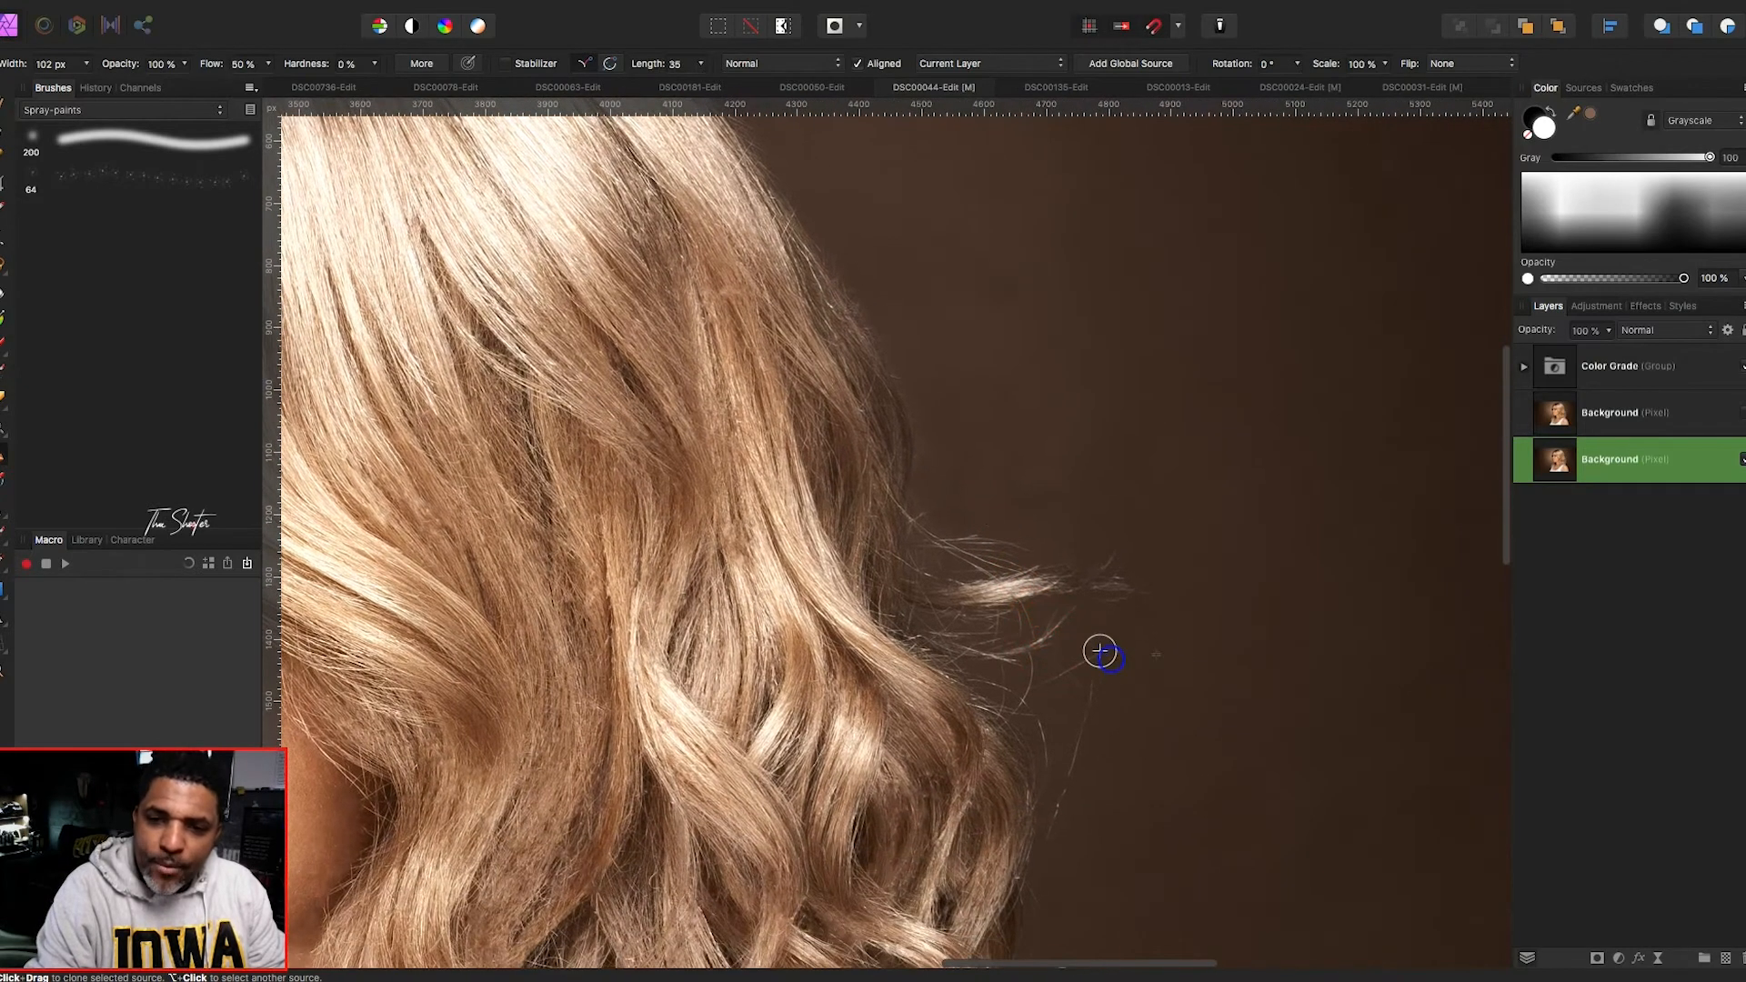
click(1087, 665)
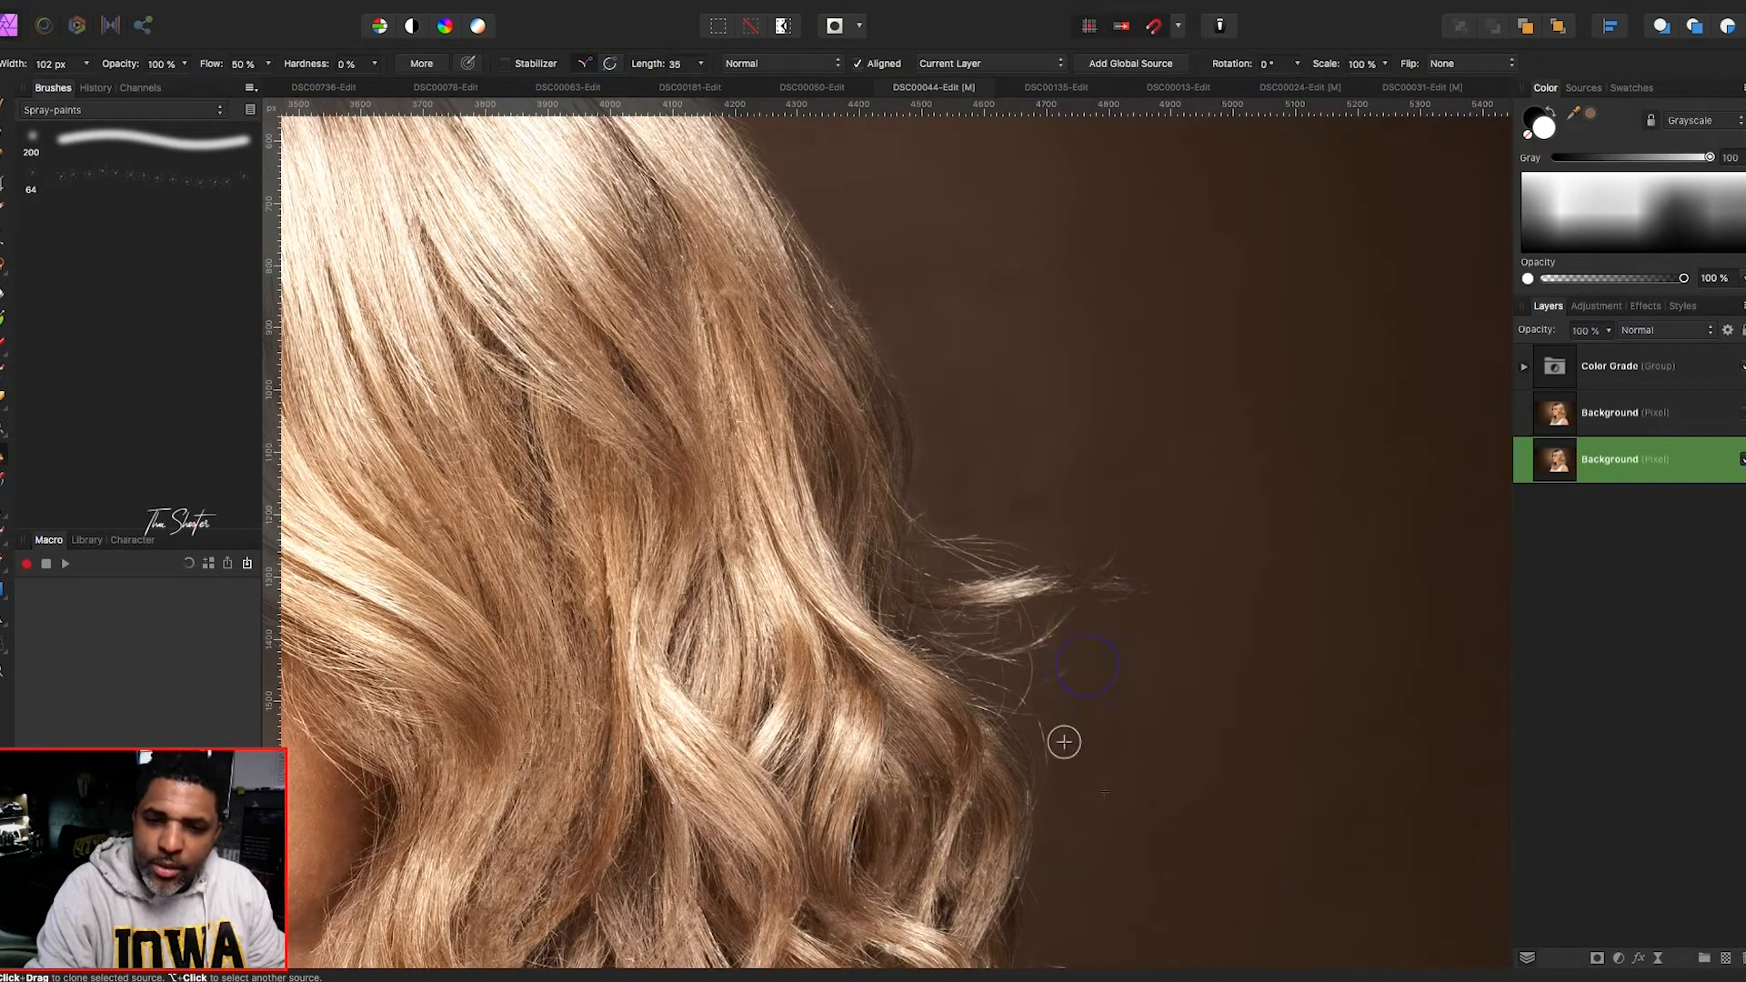
click(1042, 712)
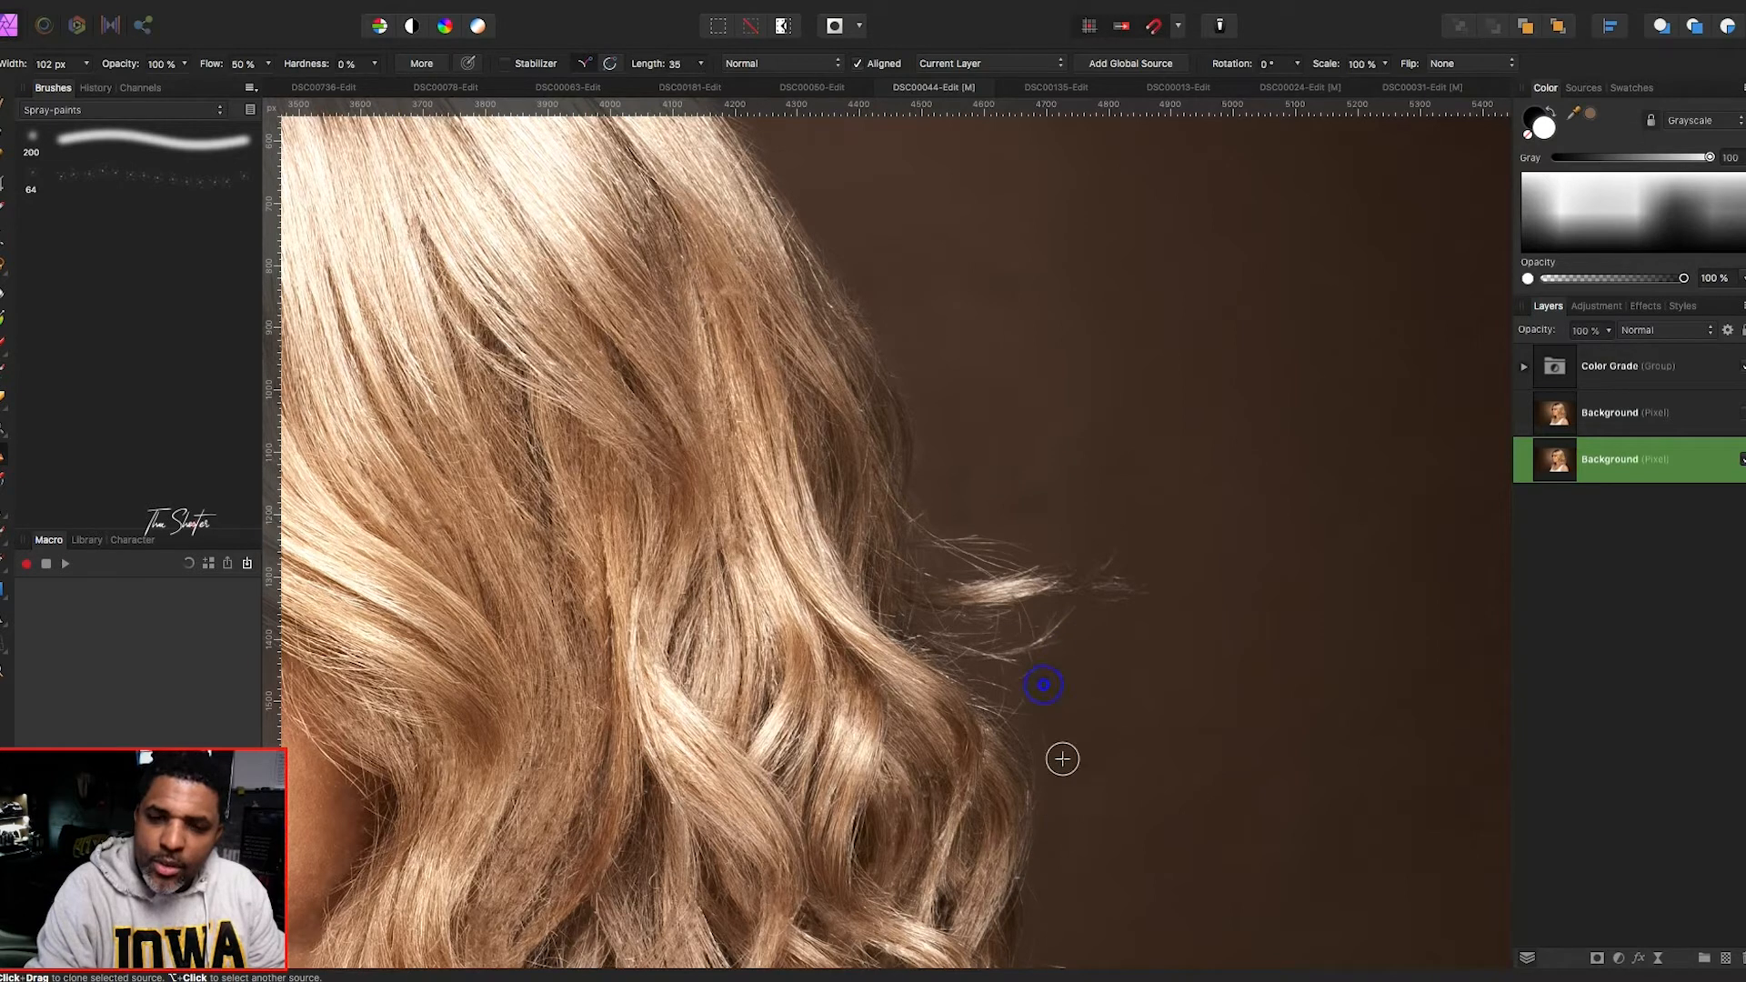
- Reduce the Clone Brush to 45.3 px and clone out the flyaways beside the outer and lowest curls
key(bracketleft)
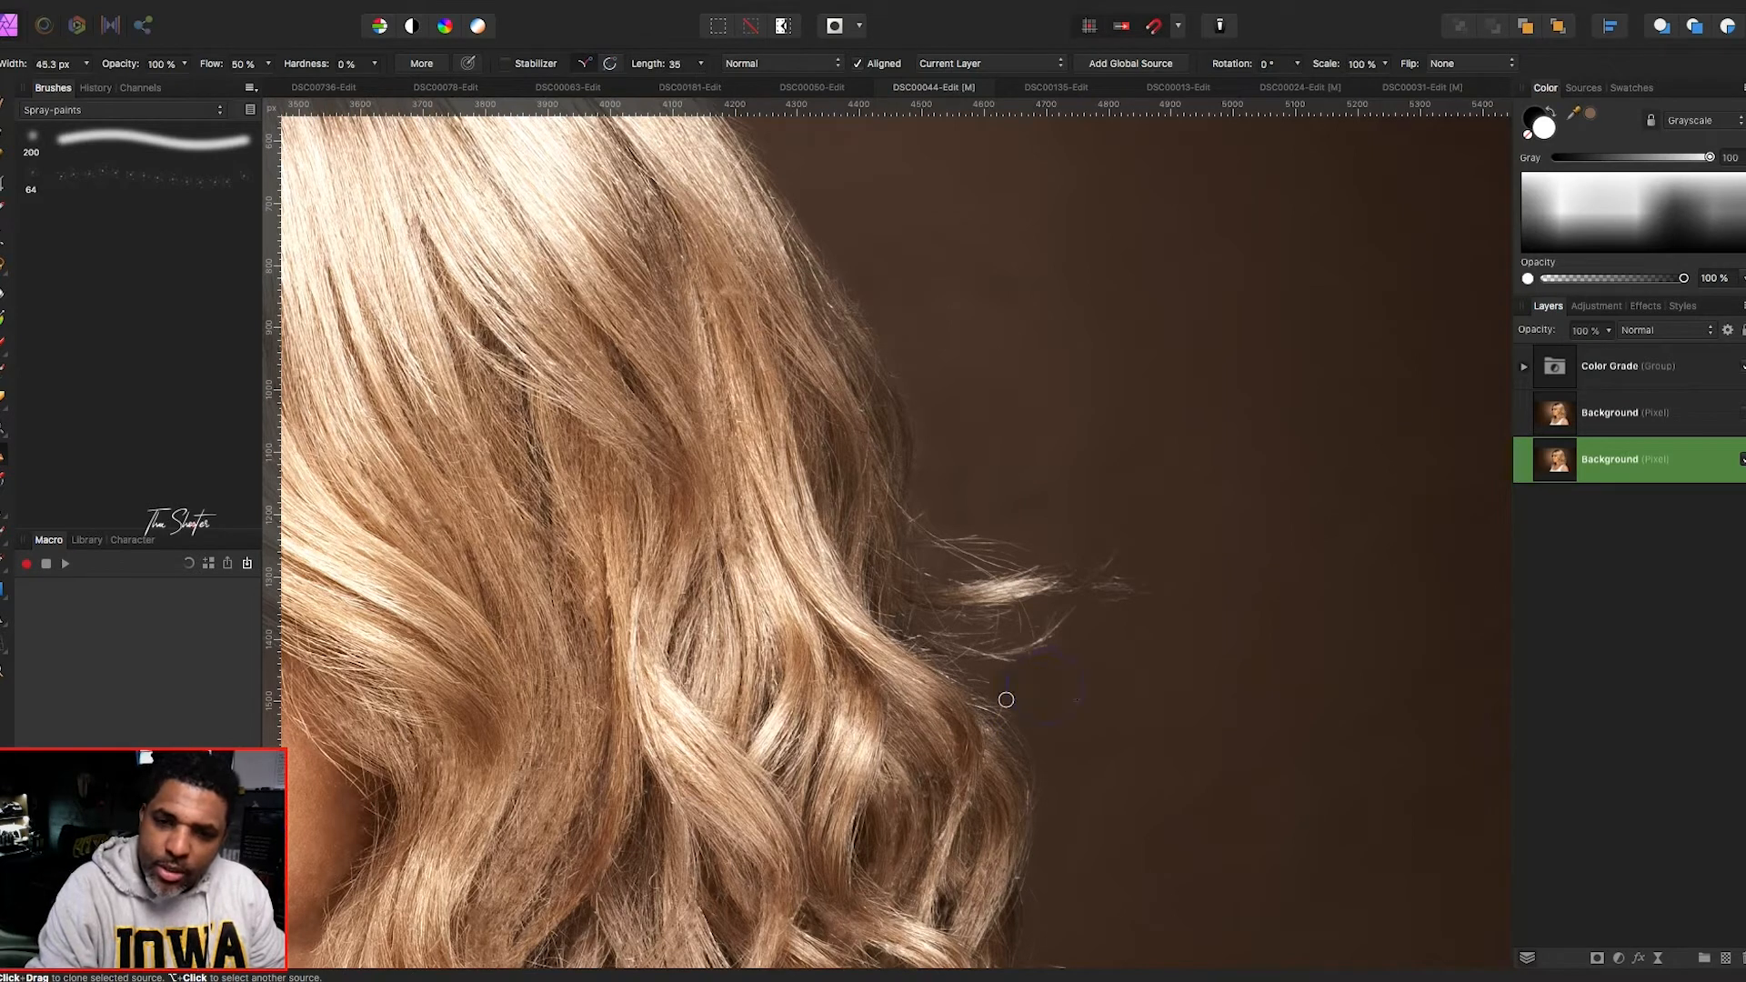
scroll(1076, 707, right, 3)
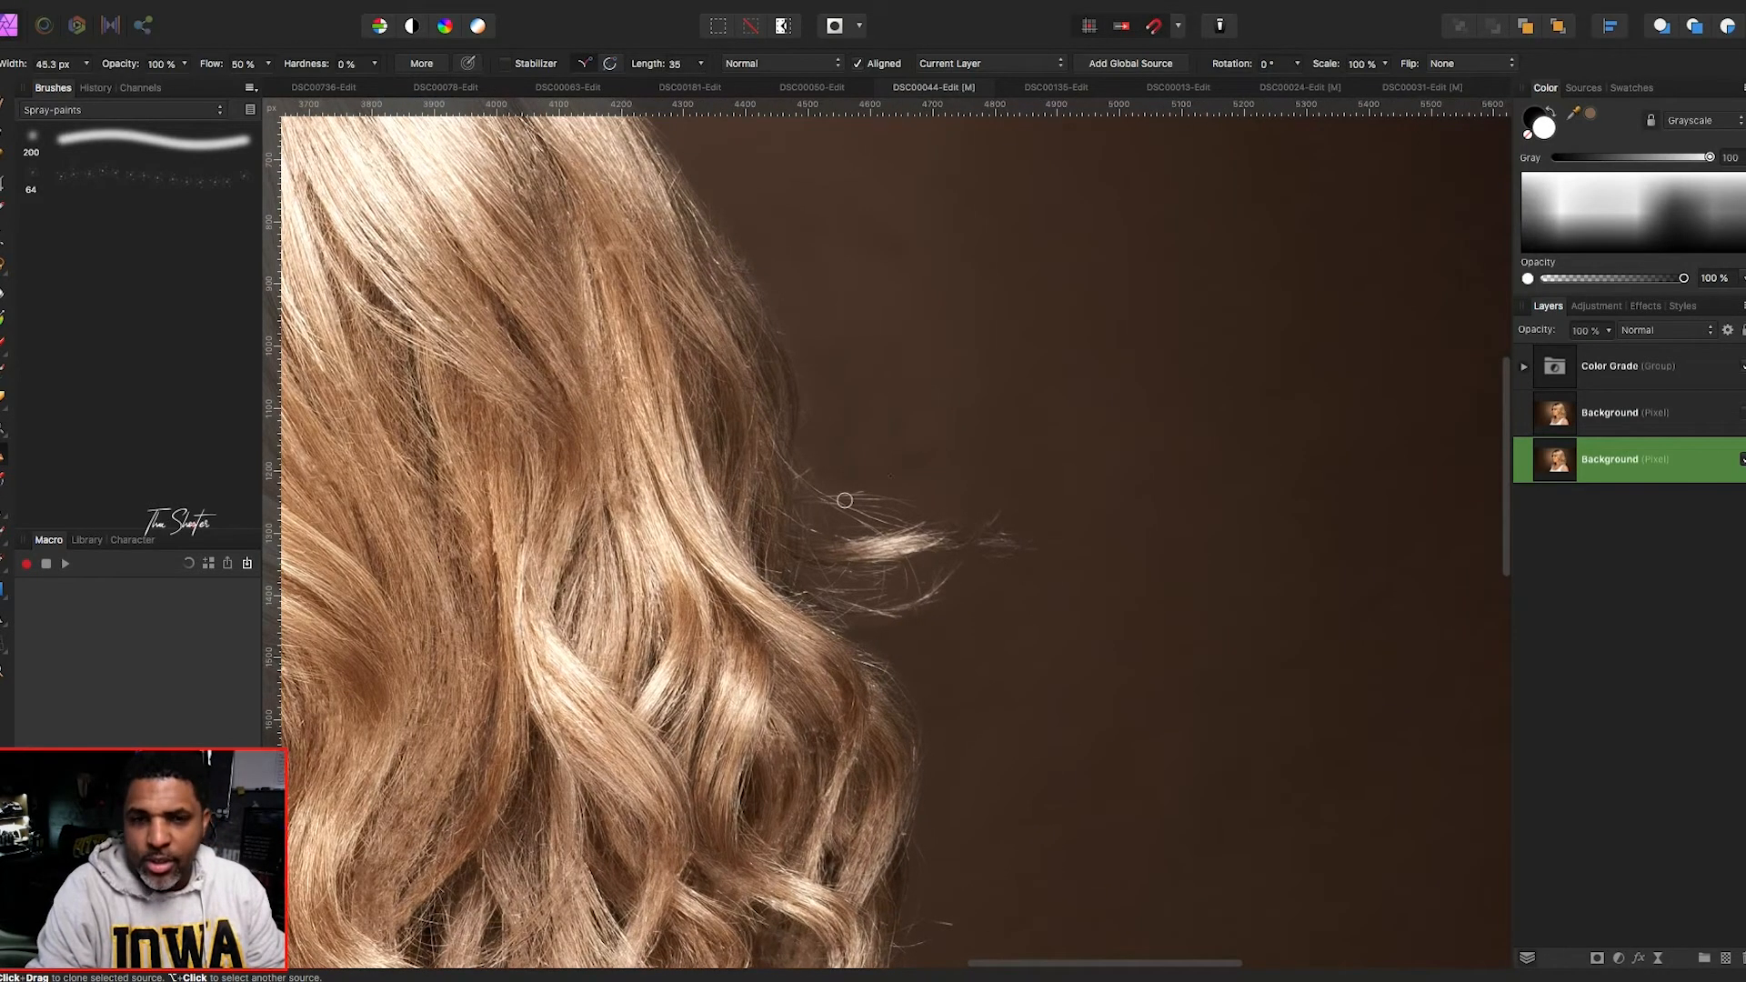
scroll(814, 452, down, 5)
scroll(814, 452, right, 2)
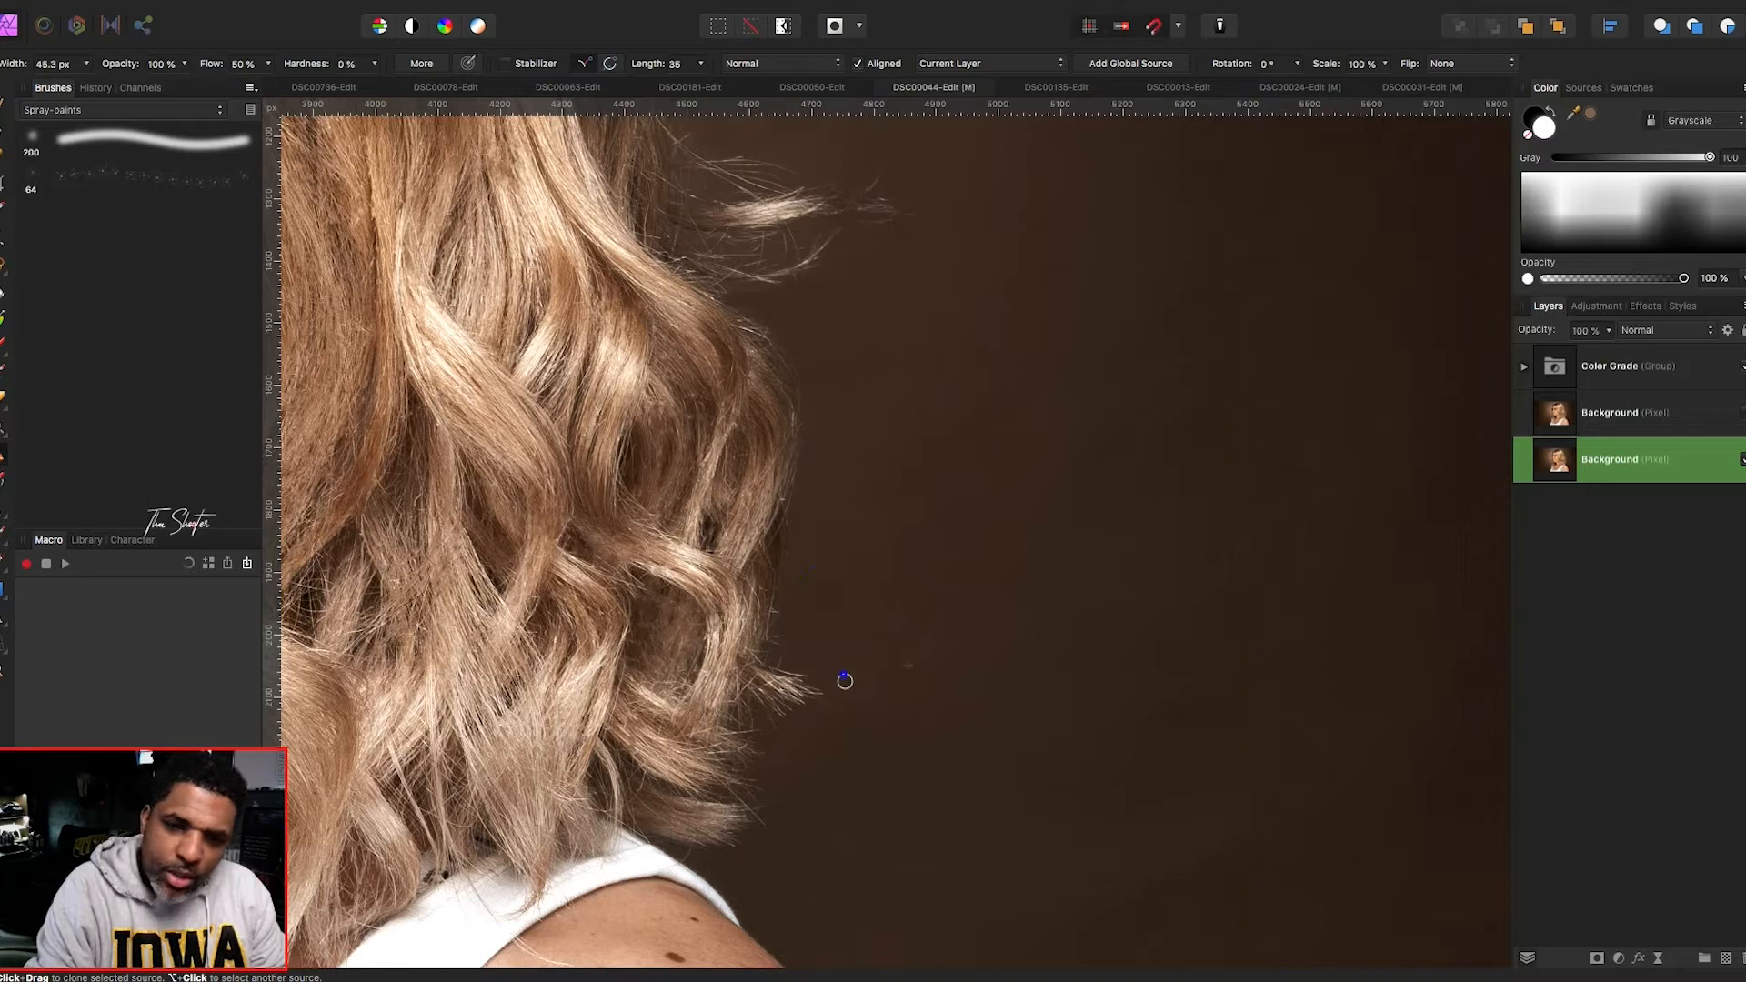
- Draw a Pen tool curve that follows the hair outline from the crown down the back of the head
scroll(845, 680, up, 10)
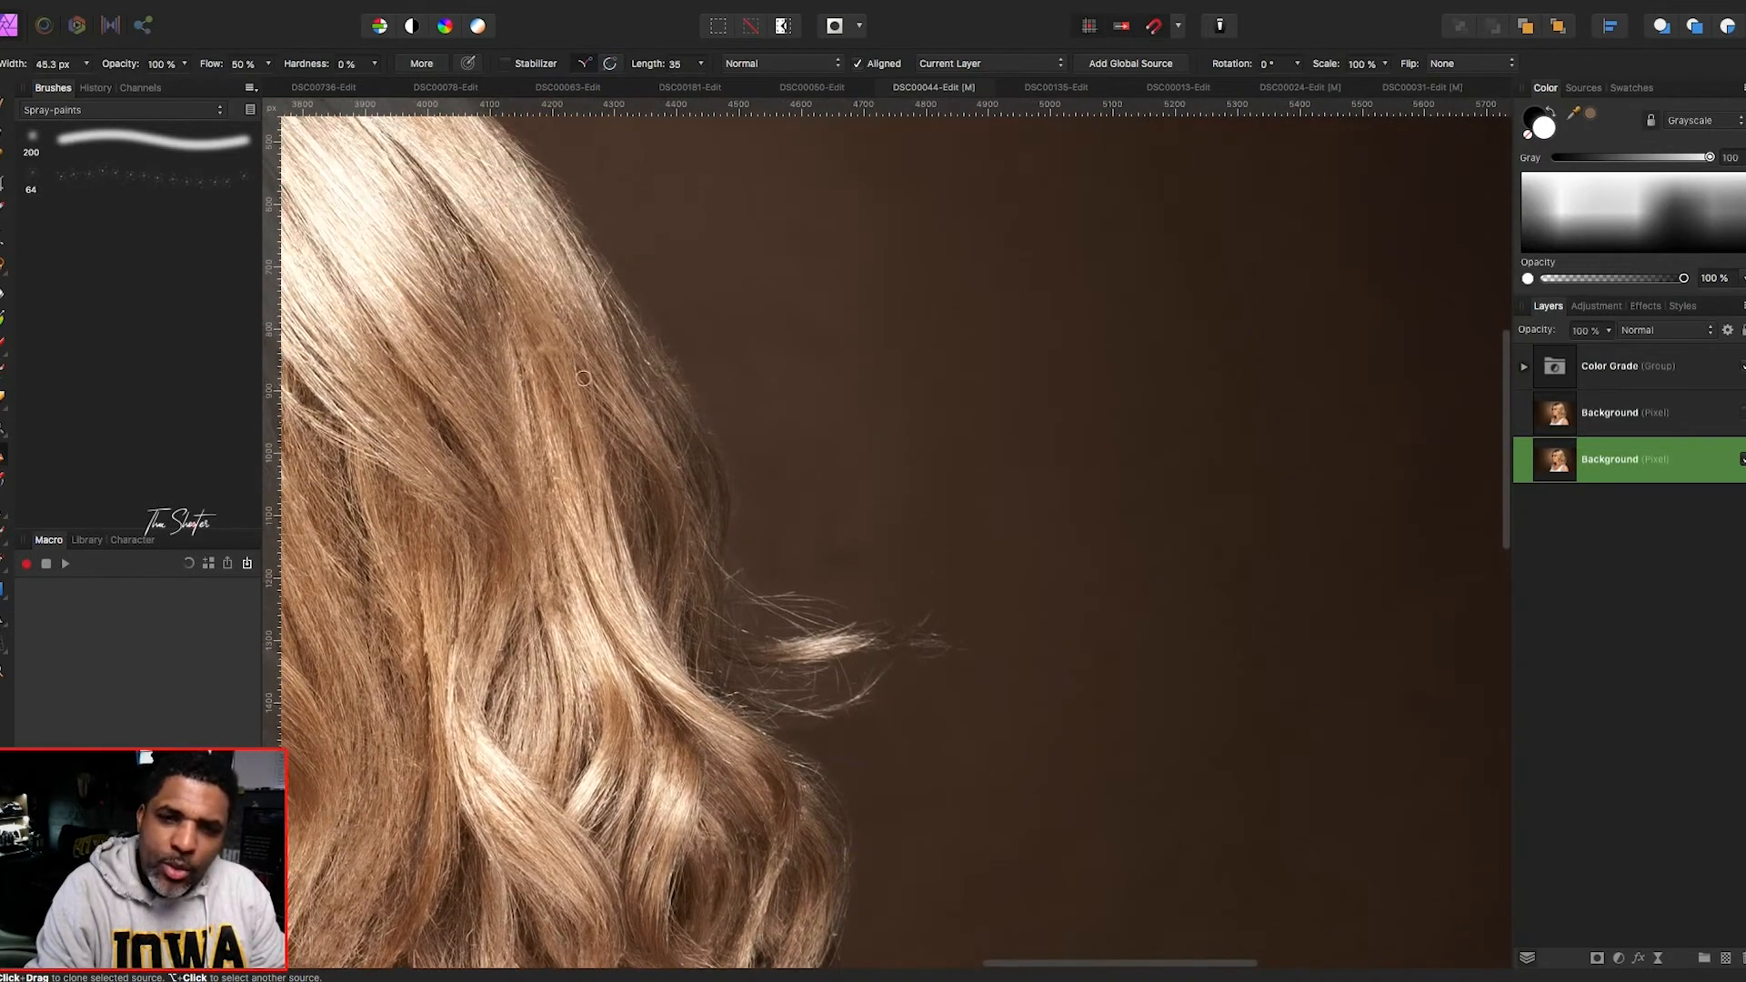
scroll(583, 377, up, 10)
scroll(583, 378, left, 5)
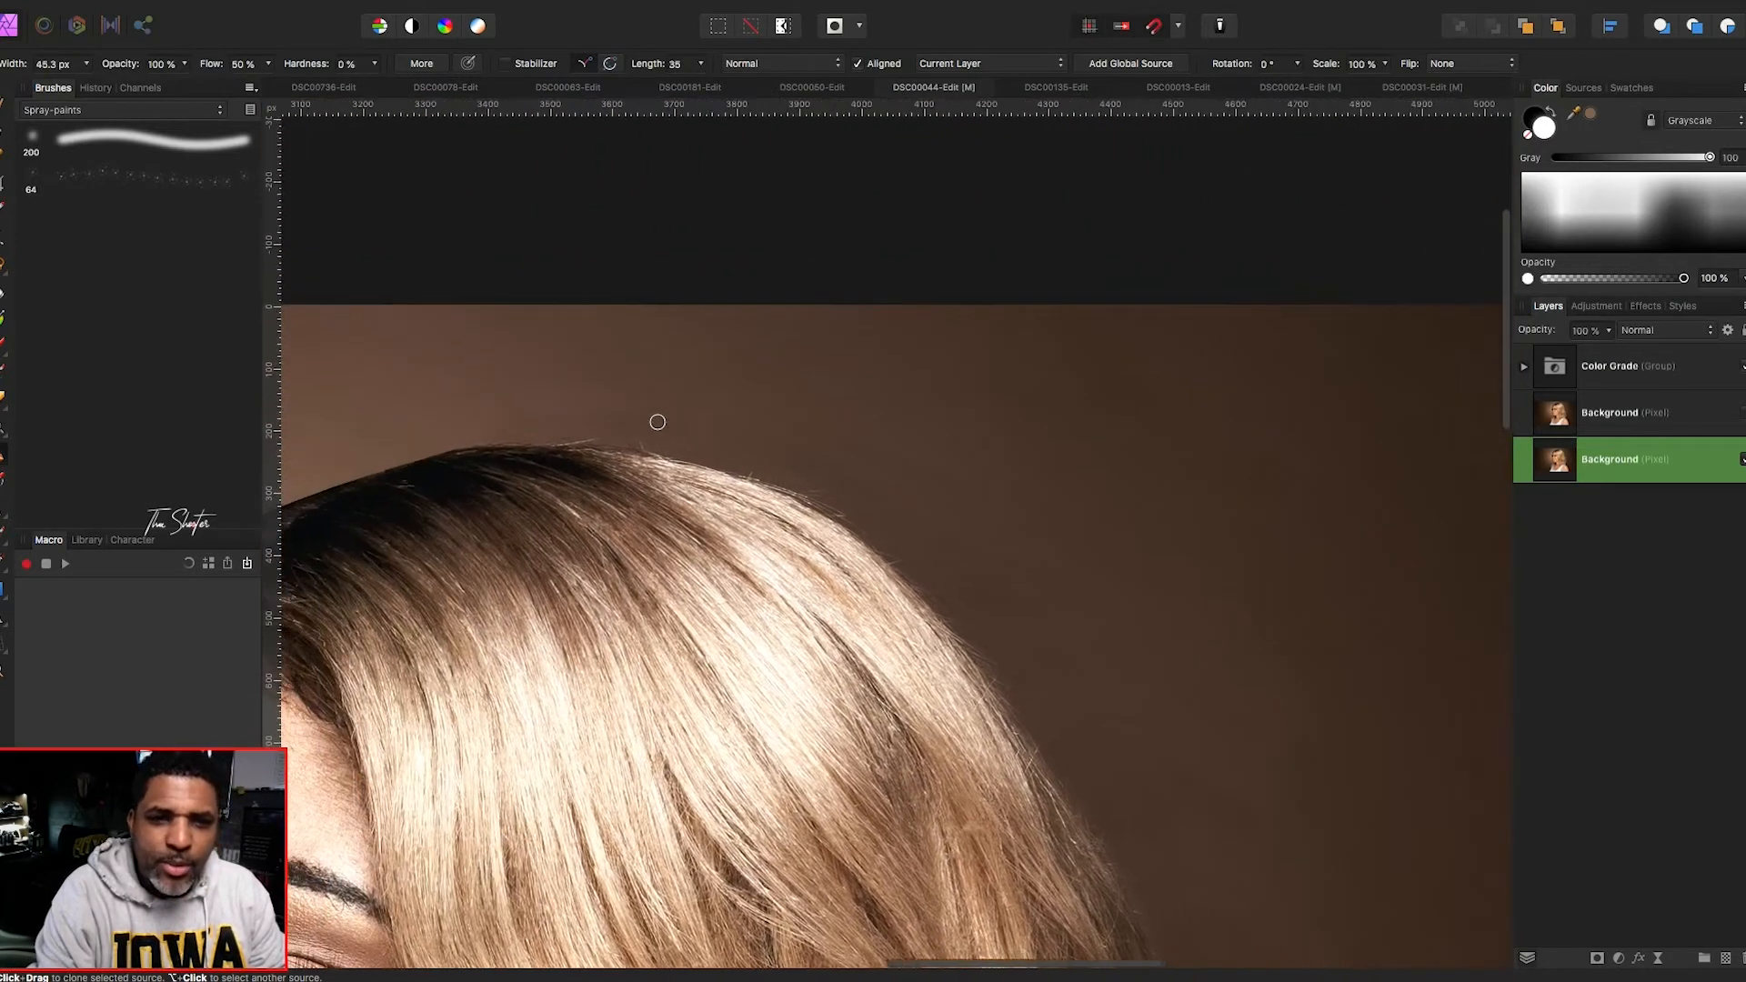
scroll(657, 422, up, 2)
scroll(658, 423, left, 2)
key(p)
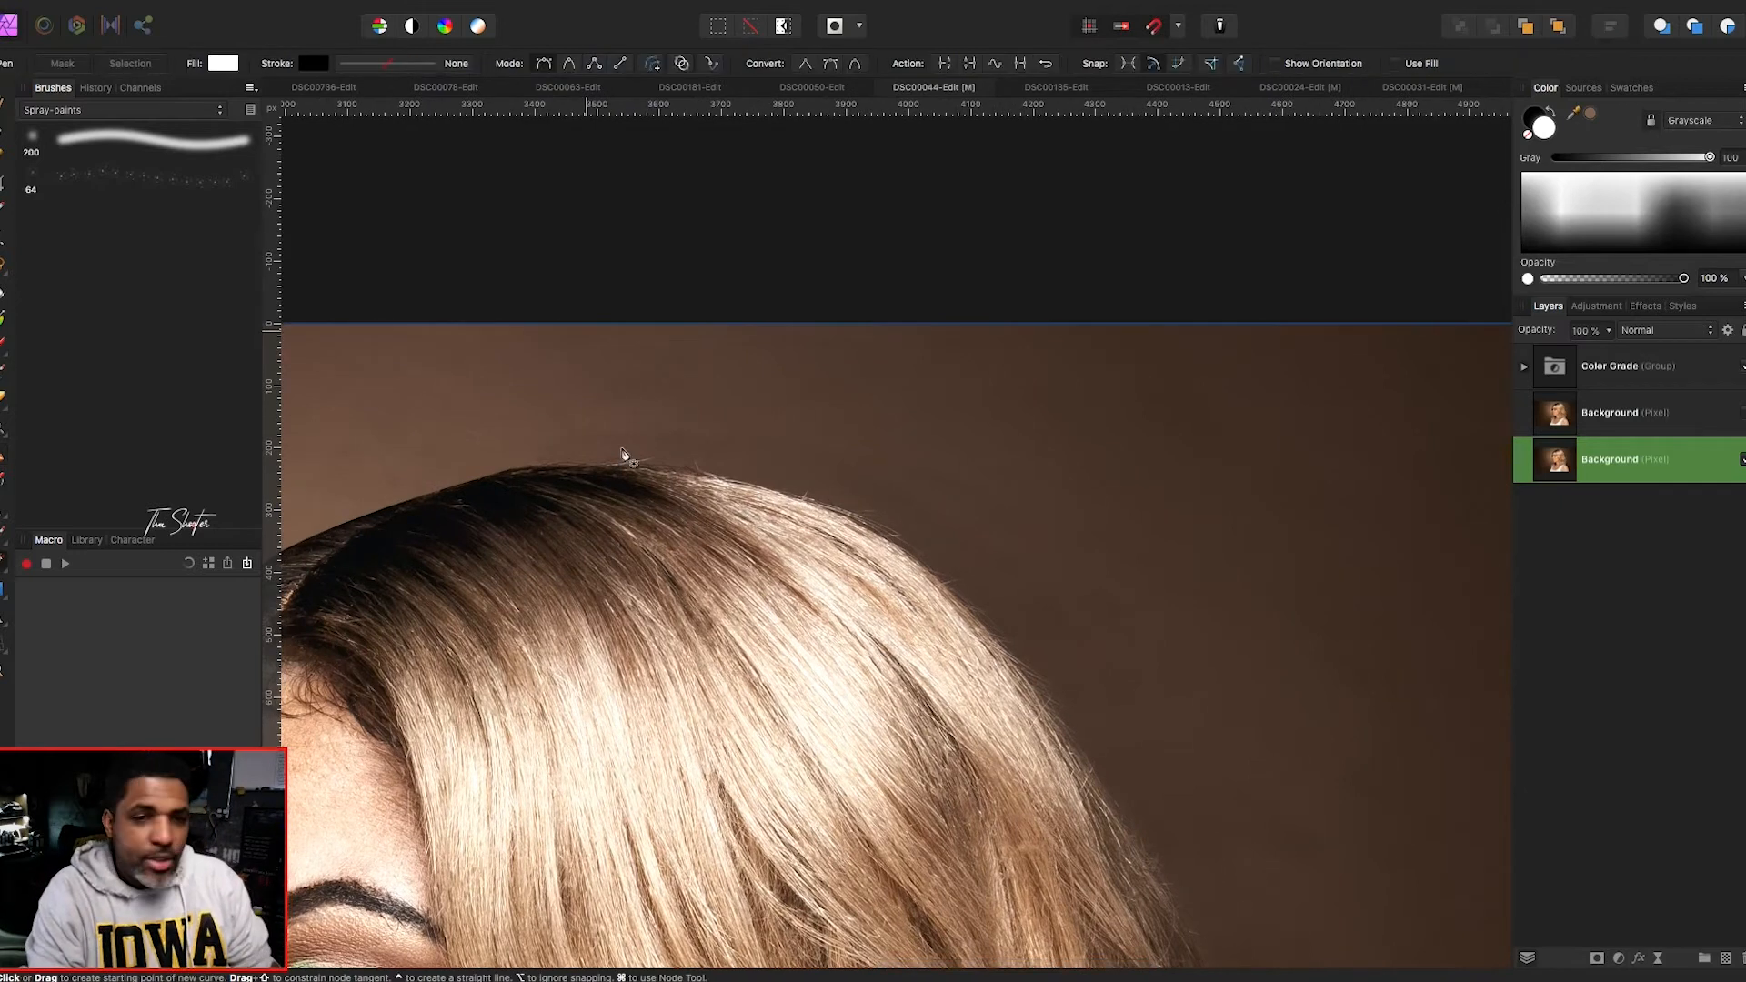
drag(502, 474, 597, 465)
scroll(755, 546, down, 2)
scroll(756, 546, right, 3)
scroll(991, 687, right, 1)
scroll(996, 680, down, 3)
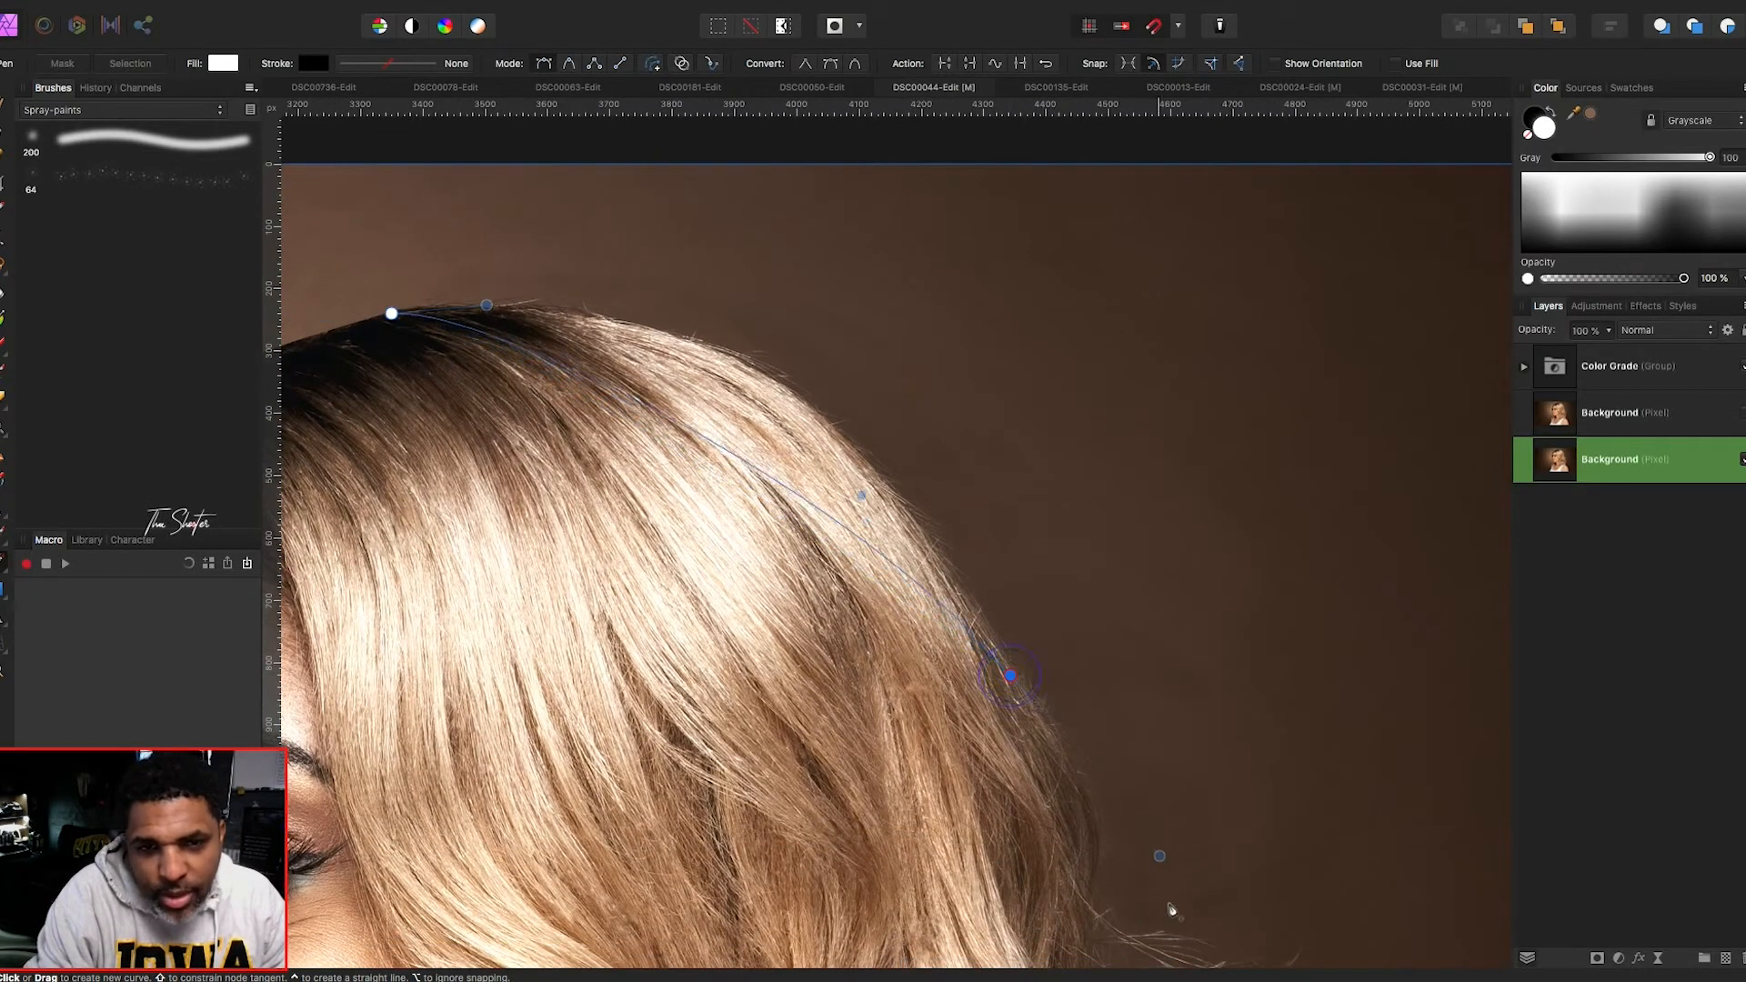
scroll(1144, 964, down, 1)
scroll(1029, 856, down, 3)
key(super+shift+z)
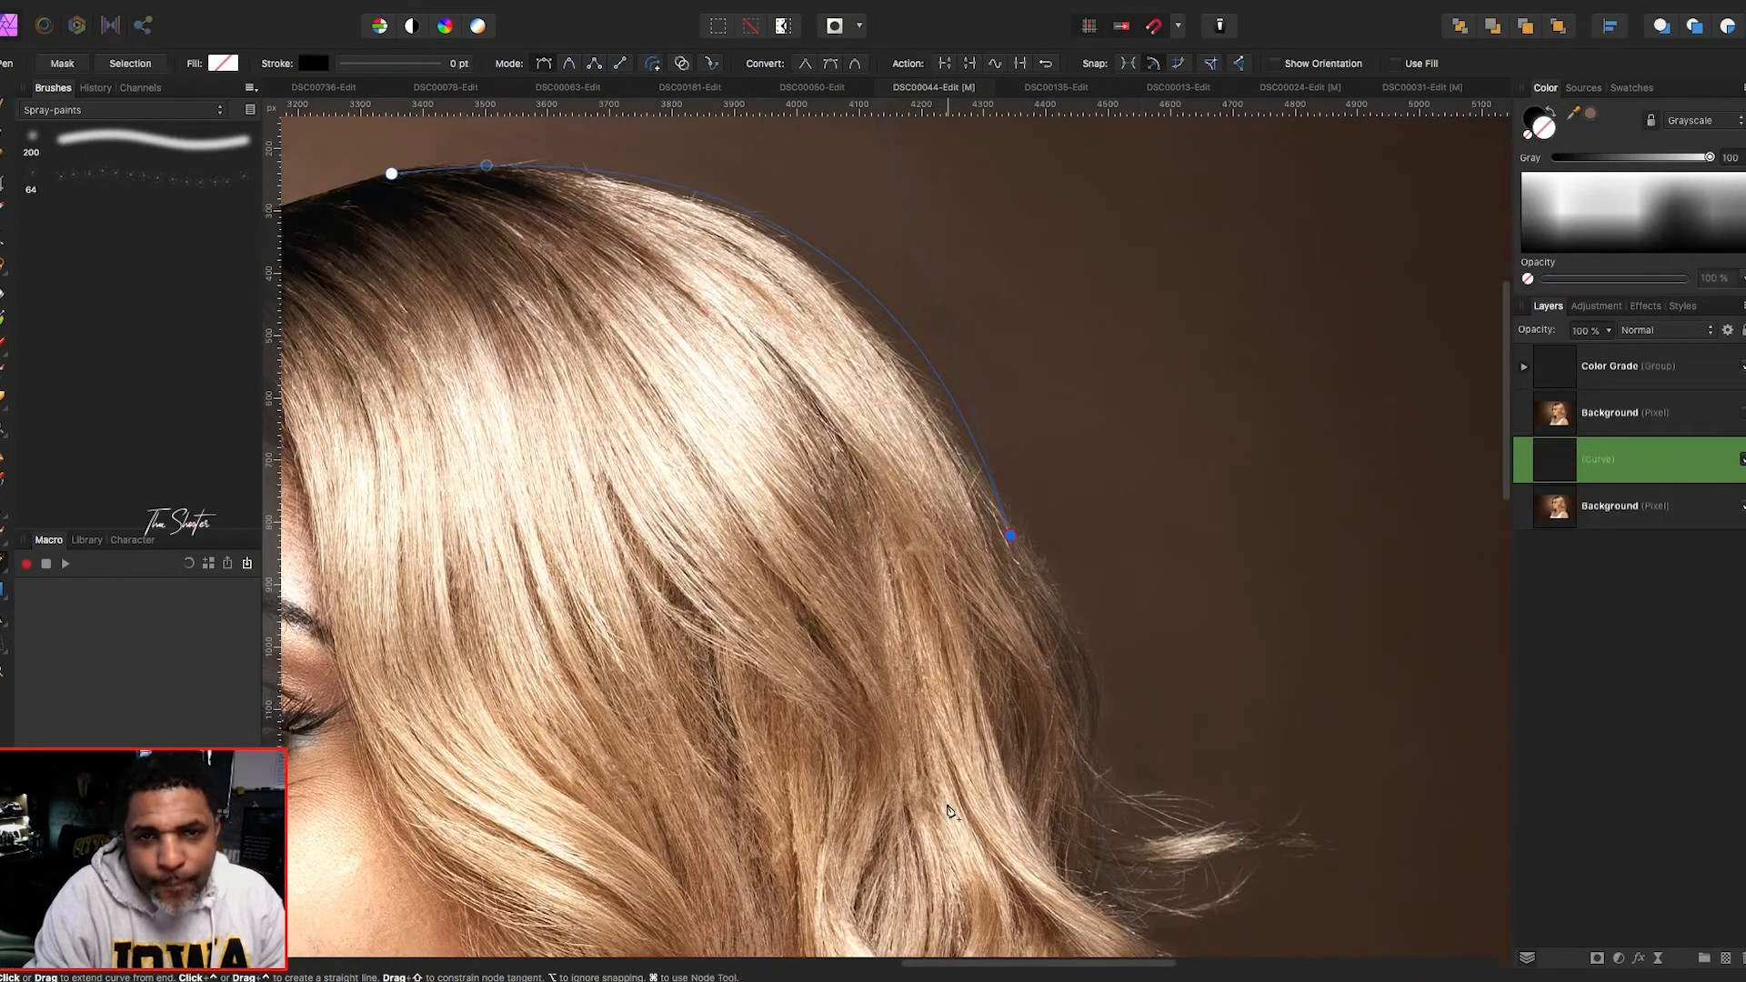
- Extend the curve through the inside of the hair and close it at its starting node on the crown
scroll(942, 791, up, 2)
click(660, 784)
click(332, 556)
click(316, 330)
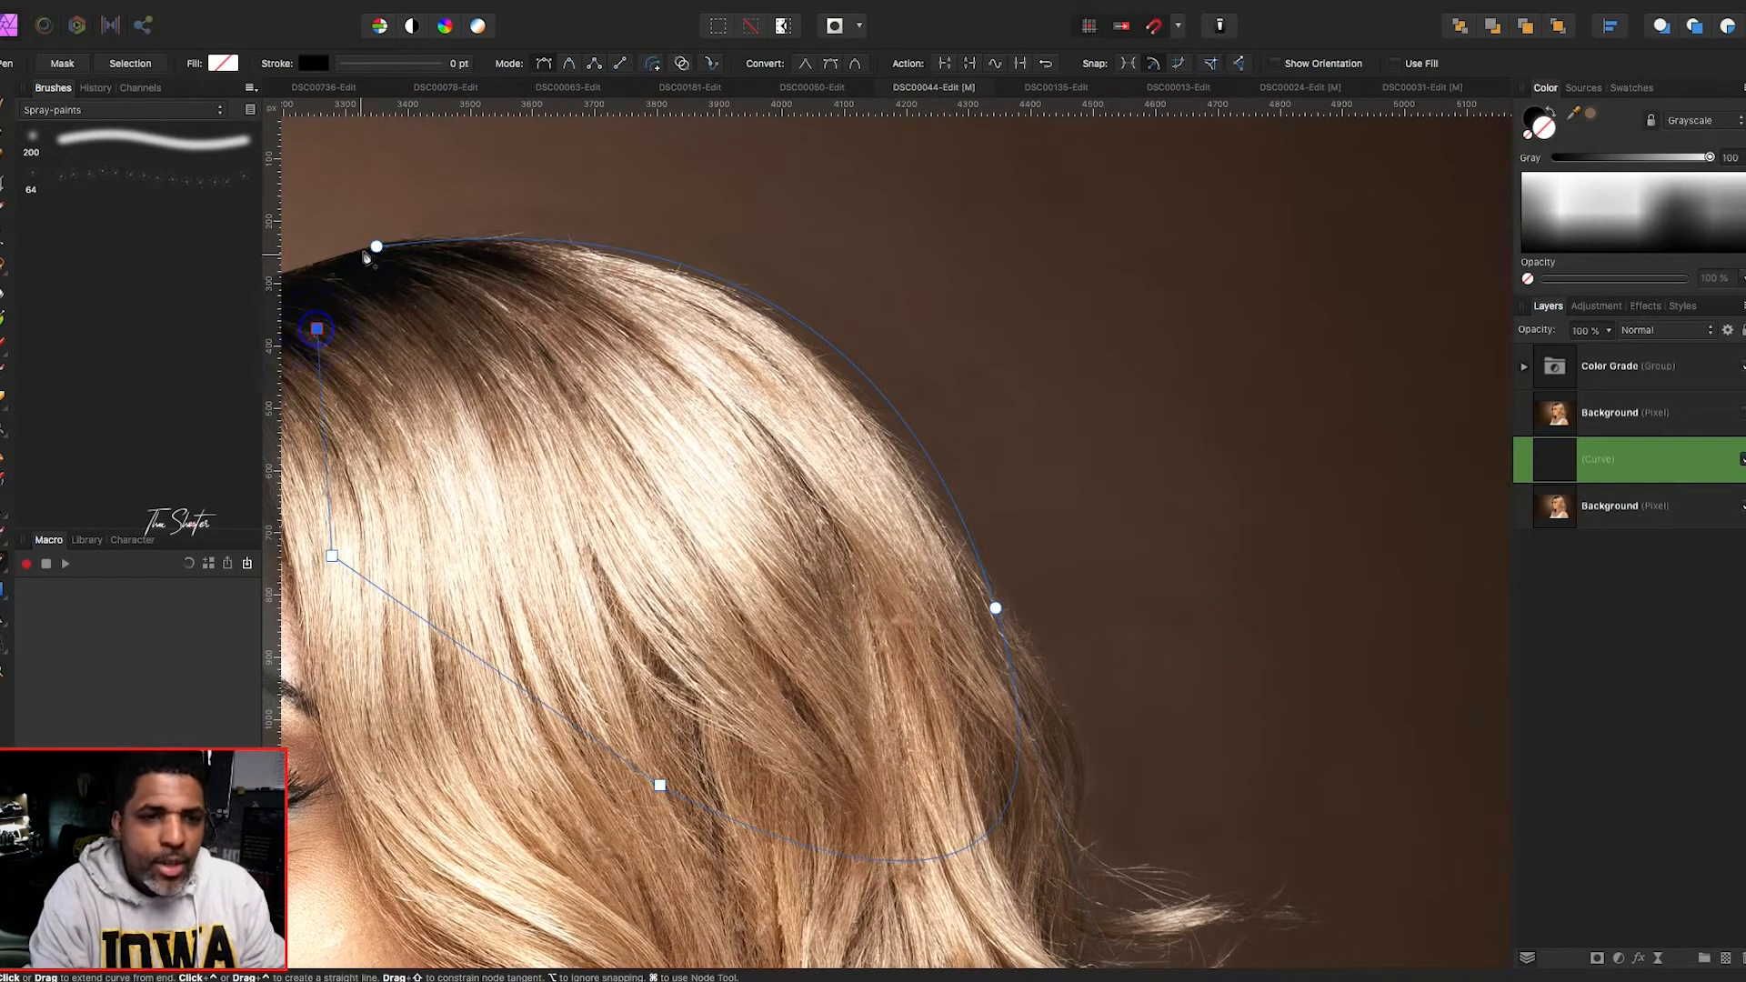
drag(377, 247, 471, 238)
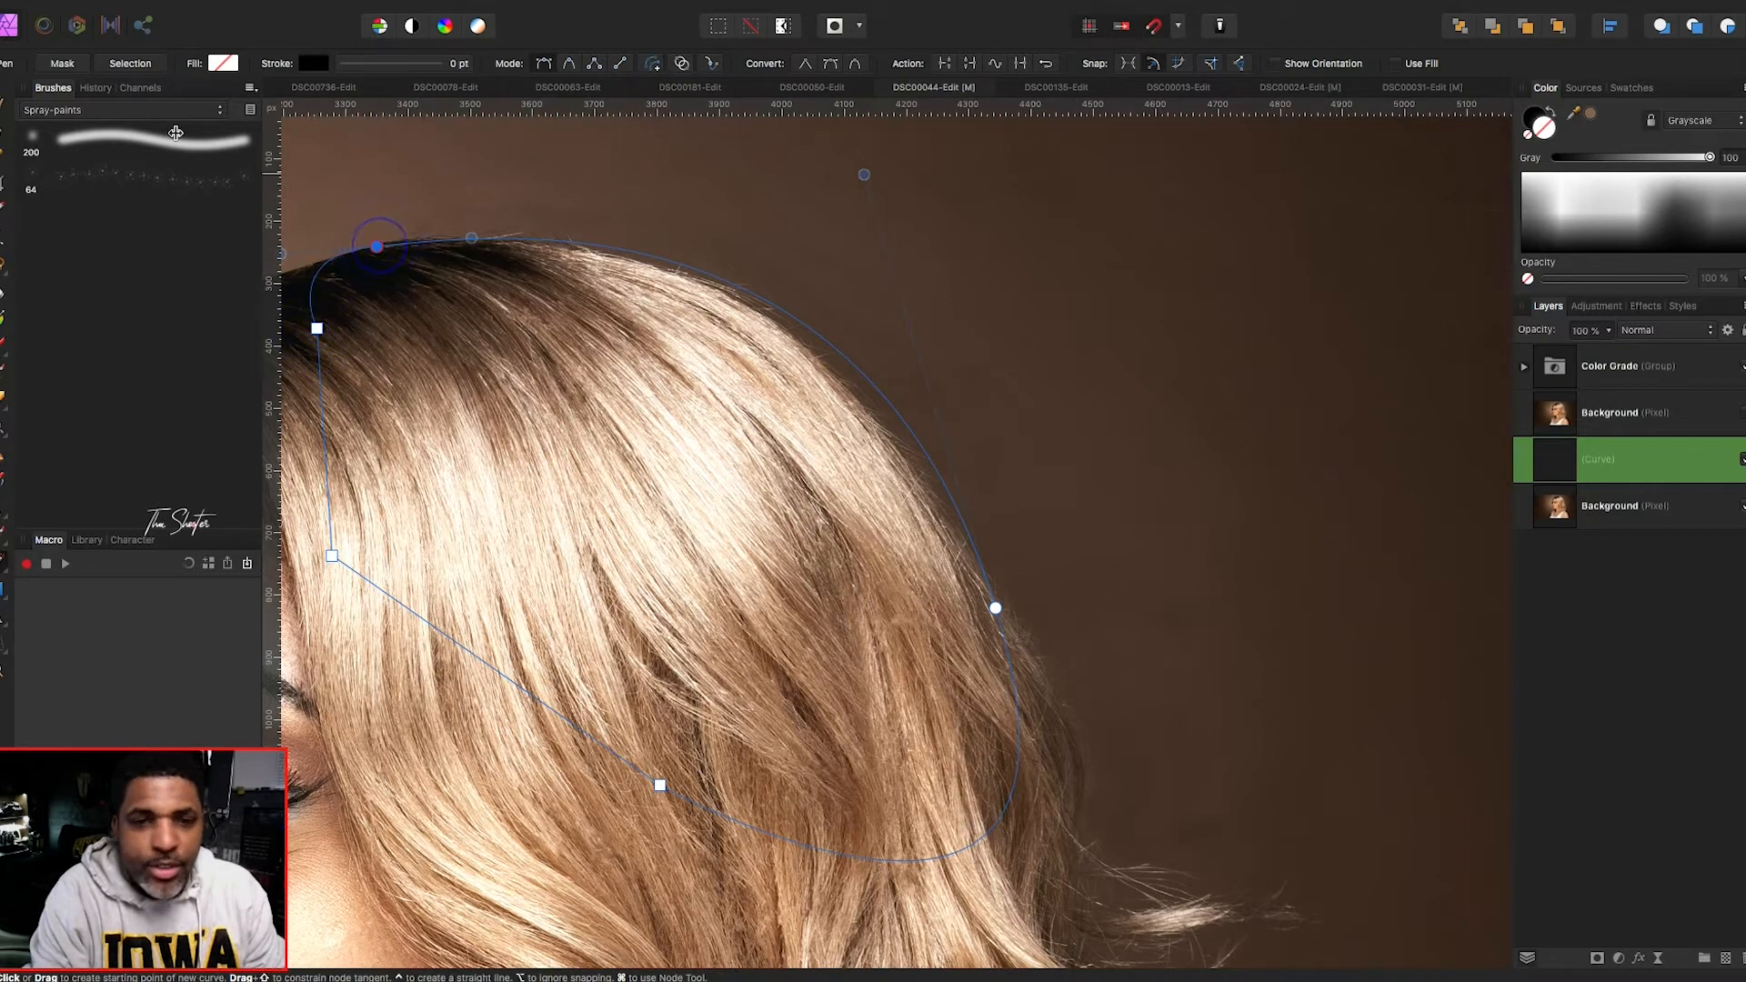
- Adjust the curve's upper handle with the Node tool to hug the back of the crown, and convert the curve to a selection
click(9, 569)
click(54, 588)
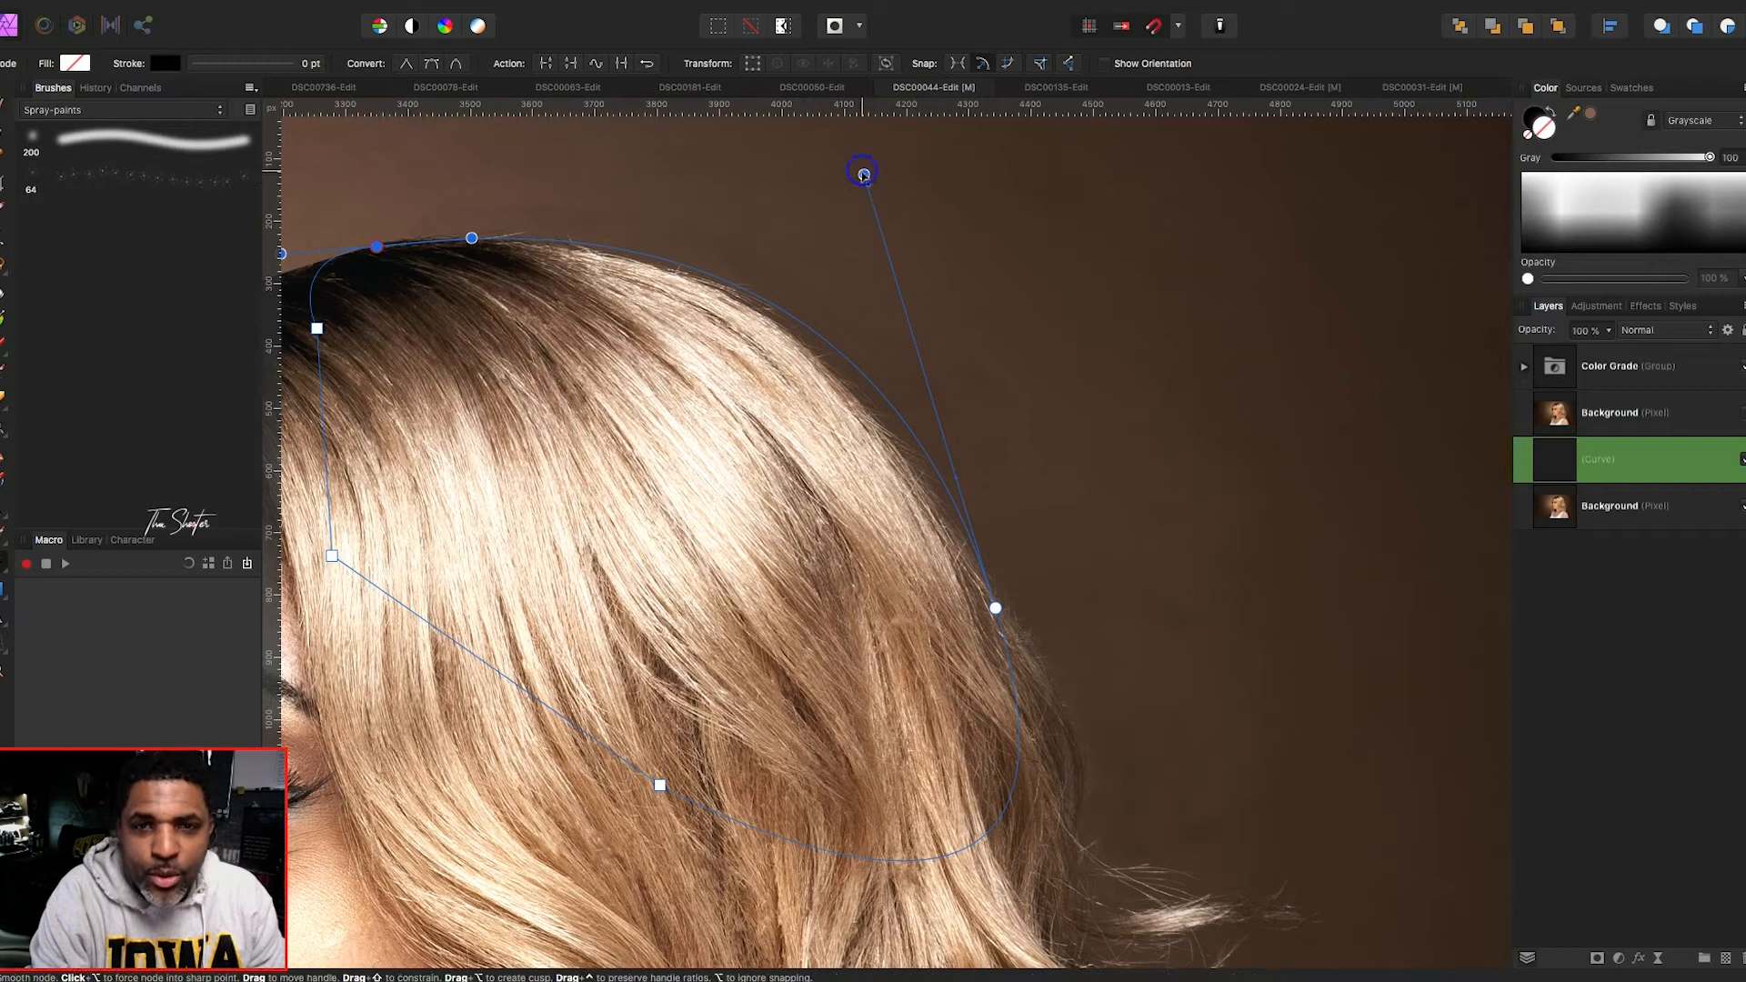
mouse_move(866, 186)
mouse_down()
mouse_move(836, 221)
mouse_move(869, 219)
mouse_up()
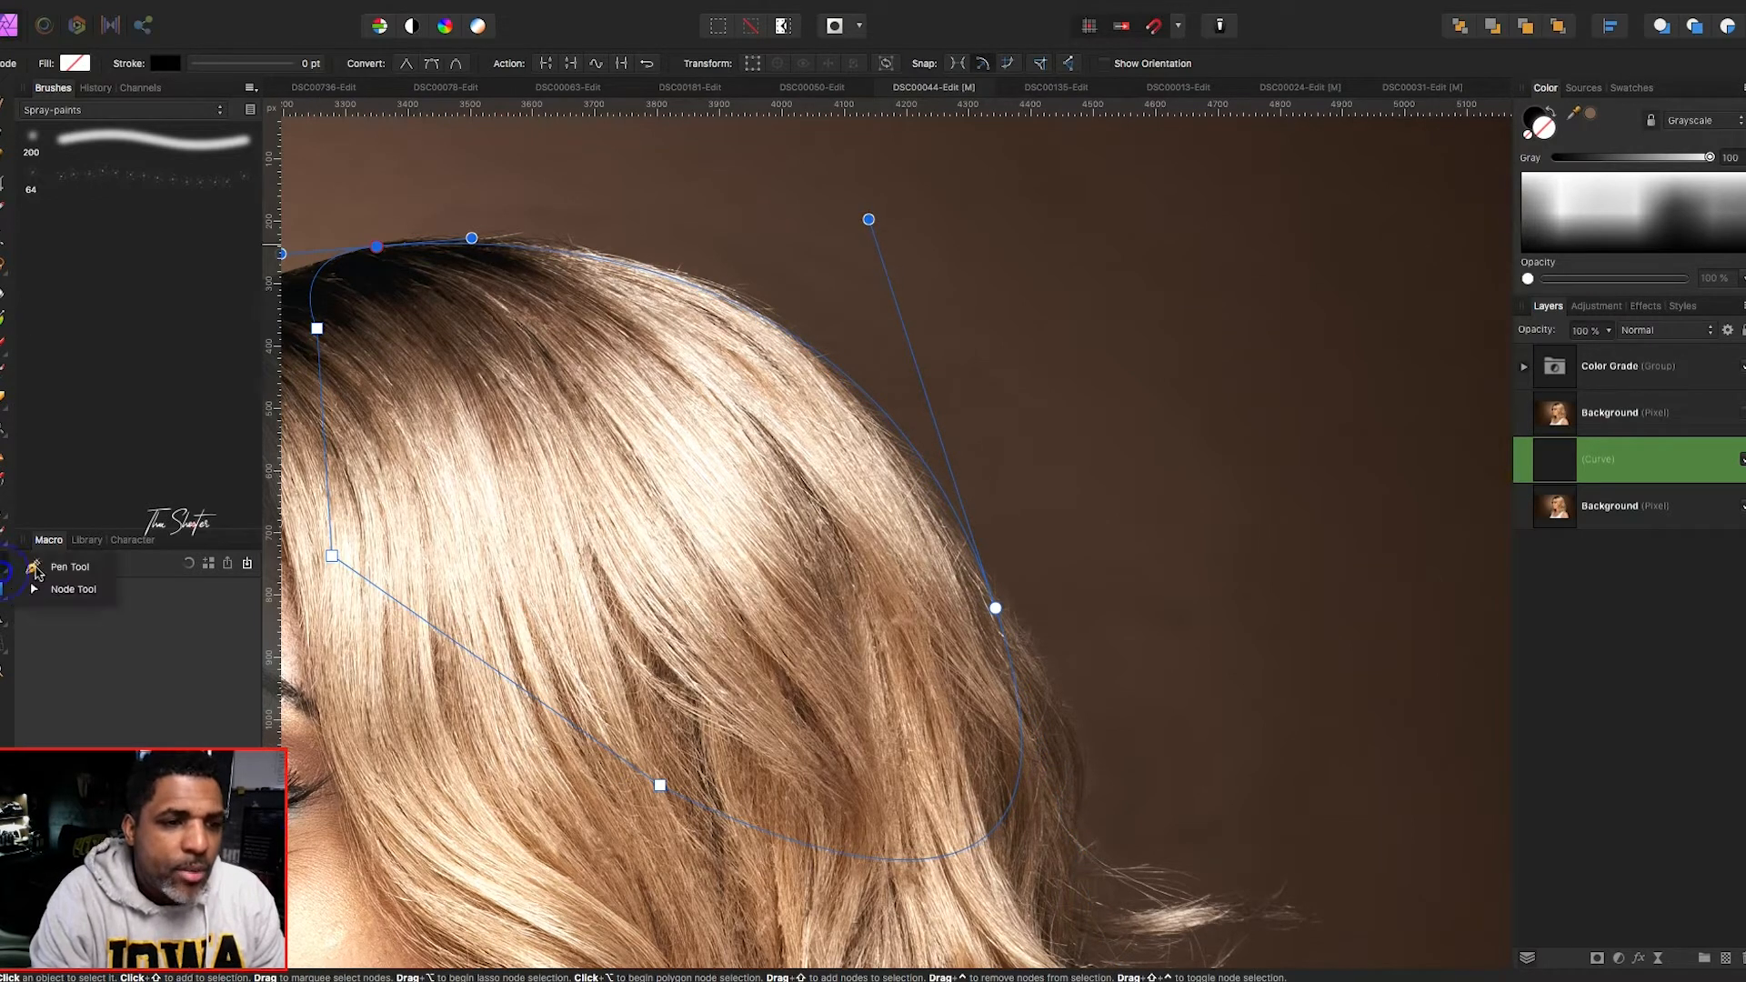
click(3, 578)
click(130, 63)
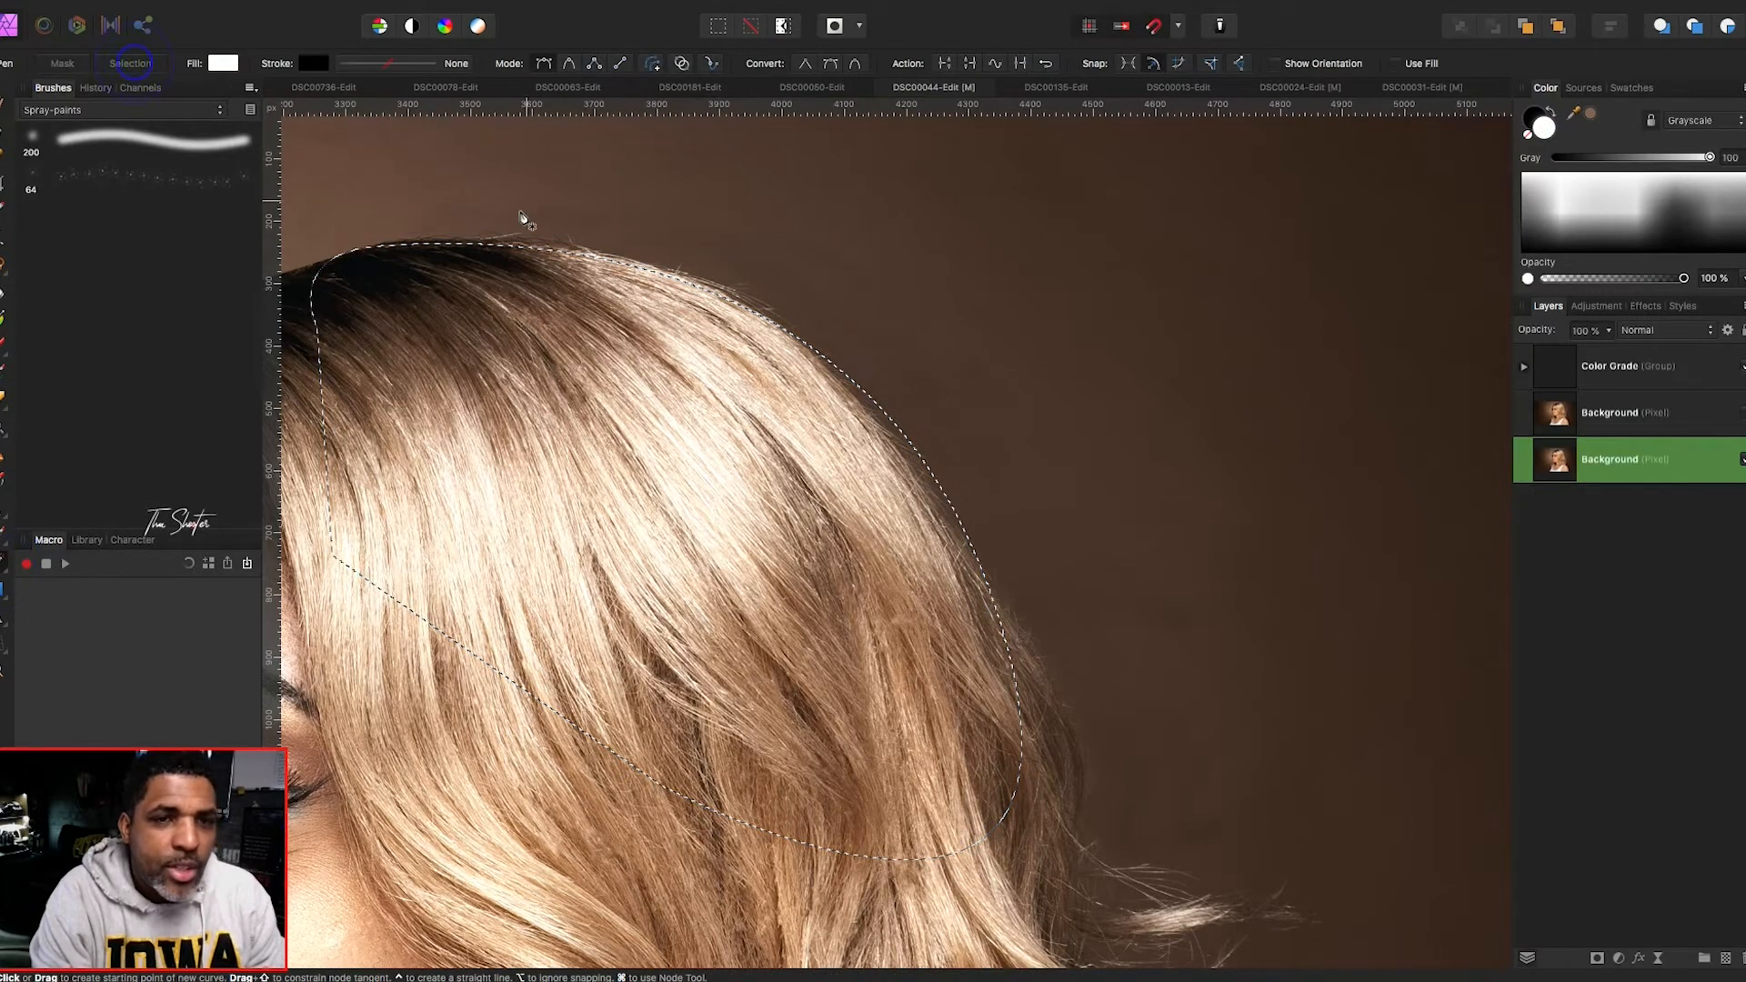
- Clone backdrop over the flyaways along the selection edge on the crown with the 45.3 px Clone Brush, and clear the selection
key(a)
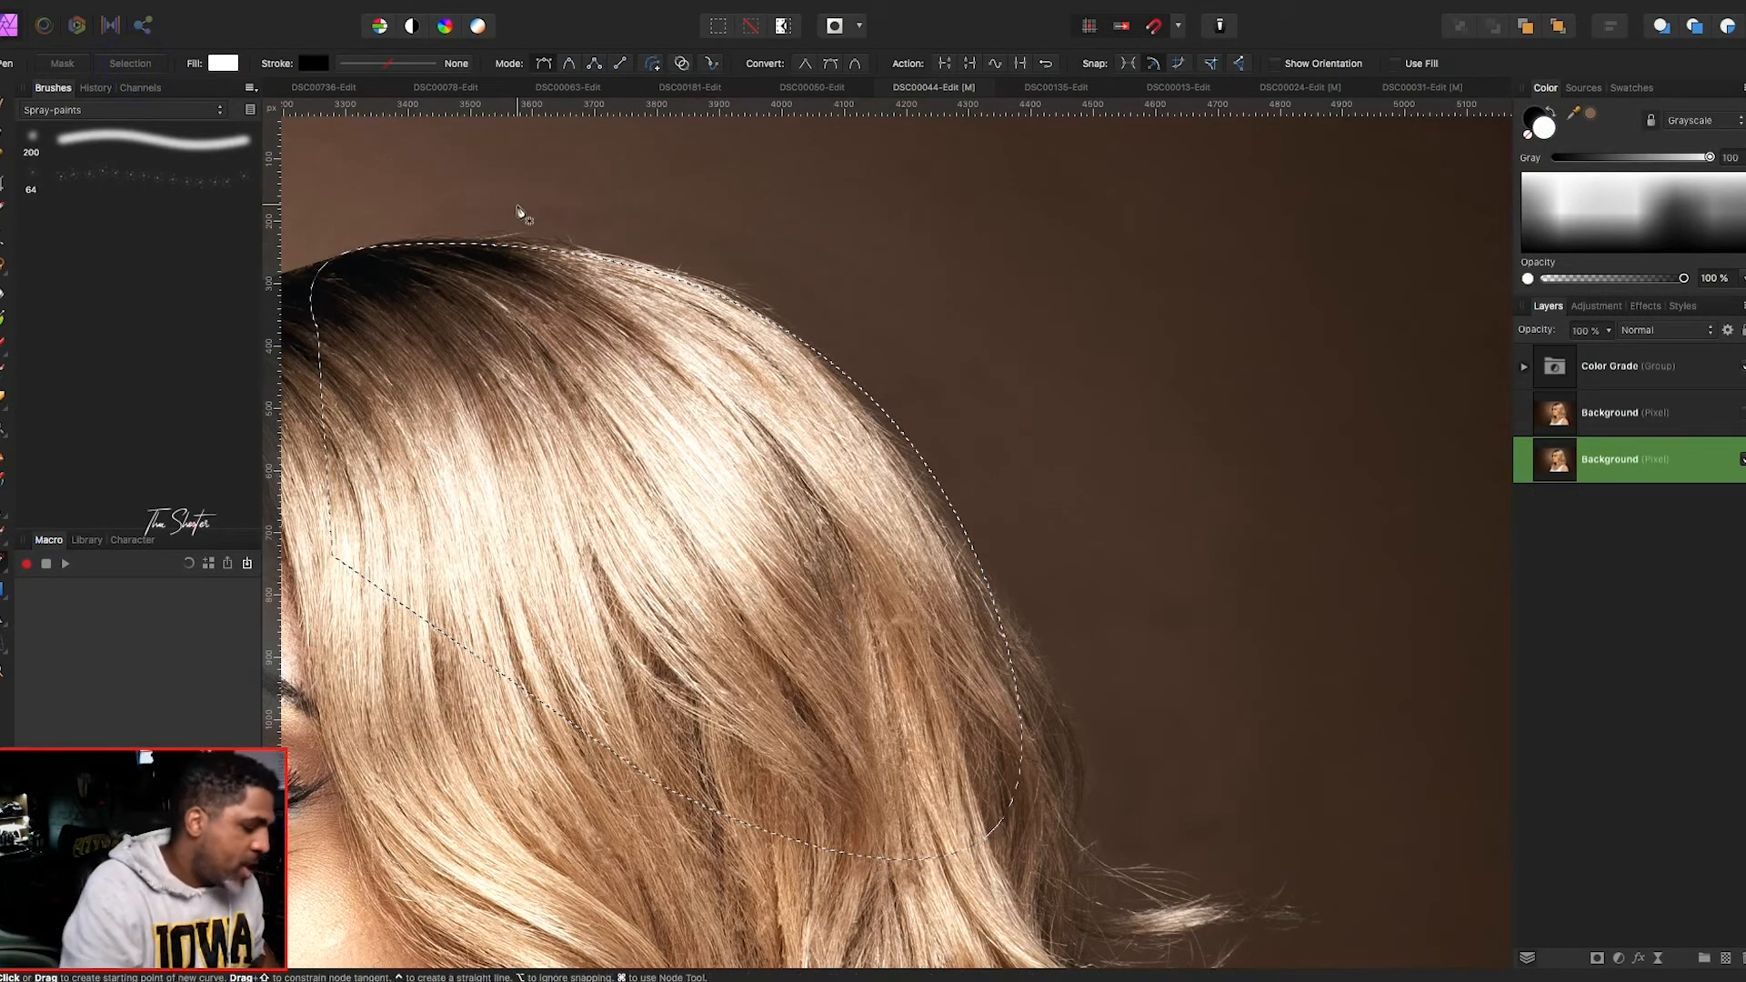
key(c)
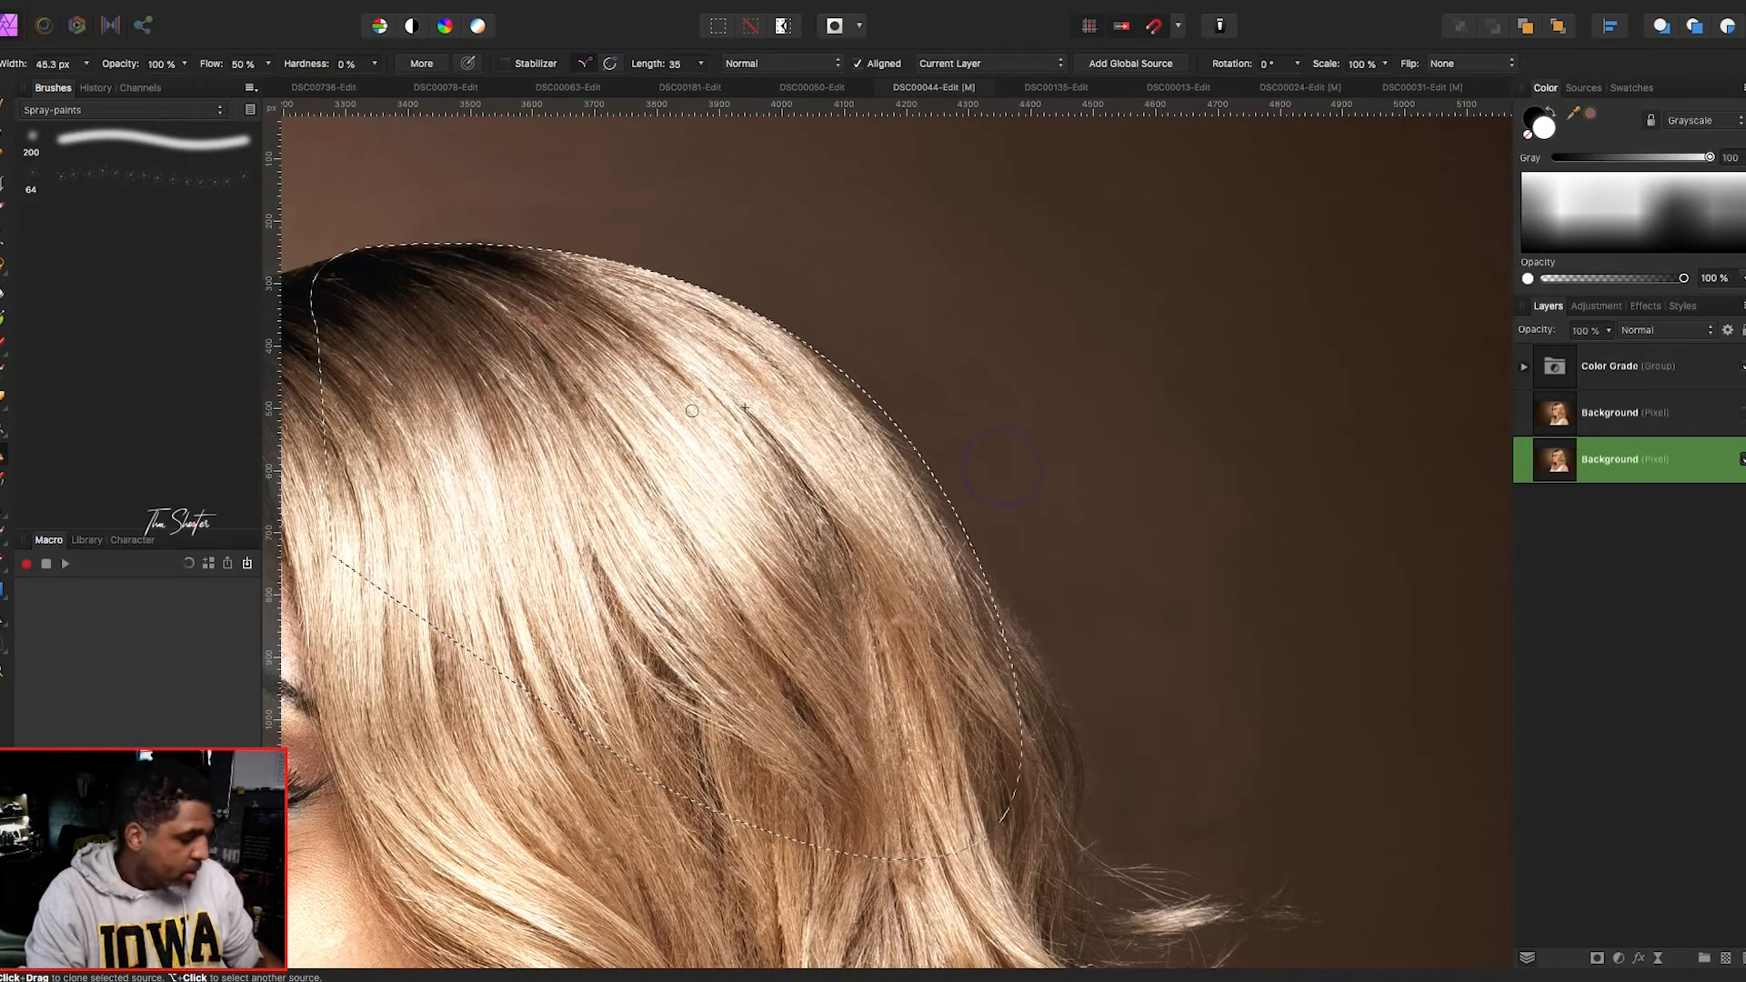
scroll(683, 448, down, 5)
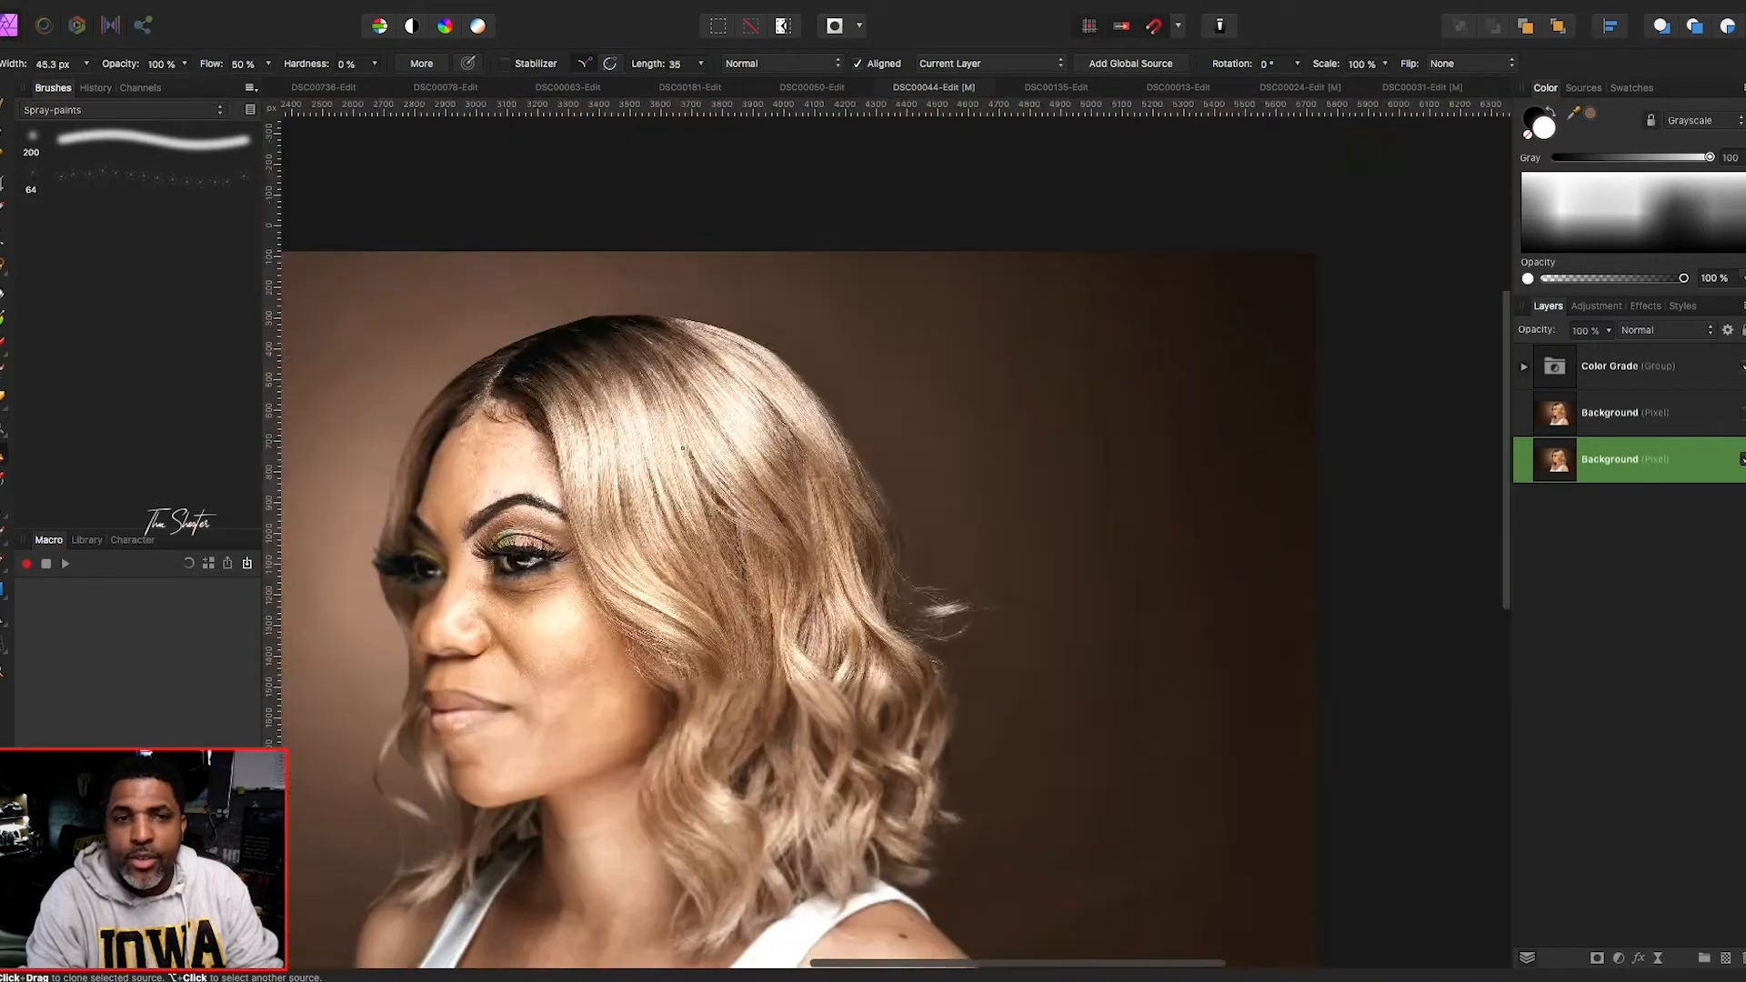
- Toggle the upper Background layer's visibility to compare the original portrait with the retouched hair
scroll(683, 448, down, 2)
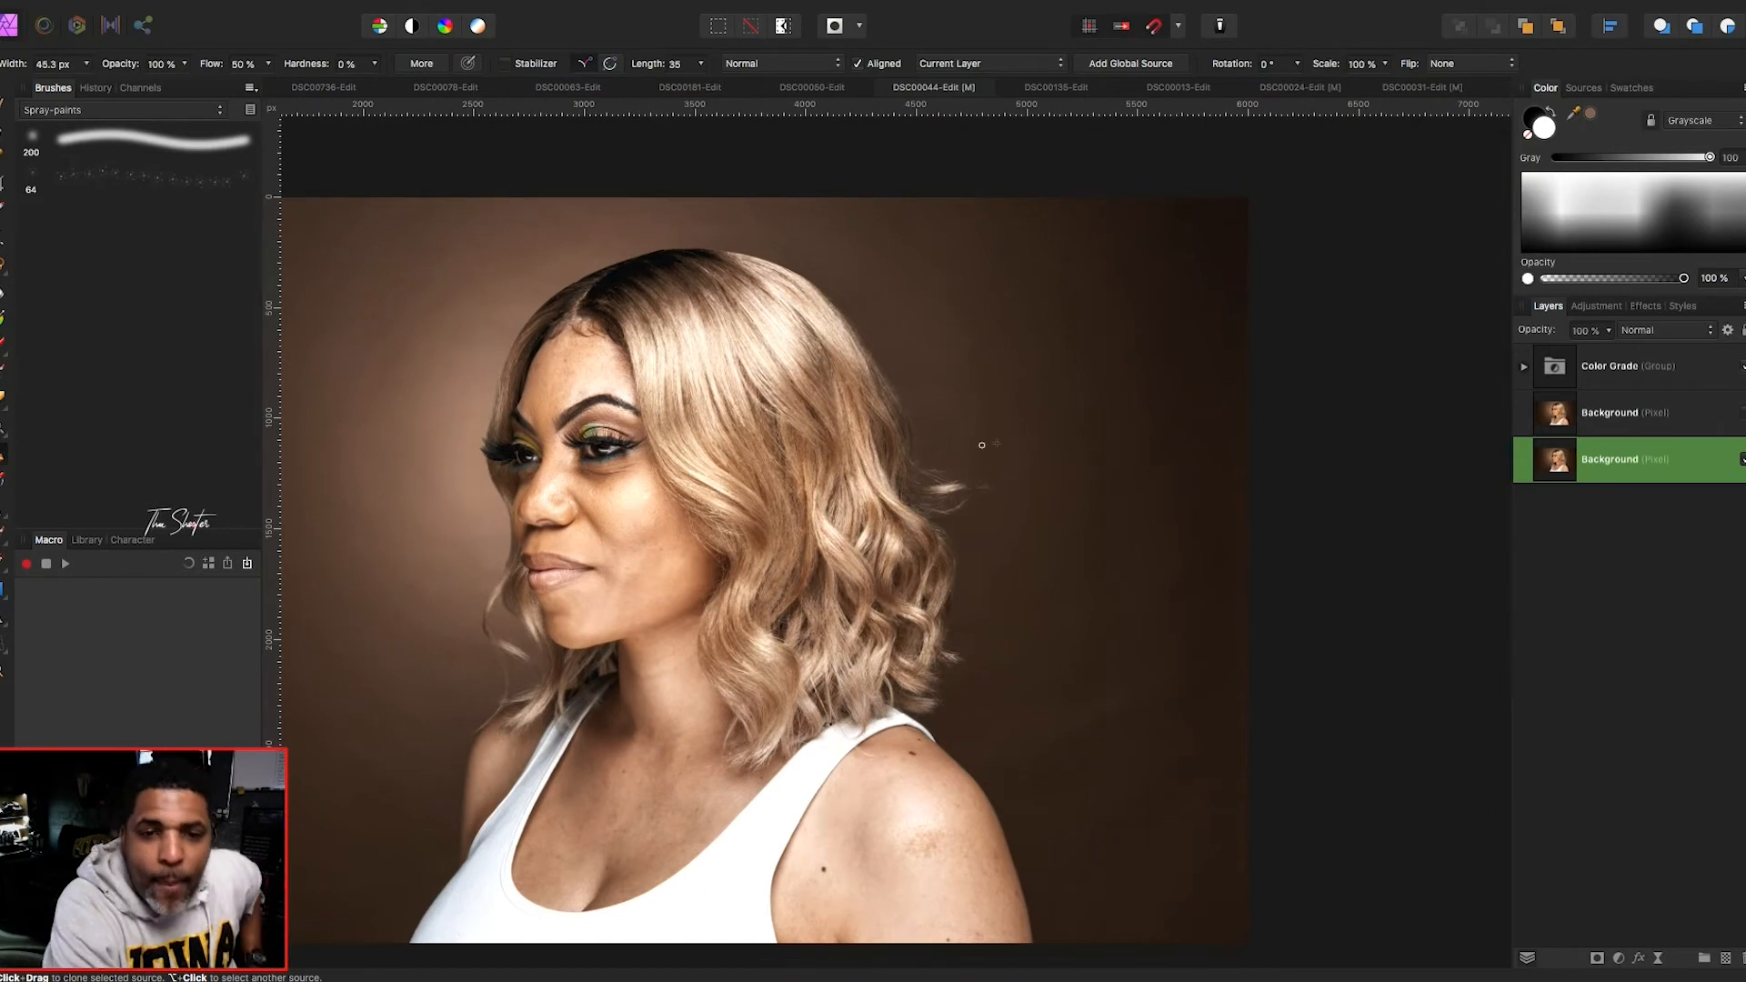
scroll(1356, 467, up, 5)
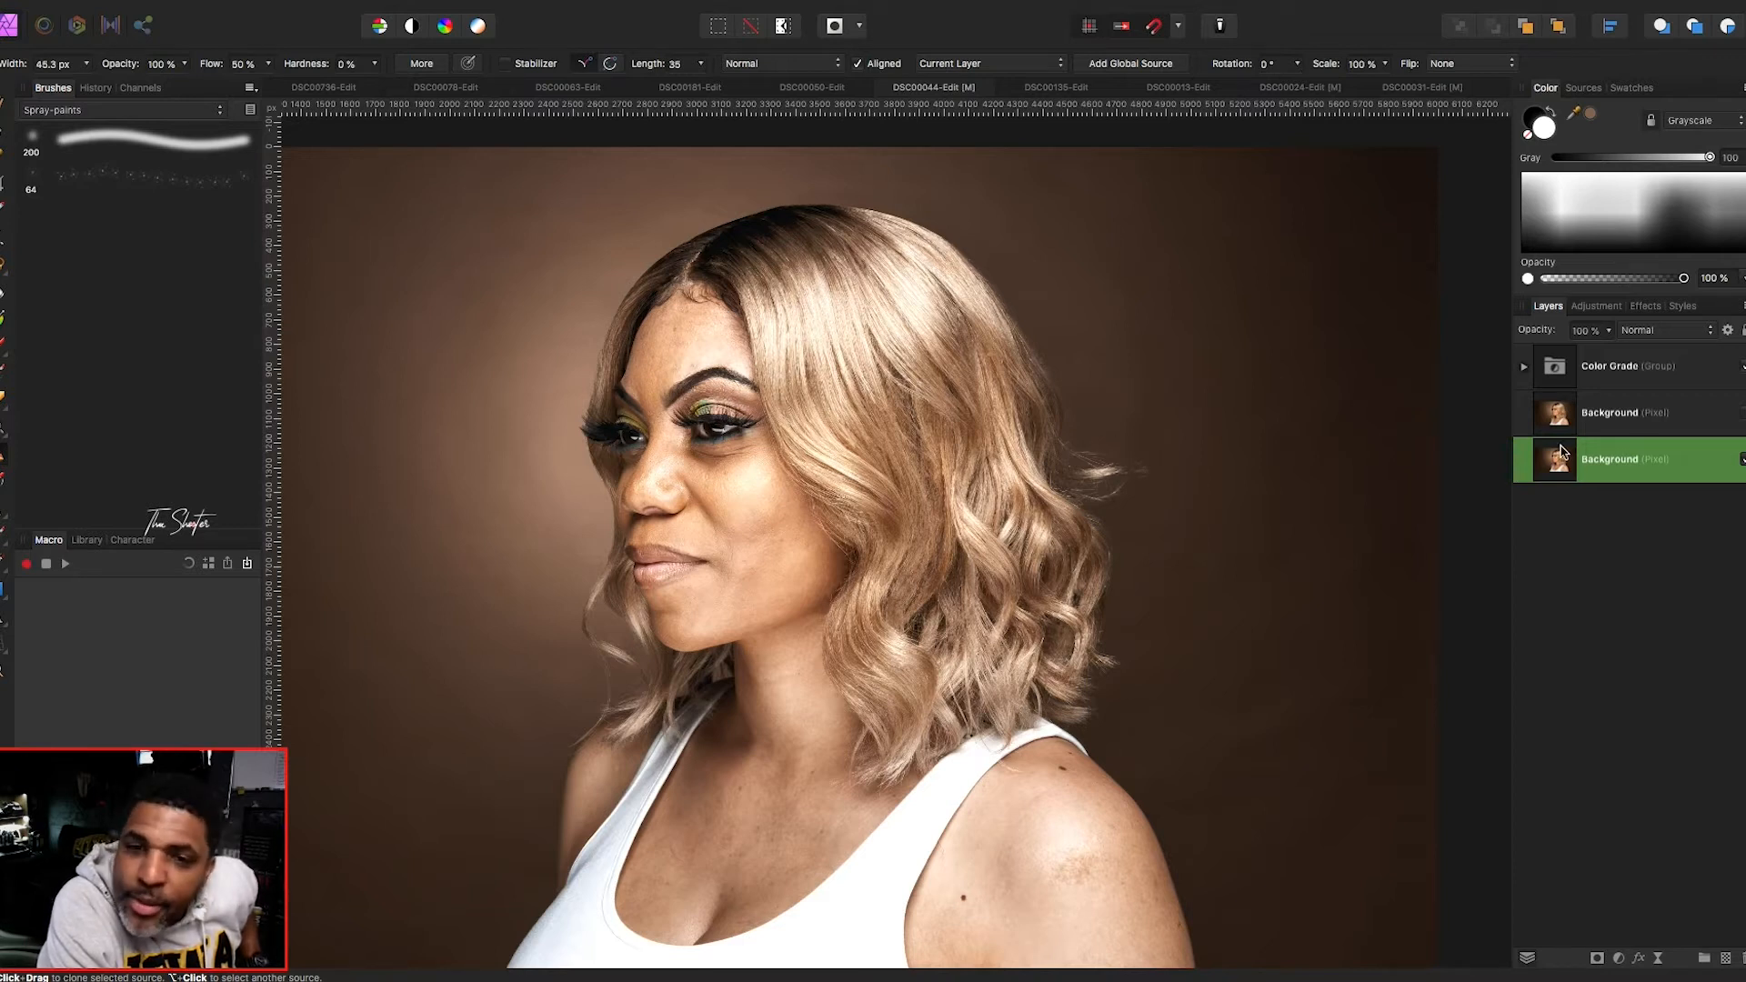
click(1740, 408)
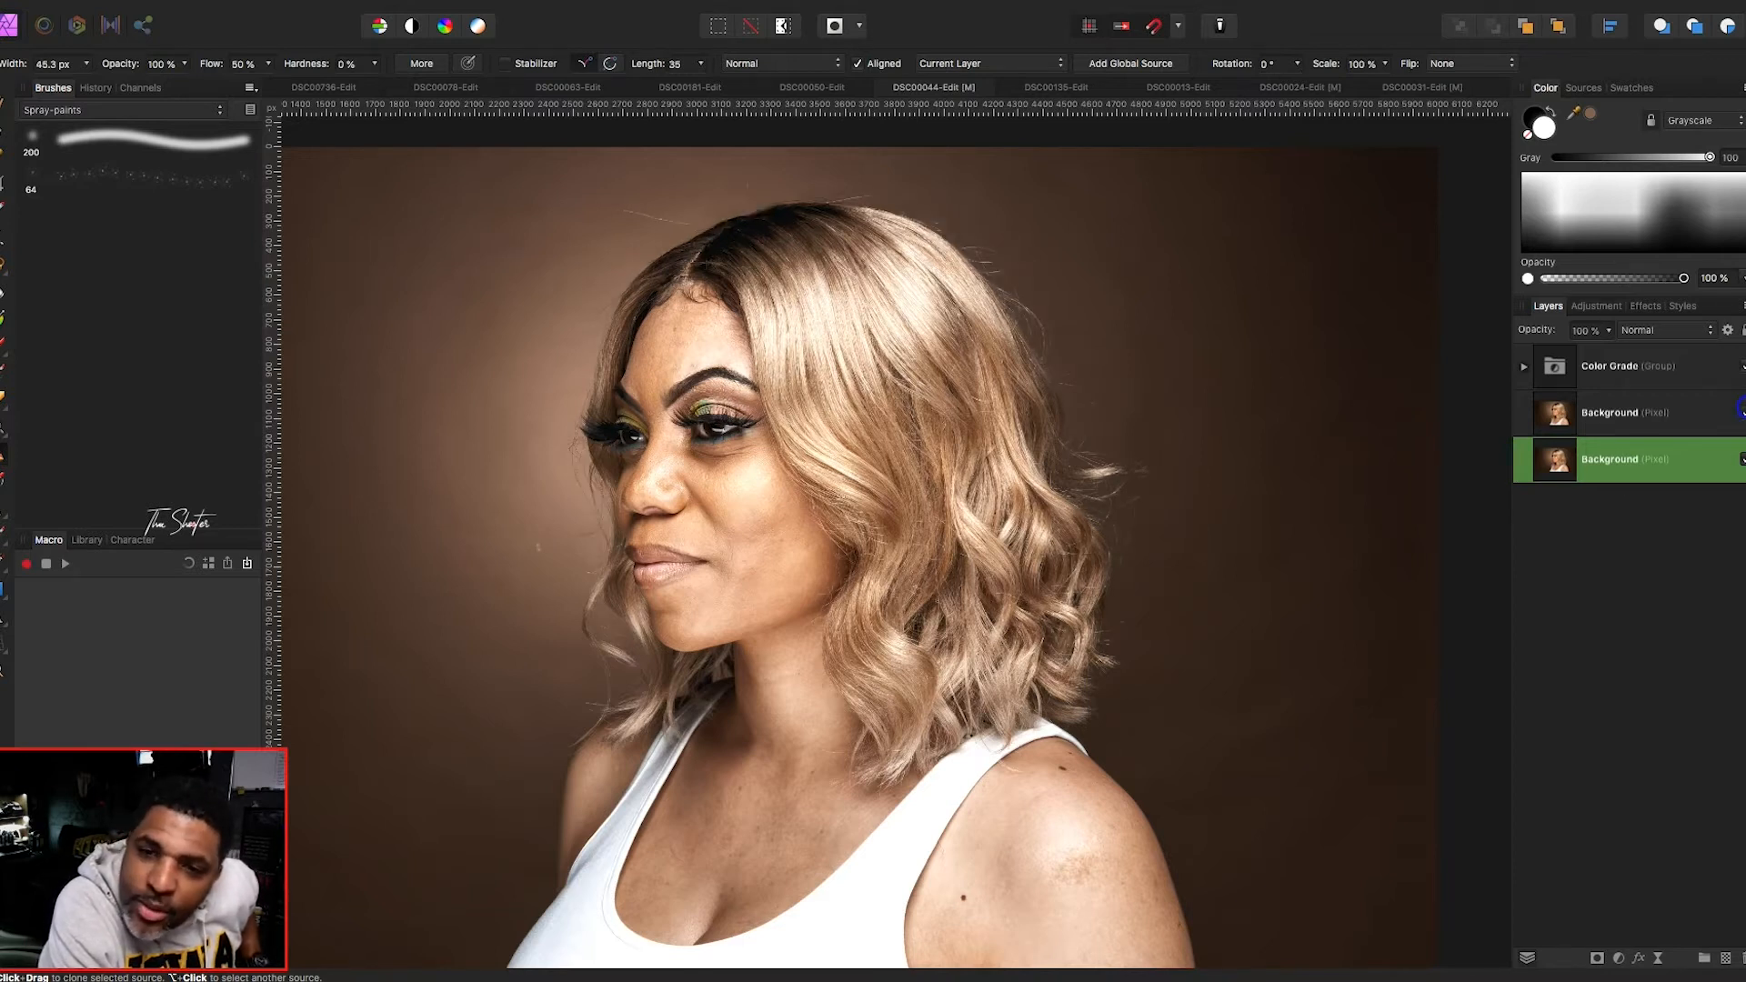
scroll(1442, 760, right, 3)
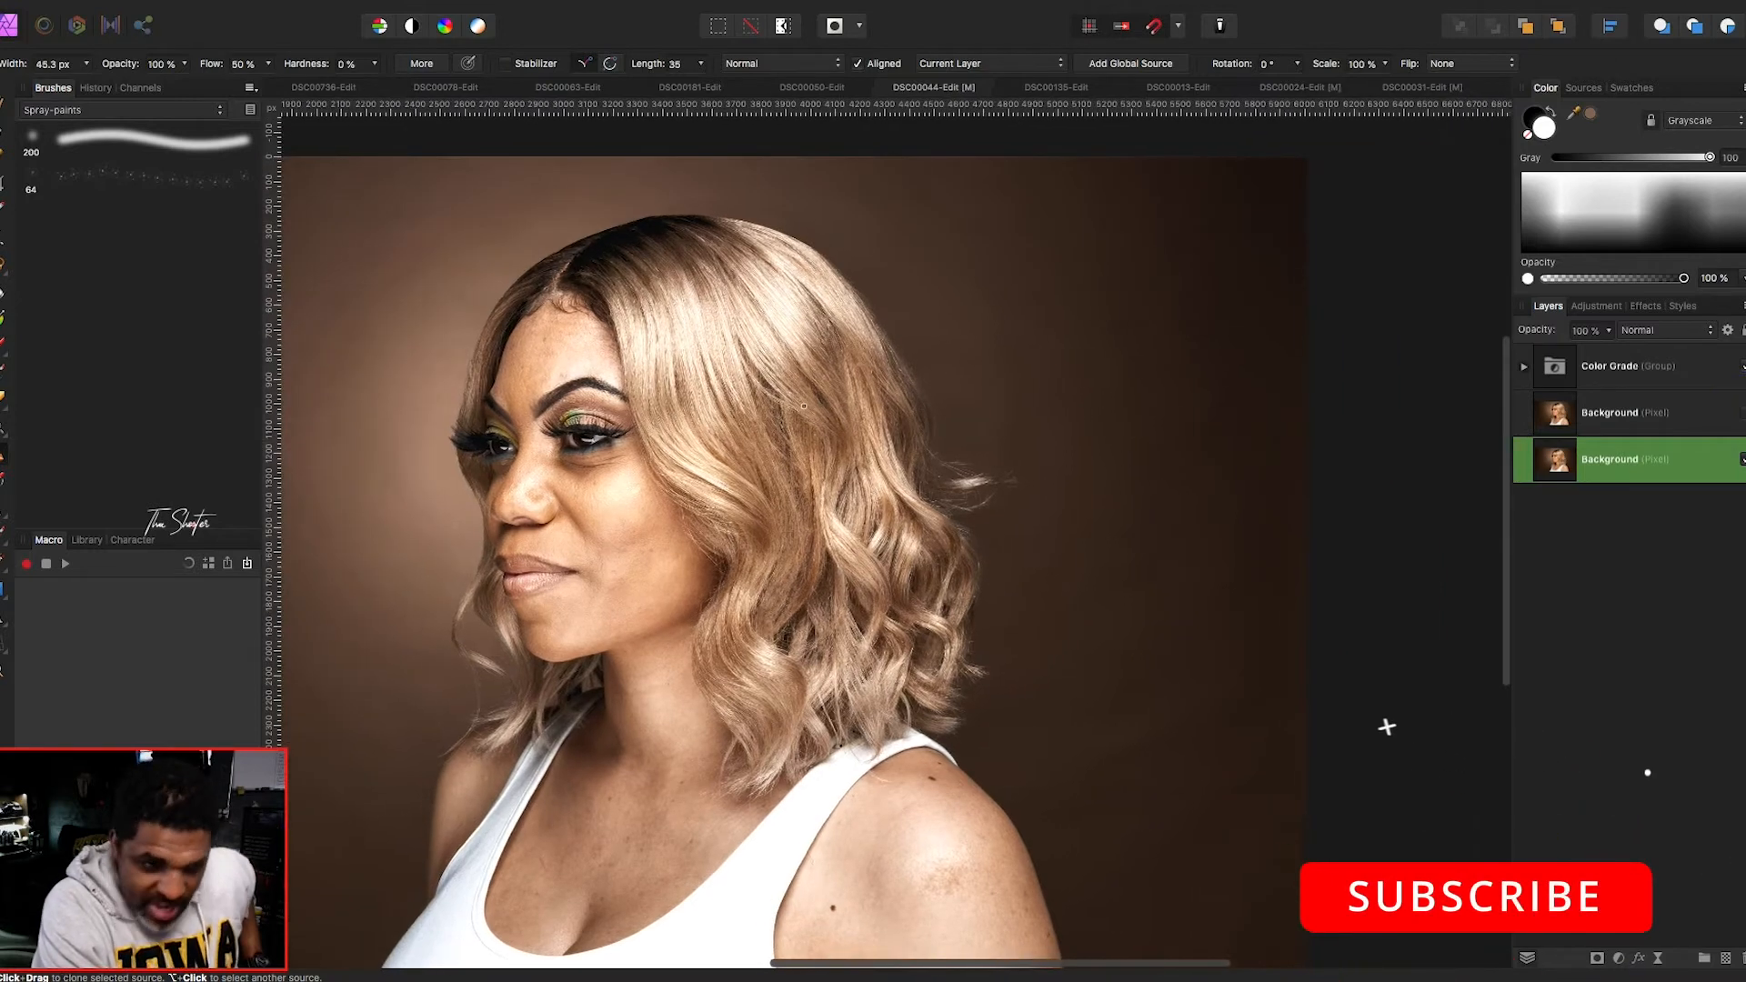
- Clone backdrop over the protruding lock at the back of the hair, using brush widths of 104.7 px and 67.5 px
scroll(804, 405, right, 2)
scroll(804, 406, up, 3)
scroll(804, 406, right, 1)
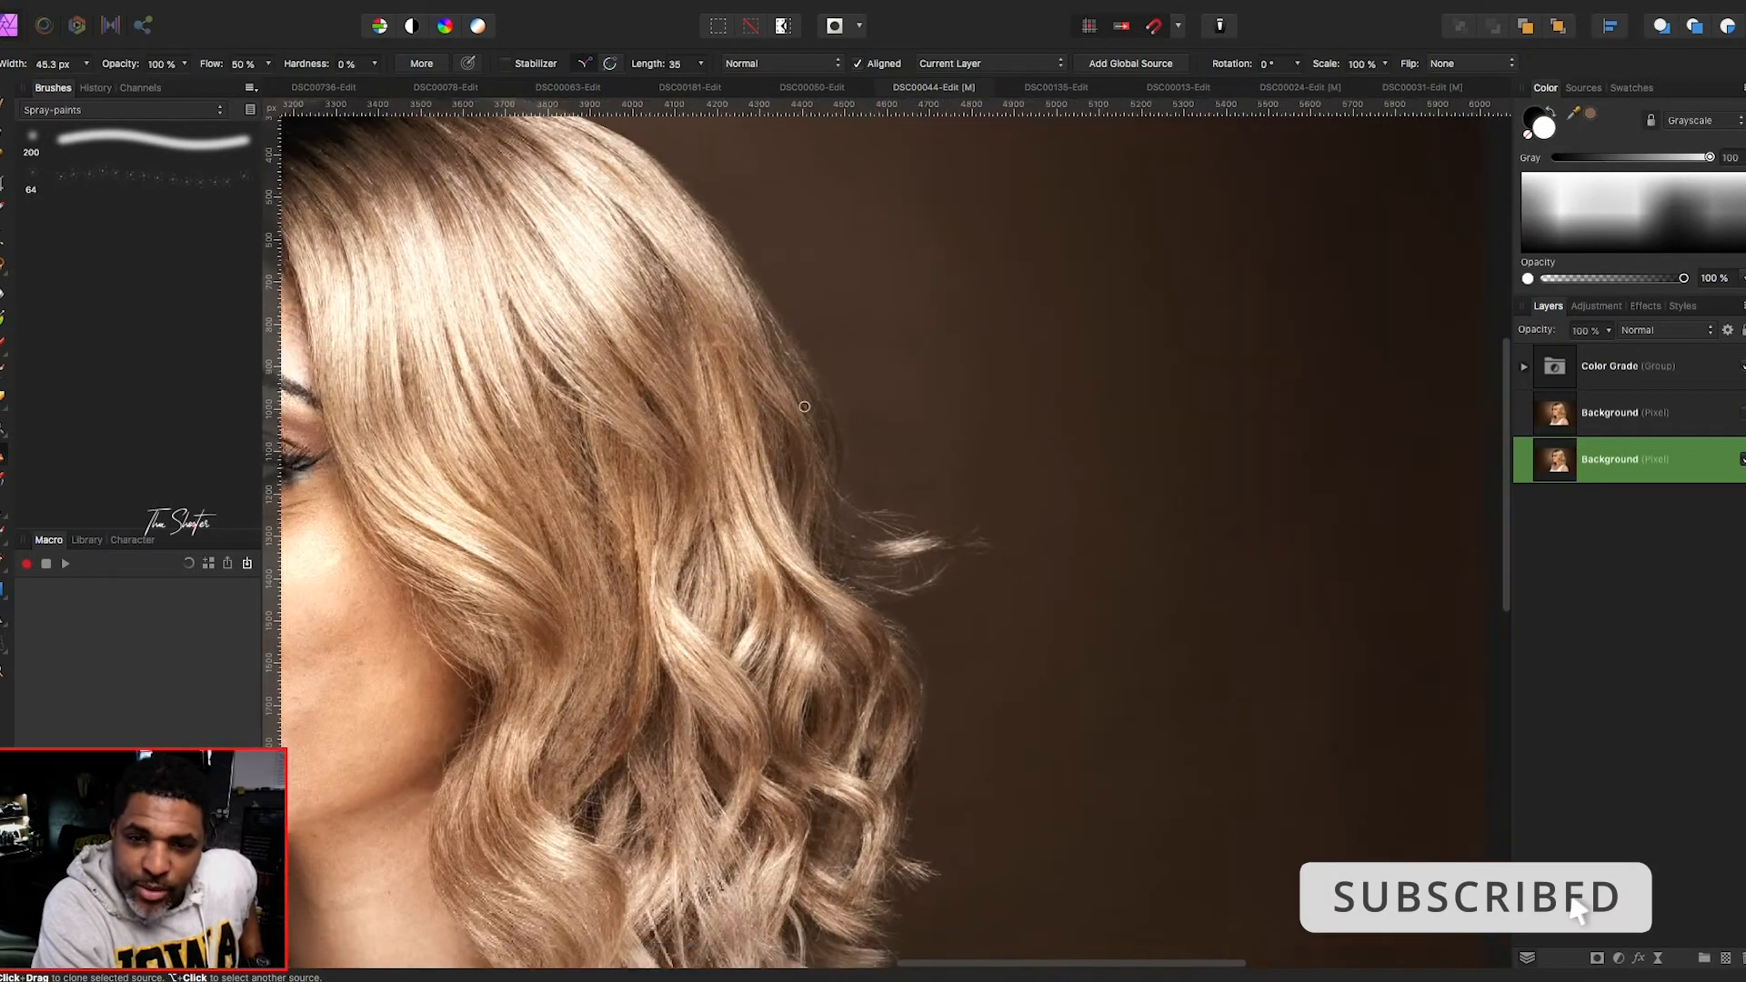
scroll(804, 405, right, 2)
scroll(803, 406, down, 2)
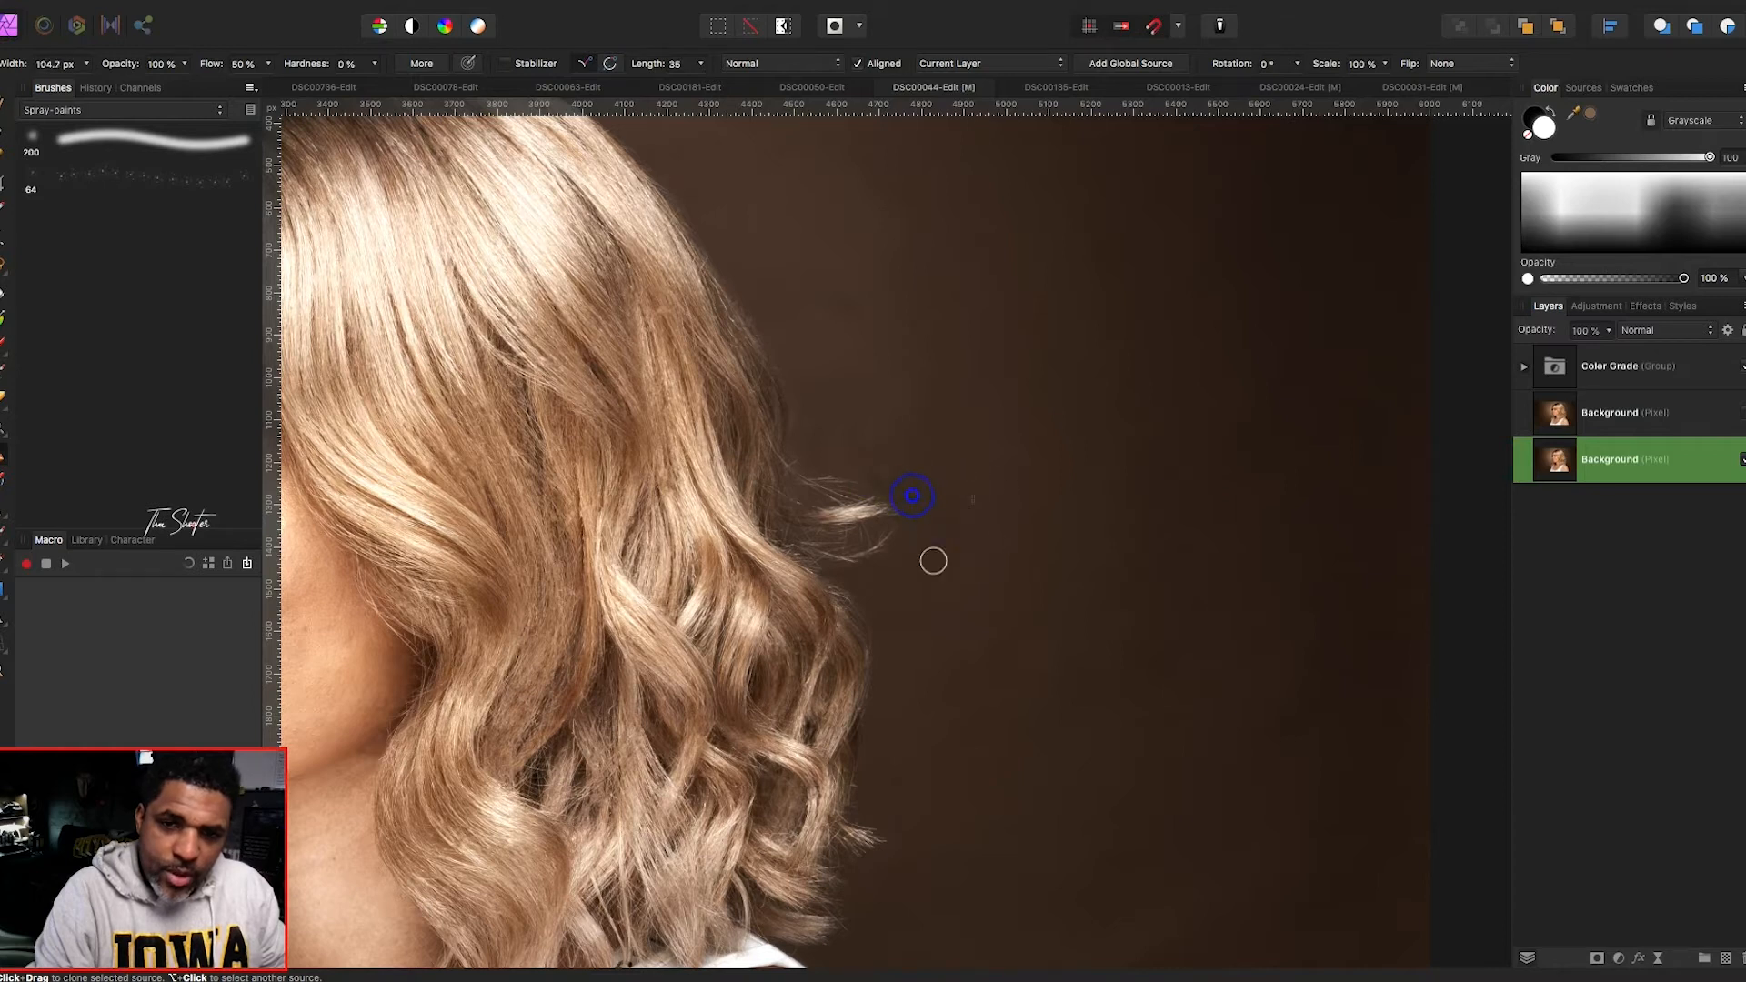
mouse_move(928, 564)
mouse_down()
mouse_move(869, 492)
mouse_move(856, 504)
mouse_move(889, 551)
mouse_move(816, 451)
mouse_up()
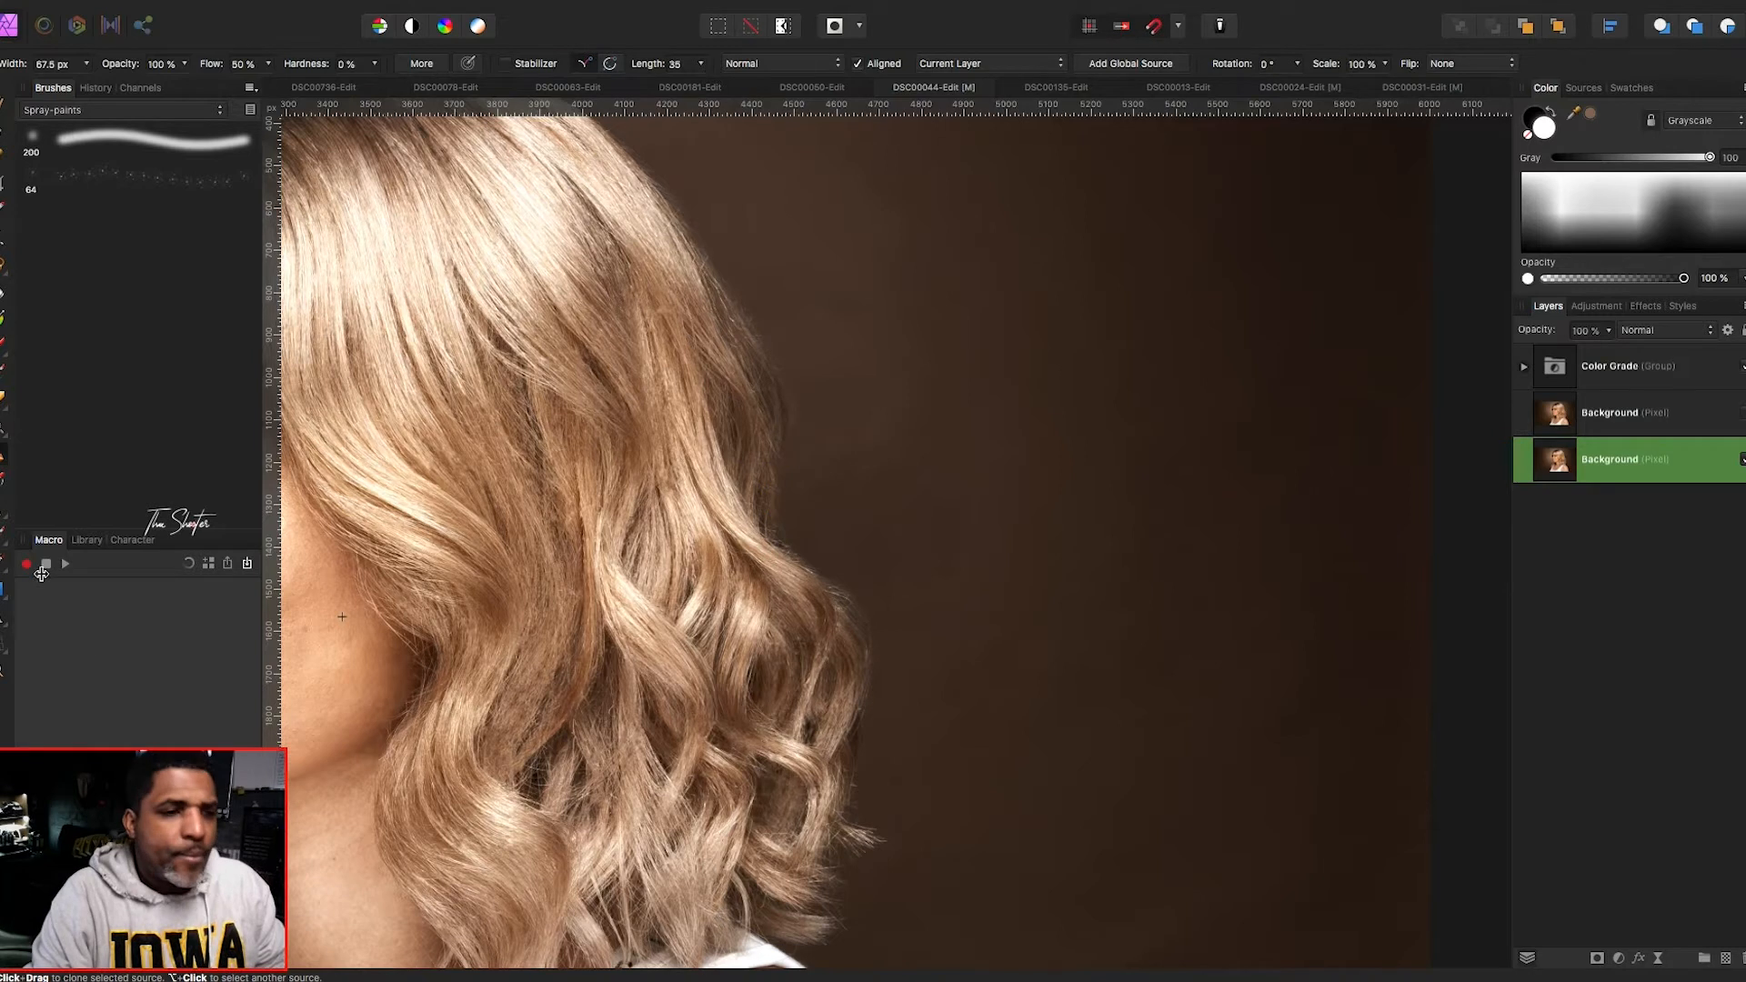
- Patch the small marks beside the hair's outer edge and on the dark backdrop with clean backdrop areas
drag(2, 548, 54, 558)
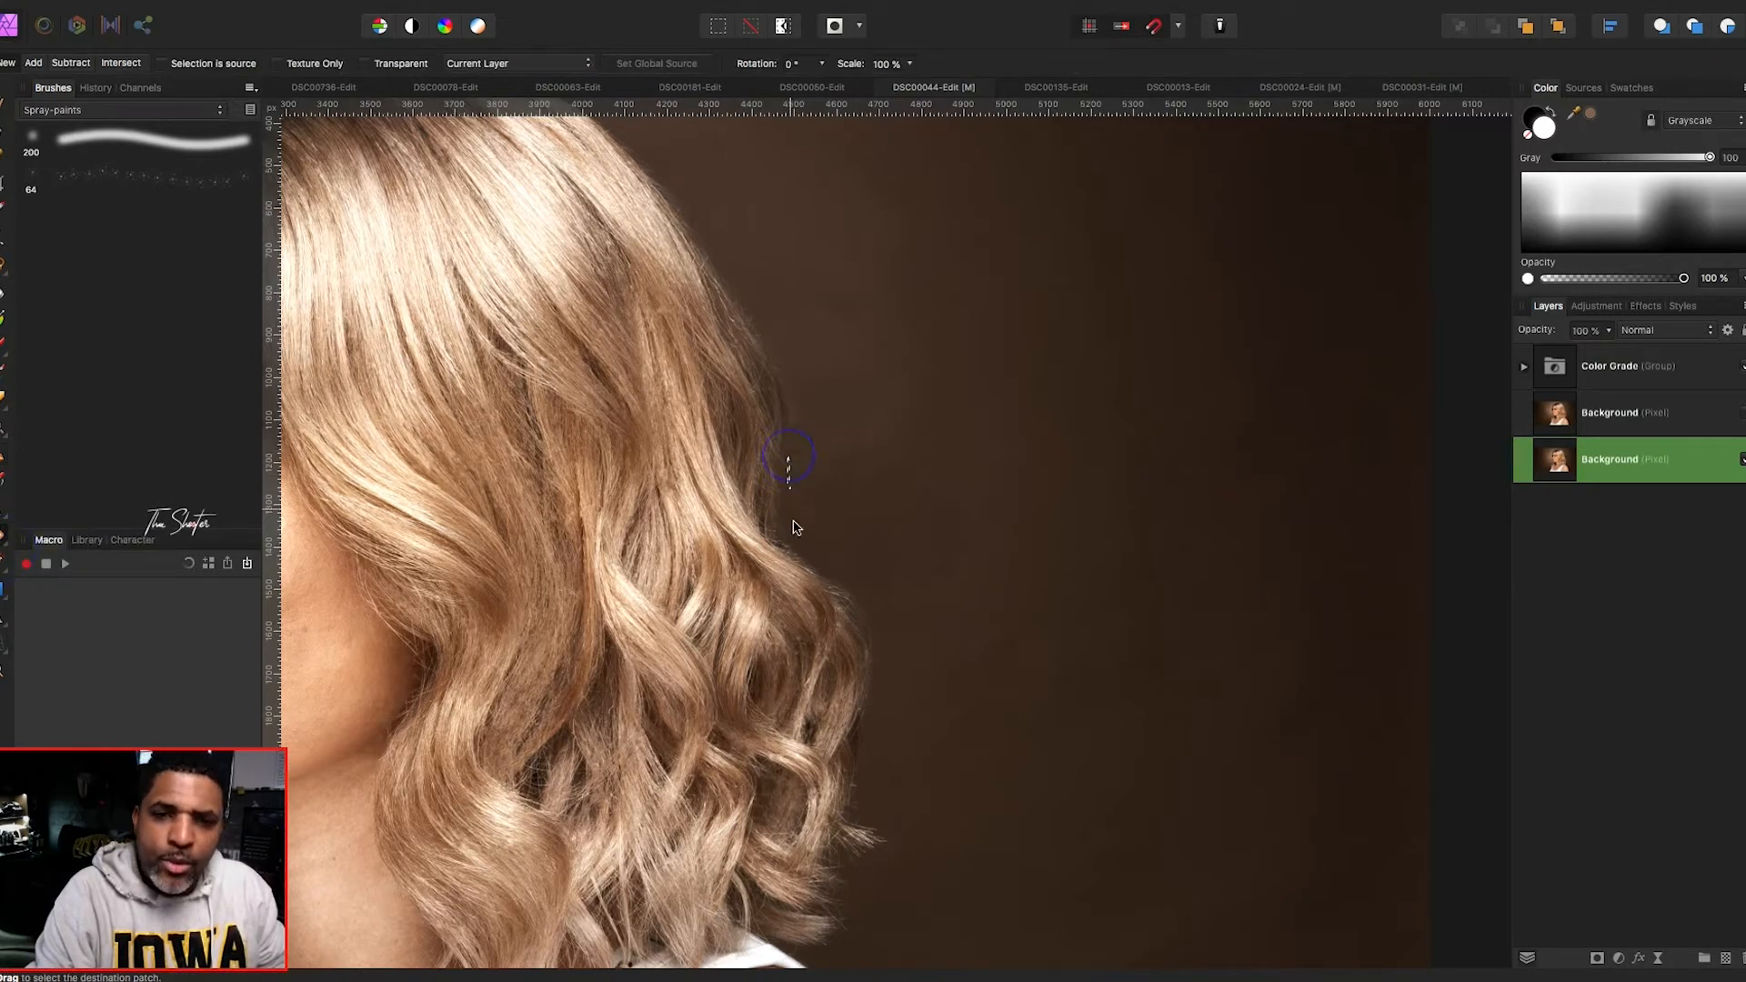
mouse_move(859, 591)
mouse_down()
mouse_move(1006, 574)
mouse_move(924, 391)
mouse_move(783, 199)
mouse_move(748, 216)
mouse_move(745, 292)
mouse_move(859, 595)
mouse_up()
click(1117, 307)
click(1249, 306)
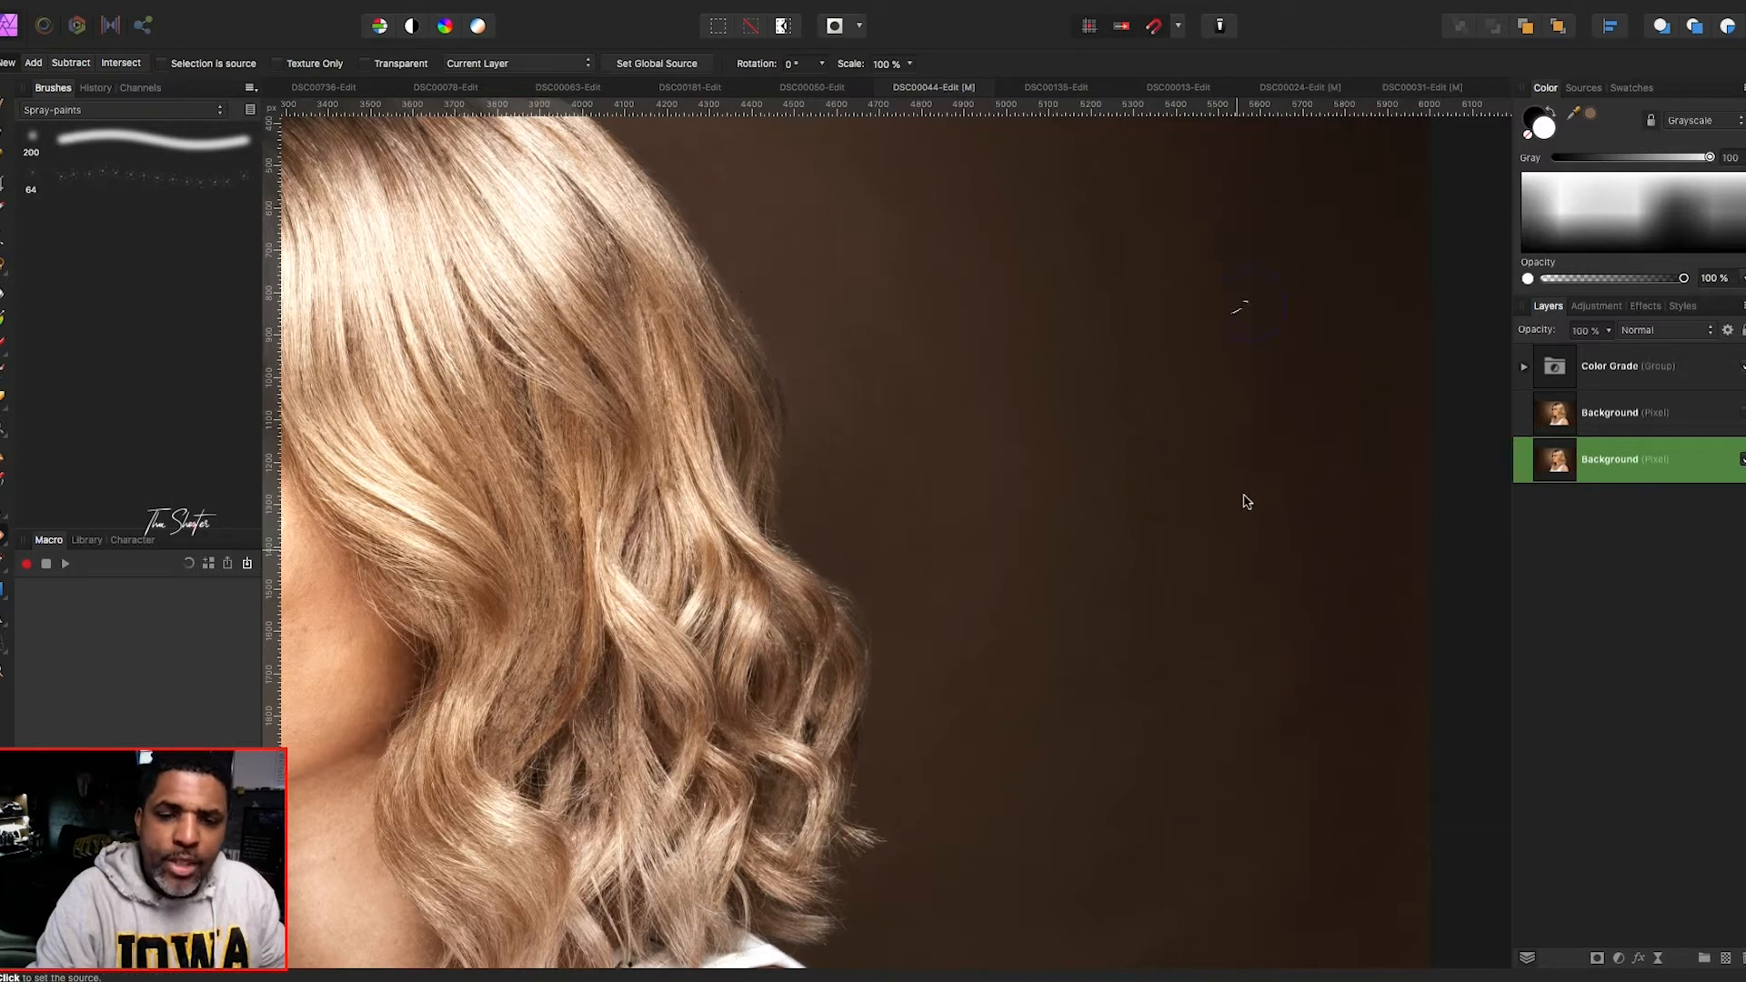
click(1118, 535)
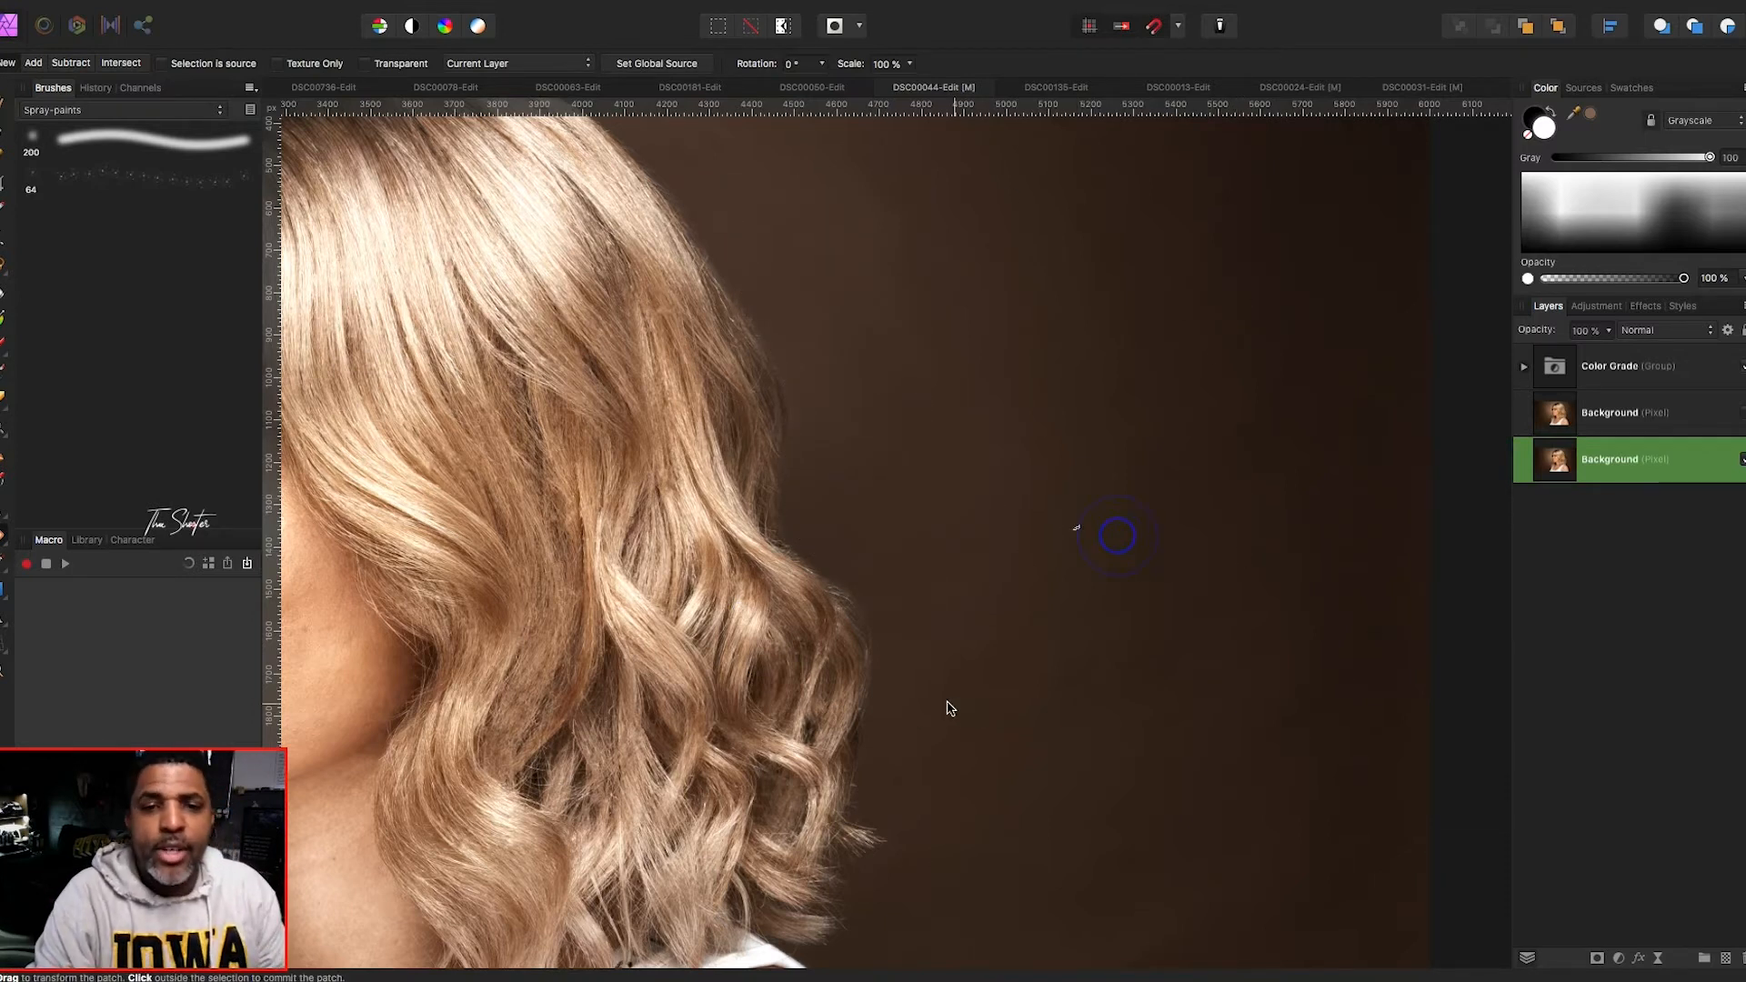
scroll(937, 601, up, 5)
click(1033, 487)
- Patch a strip of backdrop along the top of the crown using a clean backdrop area as the source
scroll(910, 382, up, 2)
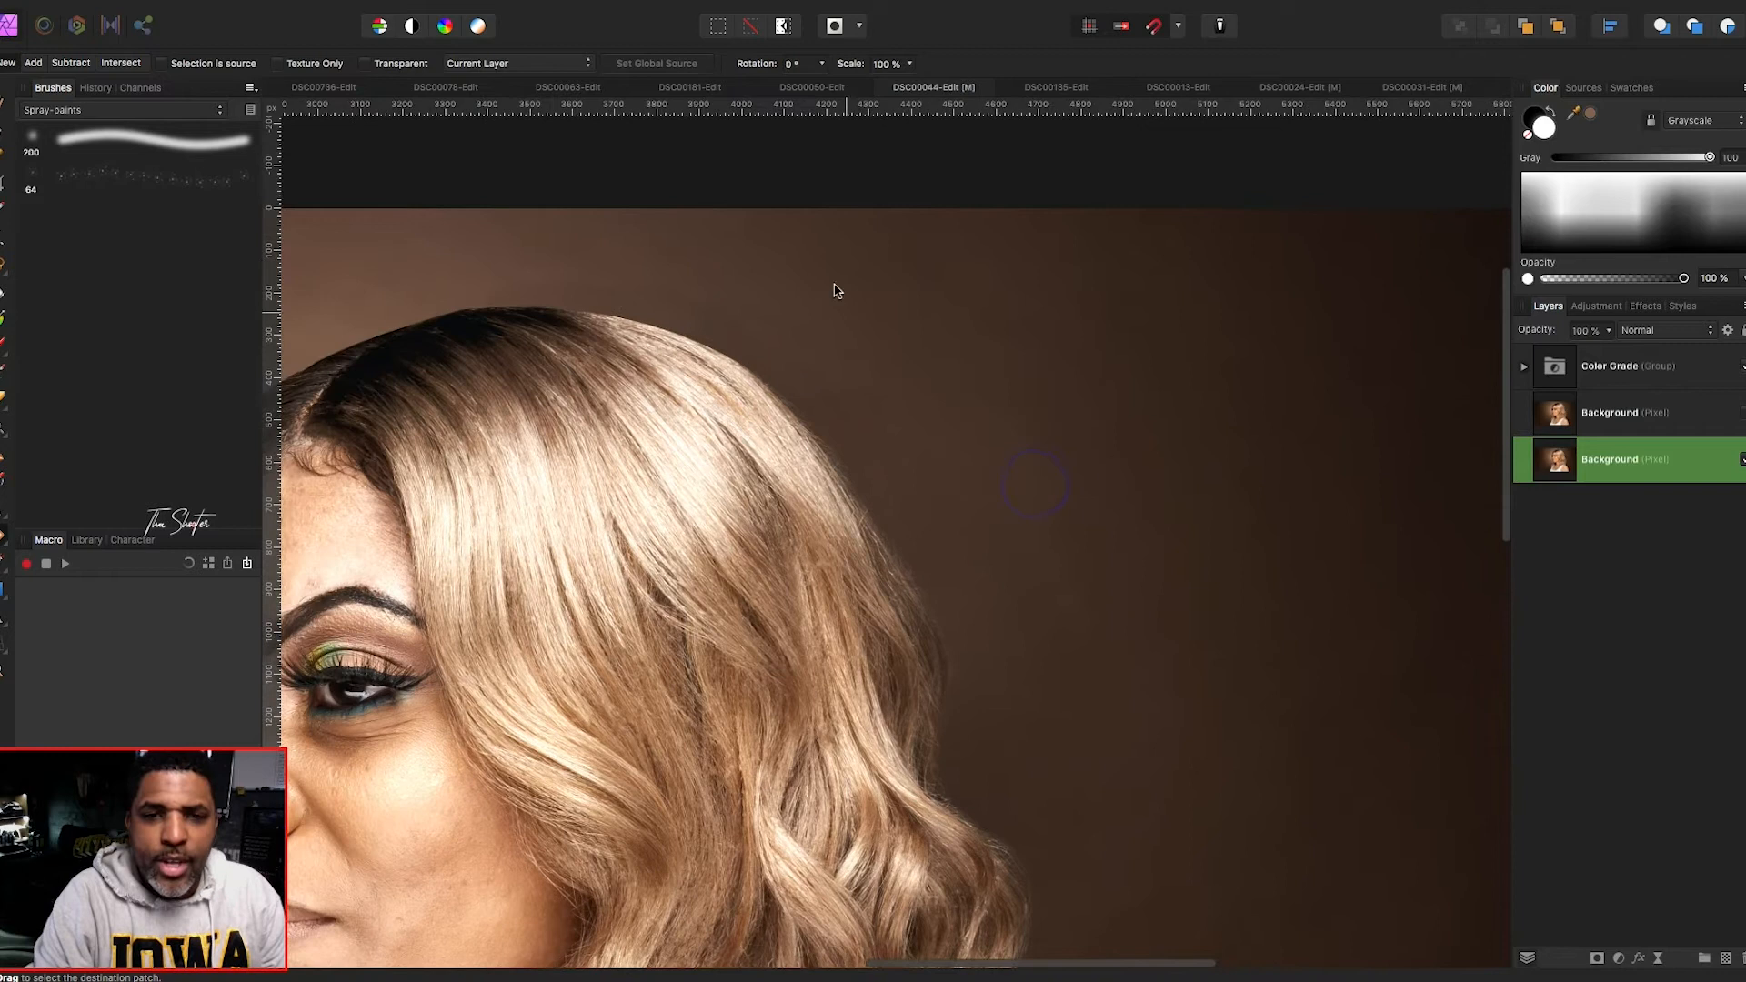
mouse_move(485, 294)
mouse_down()
mouse_move(670, 312)
mouse_move(751, 347)
mouse_up()
mouse_move(824, 418)
mouse_down()
mouse_move(863, 478)
mouse_move(916, 435)
mouse_move(902, 376)
mouse_move(837, 339)
mouse_move(660, 264)
mouse_move(560, 269)
mouse_up()
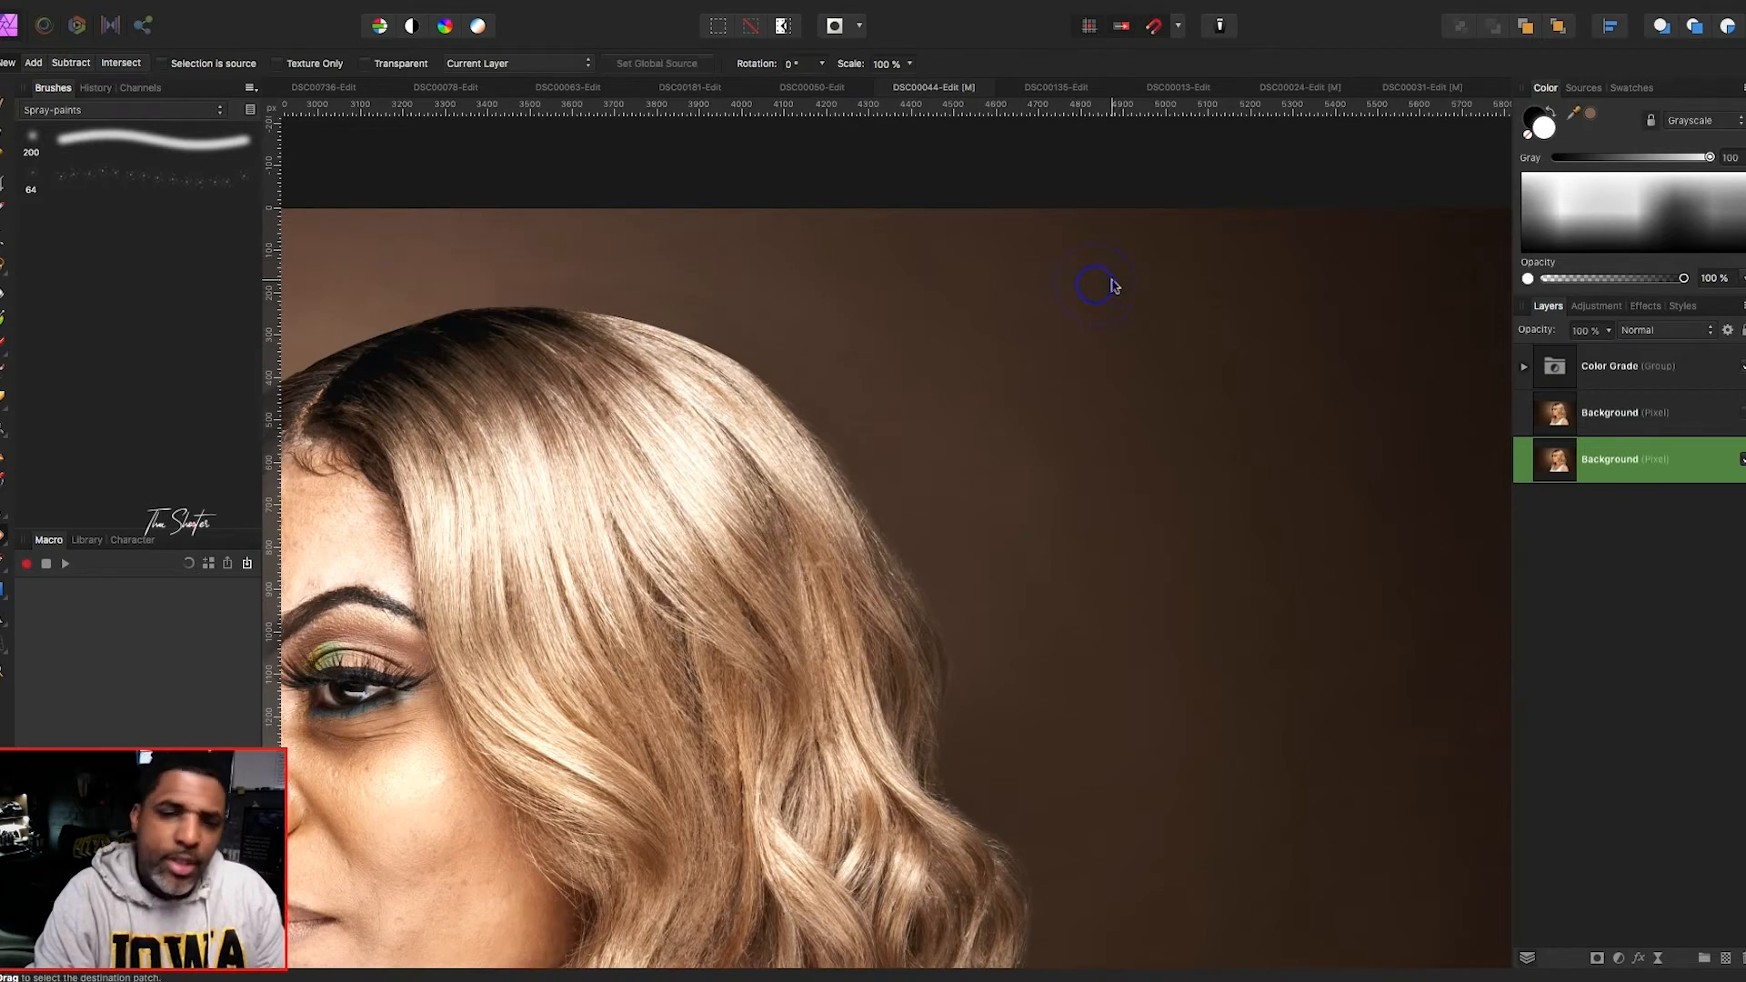
scroll(403, 401, down, 10)
scroll(403, 401, left, 5)
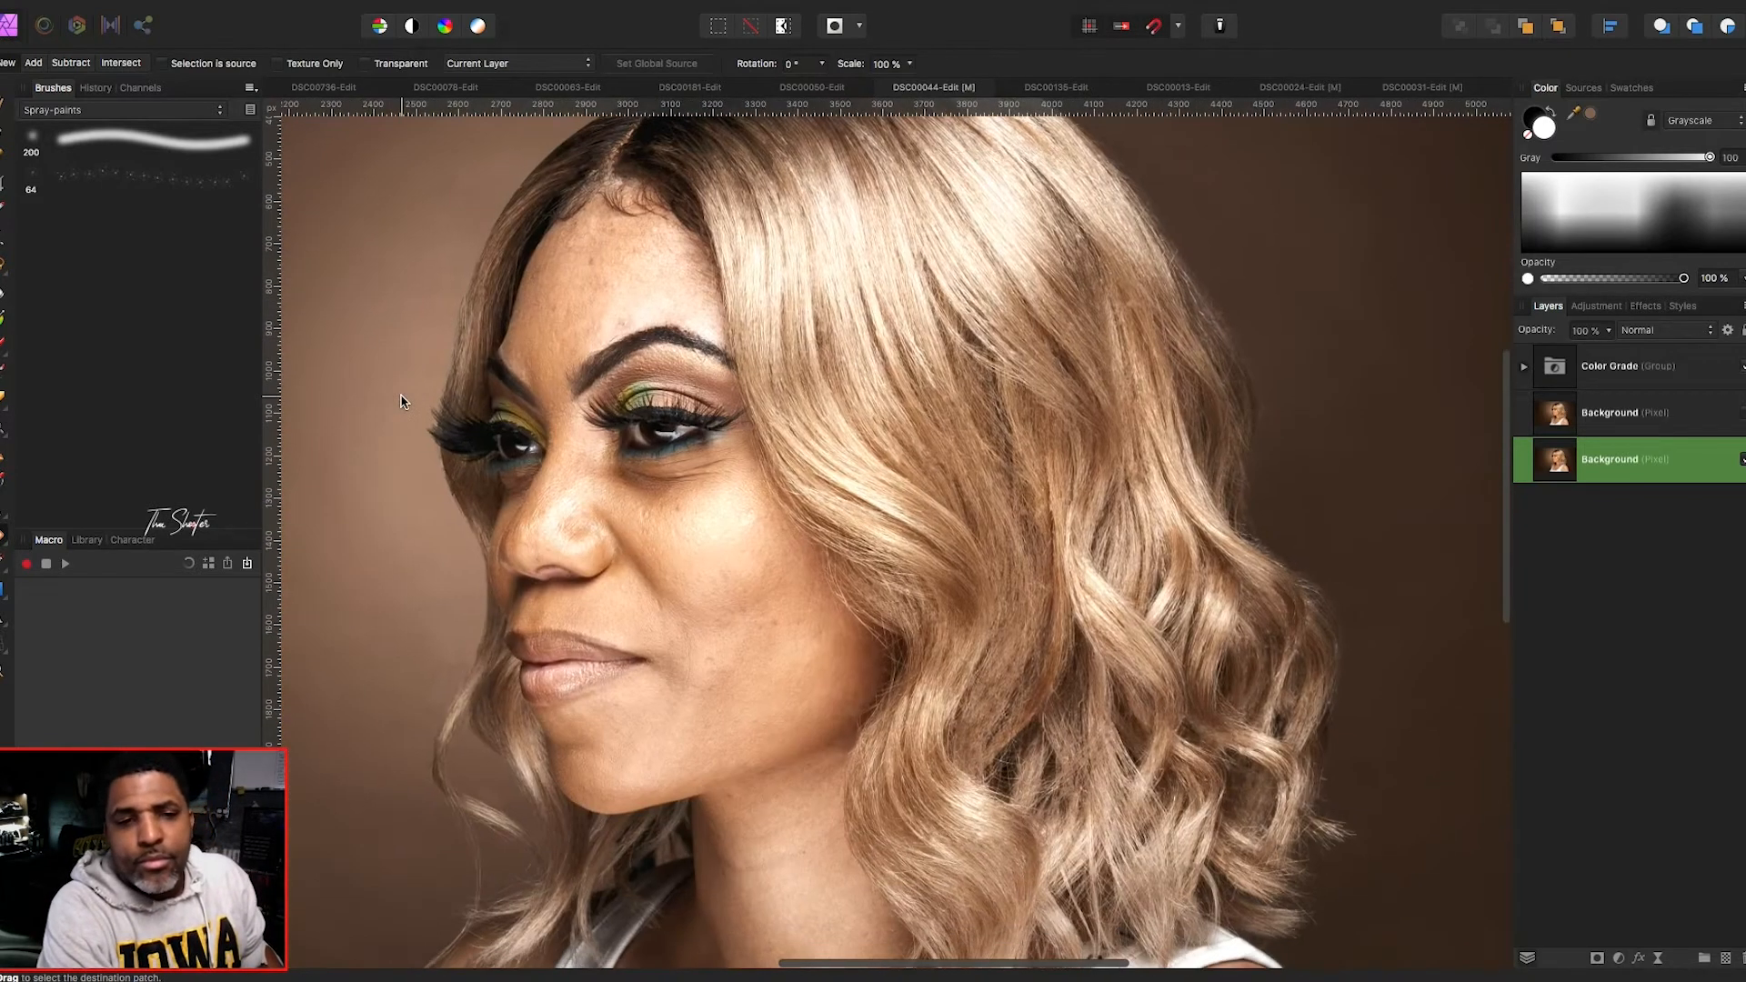
- Examine the portrait's face, hair, chest and shoulder for skin blemishes
scroll(403, 401, up, 2)
scroll(403, 401, right, 2)
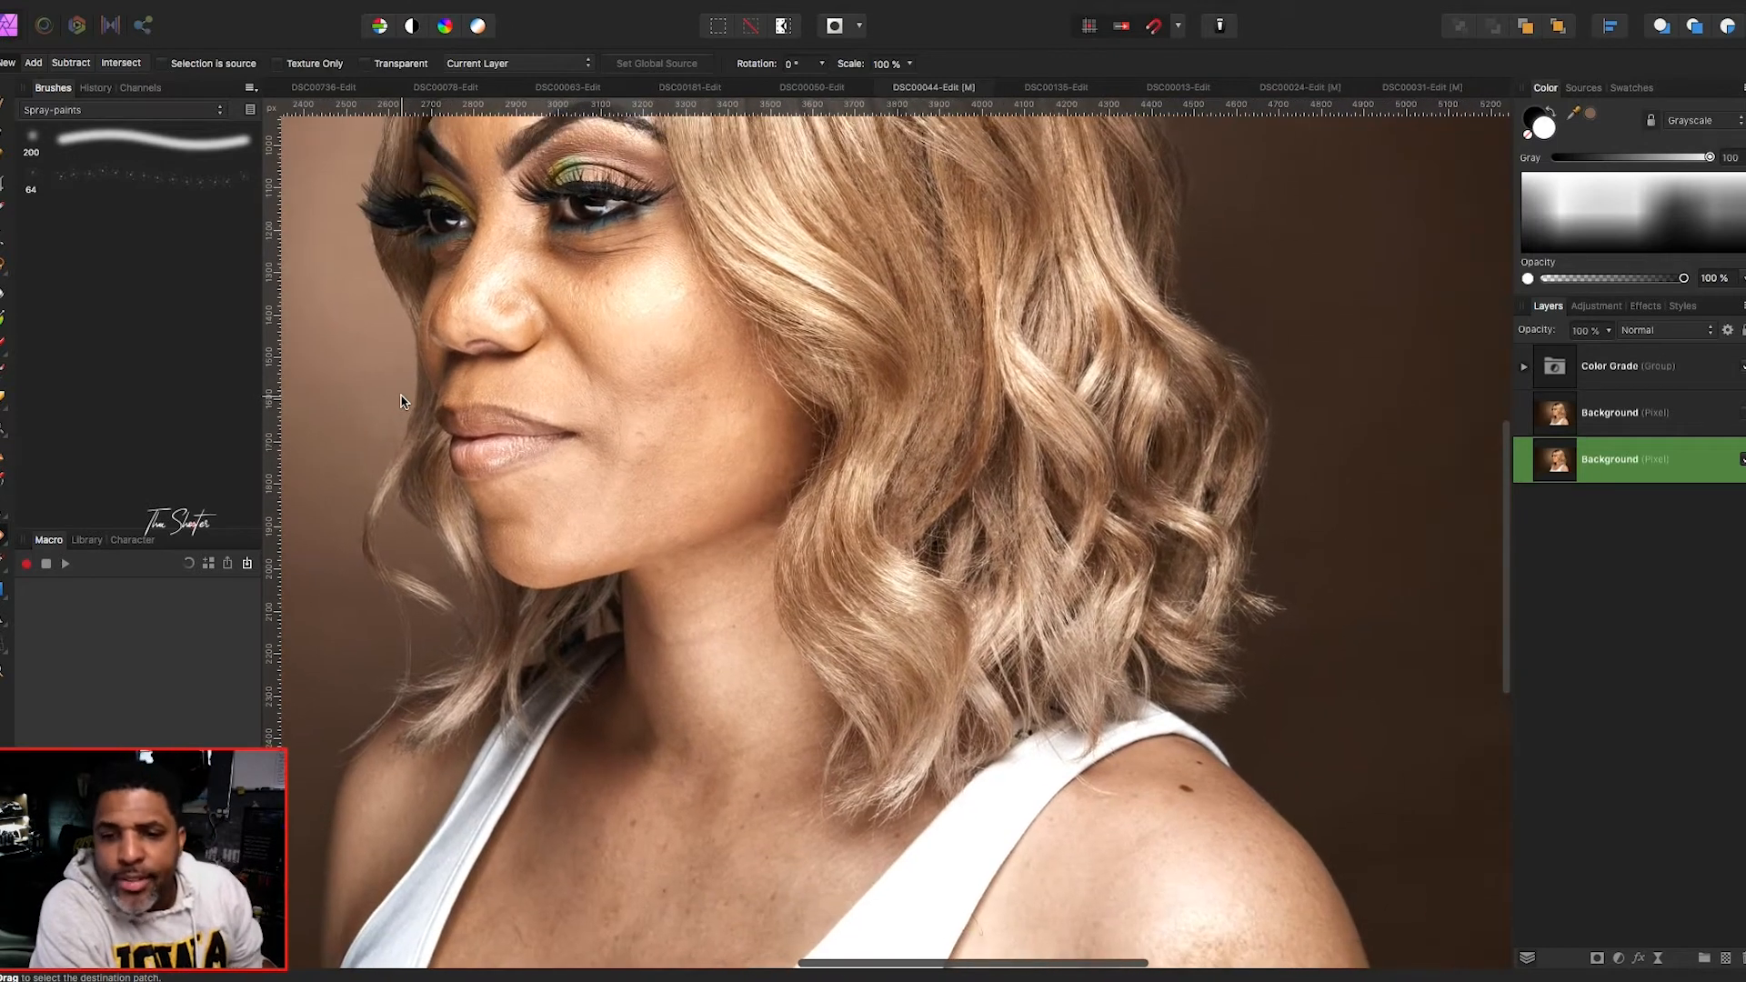
scroll(403, 401, up, 4)
scroll(402, 401, left, 2)
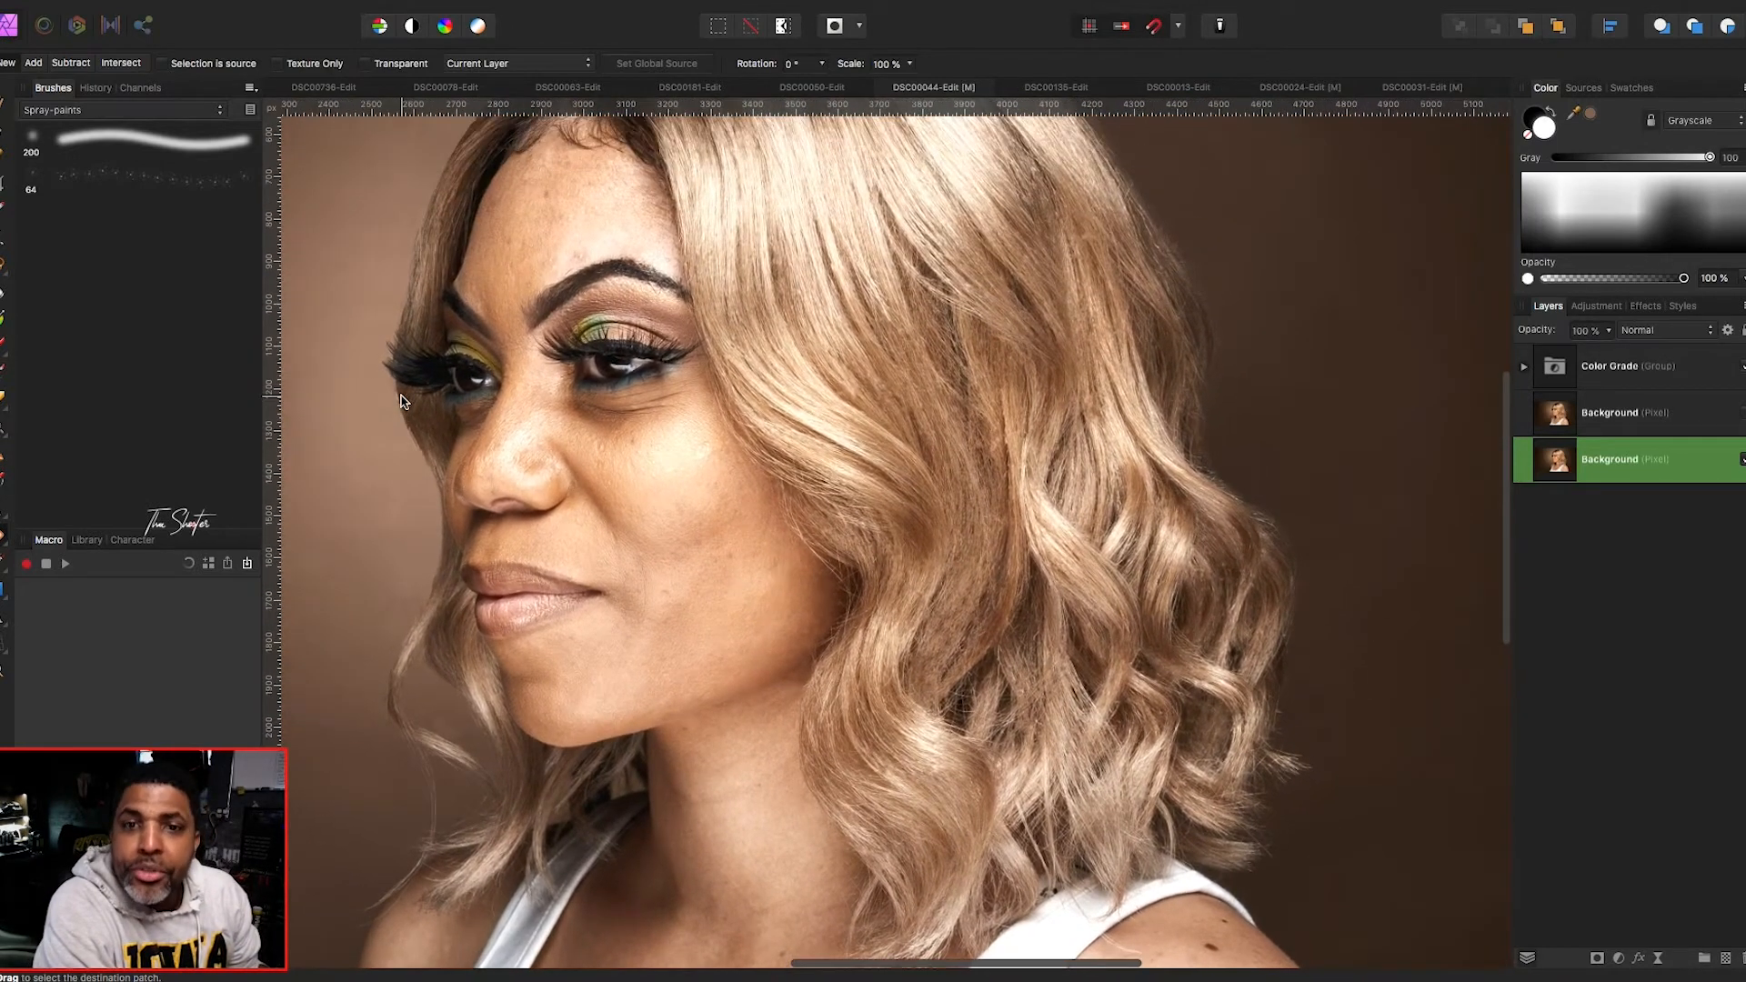
scroll(402, 401, down, 5)
scroll(403, 401, right, 2)
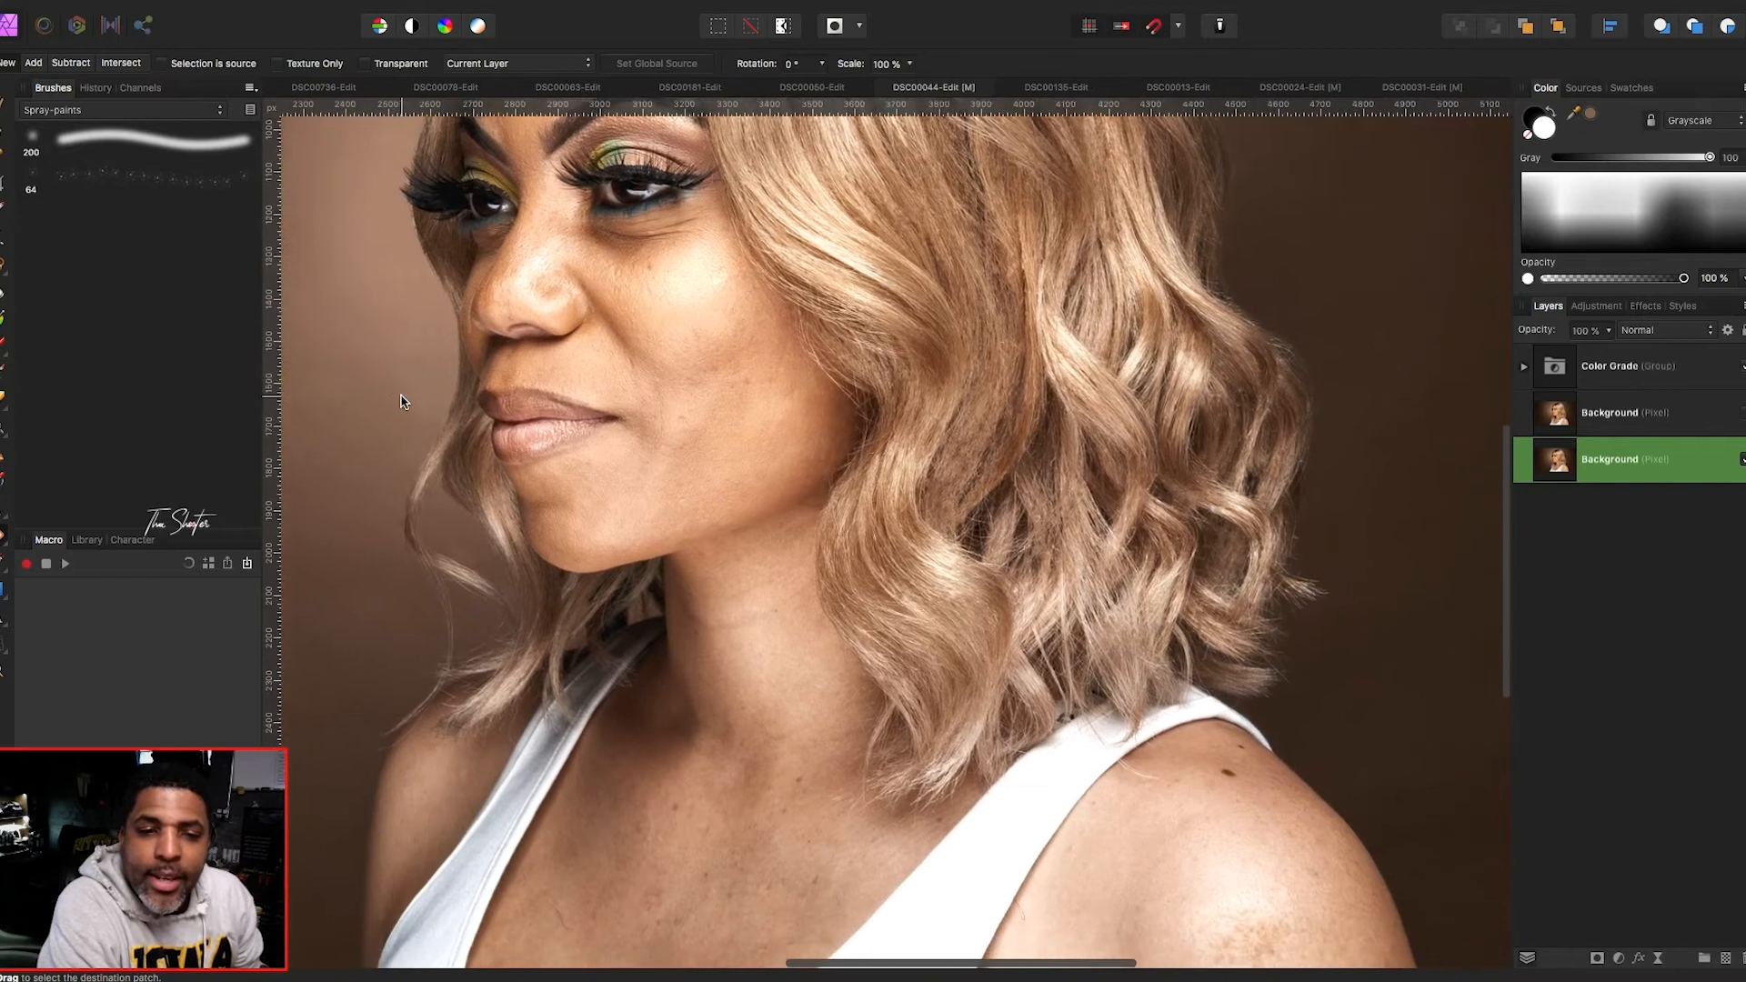
scroll(403, 401, down, 10)
scroll(403, 401, left, 2)
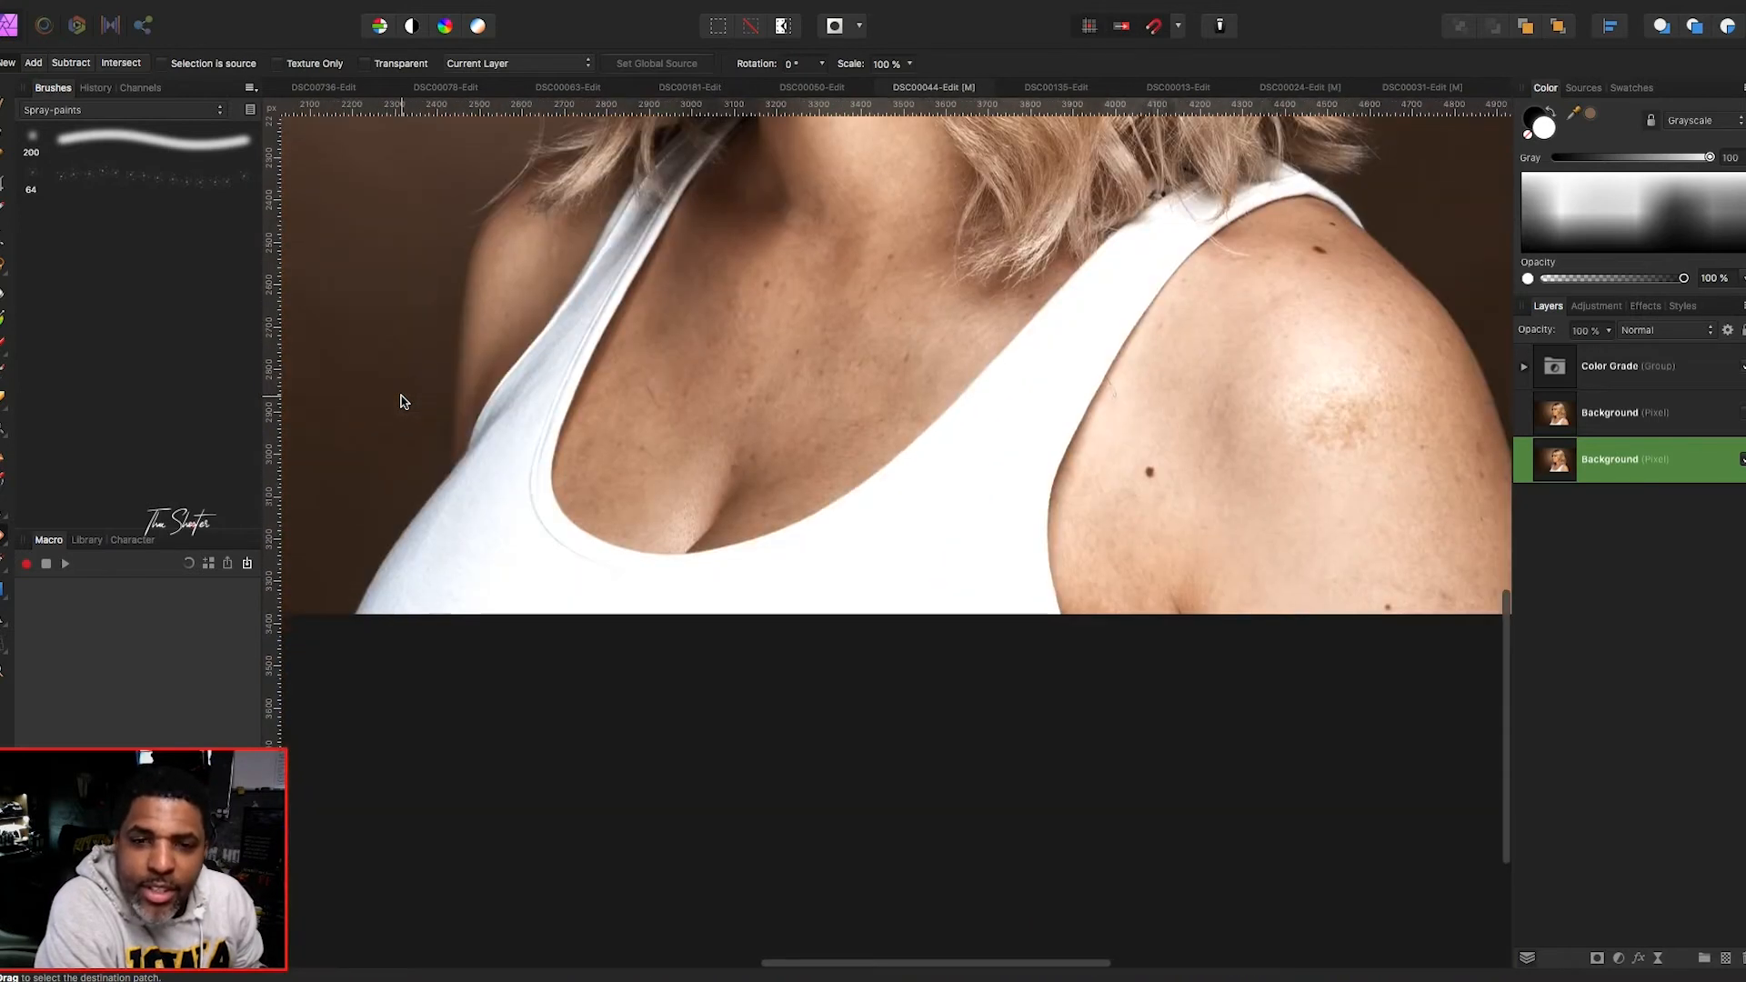
scroll(403, 402, up, 2)
scroll(403, 402, right, 2)
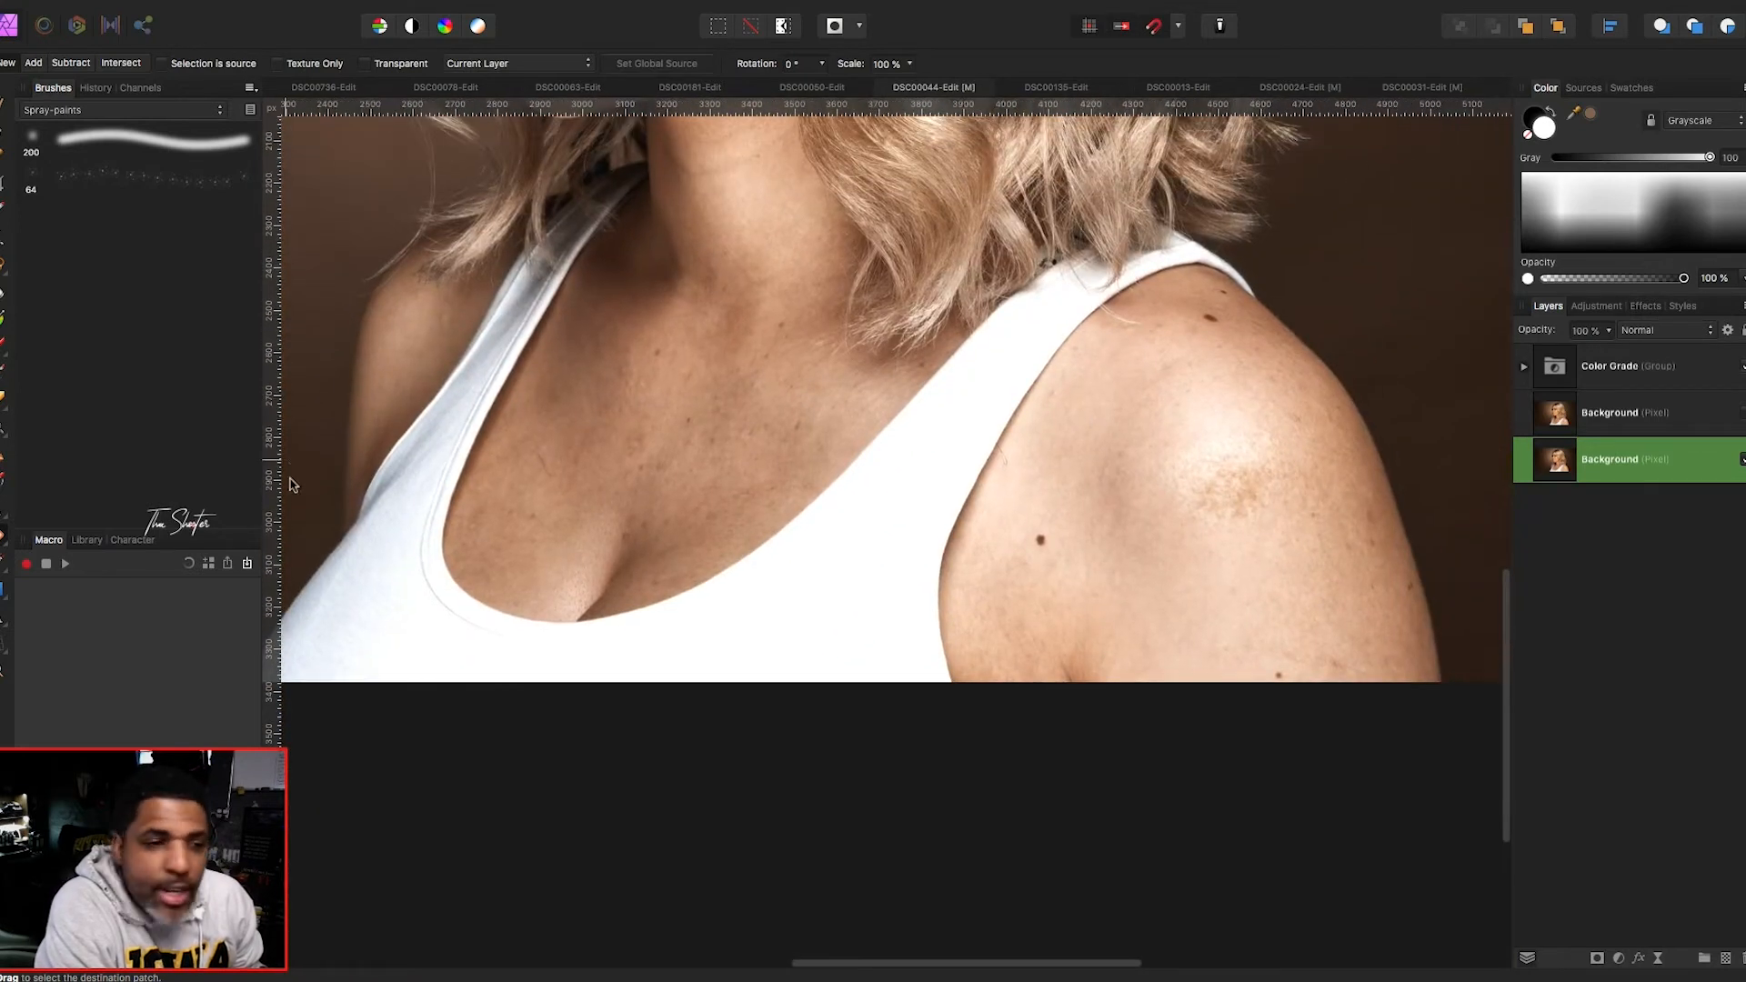
- Remove the stray hair on the chest near the far strap with the Inpainting Brush, widening the brush to 27.4 px
click(7, 543)
click(34, 608)
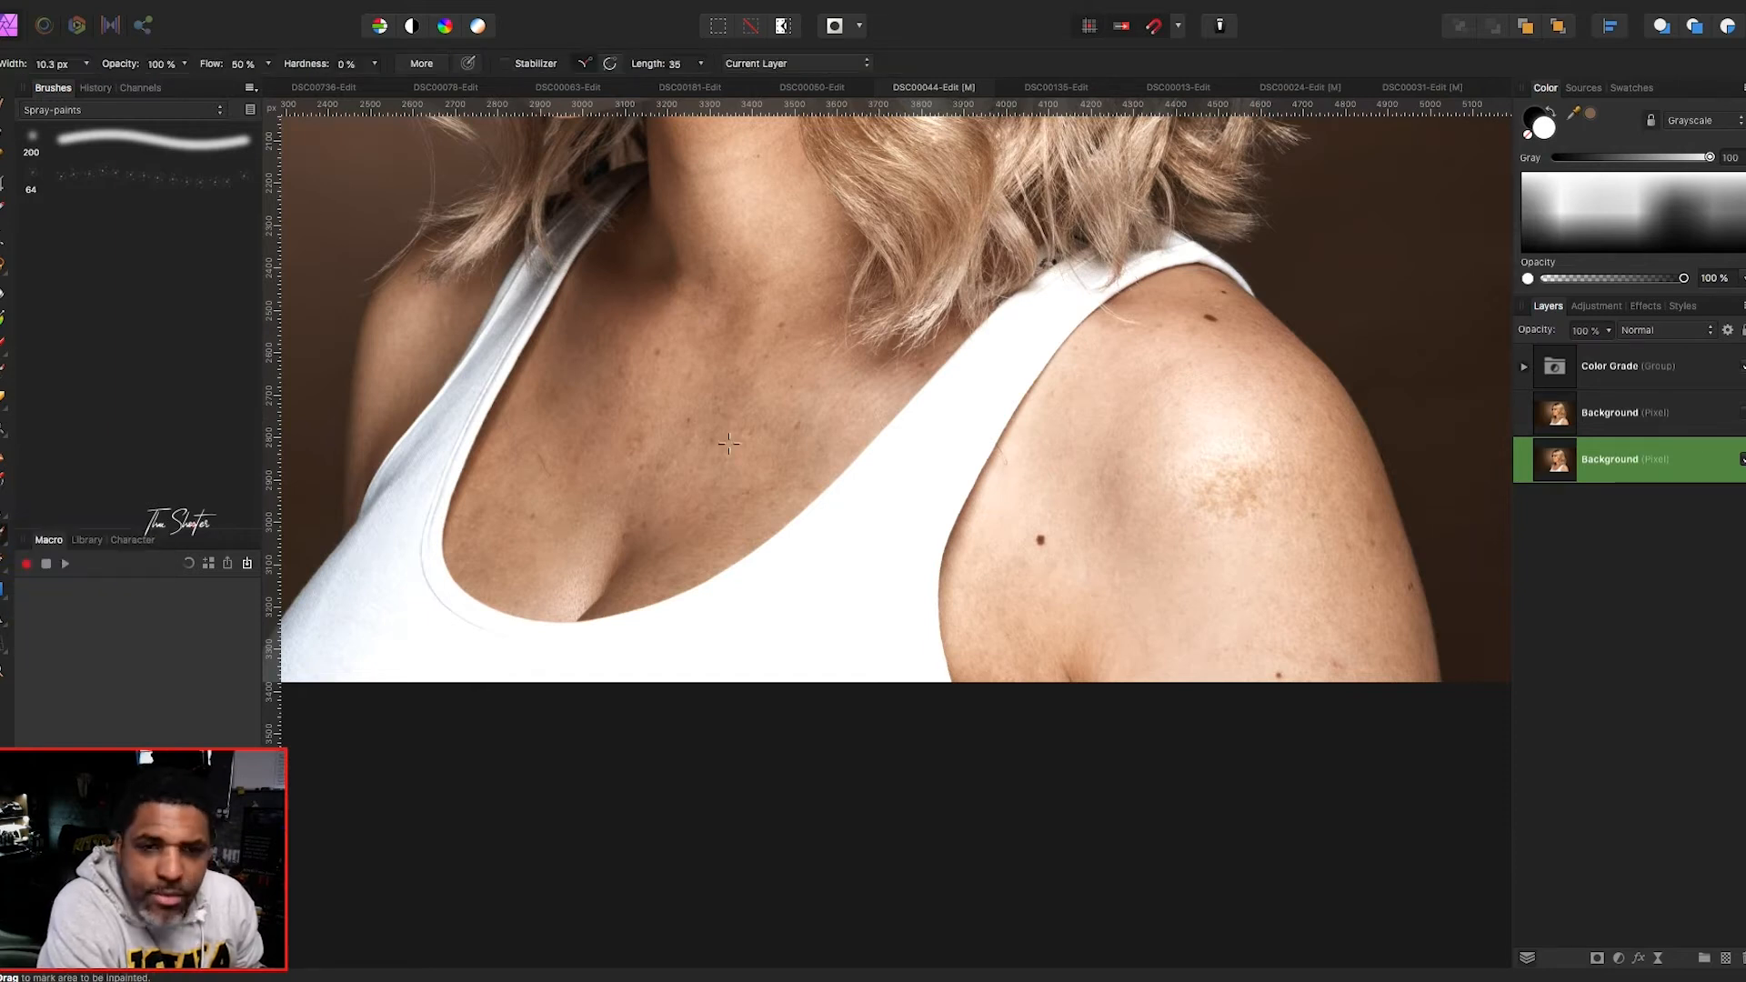
scroll(698, 434, up, 5)
scroll(728, 444, up, 1)
scroll(728, 444, left, 1)
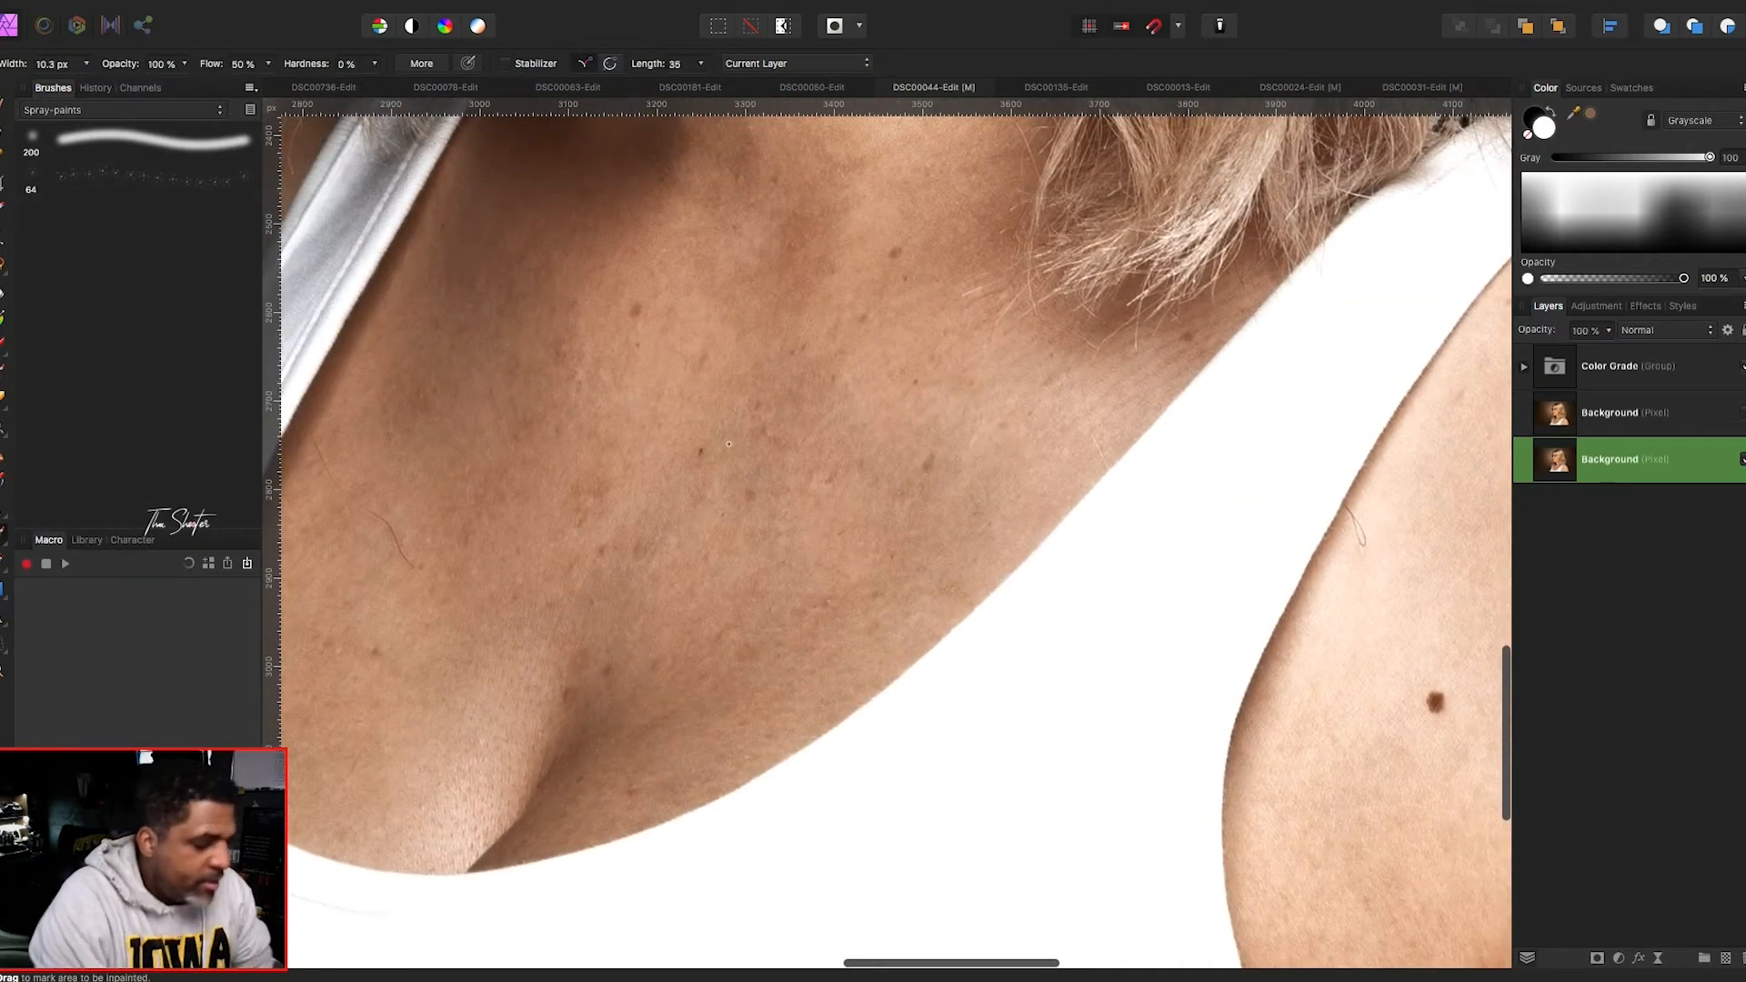
key(bracketright)
drag(382, 525, 411, 556)
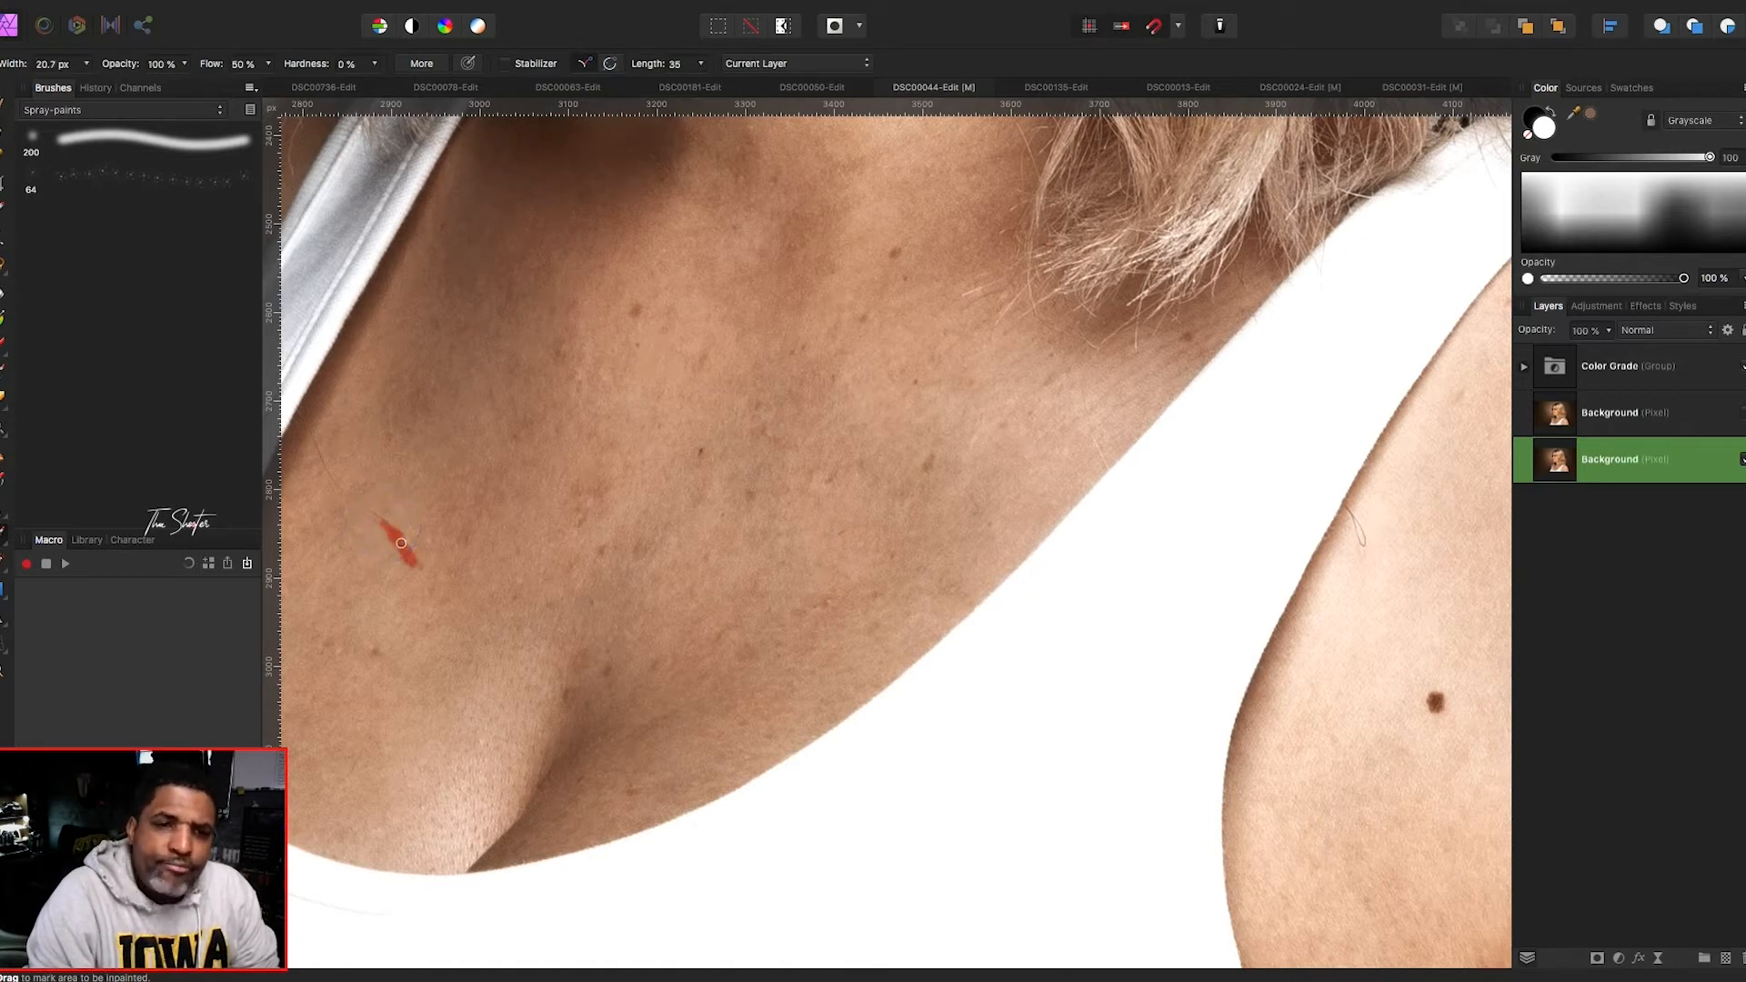
key(bracketright)
drag(379, 525, 341, 491)
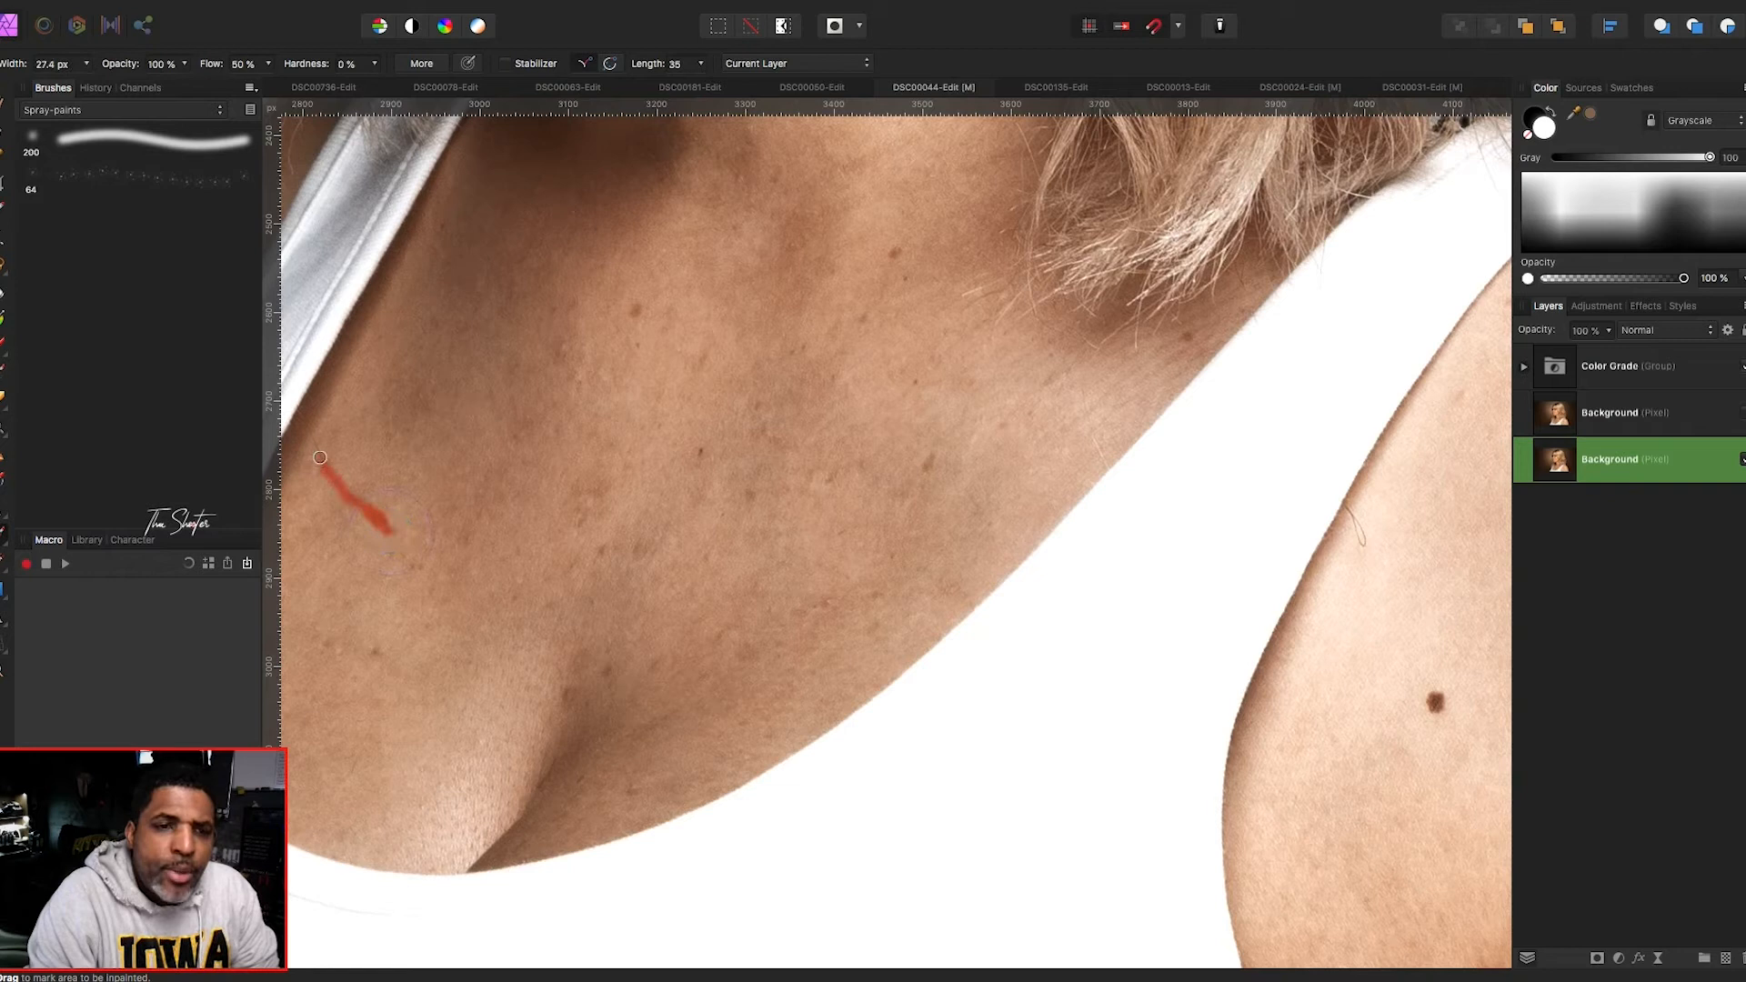
drag(388, 546, 429, 589)
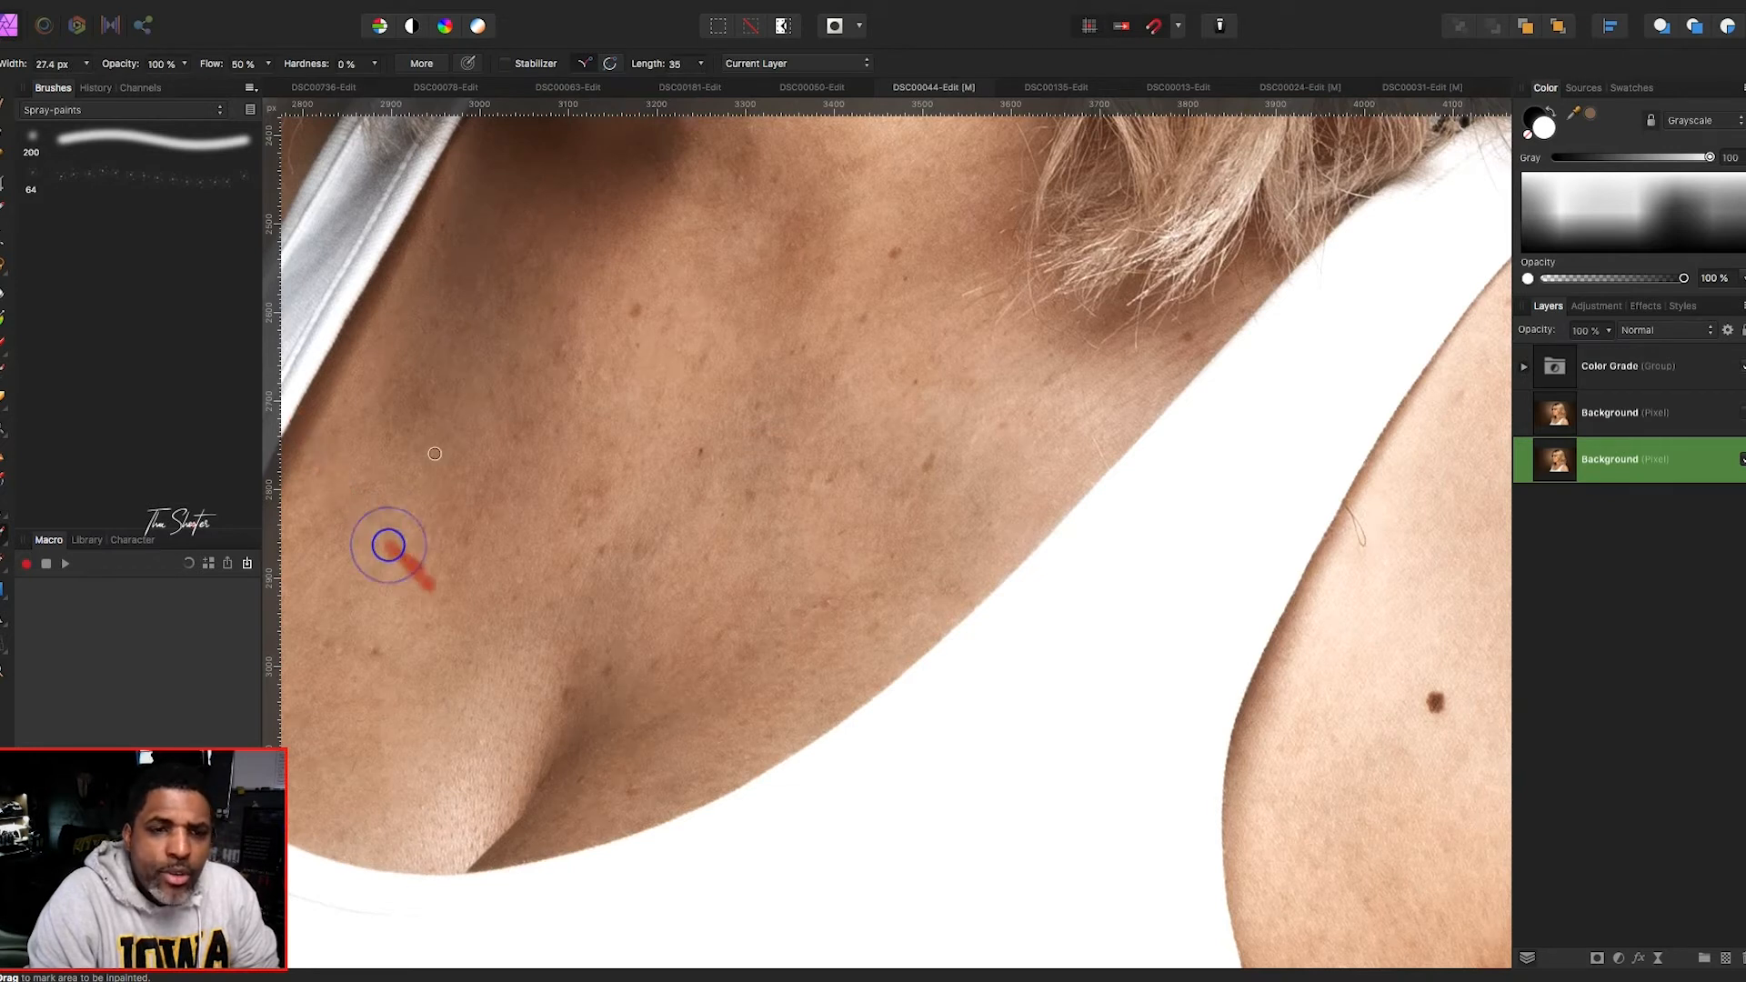
- Inpaint the small dark spots across the middle of the chest and above the cleavage
scroll(631, 344, right, 1)
click(612, 310)
click(612, 310)
click(536, 357)
click(537, 318)
scroll(540, 320, down, 1)
click(353, 613)
mouse_move(542, 659)
mouse_down()
mouse_move(547, 621)
mouse_move(616, 634)
mouse_up()
scroll(612, 584, up, 1)
click(643, 449)
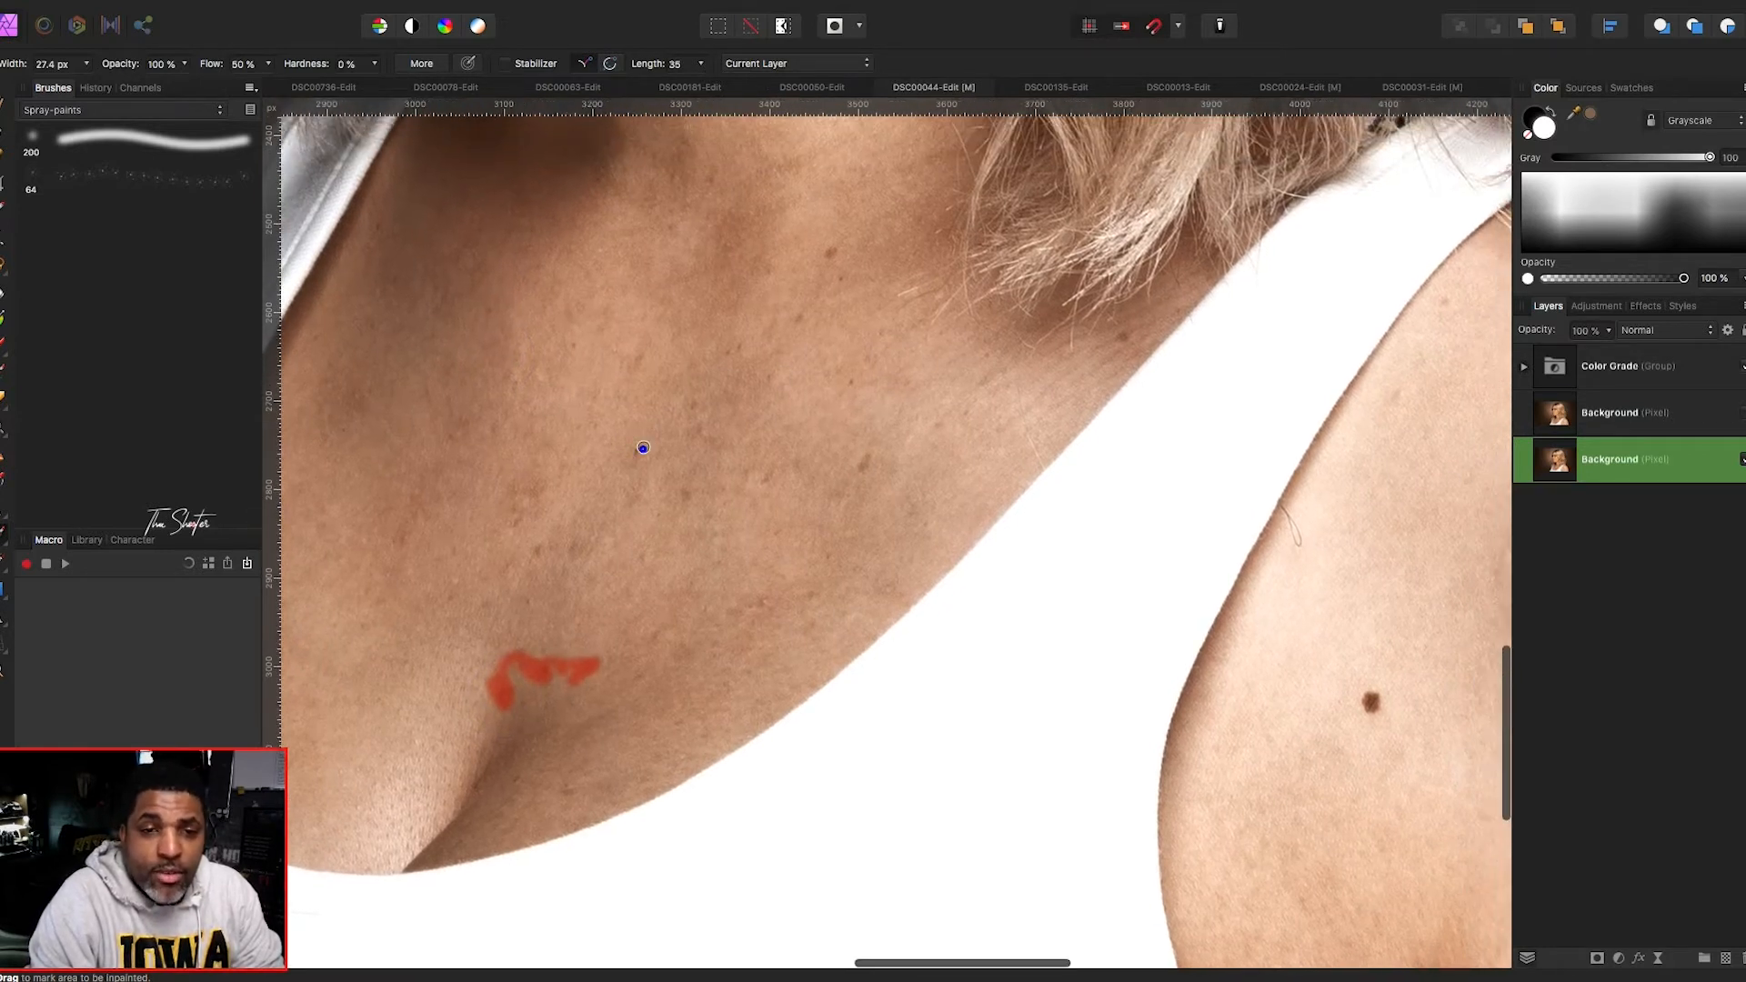
- Inpaint the remaining spots on the upper chest and beside the hair ends near the strap
drag(525, 496, 543, 550)
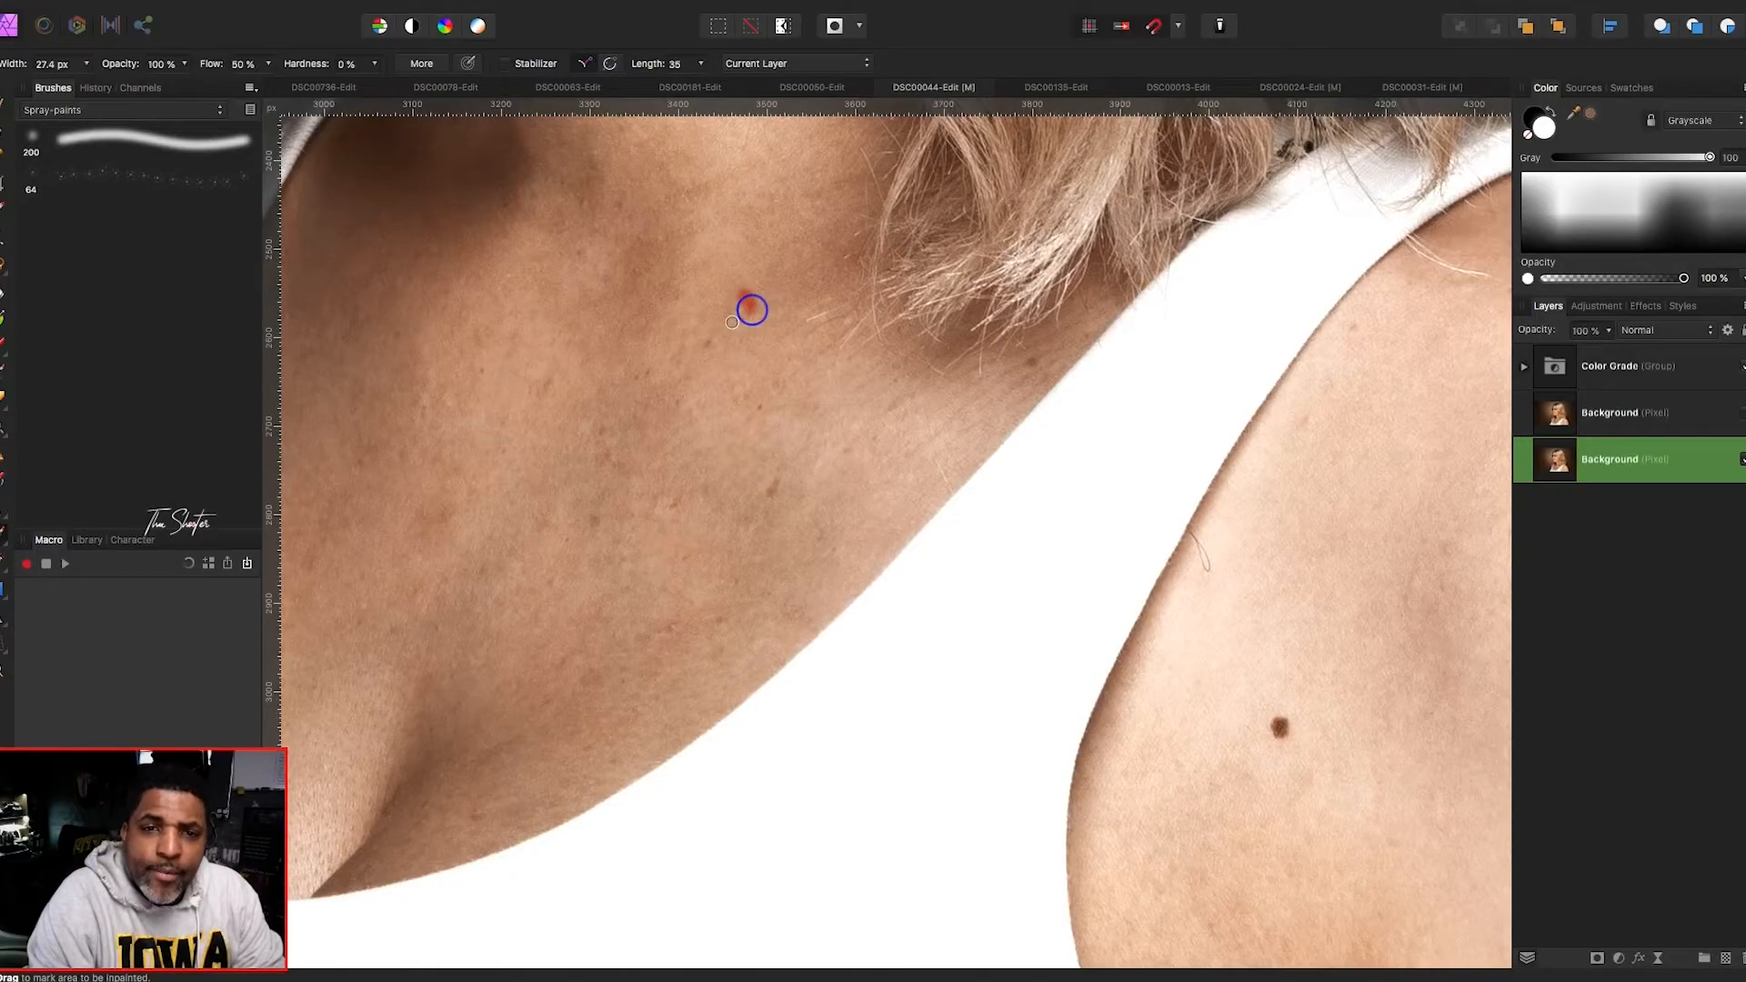
drag(726, 337, 763, 306)
scroll(763, 306, down, 2)
click(773, 419)
click(424, 441)
click(585, 445)
scroll(585, 445, right, 3)
click(848, 299)
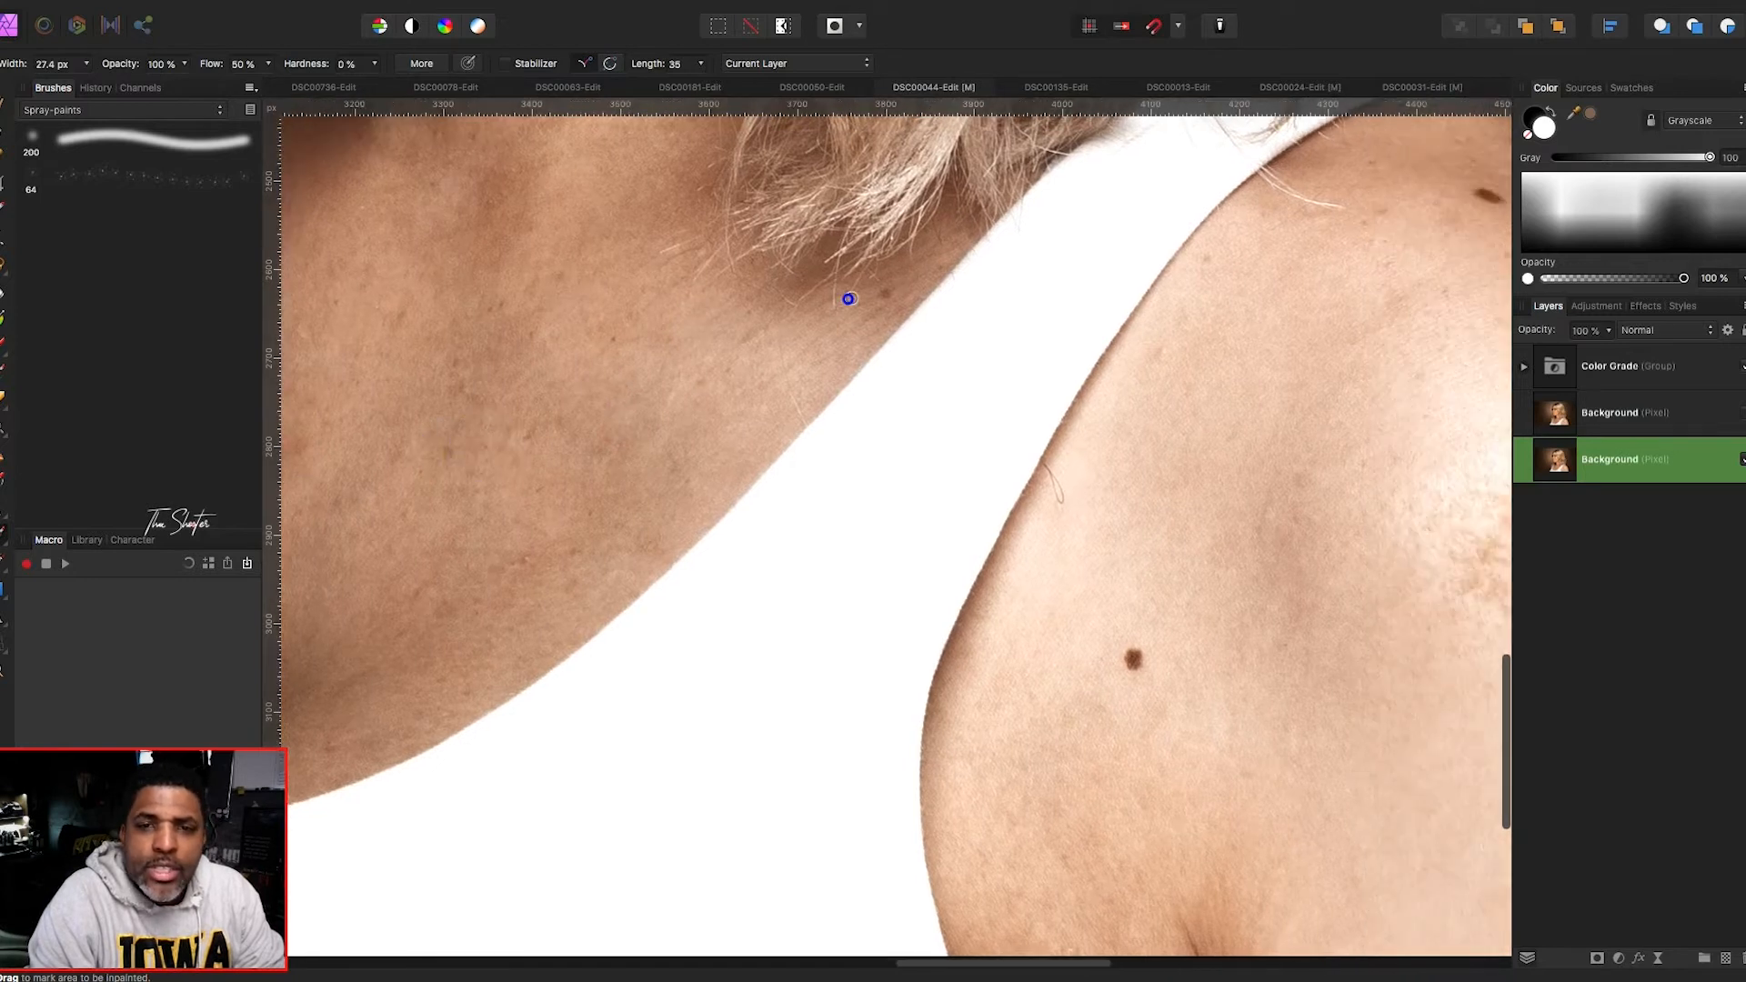
- Inpaint the dark mole on the near shoulder and the stray hair along the edge of the top's armhole
scroll(848, 298, down, 3)
scroll(847, 298, right, 4)
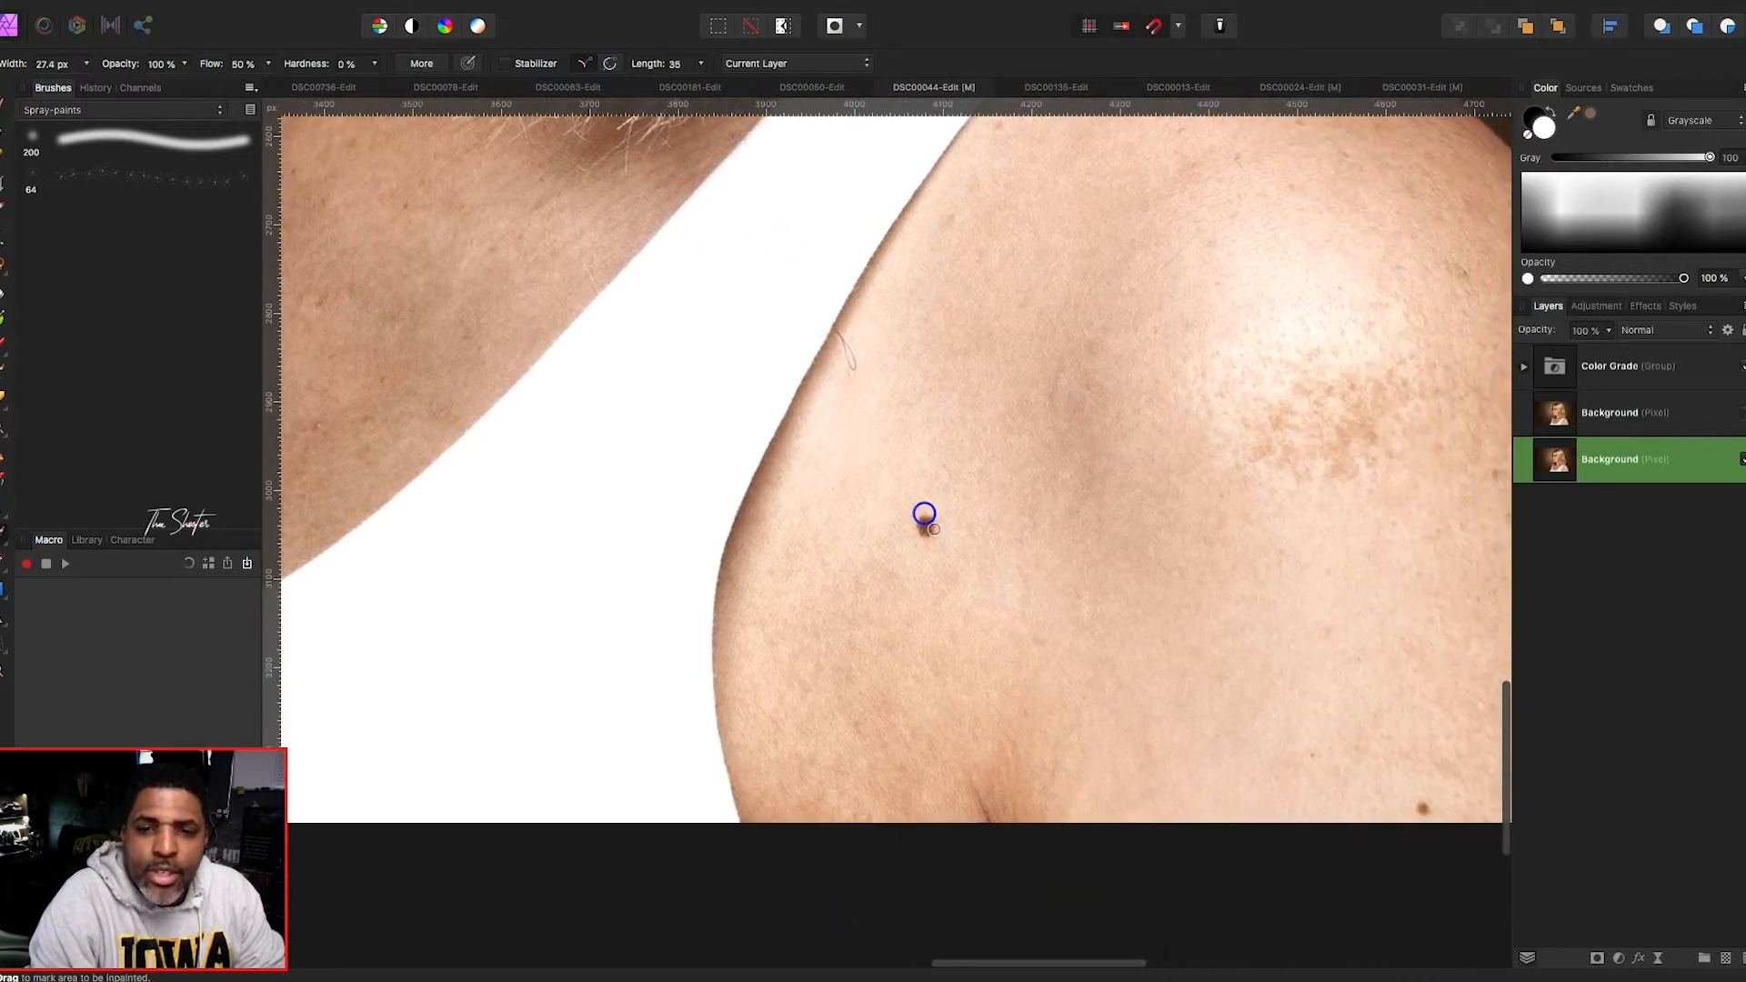
scroll(924, 514, right, 2)
scroll(919, 523, up, 1)
click(739, 367)
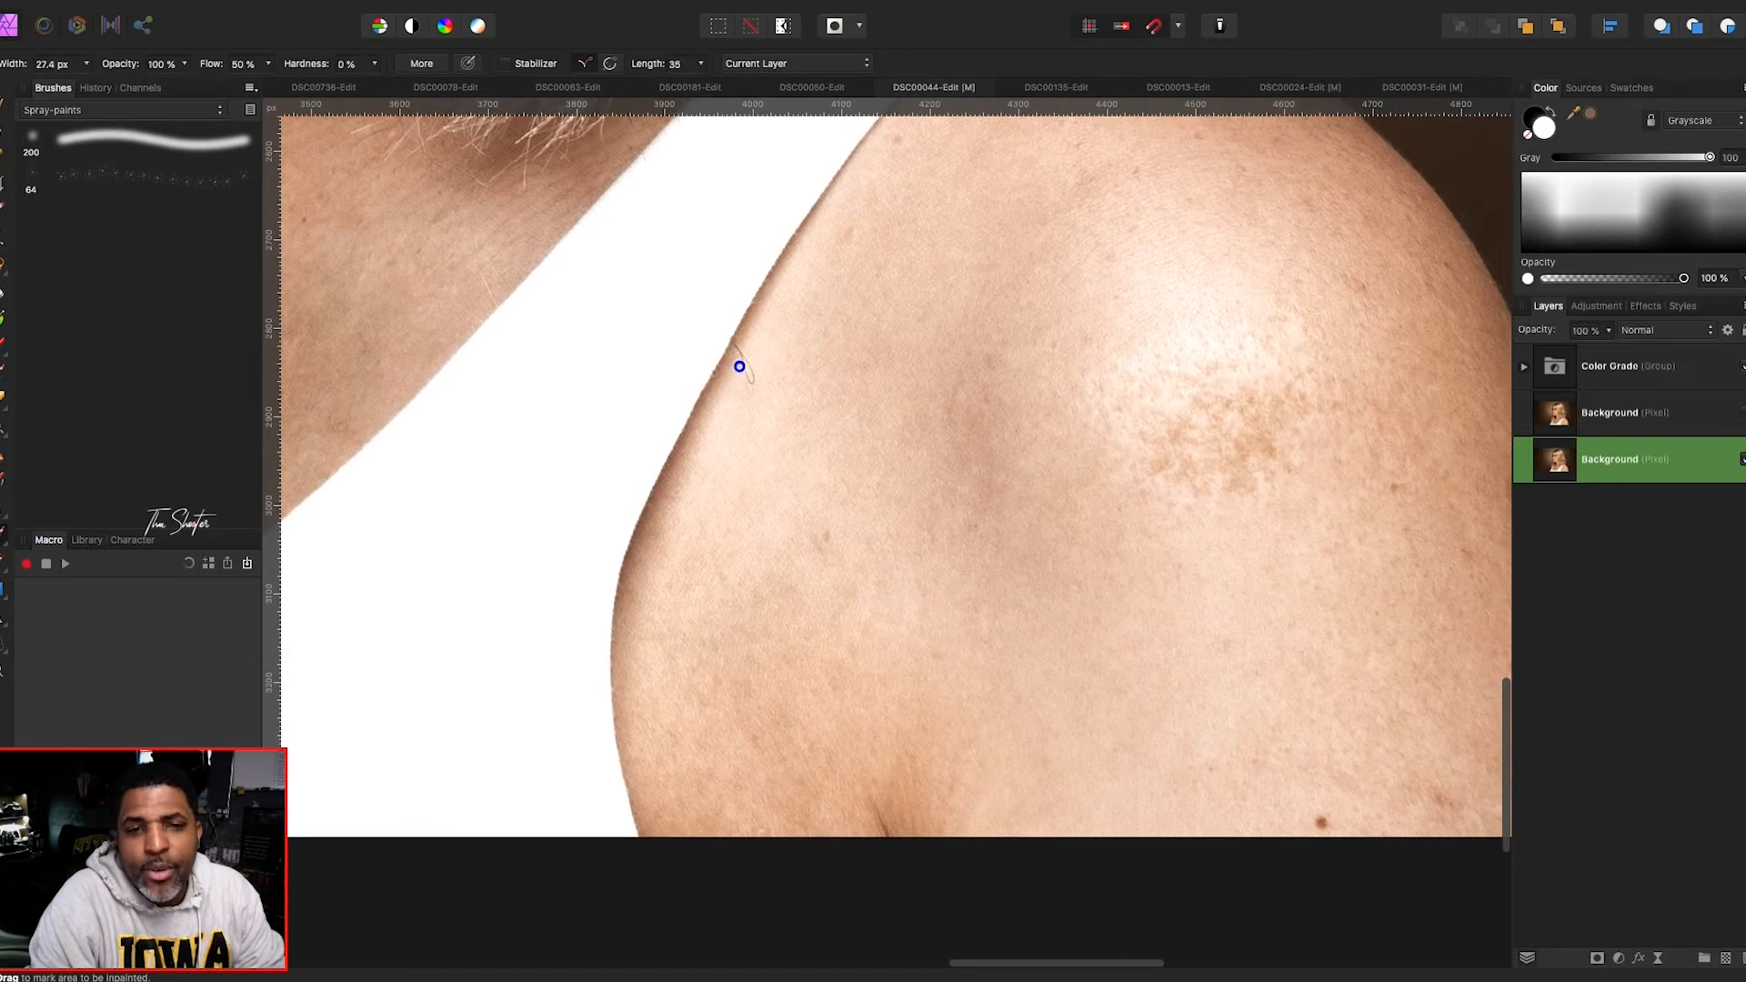
drag(739, 367, 754, 382)
scroll(751, 382, up, 1)
click(752, 382)
- Inpaint the large dark mole and the smaller spot at the top of the near shoulder
scroll(751, 382, right, 5)
scroll(783, 319, up, 2)
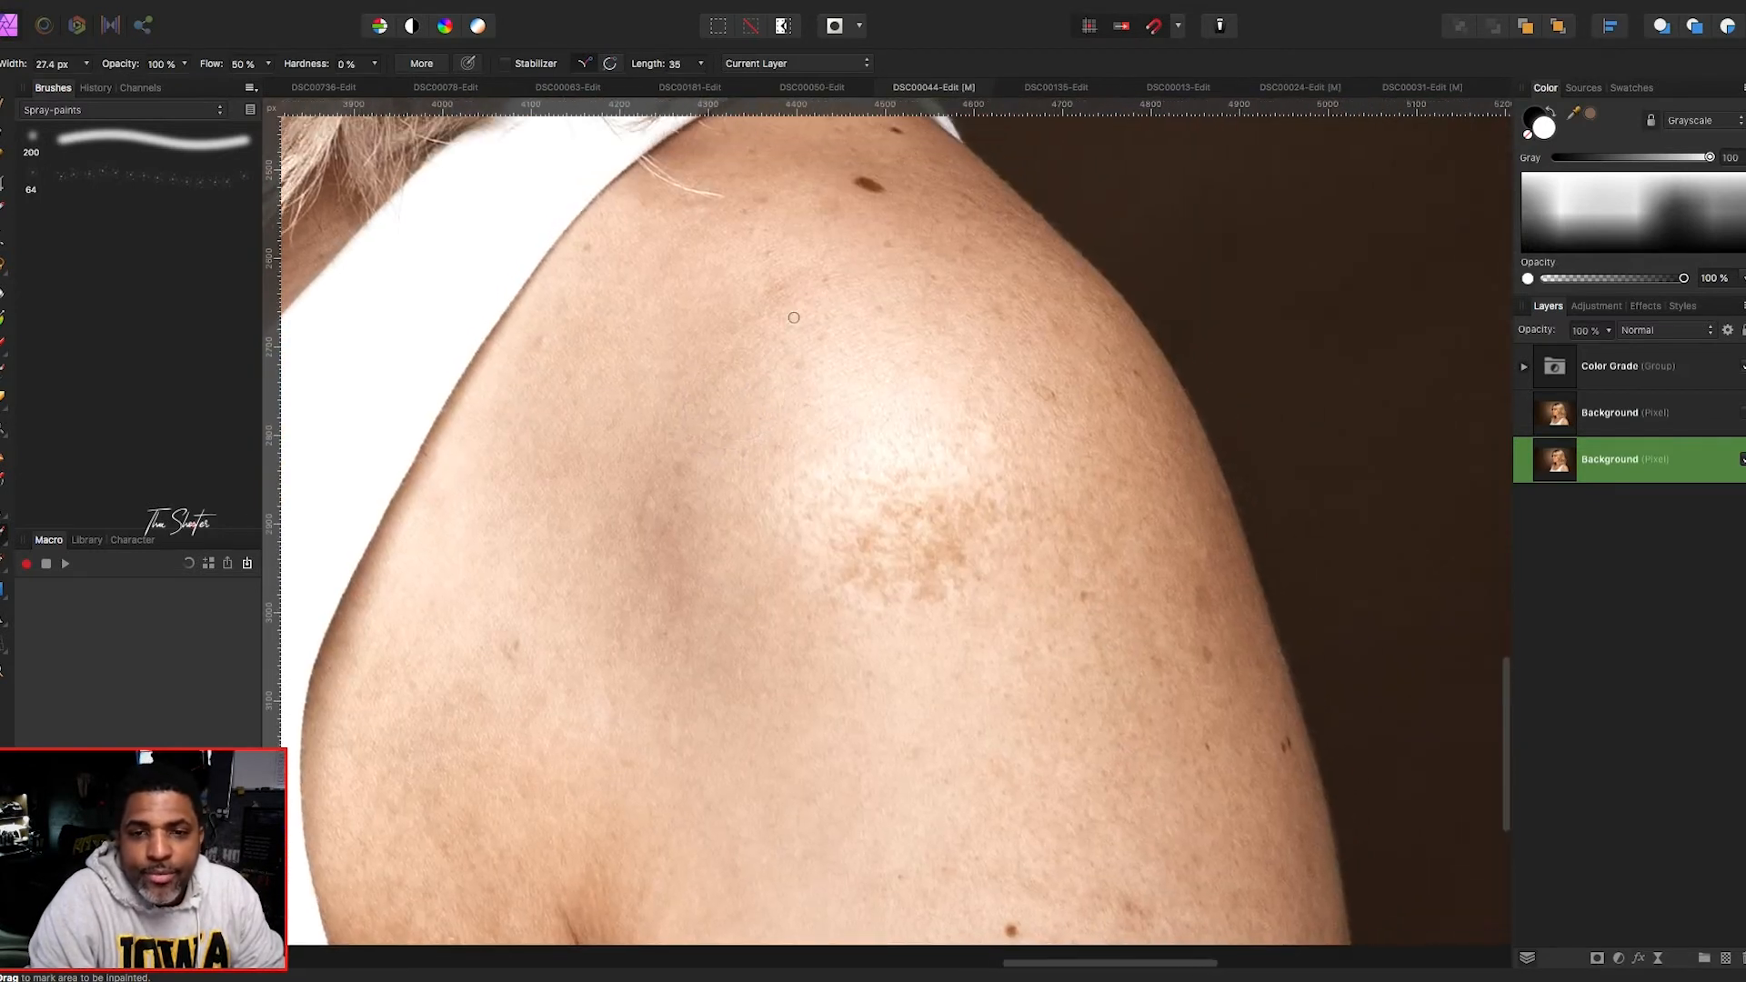
click(868, 187)
scroll(854, 207, up, 1)
scroll(854, 207, right, 1)
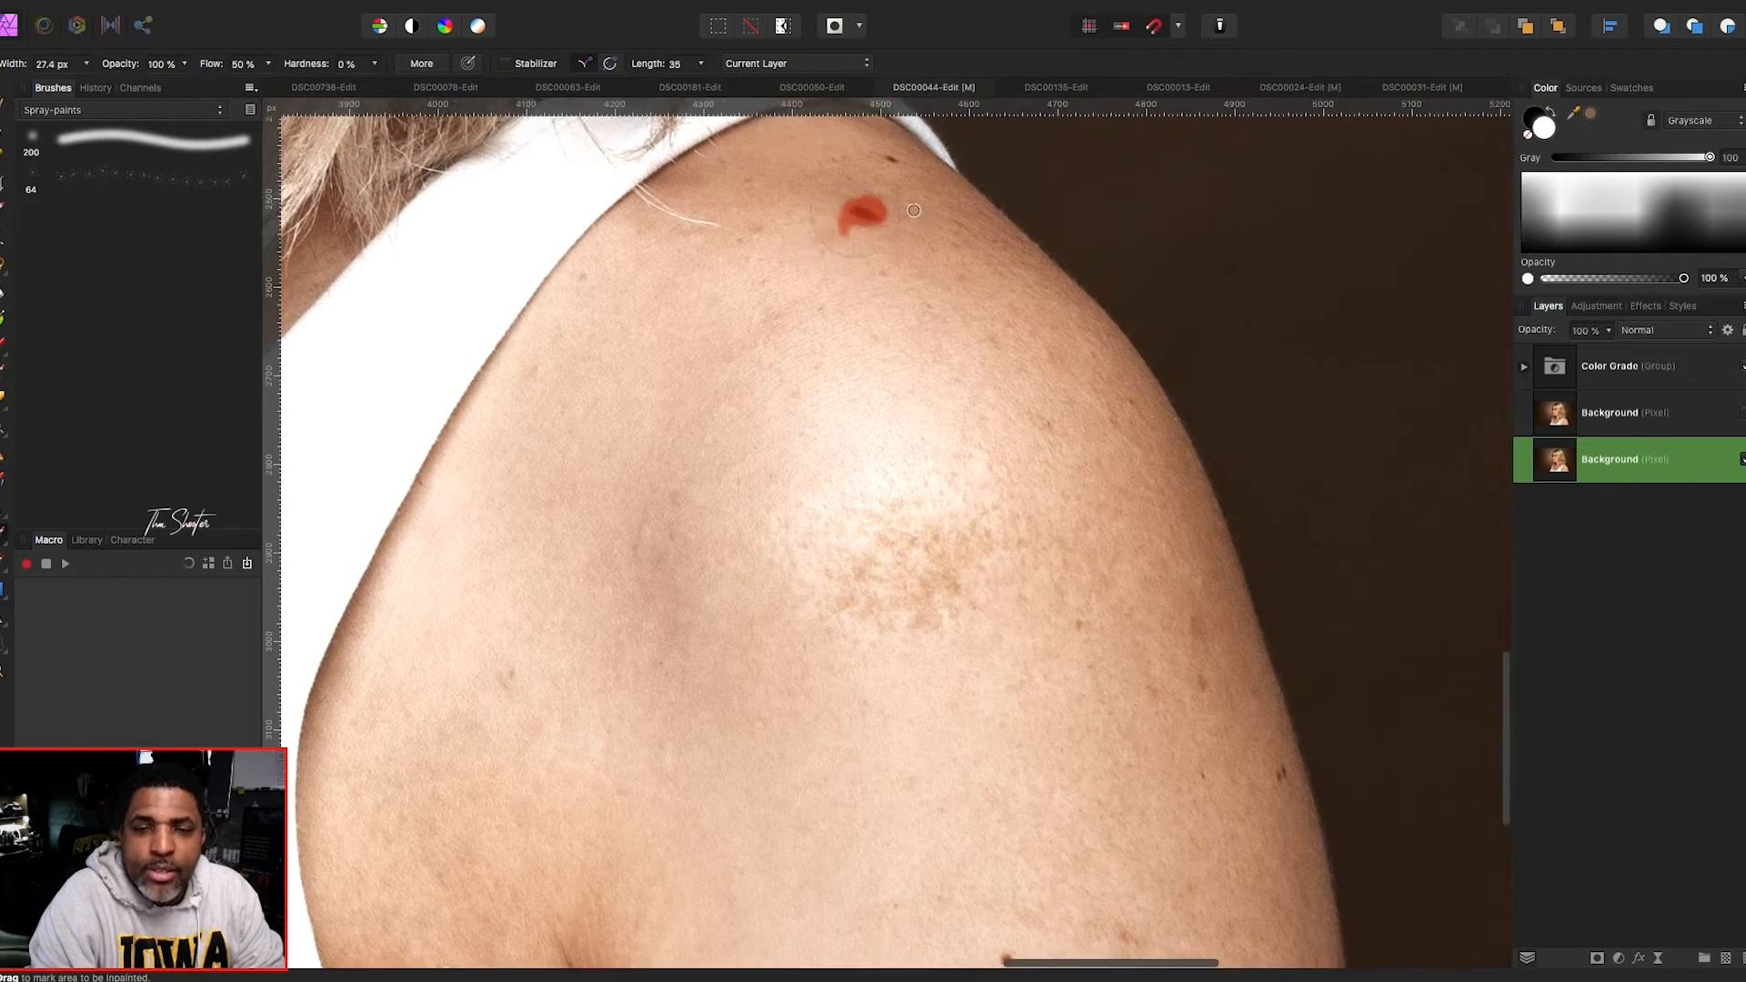
click(890, 168)
scroll(891, 182, right, 2)
scroll(880, 294, down, 3)
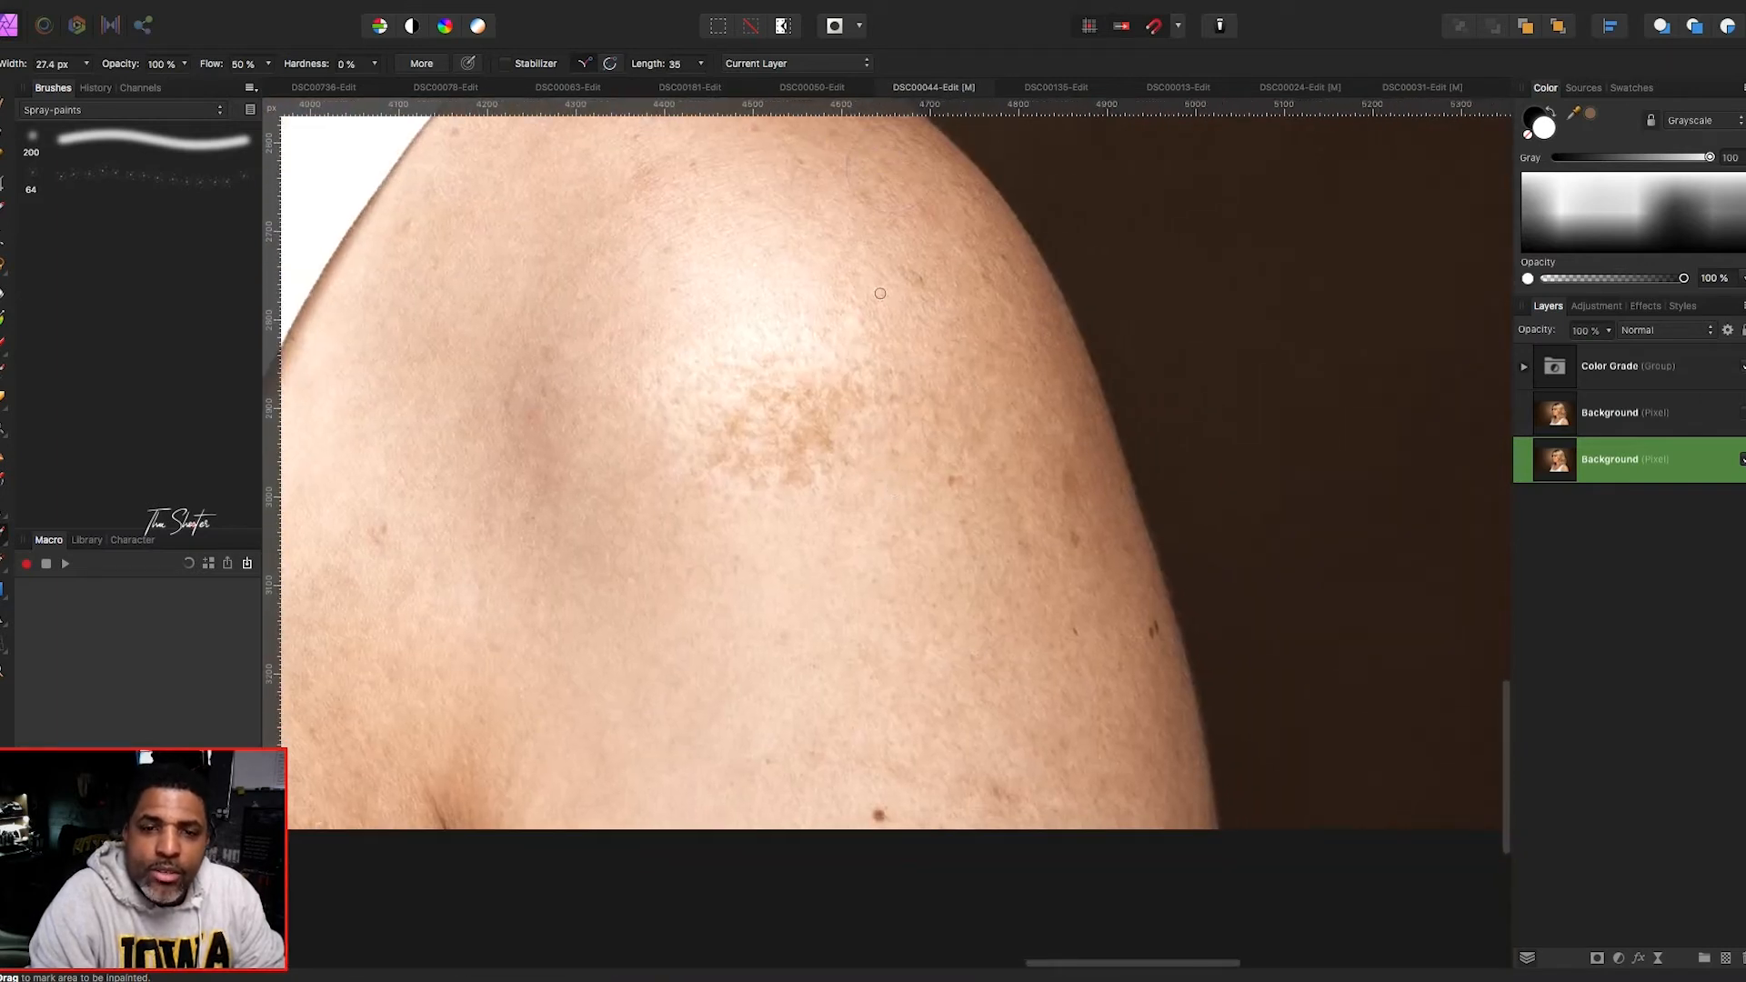
- Inpaint the small spots along the outer upper arm and the mole near the photo's lower edge
click(911, 284)
scroll(912, 269, down, 2)
scroll(912, 269, right, 1)
click(912, 418)
scroll(912, 418, down, 3)
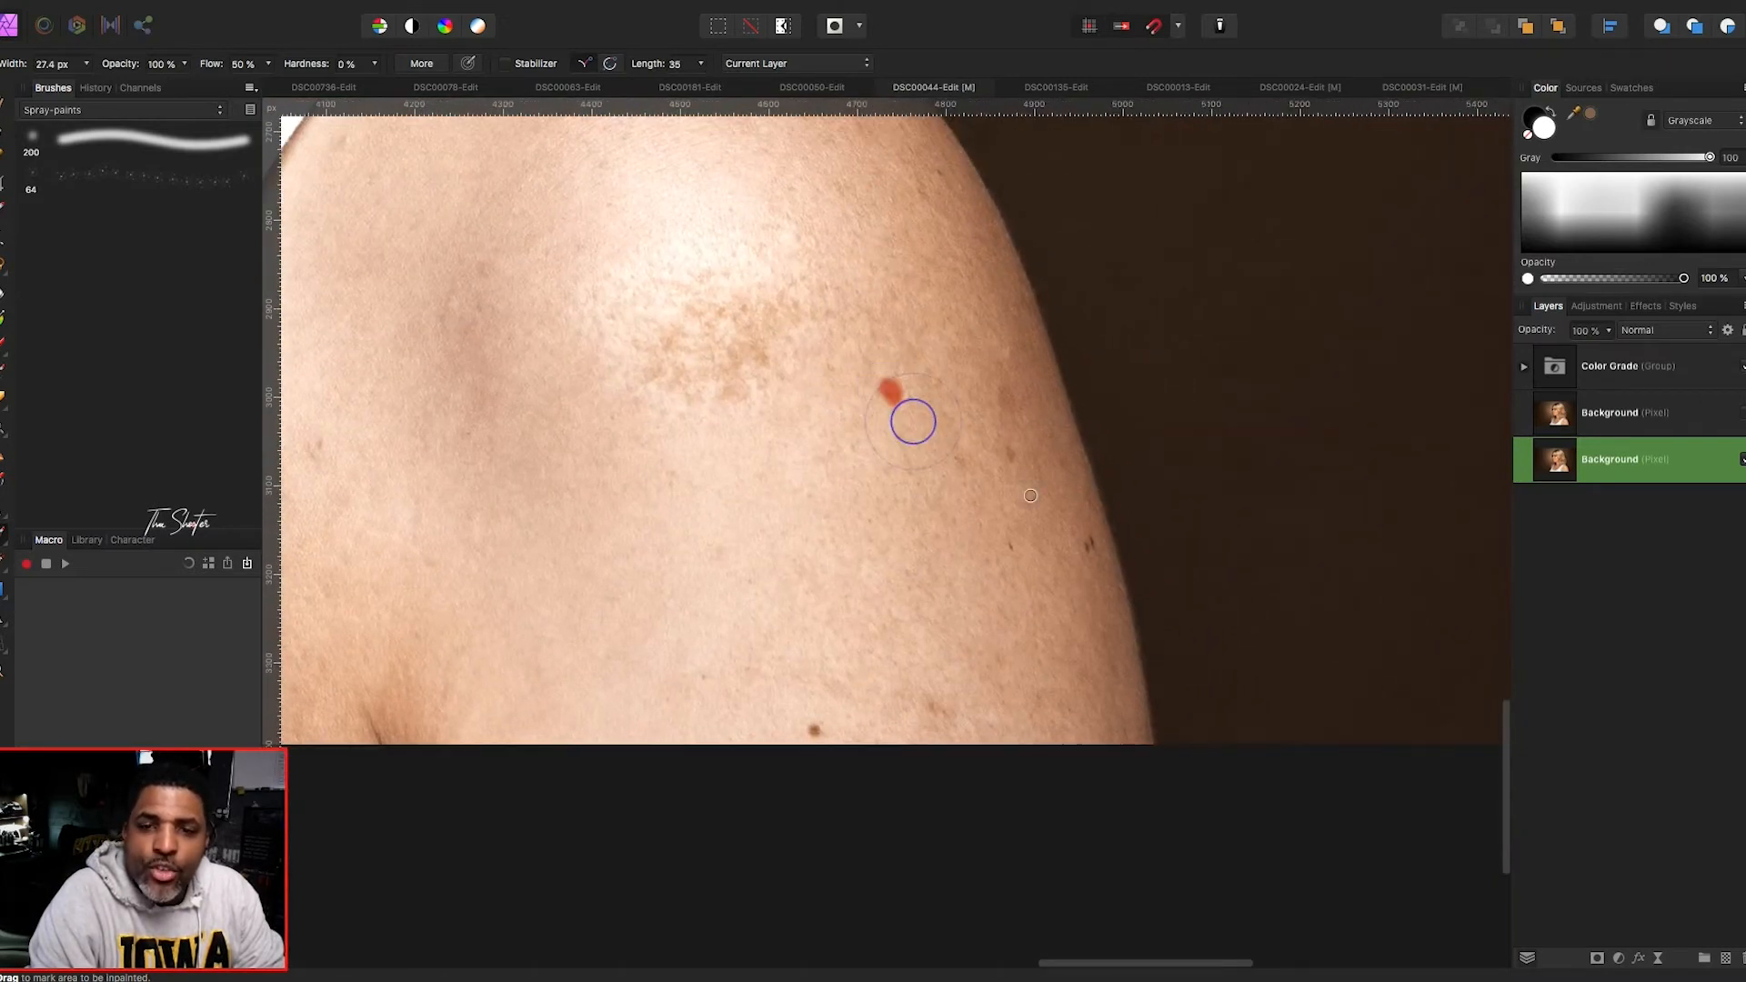
scroll(1061, 485, right, 2)
click(1062, 485)
click(986, 493)
scroll(986, 494, down, 1)
click(782, 616)
scroll(780, 613, up, 3)
scroll(780, 613, left, 2)
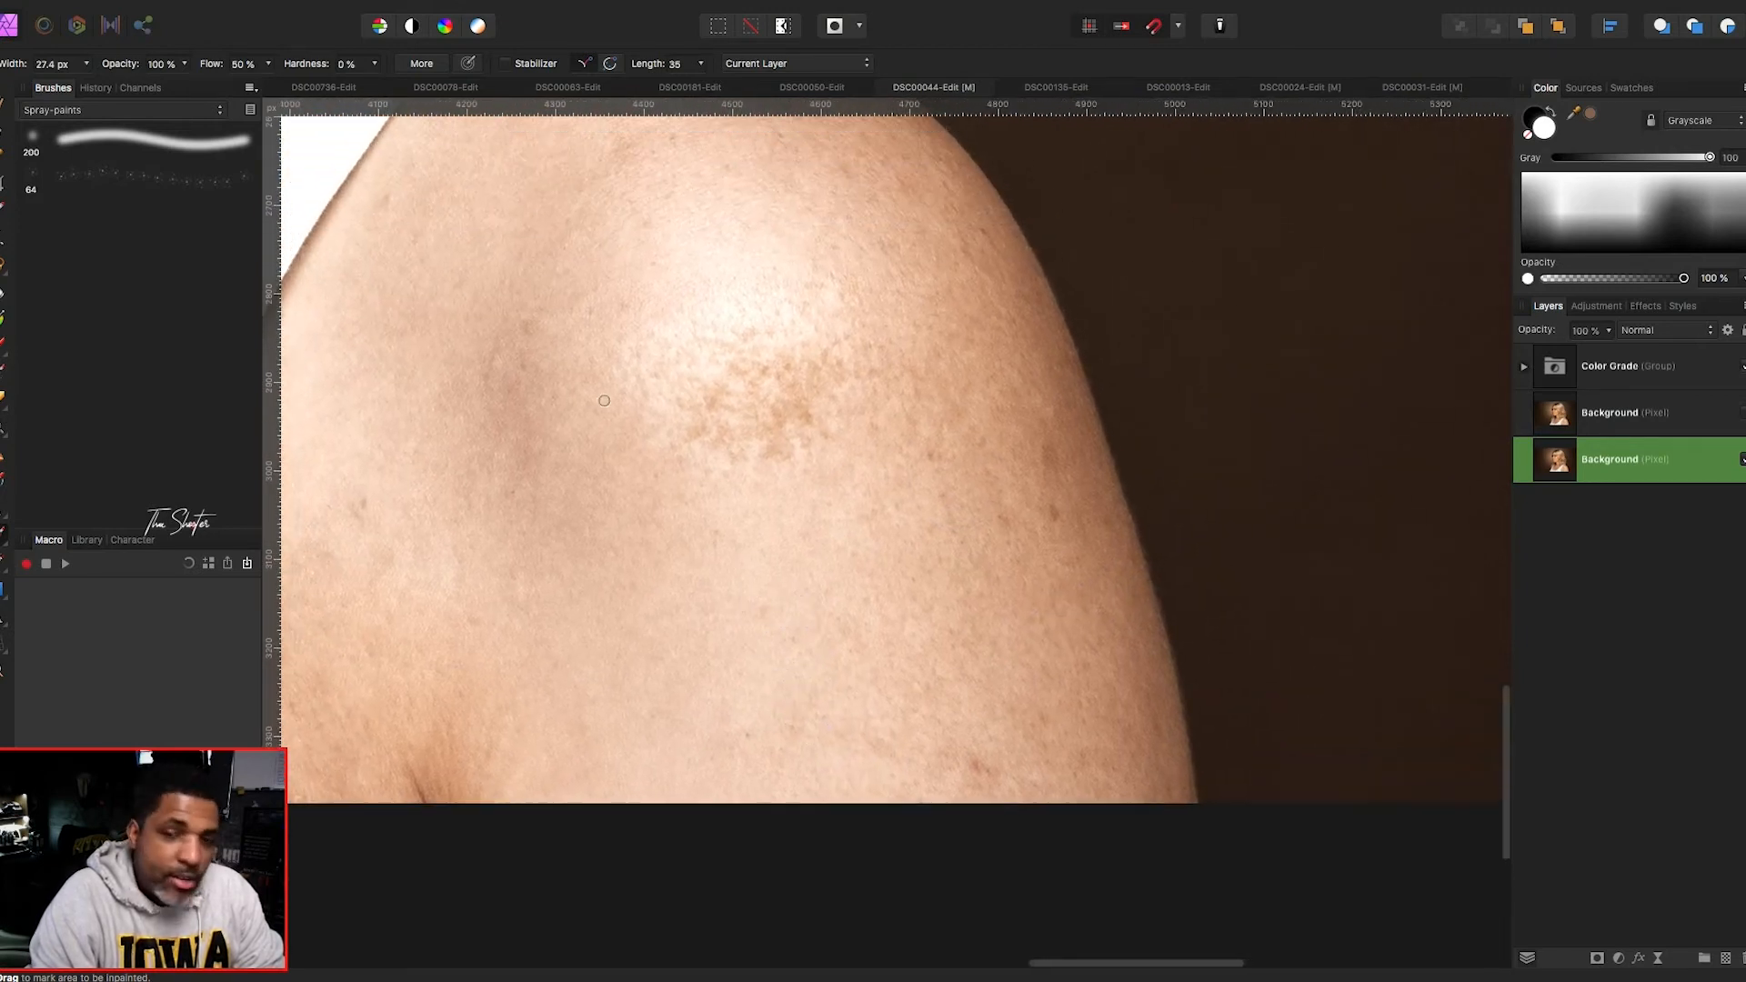
- Enlarge the brush width to 127.6 px and inpaint the brown discoloured patch on the shoulder
key(bracketright)
key(bracketright)
key(bracketright)
key(bracketright)
key(bracketright)
key(bracketright)
key(bracketright)
key(bracketright)
key(bracketright)
key(bracketright)
mouse_move(848, 385)
mouse_down()
mouse_move(876, 438)
mouse_move(808, 448)
mouse_move(835, 425)
mouse_move(786, 457)
mouse_move(744, 395)
mouse_move(698, 388)
mouse_move(704, 346)
mouse_move(695, 380)
mouse_move(758, 346)
mouse_move(719, 336)
mouse_move(775, 386)
mouse_move(700, 416)
mouse_move(857, 357)
mouse_up()
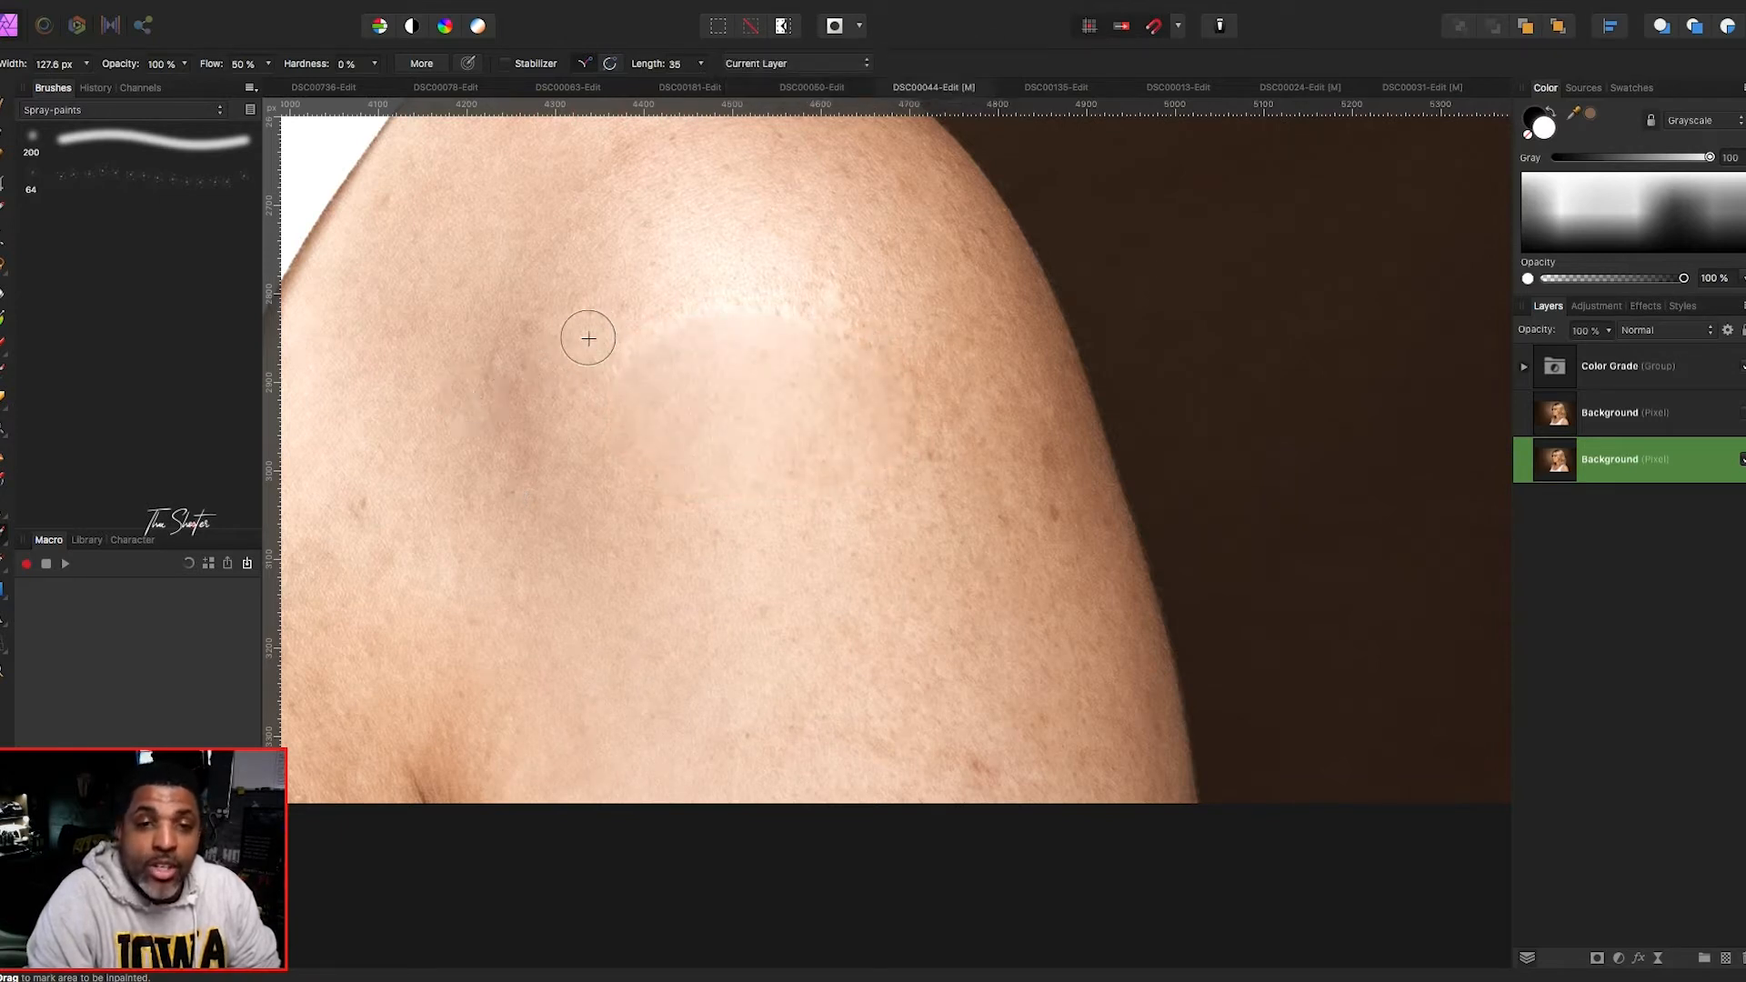
- Reduce the brush width to 48.1 px and inpaint the hard upper edge left around the retouched shoulder patch
key(bracketleft)
key(bracketleft)
mouse_move(630, 350)
mouse_down()
mouse_move(672, 338)
mouse_move(697, 303)
mouse_move(842, 314)
mouse_up()
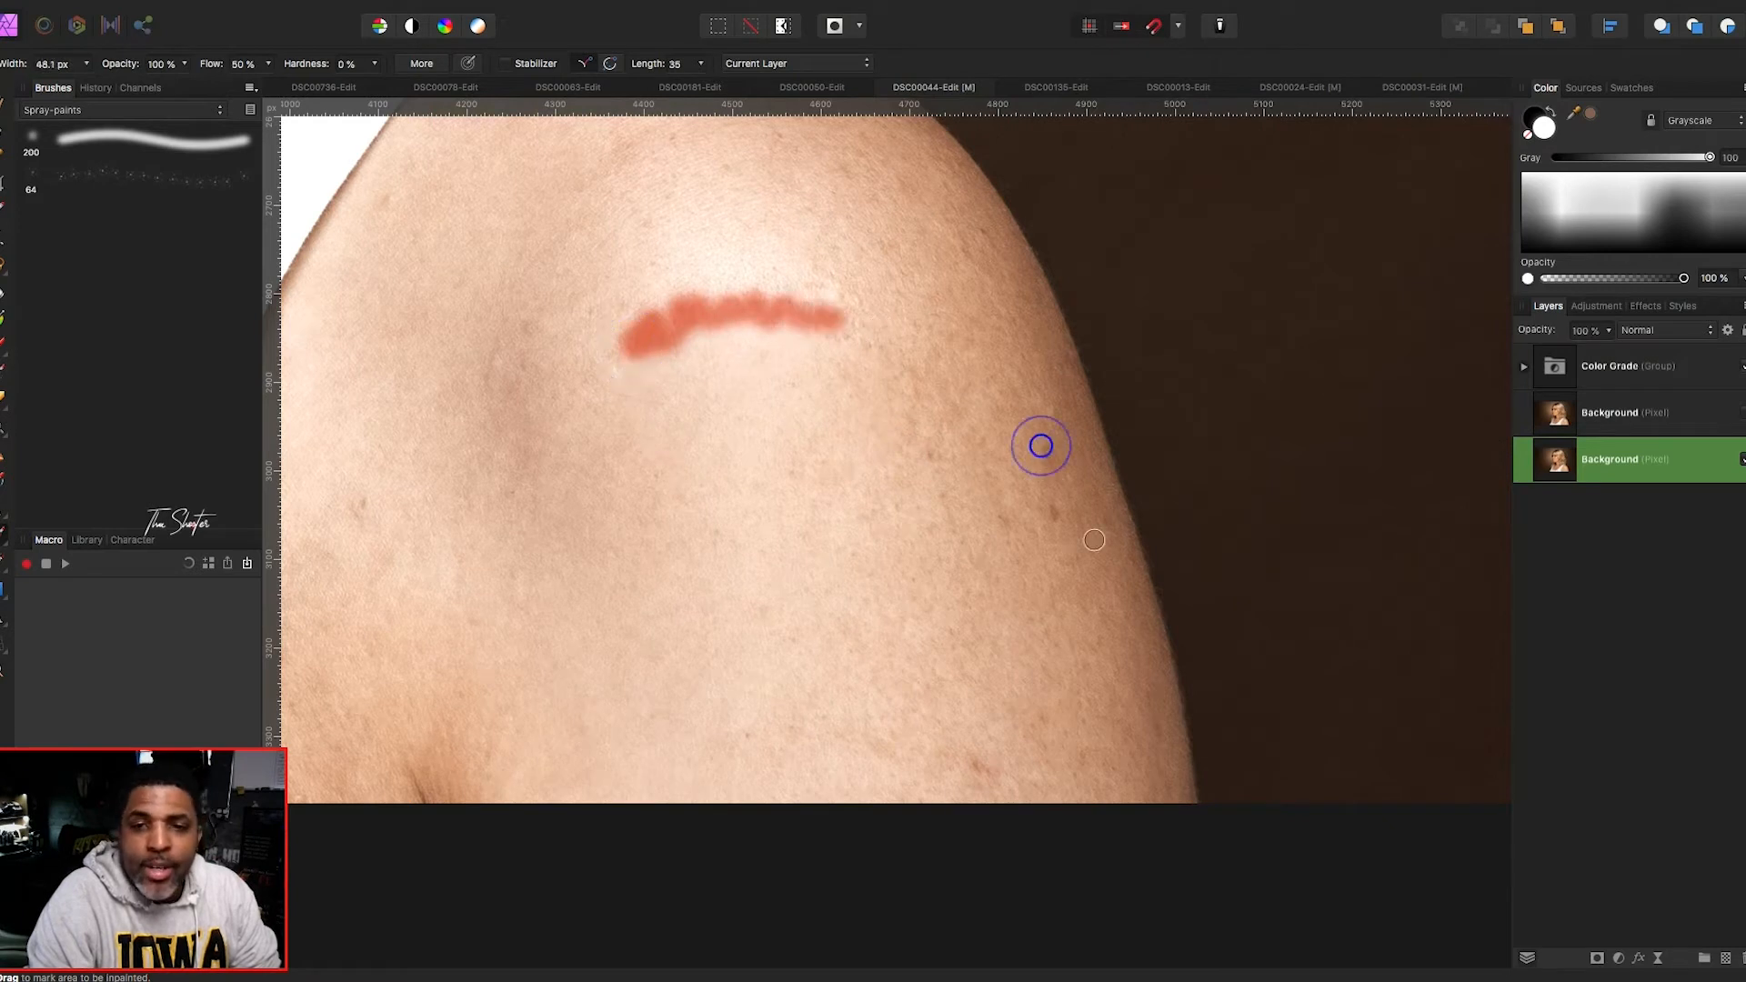
- Reduce the brush width in stages to 34.8 px and inpaint the leftover faint spots on the shoulder and upper arm
key(bracketleft)
key(bracketleft)
key(bracketleft)
click(1051, 509)
click(359, 511)
click(521, 323)
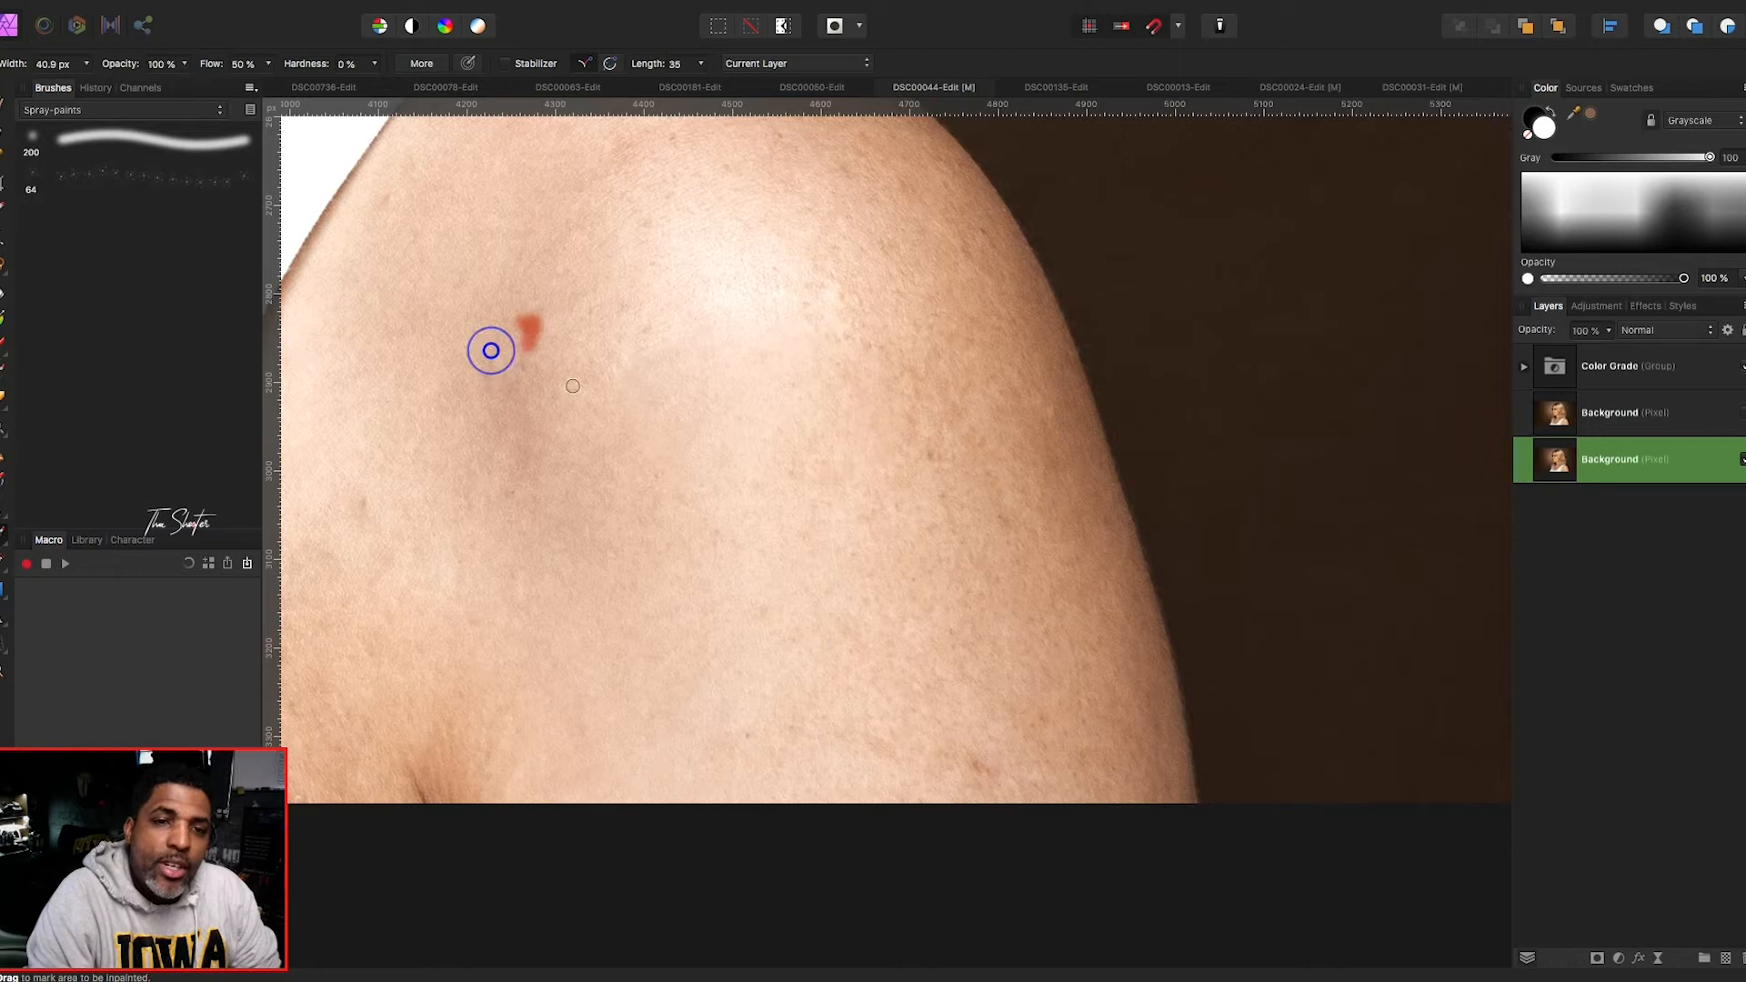
key(bracketleft)
click(969, 761)
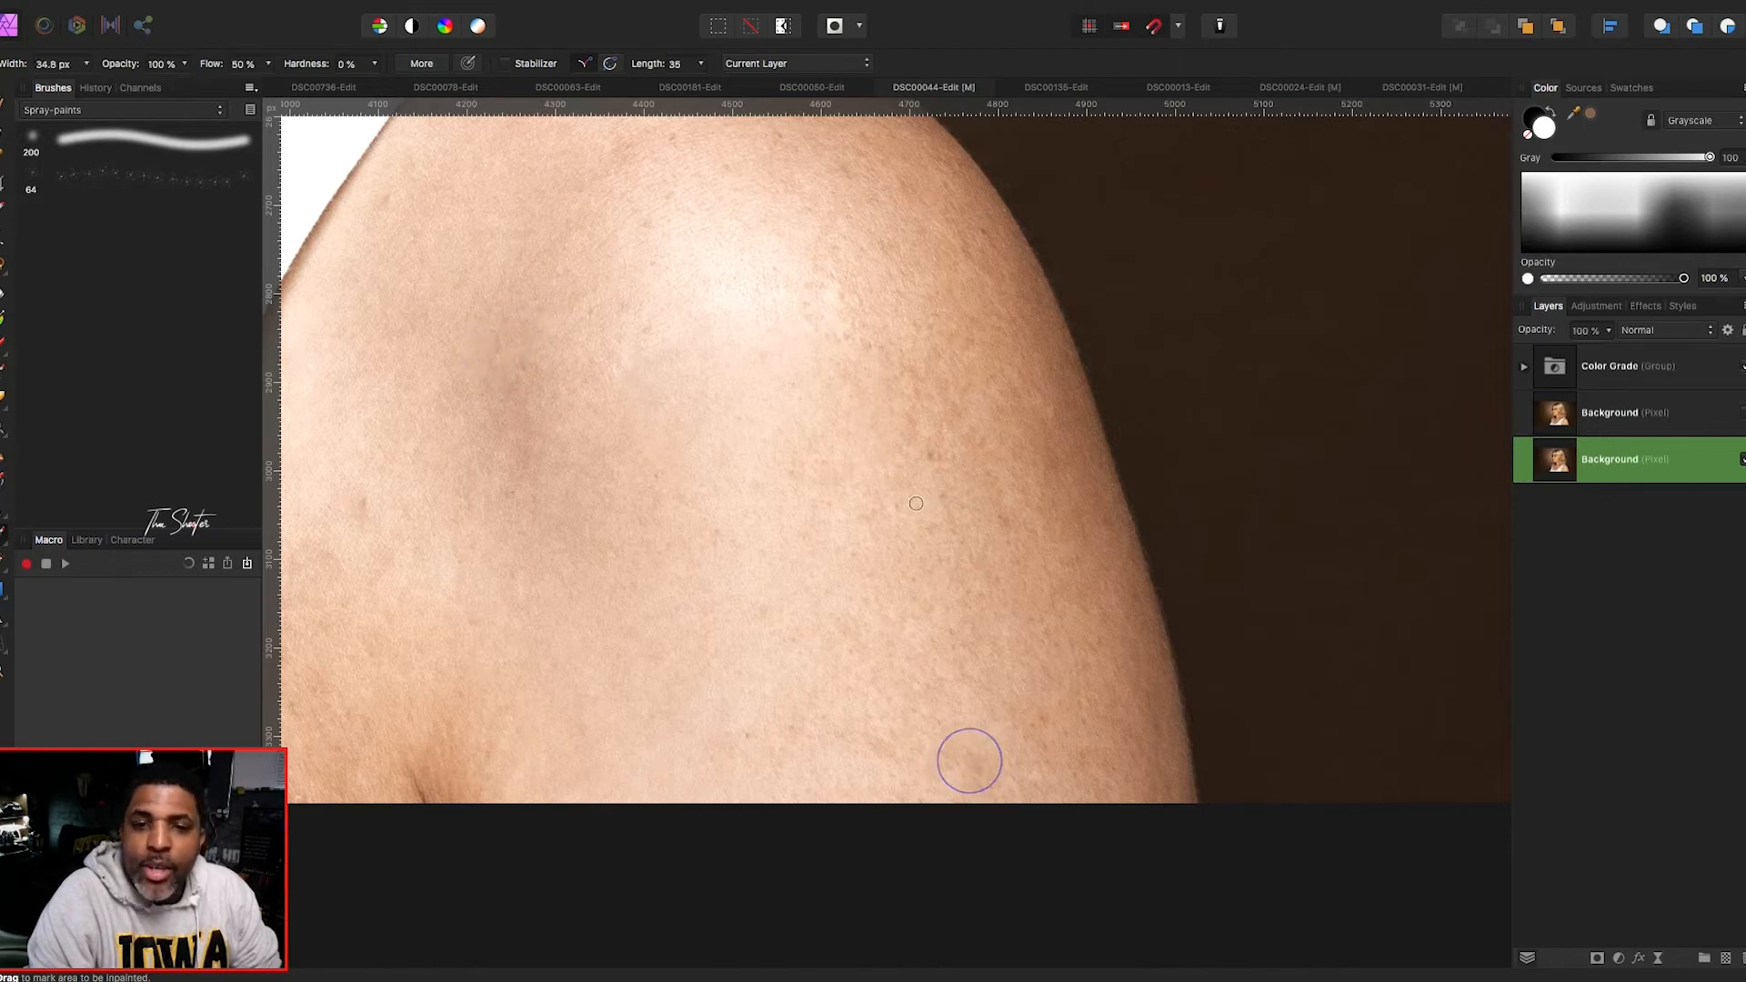
- Inpaint the light stray hair lying across the shoulder beside the strap
scroll(800, 500, up, 5)
scroll(800, 499, left, 3)
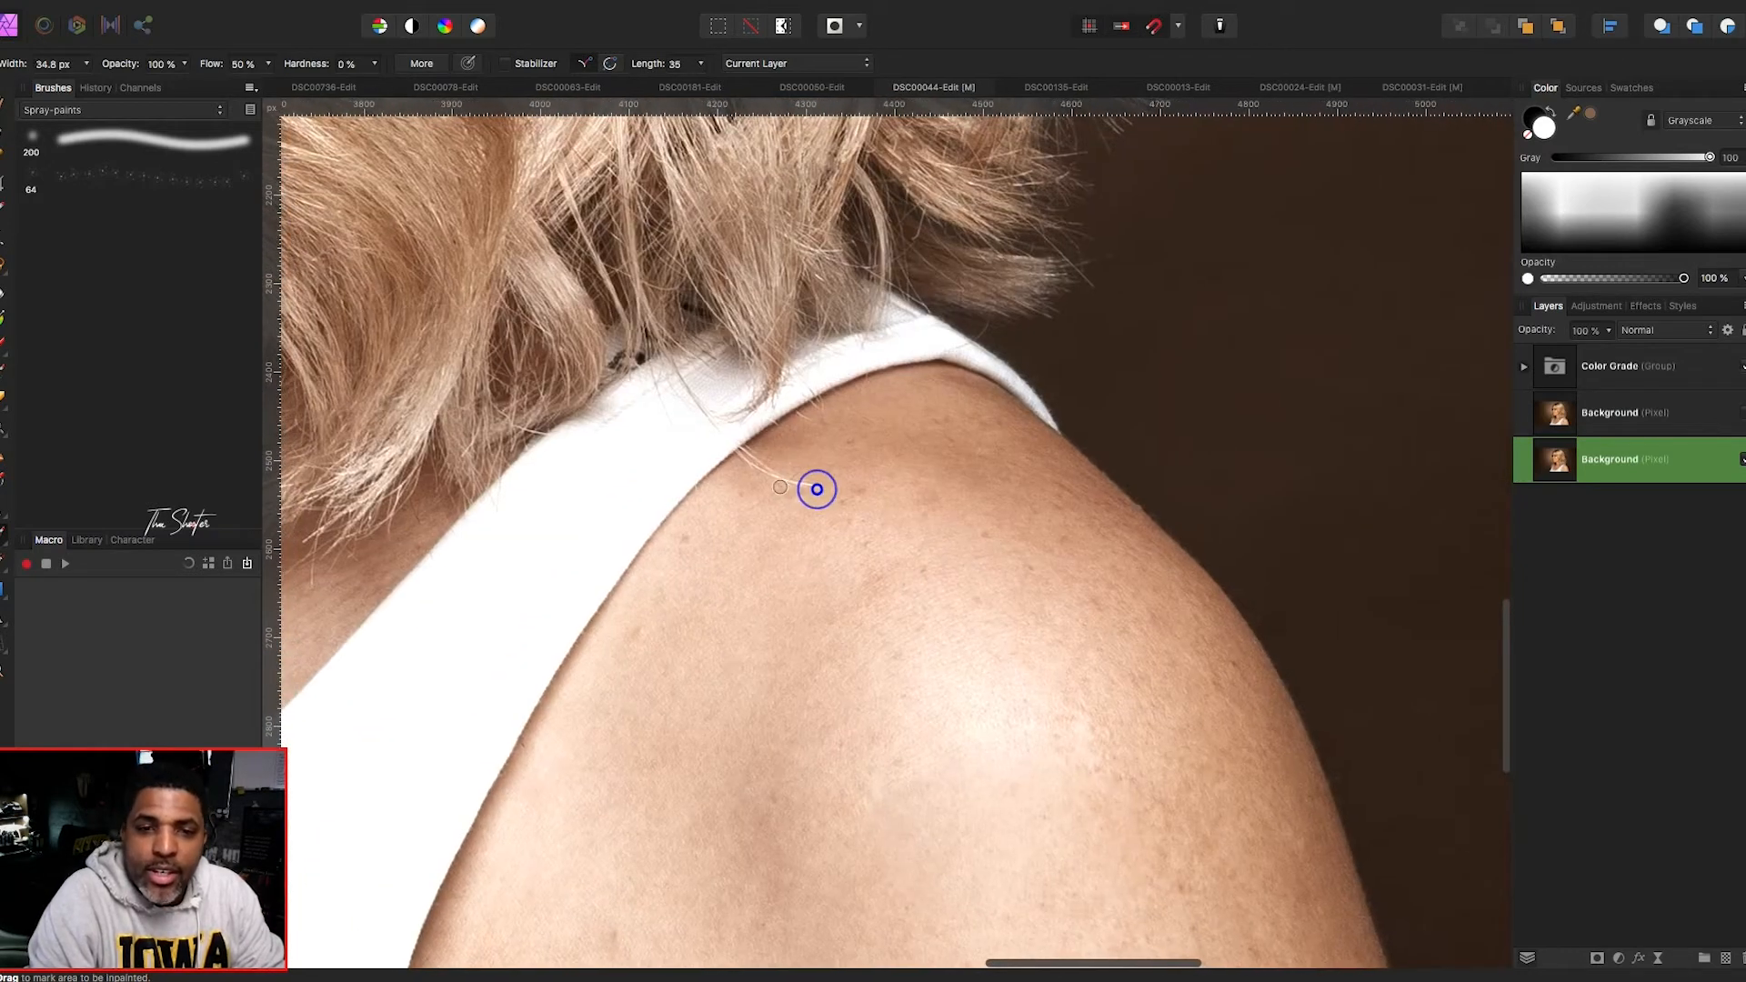
click(817, 489)
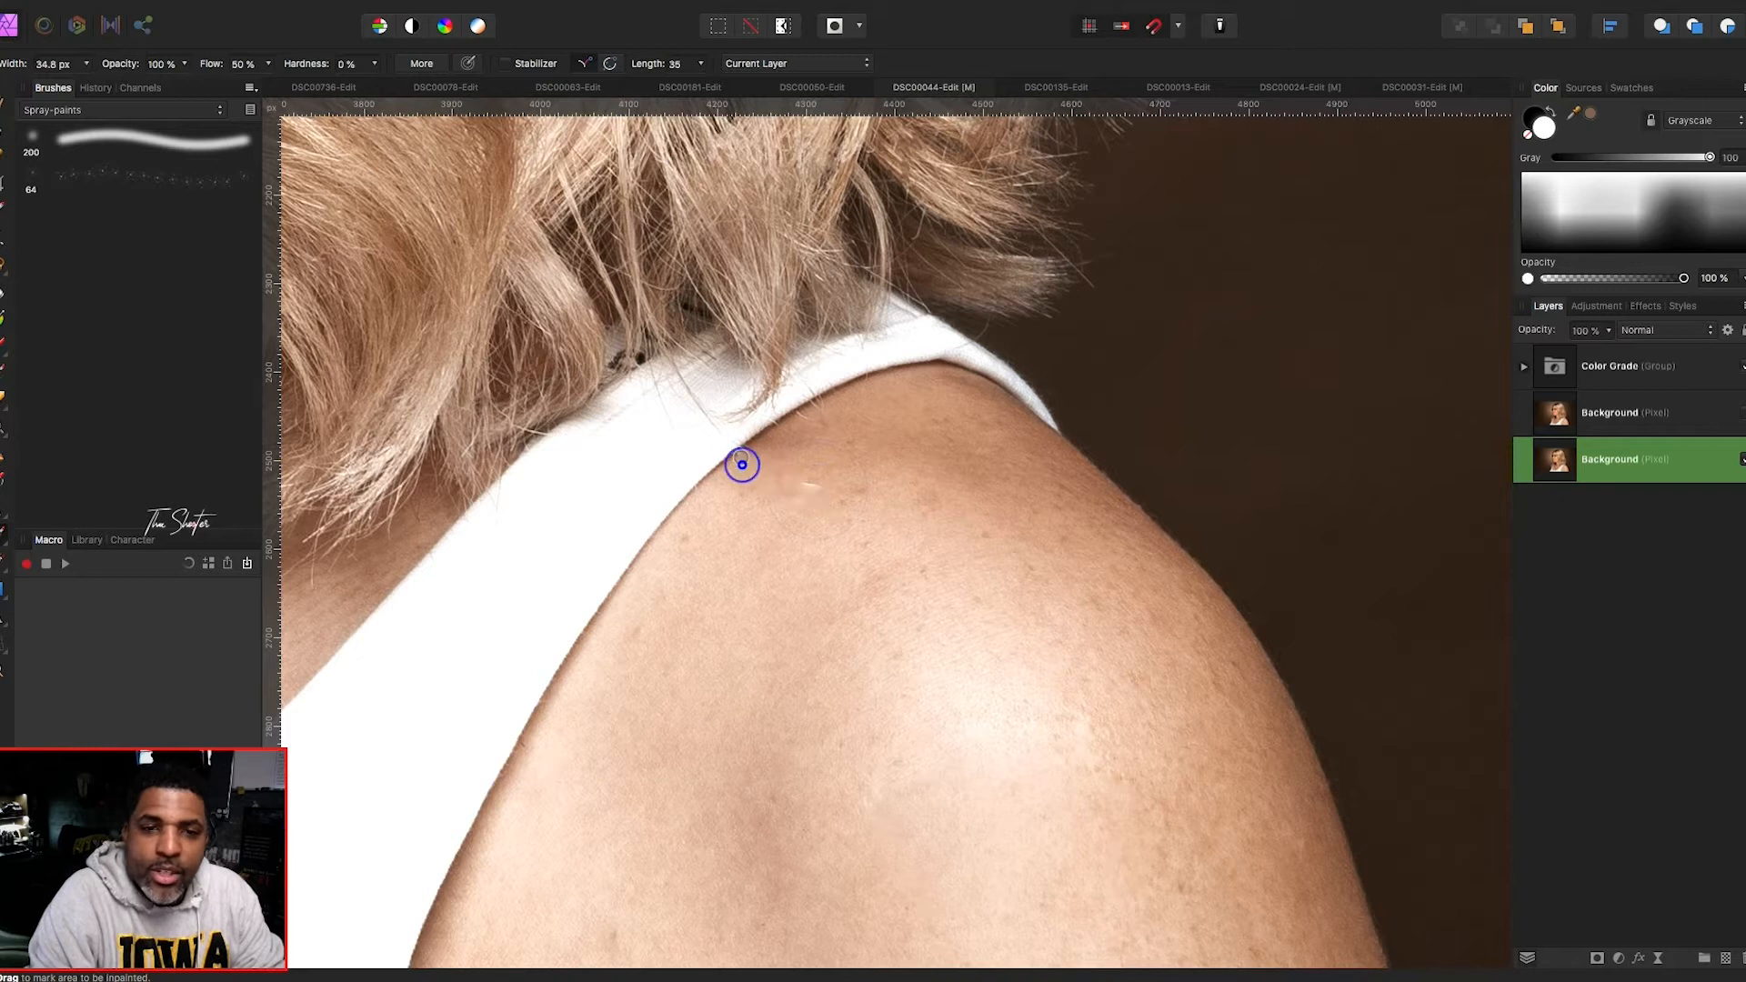
drag(742, 465, 828, 499)
scroll(828, 499, up, 2)
scroll(828, 499, left, 3)
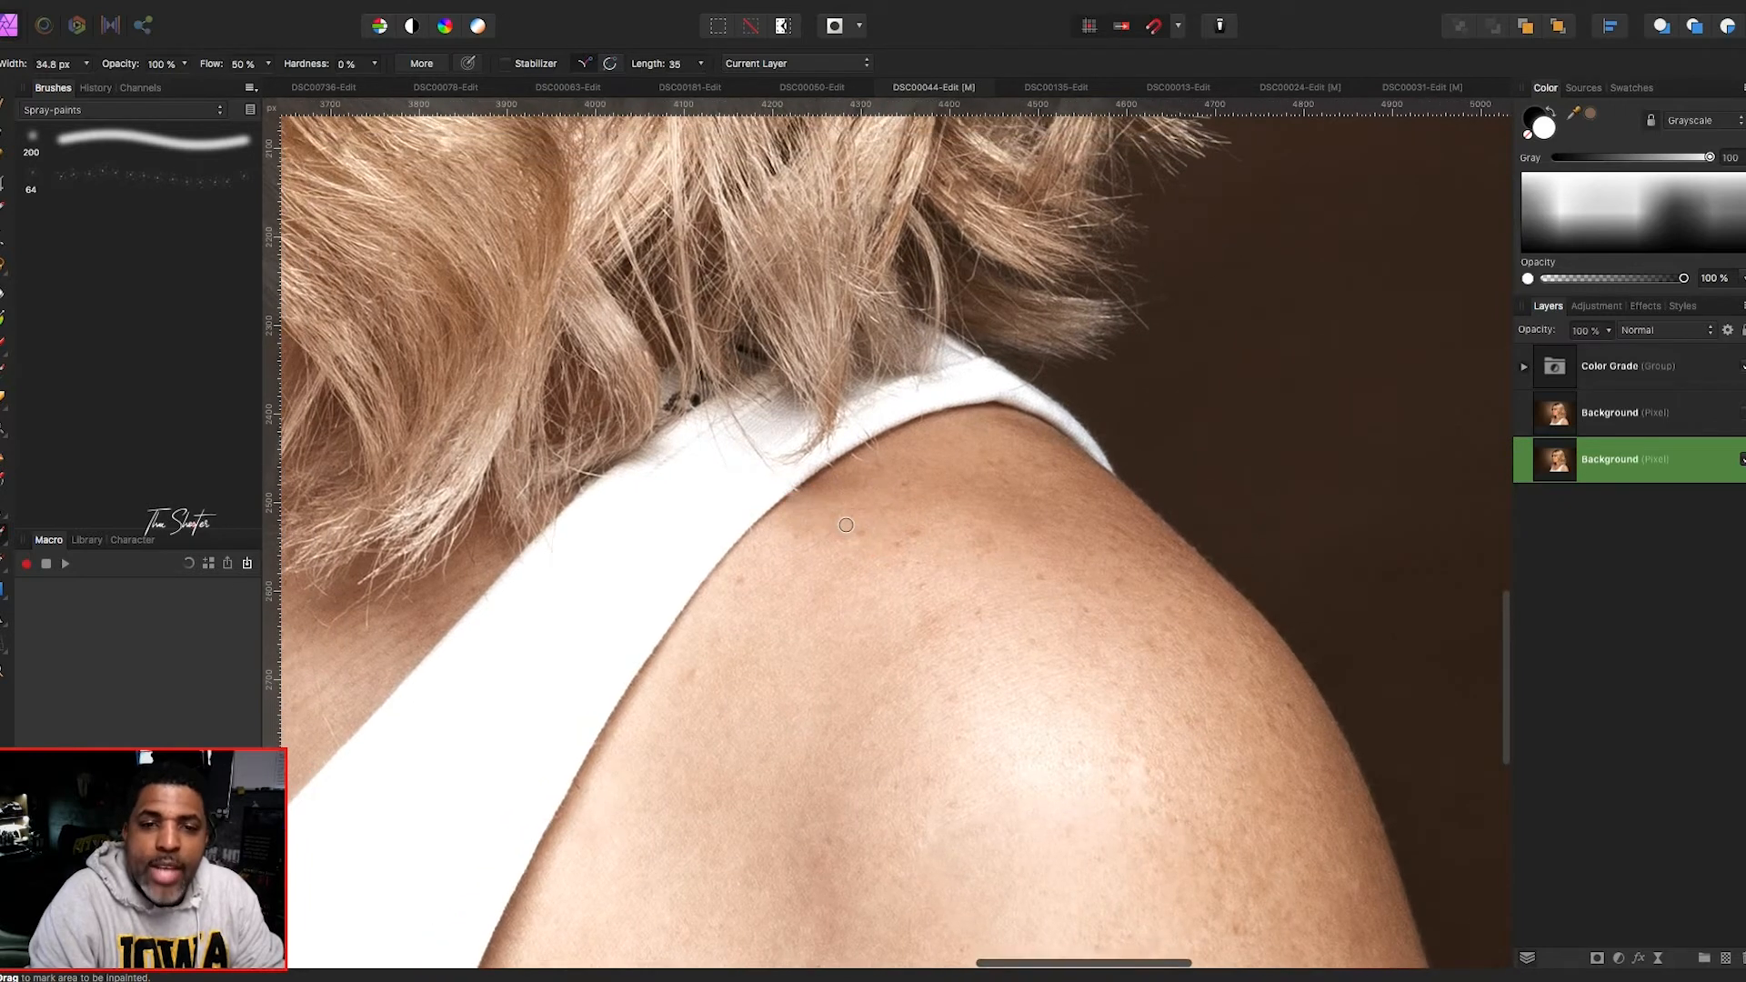
- Examine the far shoulder, neck and face for remaining blemishes
scroll(845, 525, left, 10)
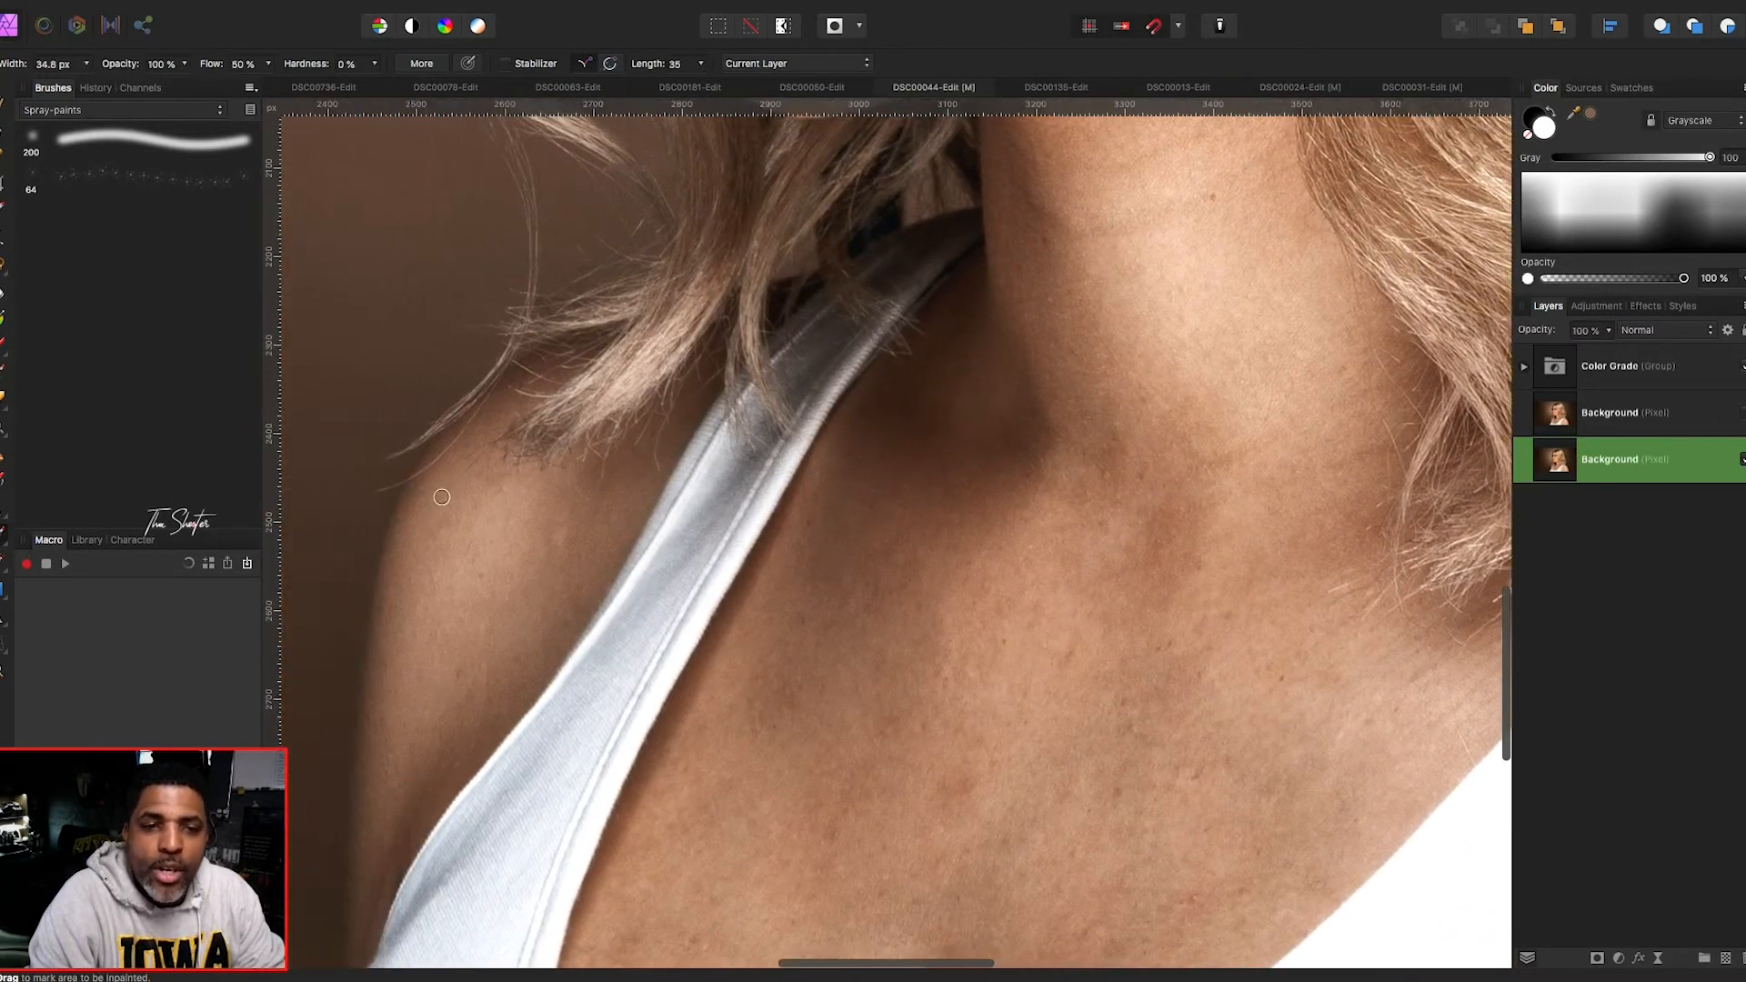
scroll(476, 527, down, 6)
scroll(482, 502, up, 10)
scroll(482, 502, right, 3)
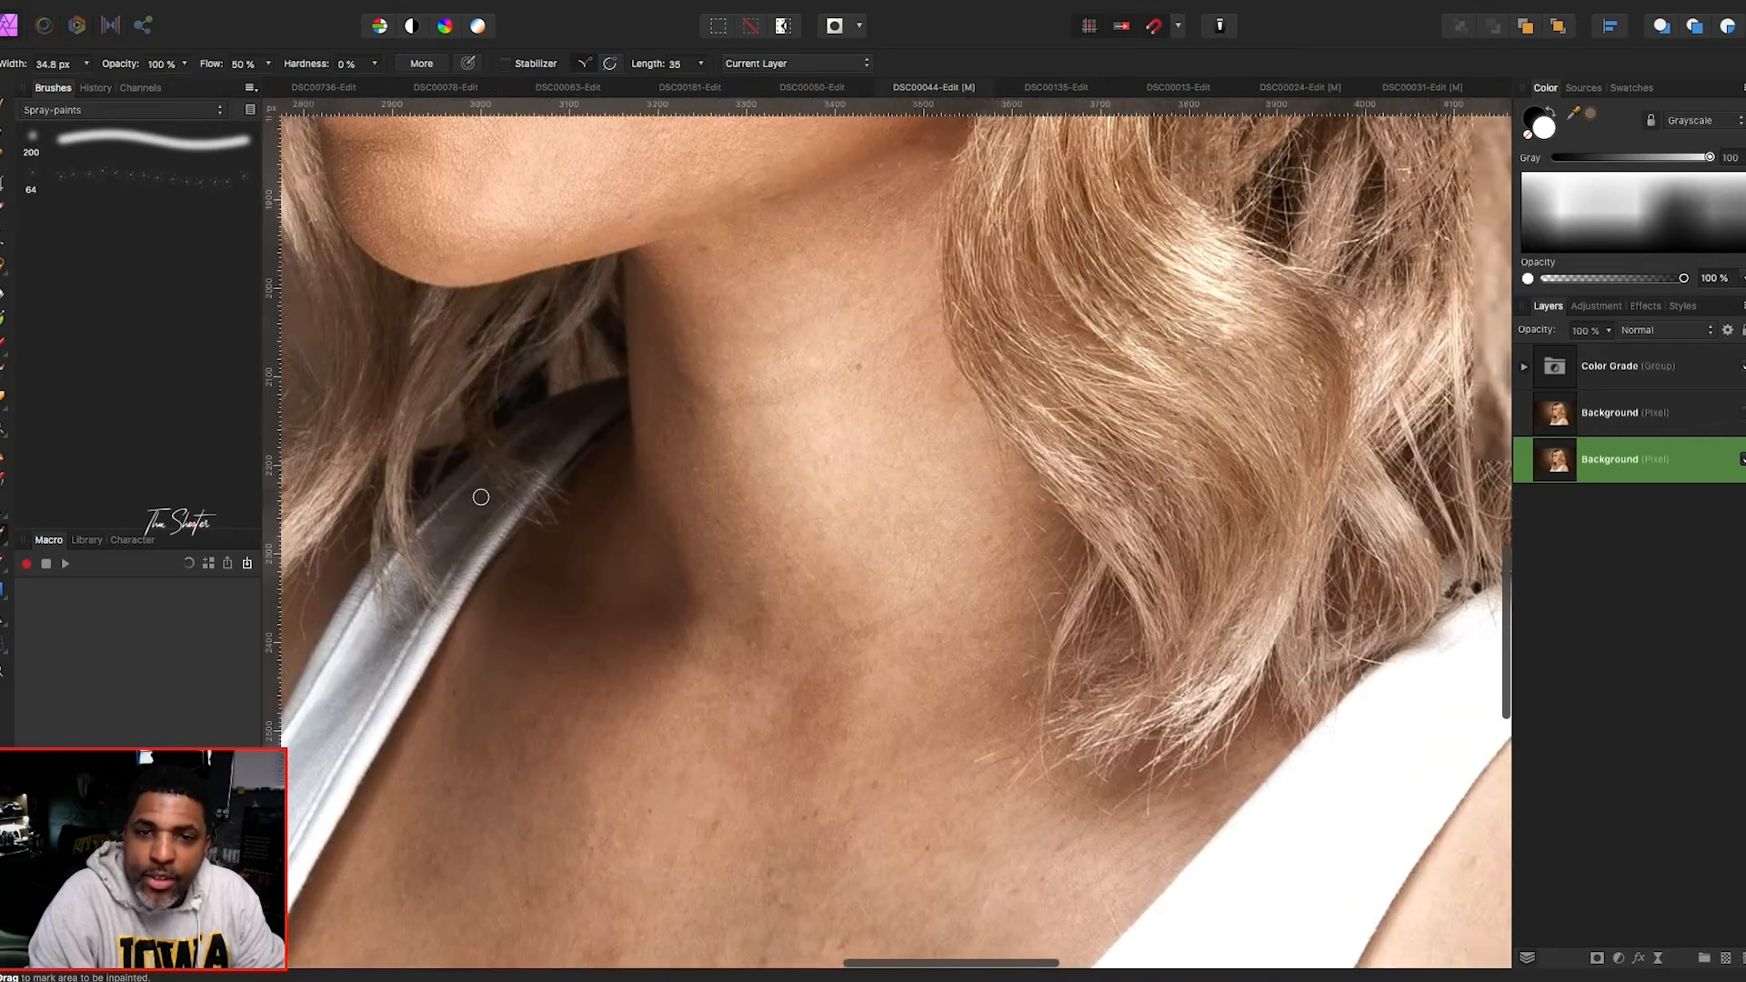
scroll(481, 497, up, 15)
scroll(481, 497, left, 3)
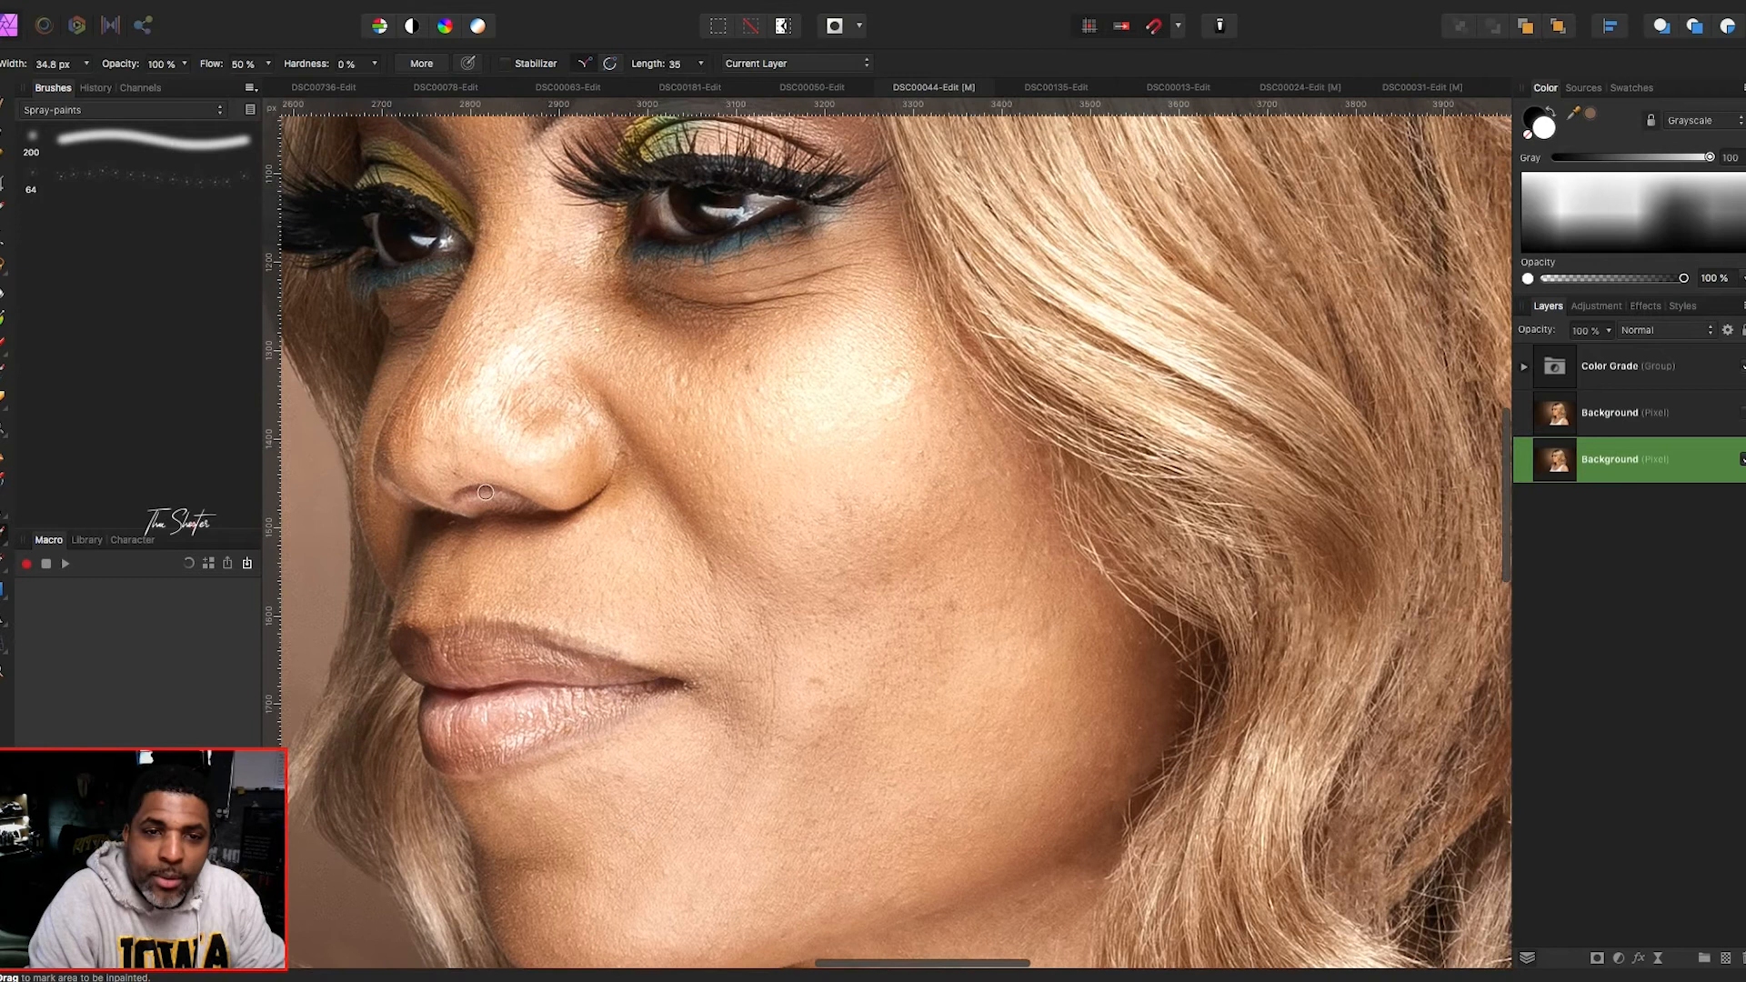
scroll(486, 492, up, 4)
scroll(486, 492, left, 1)
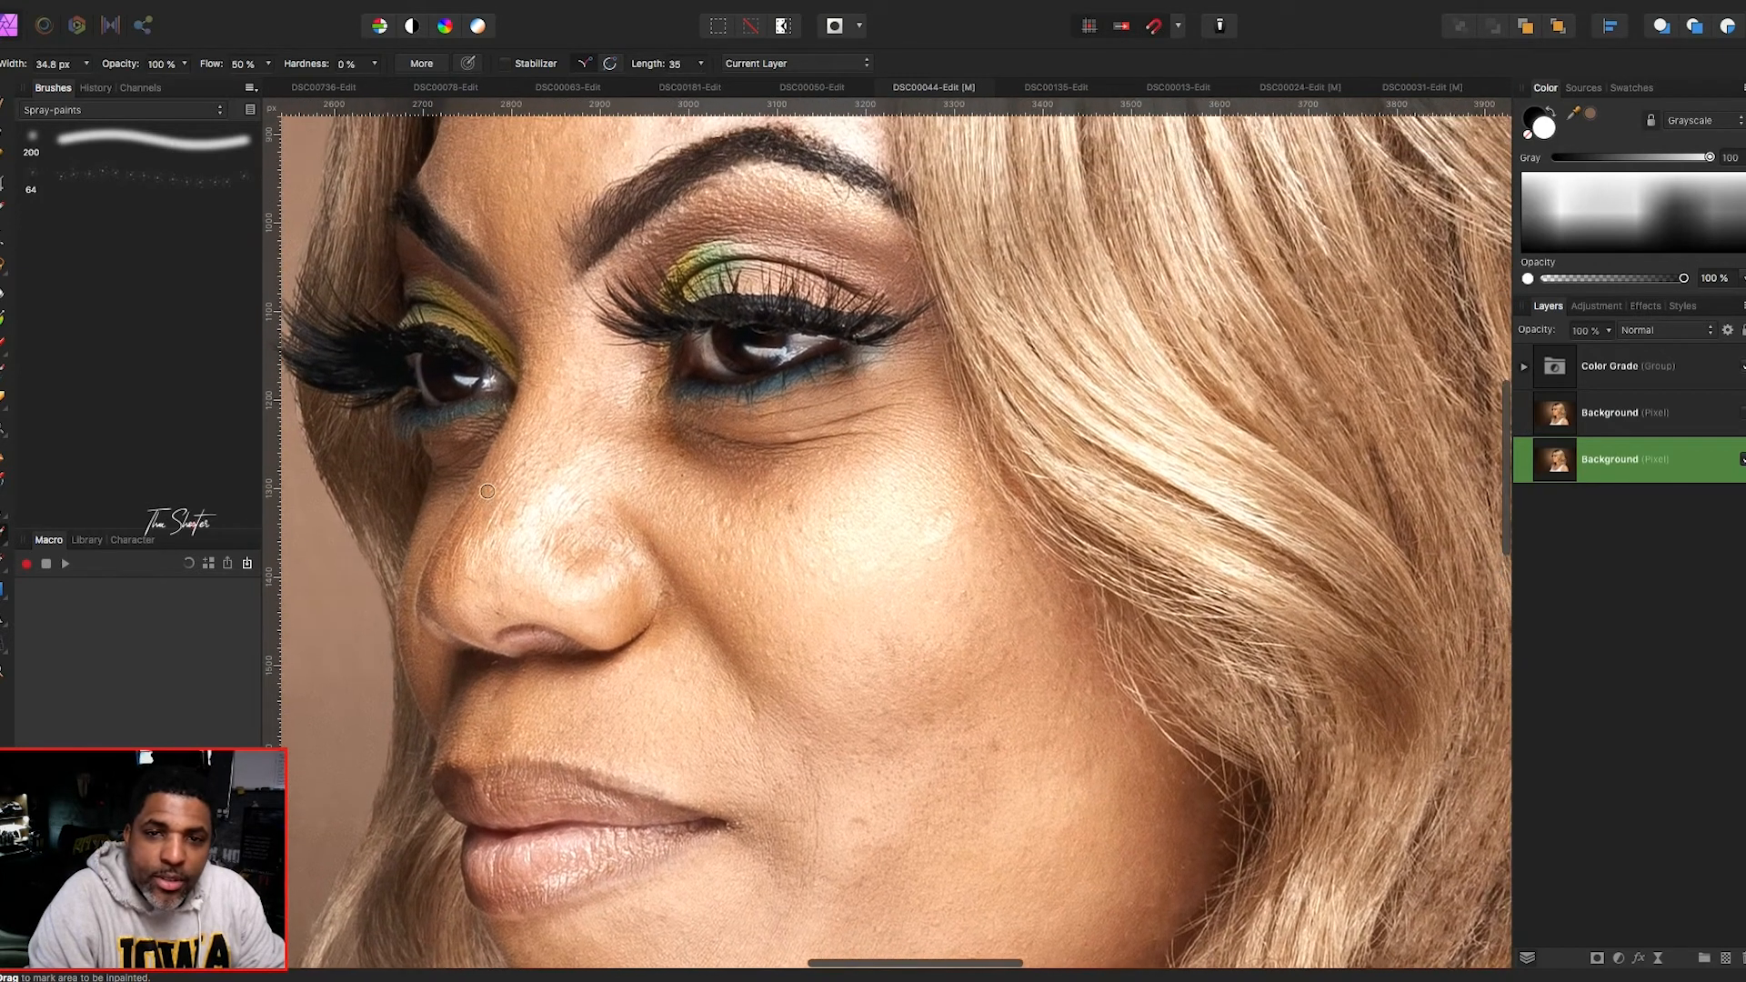
- Inpaint the small blemishes on the forehead
scroll(488, 491, up, 7)
scroll(487, 491, right, 1)
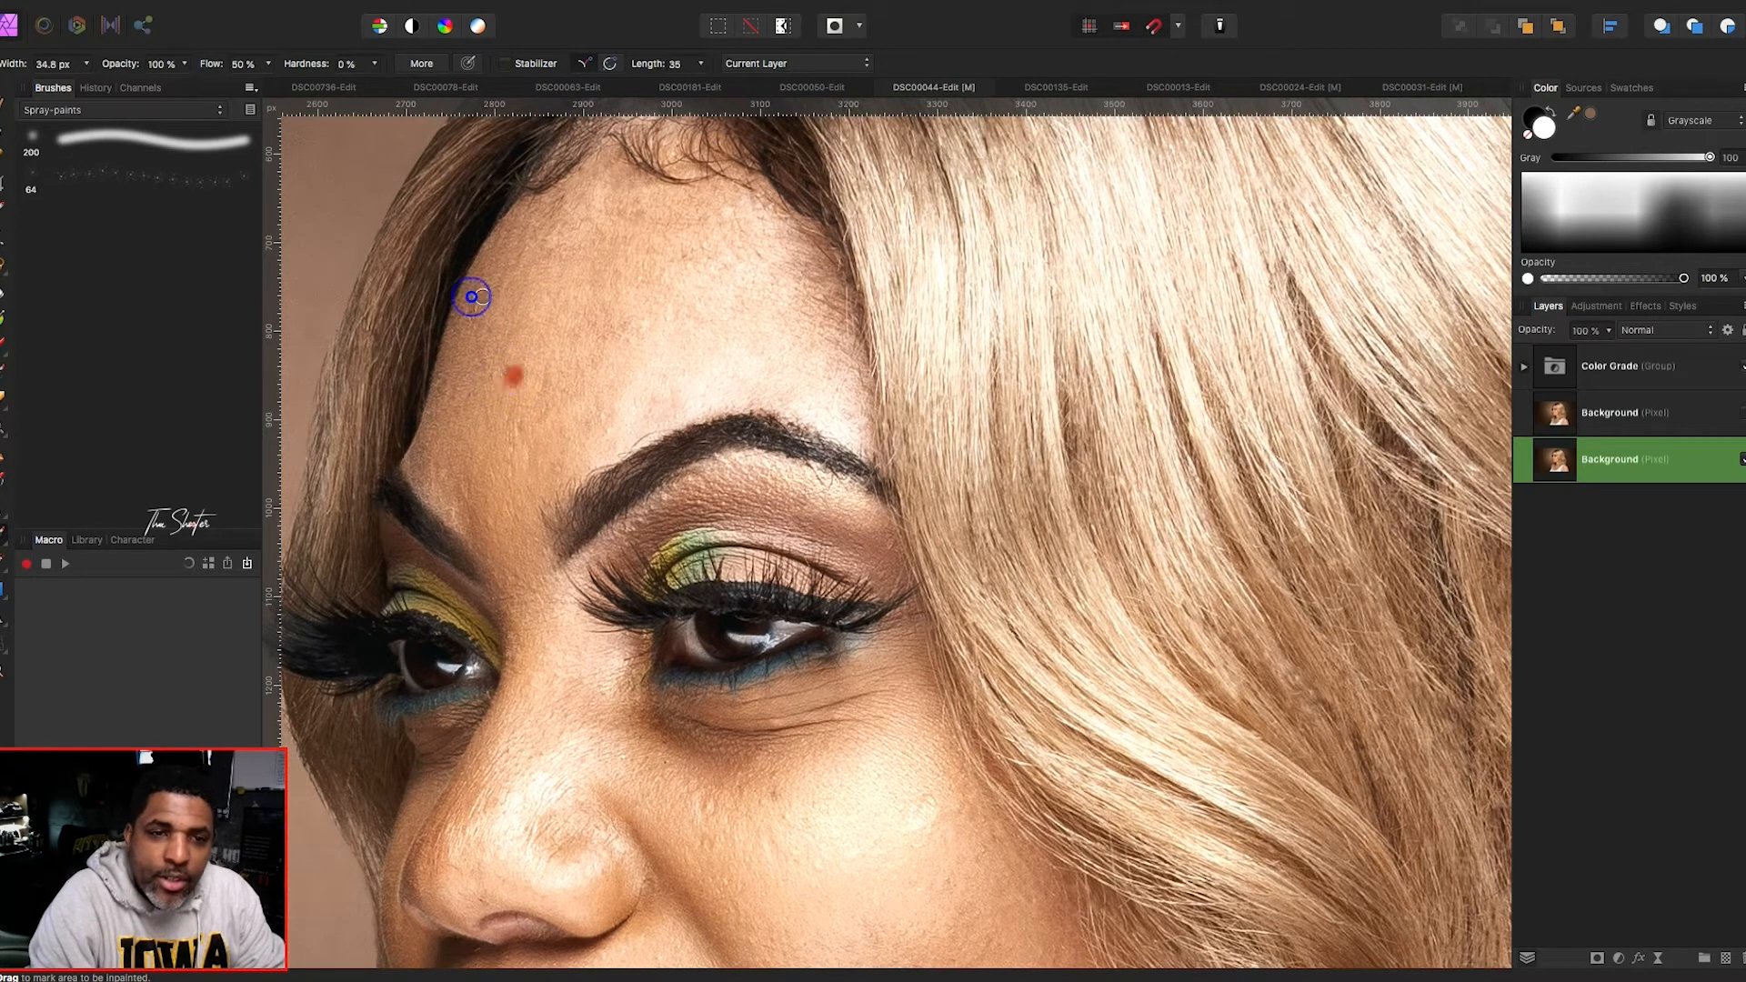
scroll(621, 202, down, 10)
scroll(621, 202, left, 1)
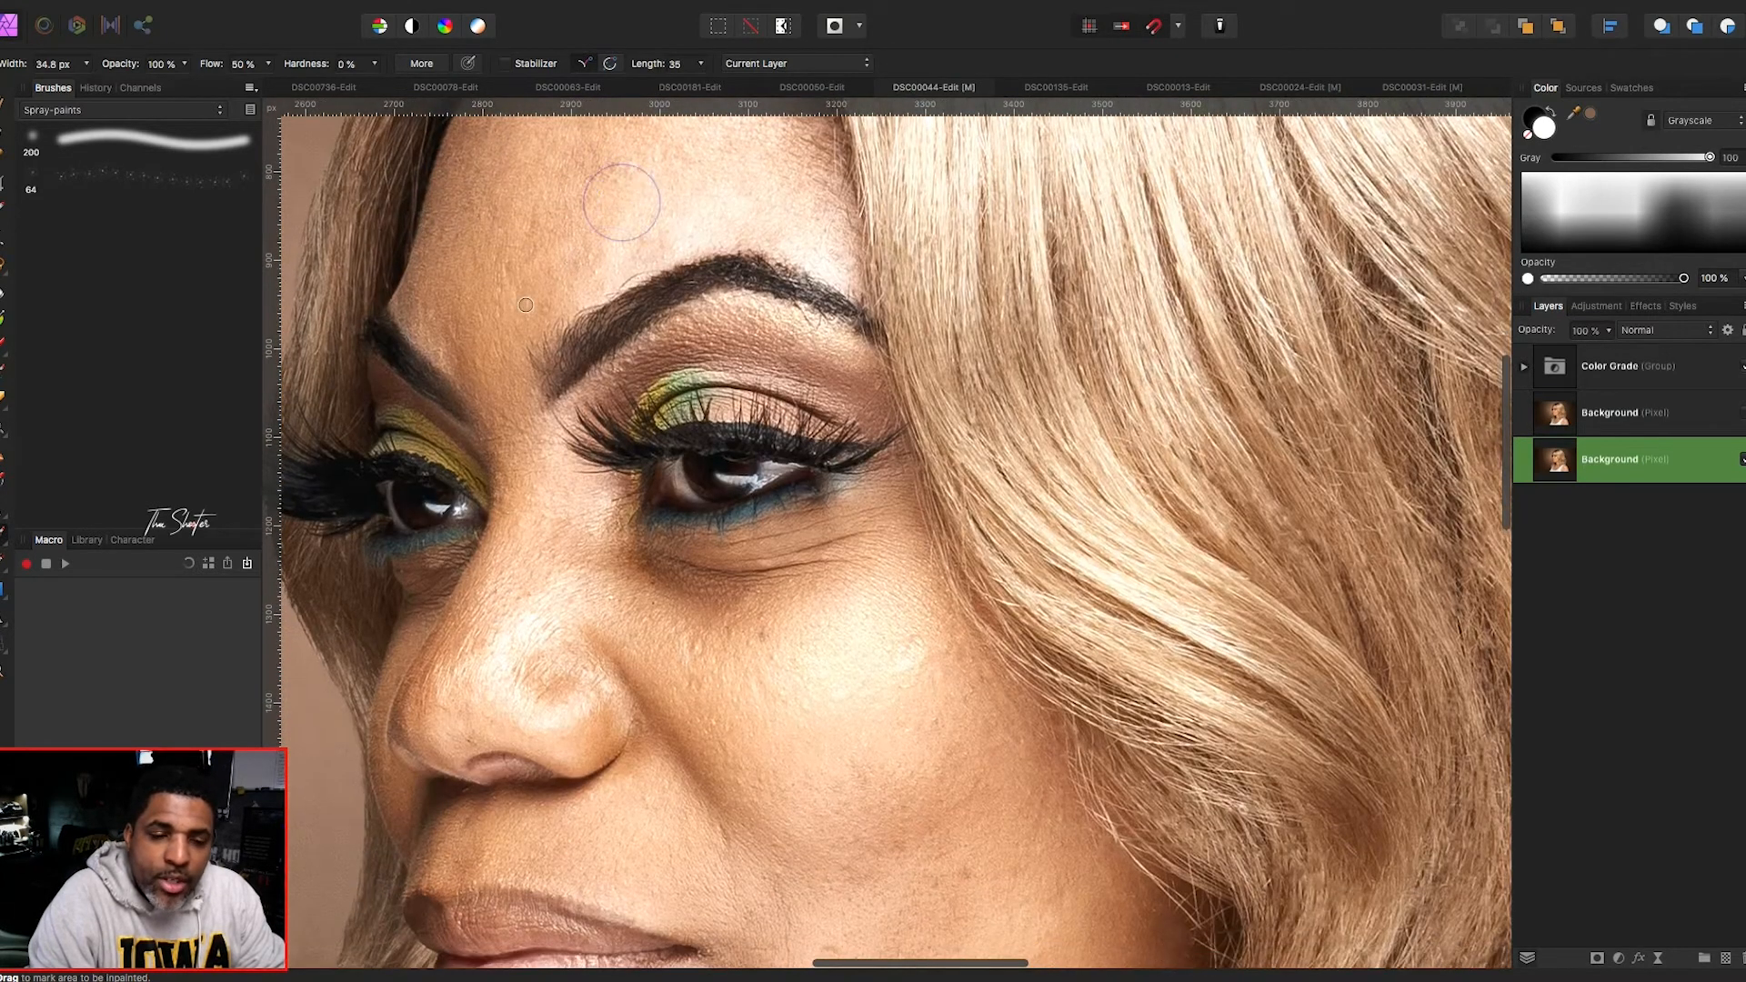
- Inpaint the small blemishes on the neck below the jawline
scroll(508, 322, down, 5)
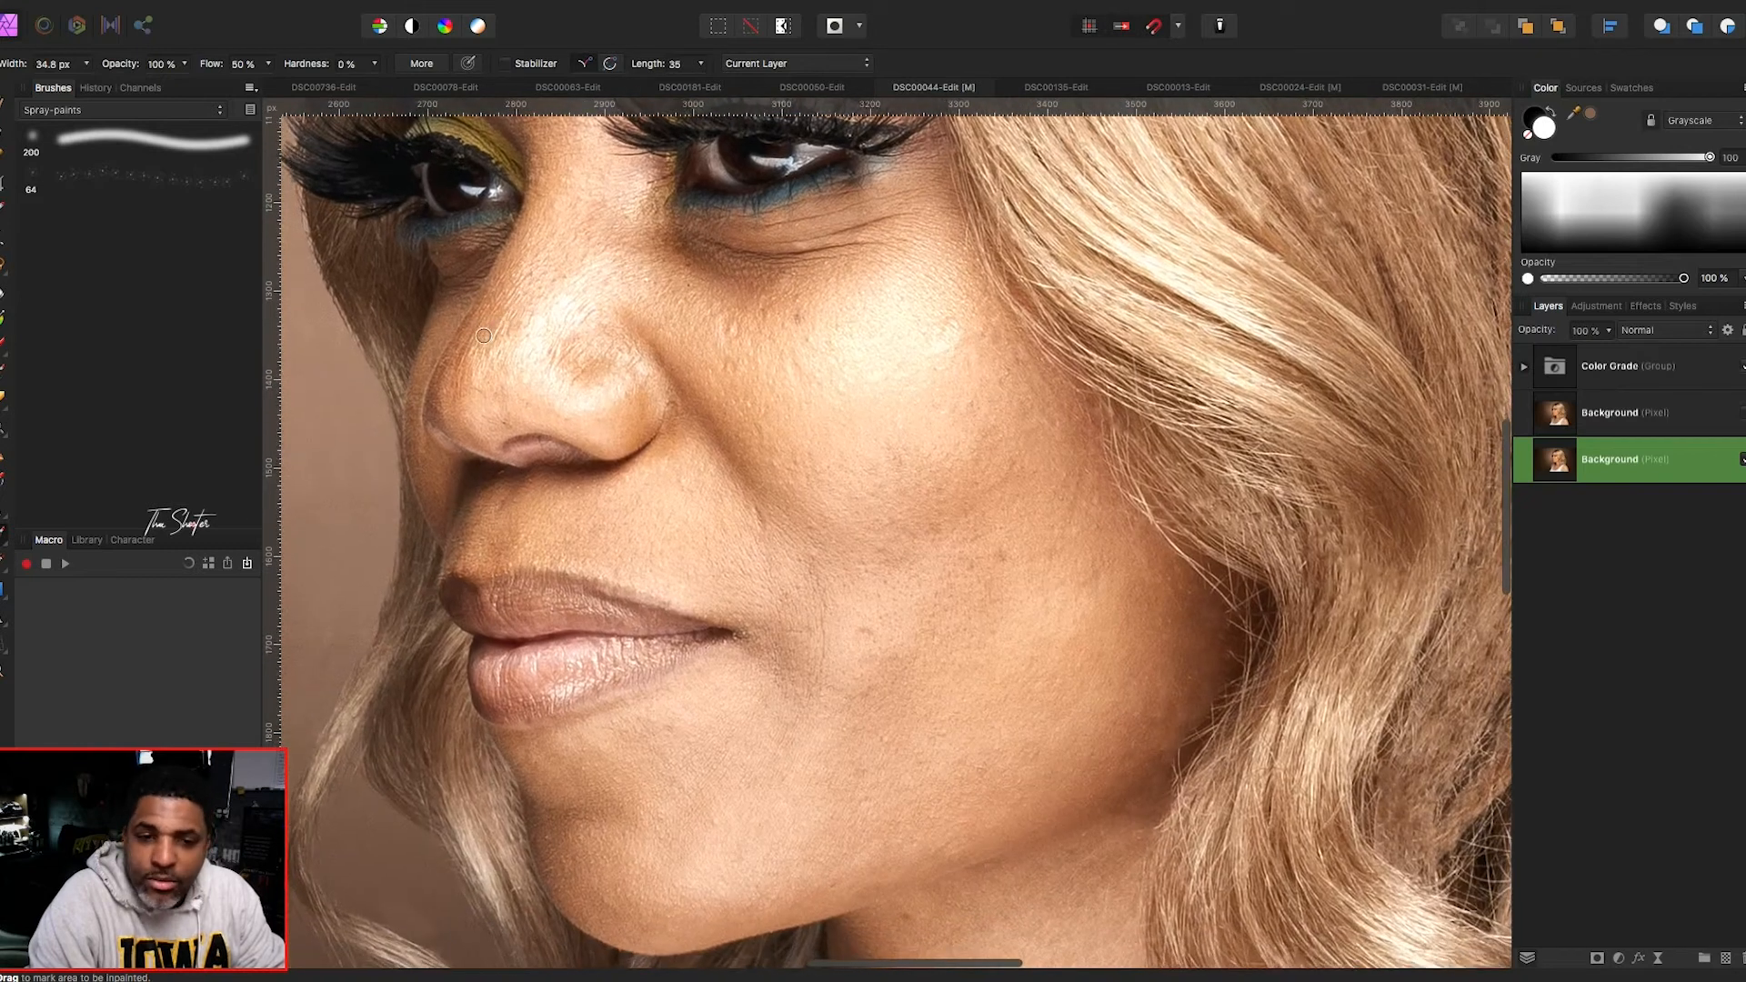
scroll(455, 347, down, 3)
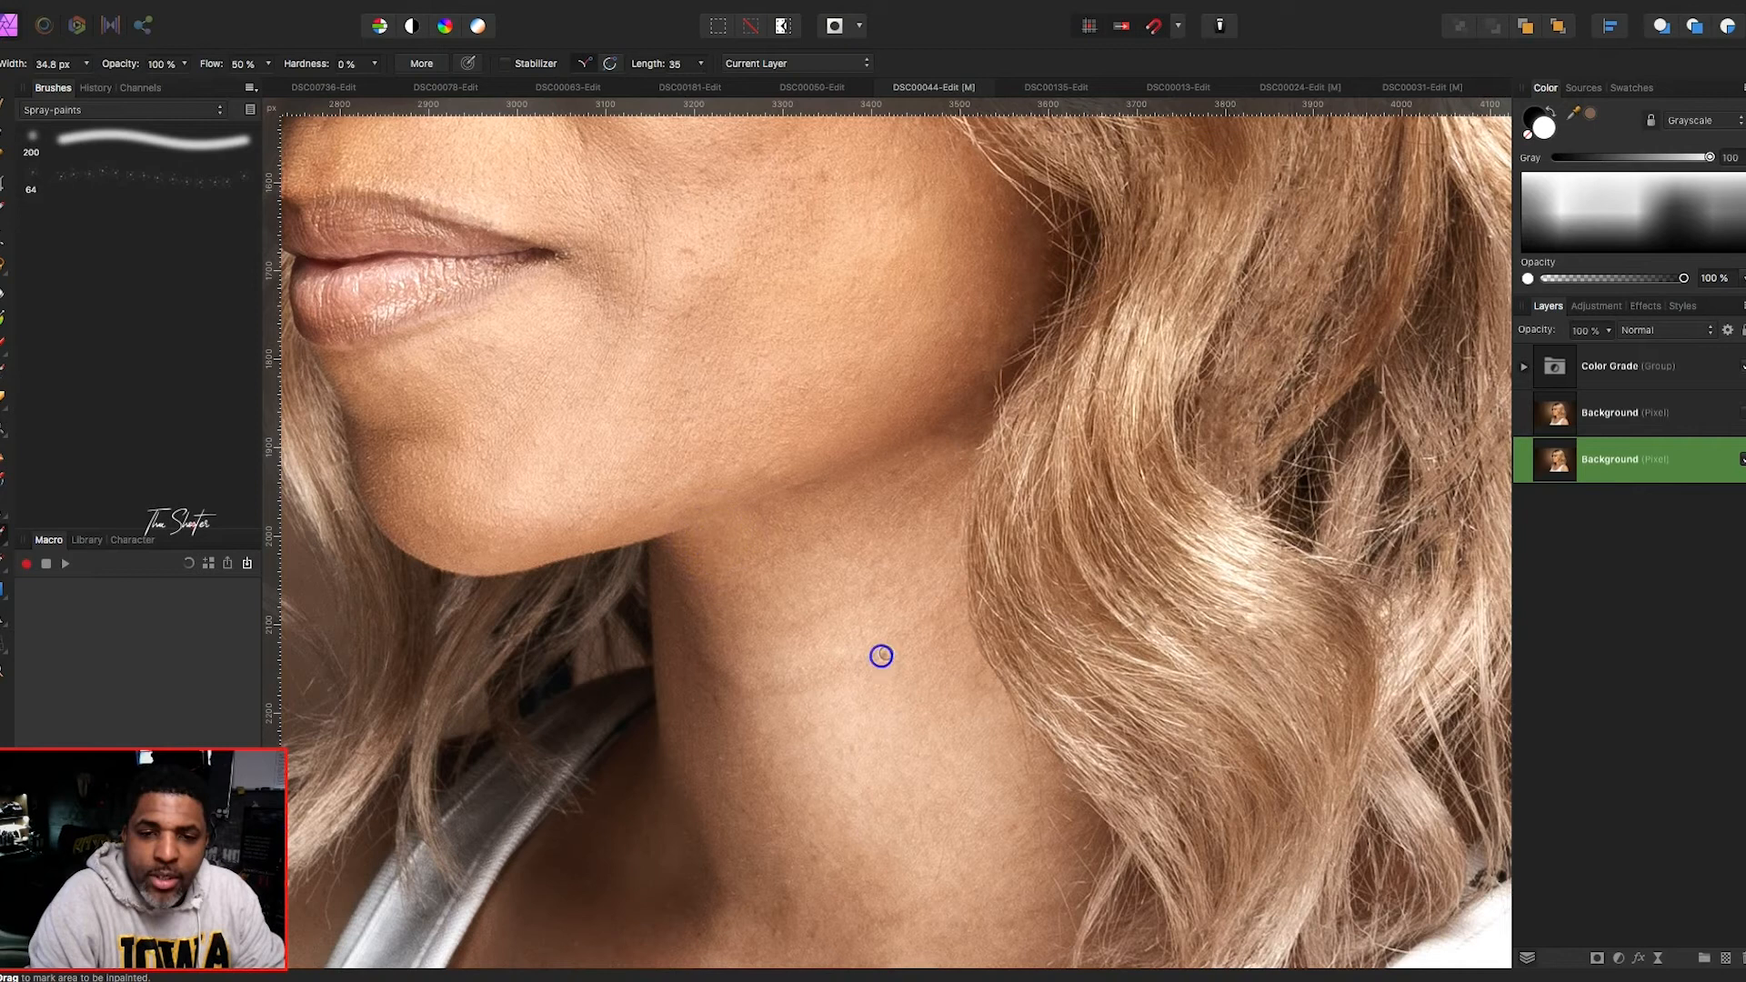
click(658, 509)
scroll(725, 701, down, 1)
click(713, 686)
scroll(711, 685, down, 4)
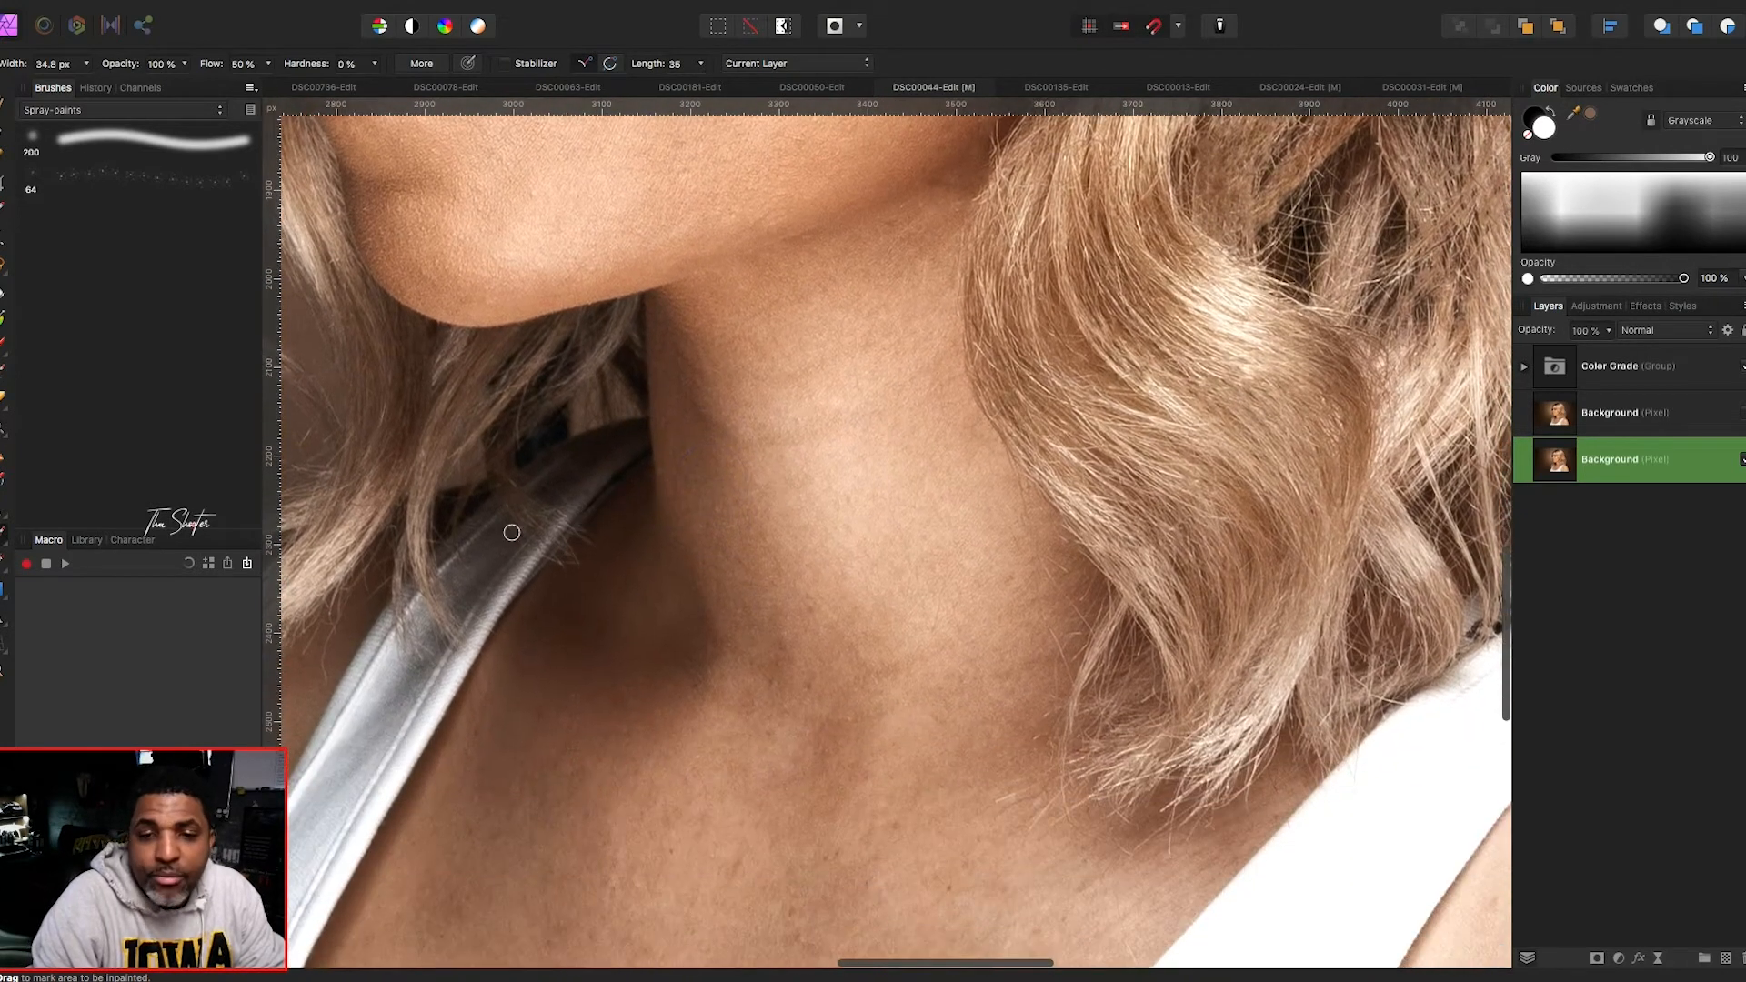
- Check the retouched face, then compare it with the original by toggling the visibility of the upper Background layer
scroll(464, 510, up, 15)
scroll(464, 510, left, 5)
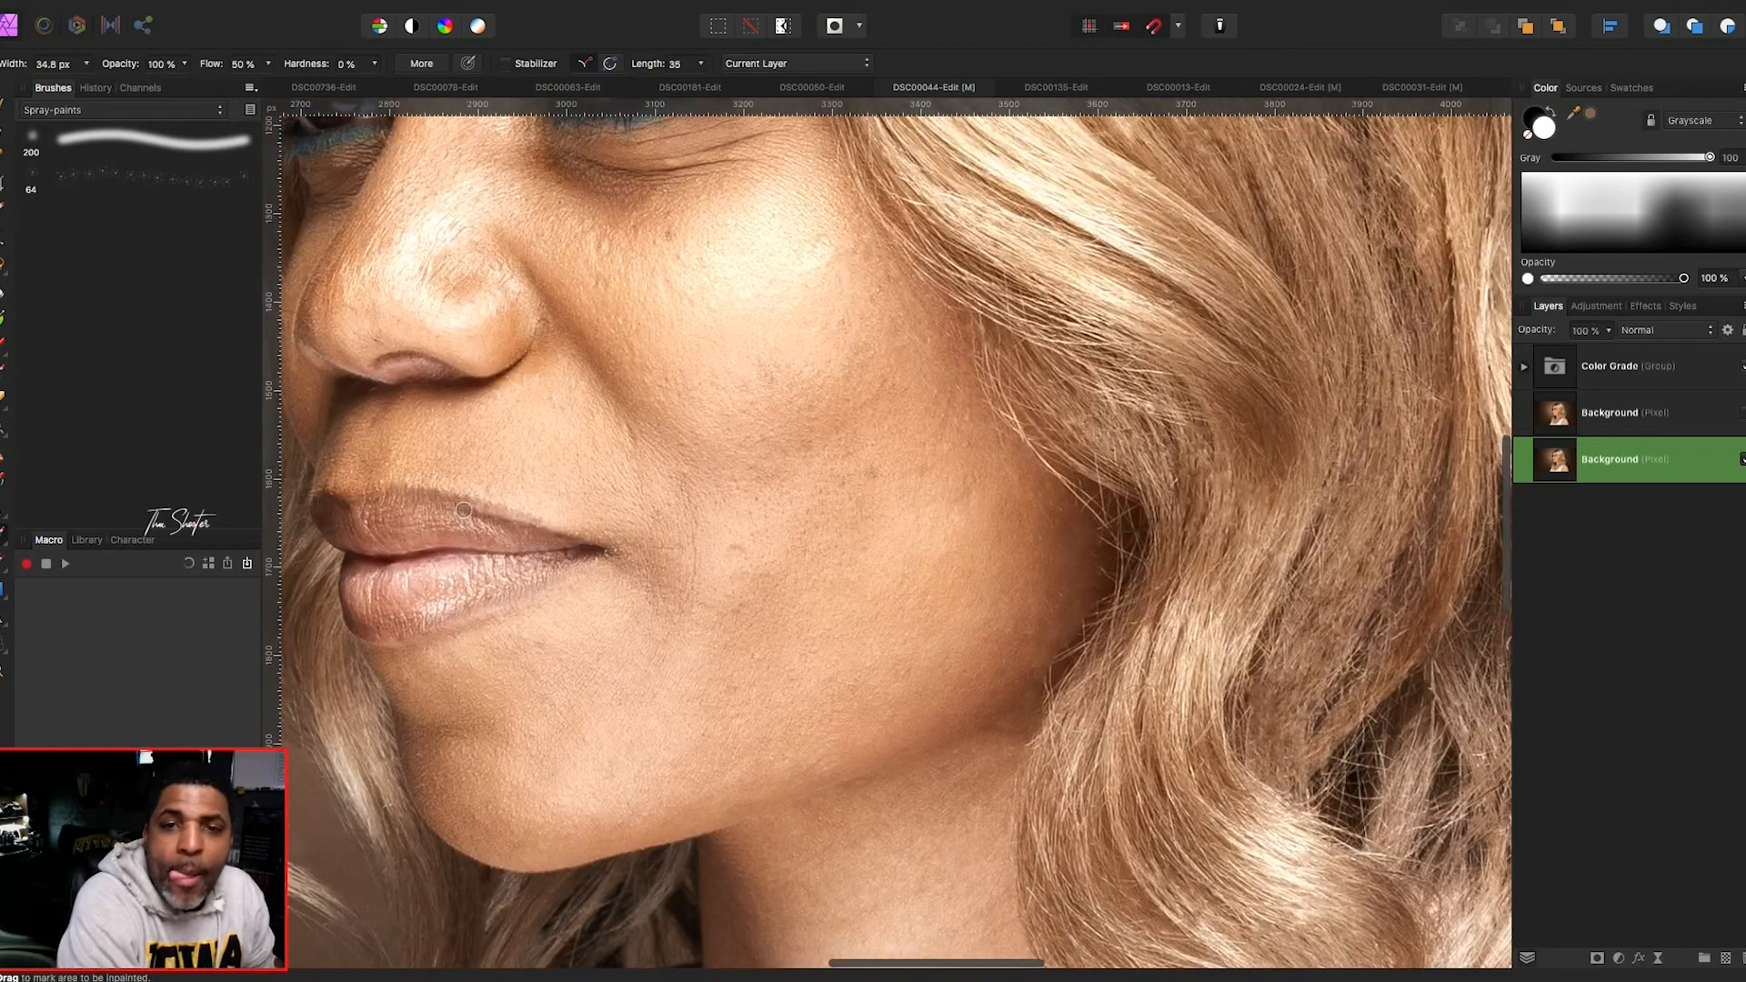
scroll(464, 511, down, 10)
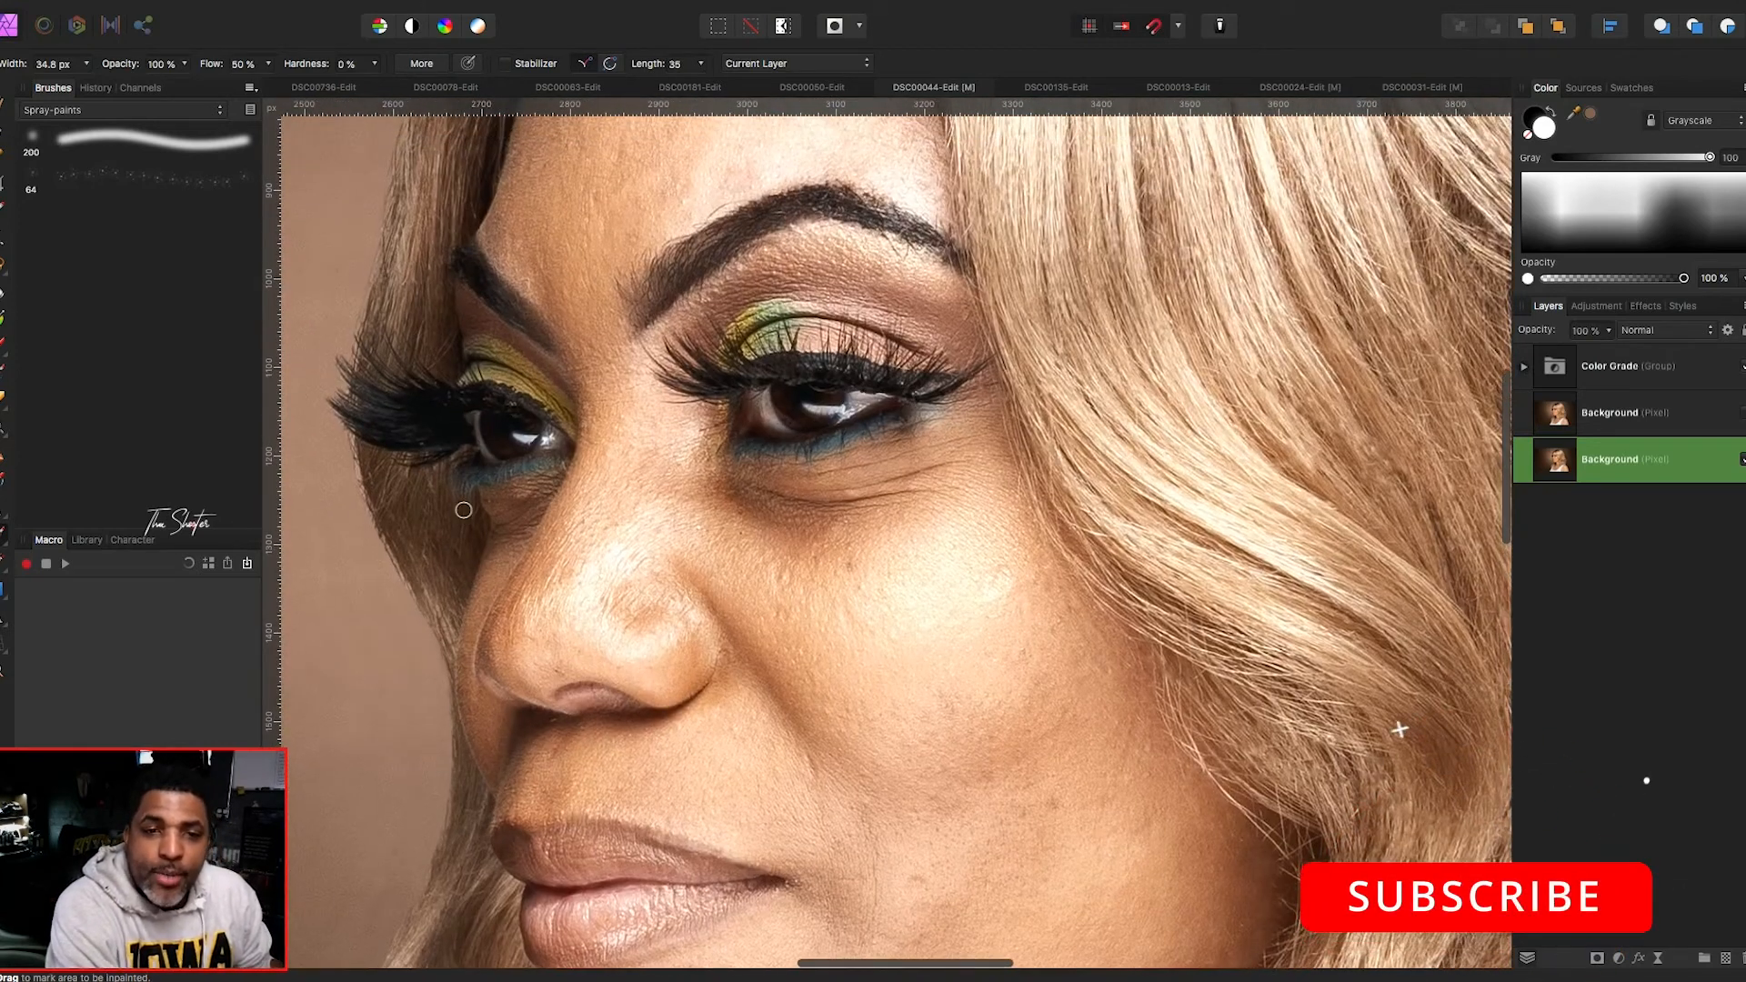
scroll(463, 510, up, 5)
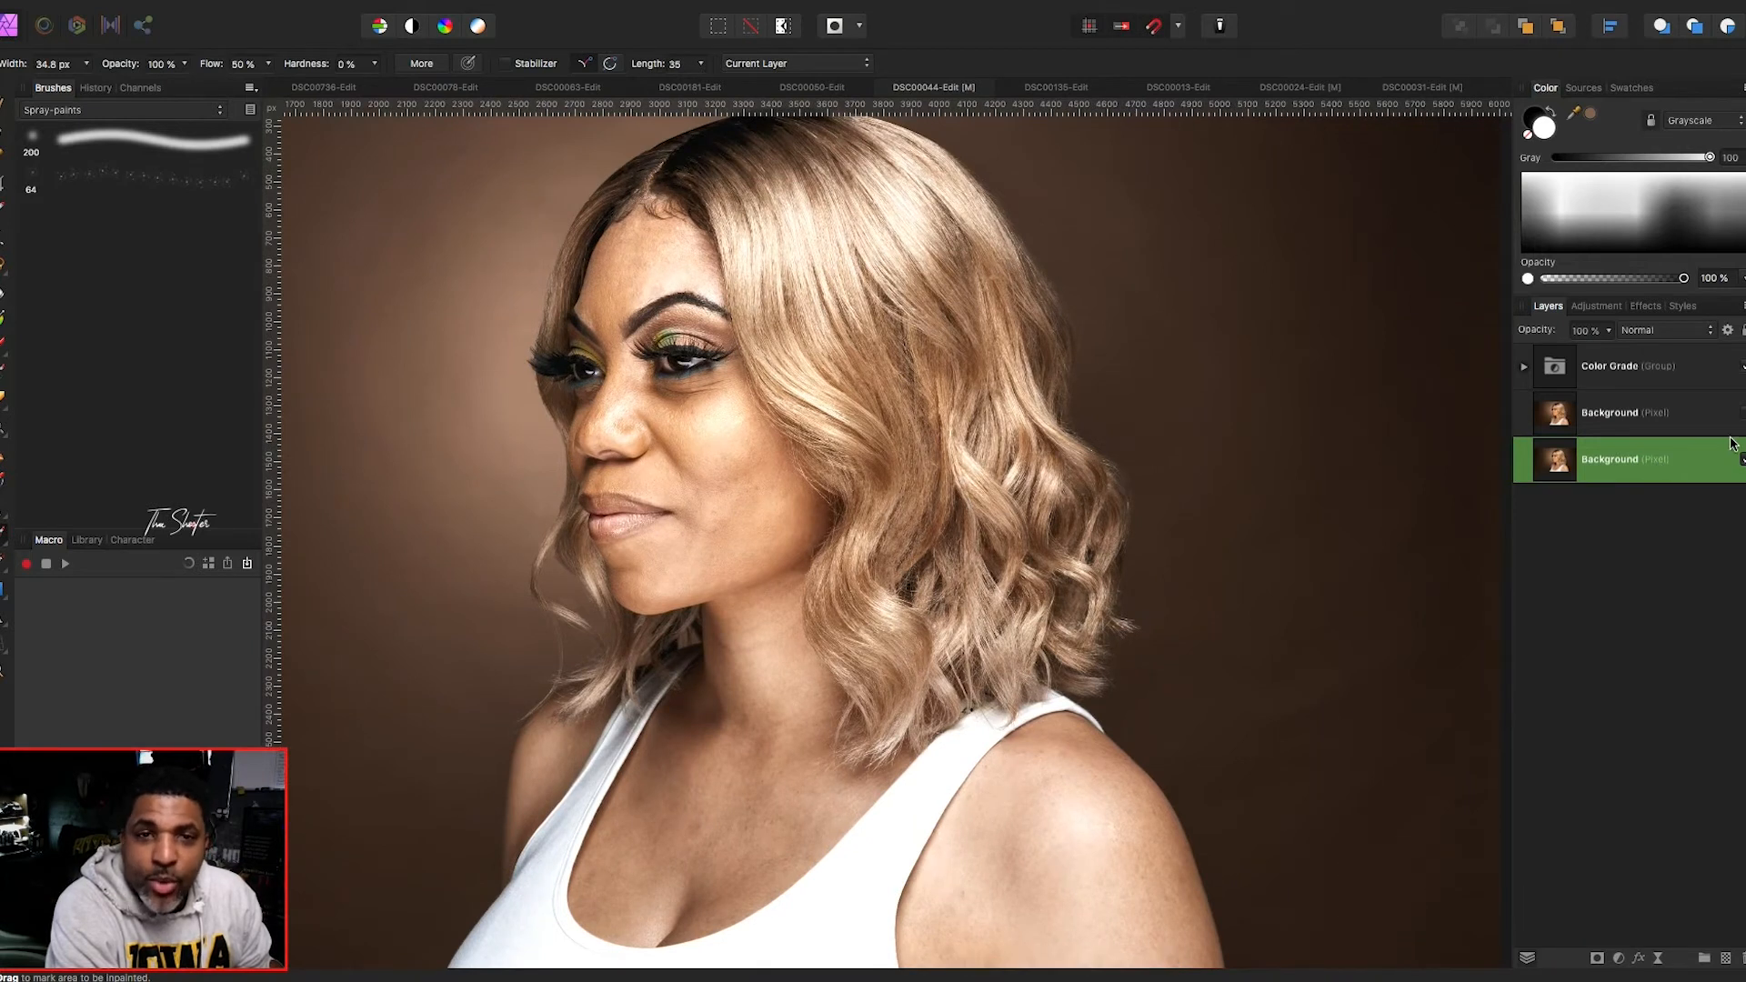
scroll(1346, 444, up, 1)
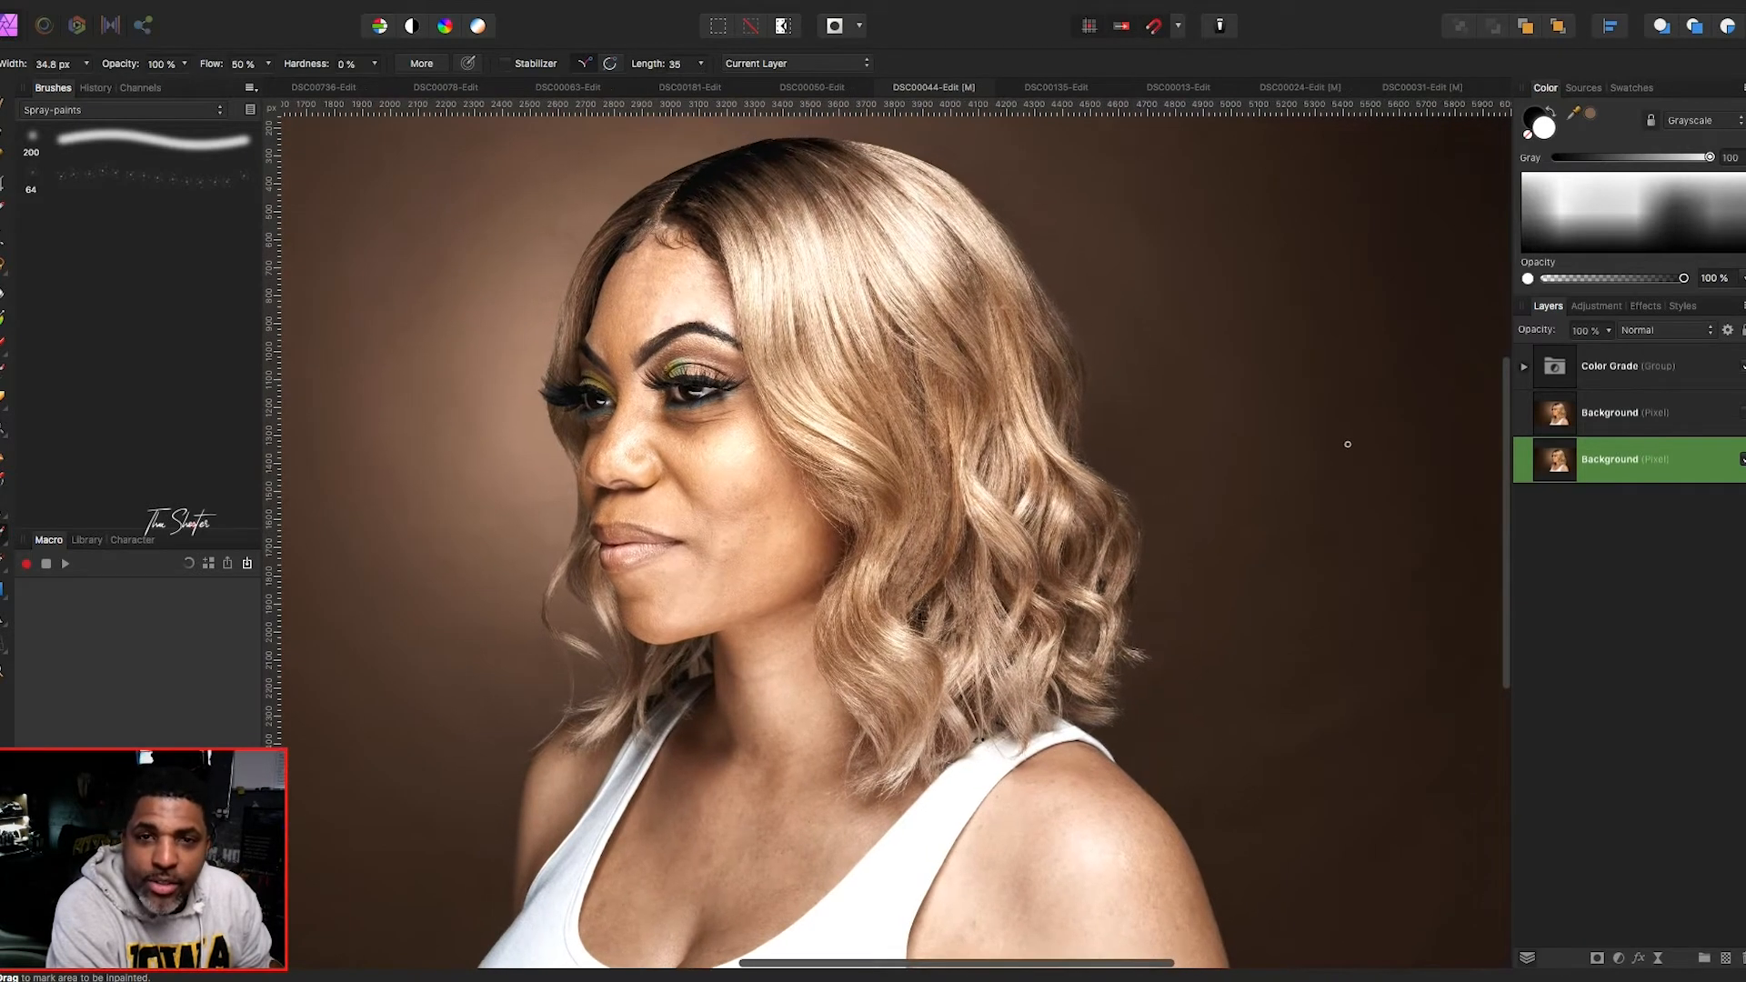
click(1740, 421)
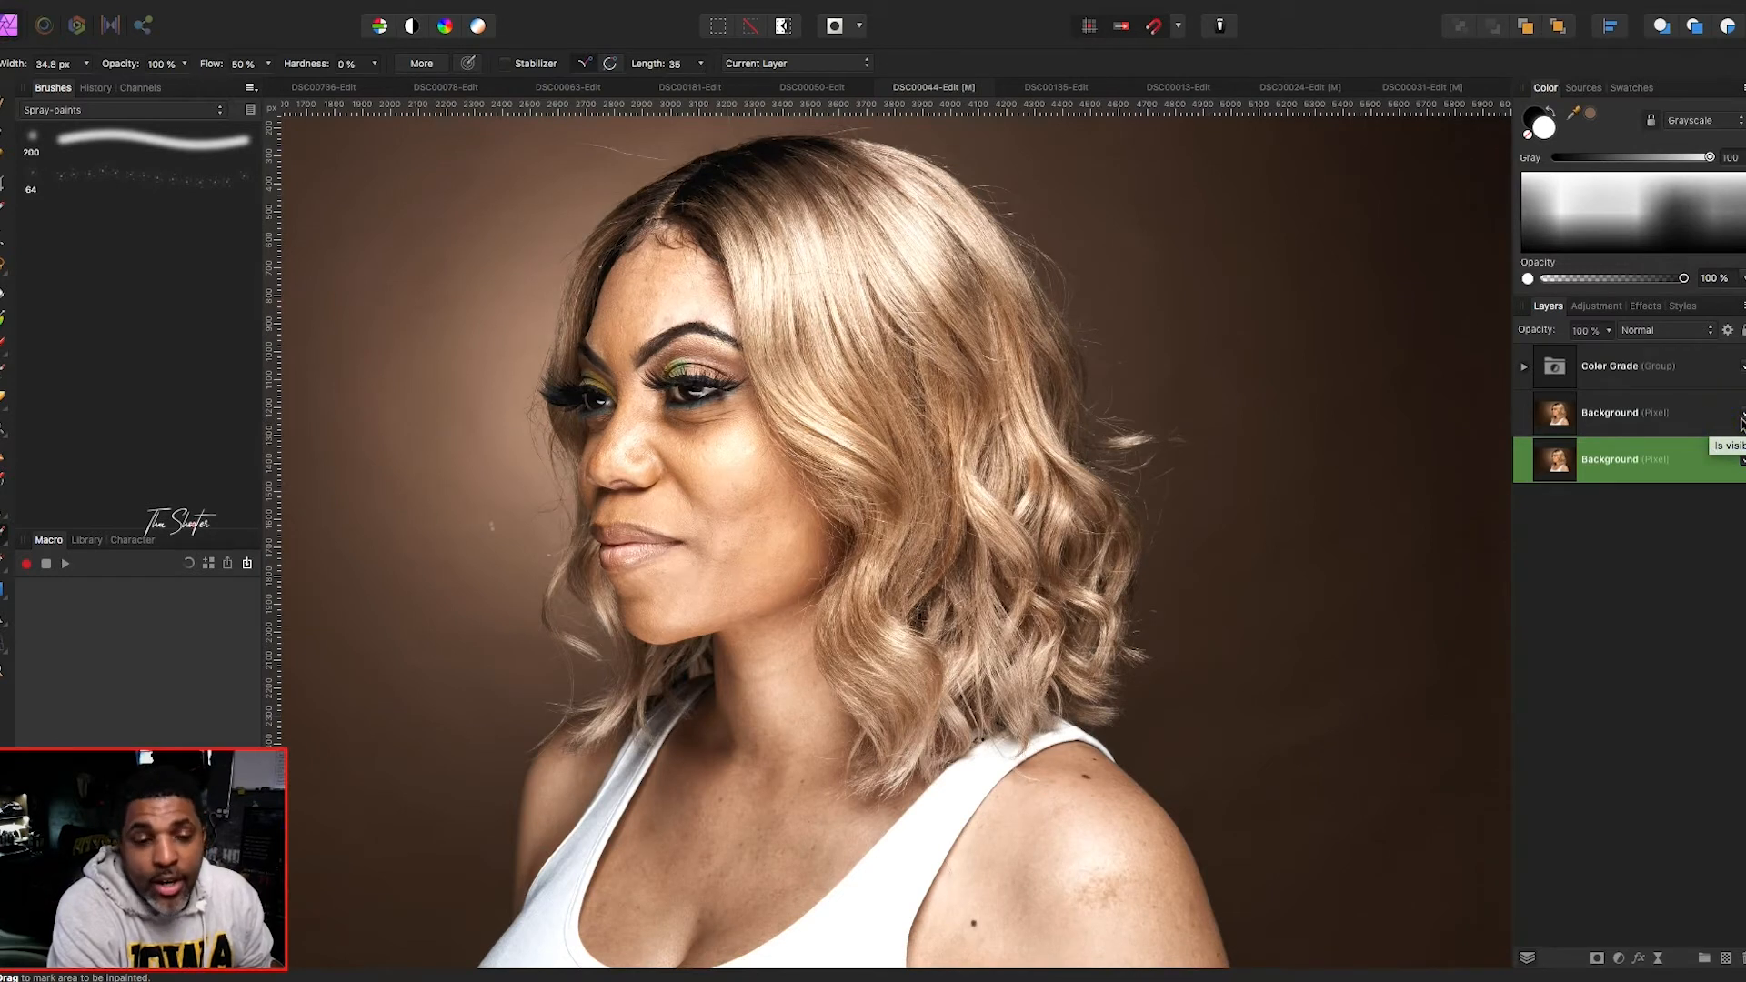
click(1739, 421)
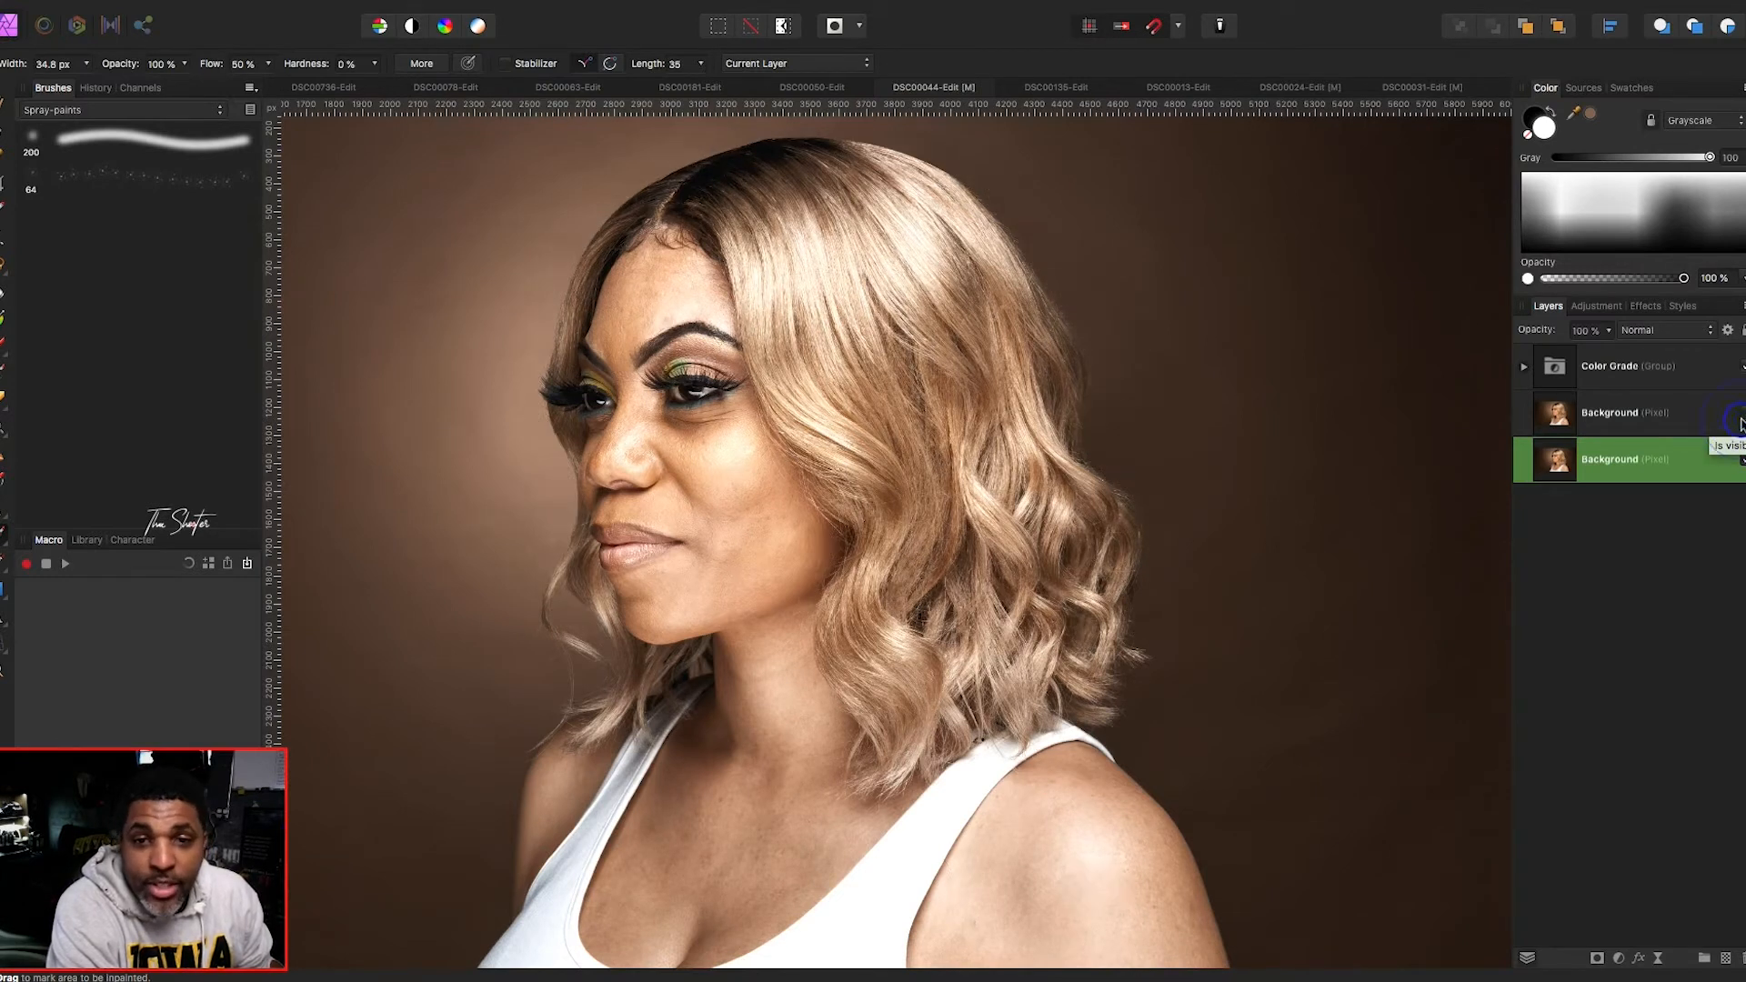
click(1740, 421)
click(1740, 421)
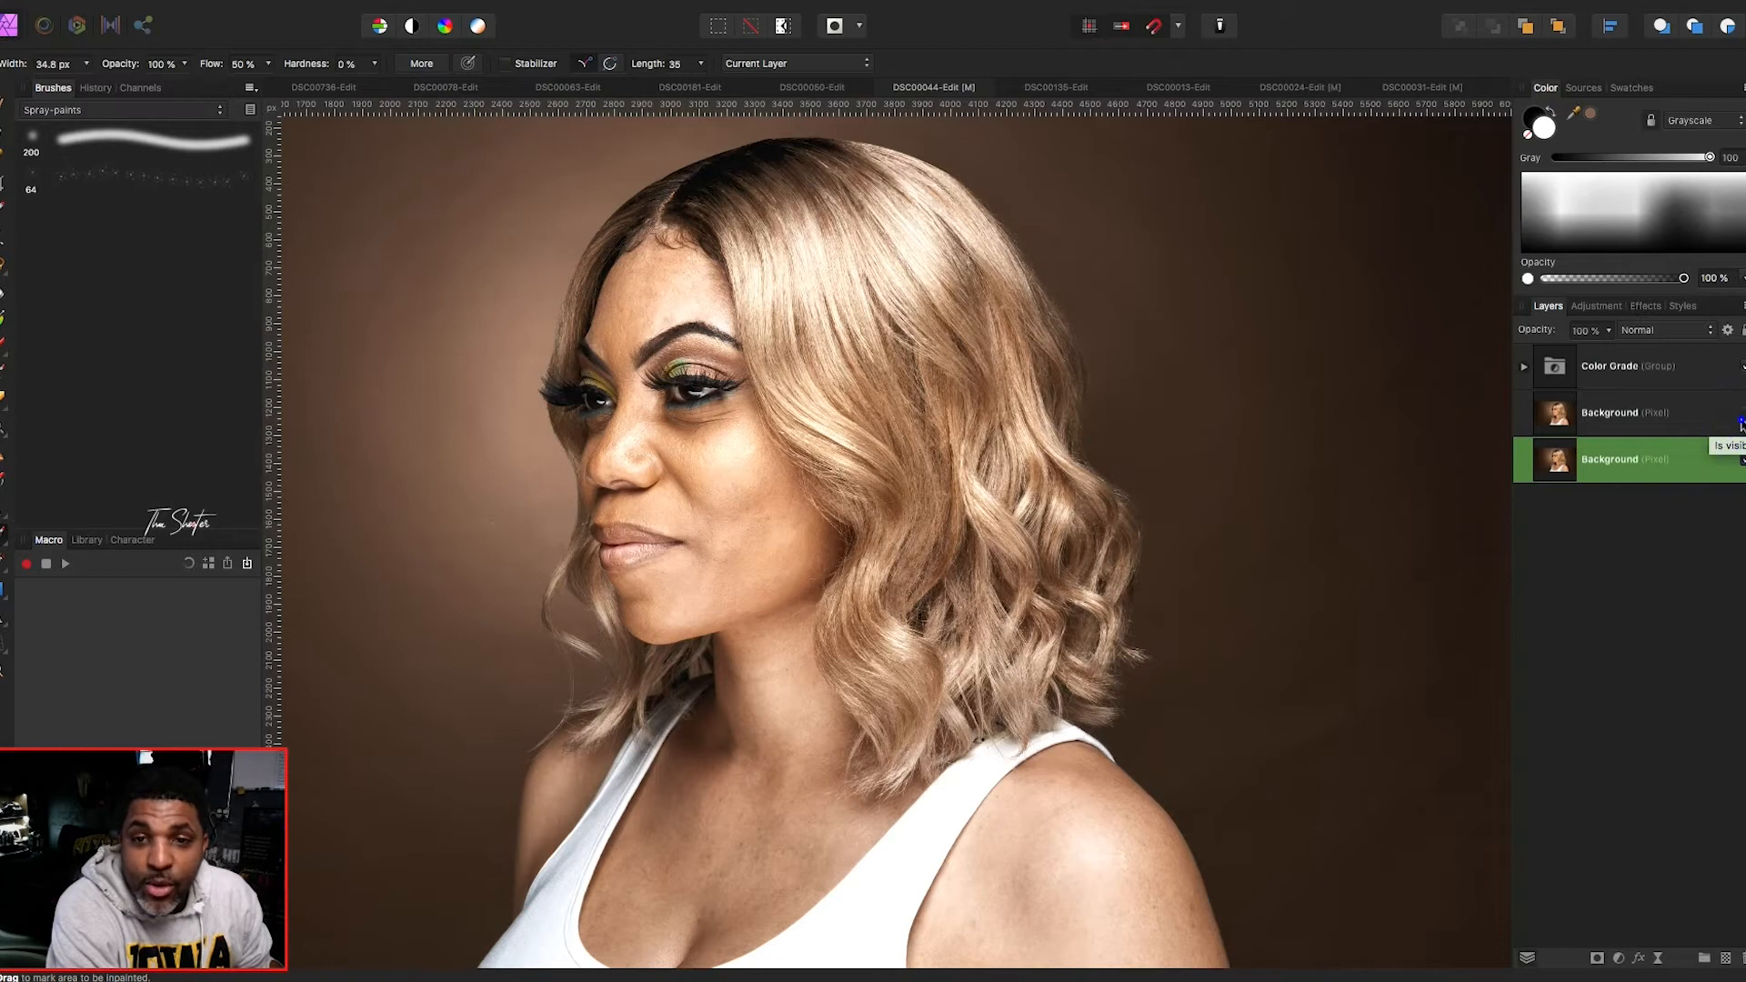
click(1740, 421)
click(1740, 421)
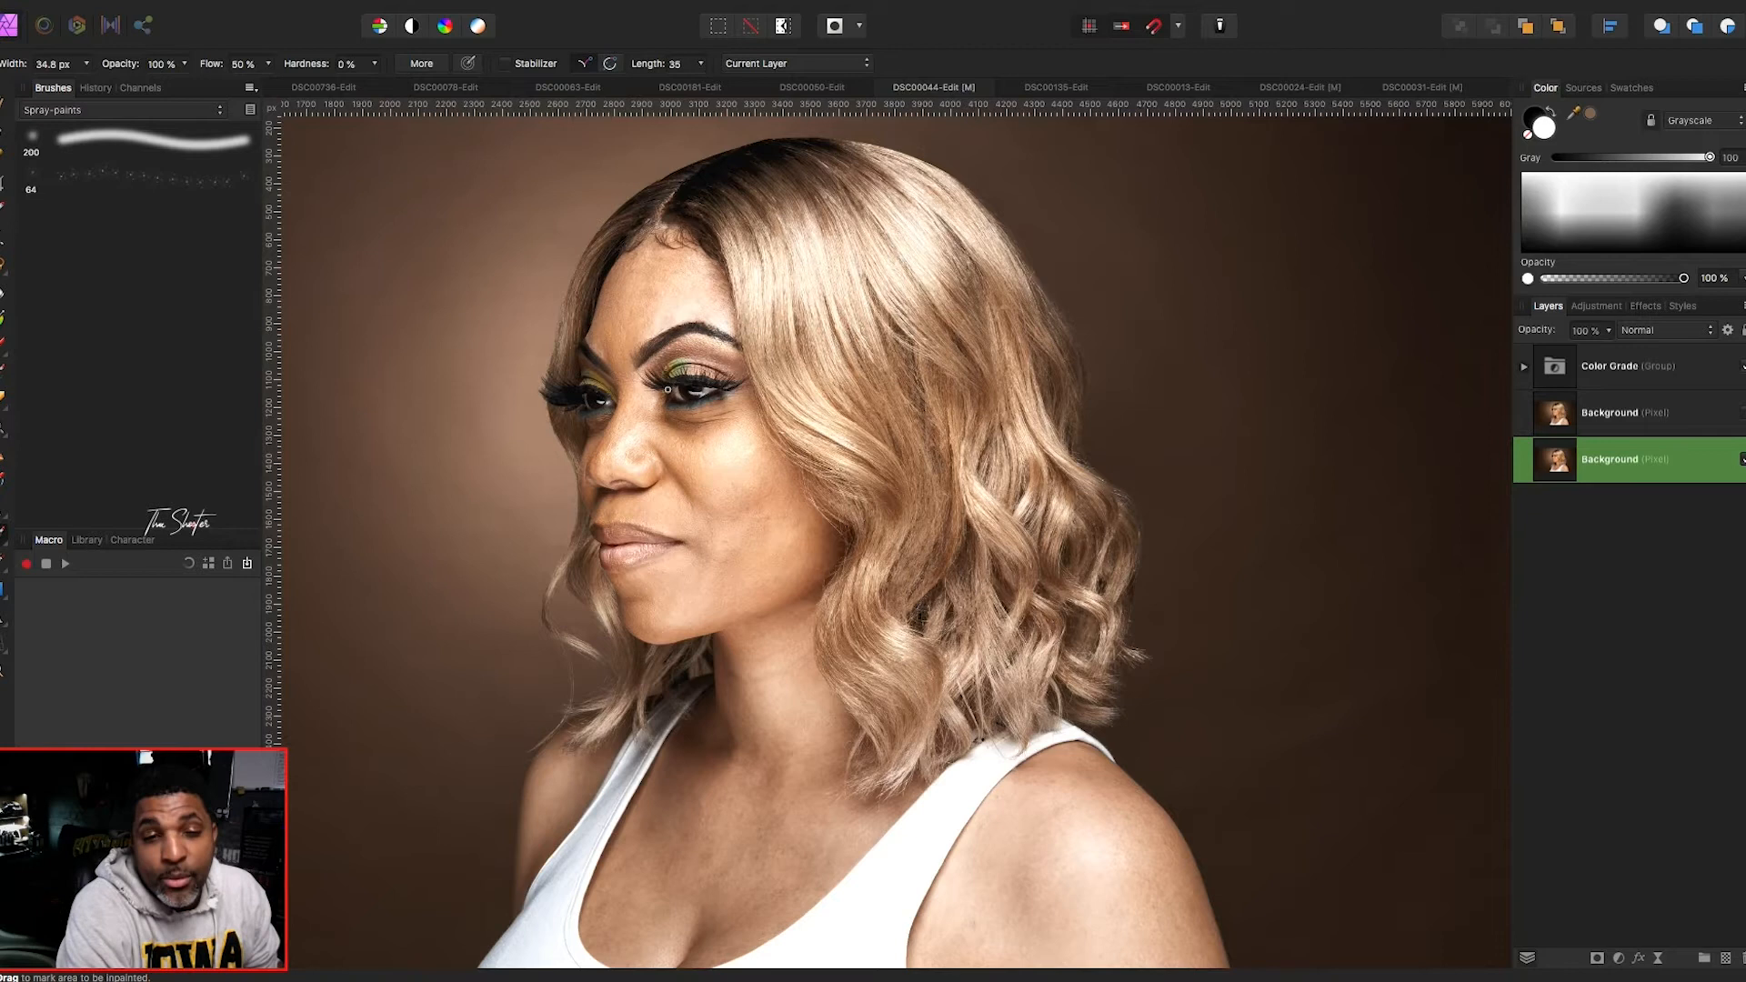
- Split the retouched Background layer with Frequency Separation at a 2 px radius
scroll(636, 449, right, 3)
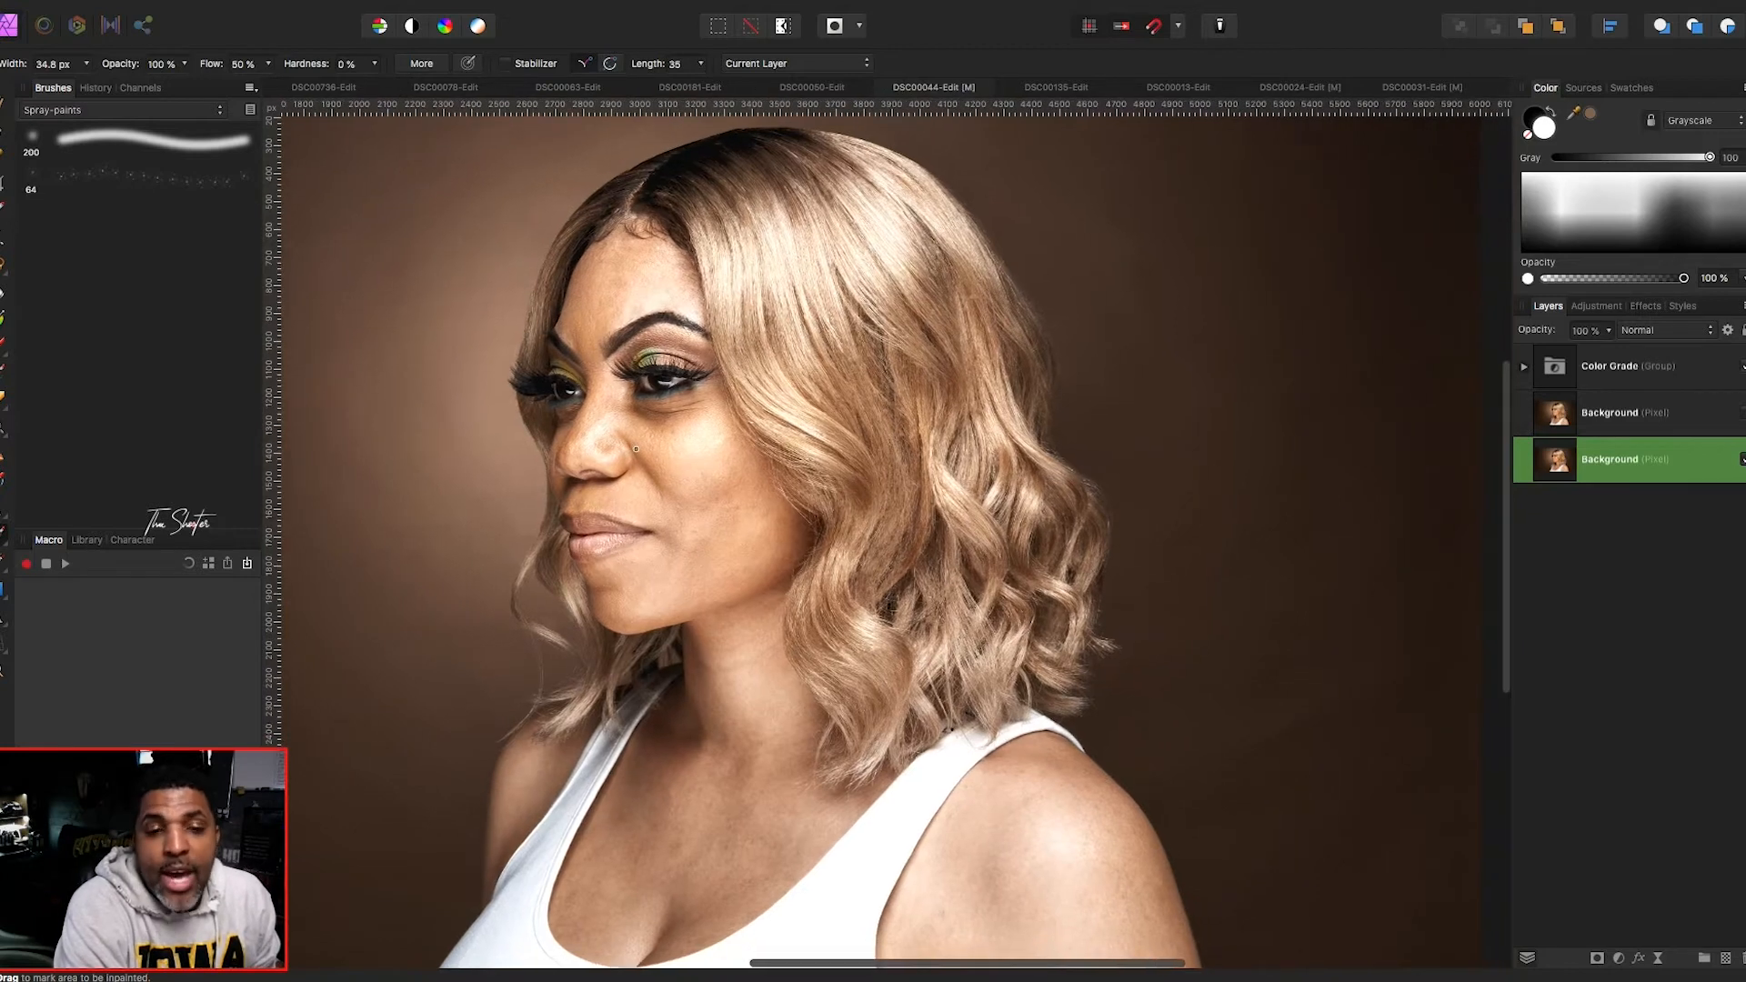
scroll(635, 449, down, 1)
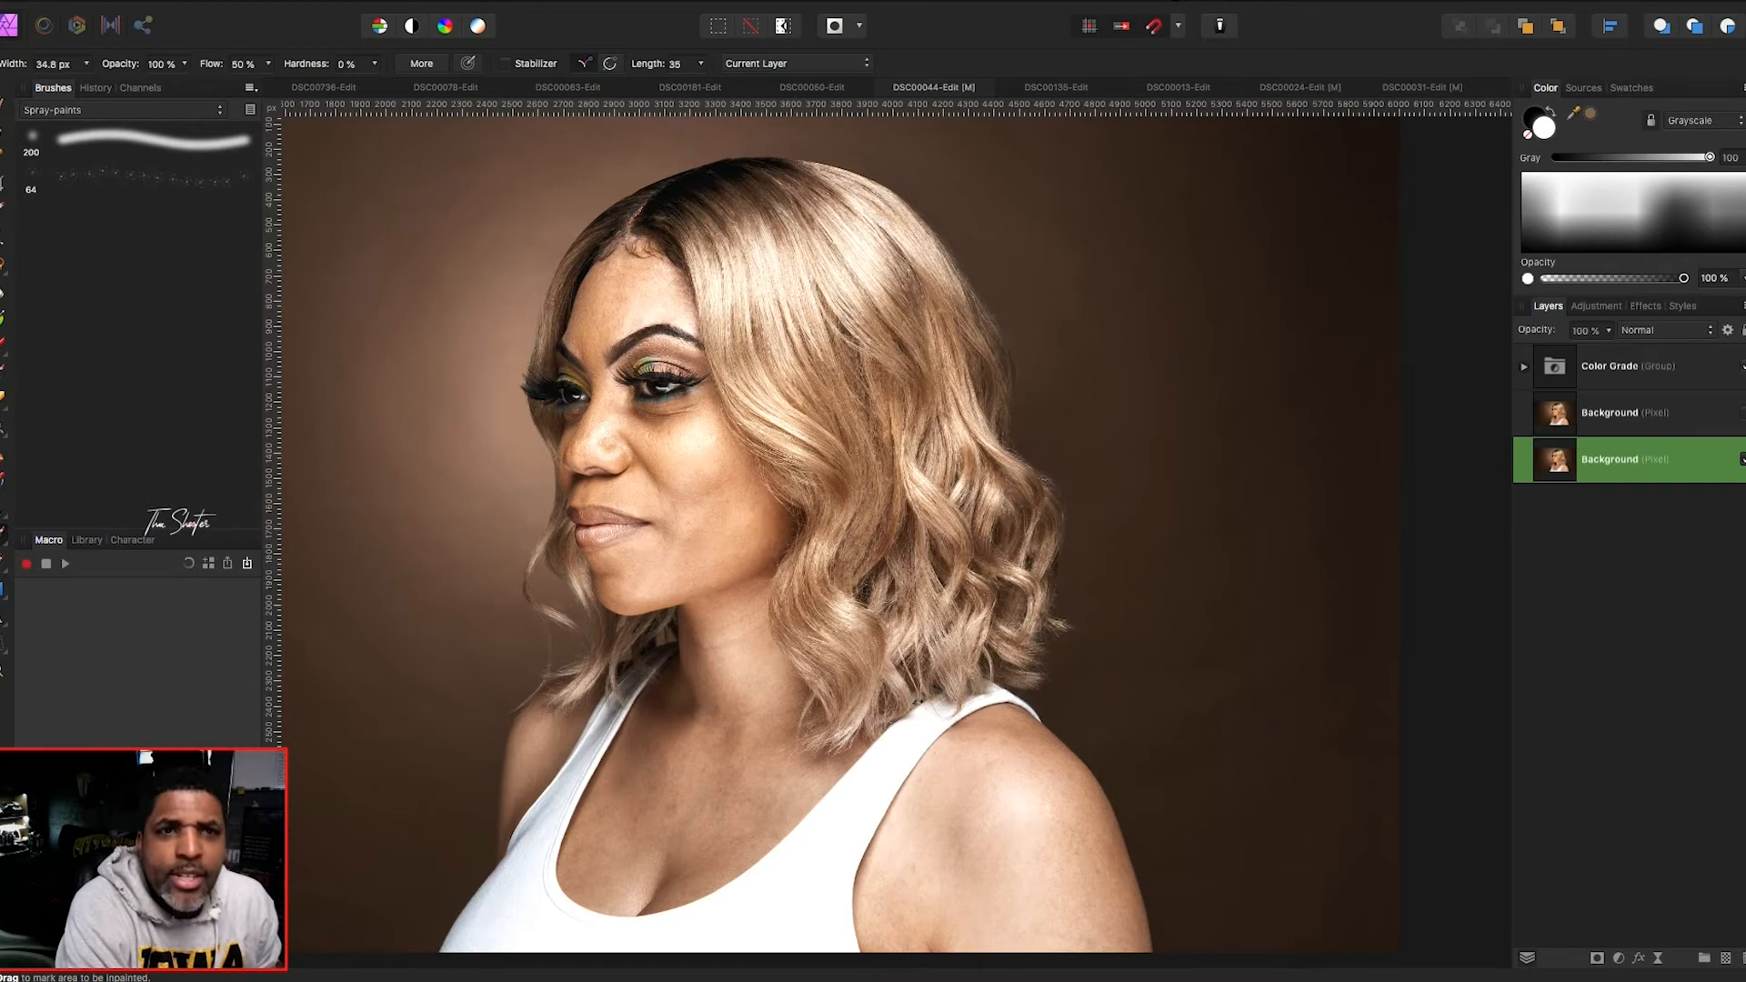
click(546, 3)
click(541, 134)
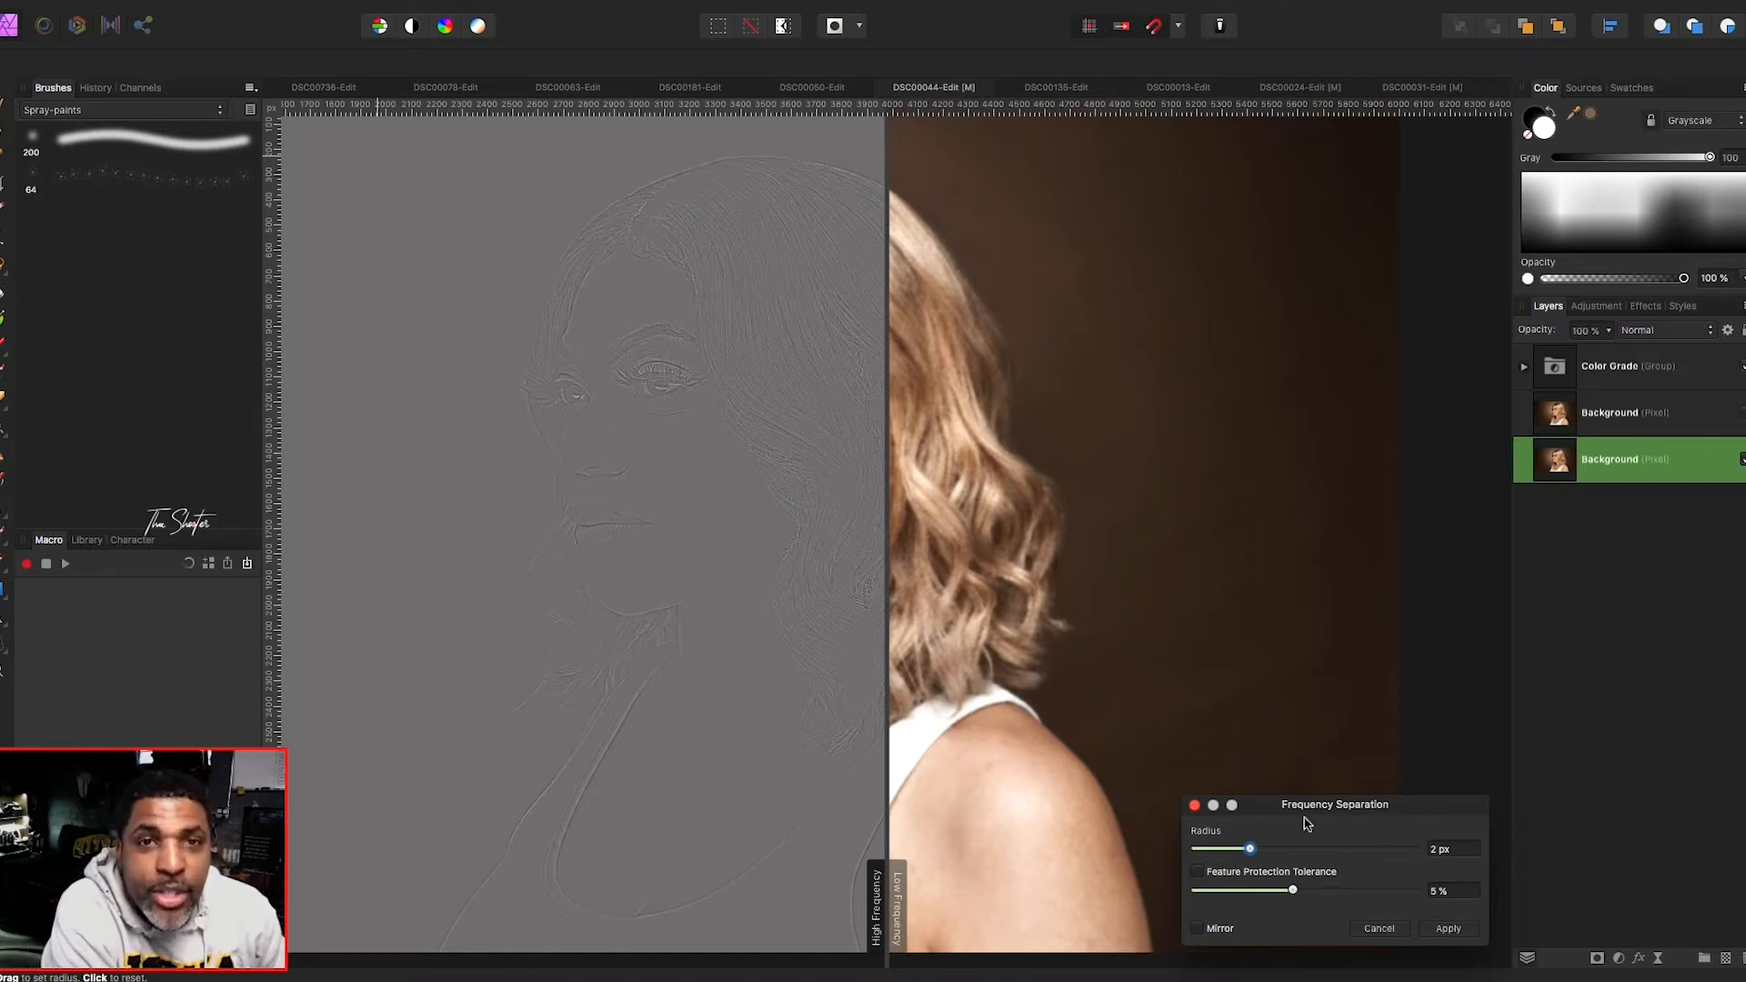
click(1448, 929)
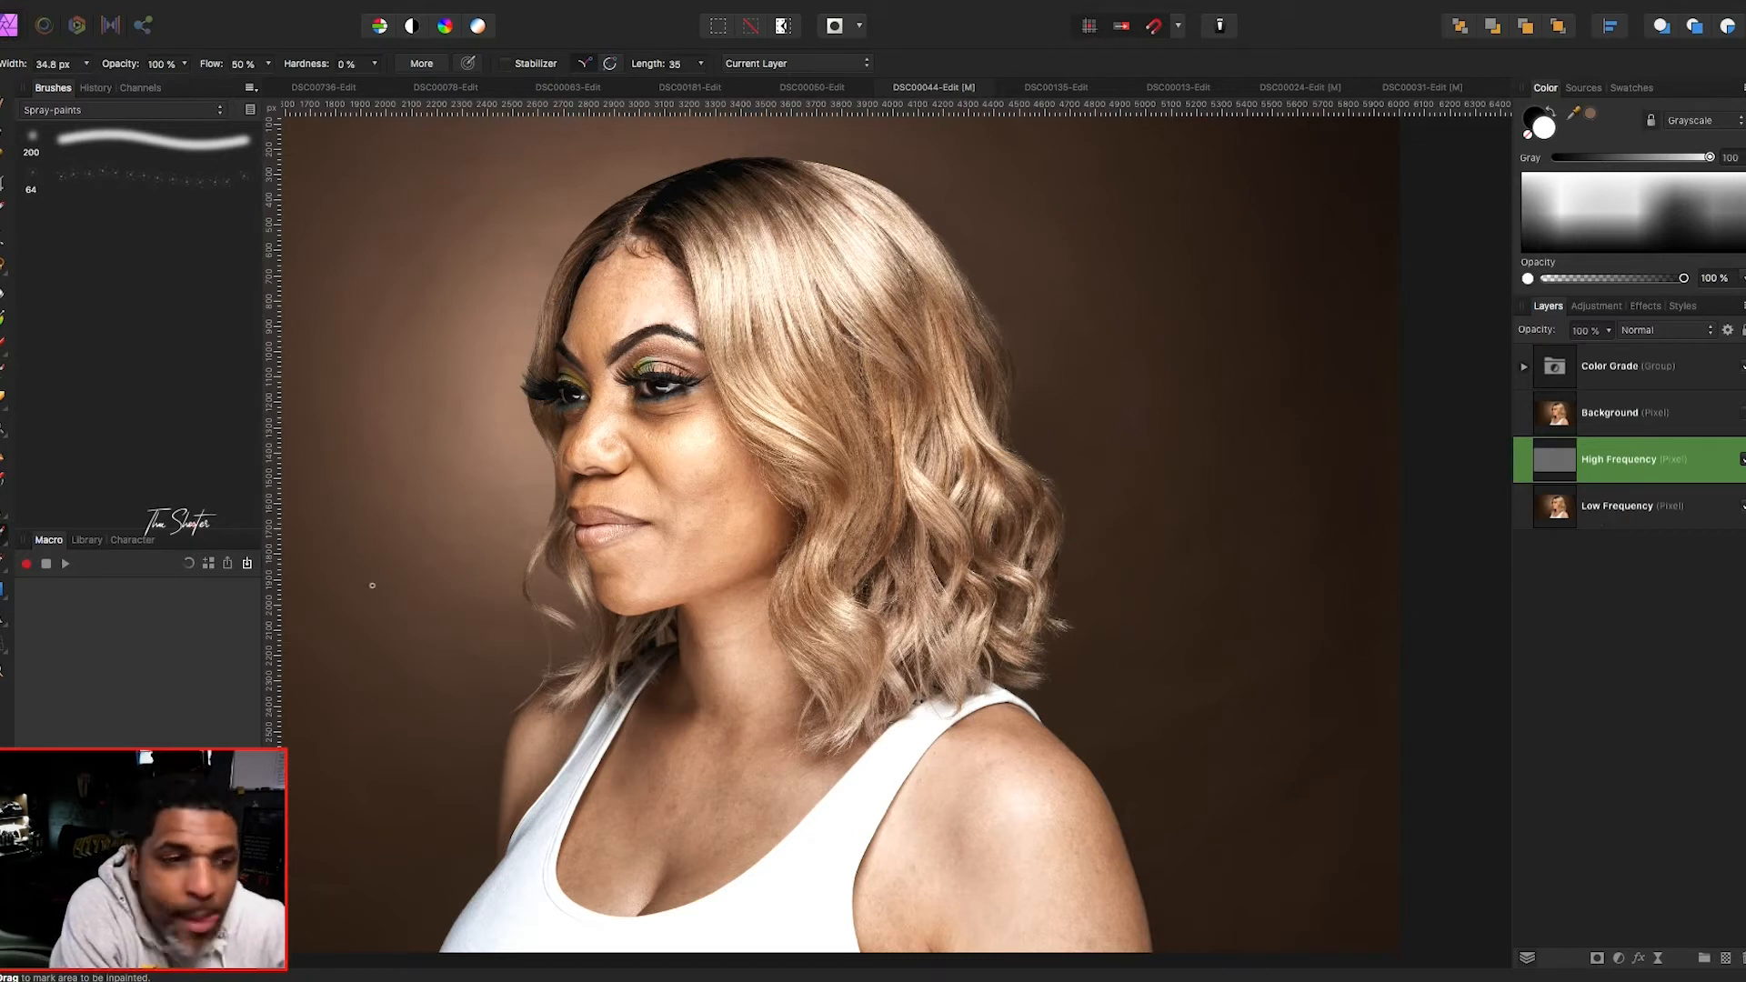
- Set up the Paint Mixer Brush on the Low Frequency layer and reduce its width to 474.5 px
click(3, 380)
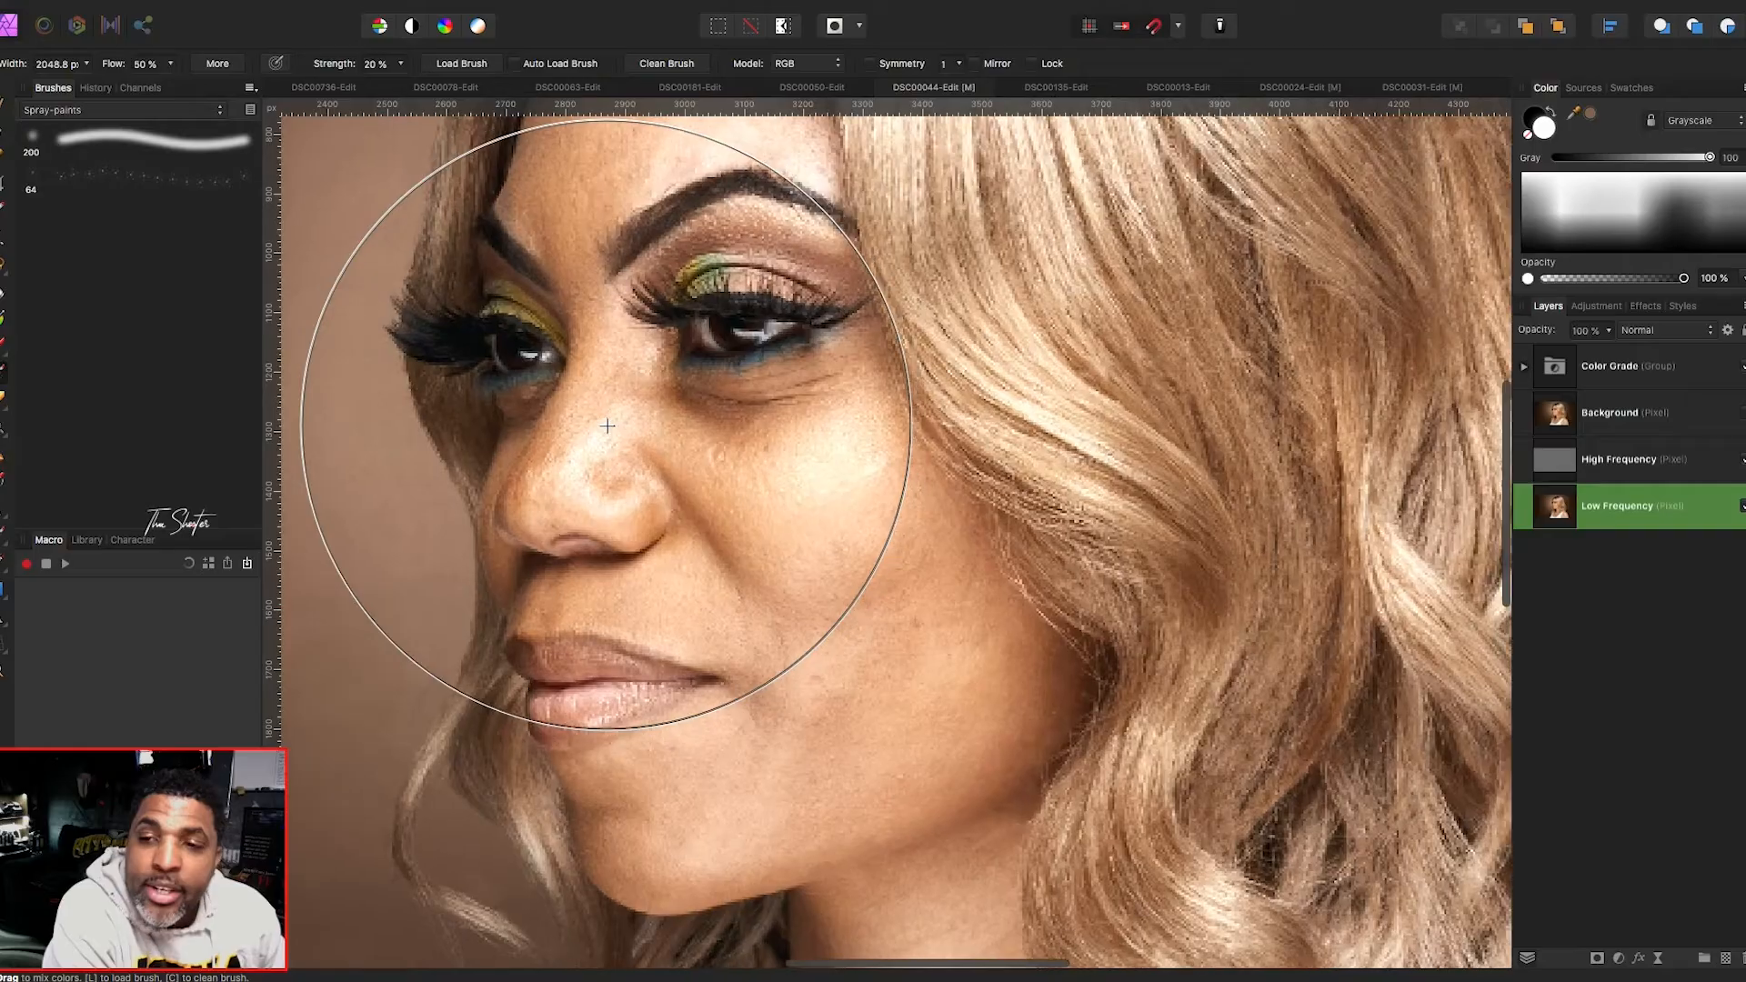
scroll(606, 424, up, 6)
key(bracketleft)
key(bracketleft)
key(bracketleft)
key(bracketleft)
key(bracketleft)
key(bracketleft)
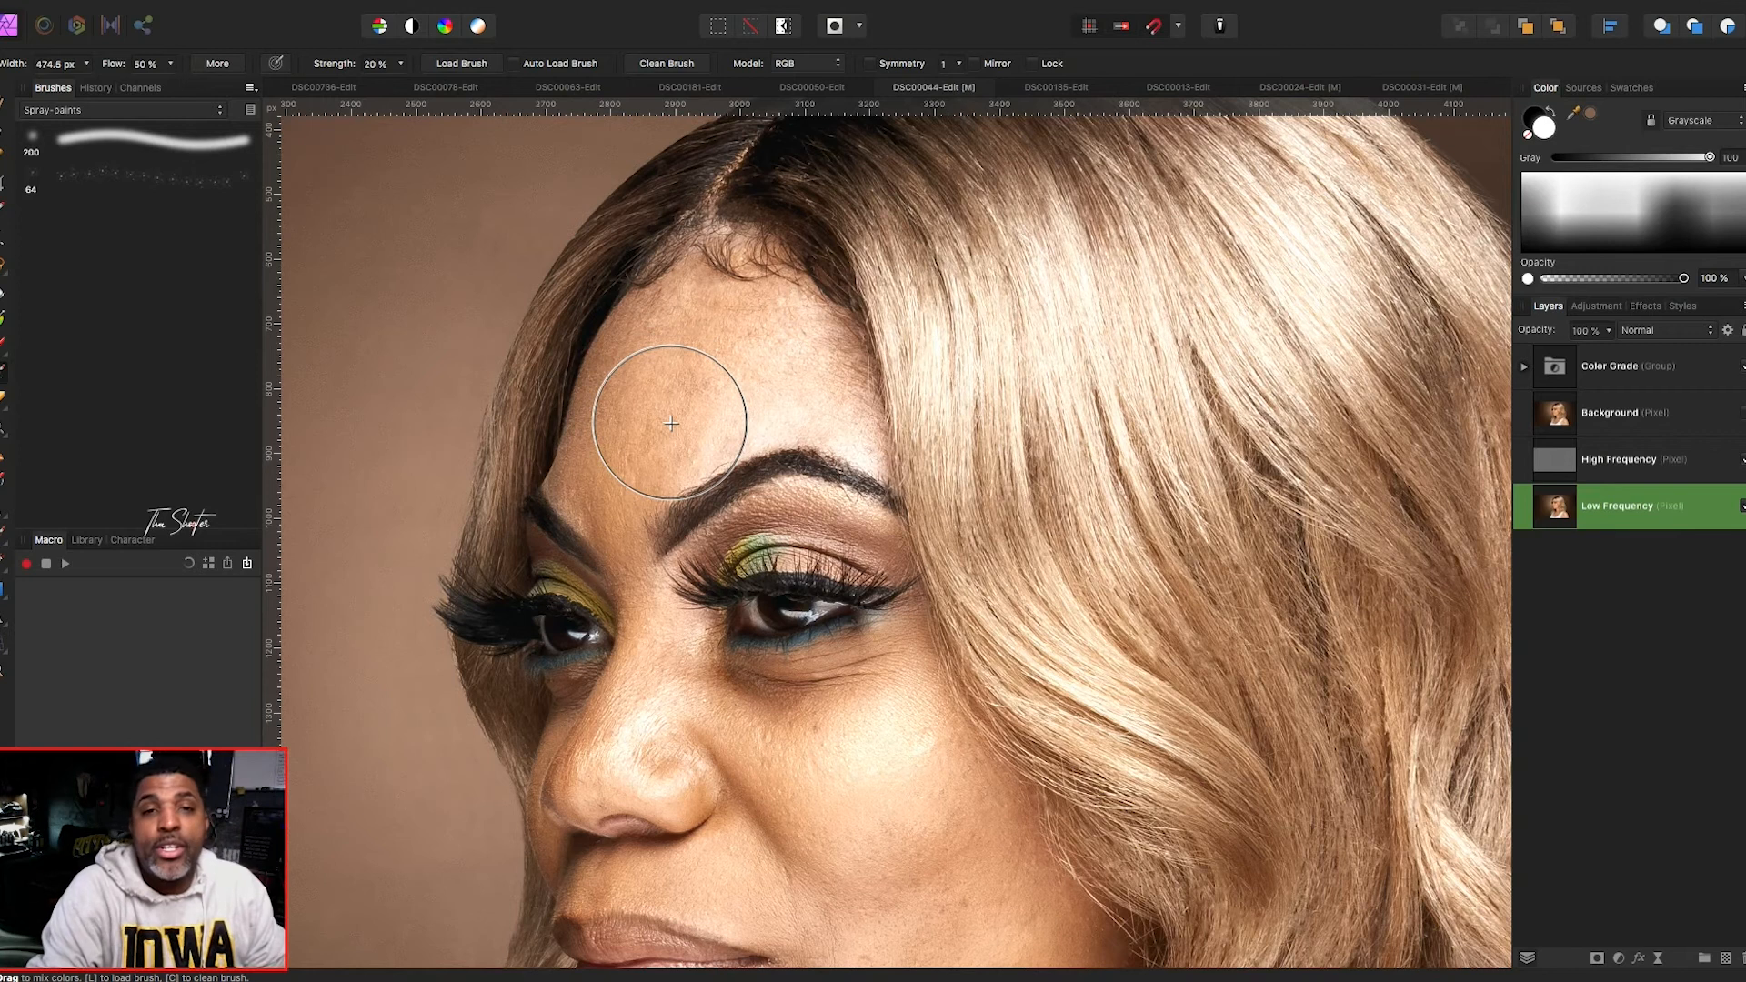
- Reduce the mixer brush width in stages to 132.7 px and blend the blotchy tones on the upper forehead
key([)
key([)
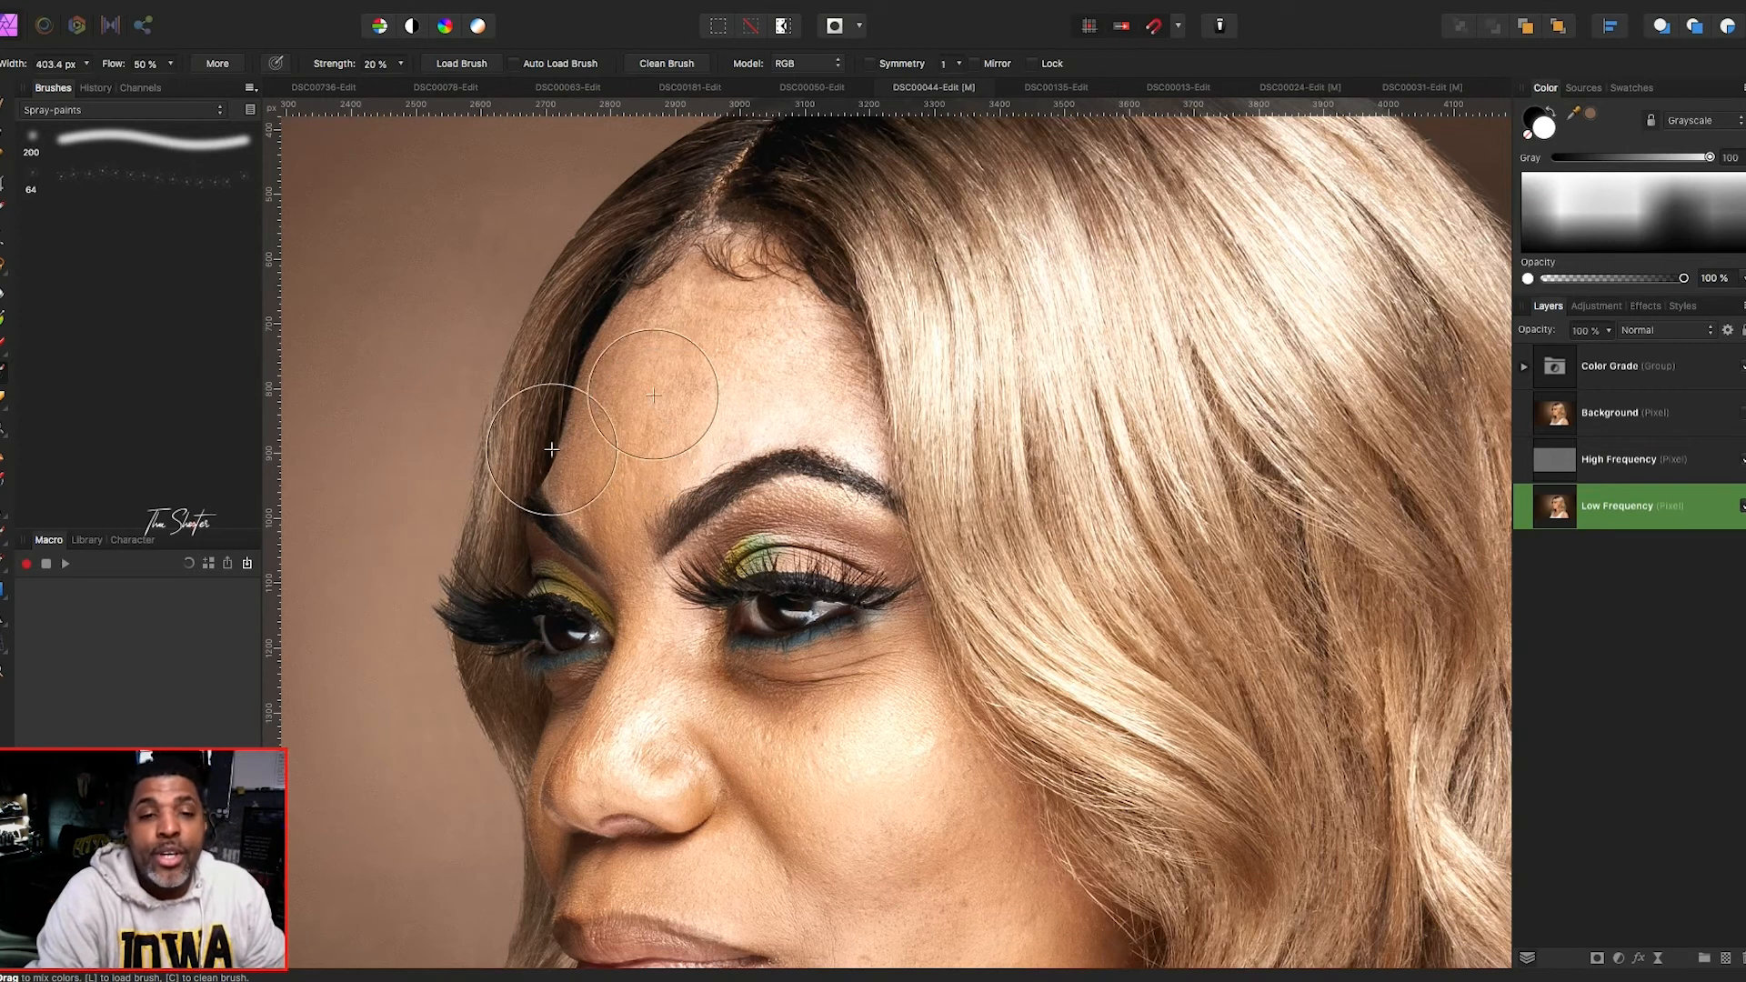
key([)
key([)
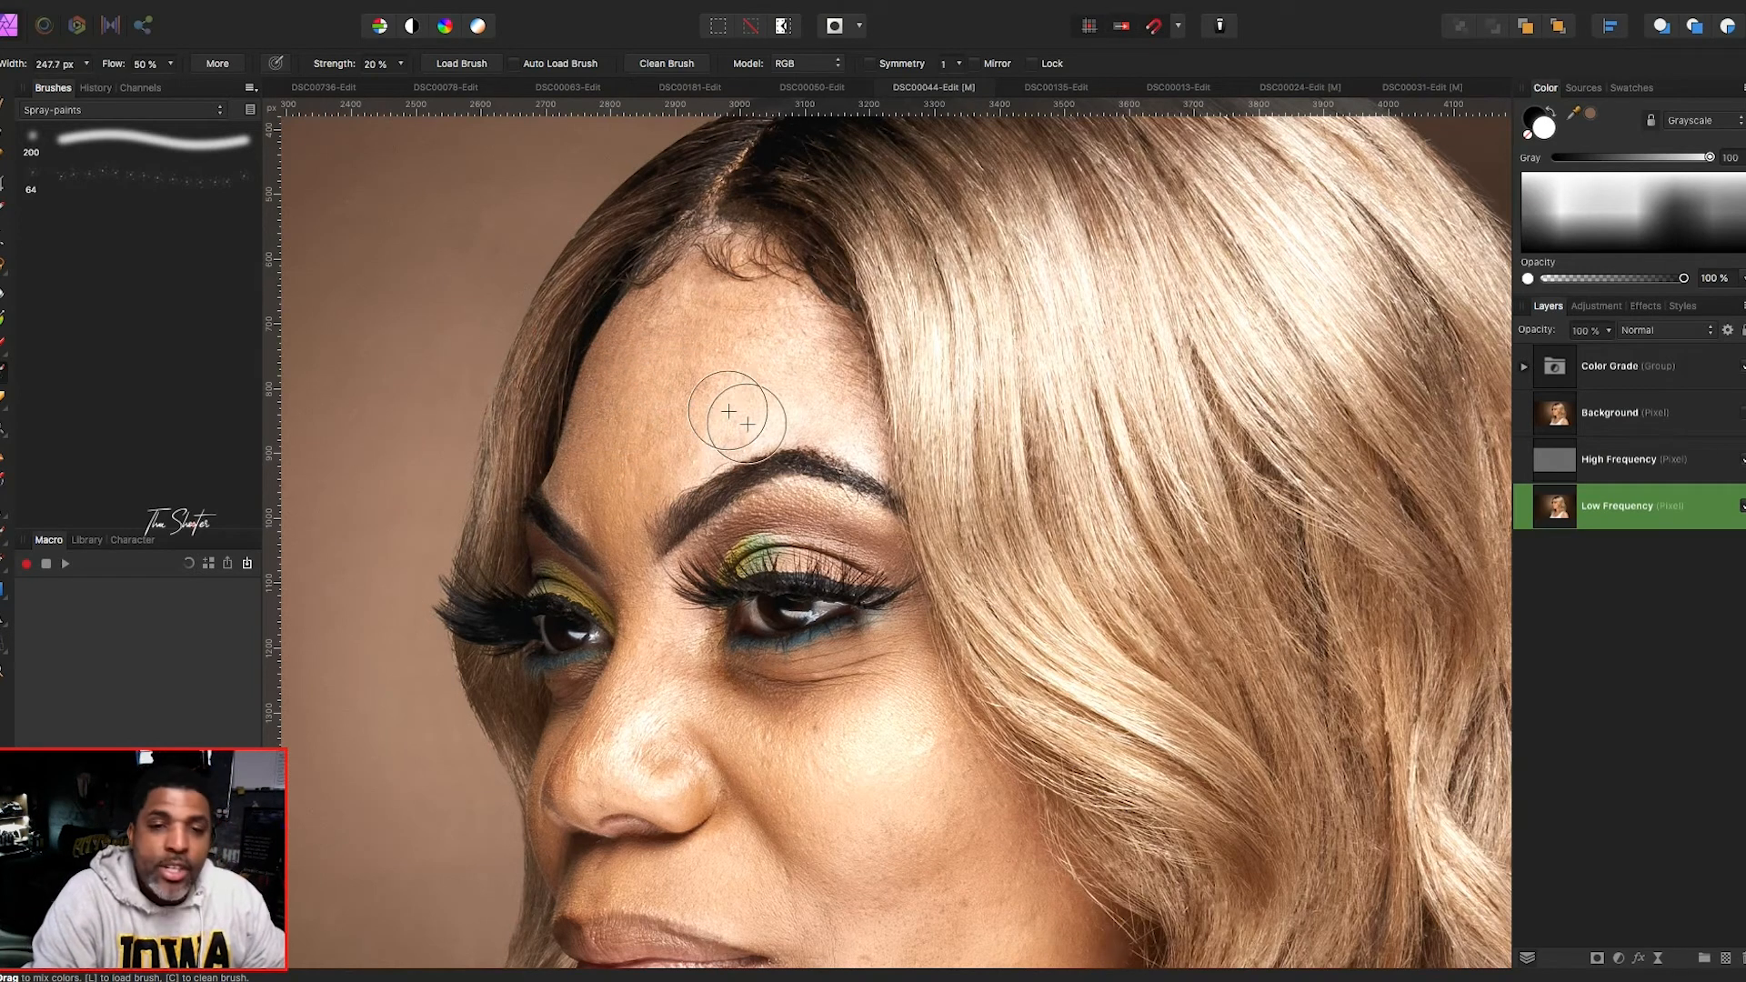
key([)
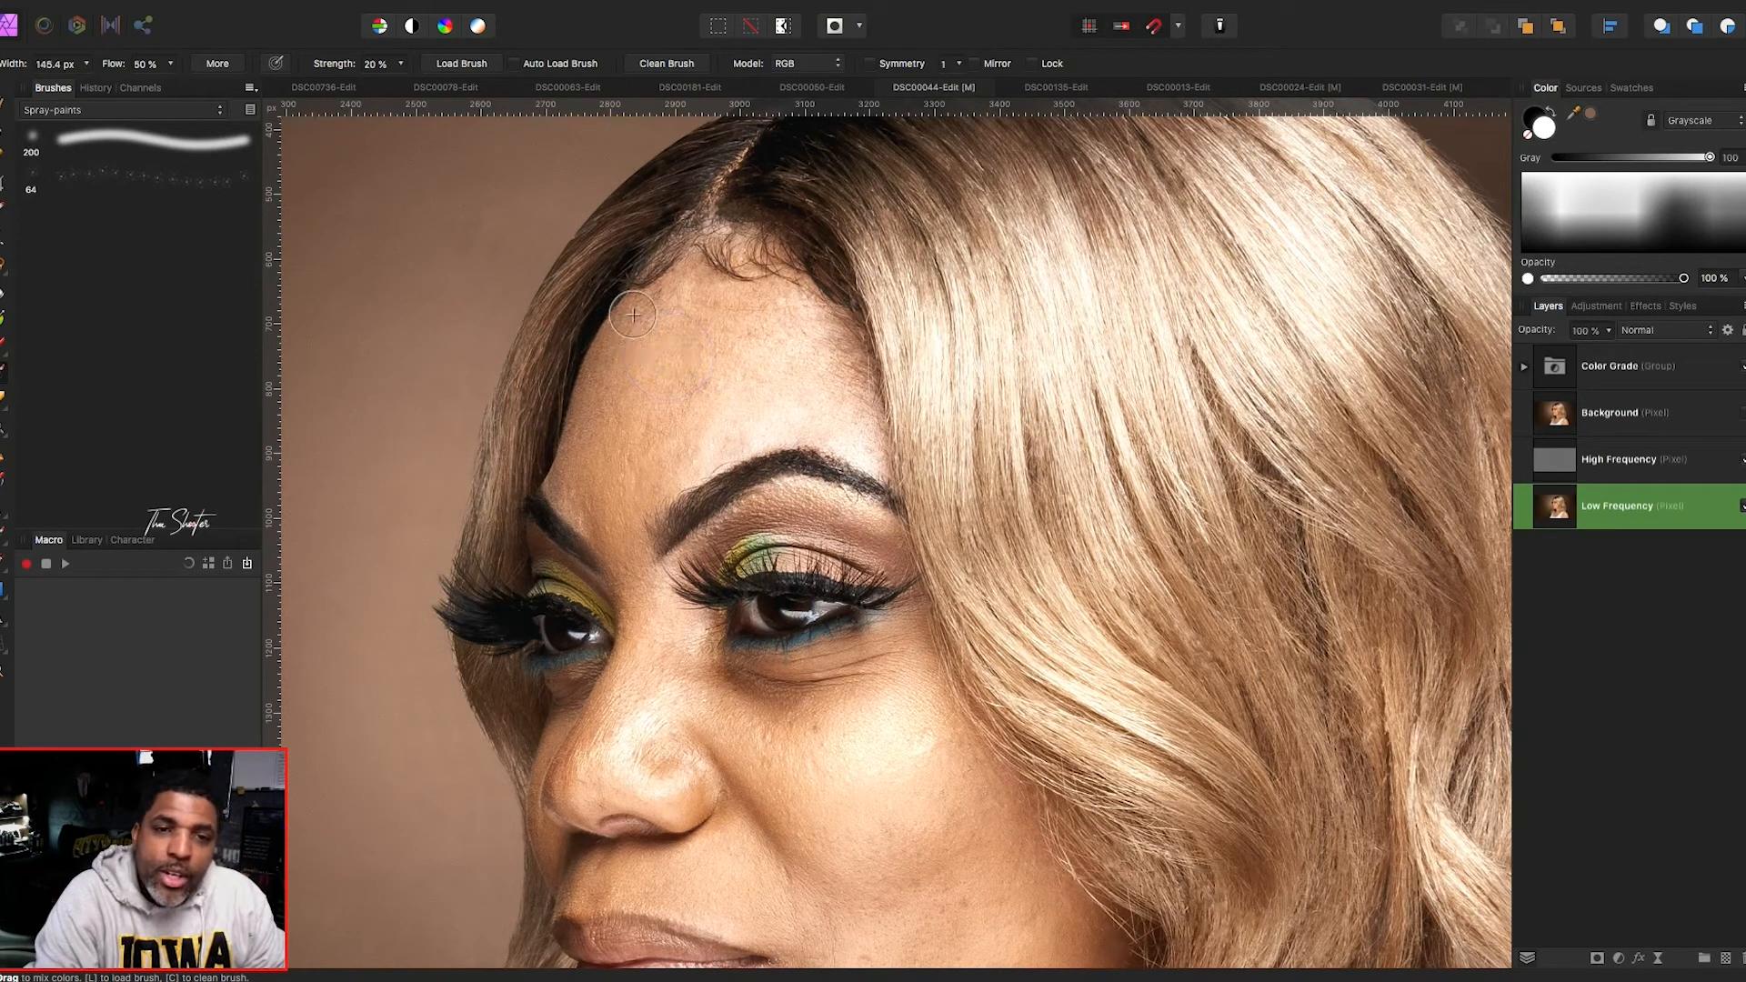
key([)
key([)
key([)
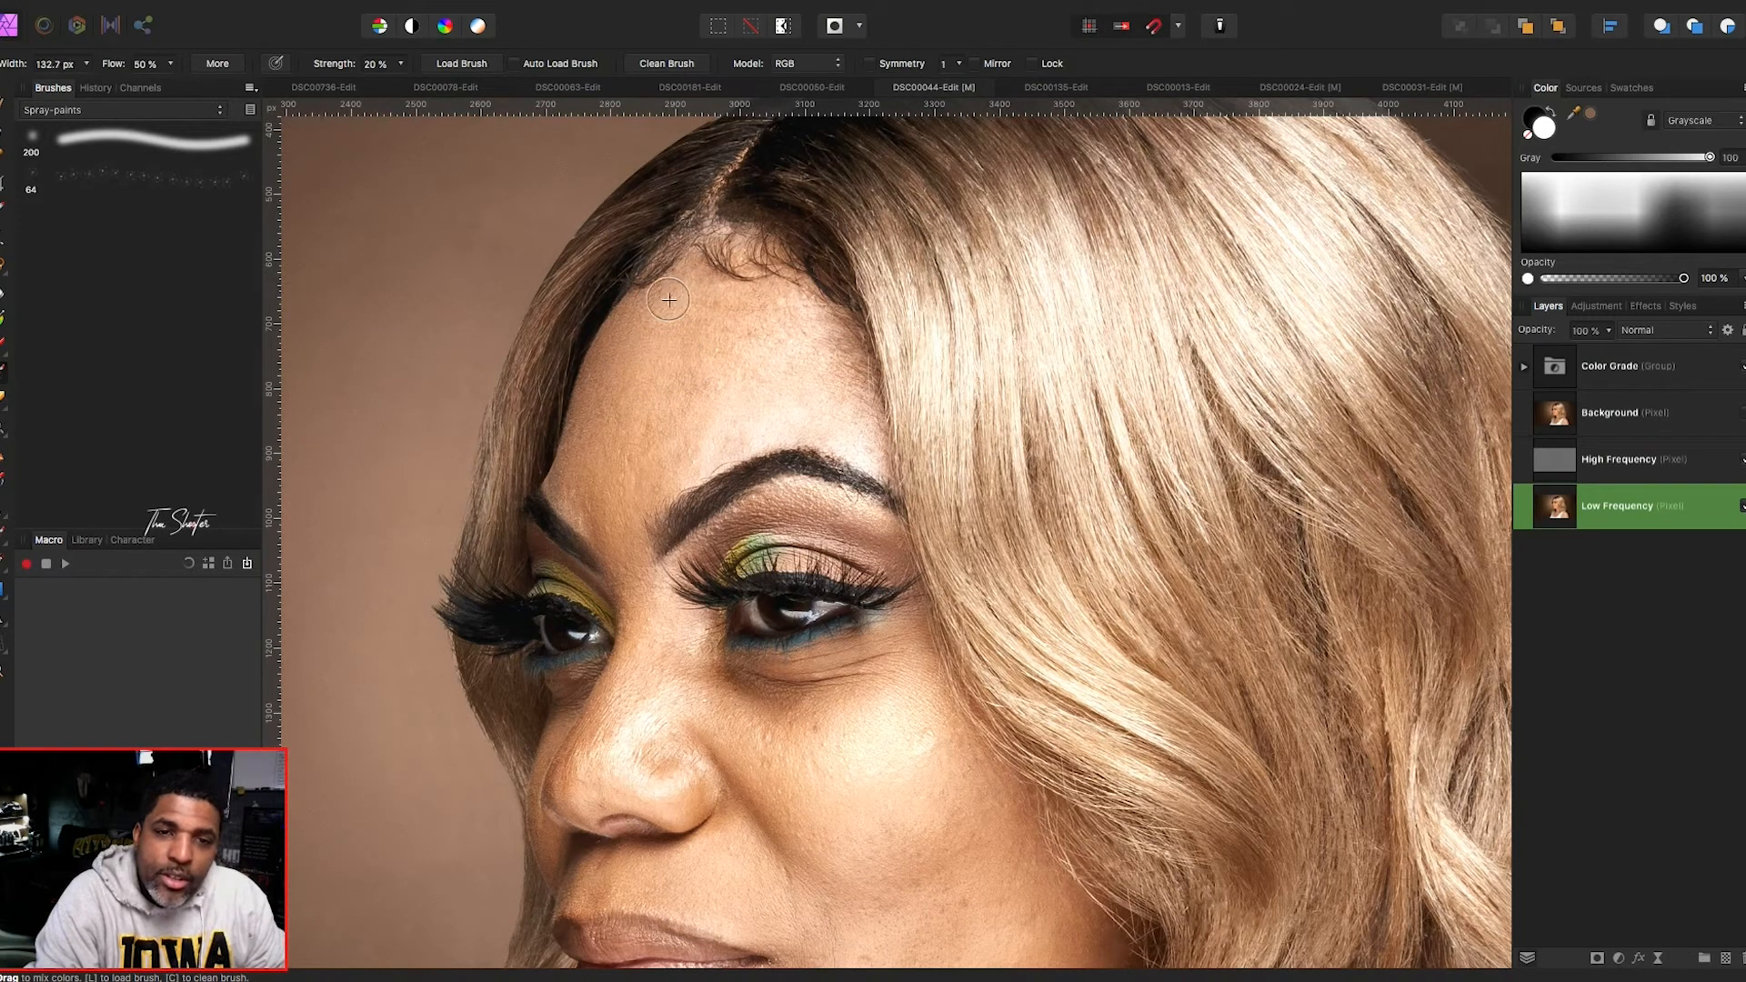
- Blend the far side of the forehead down towards the brow, adjusting the mixer brush width to about 154 px
mouse_move(607, 403)
mouse_down()
mouse_move(579, 472)
mouse_move(589, 500)
mouse_up()
key(])
key(])
key(])
key(])
key(])
key([)
key([)
key([)
key([)
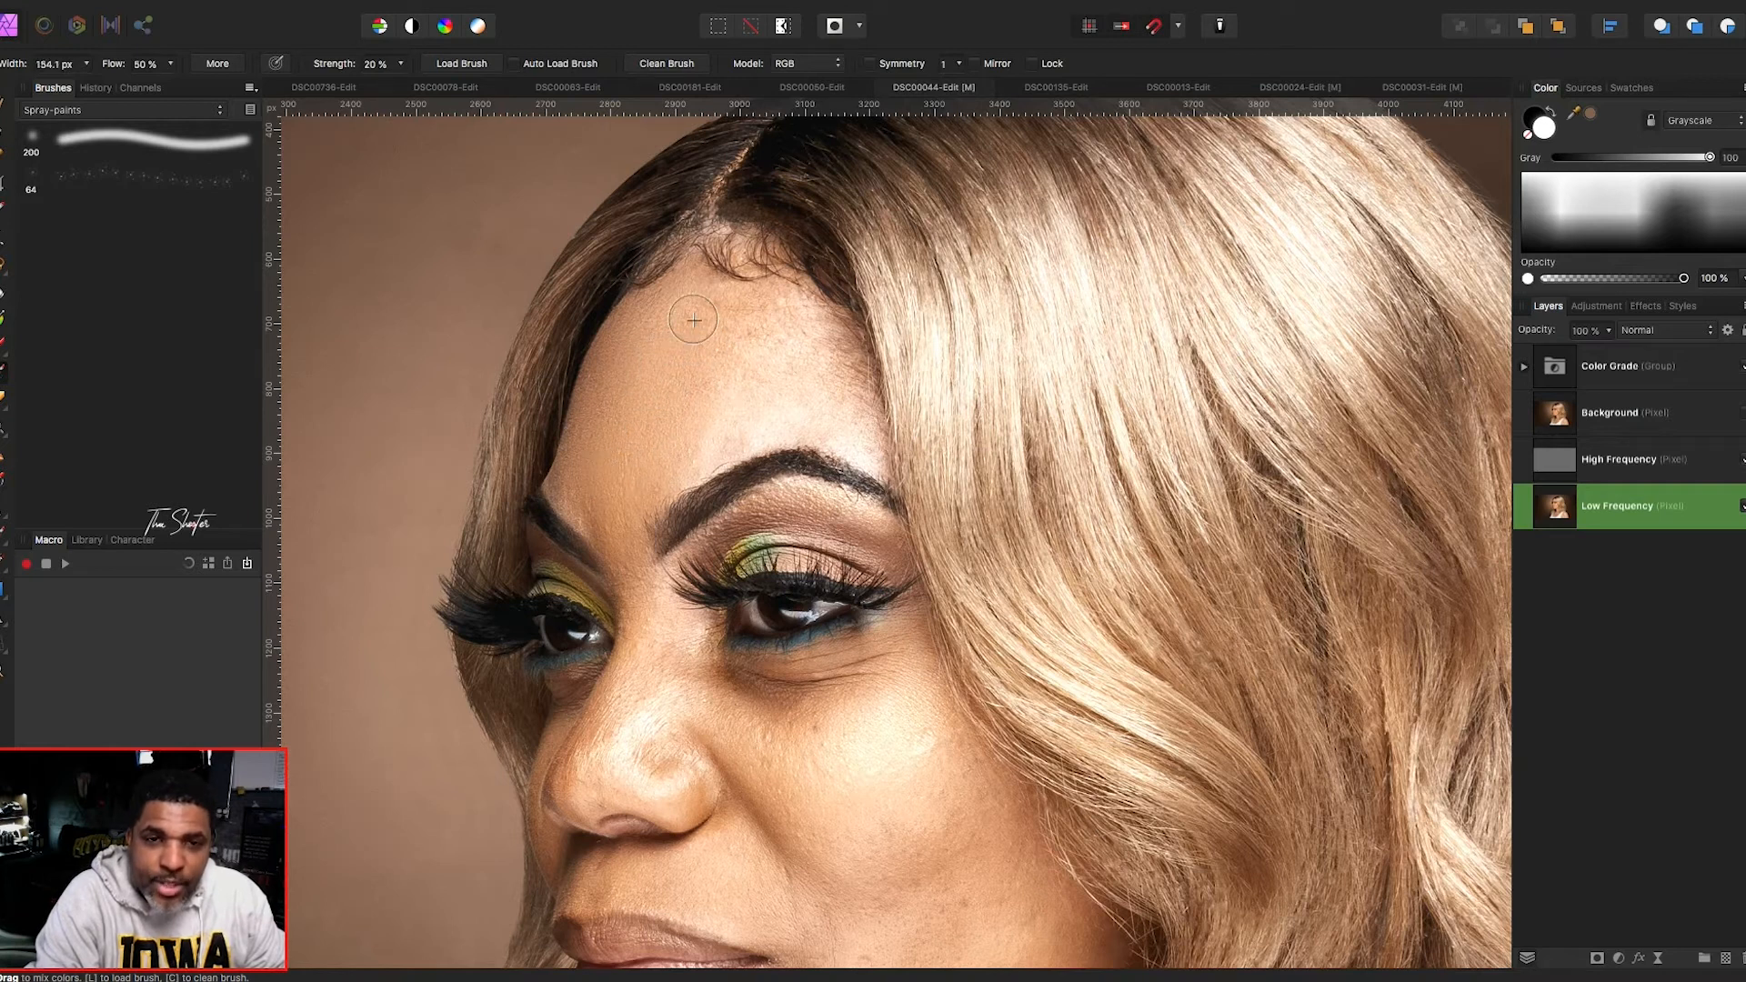
- Blend the forehead above the near eyebrow and beside the hair with the mixer brush at about 117 to 139 px
key(])
key(])
key([)
key([)
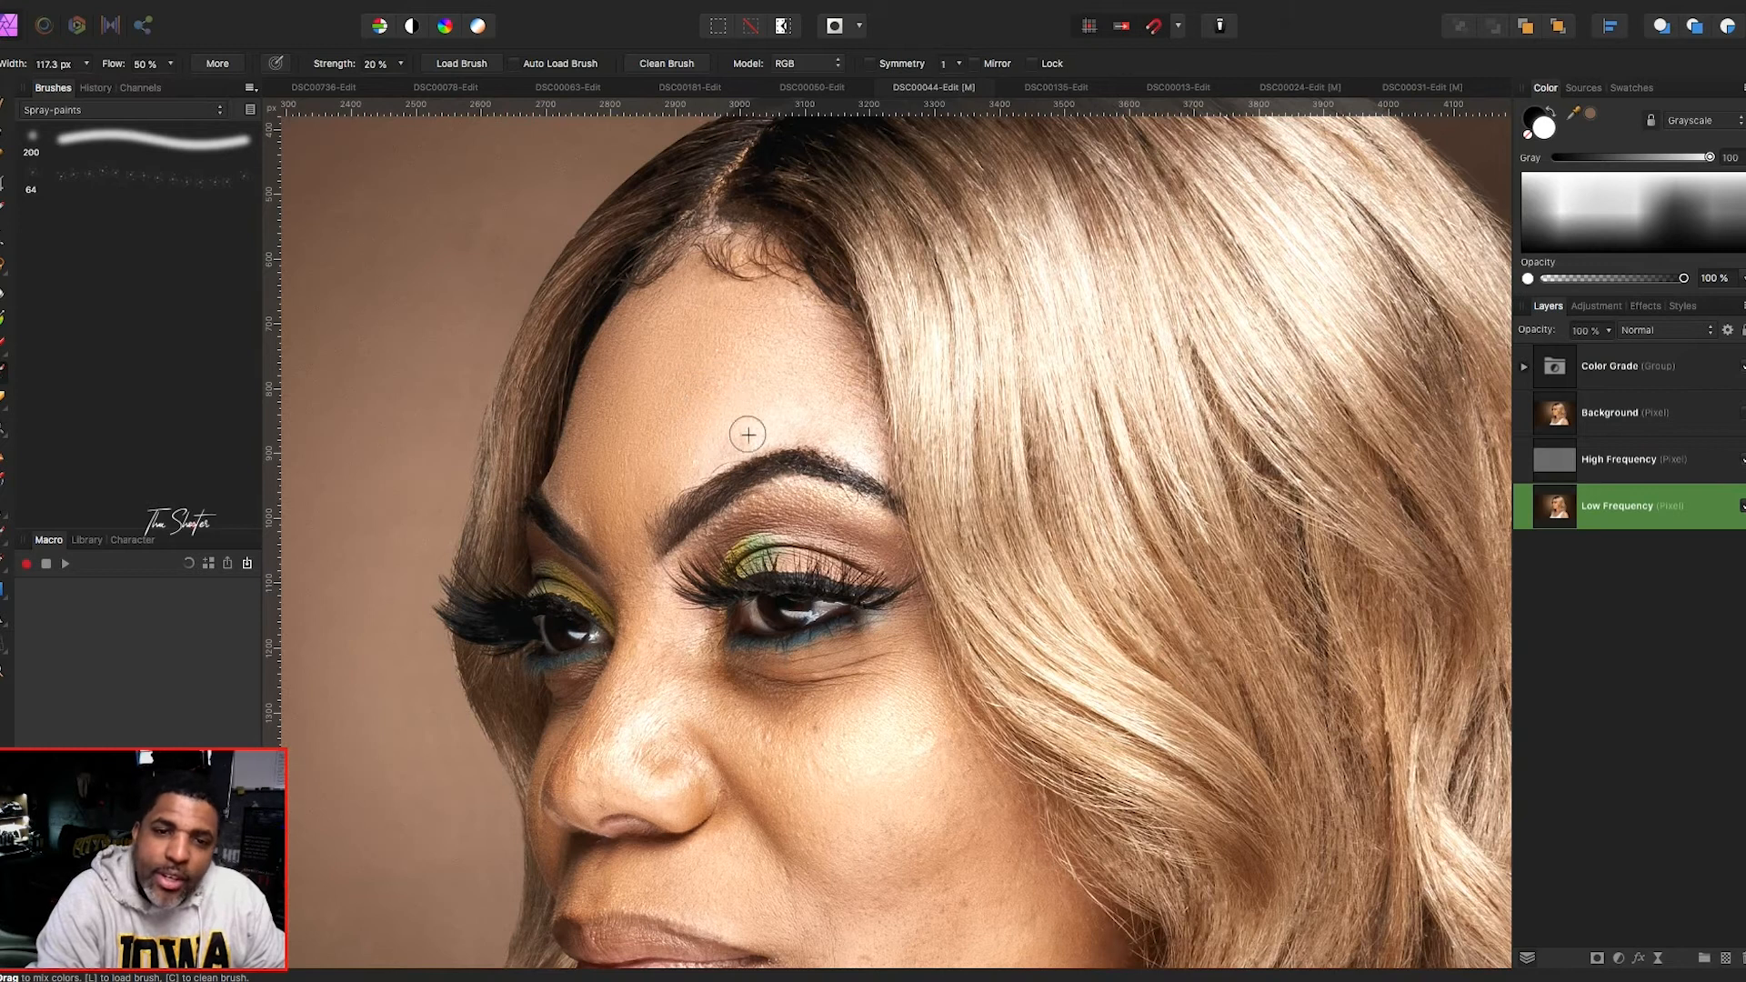
key(bracketright)
mouse_move(833, 357)
mouse_down()
mouse_move(727, 362)
mouse_move(783, 371)
mouse_move(737, 418)
mouse_up()
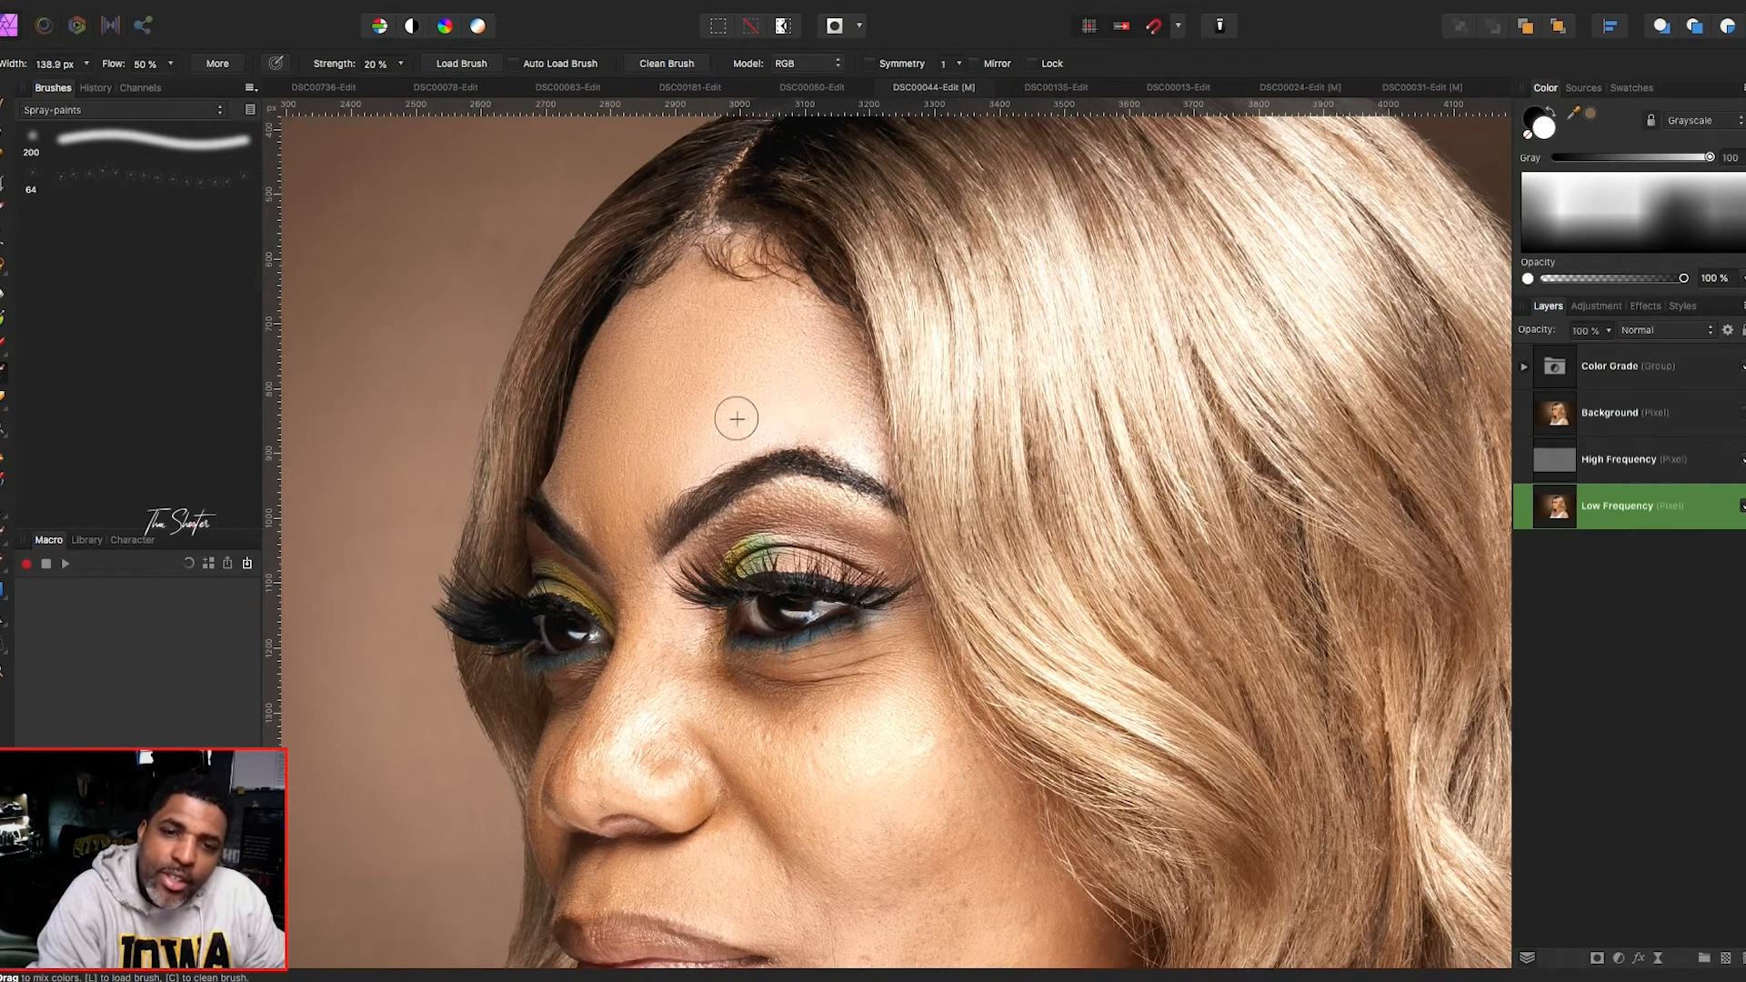
- Smooth the remaining uneven tones on the forehead, reducing the mixer brush width to 71.1 px
key(bracketright)
key(bracketright)
key(bracketright)
key(bracketleft)
key(bracketleft)
key(bracketleft)
key(bracketleft)
key(bracketleft)
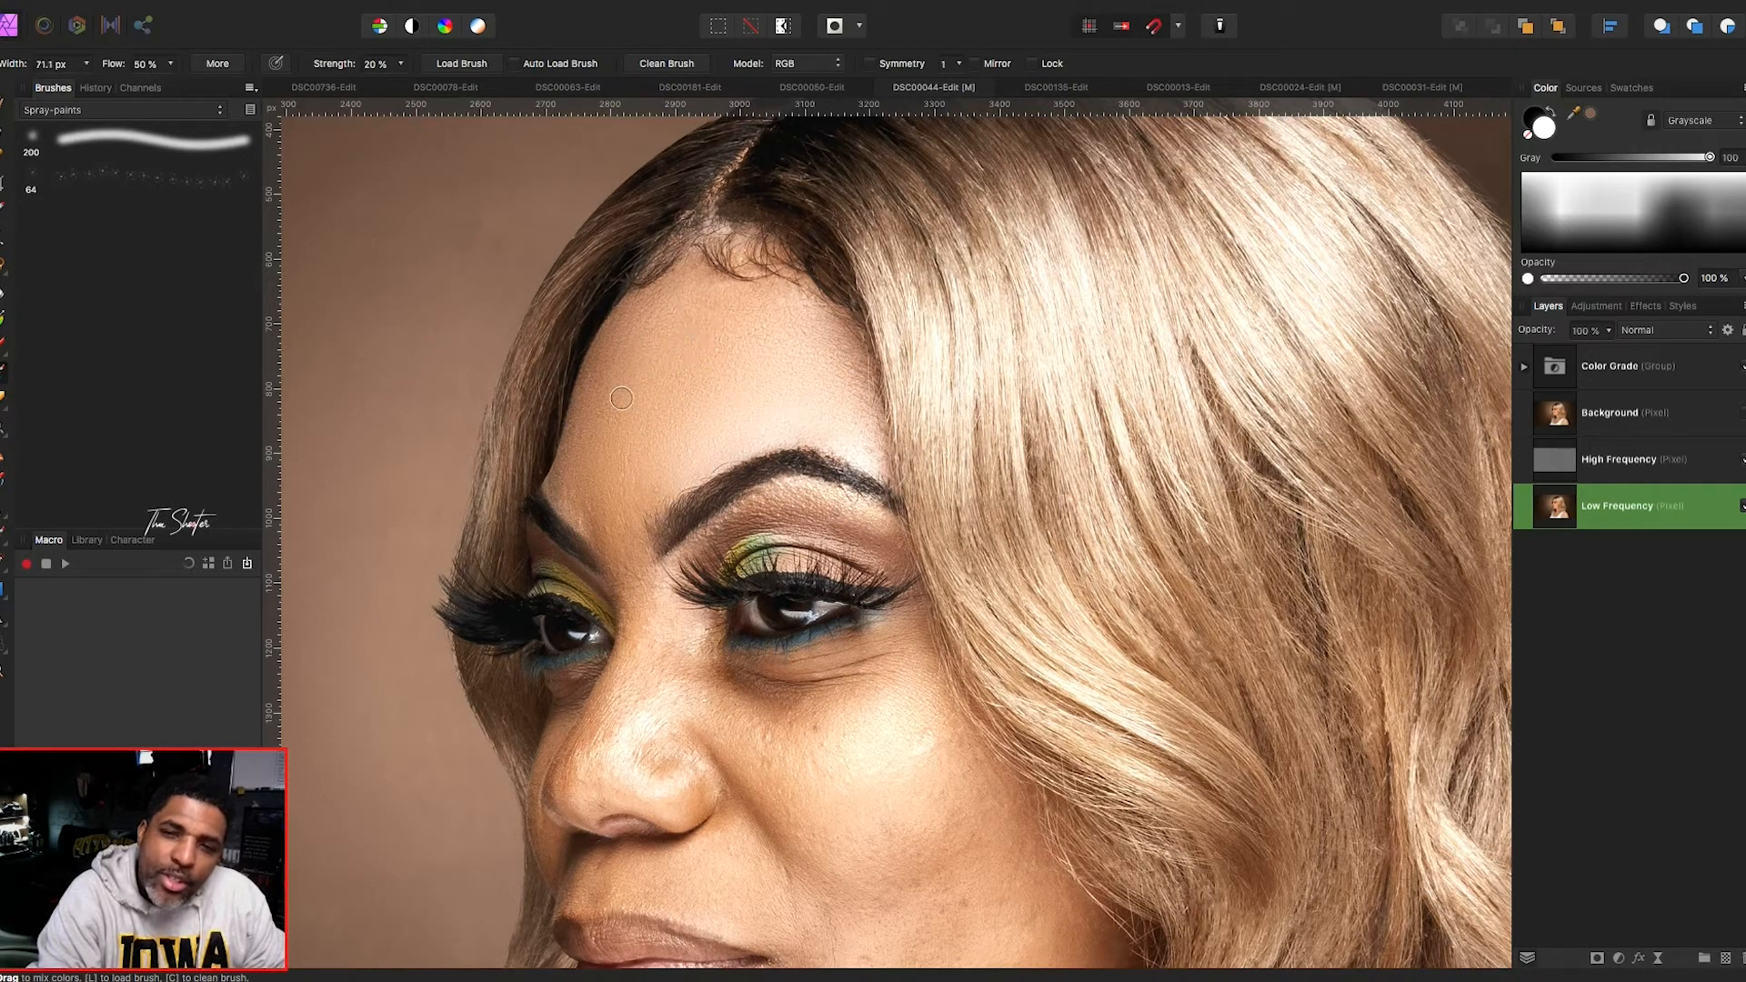
- Blend the forehead edge along the far hairline with the mixer brush at about 119 px and then 104 px
key(bracketright)
key(bracketright)
key(bracketright)
key(bracketright)
key(bracketright)
key(bracketright)
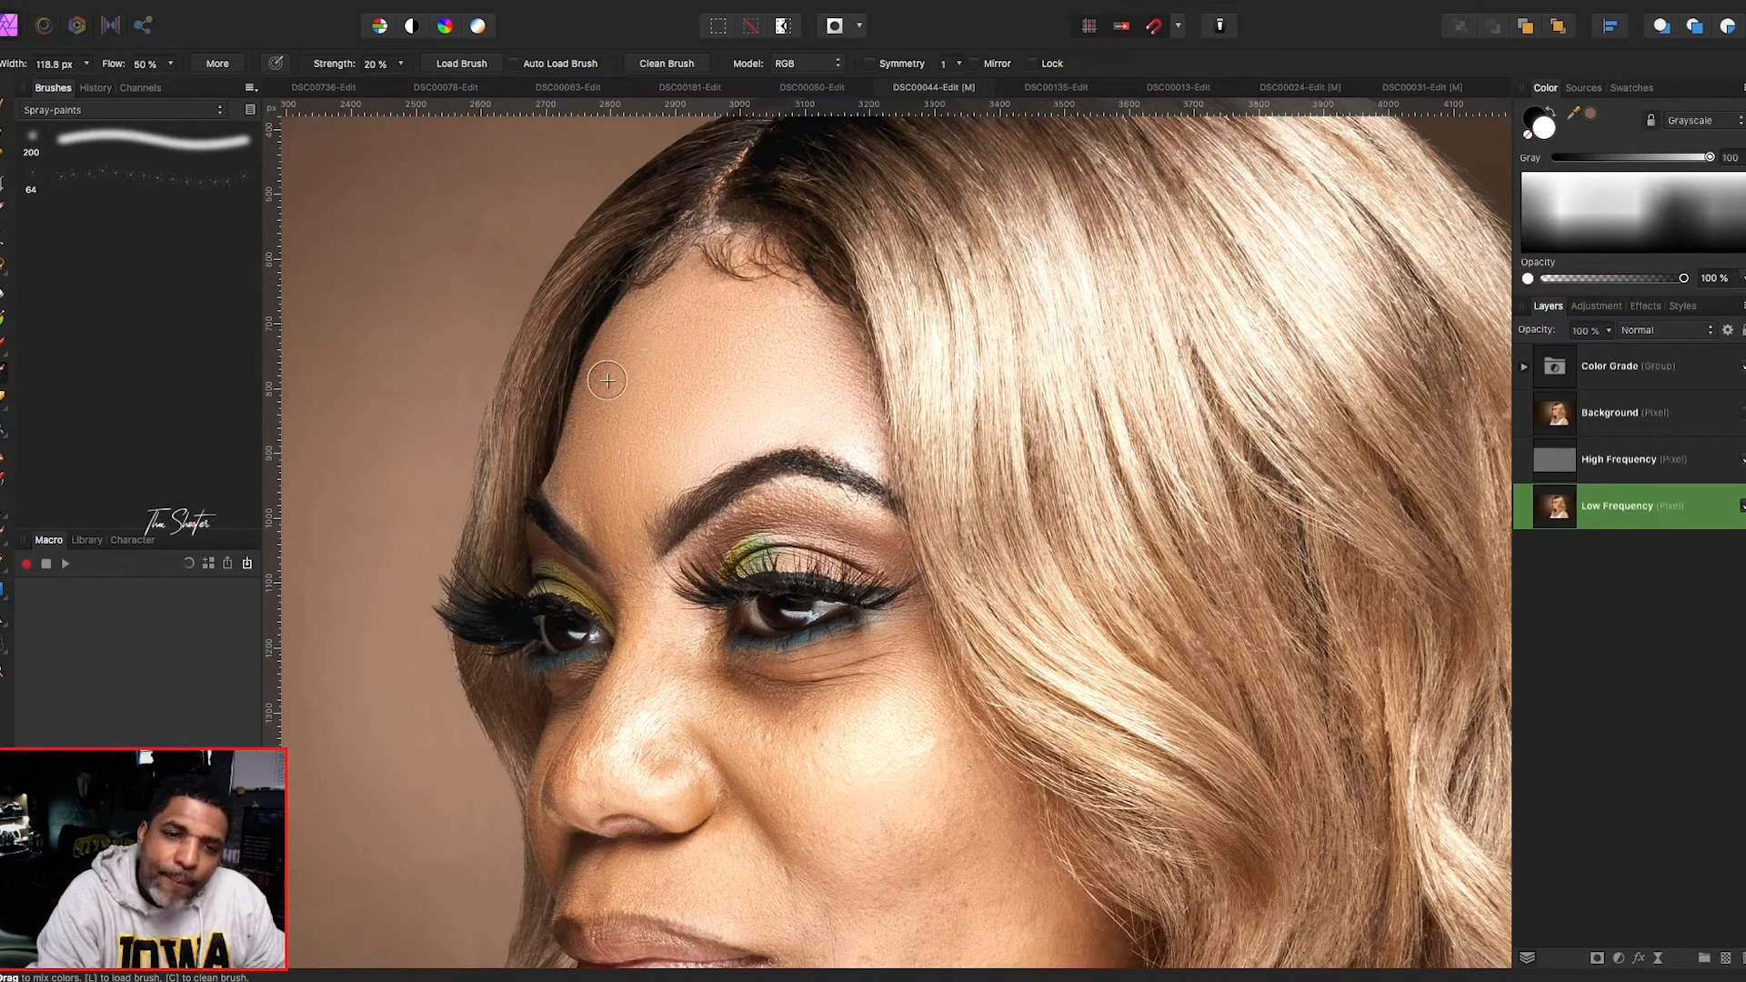
key(bracketleft)
key(bracketleft)
key(bracketleft)
key(bracketleft)
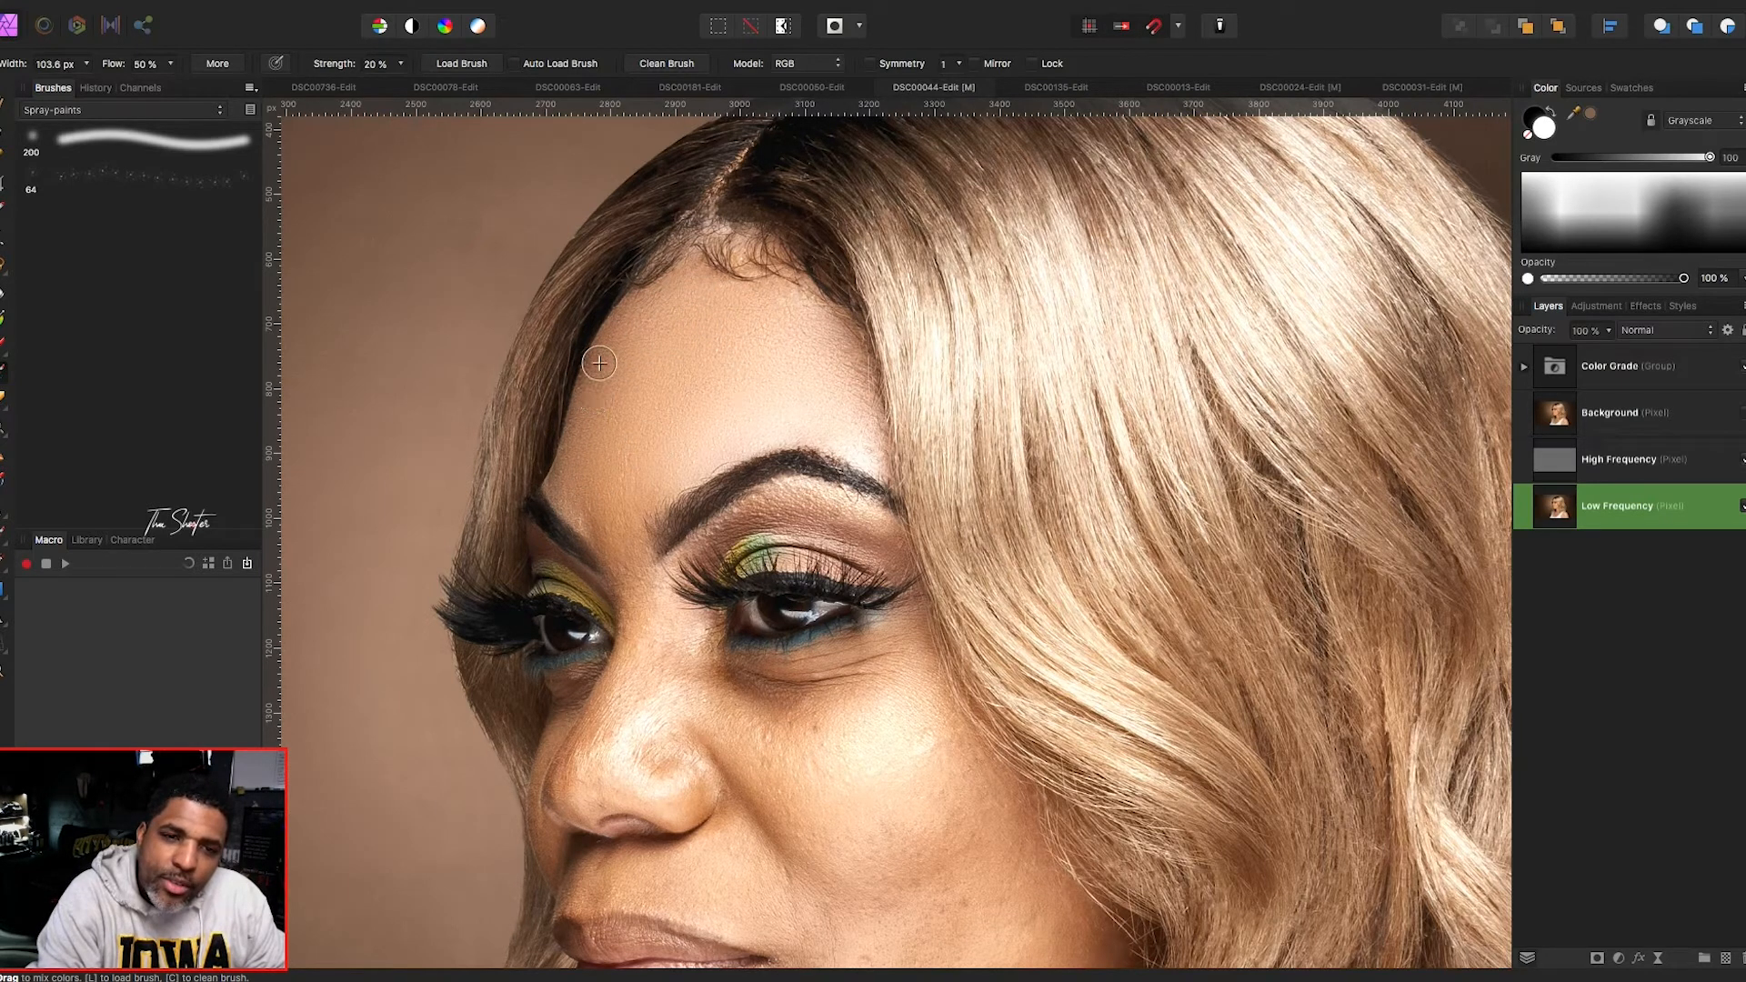
- Blend the skin between the eyebrows at 158.1 px and the side of the nose at 114.2 px
key(bracketright)
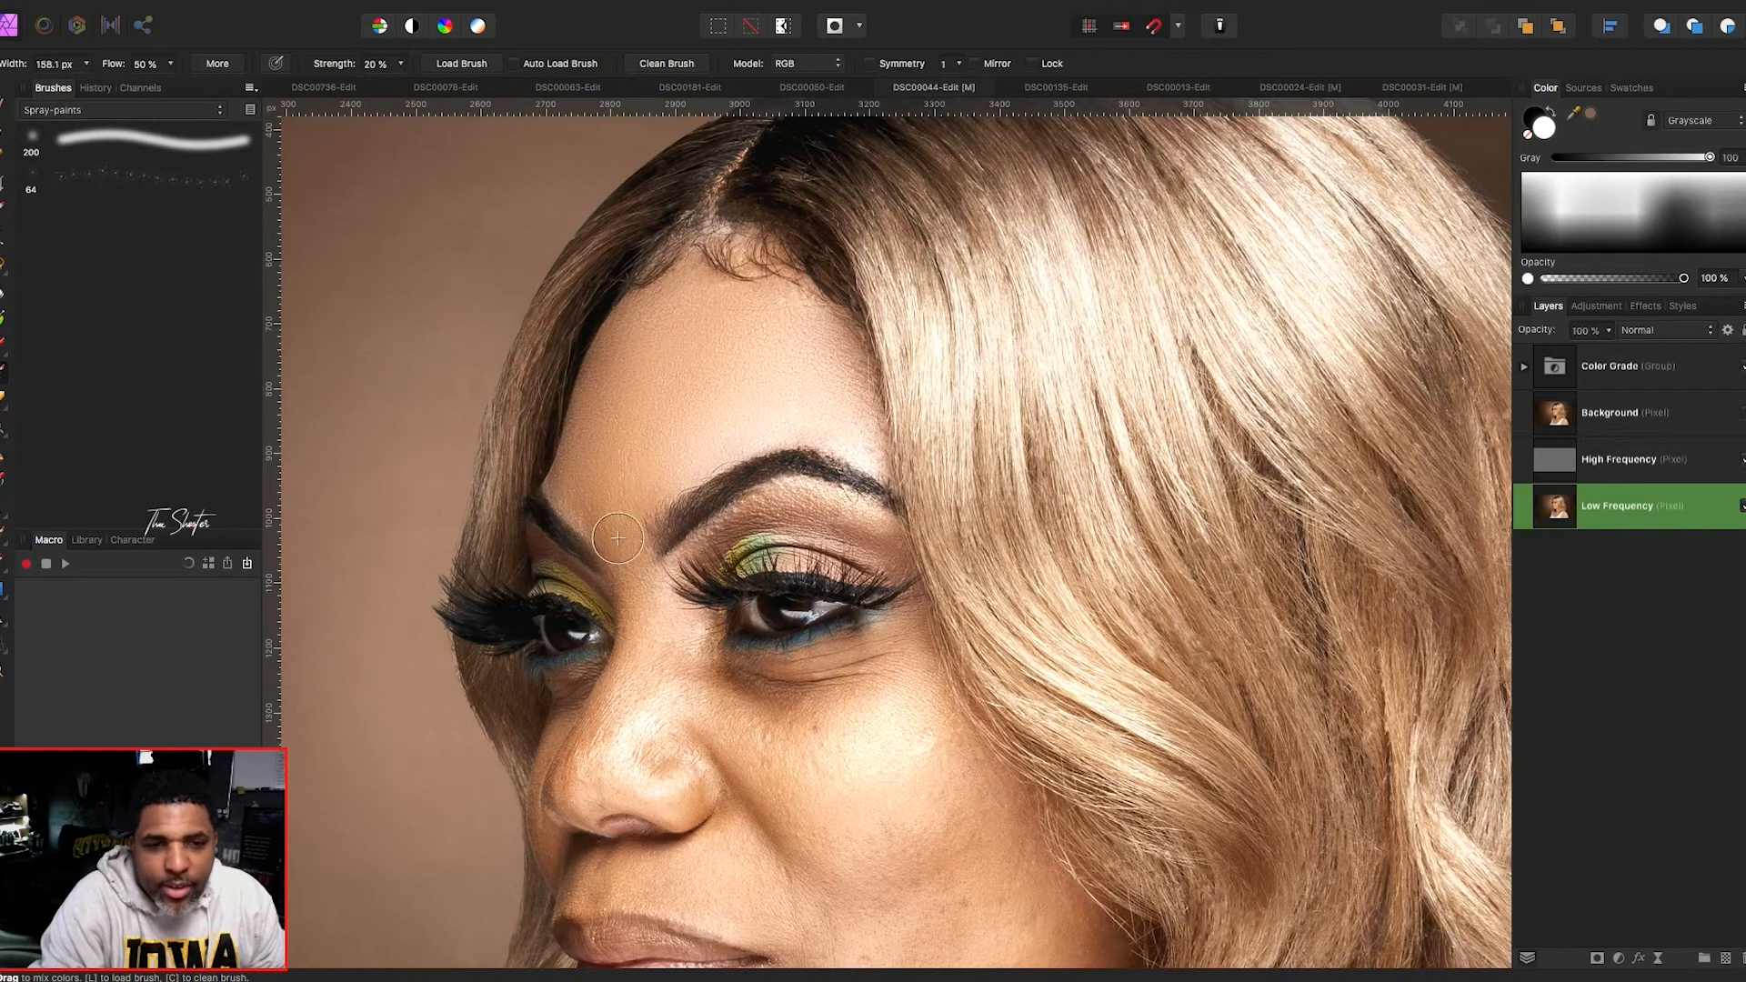
key(bracketright)
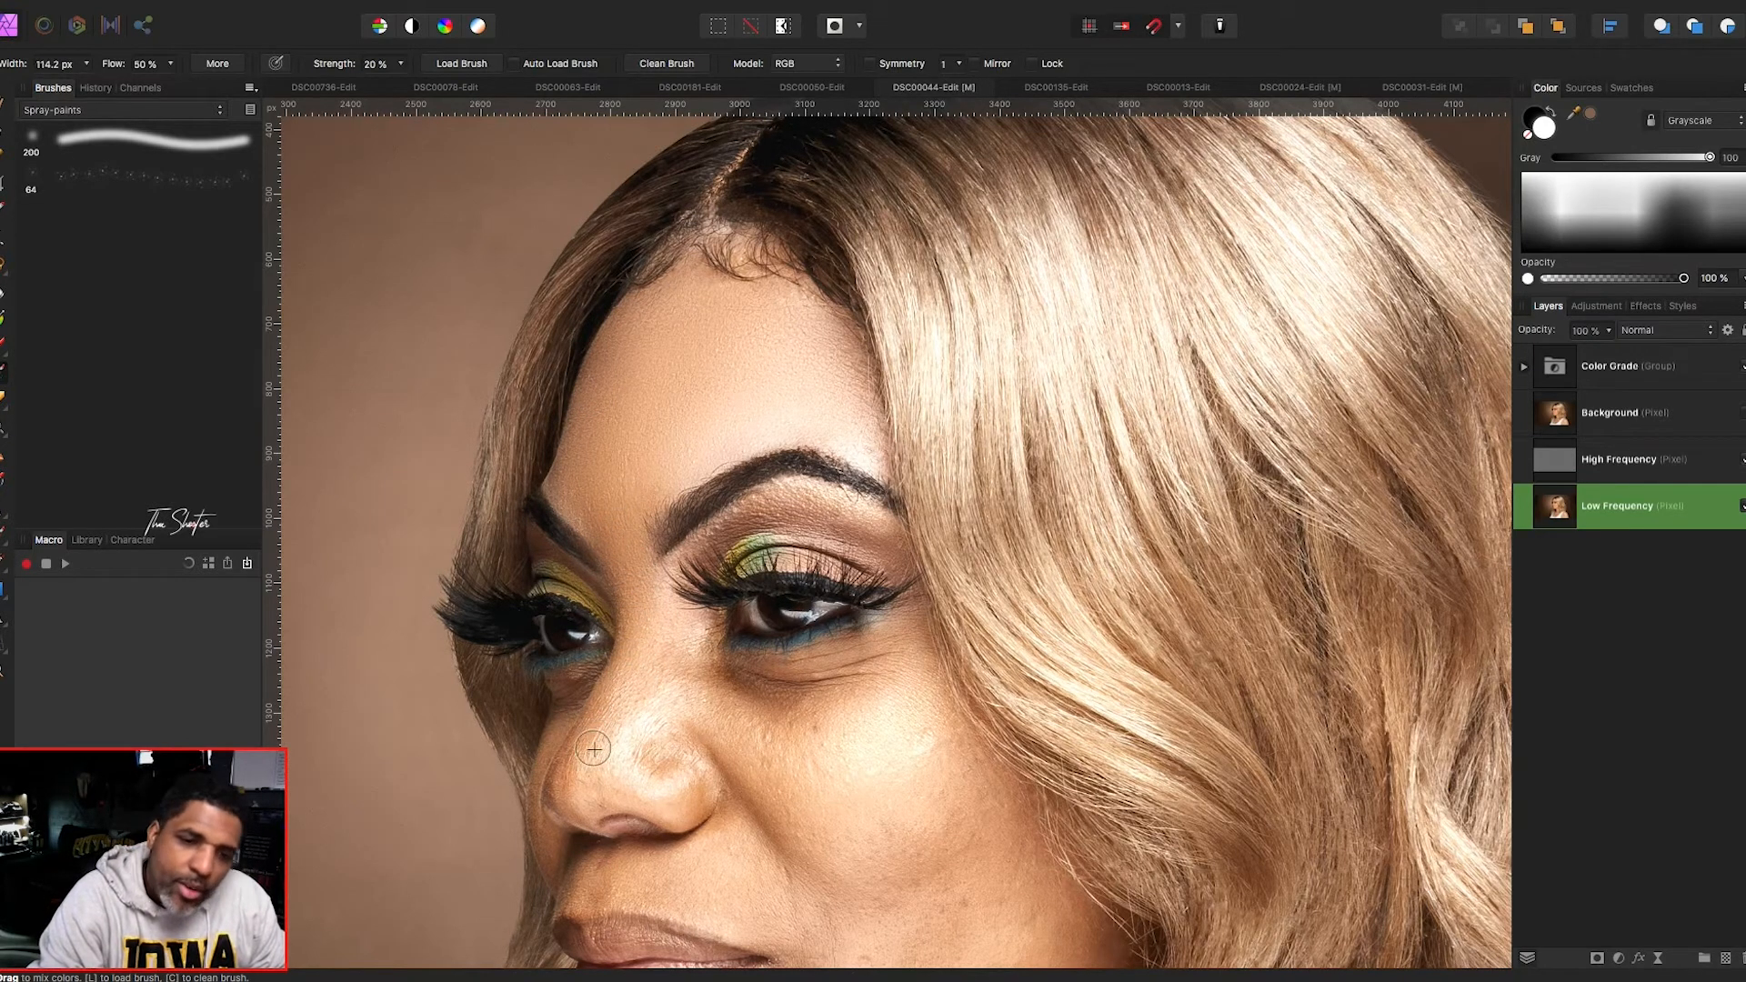
key(bracketleft)
key(bracketright)
key(bracketright)
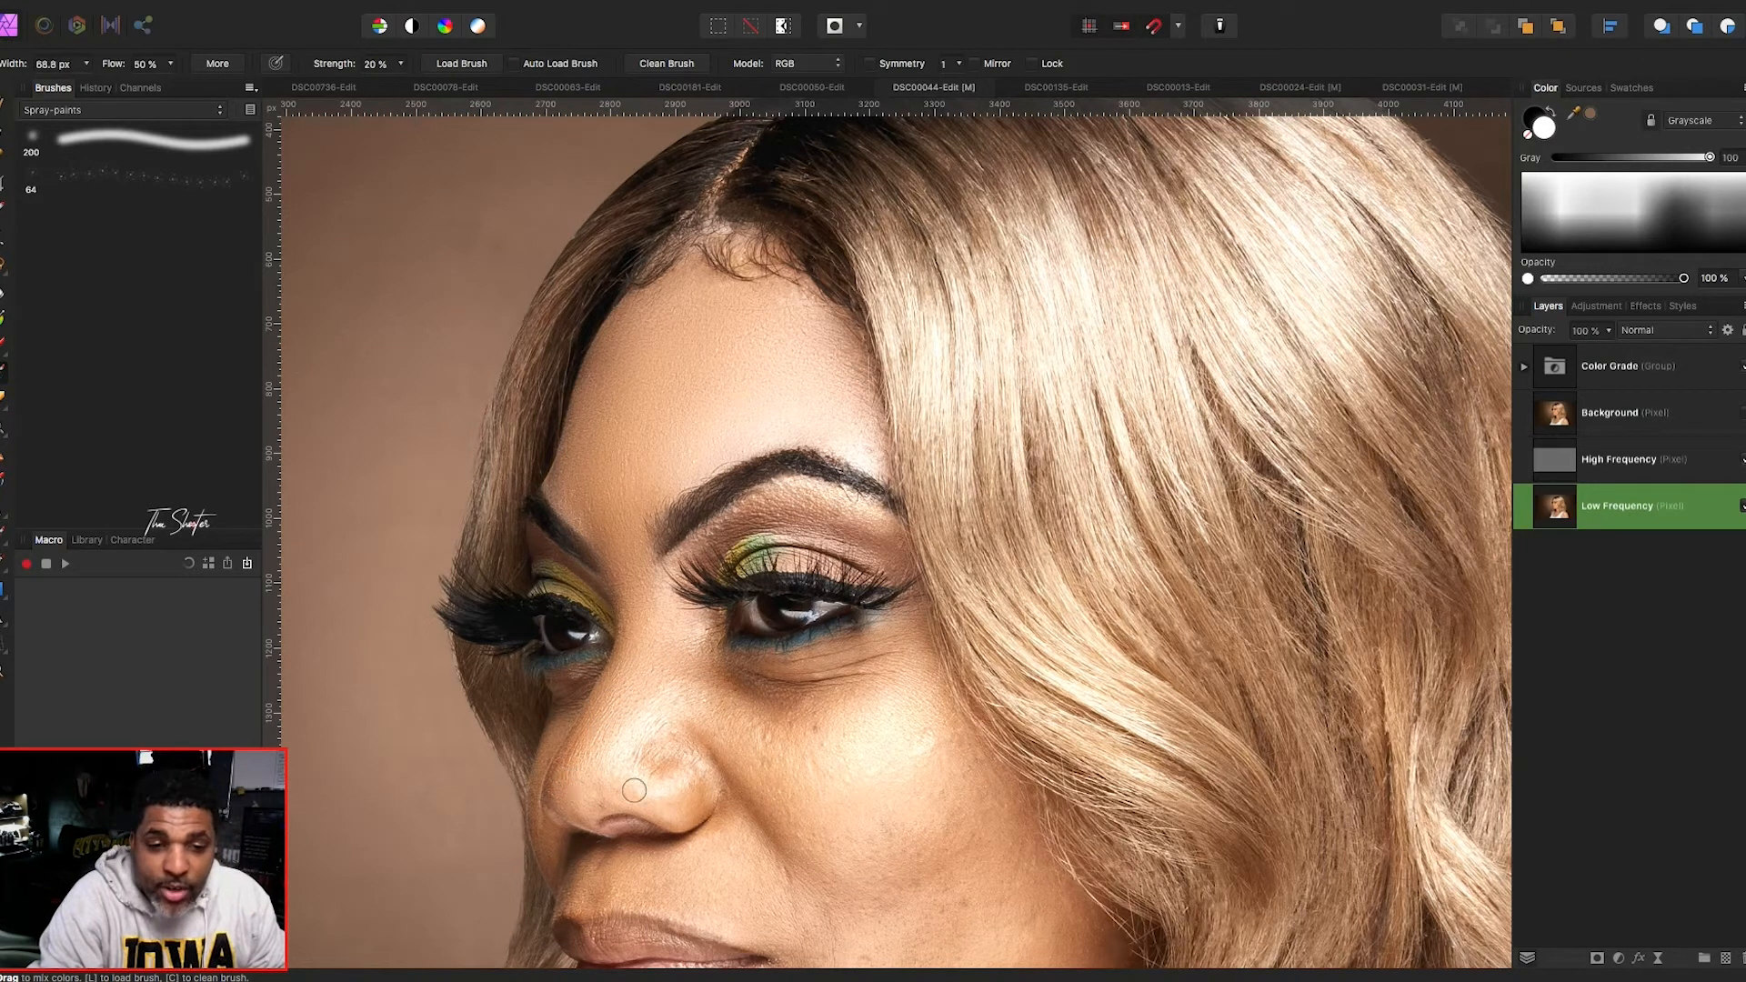
- Blend the highlights and tones on the nose and its bridge, varying the mixer brush width up to 202.4 px
key(bracketright)
key(bracketright)
key(bracketleft)
key(bracketleft)
key(bracketleft)
key(bracketright)
key(bracketright)
key(bracketright)
key(bracketleft)
key(bracketleft)
key(bracketleft)
key(bracketright)
key(bracketright)
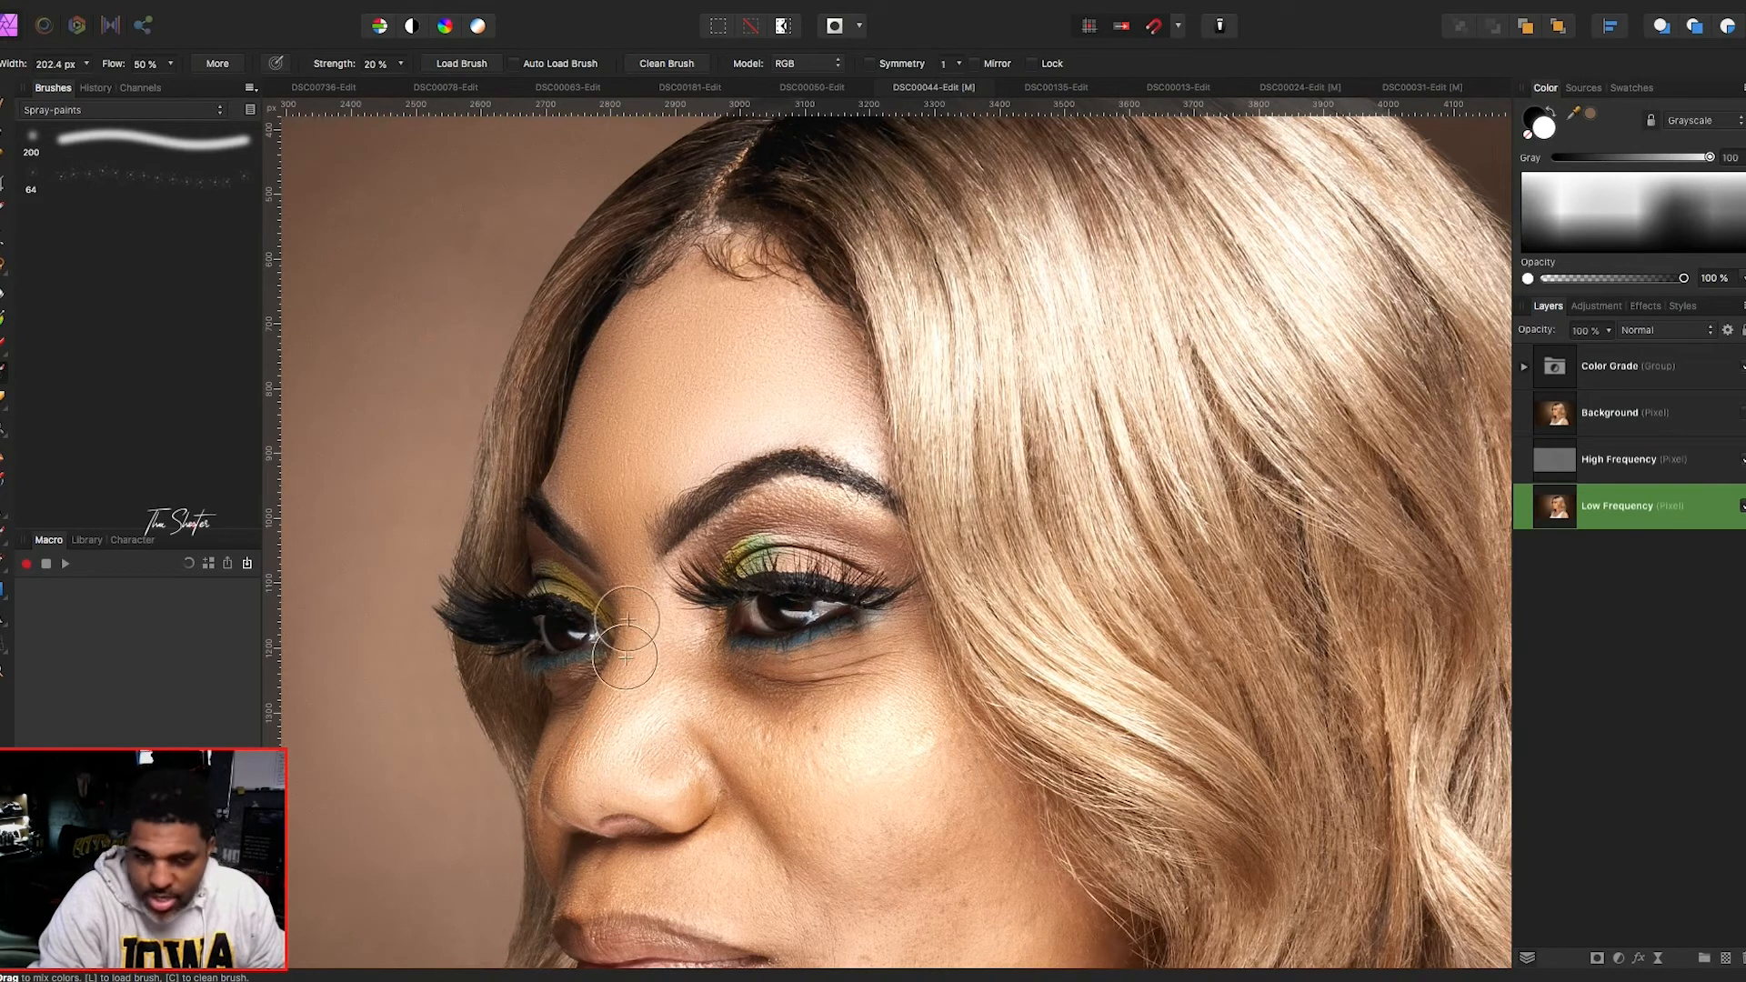
- Reduce the mixer brush width to between 82 and 95 px and soften the dark tones under the near eye
key(bracketright)
key(bracketright)
key(bracketright)
key(bracketleft)
key(bracketleft)
key(bracketleft)
key(bracketleft)
key(bracketleft)
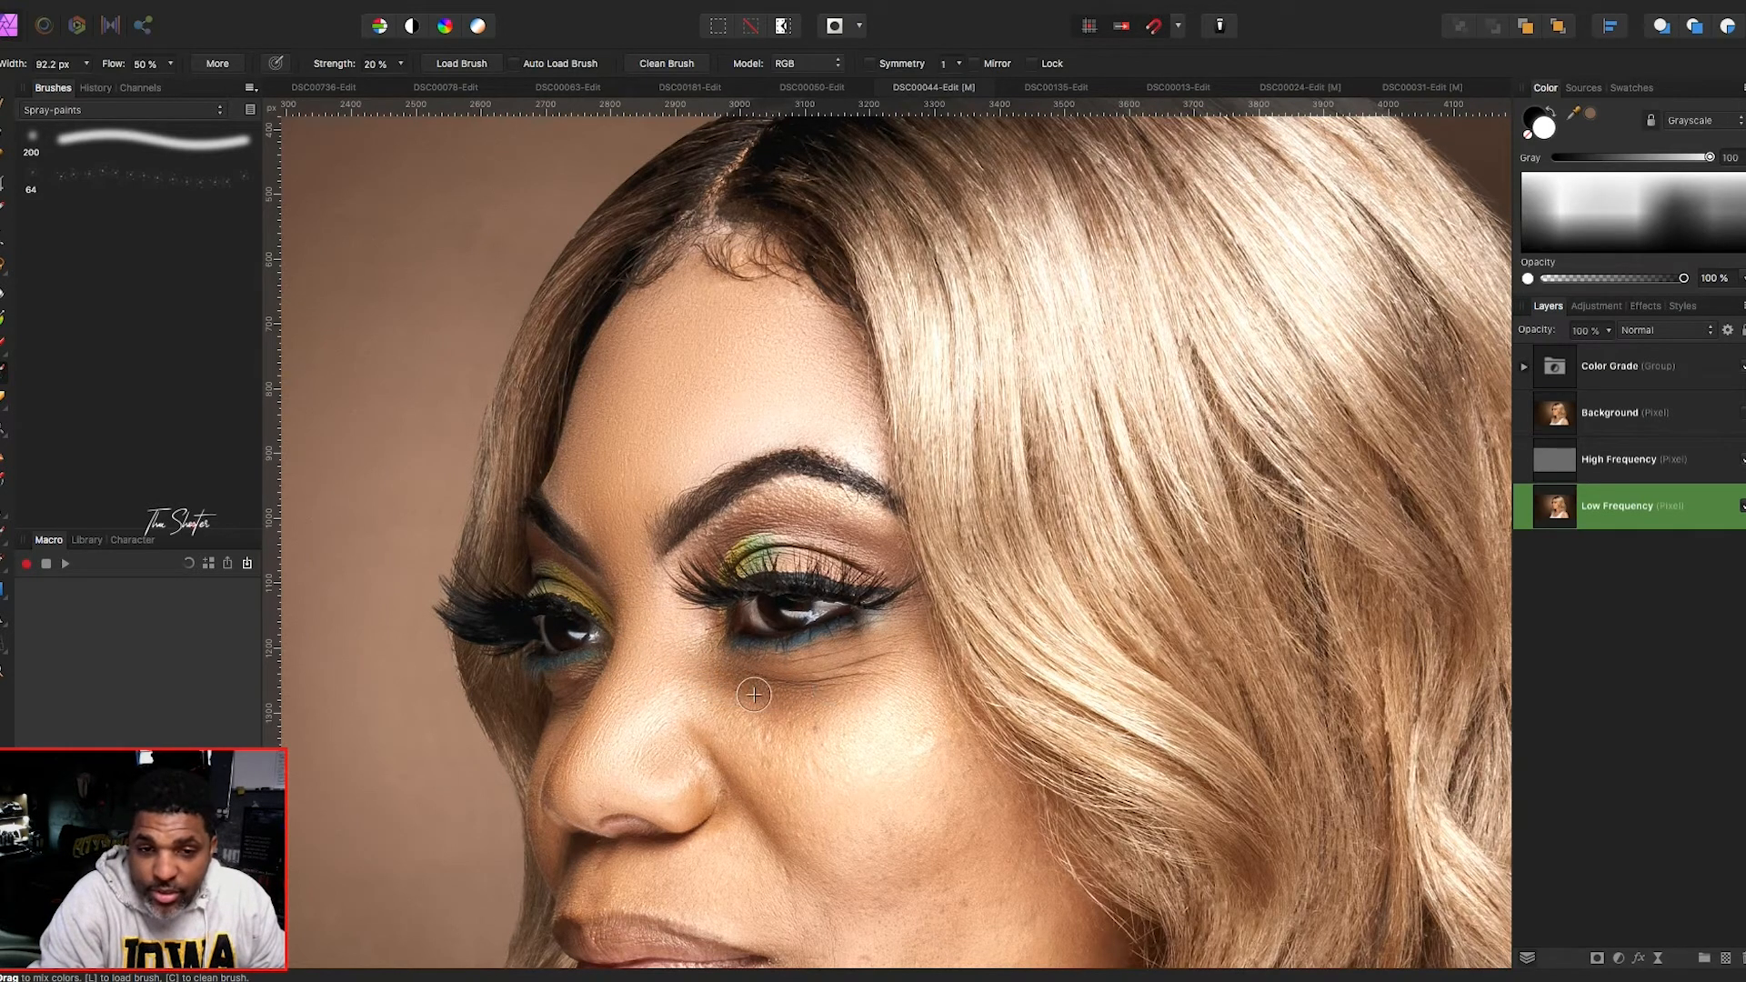
key(bracketright)
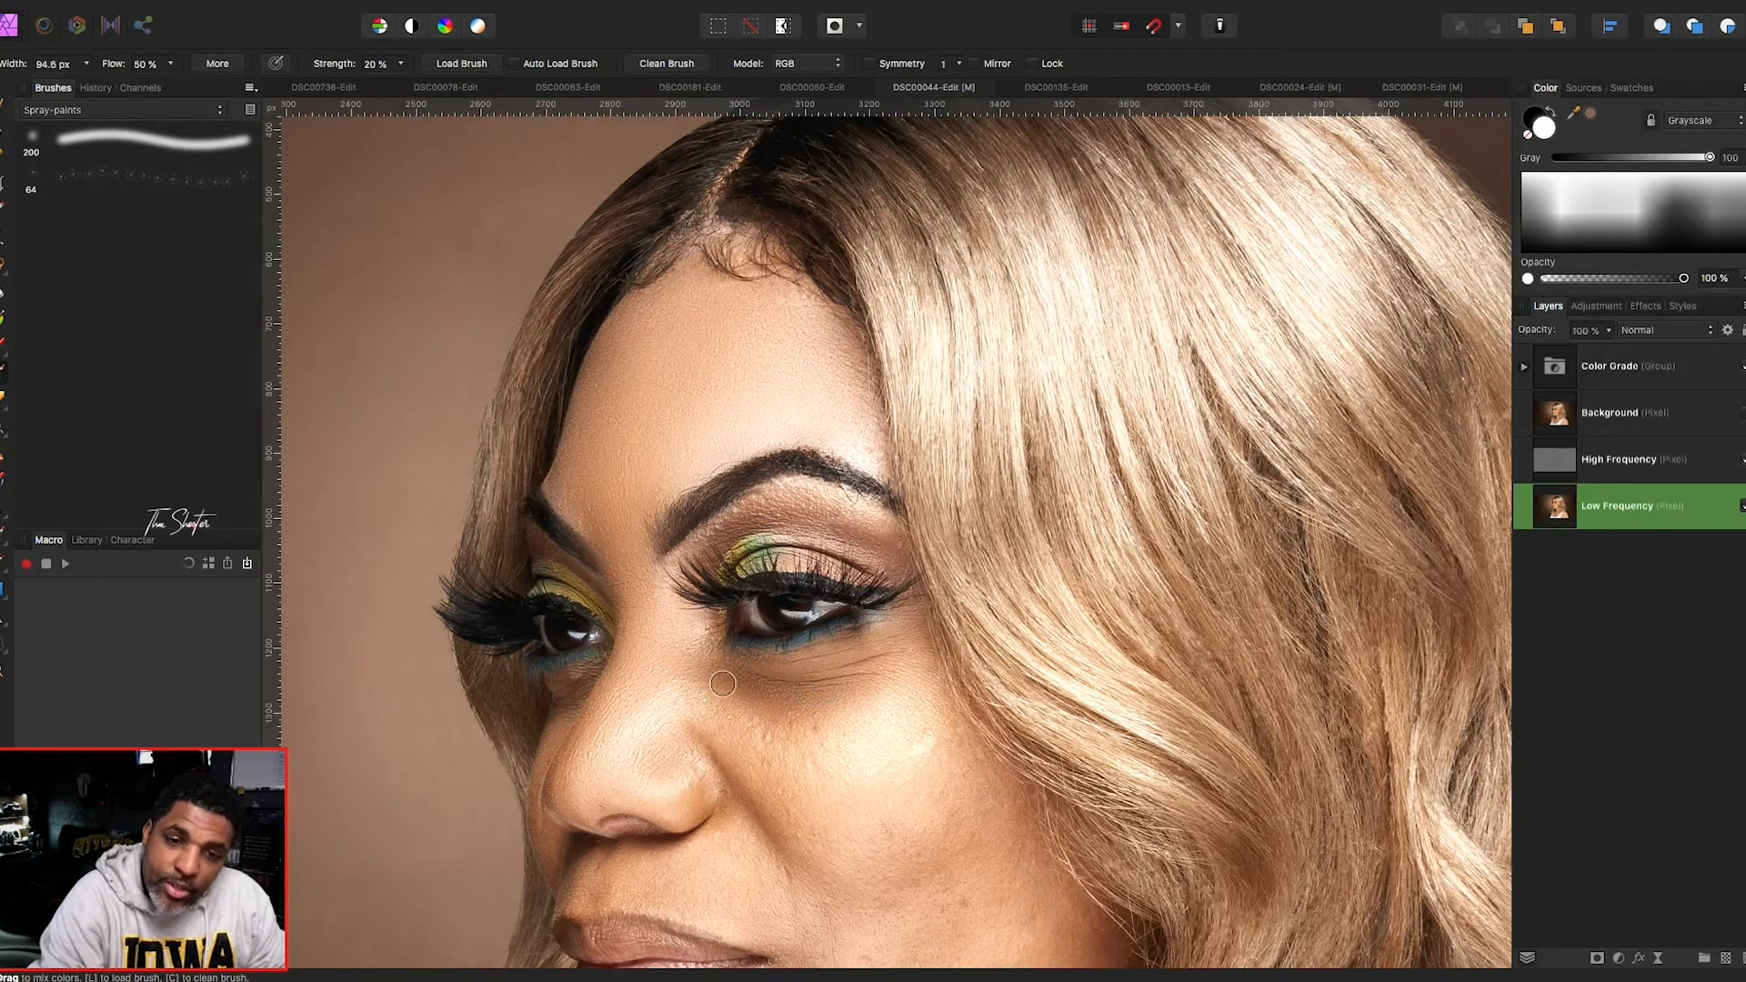
key(bracketright)
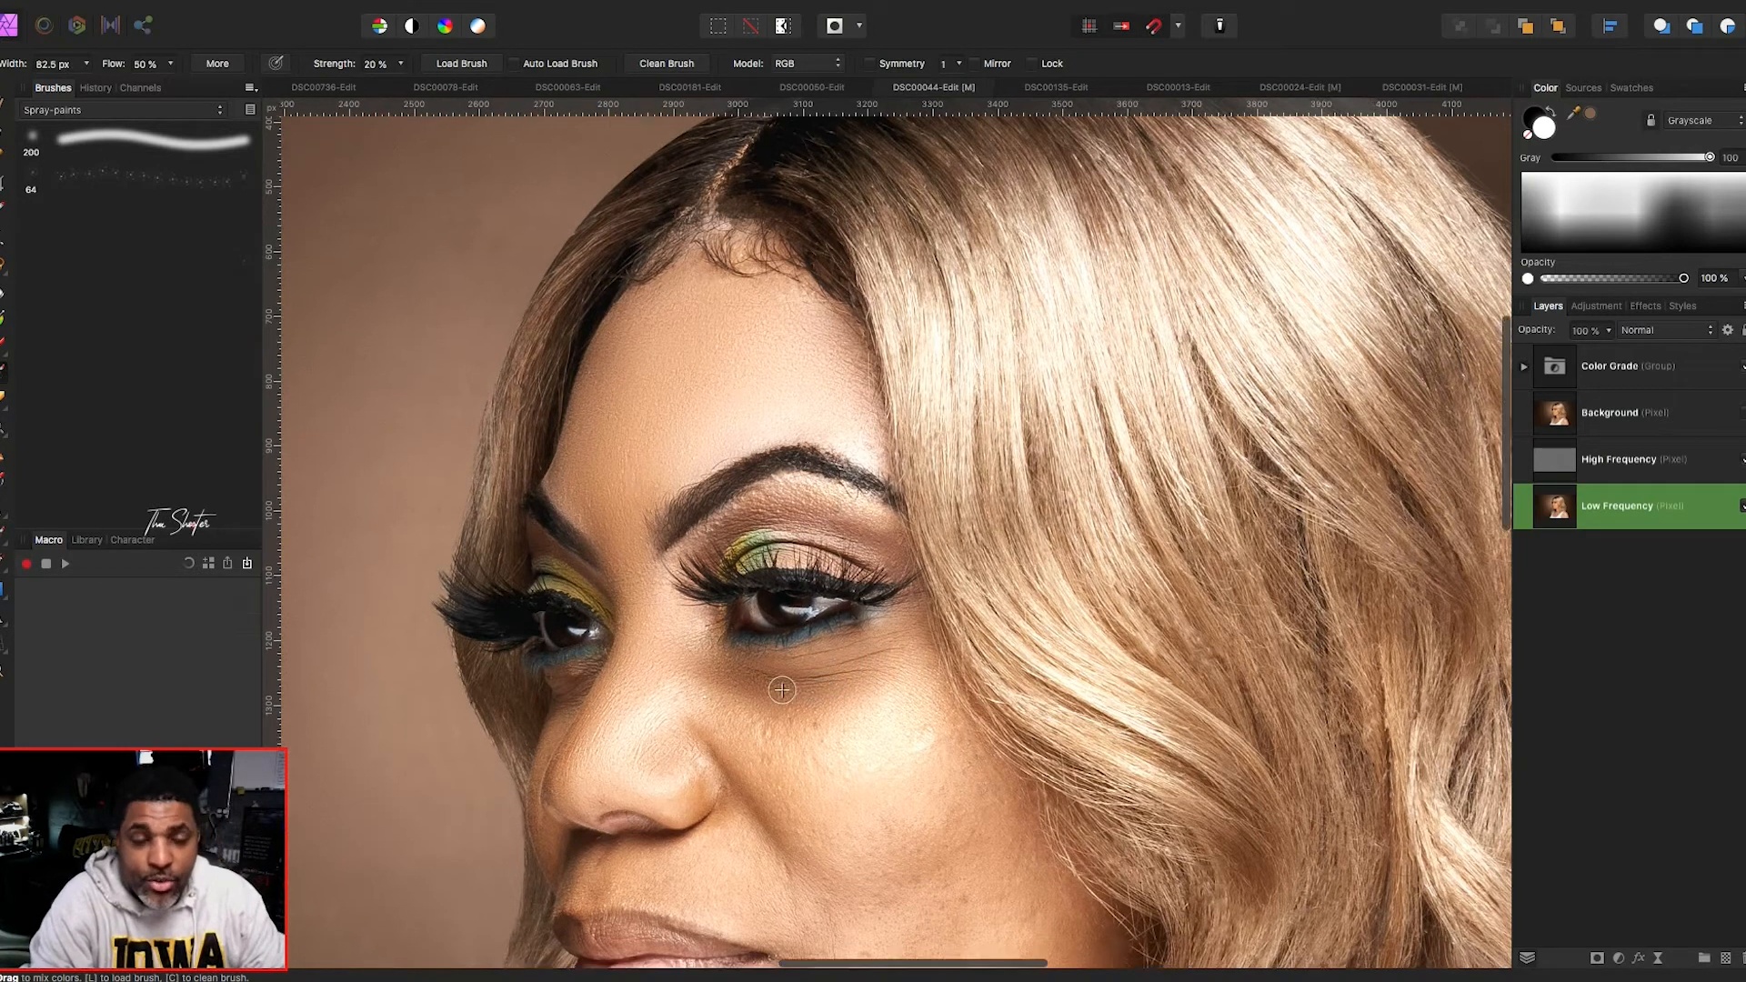
scroll(810, 696, down, 3)
scroll(809, 696, right, 2)
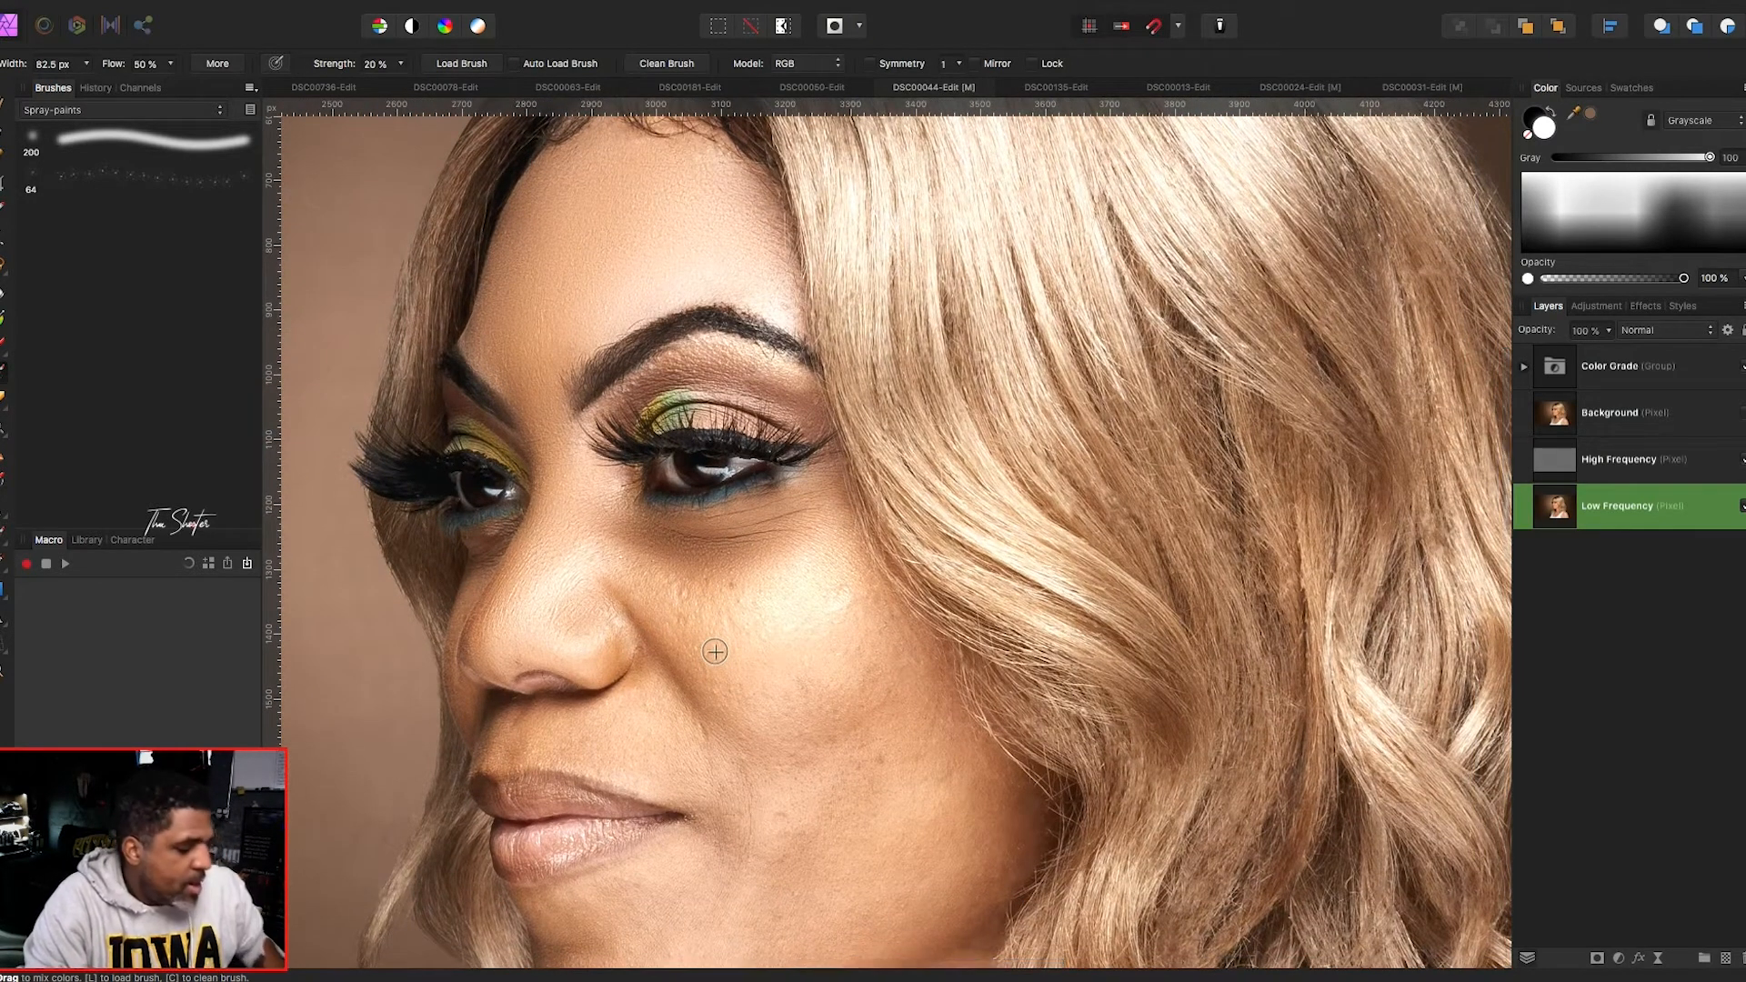
- Enlarge the mixer brush to about 167.6 px and blend the blotchy near cheek from the nose fold toward the mouth
key(bracketright)
key(bracketright)
key(bracketright)
key(bracketright)
key(bracketright)
key(bracketright)
key(bracketright)
mouse_move(666, 597)
mouse_down()
mouse_move(795, 600)
mouse_move(666, 596)
mouse_move(729, 615)
mouse_move(790, 599)
mouse_move(733, 651)
mouse_move(694, 632)
mouse_move(873, 707)
mouse_move(740, 655)
mouse_move(807, 705)
mouse_move(779, 753)
mouse_up()
key(bracketright)
key(bracketleft)
key(bracketleft)
key(bracketleft)
key(bracketleft)
key(bracketleft)
key(bracketleft)
key(bracketleft)
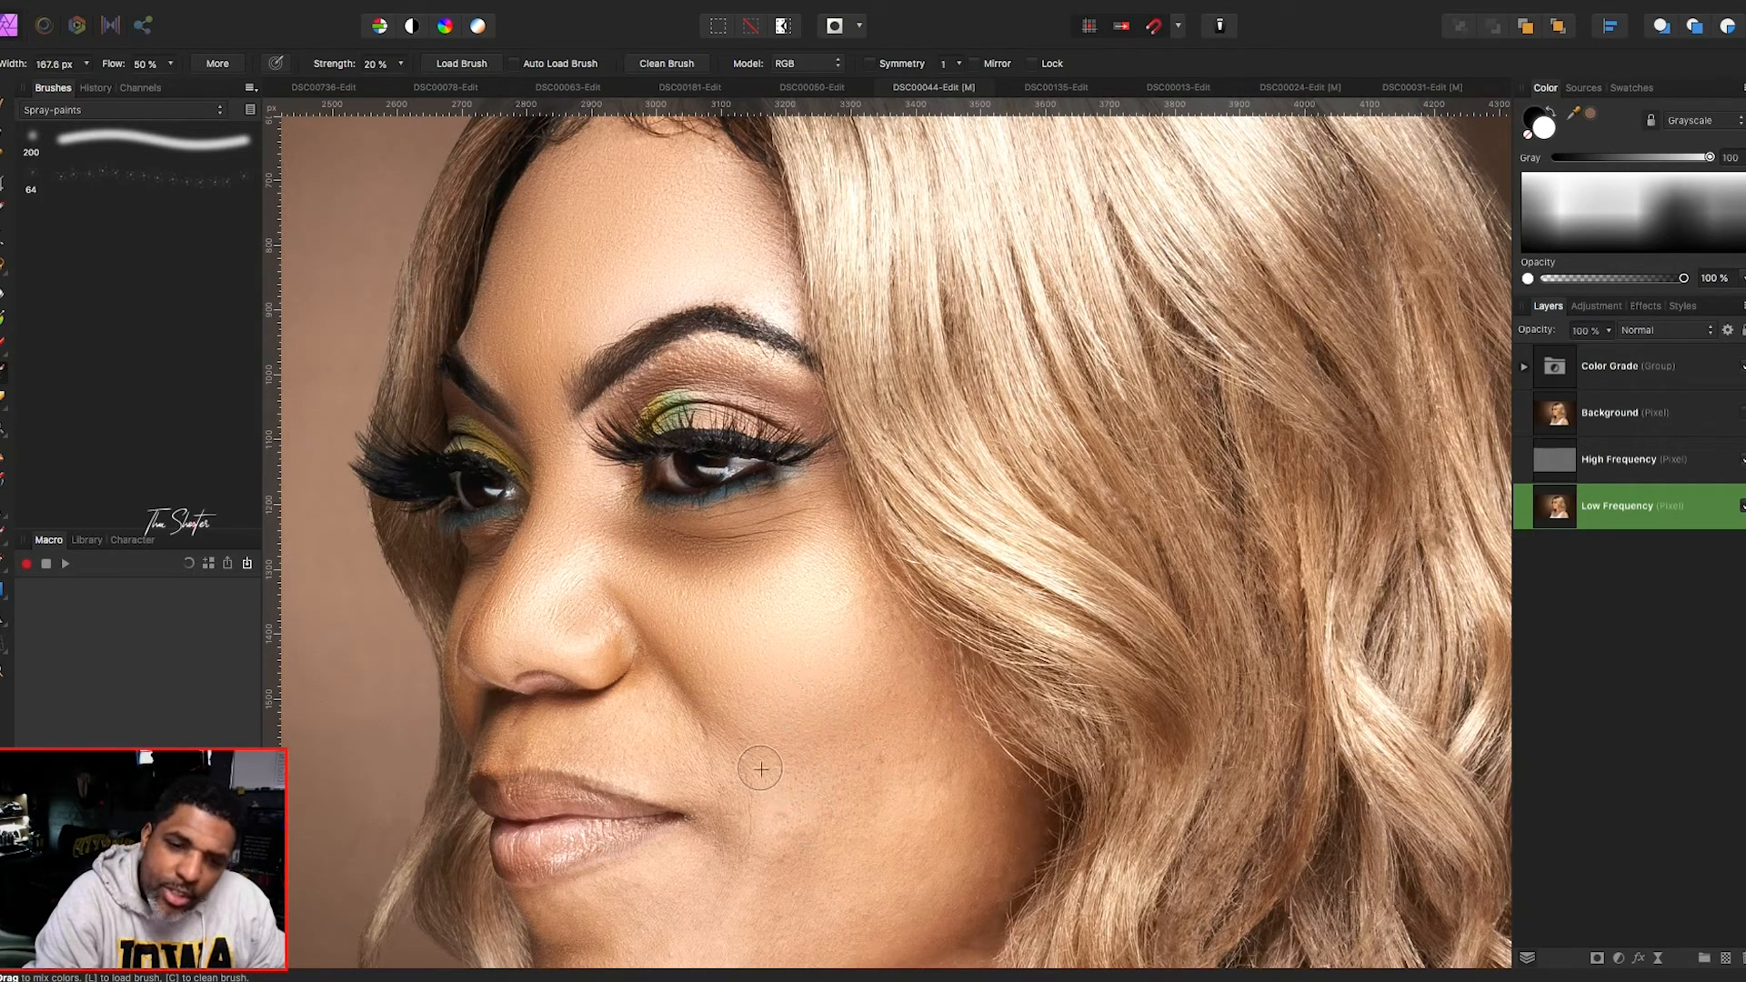
- Blend the skin beside the nose fold and the outer cheek, finishing at a mixer brush width of 111.3 px
key(bracketright)
key(bracketright)
key(bracketright)
key(bracketright)
mouse_move(651, 653)
mouse_down()
mouse_move(634, 683)
mouse_move(644, 652)
mouse_move(653, 687)
mouse_up()
mouse_move(834, 756)
mouse_down()
mouse_move(890, 758)
mouse_move(757, 789)
mouse_move(913, 772)
mouse_move(862, 651)
mouse_up()
key(bracketleft)
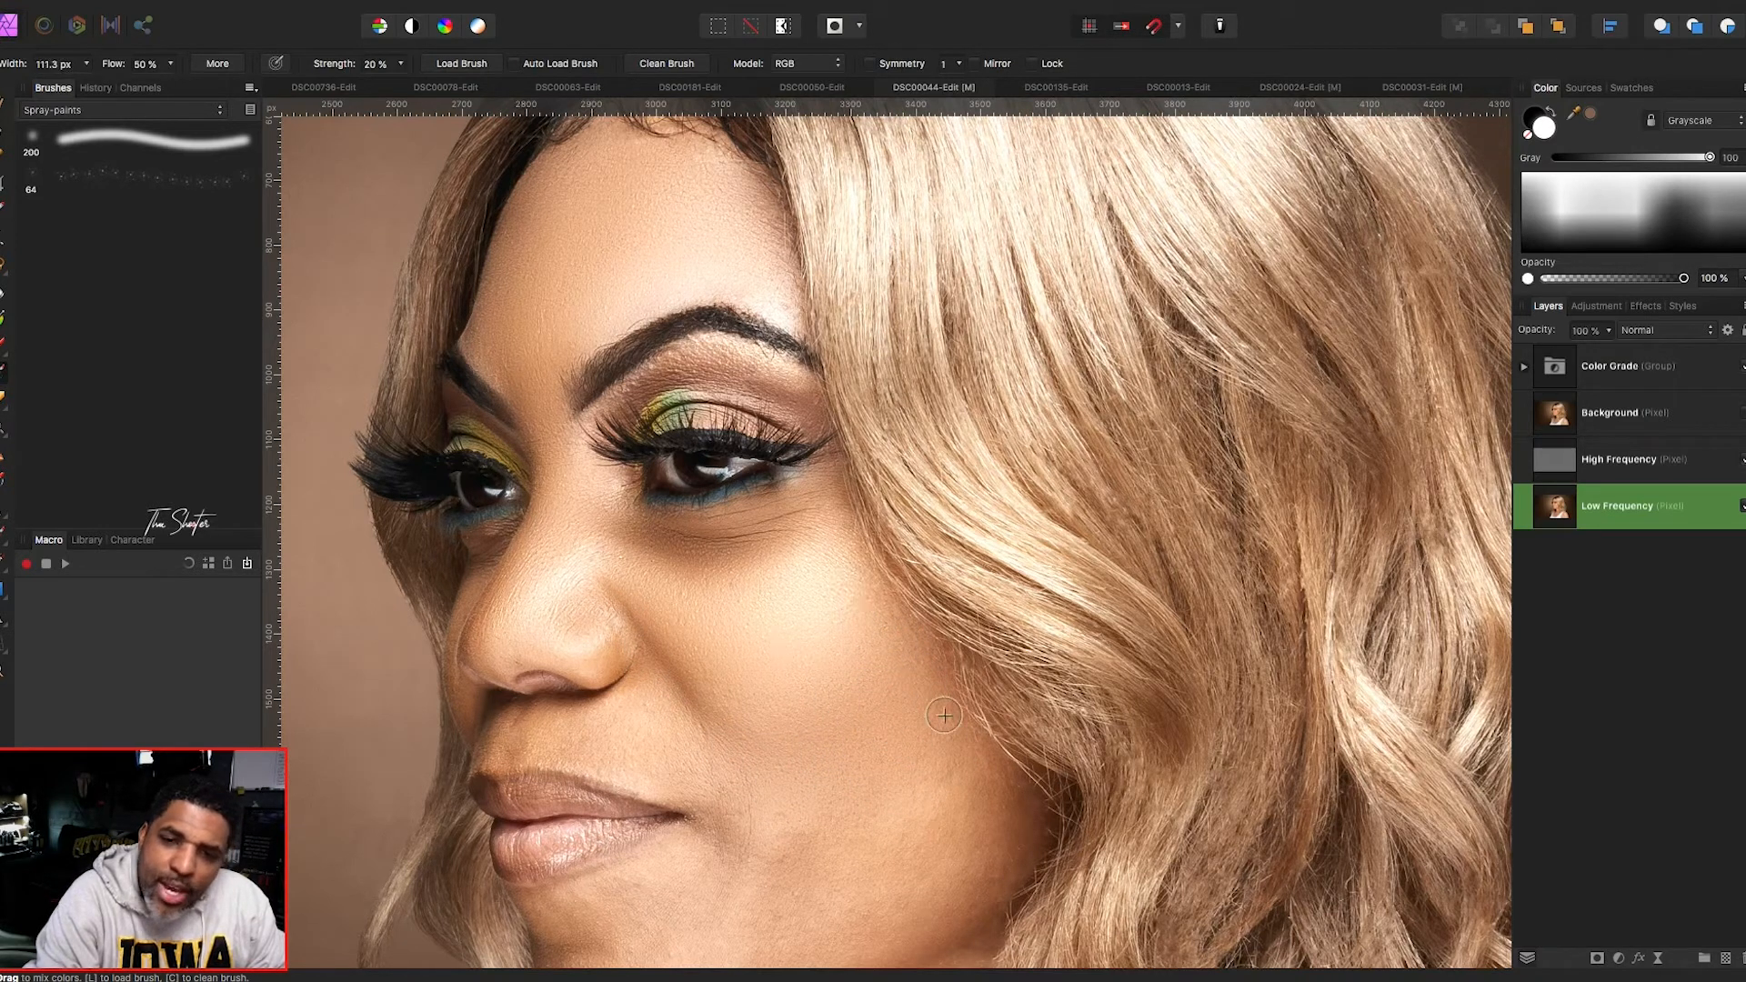
- Widen the mixer brush to 340.4 px and 440 px and blend the broad tones of the lower cheek and jaw
key(bracketright)
key(bracketright)
key(bracketright)
scroll(849, 708, down, 5)
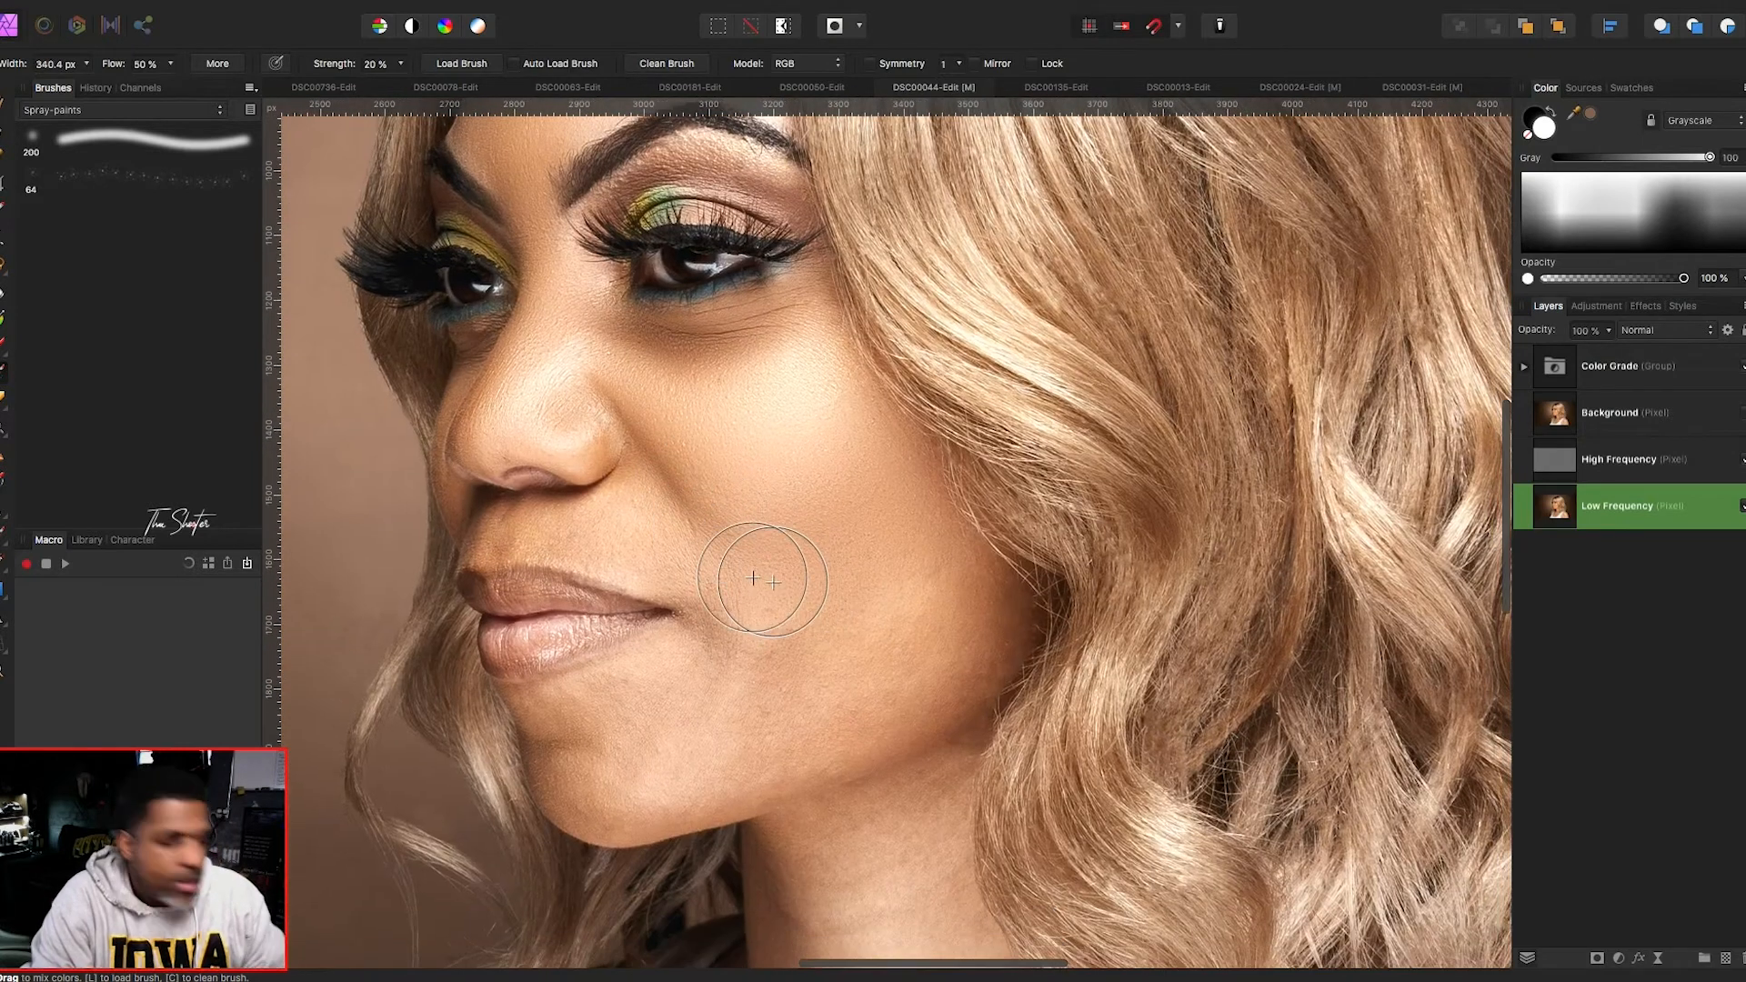
key([)
key([)
key([)
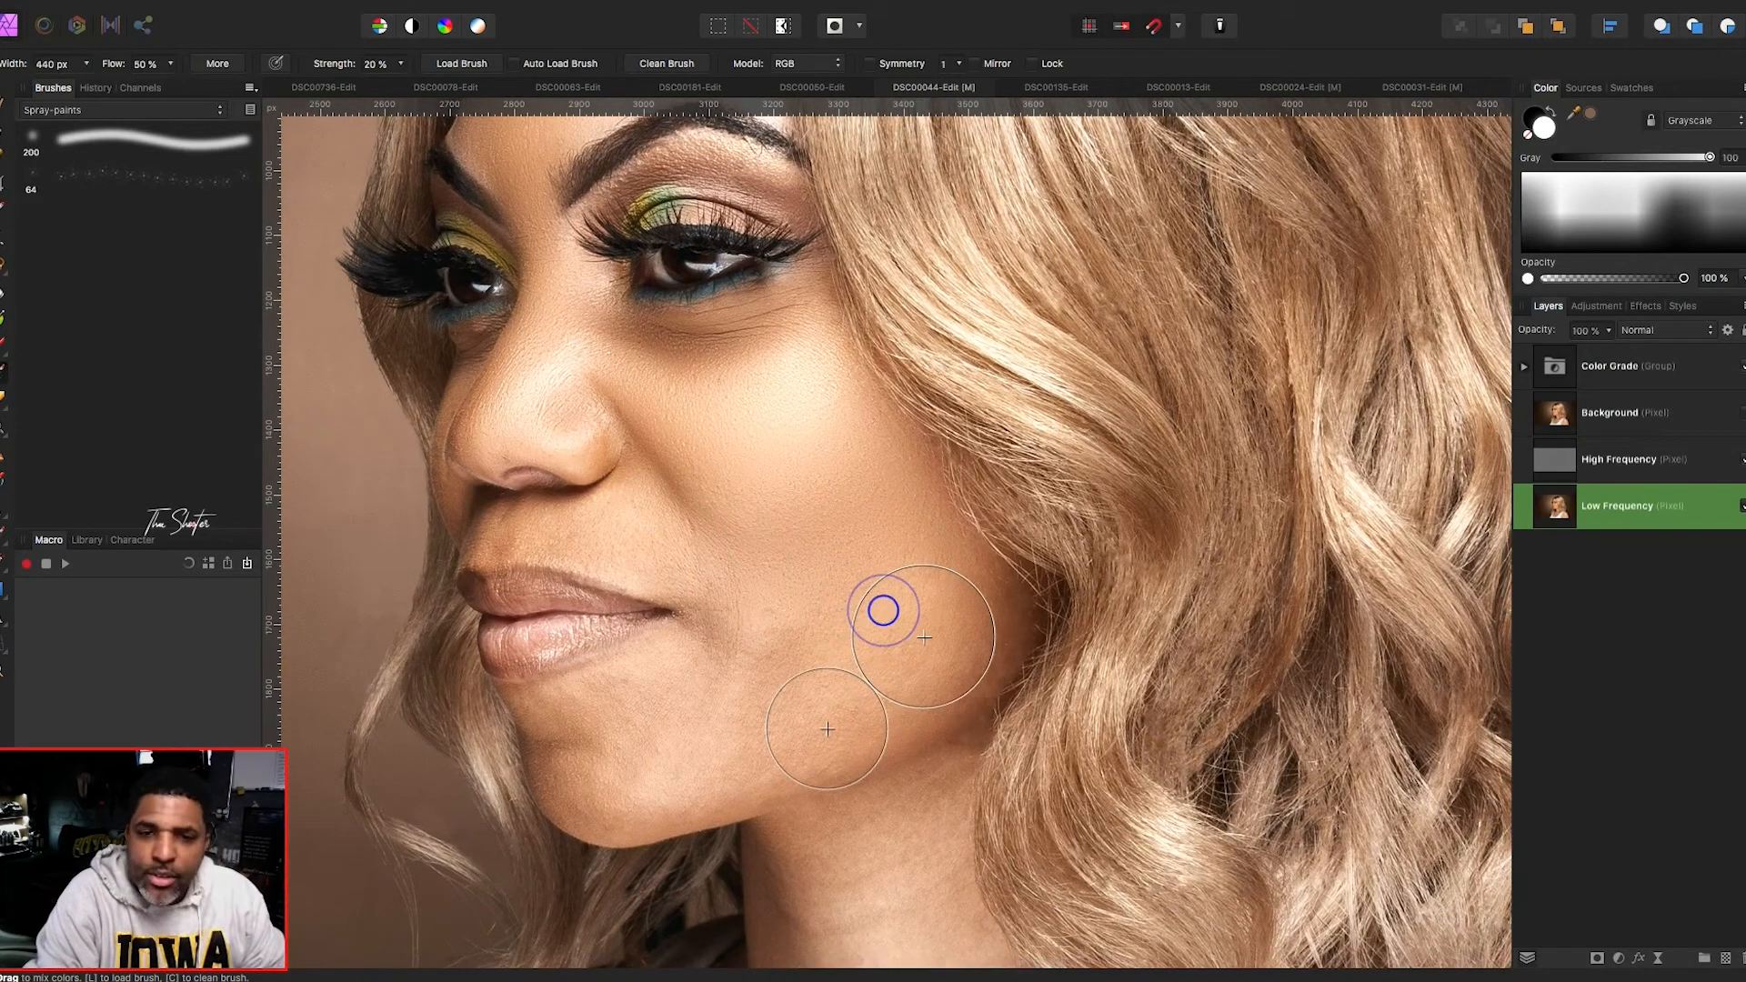
key(])
- Blend the cheek's outer edge along the hair with mixer brush widths of 87.4 px and 170.3 px
key([)
key([)
key([)
key([)
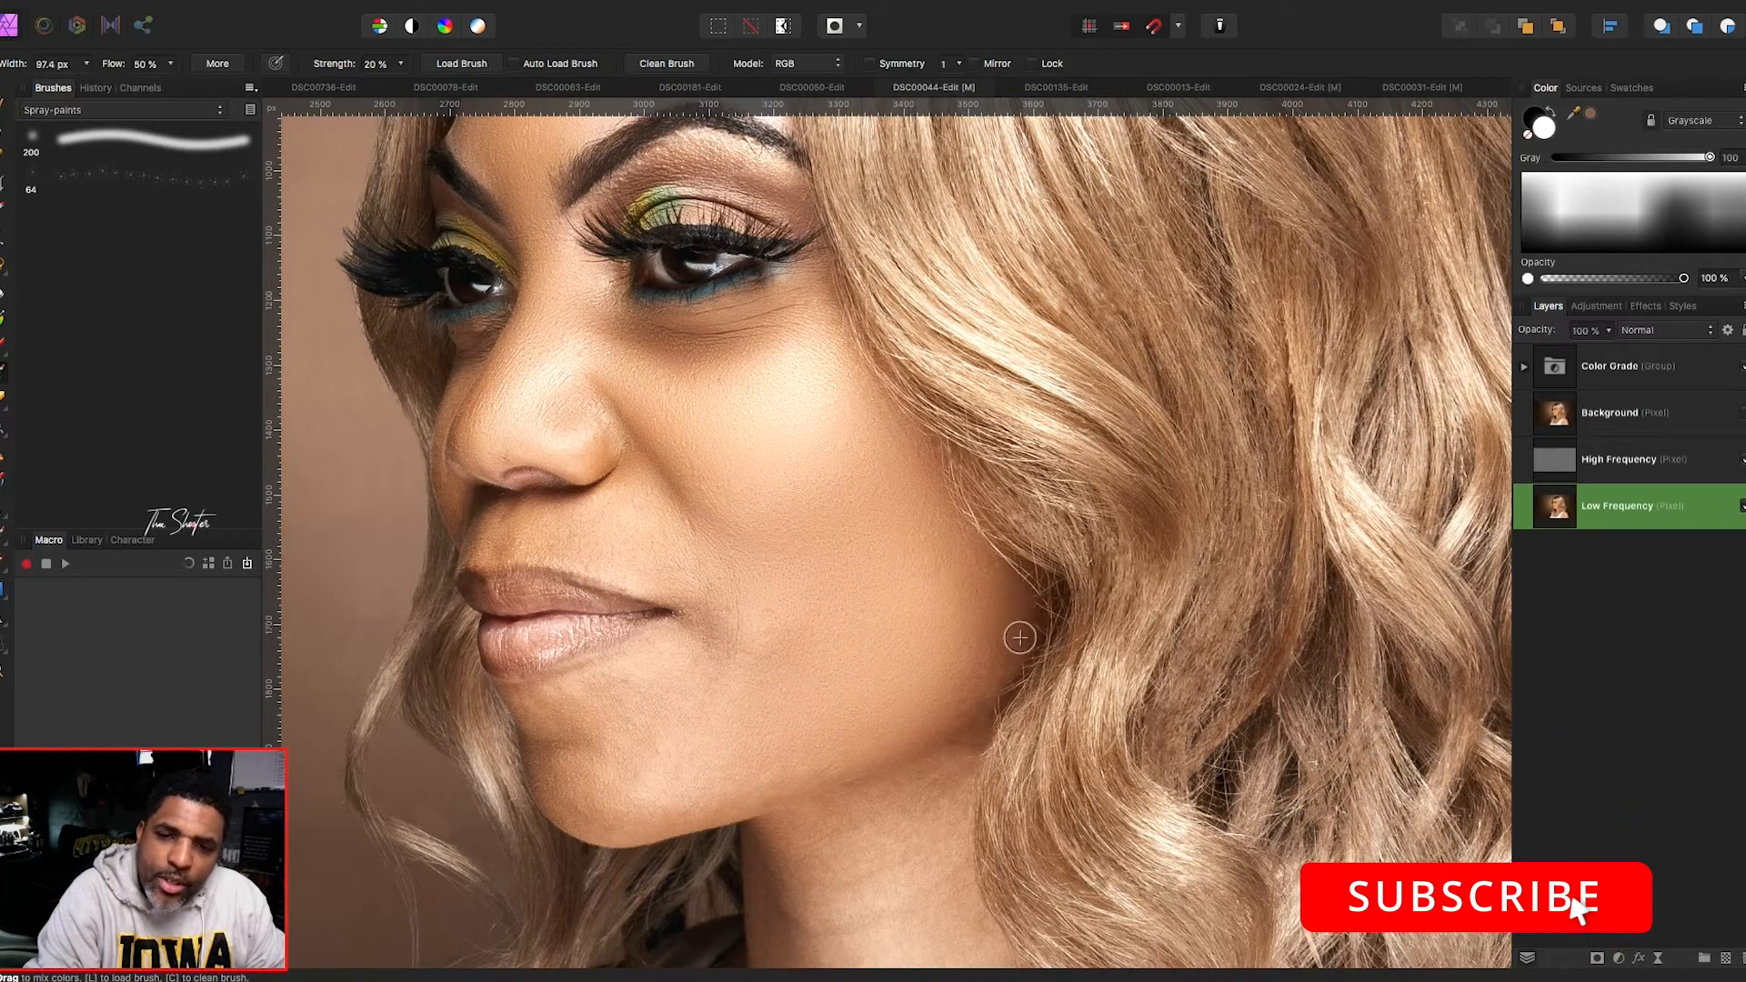
key(bracketright)
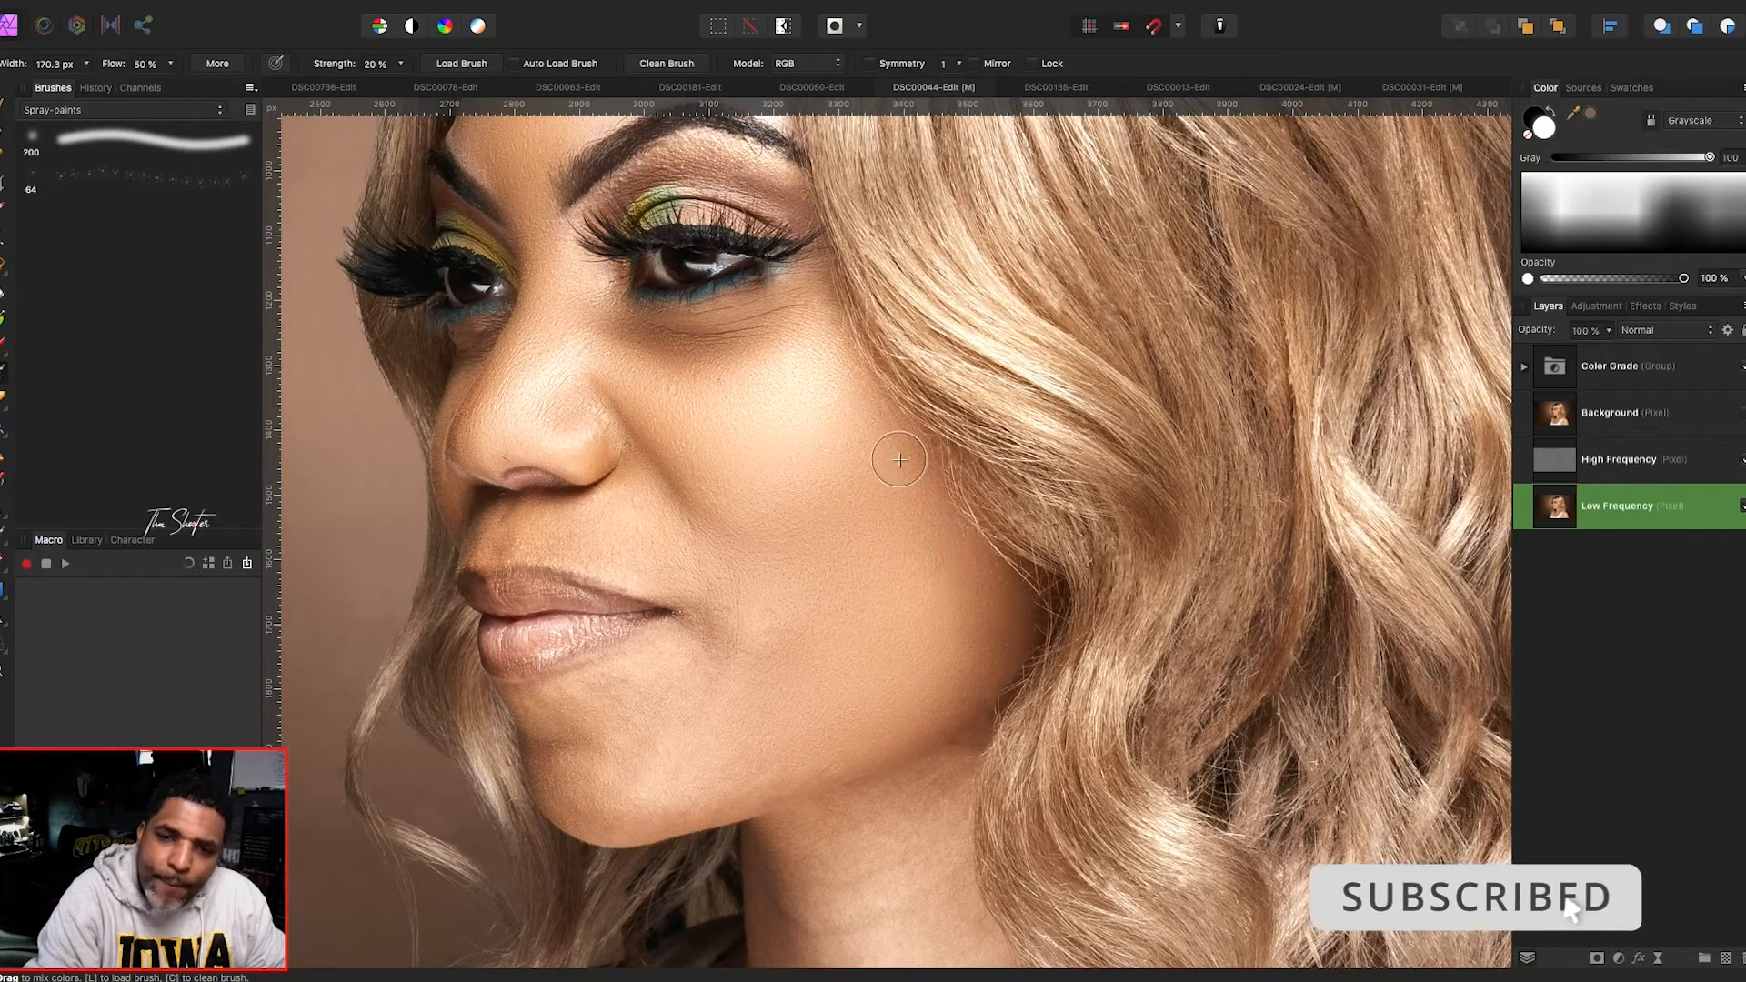
key(bracketright)
key(bracketright)
- Smooth the dark patch beside the mouth corner with the mixer brush at 155 px and 216.6 px
key(bracketleft)
key(bracketleft)
key(bracketleft)
key(bracketleft)
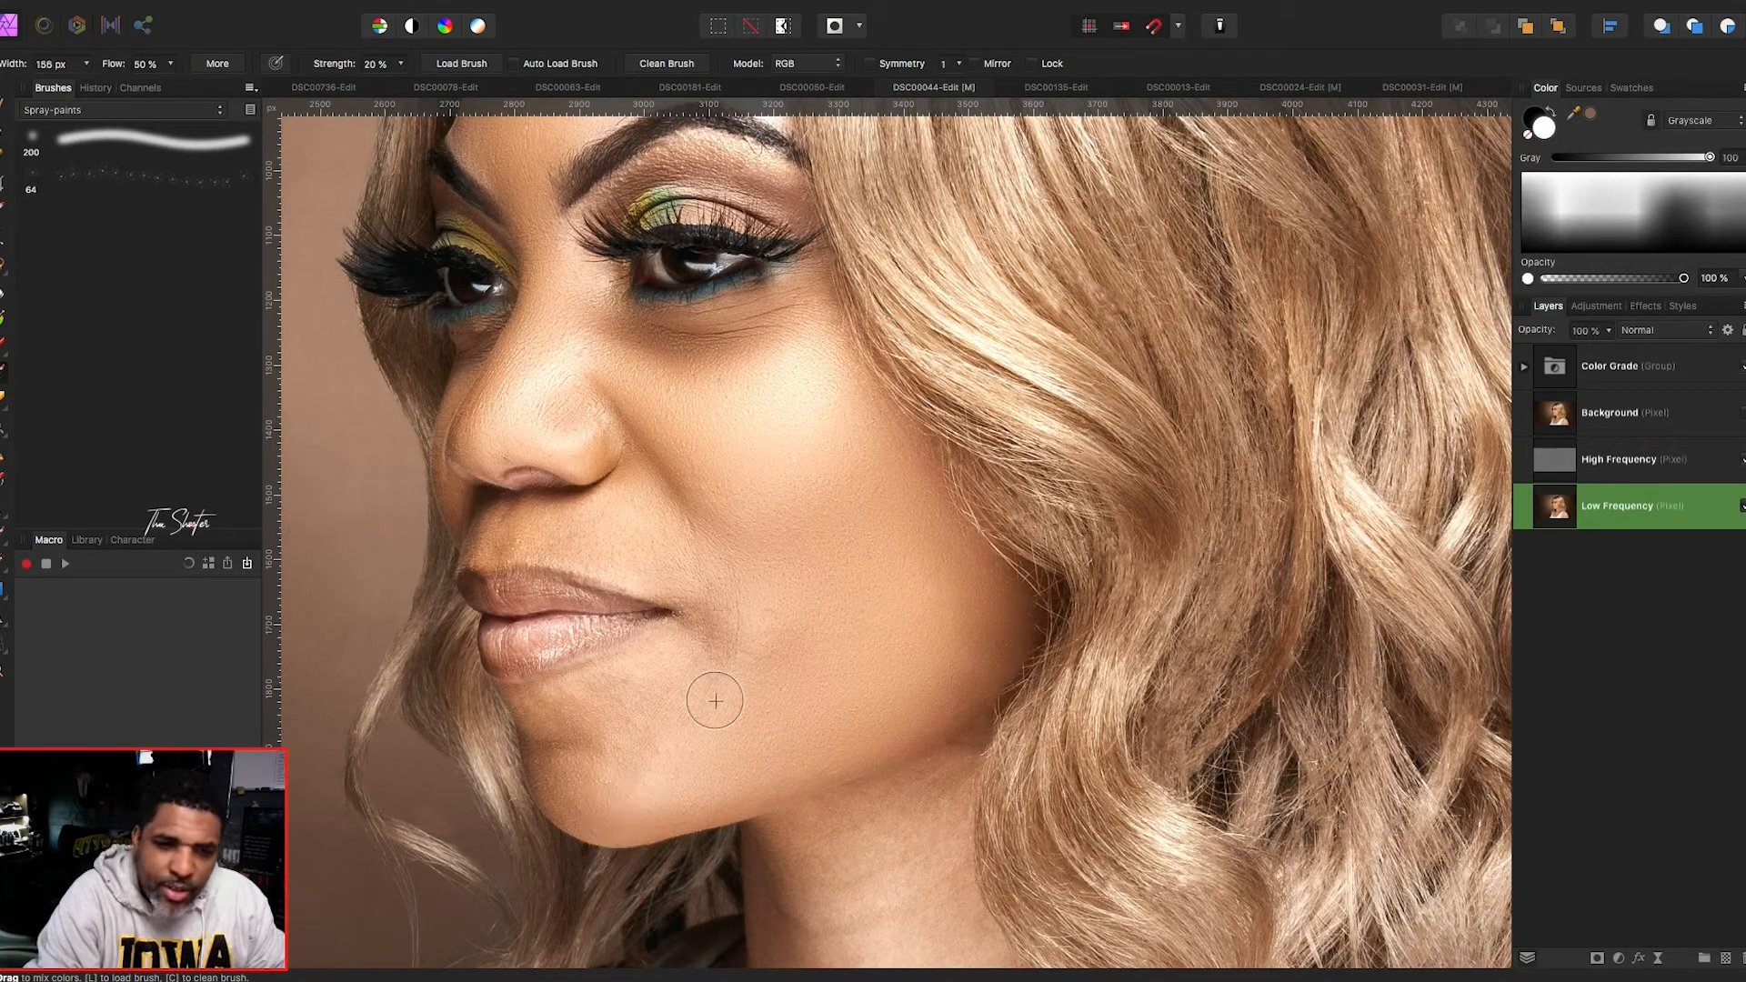
key(bracketright)
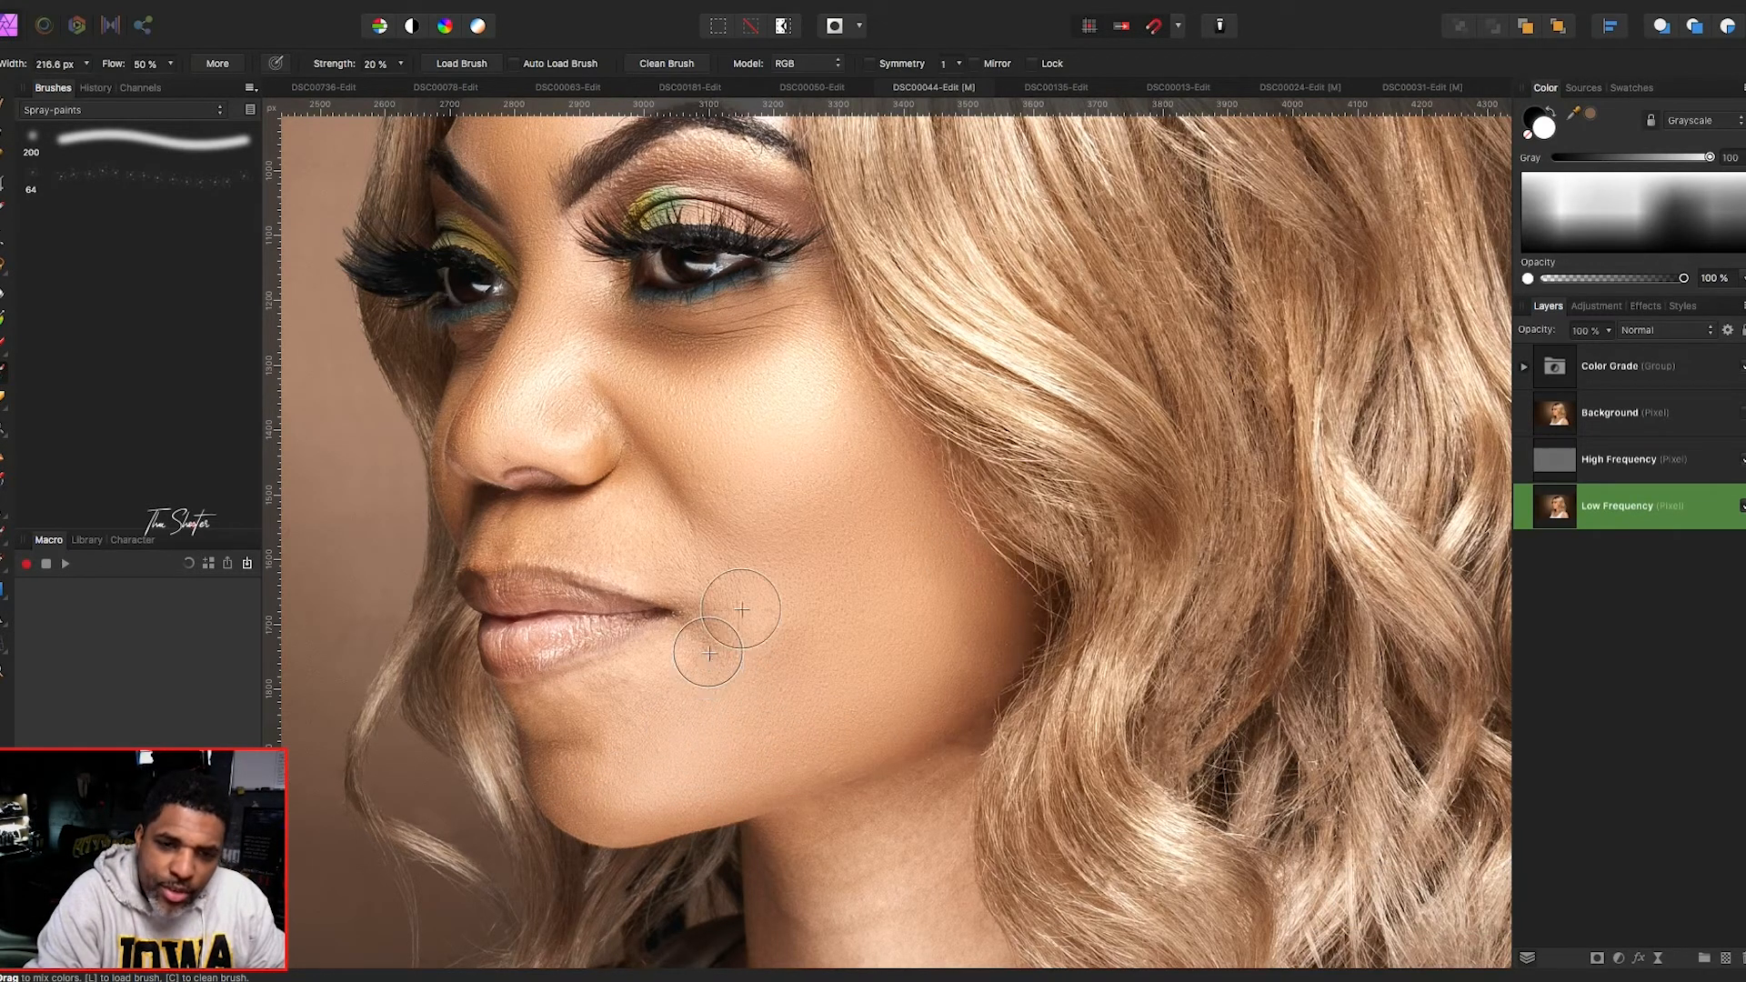
- Blend the chin and the skin beneath the lower lip with mixer brush widths of 98.6 px and 72 px
key(bracketleft)
key(bracketleft)
key(bracketleft)
key(bracketleft)
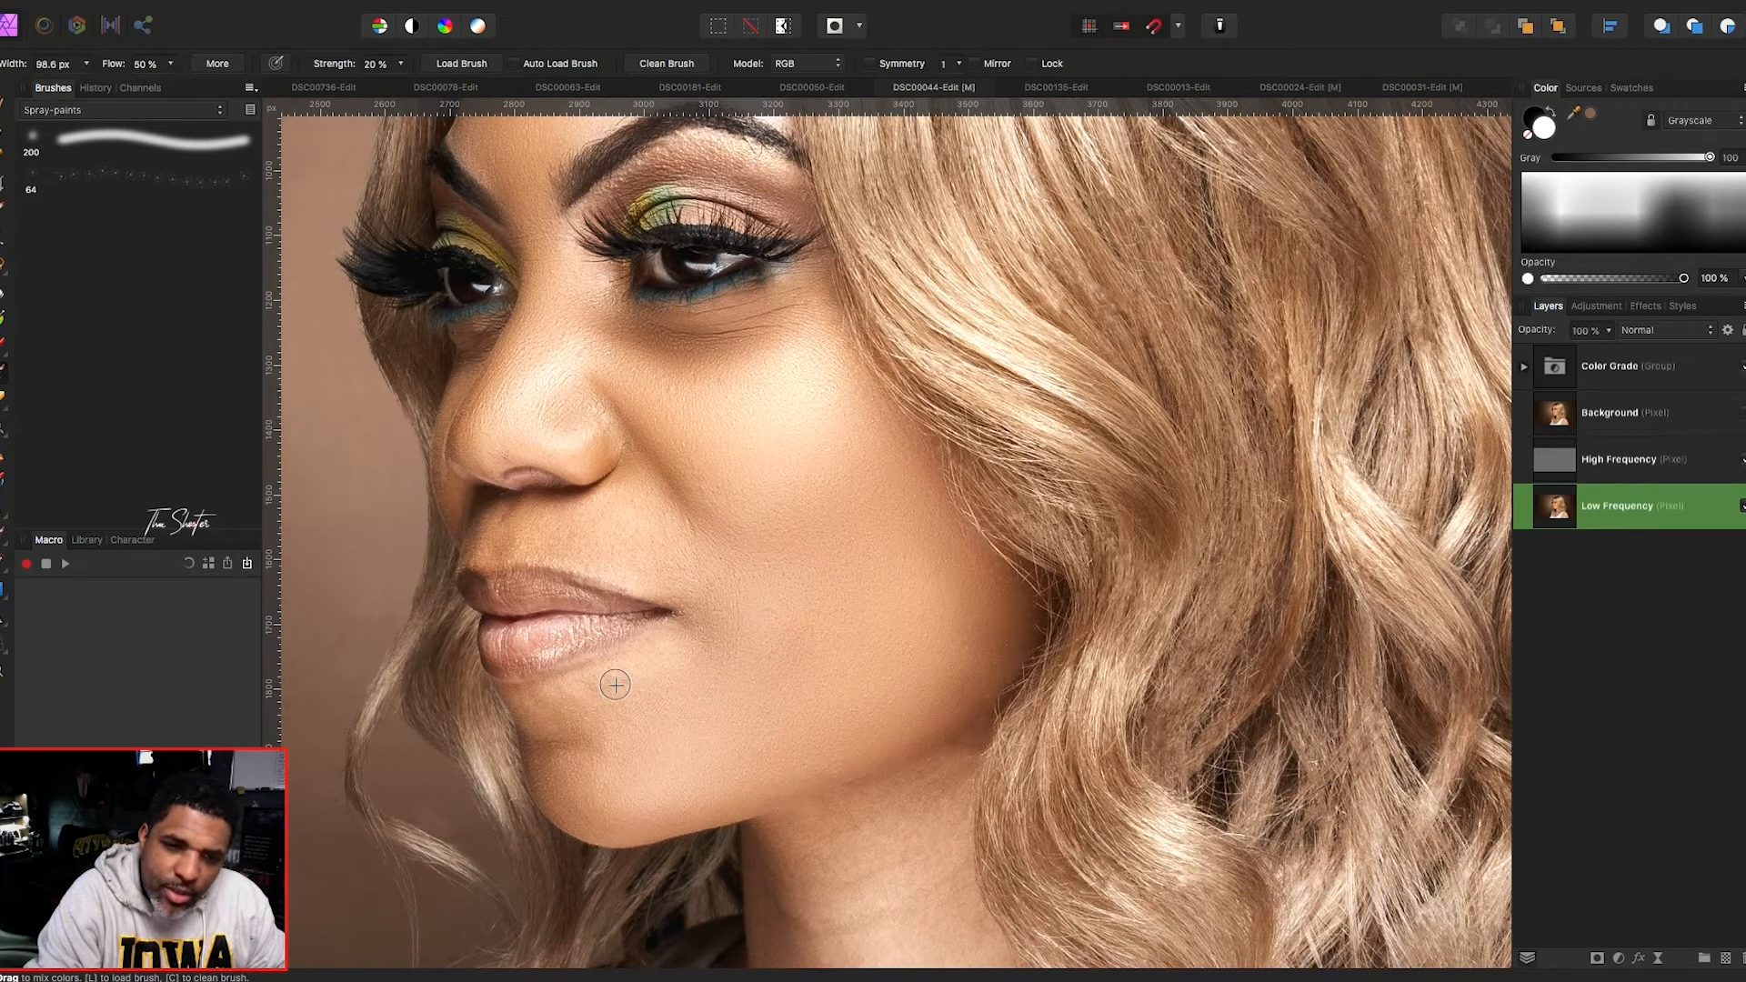
key(bracketright)
key(bracketright)
mouse_move(647, 801)
mouse_down()
mouse_move(702, 779)
mouse_move(663, 694)
mouse_move(576, 693)
mouse_up()
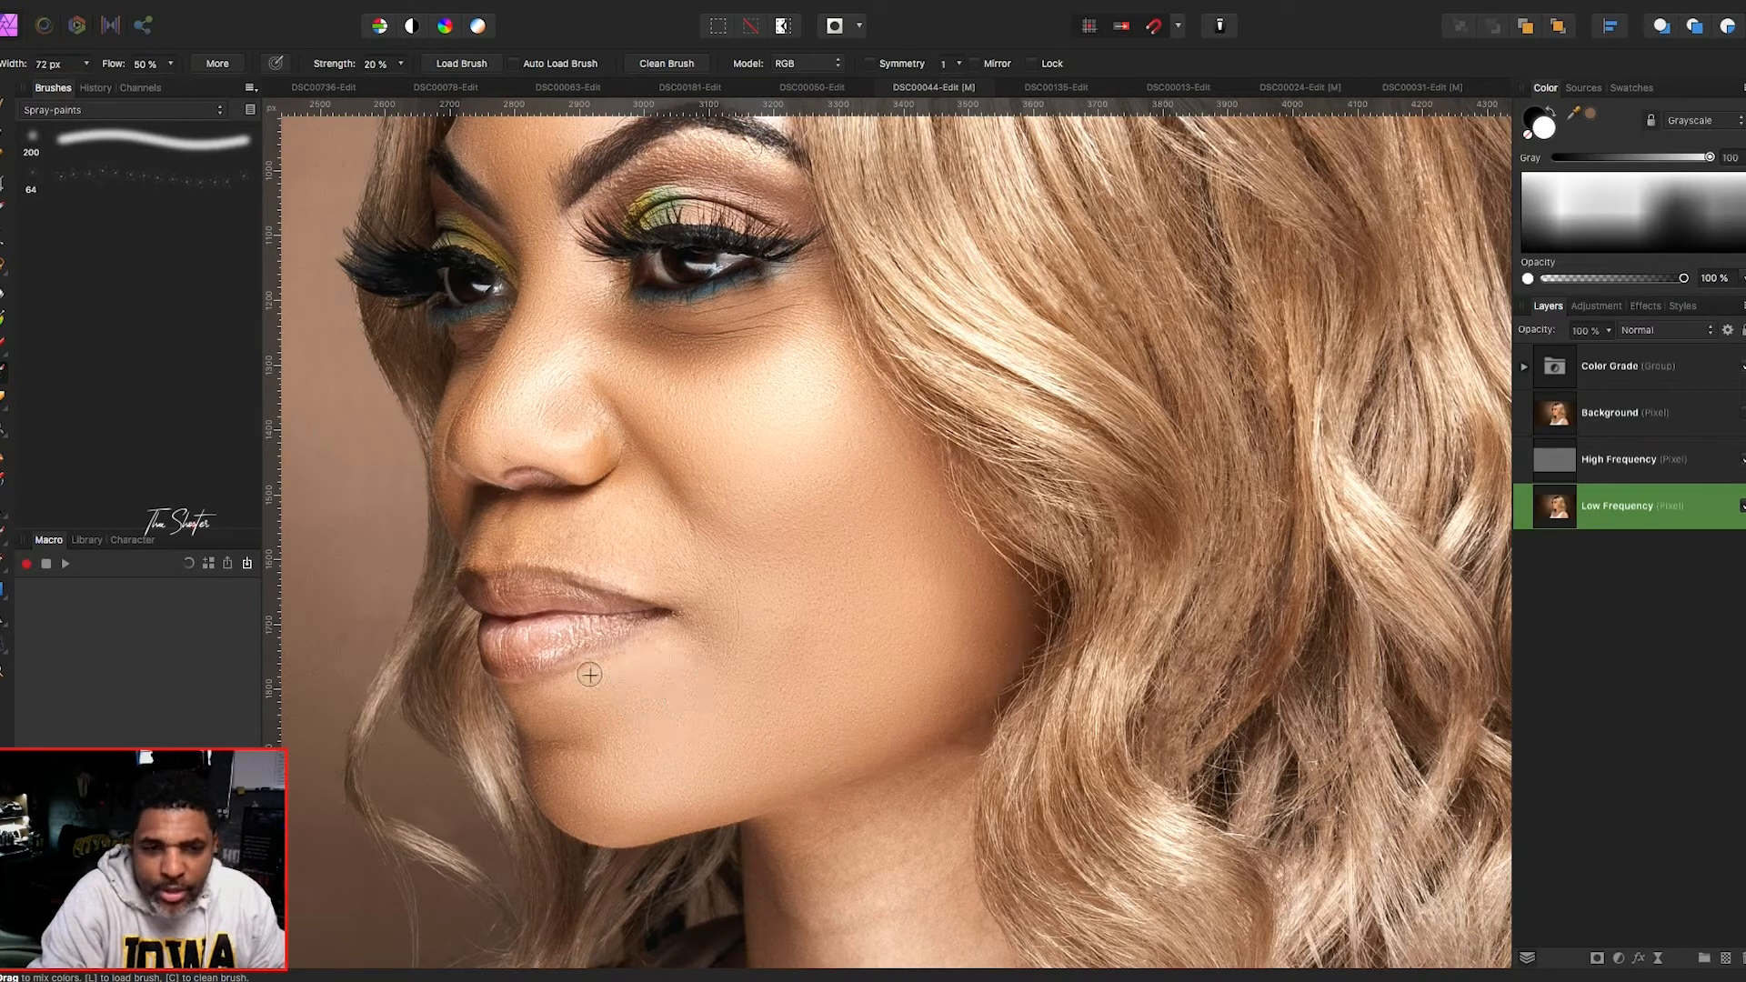
- Blend the jaw and lower cheek at 334.8 px, then touch up the chin at 91.2 px
key(bracketright)
key(bracketright)
key(bracketright)
key(bracketright)
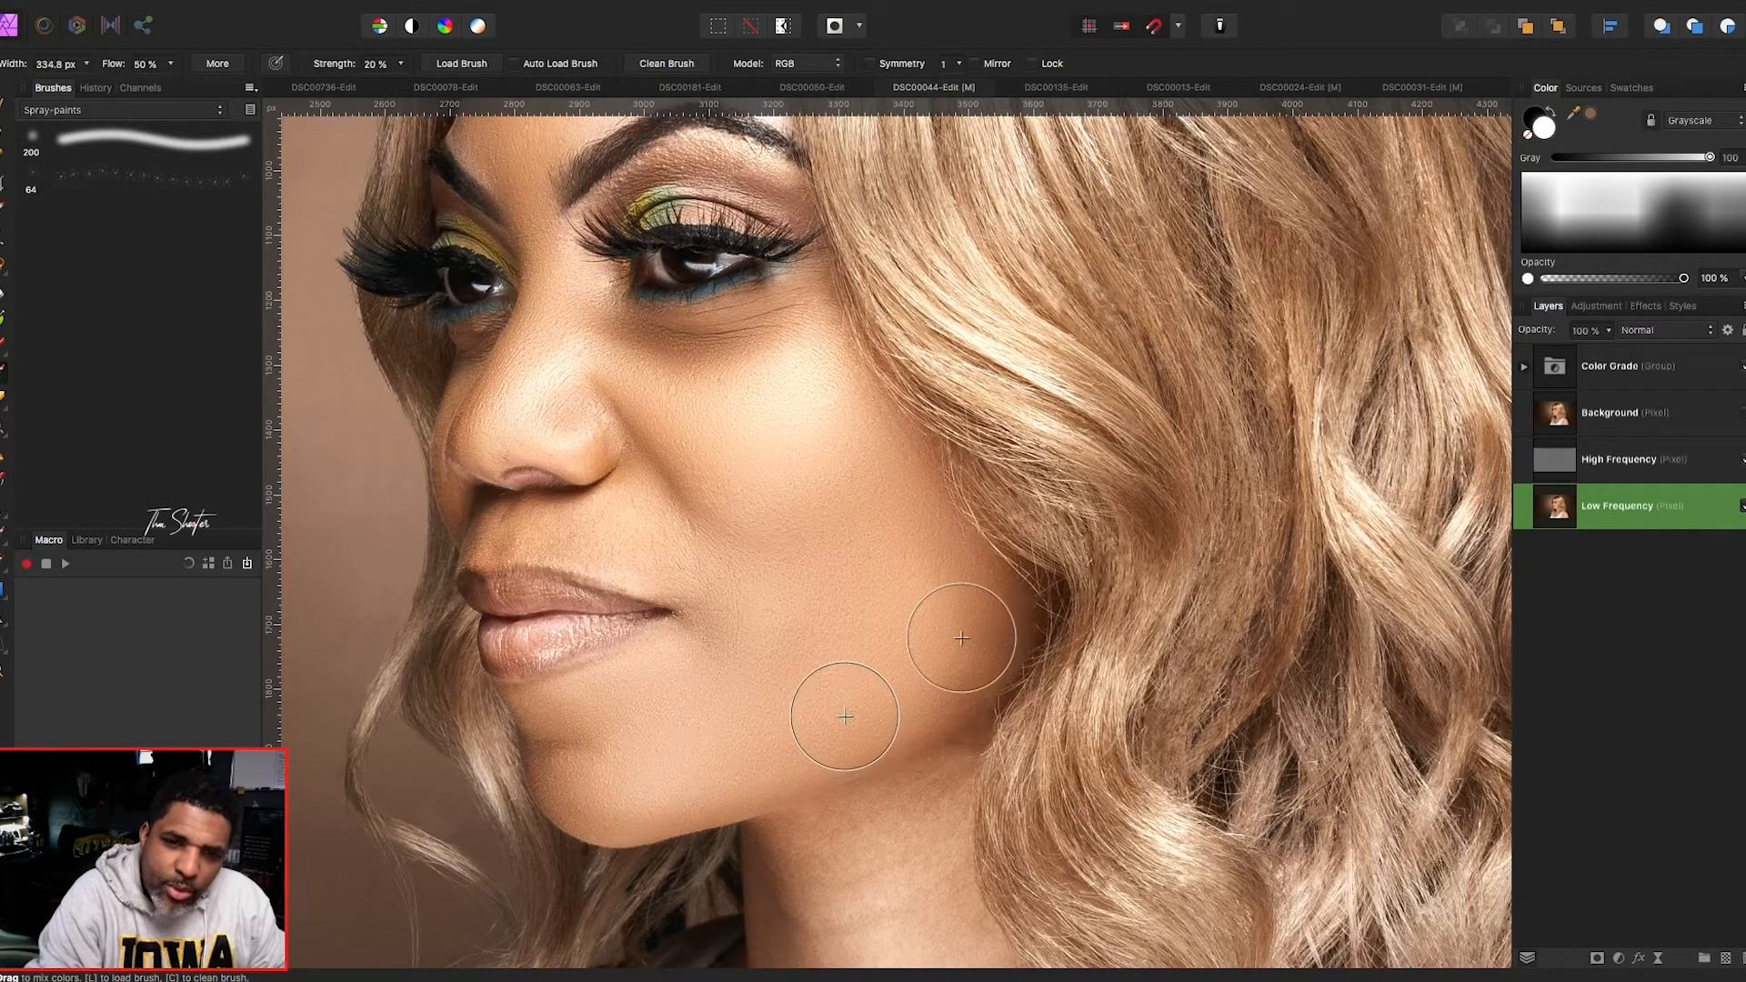
key(bracketleft)
key(bracketleft)
key(bracketleft)
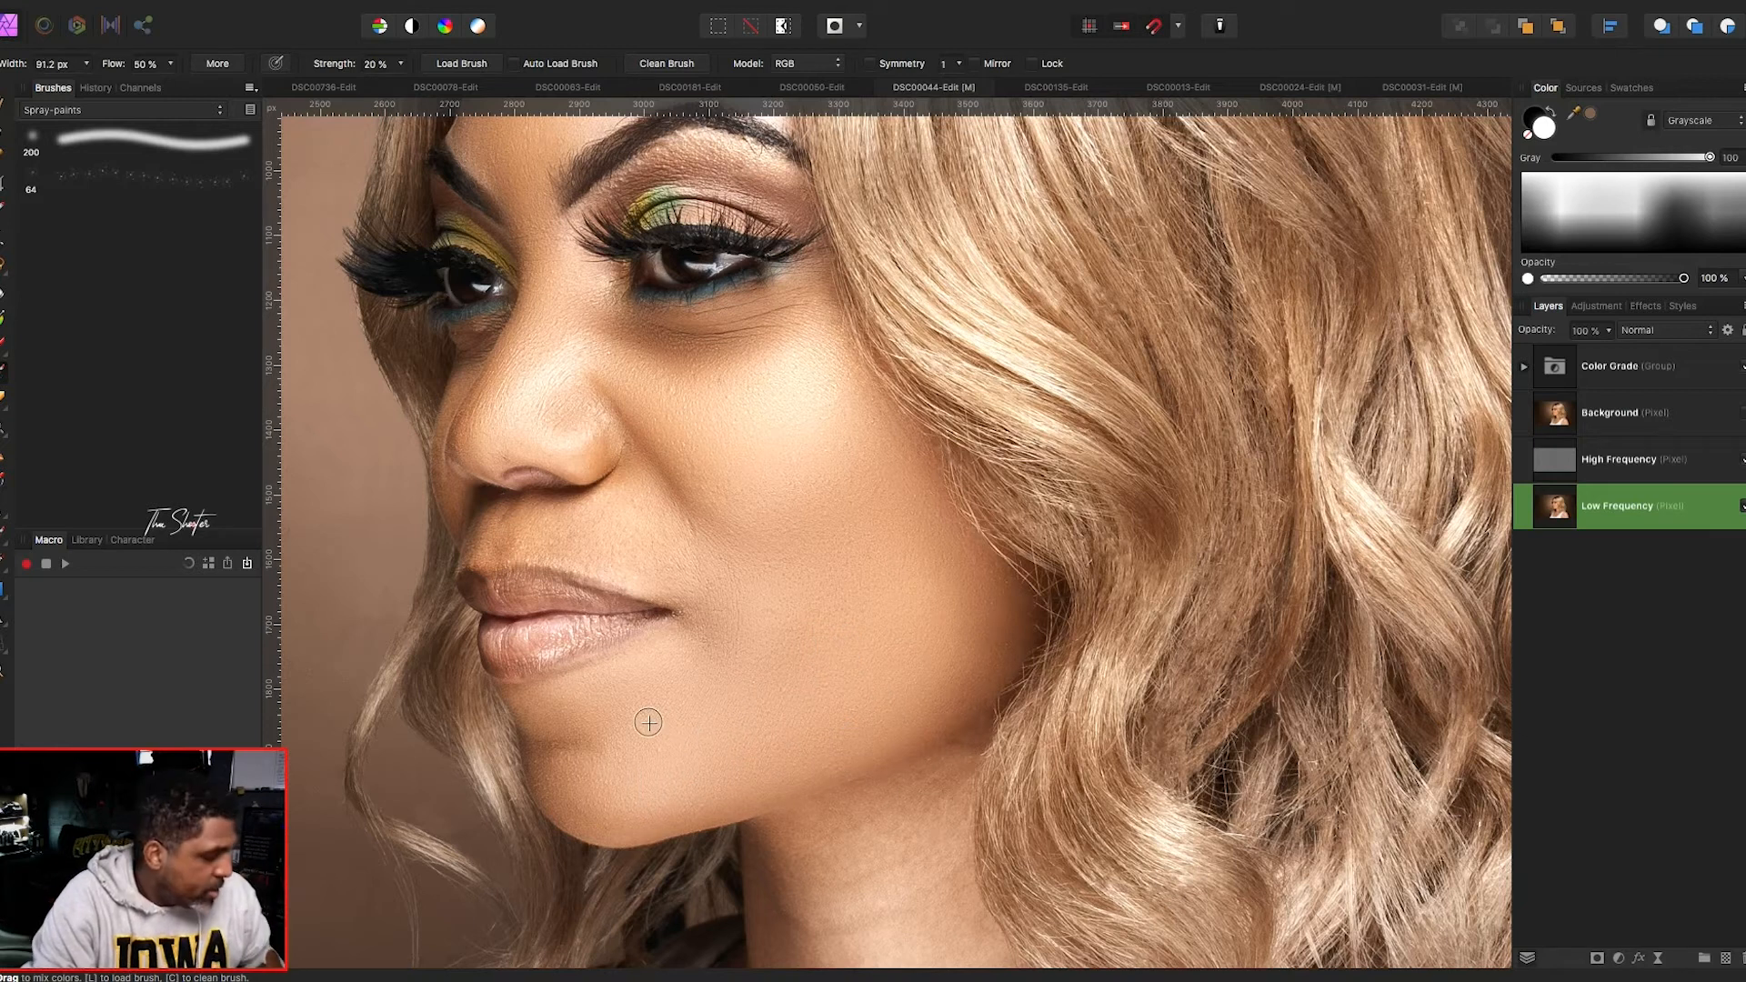
- Blend the skin above the upper lip at 184.1 px and the cheek beside the mouth at up to 249 px
key(bracketright)
key(bracketright)
key(bracketright)
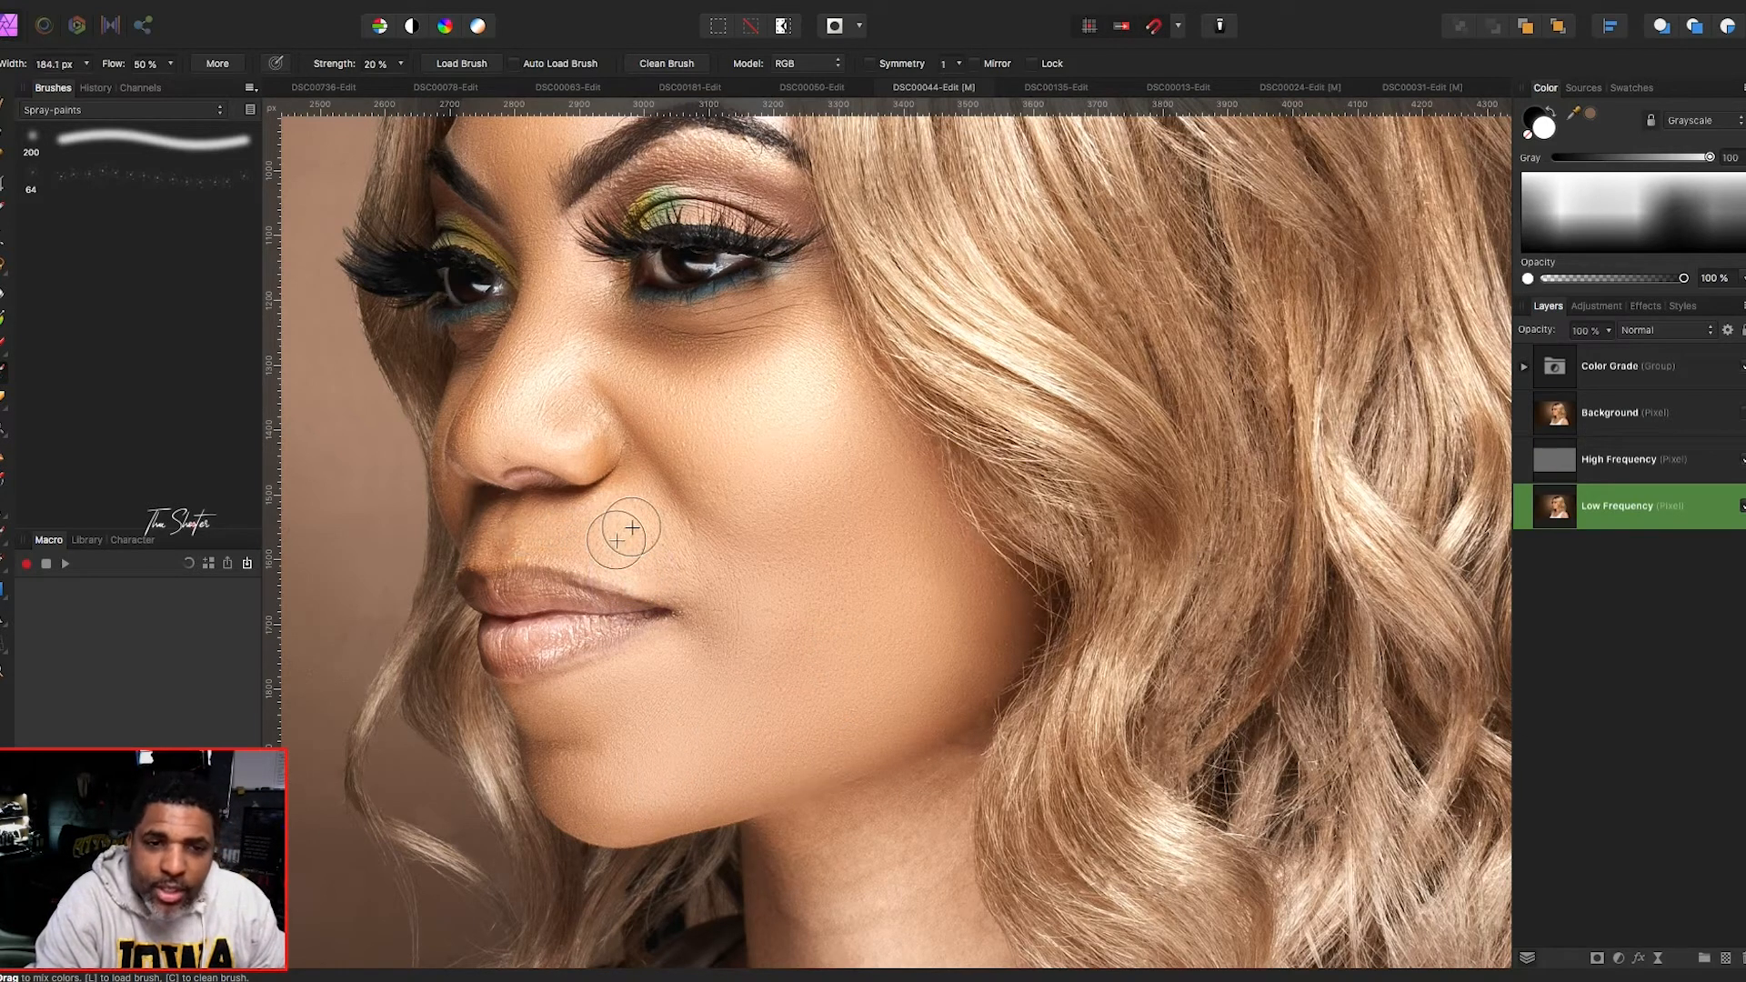
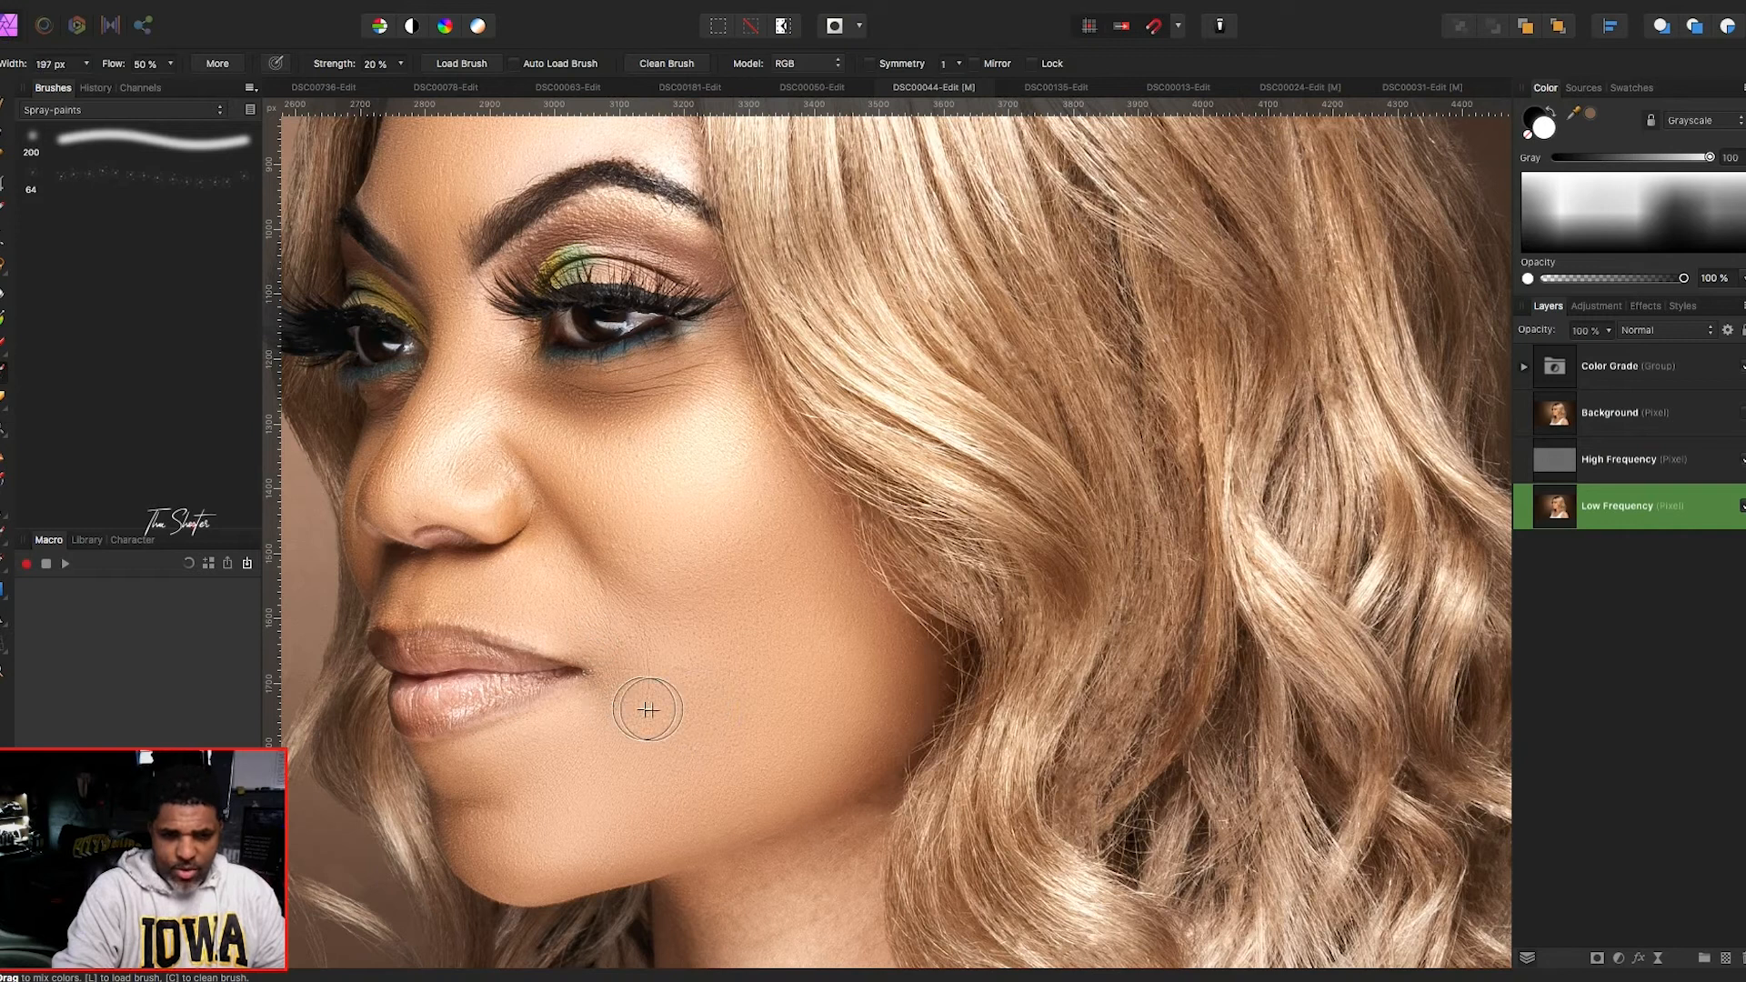
key(bracketleft)
key(bracketleft)
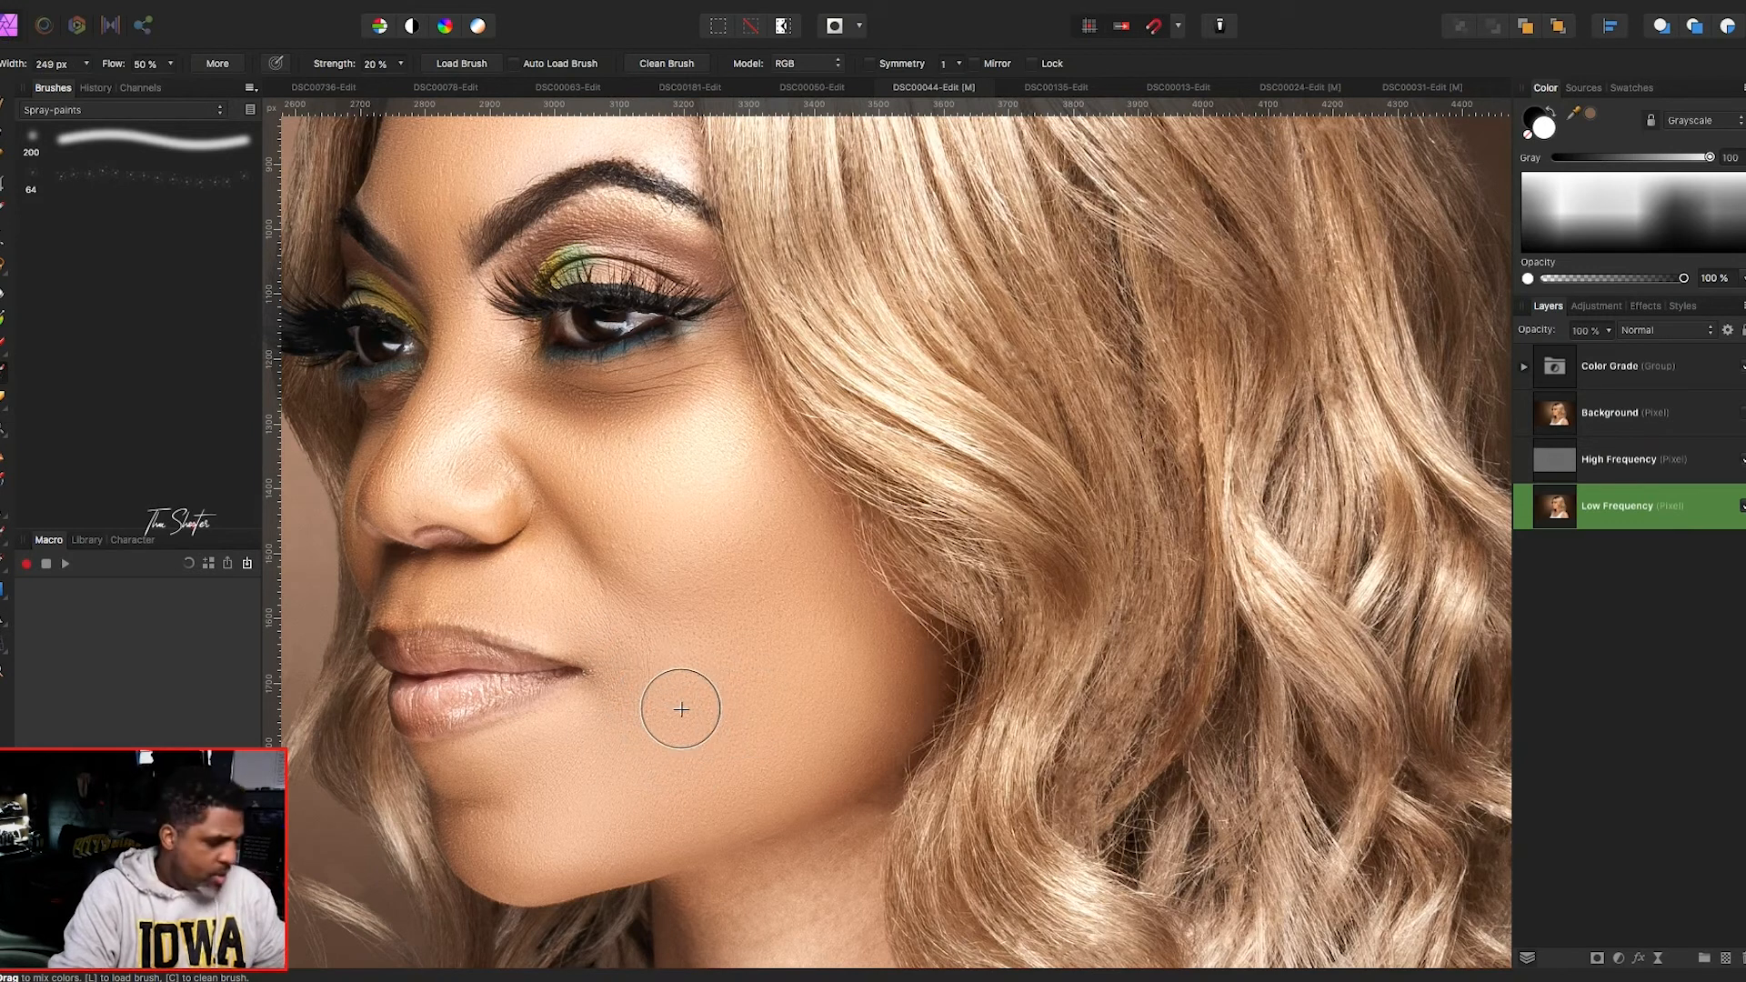
mouse_move(683, 681)
mouse_down()
mouse_move(671, 631)
mouse_move(787, 575)
mouse_move(677, 587)
mouse_up()
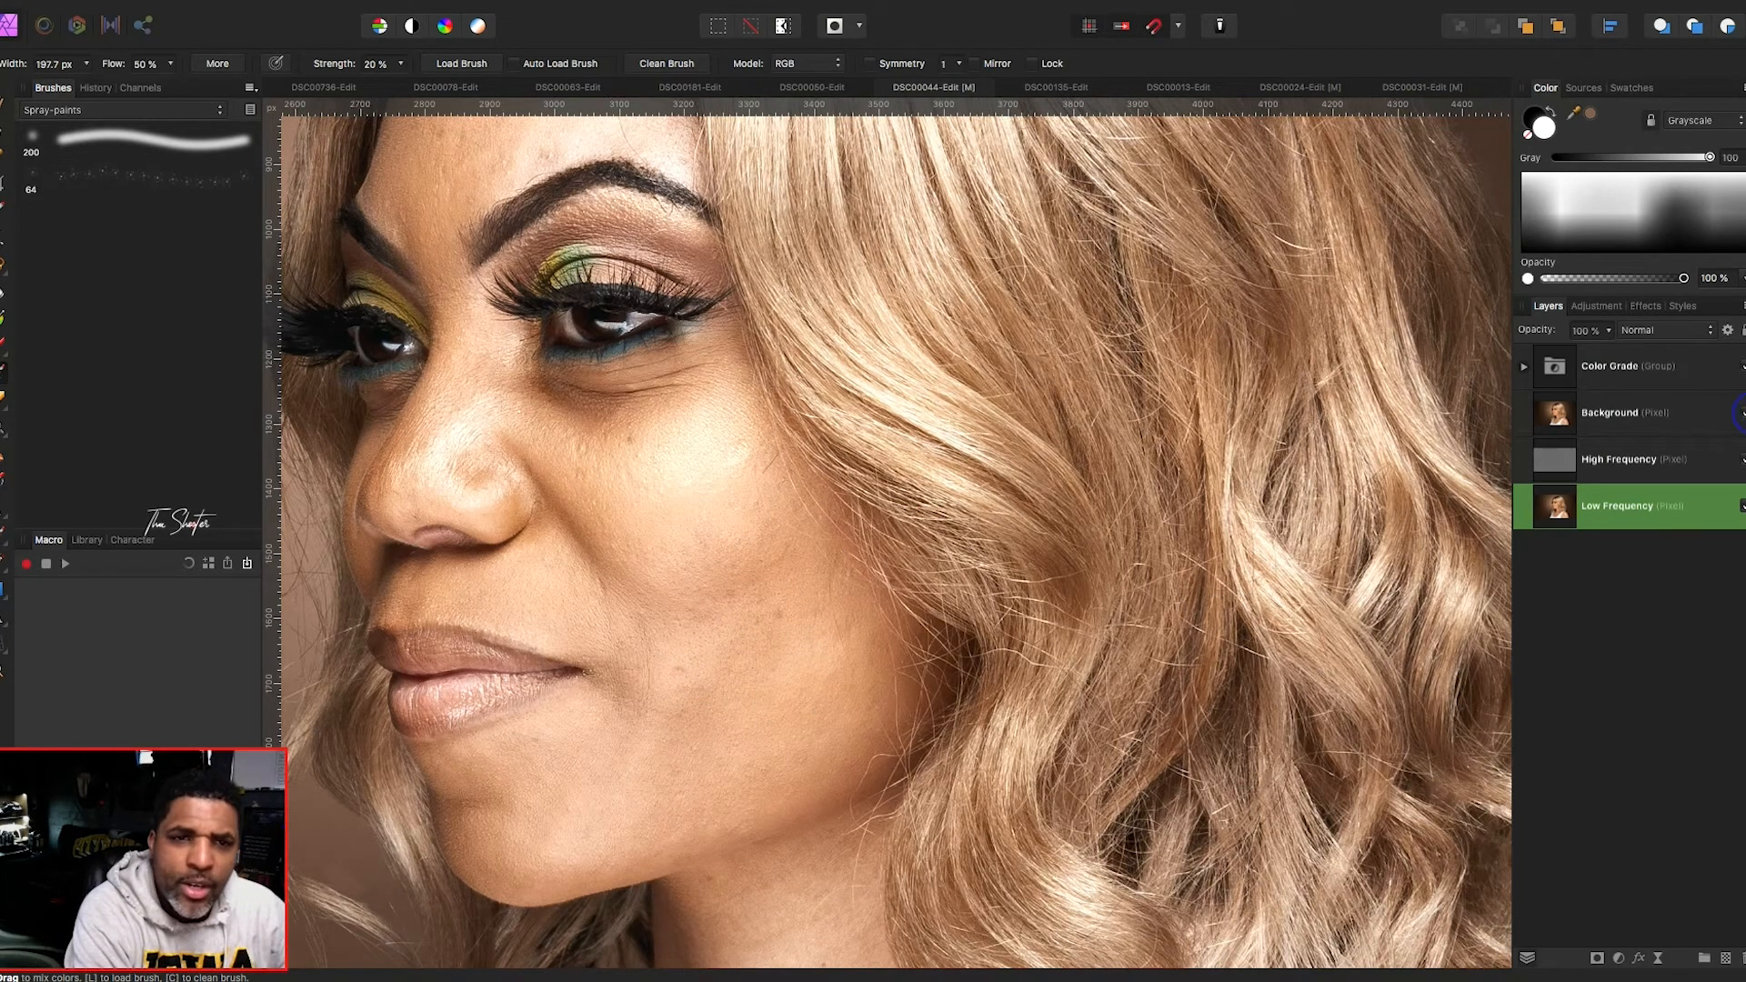
- Blend the upper neck beneath the jaw on the Low Frequency layer, starting from a 121.4 px mixer brush
scroll(1231, 386, down, 5)
scroll(1232, 386, left, 4)
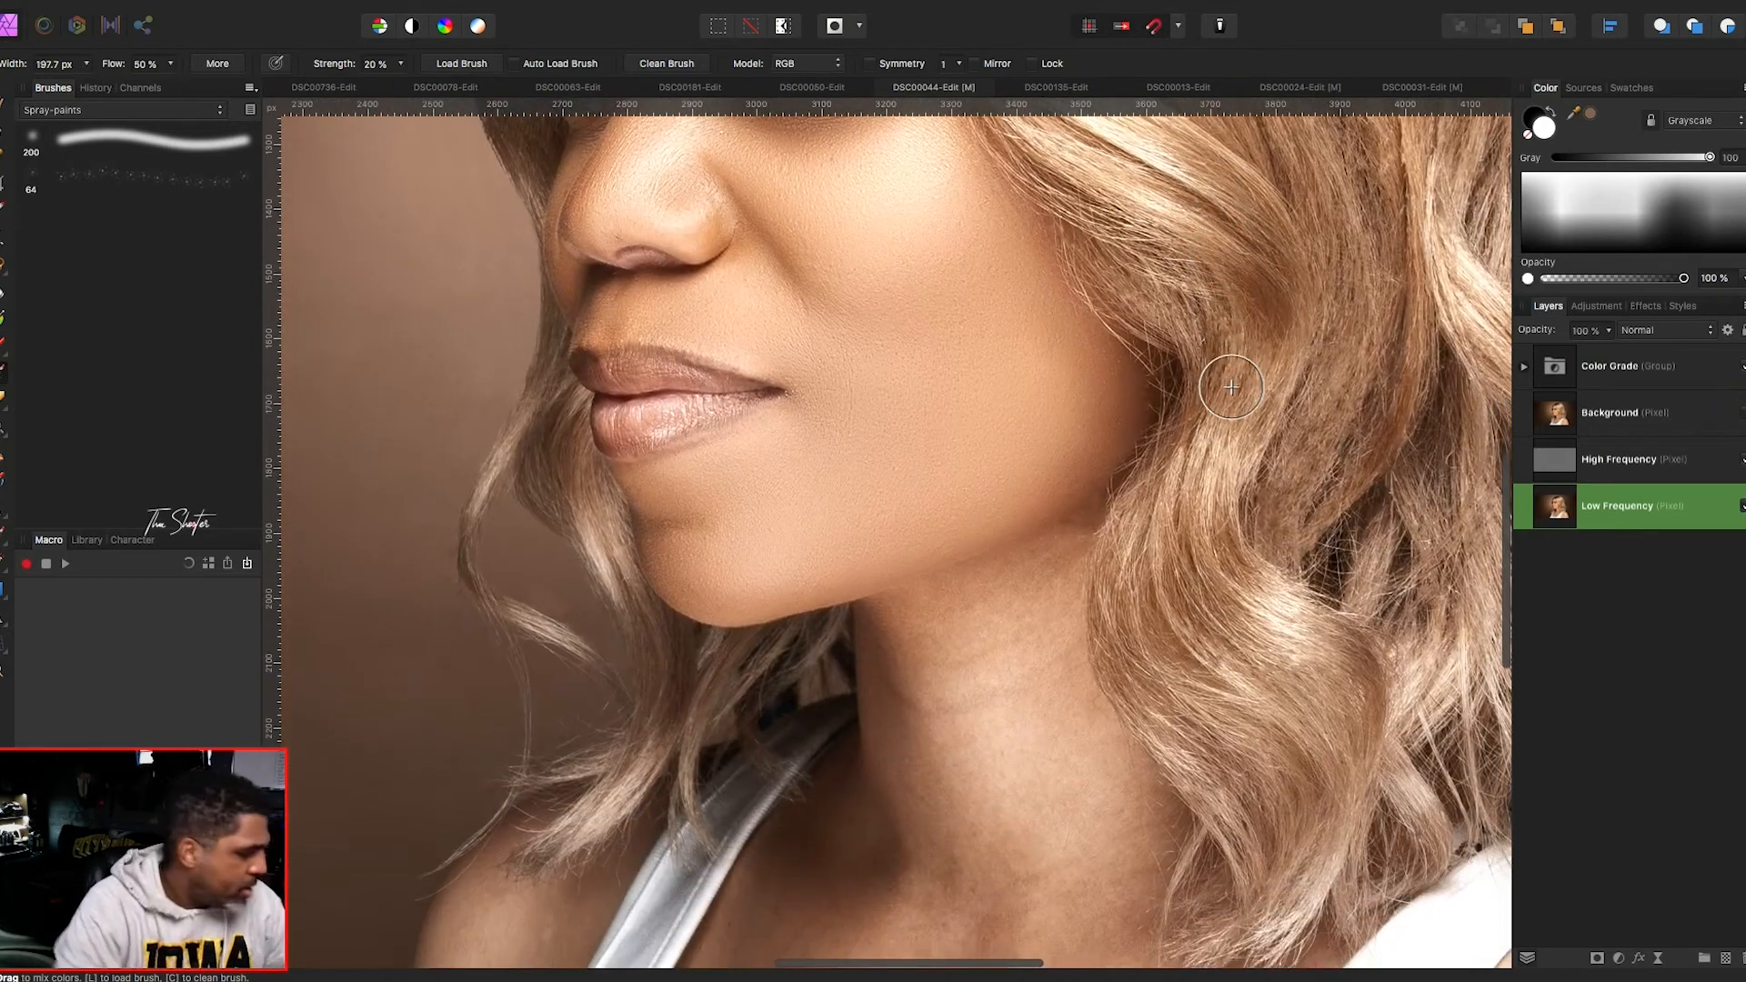
scroll(882, 715, down, 3)
scroll(882, 715, right, 3)
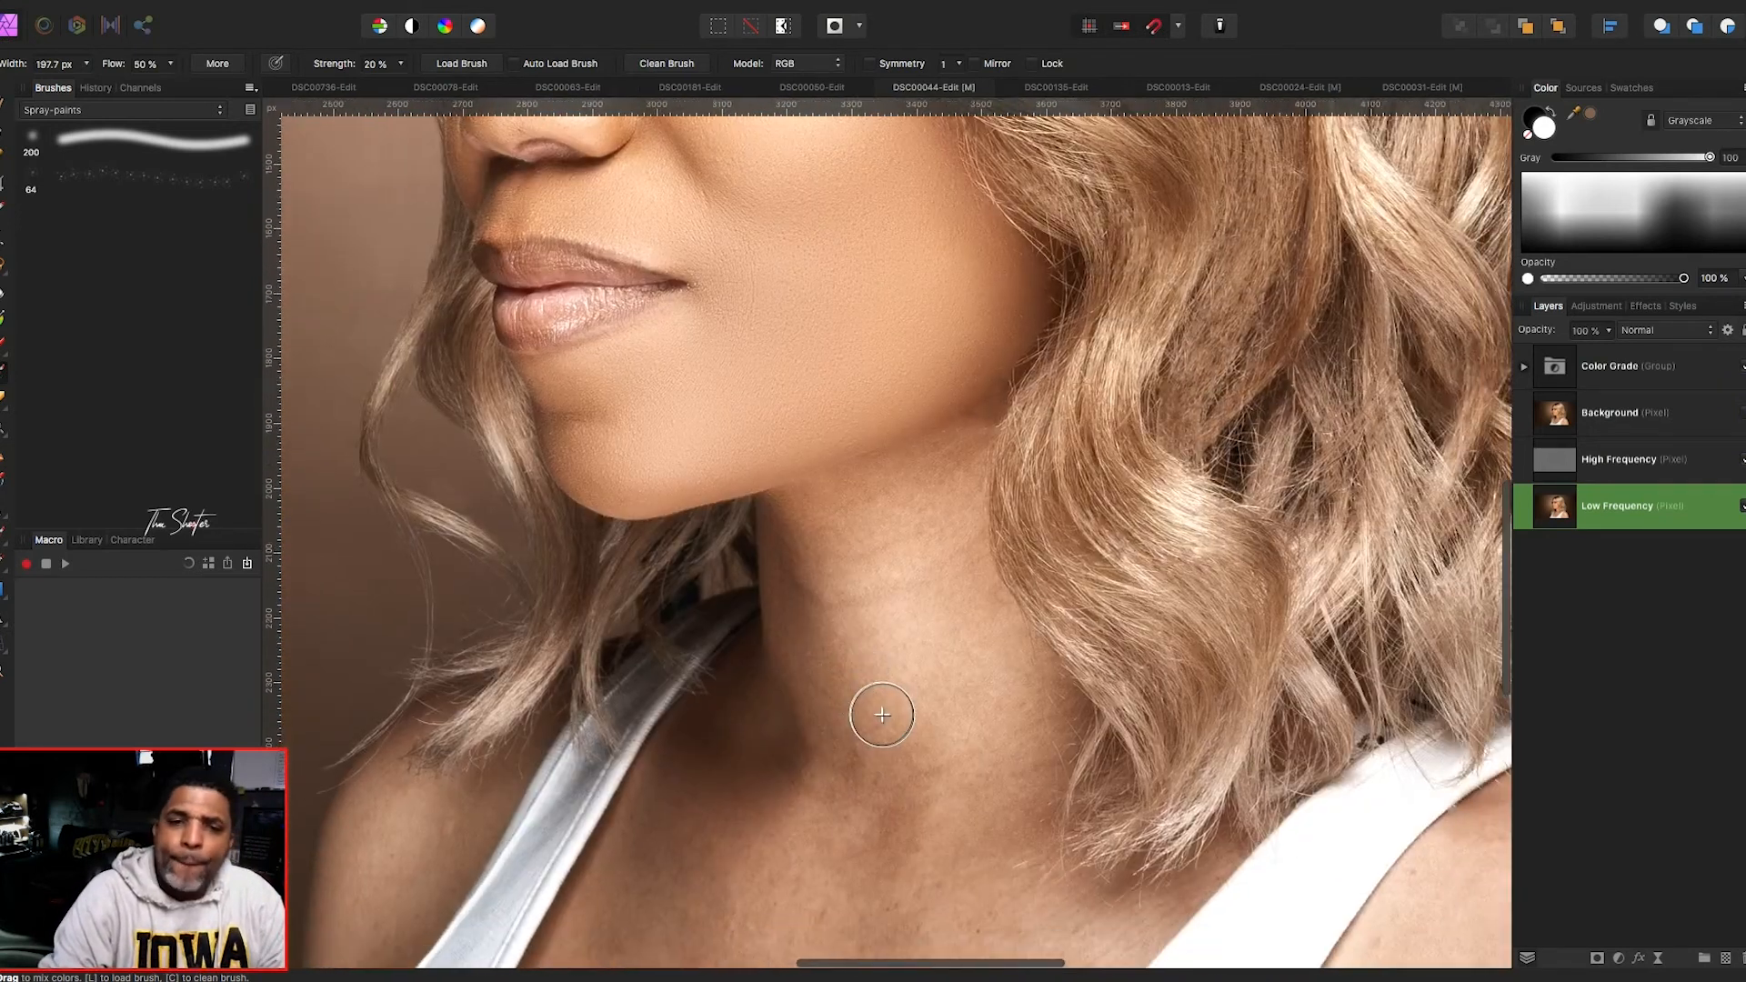
scroll(882, 715, down, 2)
scroll(882, 715, right, 2)
key(bracketleft)
key(bracketleft)
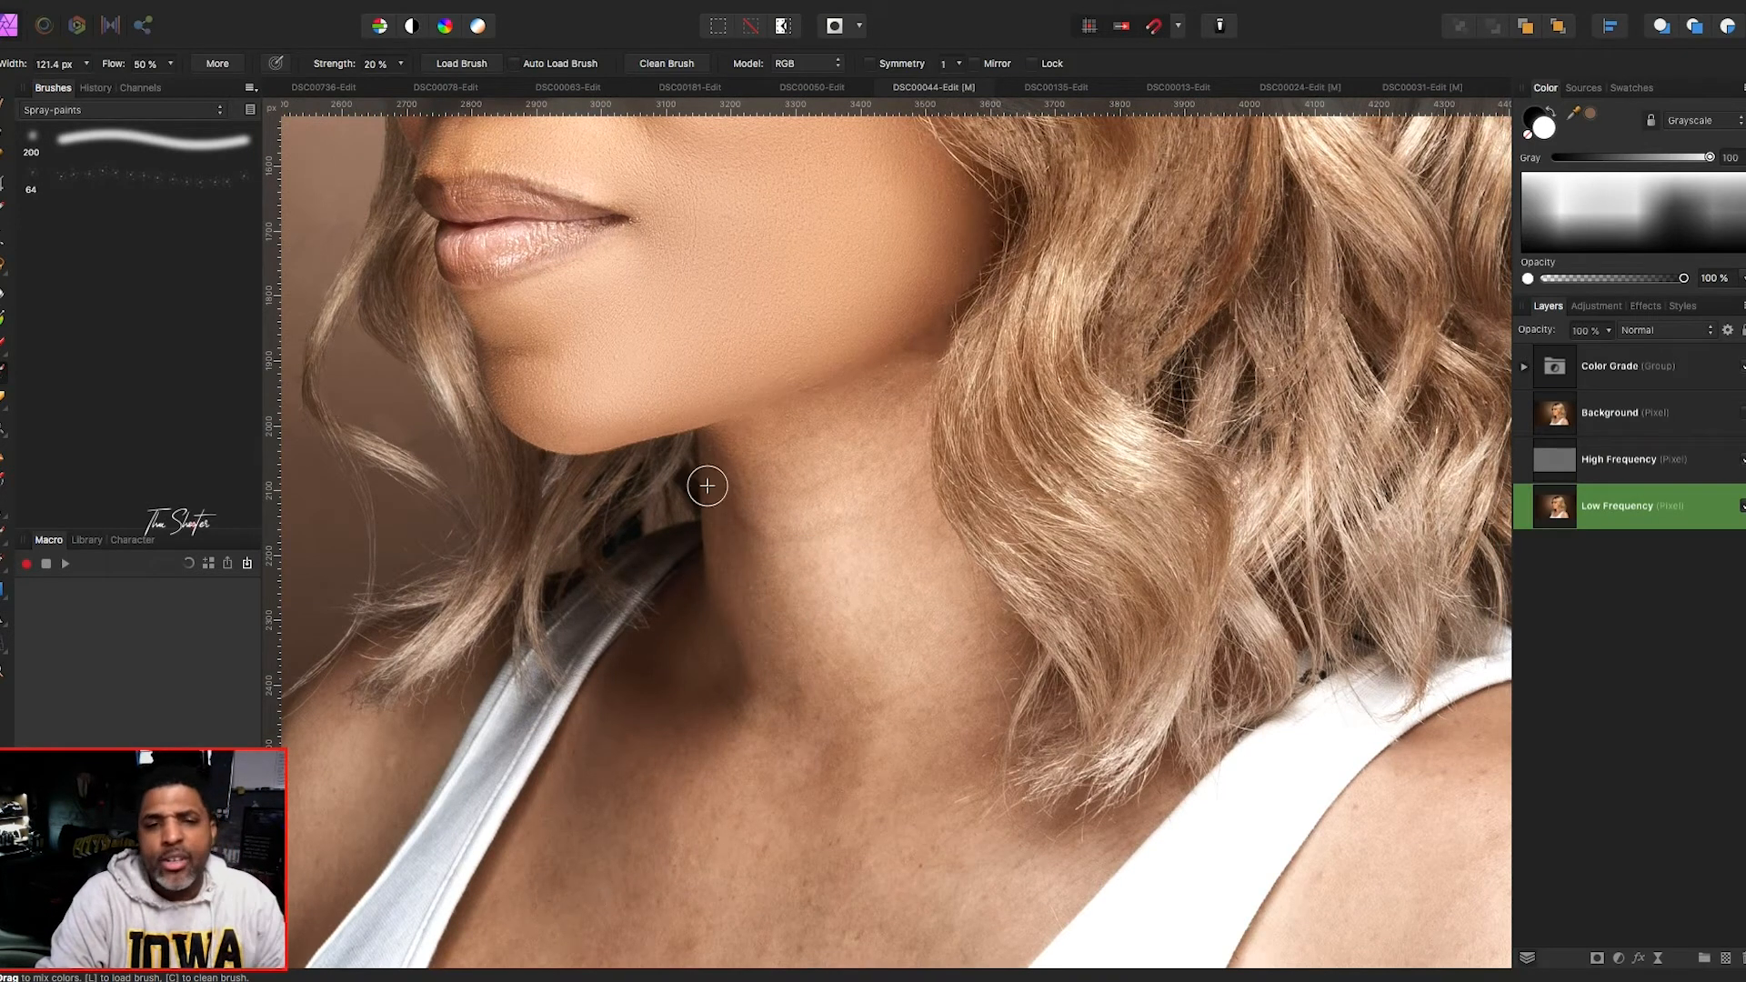
key(bracketright)
key(bracketright)
mouse_move(735, 517)
mouse_down()
mouse_move(715, 479)
mouse_move(731, 507)
mouse_move(738, 484)
mouse_move(767, 648)
mouse_move(723, 491)
mouse_move(746, 471)
mouse_move(788, 485)
mouse_move(782, 464)
mouse_move(876, 391)
mouse_up()
- Refine the shadow transition between jawline and neck, reducing the mixer brush width to 121.8 px
key(bracketright)
key(bracketright)
key(bracketleft)
key(bracketleft)
key(bracketleft)
key(bracketleft)
key(bracketleft)
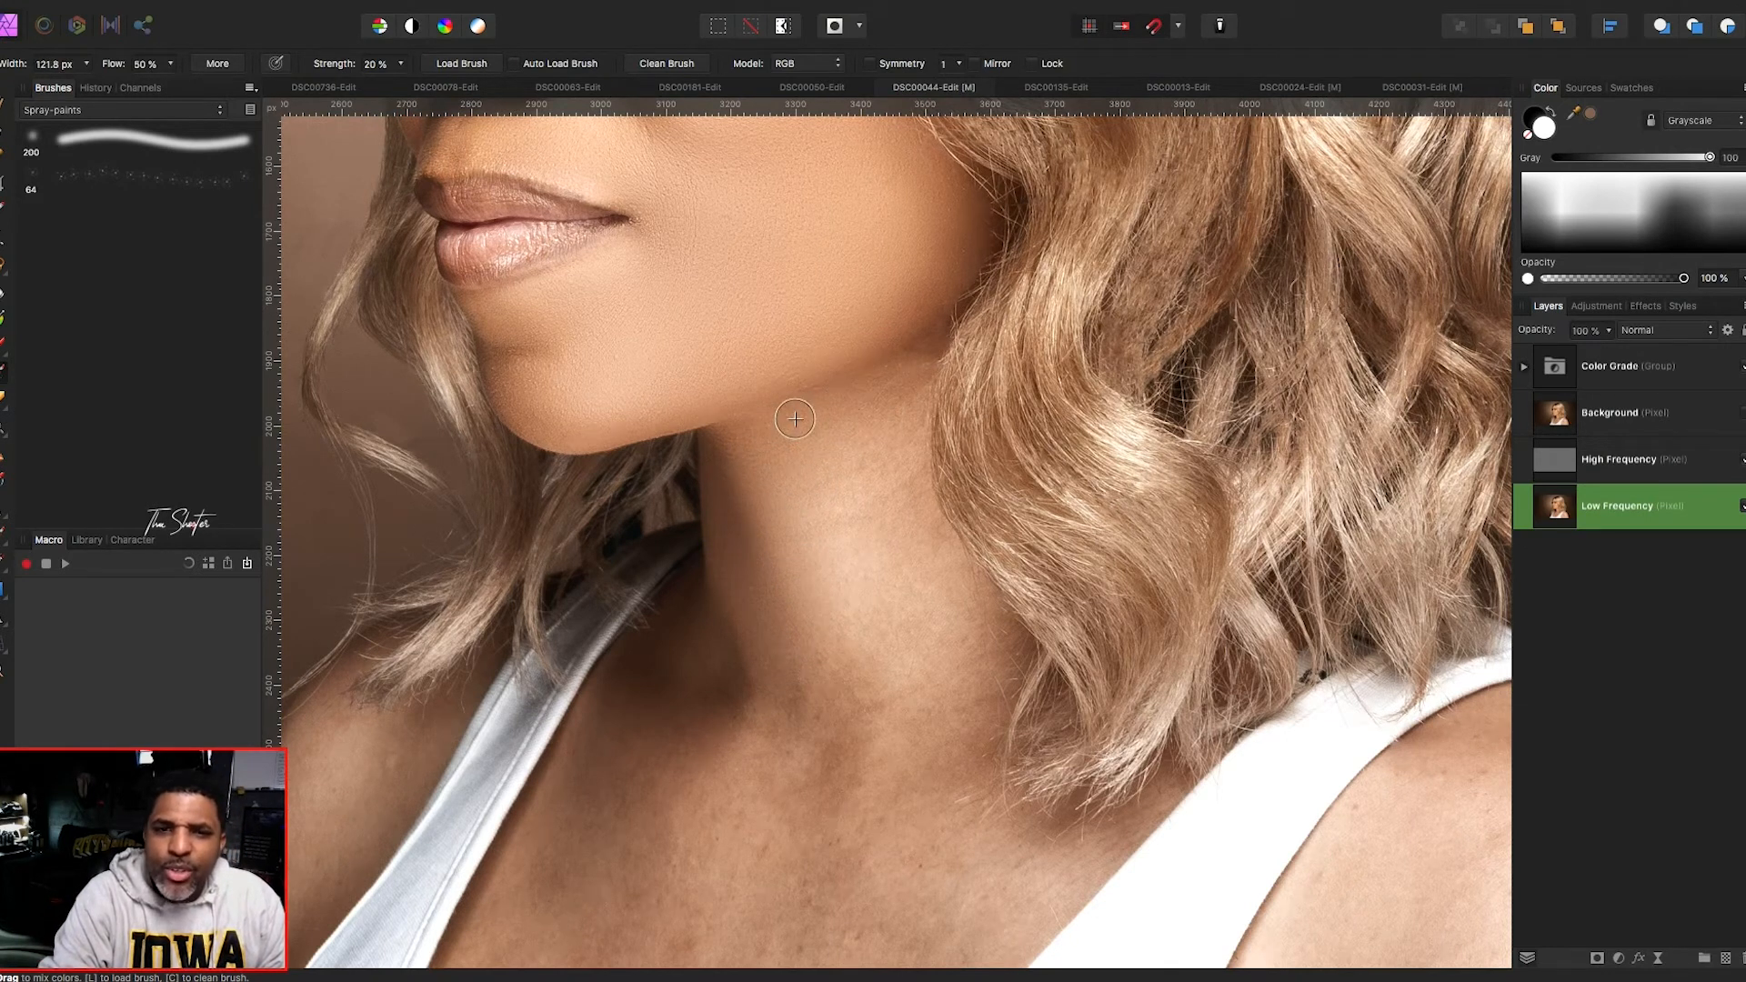
- Blend the creases and uneven tones across the middle of the neck at 203.5 px and 257.2 px
key(bracketright)
key(bracketright)
key(bracketright)
key(bracketright)
key(bracketright)
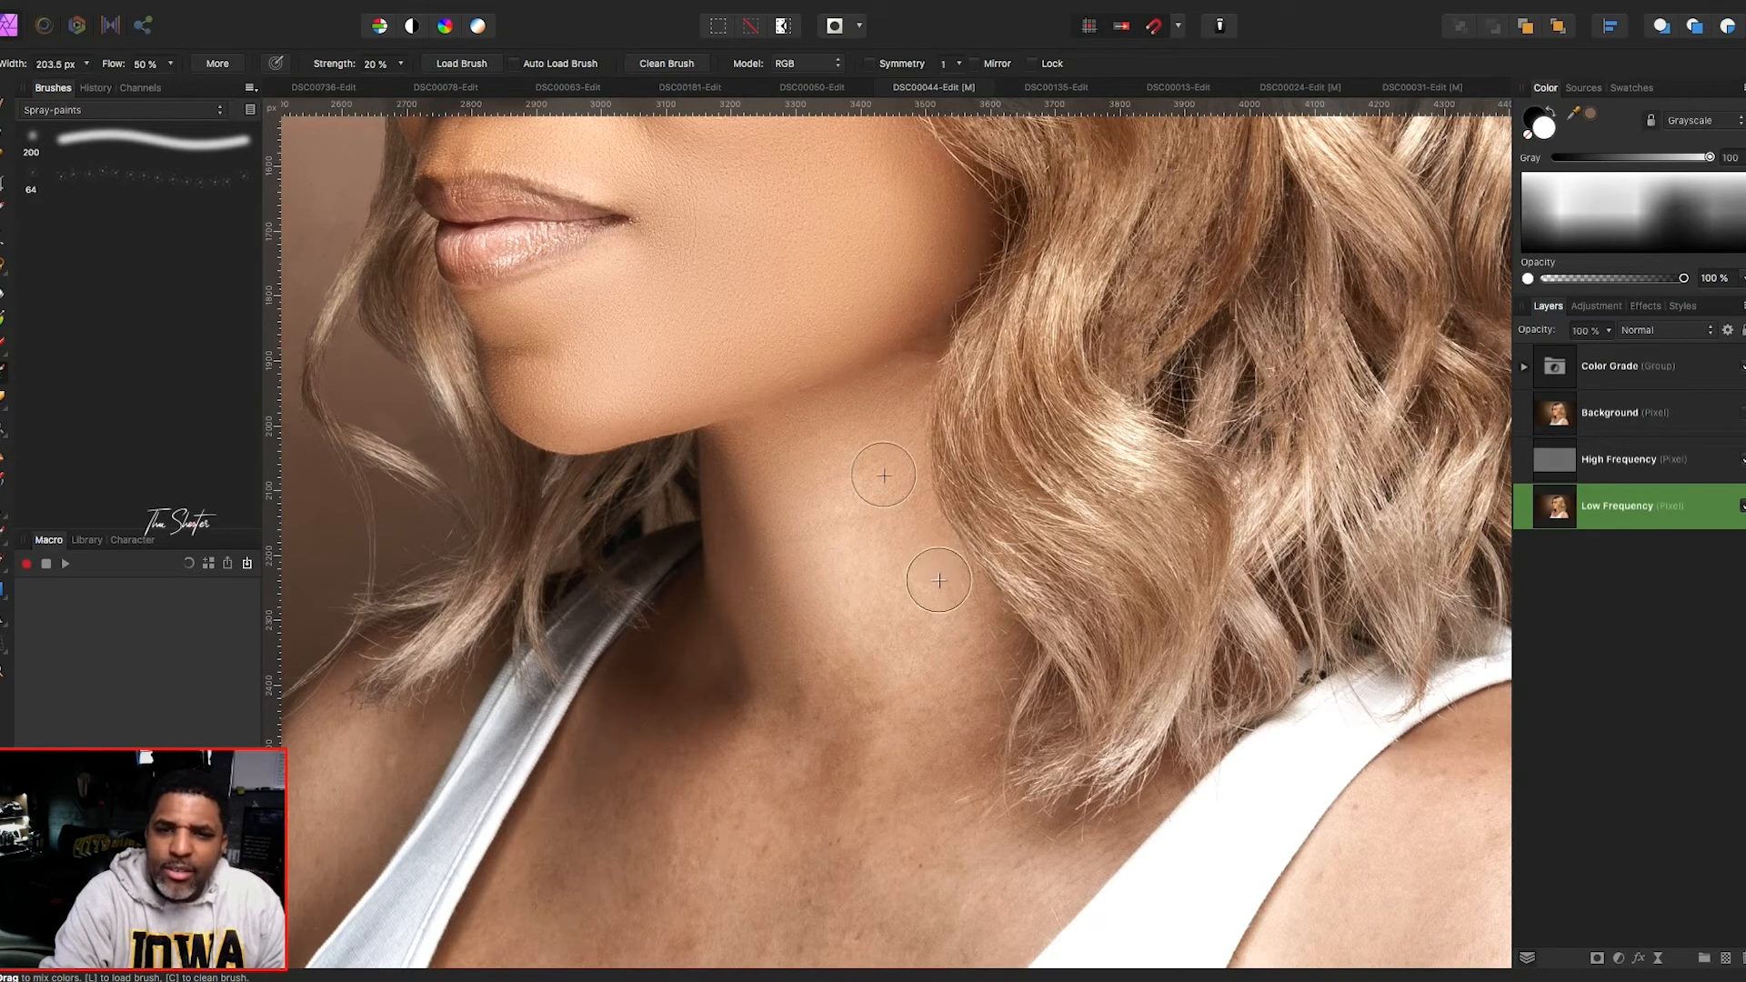
key(bracketleft)
key(bracketleft)
key(bracketleft)
key(bracketleft)
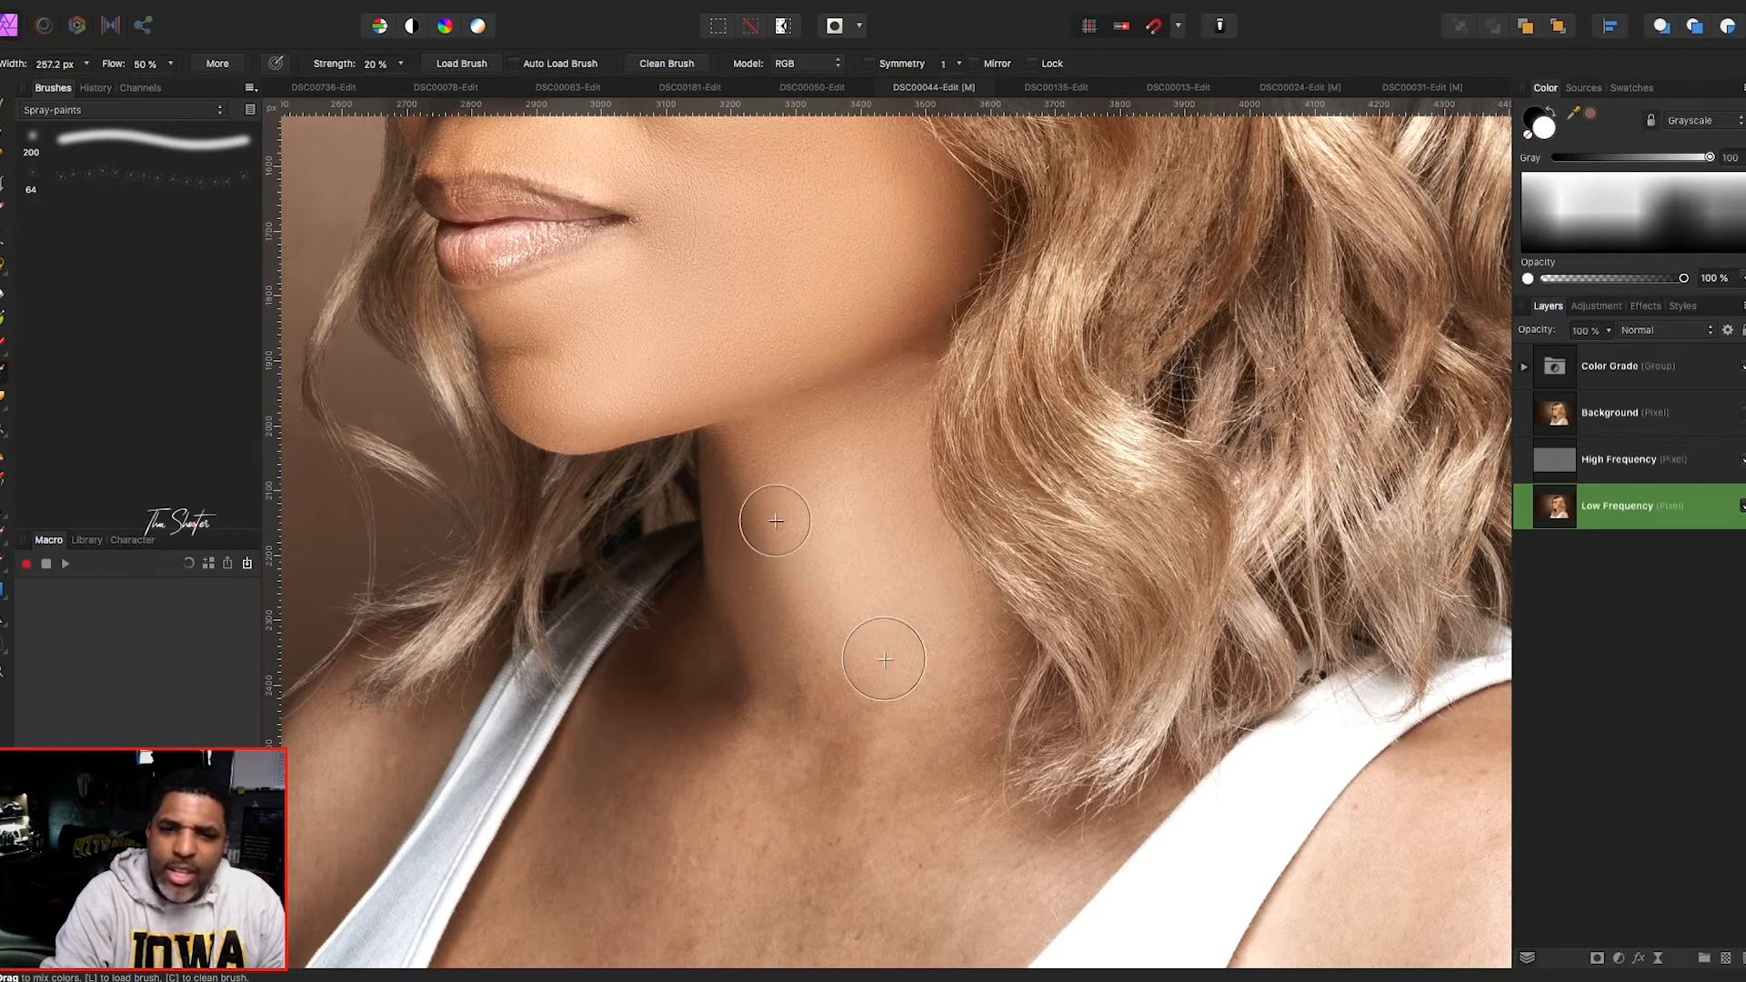
- Reduce the mixer brush width to 148 px and blend the neck's edge along the hair
key(bracketleft)
key(bracketleft)
key(bracketleft)
key(bracketleft)
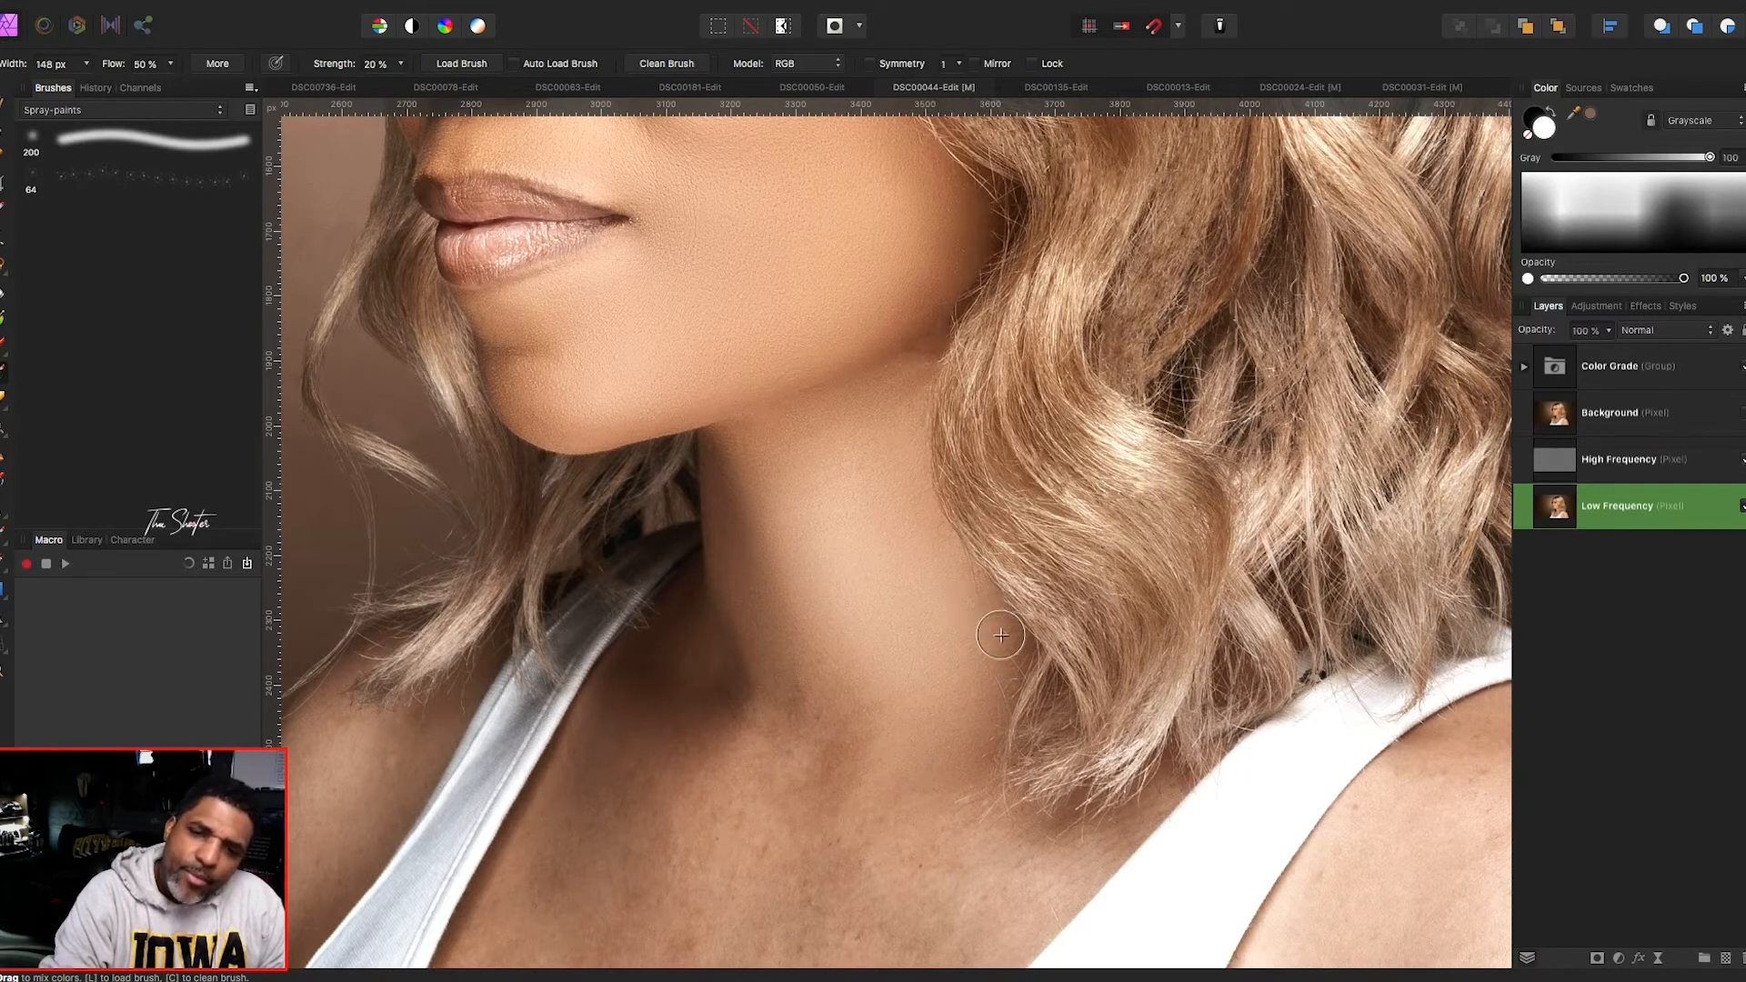
- Smooth the base of the neck above the chest, varying the mixer brush width and finishing at 163.2 px
key(bracketright)
key(bracketright)
key(bracketright)
key(bracketright)
key(bracketright)
key(bracketright)
key(bracketright)
key(bracketright)
key(bracketleft)
key(bracketleft)
key(bracketleft)
key(bracketleft)
key(bracketleft)
key(bracketleft)
key(bracketleft)
key(bracketleft)
key(bracketleft)
key(bracketleft)
key(bracketleft)
key(bracketleft)
key(bracketleft)
key(bracketleft)
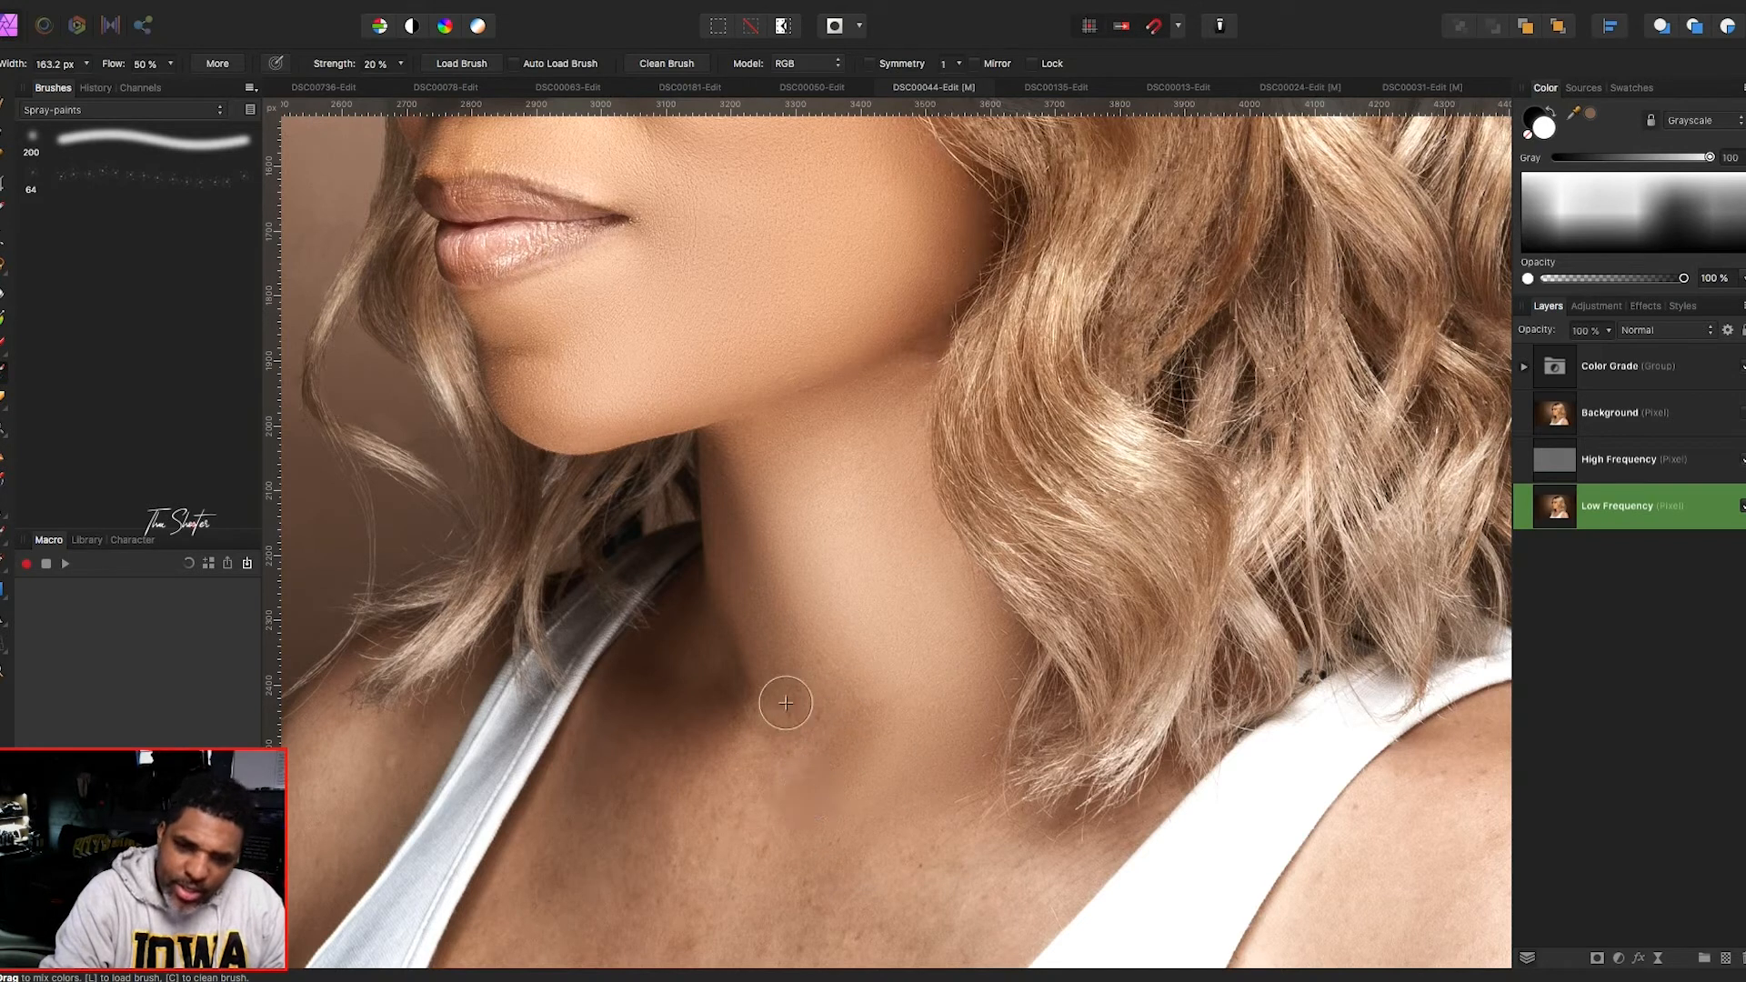
- Blend the upper chest just below the base of the neck with the mixer brush at 183.4 px
key(bracketright)
key(bracketright)
key(bracketright)
key(bracketright)
key(bracketright)
key(bracketright)
key(bracketright)
key(bracketright)
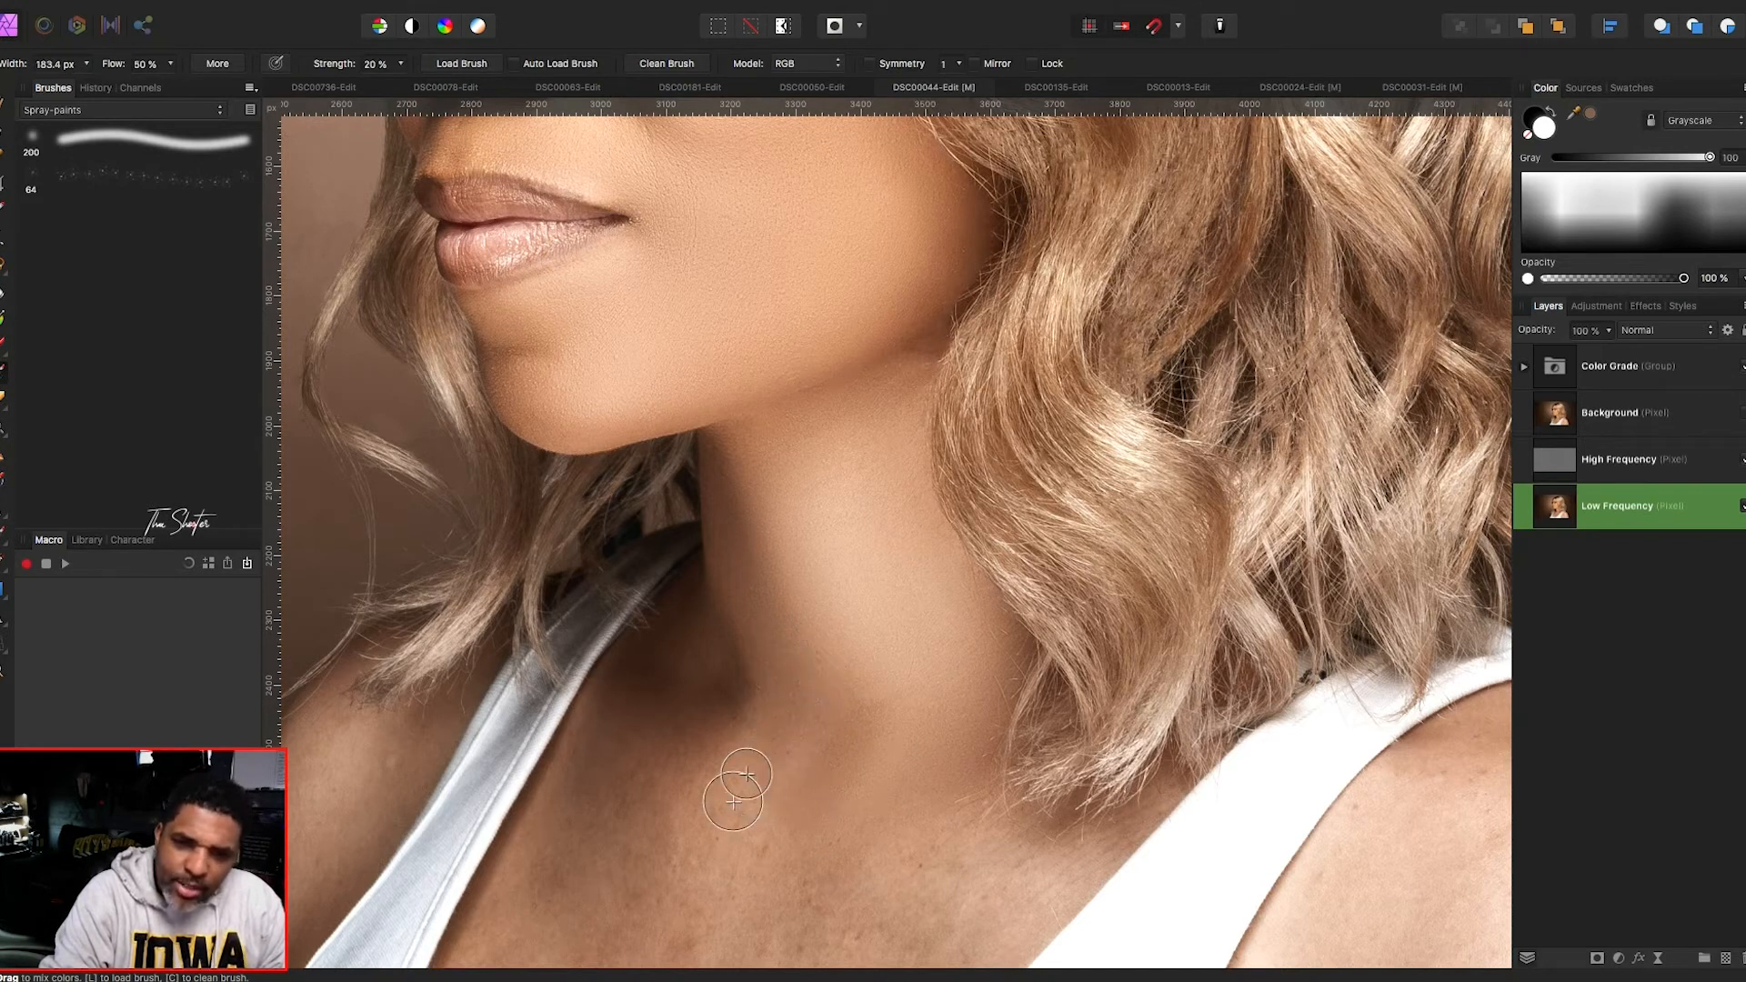
- Blend the shadow between the neck base and the far shirt strap at 135 px and 124.2 px
key(bracketleft)
key(bracketleft)
key(bracketleft)
key(bracketleft)
key(bracketleft)
key(bracketleft)
key(bracketleft)
key(bracketleft)
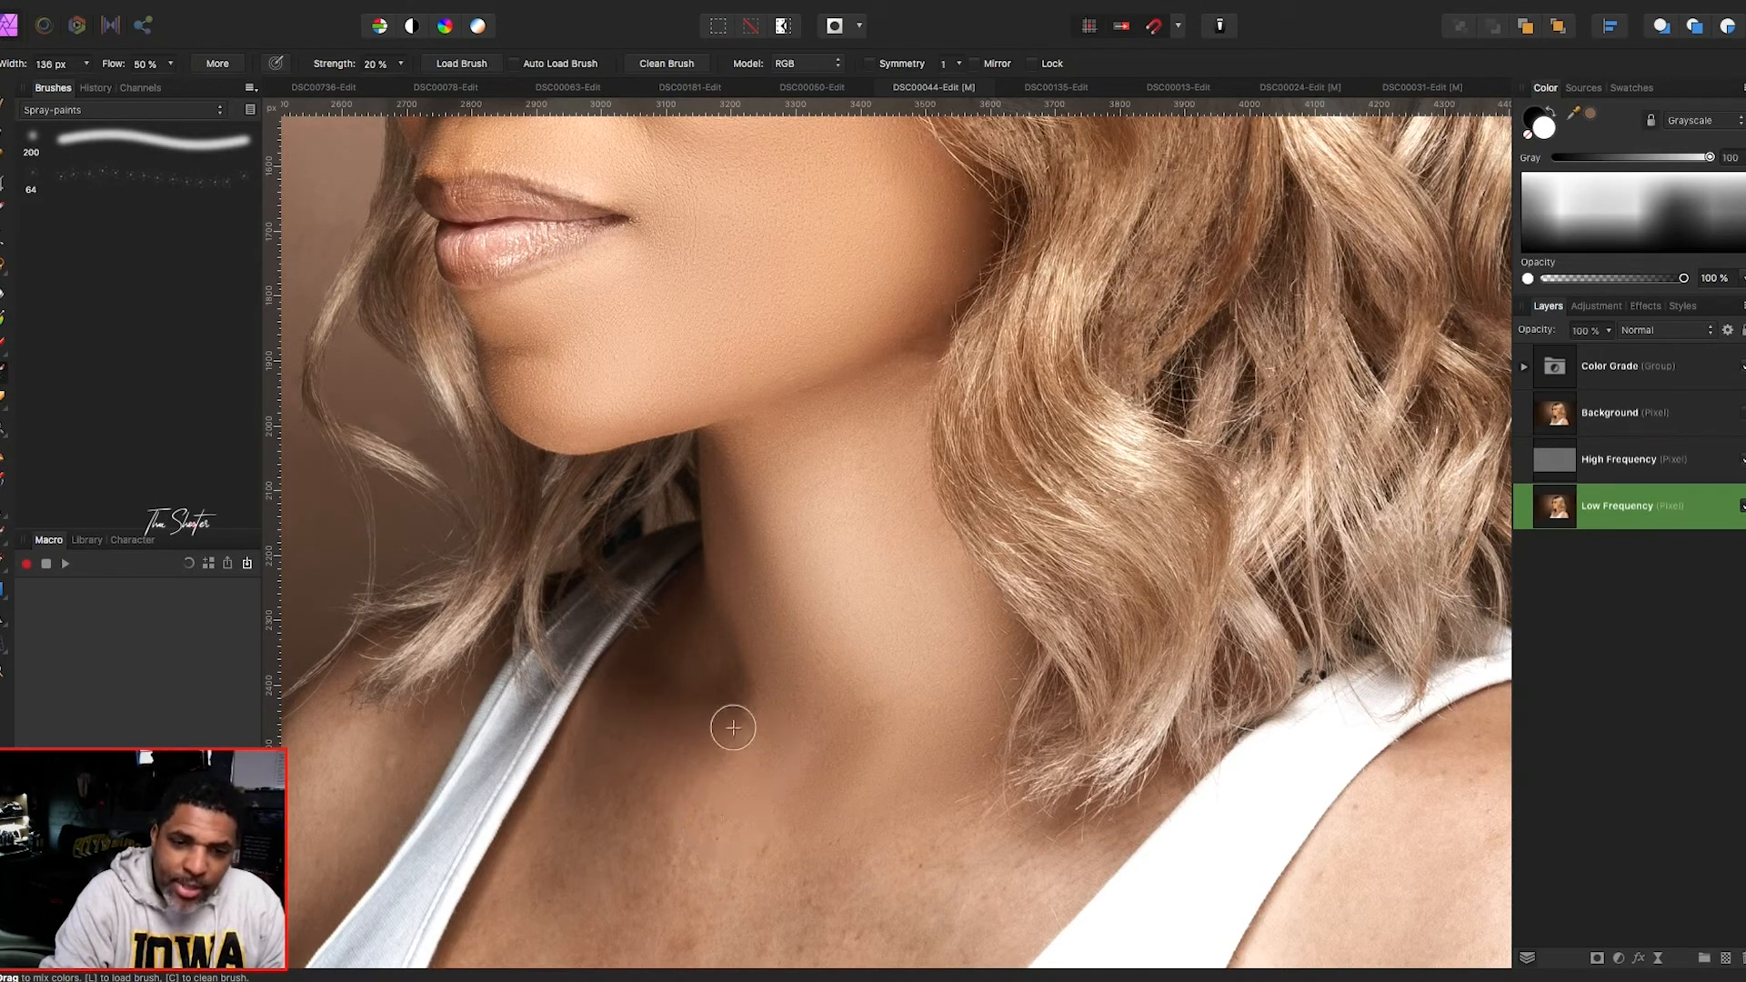
mouse_move(710, 704)
mouse_down()
mouse_move(721, 674)
mouse_move(692, 611)
mouse_up()
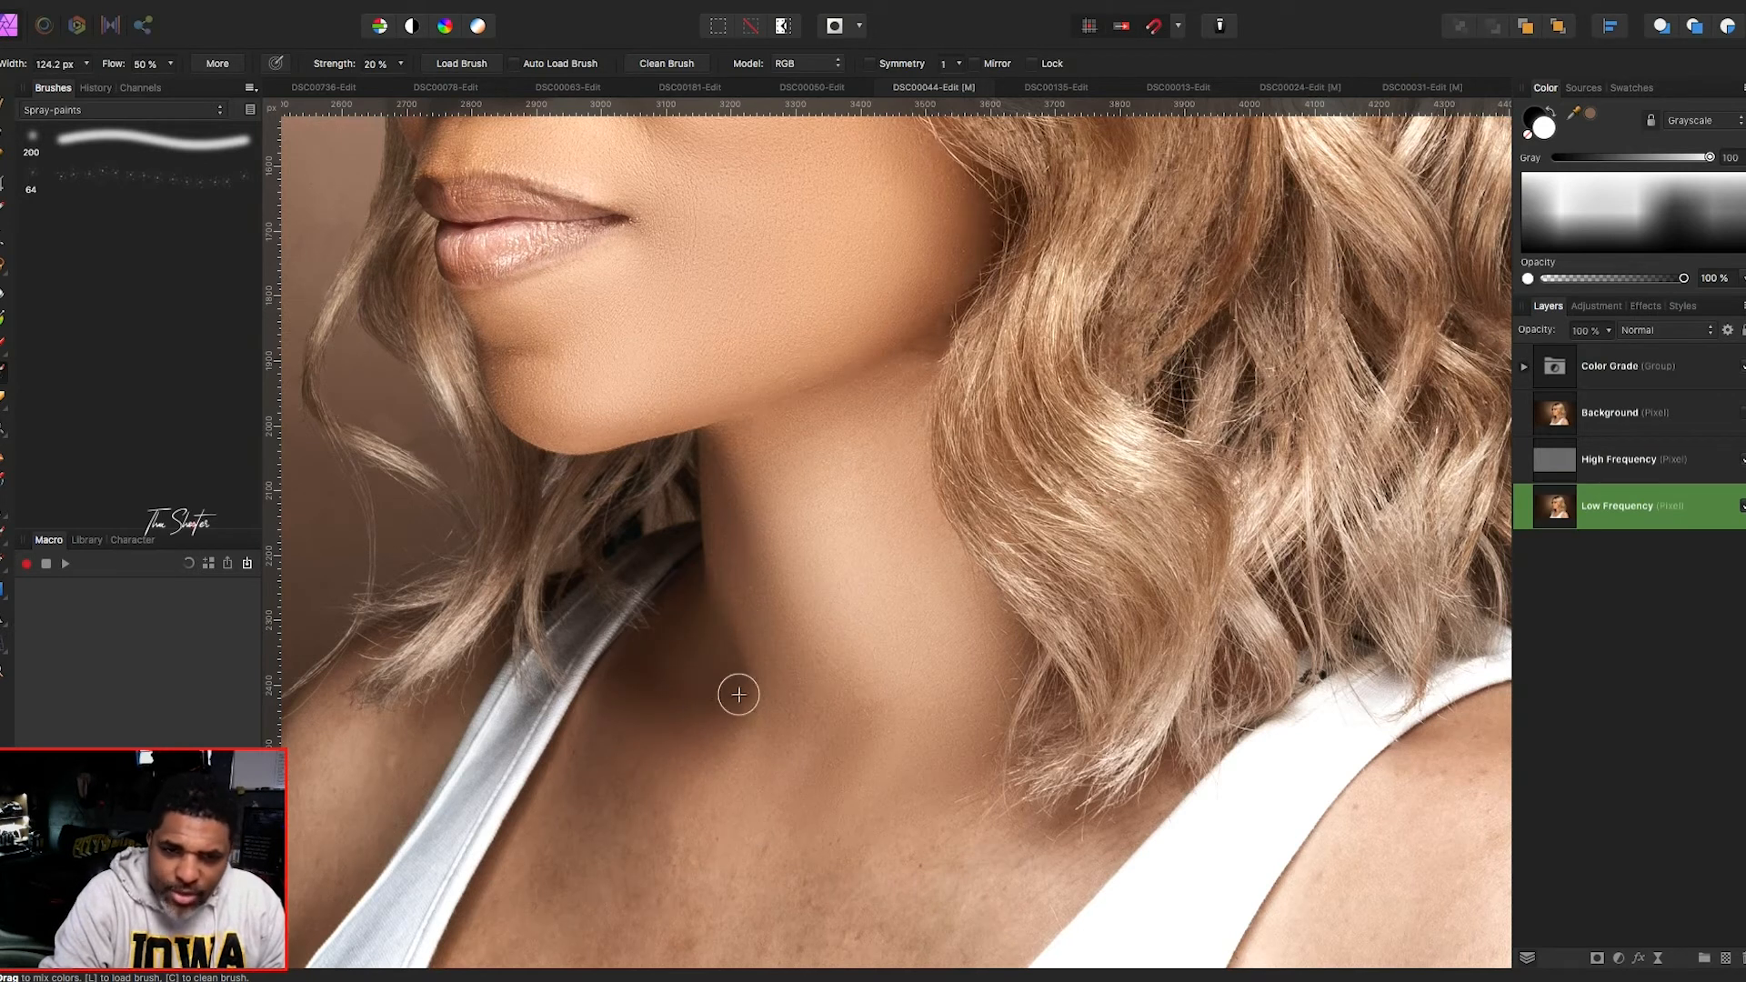
- Widen the mixer brush to 238.6 px and blend the upper chest beside the far shirt strap
key(bracketright)
key(bracketright)
key(bracketright)
key(bracketright)
key(bracketright)
key(bracketright)
key(bracketright)
key(bracketright)
key(bracketright)
key(bracketright)
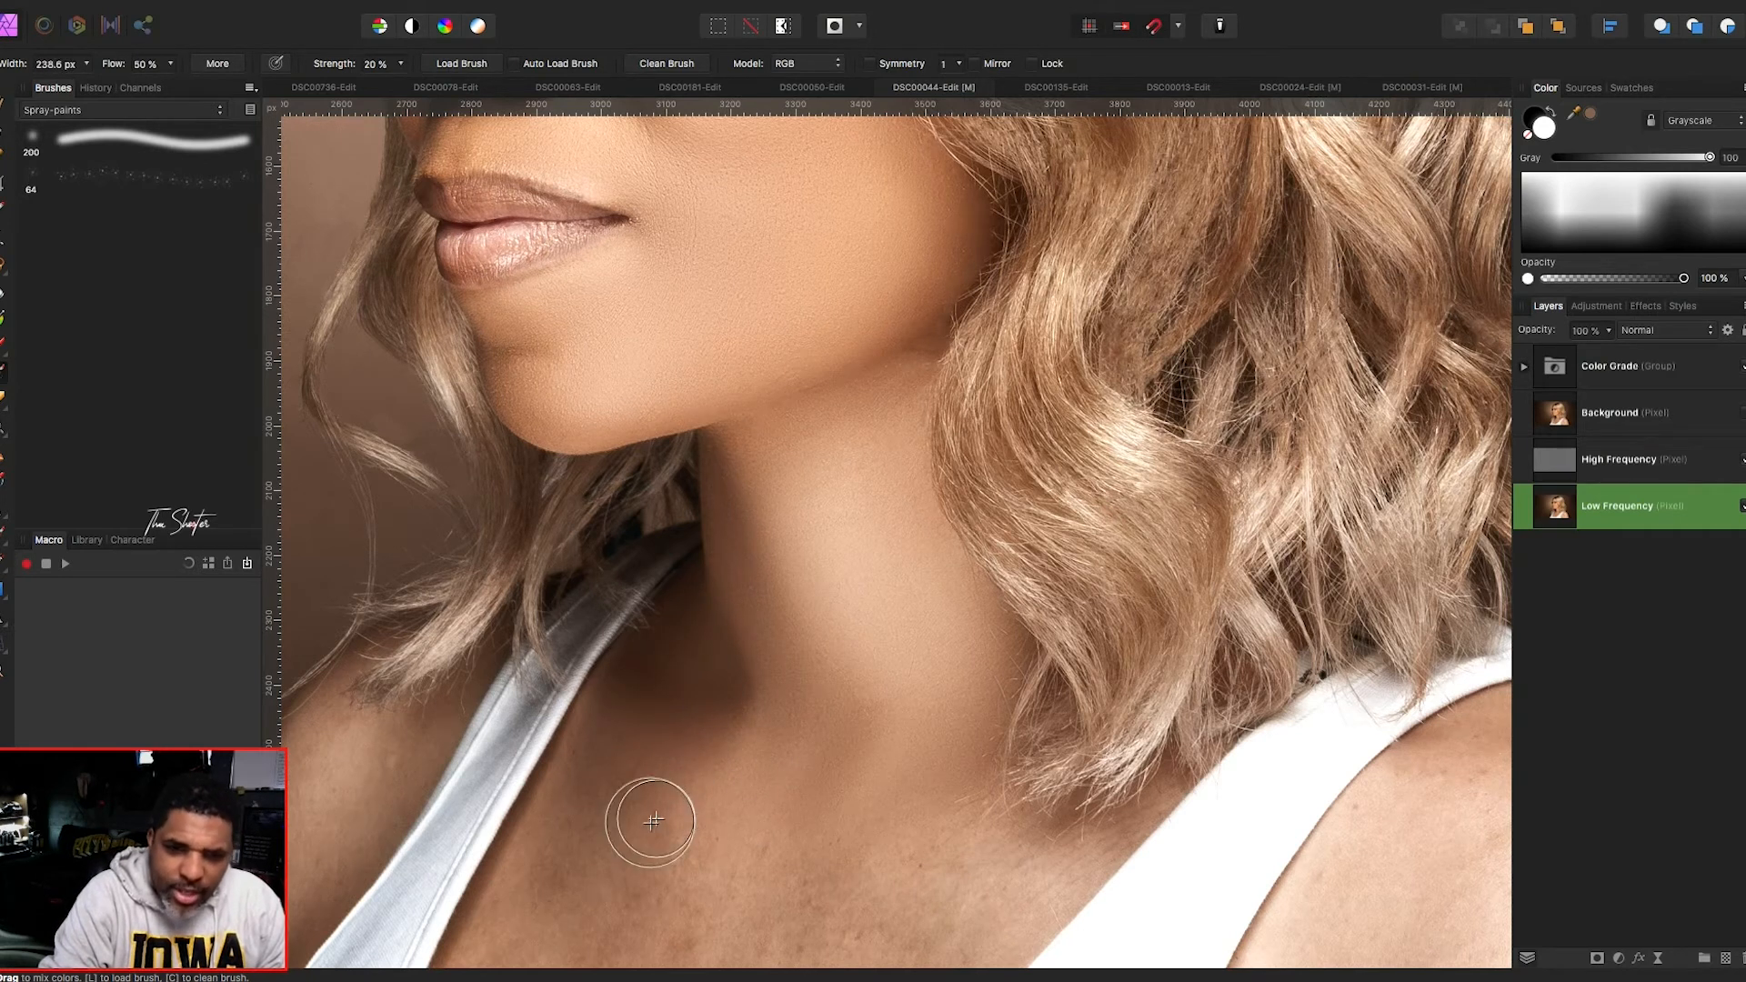
- Narrow the mixer brush to 228.7 px and blend the lower chest beside the far shirt strap
scroll(670, 799, down, 10)
mouse_move(600, 766)
mouse_down()
mouse_move(620, 776)
mouse_move(596, 745)
mouse_up()
key(bracketleft)
key(bracketleft)
key(bracketleft)
key(bracketleft)
key(bracketleft)
key(bracketleft)
key(bracketleft)
key(bracketleft)
key(bracketleft)
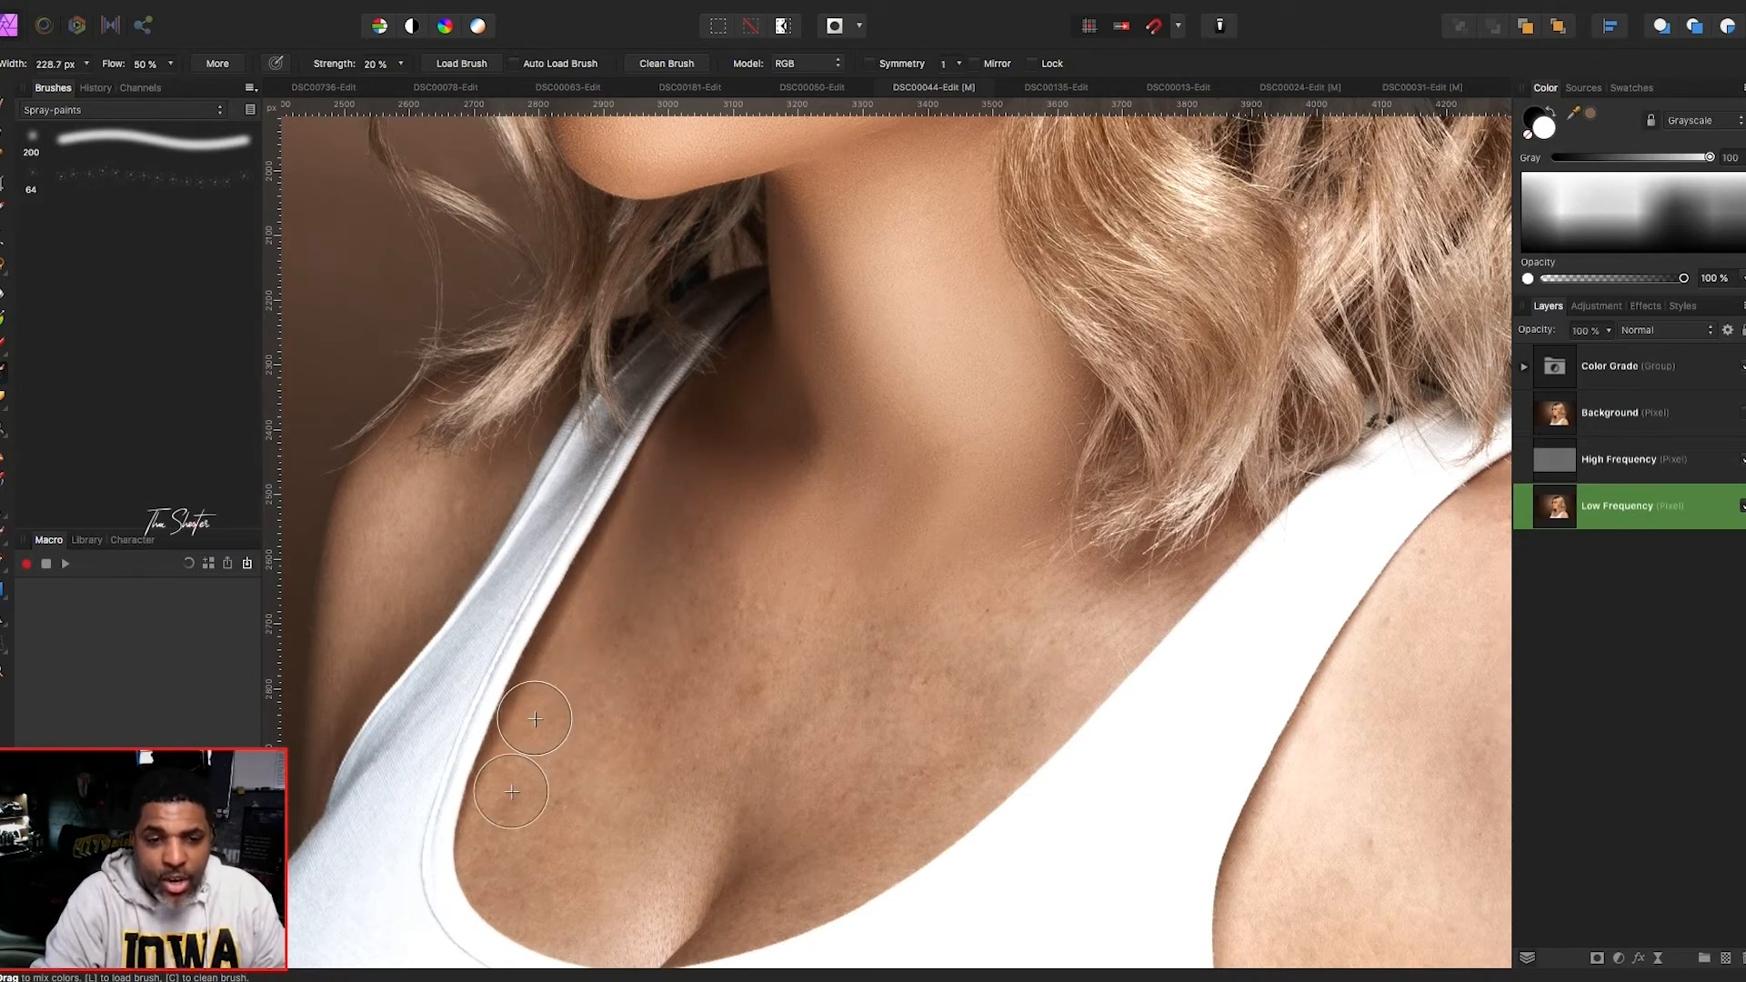
- Blend the far side of the chest down to the cleavage, varying the mixer brush width and finishing at 334.6 px
key(bracketright)
key(bracketright)
key(bracketright)
key(bracketright)
key(bracketright)
key(bracketright)
key(bracketleft)
key(bracketleft)
key(bracketleft)
key(bracketleft)
key(bracketleft)
key(bracketleft)
key(bracketleft)
key(bracketleft)
key(bracketright)
key(bracketright)
key(bracketright)
key(bracketright)
key(bracketright)
key(bracketright)
key(bracketright)
key(bracketright)
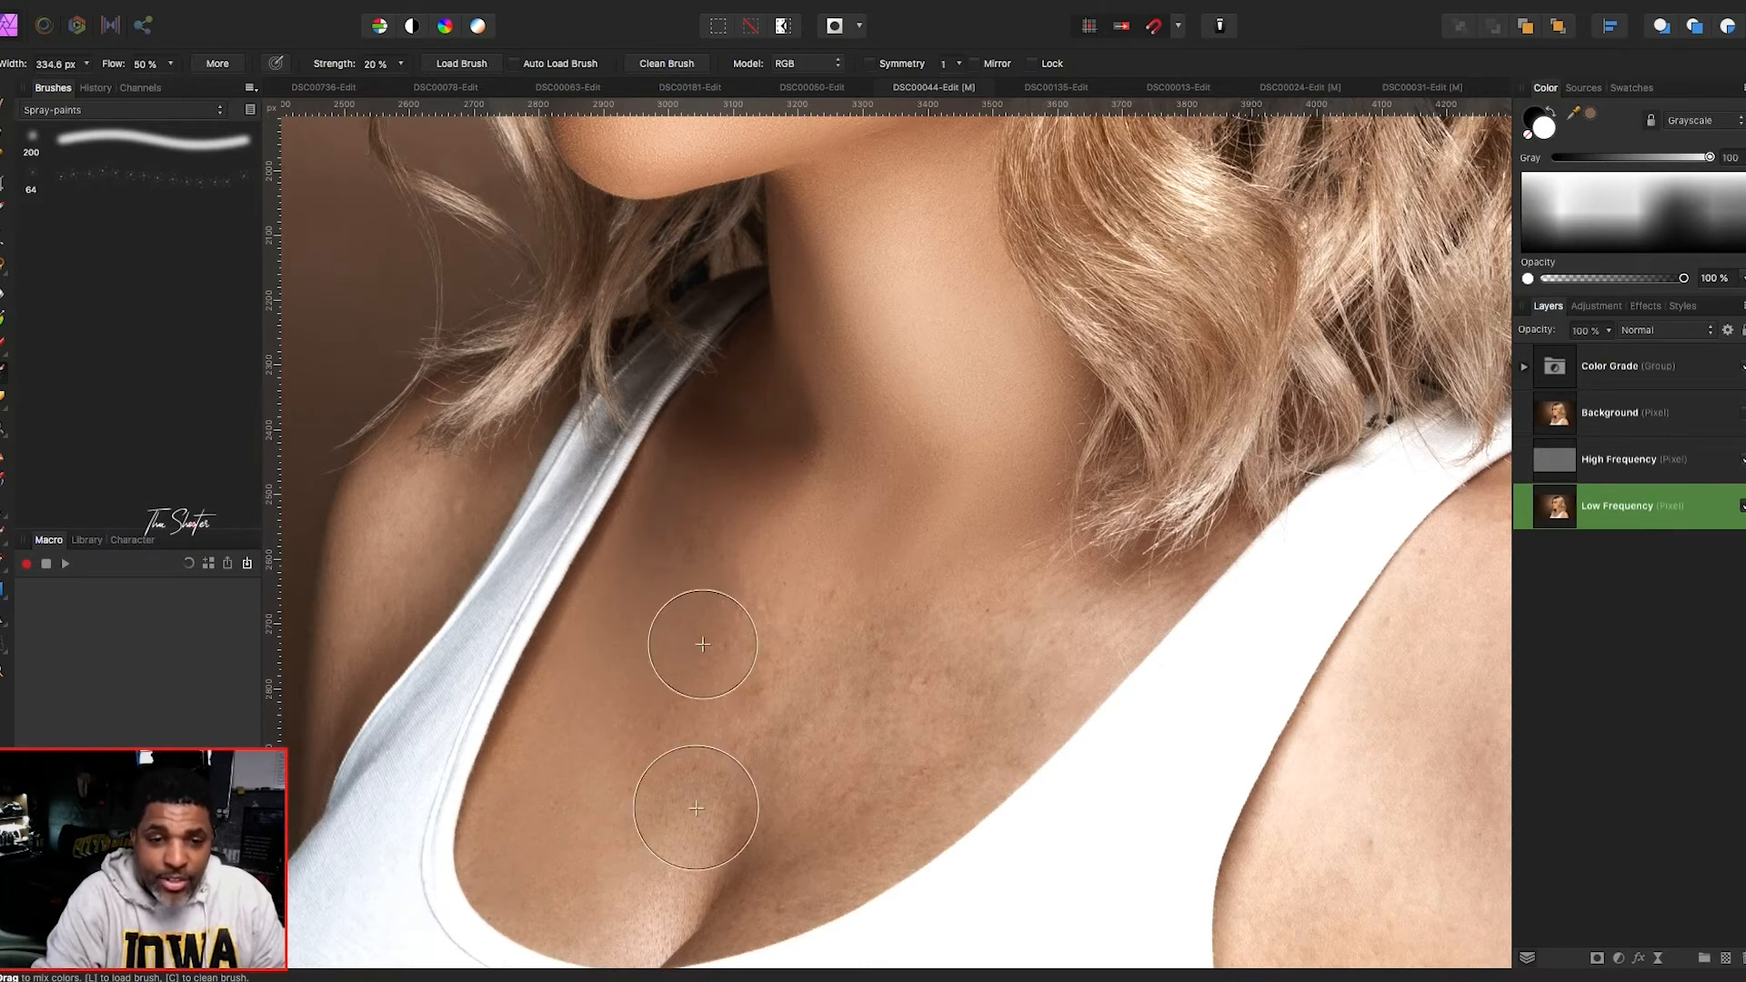
- Narrow the mixer brush to 170.7 px and blend the upper chest below the neck
key(bracketleft)
key(bracketleft)
key(bracketleft)
key(bracketleft)
key(bracketleft)
key(bracketleft)
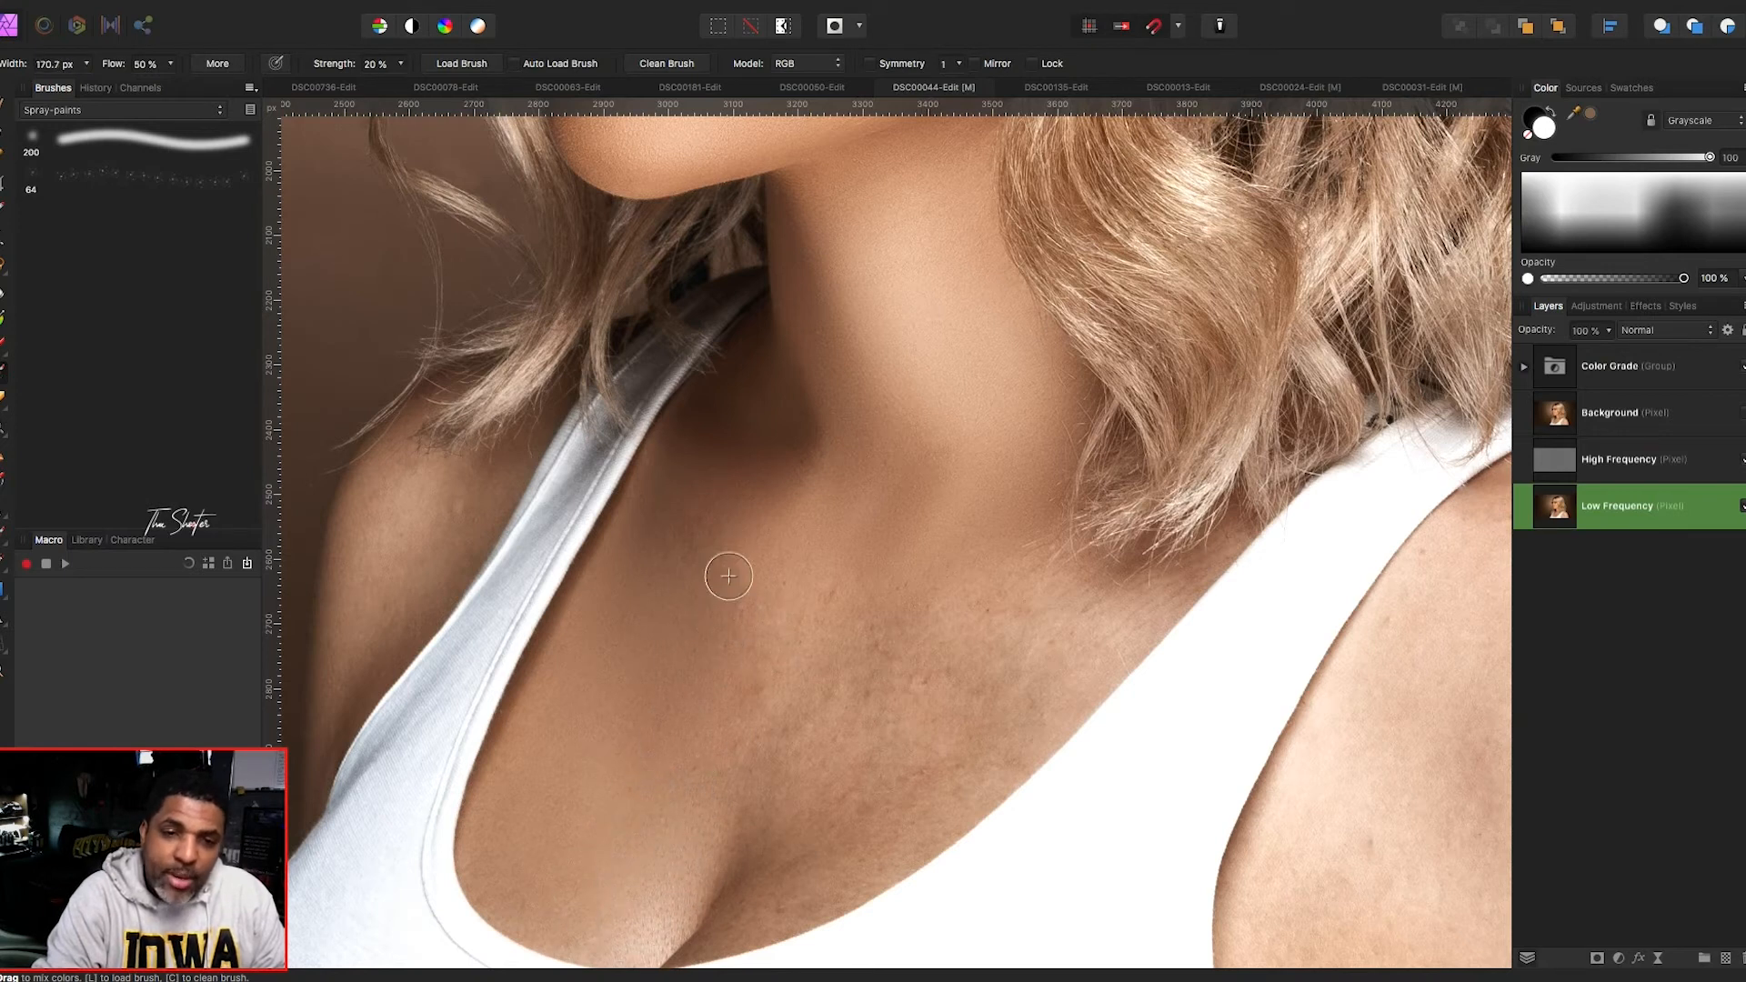
- Blend the middle of the chest and the skin along the far neckline, finishing with the mixer brush at 211.5 px
key(bracketright)
key(bracketright)
key(bracketright)
key(bracketright)
key(bracketright)
key(bracketright)
key(bracketright)
key(bracketright)
key(bracketright)
key(bracketleft)
key(bracketleft)
key(bracketleft)
key(bracketleft)
key(bracketleft)
key(bracketleft)
key(bracketleft)
key(bracketleft)
key(bracketleft)
key(bracketleft)
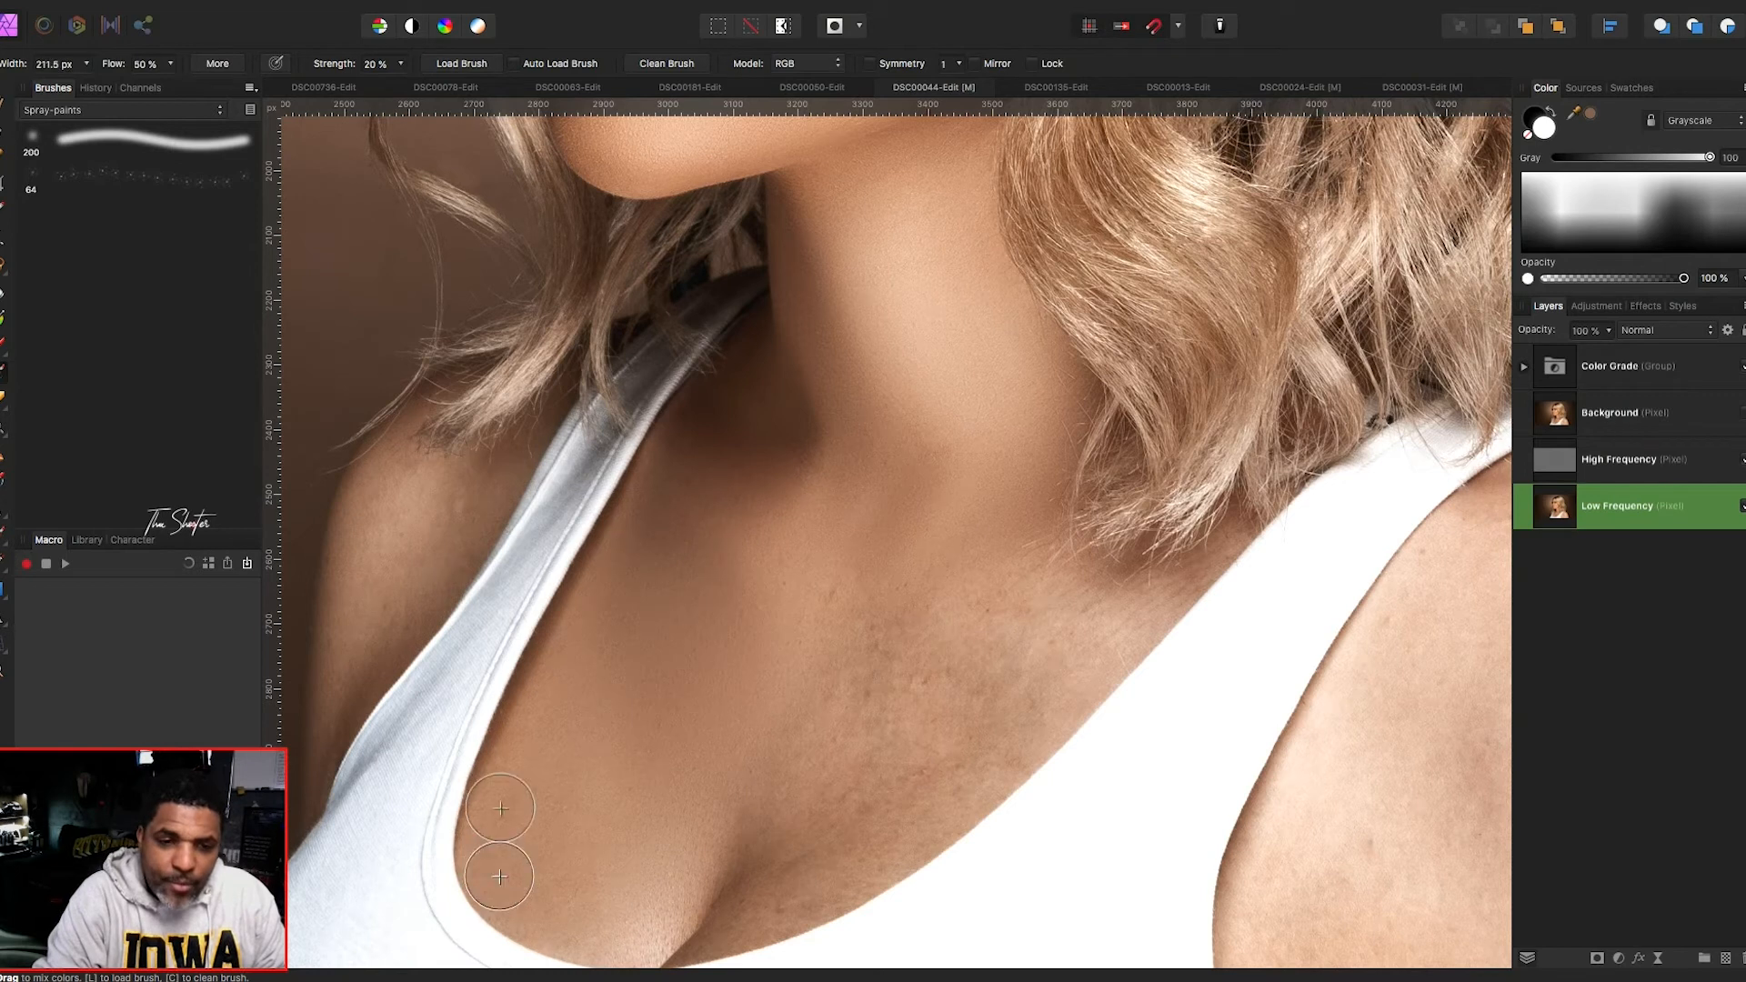
- Blend the upper chest across toward the near shirt strap, narrowing the mixer brush through 193.1 px and 176.3 px to 161 px
key(bracketleft)
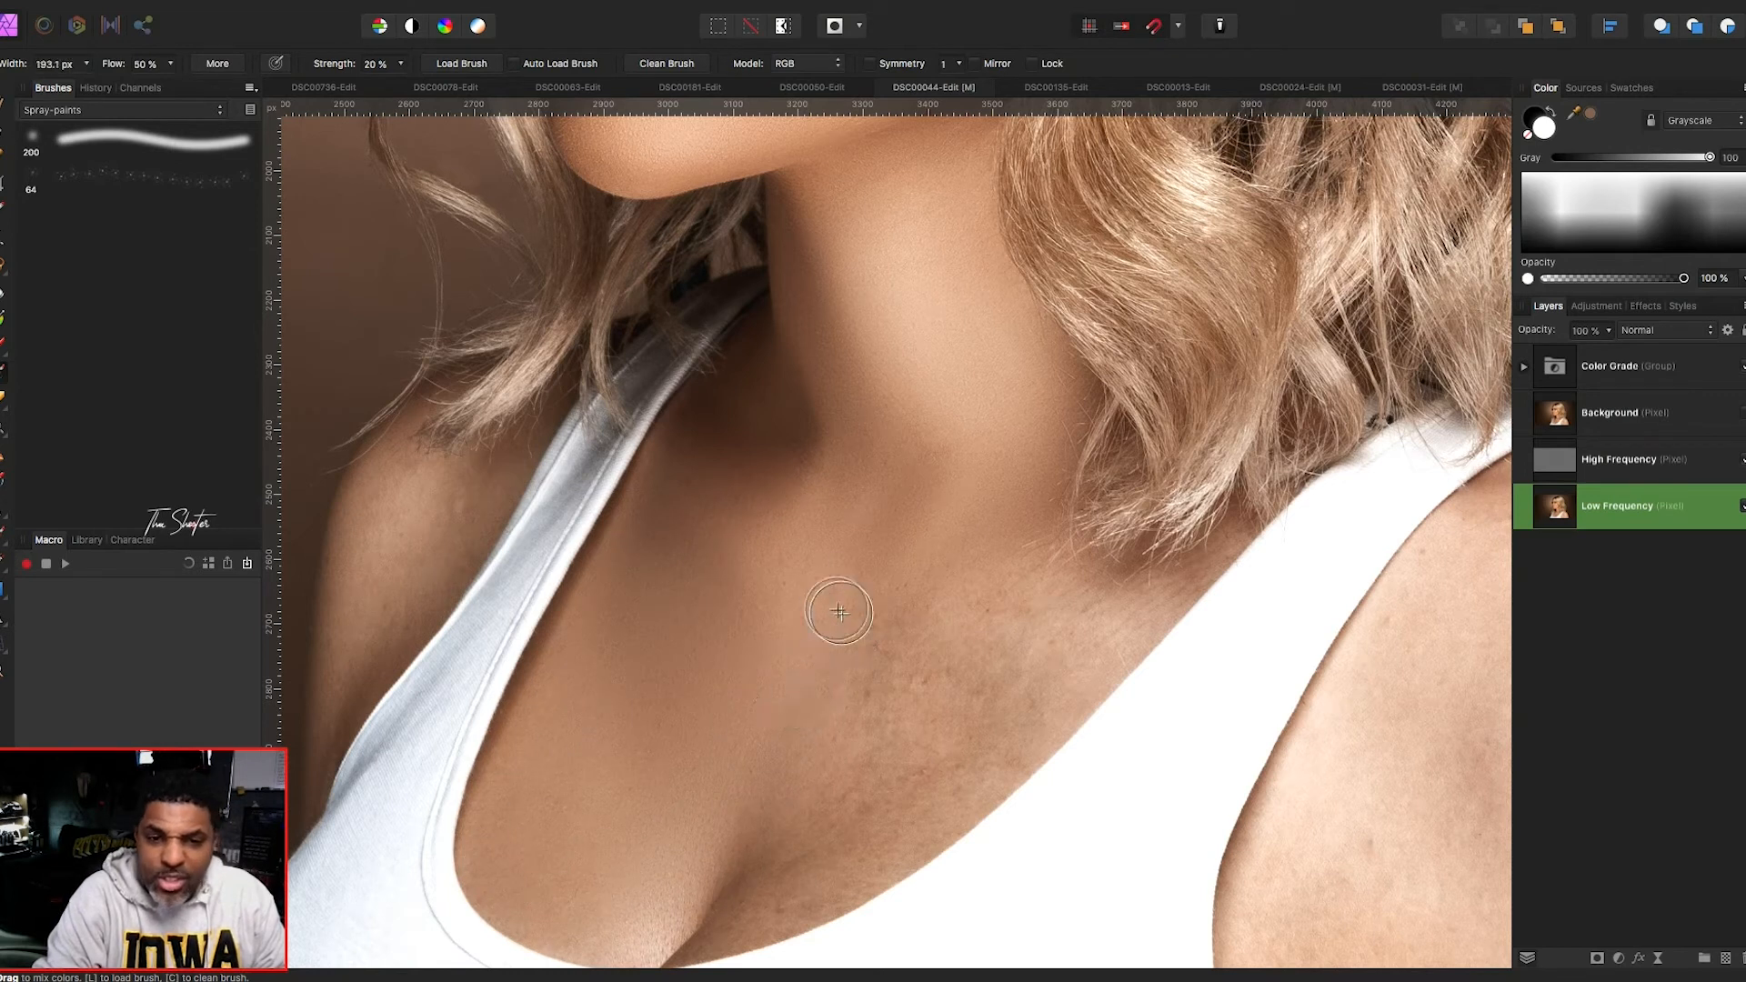
key(bracketleft)
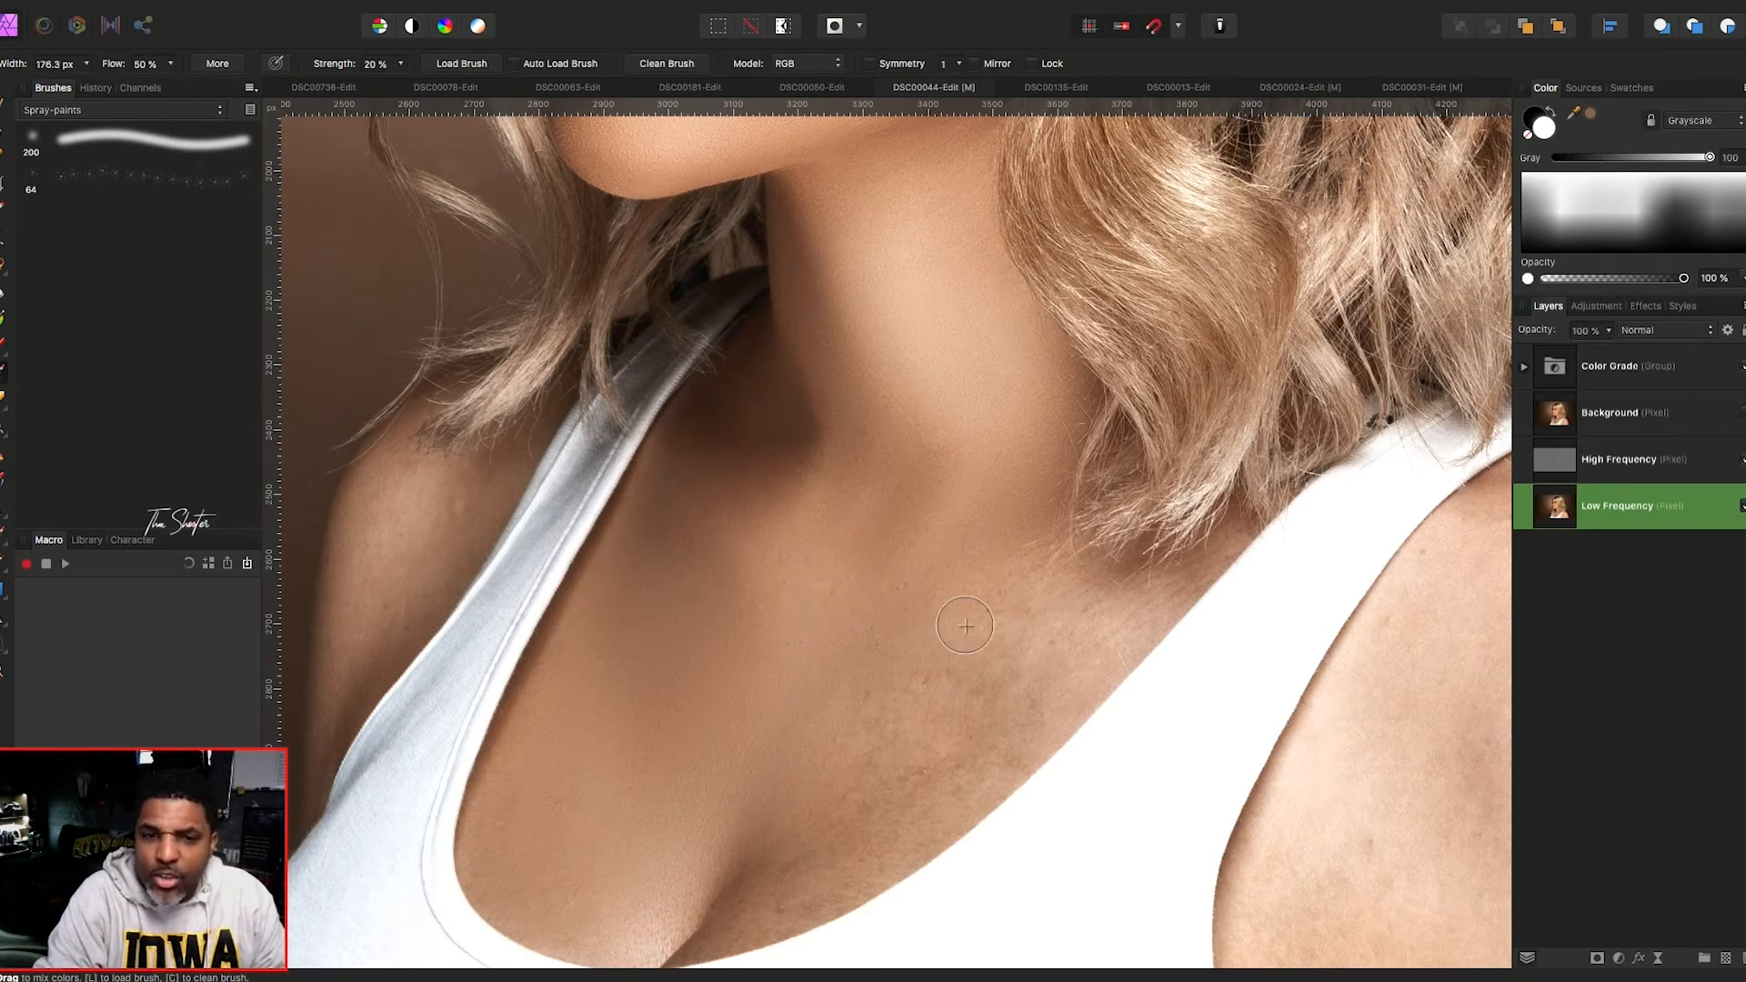
key(bracketright)
key(bracketright)
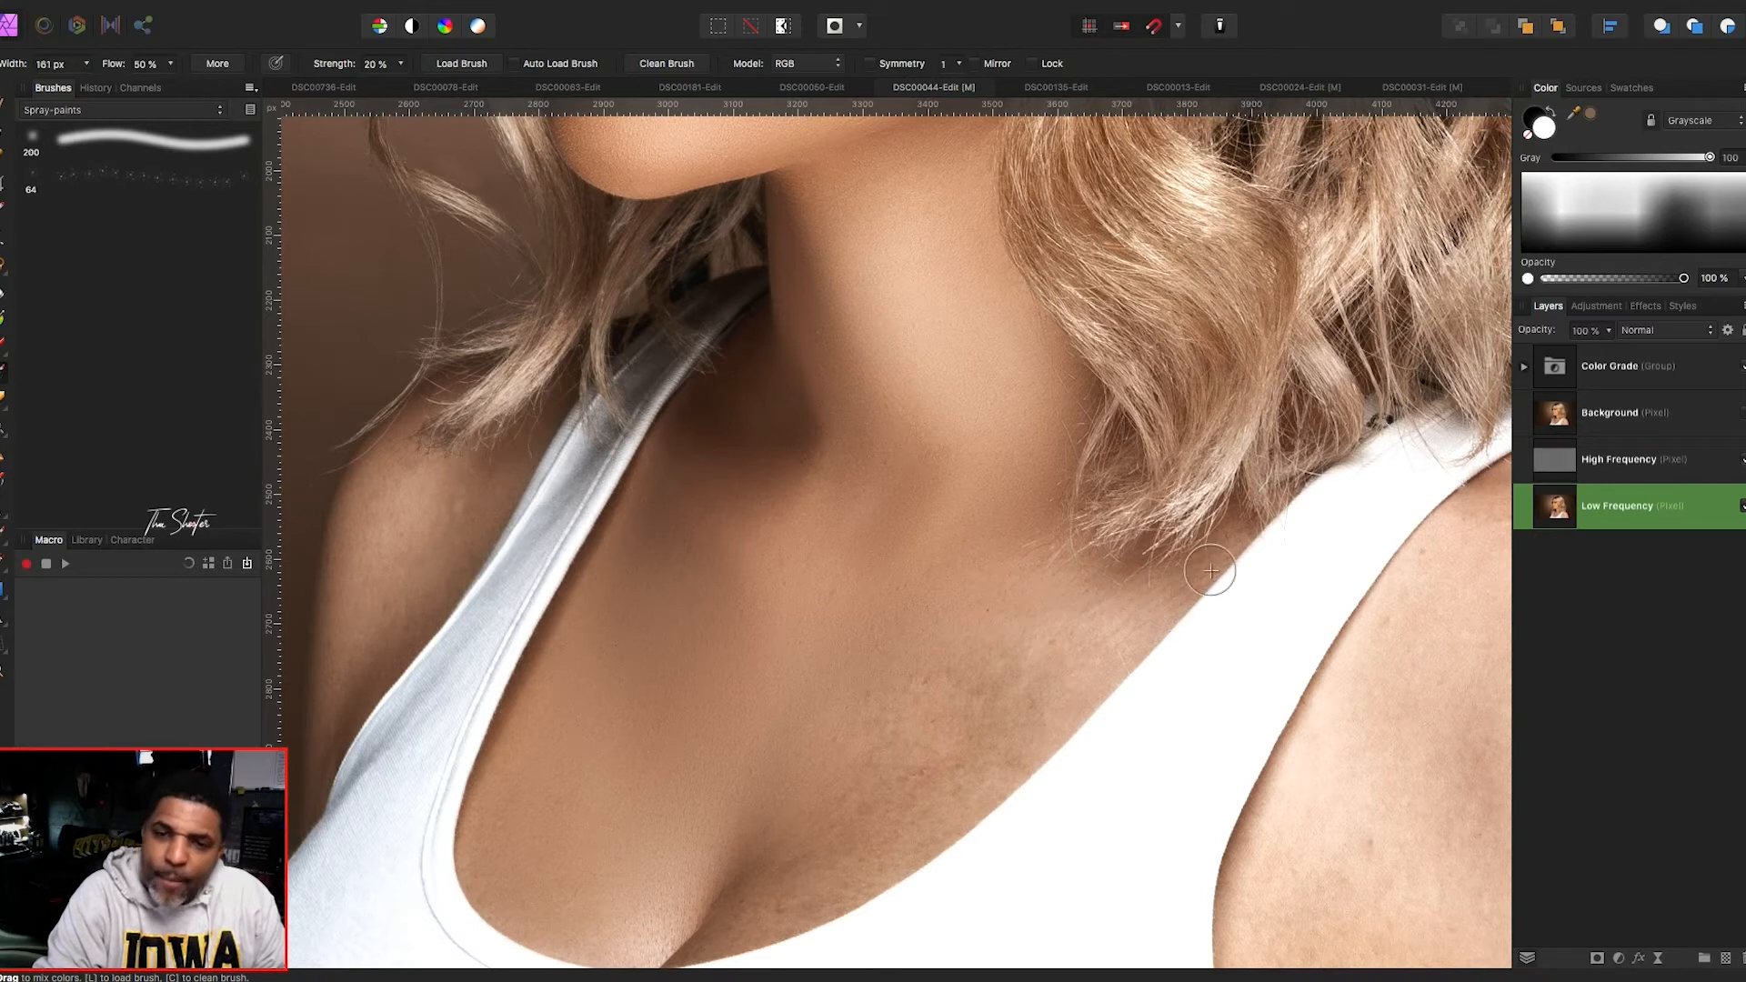
- Smooth the near side of the chest along the shirt neckline, finishing with the mixer brush at 83.2 px
key(bracketright)
key(bracketright)
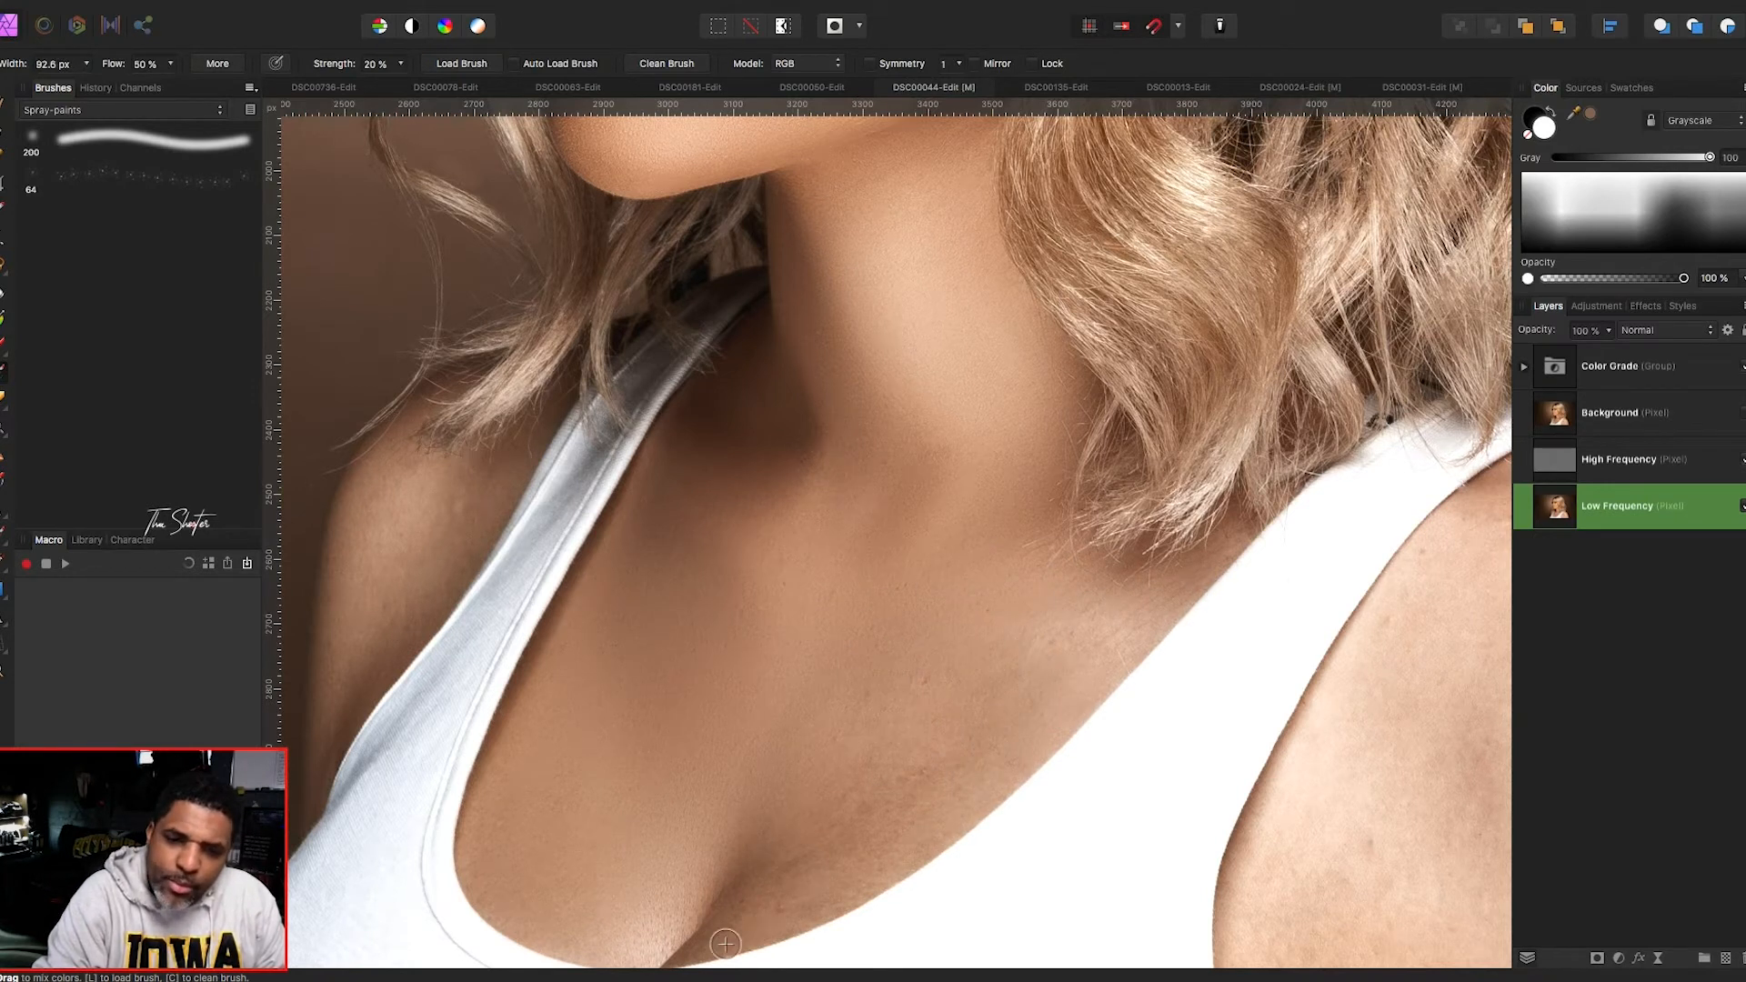
mouse_move(802, 848)
mouse_down()
mouse_move(895, 811)
mouse_move(843, 824)
mouse_move(931, 737)
mouse_move(921, 674)
mouse_move(830, 747)
mouse_move(857, 711)
mouse_move(998, 679)
mouse_move(1093, 644)
mouse_up()
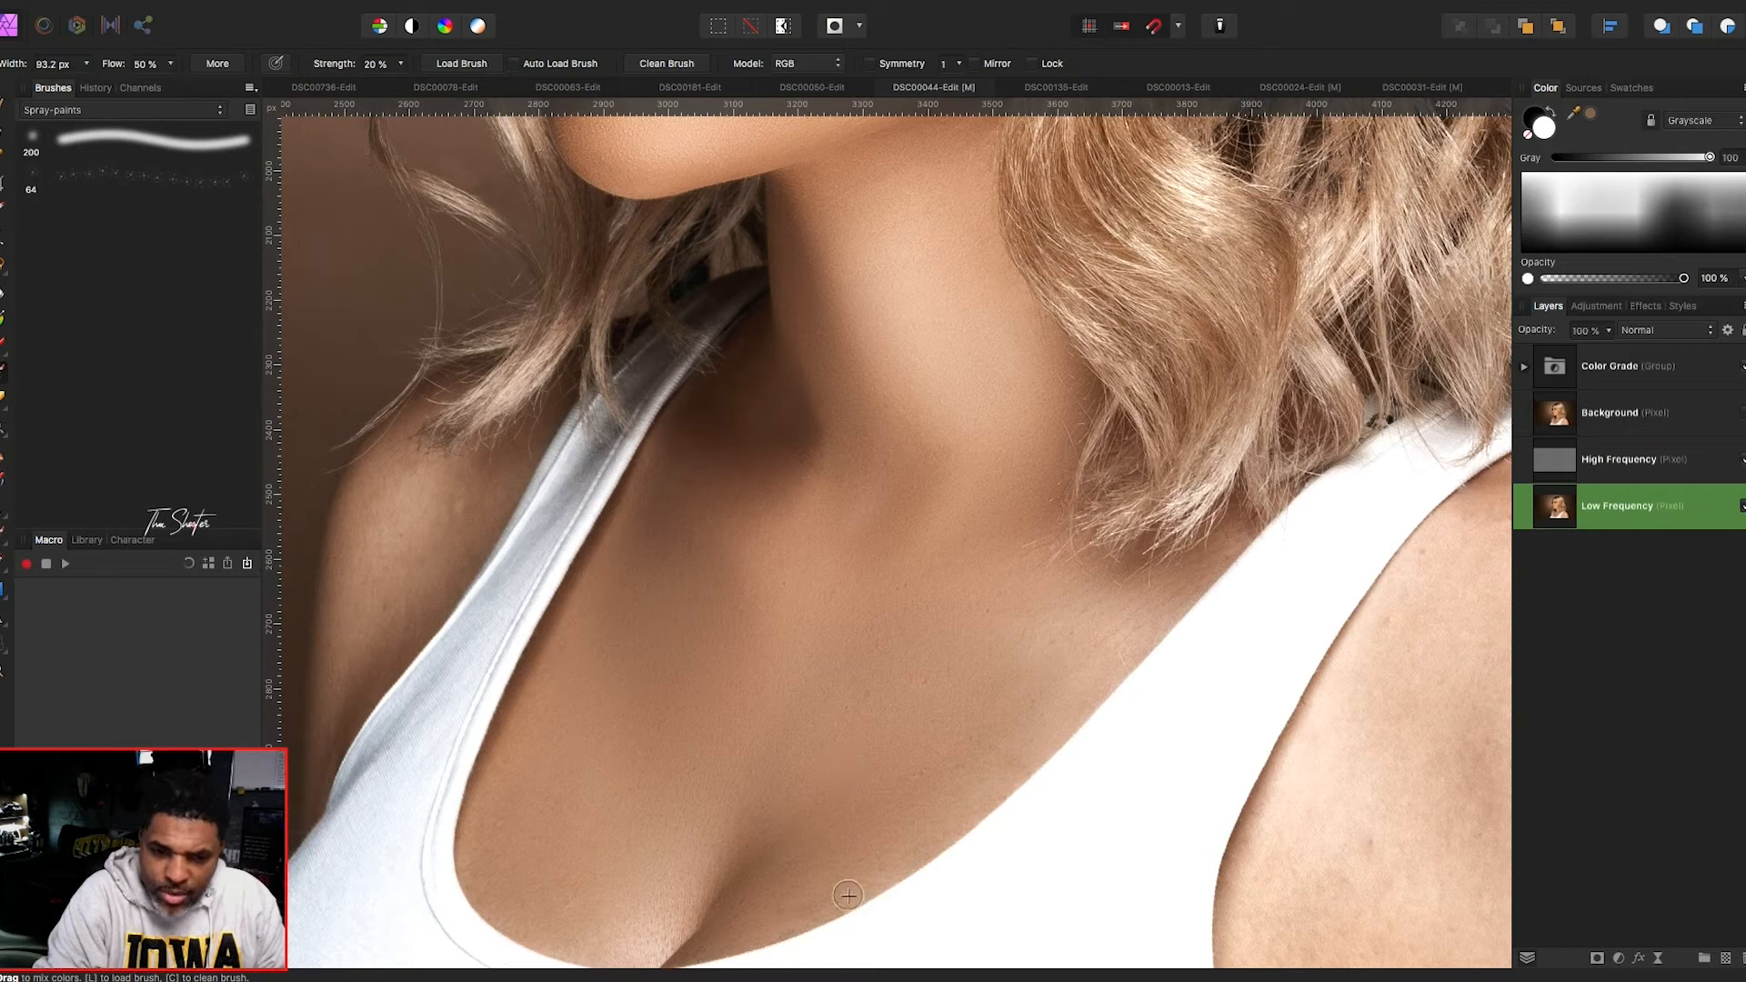
mouse_move(851, 844)
mouse_down()
mouse_move(857, 694)
mouse_move(936, 721)
mouse_move(897, 701)
mouse_move(923, 617)
mouse_move(818, 646)
mouse_up()
- Smooth the far shoulder and upper arm beside the strap with the mixer brush between 153.8 px and 84.8 px
scroll(819, 649, left, 5)
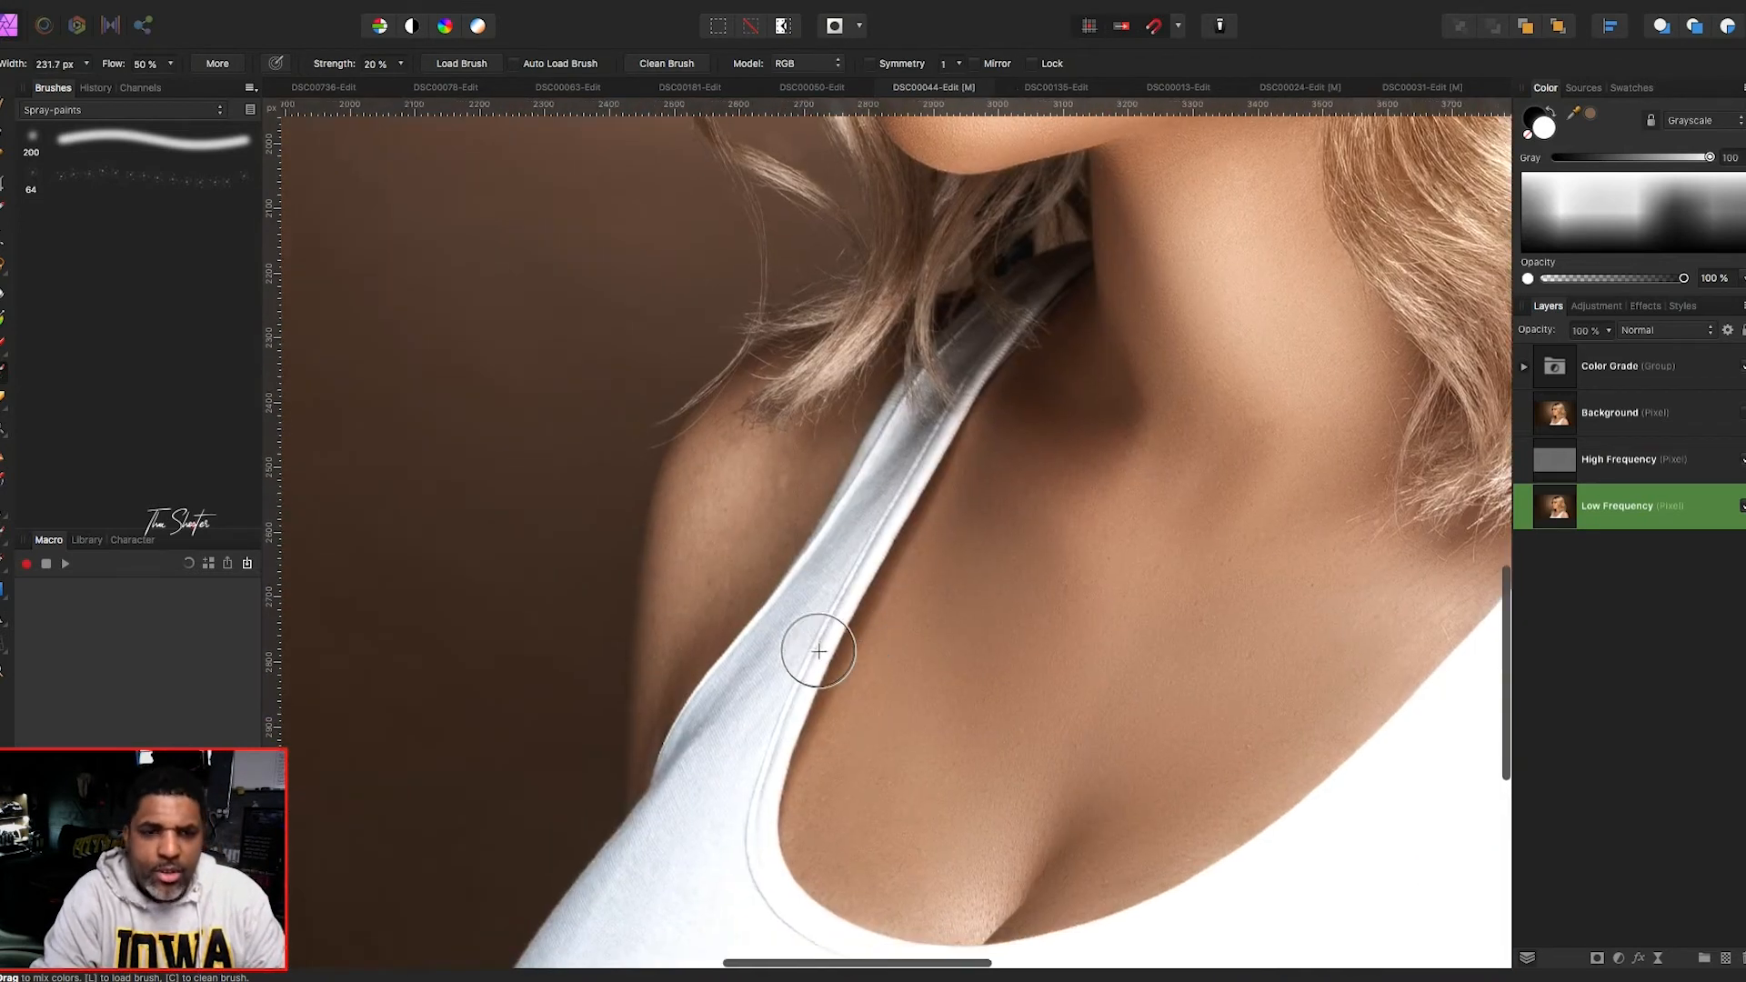
key([)
key([)
key([)
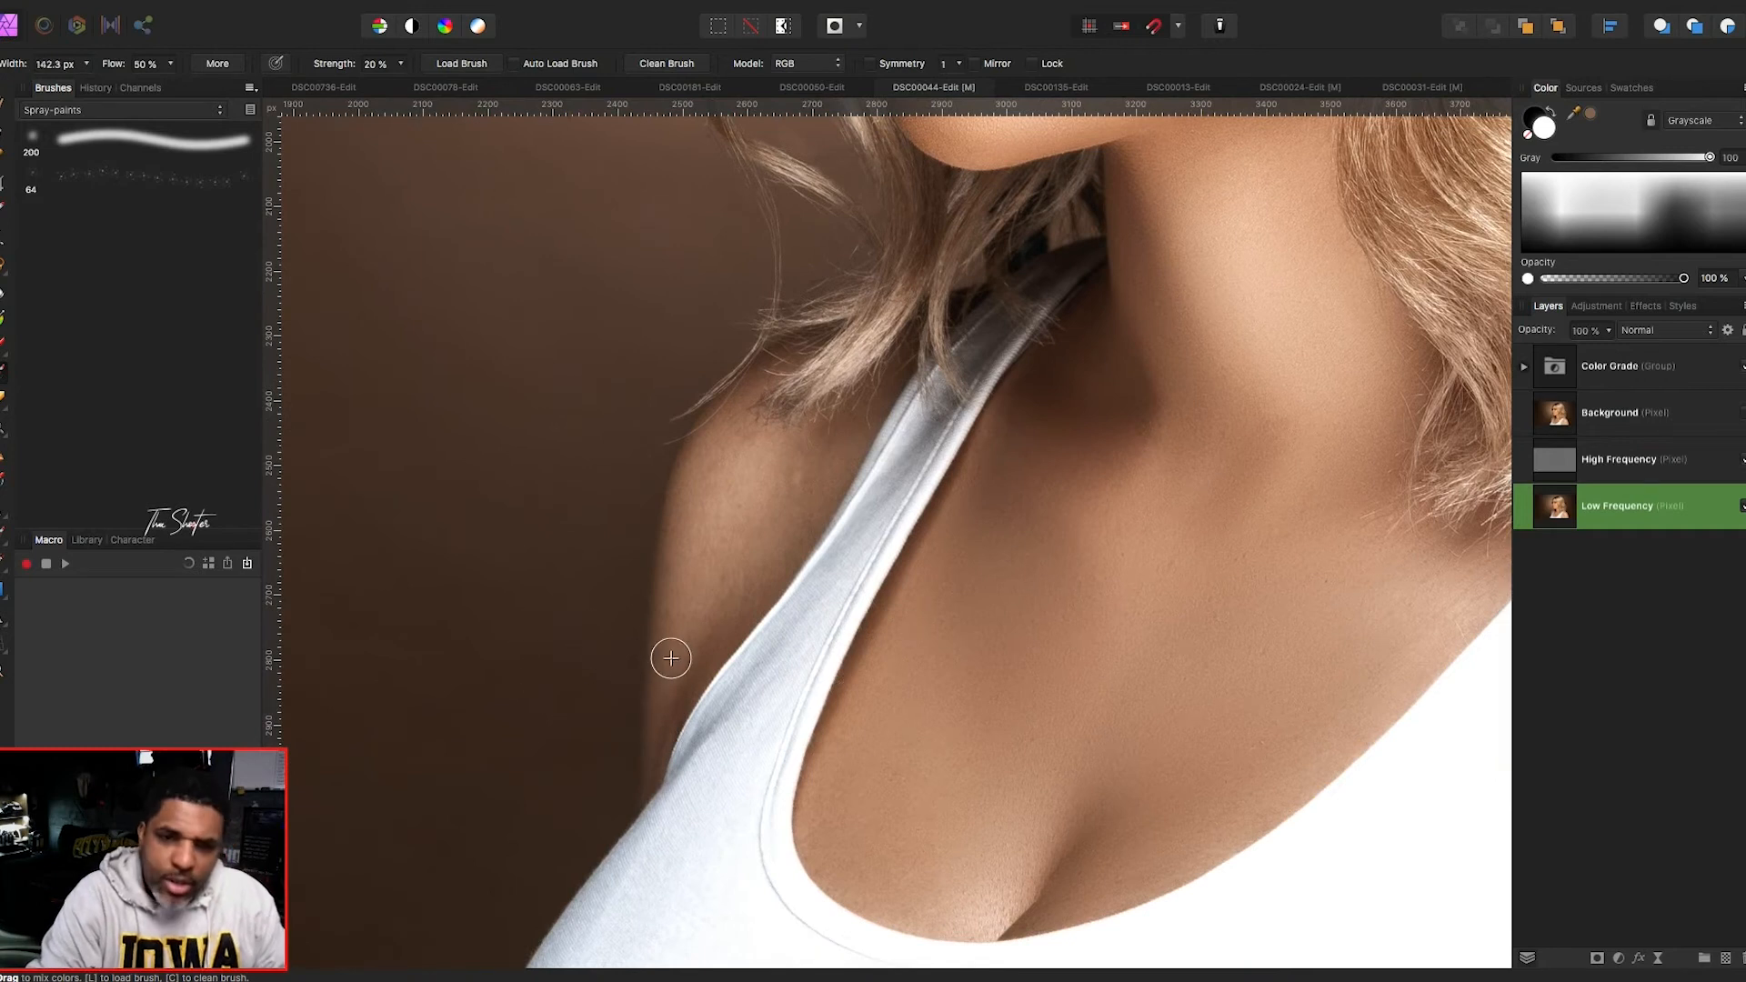
mouse_move(696, 518)
mouse_down()
mouse_move(764, 488)
mouse_move(760, 537)
mouse_move(710, 614)
mouse_up()
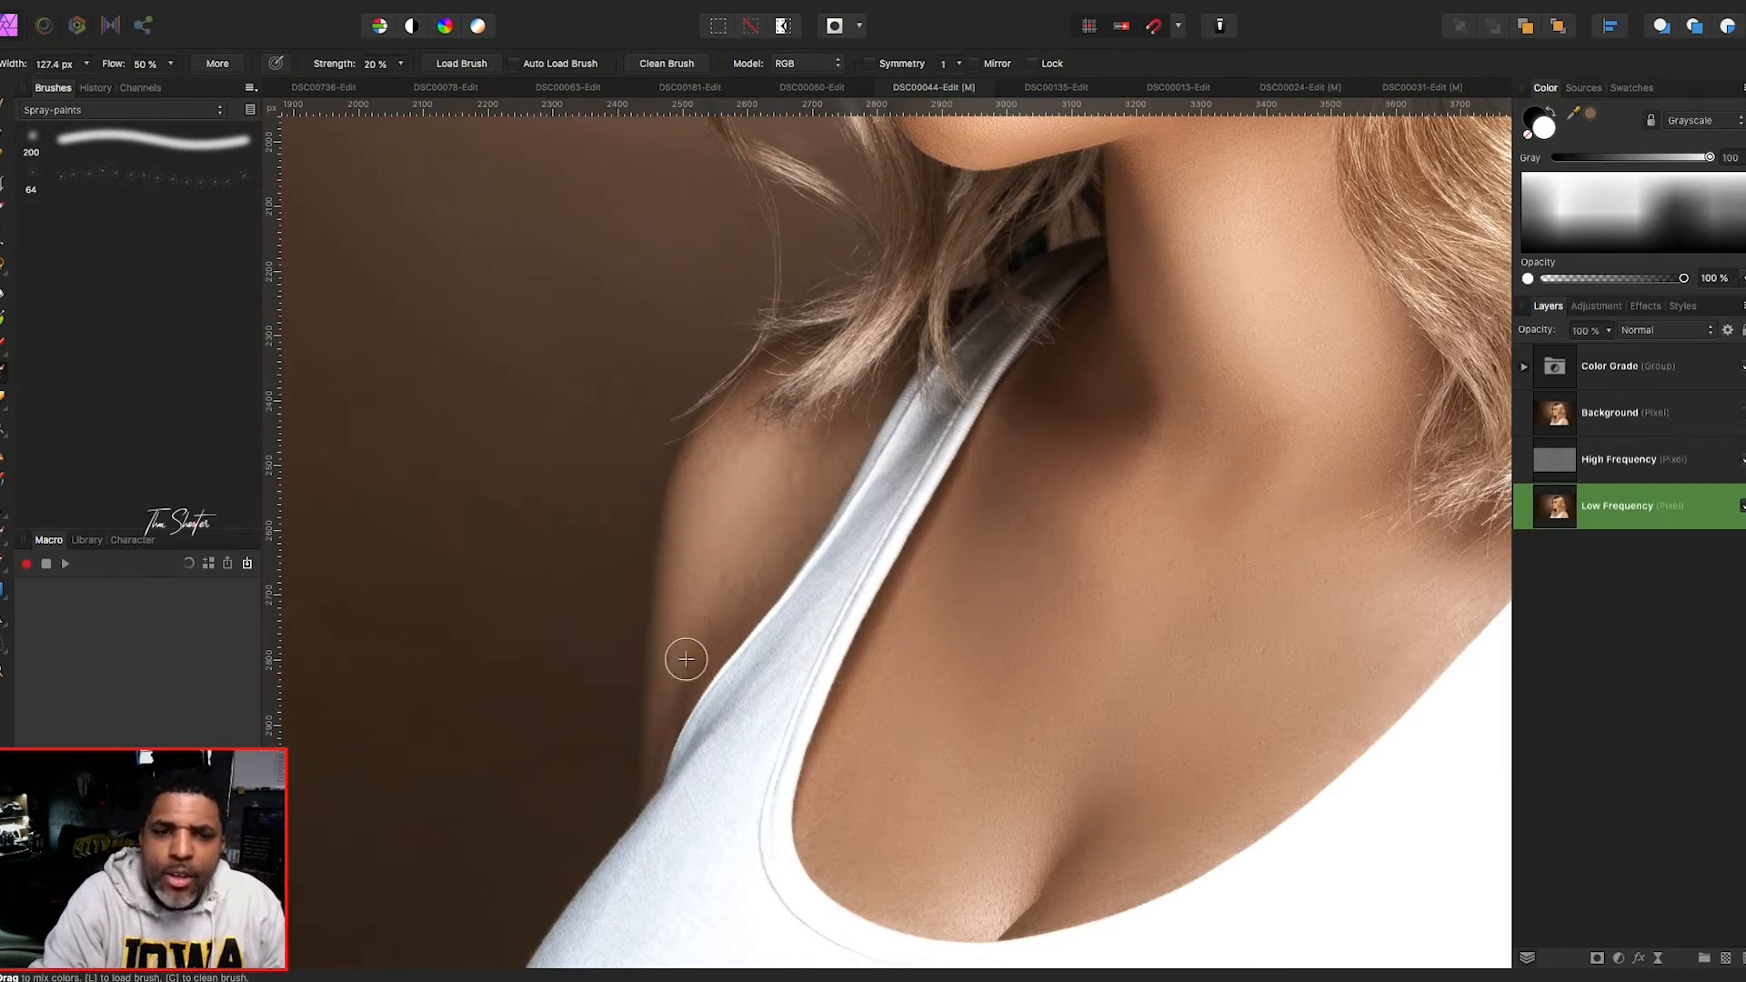
drag(839, 445, 756, 455)
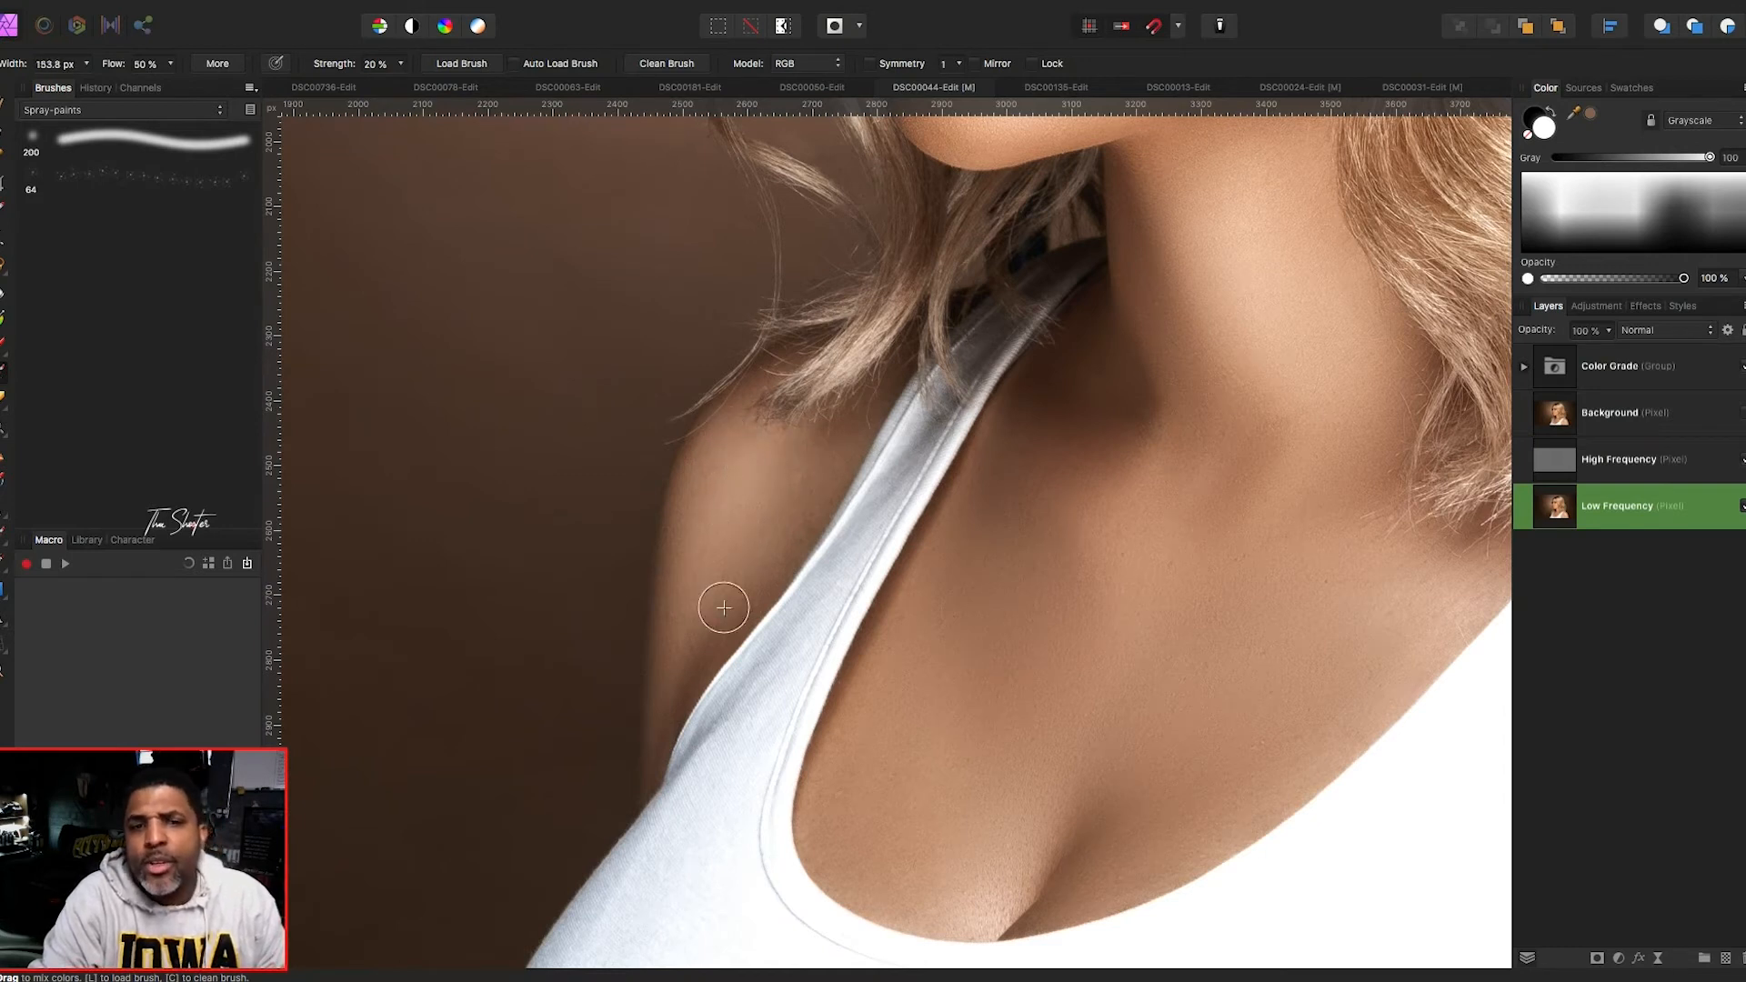
scroll(739, 575, right, 1)
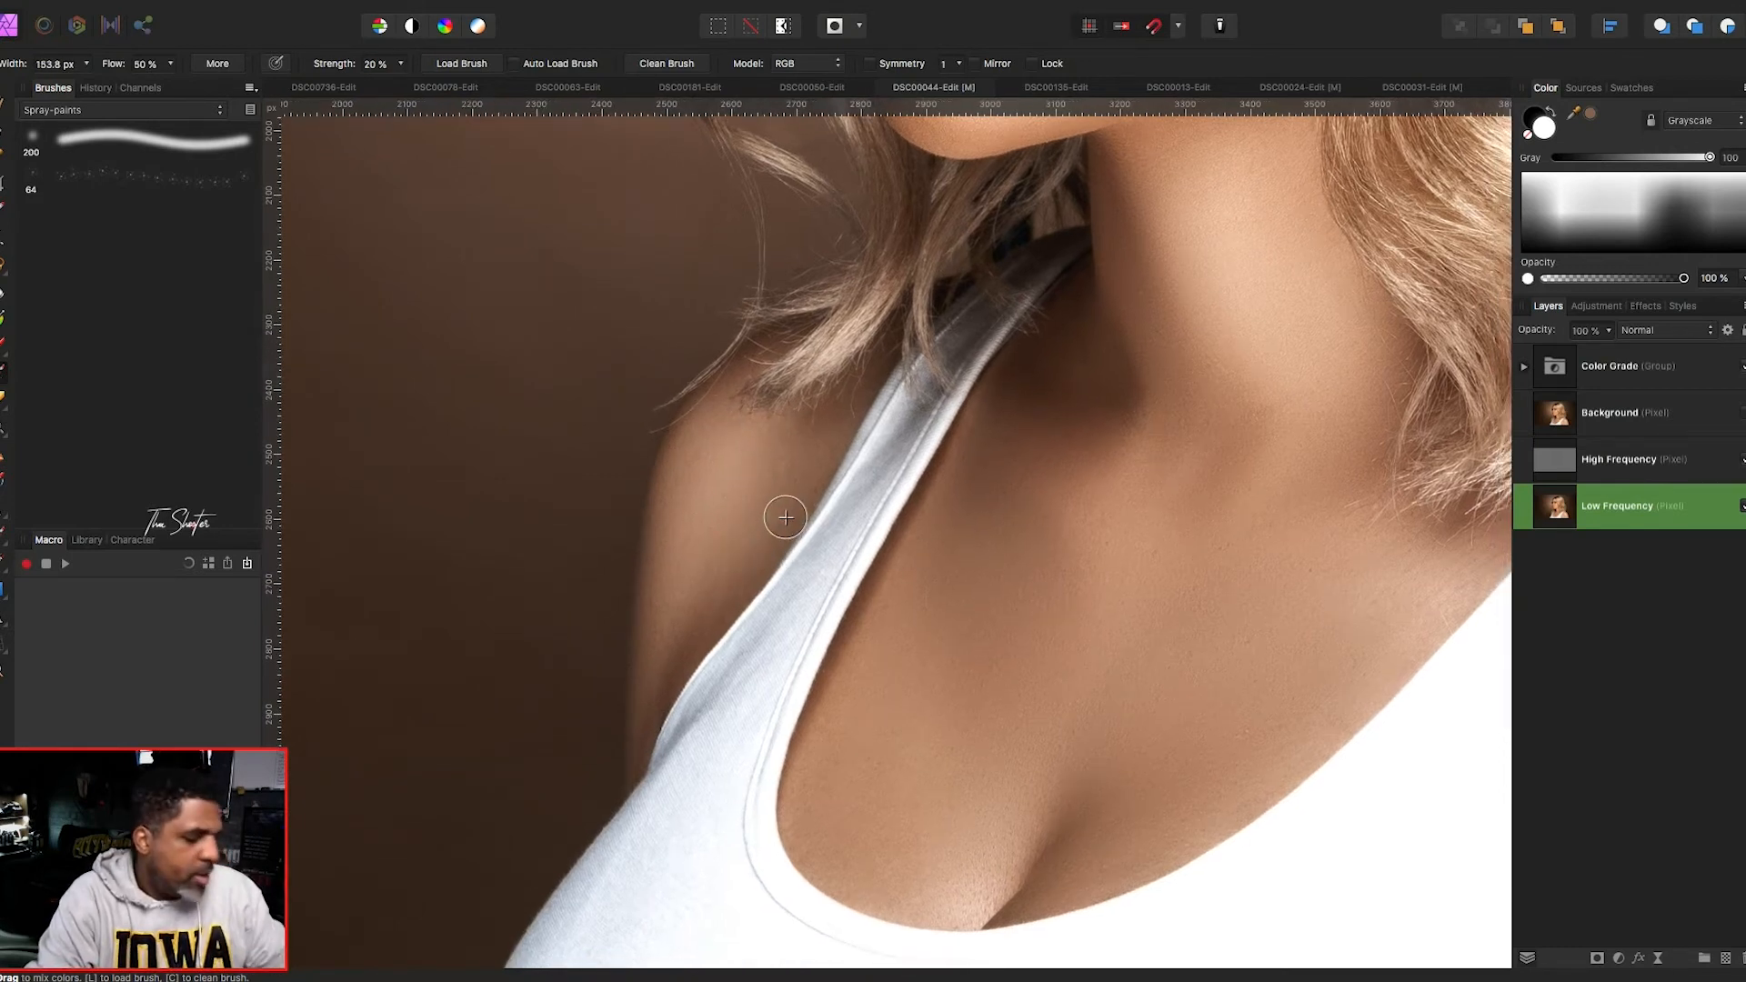
mouse_move(790, 483)
mouse_down()
mouse_move(829, 470)
mouse_move(828, 429)
mouse_up()
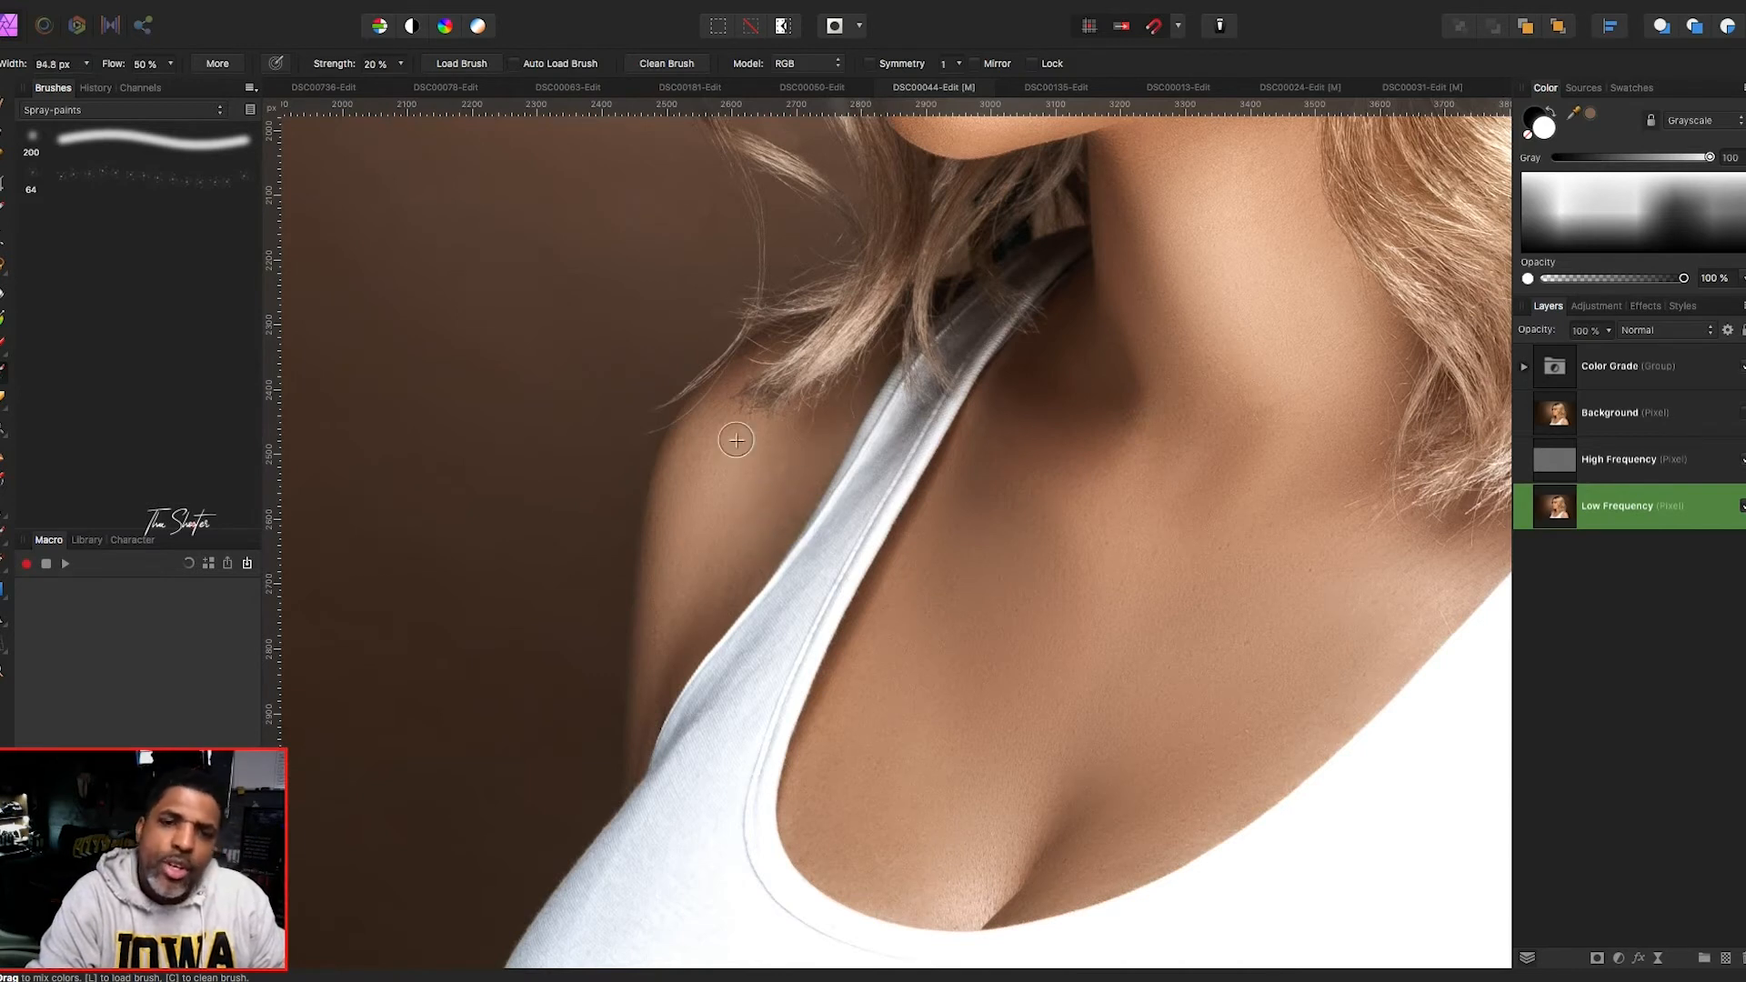
- Blend the near shoulder's skin along the armhole edge with the mixer brush at 304.3 px and 219.9 px
scroll(729, 687, right, 10)
scroll(729, 688, down, 3)
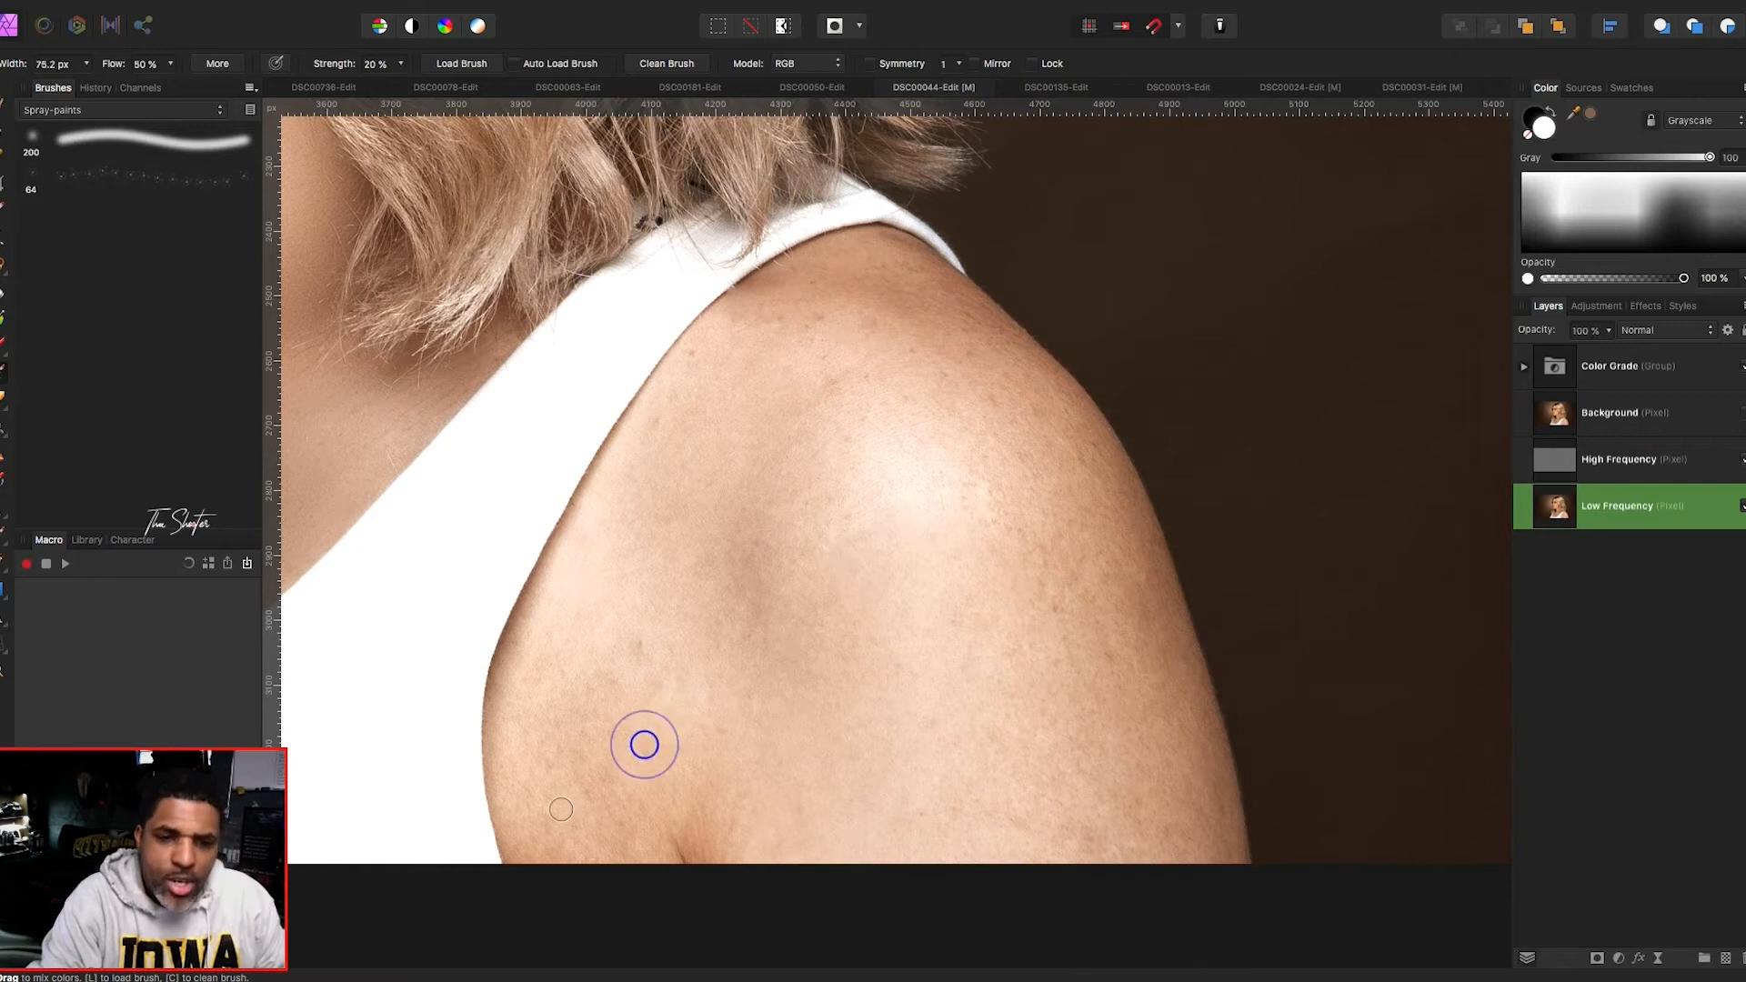
key(bracketright)
key(bracketright)
key(bracketright)
key(bracketright)
key(bracketright)
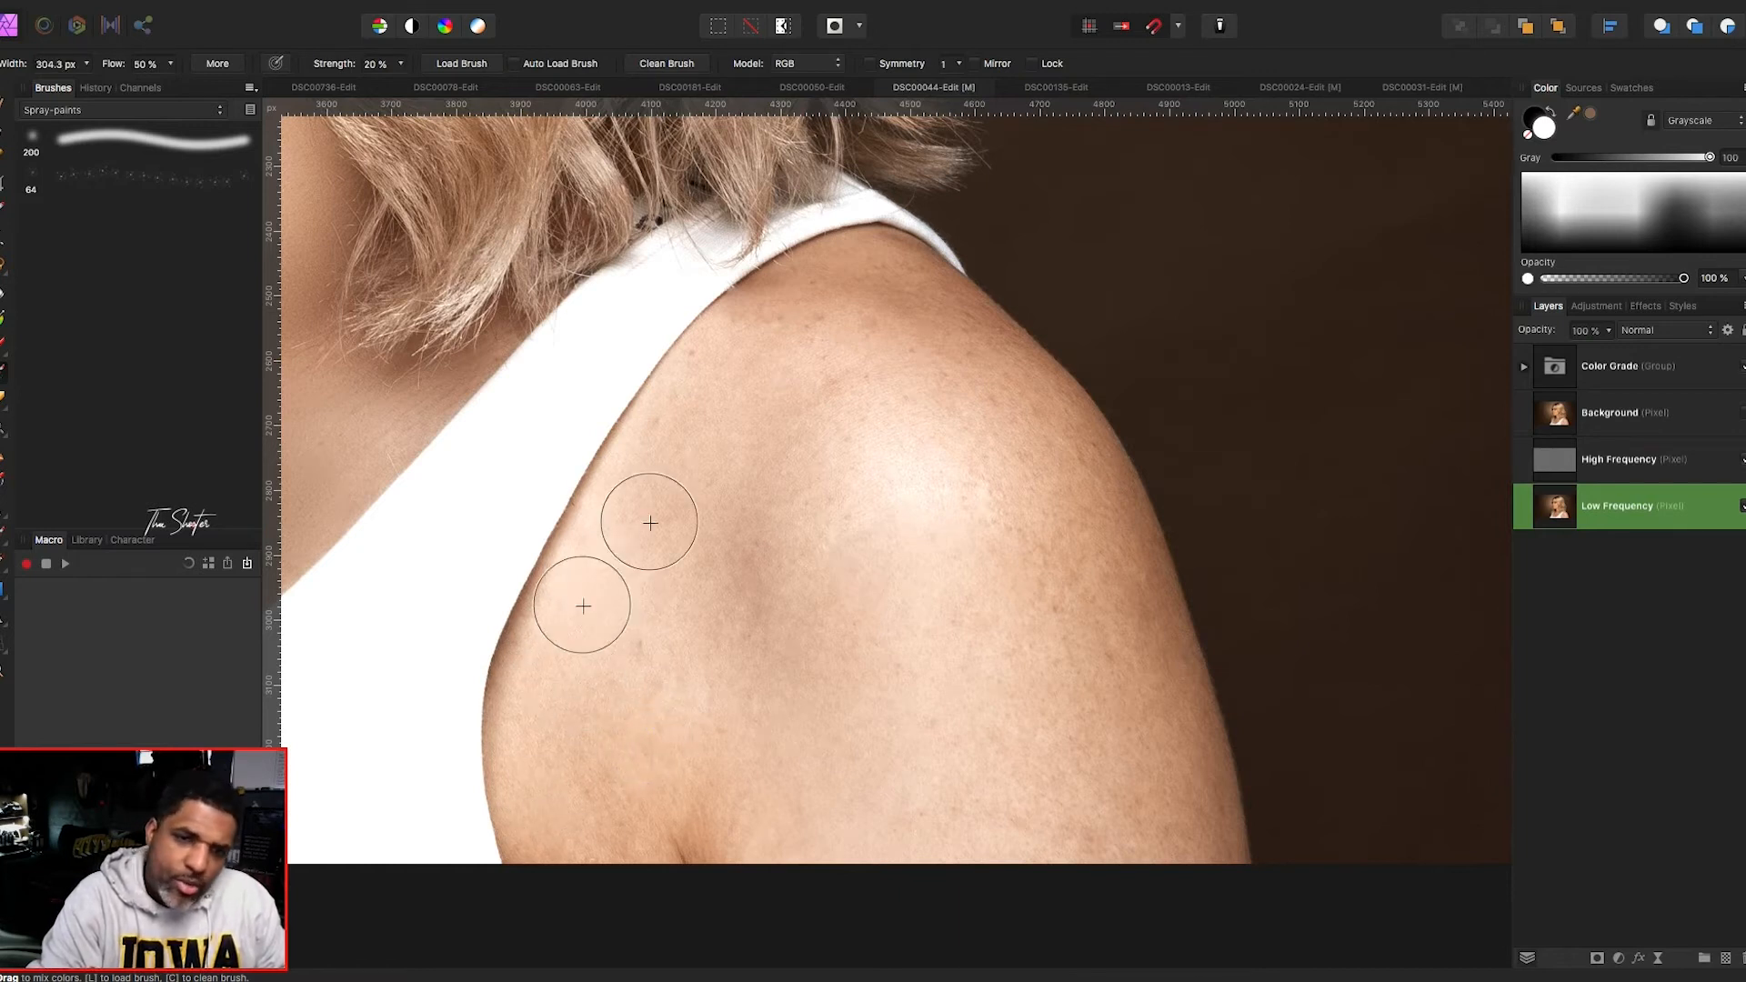
key(bracketleft)
key(bracketleft)
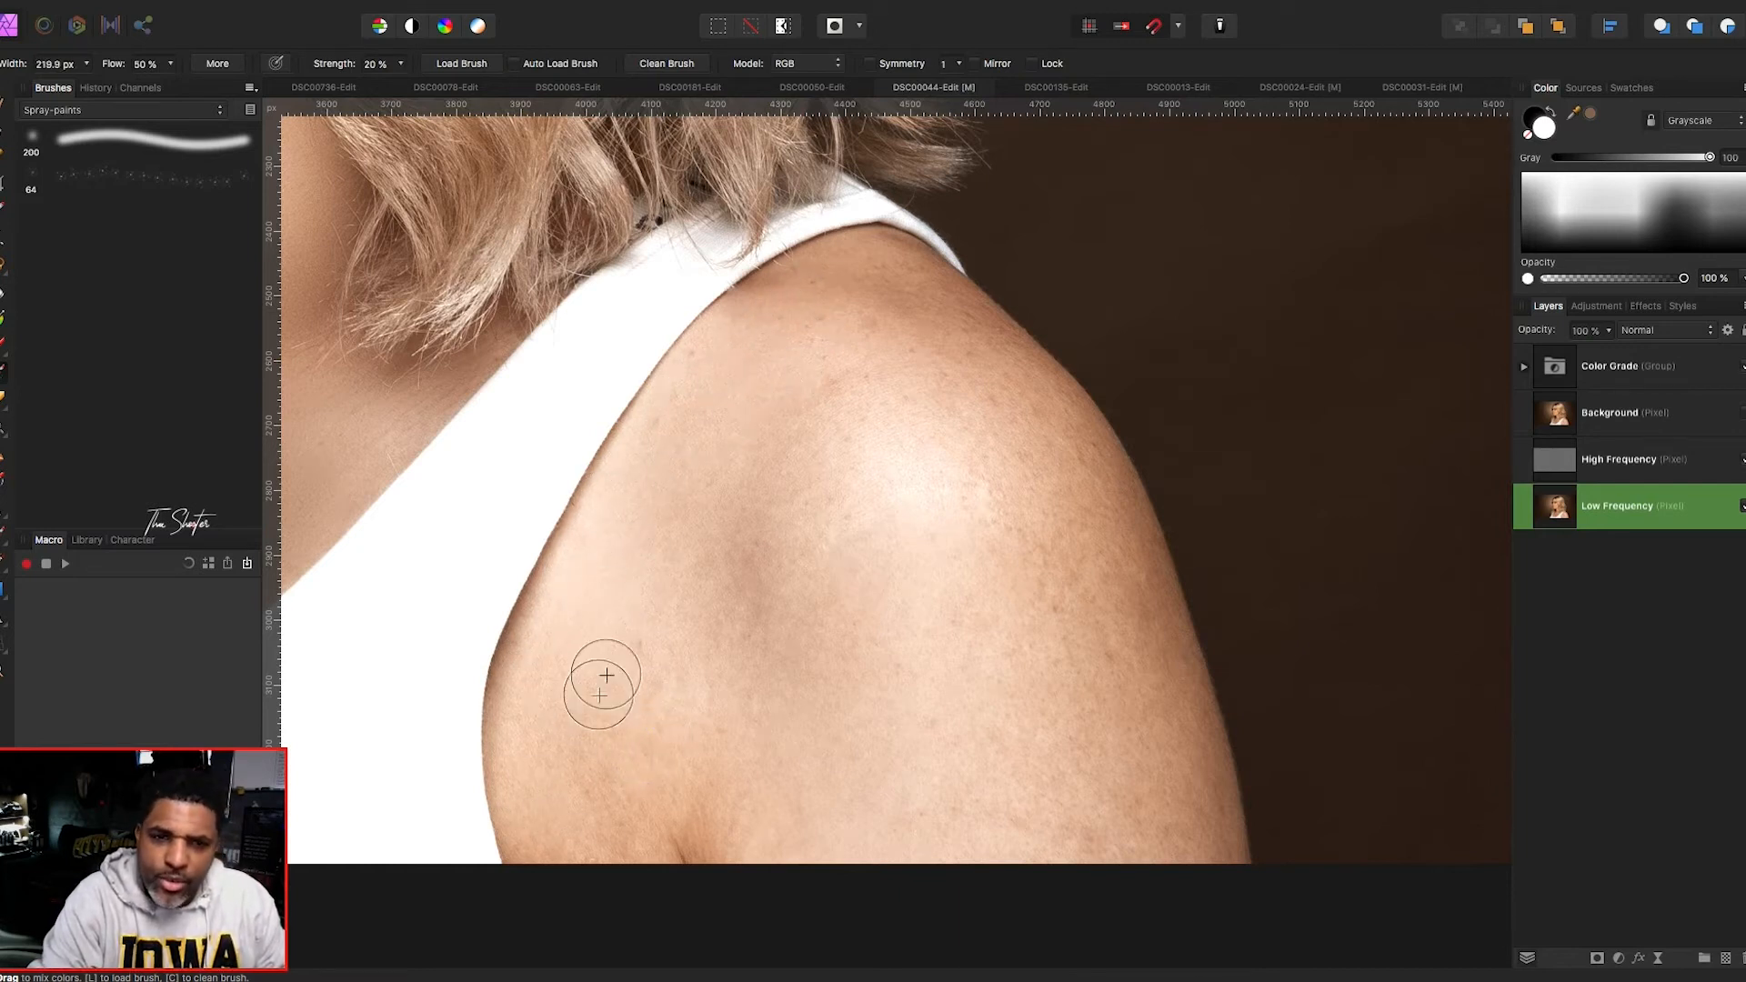
- Widen the mixer brush to 422.6 px and 522 px and blend around the armpit crease and lower arm
key(bracketright)
key(bracketright)
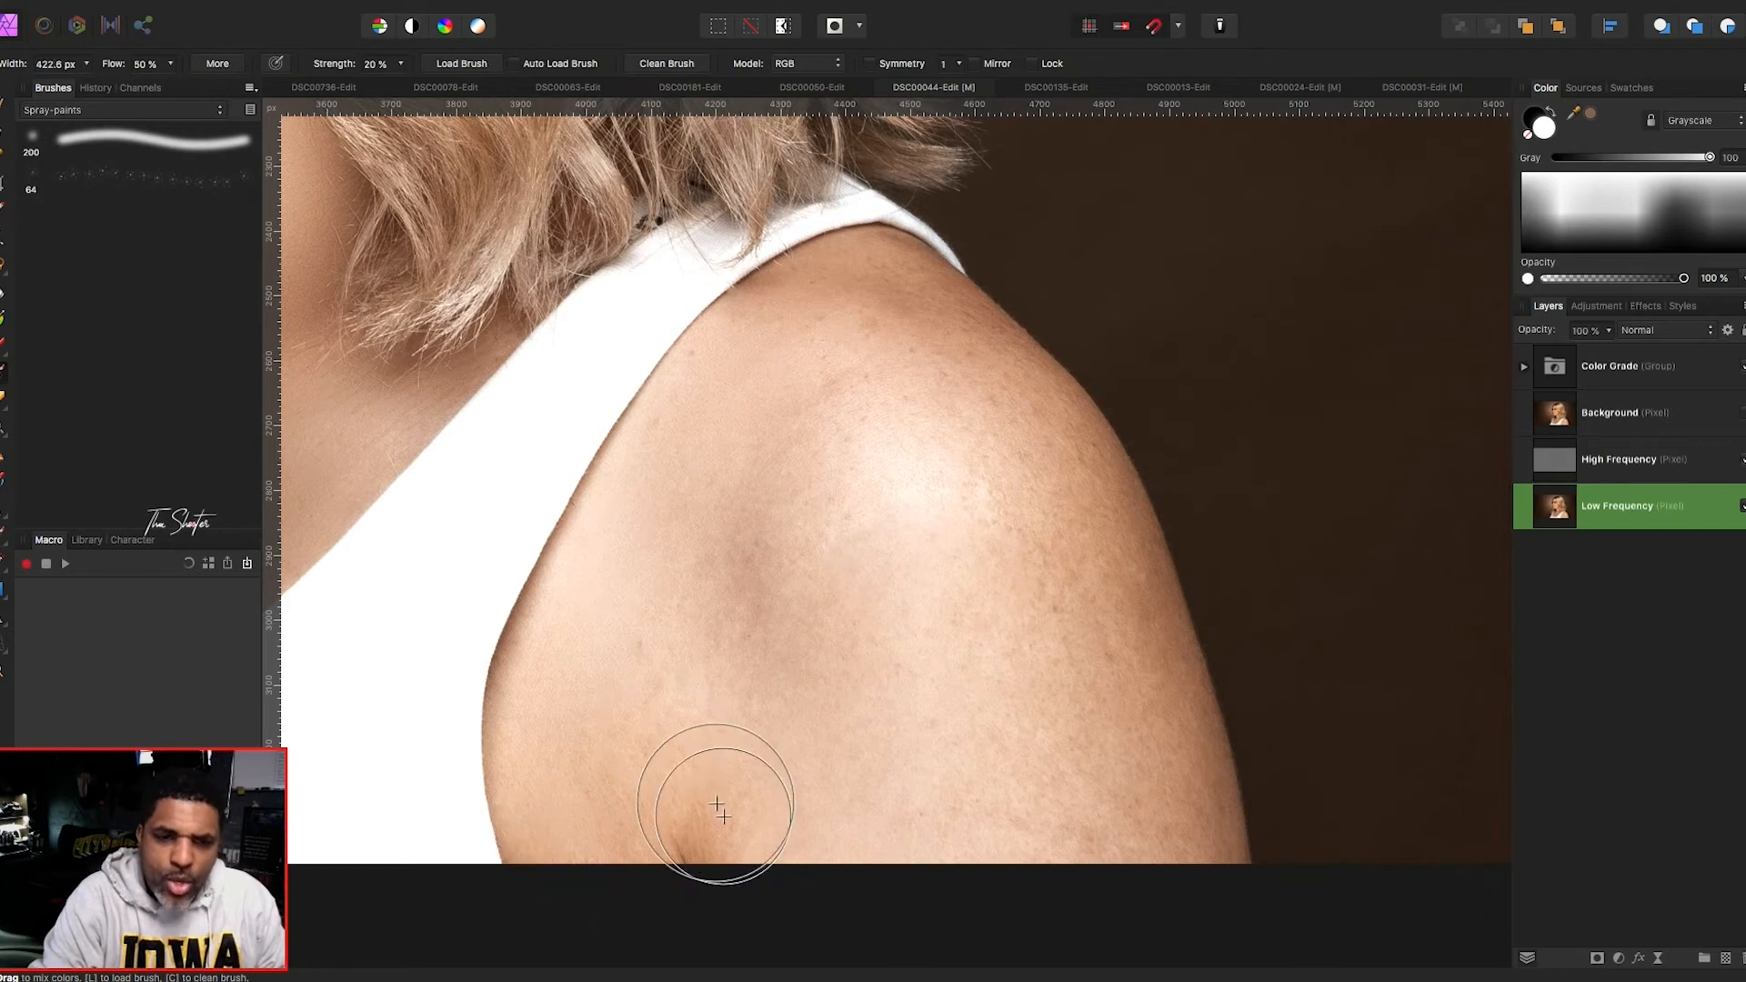
key(bracketright)
key(bracketright)
key(bracketright)
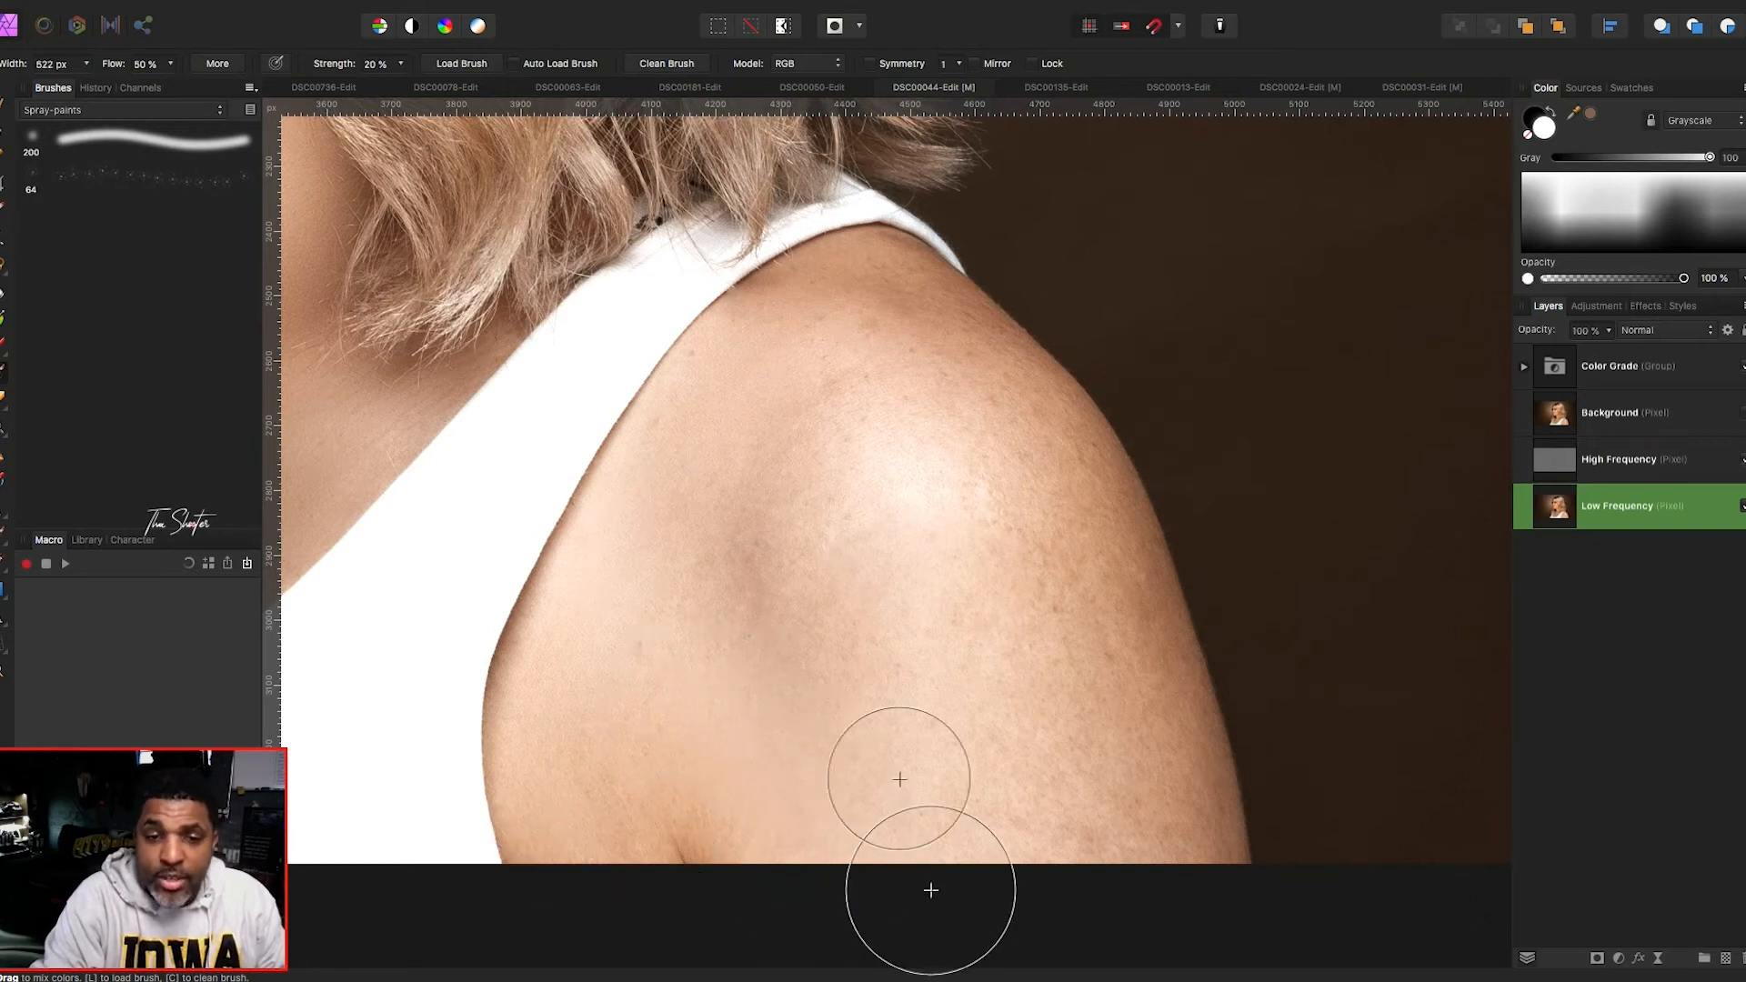
- Blend the outer edge of the near arm and shoulder, narrowing the mixer brush to 387.1 px and 279.6 px
key(bracketright)
key(bracketright)
key(bracketleft)
key(bracketleft)
key(bracketleft)
key(bracketleft)
key(bracketleft)
key(bracketleft)
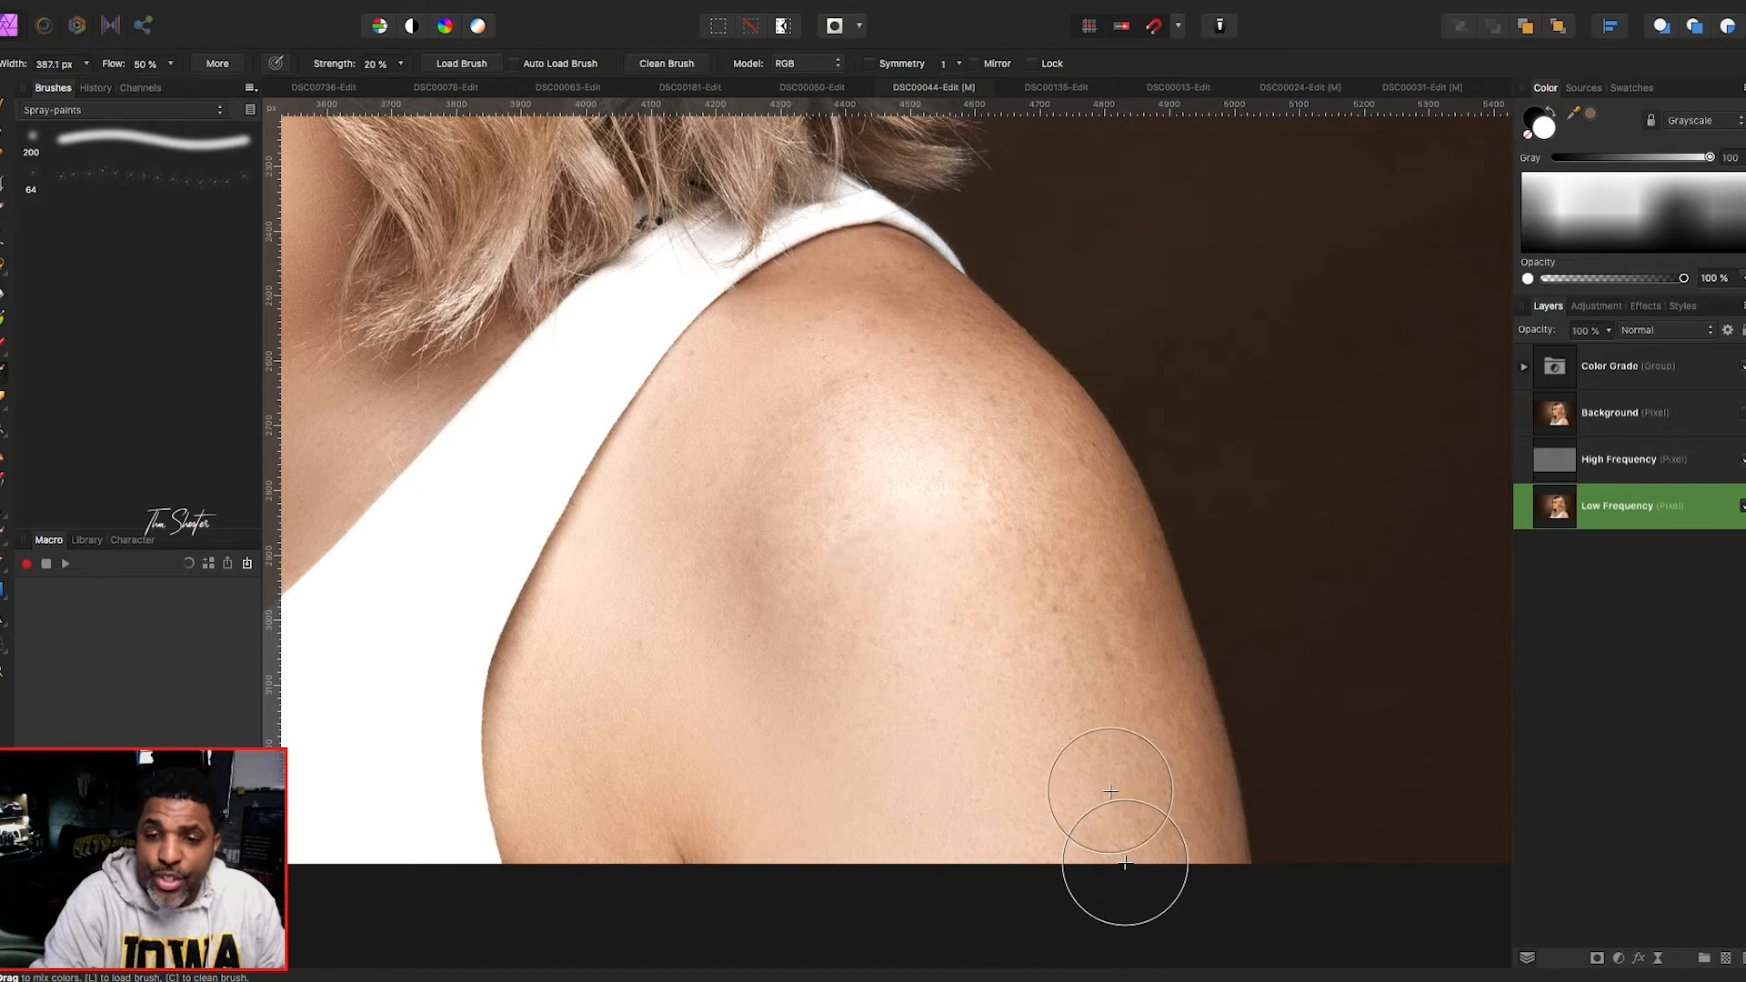
key(bracketleft)
key(bracketleft)
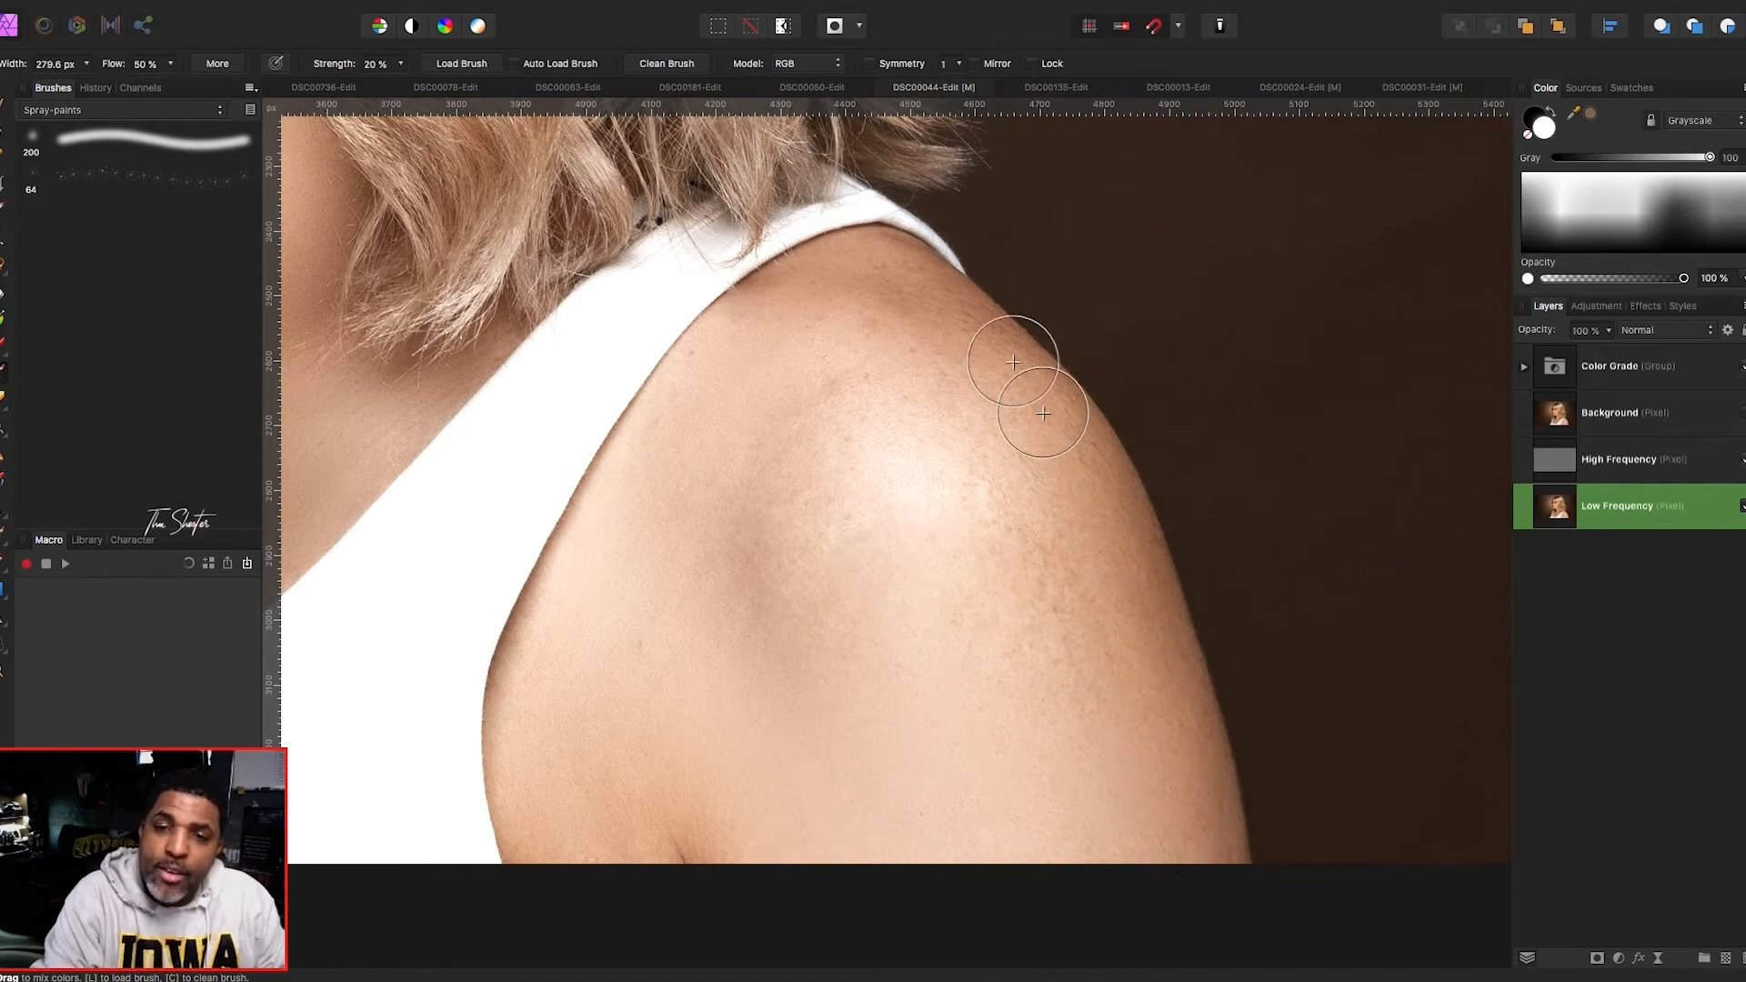
- Widen the mixer brush to 322.6 px and 372.2 px and blend the freckled outer part of the near arm
key(bracketright)
key(bracketright)
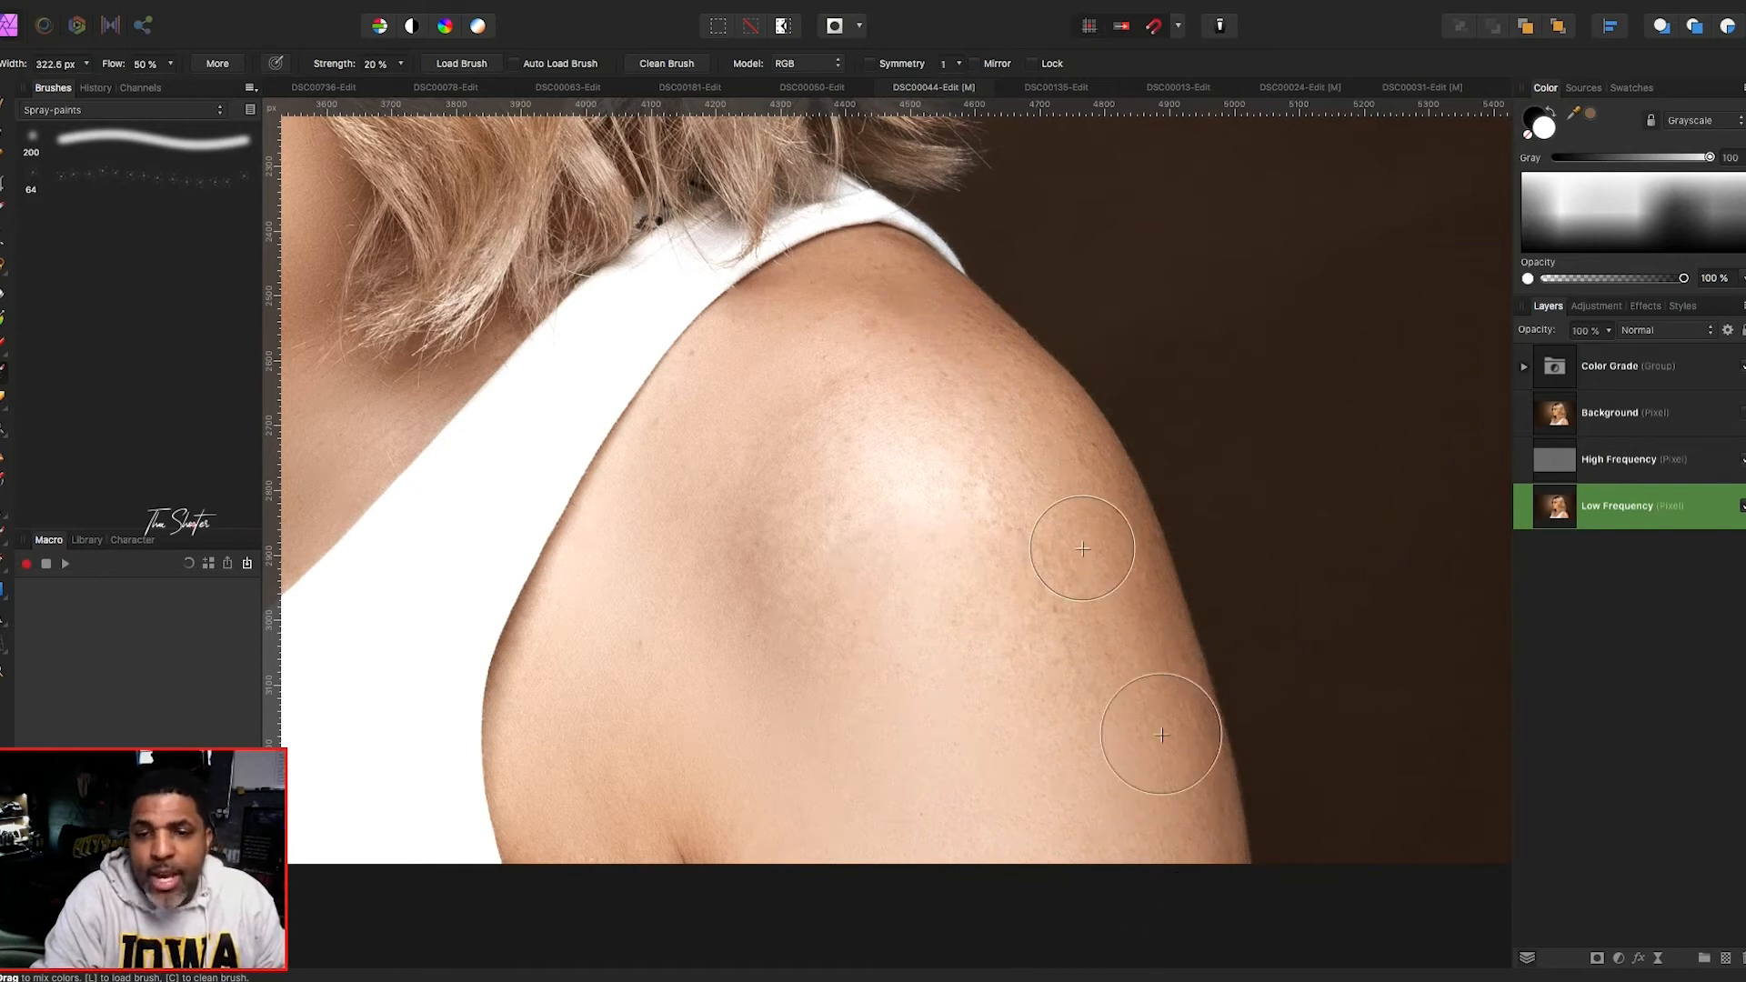
key(bracketright)
key(bracketright)
key(bracketright)
key(bracketright)
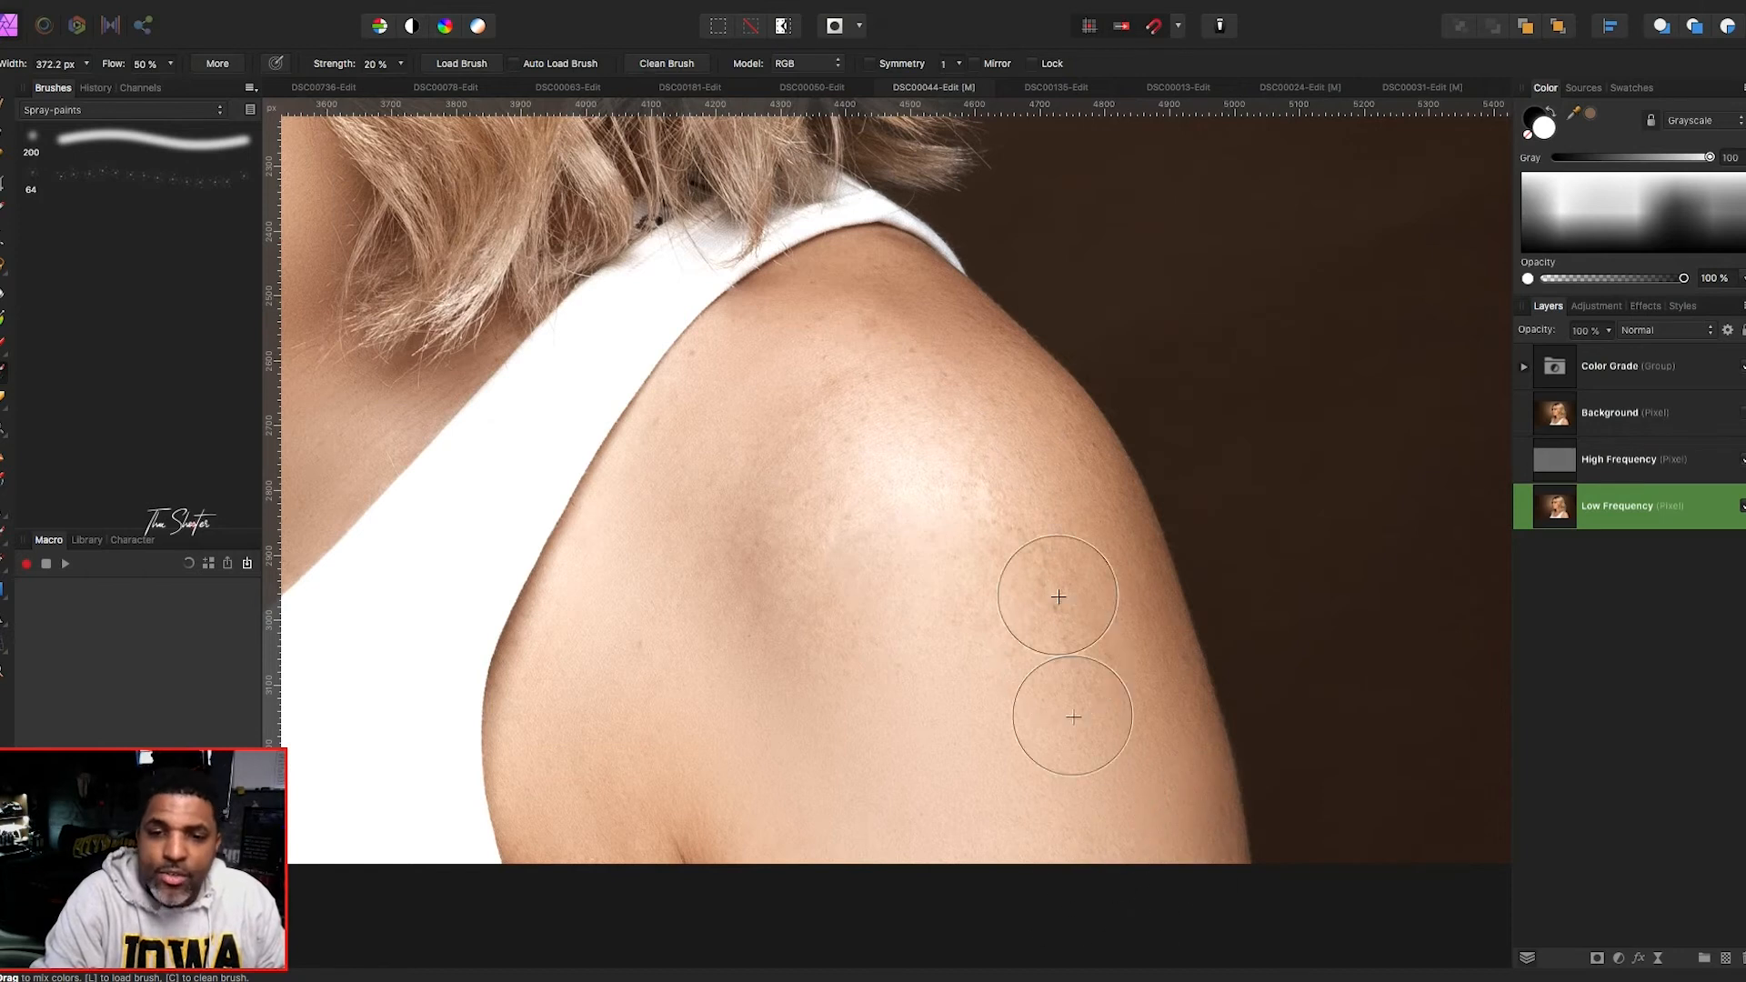
- Widen the mixer brush to 622.1 px and blend the bright highlight on the near shoulder
key(bracketright)
key(bracketright)
key(bracketright)
key(bracketleft)
key(bracketleft)
key(bracketleft)
key(bracketleft)
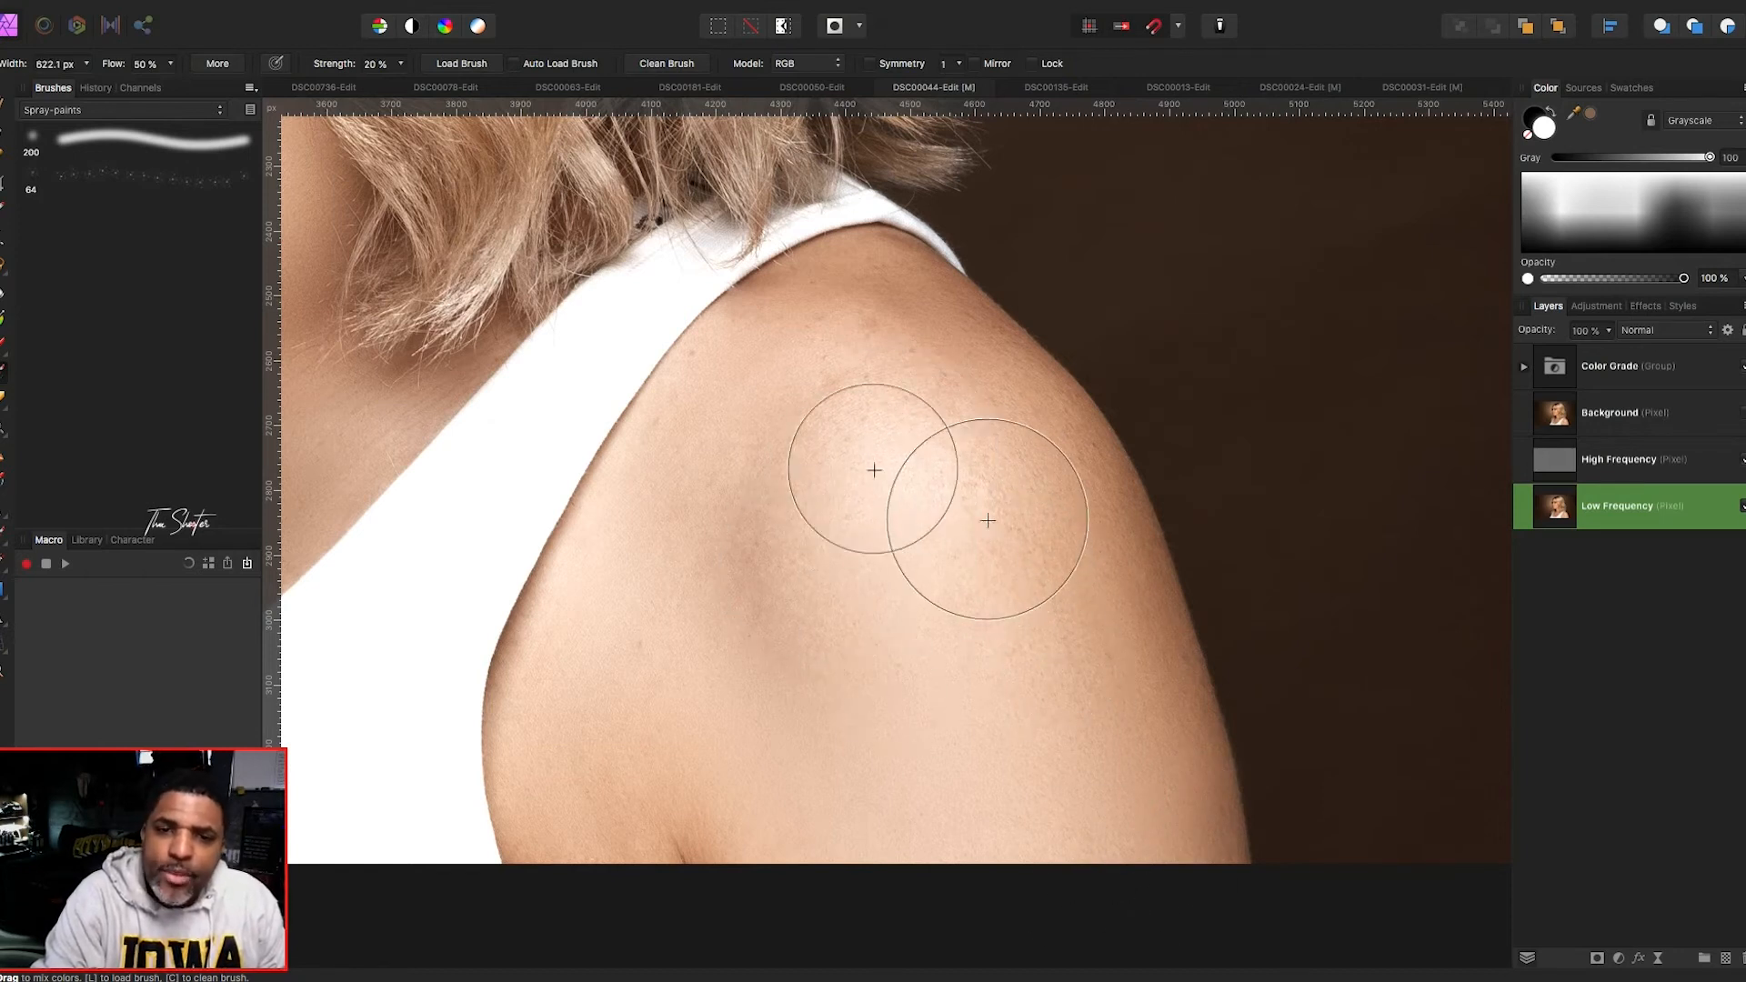
mouse_move(1029, 558)
mouse_down()
mouse_move(1060, 580)
mouse_move(963, 525)
mouse_move(1009, 544)
mouse_move(914, 367)
mouse_up()
- Refine the near shoulder's top, armhole edge and outer arm with the mixer brush between 135.9 px and 227.1 px
key(bracketleft)
key(bracketleft)
key(bracketleft)
key(bracketleft)
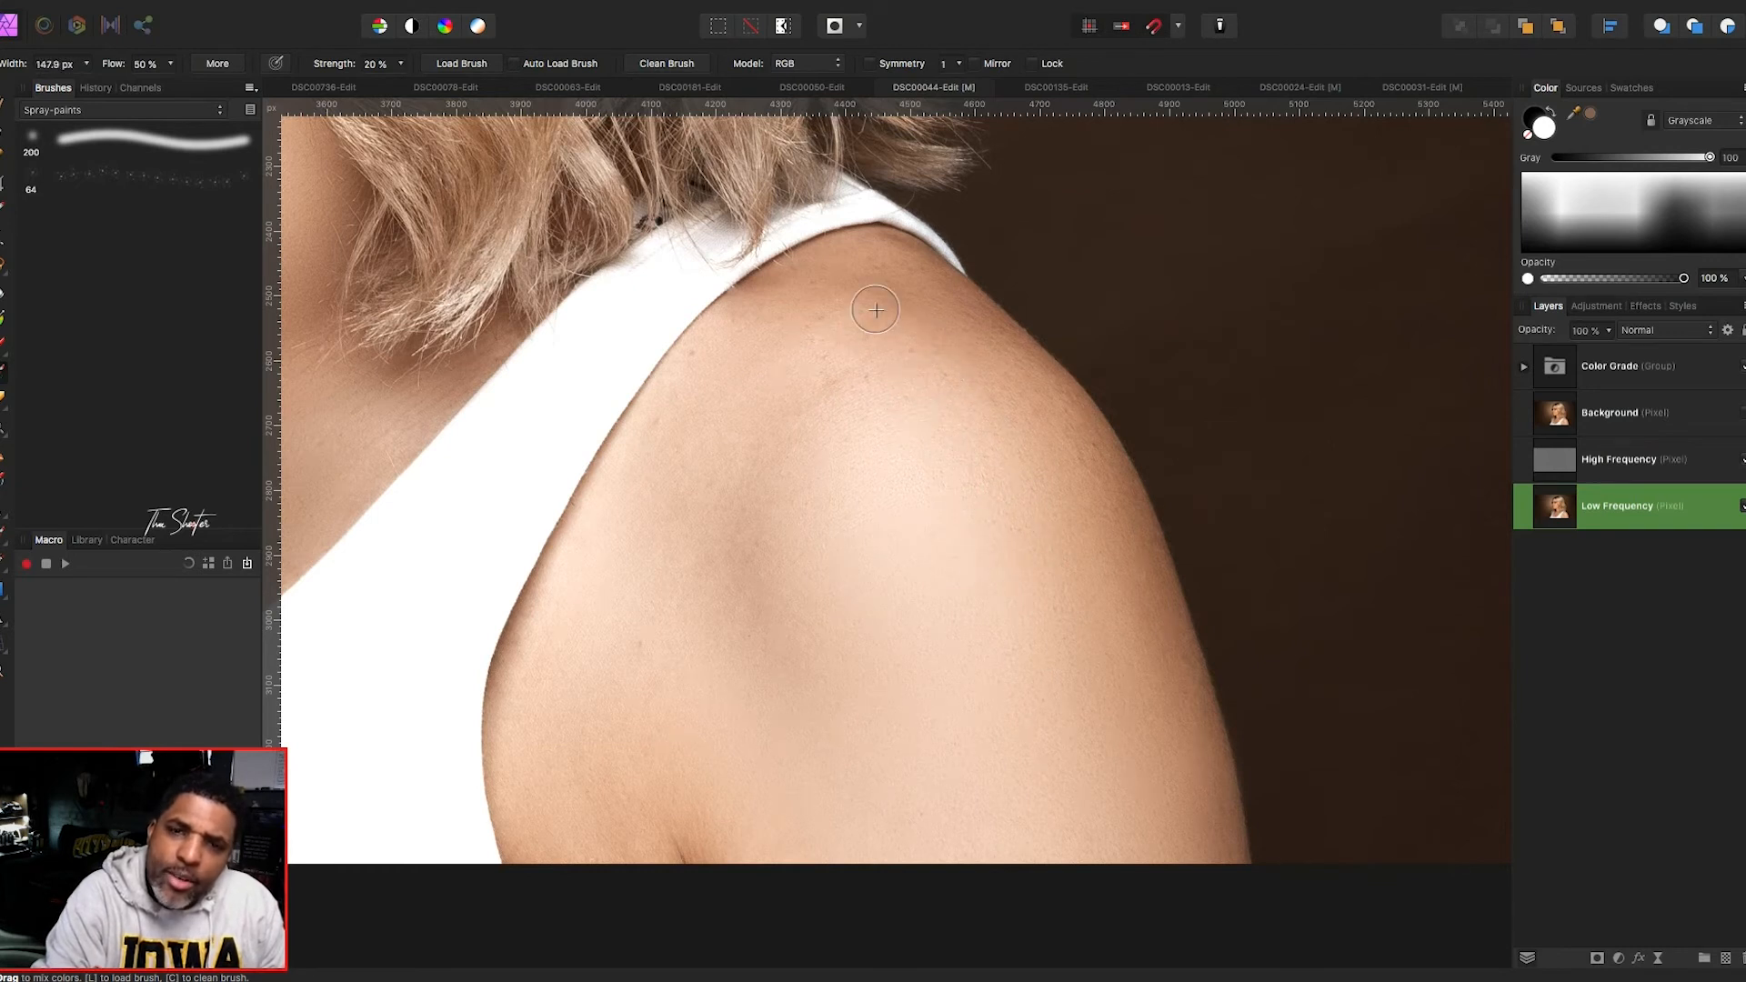
mouse_move(876, 310)
mouse_down()
mouse_move(729, 352)
mouse_move(833, 322)
mouse_move(763, 519)
mouse_move(780, 549)
mouse_move(1094, 706)
mouse_move(1044, 441)
mouse_move(1123, 519)
mouse_move(1209, 806)
mouse_move(1095, 831)
mouse_move(792, 654)
mouse_move(705, 418)
mouse_move(663, 411)
mouse_up()
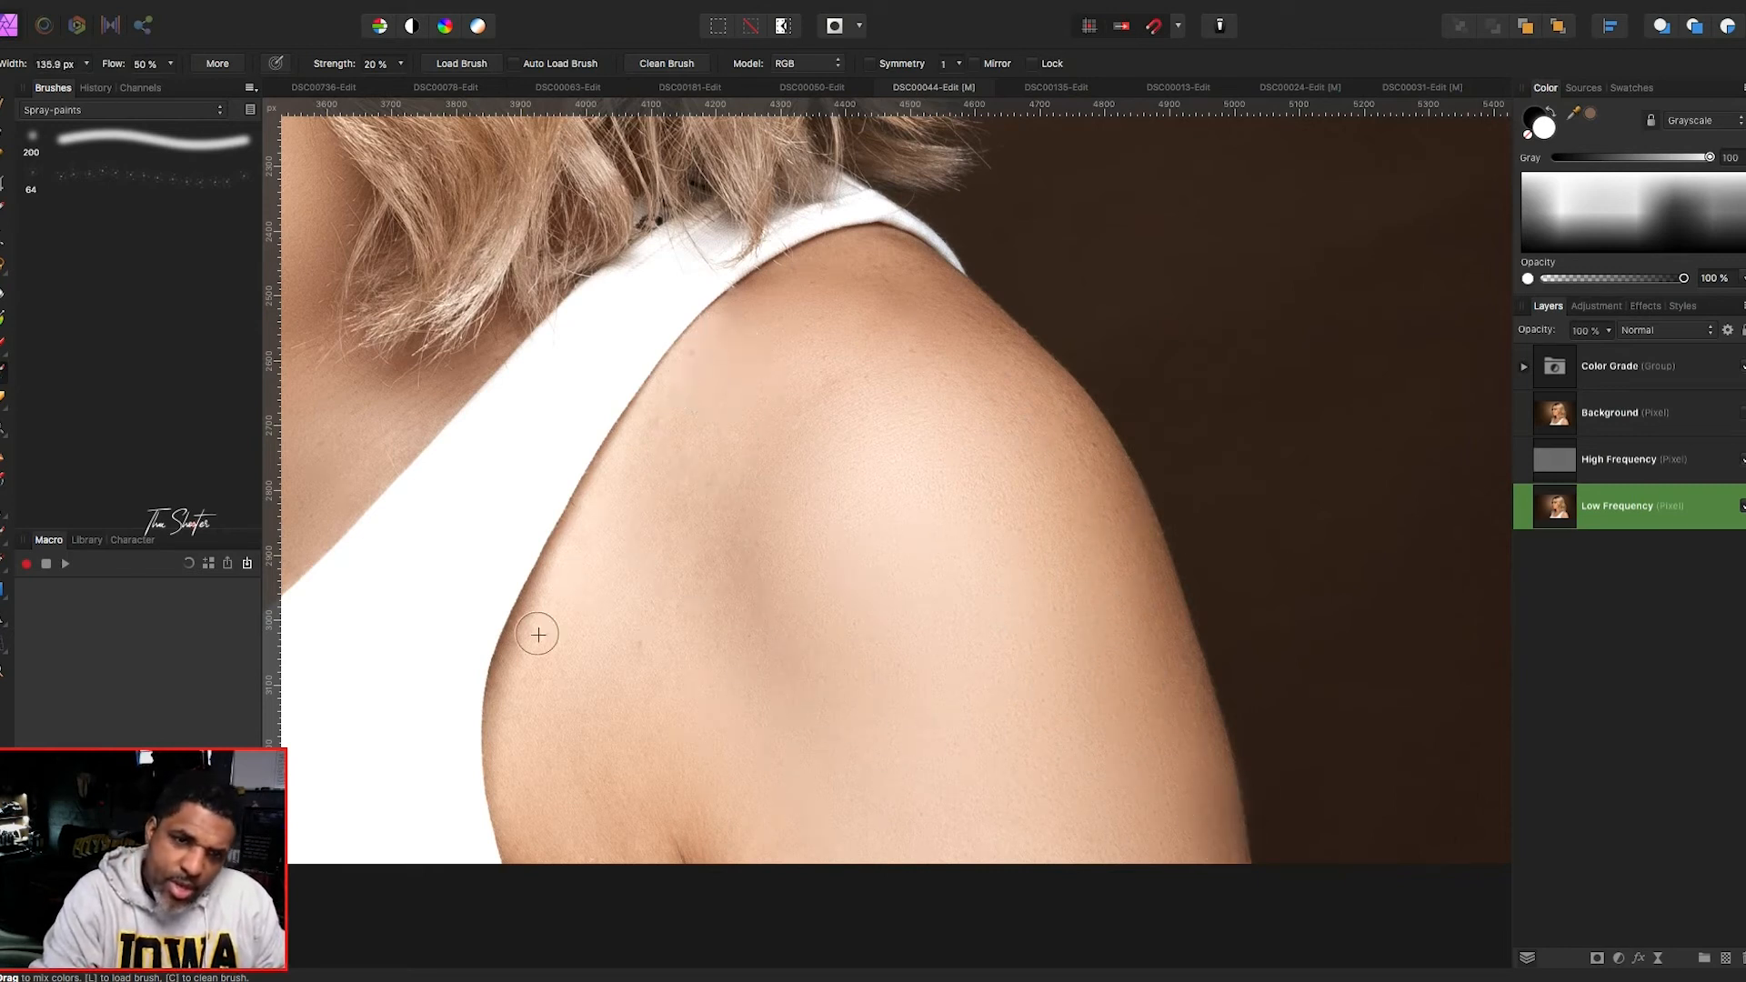
mouse_move(543, 902)
mouse_down()
mouse_move(577, 756)
mouse_move(733, 616)
mouse_move(795, 374)
mouse_move(981, 370)
mouse_up()
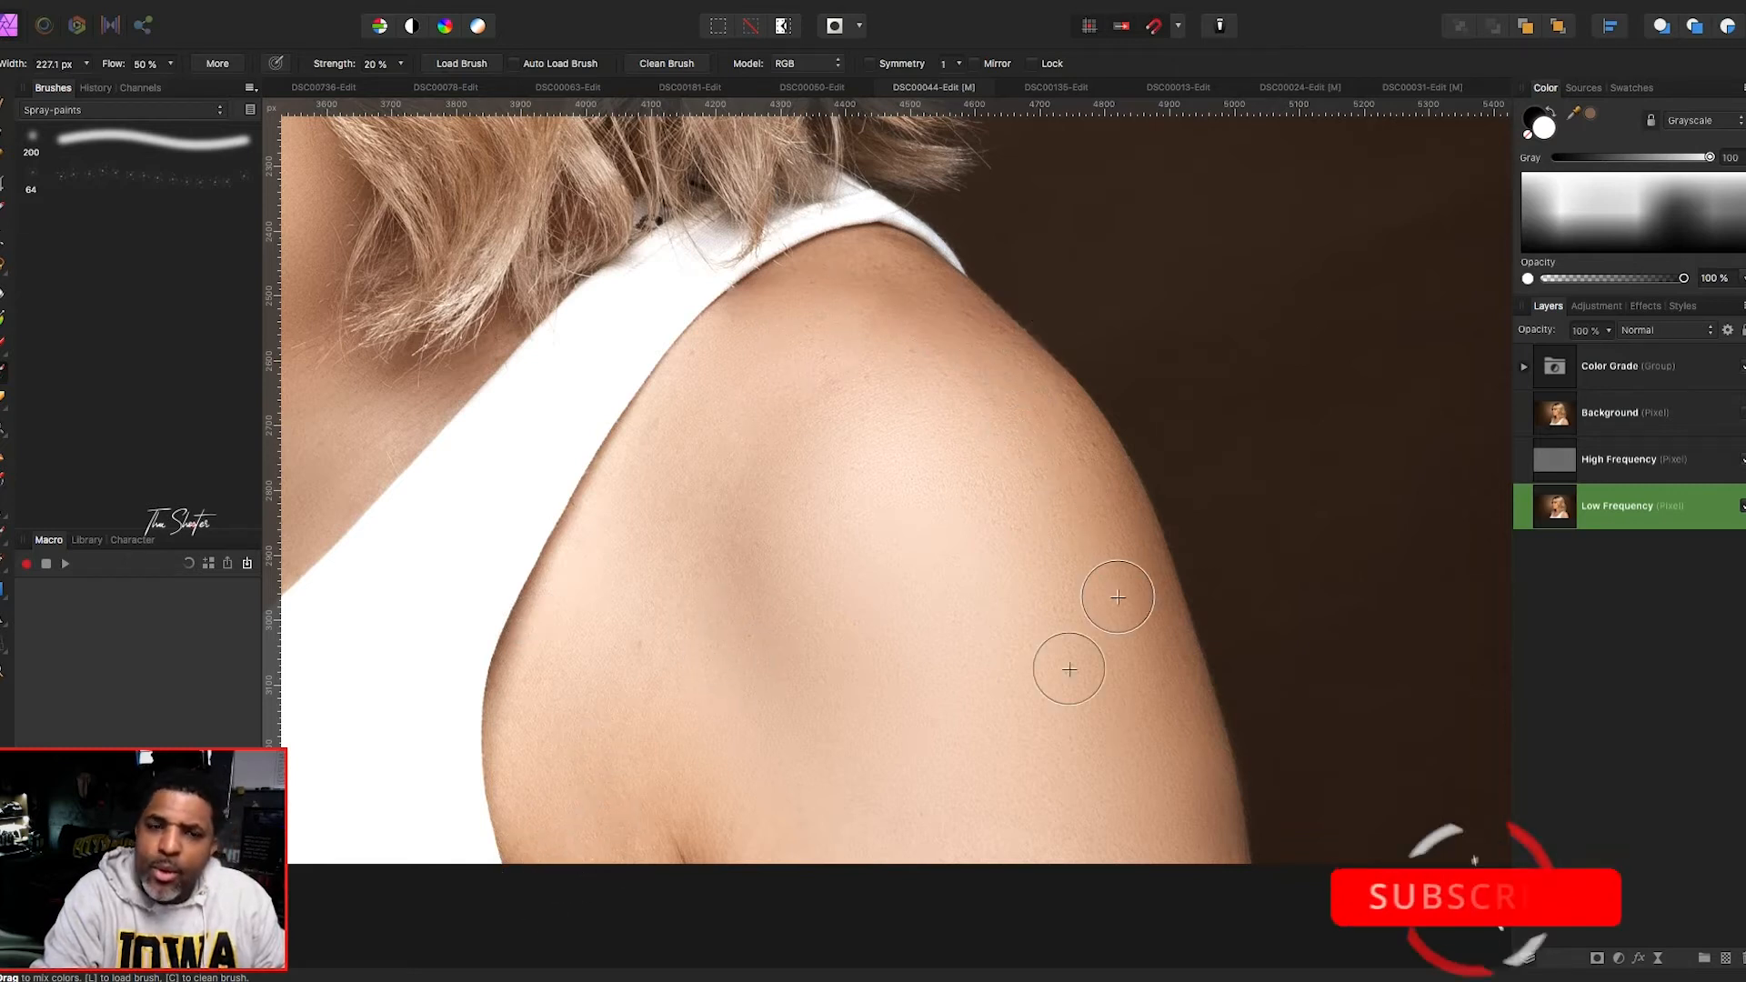
- Compare the whole portrait before and after retouching by toggling the Background layer's visibility, leaving it hidden
scroll(885, 759, left, 5)
scroll(885, 759, up, 3)
scroll(885, 760, down, 5)
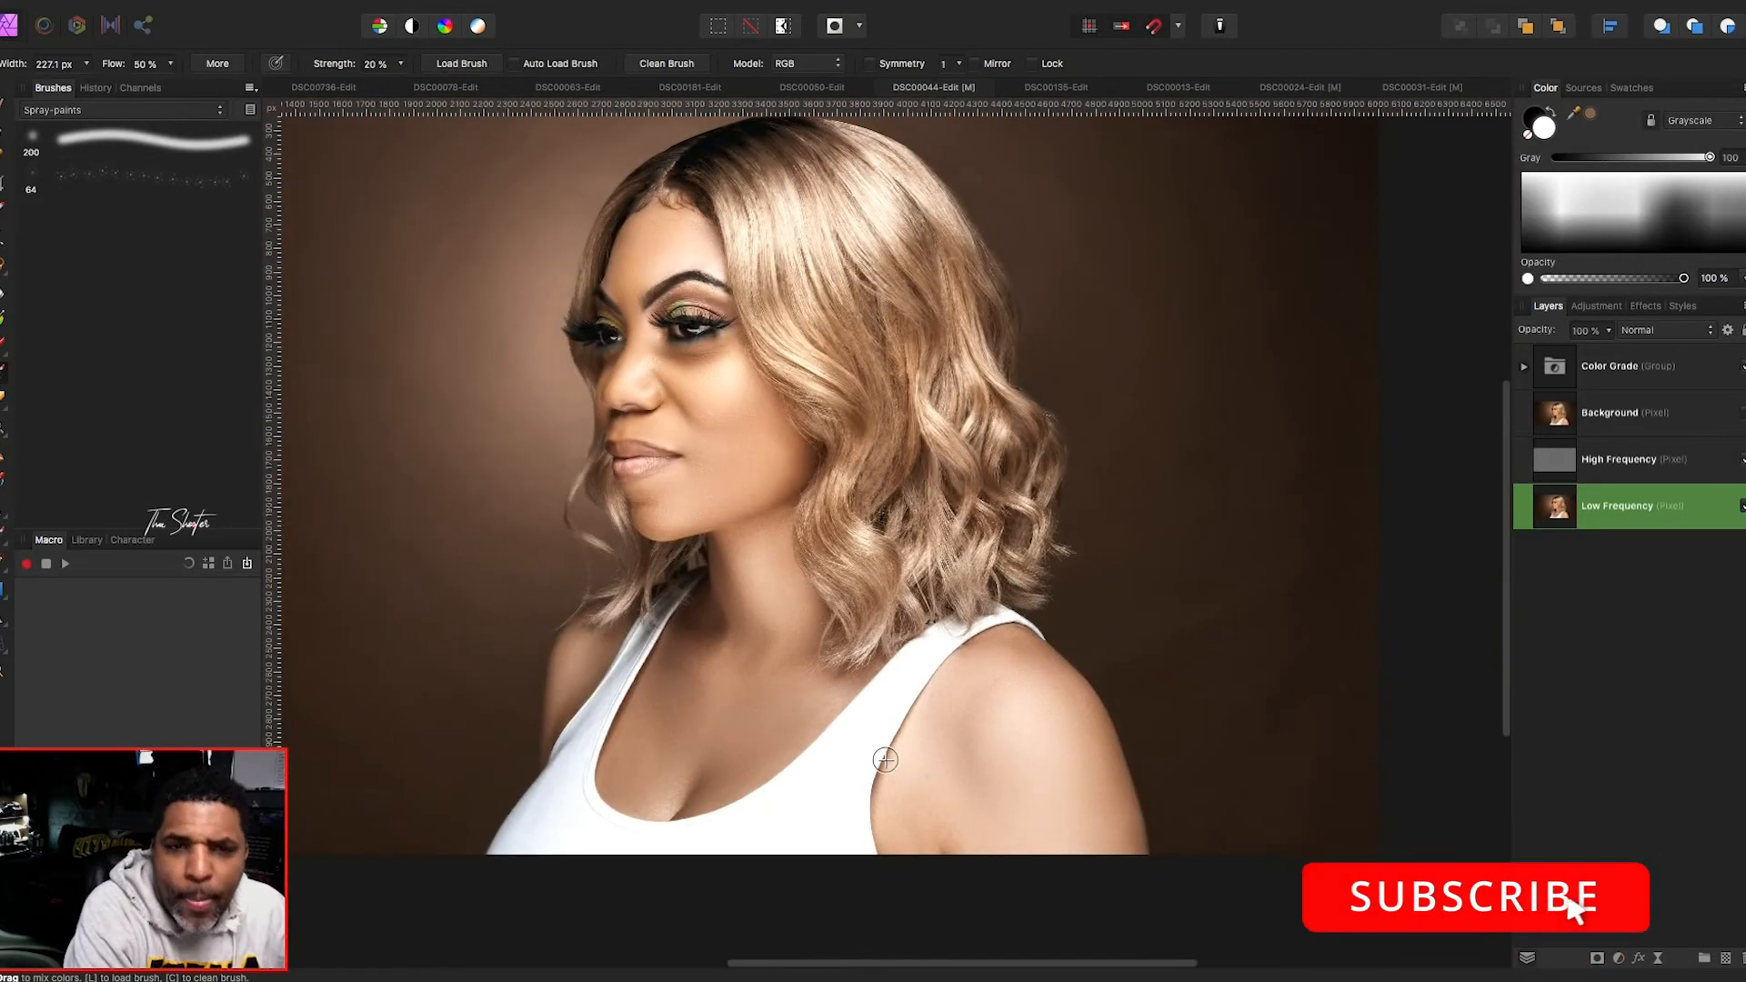
scroll(885, 759, left, 3)
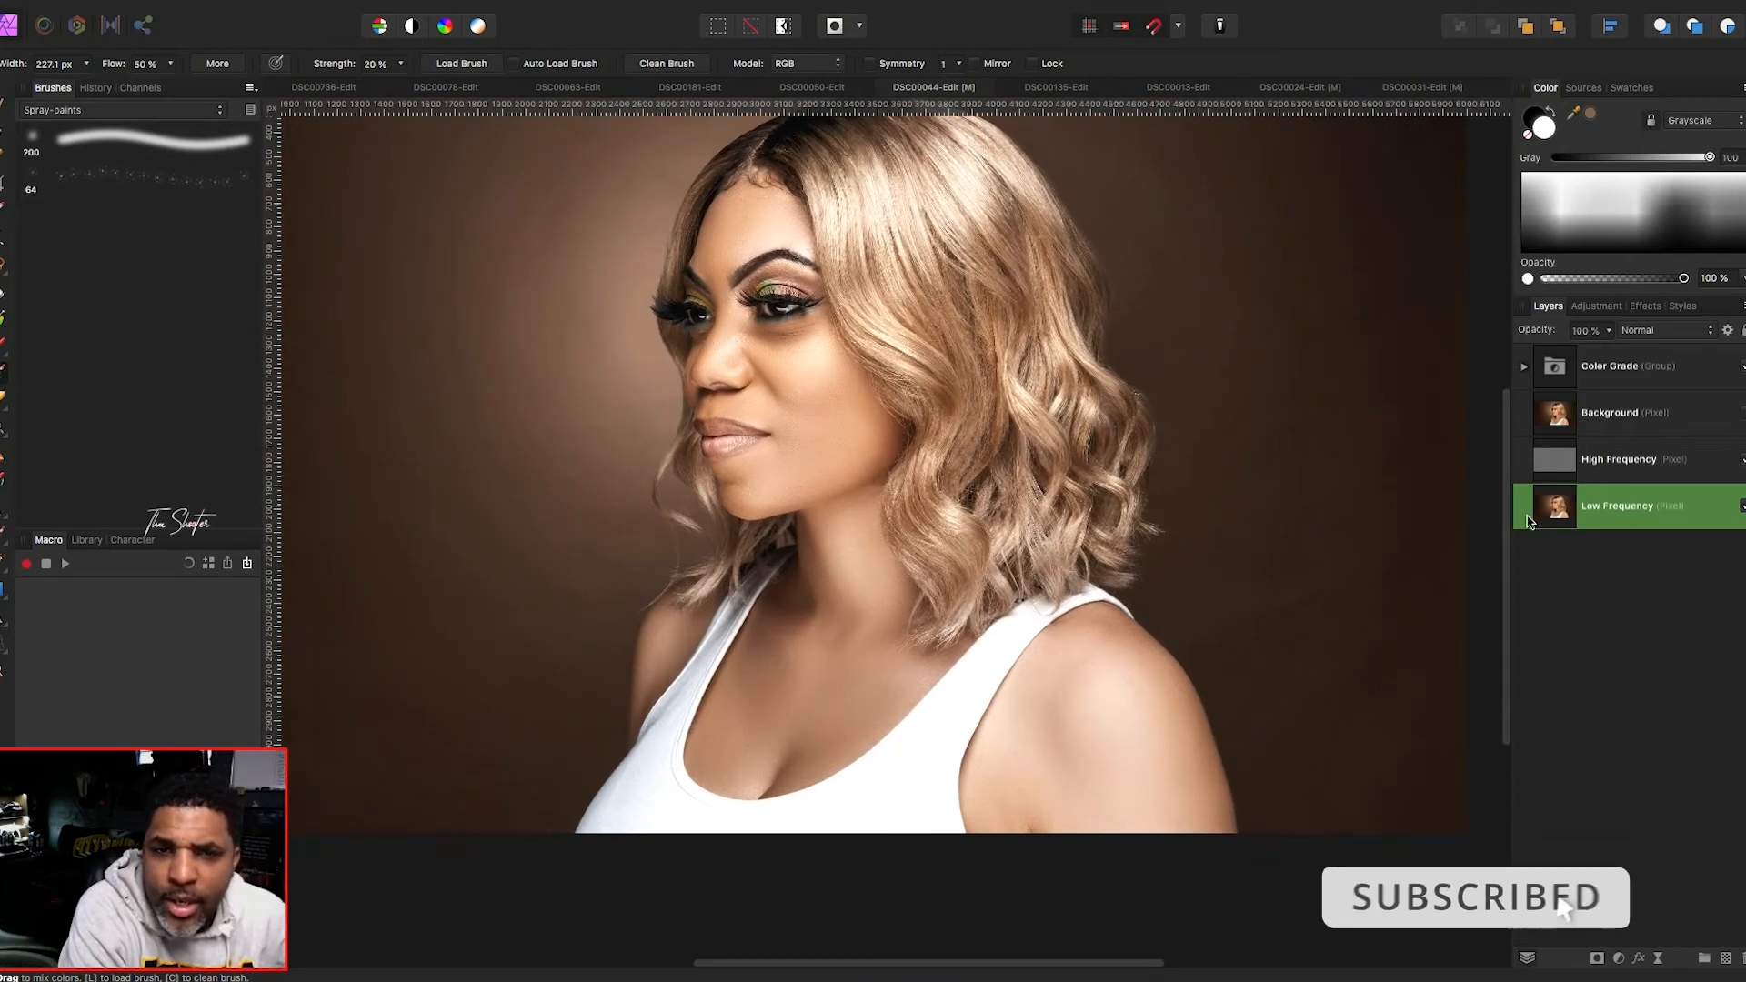
click(1741, 413)
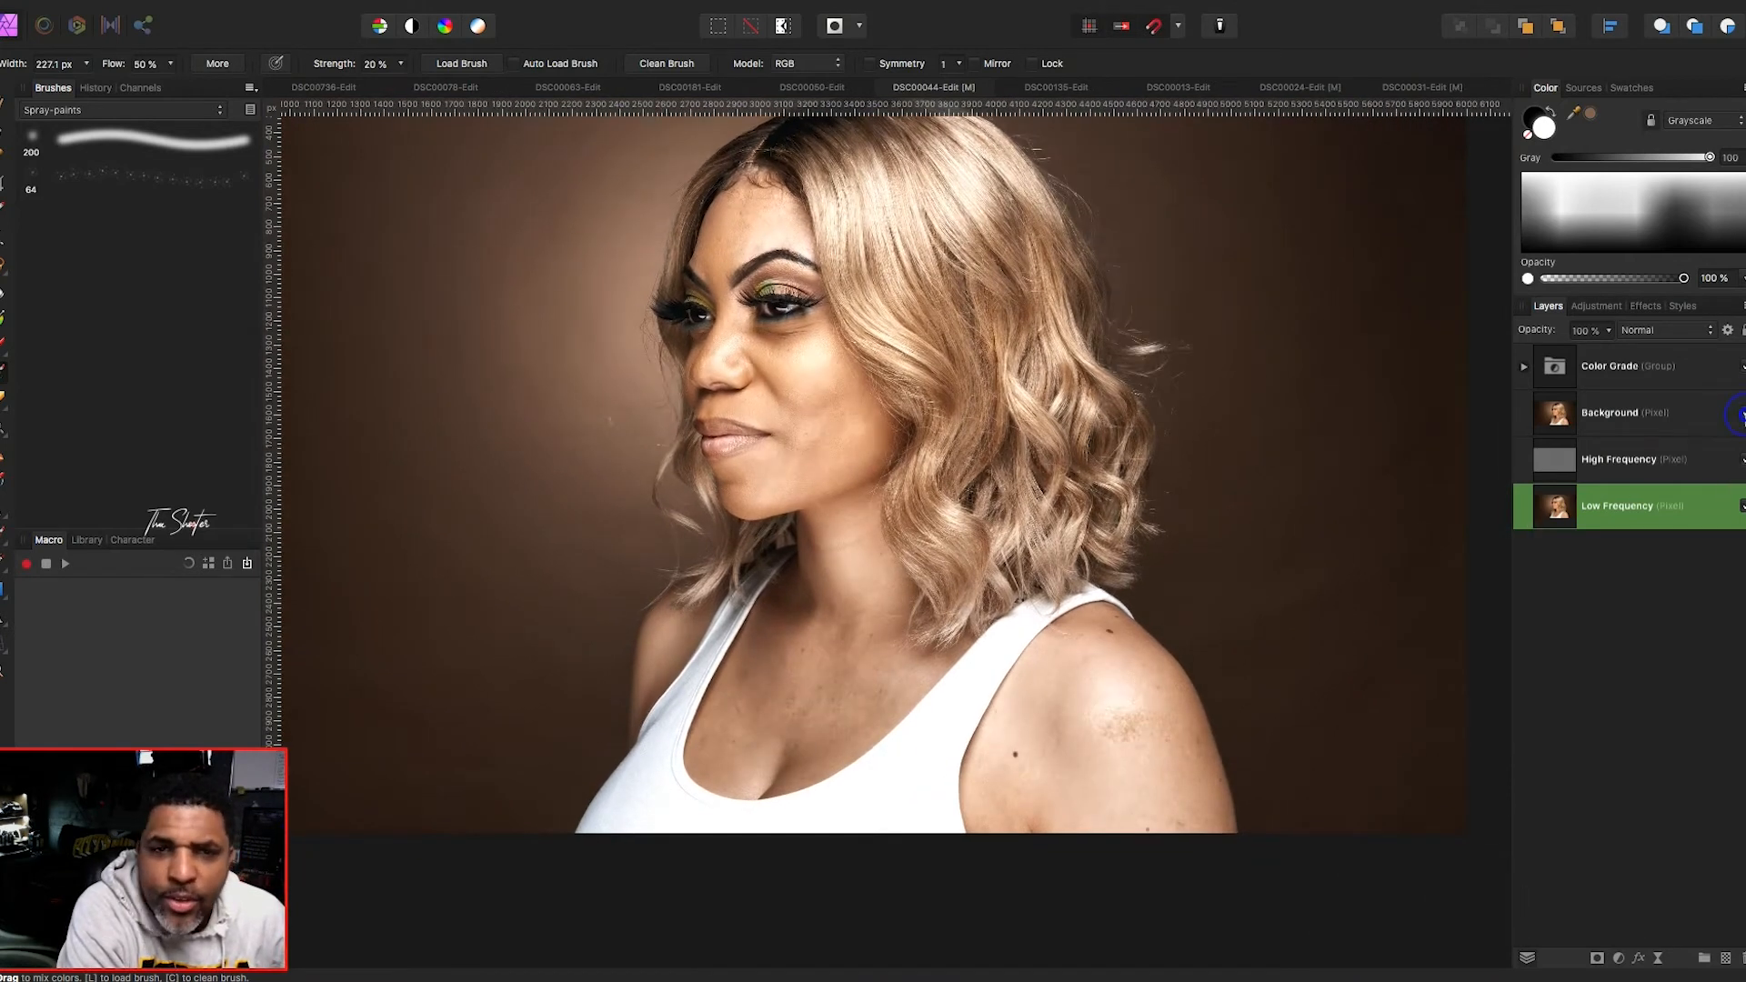
click(1740, 413)
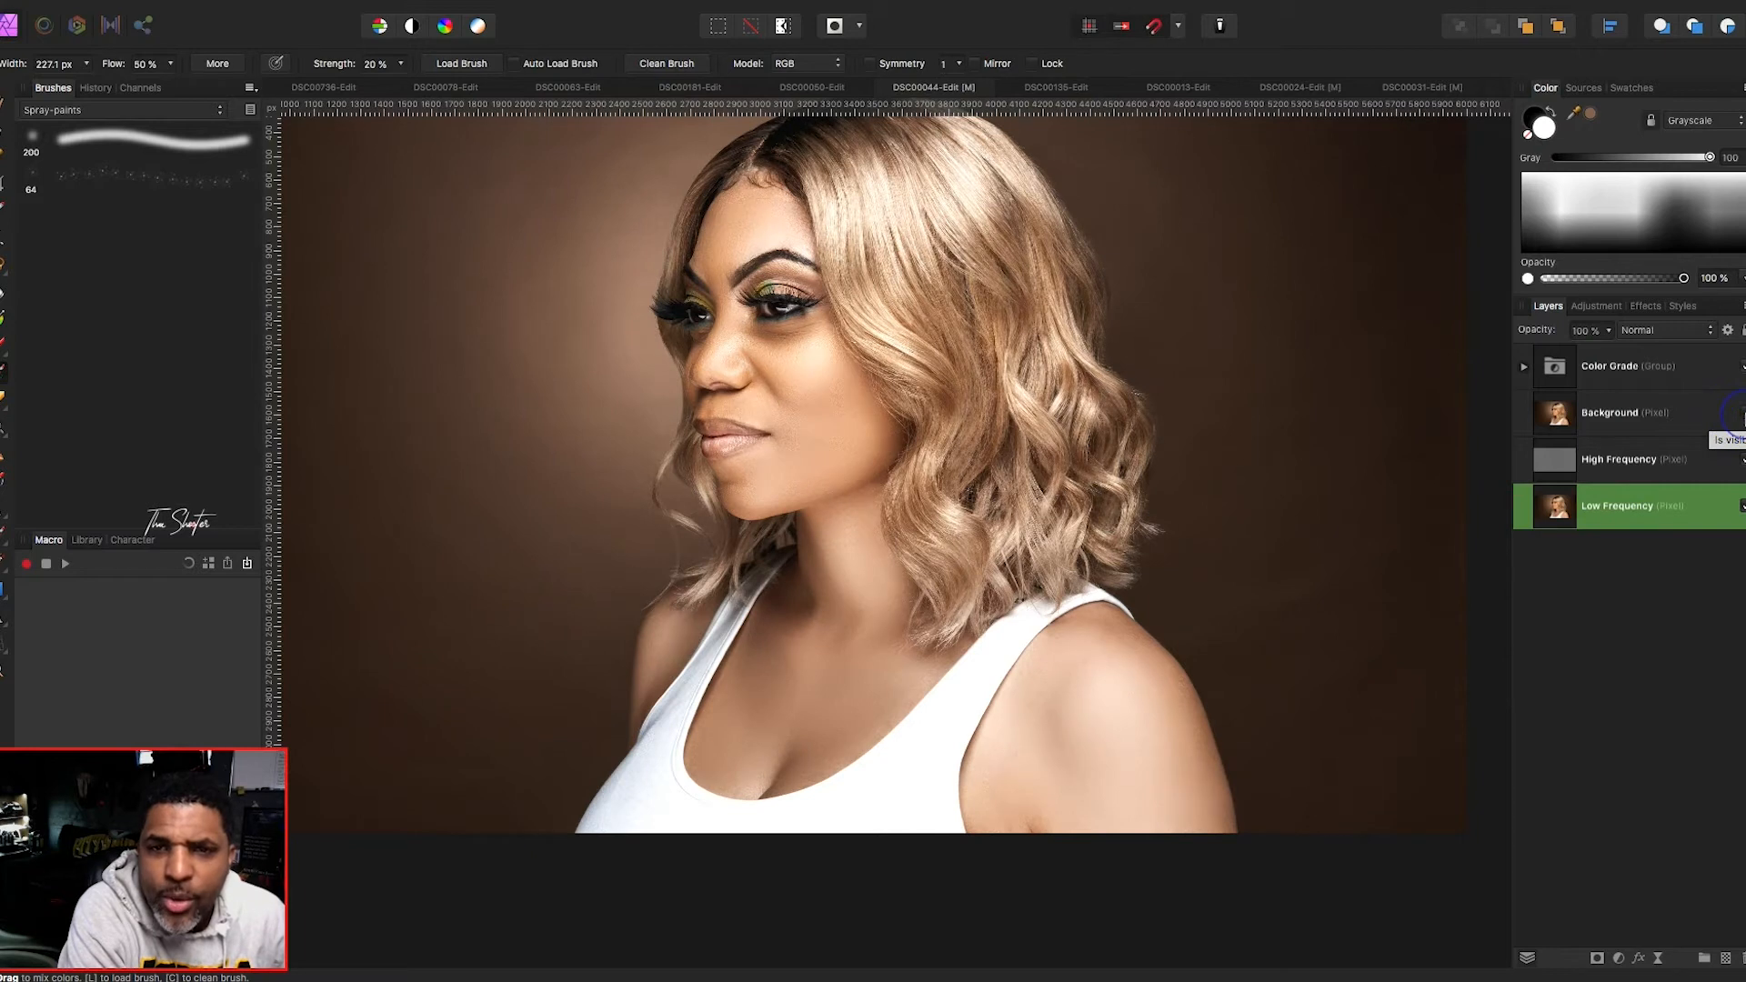
click(1740, 416)
click(1740, 414)
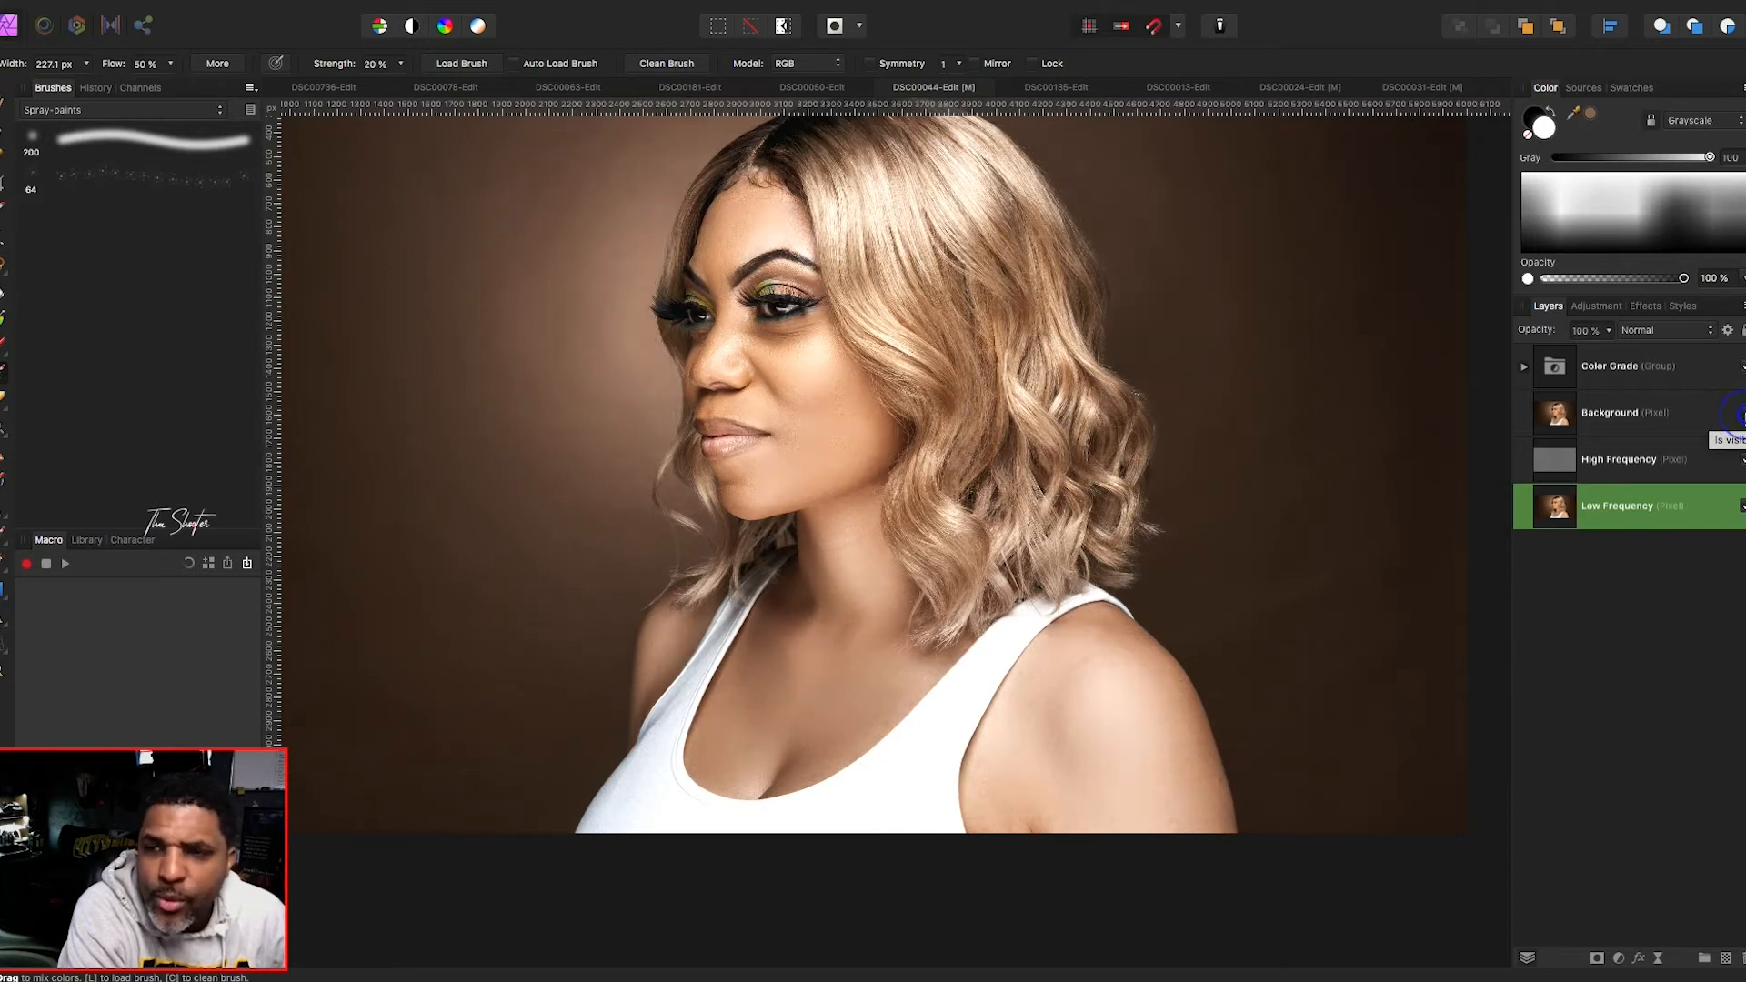
scroll(1182, 520, up, 3)
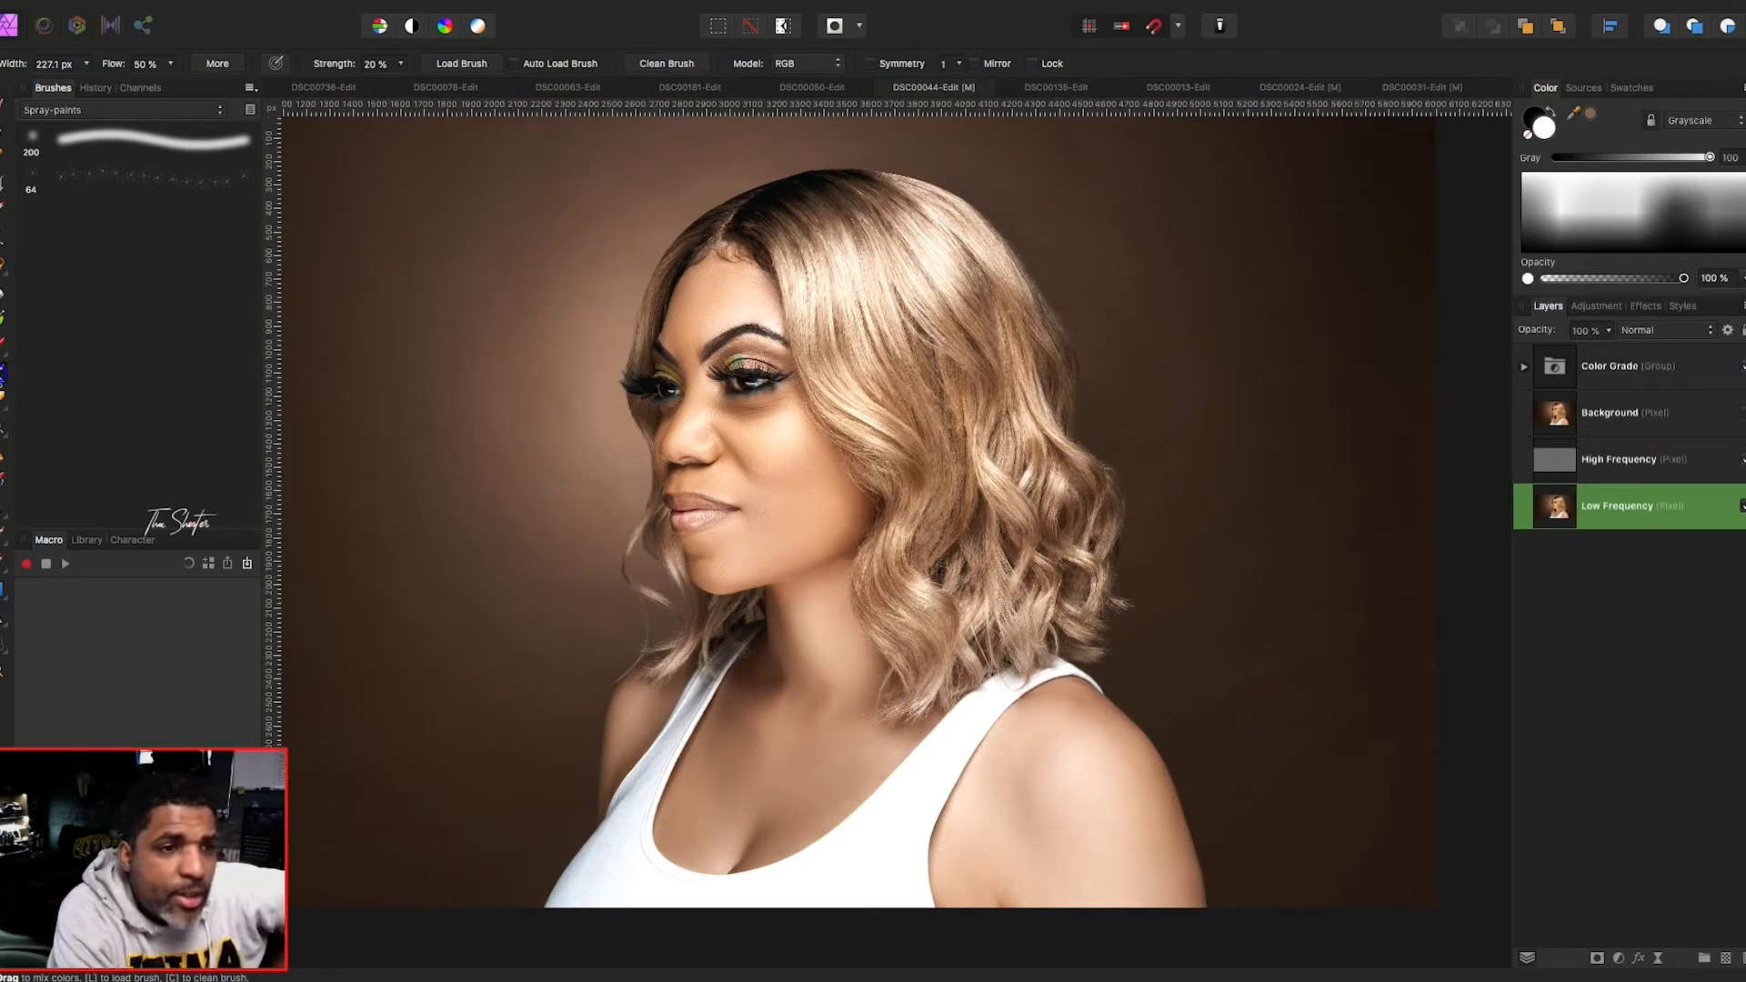
- Choose the 60 px hair-strand brush from the Retouching+Brushes set for the mixer brush
click(202, 121)
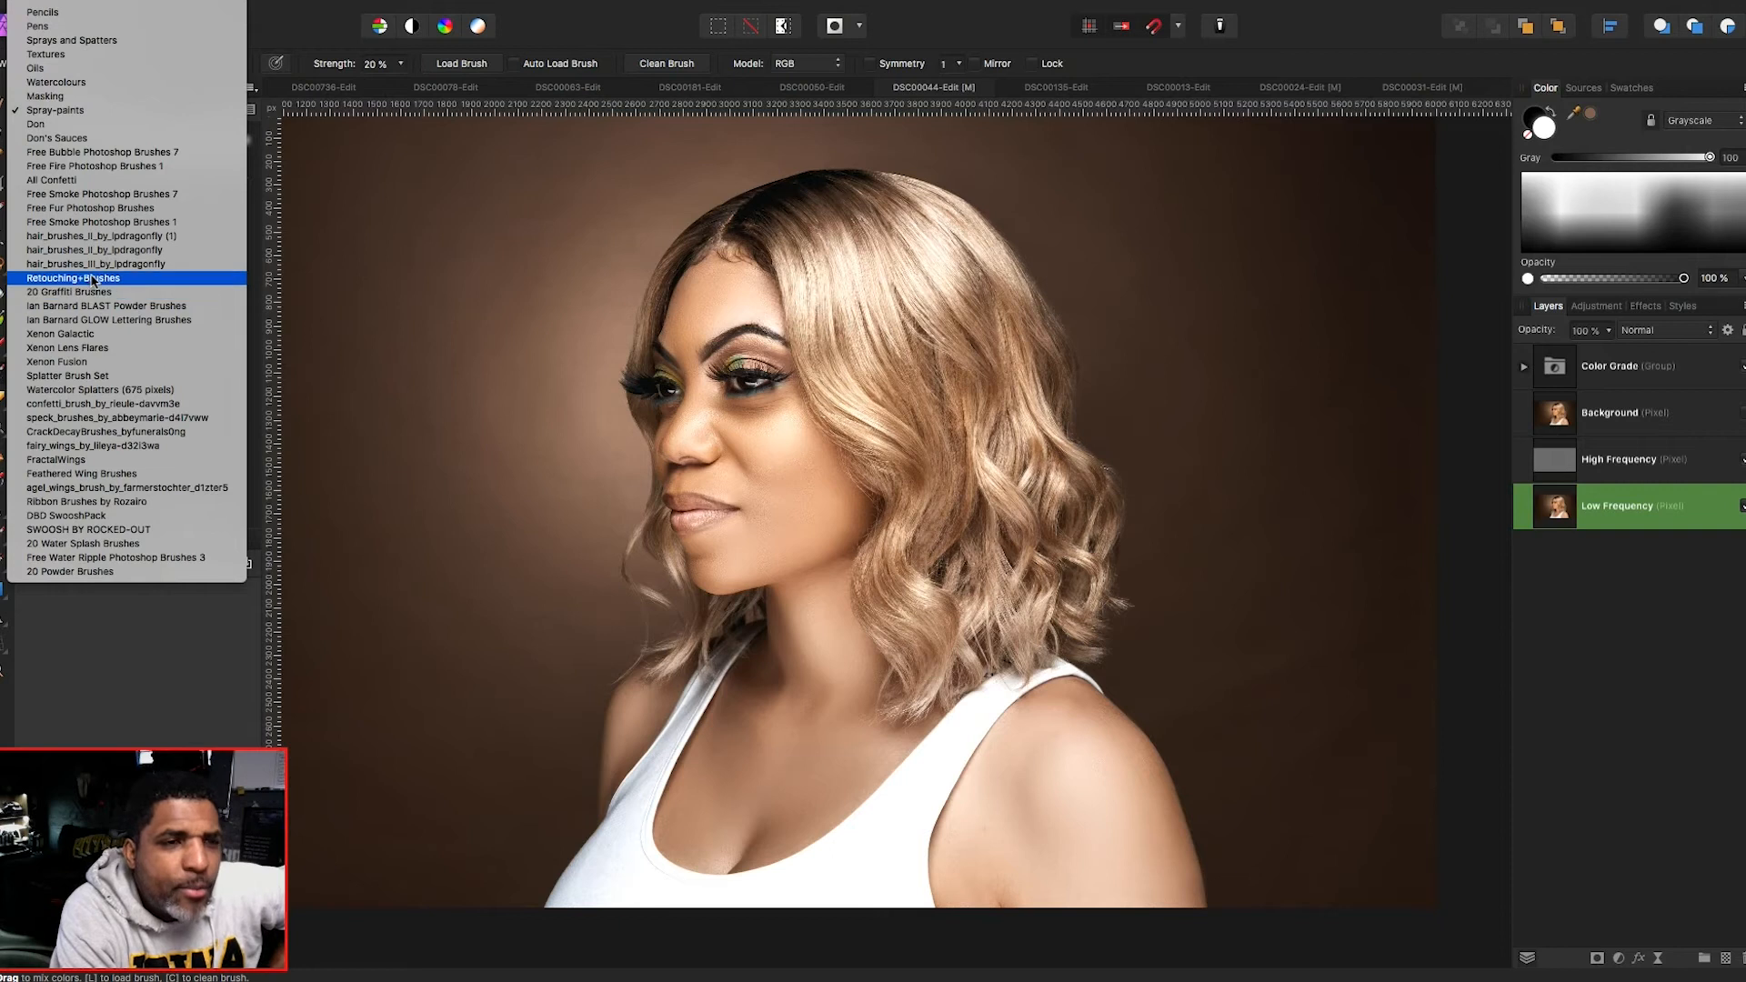
click(92, 278)
scroll(103, 480, down, 10)
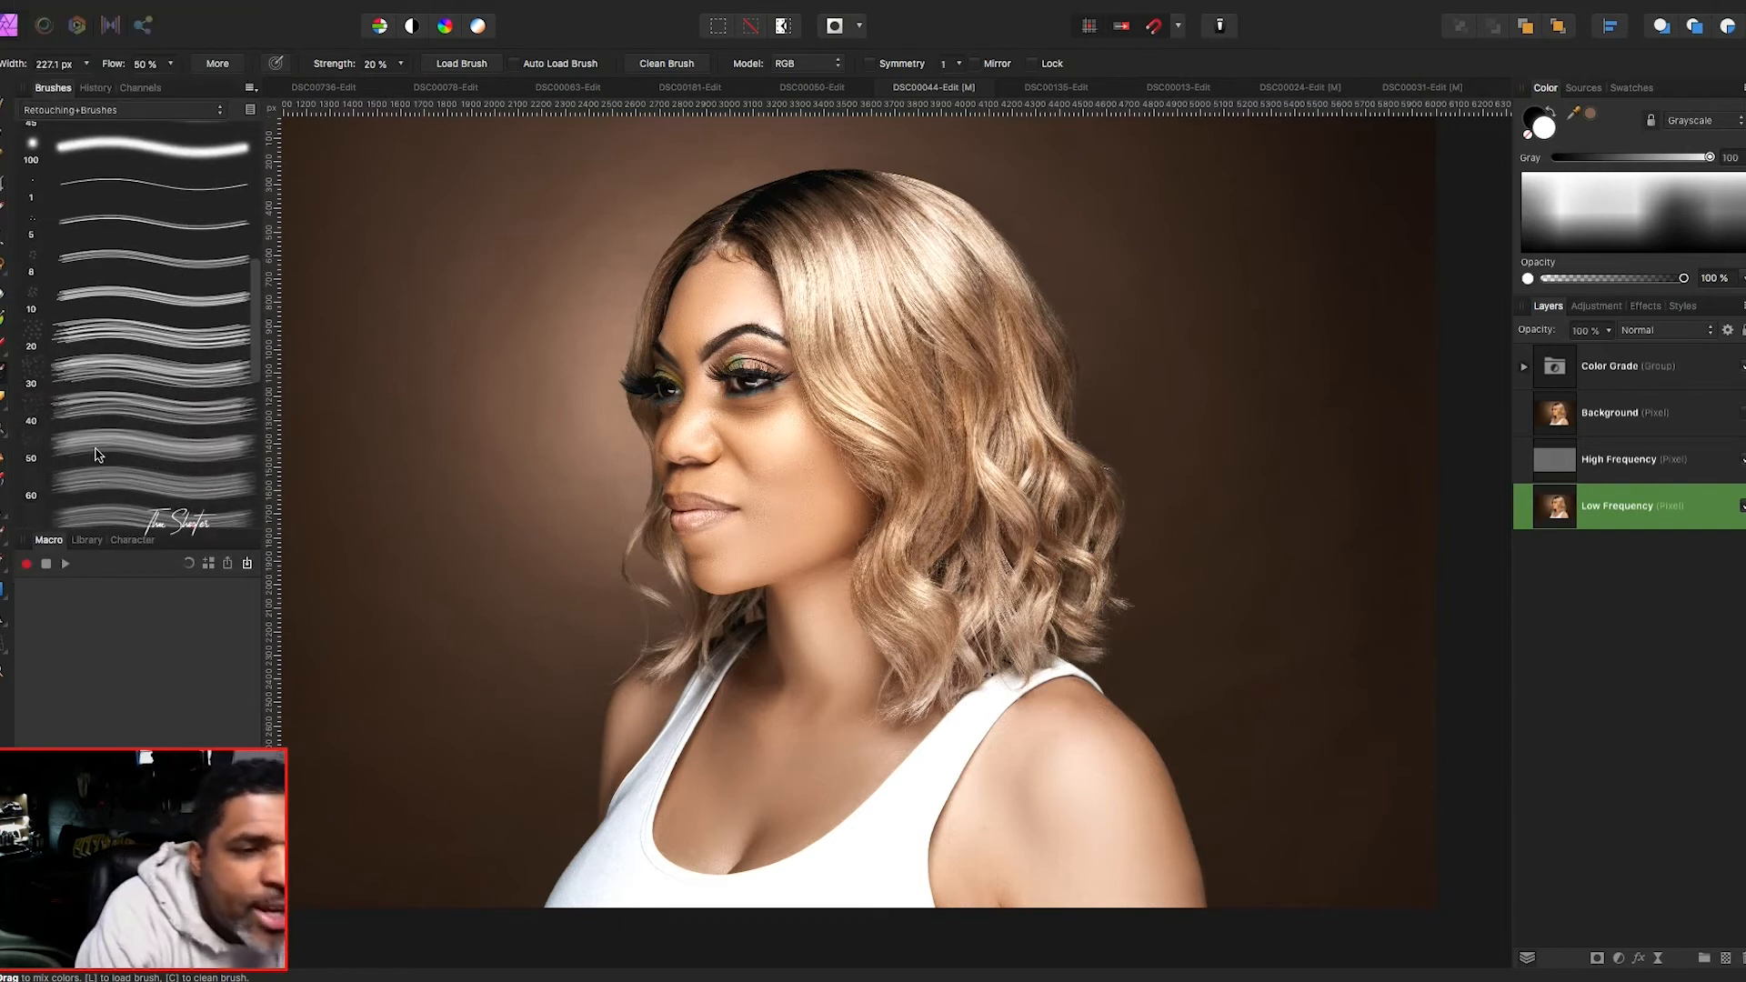
click(80, 489)
scroll(661, 348, up, 5)
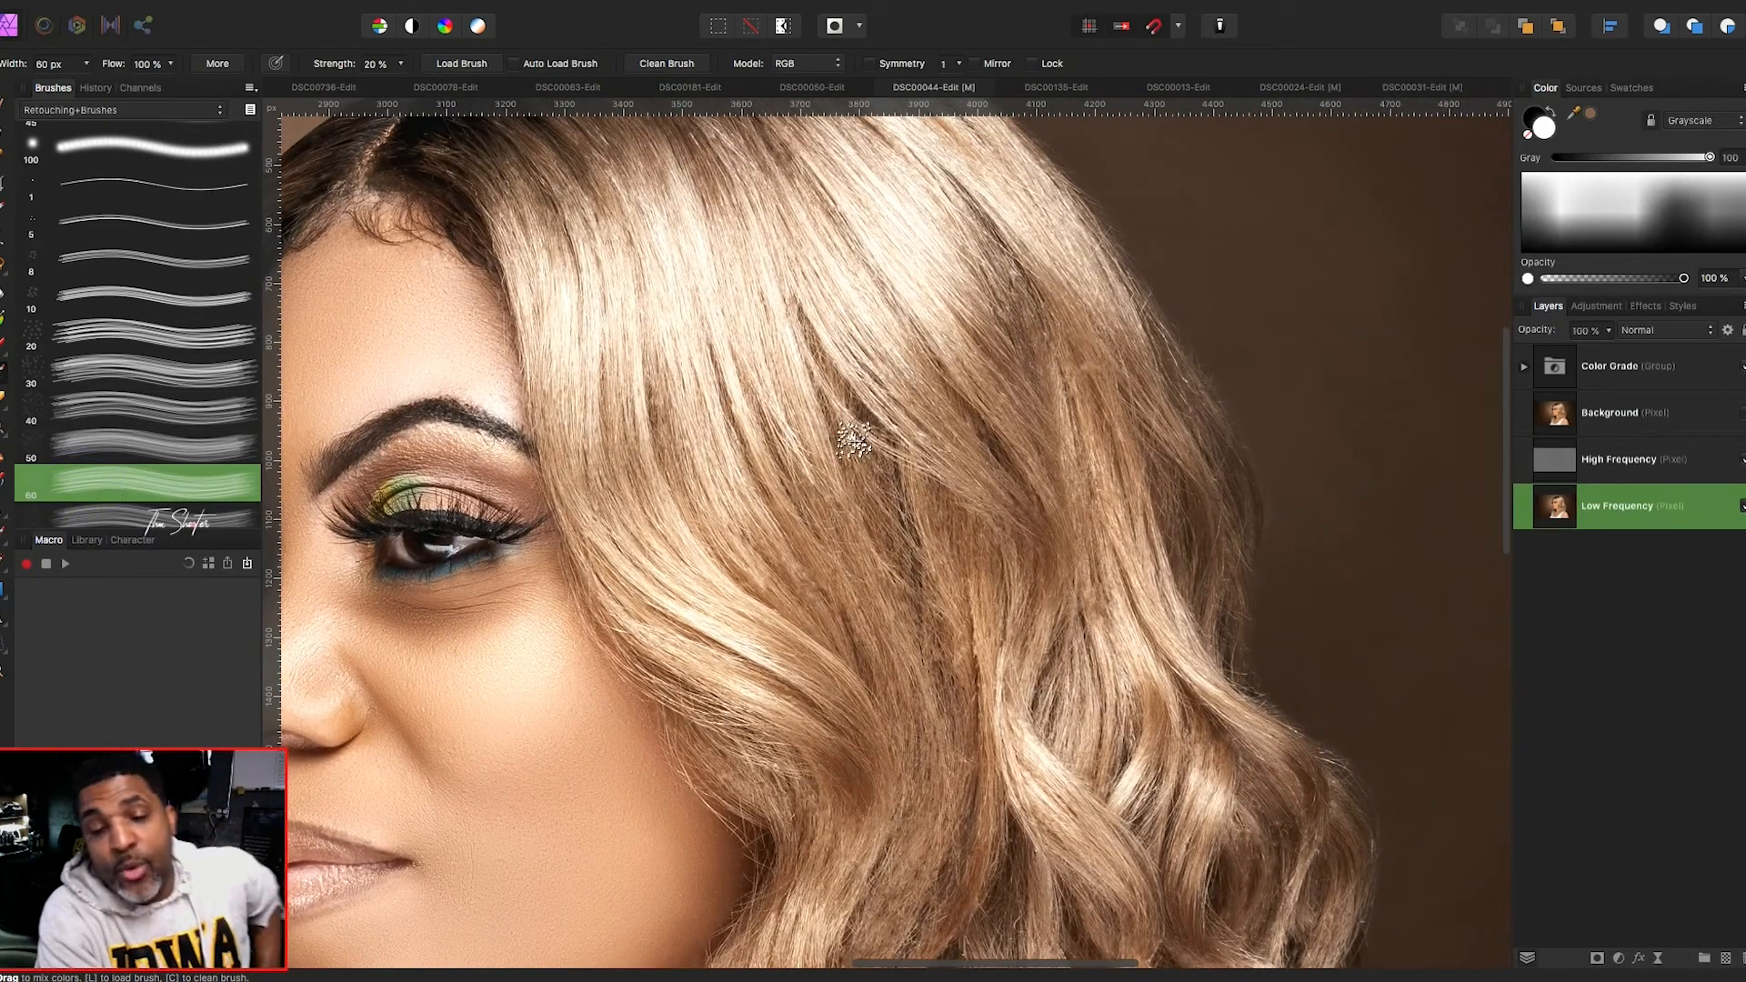
scroll(818, 436, up, 1)
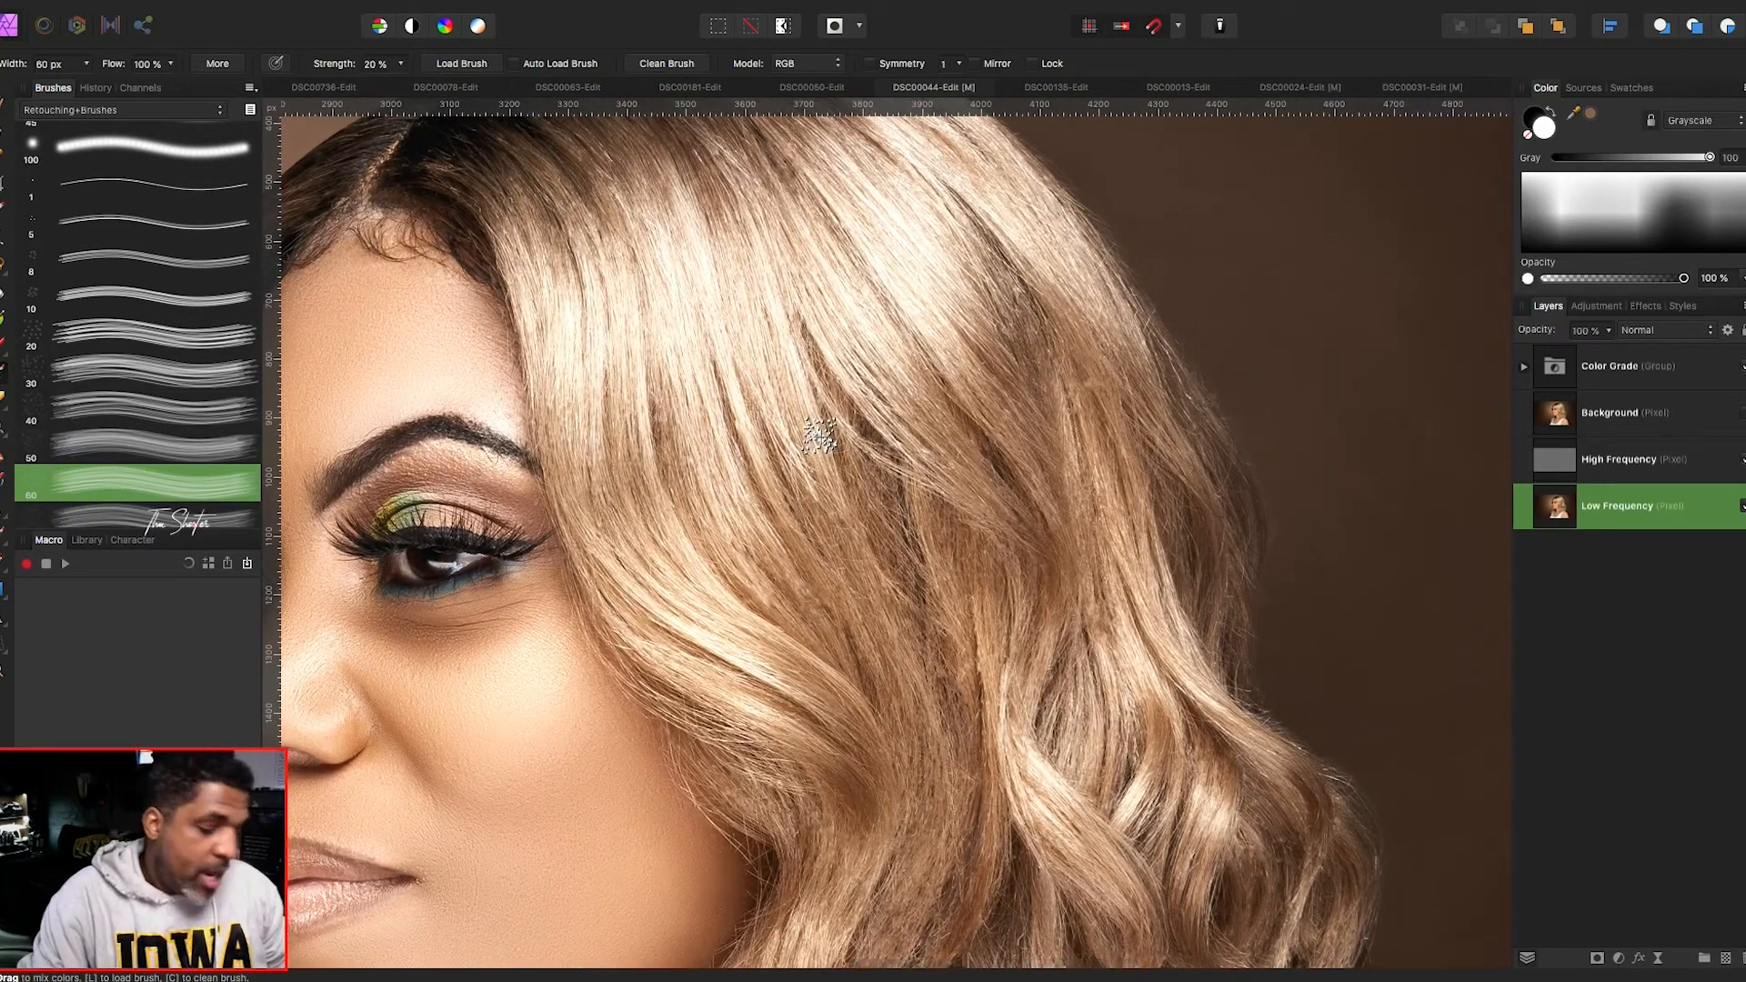
key(c)
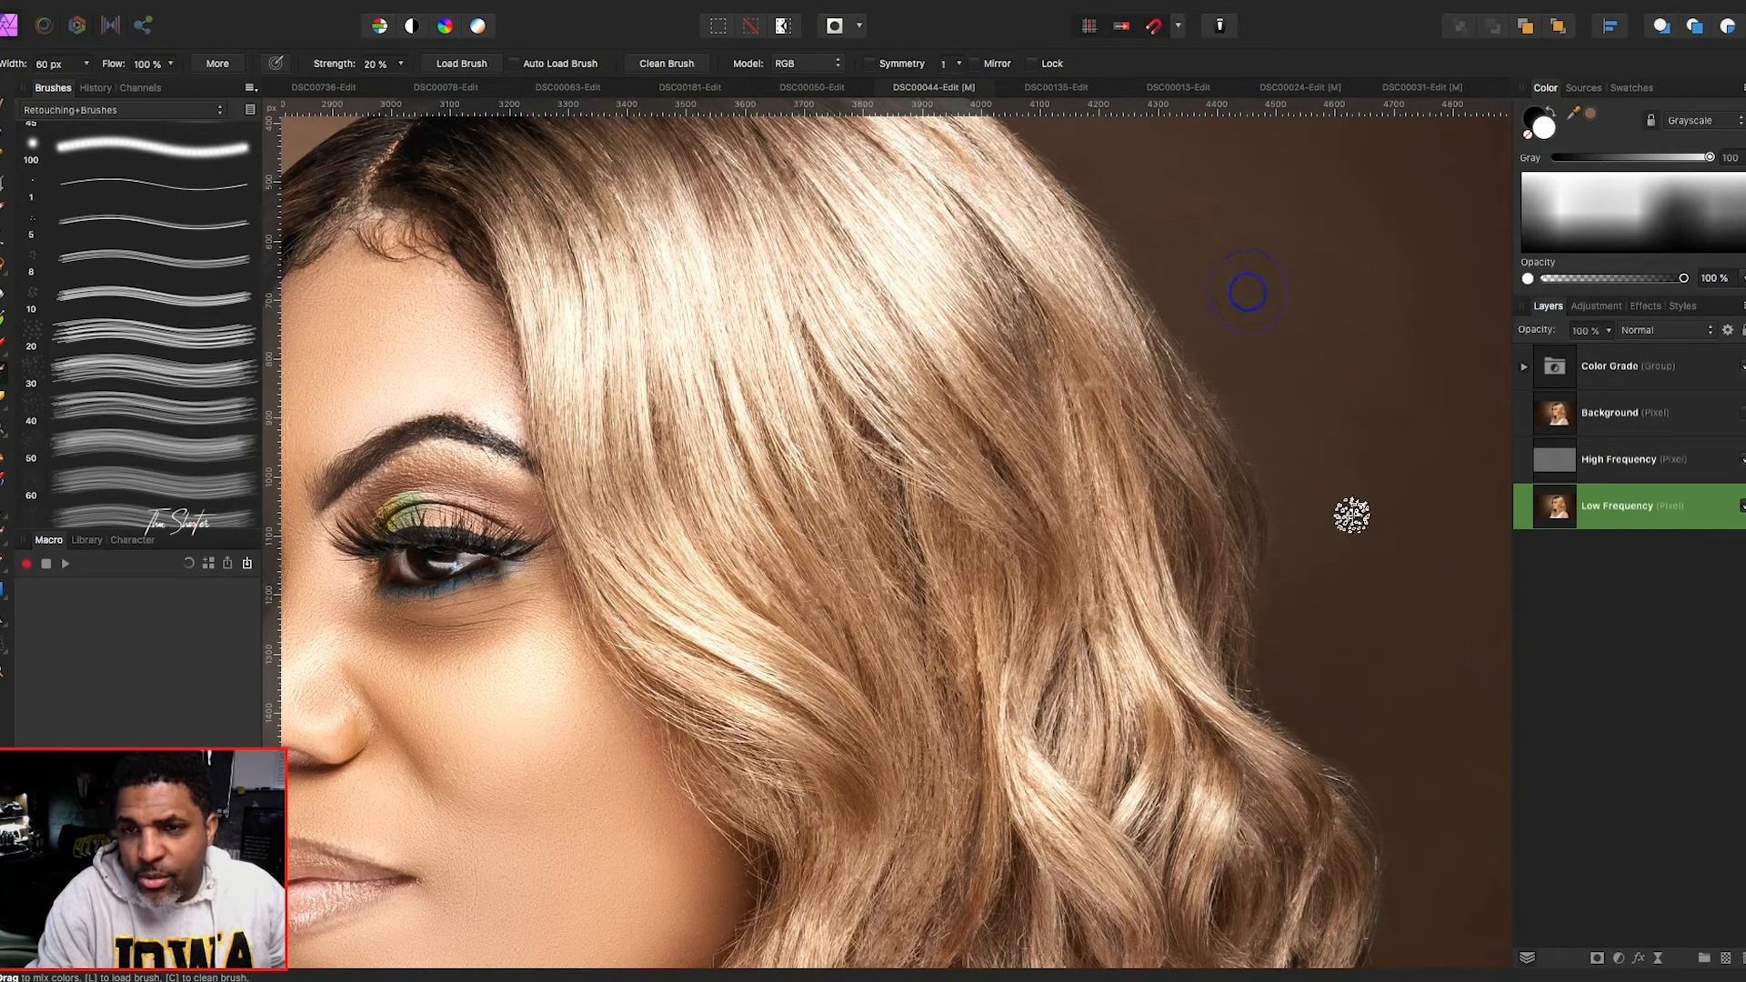
- Add a pixel layer above Low Frequency and paint a white test stroke on the backdrop with the 50 px brush preset at 53.2 px
key(b)
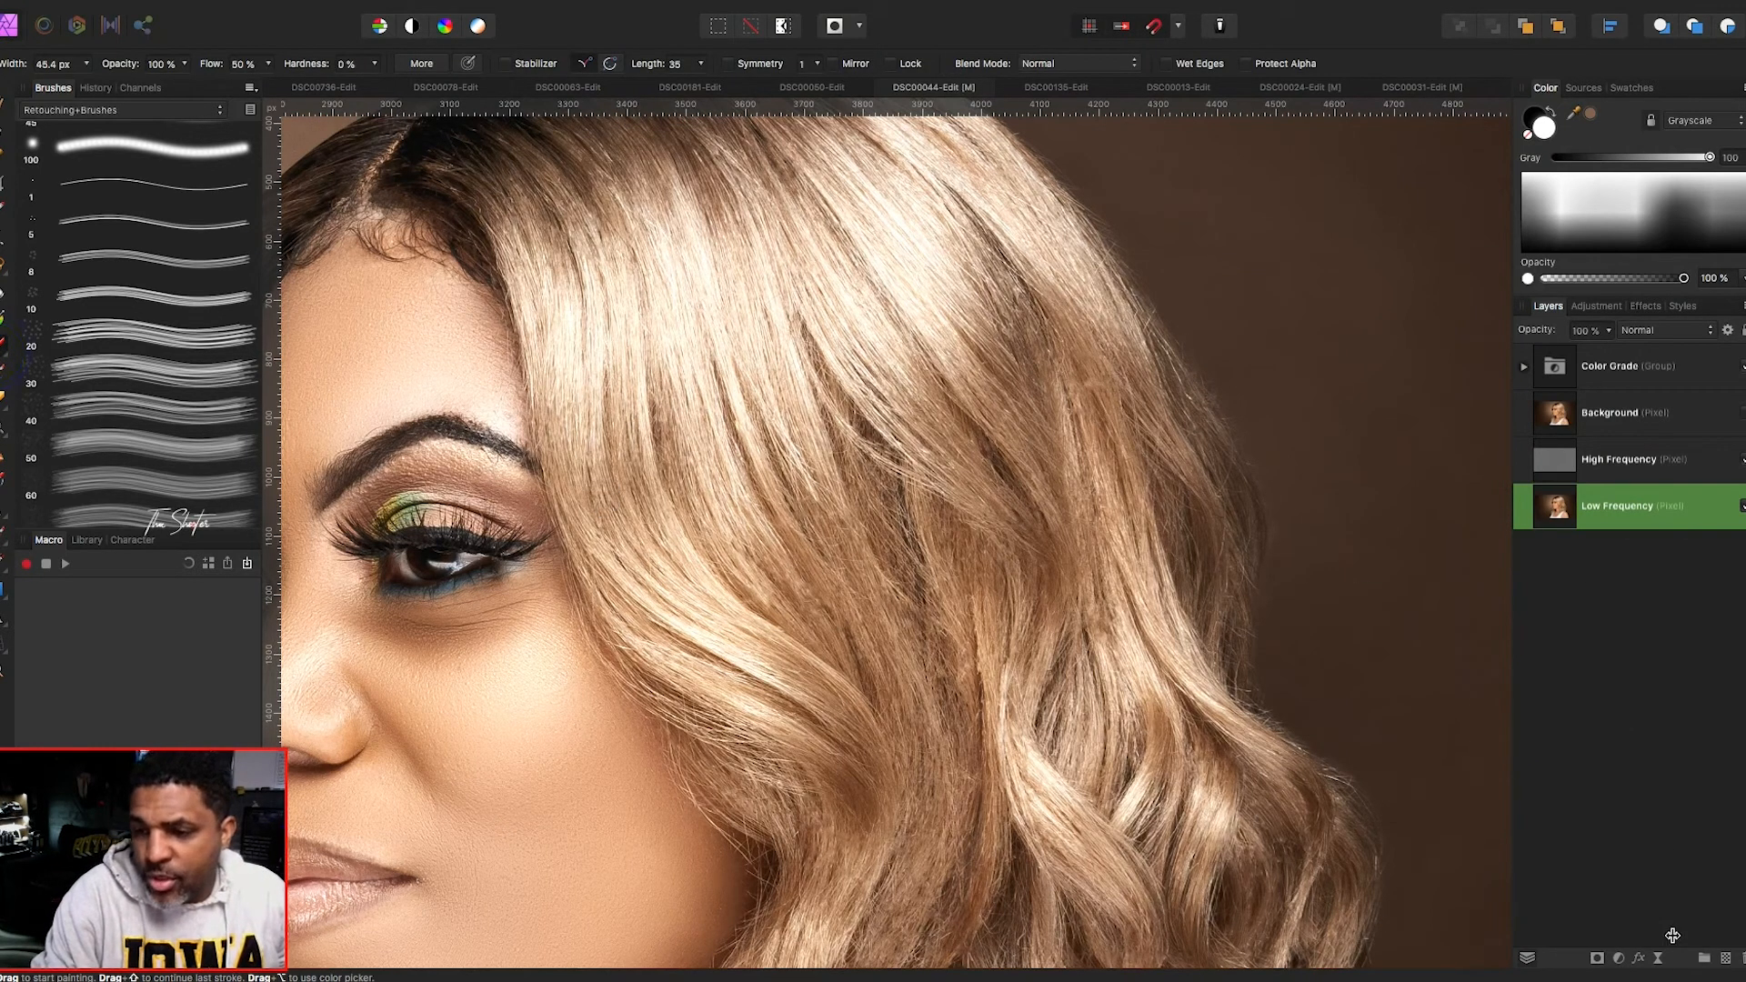
click(1727, 961)
click(133, 331)
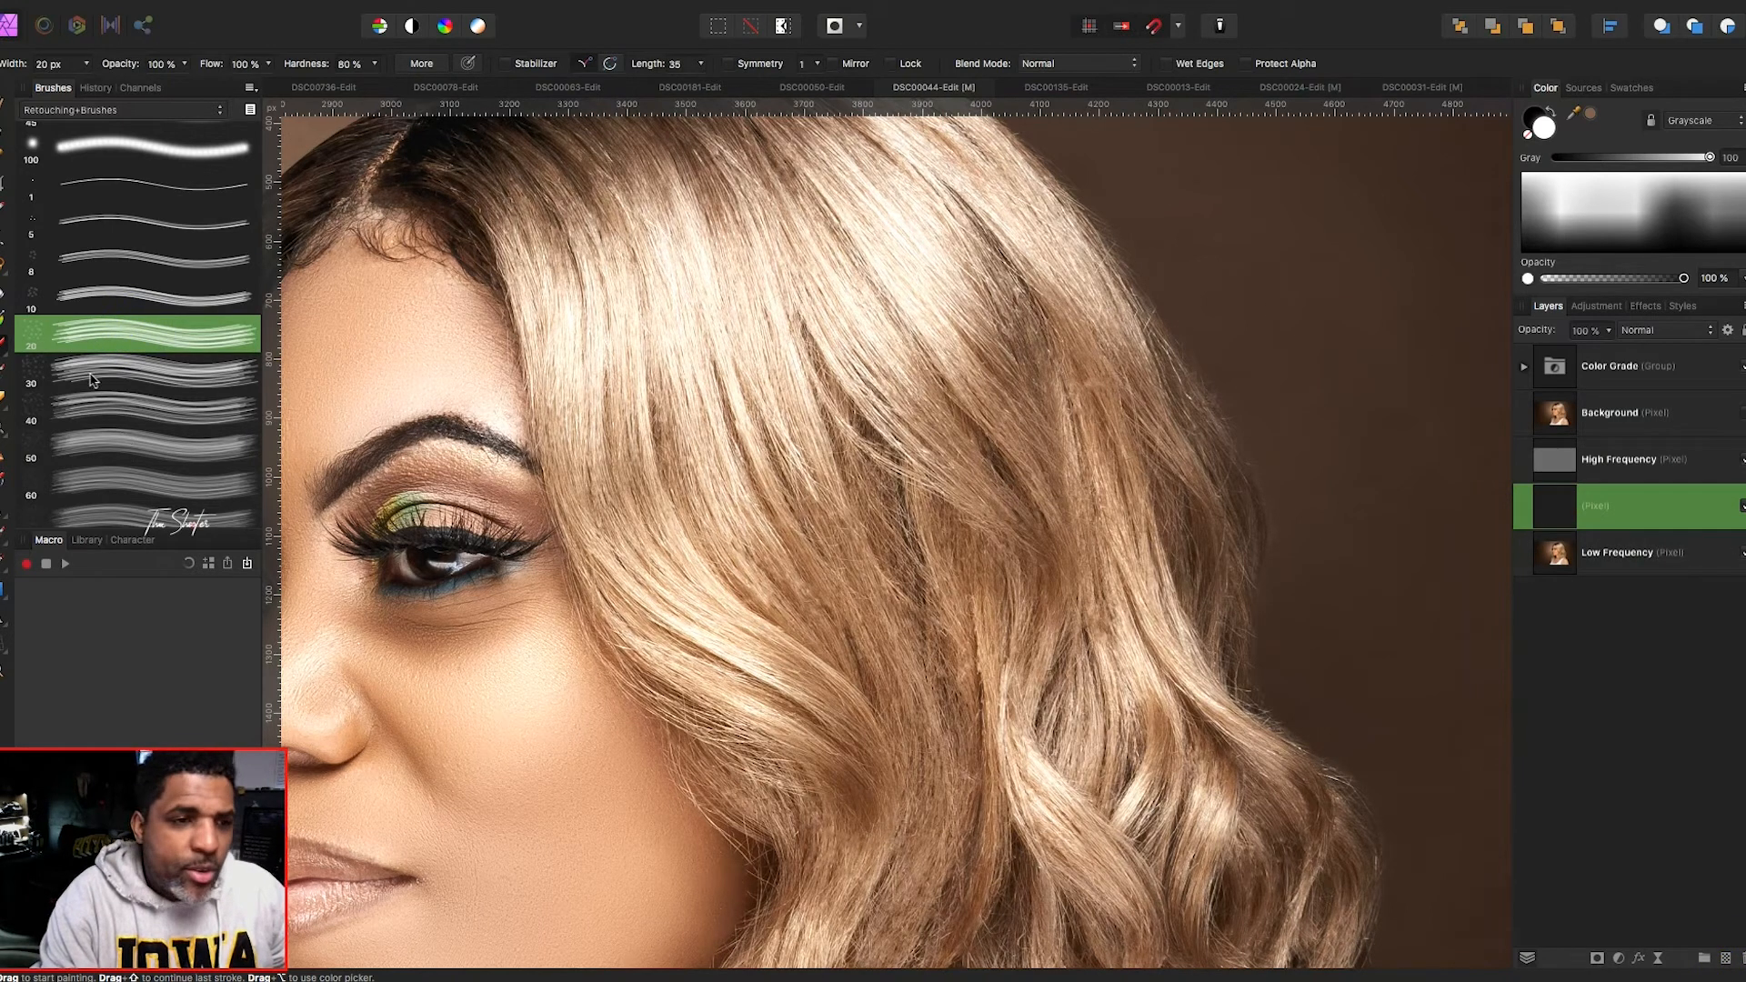
click(169, 443)
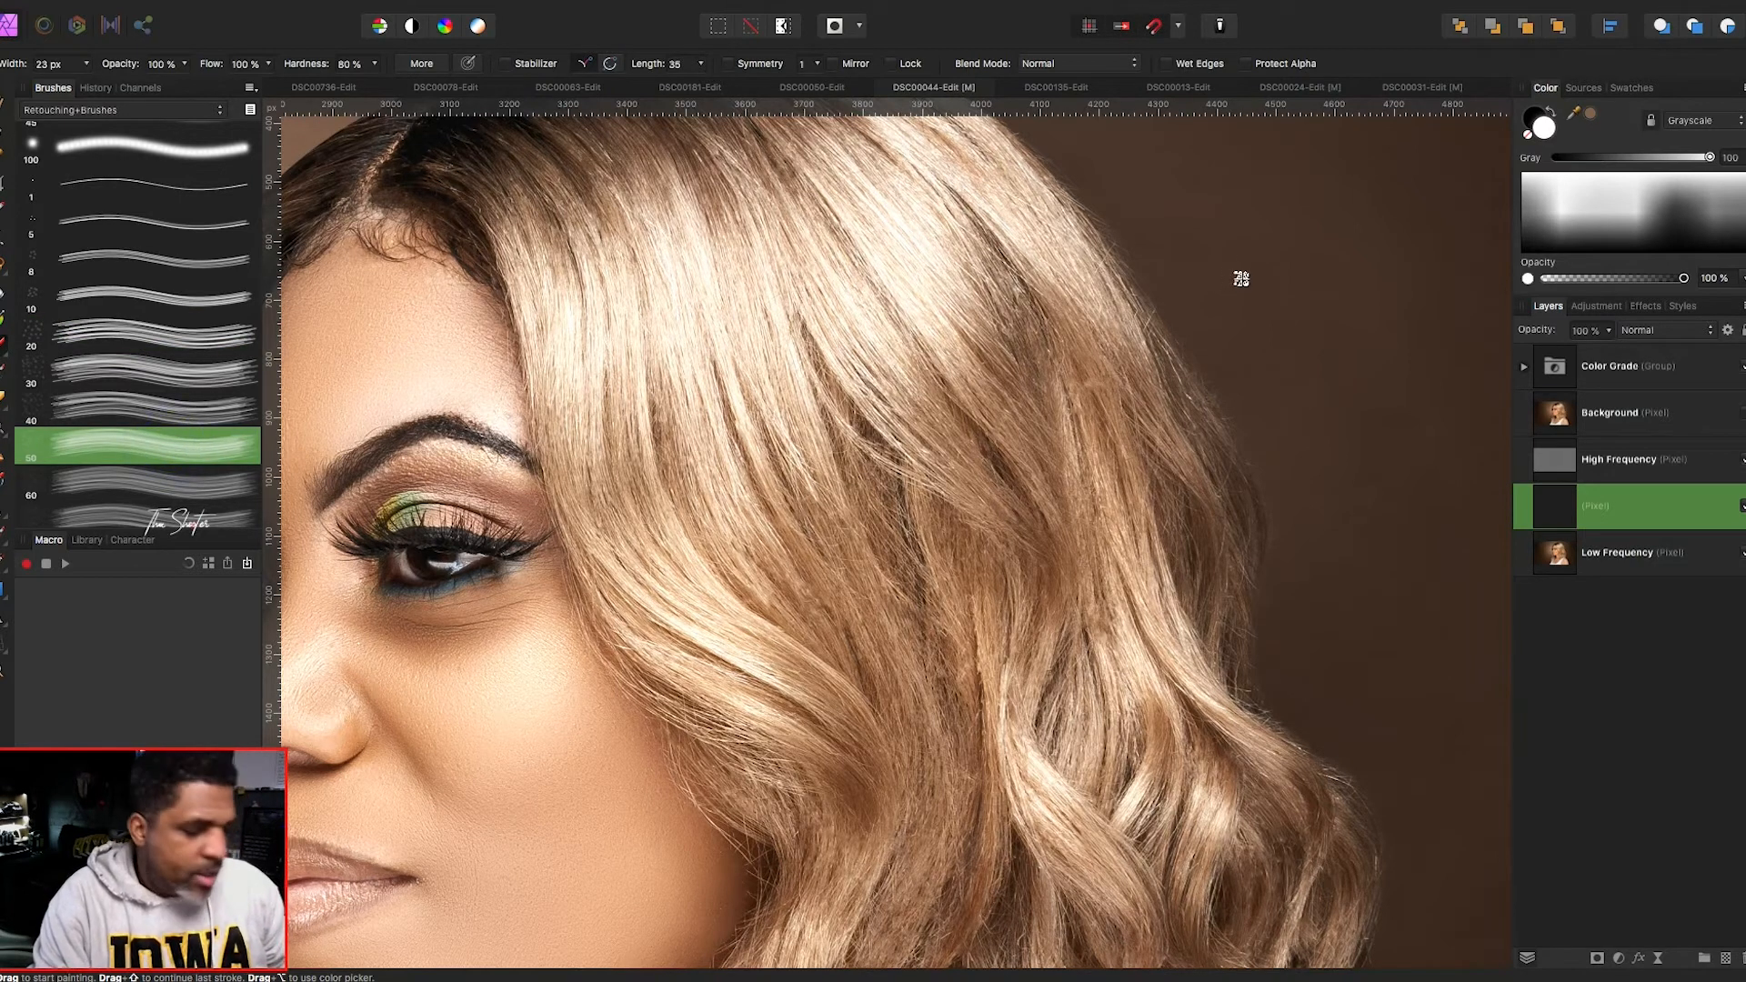
key(])
key(])
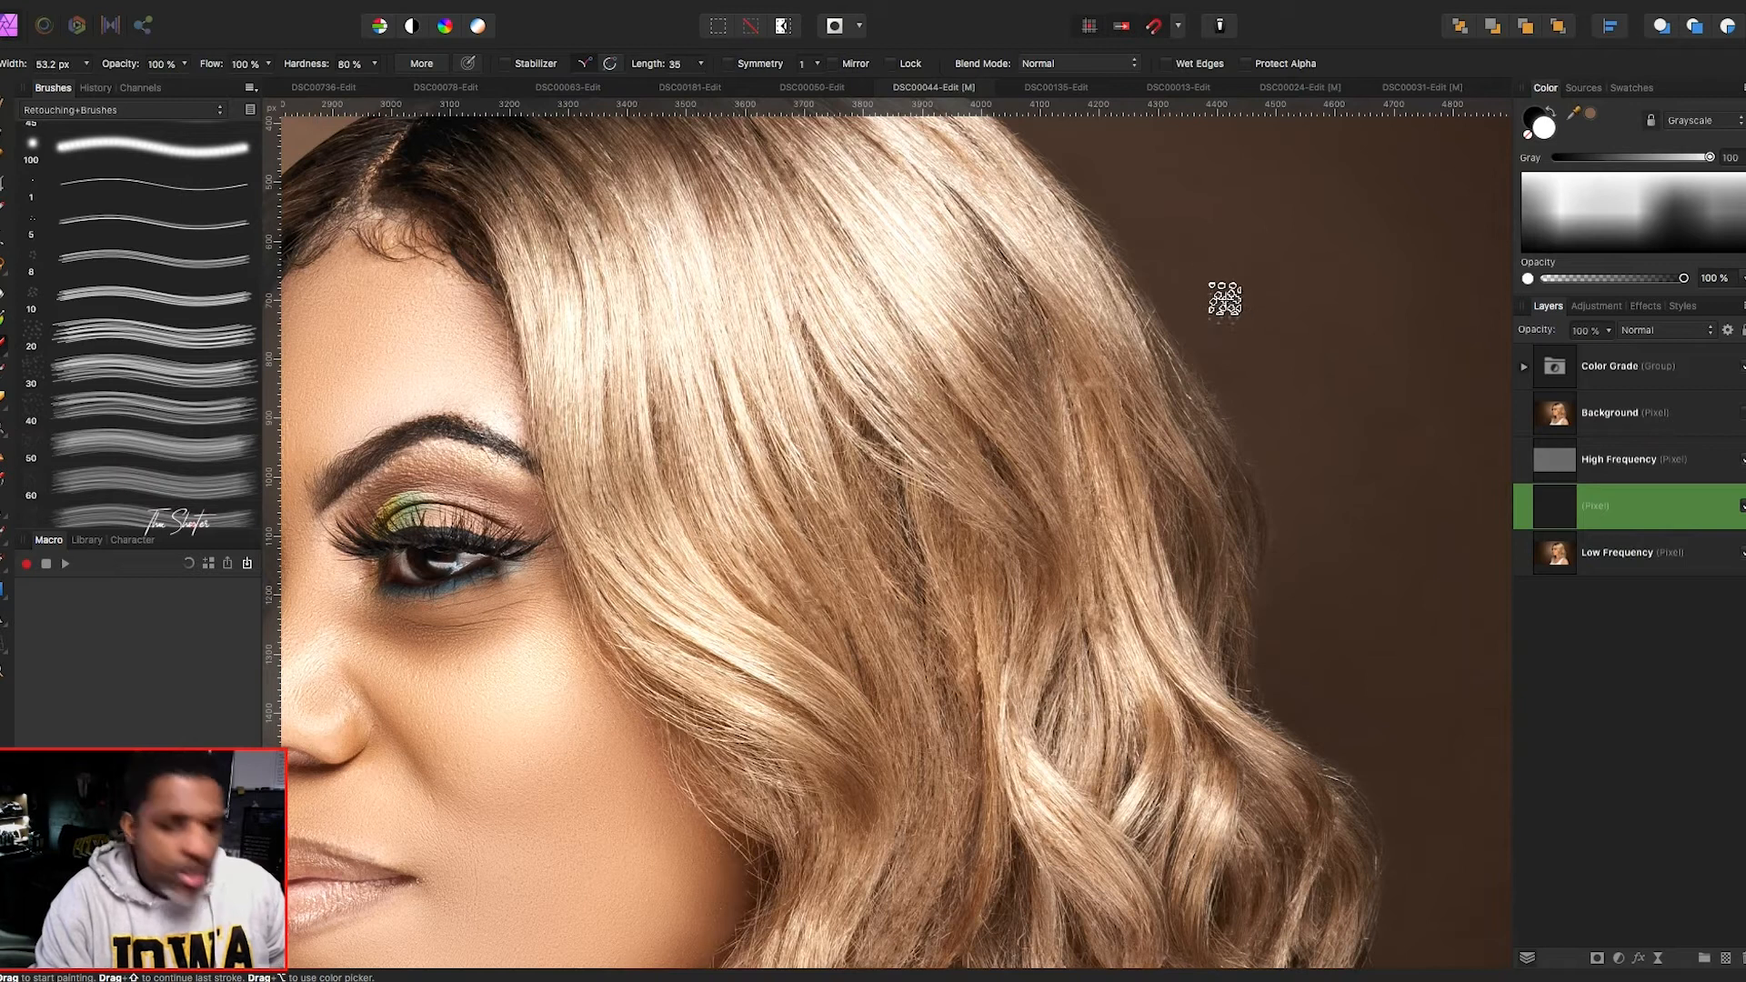
drag(1202, 263, 1253, 366)
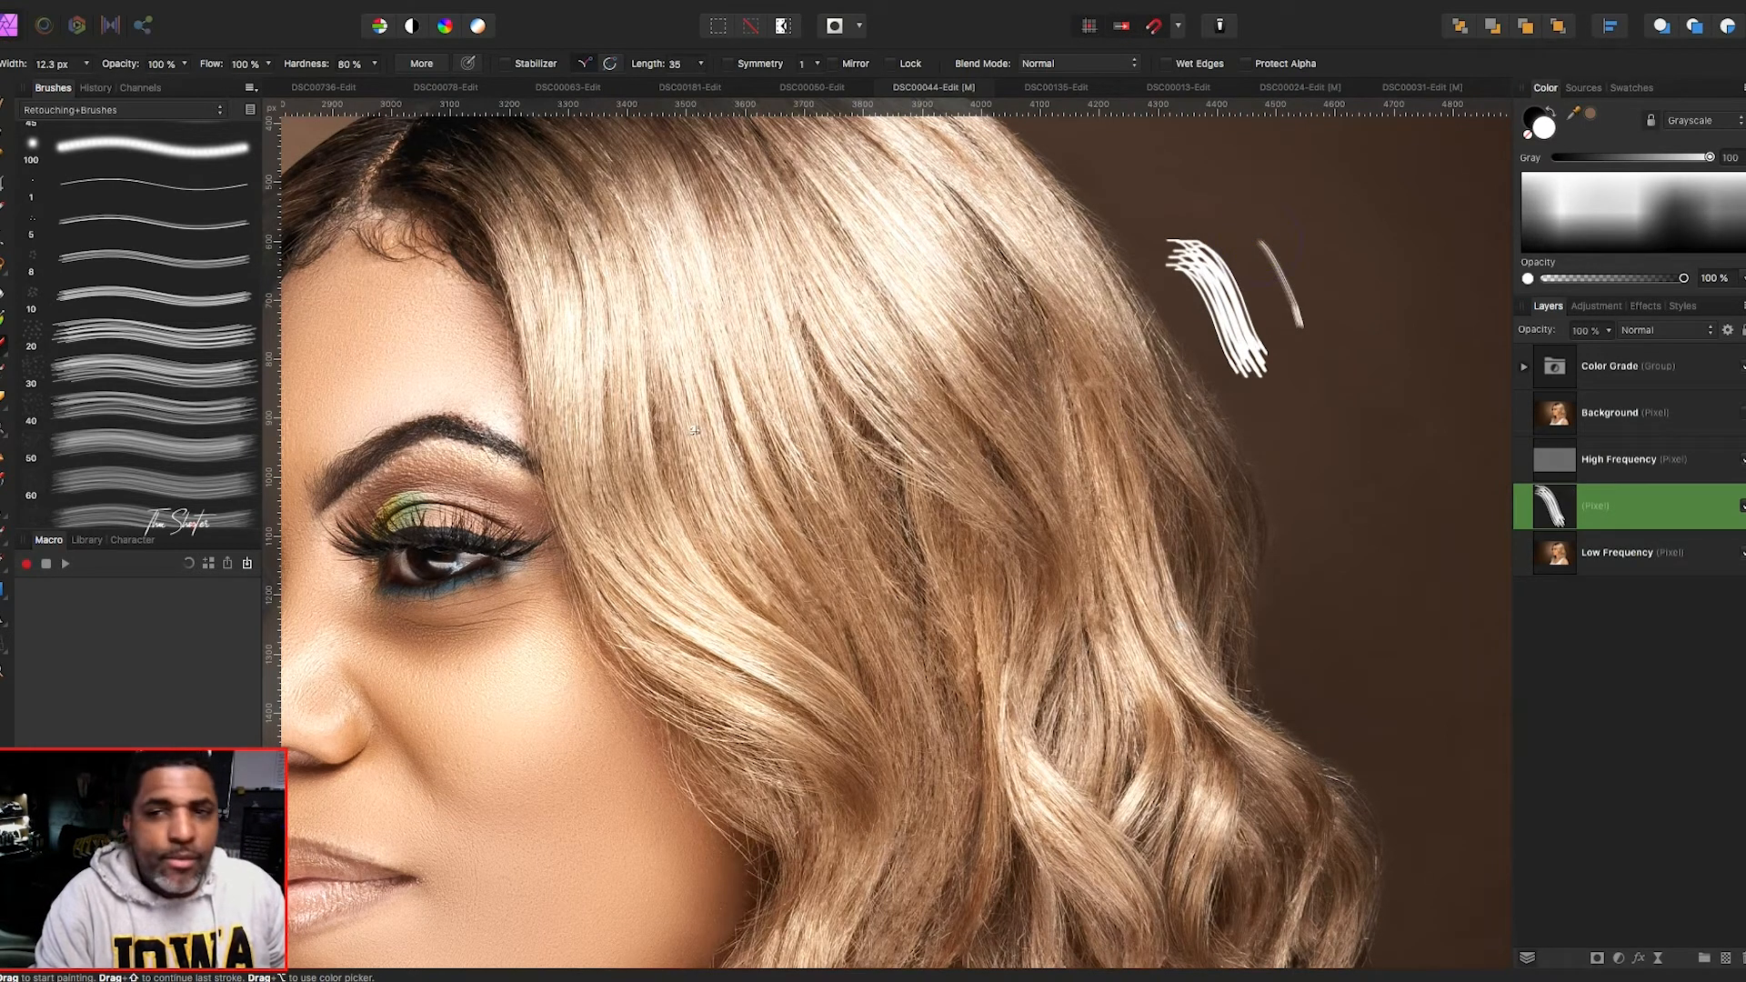
- Try white strokes with the 20, 10 and 30 px retouching brushes on the backdrop and delete the test layer
click(156, 337)
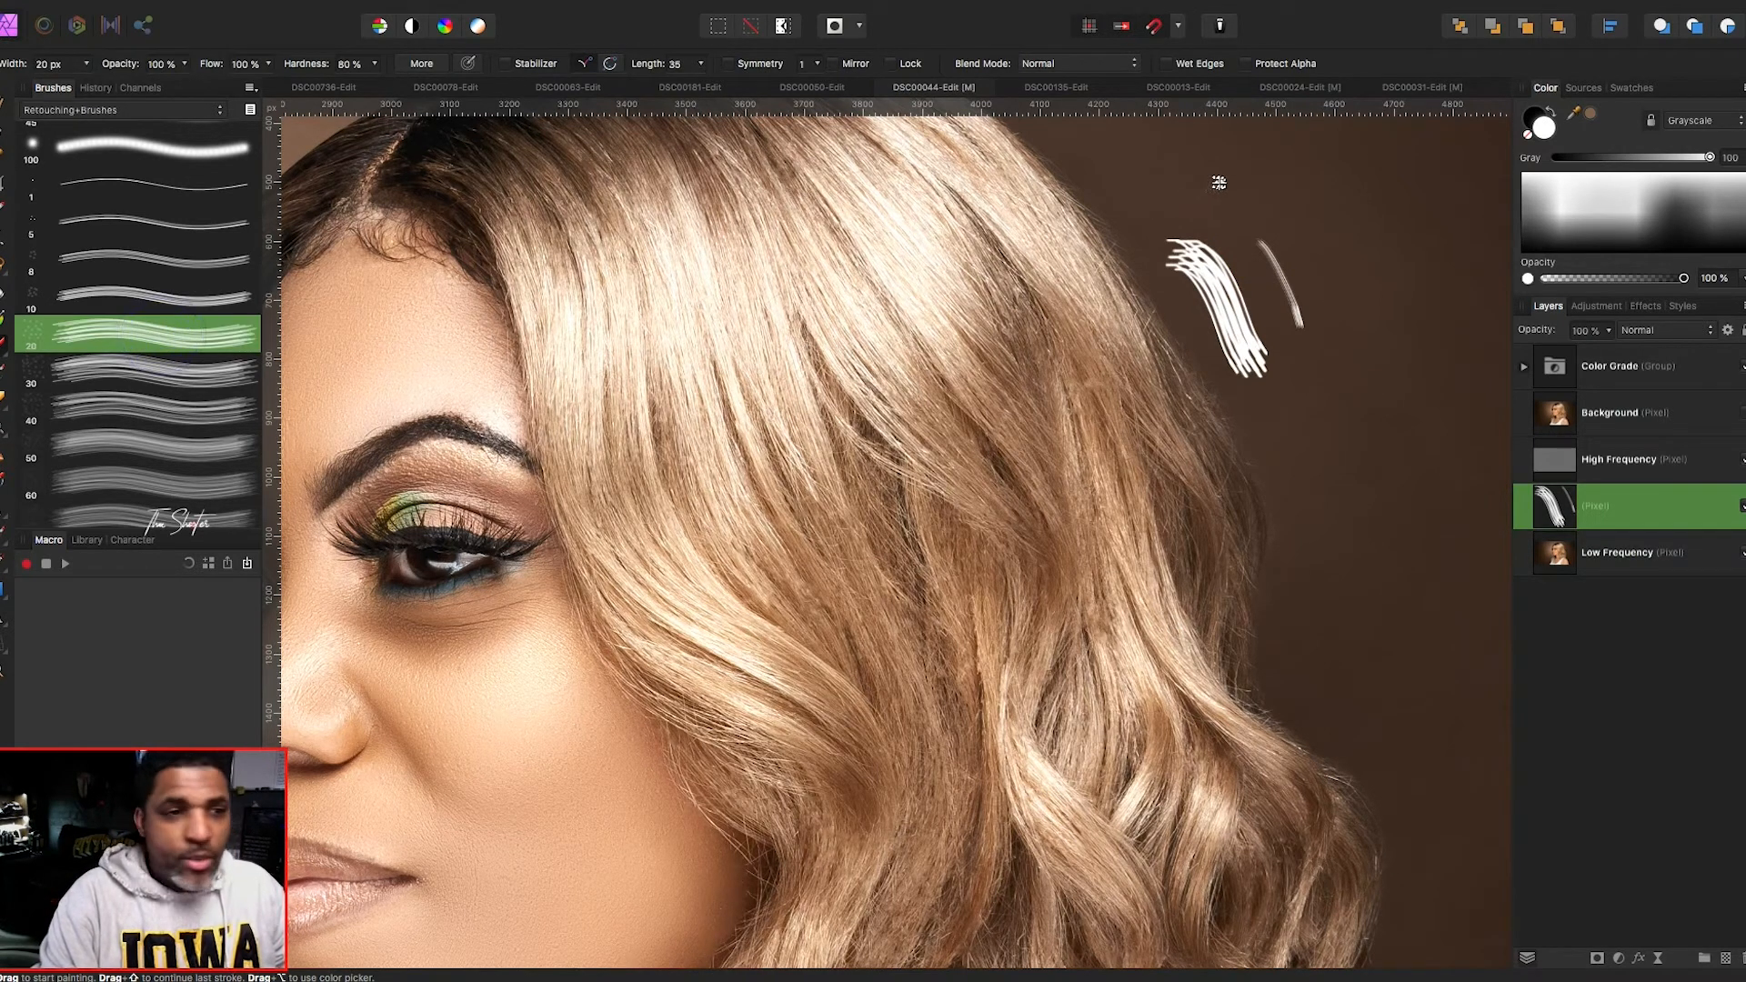
drag(1216, 170, 1259, 228)
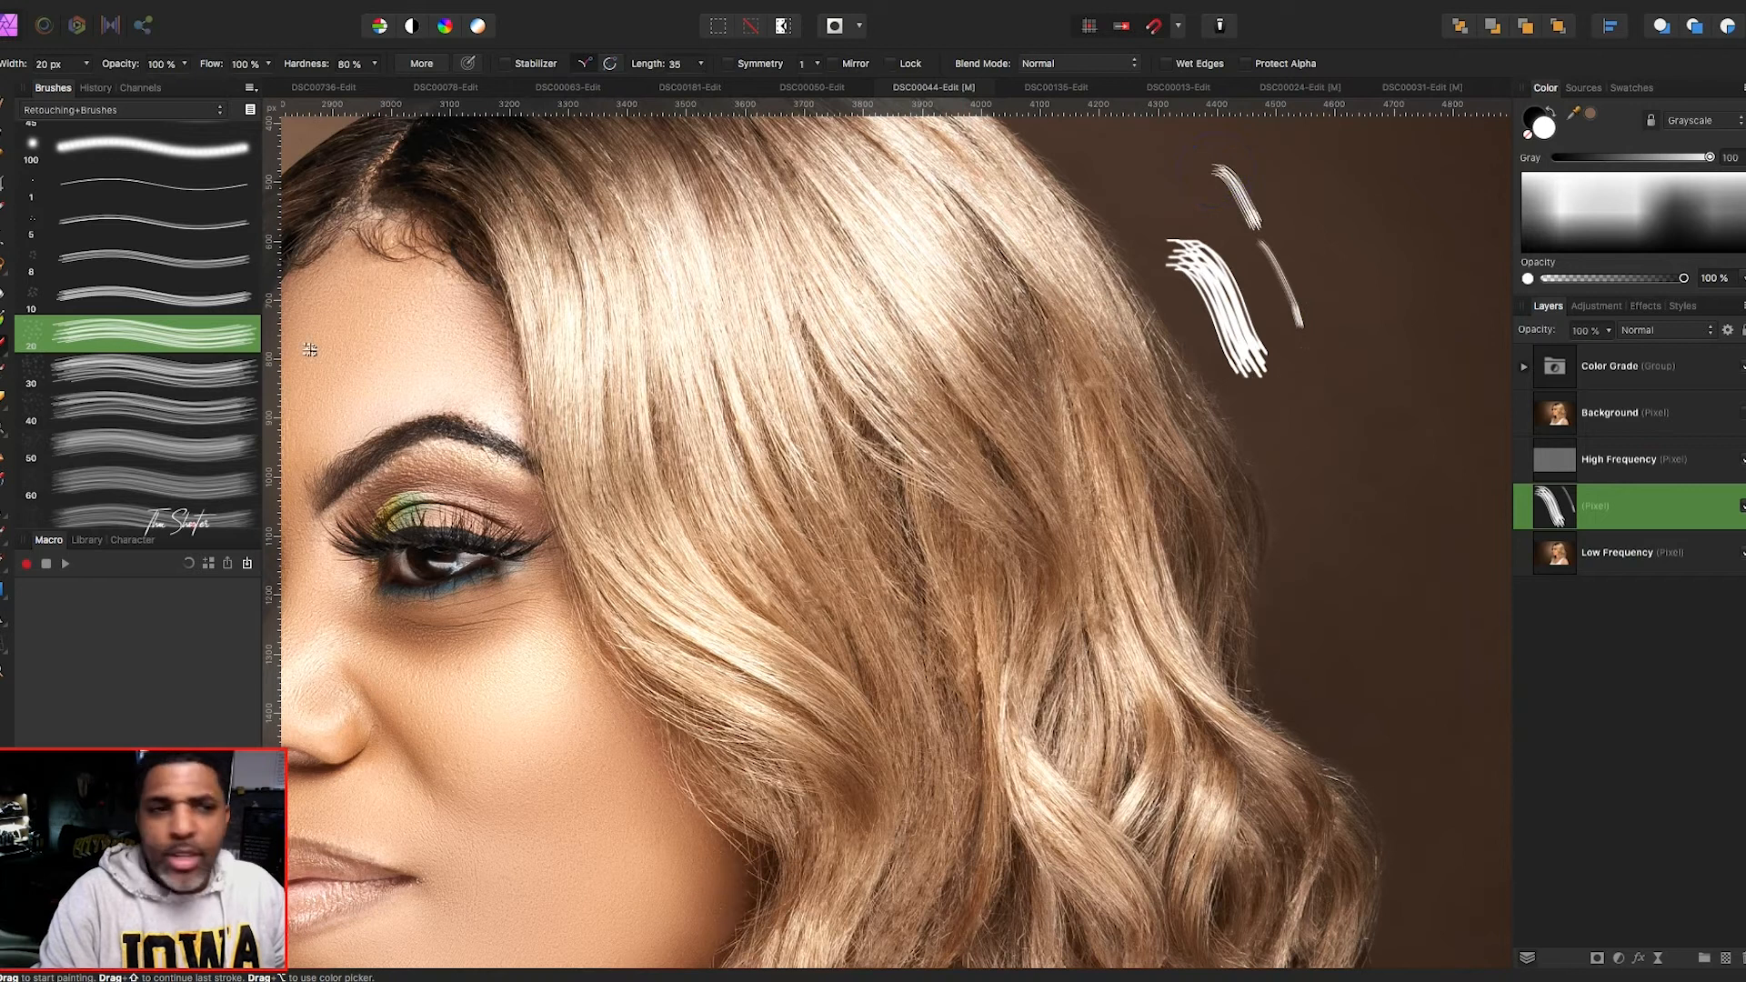
click(162, 296)
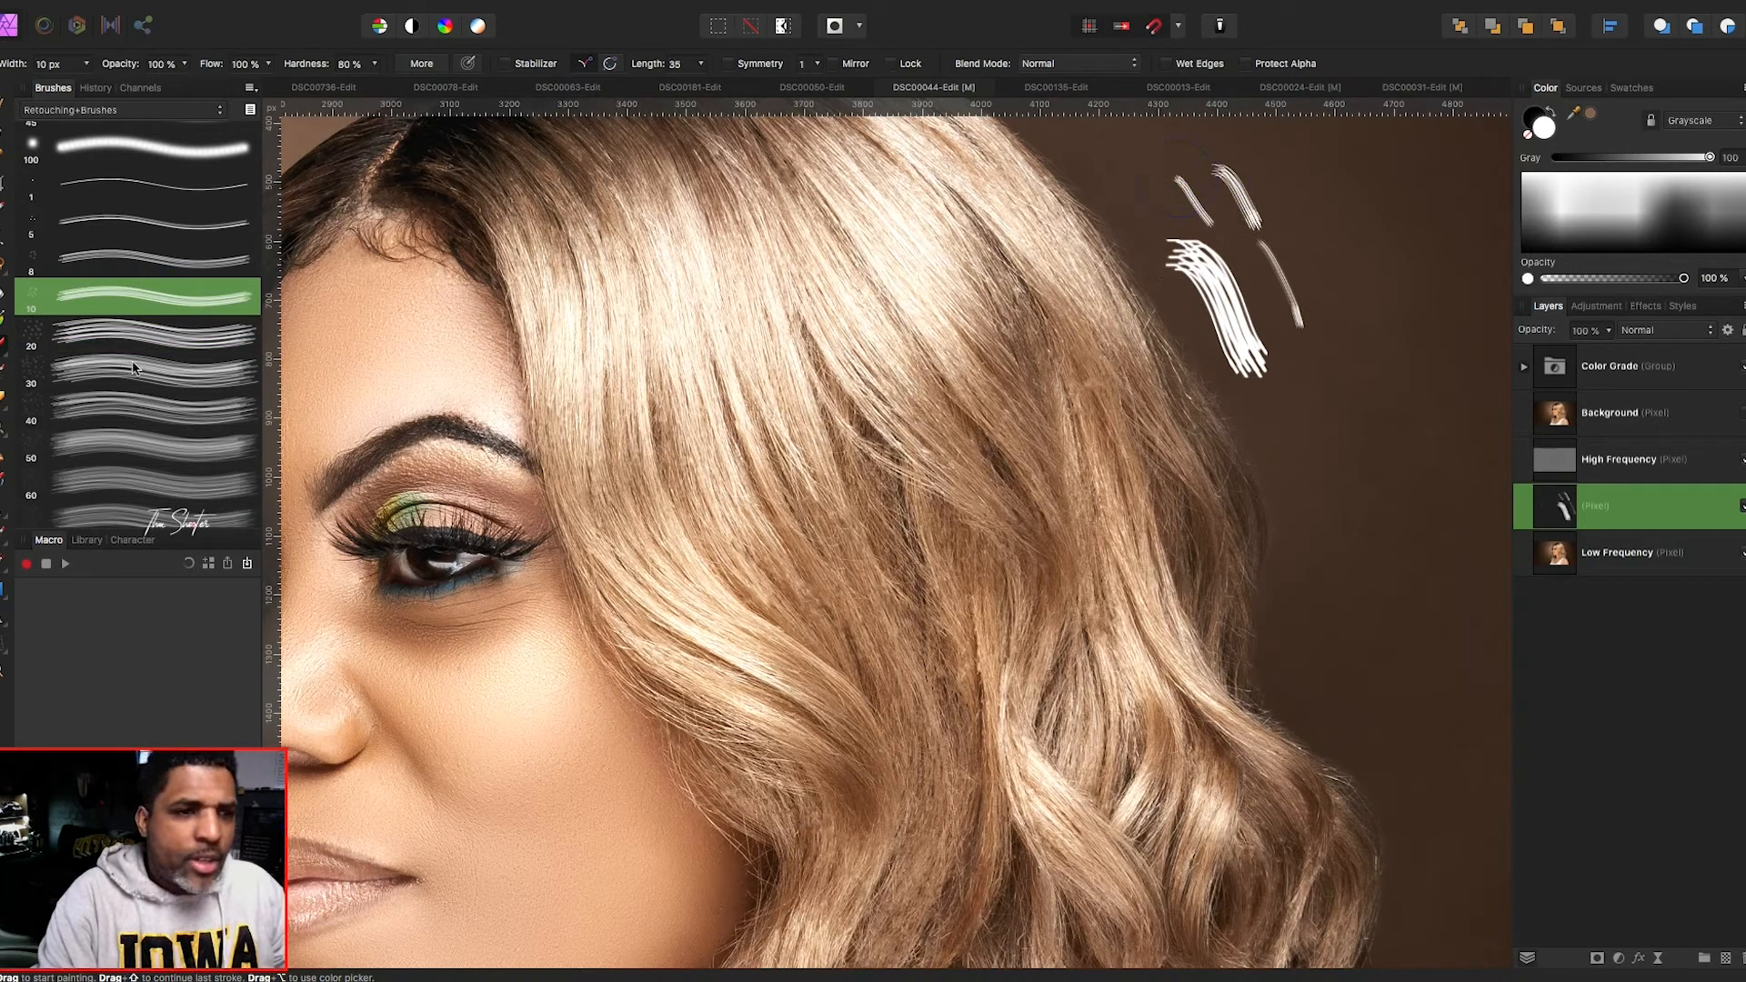
click(211, 368)
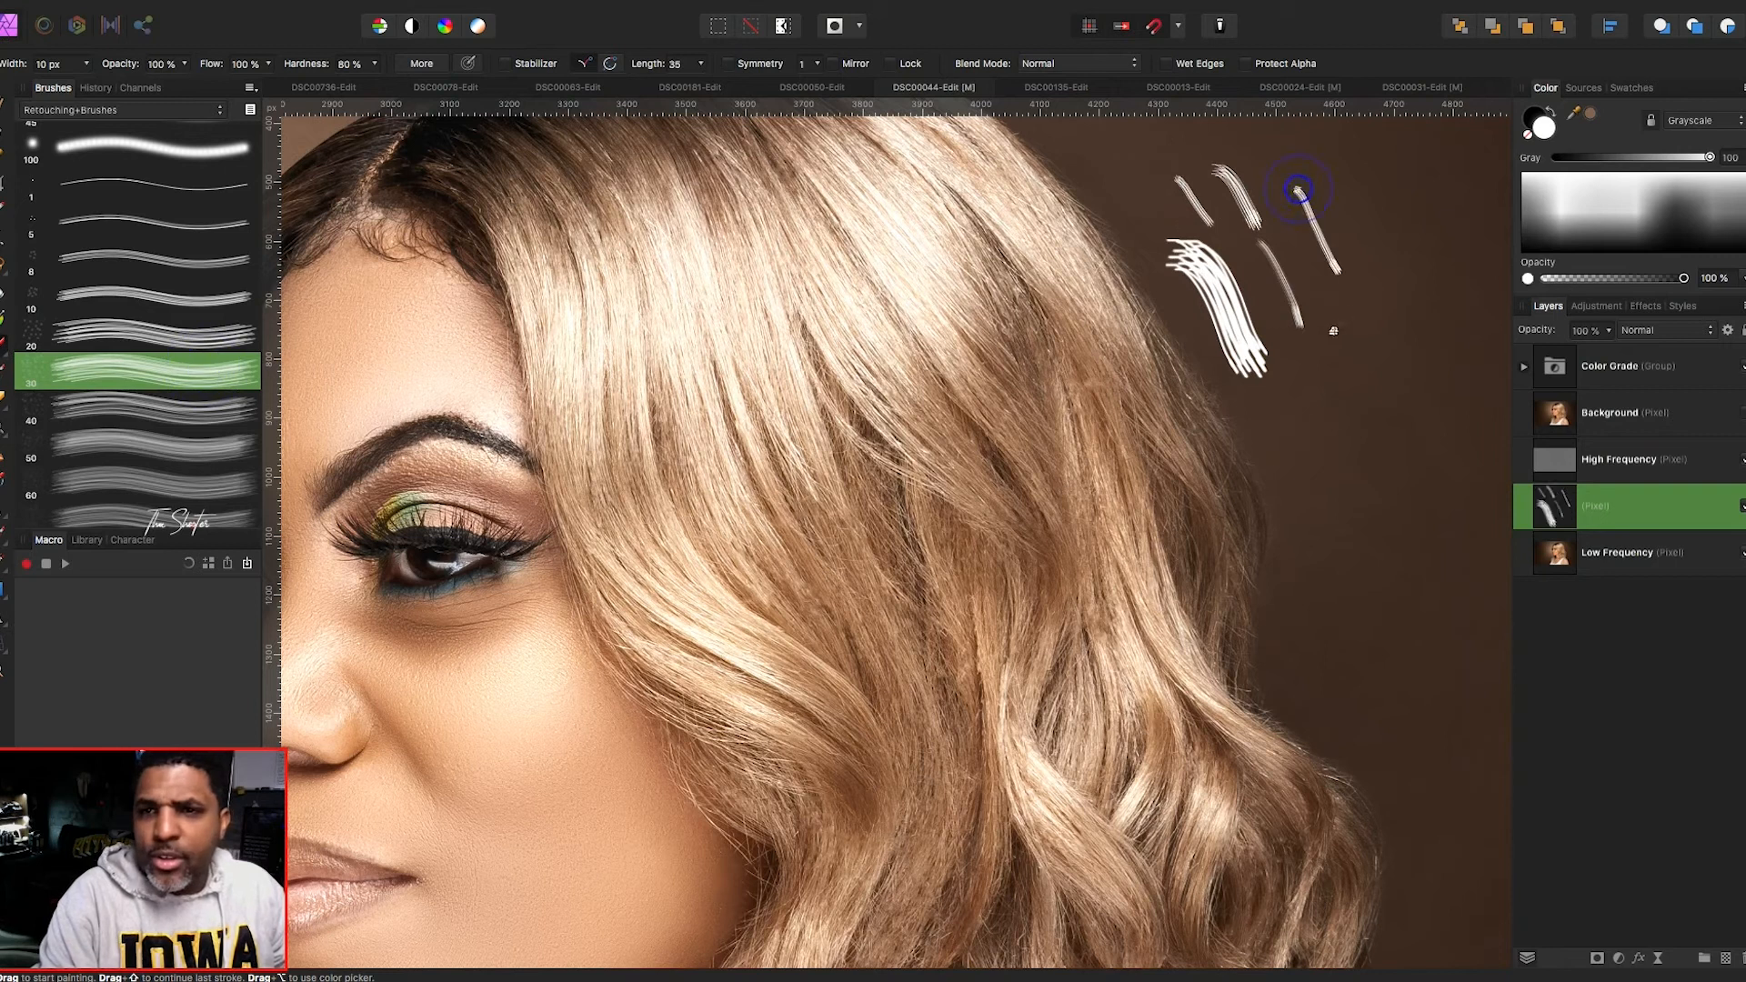
click(110, 337)
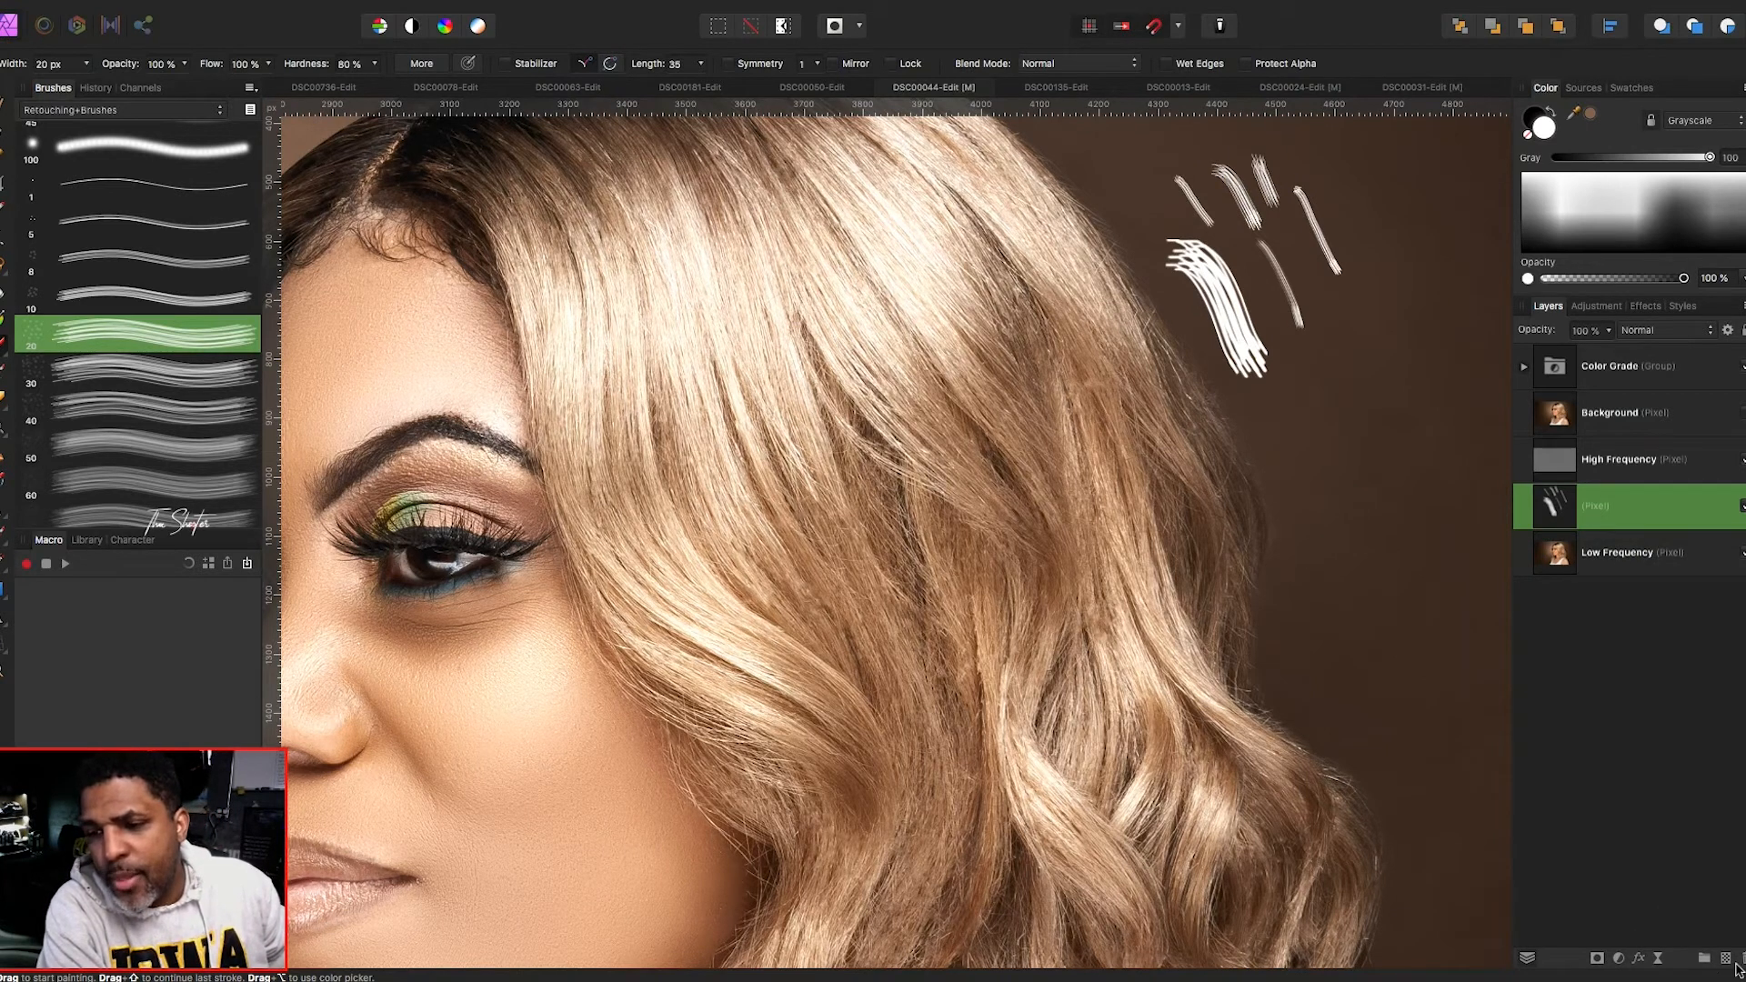
key(Delete)
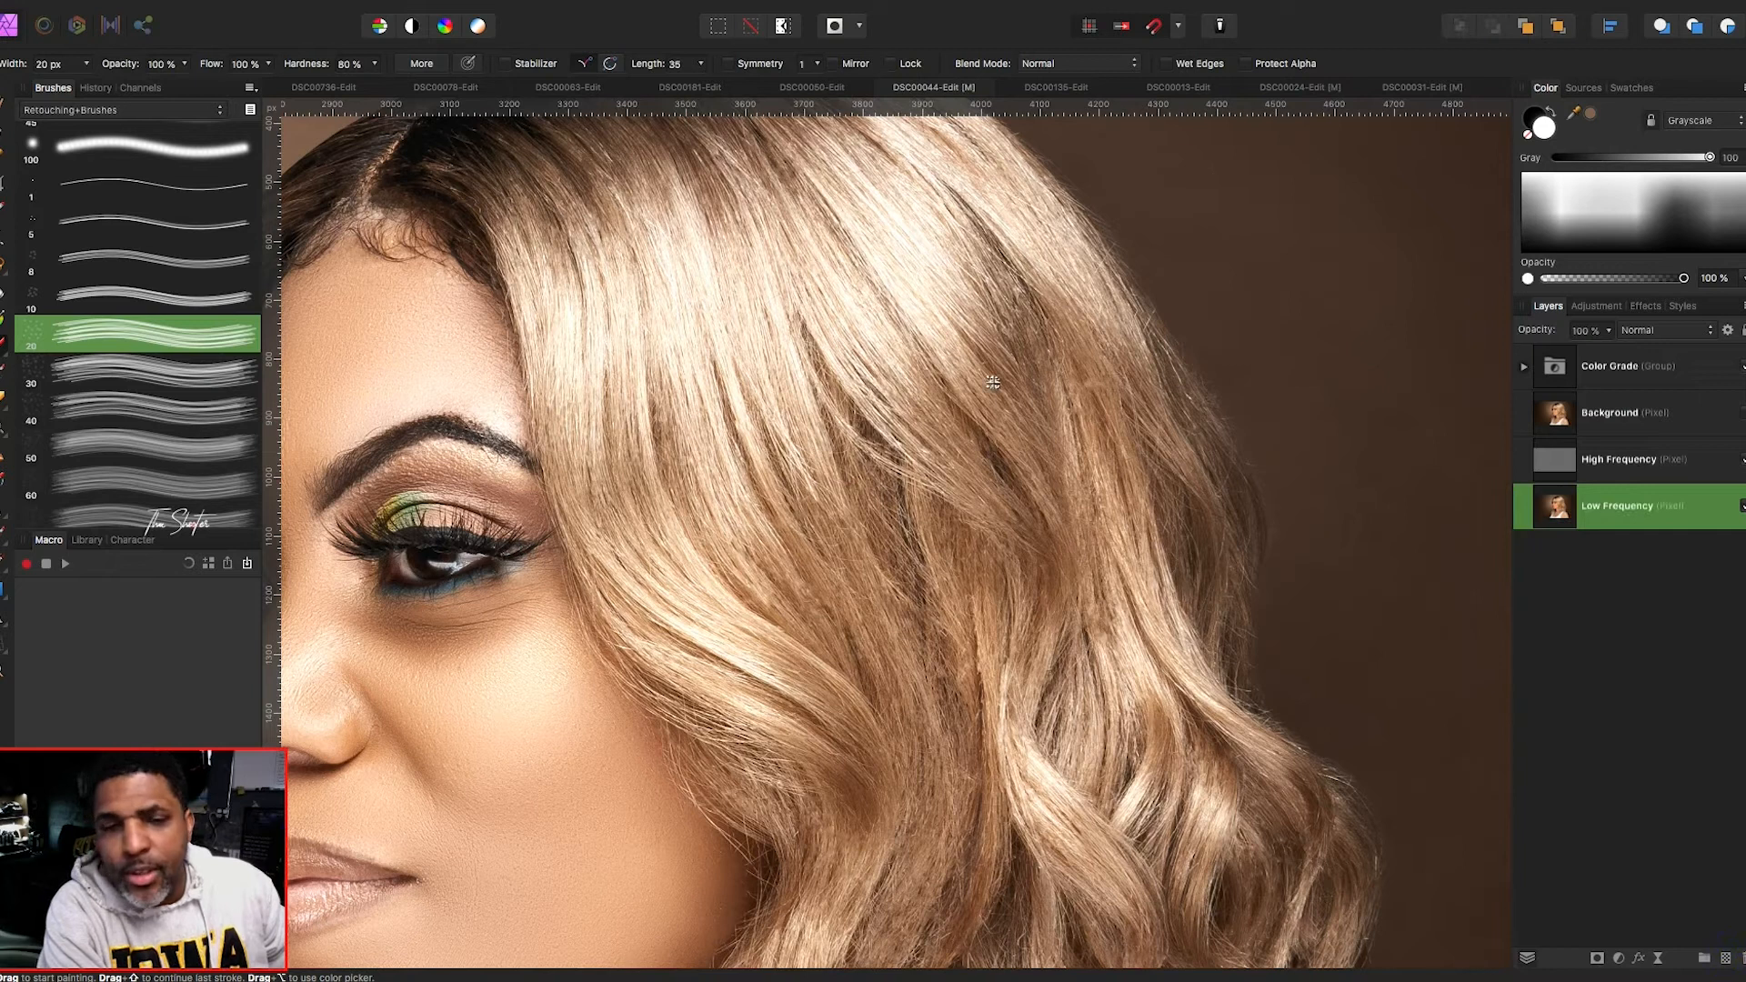
scroll(994, 383, left, 2)
scroll(994, 382, up, 2)
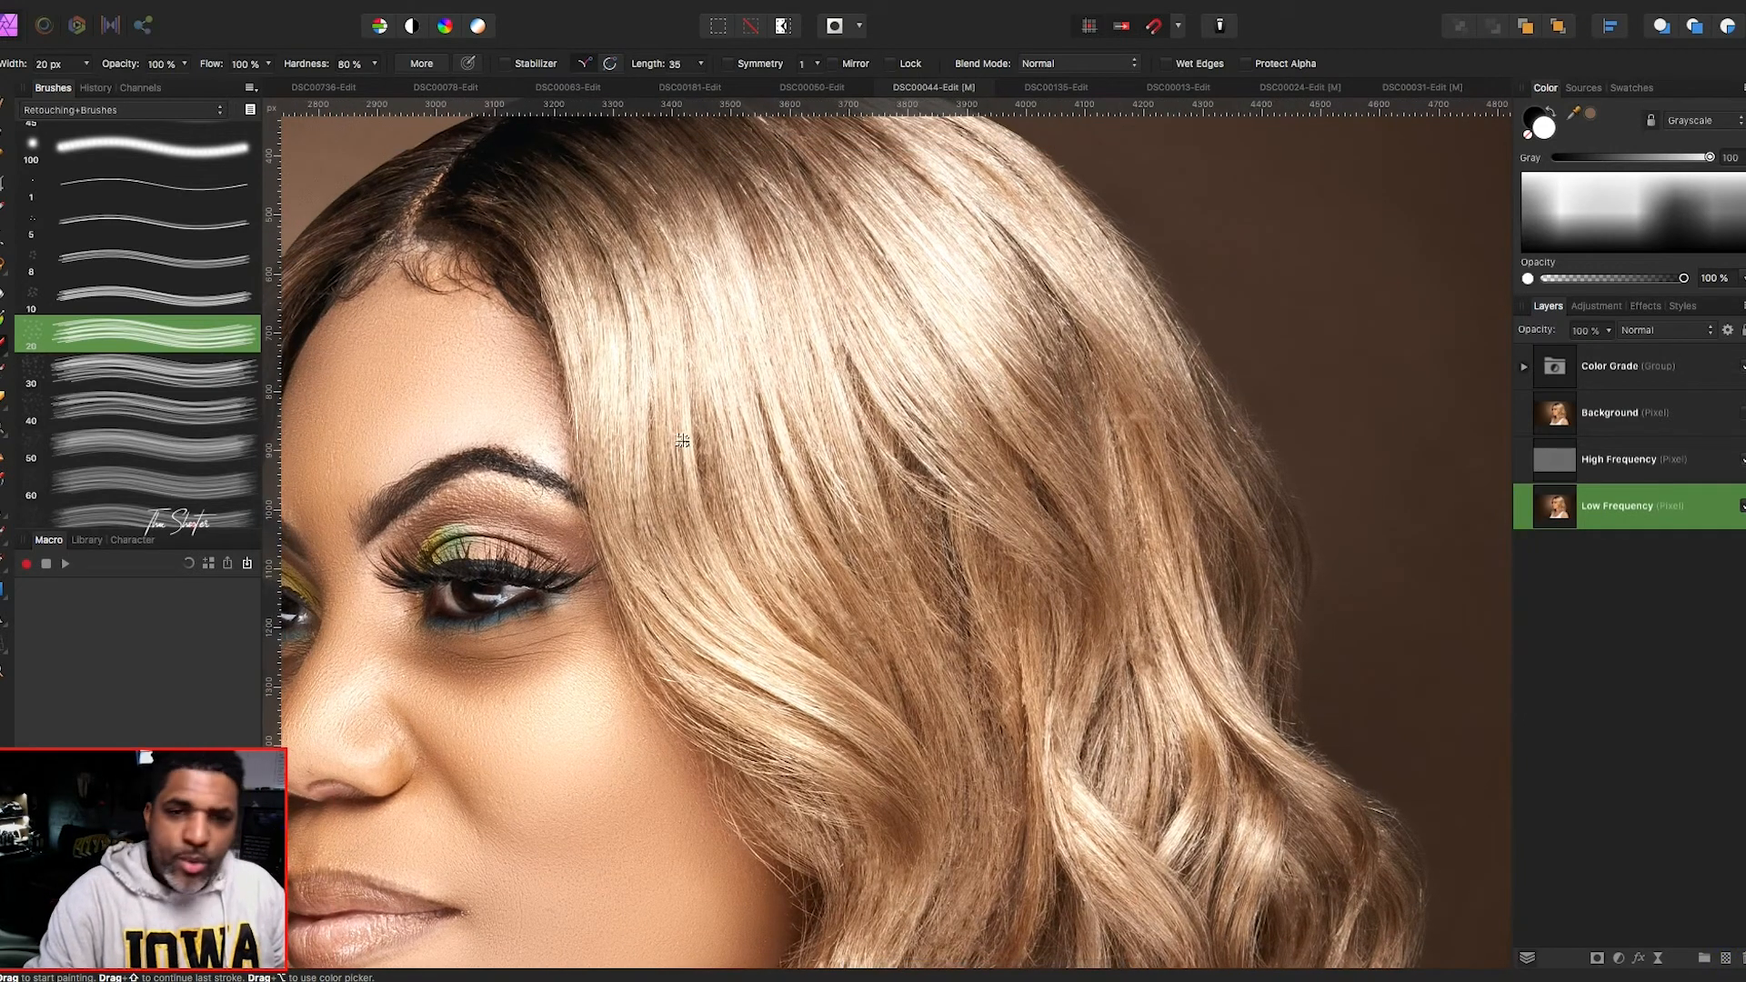
drag(583, 342, 582, 452)
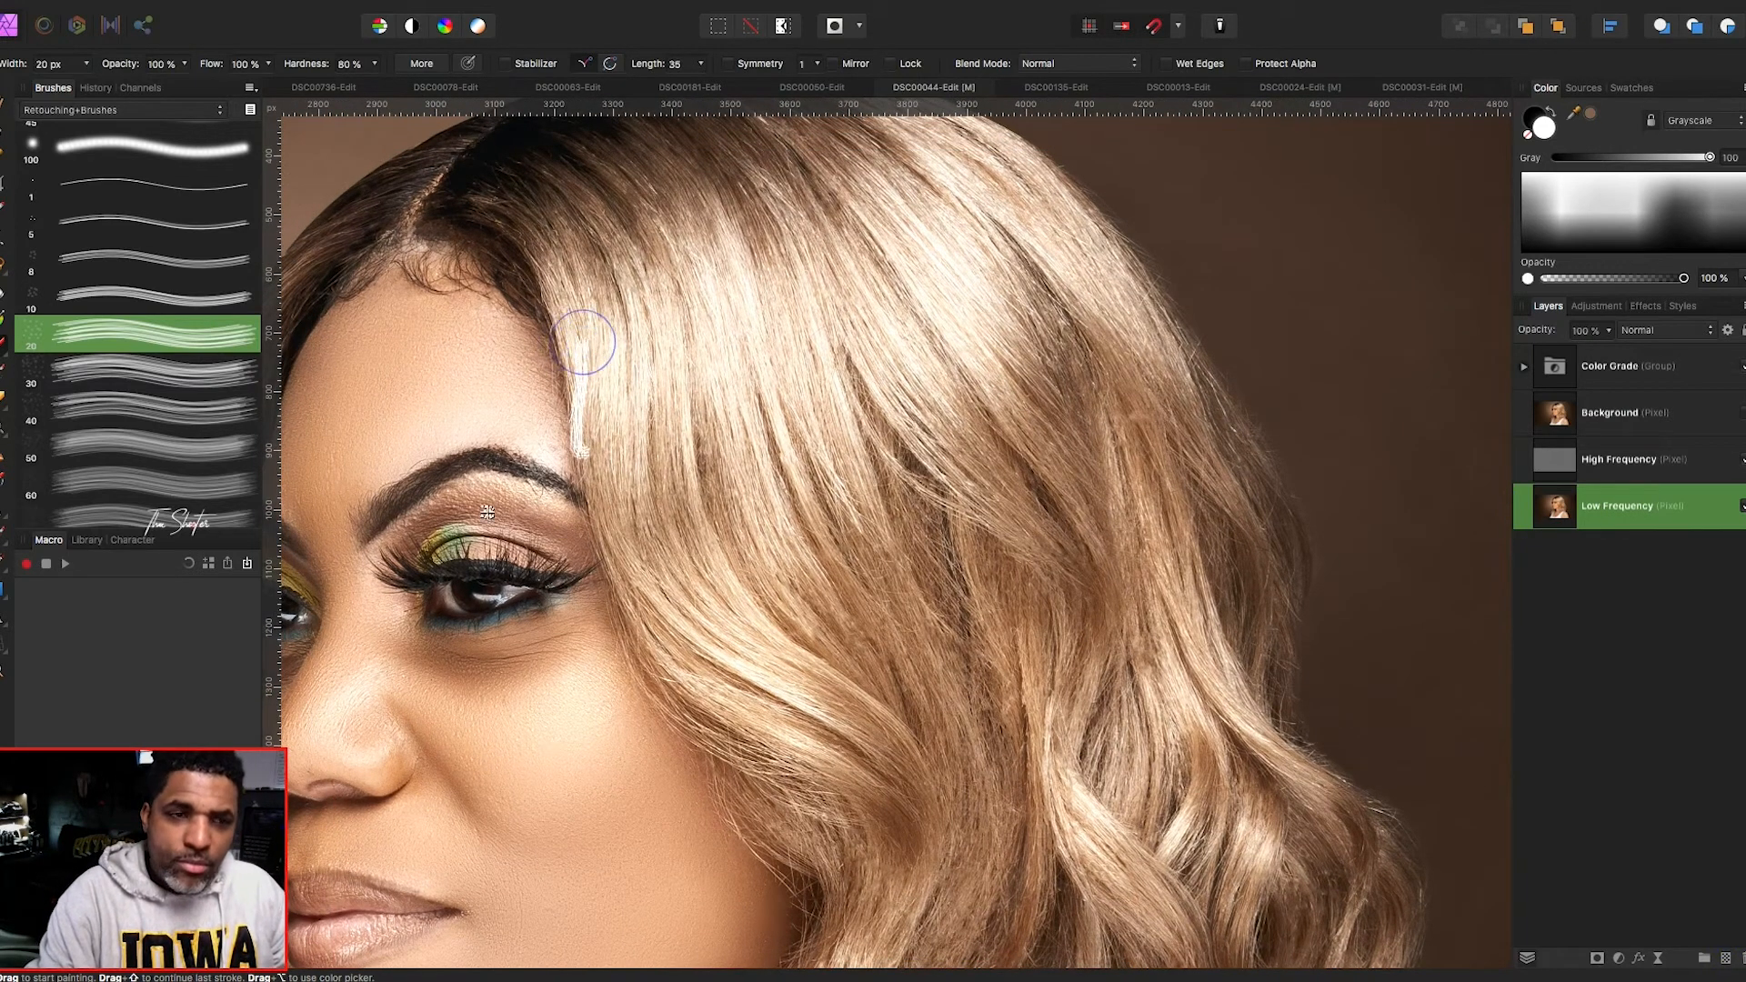
key(super+z)
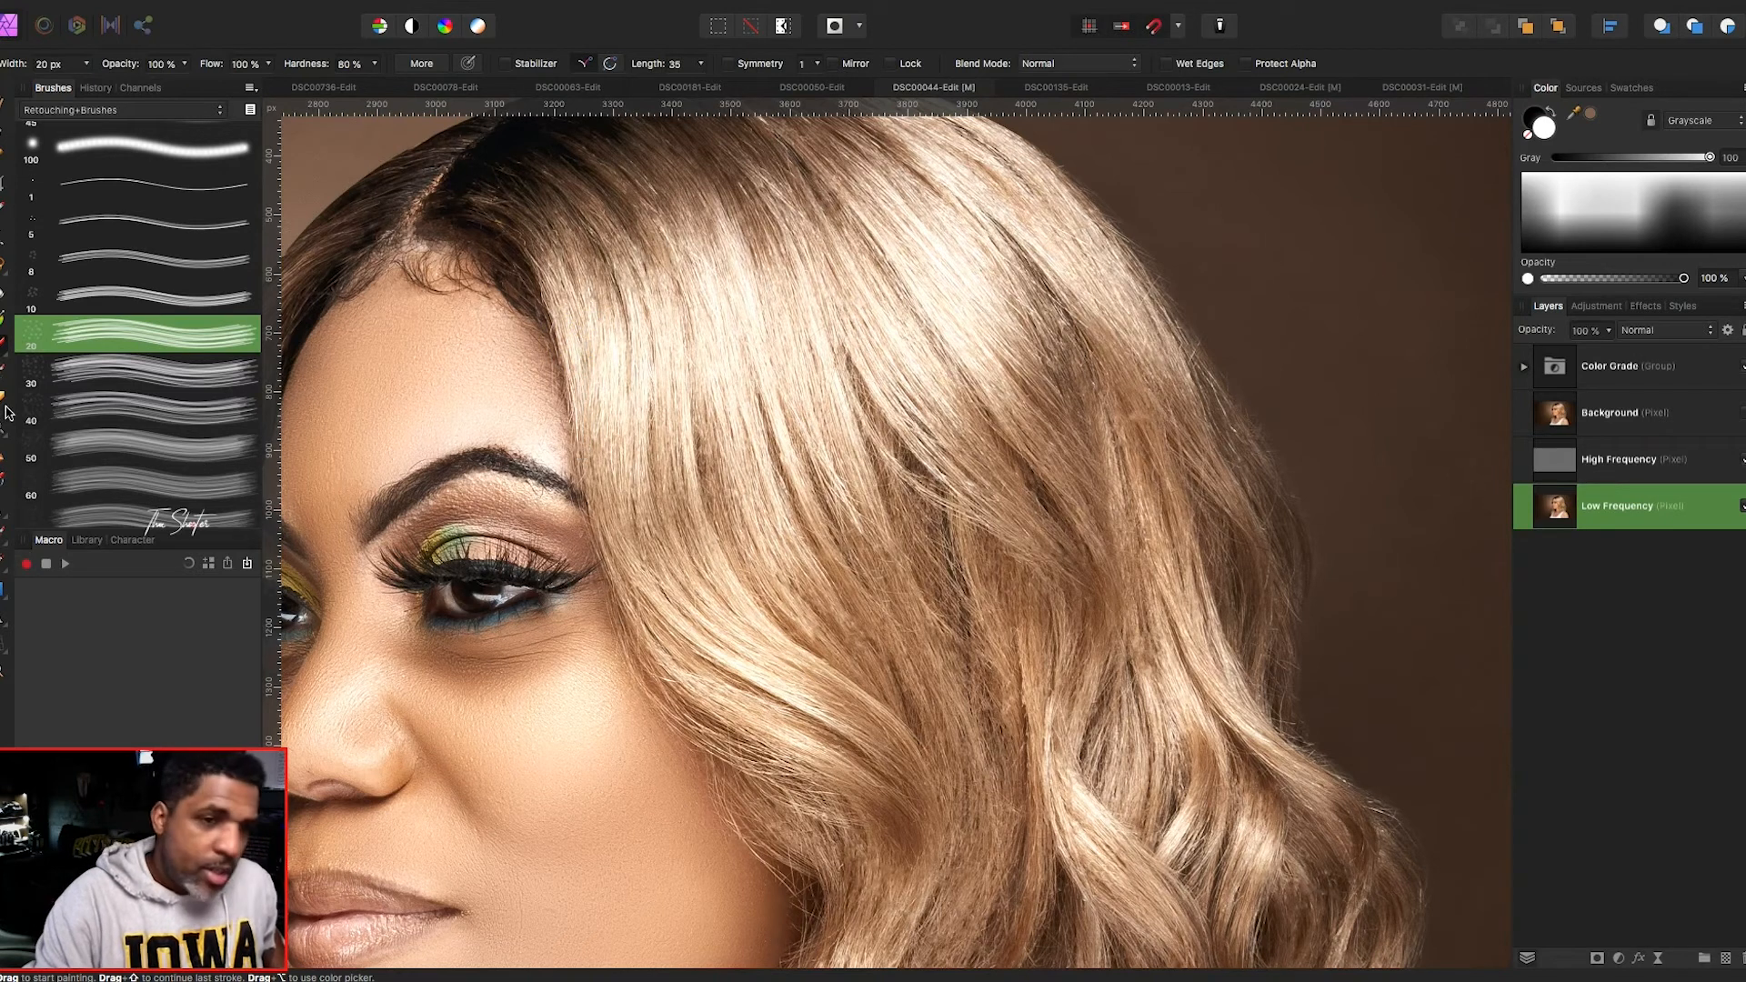
- Blend the hair beside the forehead with the mixer brush, using the 20 px retouching preset widened to 35 px
click(3, 393)
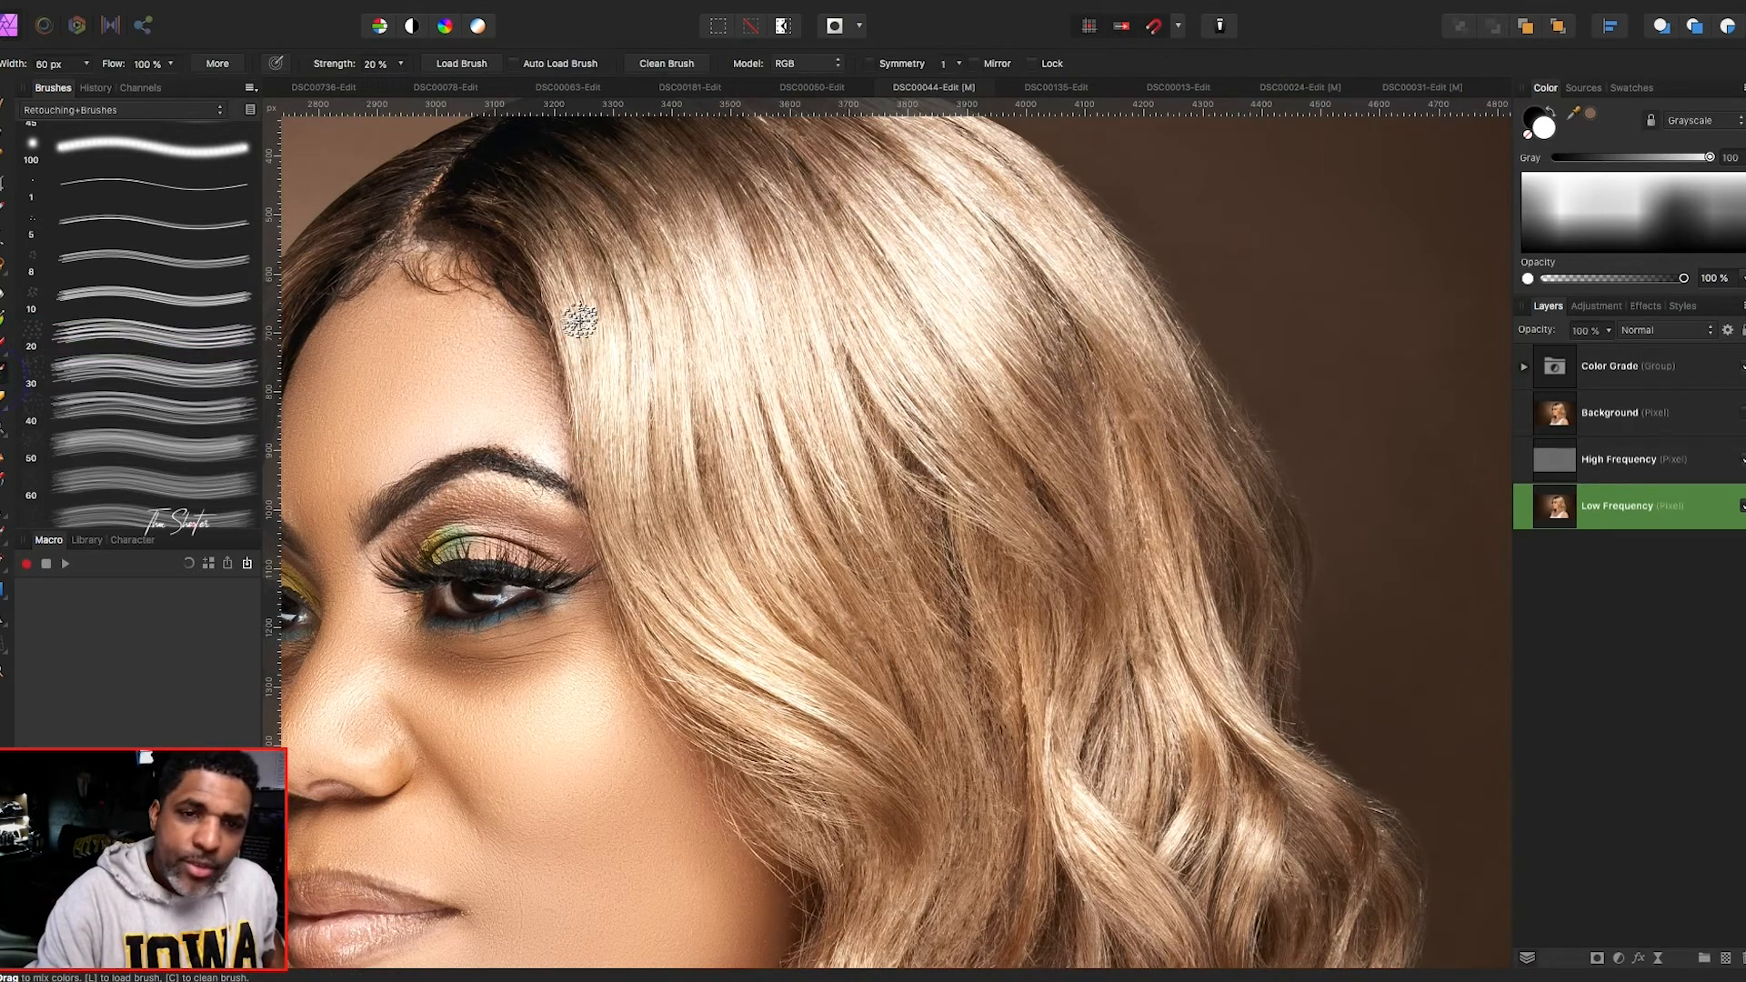
click(127, 336)
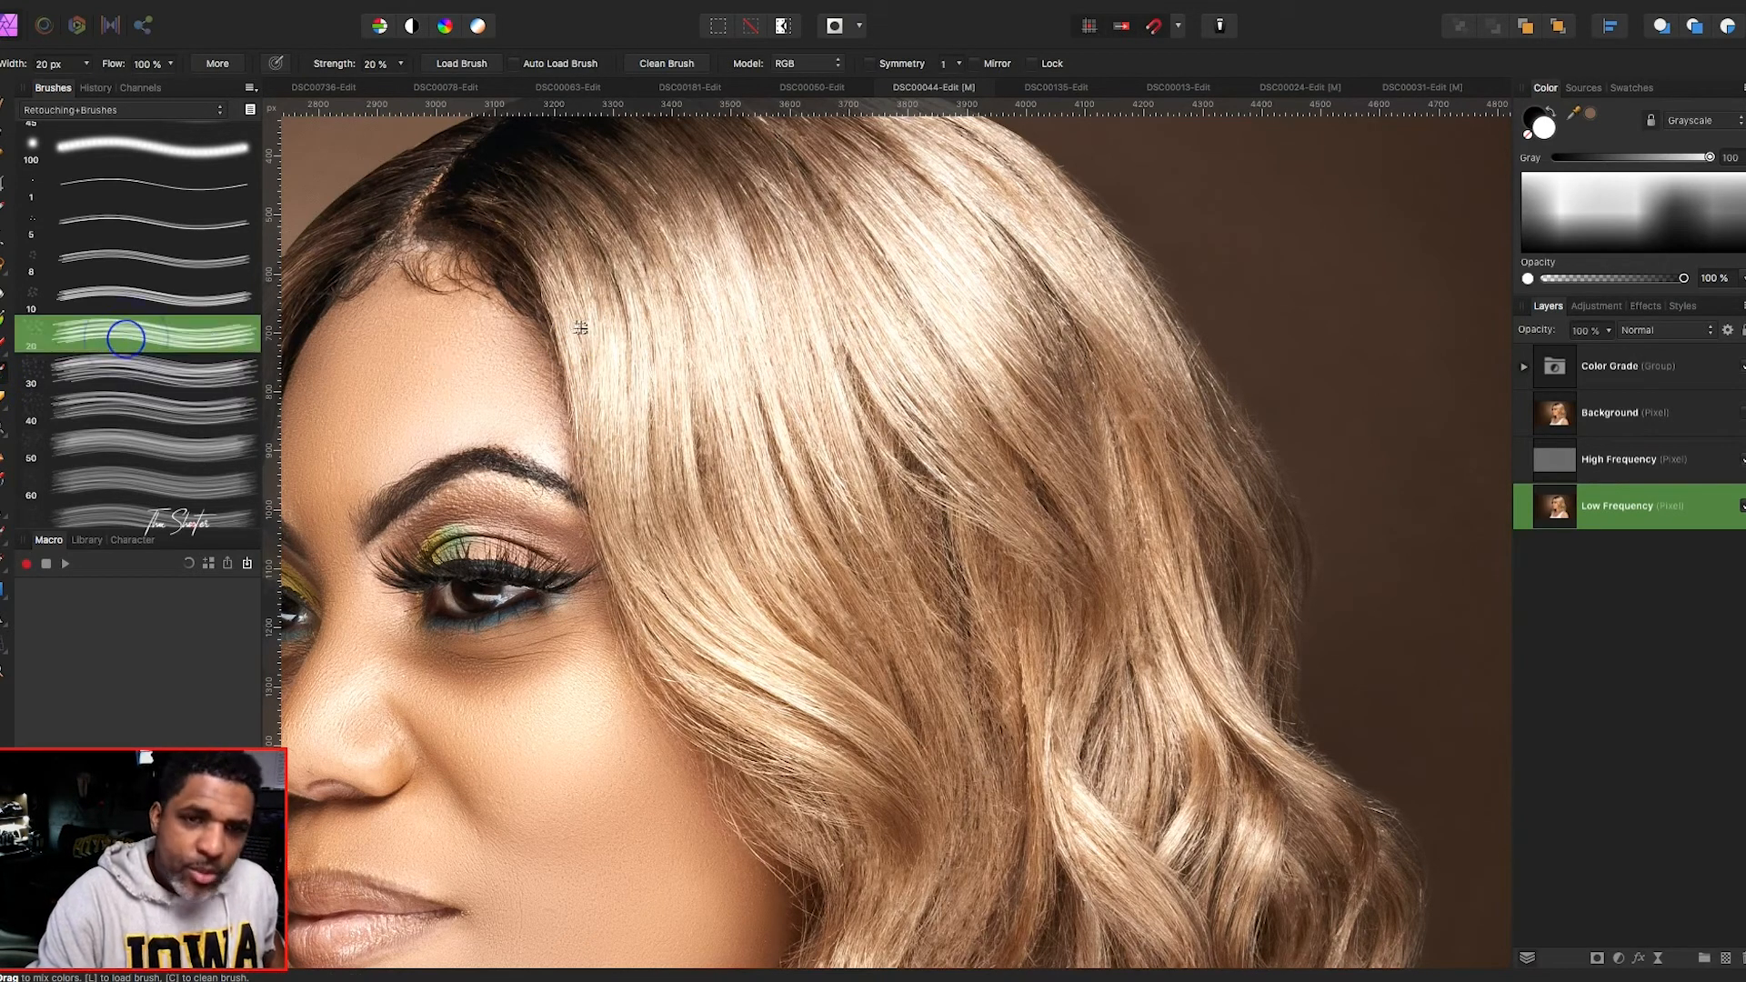
key(bracketright)
key(bracketright)
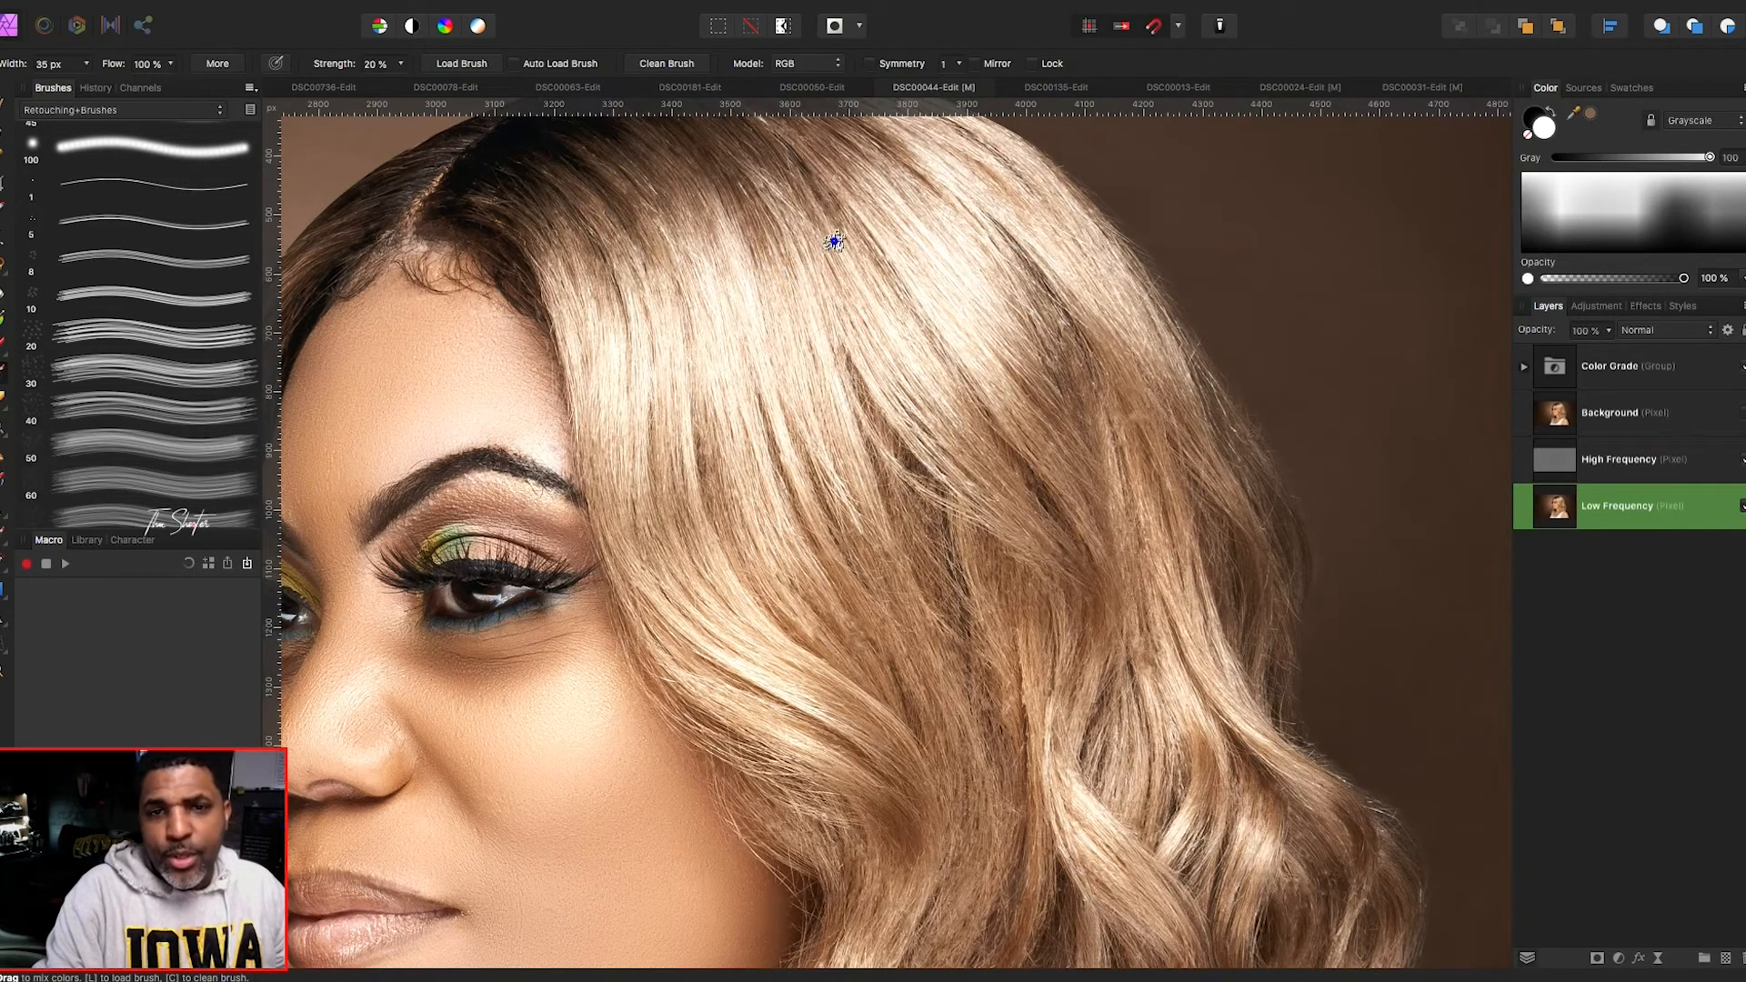
- Blend the hair highlight on the upper side of the head with the mixer brush at 61.2 px and 52 px
key(])
key(])
key(])
key(])
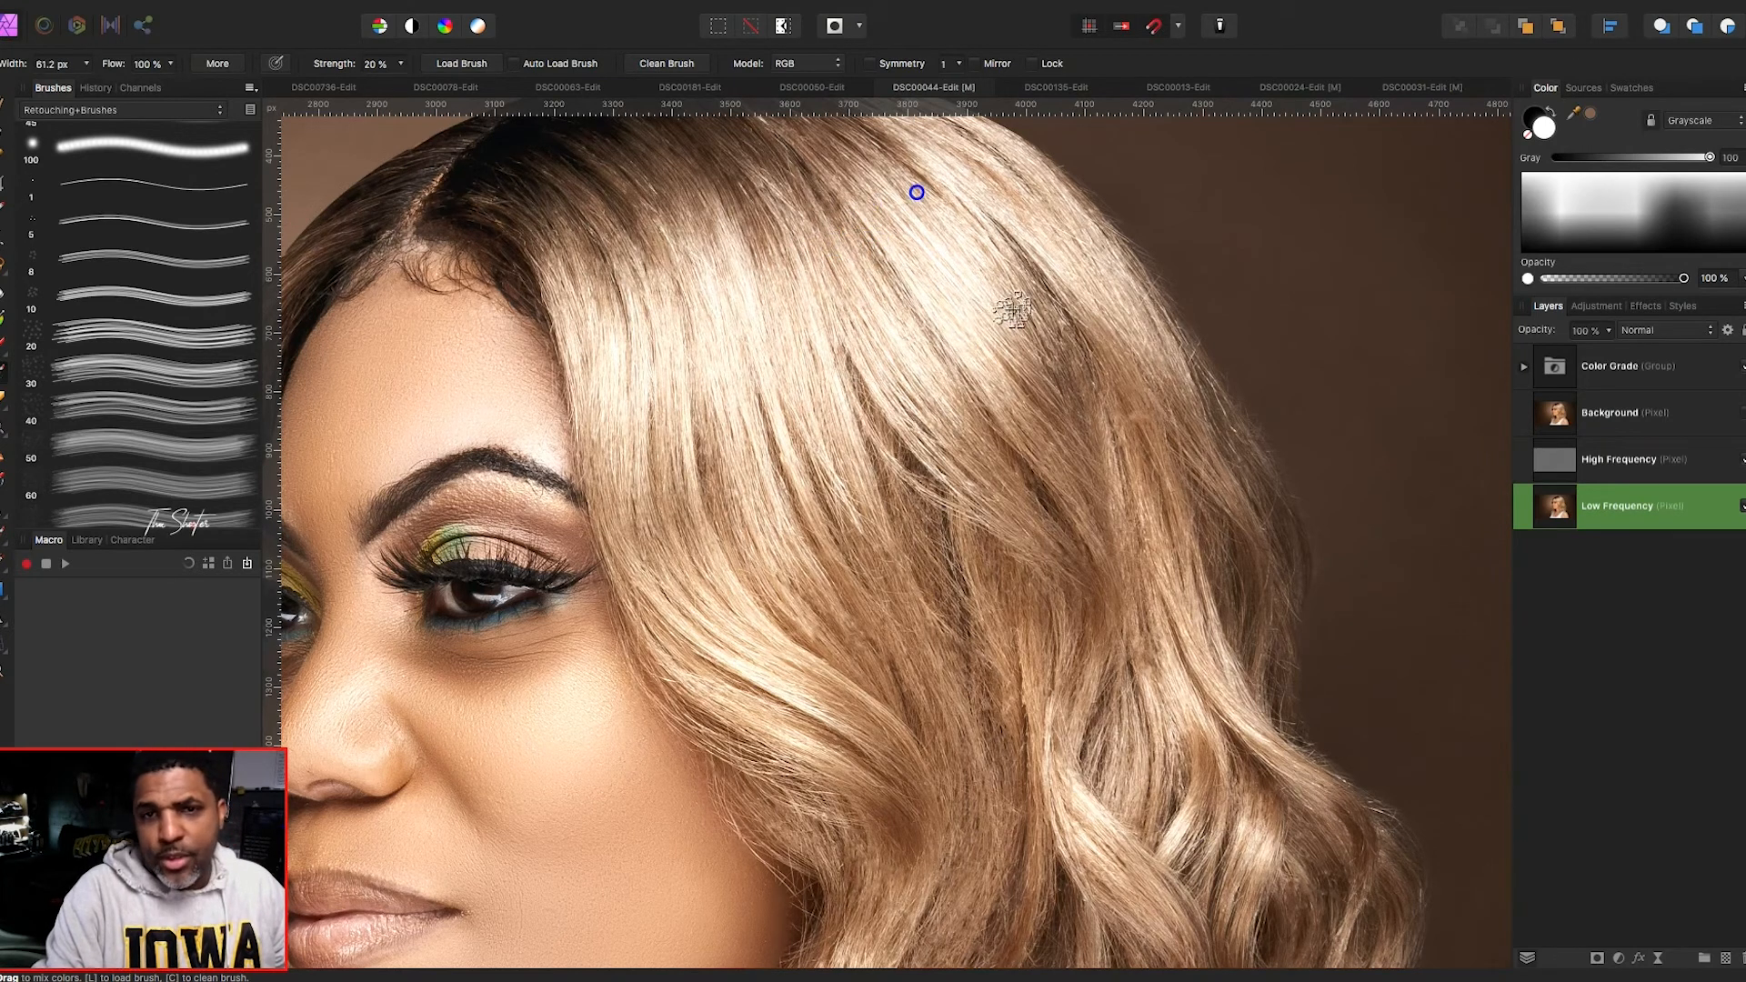
key(bracketleft)
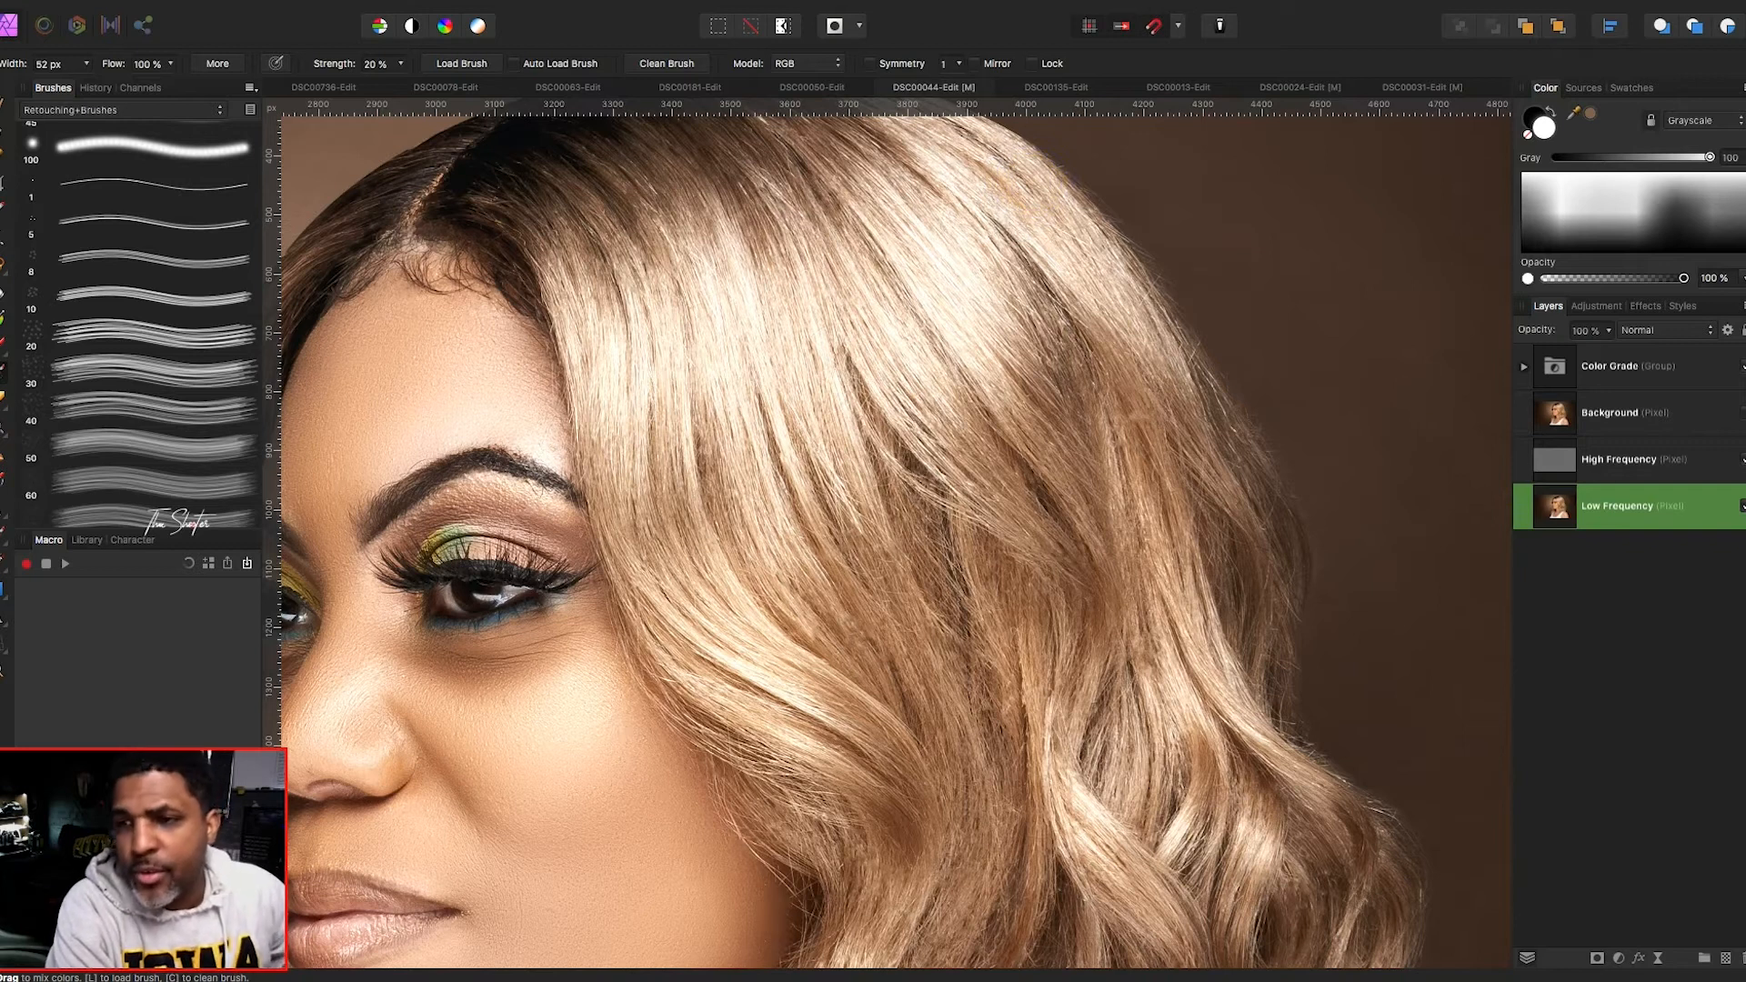
- Compare the hair before and after blending by toggling the Background layer's visibility, leaving it hidden
click(1741, 413)
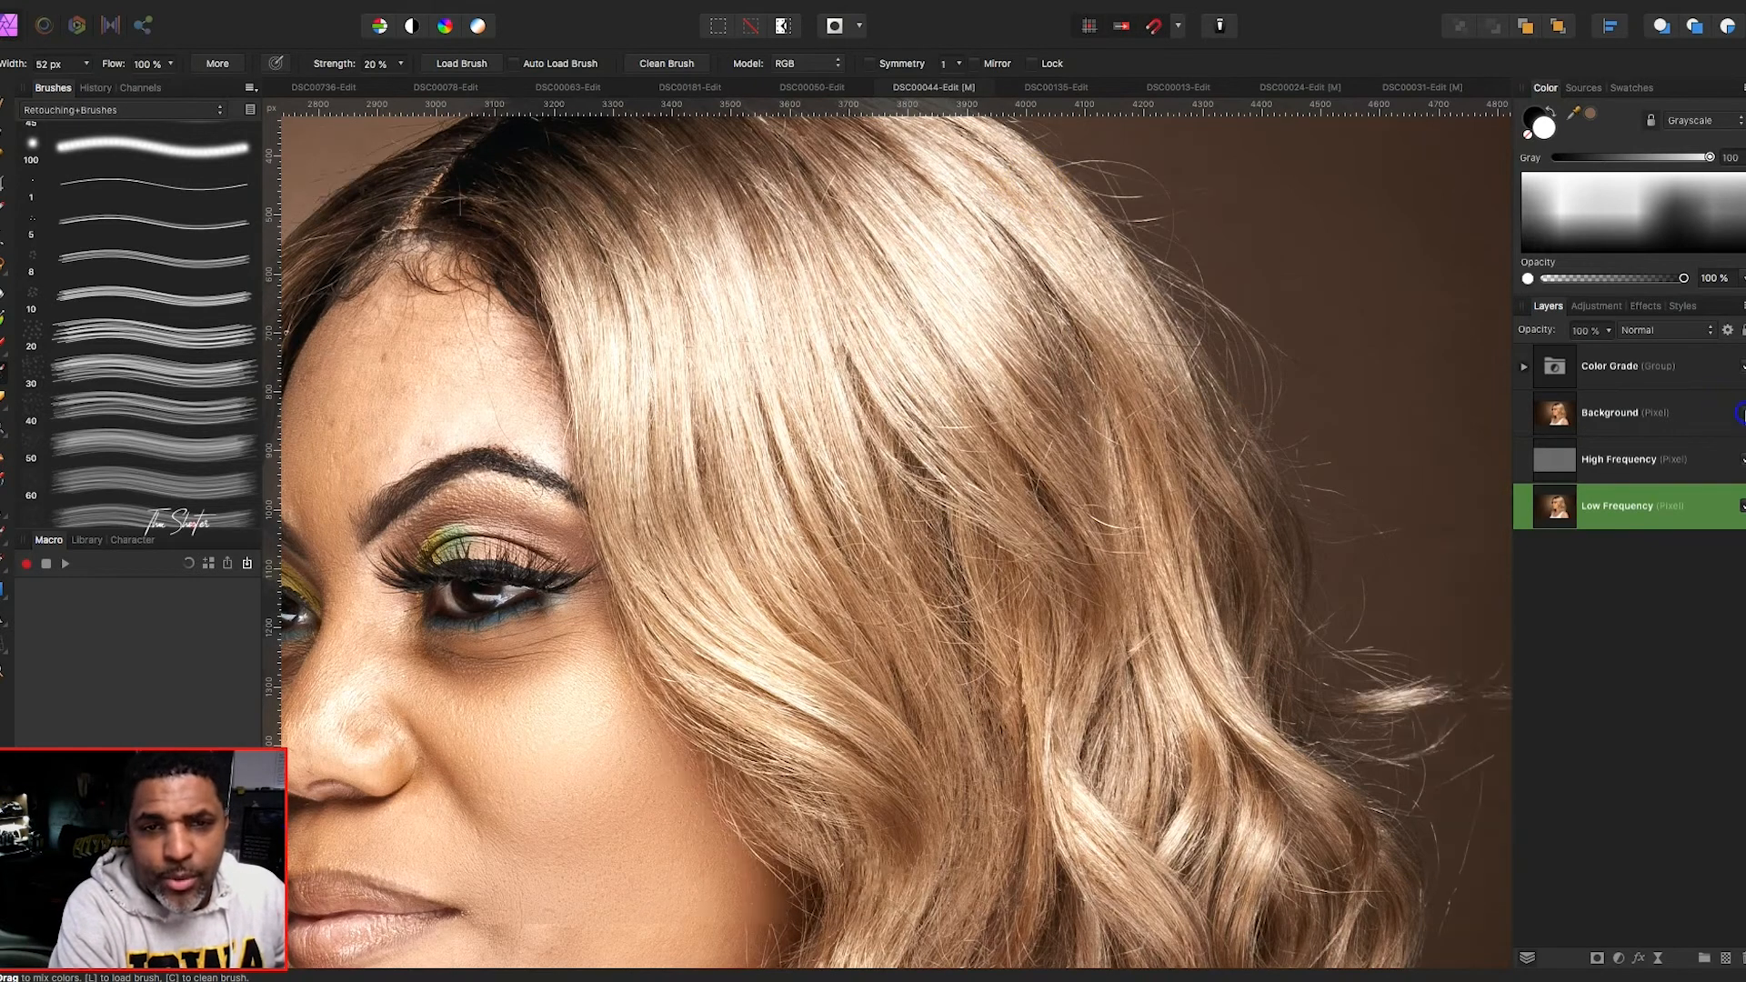
click(1742, 413)
click(1742, 413)
click(1742, 413)
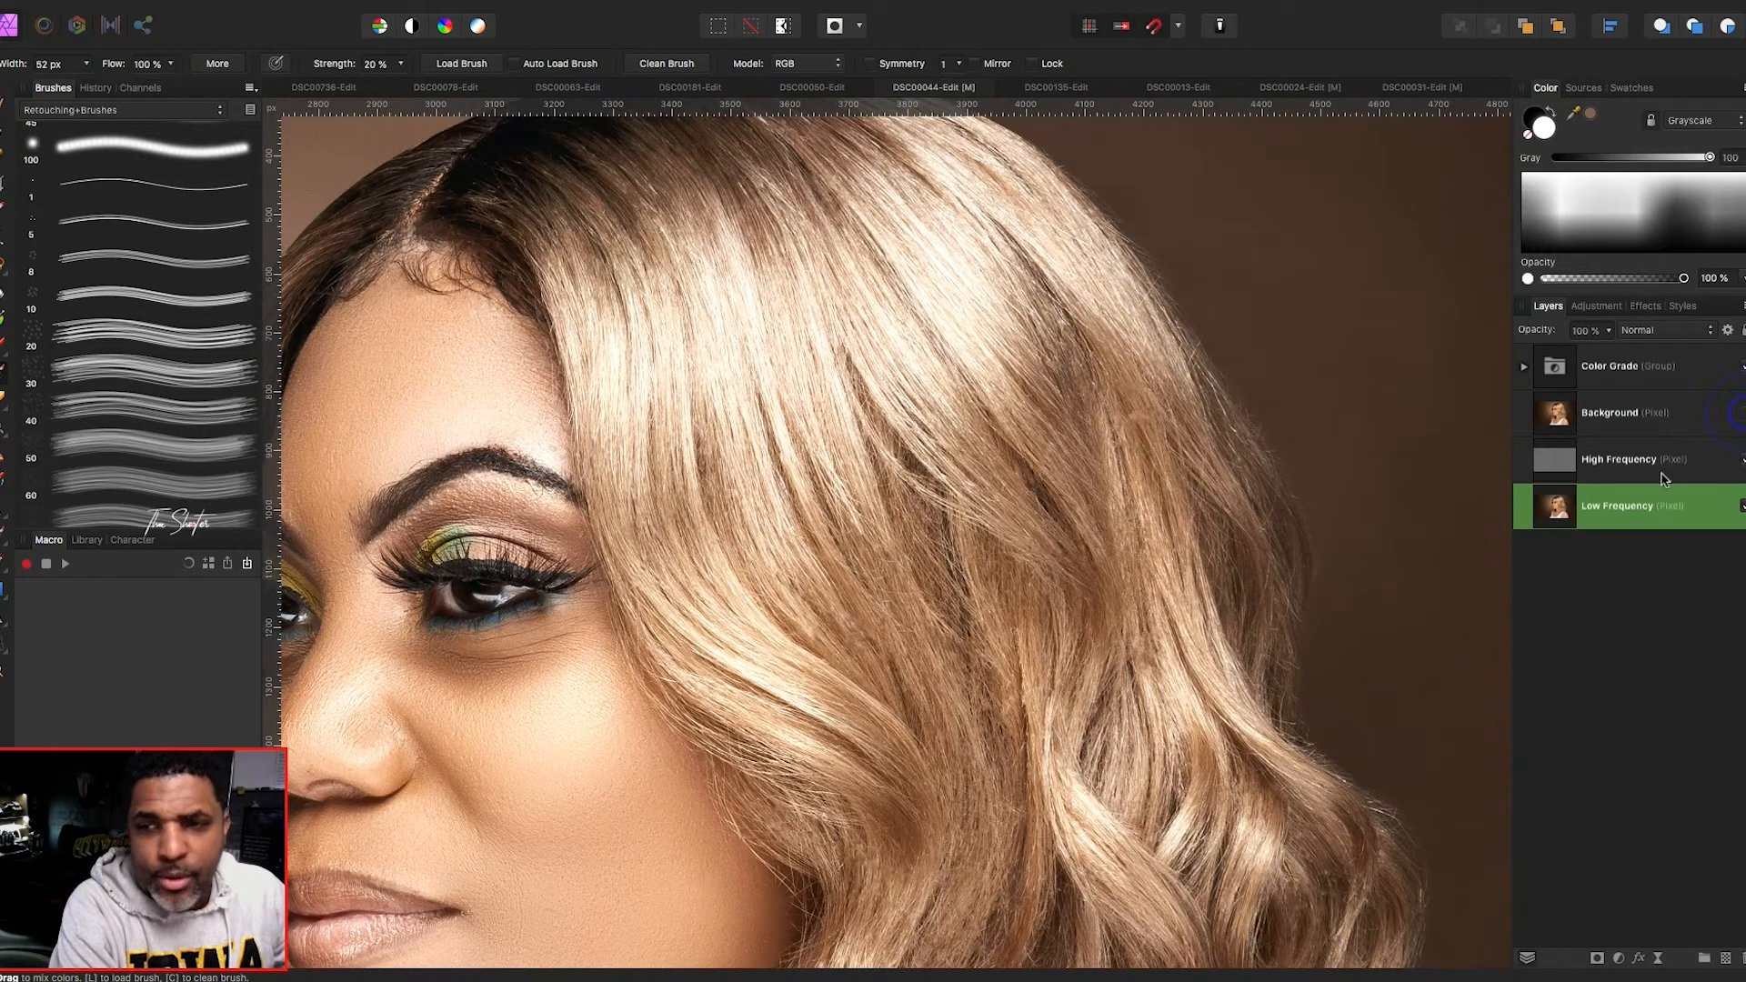
- Duplicate the Low Frequency layer and work over the hair near the parting with the mixer brush from 53.4 to 69 px
key(super+j)
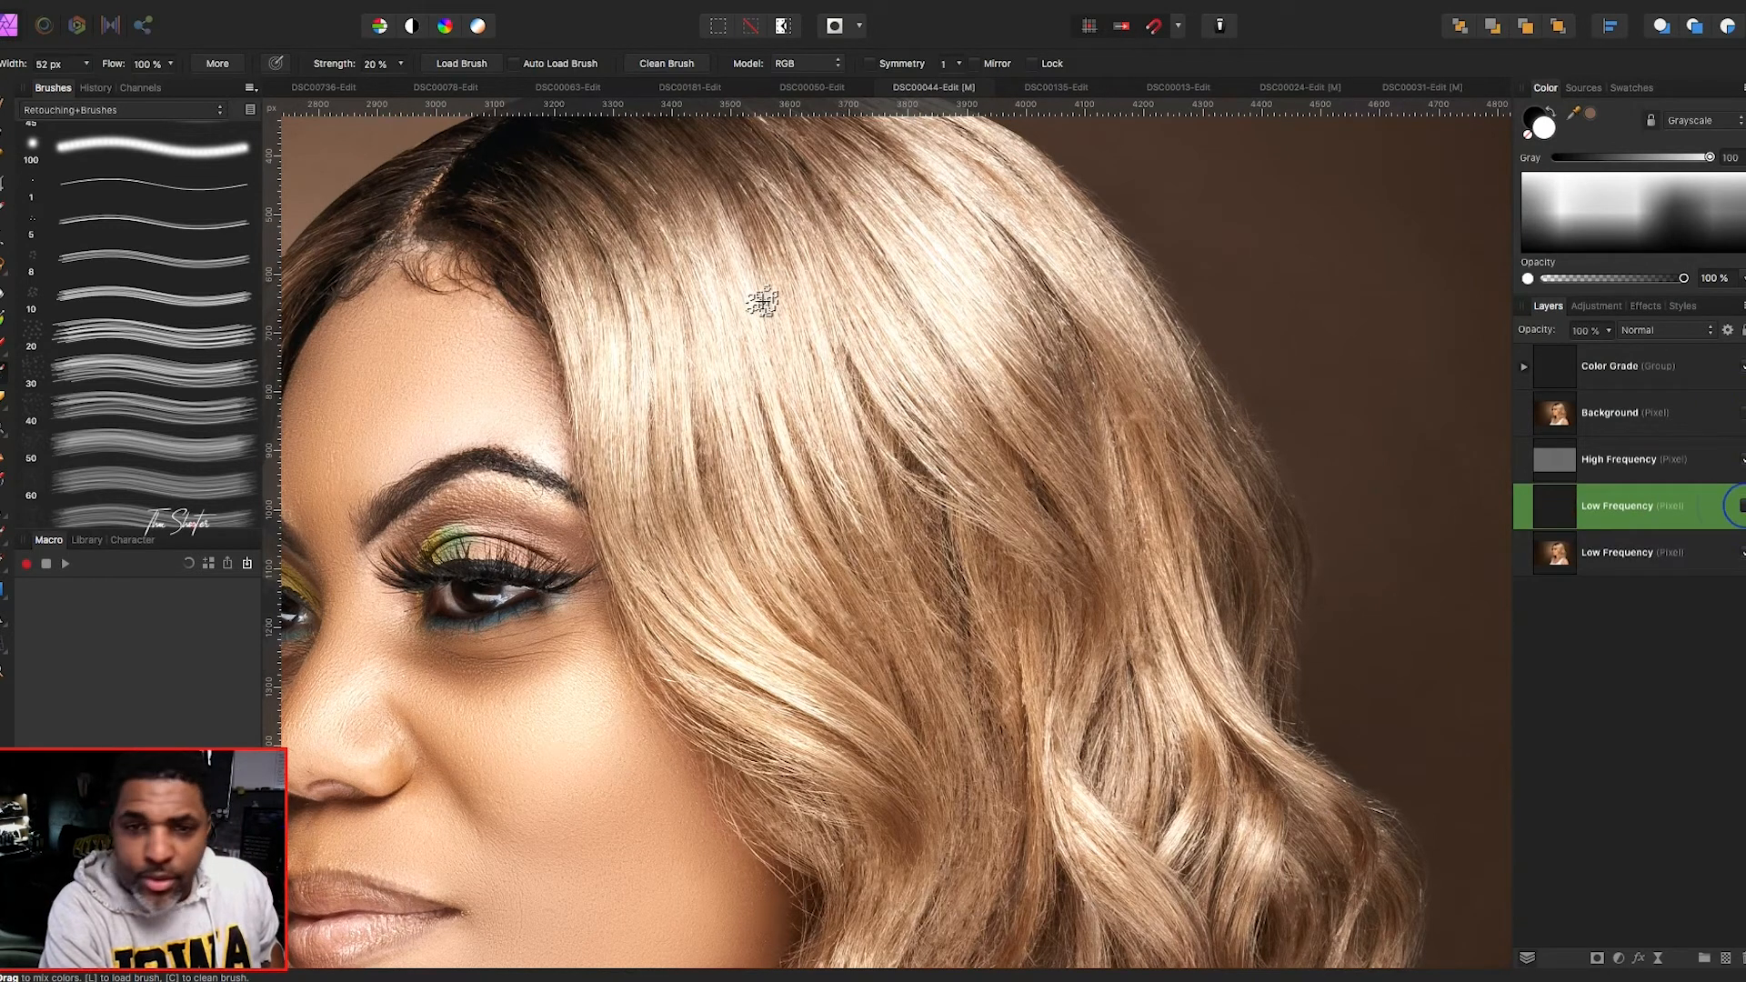
scroll(688, 511, up, 3)
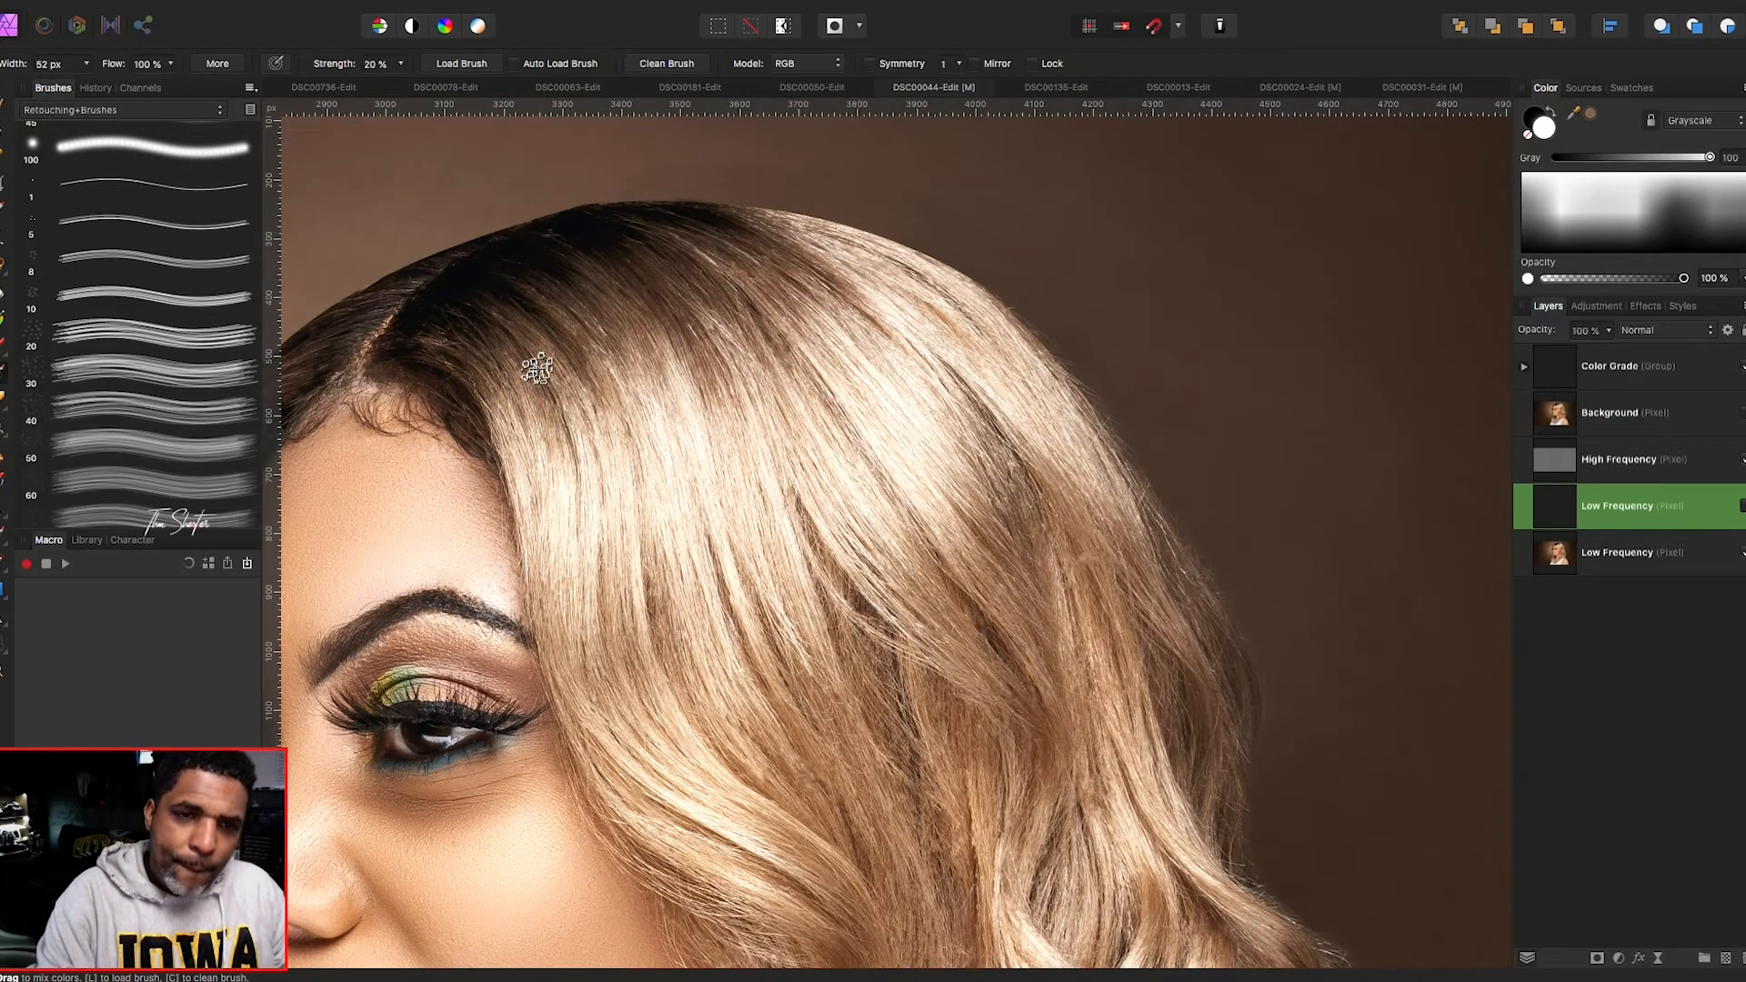
key(bracketleft)
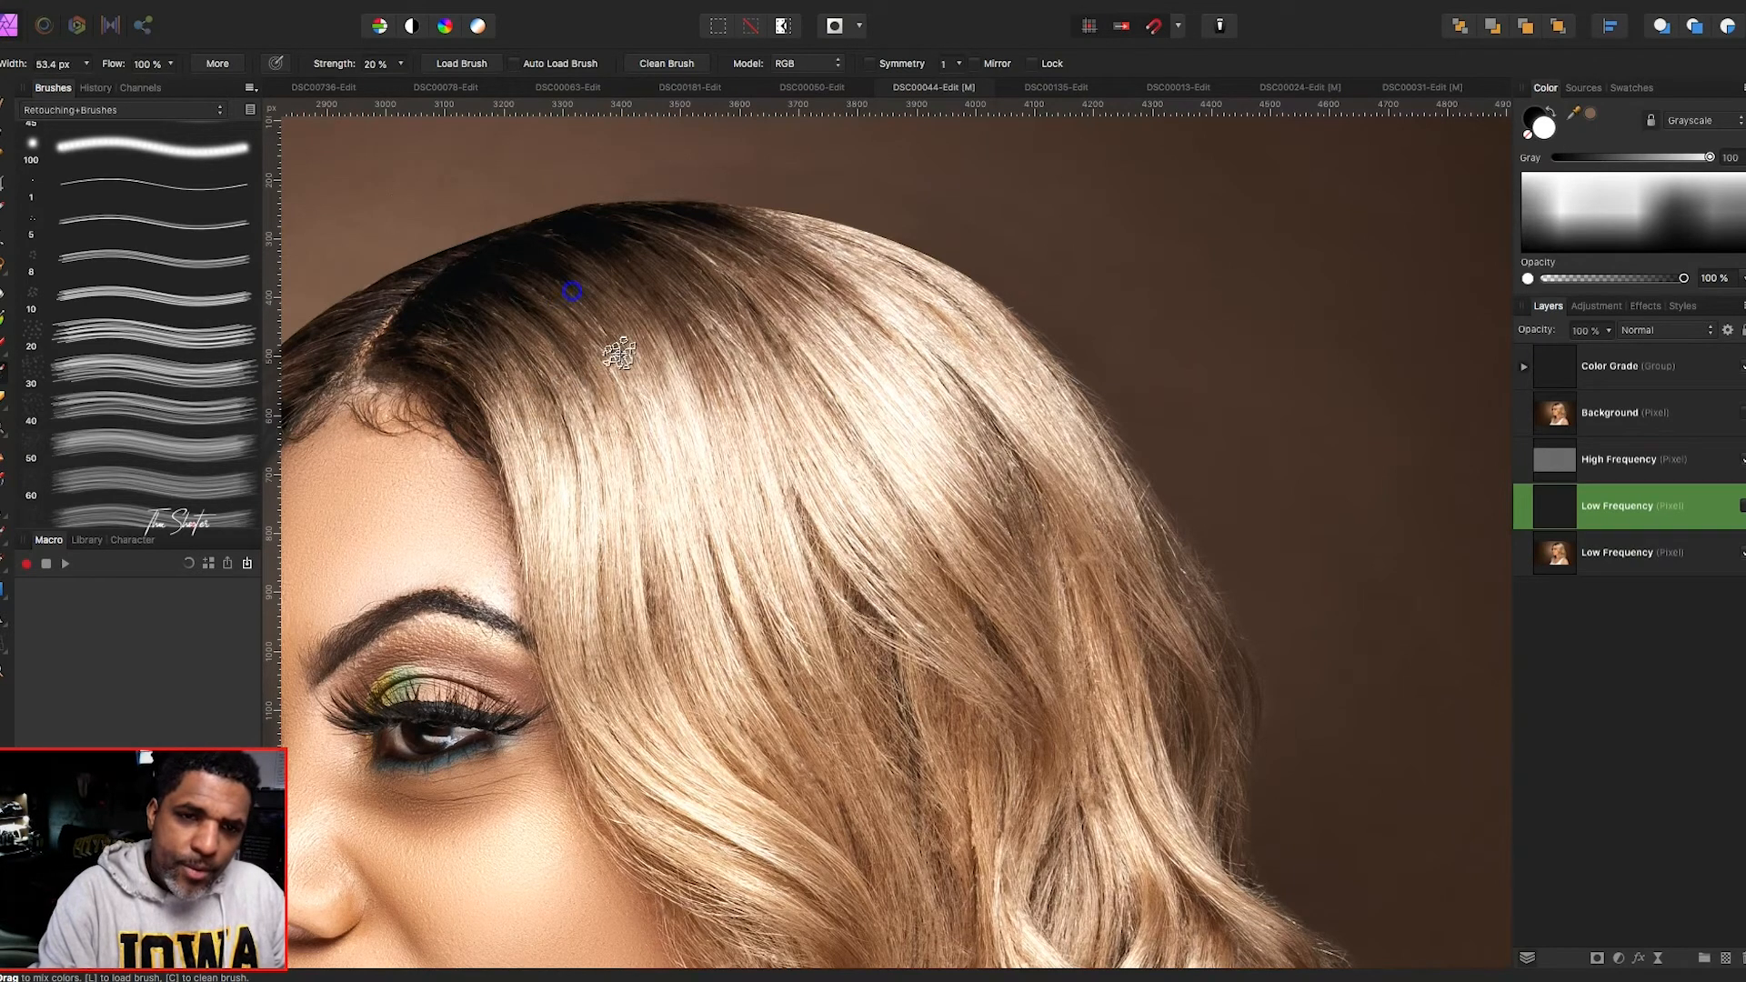
key(bracketright)
key(bracketright)
key(bracketright)
key(bracketright)
key(bracketright)
key(bracketright)
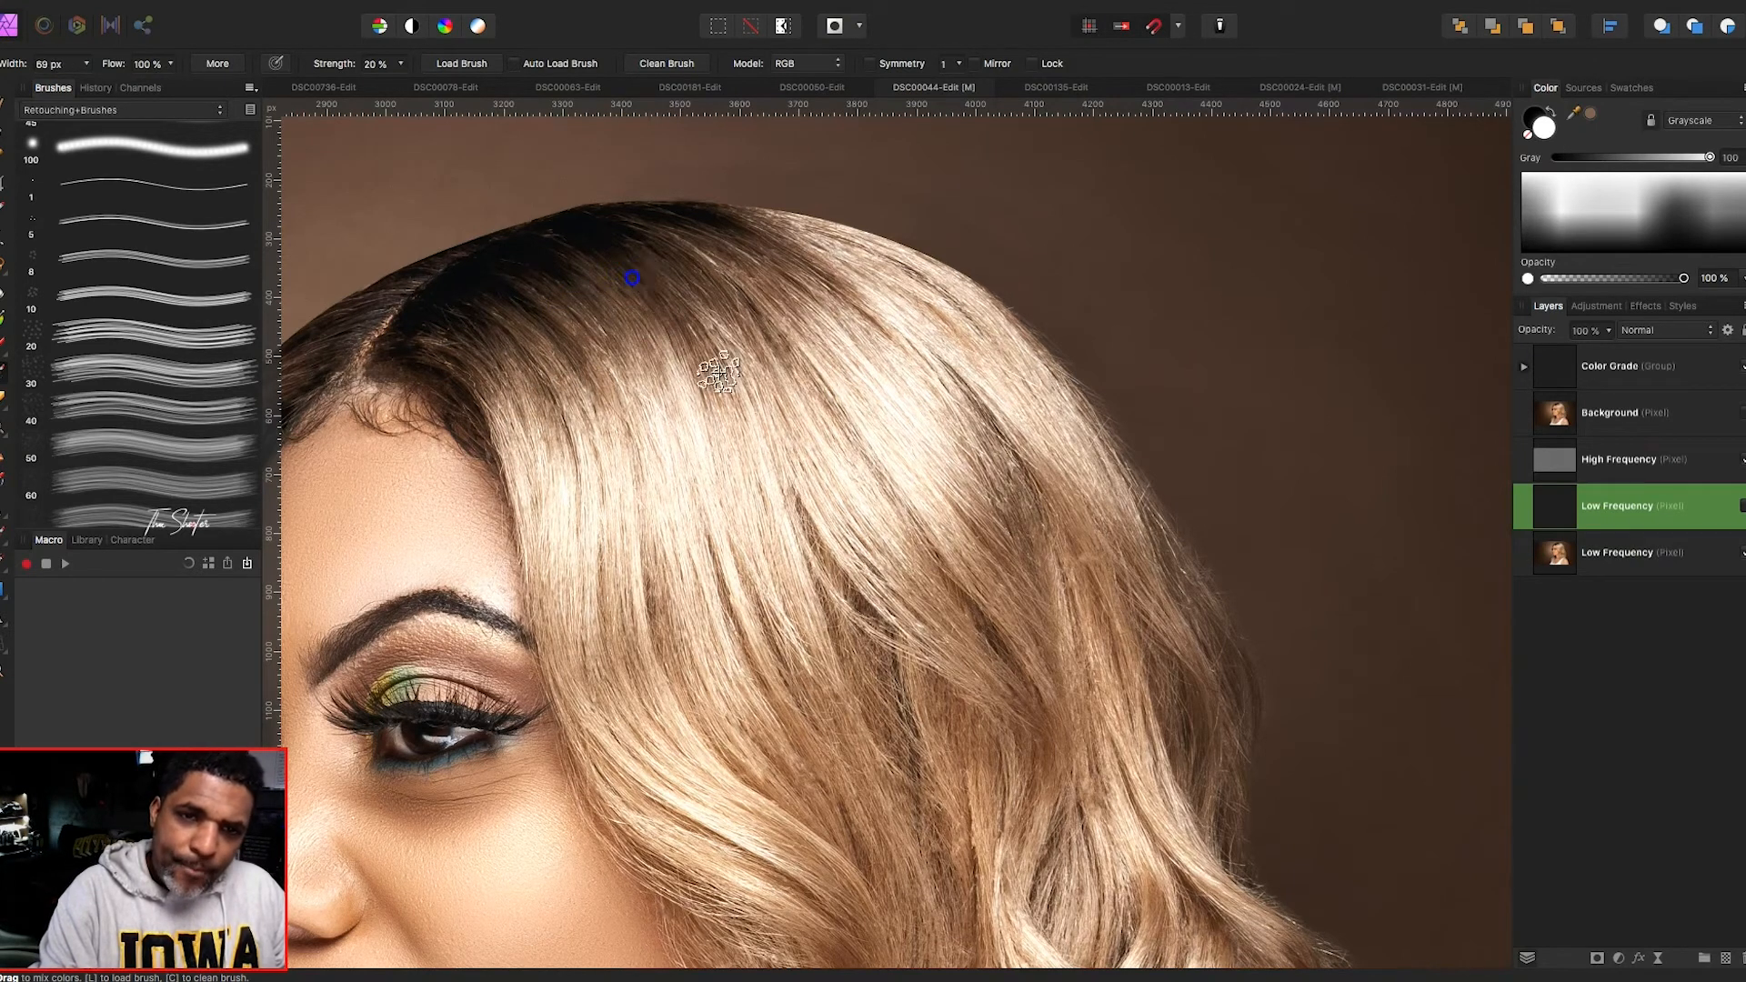
- Work along the crown on the Low Frequency copy with the mixer brush at 24.9 px and 57.5 px
key(bracketleft)
key(bracketleft)
key(bracketleft)
key(bracketleft)
key(bracketleft)
key(bracketleft)
key(bracketleft)
key(bracketleft)
key(bracketleft)
key(bracketleft)
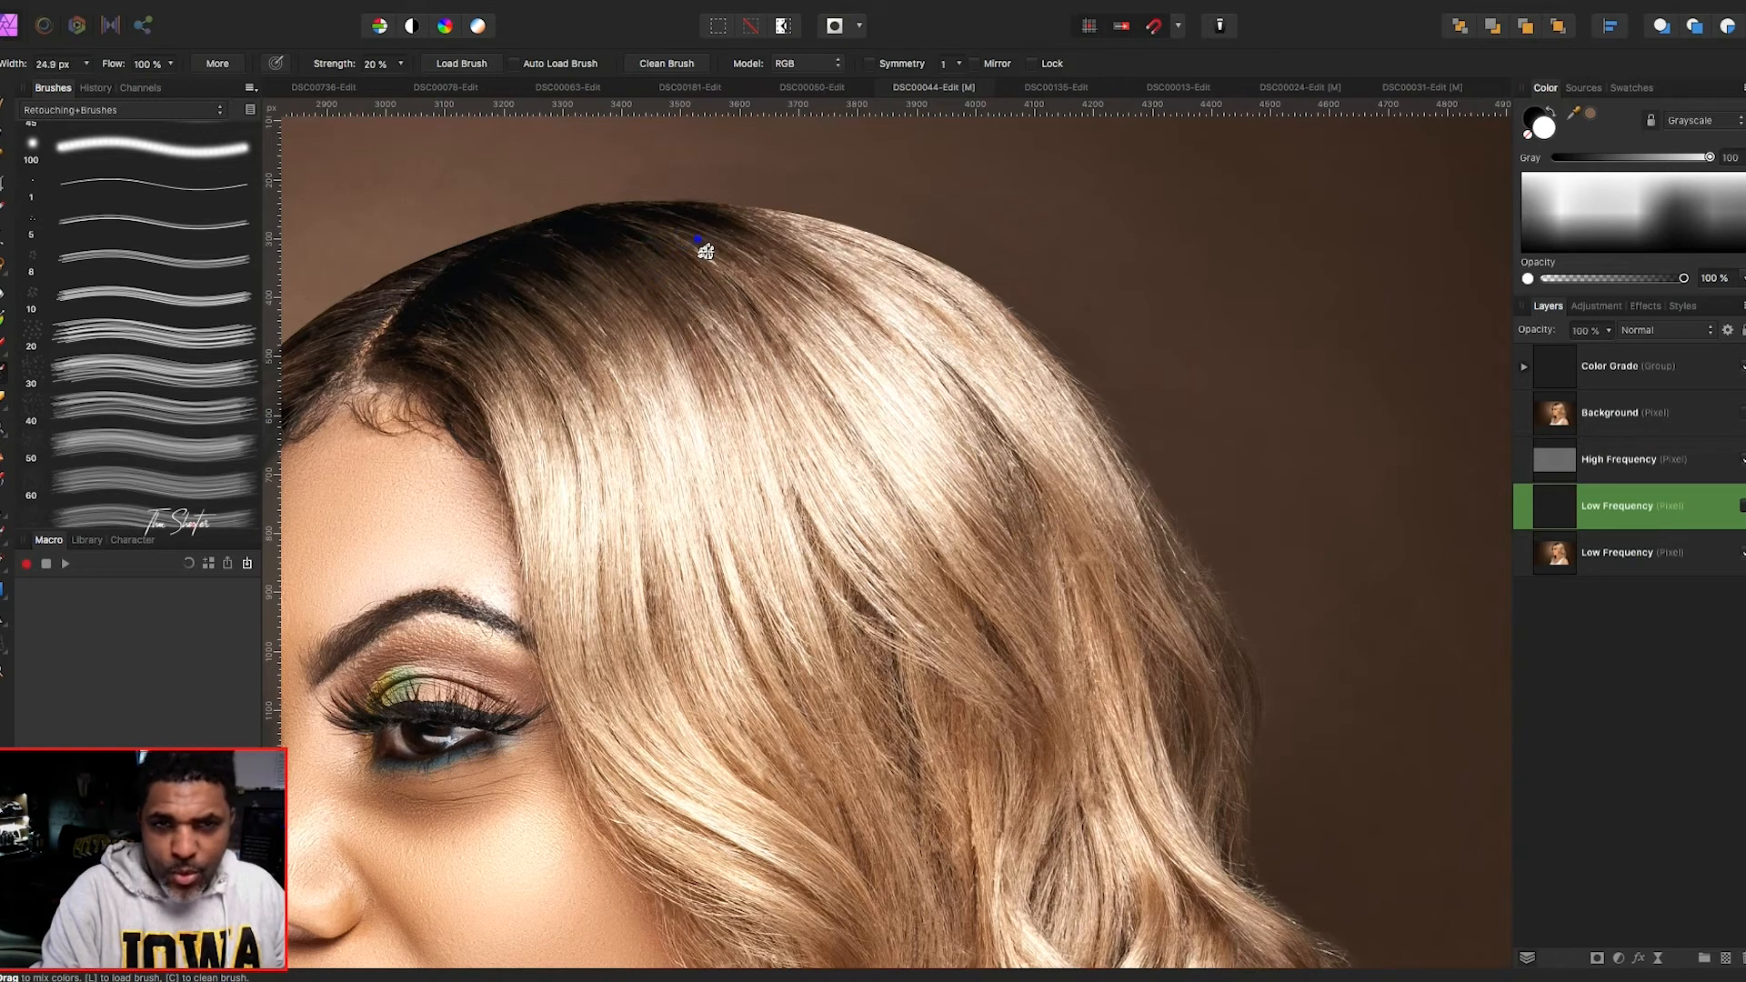
key(bracketright)
key(bracketright)
key(bracketright)
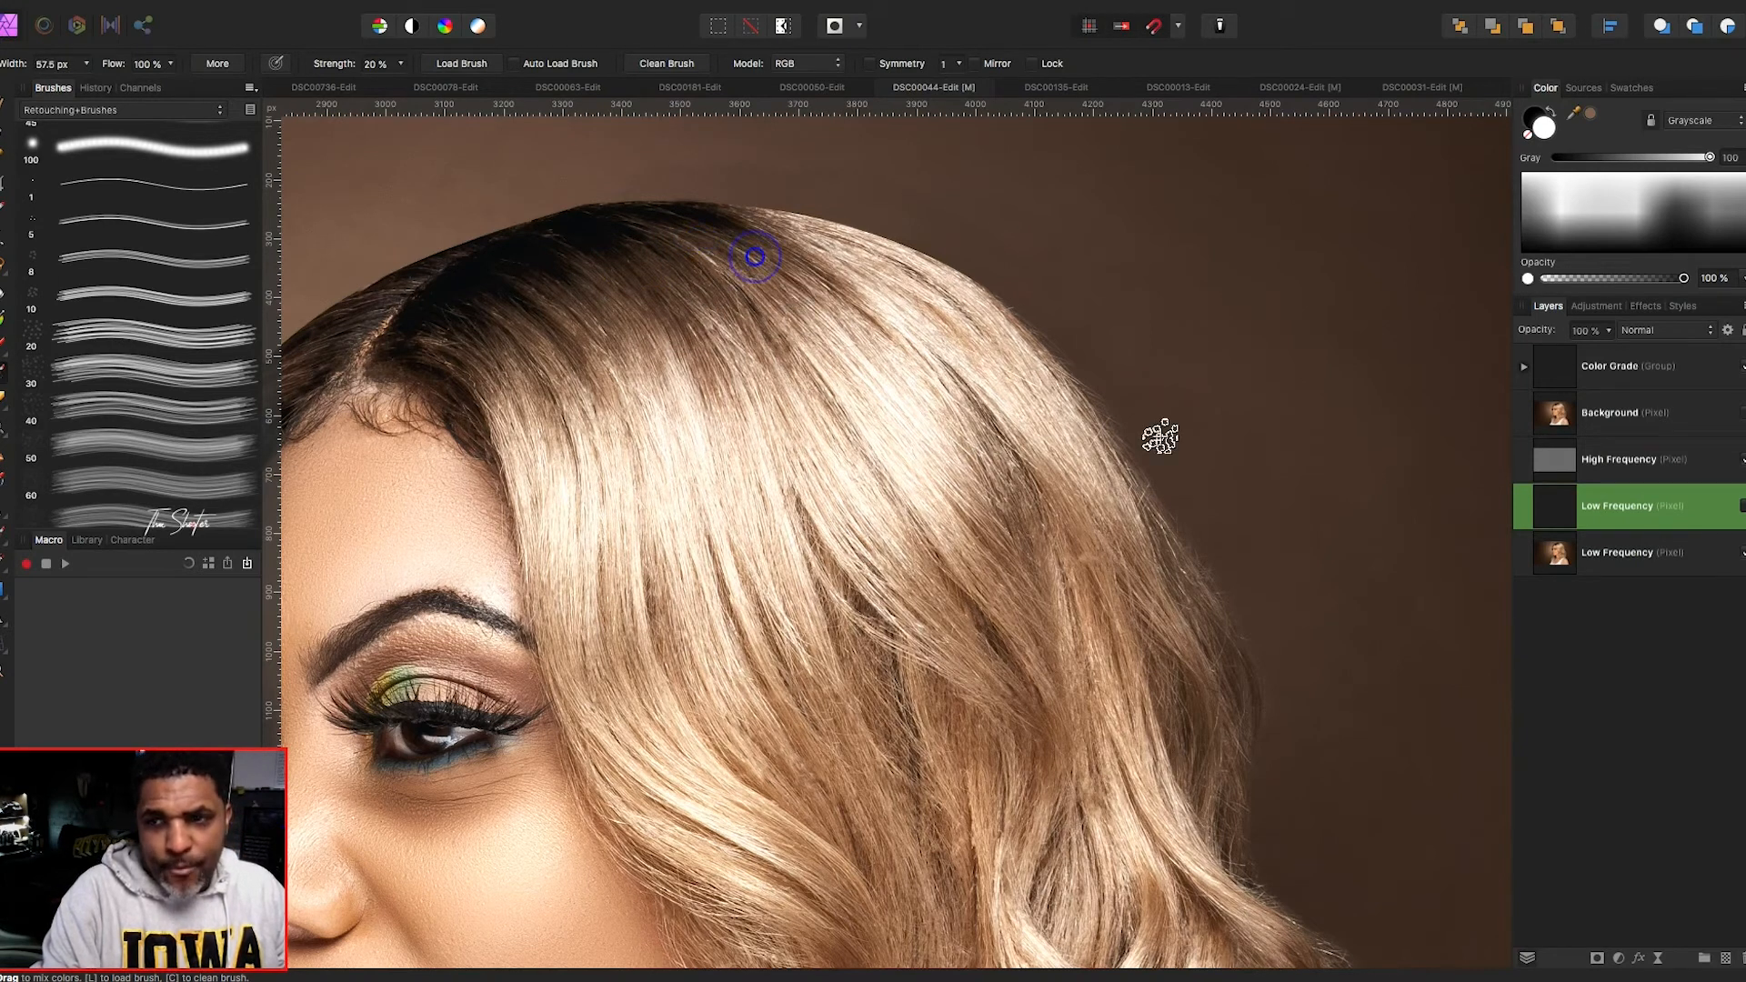
- Blend the hair from the parting across the crown on the original Low Frequency layer with the 57.5 px mixer brush
click(1678, 555)
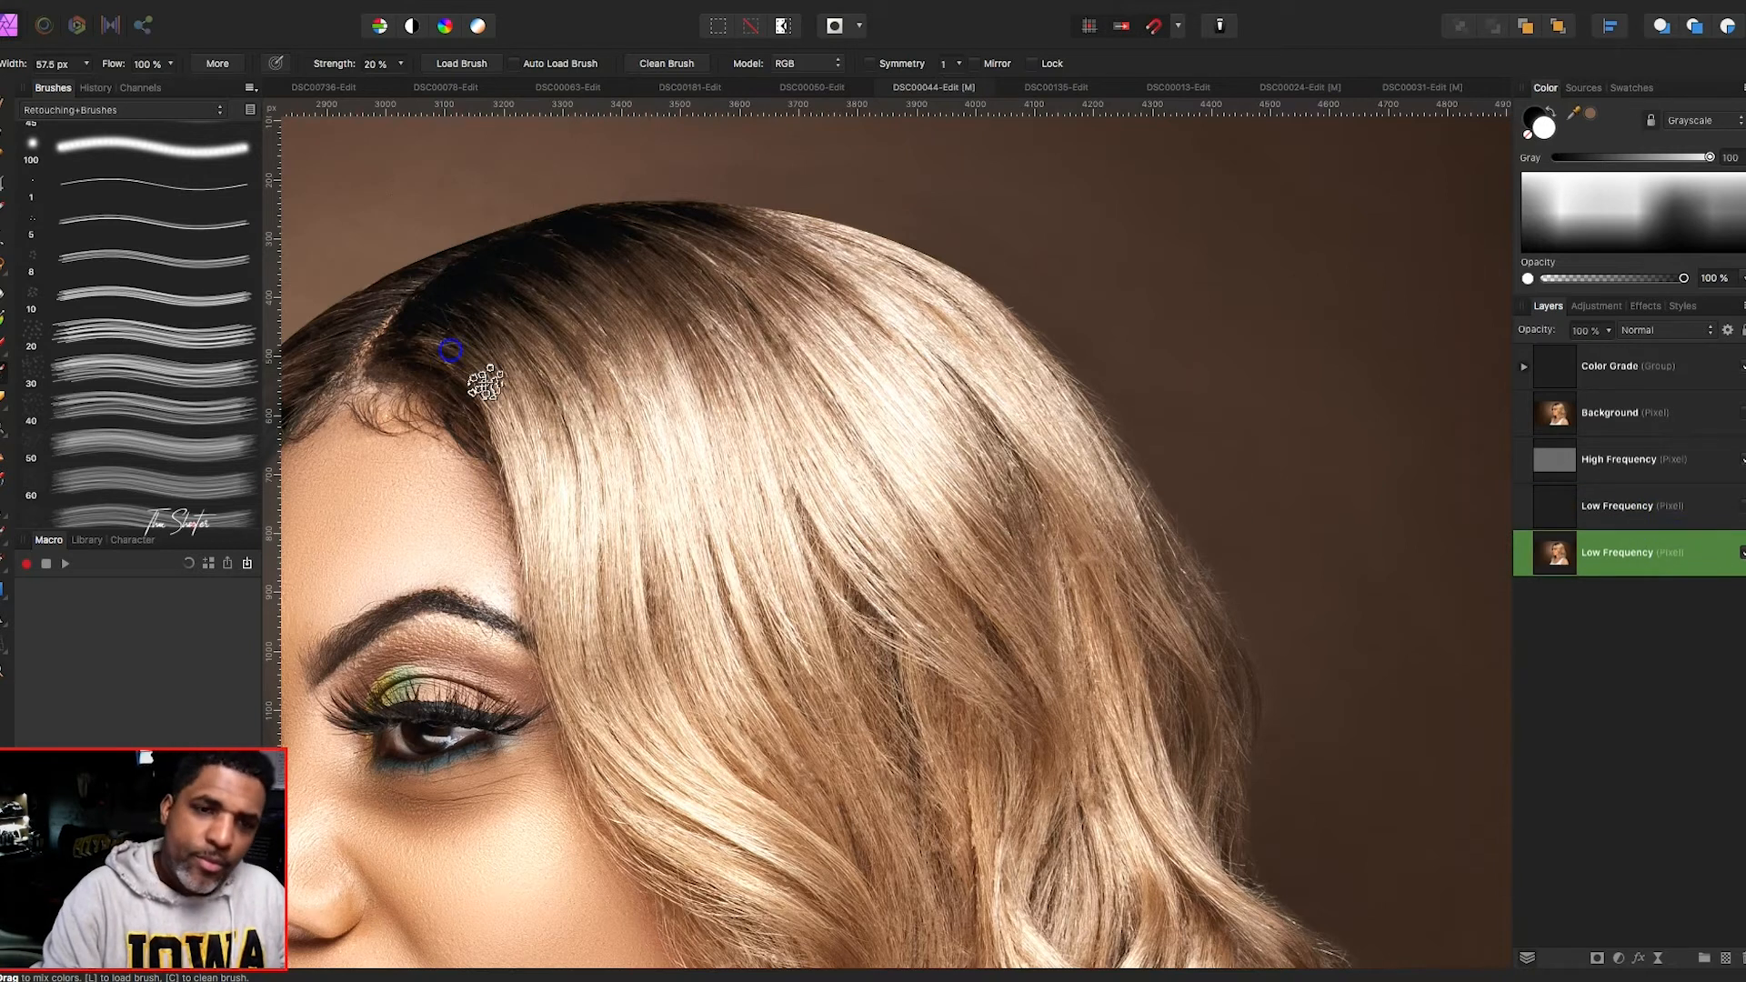
drag(462, 318, 528, 377)
mouse_move(479, 316)
mouse_down()
mouse_move(528, 377)
mouse_move(501, 309)
mouse_move(534, 342)
mouse_move(520, 302)
mouse_move(551, 322)
mouse_up()
mouse_move(534, 284)
mouse_down()
mouse_move(581, 355)
mouse_move(557, 315)
mouse_move(581, 353)
mouse_move(586, 322)
mouse_move(555, 303)
mouse_move(607, 325)
mouse_up()
drag(579, 268, 712, 347)
drag(663, 267, 717, 347)
mouse_move(663, 244)
mouse_down()
mouse_move(725, 319)
mouse_move(756, 335)
mouse_move(701, 277)
mouse_move(709, 247)
mouse_move(773, 315)
mouse_up()
mouse_move(737, 231)
mouse_down()
mouse_move(790, 287)
mouse_move(819, 286)
mouse_up()
drag(750, 221, 819, 271)
drag(780, 218, 897, 285)
mouse_move(822, 240)
mouse_down()
mouse_move(904, 300)
mouse_move(868, 271)
mouse_move(917, 289)
mouse_up()
mouse_move(881, 246)
mouse_down()
mouse_move(928, 270)
mouse_move(994, 396)
mouse_up()
- Blend the bright strands from the side of the head back to the forehead hairline and parting with the 57.5 px mixer brush
drag(920, 321, 942, 361)
mouse_move(840, 325)
mouse_down()
mouse_move(882, 392)
mouse_move(896, 486)
mouse_up()
mouse_move(799, 367)
mouse_down()
mouse_move(869, 479)
mouse_move(853, 450)
mouse_up()
mouse_move(772, 394)
mouse_down()
mouse_move(764, 434)
mouse_move(731, 404)
mouse_move(752, 555)
mouse_up()
mouse_move(674, 397)
mouse_down()
mouse_move(729, 557)
mouse_move(682, 542)
mouse_up()
drag(624, 407, 630, 570)
drag(610, 459, 578, 564)
drag(536, 449, 569, 599)
drag(490, 393, 526, 491)
drag(513, 349, 572, 383)
mouse_move(530, 309)
mouse_down()
mouse_move(600, 348)
mouse_move(639, 341)
mouse_up()
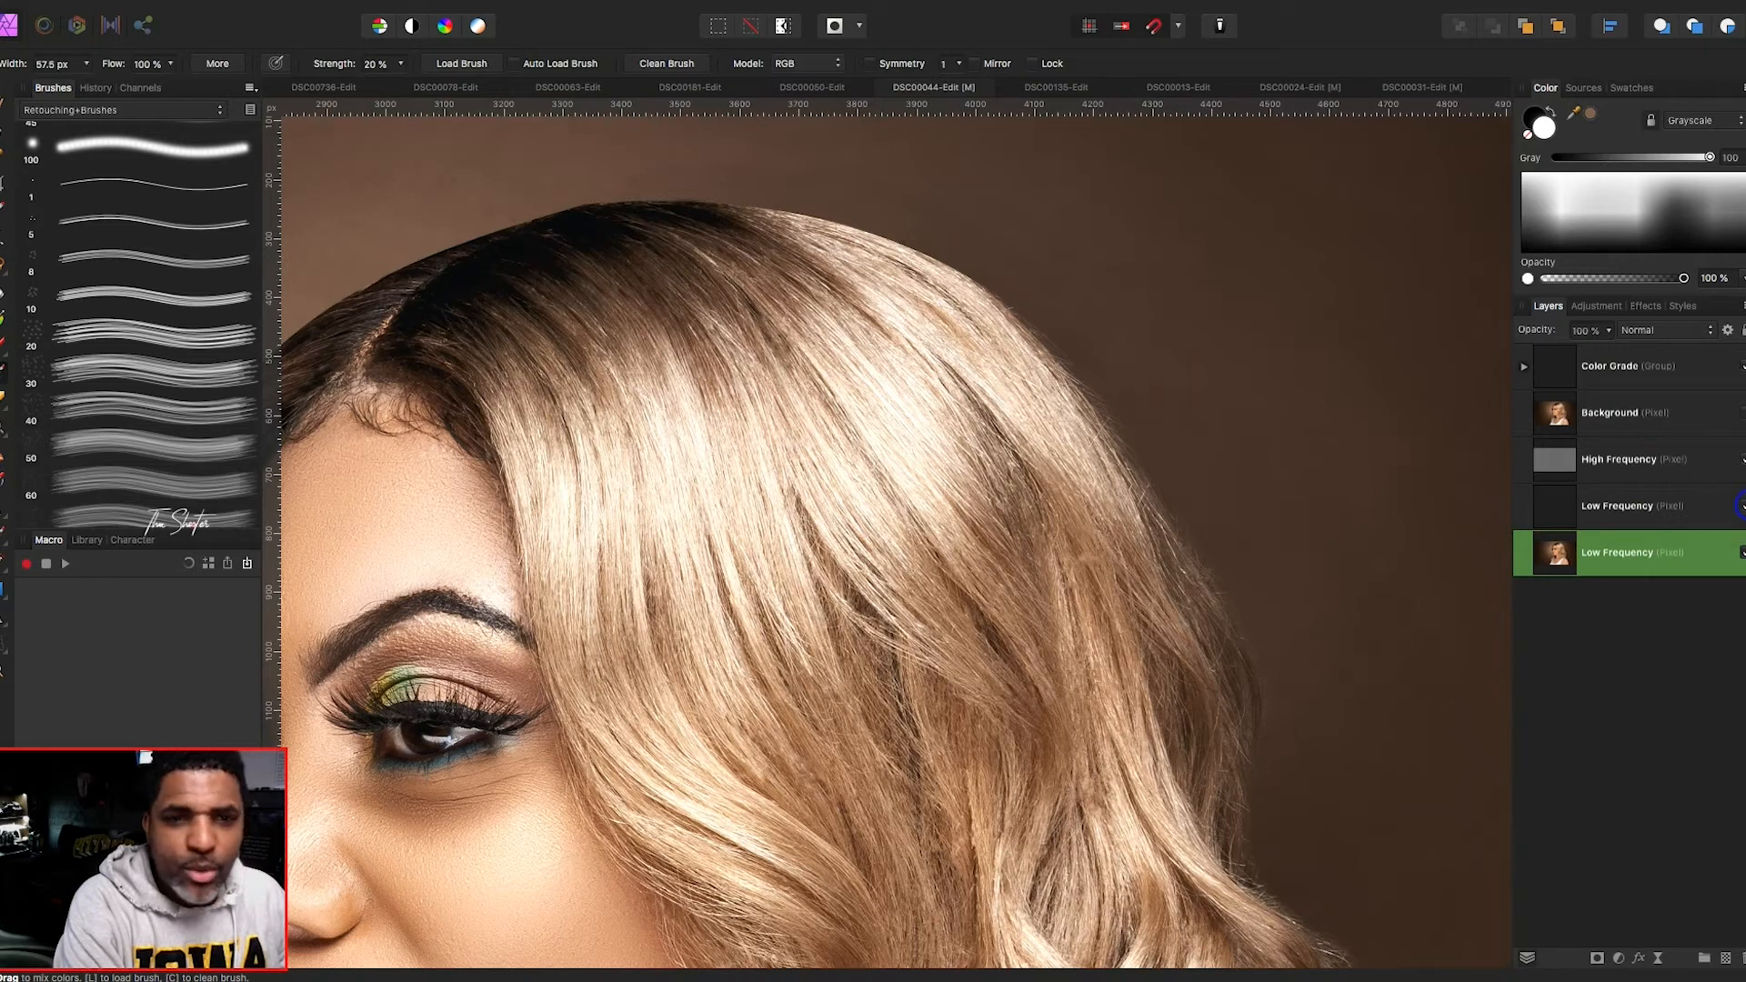
scroll(1243, 426, down, 3)
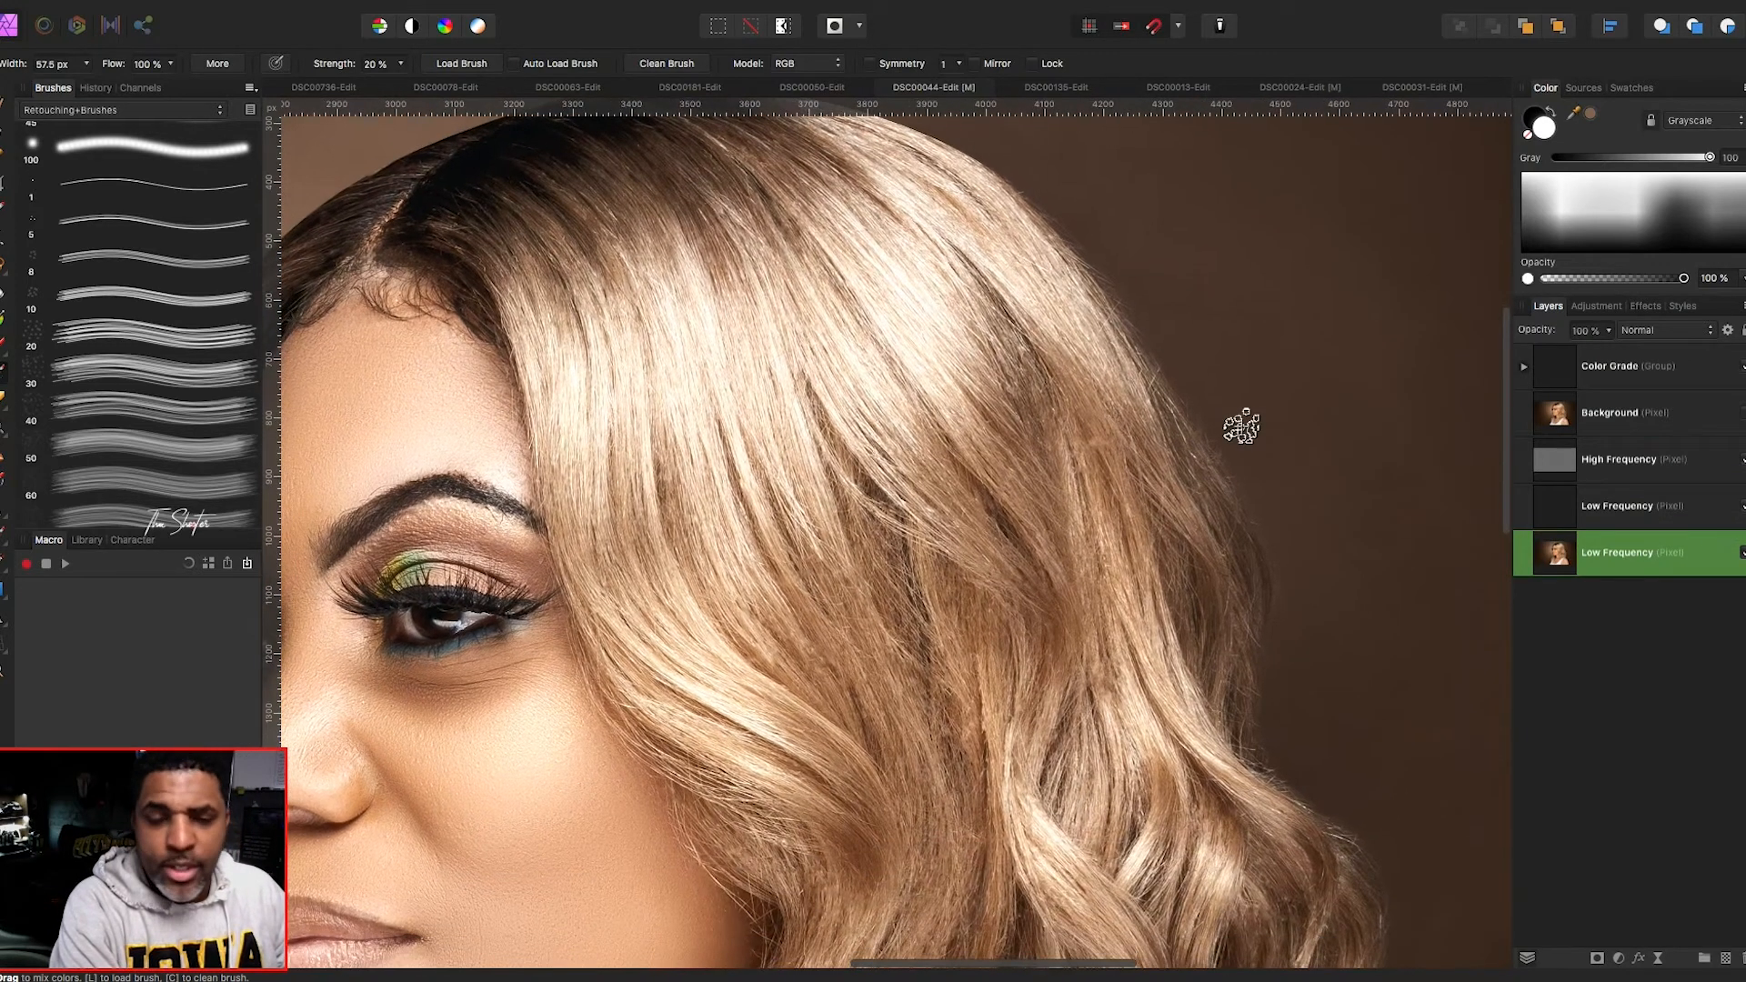
- Blend the mid-length hair level with the eye on the Low Frequency layer with the mixer brush between 63.2 and 79.9 px
scroll(646, 725, down, 2)
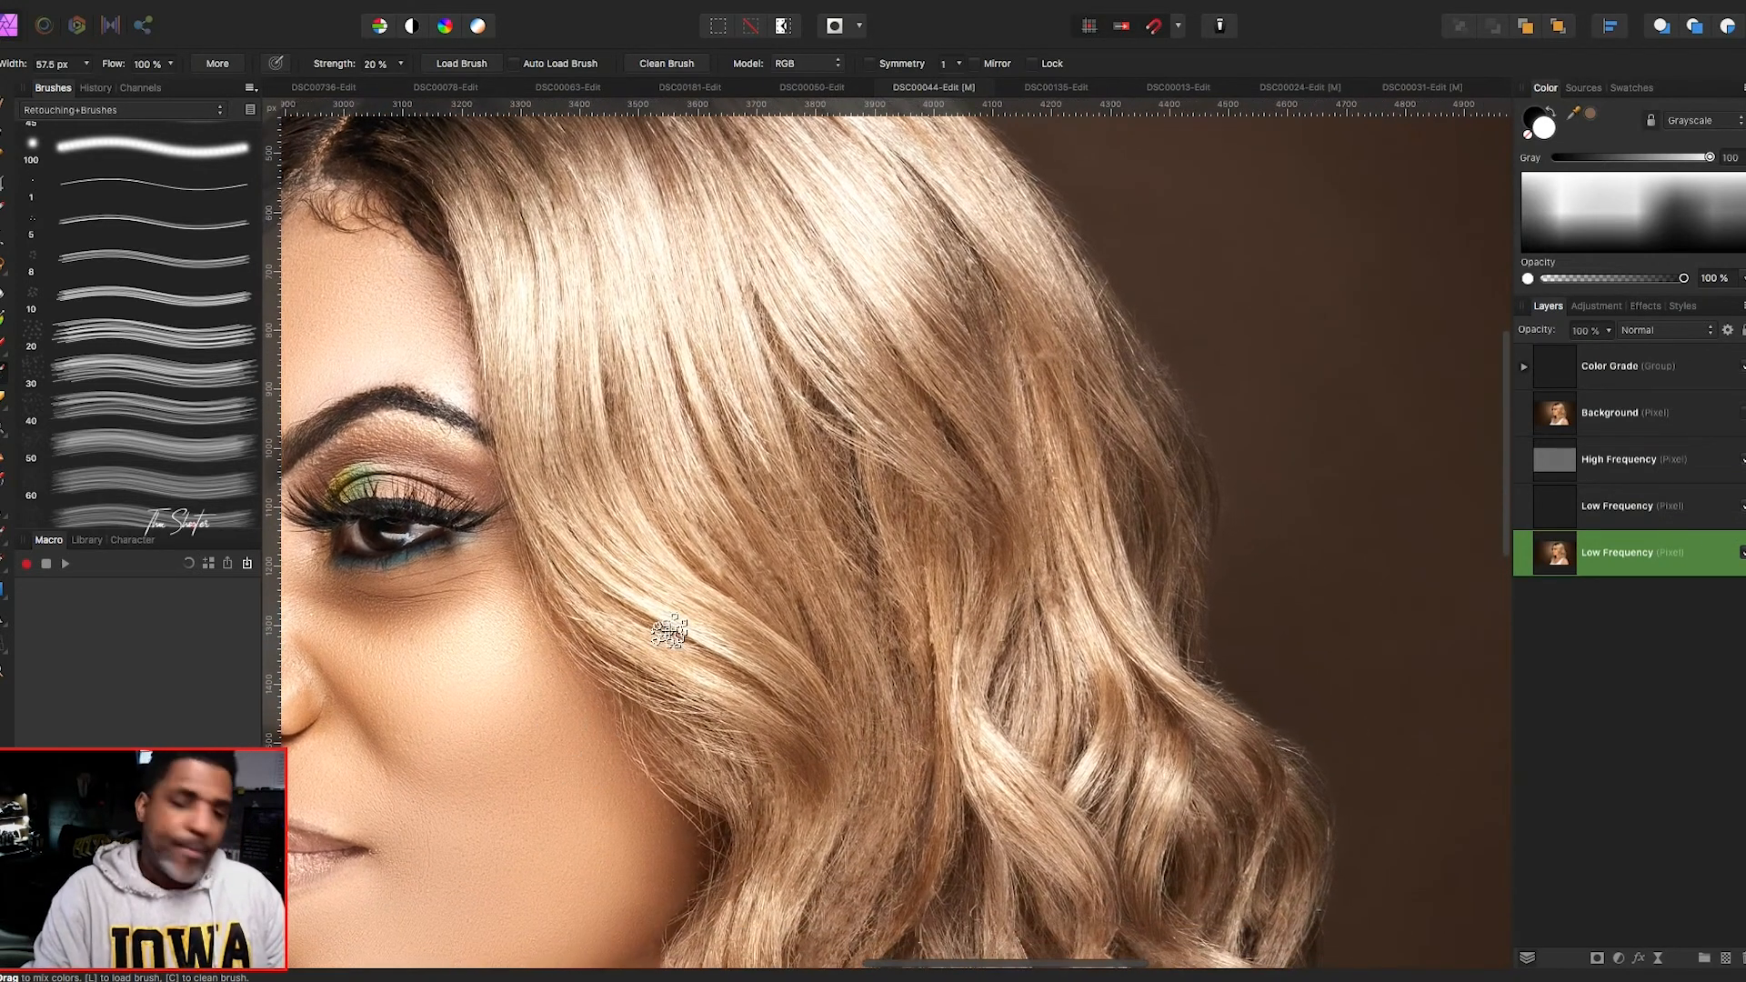
key(bracketright)
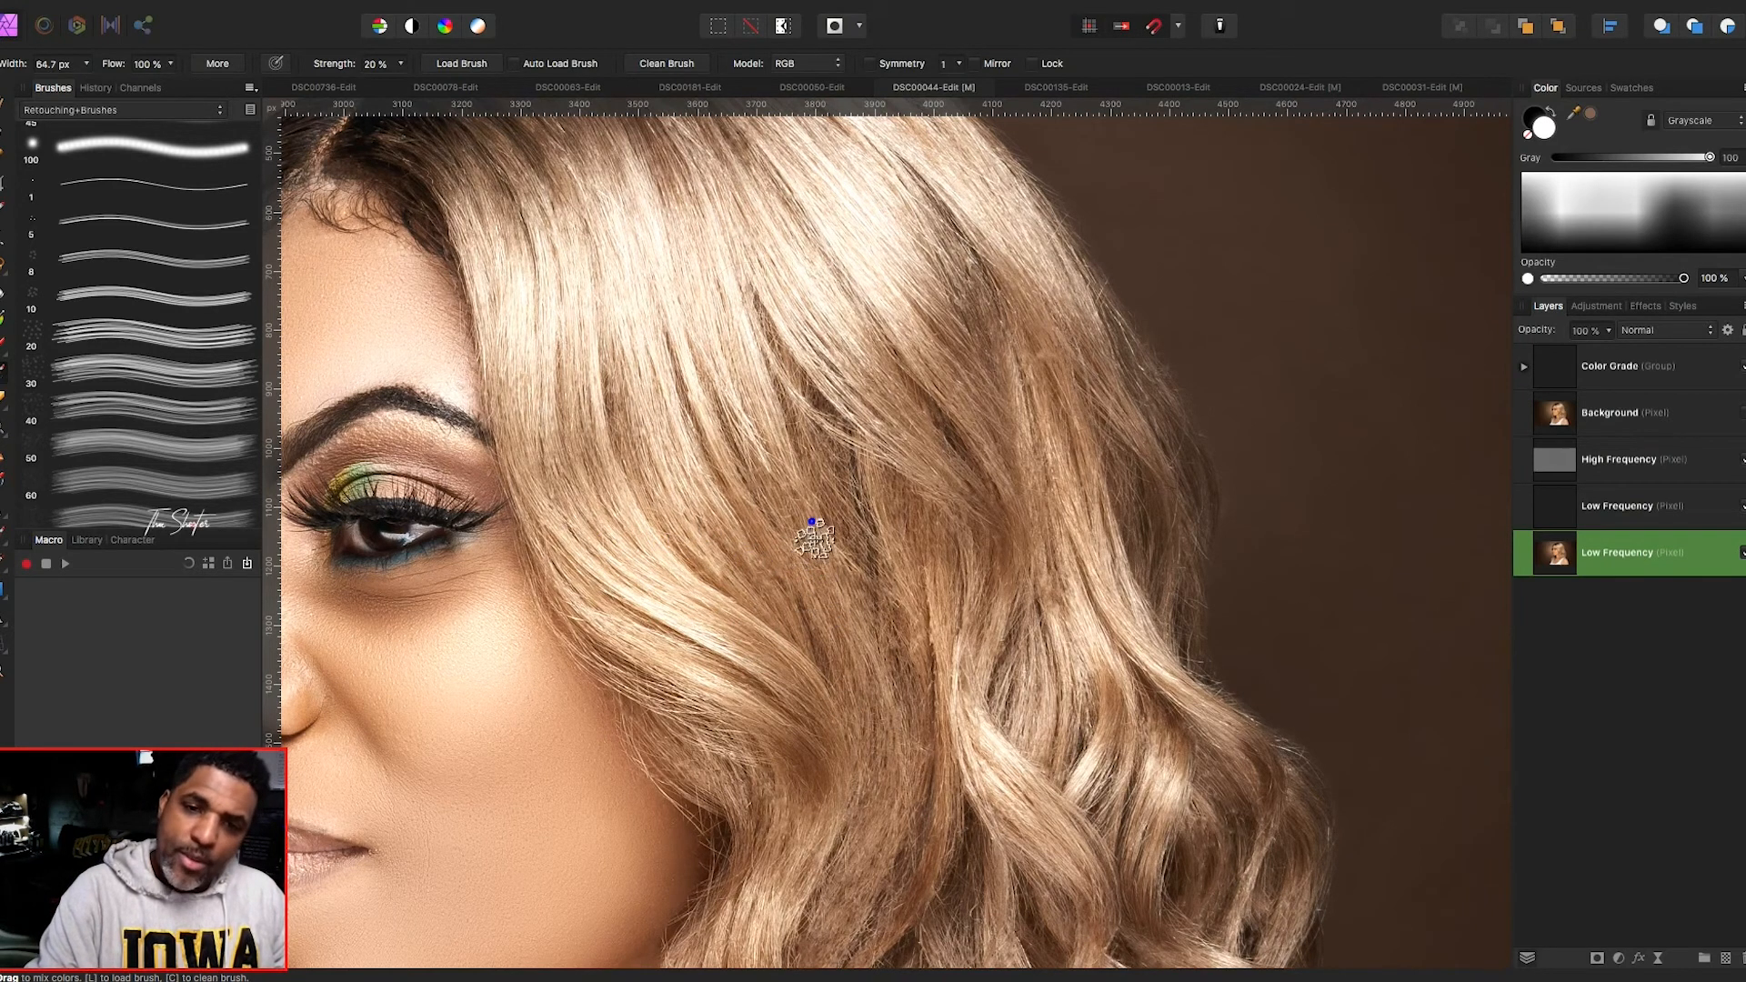
key(bracketright)
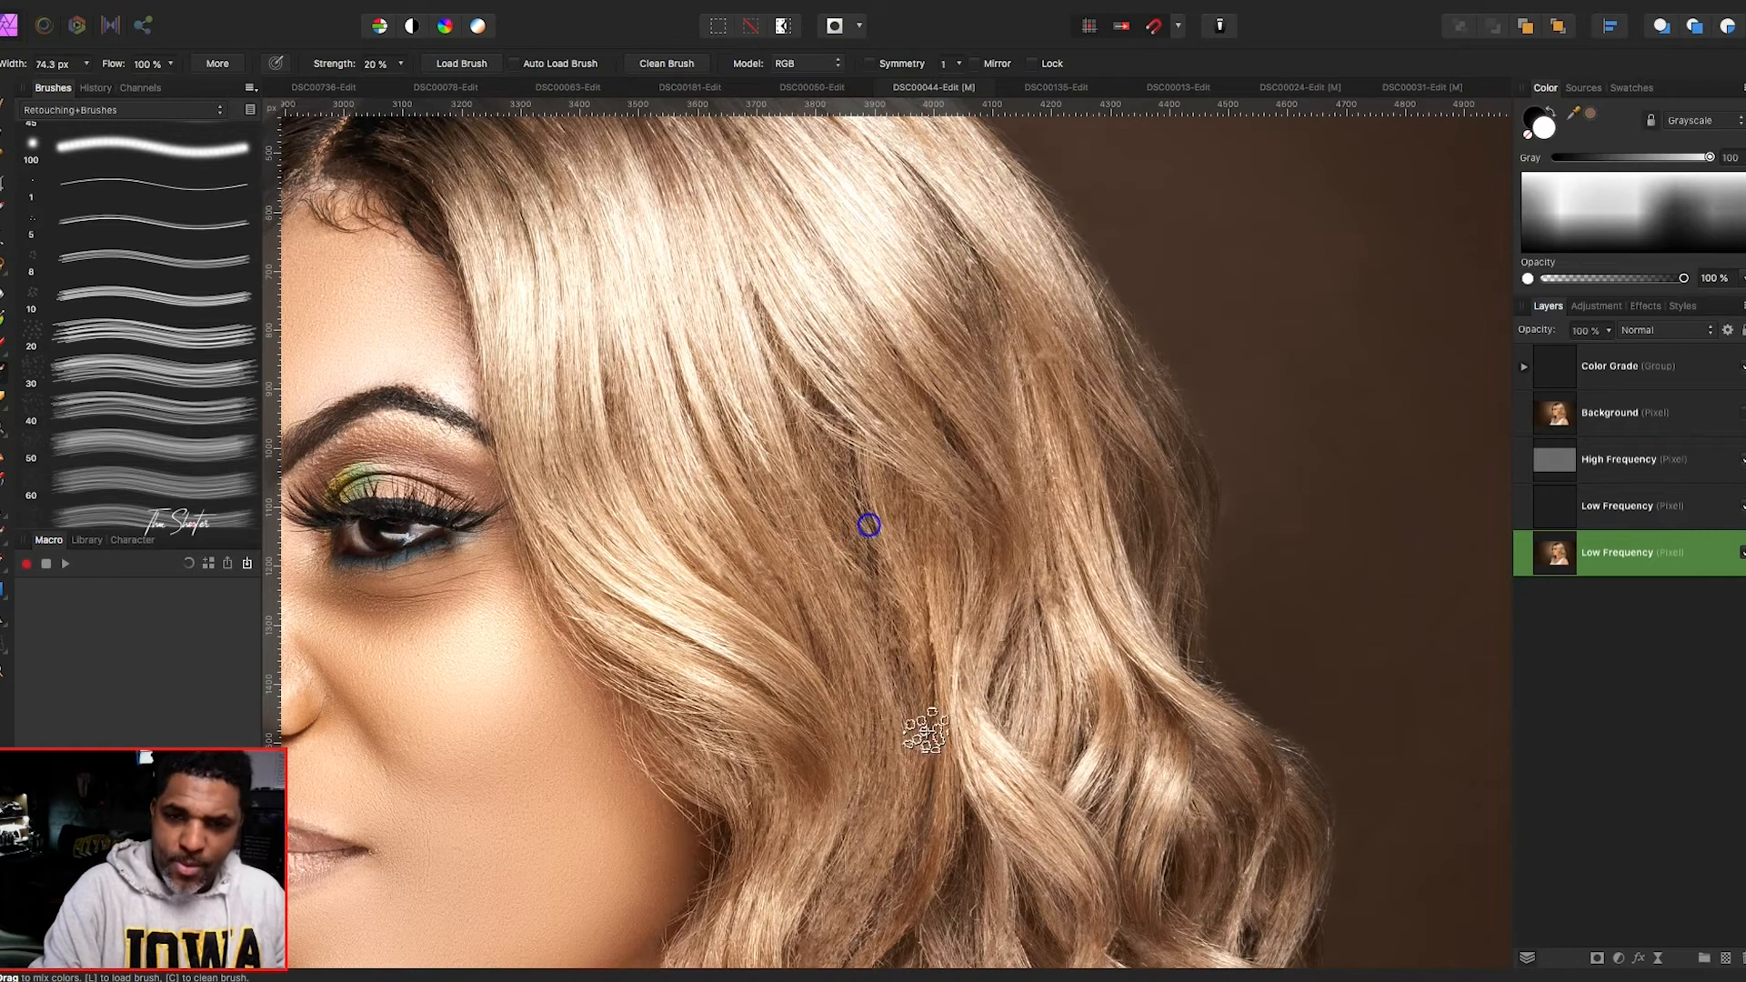
key(bracketleft)
key(bracketleft)
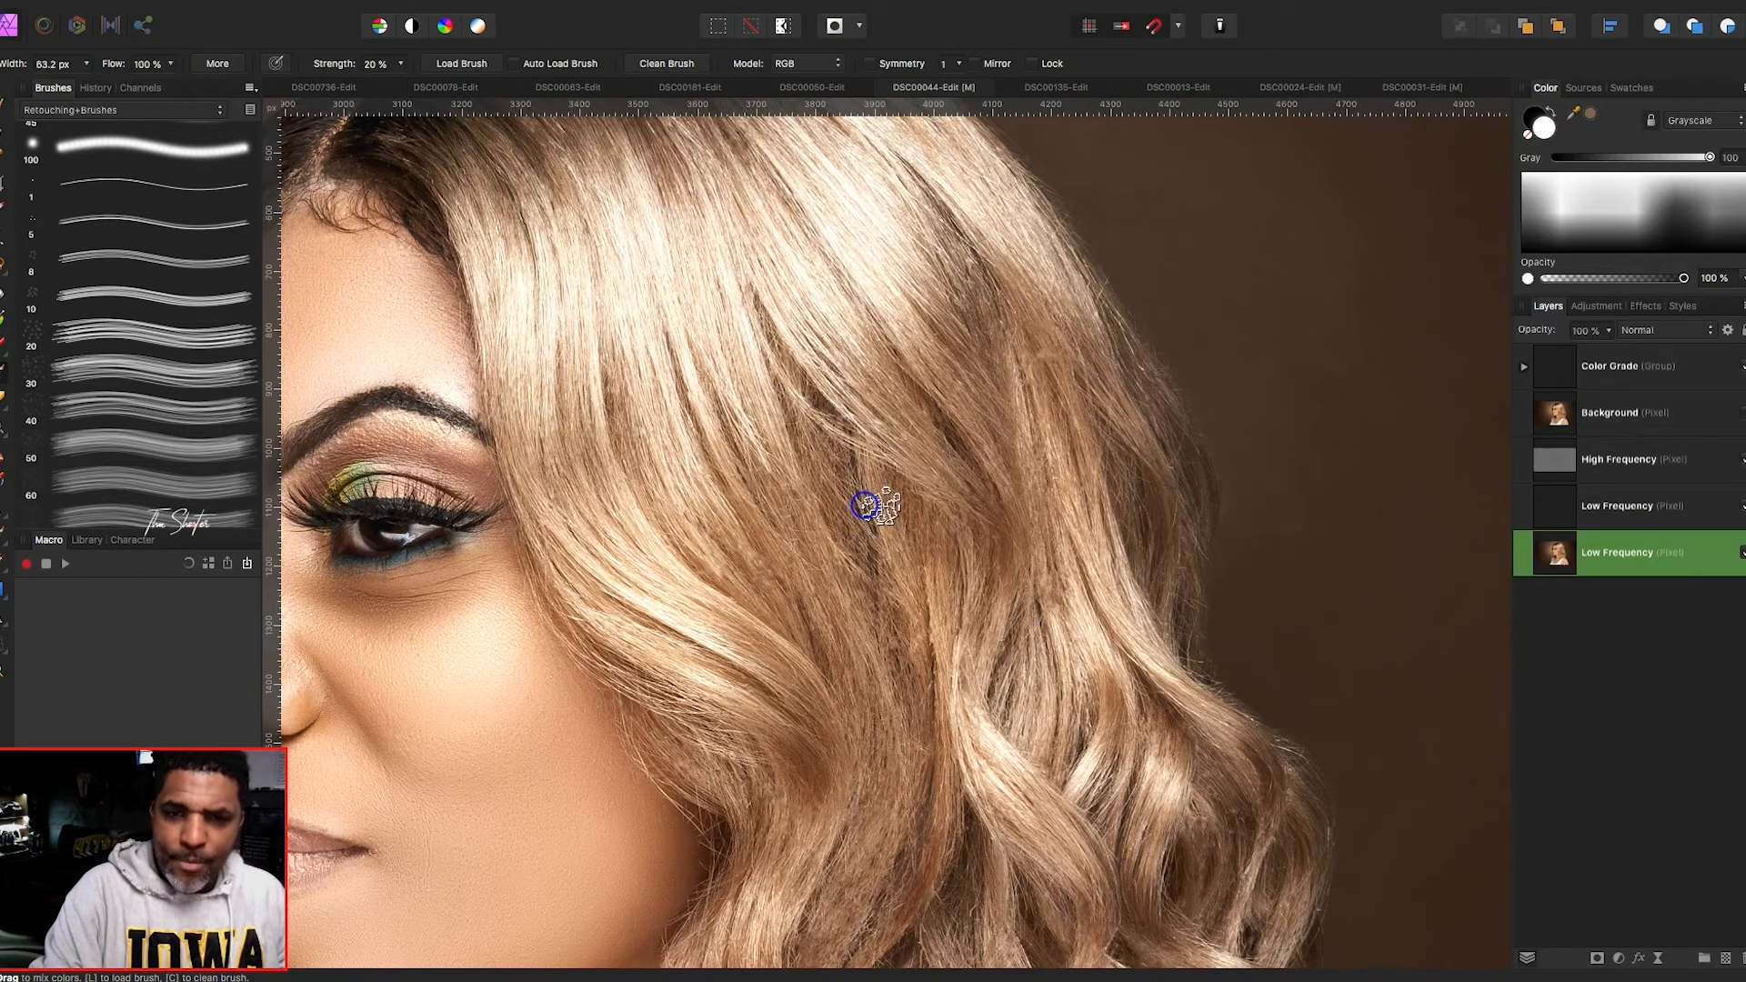
key(bracketright)
key(bracketright)
key(bracketright)
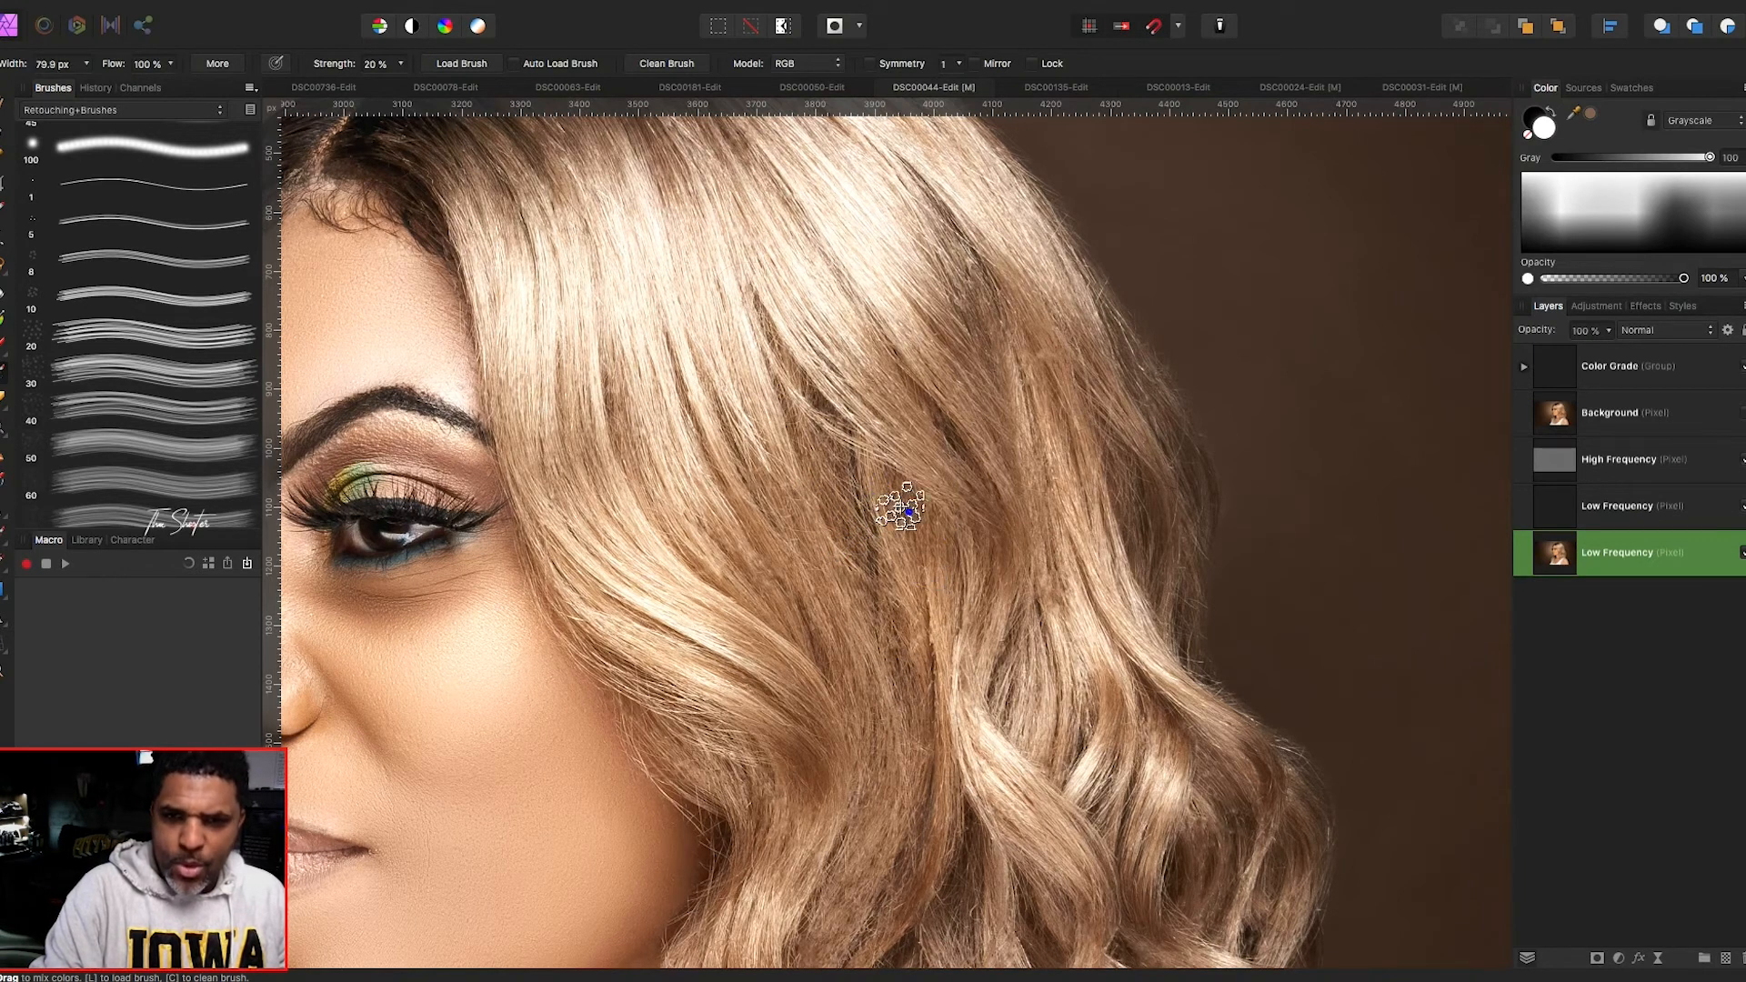
key(bracketleft)
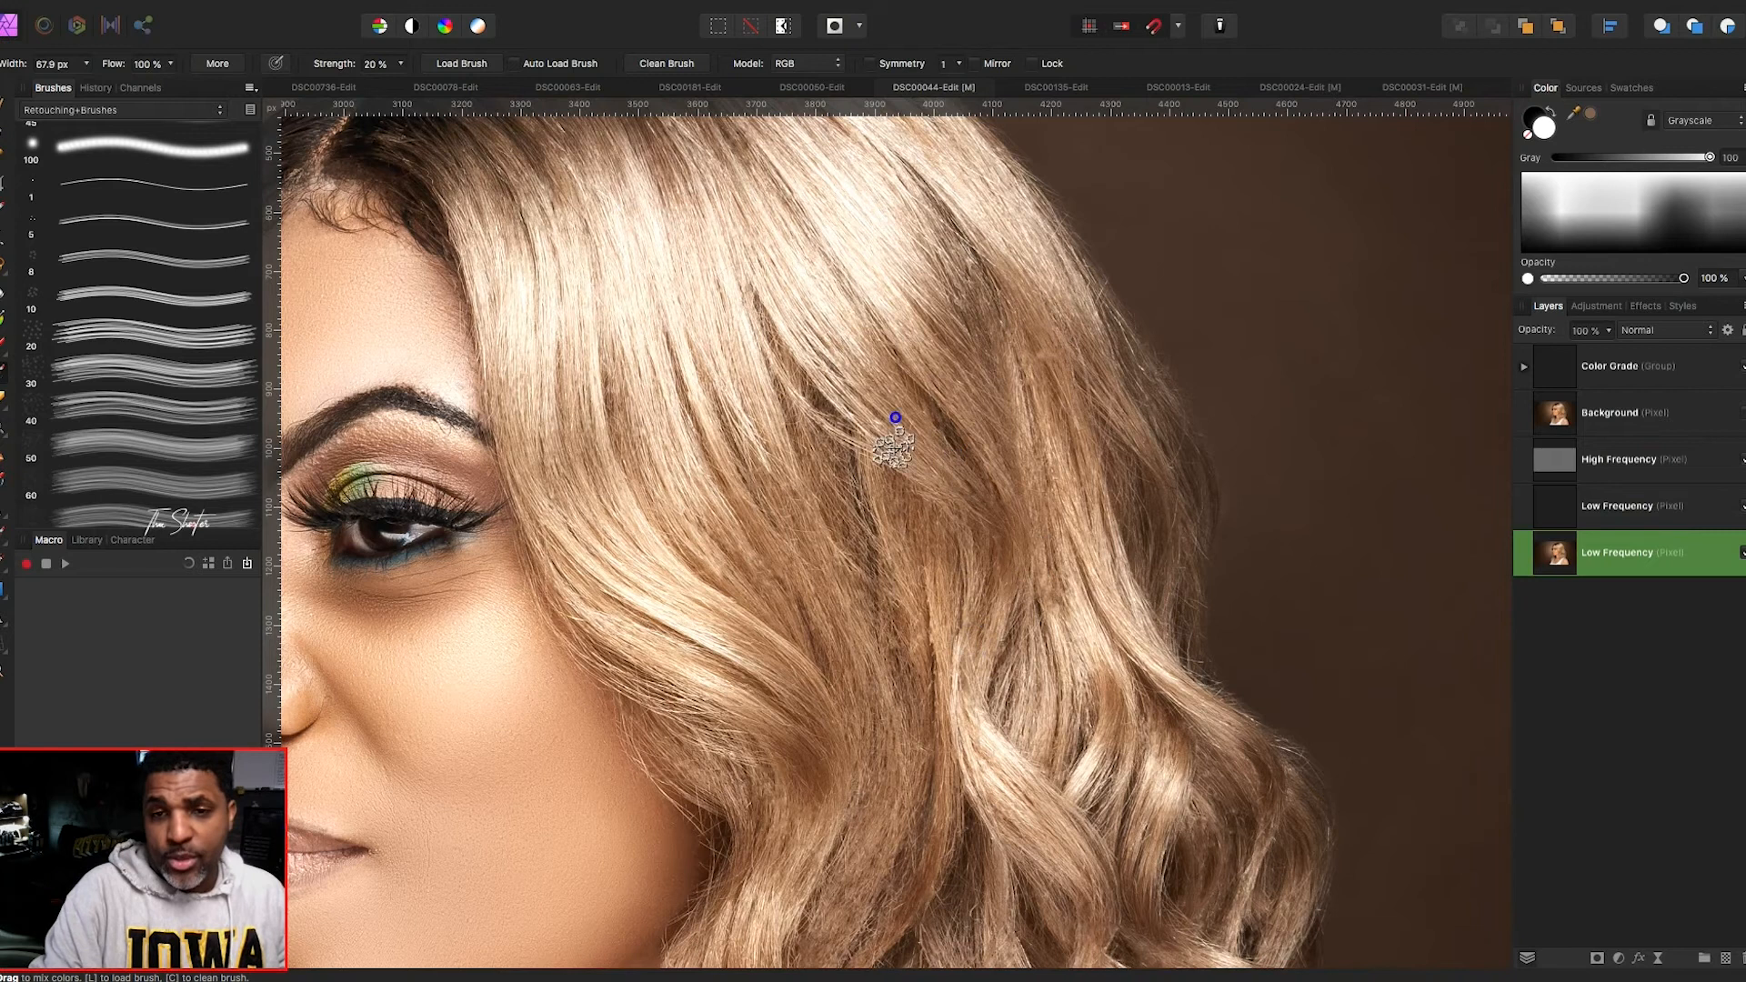
key(bracketleft)
key(bracketleft)
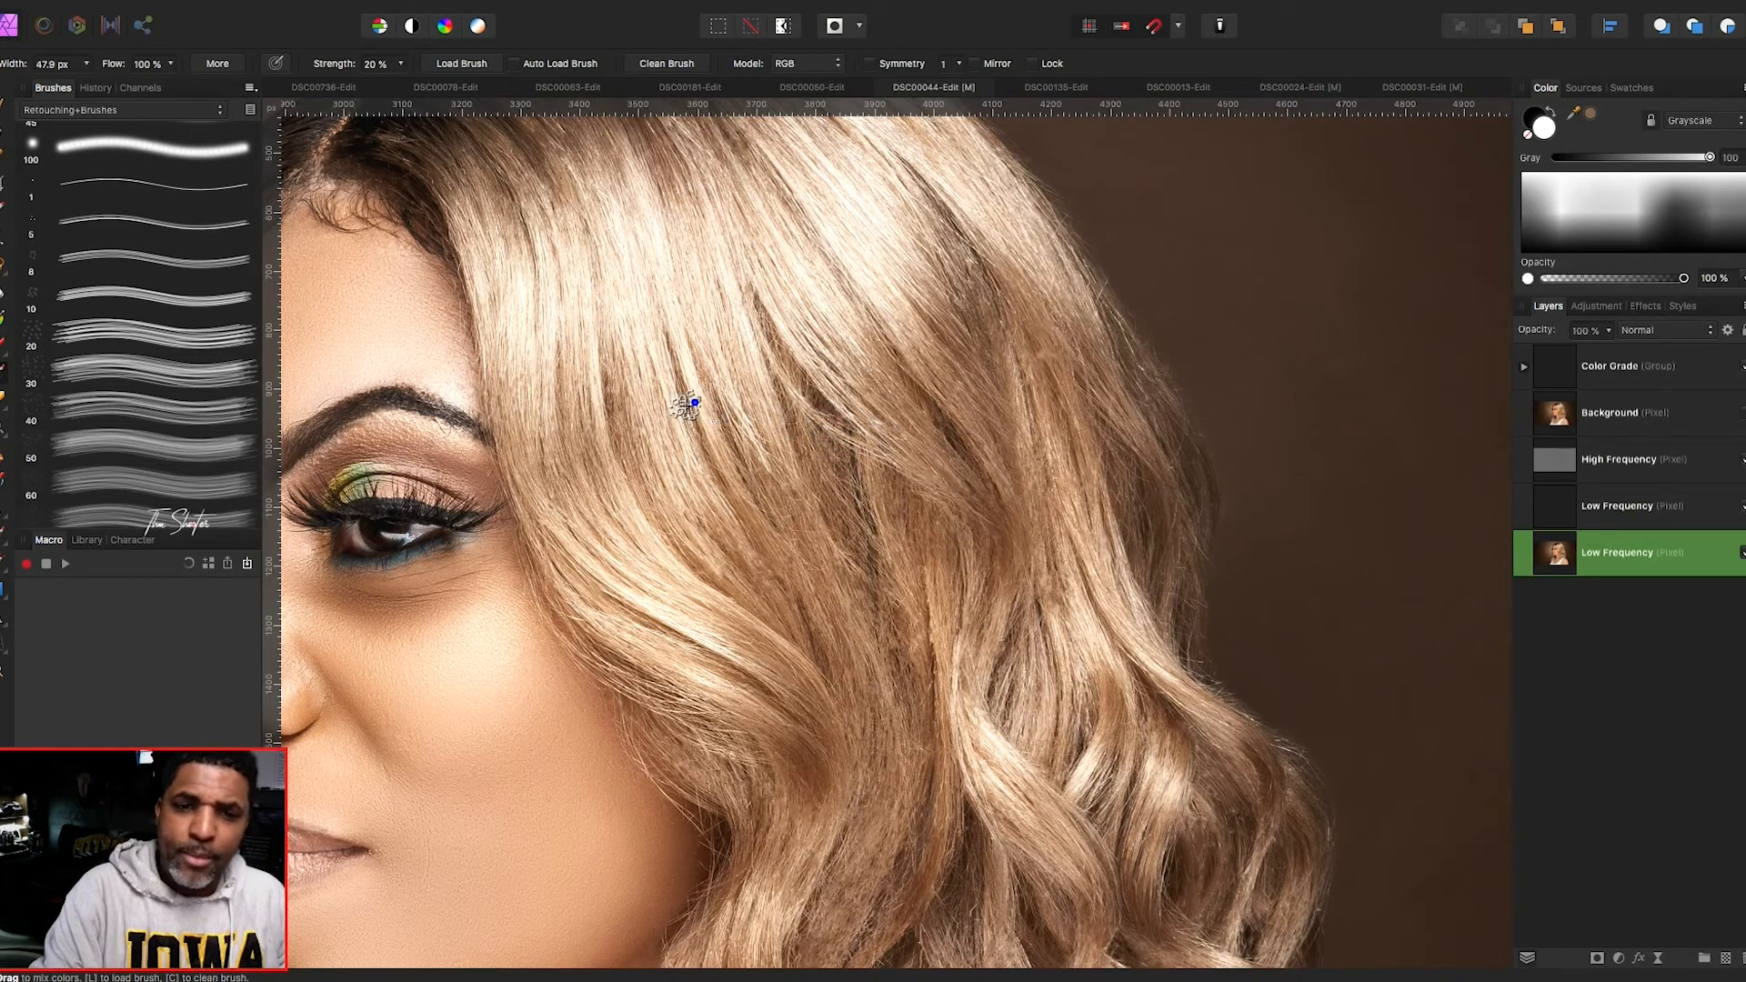
- Blend the front strands beside the eye and temple with the 47.9 px mixer brush
drag(619, 418, 636, 497)
drag(595, 419, 602, 471)
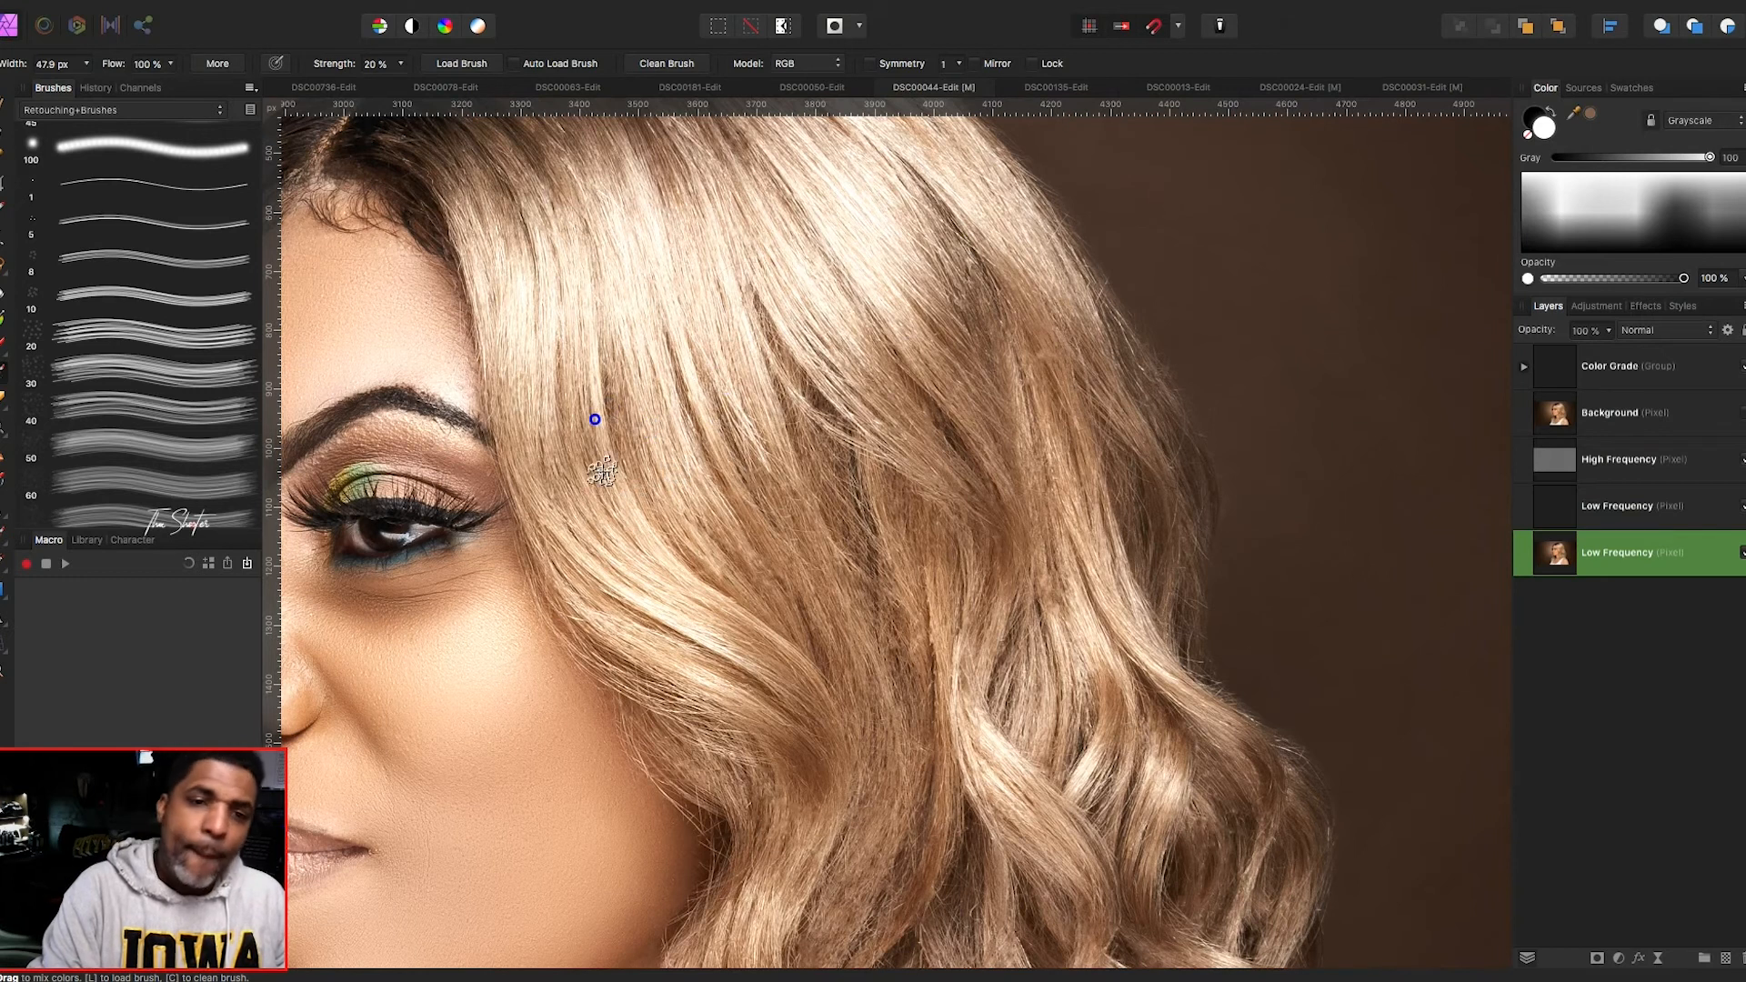
drag(507, 418, 576, 530)
click(558, 472)
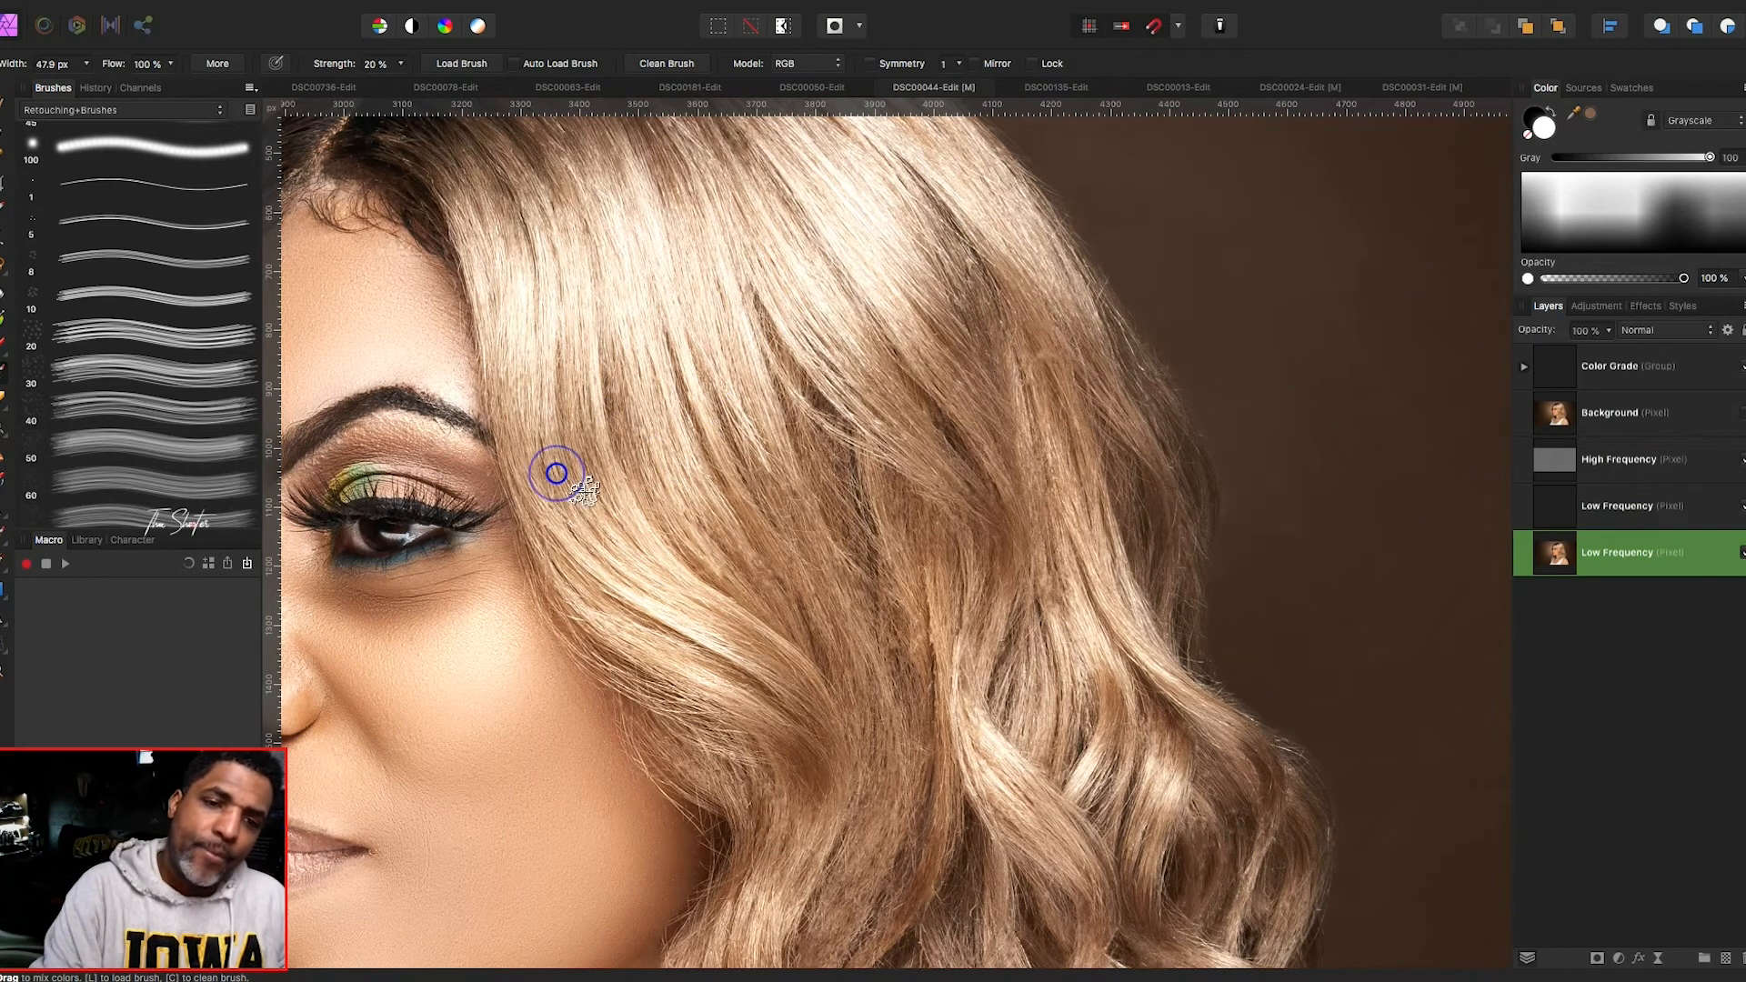
- Smooth the dark gaps between the strands in the middle of the hair with a slightly larger mixer brush
key(])
drag(779, 386, 862, 526)
drag(854, 416, 905, 526)
- Enlarge the mixer brush and blend the highlights and shadows down the upper back of the hair
key(])
key(])
key(])
key(])
key(])
drag(994, 331, 1025, 394)
mouse_move(958, 264)
mouse_down()
mouse_move(994, 363)
mouse_move(974, 367)
mouse_move(990, 318)
mouse_move(1054, 484)
mouse_up()
key(])
key(])
mouse_move(1025, 306)
mouse_down()
mouse_move(1071, 535)
mouse_move(1061, 398)
mouse_up()
- Reduce the mixer brush and blend the strands along the outer back edge of the hair
key([)
key([)
key([)
key([)
key([)
key([)
key([)
key([)
key(])
drag(1052, 327, 1146, 452)
drag(1081, 358, 1122, 419)
drag(1098, 390, 1157, 535)
drag(1128, 456, 1166, 546)
drag(1155, 482, 1163, 554)
- Blend the long strands leading into the back curls with the mixer brush at 66.8 px and 39.2 px
key(])
drag(1076, 519, 1113, 646)
drag(1100, 557, 1154, 636)
drag(1041, 453, 1088, 654)
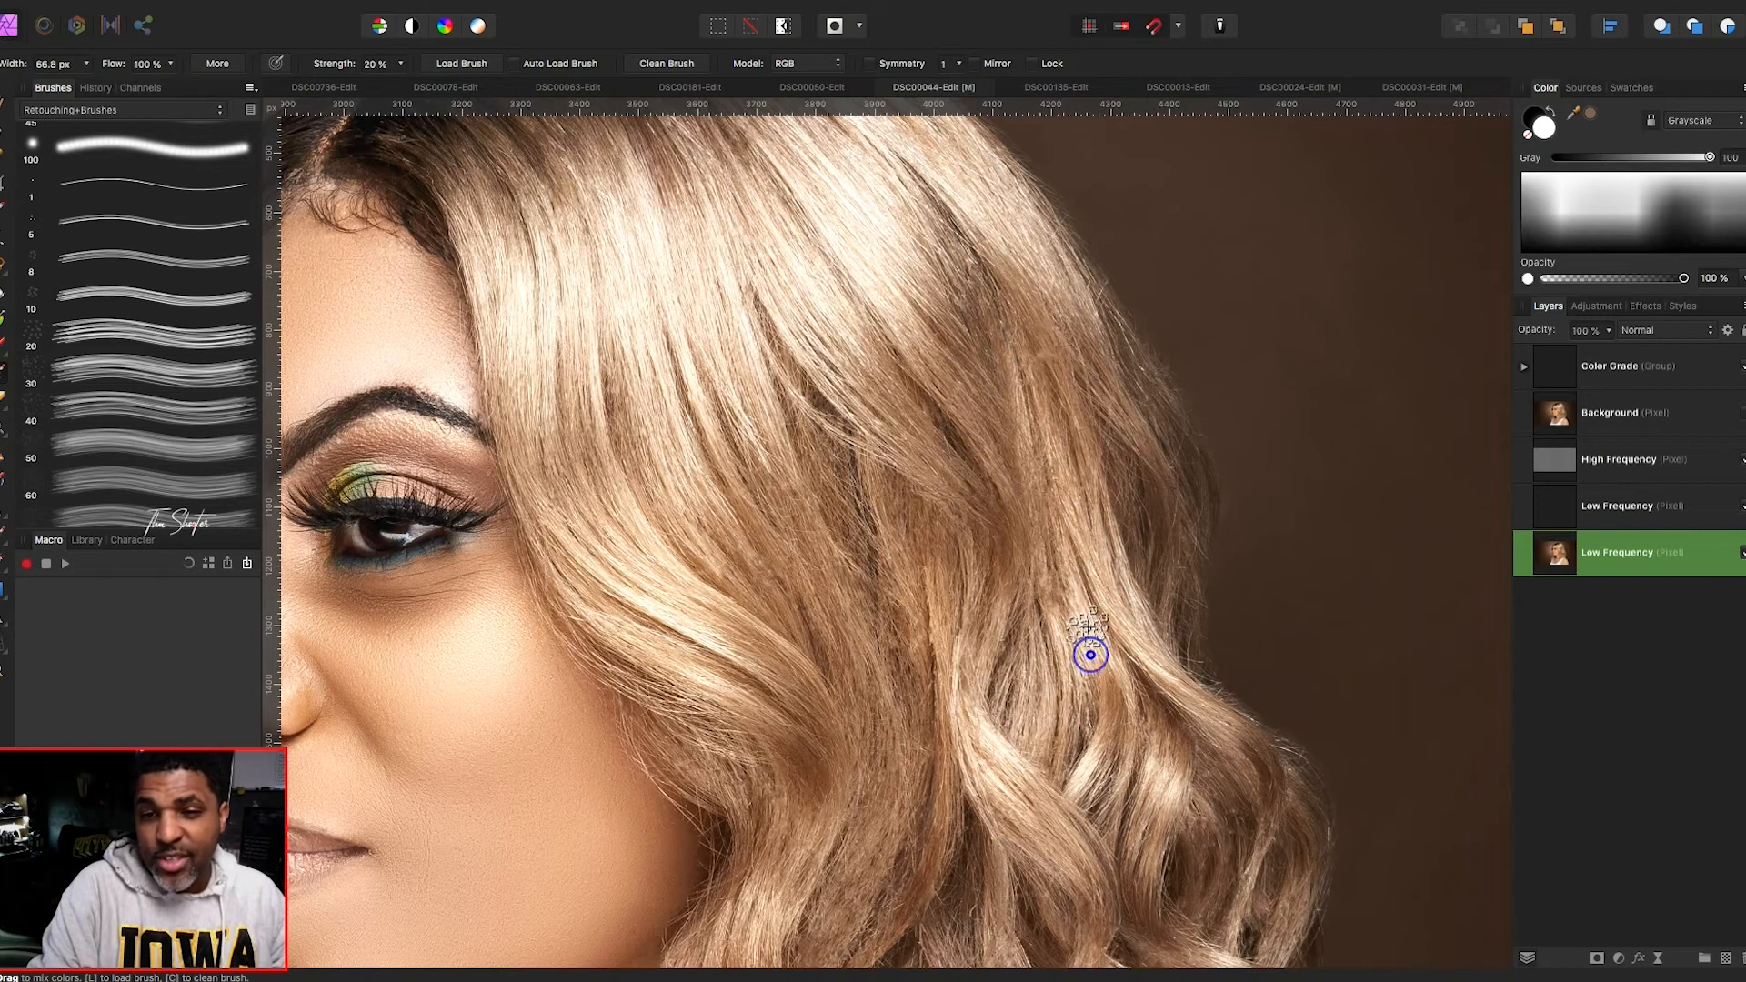
drag(1037, 500, 1088, 701)
key([)
key([)
key([)
key([)
drag(1042, 429, 1083, 652)
- Blend the darker strands behind the front wave at cheek height with the mixer brush at 78.6 px
scroll(970, 390, down, 5)
scroll(969, 389, right, 2)
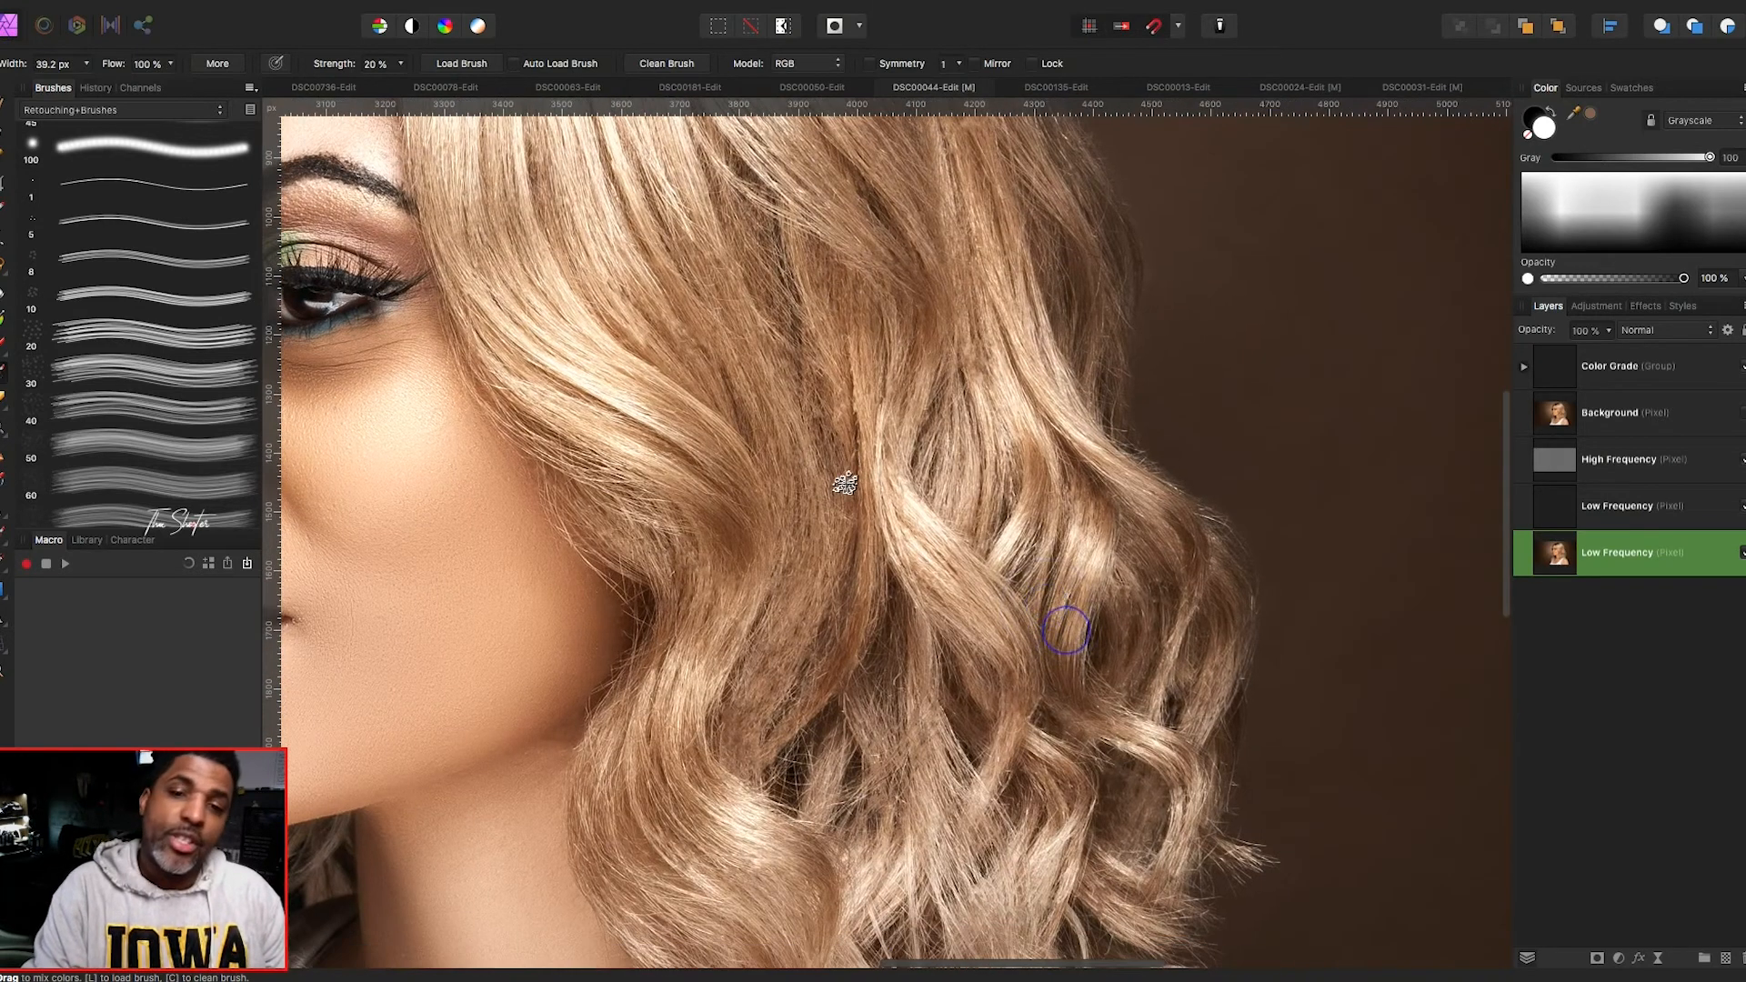
key(bracketright)
key(bracketright)
key(bracketright)
key(bracketright)
mouse_move(777, 484)
mouse_down()
mouse_move(790, 555)
mouse_move(807, 502)
mouse_move(768, 690)
mouse_up()
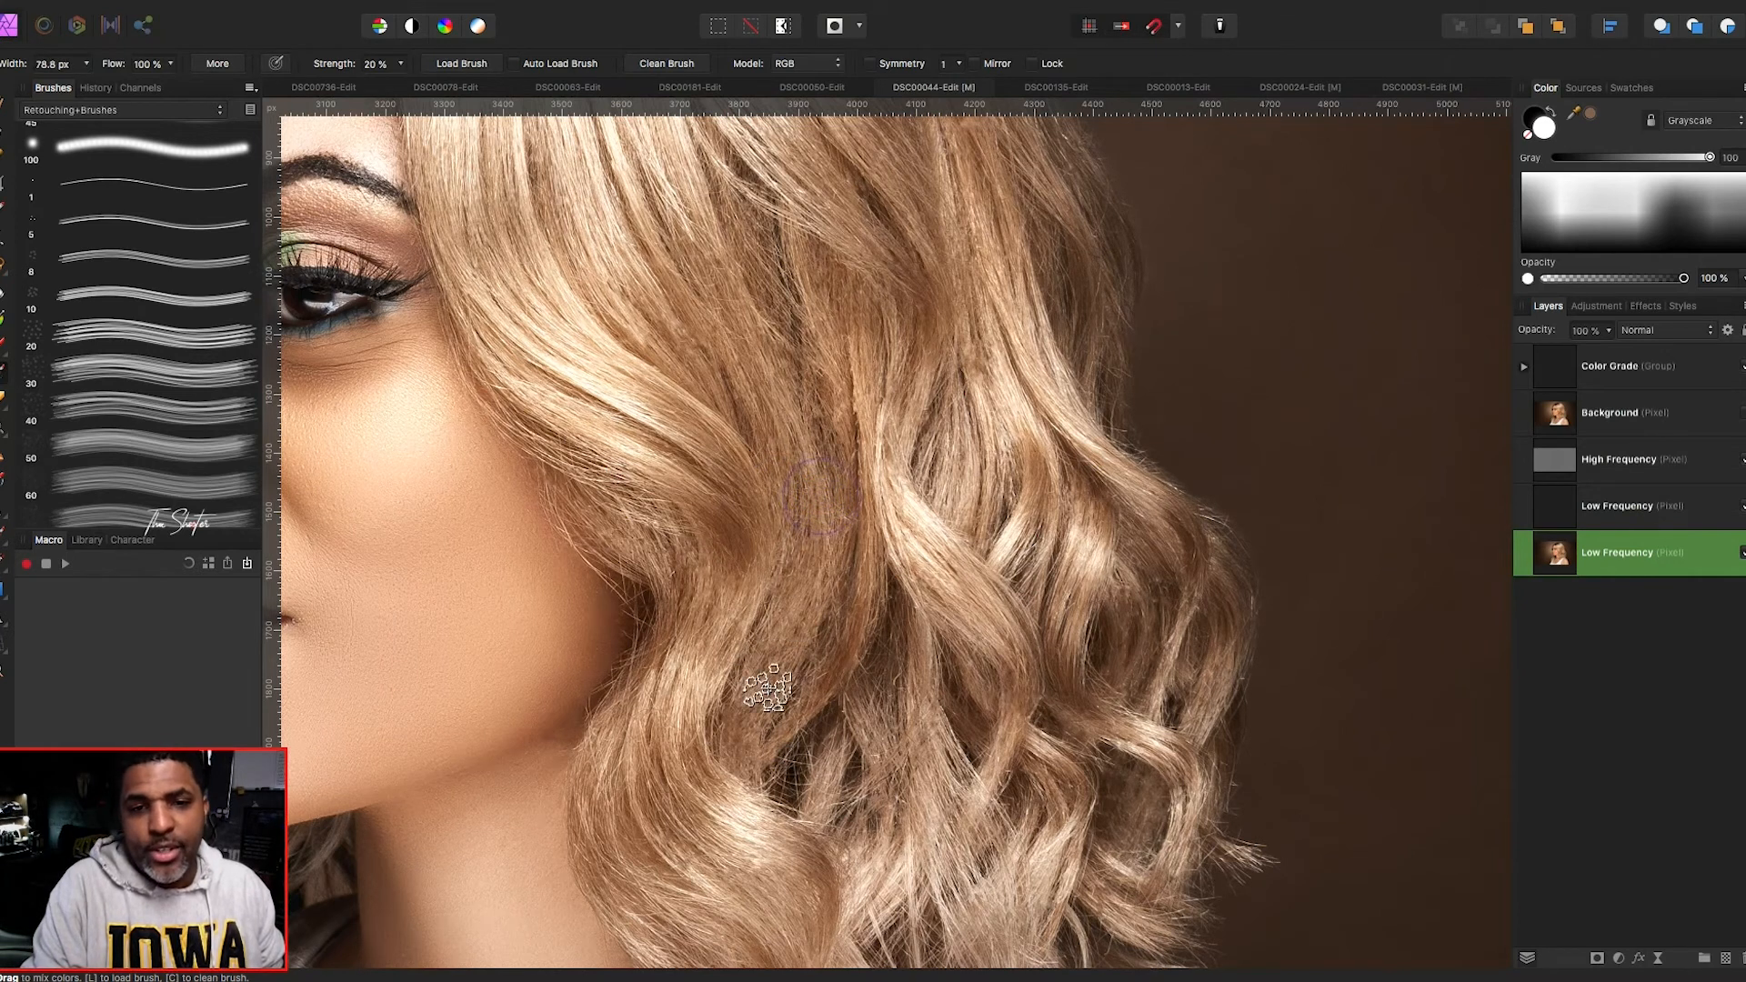
mouse_move(803, 406)
mouse_down()
mouse_move(830, 573)
mouse_move(822, 510)
mouse_move(802, 624)
mouse_move(844, 561)
mouse_move(819, 628)
mouse_move(835, 450)
mouse_move(823, 617)
mouse_move(791, 401)
mouse_move(826, 670)
mouse_move(799, 585)
mouse_move(869, 516)
mouse_move(826, 695)
mouse_up()
- Blend the front wave beside the cheek and its bend with the mixer brush at 41.1 px and 45.2 px
key([)
key([)
key([)
key([)
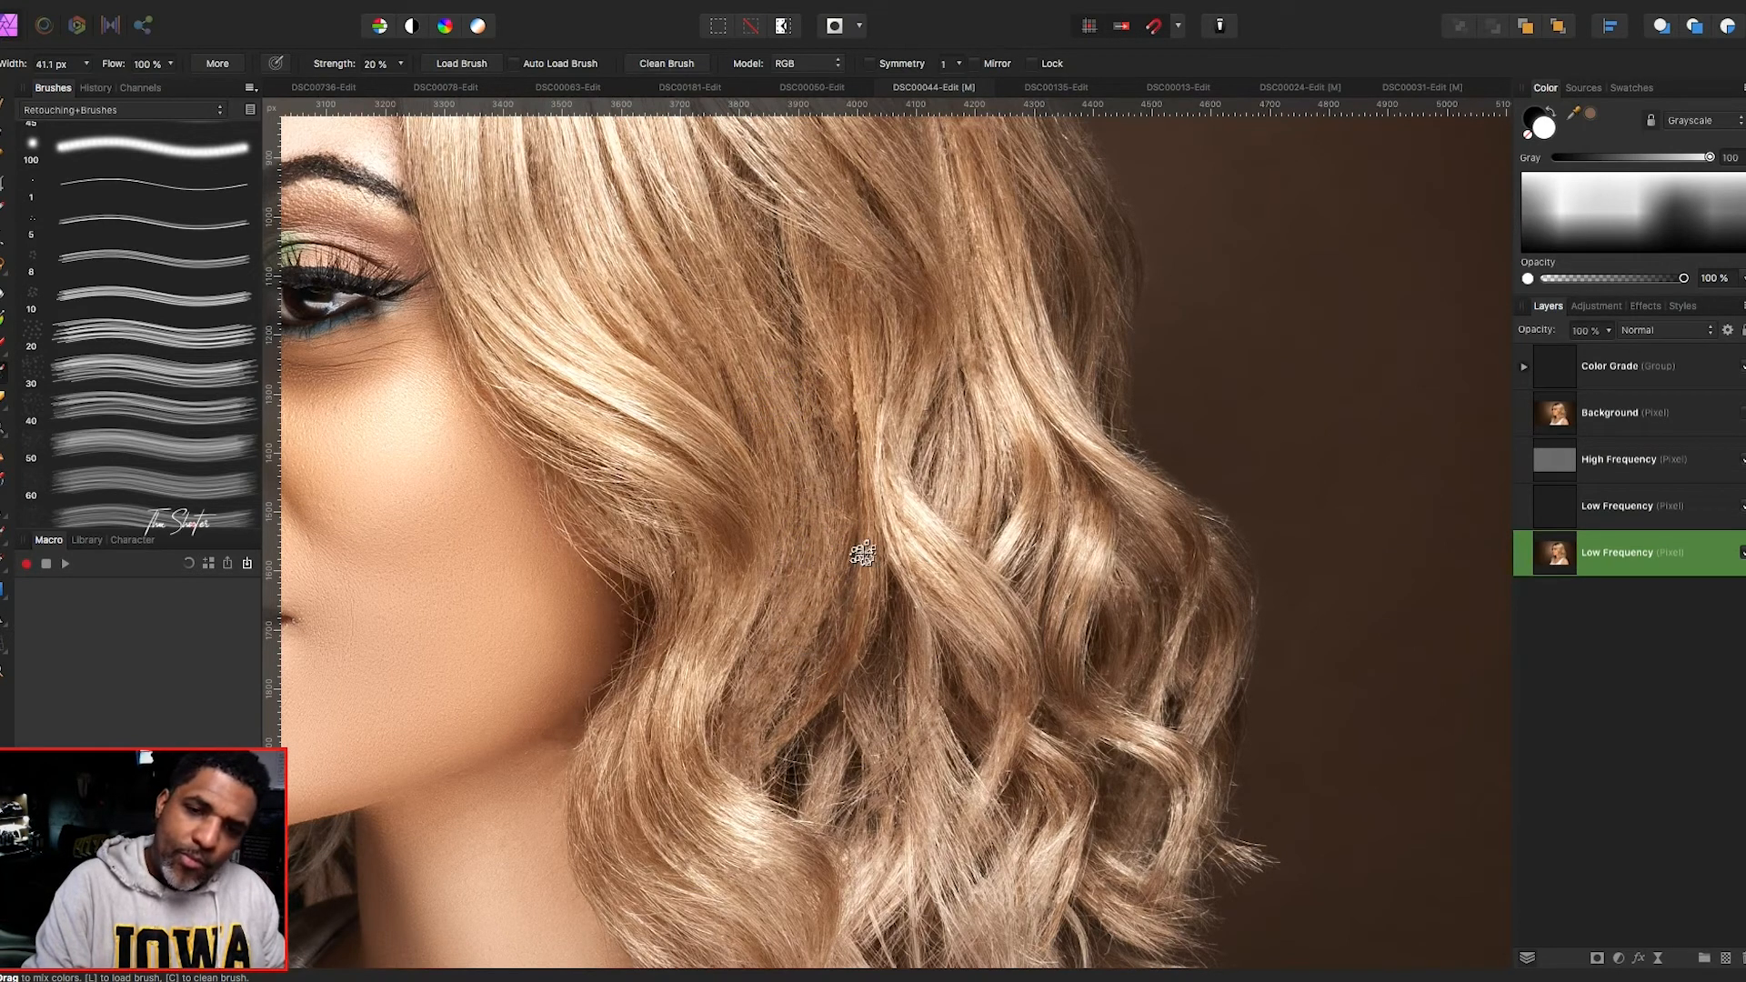
mouse_move(670, 436)
mouse_down()
mouse_move(691, 503)
mouse_move(659, 488)
mouse_up()
key([)
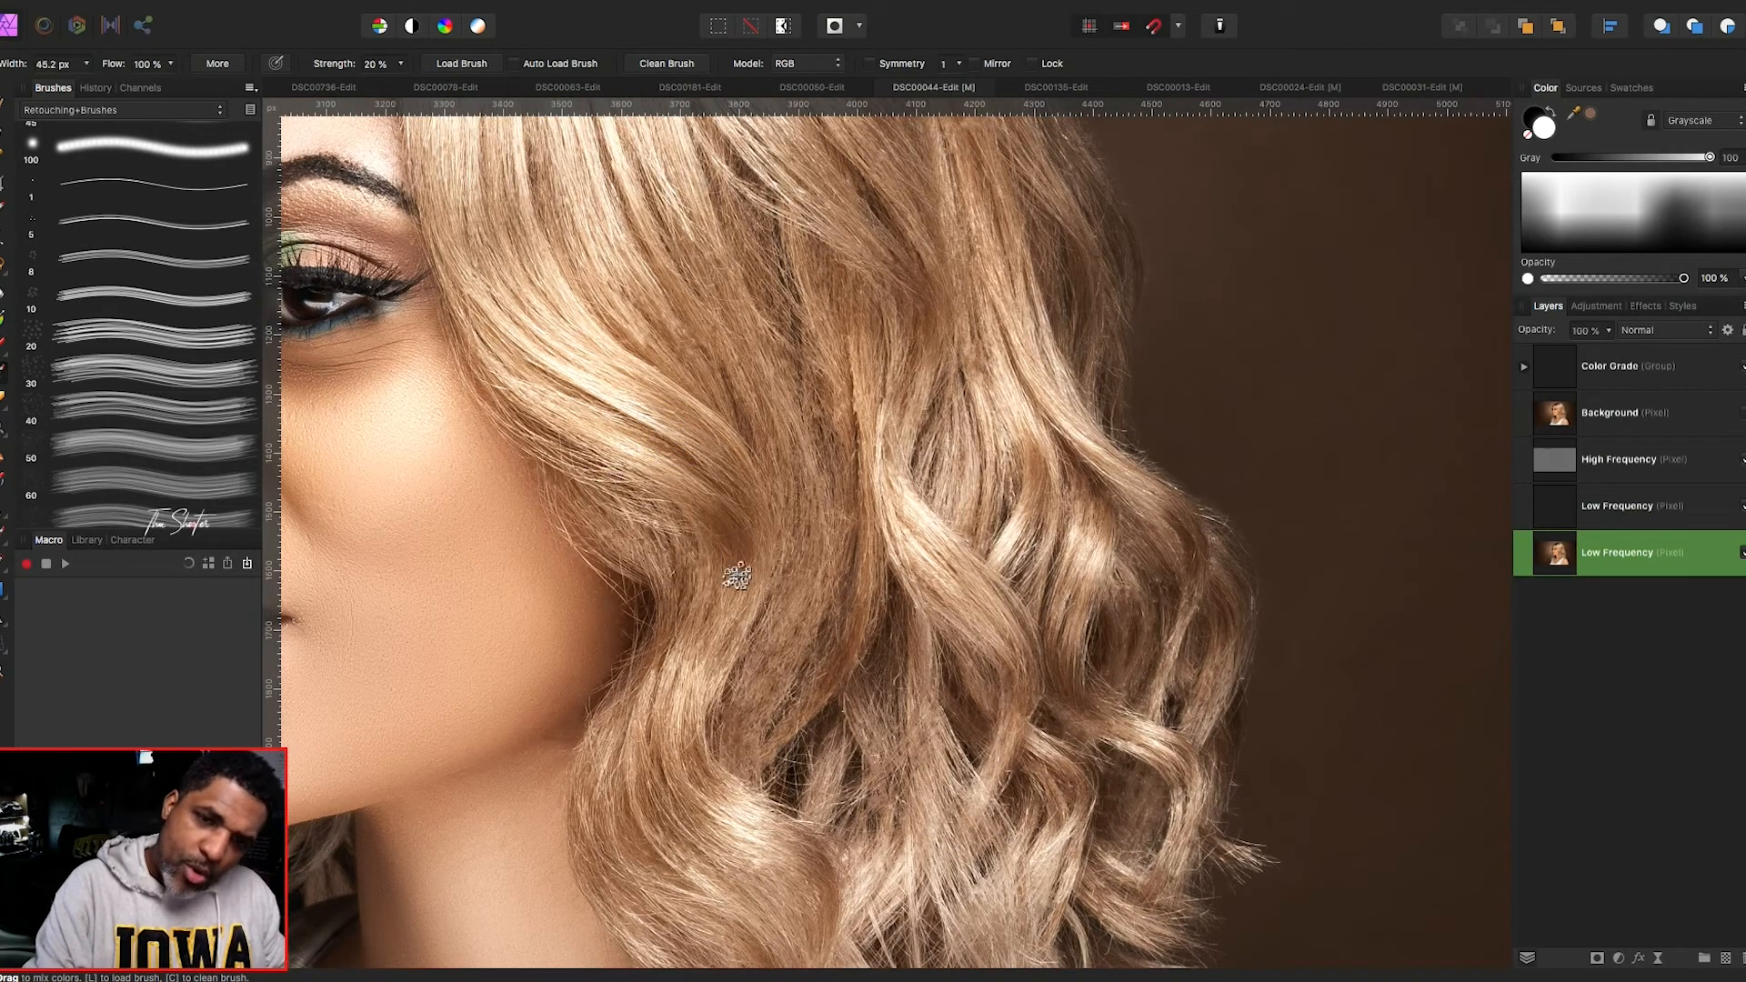
mouse_move(728, 532)
mouse_down()
mouse_move(638, 474)
mouse_move(658, 486)
mouse_move(652, 524)
mouse_move(618, 502)
mouse_move(650, 519)
mouse_move(622, 499)
mouse_move(647, 570)
mouse_move(740, 574)
mouse_up()
mouse_move(752, 472)
mouse_down()
mouse_move(756, 560)
mouse_move(710, 659)
mouse_up()
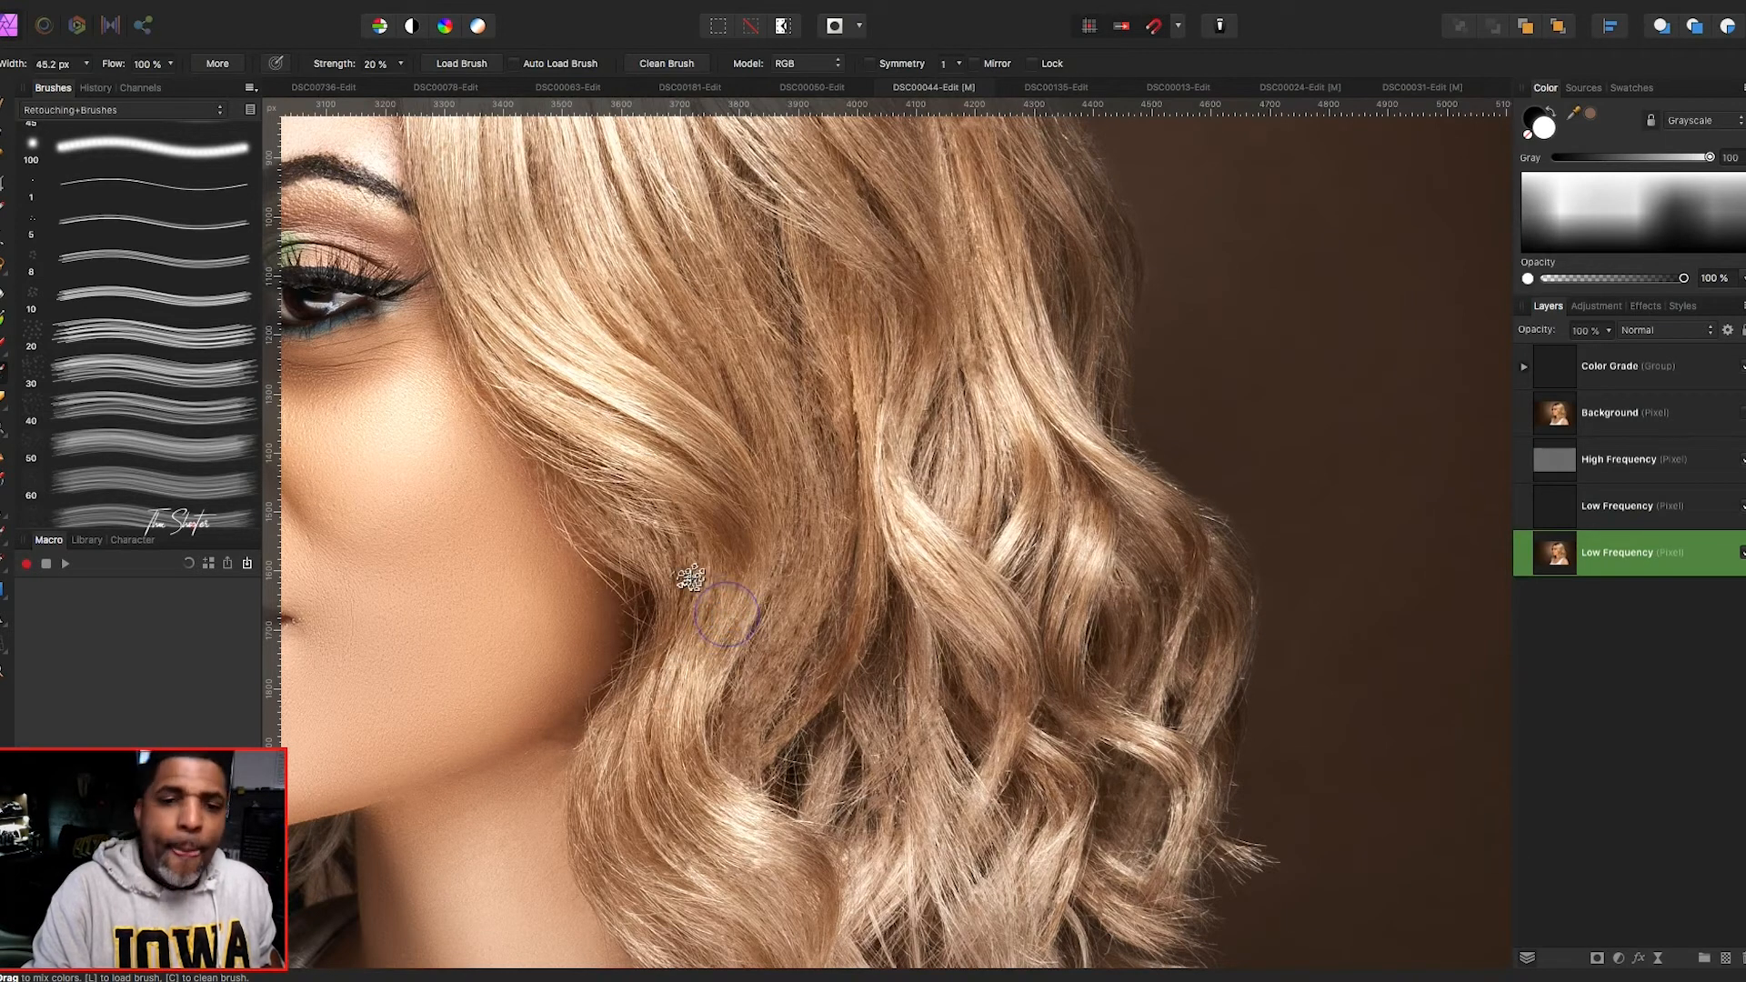
- Blend the front wave from the jaw down toward the neck with the 59.8 px mixer brush
key(])
key(])
mouse_move(698, 698)
mouse_down()
mouse_move(642, 714)
mouse_move(629, 734)
mouse_move(703, 570)
mouse_up()
scroll(703, 570, down, 2)
mouse_move(636, 651)
mouse_down()
mouse_move(573, 707)
mouse_move(608, 812)
mouse_move(582, 813)
mouse_up()
scroll(592, 819, down, 1)
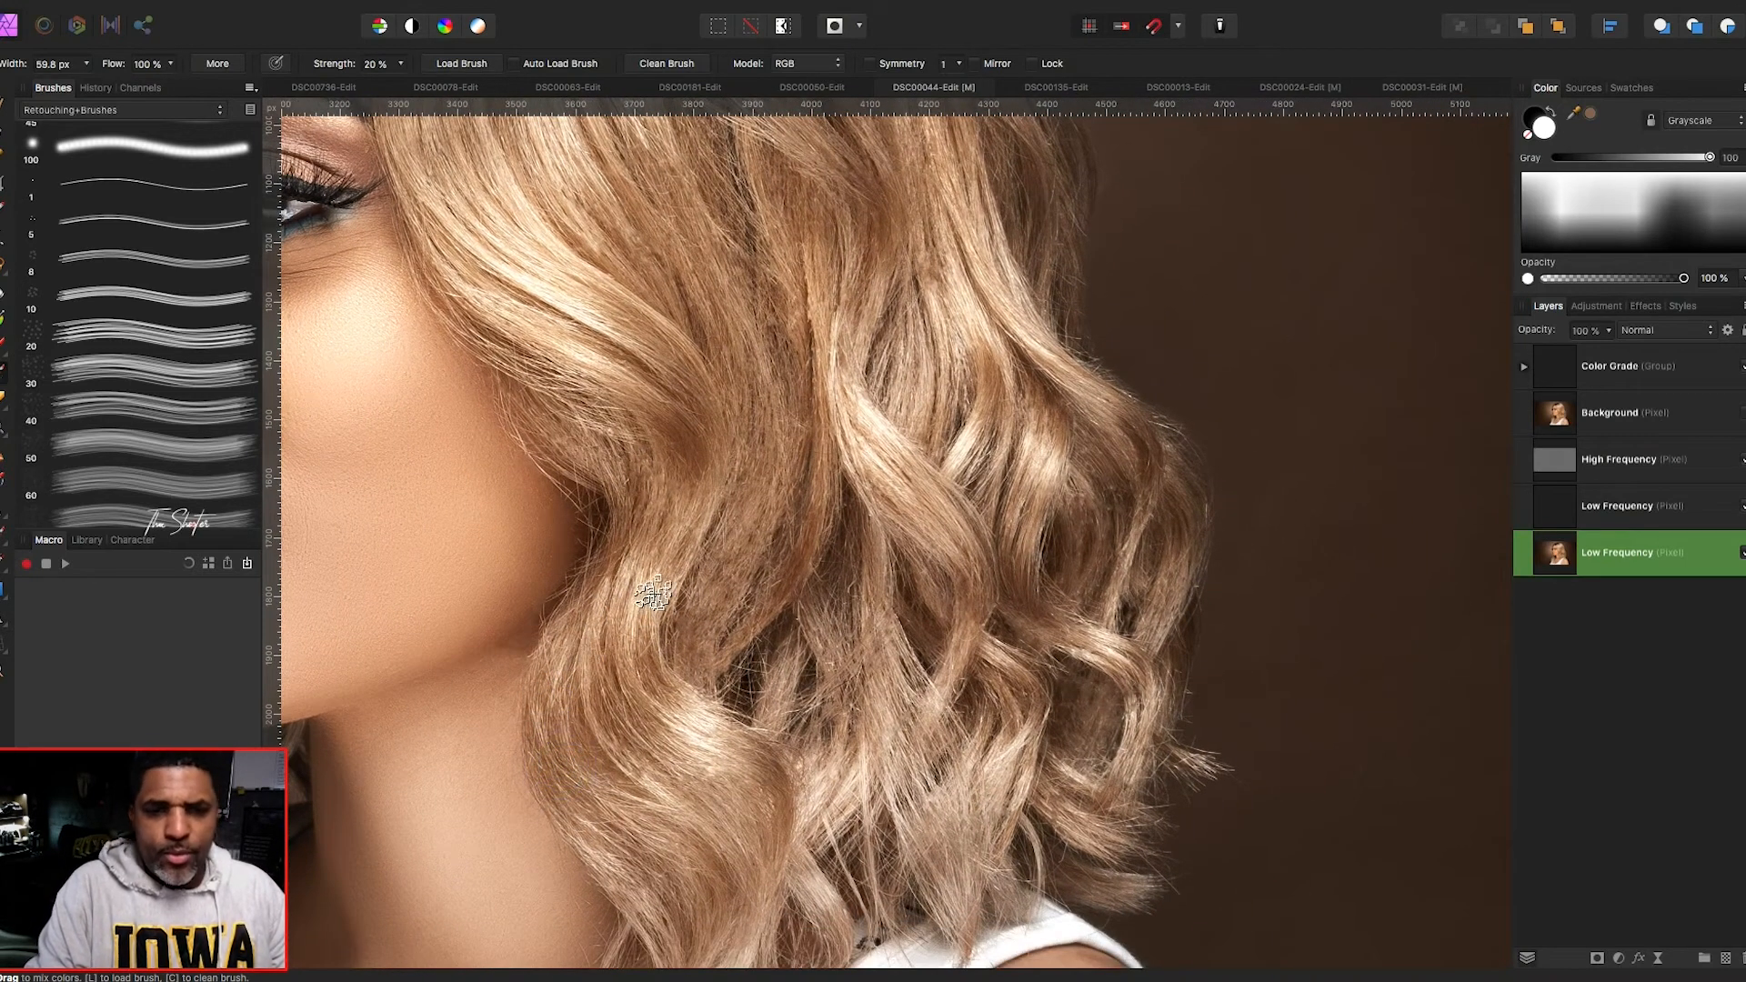
- Smooth the inner edge of the front curl next to the neck with the 50.8 px mixer brush
scroll(651, 584, down, 1)
key([)
mouse_move(562, 693)
mouse_down()
mouse_move(530, 694)
mouse_move(561, 725)
mouse_move(570, 663)
mouse_move(623, 667)
mouse_up()
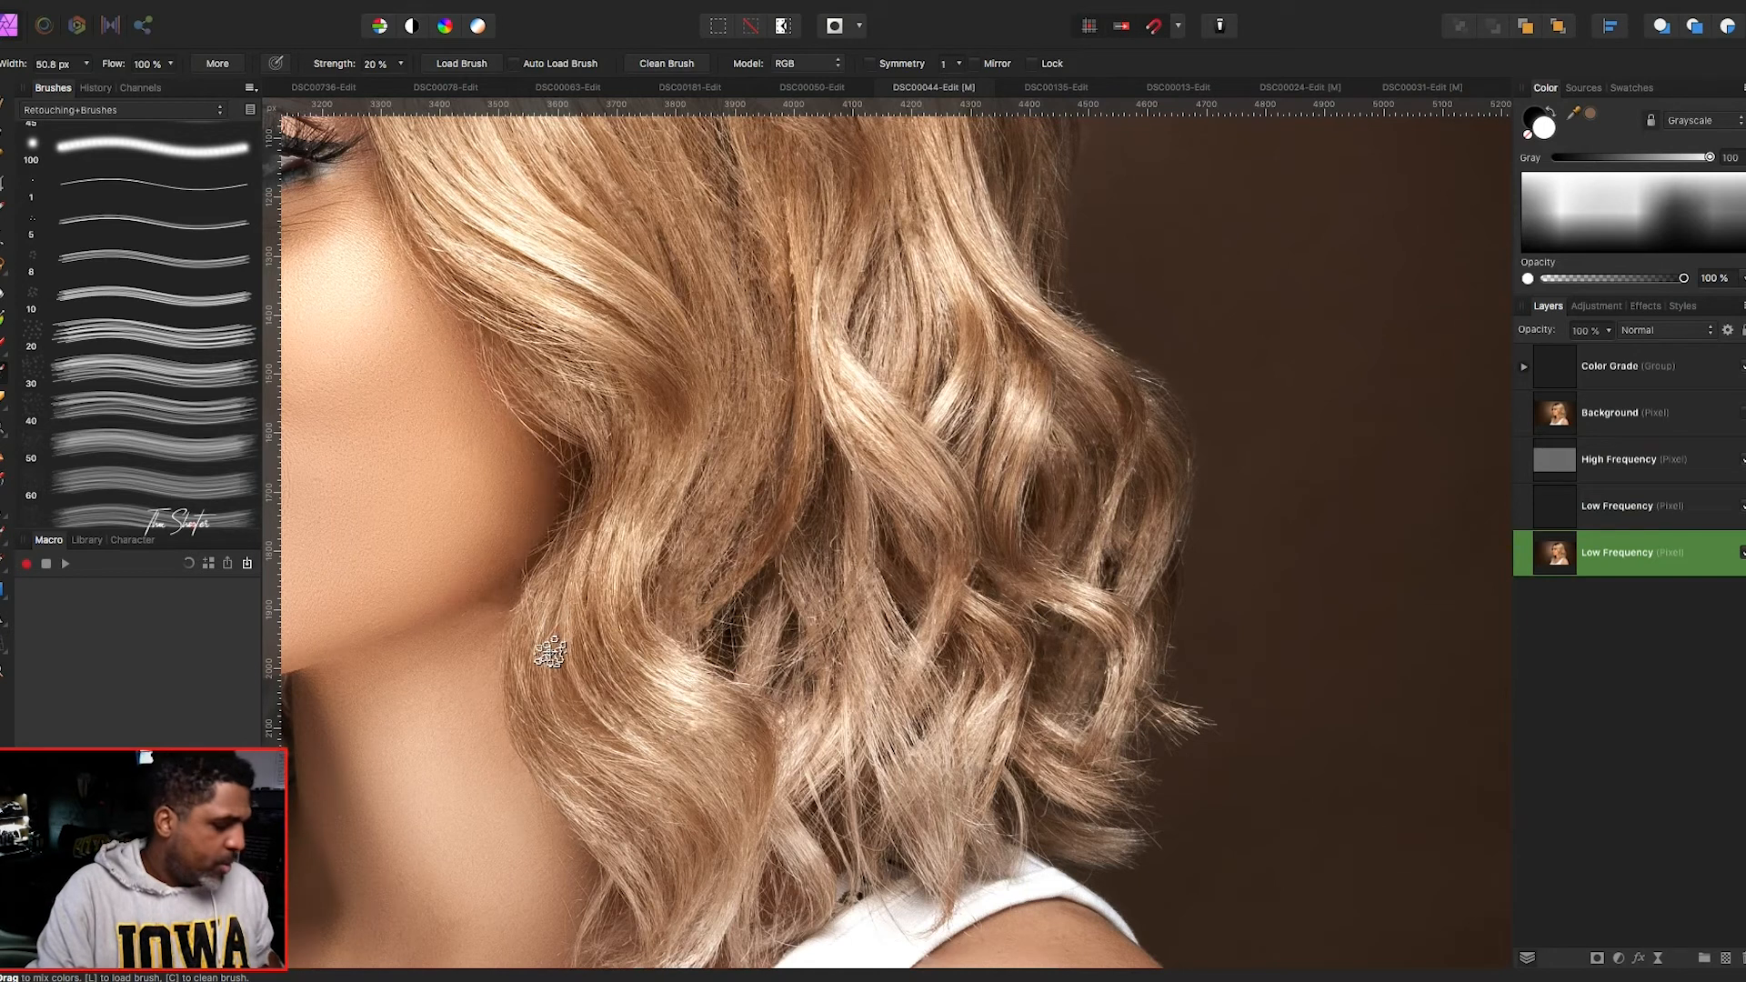
mouse_move(558, 641)
mouse_down()
mouse_move(522, 626)
mouse_move(604, 553)
mouse_up()
key([)
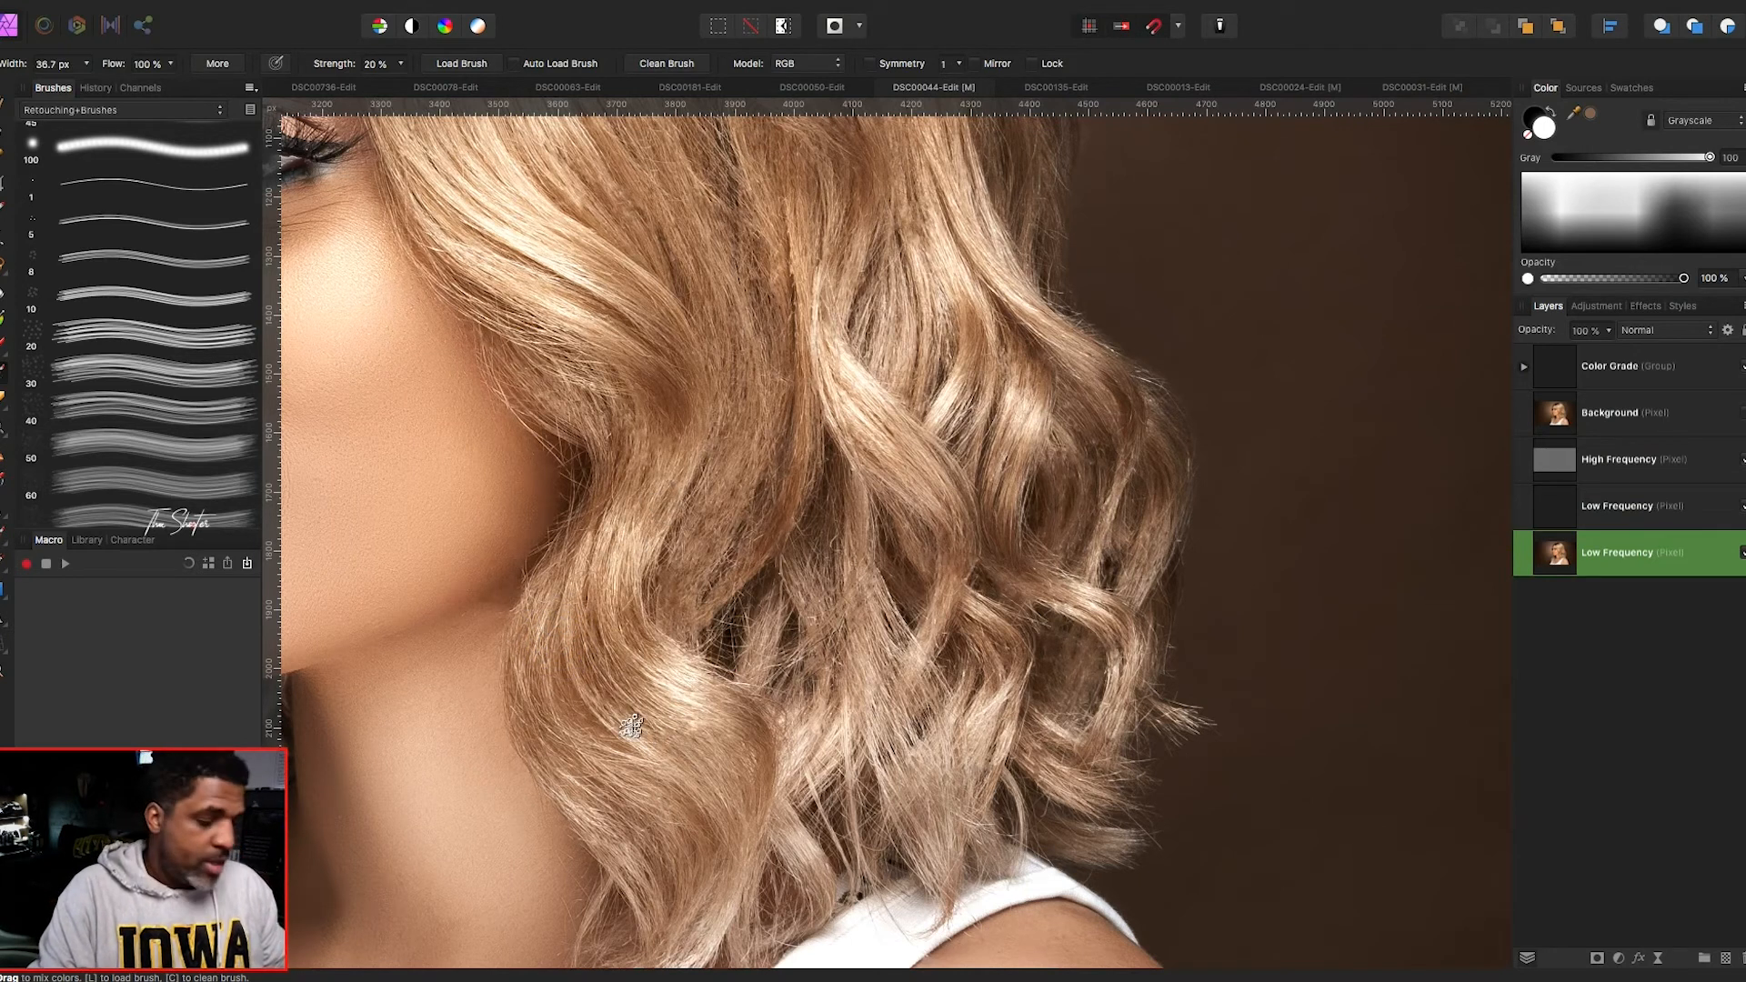
- Enlarge the mixer brush and blend the bright highlight in the lower front curl, finishing at 61.4 px
key(])
key(])
key(])
key(])
key(])
mouse_move(636, 716)
mouse_down()
mouse_move(656, 735)
mouse_move(671, 705)
mouse_move(741, 728)
mouse_move(755, 806)
mouse_up()
key([)
key([)
drag(643, 769, 632, 777)
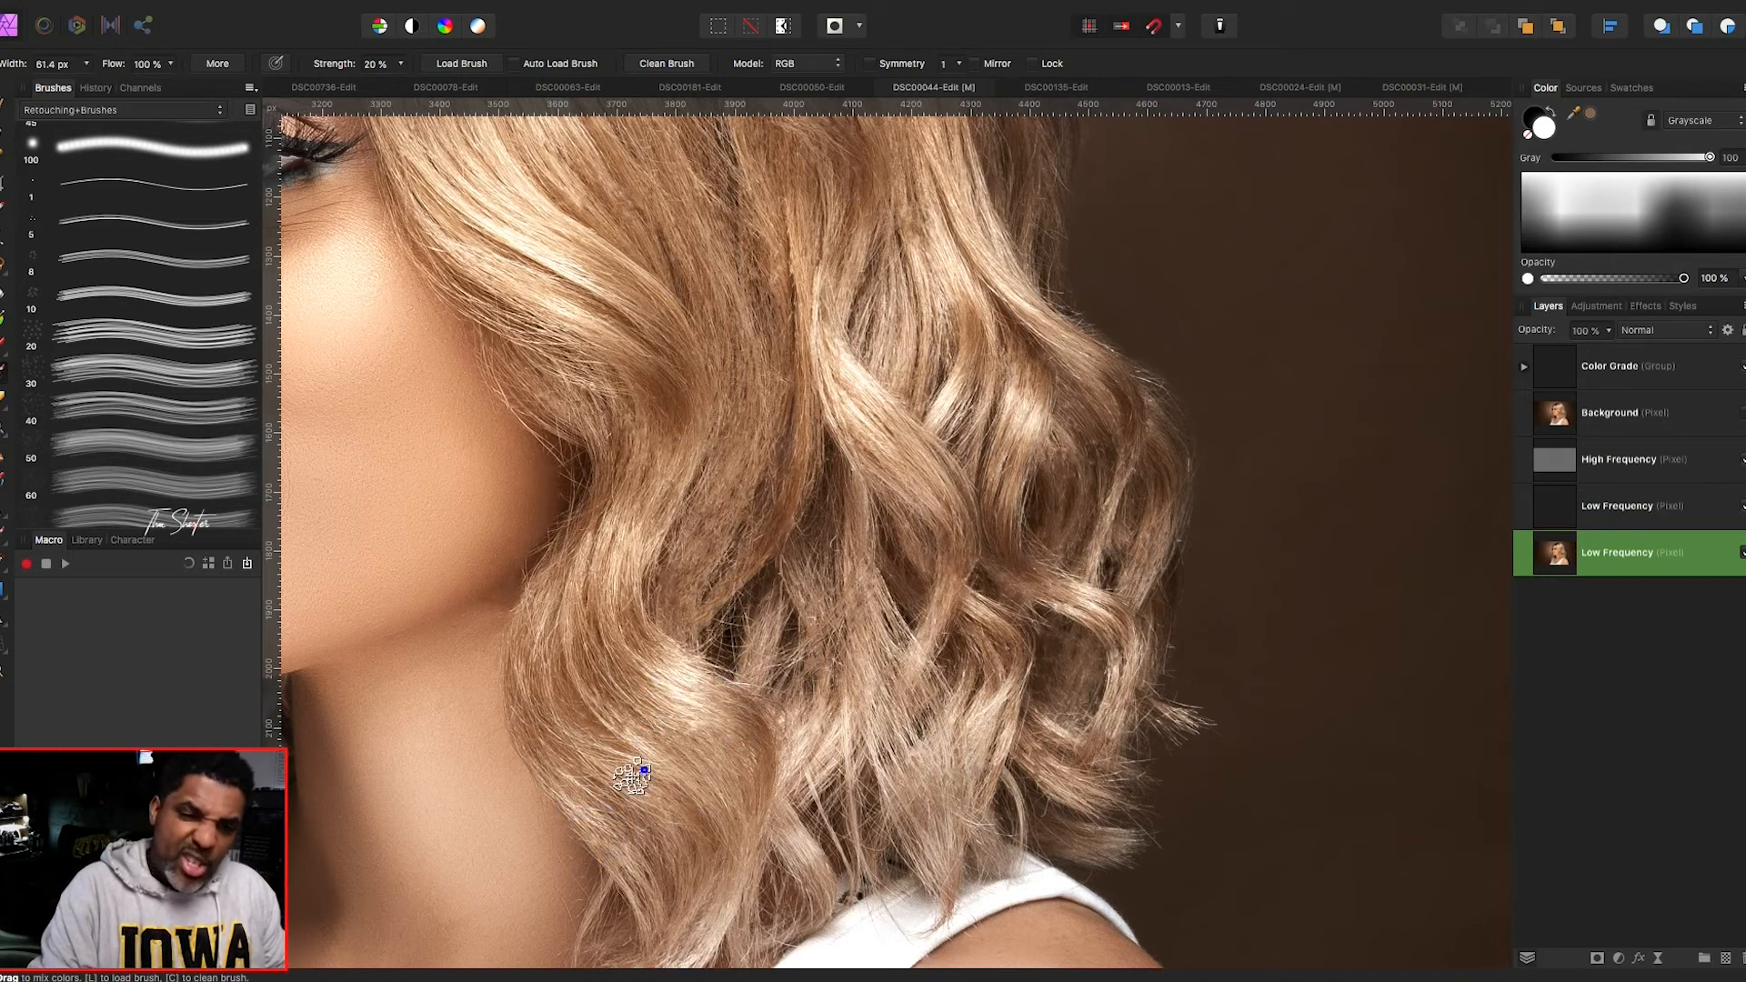
- Blend the shadowed strands behind the lower front curl with the 61.4 px mixer brush
mouse_move(729, 626)
mouse_down()
mouse_move(726, 546)
mouse_move(764, 481)
mouse_move(782, 497)
mouse_move(759, 538)
mouse_move(744, 512)
mouse_move(712, 552)
mouse_move(736, 470)
mouse_move(721, 461)
mouse_move(736, 515)
mouse_up()
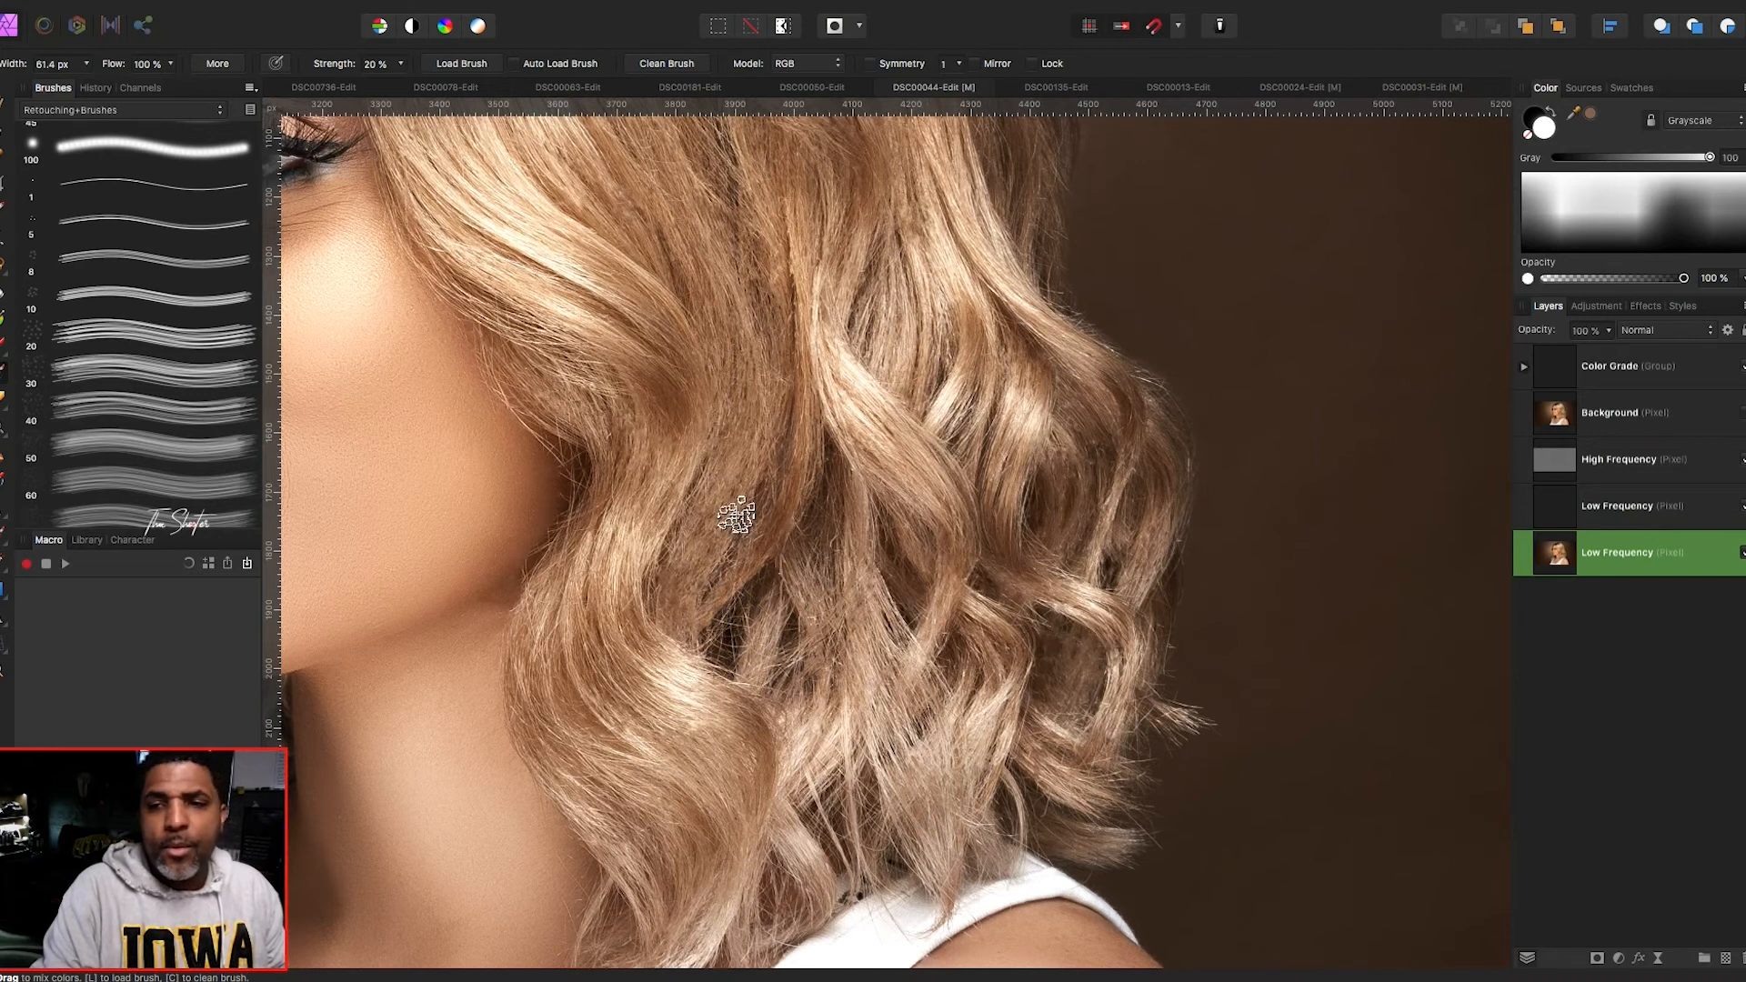
click(810, 576)
scroll(893, 585, right, 1)
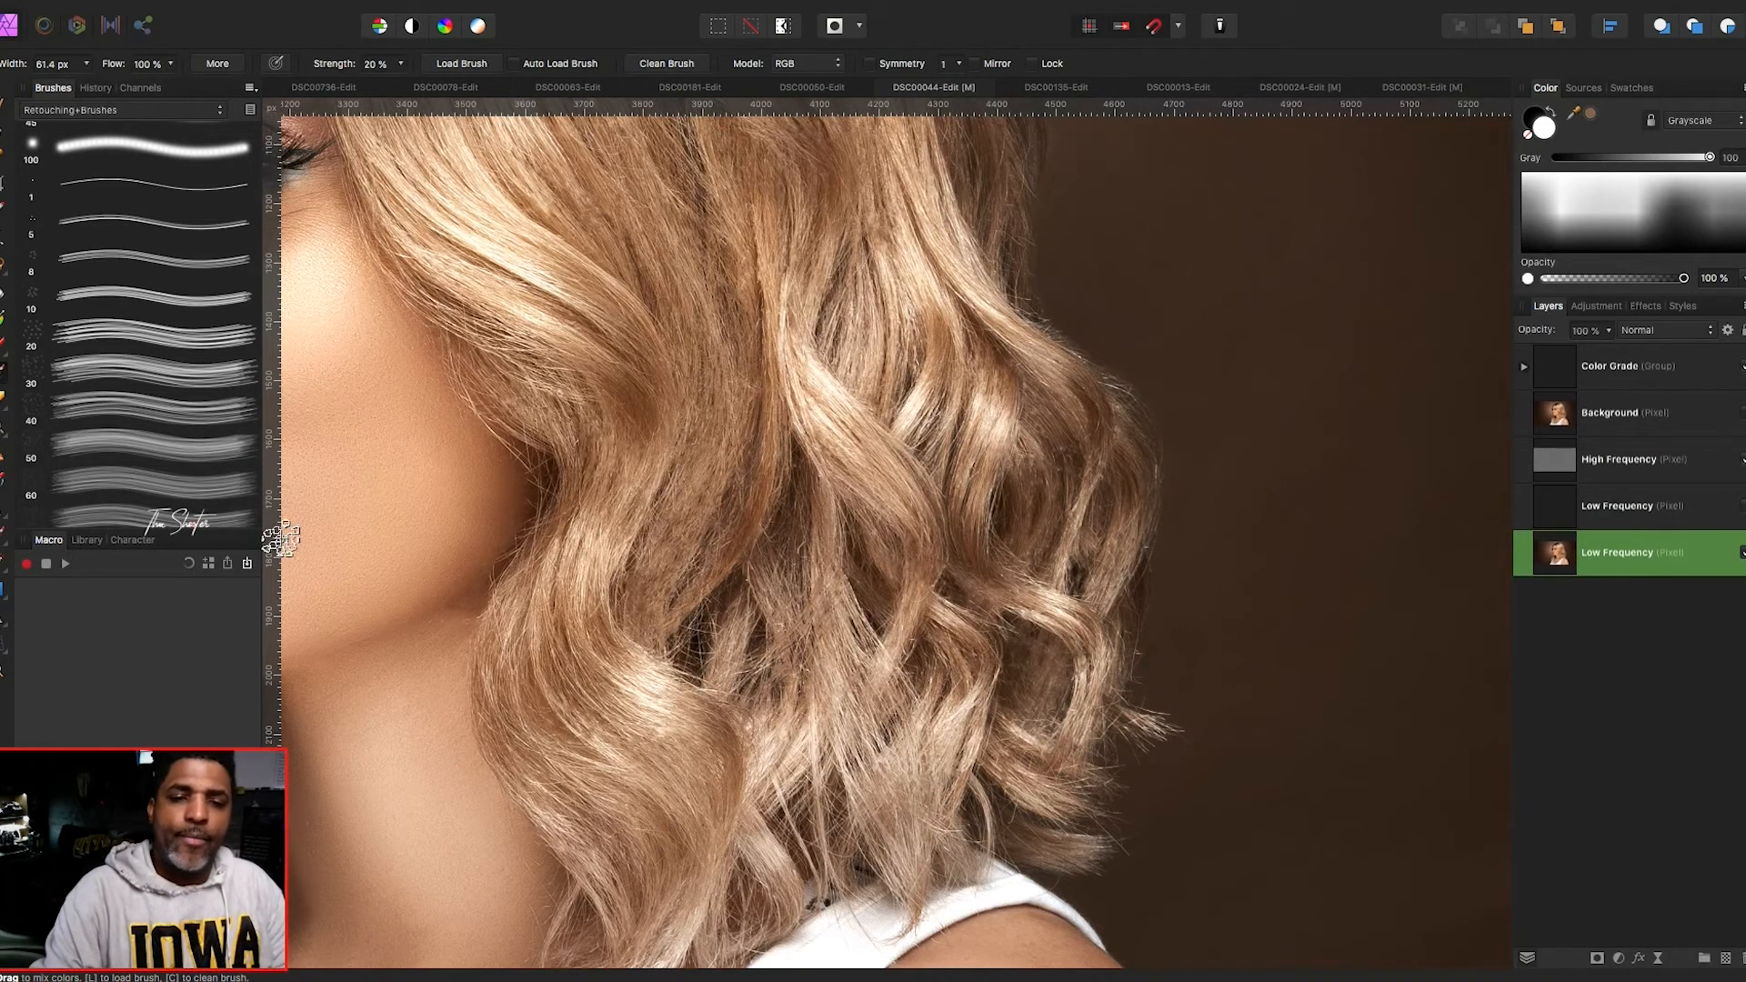
scroll(637, 691, down, 1)
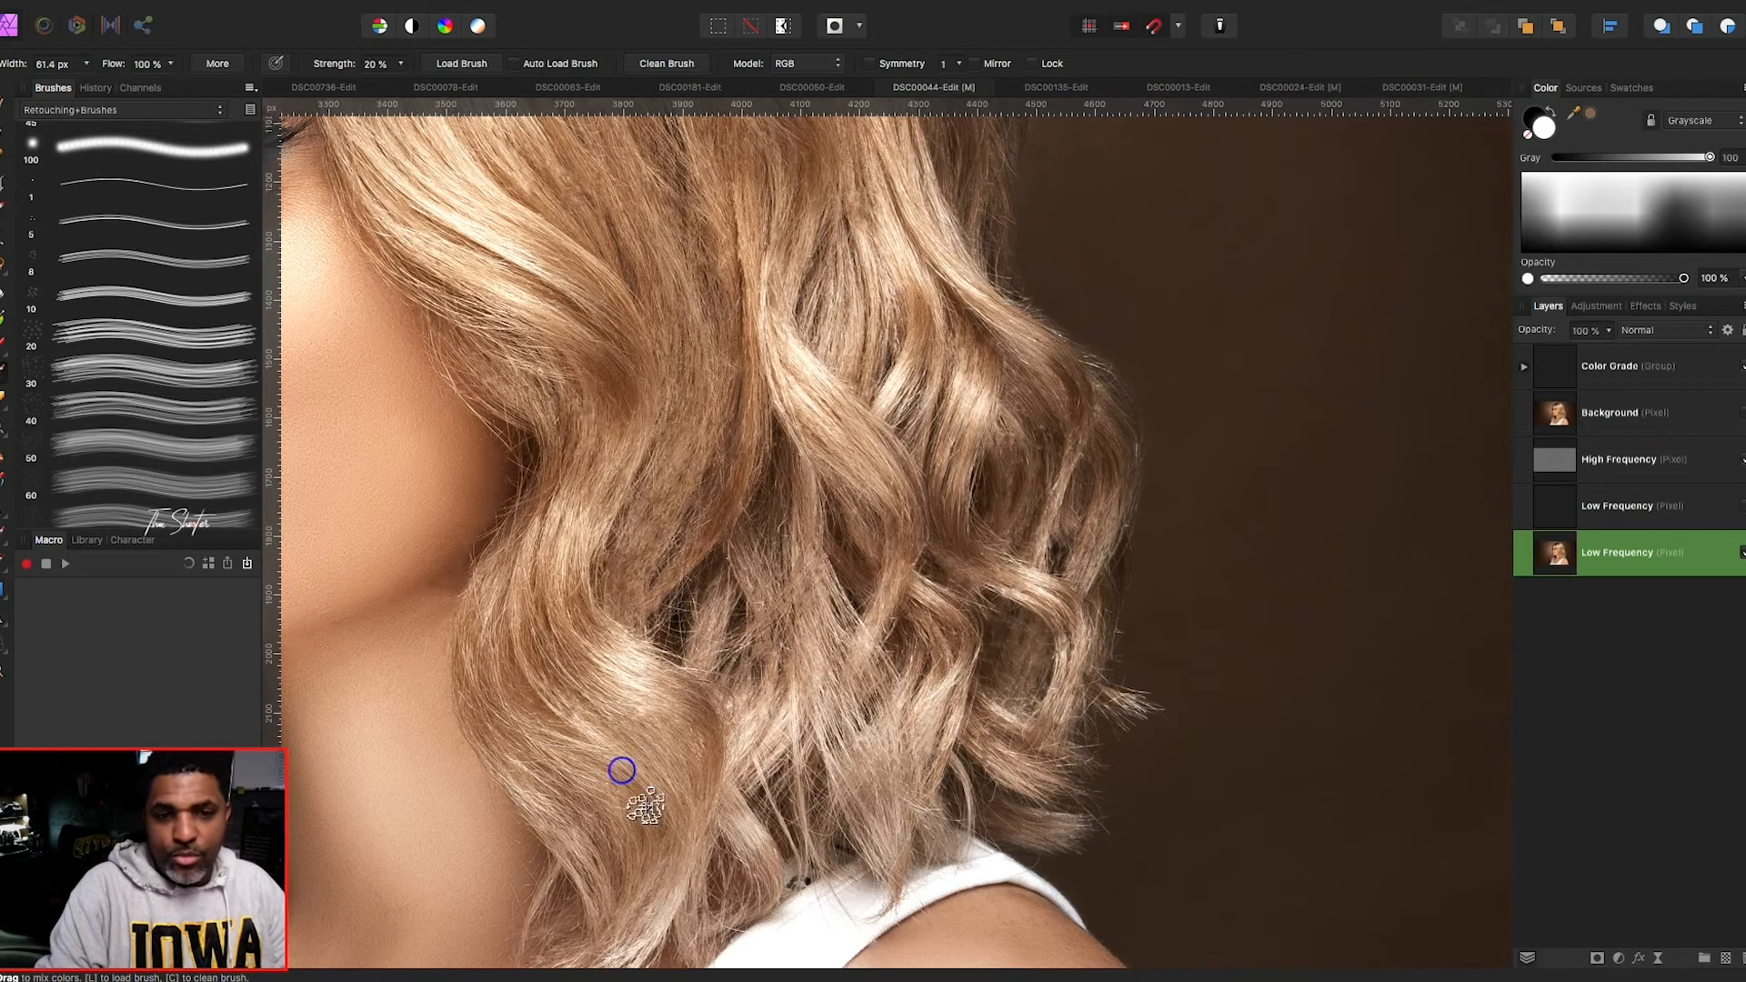
scroll(714, 623, right, 1)
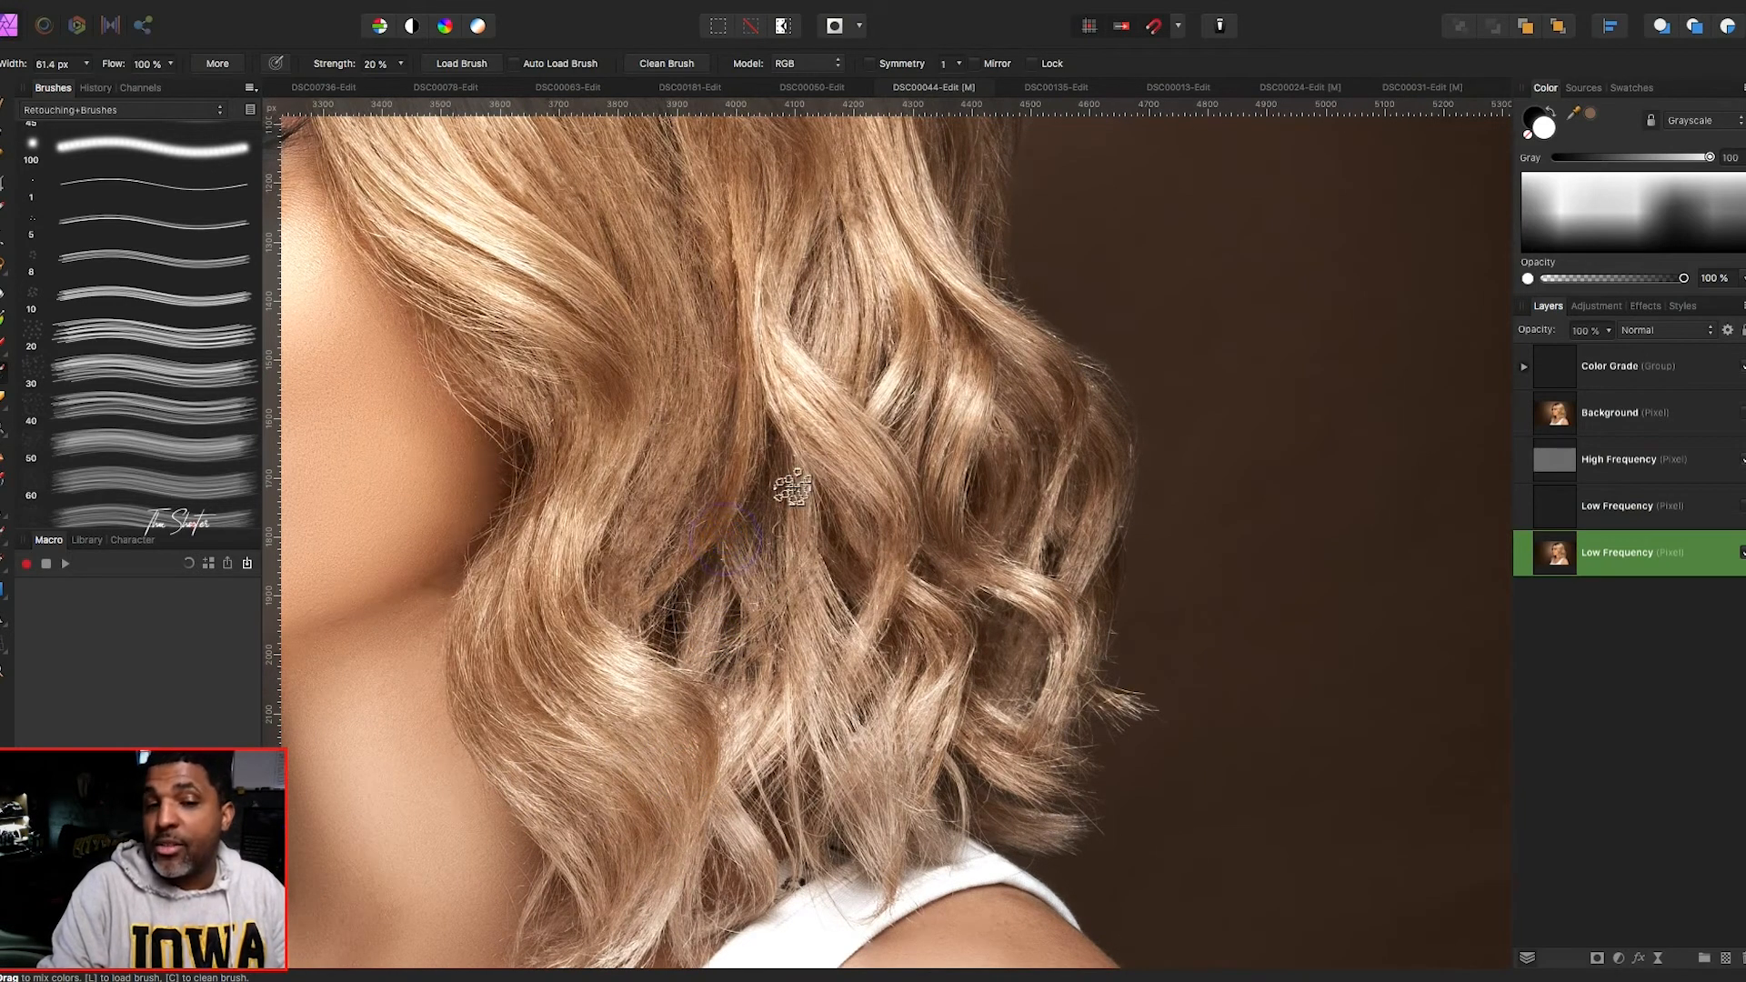
- Blend the central curls across to the outer back curl with the 61.4 px mixer brush
scroll(760, 628, down, 1)
mouse_move(744, 716)
mouse_down()
mouse_move(773, 690)
mouse_move(748, 747)
mouse_move(850, 626)
mouse_move(904, 524)
mouse_move(808, 416)
mouse_move(845, 448)
mouse_move(782, 347)
mouse_up()
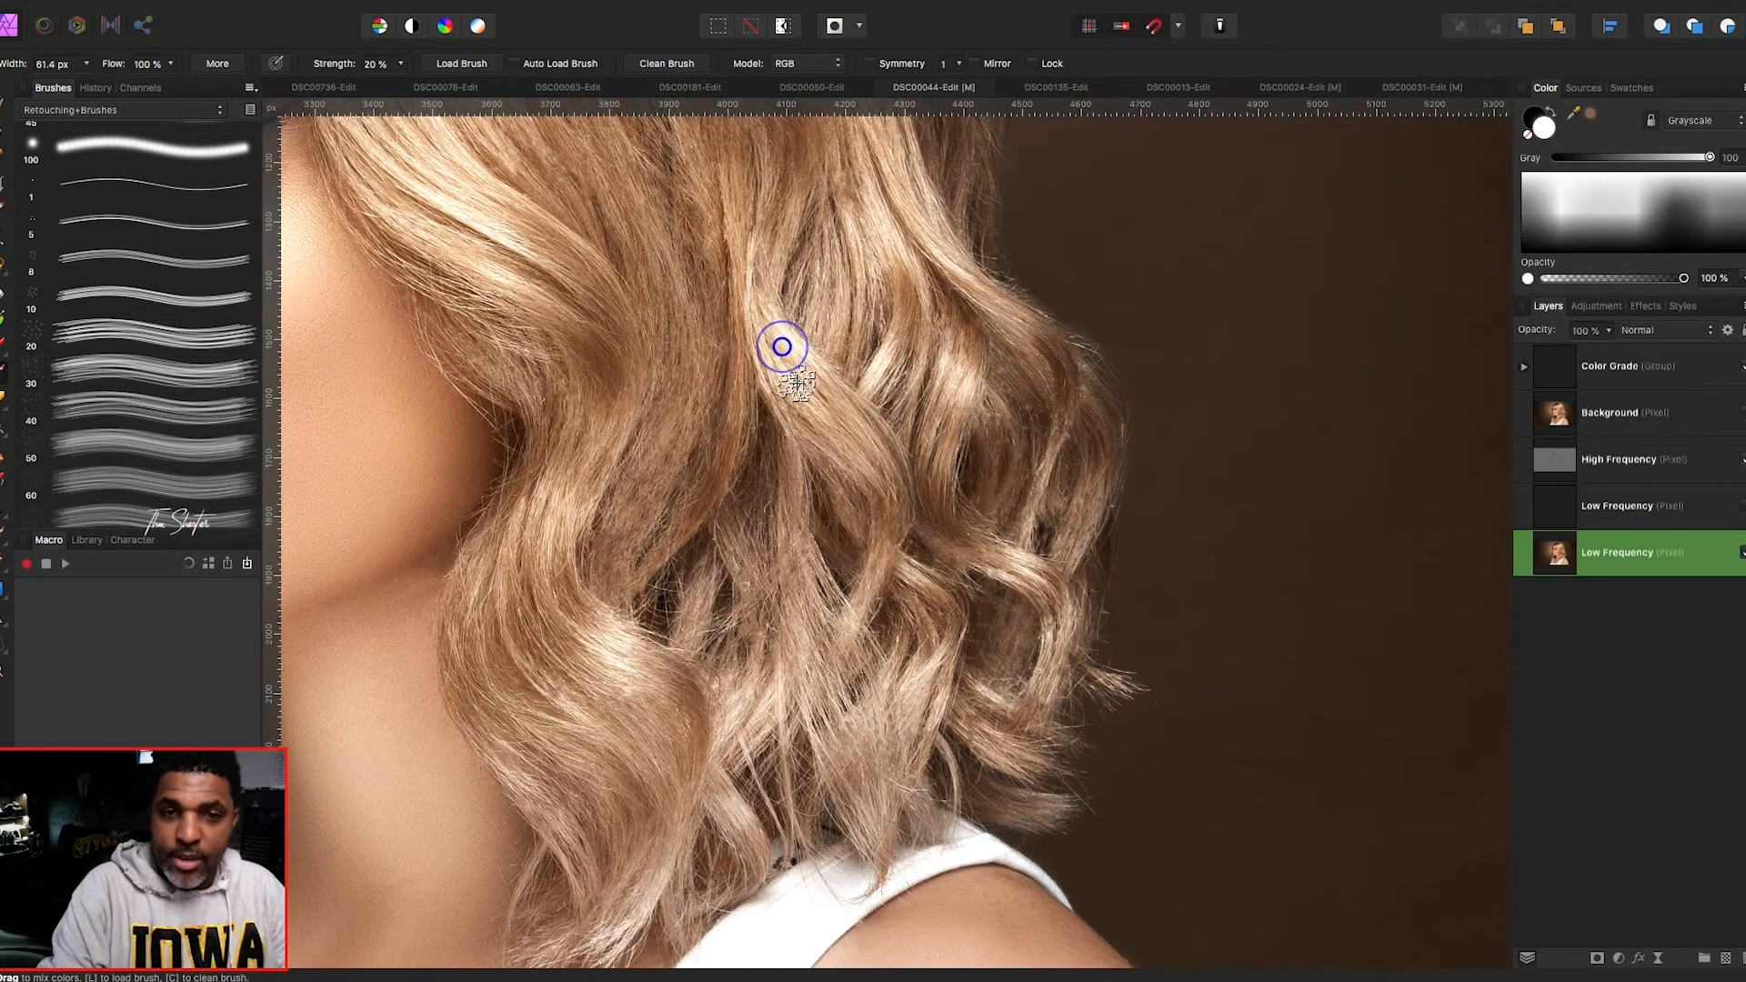
mouse_move(822, 289)
mouse_down()
mouse_move(833, 319)
mouse_move(849, 296)
mouse_move(880, 351)
mouse_move(926, 355)
mouse_move(933, 421)
mouse_up()
scroll(850, 297, down, 1)
mouse_move(916, 349)
mouse_down()
mouse_move(928, 311)
mouse_move(1022, 366)
mouse_move(1048, 413)
mouse_up()
scroll(1048, 382, down, 1)
mouse_move(985, 363)
mouse_down()
mouse_move(1037, 407)
mouse_move(995, 390)
mouse_move(1008, 431)
mouse_move(986, 402)
mouse_move(940, 423)
mouse_move(917, 395)
mouse_move(939, 366)
mouse_move(973, 420)
mouse_move(998, 411)
mouse_move(1011, 452)
mouse_move(979, 385)
mouse_move(999, 433)
mouse_move(991, 364)
mouse_move(1012, 380)
mouse_move(986, 374)
mouse_move(1014, 379)
mouse_move(991, 427)
mouse_move(974, 386)
mouse_move(1010, 438)
mouse_move(993, 457)
mouse_move(954, 431)
mouse_move(987, 391)
mouse_move(984, 477)
mouse_move(976, 430)
mouse_move(1001, 382)
mouse_up()
- Refine the highlights and shadows inside the outer back curls with the 37.7 px mixer brush
key([)
key([)
key([)
mouse_move(1015, 310)
mouse_down()
mouse_move(1025, 464)
mouse_move(1002, 505)
mouse_move(1013, 475)
mouse_up()
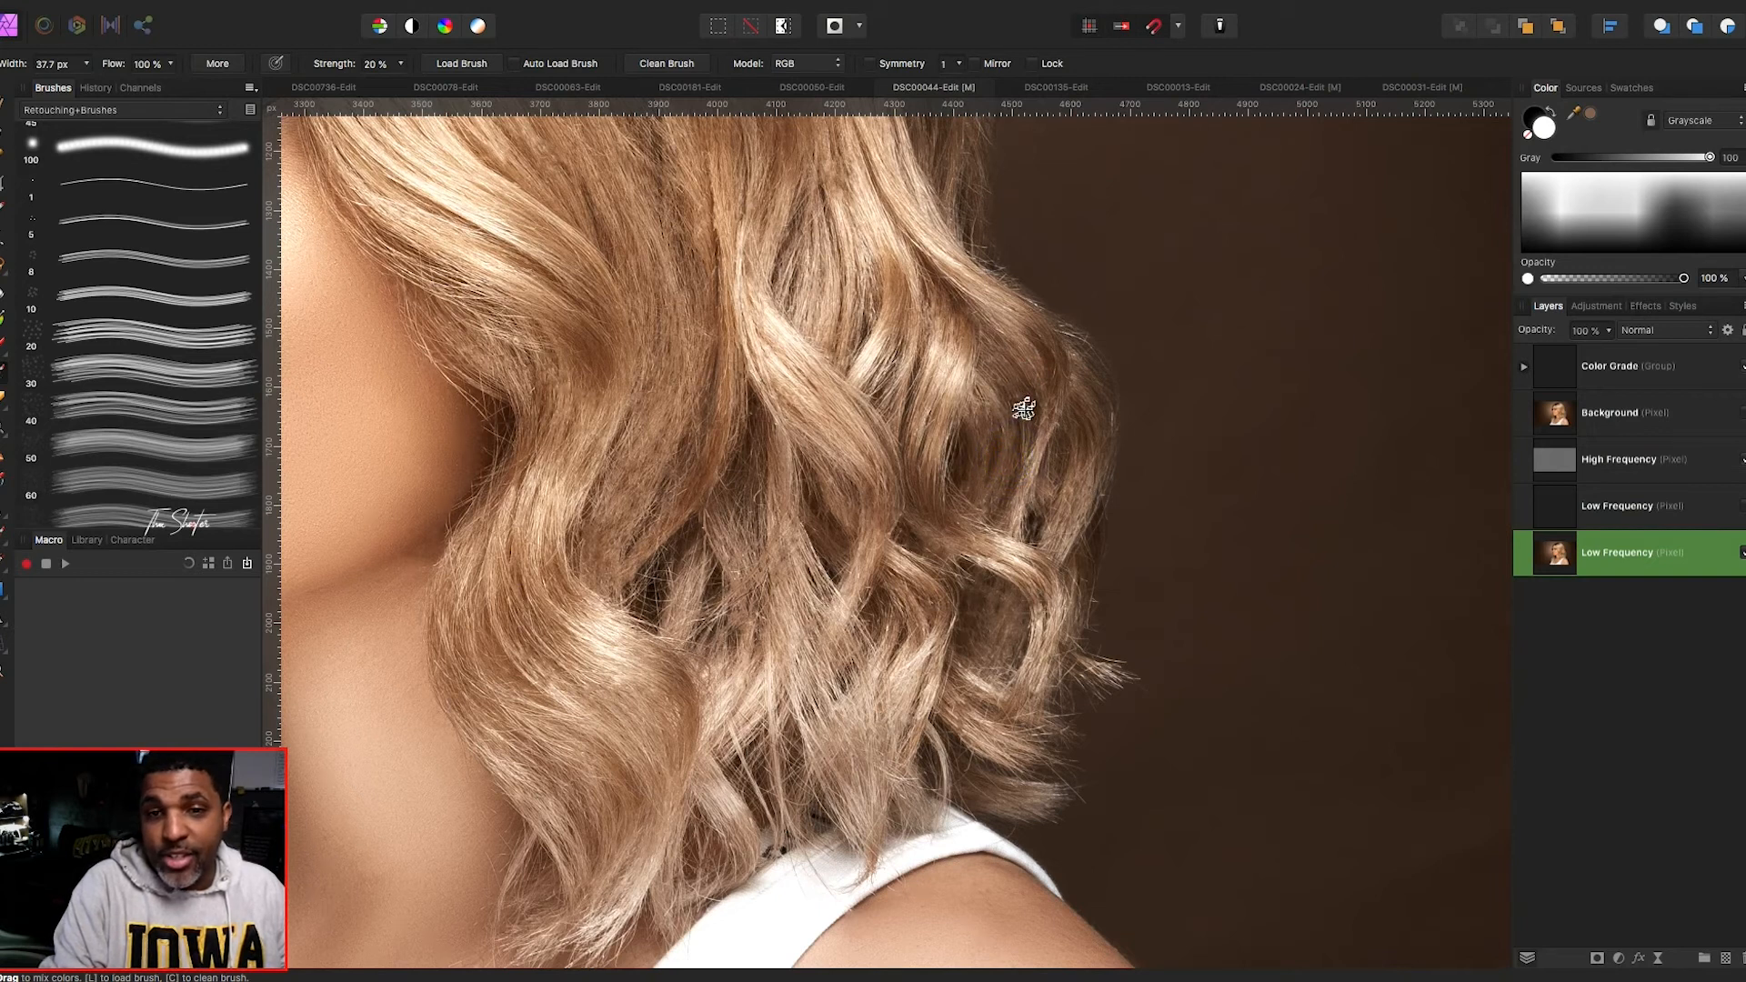
mouse_move(995, 315)
mouse_down()
mouse_move(1028, 332)
mouse_move(1030, 454)
mouse_move(1049, 351)
mouse_up()
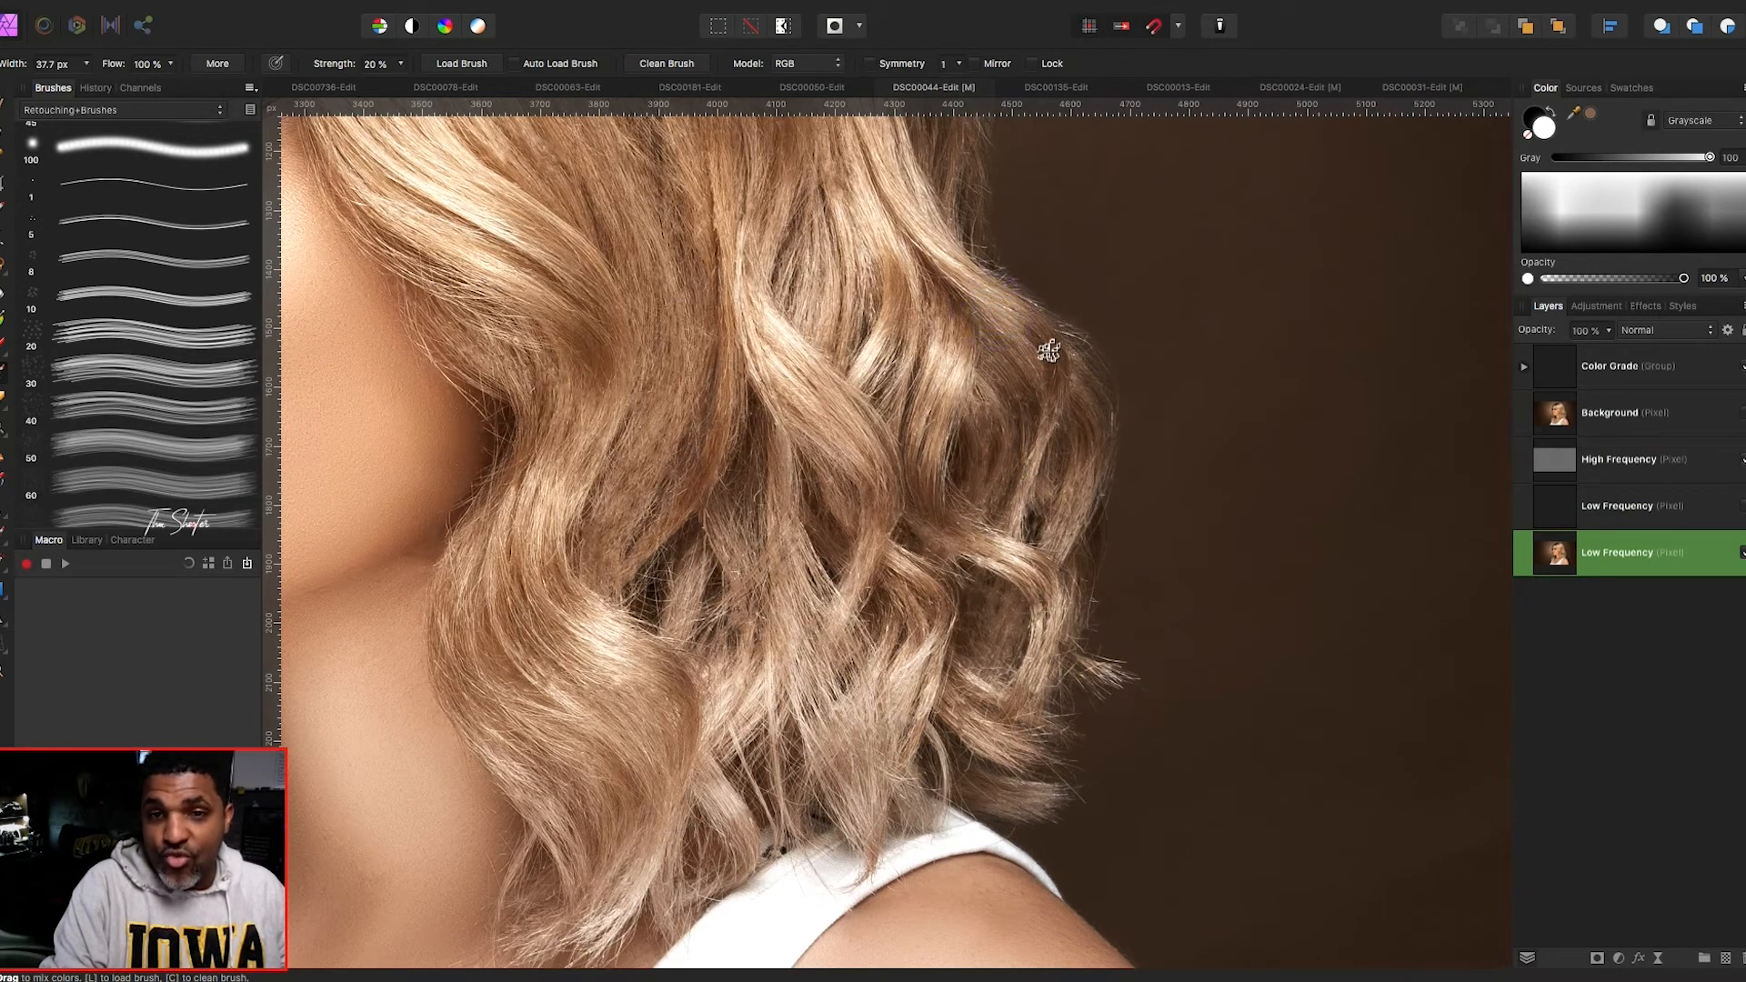
drag(964, 419, 967, 460)
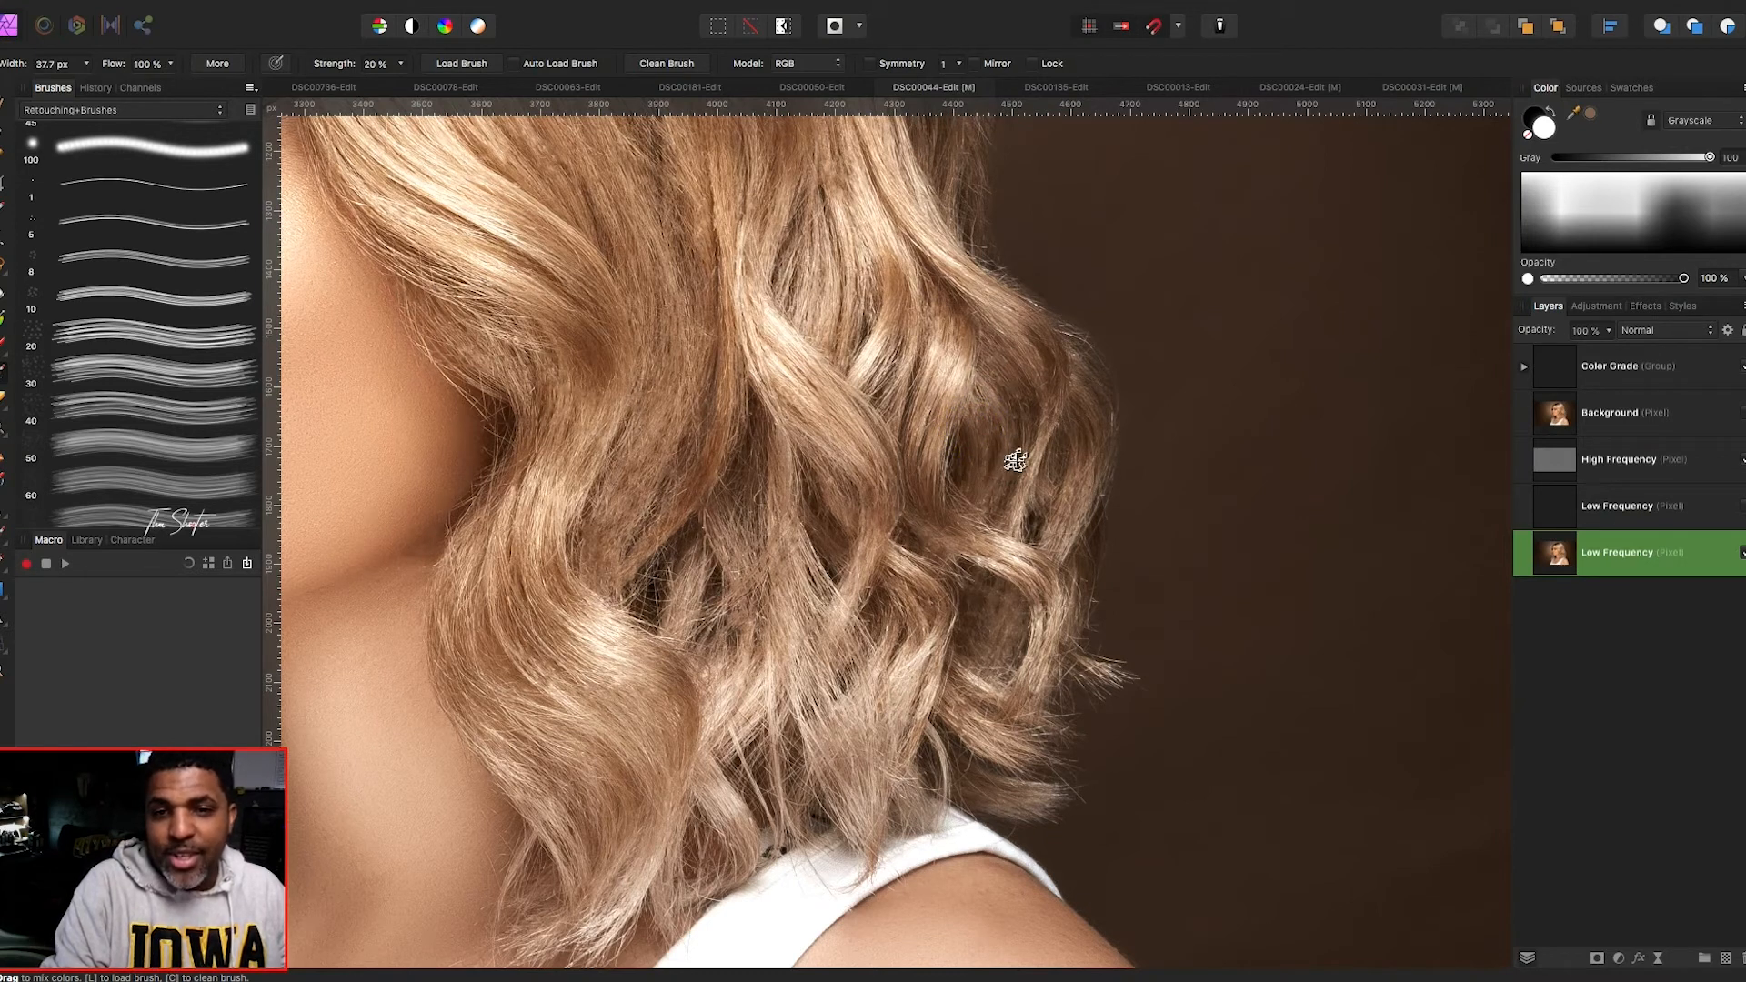
mouse_move(1032, 483)
mouse_down()
mouse_move(1039, 430)
mouse_move(1033, 523)
mouse_move(1042, 473)
mouse_up()
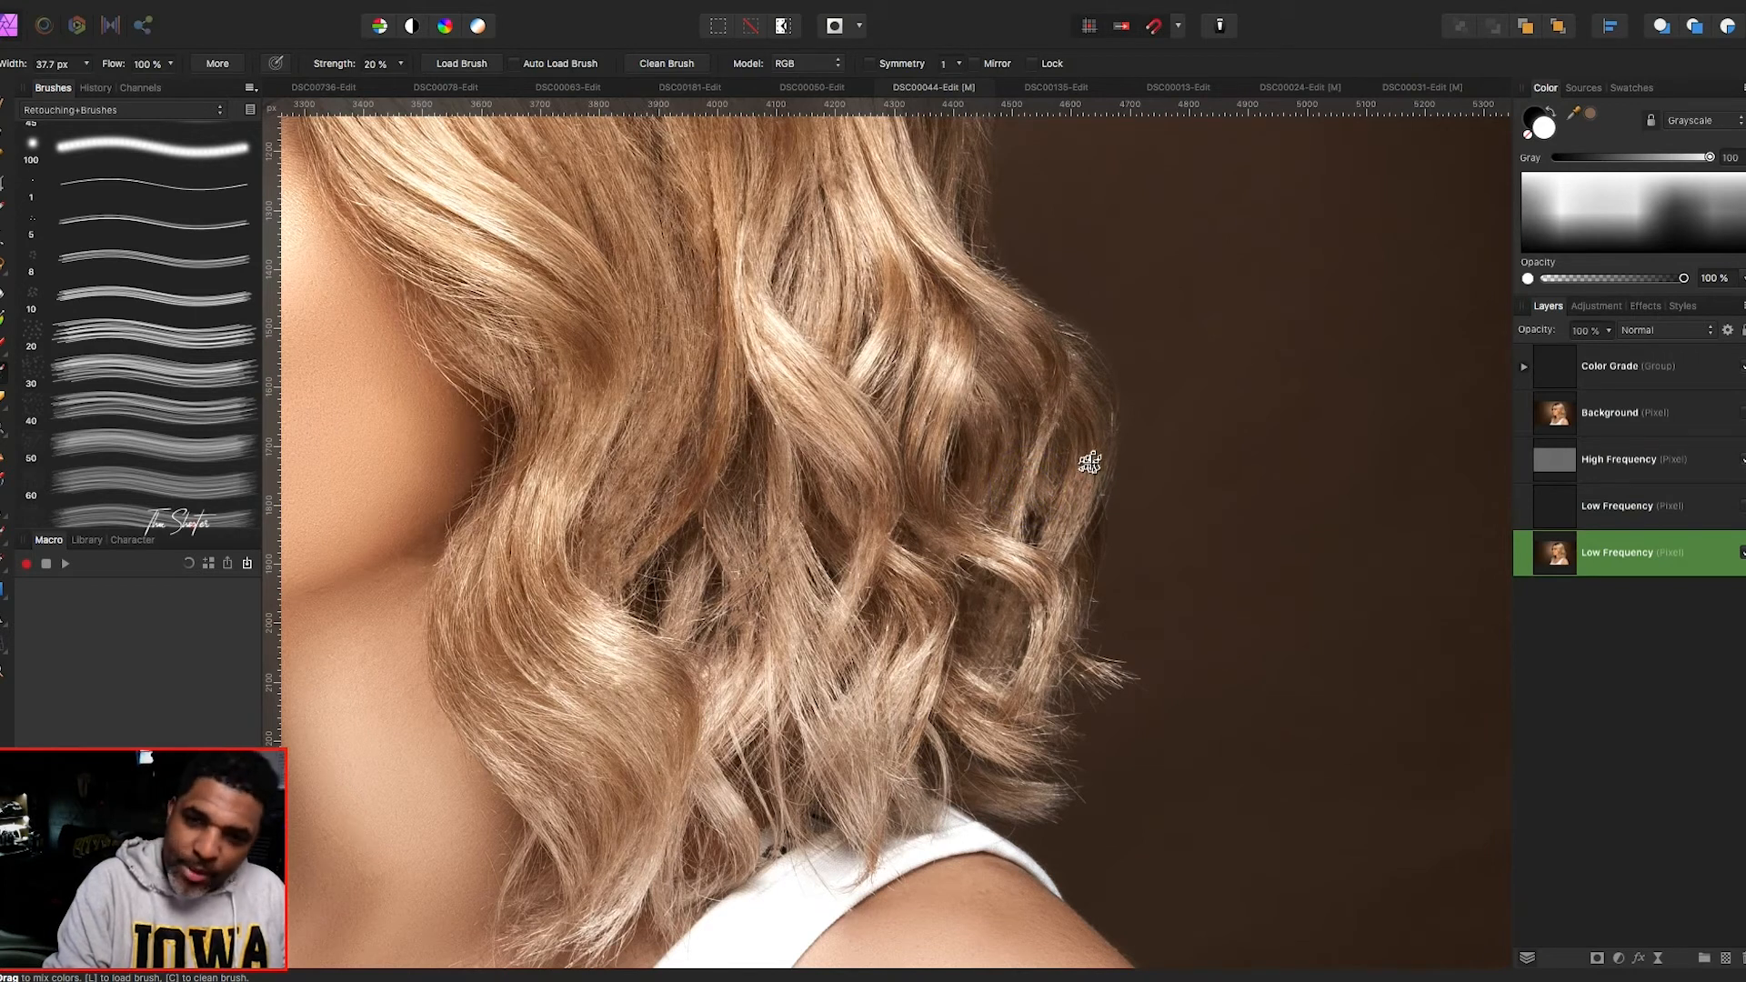
mouse_move(1005, 548)
mouse_down()
mouse_move(952, 542)
mouse_move(924, 522)
mouse_move(934, 506)
mouse_up()
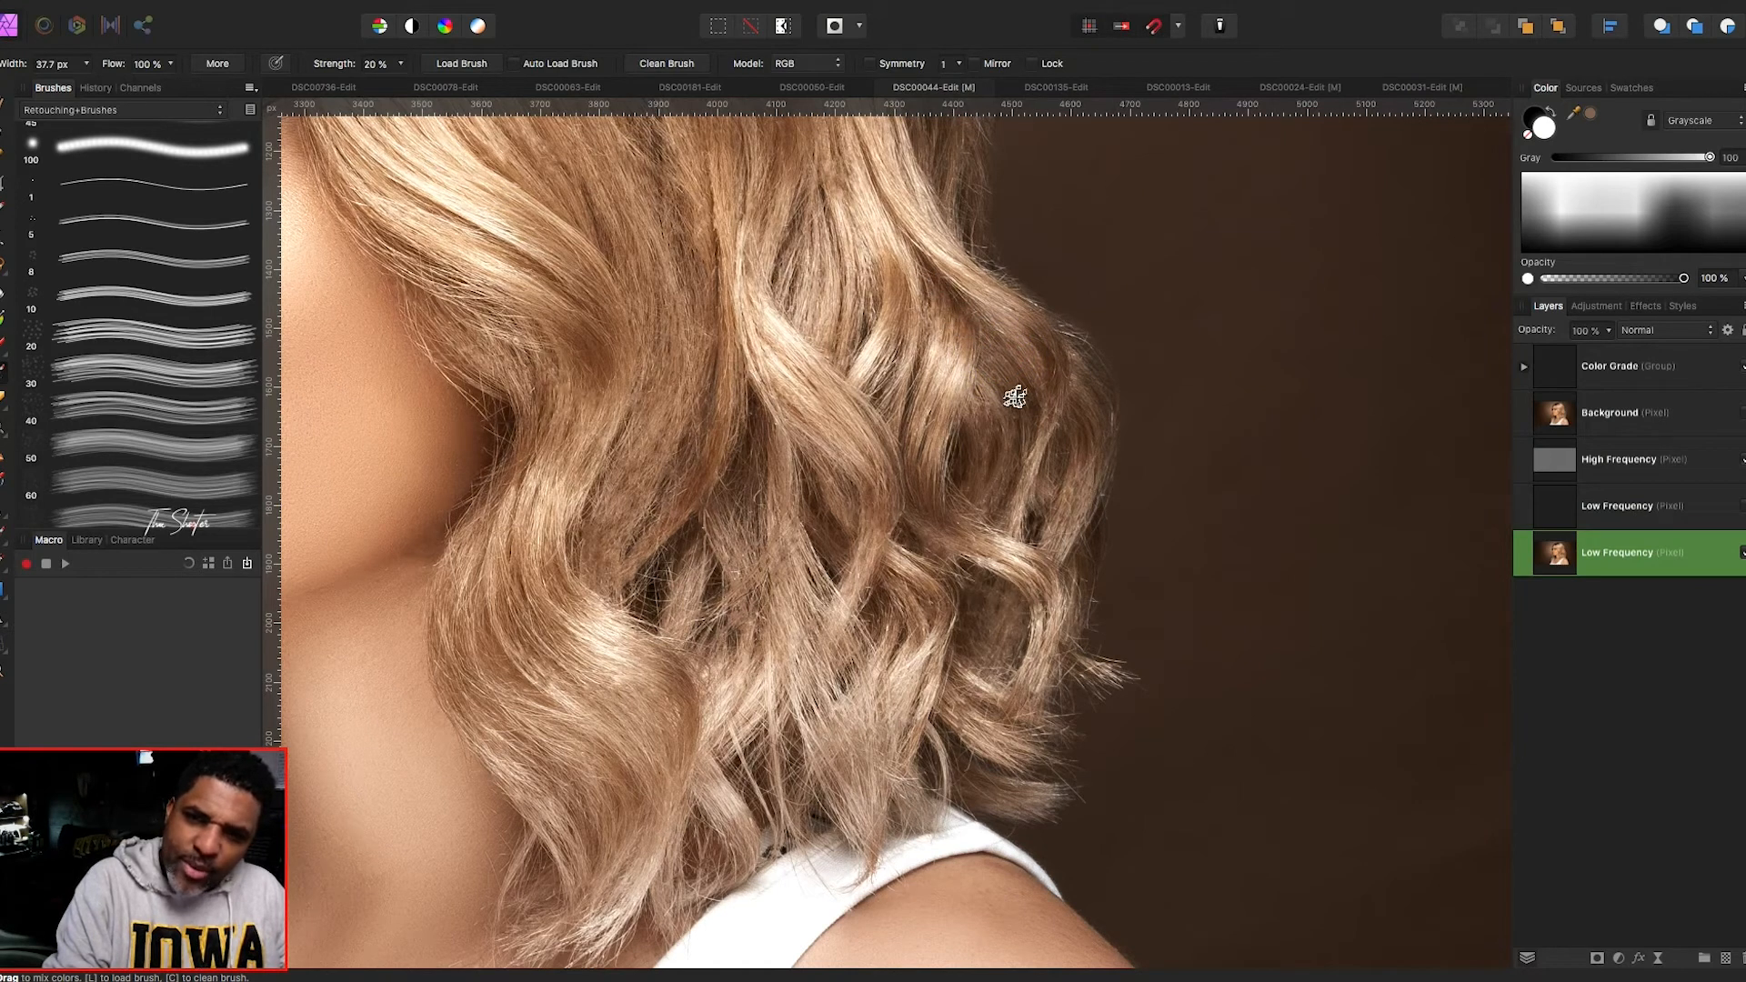
- Blend the lower back curls and their outer edge with the mixer brush at 57.5 px and 41.5 px
mouse_move(1001, 611)
mouse_down()
mouse_move(975, 615)
mouse_move(967, 595)
mouse_move(969, 611)
mouse_up()
key(])
key(])
key(])
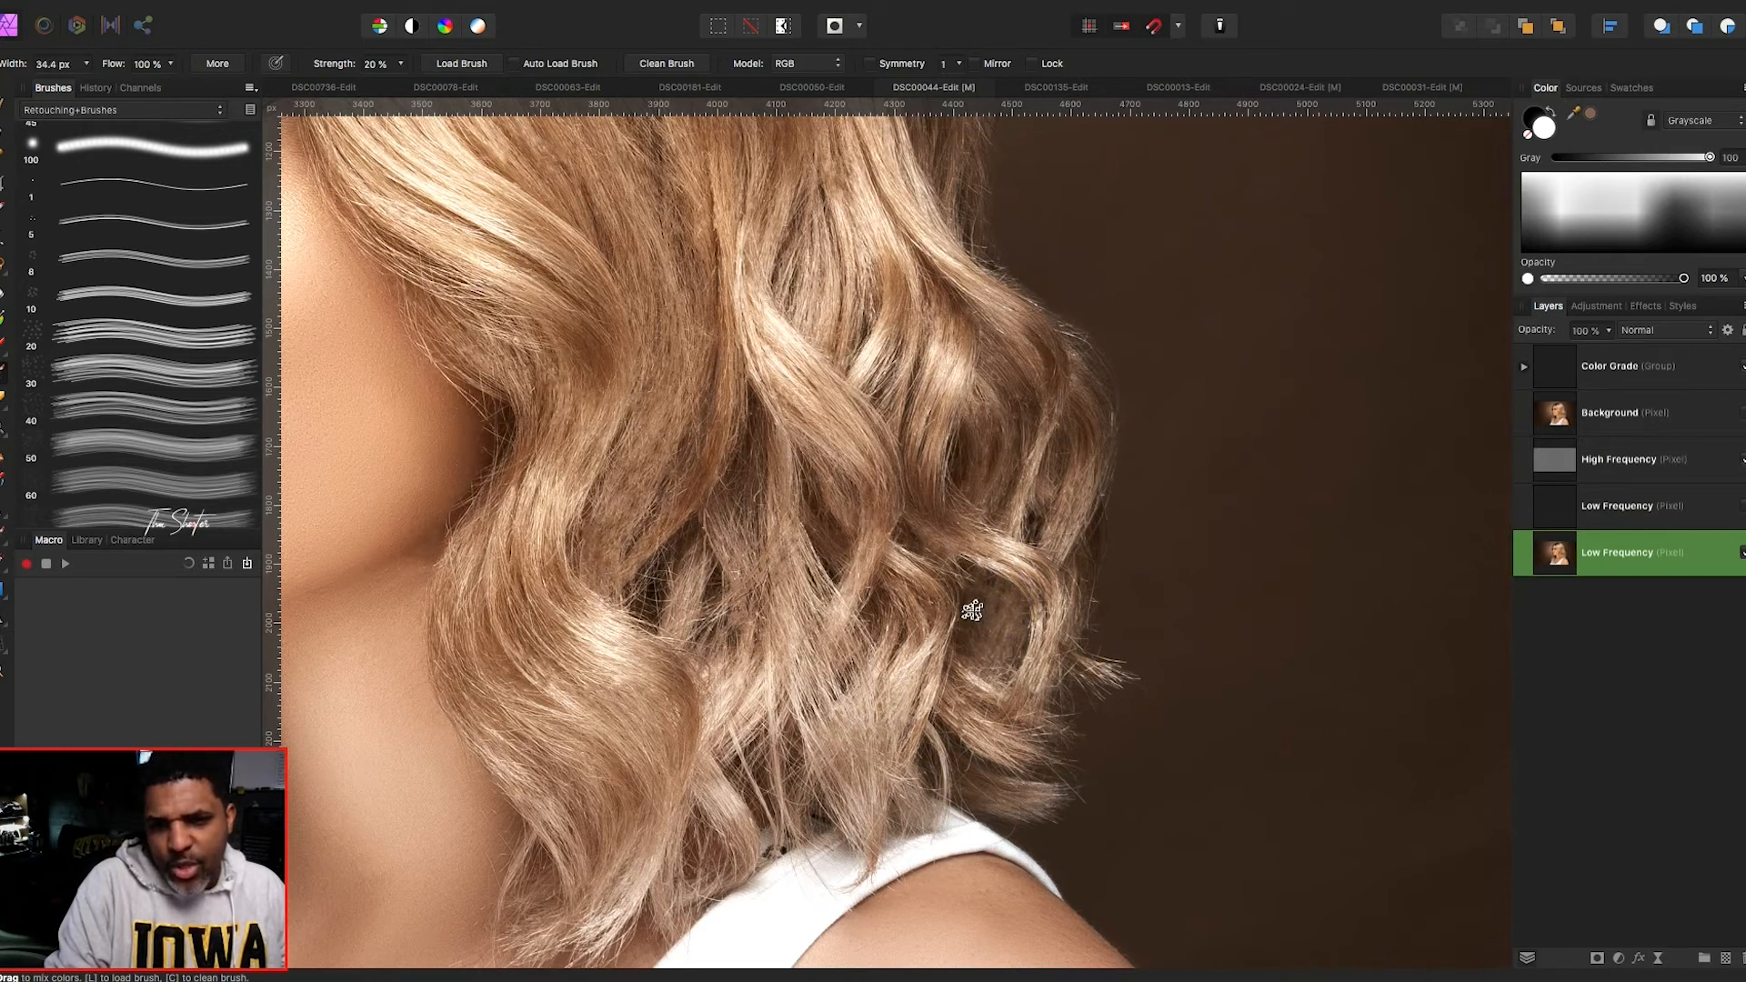
key(])
key(])
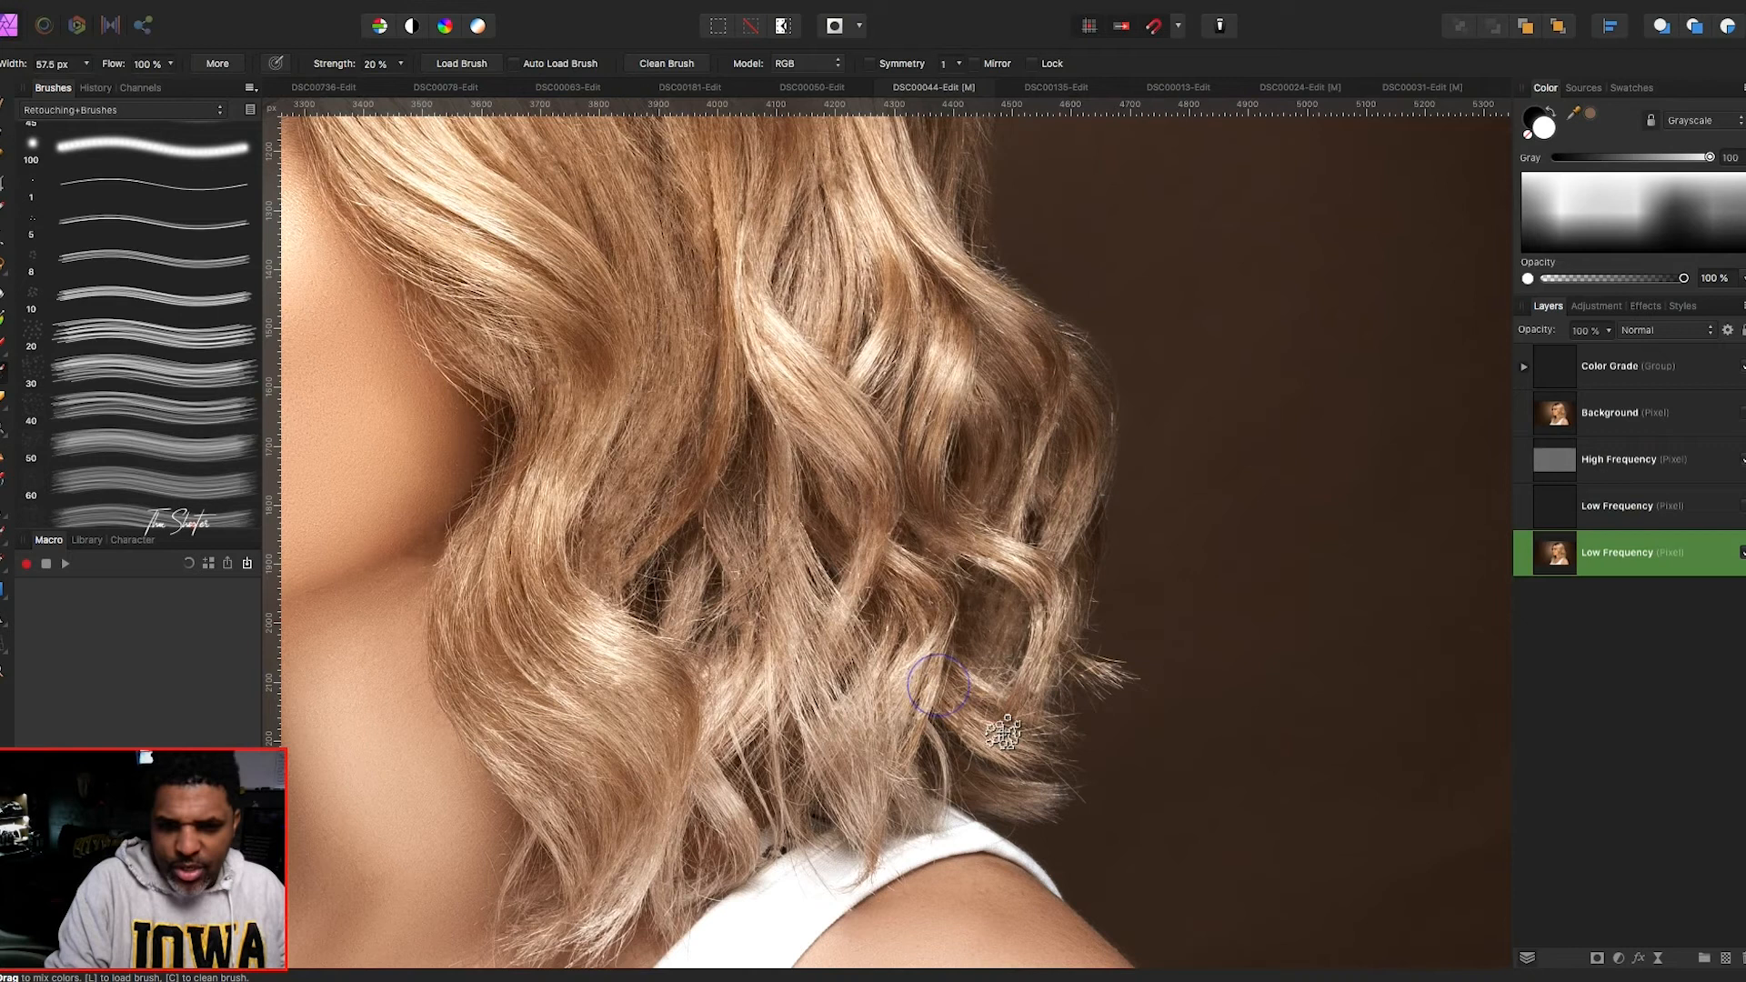
drag(1007, 703, 1051, 622)
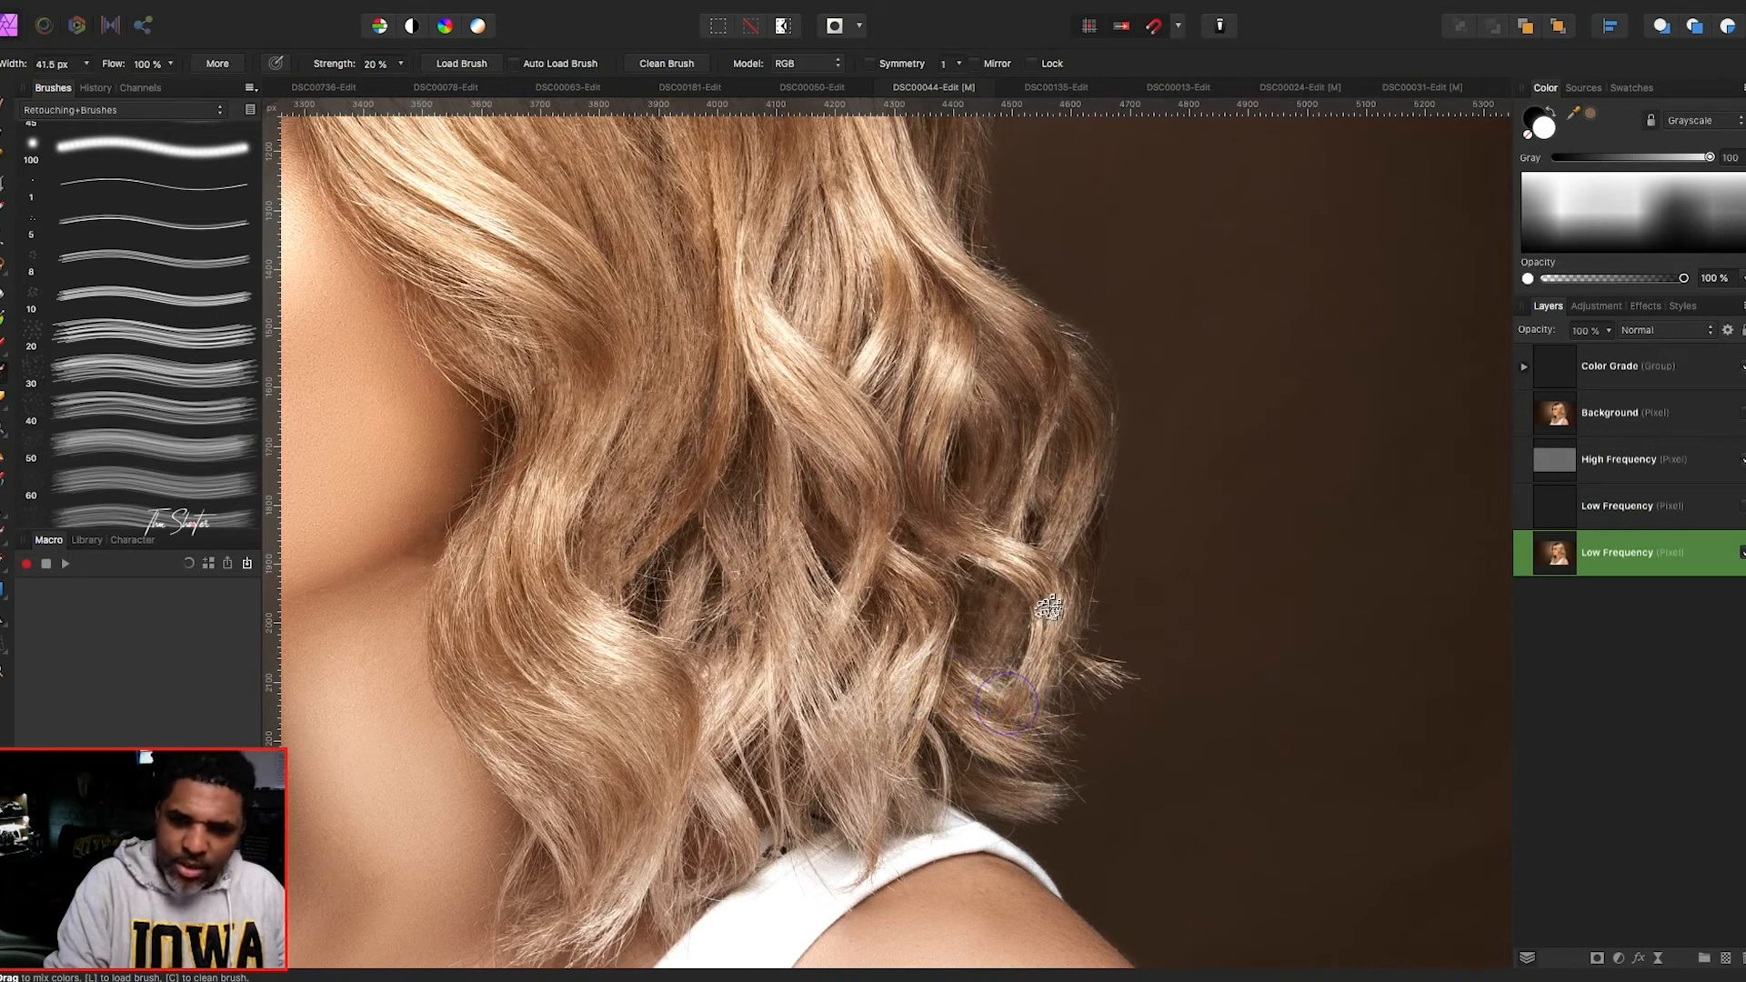
drag(1076, 546, 1053, 494)
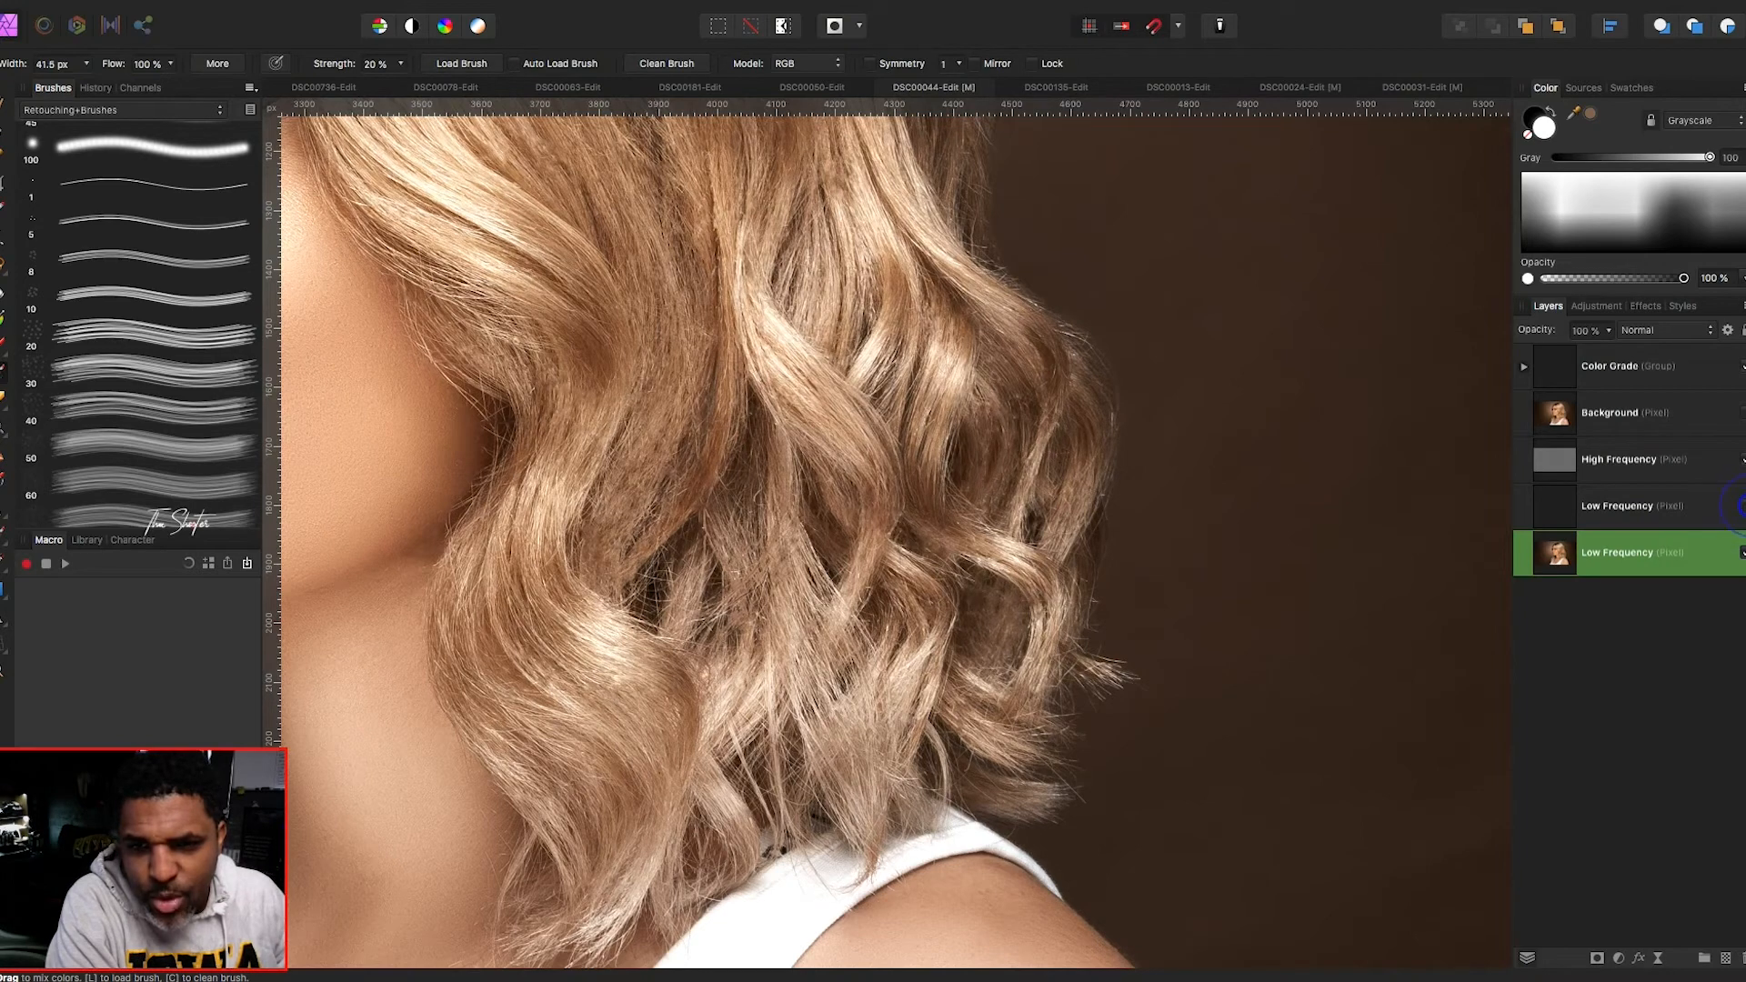
- Review the blended hair from the curls to the crown with the whole face in view
scroll(1180, 459, down, 2)
scroll(1180, 460, up, 8)
scroll(1180, 459, left, 6)
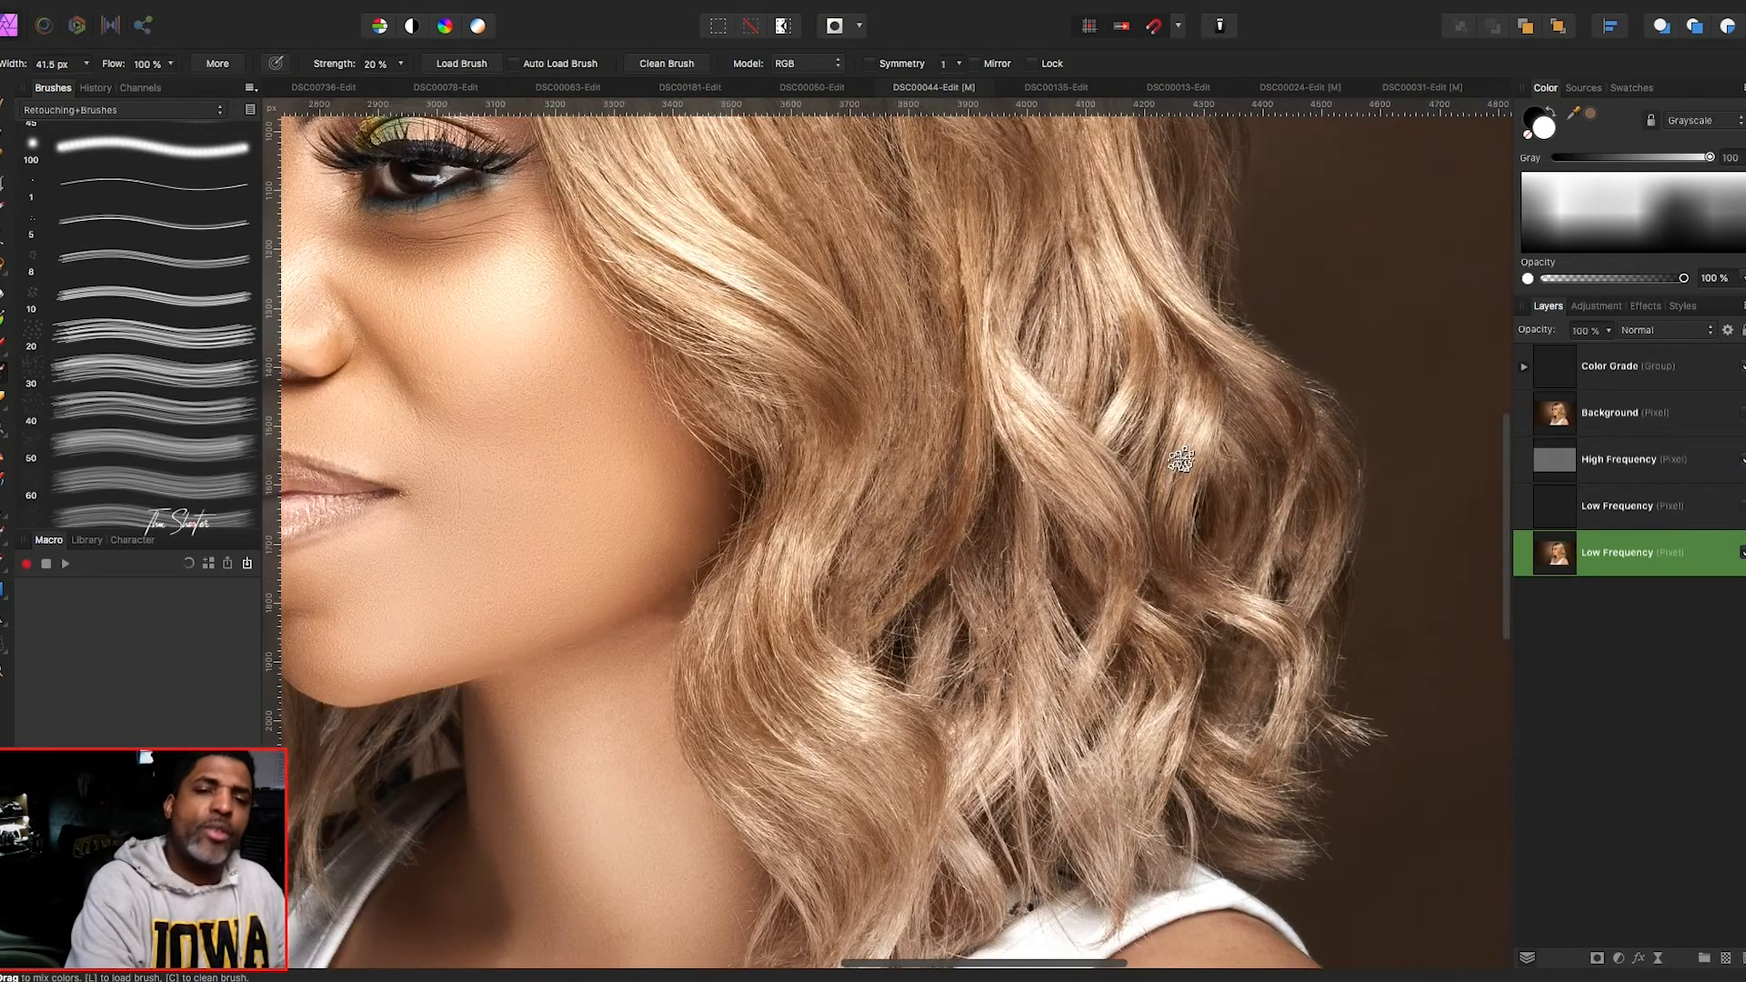
scroll(1181, 460, down, 3)
scroll(1180, 459, down, 6)
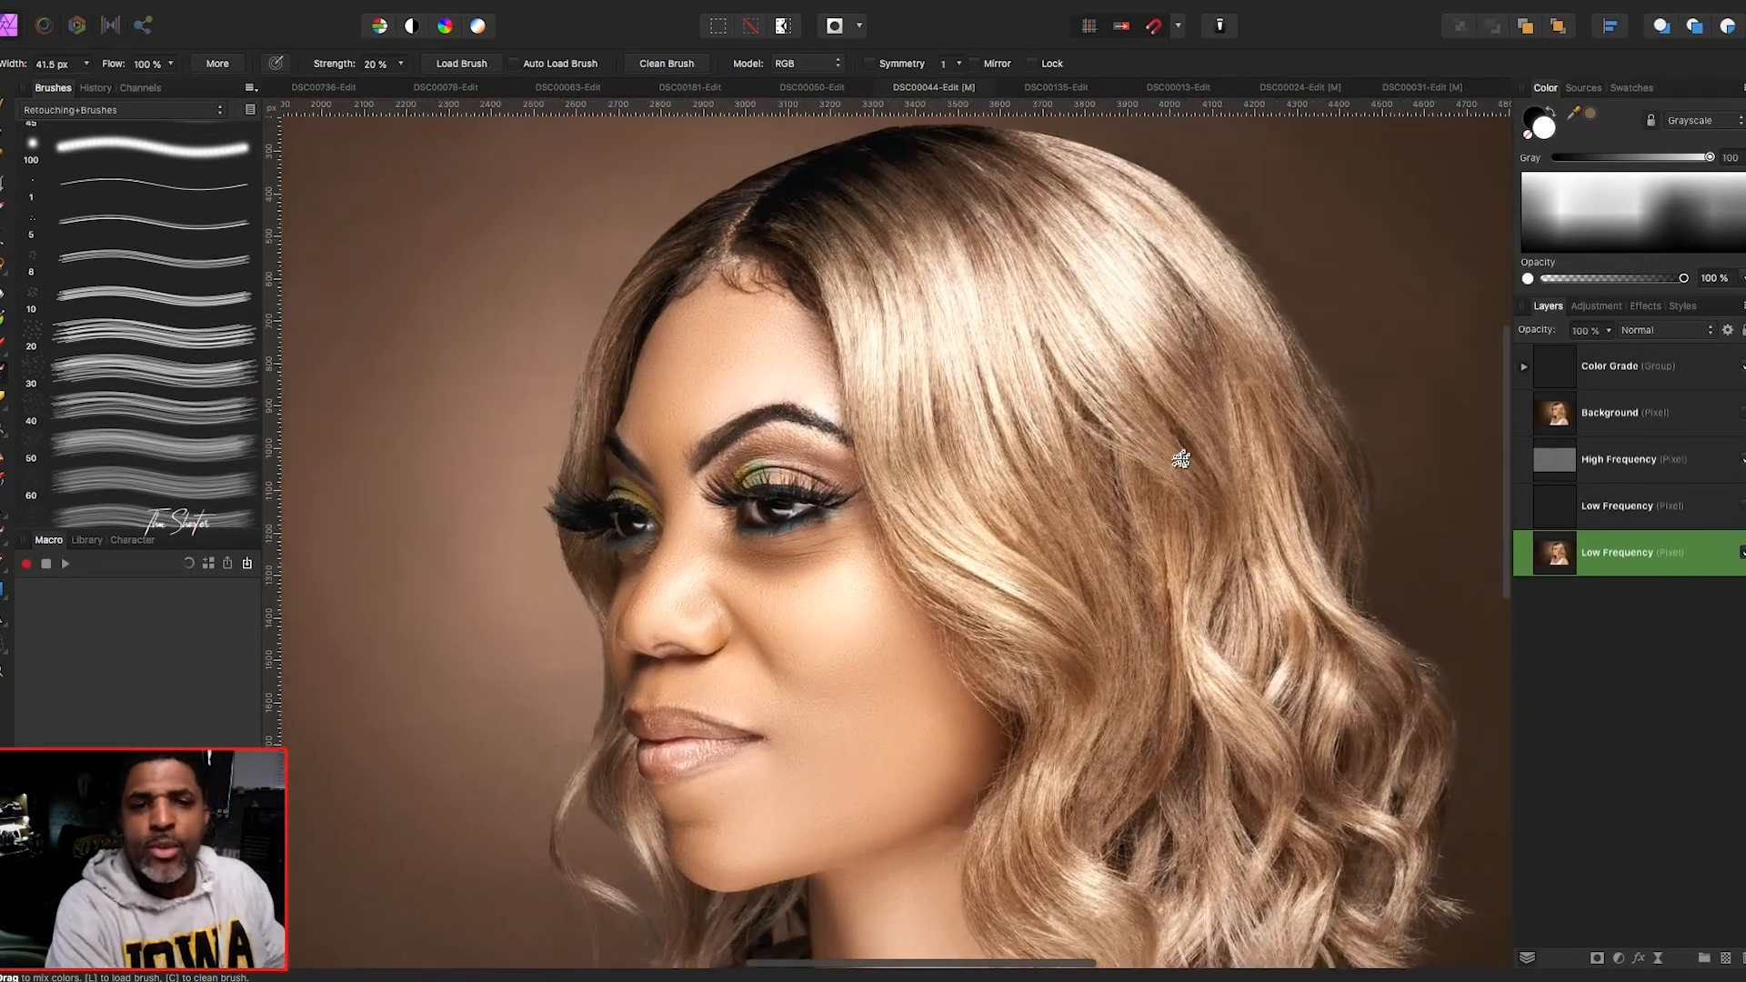
- Delete the extra Low Frequency layer directly beneath the High Frequency layer
scroll(1327, 438, right, 5)
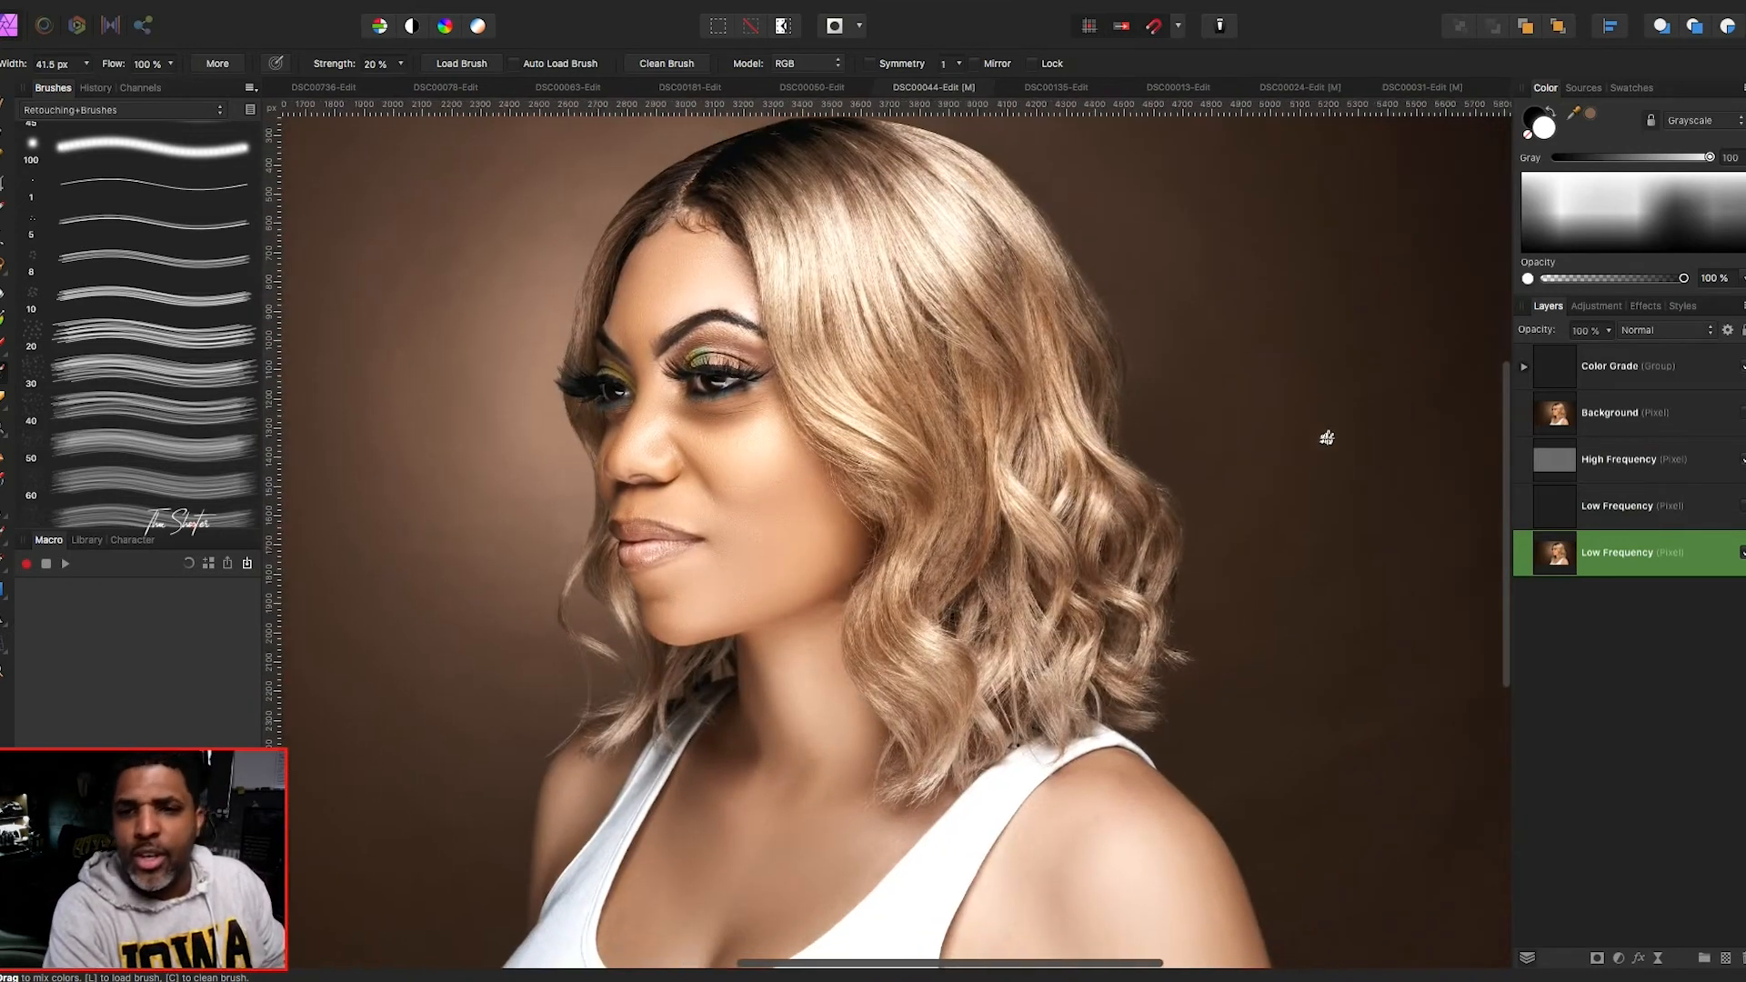
click(1705, 509)
click(1740, 959)
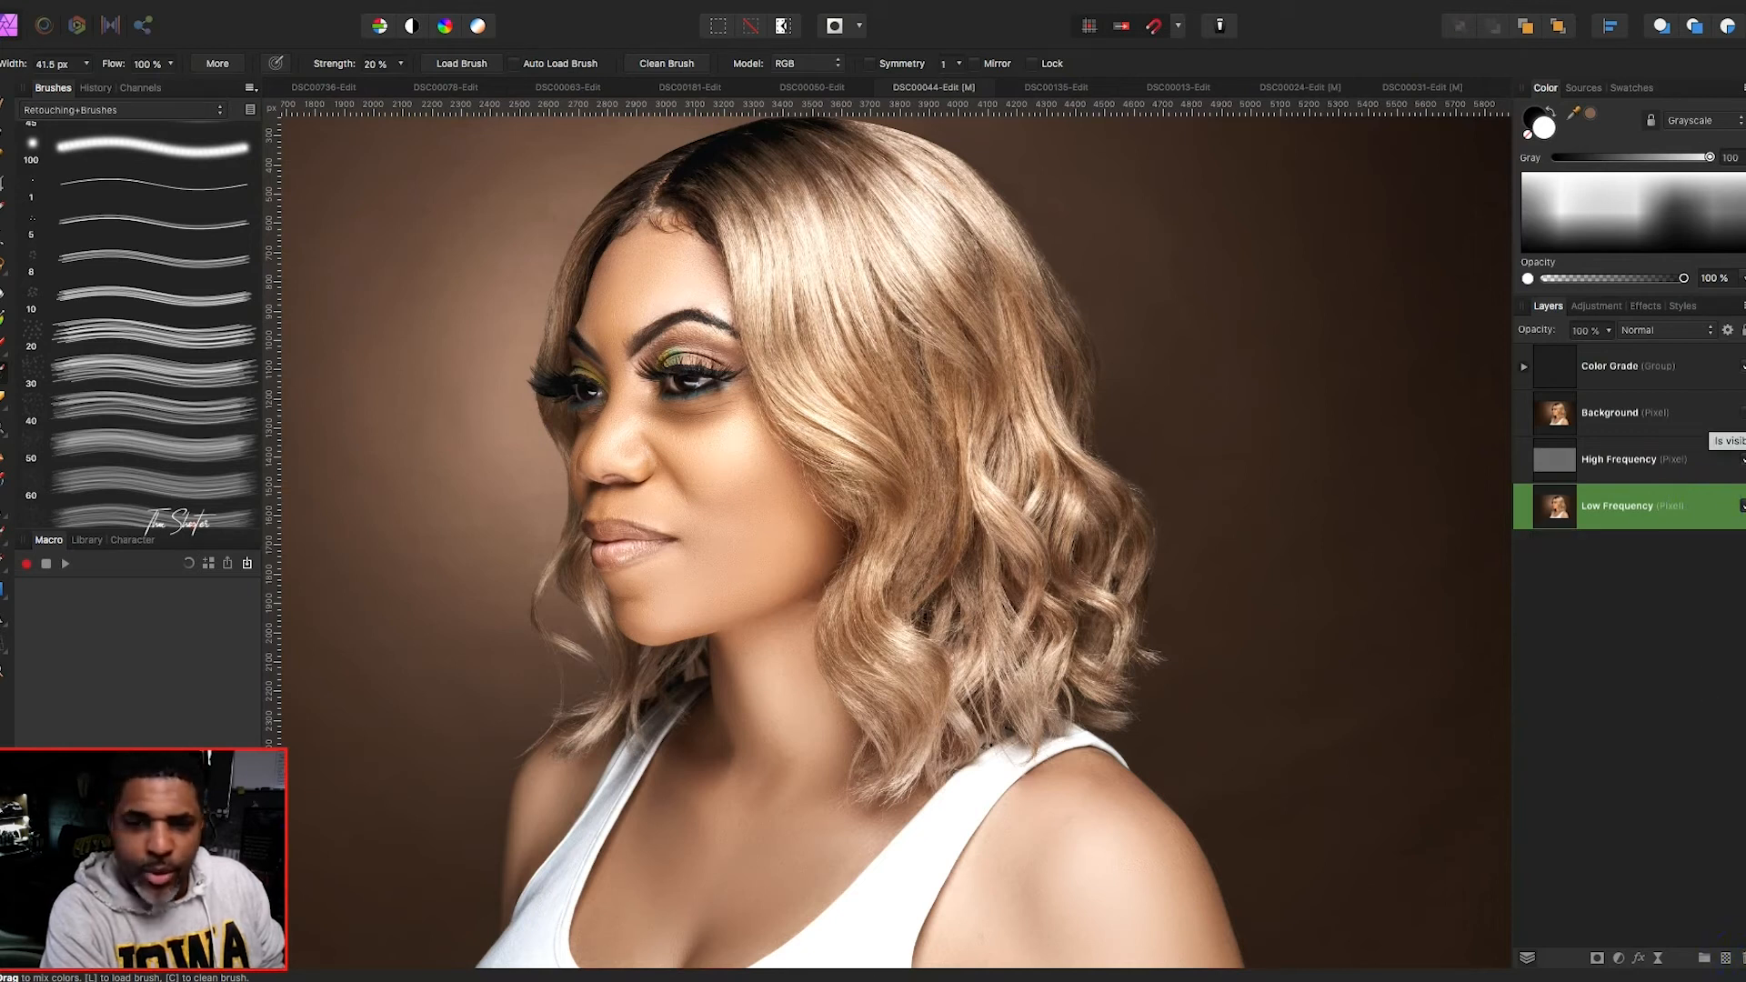
- Compare the retouch with the original by switching the Background layer's visibility on and off
click(1742, 413)
click(1743, 412)
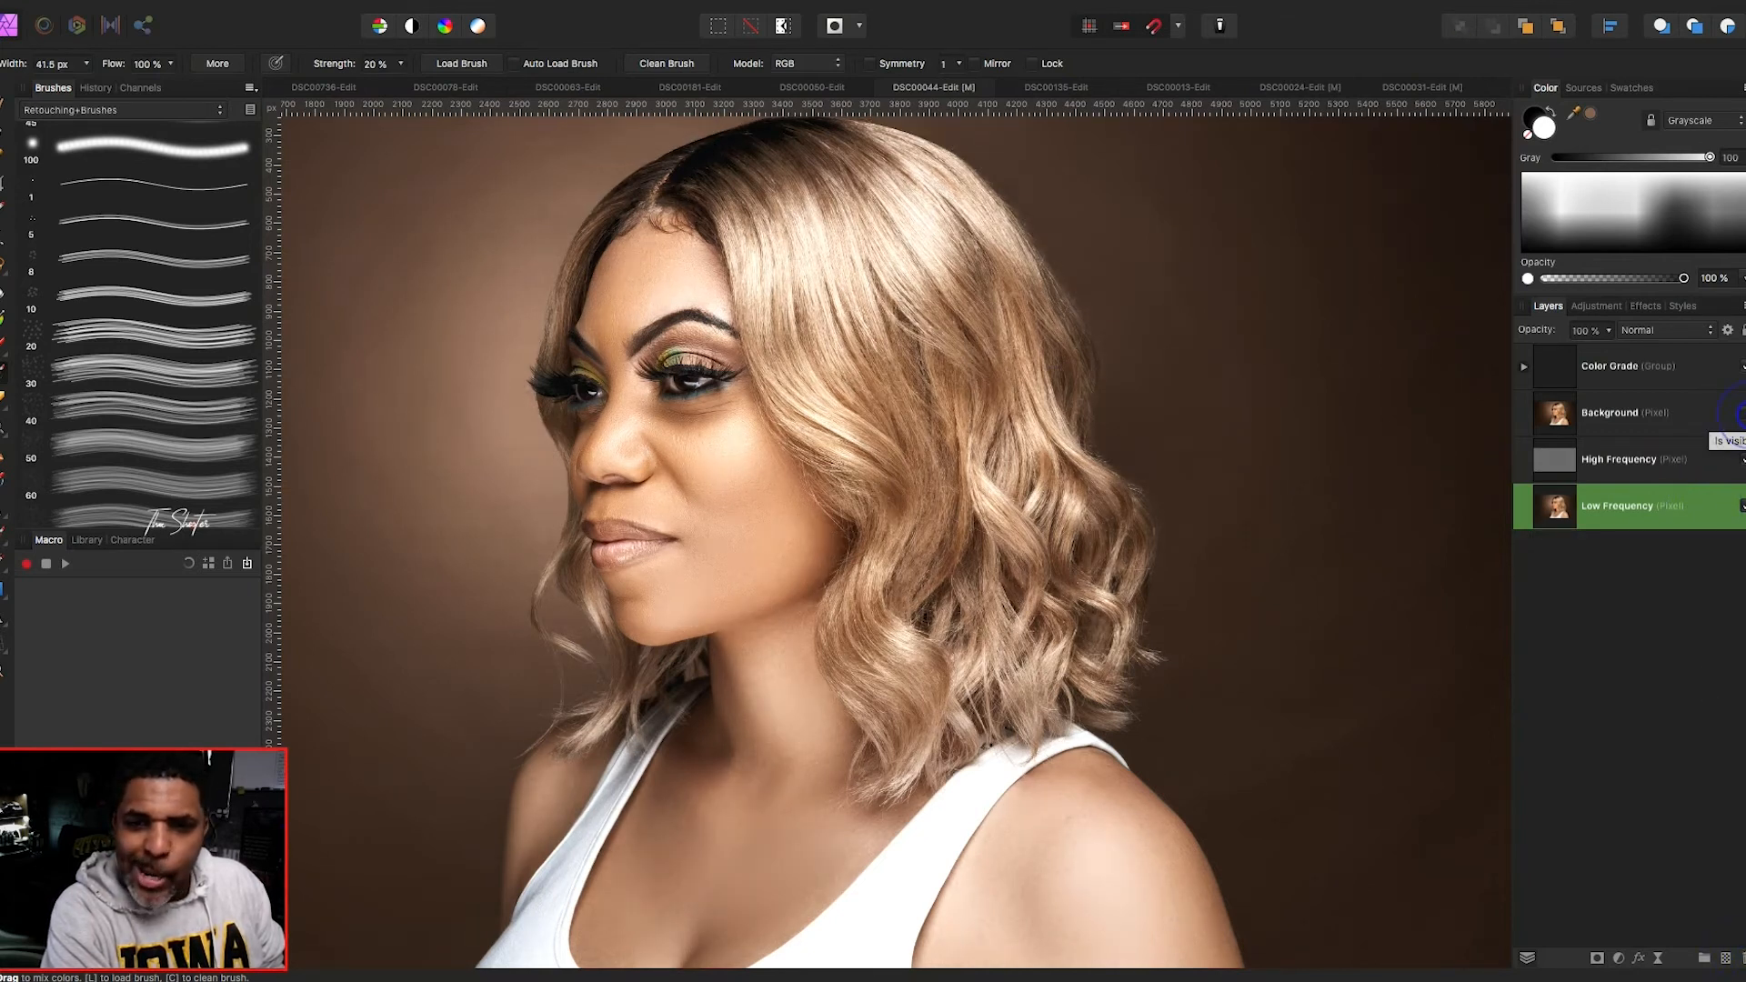
click(1740, 413)
click(1740, 413)
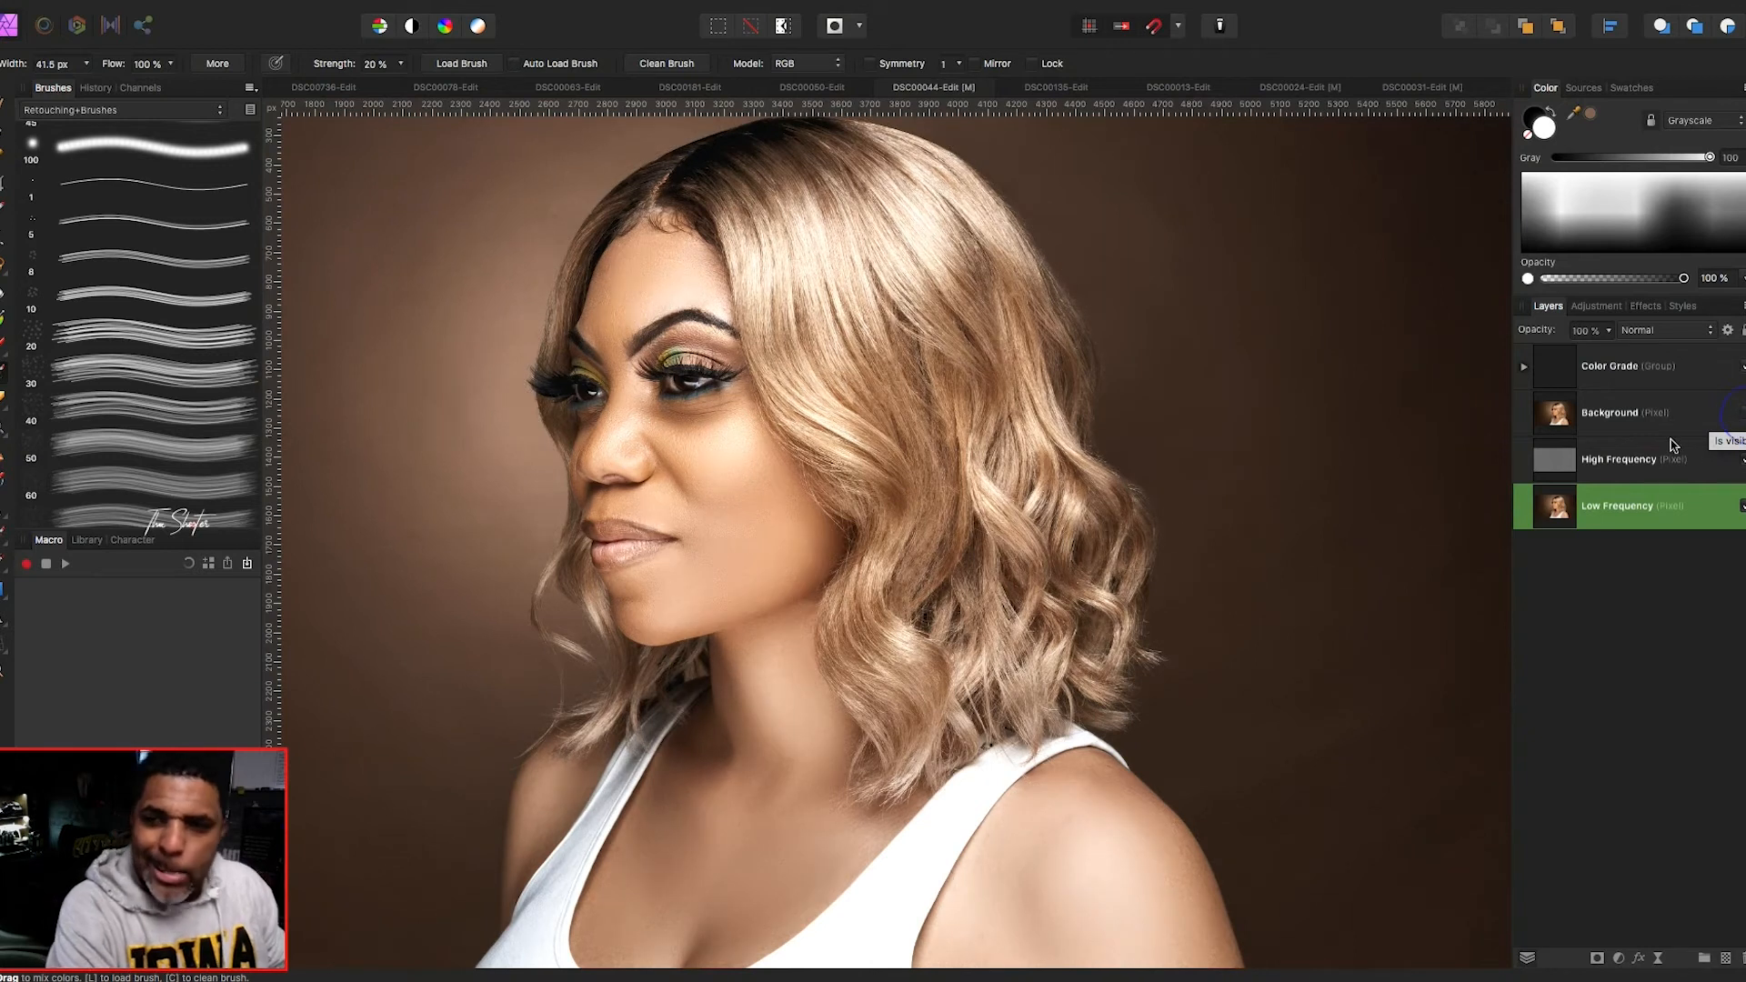
- Load the soft 200 px brush from the Spray-paints category for the mixer brush
click(107, 120)
scroll(77, 127, up, 5)
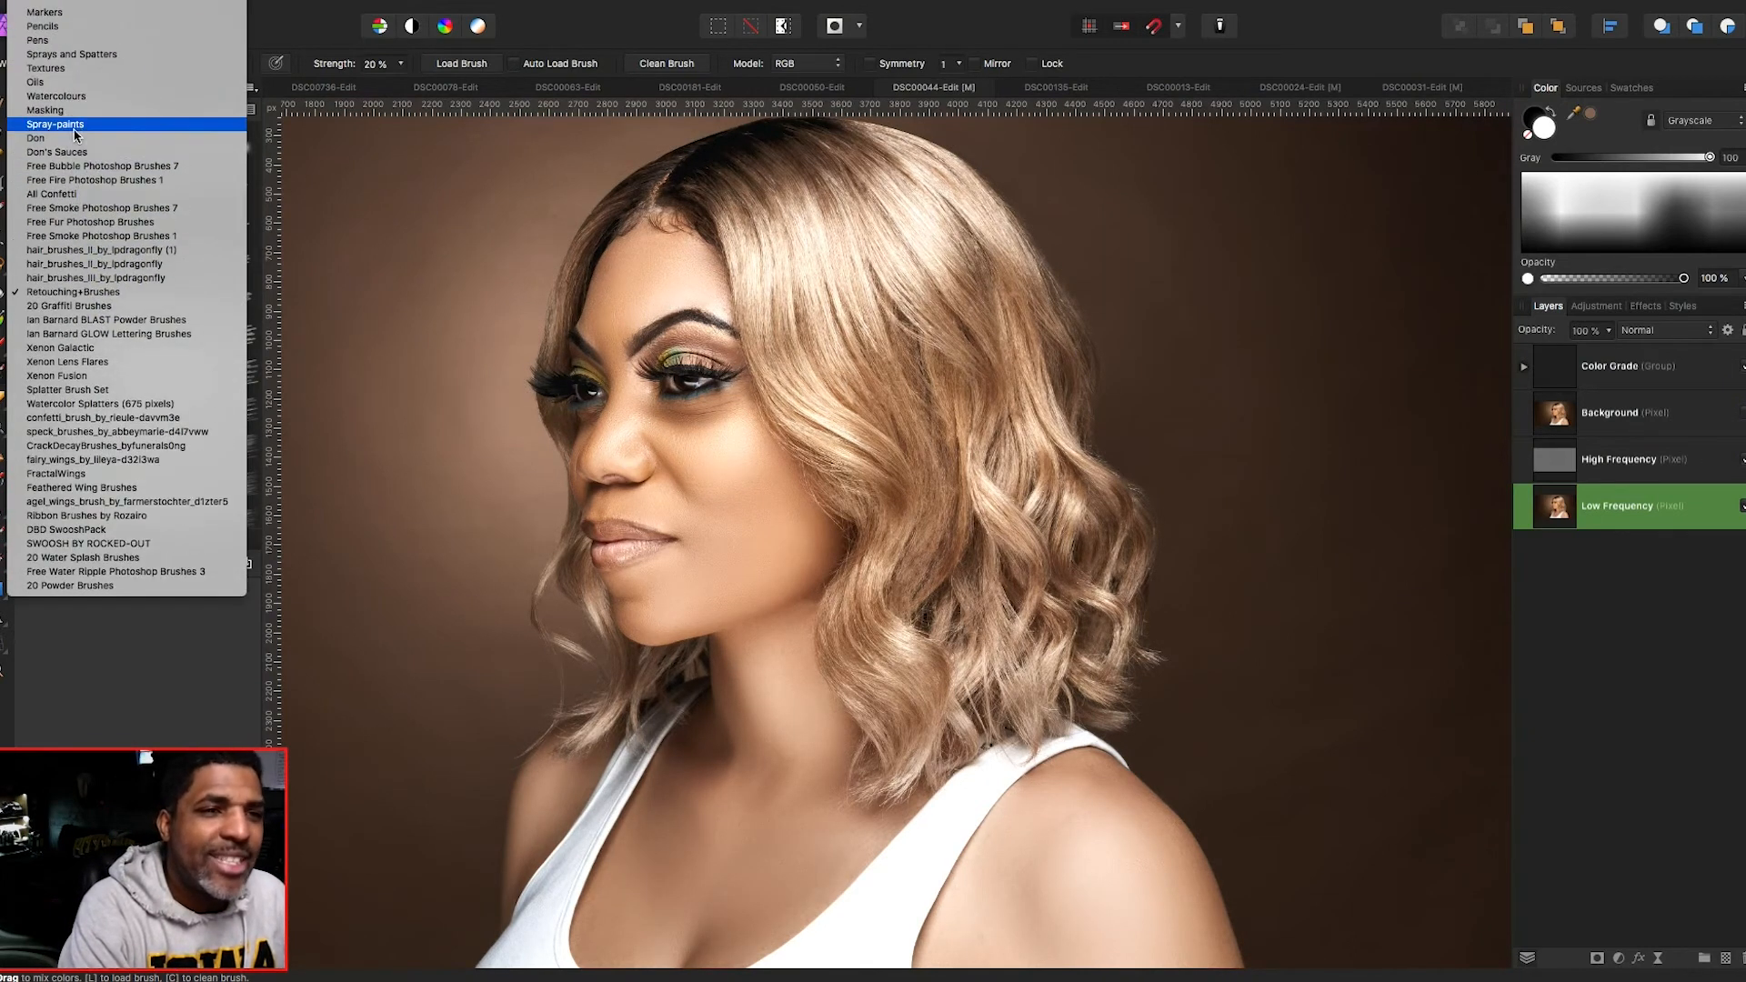
click(71, 154)
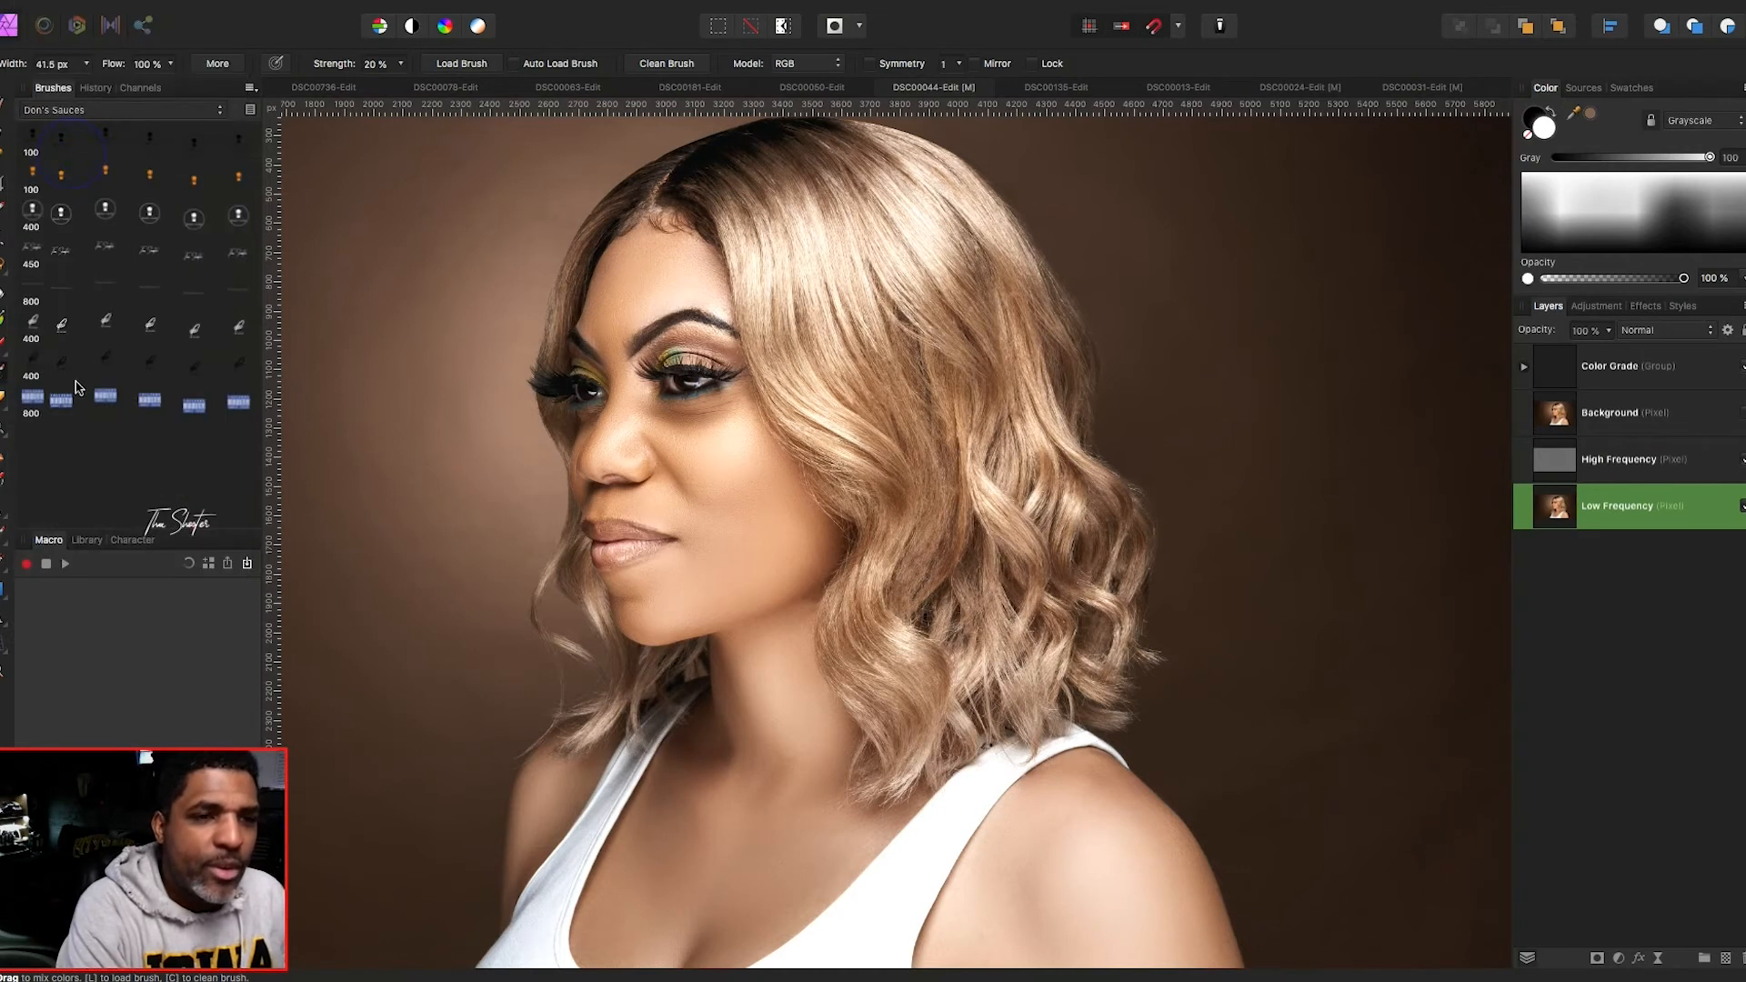
click(151, 116)
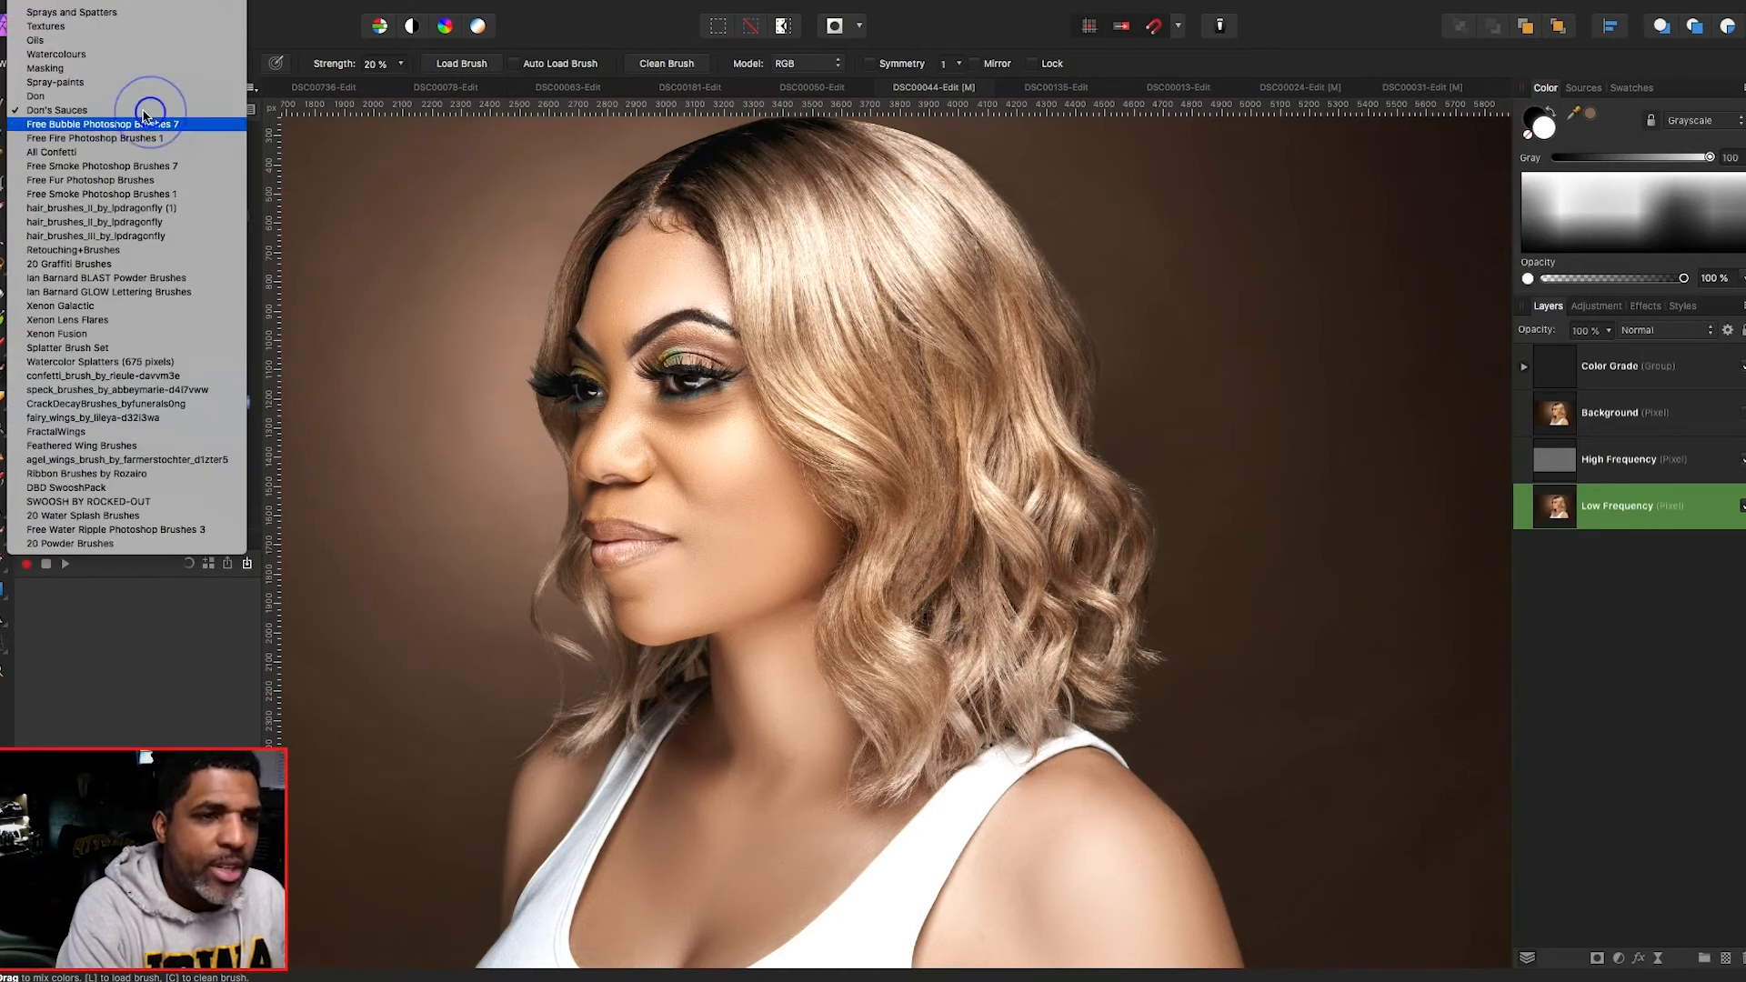
click(168, 92)
click(175, 136)
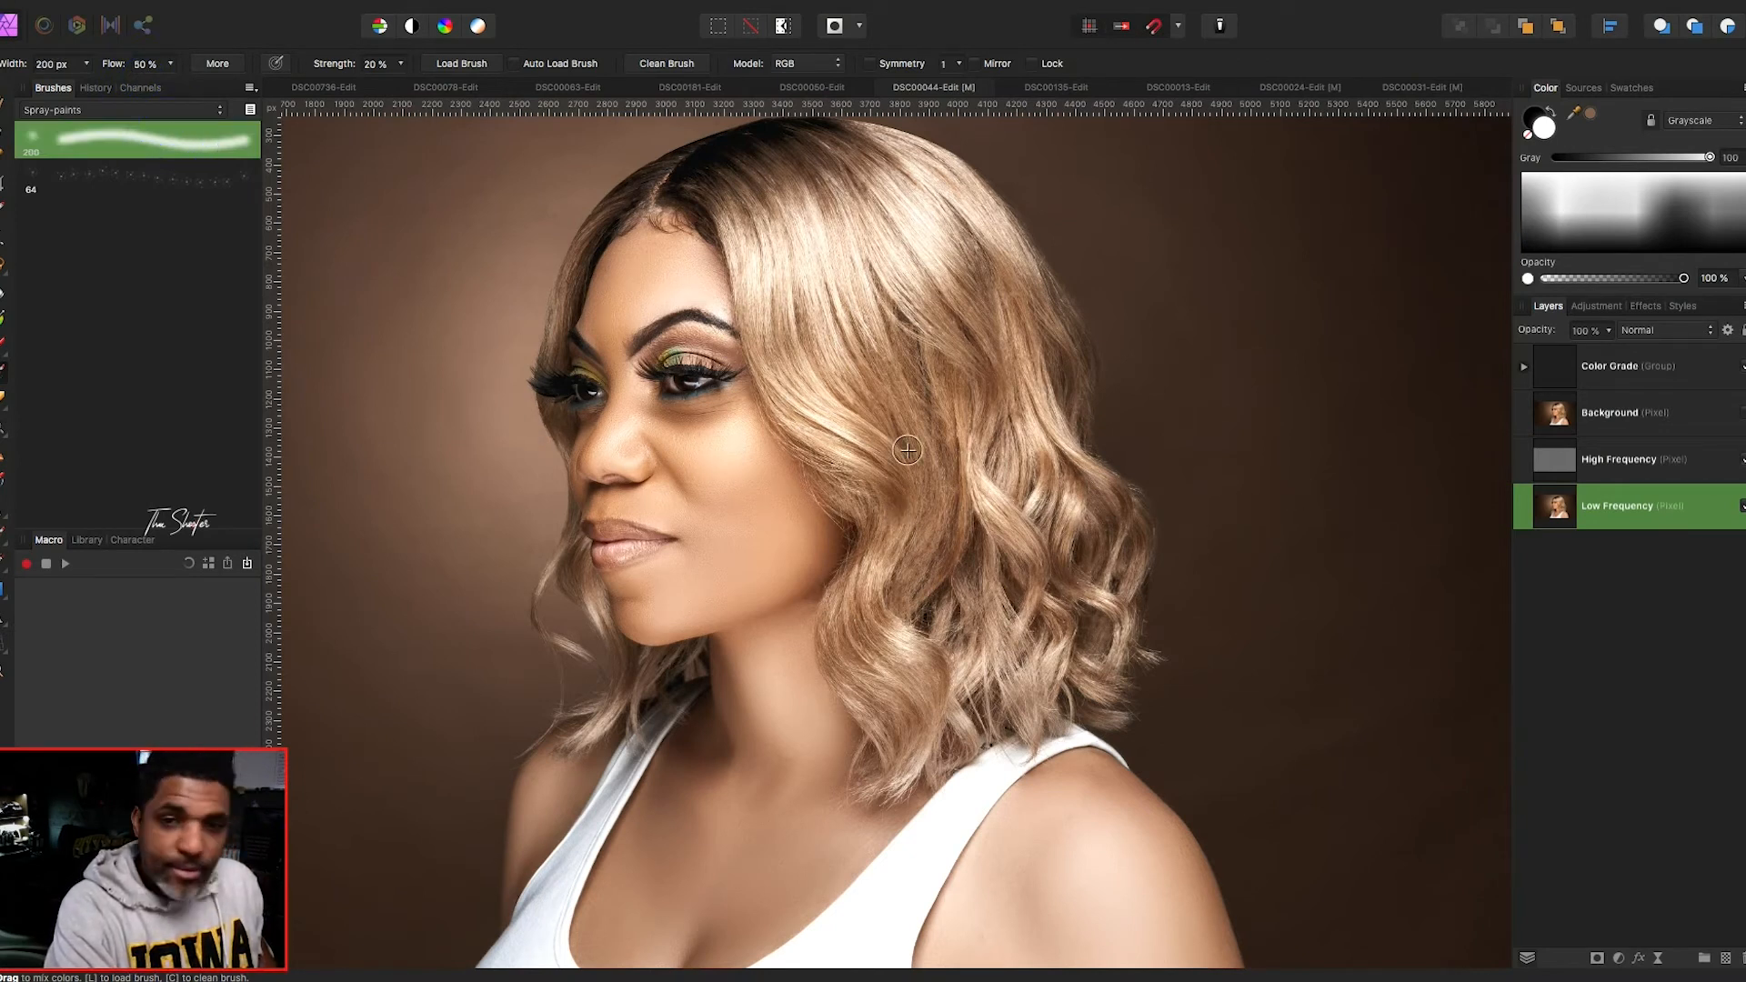
- Blend the mid-length hair beside the cheek with the mixer brush reduced to about 122.8 px
key(bracketleft)
key(bracketleft)
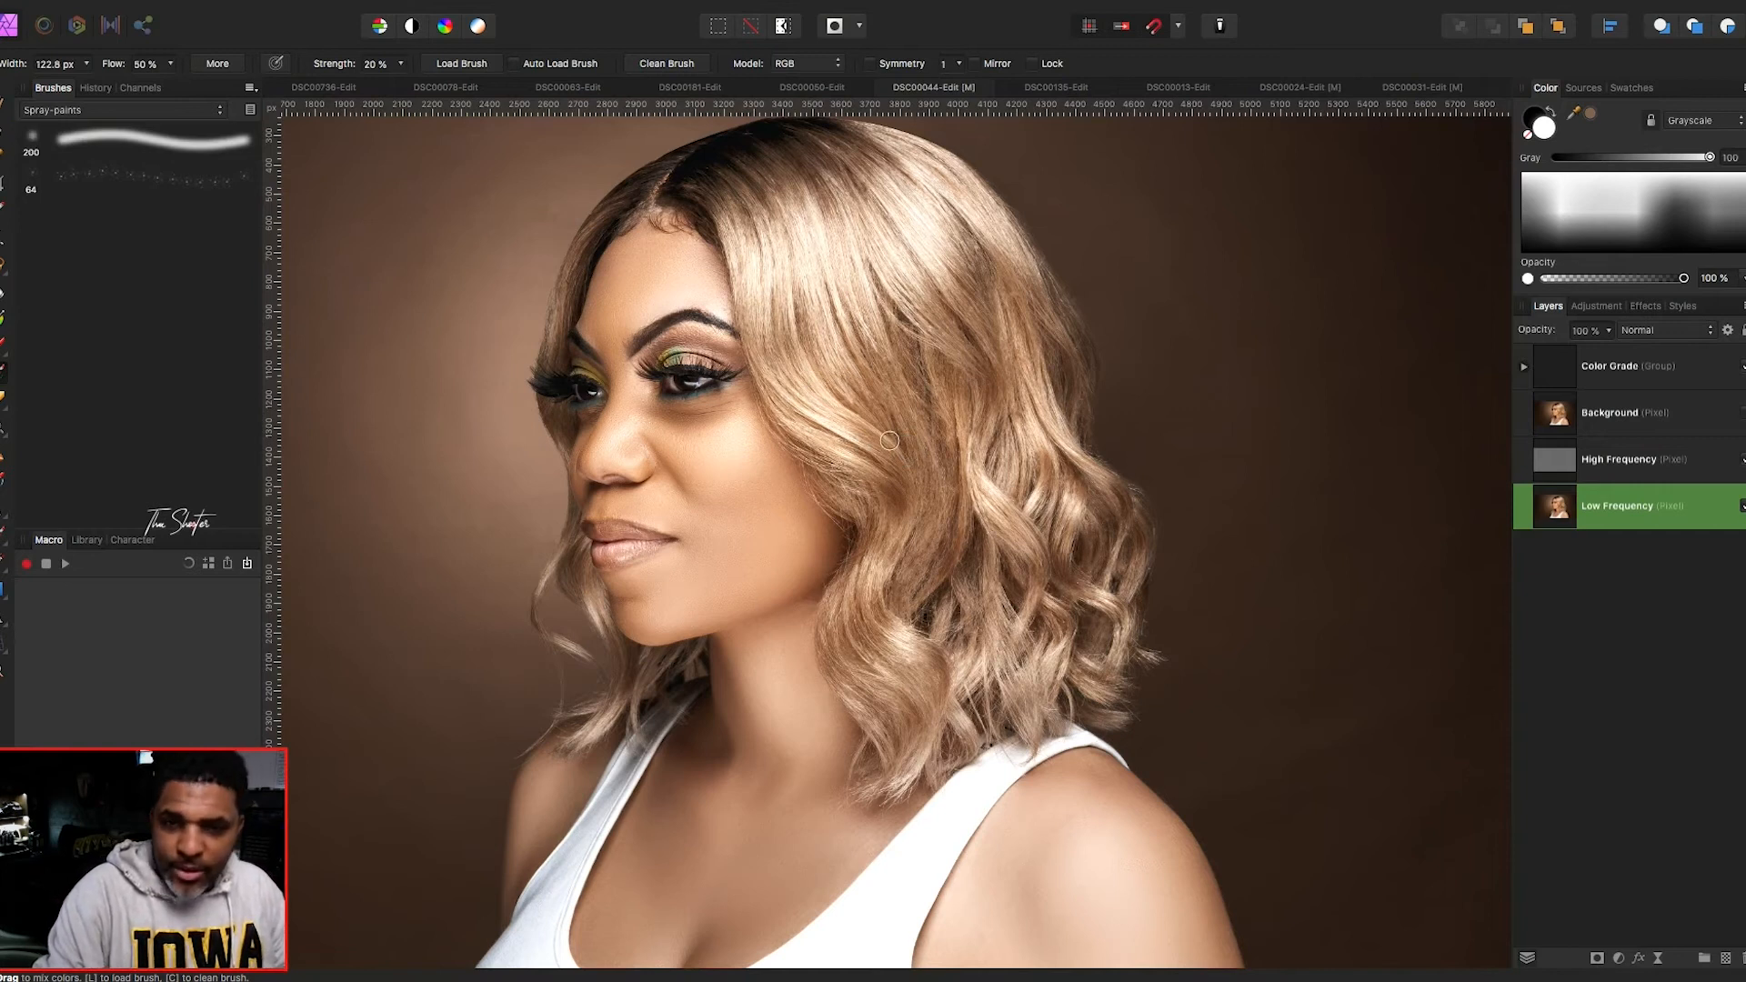
click(900, 404)
click(893, 394)
click(894, 397)
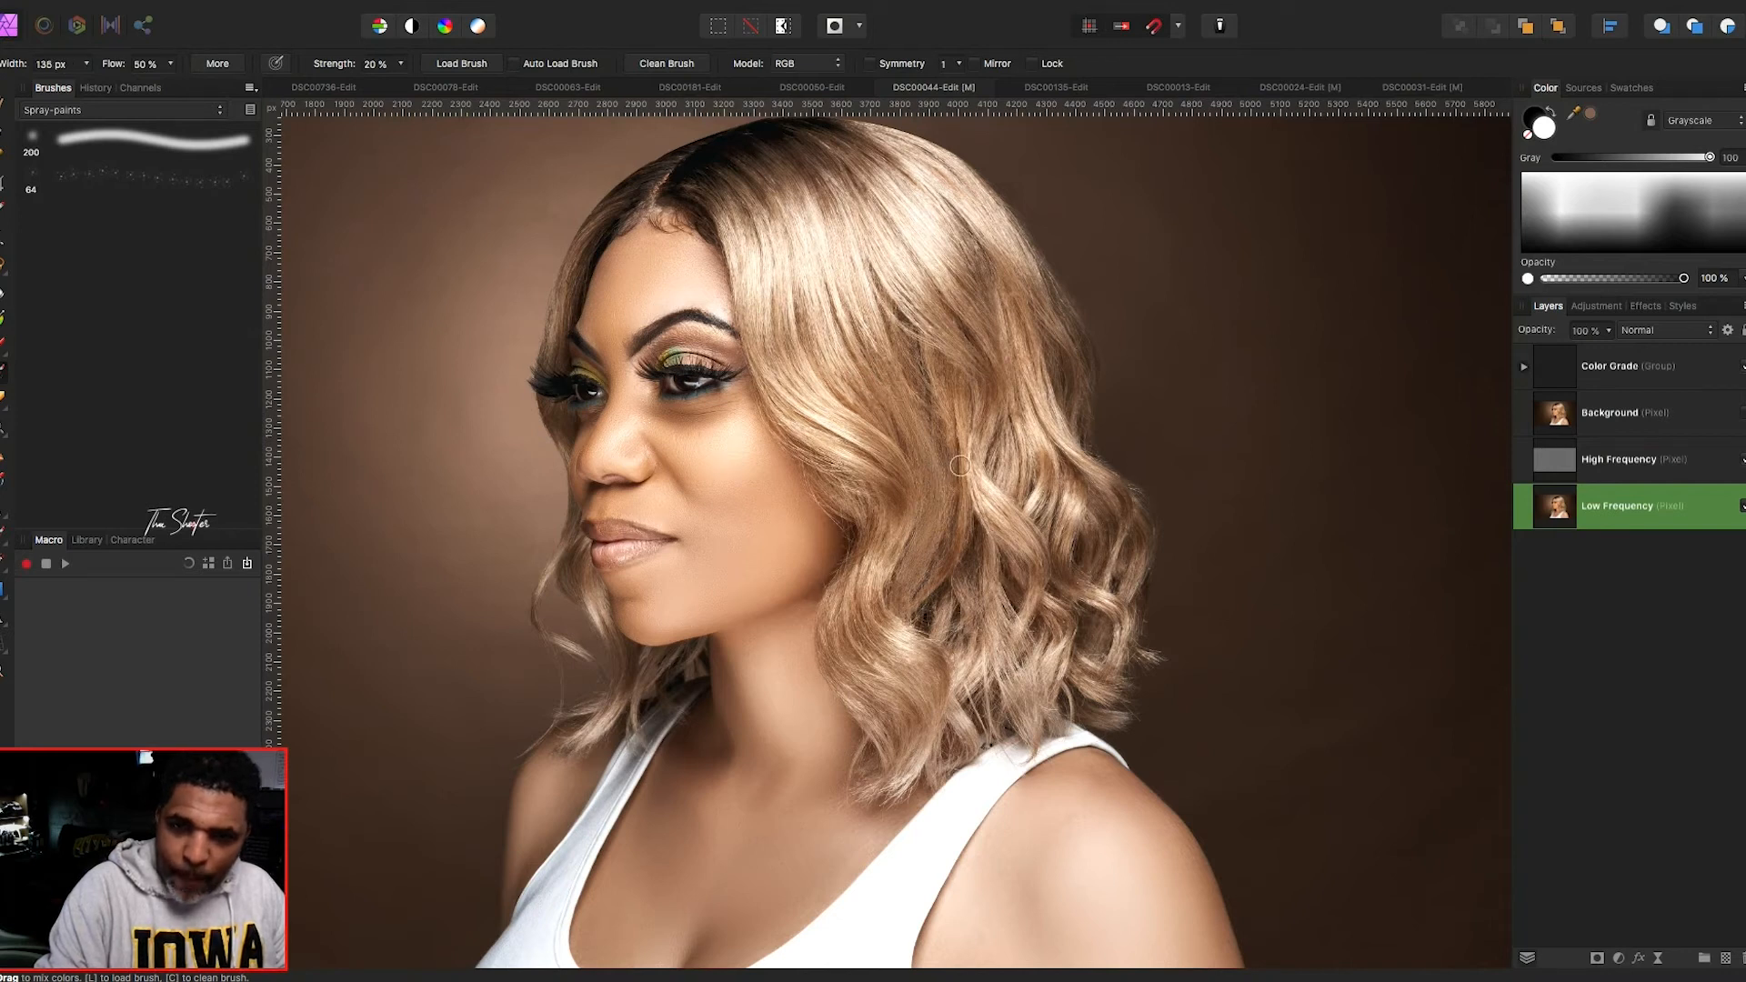
- Blend the central hair section down into the lower front curl with the mixer brush enlarged to about 163 px
key(])
key(])
key(])
key(])
mouse_move(917, 571)
mouse_down()
mouse_move(897, 399)
mouse_move(929, 474)
mouse_up()
key([)
mouse_move(918, 390)
mouse_down()
mouse_move(949, 436)
mouse_move(940, 379)
mouse_move(962, 459)
mouse_up()
mouse_move(950, 547)
mouse_down()
mouse_move(867, 573)
mouse_move(892, 472)
mouse_move(899, 584)
mouse_up()
key([)
click(844, 643)
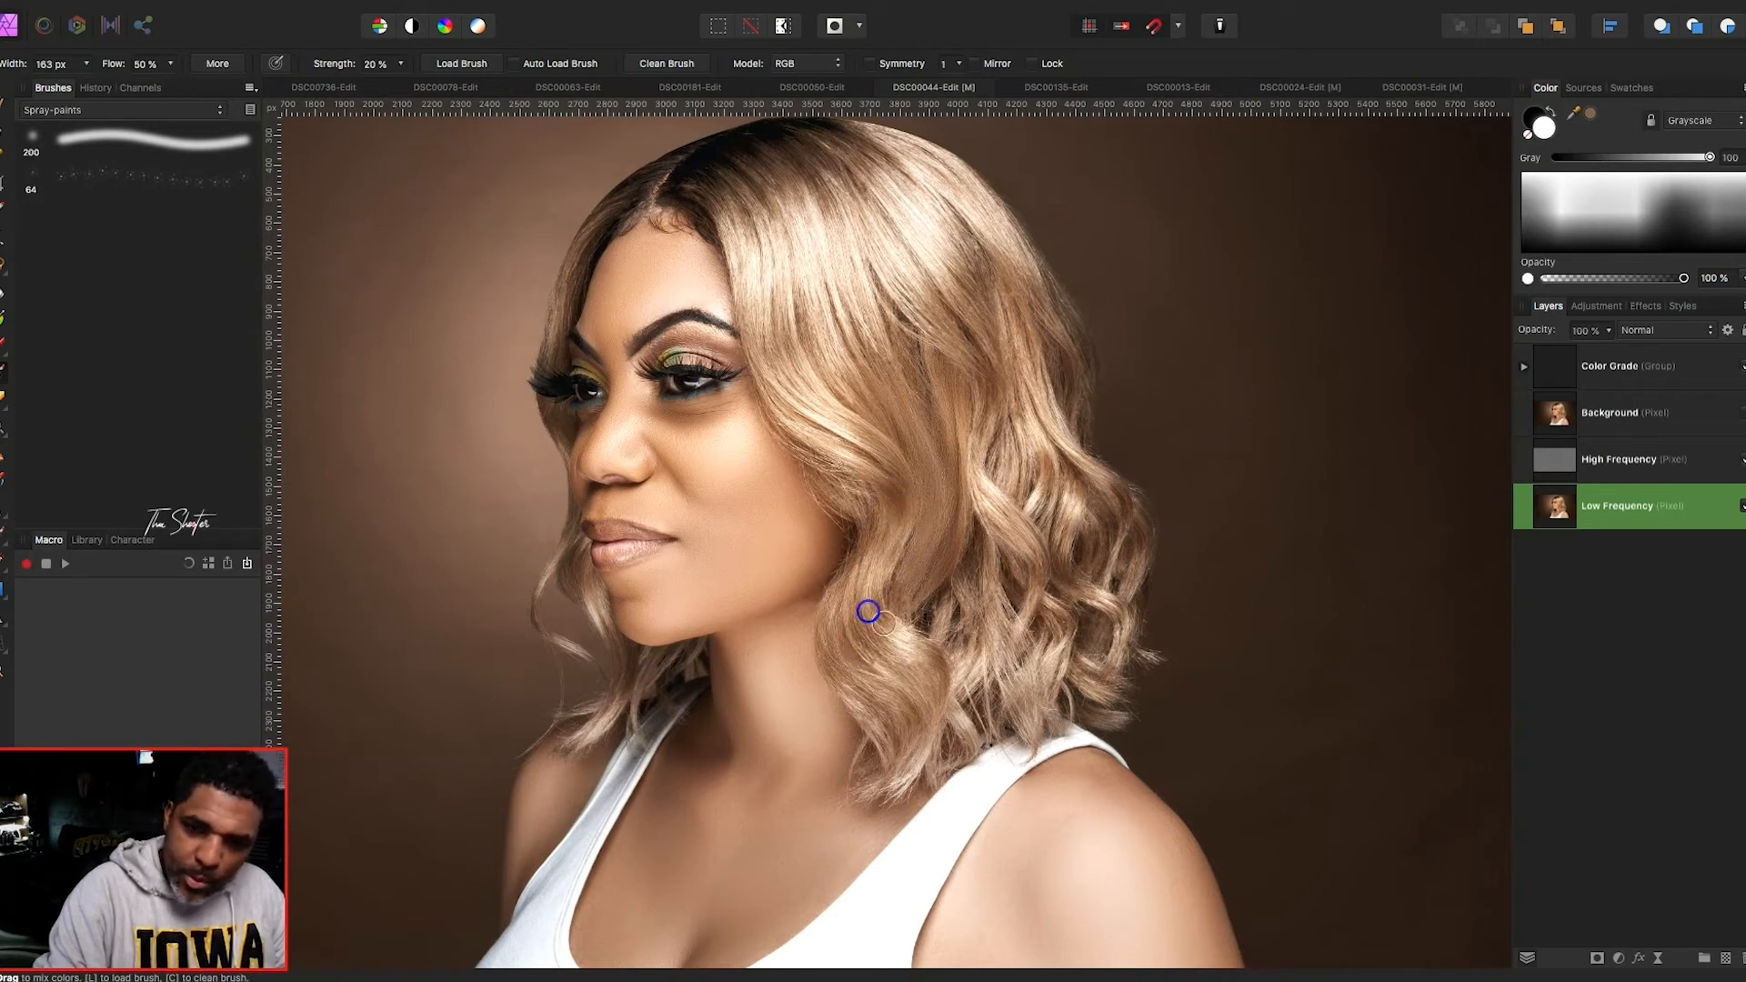
- Blend the back waves, the upper back of the hair and the front strands with the 163 px mixer brush
click(993, 511)
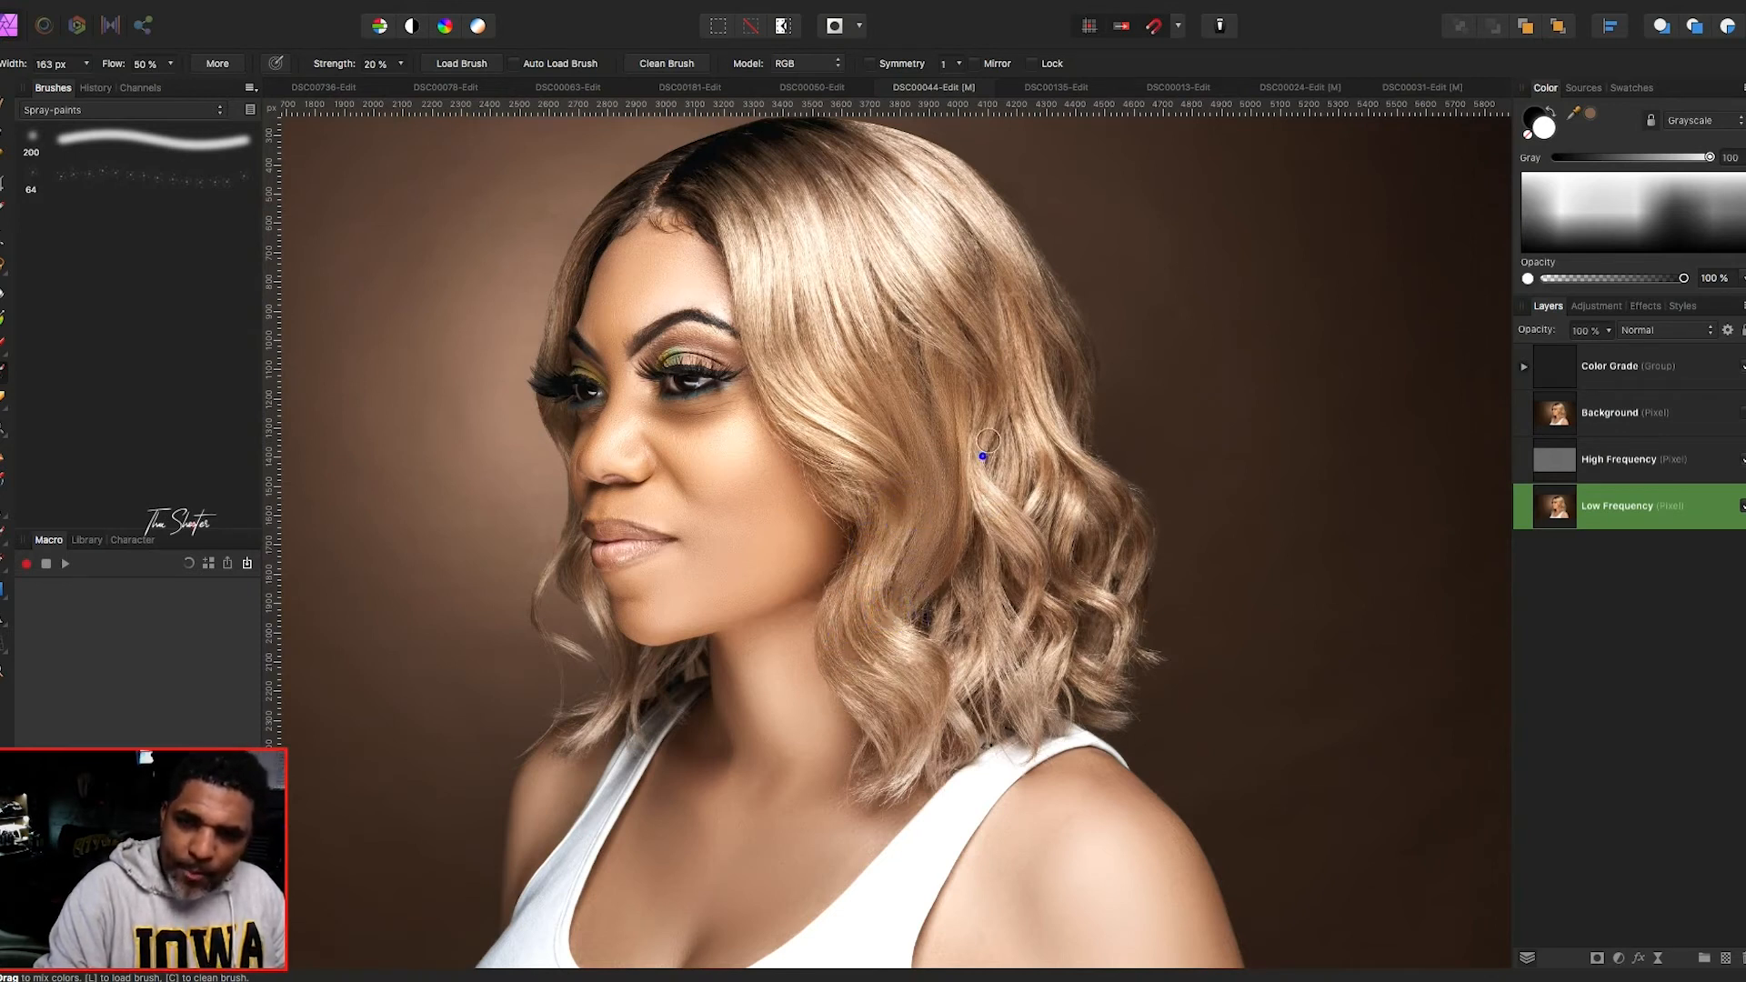
drag(963, 302, 988, 361)
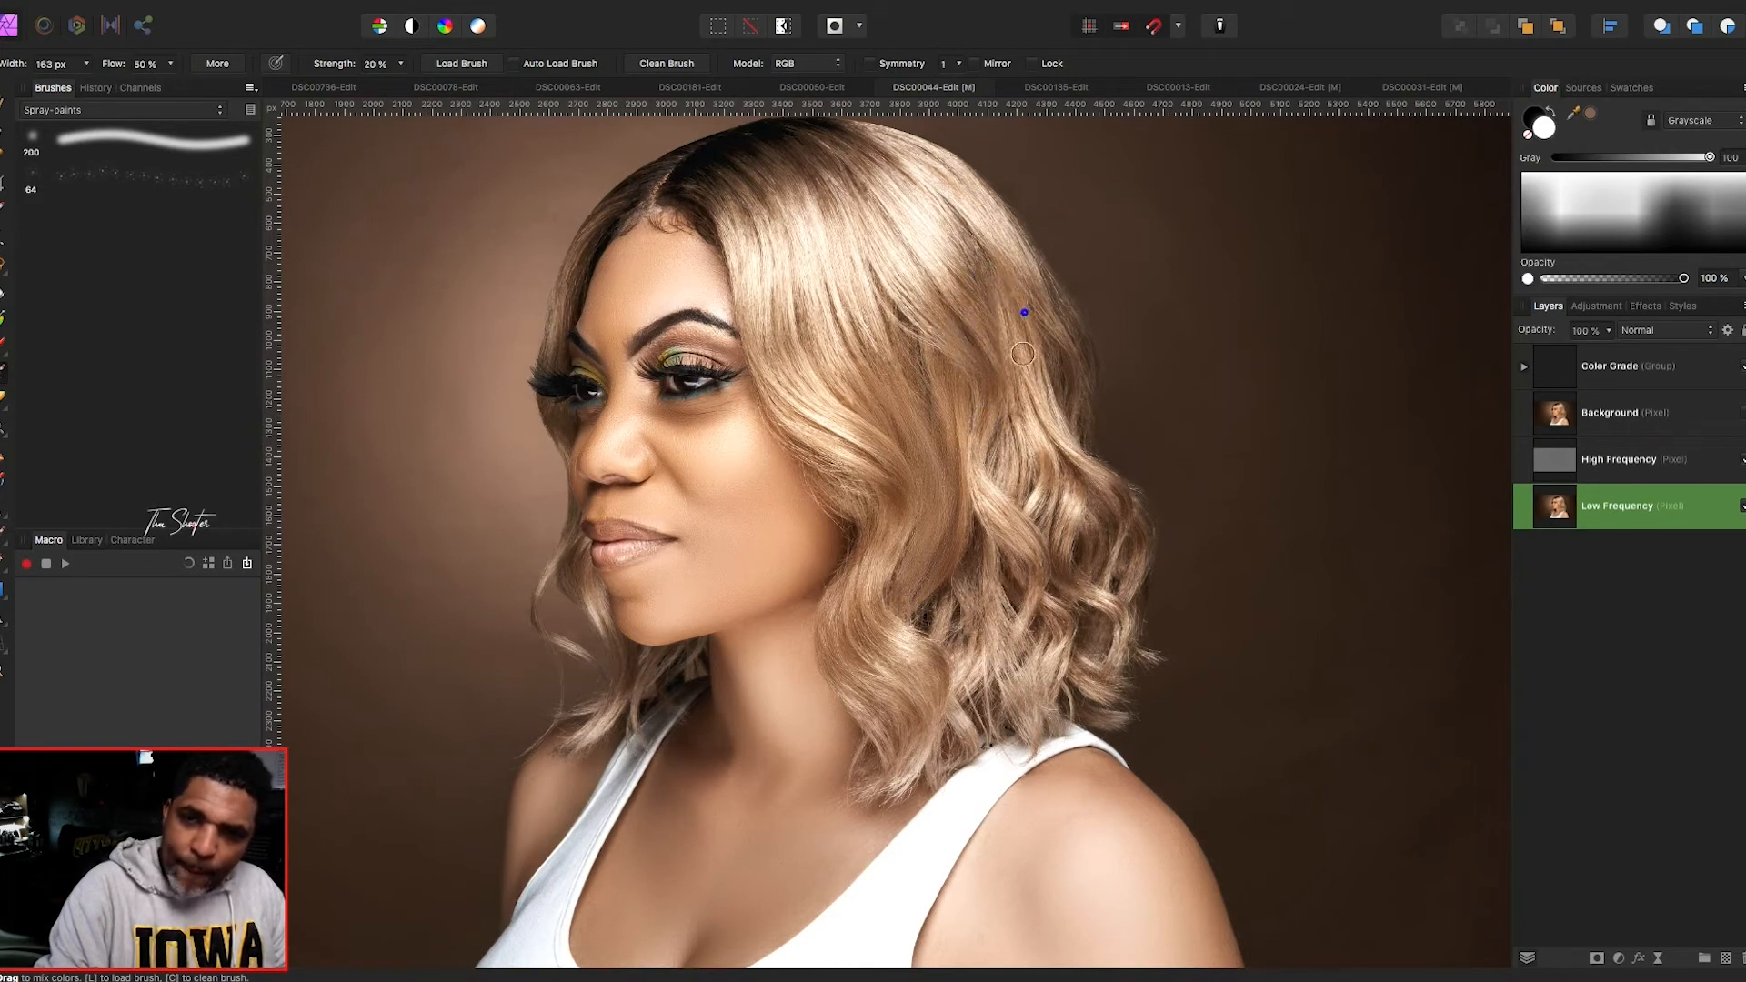
mouse_move(1063, 329)
mouse_down()
mouse_move(942, 325)
mouse_move(874, 373)
mouse_up()
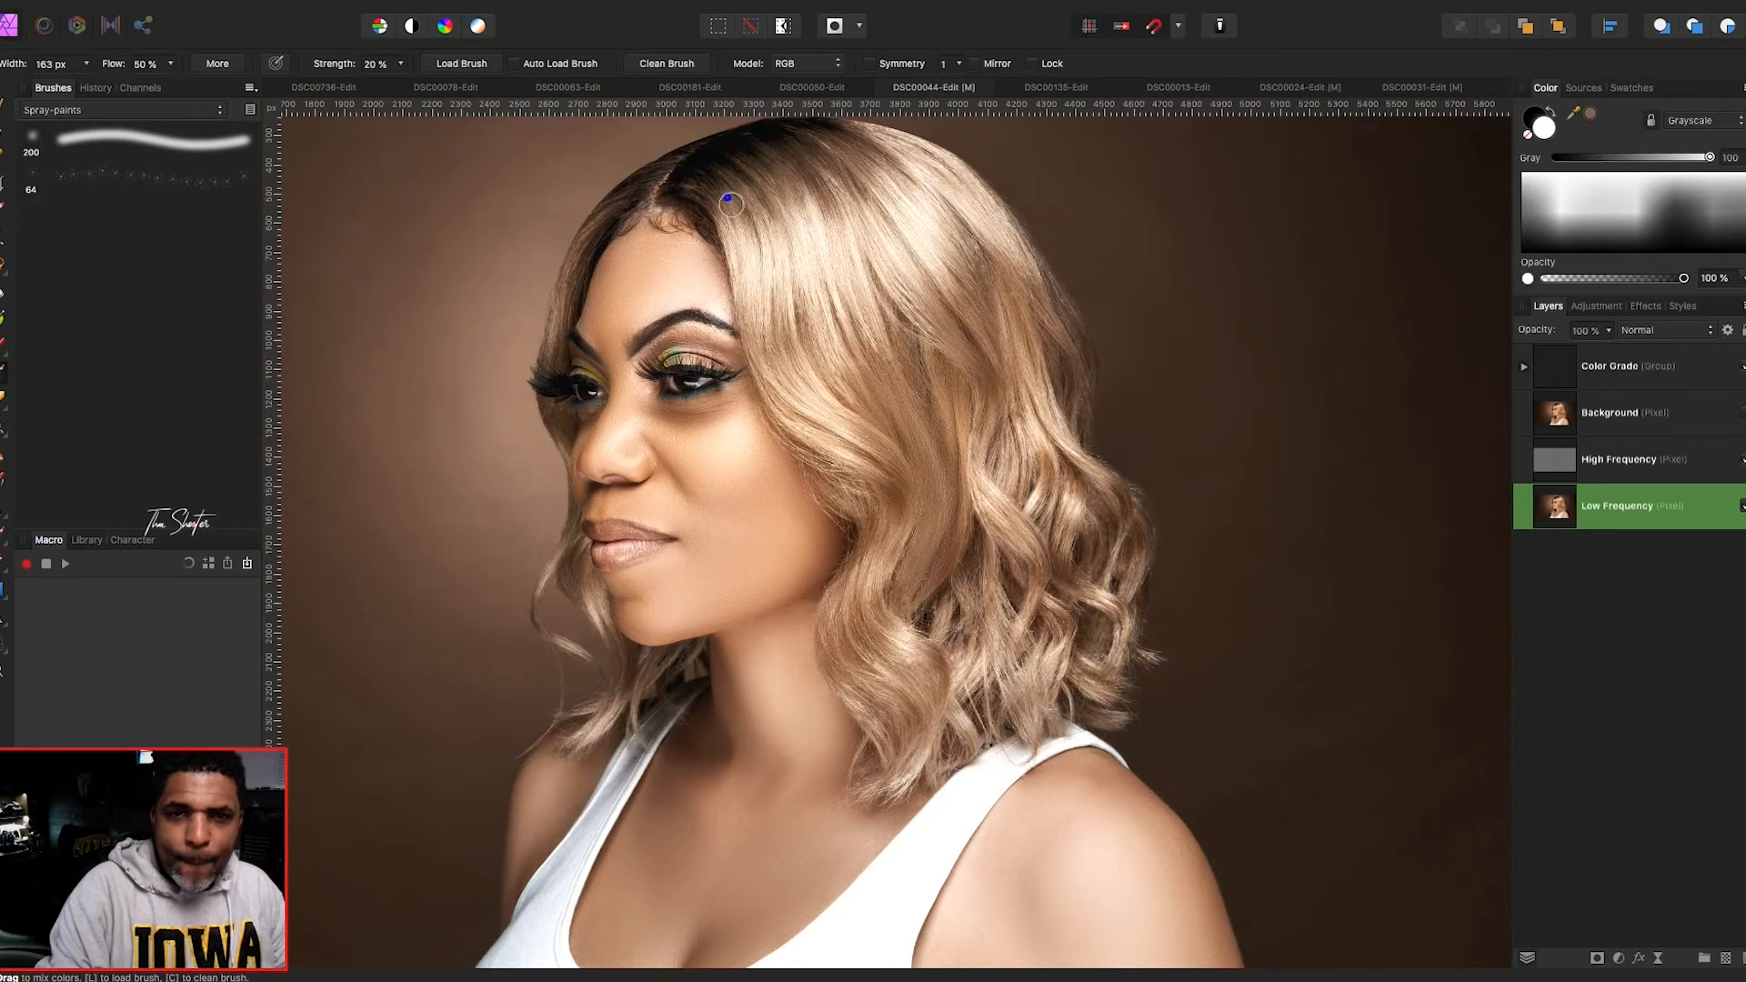
drag(771, 292, 781, 404)
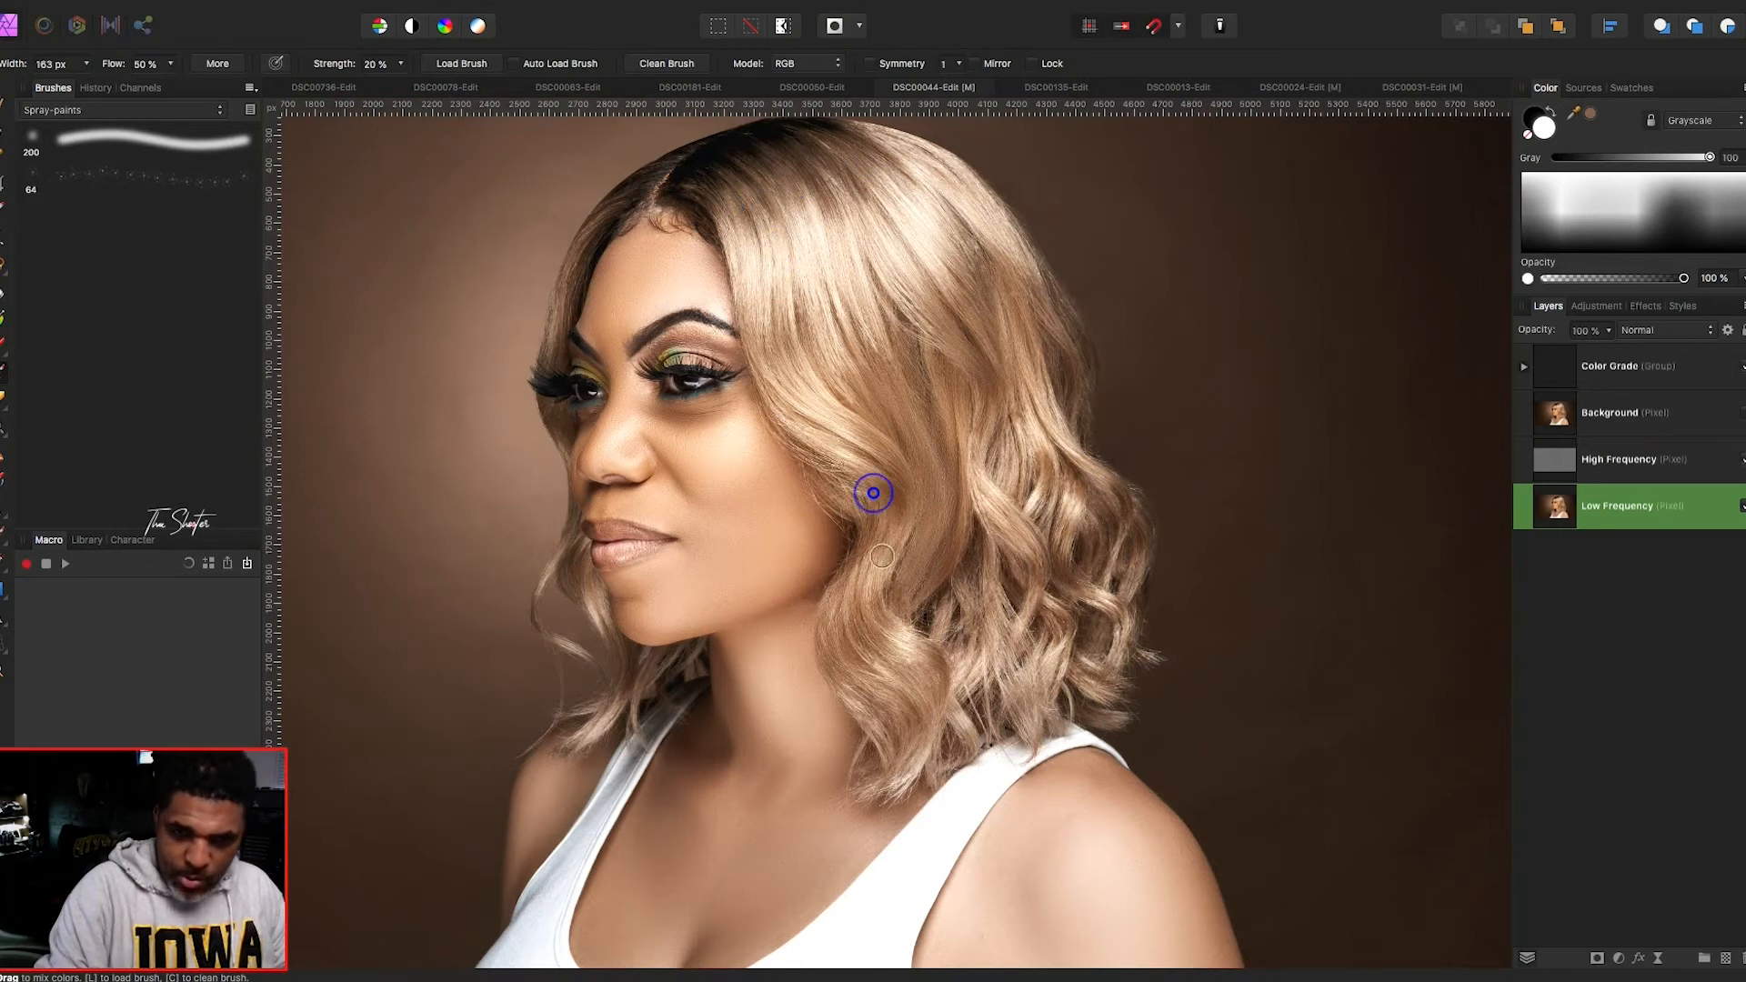
- Smooth the lower front curl and the central and back waves with the mixer brush at 100.1 px
drag(841, 675, 854, 677)
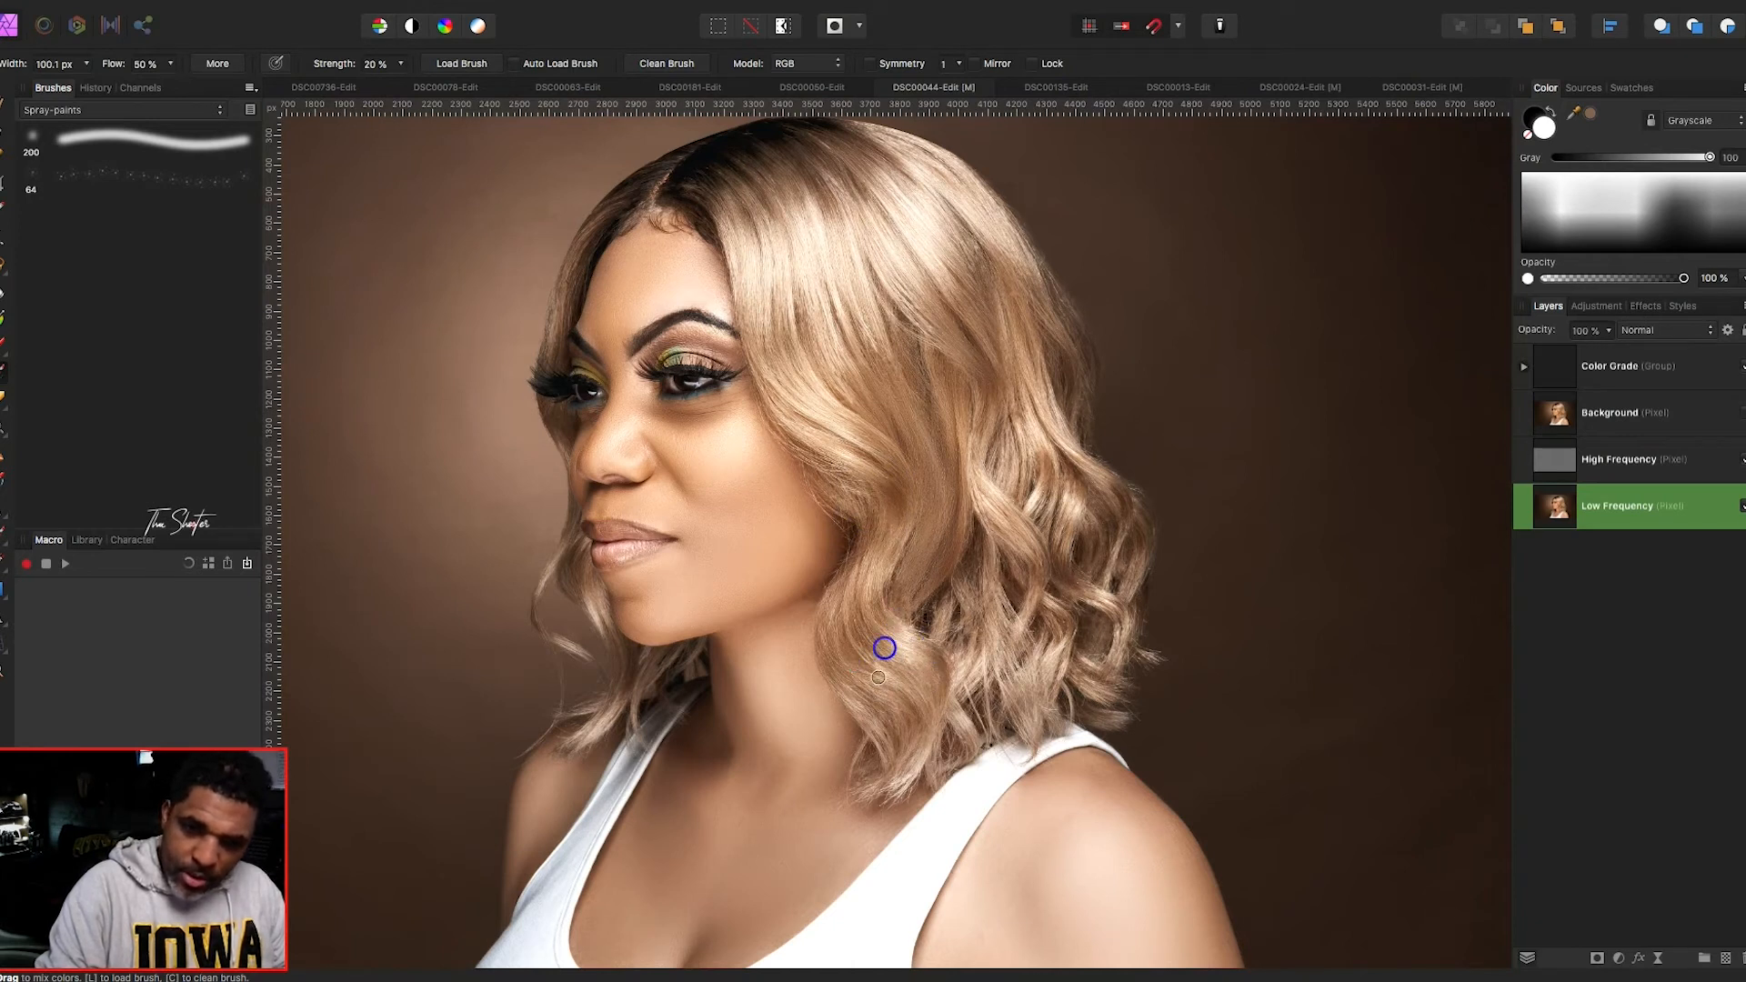
scroll(920, 524, right, 3)
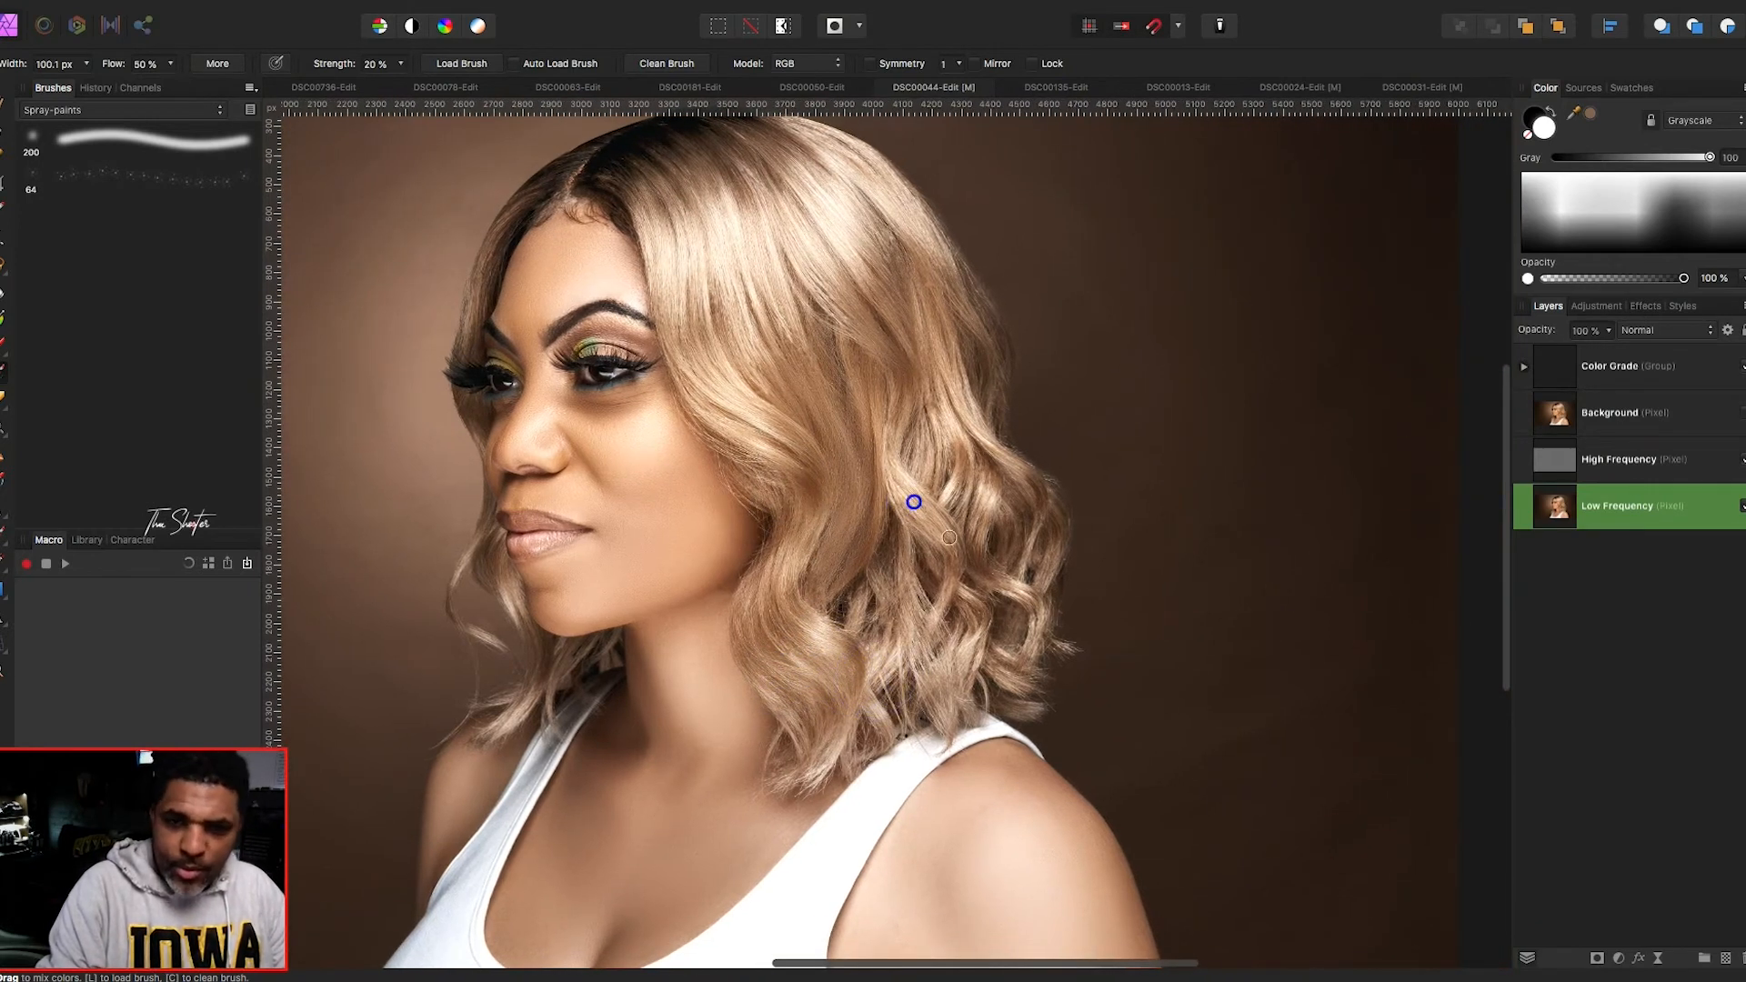
drag(899, 505, 929, 535)
click(907, 390)
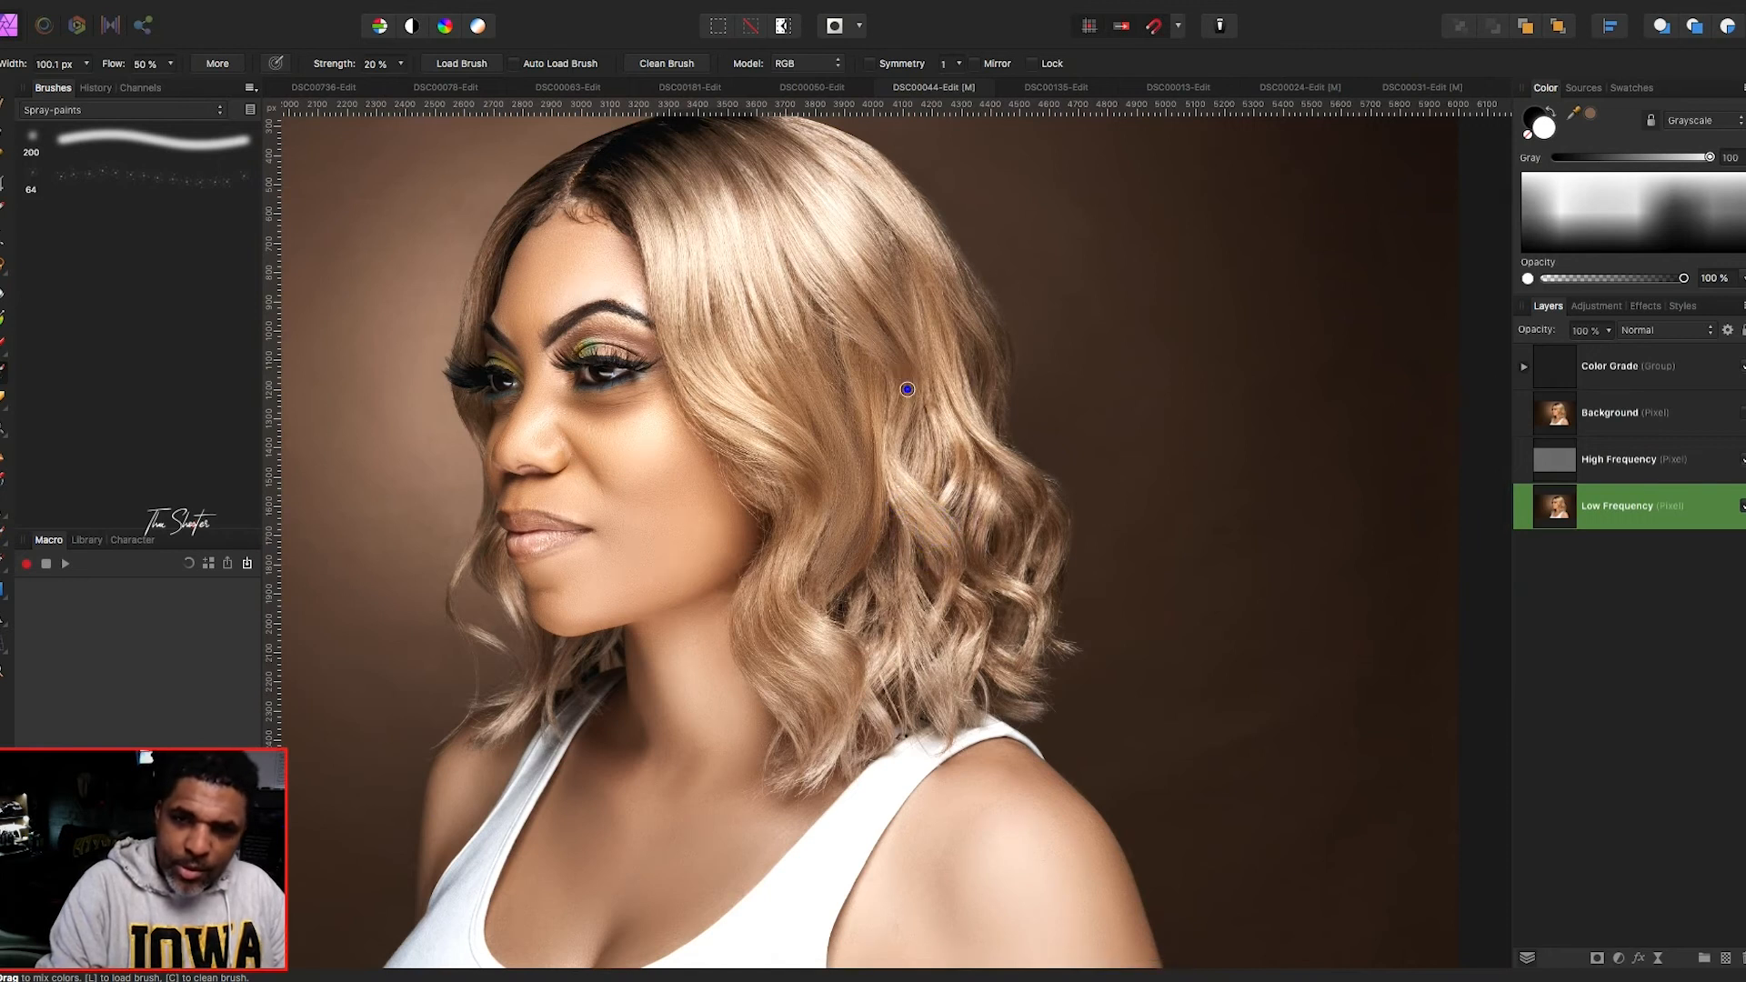
scroll(908, 392, down, 1)
click(897, 397)
mouse_move(919, 378)
mouse_down()
mouse_move(904, 309)
mouse_move(928, 379)
mouse_move(964, 379)
mouse_move(942, 370)
mouse_move(932, 313)
mouse_up()
scroll(931, 318, down, 1)
mouse_move(929, 403)
mouse_down()
mouse_move(978, 434)
mouse_move(980, 489)
mouse_move(920, 539)
mouse_move(932, 509)
mouse_move(903, 502)
mouse_move(907, 525)
mouse_move(866, 549)
mouse_move(860, 522)
mouse_move(863, 564)
mouse_move(849, 495)
mouse_up()
scroll(910, 517, down, 1)
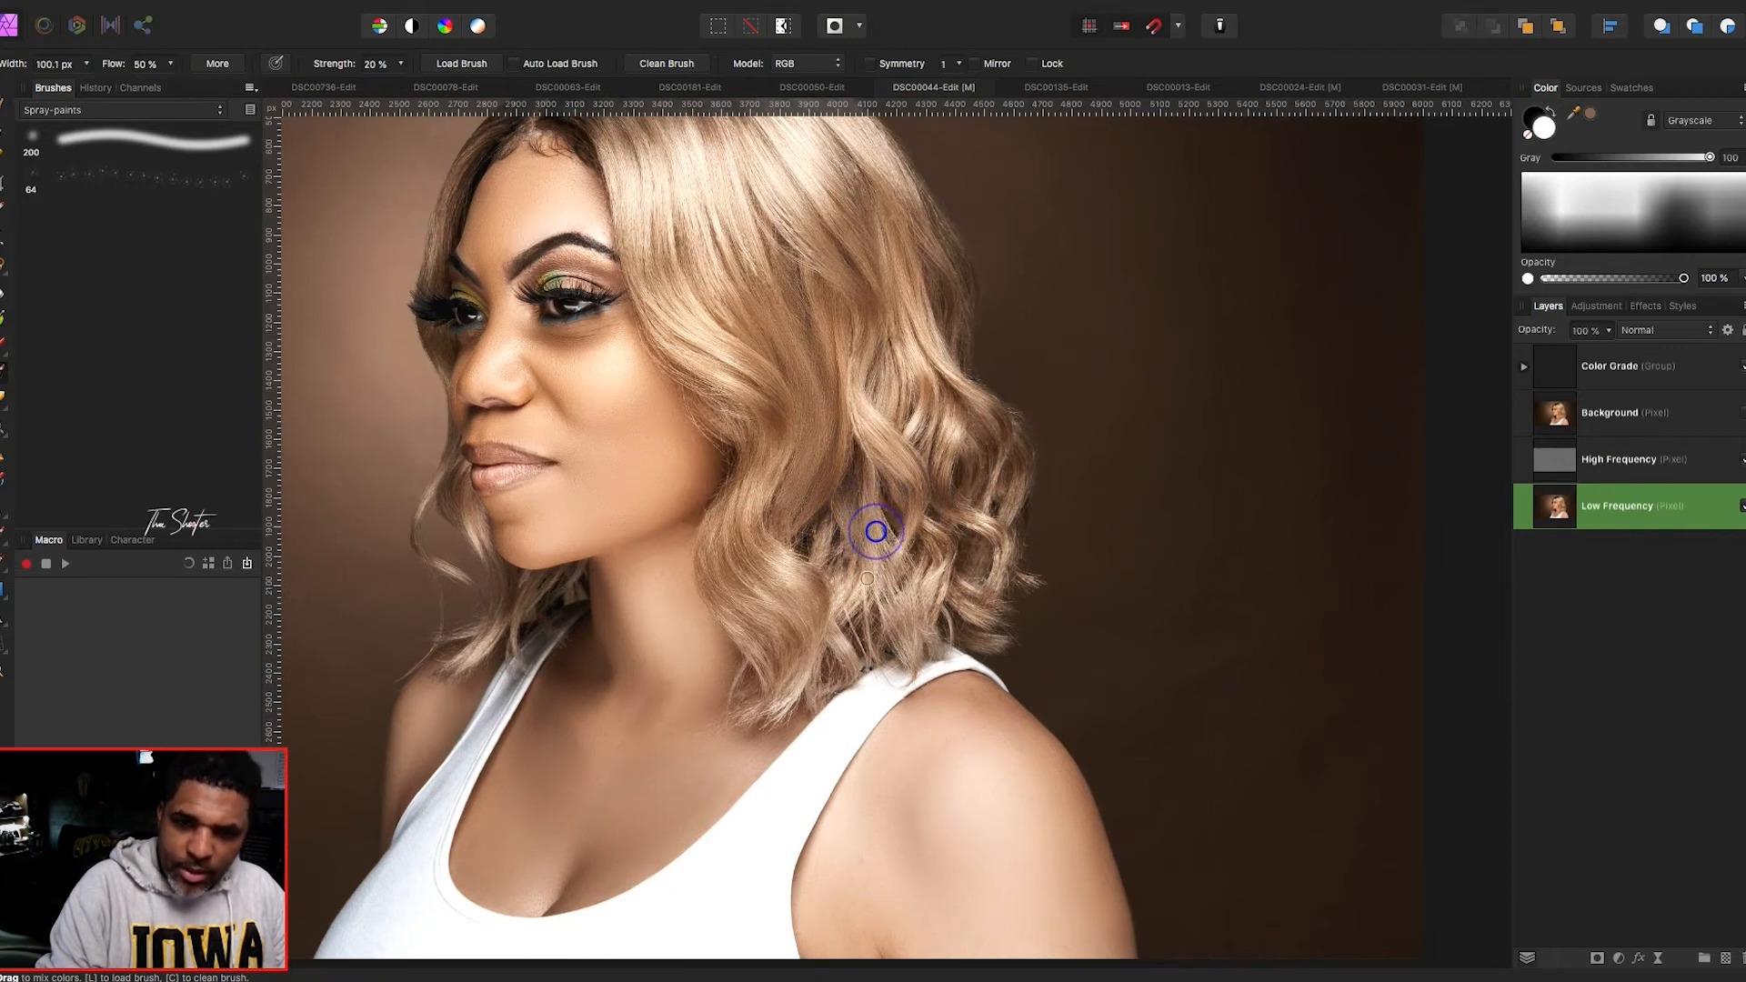
- Soften the dark gaps between the central lower curls with the mixer brush at 61.5 px and 77.7 px
key(bracketleft)
key(bracketleft)
key(bracketleft)
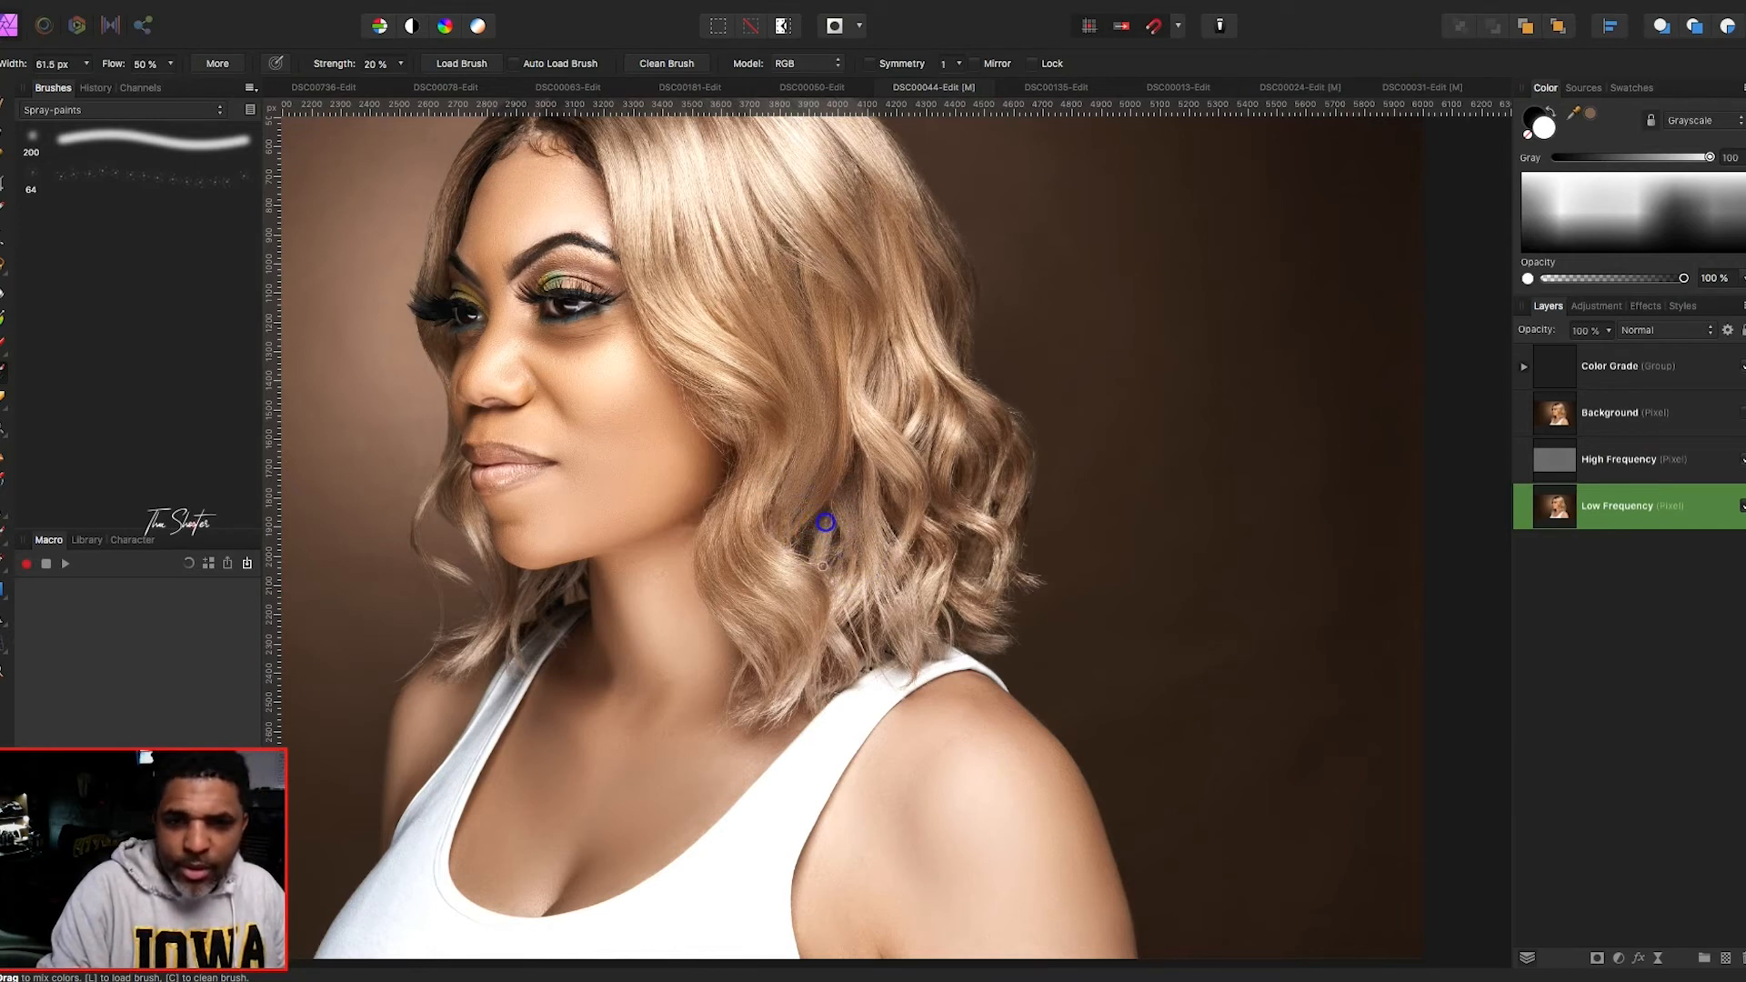
key(bracketleft)
key(bracketleft)
key(bracketright)
key(bracketright)
drag(830, 531, 828, 554)
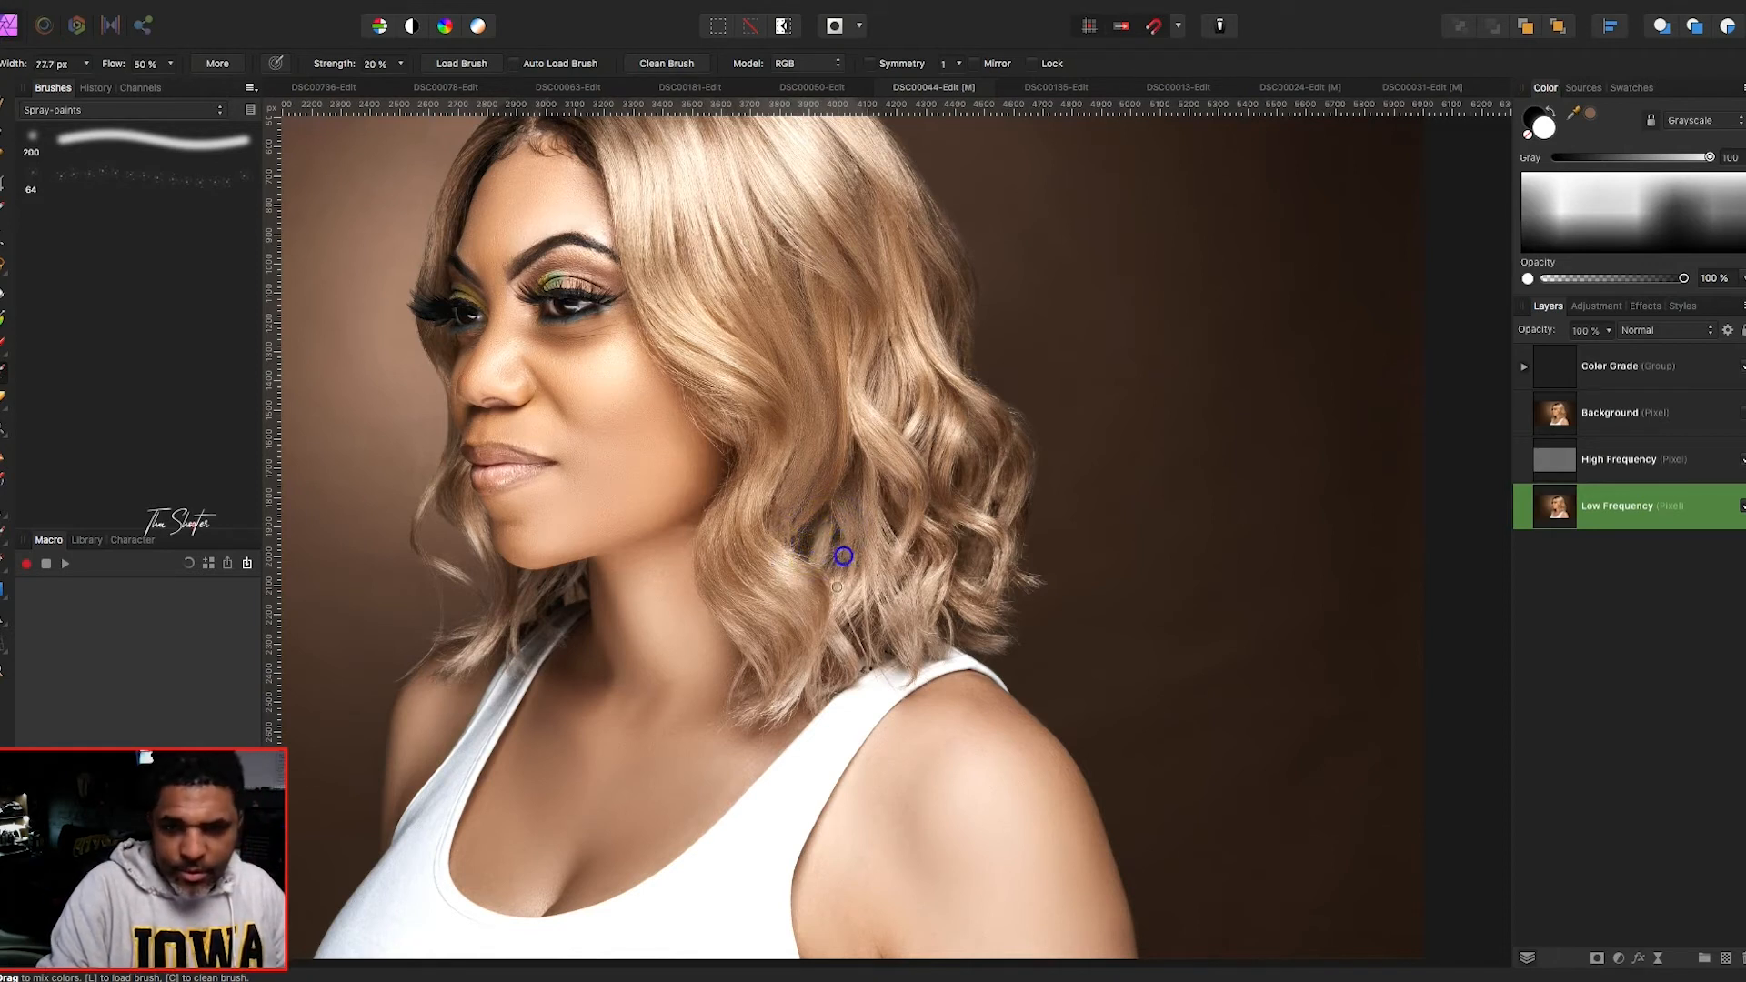
- Blend the outer back curls and their lower ends with the mixer brush at 118.1 px and 100.4 px
key(bracketright)
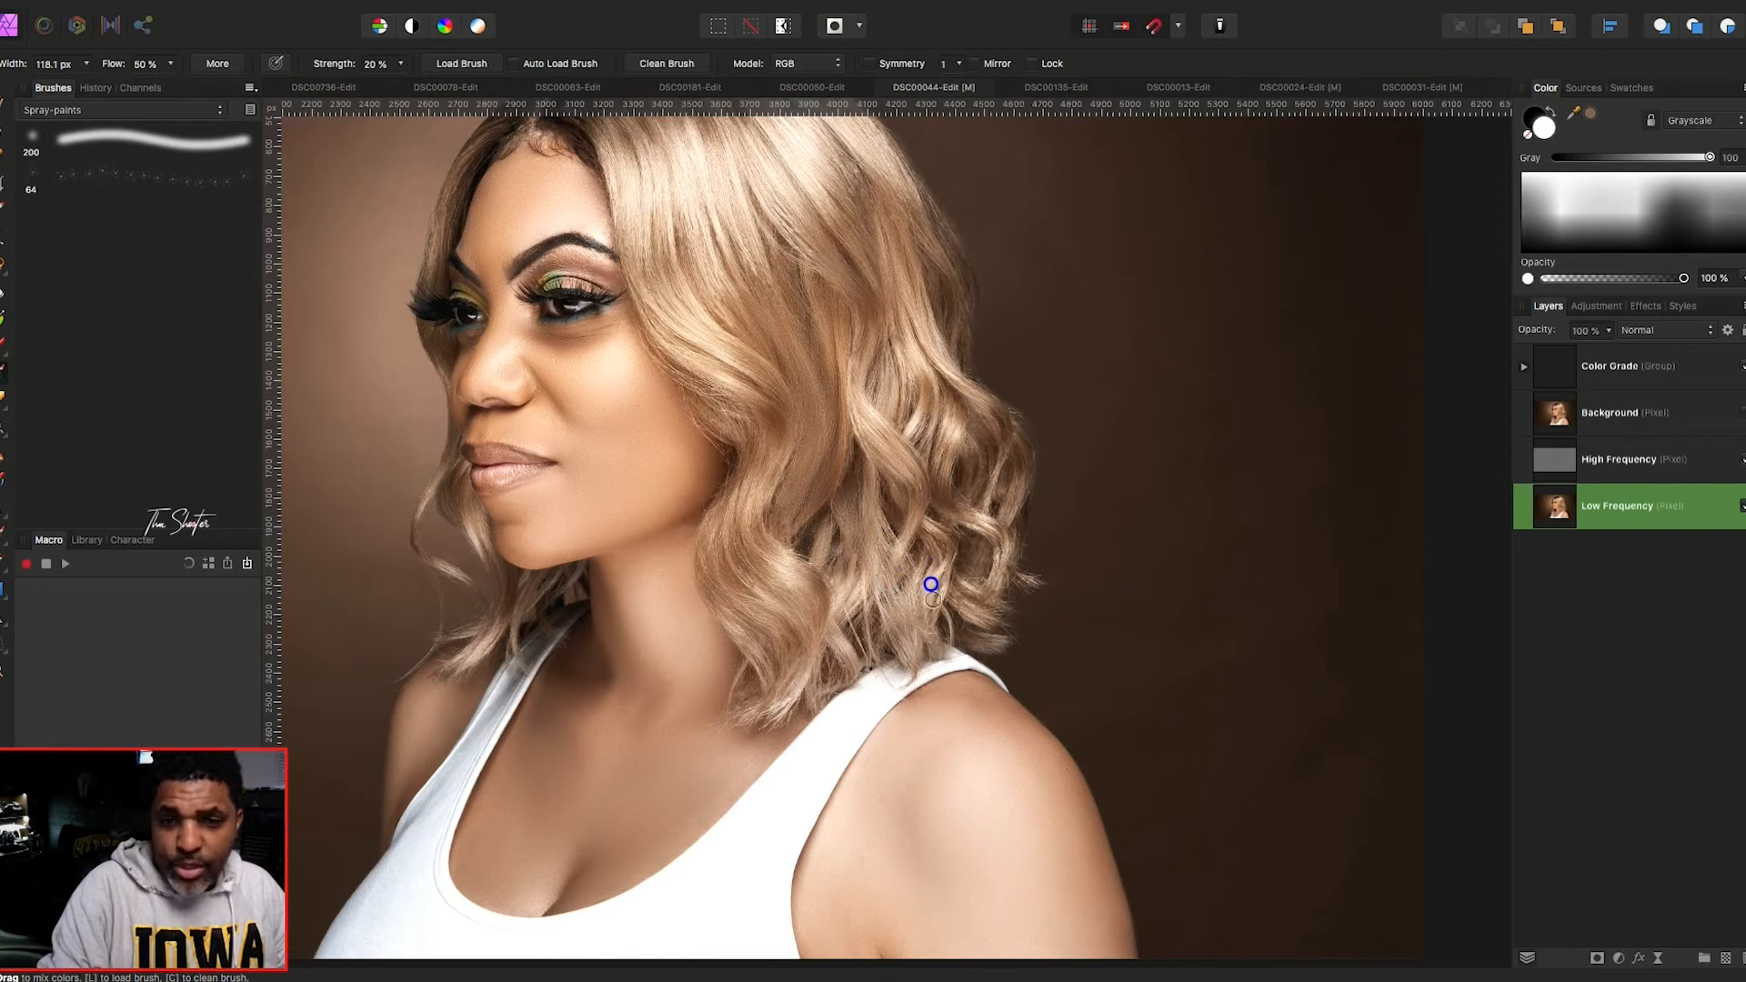
drag(950, 460, 937, 442)
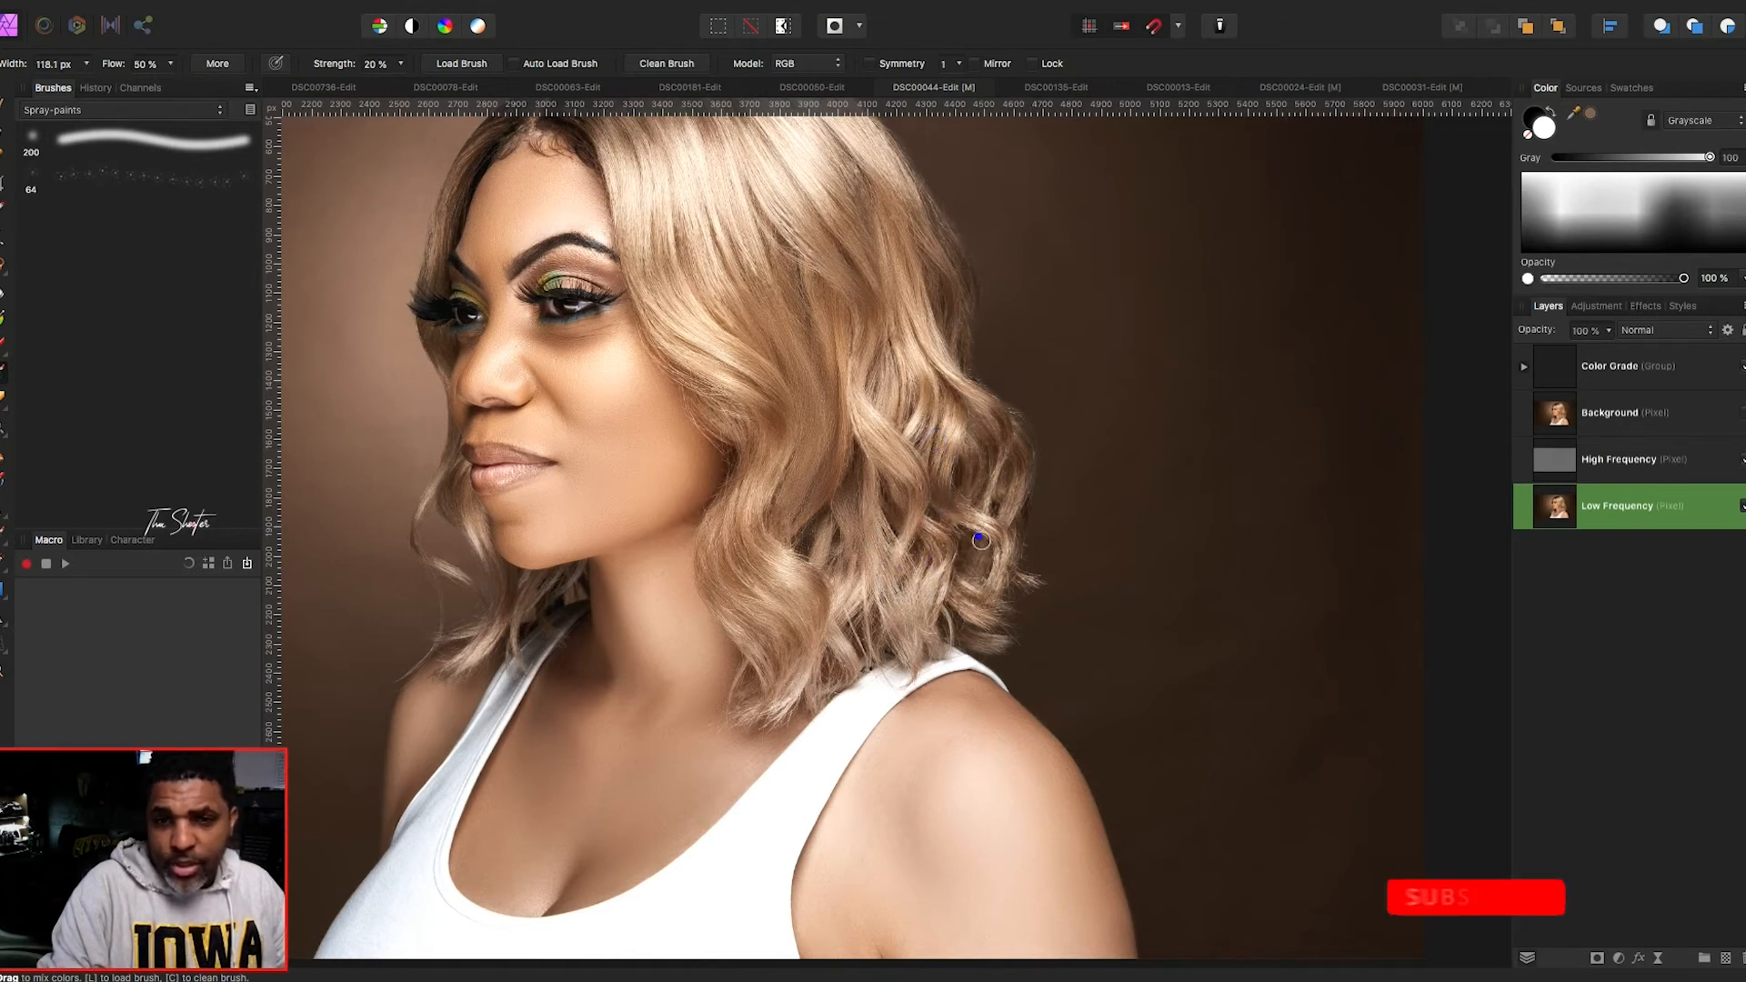
click(994, 537)
drag(952, 596, 979, 619)
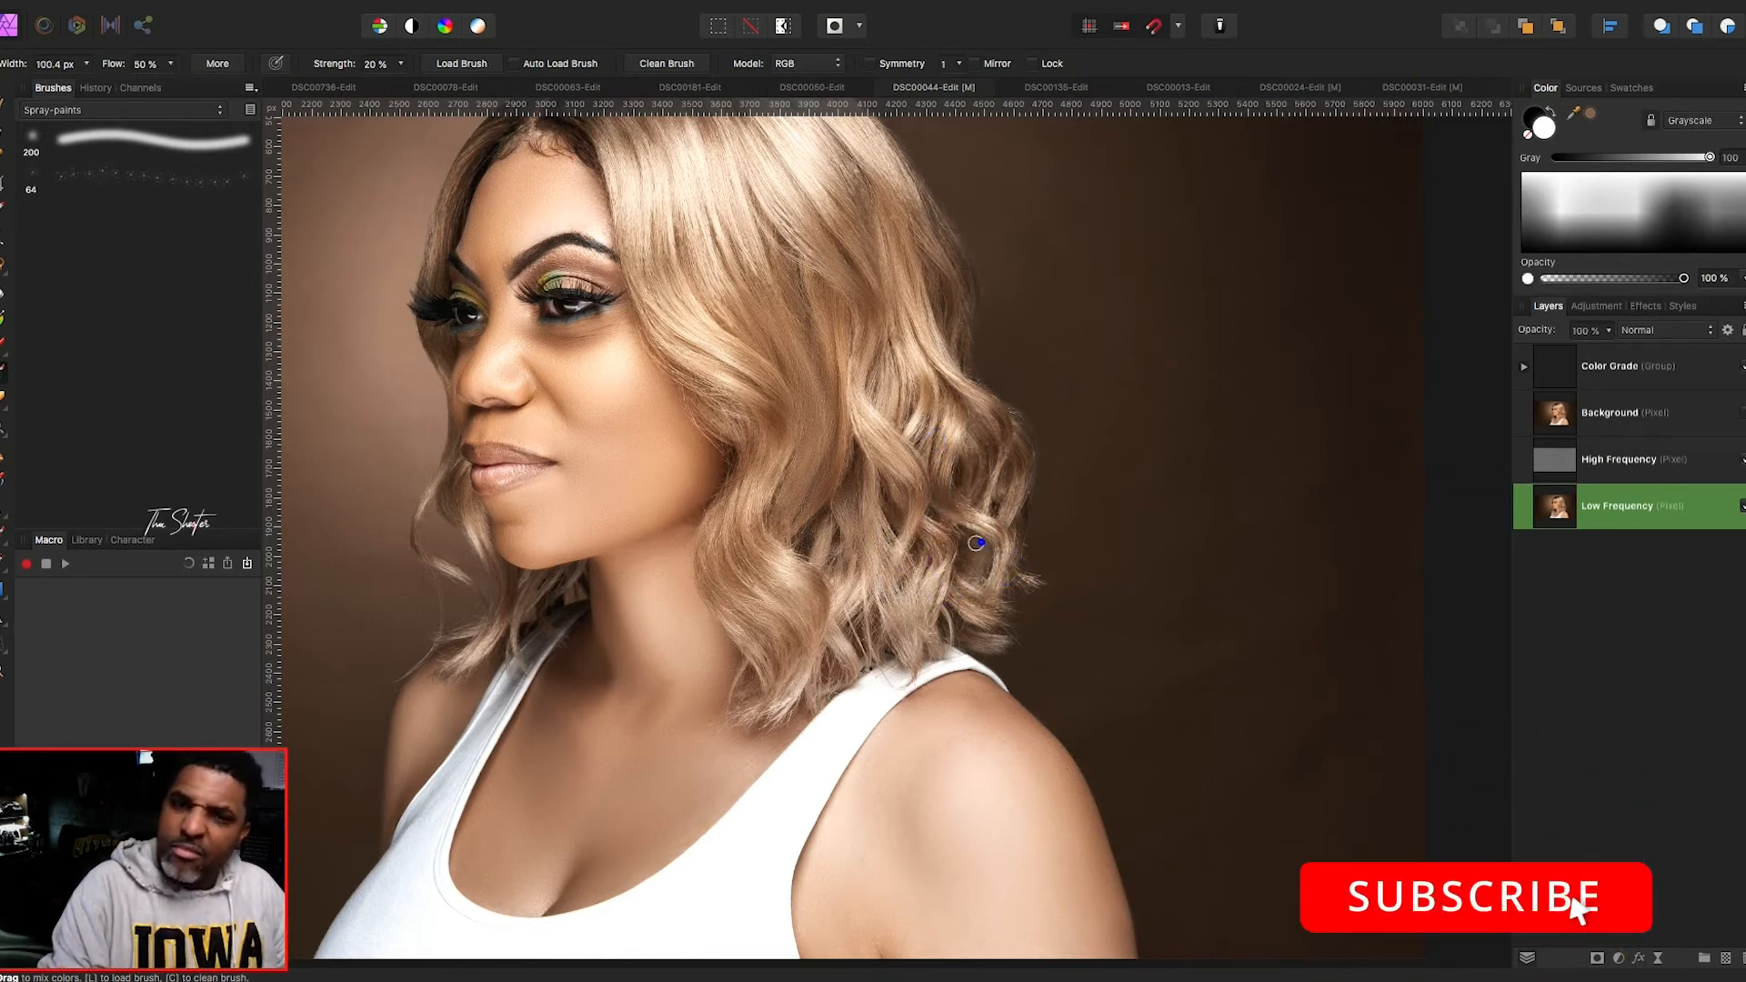
drag(976, 543, 974, 536)
- Blend the outer back edge and the front waves down to the lower curl at 112.9 px and 110.3 px
key(bracketleft)
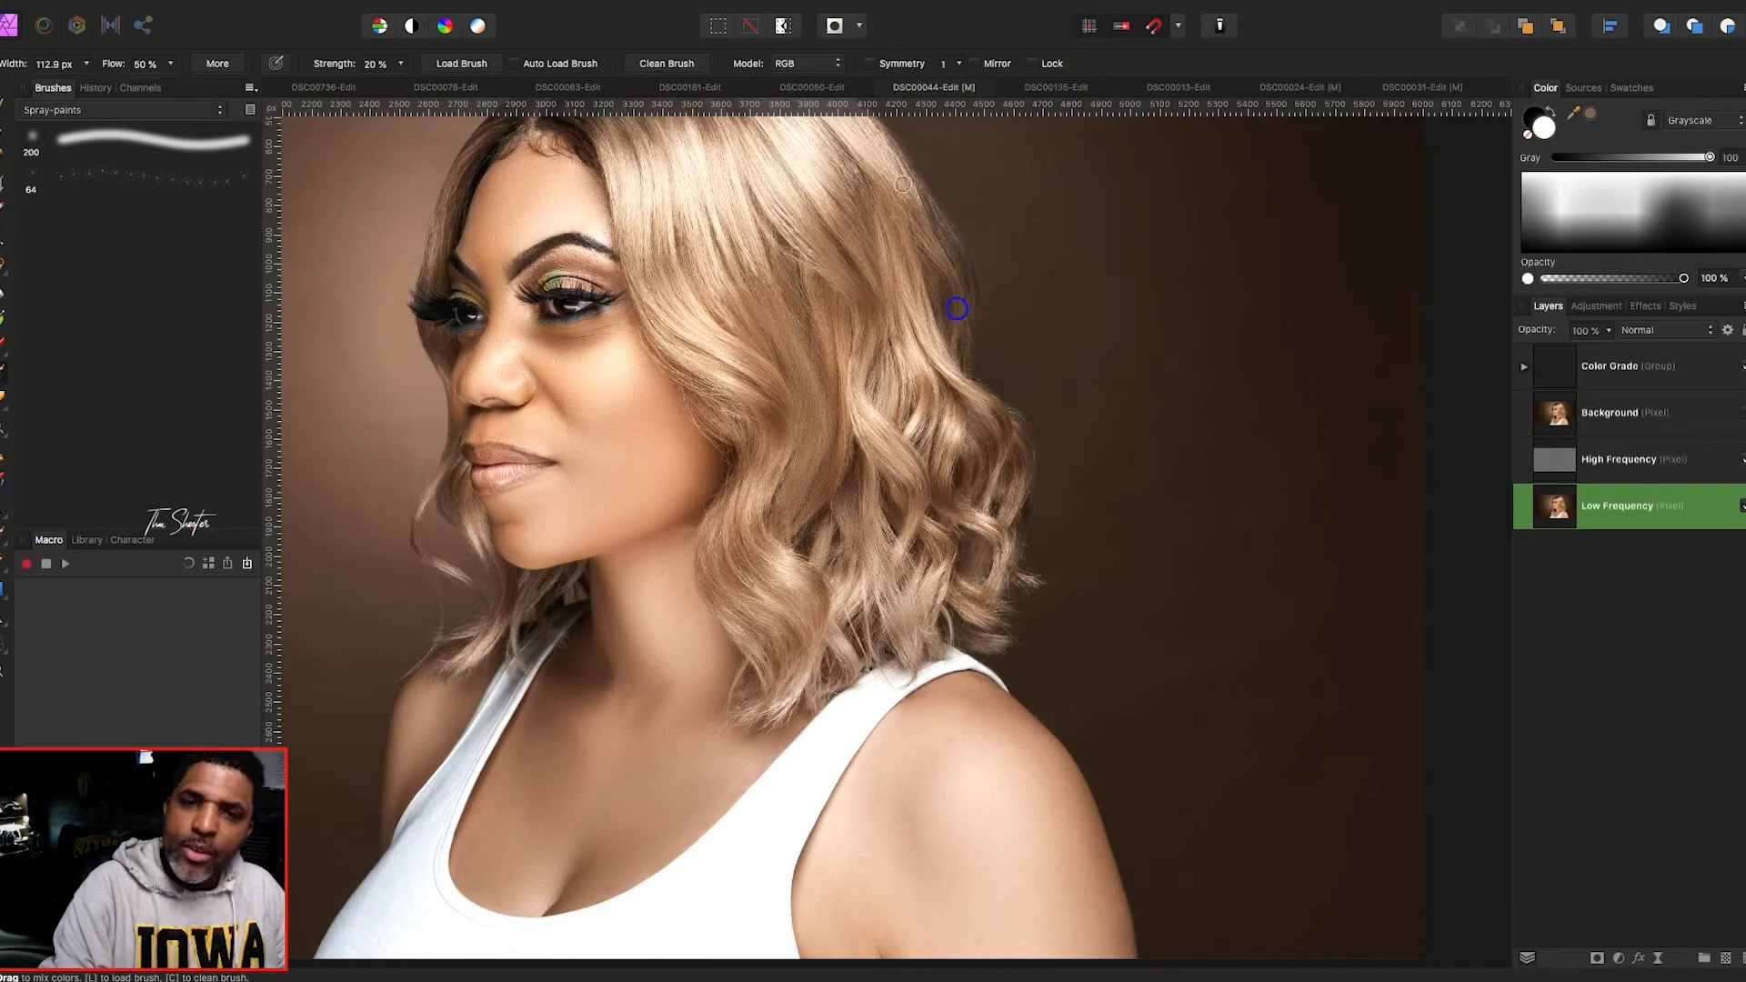
key(bracketleft)
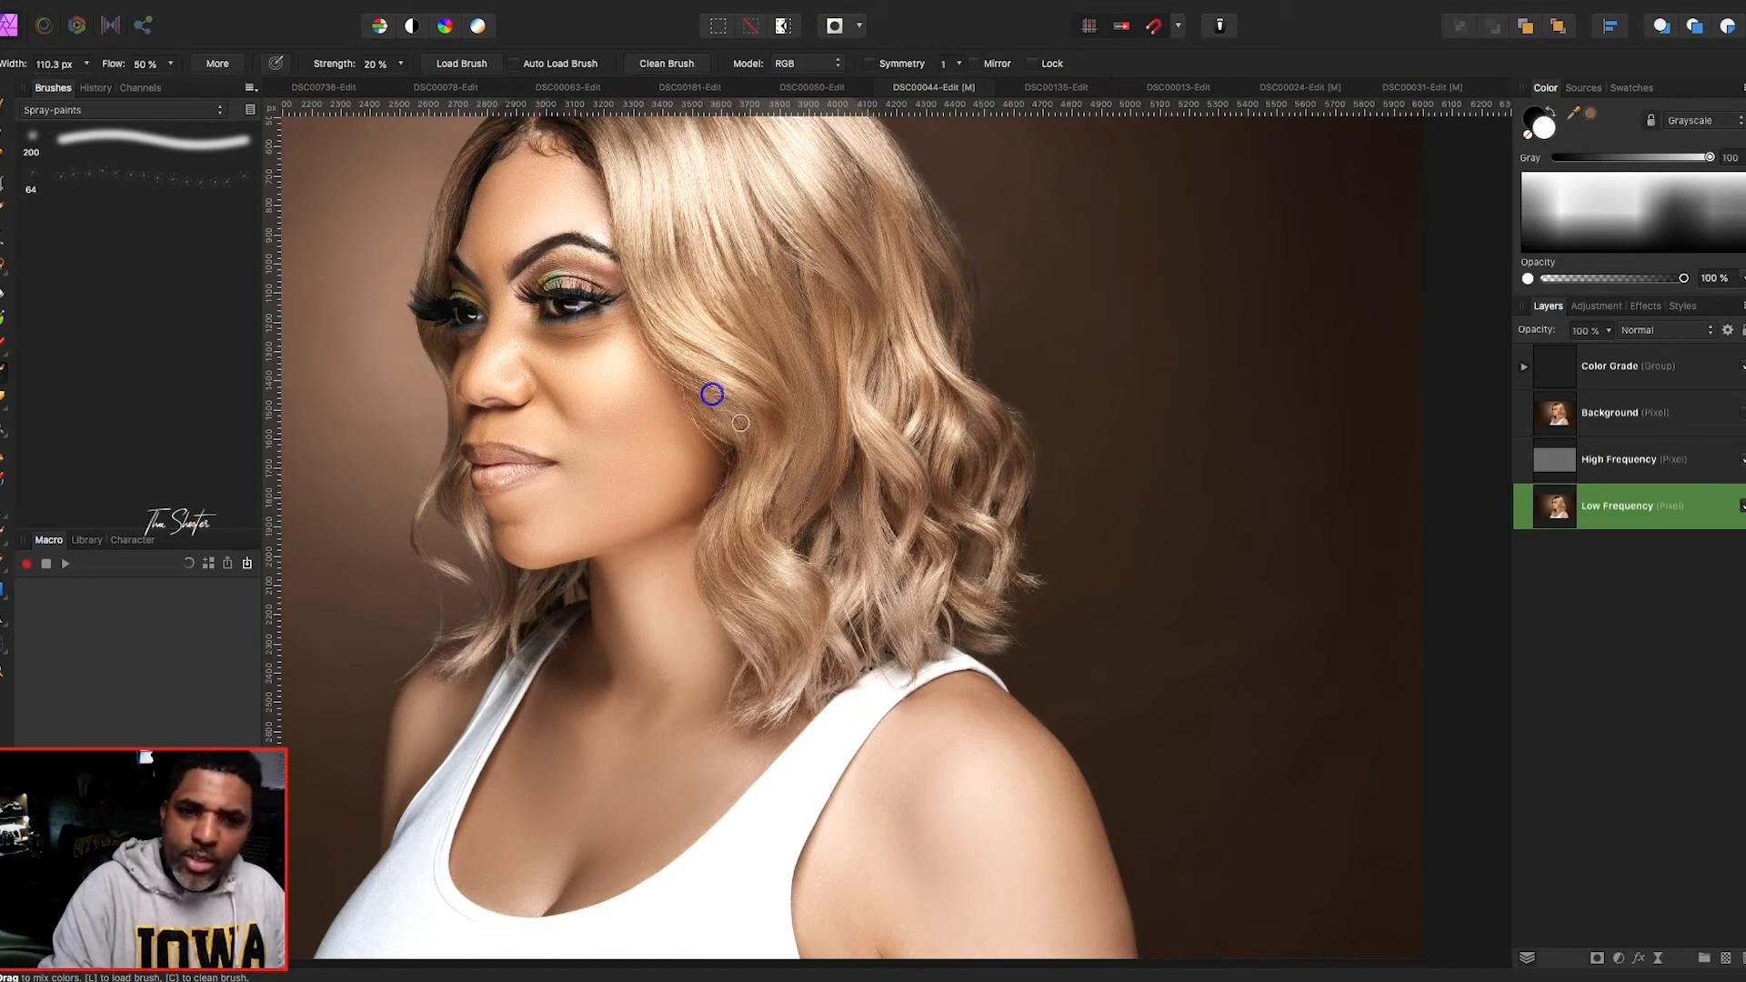
drag(723, 613, 762, 641)
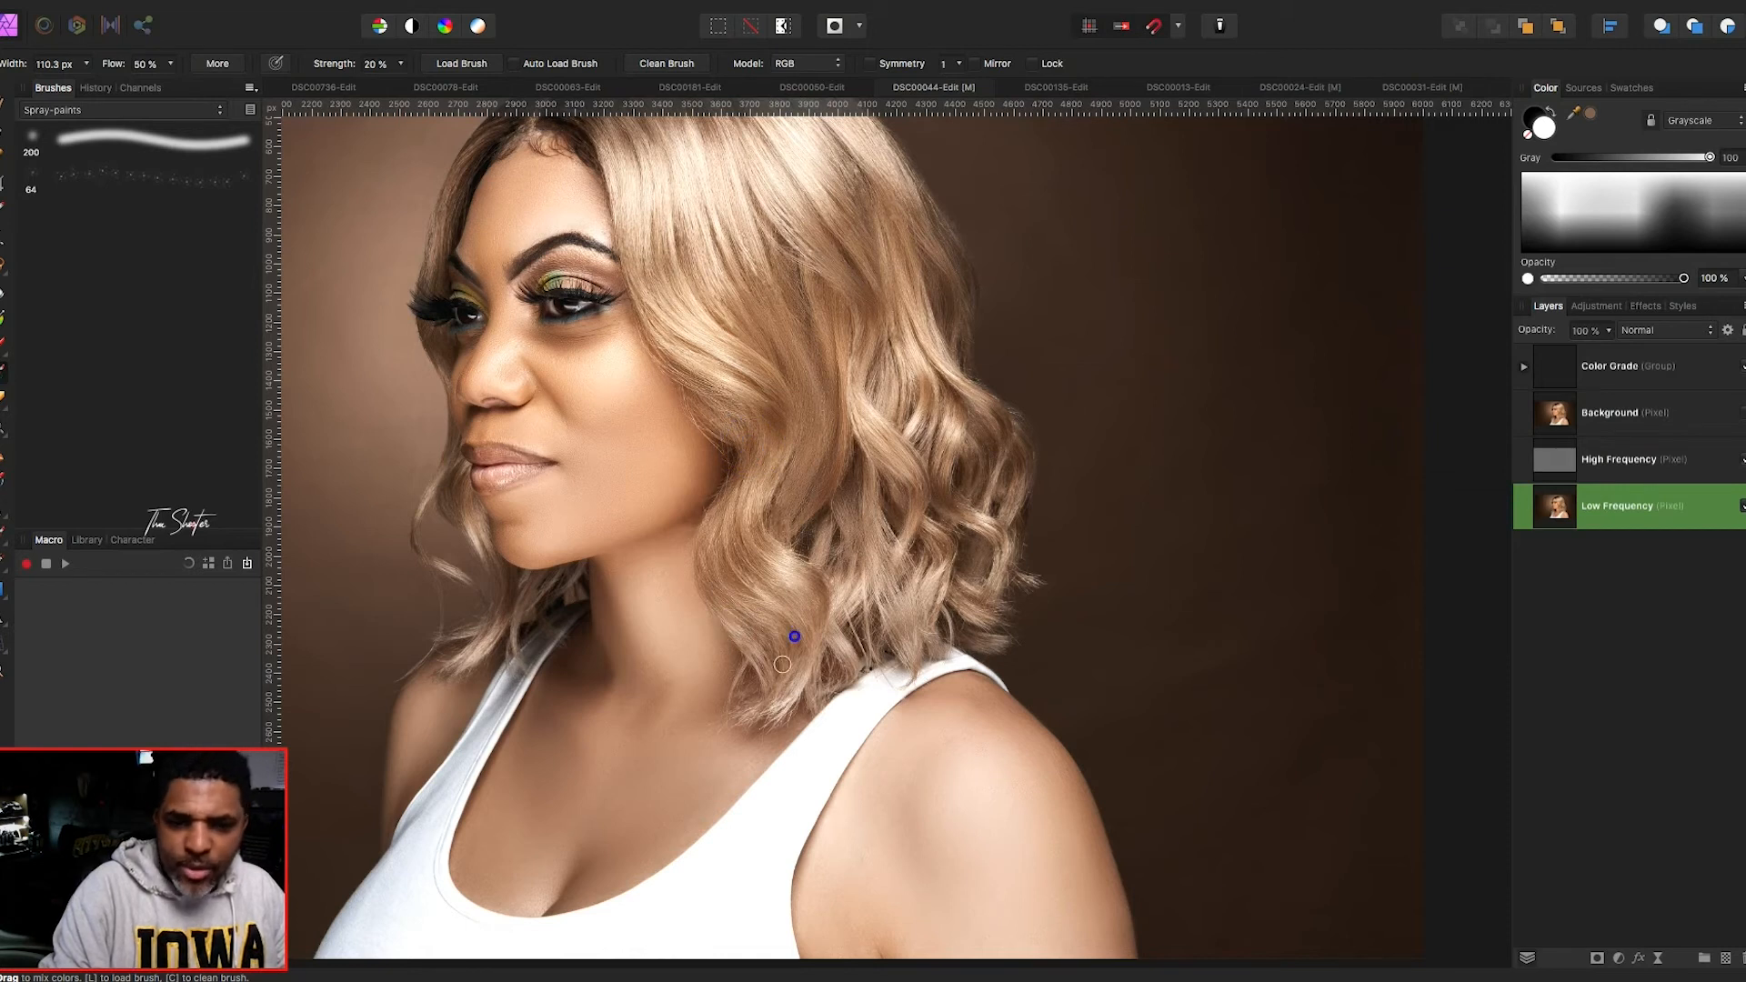
- Check the blended hair against the unretouched photo by showing and hiding the Background layer
scroll(773, 642, down, 3)
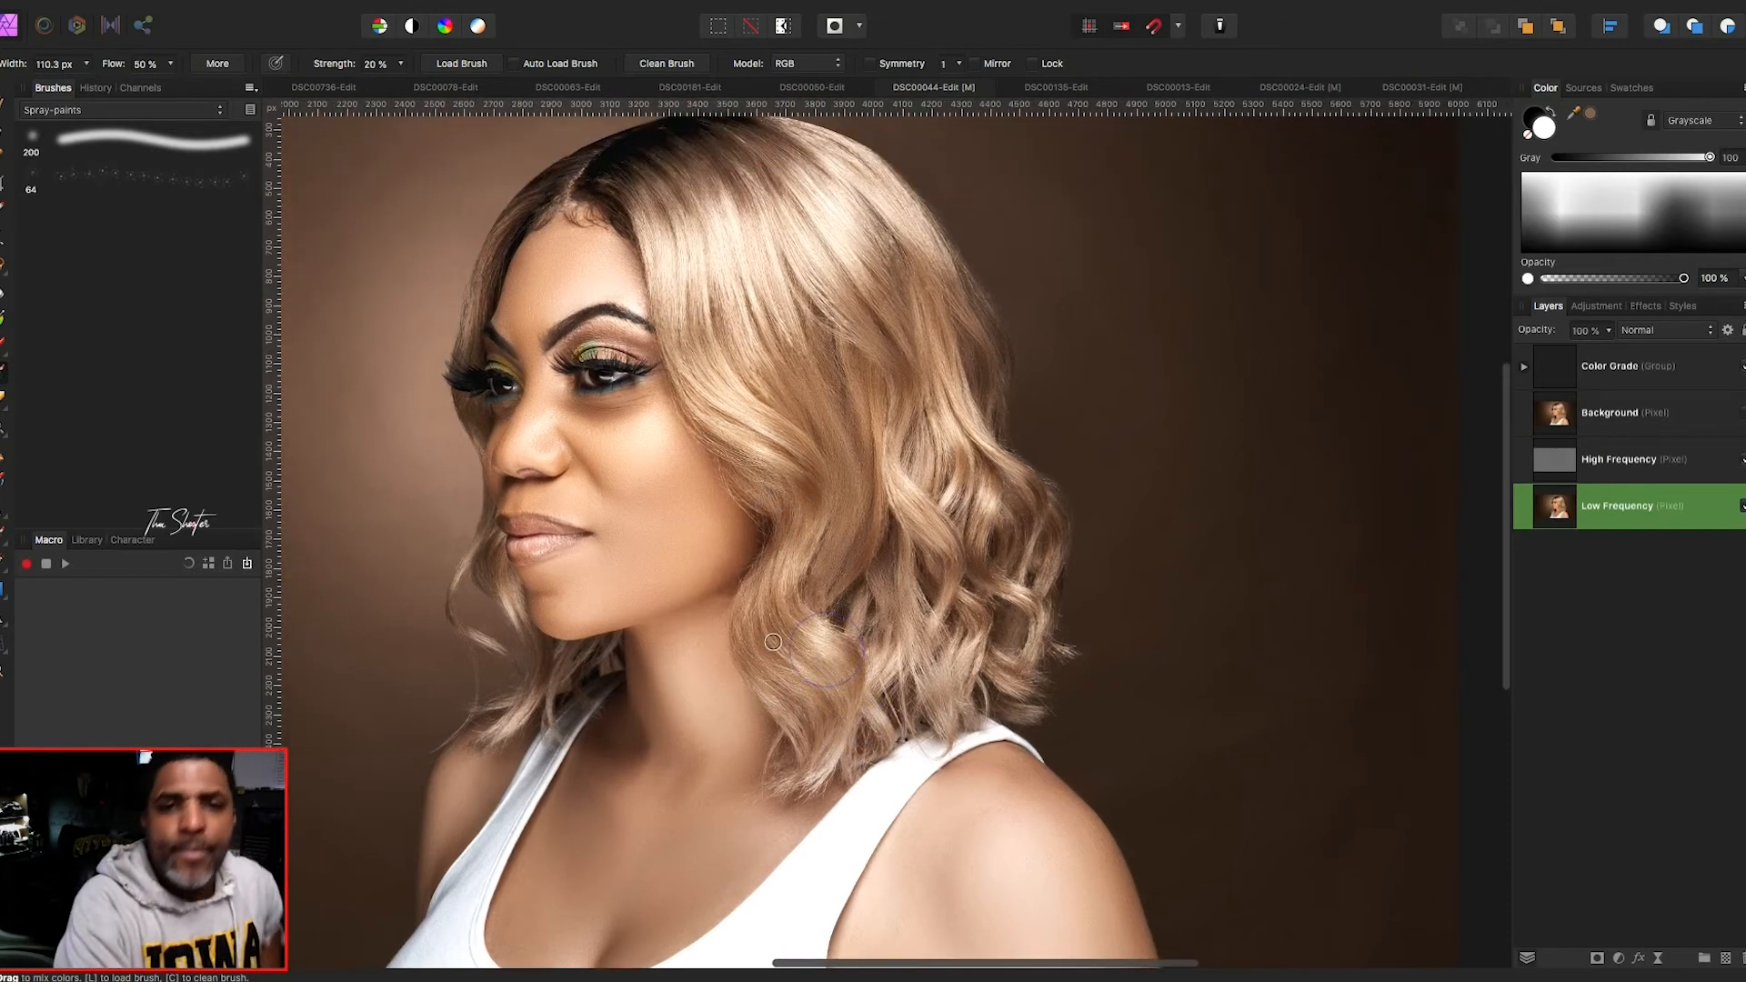
scroll(773, 642, up, 4)
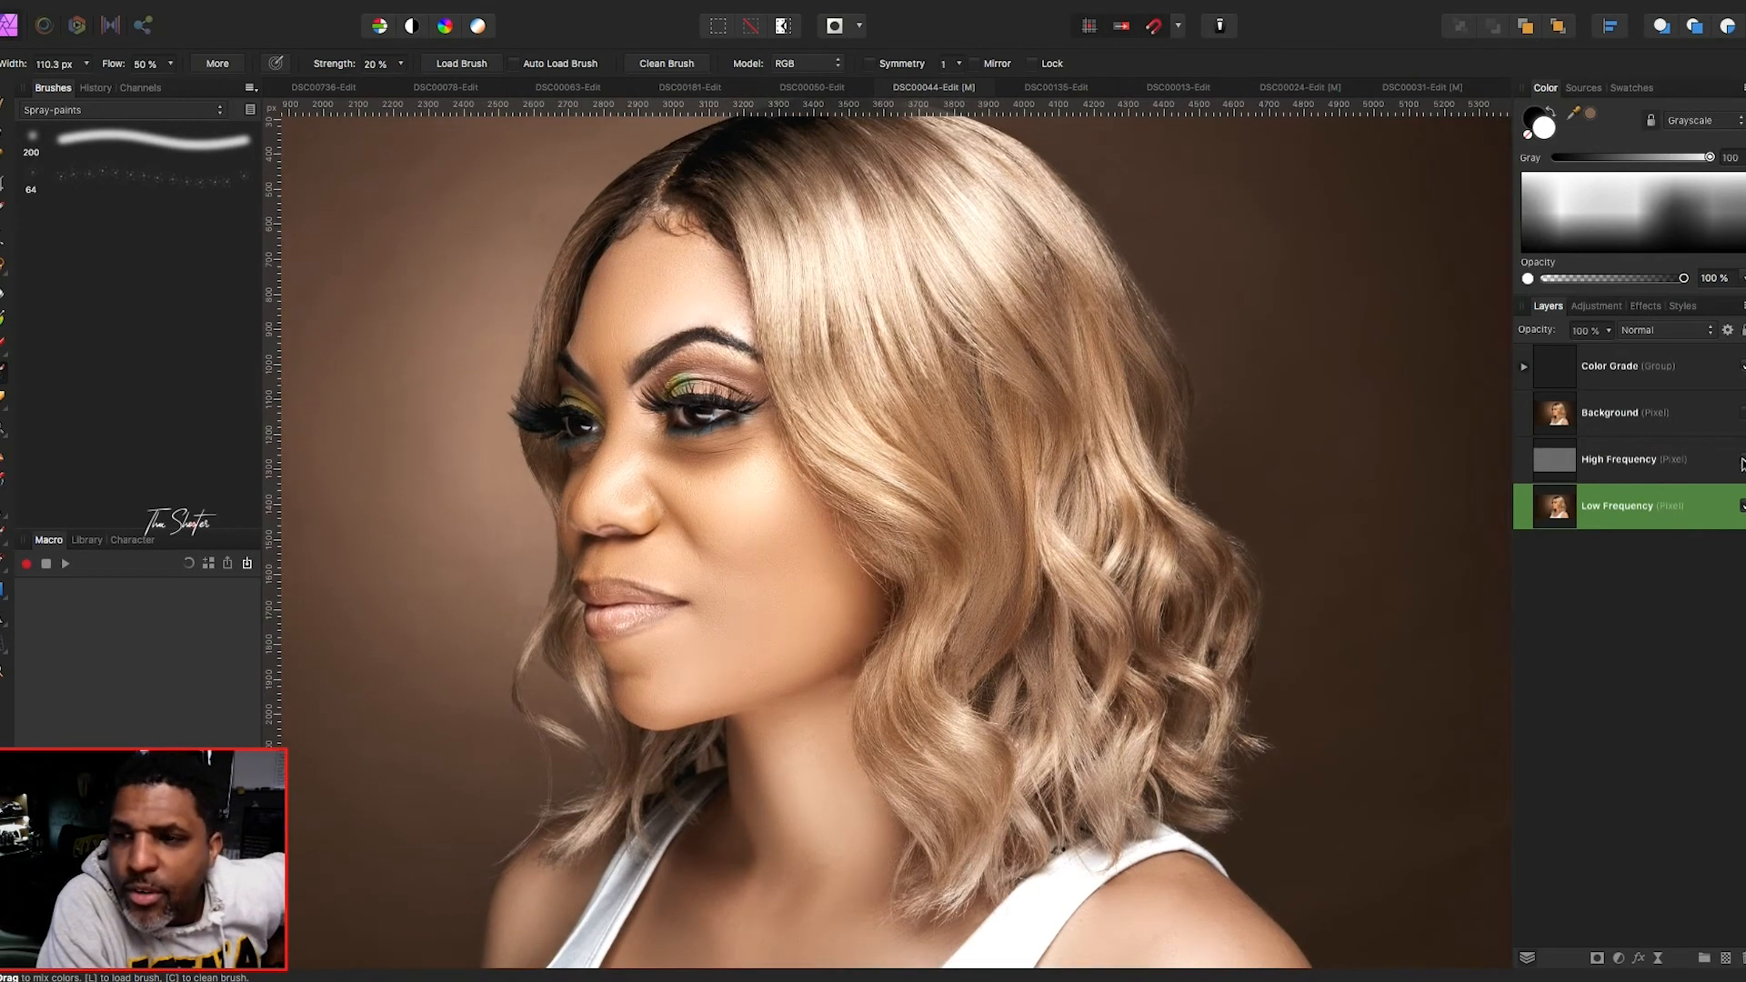
click(1742, 416)
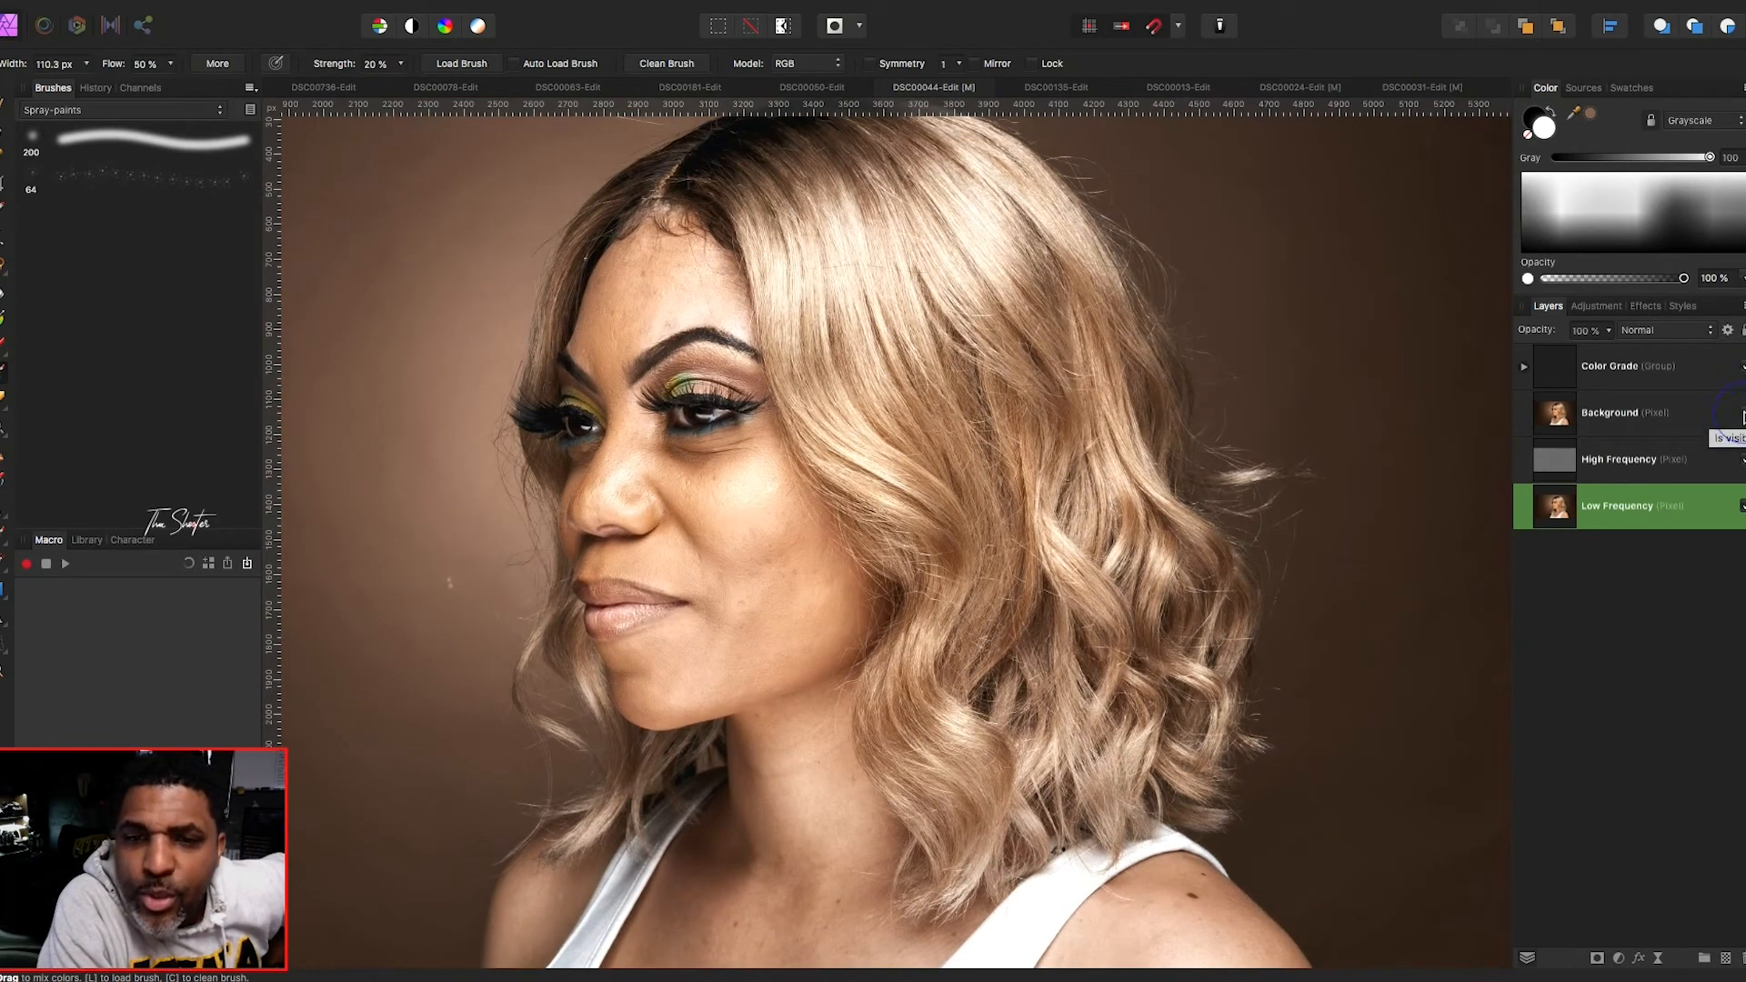
click(1743, 417)
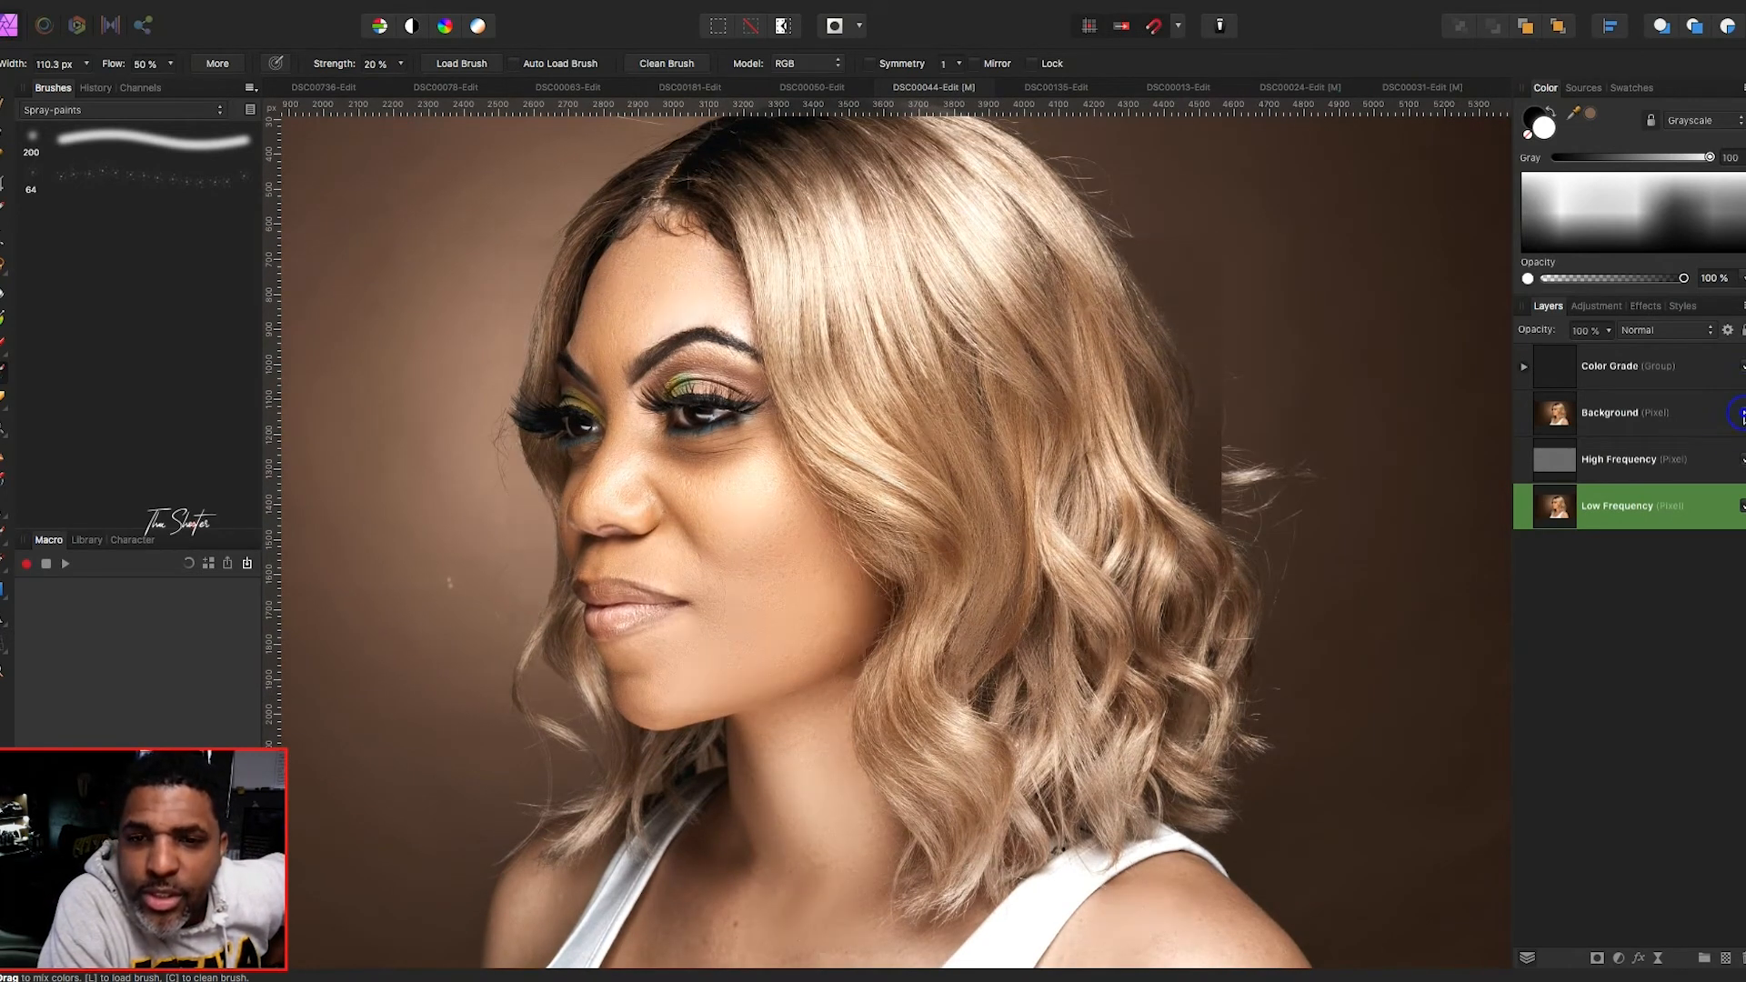
- Duplicate the High Frequency layer to strengthen the skin and hair texture across the portrait
click(1623, 460)
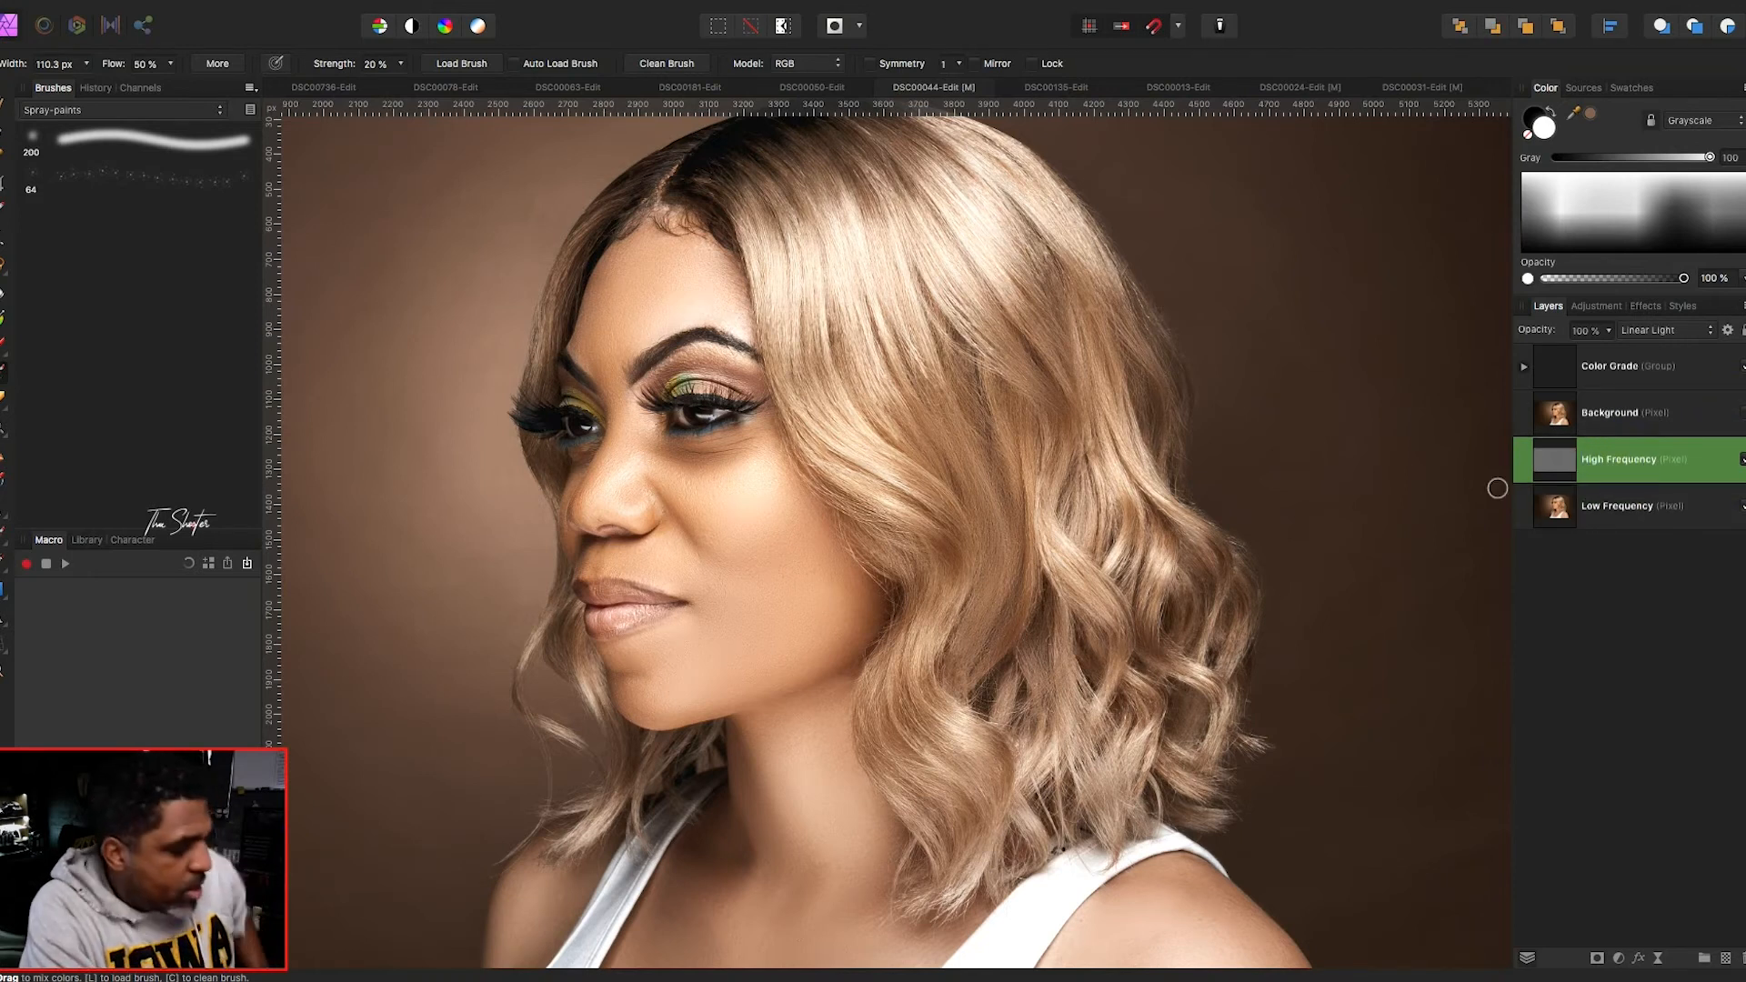
key(ctrl+j)
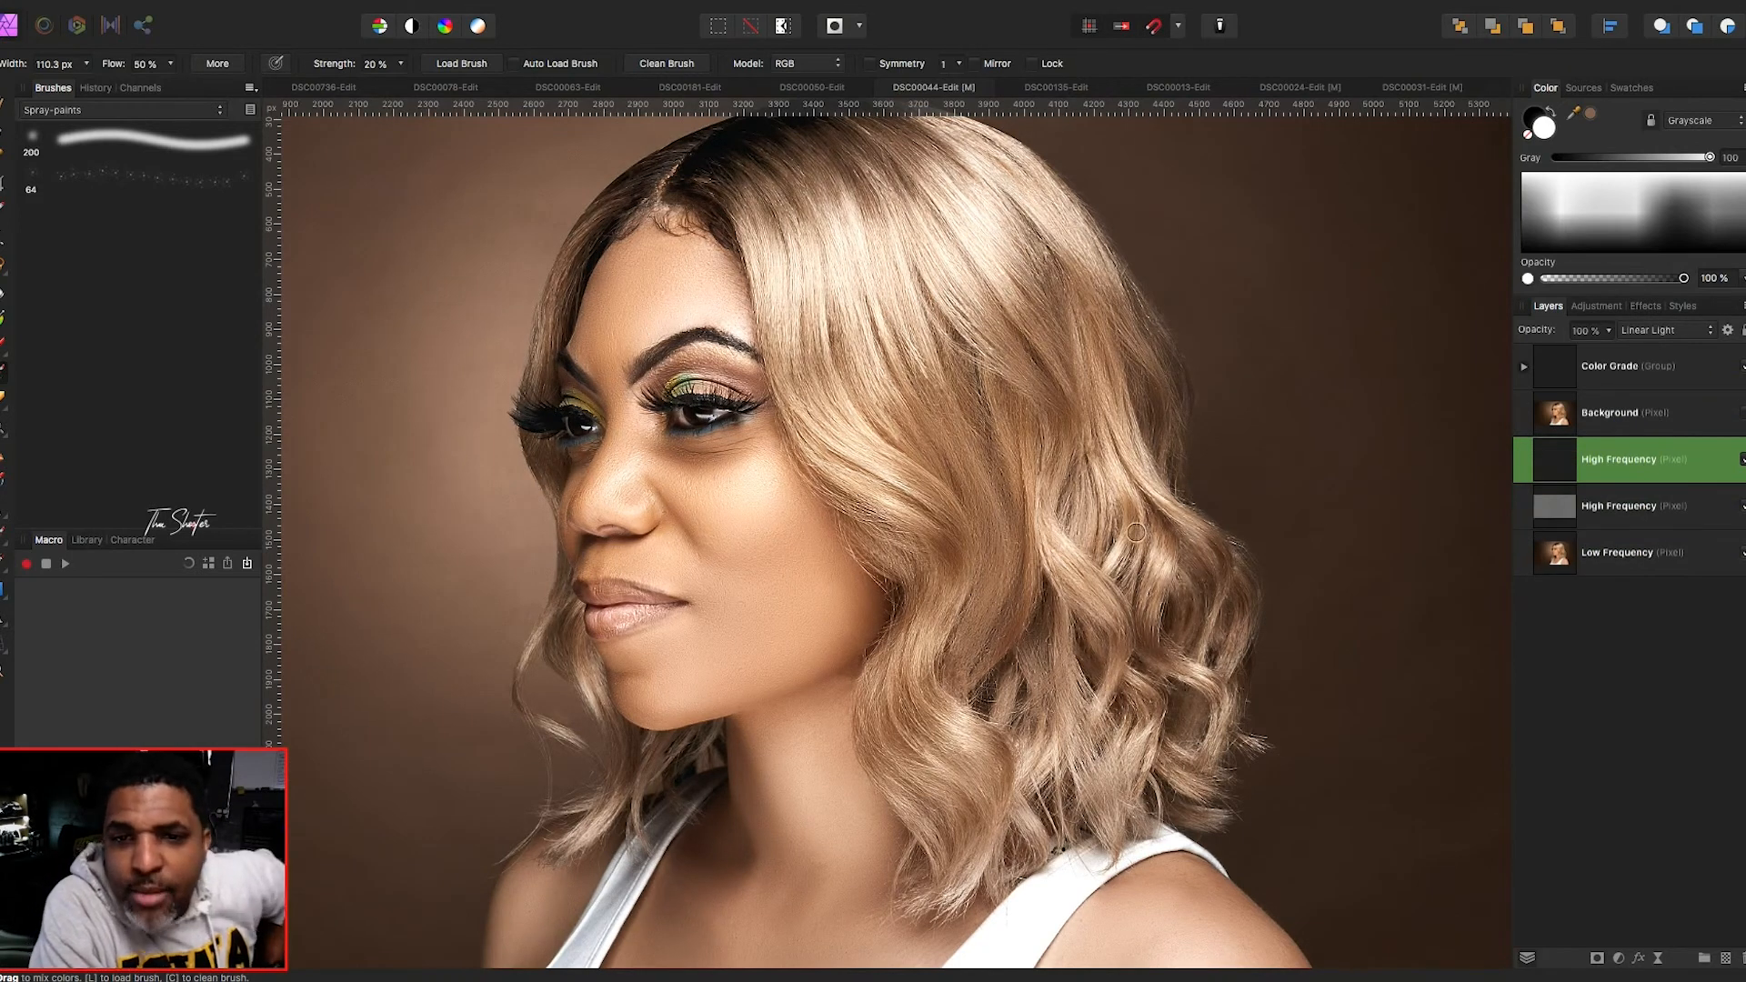
scroll(1136, 532, right, 3)
scroll(1136, 532, down, 1)
scroll(1146, 522, down, 4)
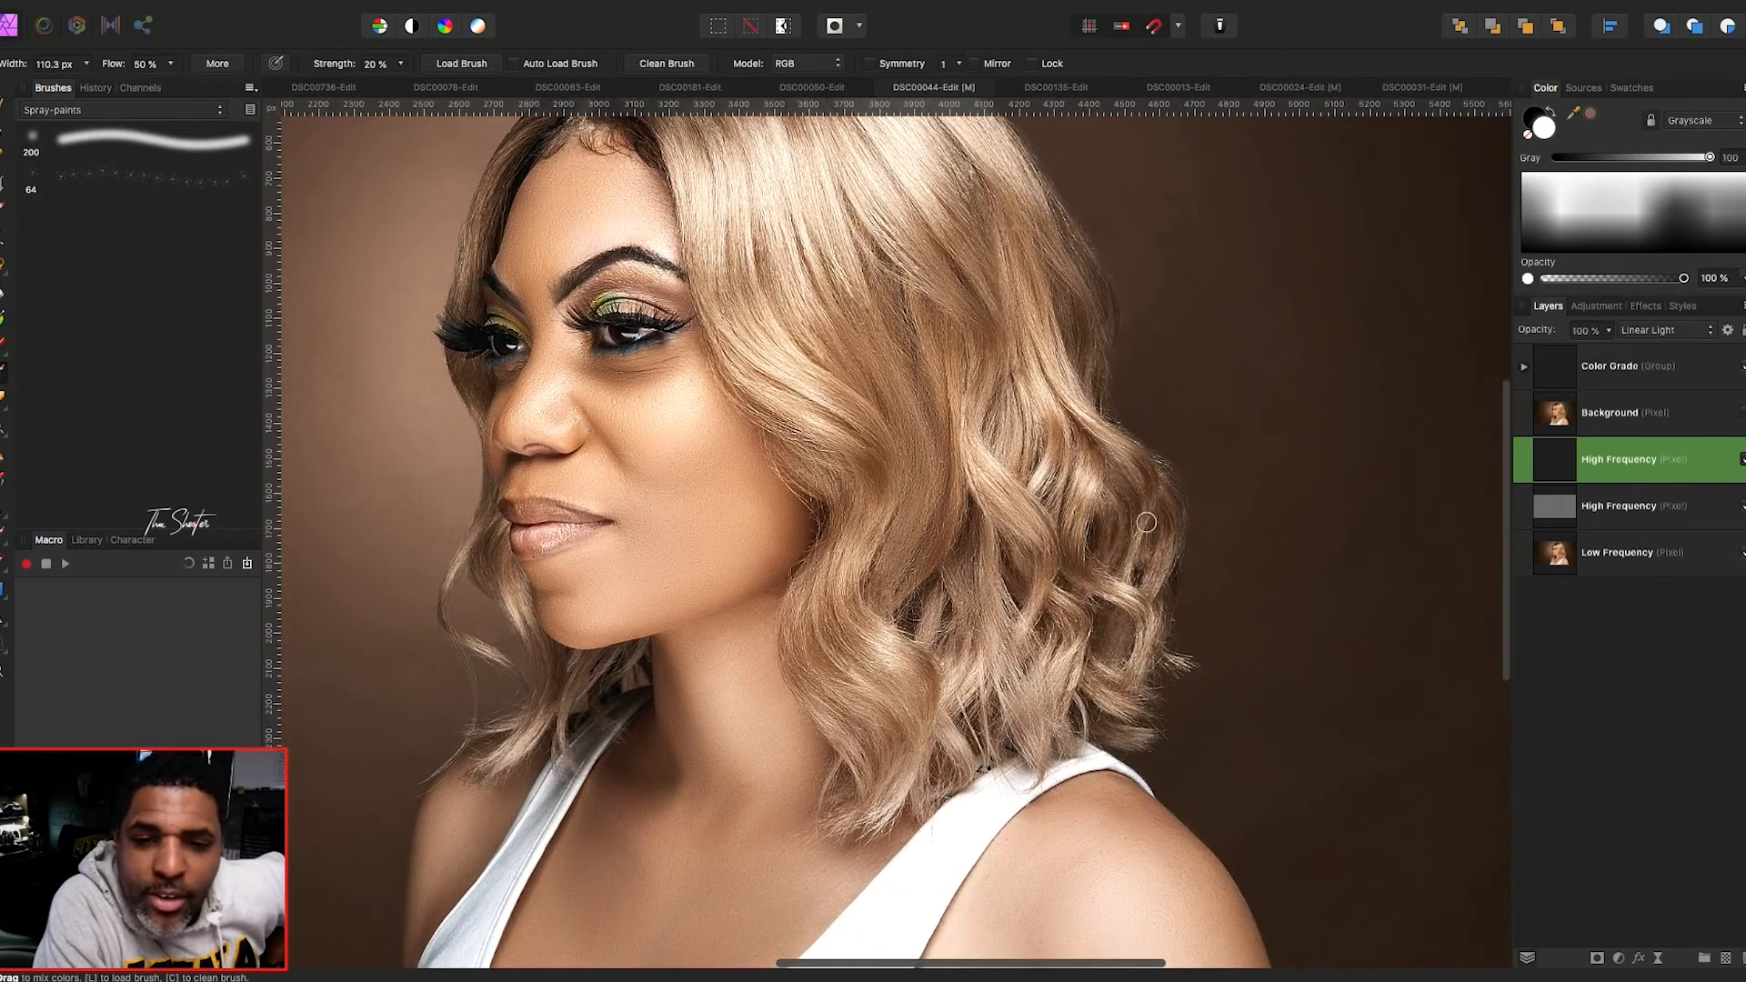
scroll(1145, 522, down, 3)
scroll(1146, 522, up, 2)
scroll(1146, 522, right, 1)
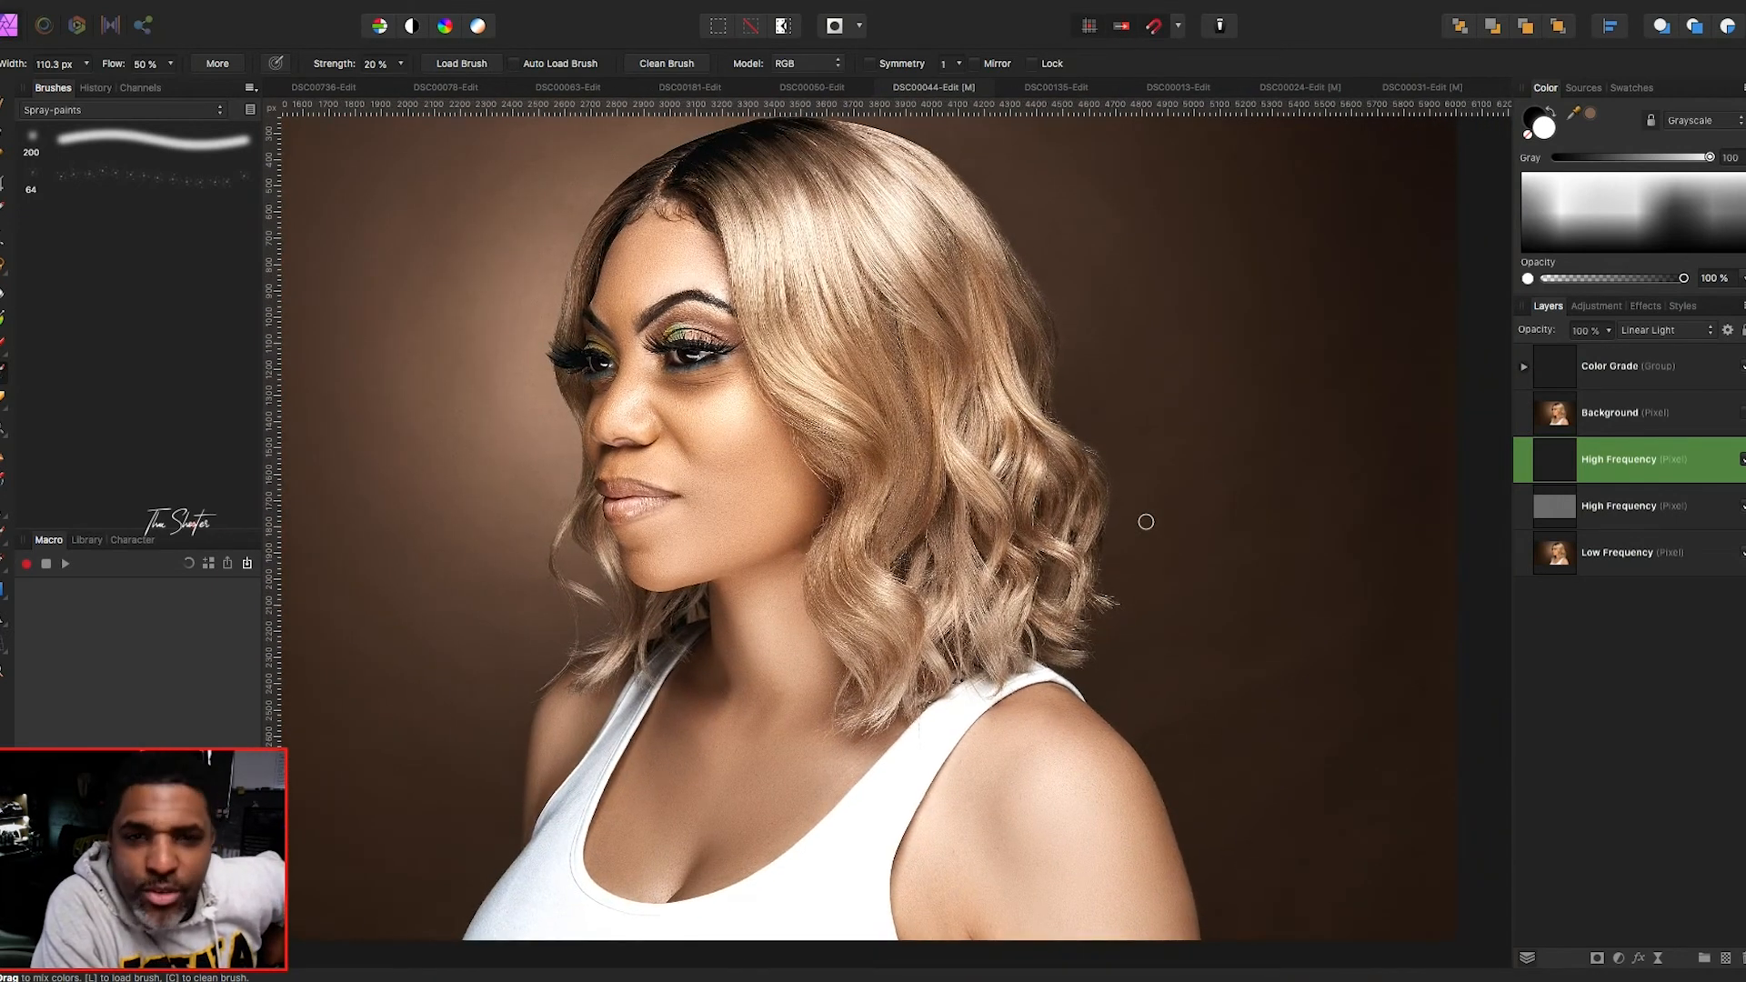
- Select the Low Frequency layer and blend the backdrop behind the curls and shoulder with the mixer brush at 445.3 px
scroll(1146, 522, up, 2)
scroll(1146, 522, right, 1)
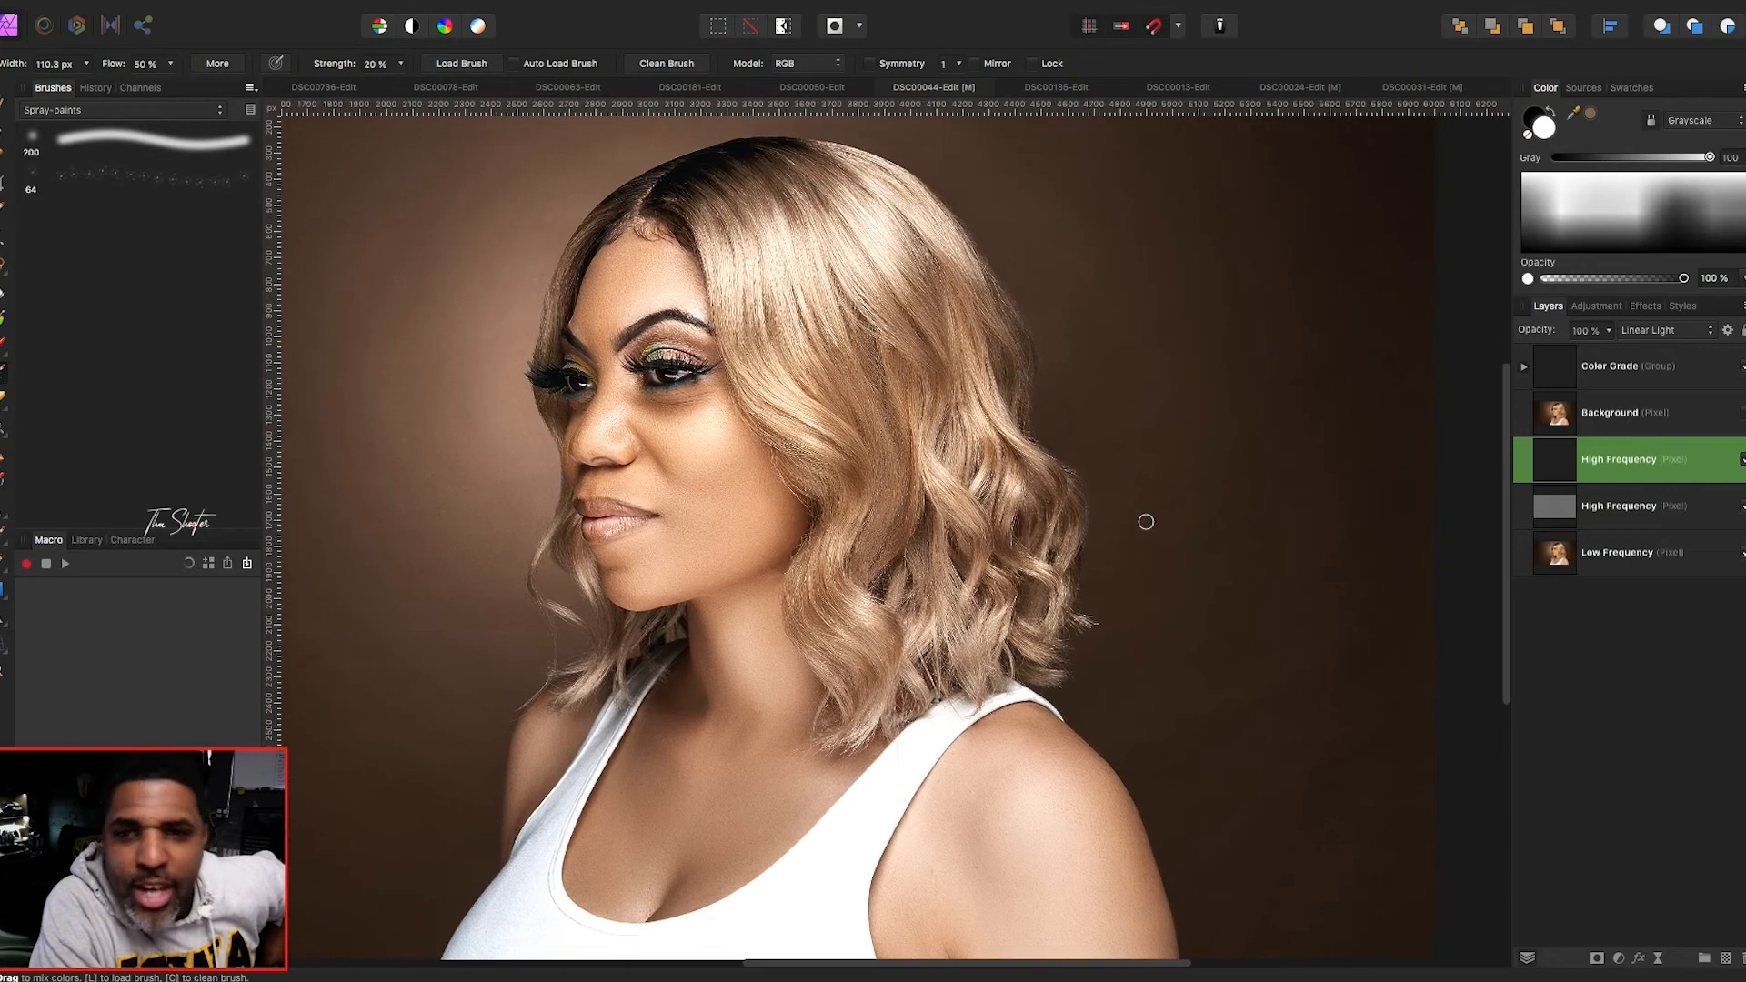
click(1623, 555)
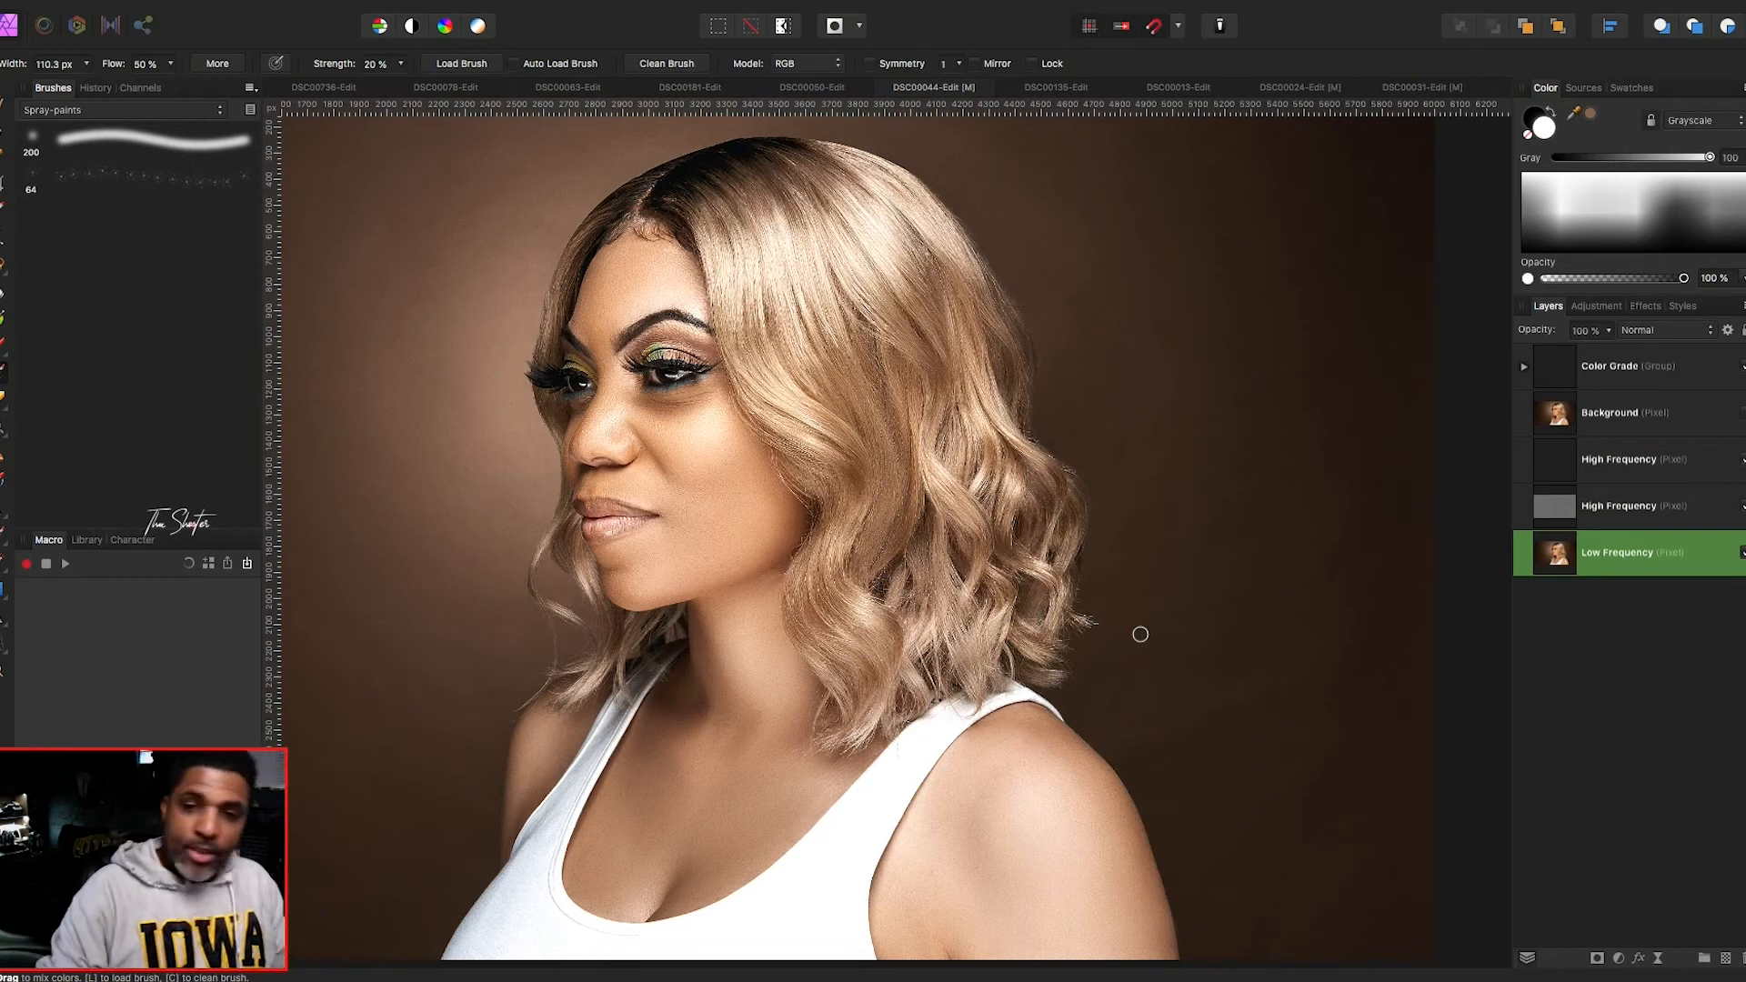
scroll(1140, 633, right, 5)
scroll(1140, 634, down, 2)
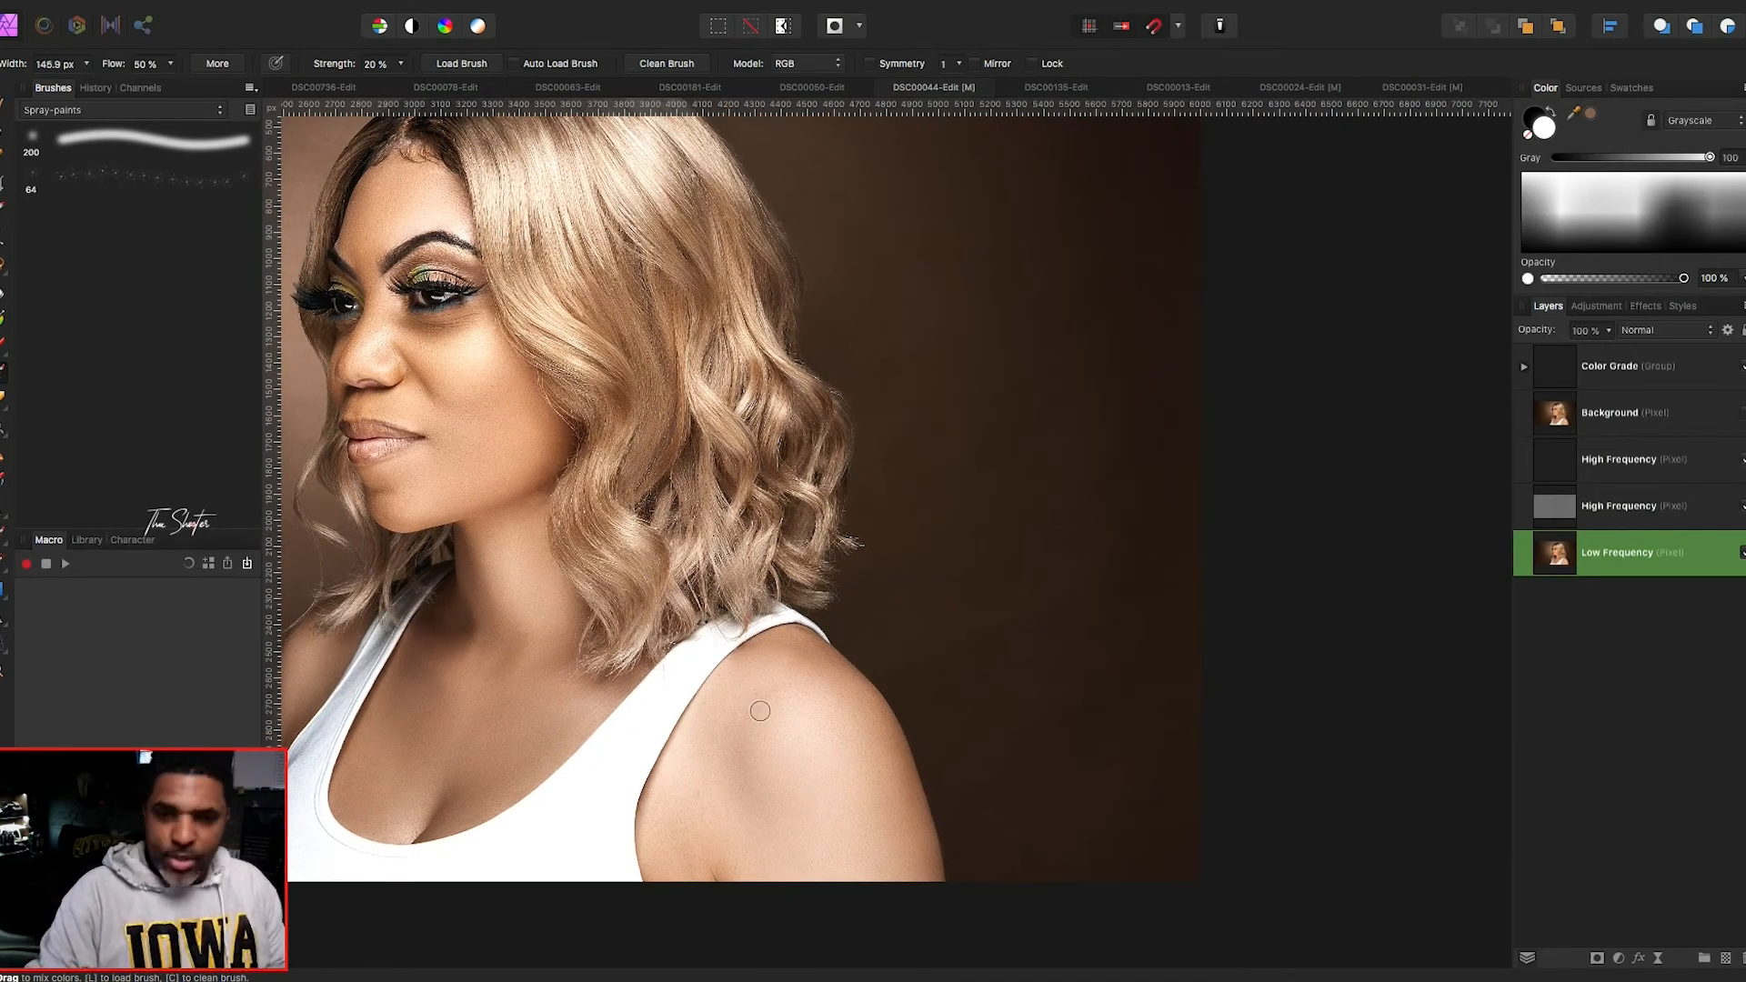
key(bracketright)
key(bracketright)
key(bracketright)
key(bracketright)
key(bracketright)
key(bracketright)
key(bracketright)
key(bracketright)
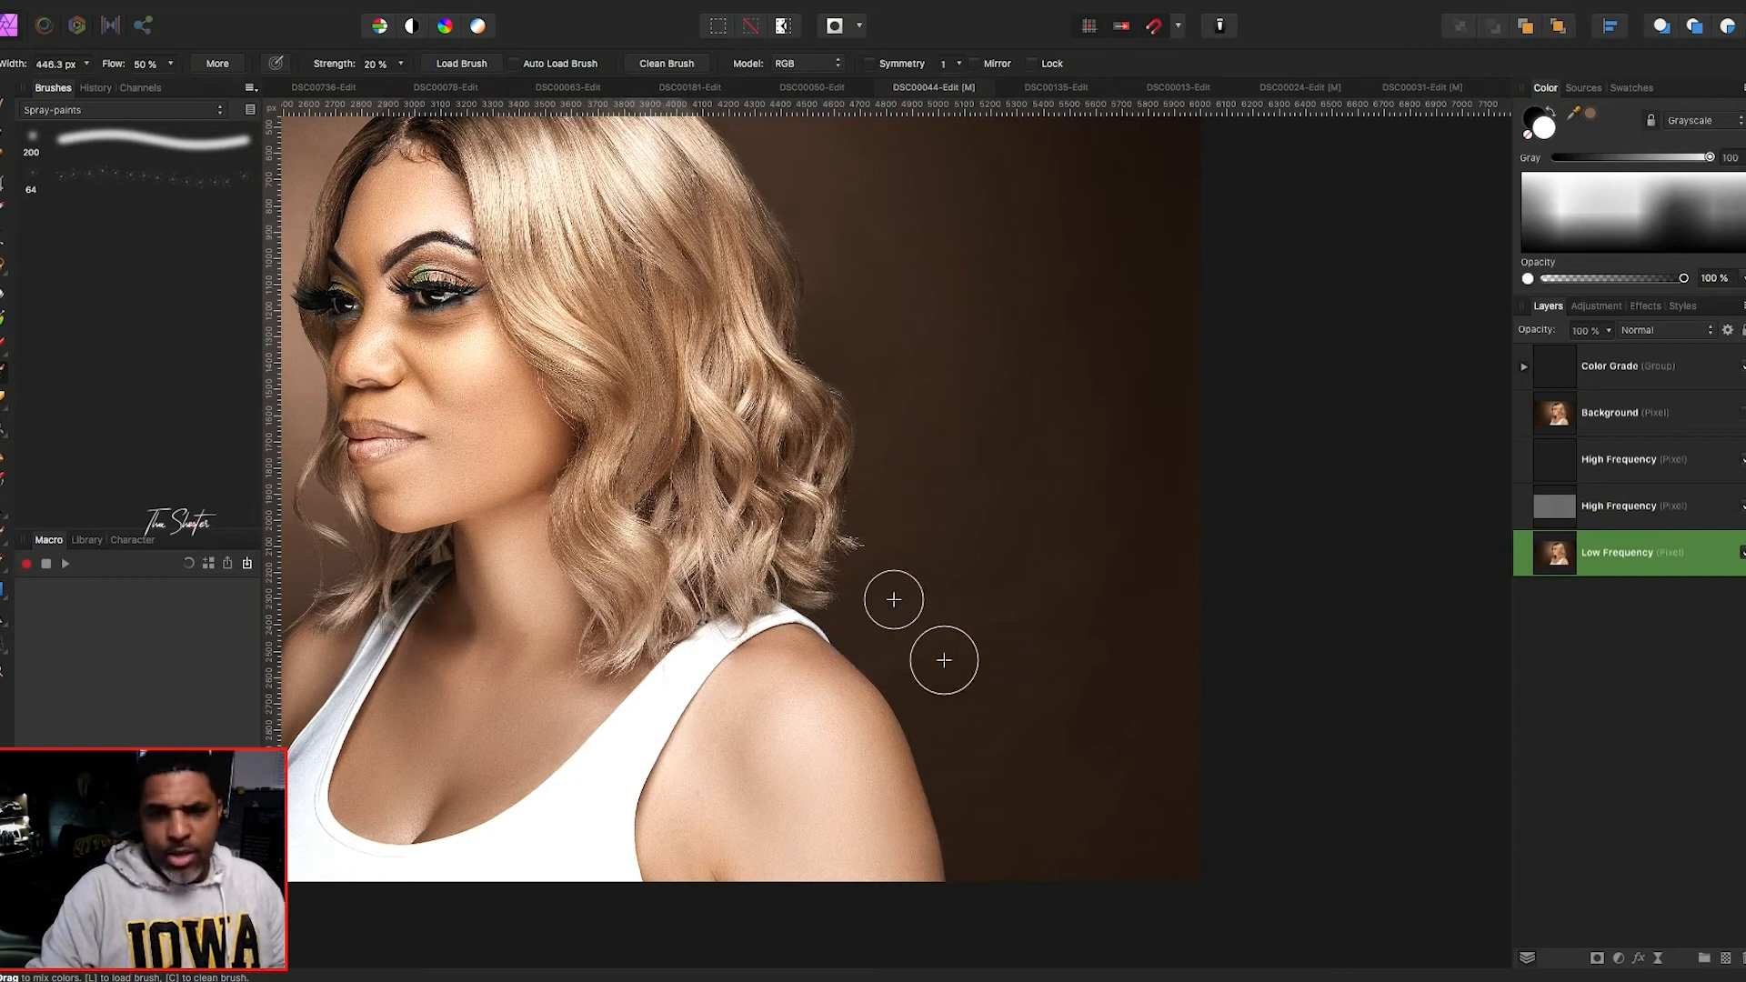
- Blend the backdrop beside the shoulder at 256 px and along the outer back curls at 592.2 px
key(bracketleft)
key(bracketleft)
key(bracketleft)
key(bracketleft)
key(bracketleft)
key(bracketleft)
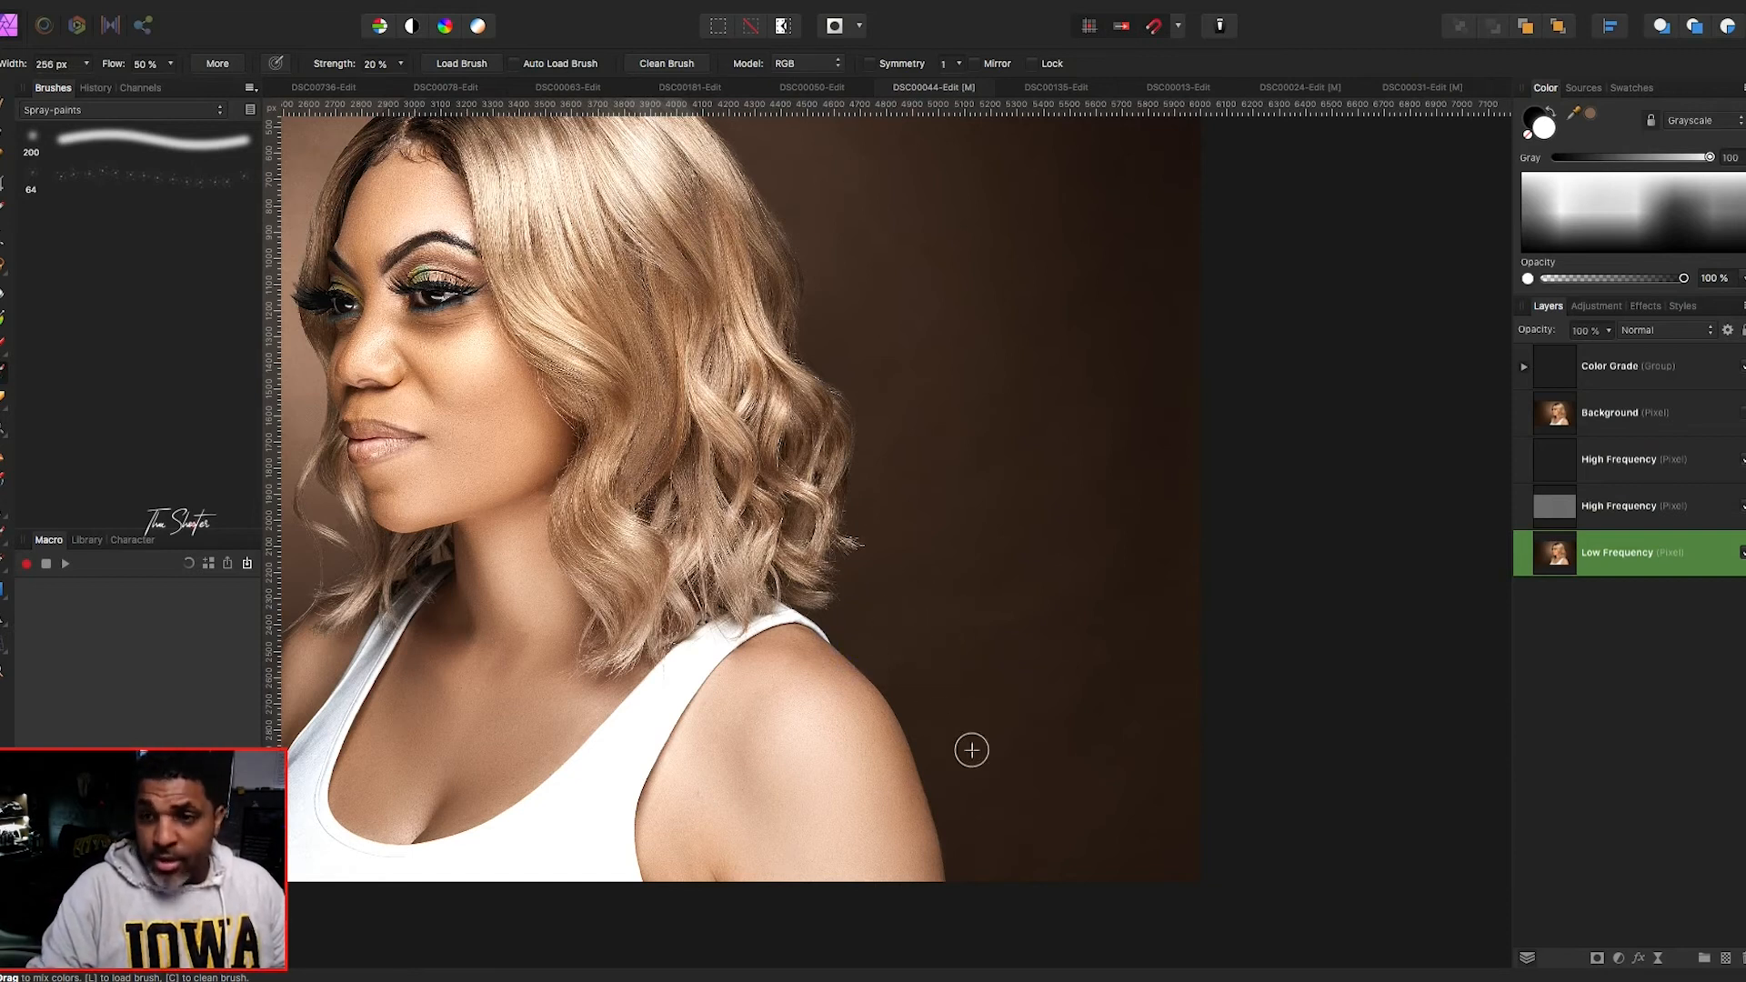
key(bracketright)
key(bracketright)
key(bracketright)
key(bracketright)
key(bracketright)
key(bracketright)
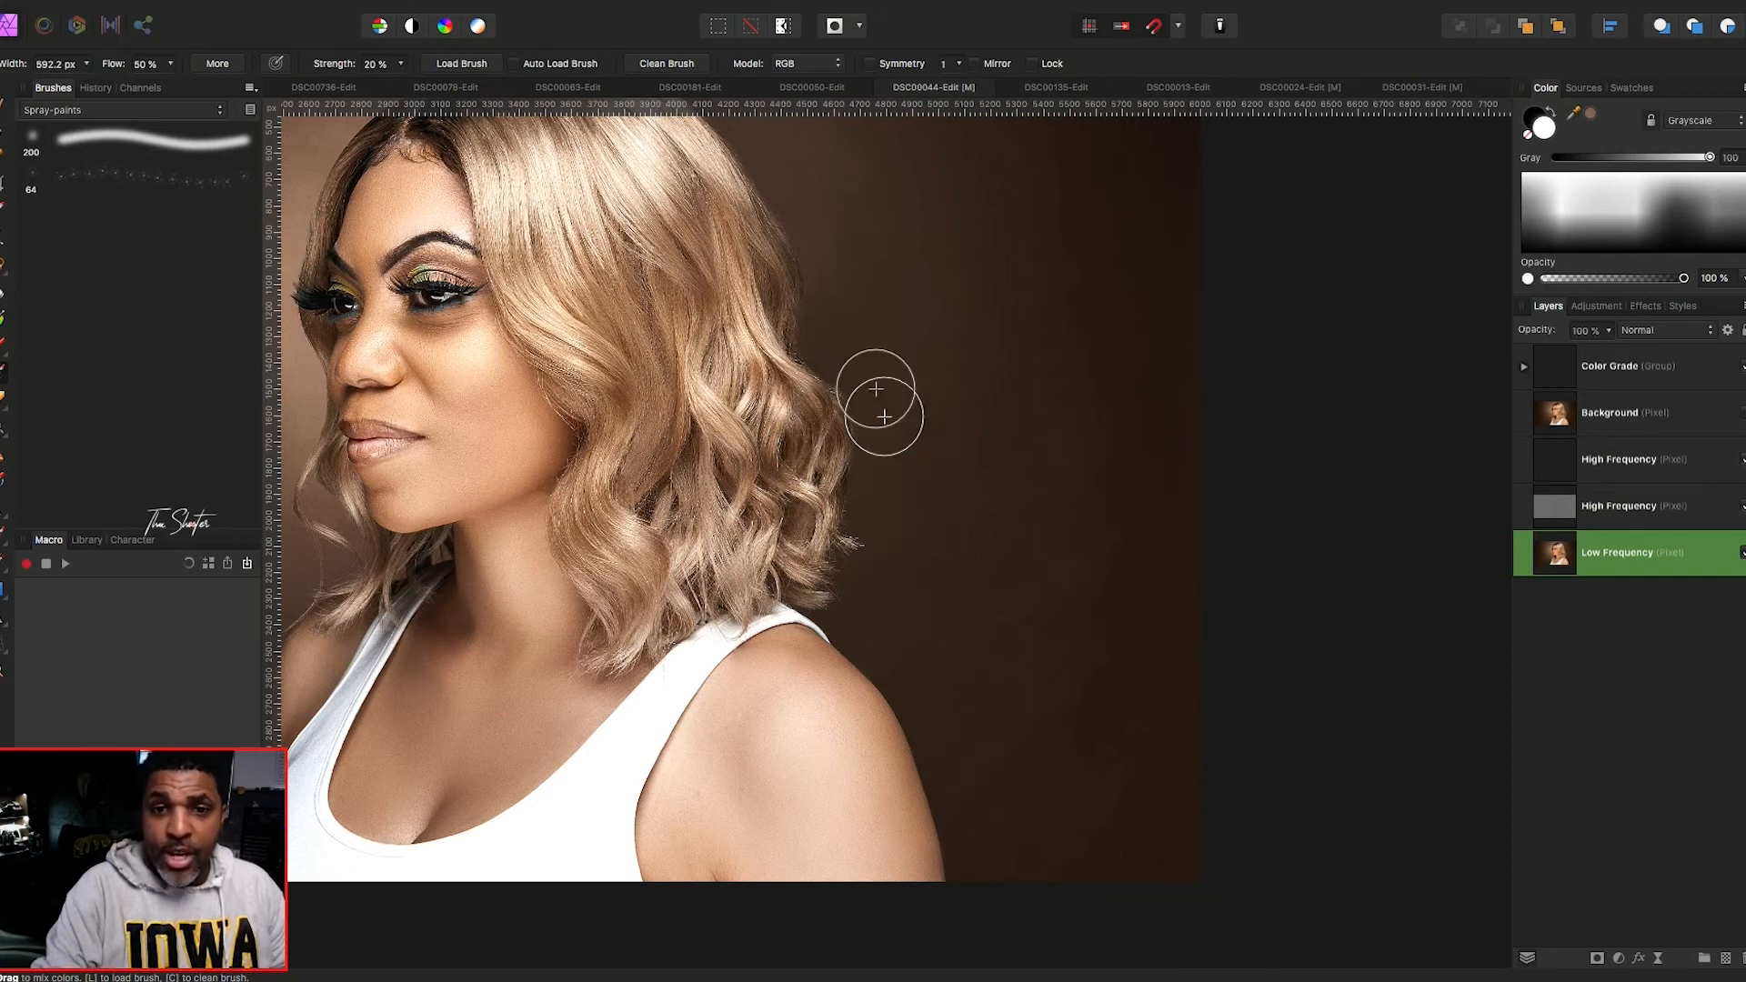
- Smooth the open backdrop behind the curls and shoulder, widening the mixer brush through 650.7 px and 989.6 px to 1308.8 px
key(bracketleft)
key(bracketleft)
key(bracketright)
key(bracketright)
key(bracketright)
key(bracketright)
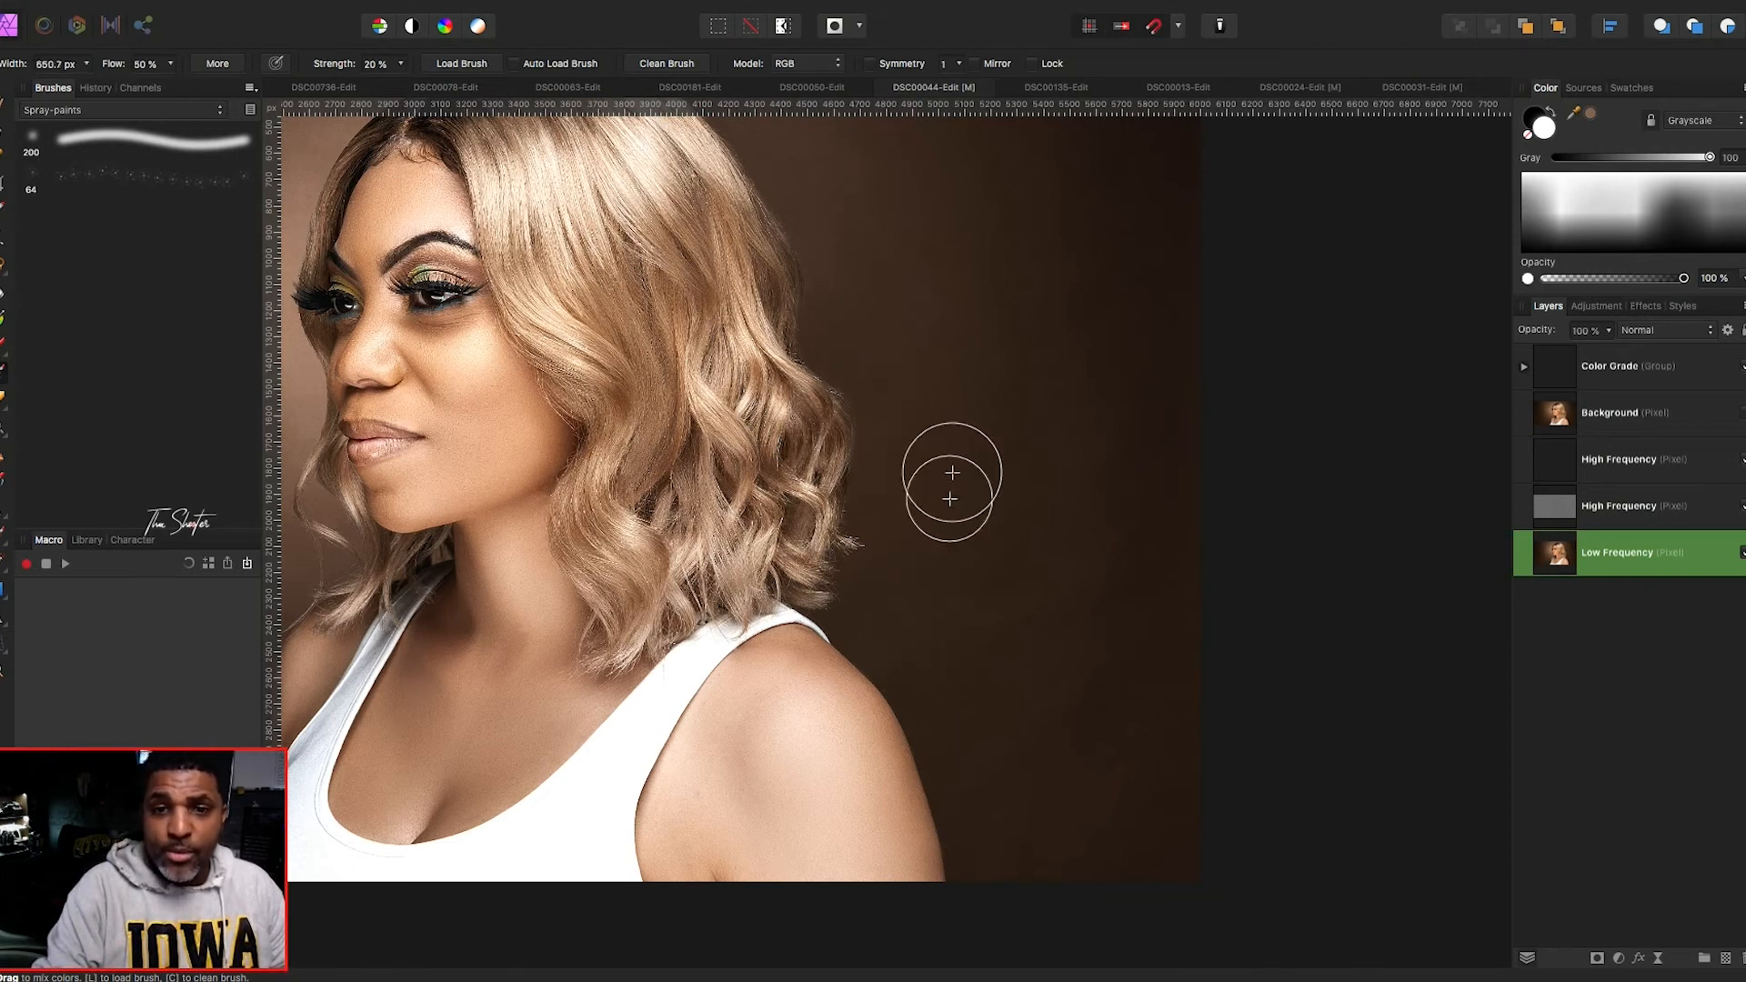
key(bracketright)
key(bracketright)
key(bracketright)
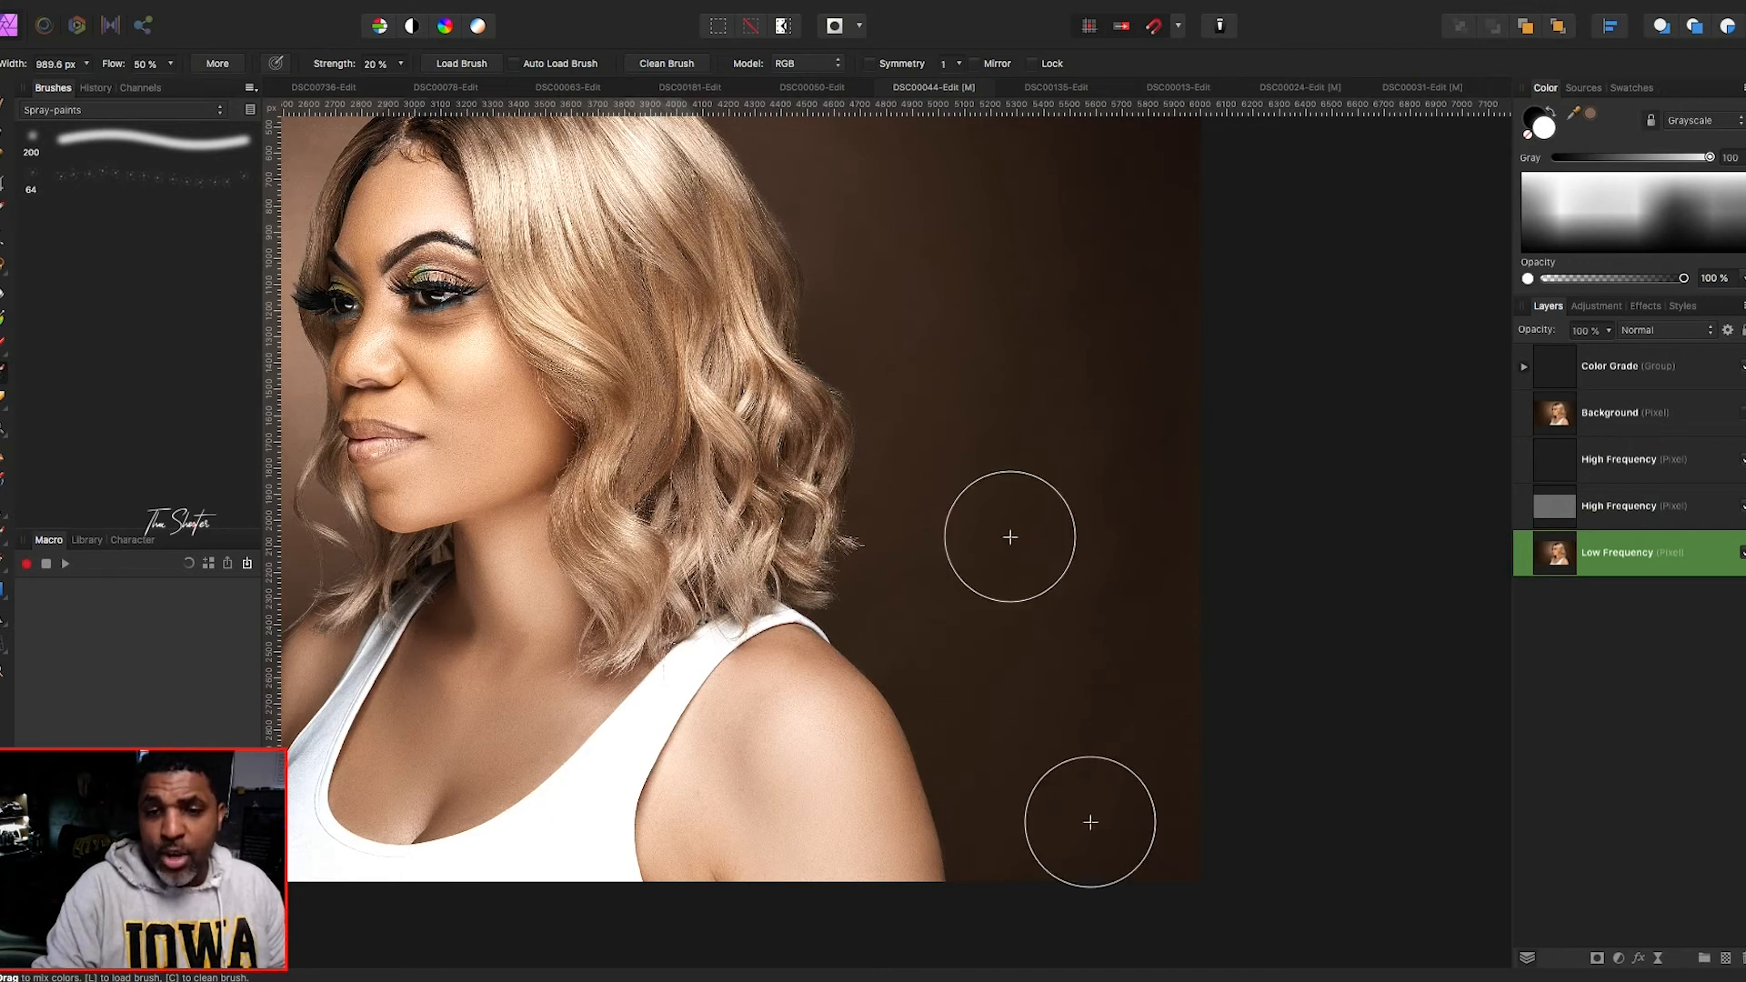
key(bracketright)
key(bracketright)
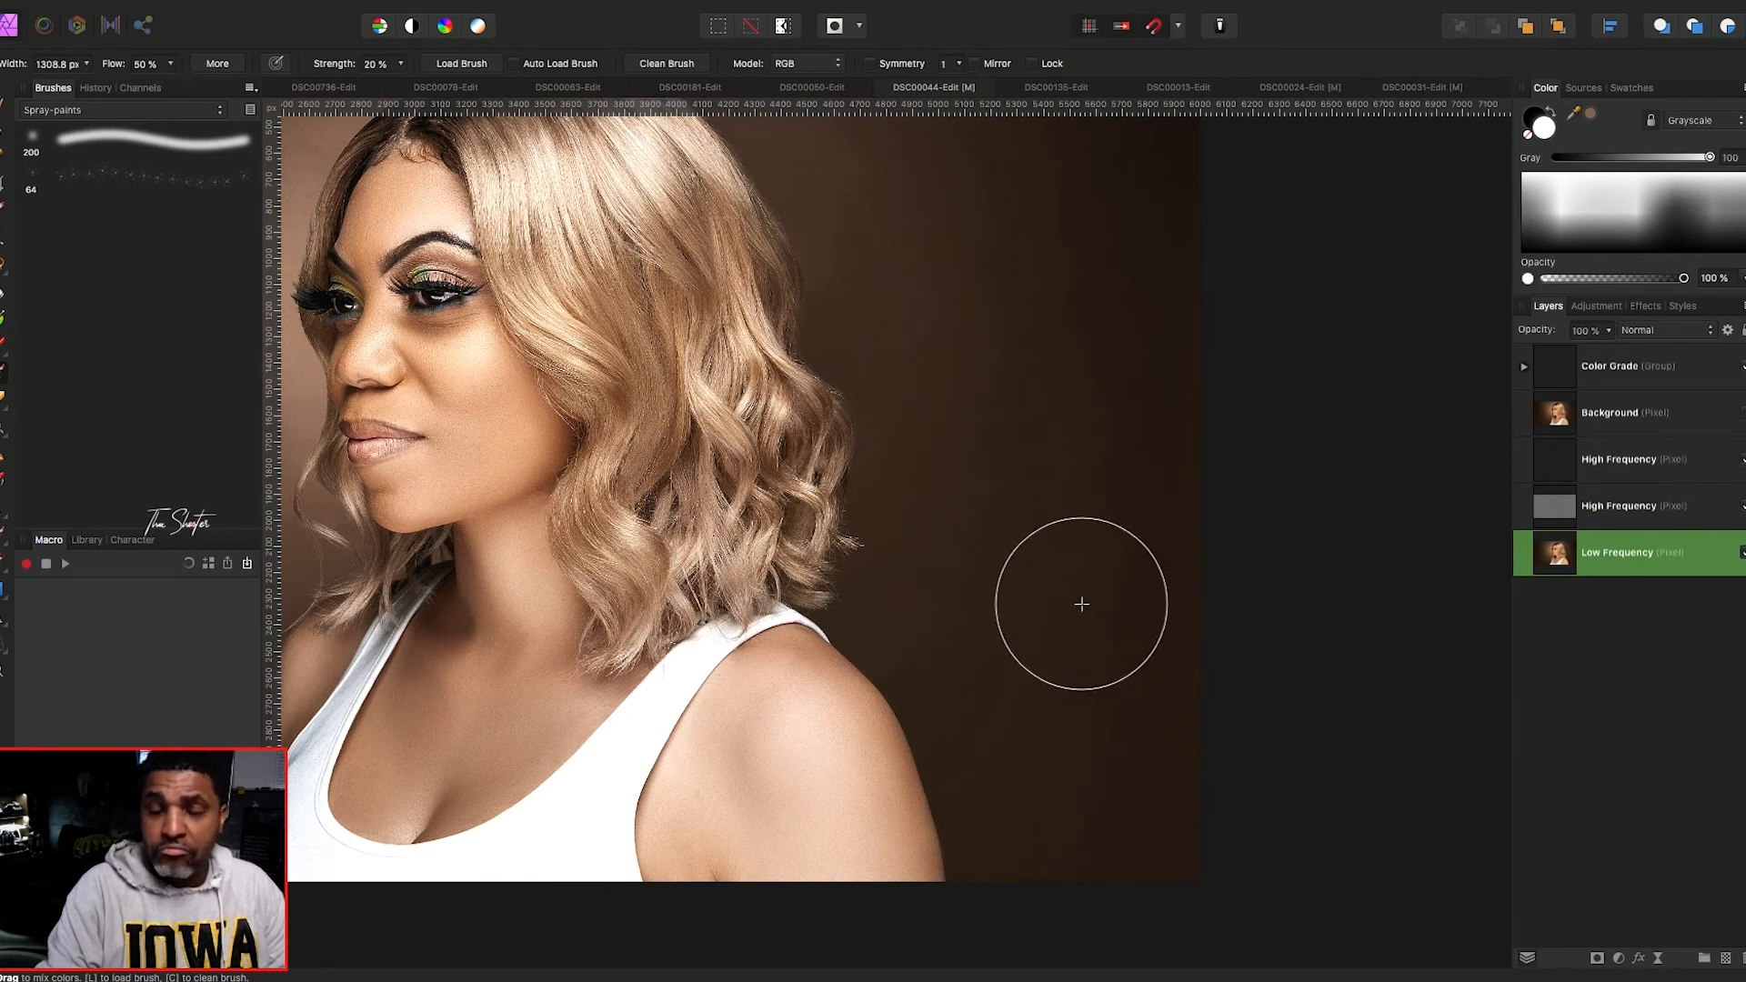
- Blend the backdrop diagonally from the open area behind the curls up towards the hair with a large mixer brush
key(bracketright)
key(bracketright)
scroll(1082, 601, up, 2)
scroll(1082, 601, right, 2)
key(bracketleft)
key(bracketleft)
key(bracketleft)
drag(960, 542, 828, 355)
- Blend the backdrop beside the upper back of the hair with the mixer brush at 400.9 px and 609.7 px
key(bracketleft)
key(bracketleft)
key(bracketleft)
key(bracketleft)
key(bracketleft)
key(bracketleft)
scroll(900, 318, right, 2)
scroll(900, 318, up, 1)
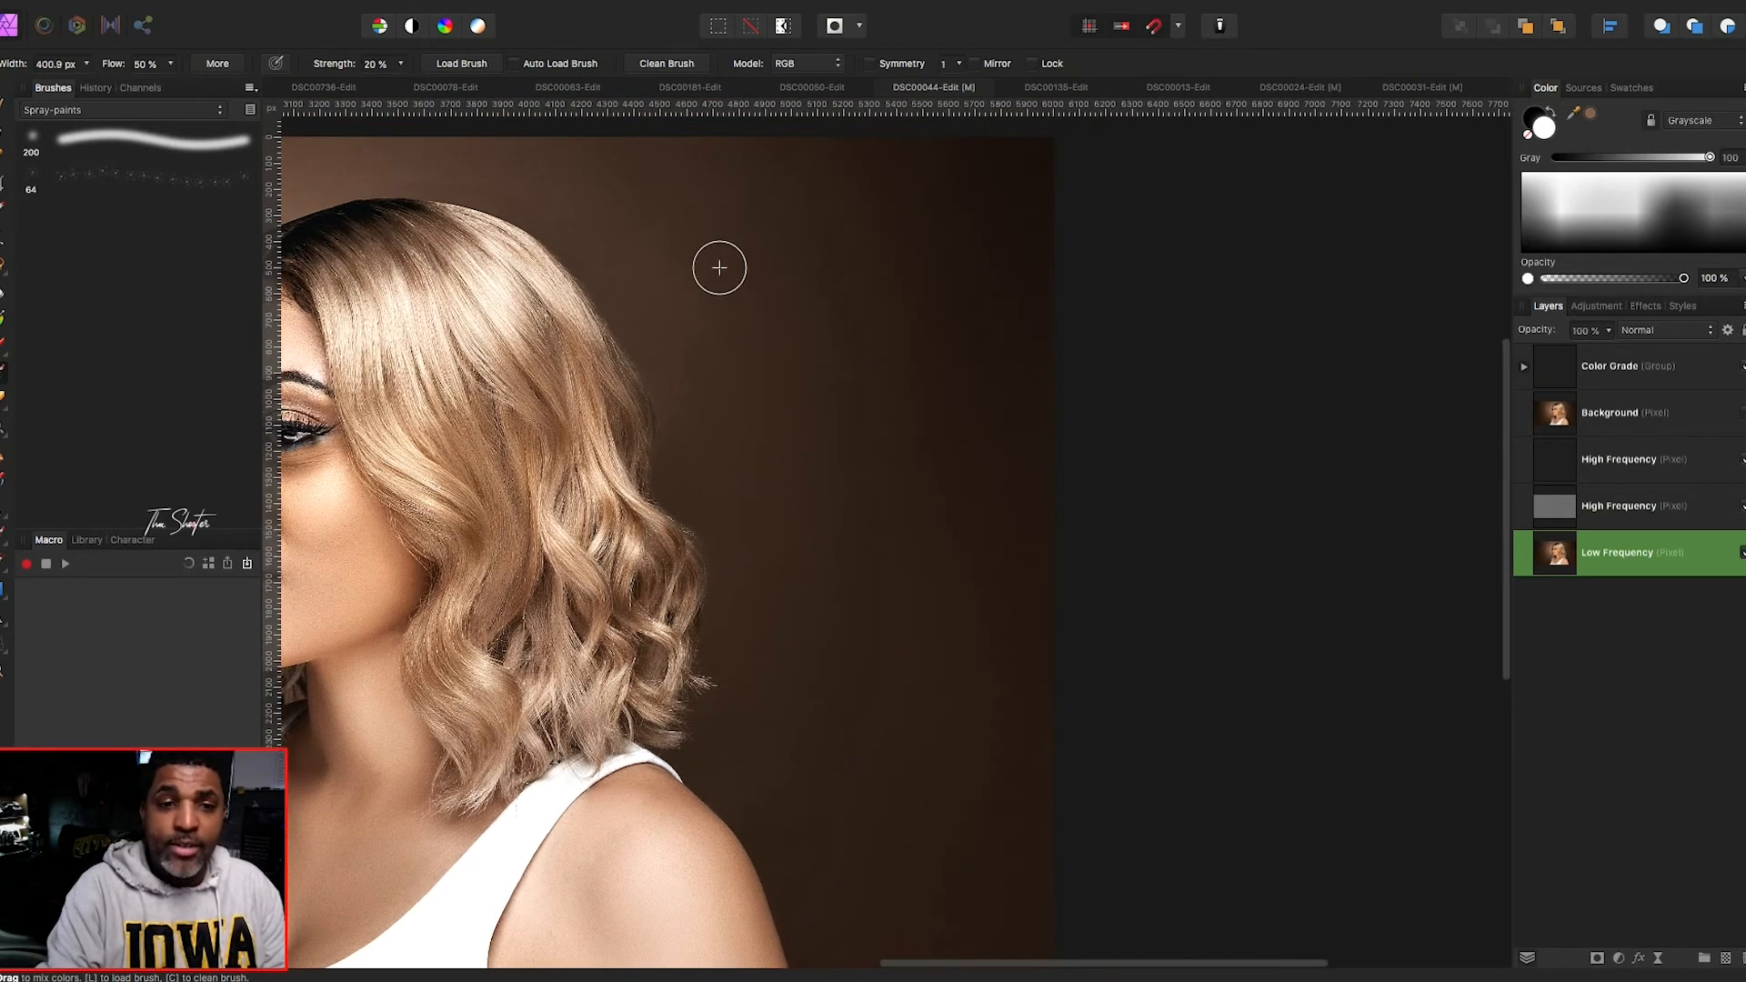
key(bracketright)
key(bracketright)
drag(826, 342, 745, 289)
key(bracketright)
key(bracketright)
key(bracketright)
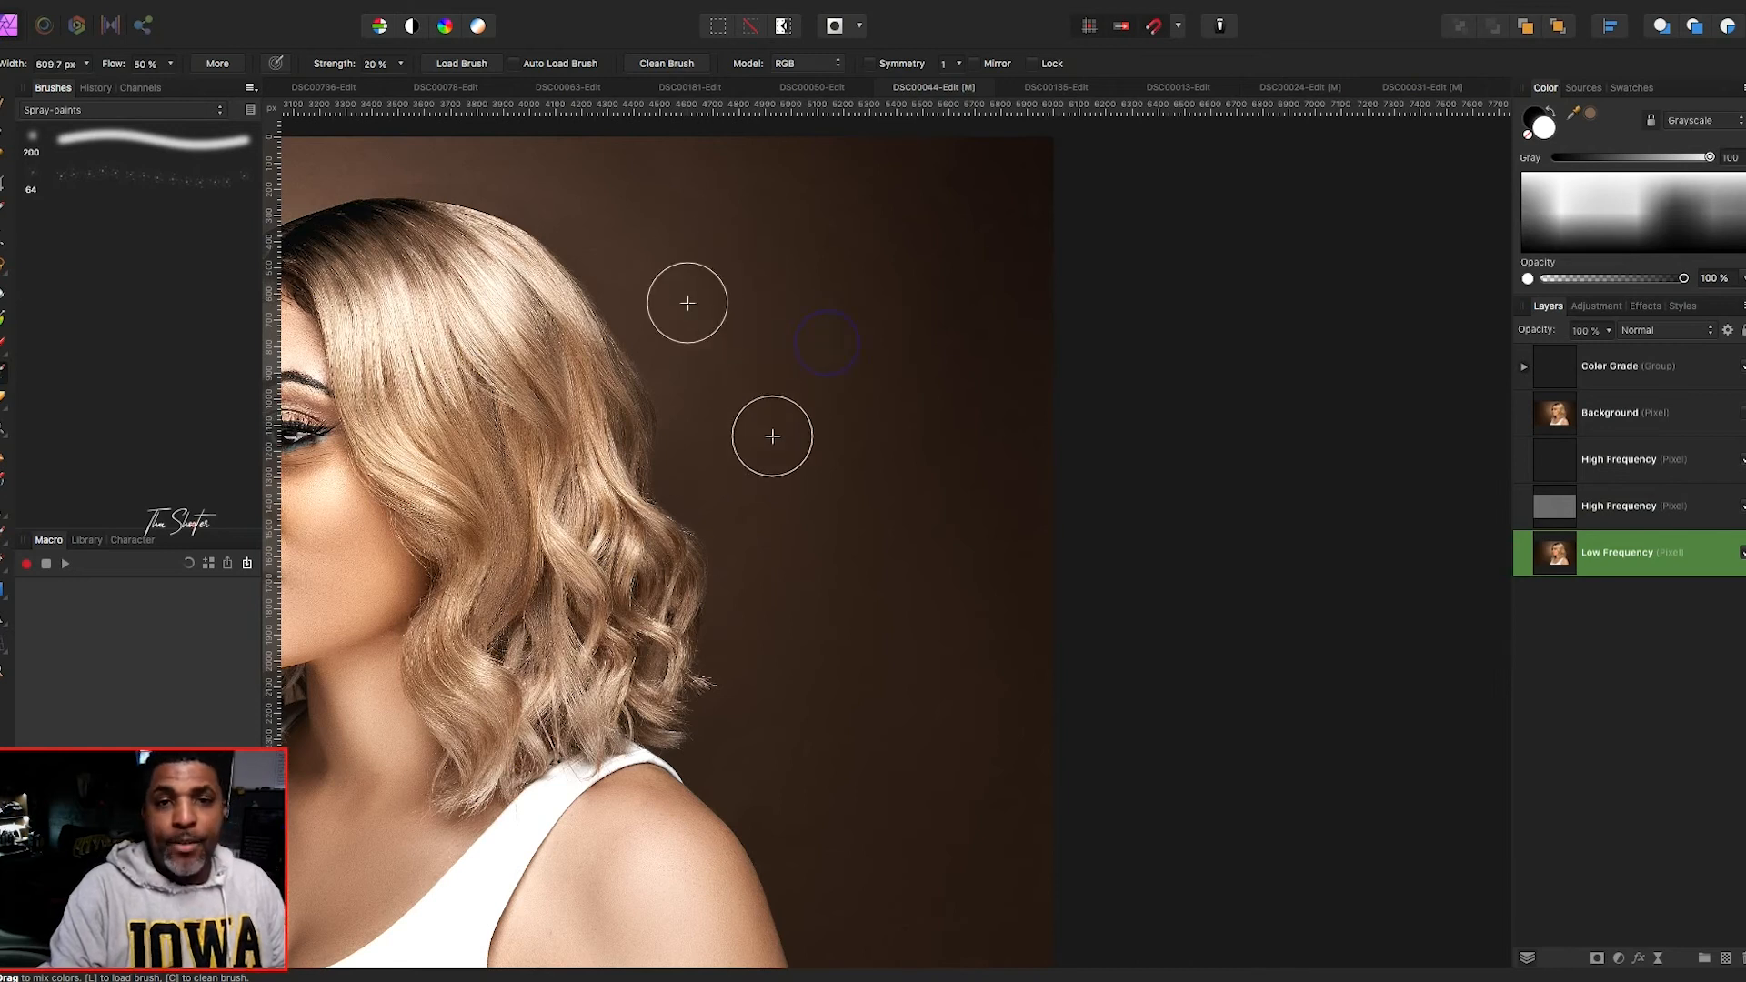
- Smooth the dark outer backdrop behind the hair with the mixer brush enlarged to 2466.6 px
key(bracketright)
key(bracketright)
key(bracketright)
key(bracketright)
key(bracketright)
key(bracketright)
key(bracketright)
key(bracketright)
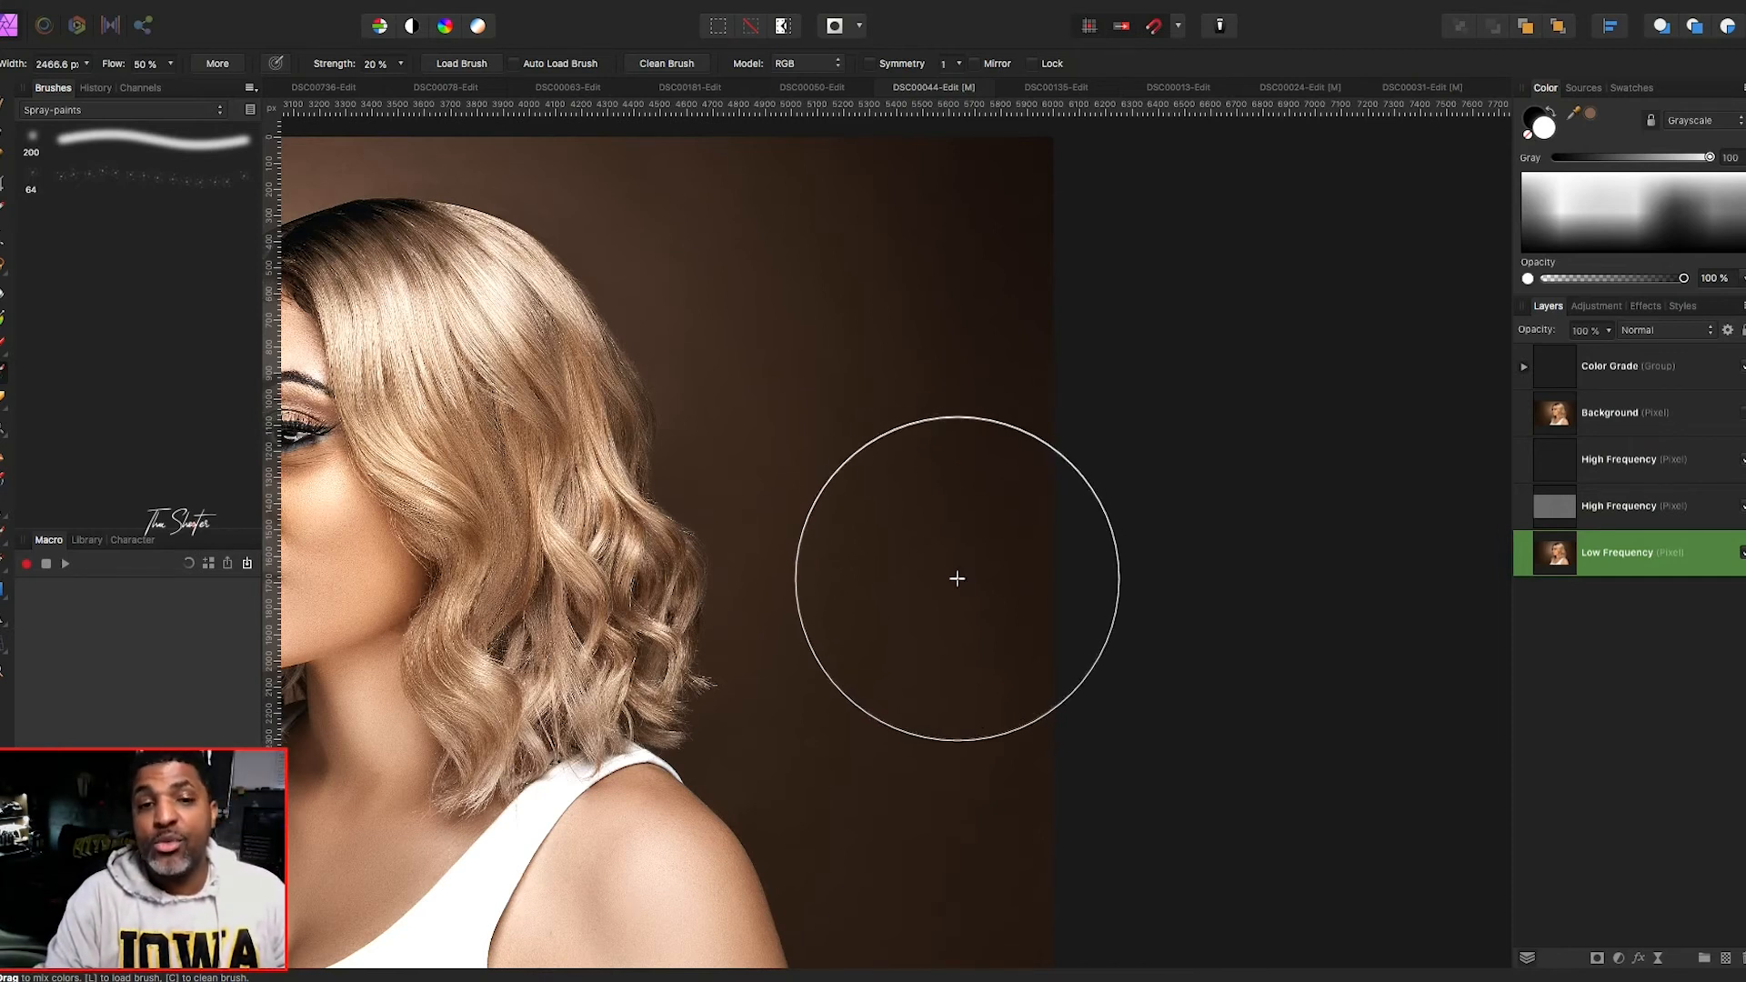
- Blend the backdrop close to the upper back of the head with the mixer brush reduced to 298.2 px
scroll(957, 579, up, 2)
scroll(956, 578, left, 2)
scroll(697, 266, up, 2)
scroll(697, 266, left, 1)
key(bracketleft)
key(bracketleft)
key(bracketleft)
key(bracketleft)
key(bracketleft)
key(bracketleft)
key(bracketleft)
key(bracketleft)
key(bracketleft)
key(bracketleft)
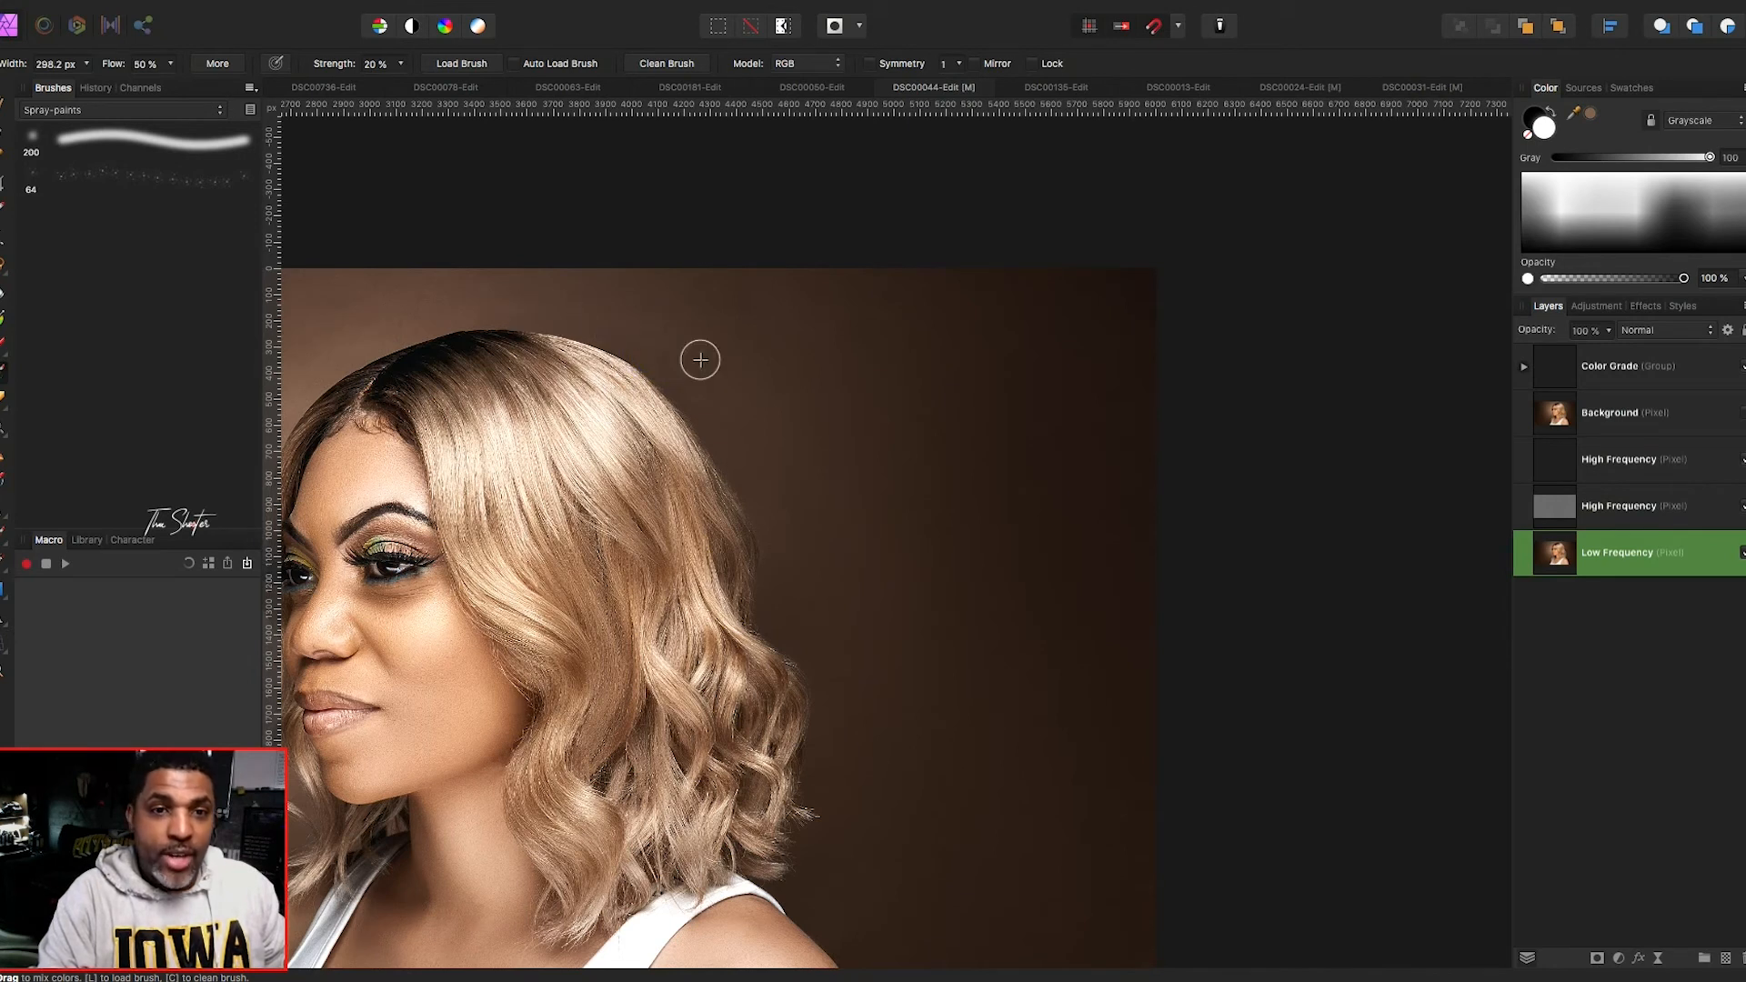
- Blend the backdrop from above the back of the hair out towards the dark corner at 498.4 px and 871.7 px
key(bracketleft)
key(bracketright)
key(bracketright)
key(bracketright)
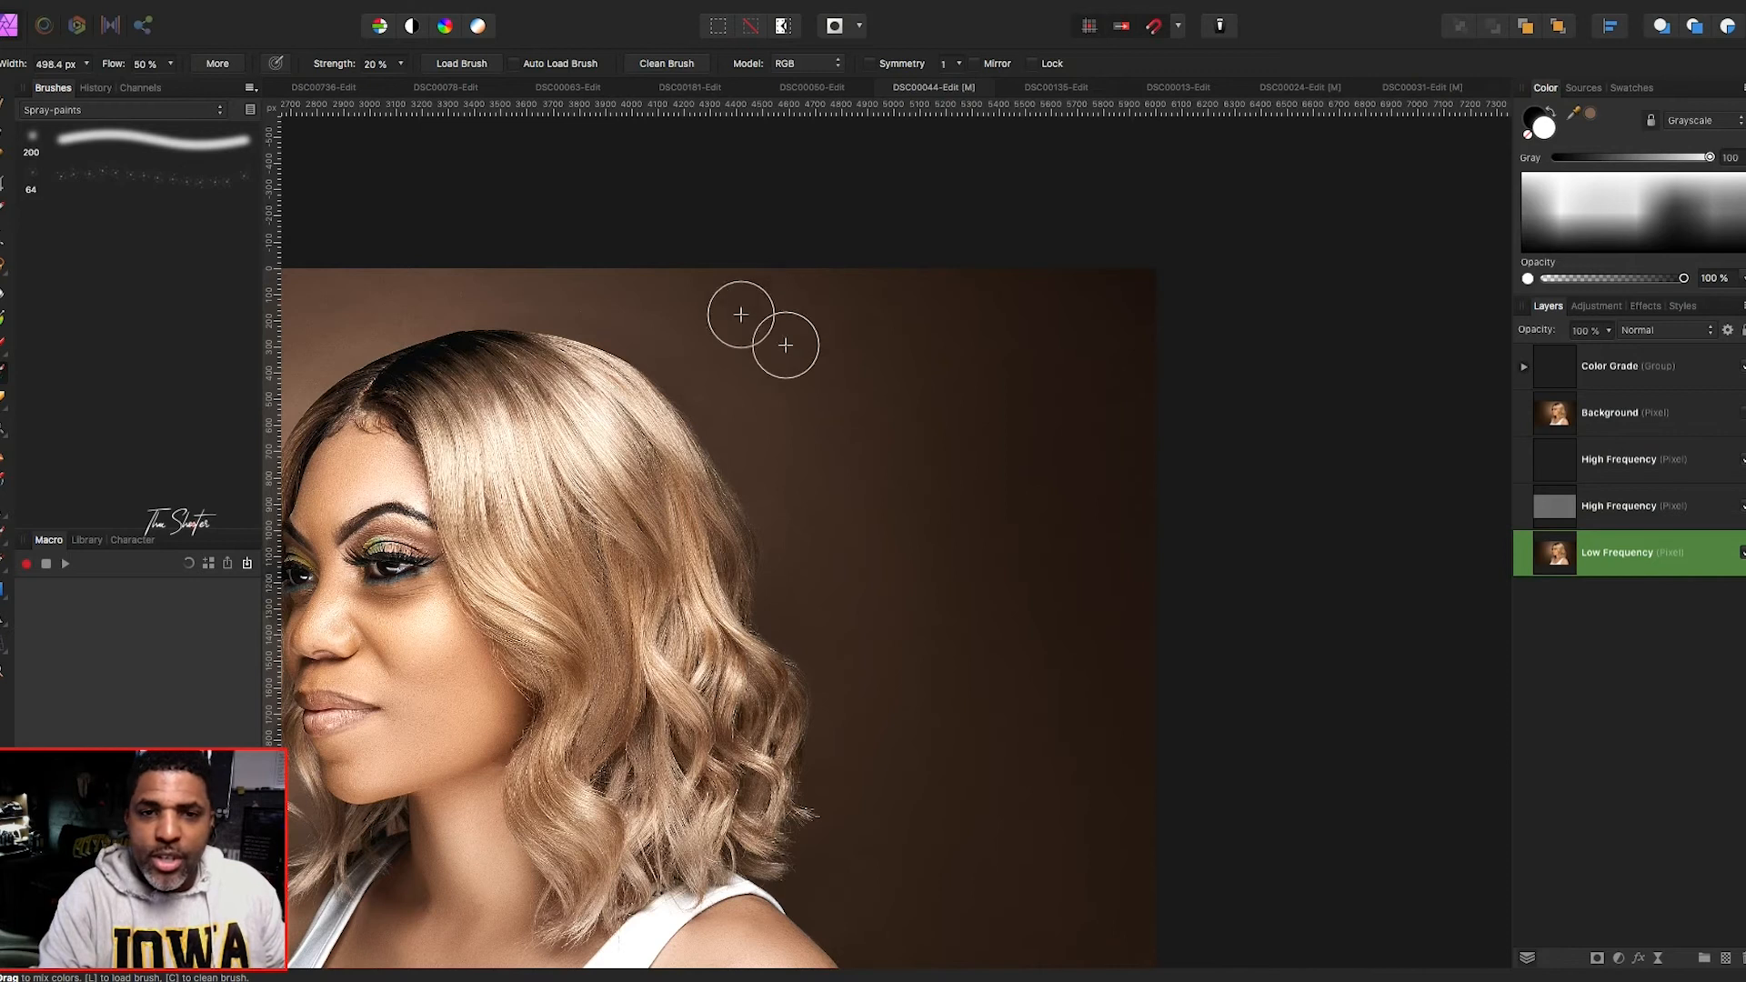
key(bracketright)
key(bracketright)
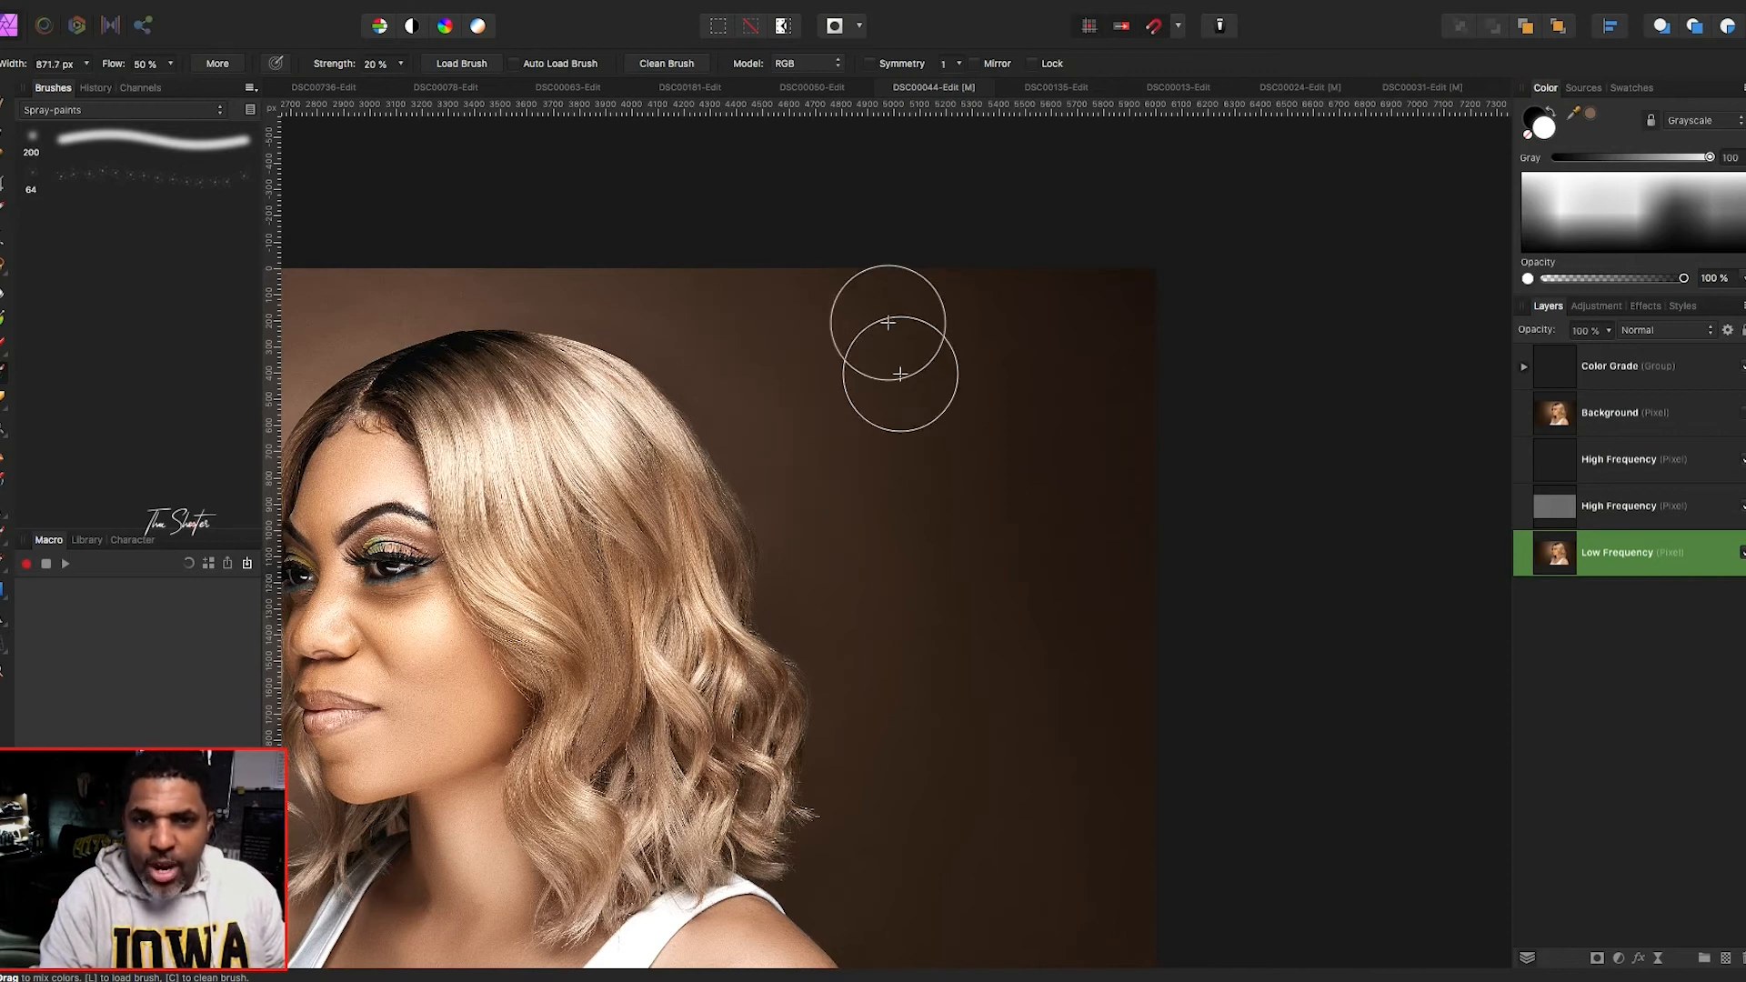
- Blend the narrow backdrop strip above the crown with the mixer brush at 237.5 px
key(bracketleft)
key(bracketleft)
key(bracketleft)
key(bracketleft)
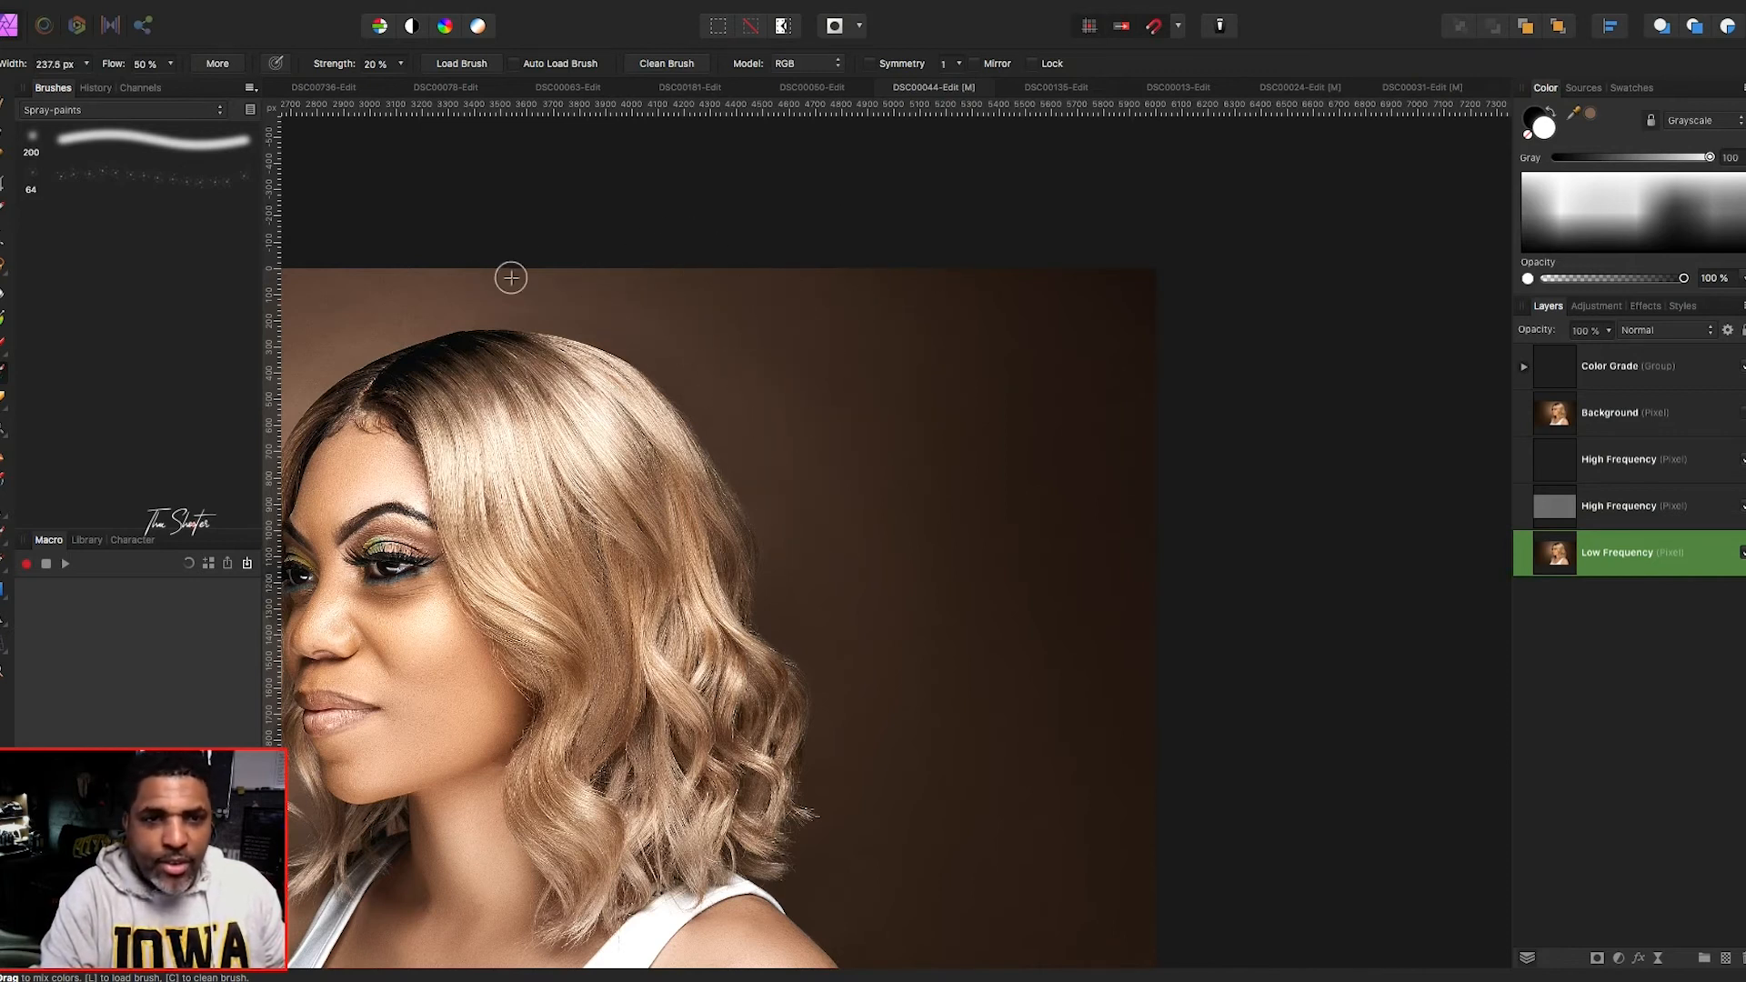
scroll(496, 248, left, 5)
scroll(496, 248, down, 1)
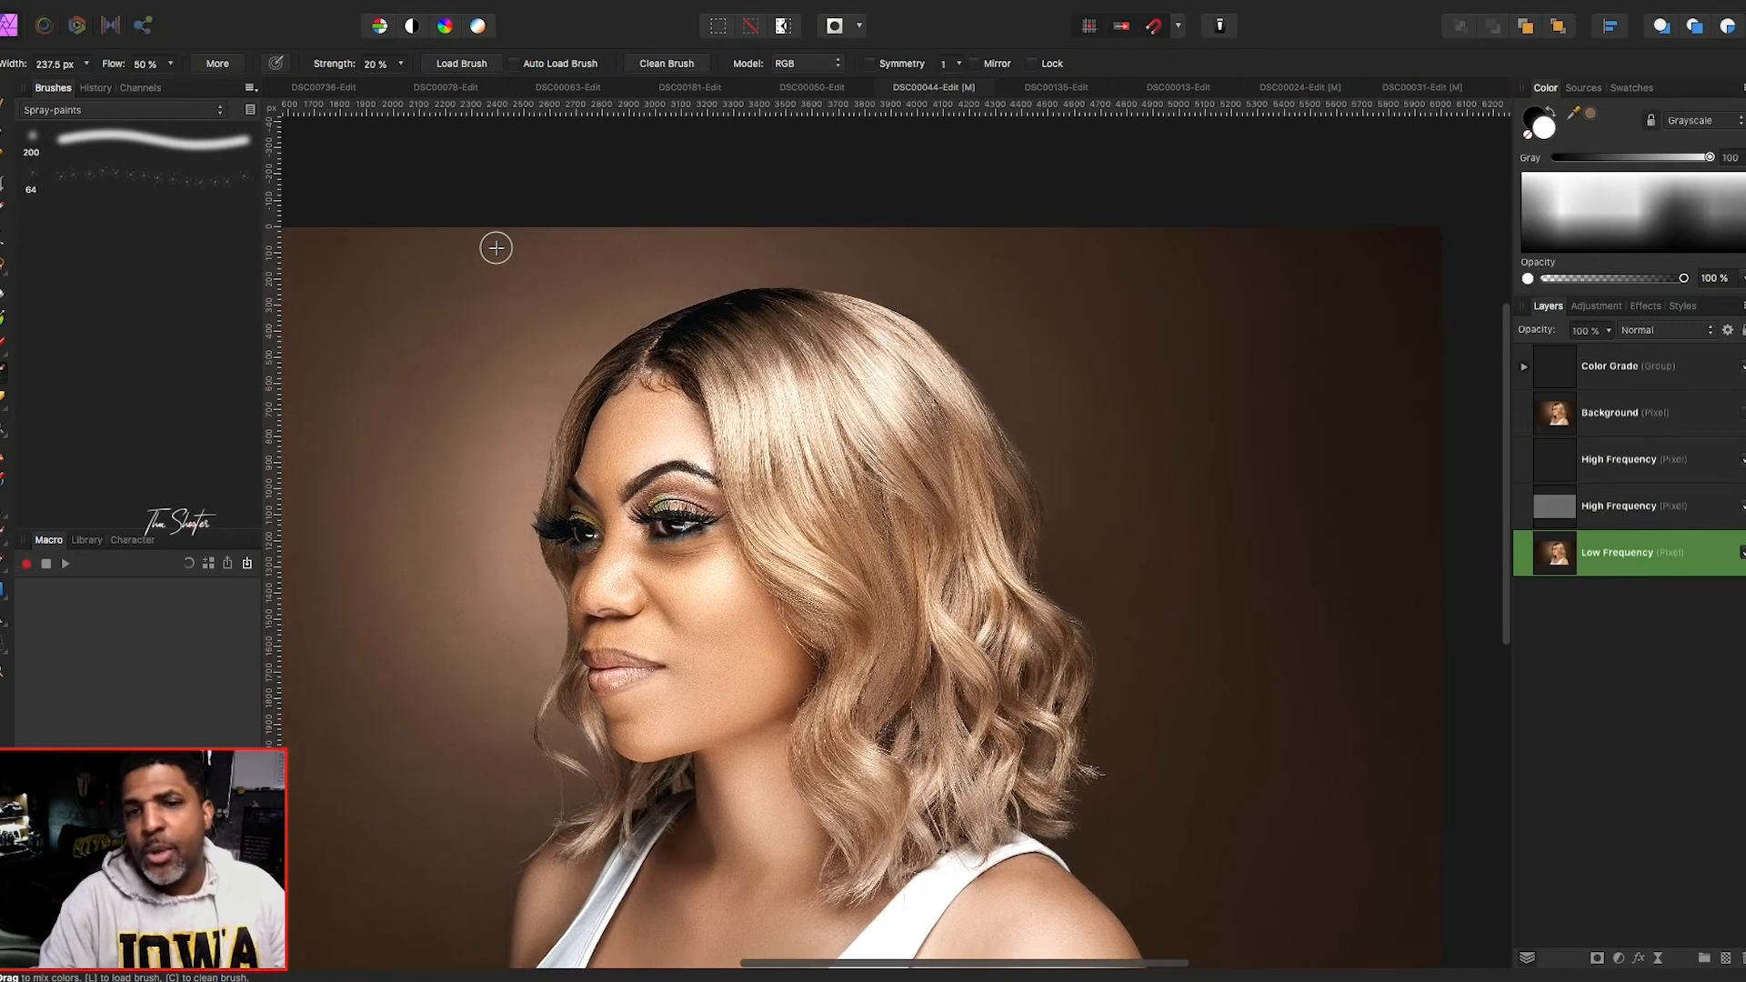
- Smooth the glowing backdrop in front of the forehead and up beside the crown at 633.9 px
scroll(496, 248, left, 3)
scroll(495, 247, down, 1)
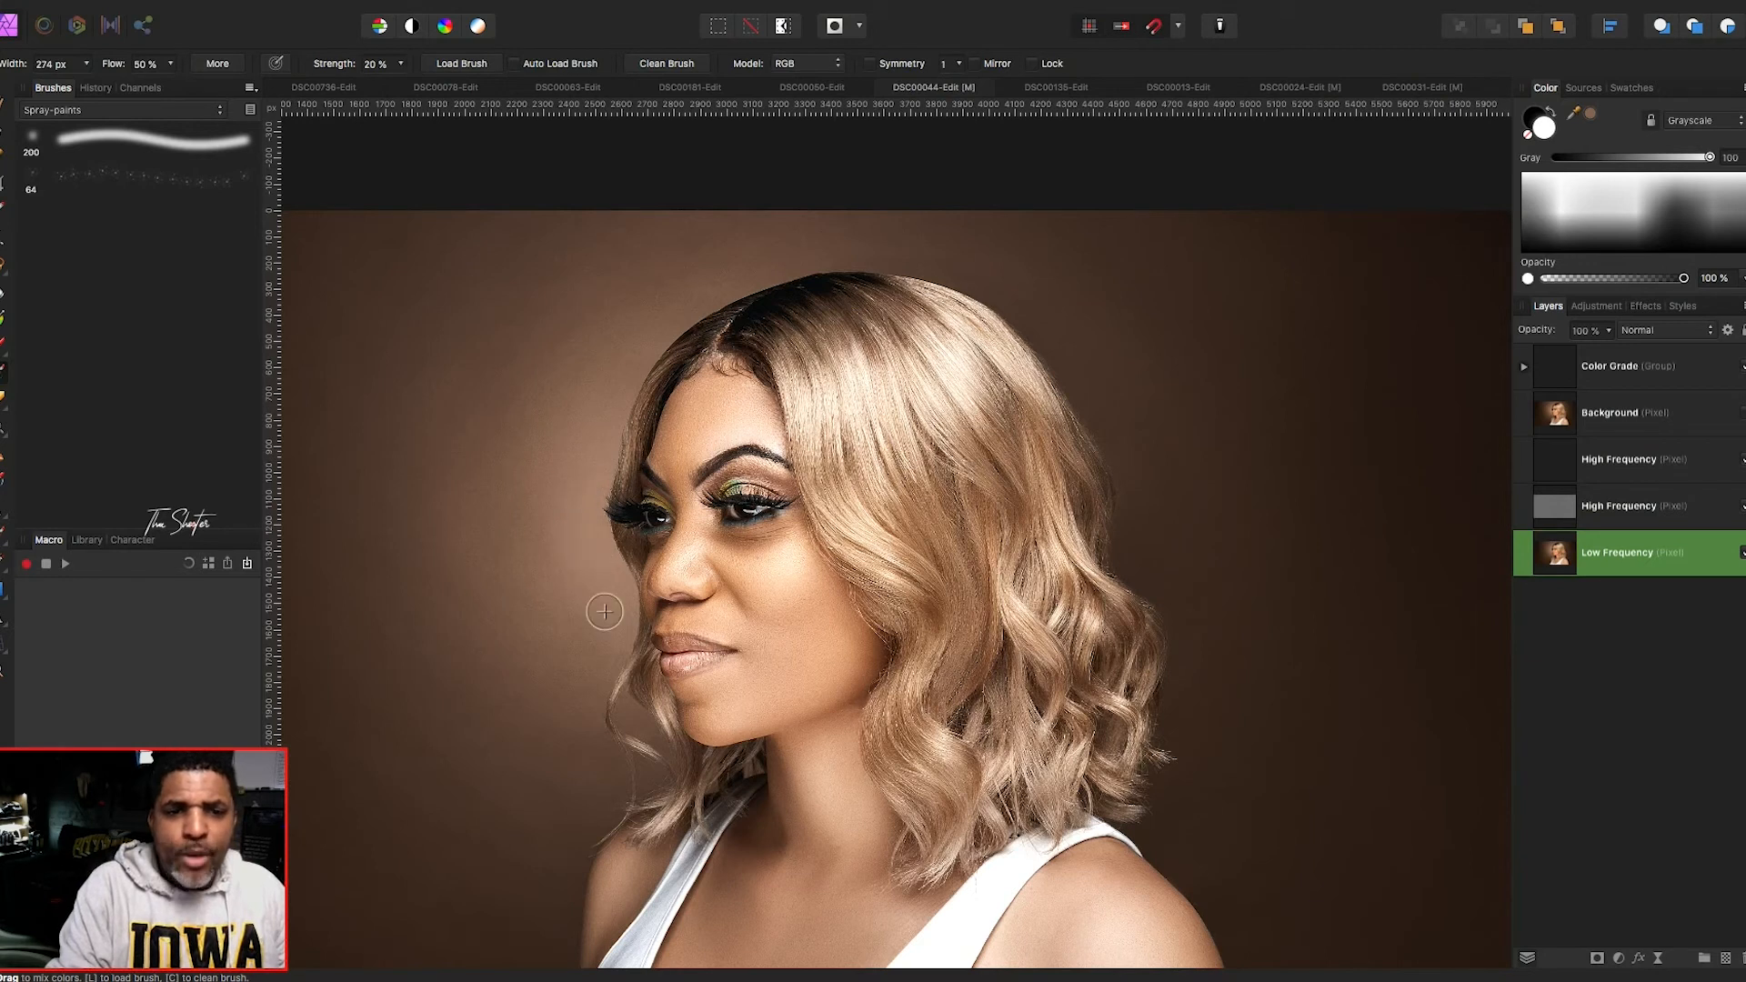
key(])
key(])
key(])
key(])
key(])
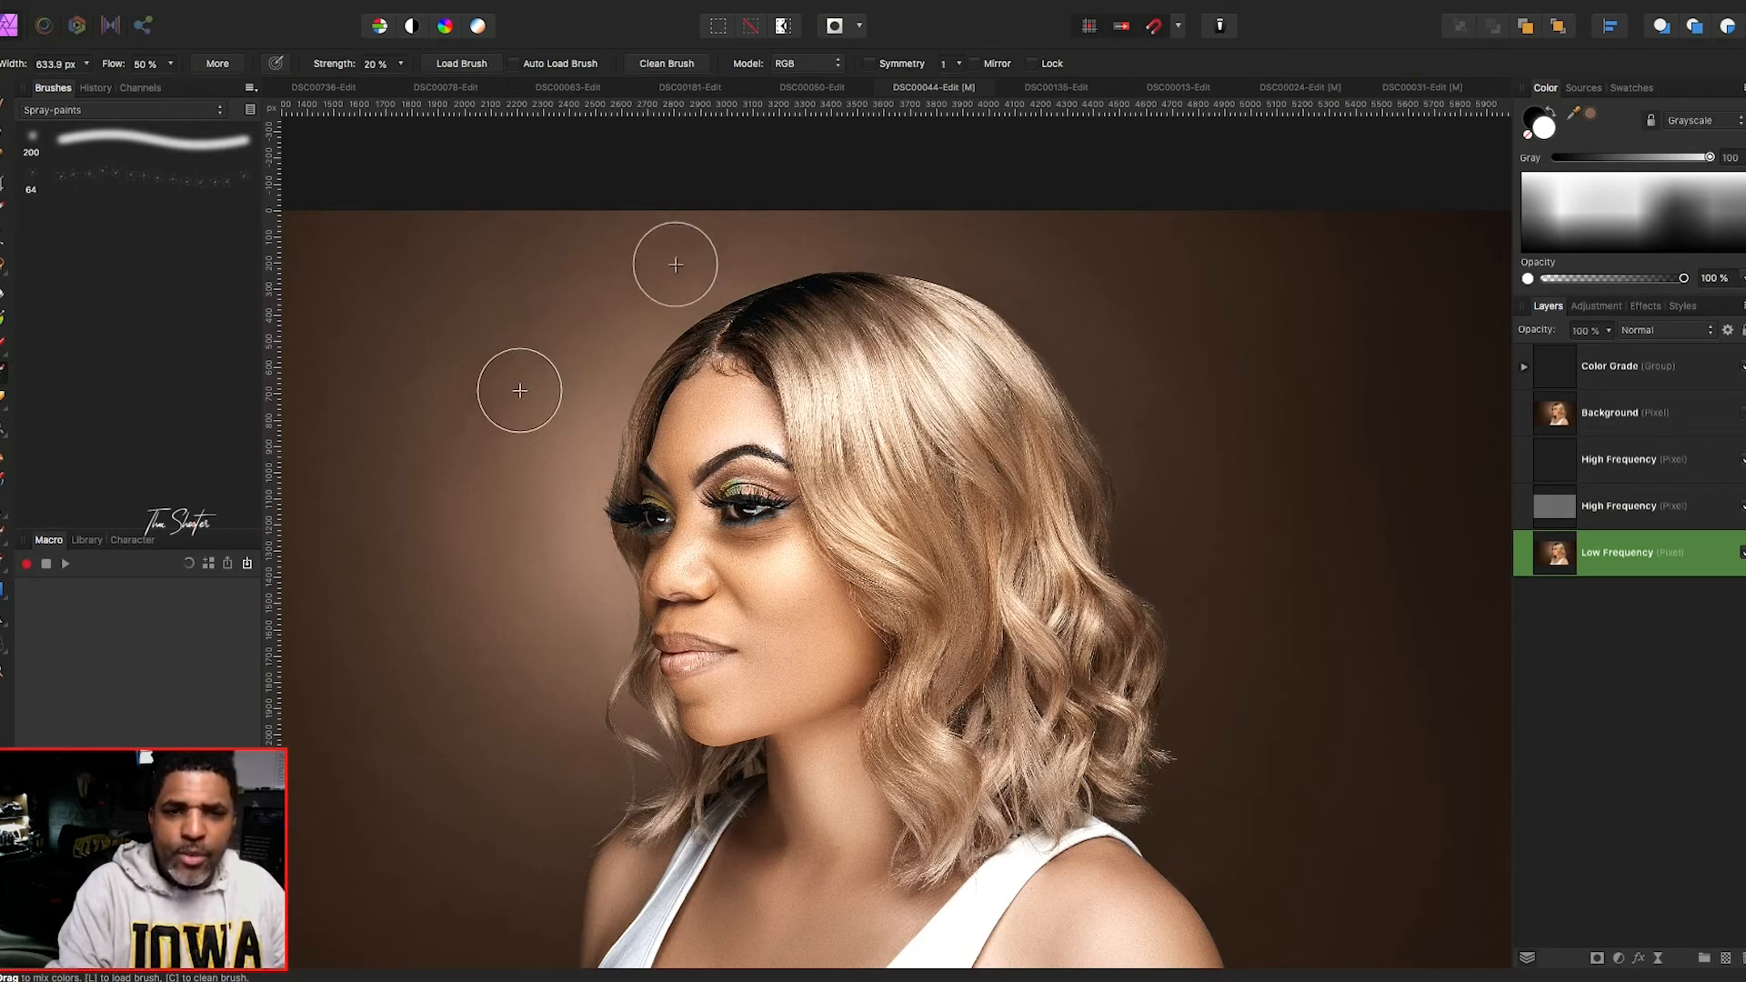
- Blend the backdrop around the front of the crown at 458 px and in front of the chin at 801 px
key([)
key([)
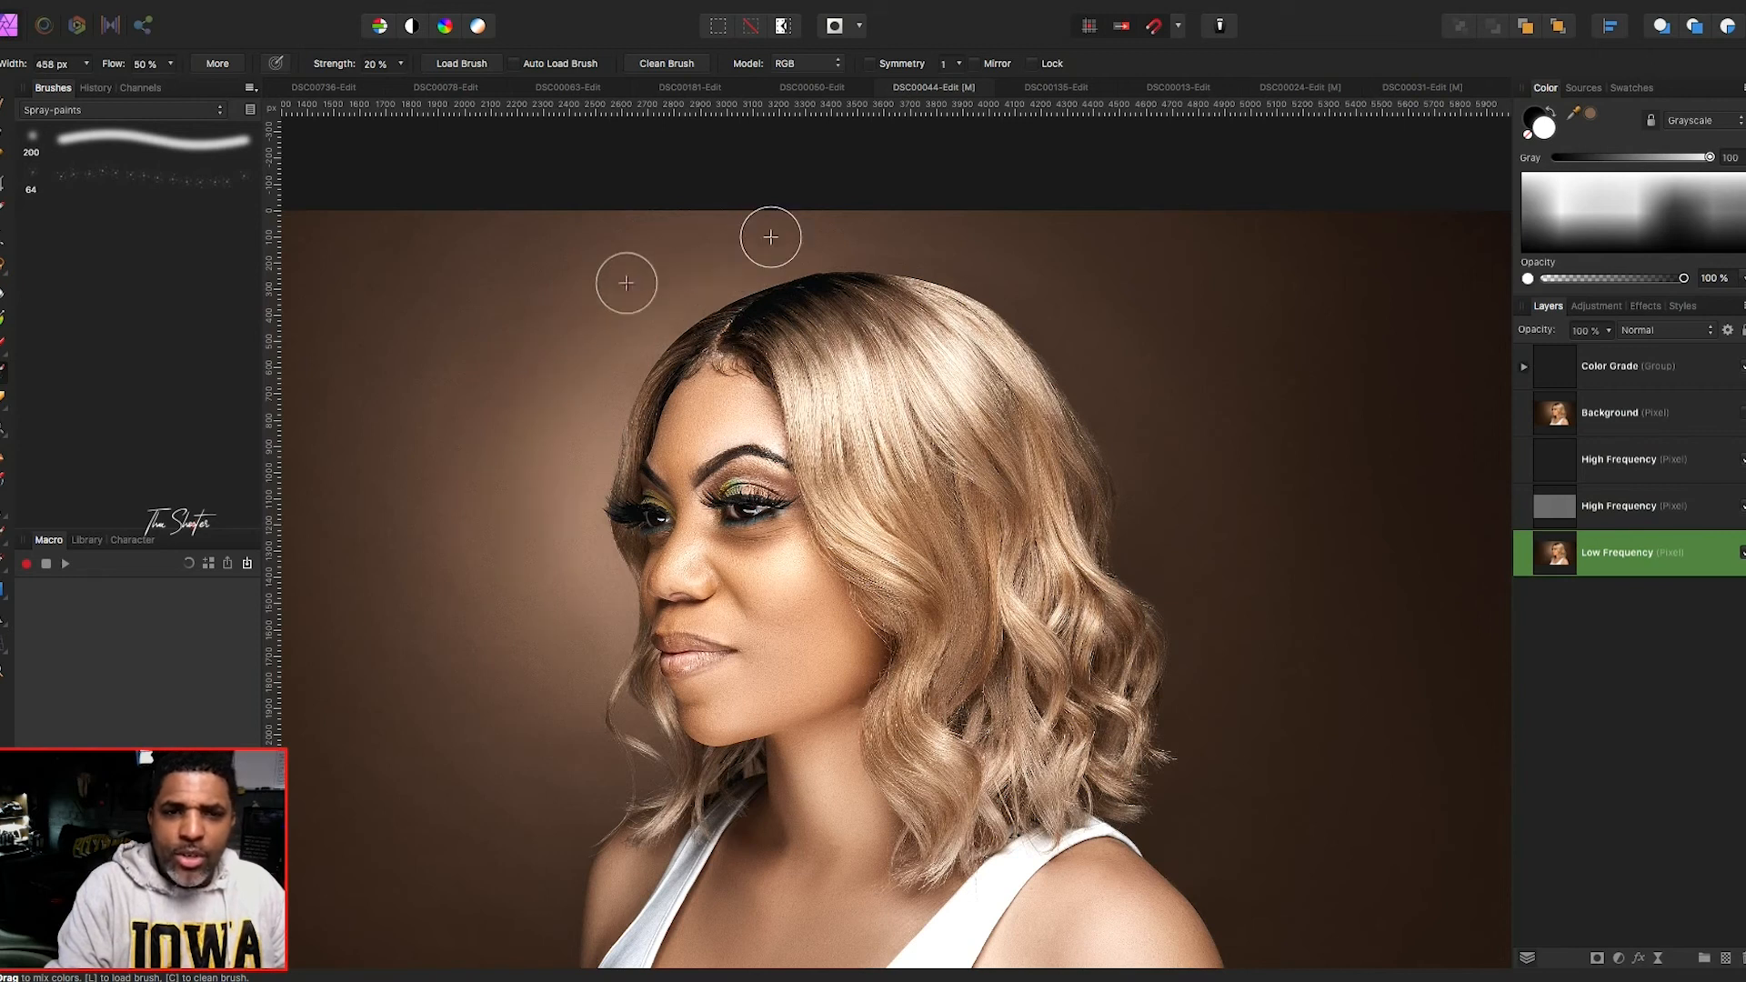
key(])
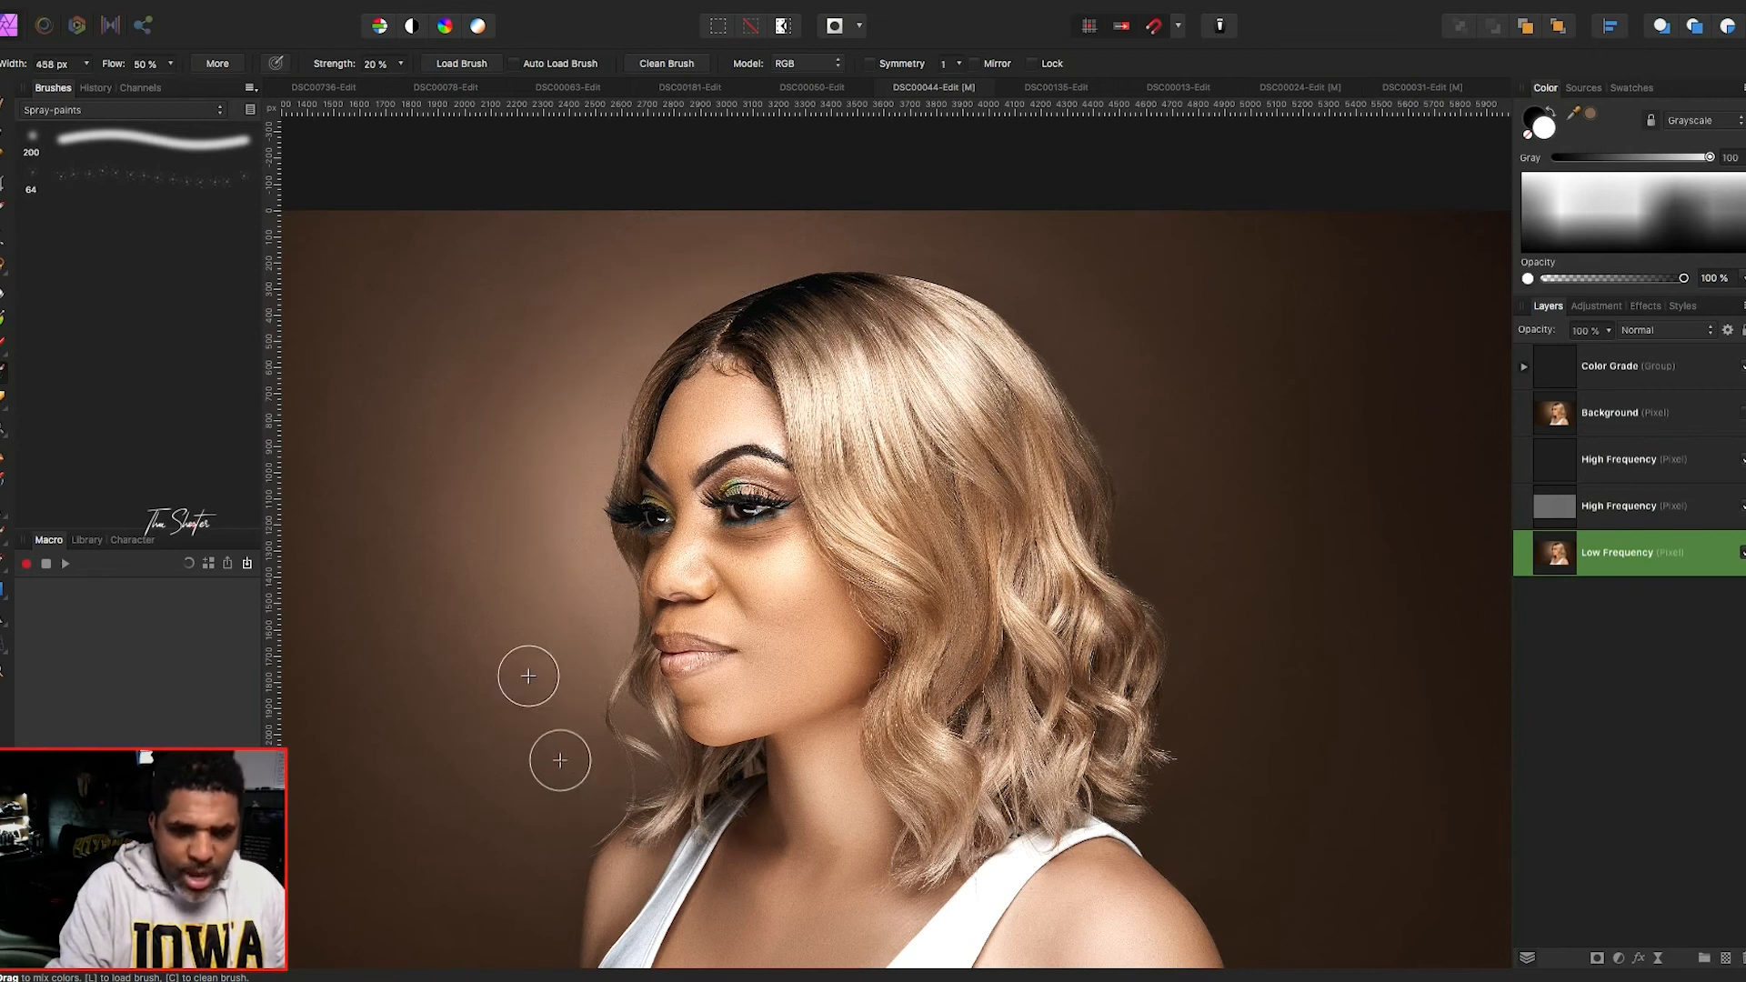
key(])
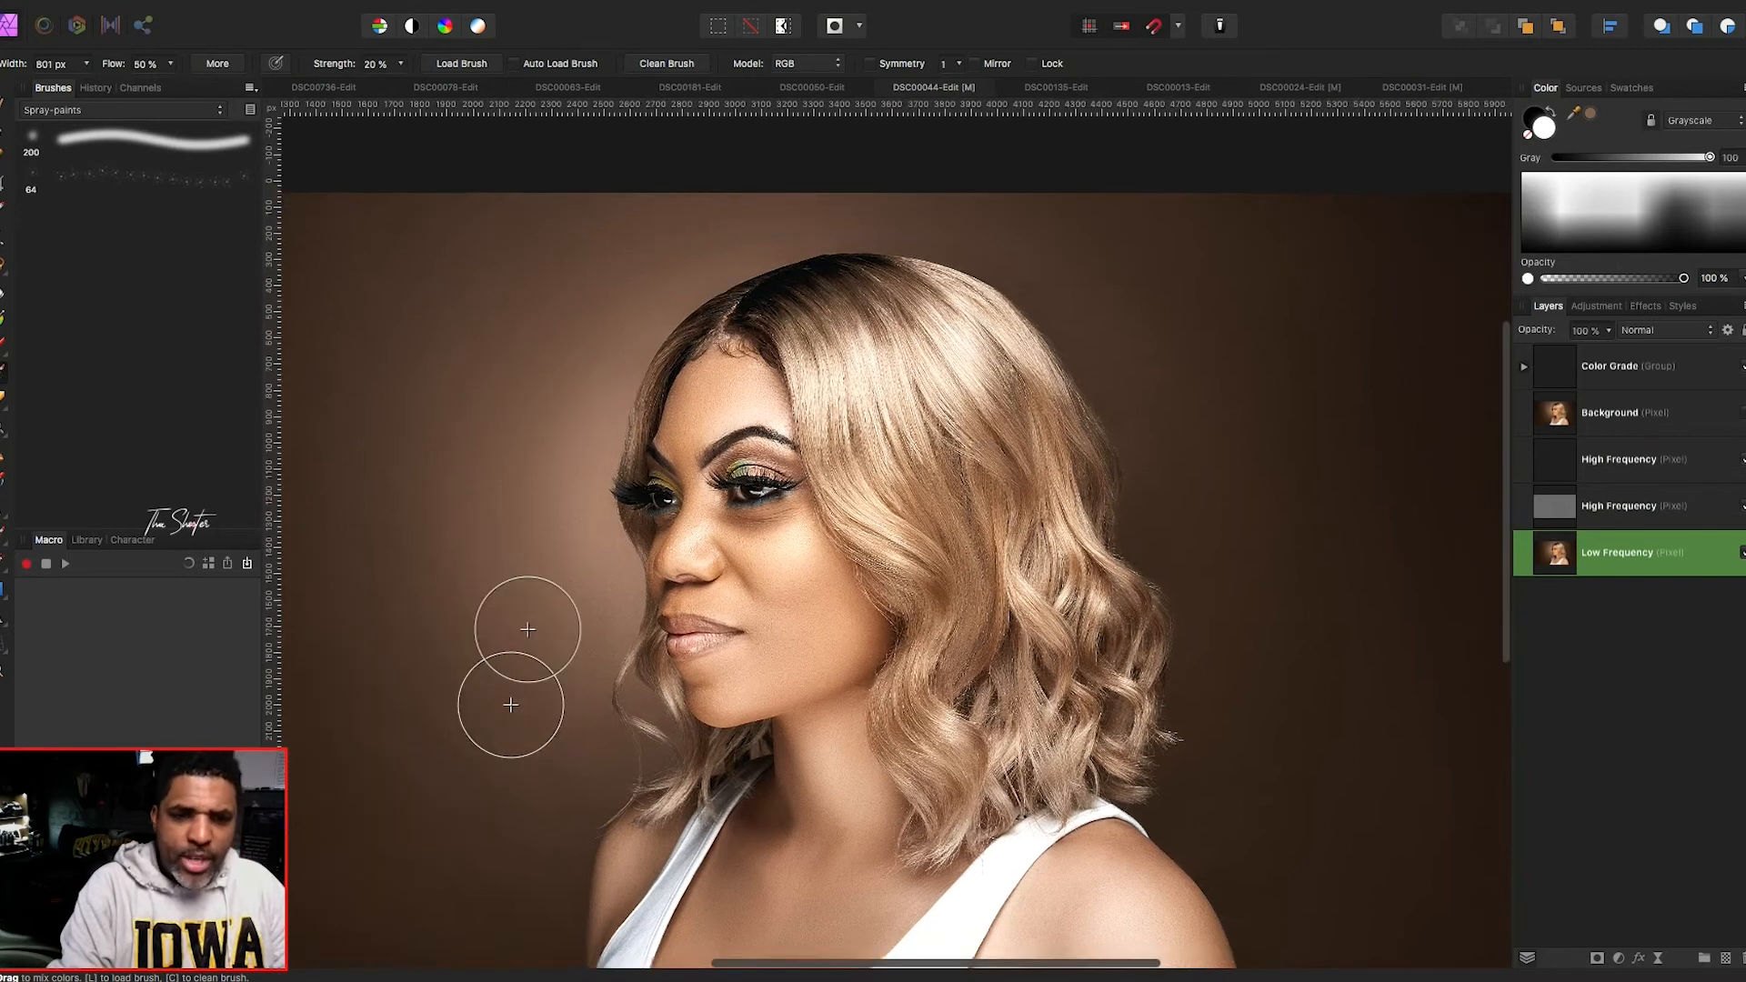
- Blend the backdrop in front of the chin at 680.8 px and down beside the front shoulder at 302.1 px
scroll(495, 637, down, 5)
key([)
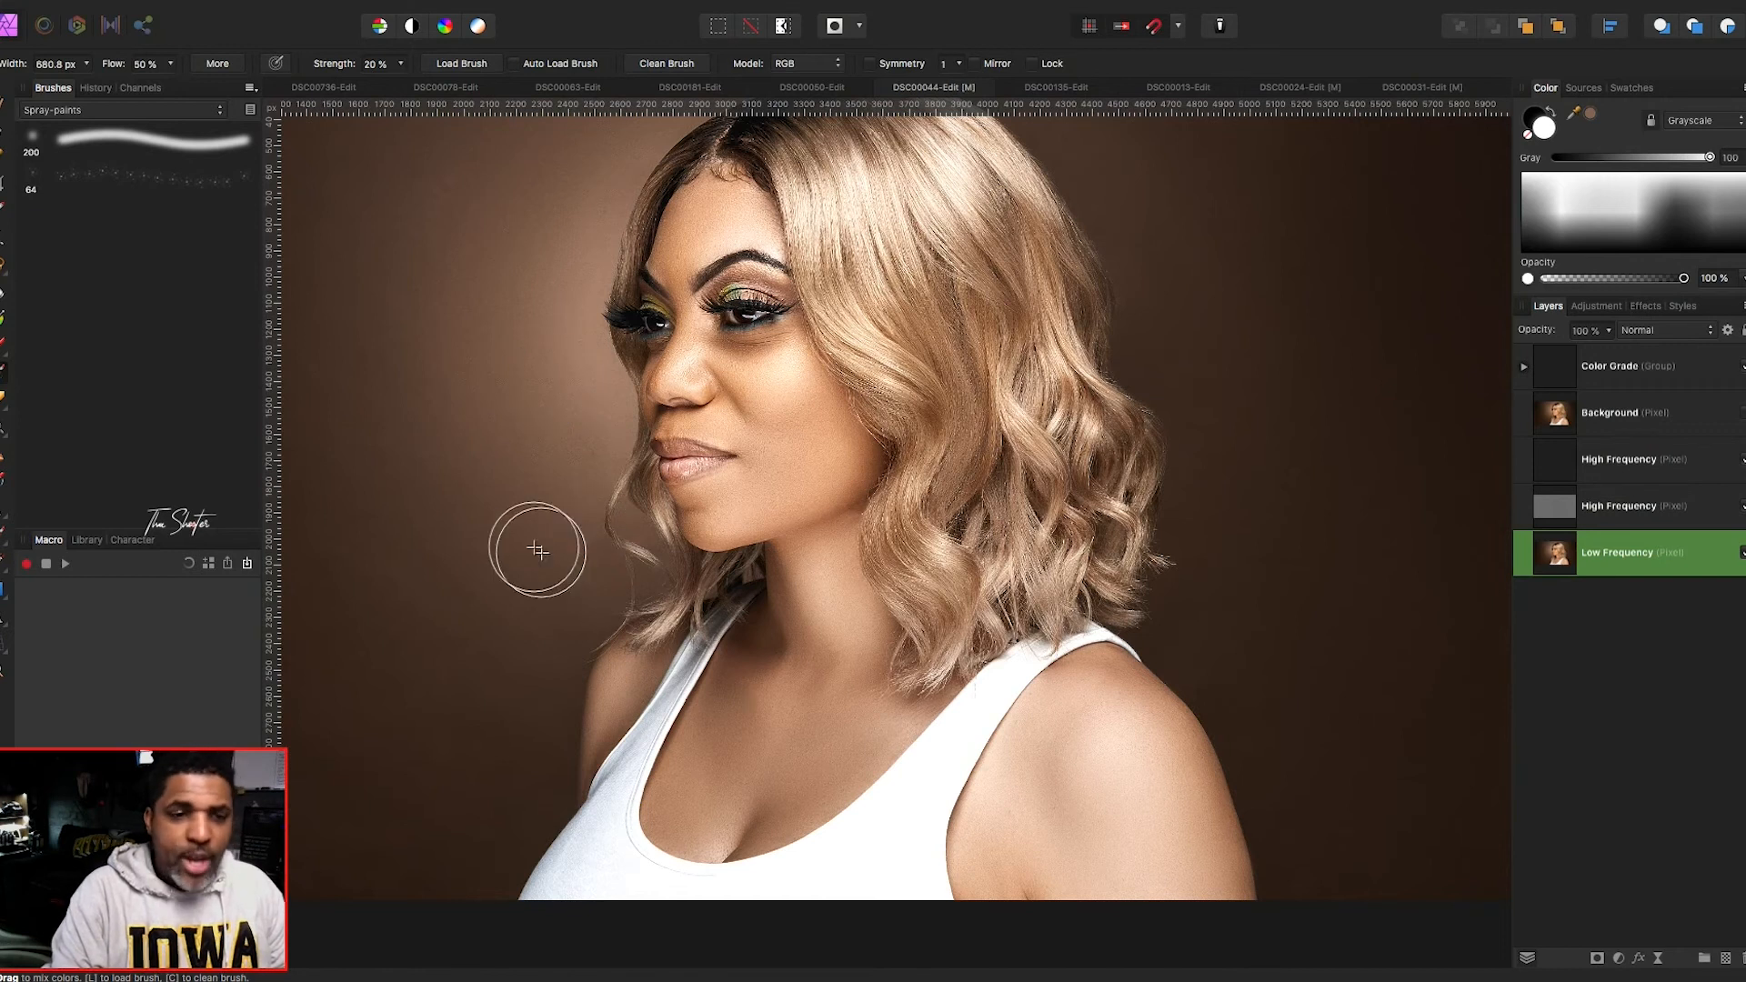
key([)
key([)
key([)
key([)
key([)
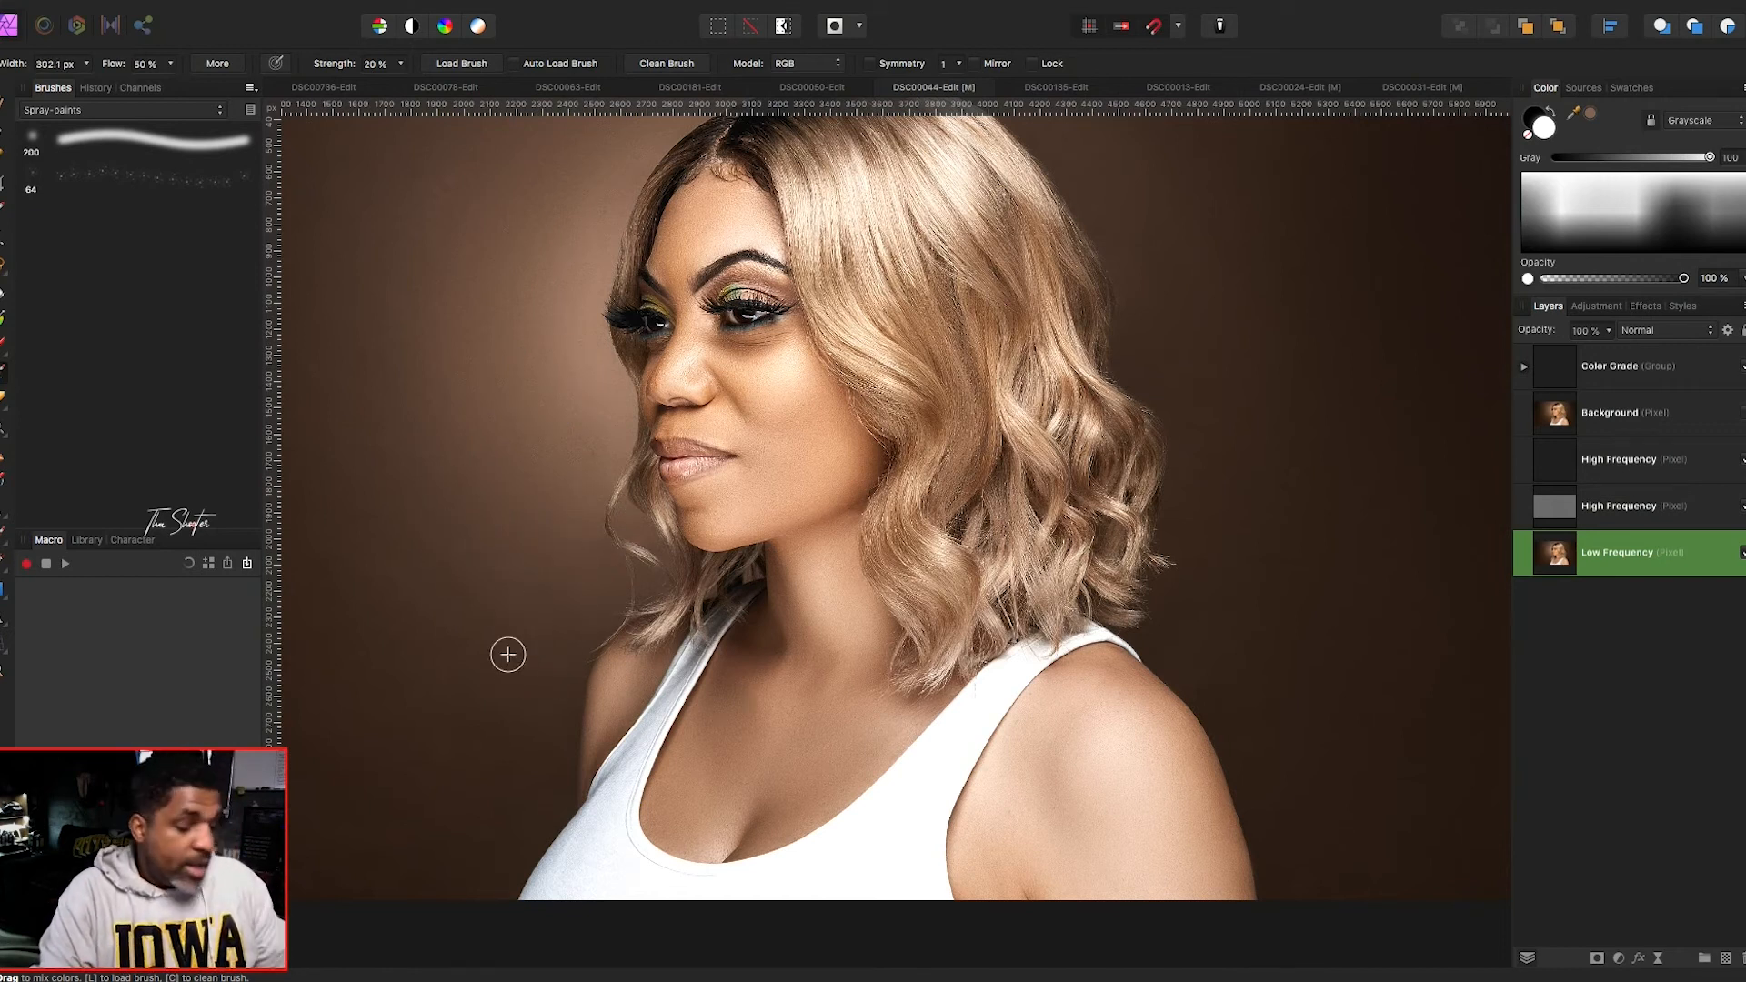
- Smooth the lower backdrop in front of the arm with the mixer brush at 449.1 px and 992.6 px
key(])
key(])
key(])
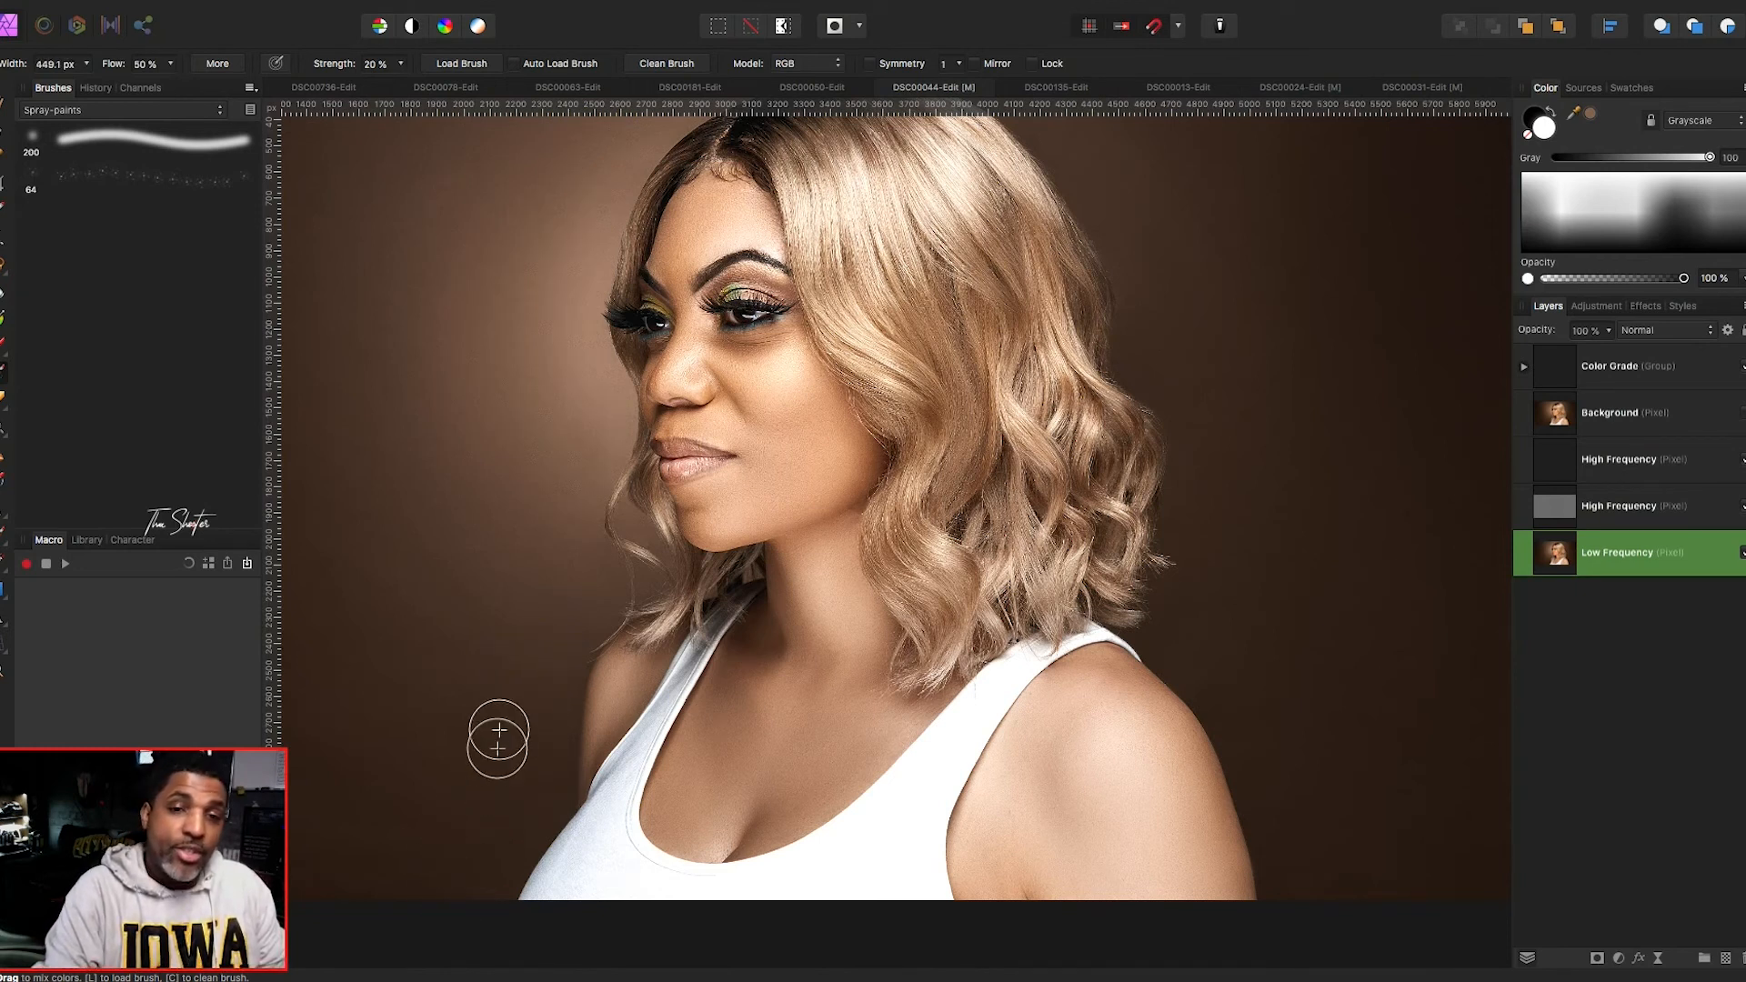
key(bracketleft)
key(bracketright)
key(bracketright)
key(bracketright)
key(bracketright)
key(bracketright)
key(bracketright)
scroll(486, 678, down, 1)
scroll(486, 677, left, 1)
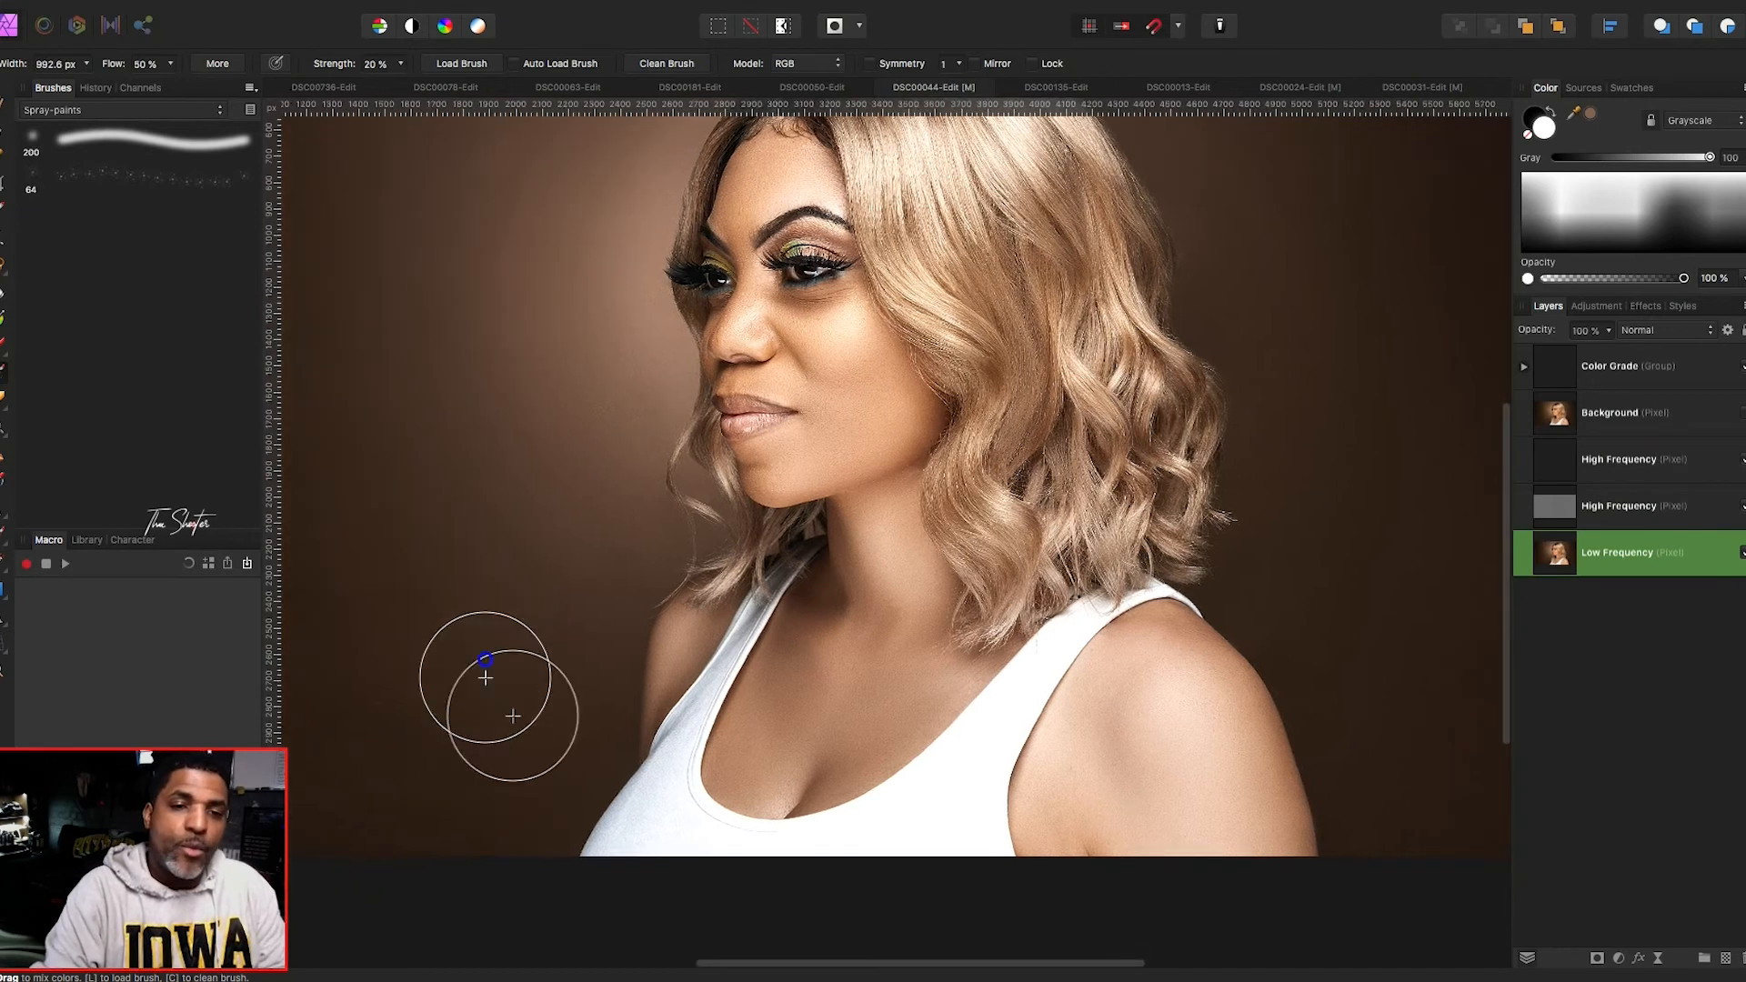
- Blend the backdrop close to the front arm and tank top edge with the mixer brush at 270.5 px
scroll(486, 677, up, 1)
scroll(485, 678, left, 1)
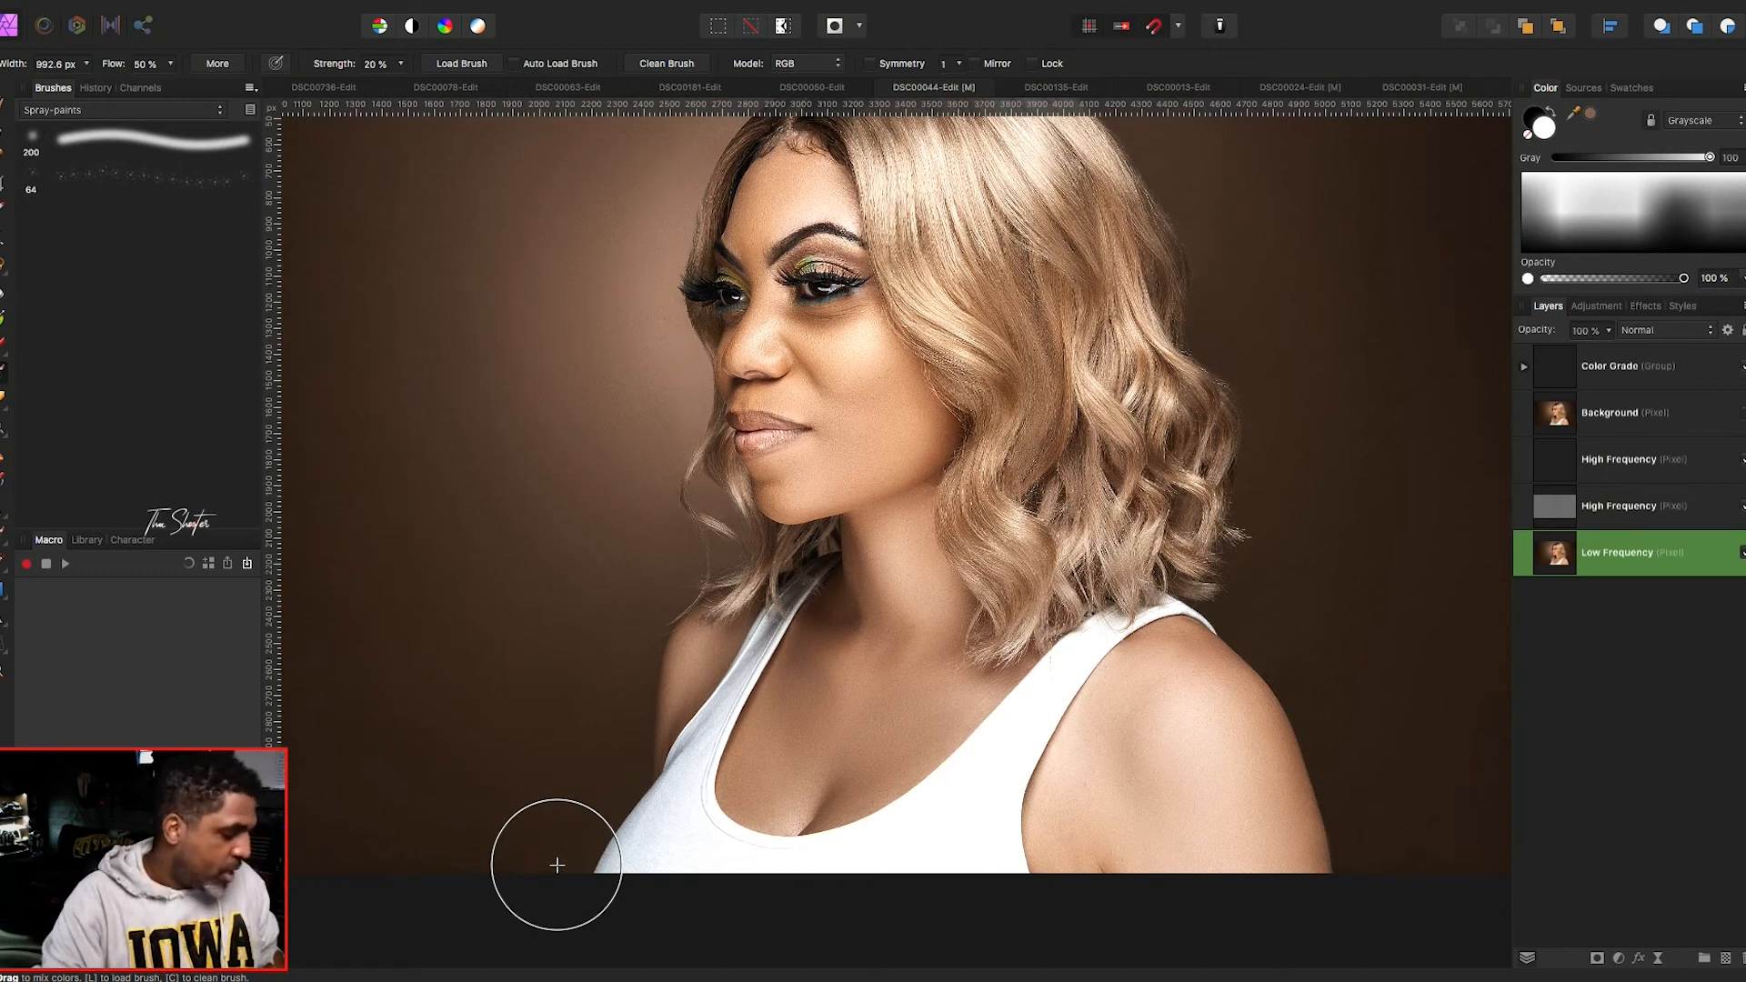
key(bracketleft)
key(bracketleft)
key(bracketleft)
key(bracketleft)
key(bracketleft)
key(bracketleft)
key(bracketleft)
key(bracketleft)
key(bracketleft)
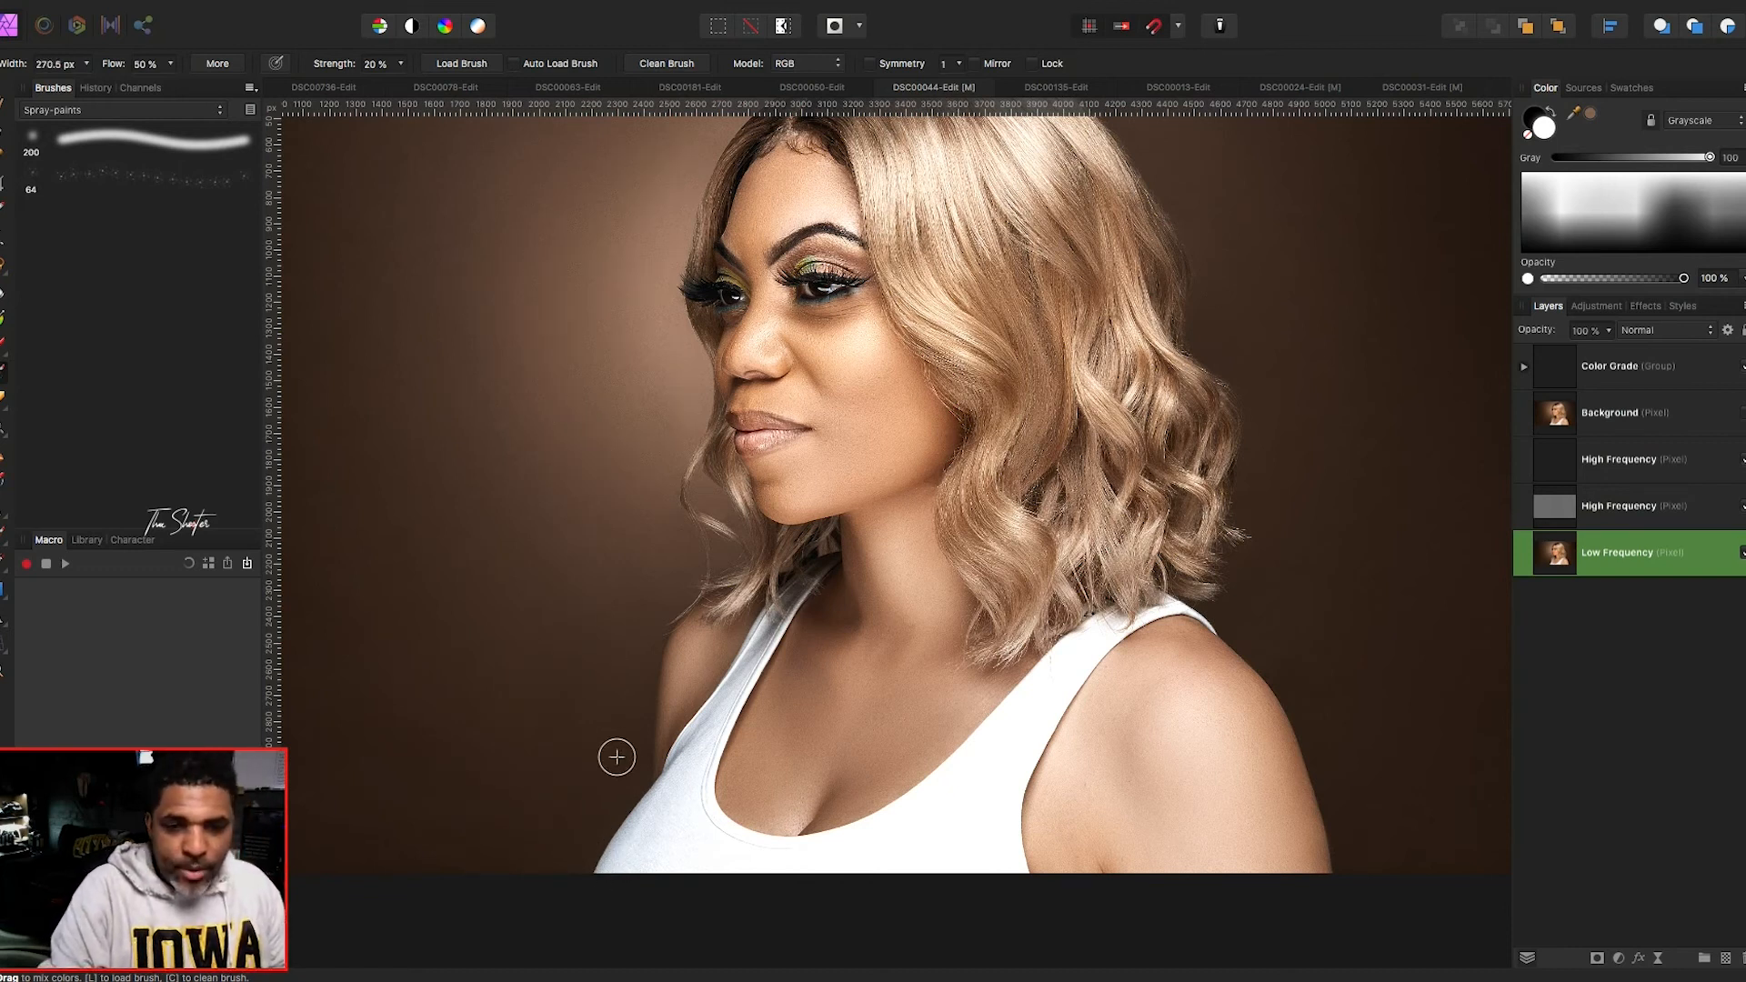
- Smooth the wide dark backdrop in front of the subject with the mixer brush enlarged to 1747.3 px
key(bracketright)
key(bracketright)
key(bracketright)
key(bracketright)
key(bracketright)
key(bracketright)
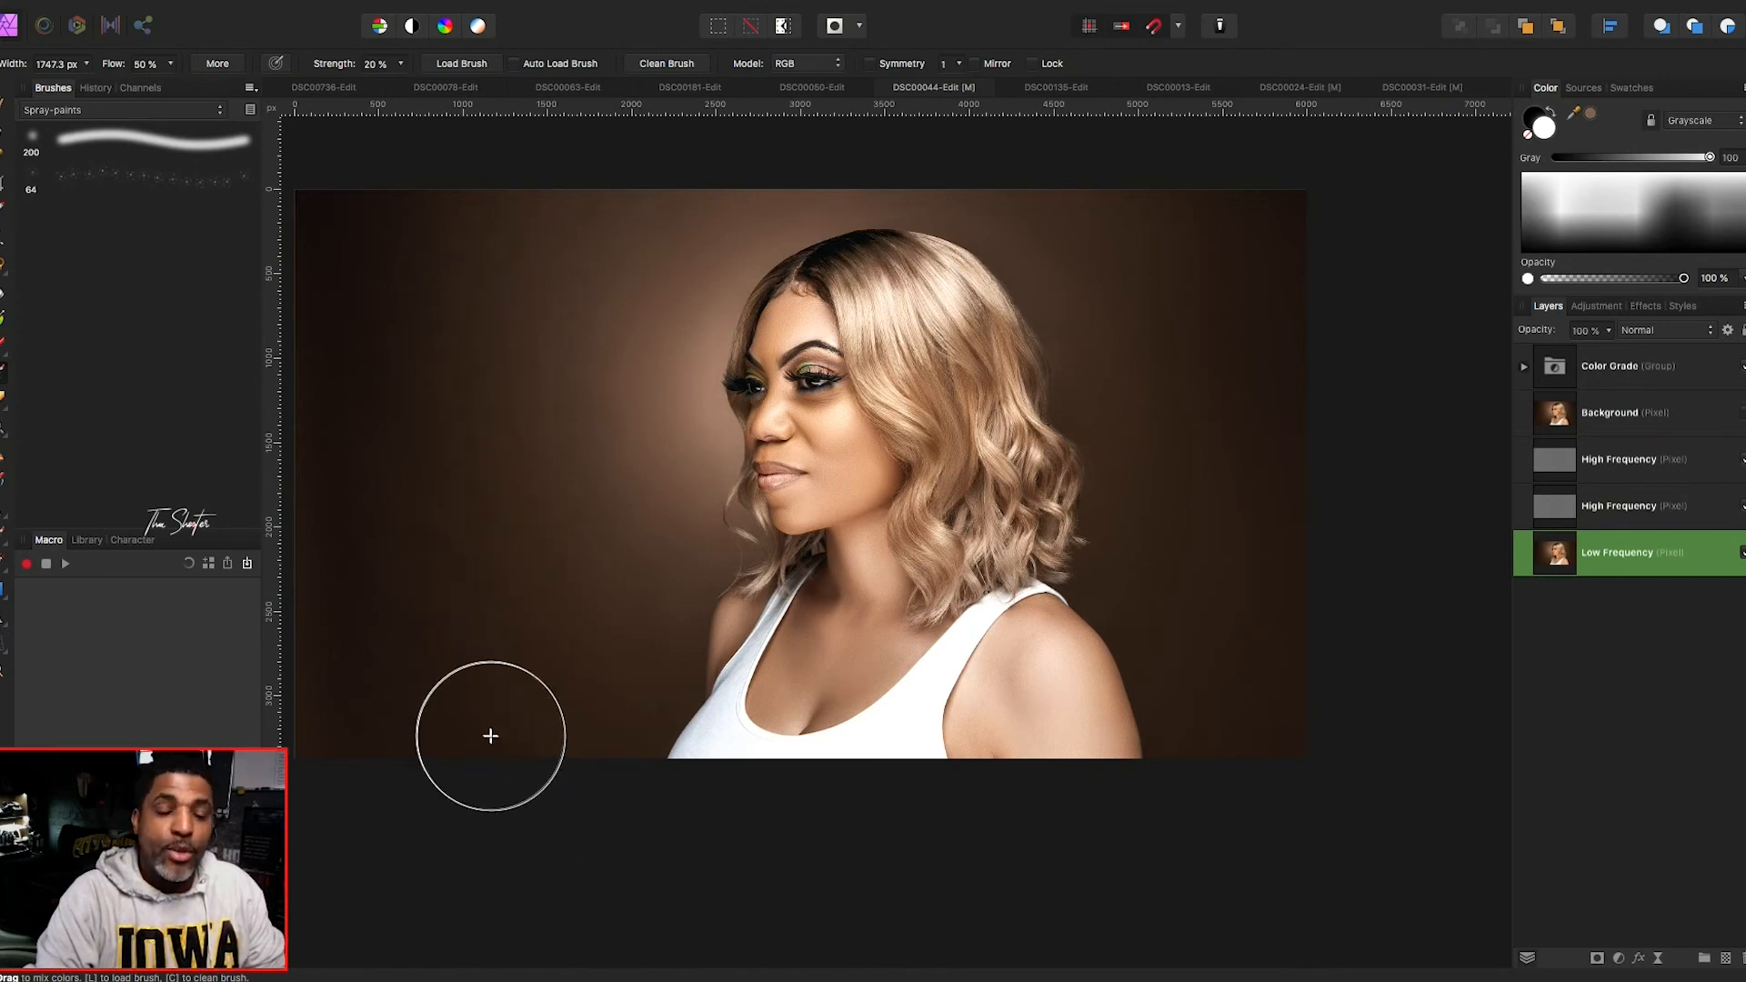
scroll(647, 737, left, 1)
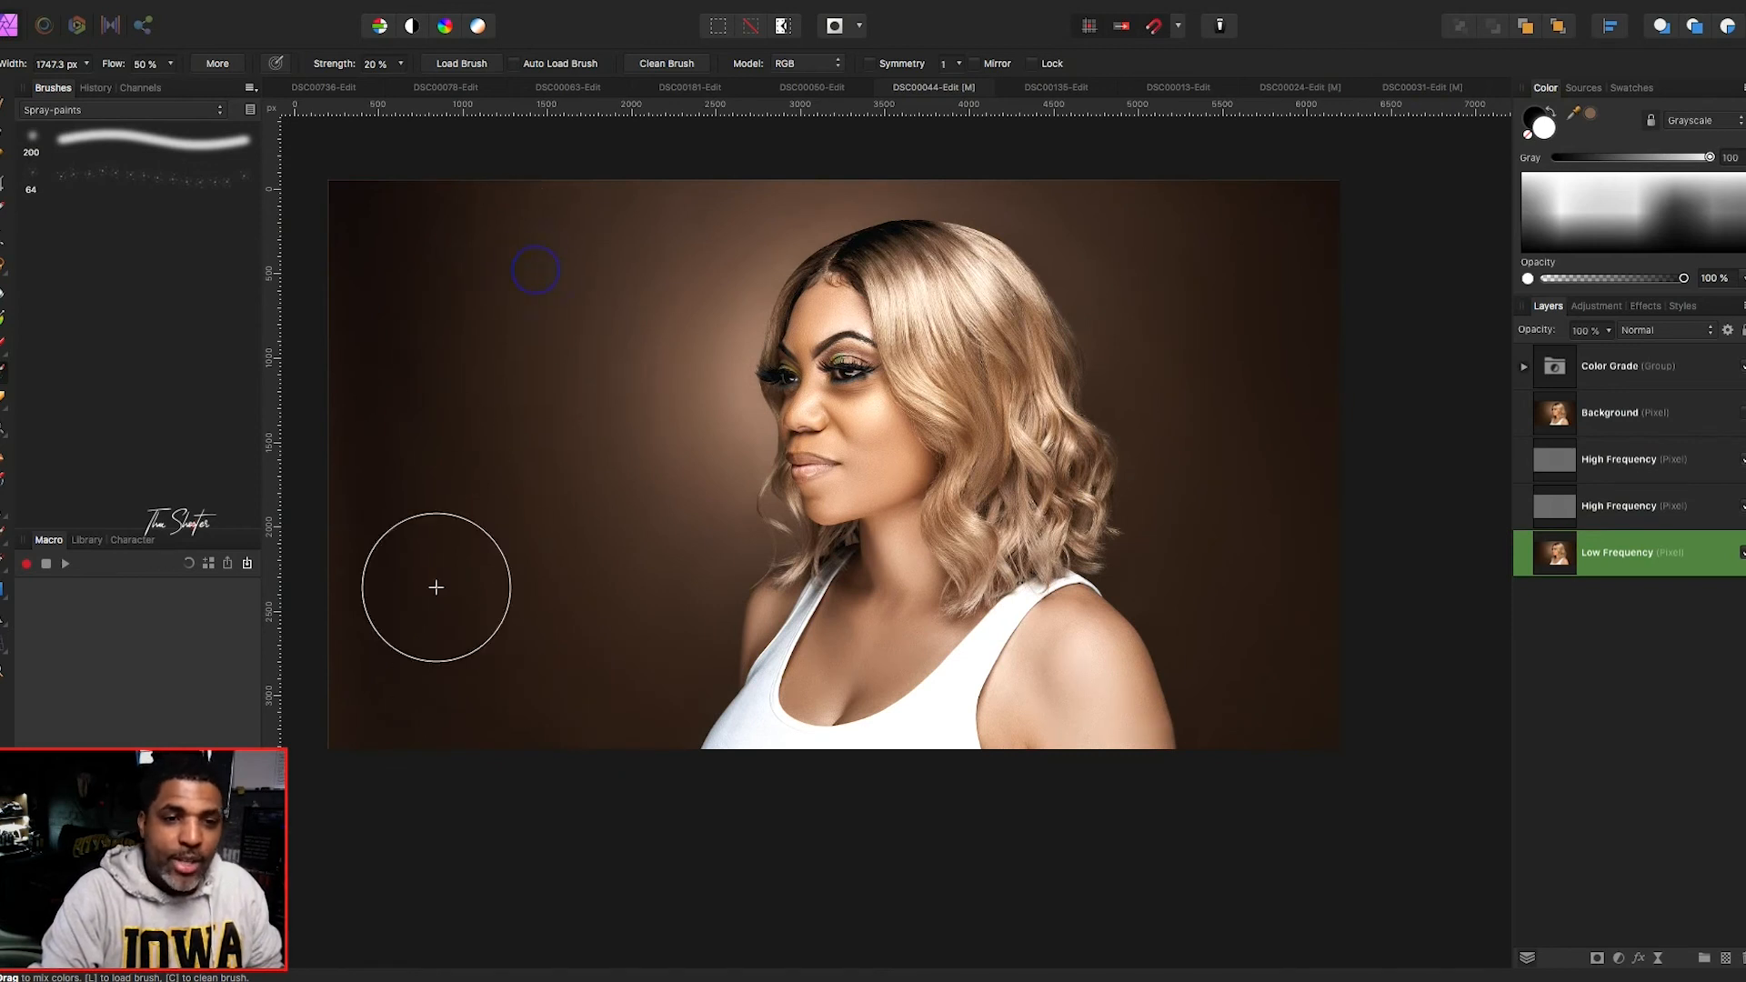
scroll(417, 347, left, 4)
scroll(417, 347, left, 4)
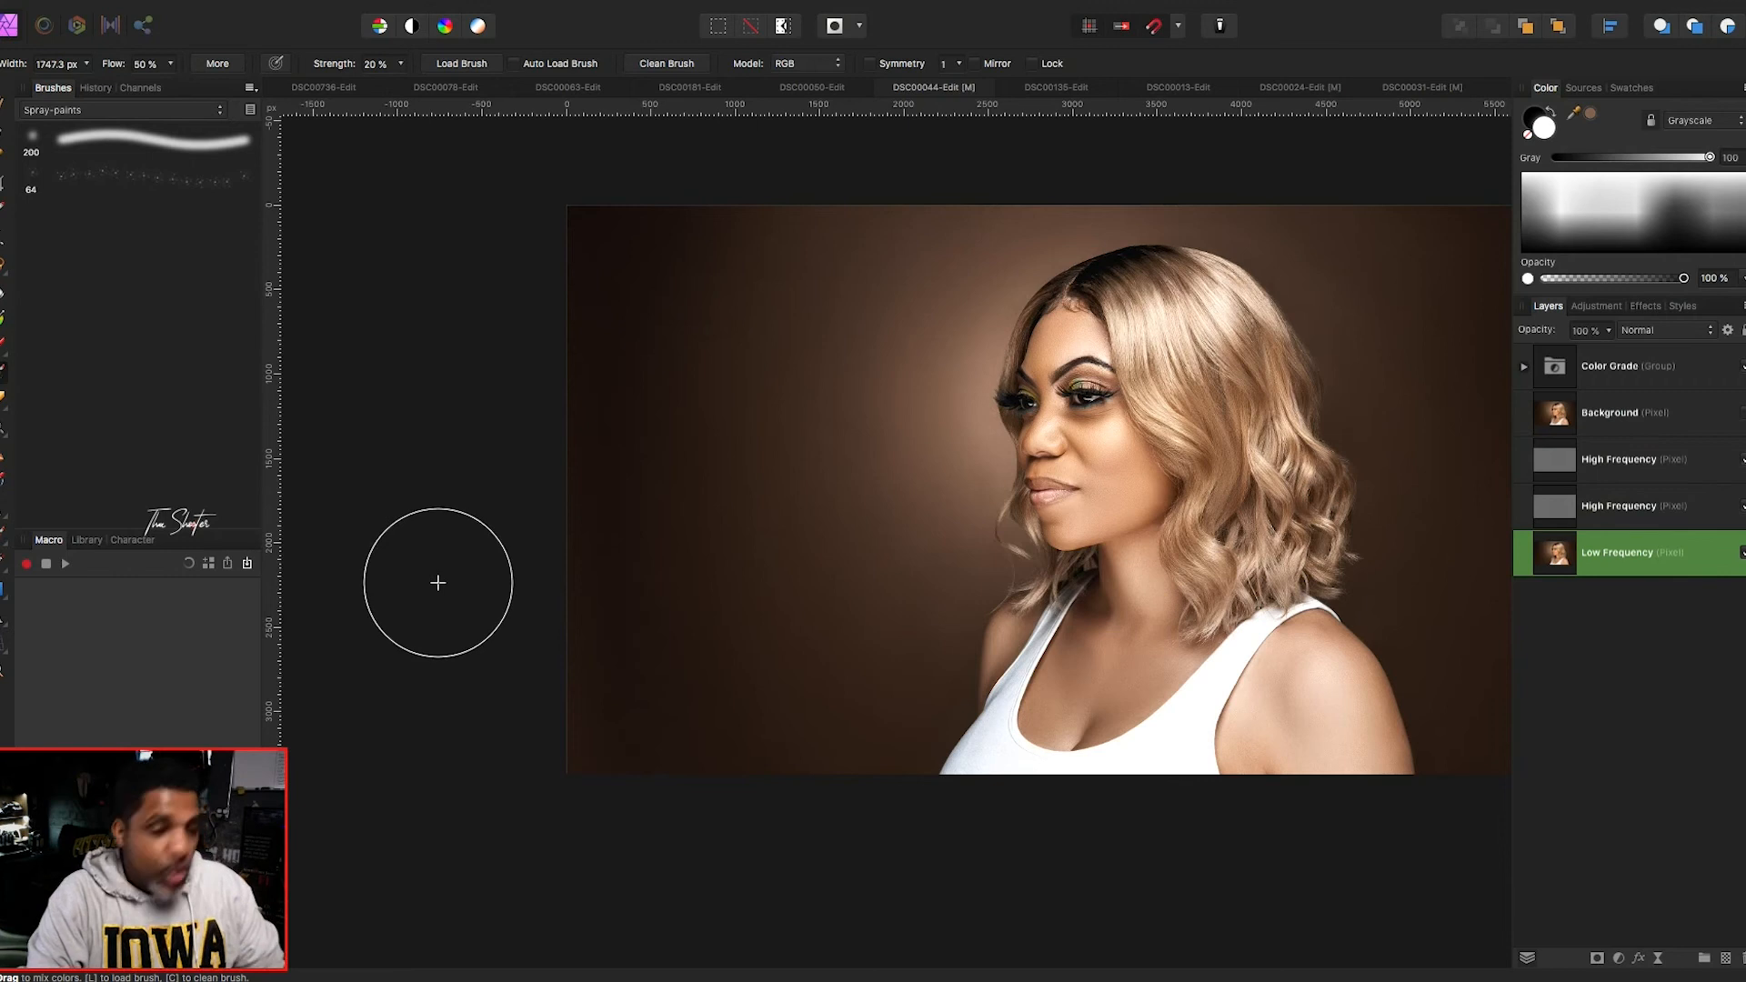
- Blend the edge of the backdrop glow in front of the face, reducing the mixer brush through 1262.4 px to 476.1 px
key(bracketleft)
key(bracketleft)
scroll(437, 583, right, 1)
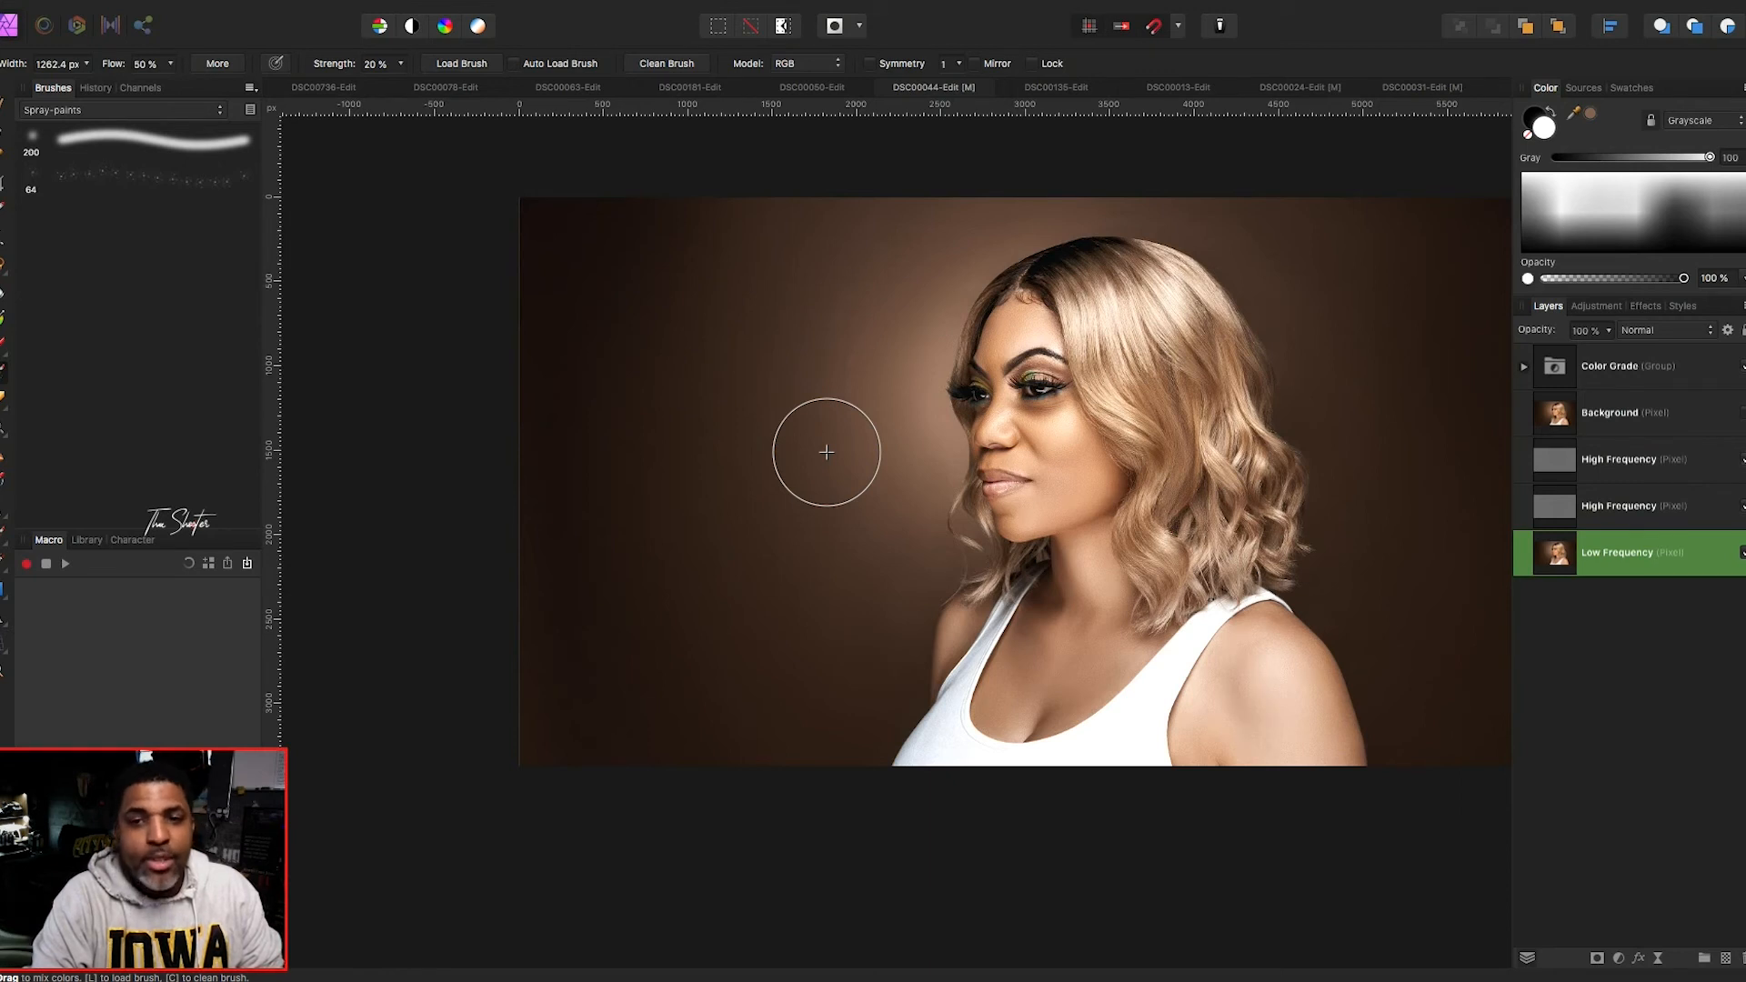
key(bracketleft)
key(bracketleft)
key(bracketleft)
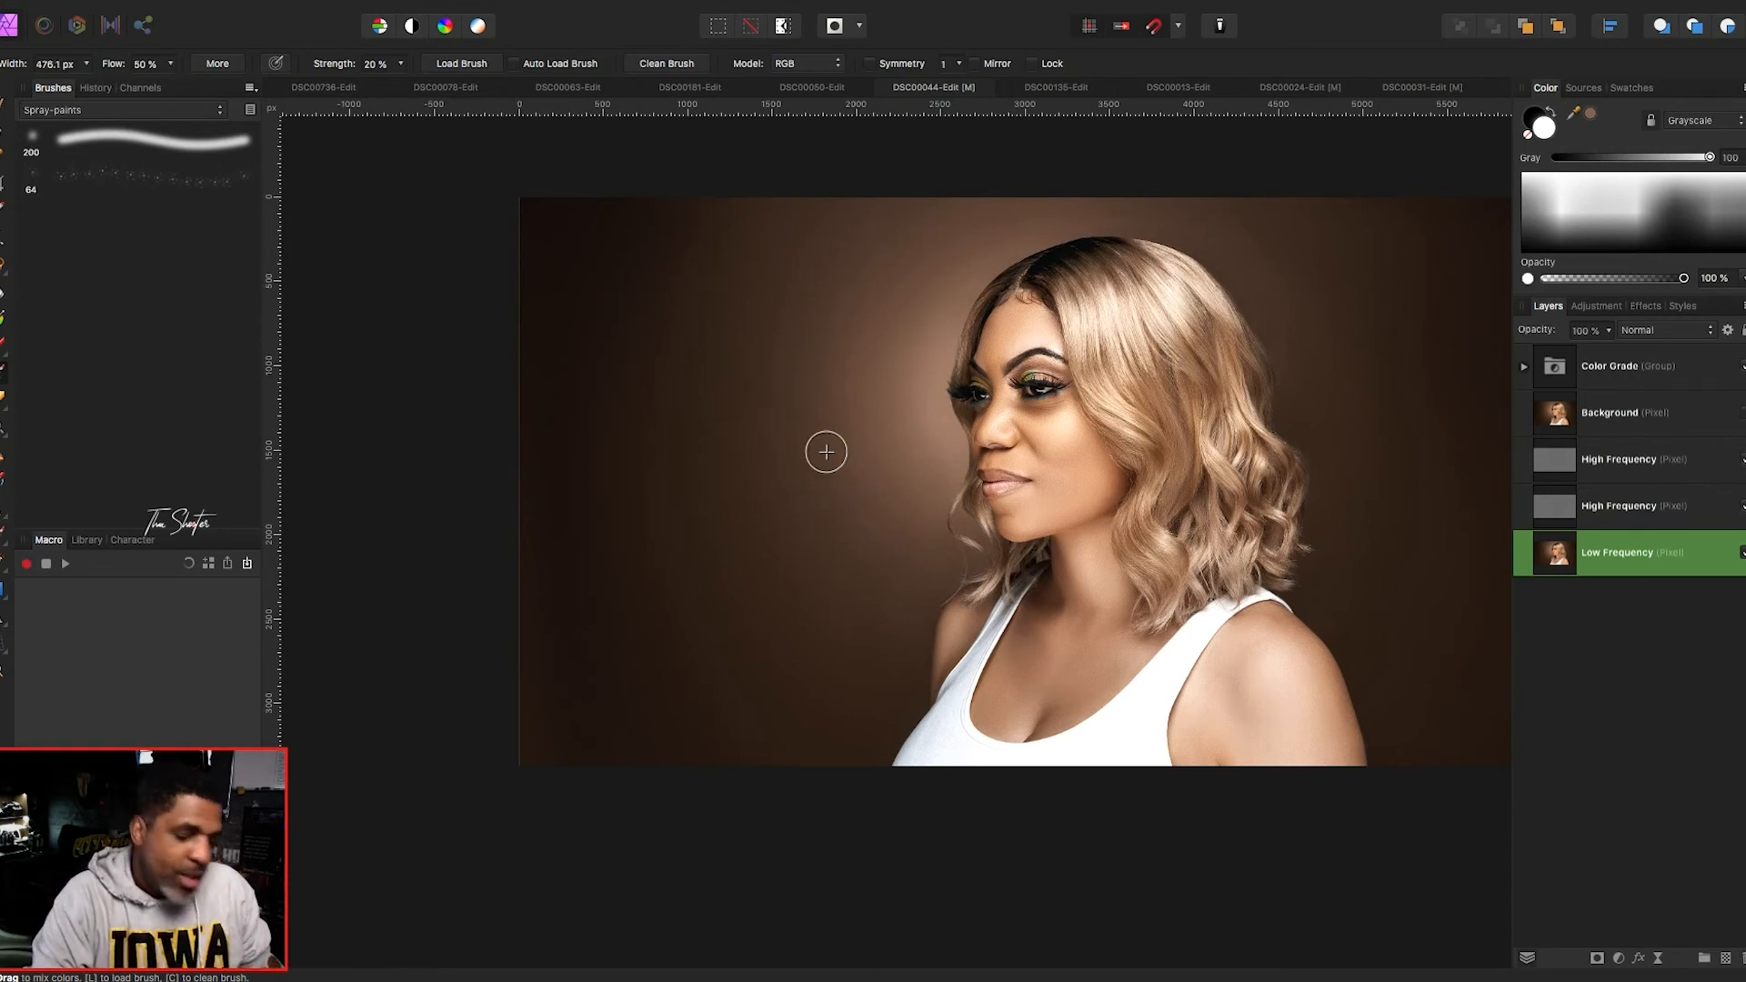
- Blend the backdrop glow in front of the forehead and mouth with the mixer brush at 511.4 px and 894.4 px
click(864, 345)
key(bracketright)
key(bracketright)
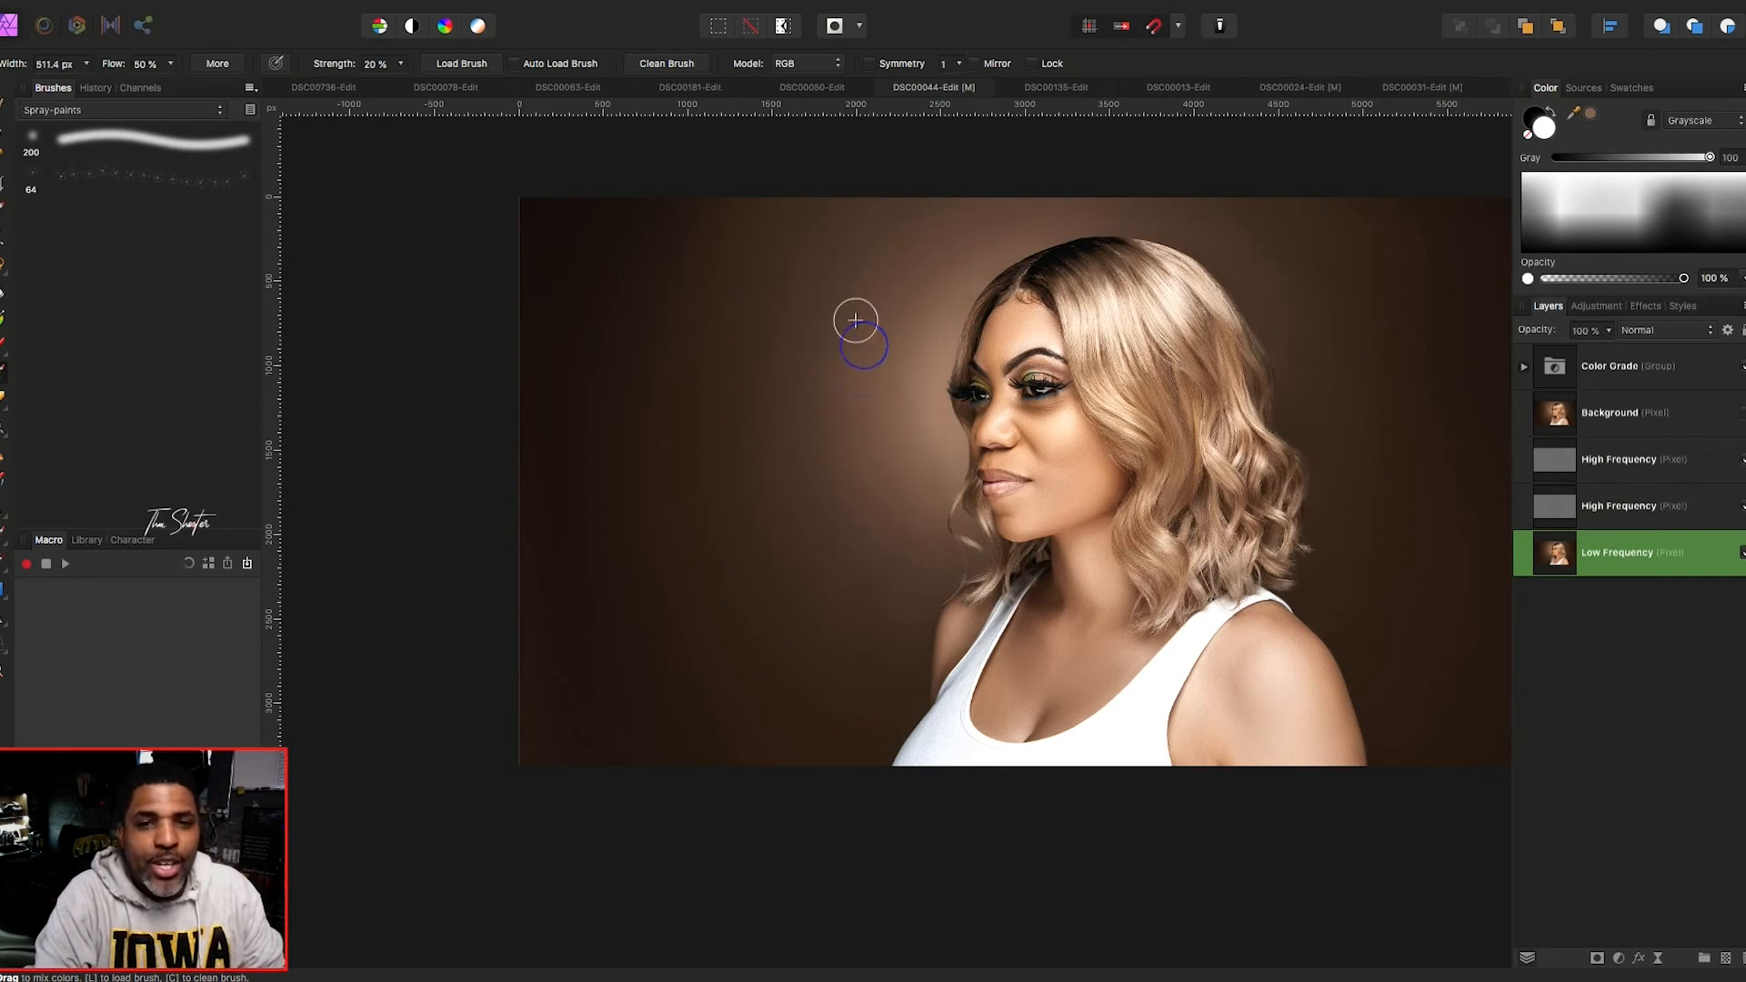
key(bracketright)
key(bracketright)
key(bracketright)
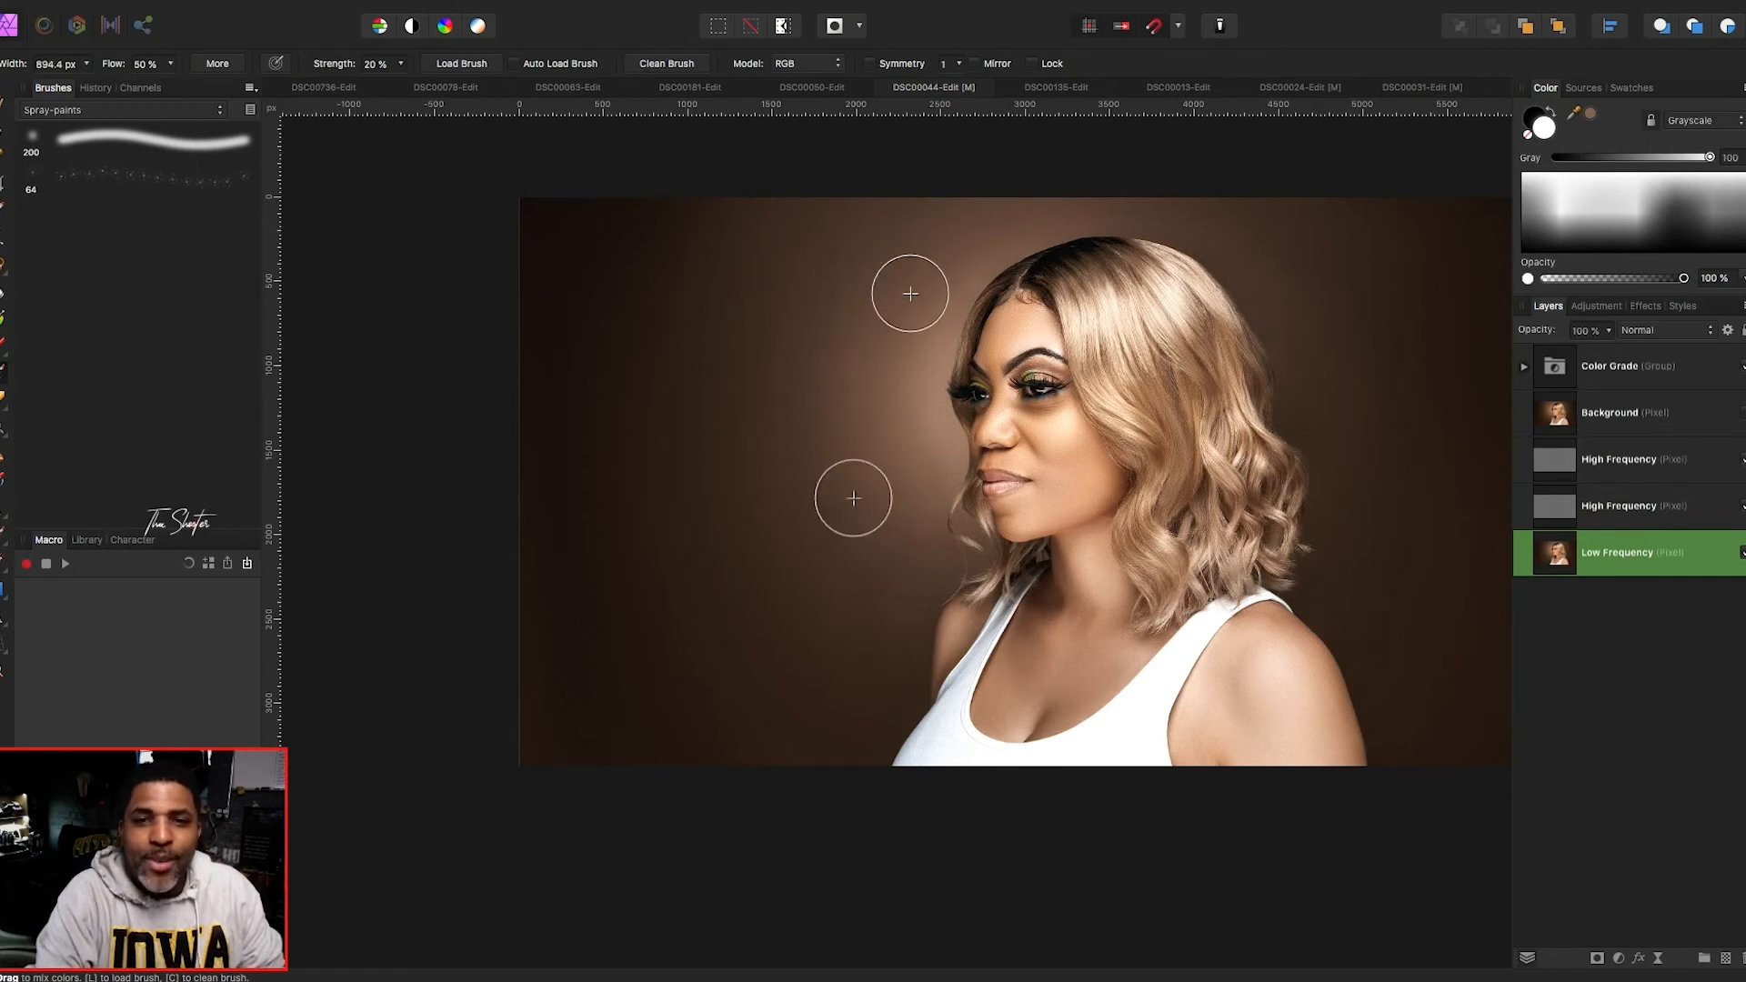
- Blend the backdrop glow in front of the subject with the mixer brush at 1182.9 px, 854.6 px and 1494.8 px
key(bracketright)
key(bracketright)
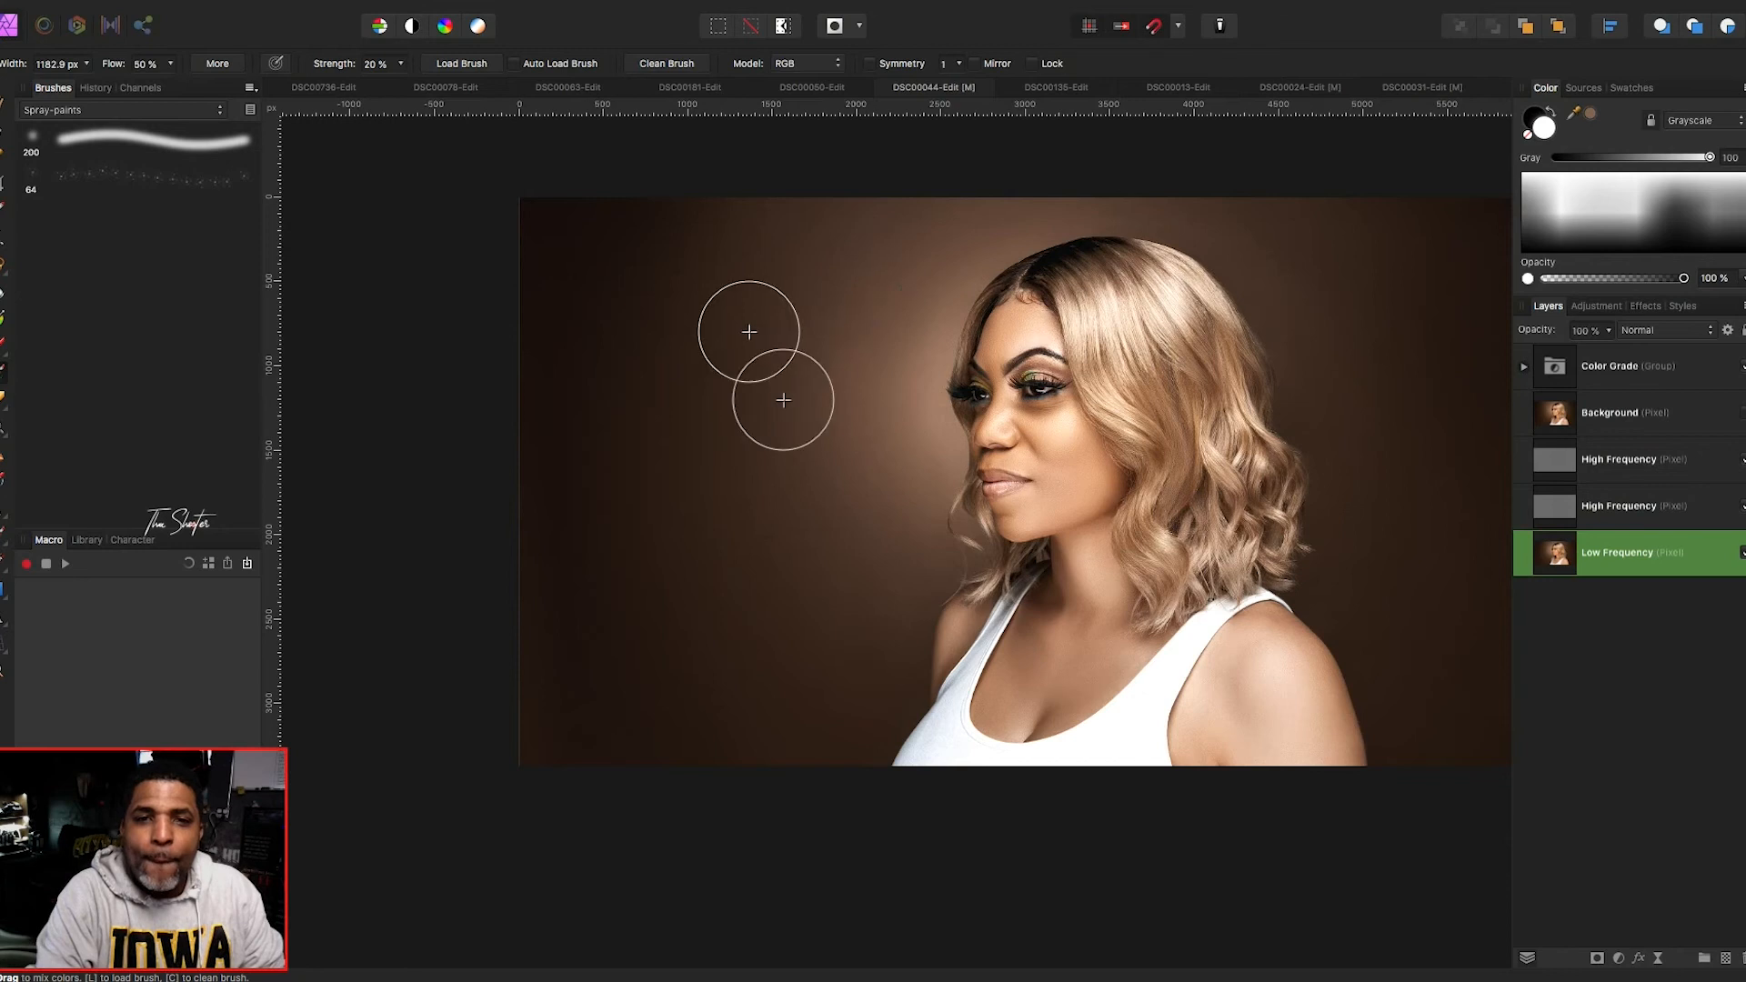
key(bracketleft)
key(bracketleft)
key(bracketleft)
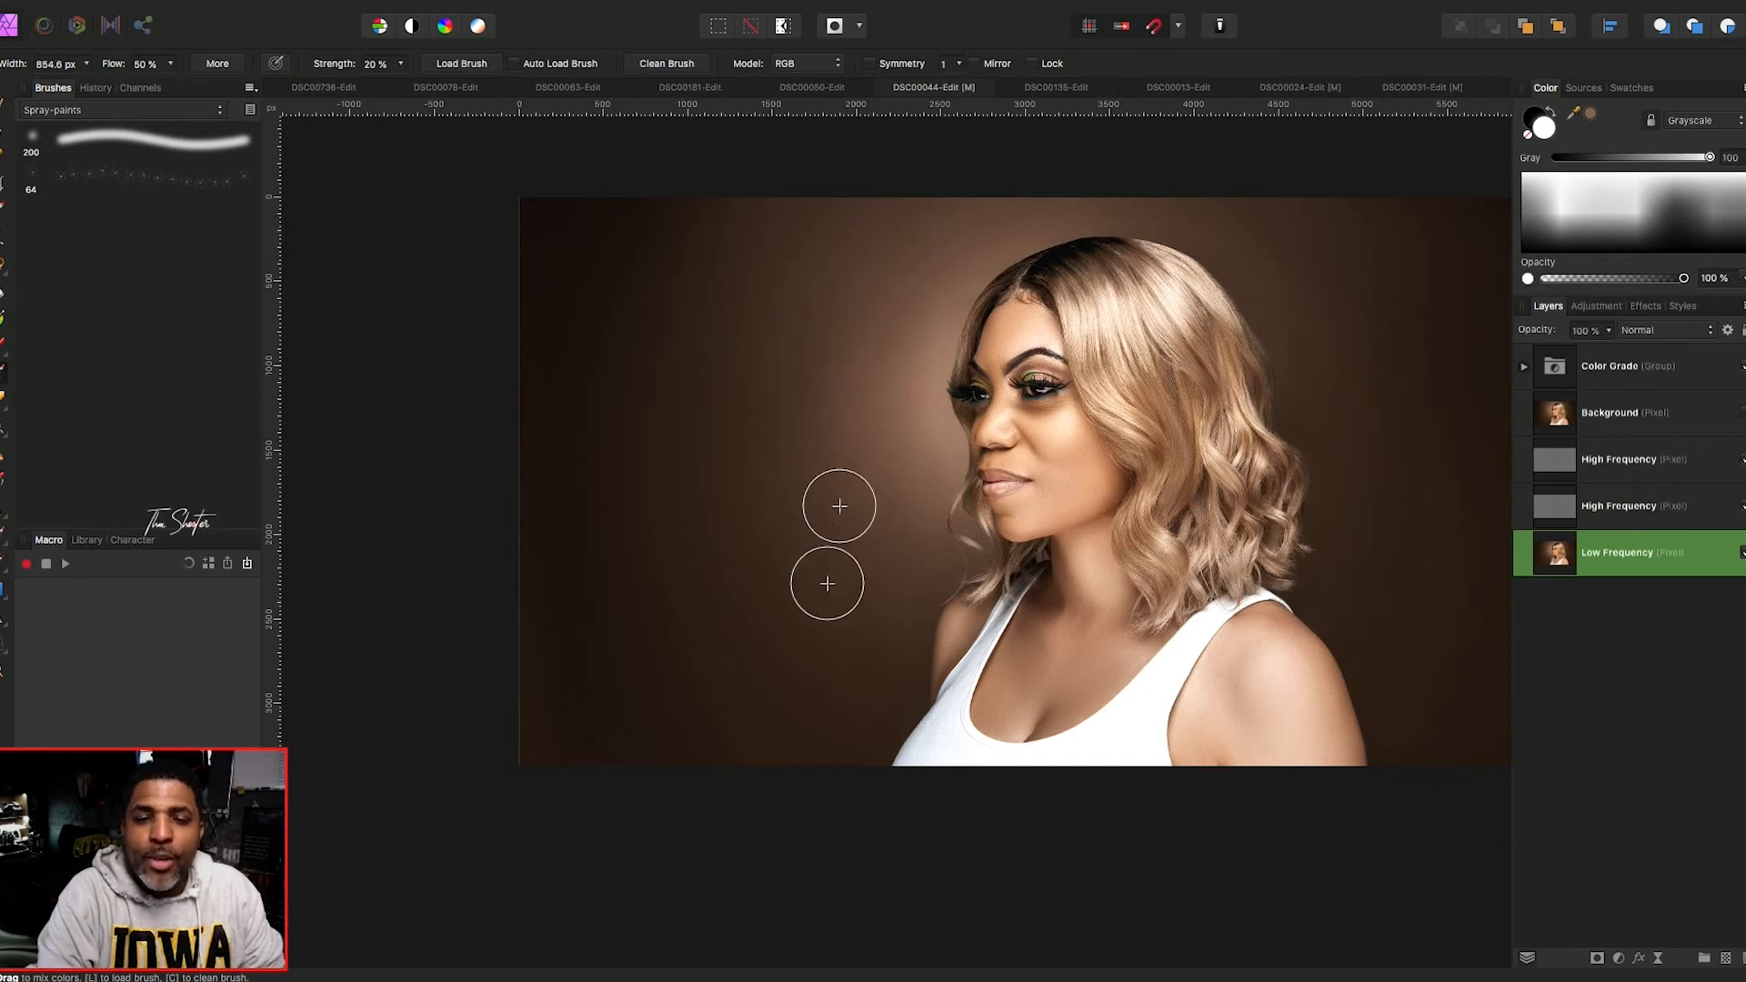
key(bracketright)
key(bracketright)
key(bracketright)
key(bracketright)
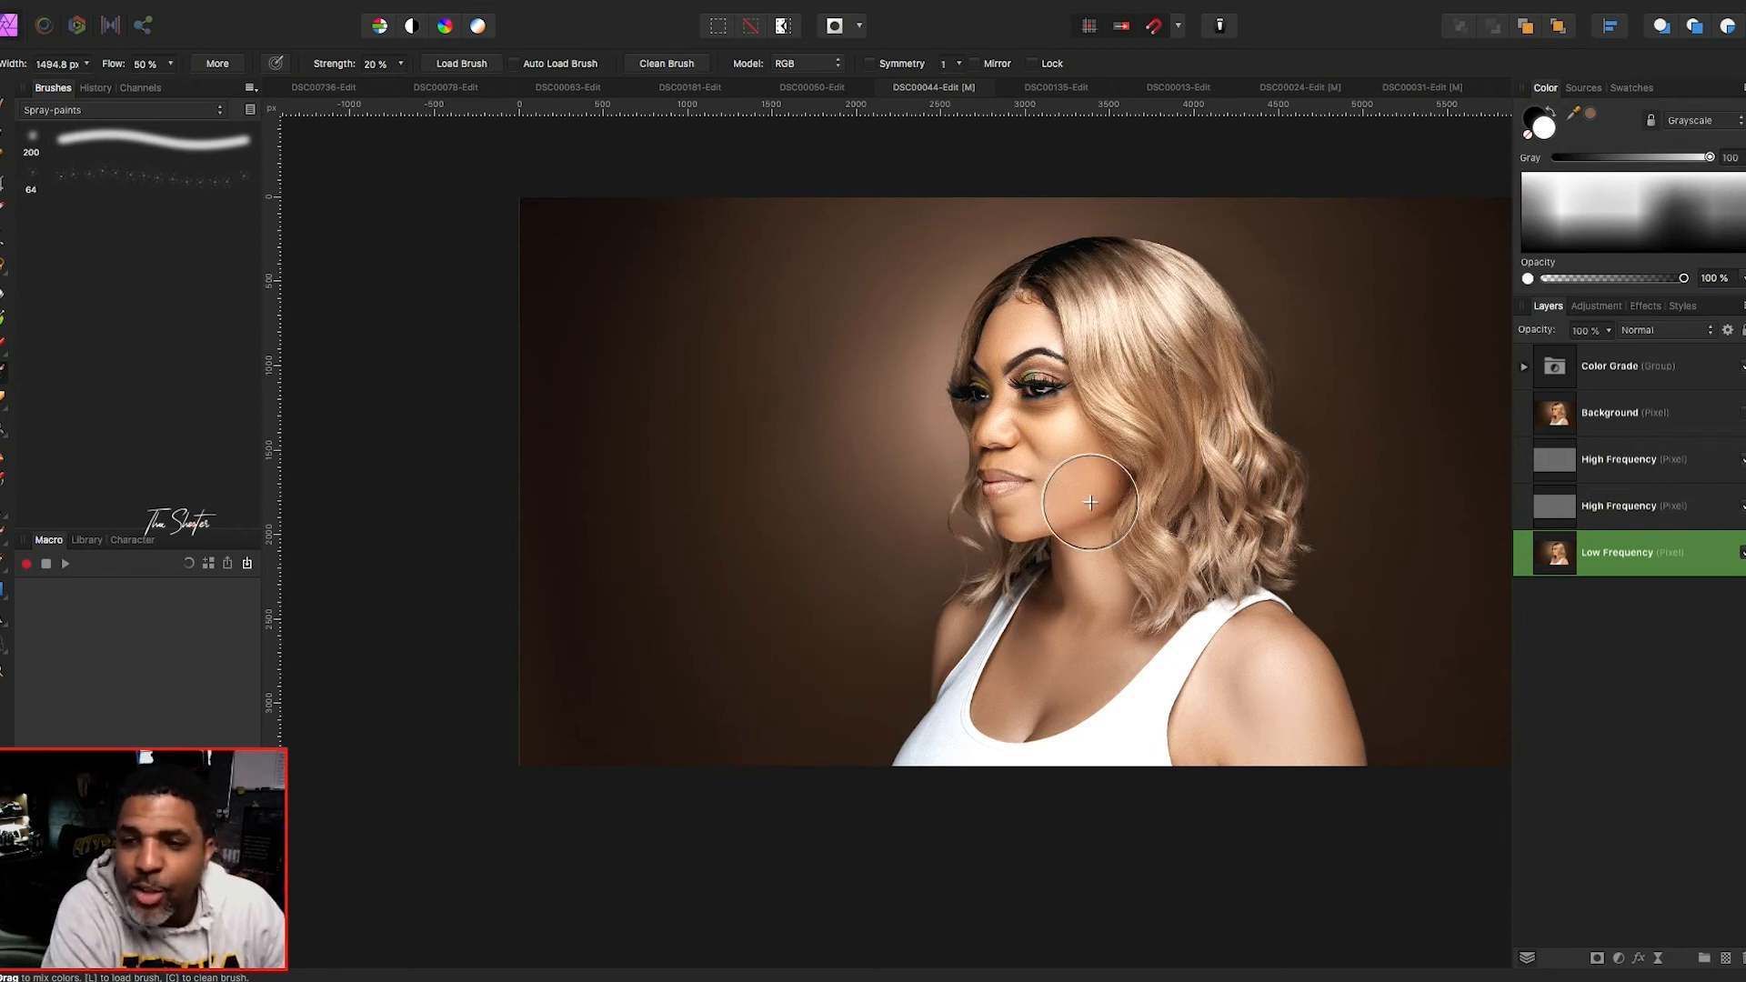
- Compare the retouched portrait with the original by toggling the Background layer's visibility, leaving it hidden
scroll(1316, 418, right, 2)
scroll(1316, 418, up, 1)
key(bracketleft)
key(bracketleft)
key(bracketleft)
key(bracketleft)
key(bracketleft)
key(bracketleft)
key(bracketleft)
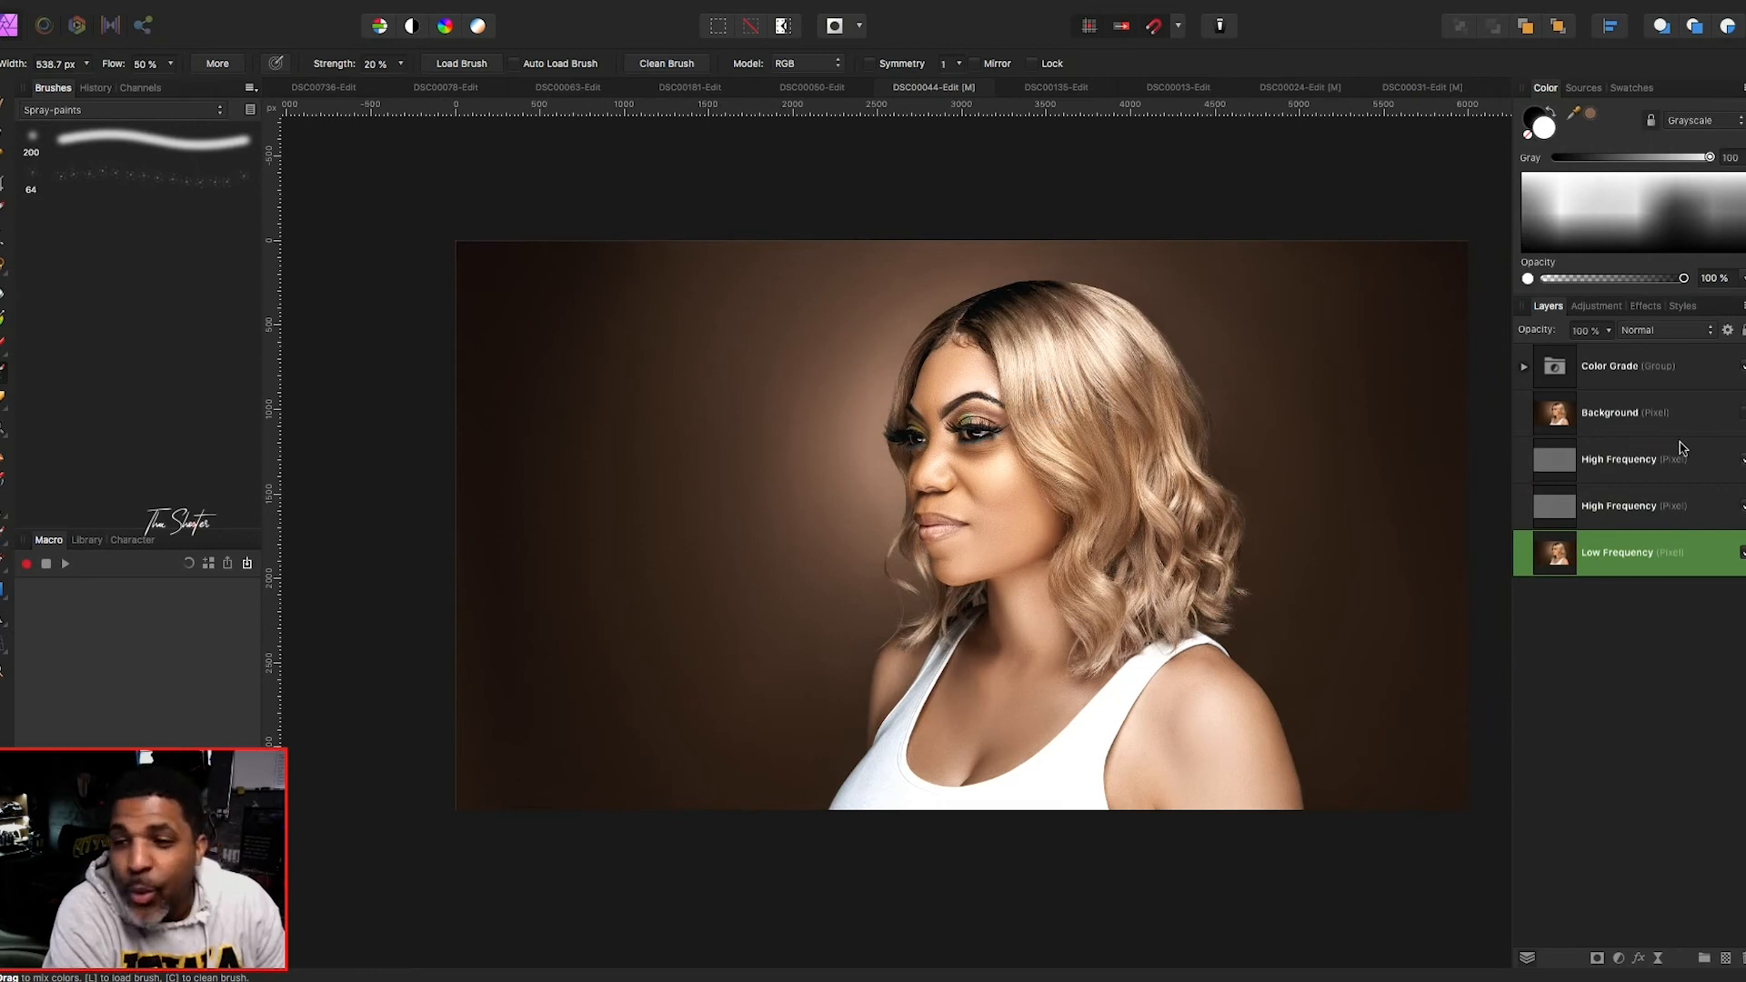
click(1739, 414)
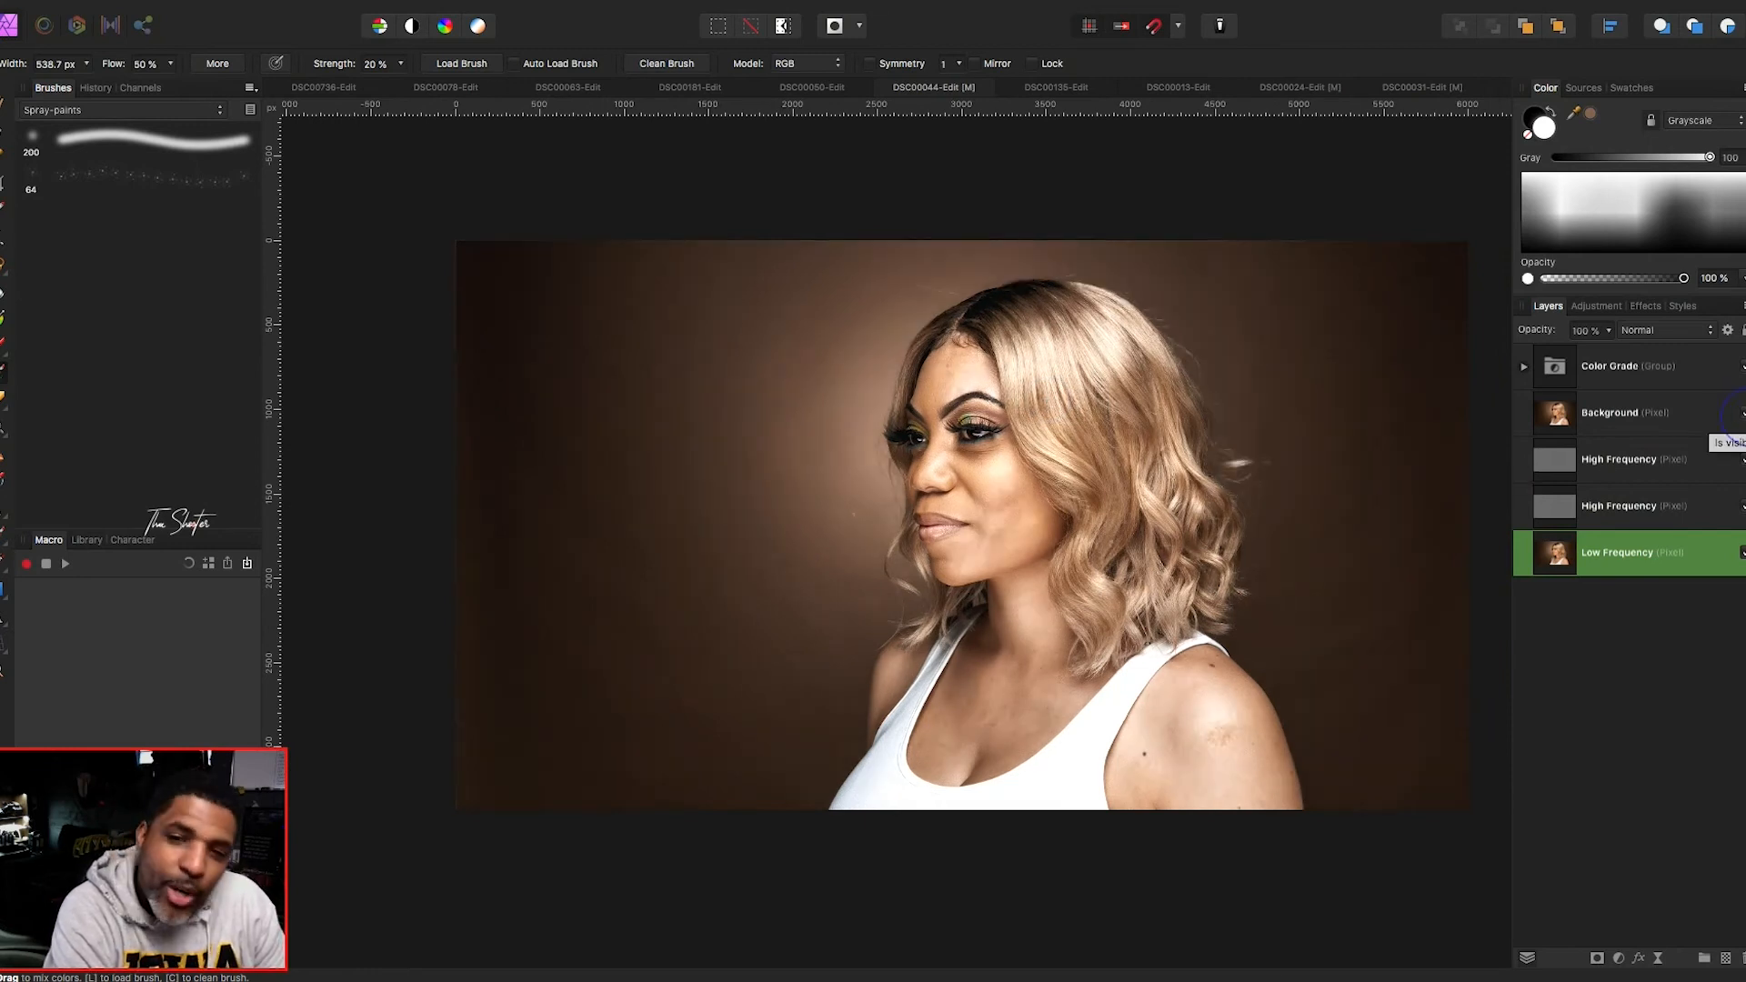
click(1739, 414)
click(1742, 415)
click(1741, 415)
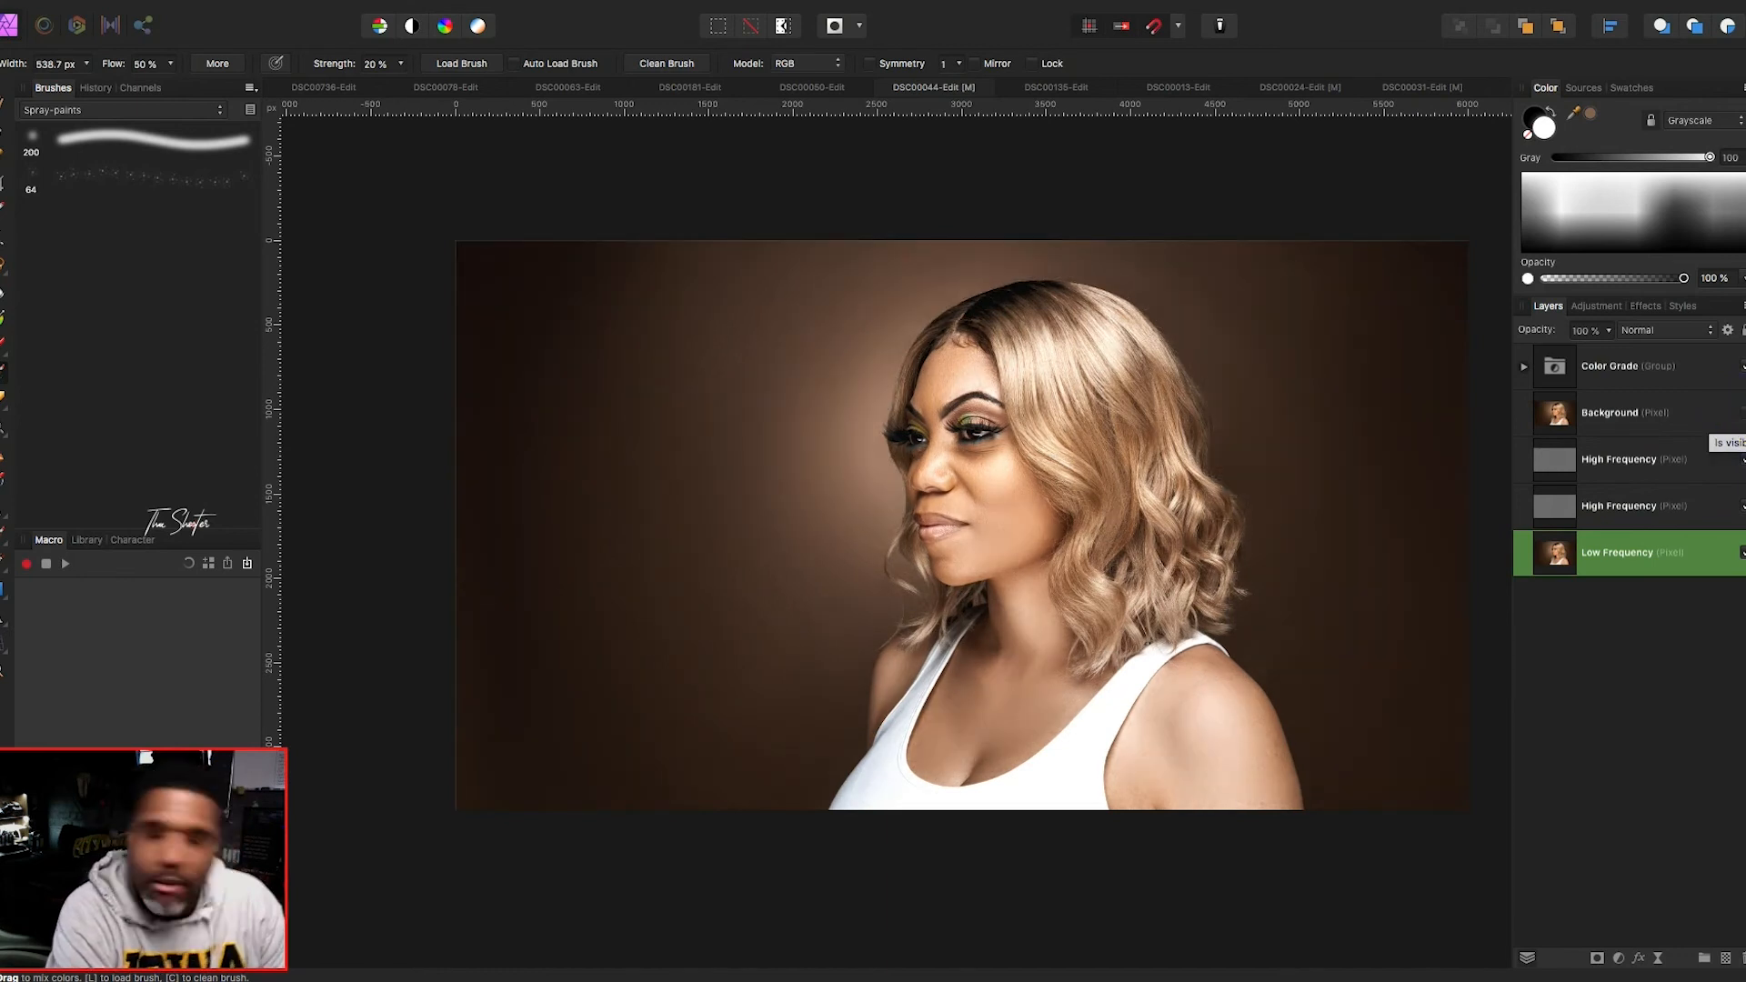
- Add a Curves adjustment above the top High Frequency layer and raise the middle of its master curve to brighten the image strongly
scroll(1341, 363, right, 2)
scroll(1327, 362, up, 3)
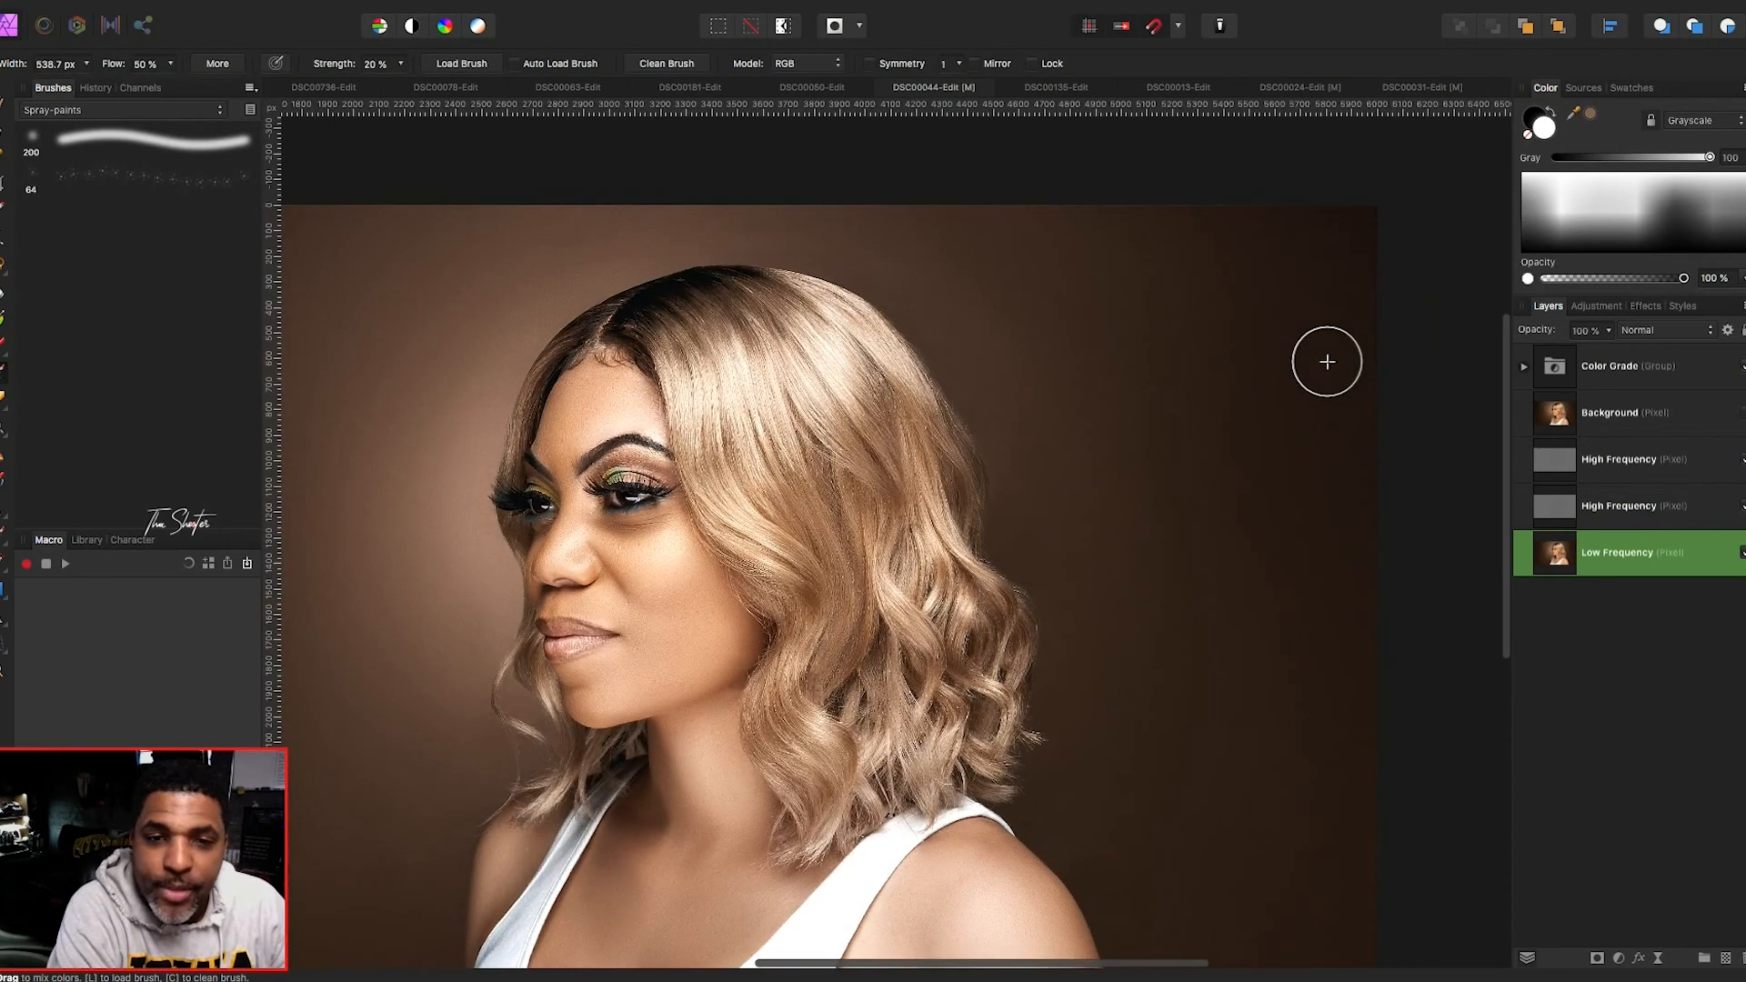
click(1633, 460)
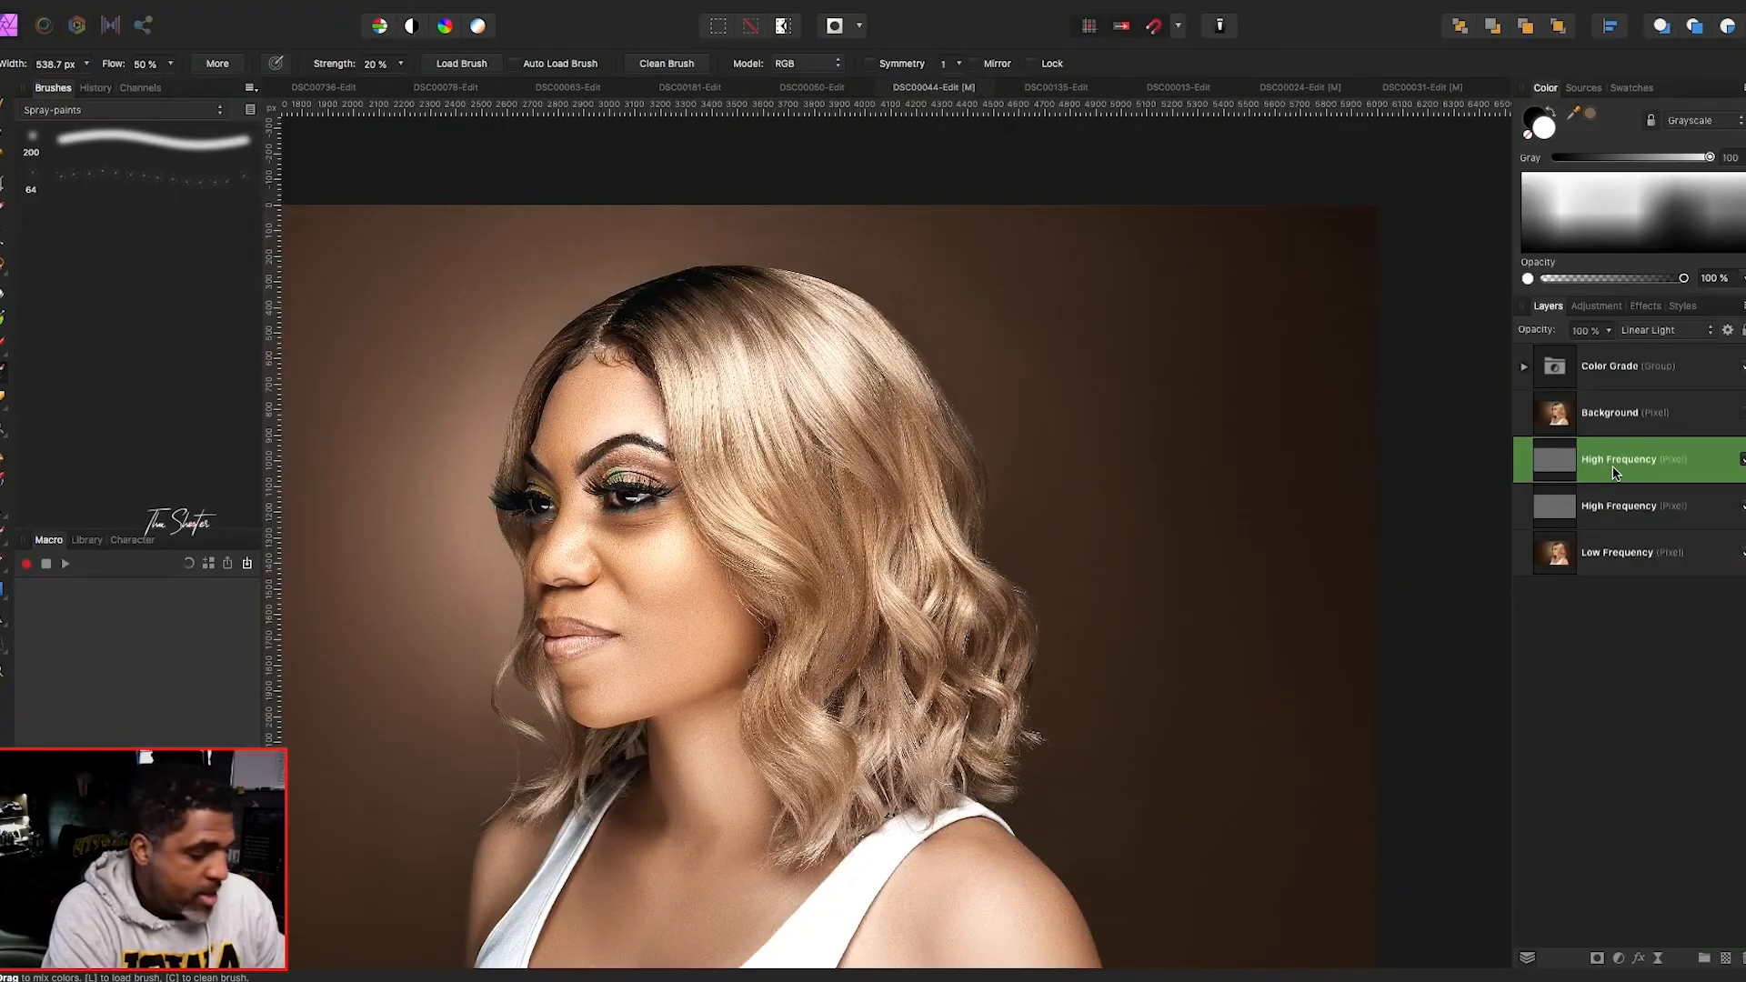
click(1595, 315)
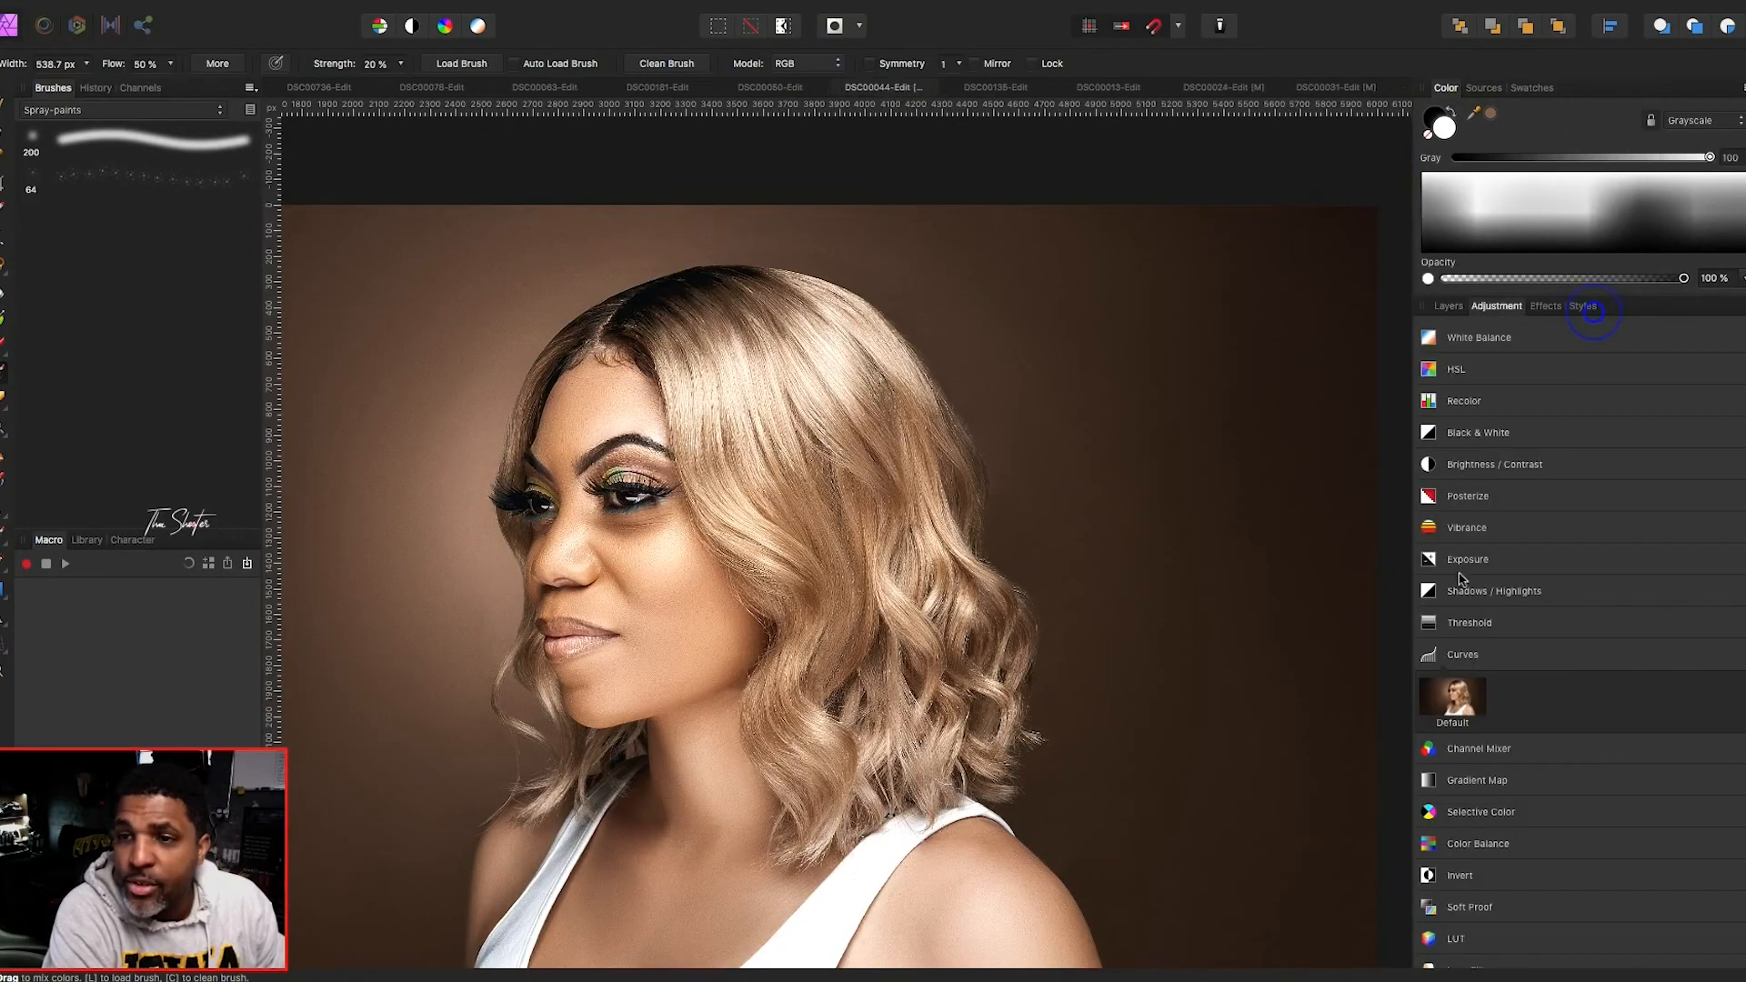
click(1477, 651)
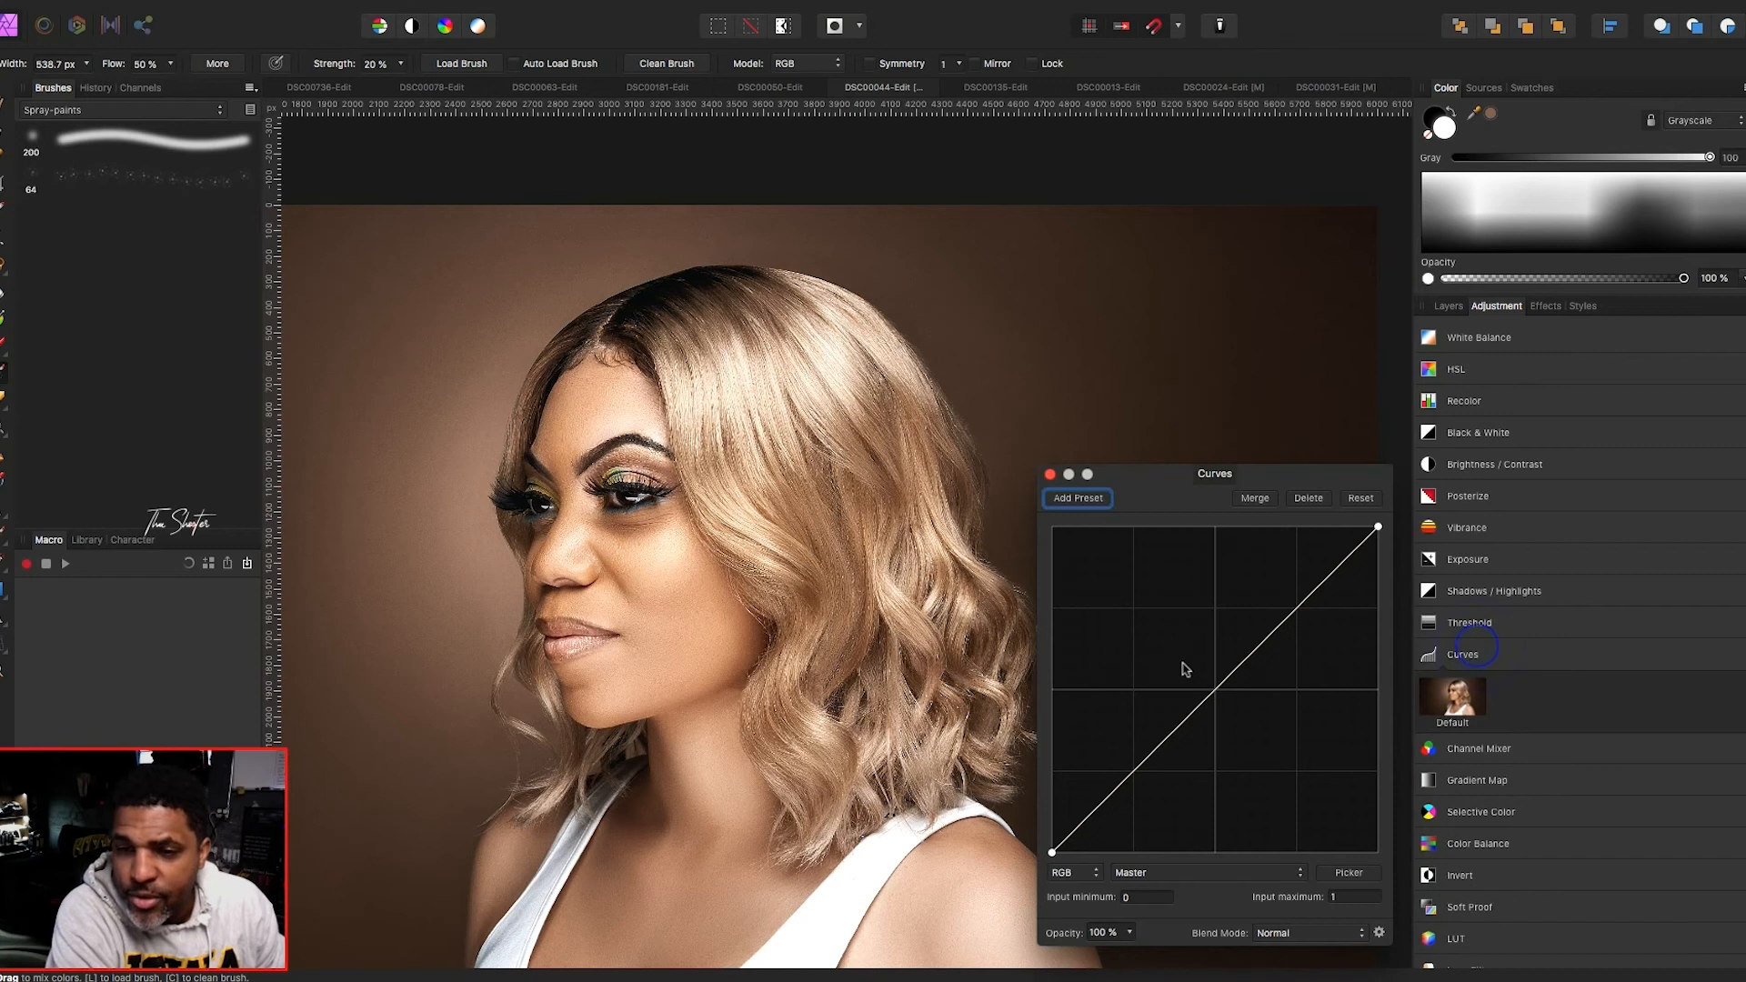
click(1219, 692)
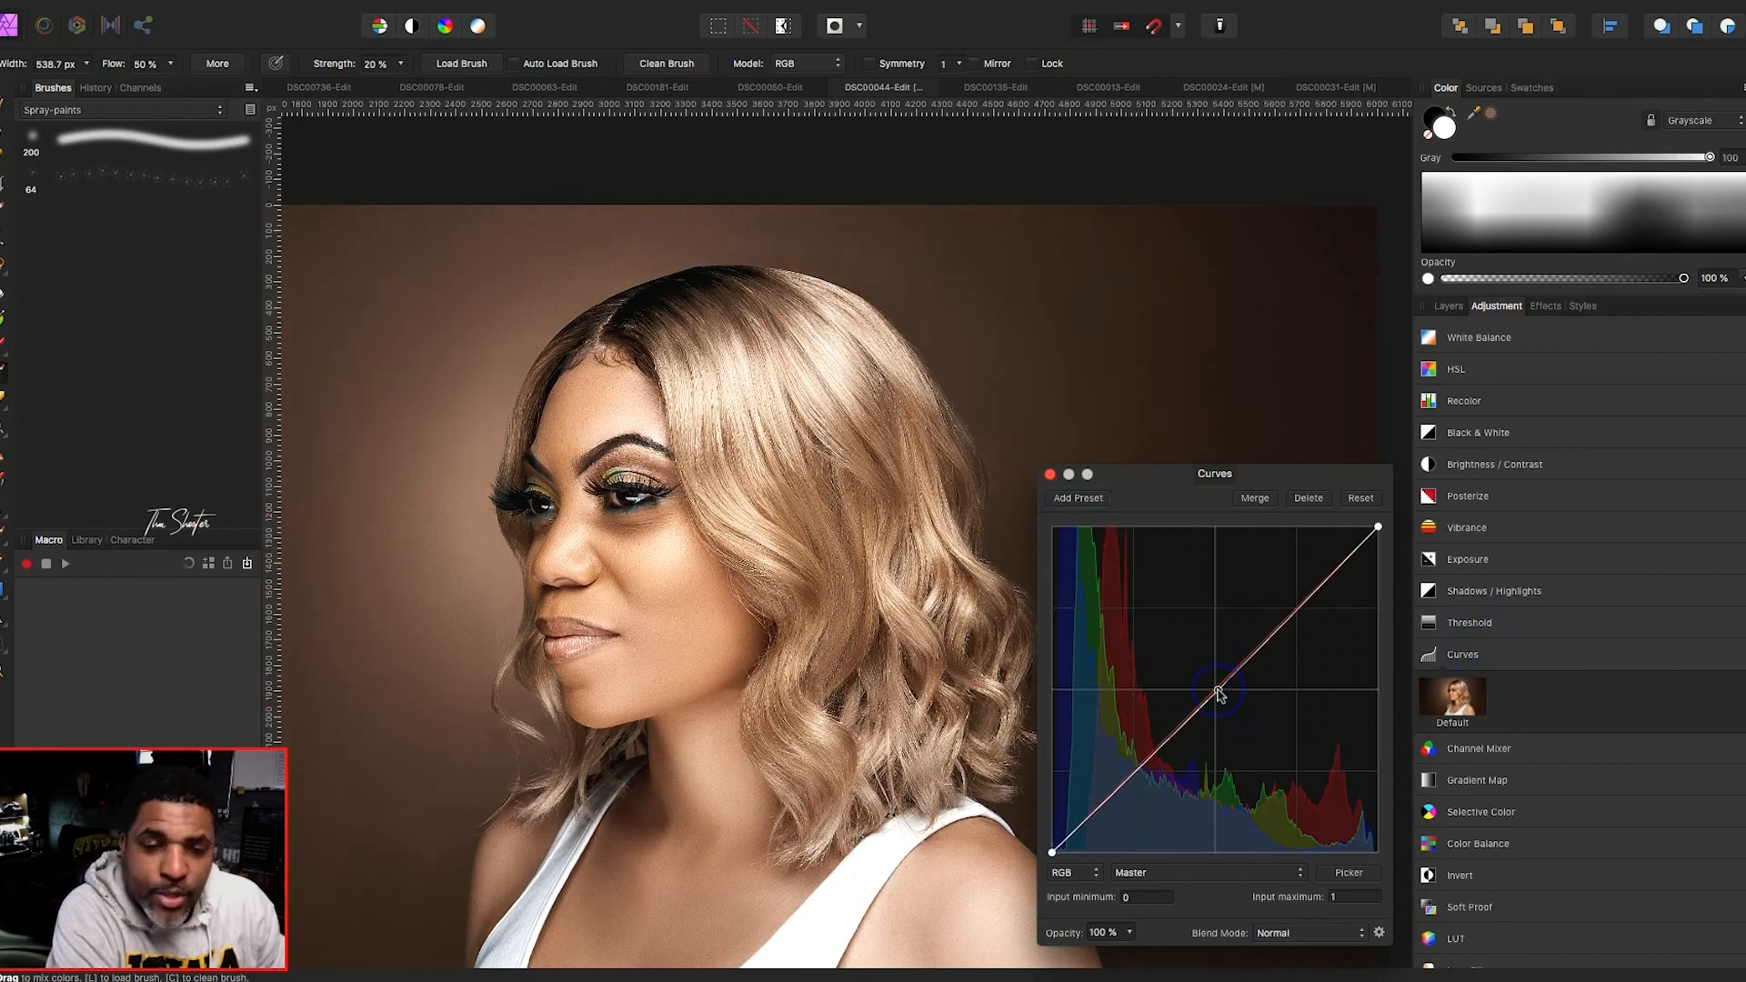
drag(1219, 692, 1185, 649)
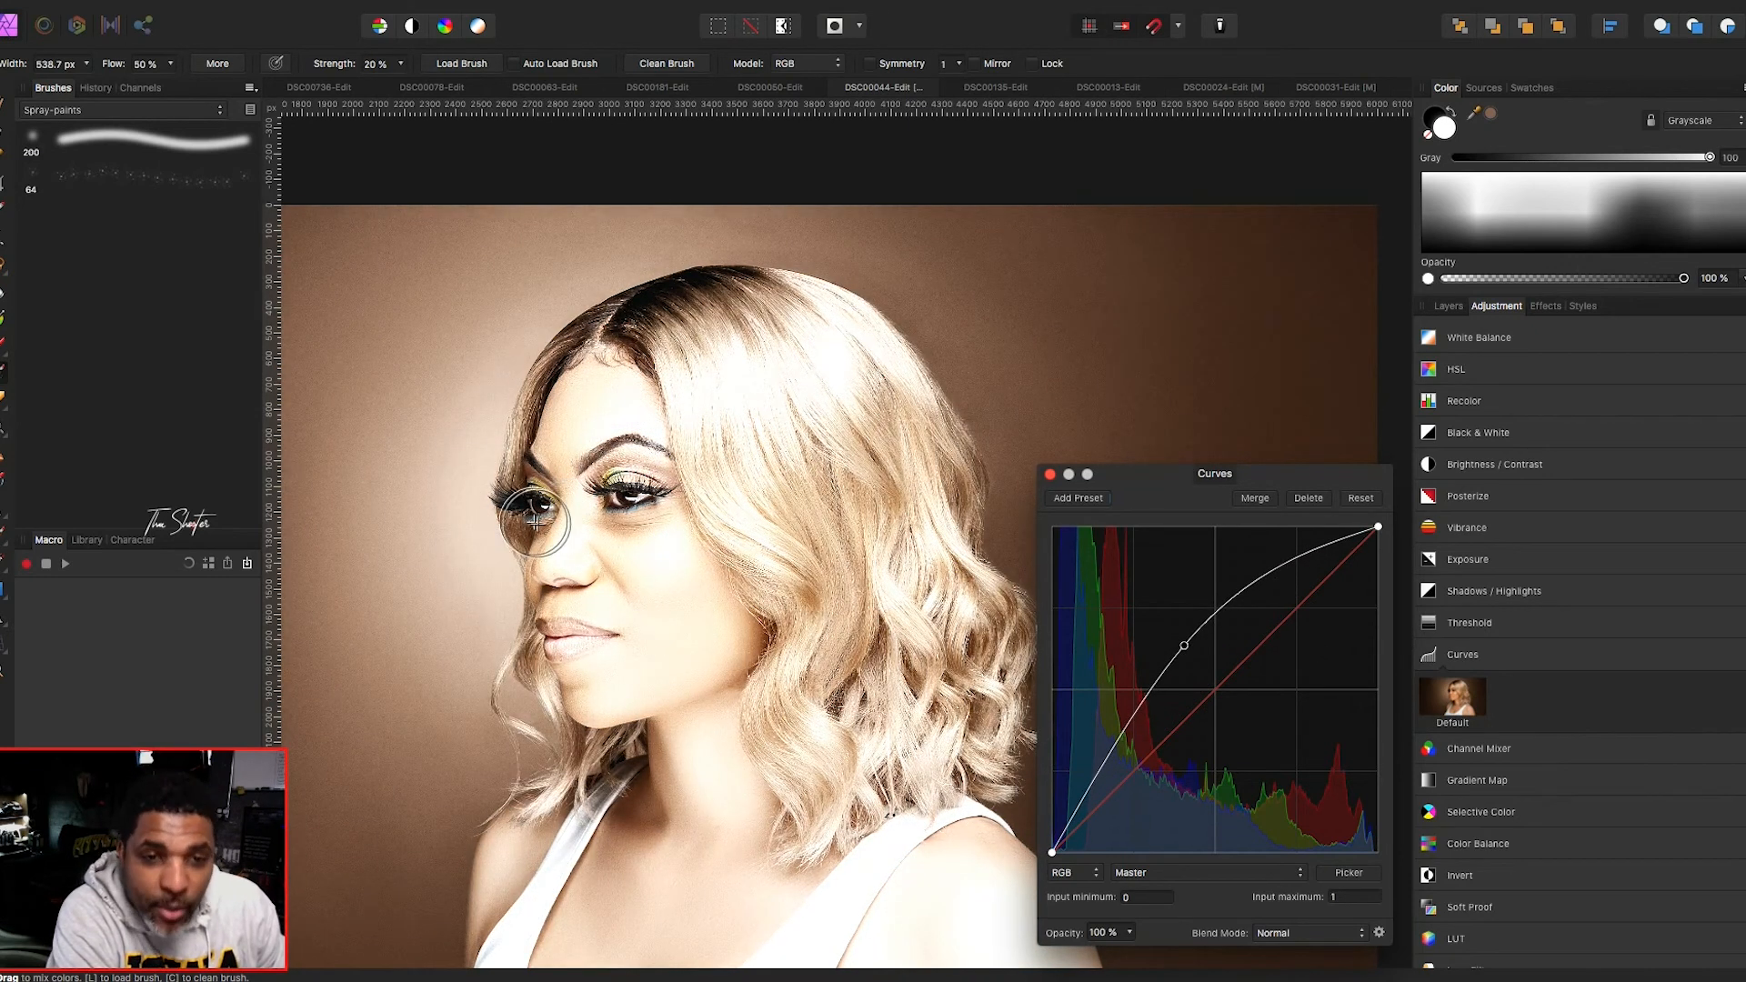
click(1048, 474)
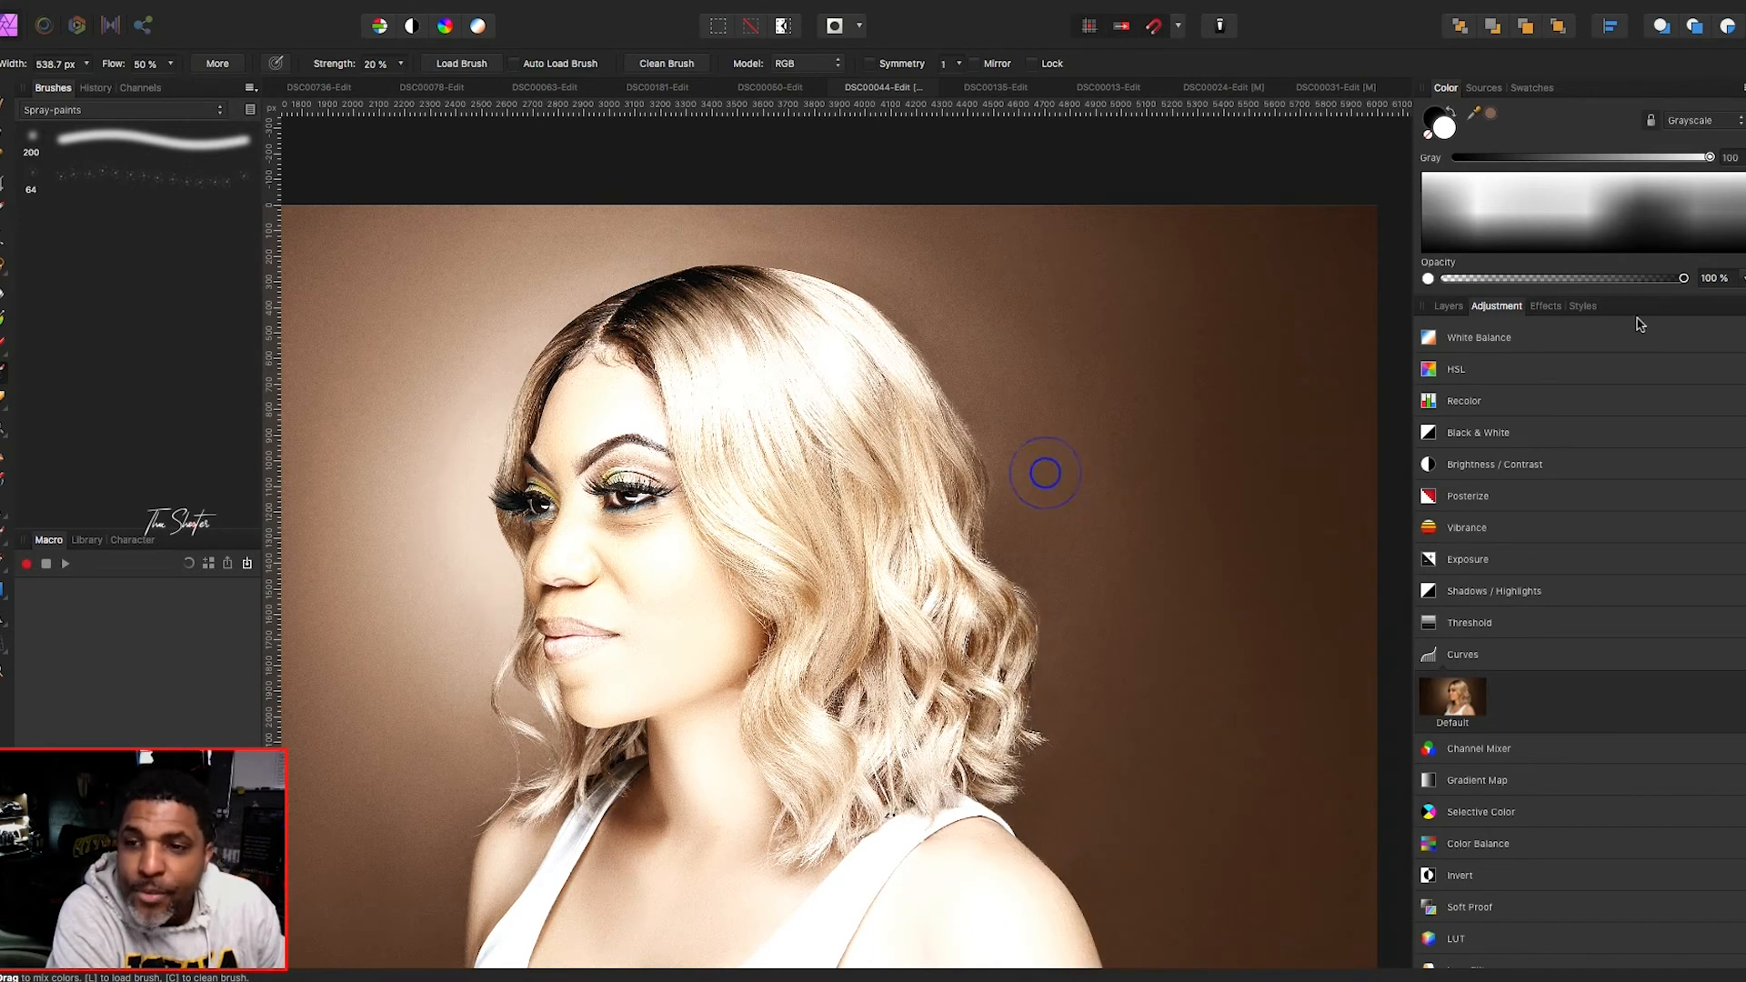
- Invert the Curves adjustment's mask and choose the soft 200 px spray-paint brush for painting on it
click(1455, 306)
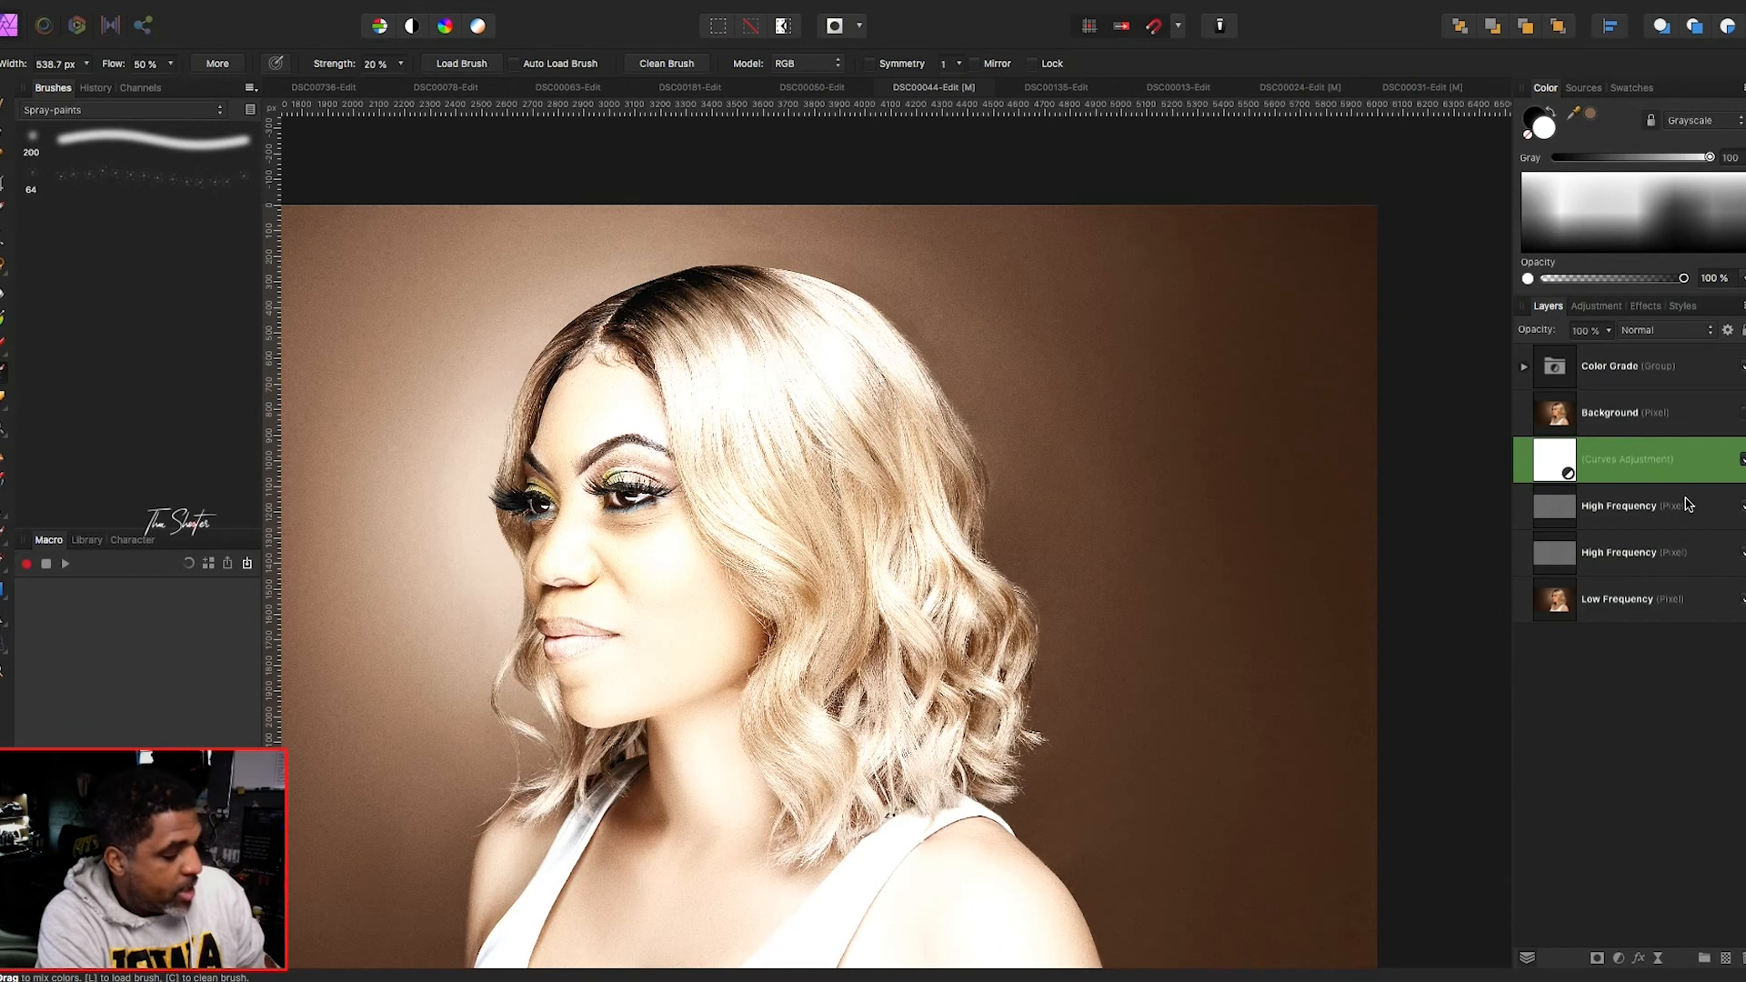
key(super+i)
key(b)
click(190, 155)
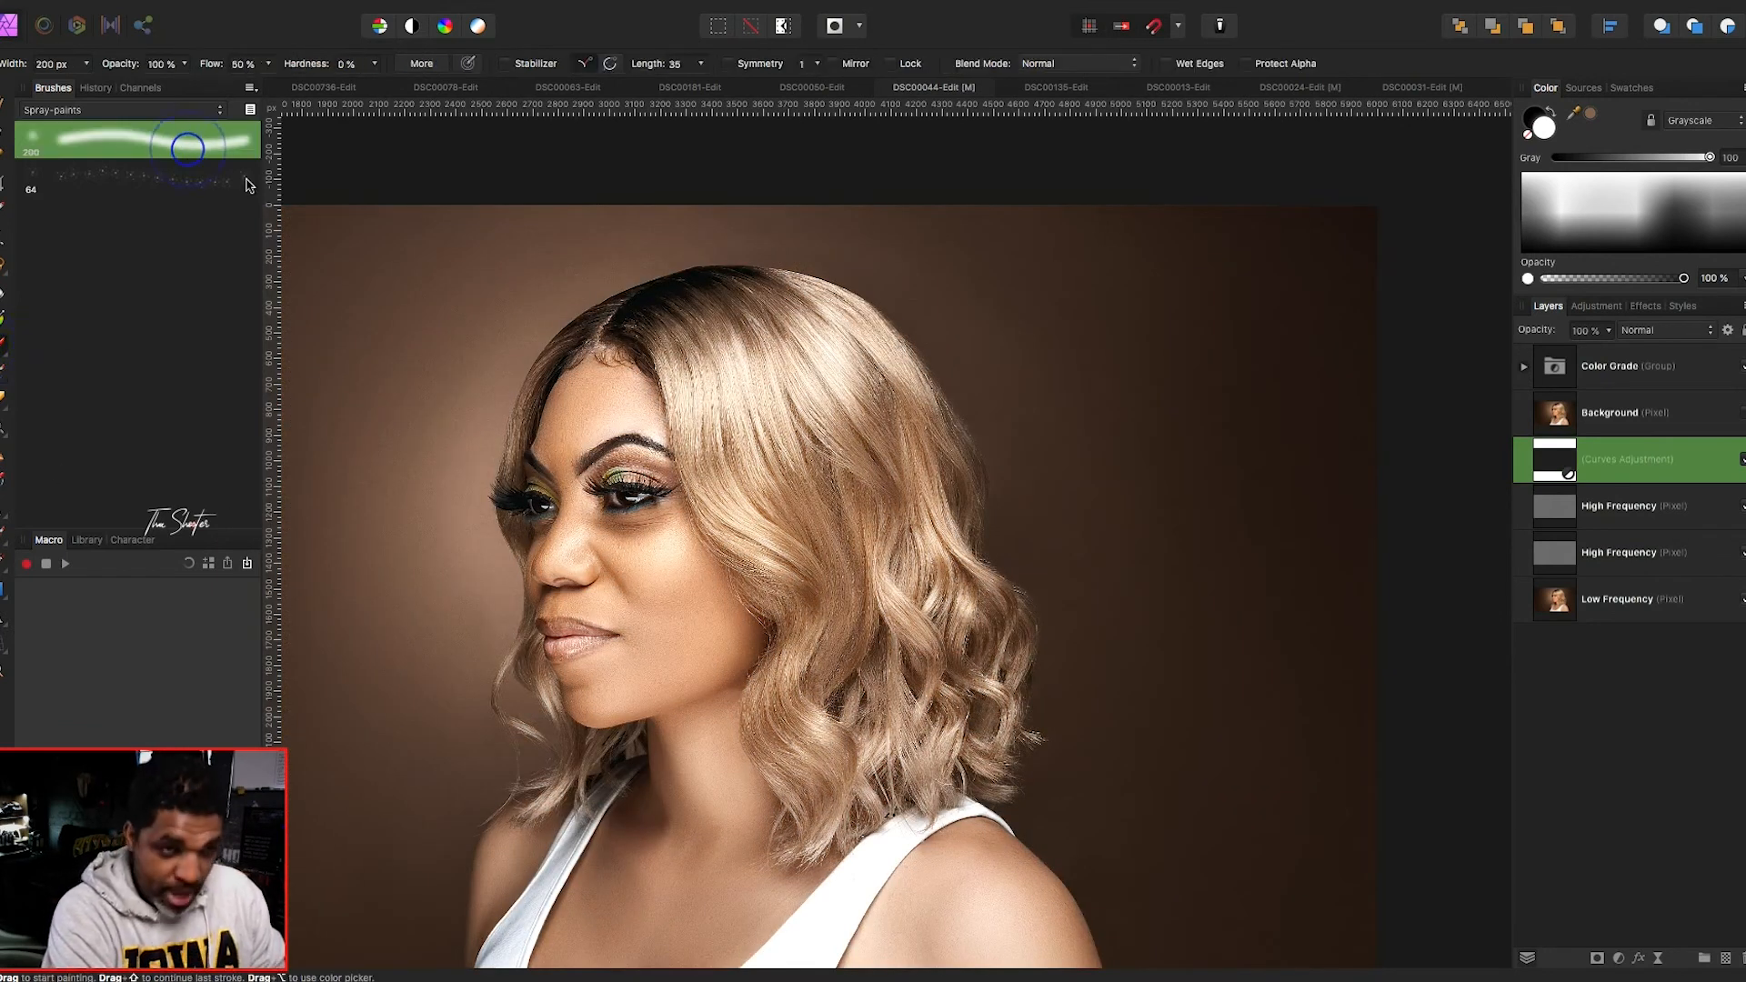
- Brighten the eyes by painting white on the Curves mask with the brush reduced to 28.5 px at 50% flow
scroll(661, 498, up, 10)
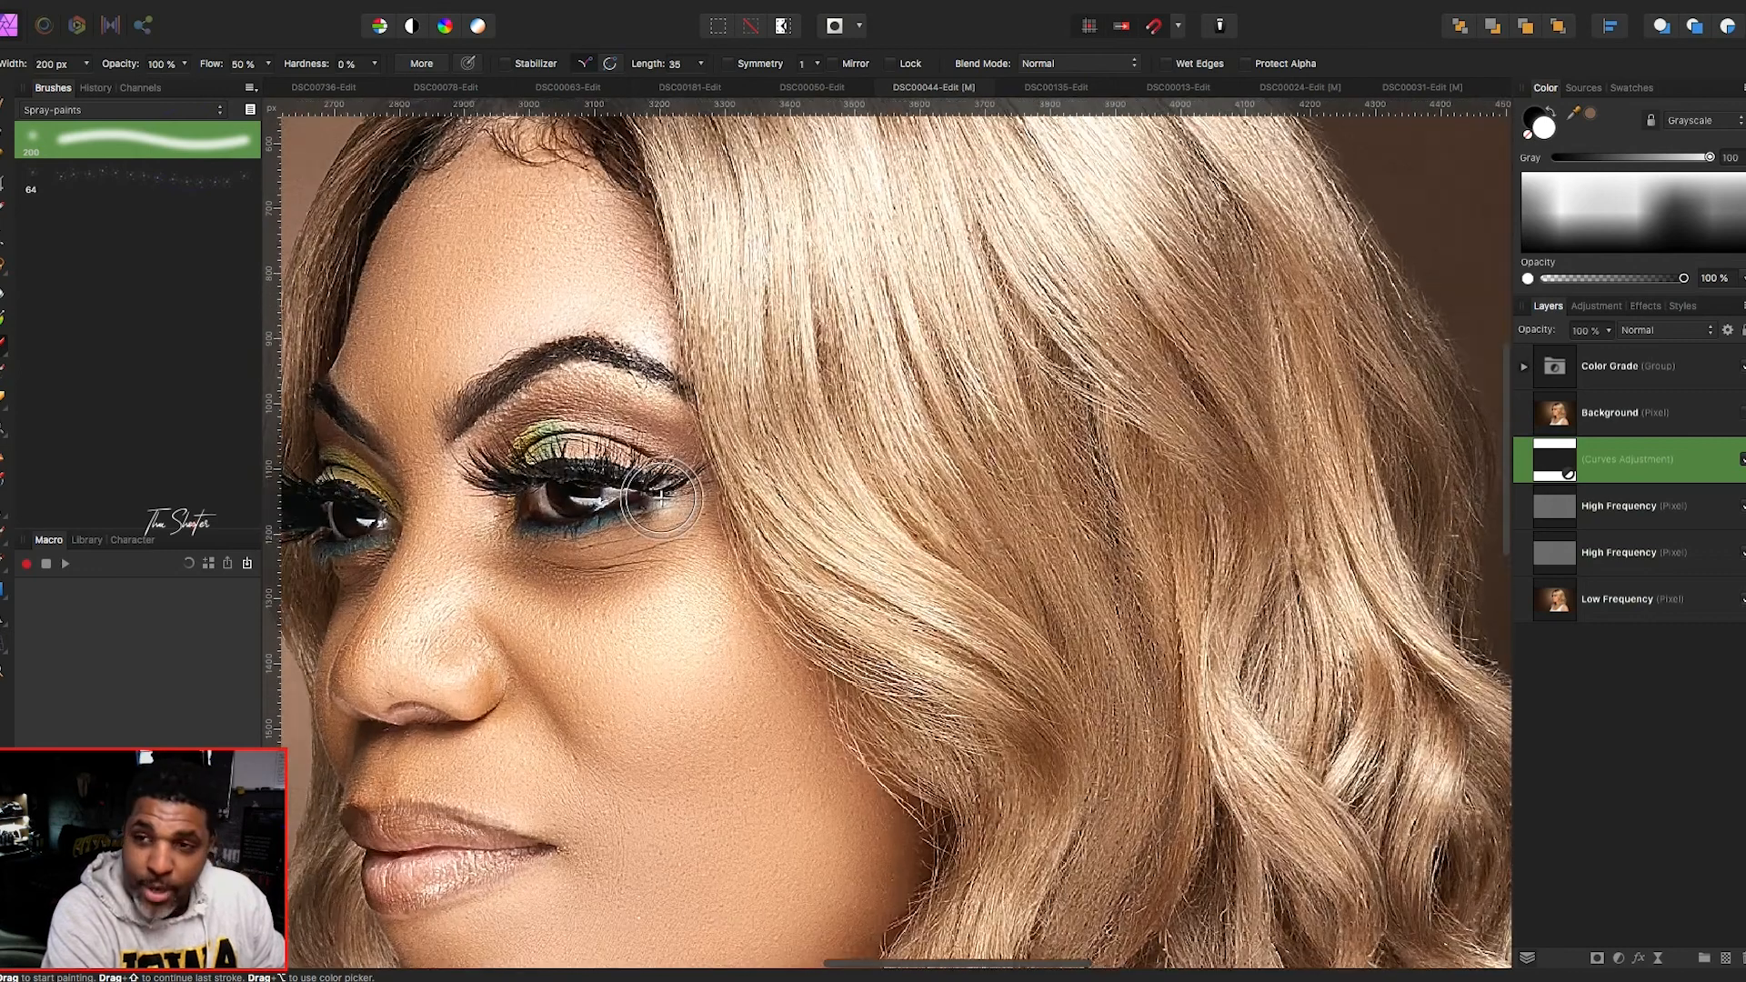
scroll(661, 497, left, 2)
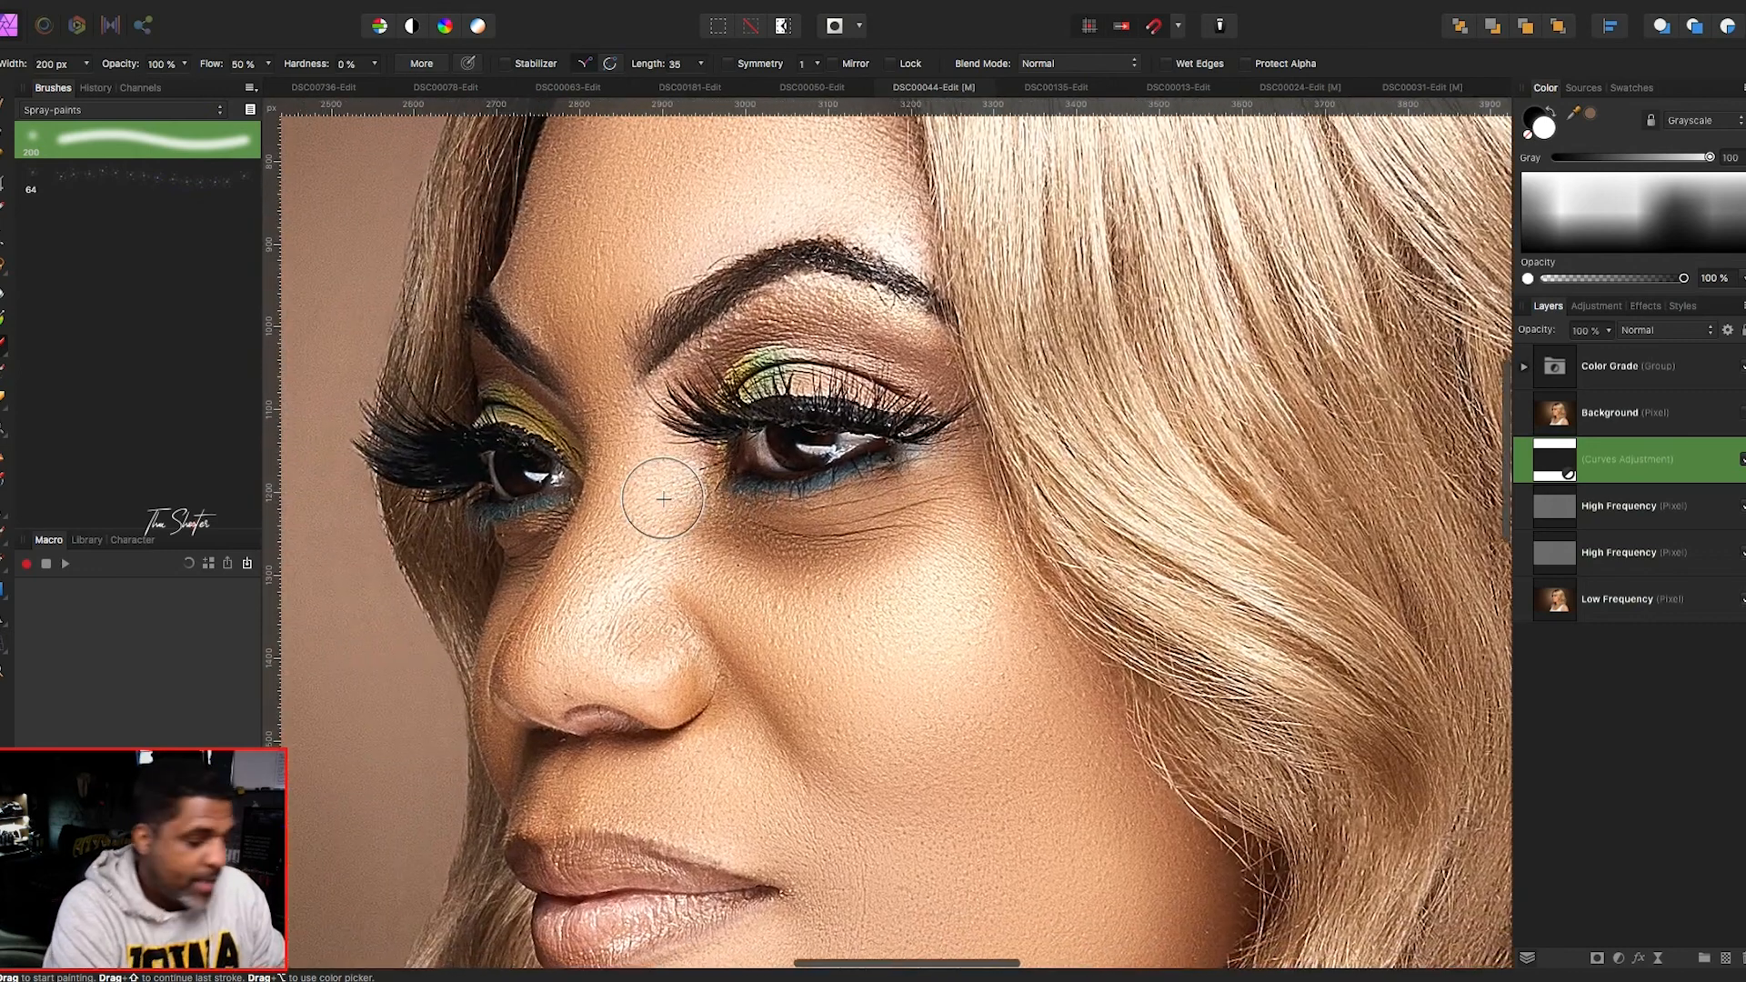
key(bracketleft)
key(bracketleft)
key(bracketleft)
key(bracketleft)
key(bracketleft)
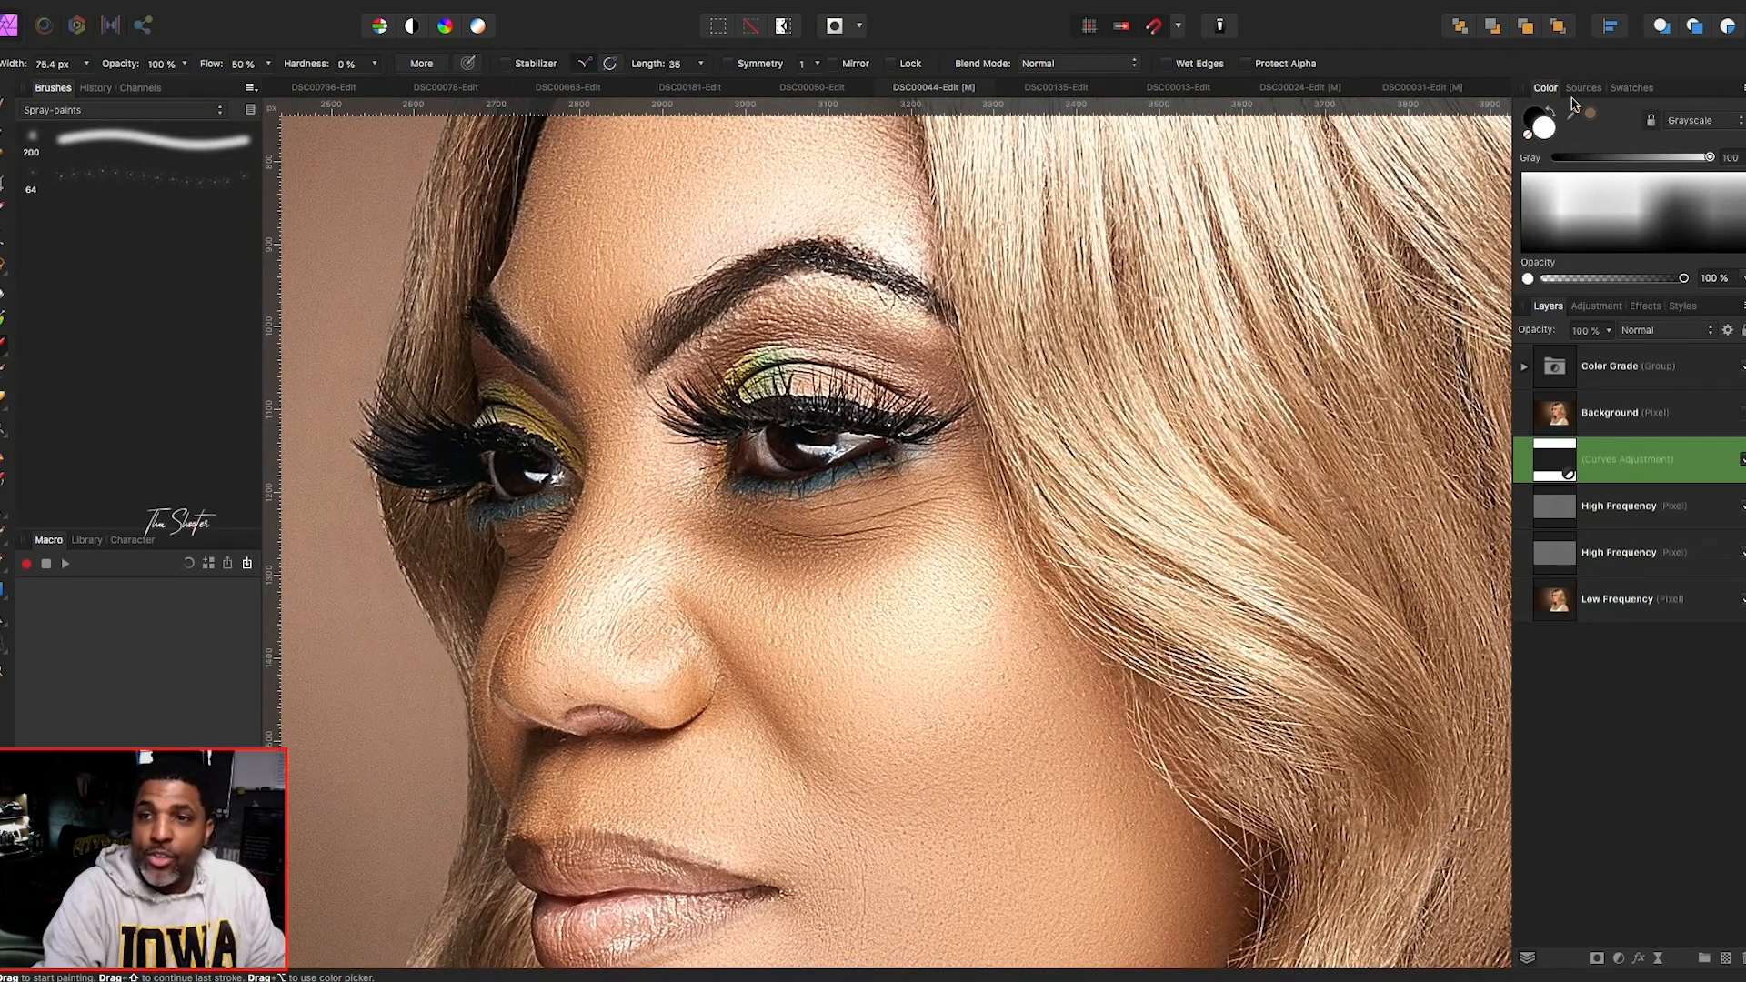
key(bracketleft)
key(bracketleft)
key(bracketleft)
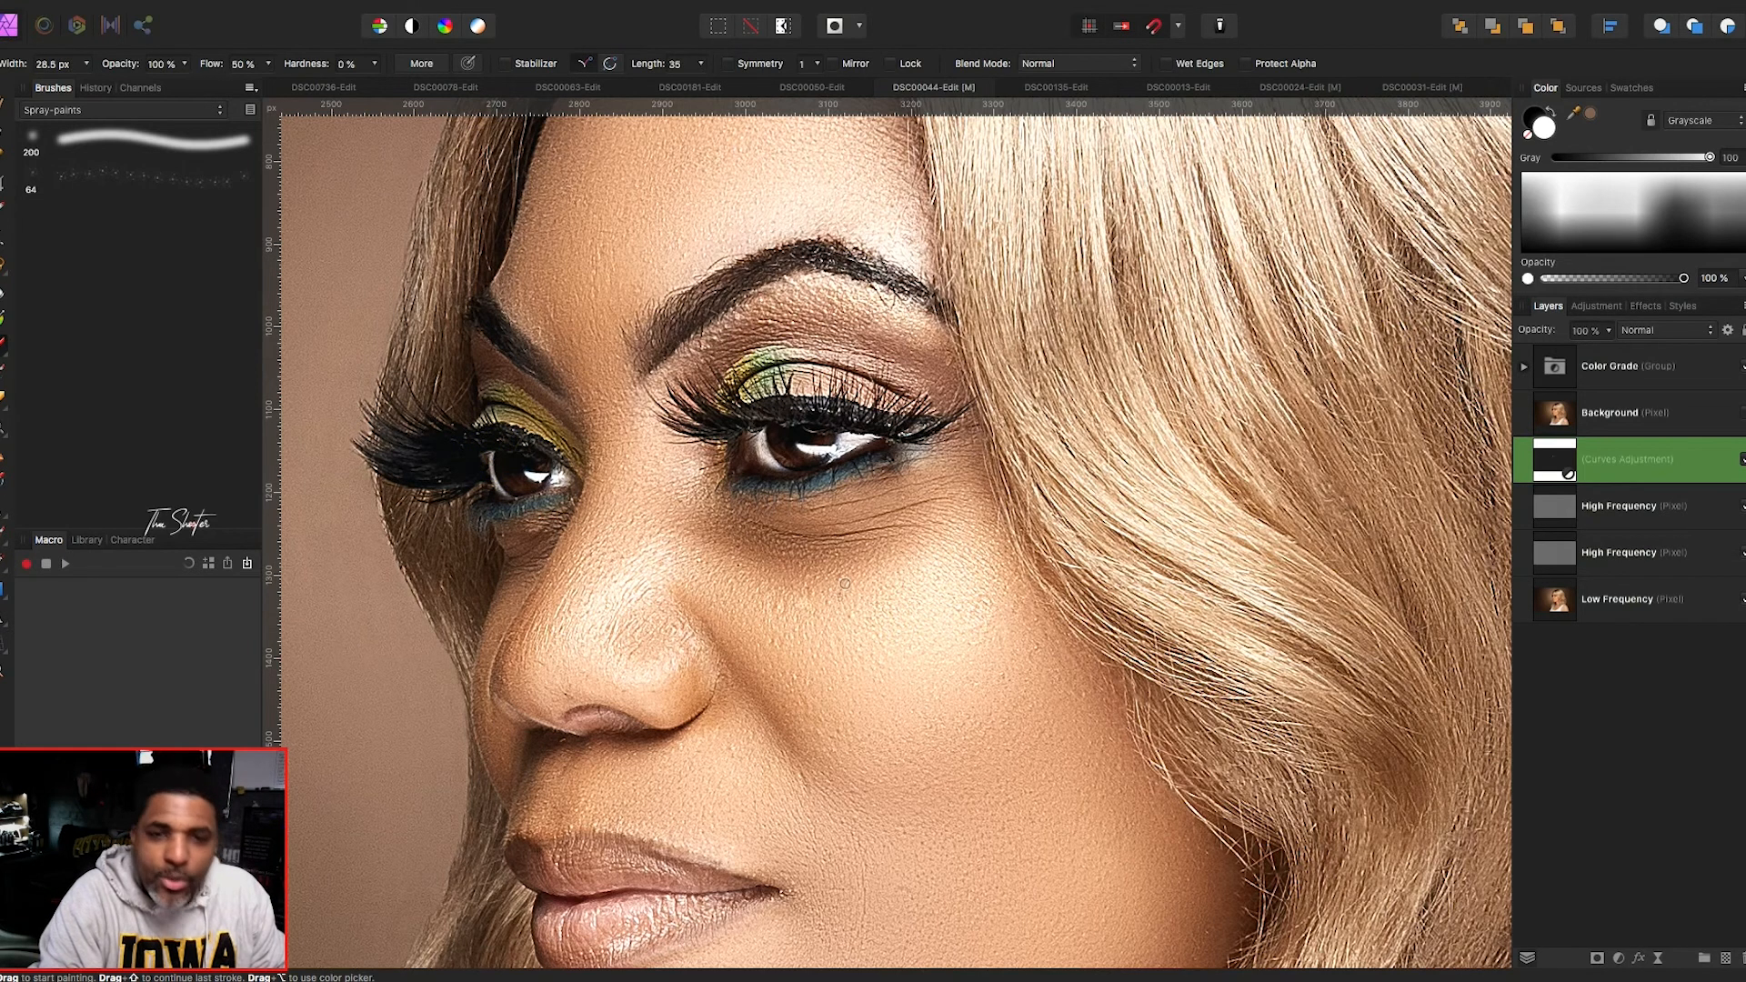
scroll(808, 605, right, 2)
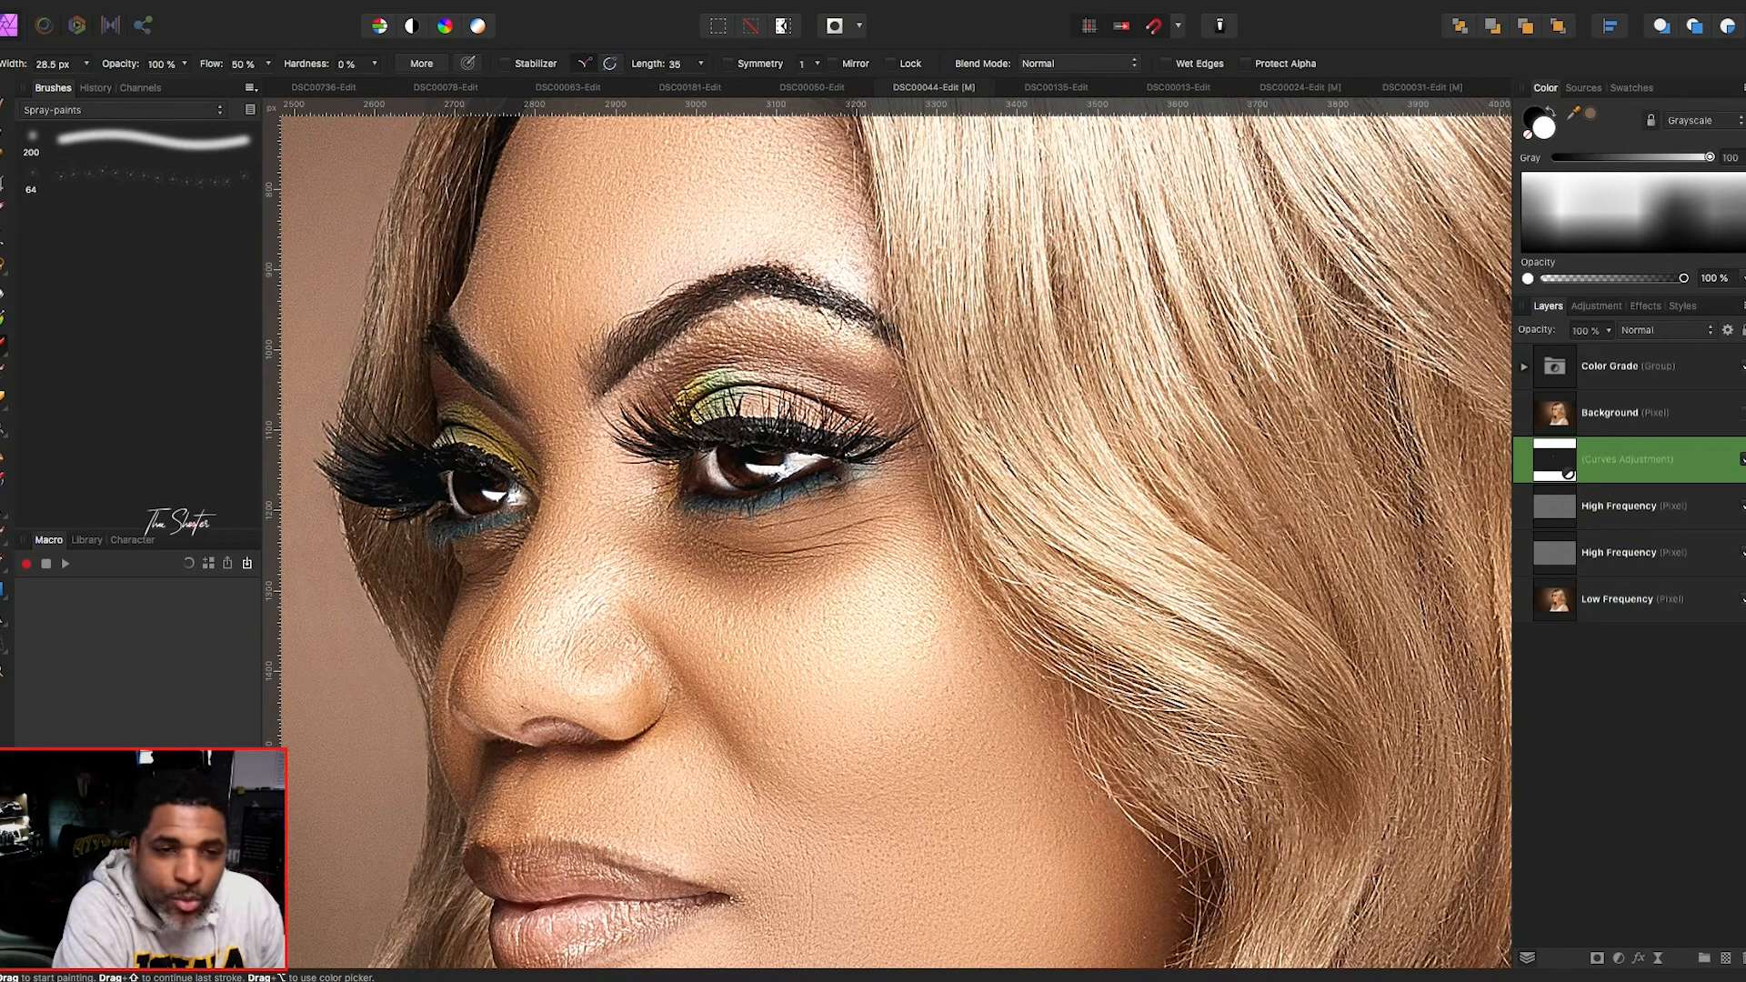
- Compare the eyes with and without brightening by toggling the Curves adjustment's visibility
click(1738, 458)
click(1738, 458)
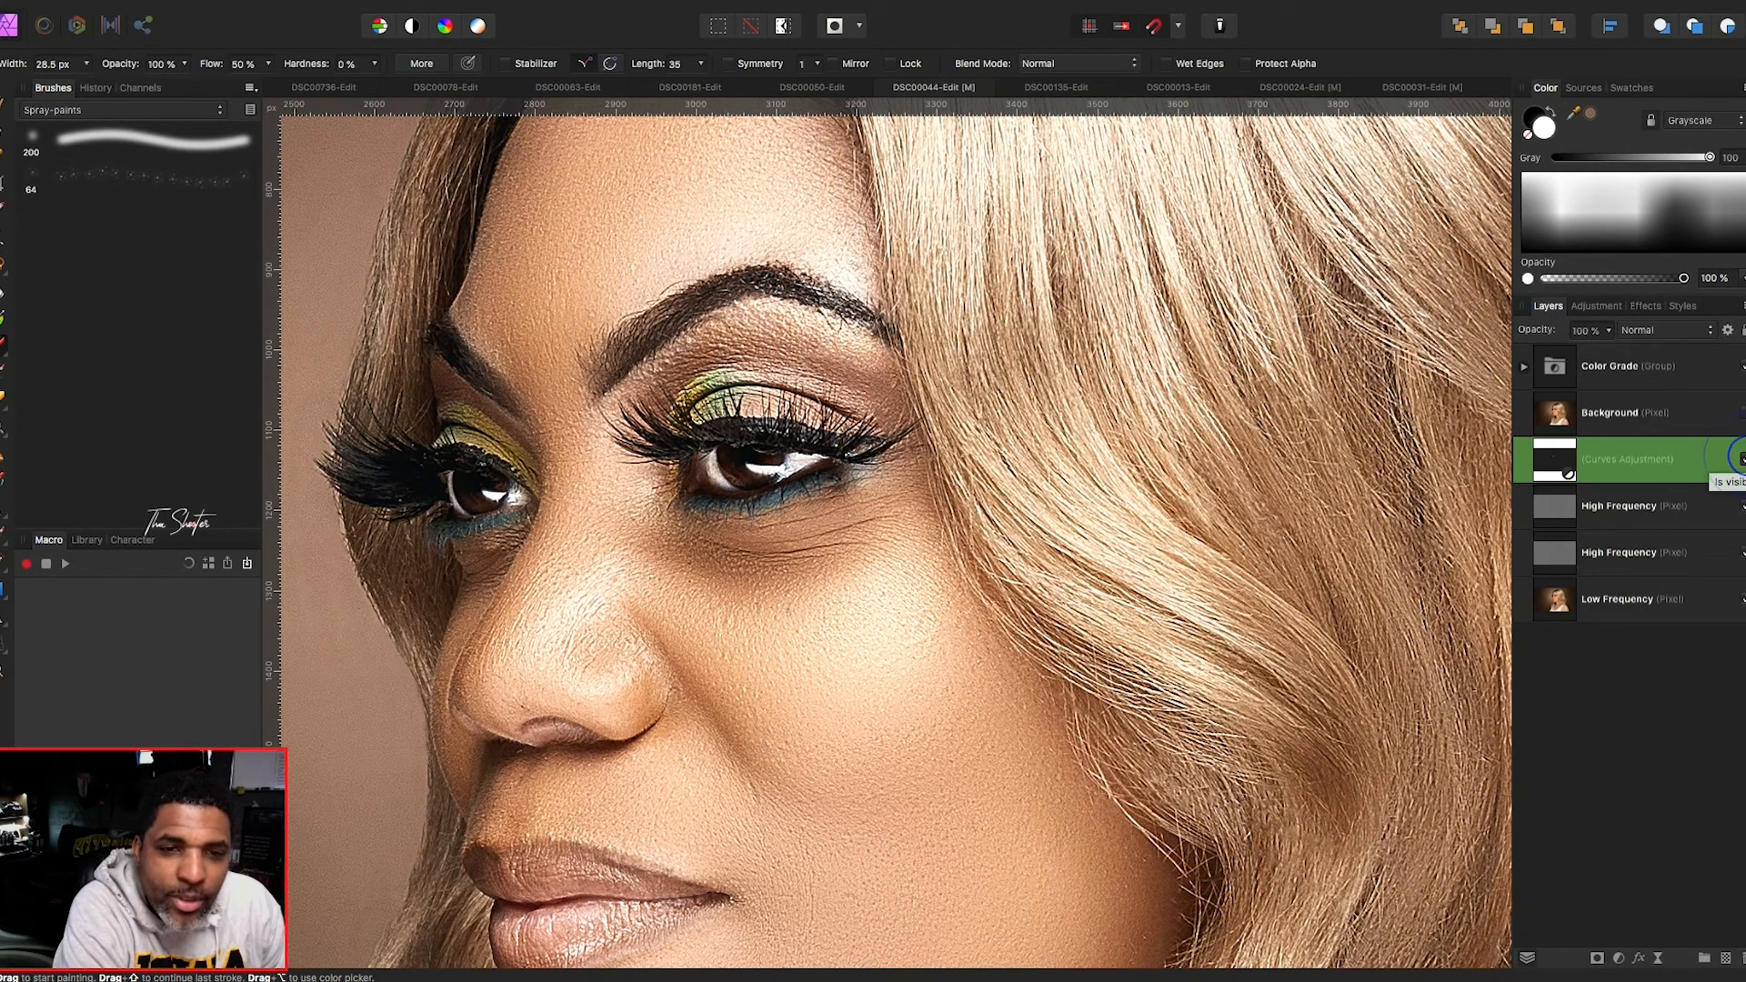
click(1738, 458)
click(1738, 459)
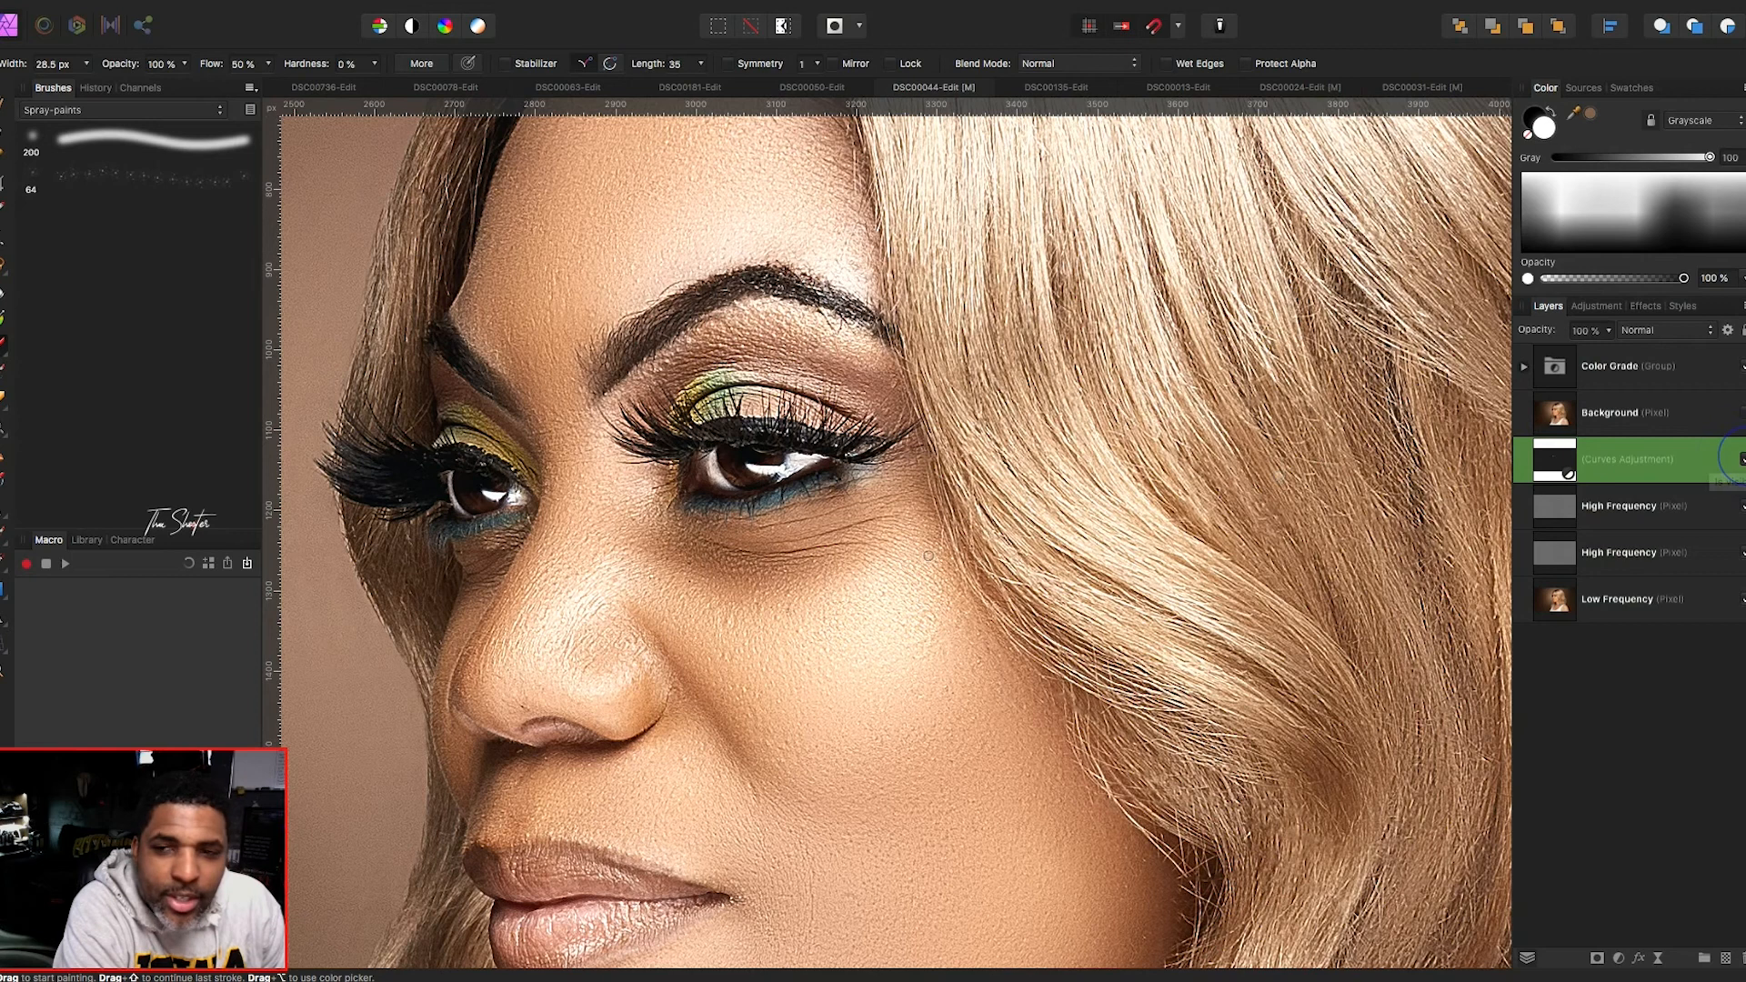
- Lower the eye-brightening Curves adjustment's opacity to about 75% and deselect the layer
scroll(807, 593, down, 10)
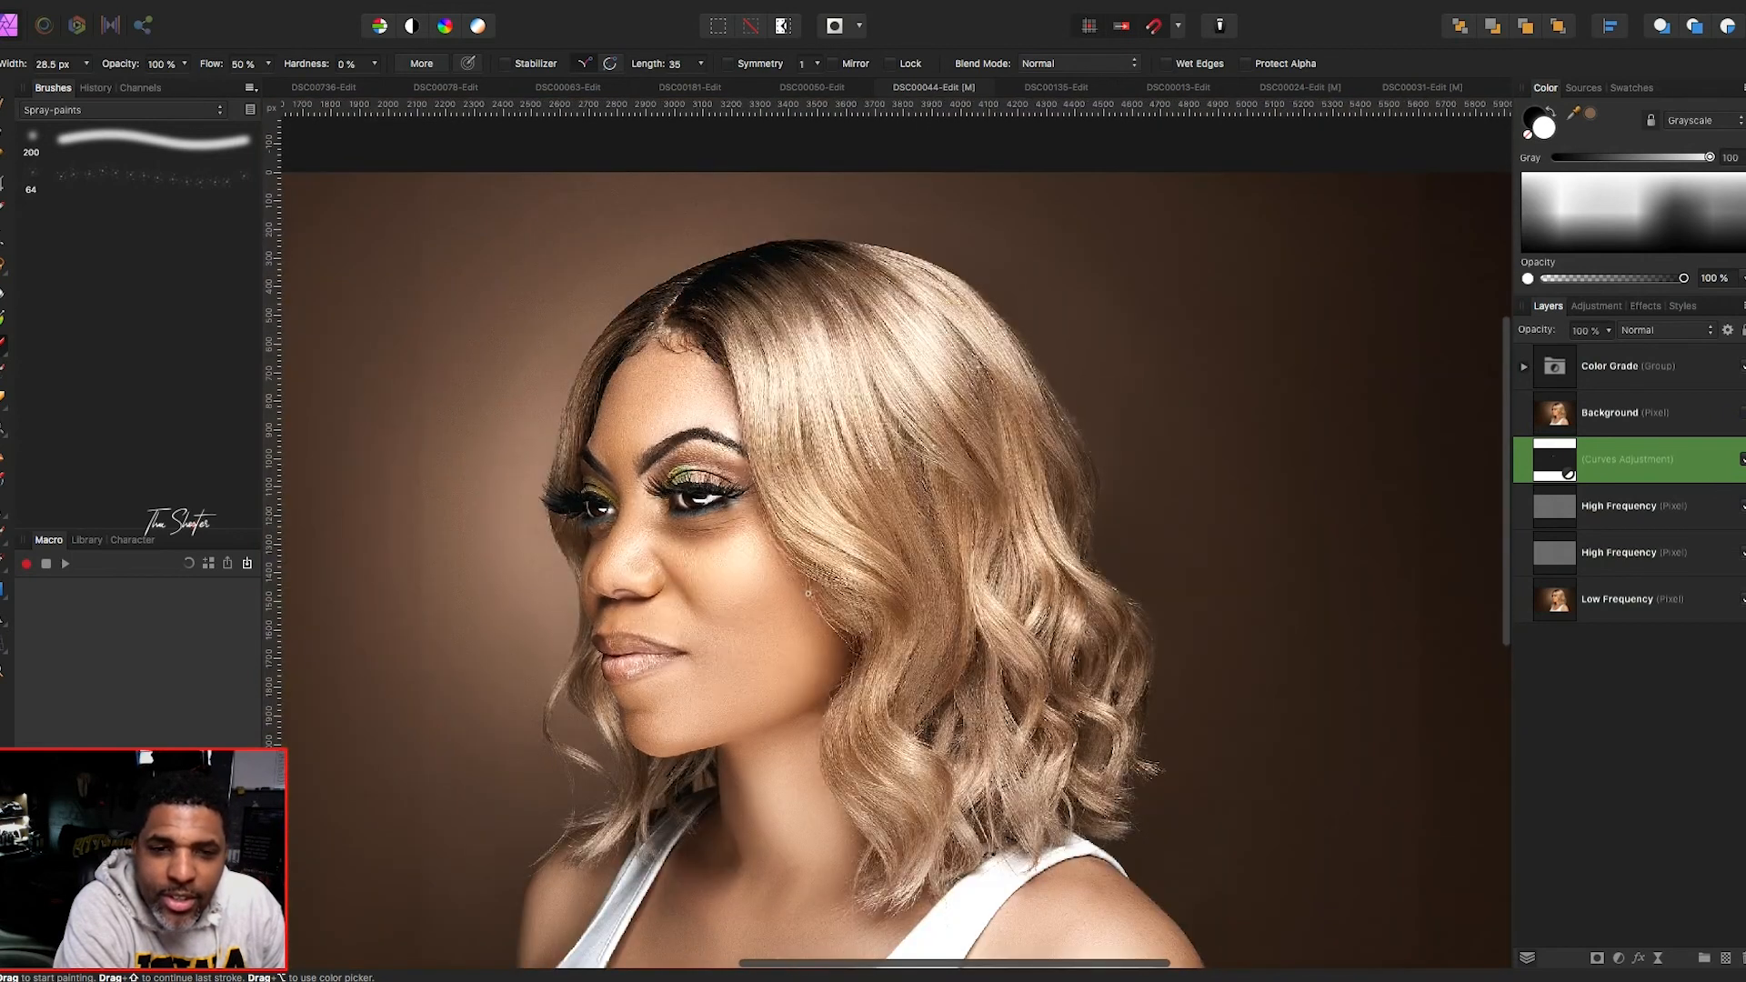
scroll(807, 593, down, 5)
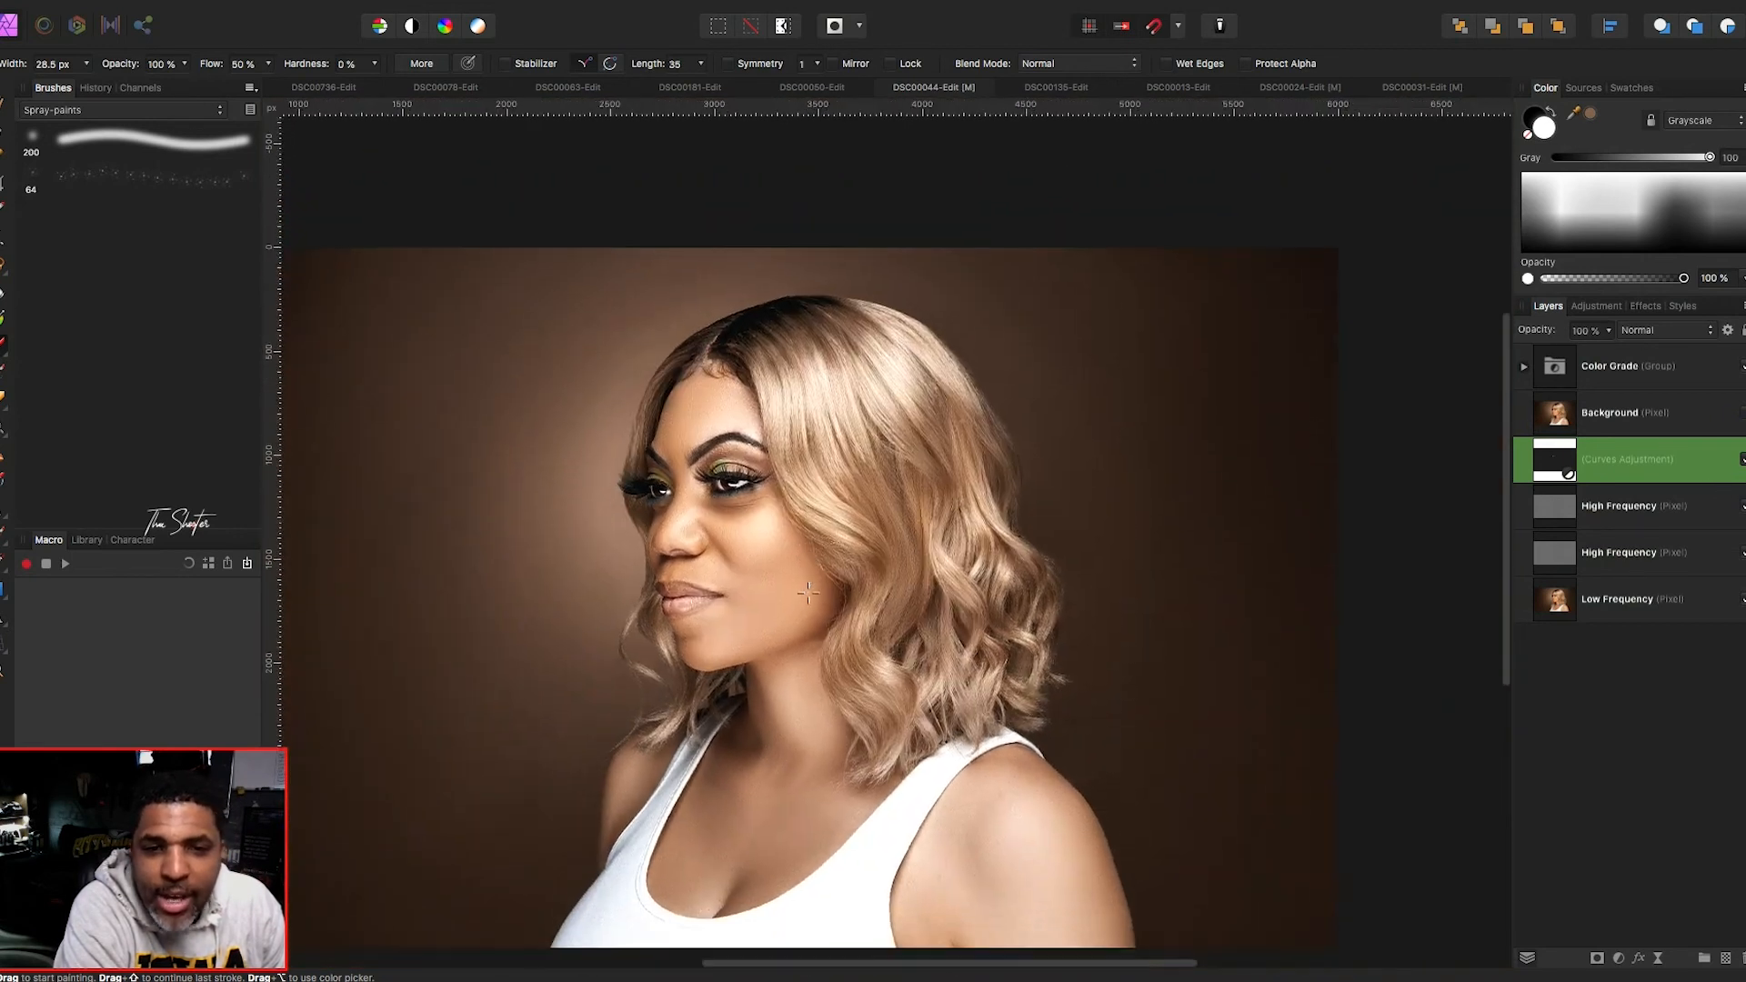
scroll(1114, 544, left, 2)
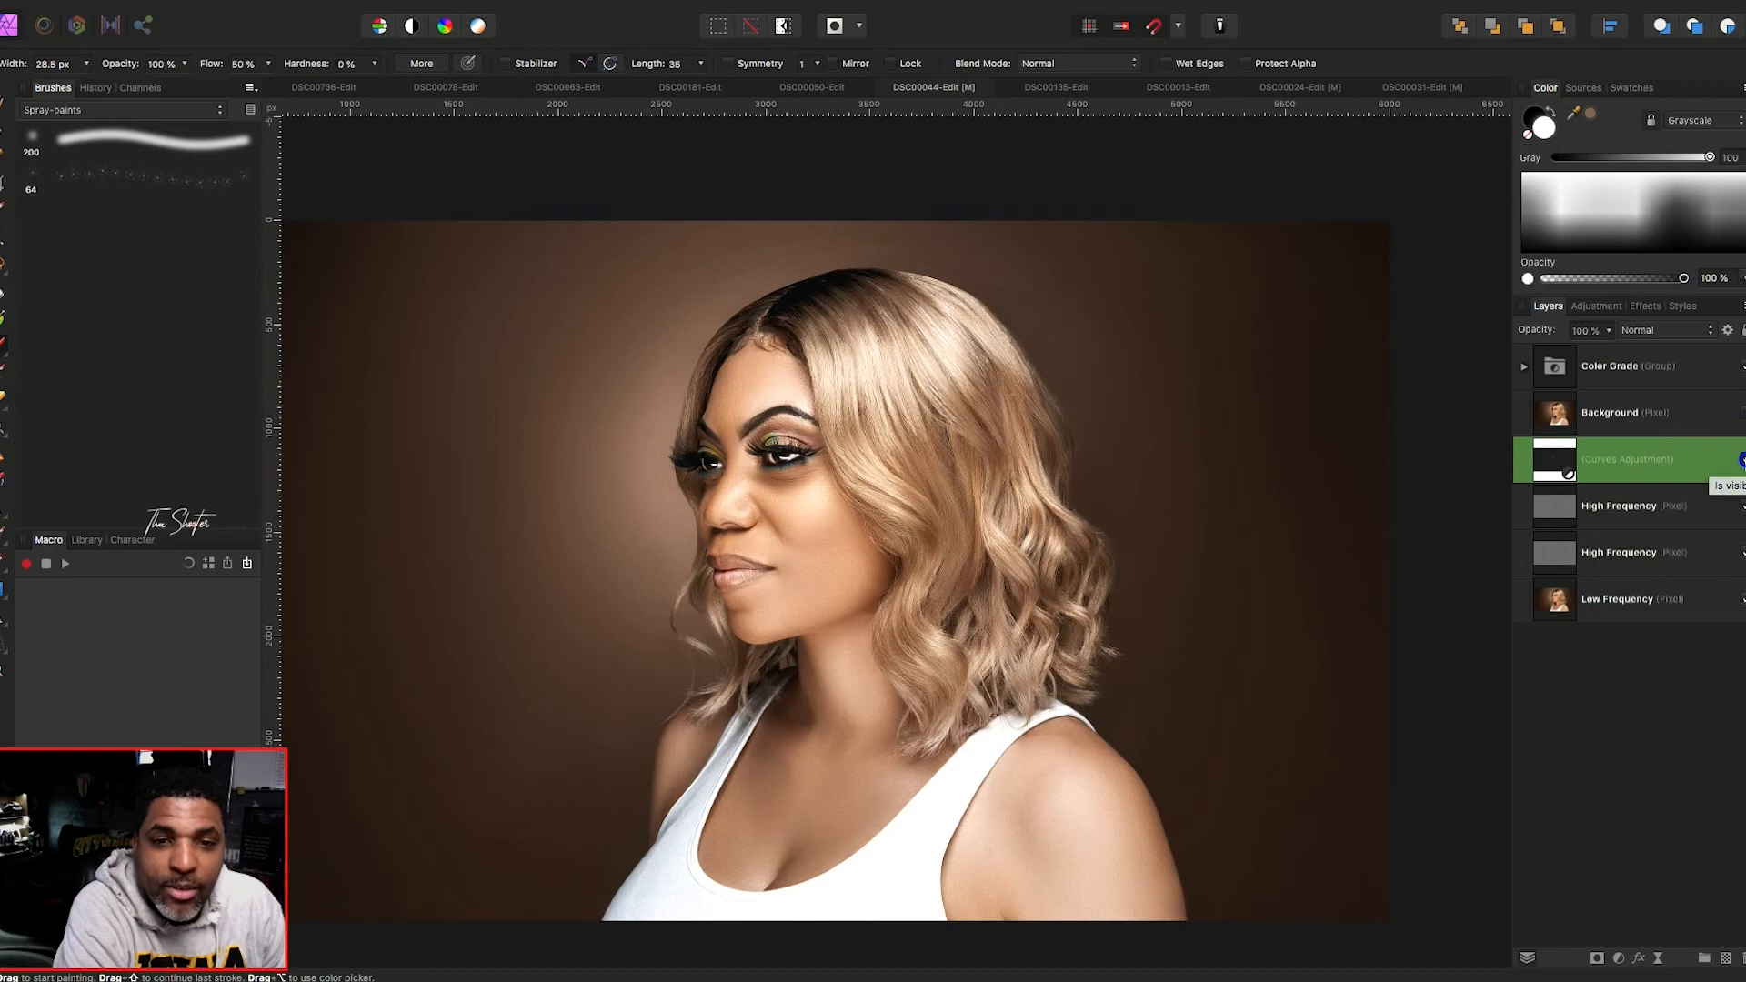
click(1611, 331)
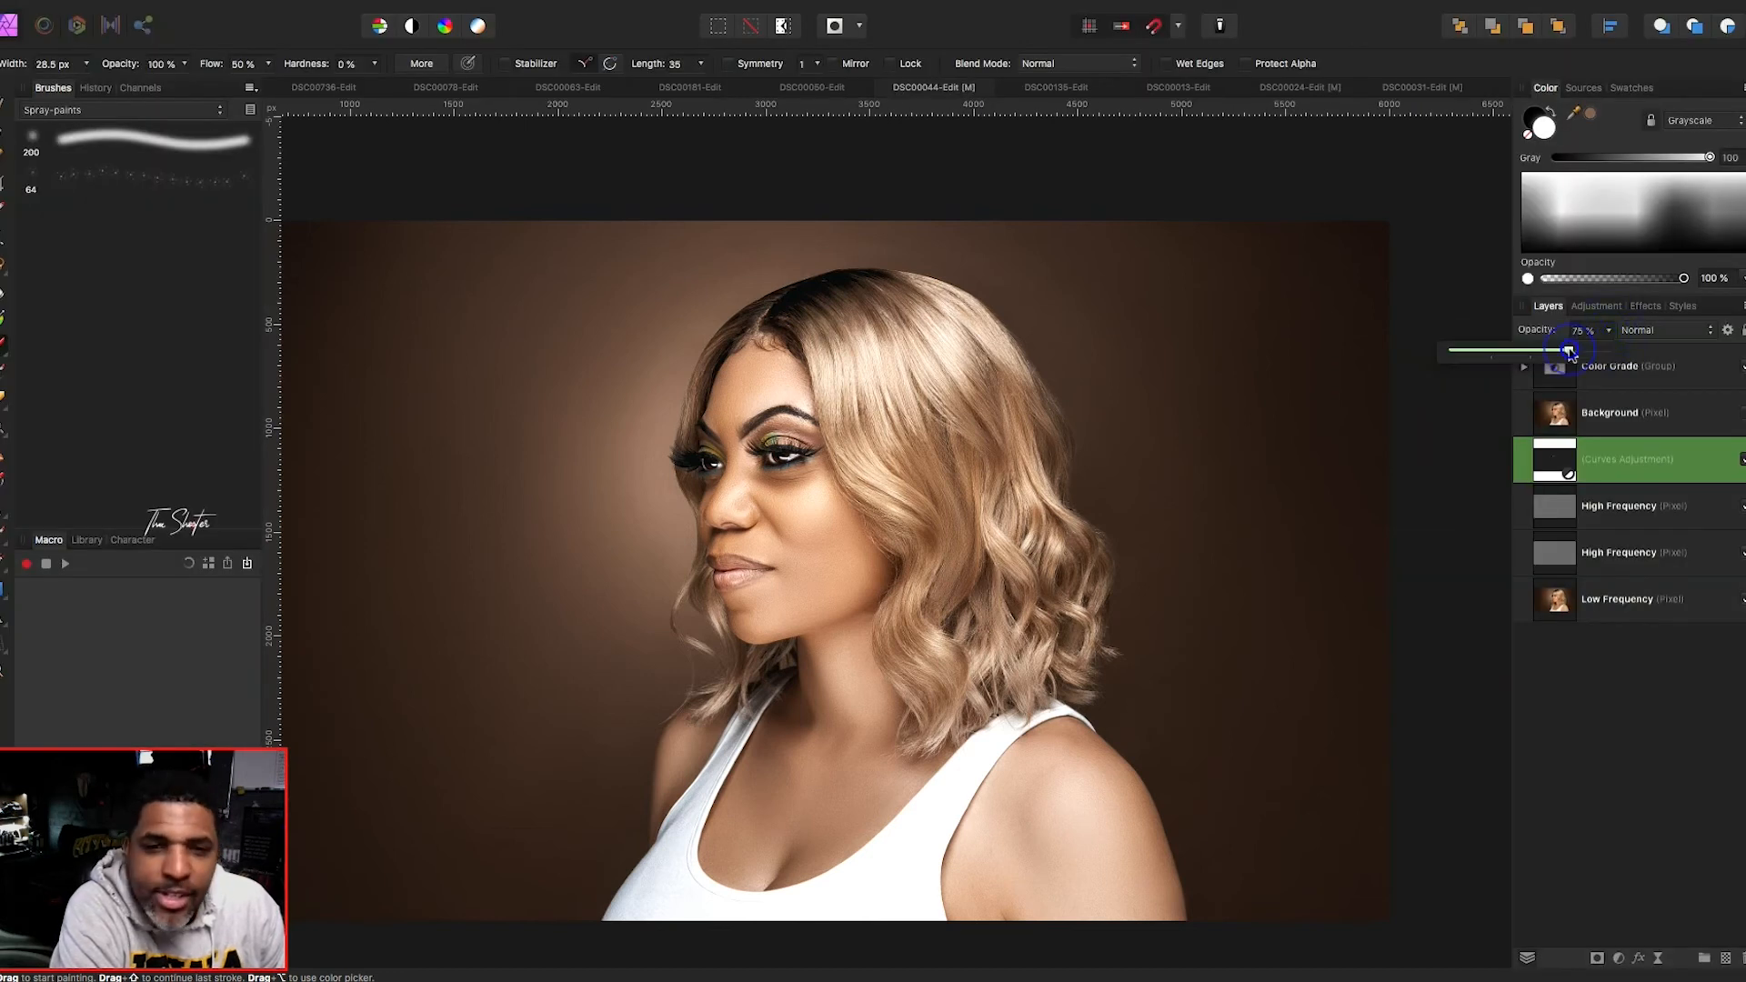
click(1575, 768)
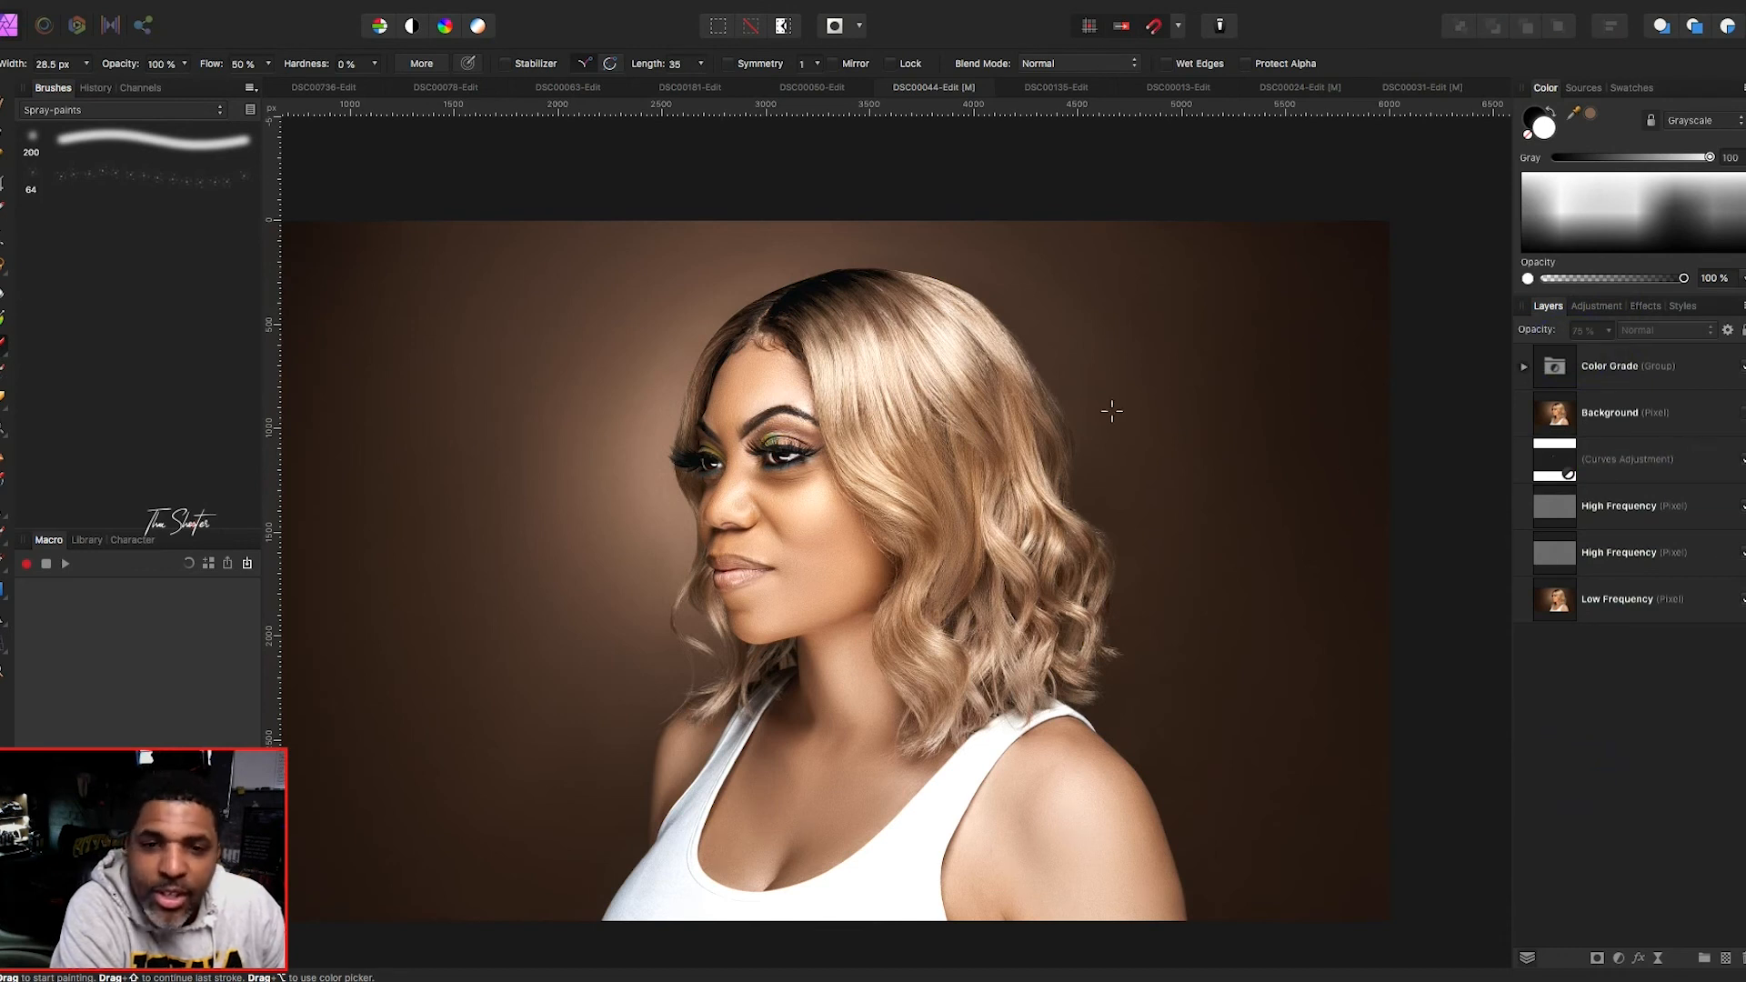
- Add a second Curves adjustment above the top High Frequency layer, leaving its curve straight
click(1619, 466)
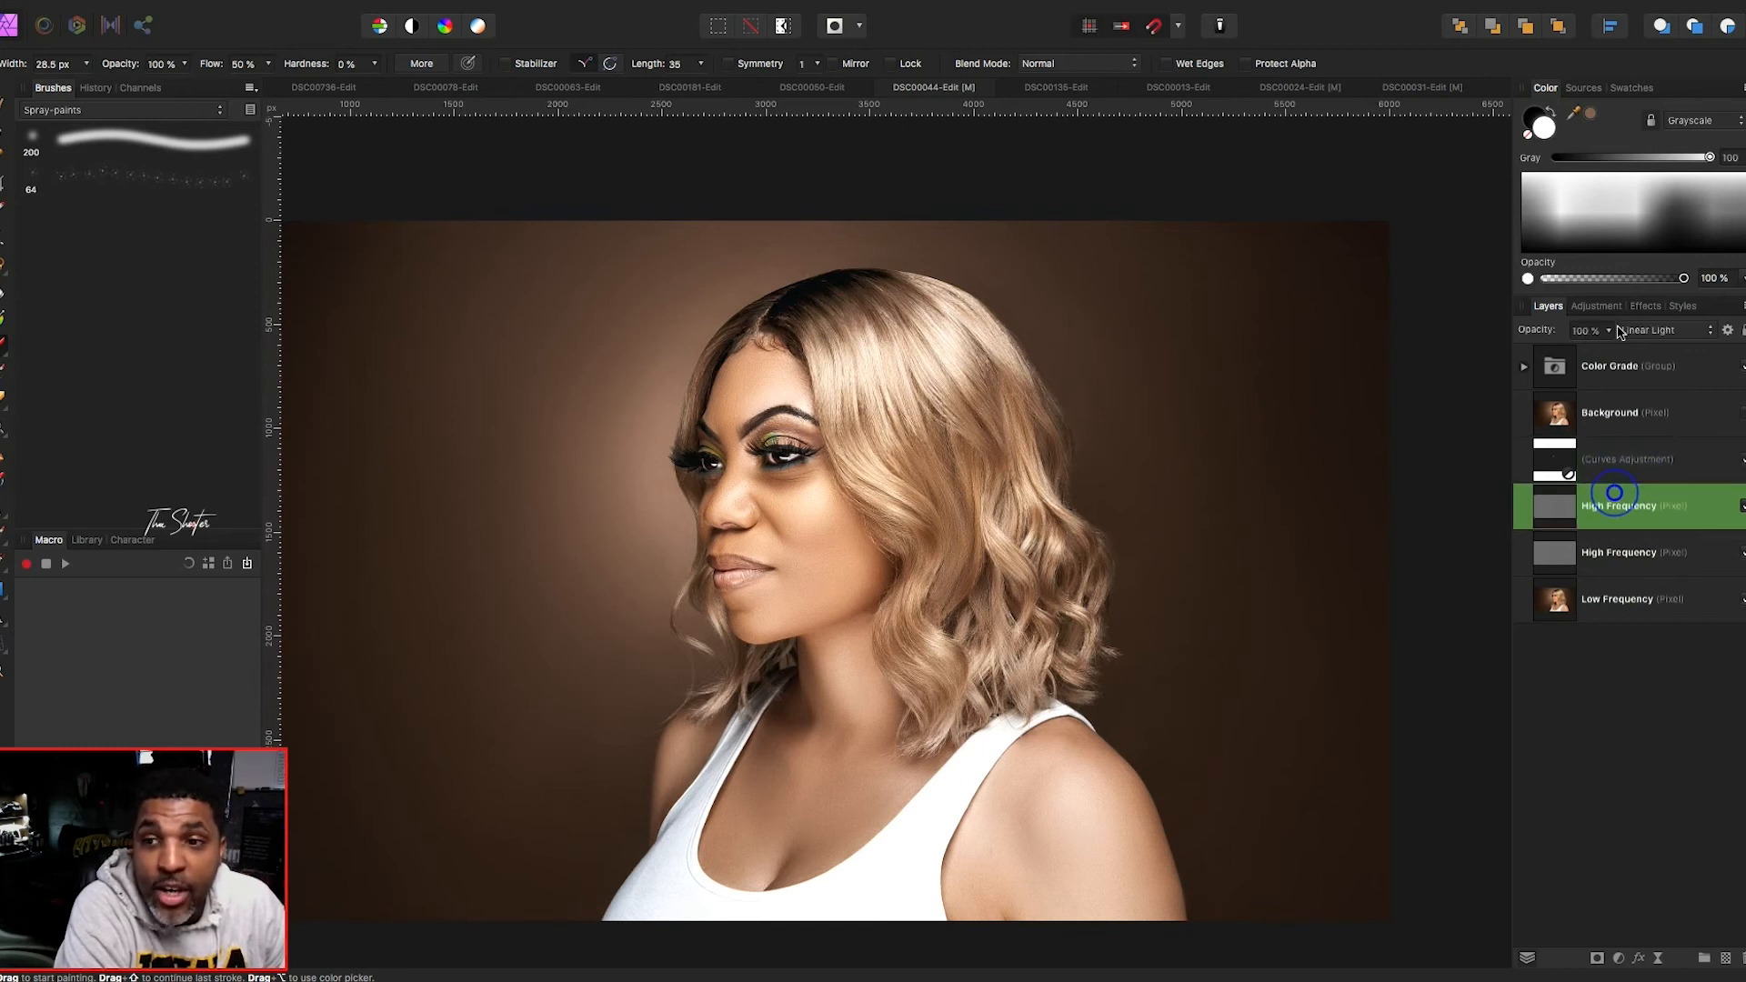
click(1591, 305)
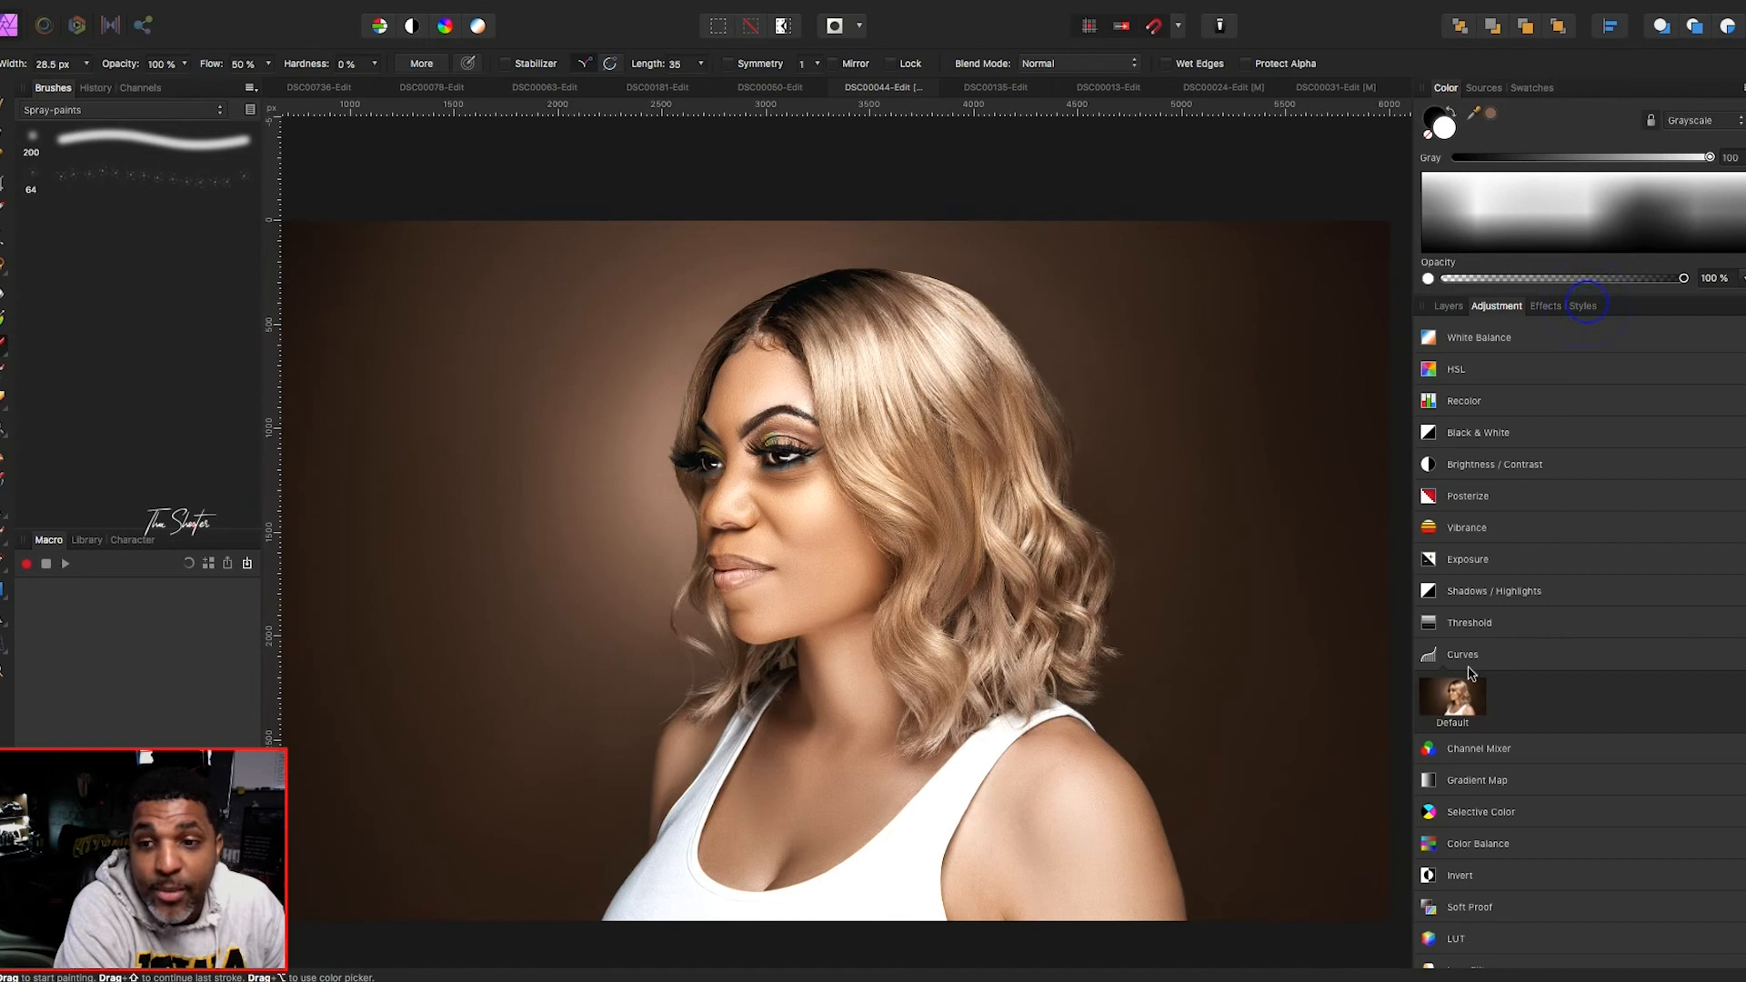
click(1497, 654)
click(1497, 654)
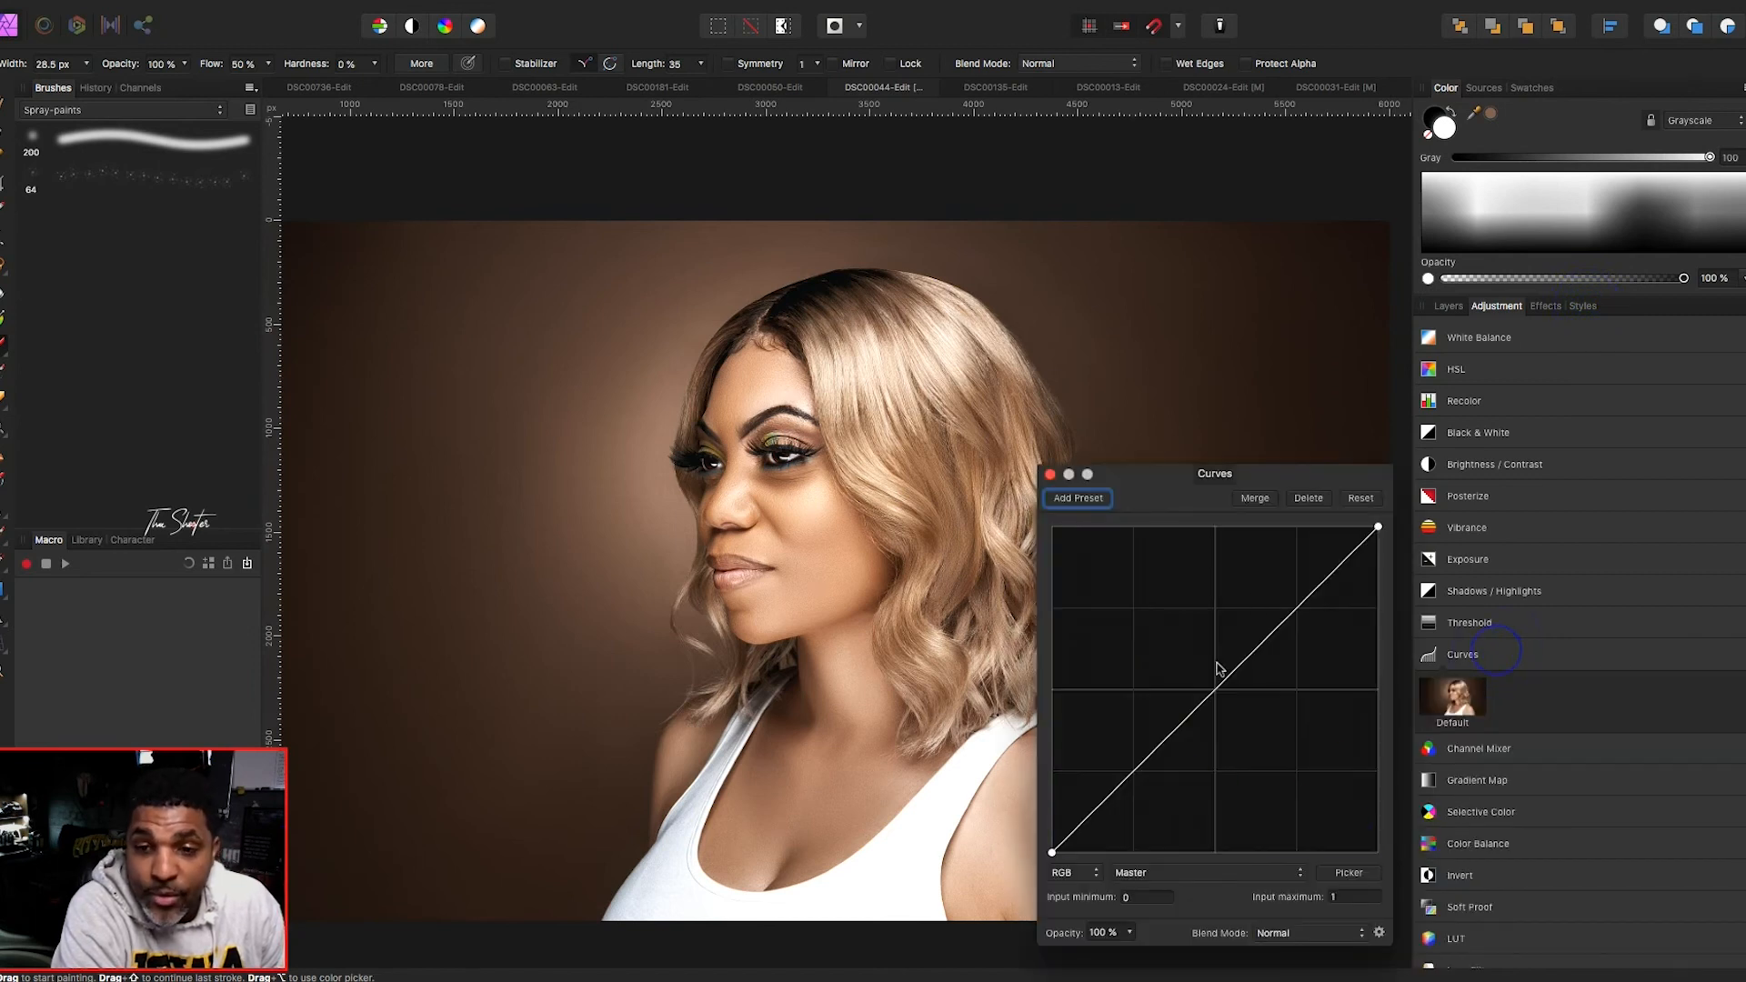
click(1219, 697)
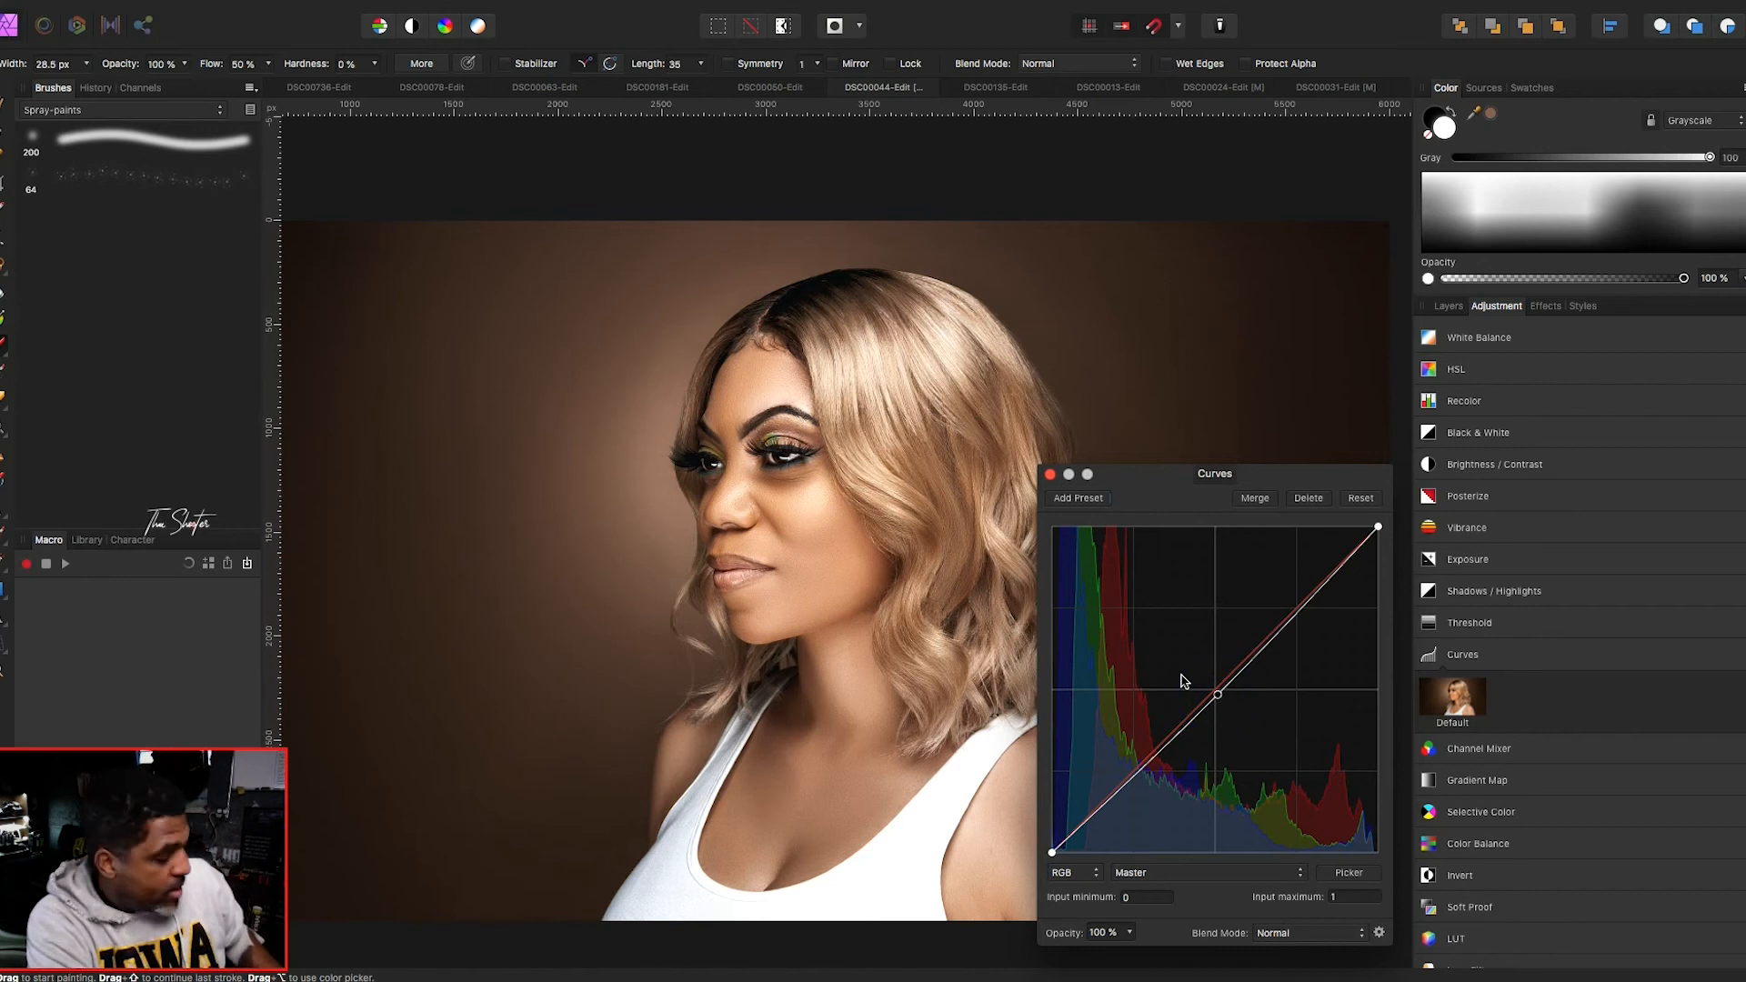
key(BackSpace)
click(1051, 475)
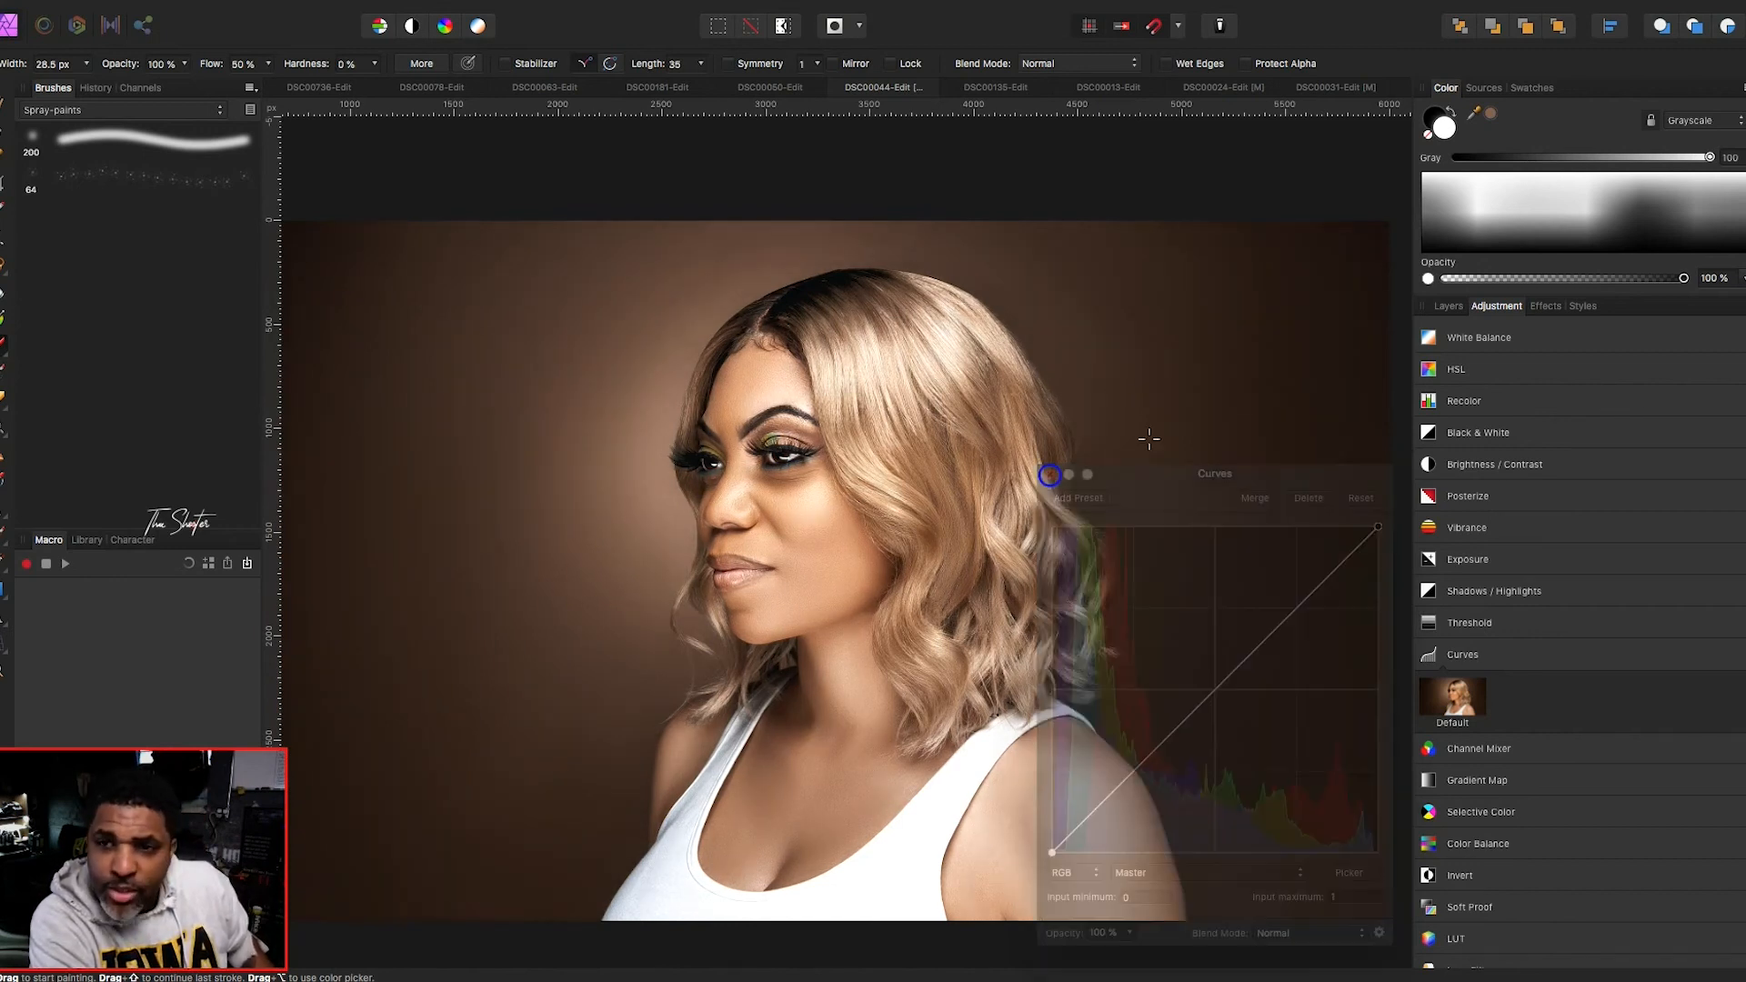
click(1444, 308)
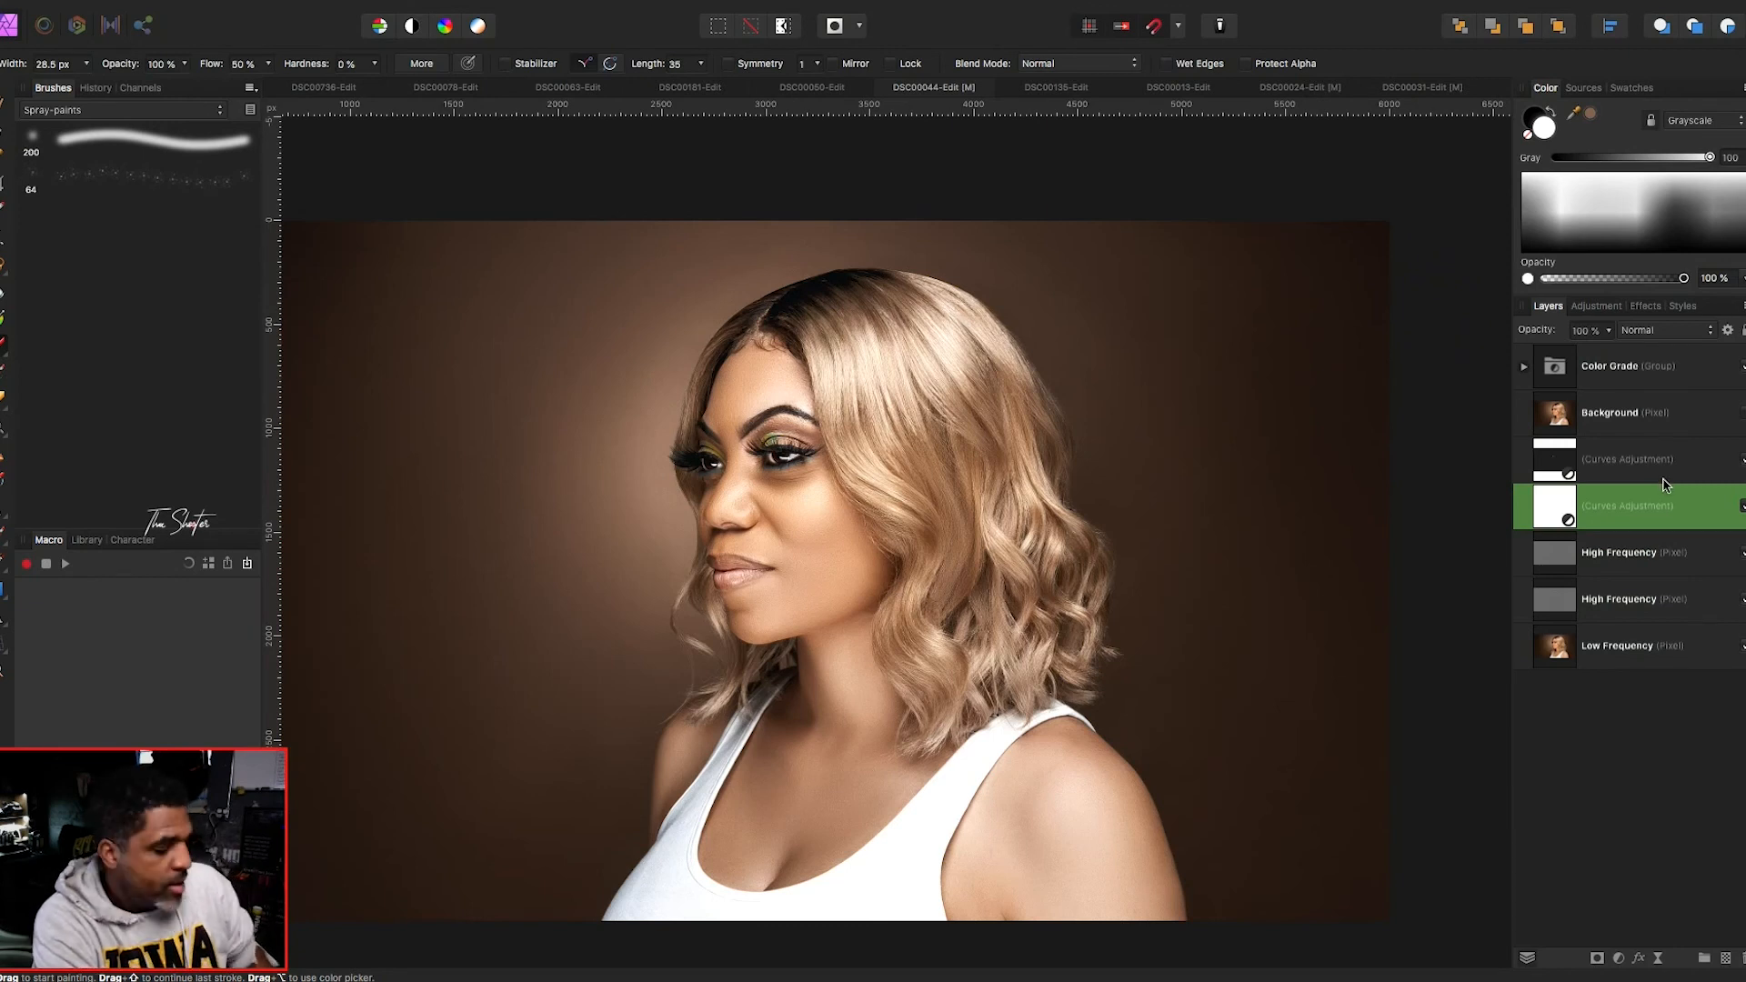
- Duplicate the straight Curves adjustment and set the upper copy's blend mode to Screen
key(super+j)
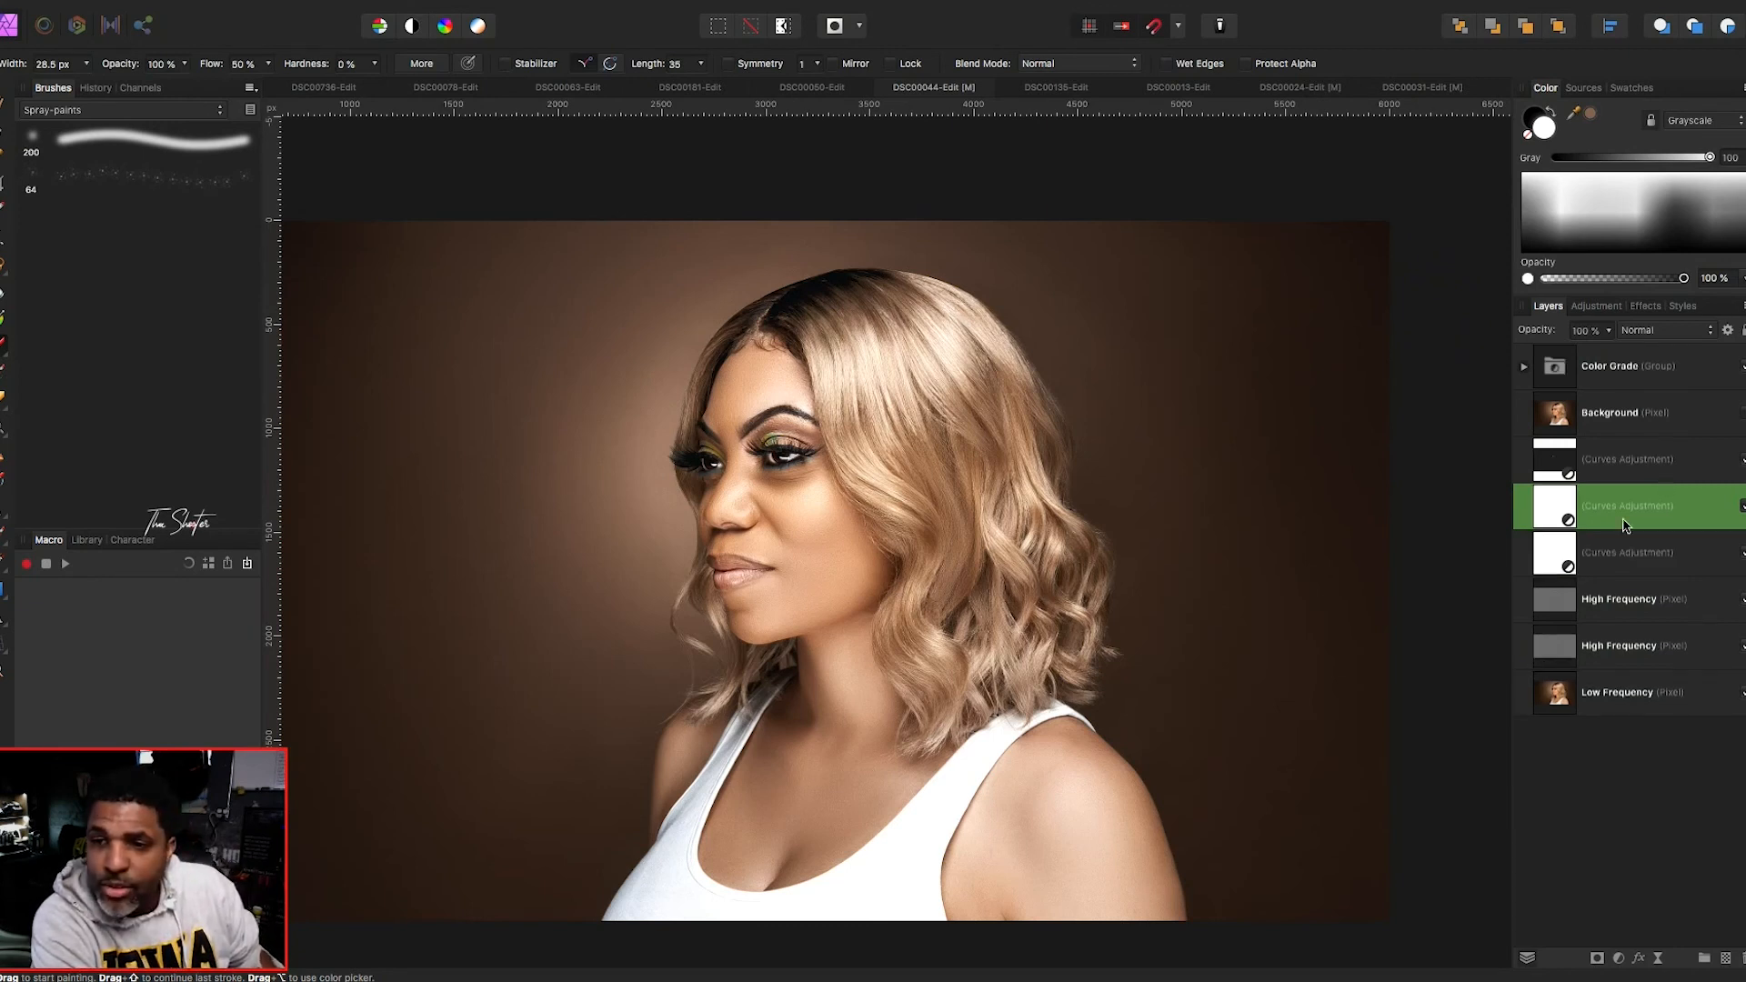
click(1677, 335)
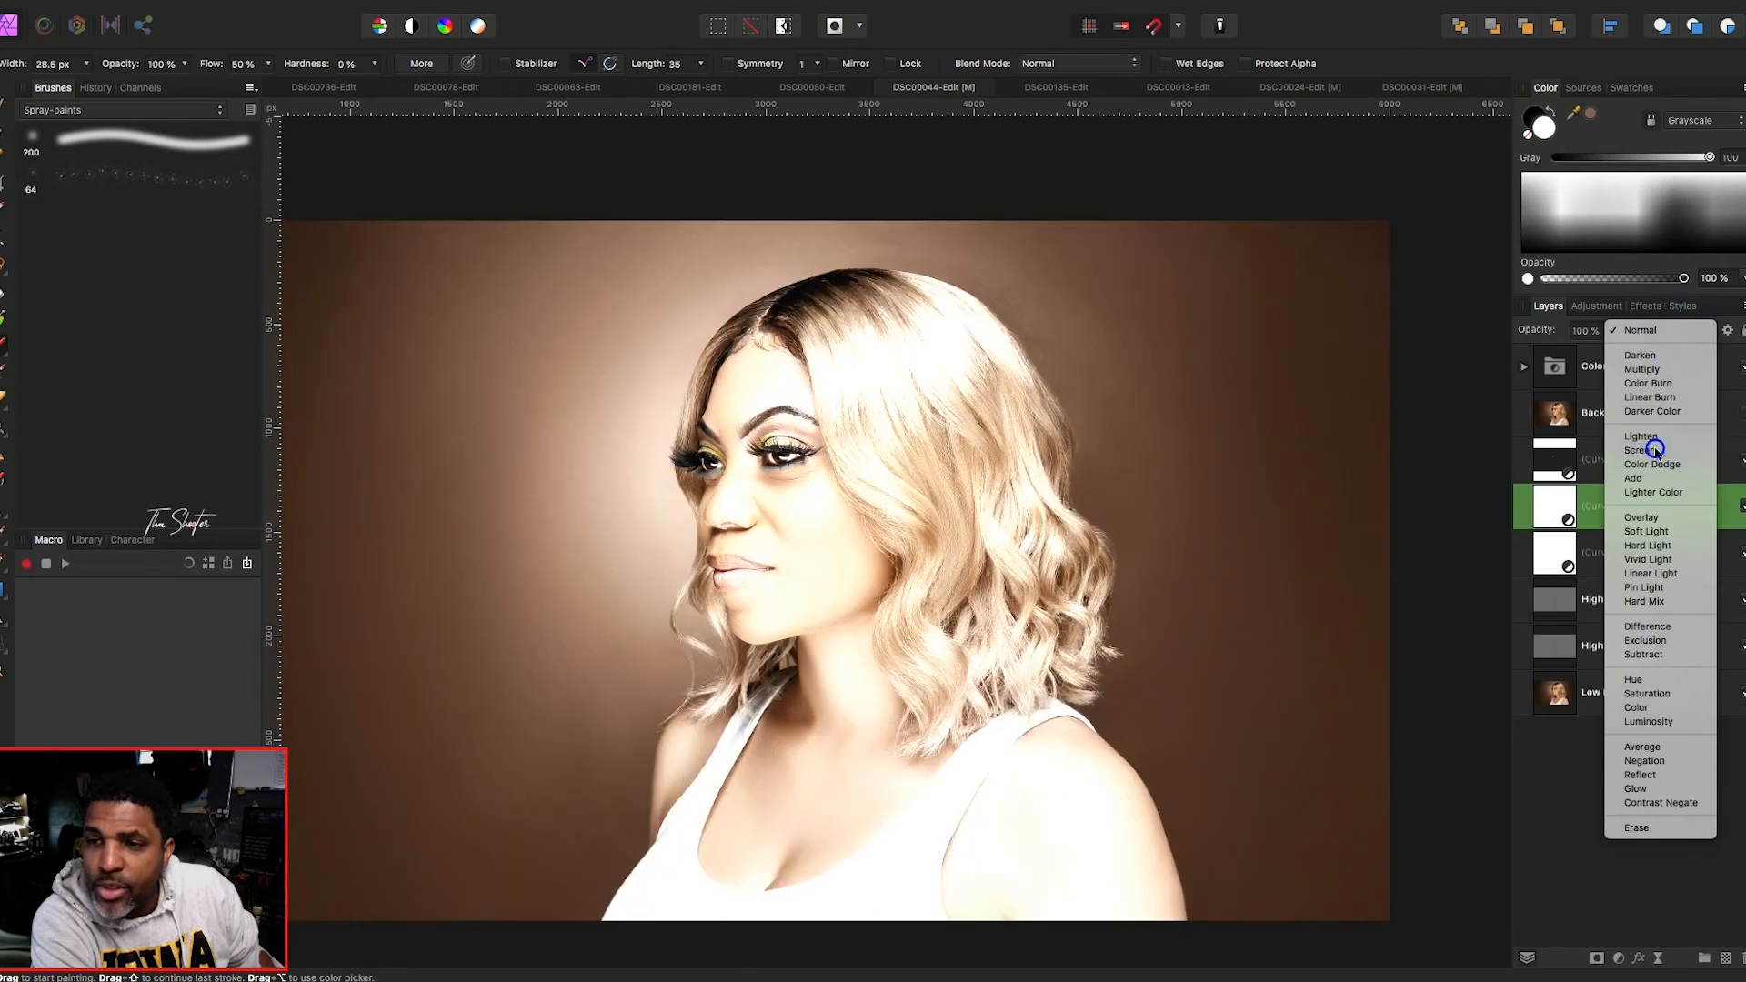
click(1655, 447)
- Set the lower Curves copy to Multiply and invert the masks of both copies to black
click(1644, 561)
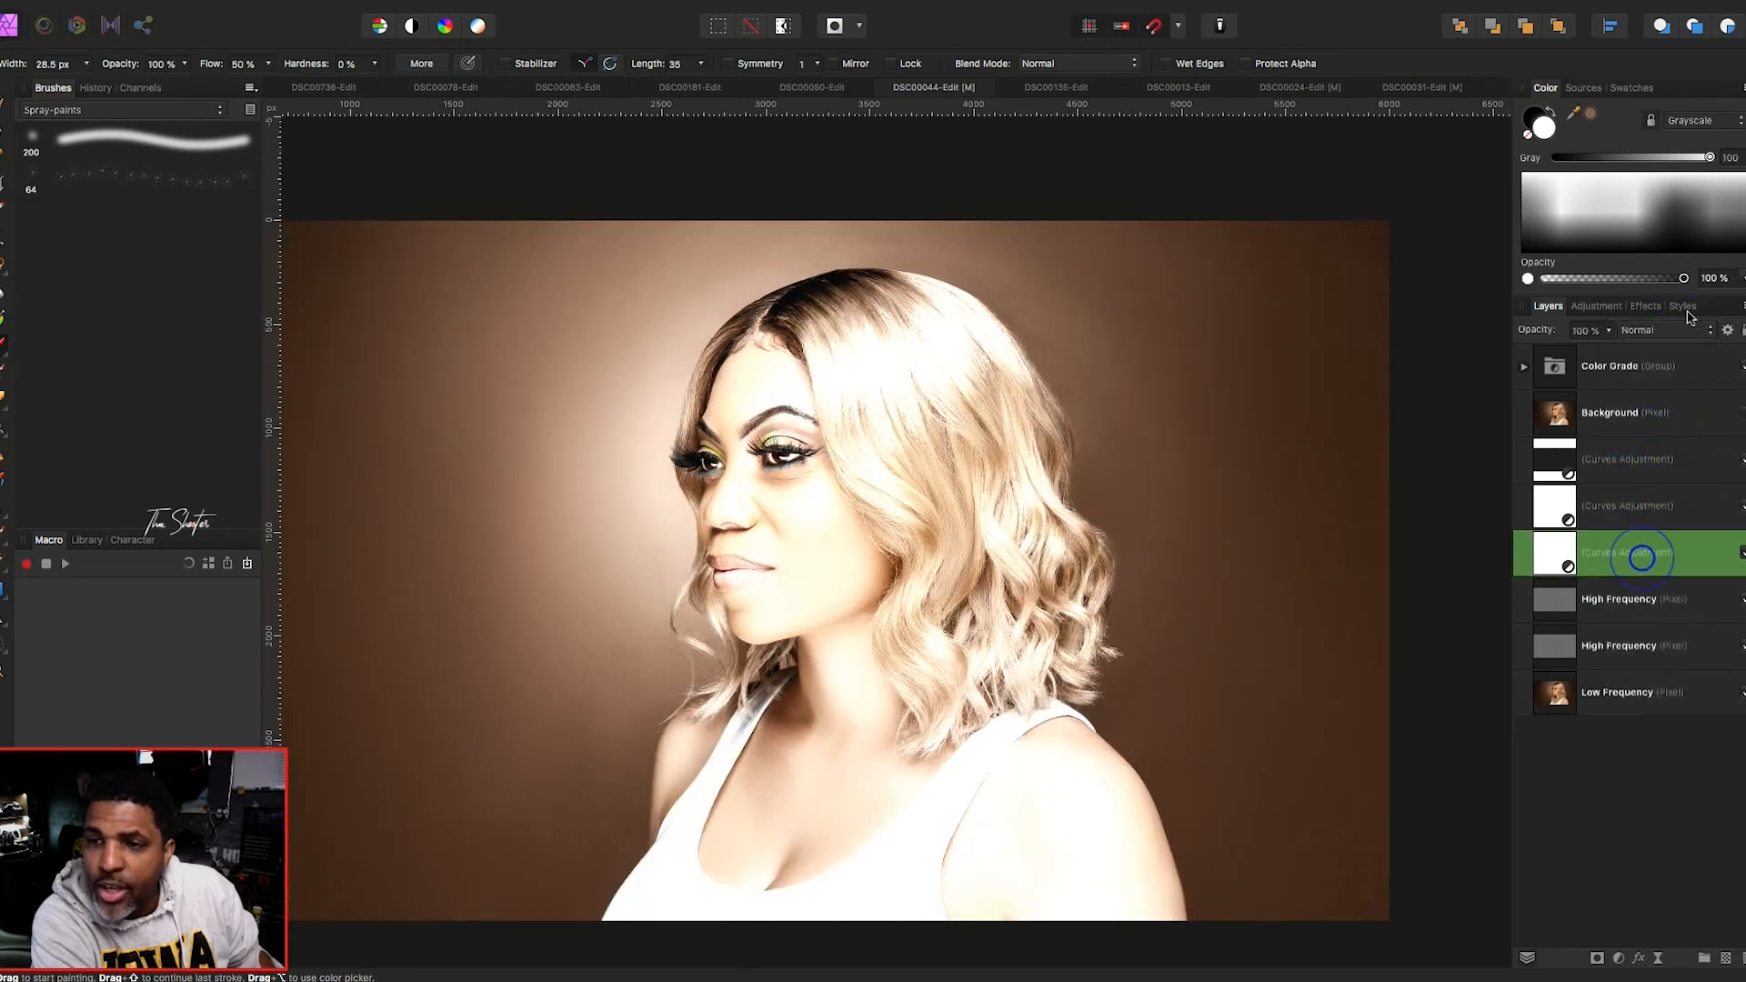
click(1685, 329)
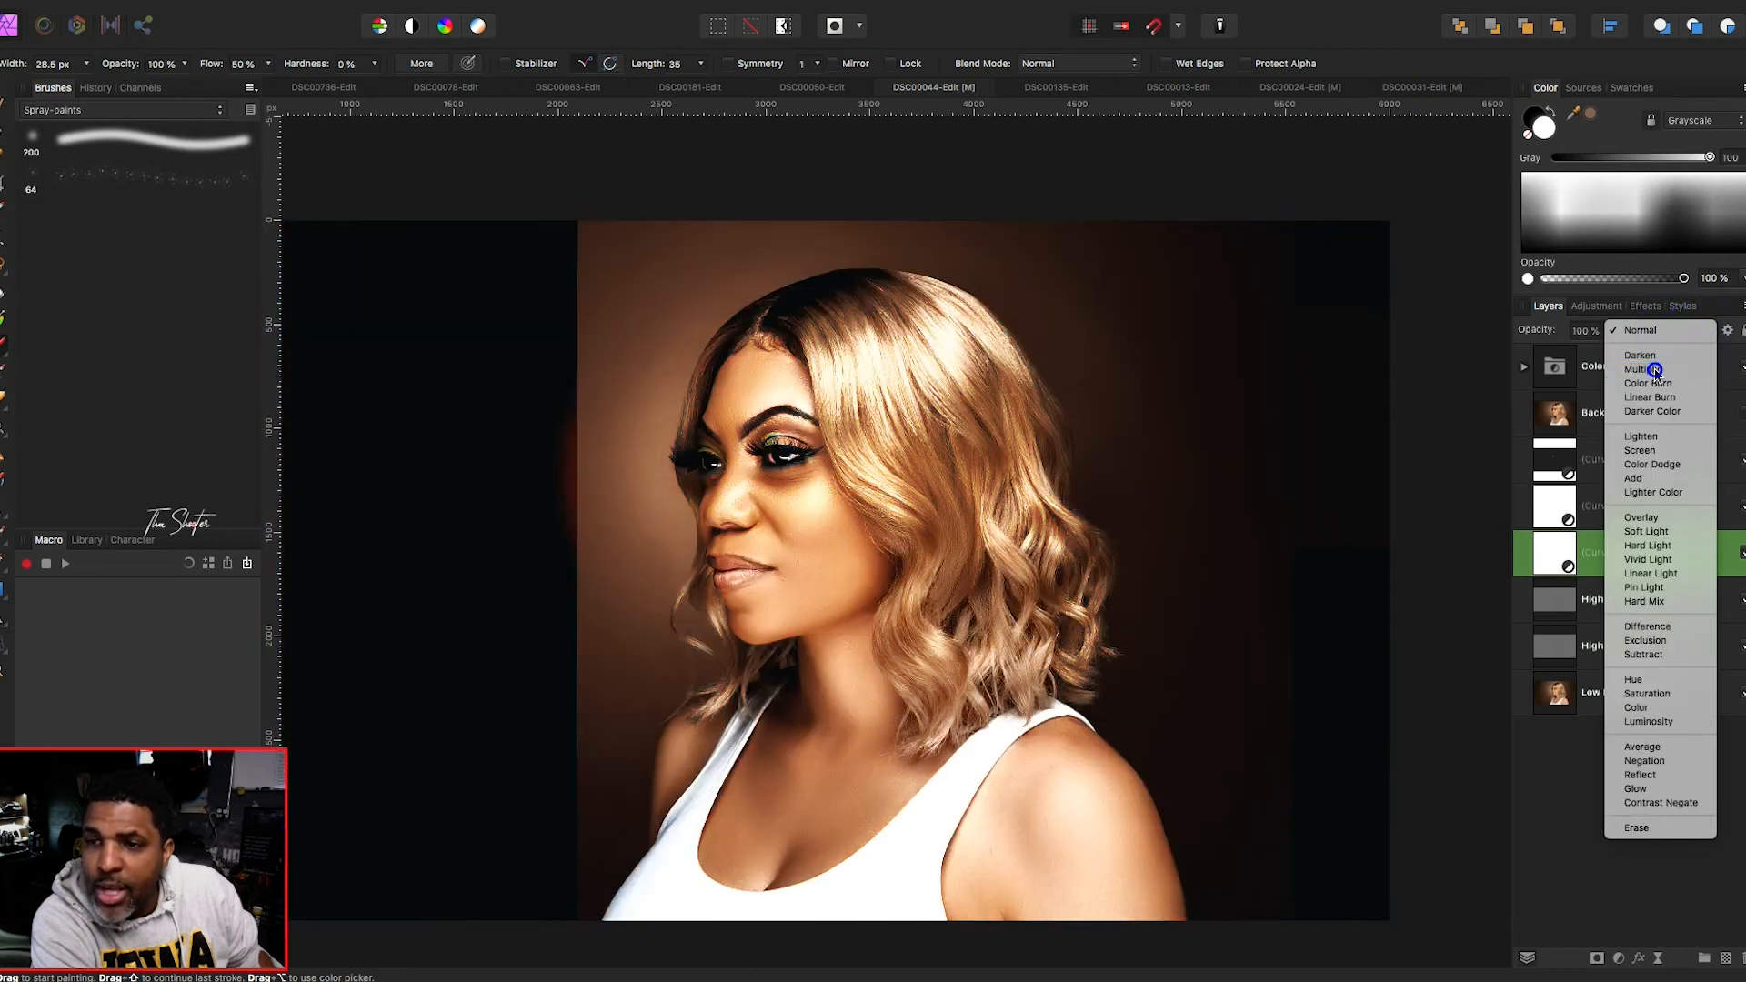
click(1654, 370)
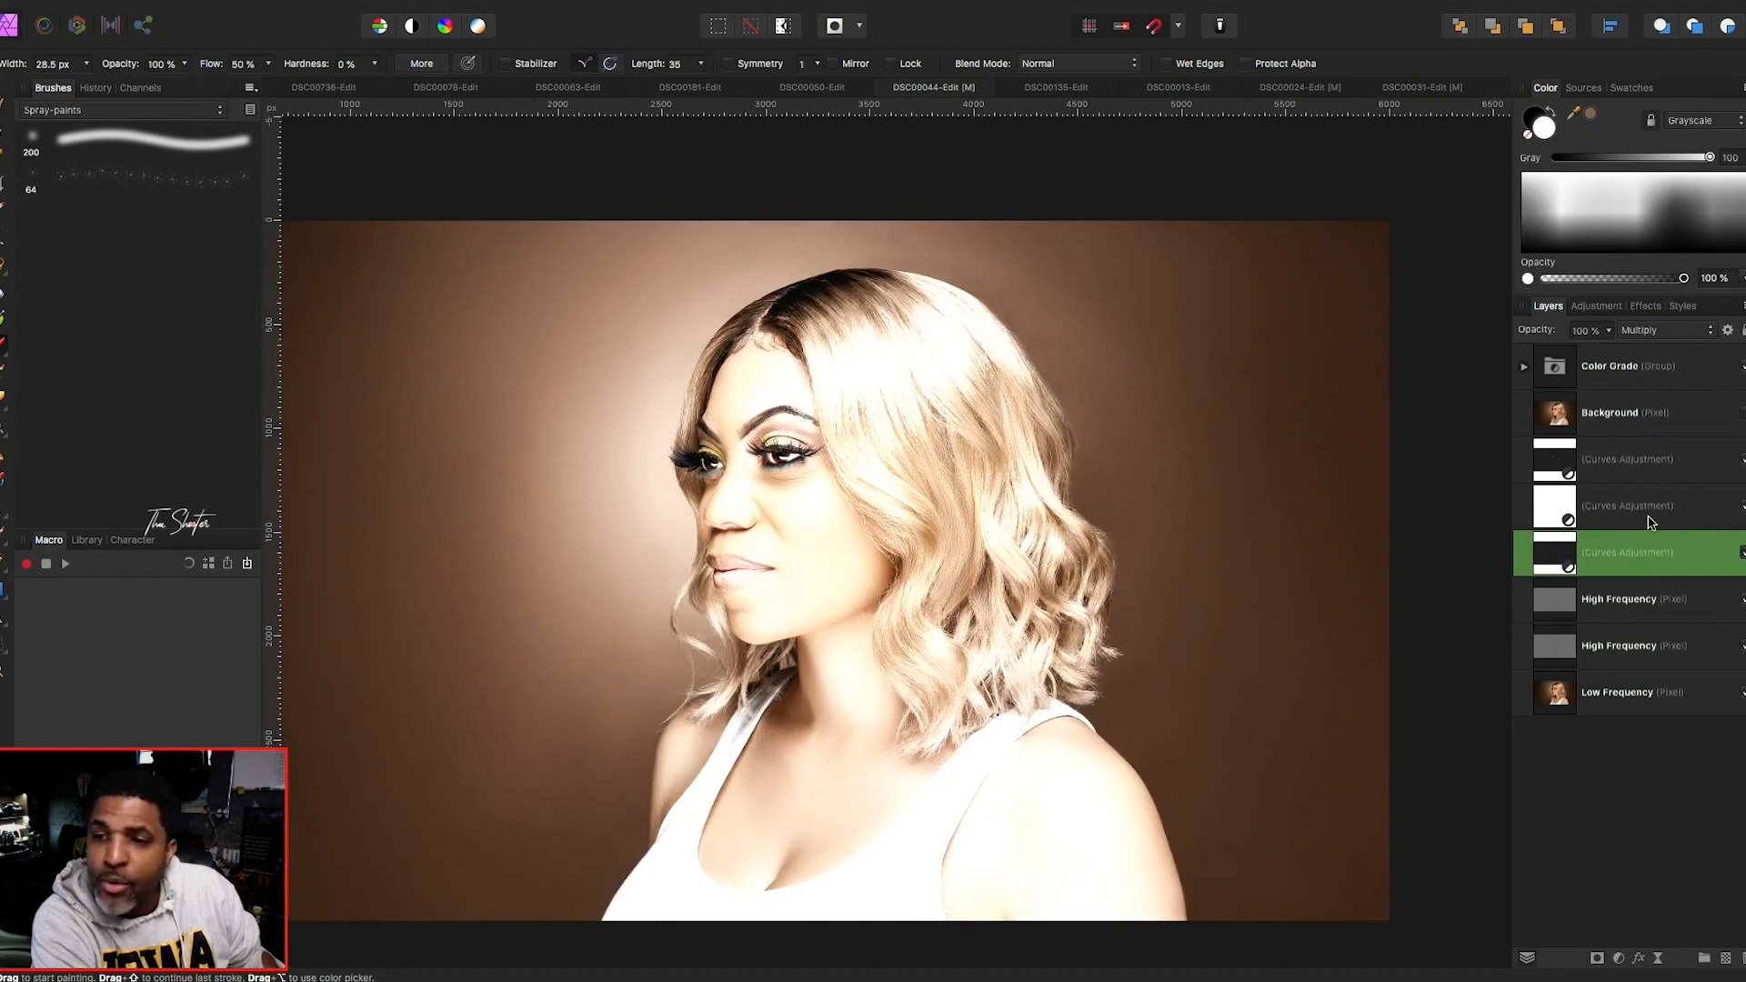
click(1648, 511)
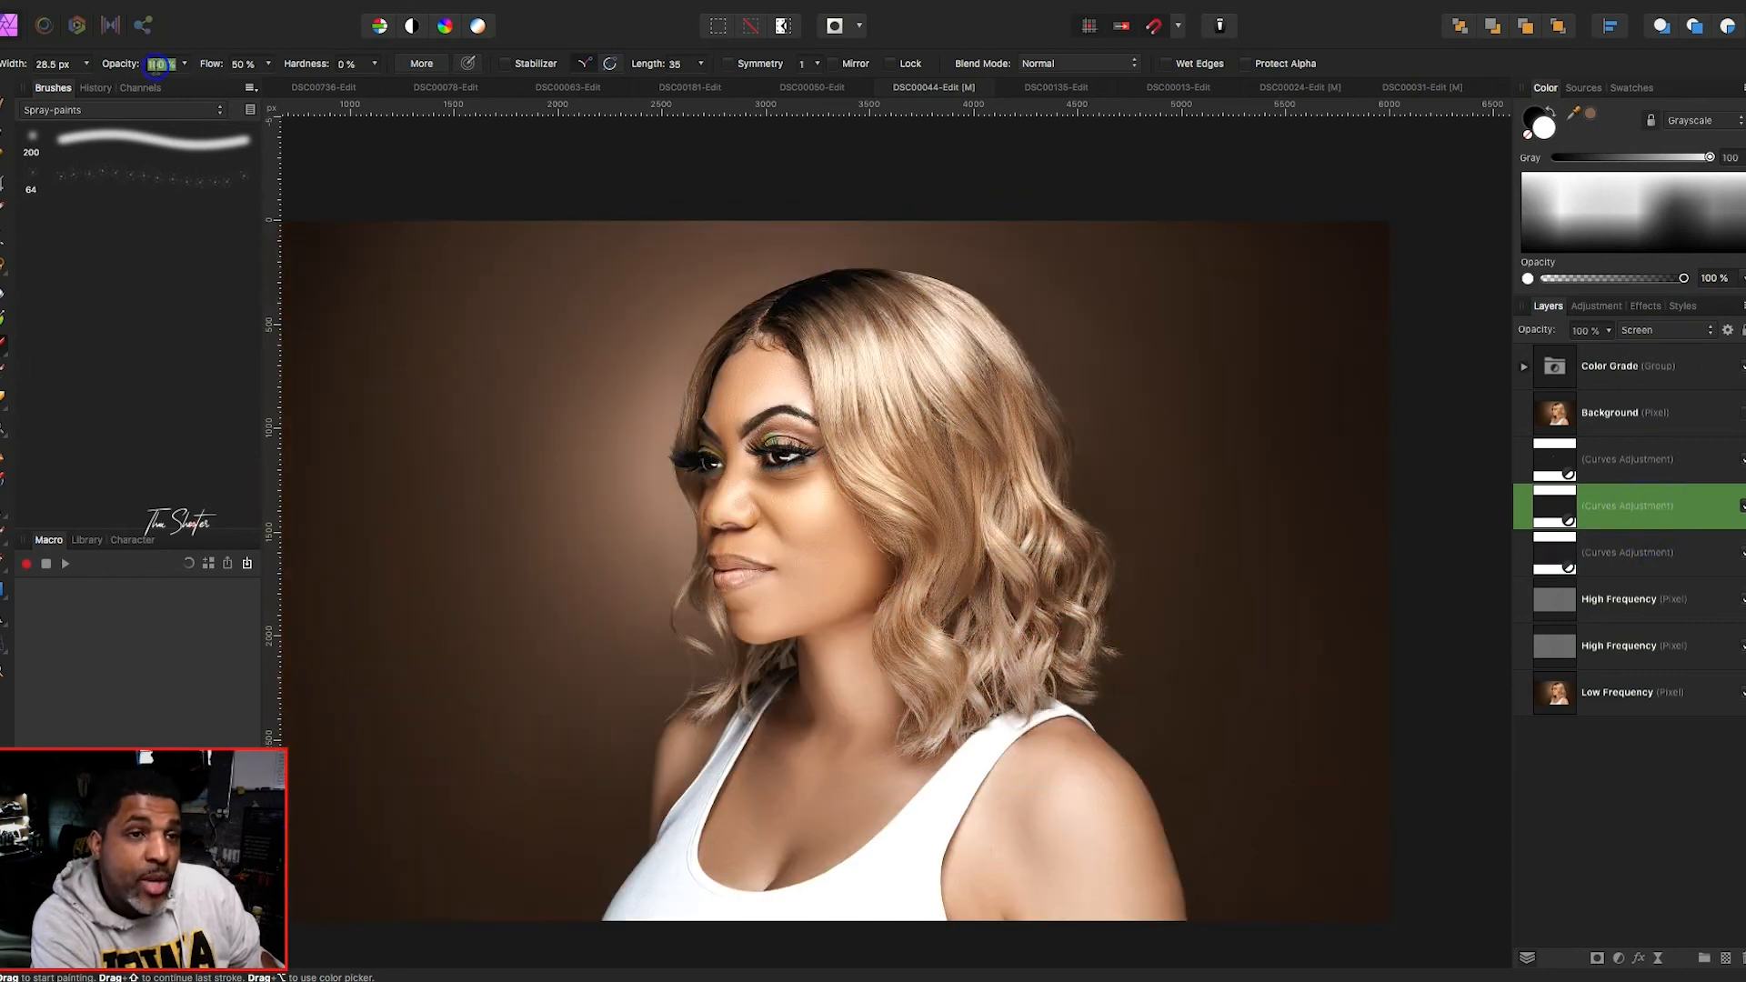
- Set the brush opacity and flow to 25%
text(25)
key(Return)
click(235, 65)
text(25)
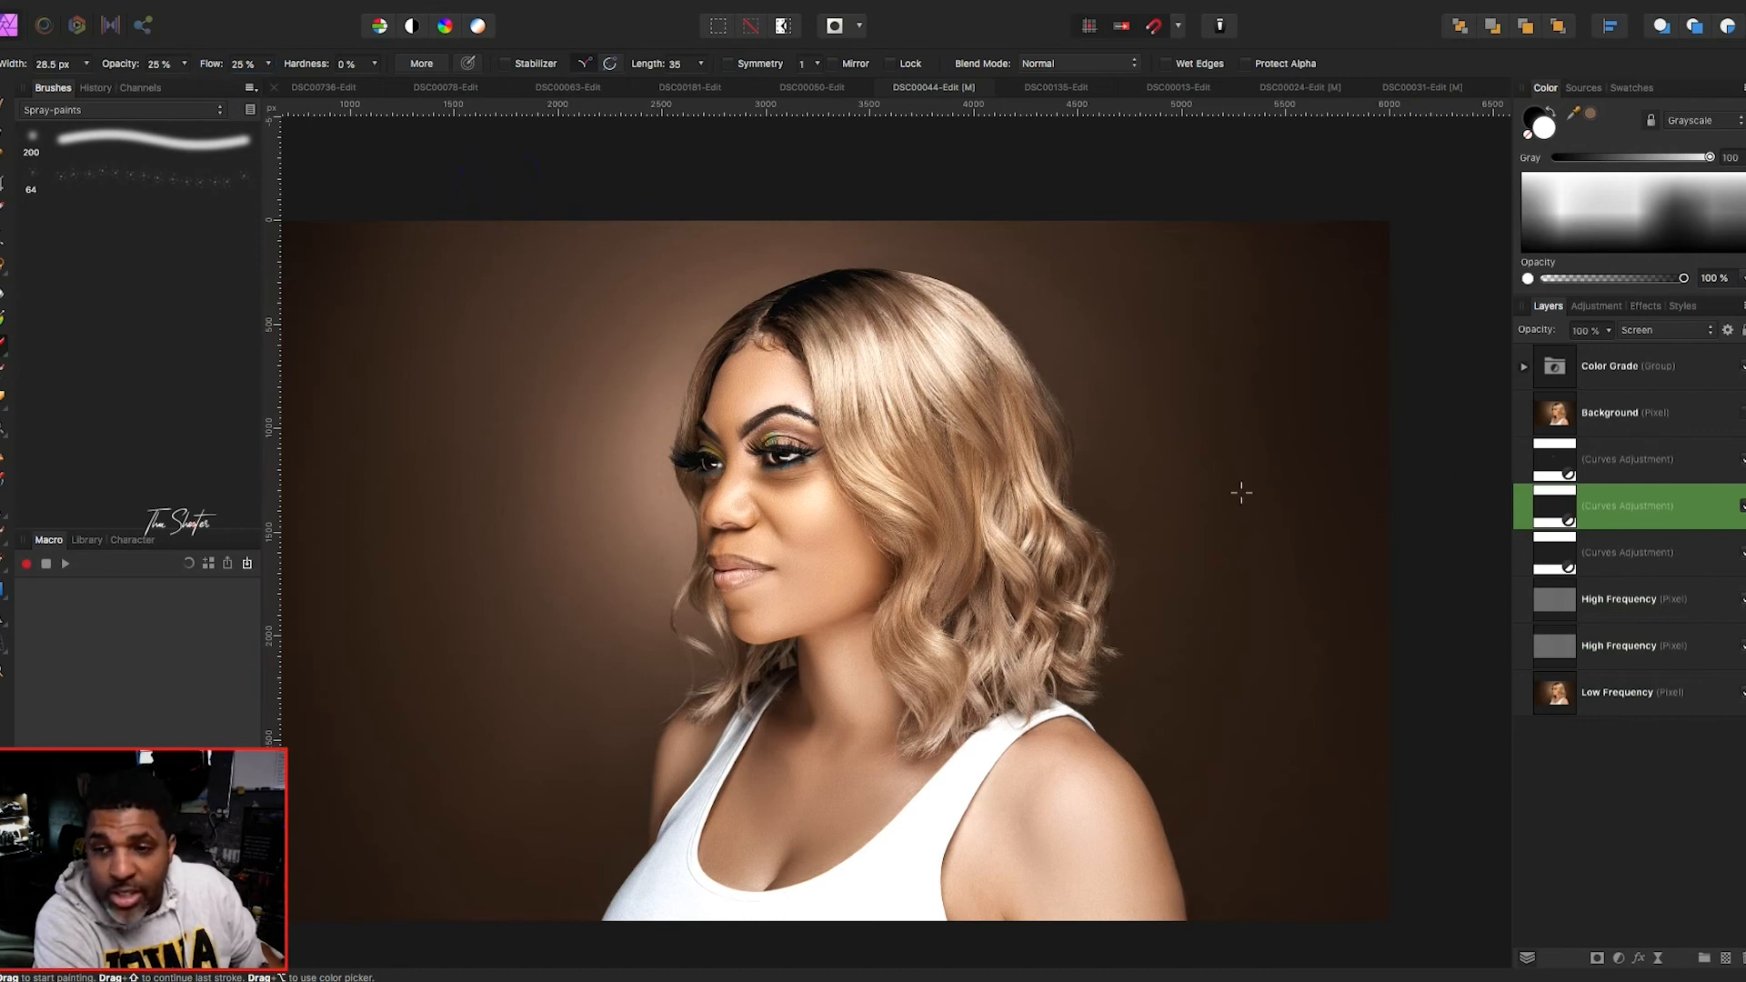
scroll(849, 452, up, 2)
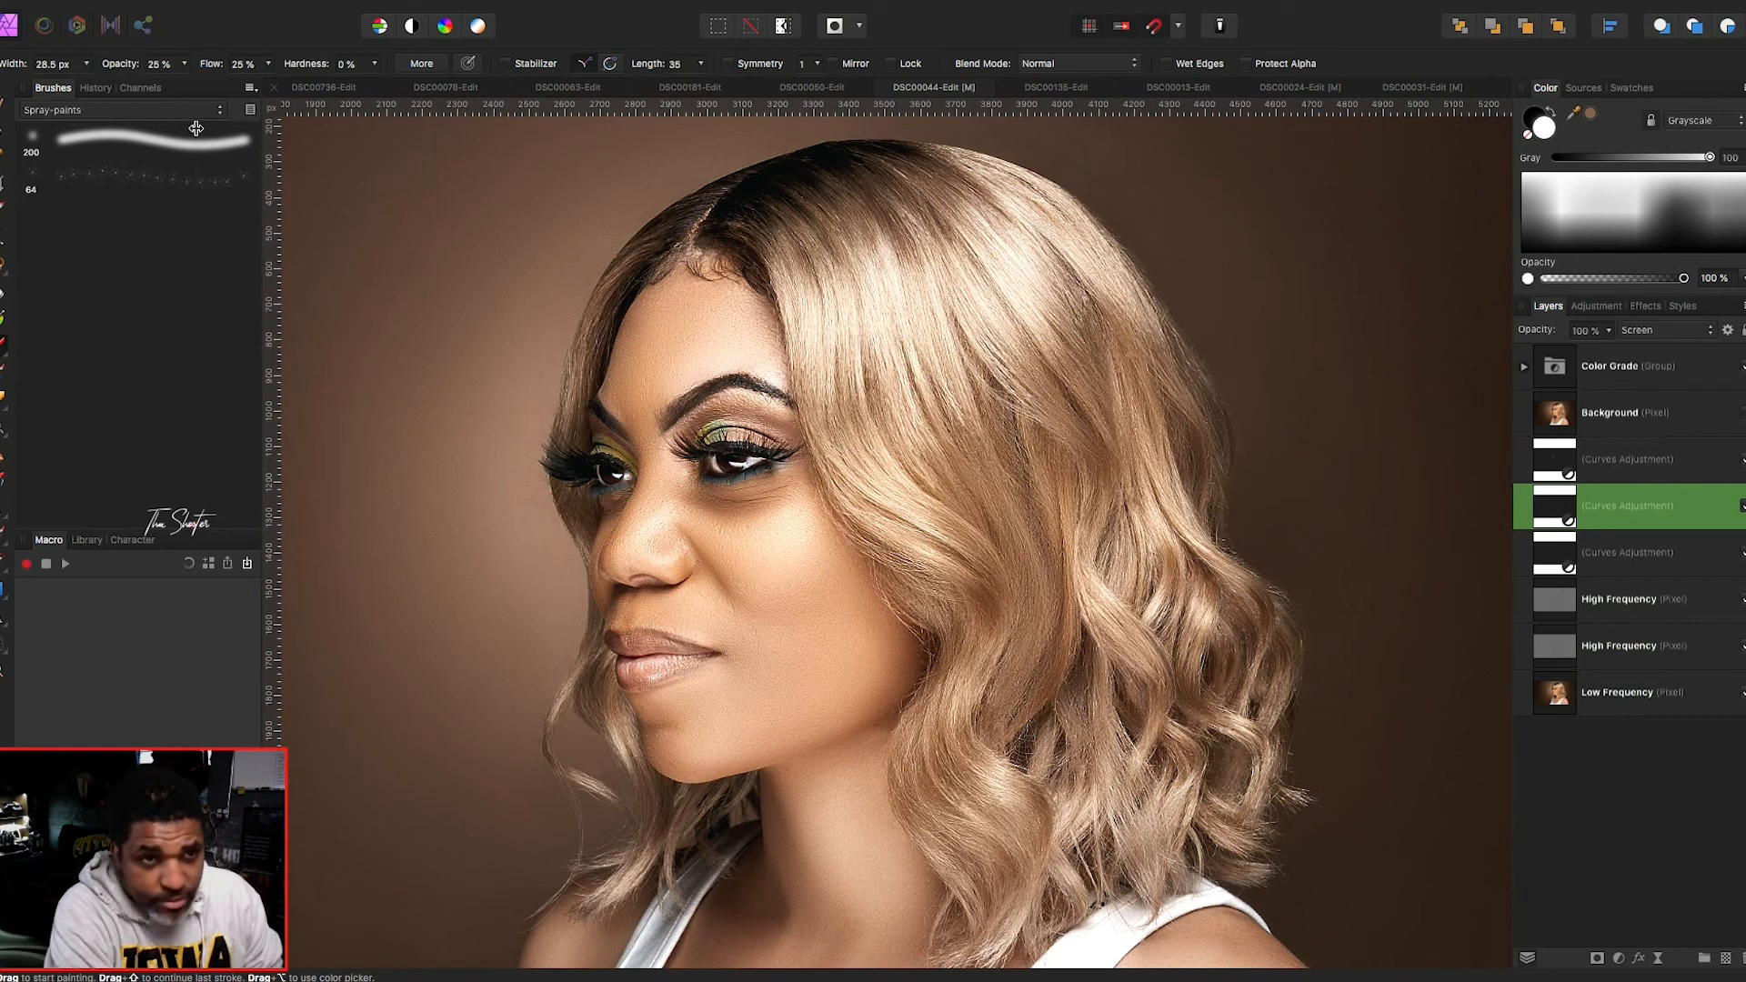
- Choose the 90 px hair-strand brush from the Retouching+Brushes category
click(151, 127)
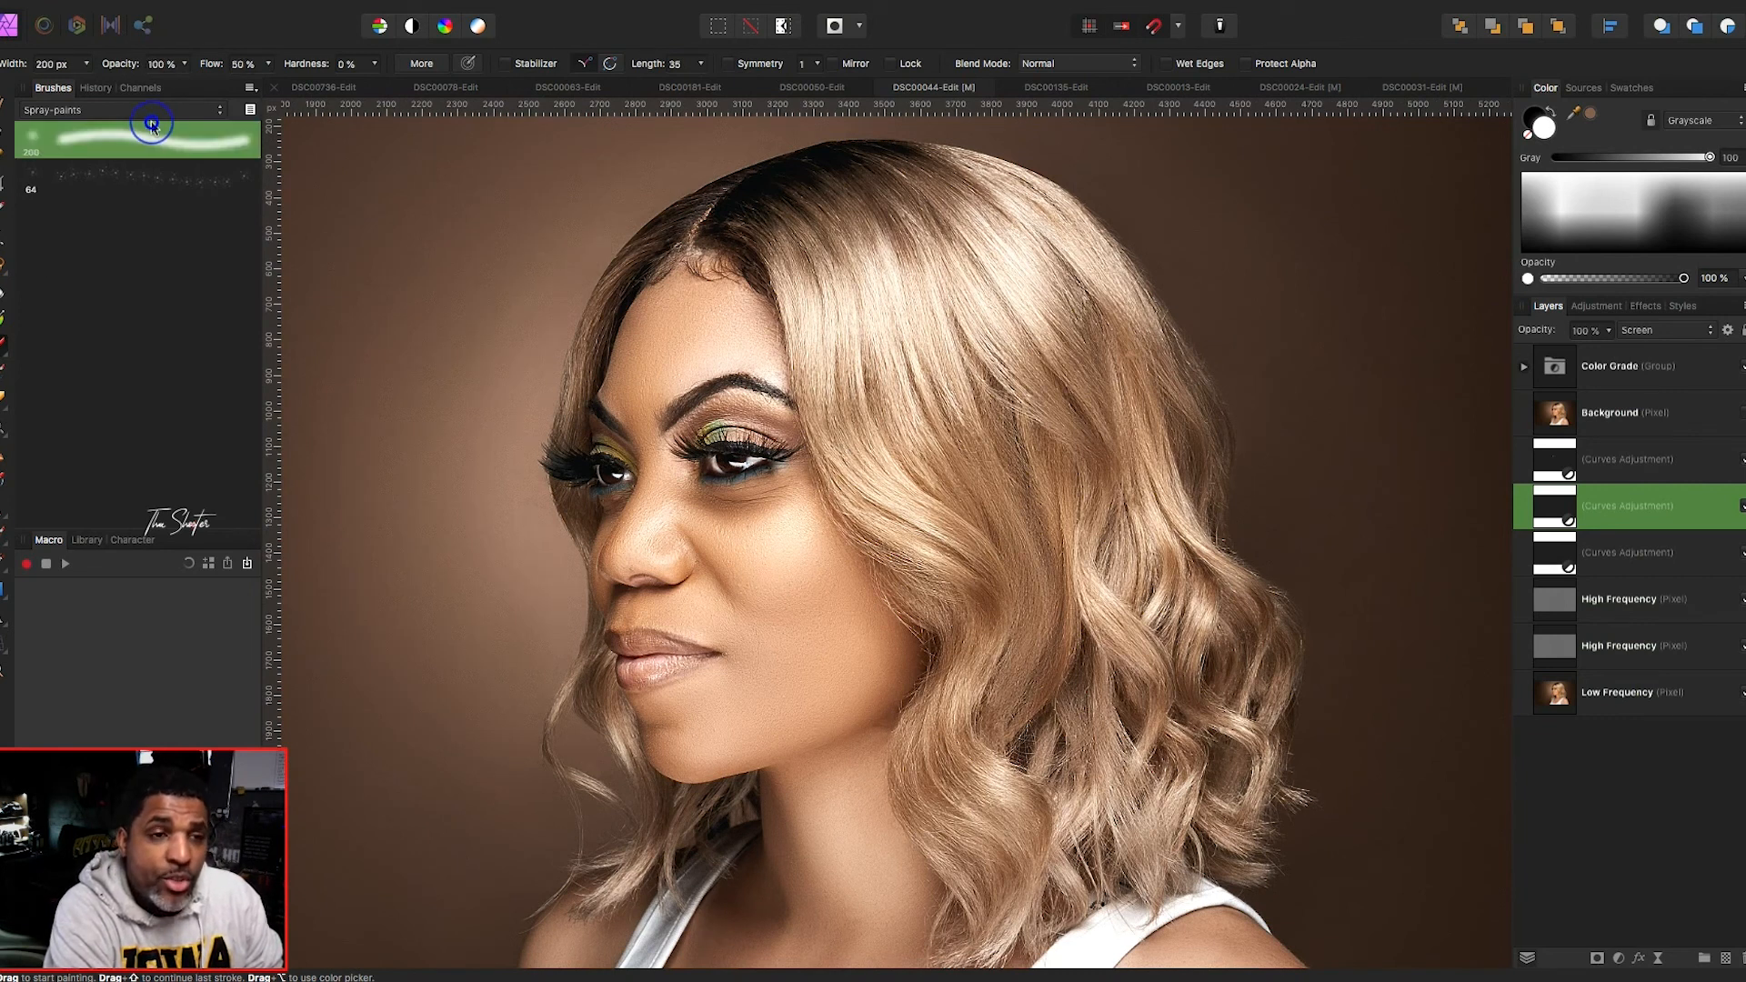
click(164, 108)
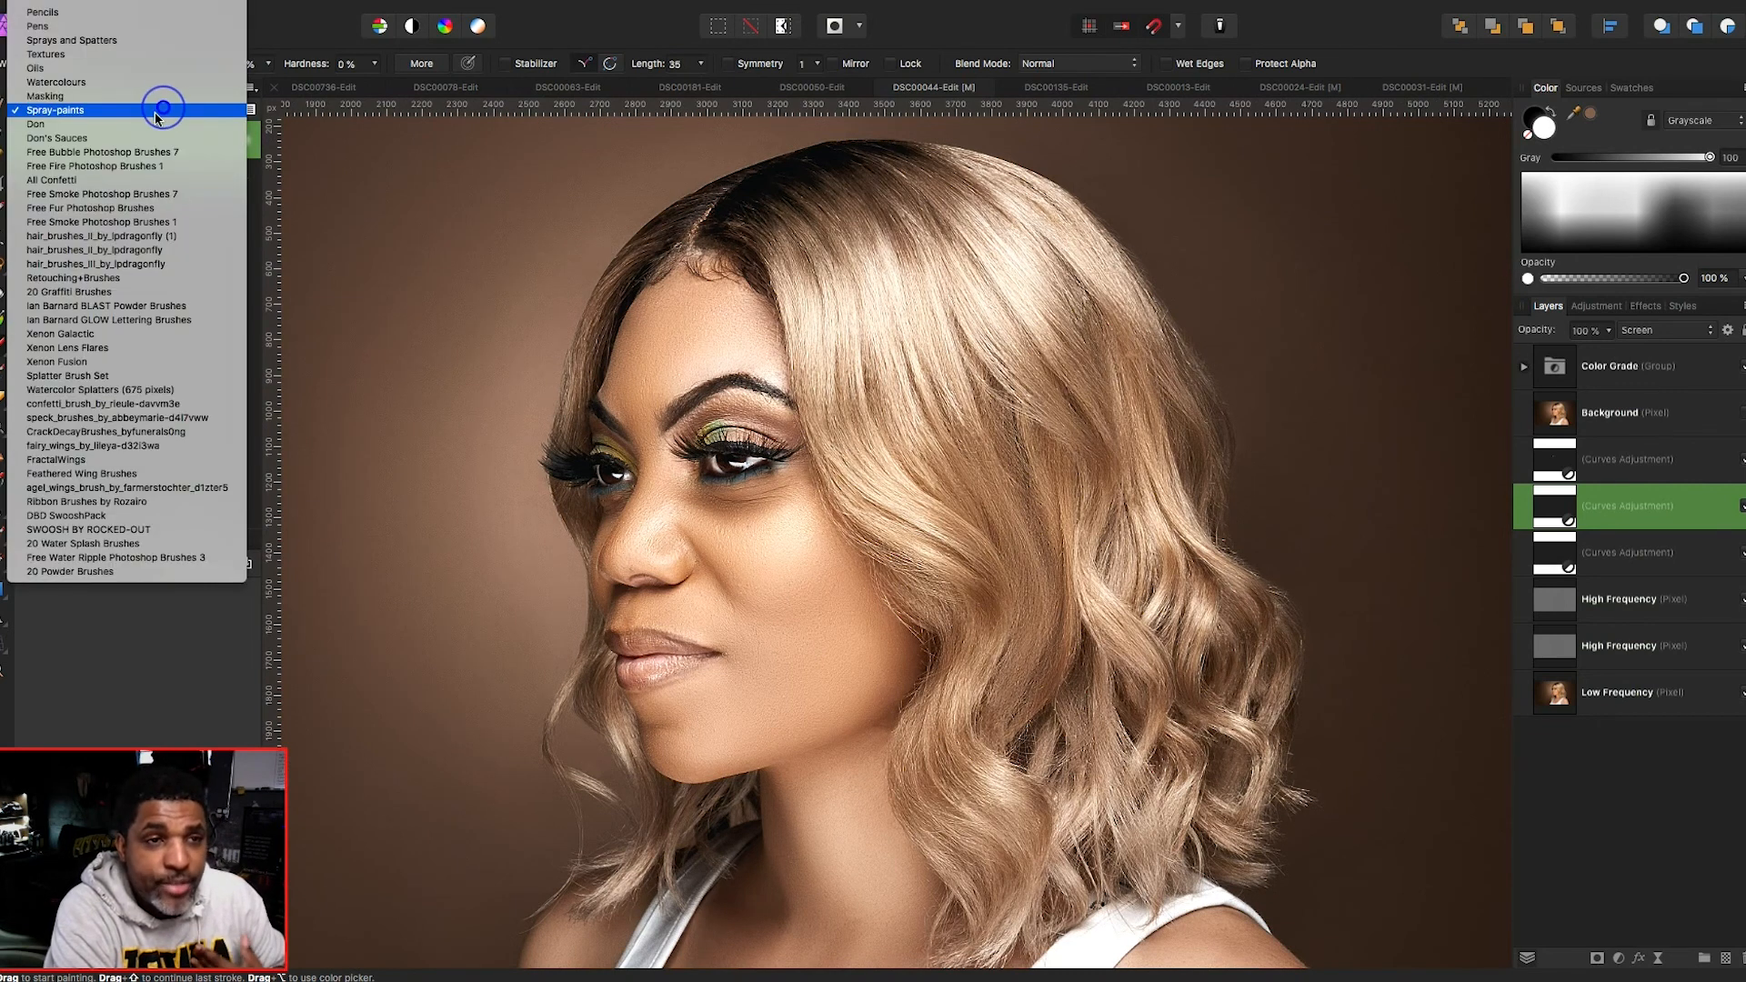
click(105, 278)
scroll(100, 443, down, 6)
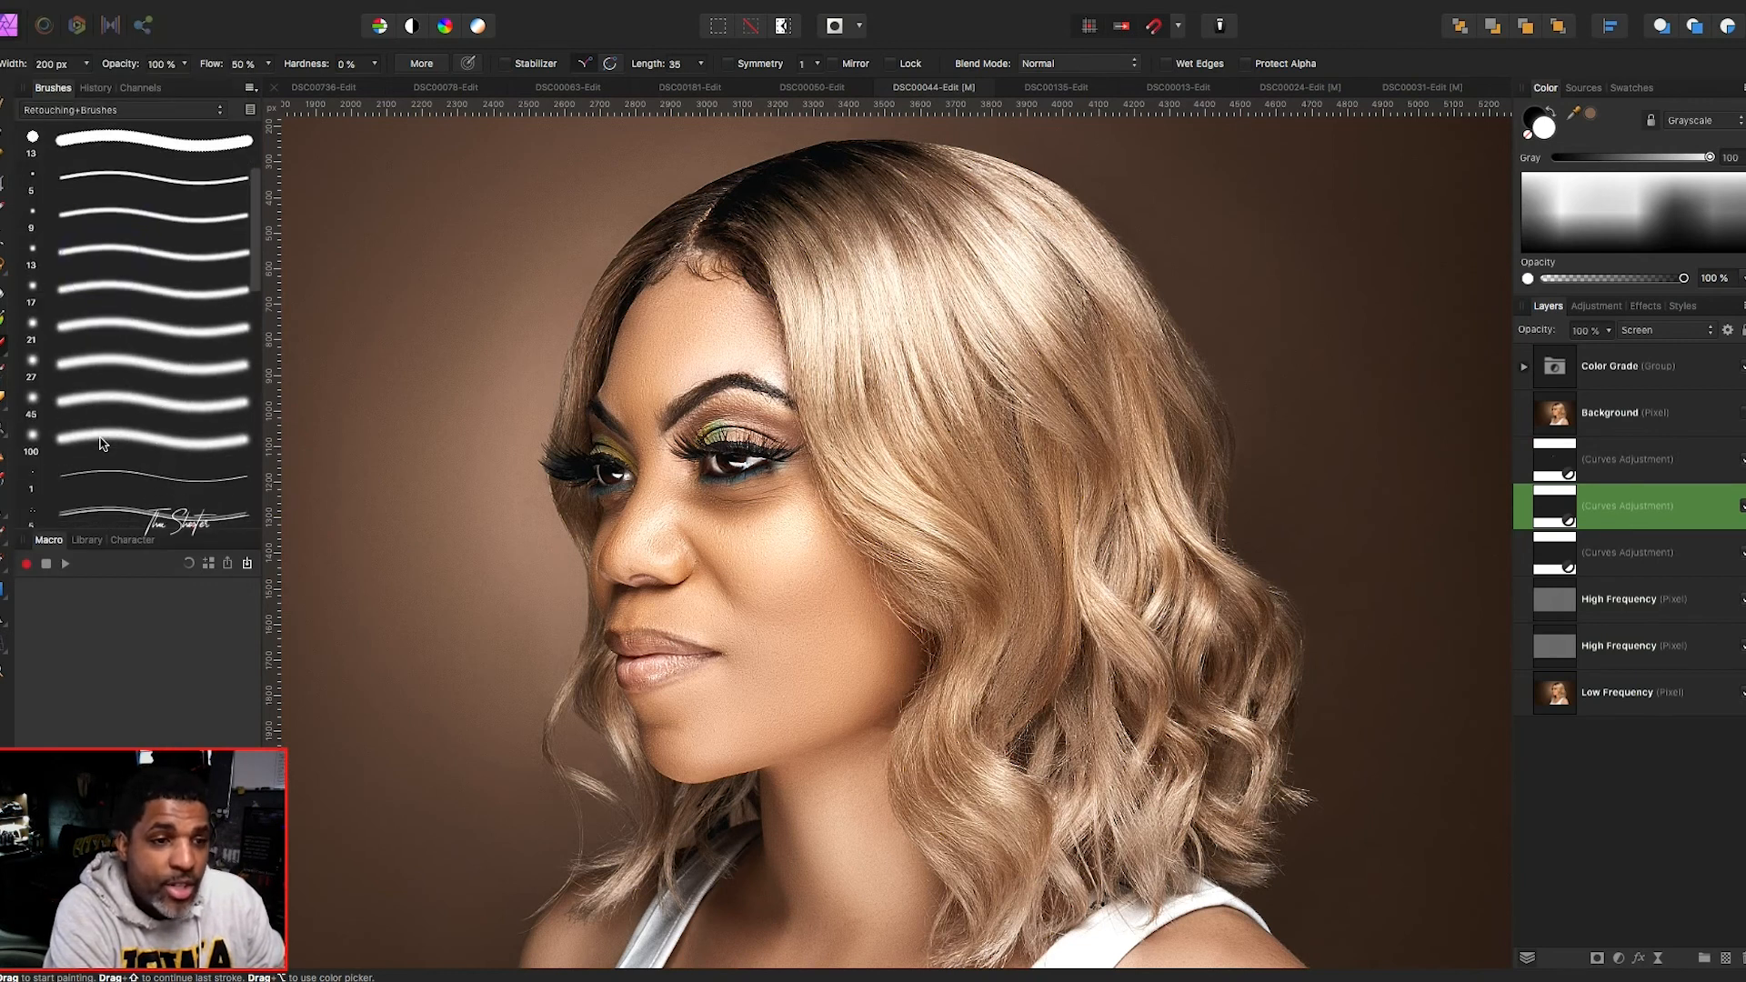
click(105, 431)
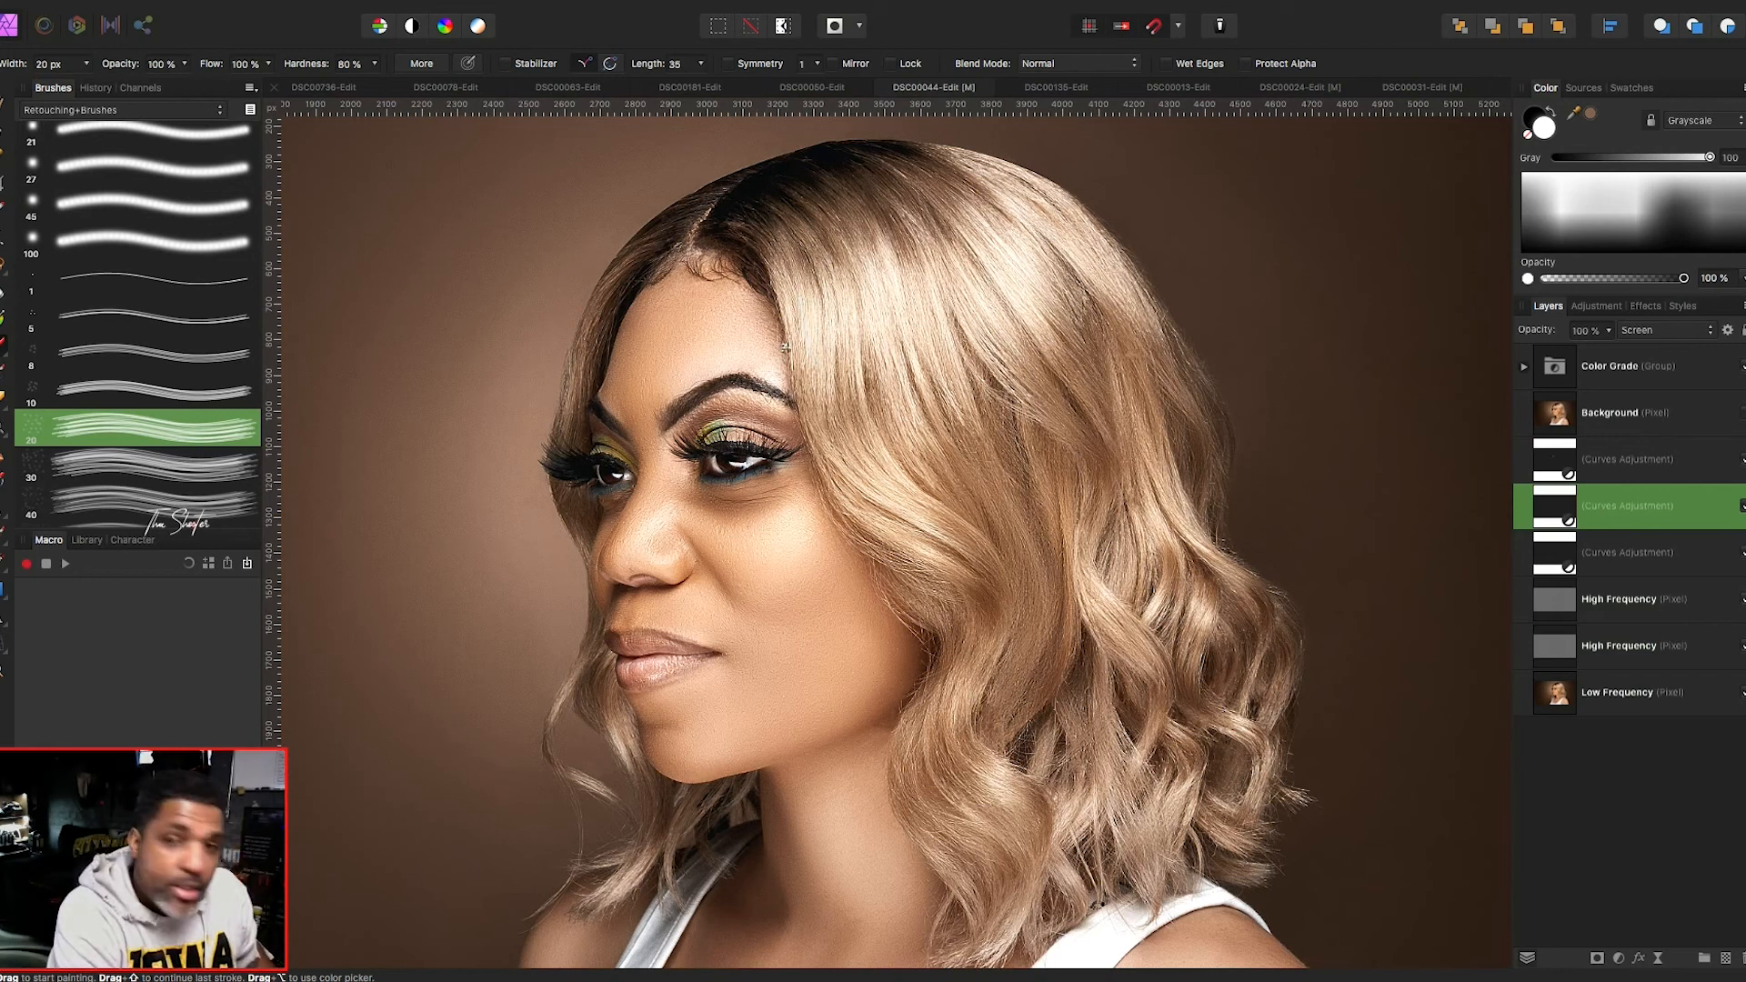
scroll(47, 353, down, 6)
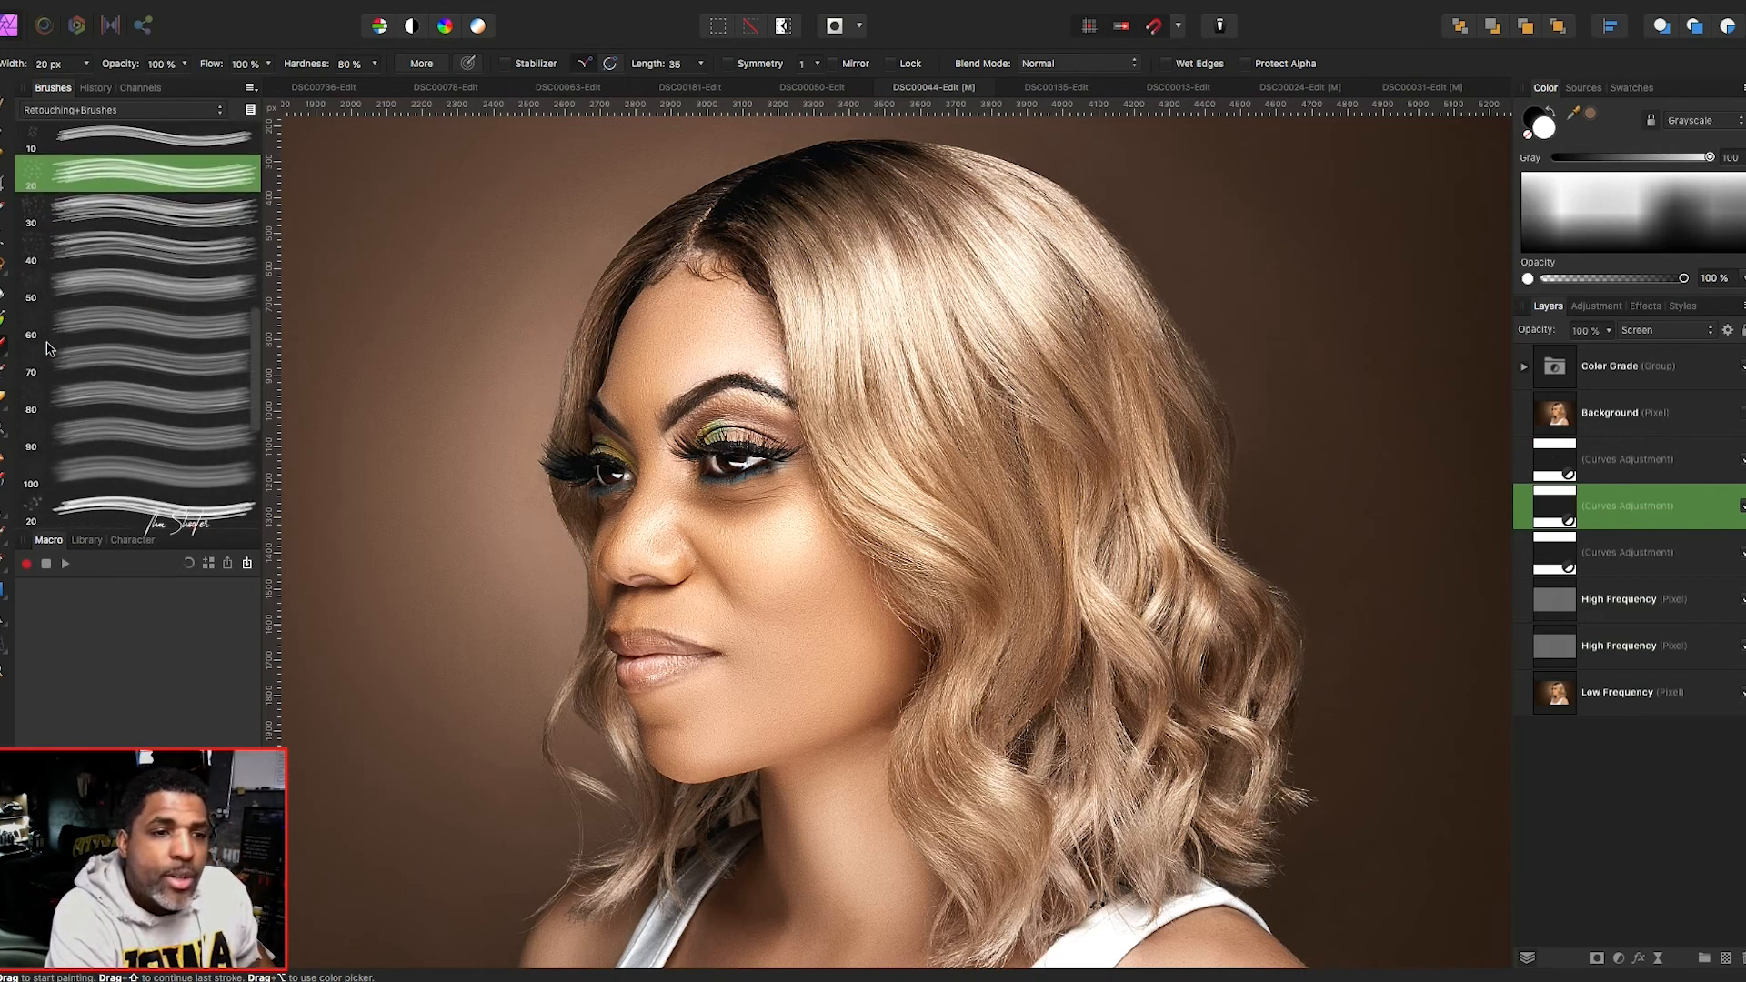
click(75, 428)
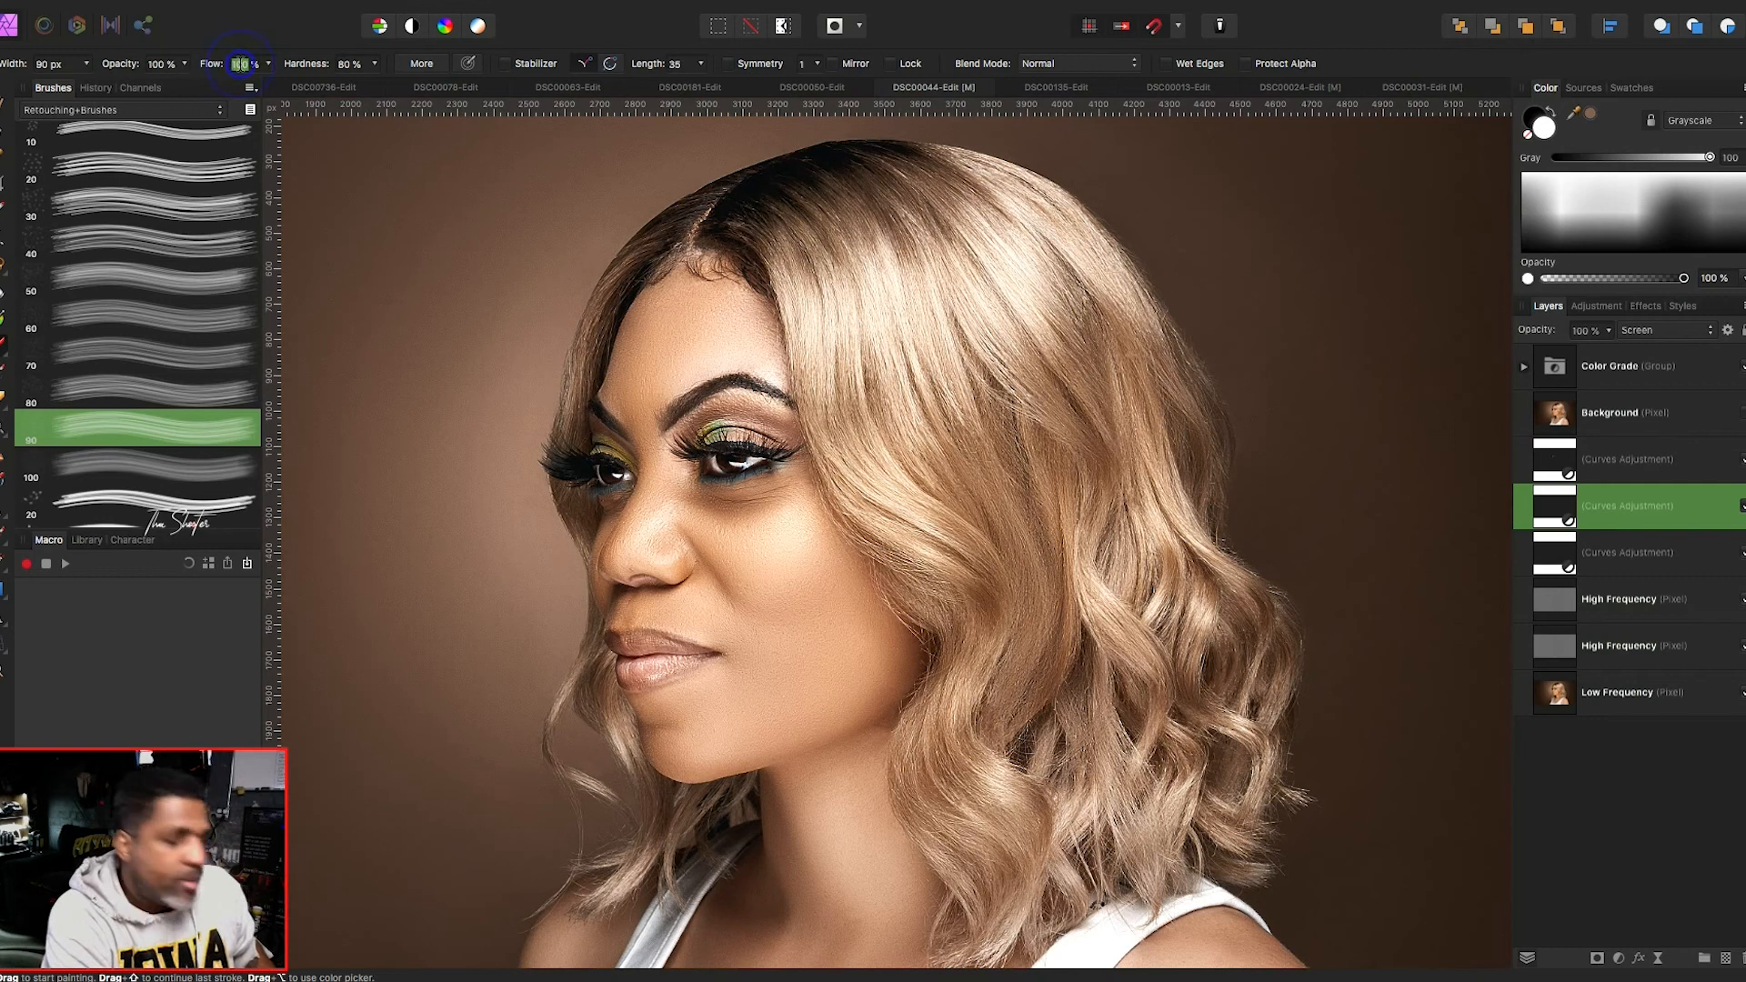
- Dodge the hair's crown and mid-length highlights on the Screen Curves mask with brush flow and opacity at 25%
text(5)
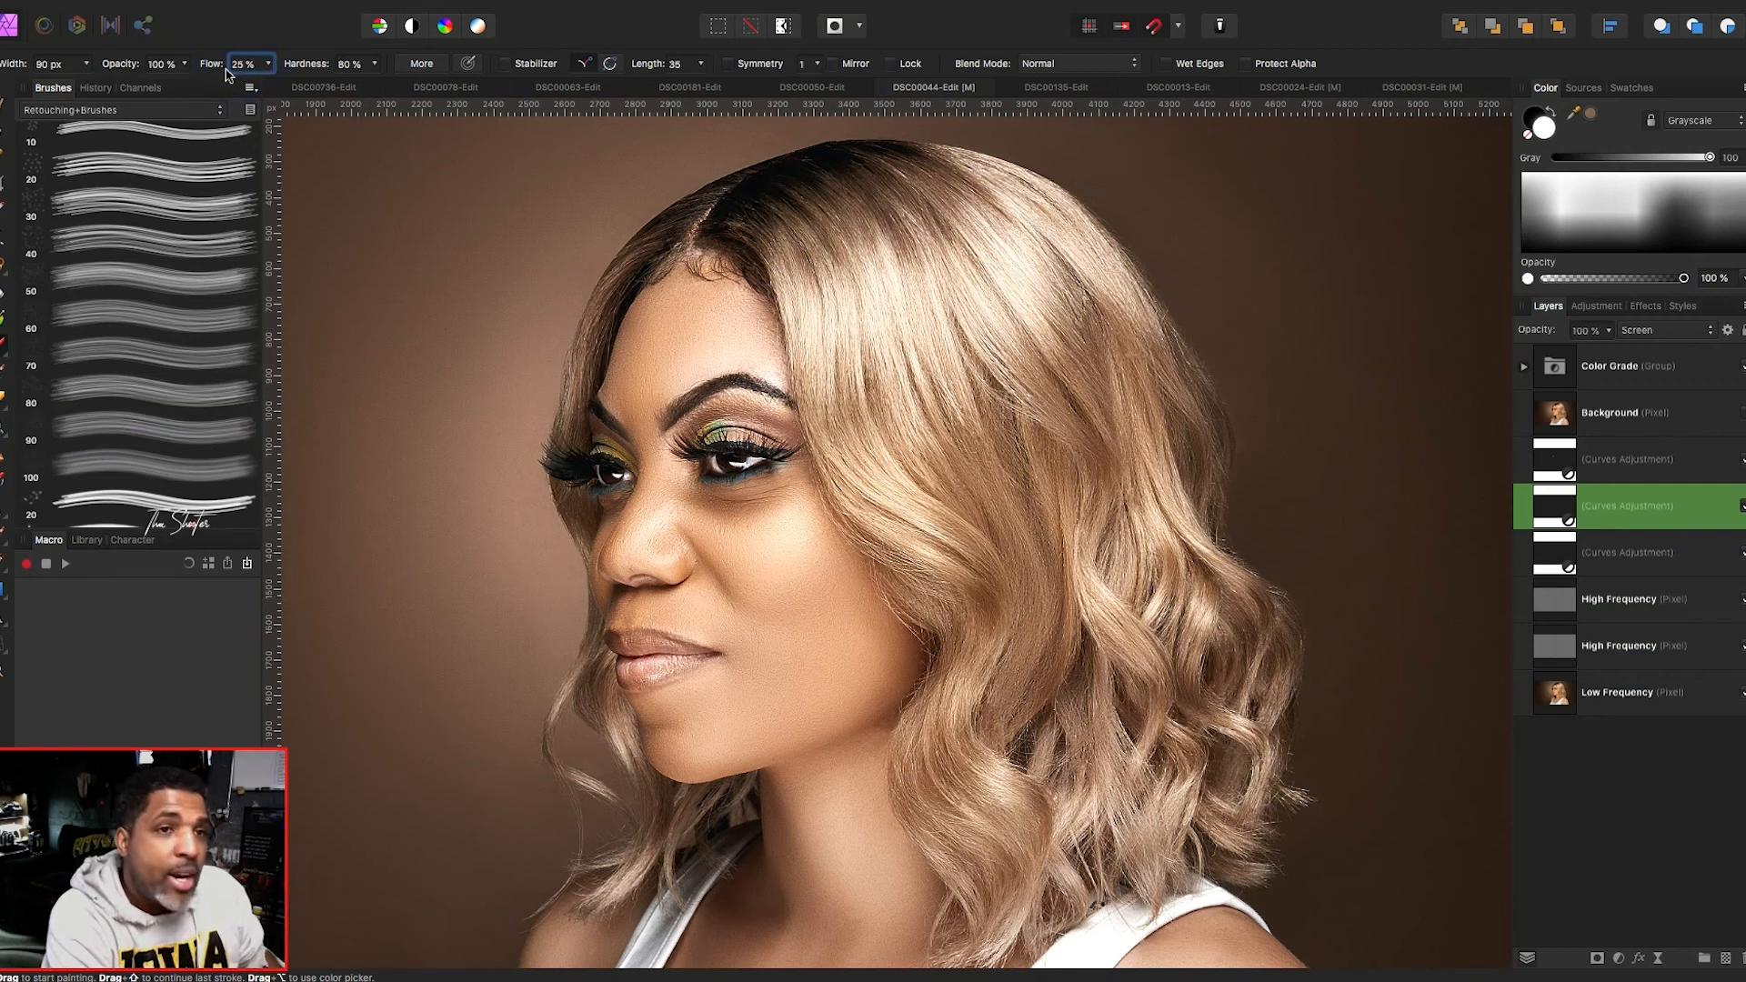
click(159, 64)
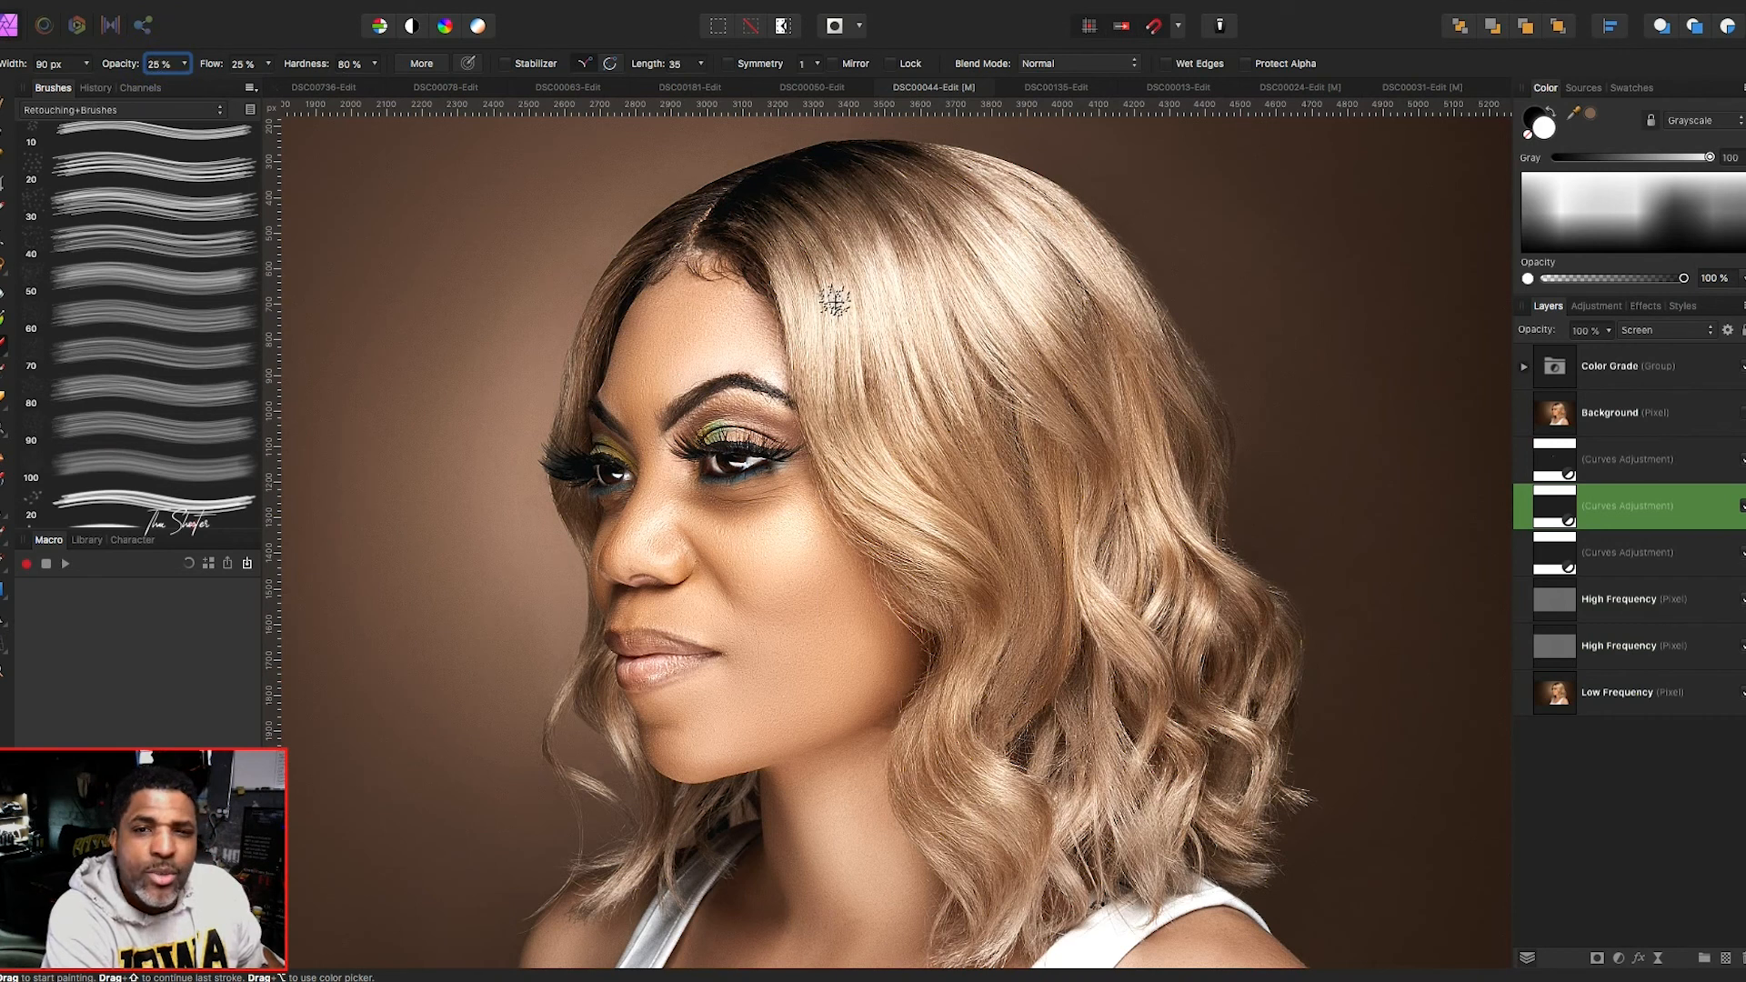
mouse_move(797, 308)
mouse_down()
mouse_move(820, 420)
mouse_move(811, 300)
mouse_move(845, 387)
mouse_up()
mouse_move(830, 285)
mouse_down()
mouse_move(858, 396)
mouse_move(868, 386)
mouse_up()
drag(860, 277, 909, 394)
mouse_move(872, 274)
mouse_down()
mouse_move(914, 389)
mouse_move(938, 270)
mouse_move(973, 287)
mouse_move(1009, 264)
mouse_move(1000, 226)
mouse_move(1015, 238)
mouse_up()
click(977, 247)
mouse_move(1013, 191)
mouse_down()
mouse_move(1082, 254)
mouse_move(1023, 187)
mouse_up()
drag(1055, 204, 1134, 312)
mouse_move(879, 510)
mouse_down()
mouse_move(958, 562)
mouse_move(933, 510)
mouse_move(971, 531)
mouse_up()
drag(1098, 594, 1165, 649)
- Continue dodging the hair waves down to the curls beside the neck, reducing the brush to 73.3 px
key(bracketleft)
key(bracketleft)
key(bracketleft)
key(bracketright)
key(bracketright)
key(bracketright)
key(bracketright)
key(bracketleft)
key(bracketleft)
key(bracketleft)
key(bracketright)
key(bracketright)
key(bracketright)
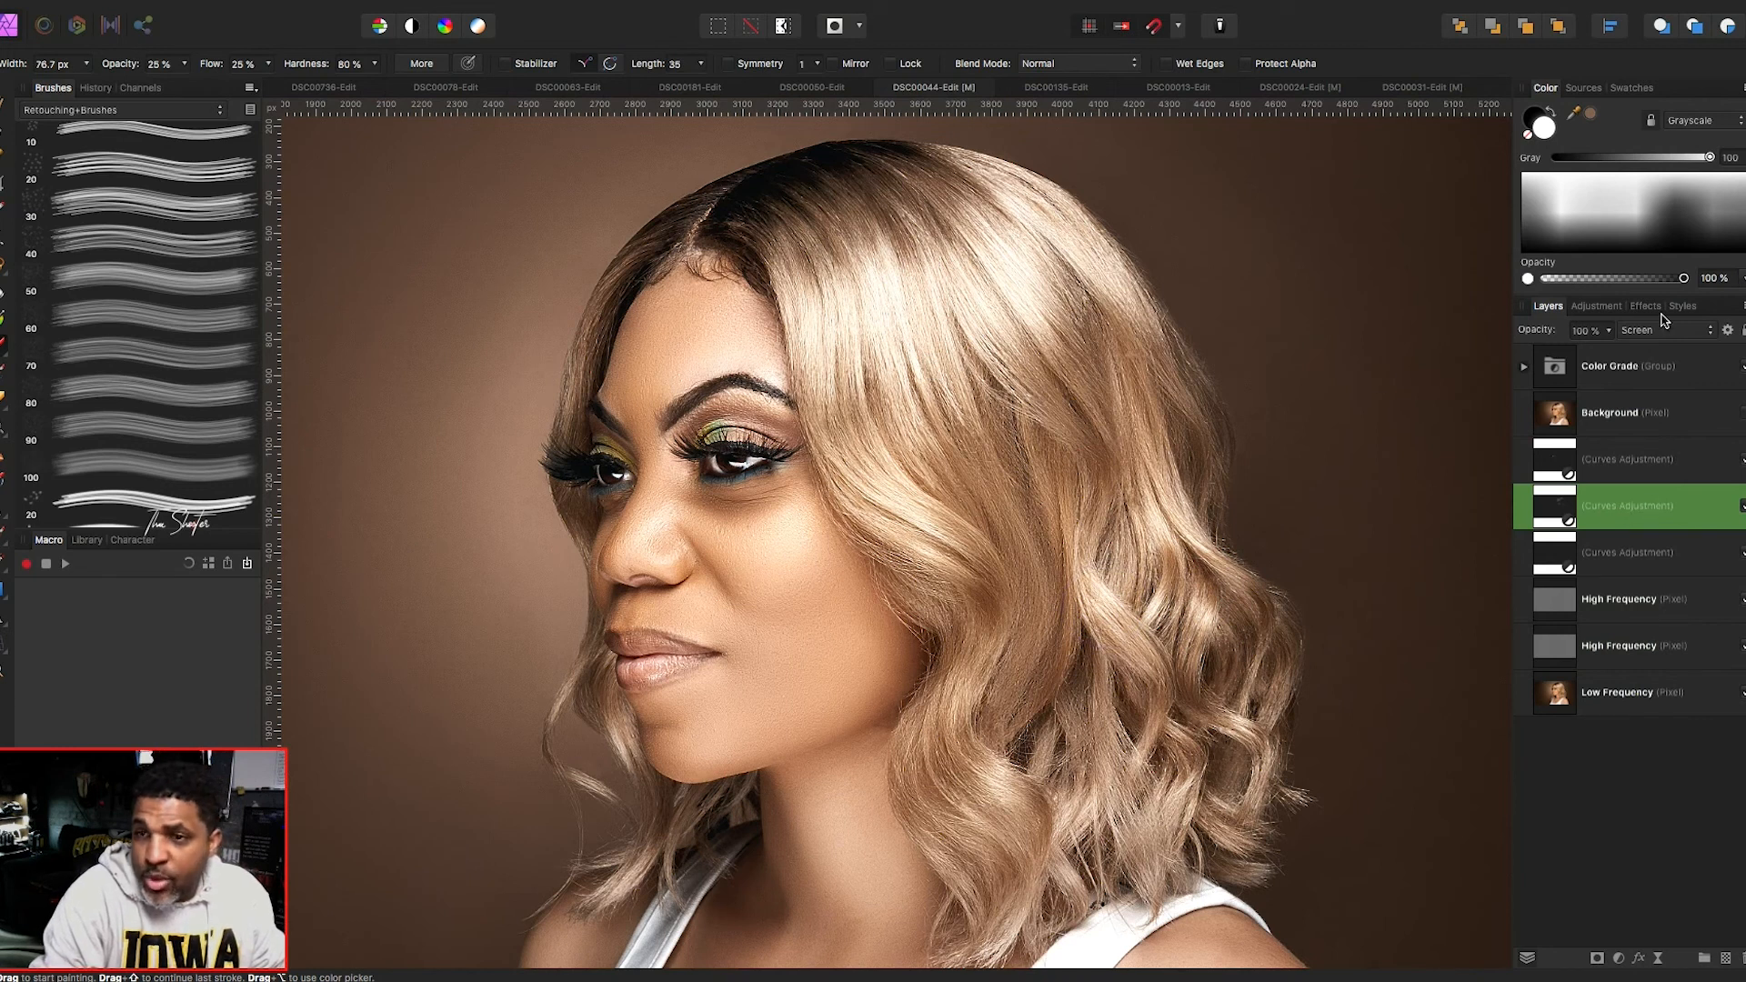
key(bracketleft)
key(bracketright)
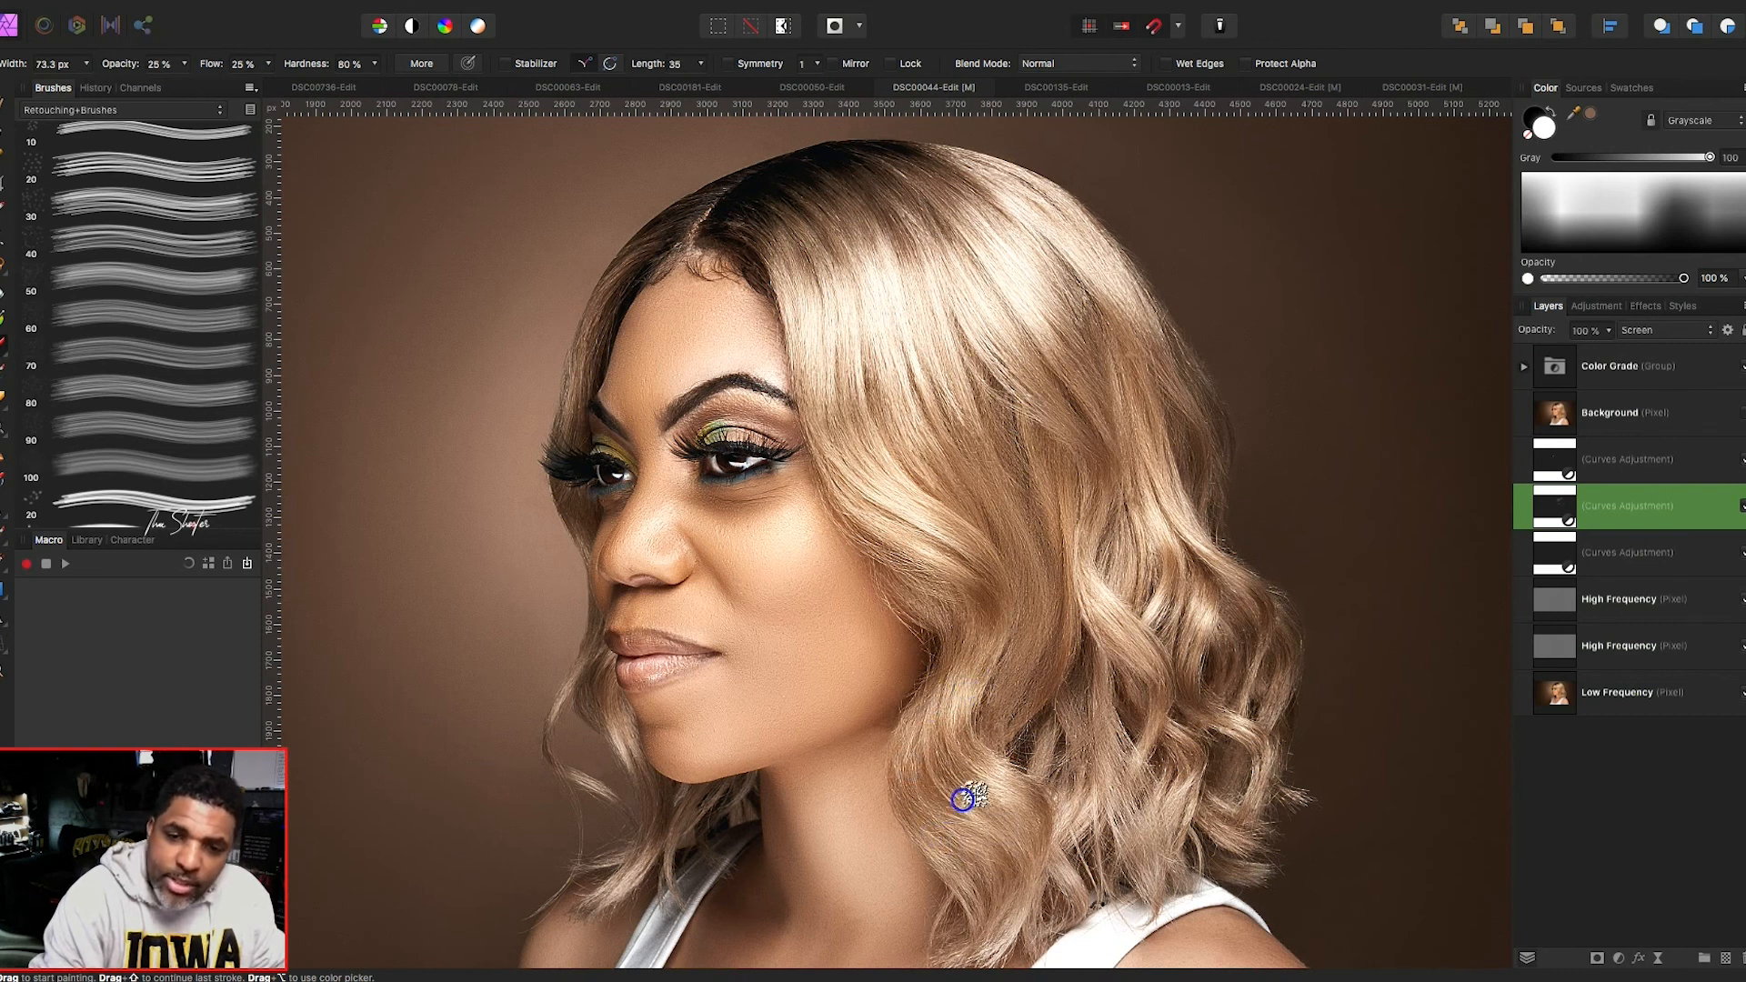
- Dodge the curls at the back of the hair with the brush reduced to 53 px
scroll(996, 768, down, 3)
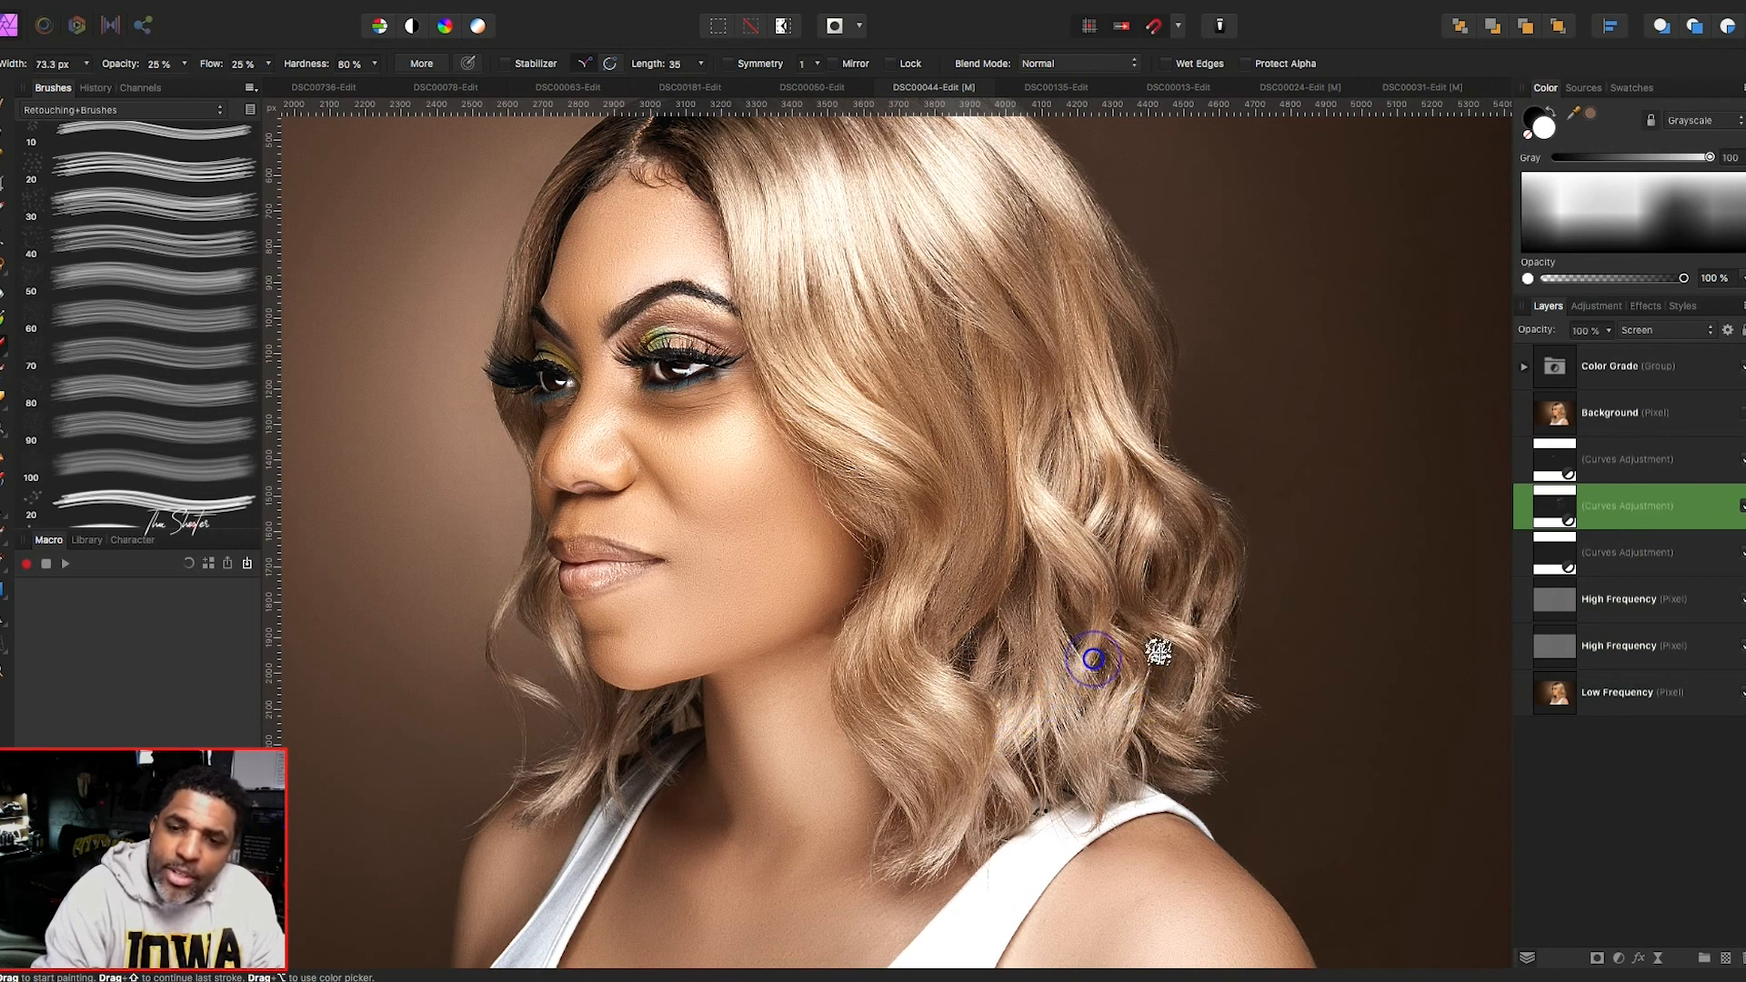
key(bracketleft)
key(bracketleft)
click(1199, 695)
drag(1174, 638, 1189, 633)
click(1179, 627)
mouse_move(1146, 535)
mouse_down()
mouse_move(1186, 579)
mouse_move(1196, 650)
mouse_up()
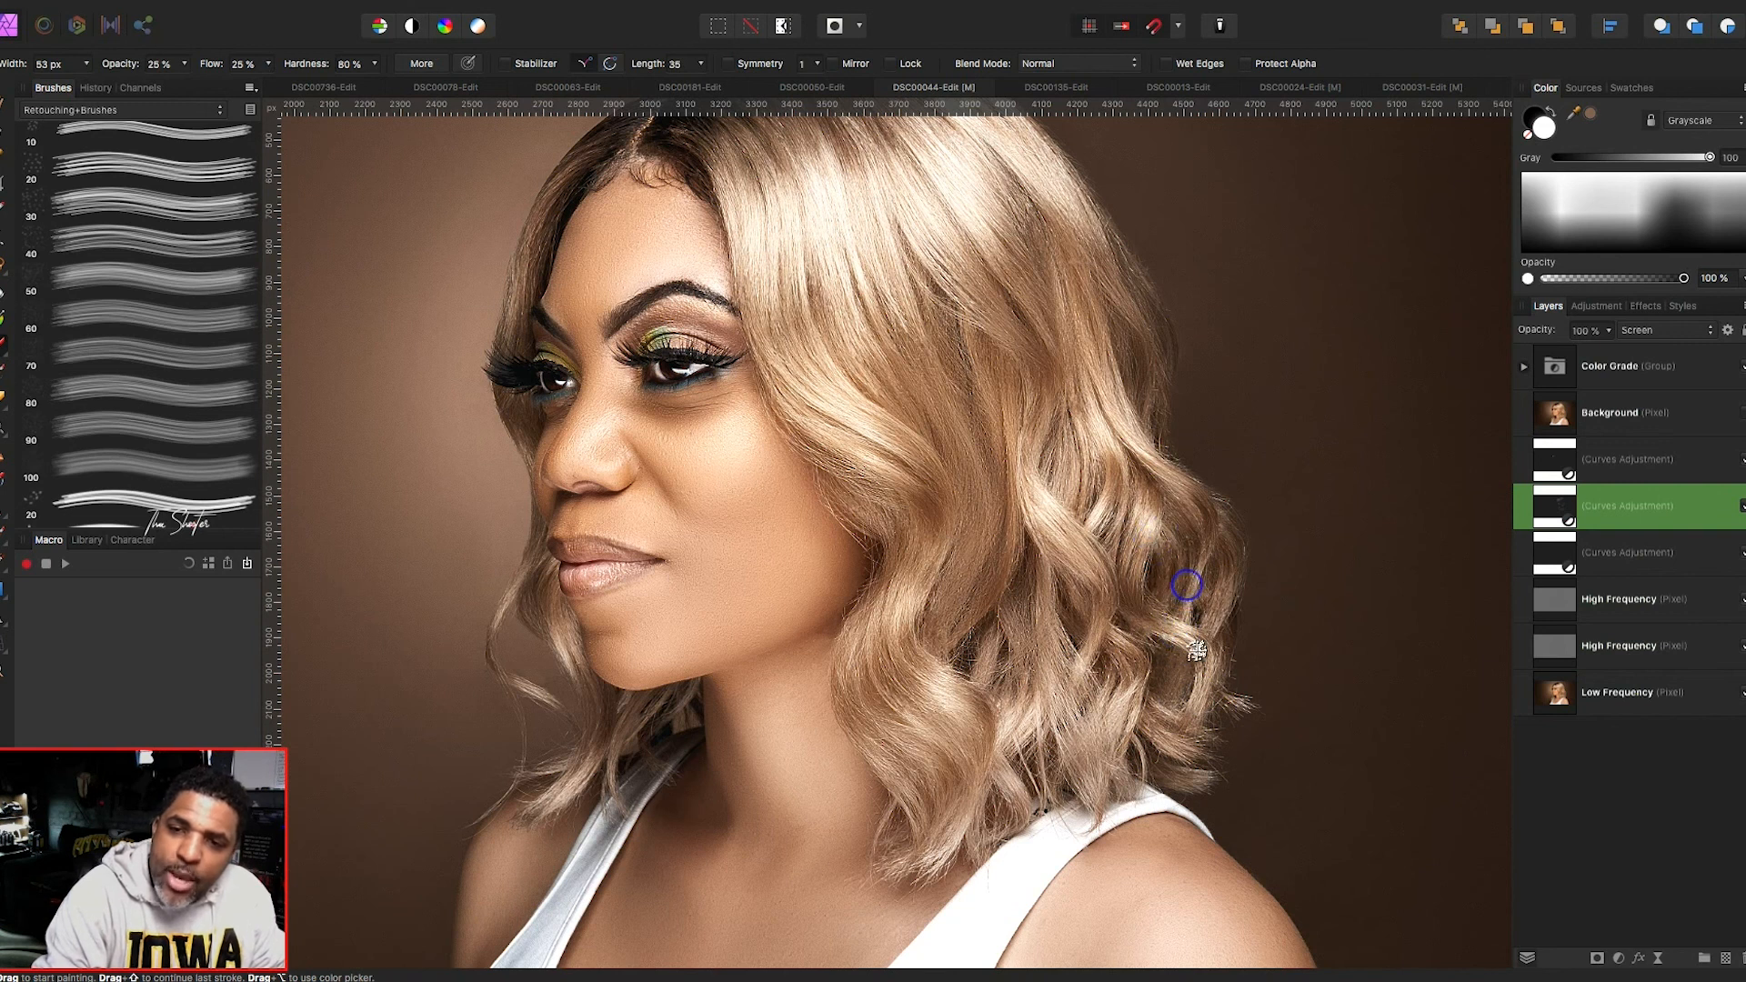
- Burn the darker strands beside the neck and cheek on the Multiply Curves mask with a slightly enlarged brush
click(1632, 550)
key(bracketright)
key(bracketright)
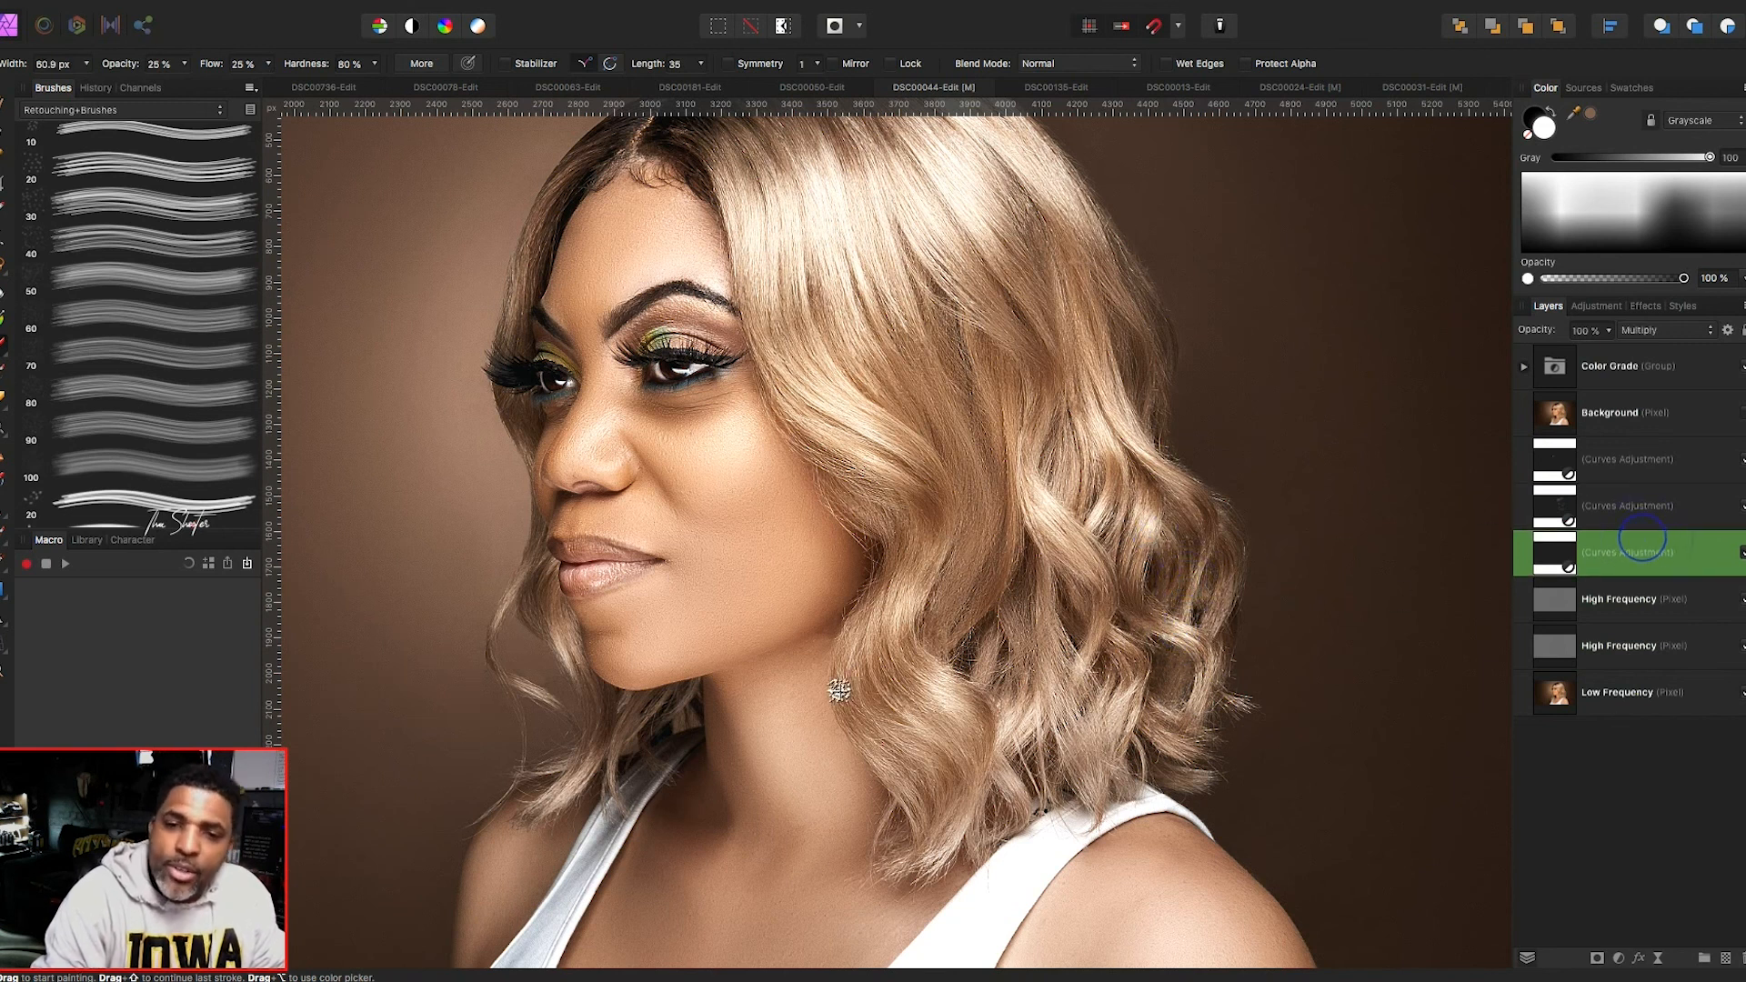
key(bracketright)
click(872, 673)
click(908, 647)
key(bracketleft)
click(888, 522)
click(923, 497)
- Burn the shadows through the middle of the hair with a further enlarged brush
scroll(850, 421, up, 2)
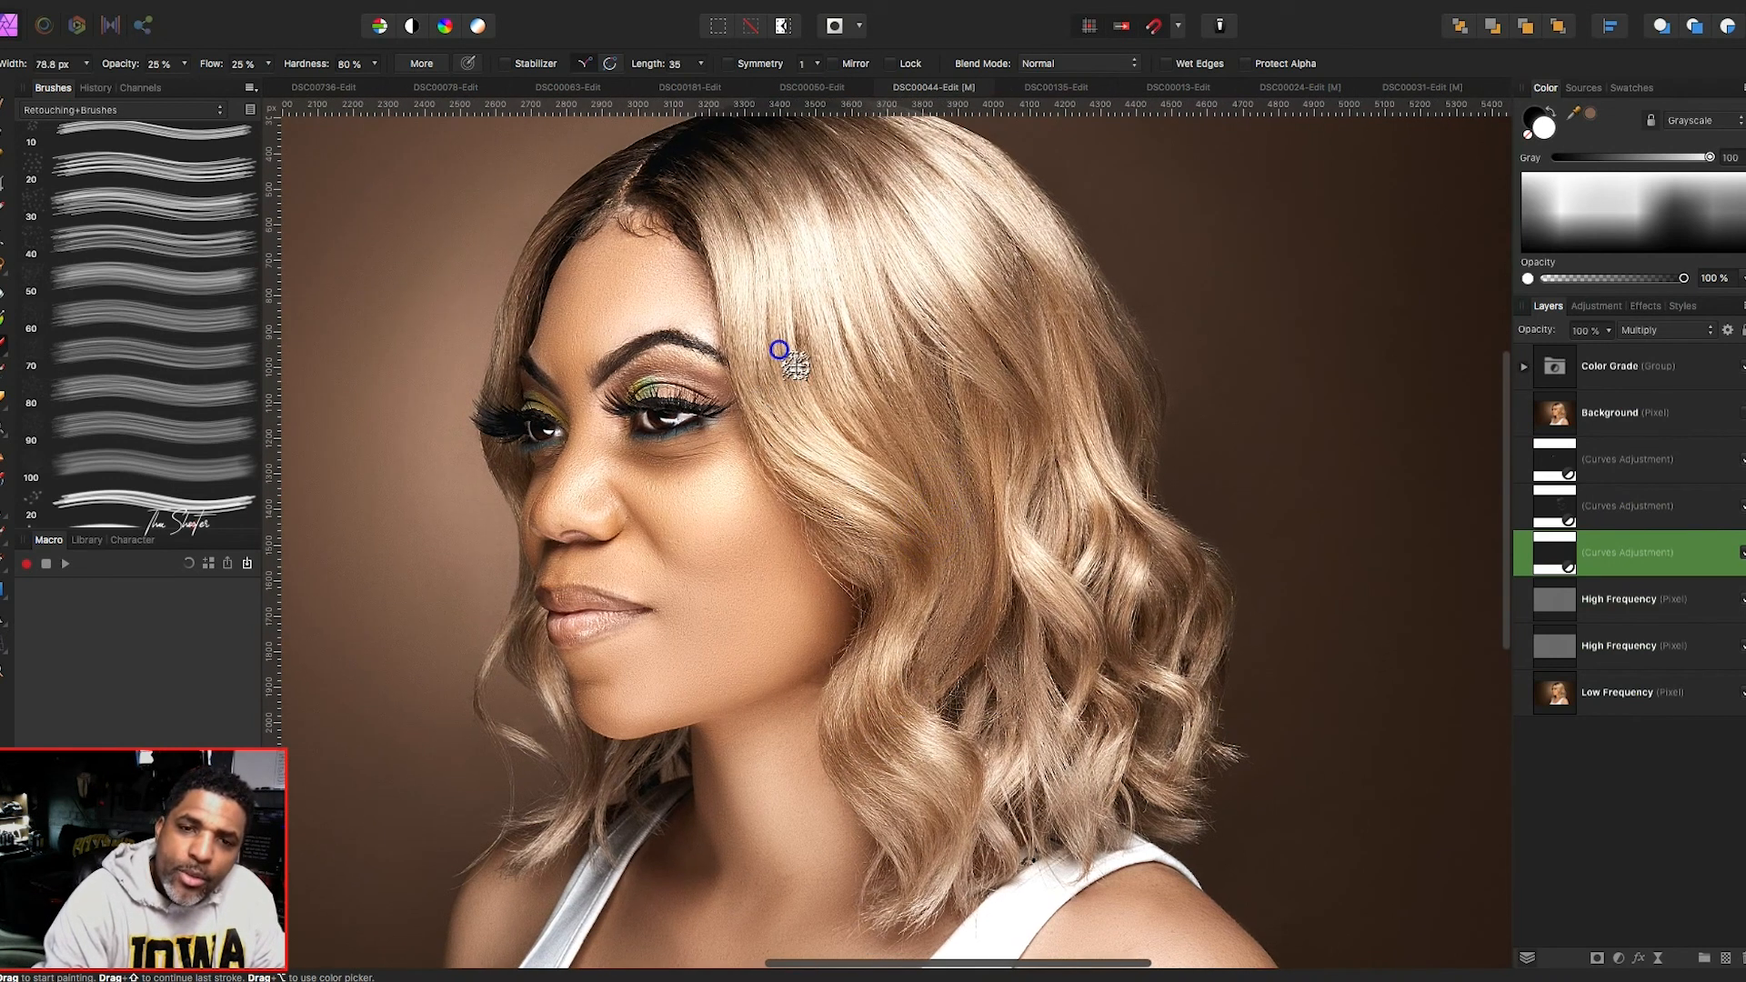
key(bracketright)
key(bracketright)
key(bracketright)
mouse_move(920, 428)
mouse_down()
mouse_move(960, 663)
mouse_move(963, 421)
mouse_move(979, 597)
mouse_move(951, 628)
mouse_move(927, 491)
mouse_move(961, 521)
mouse_up()
- Burn the shadows between the back waves, at the crown and along the front strand with a 53.2 px brush
key(bracketleft)
key(bracketleft)
key(bracketleft)
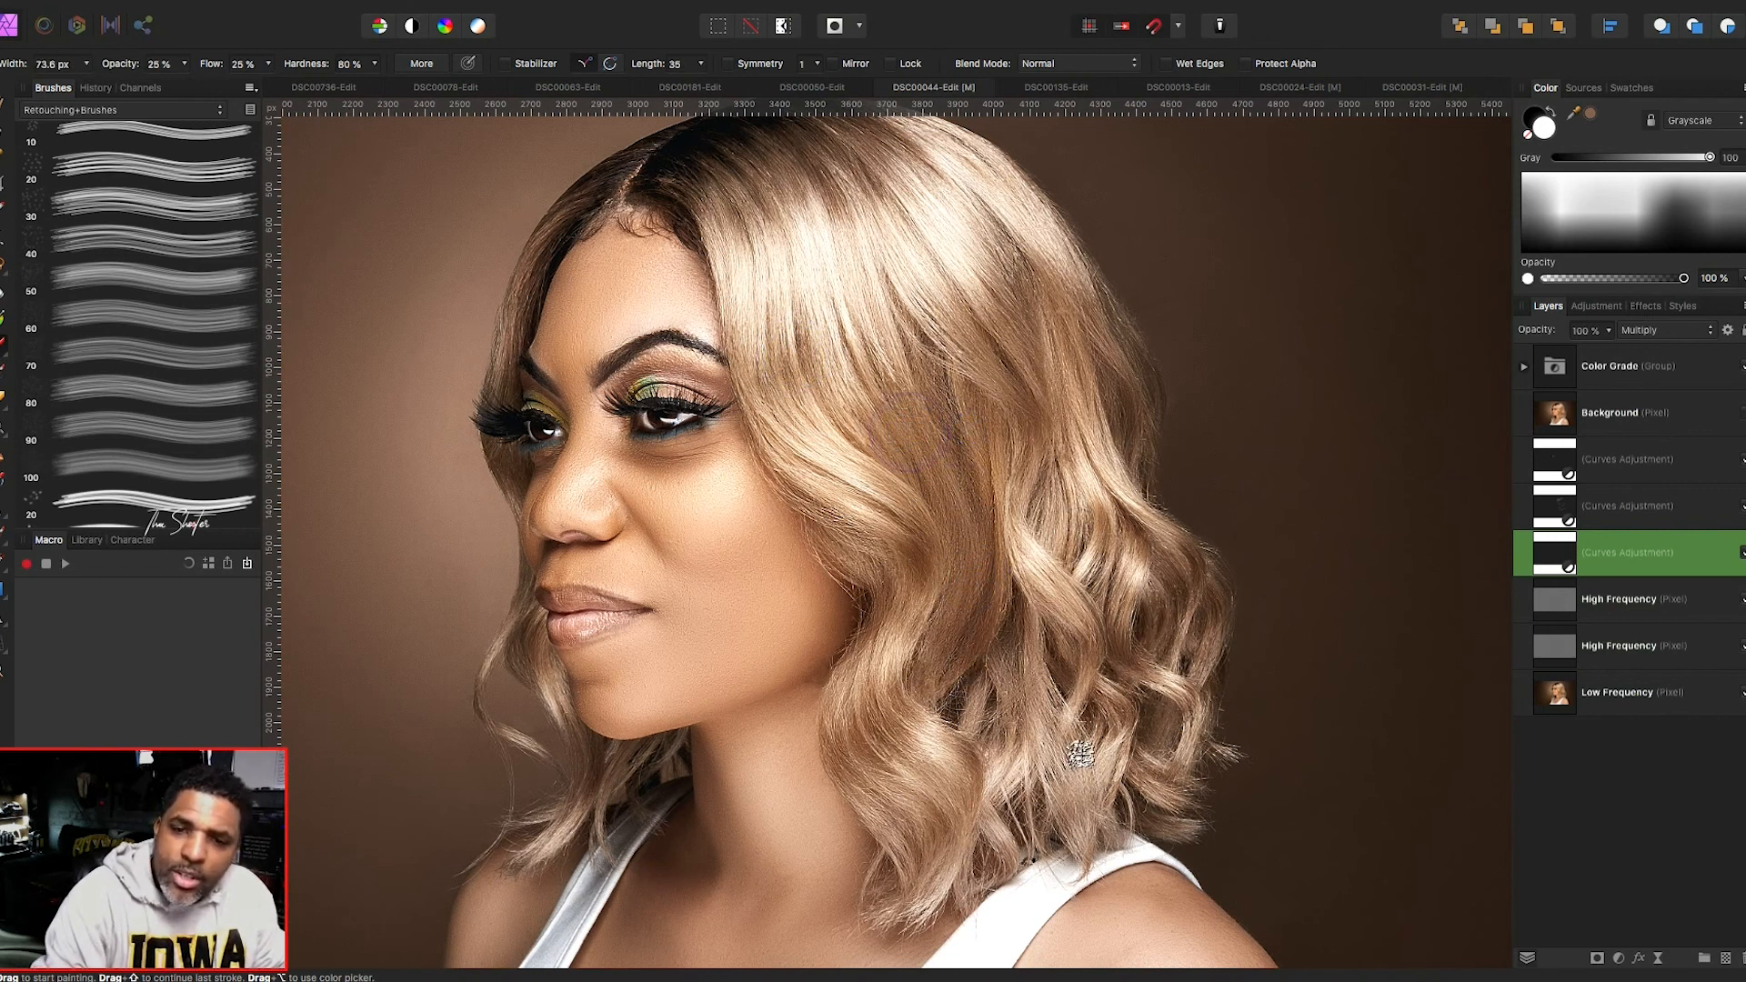
key(bracketleft)
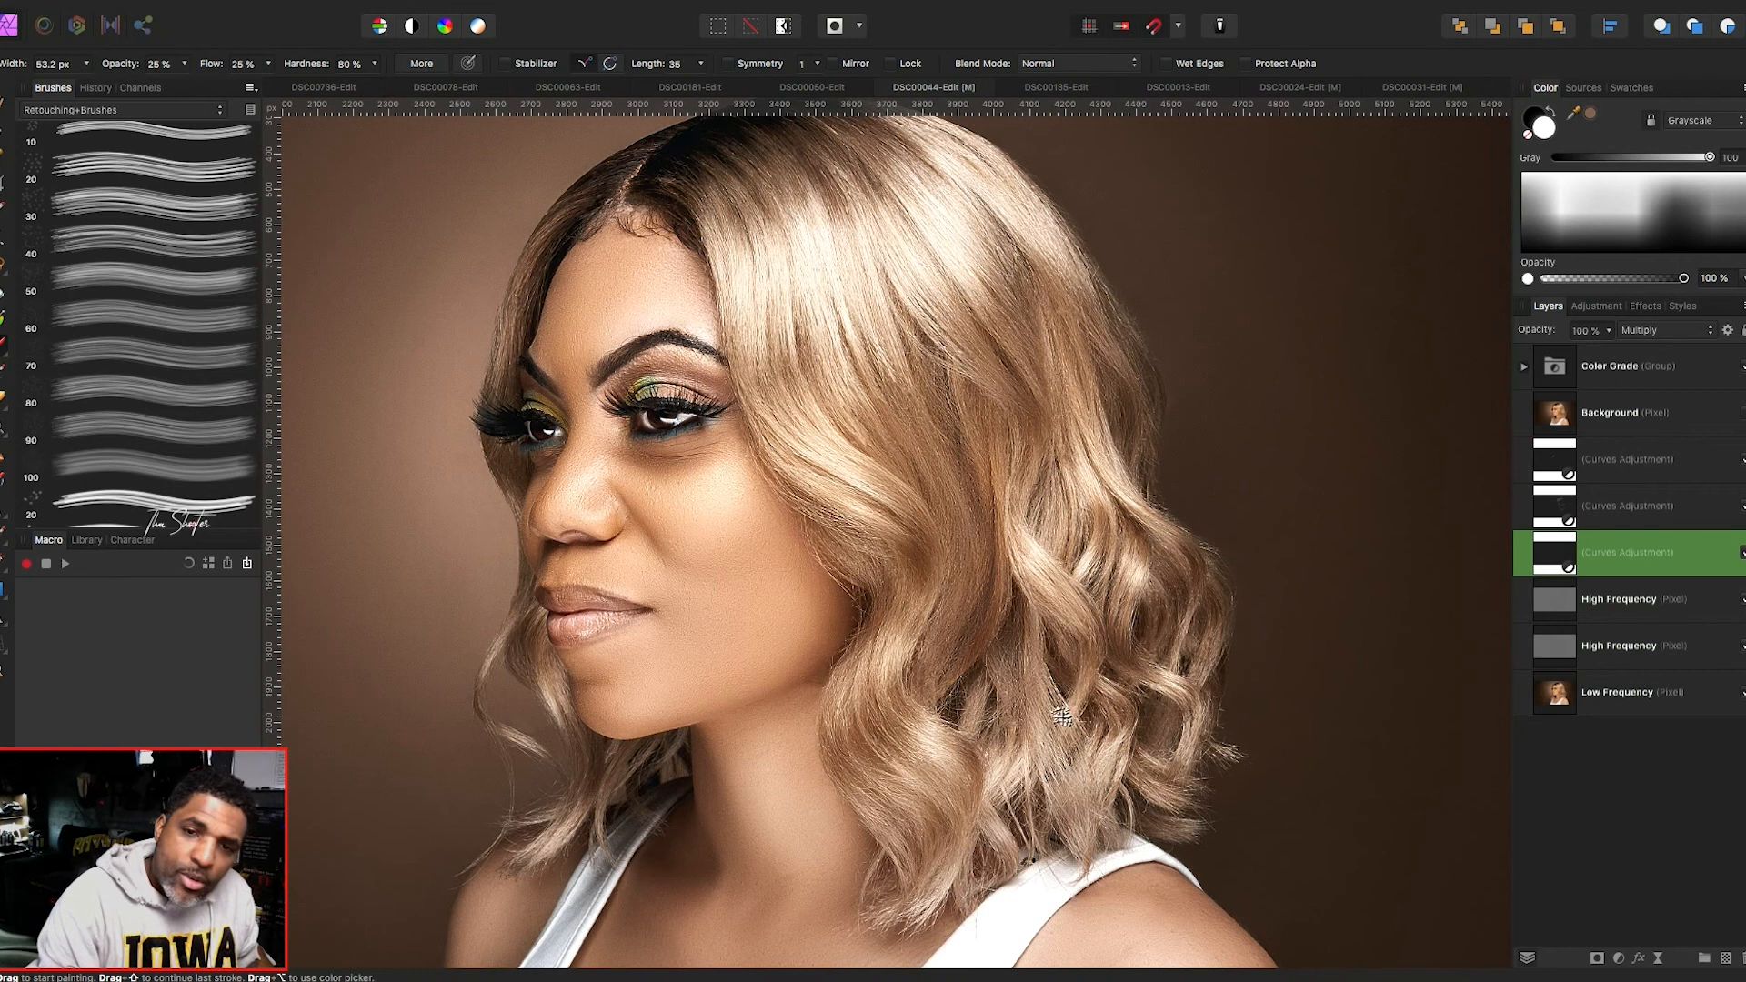
mouse_move(1005, 643)
mouse_down()
mouse_move(1009, 612)
mouse_move(998, 724)
mouse_move(1050, 669)
mouse_move(1127, 696)
mouse_move(1045, 664)
mouse_move(1121, 716)
mouse_move(1170, 701)
mouse_move(1158, 592)
mouse_move(1174, 558)
mouse_move(1189, 612)
mouse_move(1204, 600)
mouse_move(1131, 561)
mouse_move(1021, 448)
mouse_move(1045, 378)
mouse_move(1101, 416)
mouse_up()
scroll(1204, 600, up, 1)
scroll(1133, 558, up, 2)
scroll(1101, 416, up, 3)
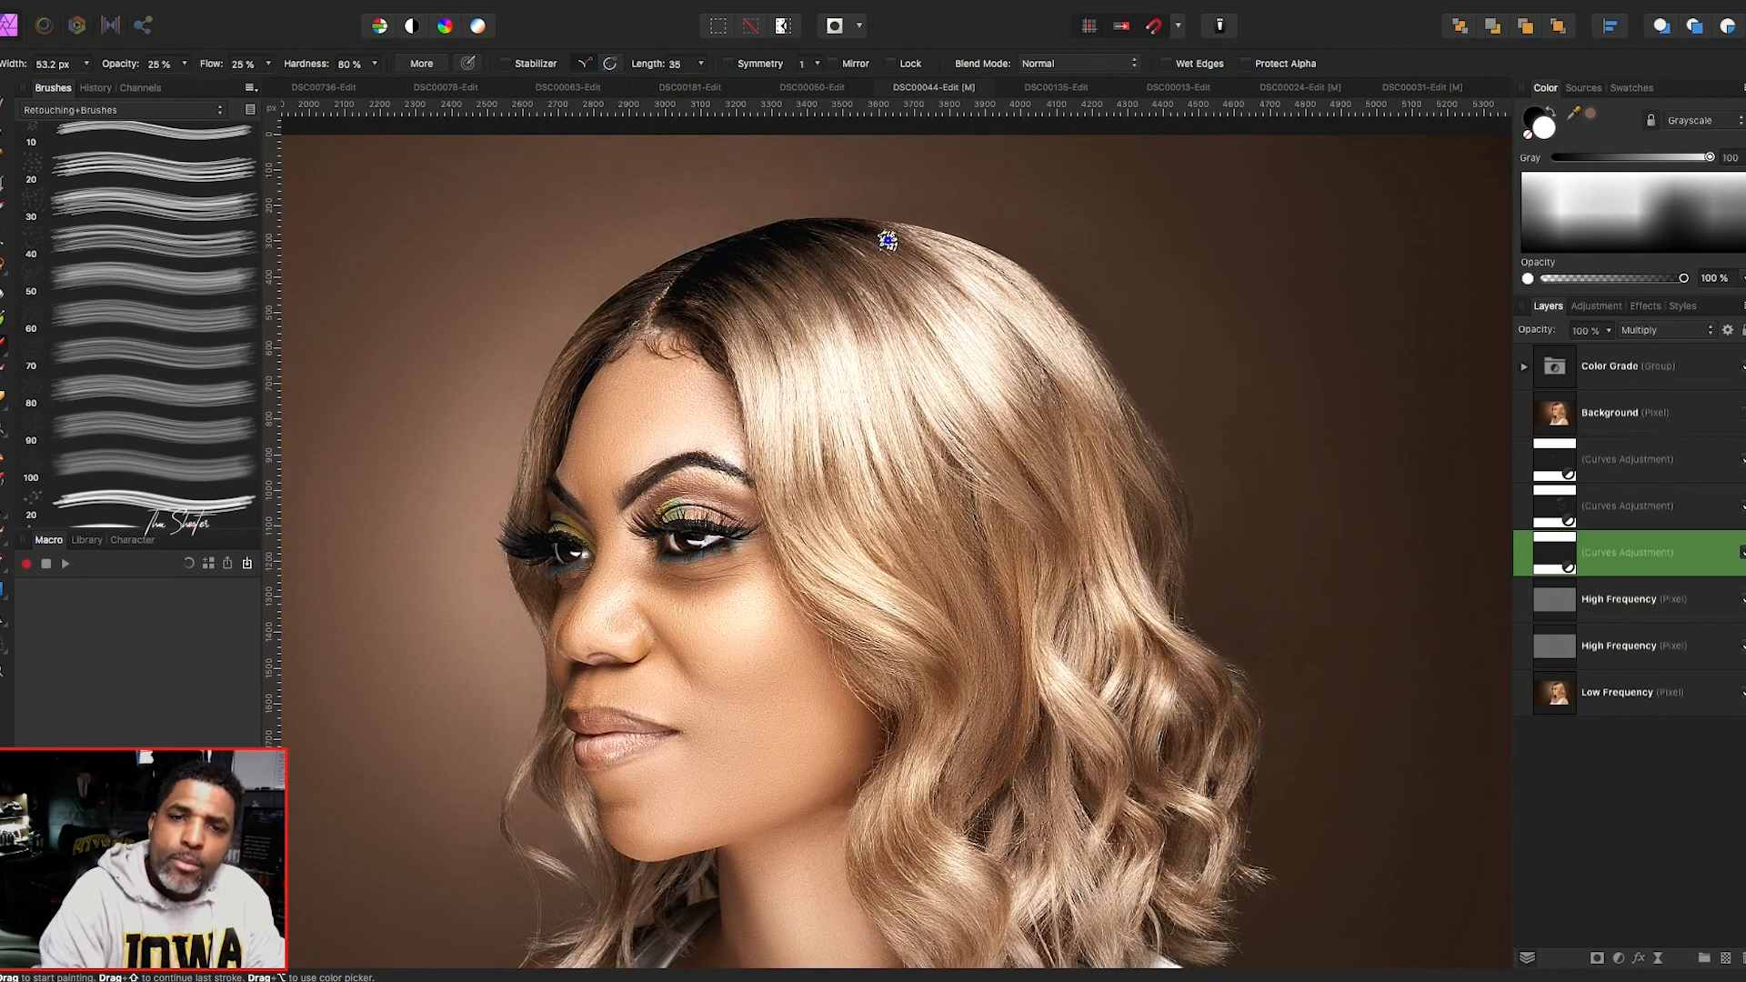
scroll(889, 238, down, 3)
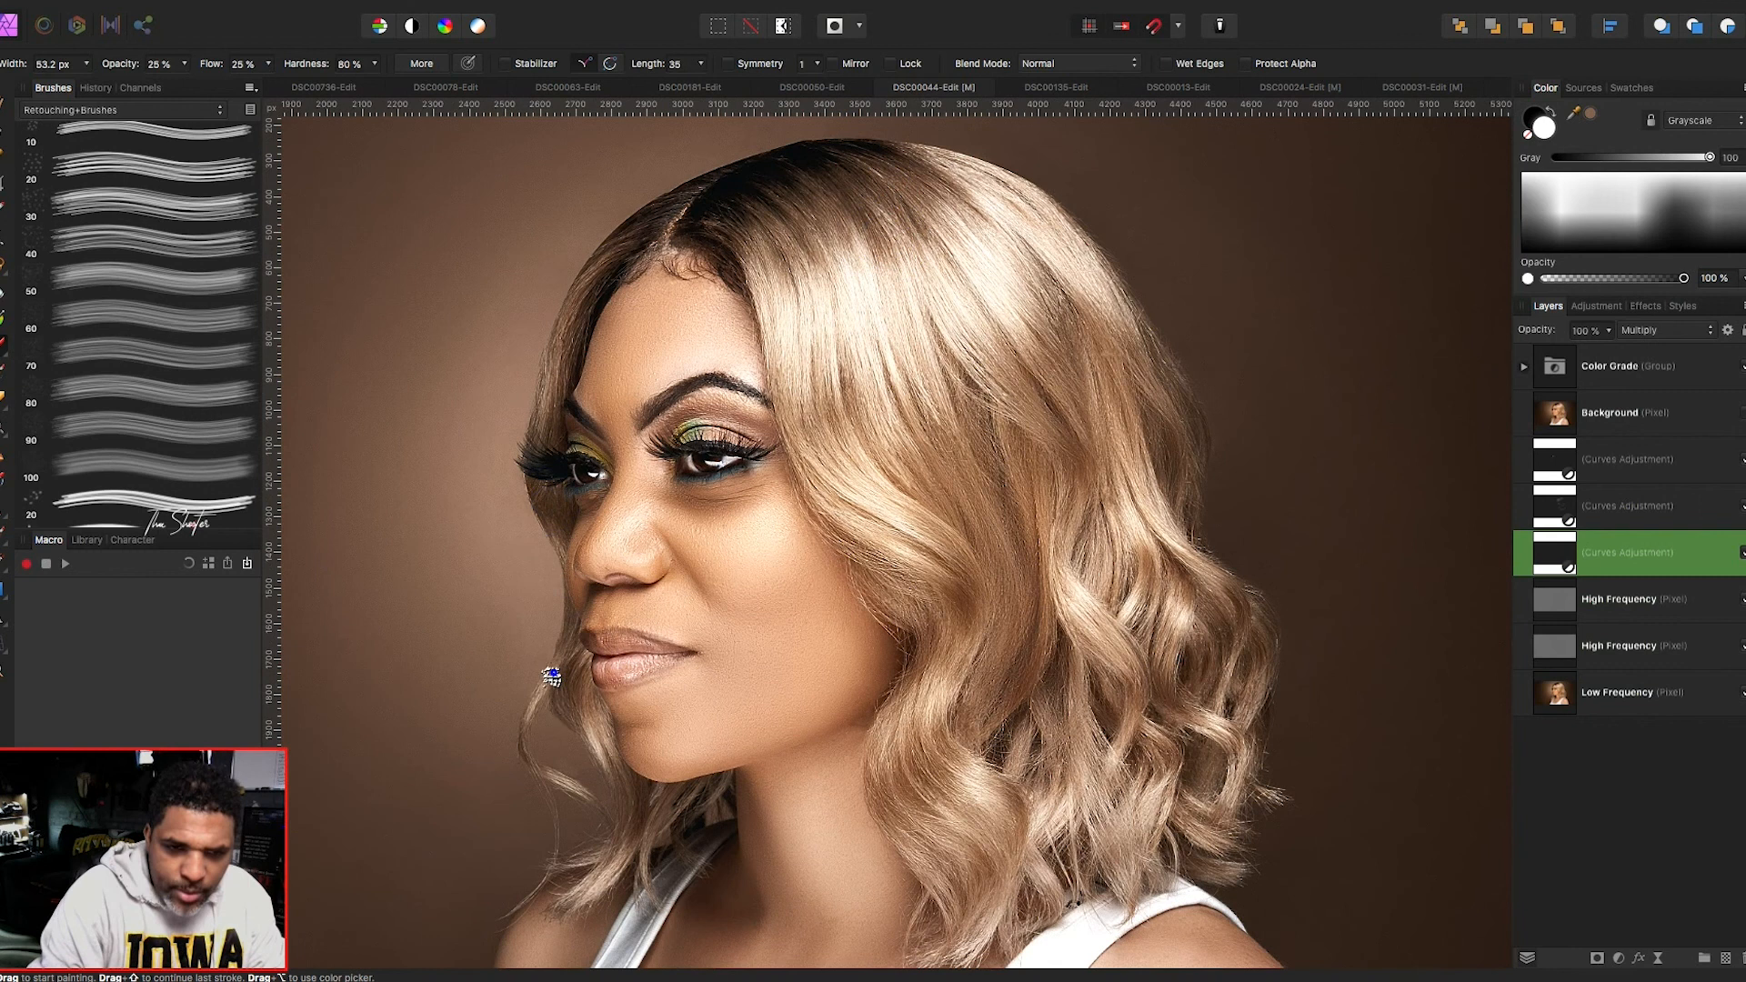
- Dodge the loose front strand beside the chin on the Screen Curves mask
click(1612, 509)
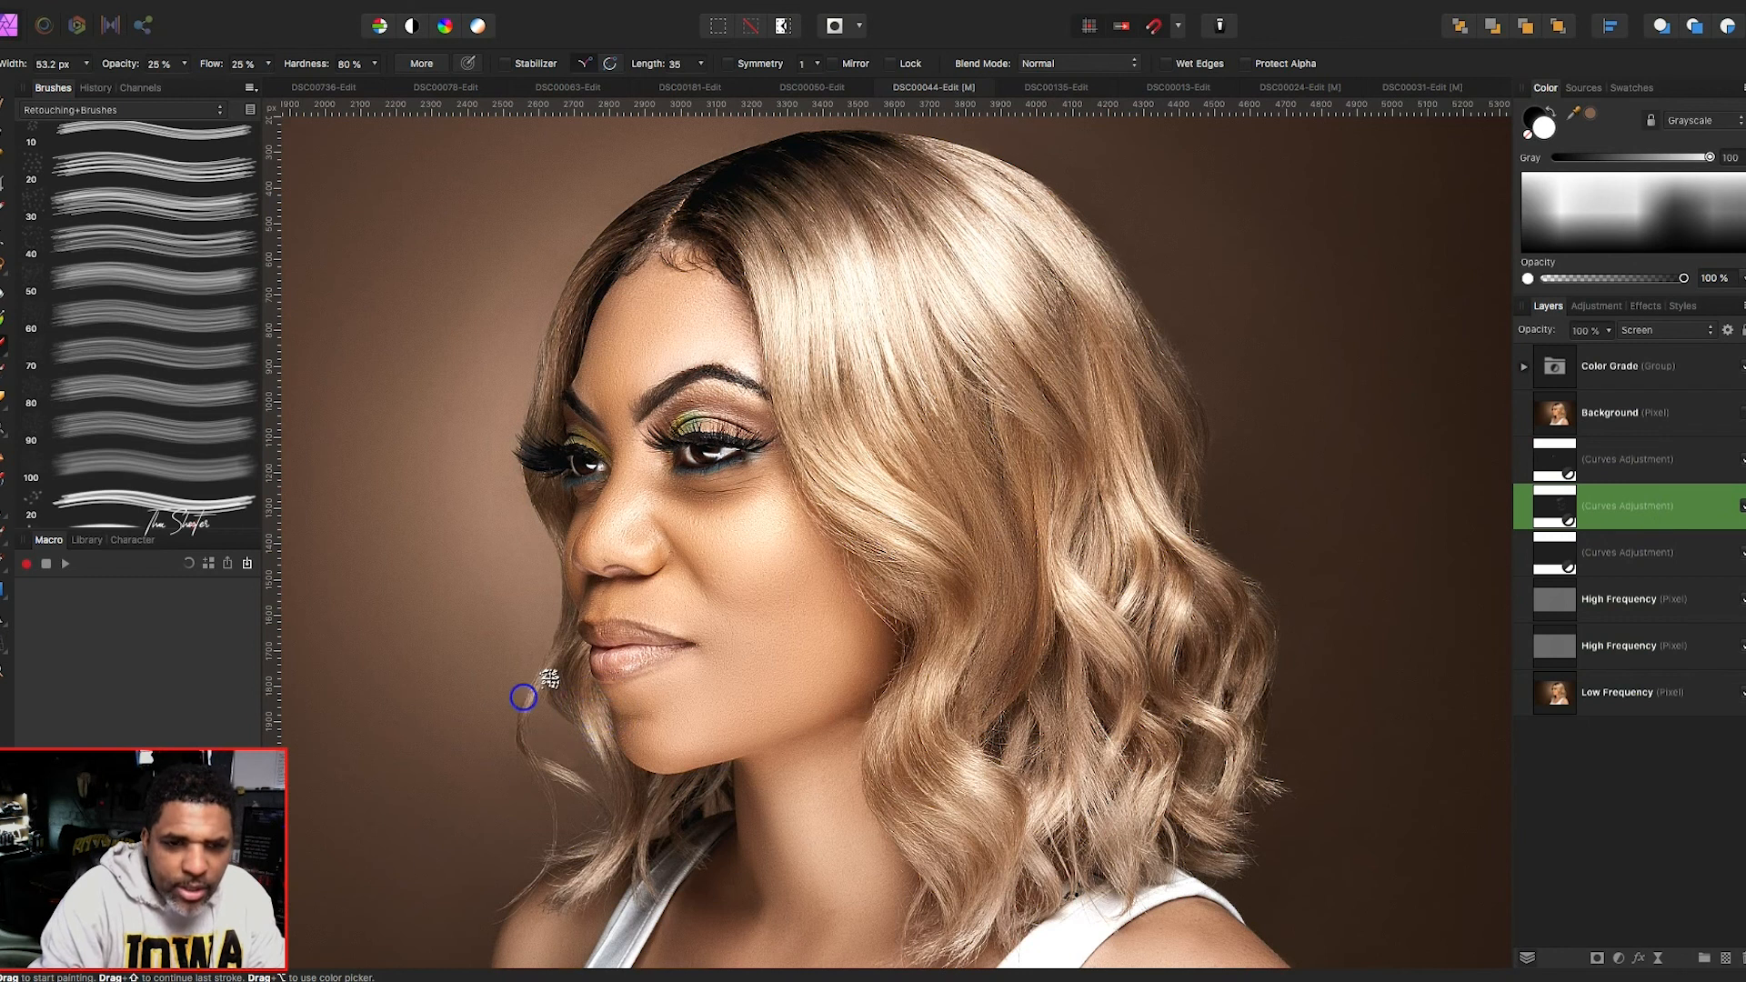
scroll(522, 697, right, 3)
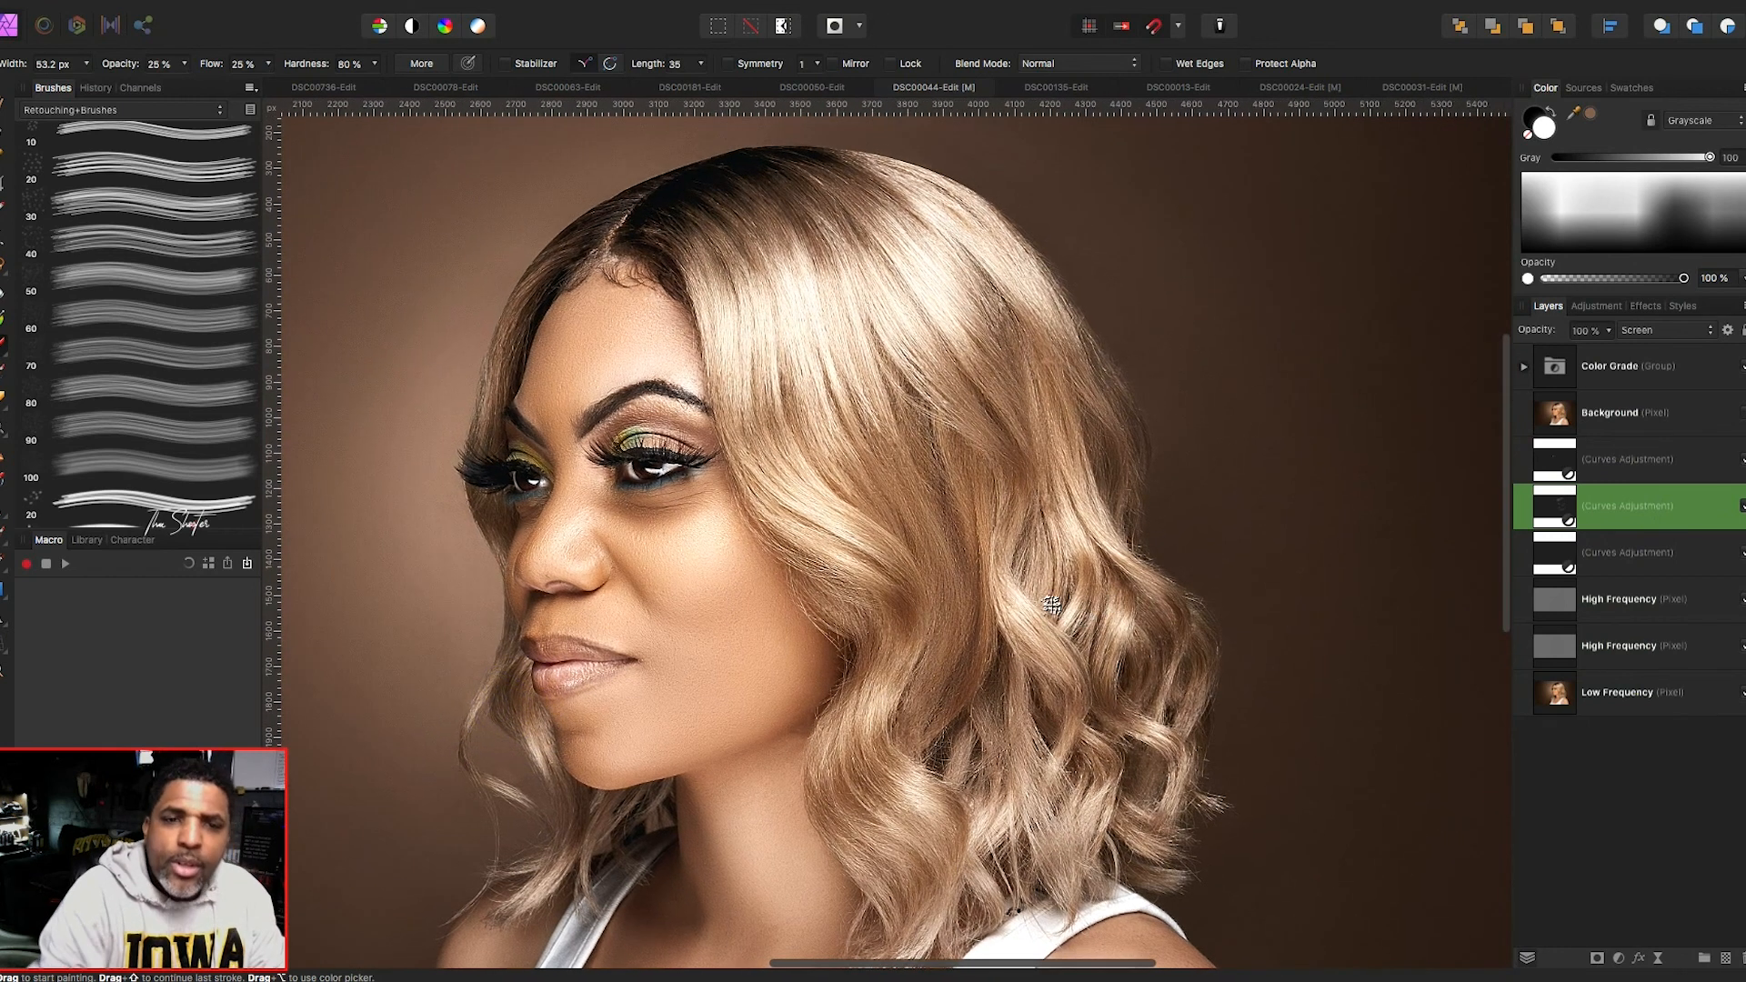
scroll(1052, 604, left, 1)
scroll(1051, 605, down, 3)
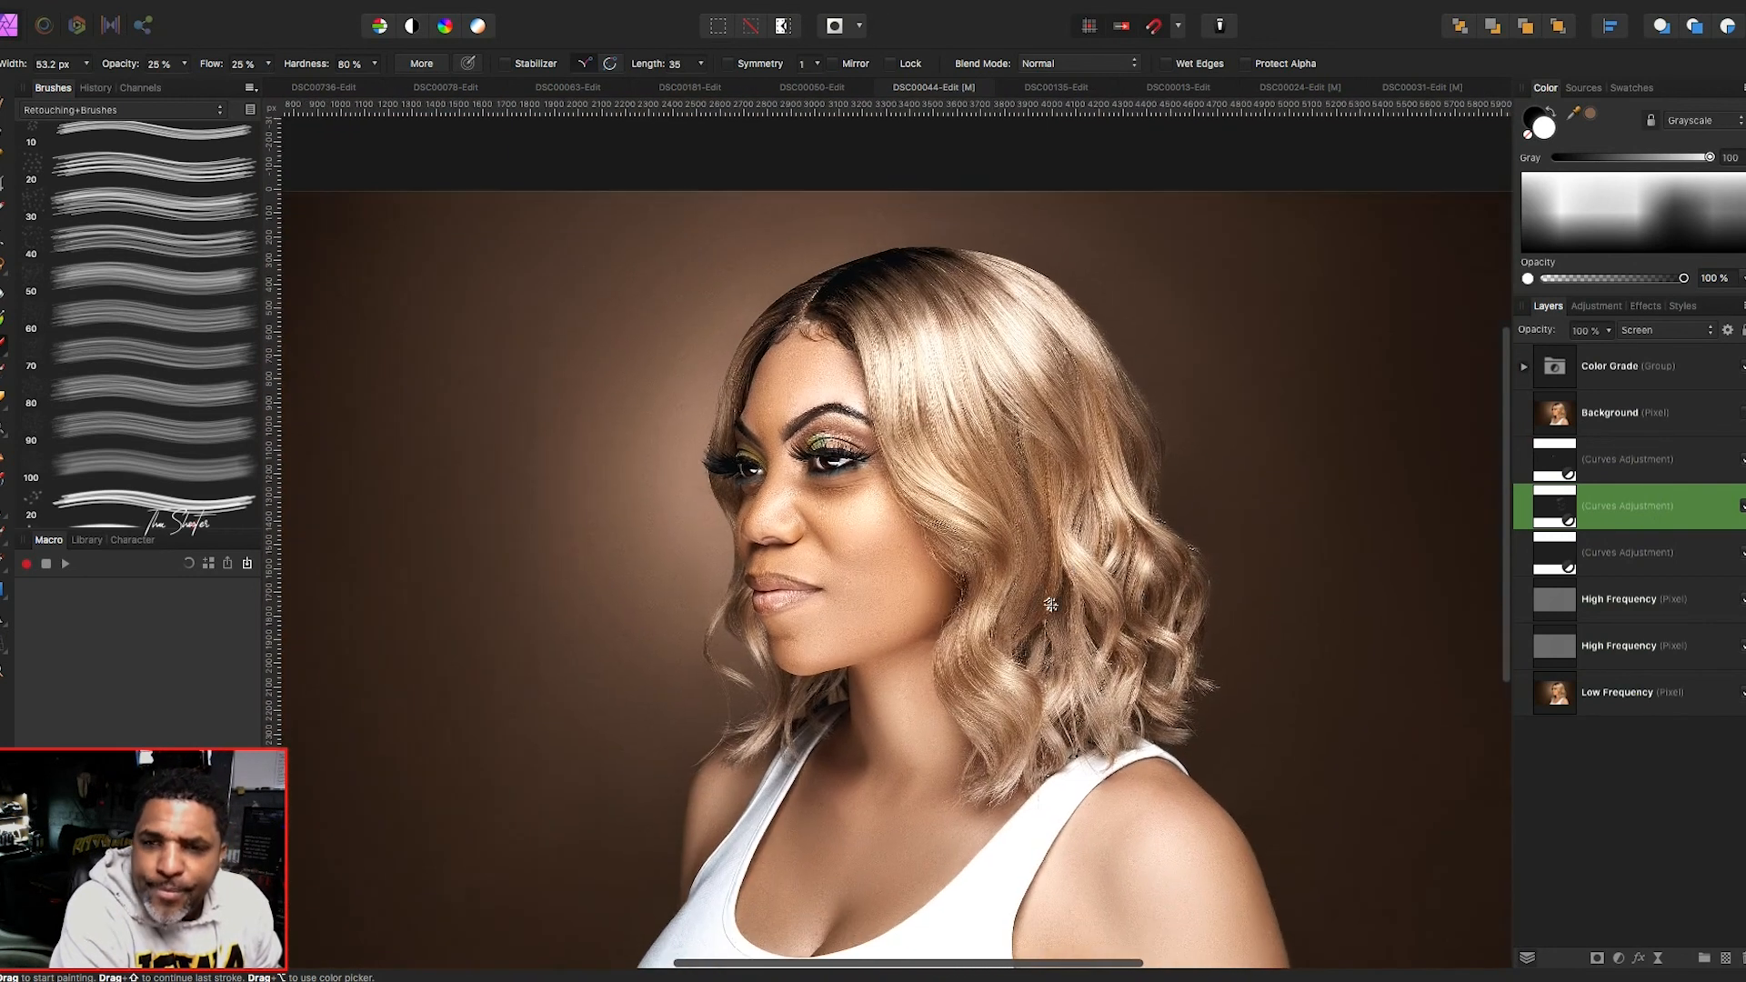
- Group the Screen and Multiply Curves adjustments and name the group D&B hair
shift+click(1663, 552)
click(1707, 959)
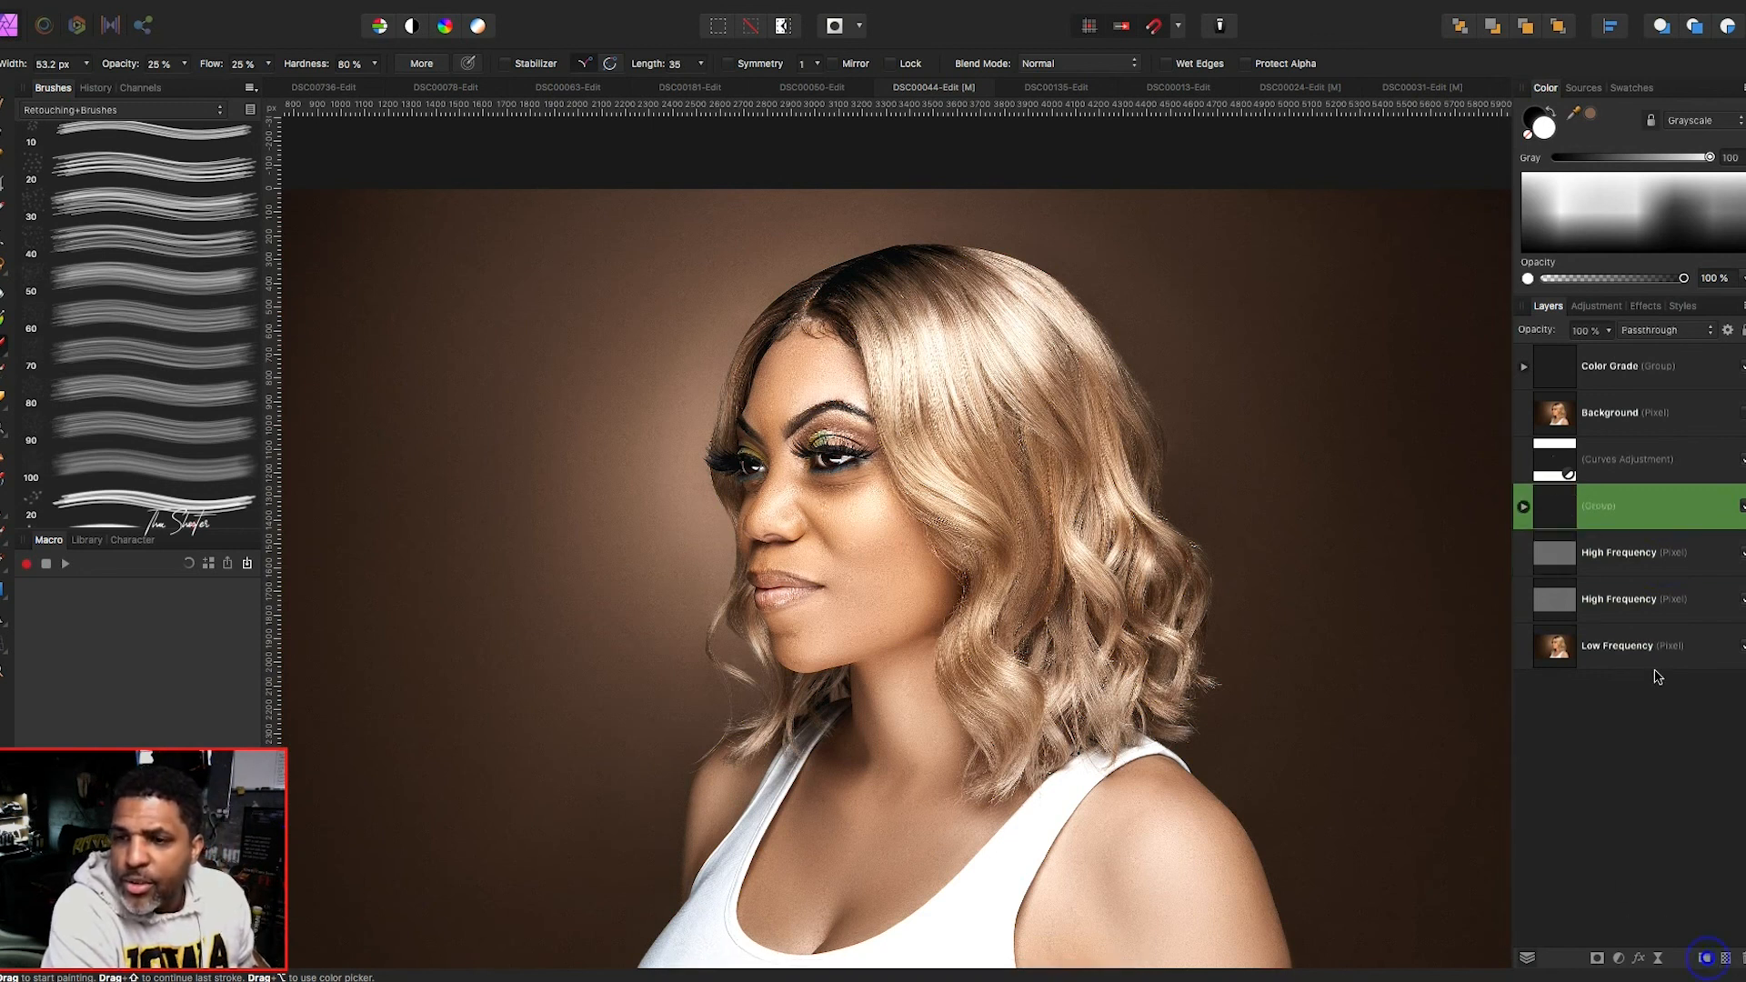
double_click(1603, 512)
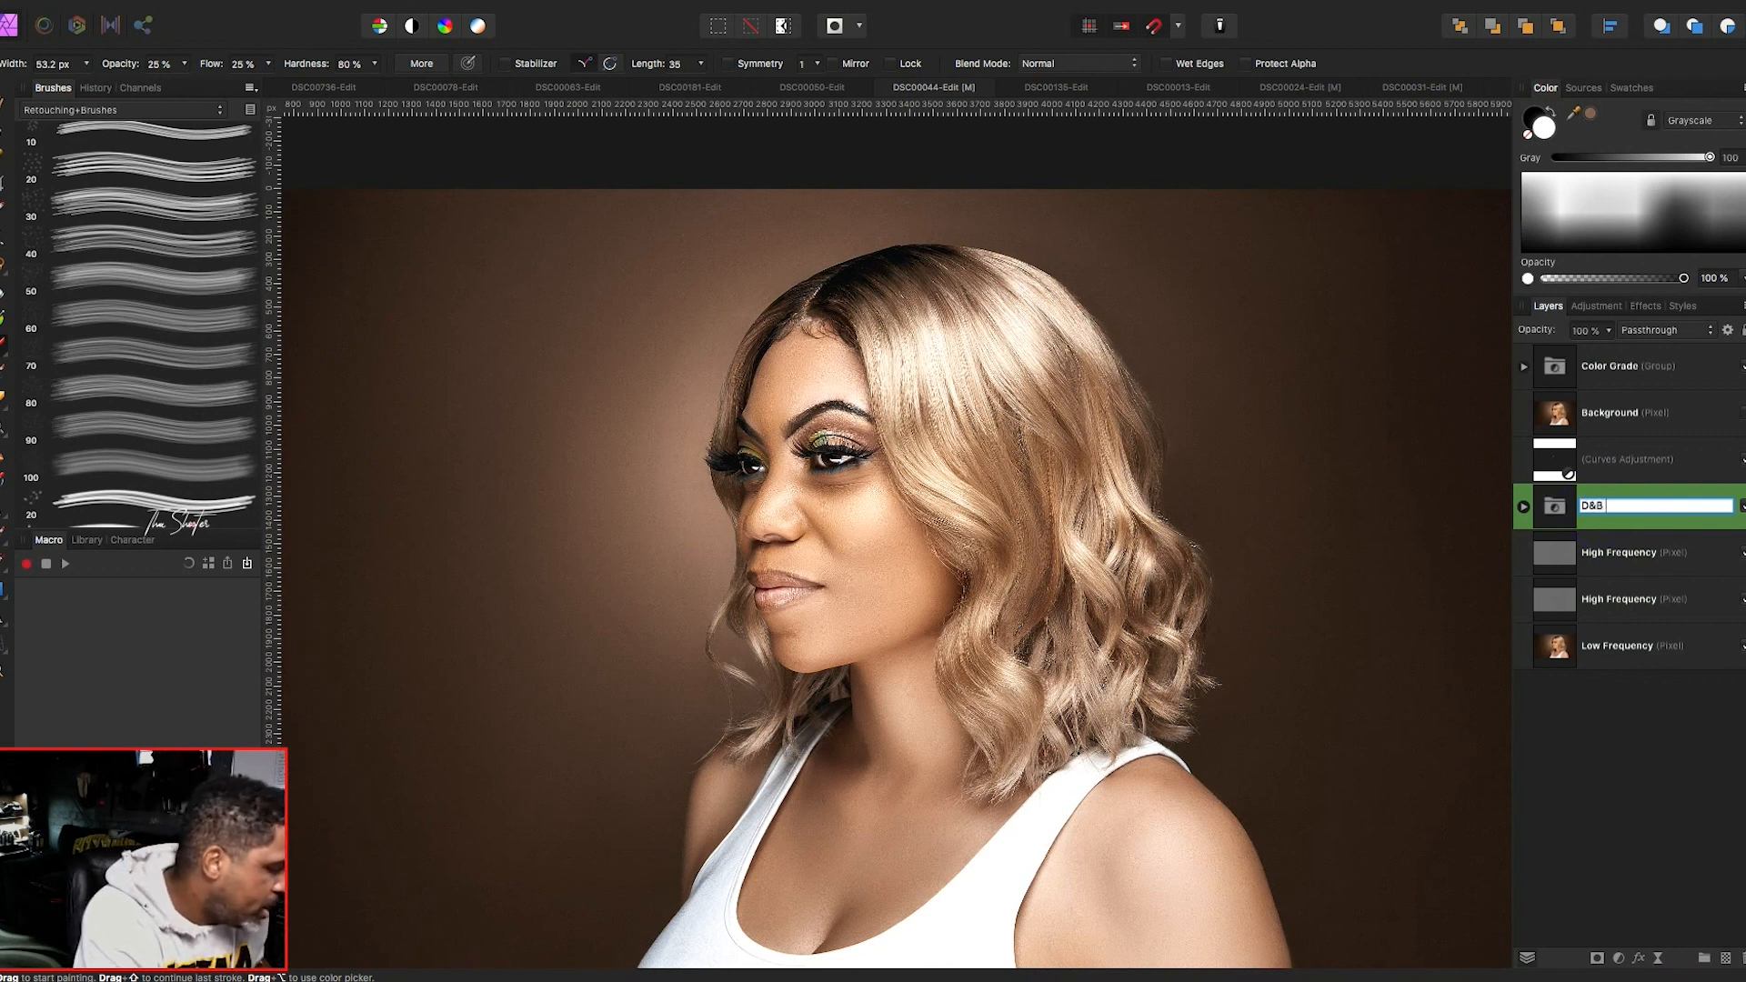
key(Return)
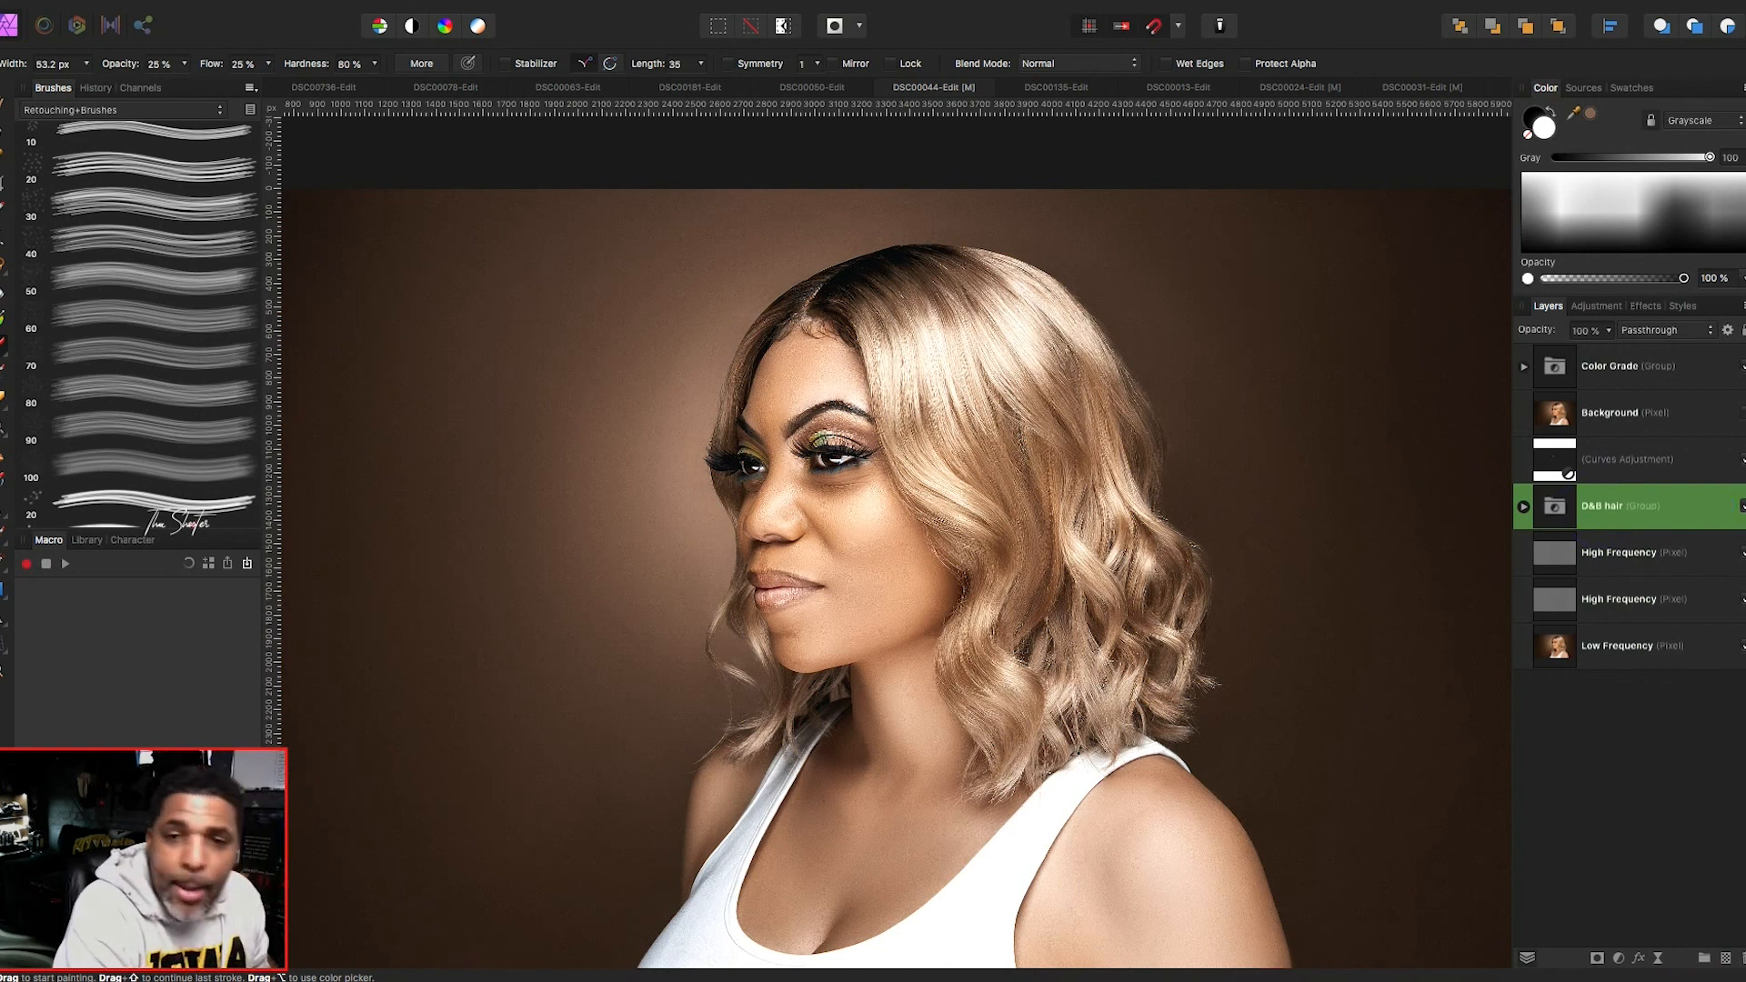
- Compare the hair with and without dodging and burning by toggling the D&B hair group's visibility
click(1740, 505)
click(1740, 505)
click(1741, 505)
click(1741, 505)
click(1741, 505)
click(1741, 505)
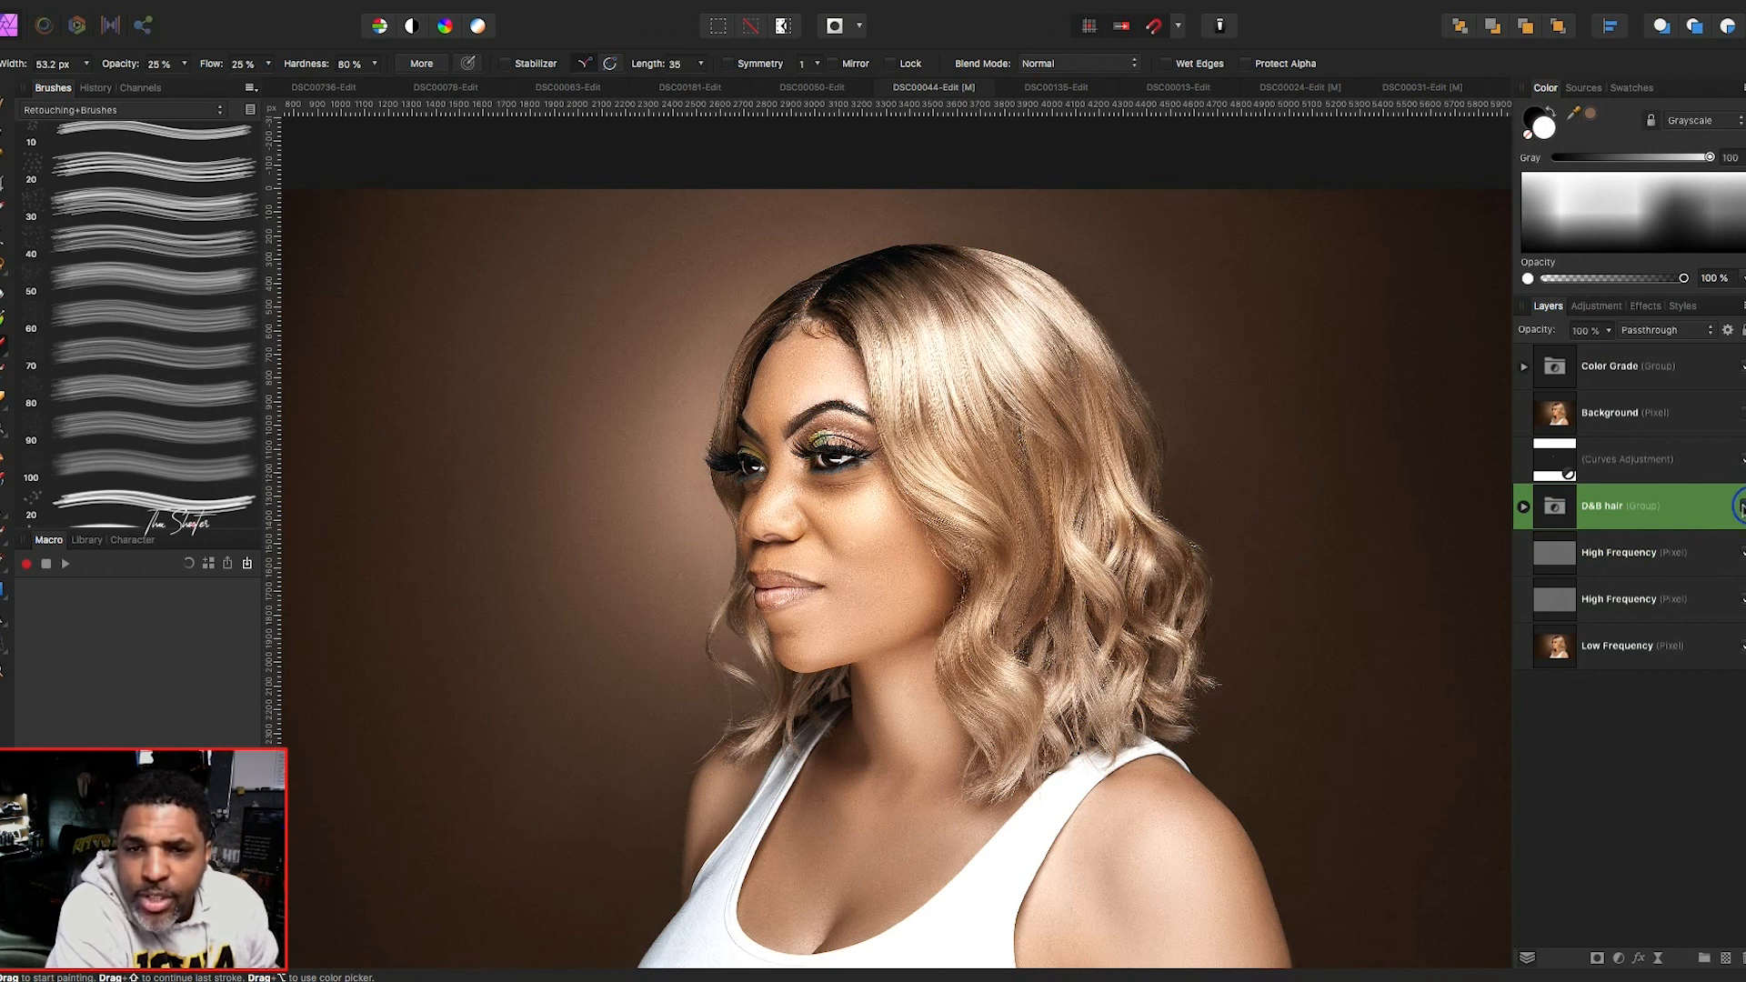
- Duplicate the D&B hair group
scroll(1123, 511, down, 5)
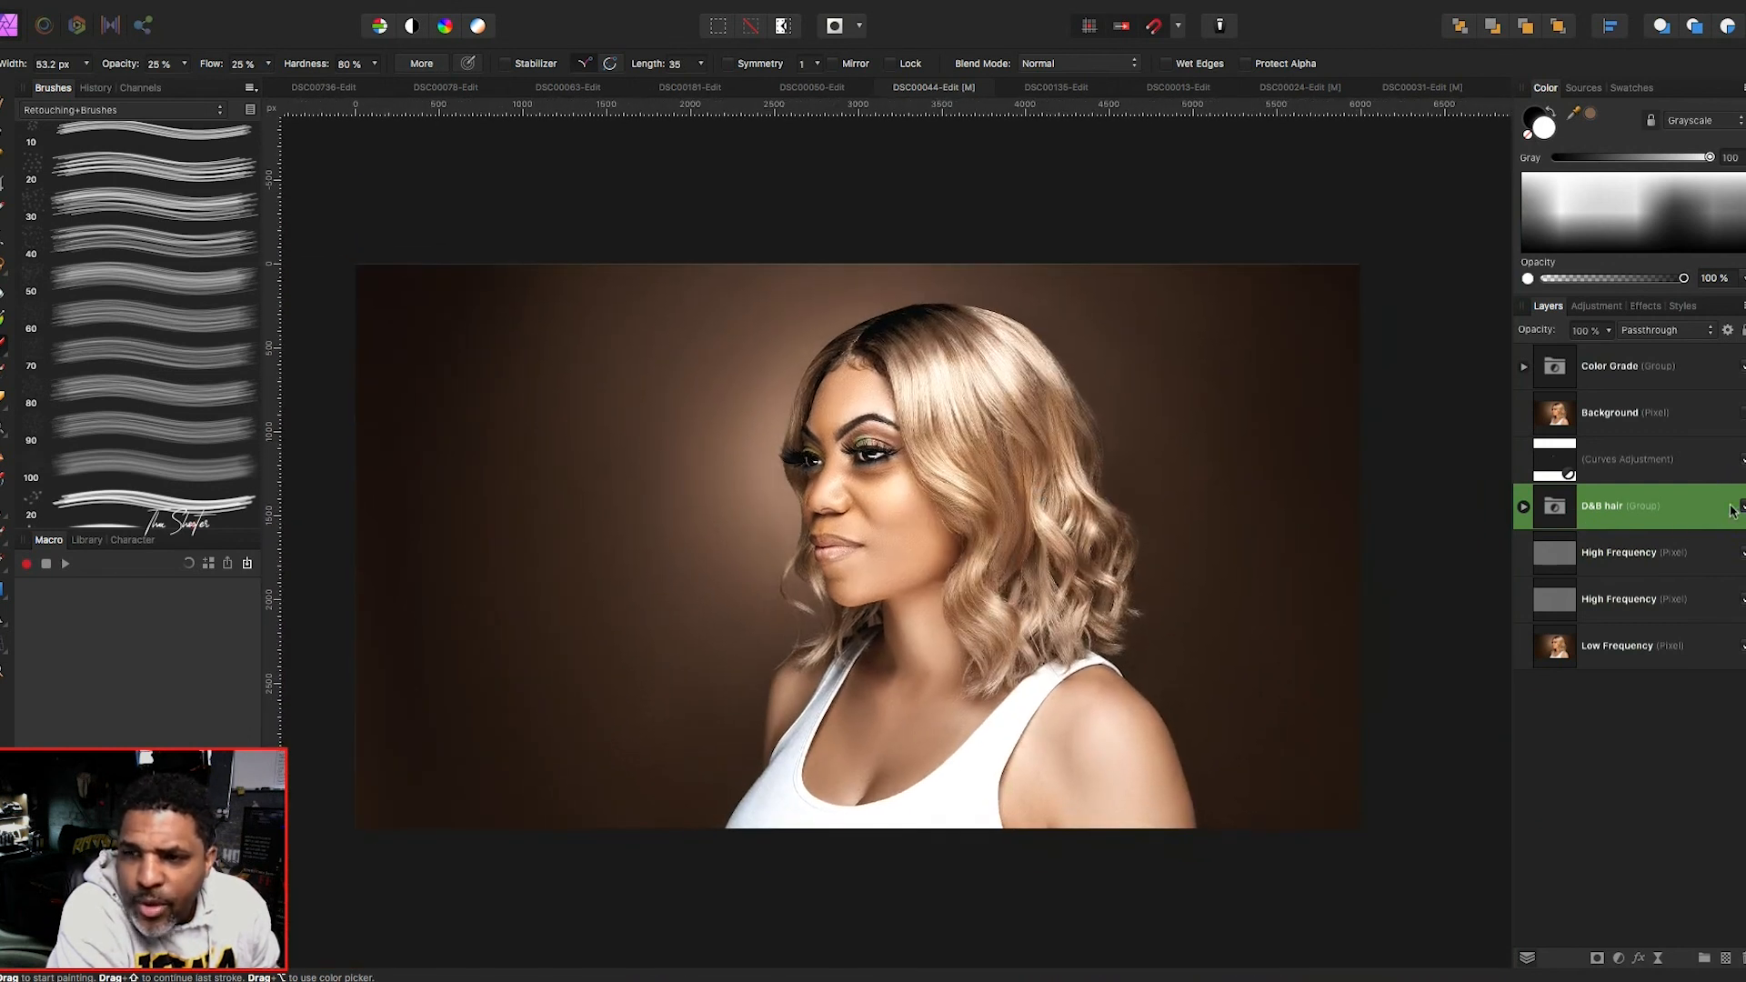
key(super+j)
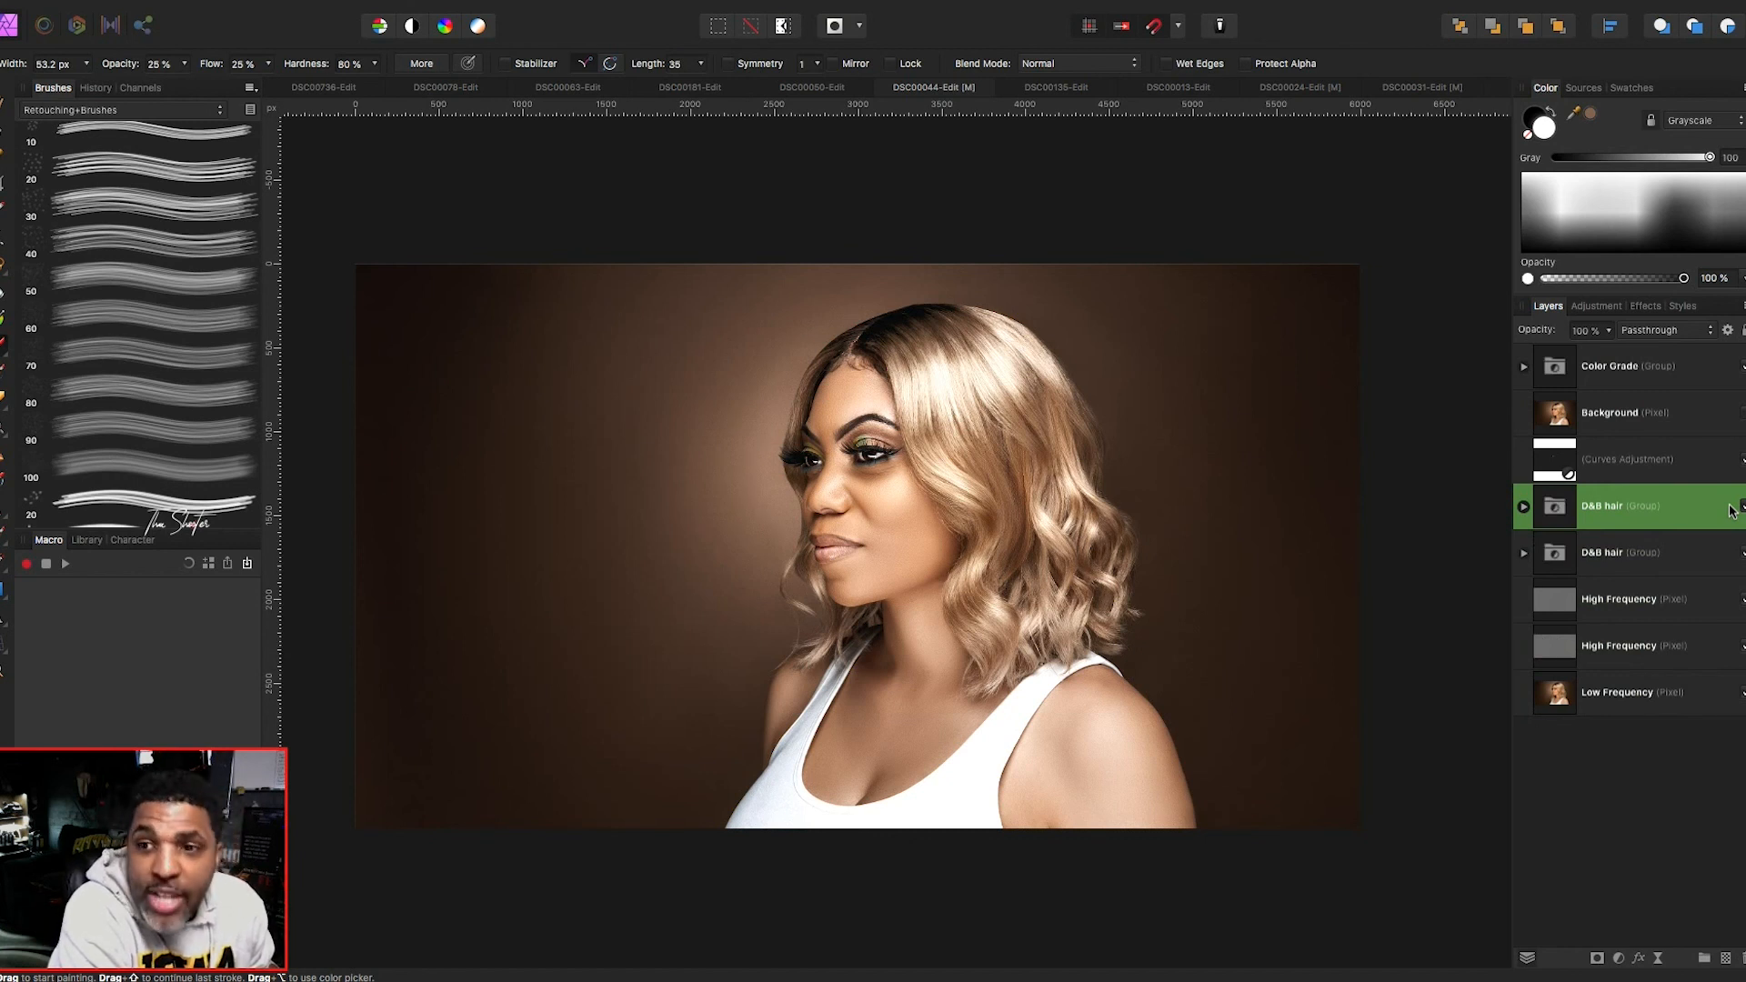
- Set the duplicate D&B hair group's opacity to 25% and delete that duplicate group
click(1609, 331)
click(1493, 351)
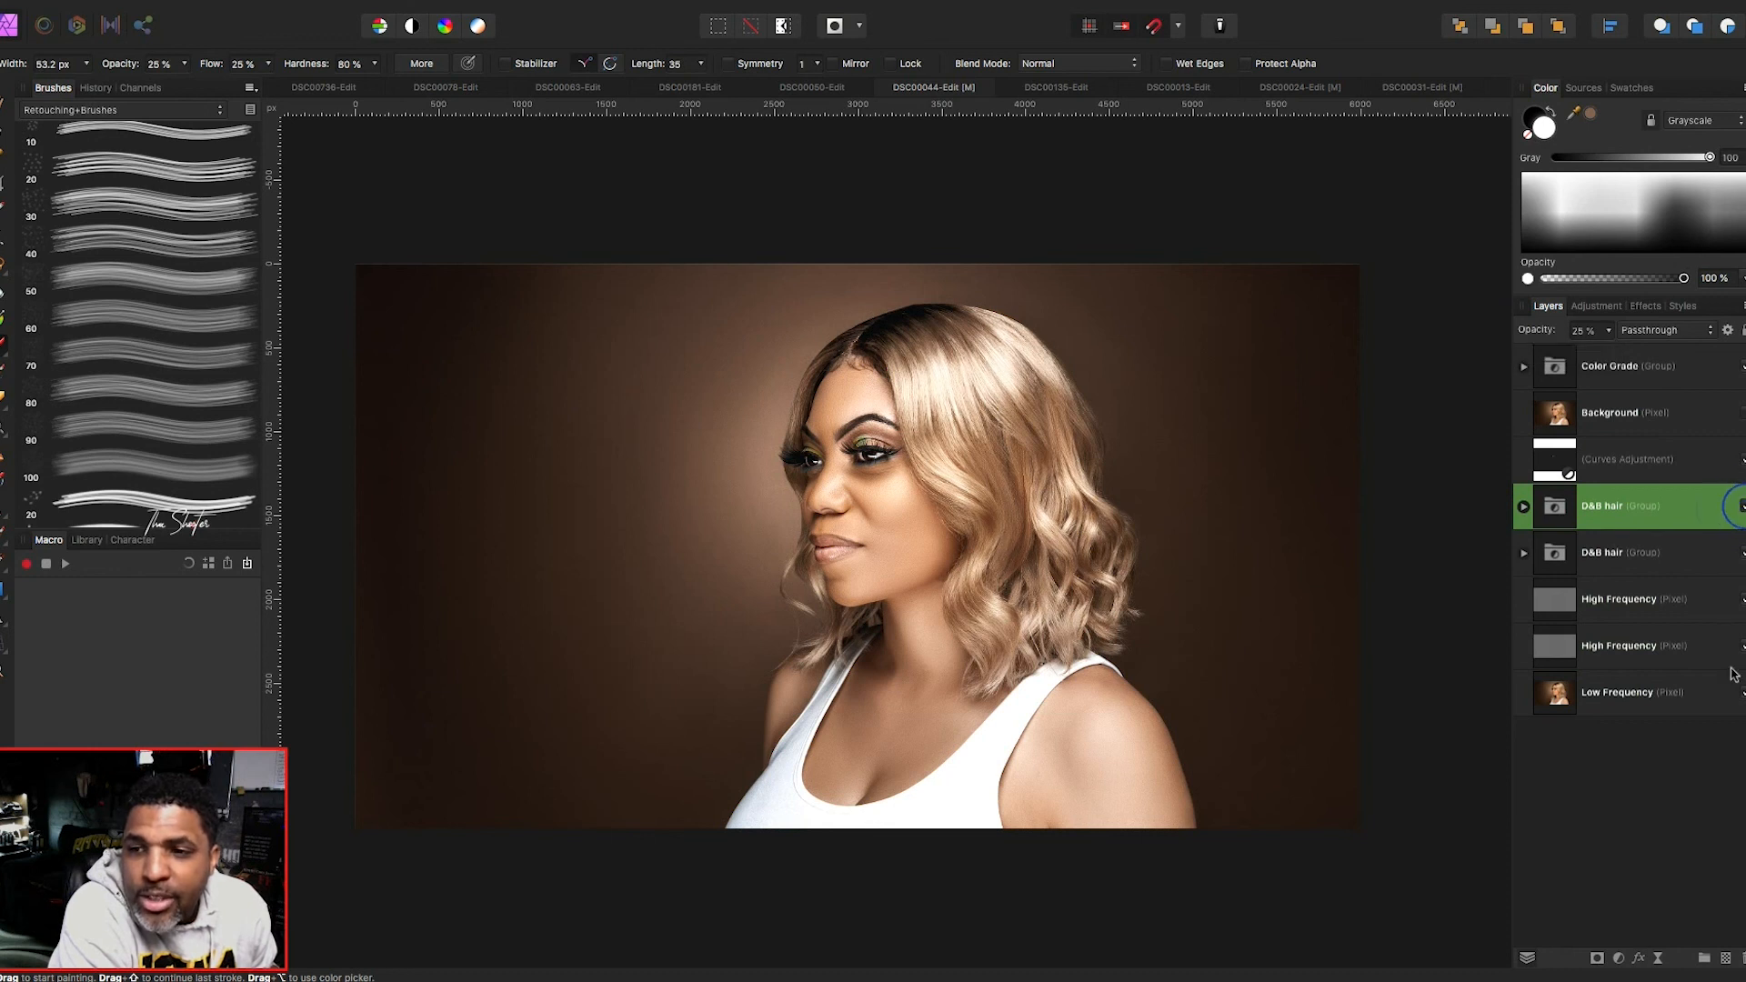
key(Delete)
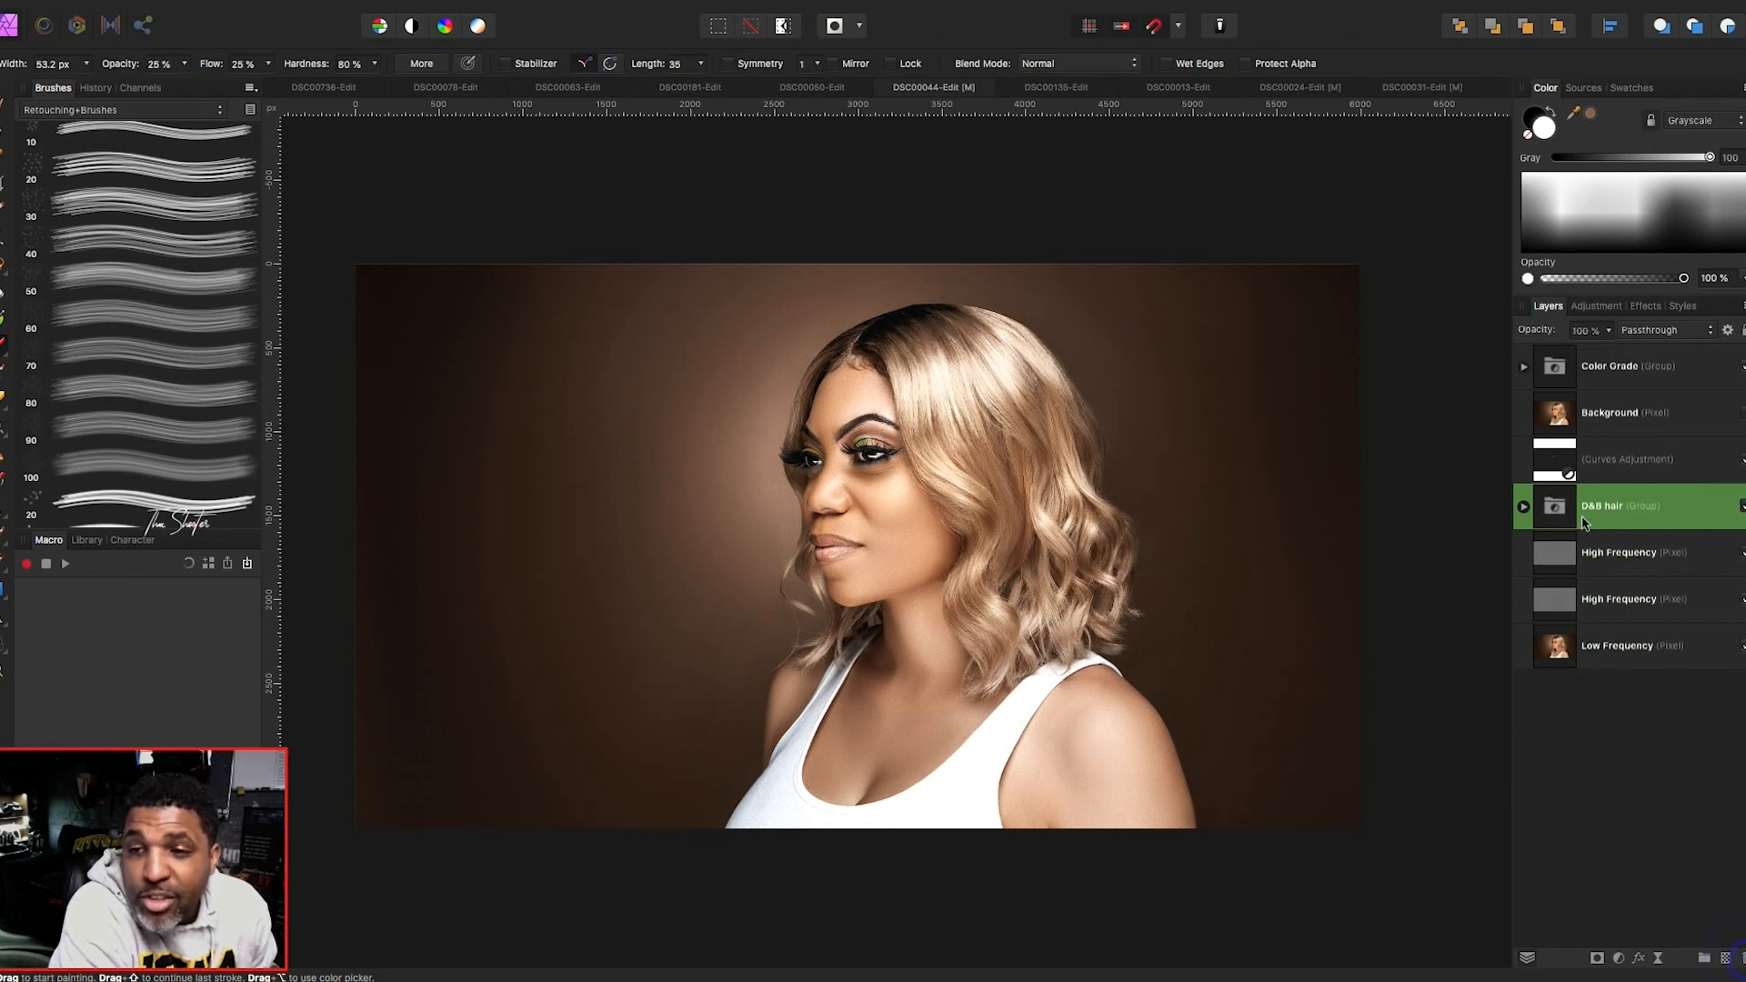
- Move the original Background layer above the Color Grade group and make it visible
scroll(1368, 549, right, 2)
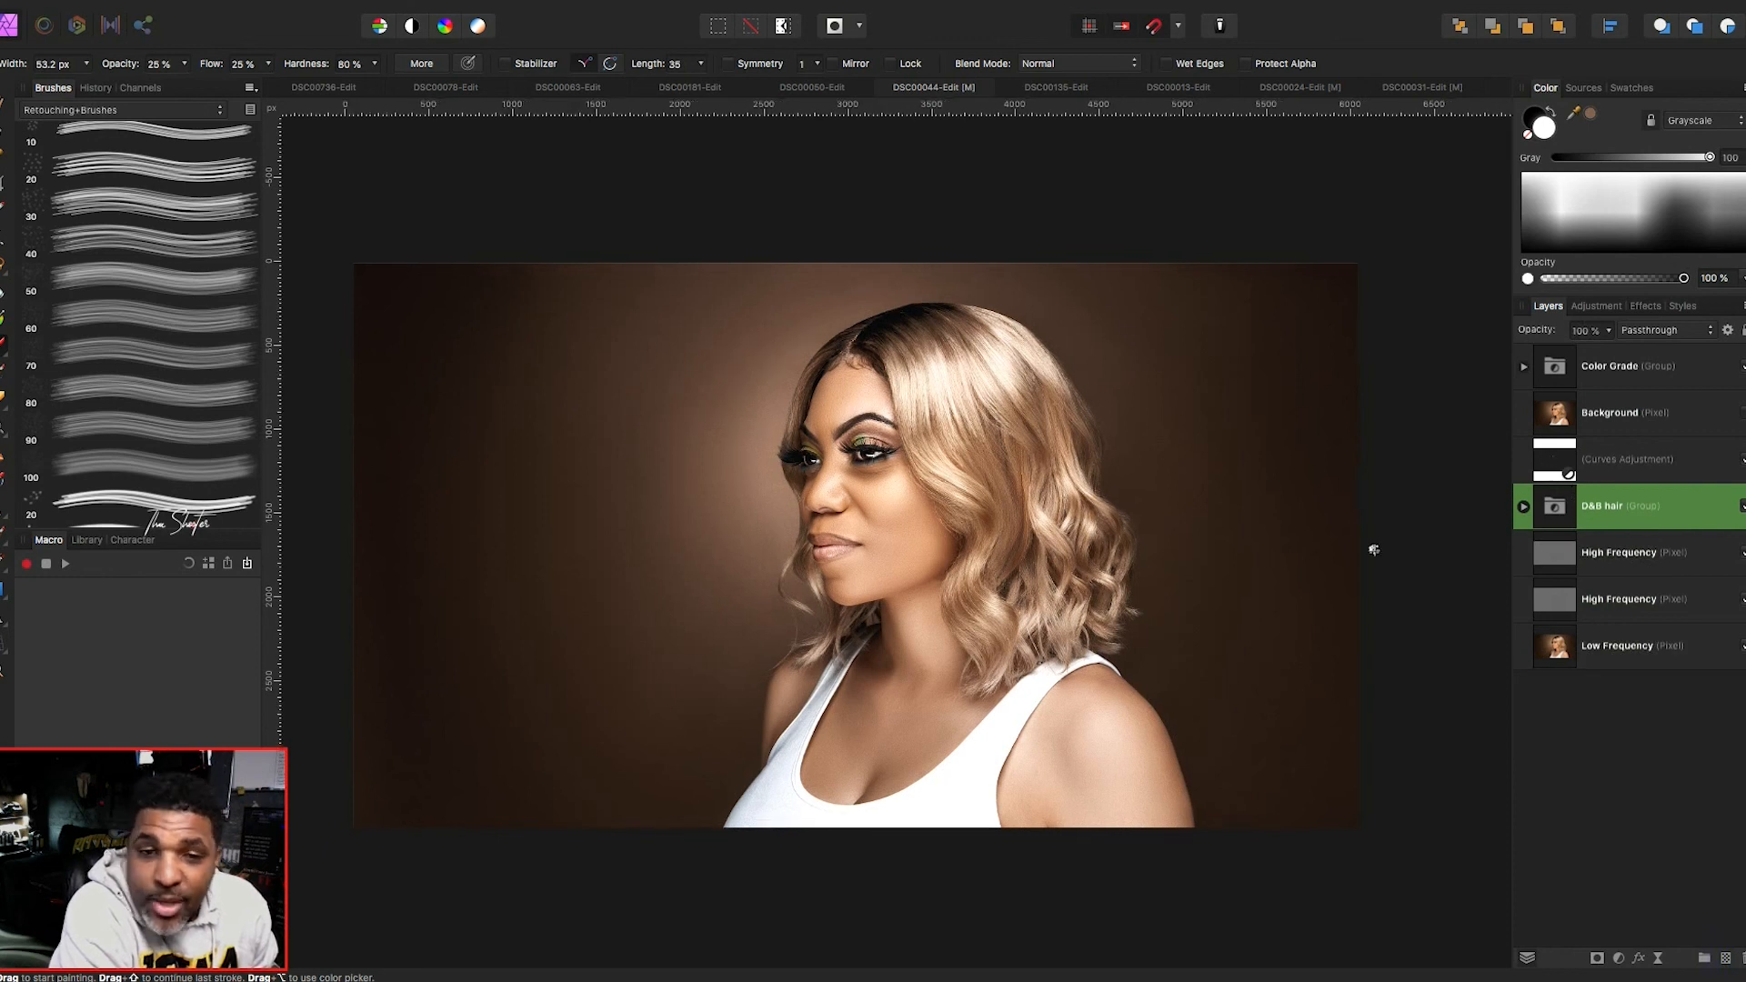
scroll(1373, 550, left, 2)
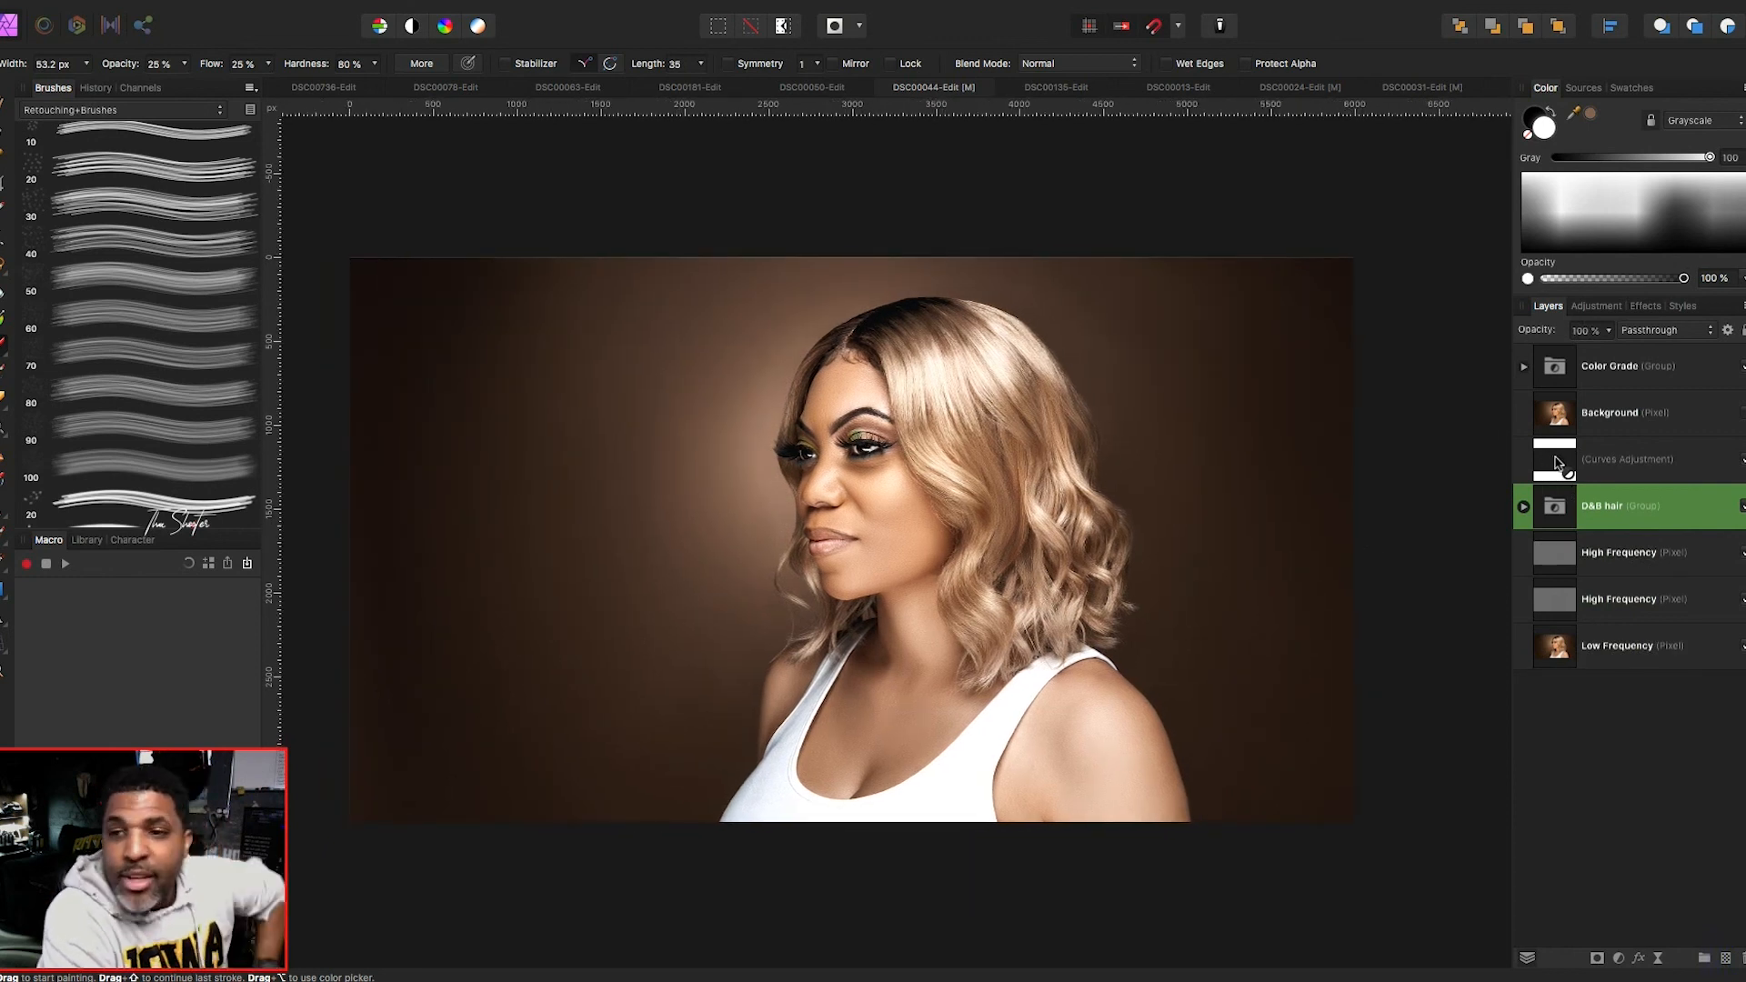
drag(1659, 412, 1632, 353)
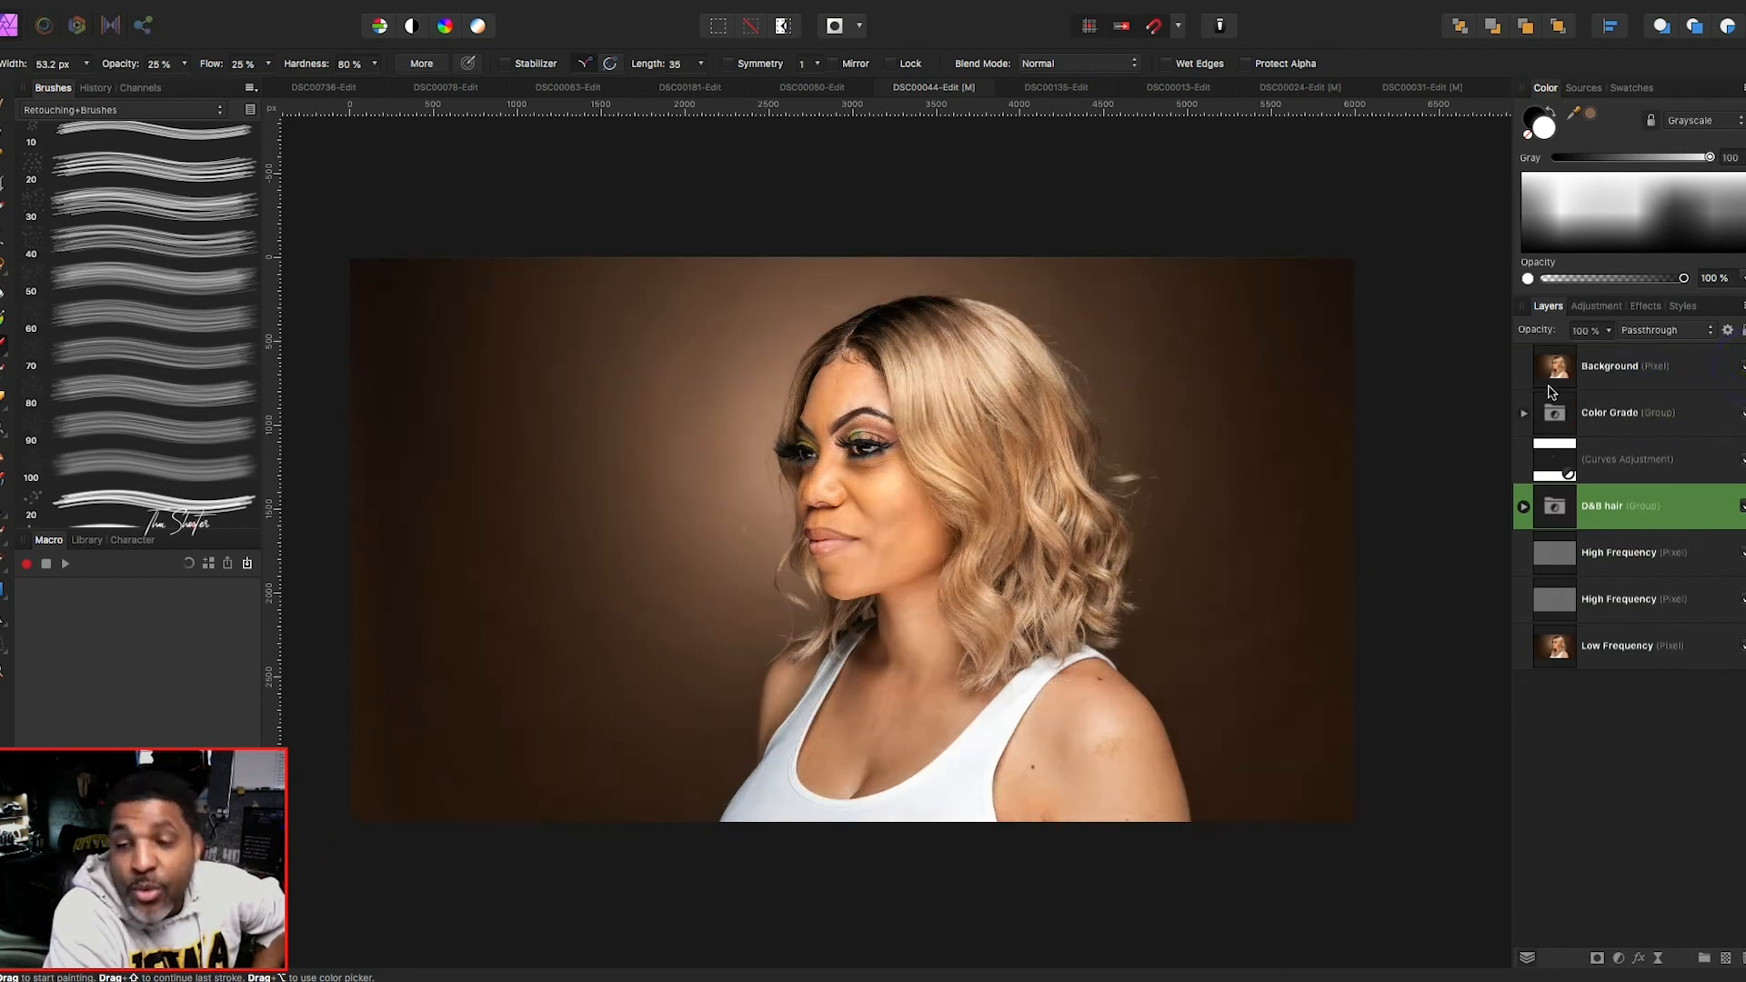
- Compare the original with the retouched portrait by toggling the Background layer's visibility and fading its opacity to 0%
click(1609, 331)
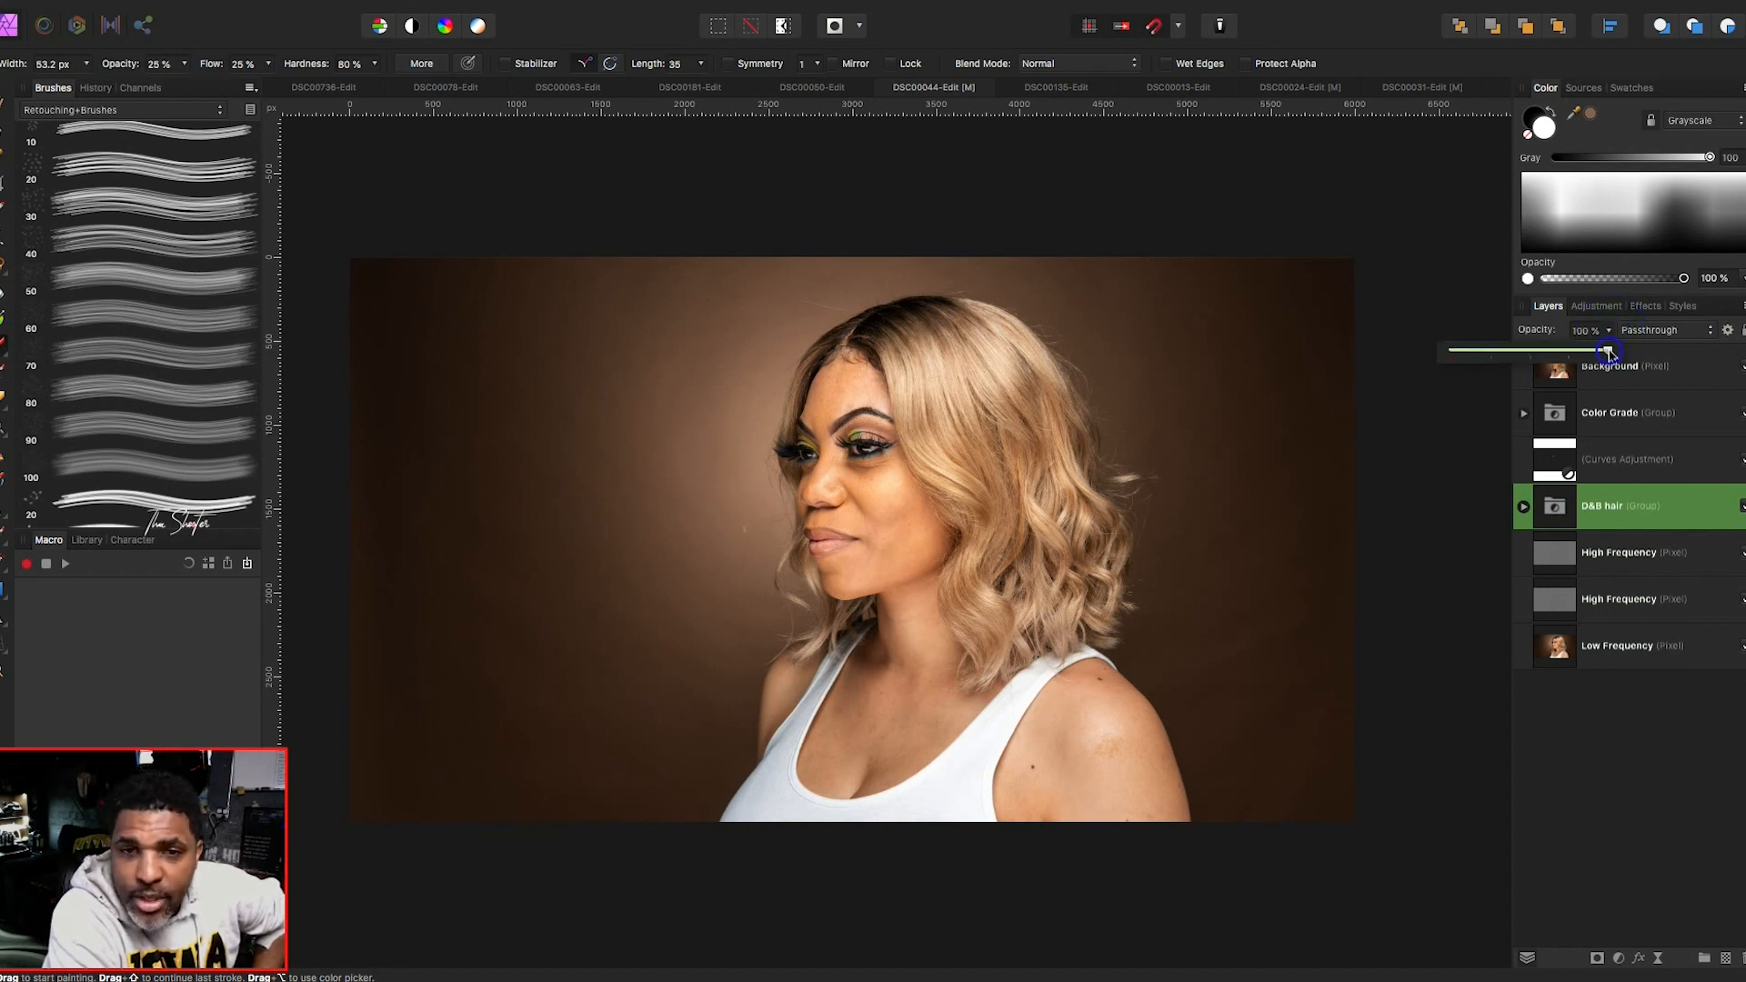
drag(1608, 352, 1666, 368)
click(1742, 369)
click(1741, 369)
click(1729, 367)
click(1742, 366)
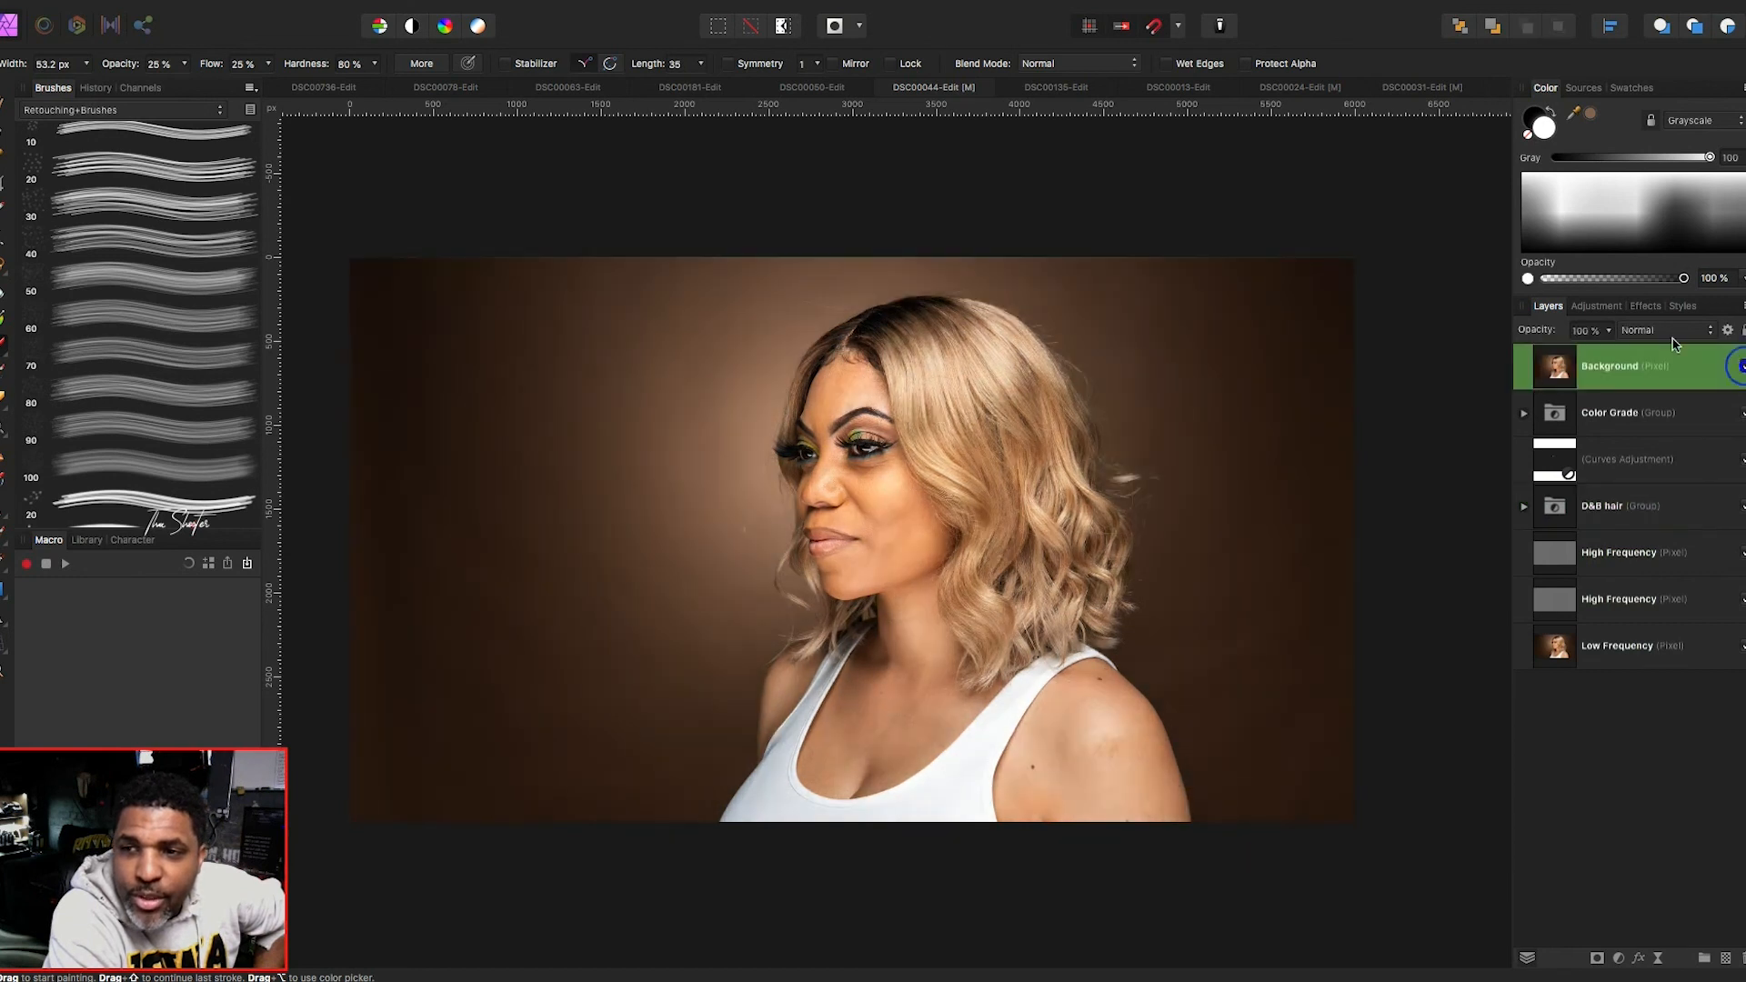
click(1609, 331)
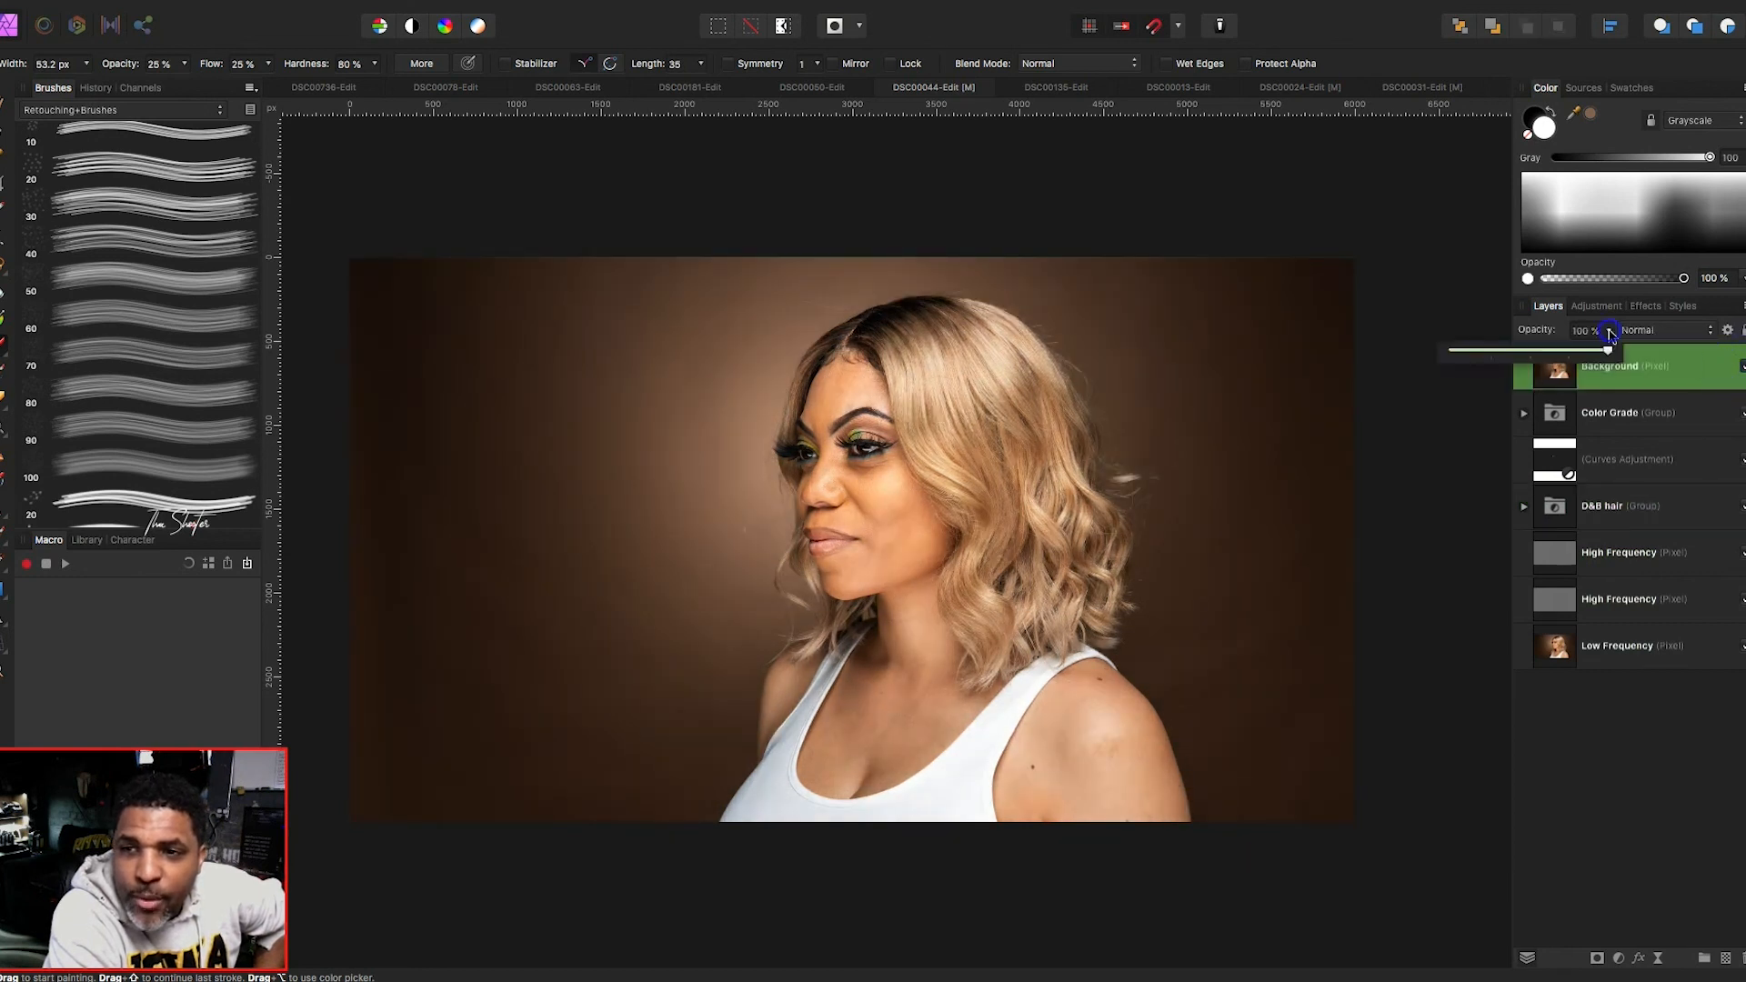
drag(1609, 352, 1398, 385)
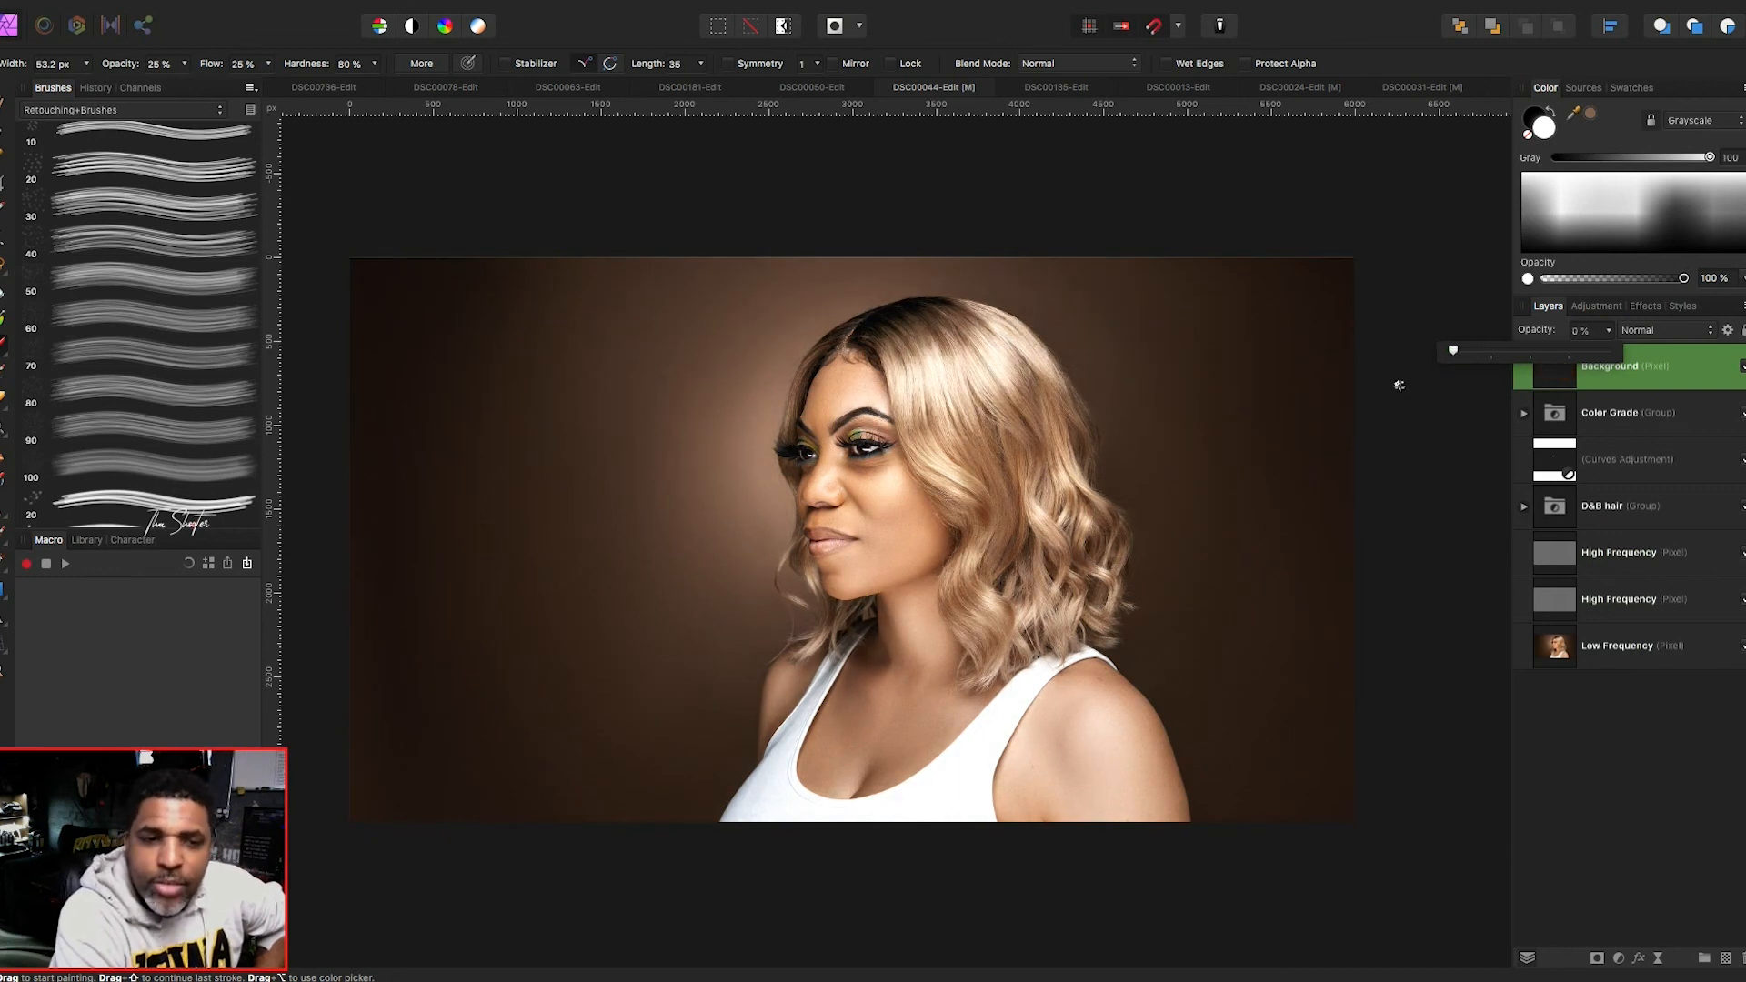